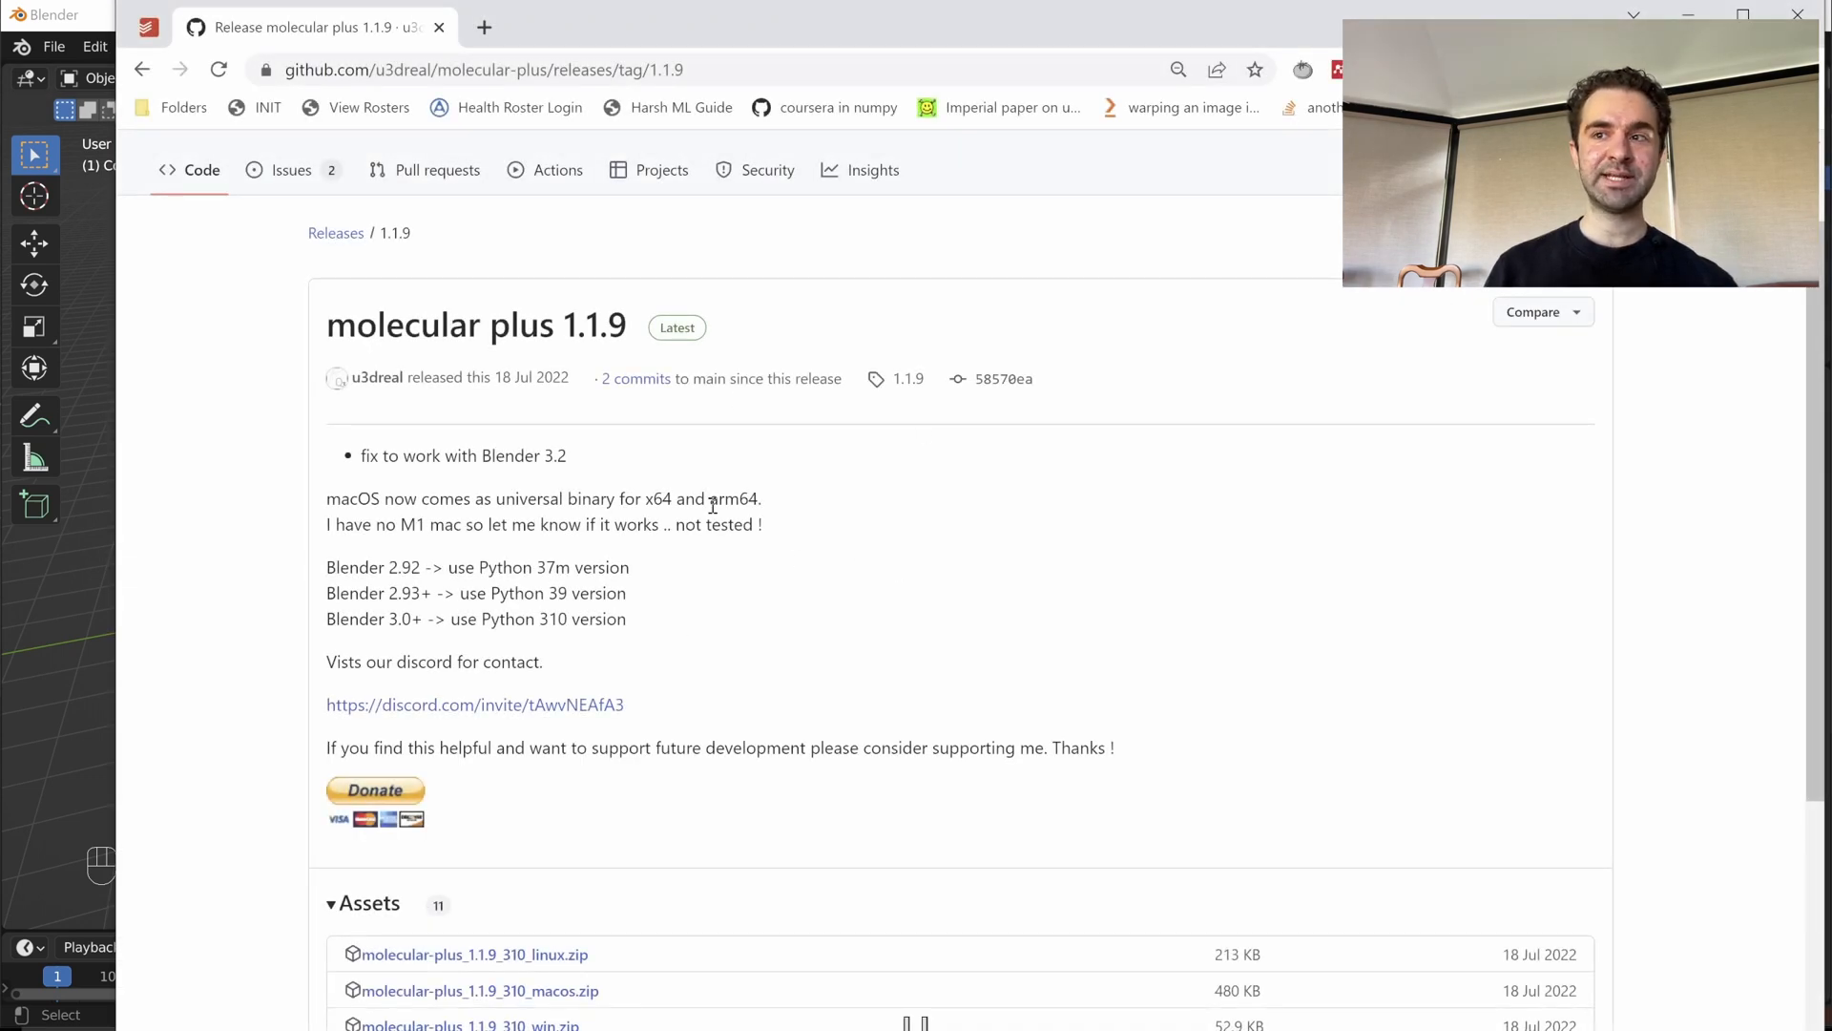
- Check the release notes for the matching Blender version and download molecular-plus_1.1.9_310_win.zip from the assets
scroll(773, 486, down, 1)
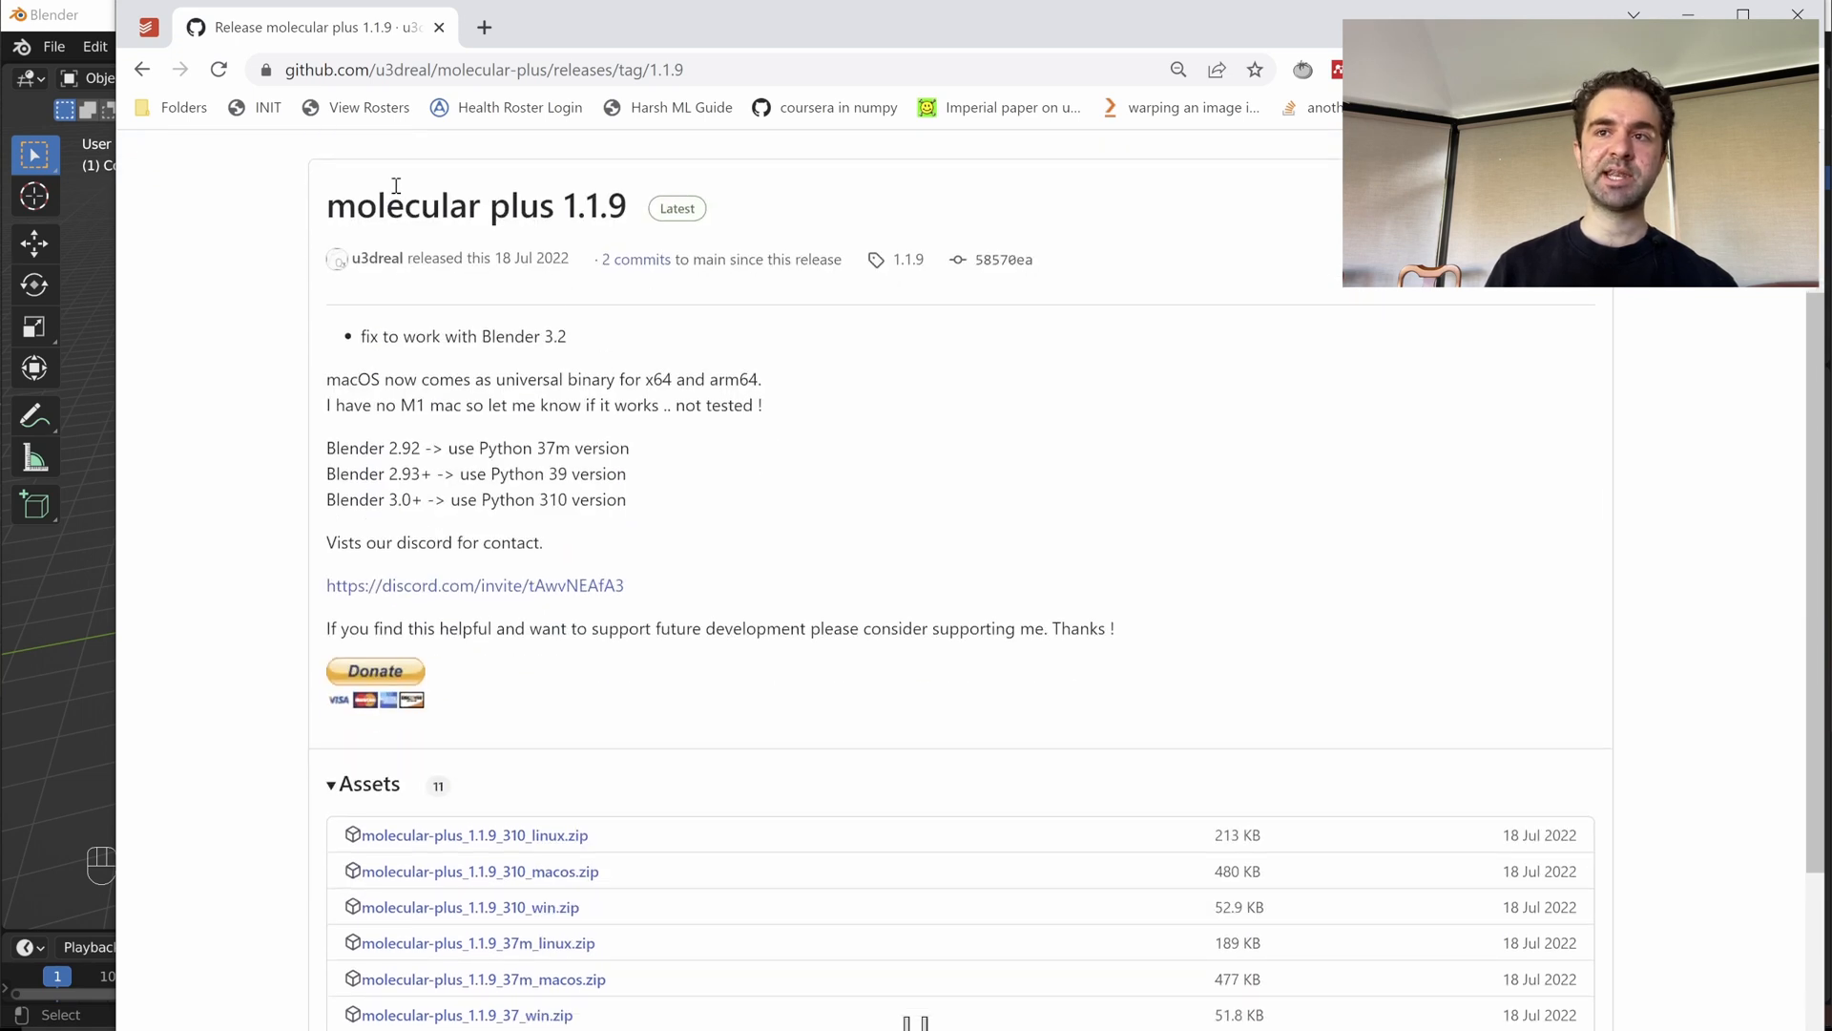
drag(359, 201, 692, 211)
click(625, 206)
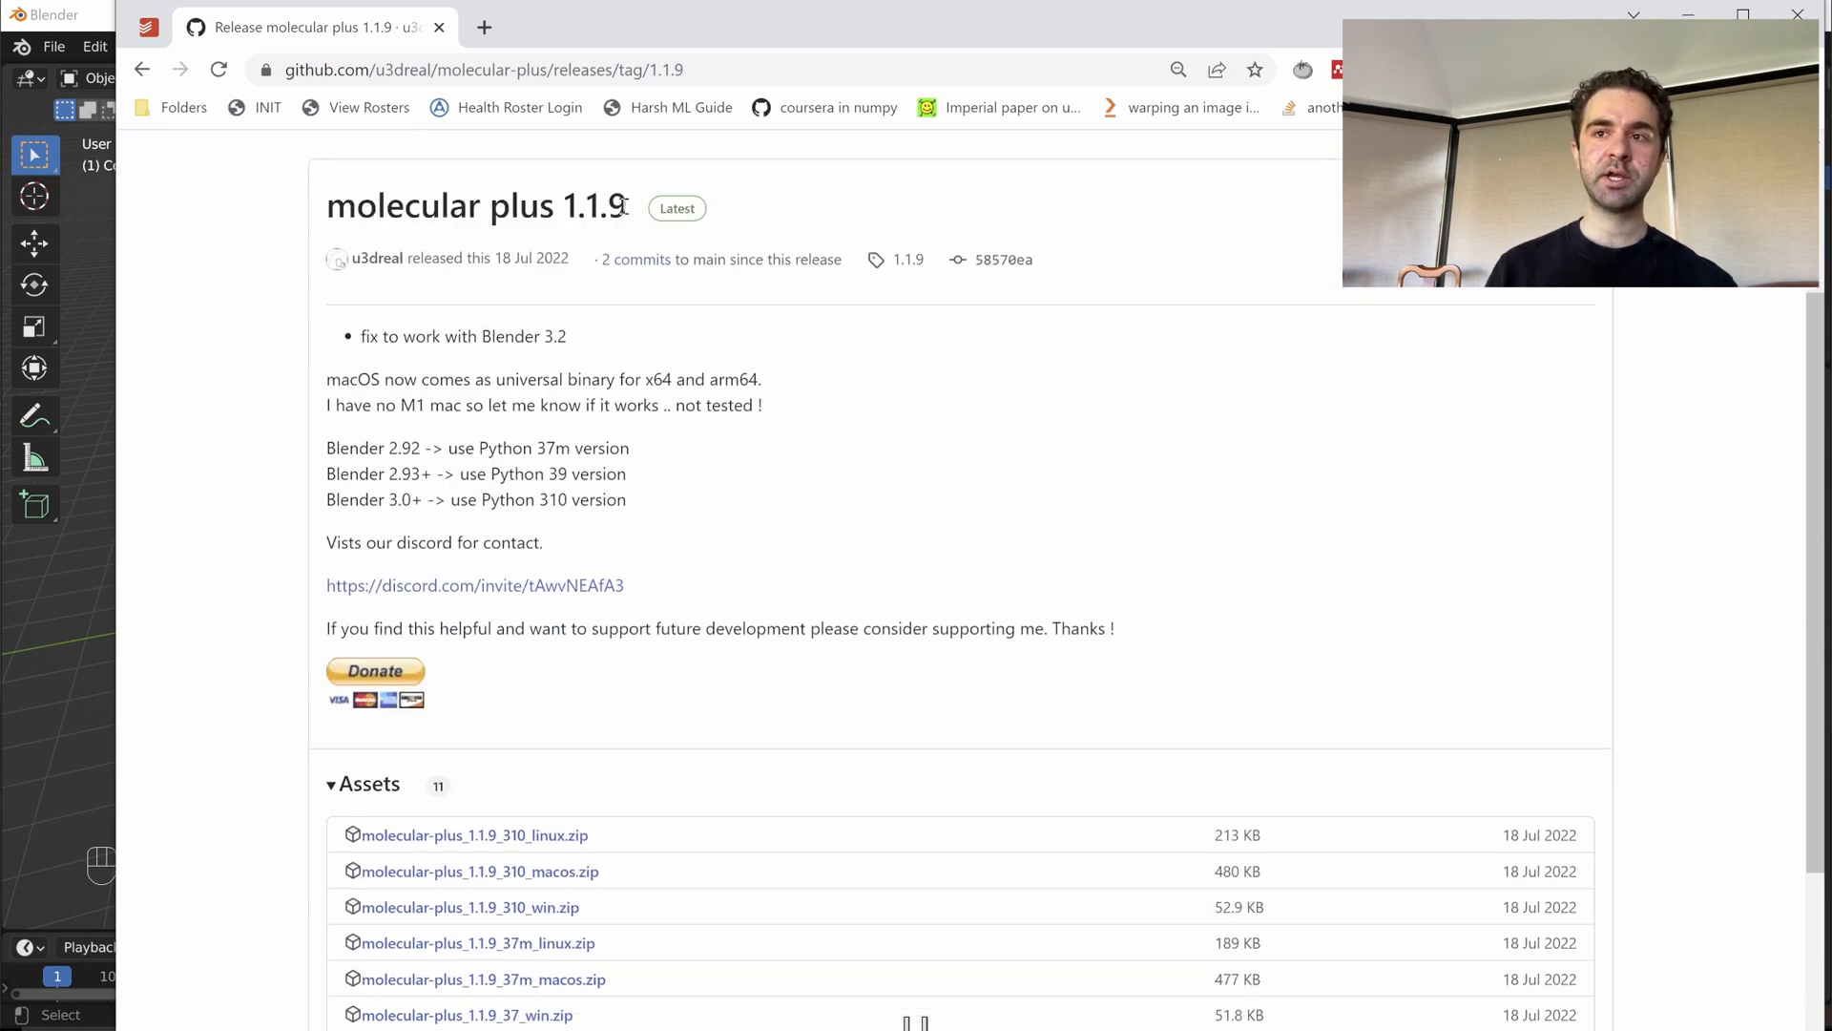
drag(483, 337, 550, 337)
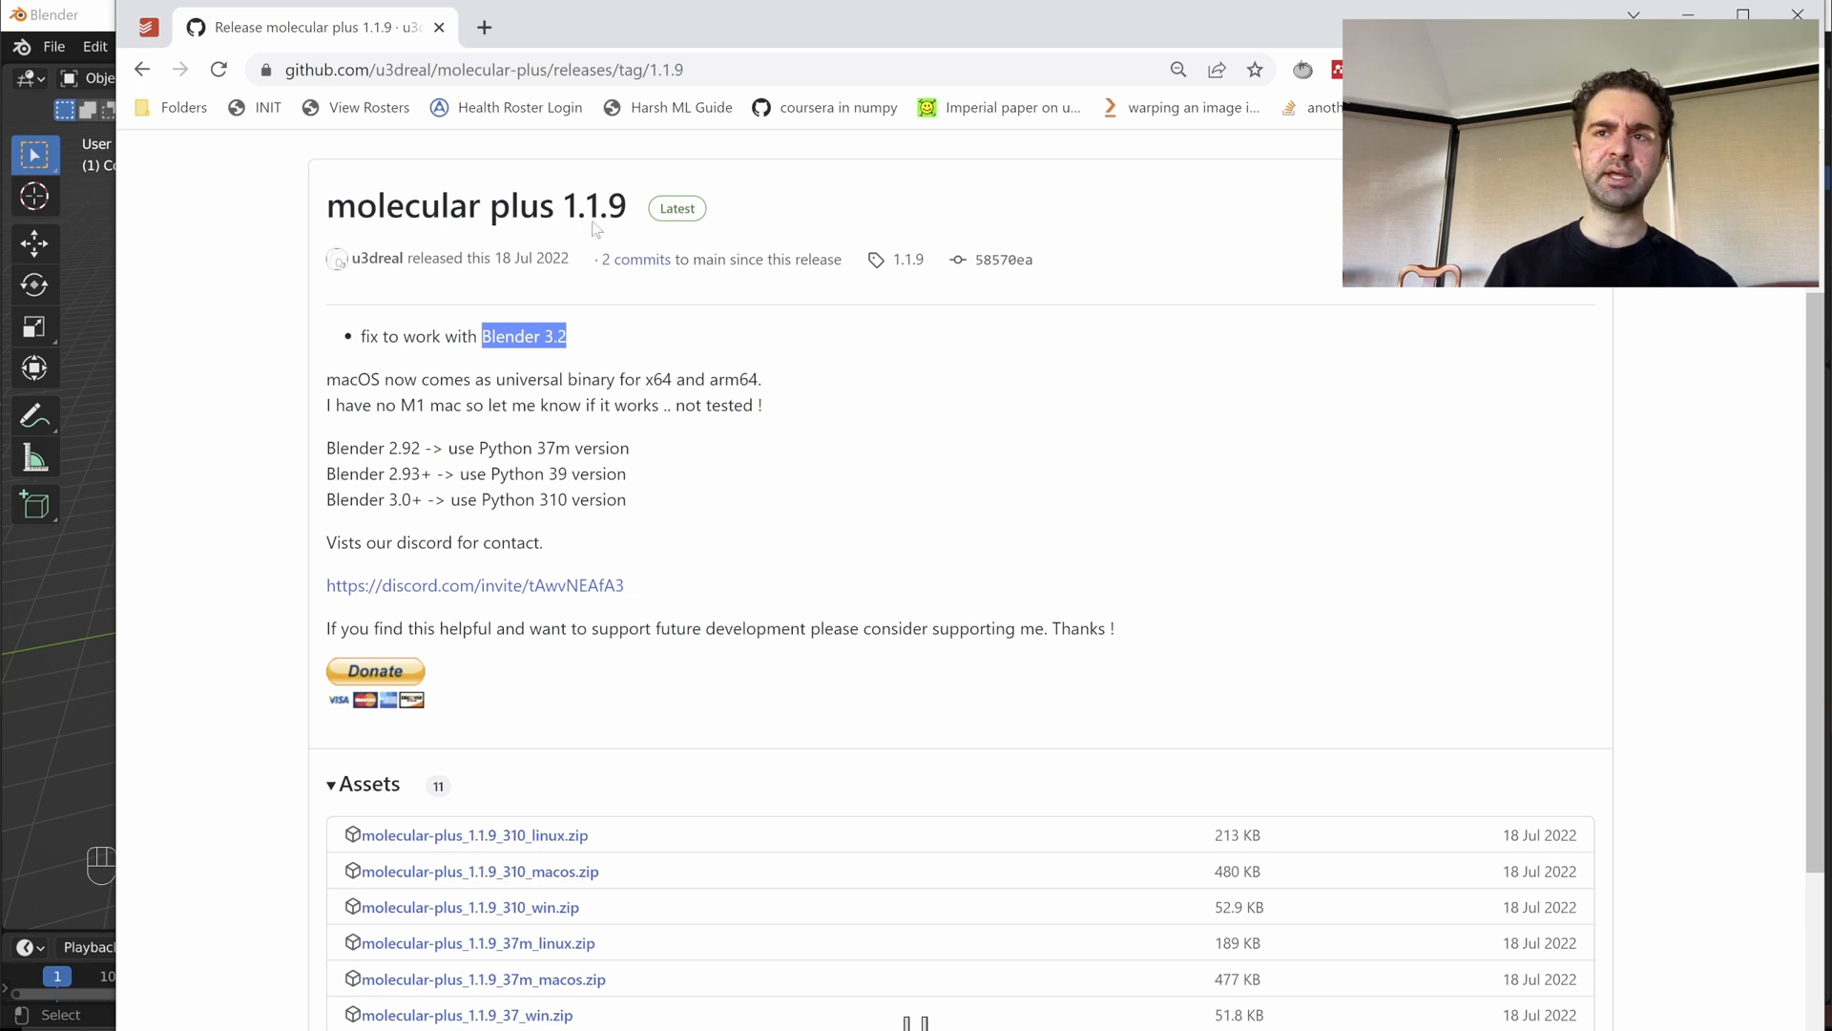
click(620, 393)
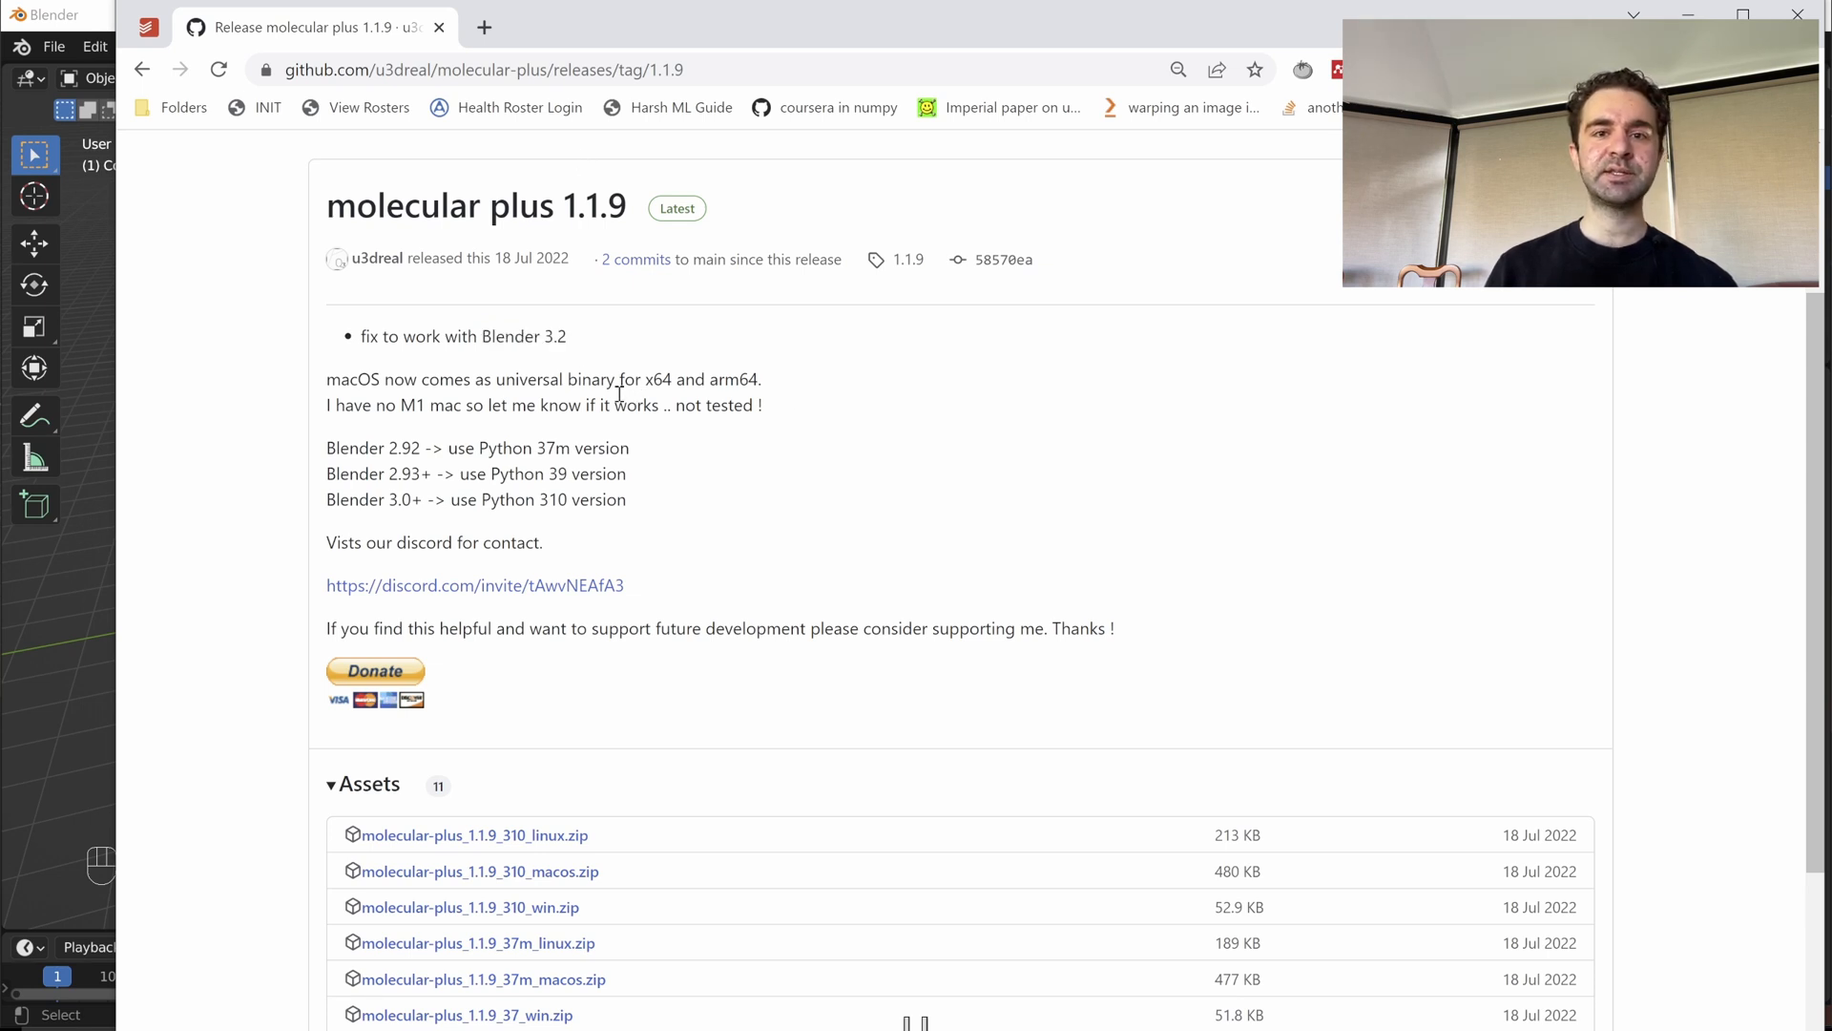
scroll(620, 392, down, 3)
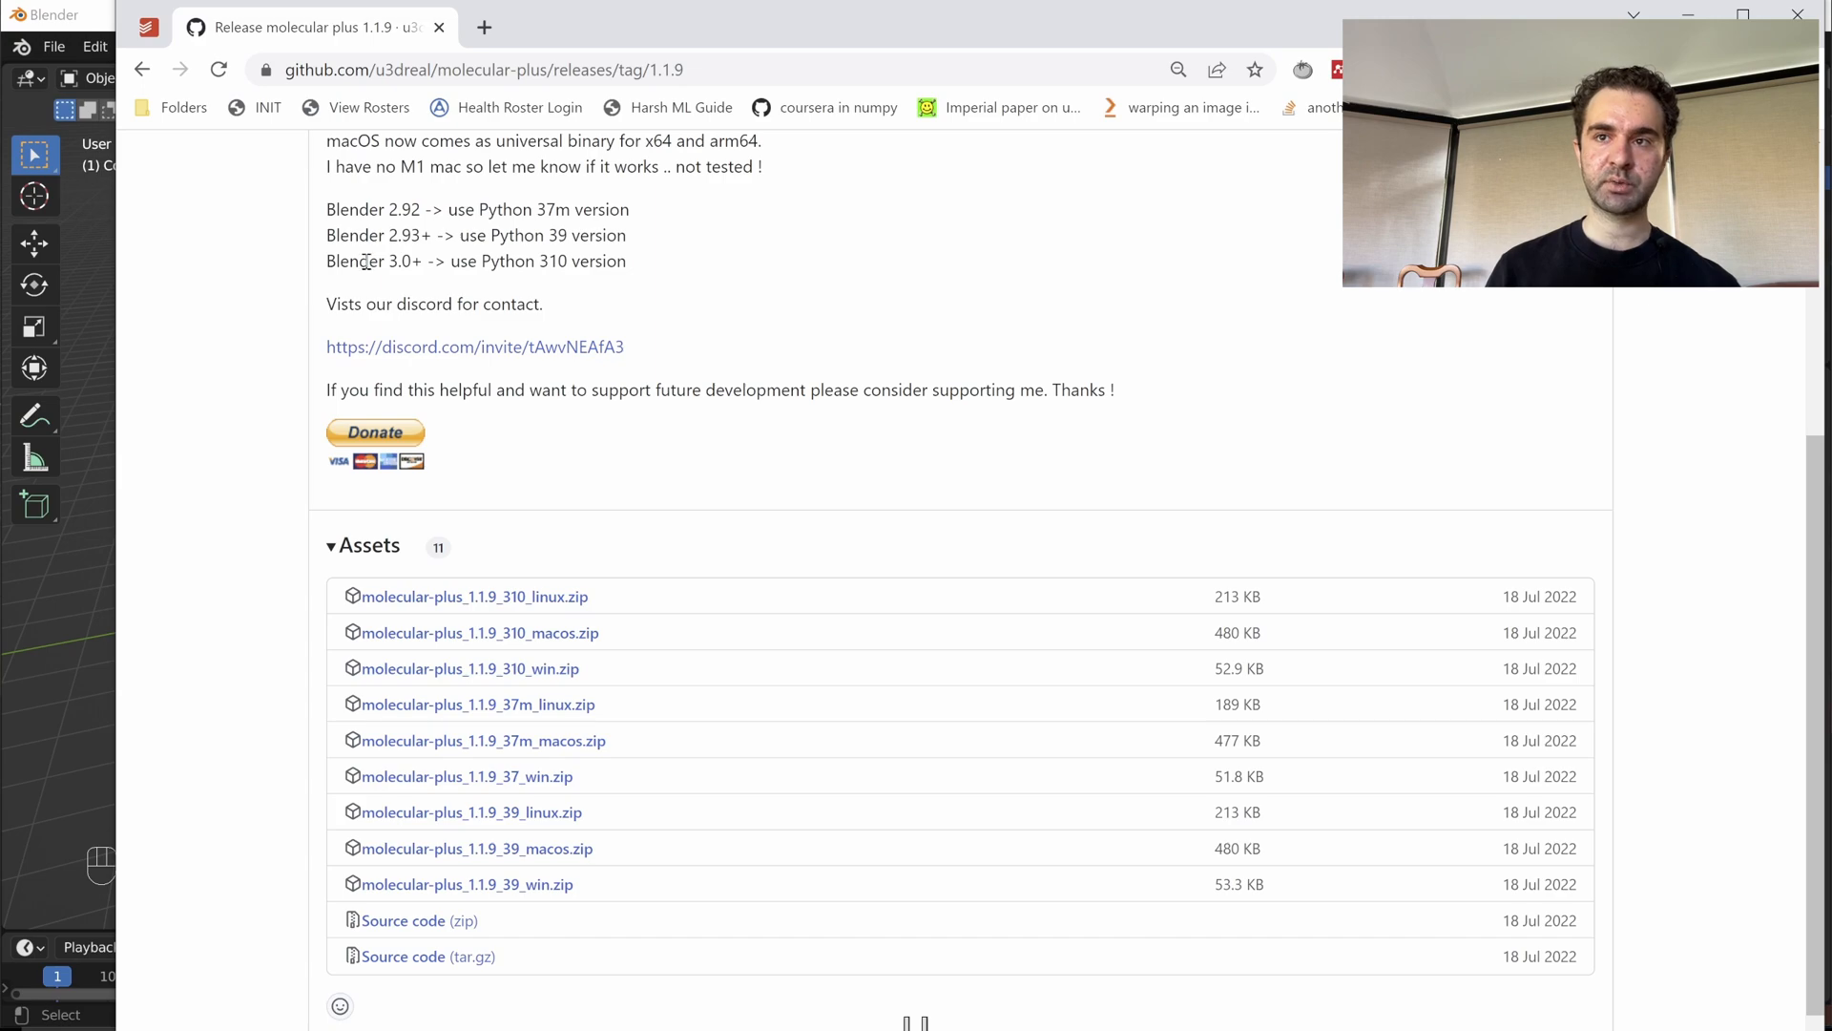
drag(369, 261, 460, 262)
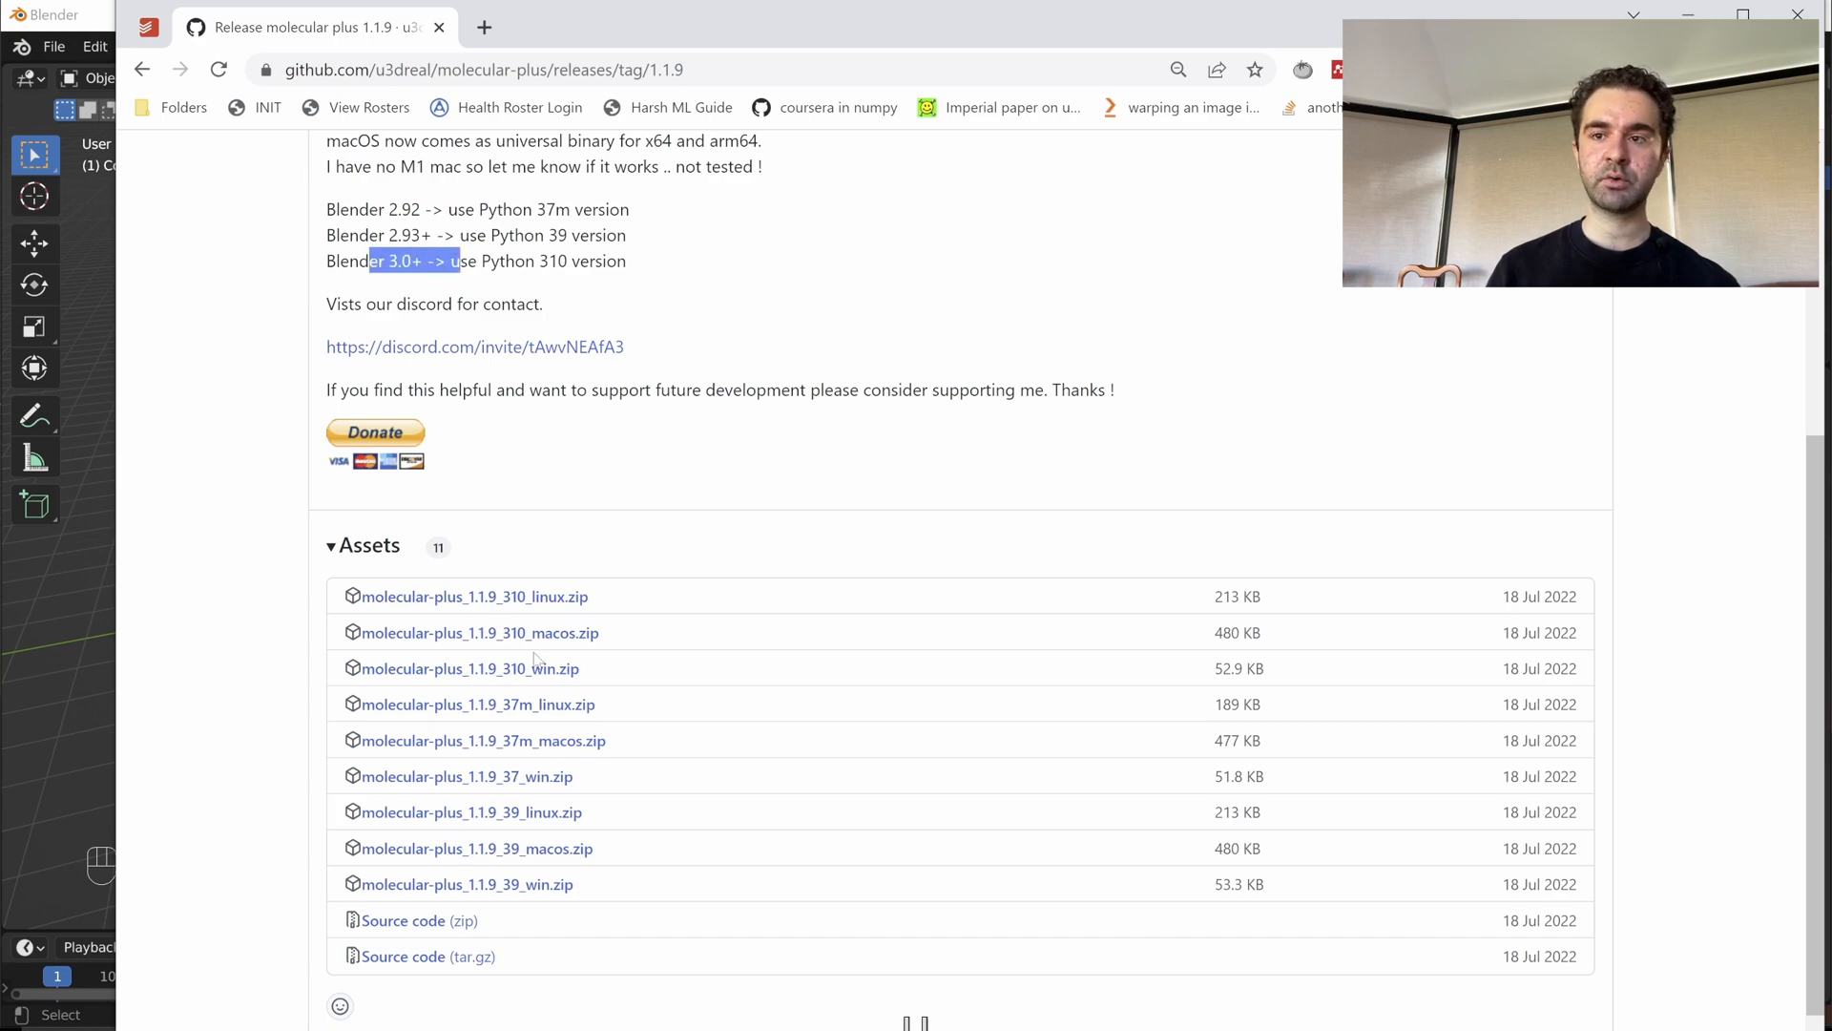
click(559, 670)
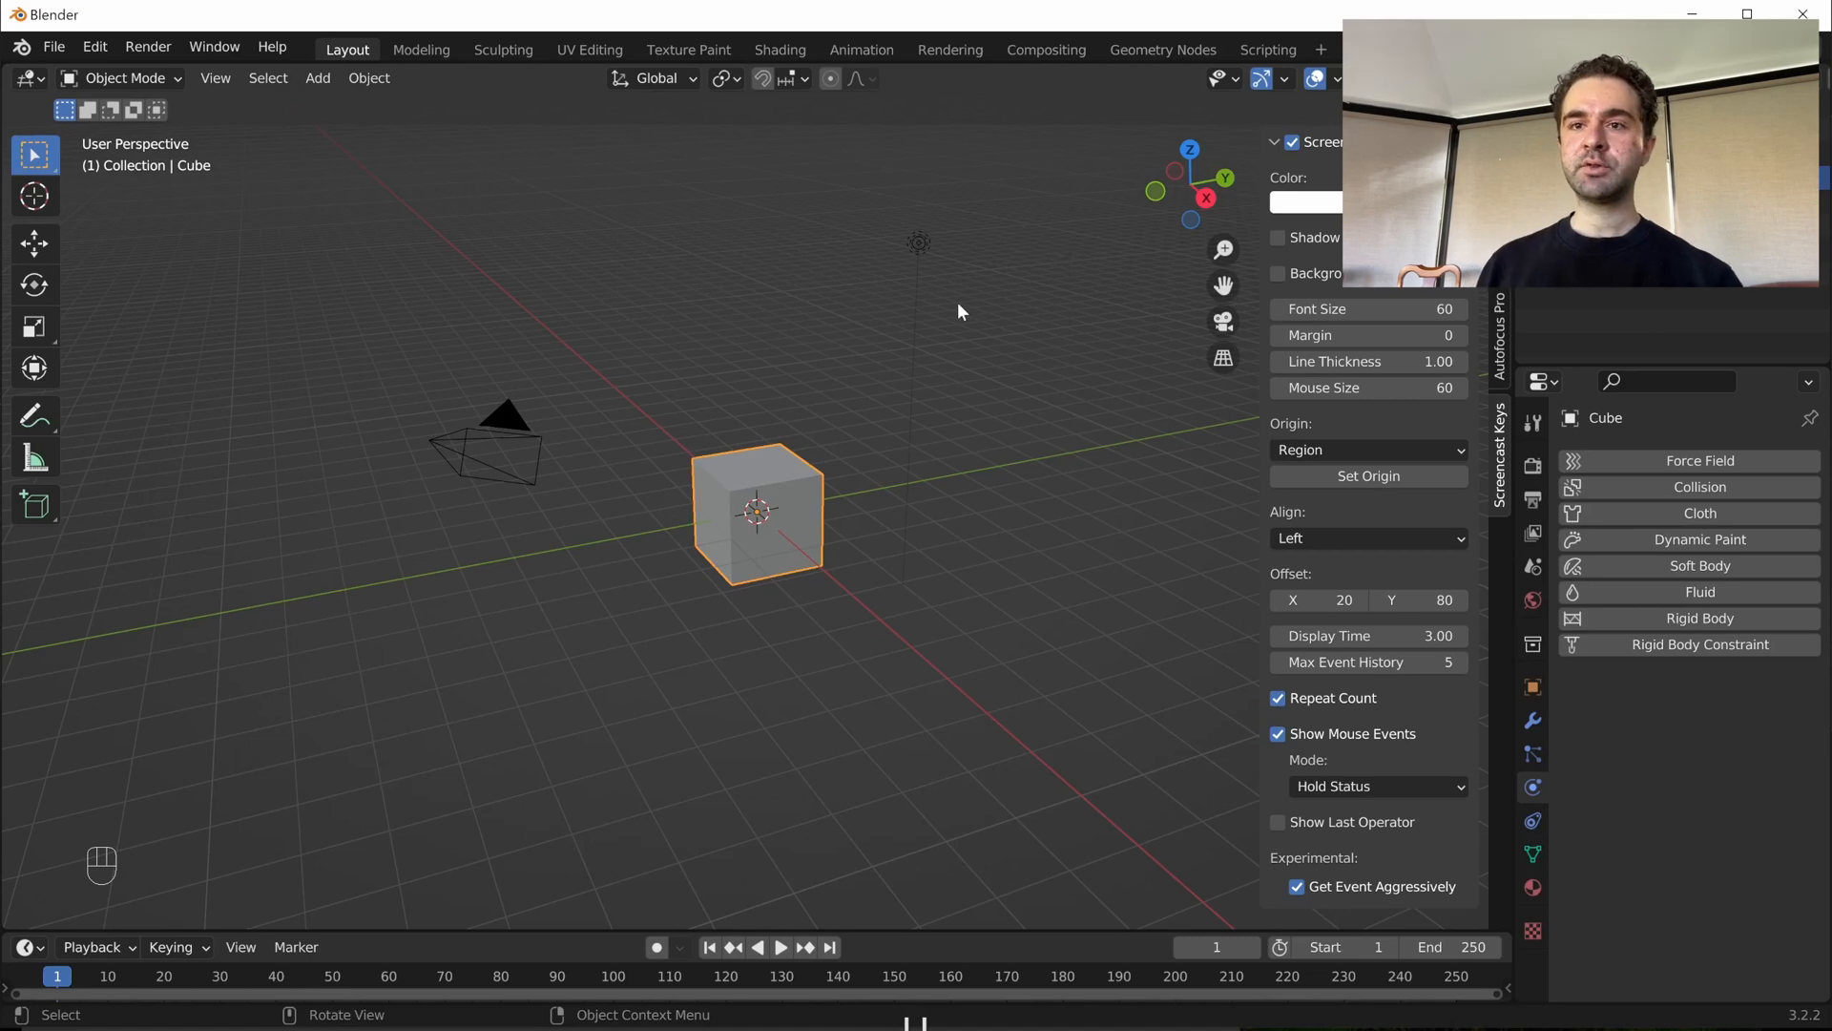
- Switch to Blender, find the installed Molecular+ 1.1.7 add-on in the preferences and remove it
click(97, 46)
click(150, 383)
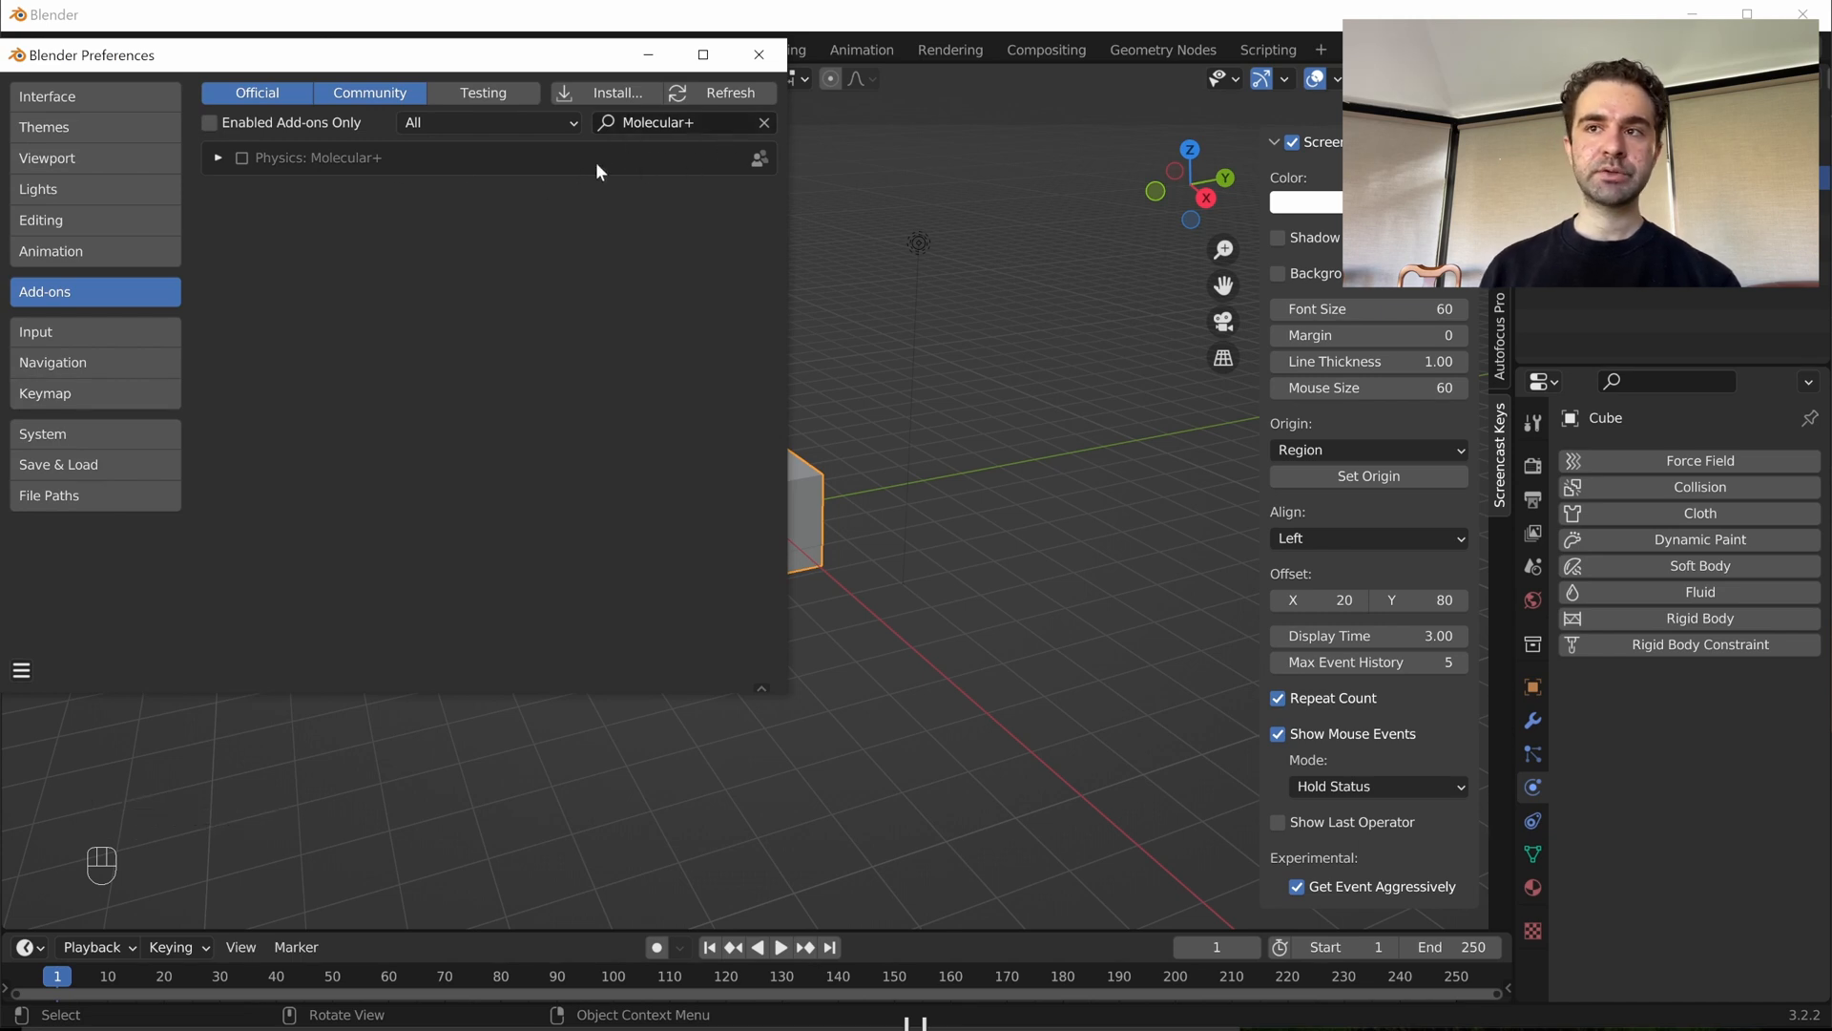
click(762, 123)
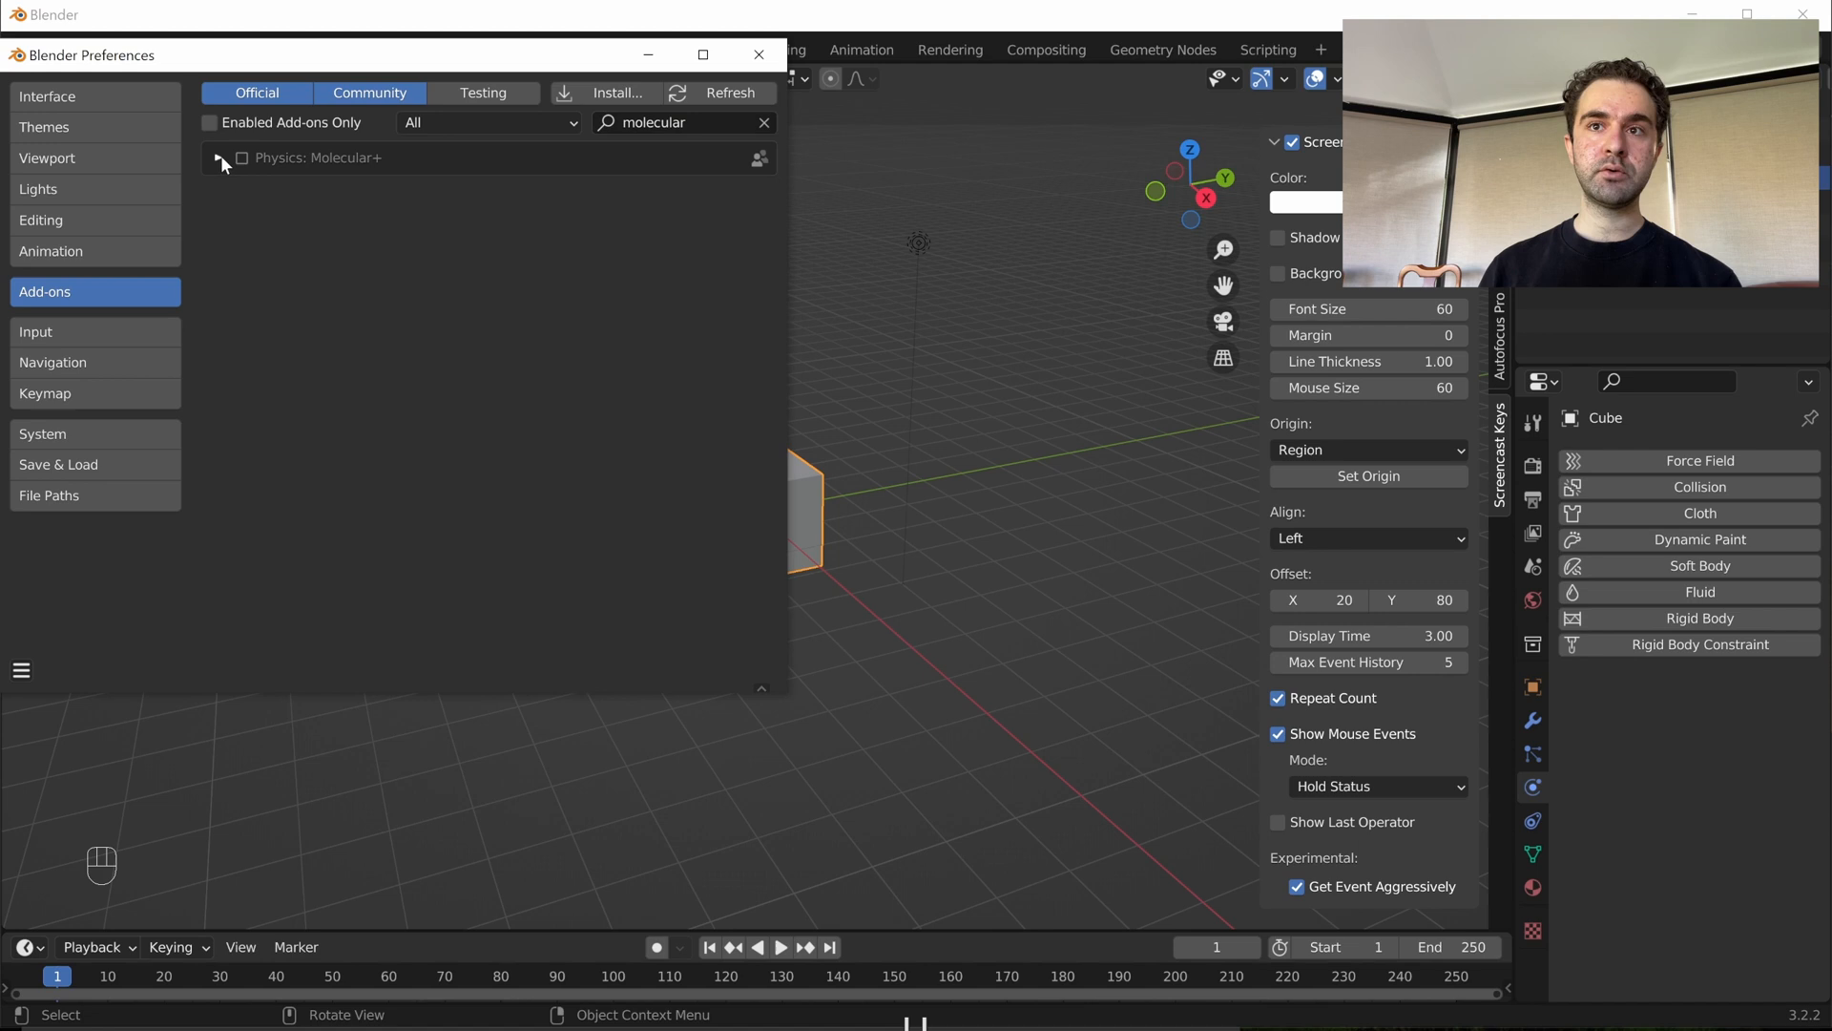
click(220, 159)
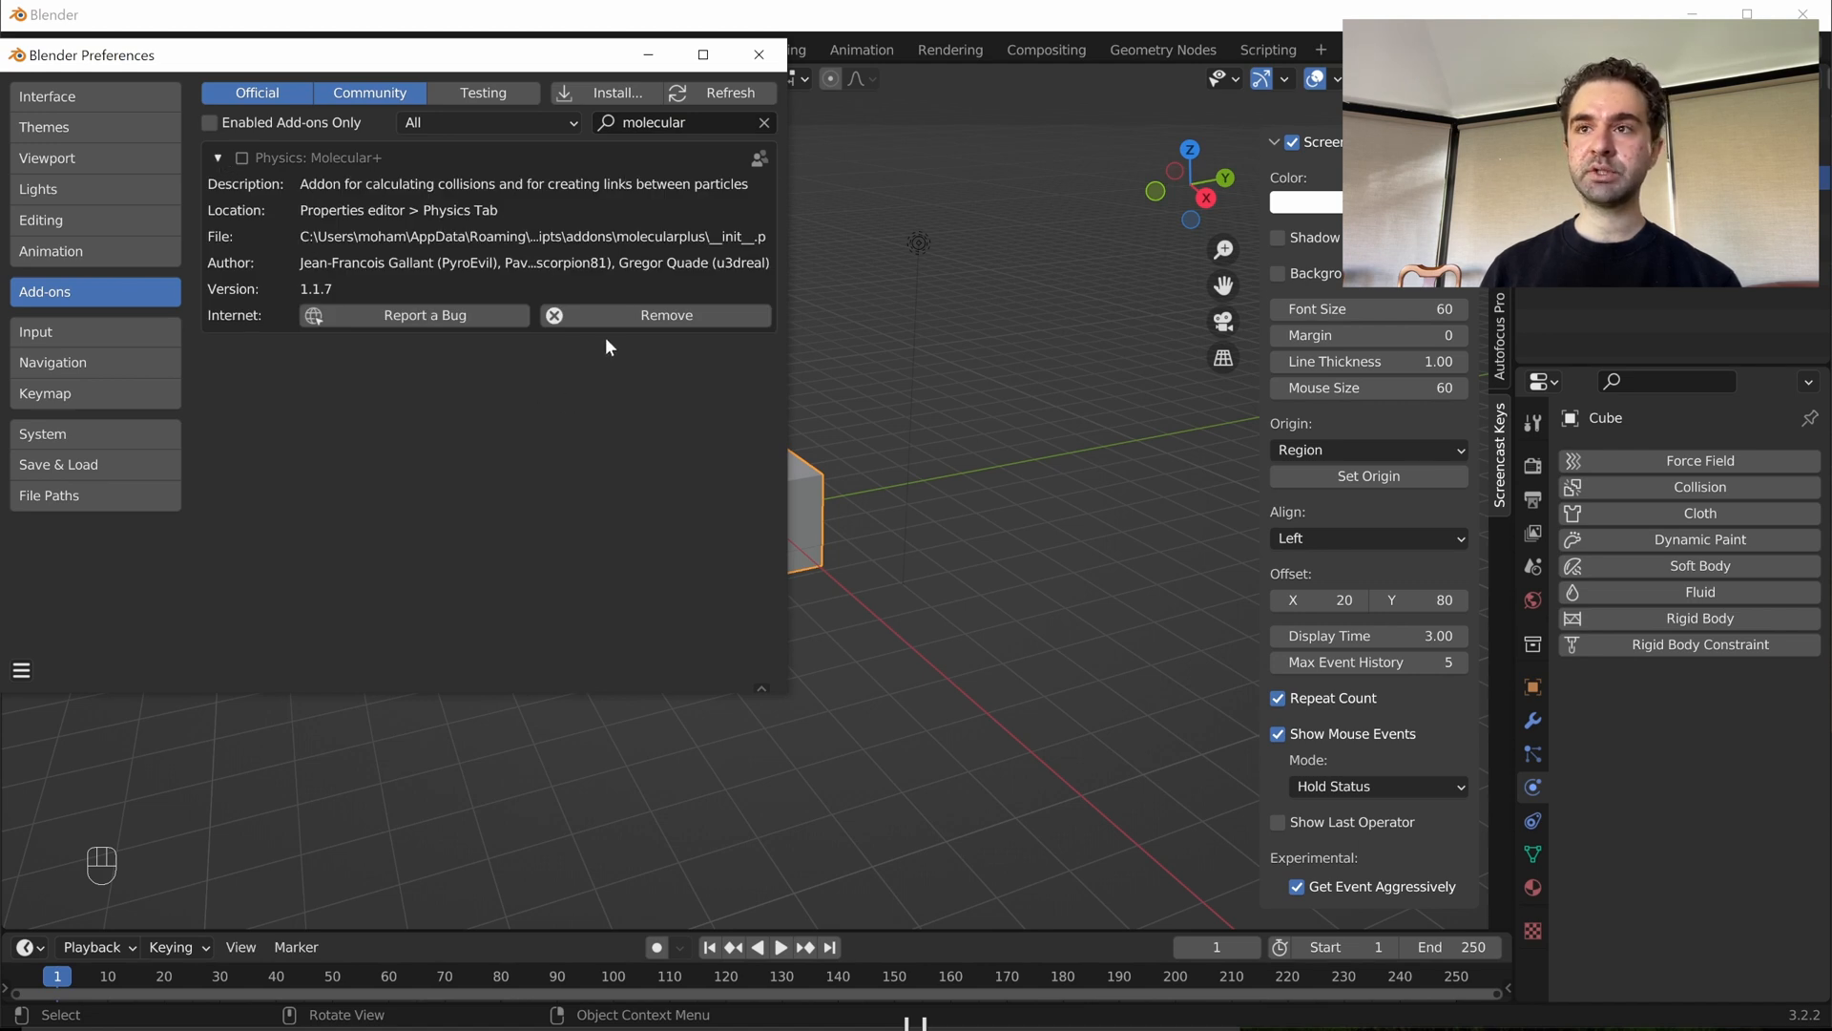
click(634, 315)
click(588, 417)
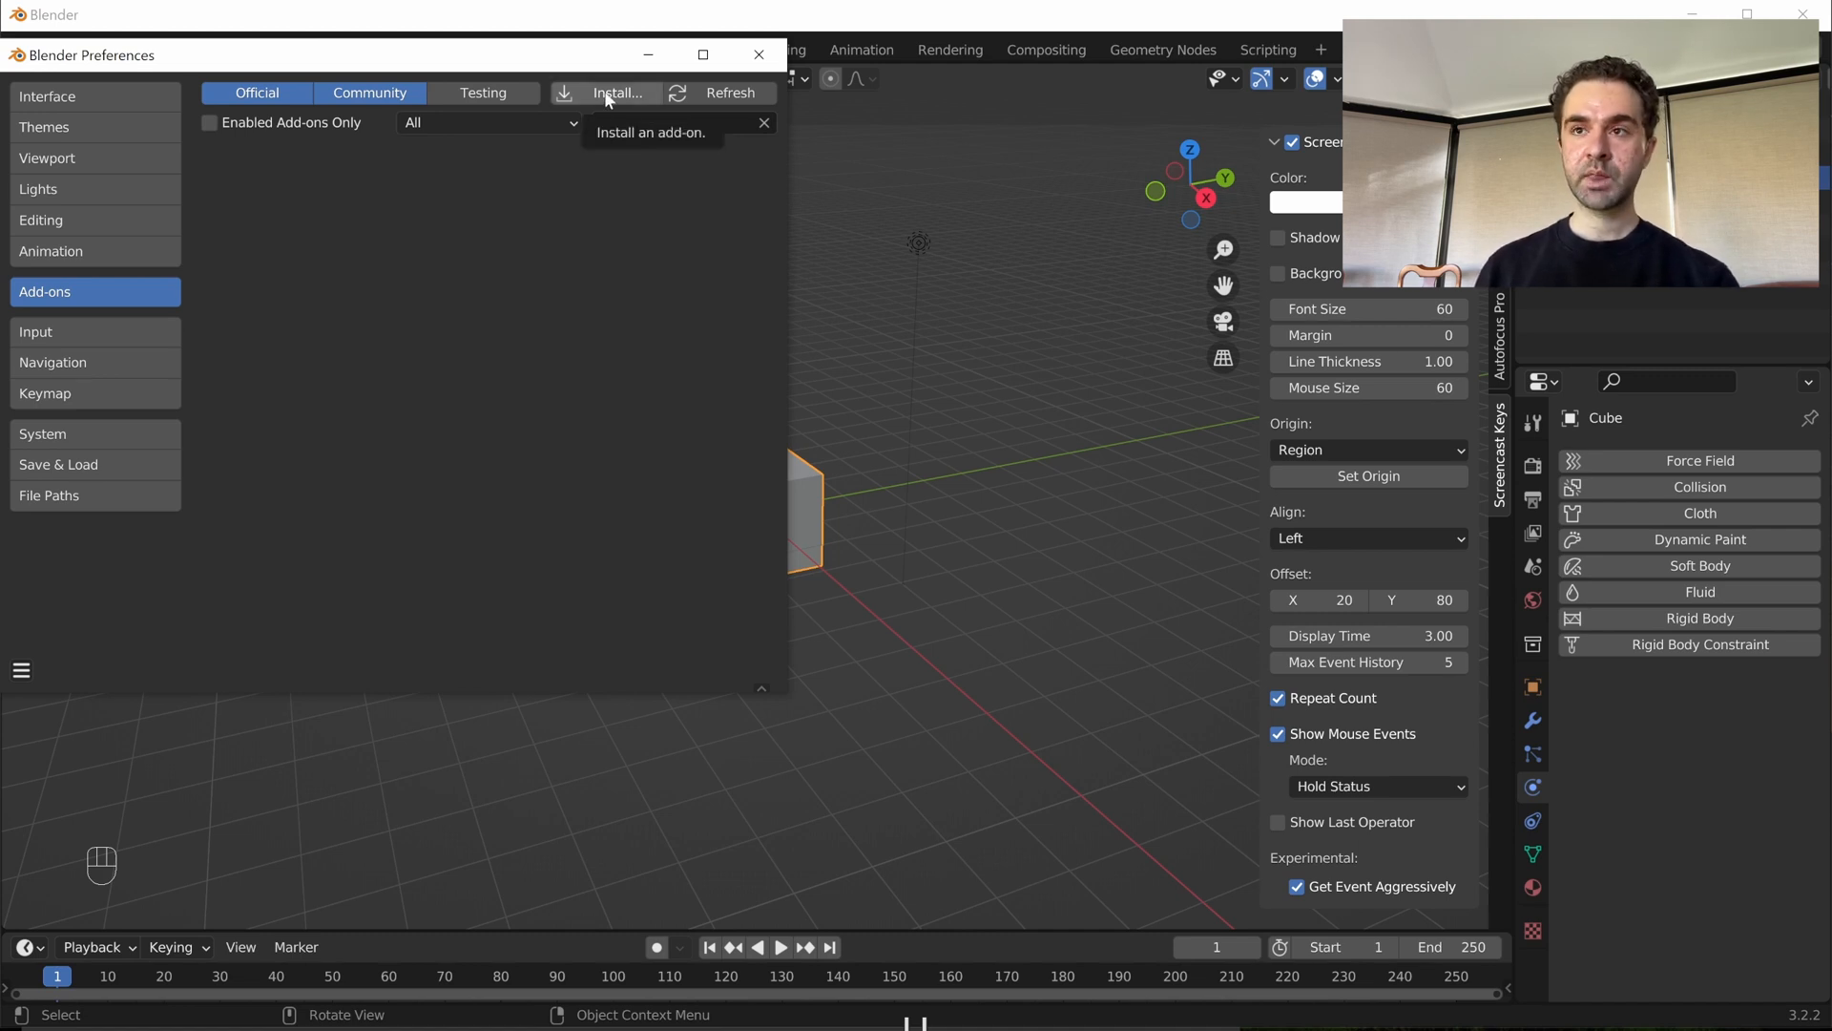
- Install the add-on from the file molecular-plus_1.1.9_310_win.zip
click(608, 92)
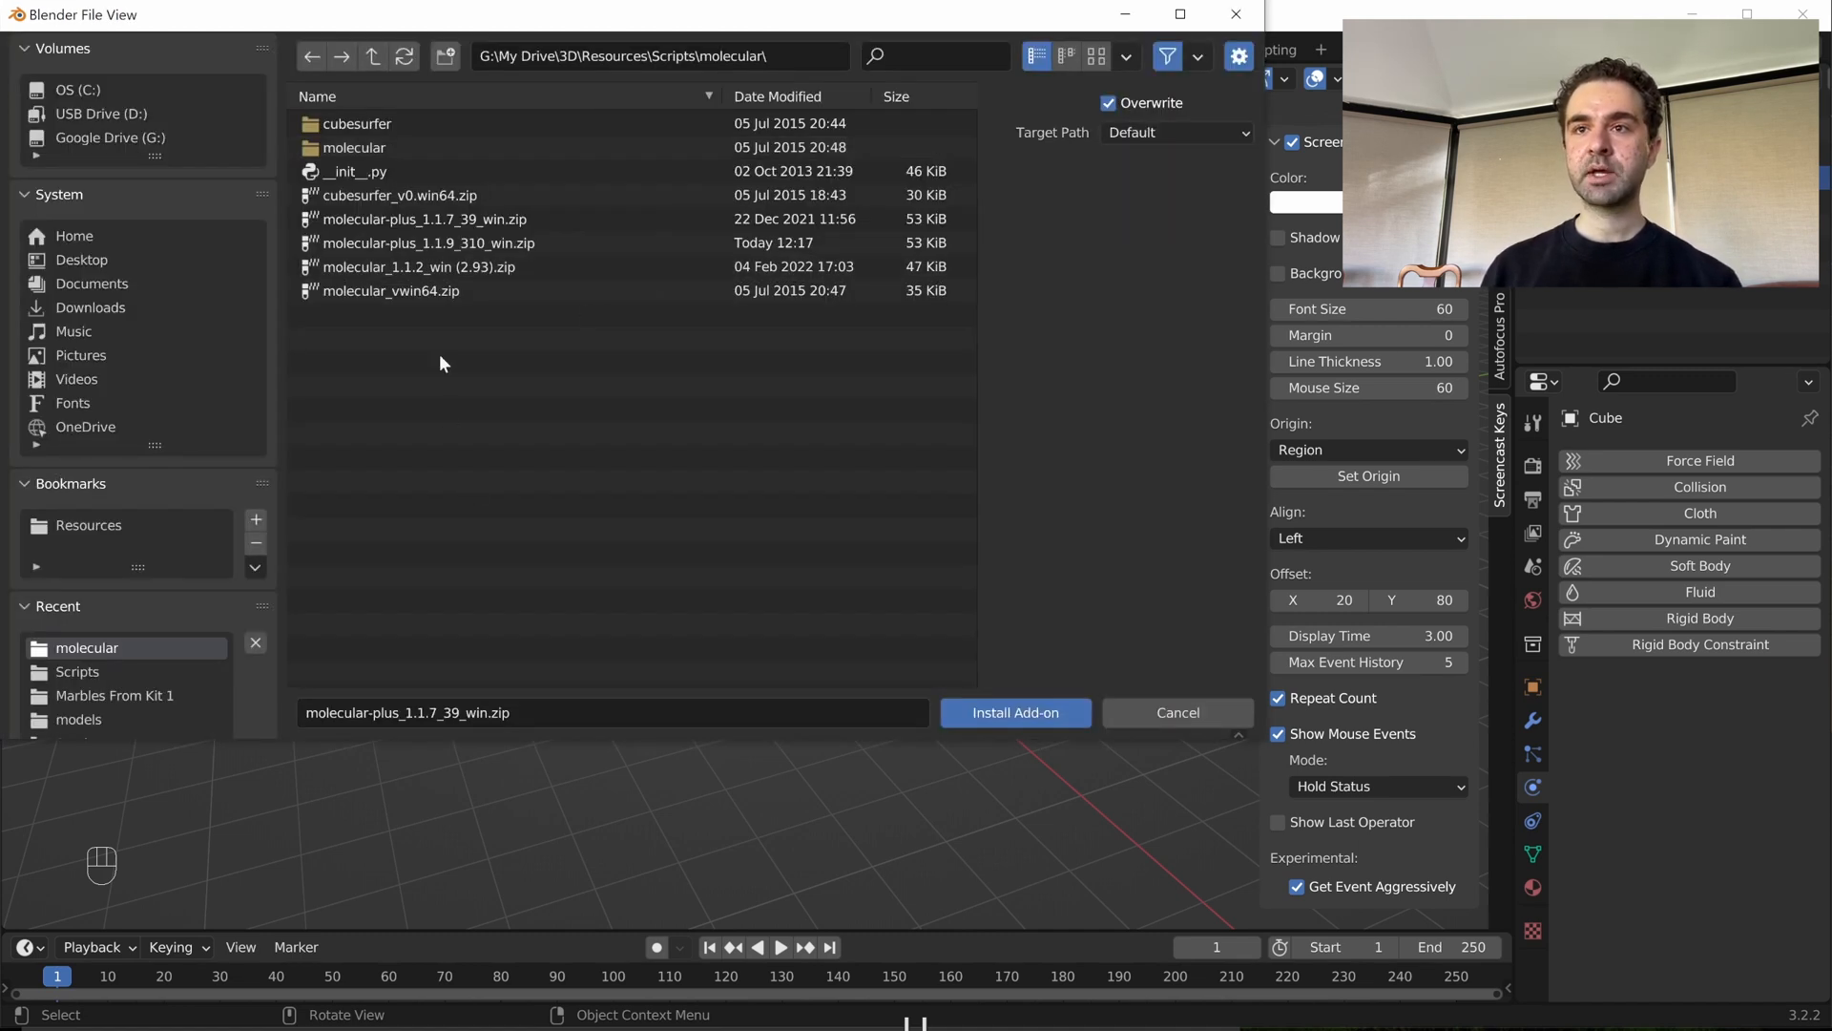
click(432, 243)
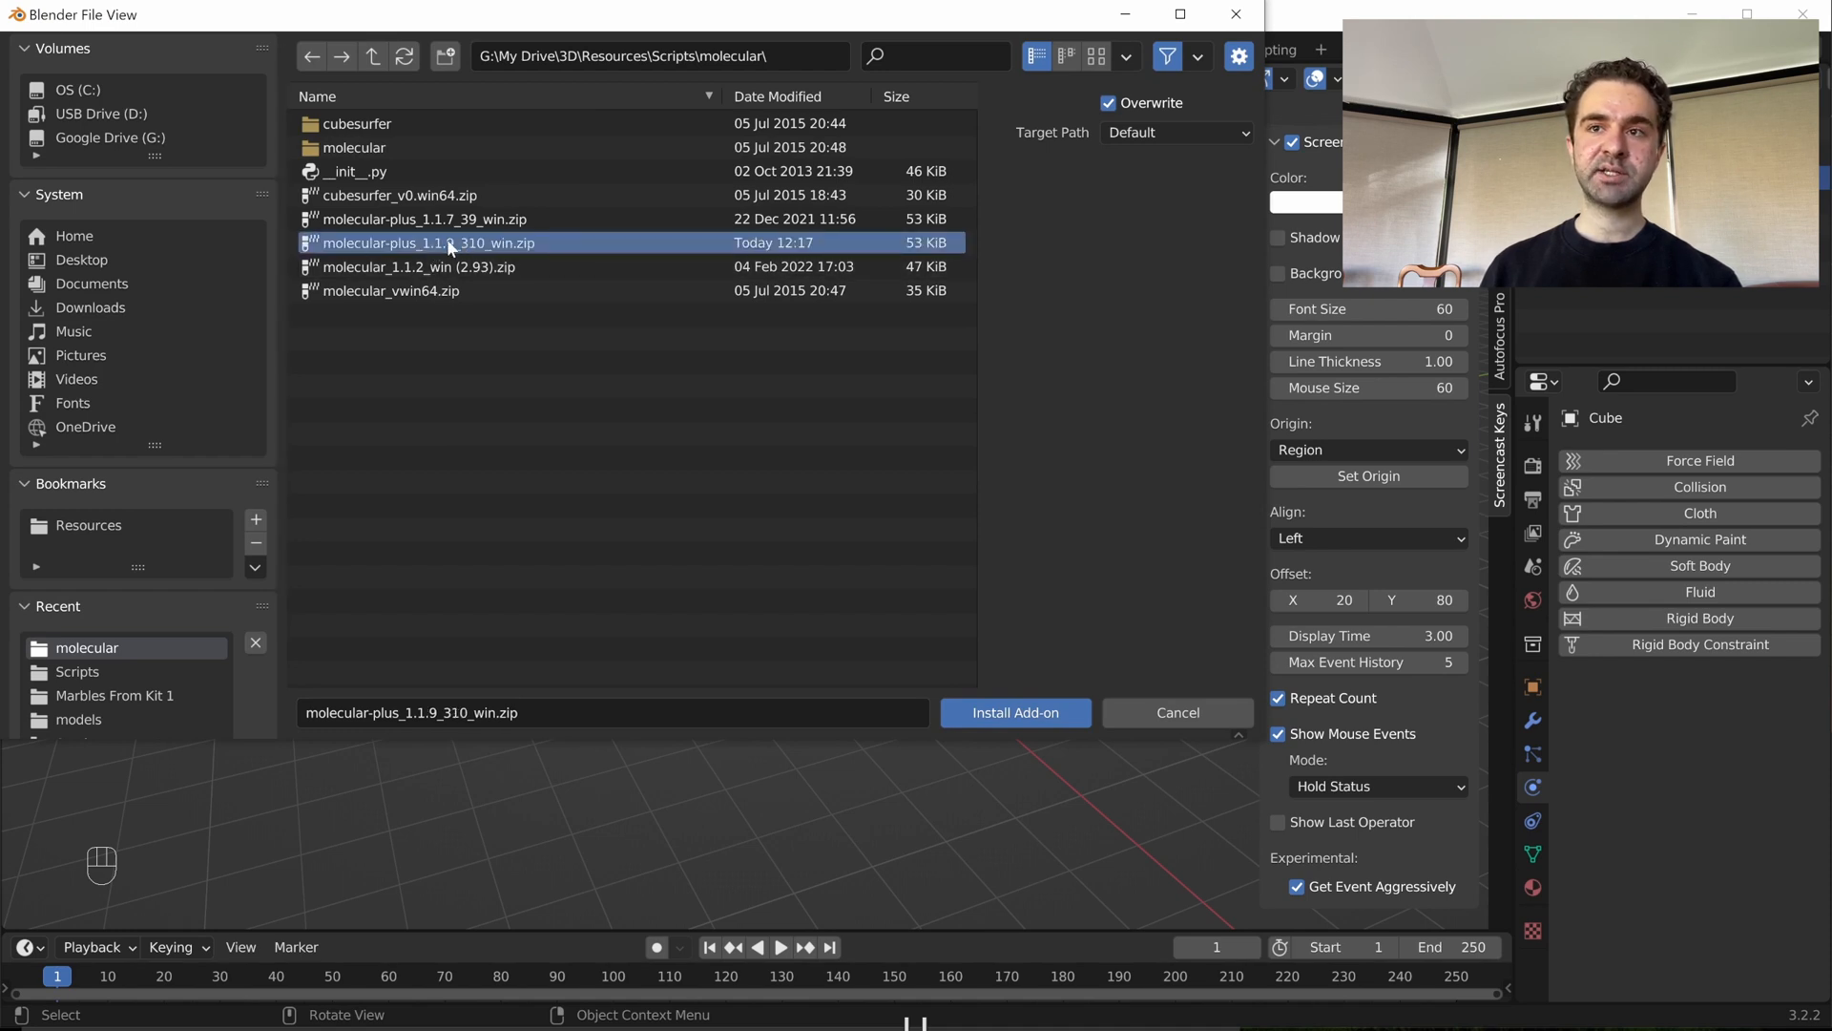
click(998, 710)
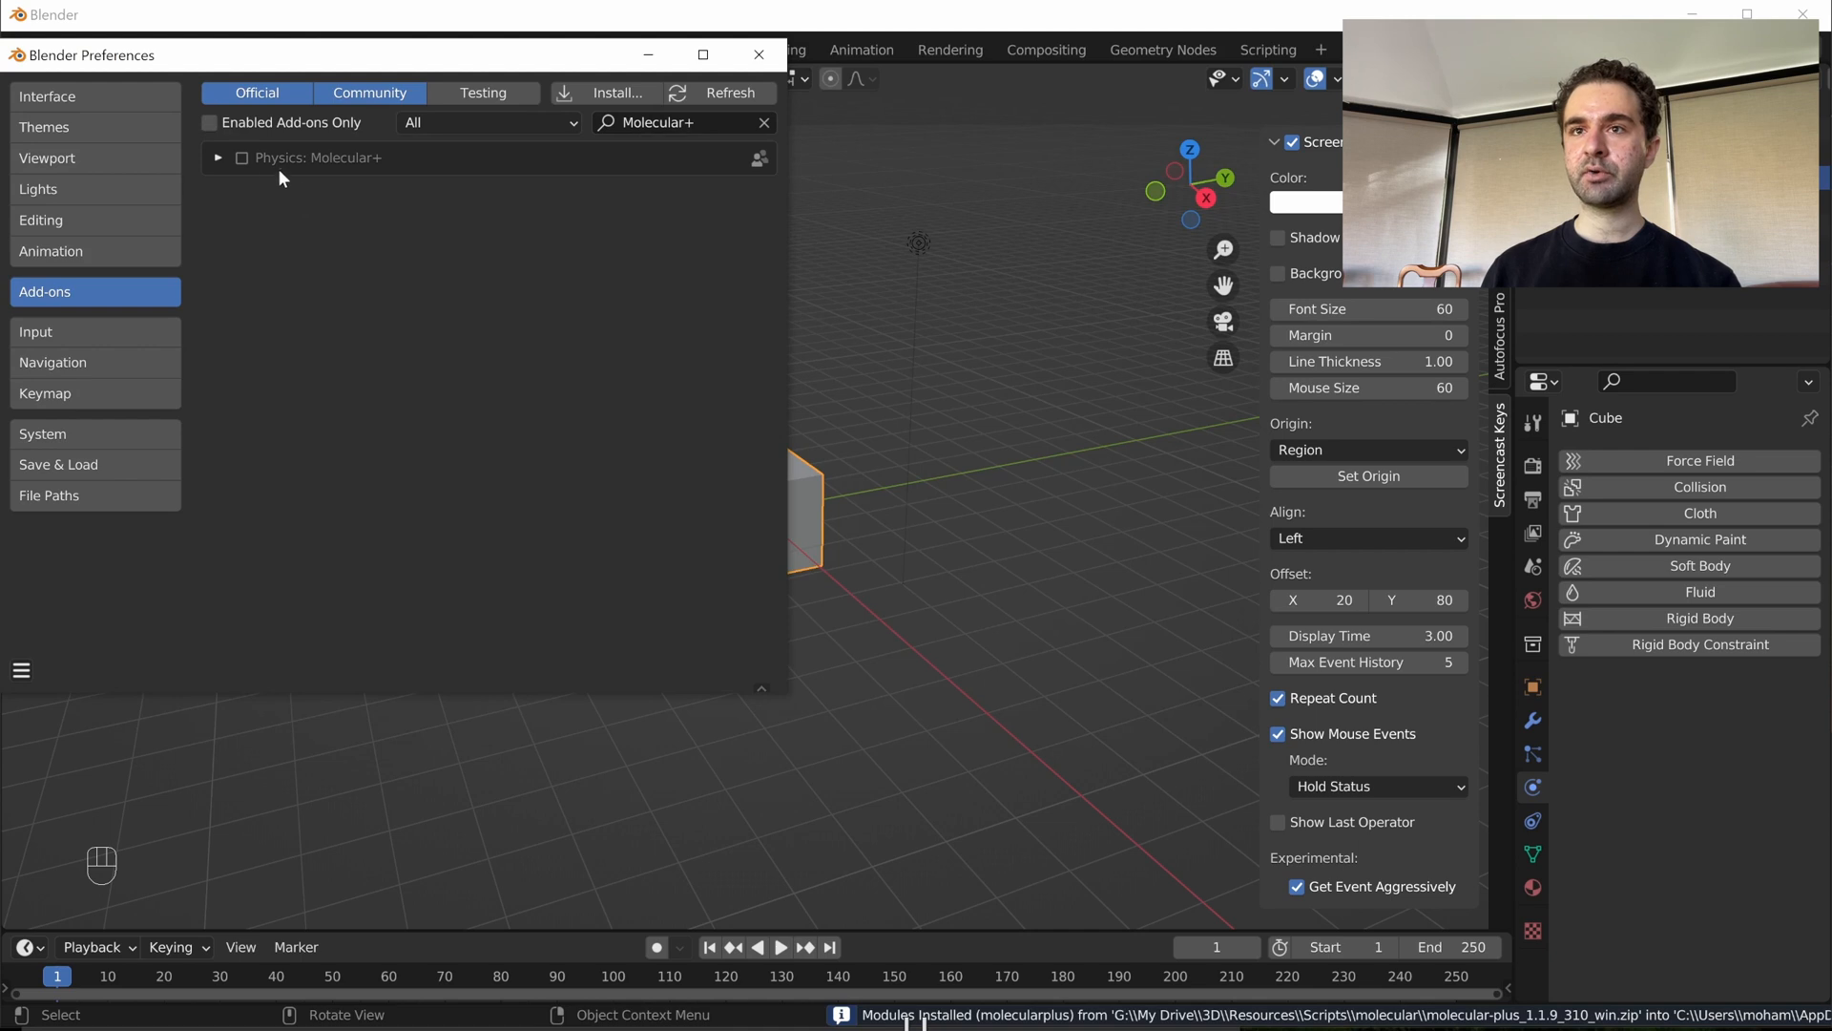
- Enable the Physics: Molecular+ add-on, check its details, and show the Molecular+ settings in the 3D viewport sidebar
click(241, 159)
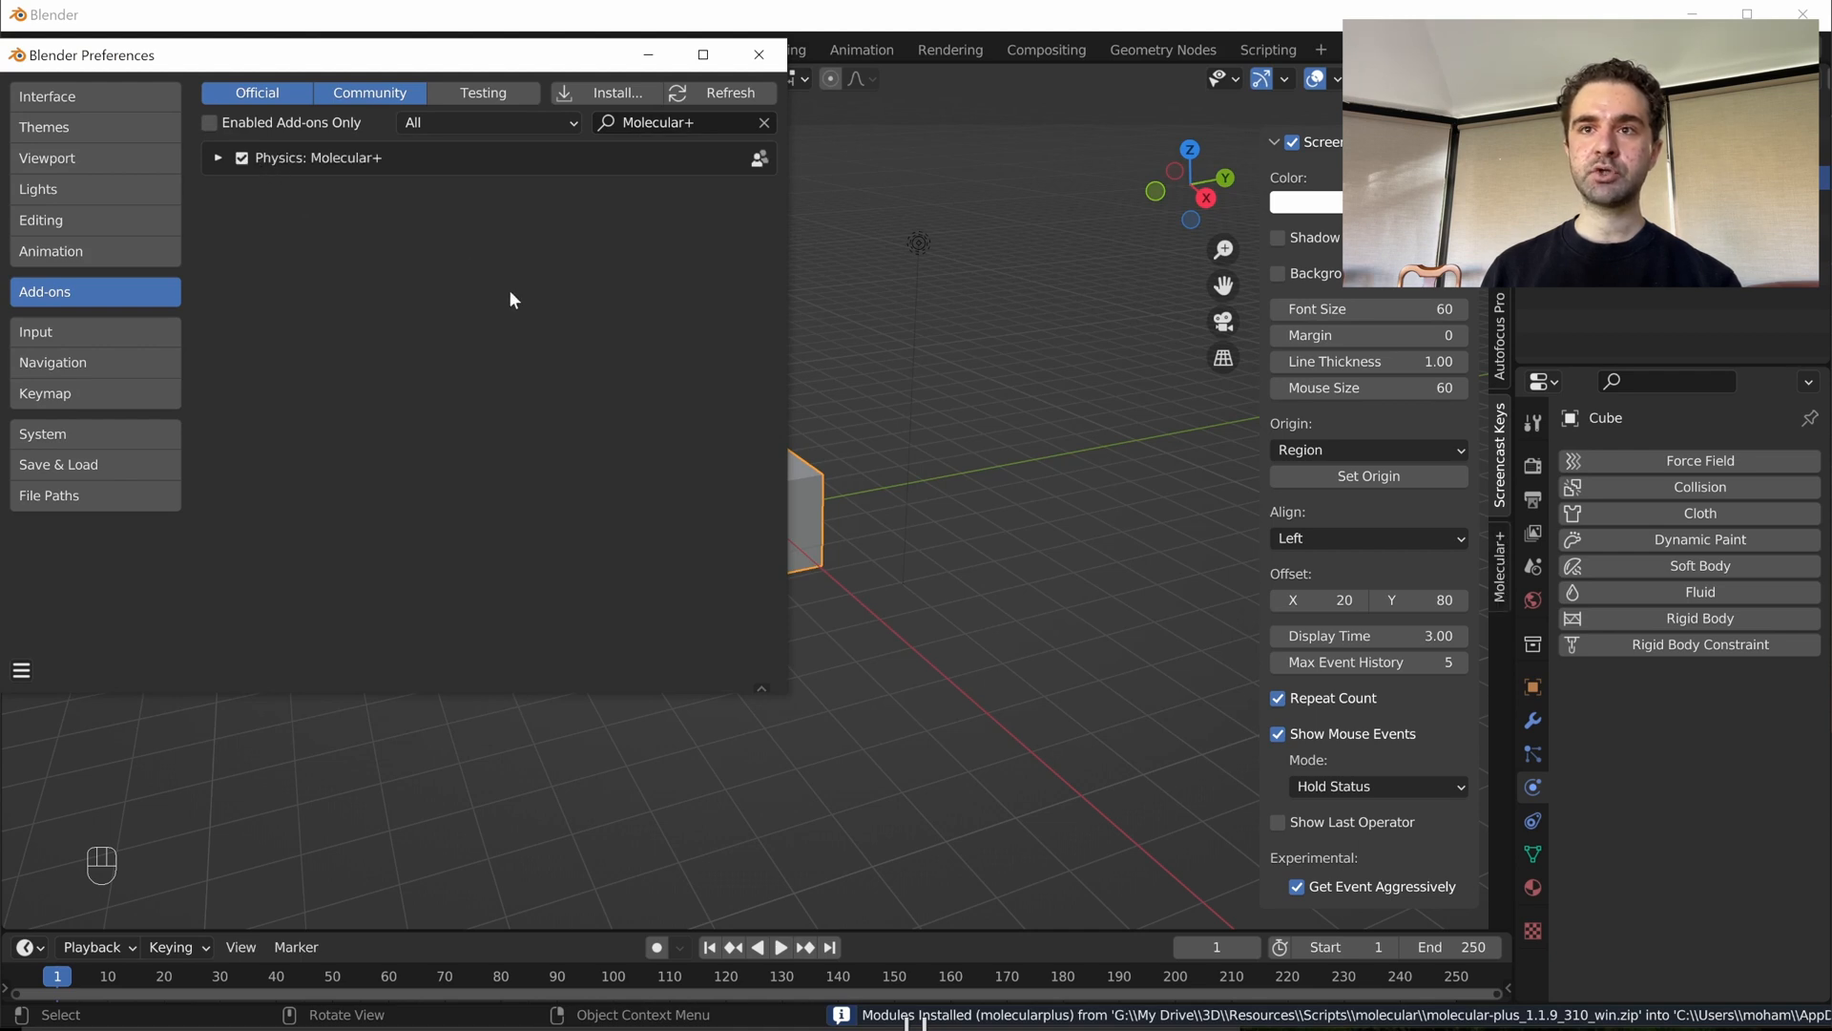
click(216, 159)
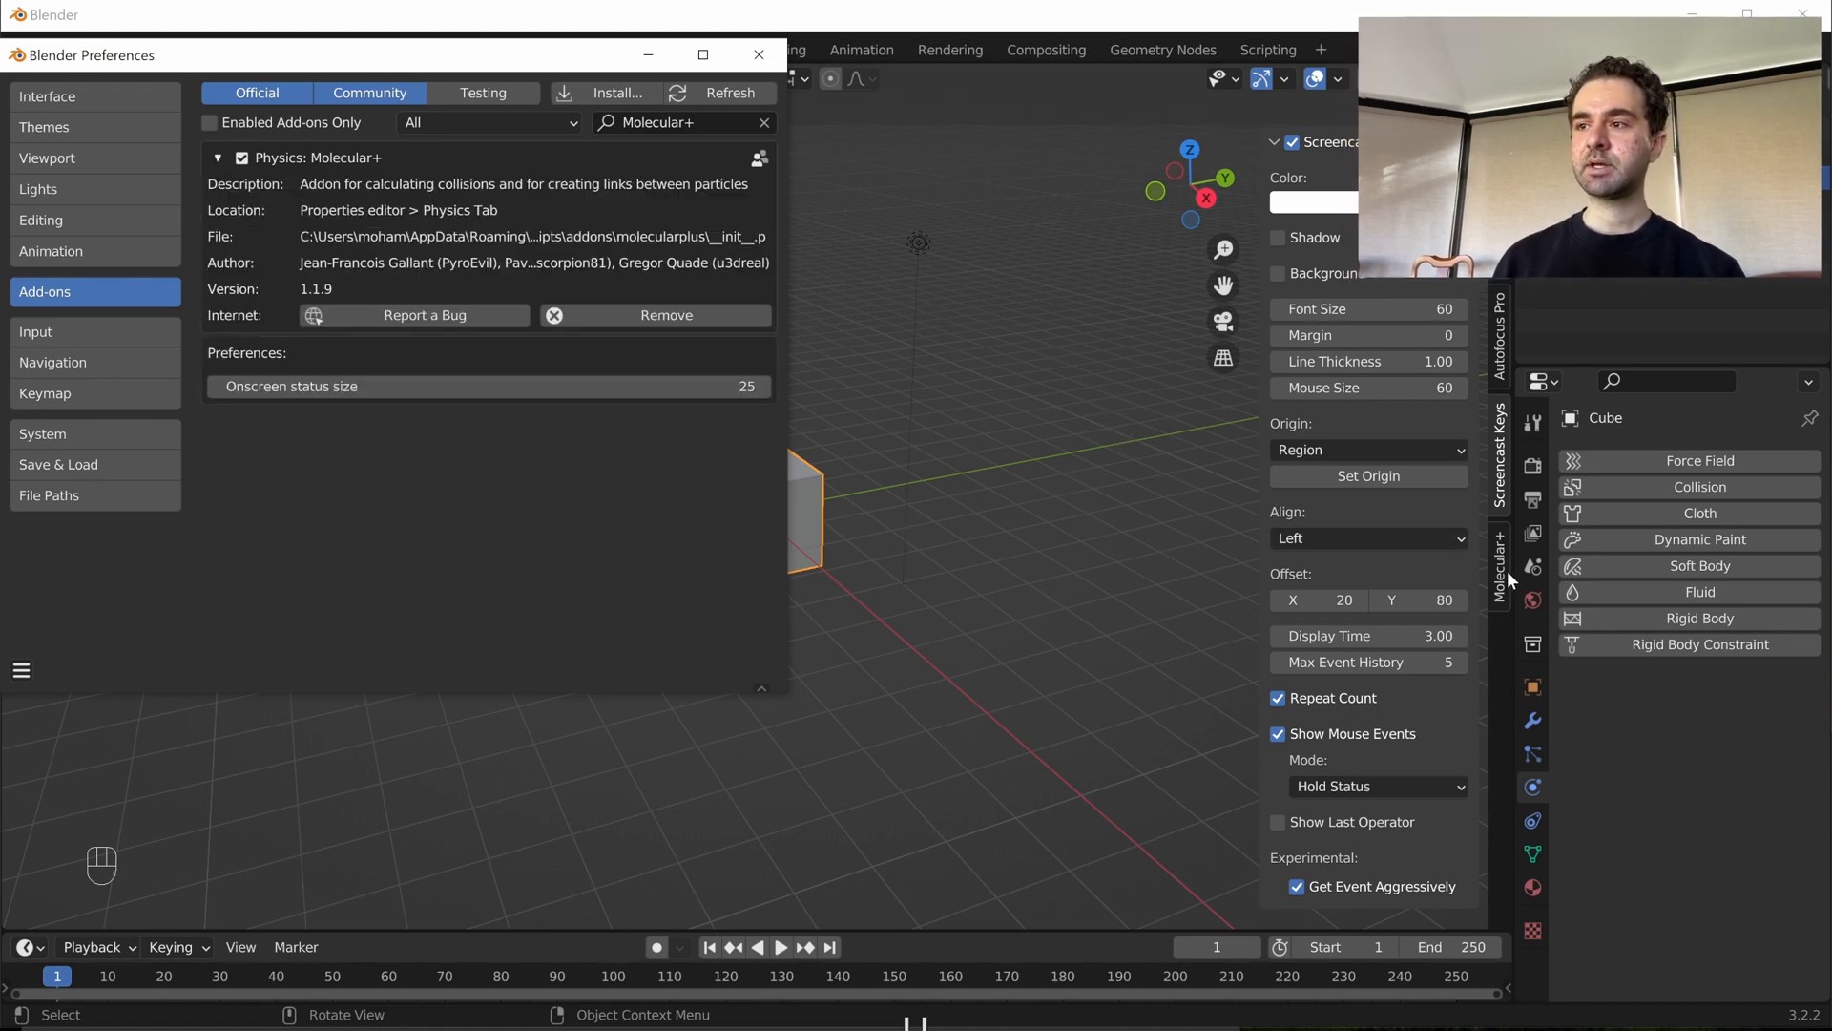
click(759, 54)
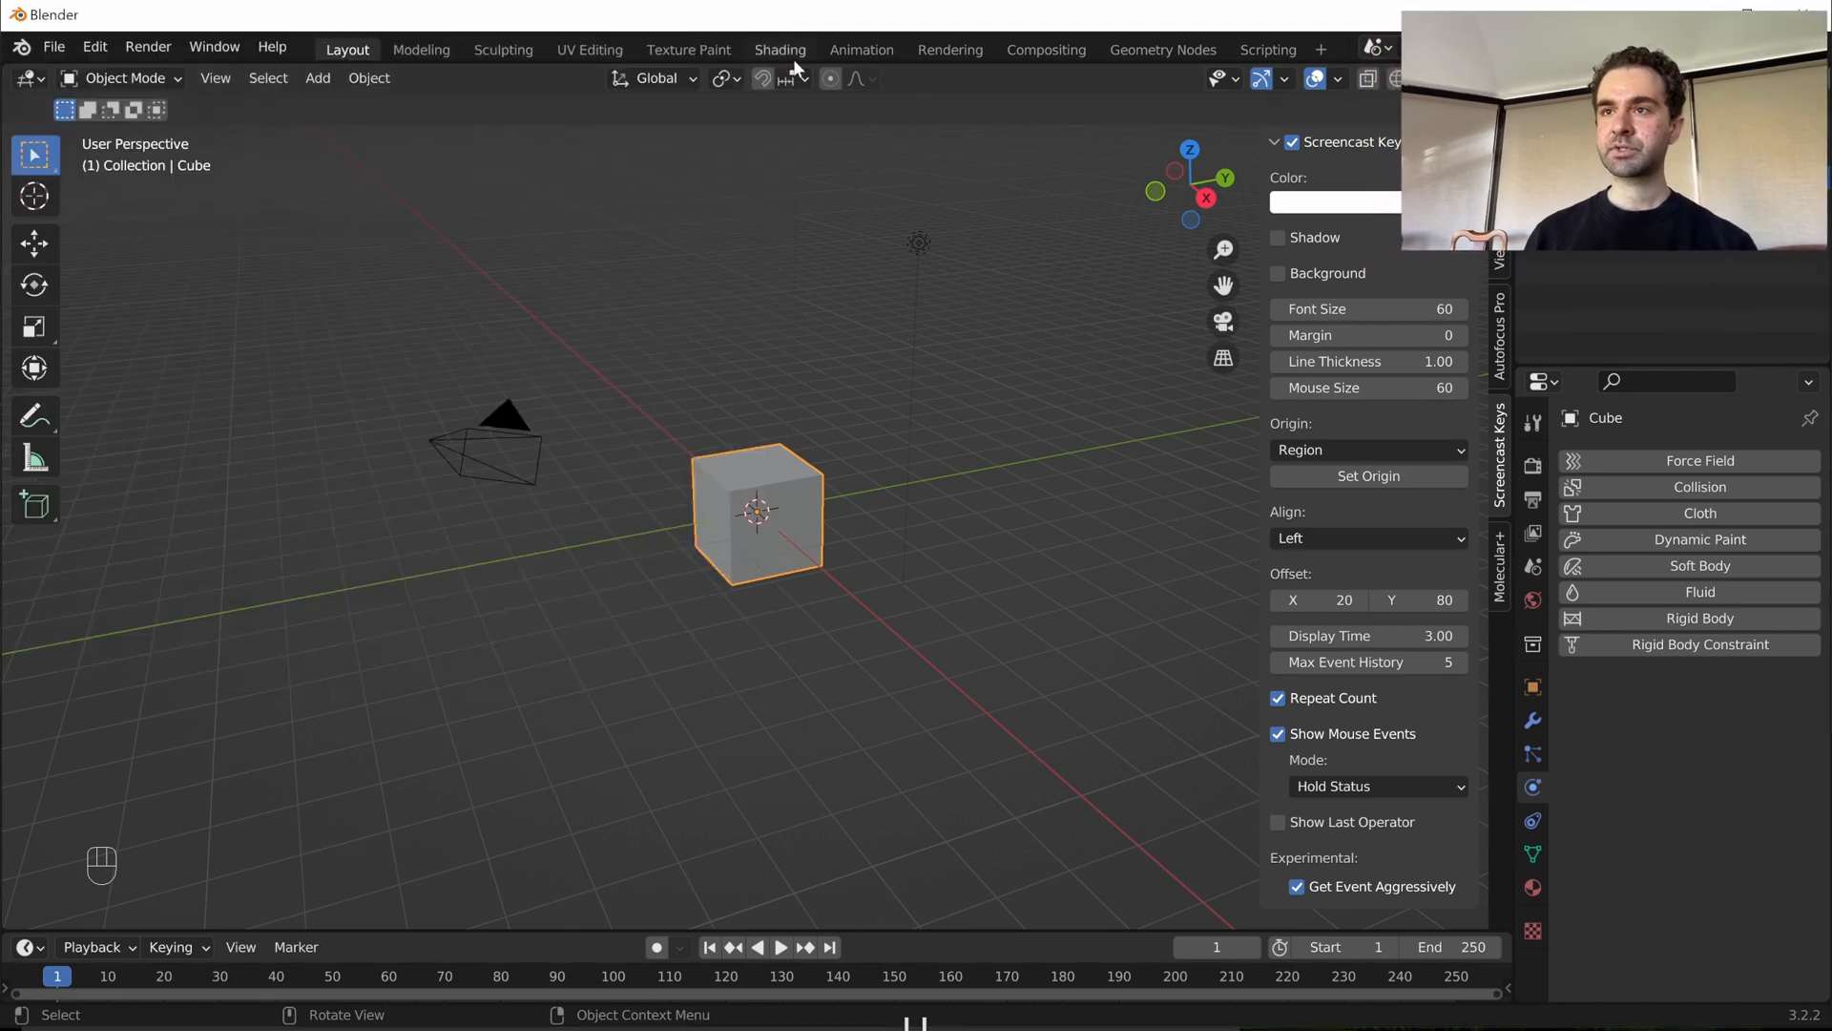
click(1500, 566)
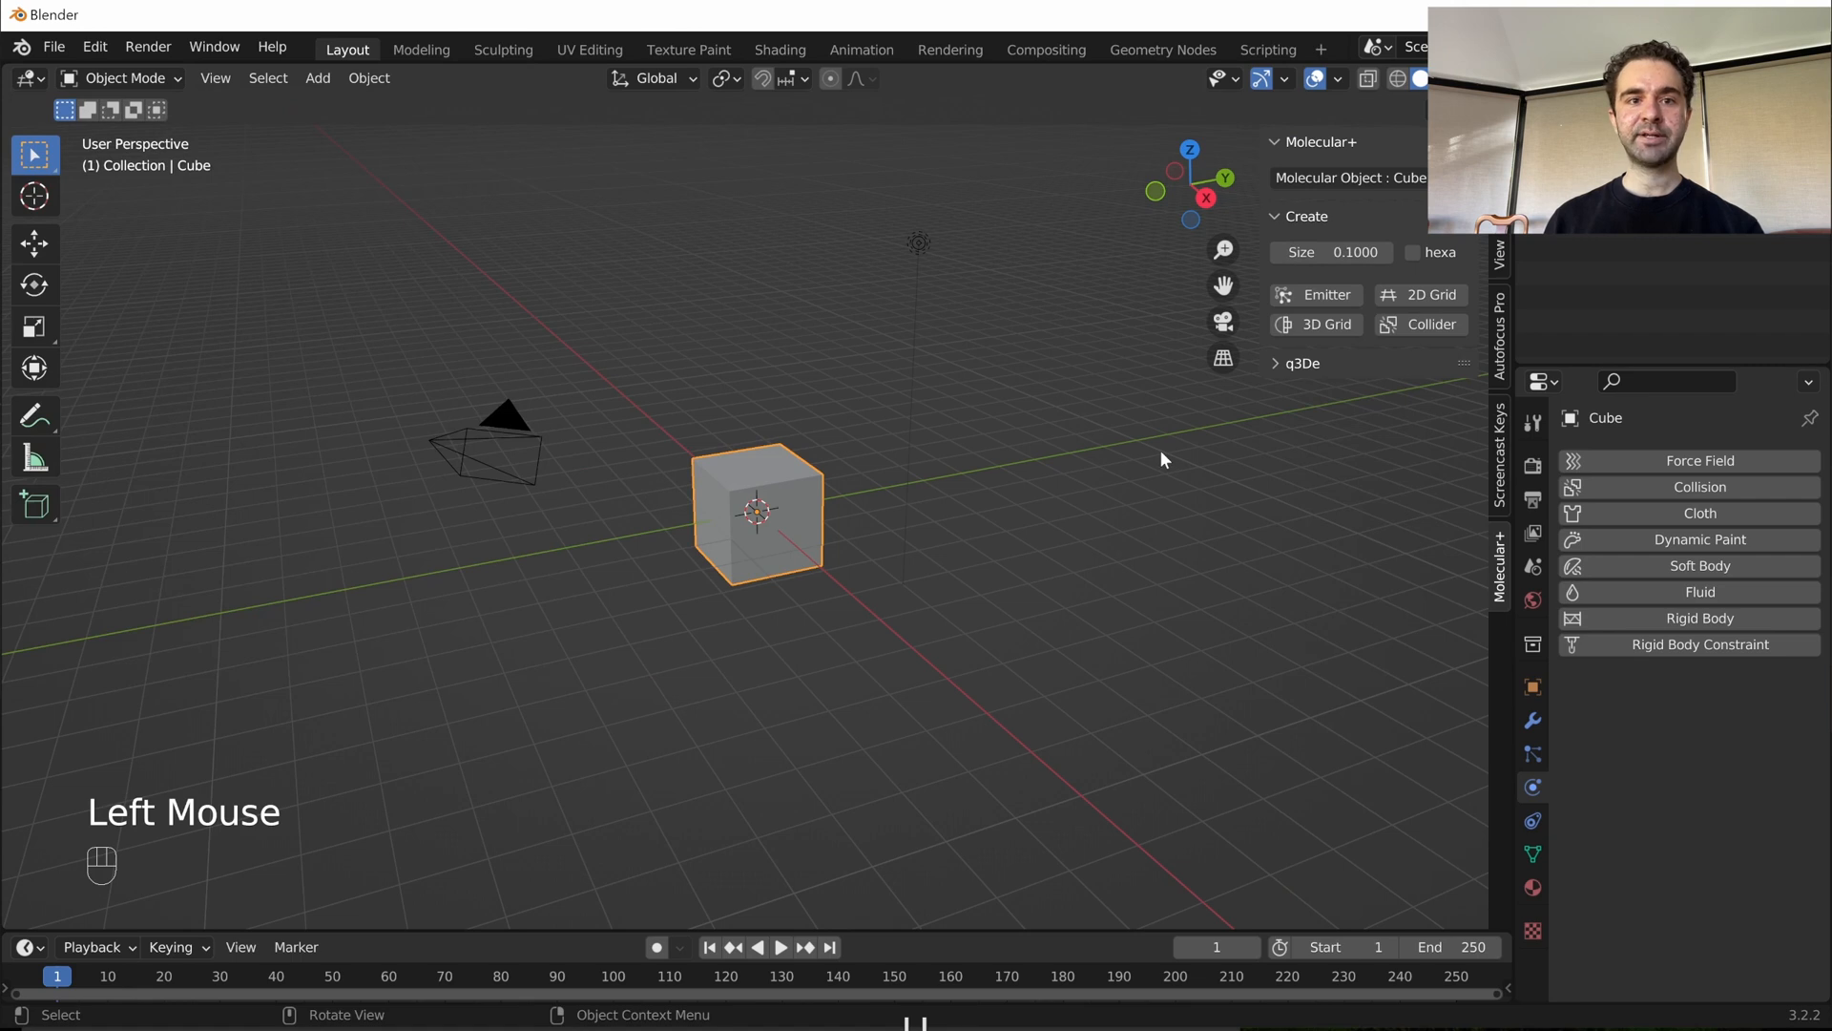
- Delete the default cube and light together, keeping the camera
drag(631, 219, 998, 678)
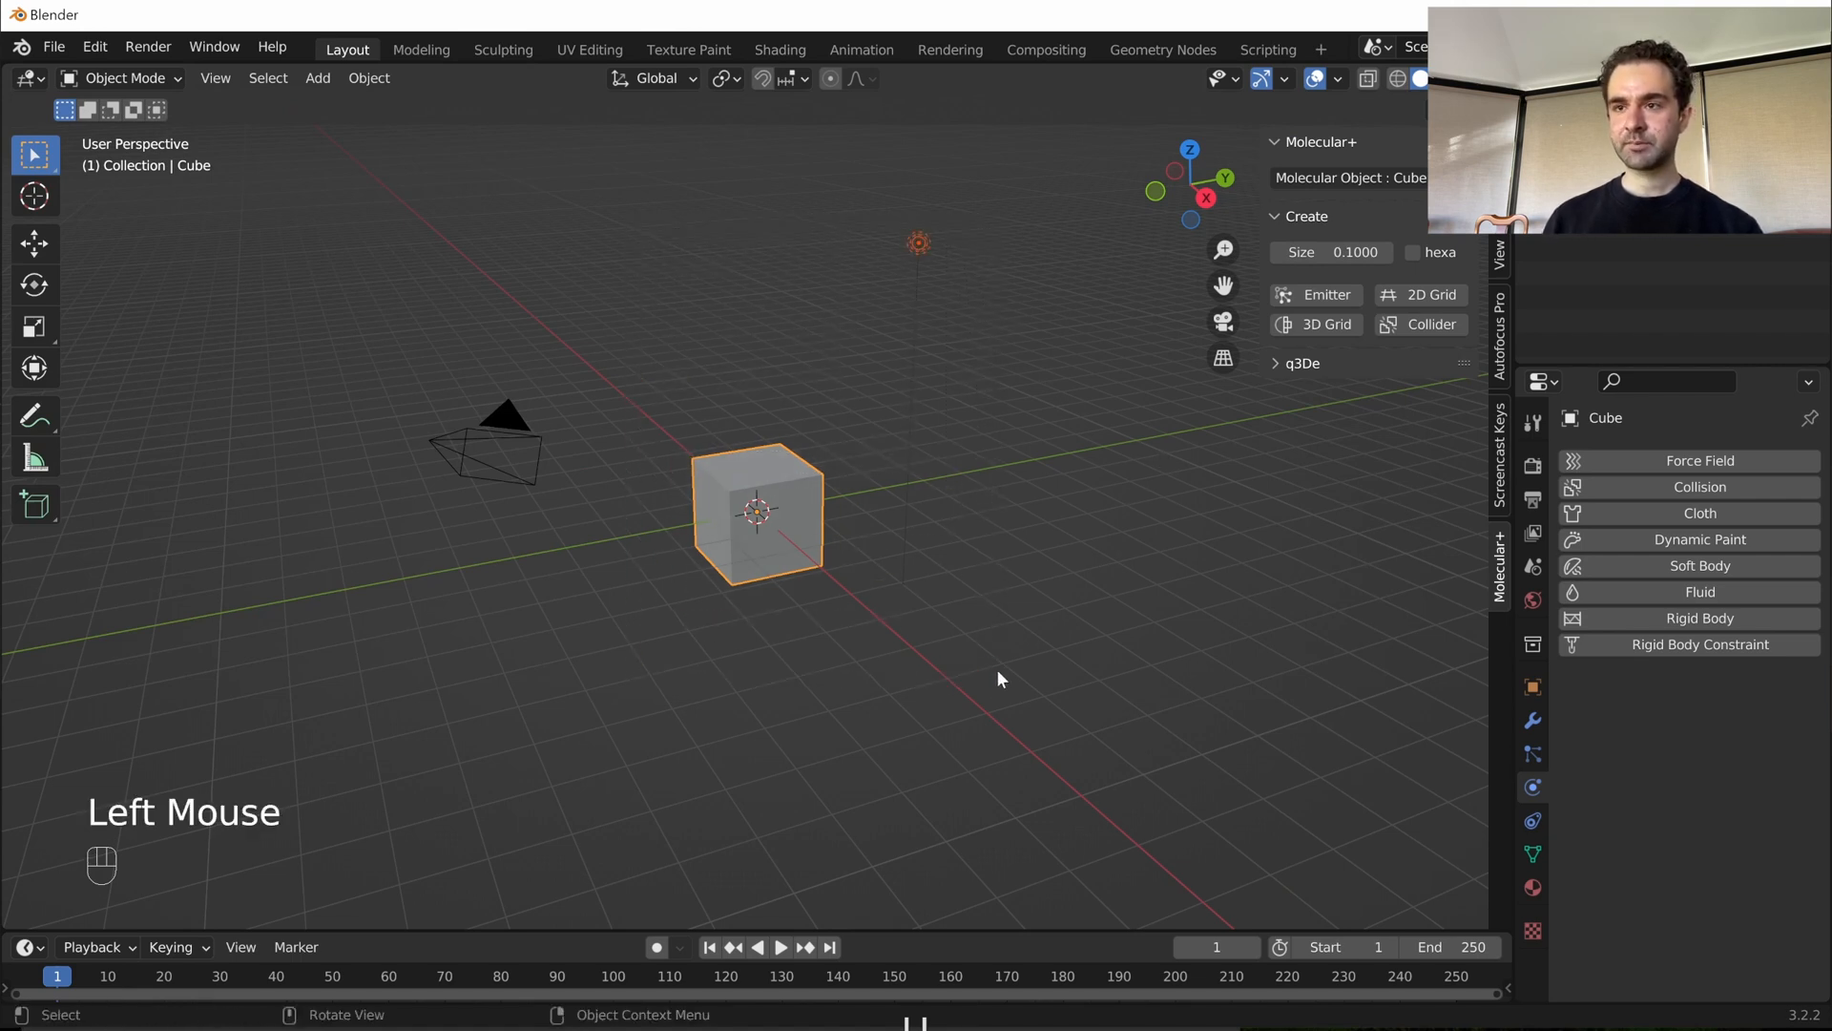
key(x)
click(993, 564)
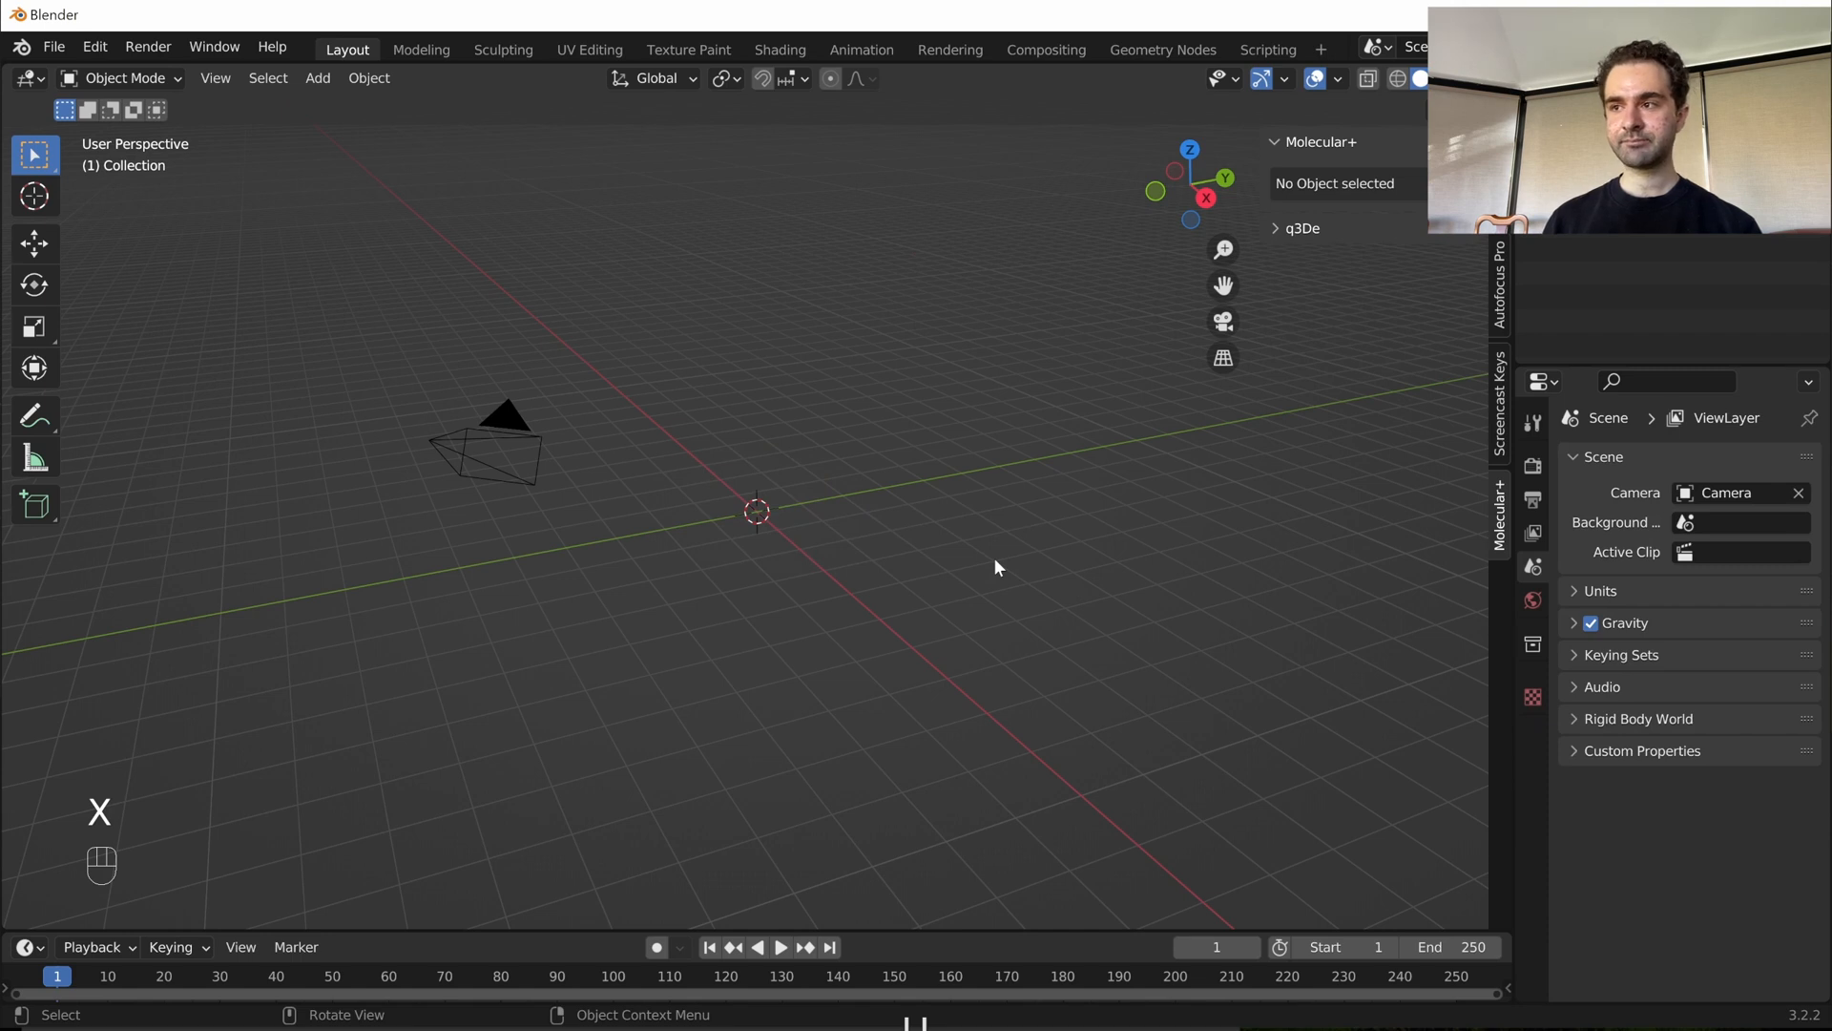
- Add a mesh plane at the origin and scale it by a factor of 4
key(shift+a)
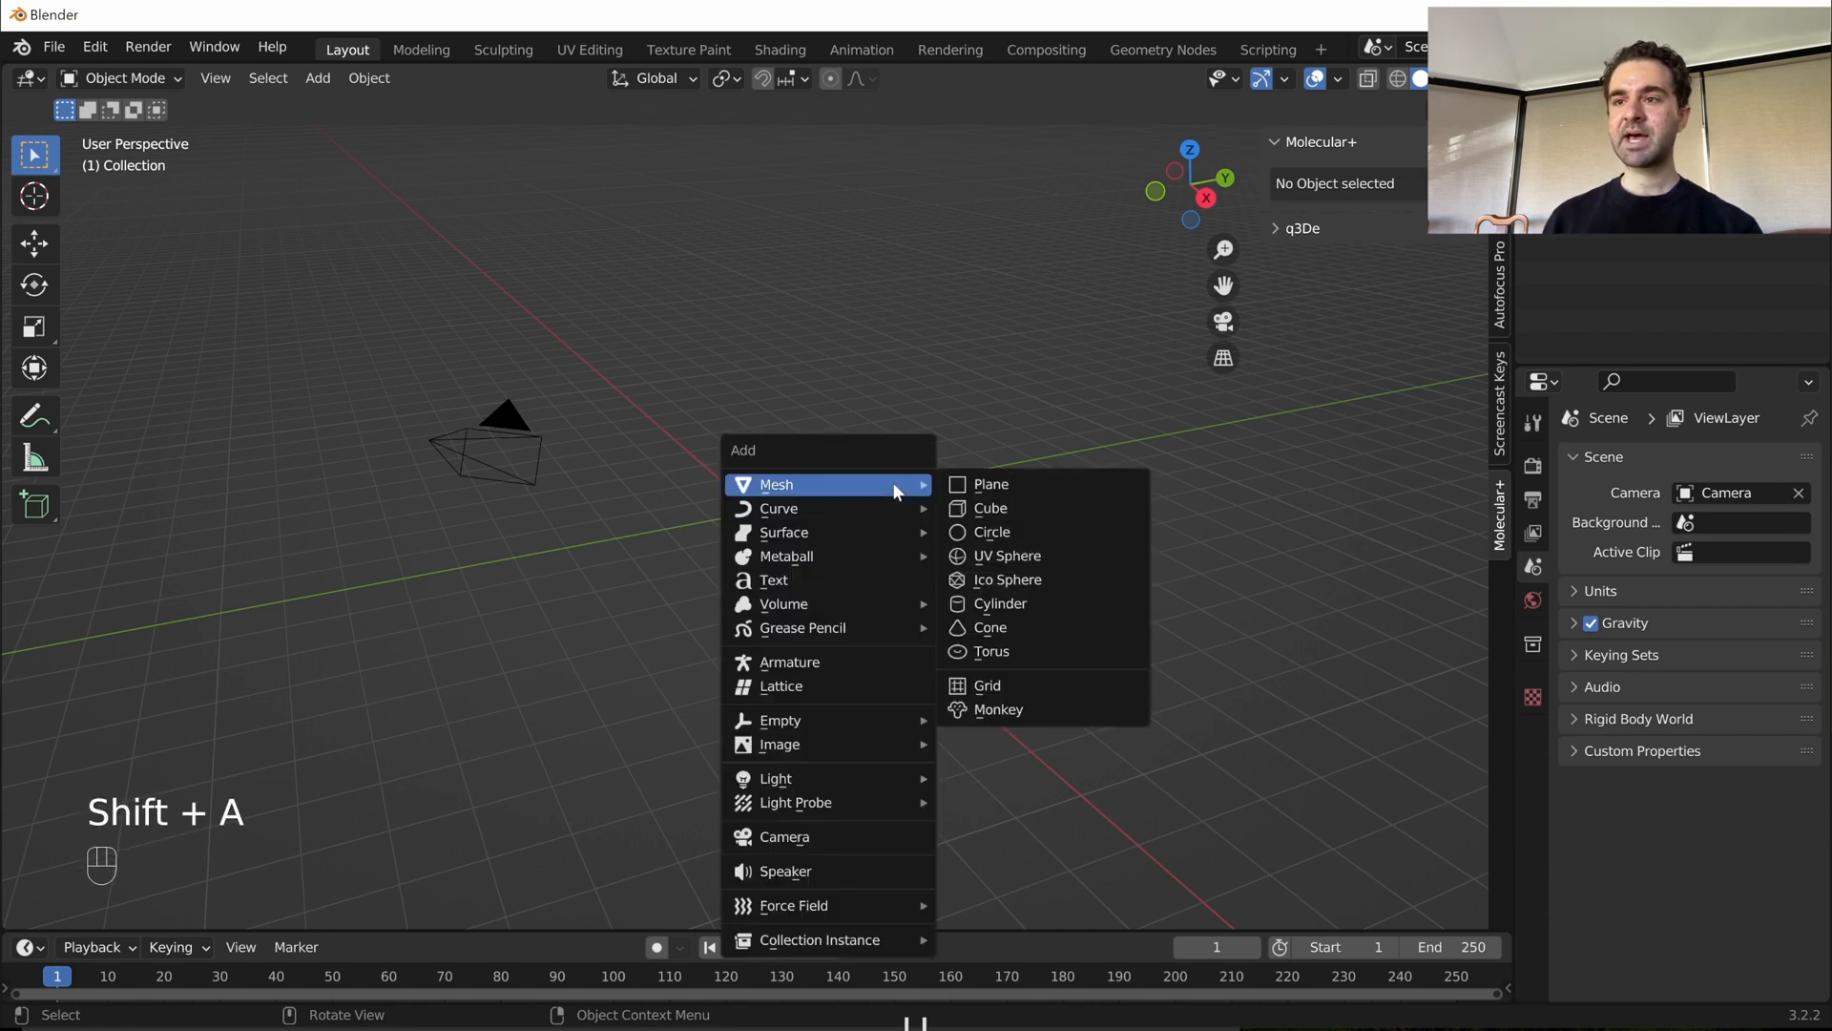
click(995, 487)
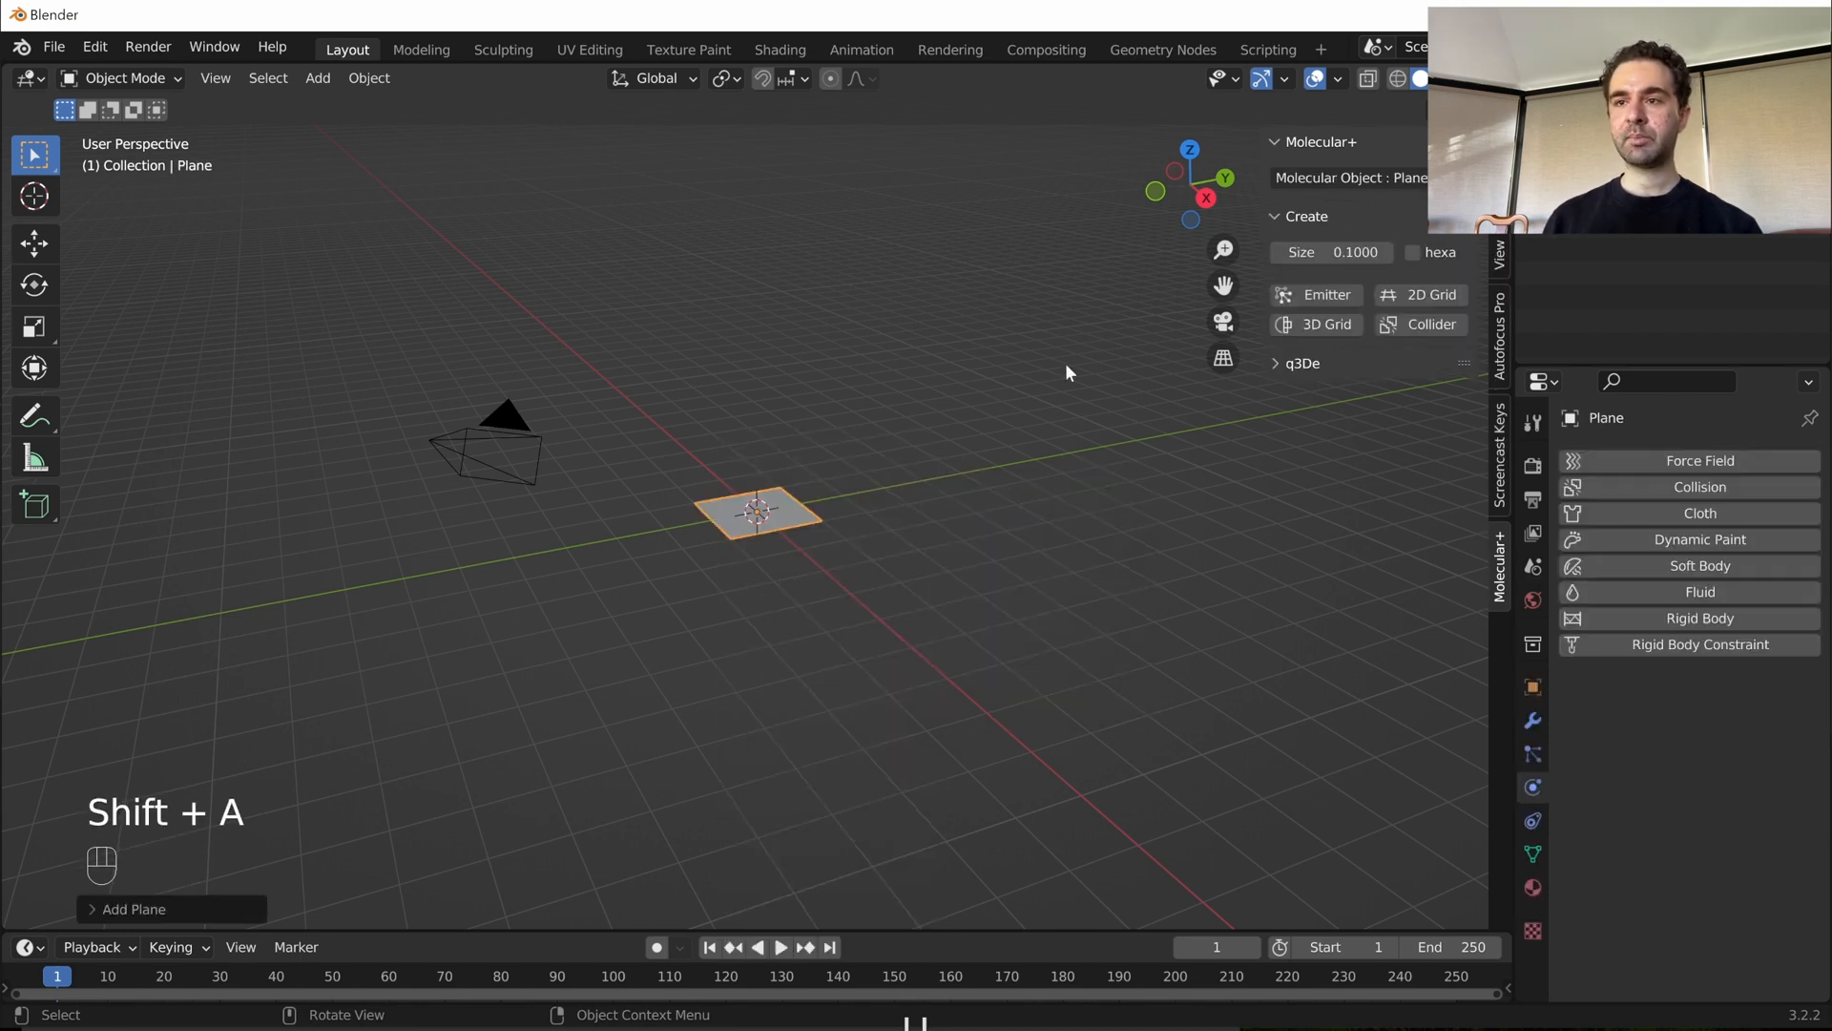
key(s)
key(KP_4)
click(907, 498)
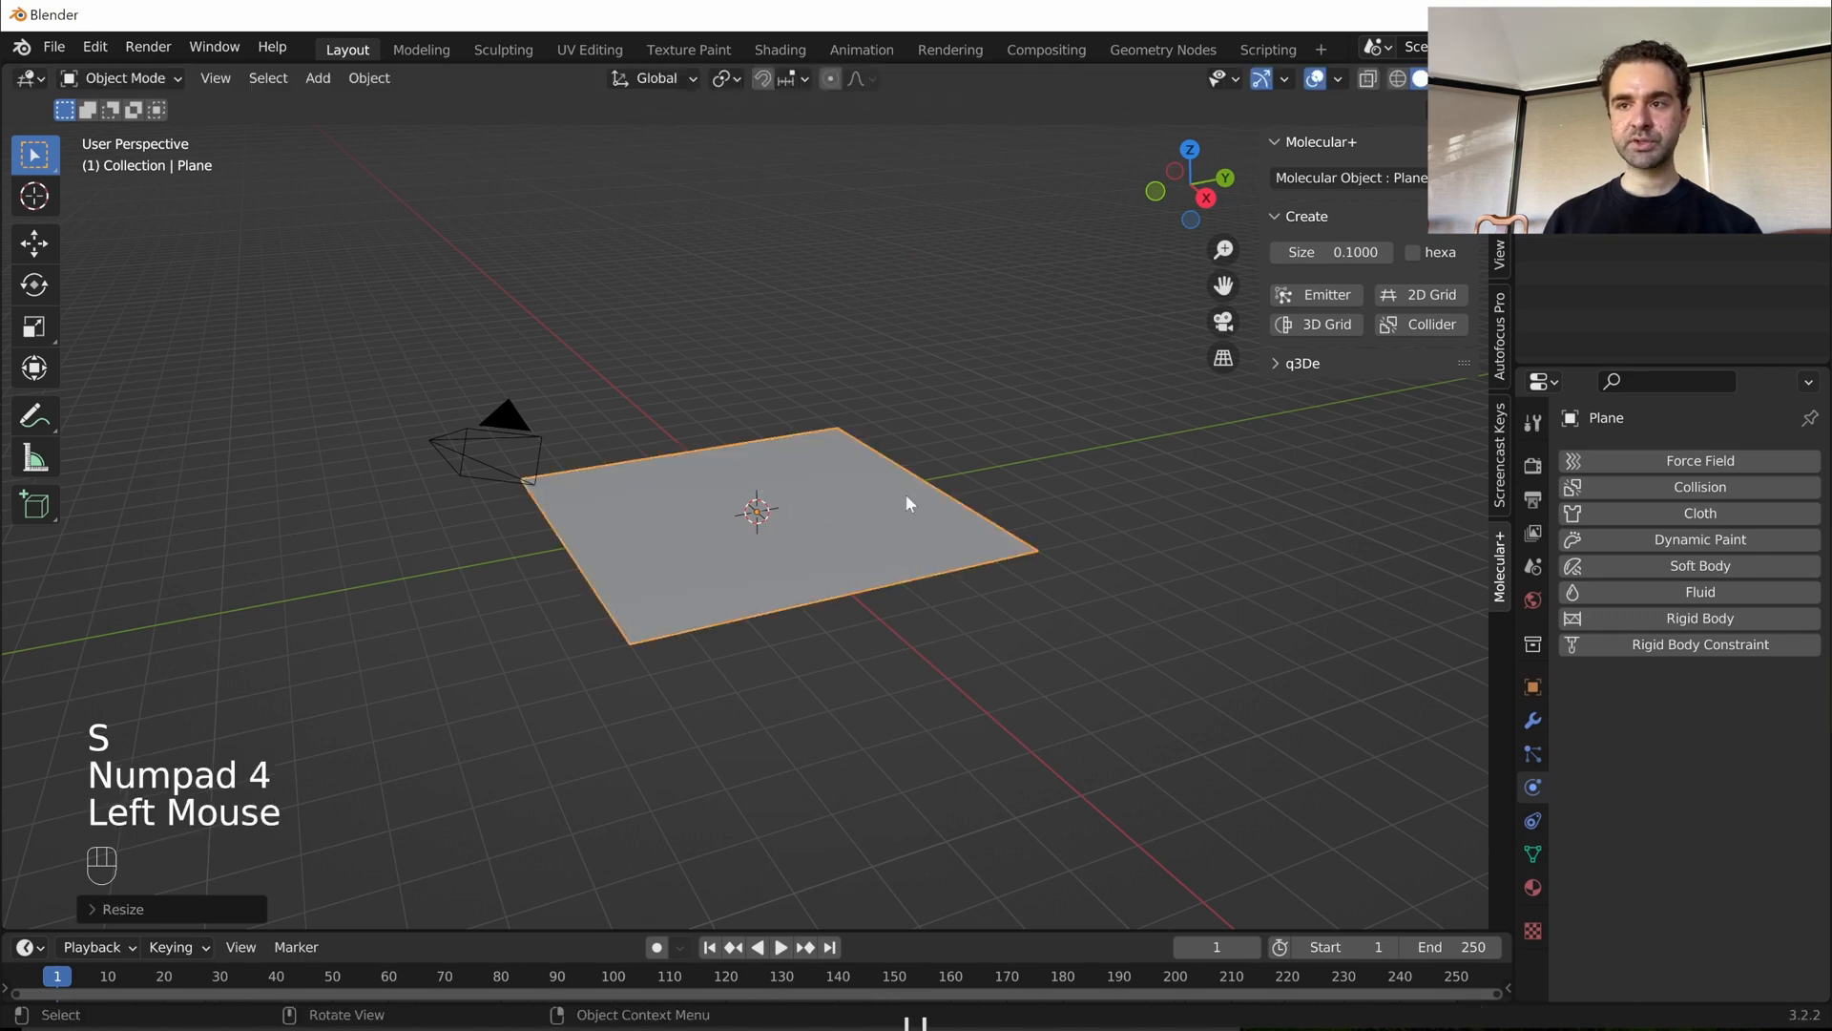
- Rotate the plane 90° about the global X axis so it stands upright
key(r)
key(x)
key(KP_9)
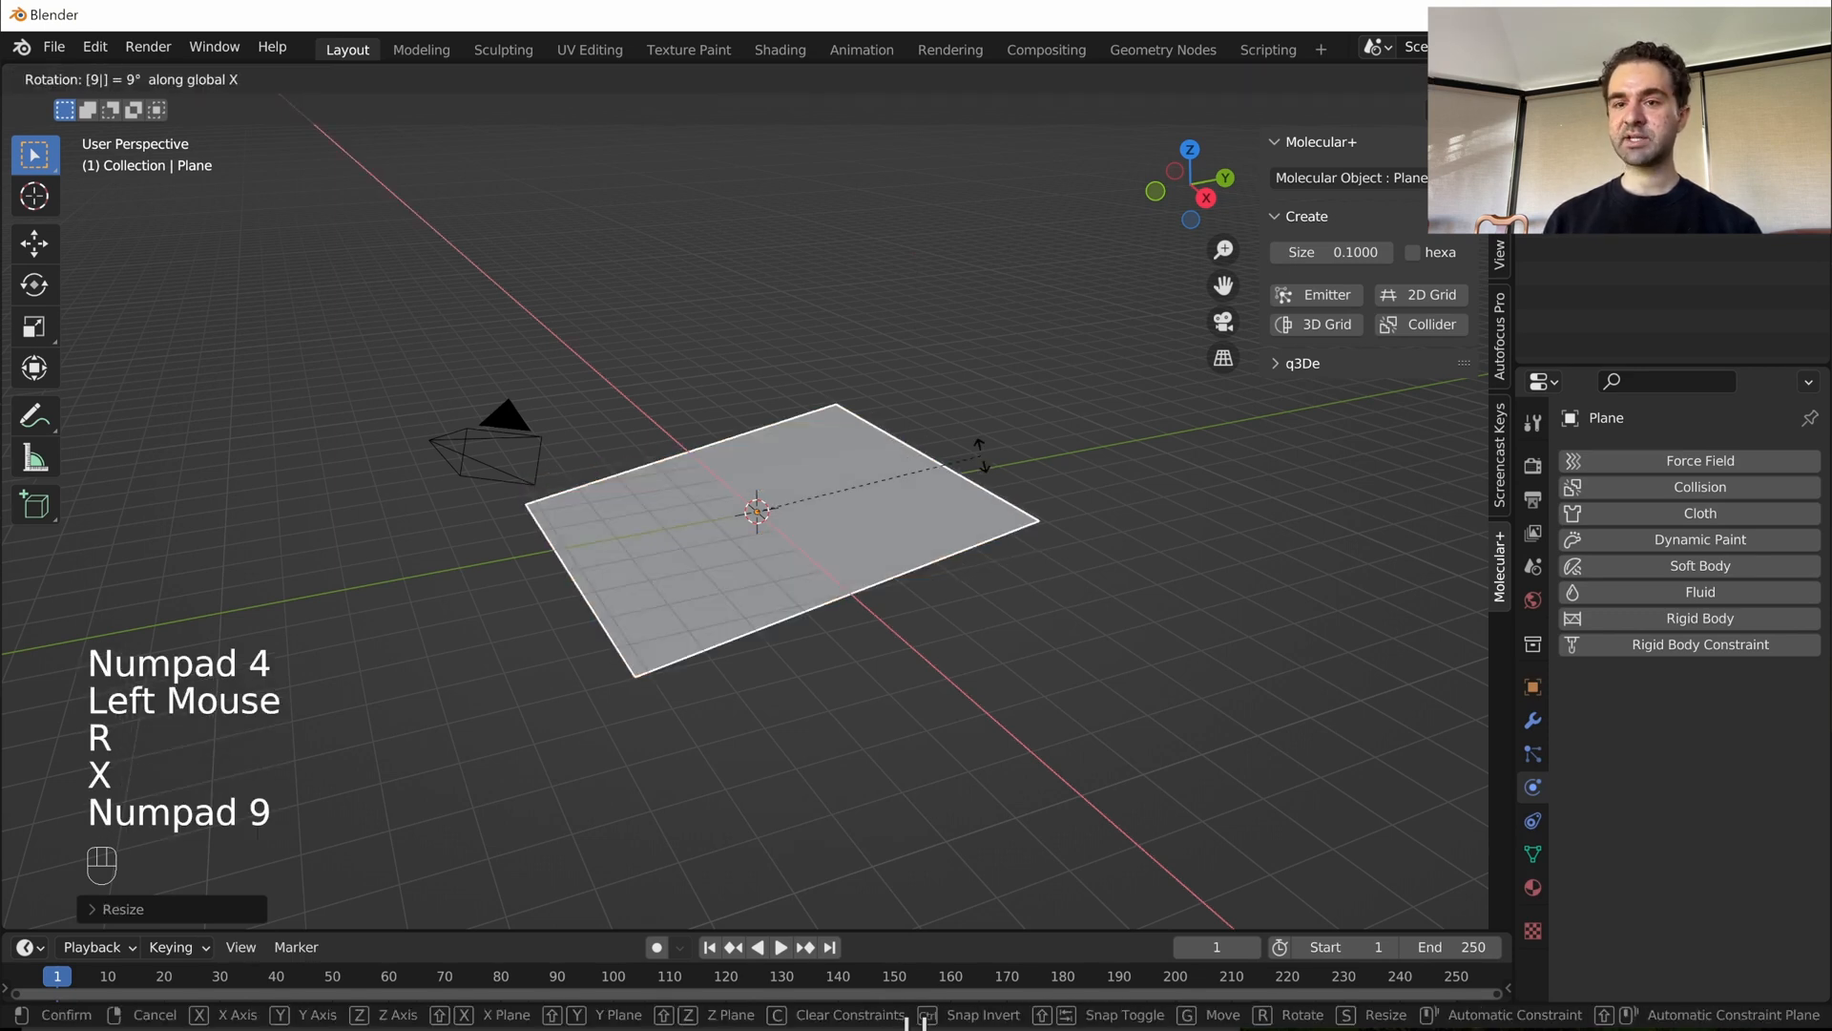
key(KP_0)
key(Return)
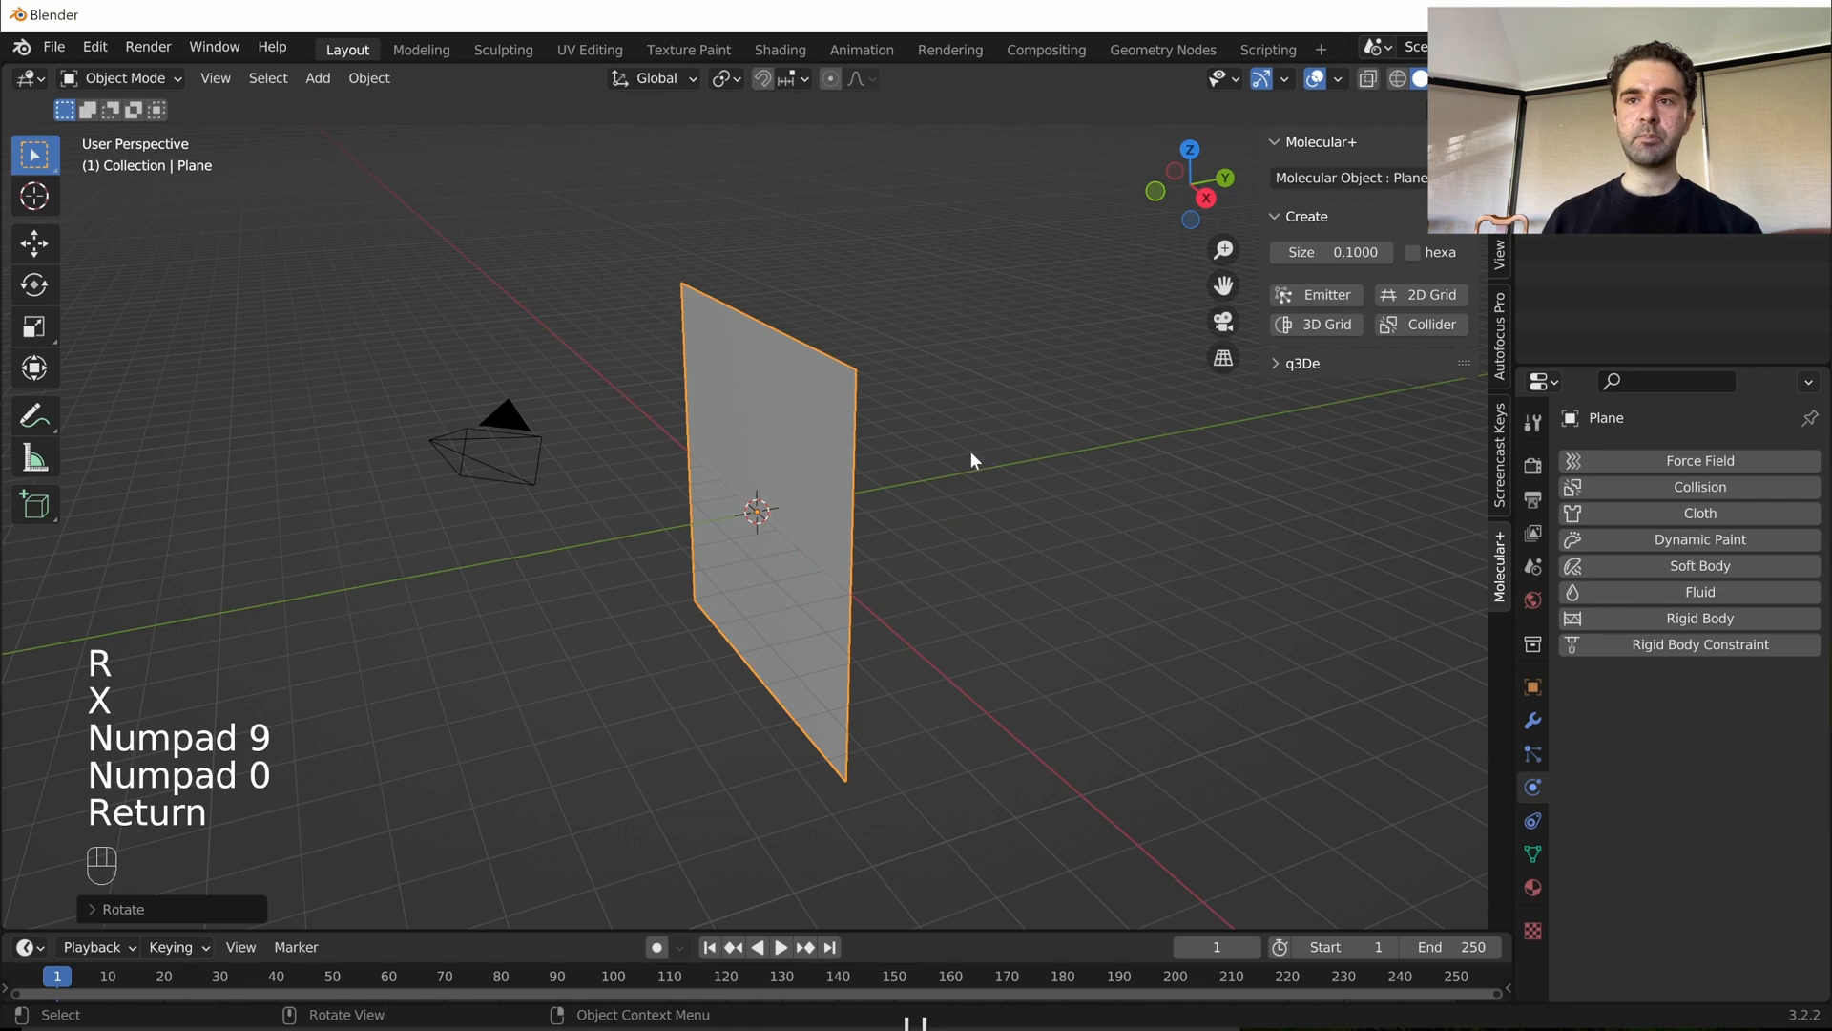
- Clear the camera's rotation and location to reset it to the world origin
click(511, 434)
scroll(523, 456, up, 1)
scroll(526, 460, down, 1)
middle_drag(531, 463, 551, 459)
scroll(559, 454, down, 2)
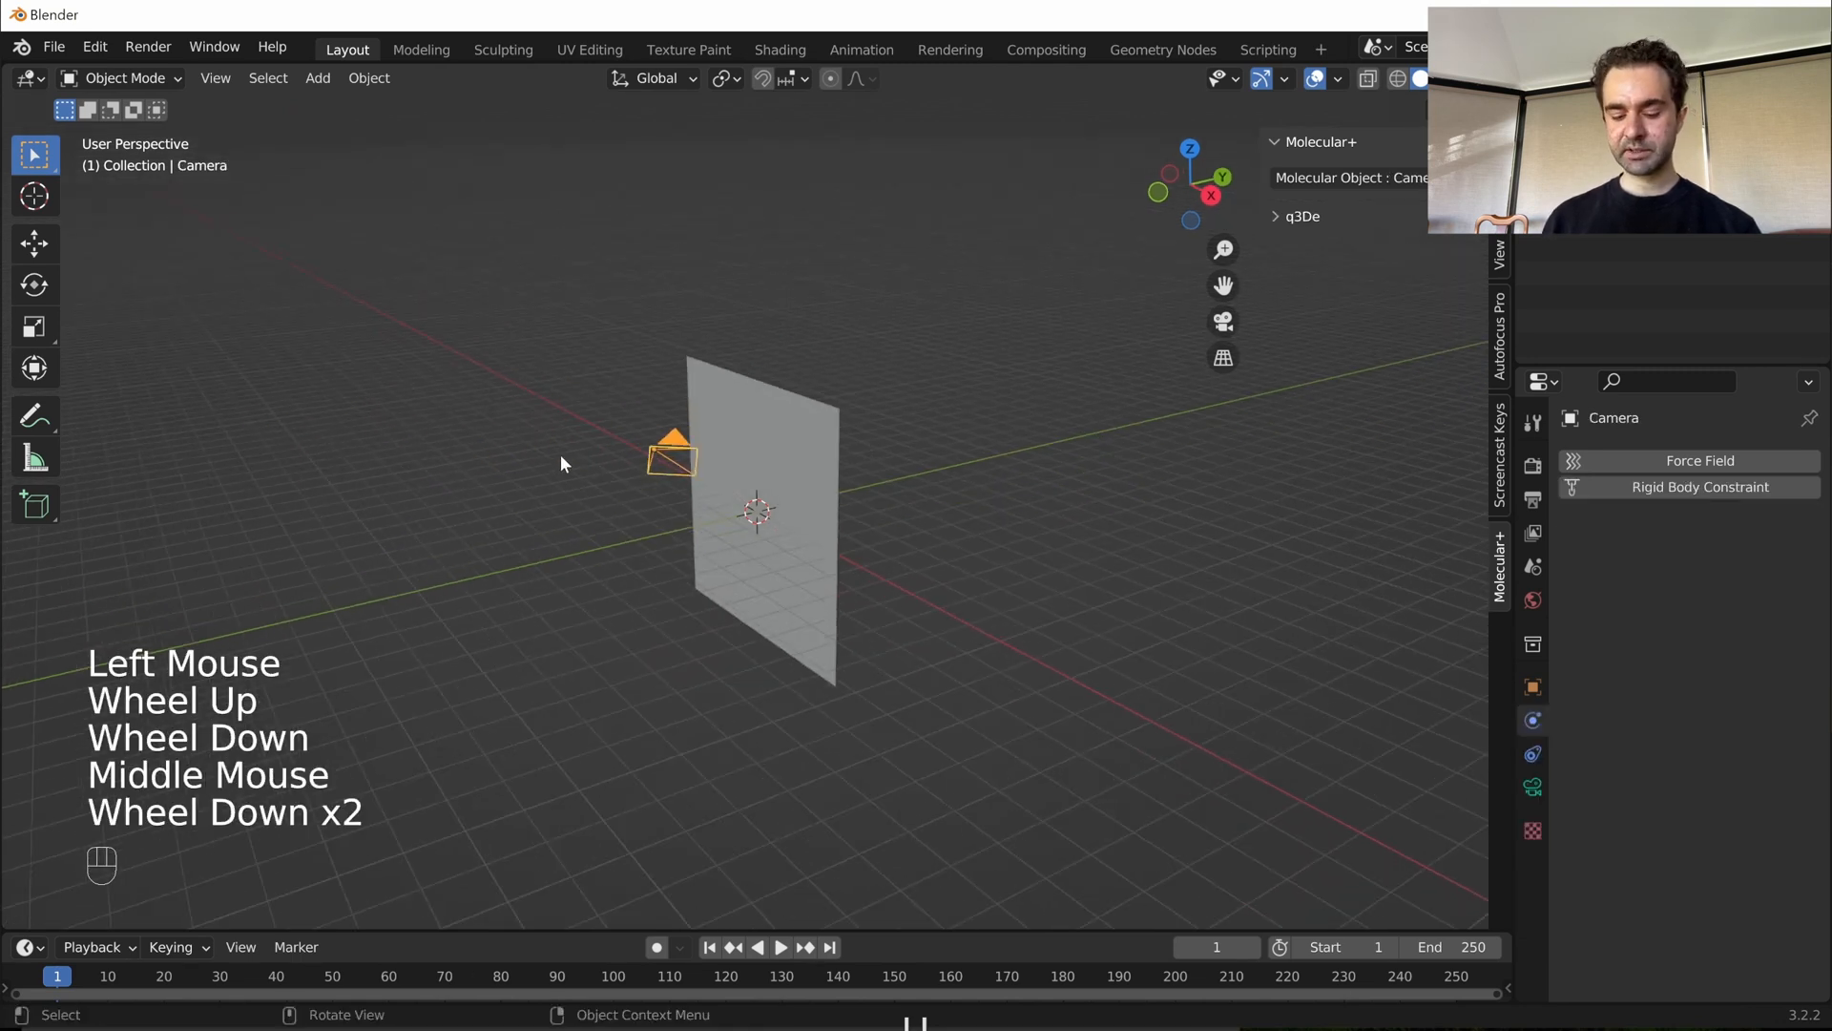
key(alt+r)
key(alt+g)
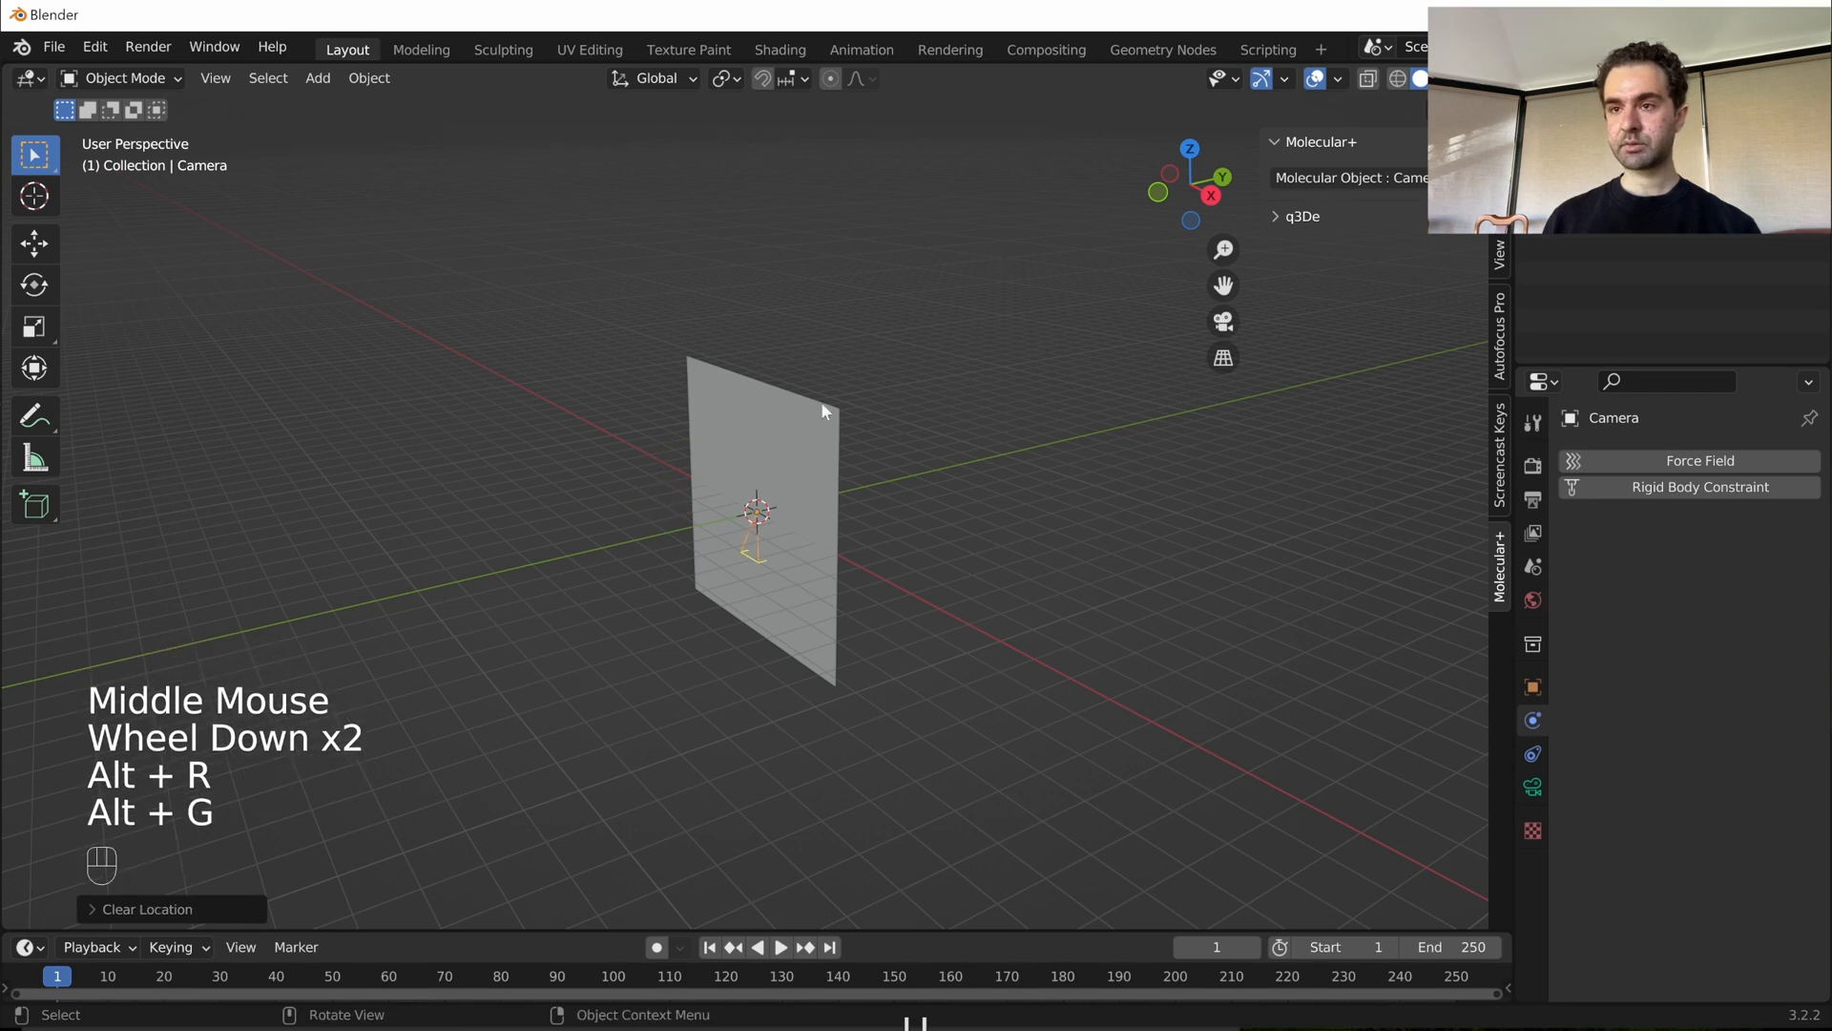
- Move the camera away from the plane in the negative Y direction, using increment snapping
middle_drag(937, 519, 891, 536)
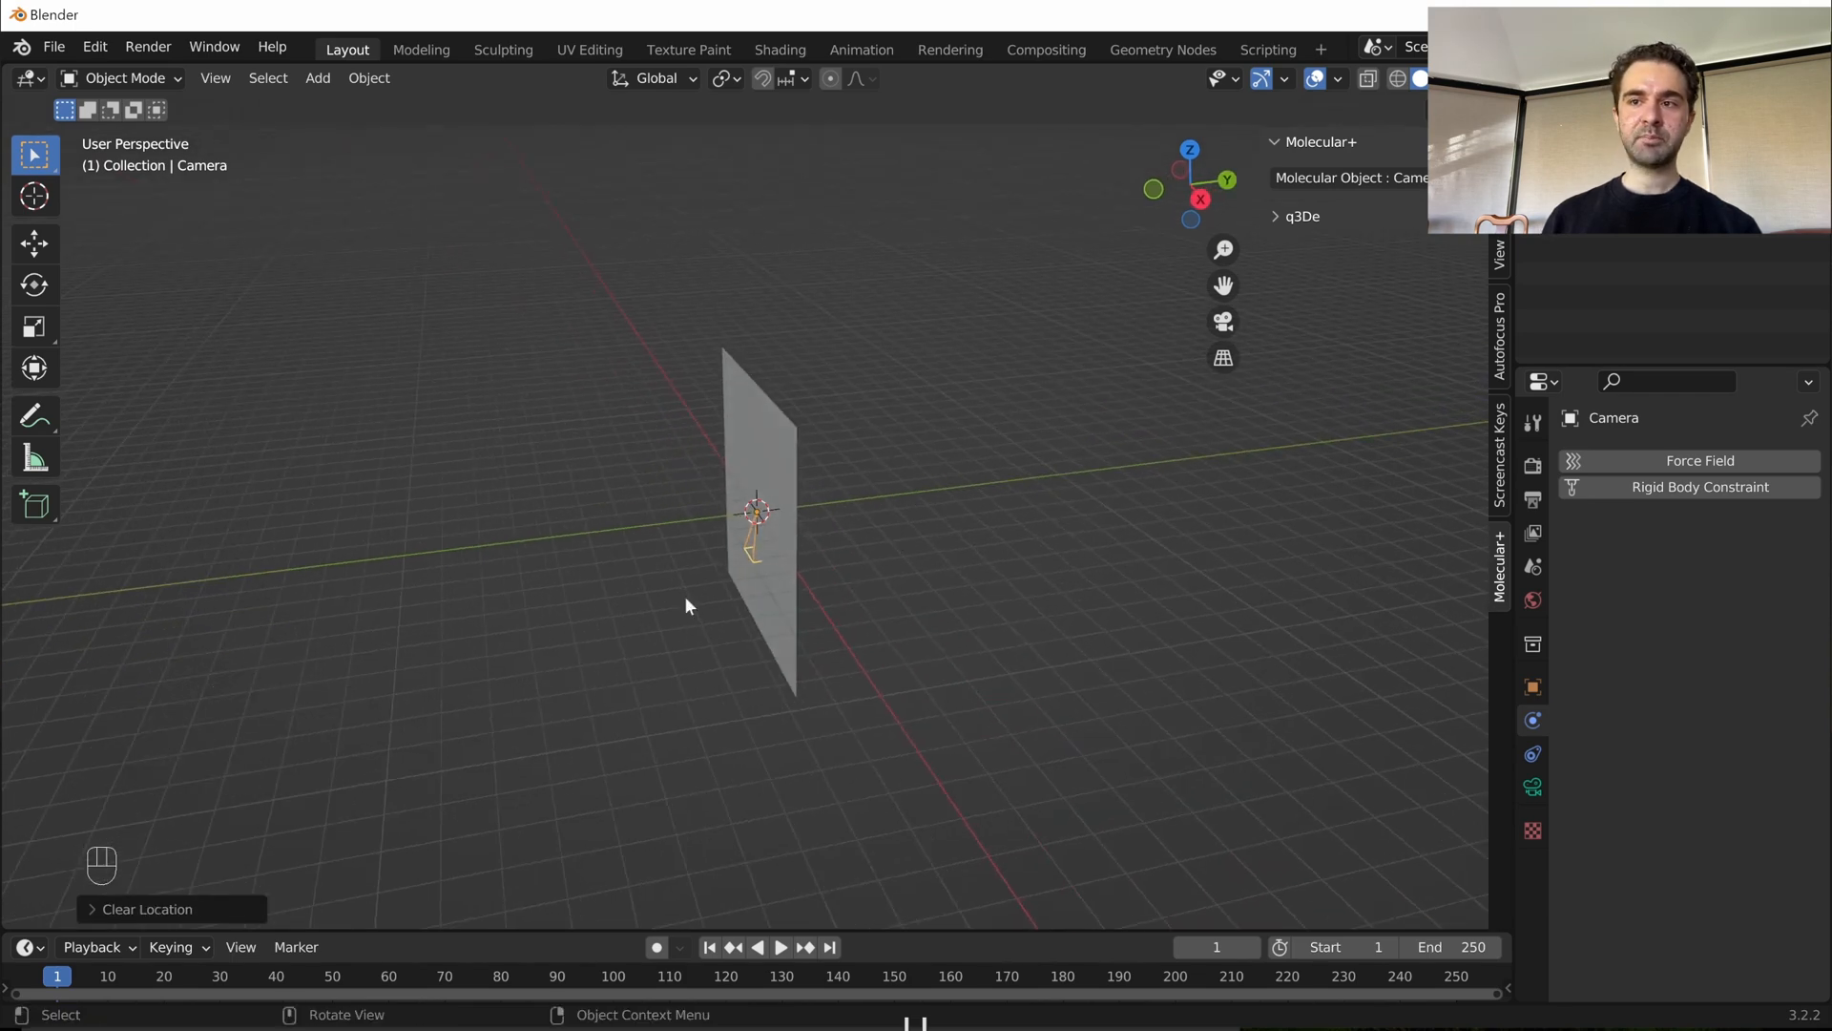
mouse_move(685, 630)
middle_down()
mouse_move(725, 609)
mouse_move(683, 626)
middle_up()
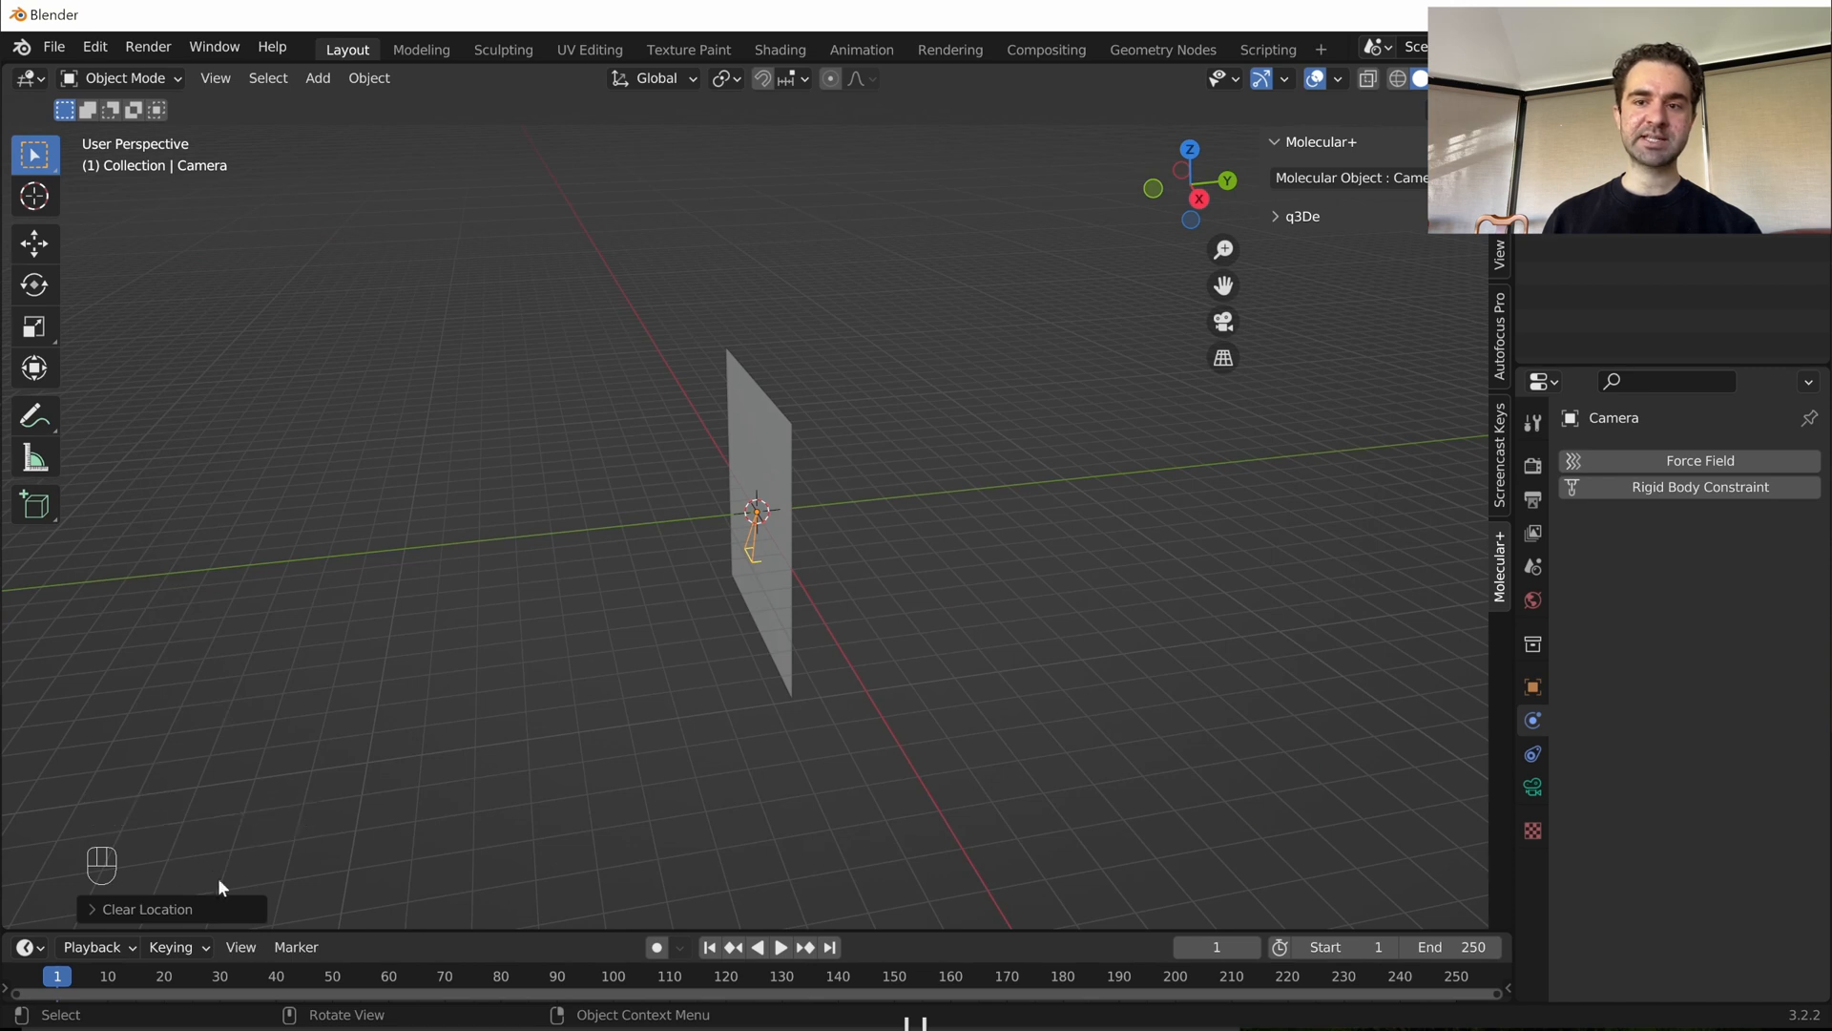
scroll(893, 506, down, 1)
key(x)
key(g)
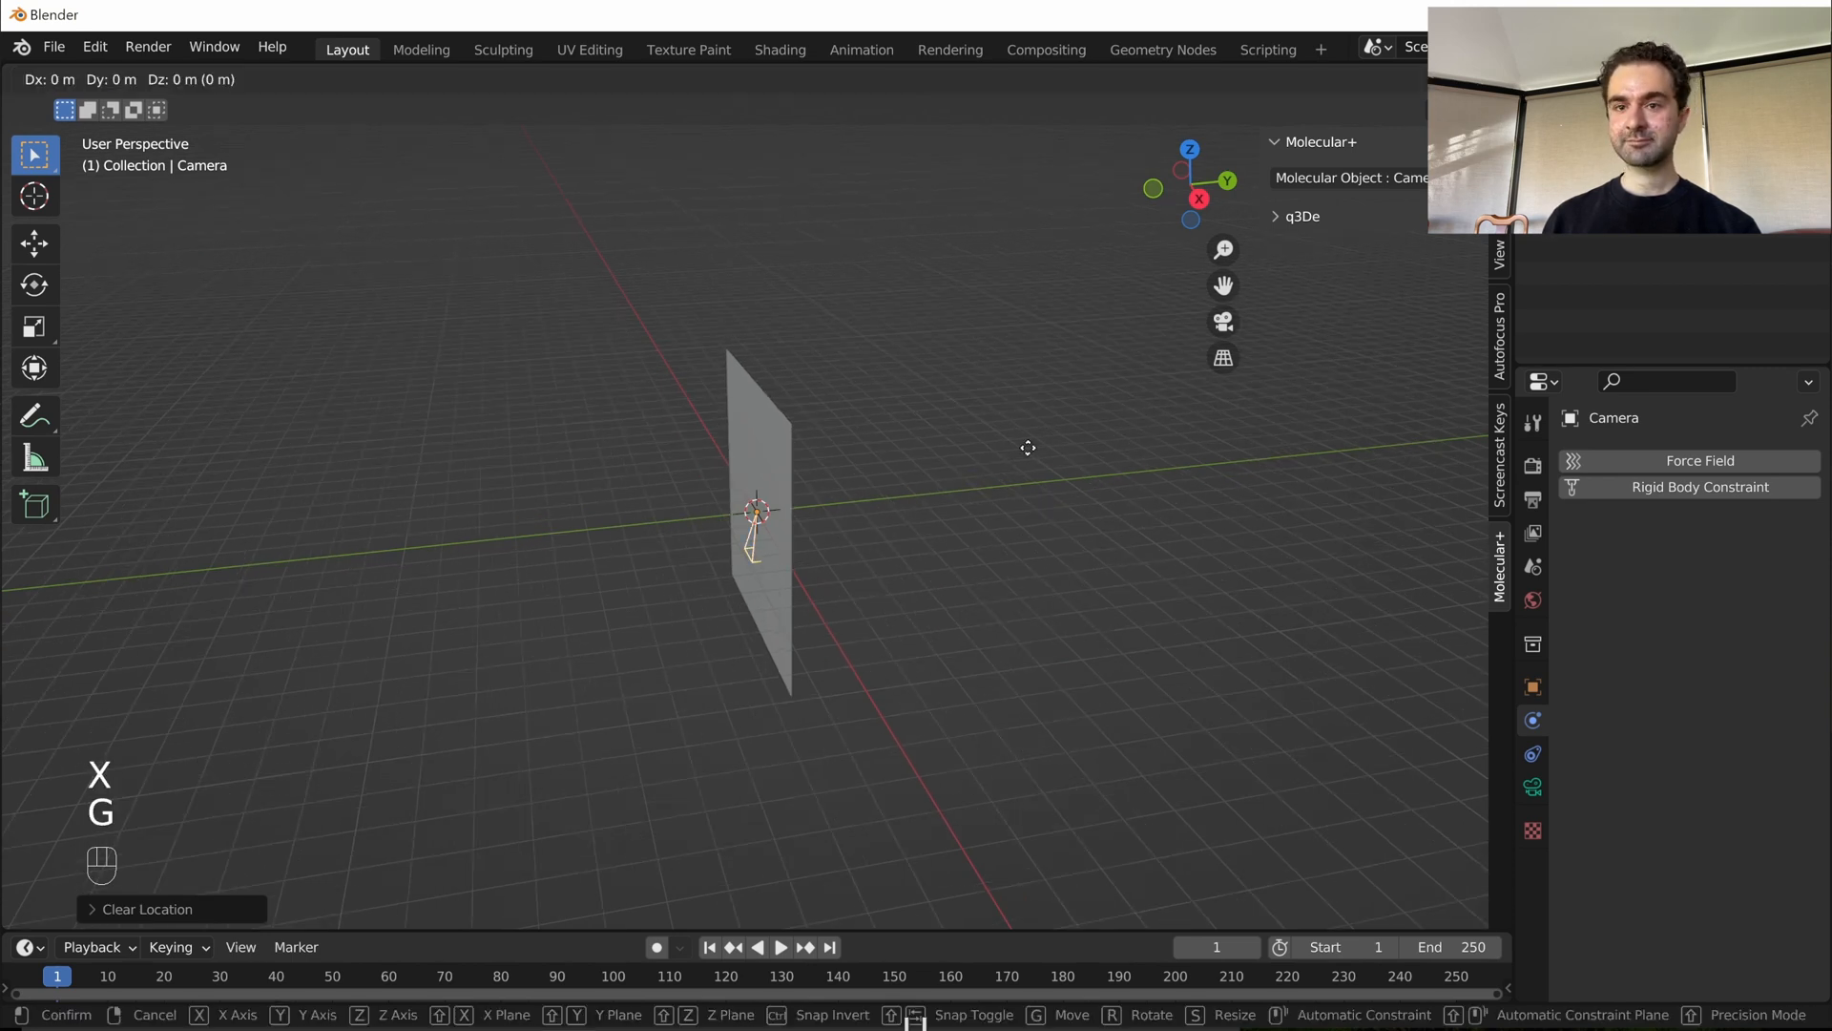
key(x)
key(y)
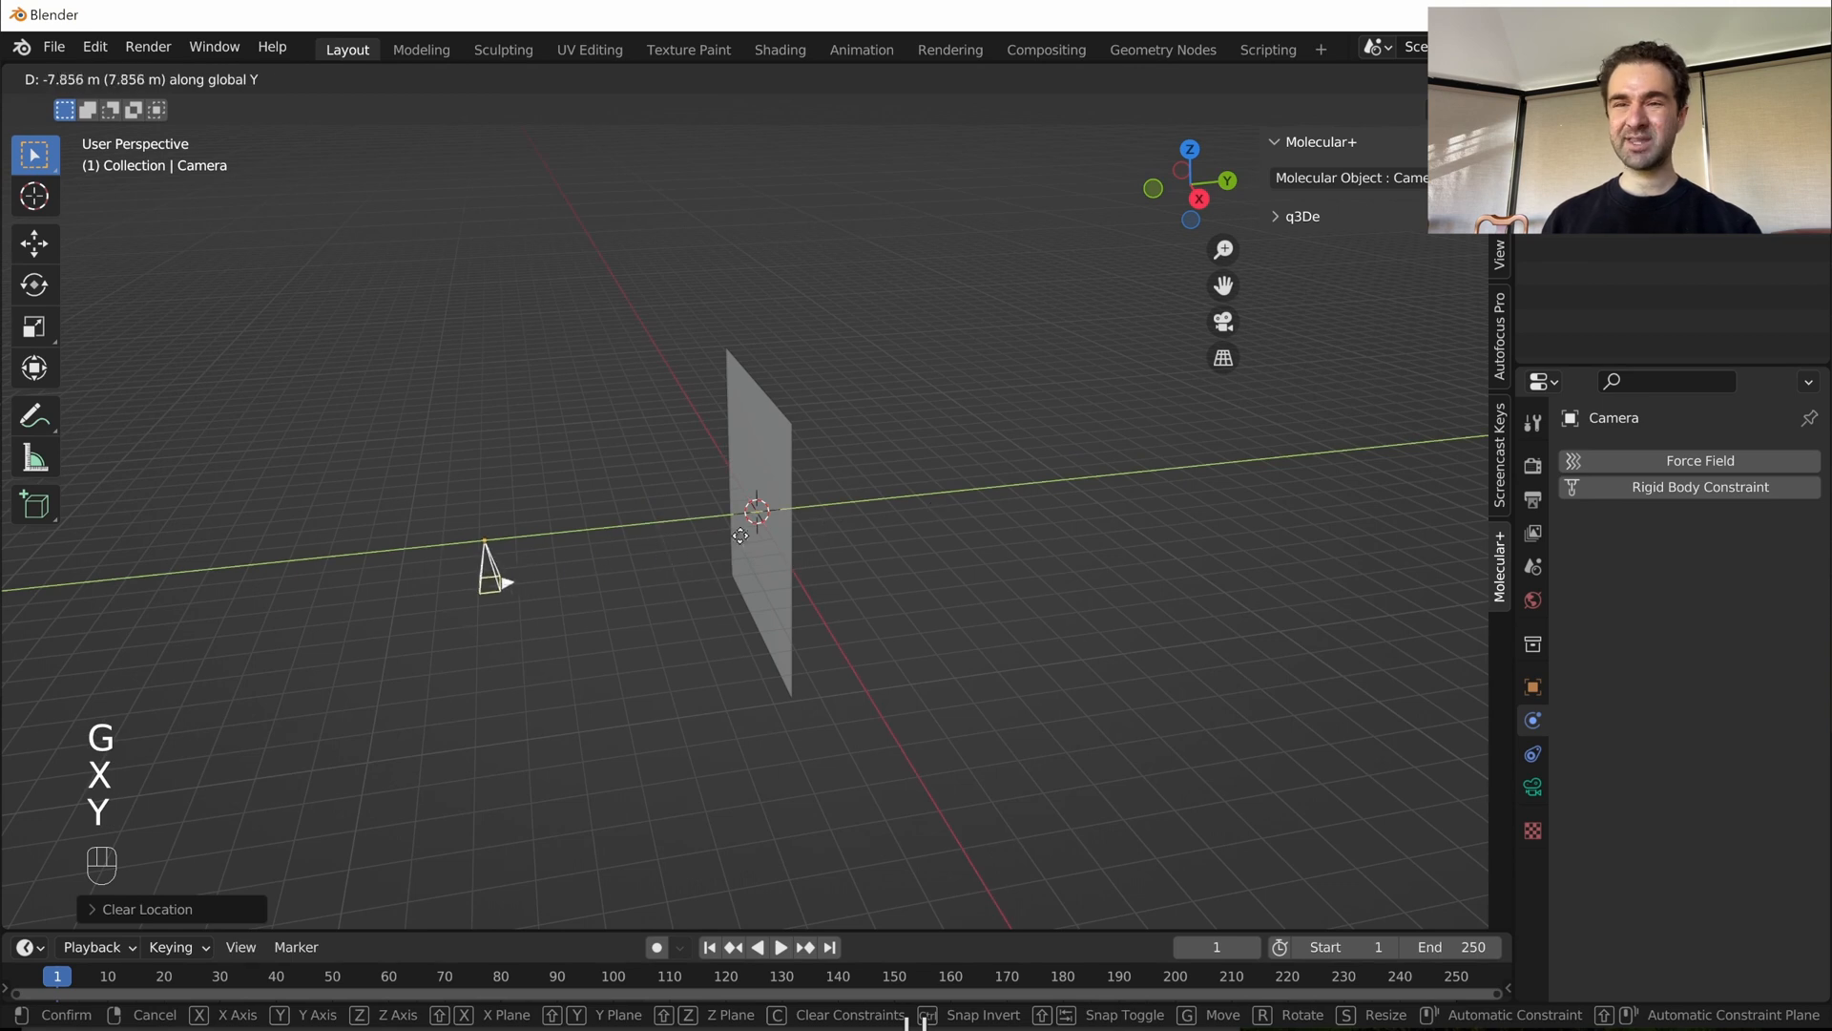
key(ctrl)
ctrl+click(678, 527)
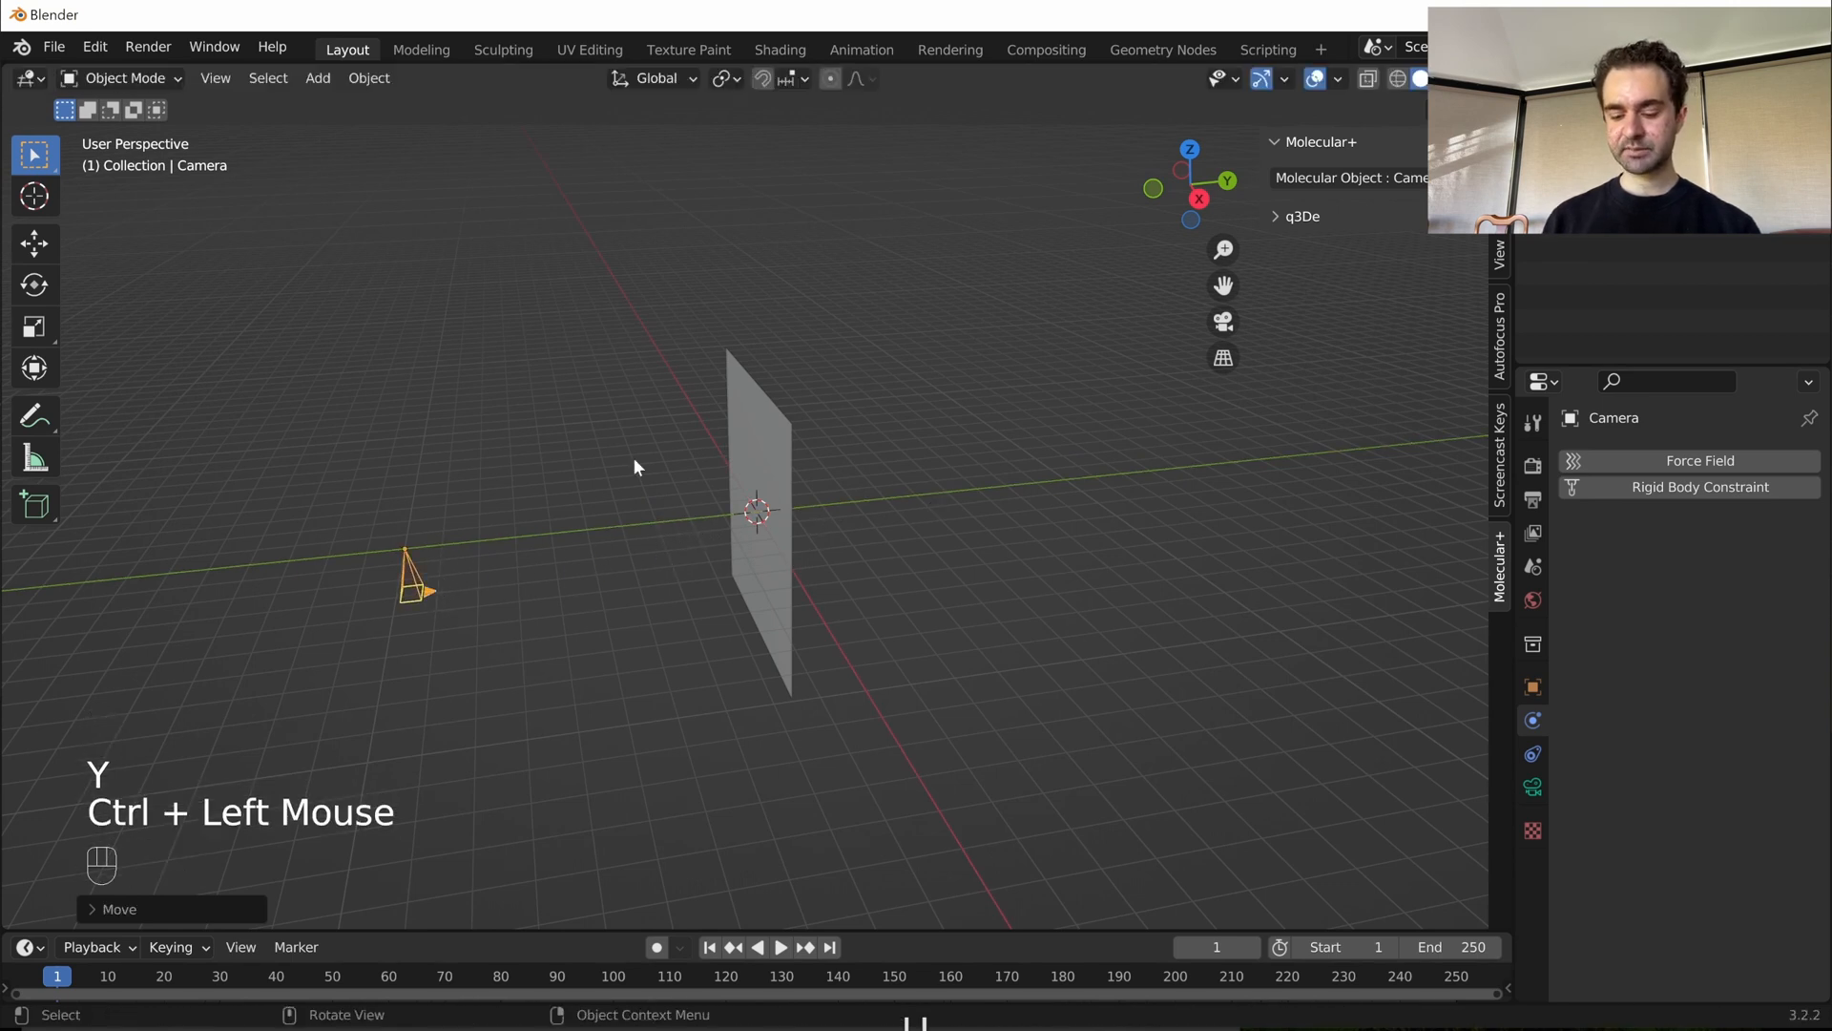
- Rotate the camera 90° about the X axis to face the plane and look through the camera
text(rx90)
key(Return)
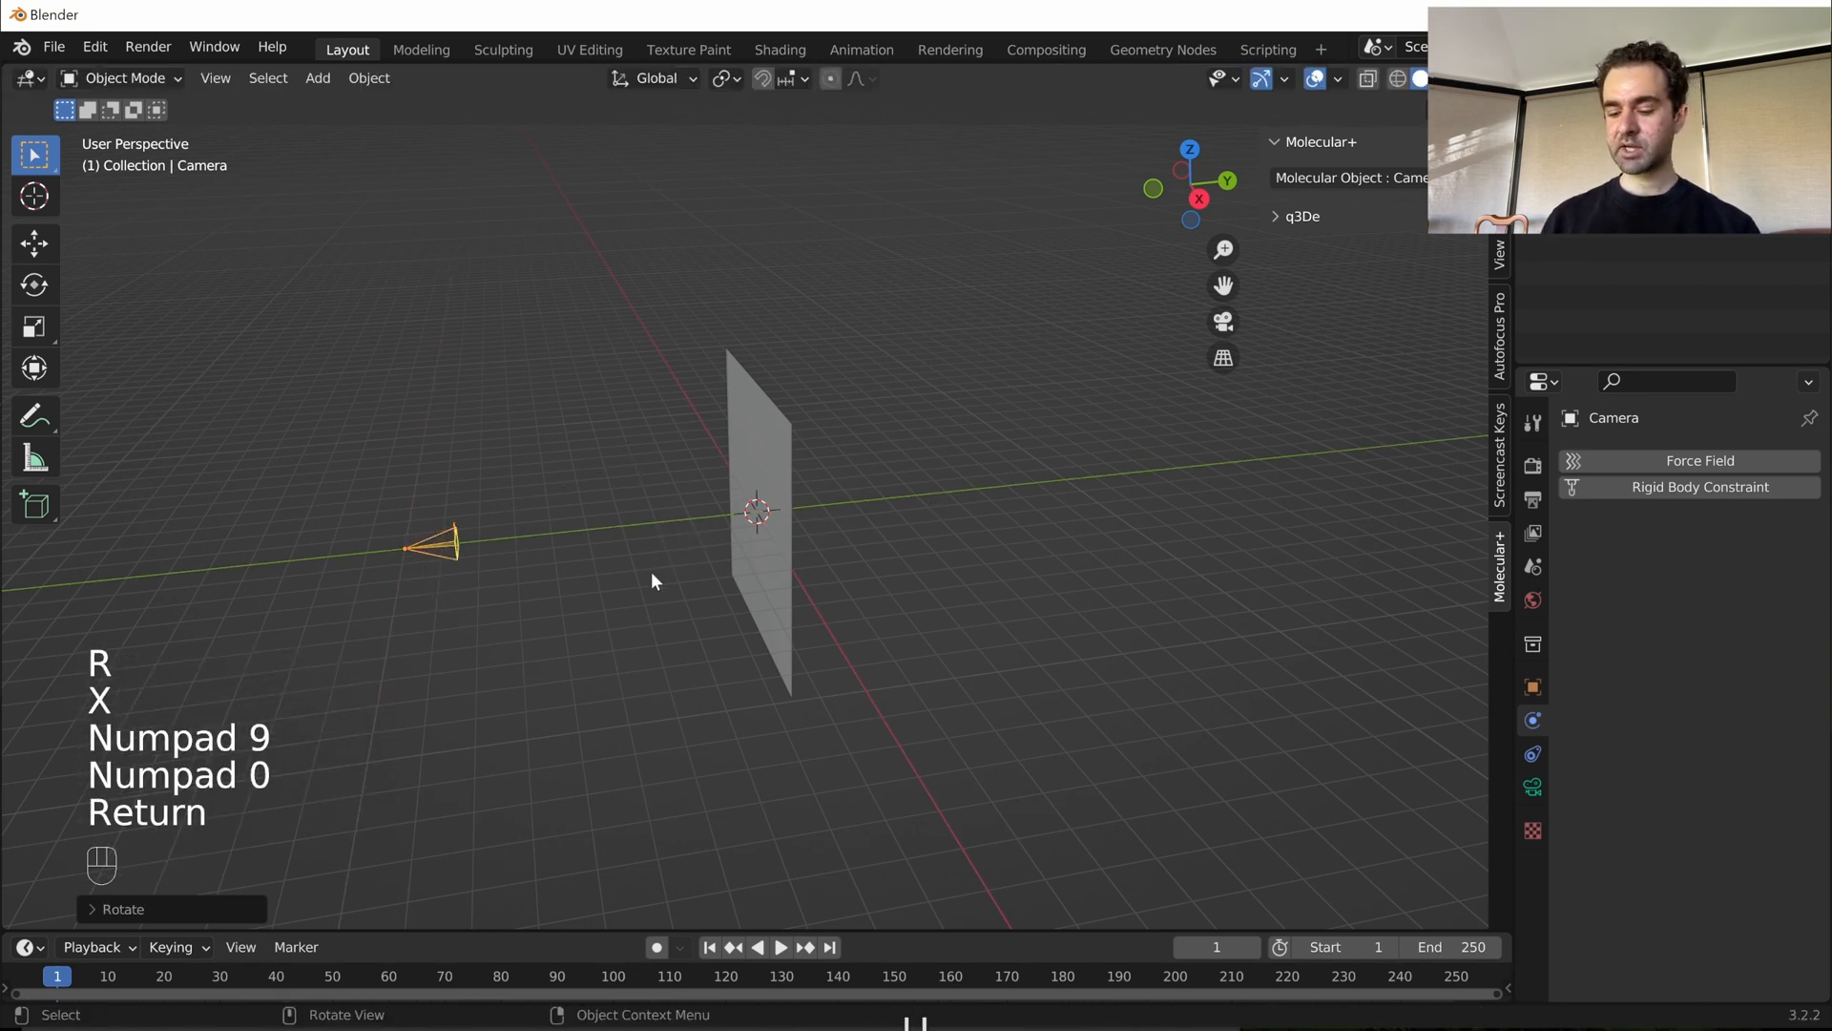
key(KP_0)
scroll(671, 574, down, 2)
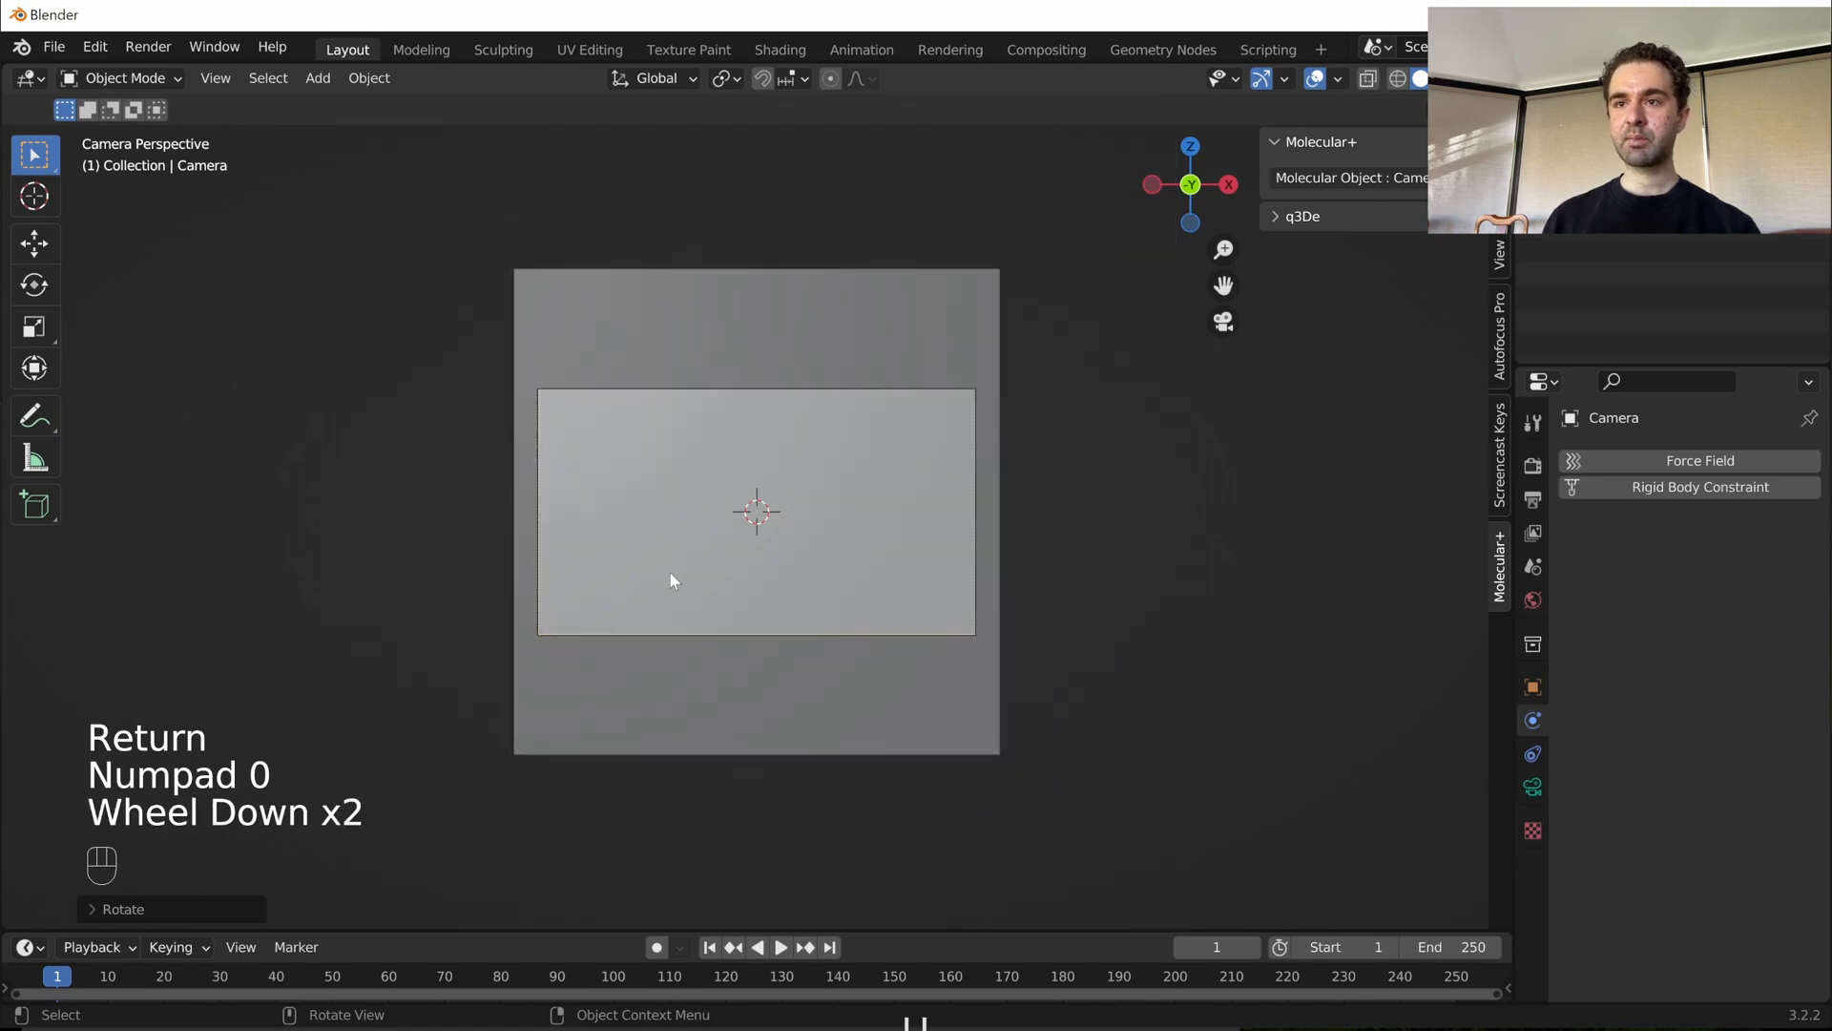
scroll(671, 572, up, 2)
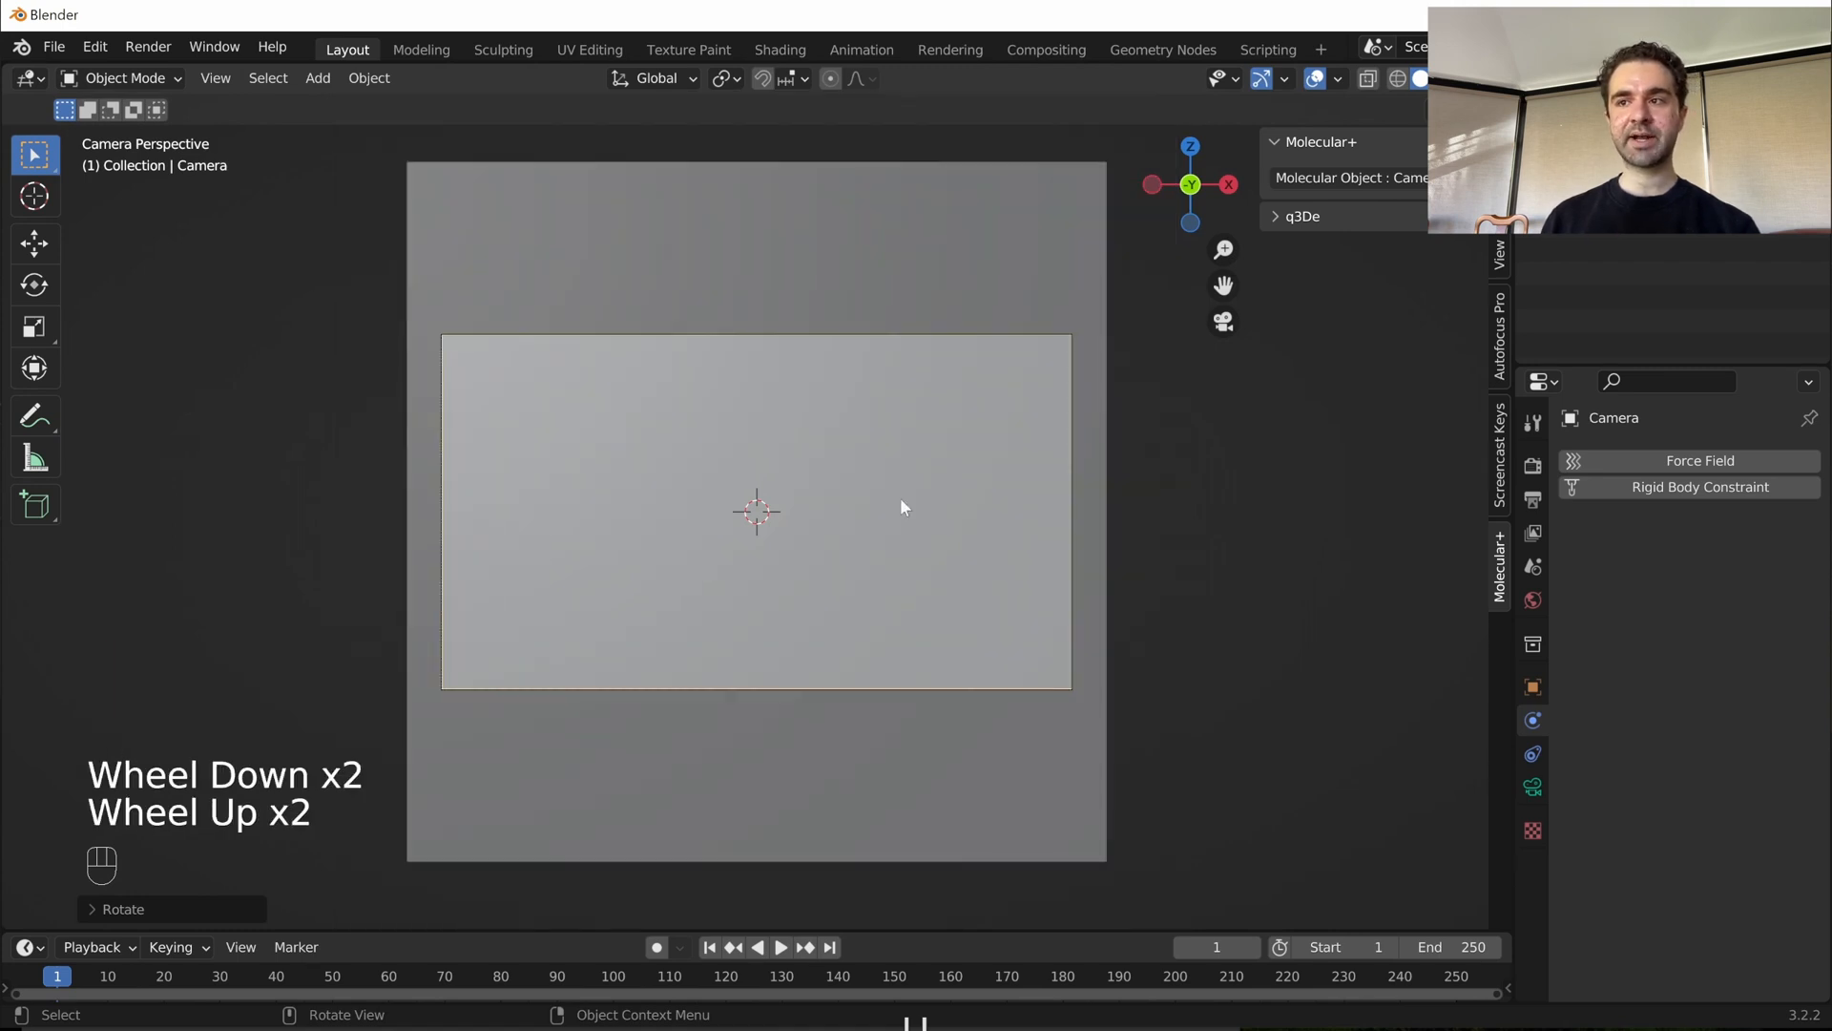
- Duplicate the upright plane and offset the copy about 0.04 m along positive Y in top view, using increment snapping
middle_drag(895, 309, 902, 544)
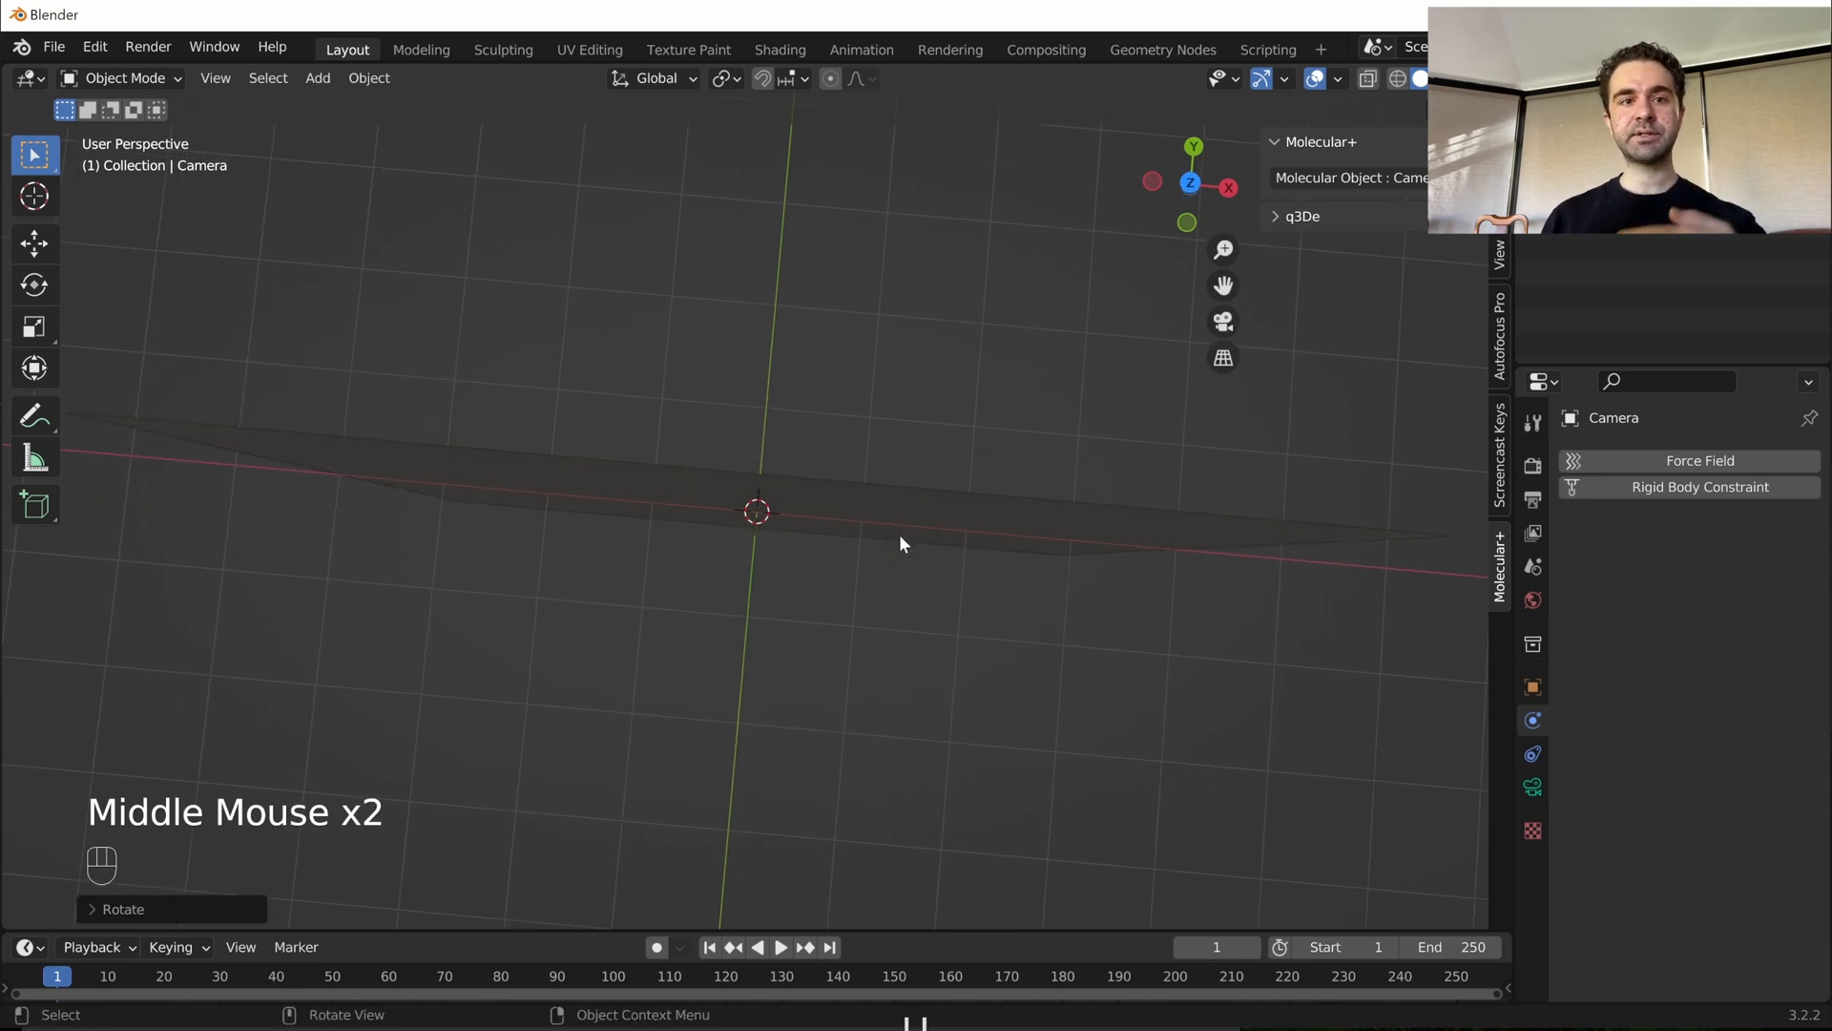
click(898, 529)
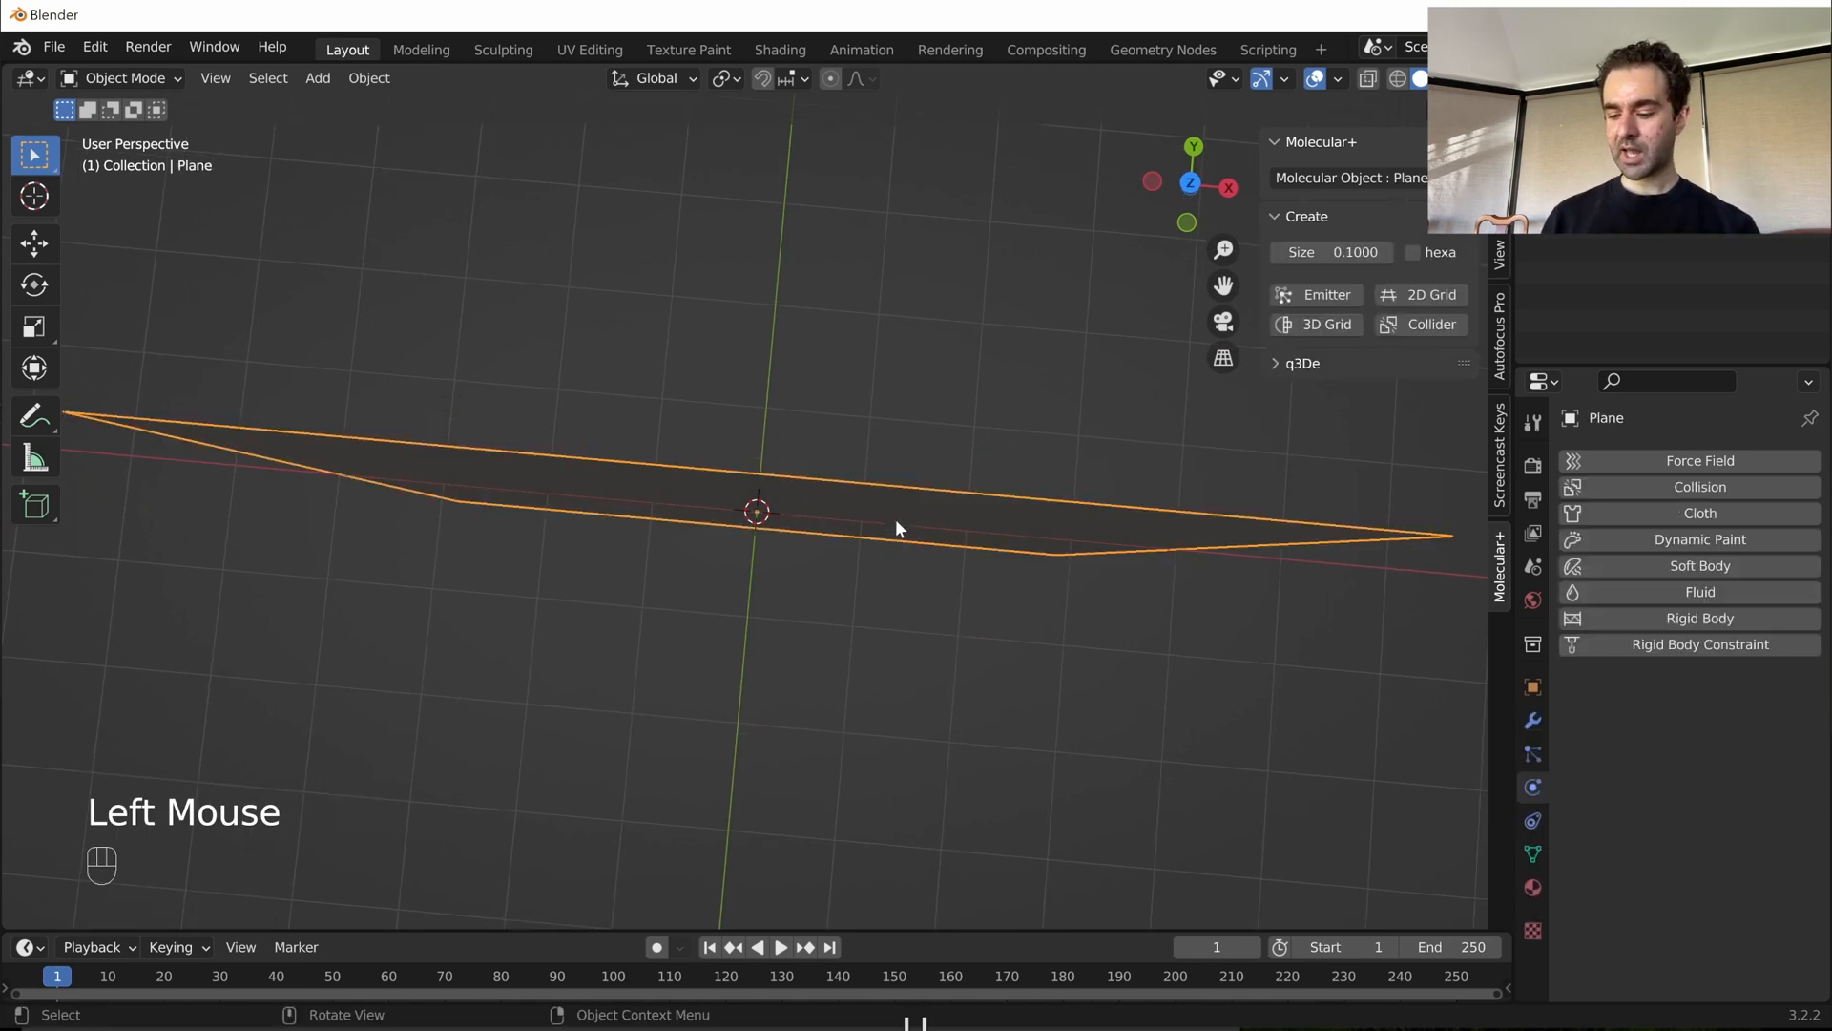
key(KP_7)
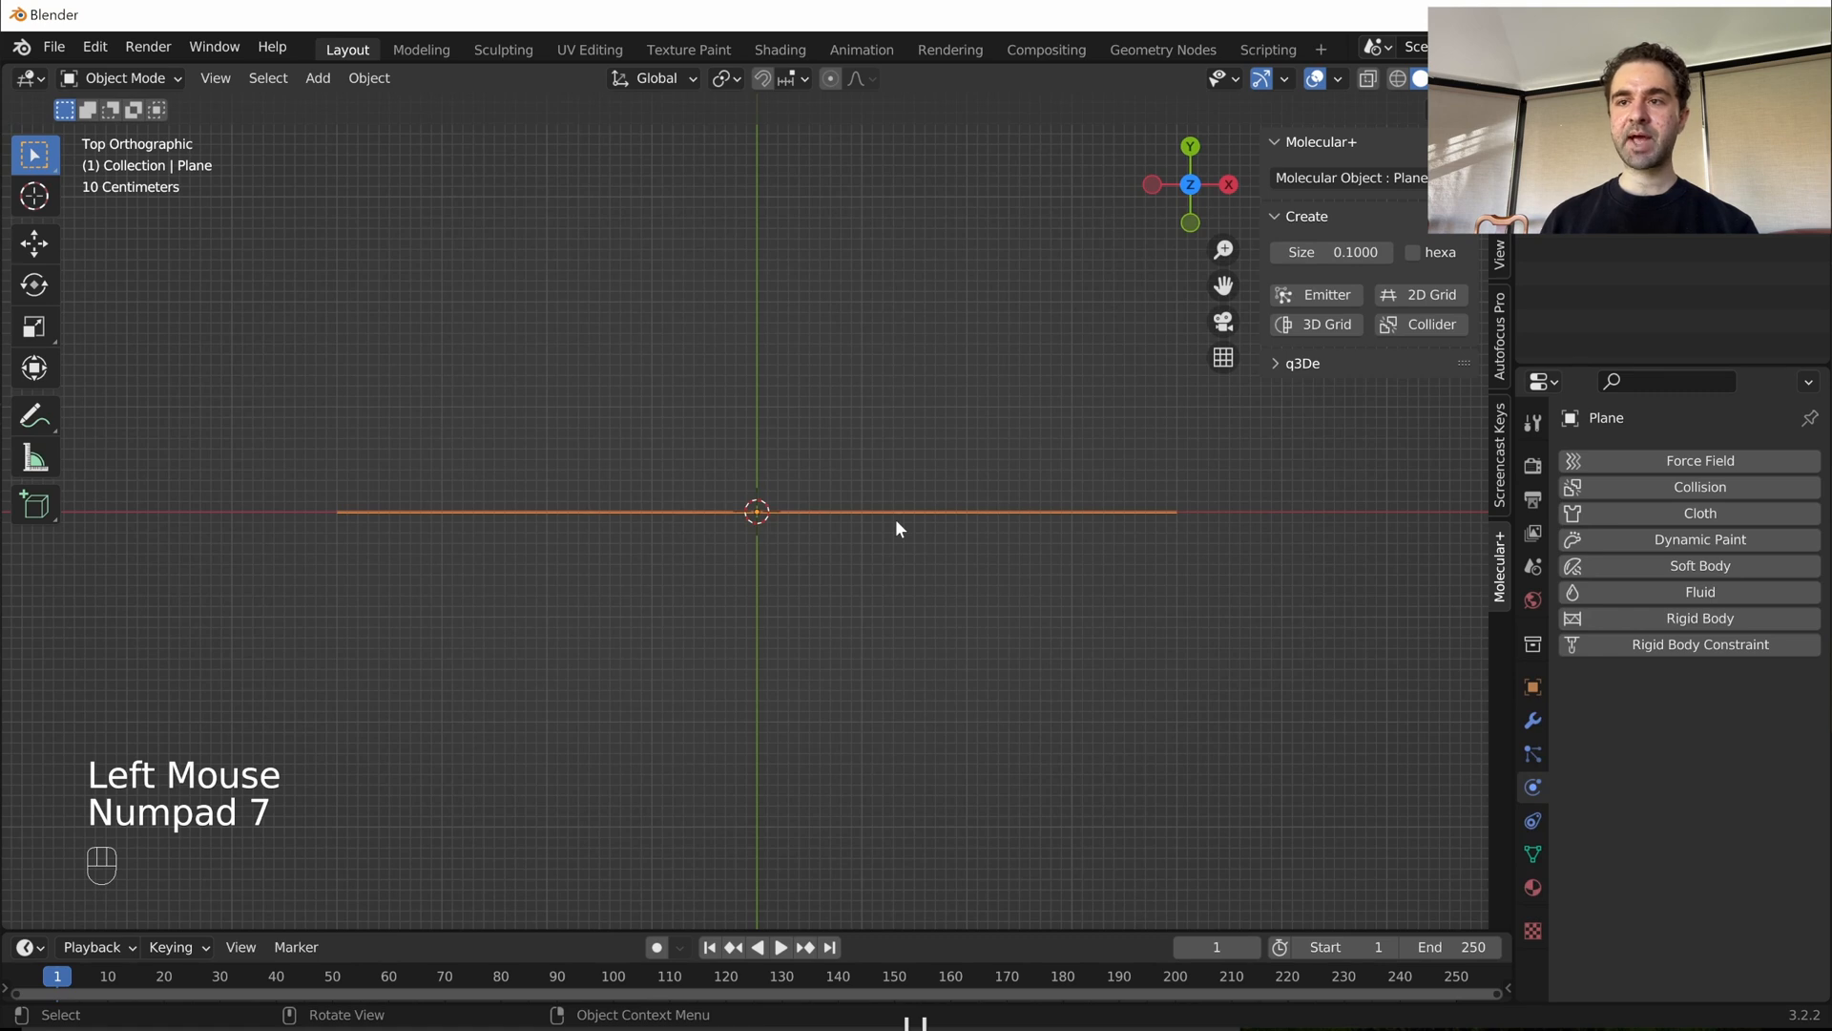
scroll(918, 530, up, 2)
scroll(918, 534, up, 7)
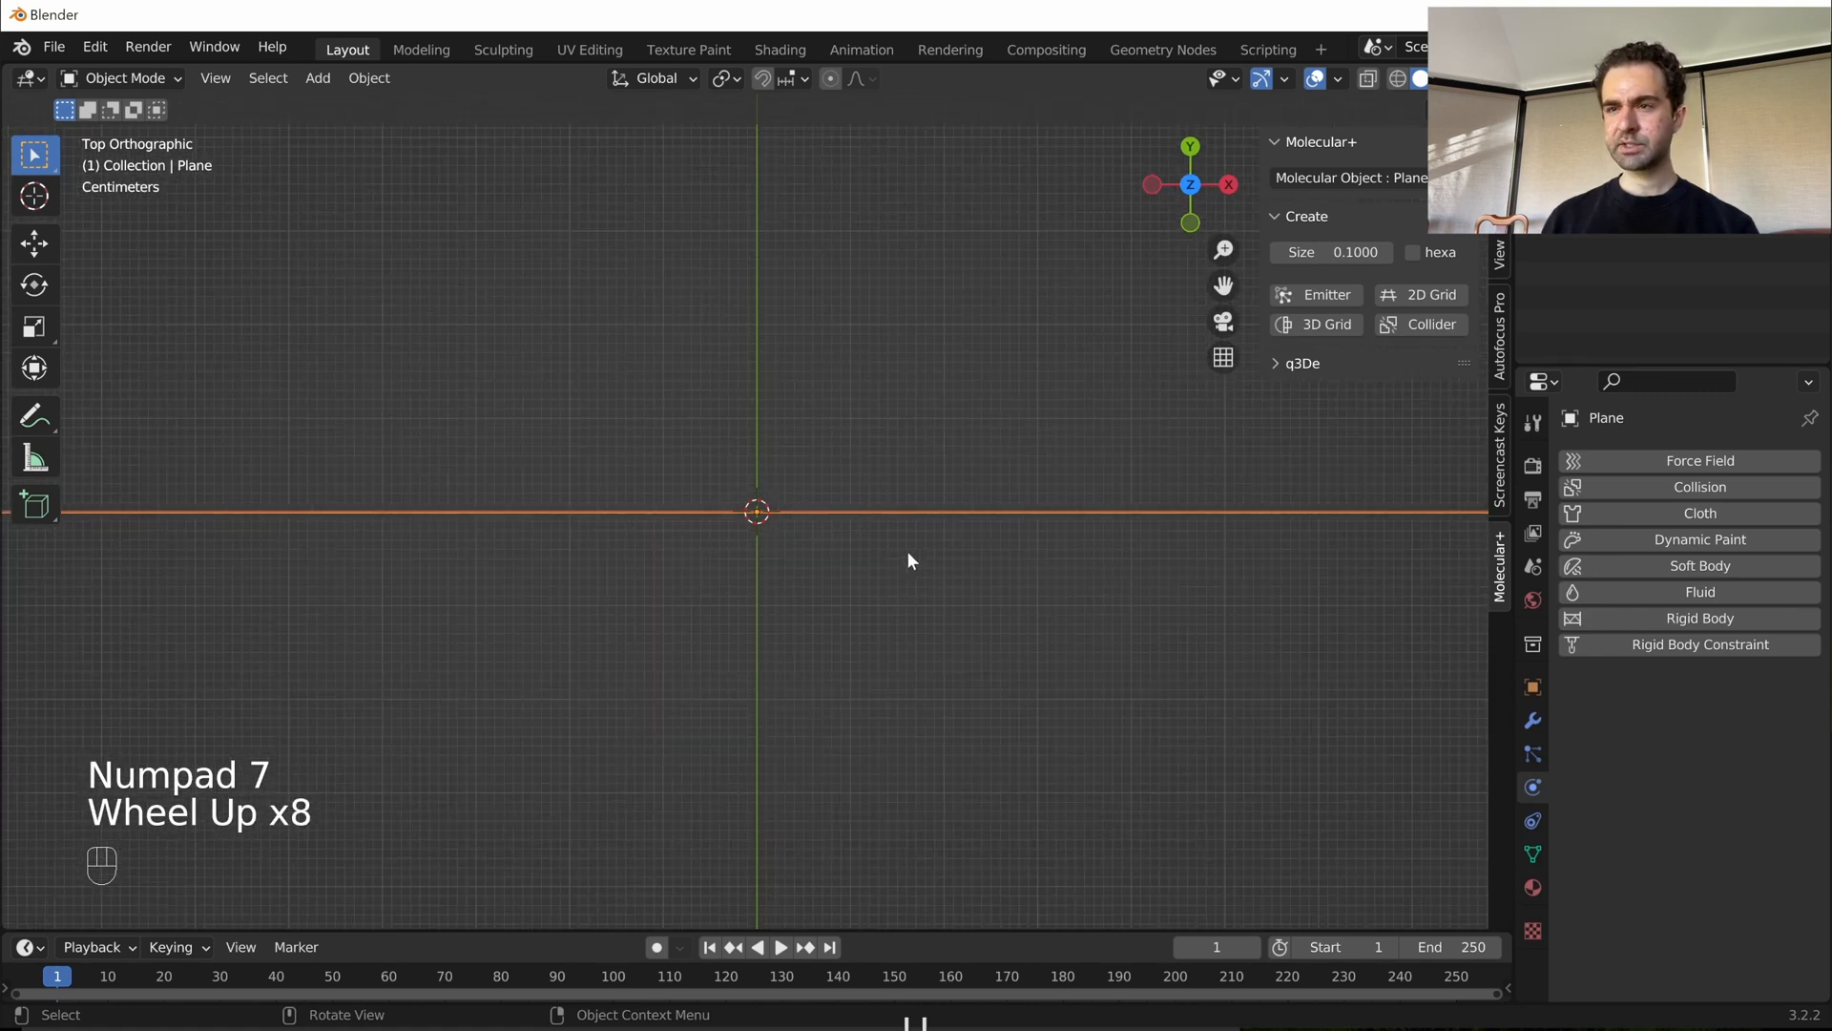
shift+middle_drag(793, 368, 805, 472)
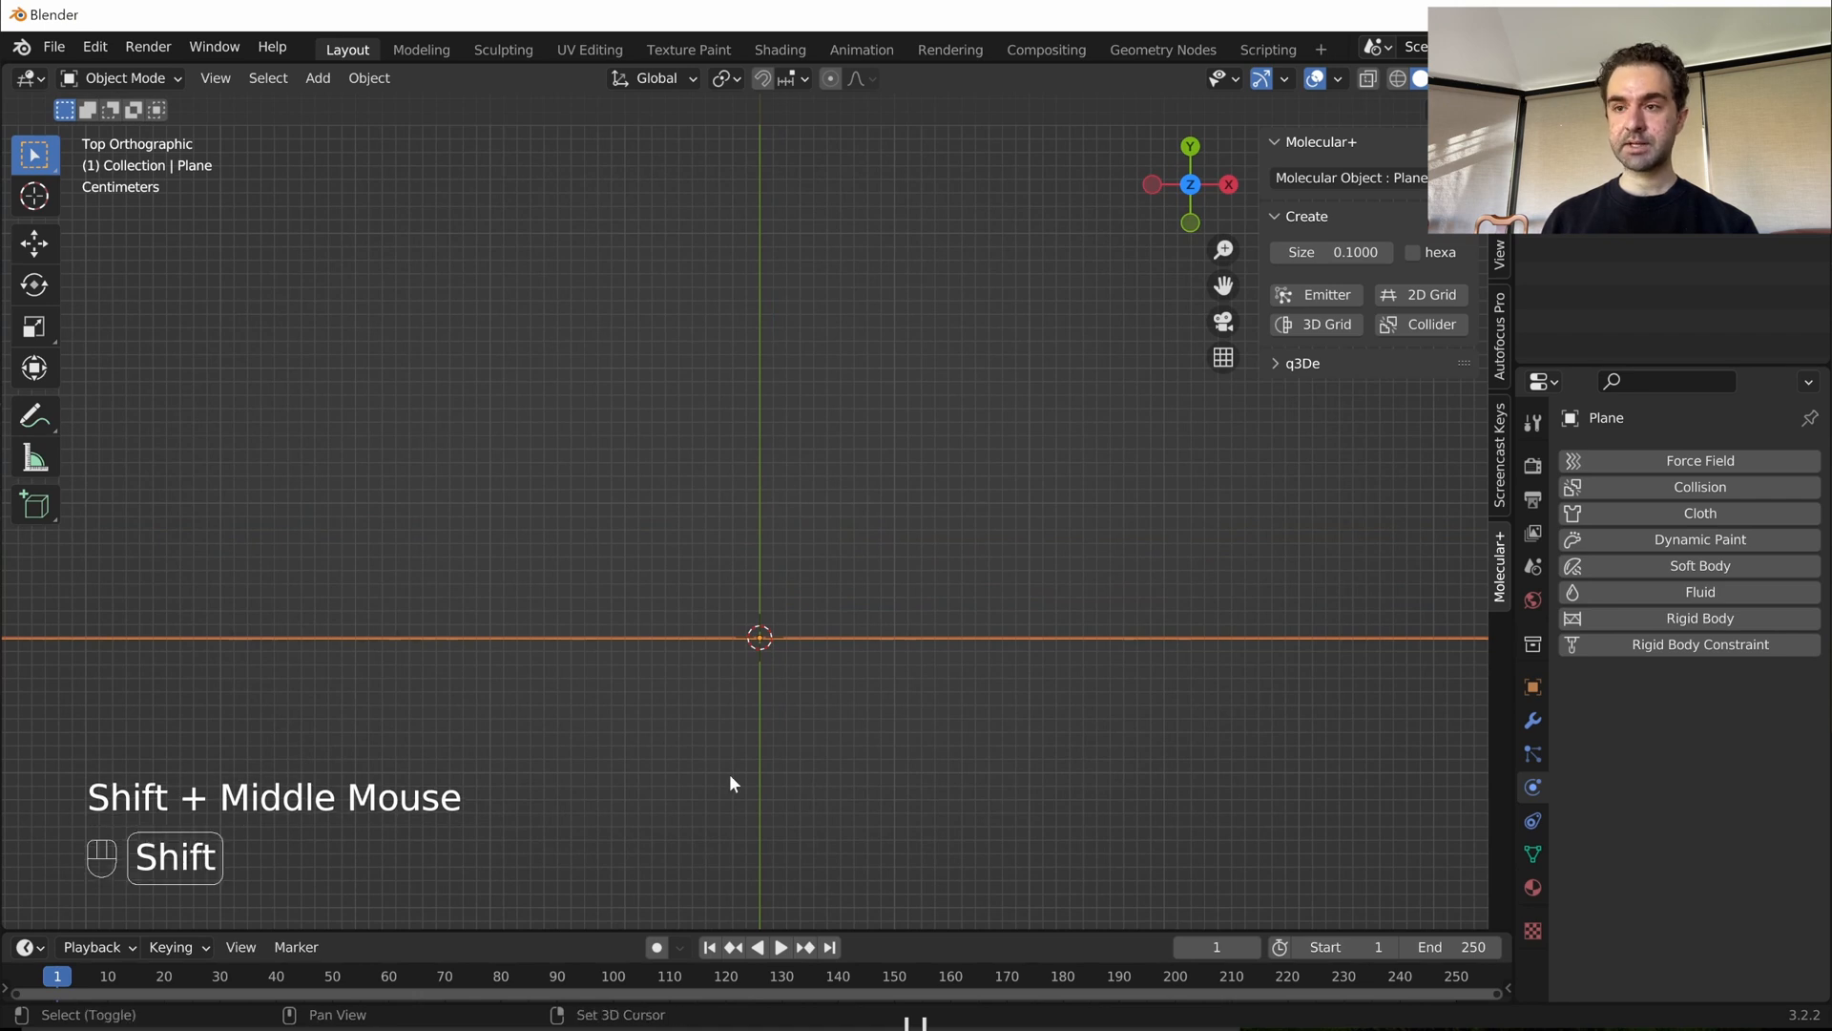
key(shift+d)
key(y)
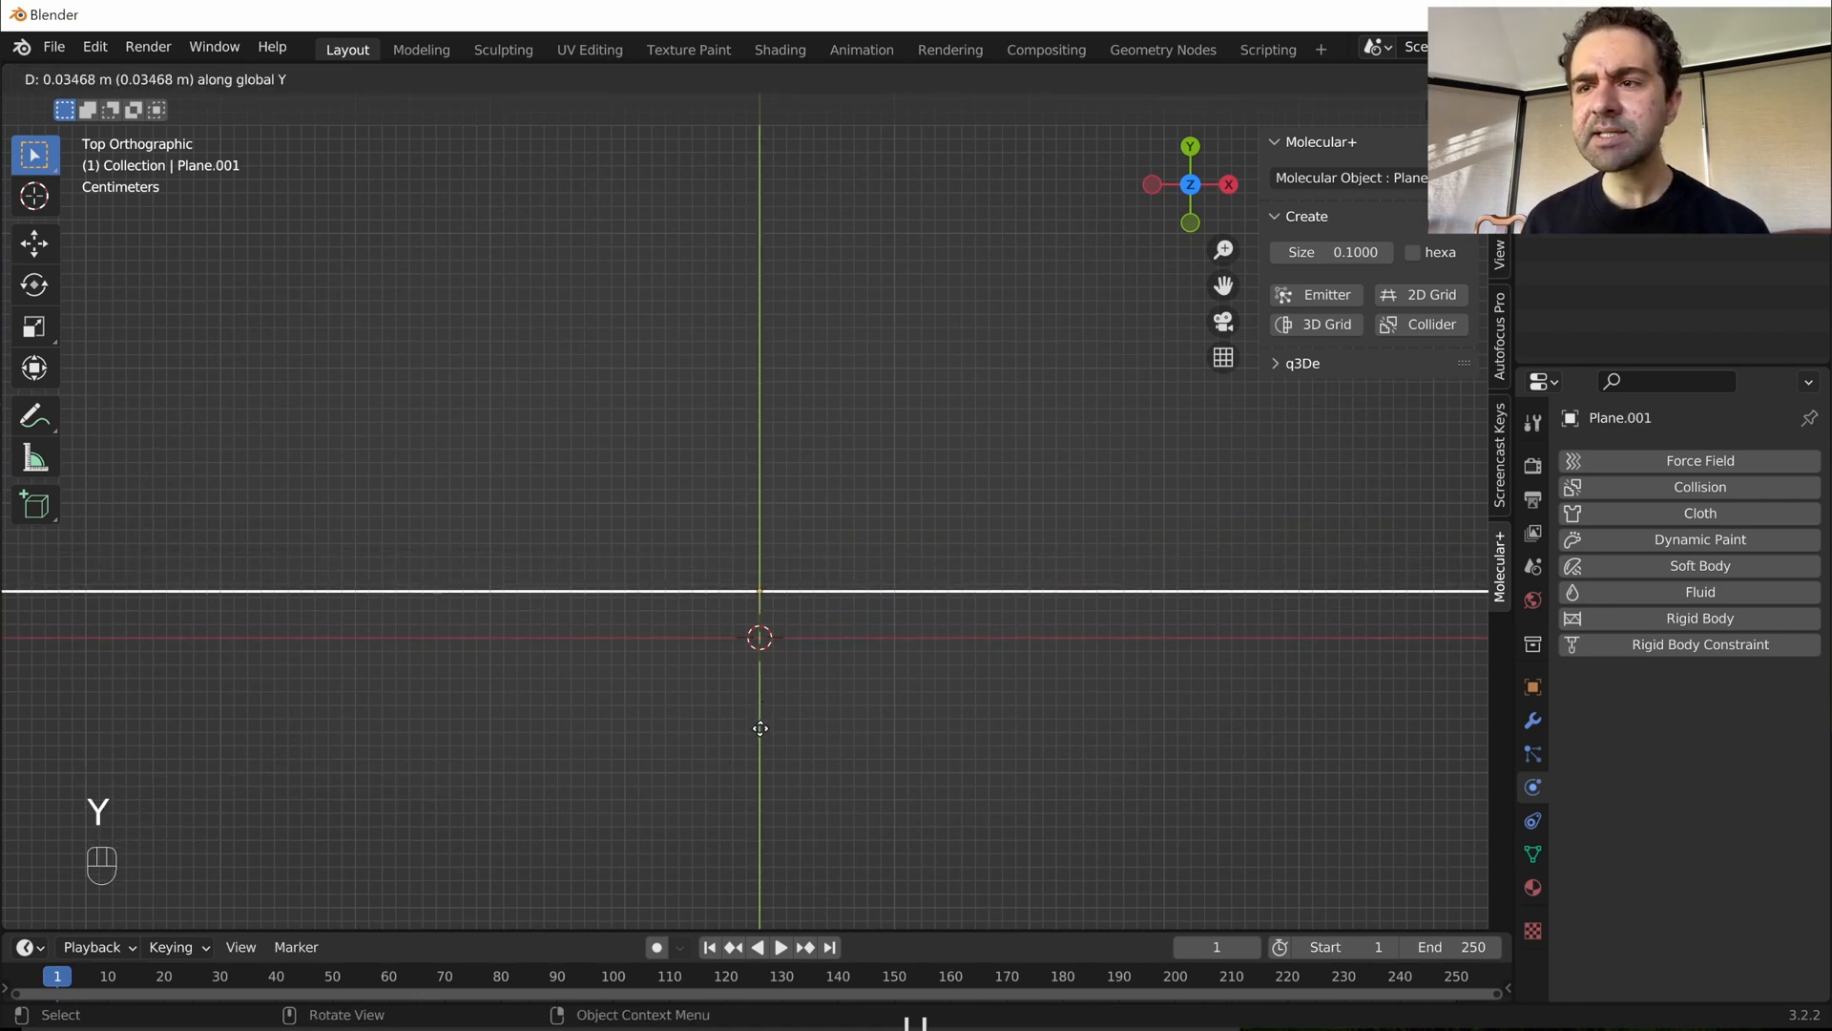
key(ctrl)
ctrl+click(759, 721)
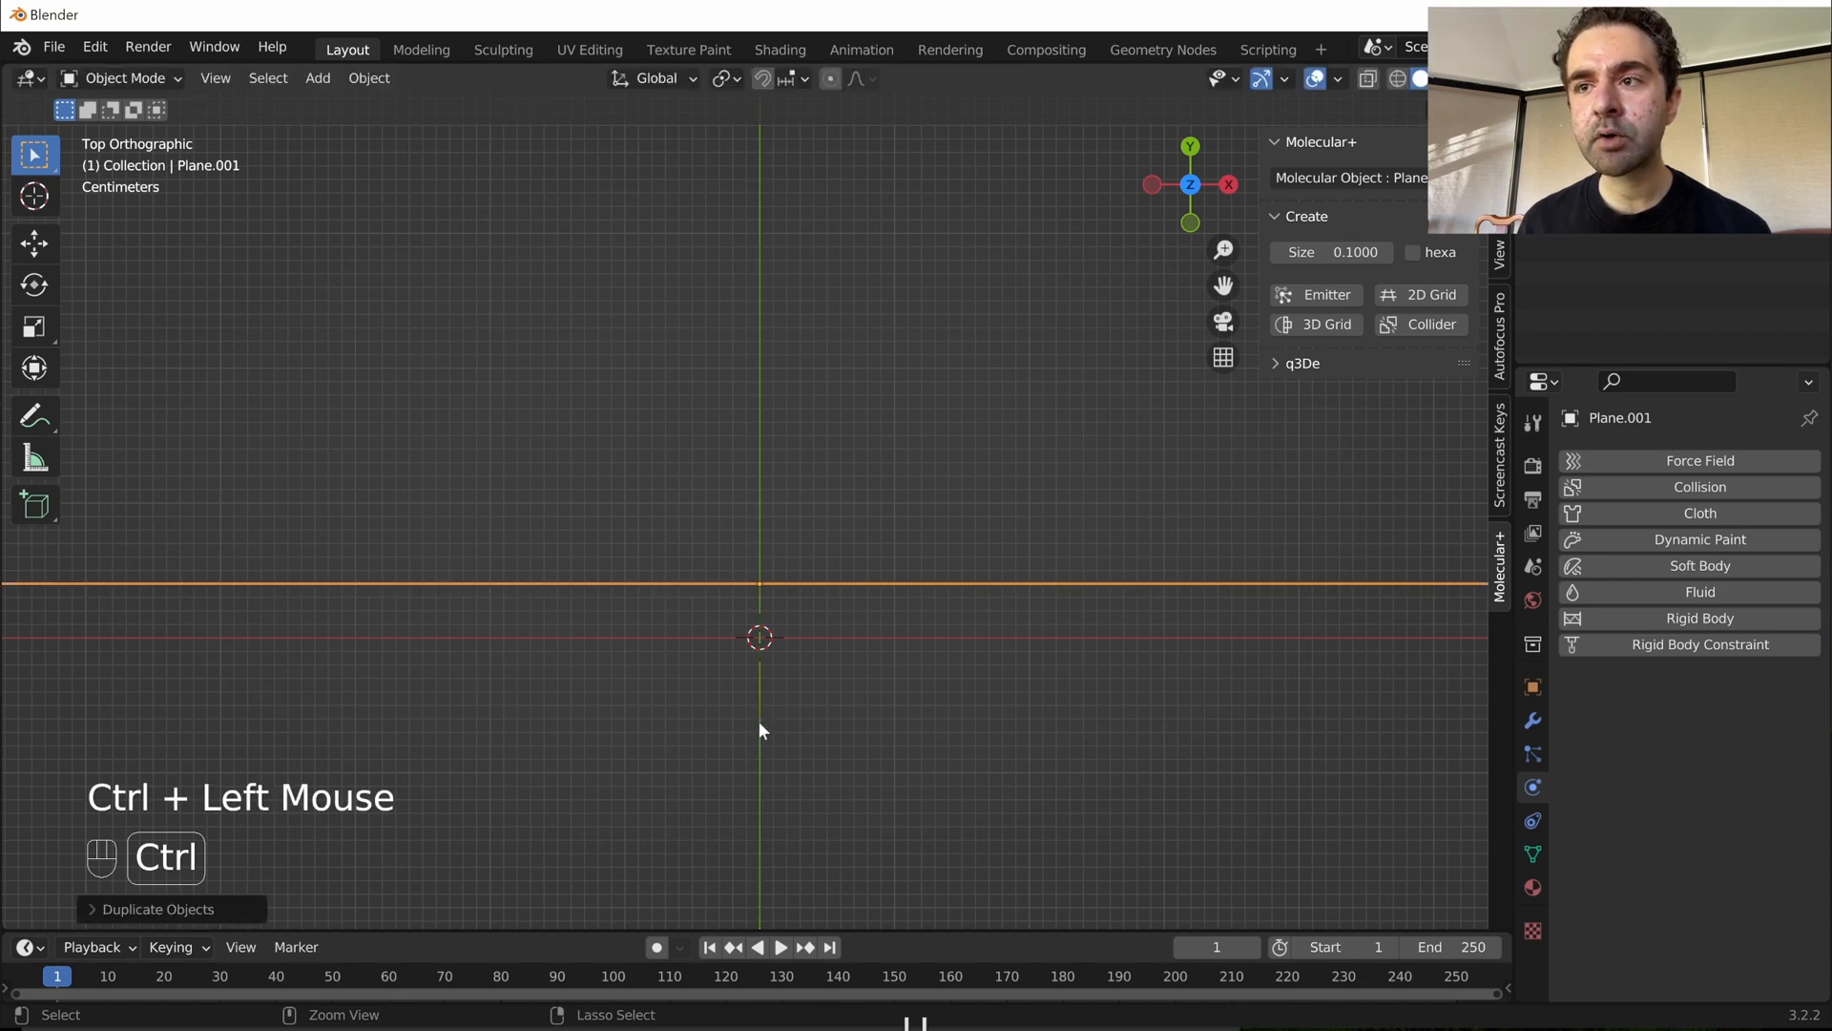
- Switch the viewport shading to wireframe to see through the two upright planes
middle_drag(981, 703, 874, 597)
scroll(855, 575, down, 2)
scroll(857, 573, down, 3)
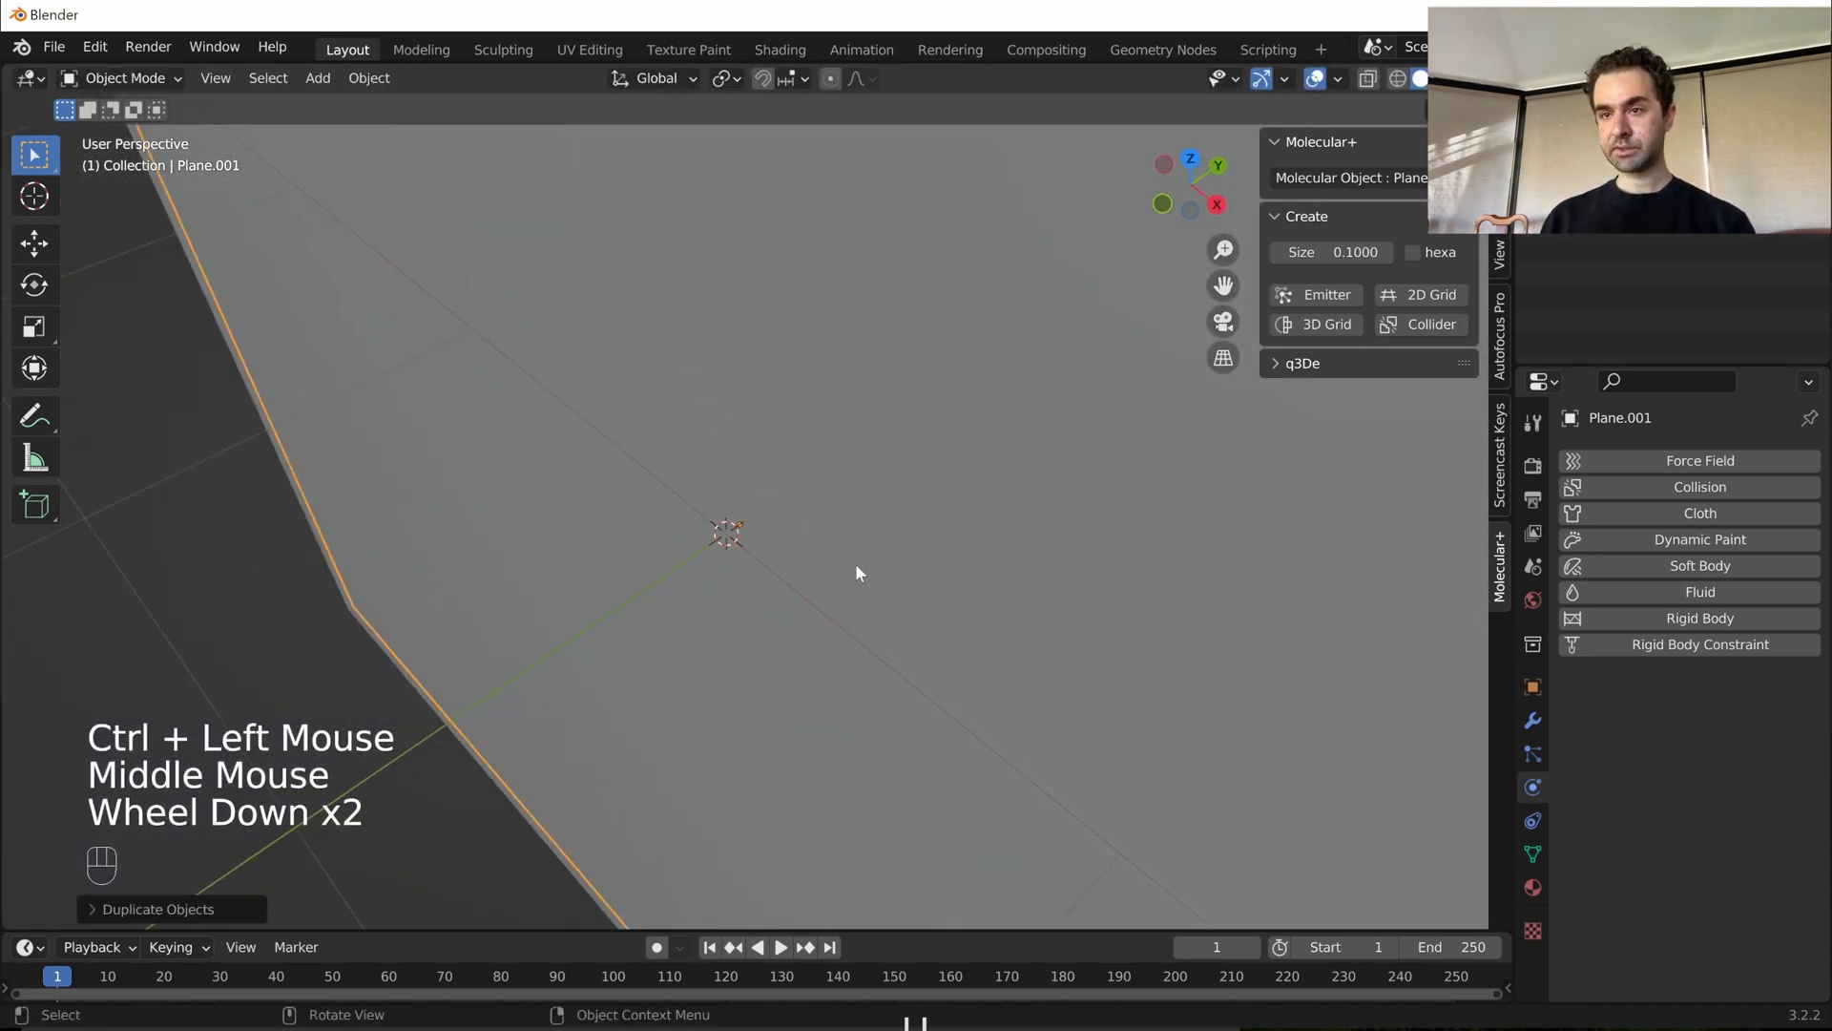
middle_drag(763, 534, 814, 605)
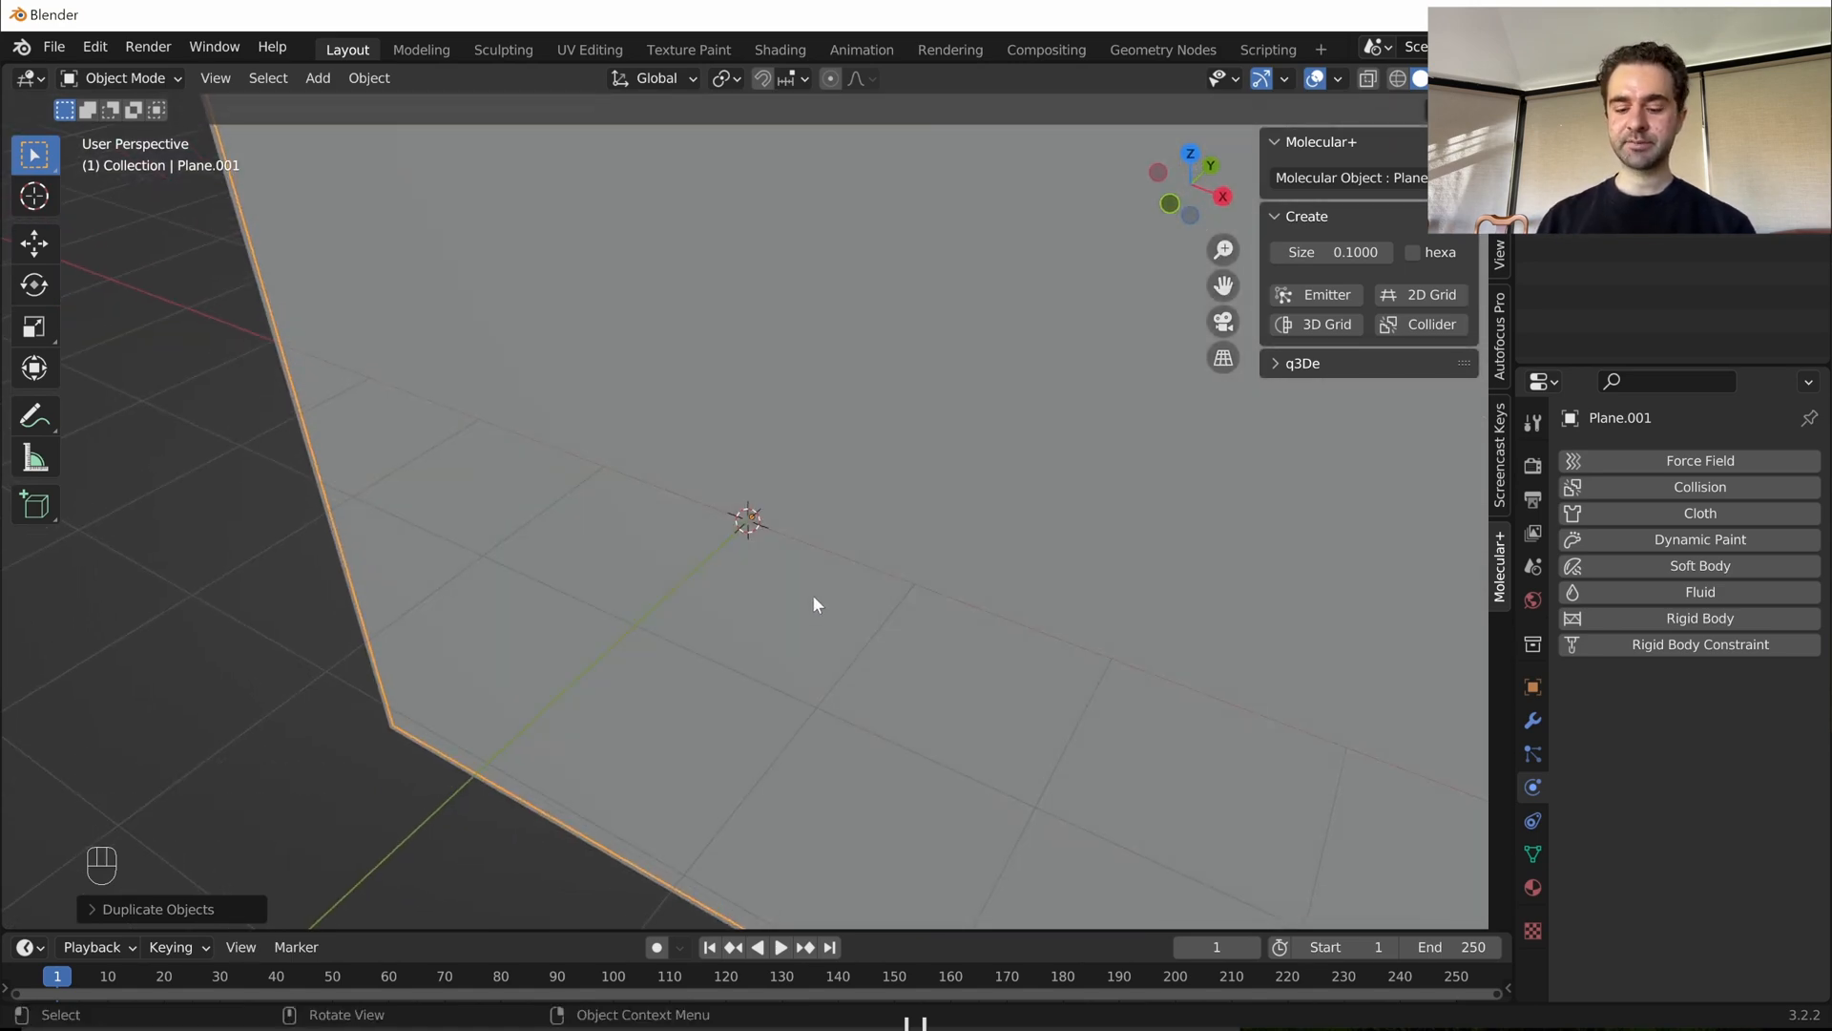
key(z)
key(4)
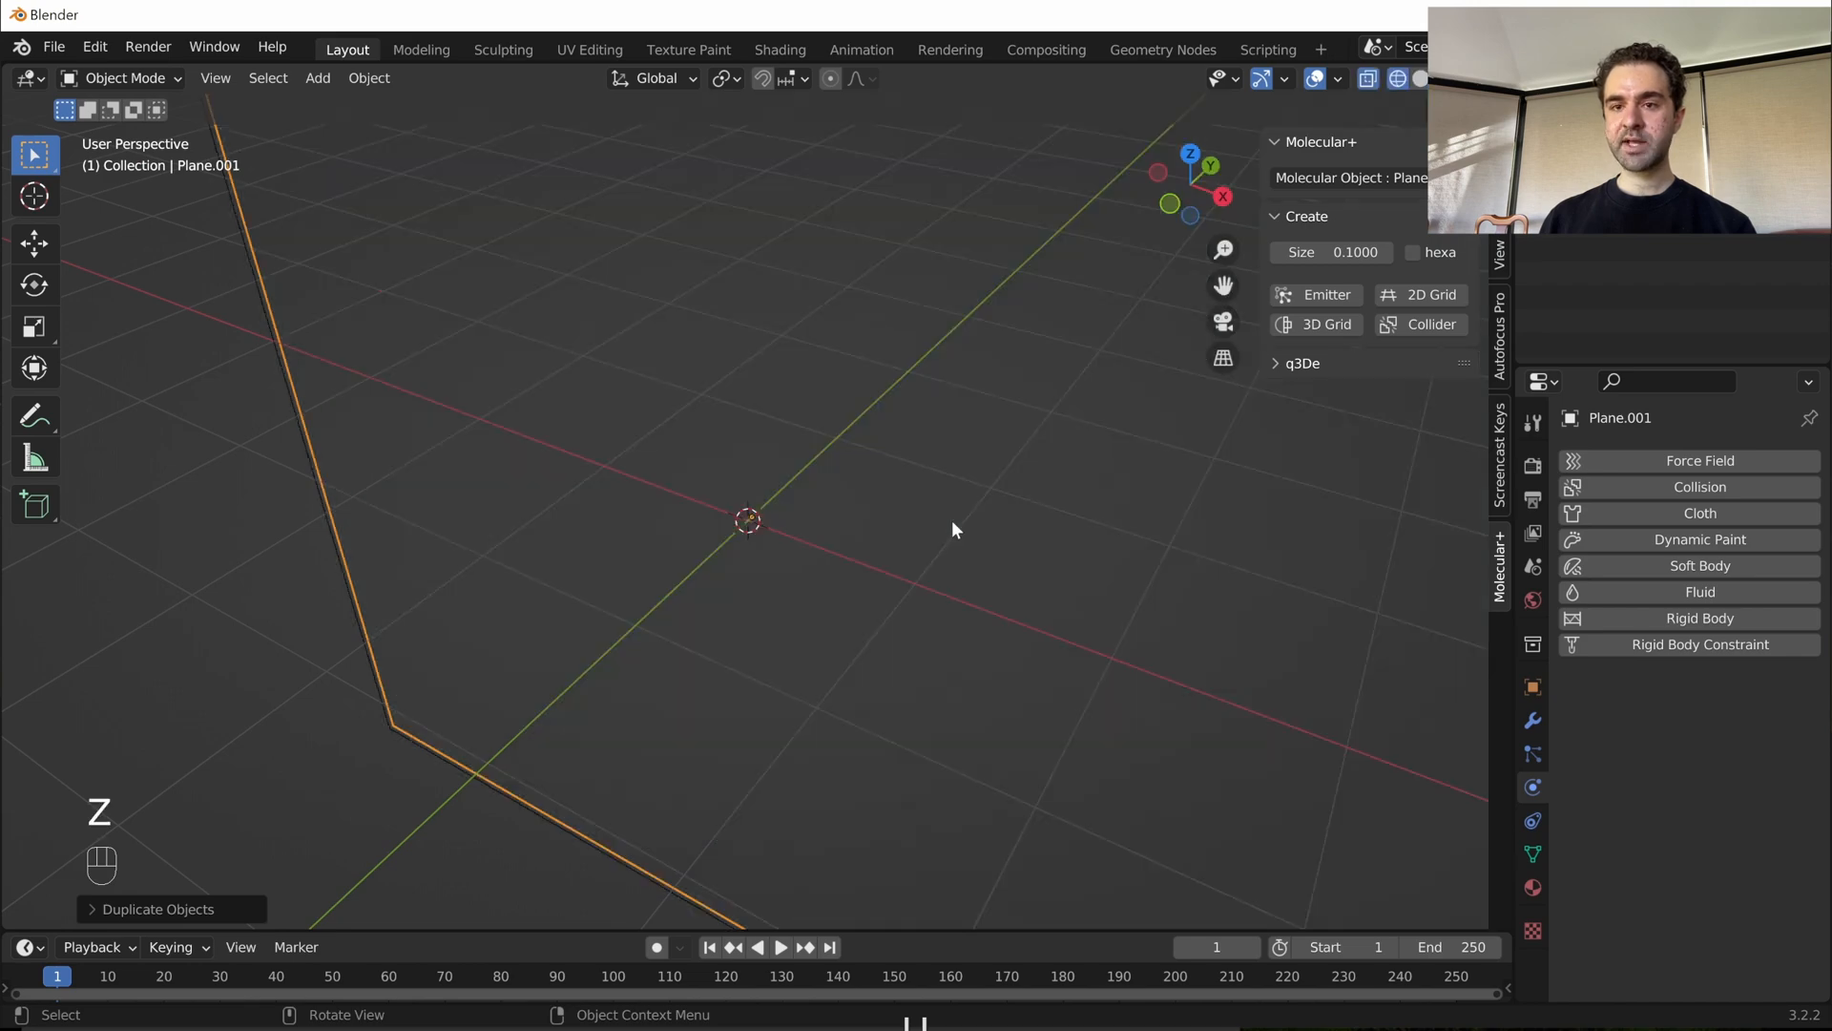
- Add a cube mesh at the world origin in front view, centred on the two planes
middle_drag(885, 628, 971, 584)
scroll(970, 585, down, 2)
key(KP_1)
scroll(965, 585, up, 2)
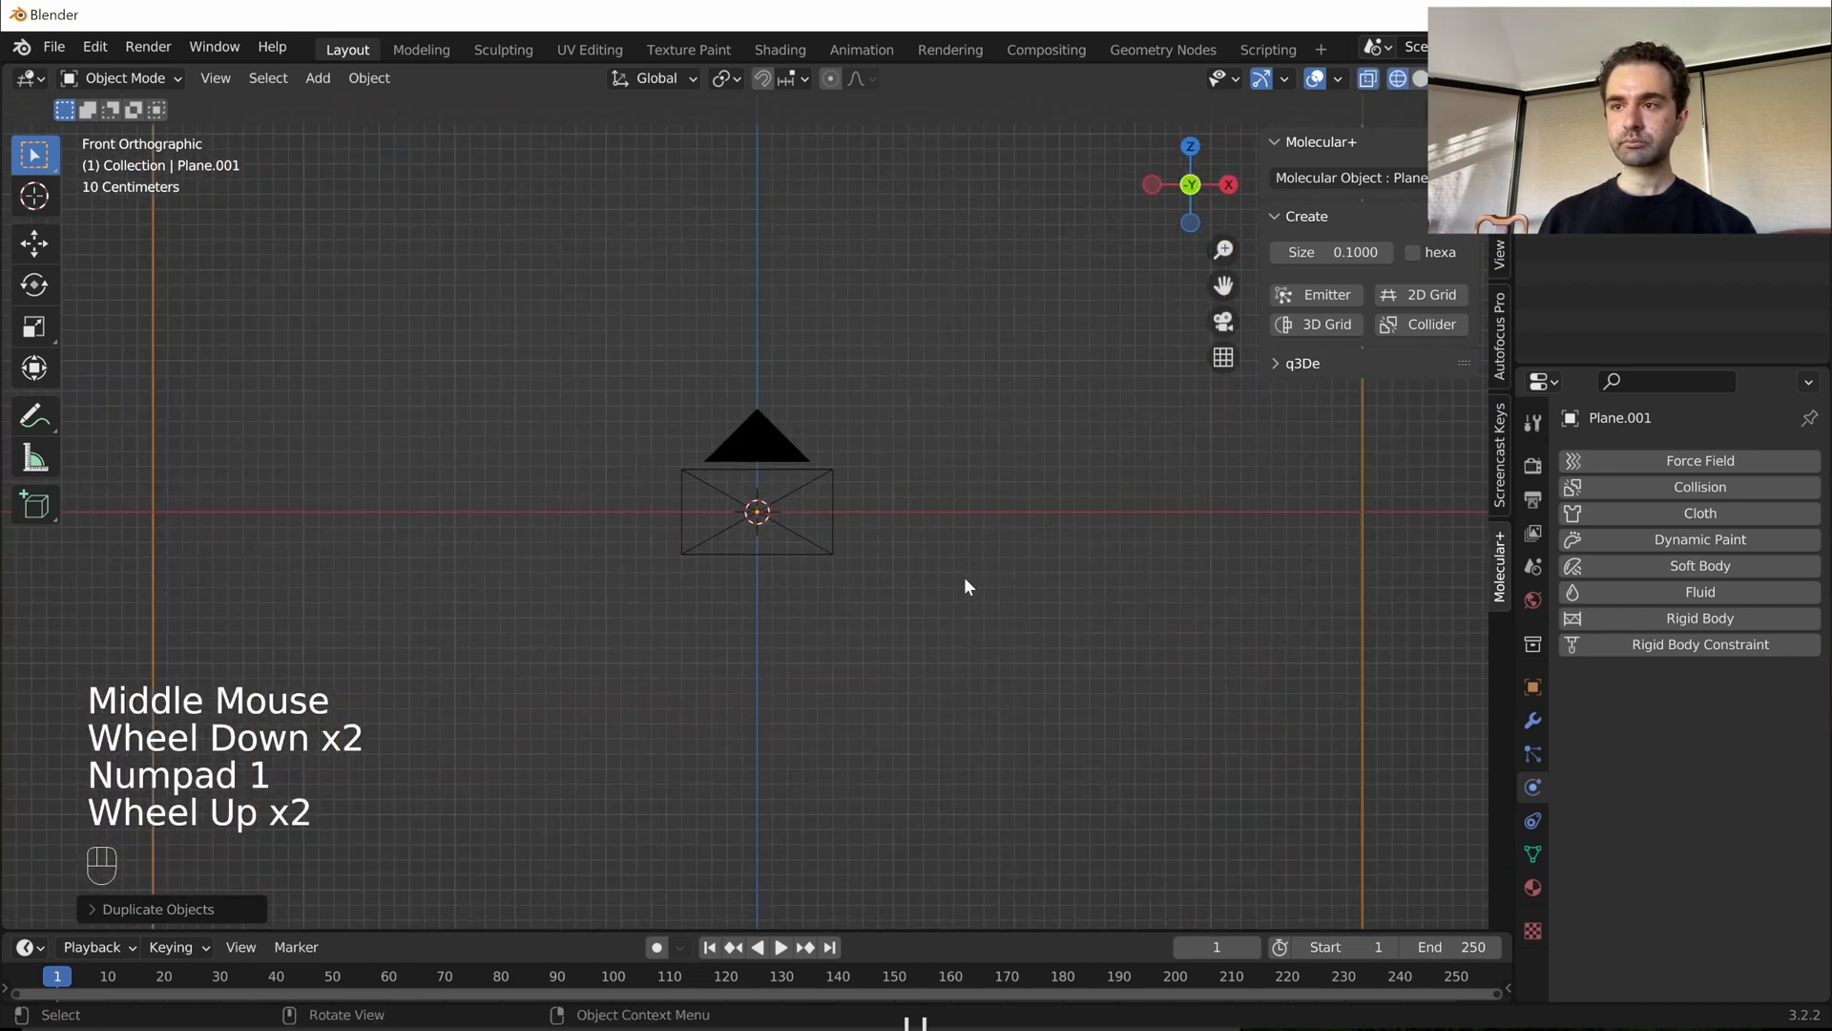
scroll(965, 585, down, 2)
scroll(965, 565, up, 1)
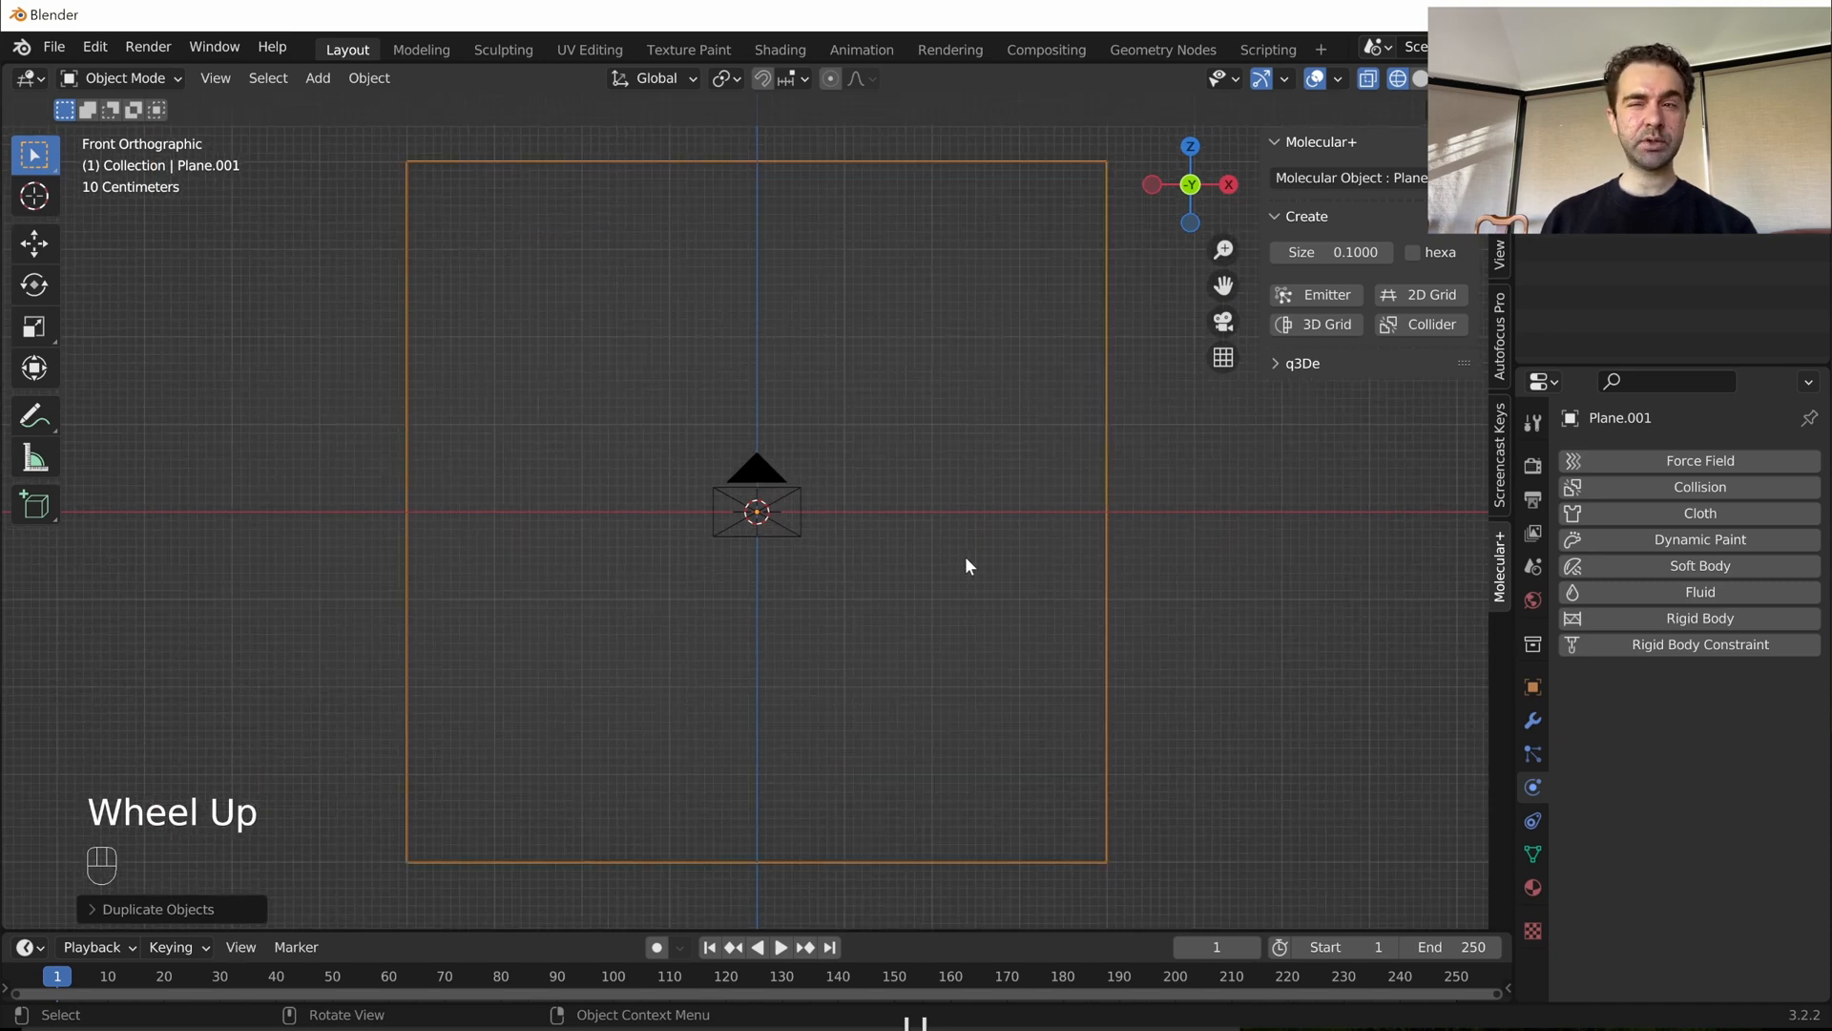
scroll(918, 573, up, 1)
scroll(918, 573, down, 1)
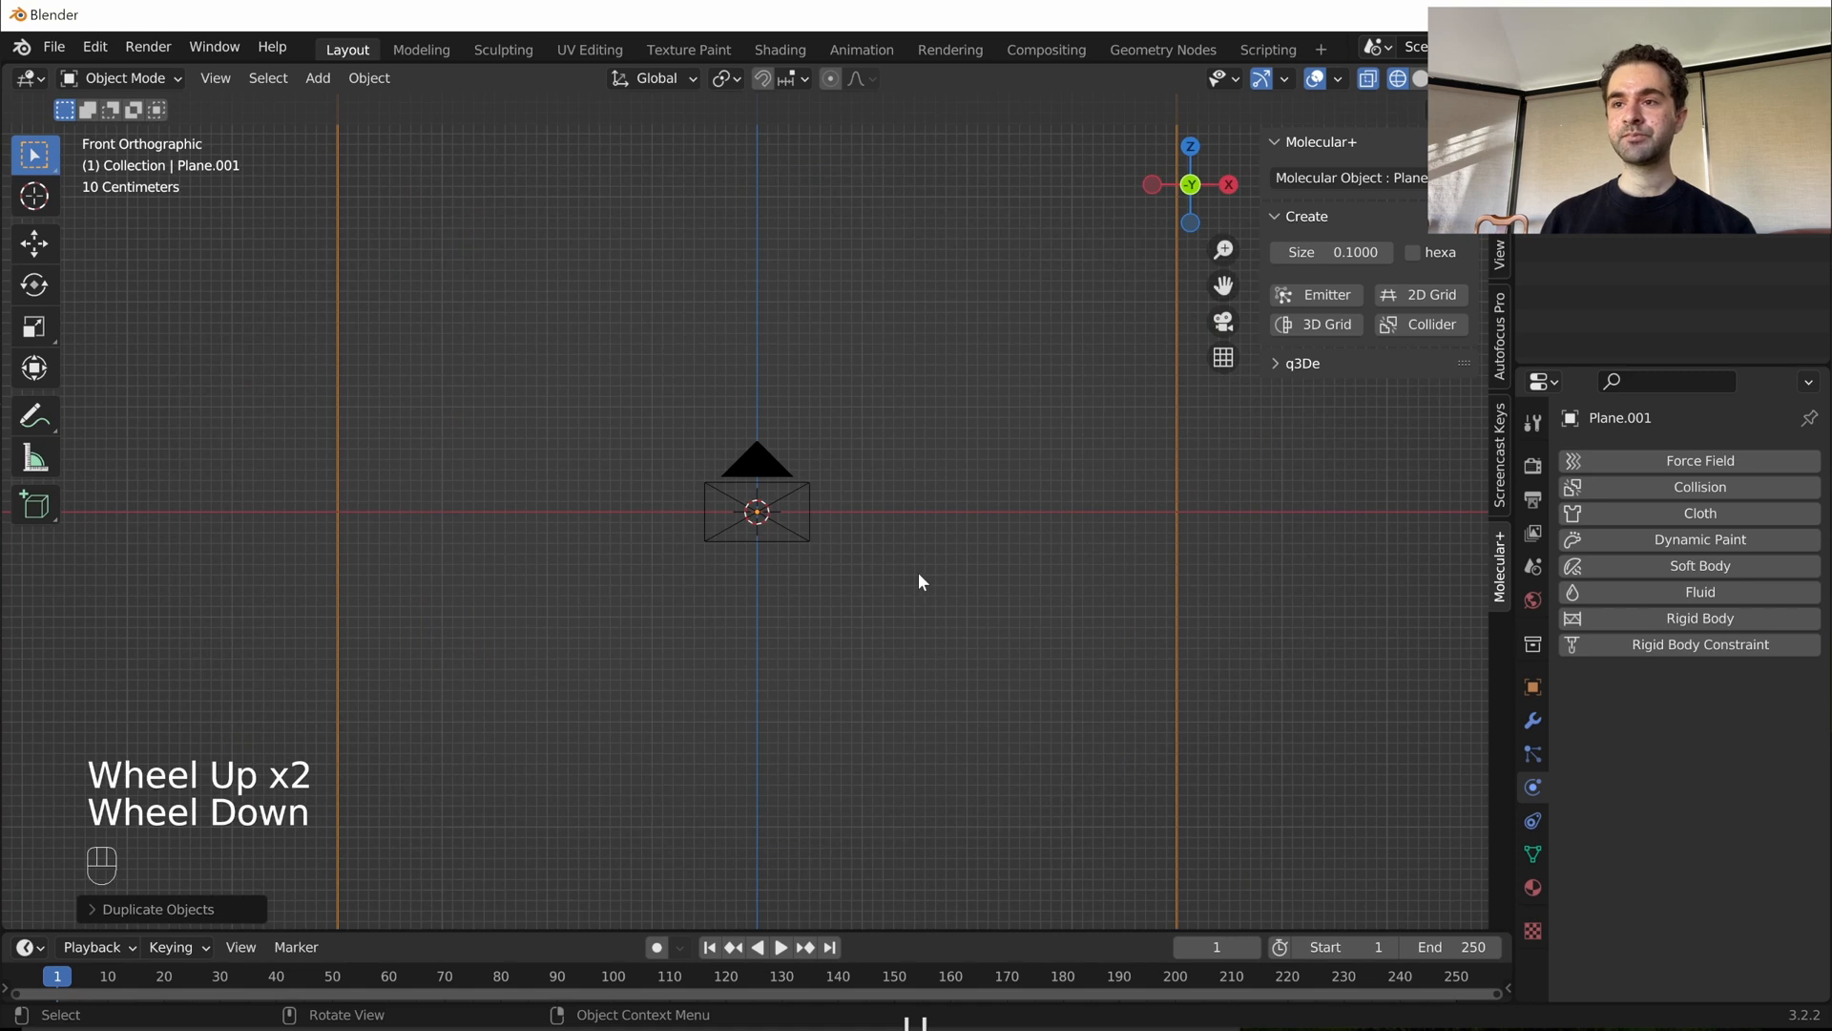
scroll(919, 580, down, 1)
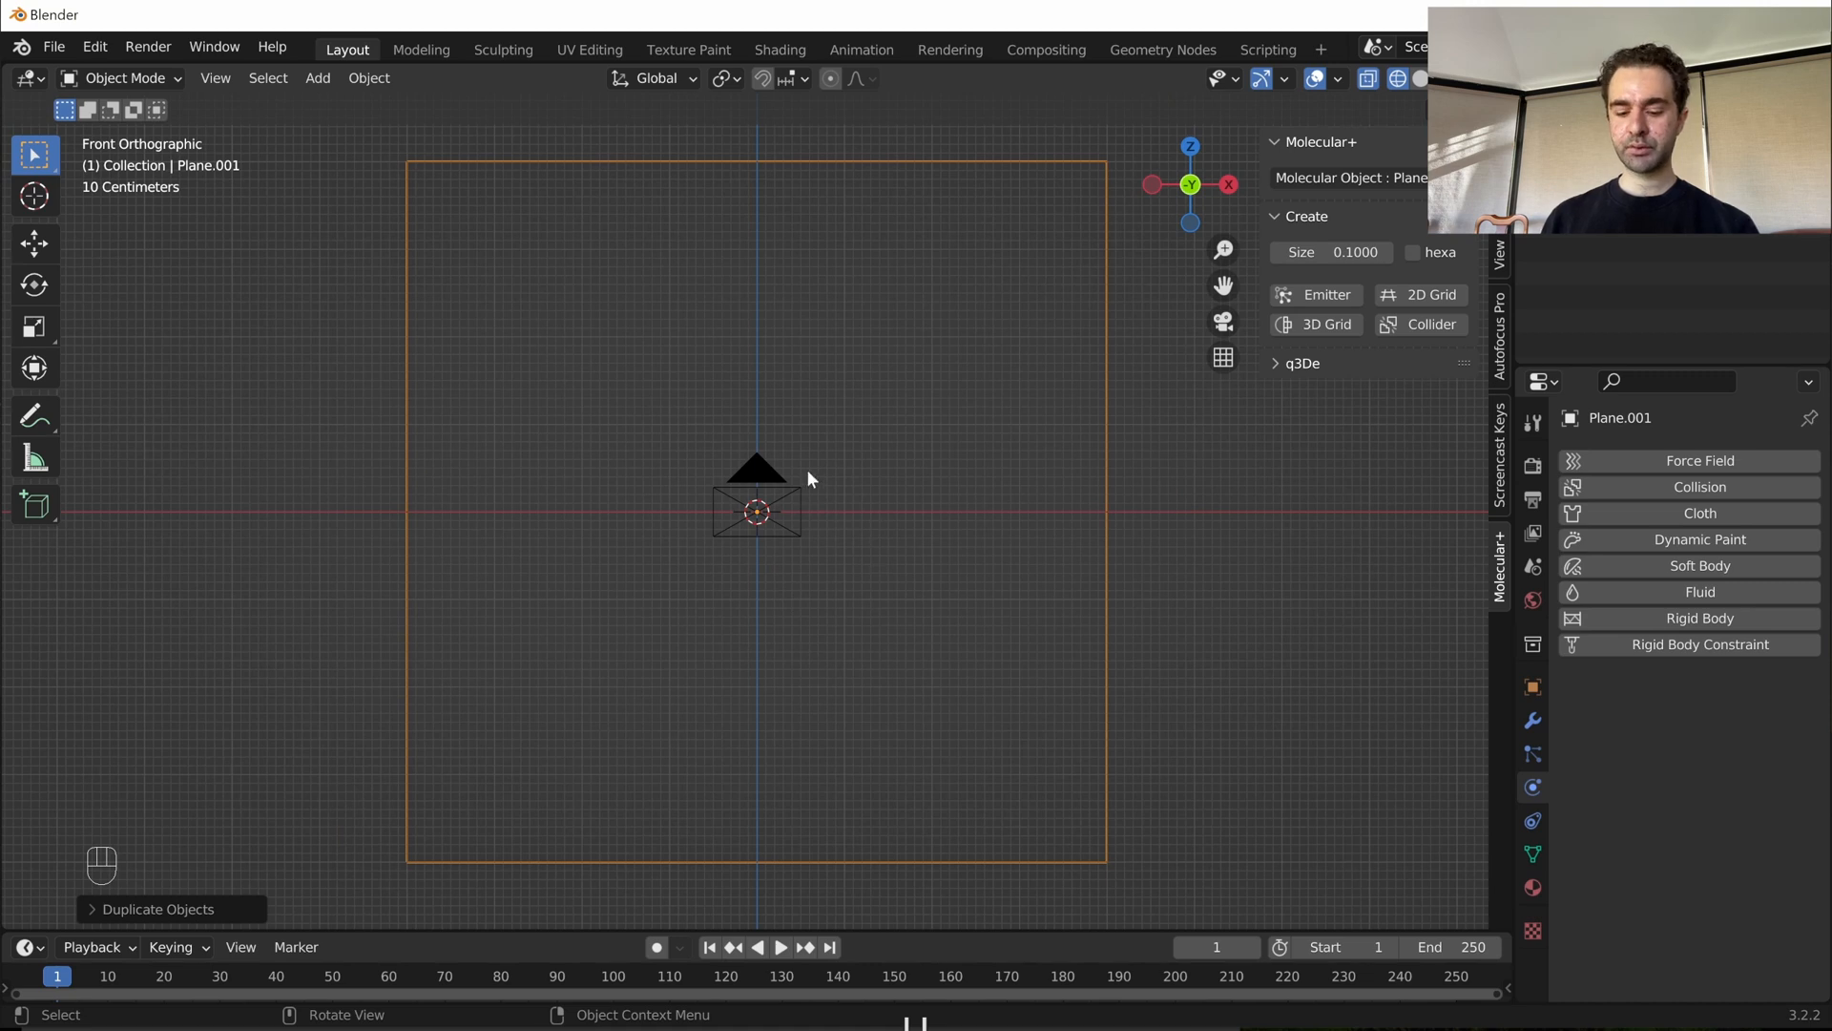
key(shift+a)
mouse_move(733, 439)
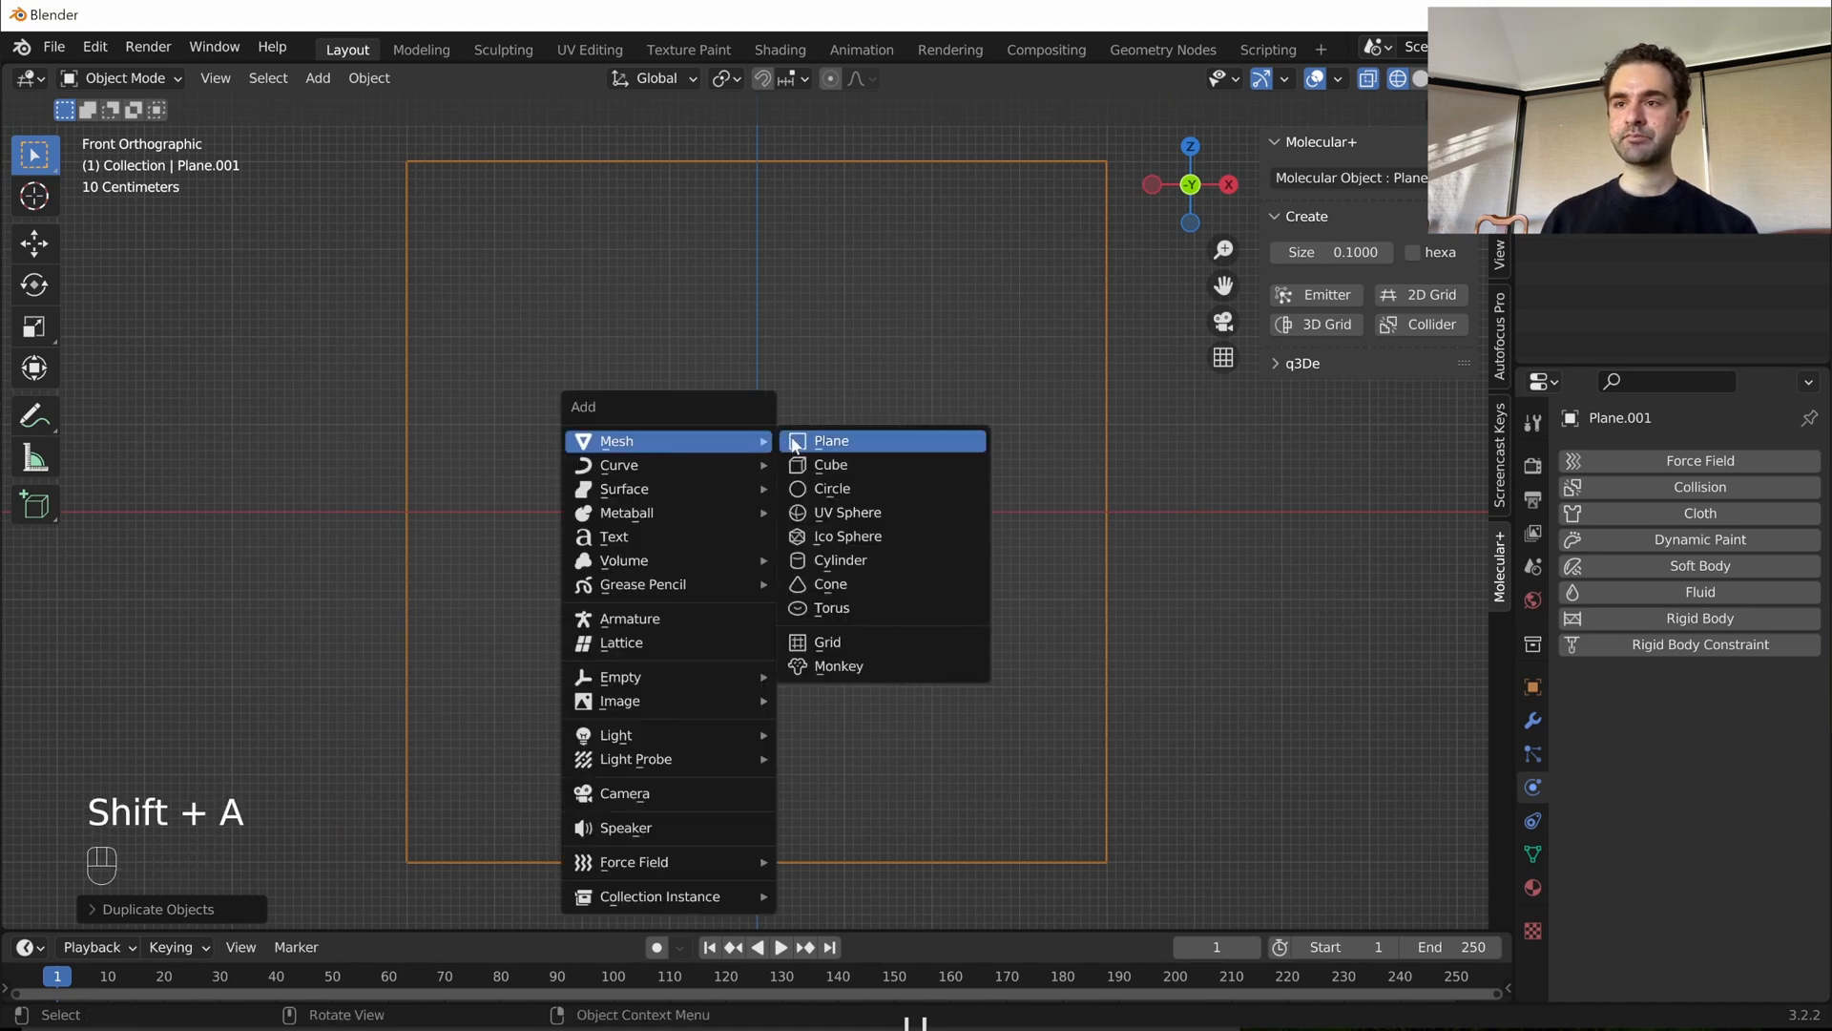
click(823, 465)
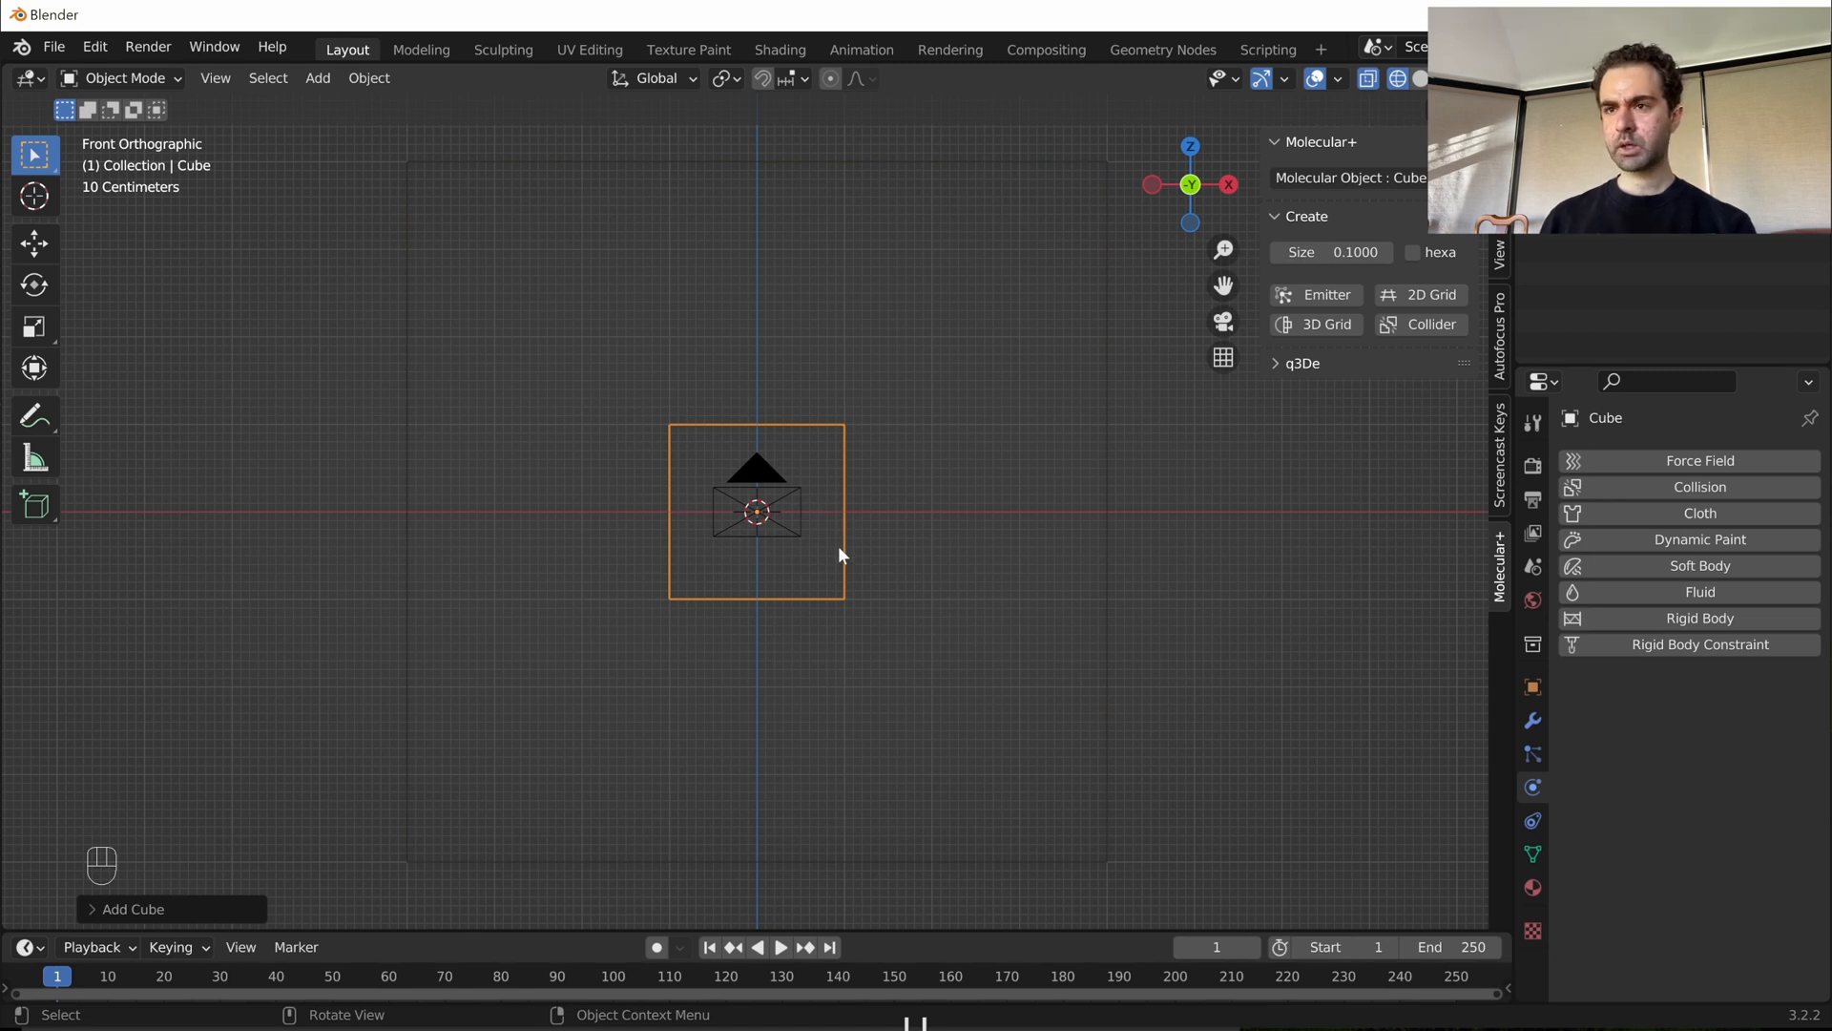
- Select the cube and both planes and move them together about -0.02 m along Y with increment snapping, centring the planes around the origin
key(KP_7)
scroll(861, 549, up, 2)
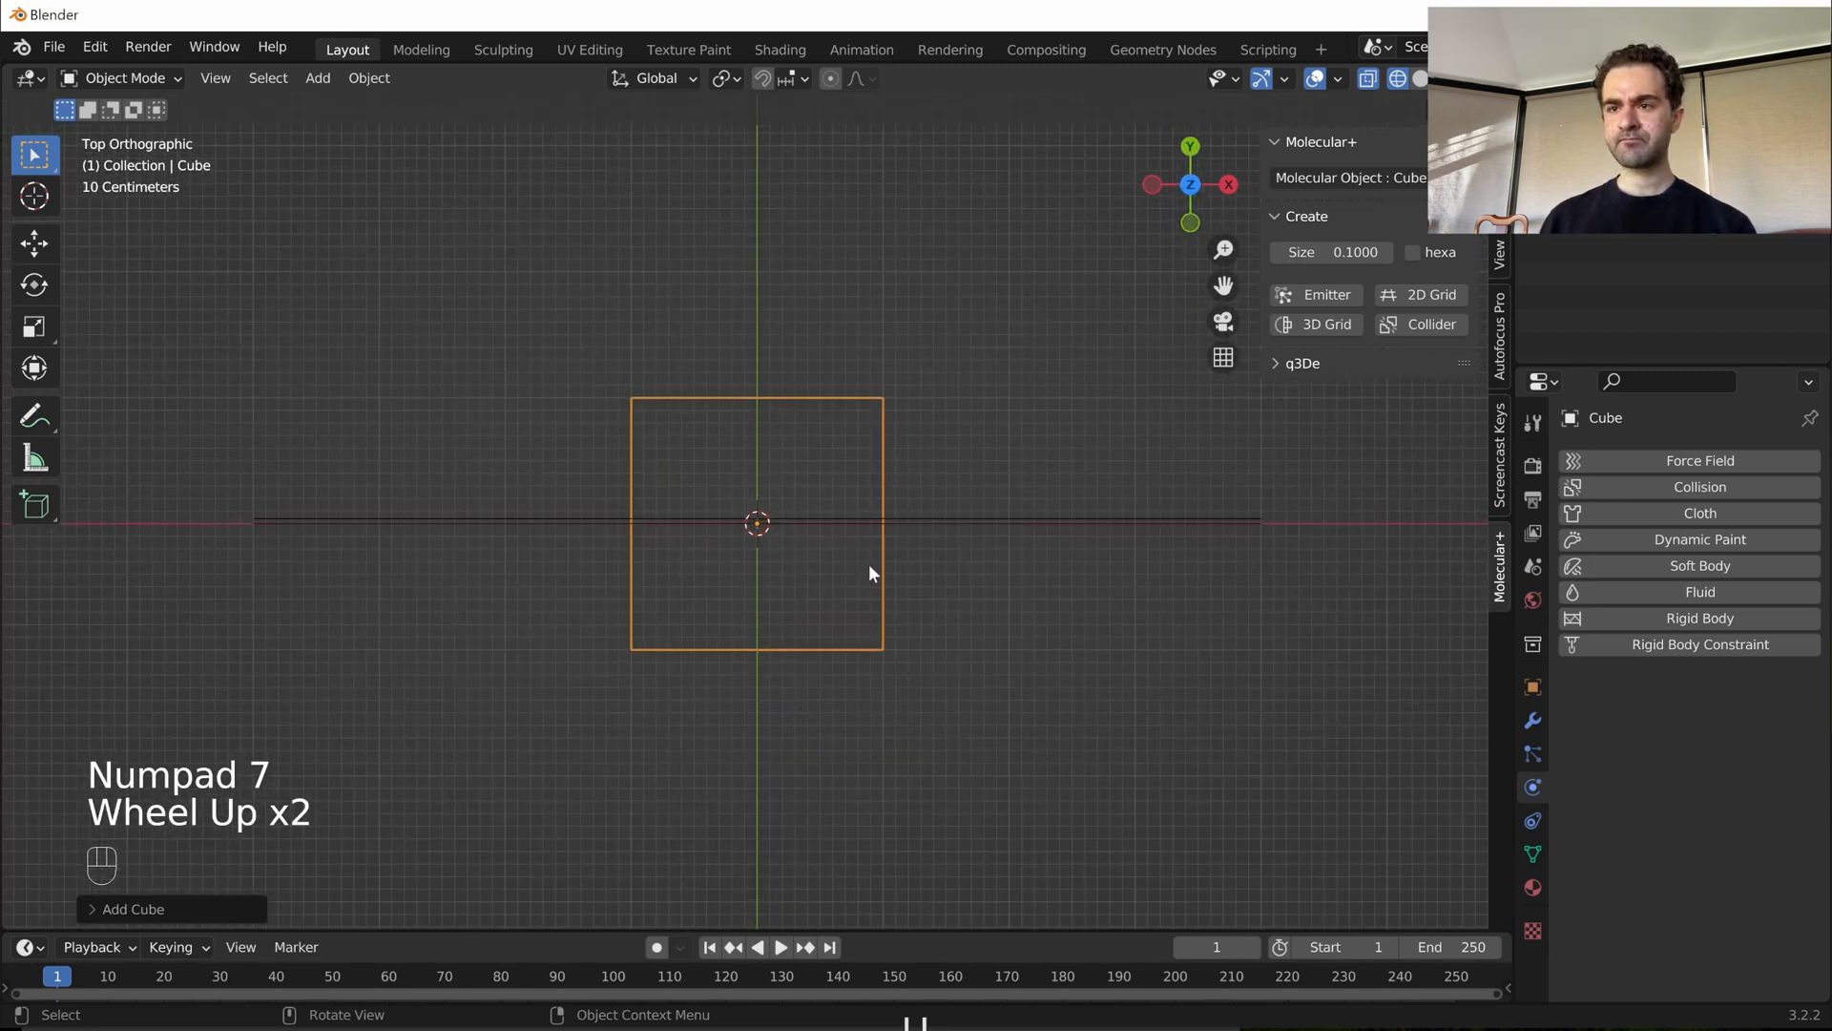
scroll(868, 564, up, 7)
drag(717, 492, 801, 582)
scroll(828, 540, up, 4)
key(g)
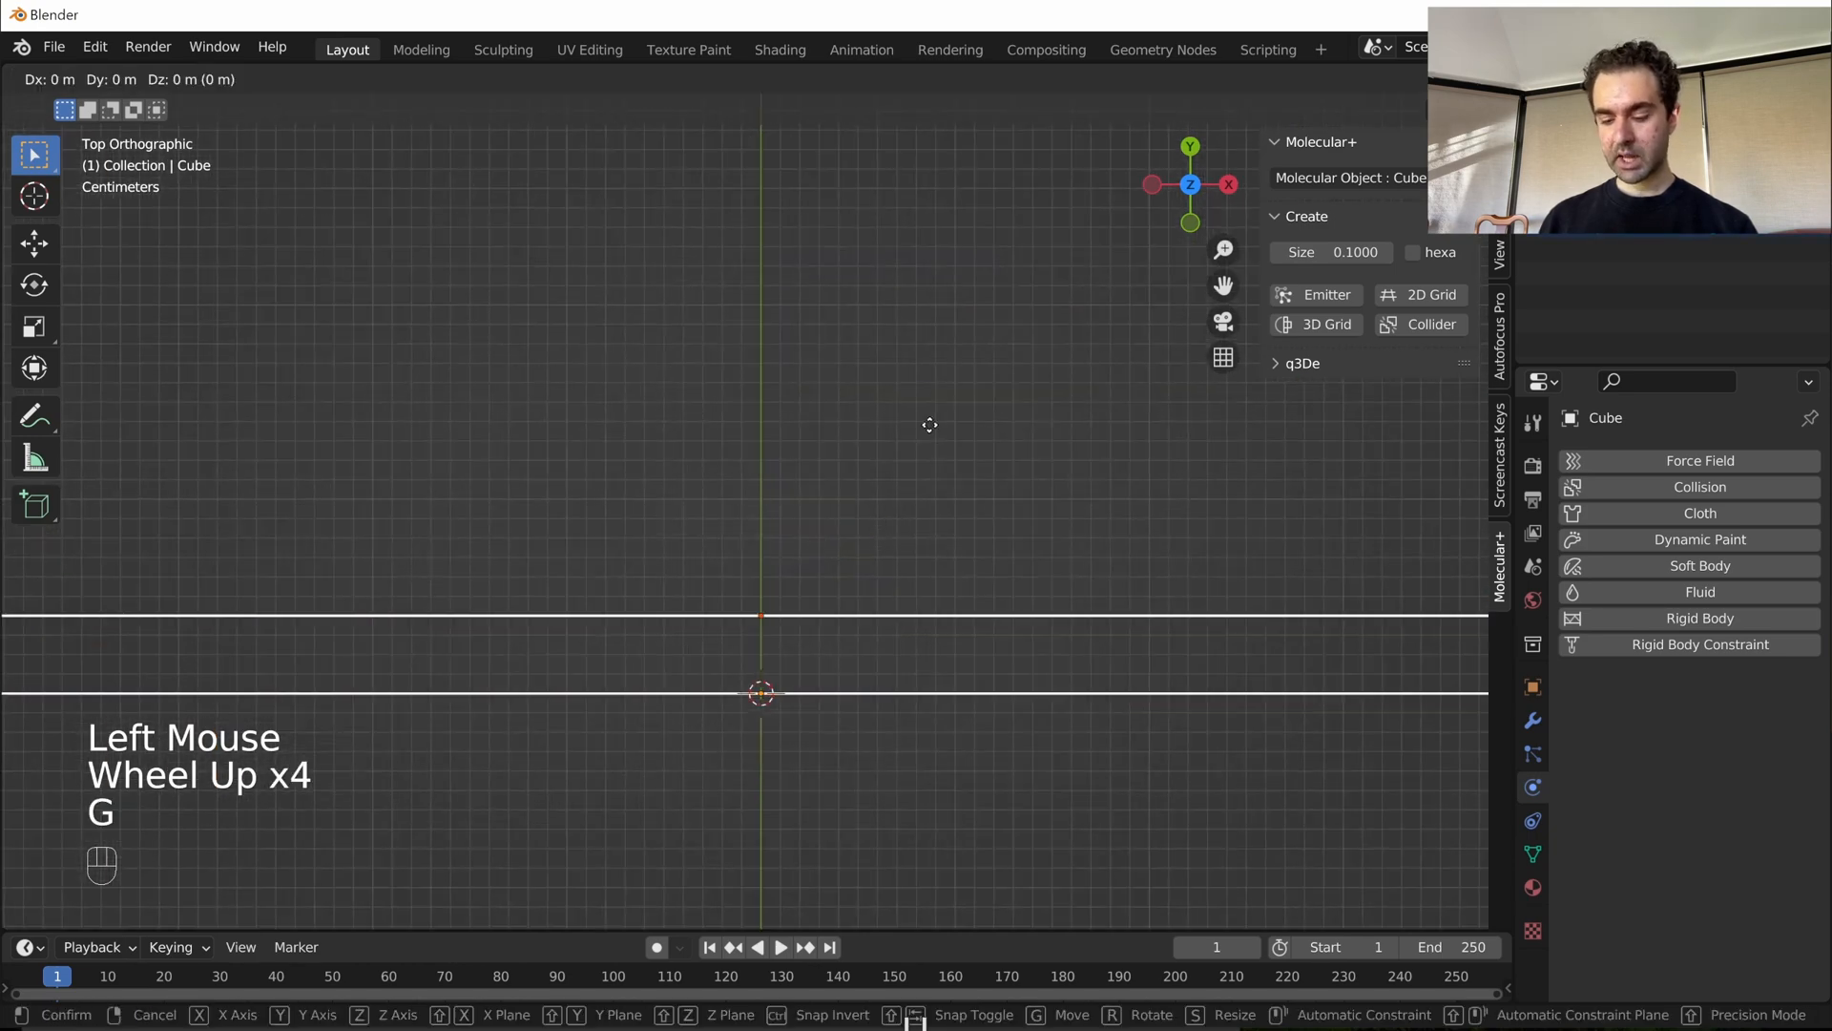
key(y)
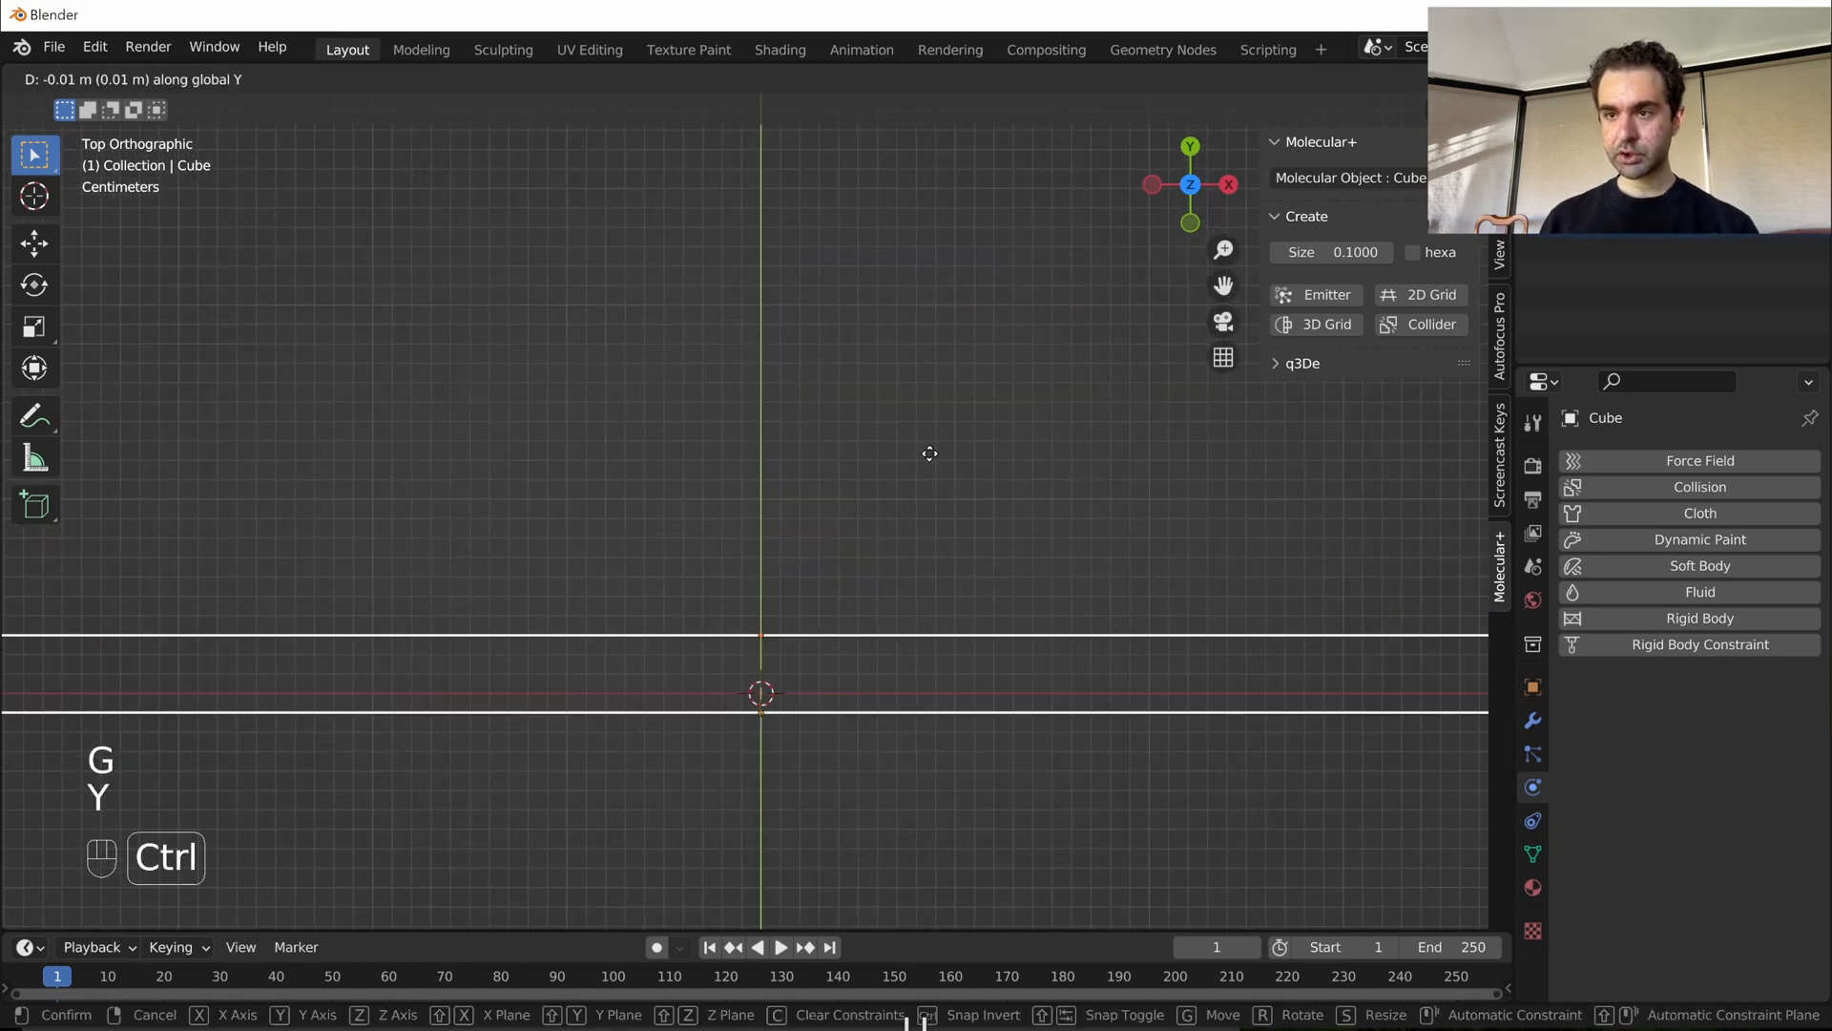
ctrl+click(929, 456)
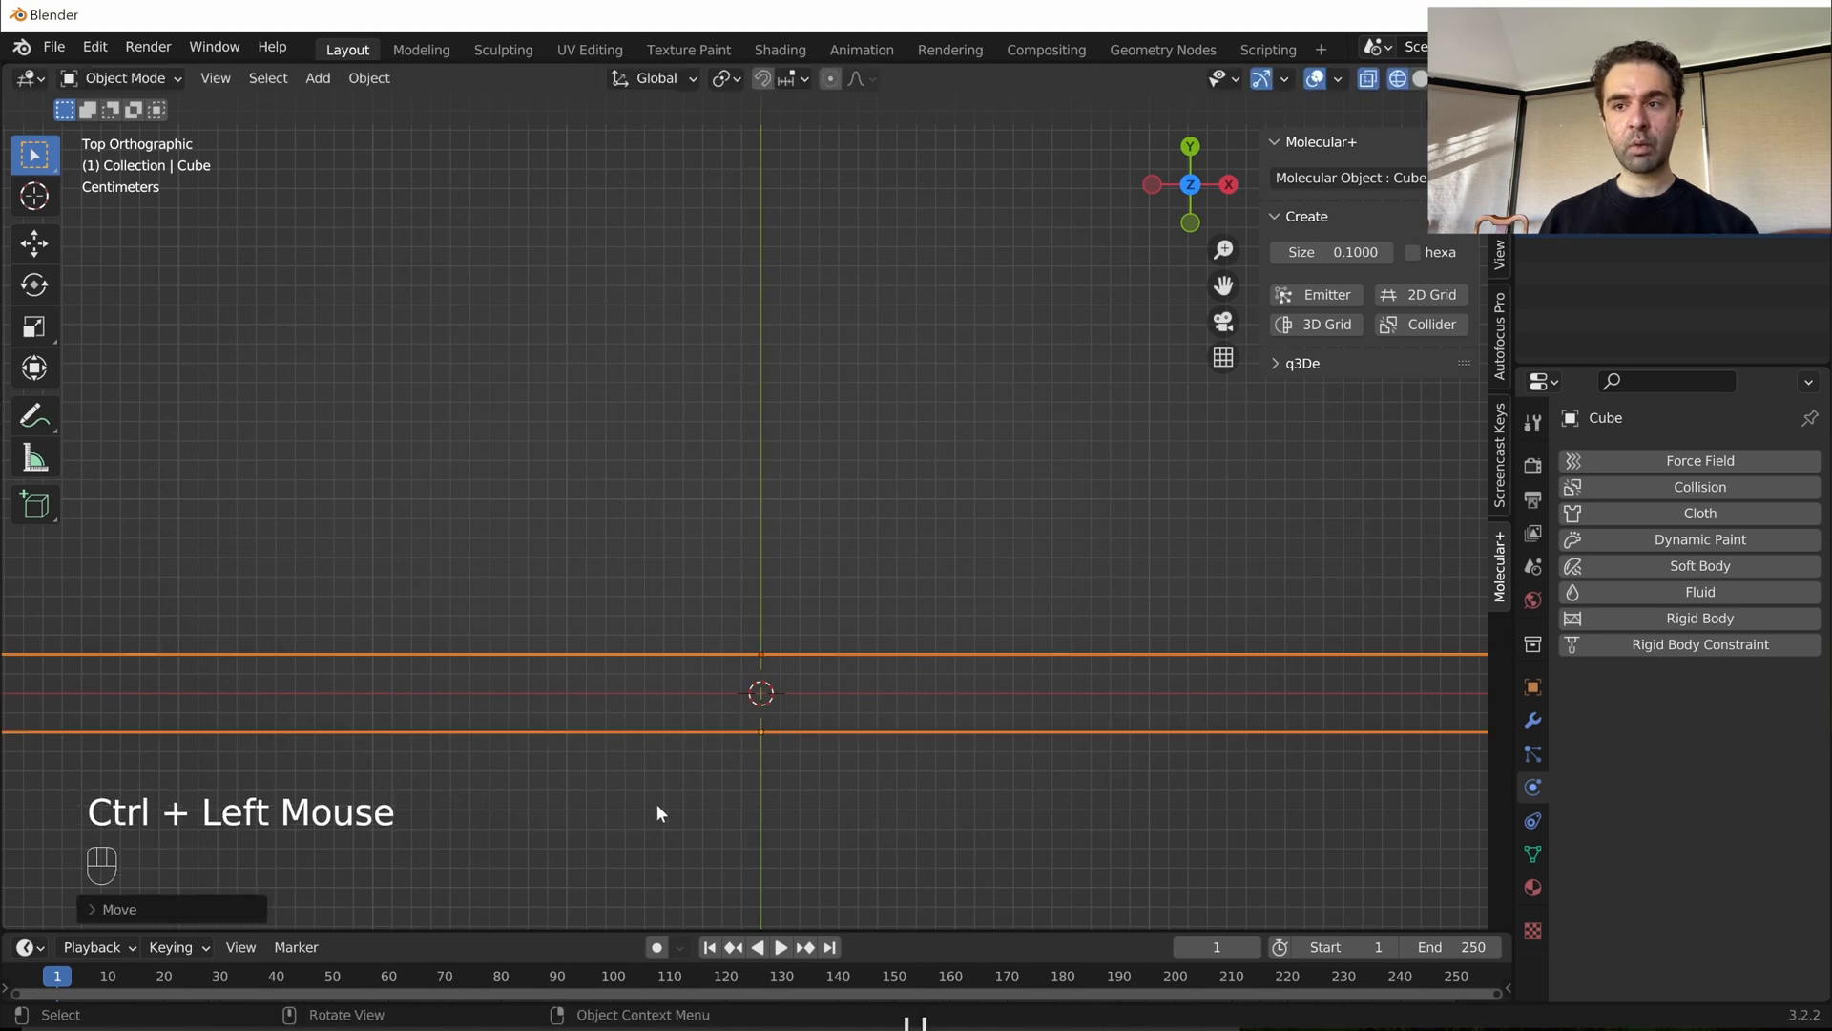
scroll(655, 810, up, 2)
shift+middle_drag(656, 809, 707, 530)
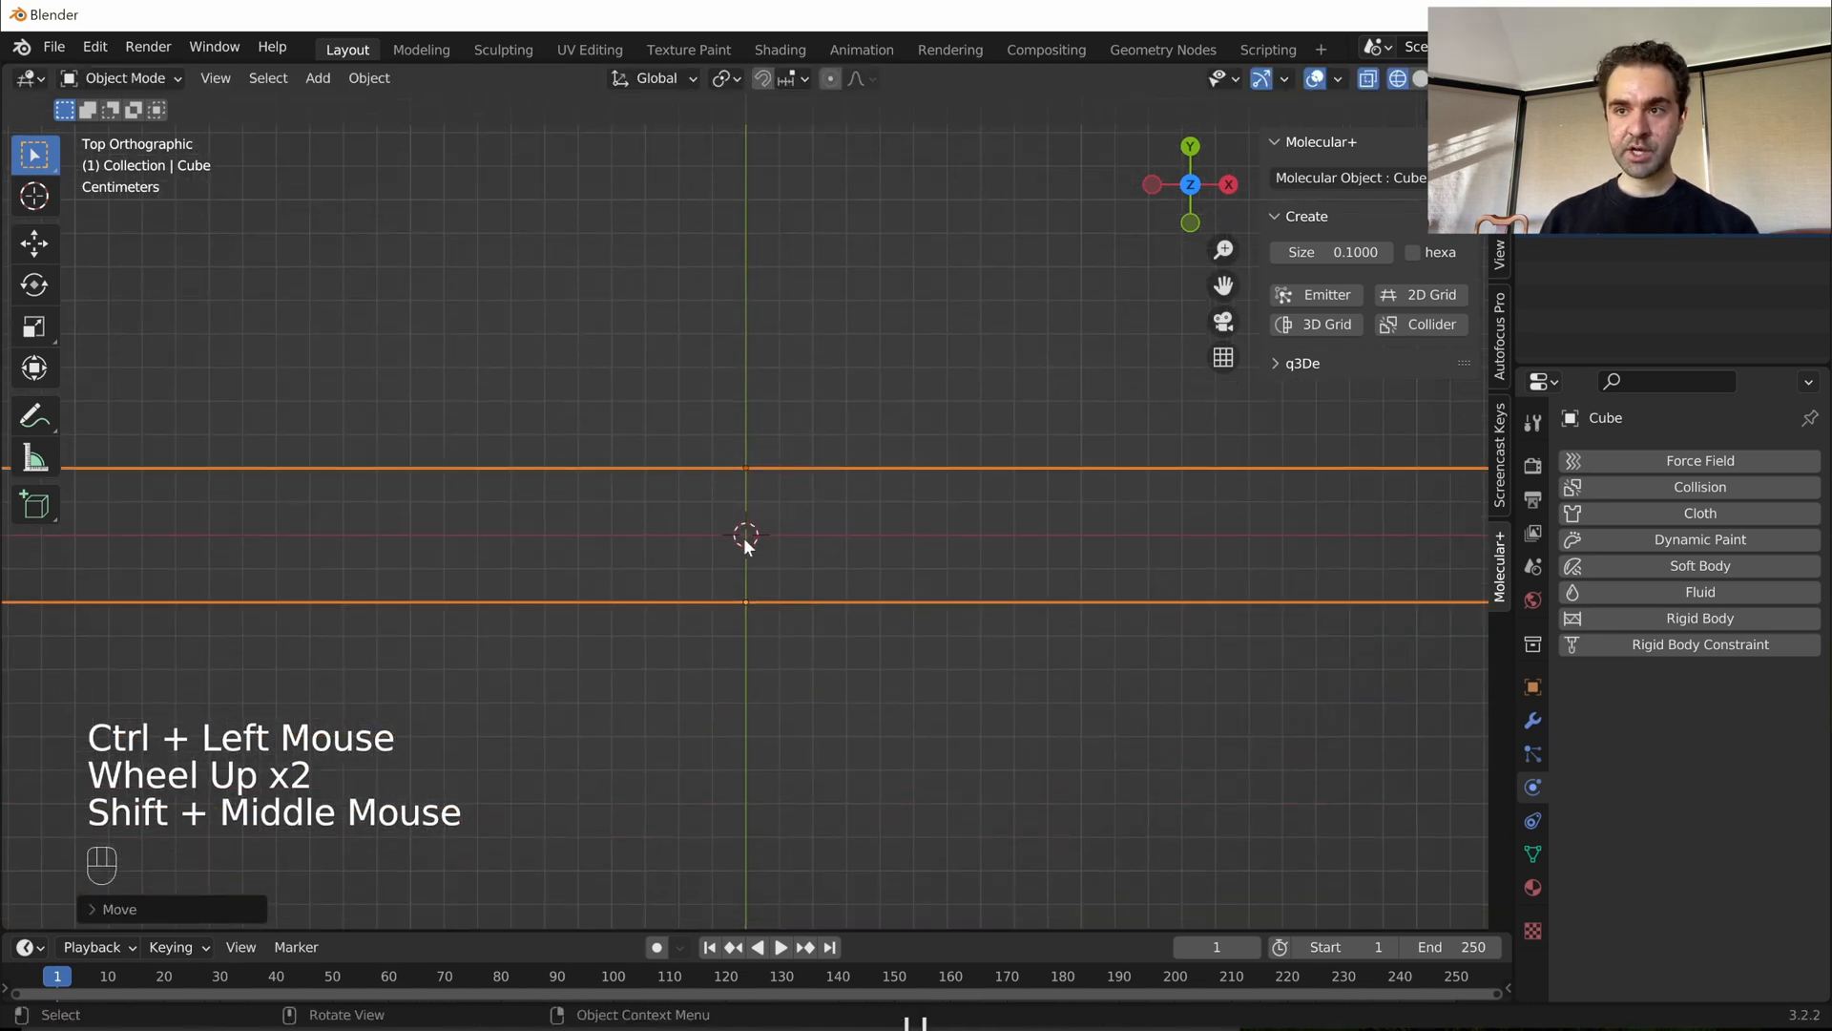
scroll(746, 538, down, 5)
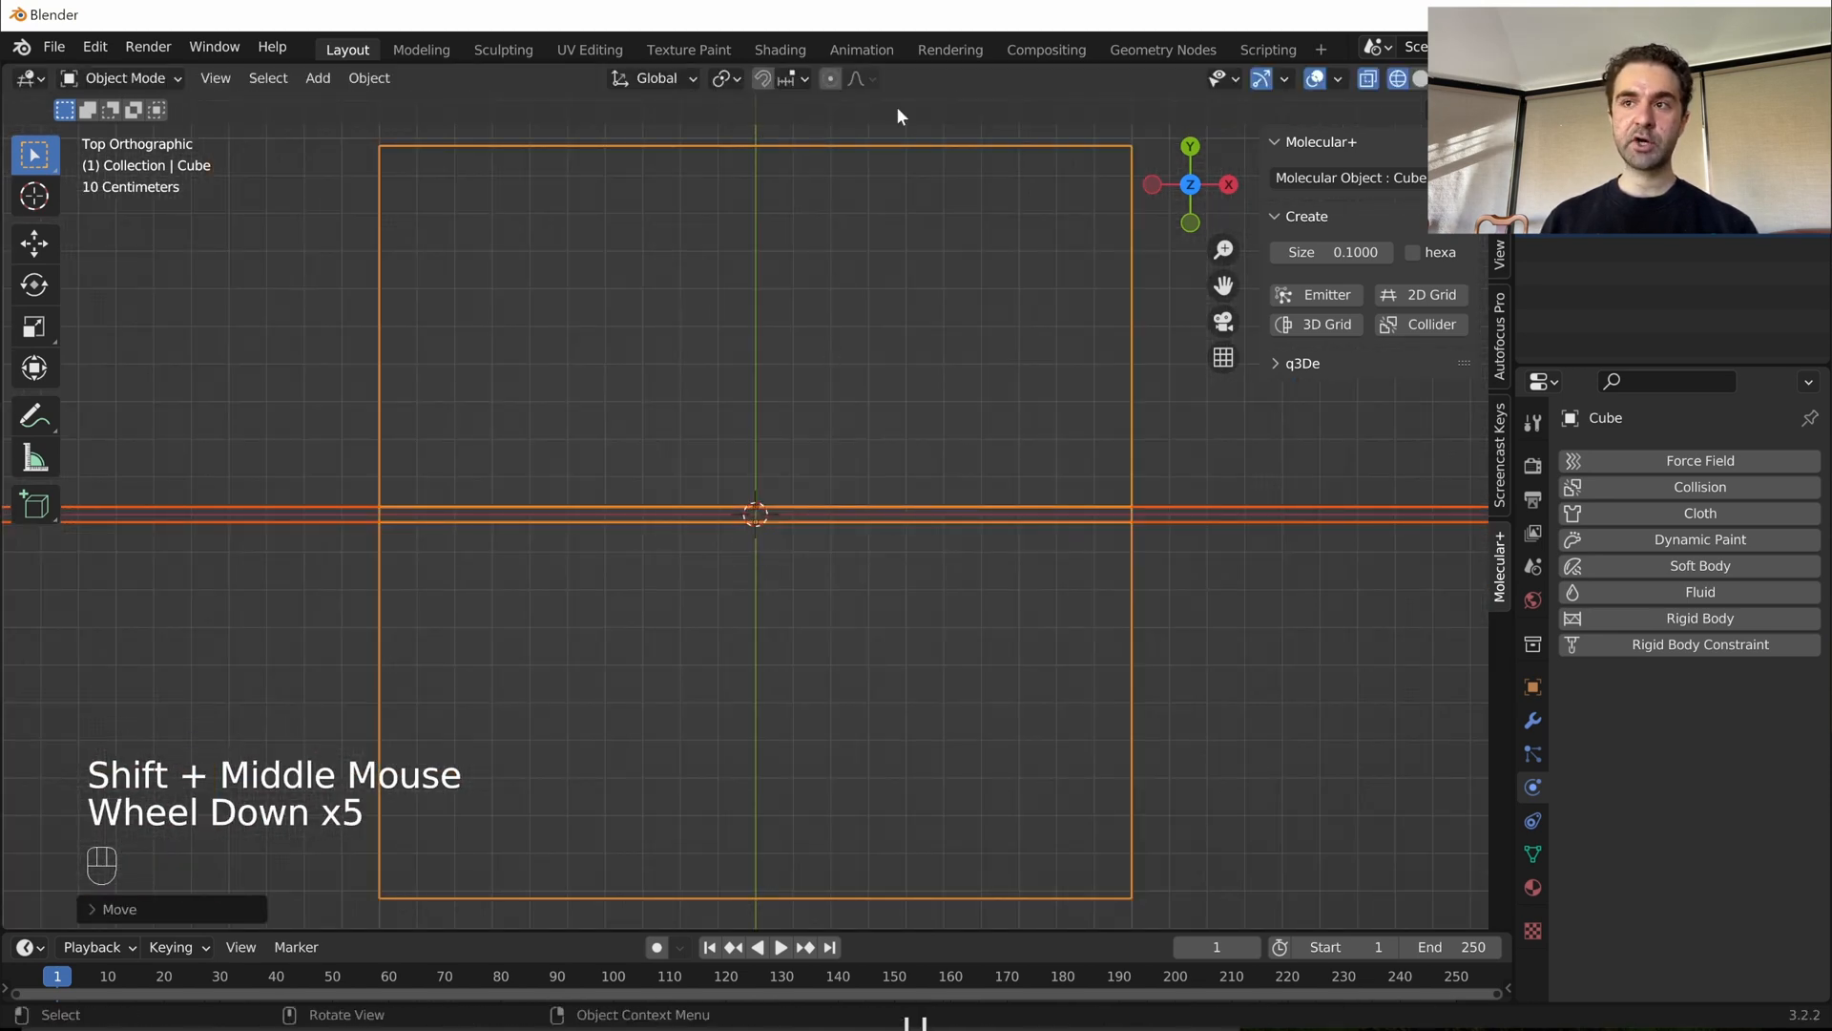
- Select only the cube and snap it to the grid so its centre returns to the world origin
click(900, 148)
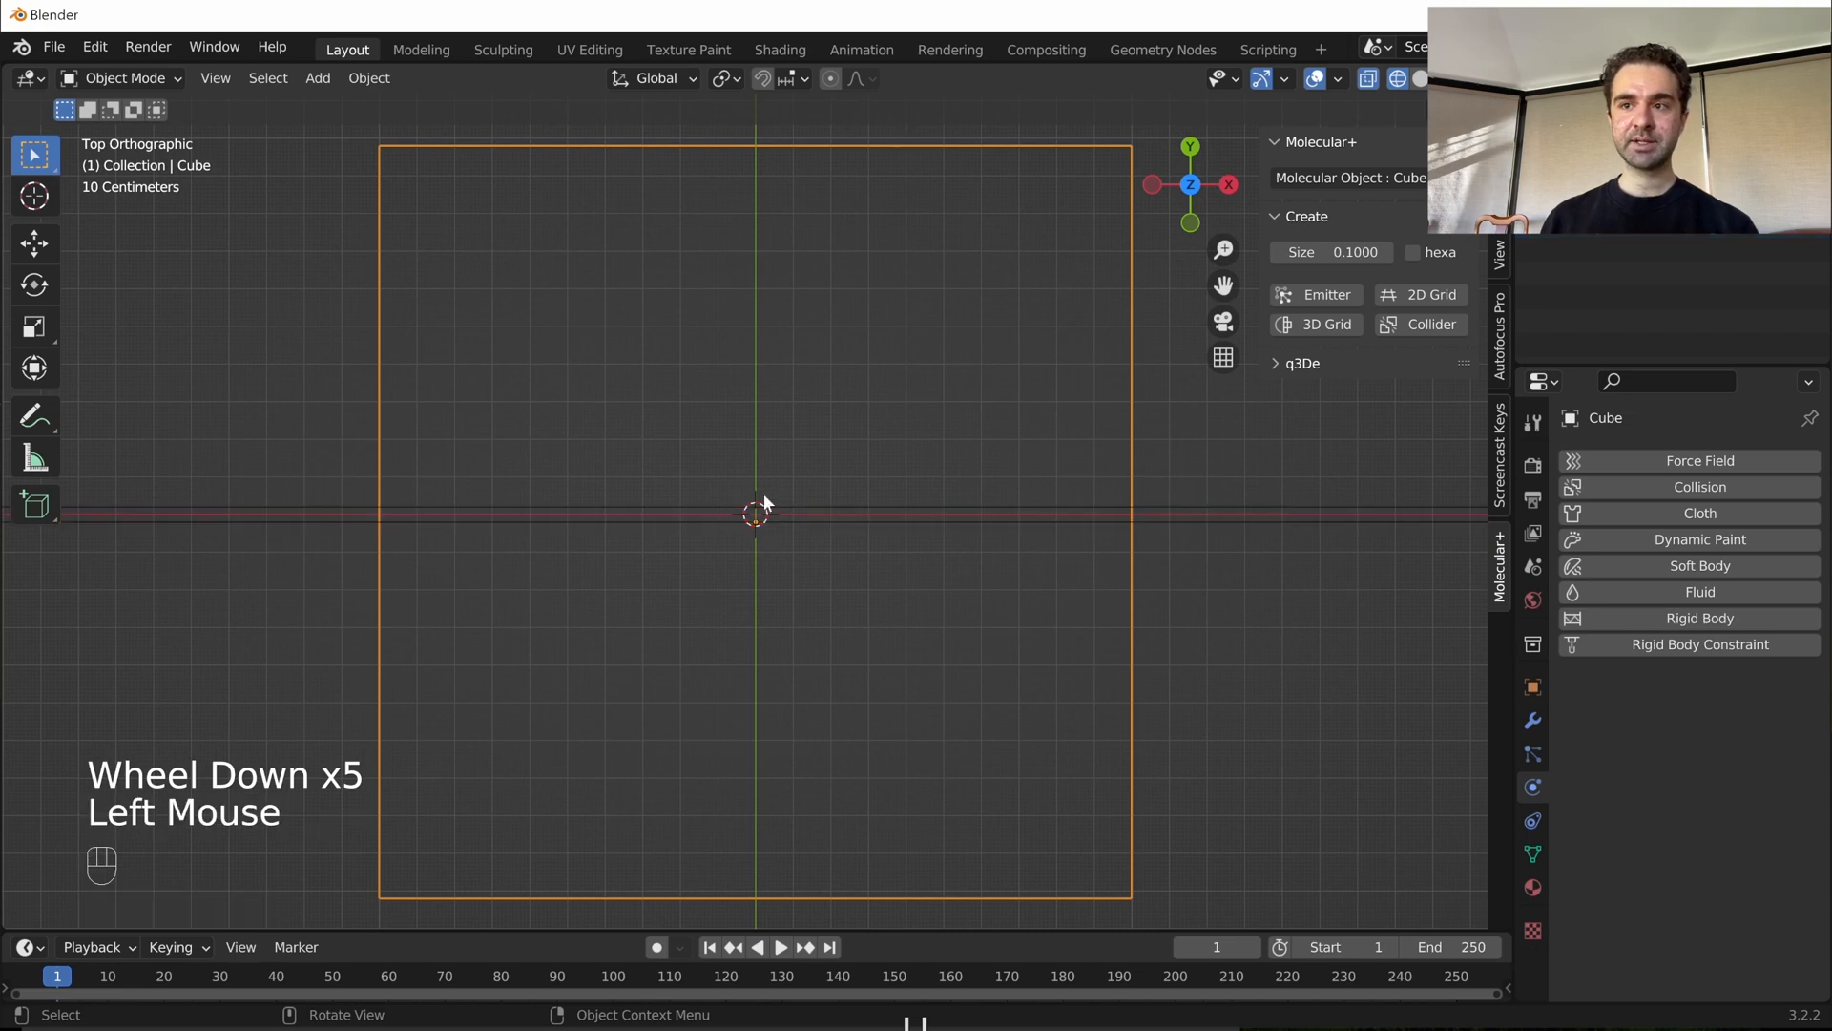
scroll(1101, 635, up, 1)
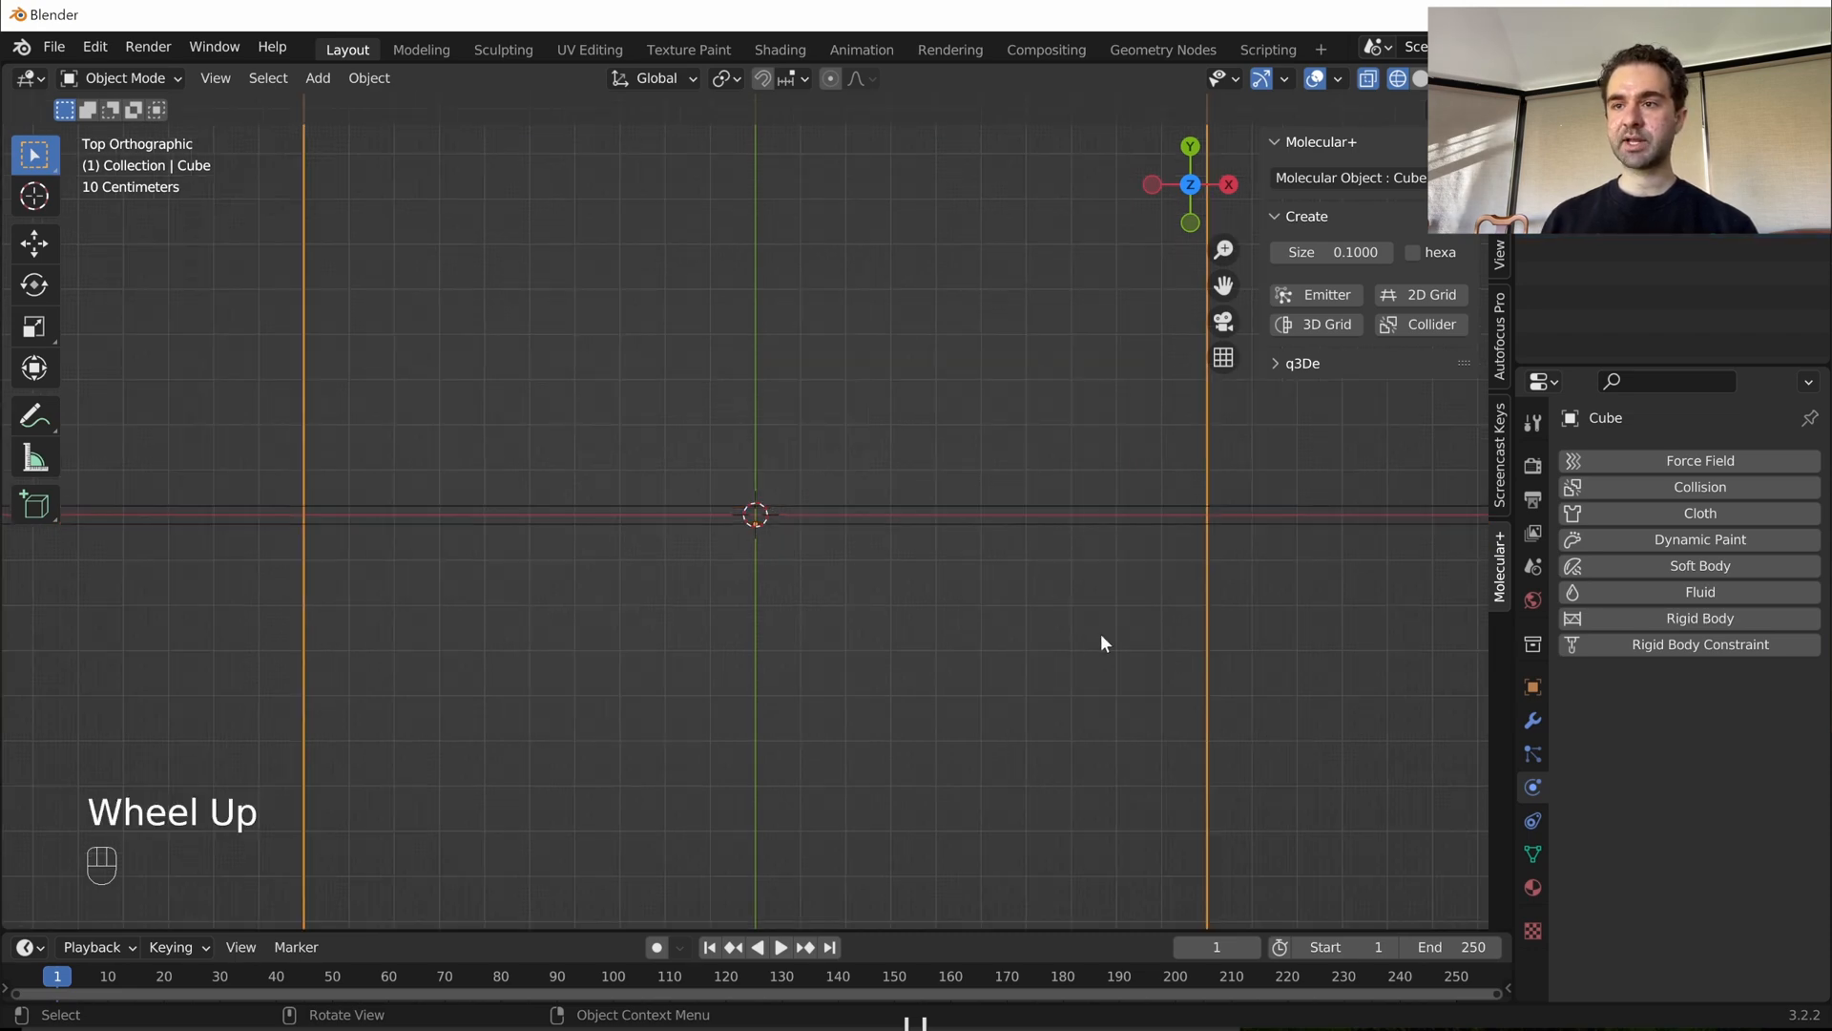
scroll(876, 567, down, 4)
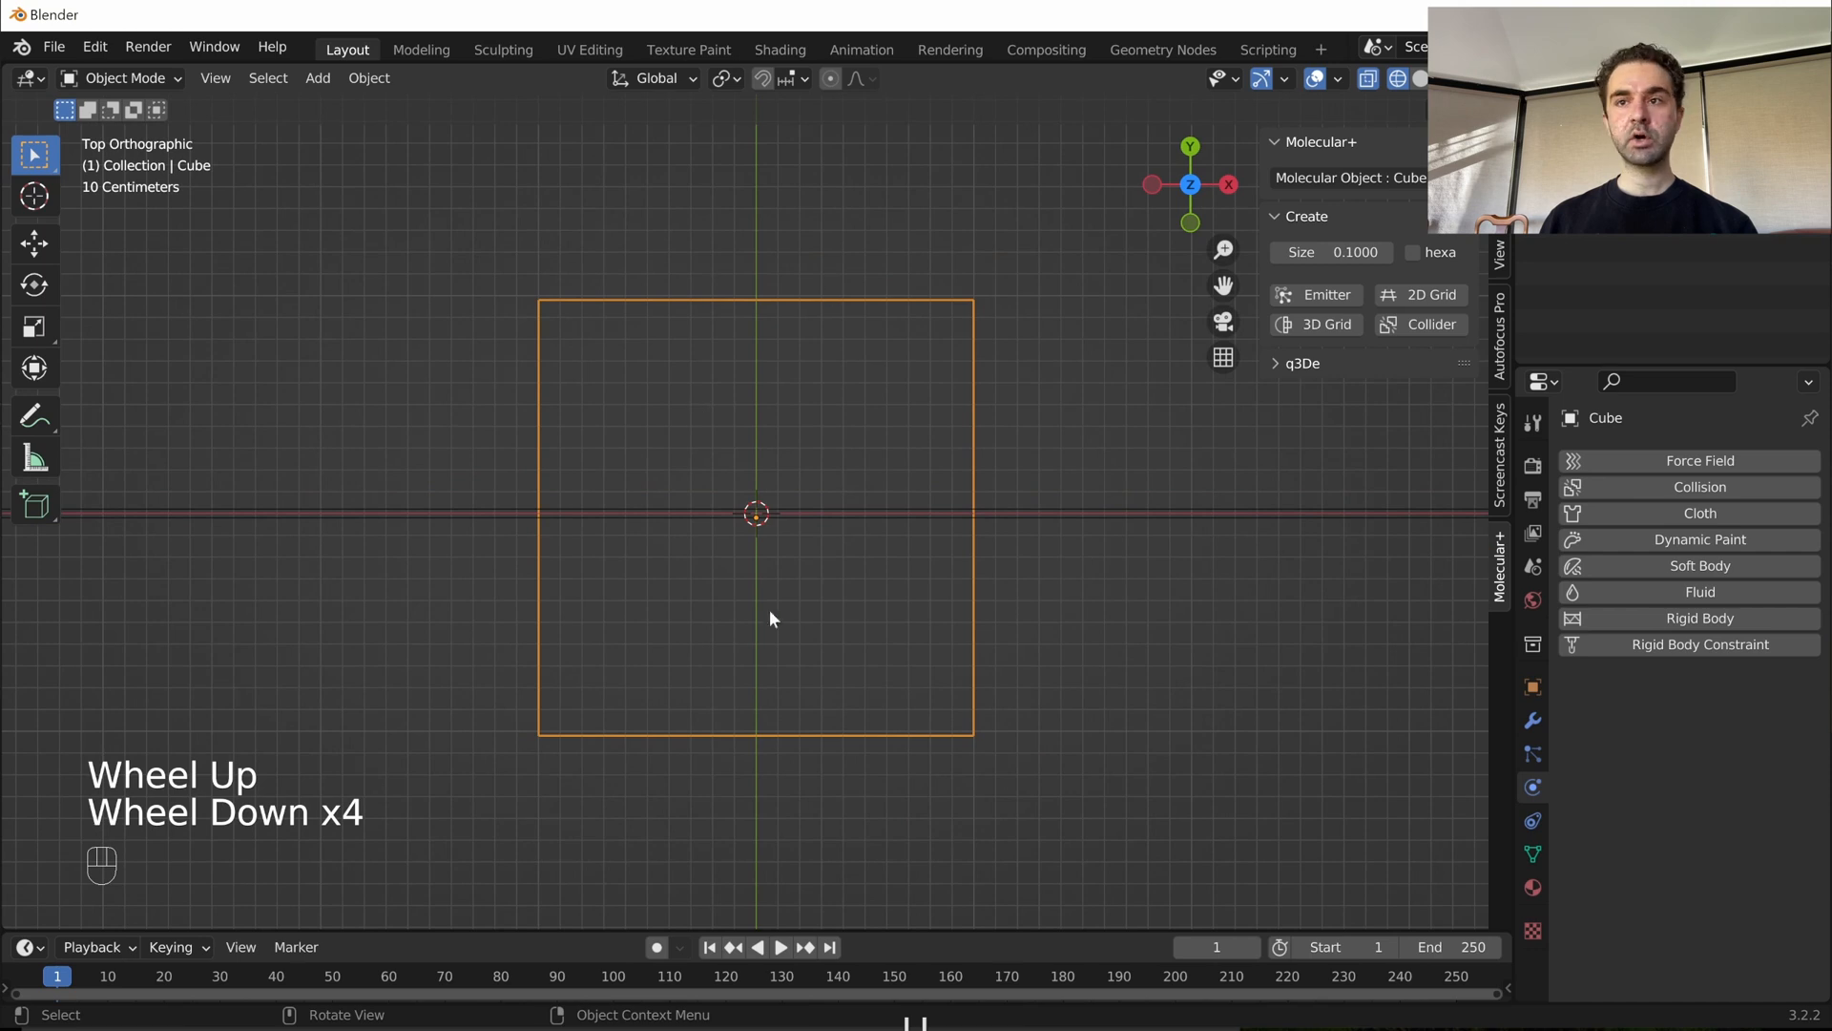
scroll(734, 639, up, 1)
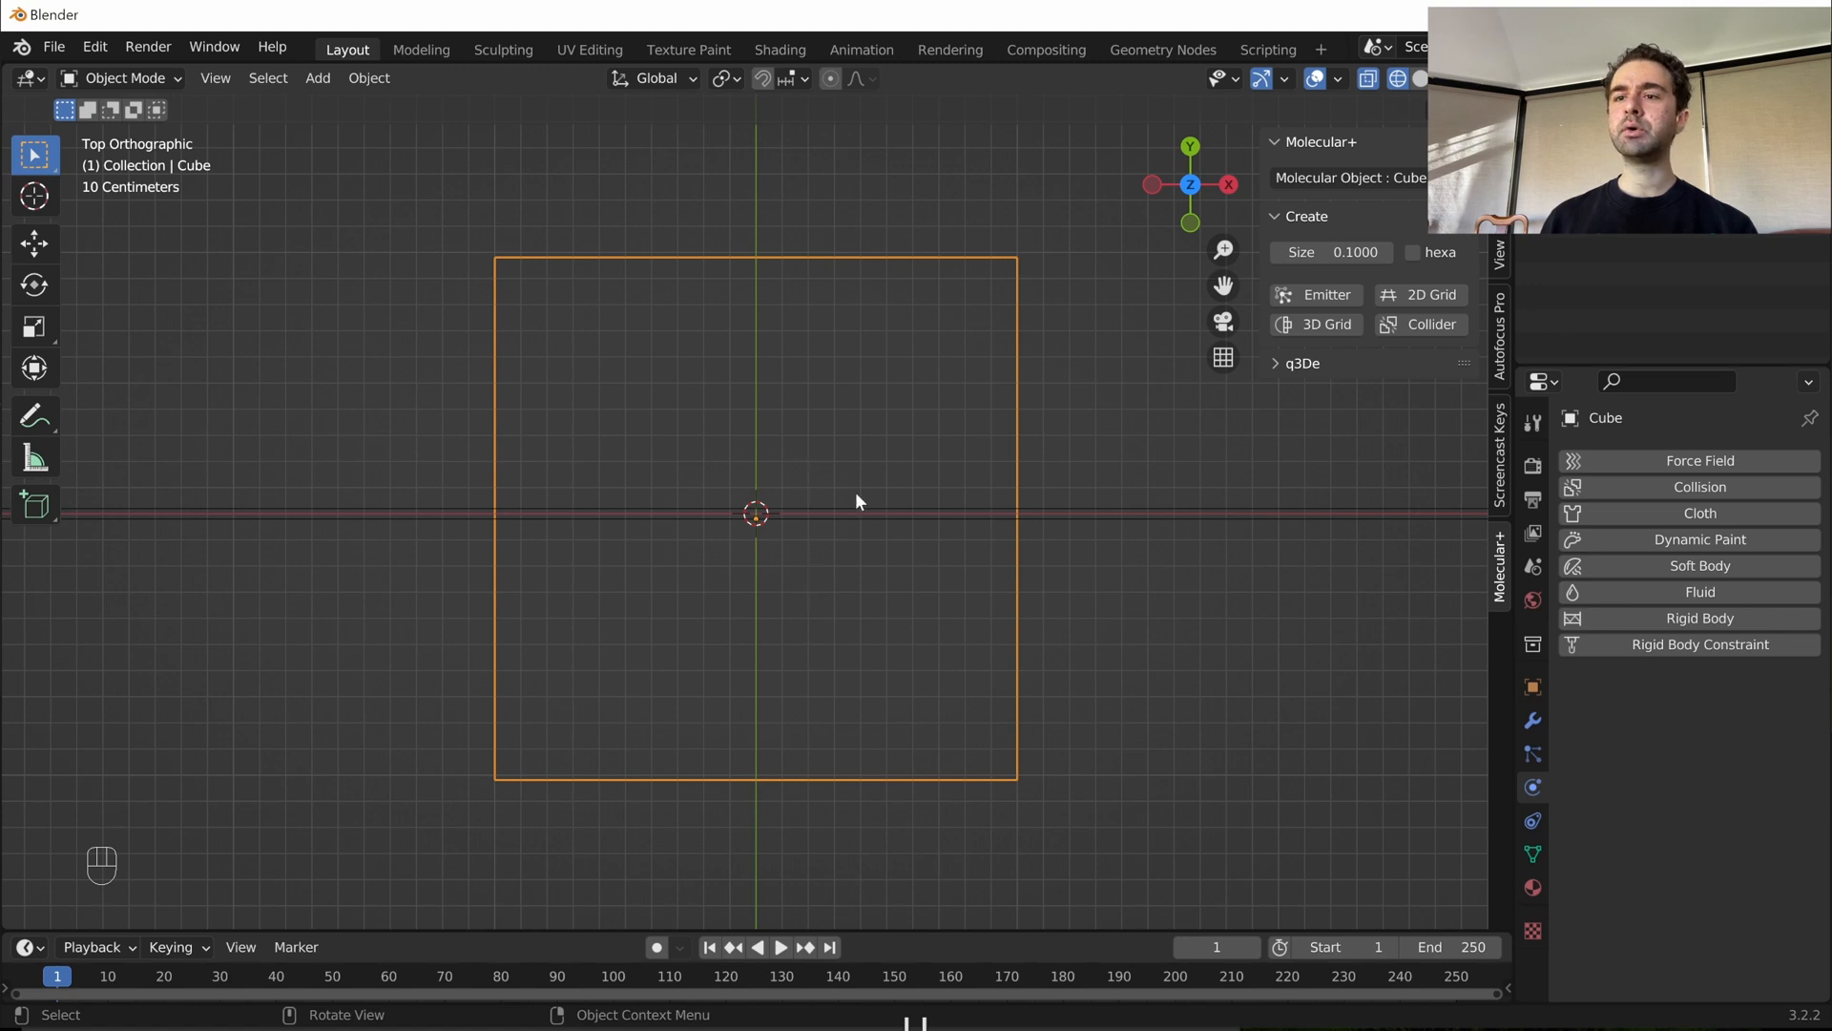
shift+middle_drag(856, 495, 890, 528)
shift+middle_drag(975, 363, 915, 527)
scroll(914, 527, up, 5)
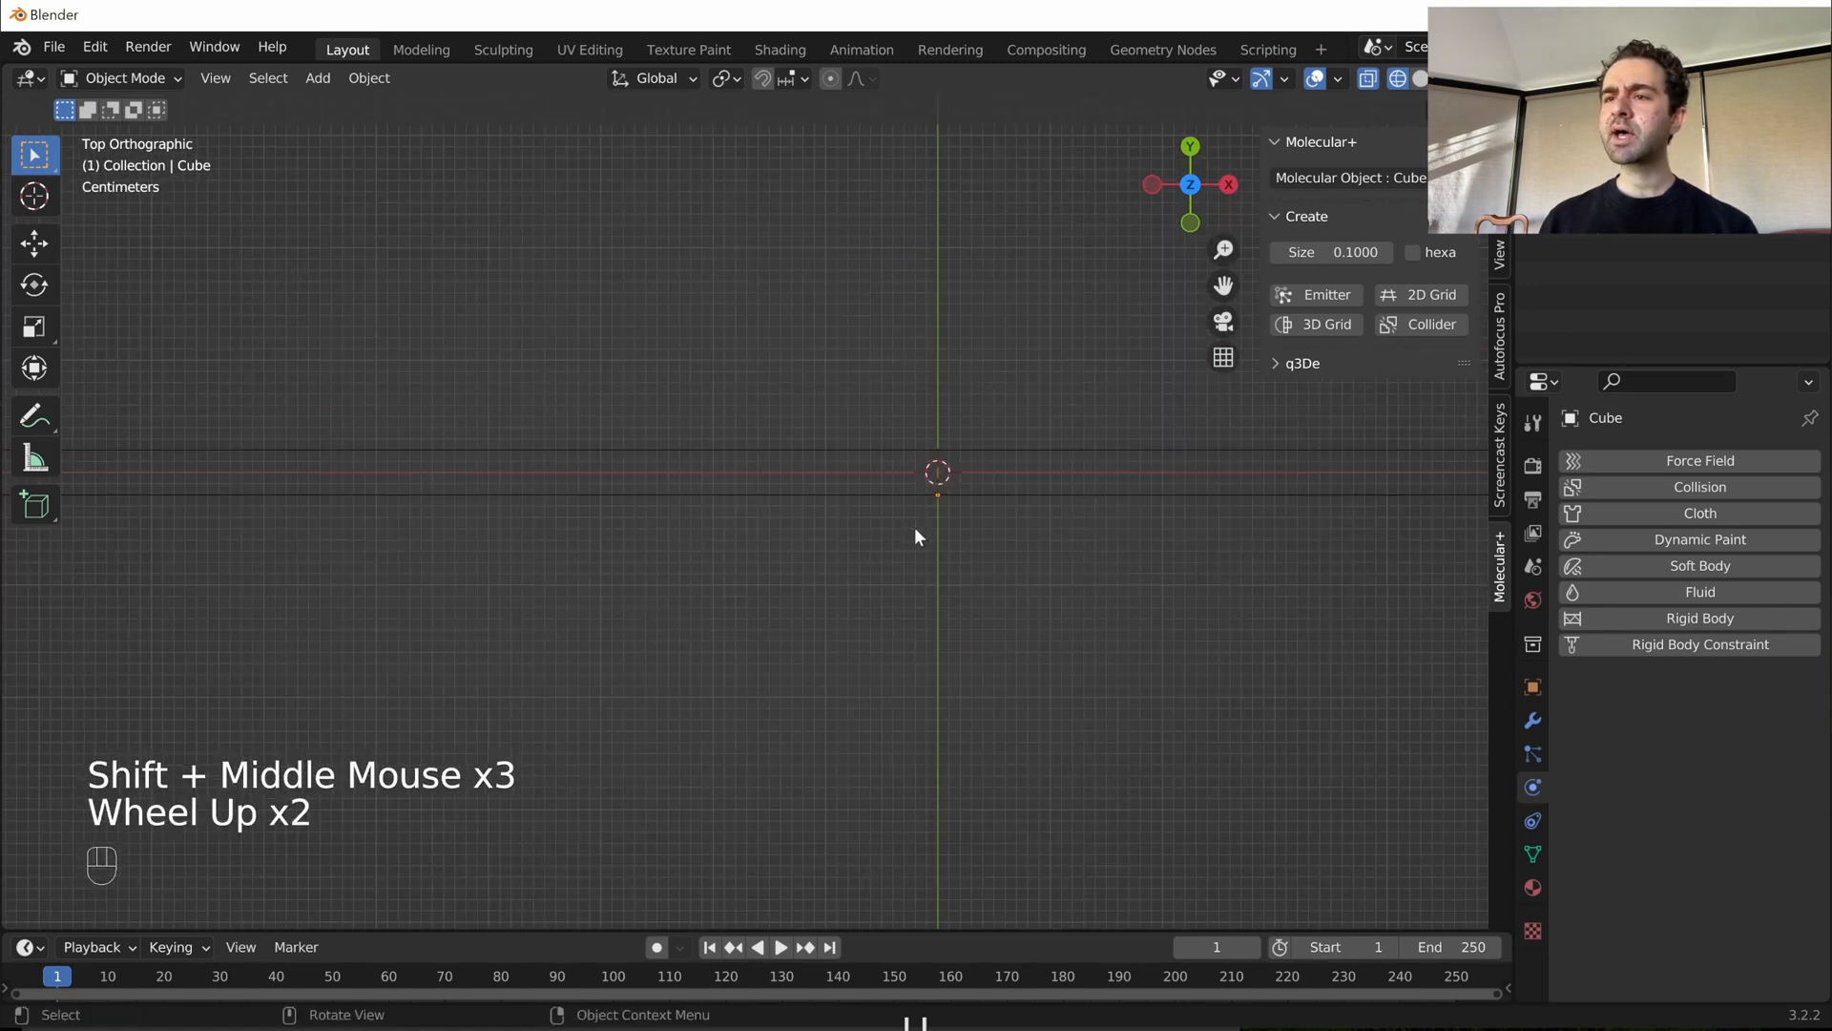
scroll(1098, 462, down, 2)
shift+middle_drag(1136, 484, 753, 626)
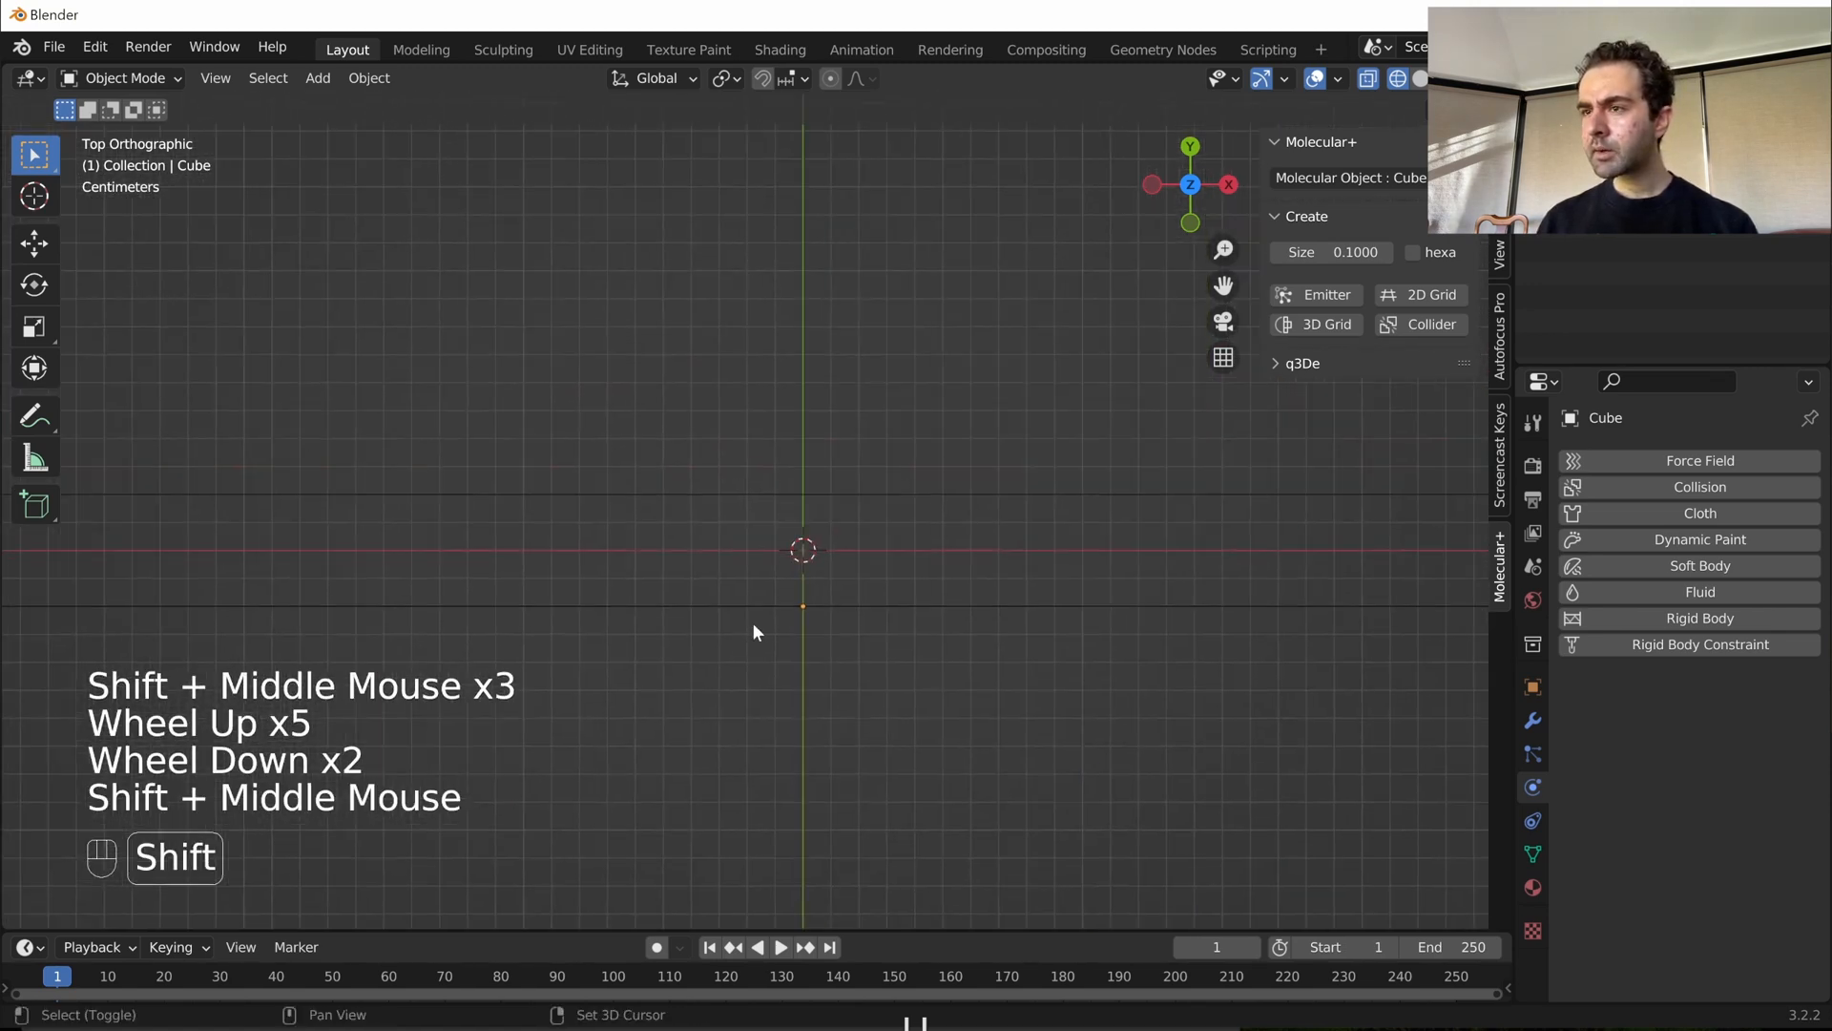
scroll(796, 623, up, 2)
scroll(796, 623, down, 6)
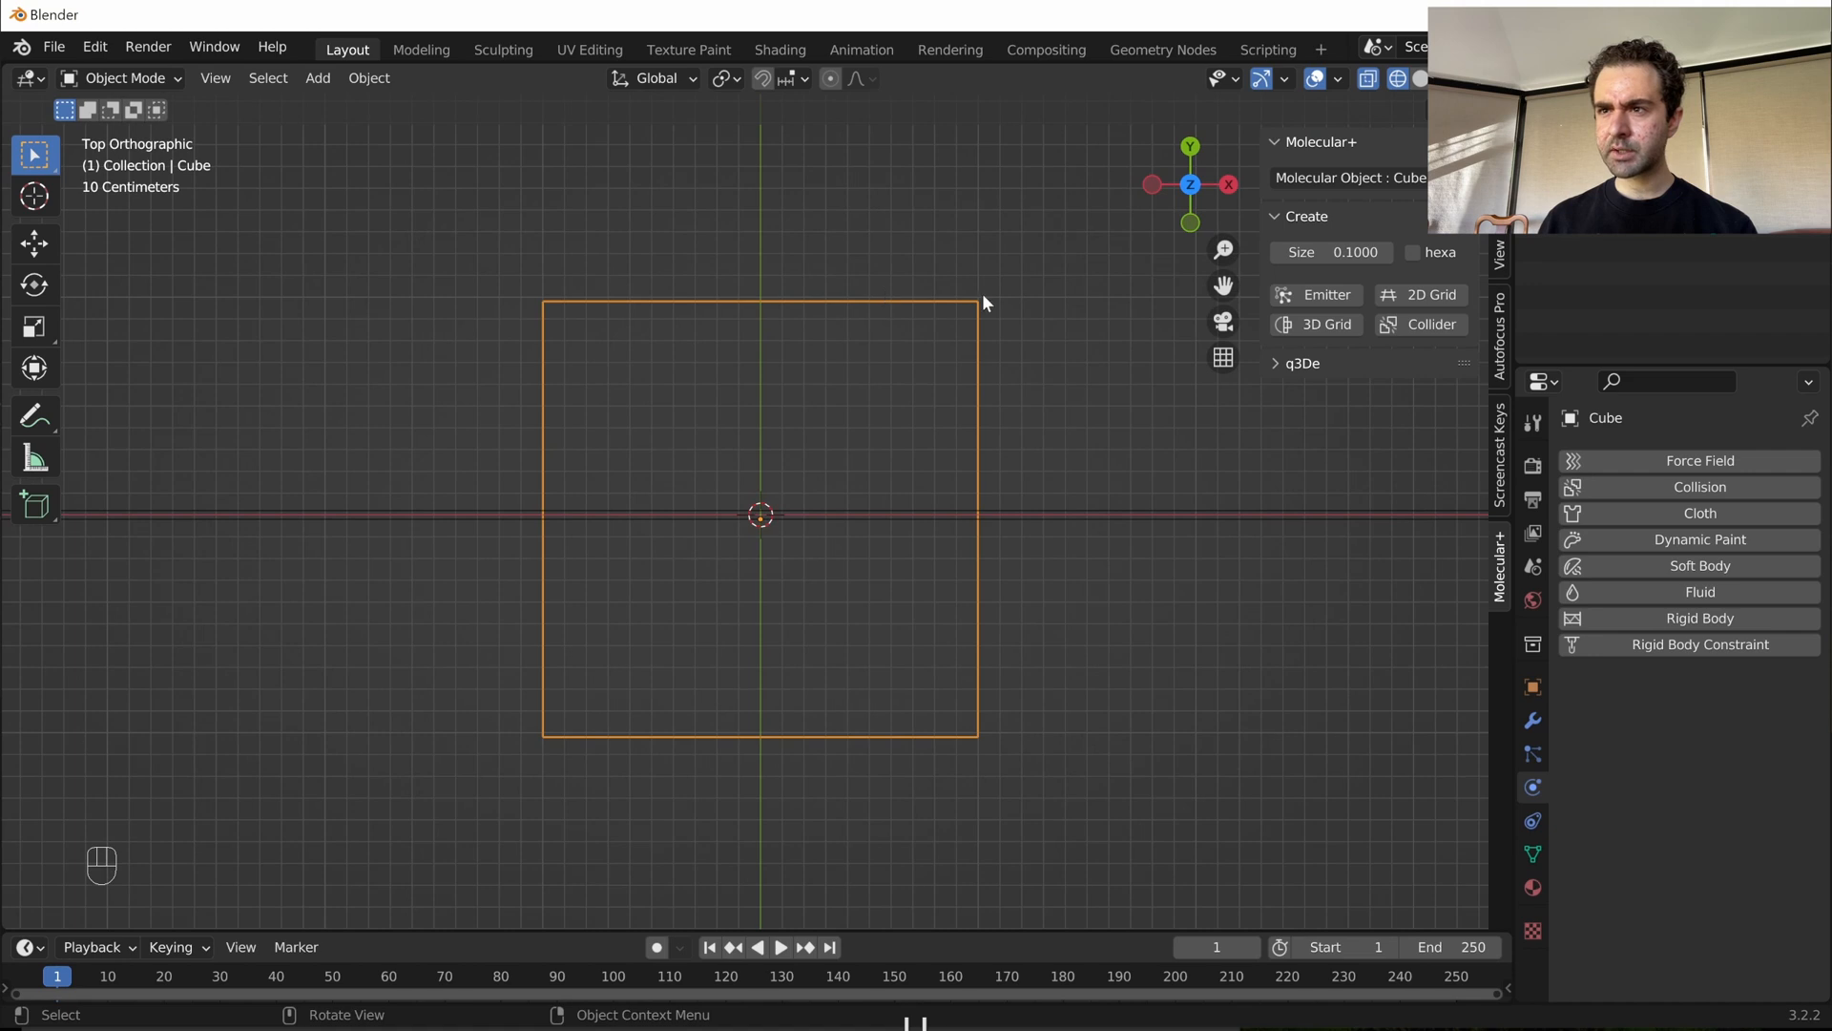
key(shift+s)
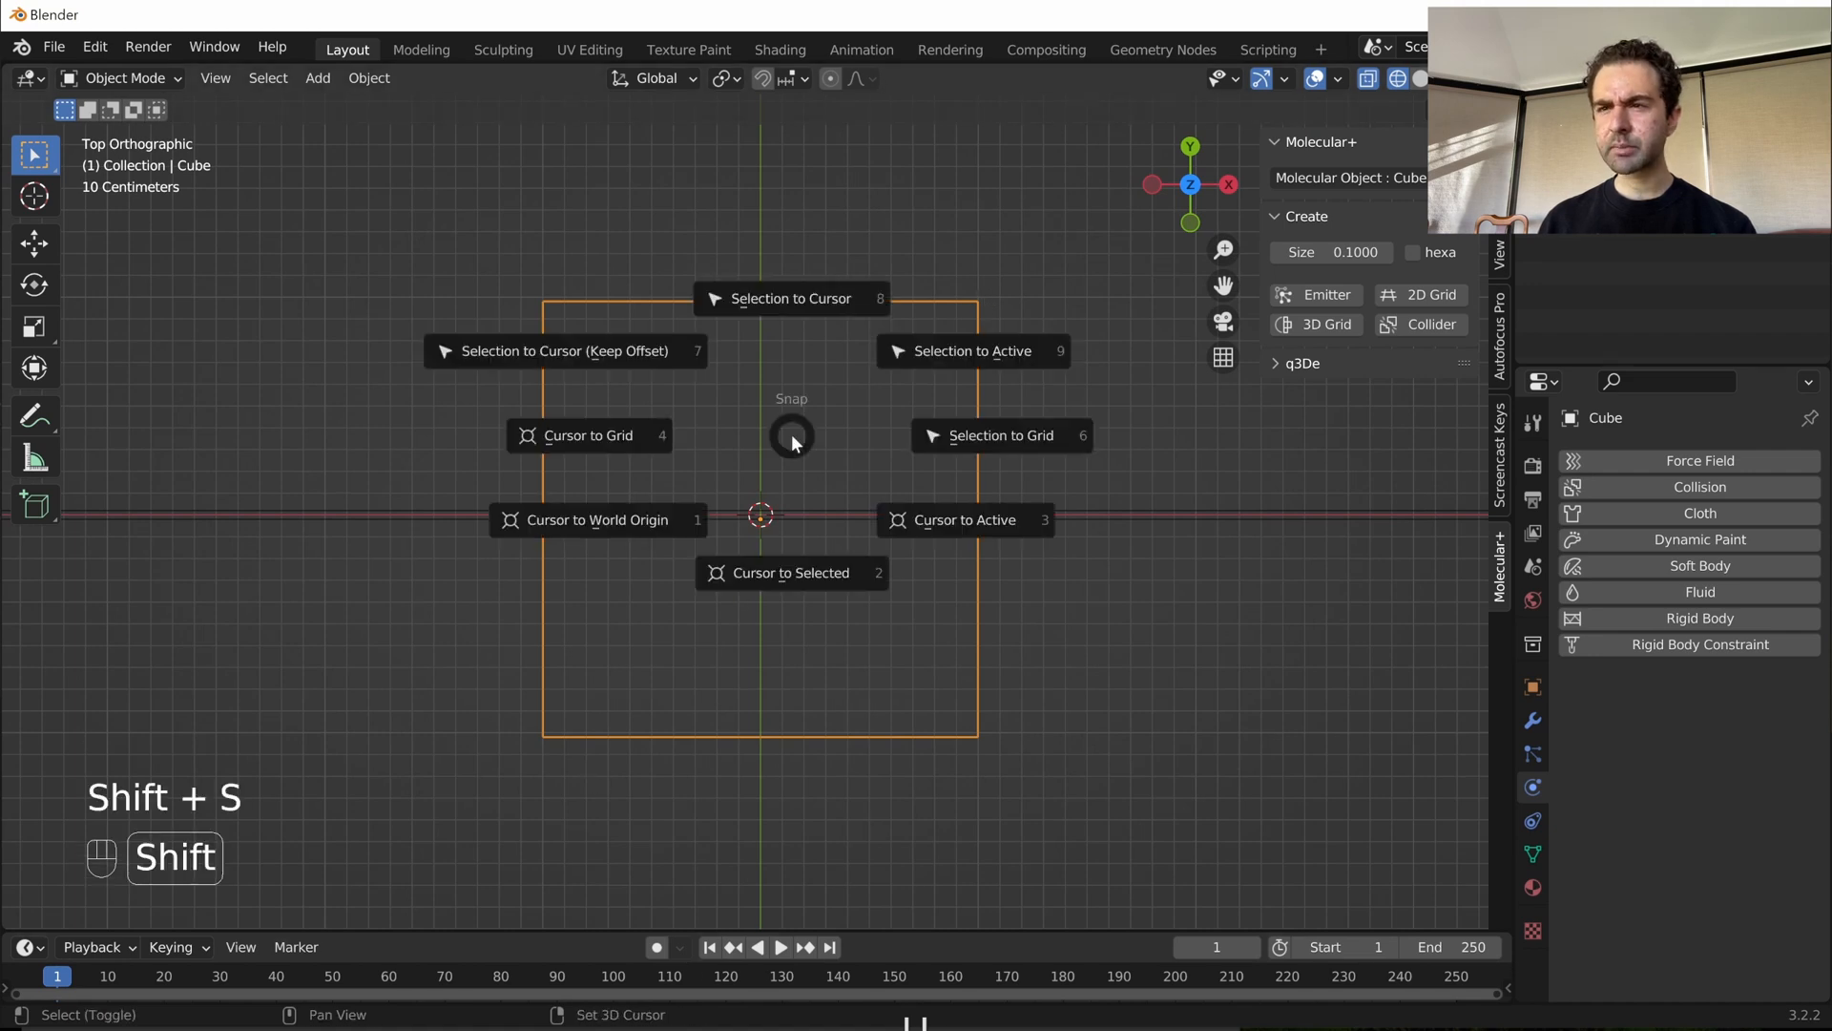
click(976, 432)
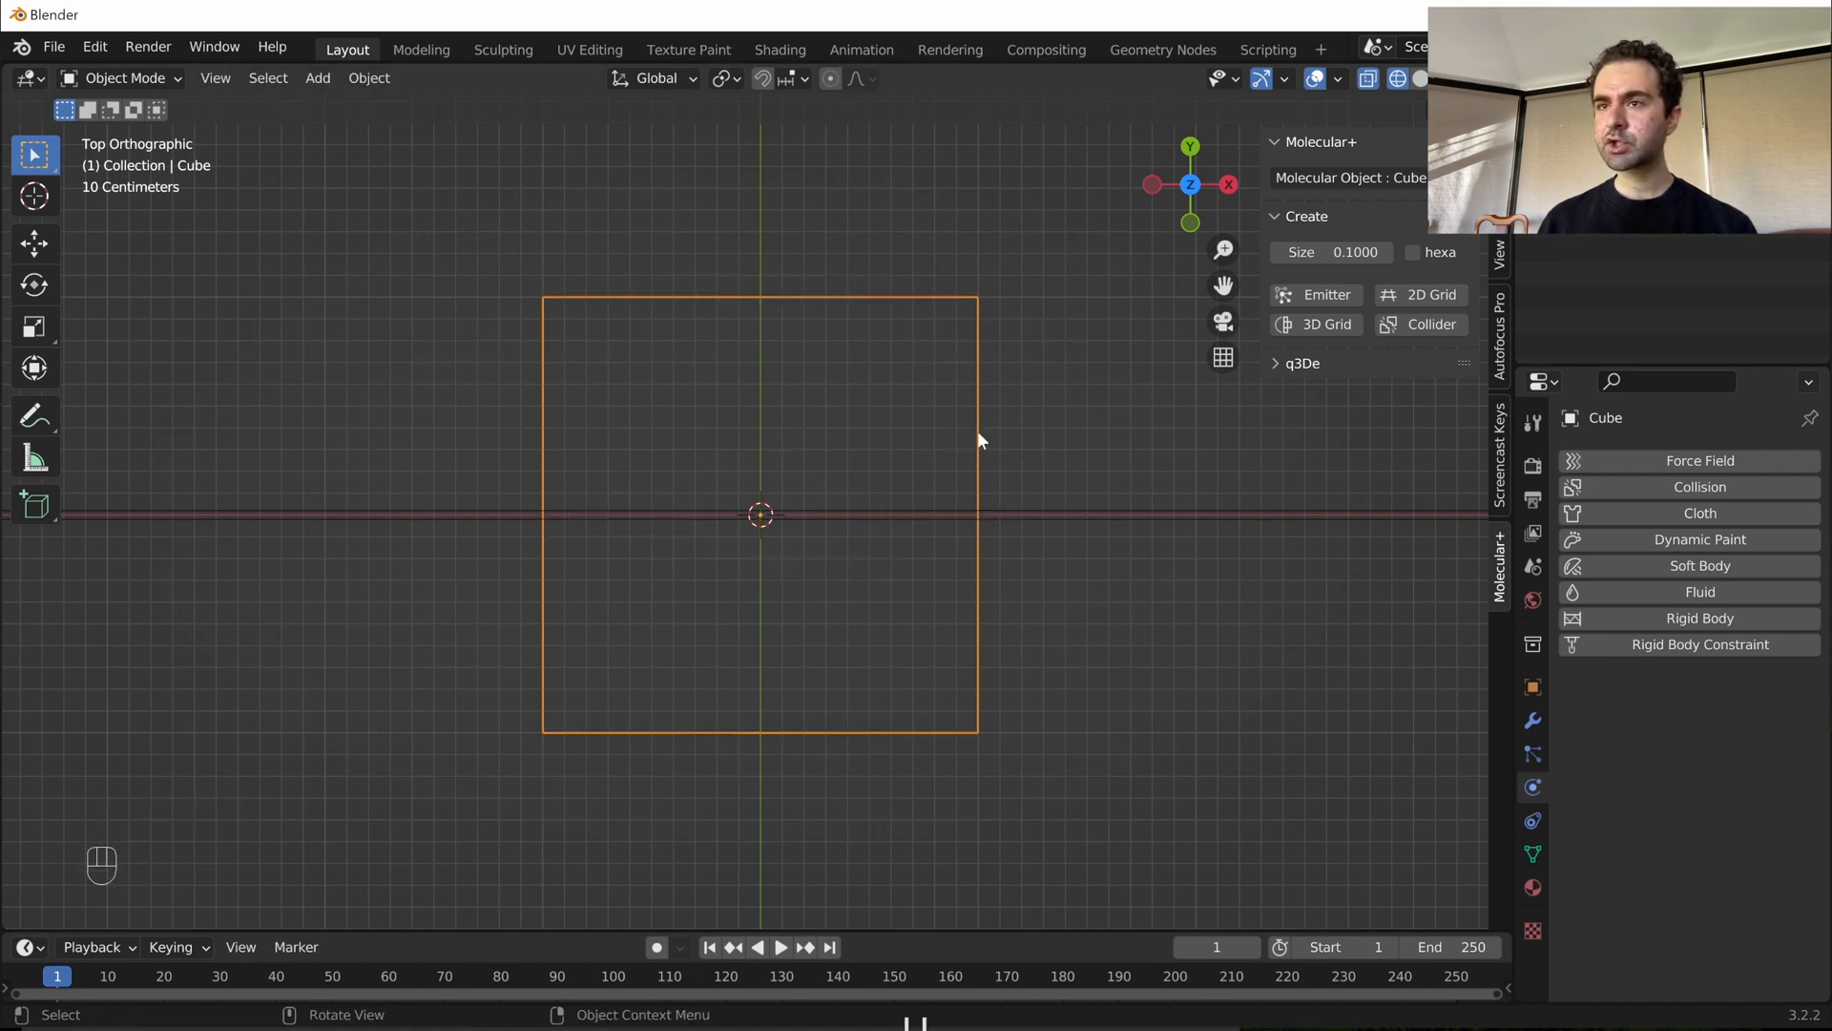
- Enter Edit Mode on the cube in the top view
scroll(825, 622, up, 2)
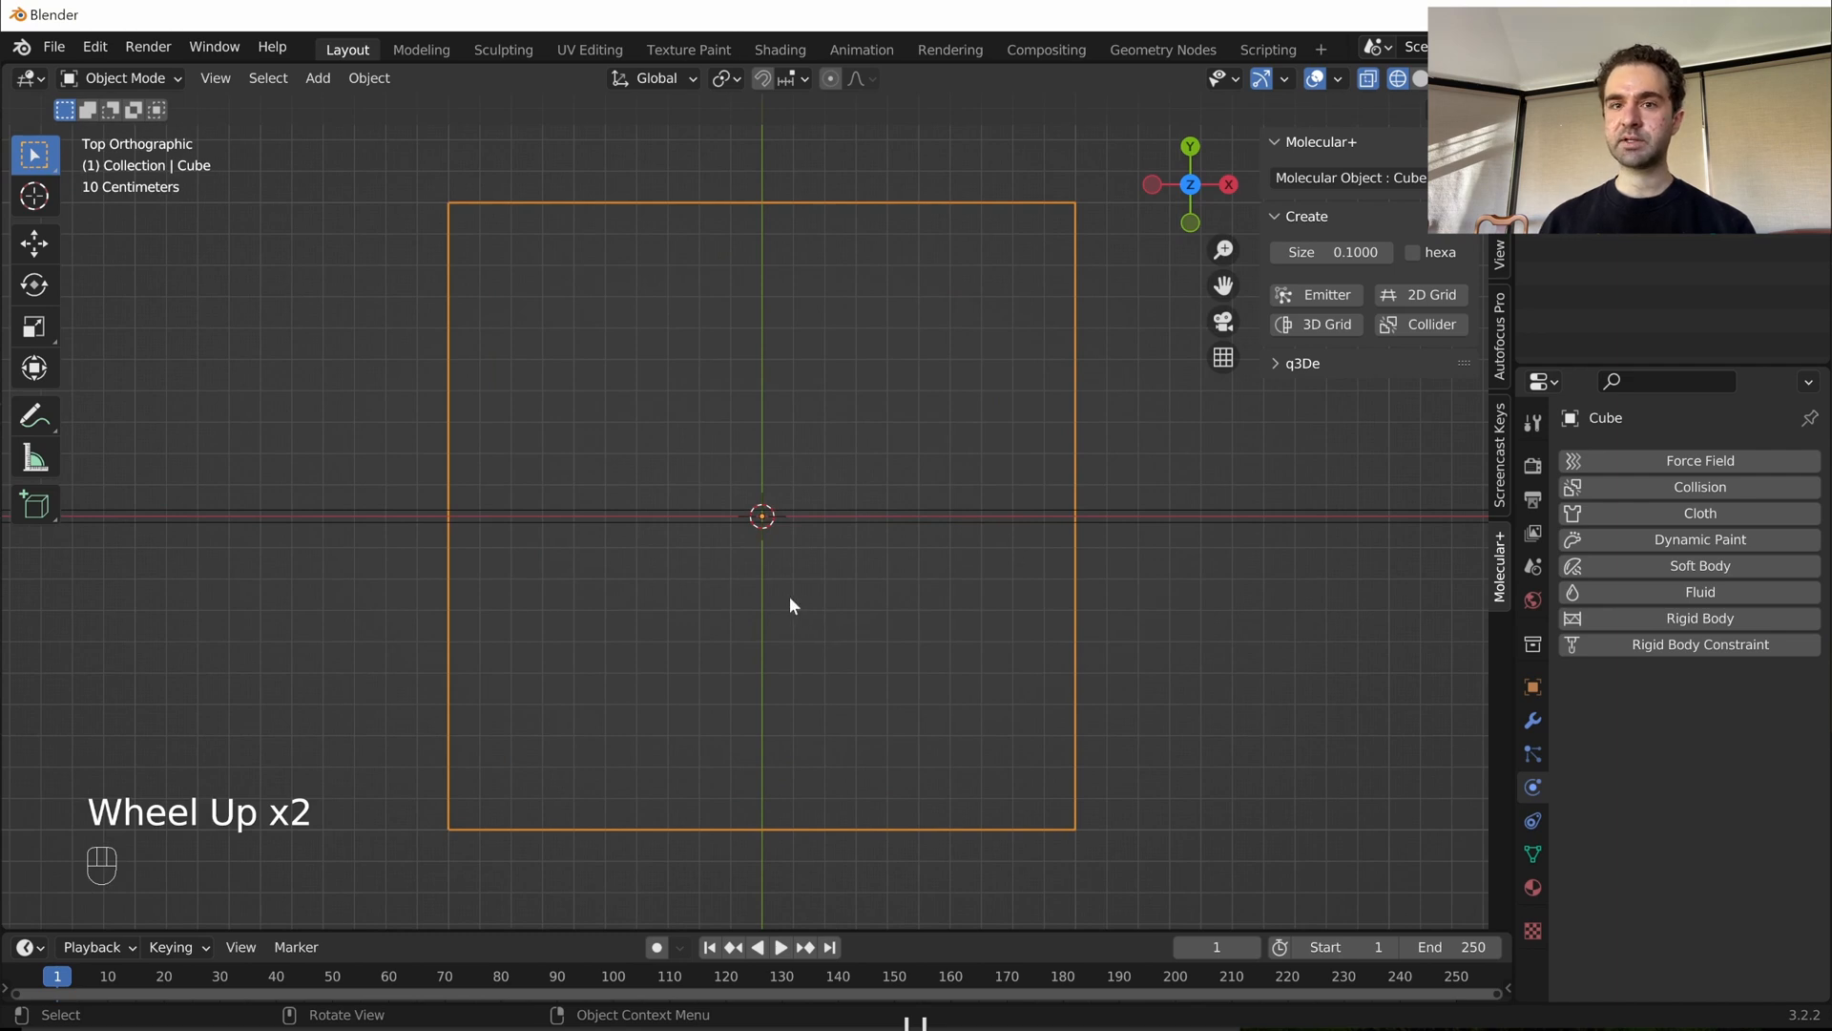
key(Tab)
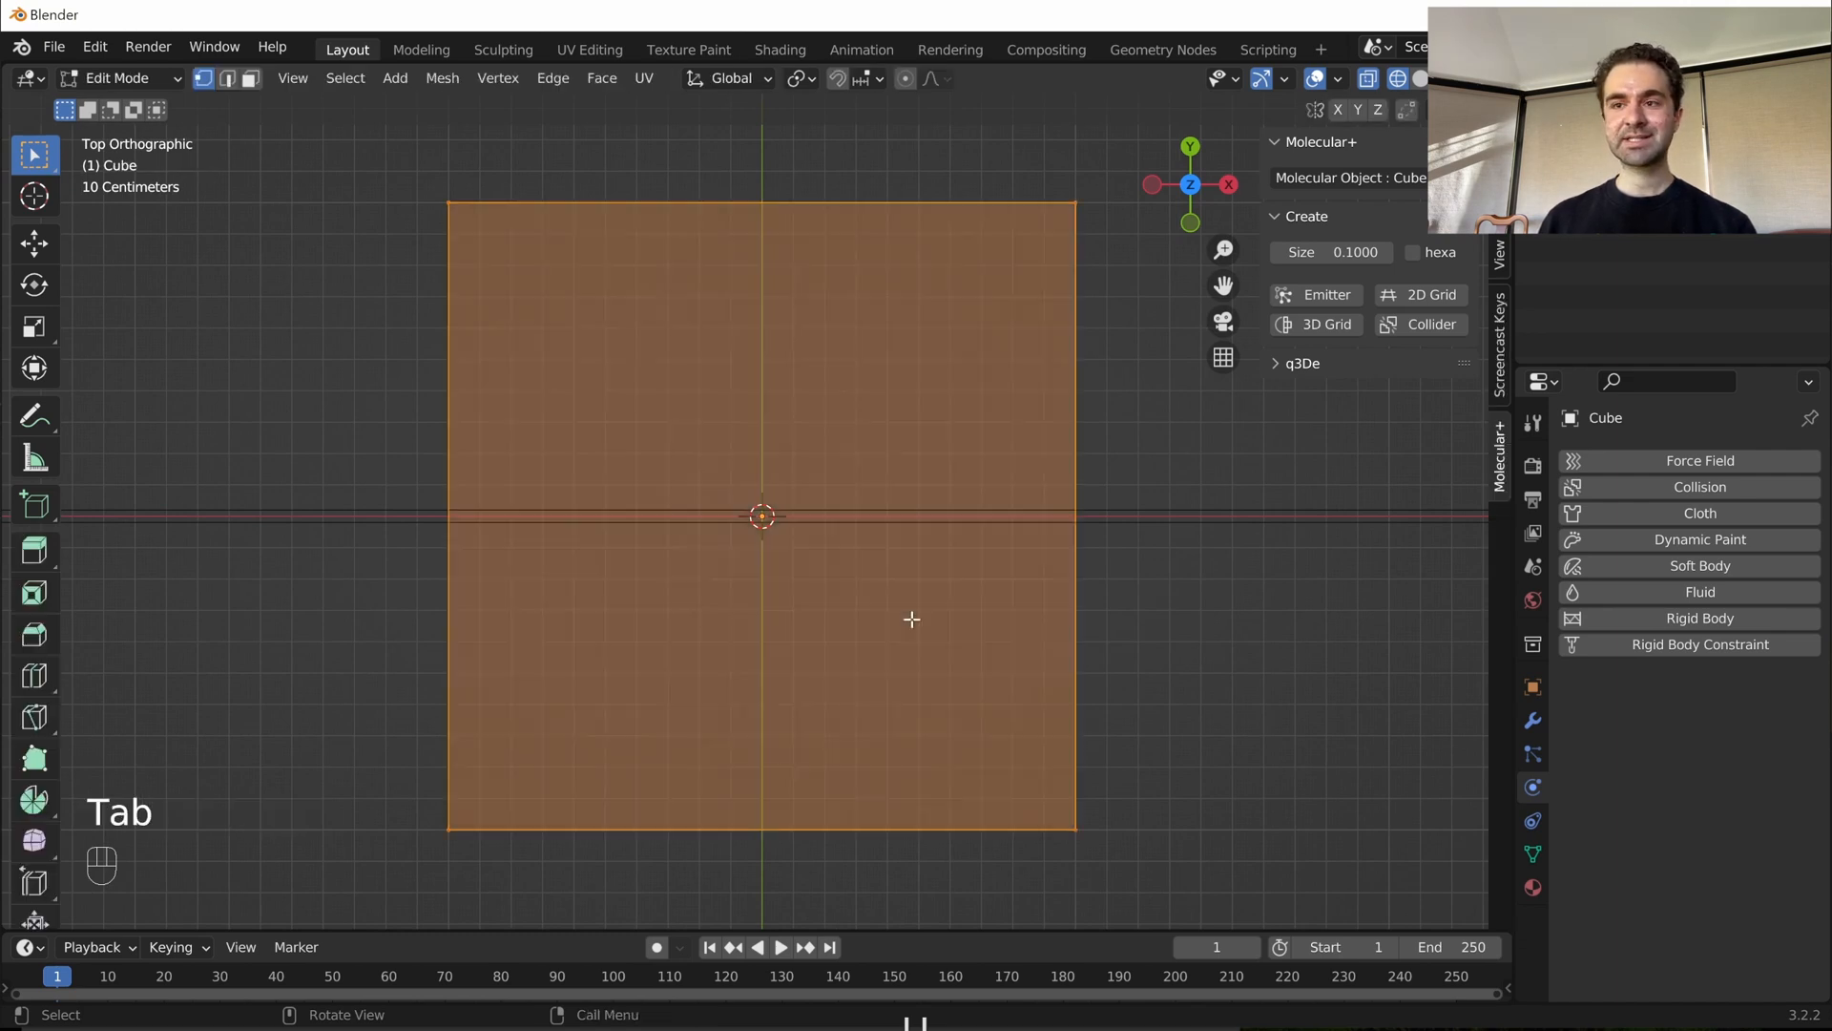
key(s)
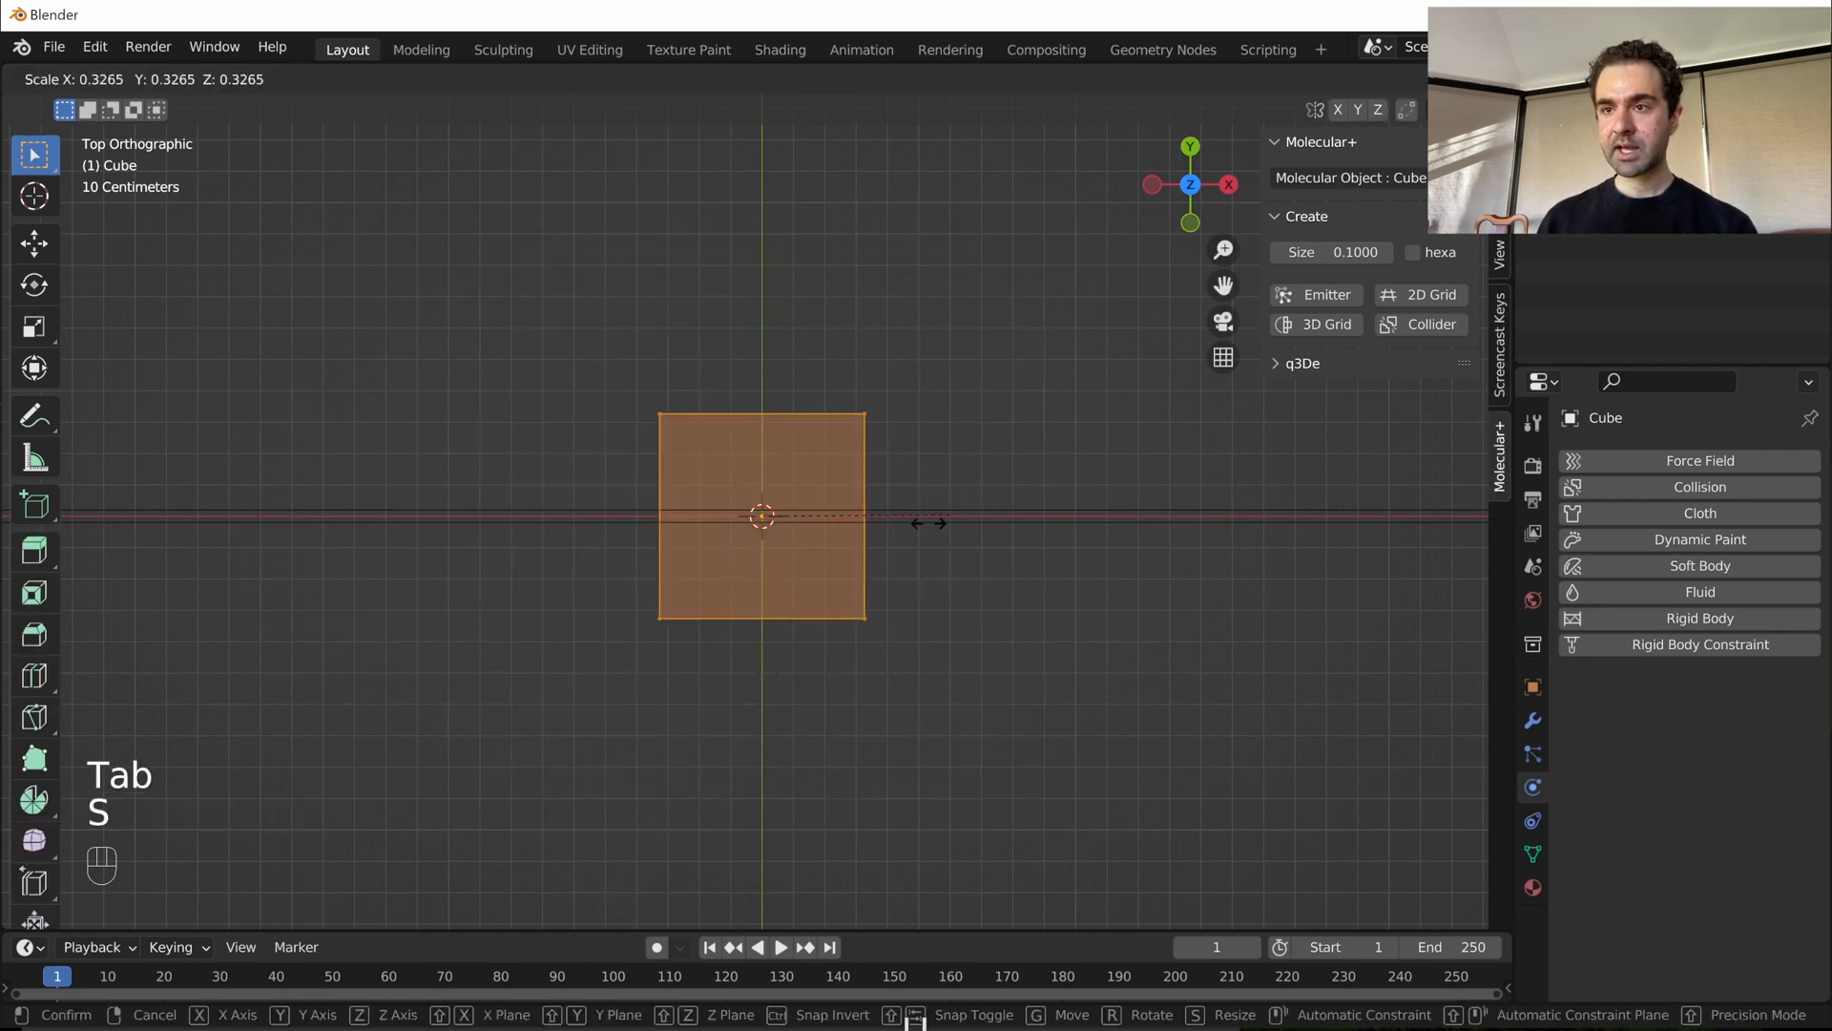
key(ctrl)
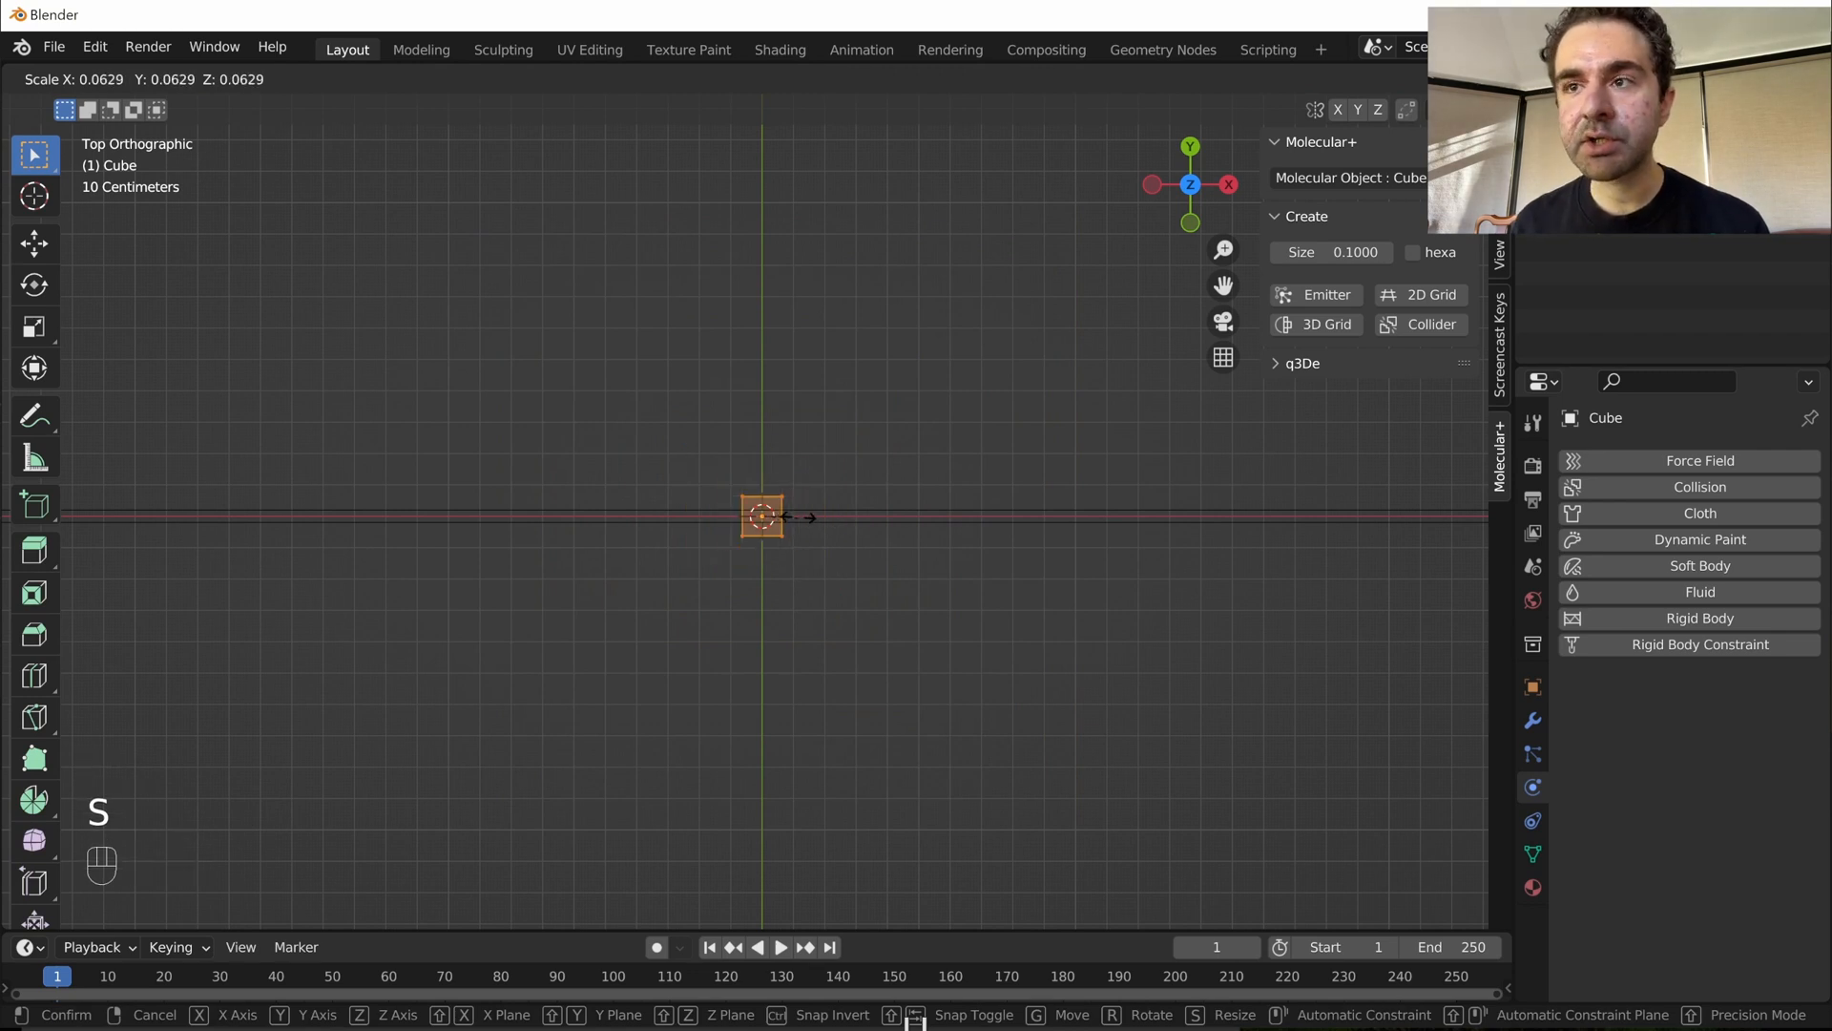
key(shift)
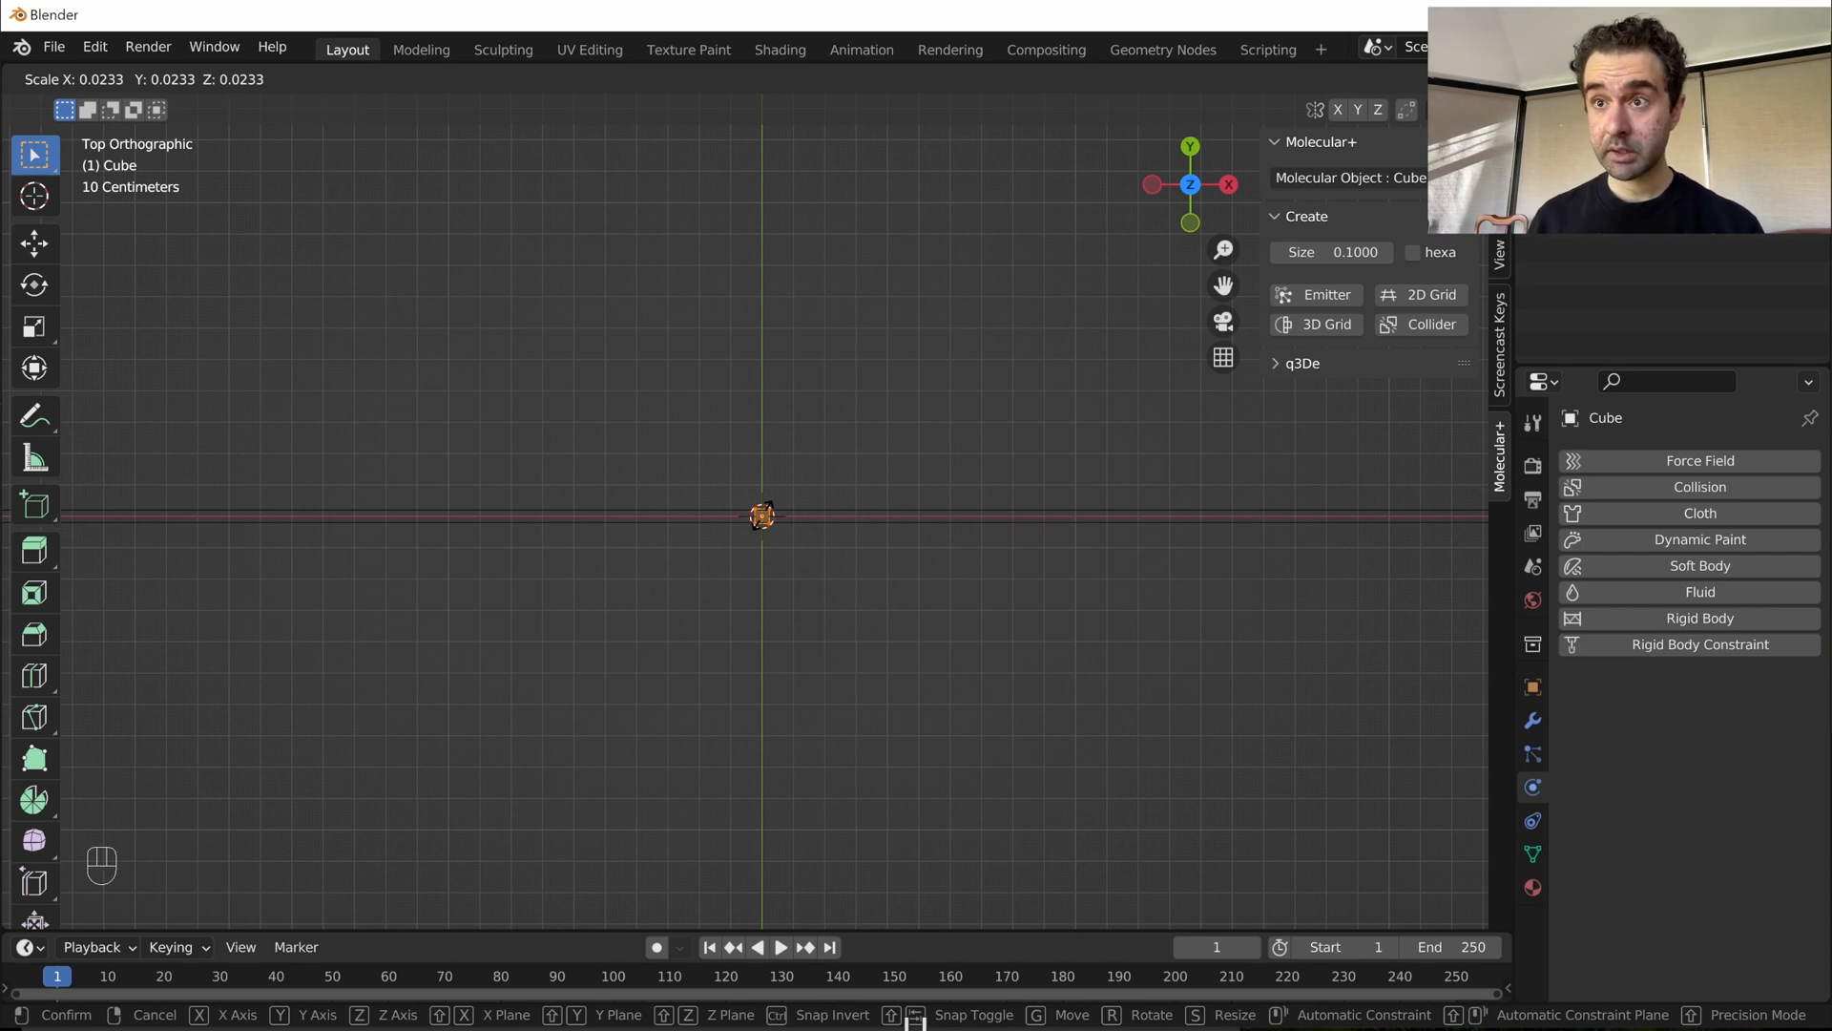
right_click(932, 496)
scroll(933, 497, up, 5)
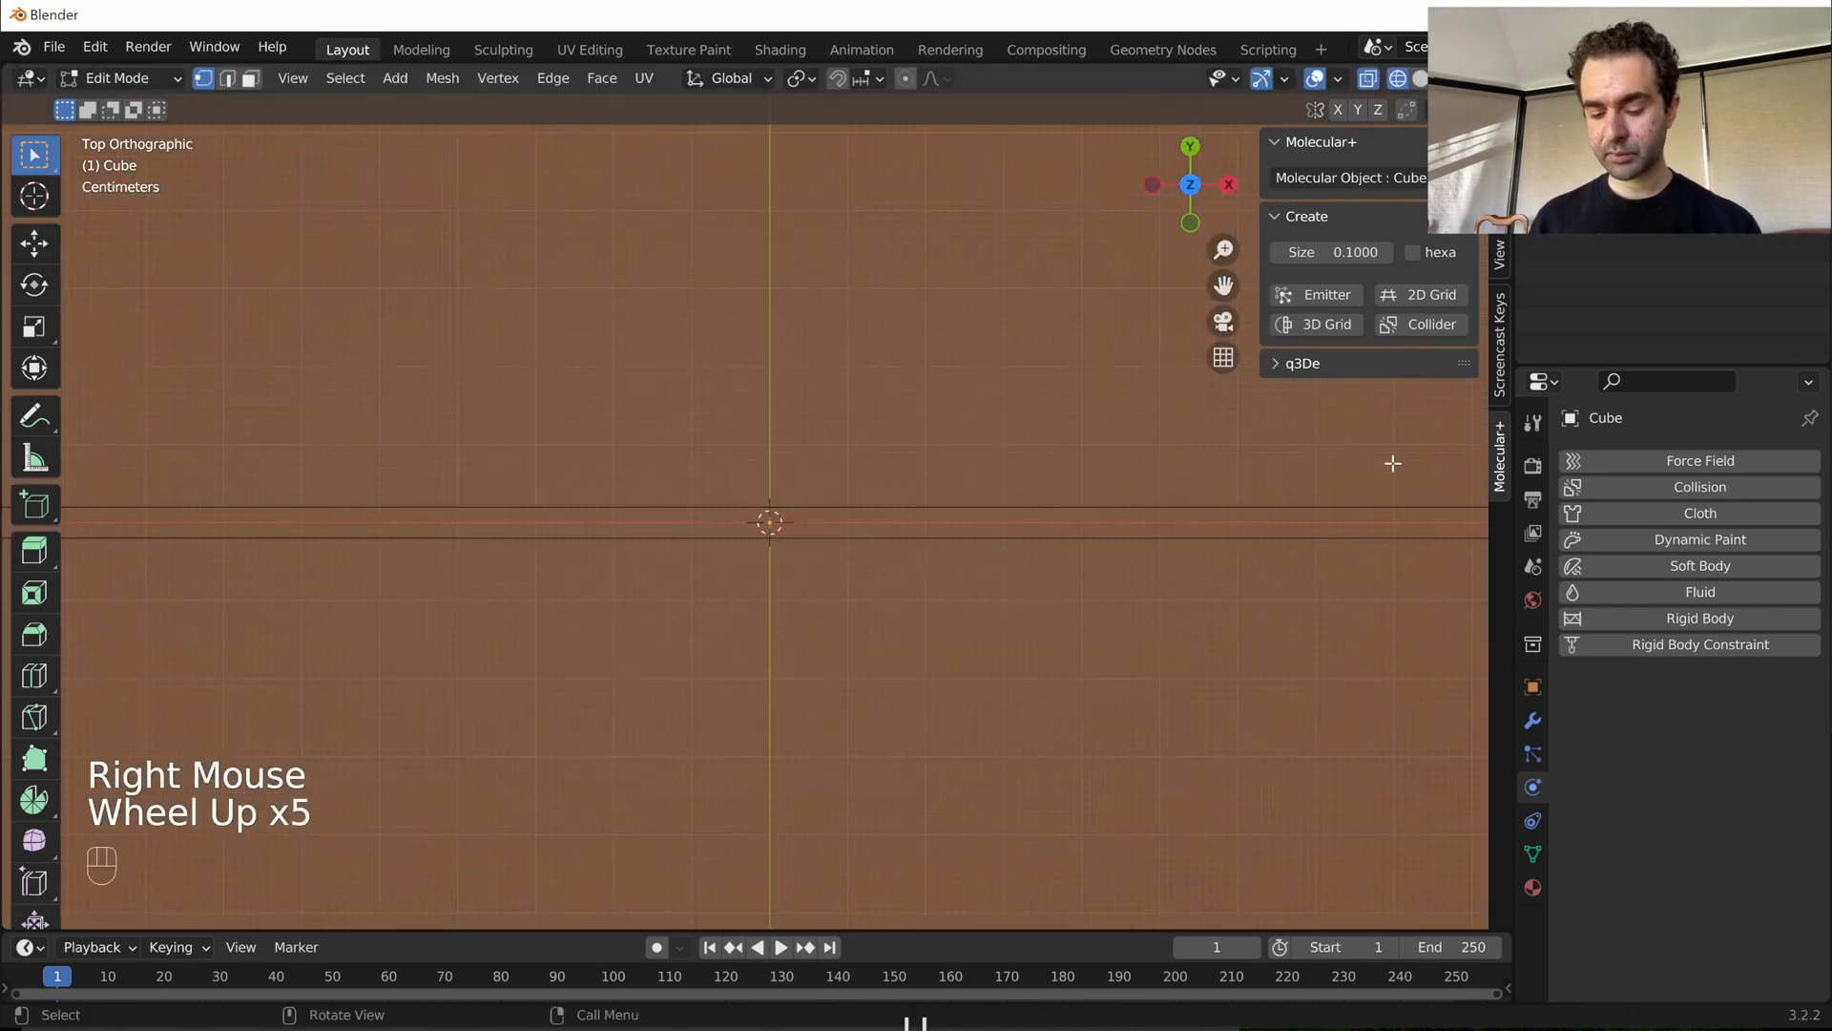
scroll(1380, 461, up, 1)
shift+scroll(1380, 461, down, 1)
shift+middle_drag(1380, 461, 1178, 519)
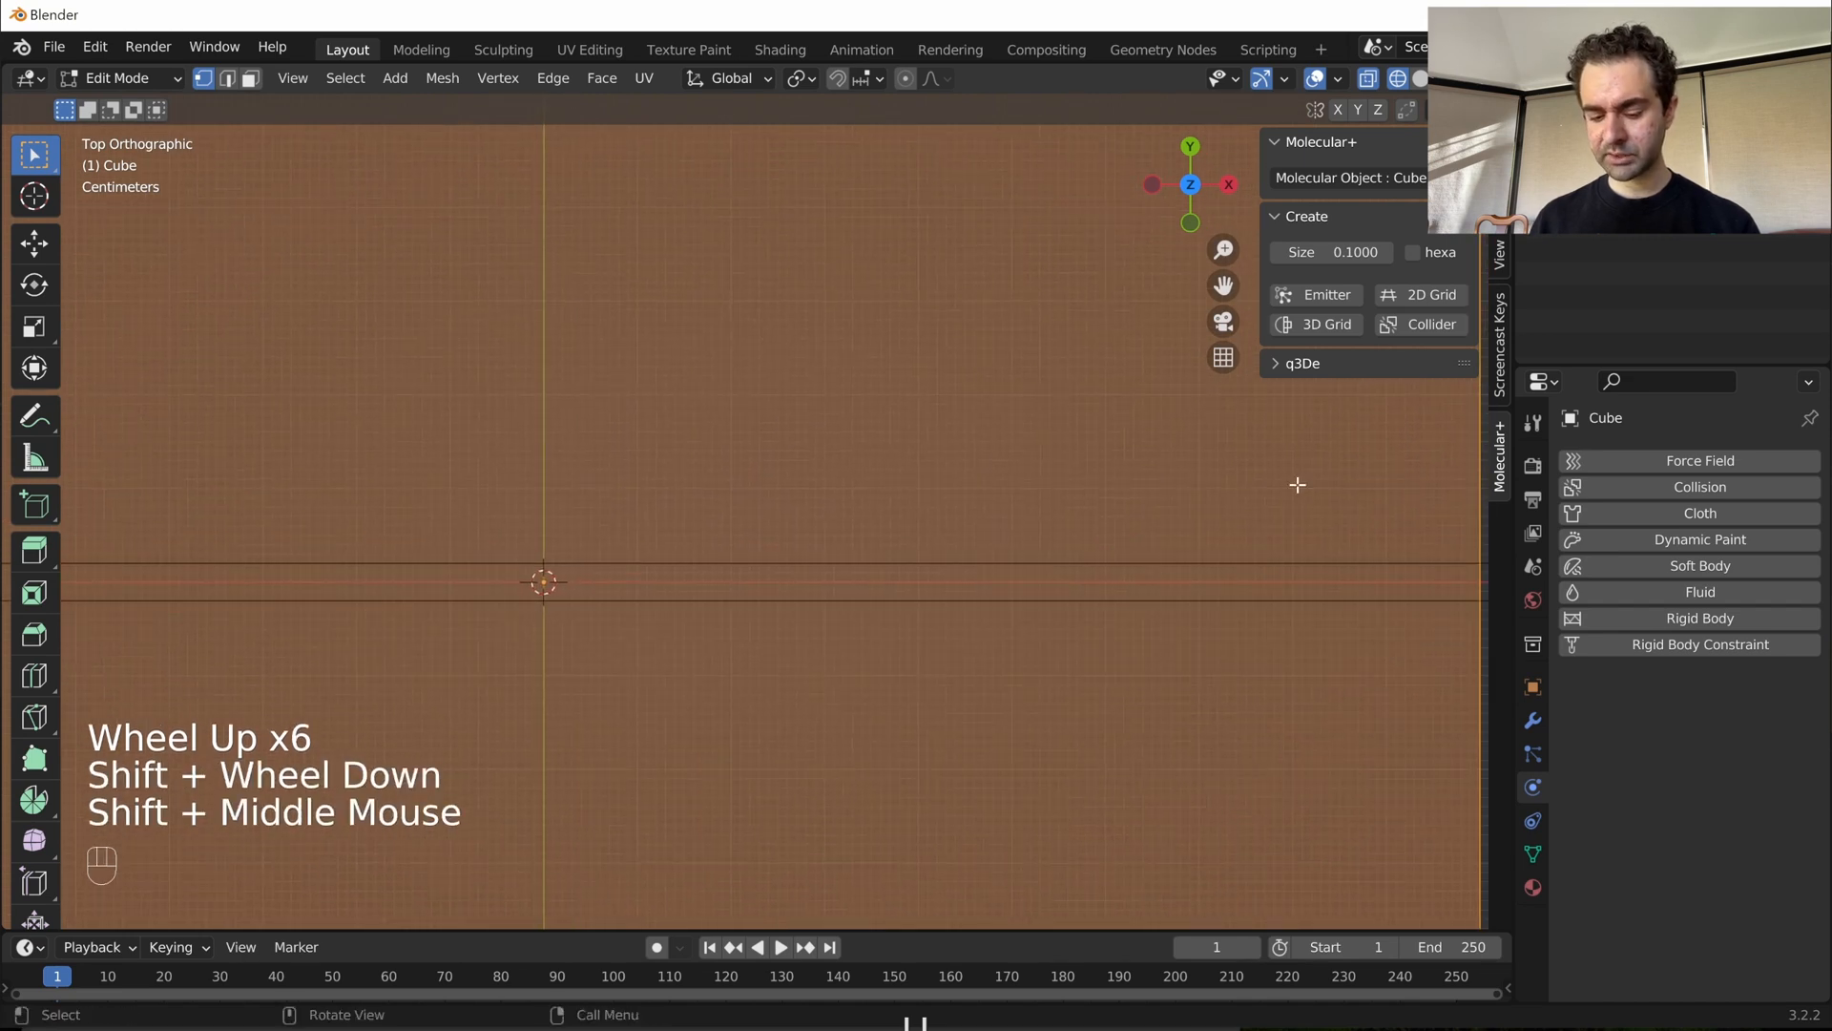
key(s)
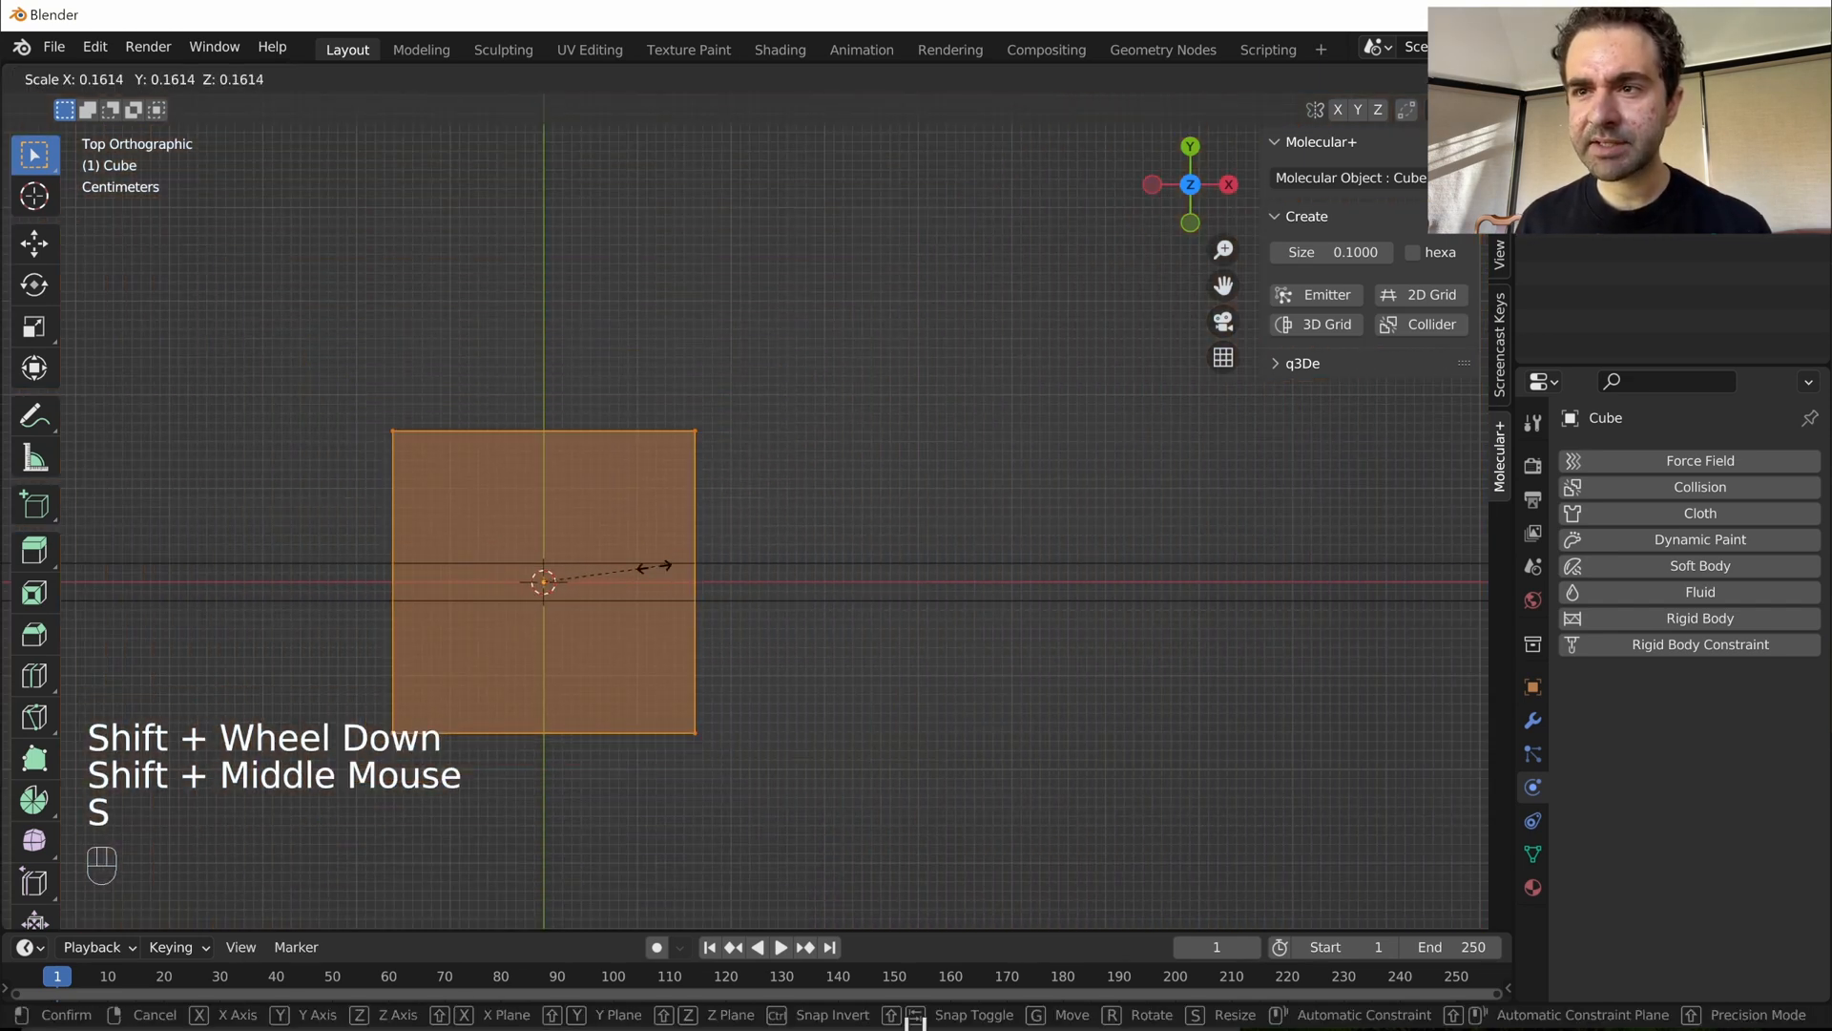
key(shift)
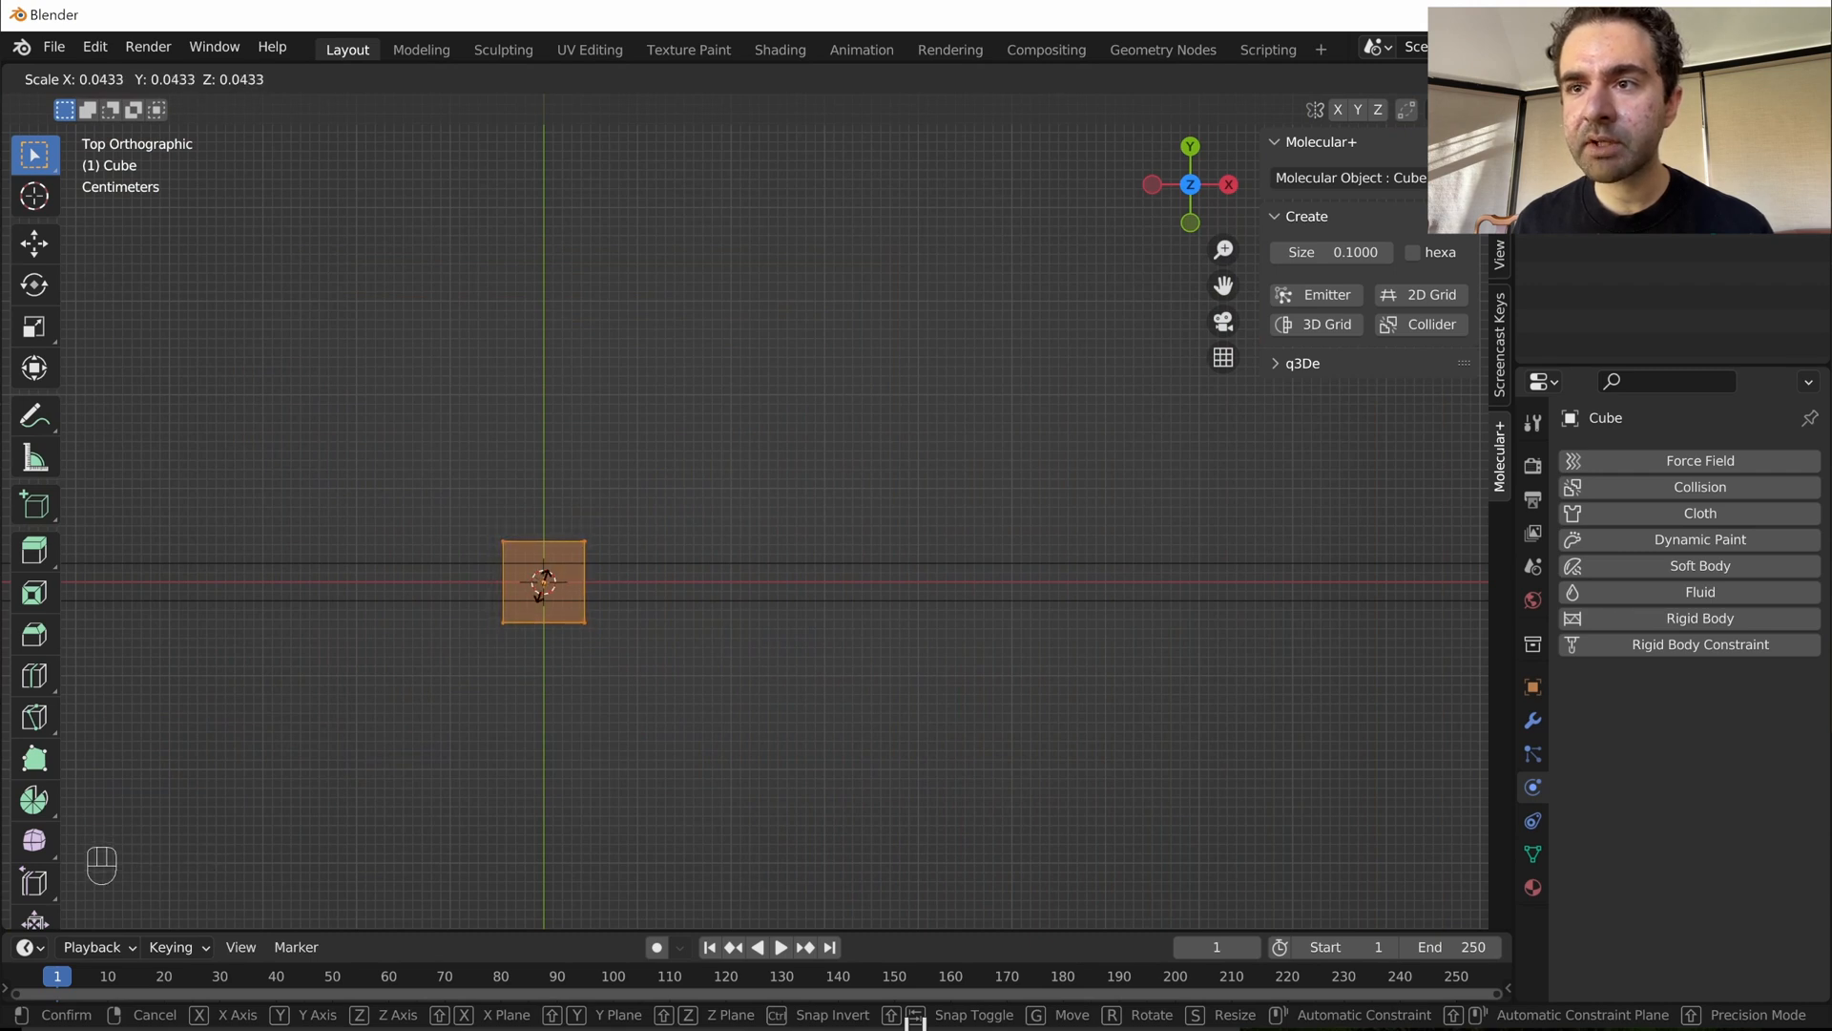
right_click(544, 582)
- Scale the entire cube mesh uniformly by a factor of 0.02 and return to Object Mode
scroll(988, 376, down, 2)
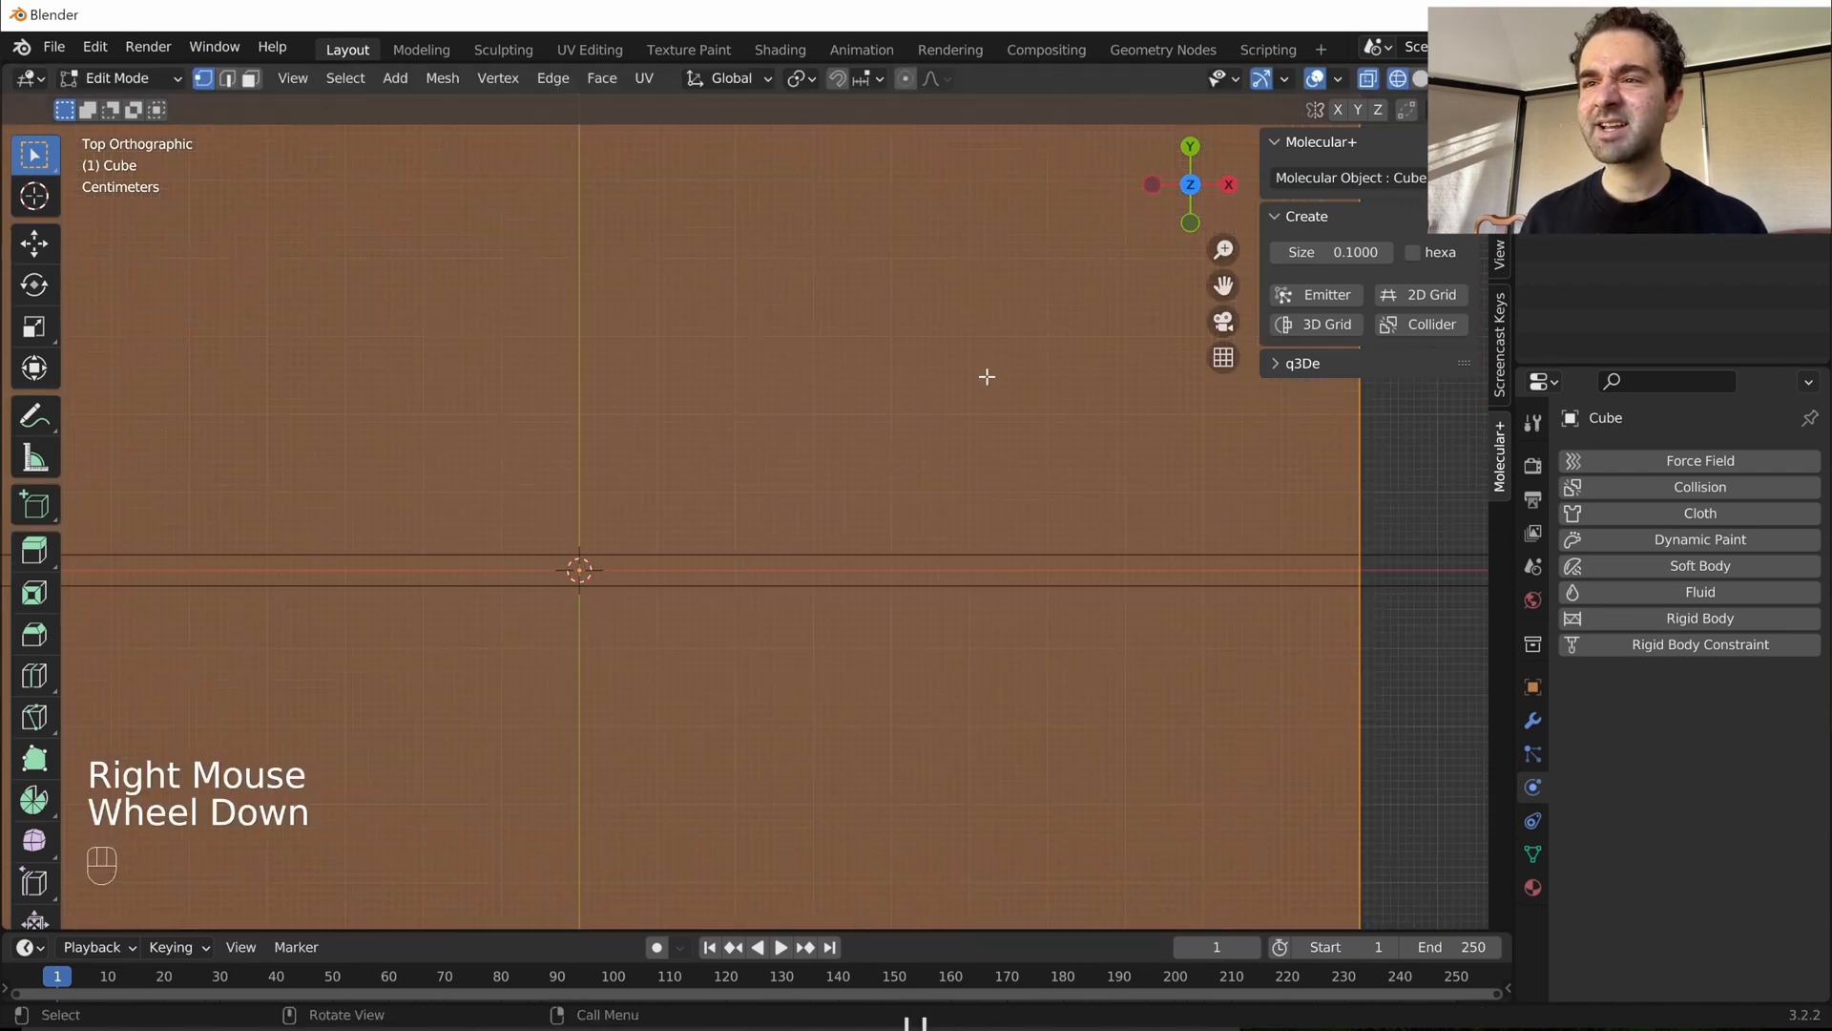
key(s)
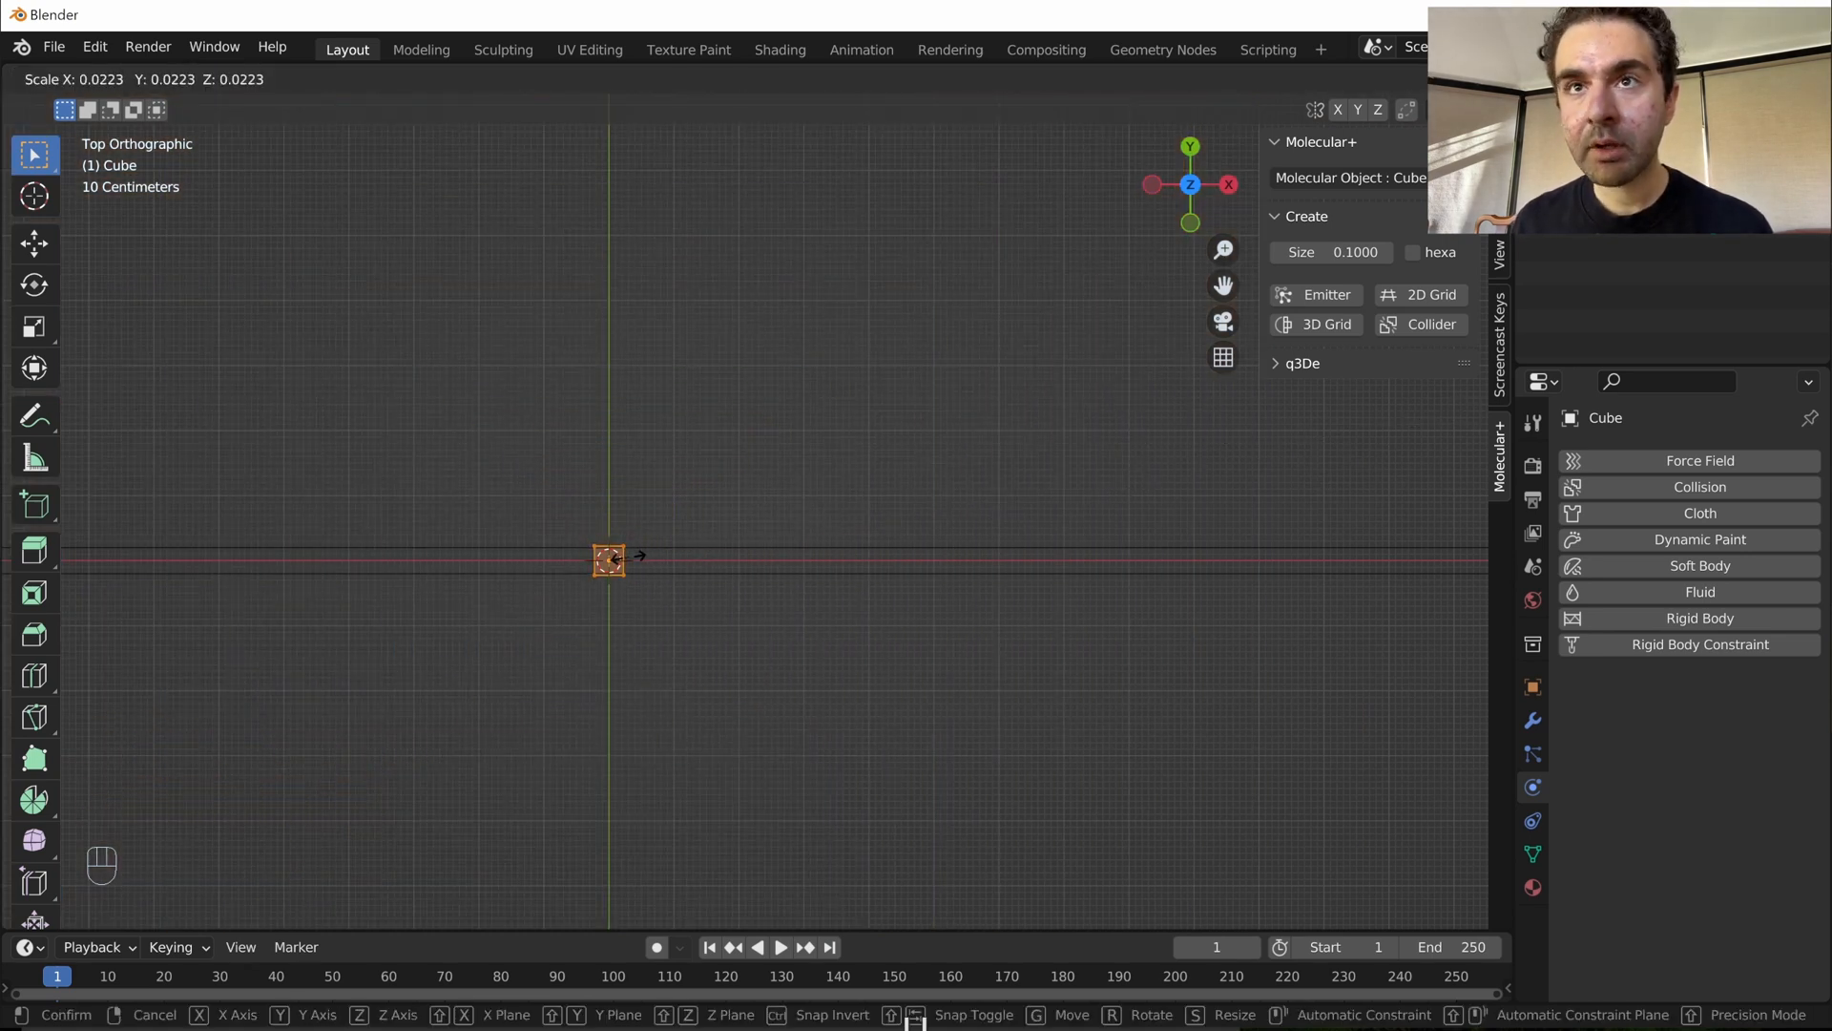
text(0.02)
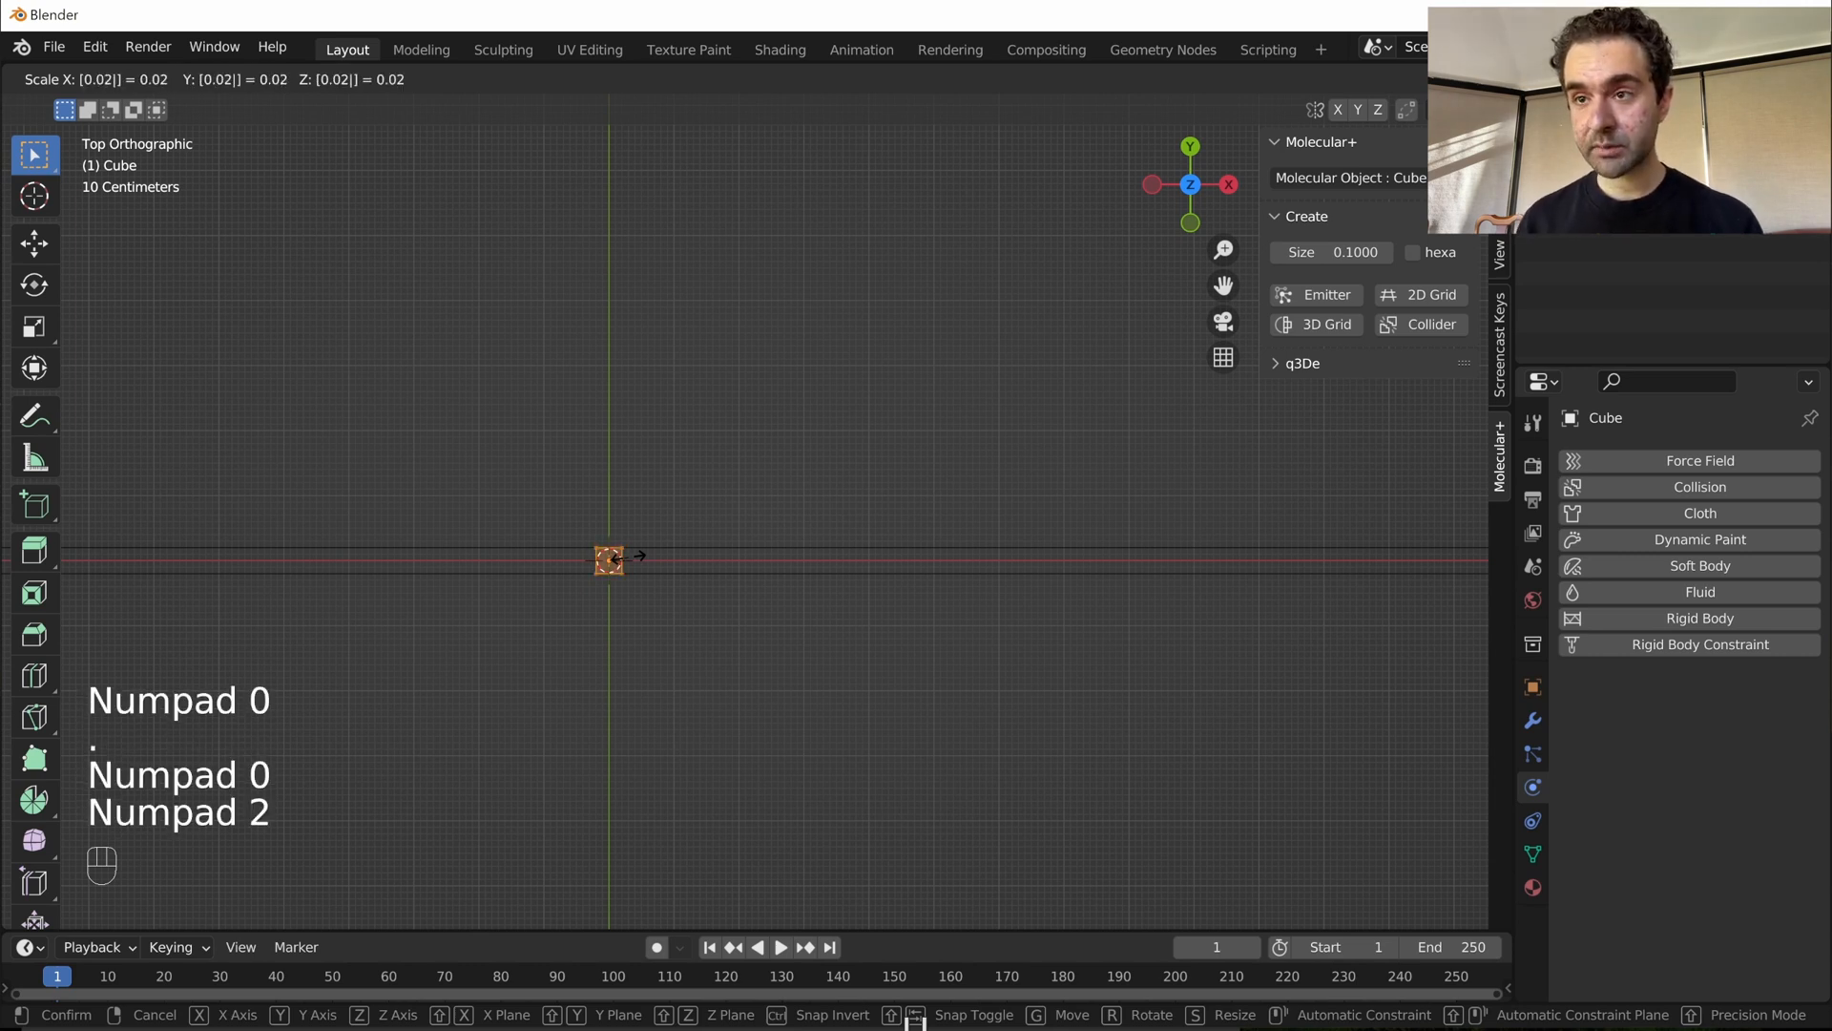
key(Return)
key(Tab)
- Delete the cube's front face, the one parallel to the two planes, using face selection in Edit Mode
scroll(714, 607, up, 2)
shift+middle_drag(643, 630, 859, 572)
middle_drag(859, 573, 799, 477)
key(Tab)
scroll(803, 512, down, 2)
scroll(804, 511, up, 2)
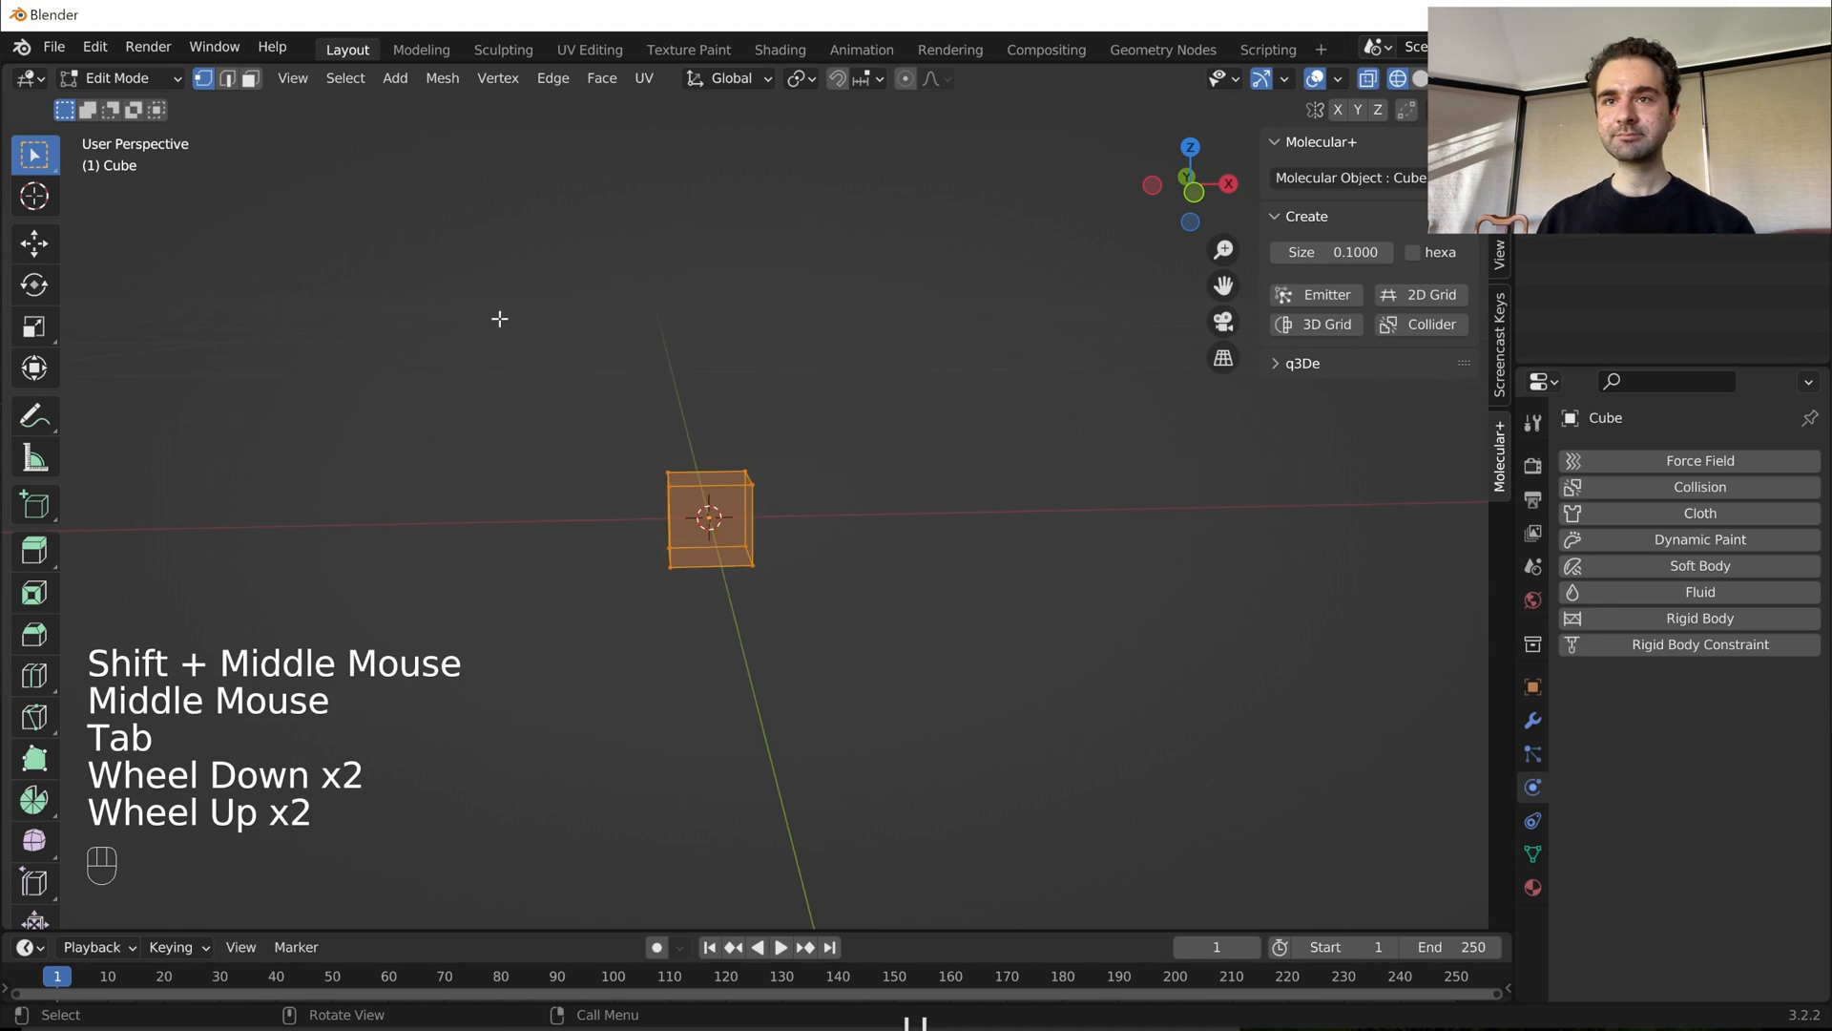
click(250, 79)
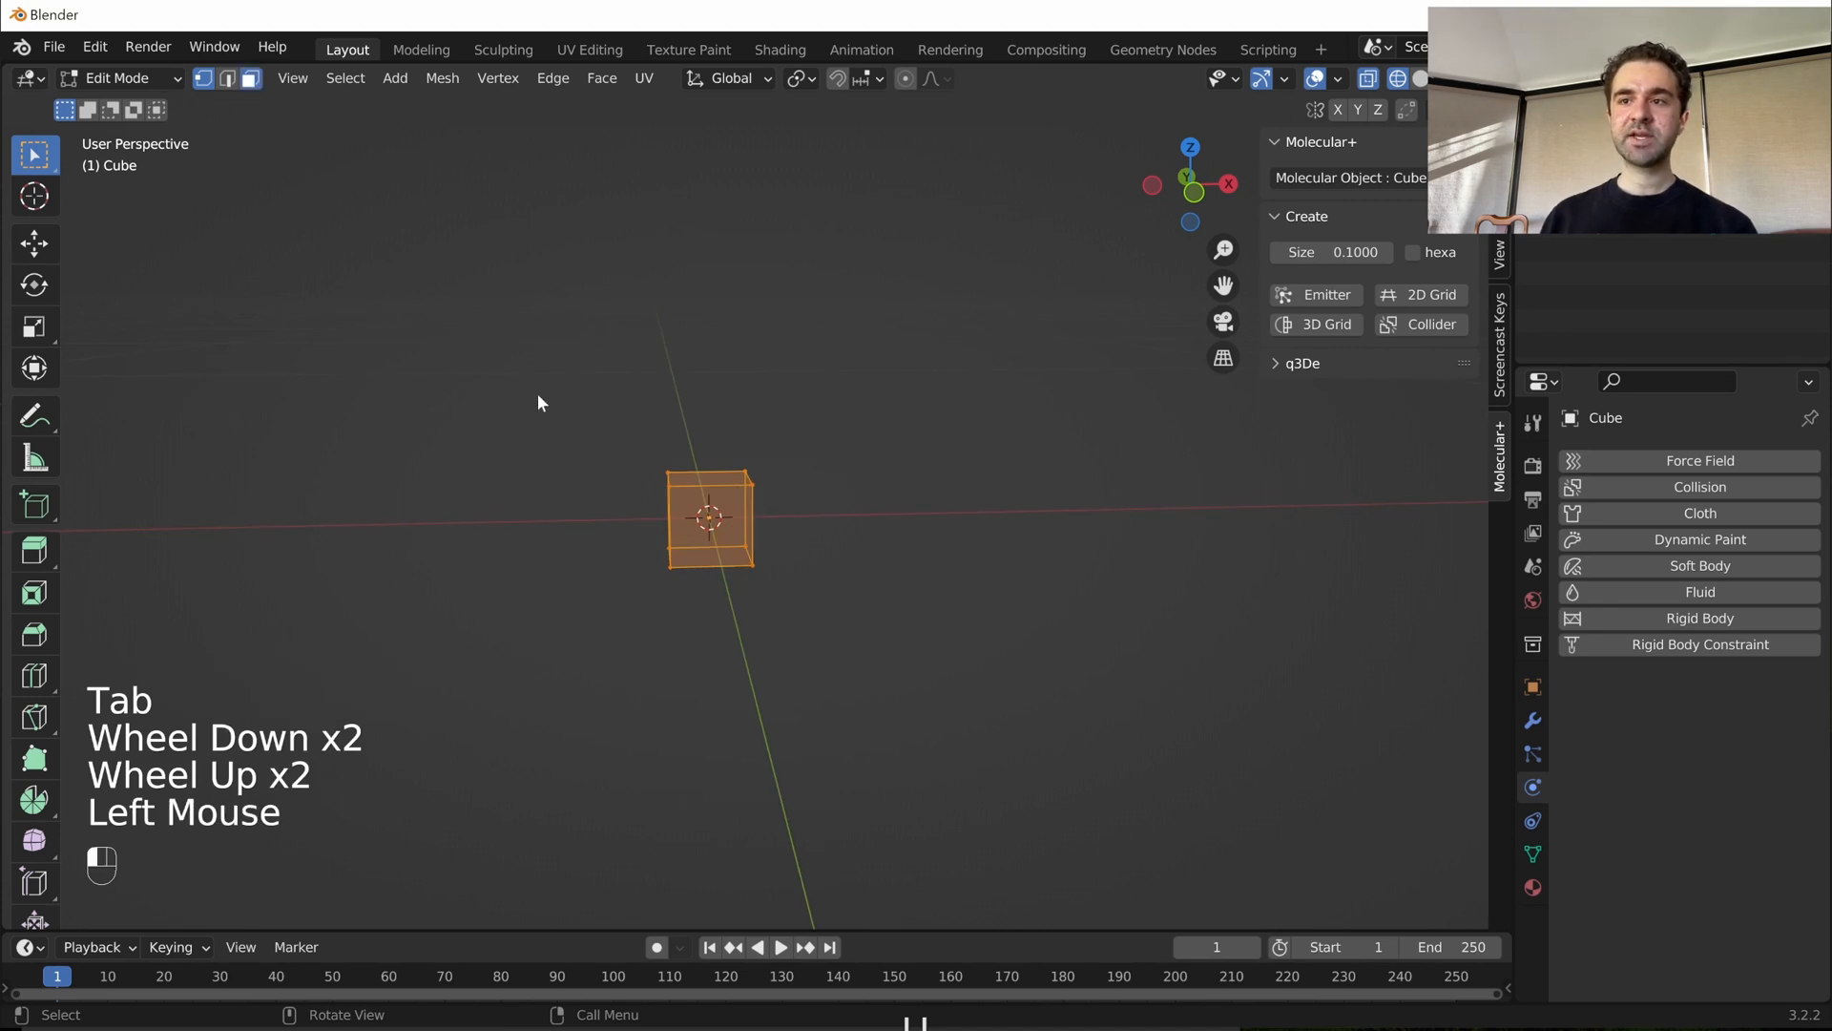
click(706, 520)
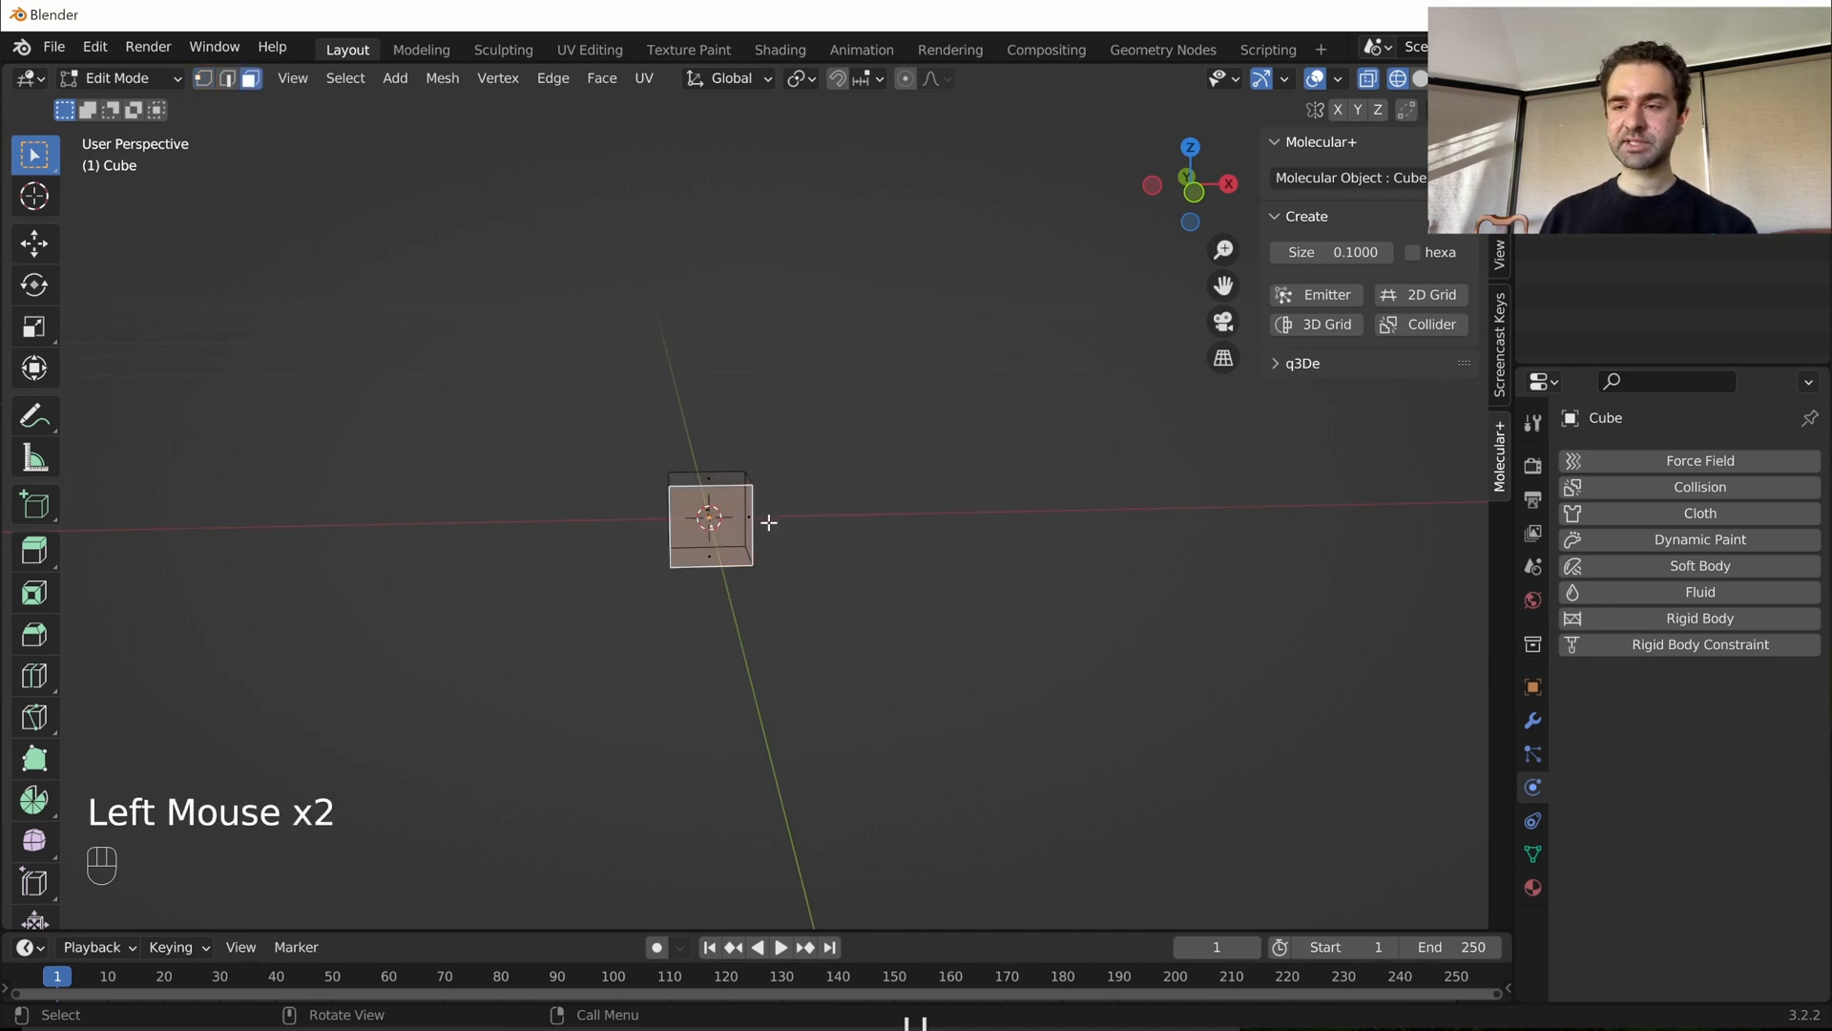
middle_drag(769, 522, 760, 552)
key(x)
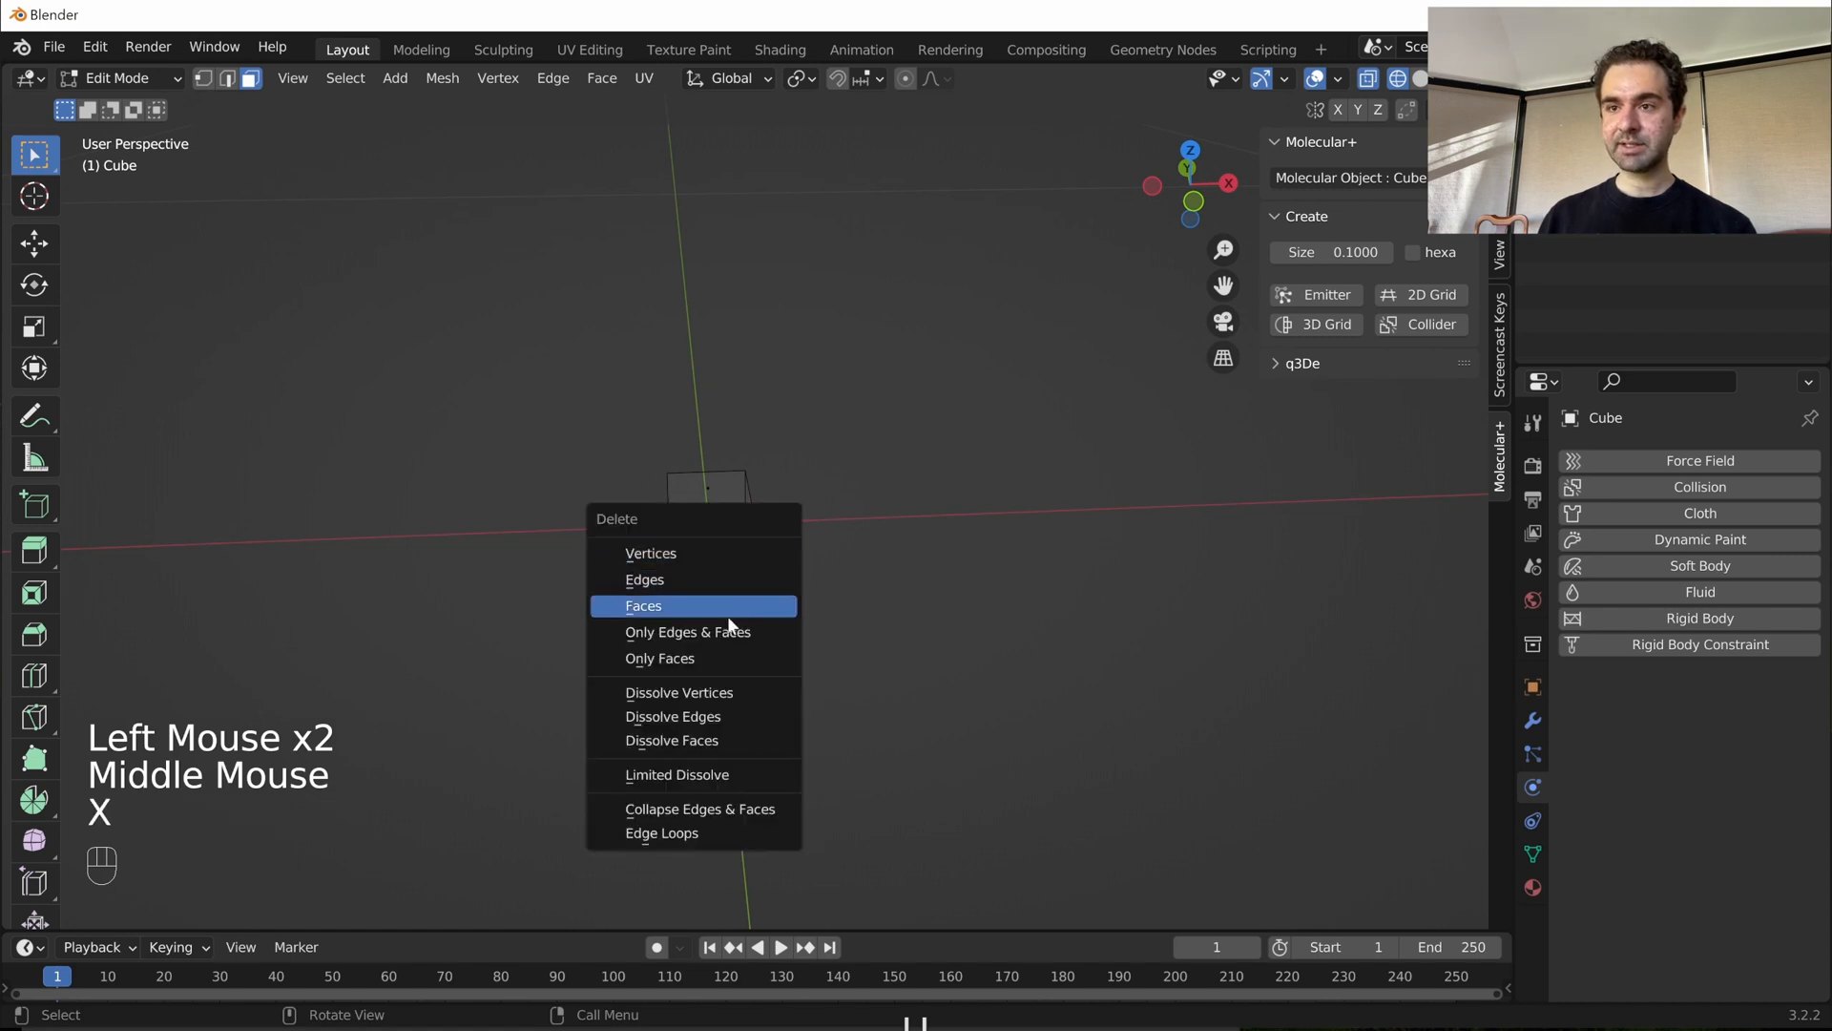
click(722, 655)
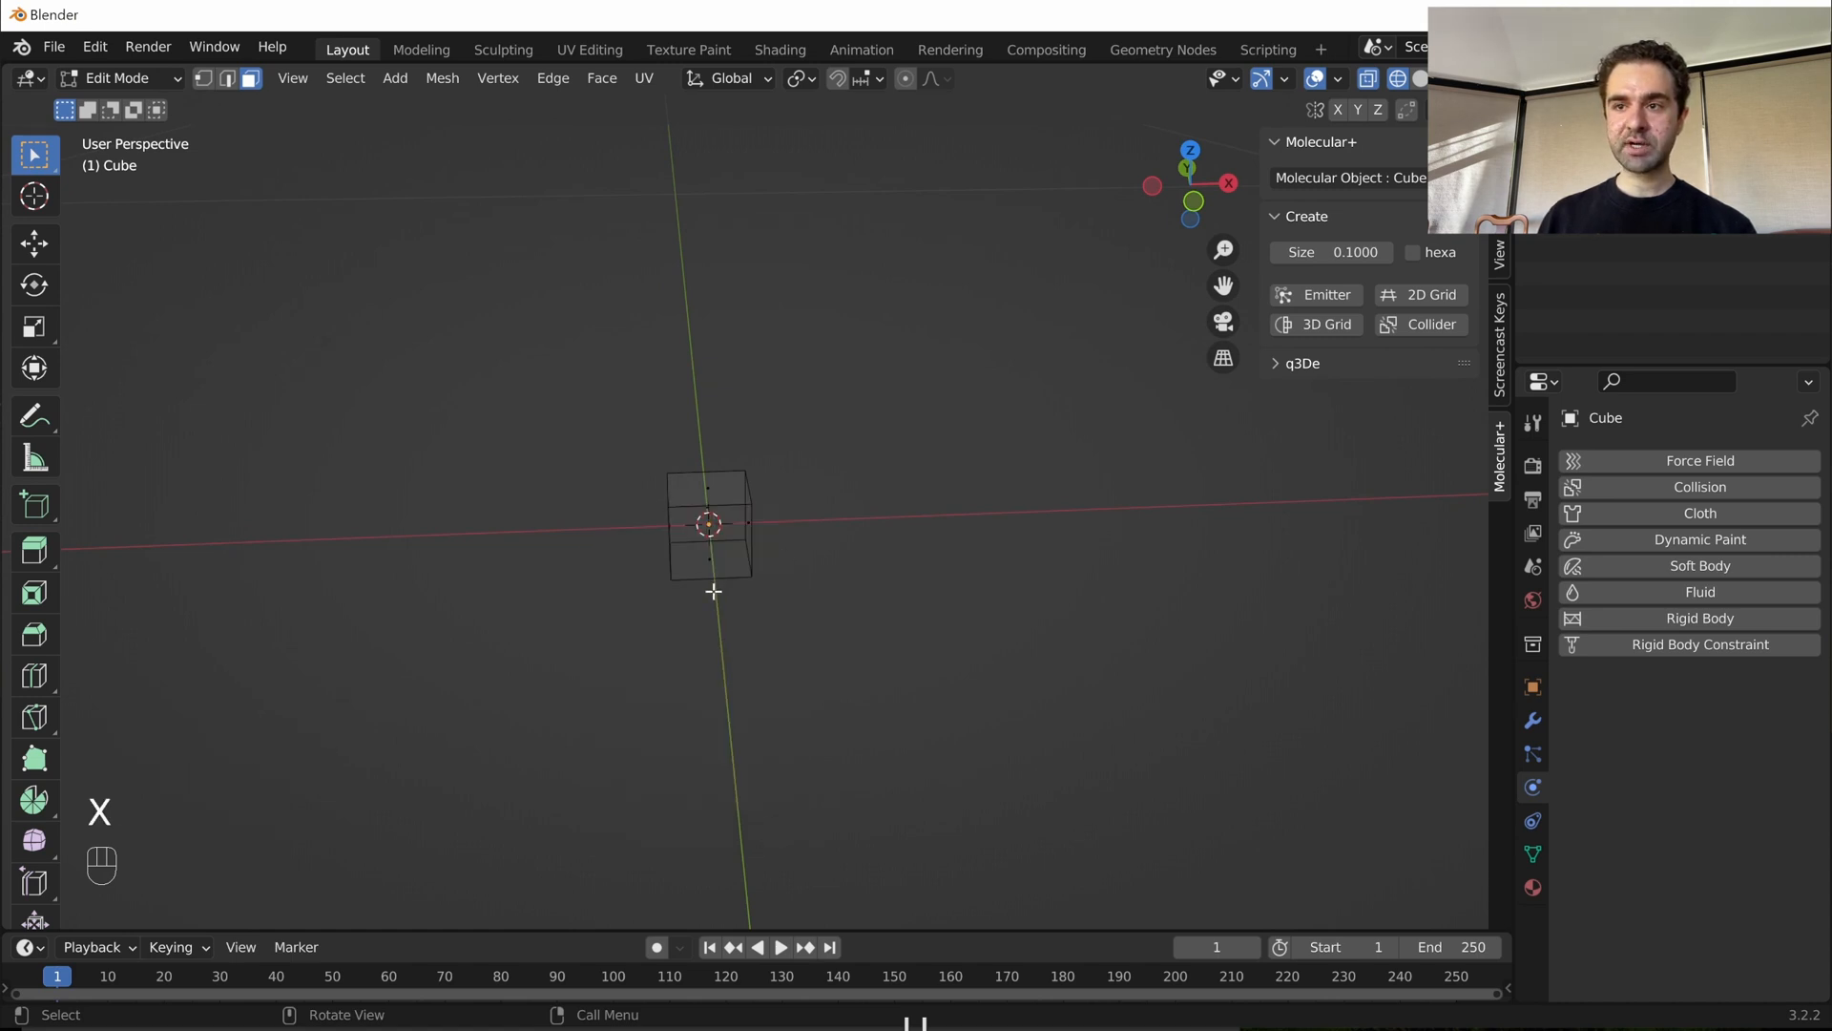
- Return the viewport to solid shading, leave Edit Mode and hide the plane in front of the cube
middle_drag(716, 585, 843, 561)
key(z)
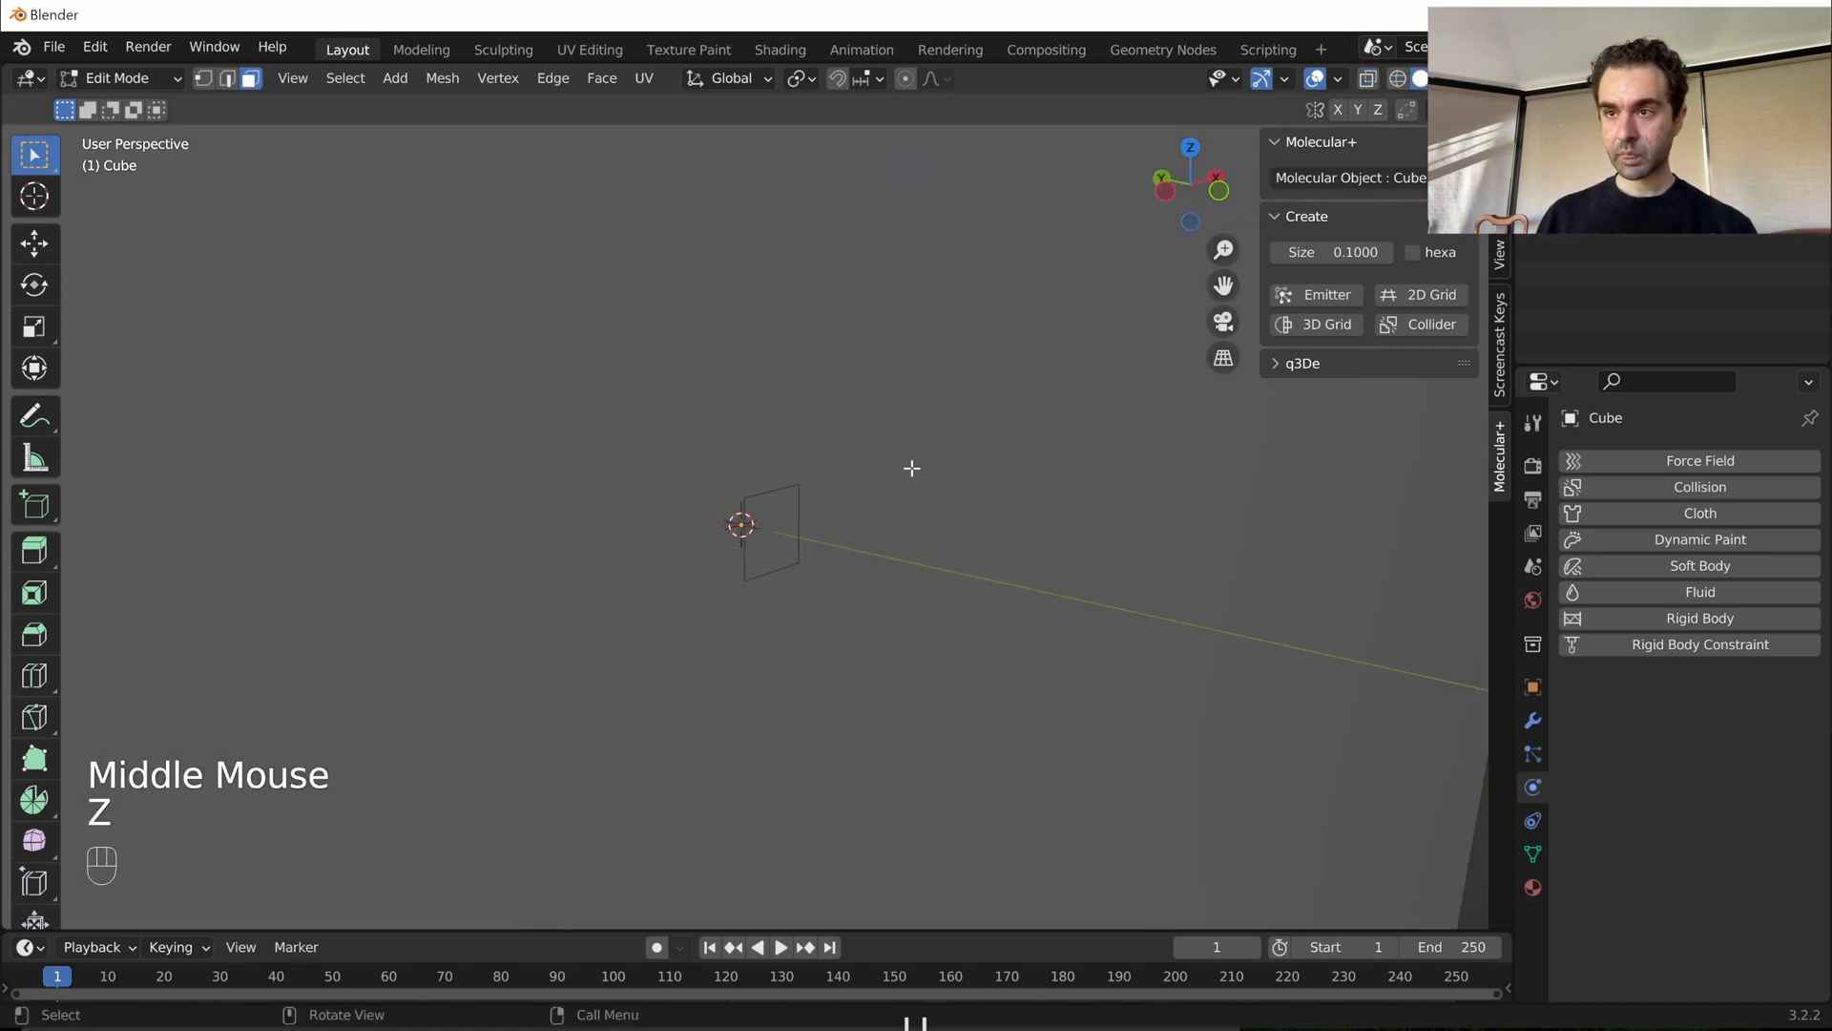
key(Tab)
click(970, 389)
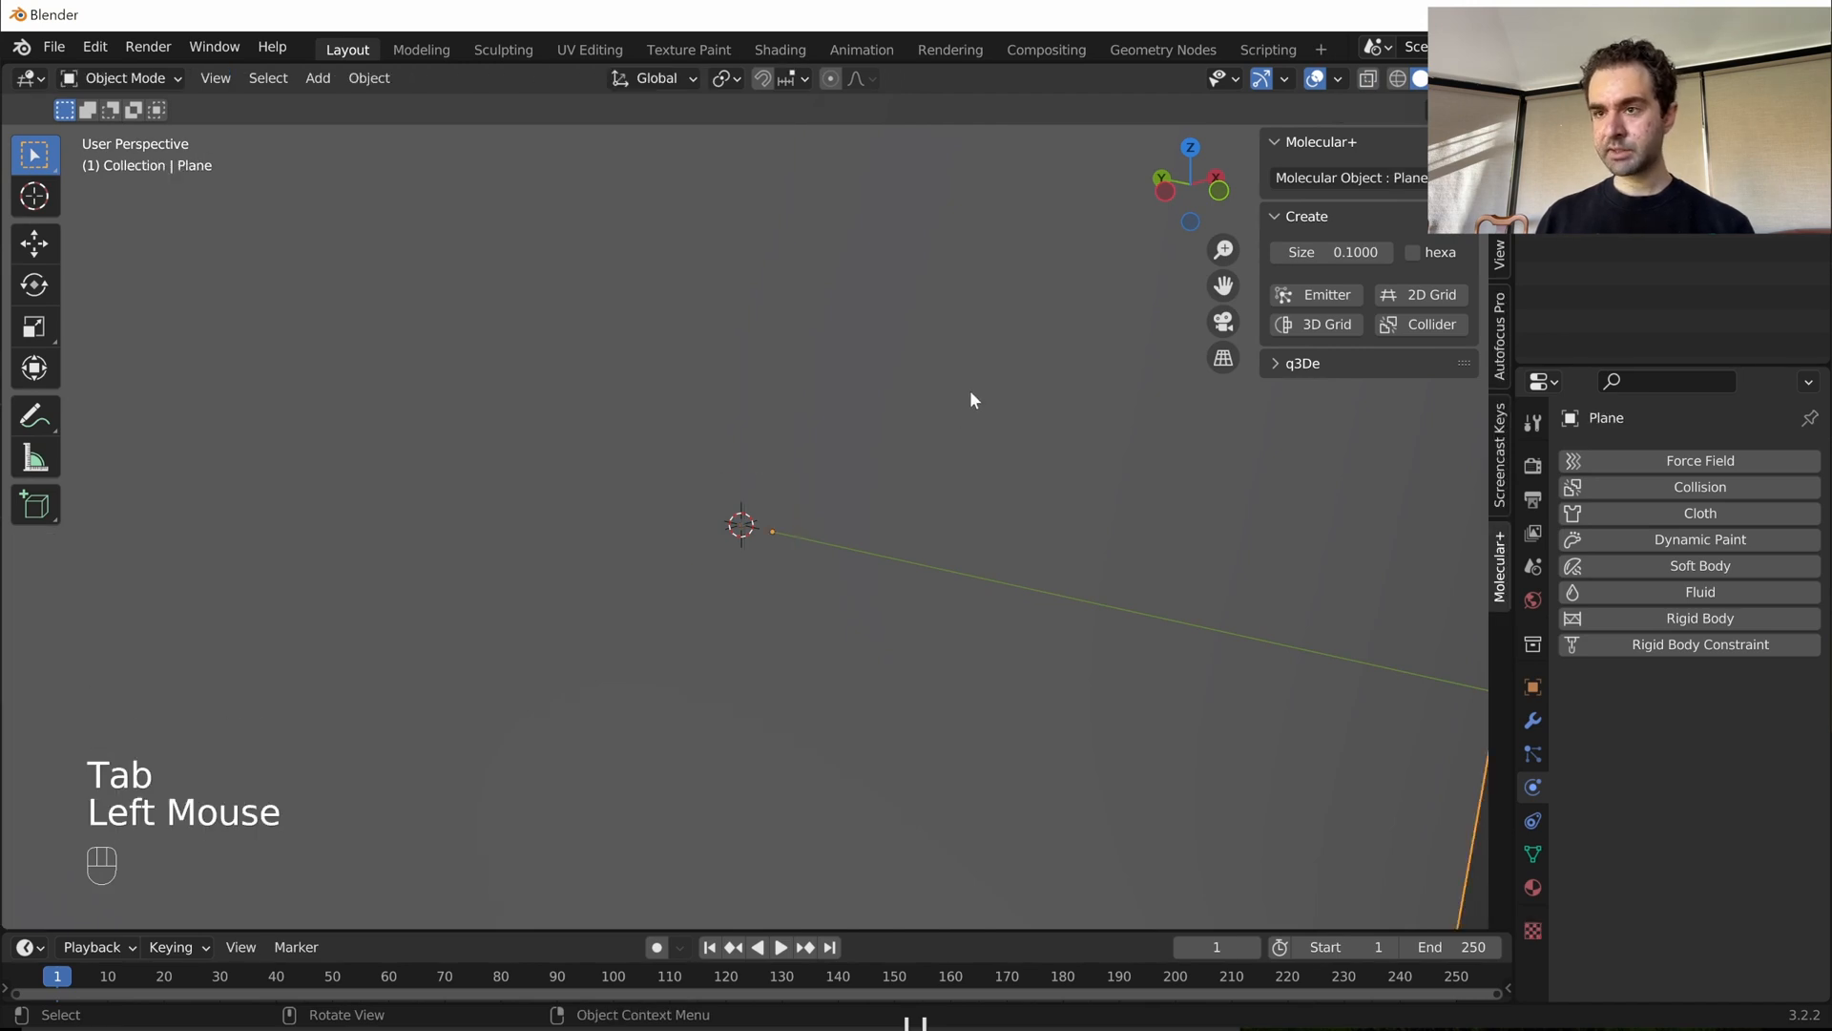
key(h)
- Delete the cube's back face opposite the open front so the mesh becomes an open frame, and return to Object Mode
scroll(845, 500, down, 1)
mouse_move(946, 410)
middle_down()
mouse_move(876, 318)
mouse_move(947, 445)
middle_up()
click(728, 525)
scroll(728, 524, up, 2)
shift+middle_drag(821, 525, 808, 631)
key(Tab)
scroll(776, 593, up, 2)
click(773, 552)
key(x)
click(783, 639)
key(Tab)
key(g)
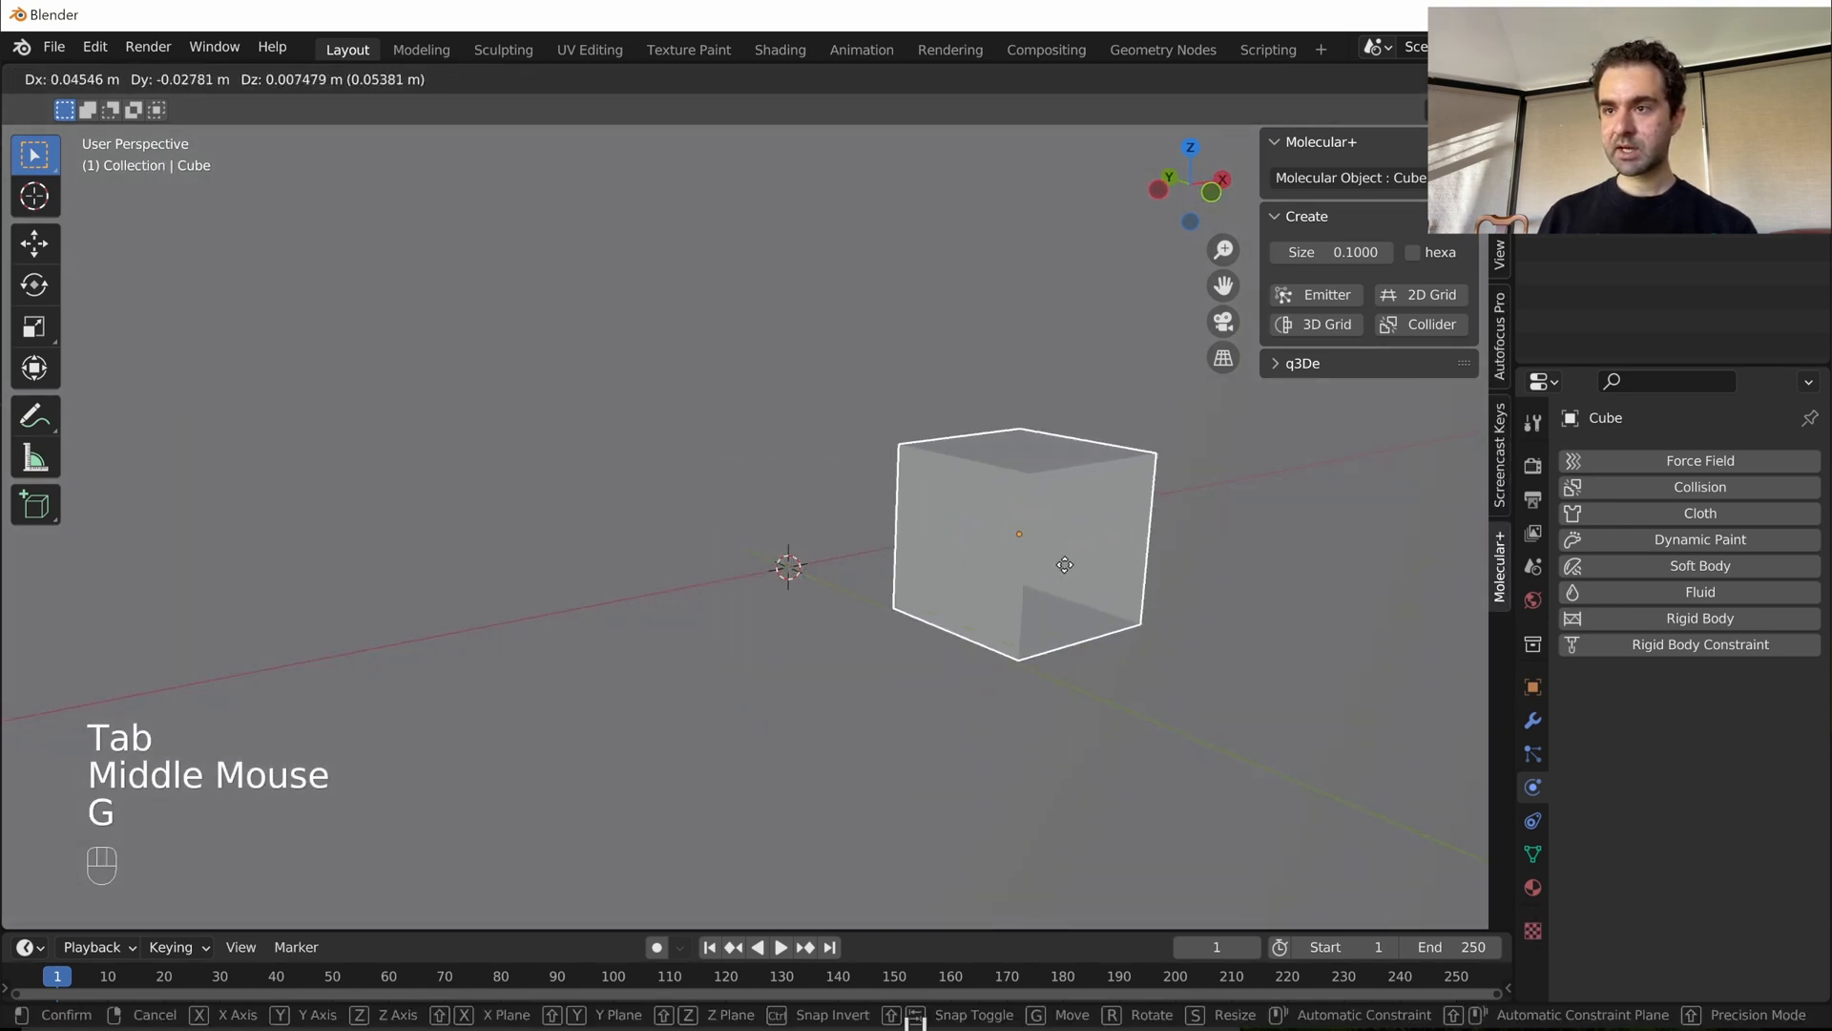
right_click(847, 583)
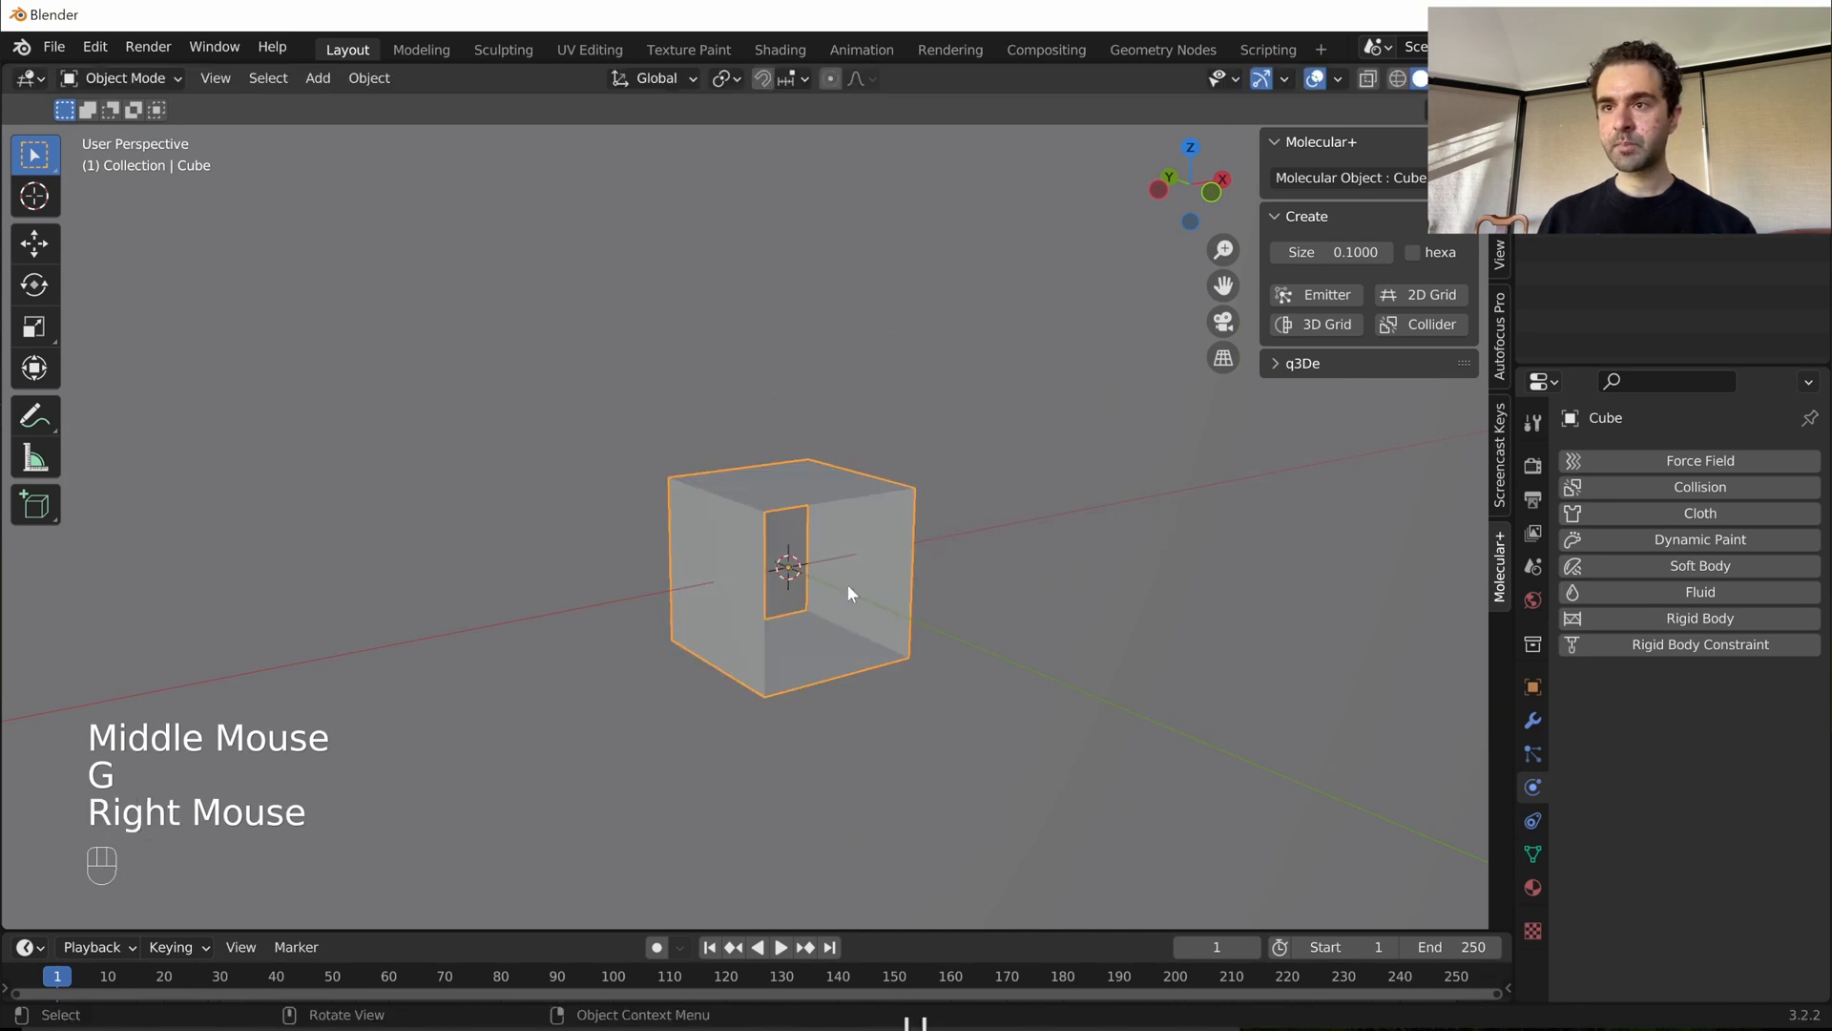
scroll(846, 583, down, 2)
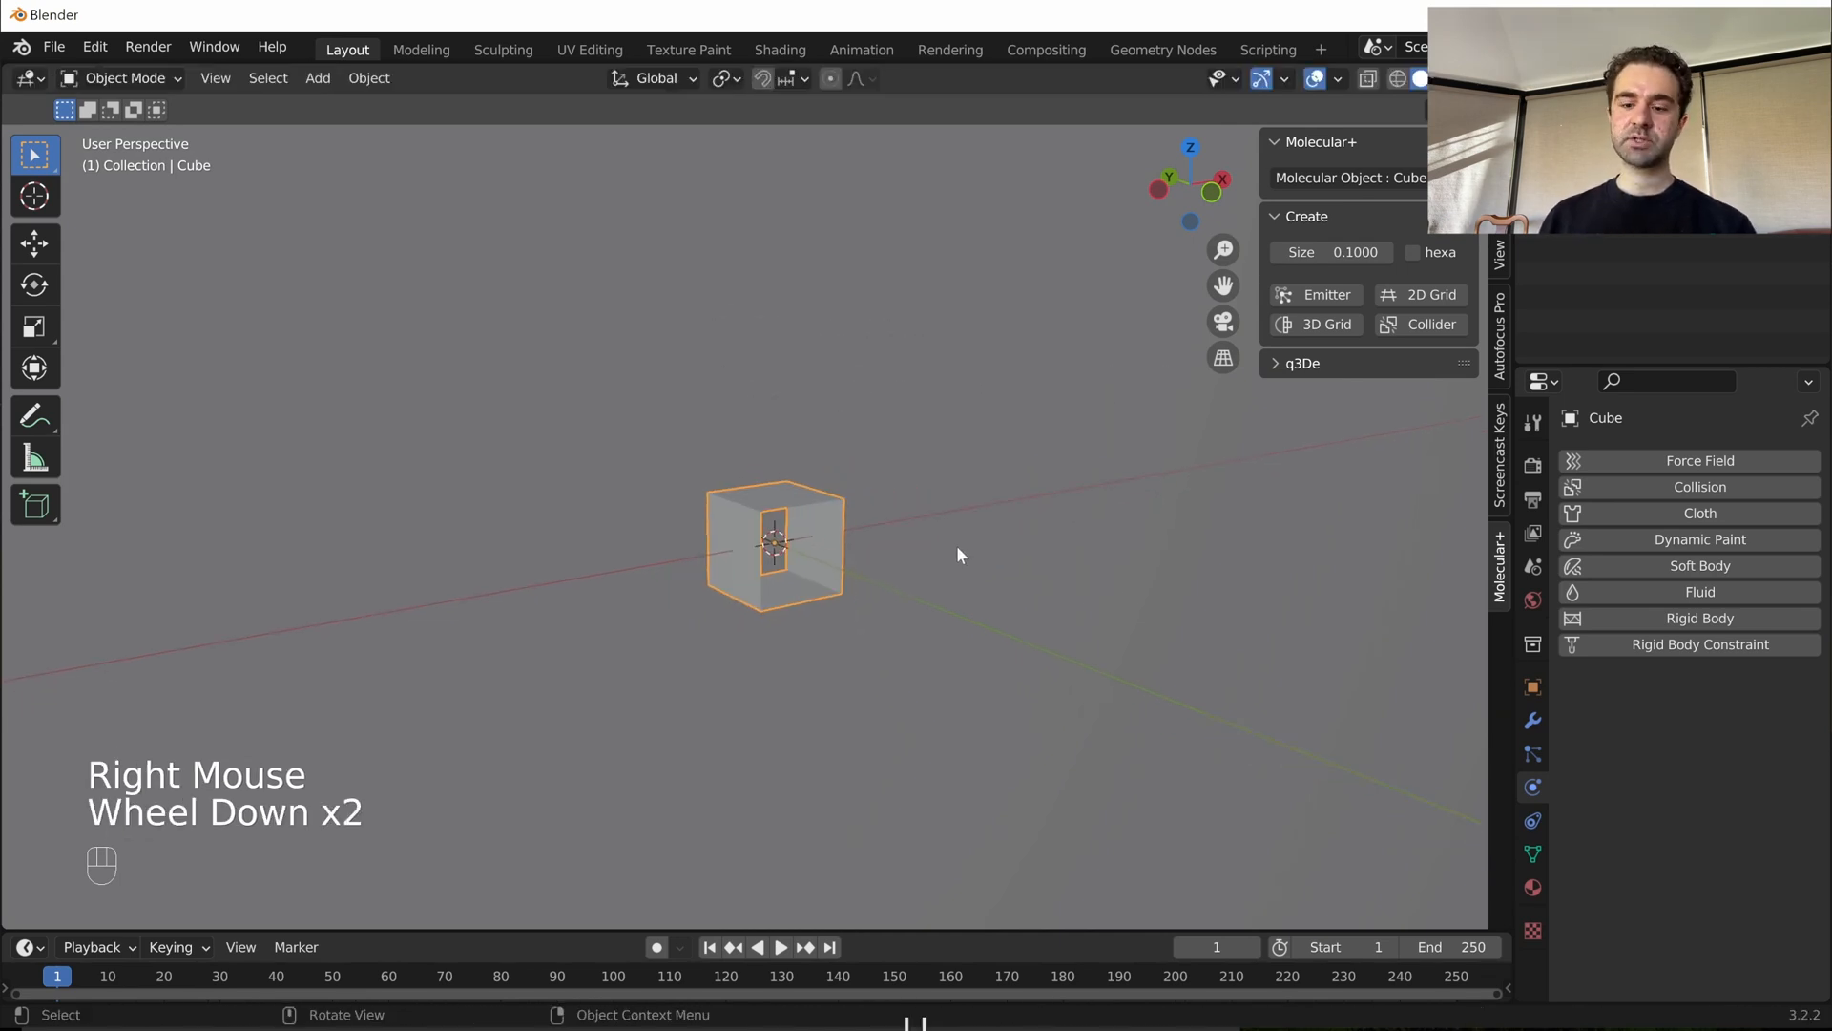
- In front view, select the cube's whole mesh in Edit Mode and scale it by 8 on X and Z, excluding Y
key(KP_1)
scroll(958, 548, down, 4)
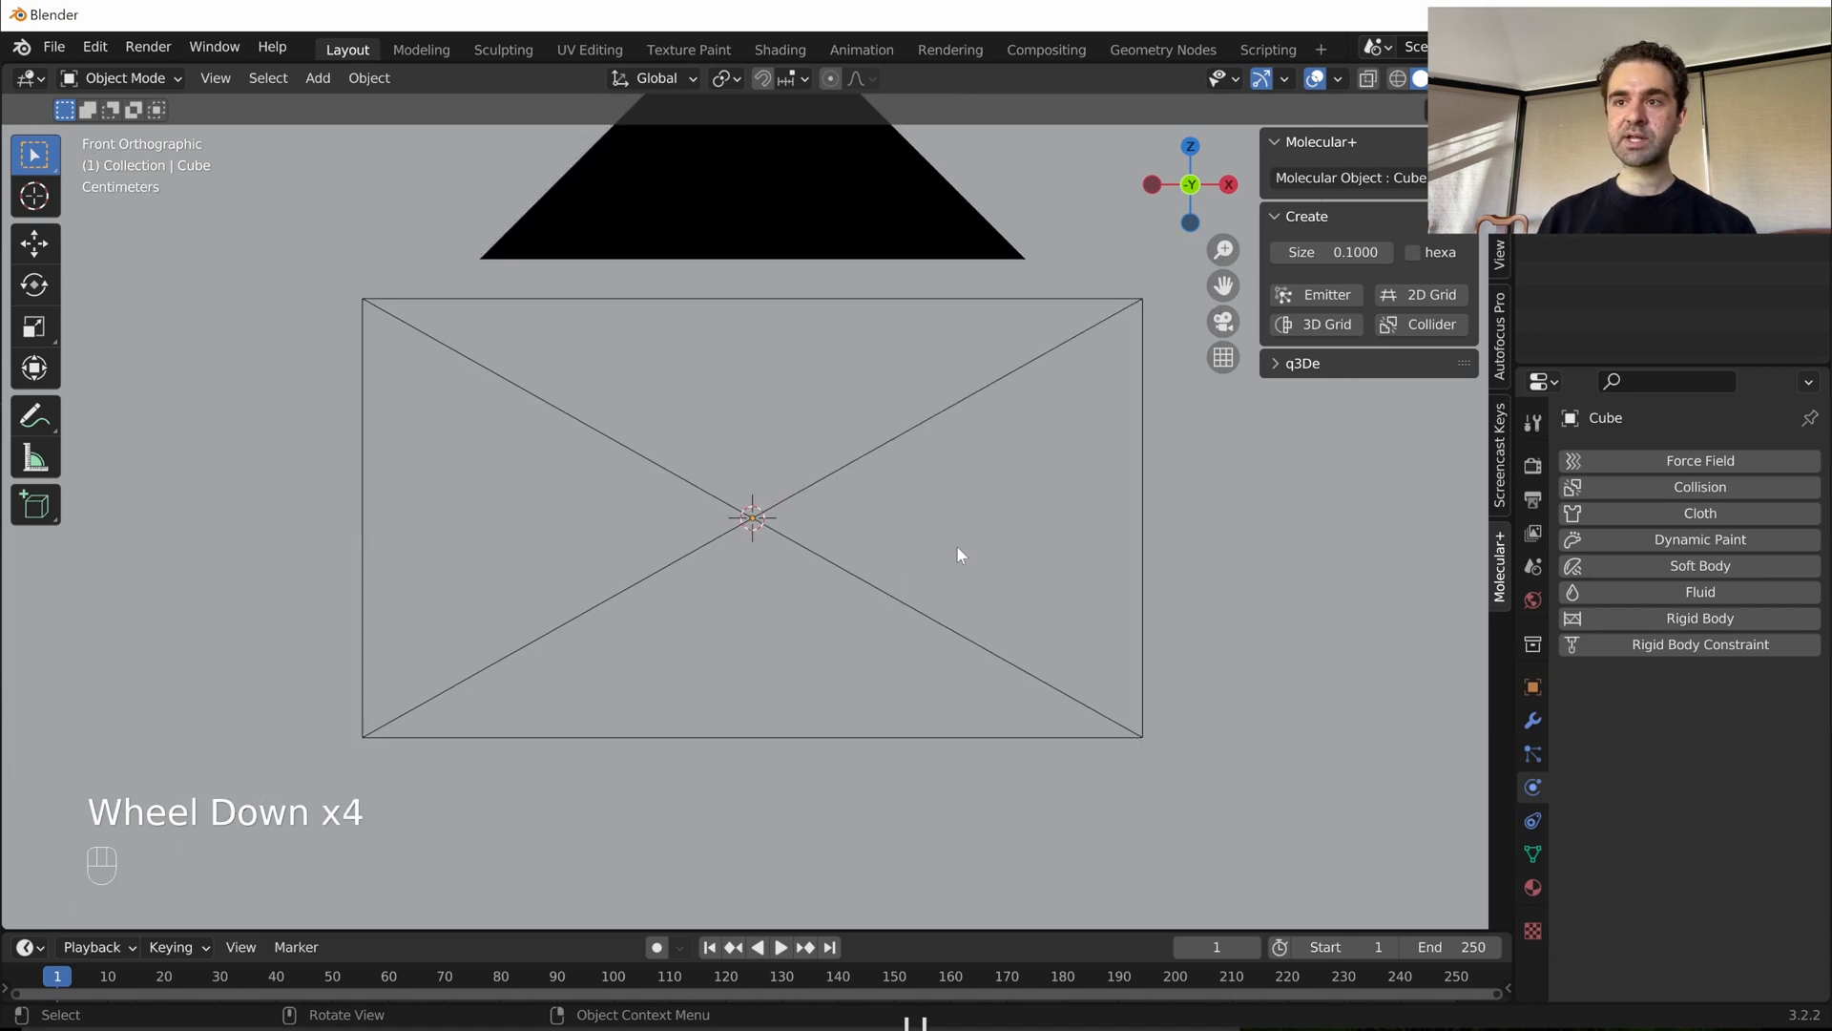
scroll(957, 548, down, 5)
scroll(958, 553, up, 6)
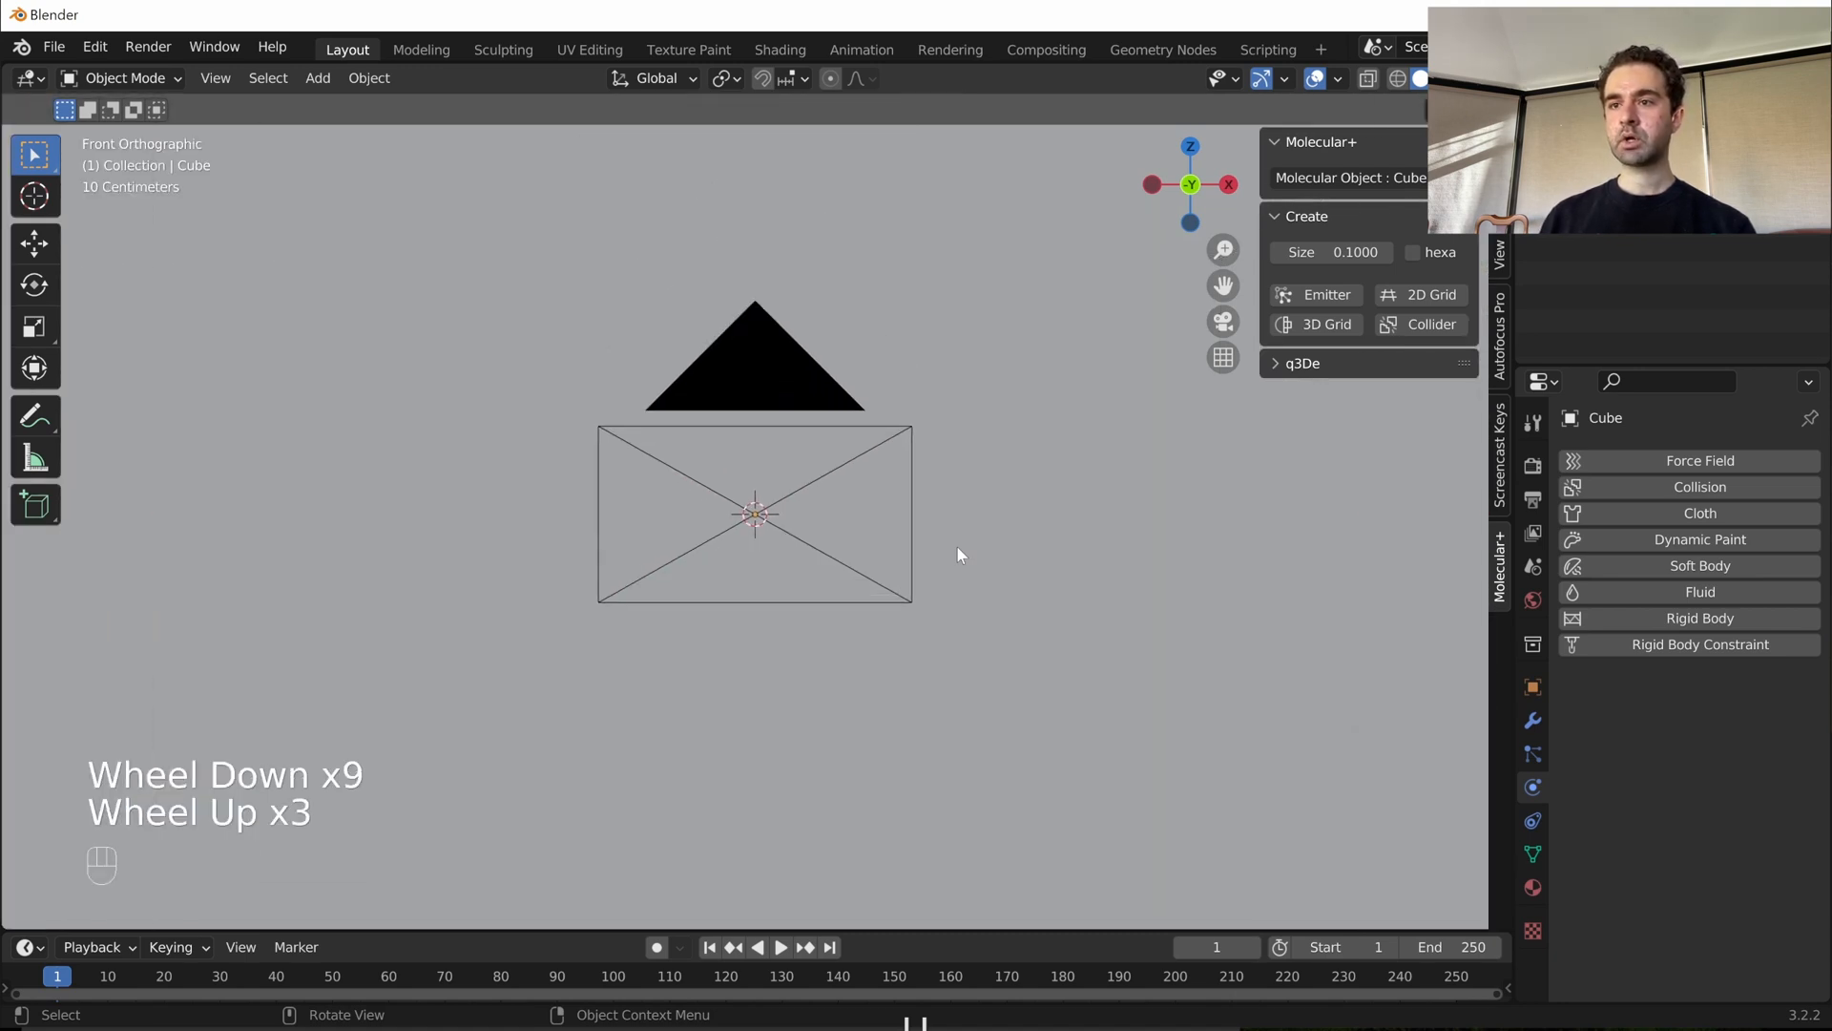
key(Tab)
scroll(927, 557, up, 2)
scroll(926, 556, up, 1)
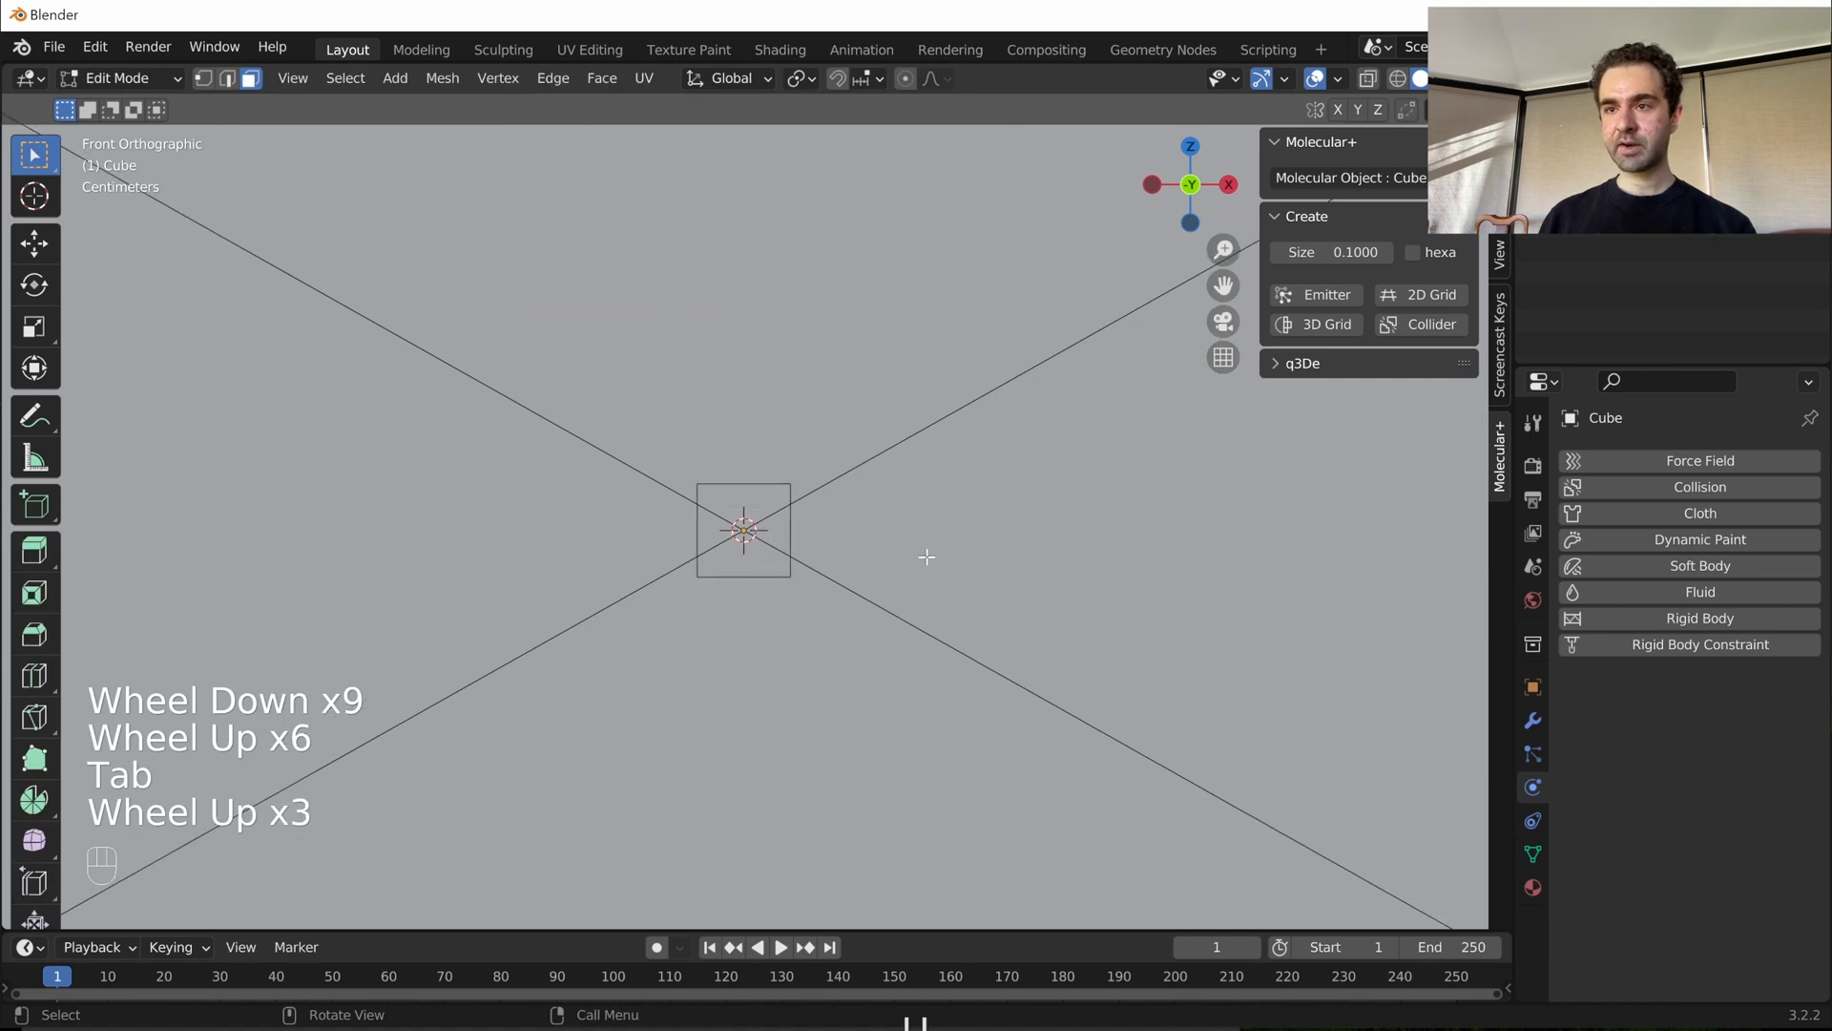
key(a)
scroll(927, 556, down, 2)
scroll(926, 557, down, 2)
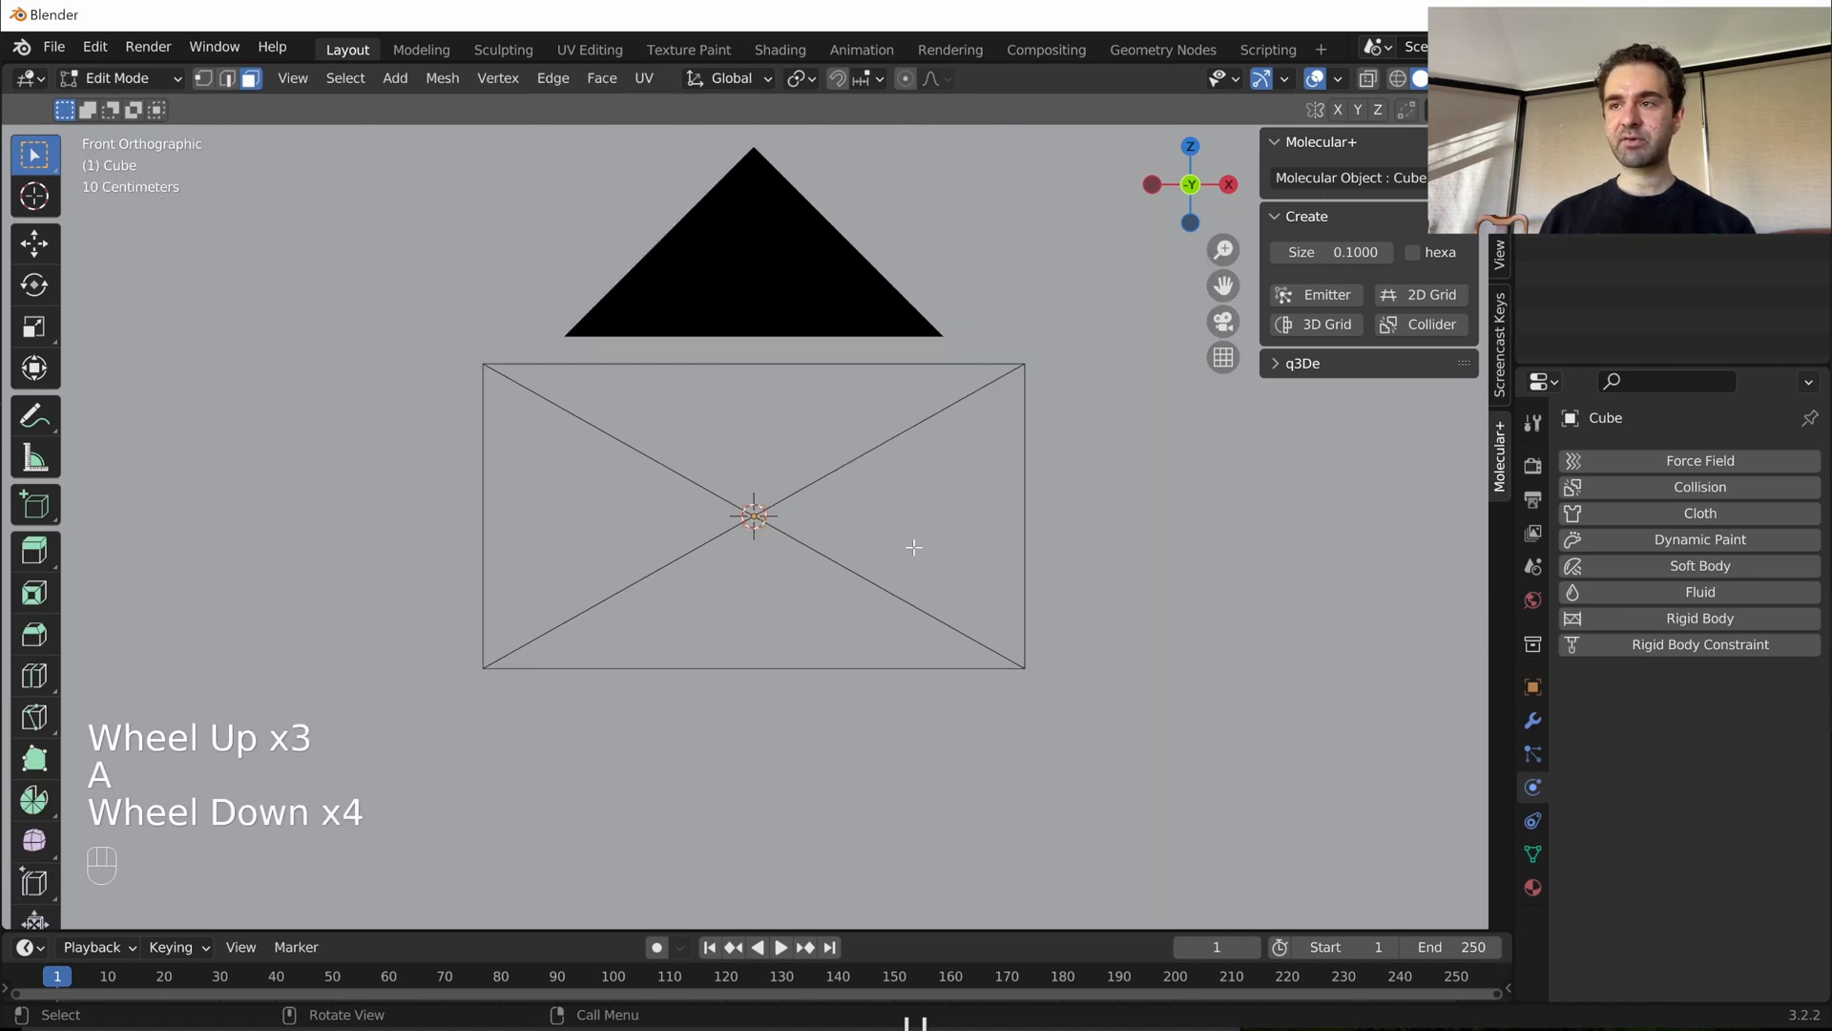
key(s)
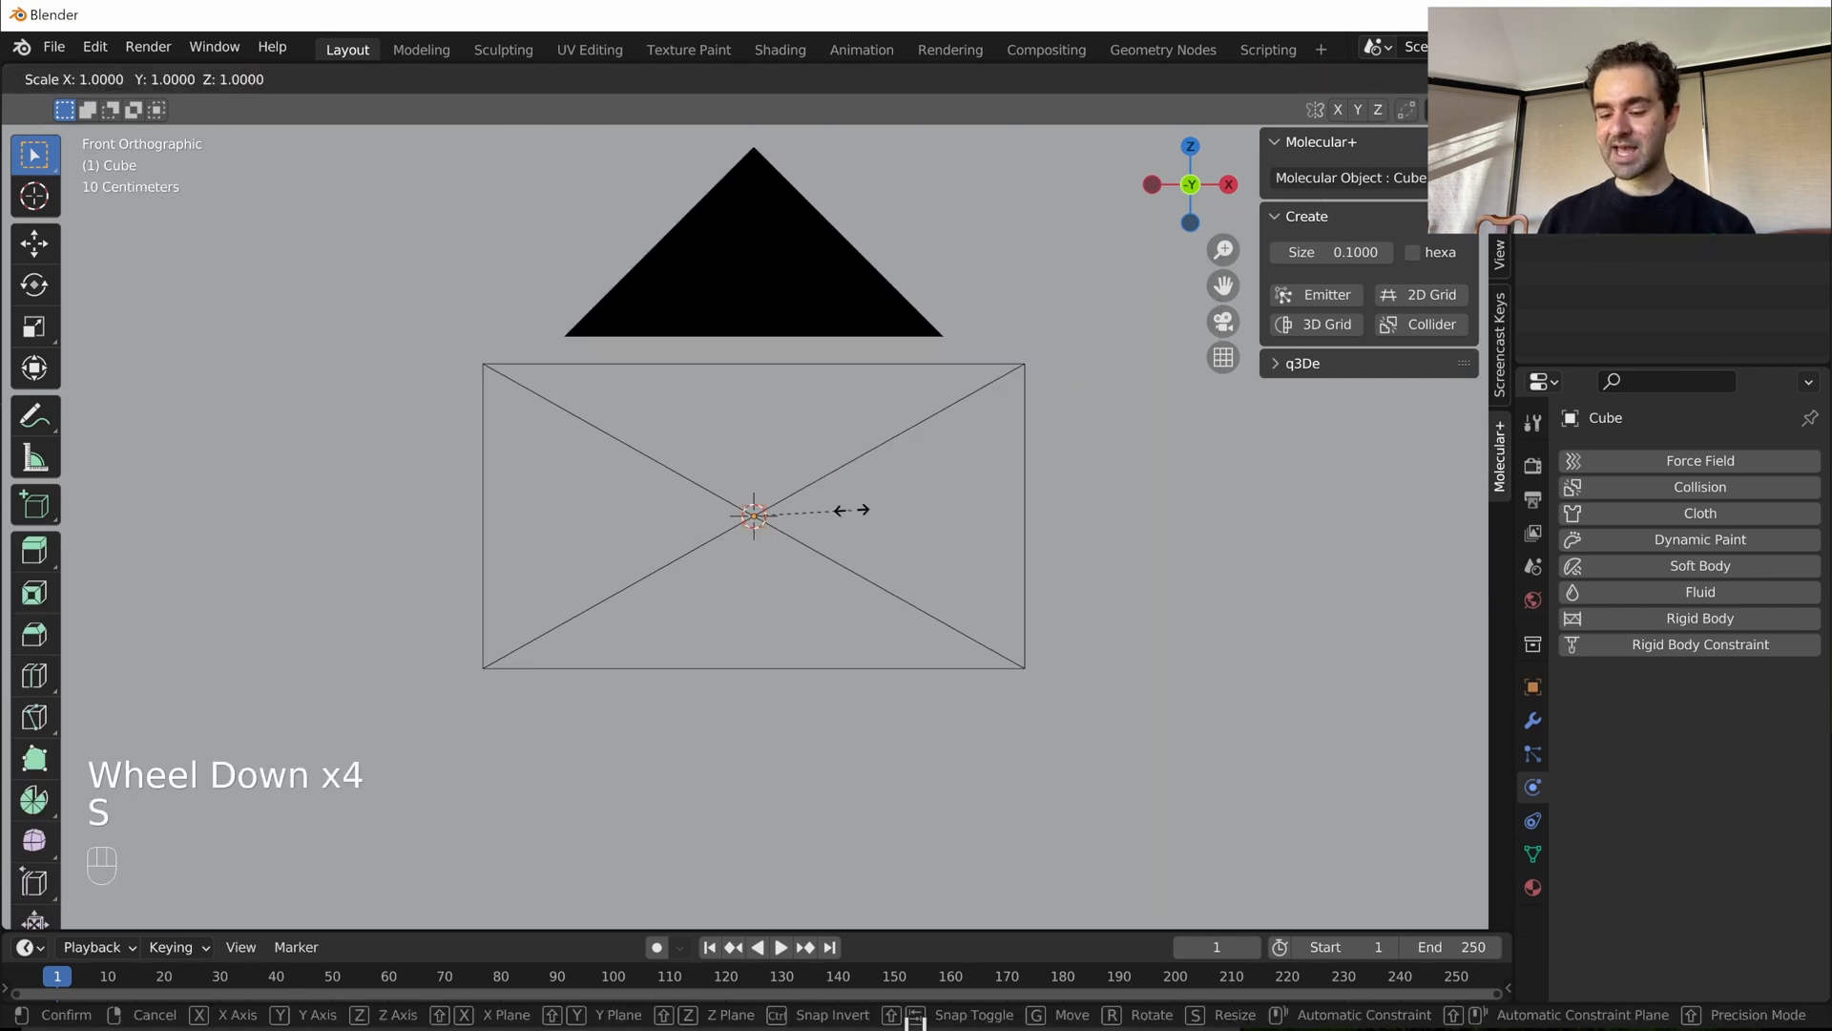
key(shift+y)
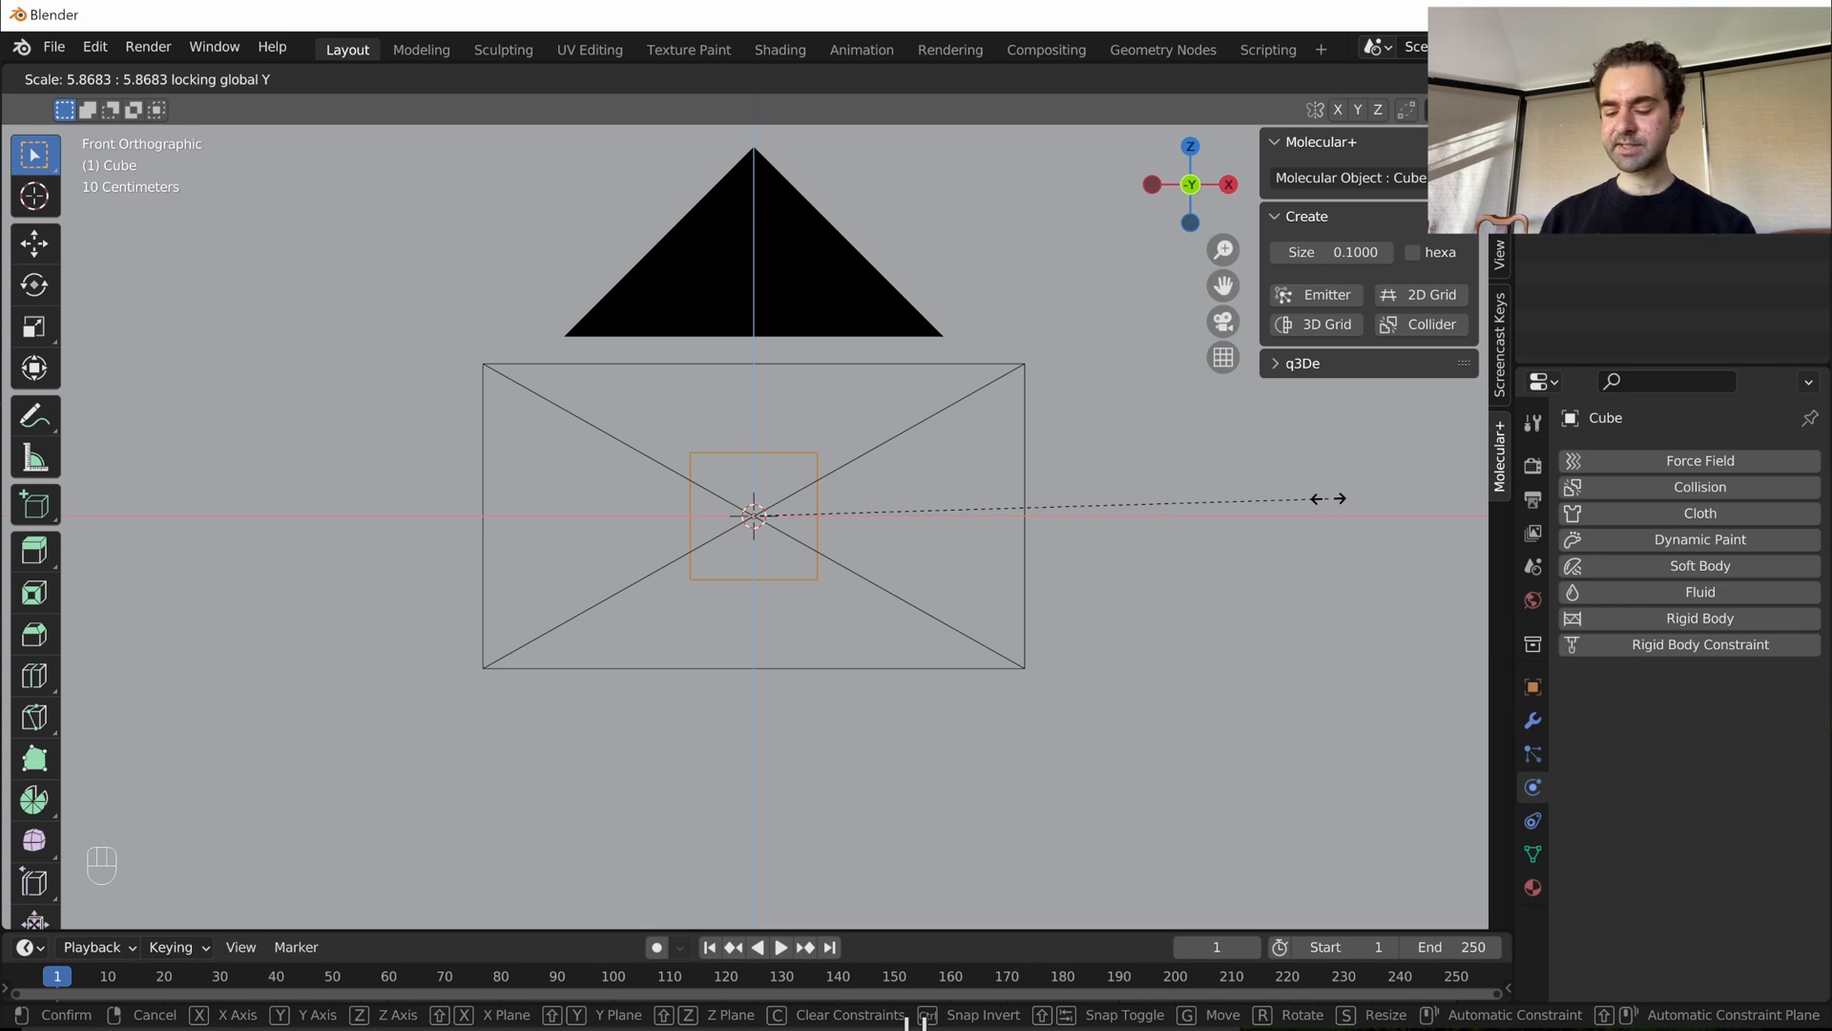
key(KP_8)
key(Return)
- Check the frame through the camera view and scale its mesh by another factor of 3, excluding Y
scroll(1014, 556, down, 4)
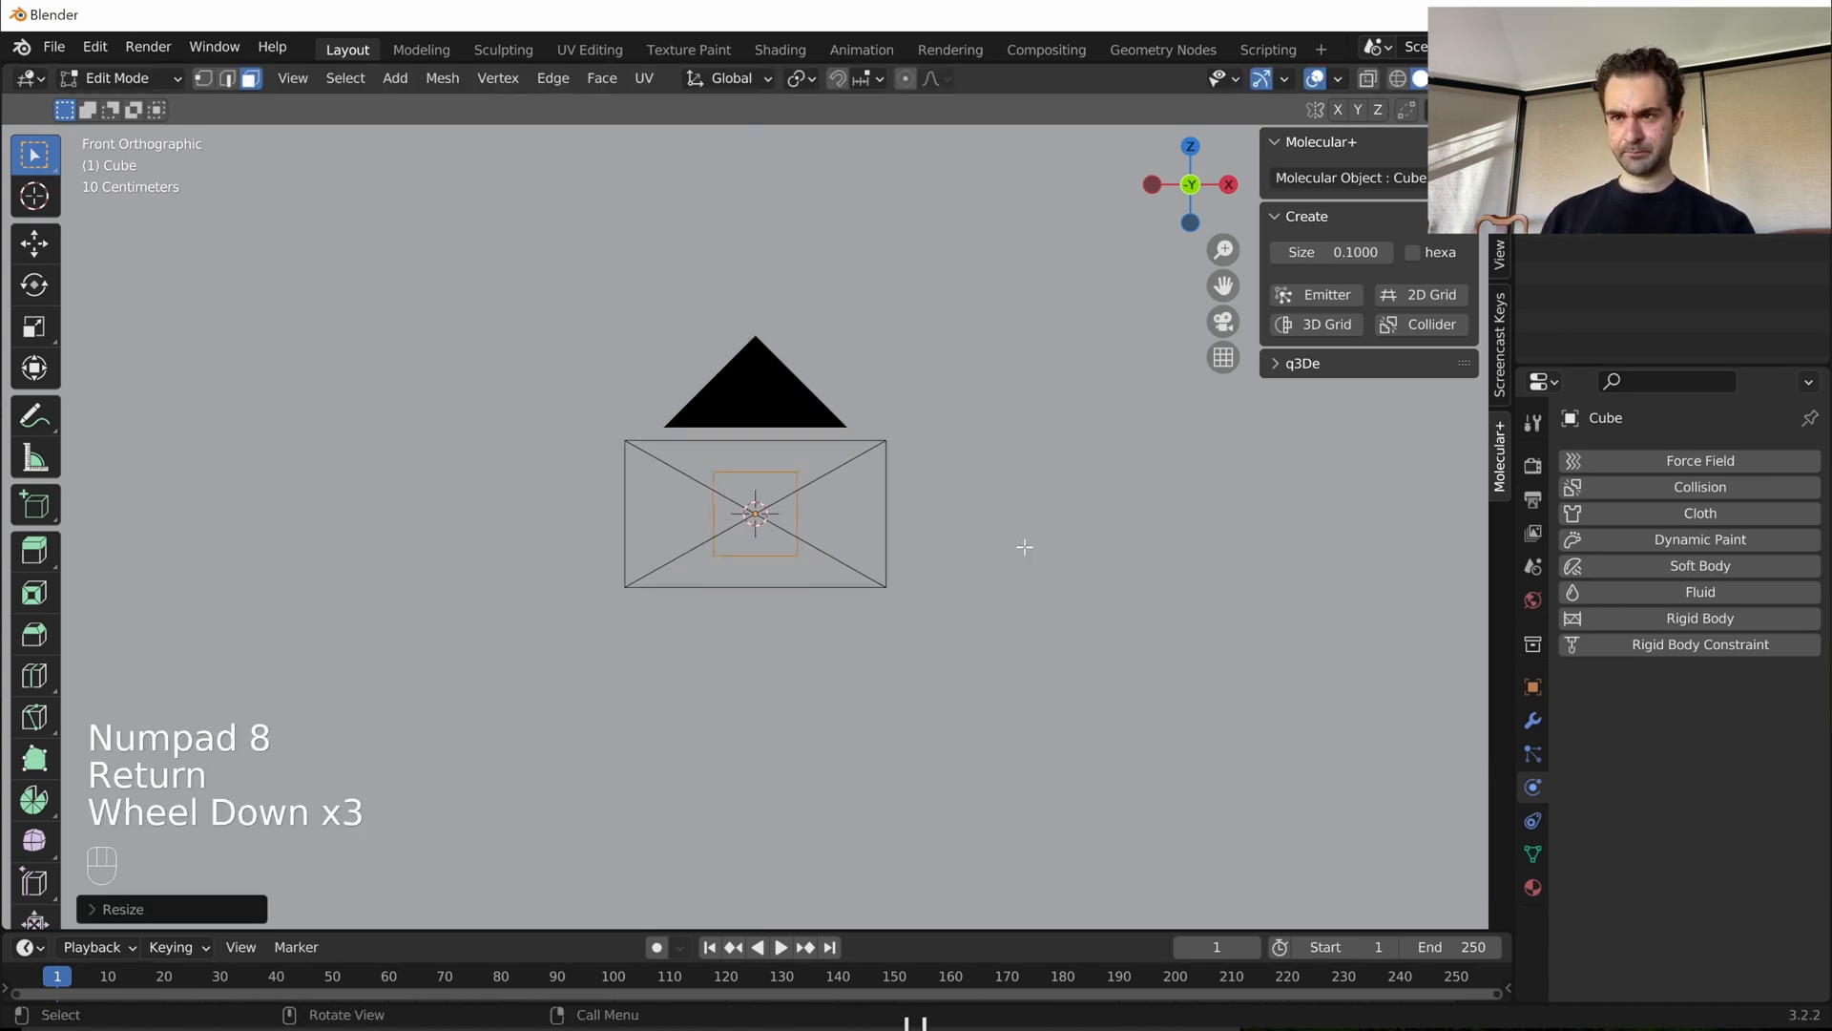
key(KP_0)
scroll(1025, 547, up, 1)
scroll(1024, 547, down, 2)
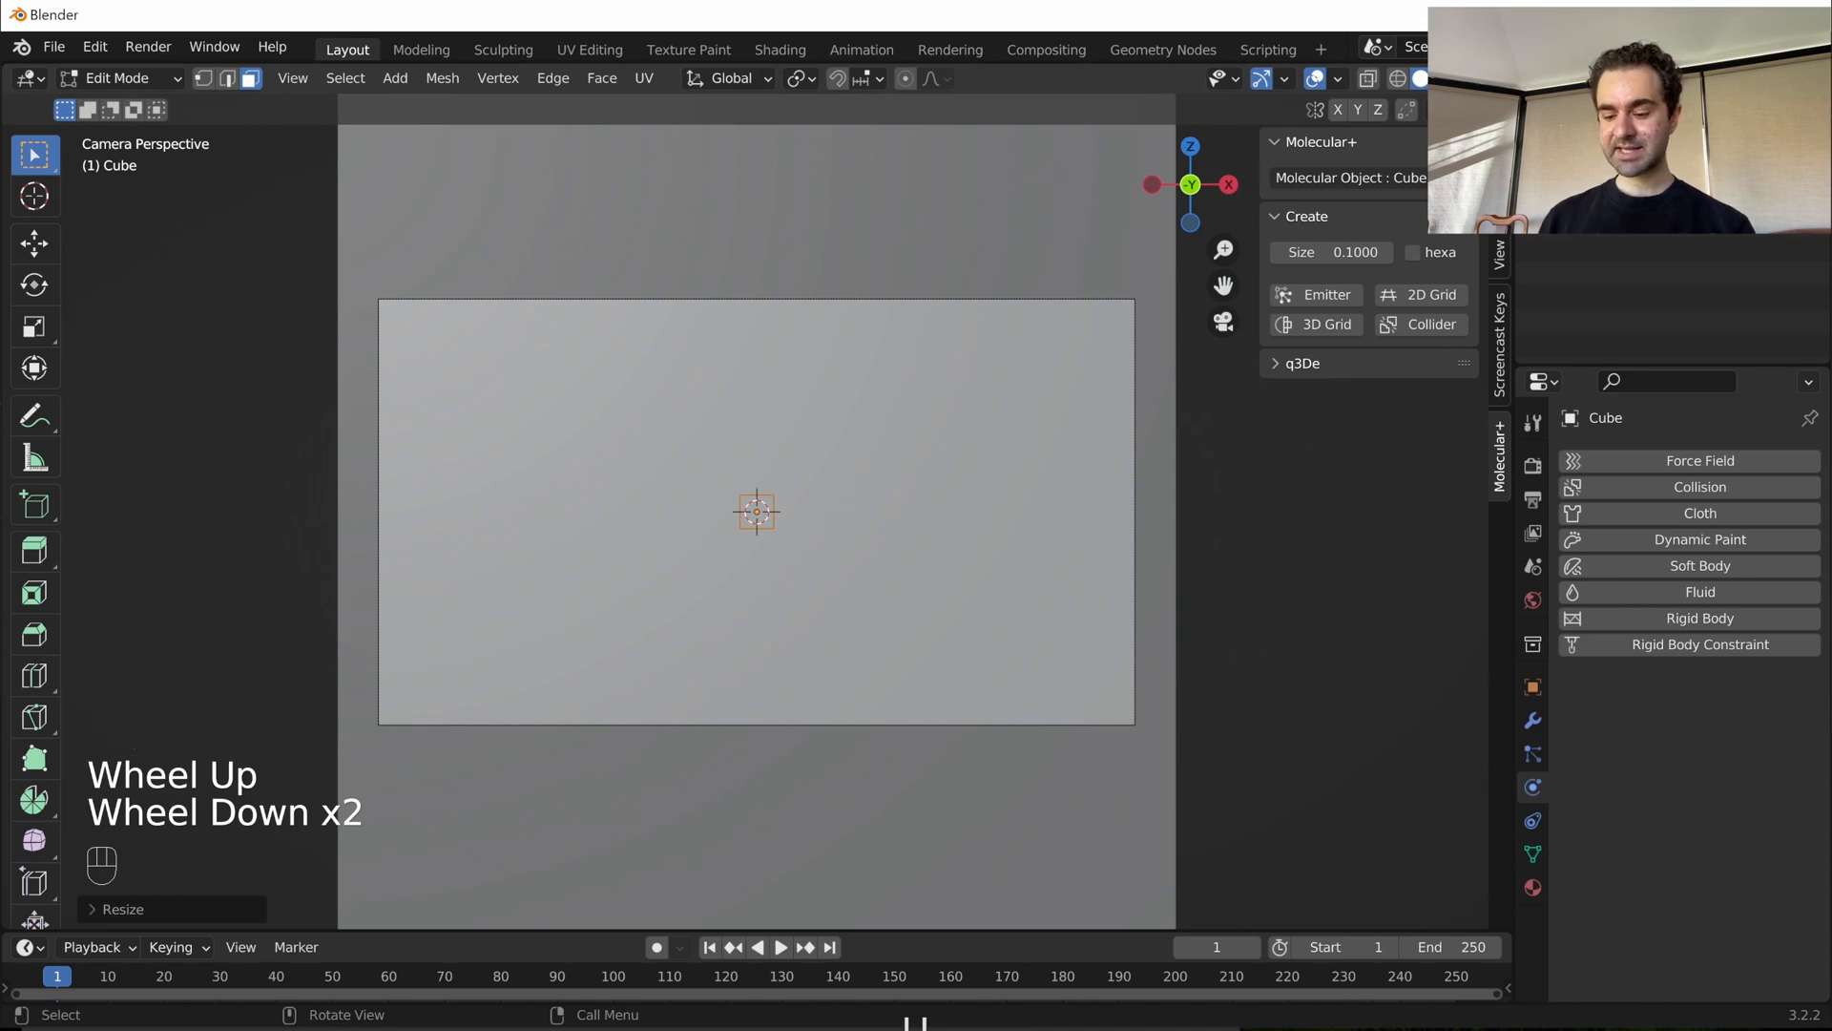
key(s)
key(shift+y)
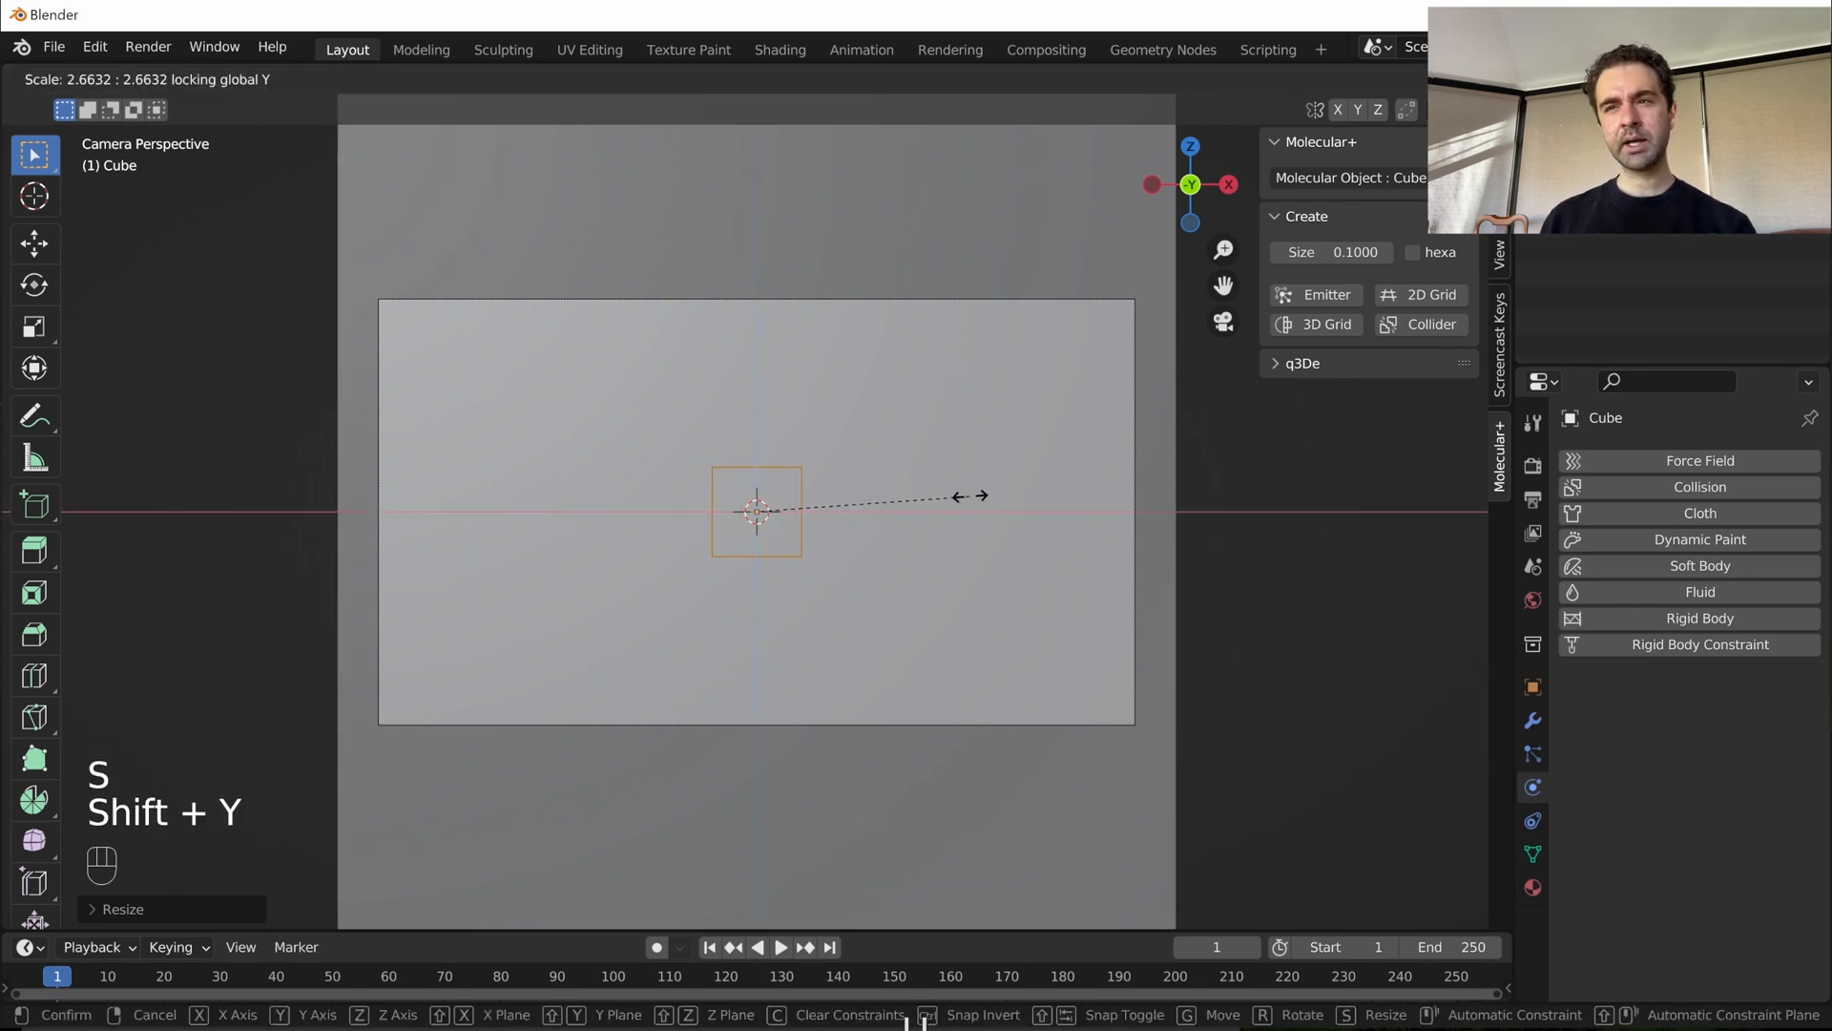
text(3)
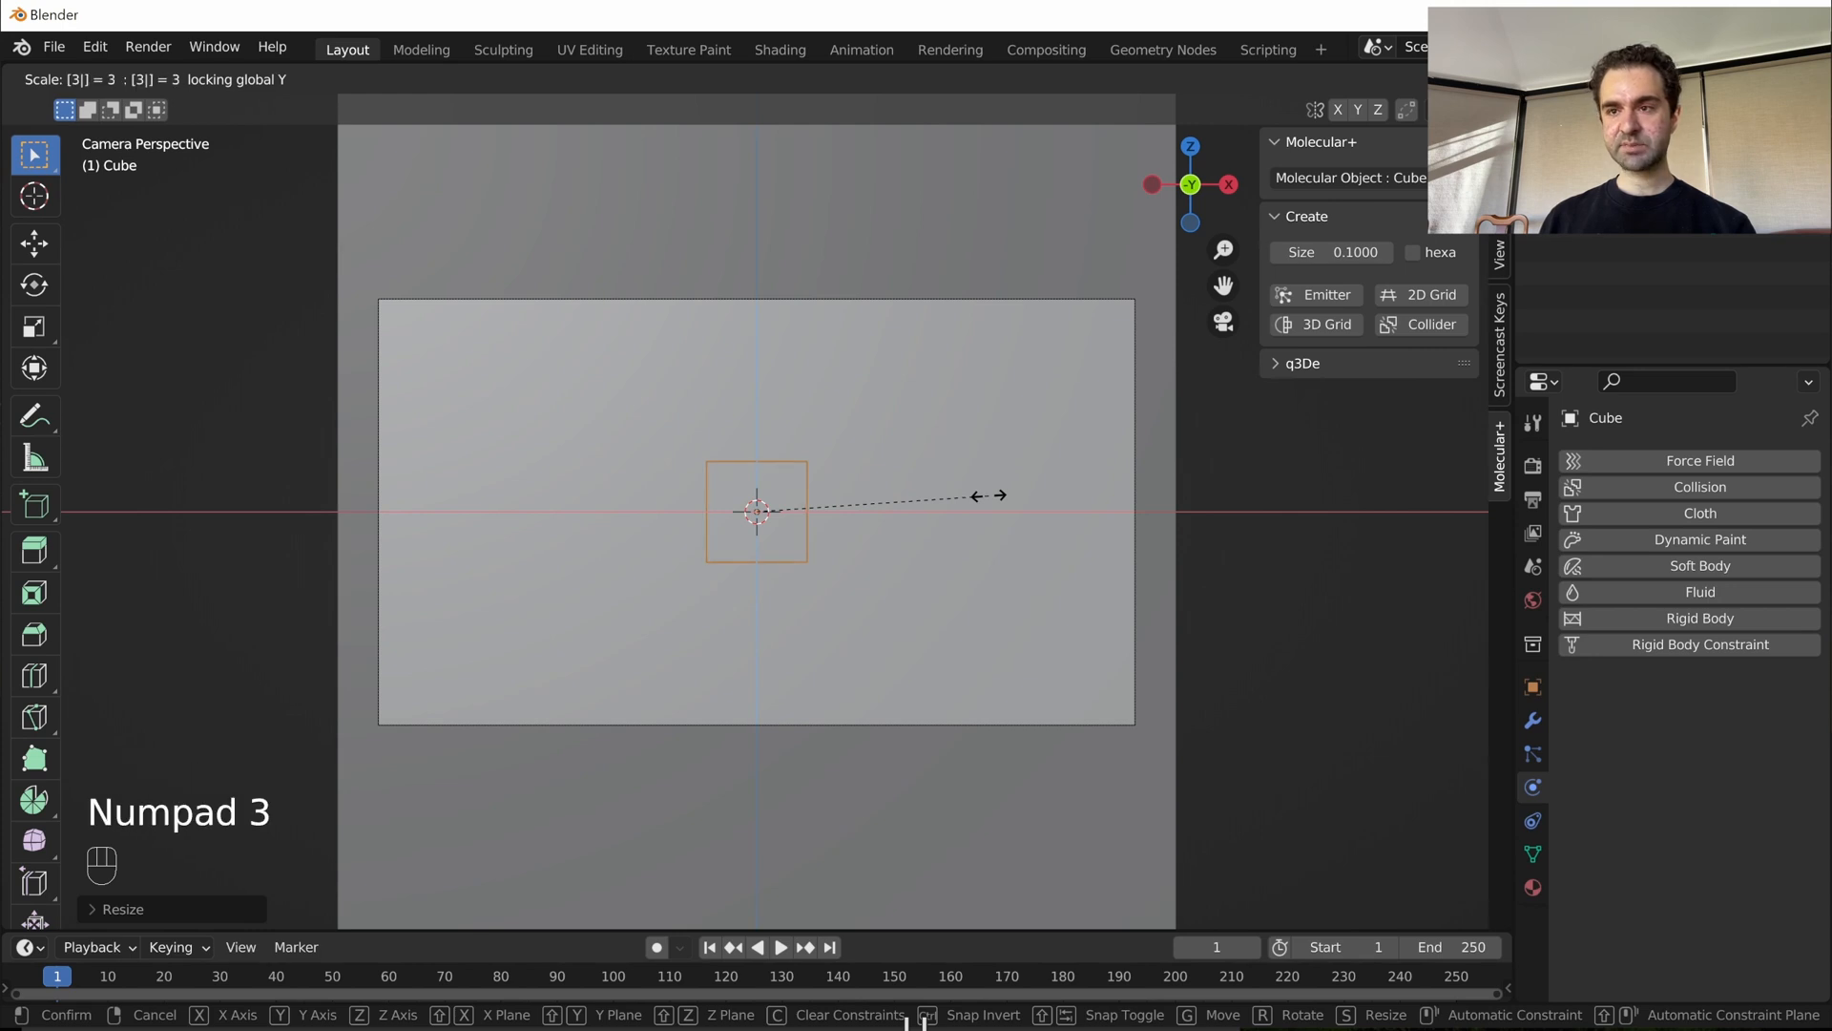
key(Return)
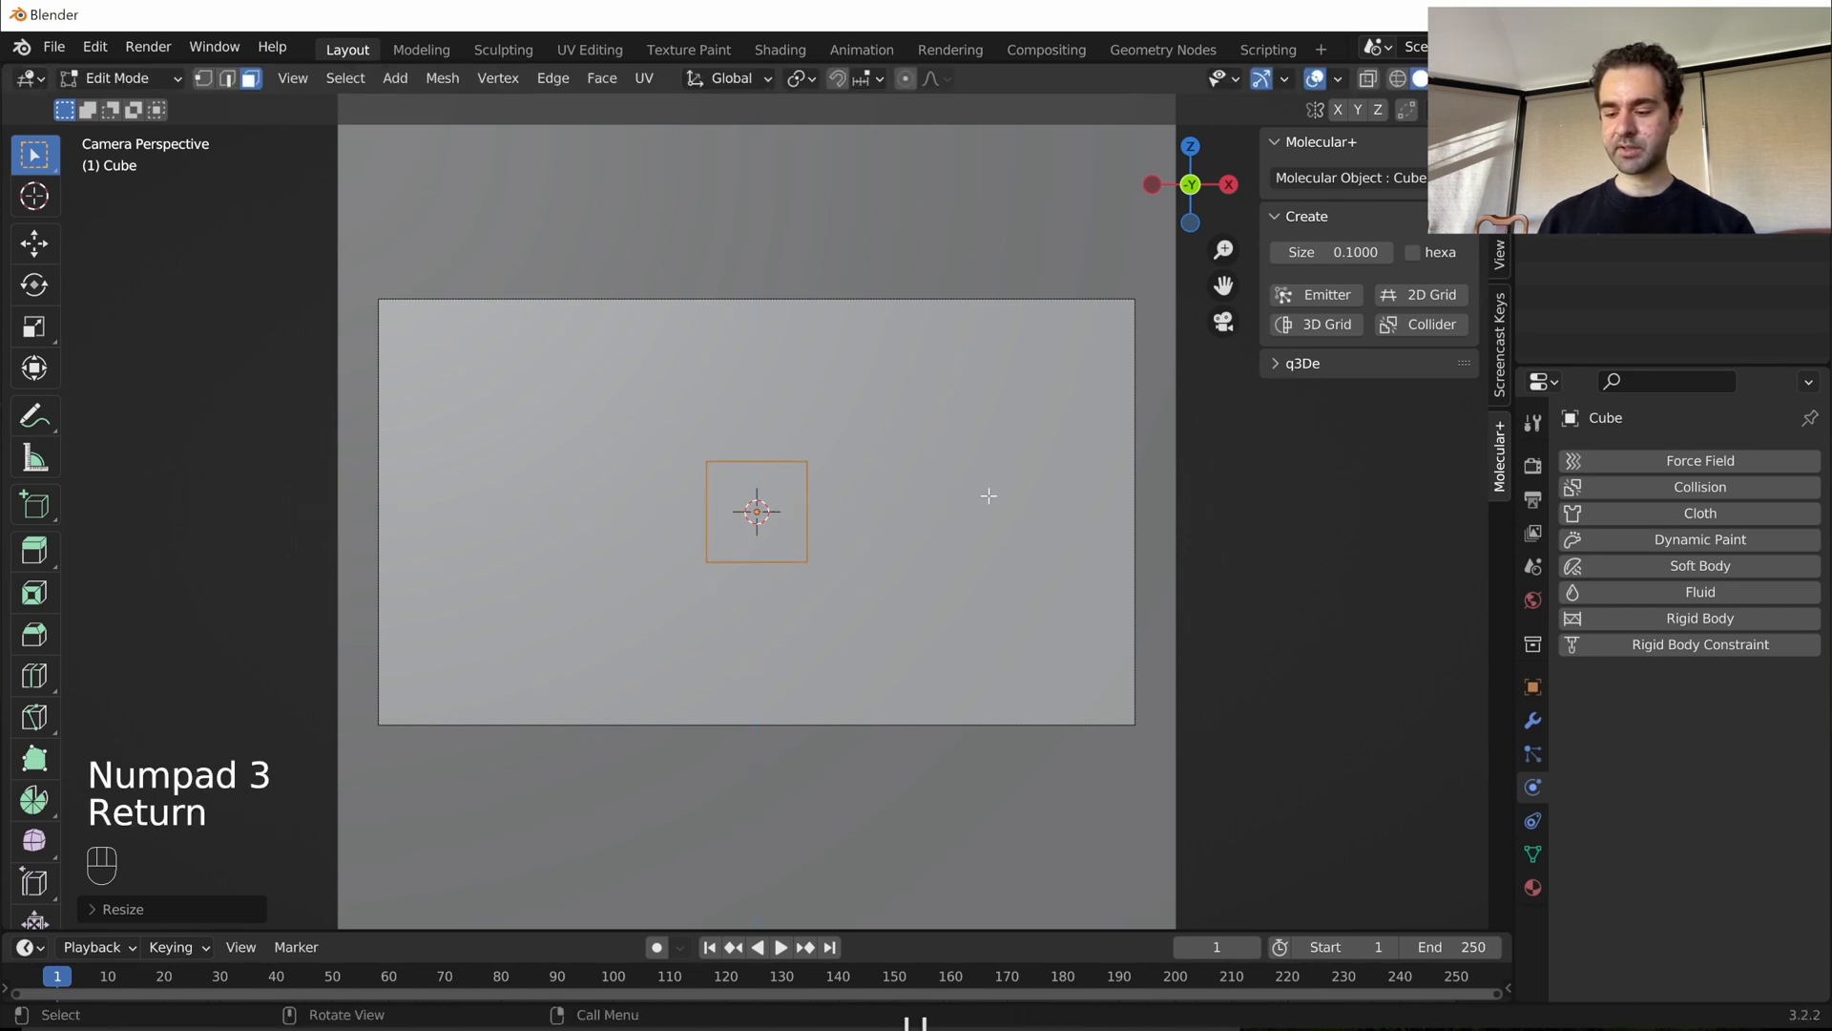
- View the enlarged frame from the top with wireframe shading
key(KP_7)
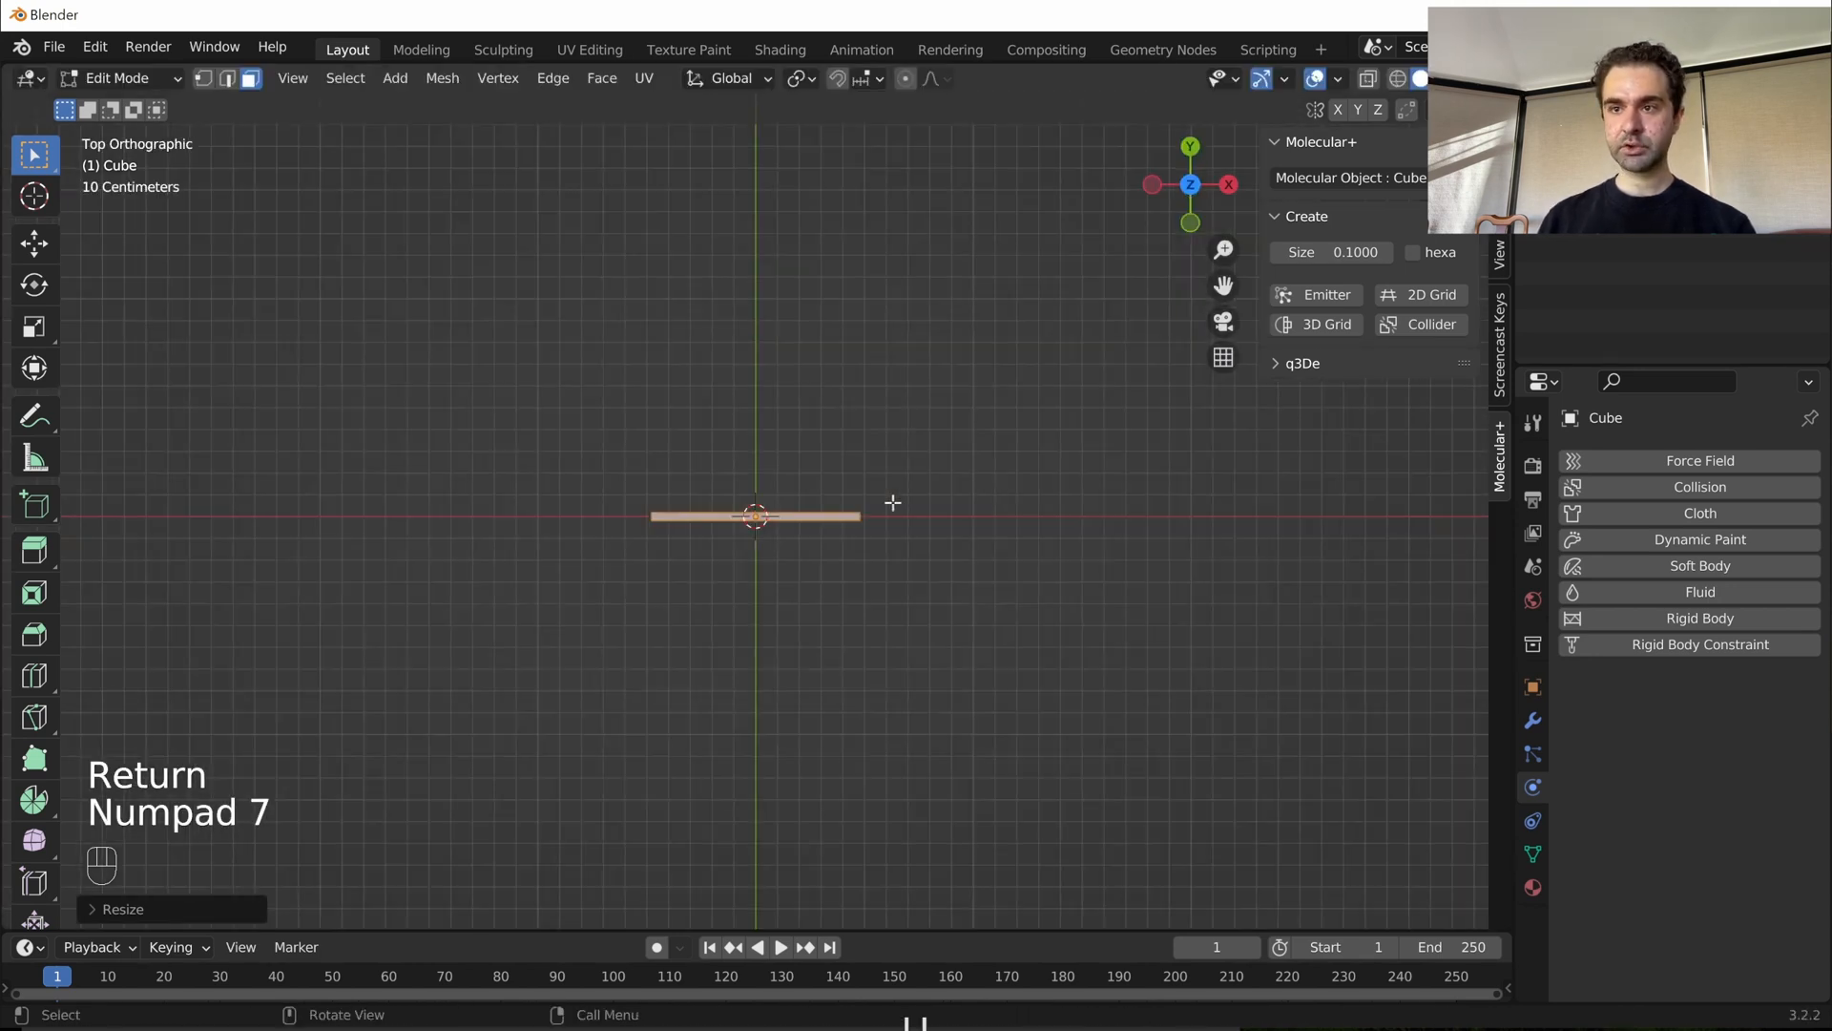
scroll(893, 502, up, 2)
scroll(879, 500, down, 2)
key(z)
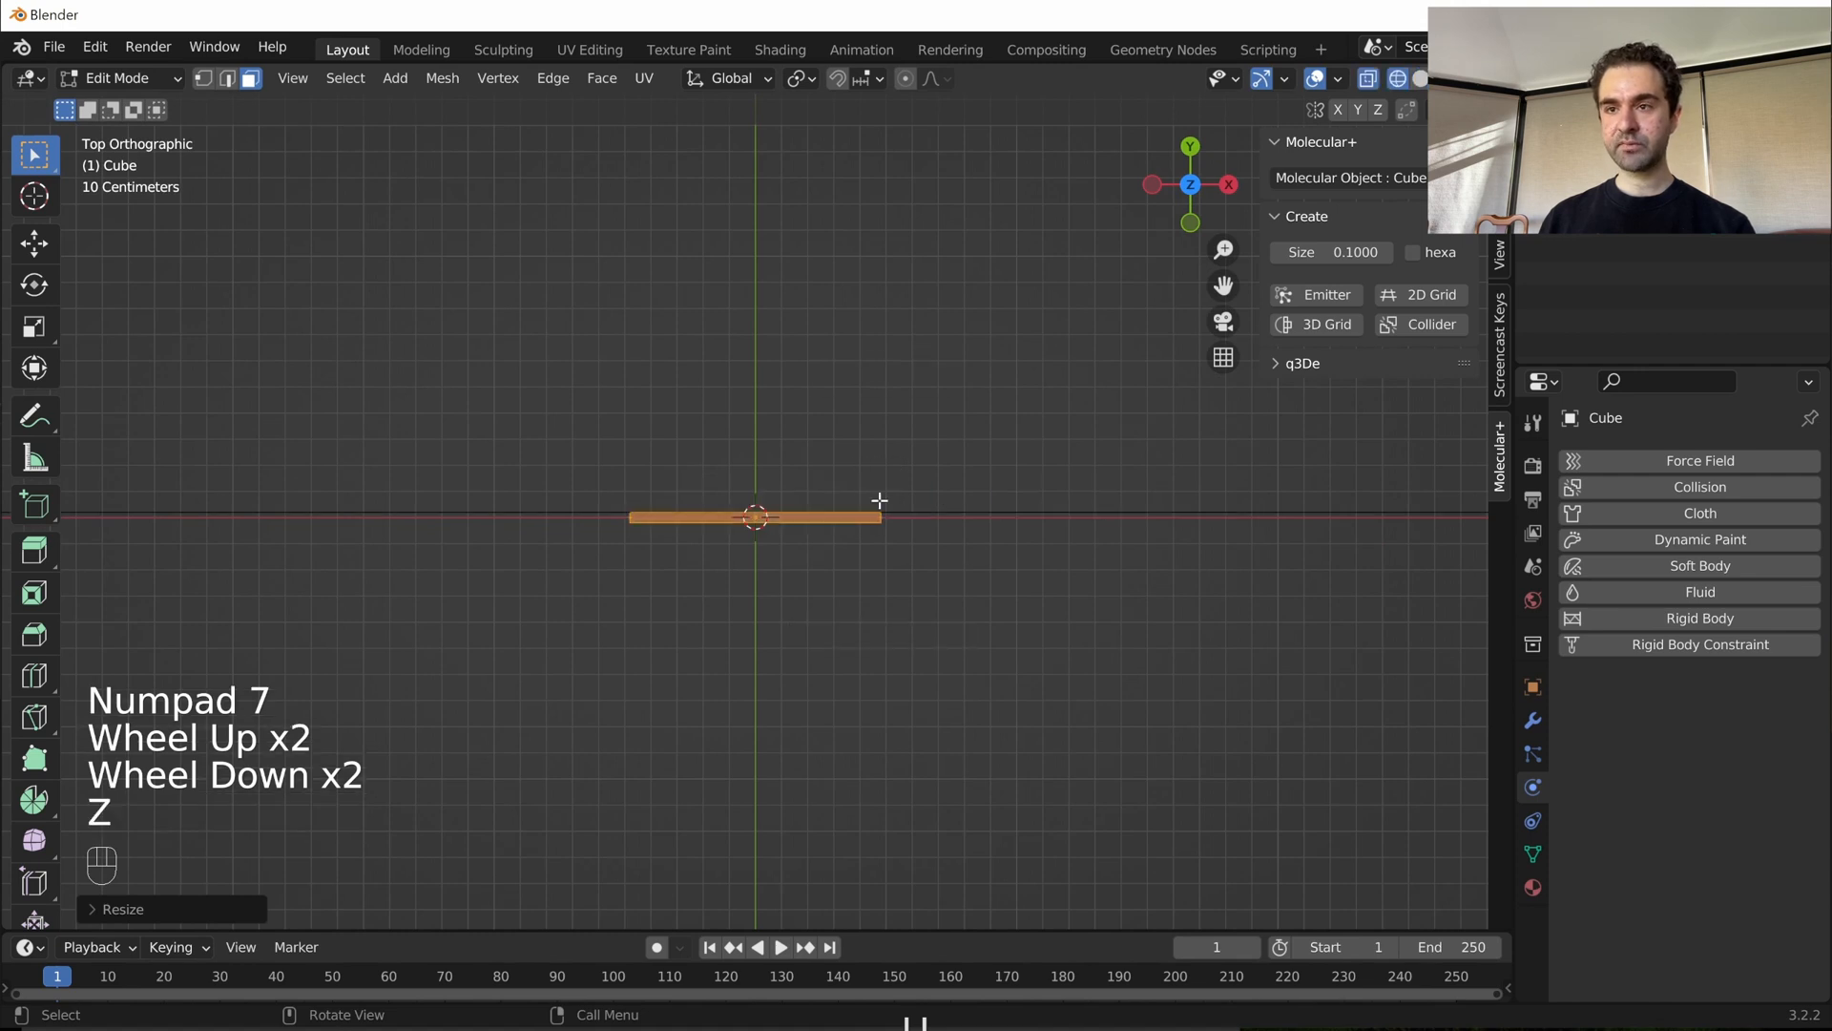
- Add a Mirror modifier on the X axis to the cube frame
scroll(879, 532, up, 5)
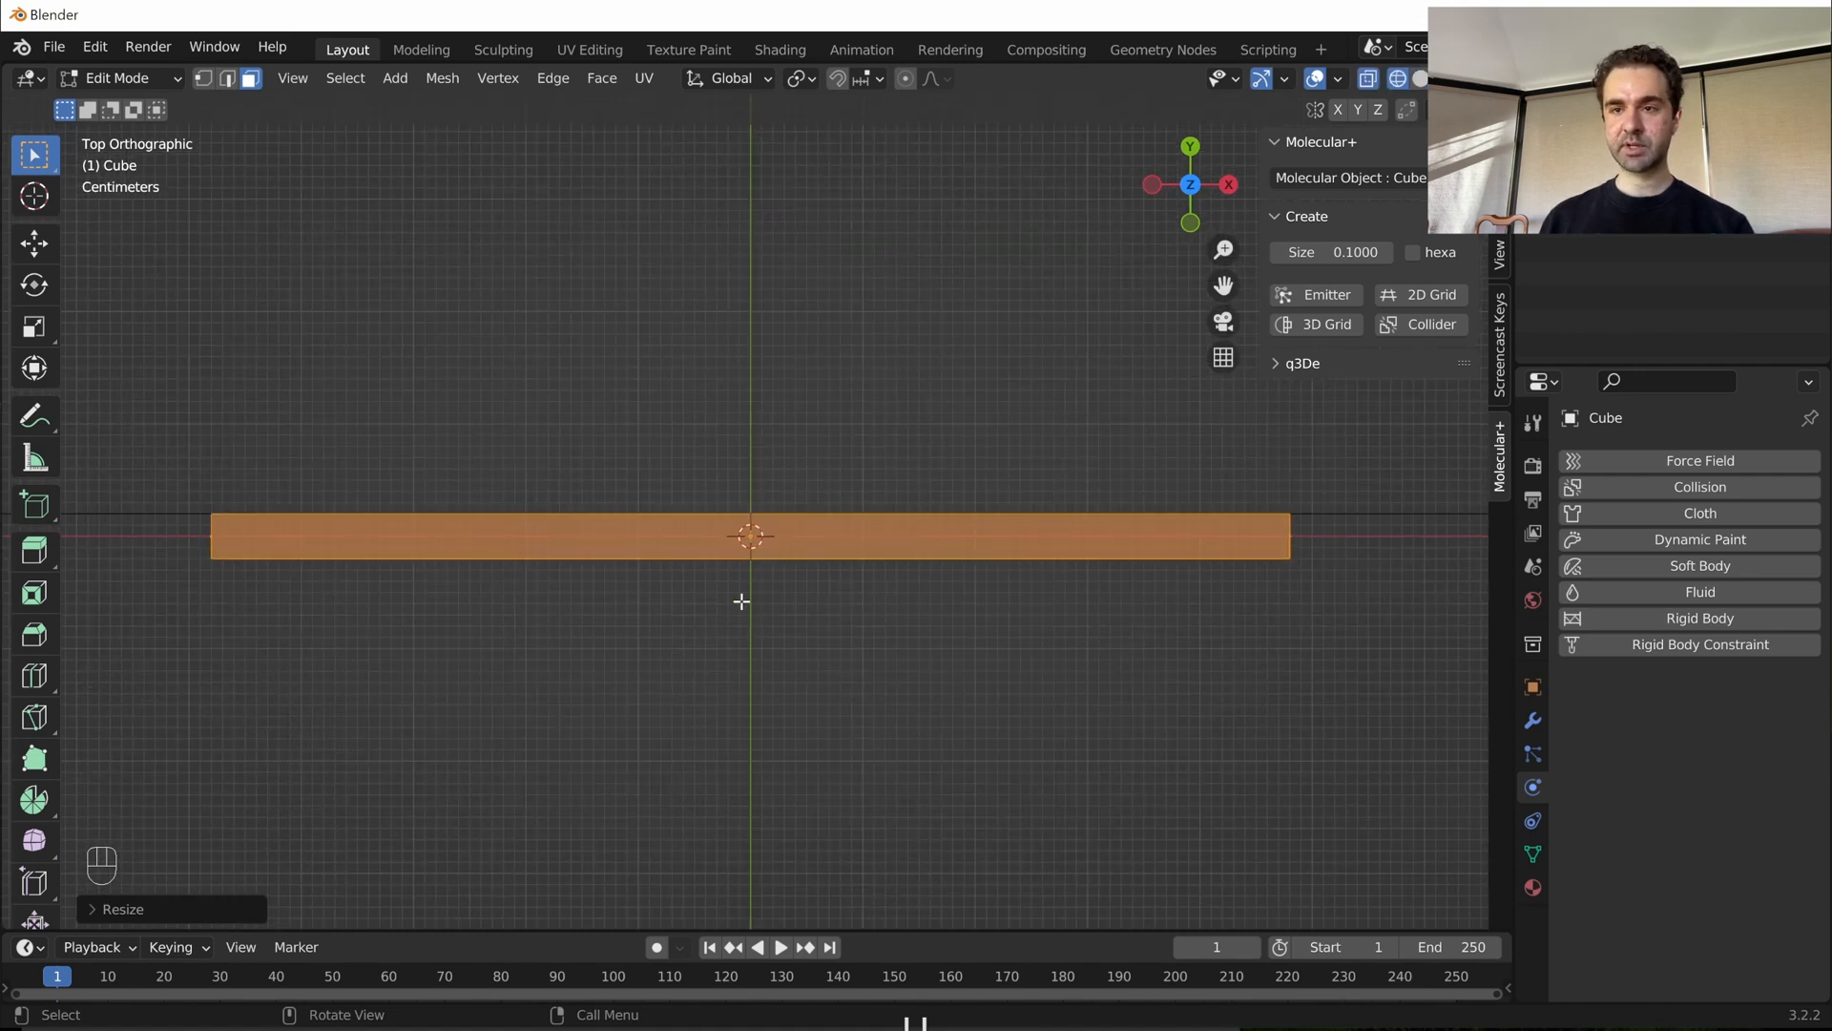
scroll(804, 518, down, 2)
key(KP_1)
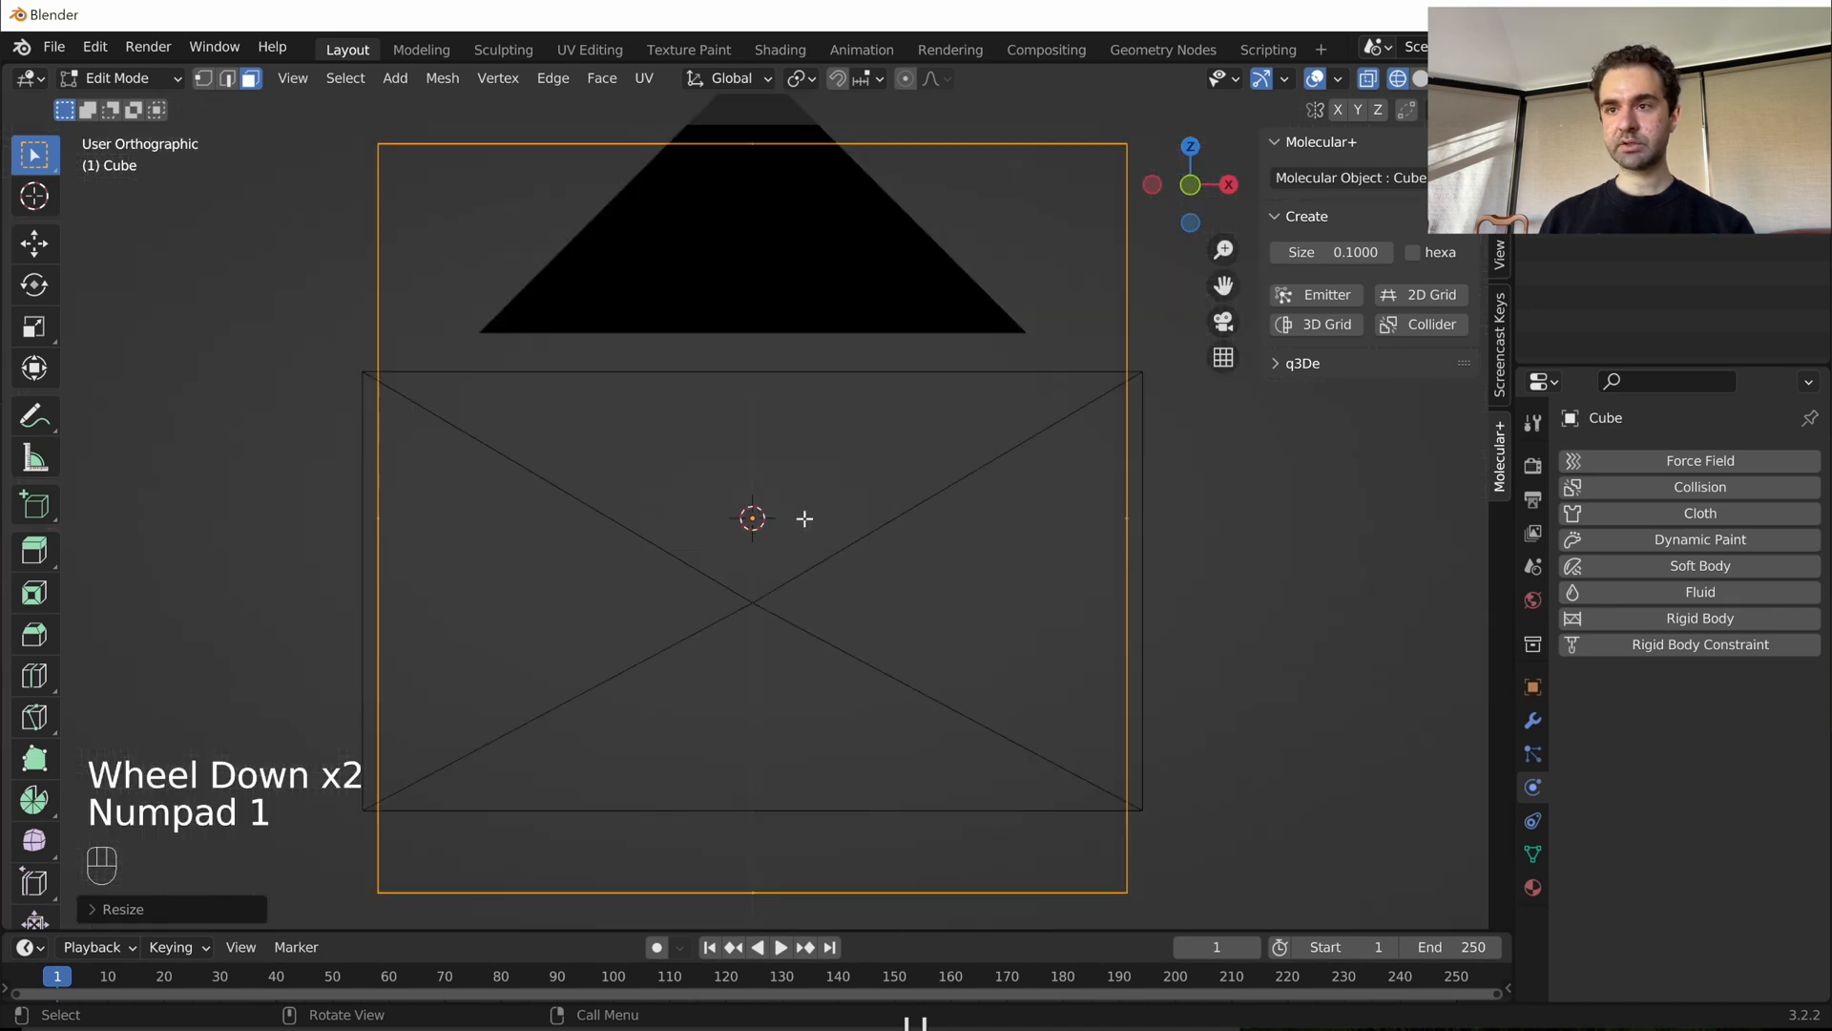
scroll(805, 518, down, 4)
scroll(805, 518, down, 3)
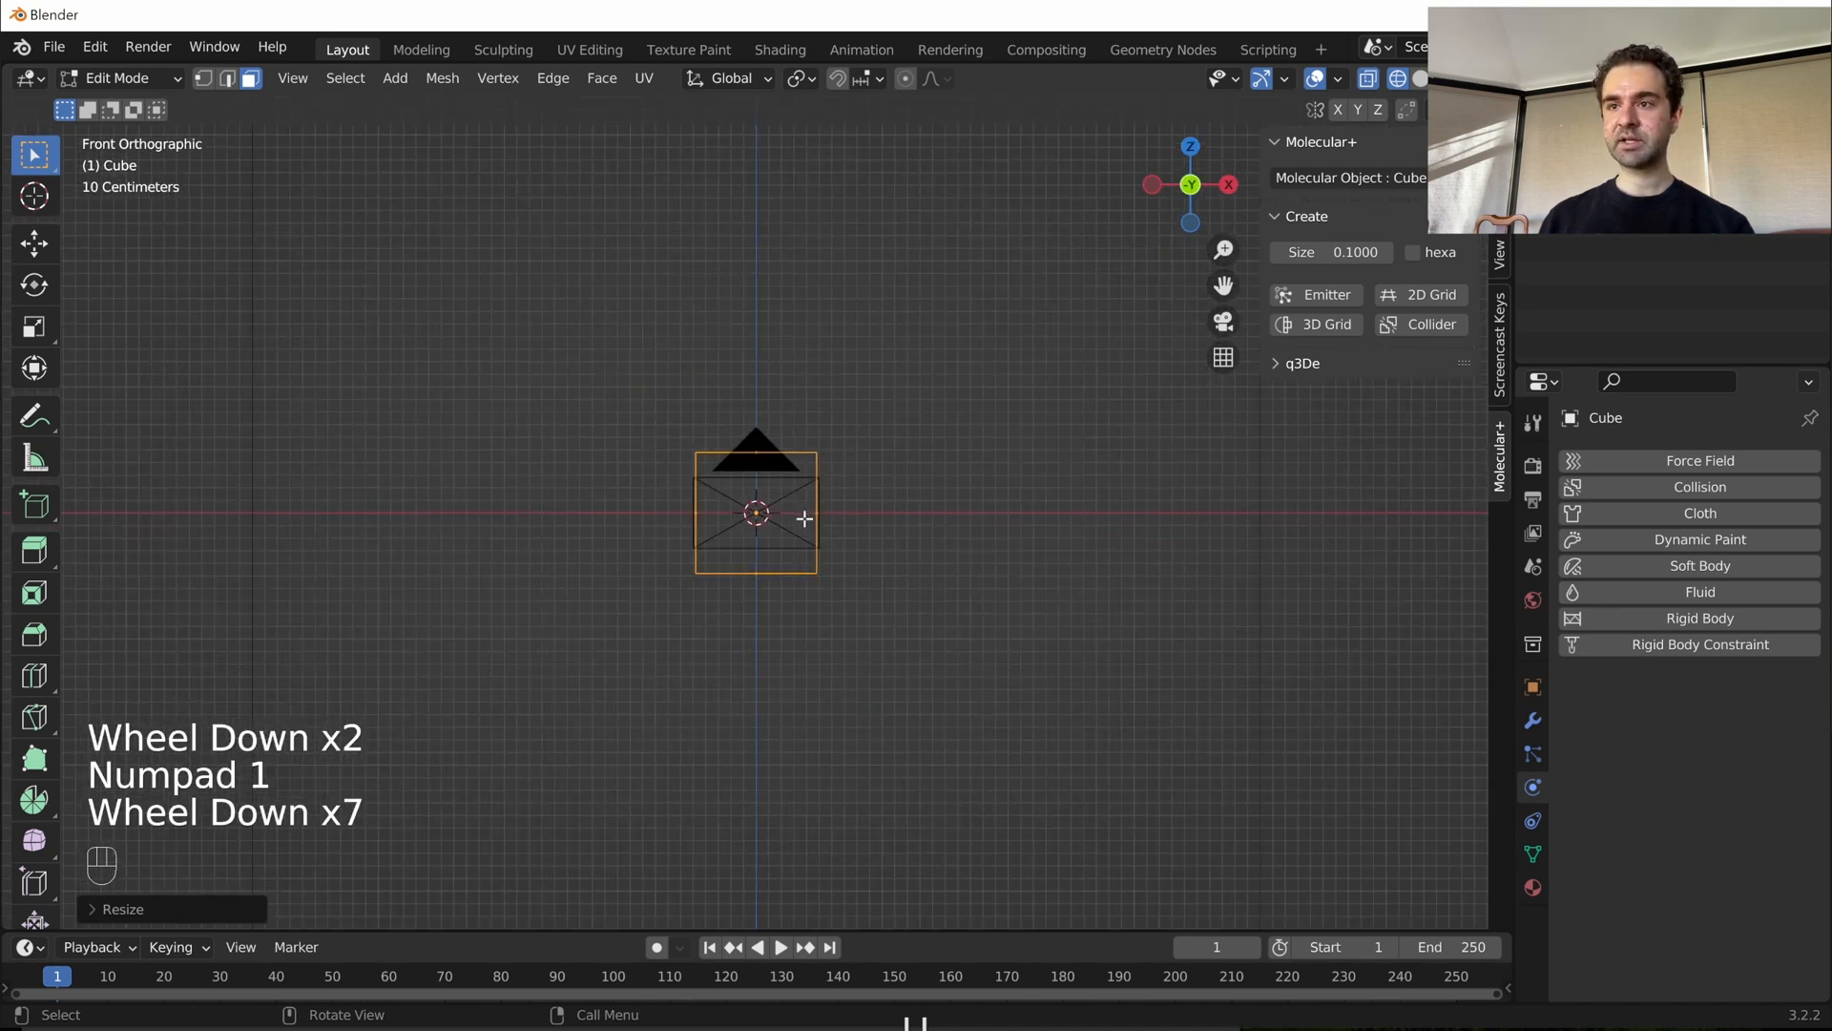
click(1533, 722)
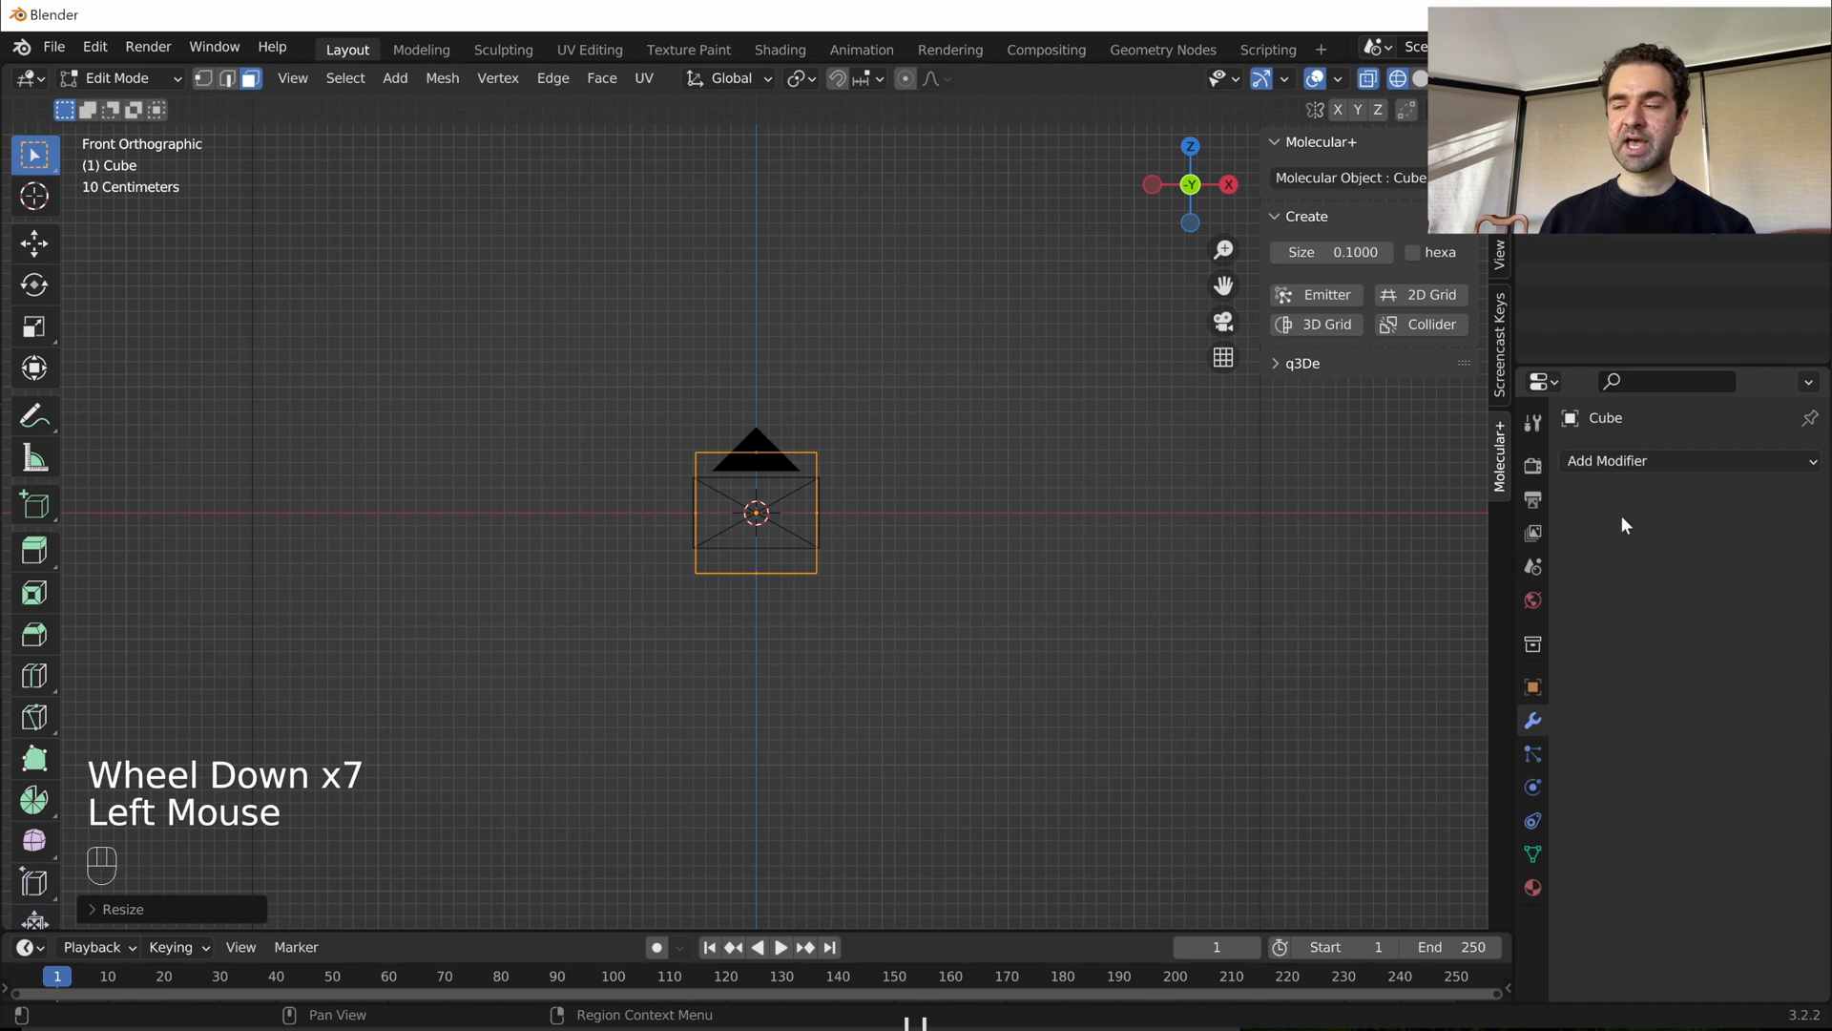
click(1652, 458)
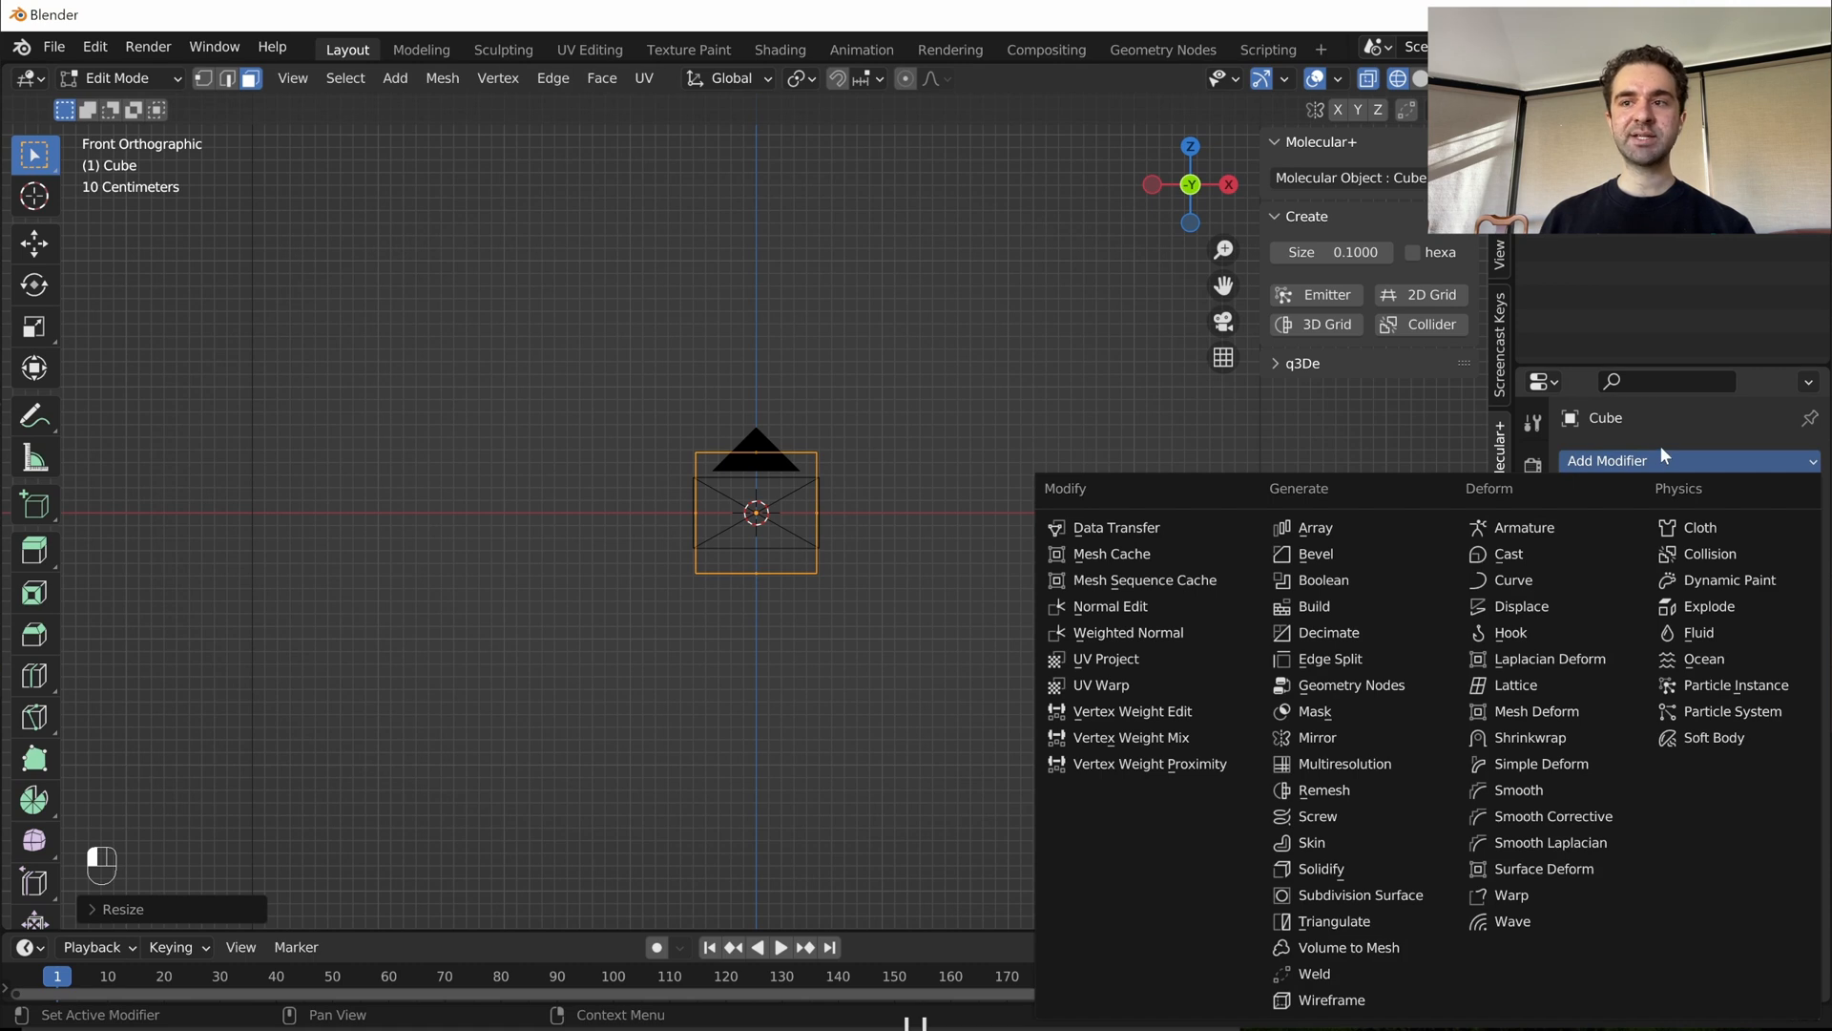
click(1658, 448)
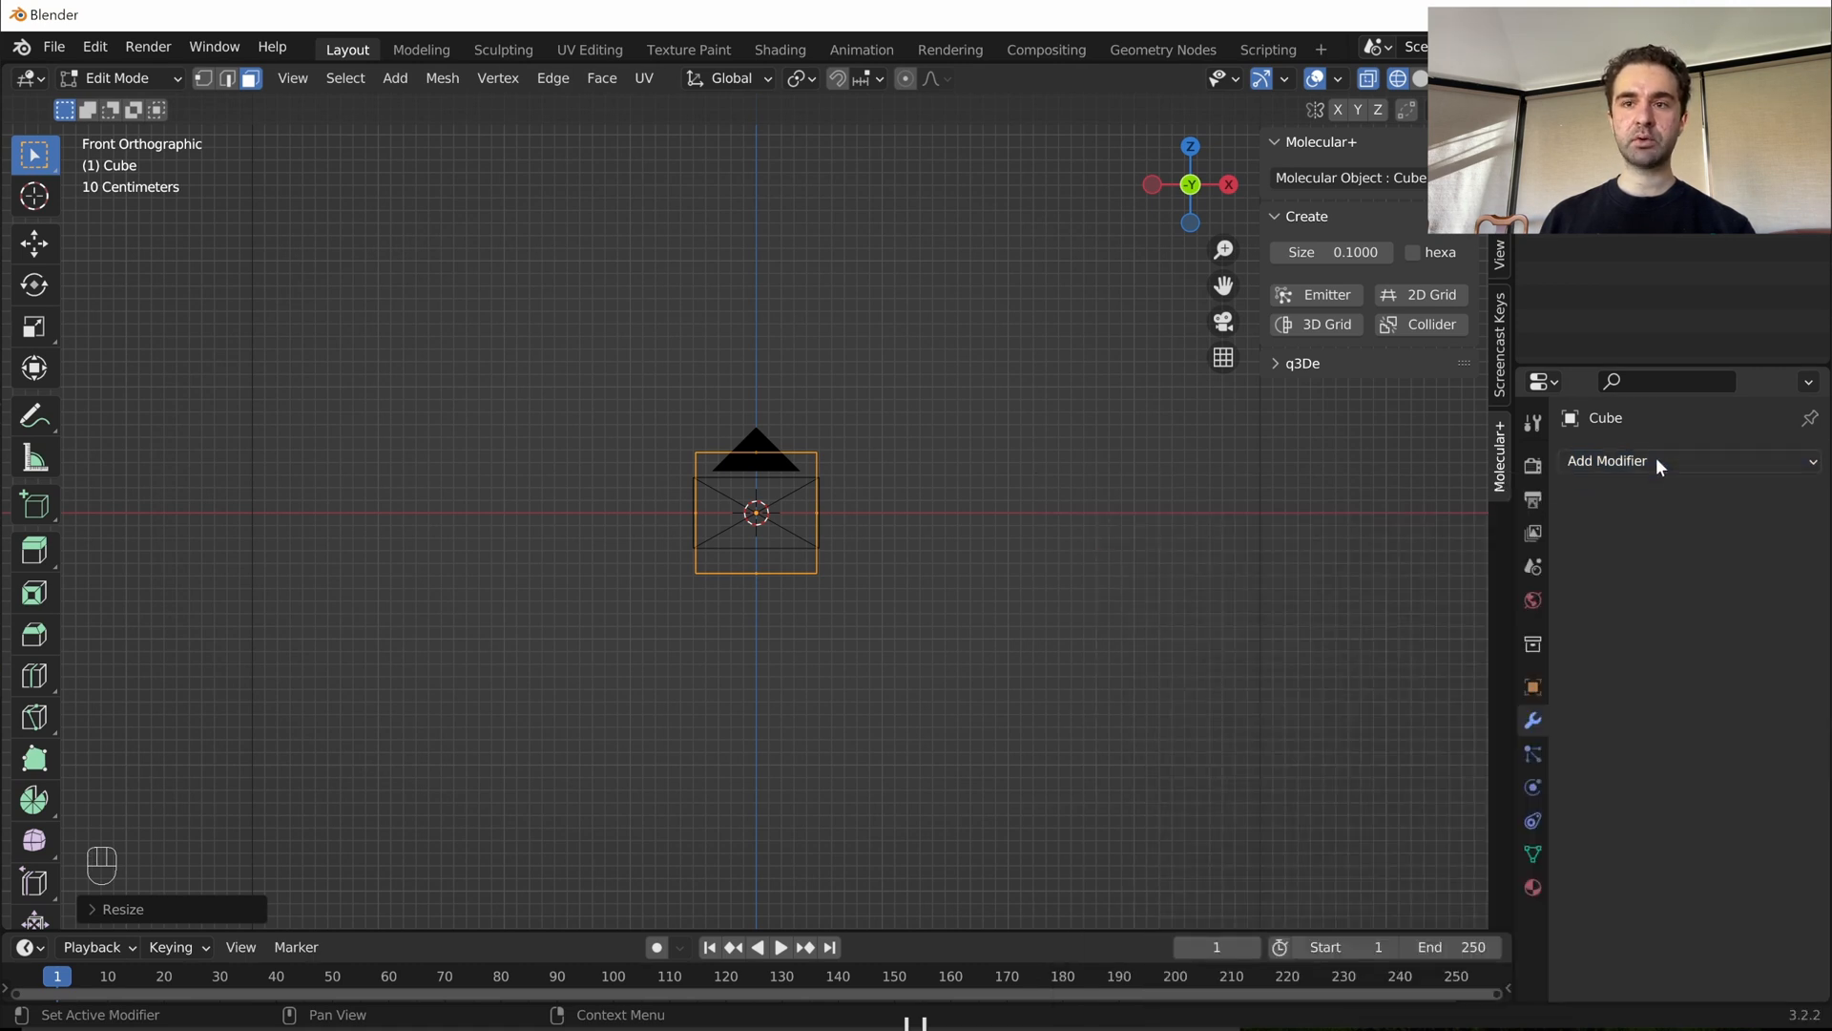
click(1657, 462)
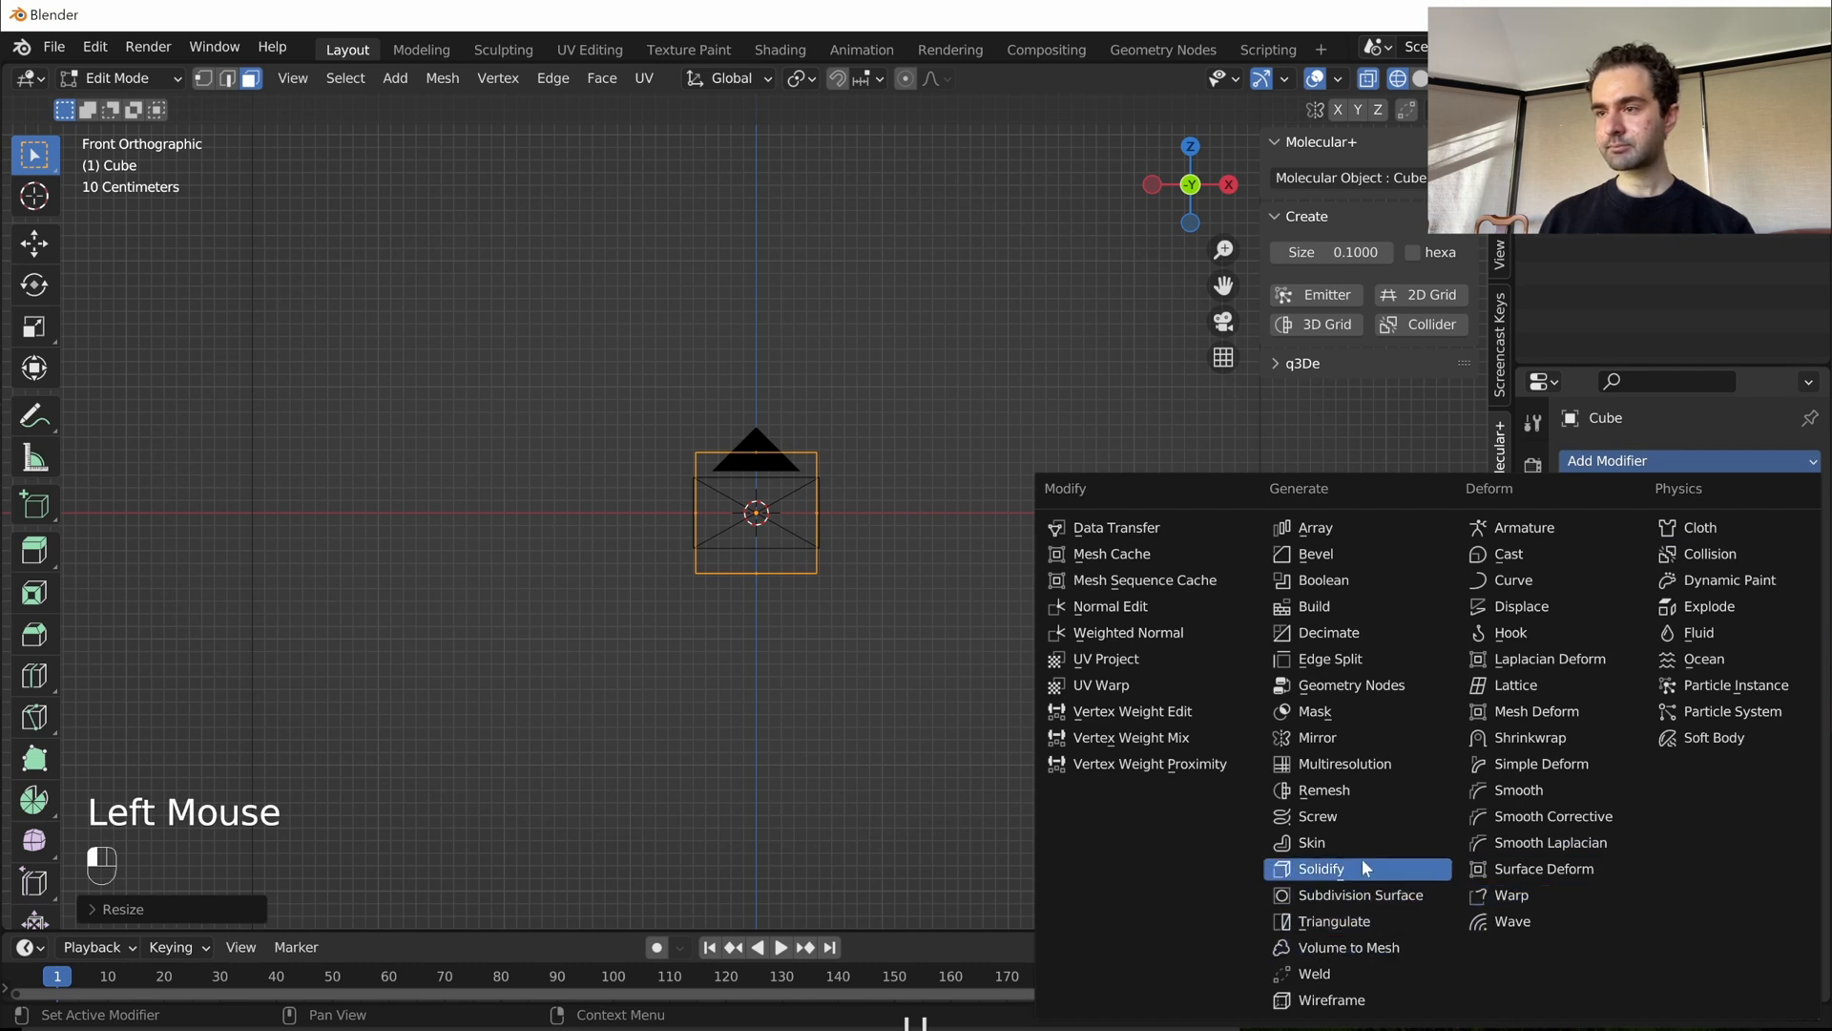
click(1322, 737)
scroll(927, 586, down, 2)
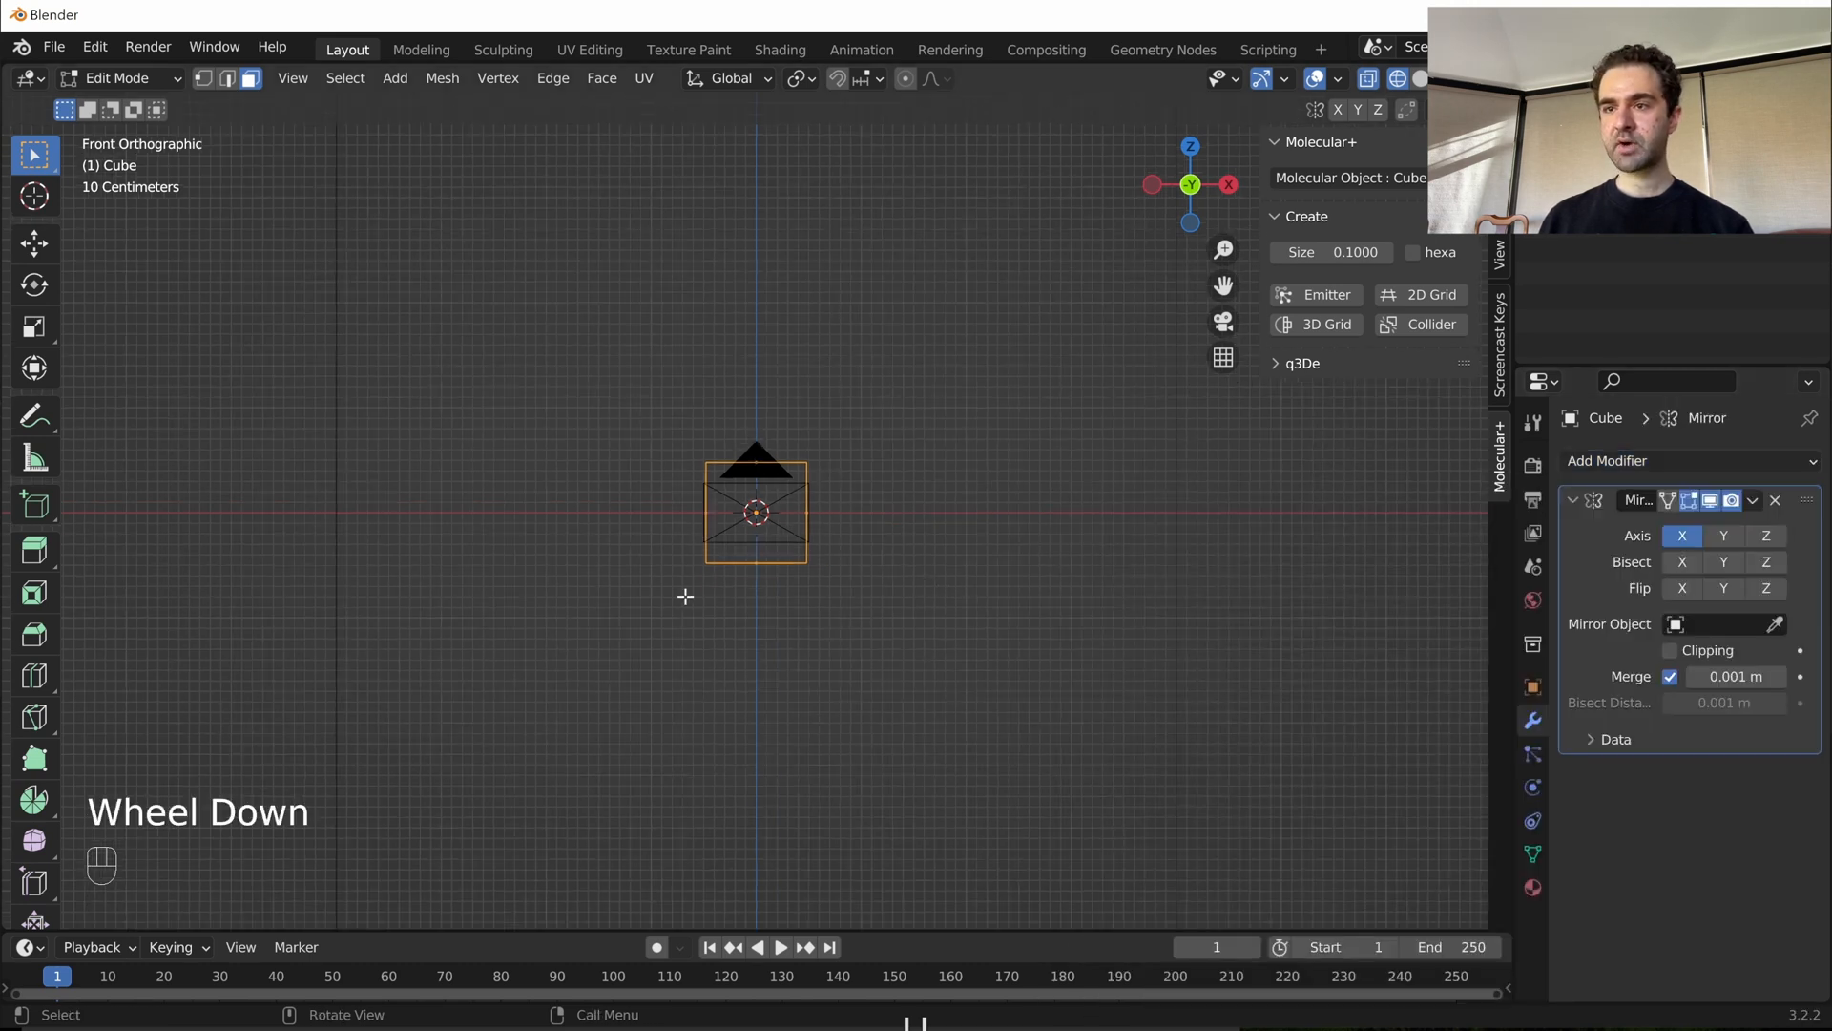
- Move the frame's mesh with snapping up and out along positive X, so its mirrored copy separates to the other side
key(g)
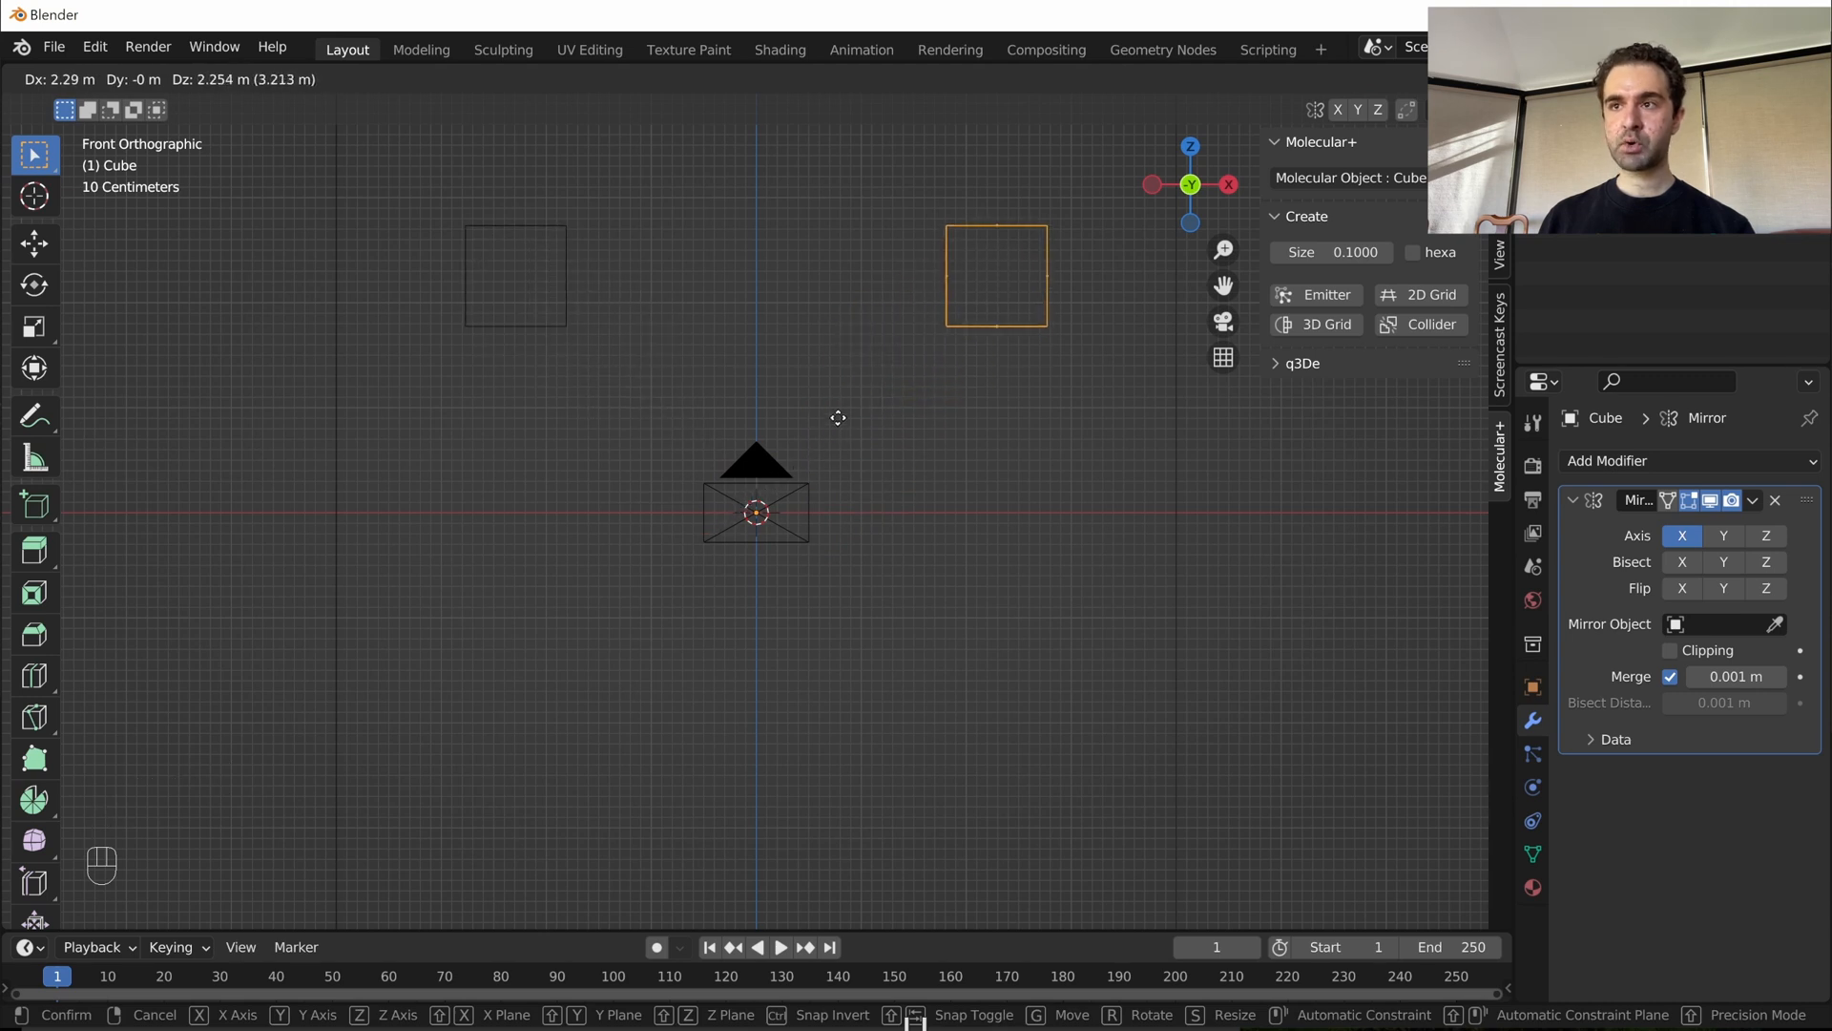
key(ctrl)
ctrl+click(808, 441)
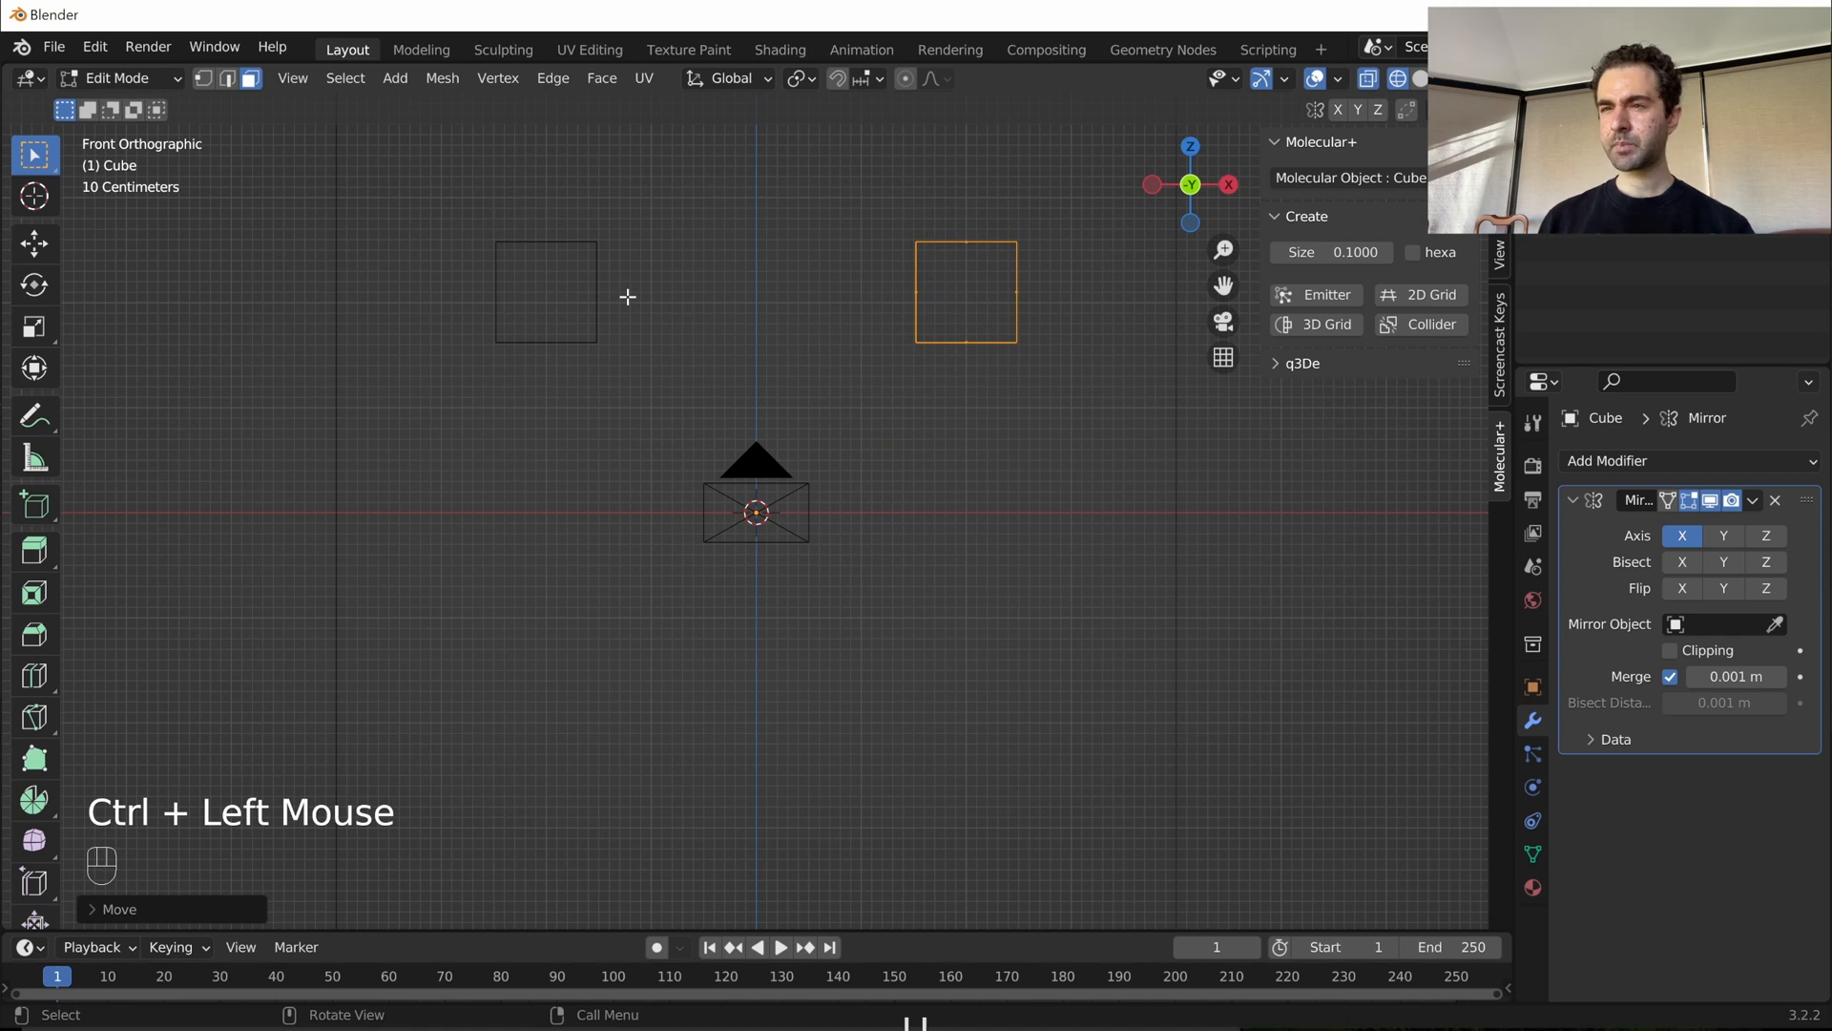
- In camera view, lower the mesh along Z with snapping until both frames fit inside the camera border, and return to Object Mode
key(KP_0)
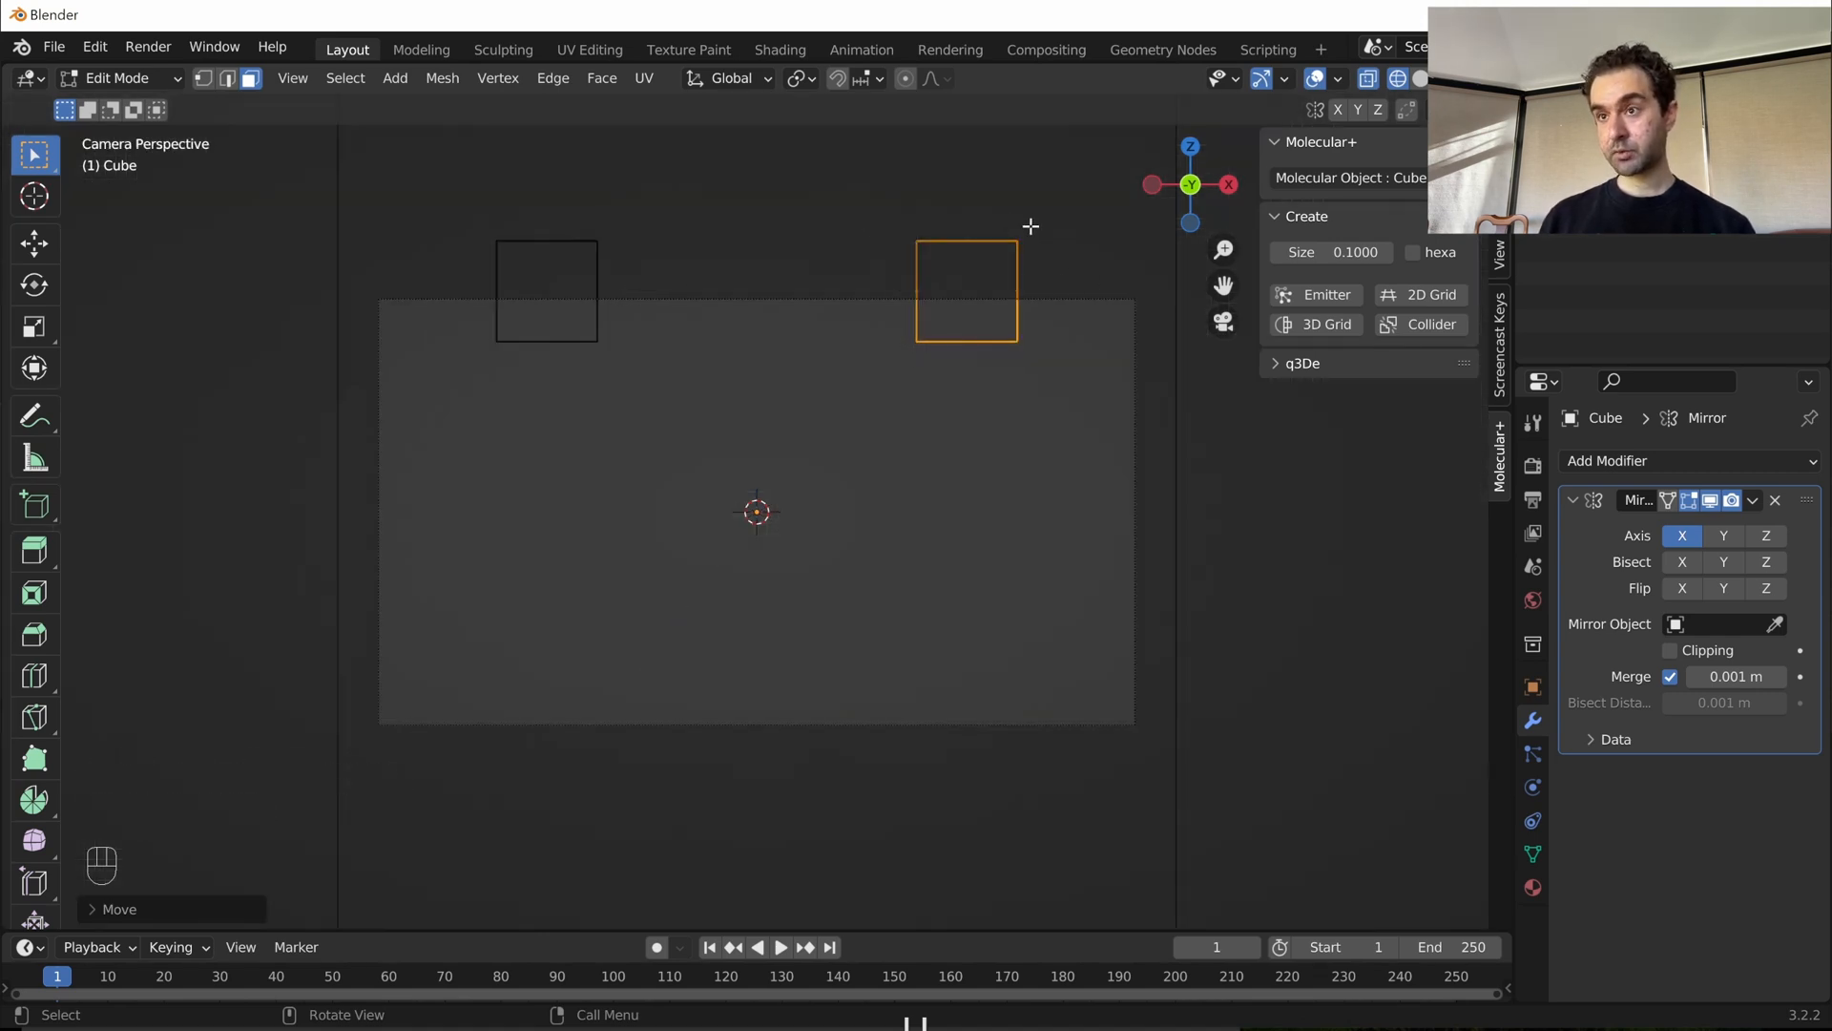
key(g)
key(z)
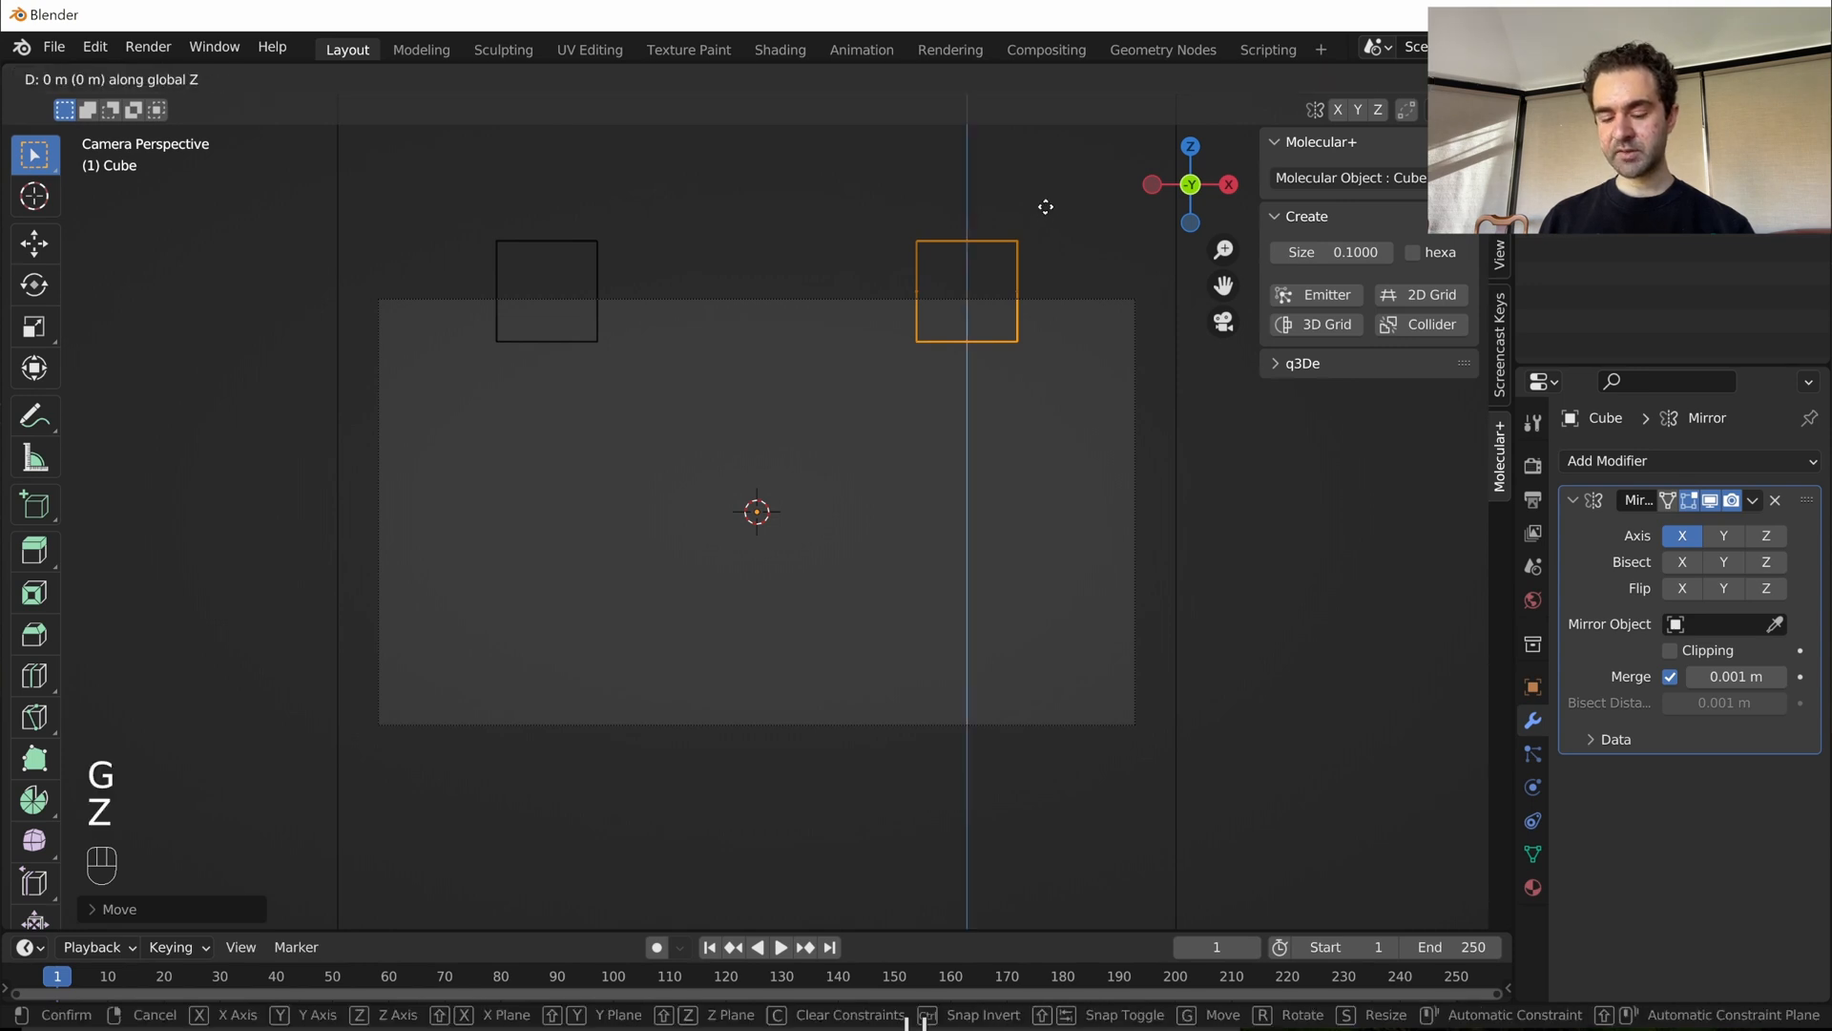
ctrl+click(1028, 322)
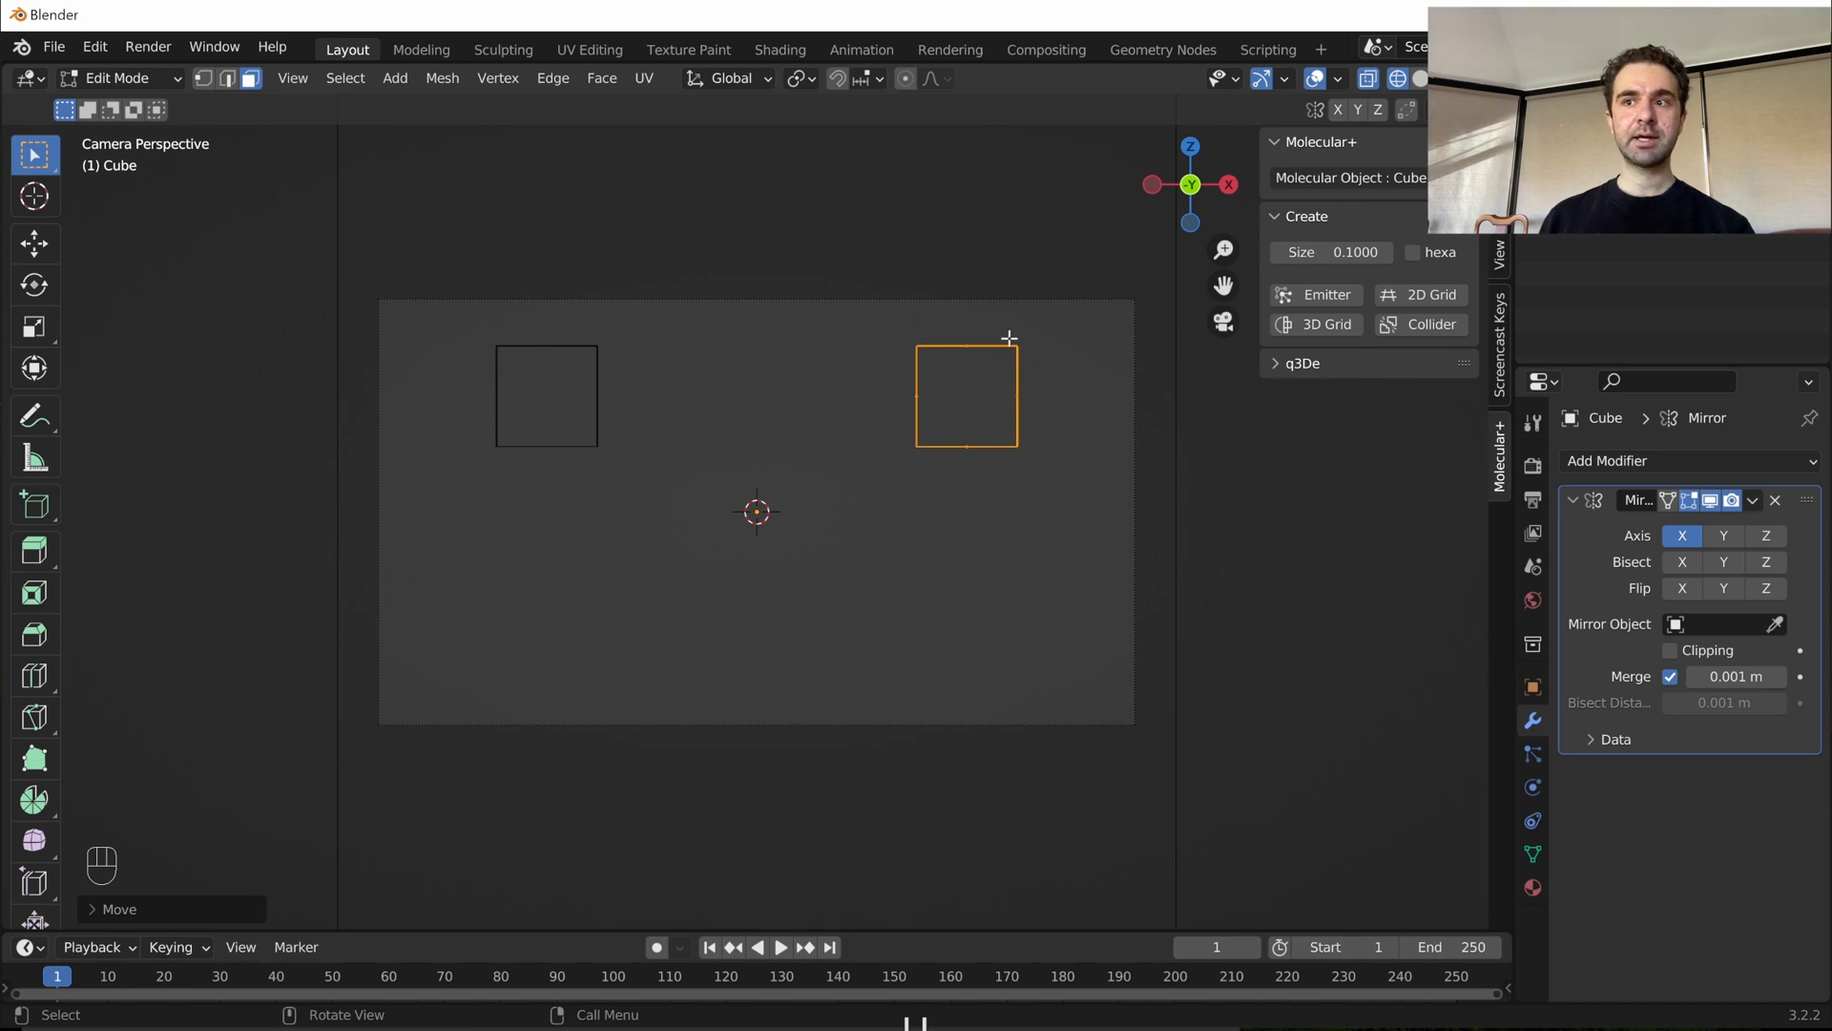
key(Tab)
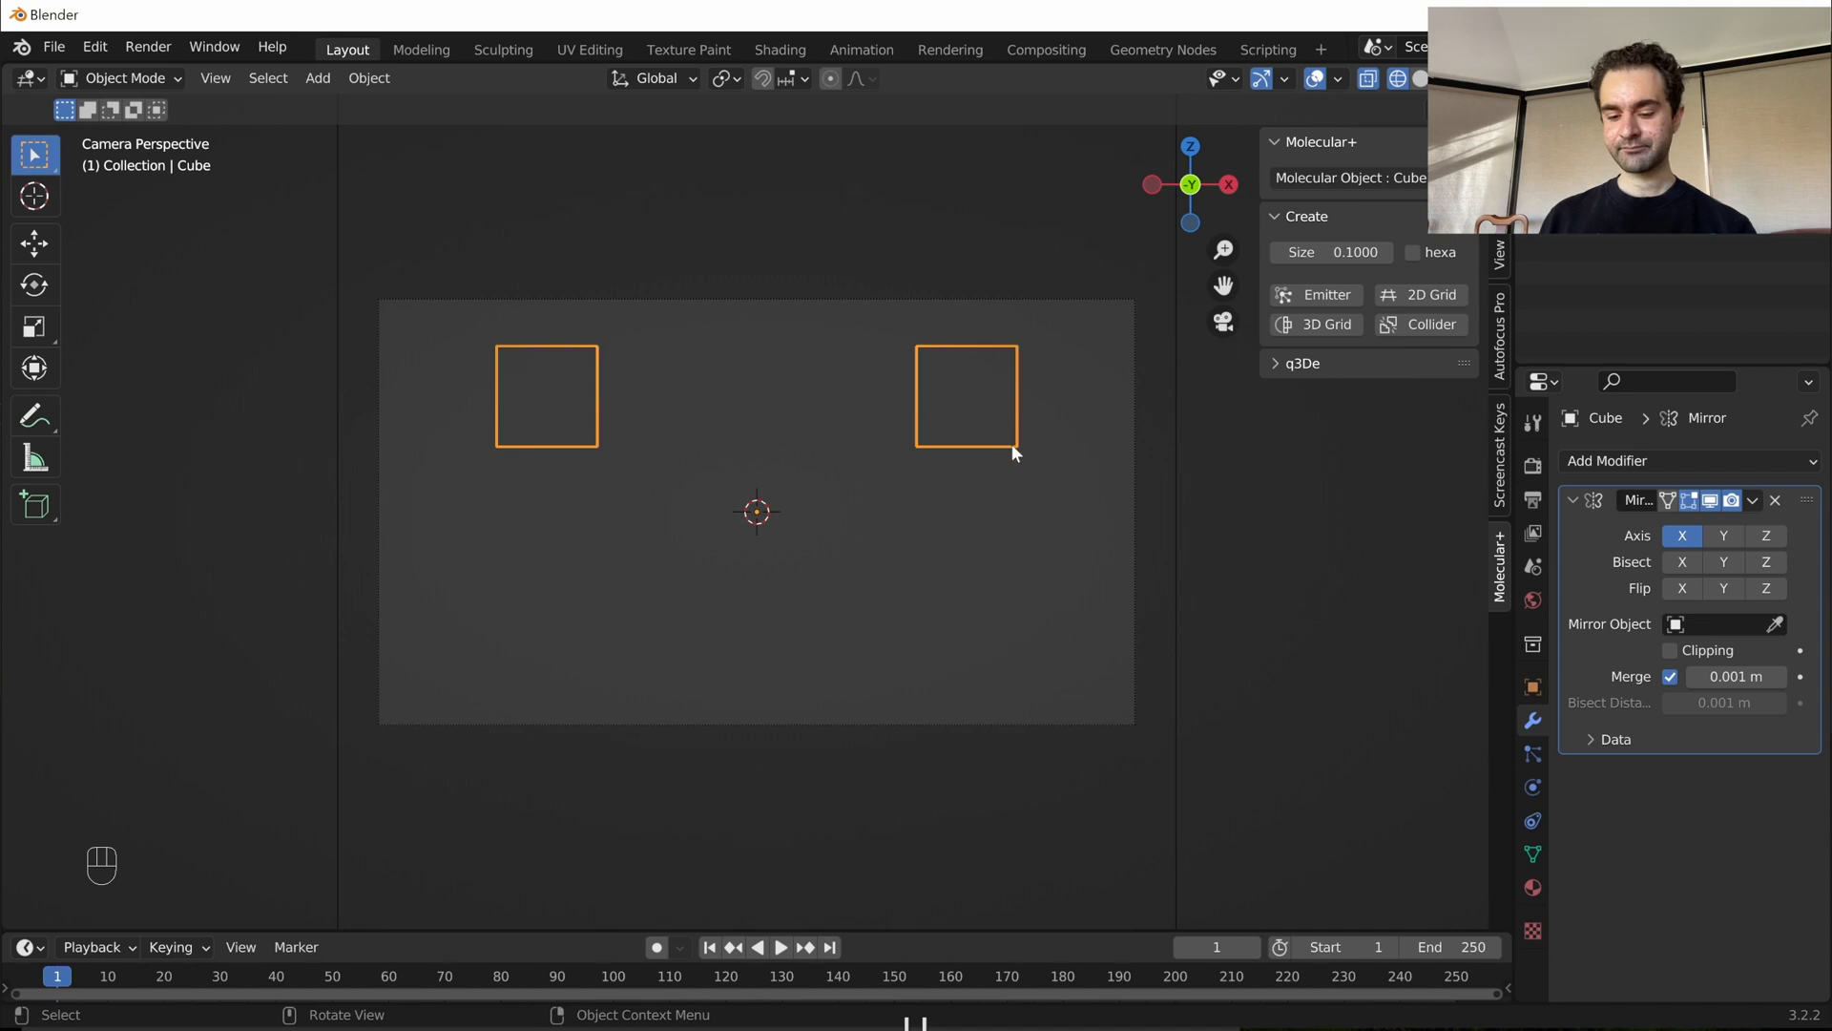
- In Edit Mode, cut two evenly spaced, unslid edge loops across the bottom face of the frame on the positive X side
key(KP_1)
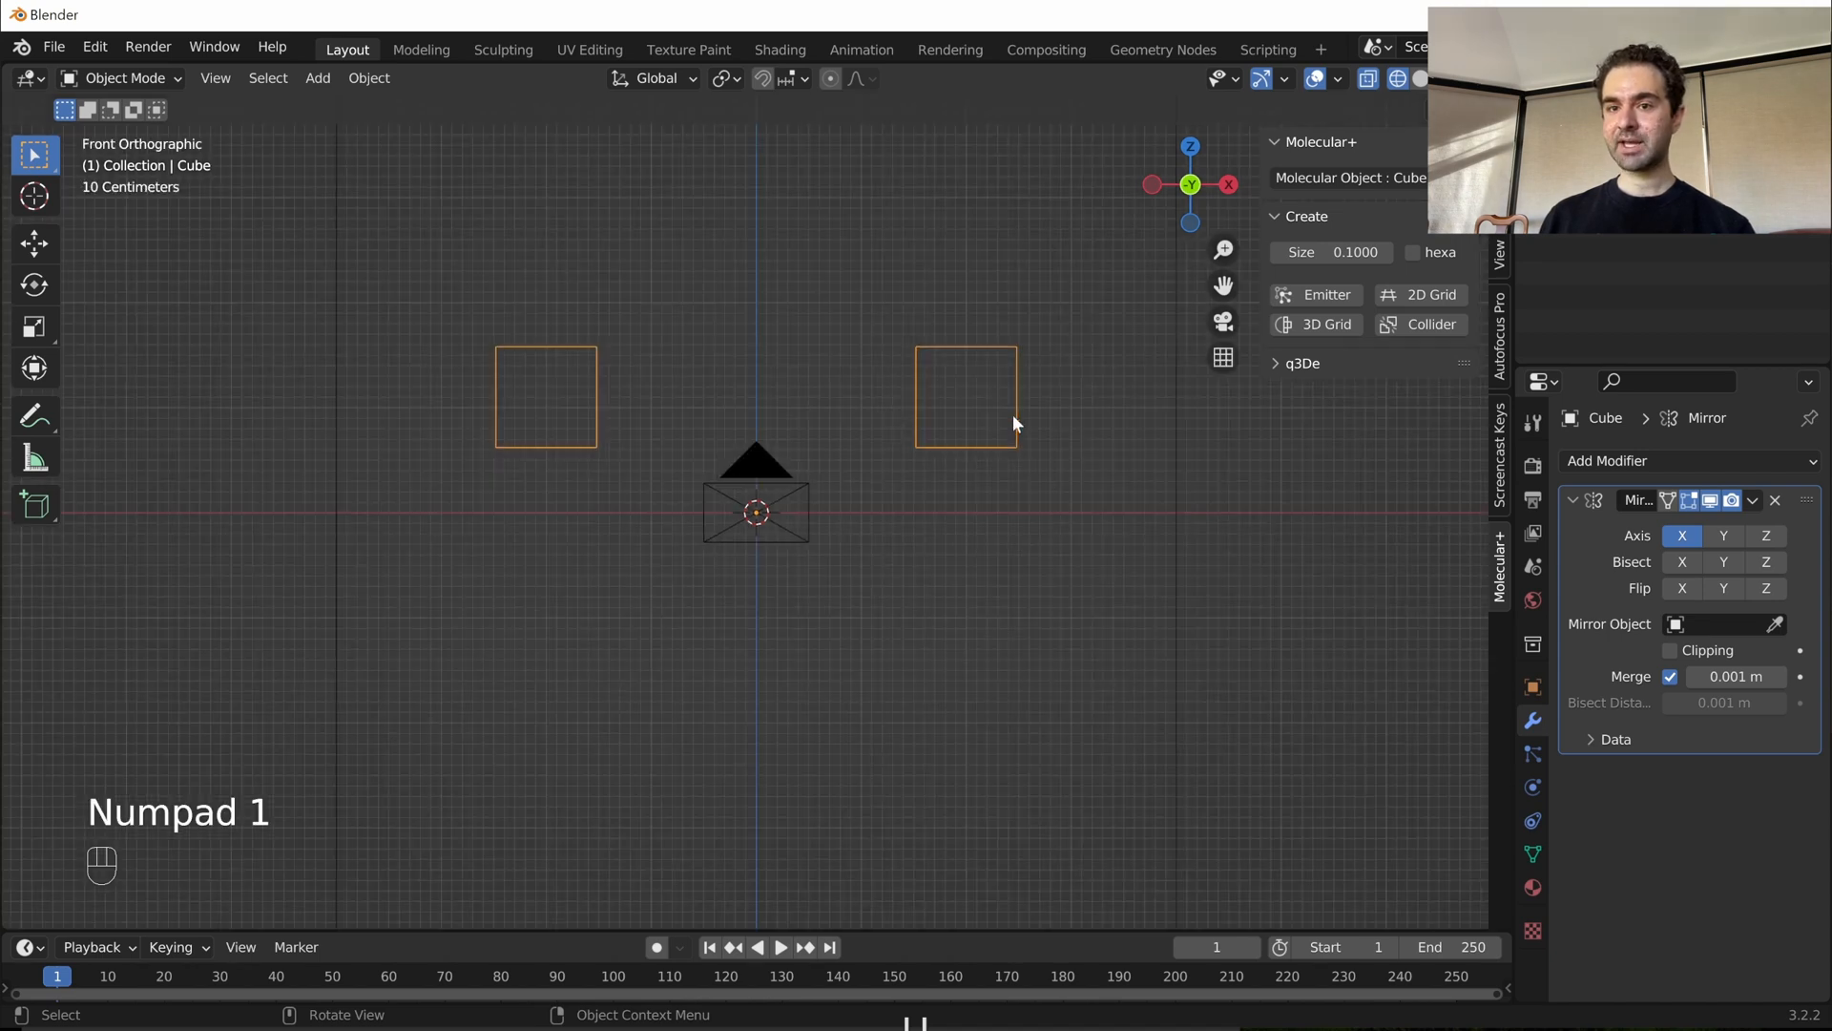
scroll(1012, 415, up, 2)
shift+middle_drag(966, 433, 822, 580)
scroll(823, 571, up, 3)
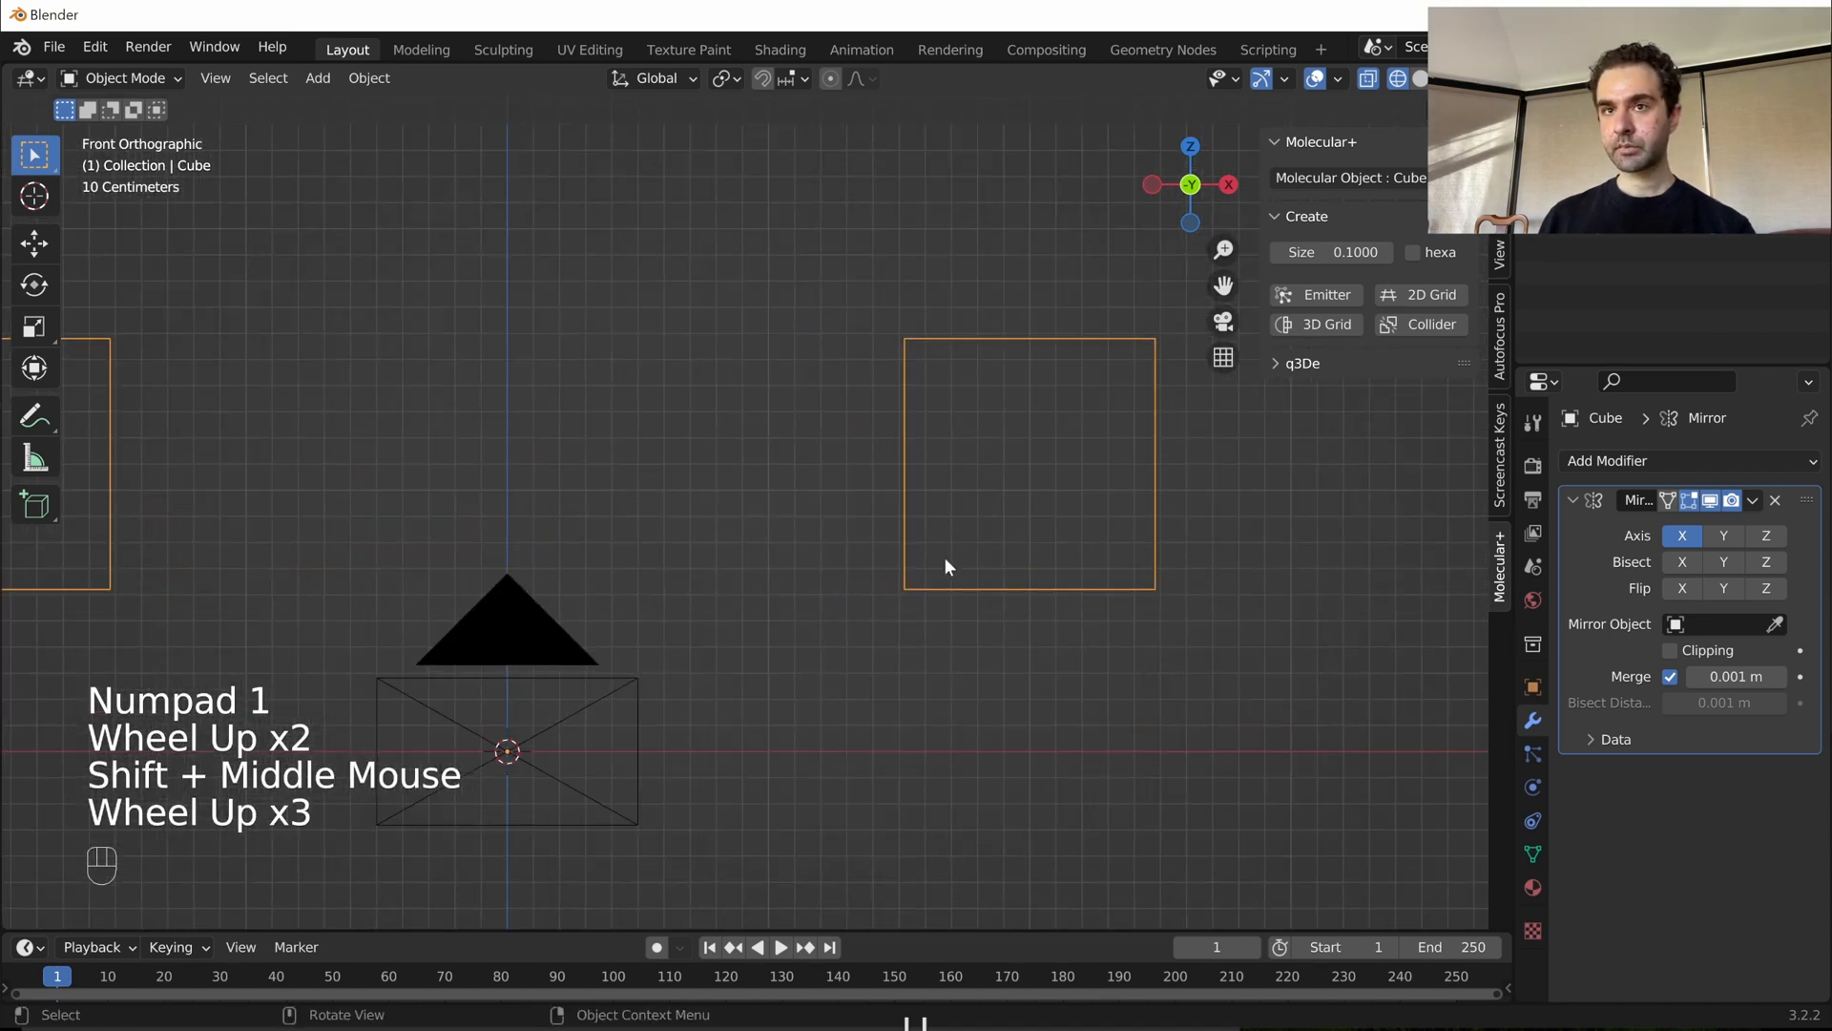
key(Tab)
shift+middle_drag(1086, 598, 904, 537)
scroll(905, 536, up, 4)
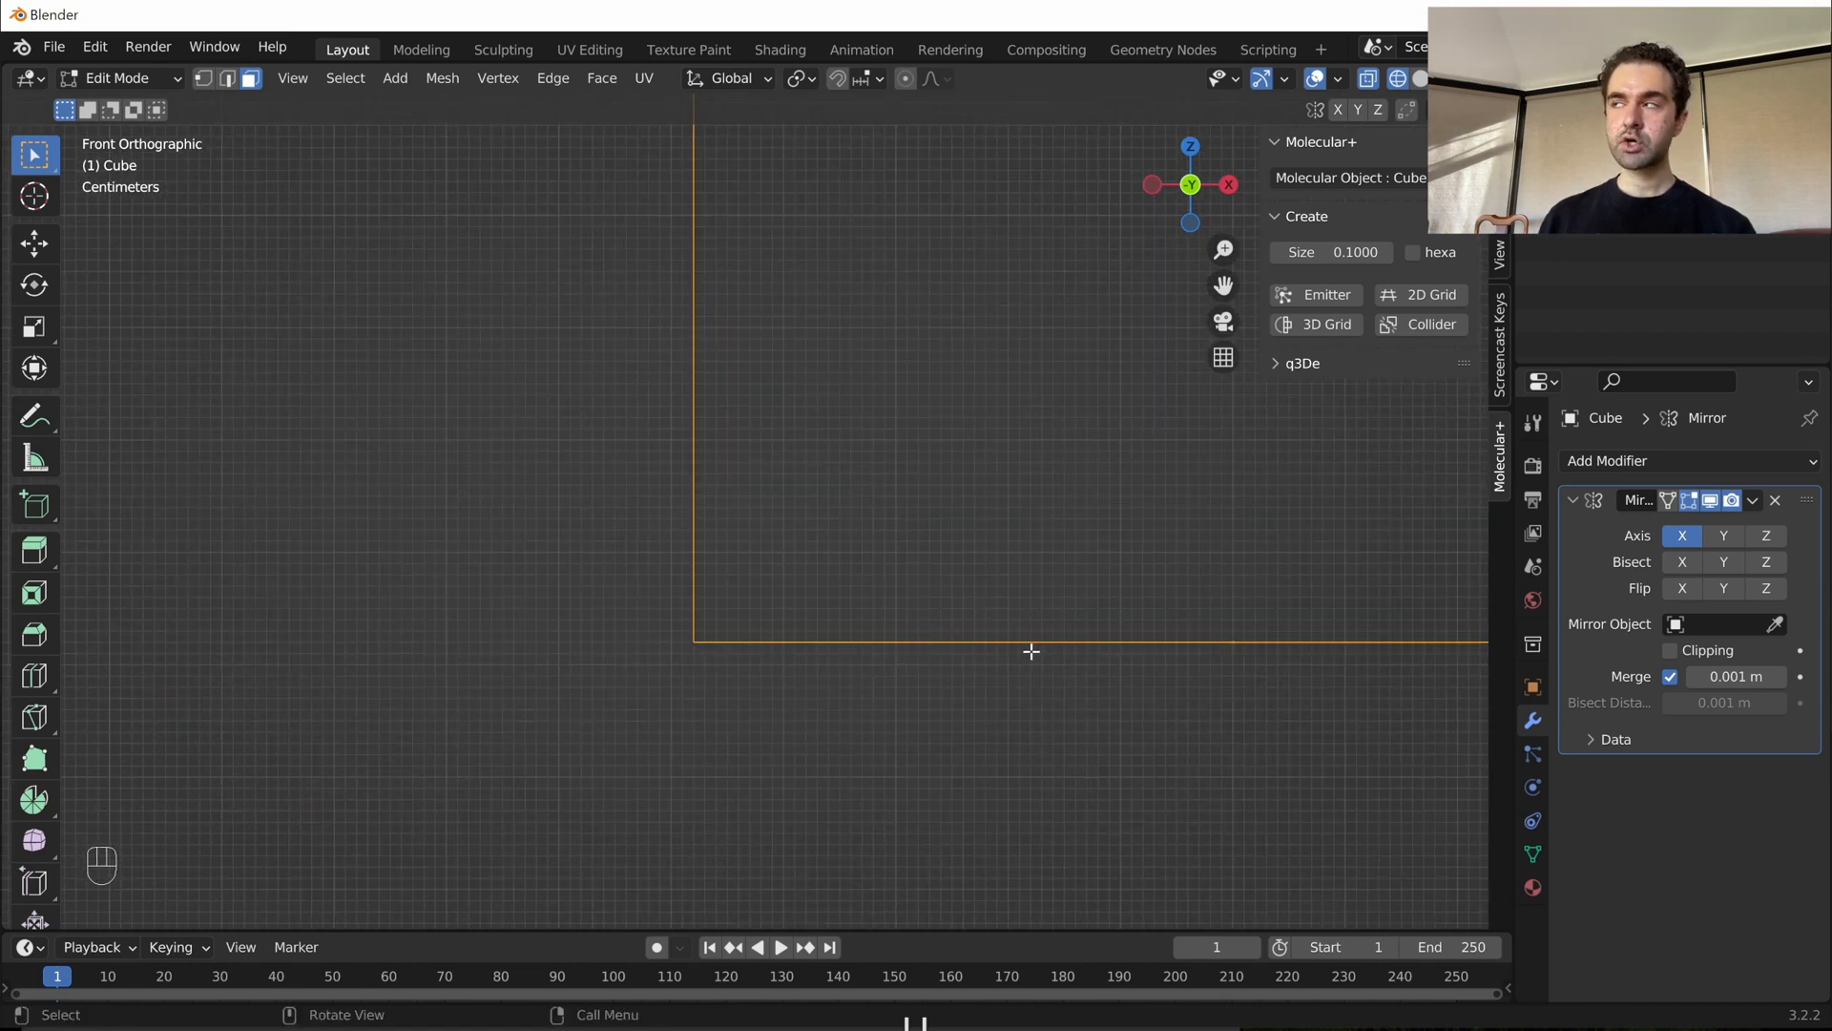
key(ctrl+r)
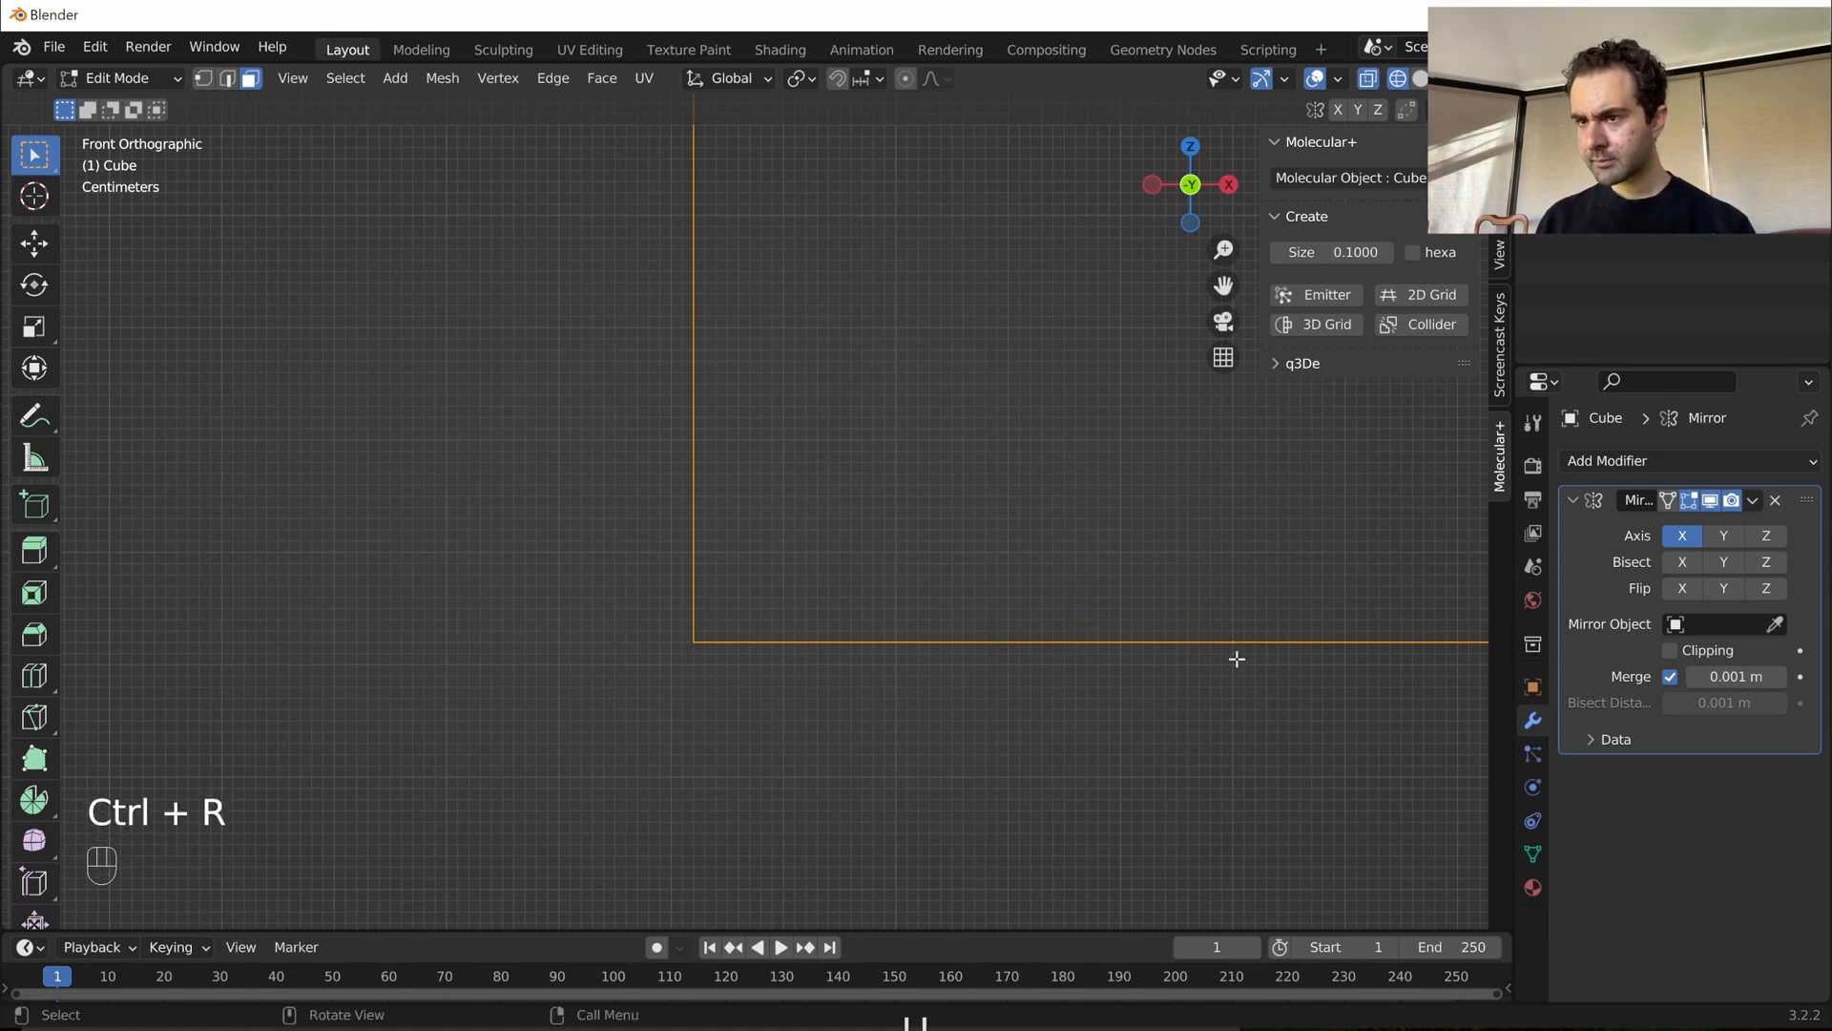
shift+middle_drag(994, 556, 686, 472)
middle_drag(701, 520, 803, 592)
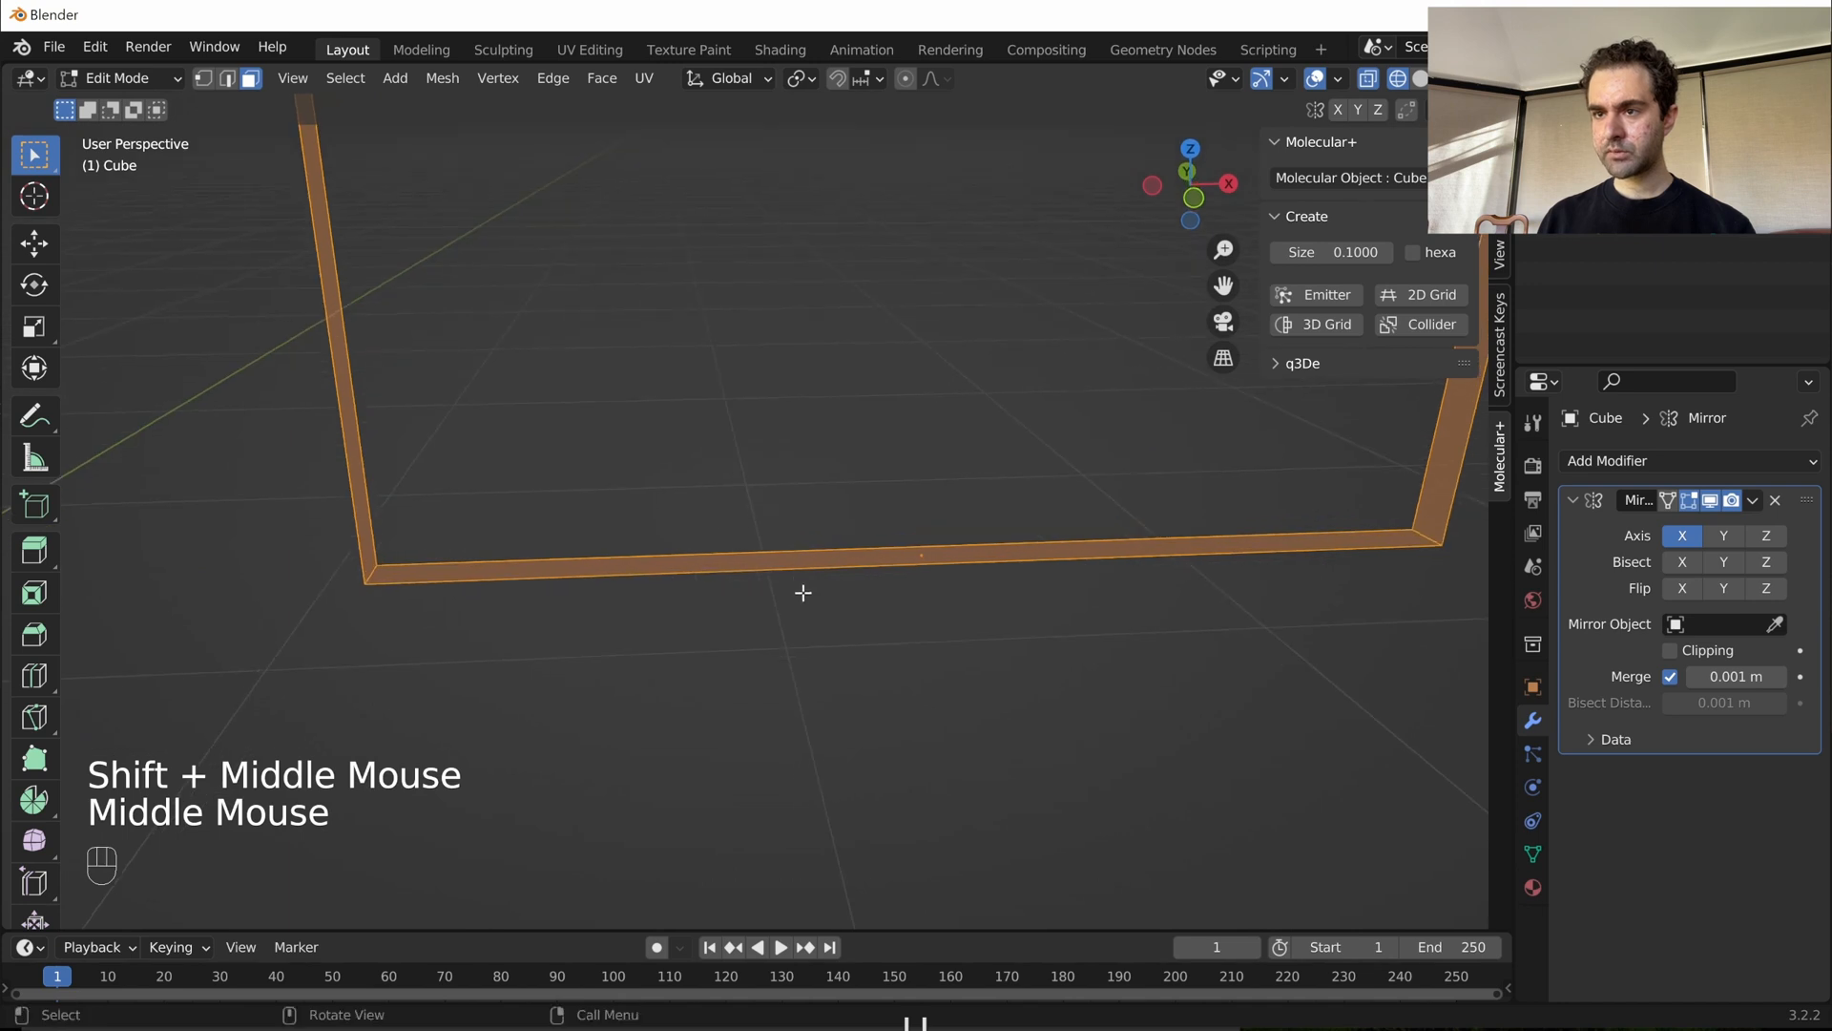
key(ctrl+r)
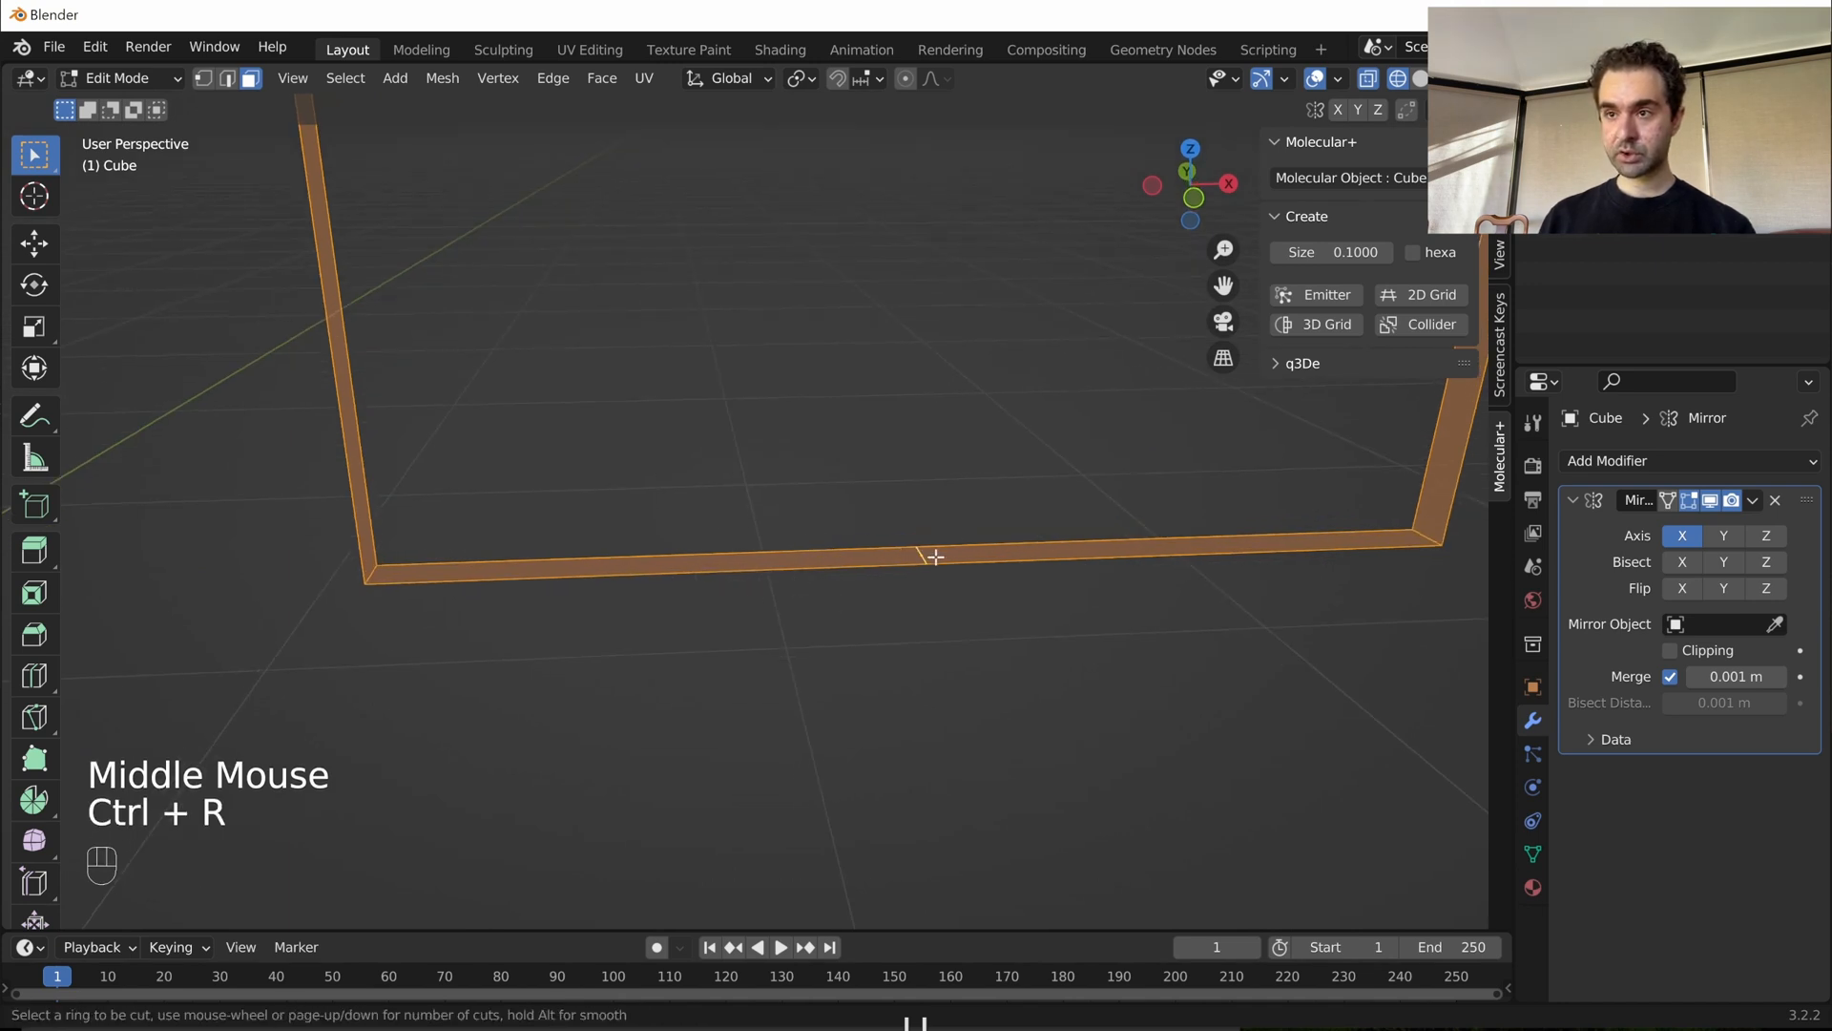
scroll(1044, 567, up, 1)
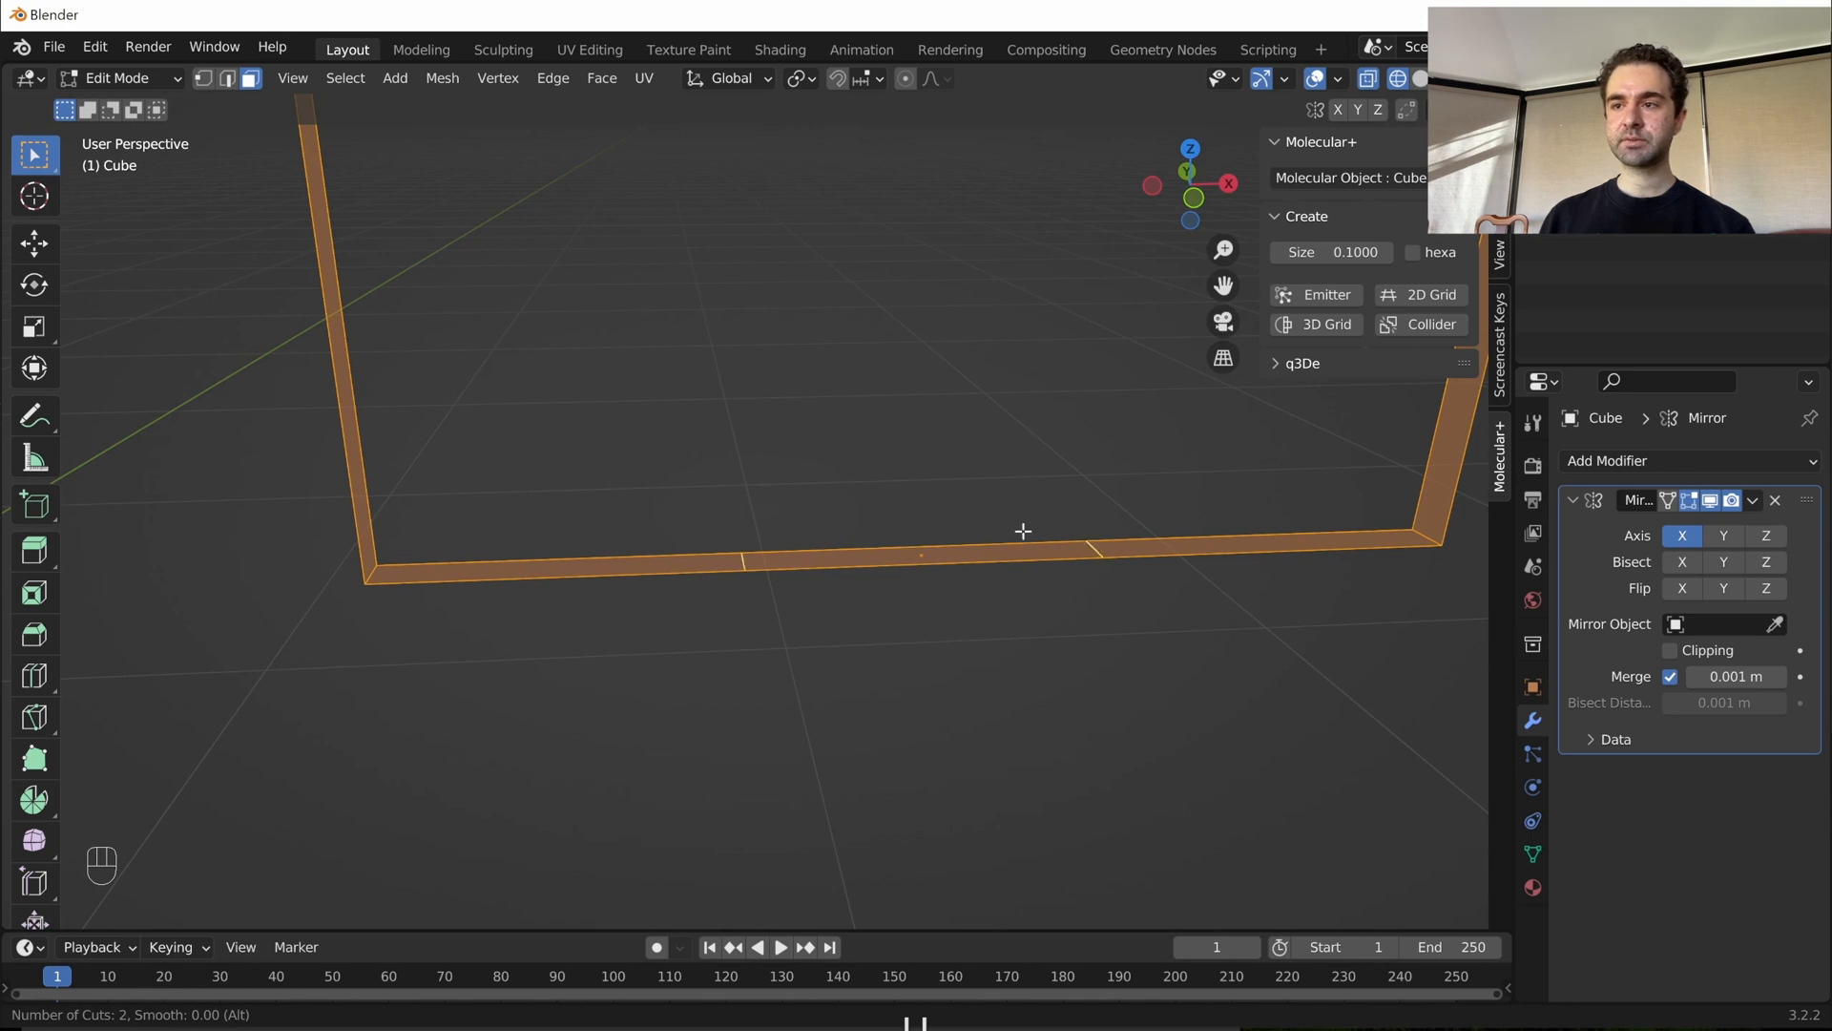
click(1050, 556)
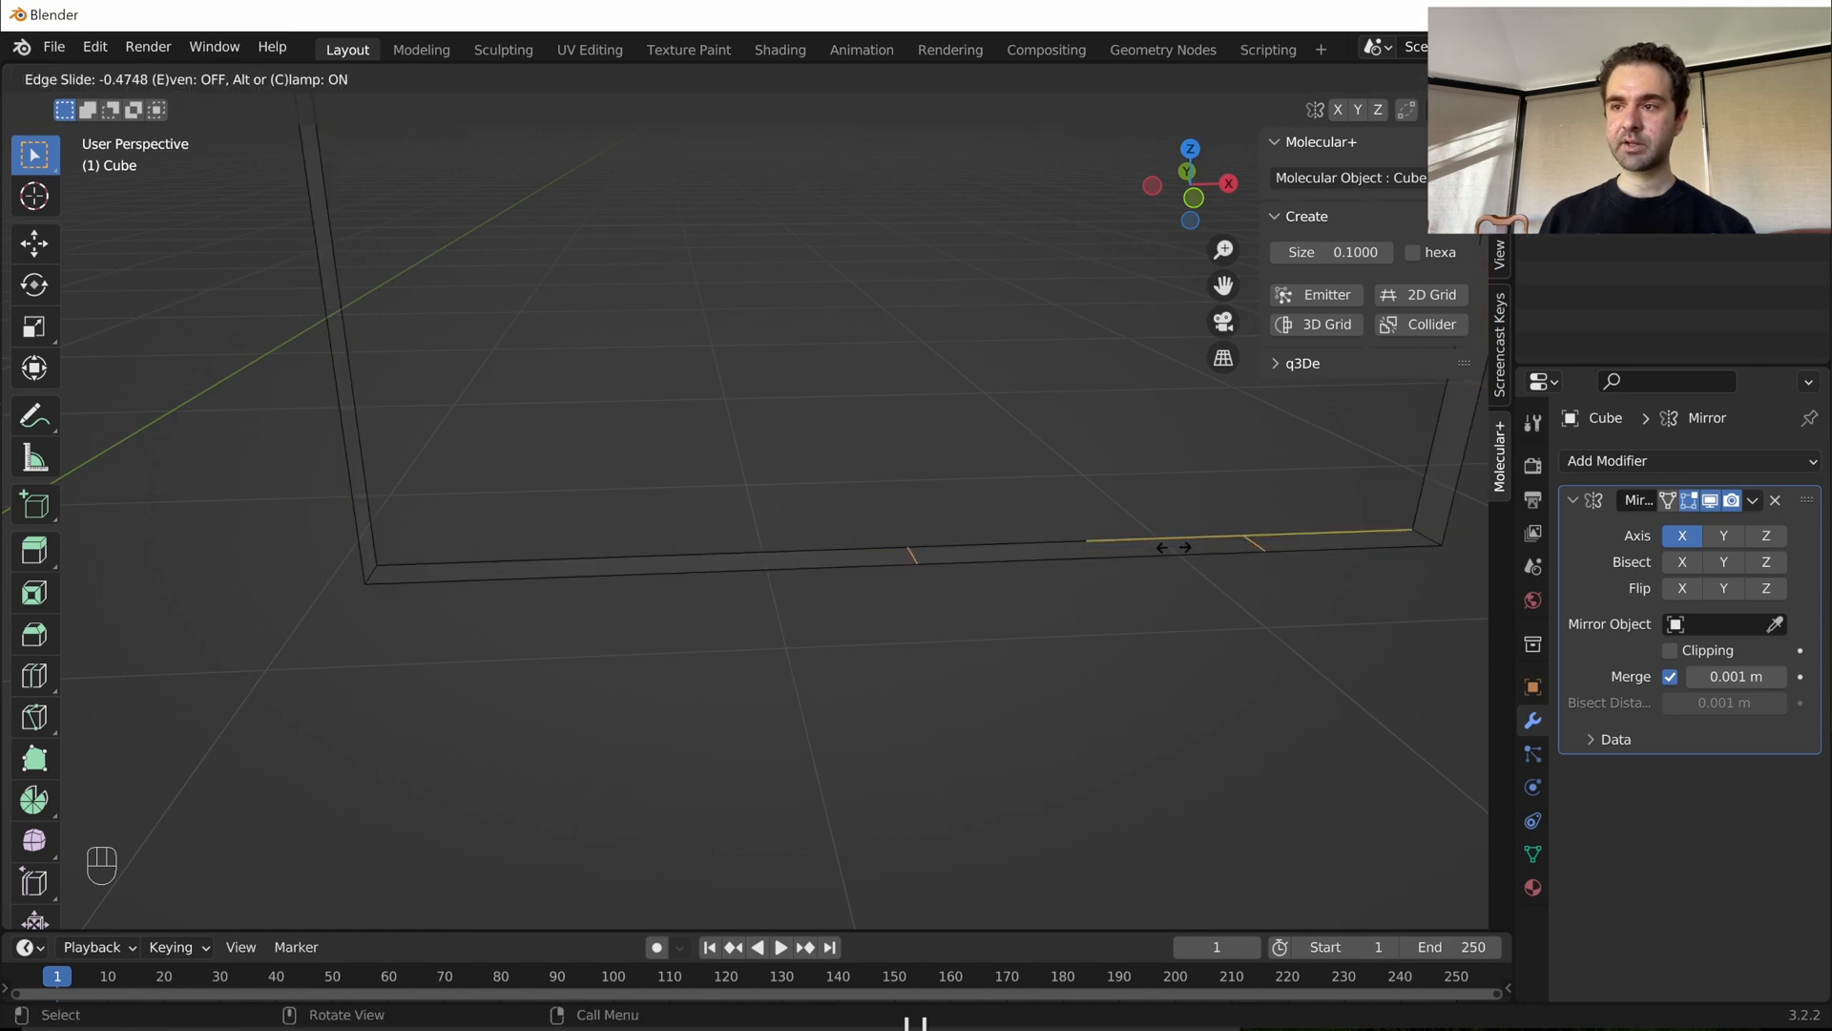
right_click(1231, 535)
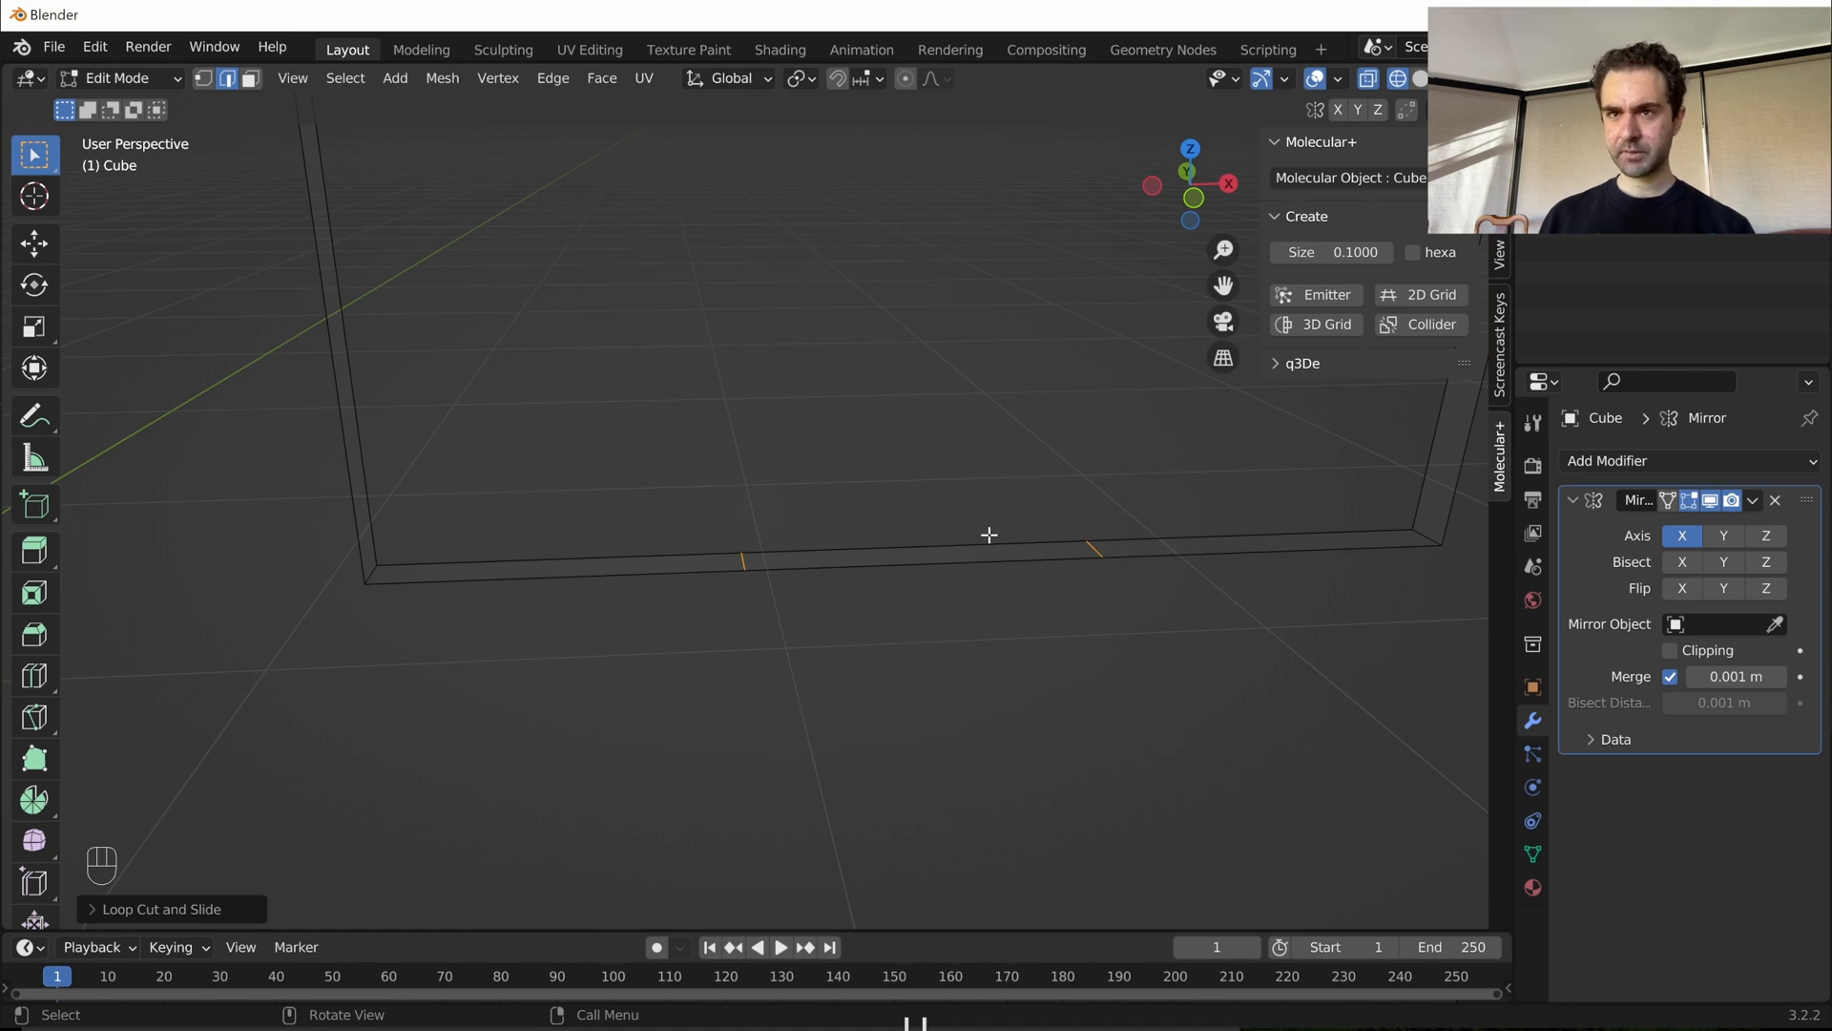
- Switch to vertex selection in front view with the vertices of both bottom cuts selected
key(KP_1)
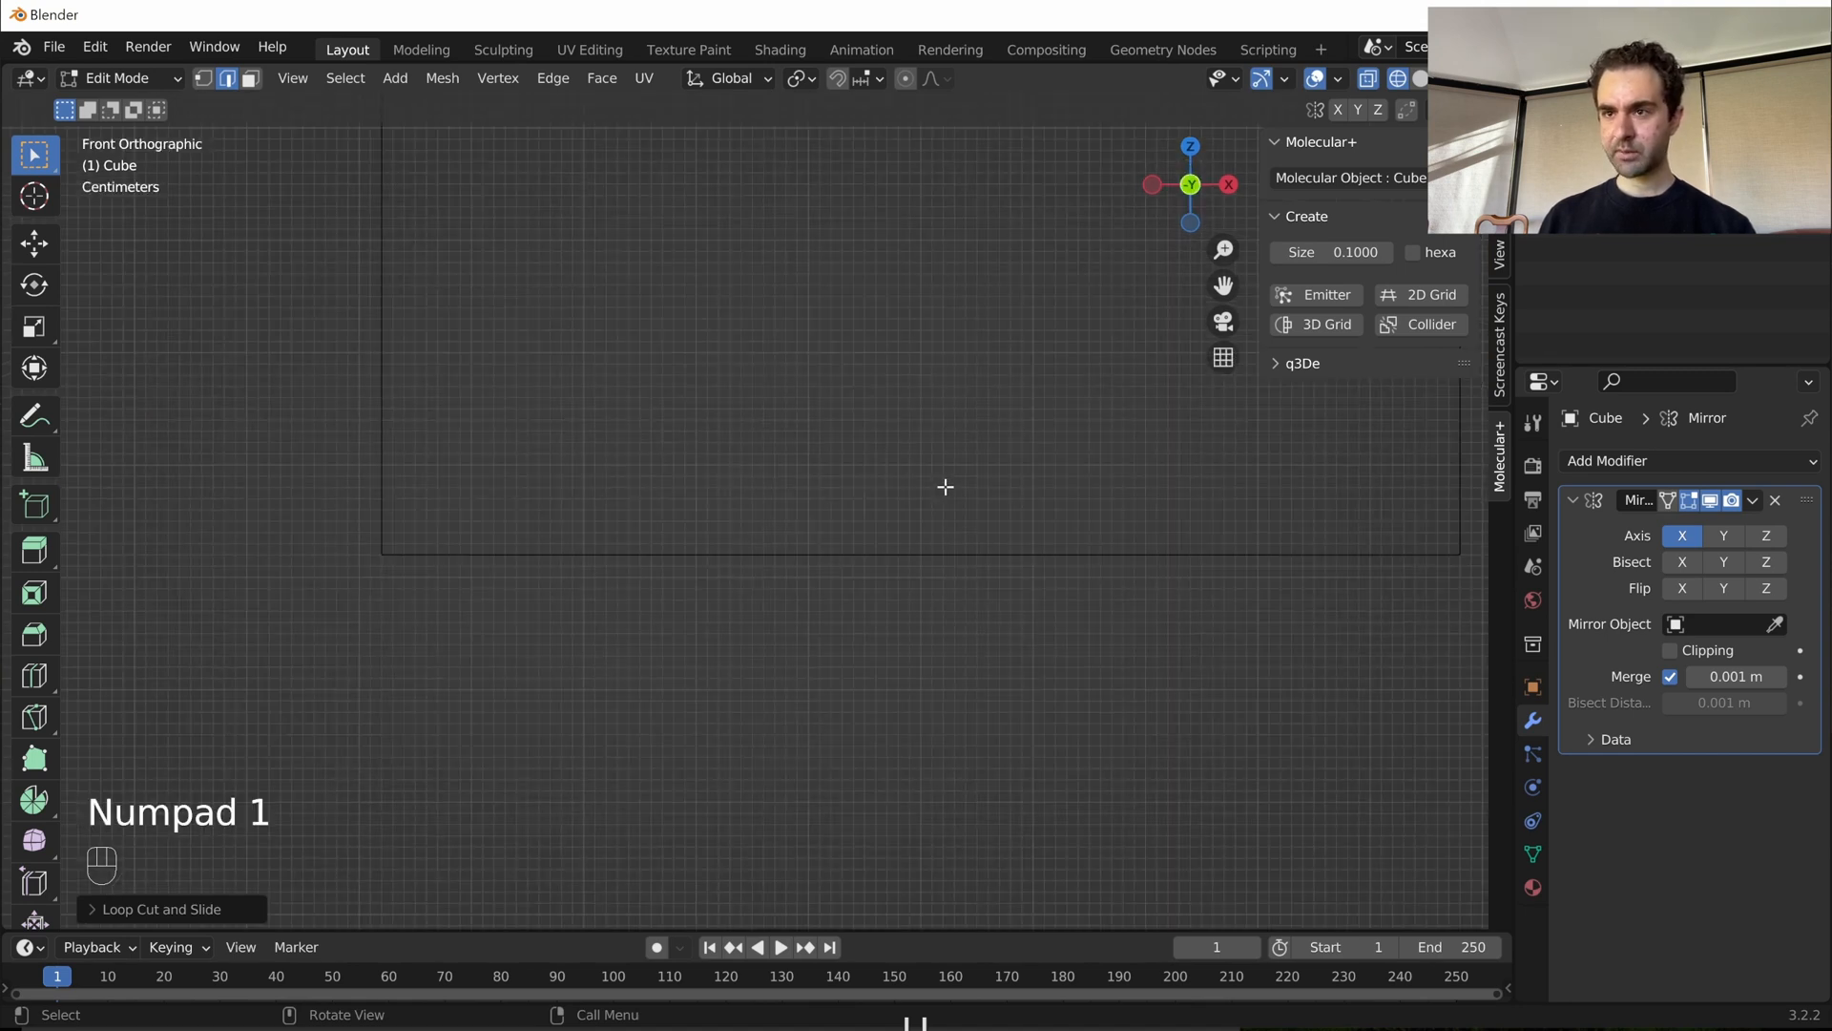
click(203, 79)
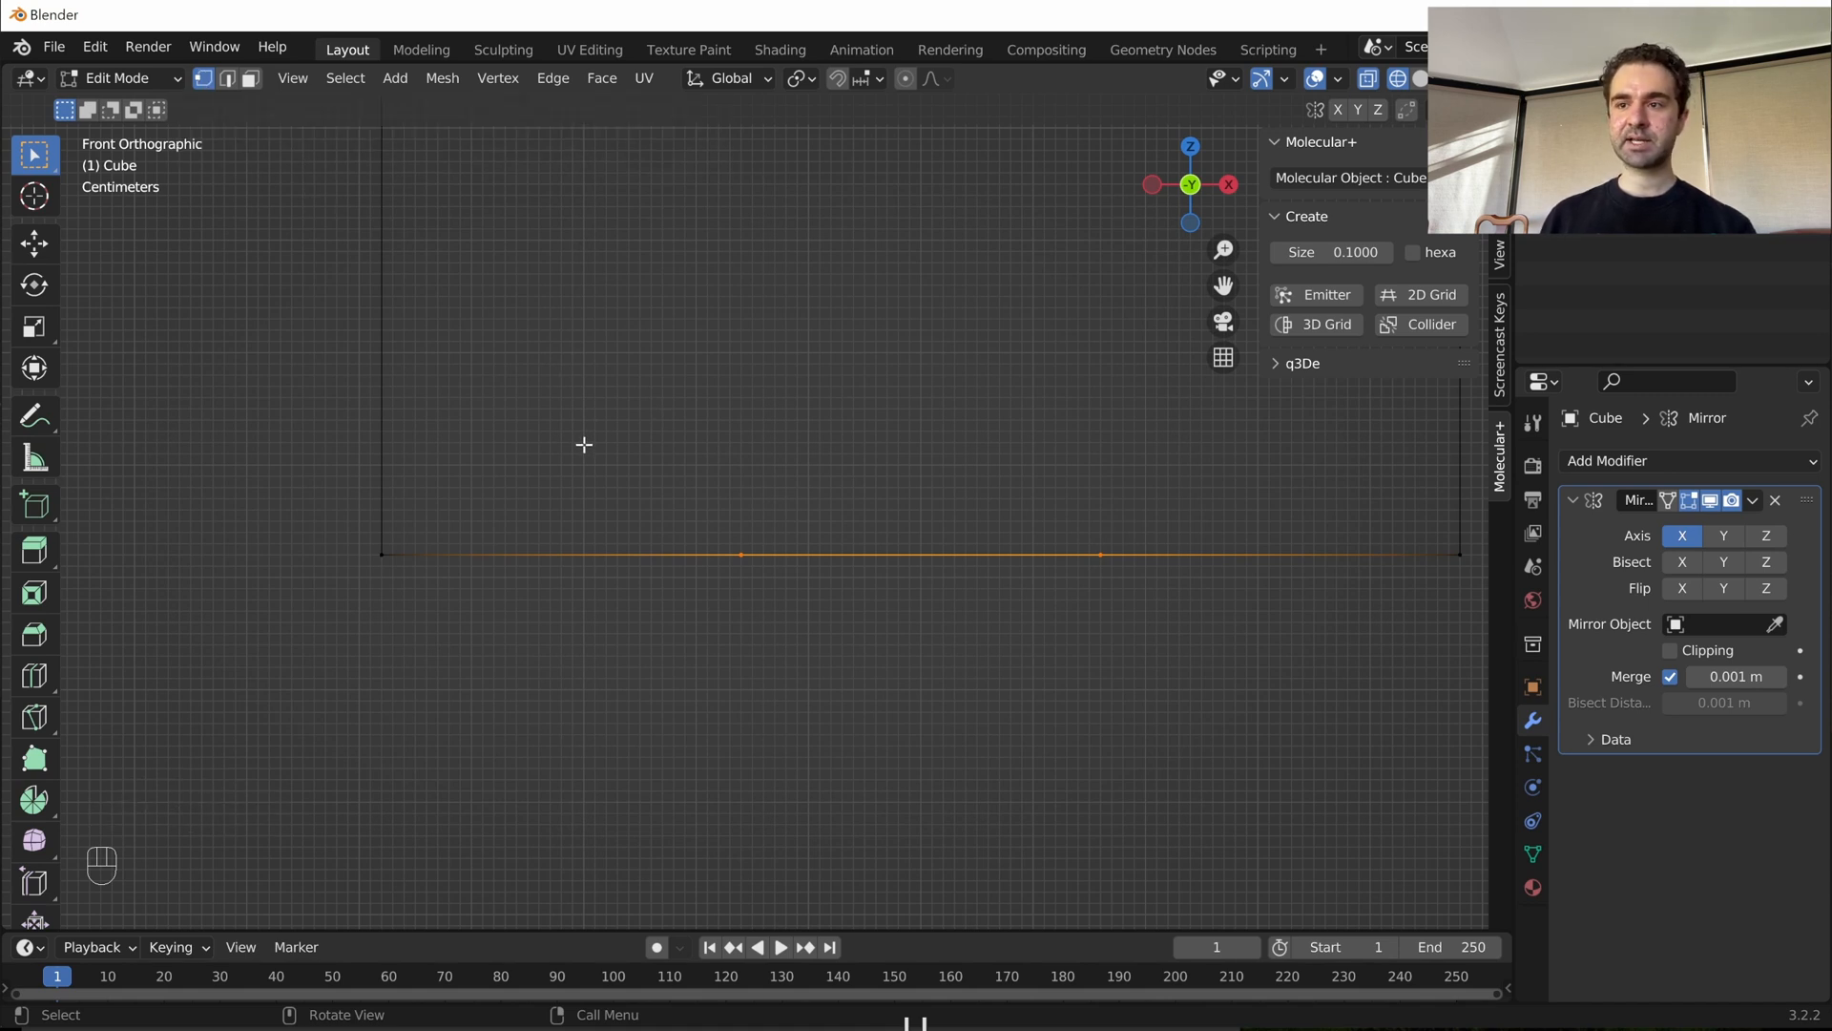
scroll(773, 573, up, 1)
key(shift+s)
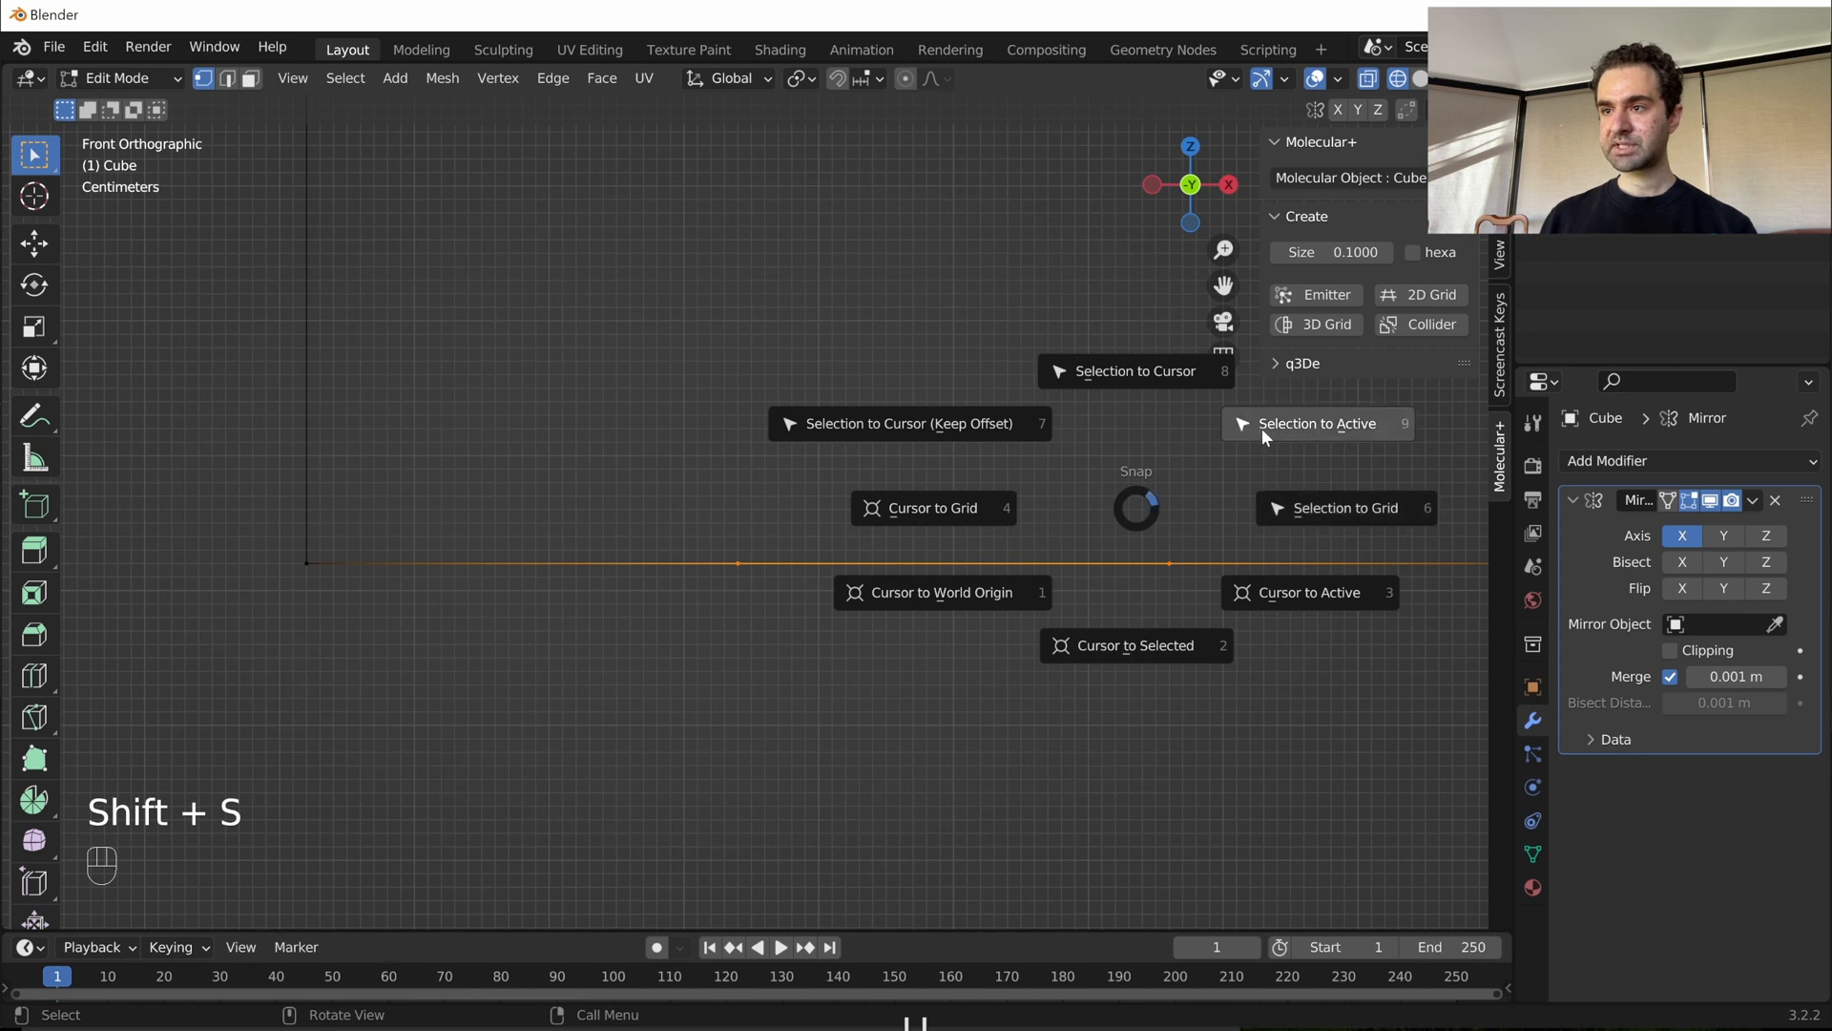
- Examine the position of the two cuts along the bottom face from the top and front views
middle_drag(1307, 517, 1010, 602)
key(KP_7)
scroll(1012, 603, up, 2)
scroll(1012, 603, up, 2)
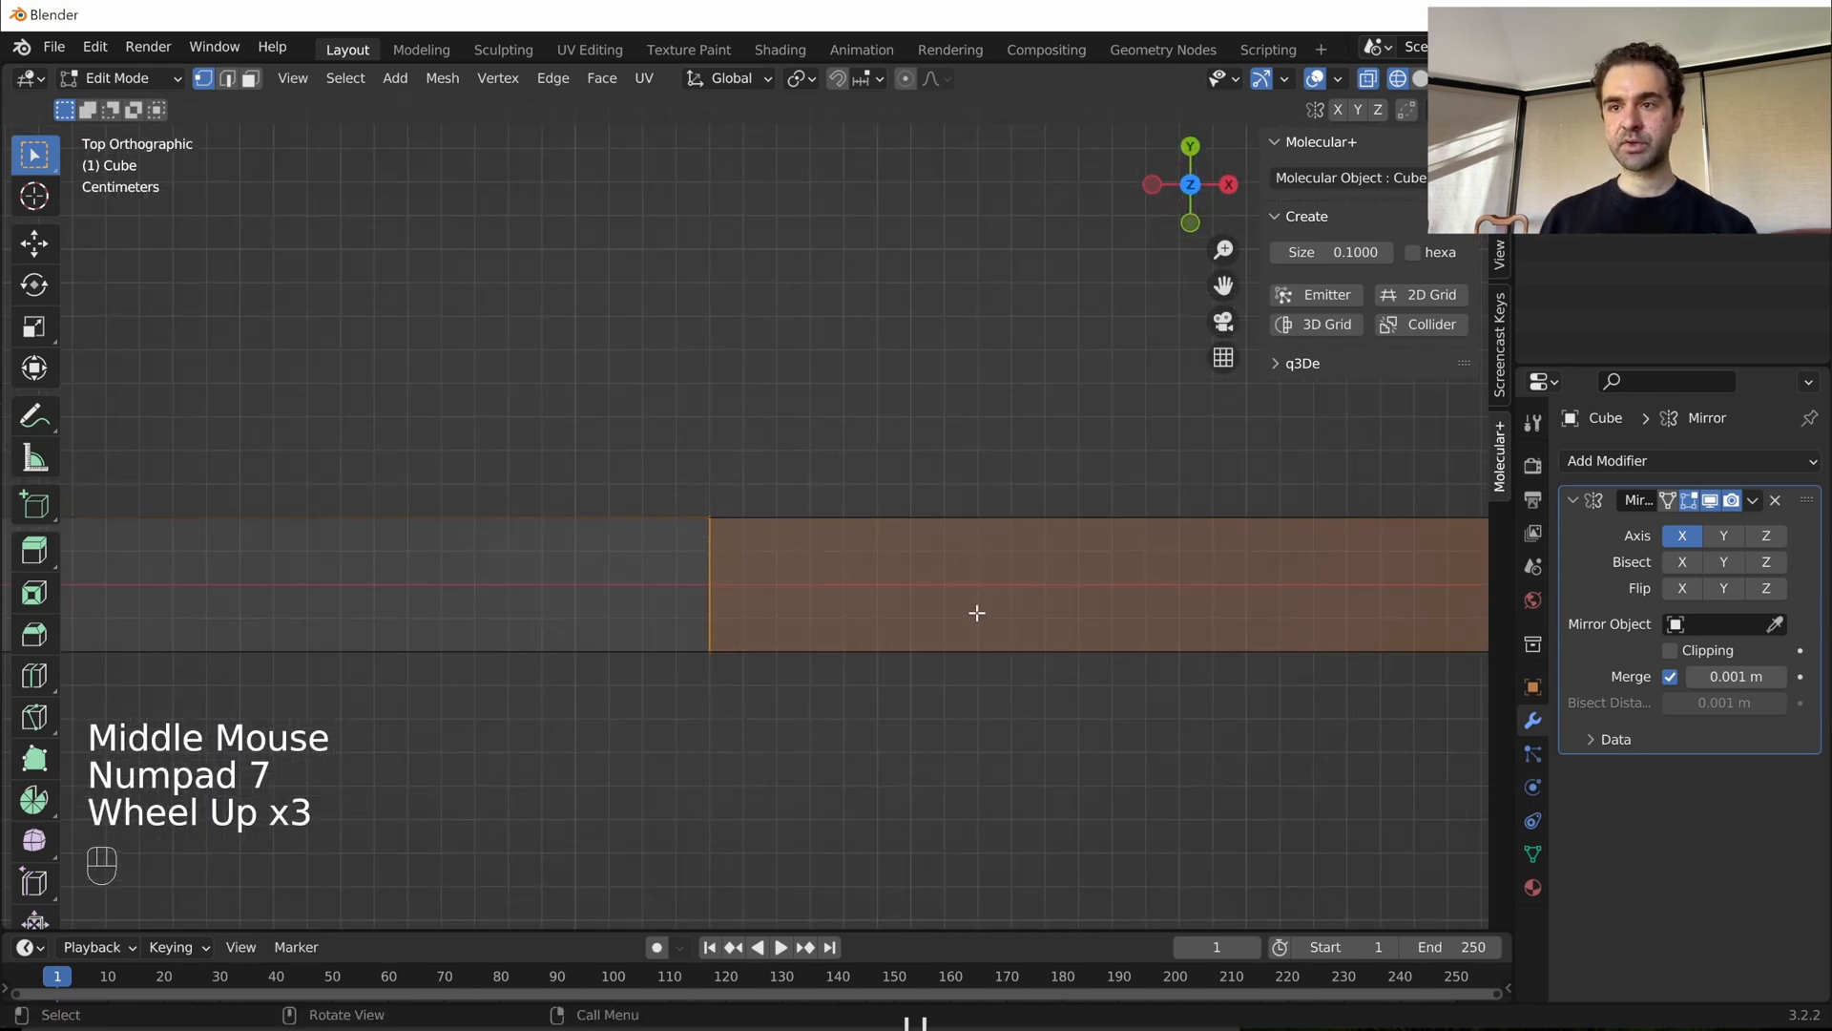
shift+middle_drag(1108, 753, 936, 650)
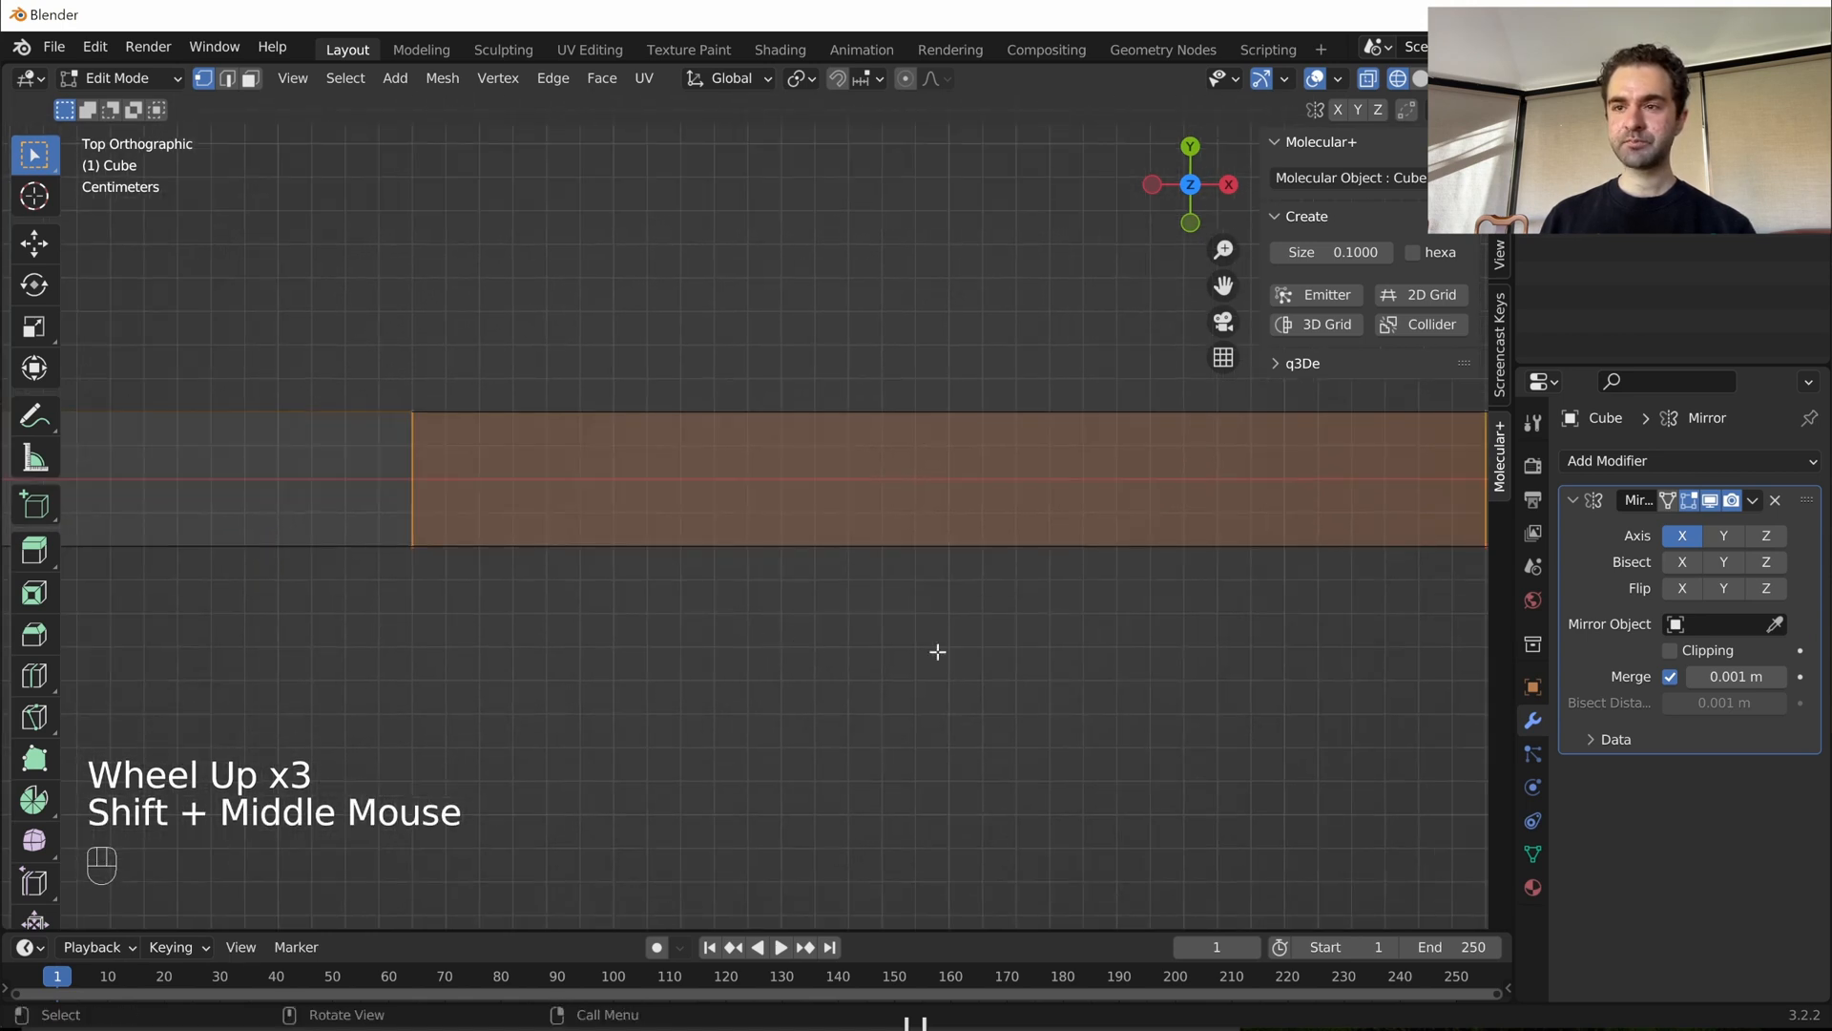
scroll(1022, 644, down, 1)
scroll(977, 608, down, 5)
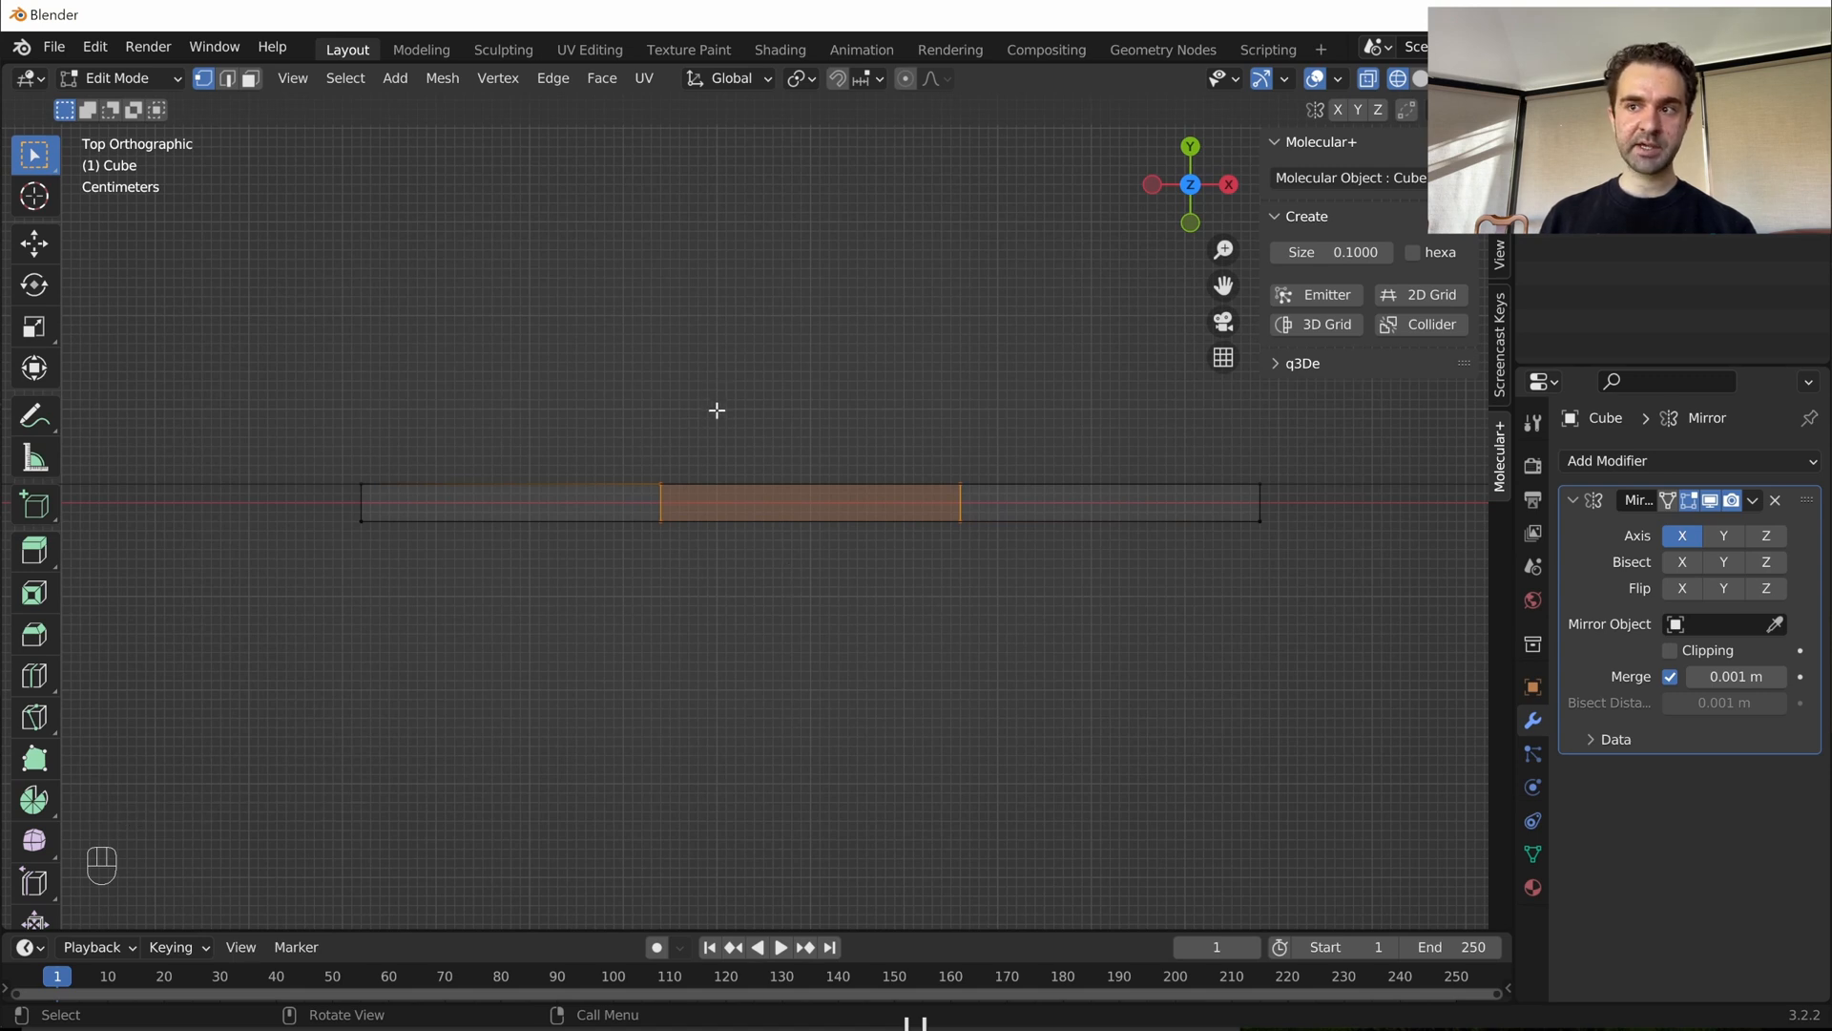
key(KP_1)
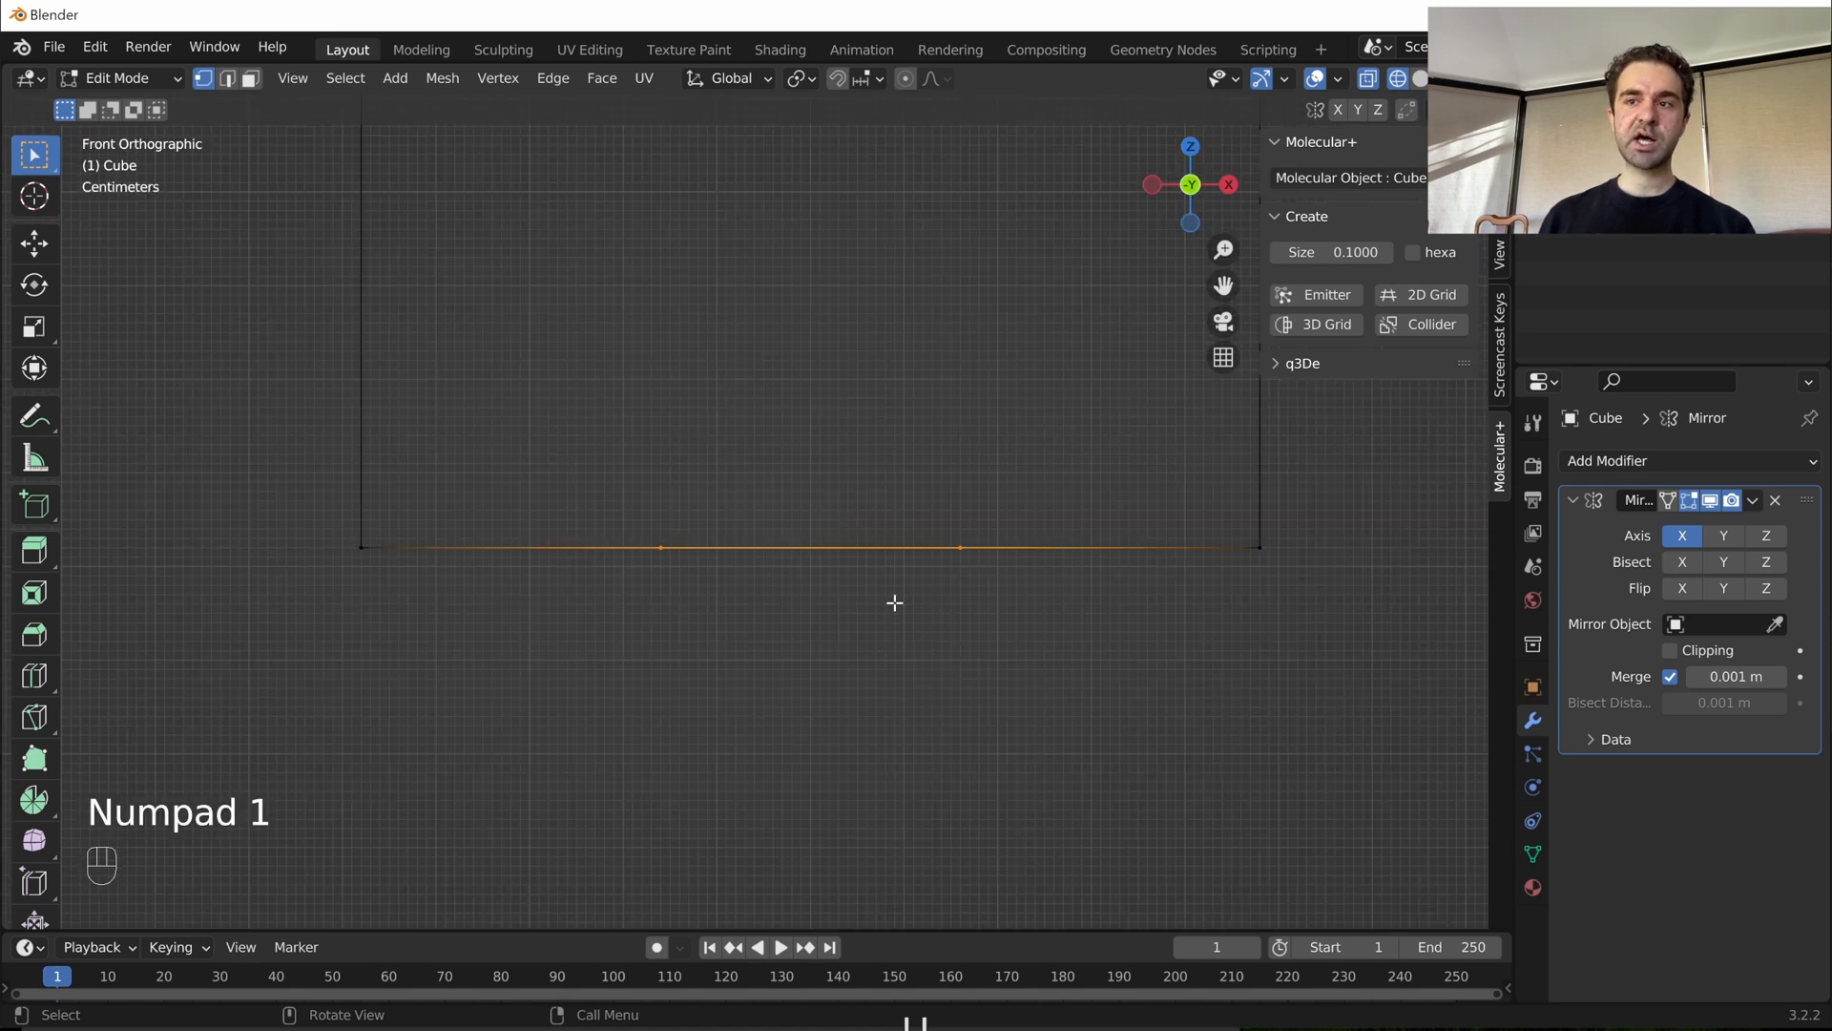
scroll(894, 602, up, 3)
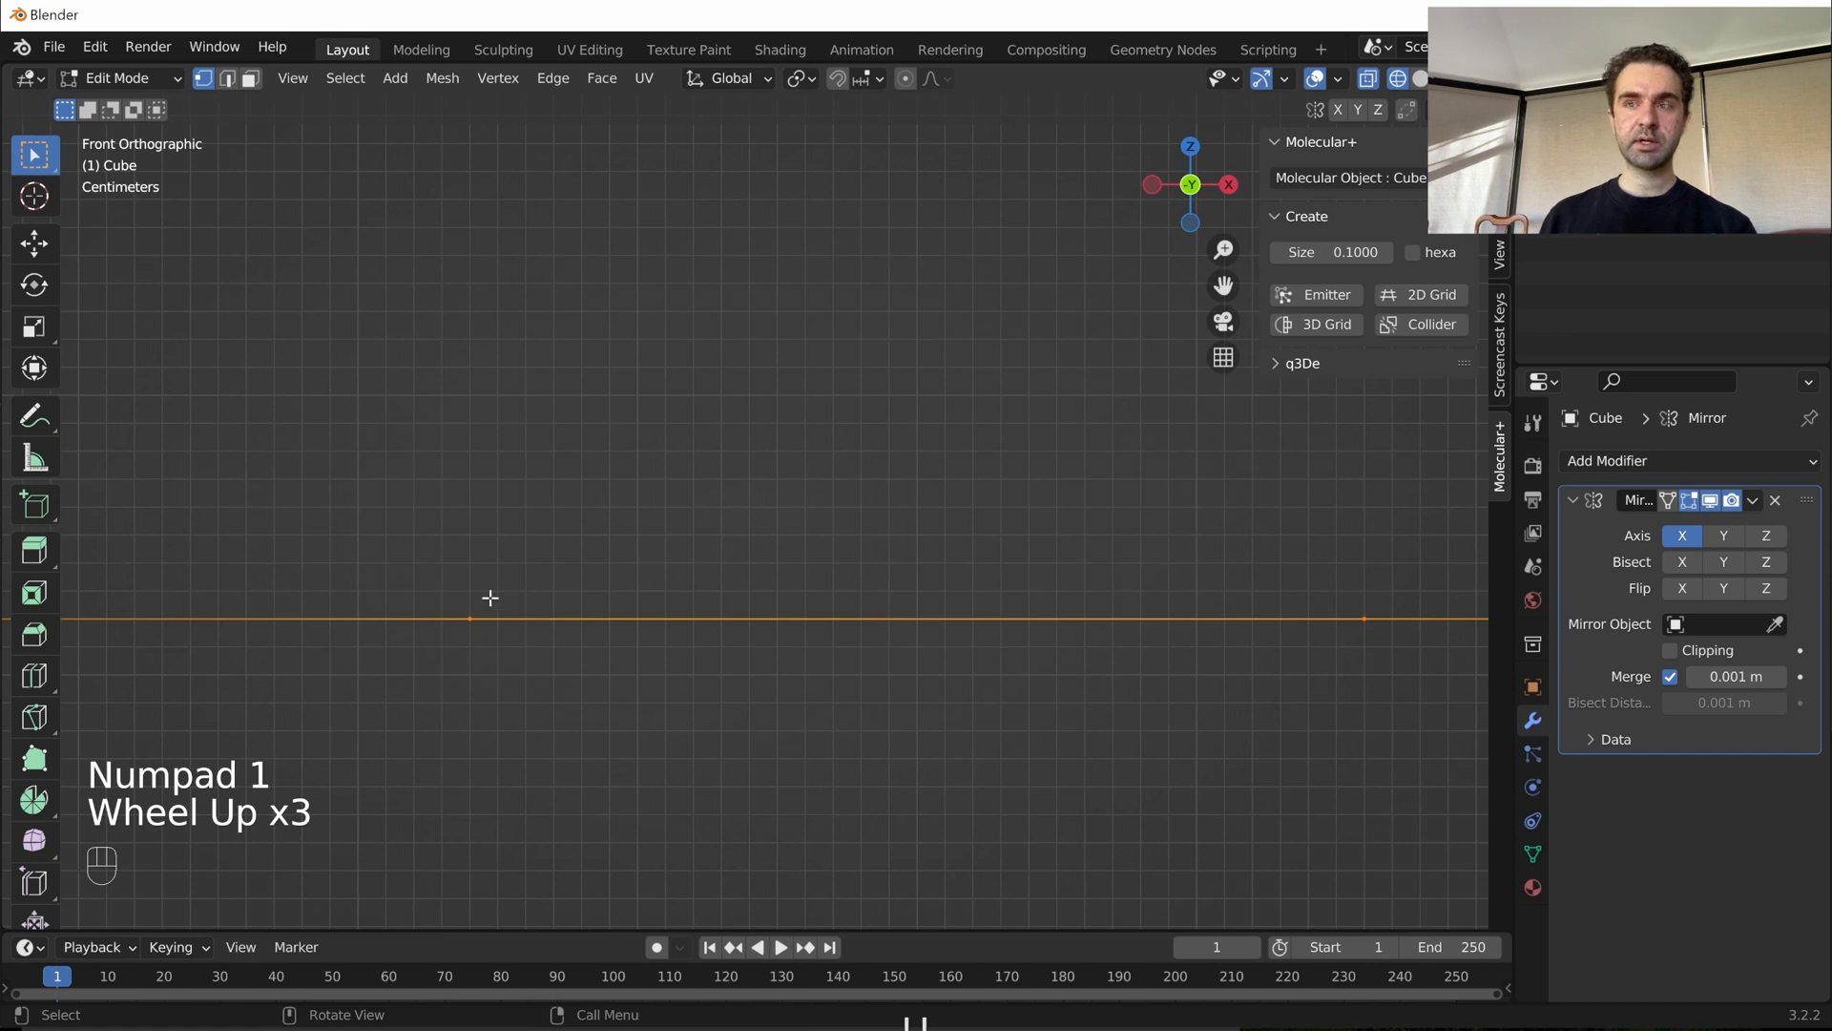
shift+middle_drag(490, 597, 641, 469)
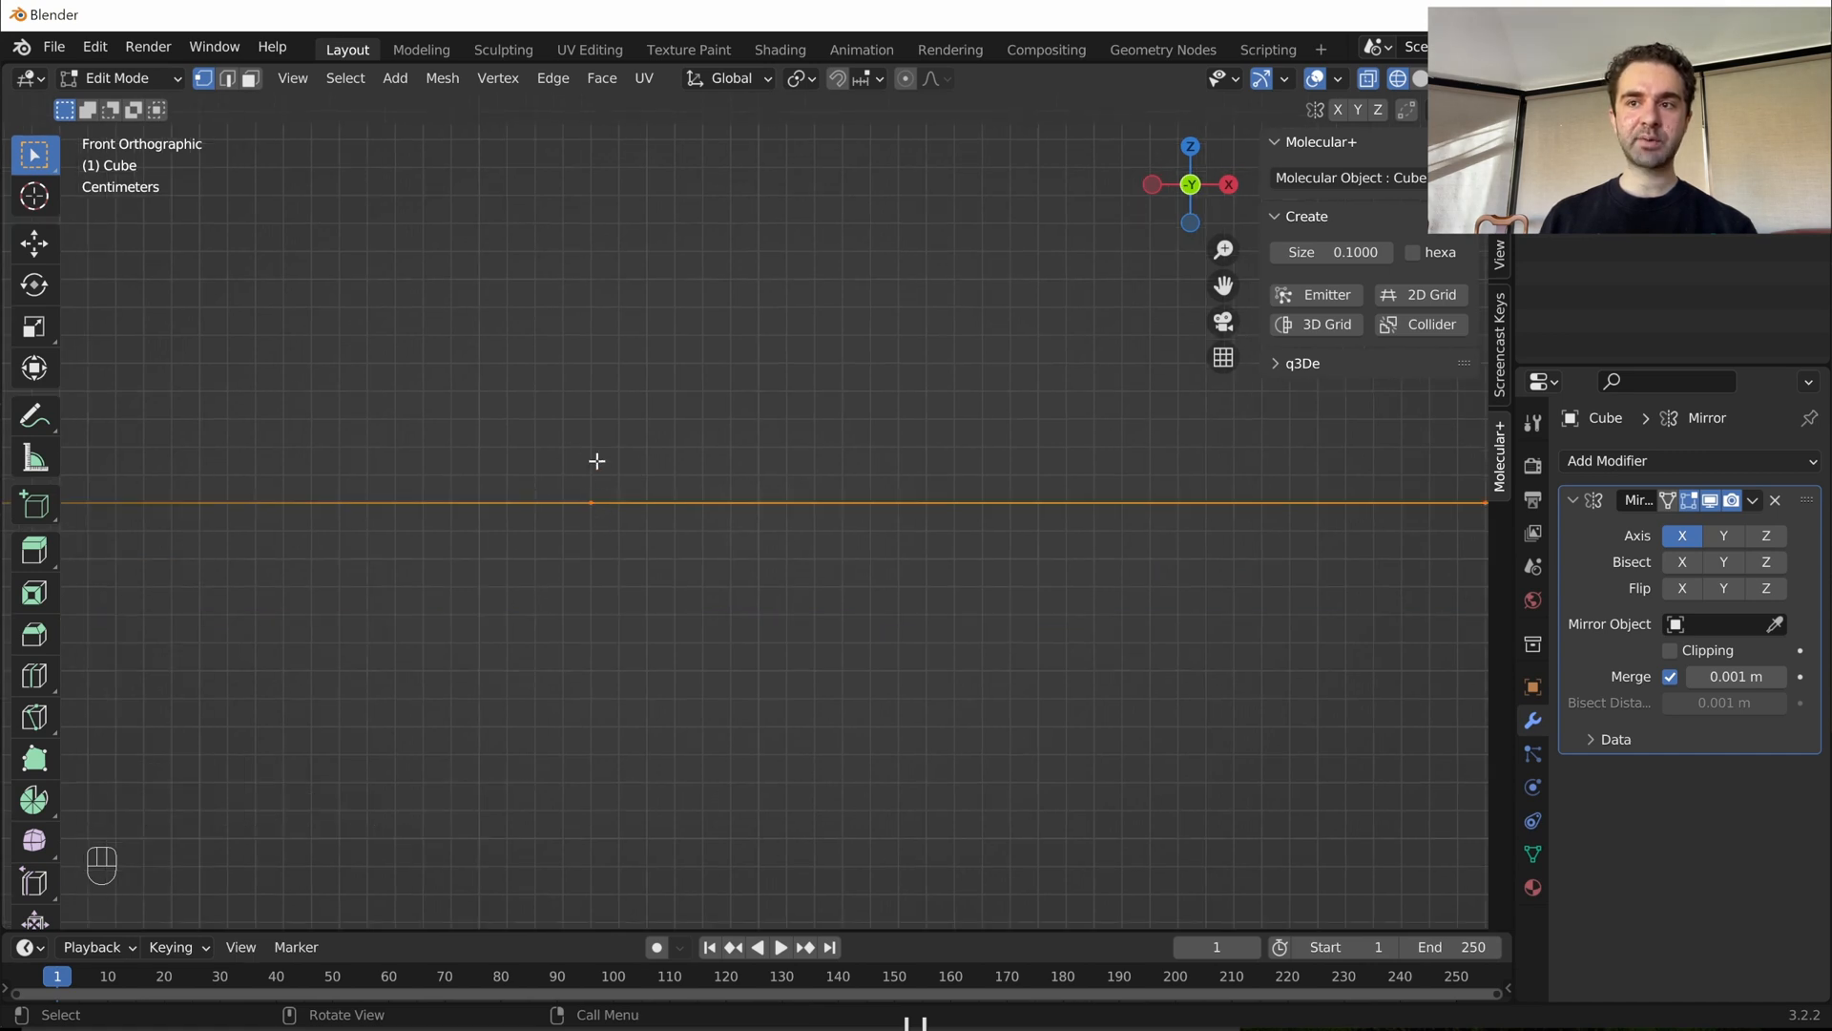
scroll(723, 492, down, 2)
scroll(859, 537, down, 2)
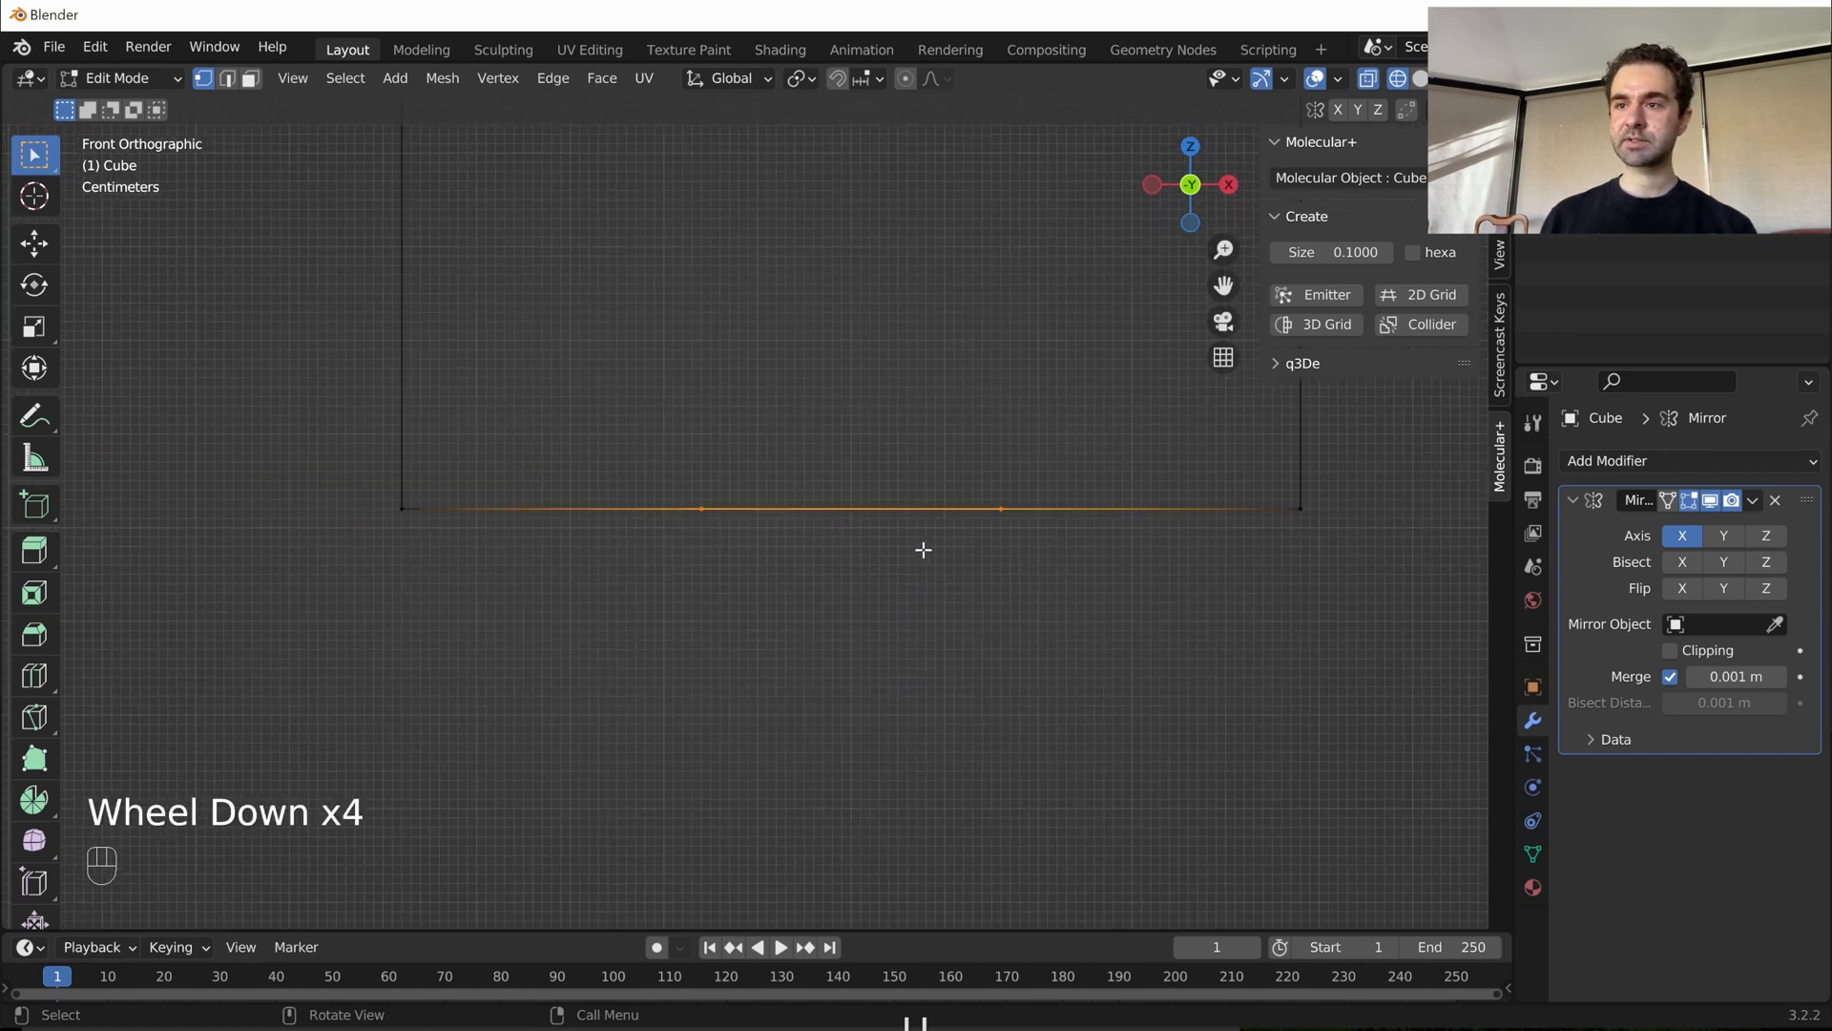
- Move both selected cuts along negative X with grid snapping, towards the bottom face's left corner
shift+middle_drag(900, 552, 1005, 562)
key(g)
key(x)
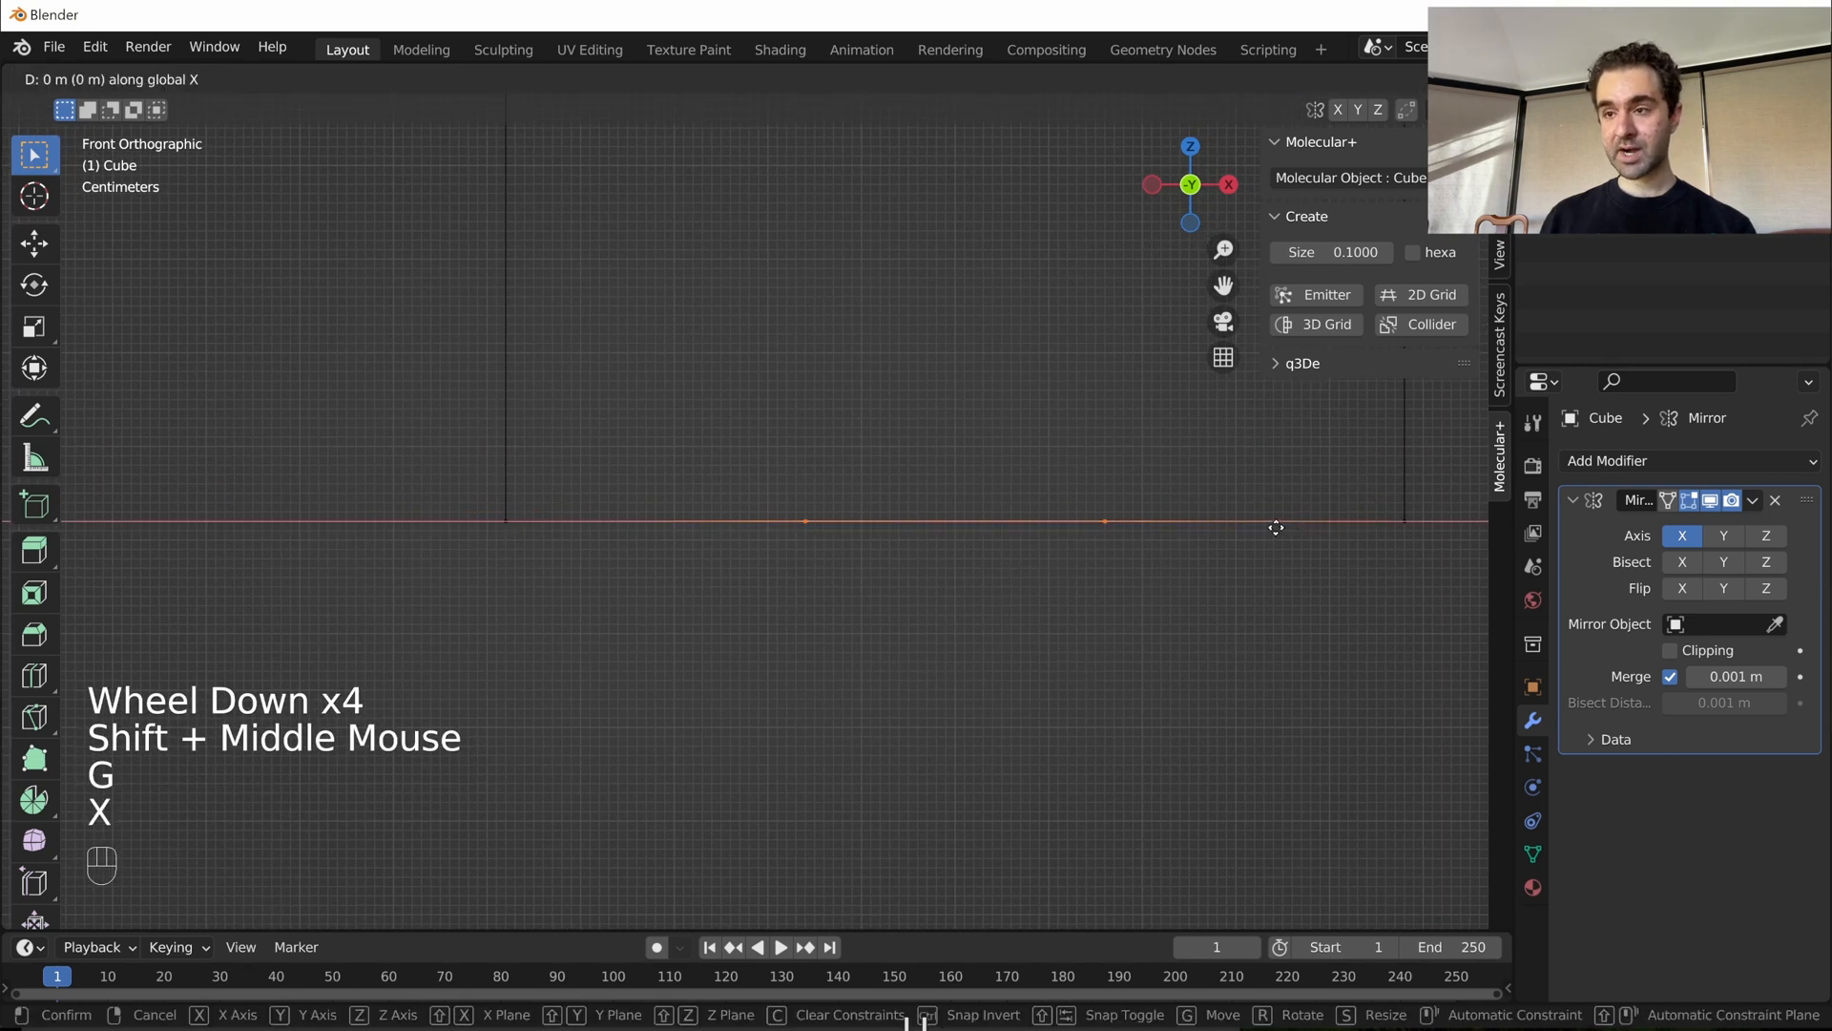
ctrl+click(1077, 525)
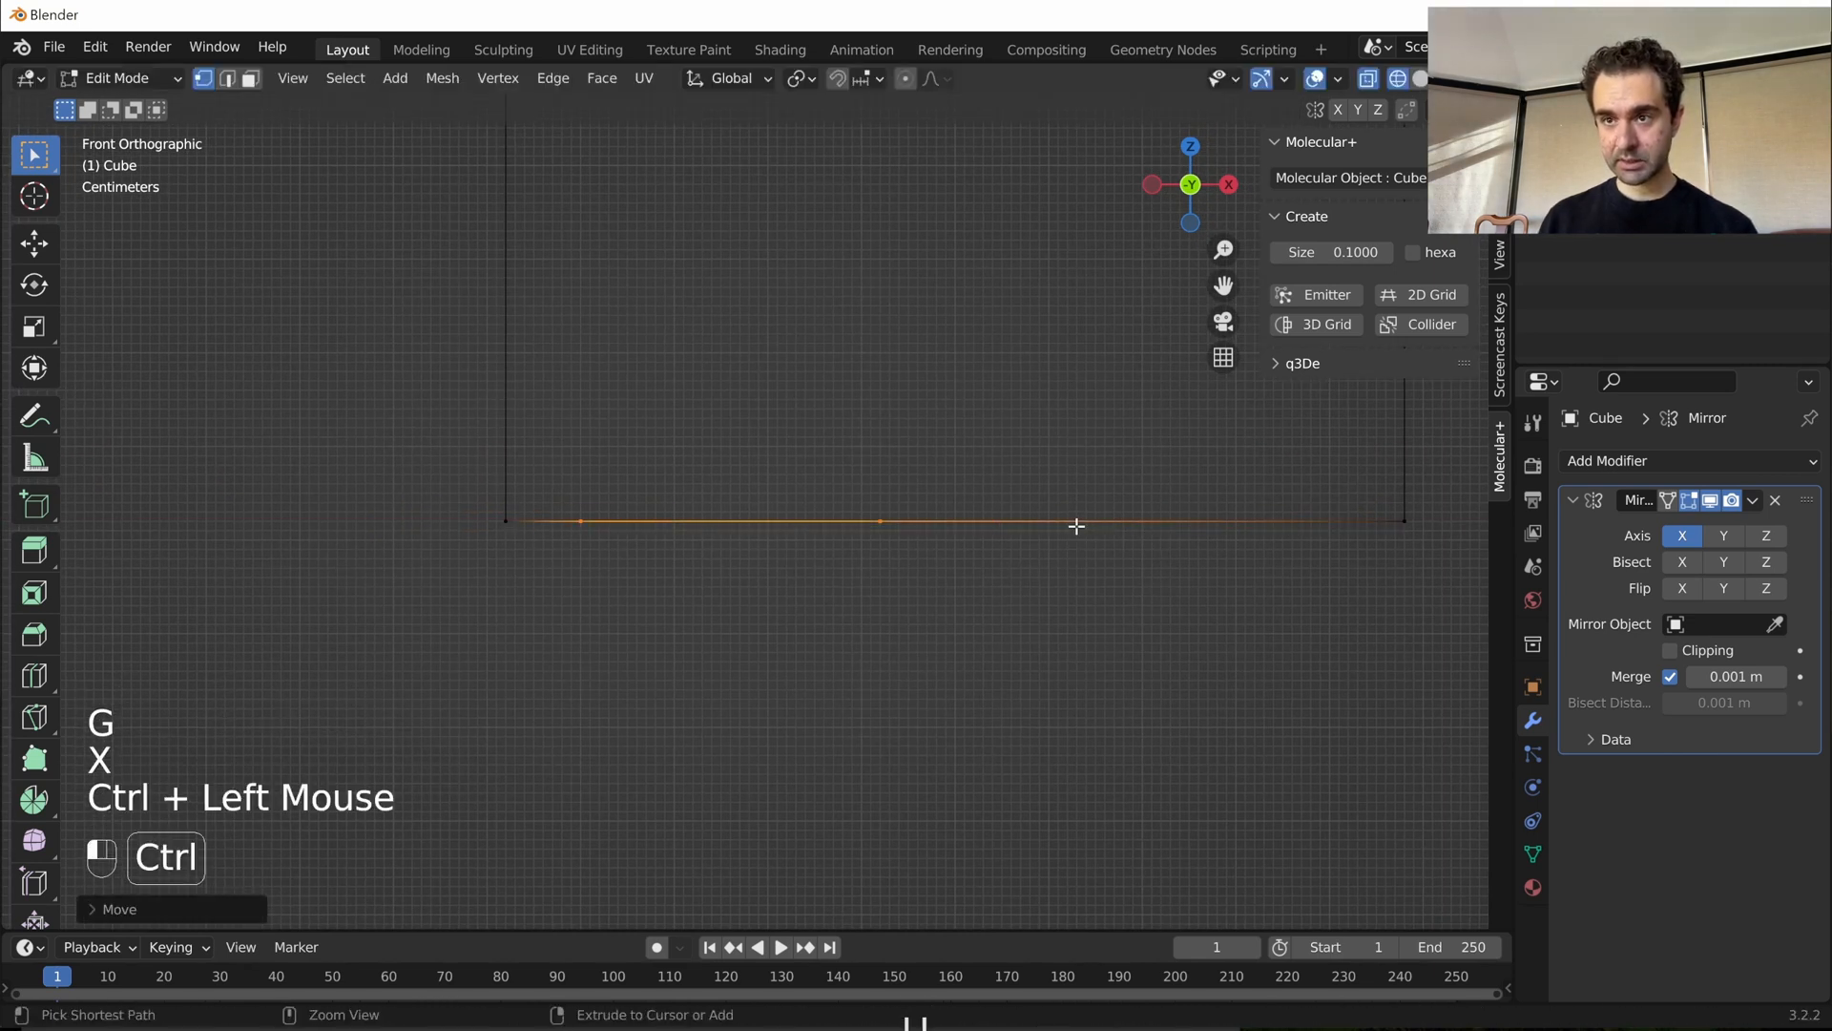
- Move only the cut farther from the corner along negative X with grid snapping, leaving about a 0.1 m gap between the two cuts
click(908, 560)
middle_drag(907, 560, 919, 507)
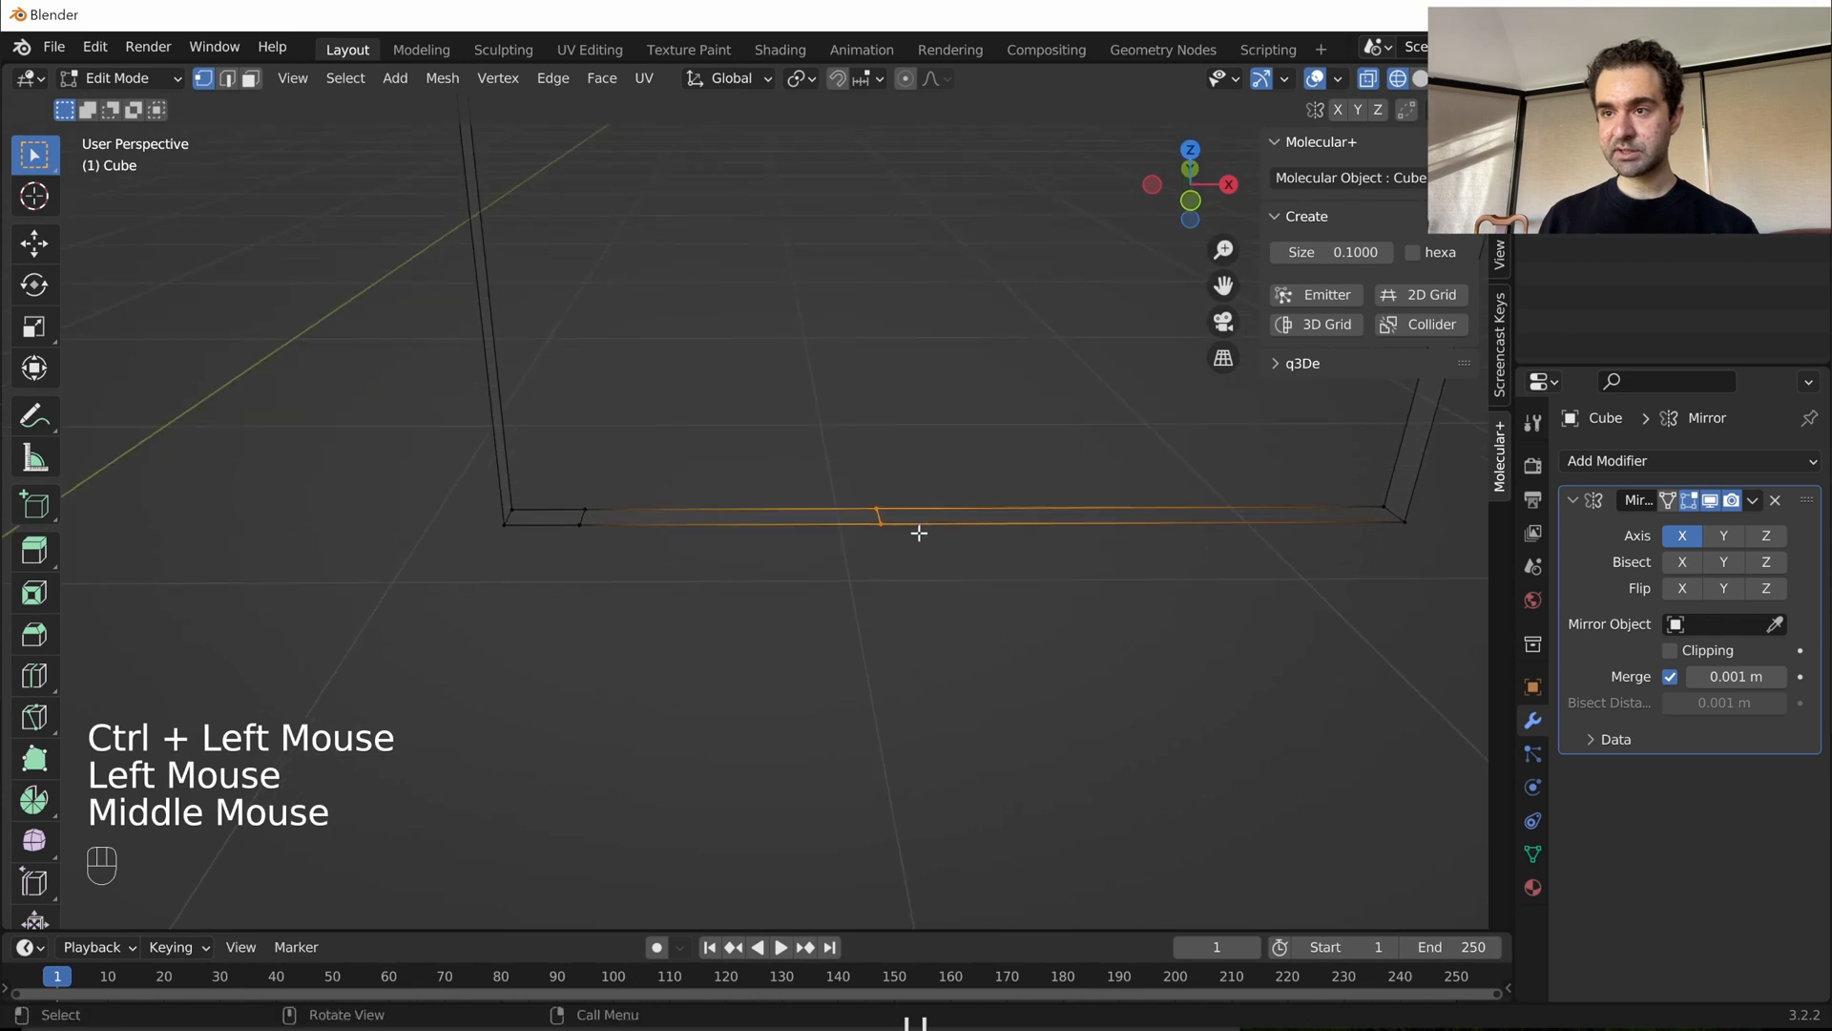
key(KP_1)
scroll(1049, 510, up, 1)
key(g)
key(x)
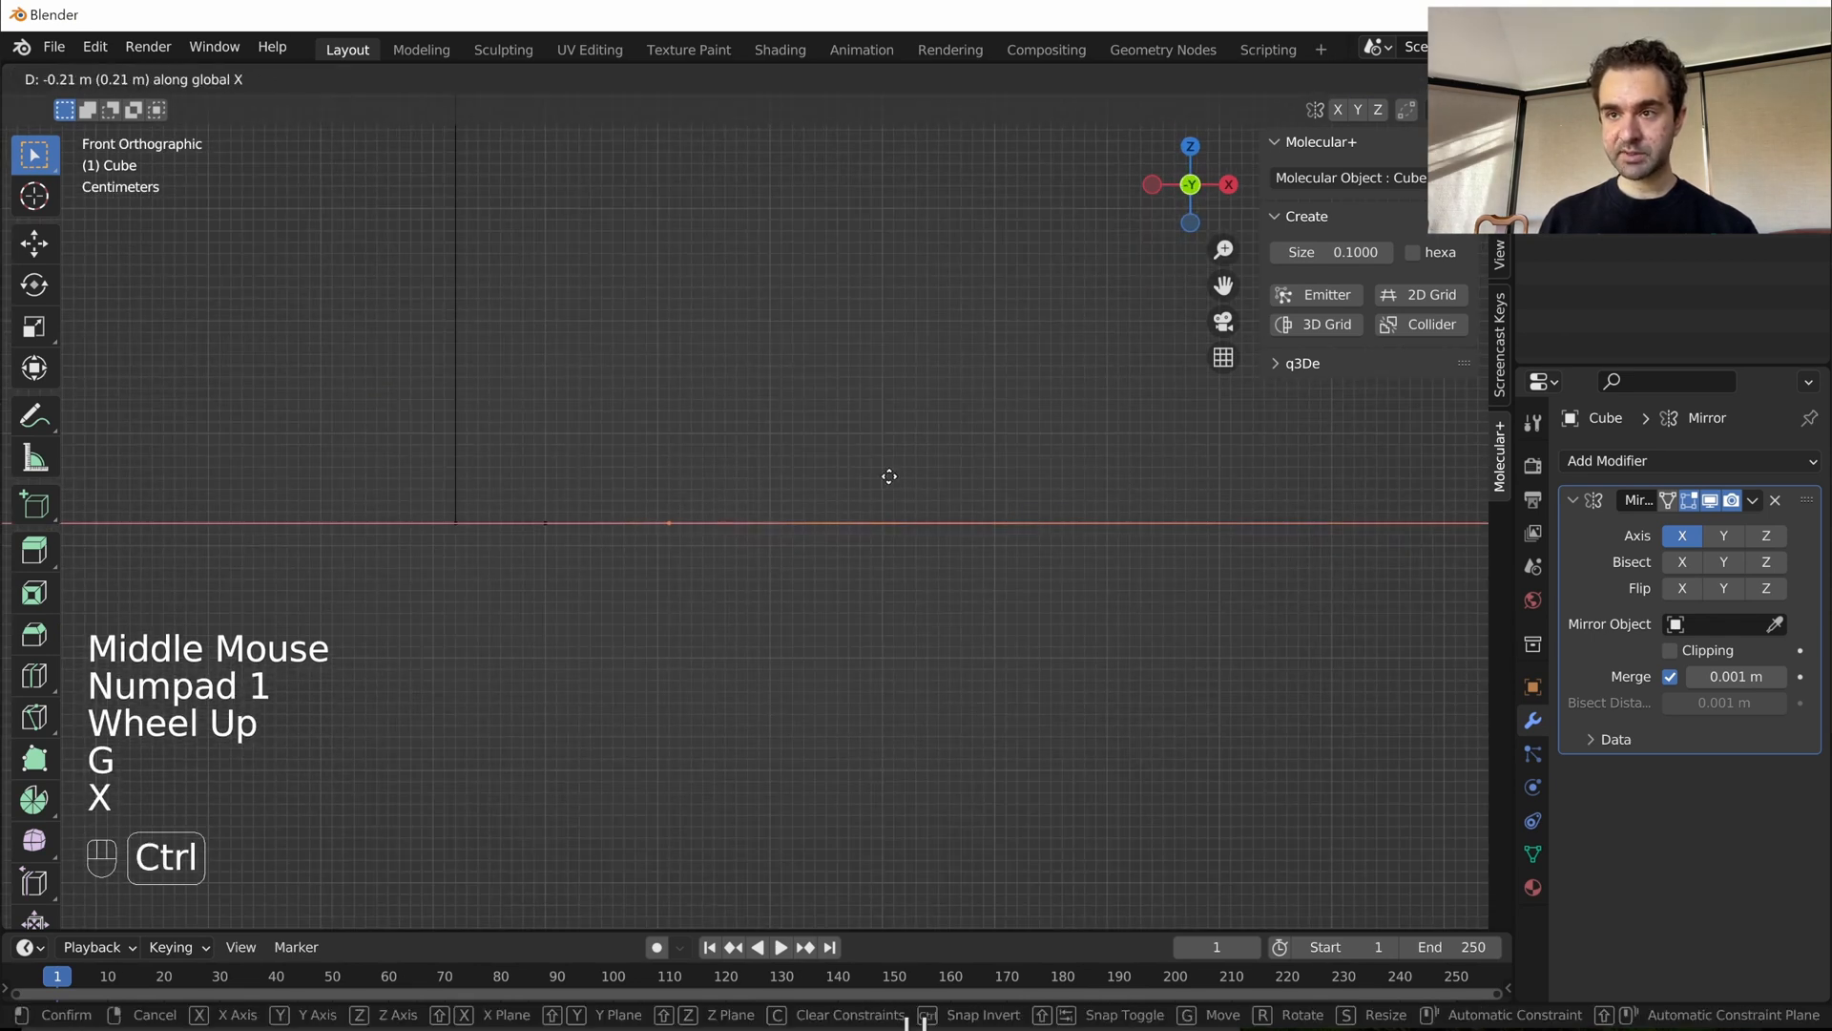
ctrl+click(558, 506)
- Select the vertices of both cuts and extrude the strip between them about 0.52 m downward along global Z
drag(526, 498, 680, 550)
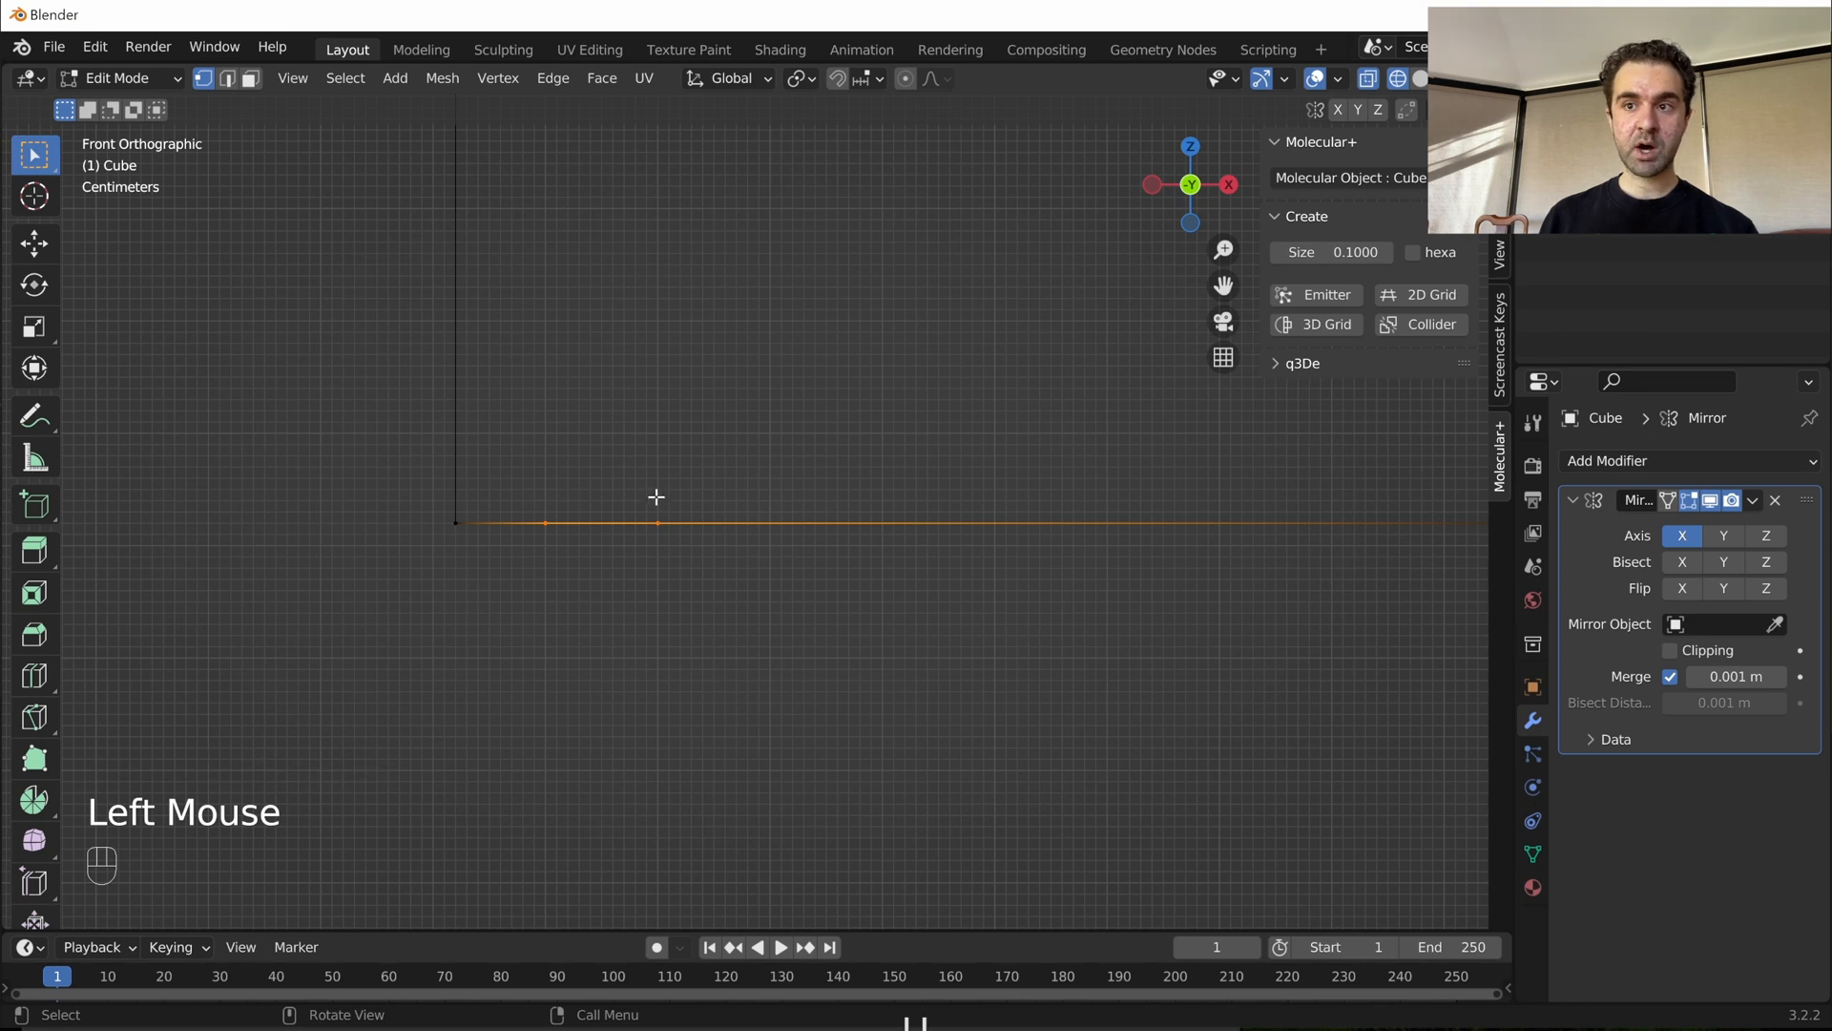
middle_drag(655, 499, 708, 490)
key(KP_1)
scroll(643, 418, up, 2)
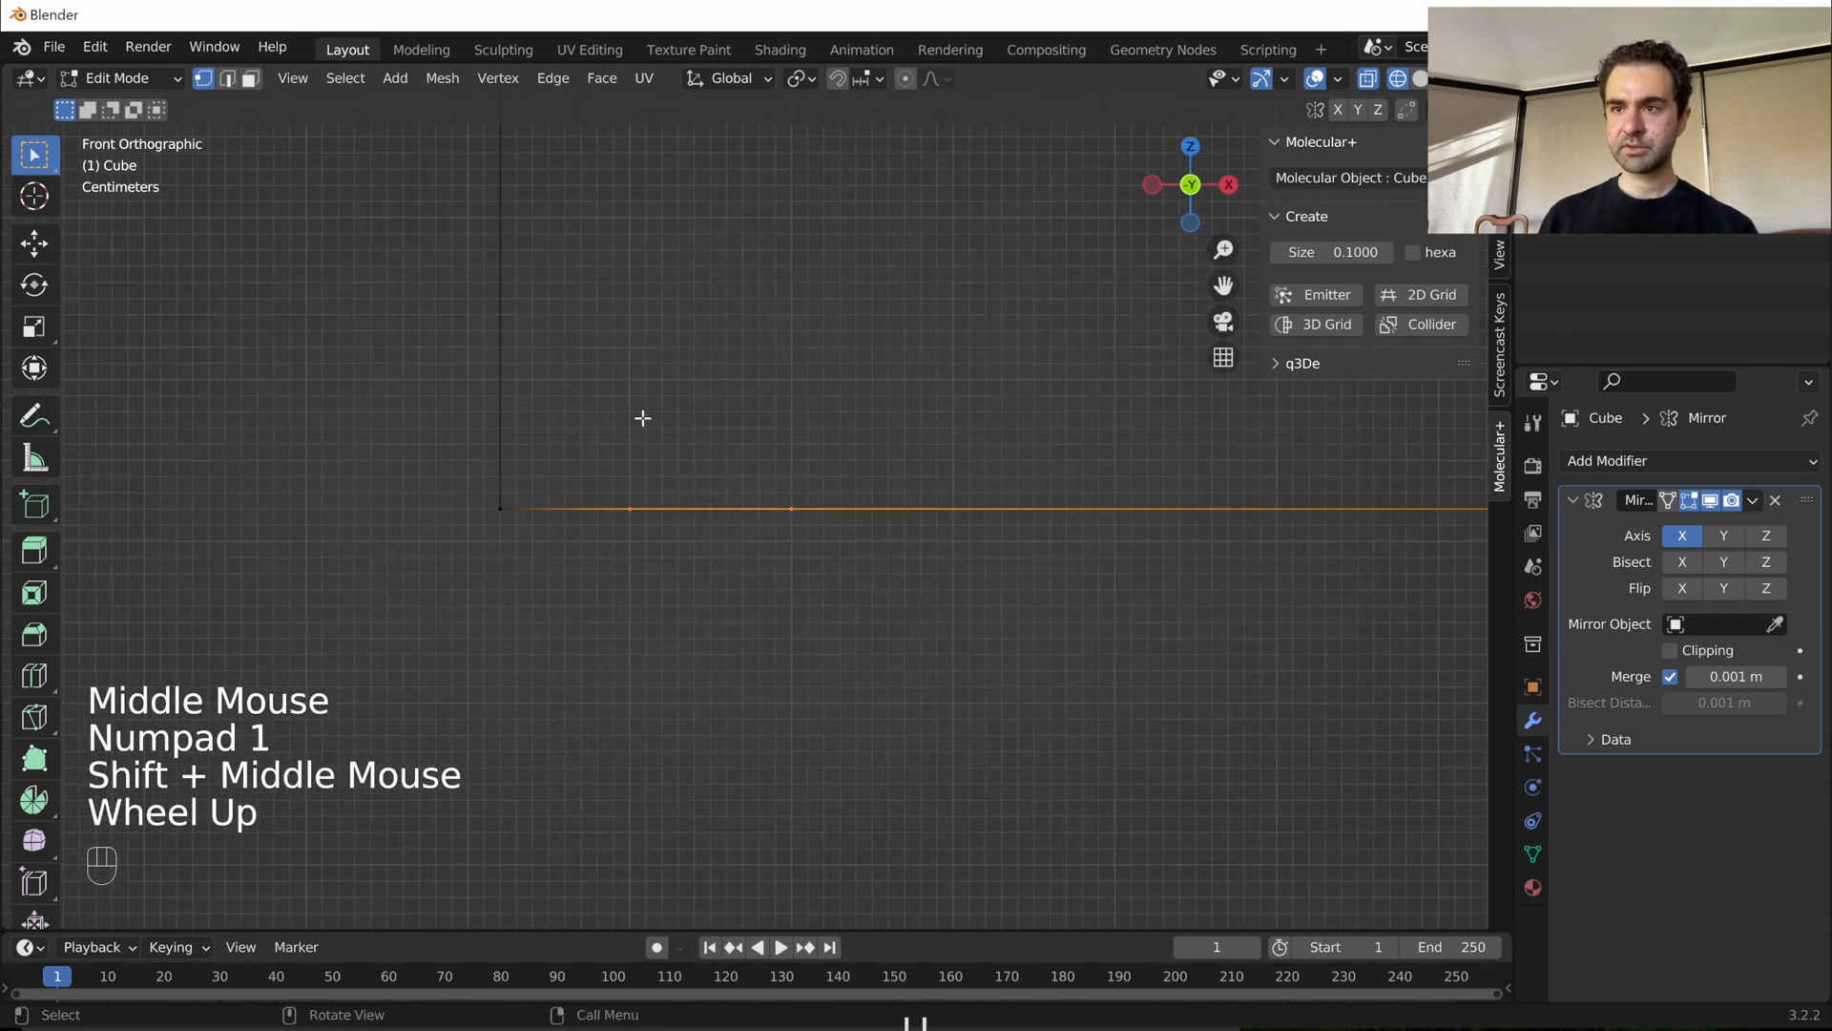
scroll(712, 487, down, 3)
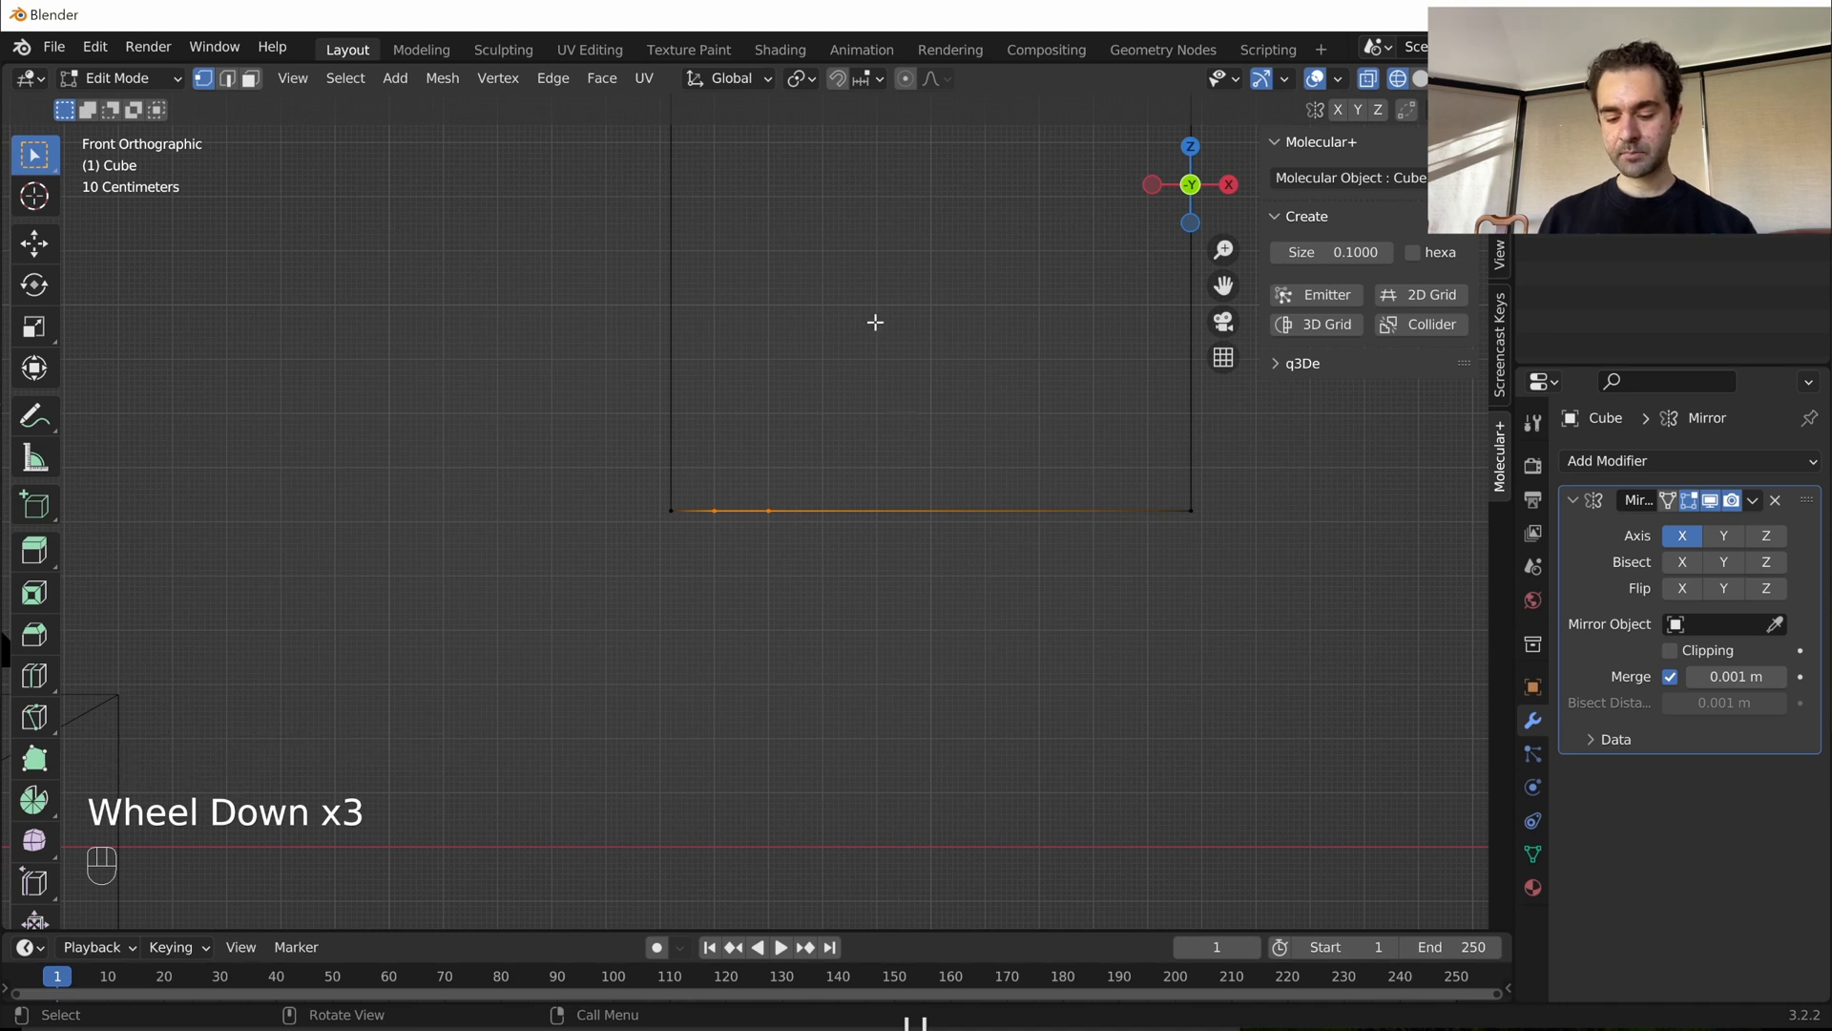
key(e)
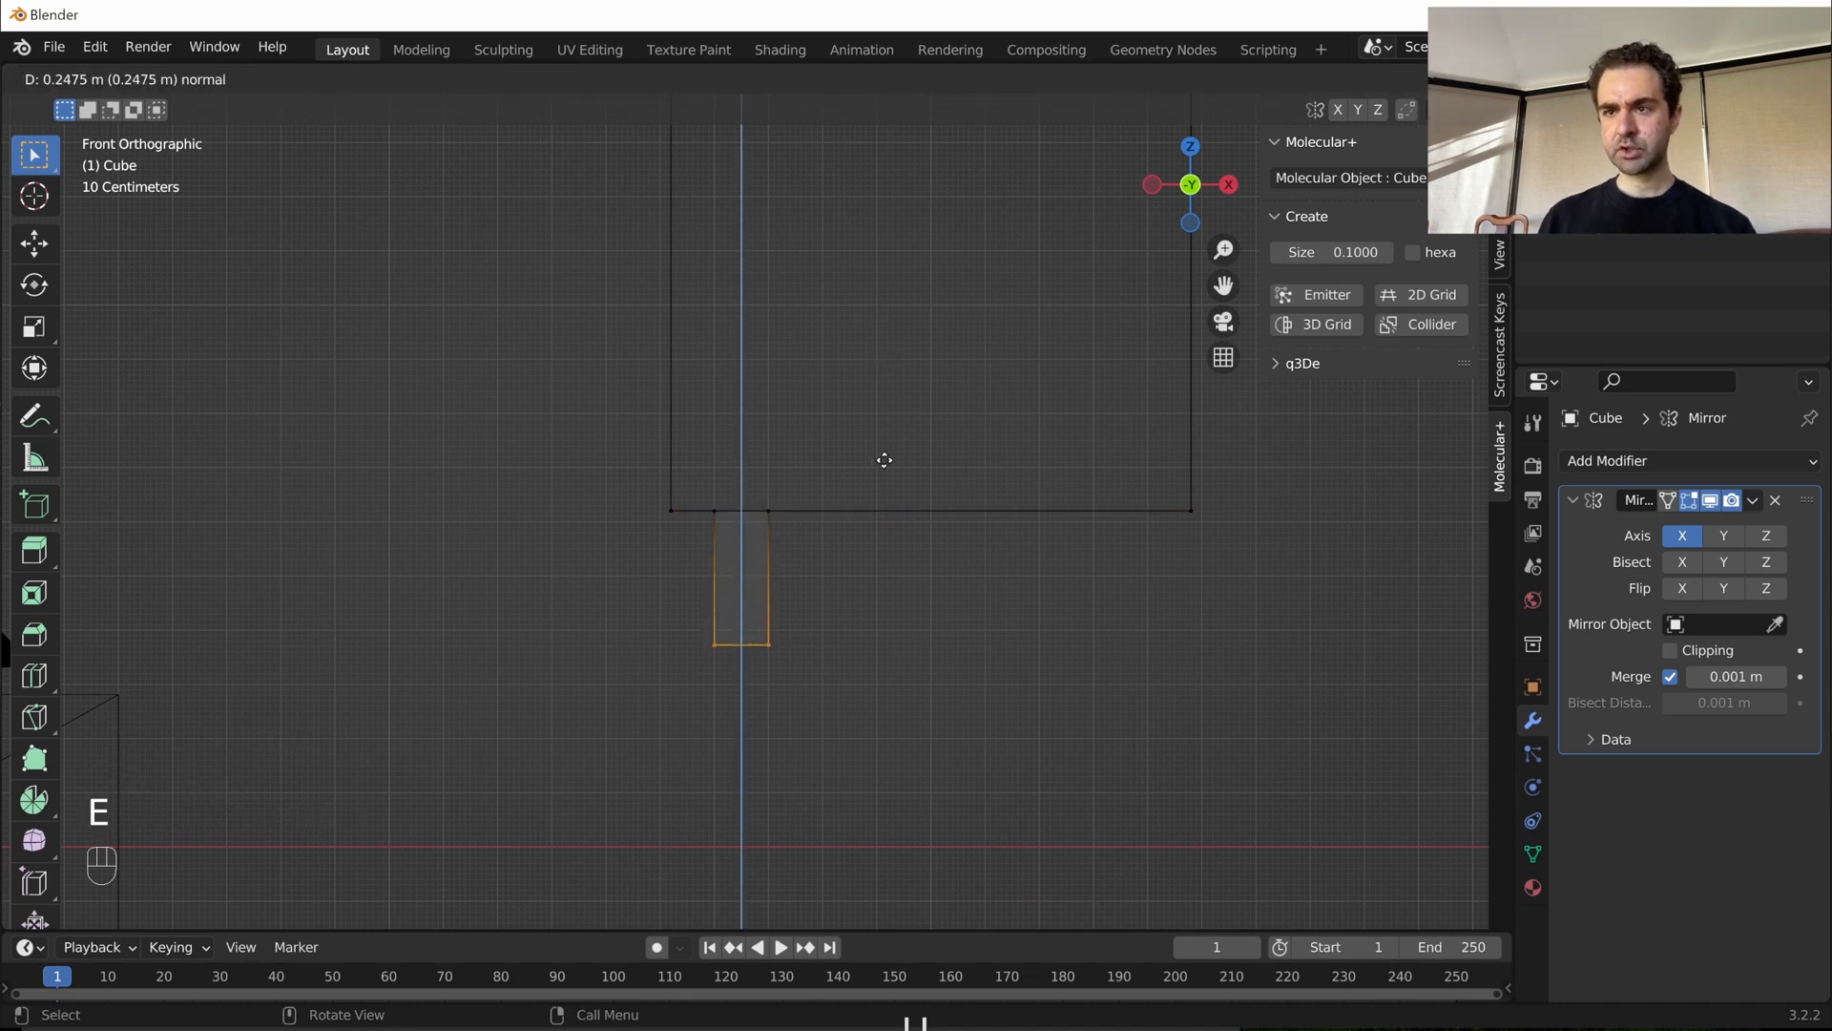
key(z)
key(z)
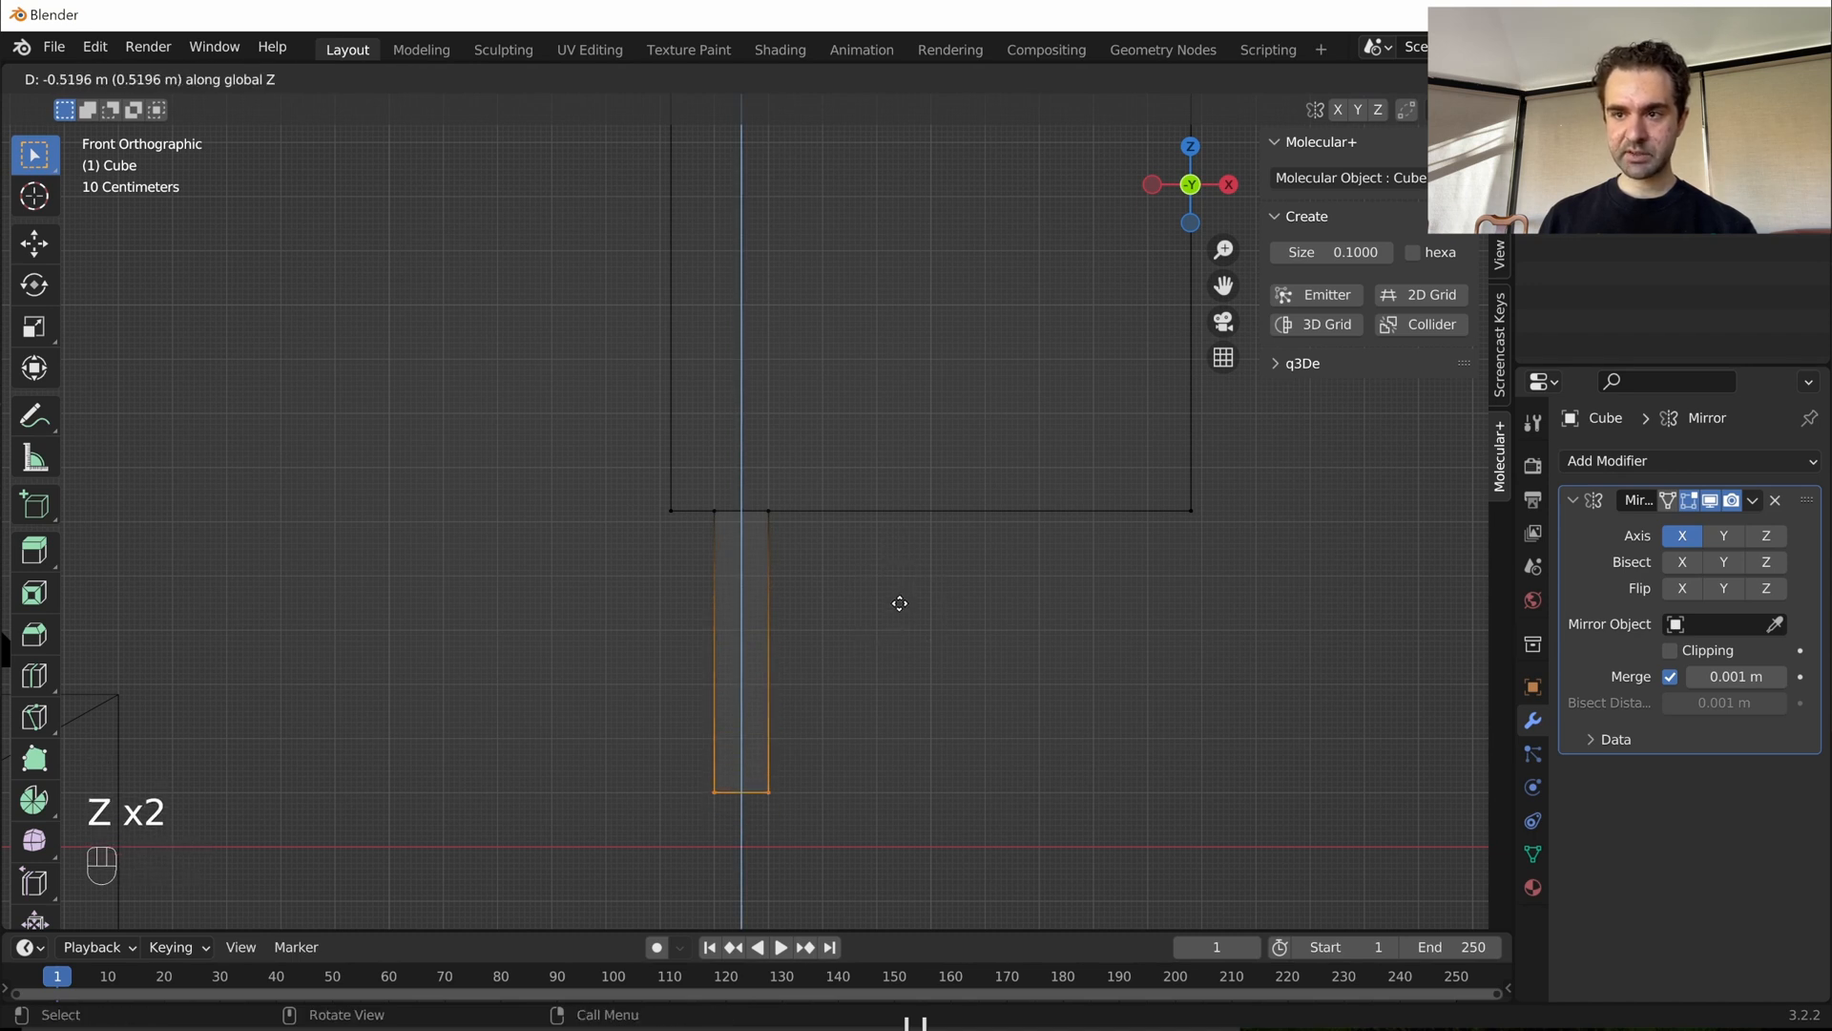
key(shift)
key(ctrl)
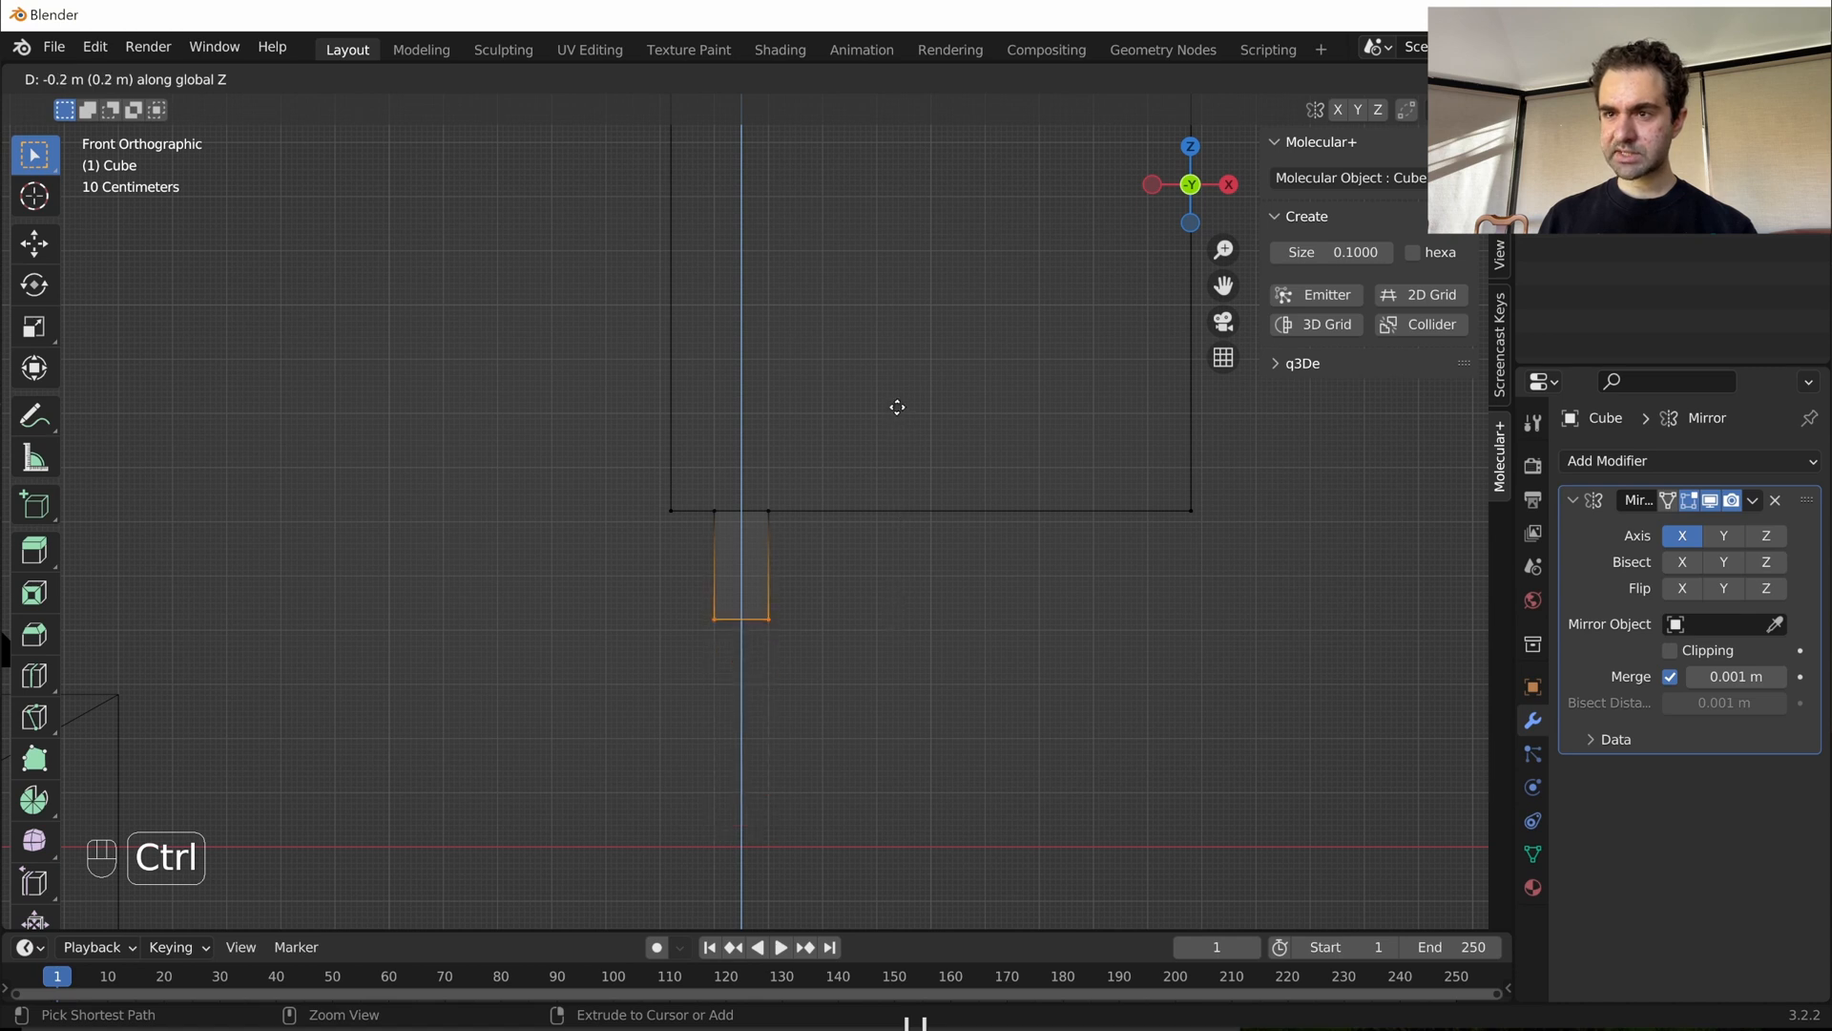
shift+click(892, 620)
- Snap the selected vertices at the lower end of the extruded channel to the grid
shift+scroll(932, 725, up, 1)
shift+middle_drag(926, 668, 957, 478)
scroll(877, 583, up, 4)
shift+middle_drag(875, 617, 970, 577)
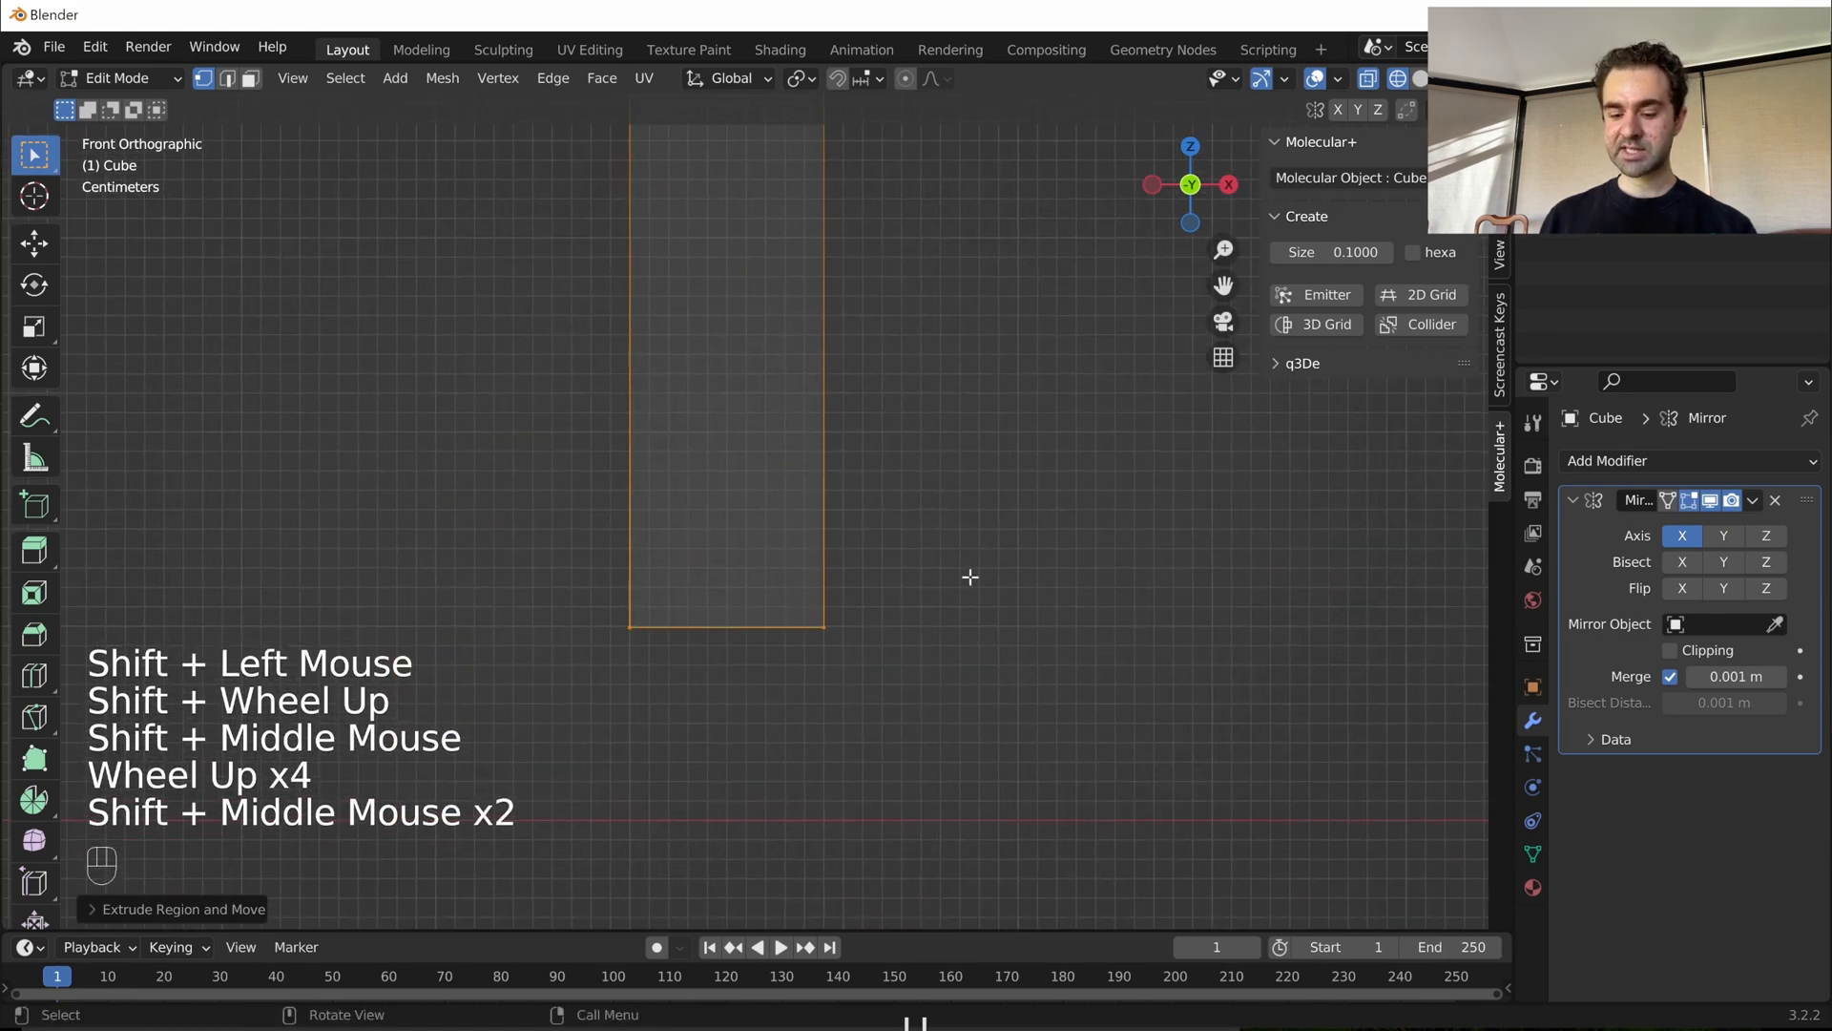
key(shift+s)
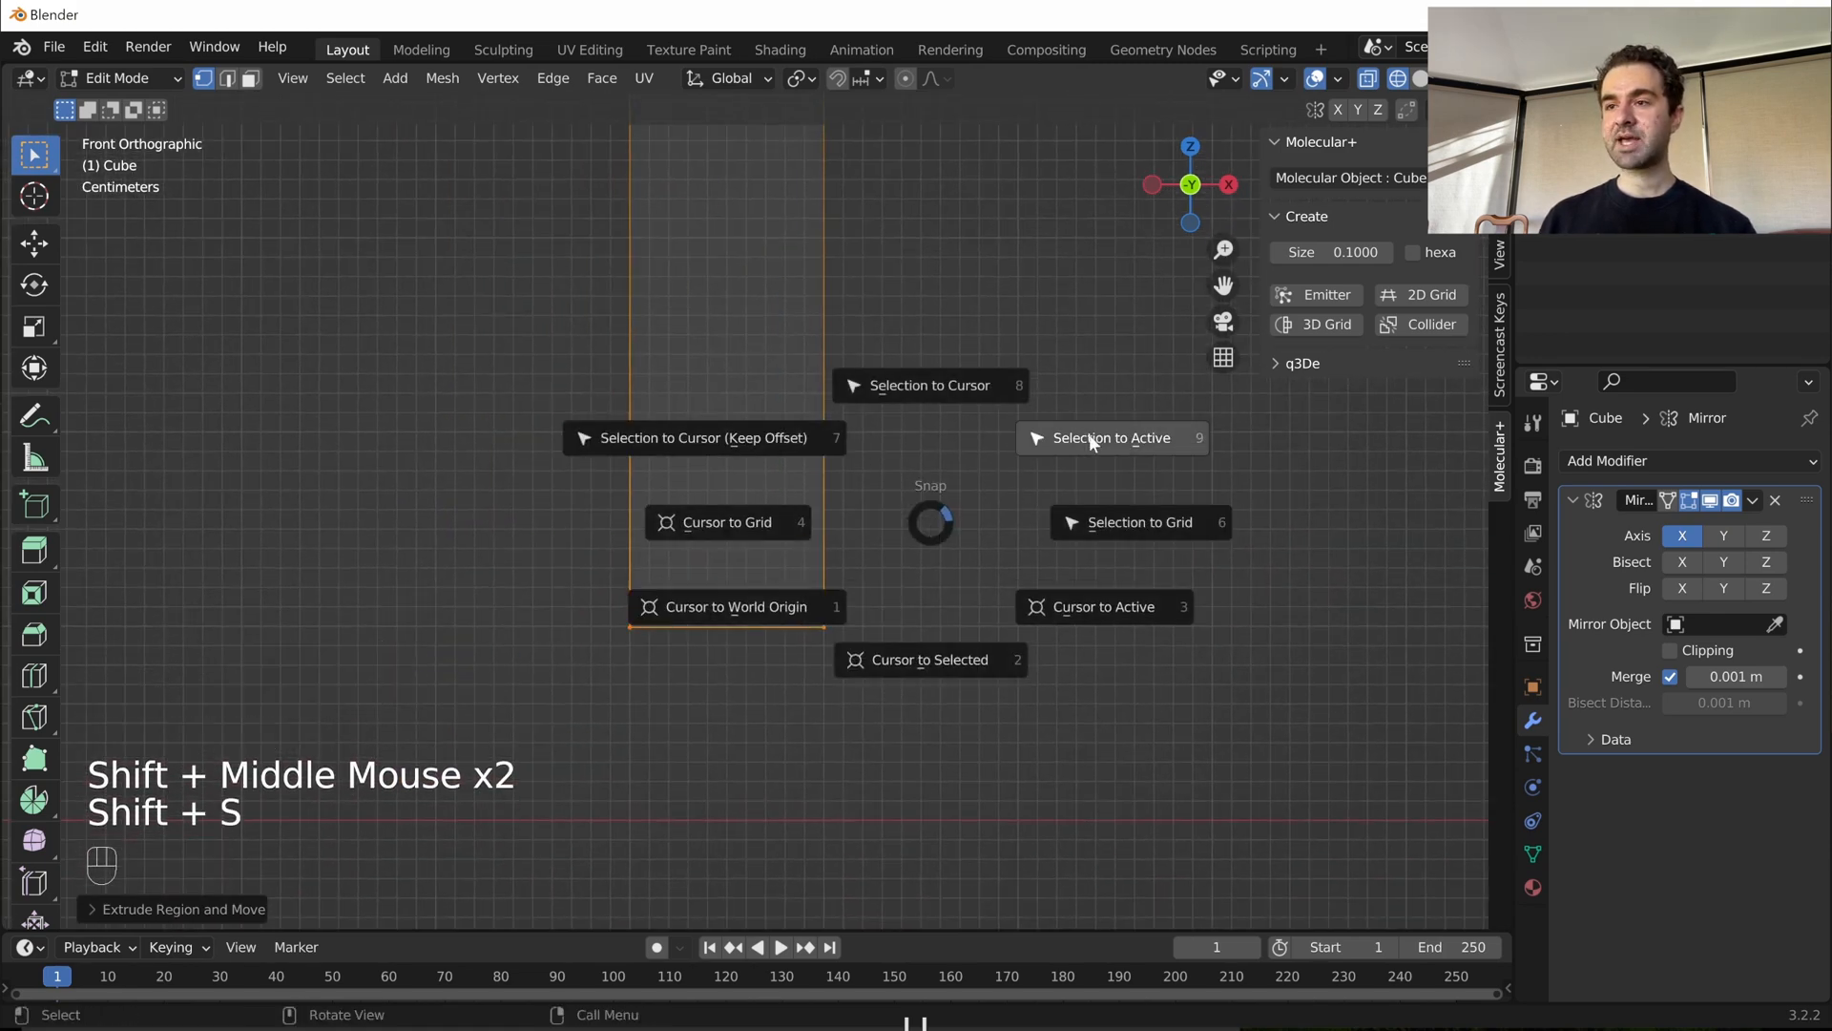
click(1136, 516)
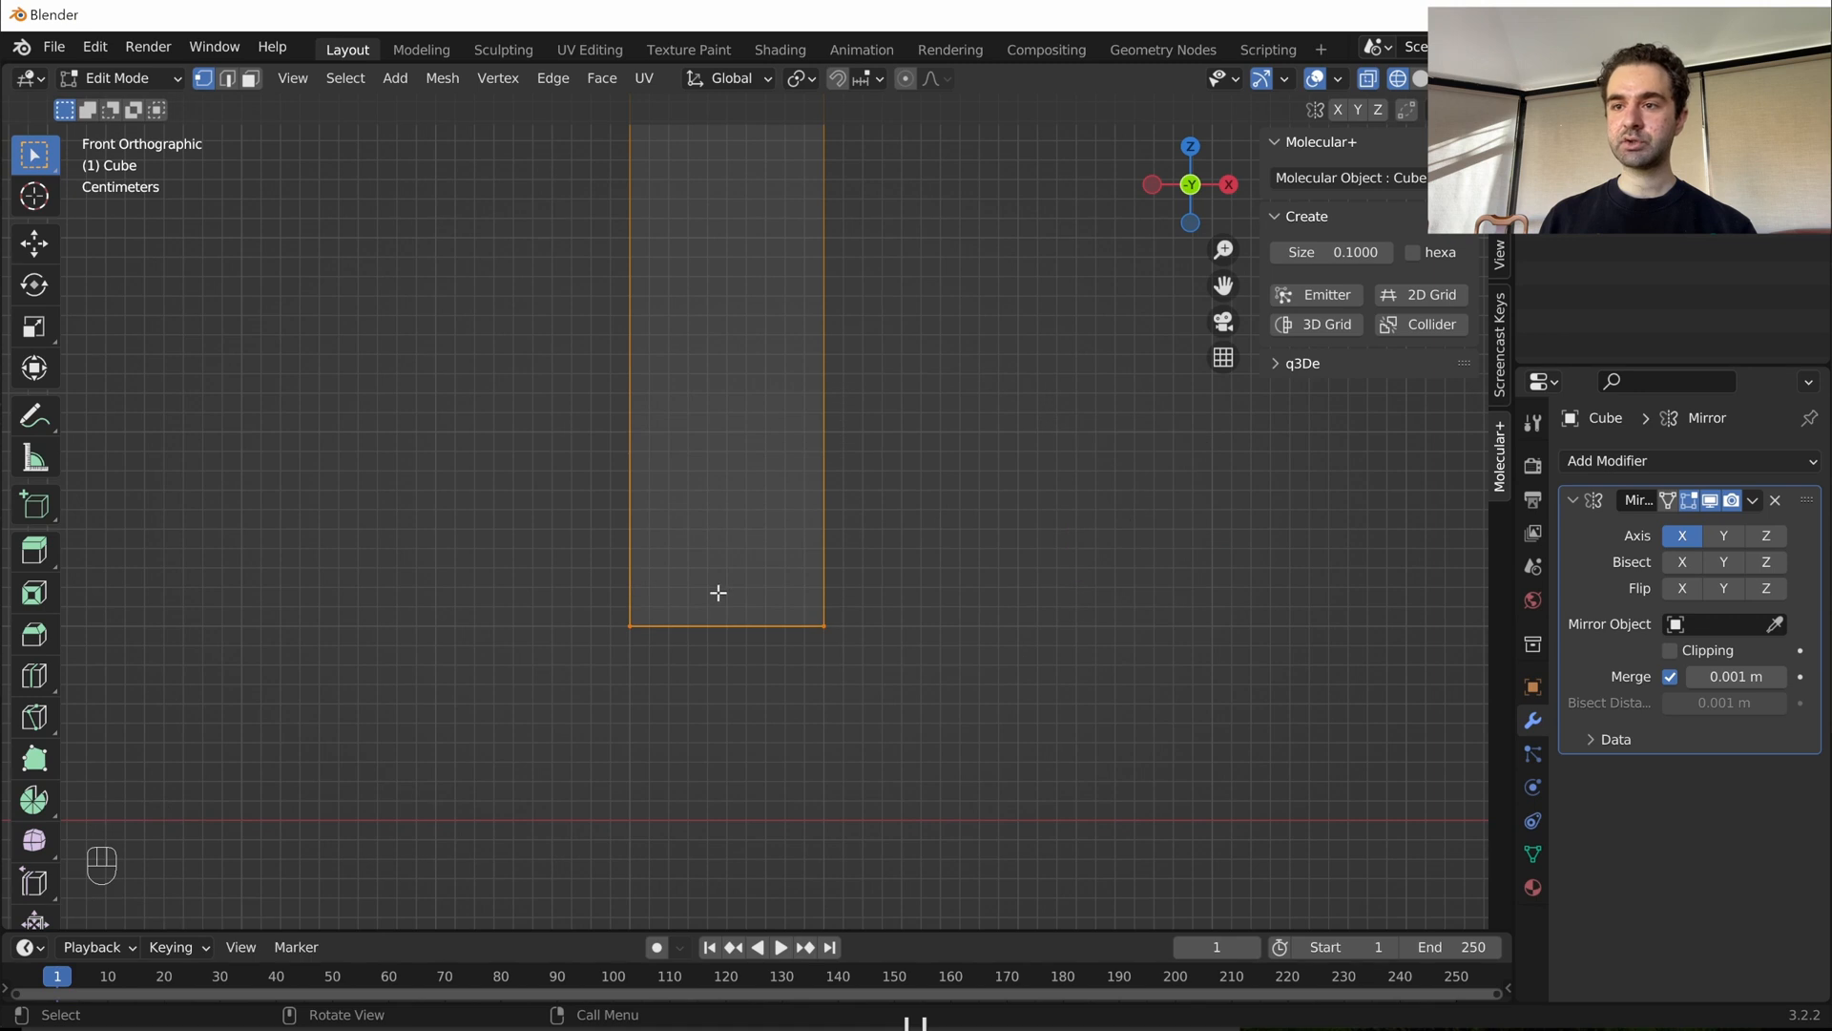
- In solid shading and face selection mode, delete the front face of the extruded channel
key(KP_7)
scroll(736, 626, down, 2)
middle_drag(736, 626, 694, 502)
scroll(814, 409, down, 2)
scroll(712, 499, up, 2)
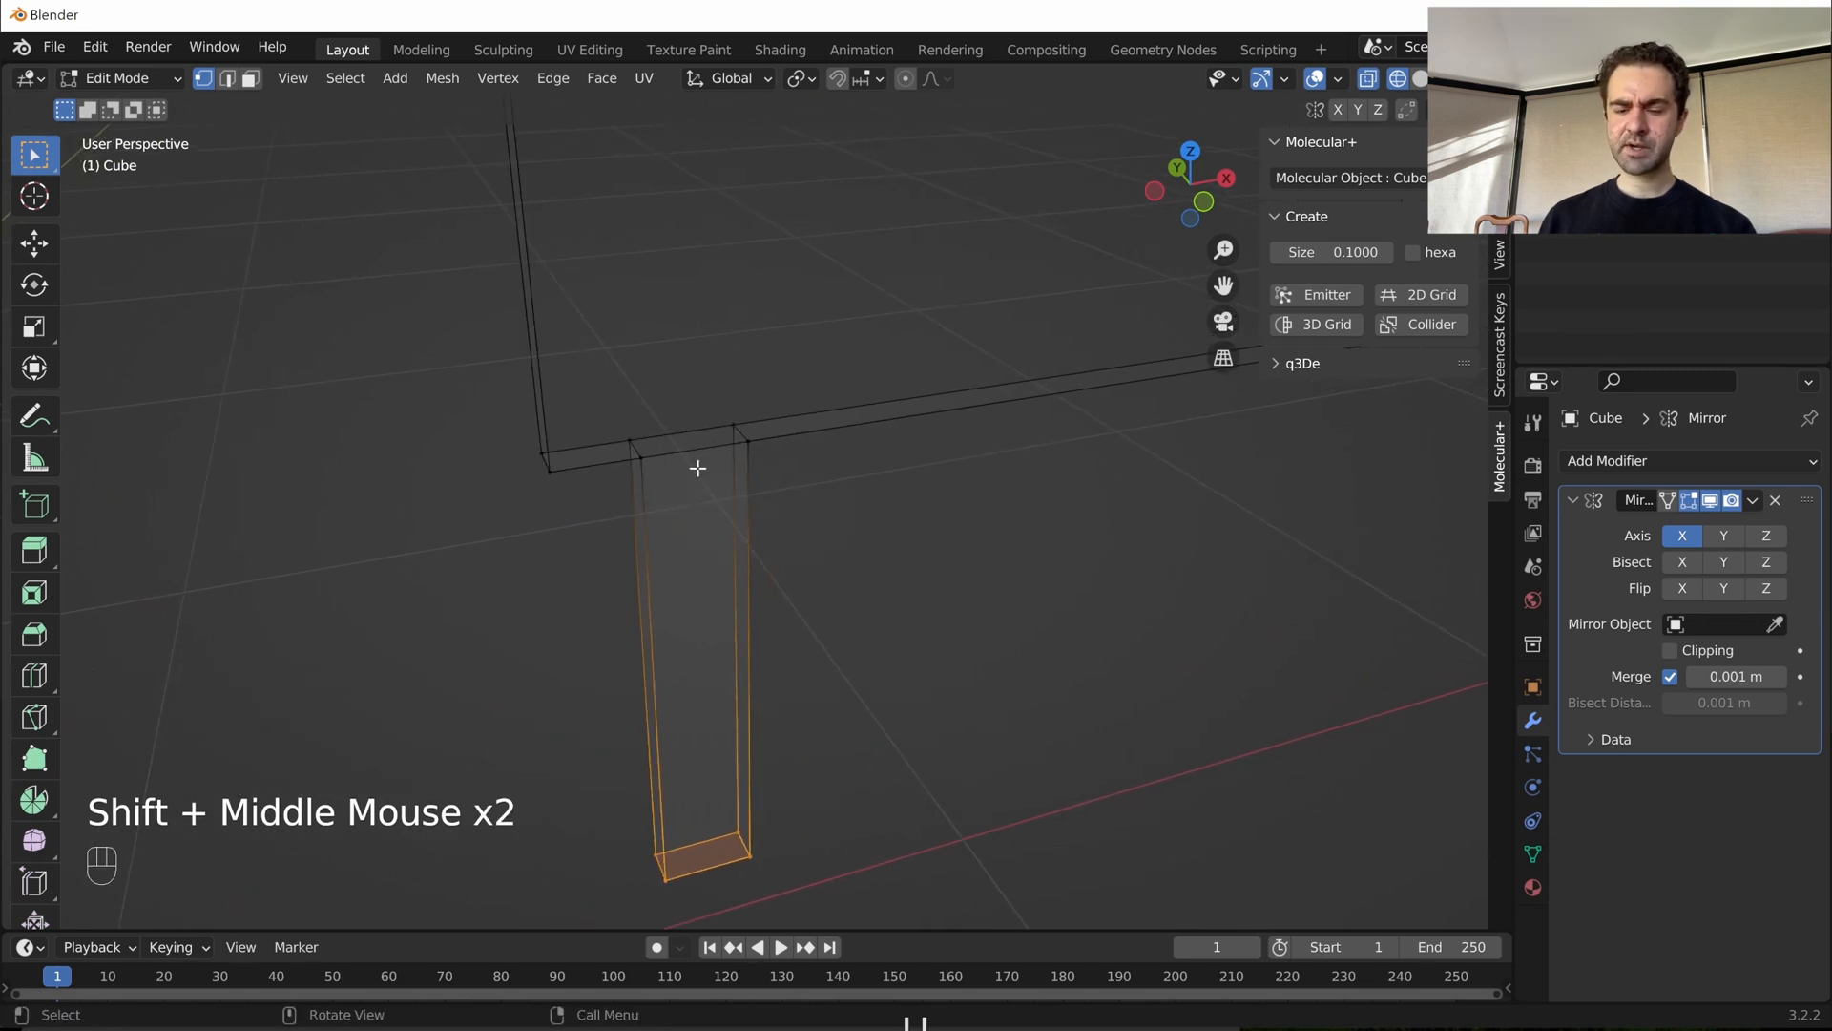
key(z)
middle_drag(786, 481, 654, 450)
click(632, 439)
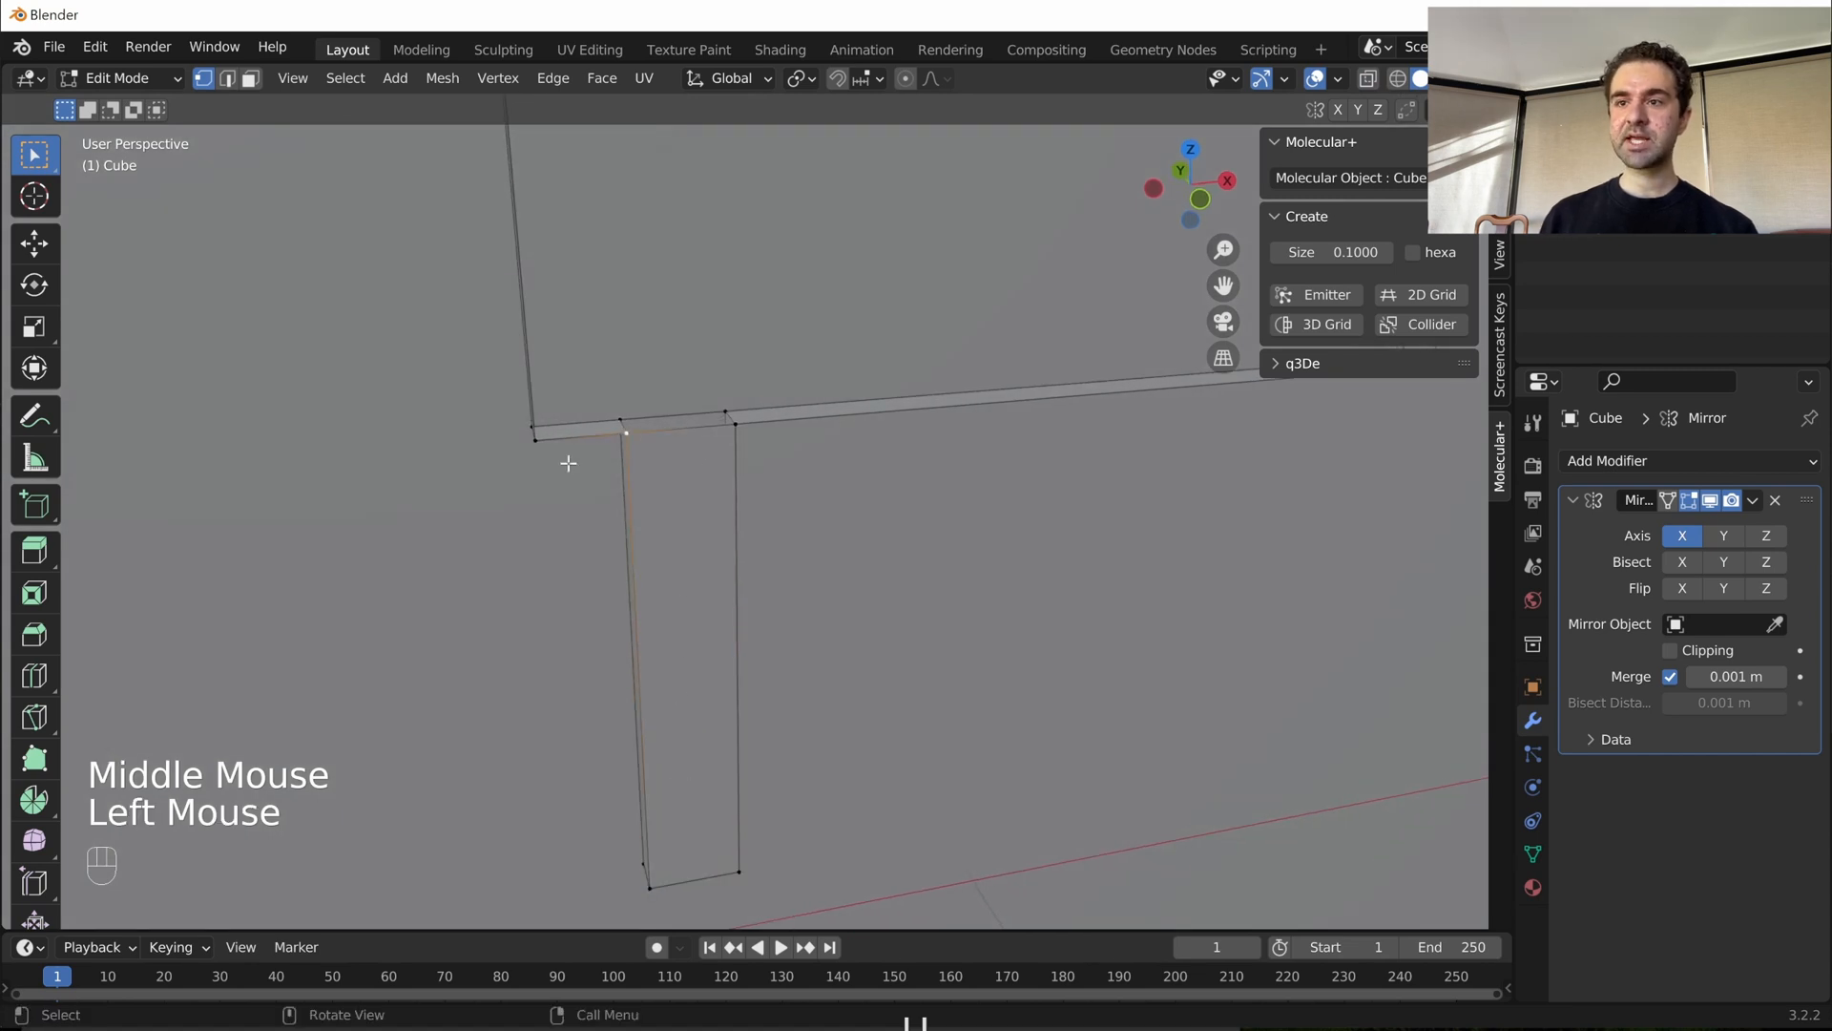
click(251, 81)
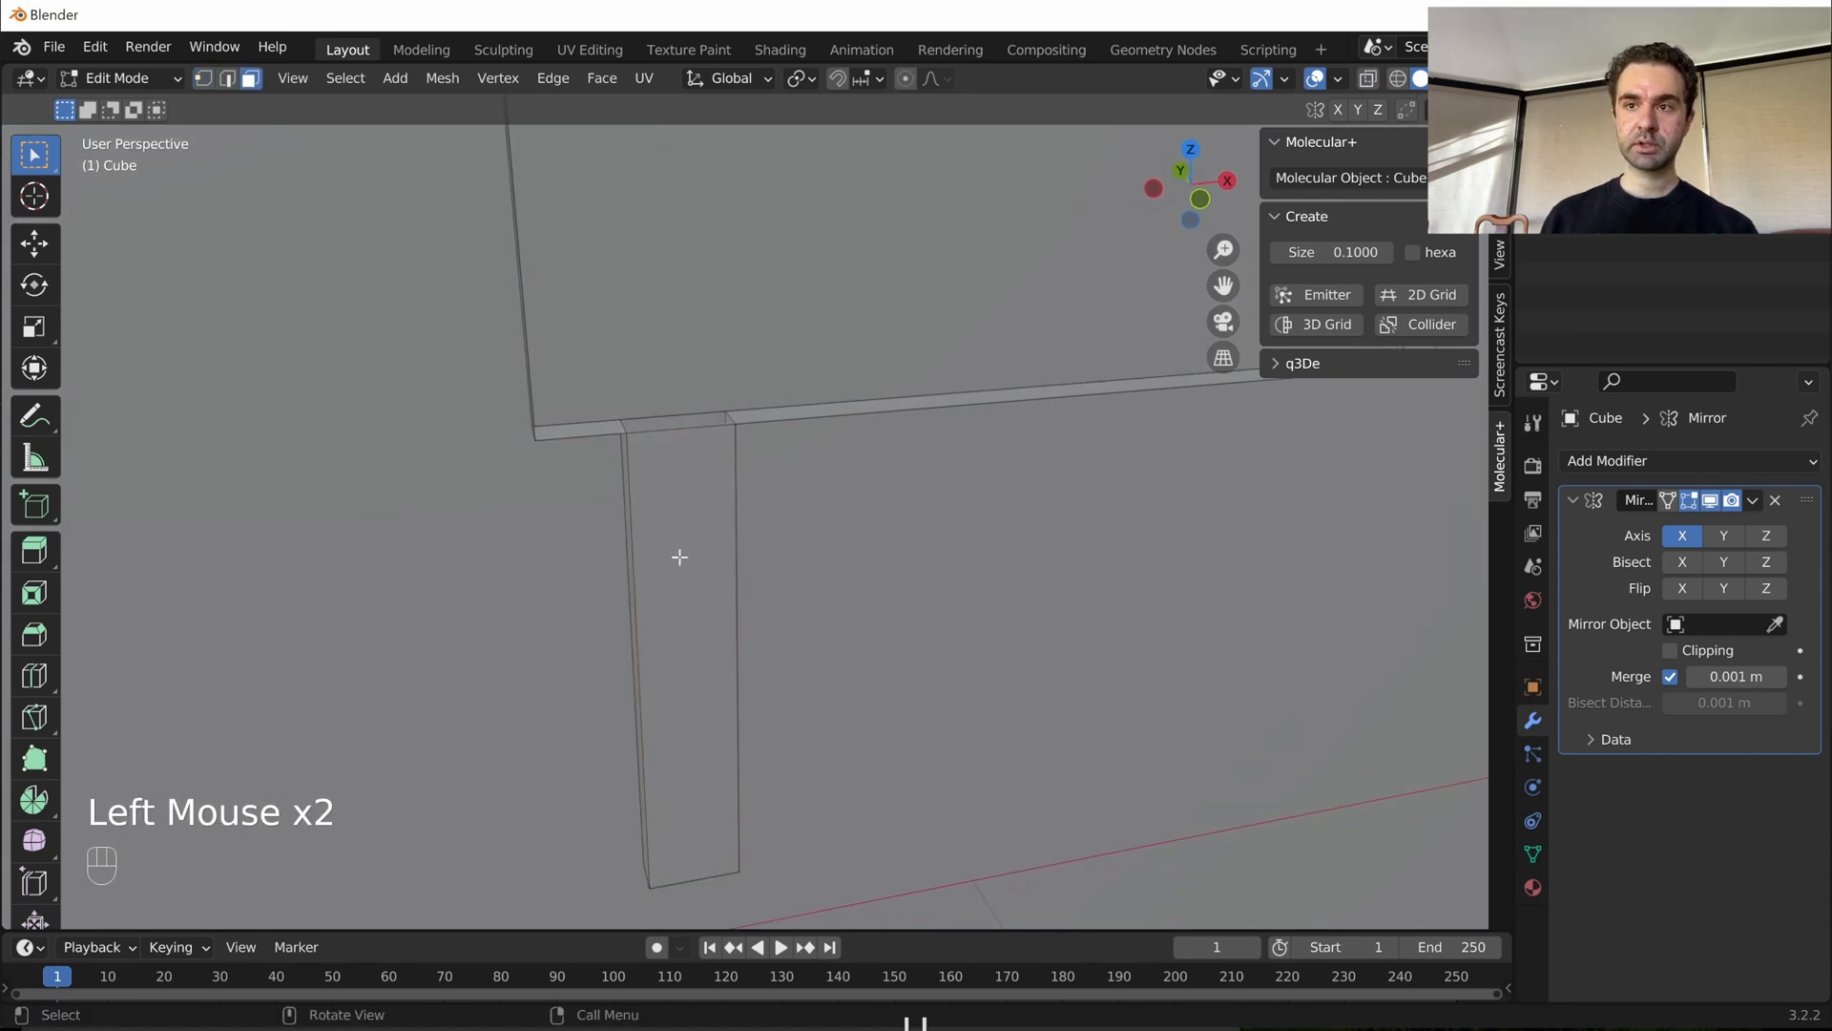
click(700, 587)
key(x)
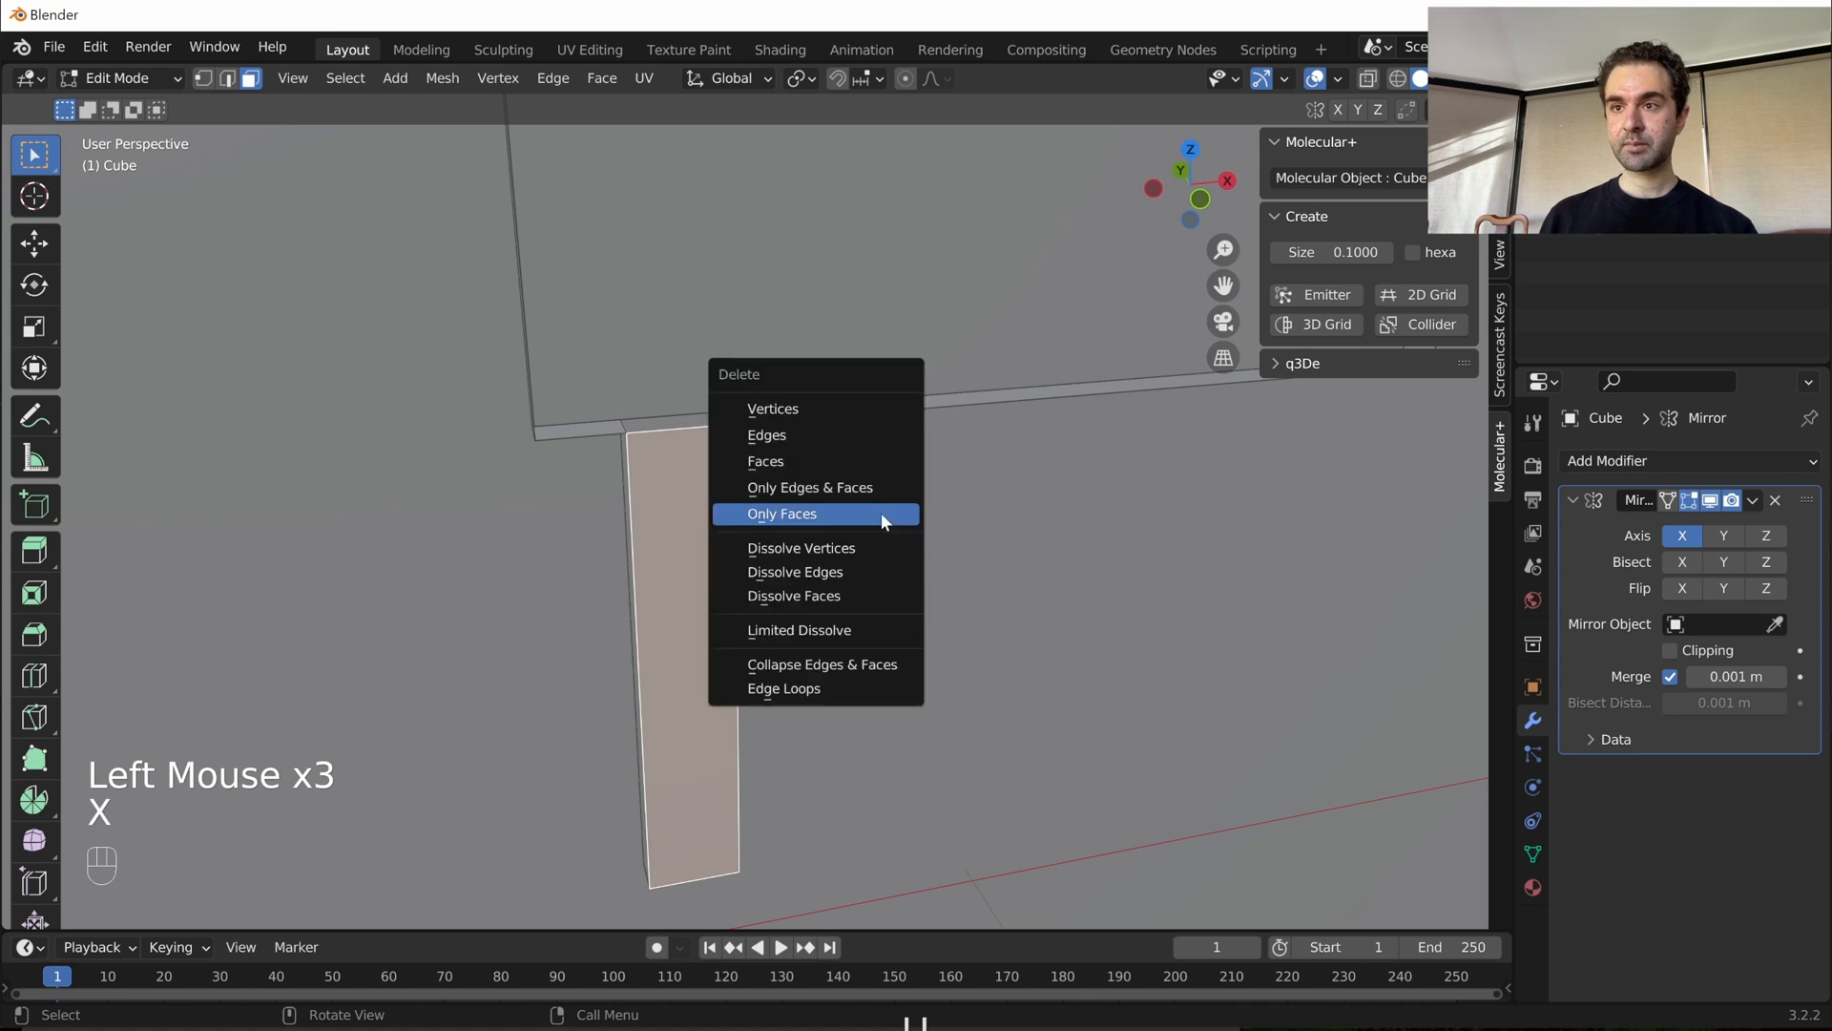
click(839, 460)
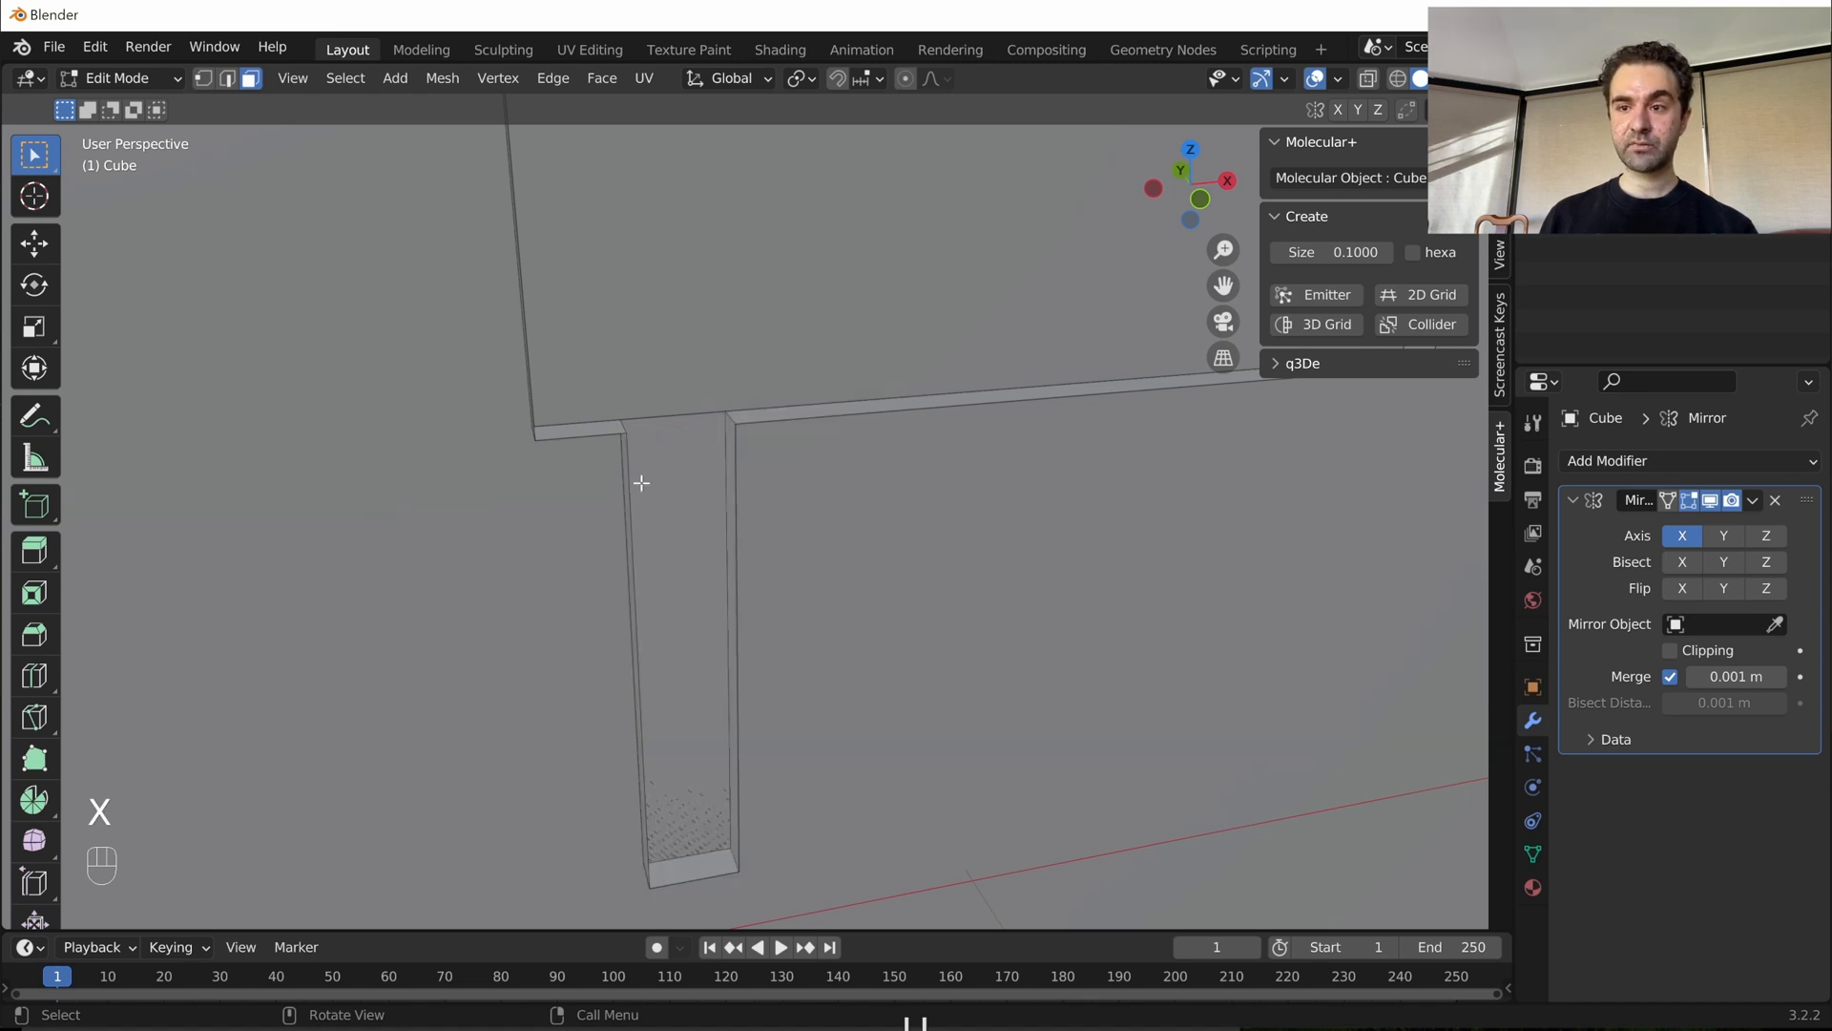
- Delete the back face of the extruded channel, keeping its side walls and lower end
click(680, 513)
key(x)
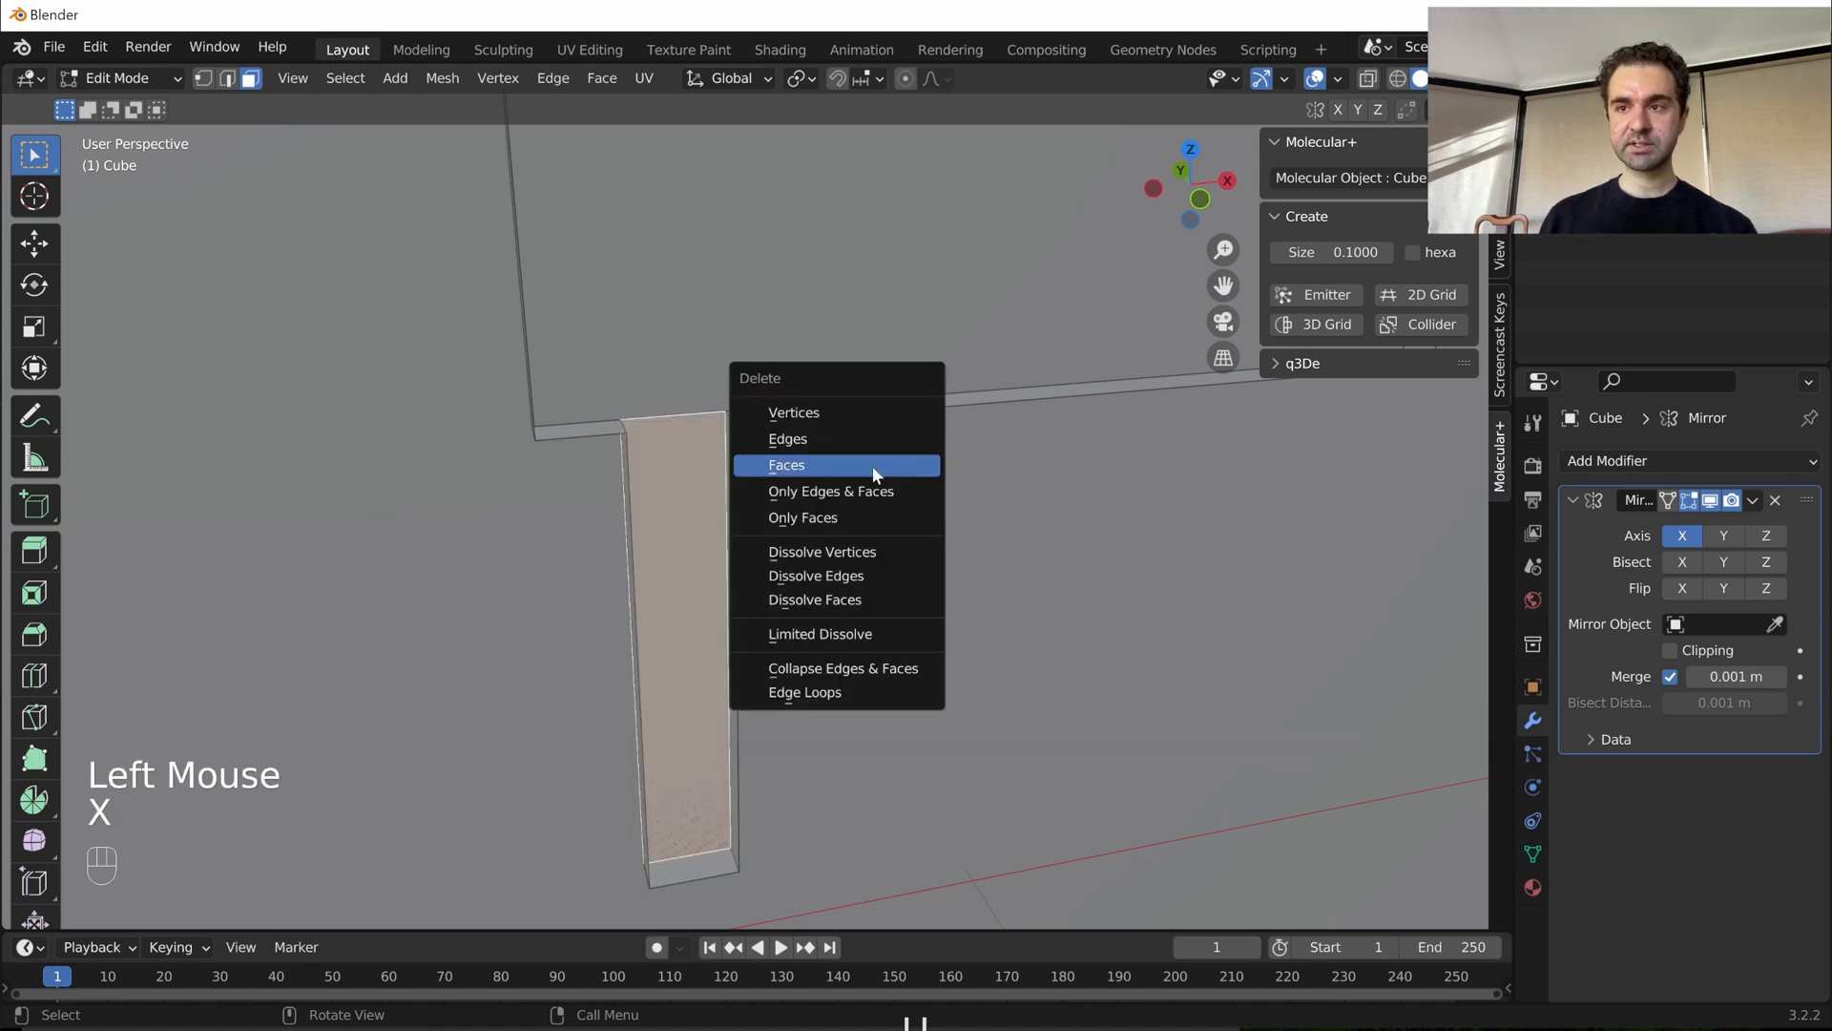
click(873, 466)
middle_drag(806, 527, 748, 561)
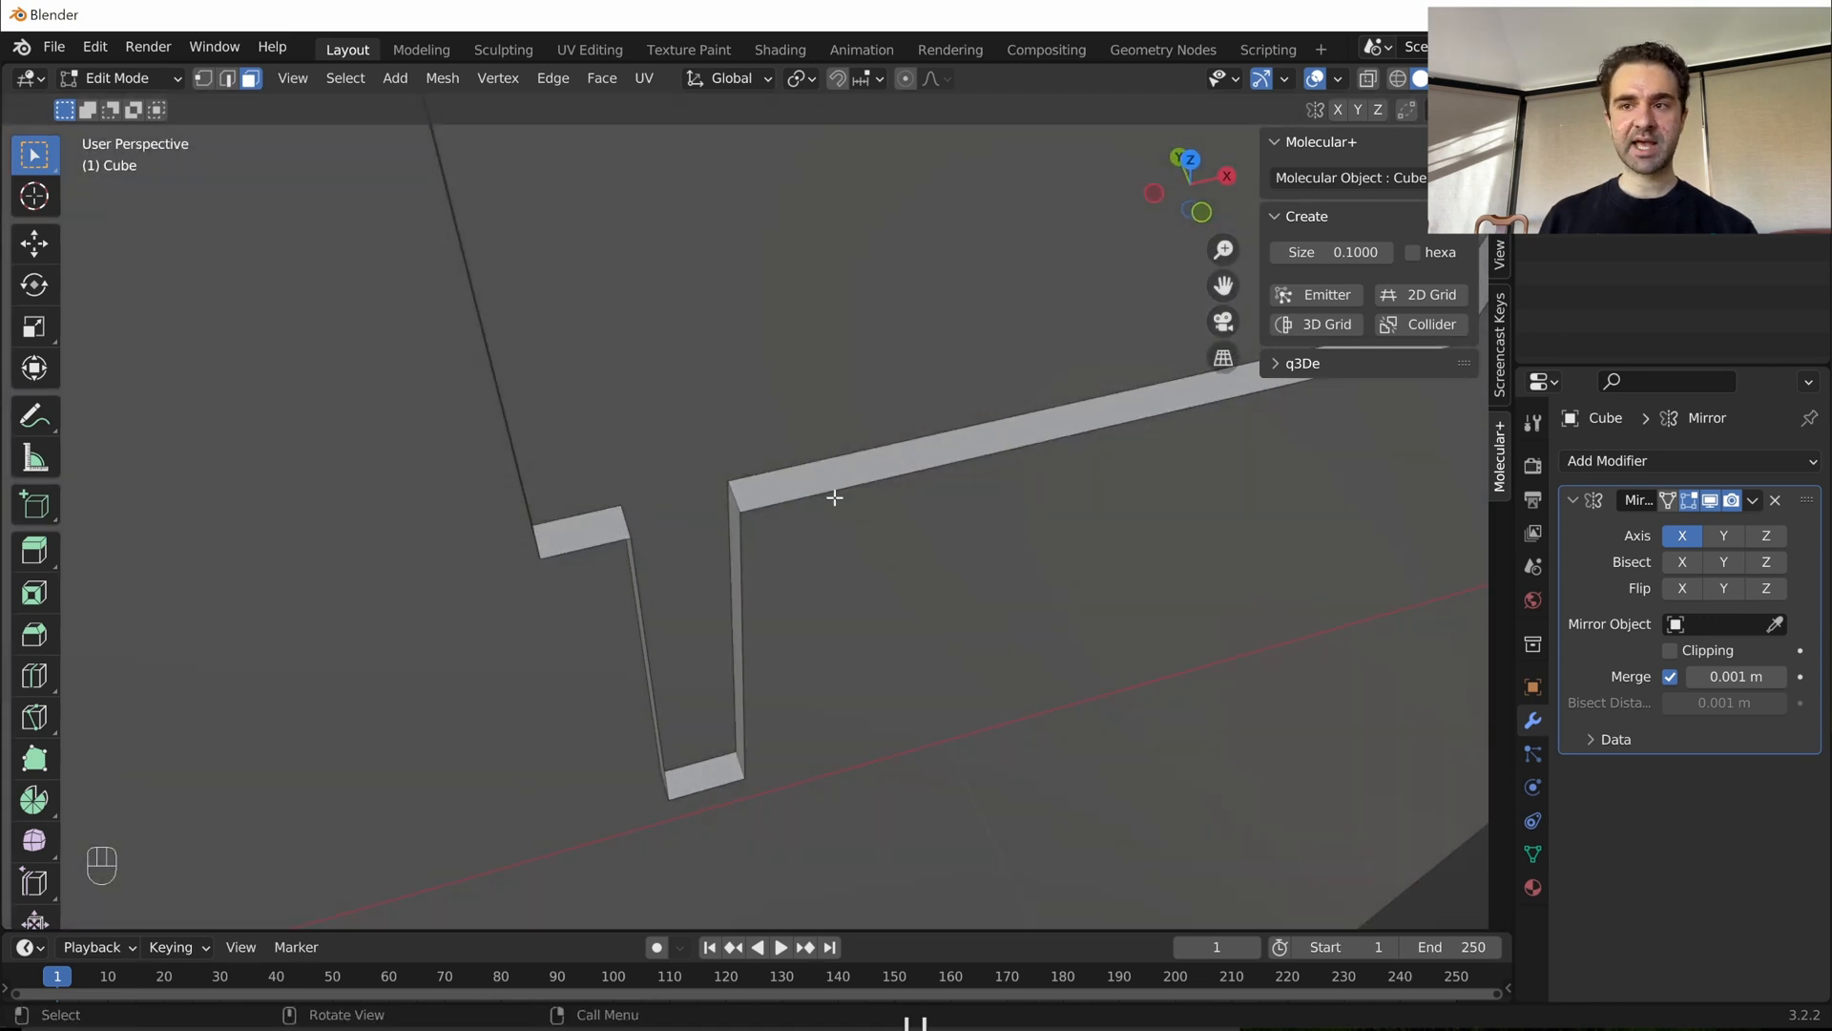
- Leave Edit Mode and hide the upright plane Plane.001 behind the frame
key(Tab)
middle_drag(898, 736, 910, 636)
scroll(921, 548, down, 2)
click(922, 542)
key(h)
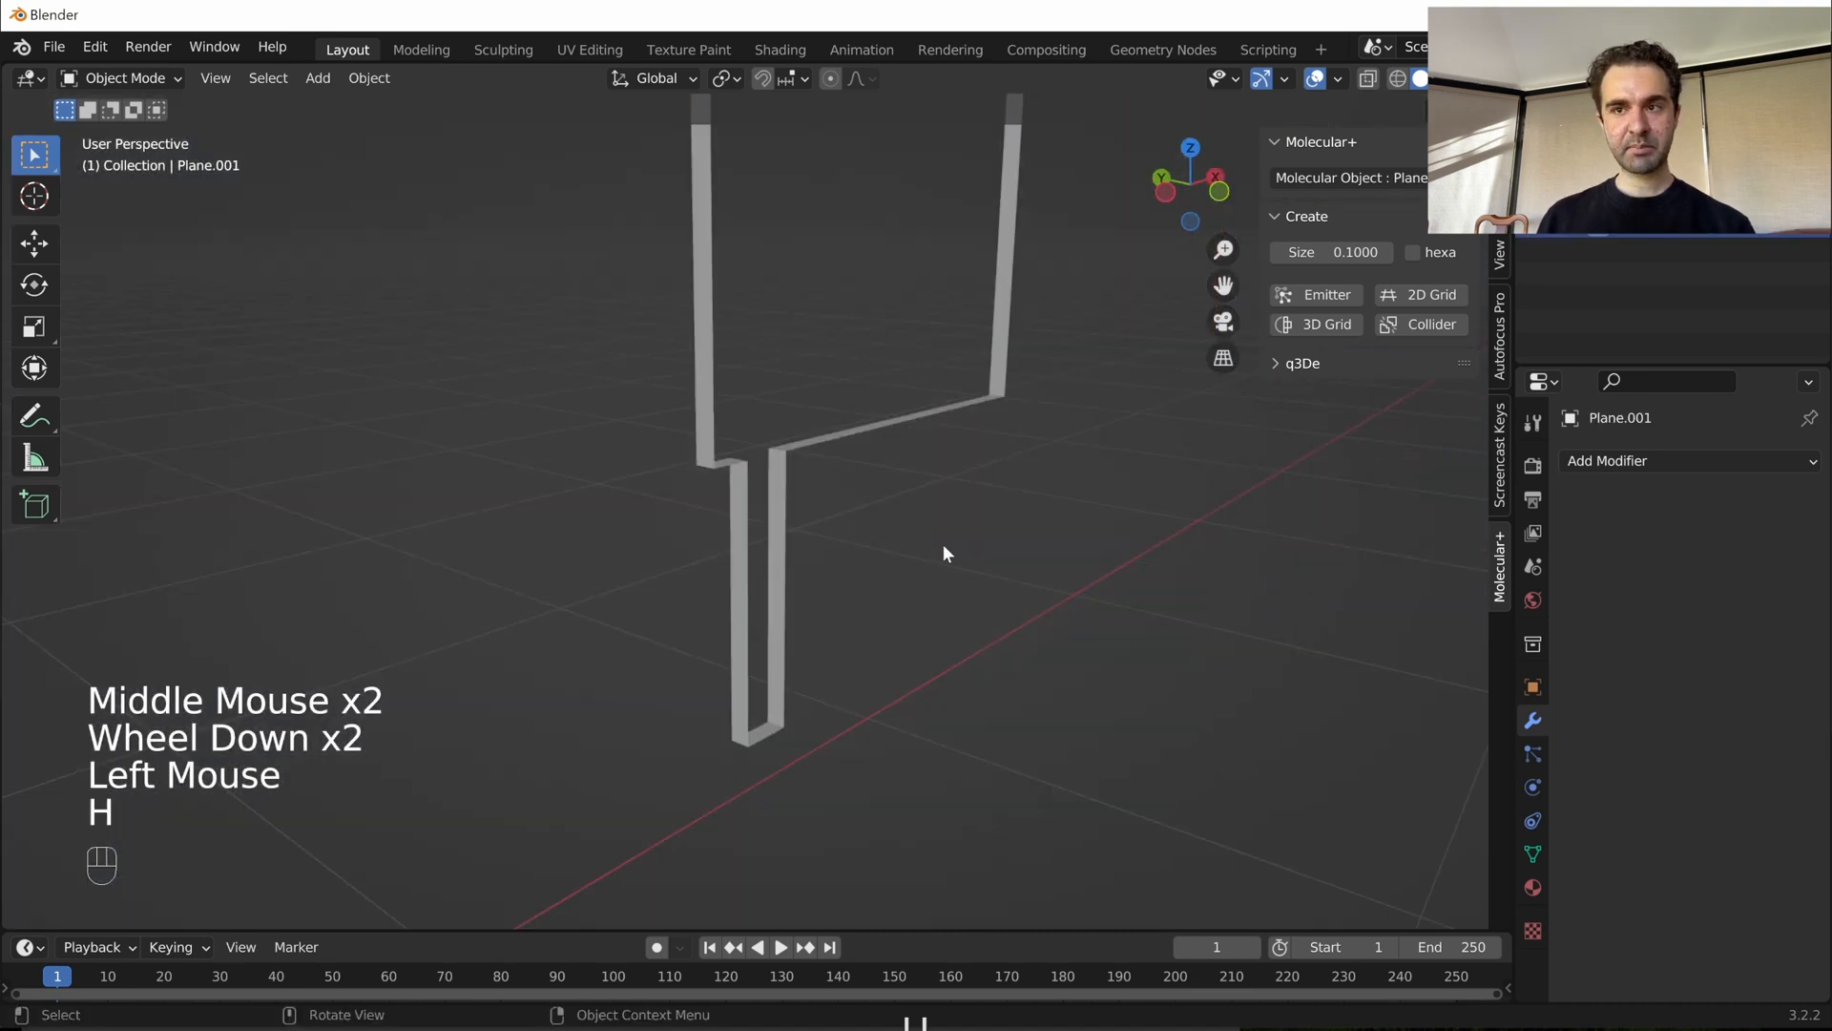
middle_drag(943, 546, 801, 531)
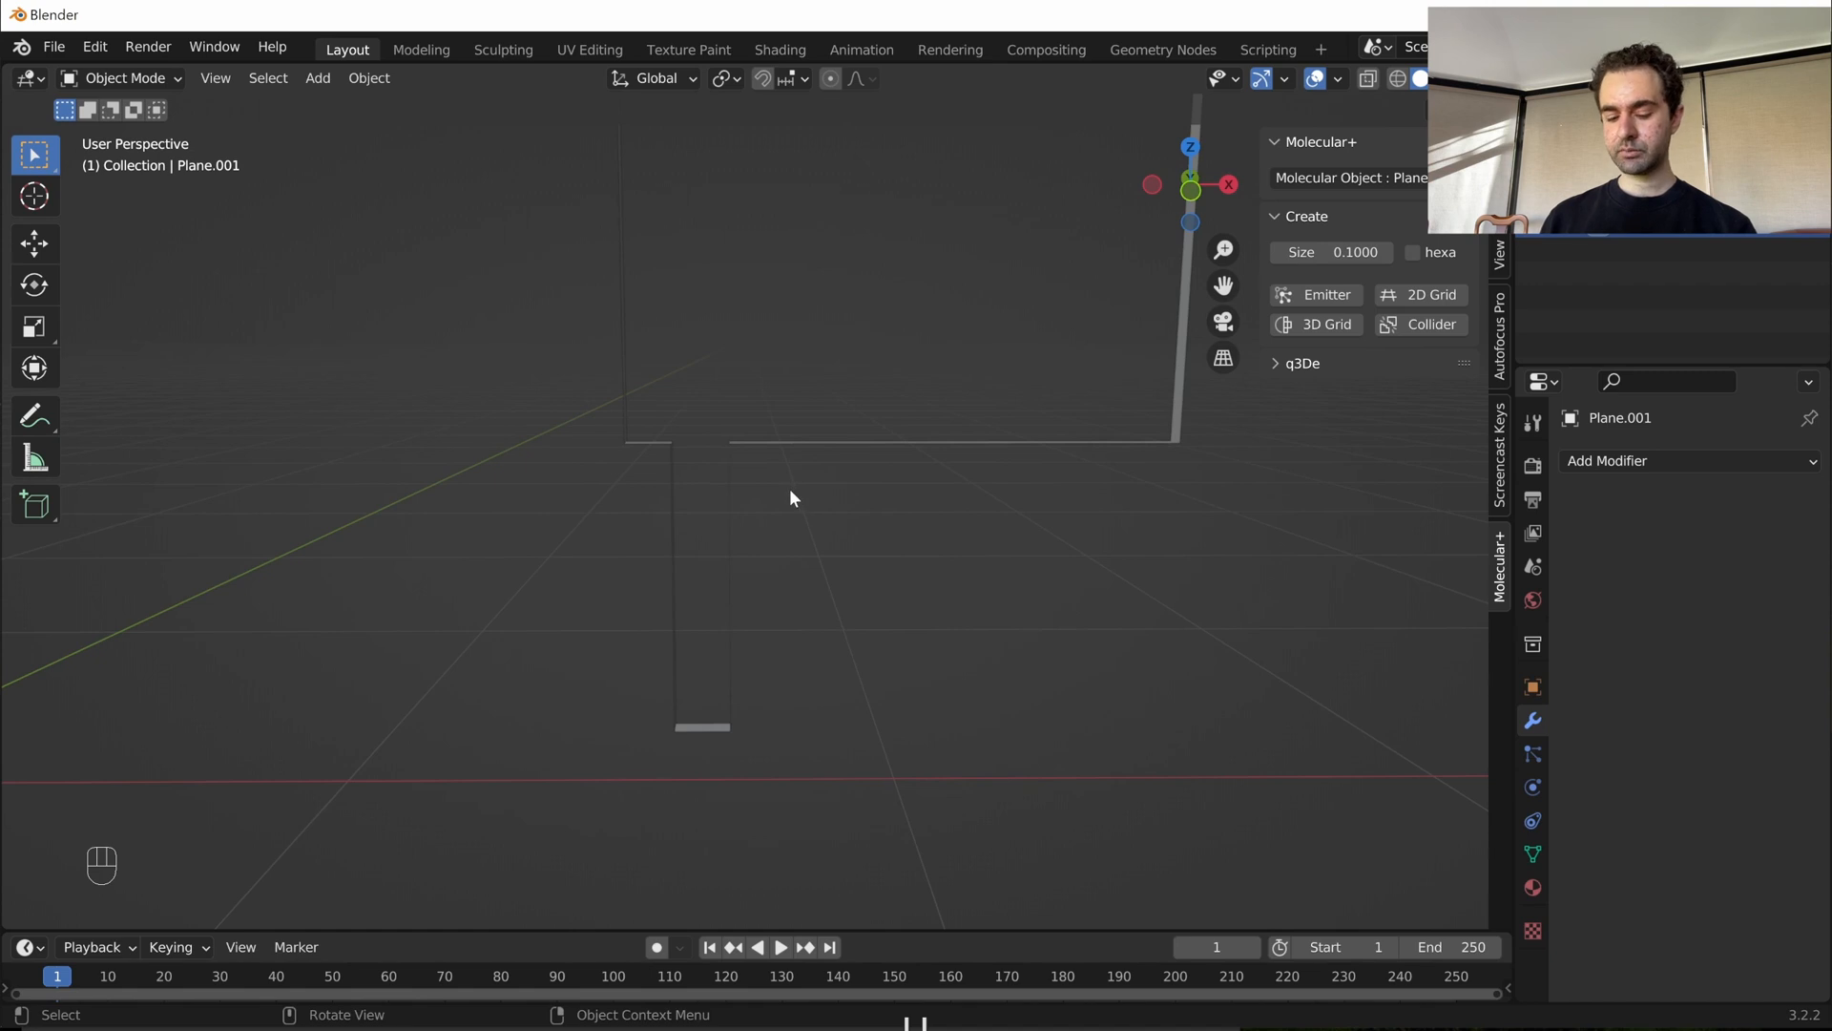
- Switch to a wireframe front view and enter Edit Mode on the Cube frame
key(KP_1)
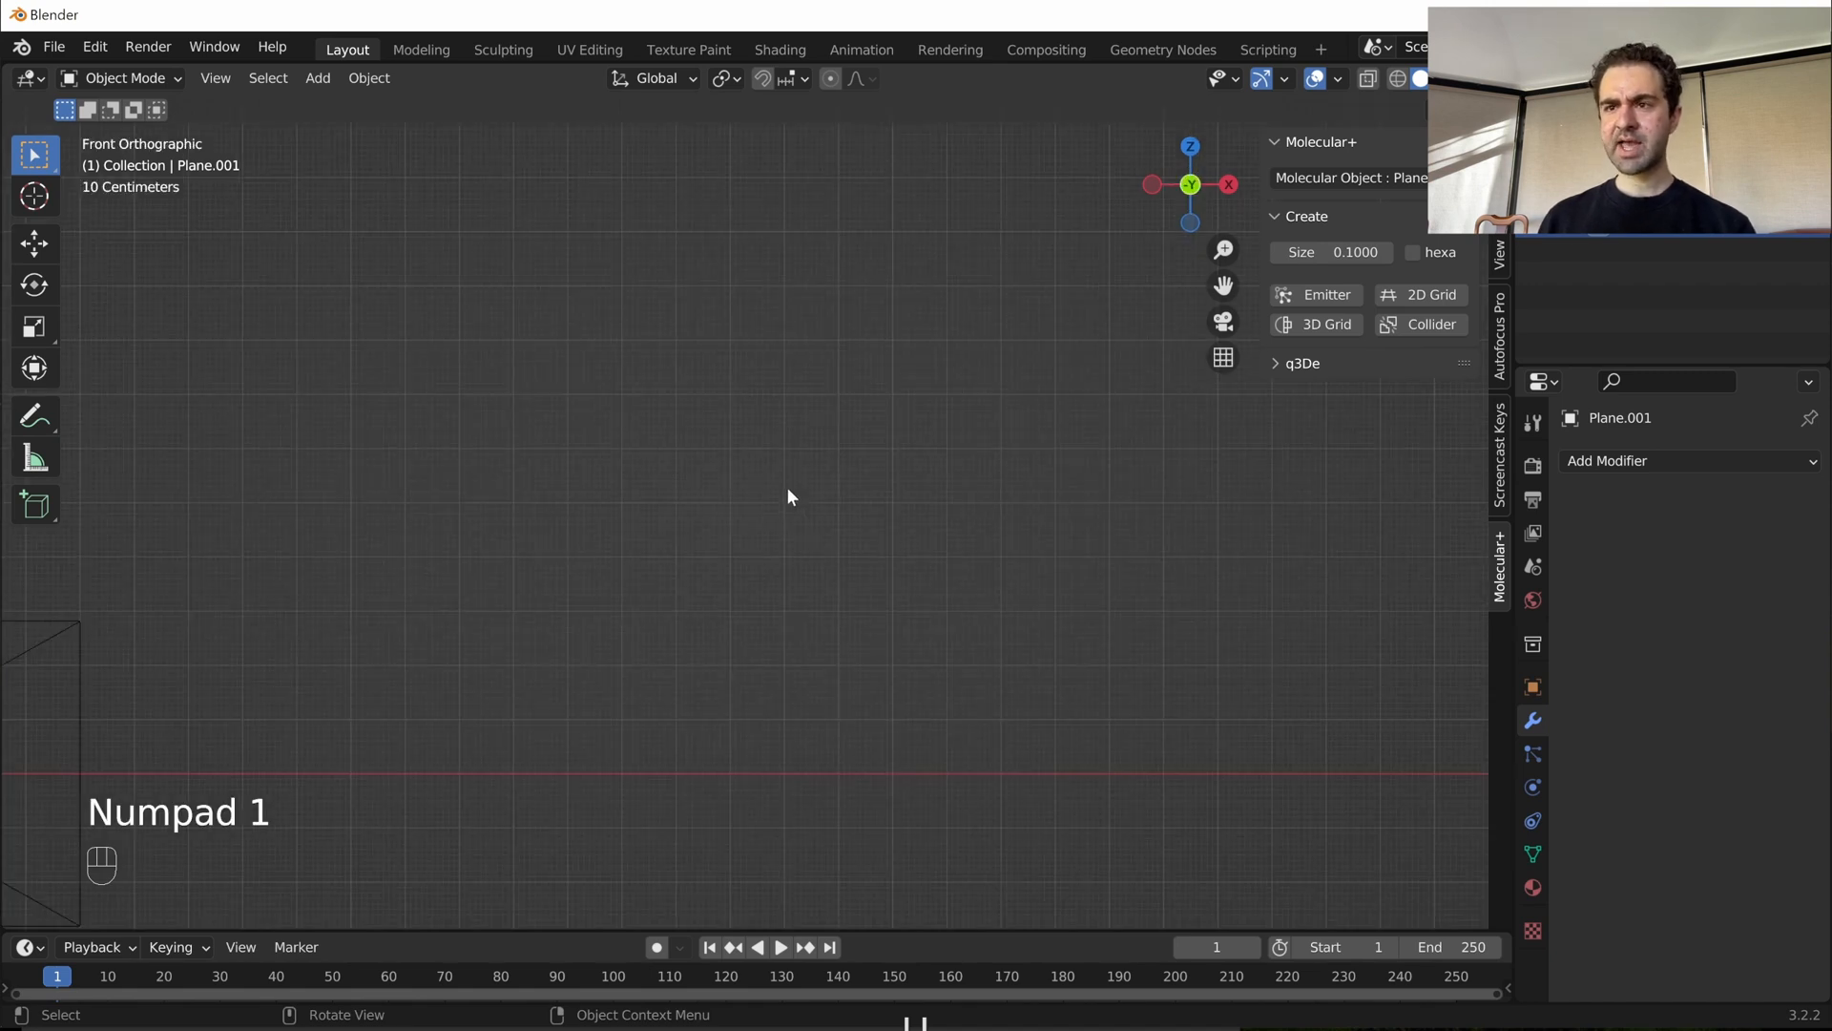
key(z)
click(775, 489)
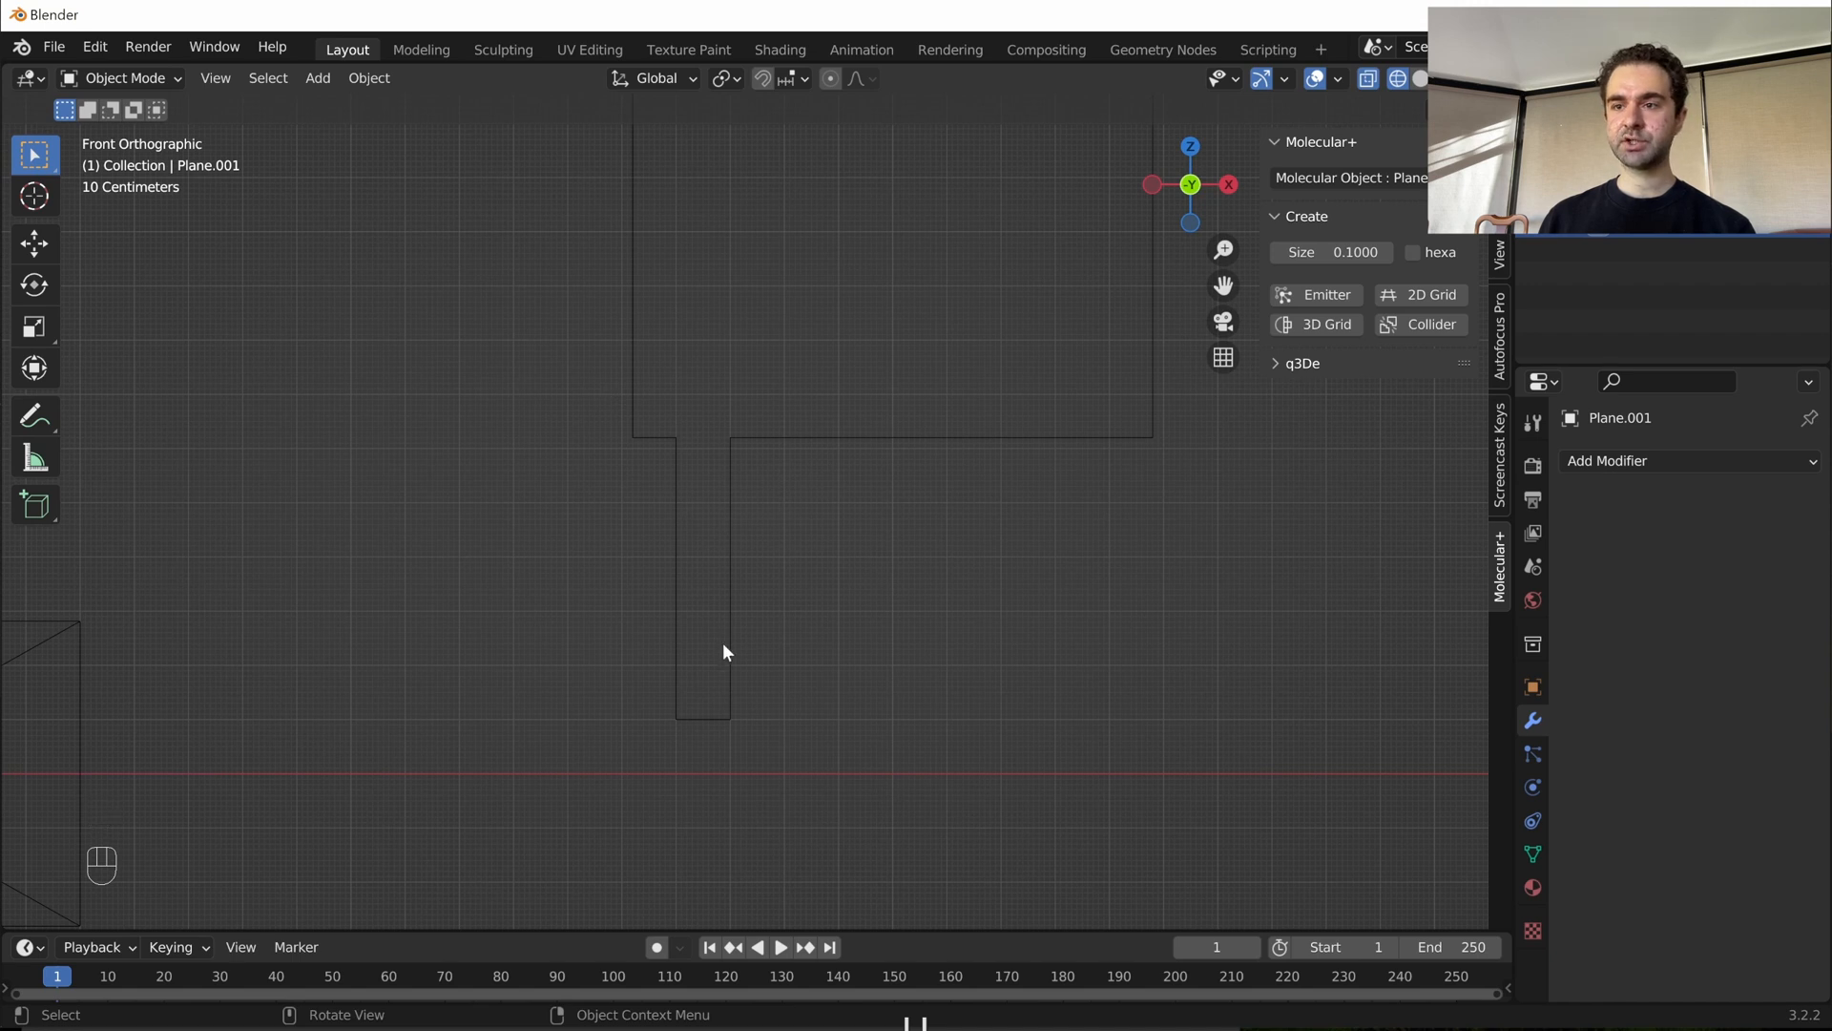
click(734, 778)
shift+middle_drag(735, 781, 760, 687)
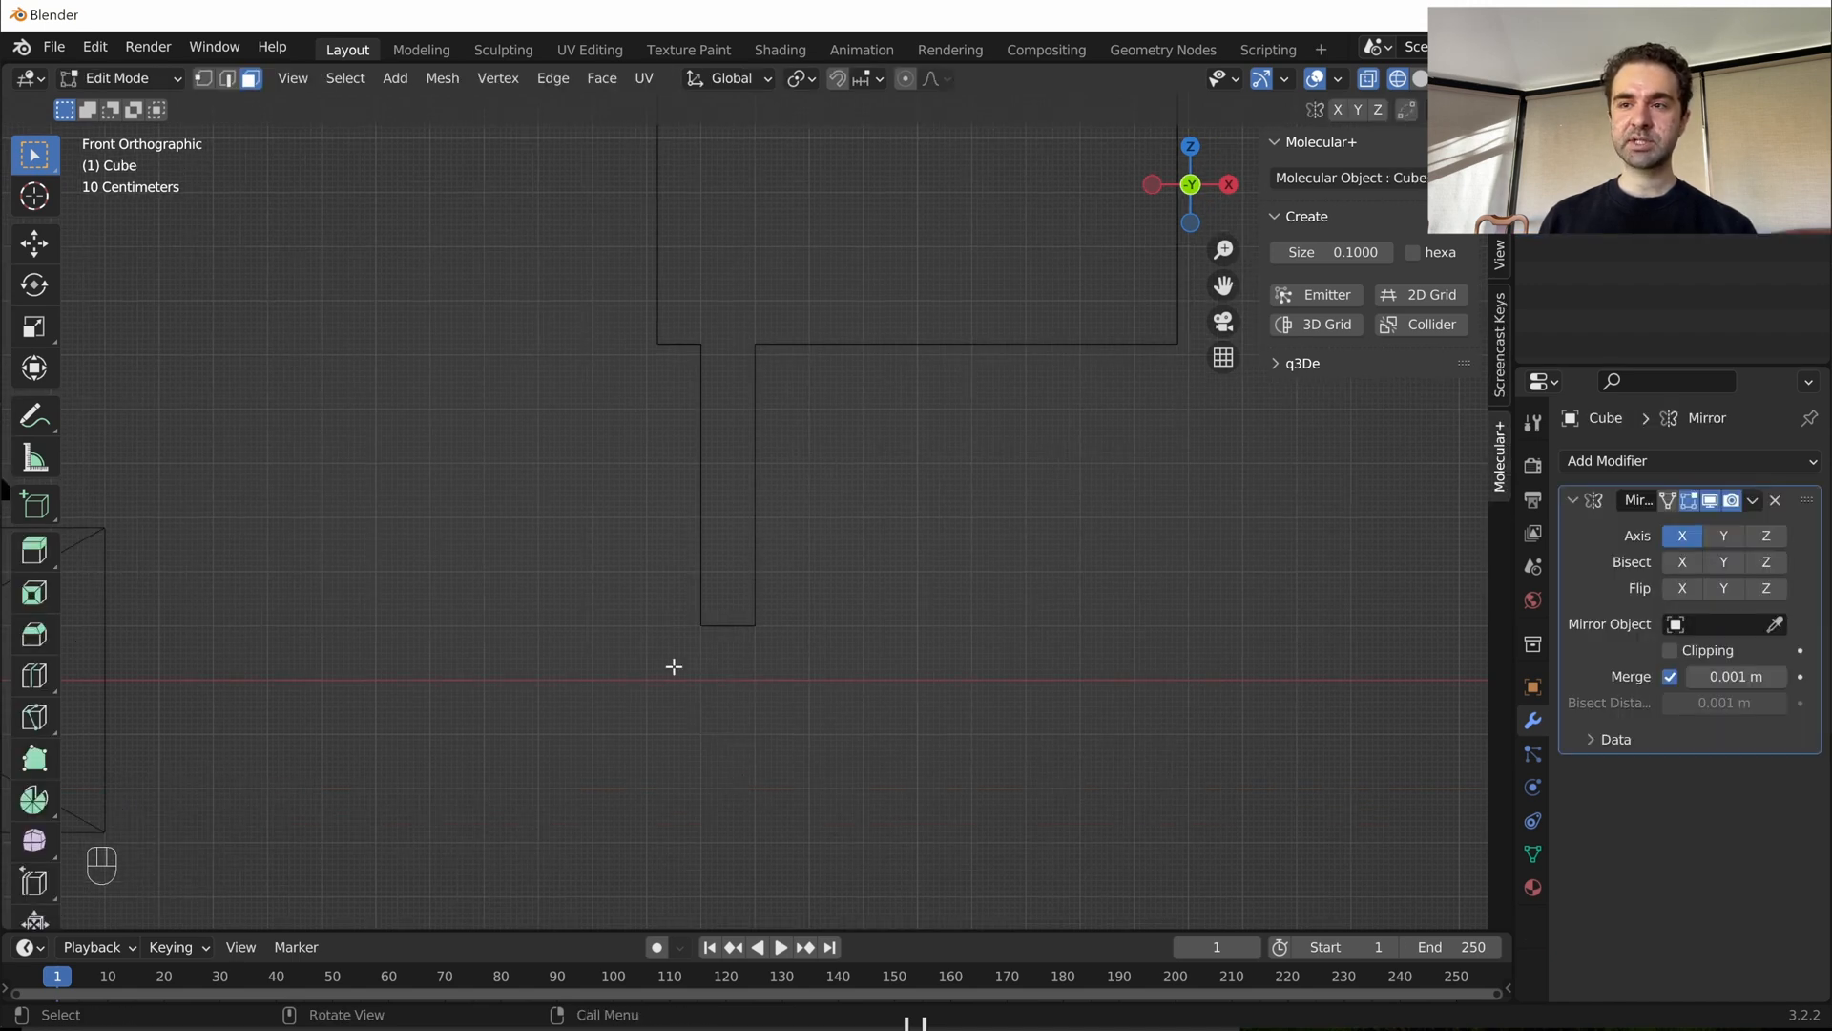
- In vertex selection mode, select the channel's lower end and delete its closing face while keeping the corner vertices
click(718, 625)
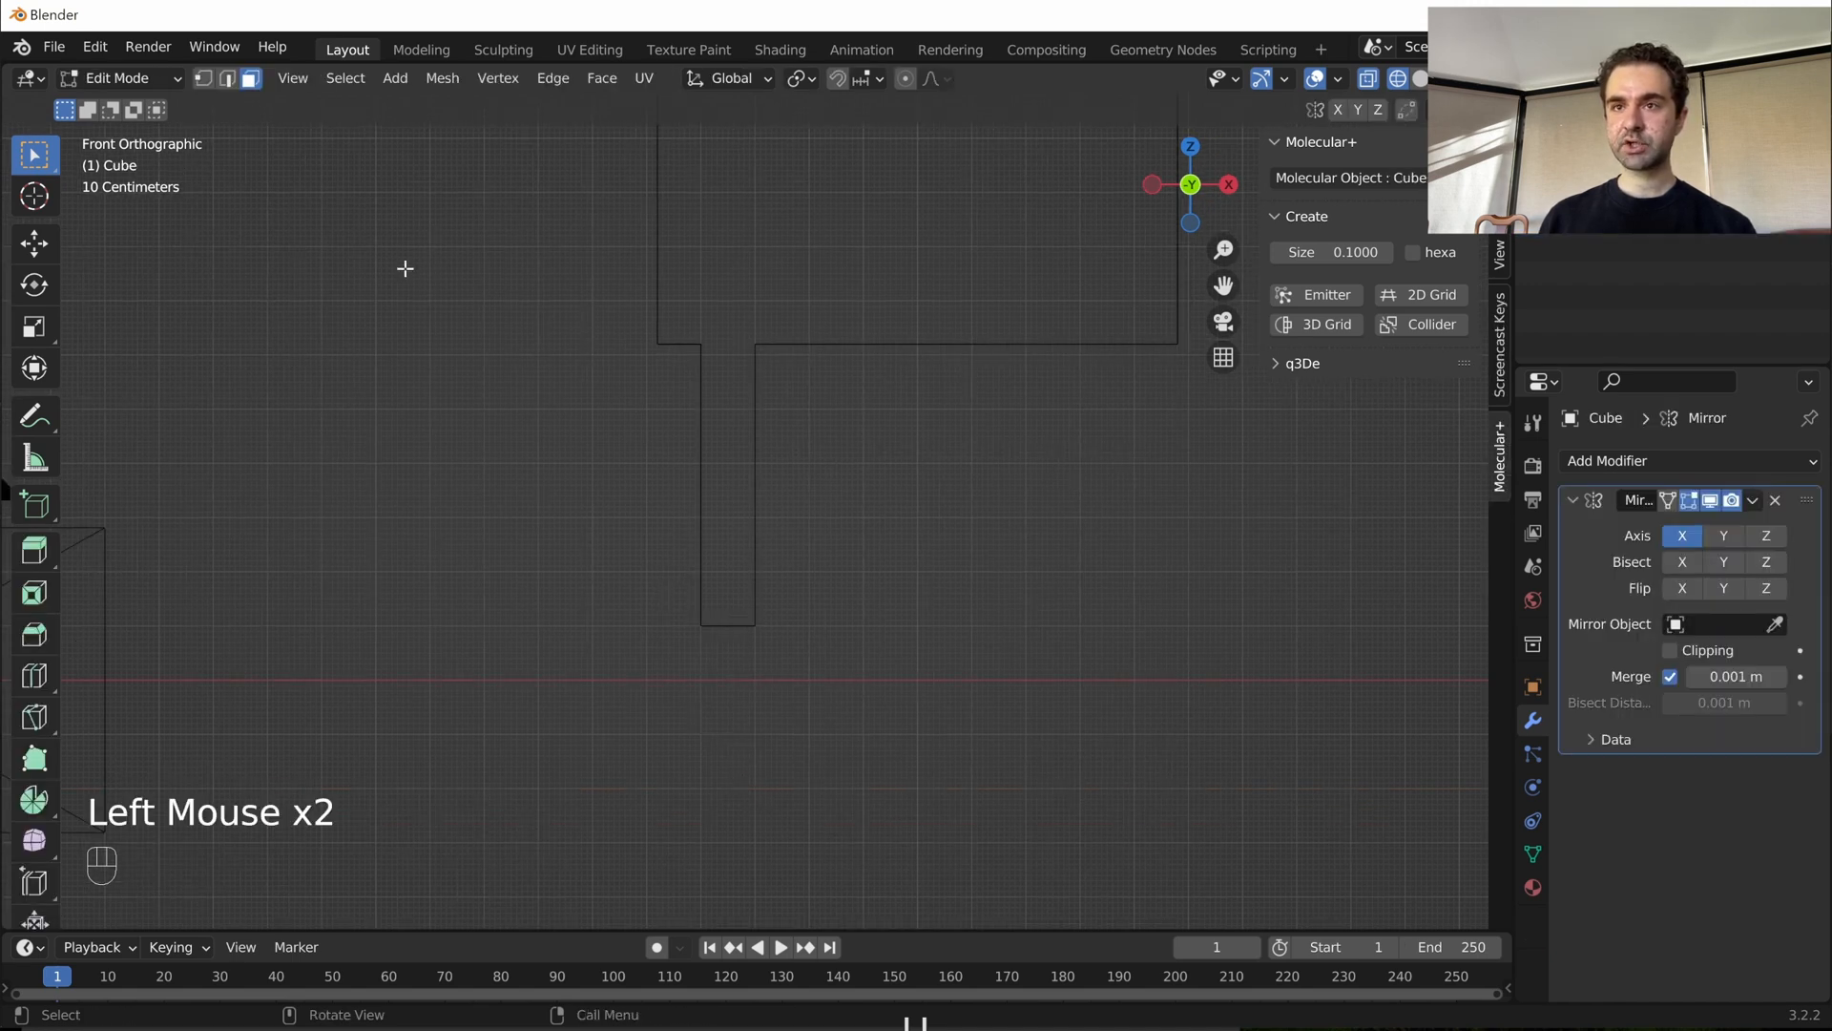
drag(672, 590, 798, 668)
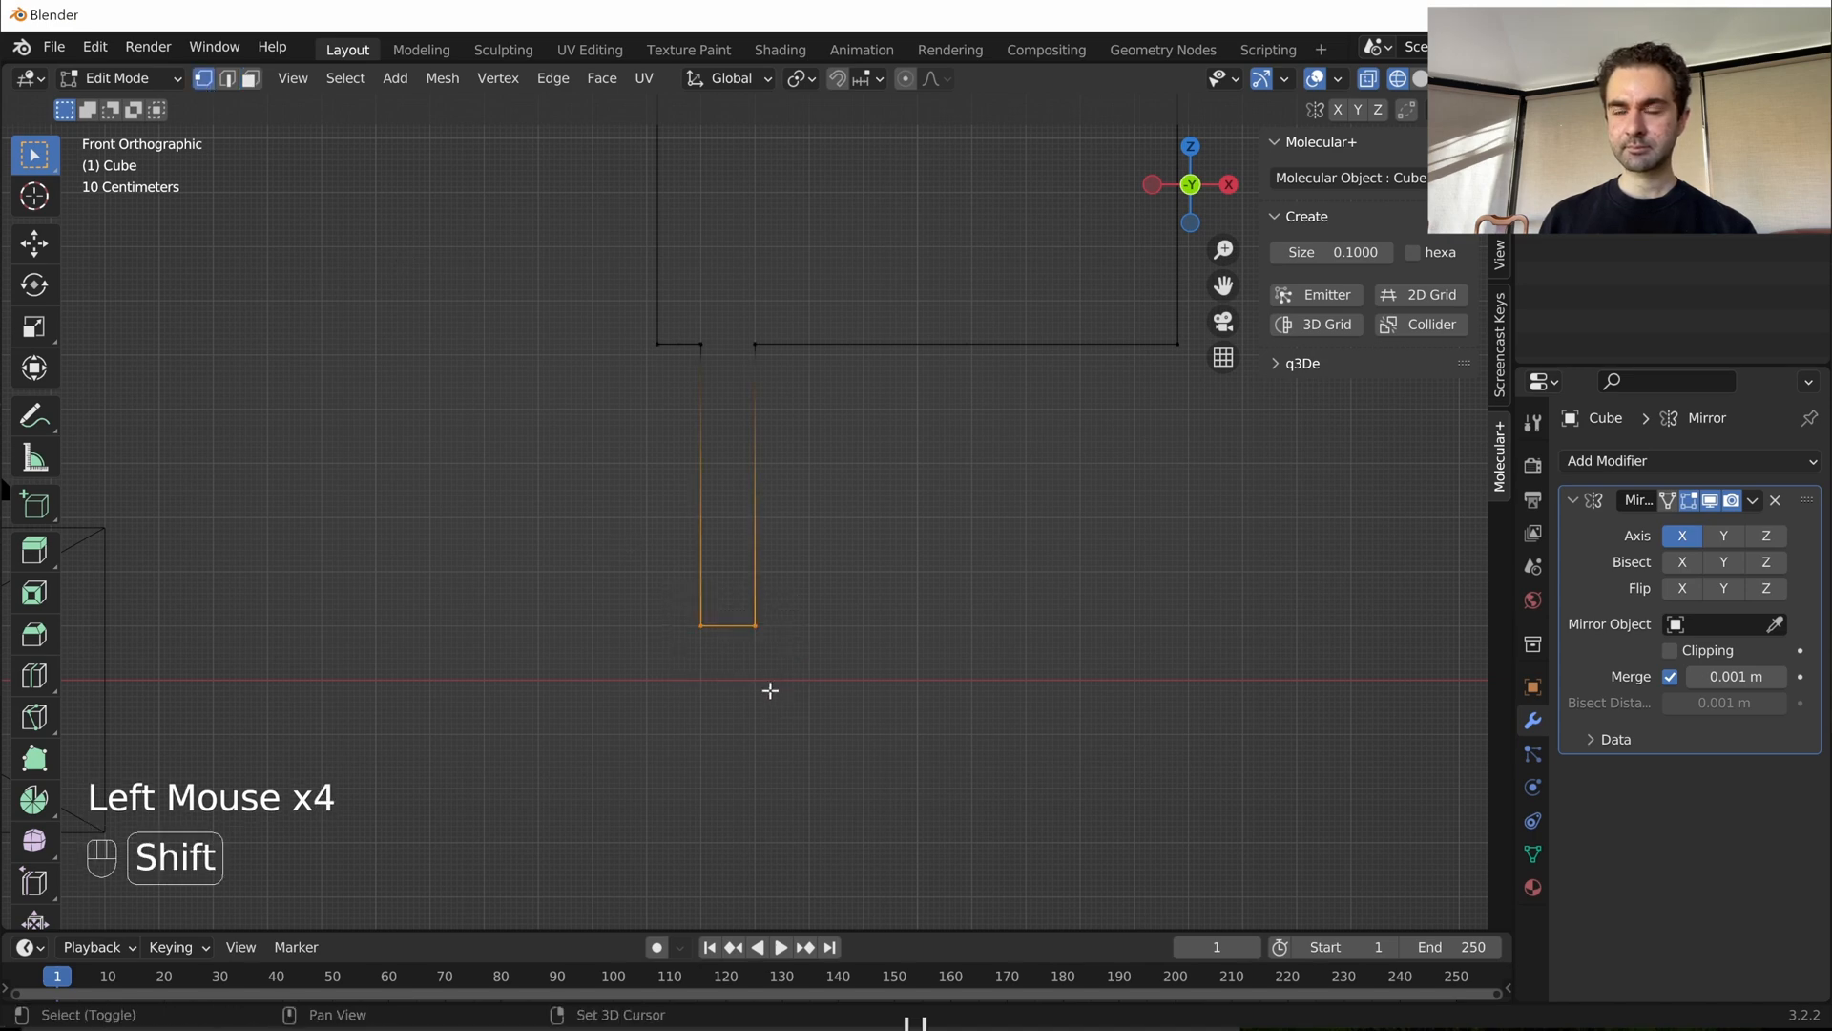
shift+middle_drag(769, 687, 777, 655)
scroll(777, 655, up, 2)
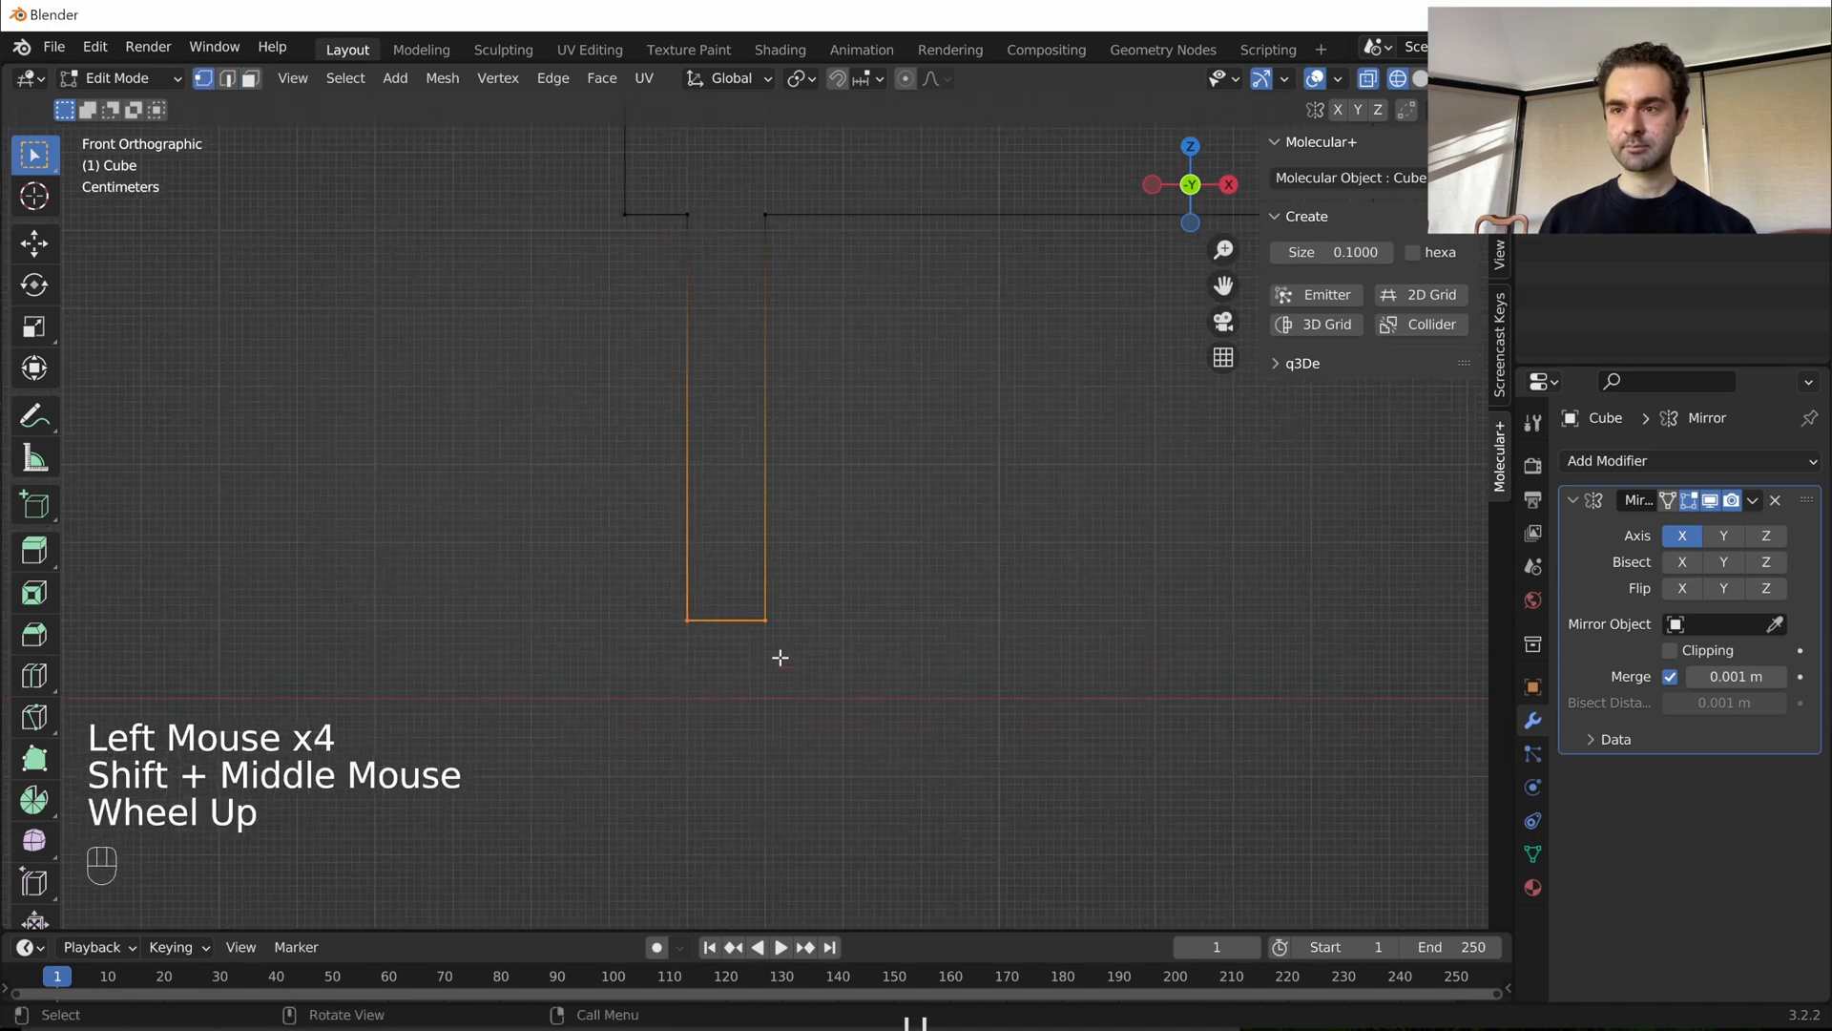
key(x)
click(844, 559)
middle_drag(827, 655, 819, 718)
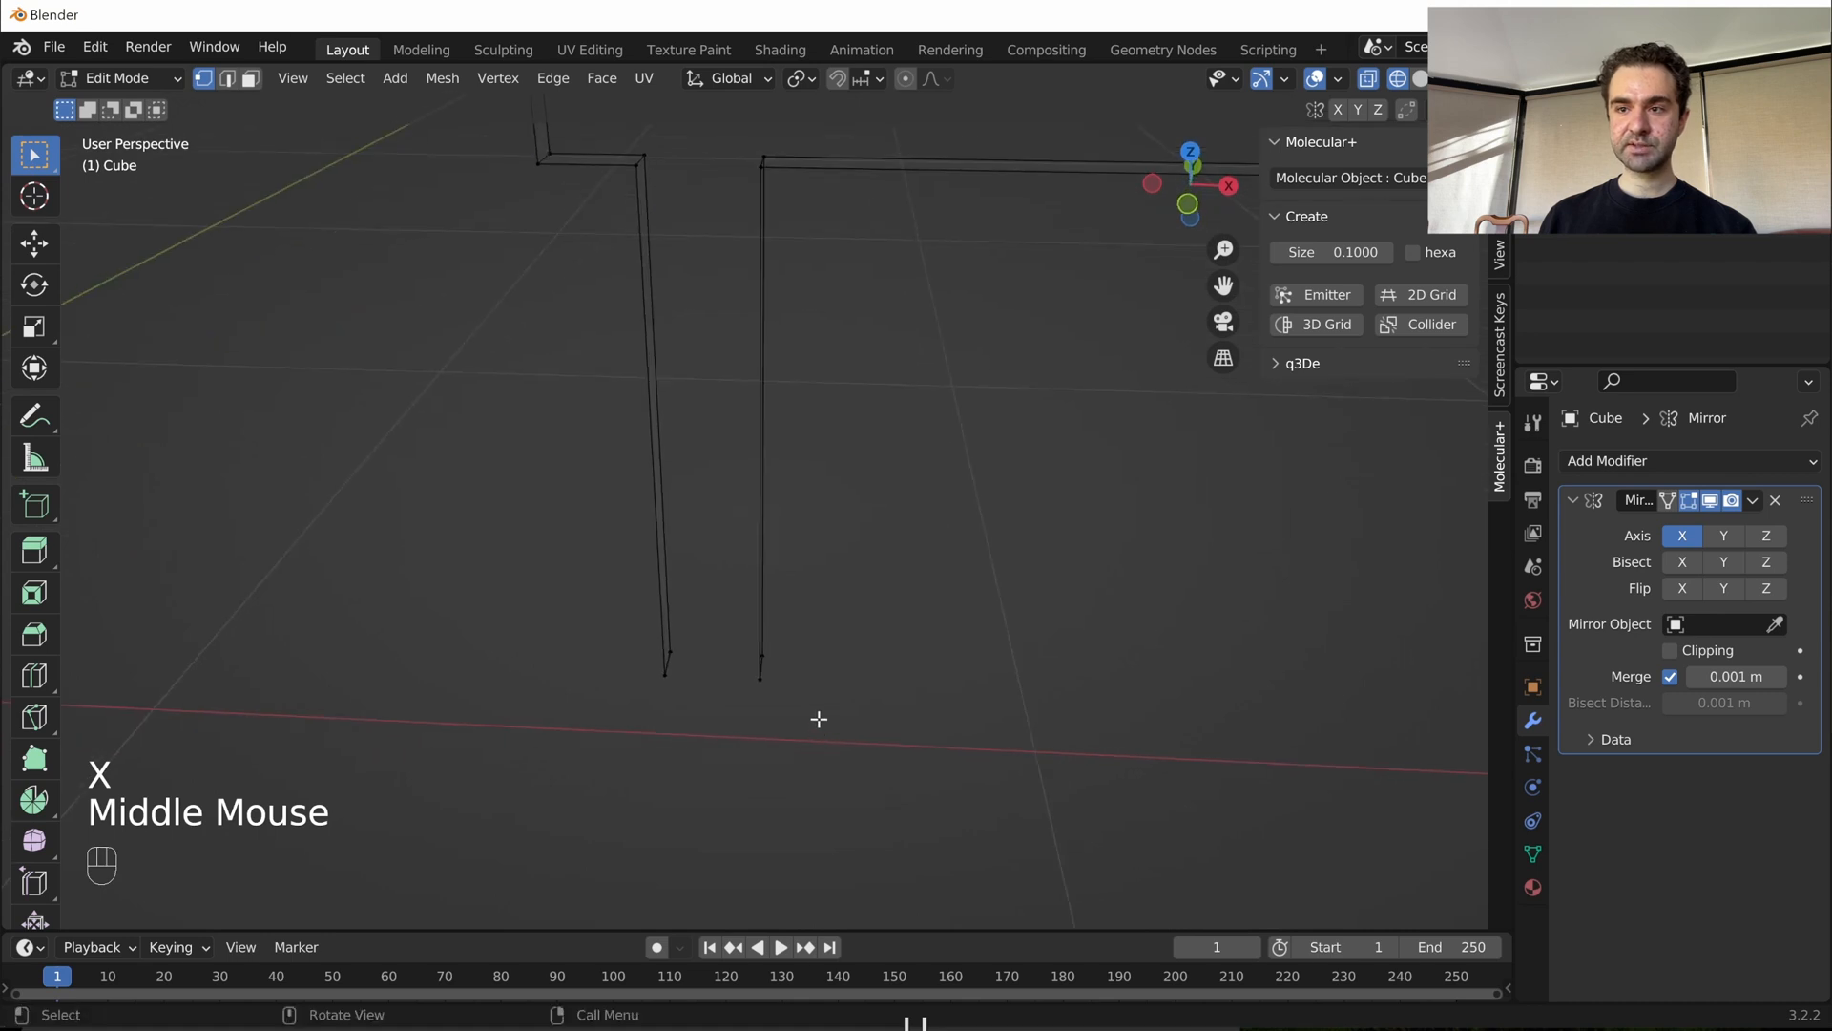
- Select the lower end vertices of both channel walls and raise them about 0.2 m along Z with grid snapping
key(KP_1)
drag(611, 599, 873, 721)
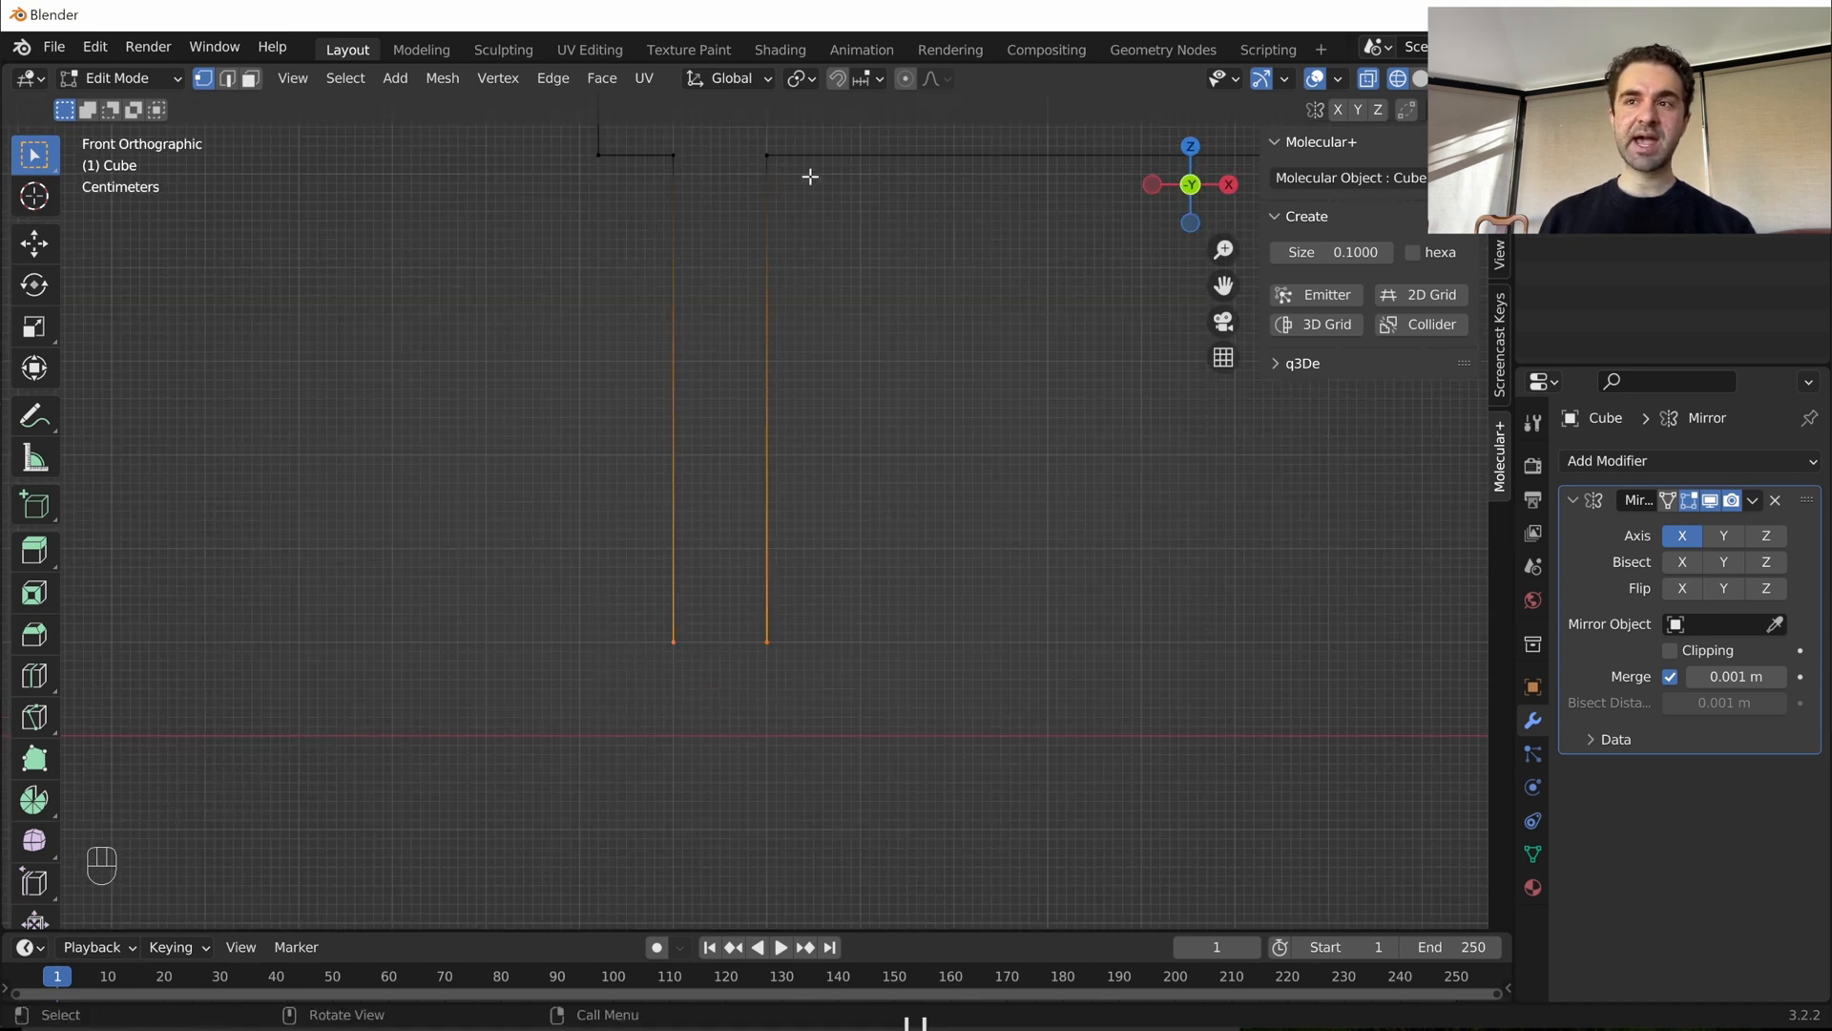
scroll(846, 521, down, 2)
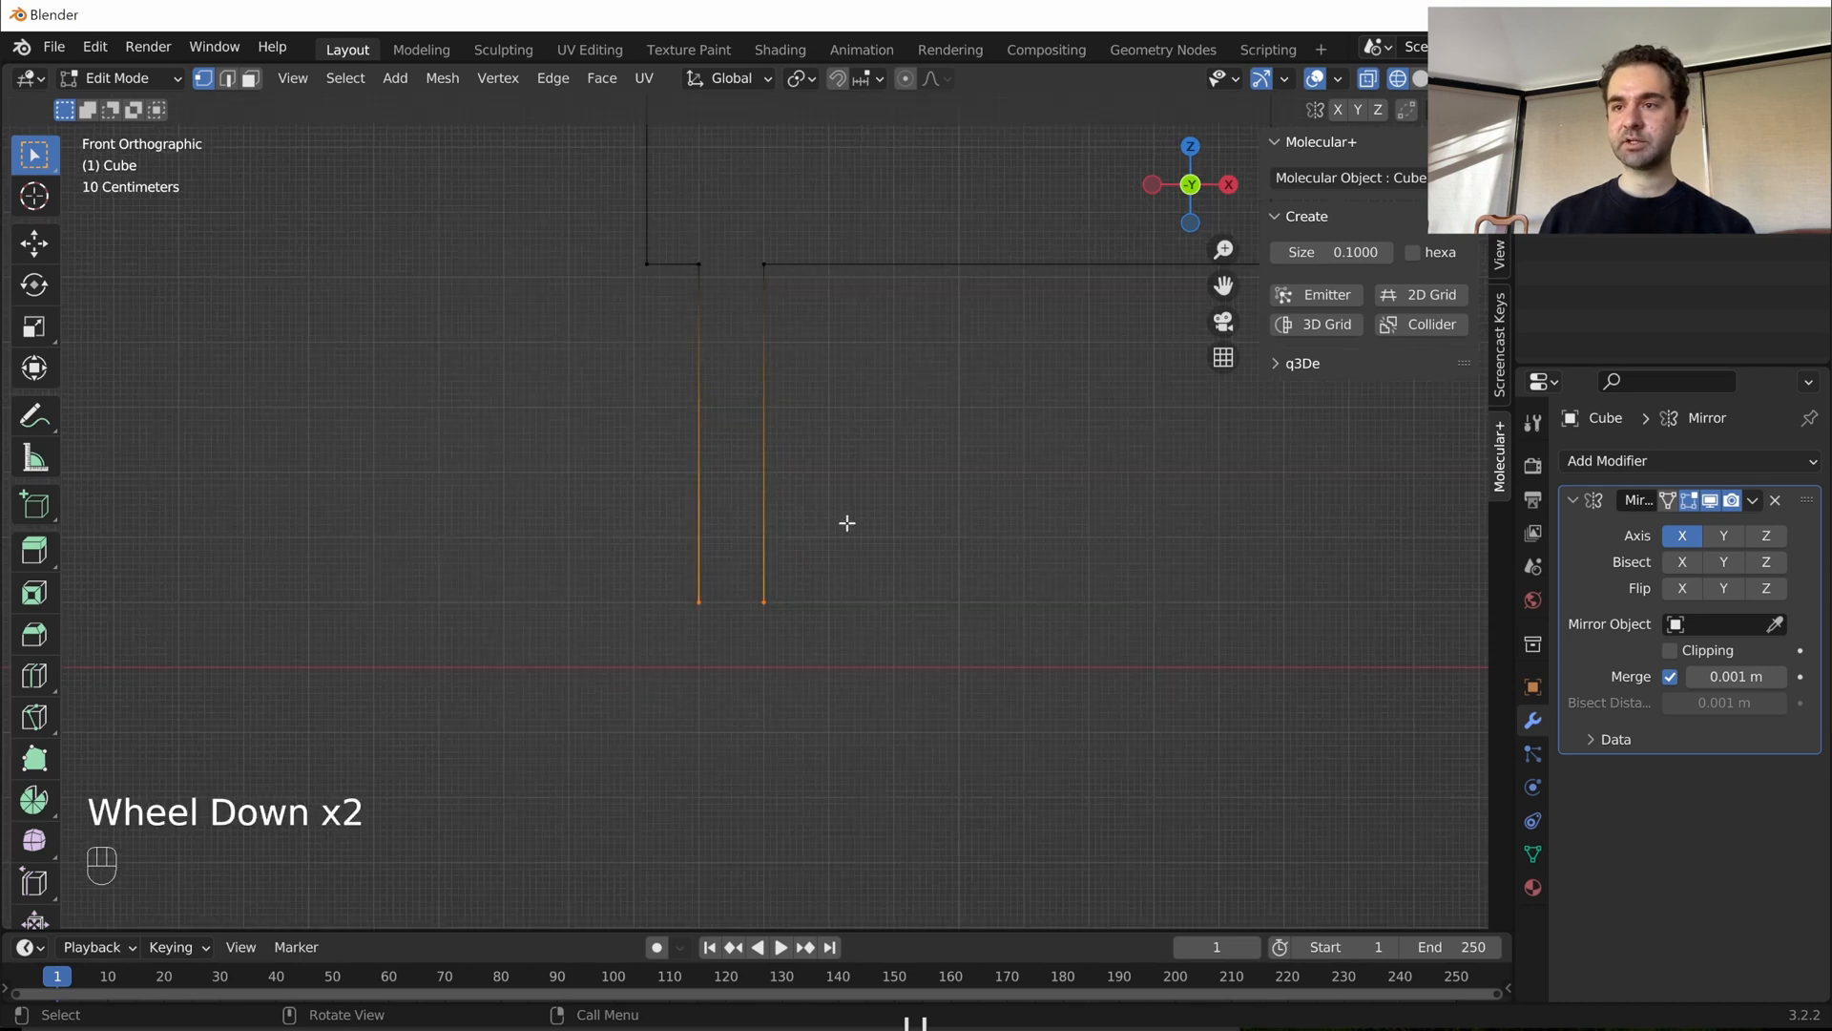
key(g)
key(z)
key(ctrl)
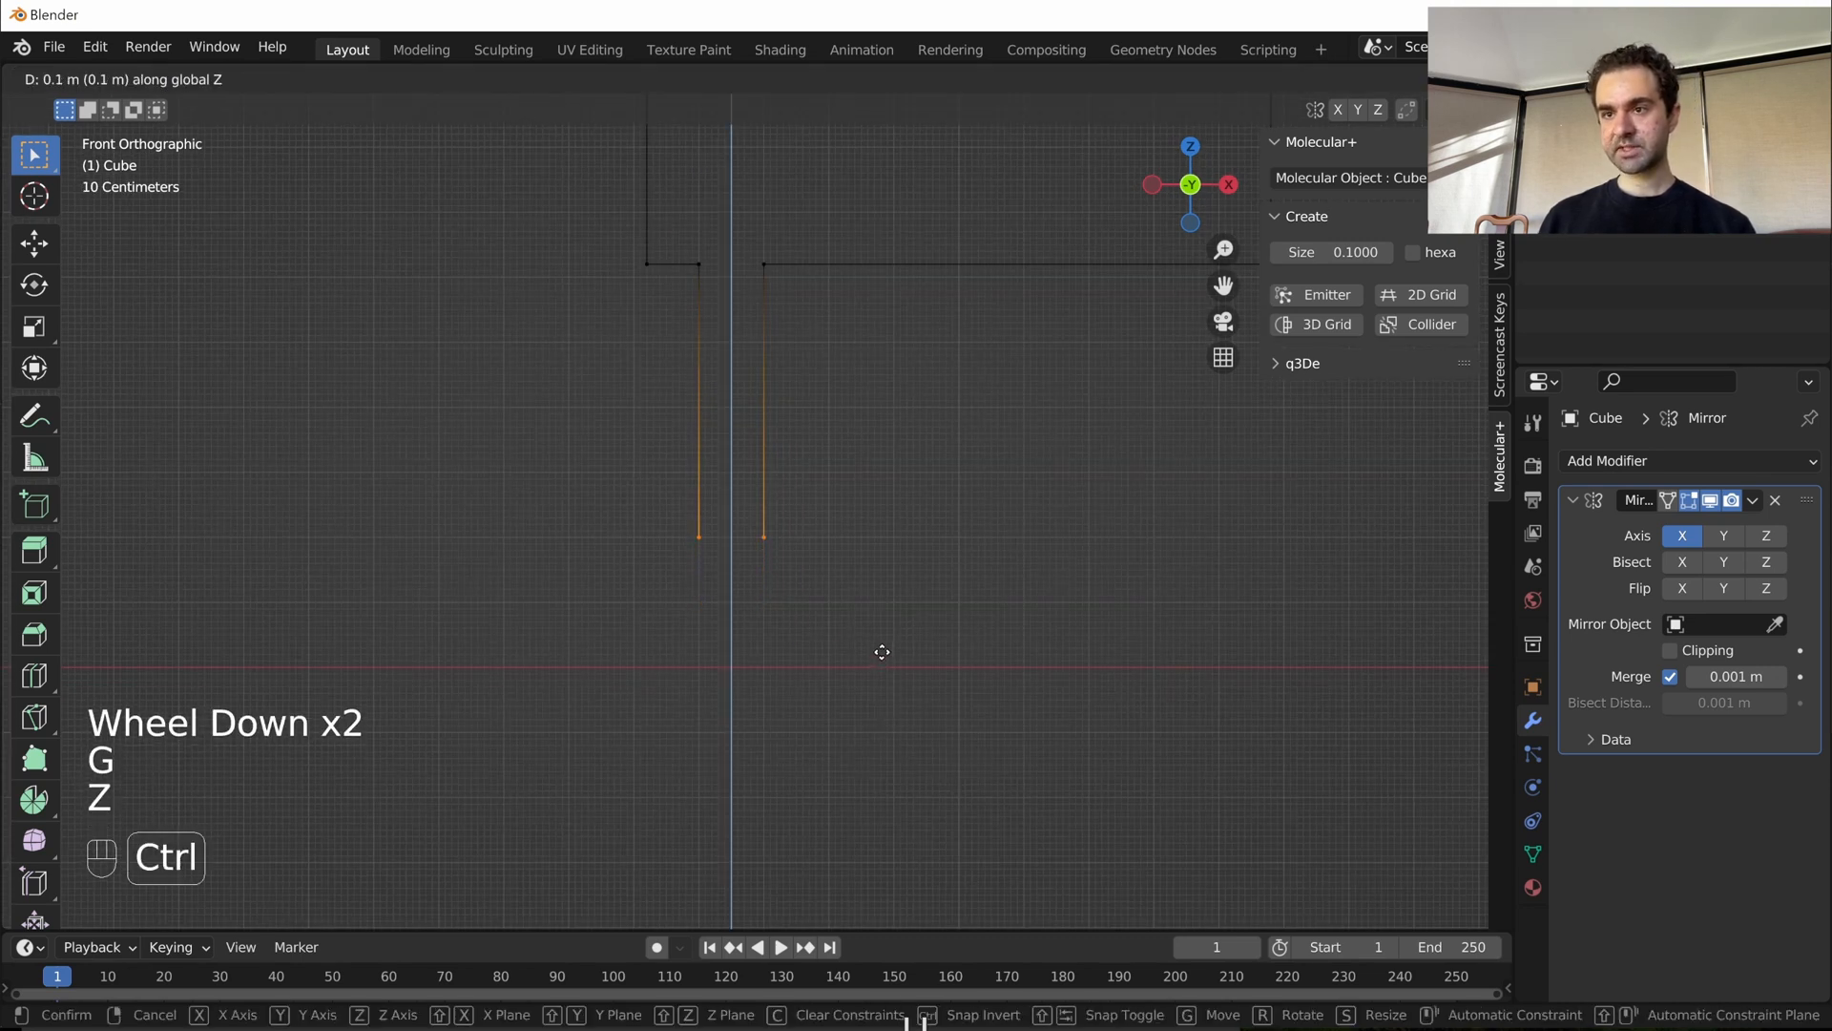
ctrl+click(878, 597)
- Lower the end of the channel wall on the positive X side about 0.1 m along Z with grid snapping
click(777, 471)
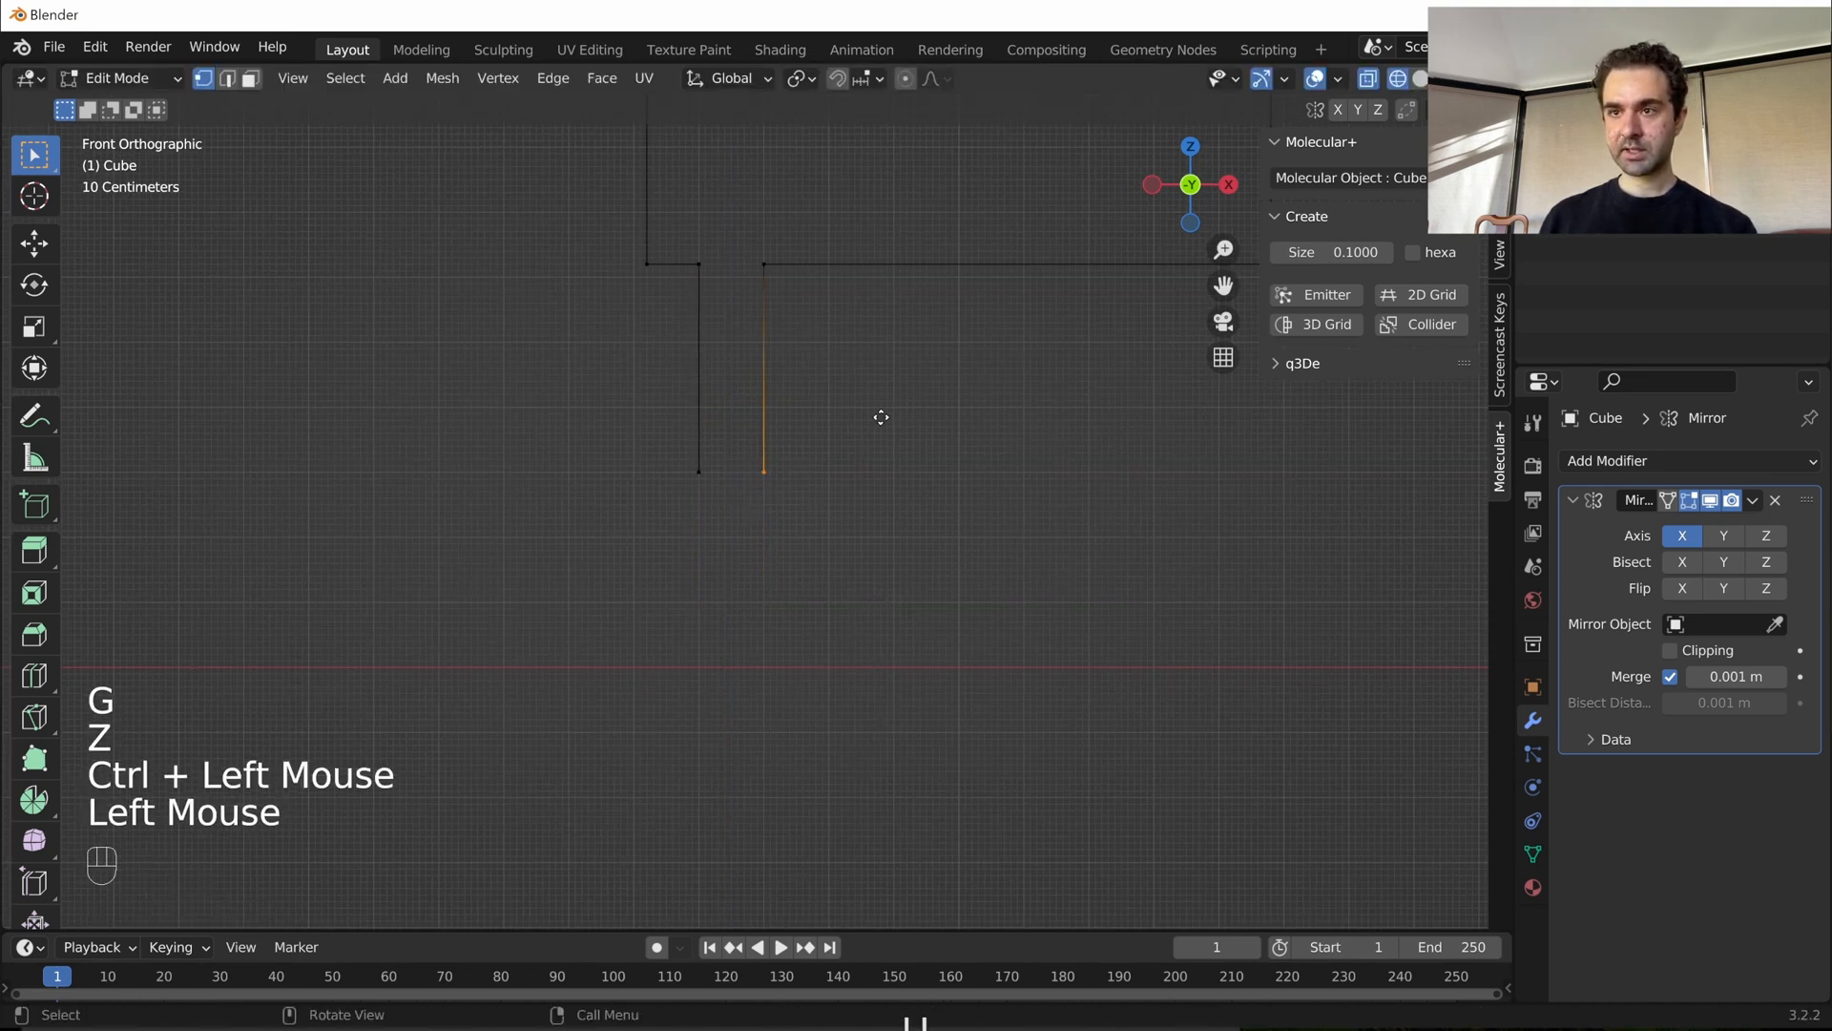
key(g)
key(z)
ctrl+click(945, 474)
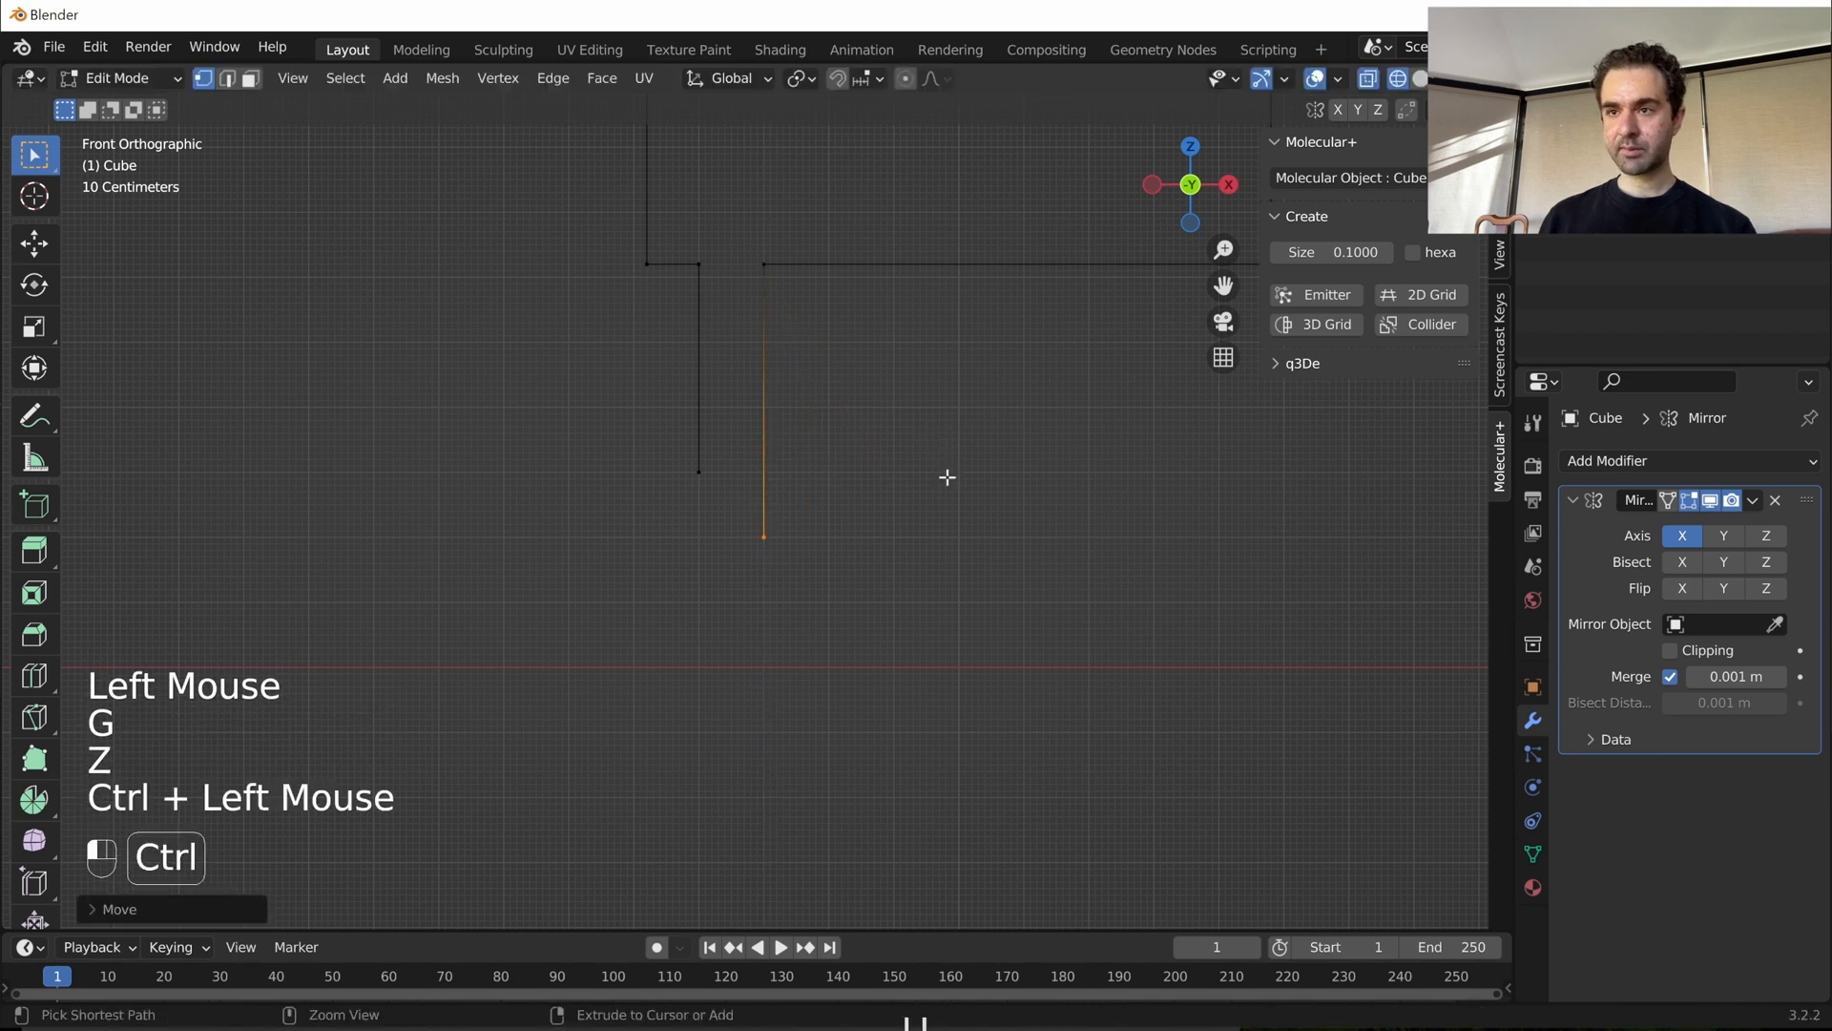
- Select the lower ends of both channel walls and extrude them about 0.3 m along negative X with grid snapping
drag(611, 430, 794, 568)
key(e)
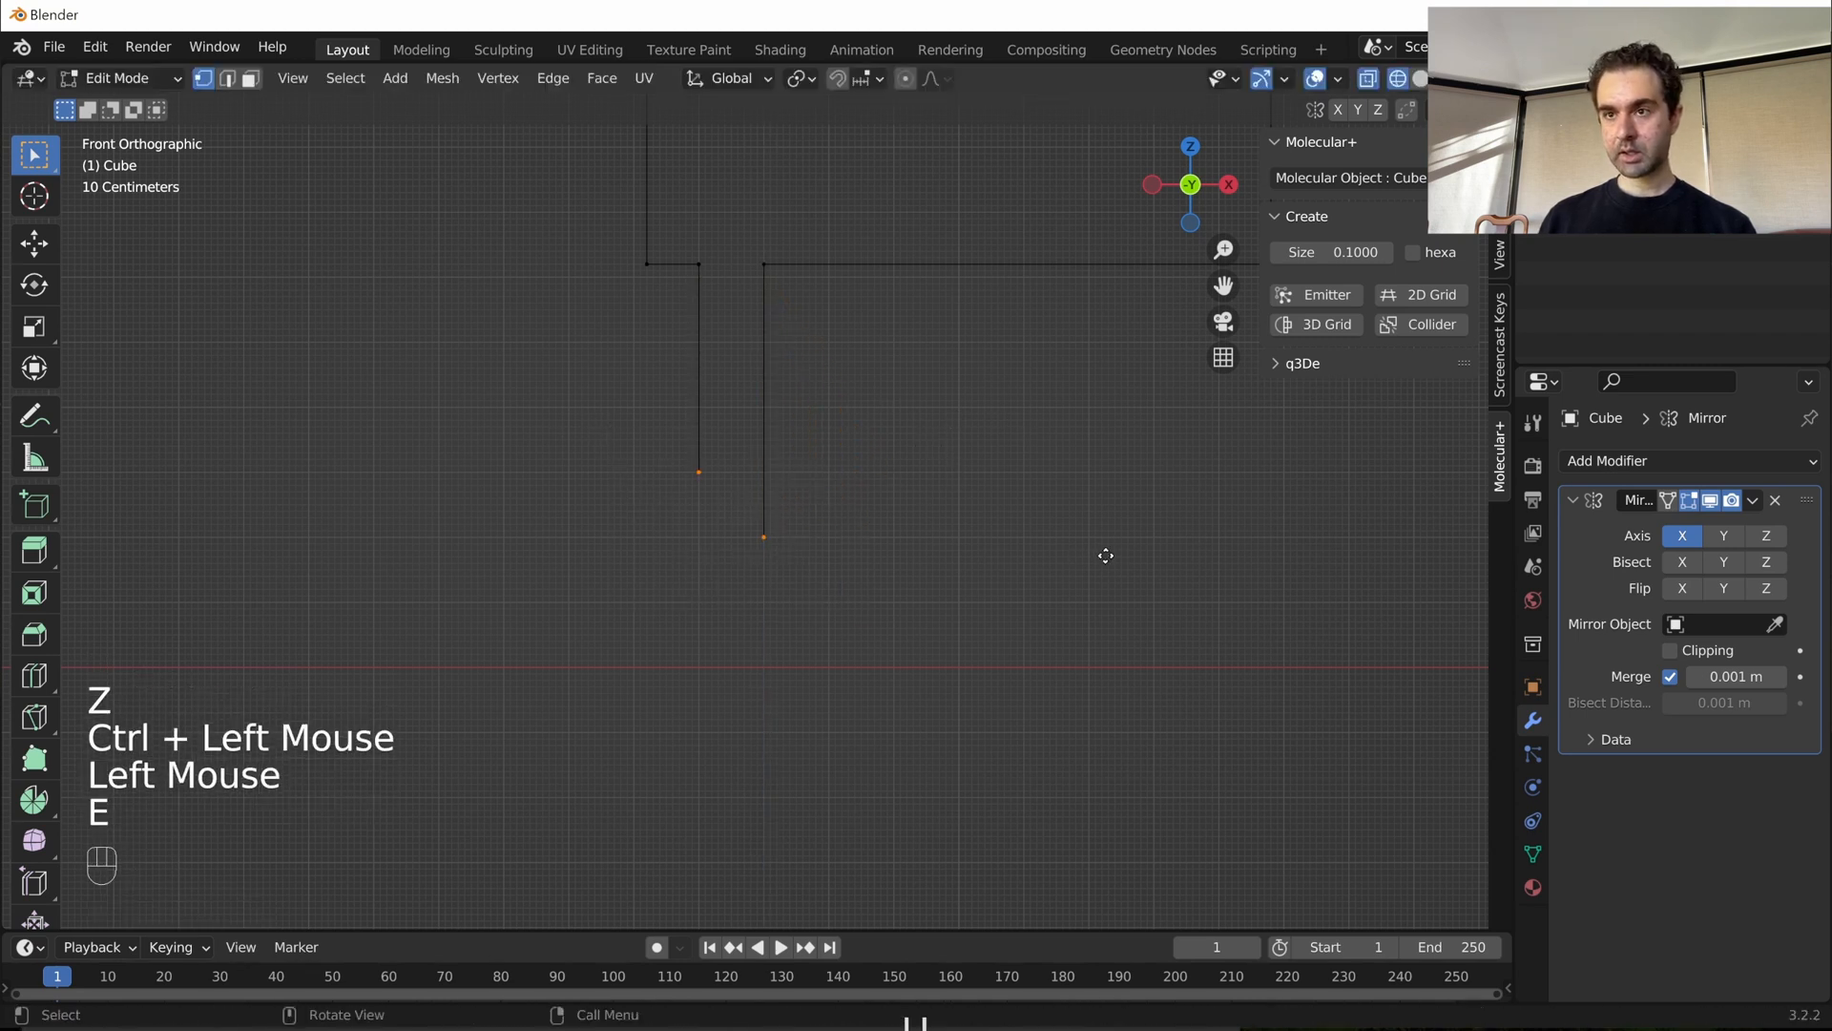
key(x)
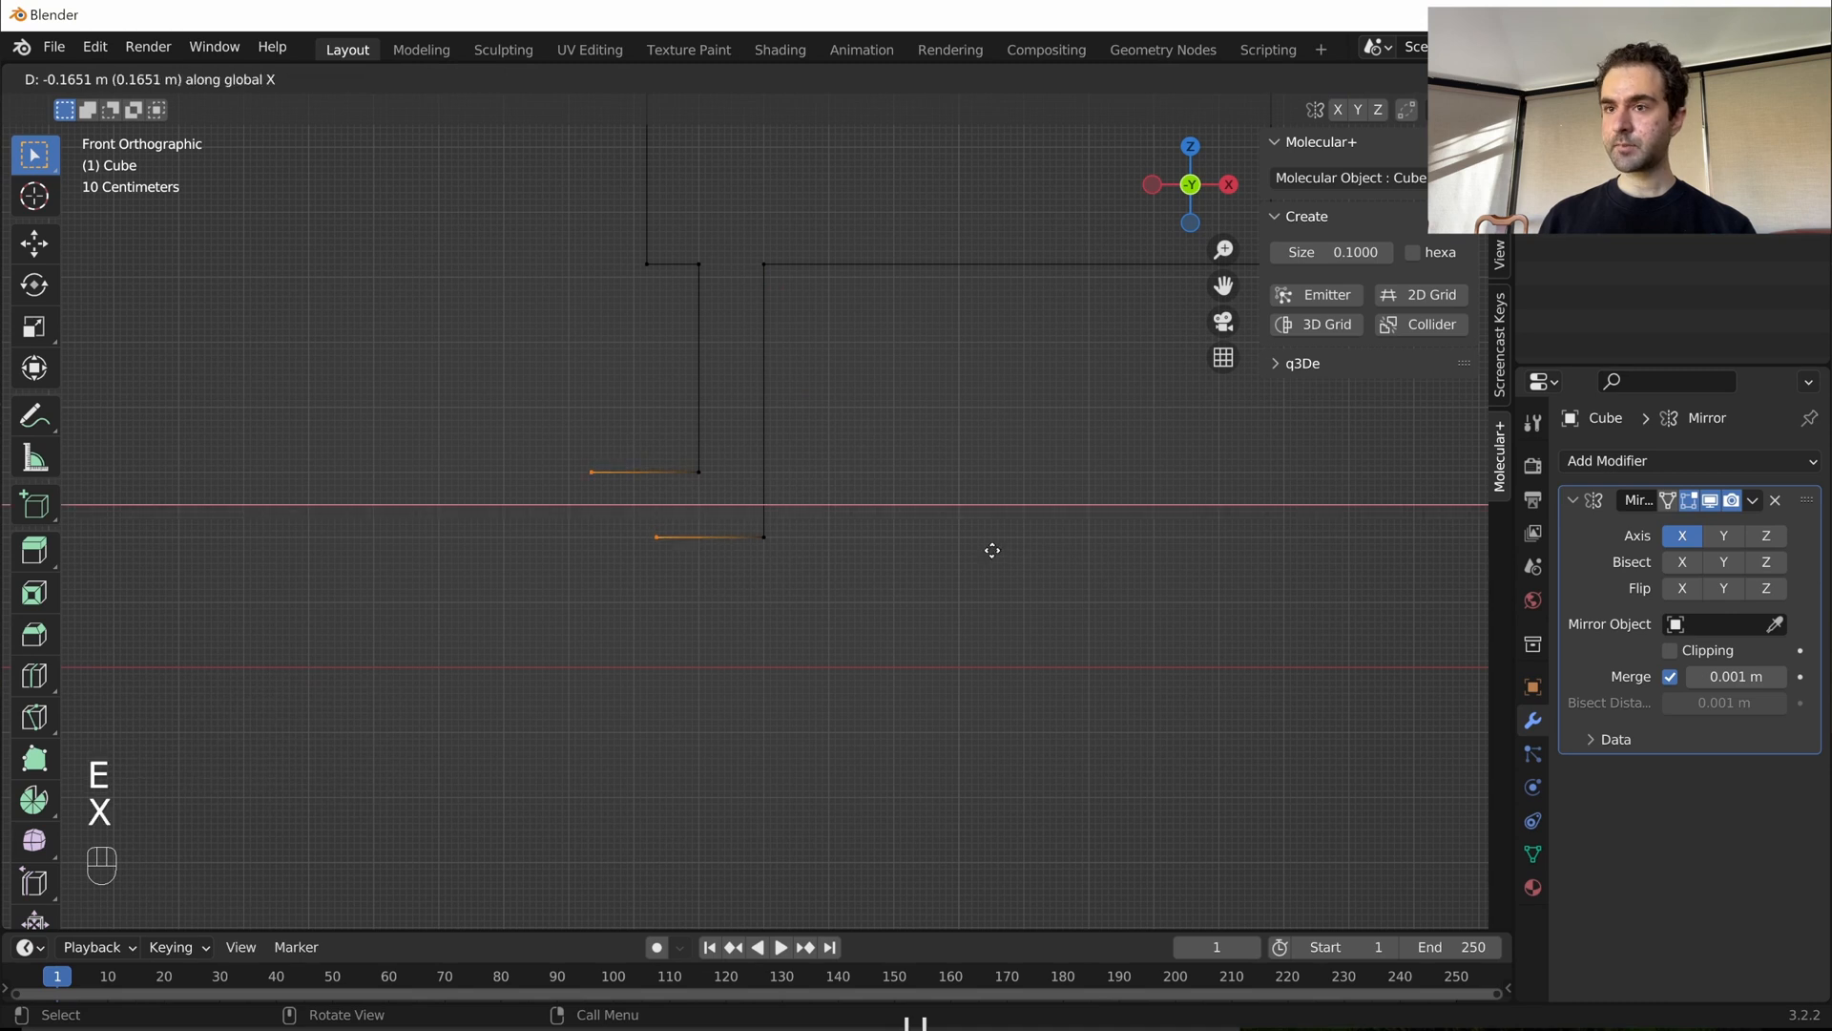
key(ctrl)
ctrl+click(903, 538)
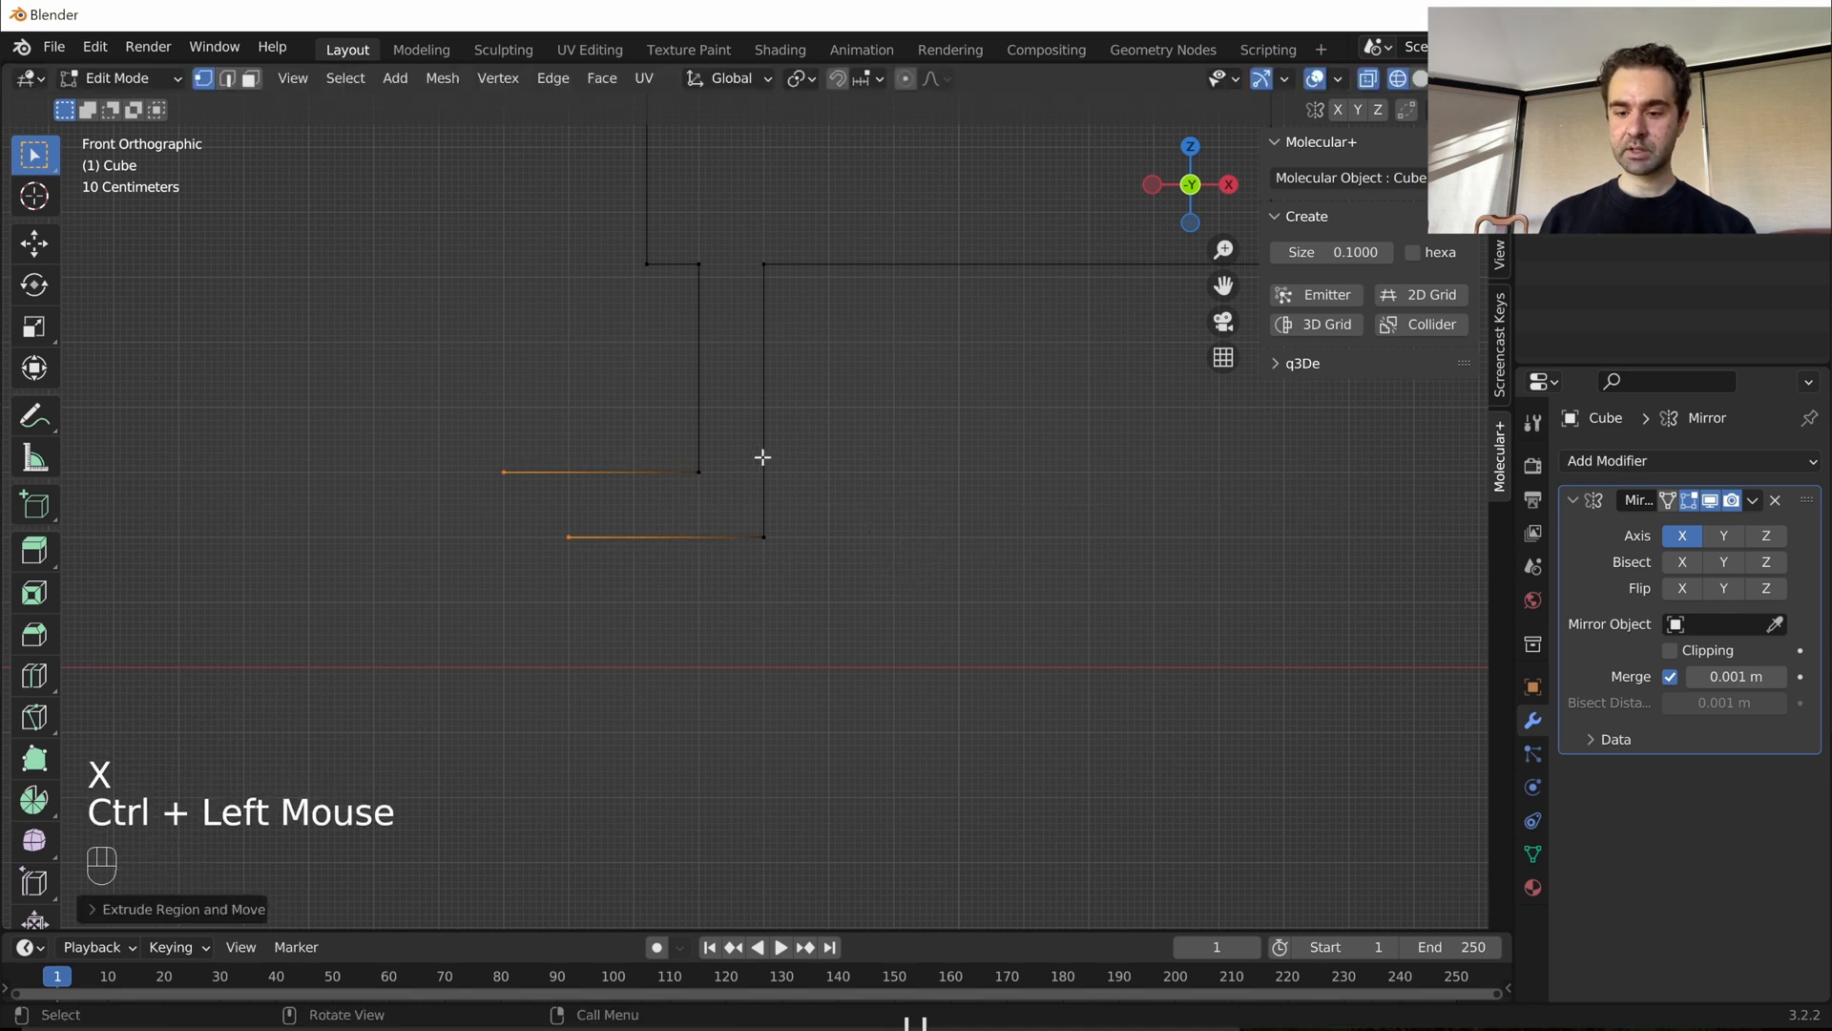
- Extrude the open ends of both channel walls about 0.2 m down along Z with grid snapping
key(e)
key(z)
key(ctrl)
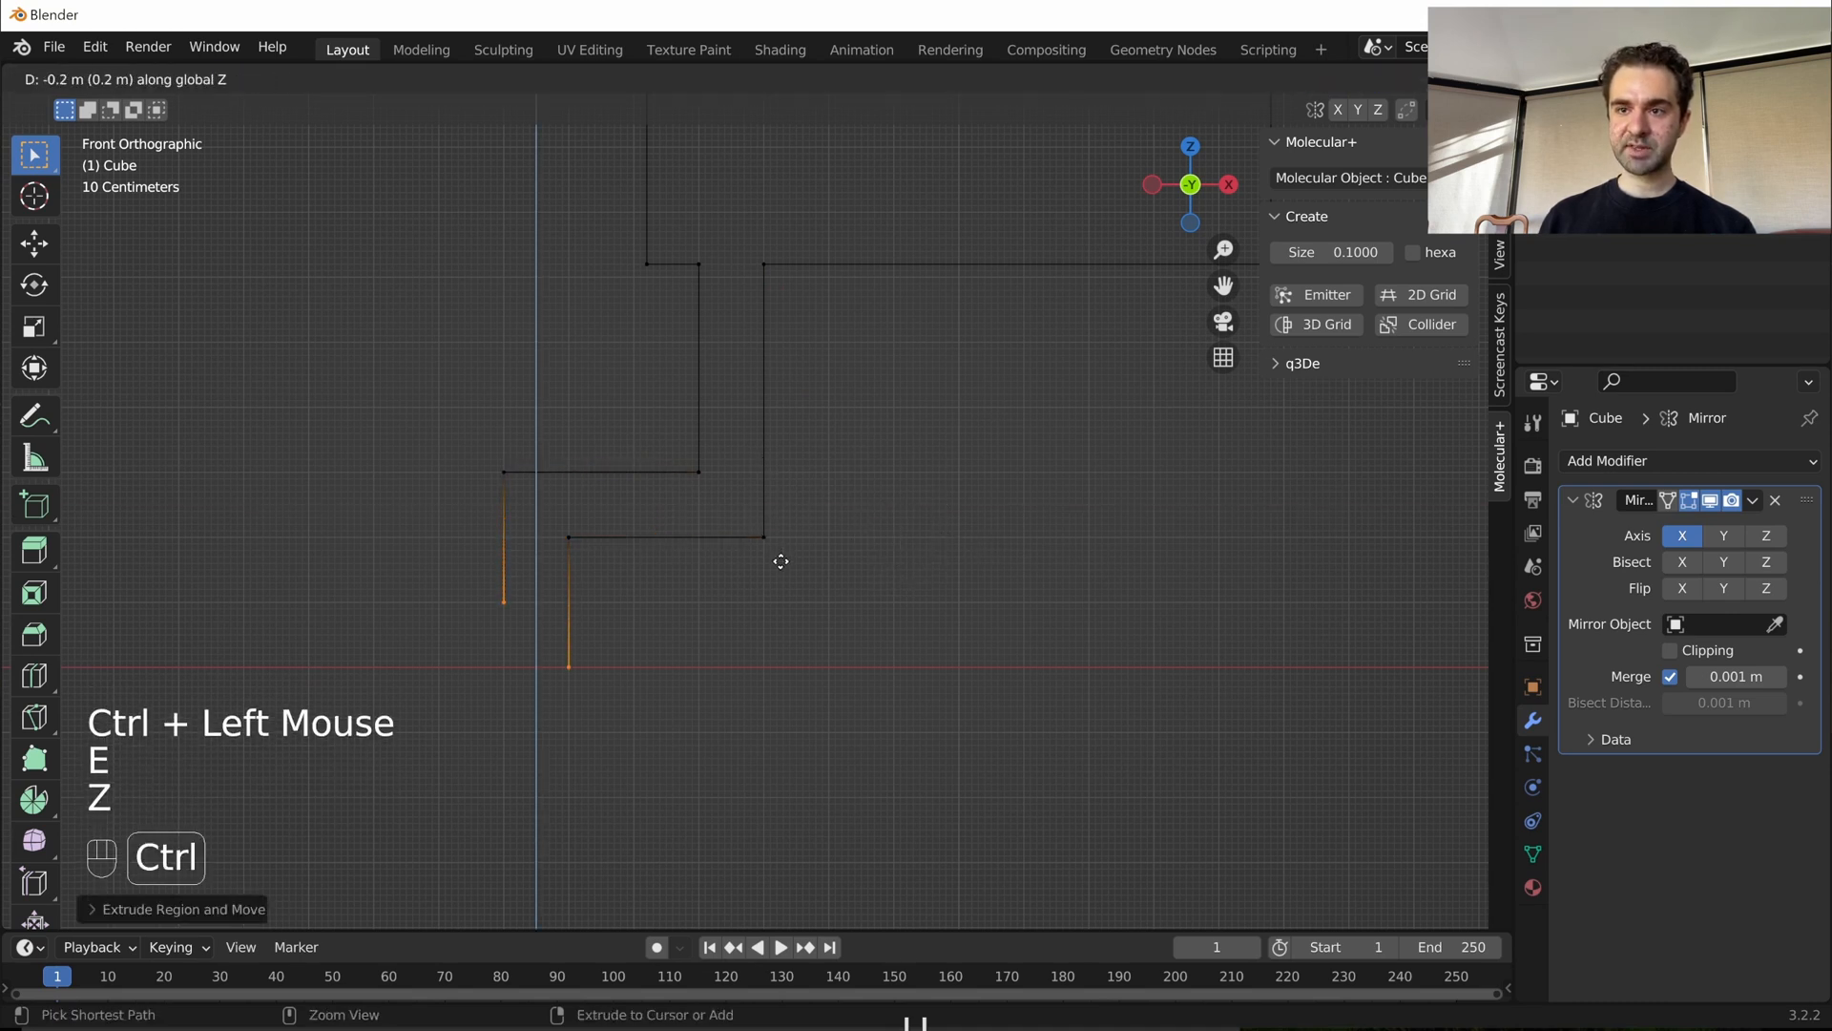
ctrl+click(780, 562)
- Raise the lower end of the channel wall on the positive X side 0.1 m along Z with grid snapping
drag(532, 728, 622, 642)
key(g)
key(z)
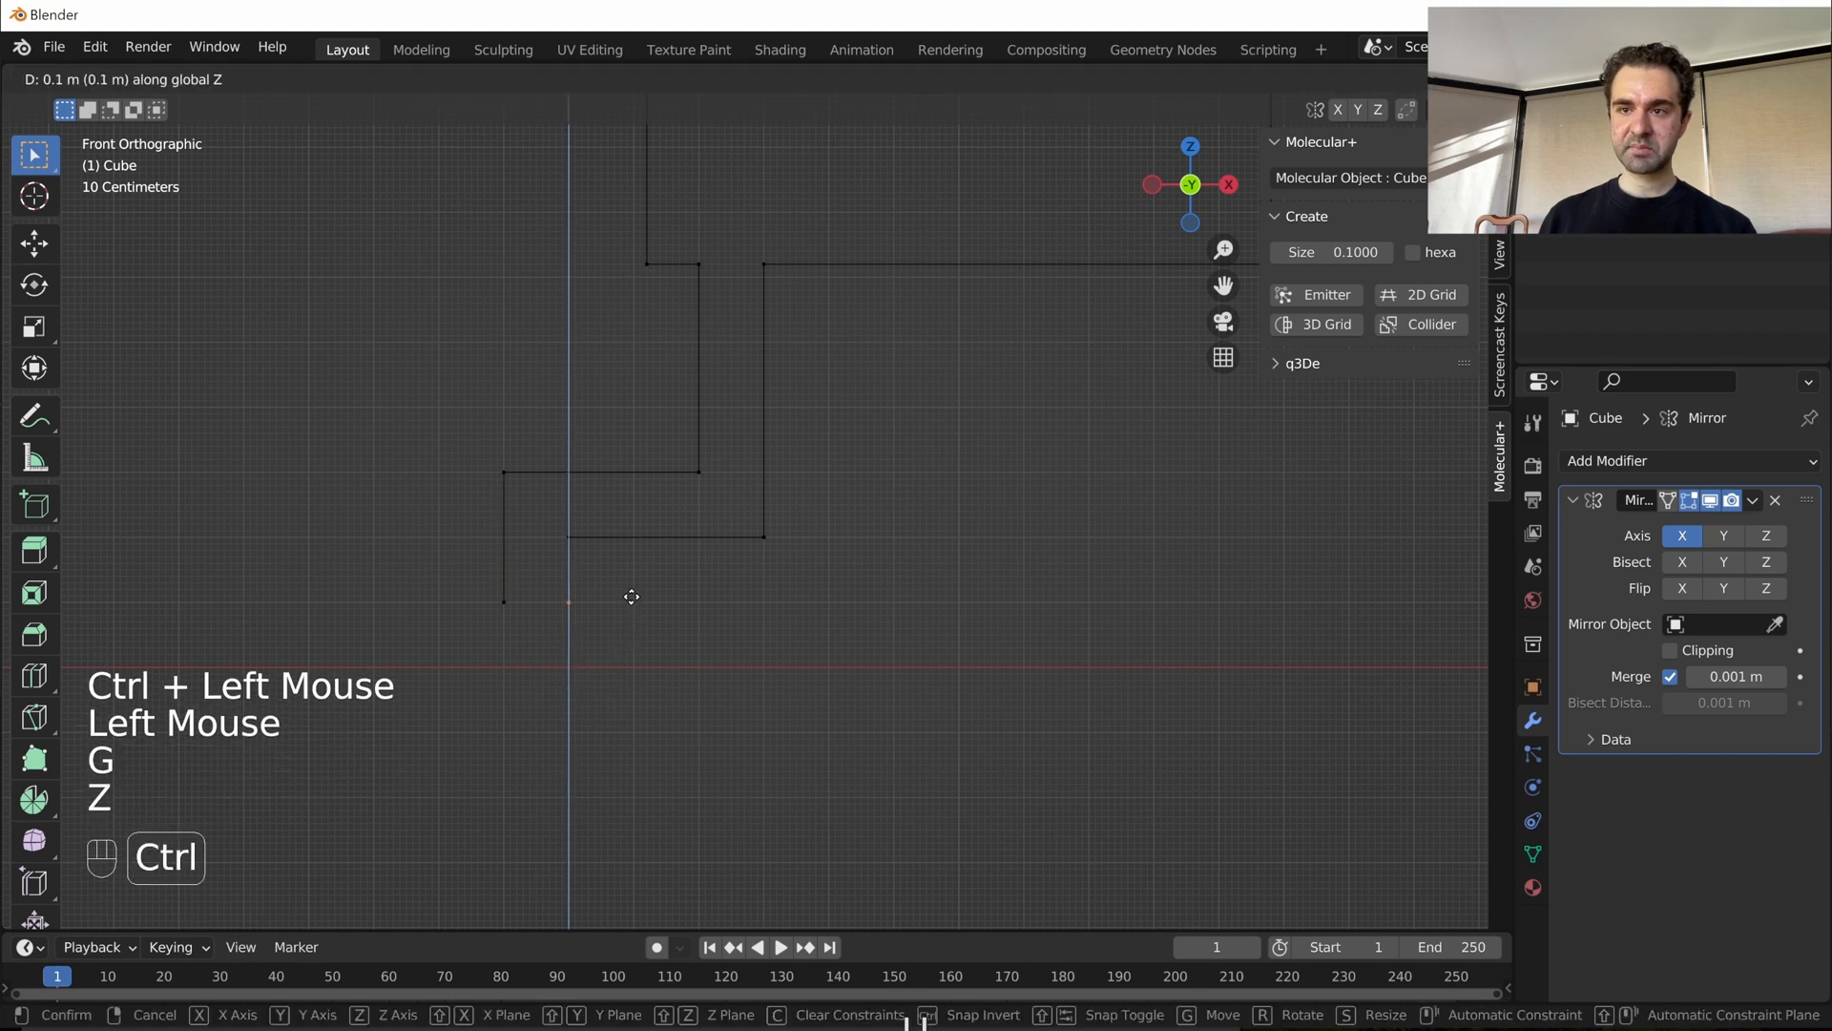
ctrl+click(631, 596)
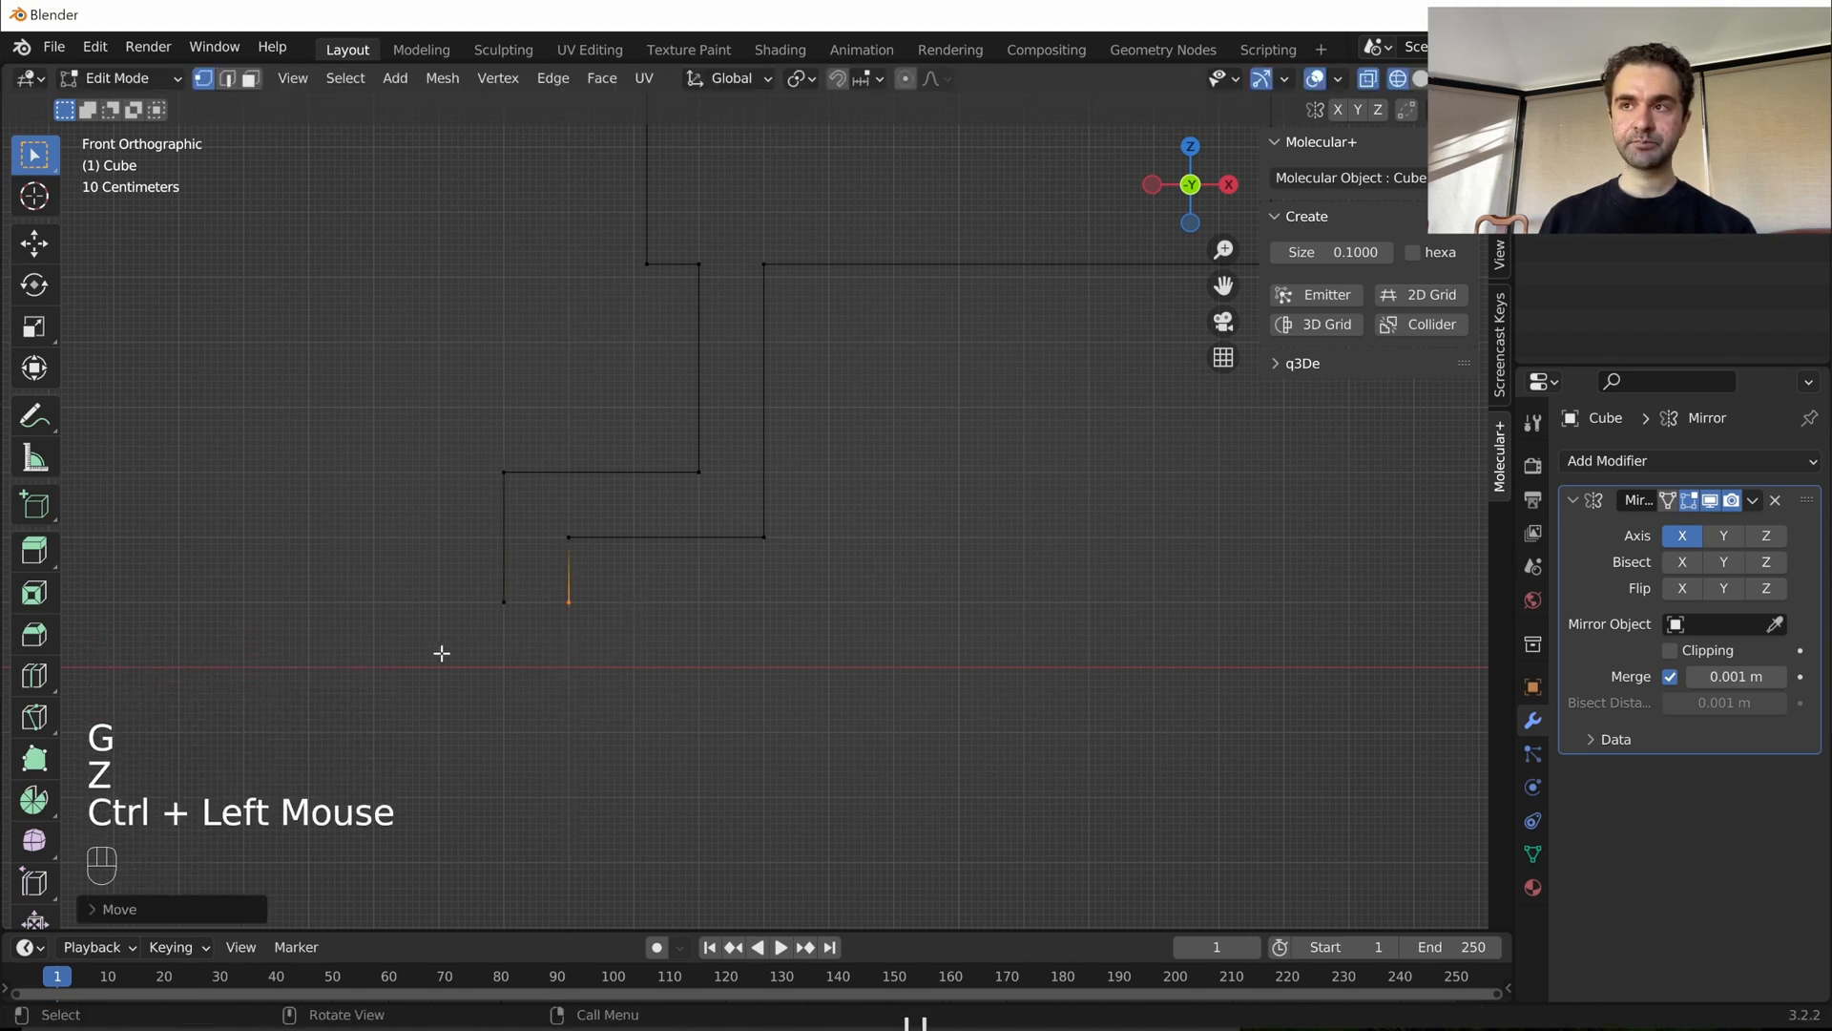
- Select the lower ends of both channel walls, fill a face between them to close the outlet, and return to Object Mode
drag(441, 652, 633, 595)
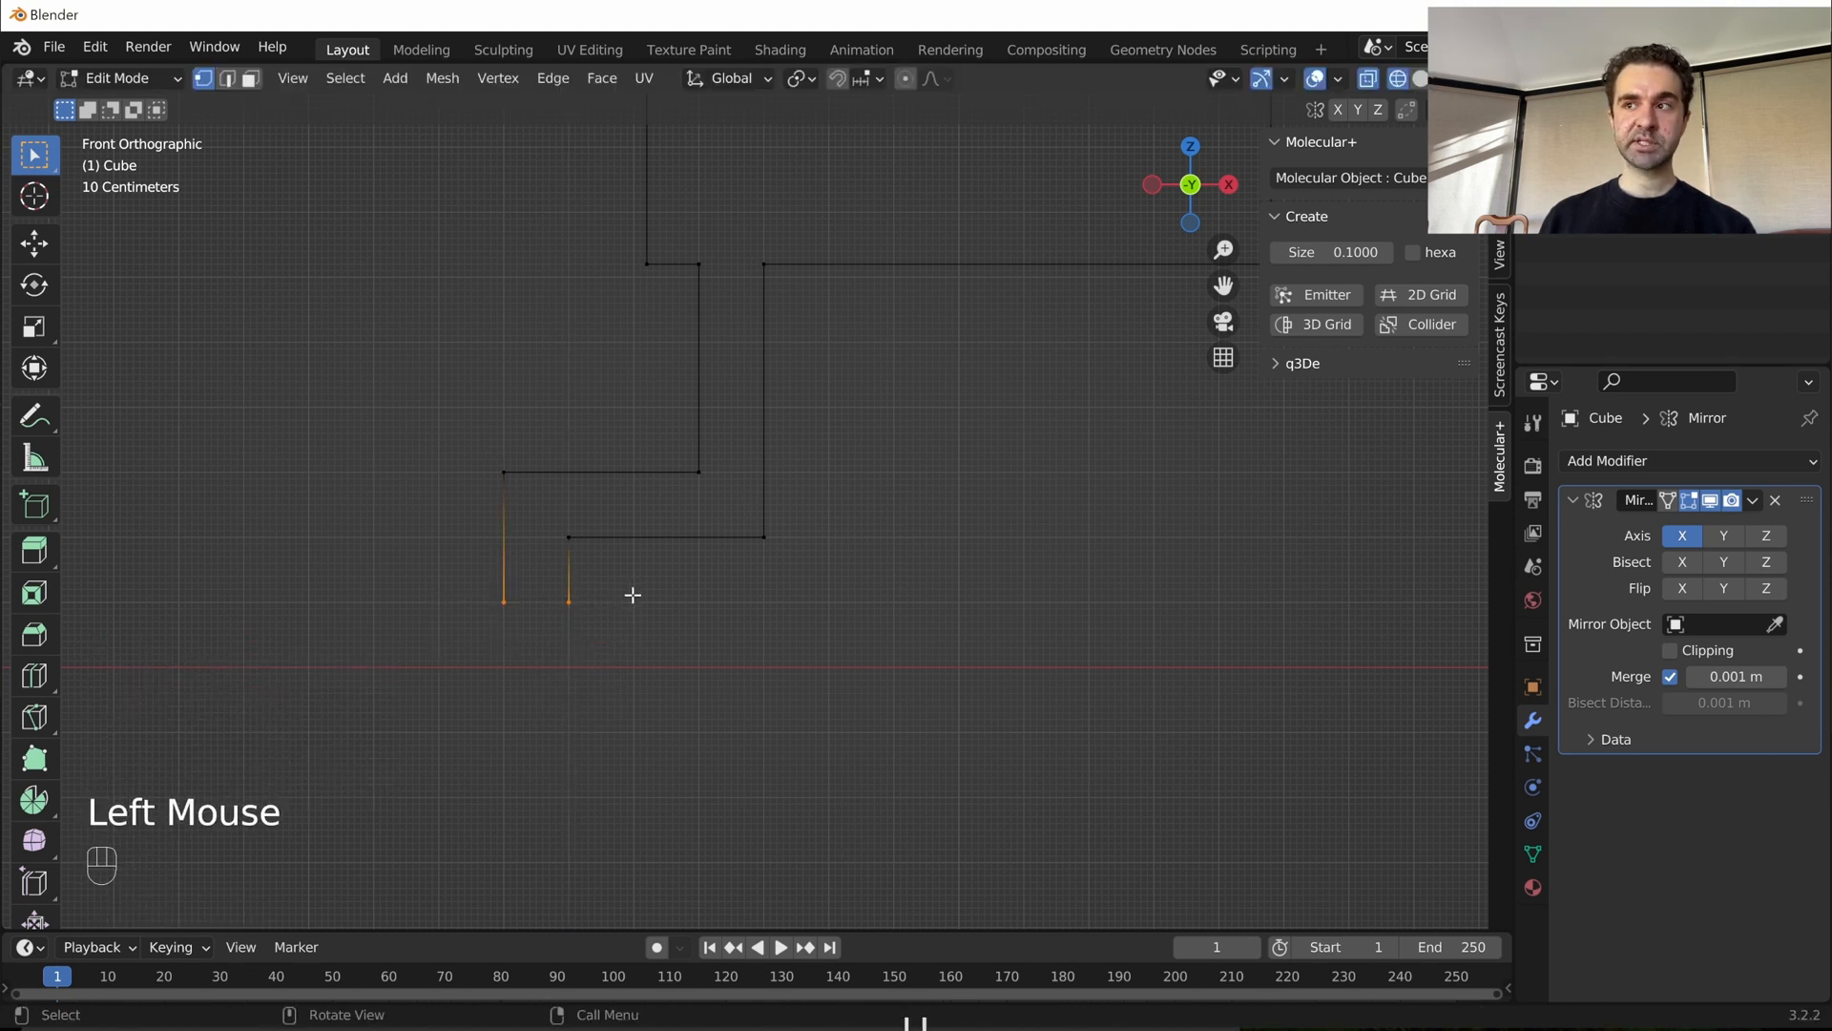
key(f)
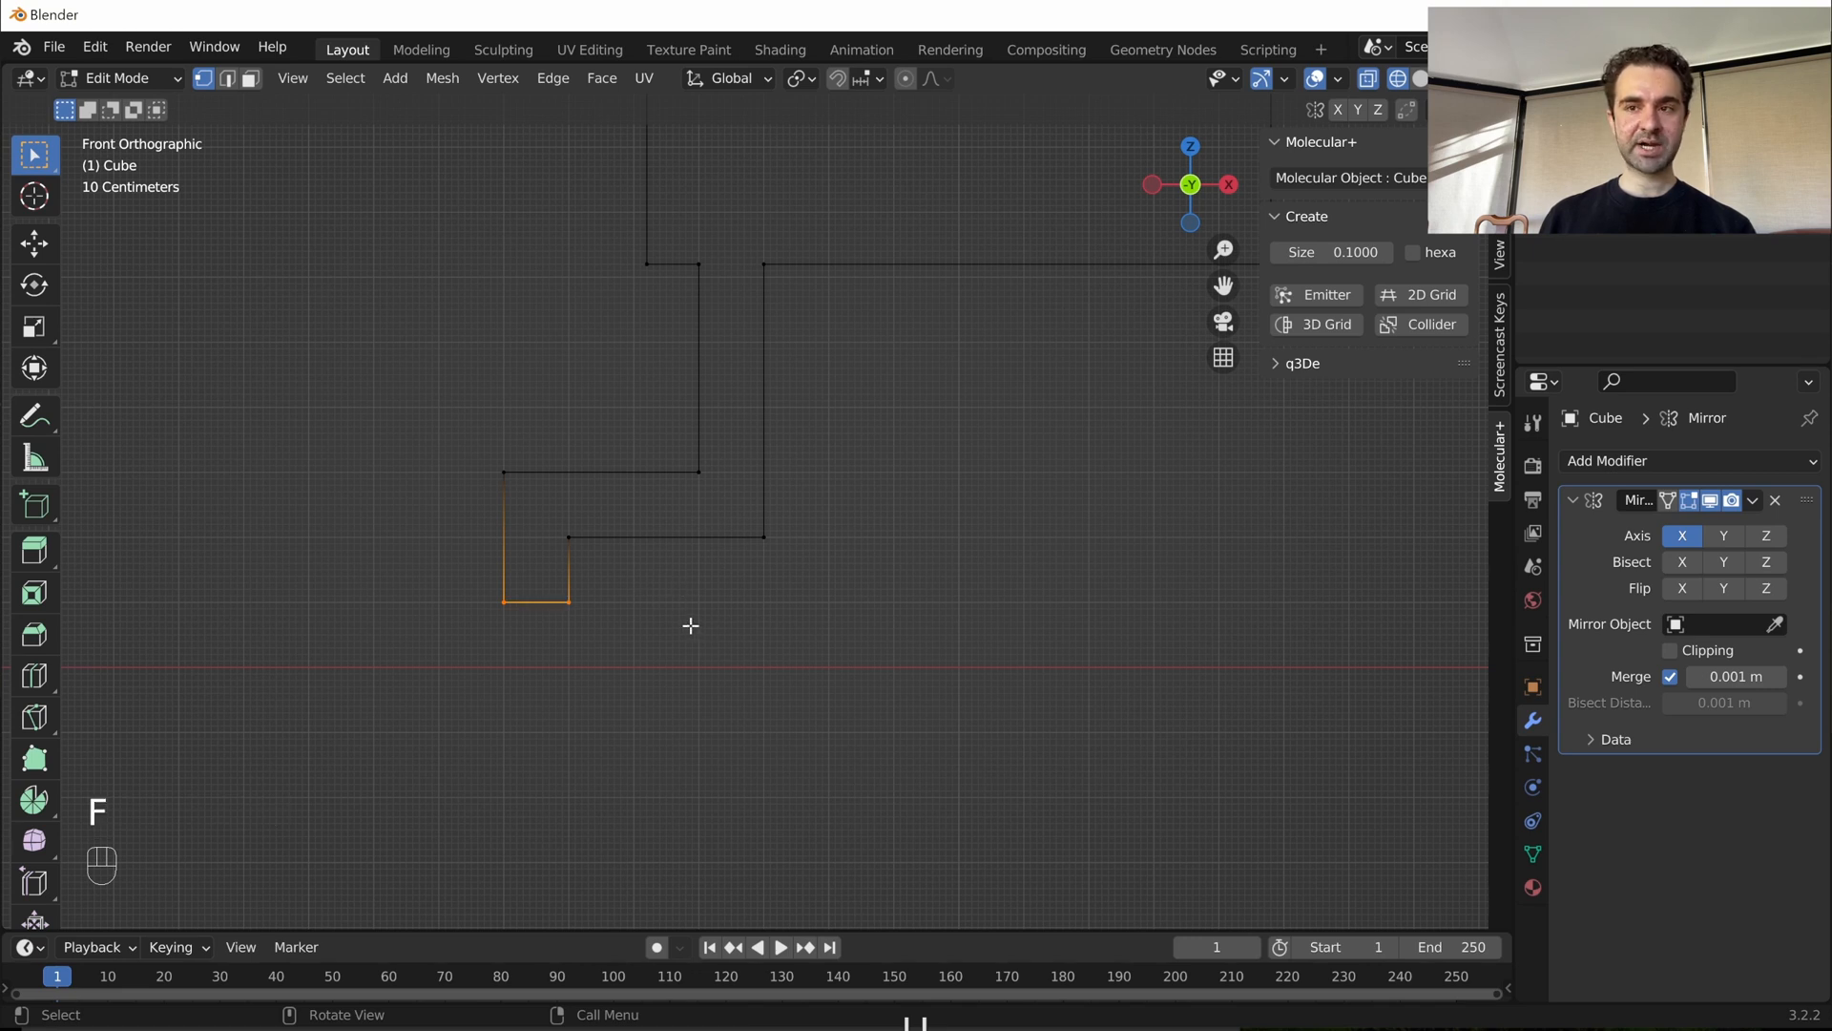
key(Tab)
scroll(675, 582, down, 4)
shift+scroll(736, 503, up, 1)
scroll(864, 545, up, 1)
shift+middle_drag(736, 503, 693, 572)
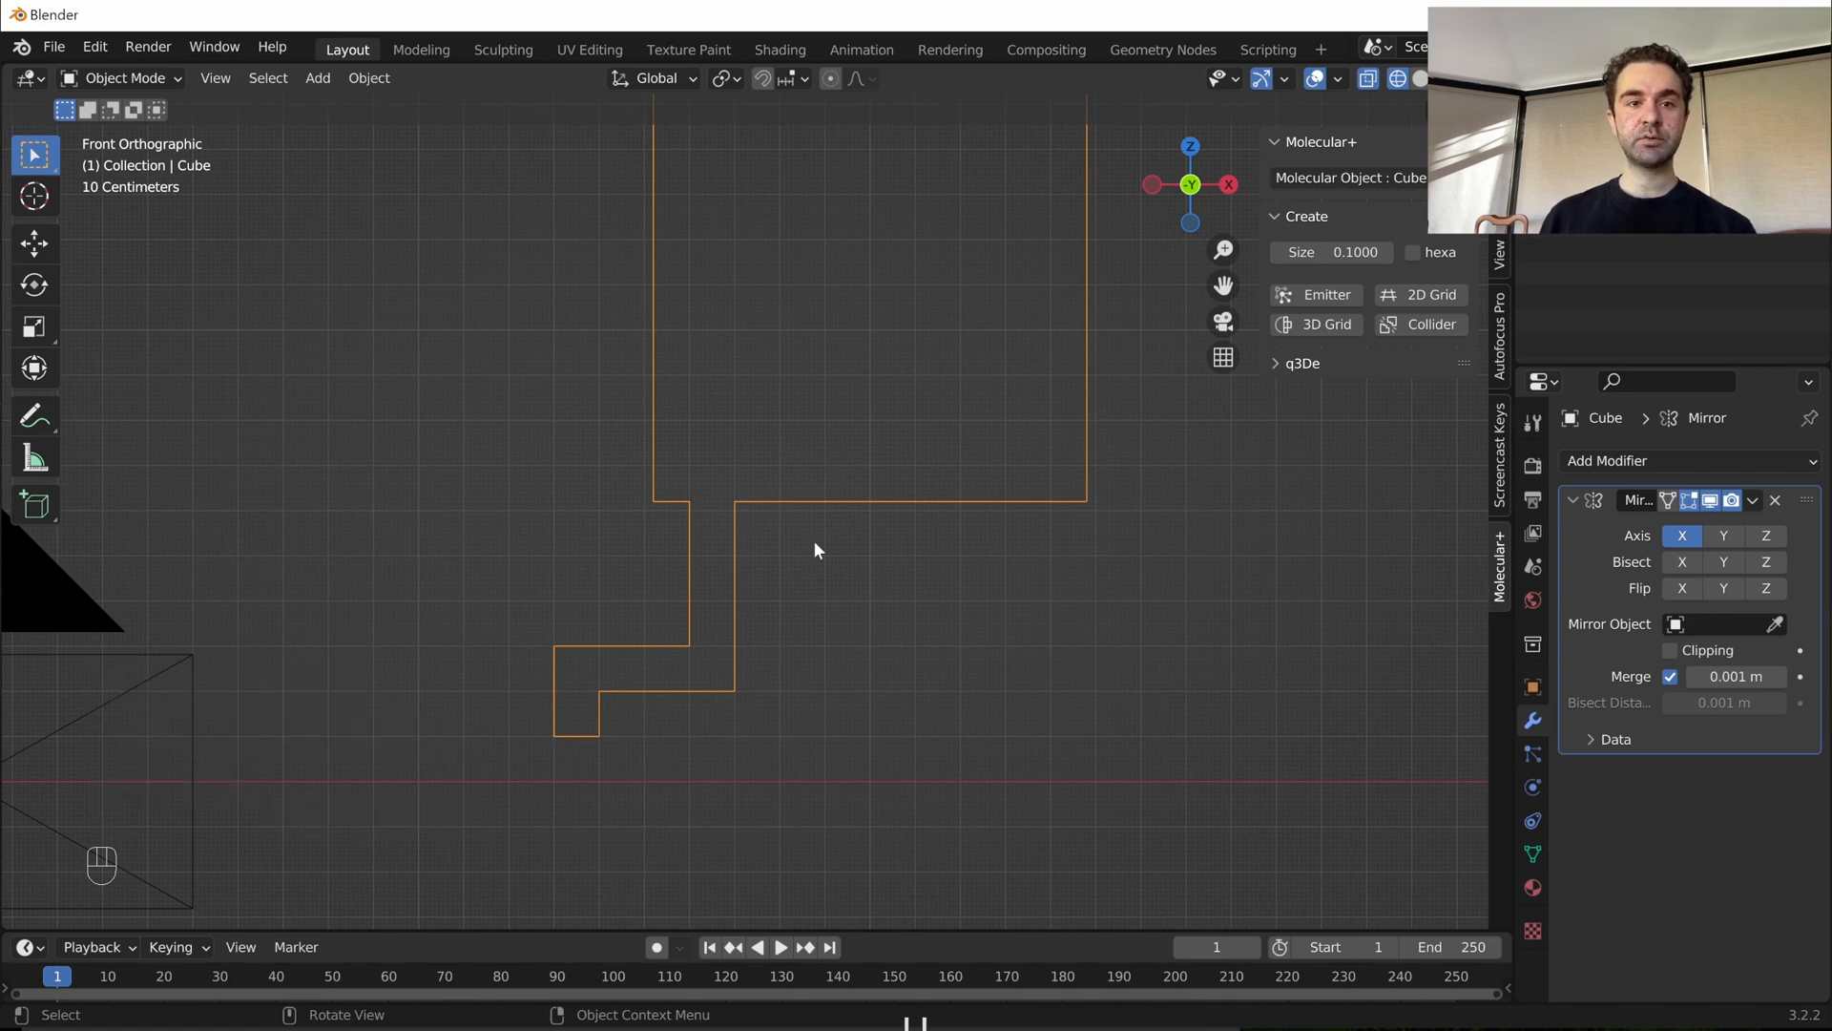
scroll(815, 539, down, 2)
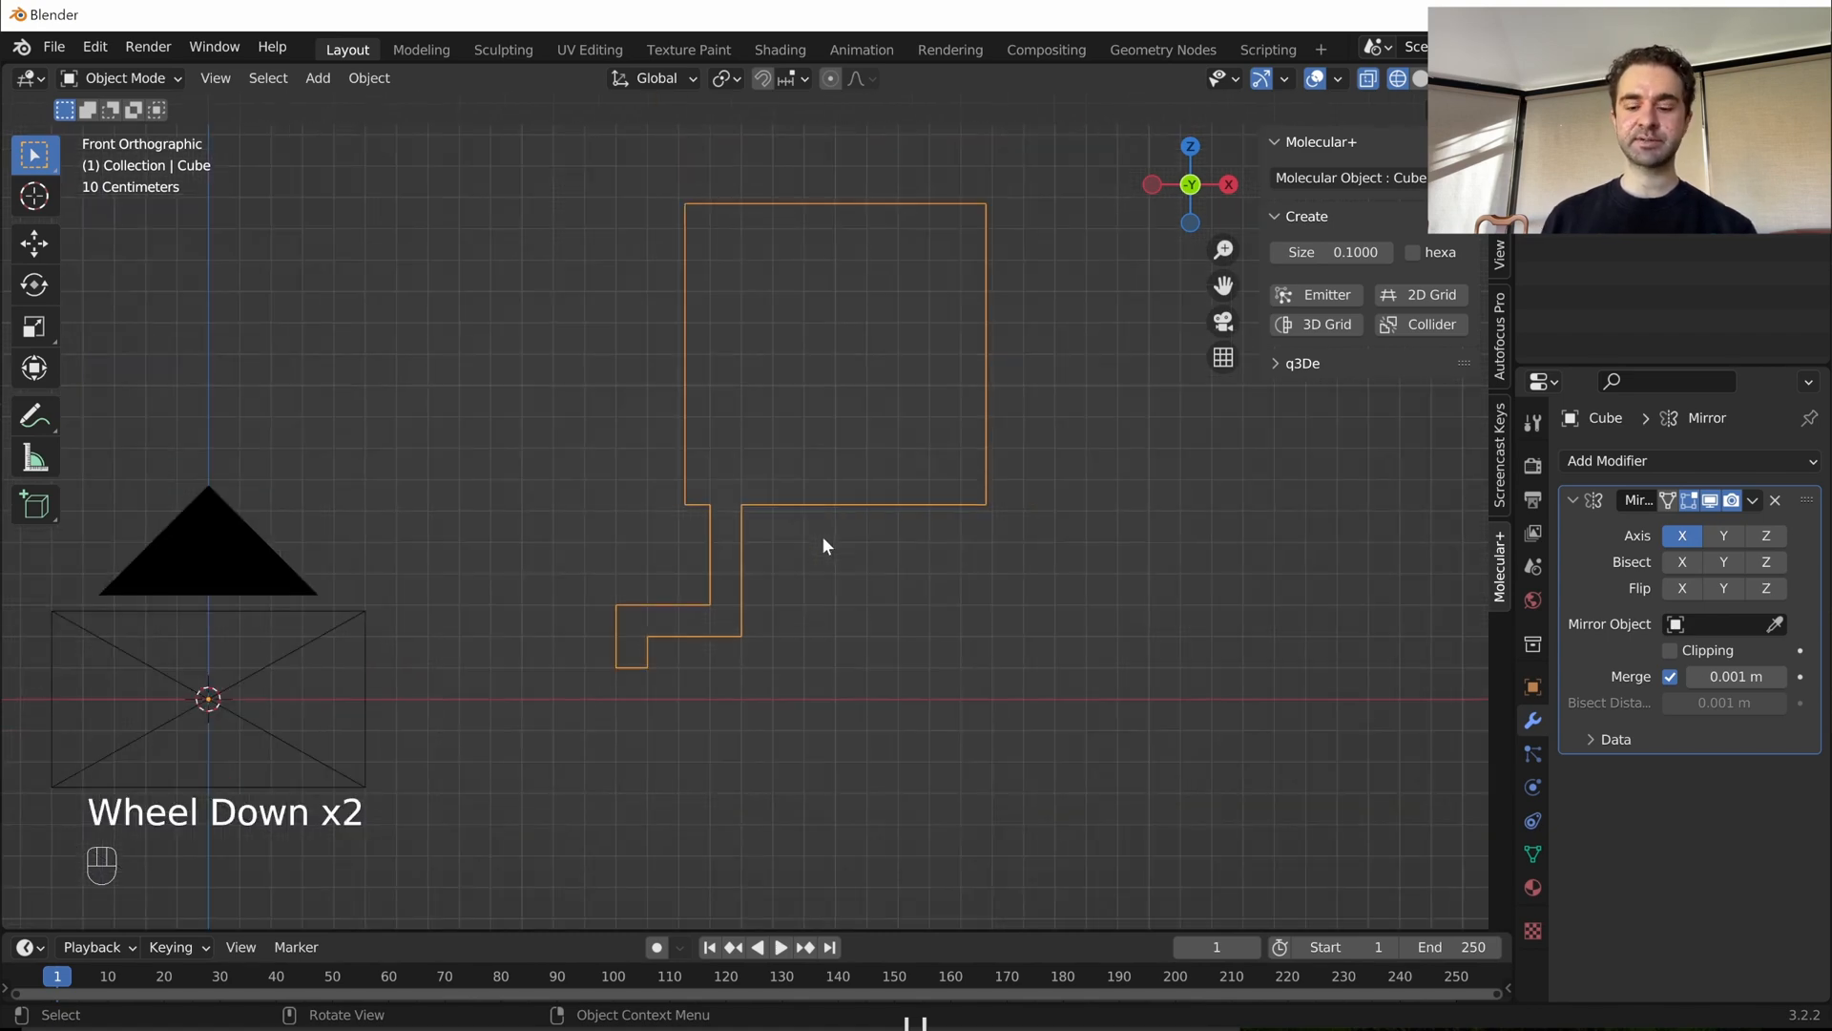
scroll(915, 467, down, 1)
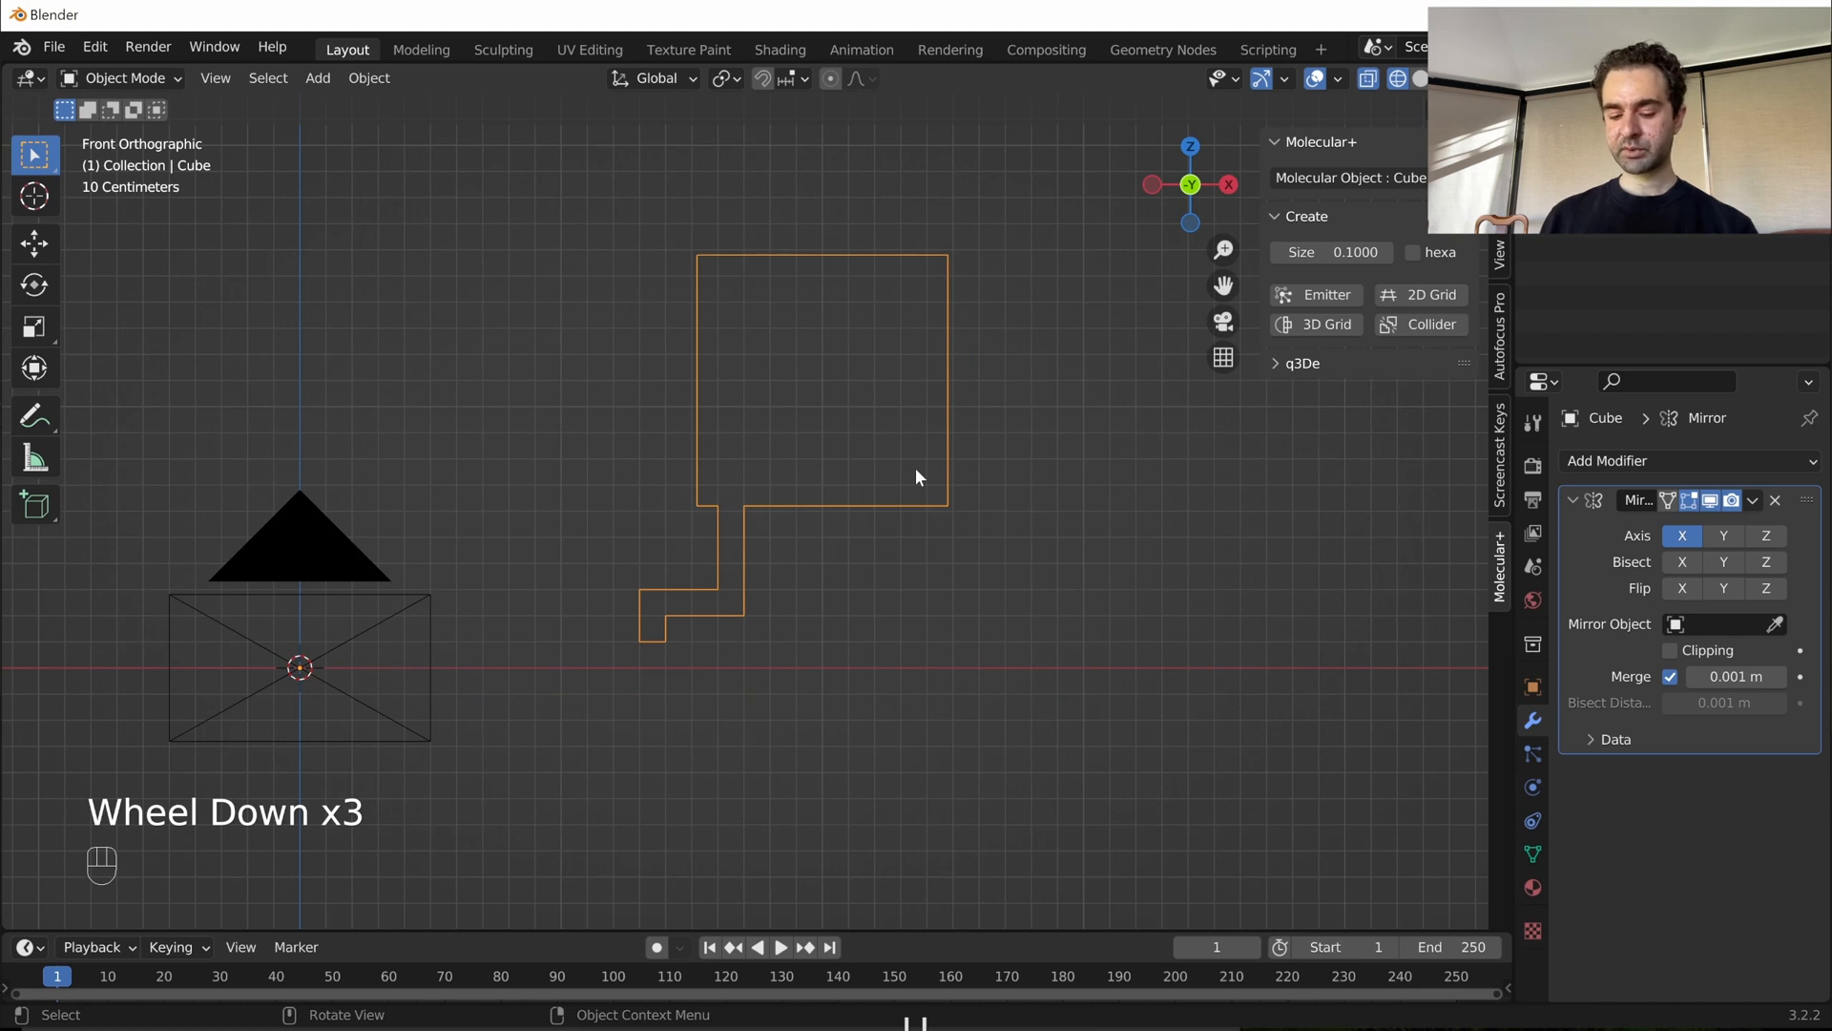
- Unhide all hidden objects and clear the selection
key(alt+h)
scroll(935, 461, down, 2)
middle_drag(935, 408, 907, 498)
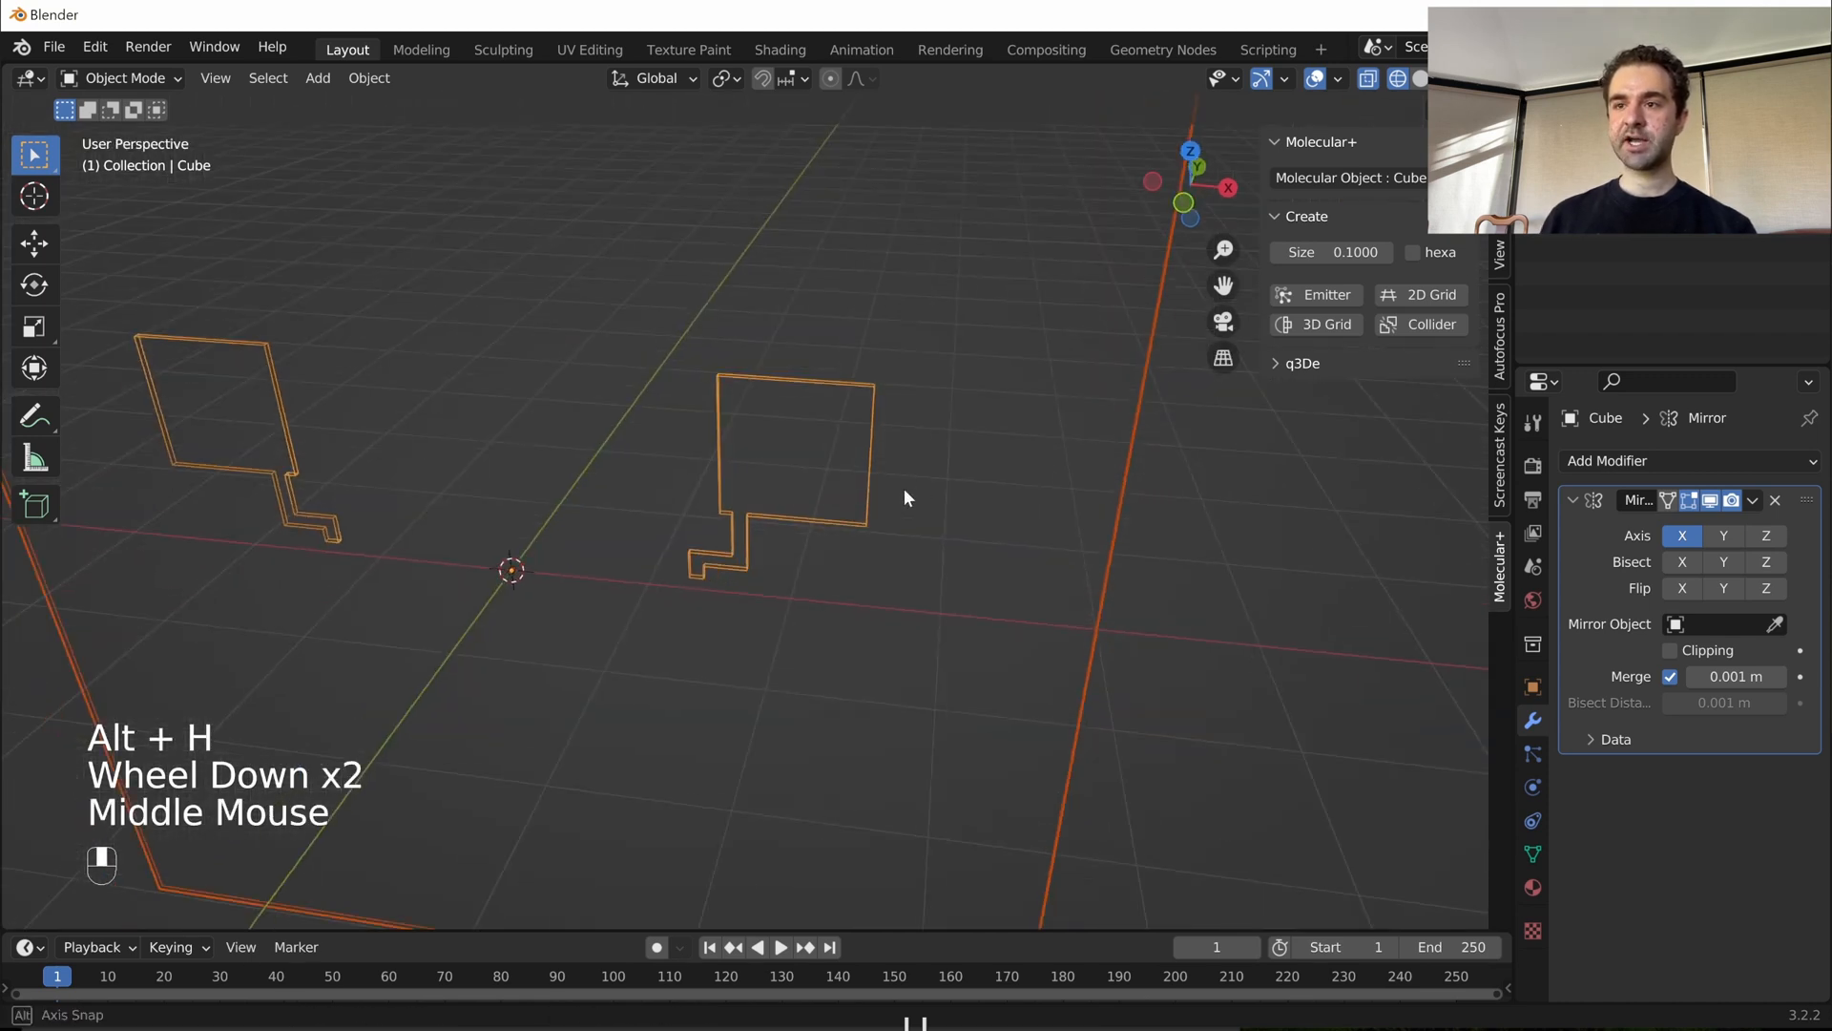
scroll(906, 487, down, 3)
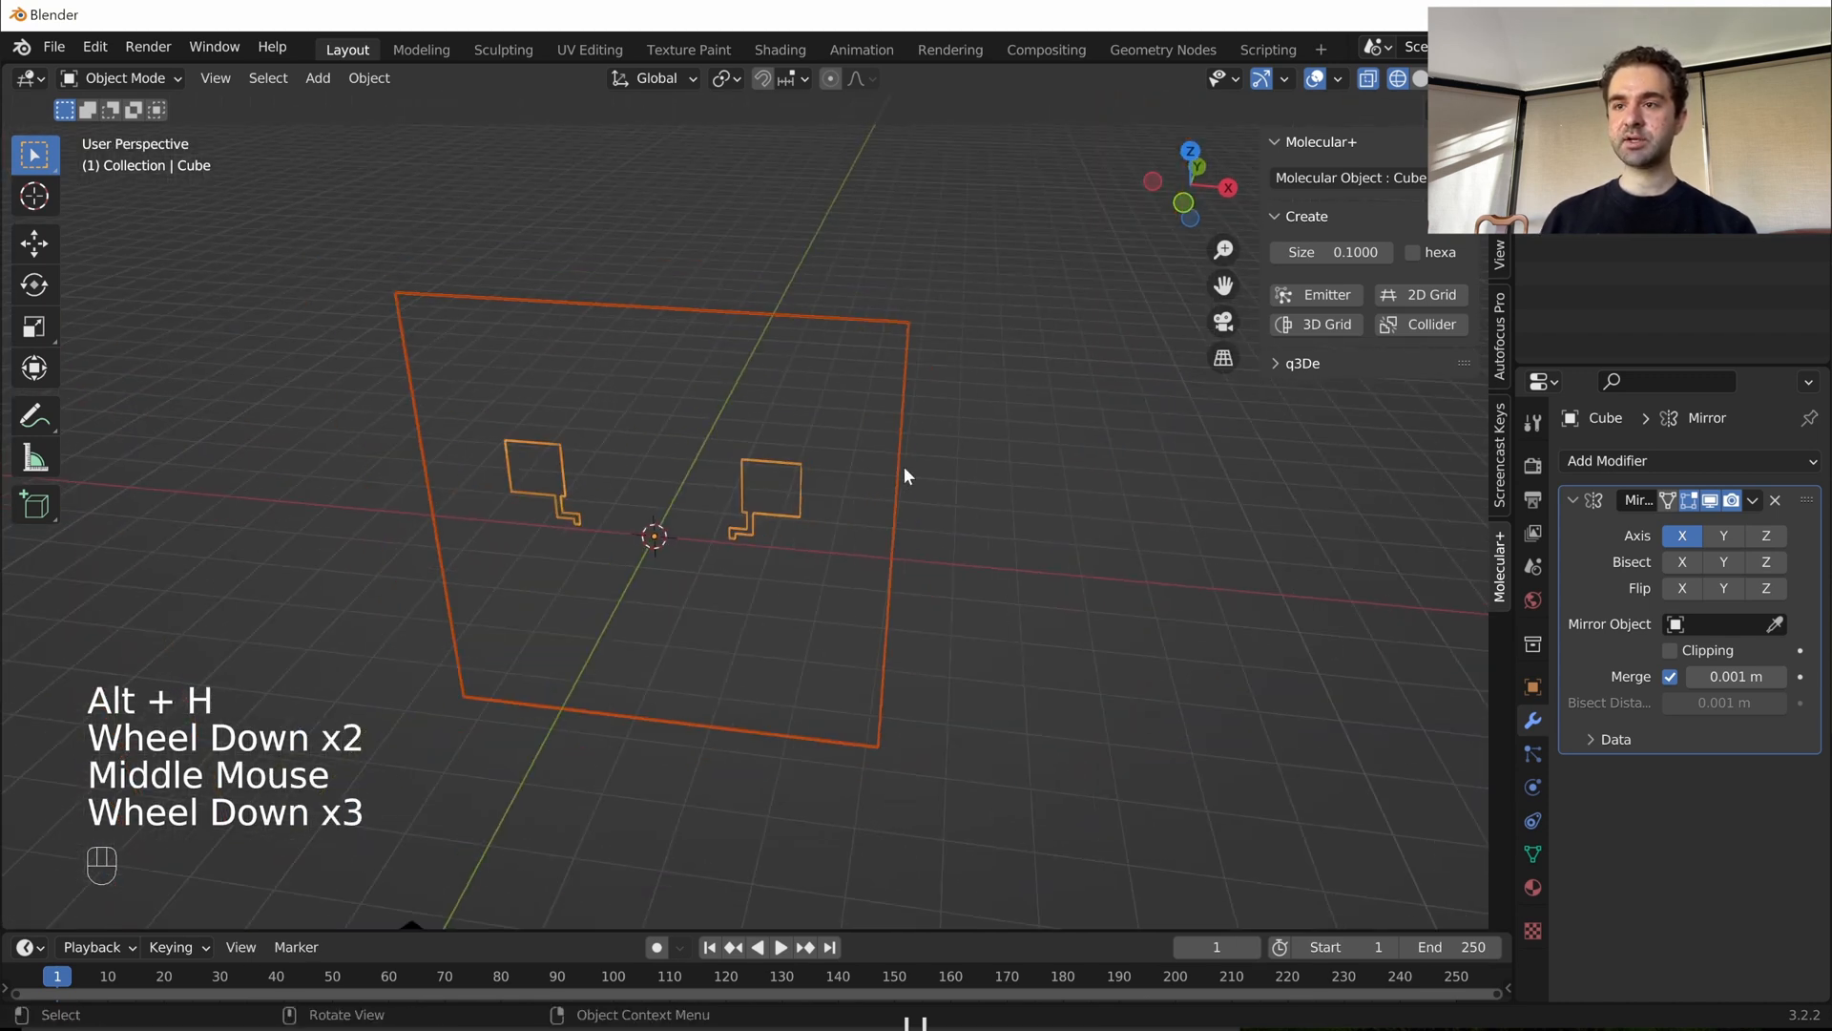
click(945, 379)
middle_drag(793, 352, 830, 438)
scroll(818, 417, up, 2)
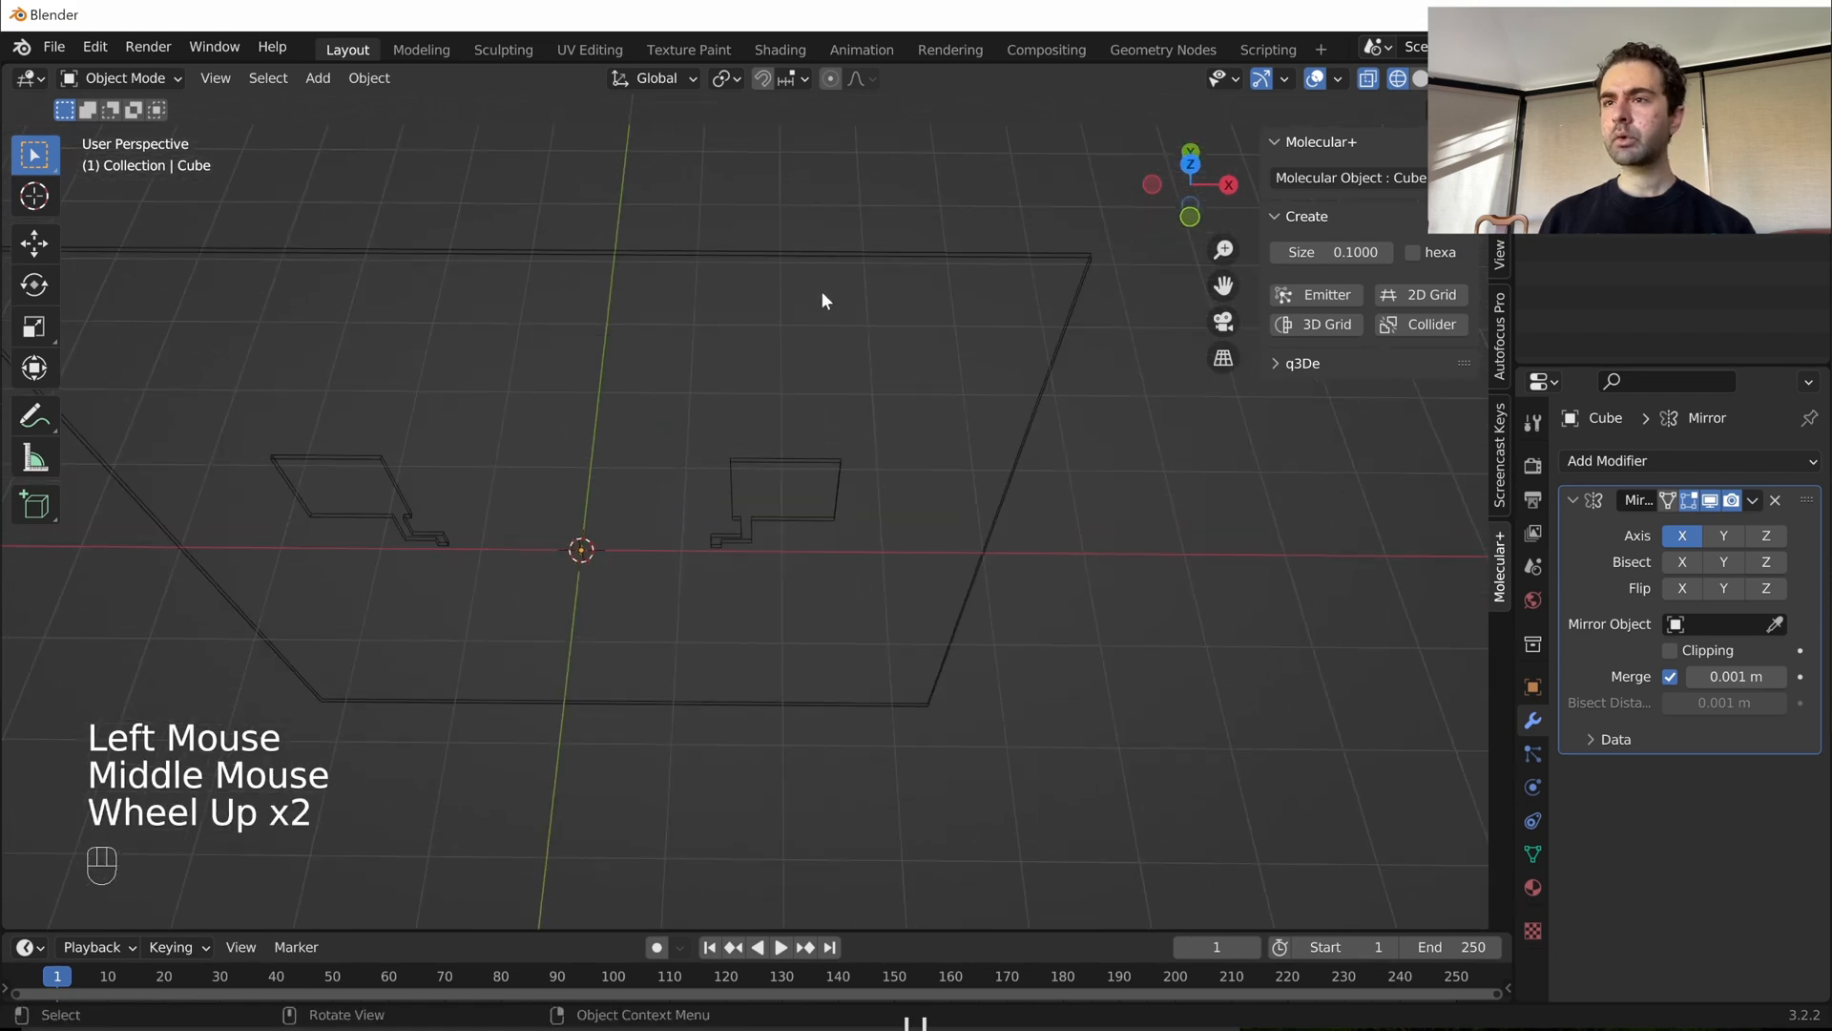
- Select the rear plane and rename it "Panel - Back"
click(817, 252)
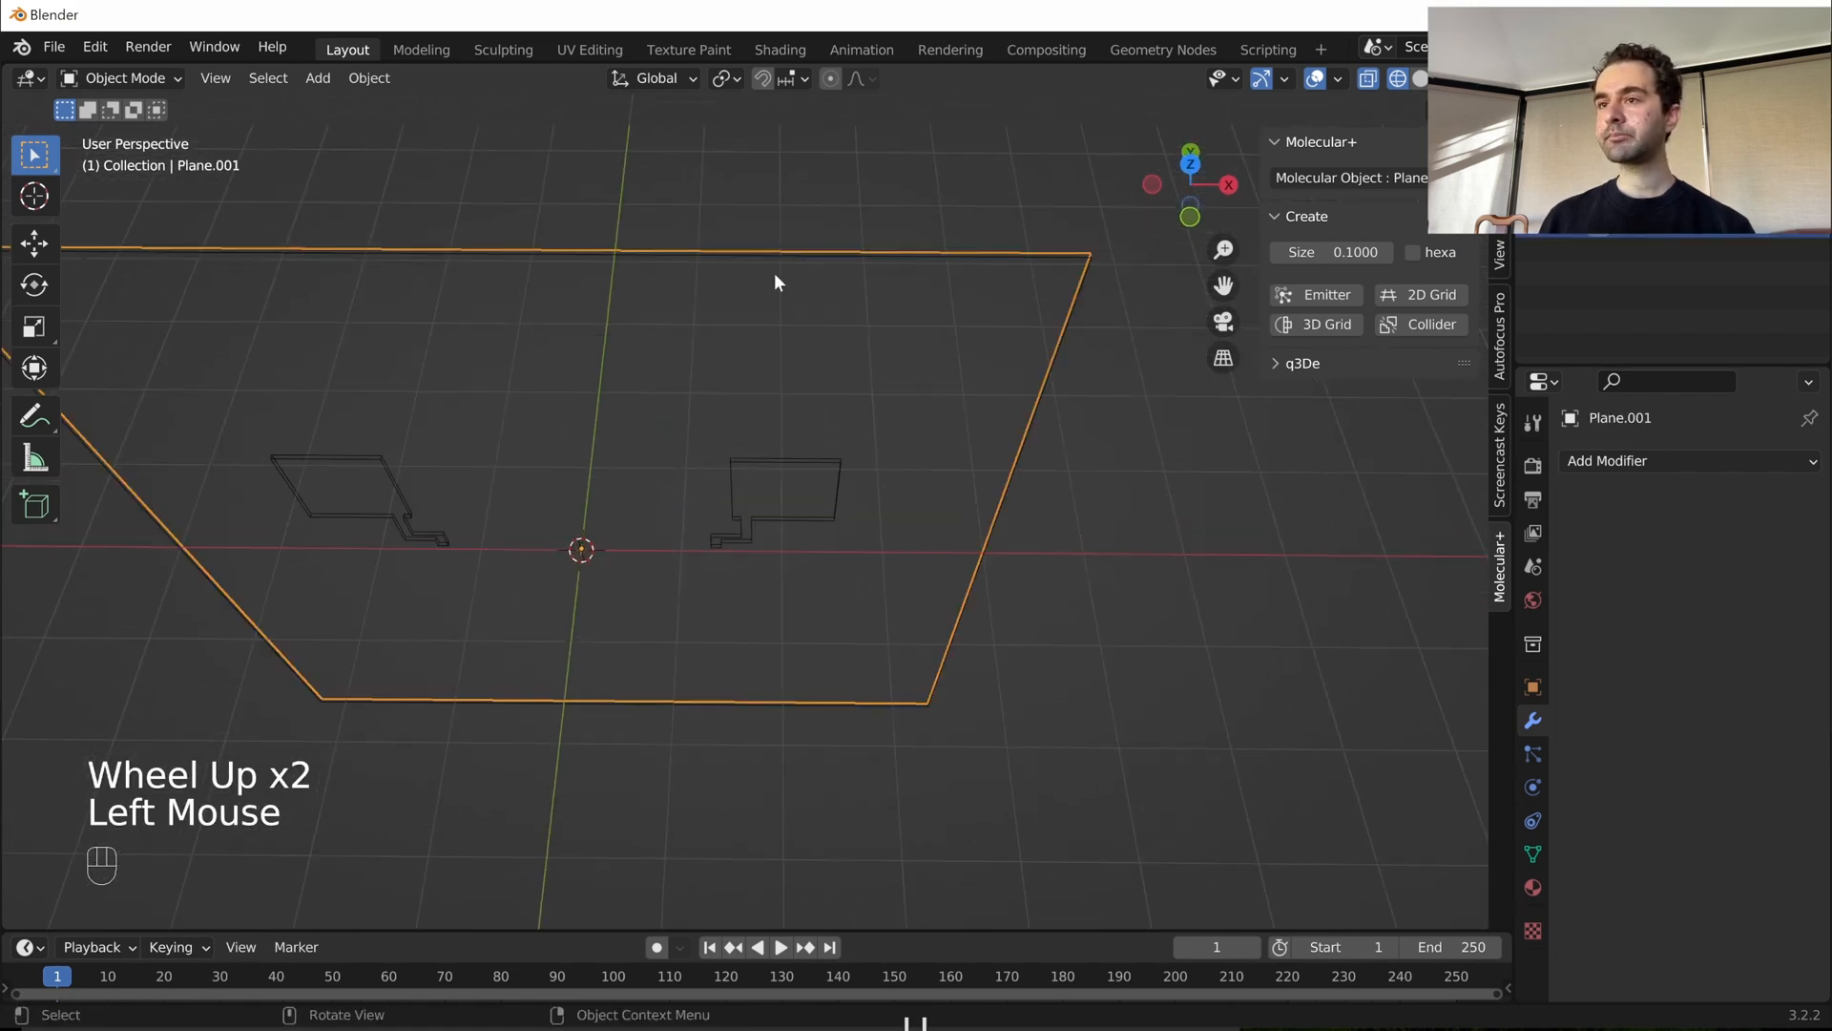
middle_drag(775, 282, 779, 376)
key(KP_7)
scroll(780, 382, up, 3)
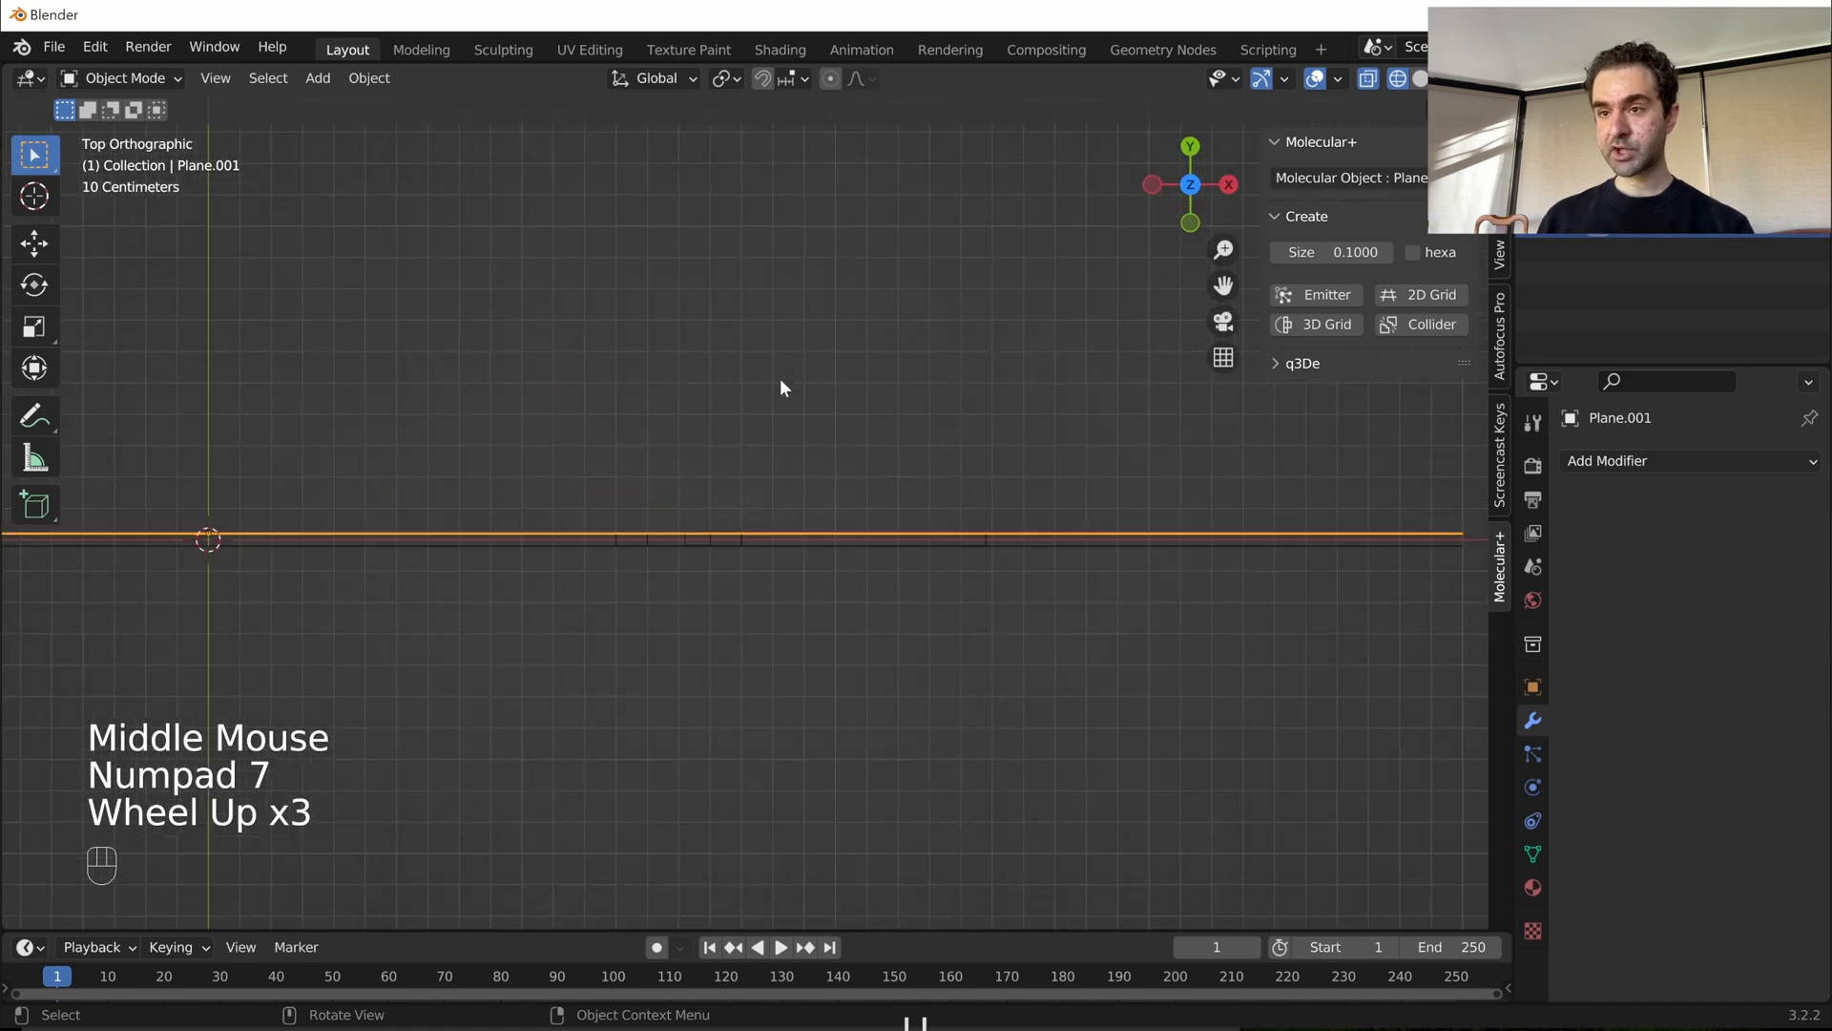
scroll(773, 733, up, 2)
scroll(769, 716, down, 2)
middle_drag(767, 710, 754, 563)
double_click(1646, 226)
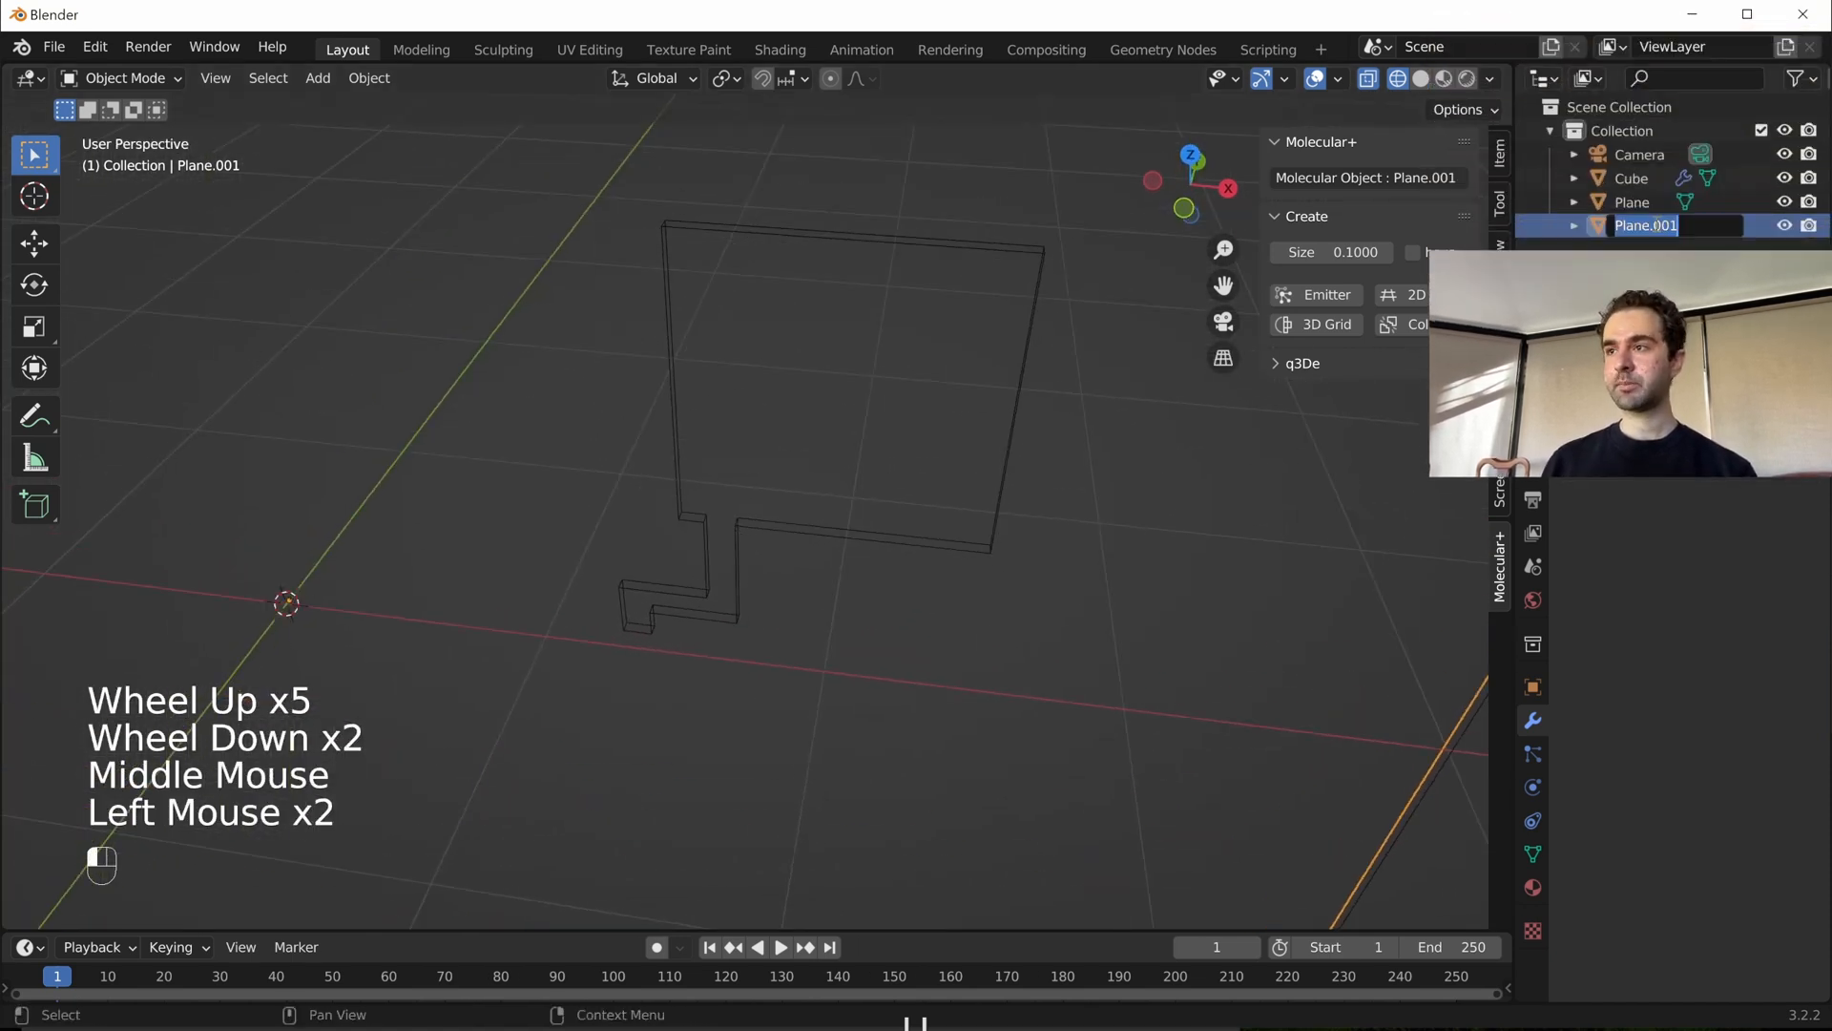
text(Panel - Back)
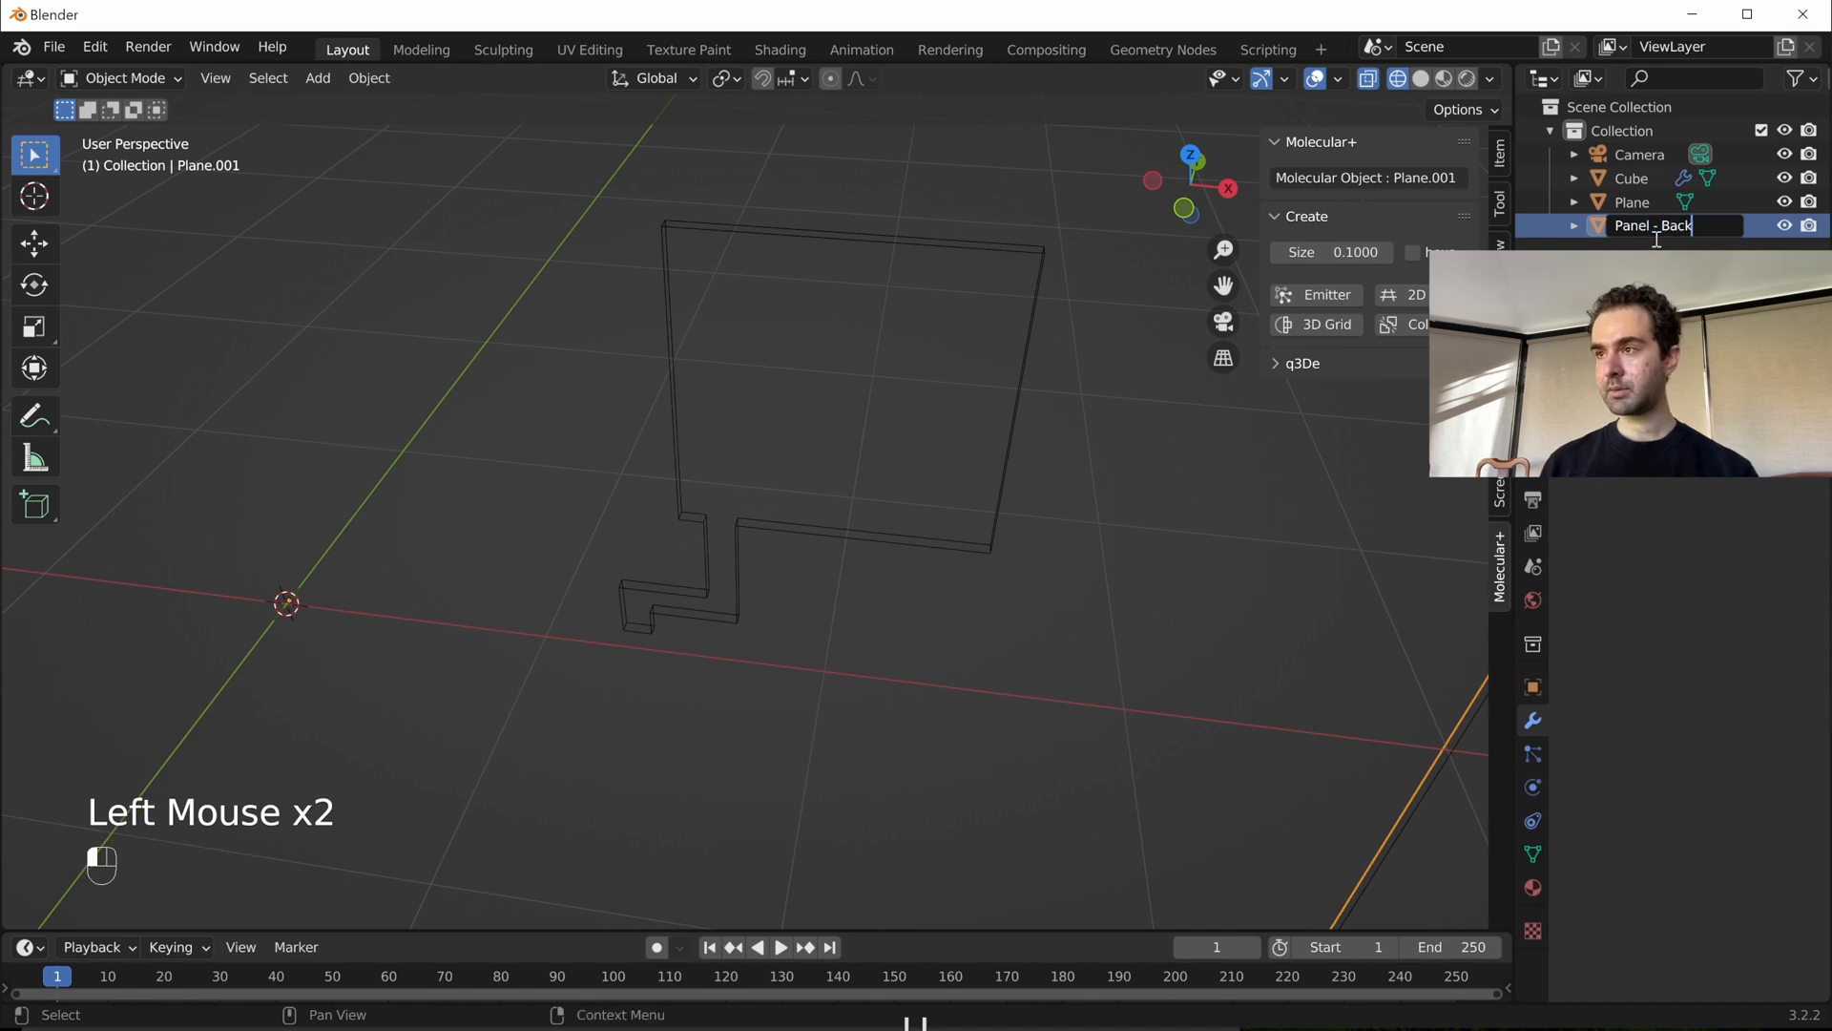
key(Return)
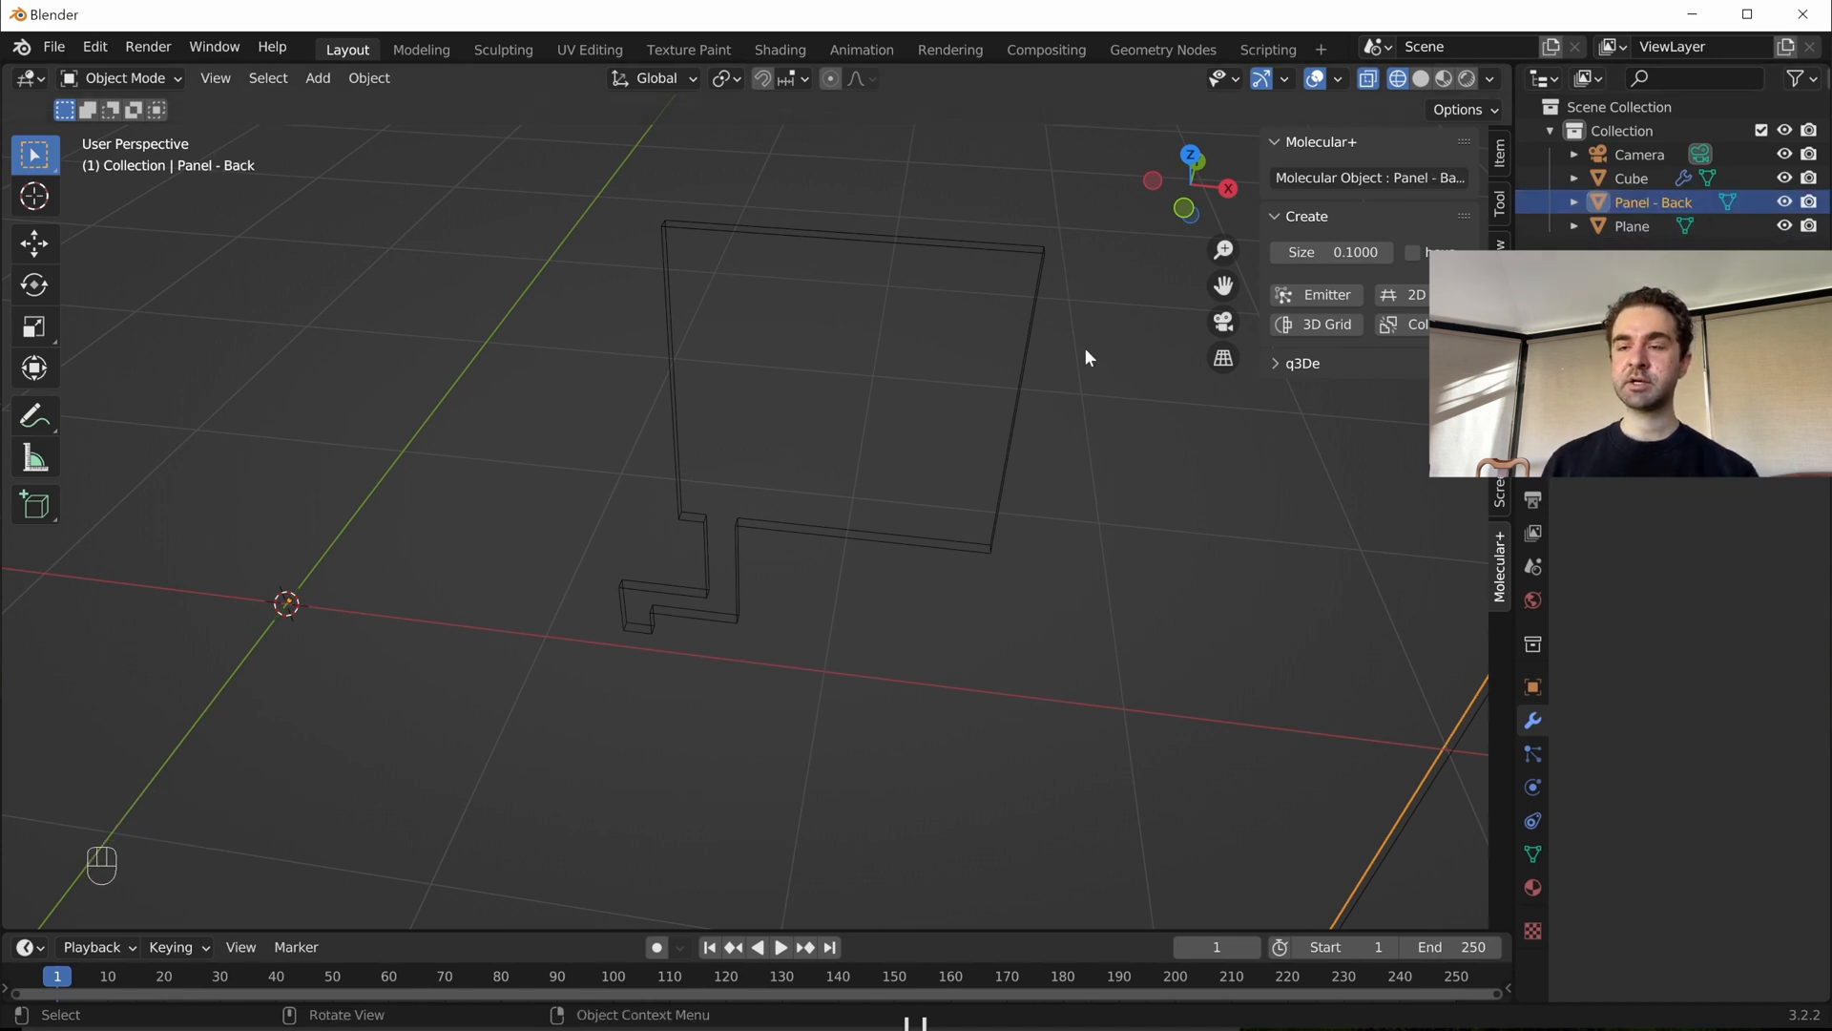
- Select the front plane and rename it "Panel - Front"
scroll(1031, 355, down, 4)
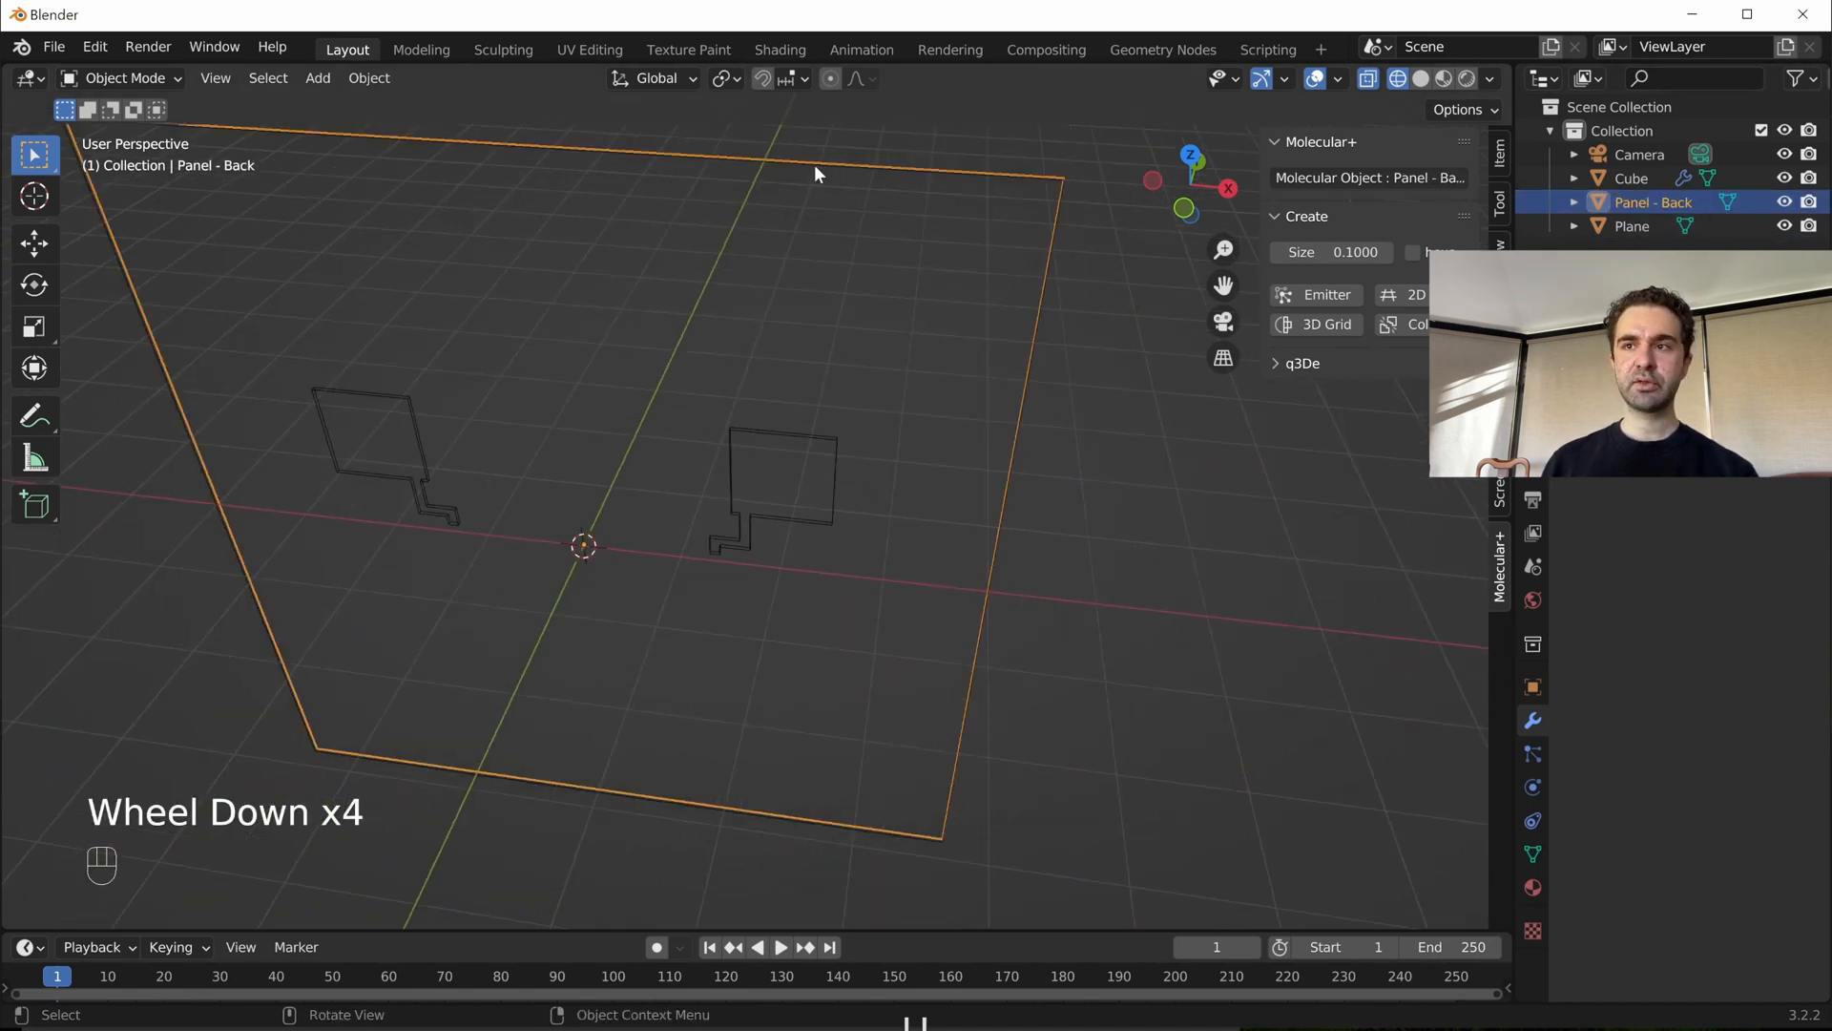
click(815, 165)
click(1632, 229)
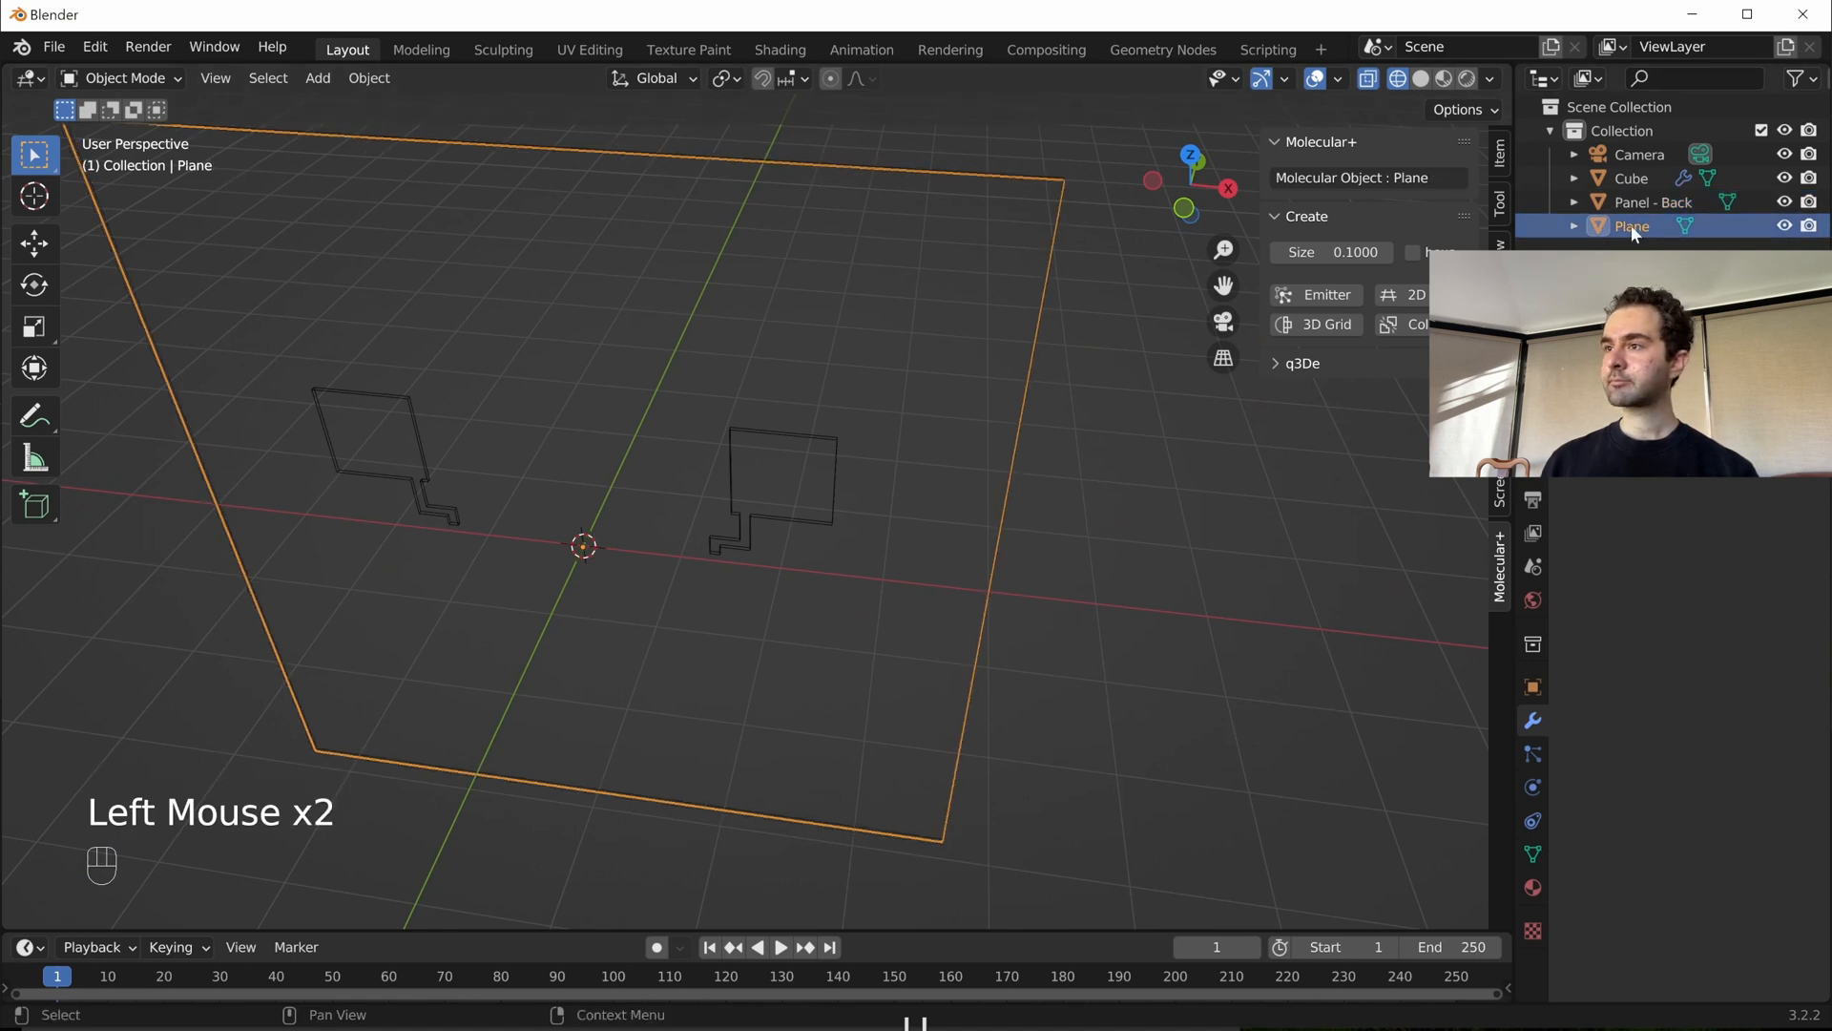
click(1632, 227)
click(1632, 227)
double_click(1632, 228)
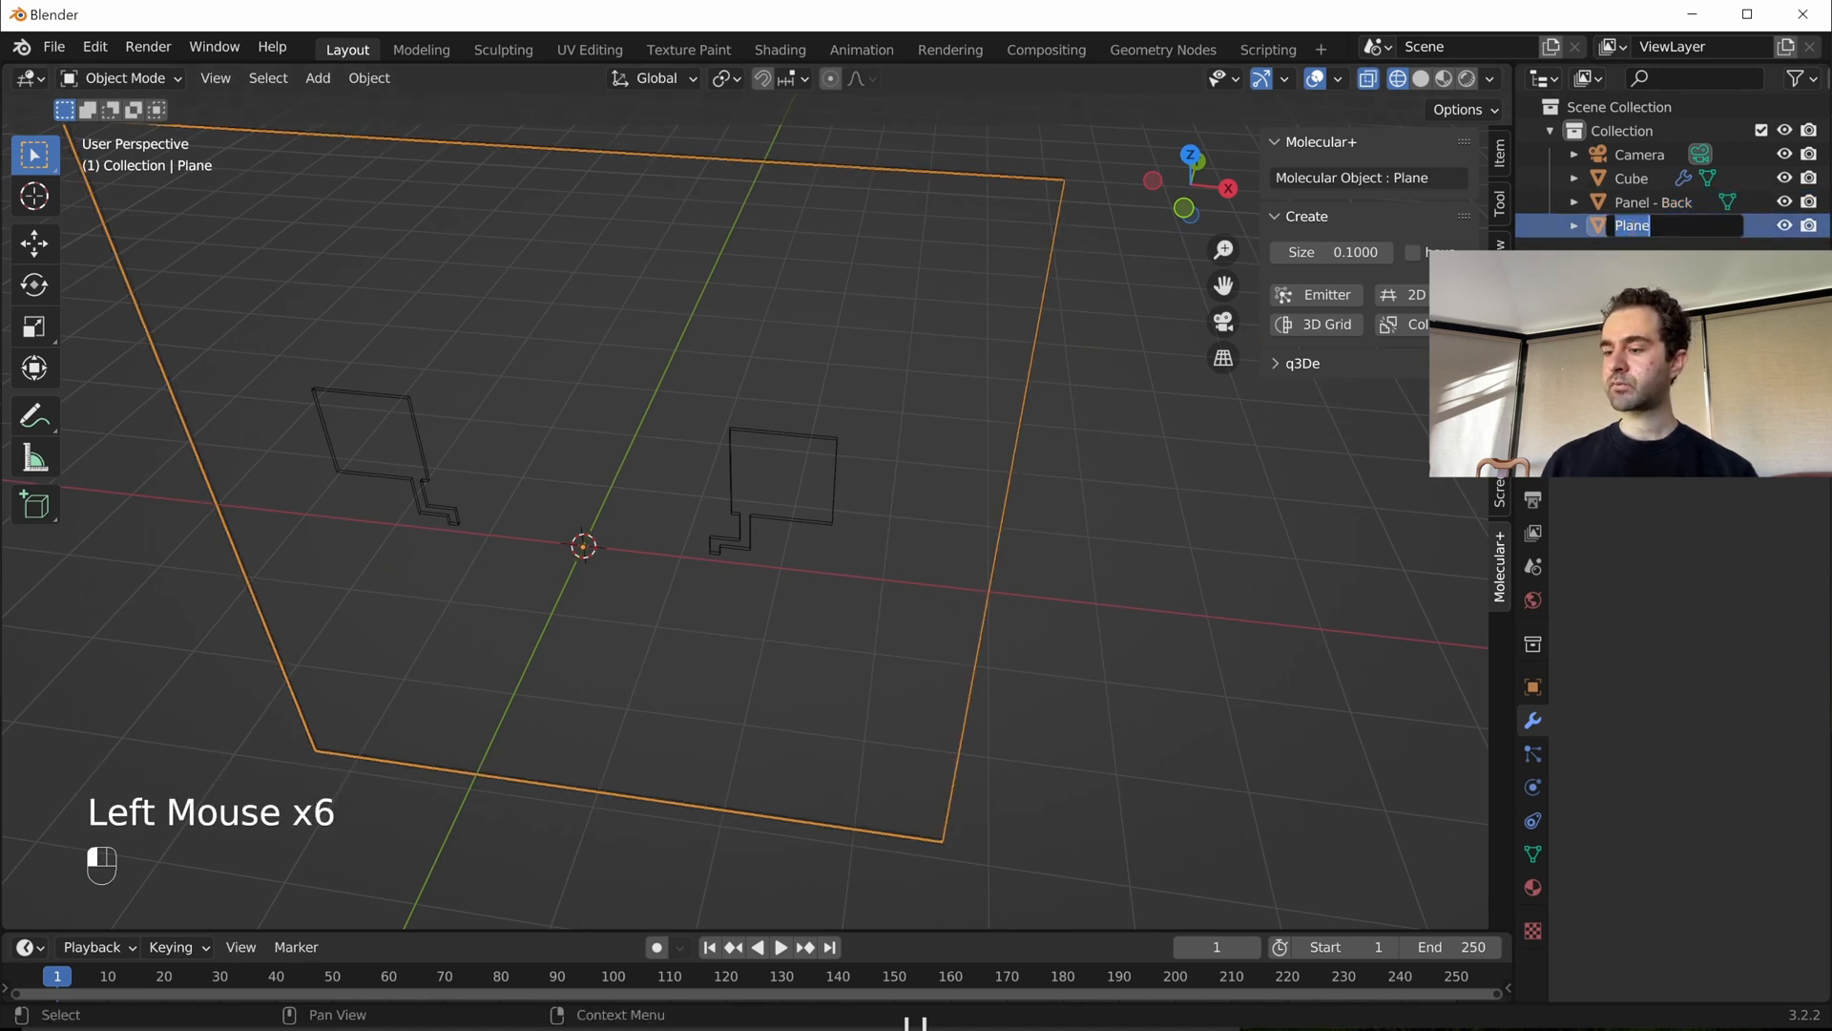
text(Panel)
key(BackSpace)
key(BackSpace)
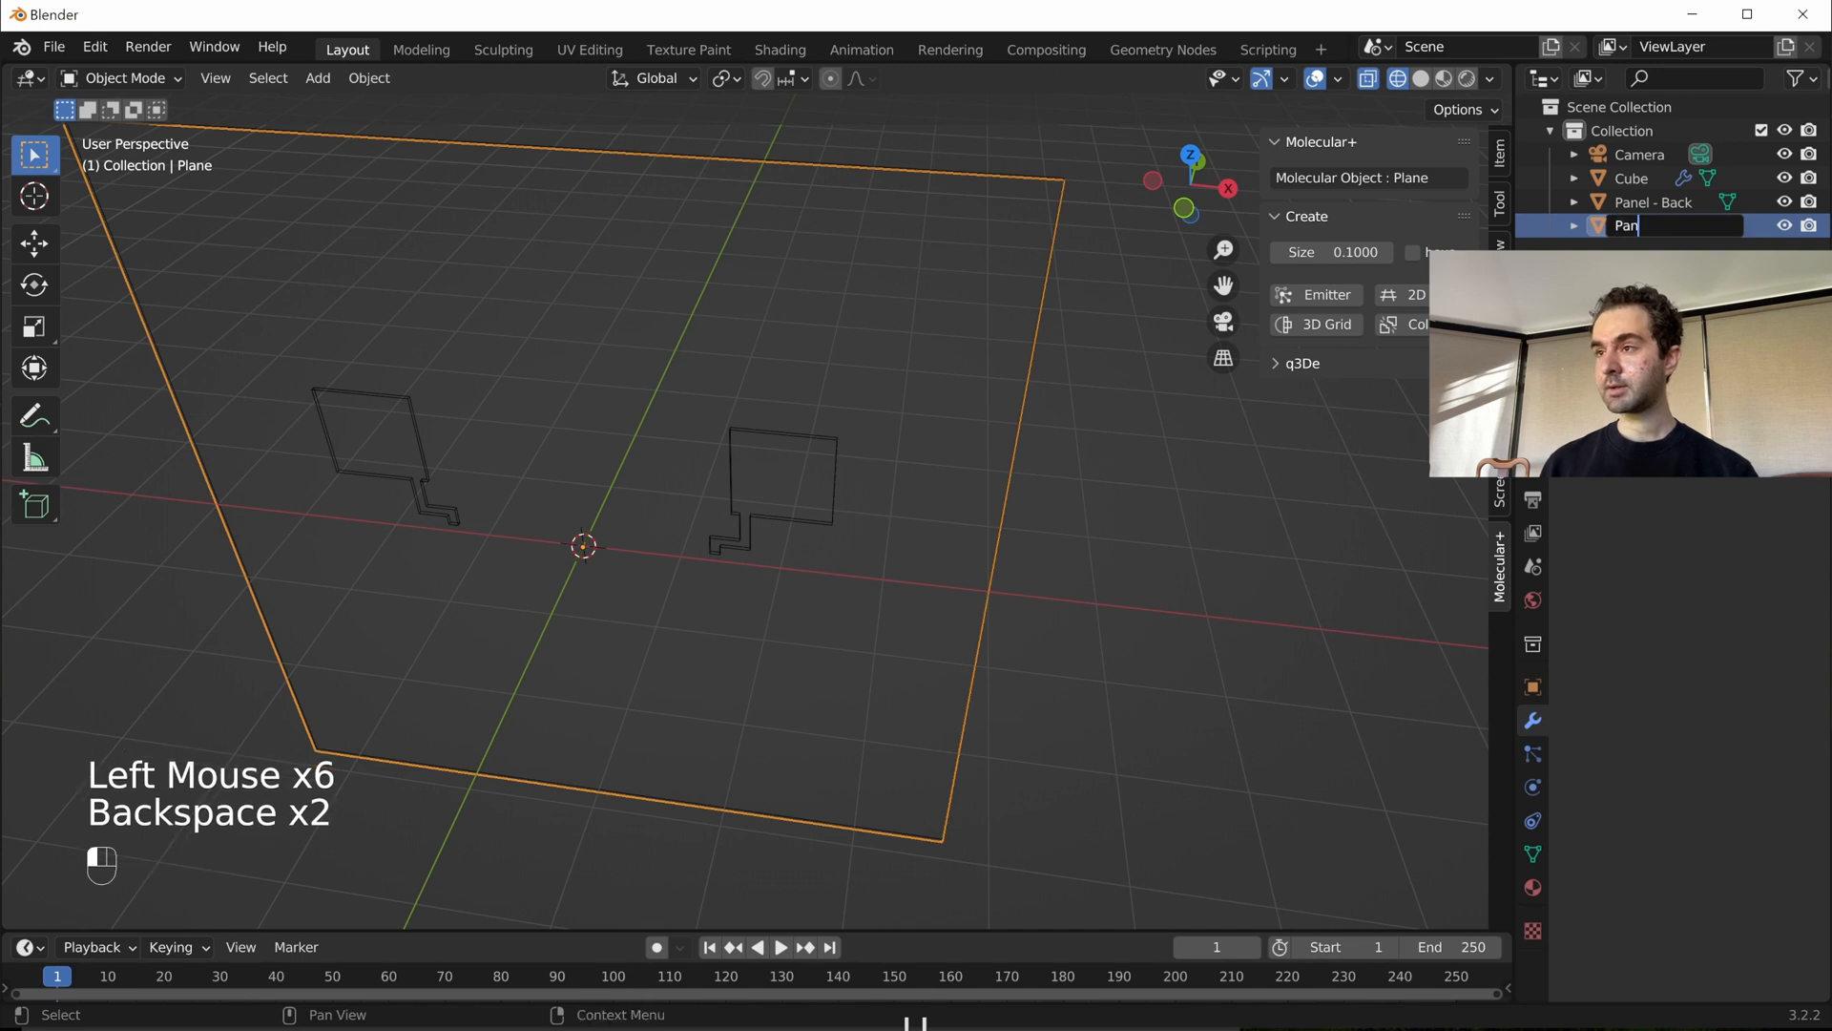
text(el - Front)
key(Return)
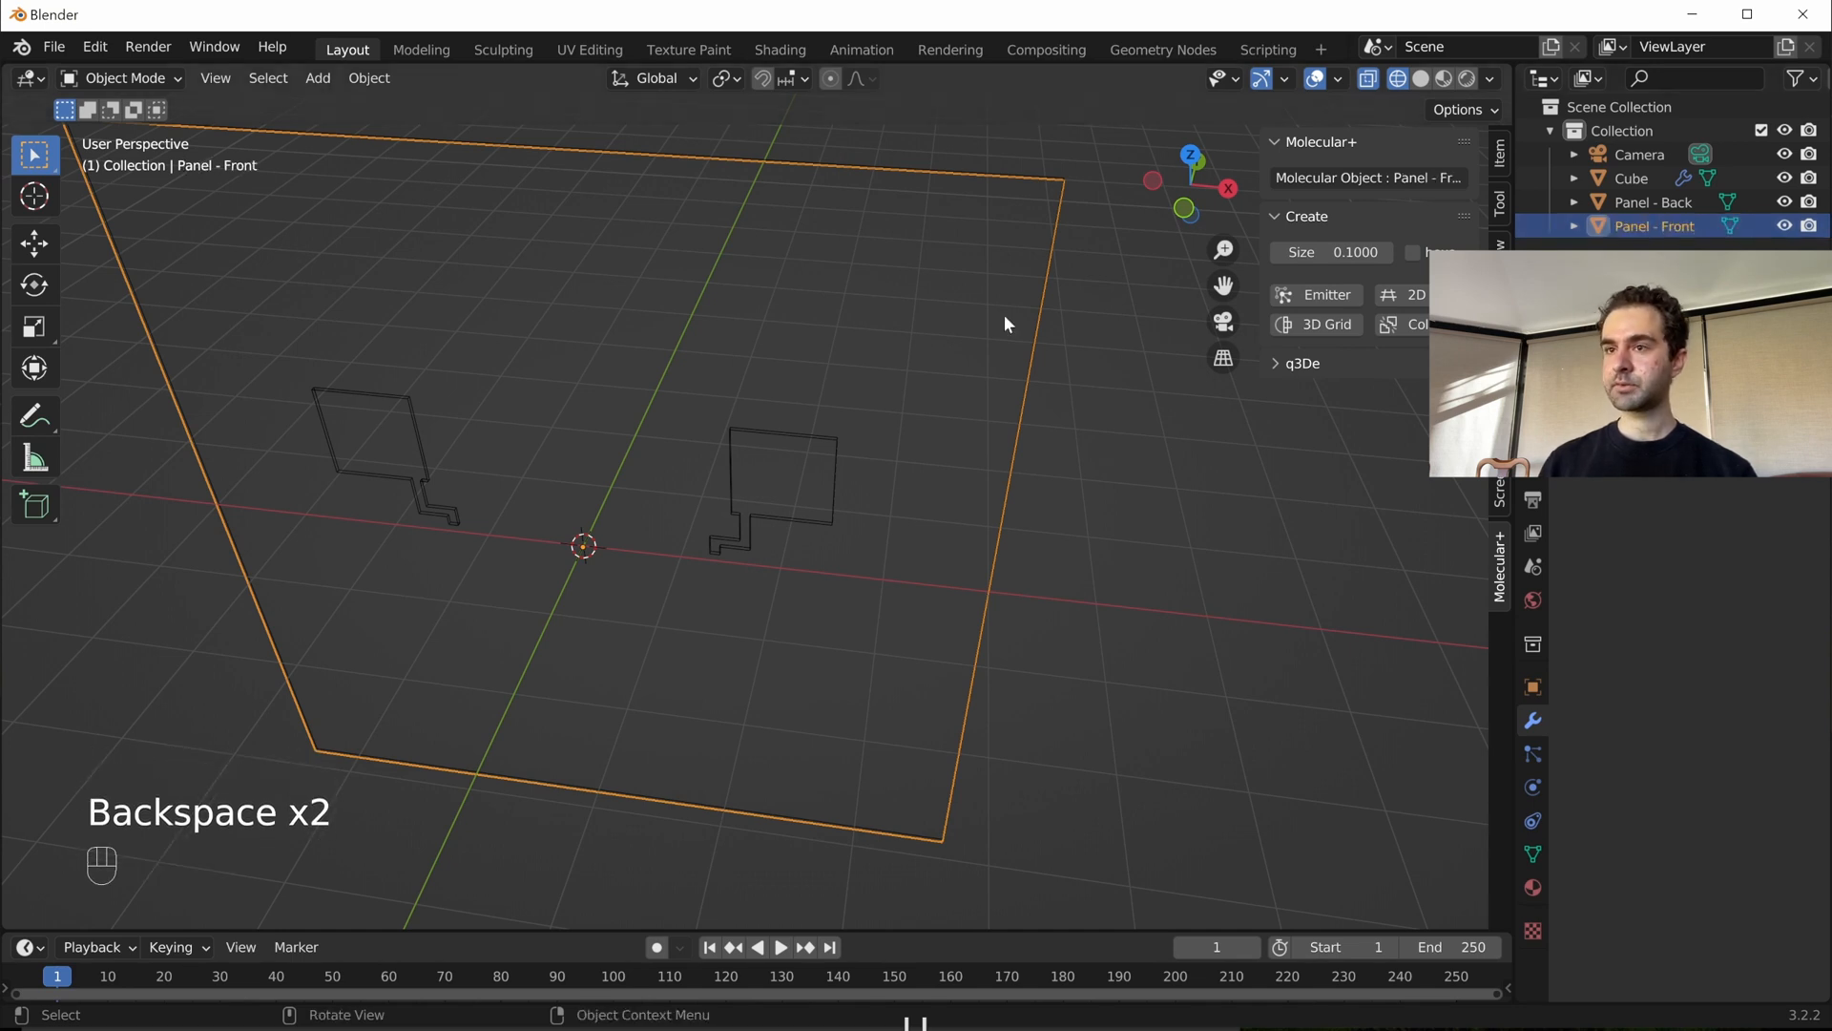
- Select the mirrored frame object and rename it "Obstacle Course"
click(834, 447)
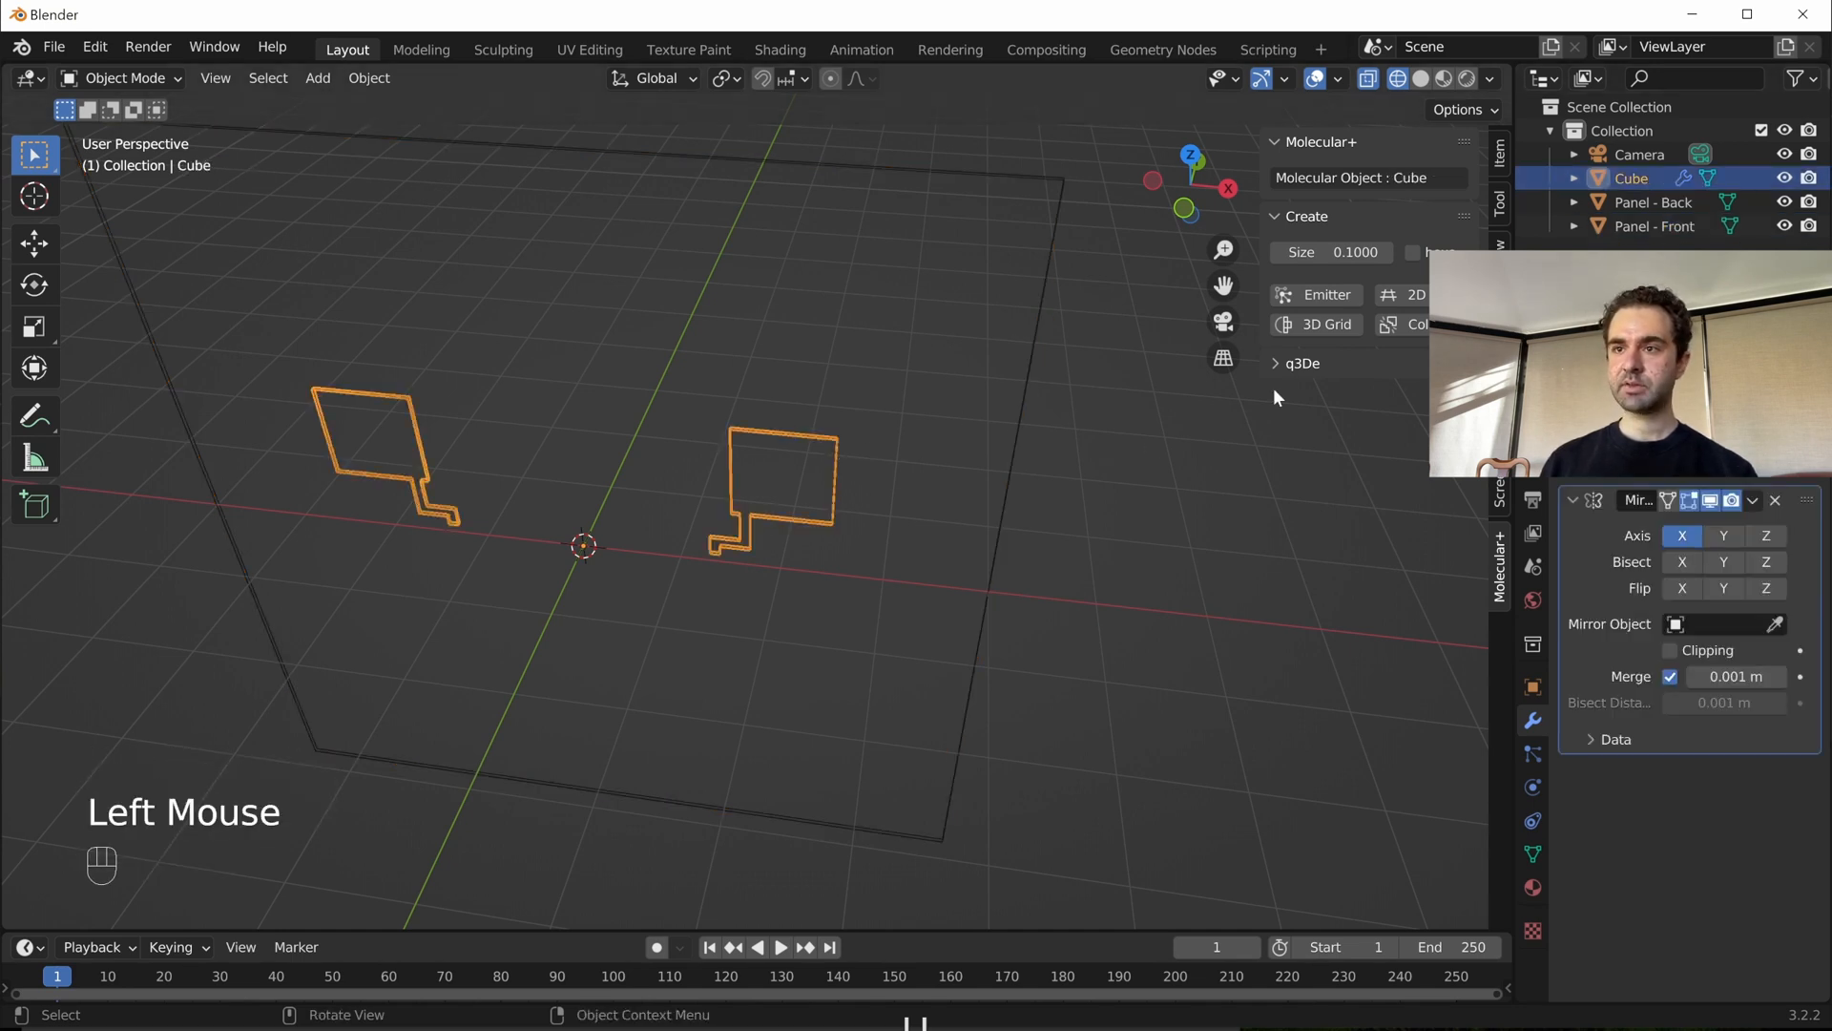
double_click(1634, 178)
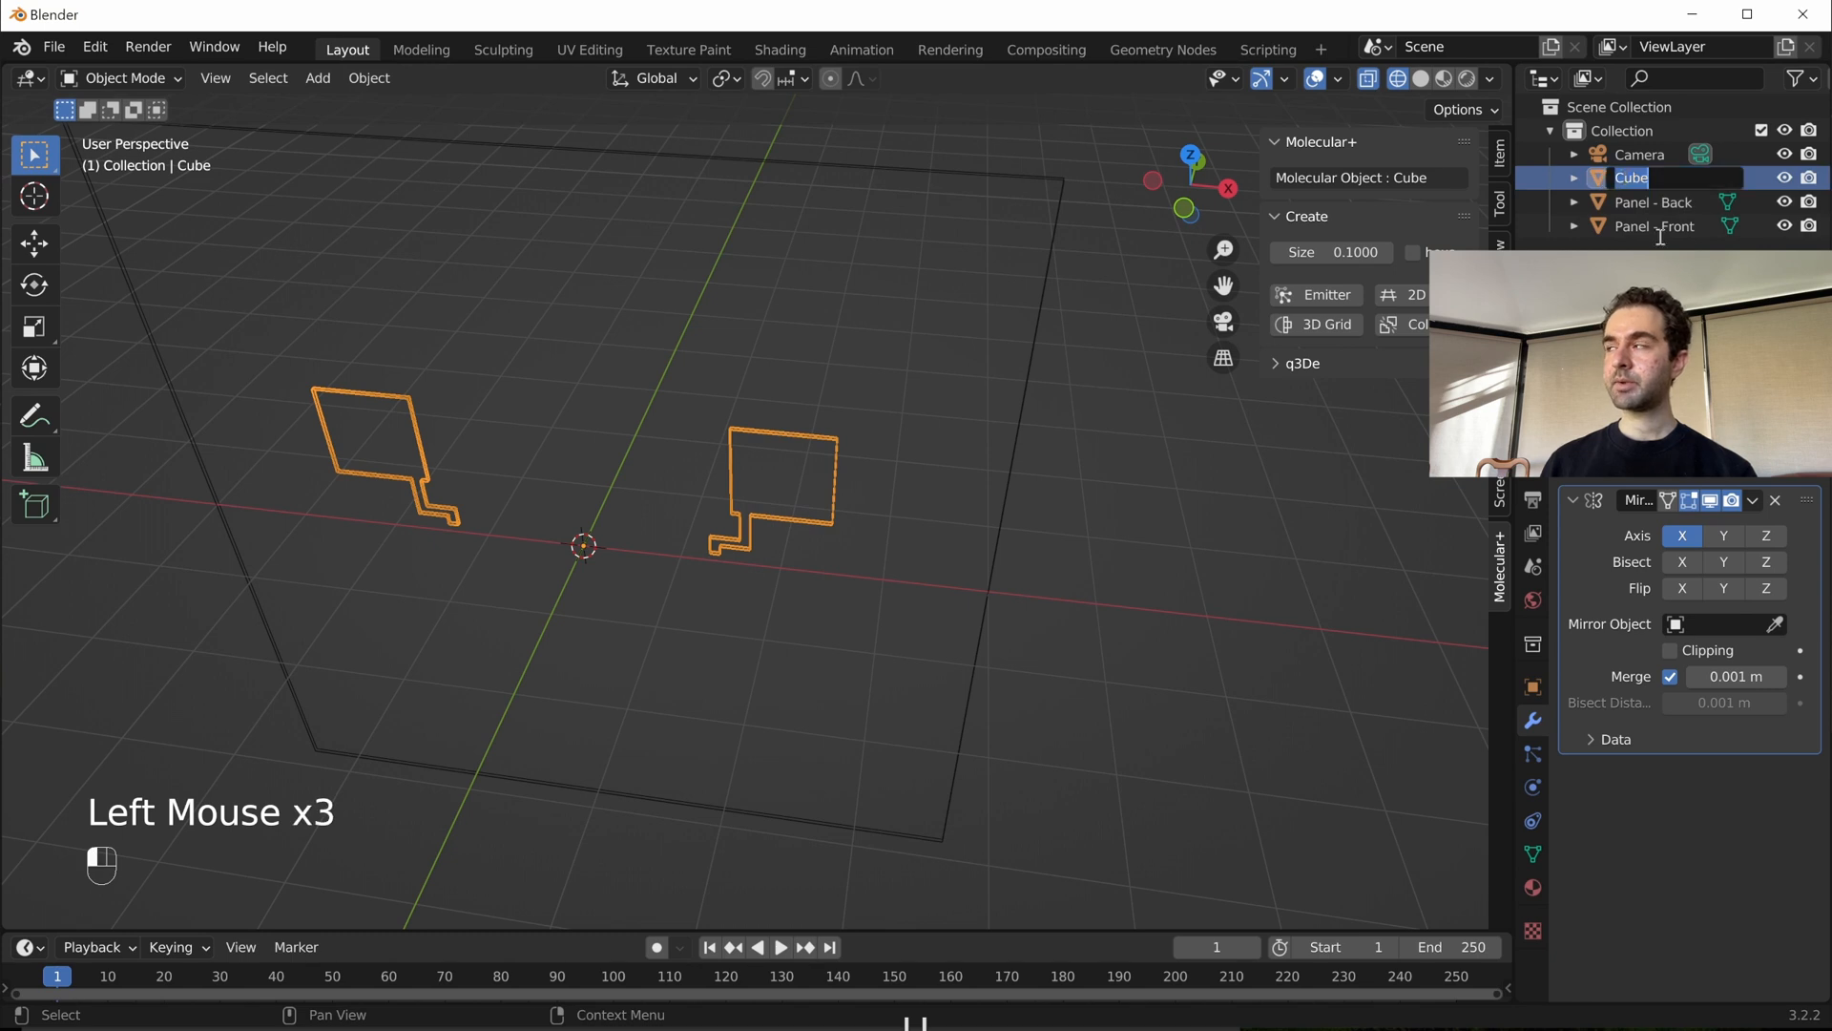
text(Obstacvle)
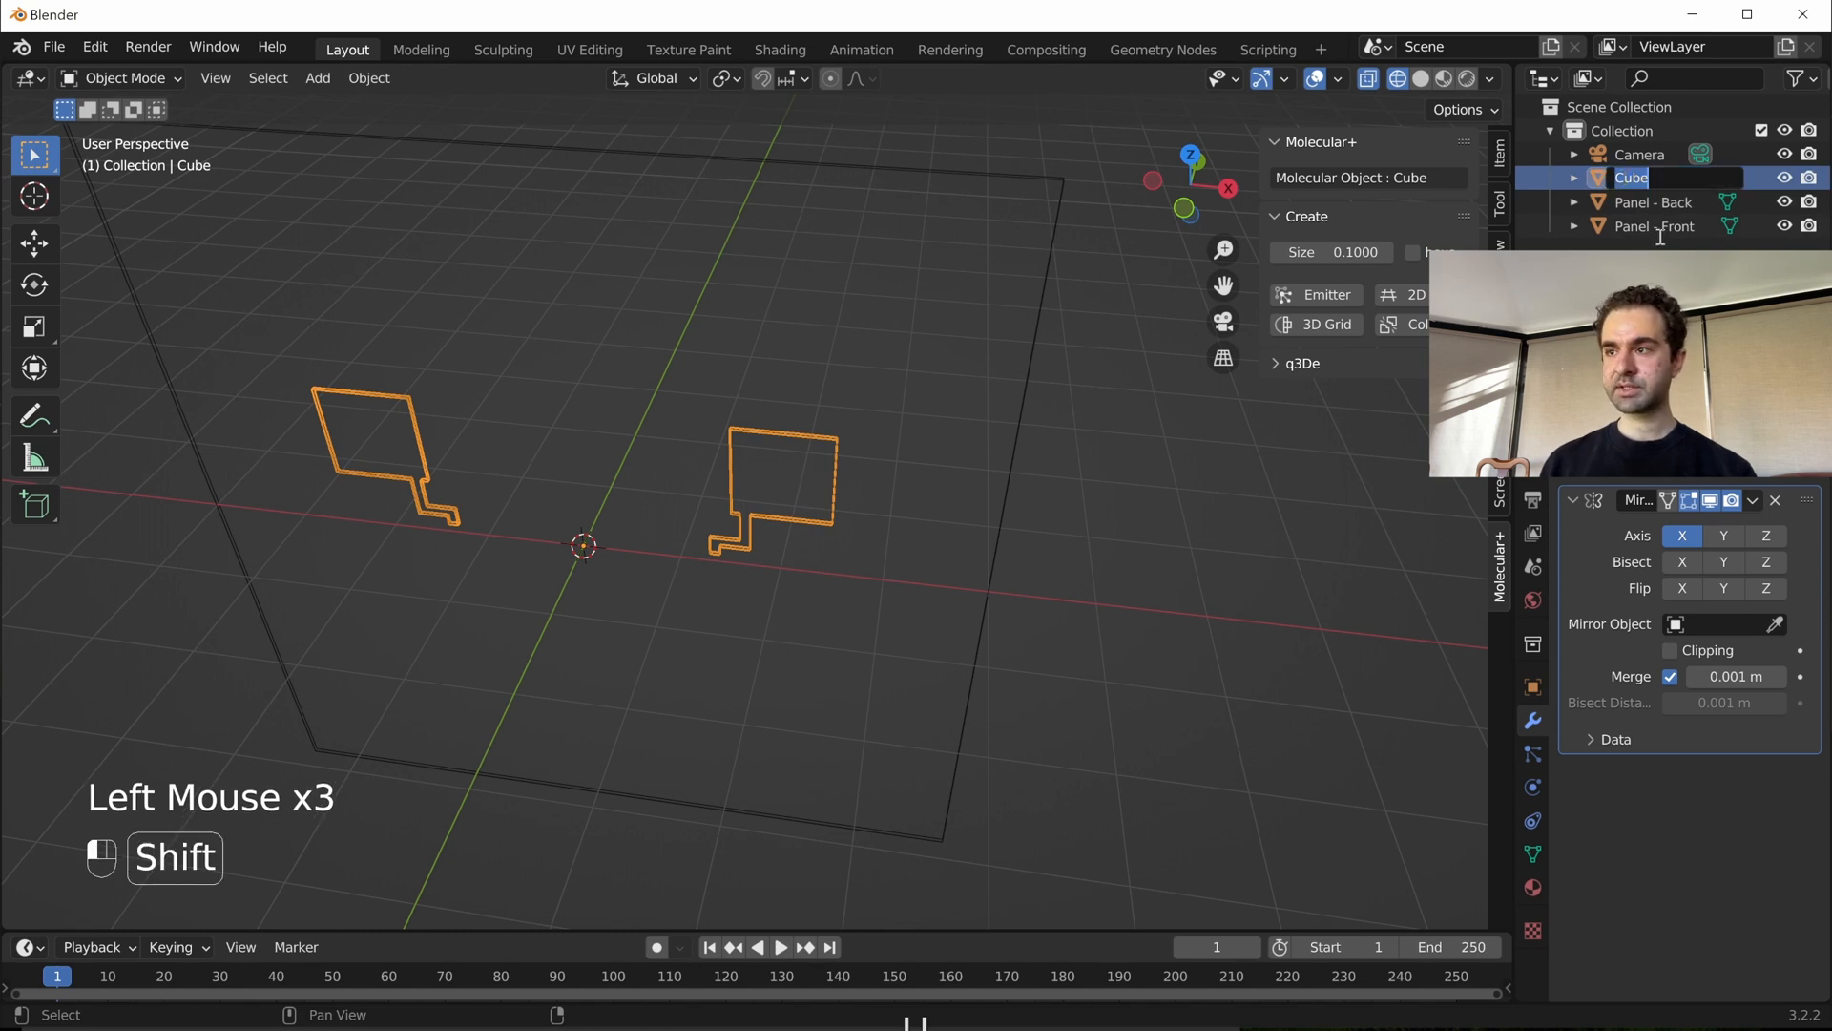
key(BackSpace)
key(BackSpace)
key(BackSpace)
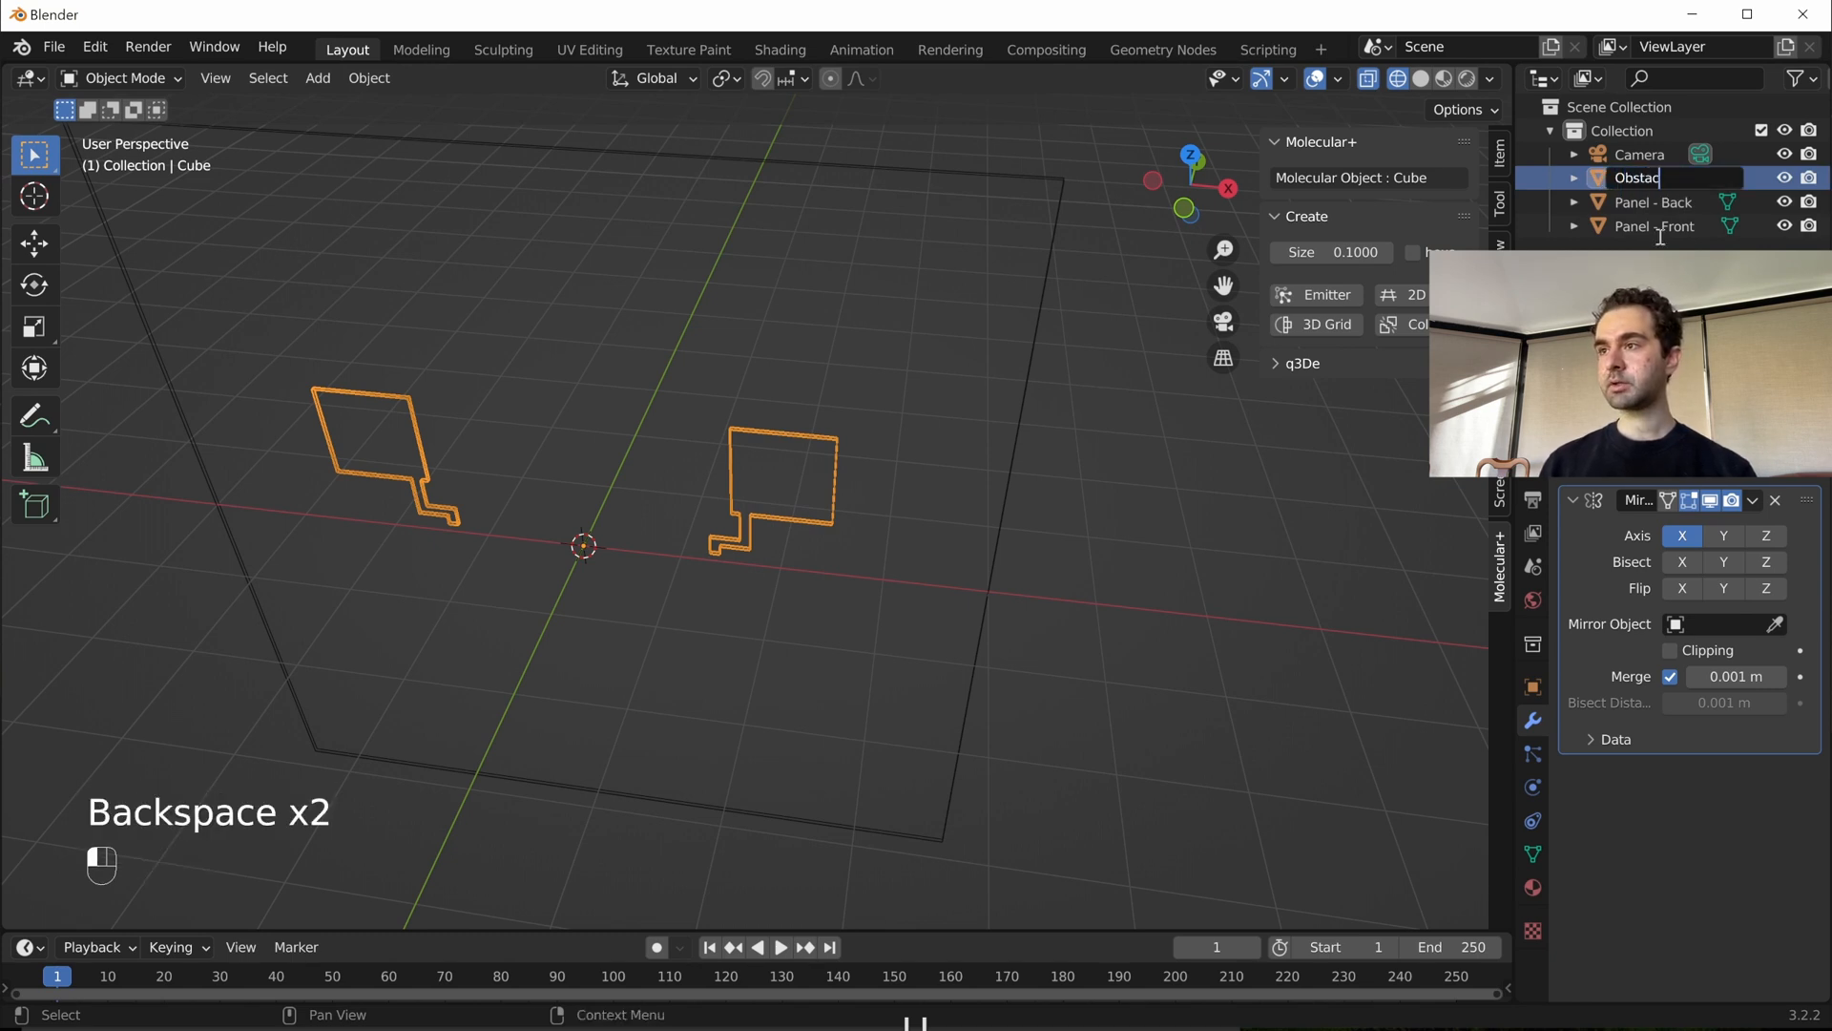
text(le Course)
key(Return)
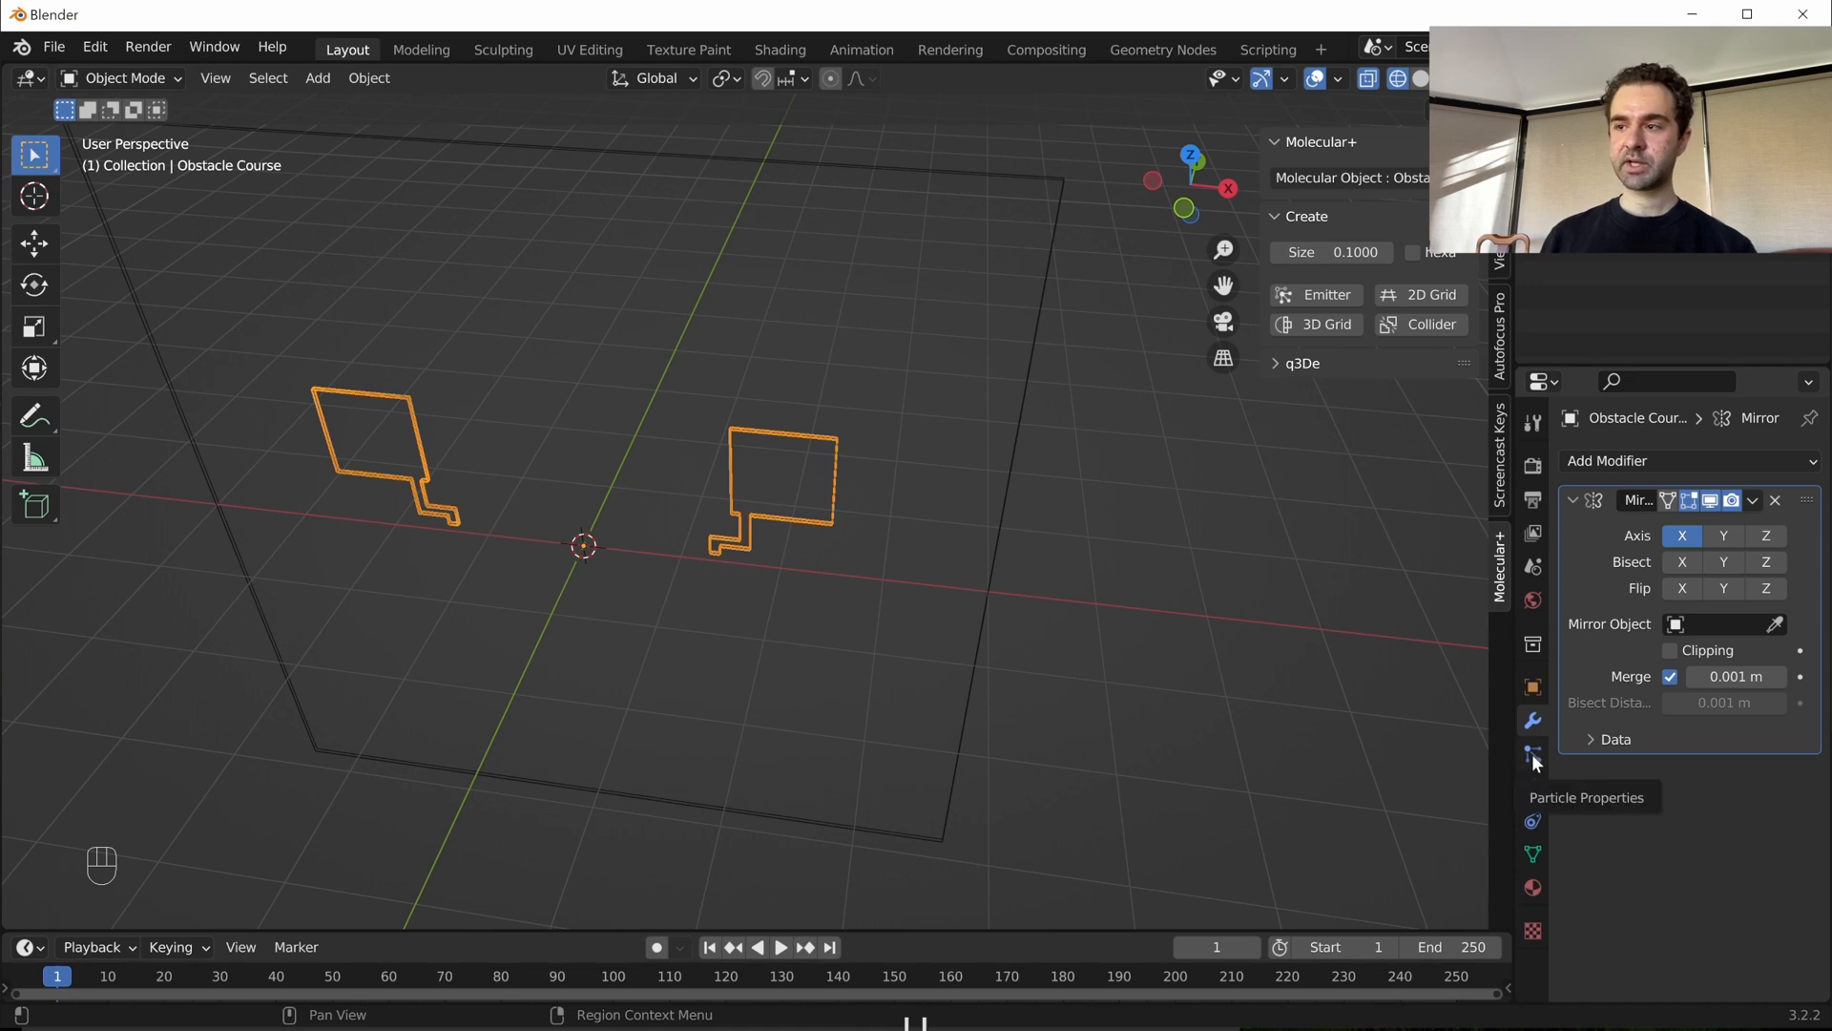
- Add Collision physics to the Obstacle Course, Panel - Back and Panel - Front objects
click(1534, 789)
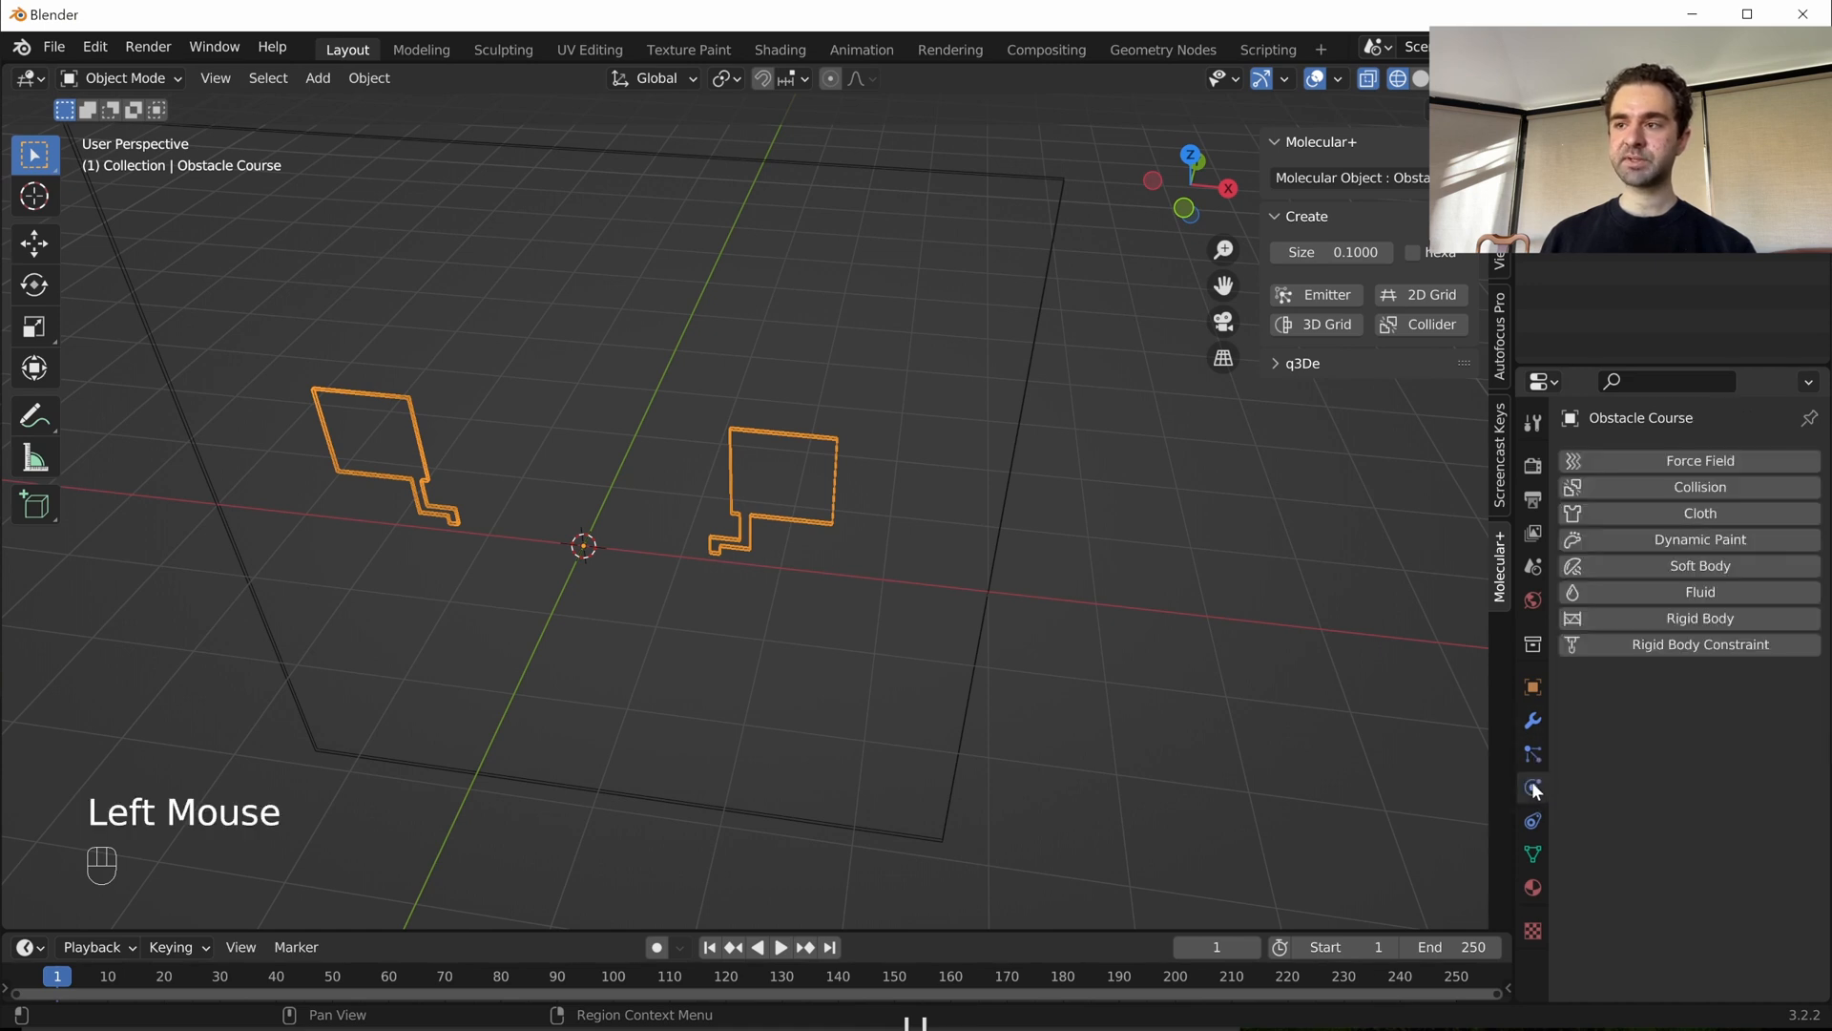
click(1686, 488)
click(1031, 358)
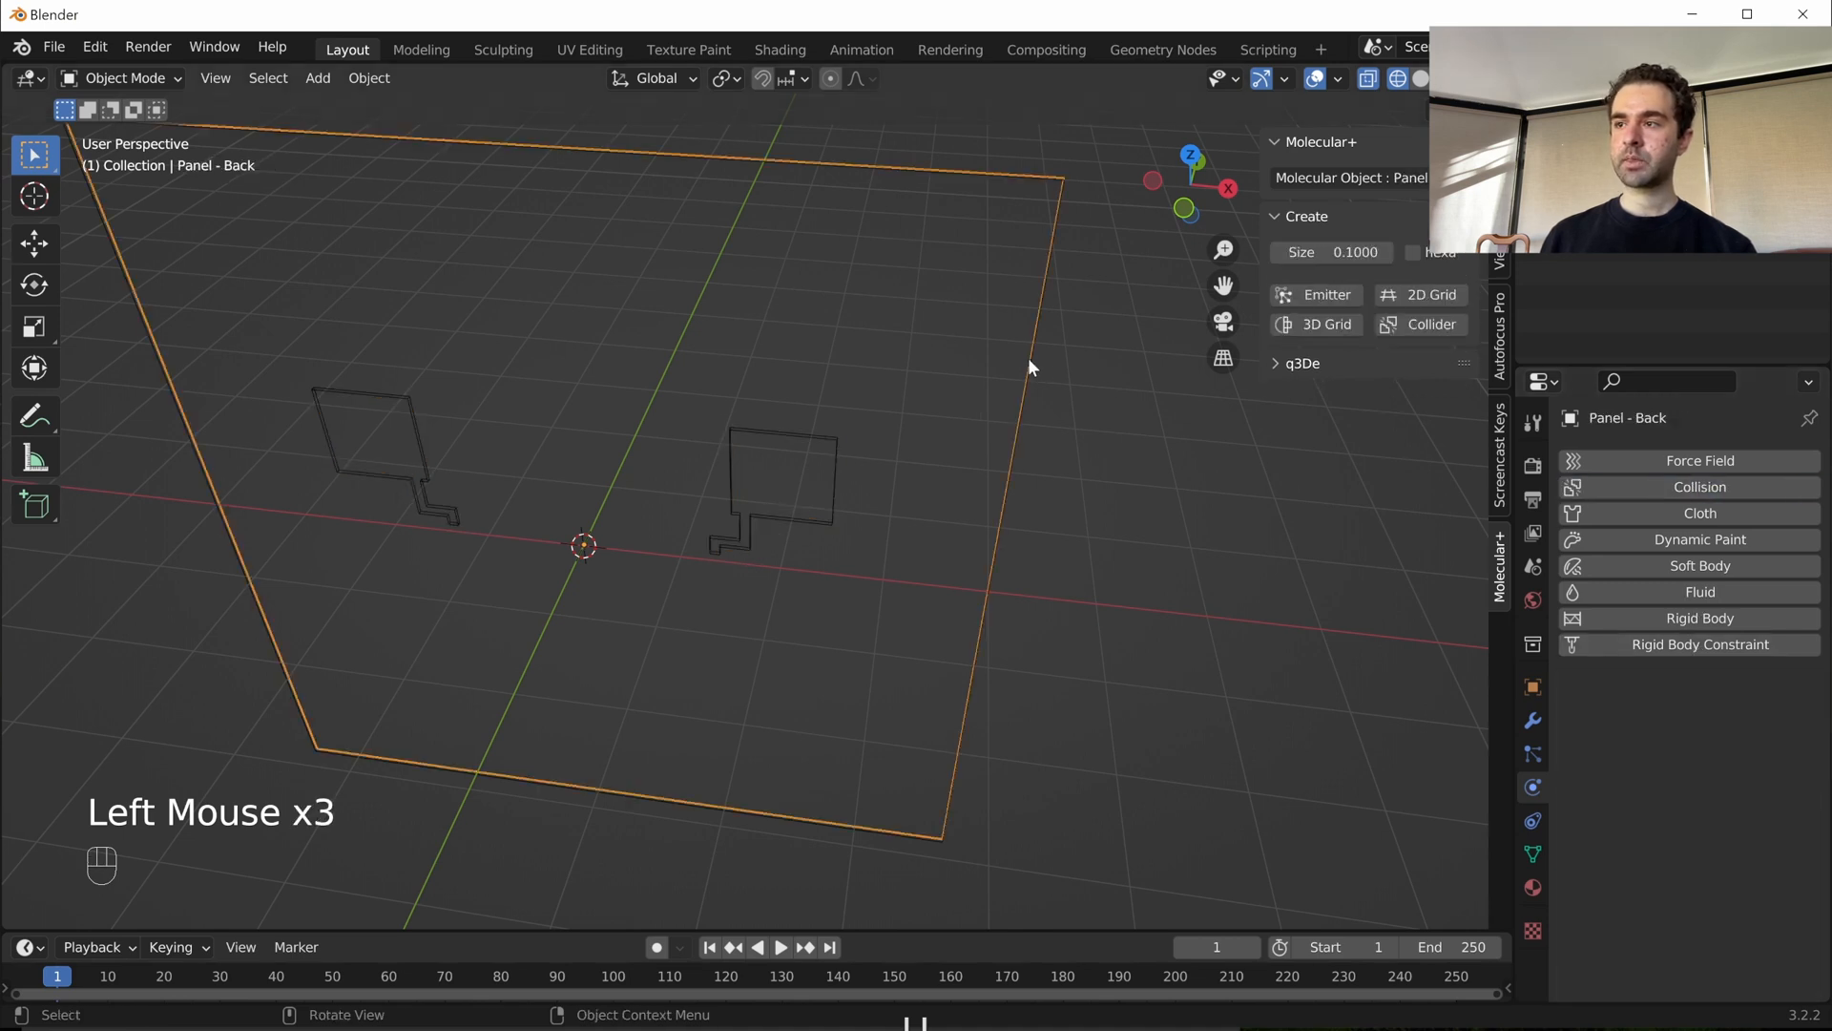
click(1584, 485)
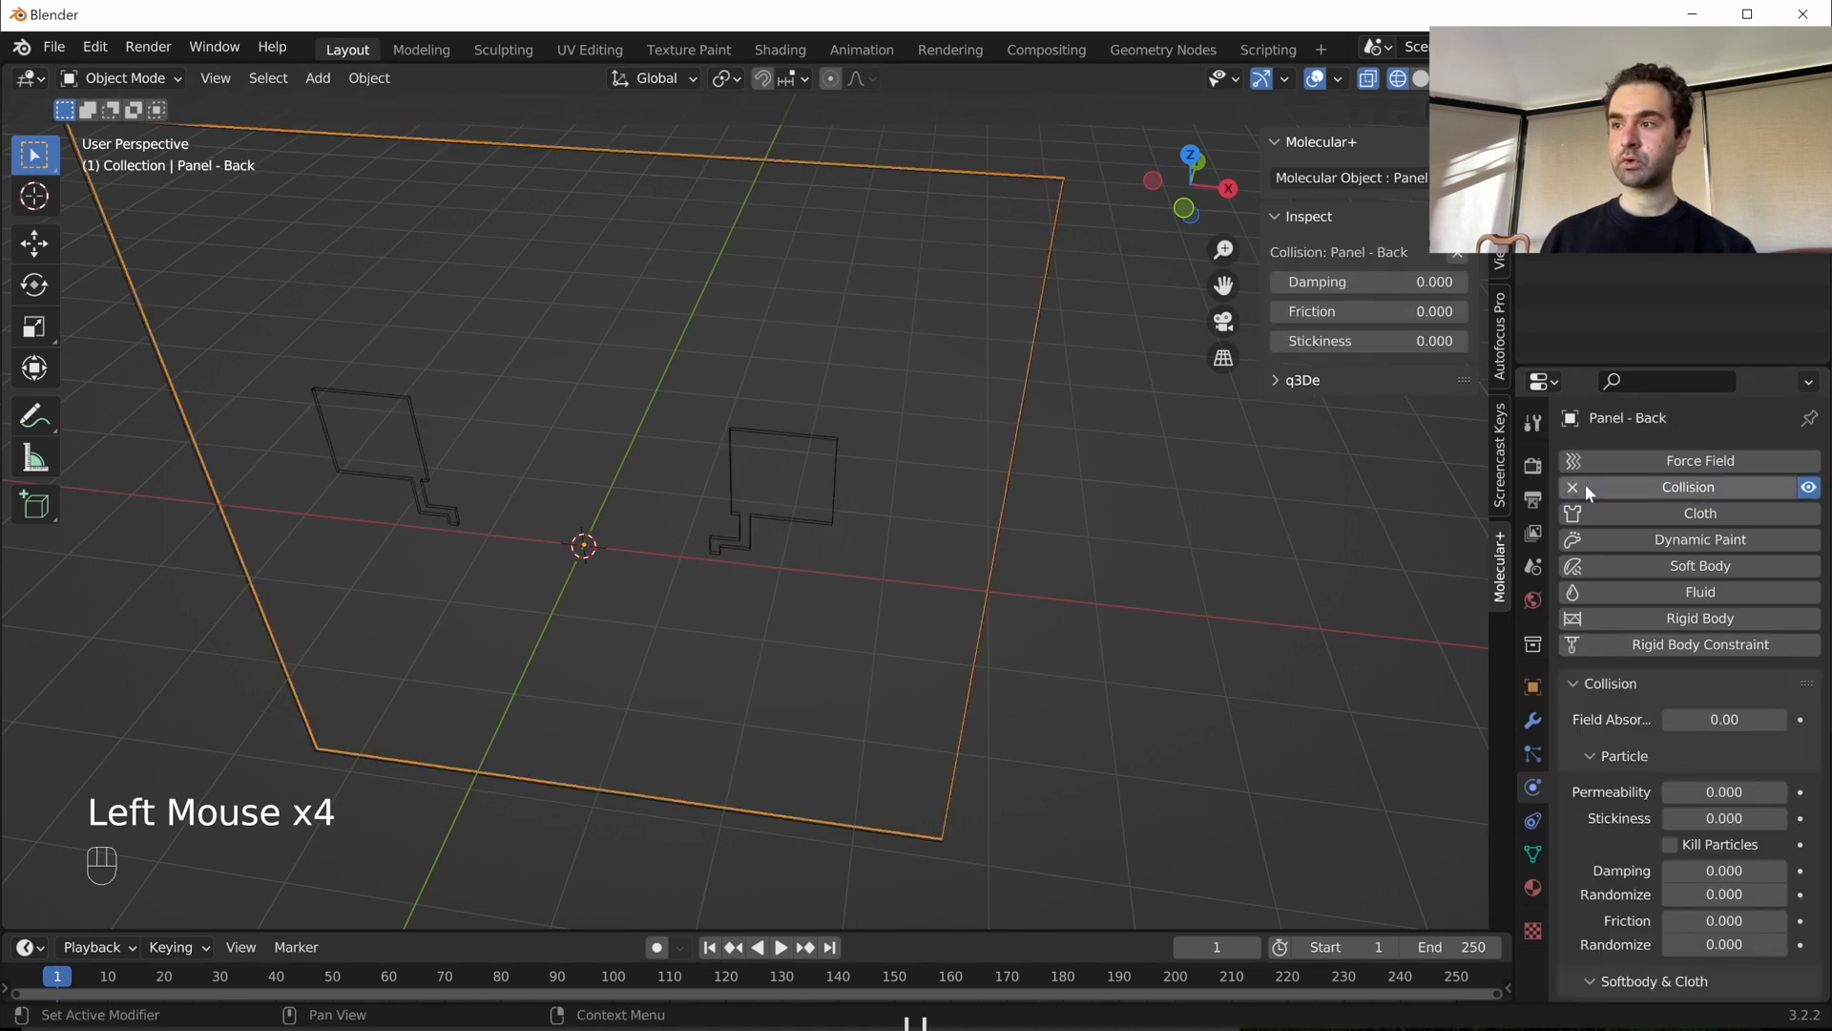
click(1037, 178)
click(1666, 490)
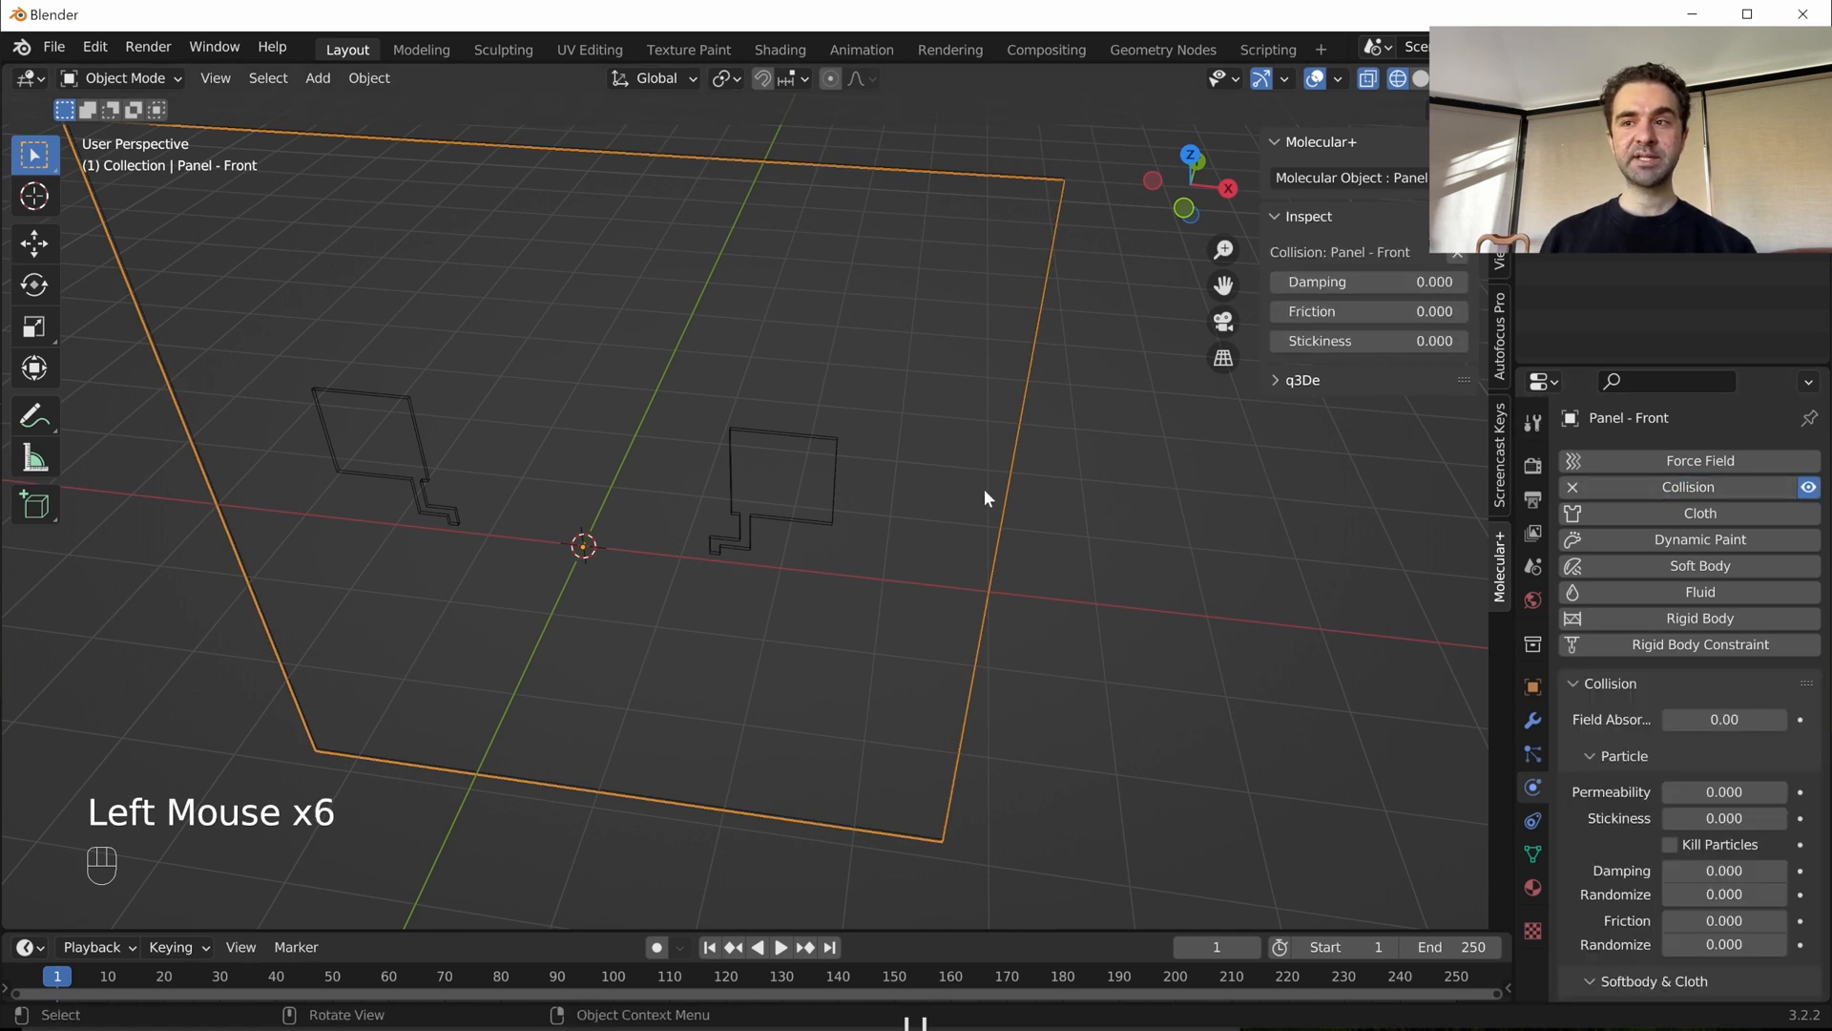
- Save the scene as "in tutorial.blend" in the "Inefficient mixing tutorial take 2" folder under 3D\Tutorials
scroll(919, 426, down, 2)
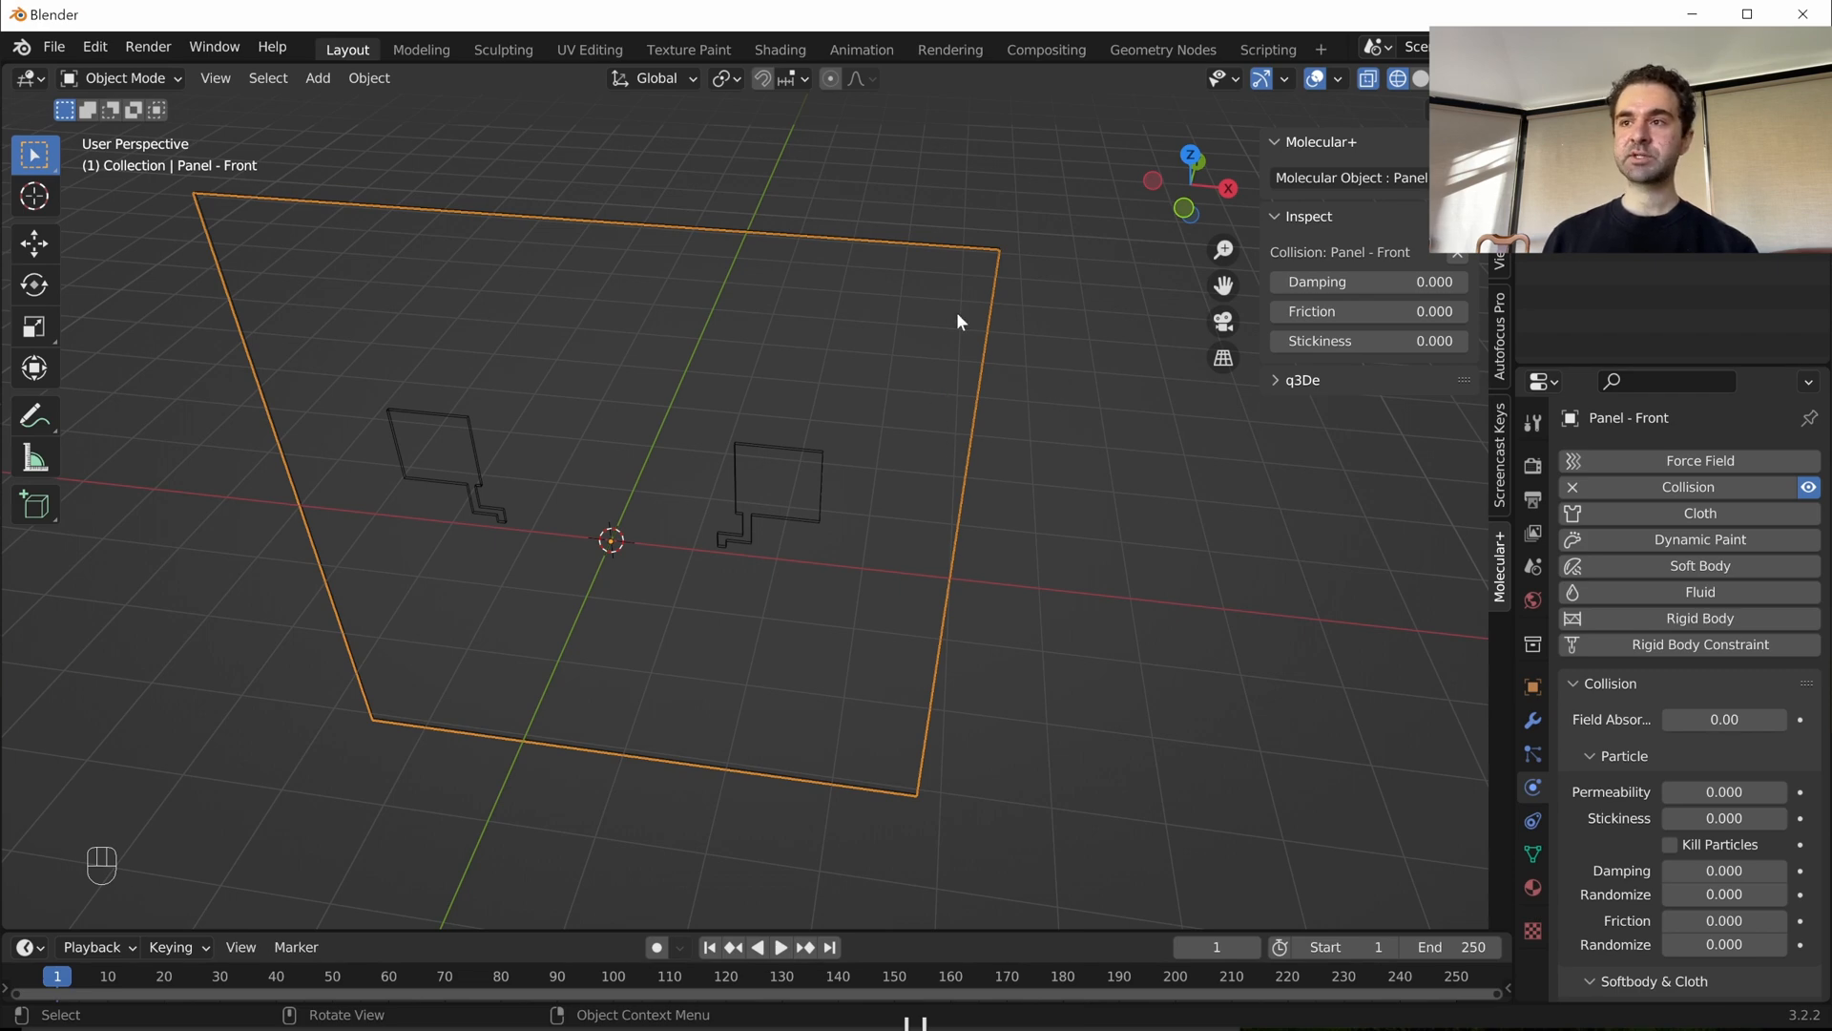
key(ctrl+s)
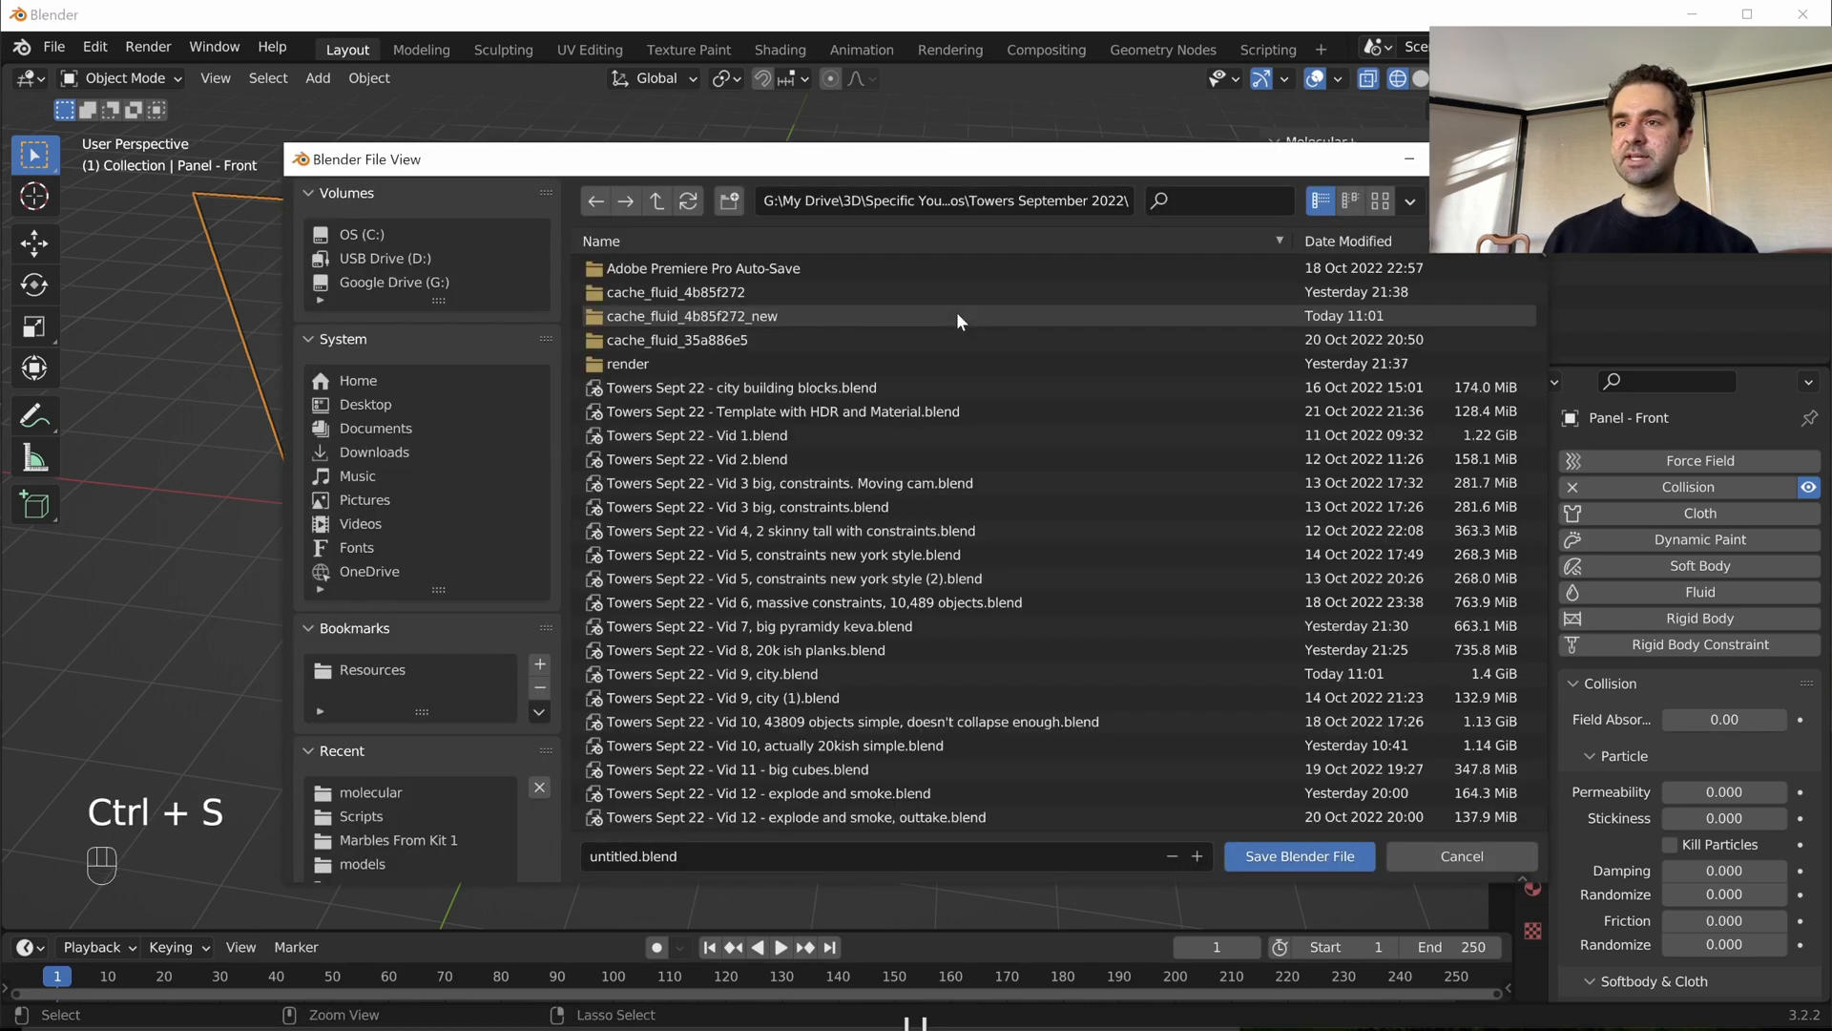
click(657, 200)
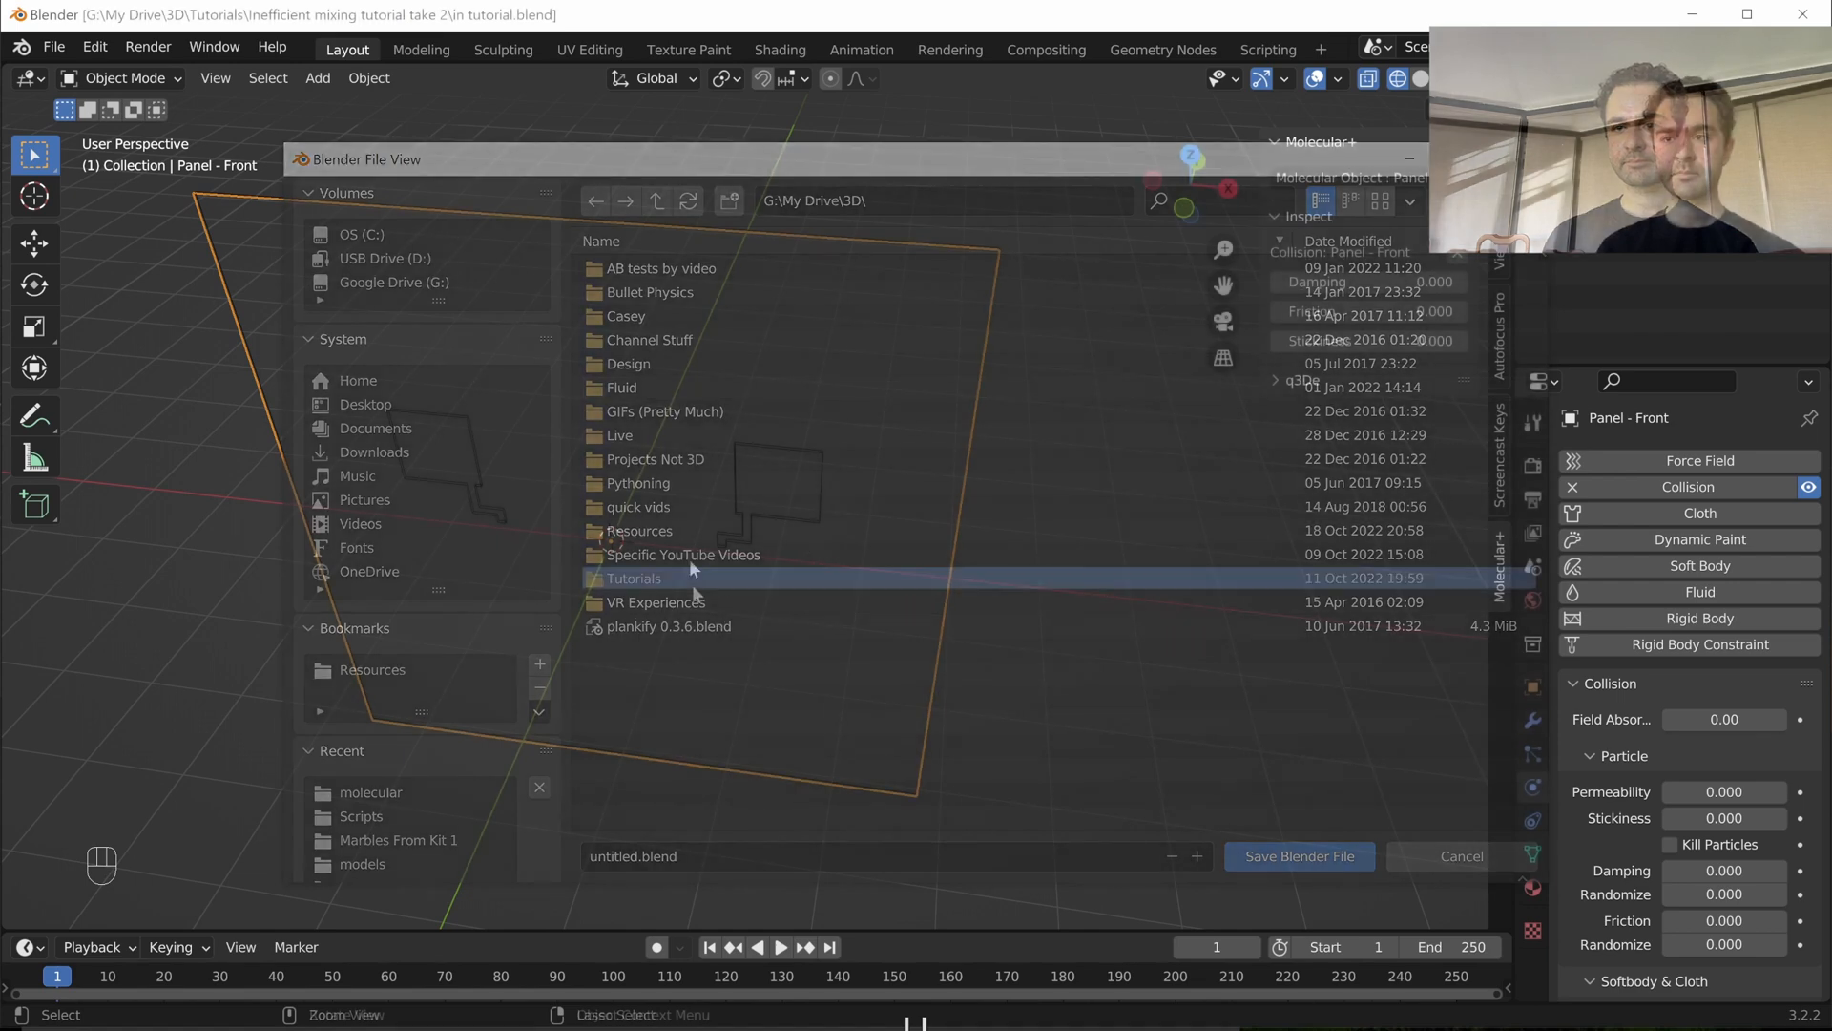
scroll(647, 582, down, 2)
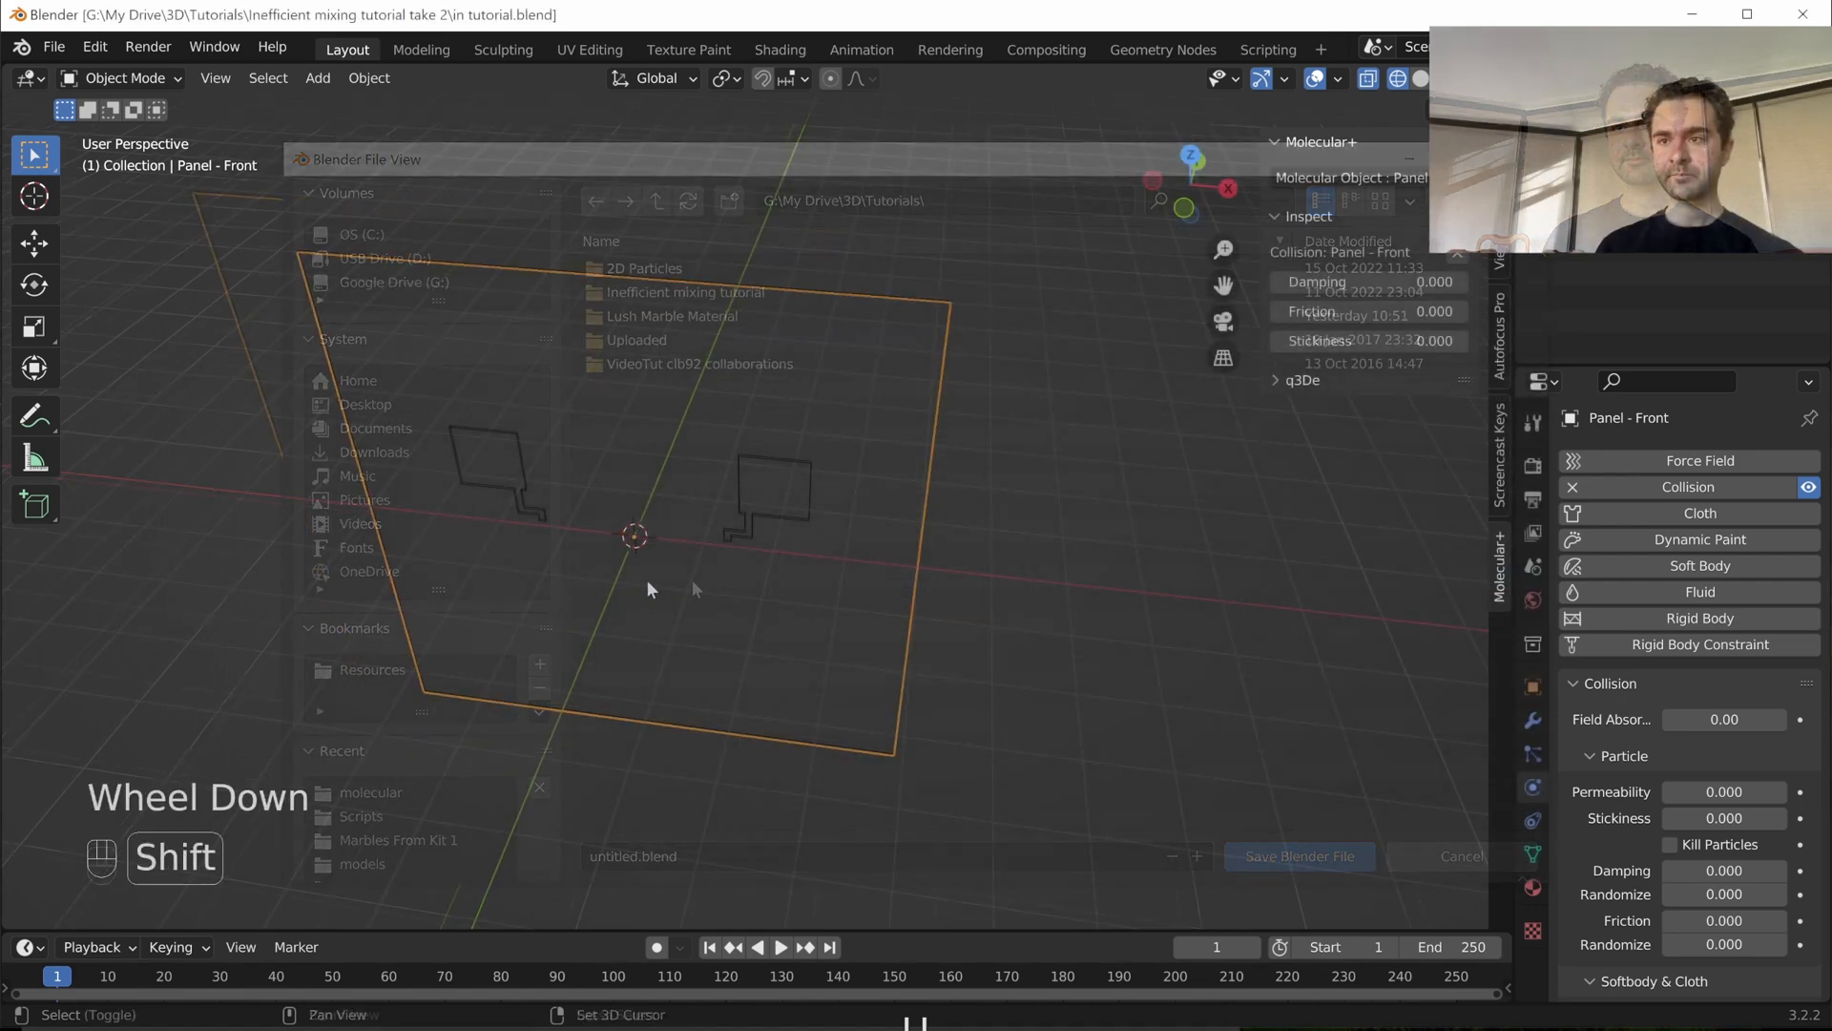
shift+middle_drag(647, 582, 759, 547)
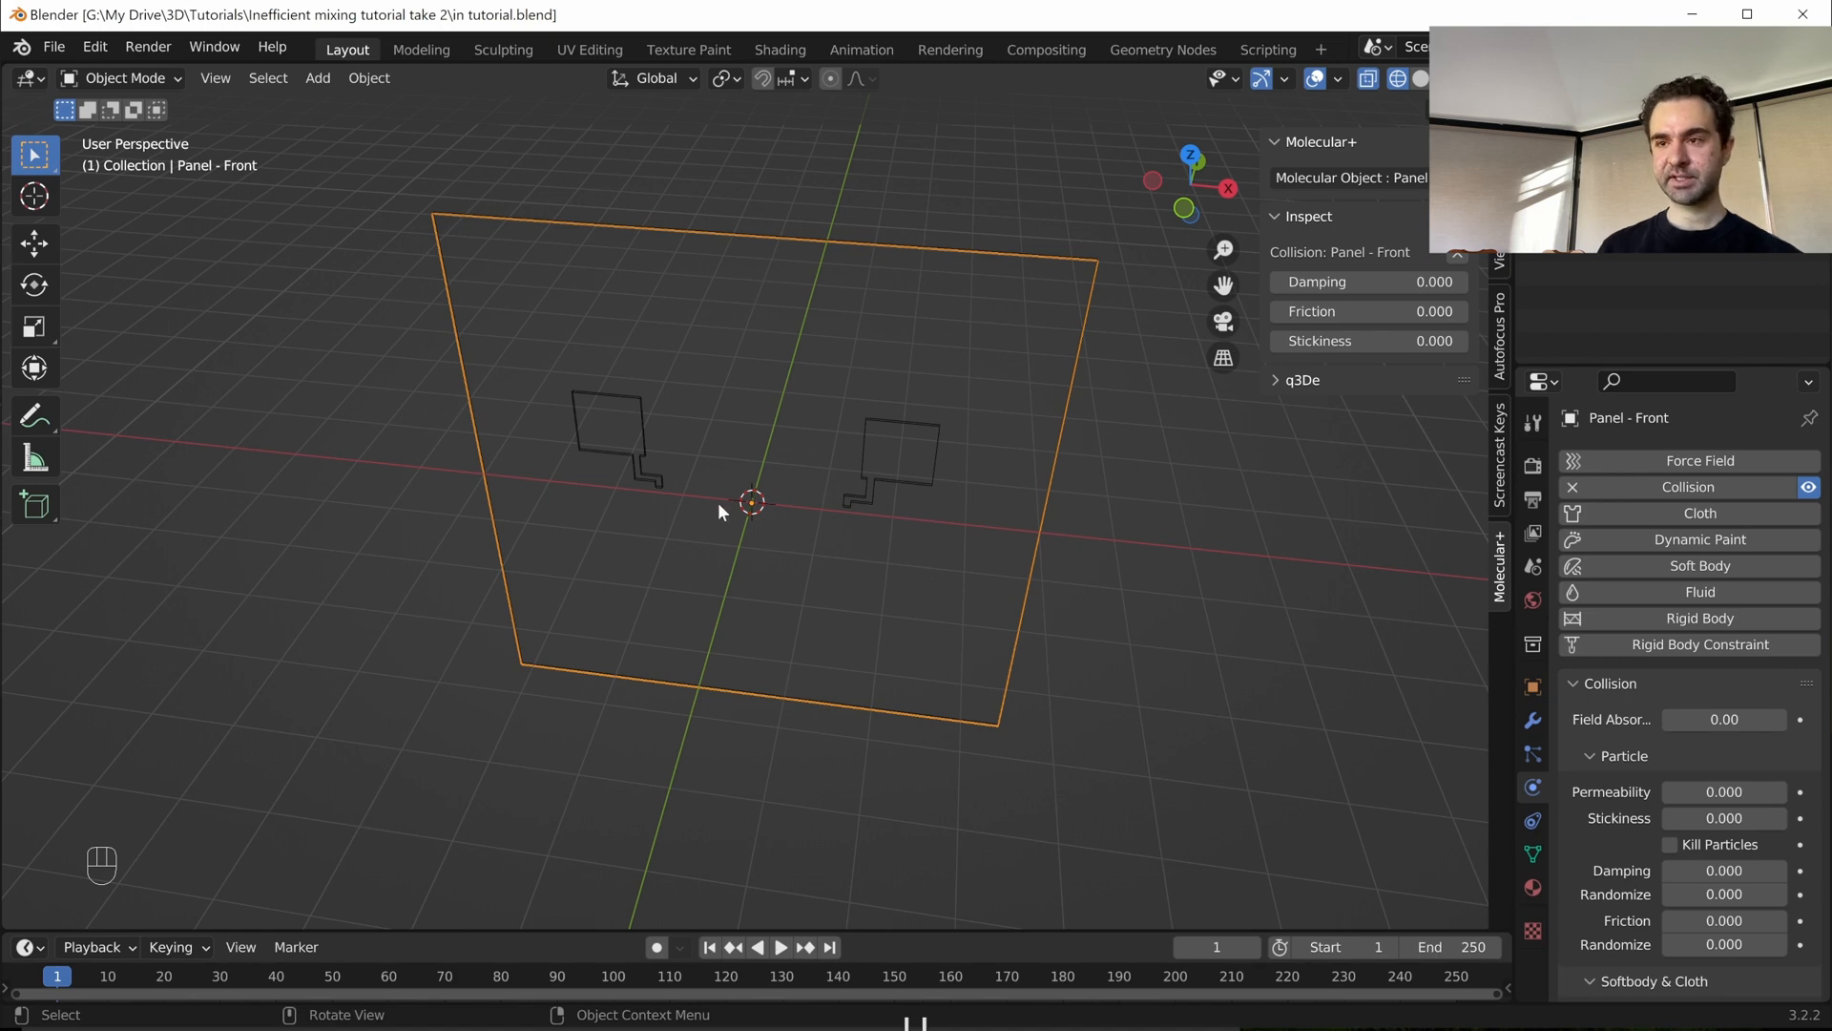
- Add a cube mesh at the scene origin
key(shift+a)
mouse_move(765, 519)
click(887, 541)
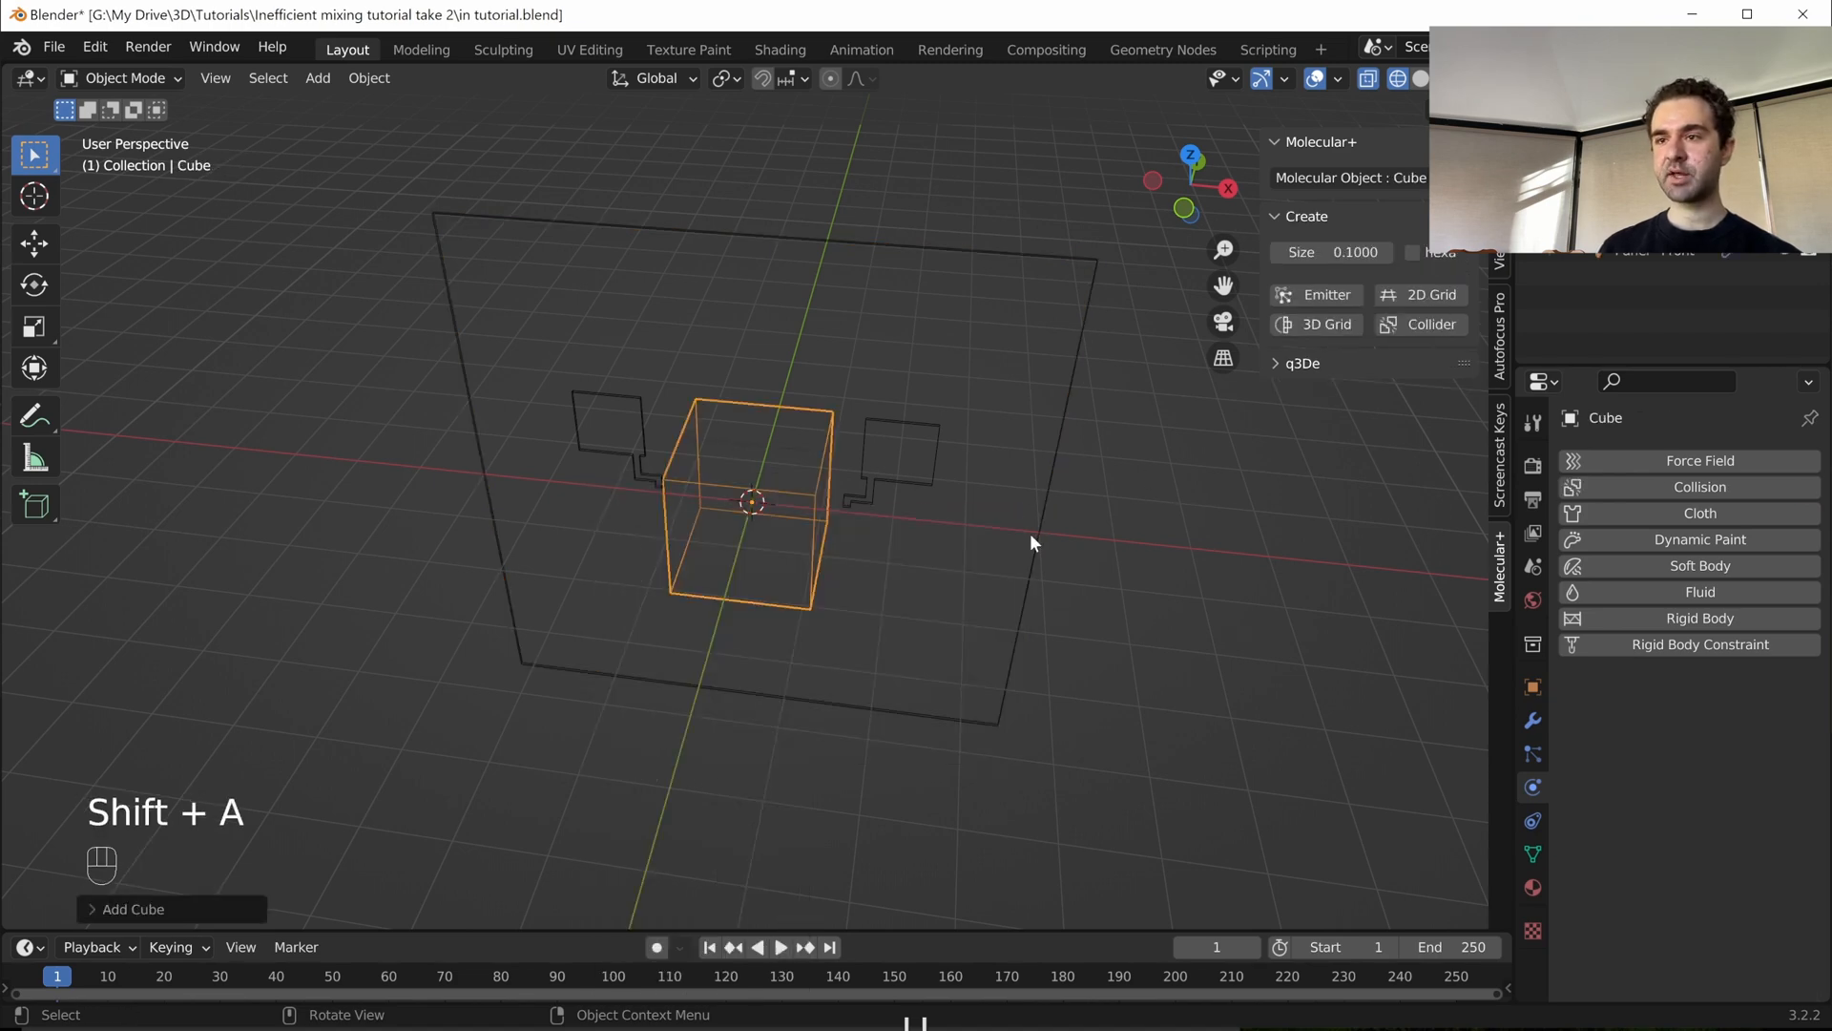
- Scale all of the cube's geometry to 0.02 in Edit Mode so it fits the thickness of the obstacle course
key(KP_7)
scroll(958, 474, up, 3)
scroll(962, 487, down, 1)
scroll(966, 501, up, 2)
shift+middle_drag(969, 511, 1014, 591)
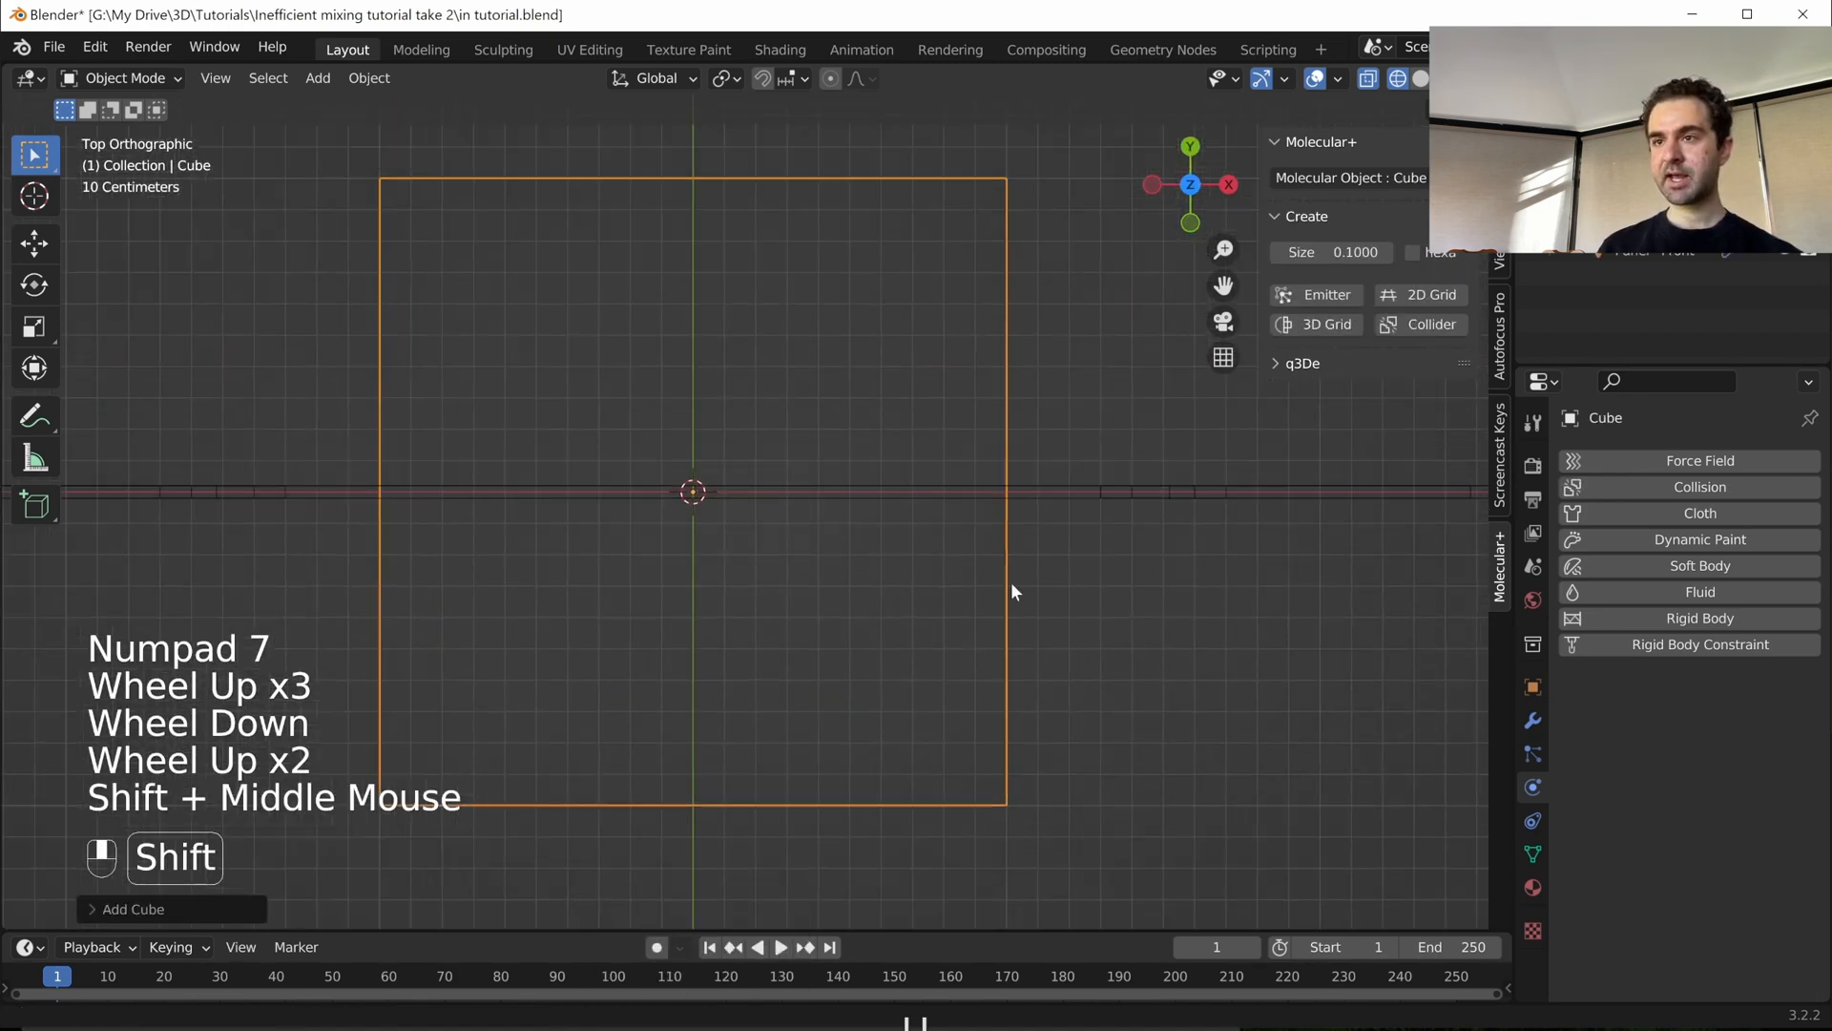
scroll(1088, 525, down, 1)
key(Tab)
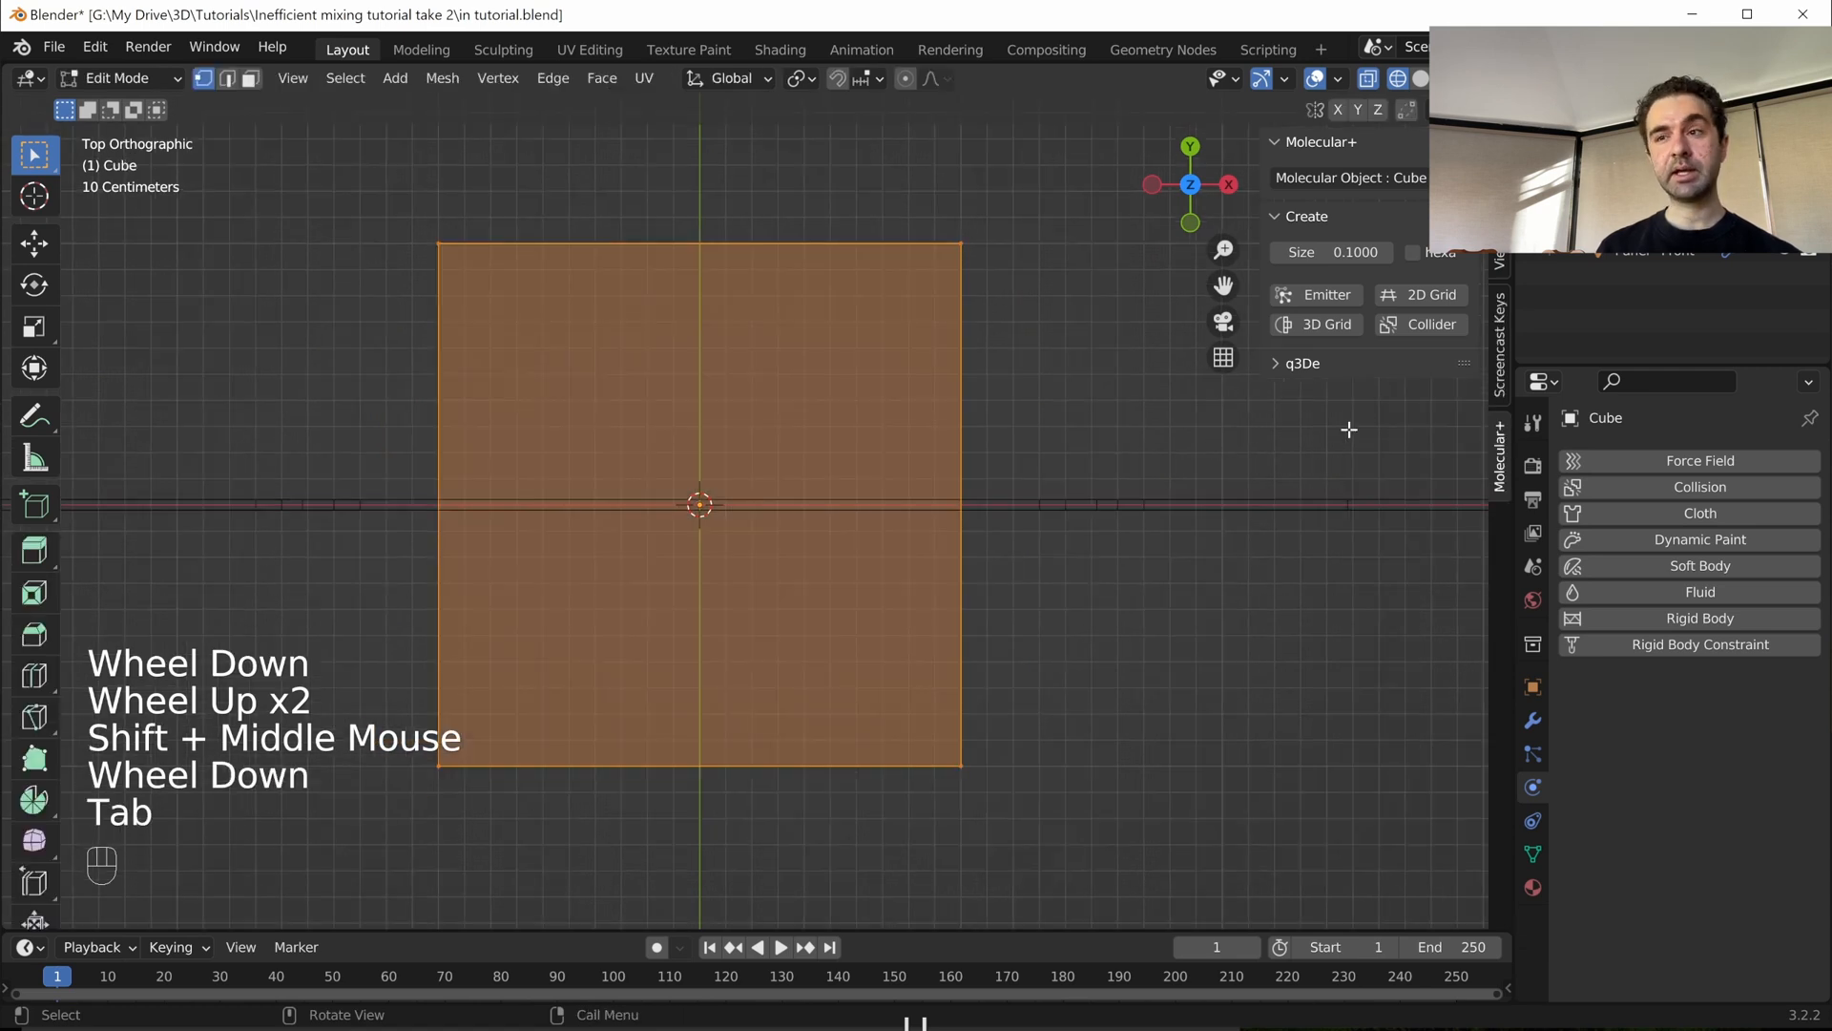
text(s)
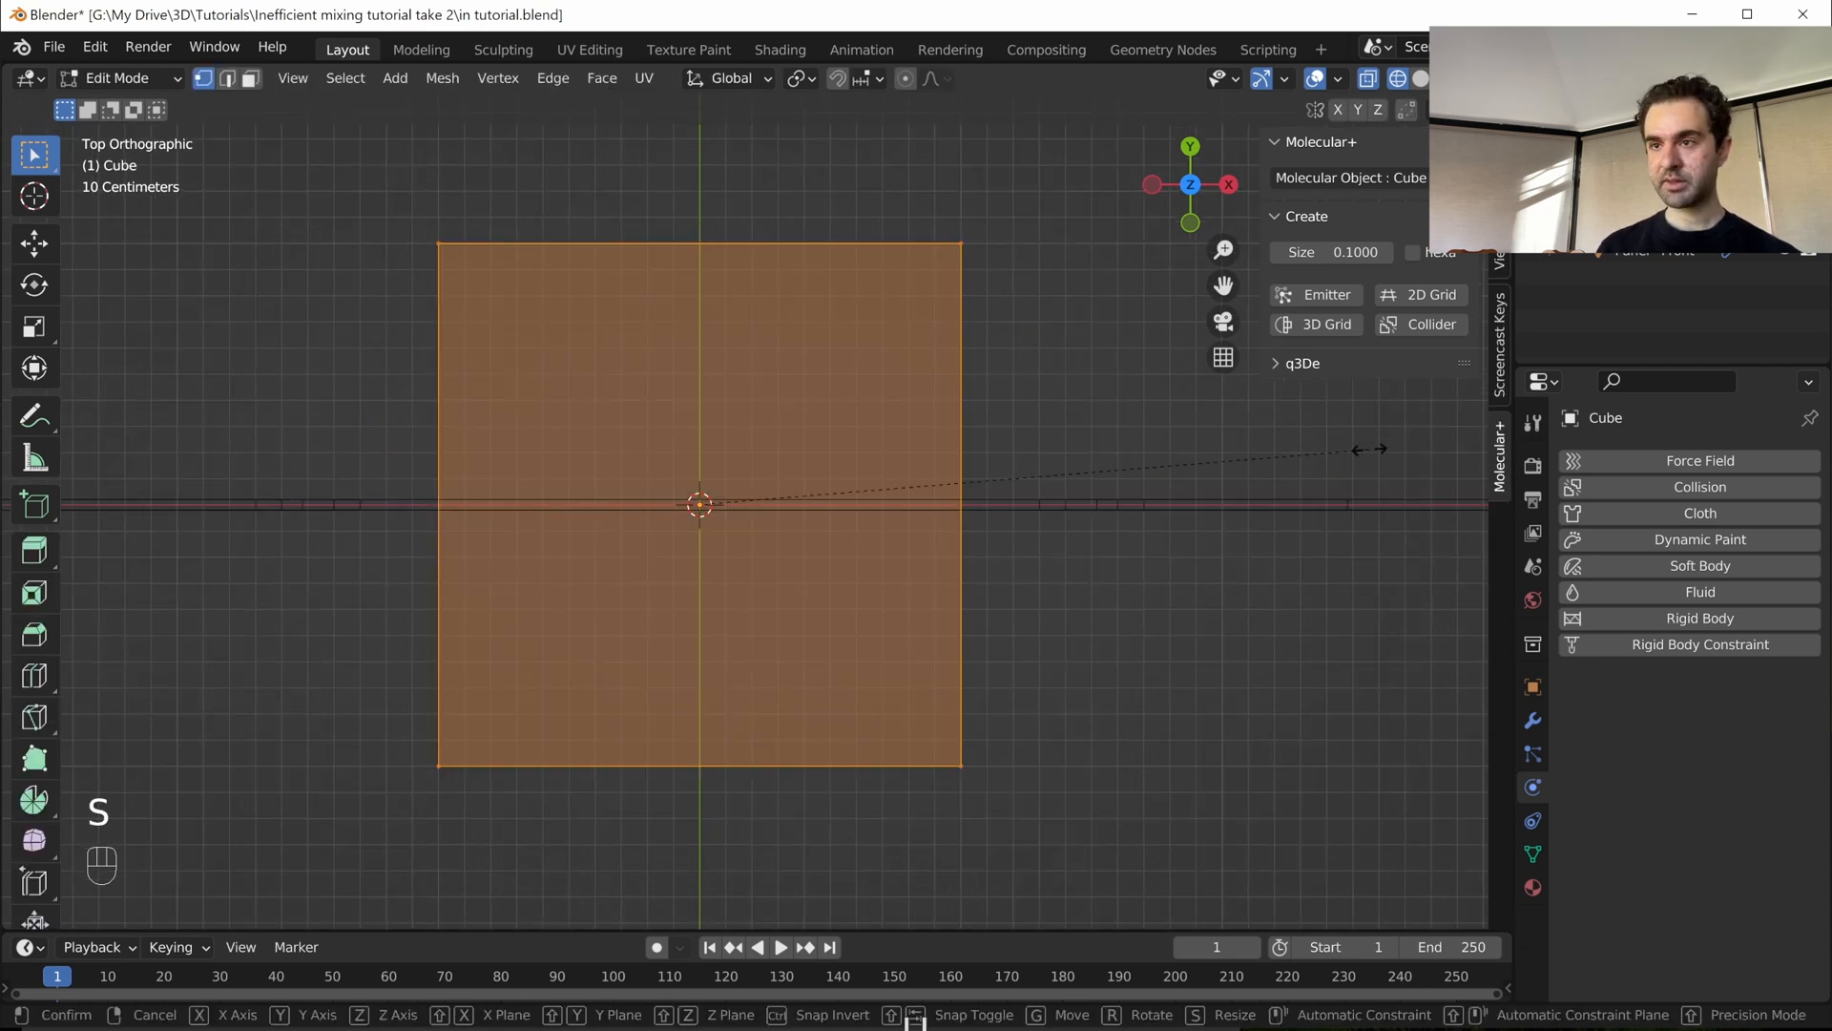
text(0.02)
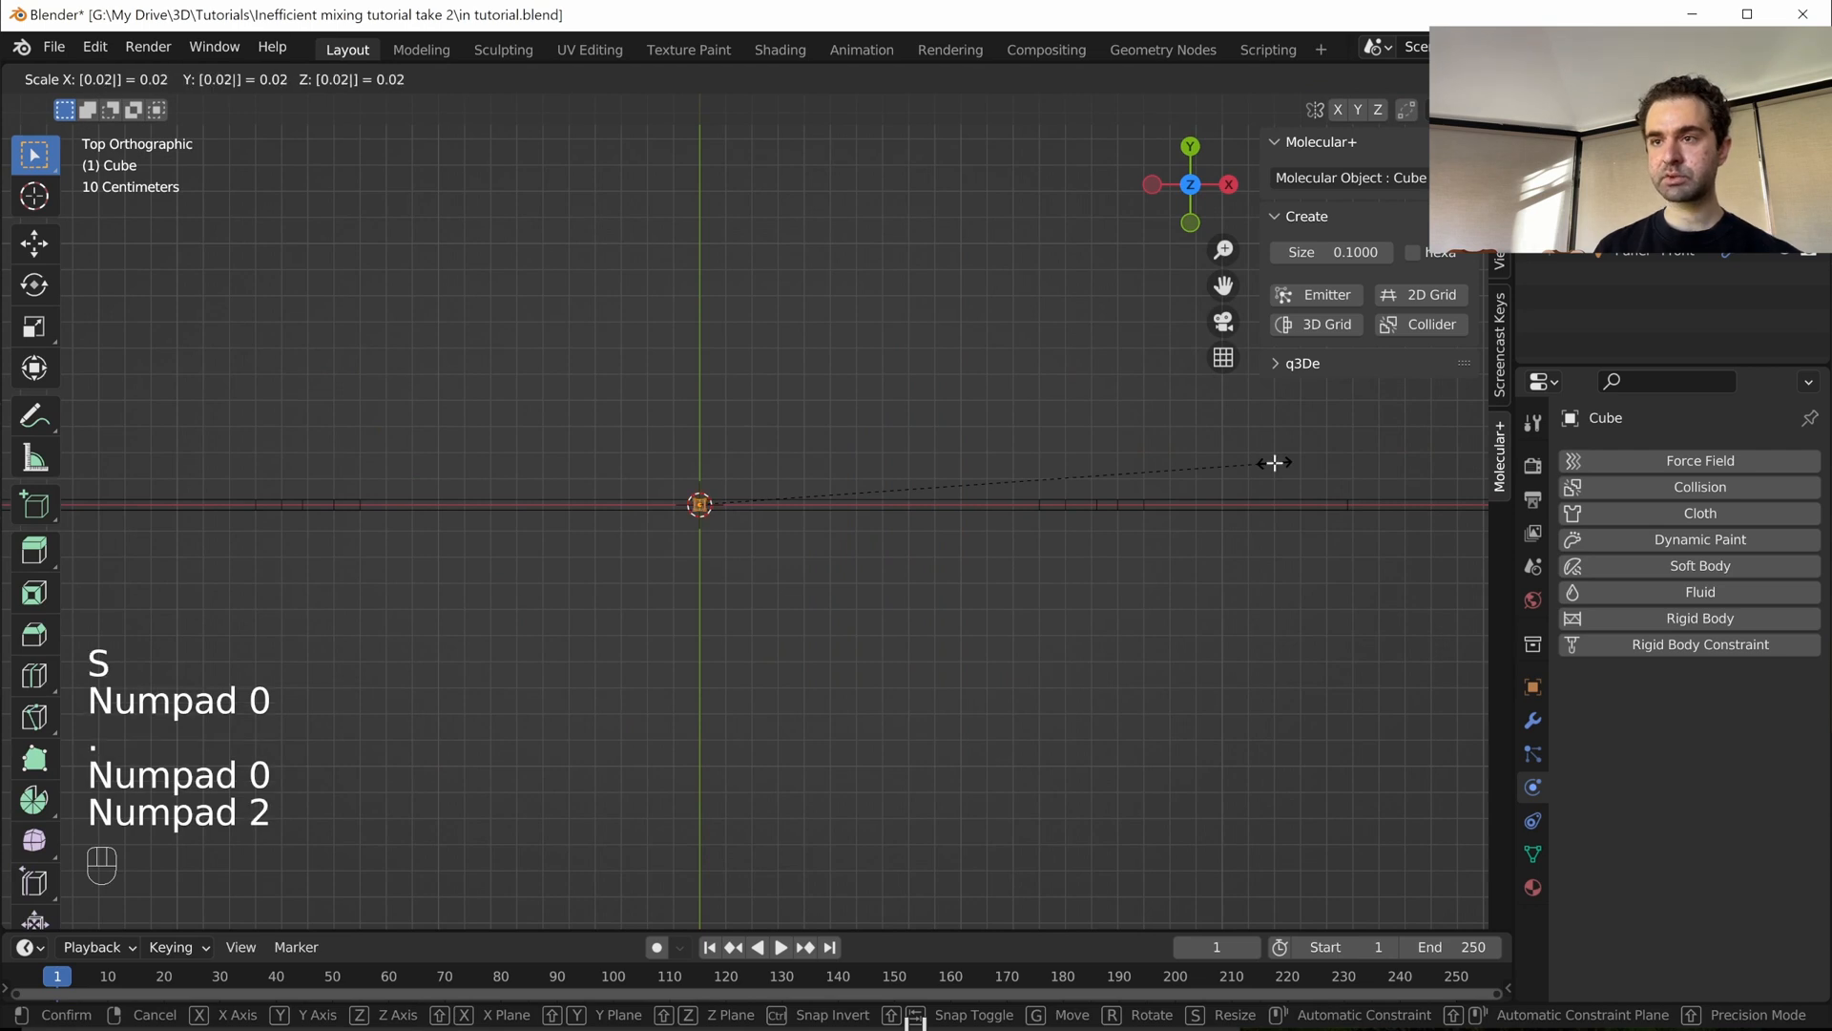
key(Return)
scroll(820, 553, up, 4)
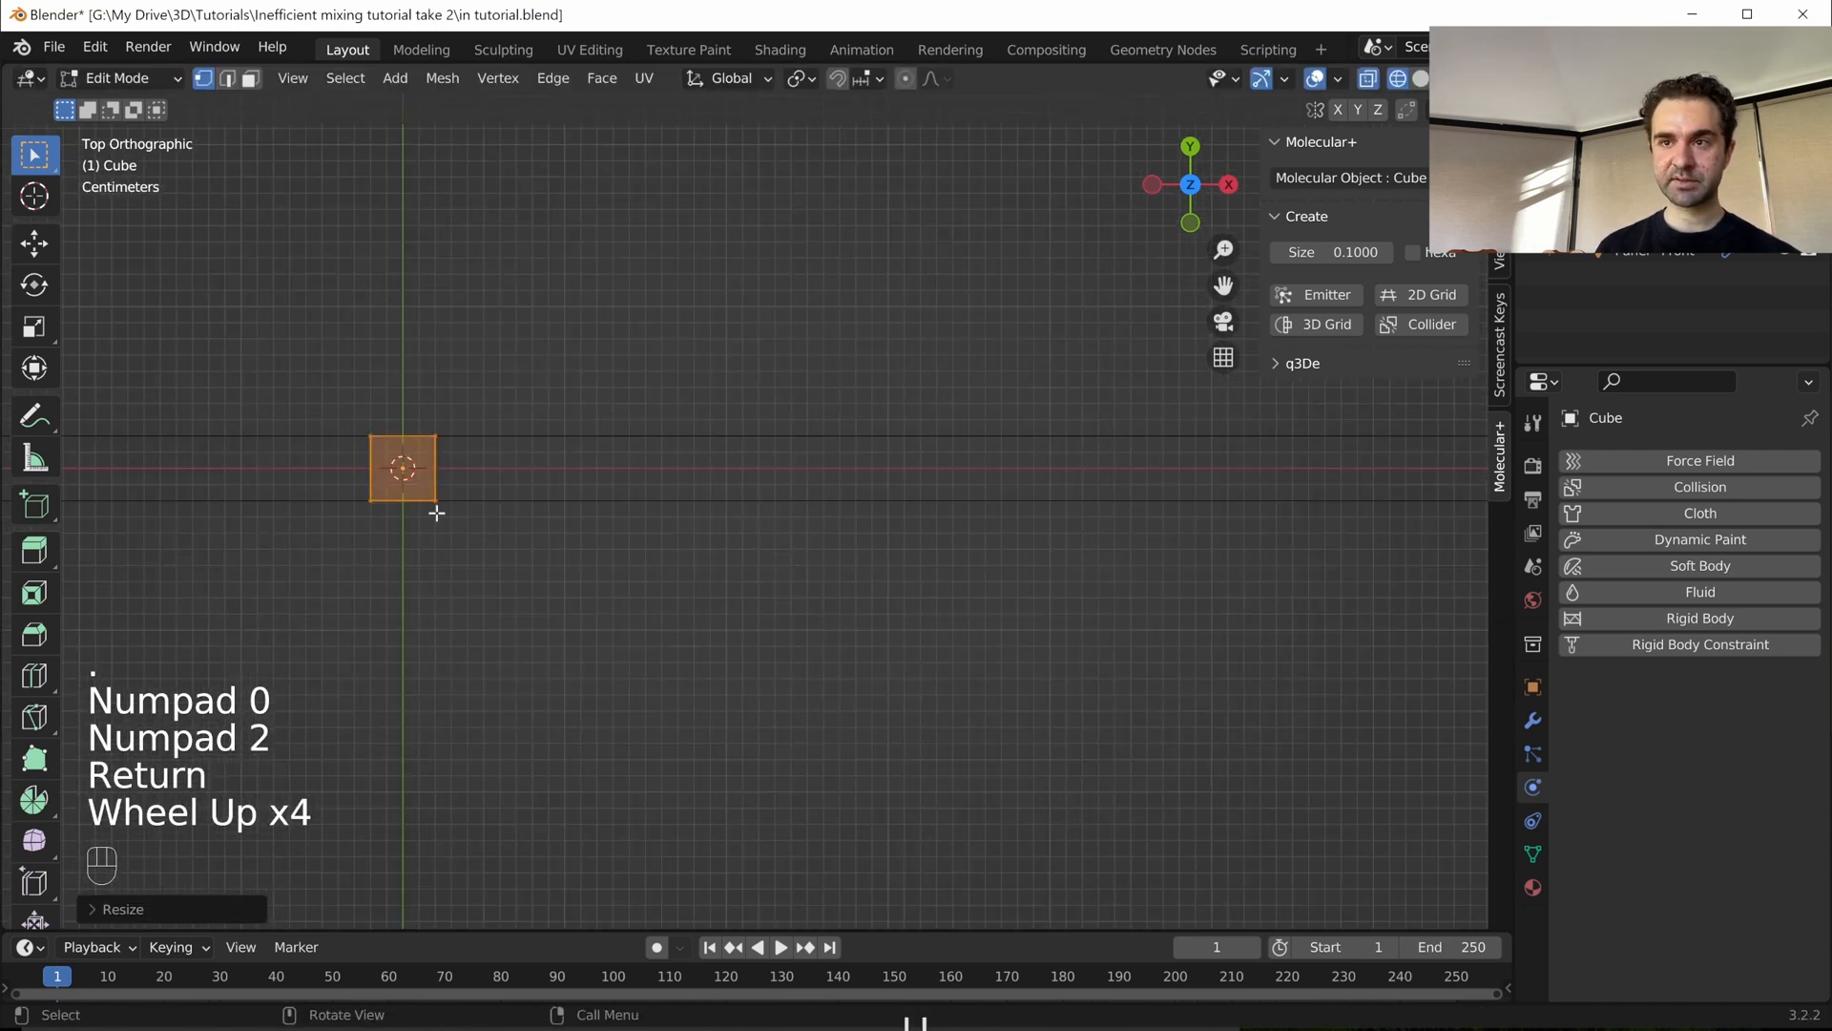
scroll(444, 517, down, 4)
key(Tab)
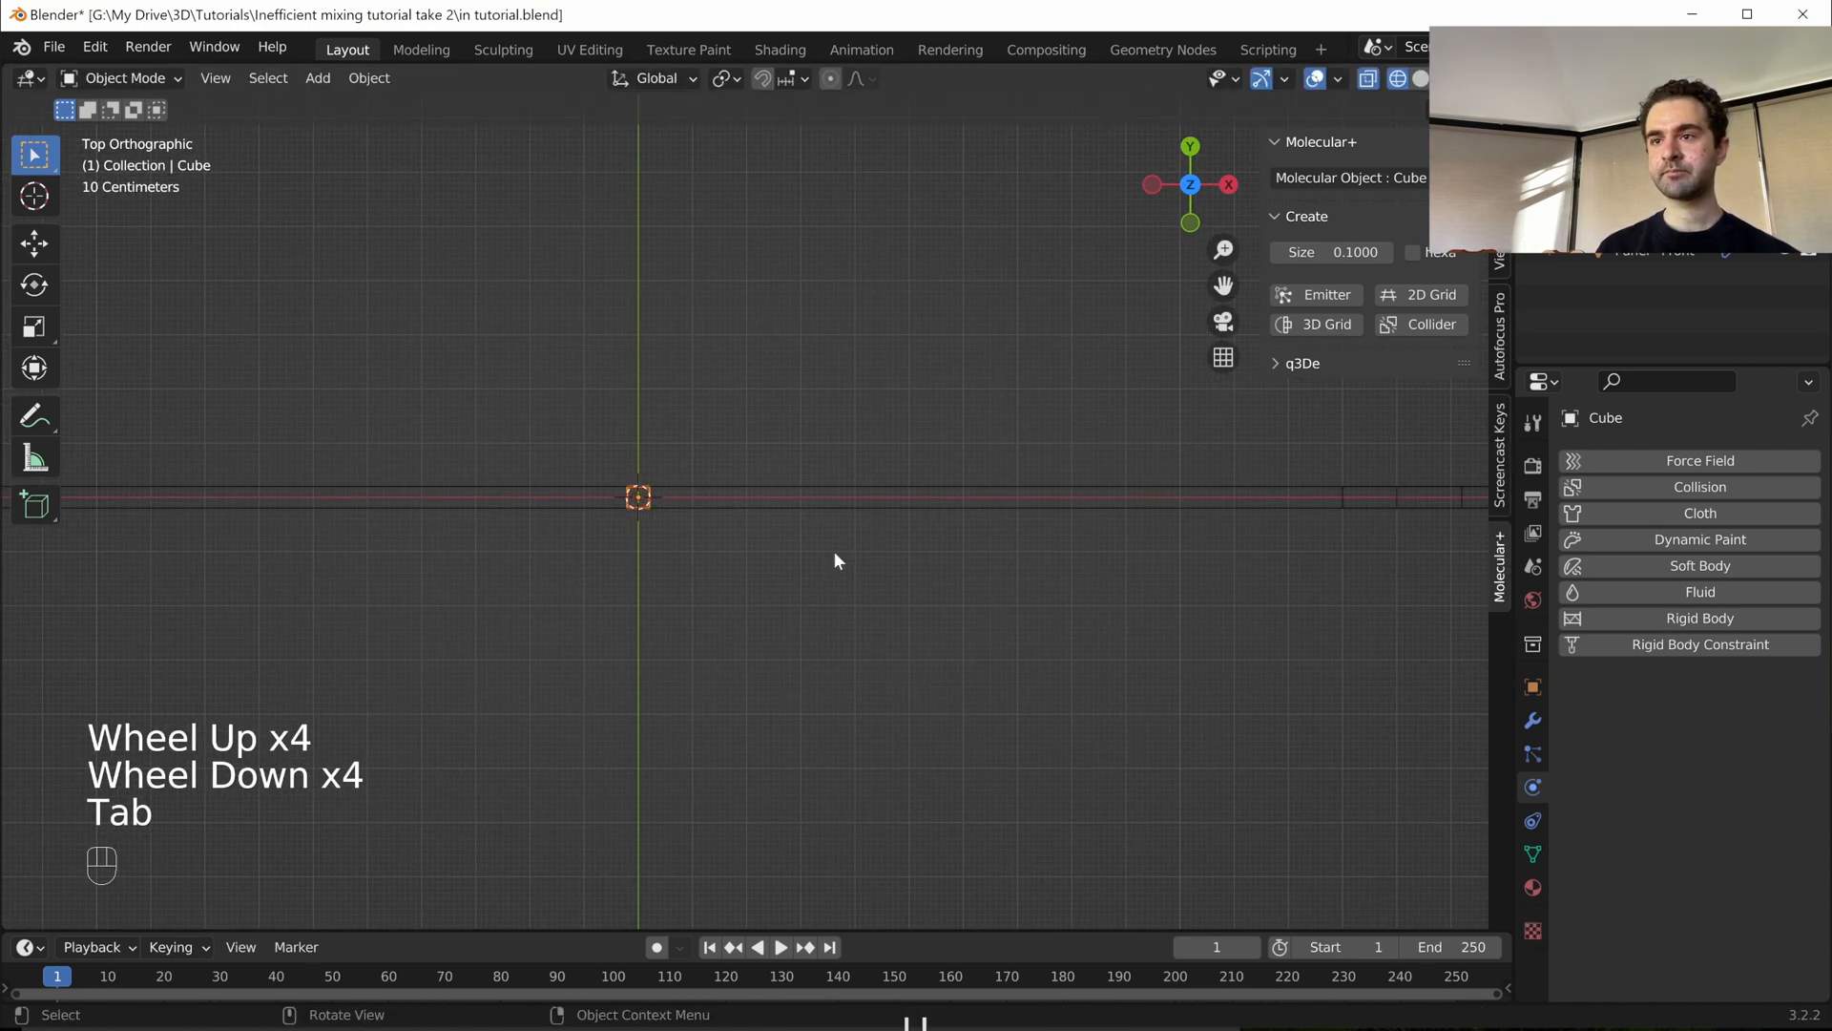
- In front view, move the small cube to the centre of the obstacle course's square chamber on the positive X side, snapping to the grid
key(KP_1)
scroll(834, 554, down, 4)
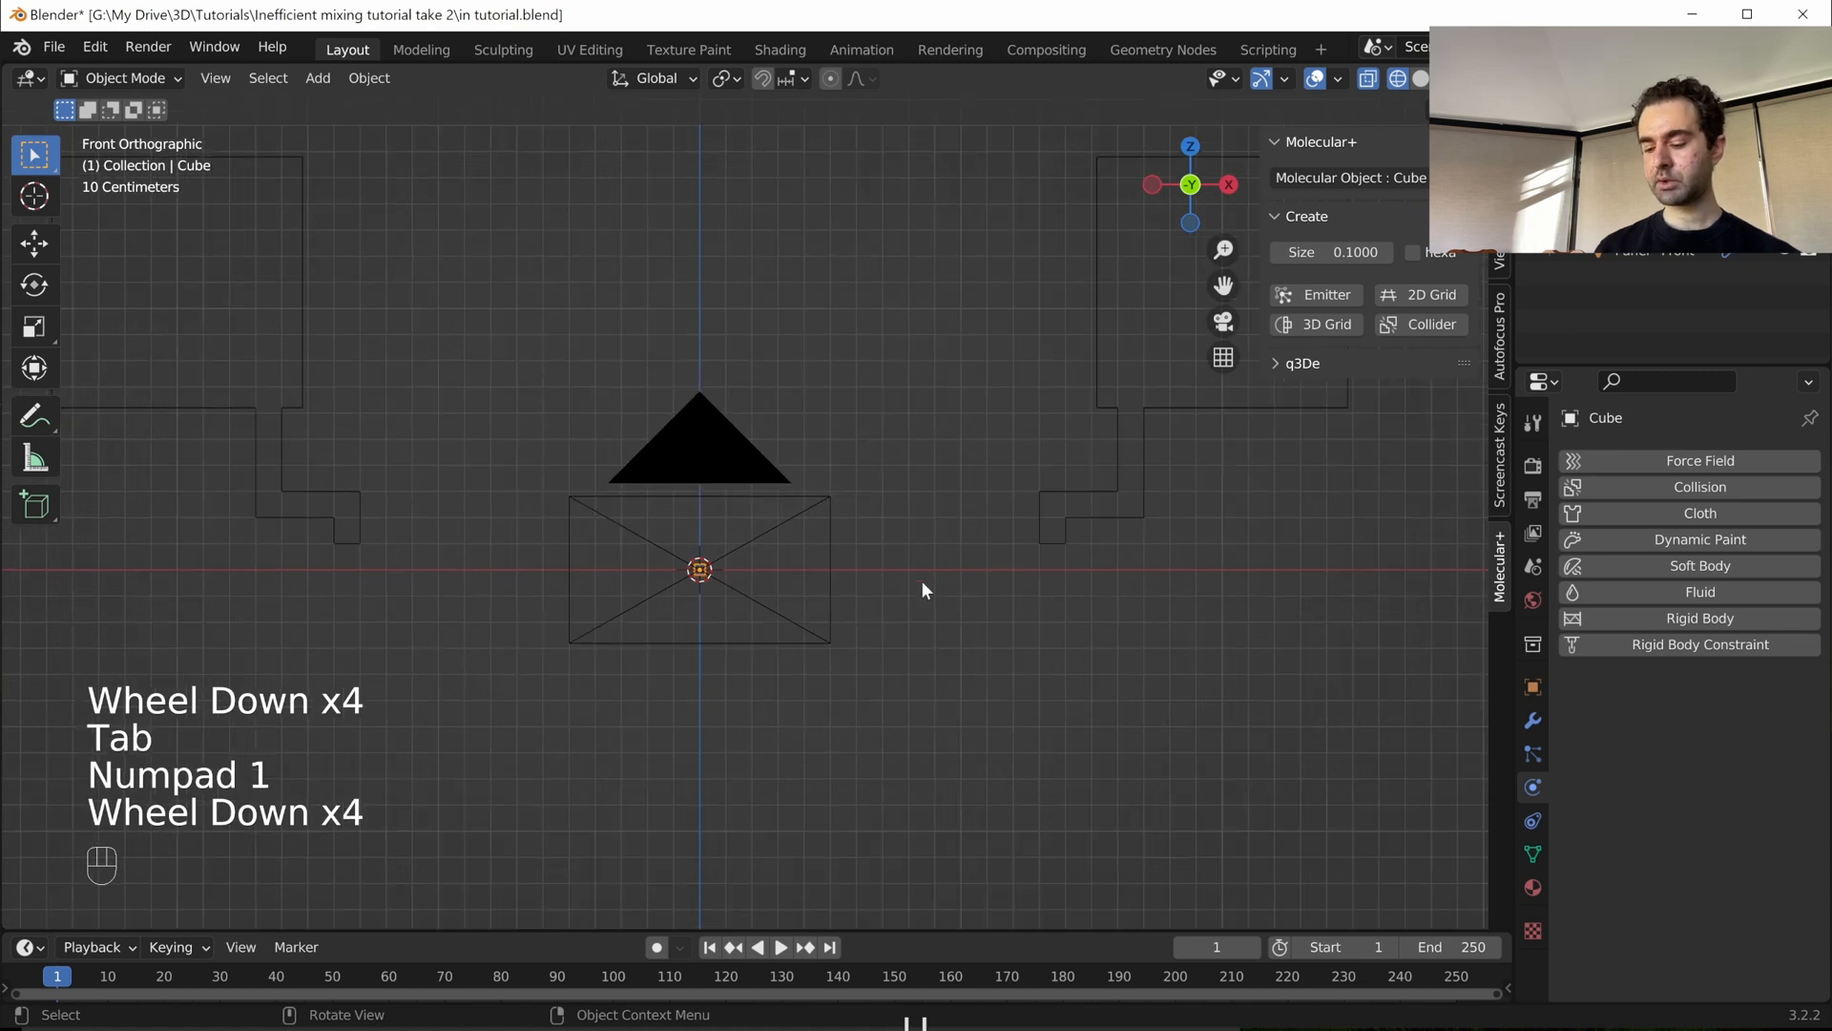
scroll(978, 611, down, 1)
shift+middle_drag(986, 605, 716, 707)
key(g)
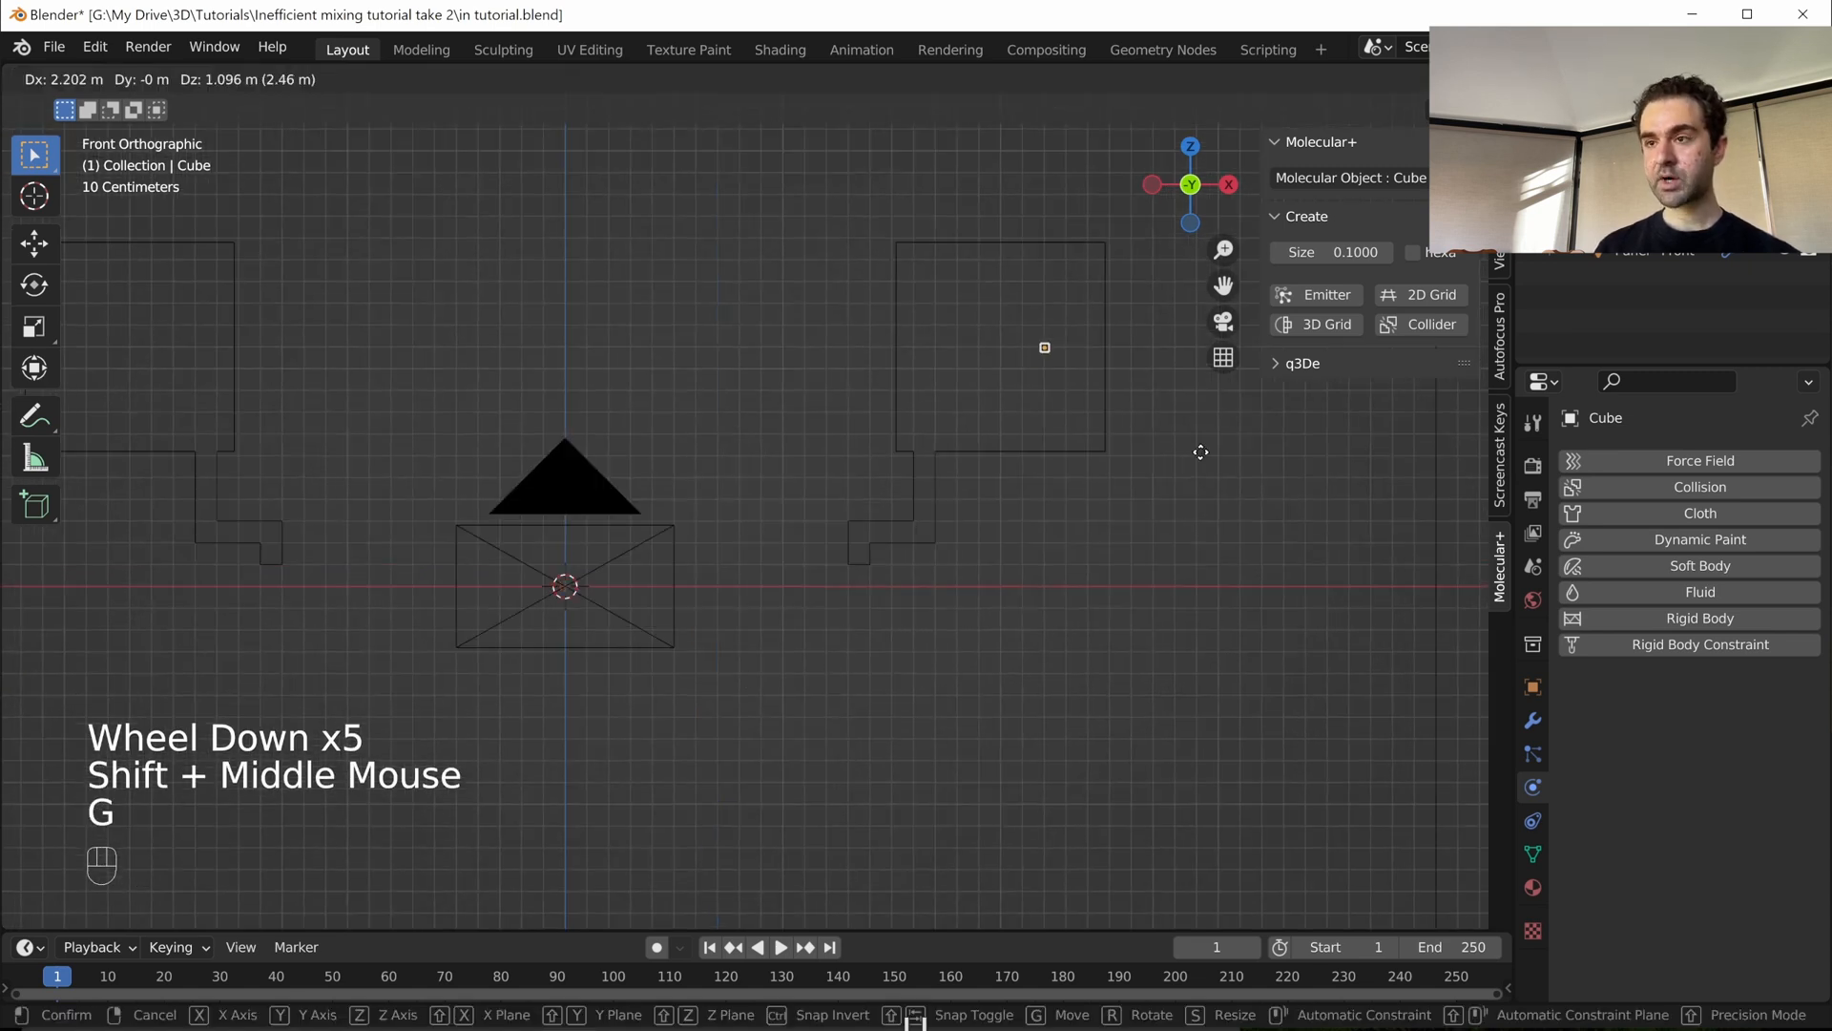
ctrl+click(1158, 447)
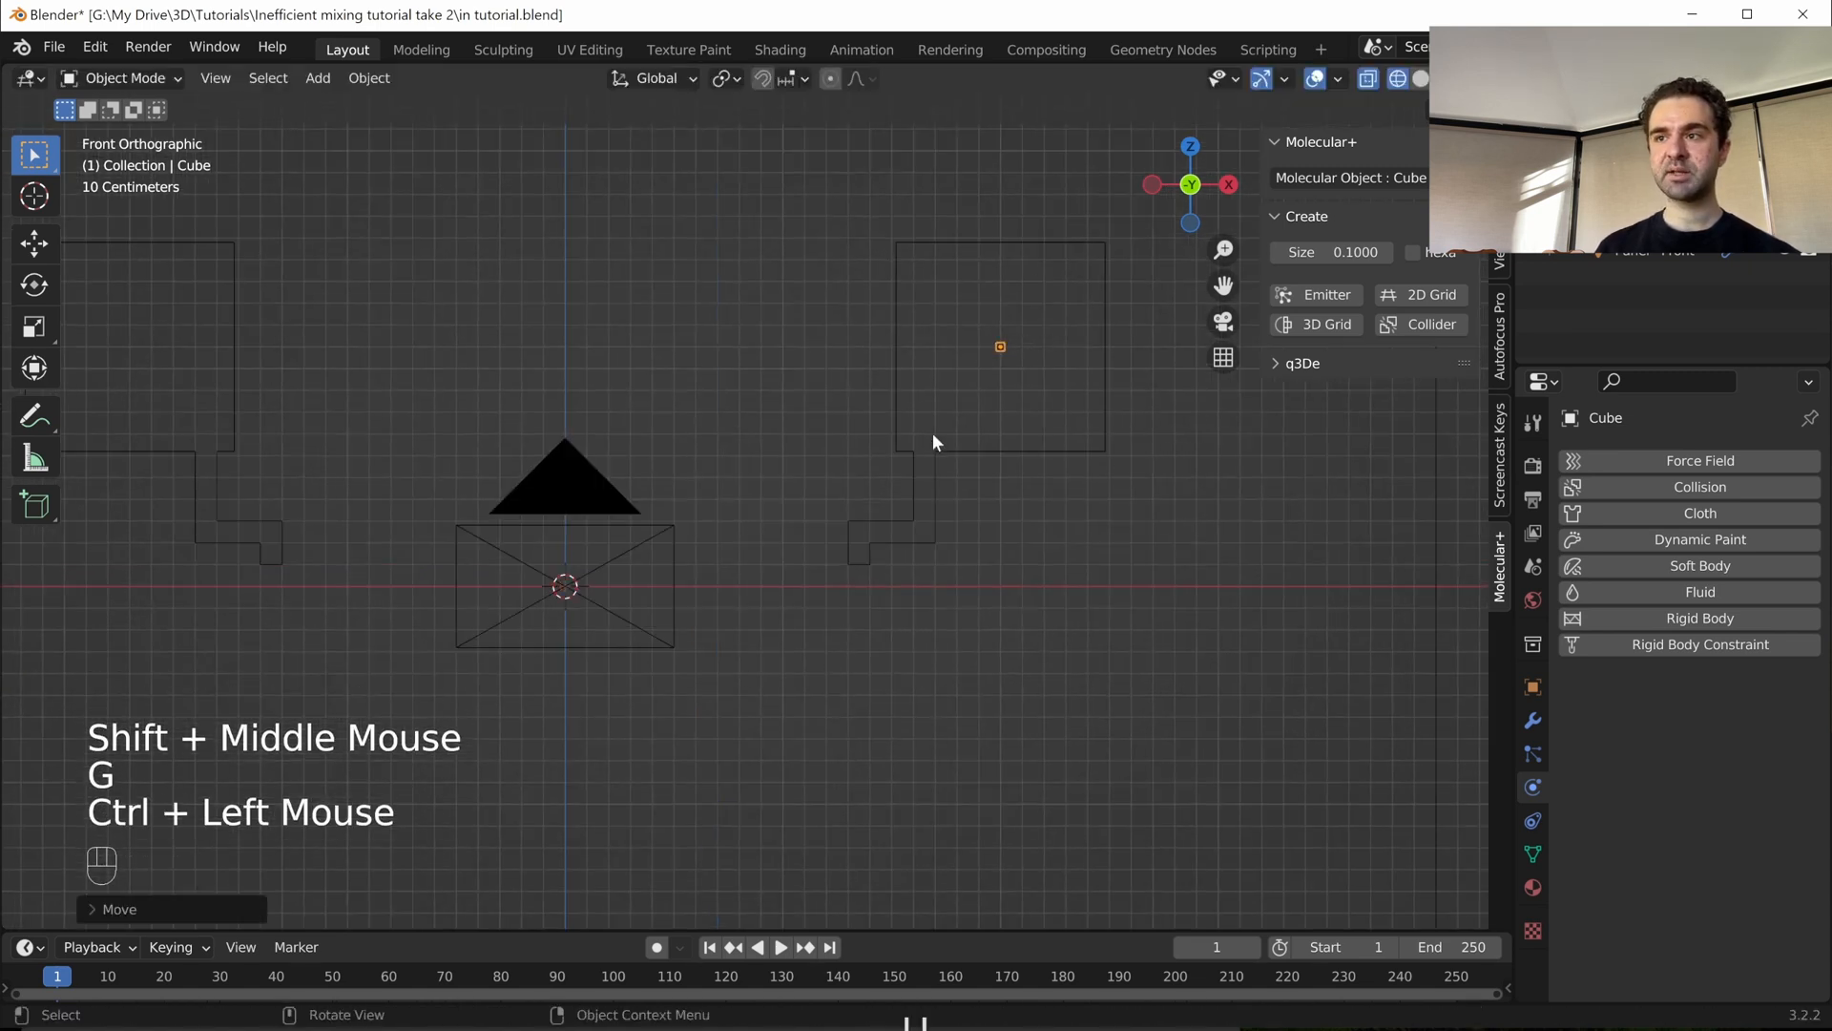
- Scale the cube's geometry by 8 on all axes except Y in Edit Mode
shift+middle_drag(1033, 456, 969, 433)
key(Tab)
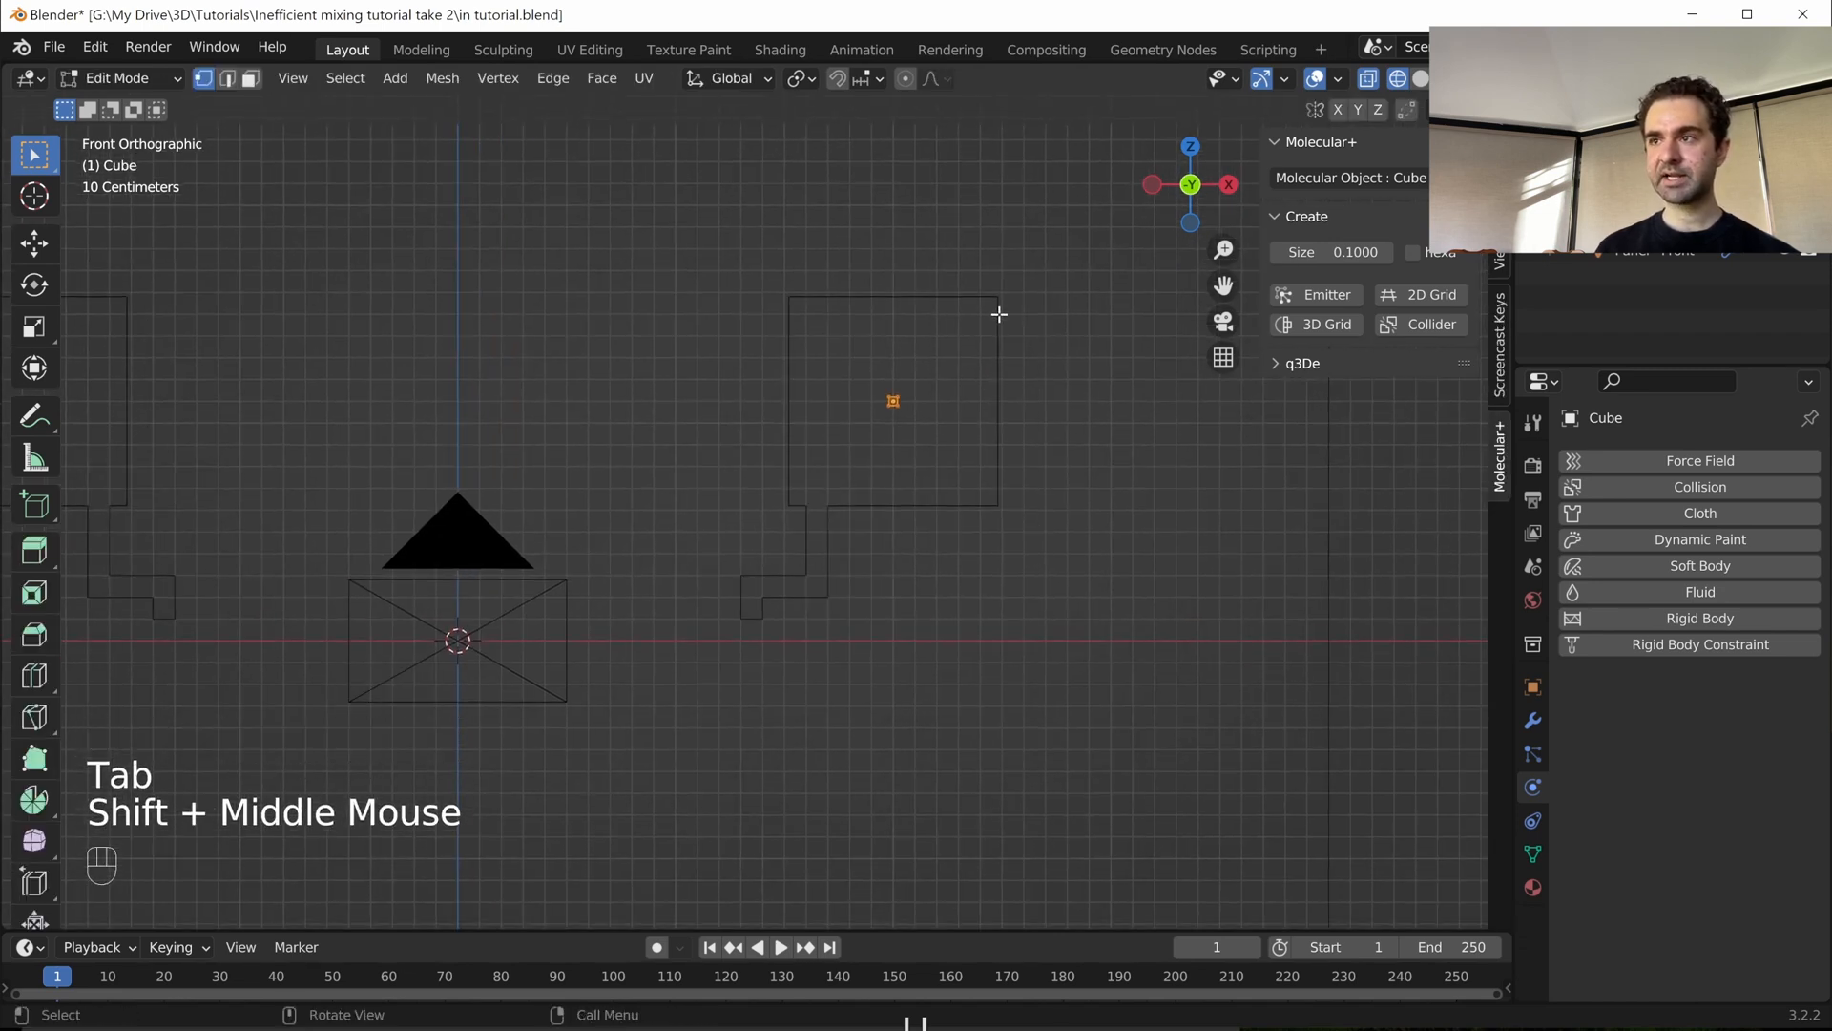
key(s)
key(shift+y)
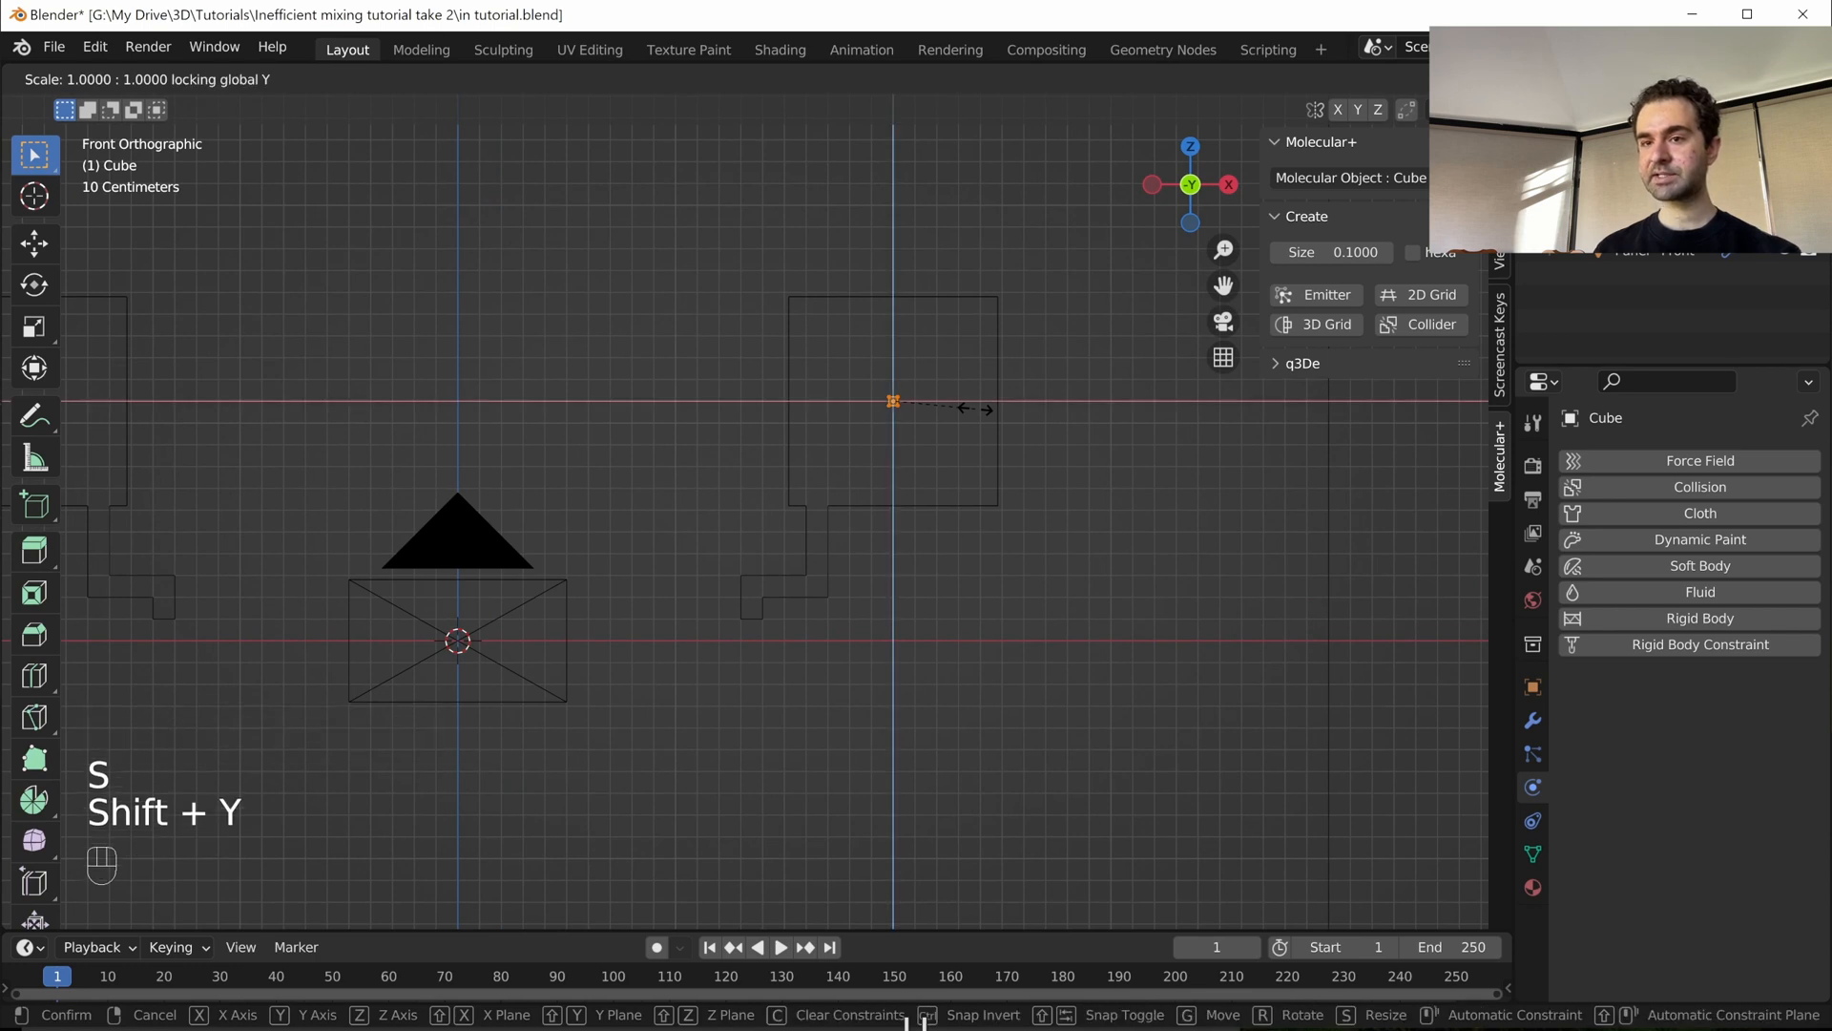
key(KP_8)
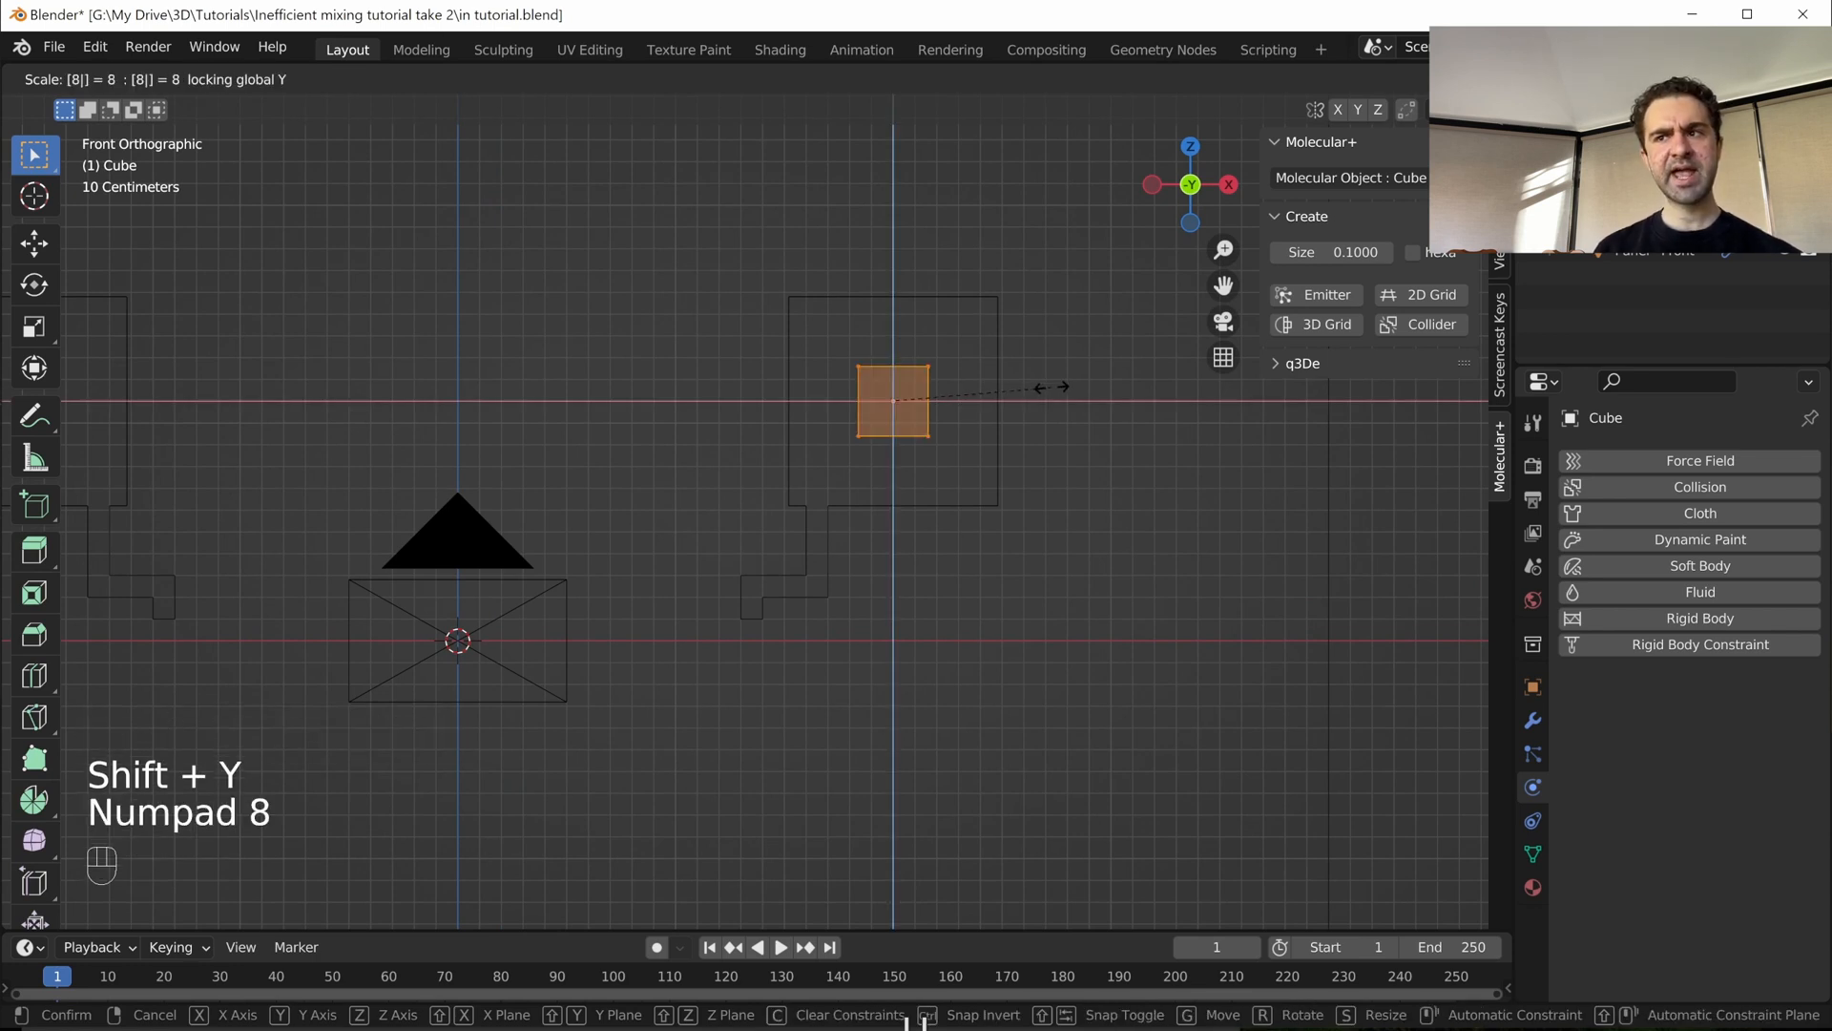
key(Return)
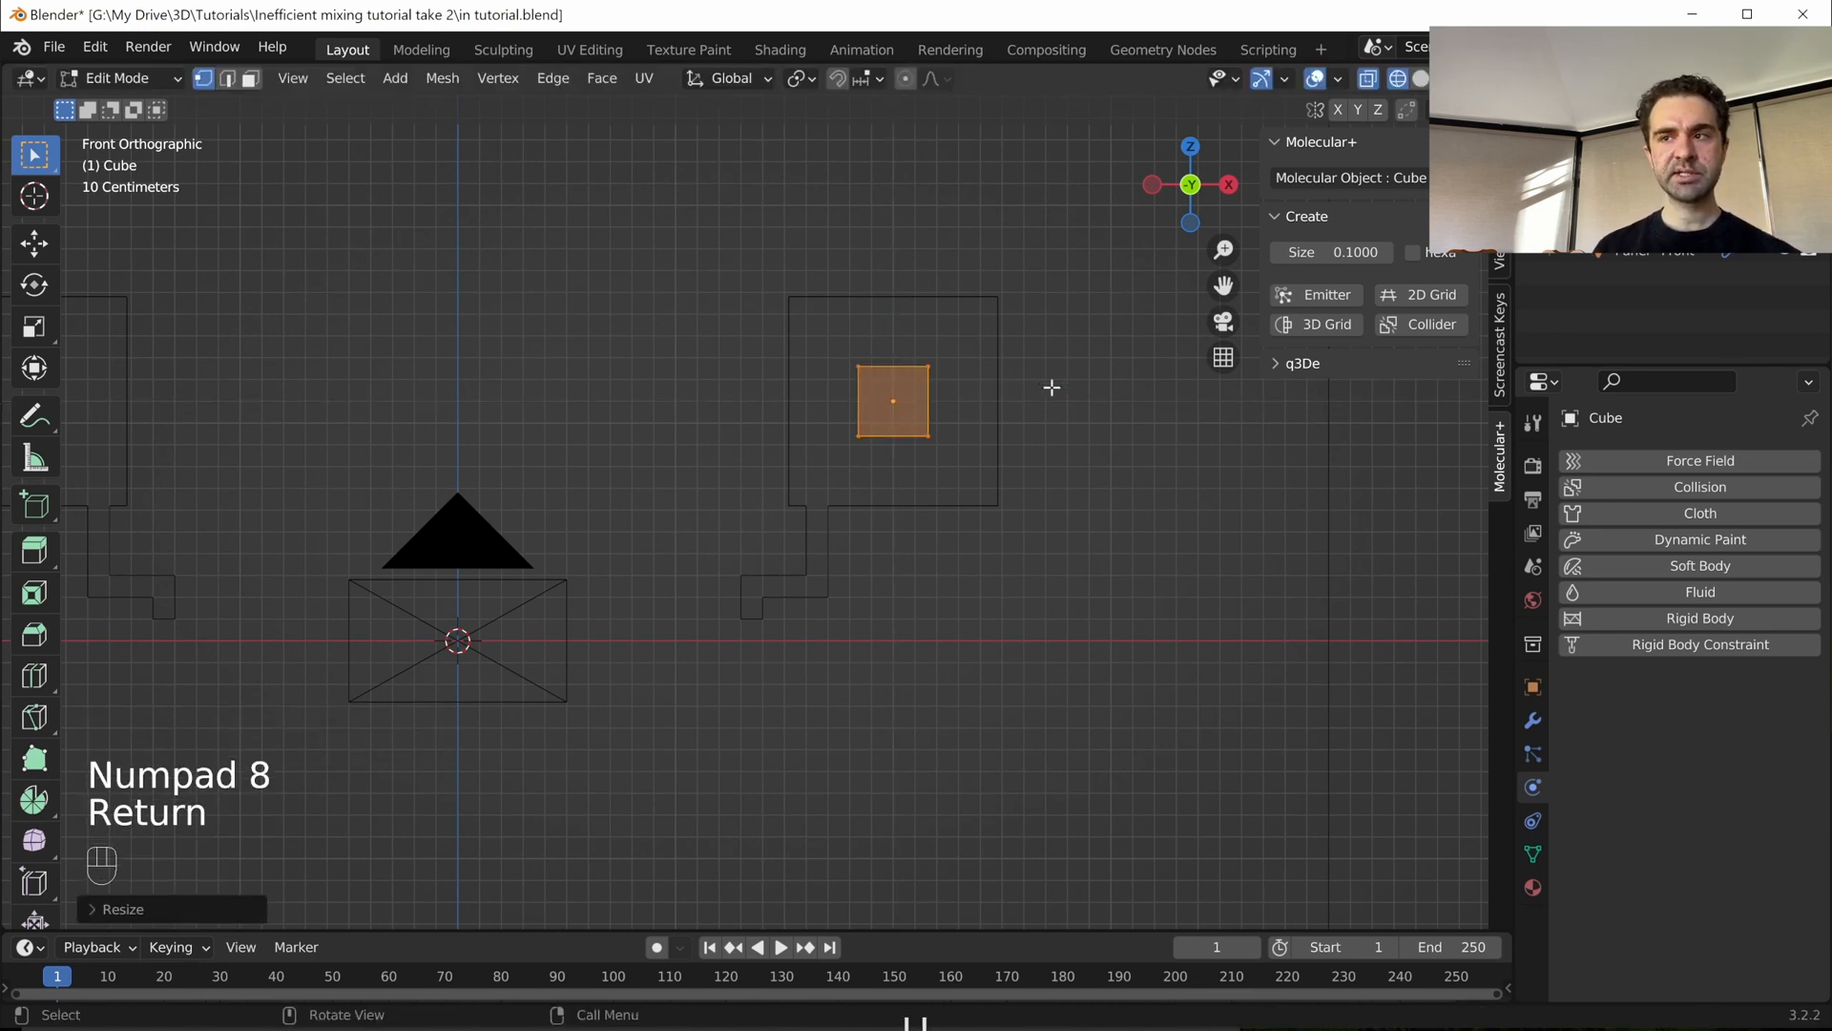
key(Tab)
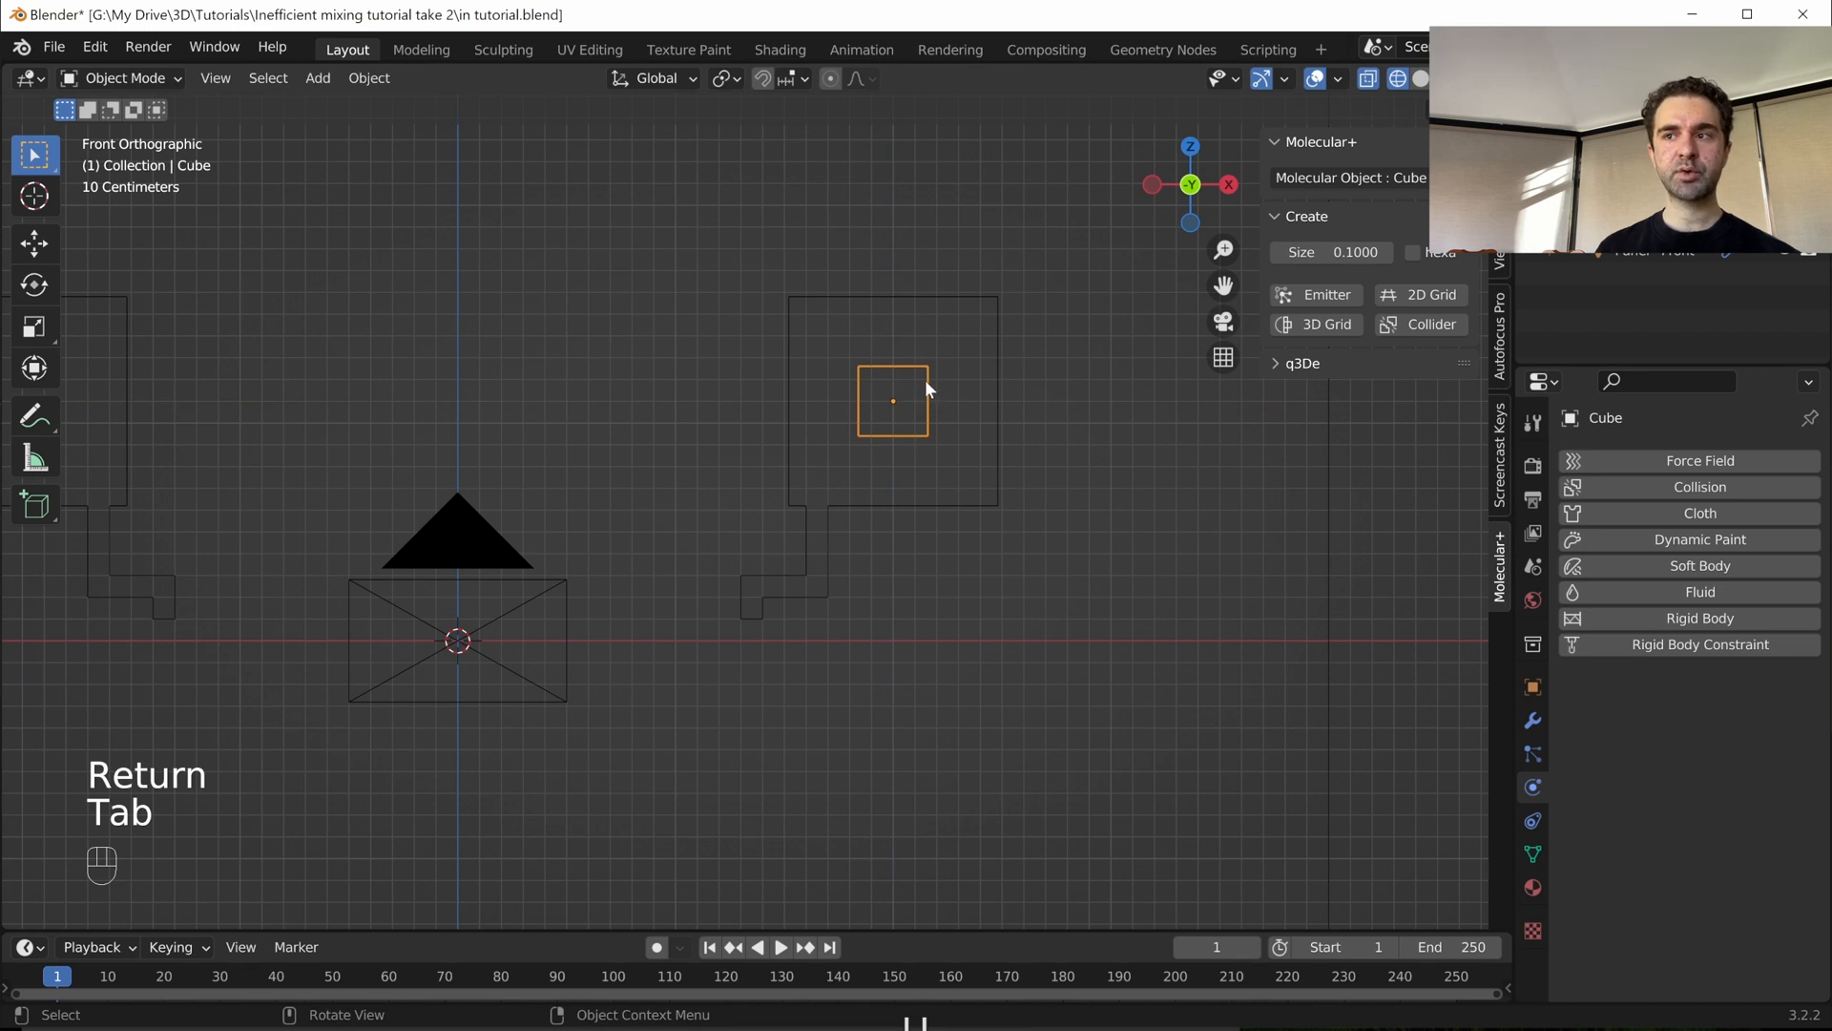
- Examine from above how the cube's depth fits between the panels, and return to the front view
key(KP_7)
scroll(941, 427, up, 2)
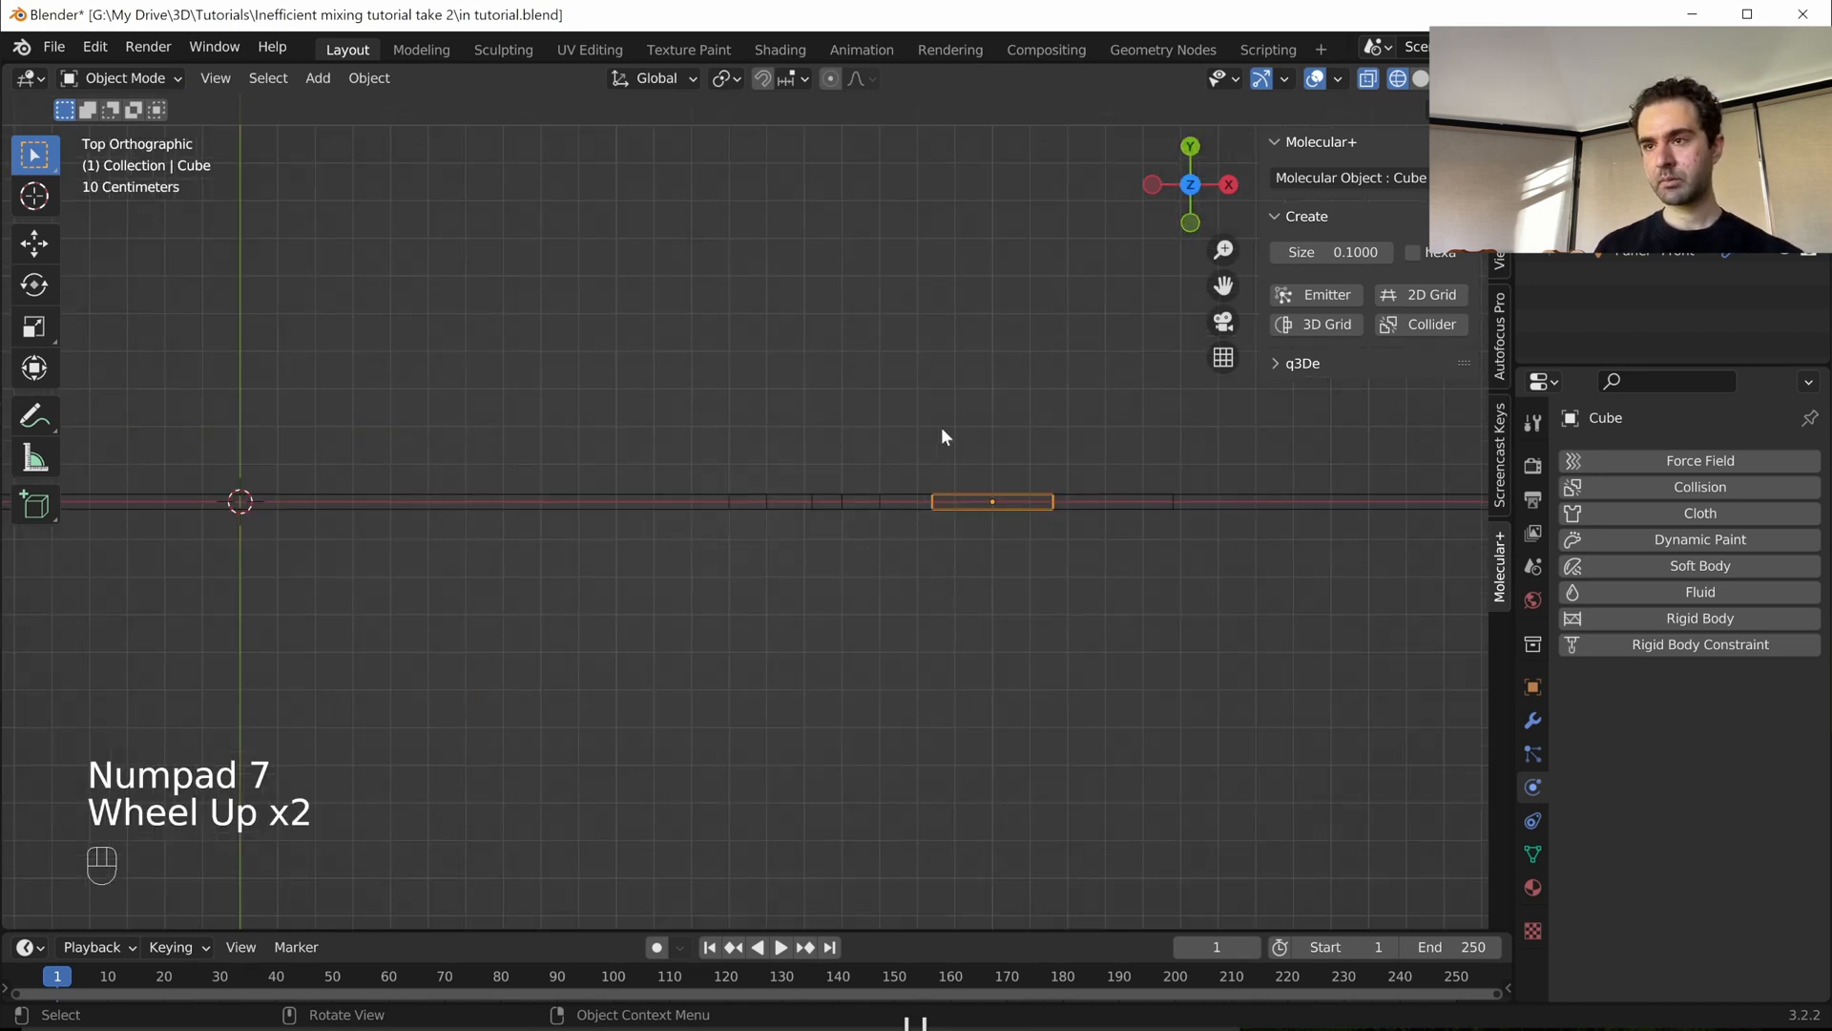
shift+middle_drag(945, 527, 775, 521)
scroll(775, 521, up, 3)
shift+scroll(603, 535, down, 1)
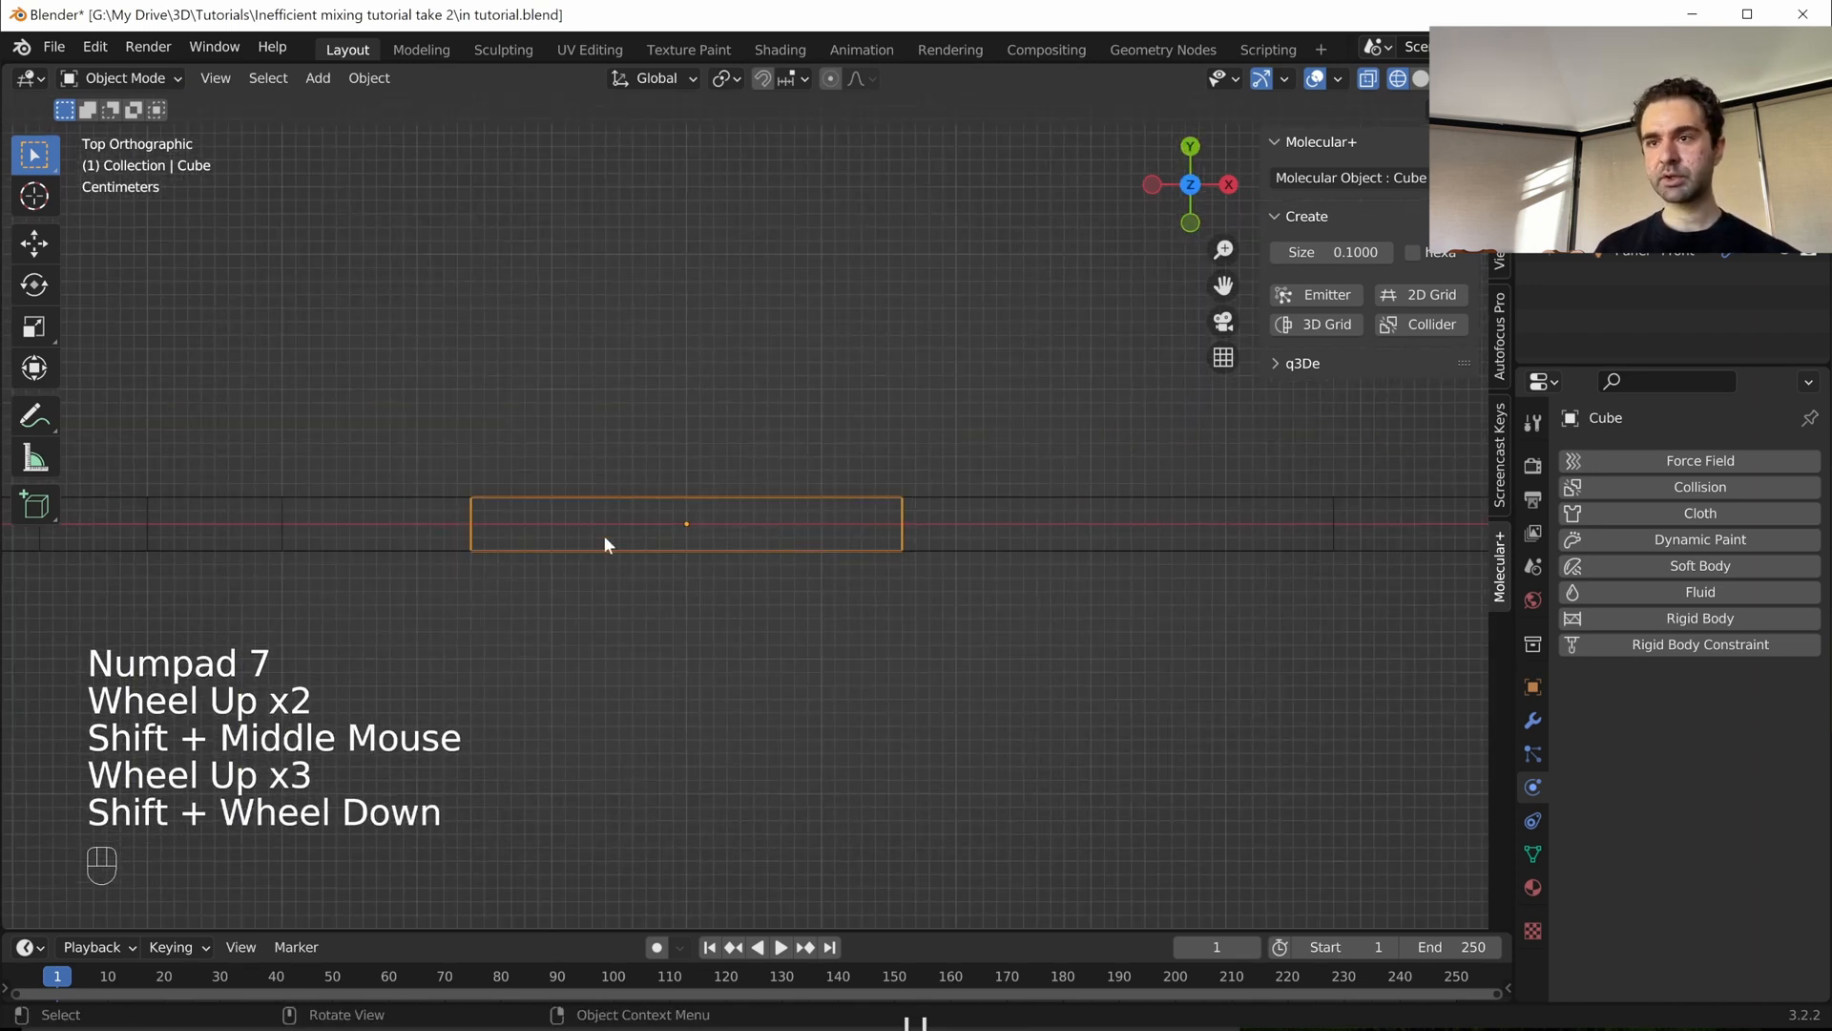
shift+middle_drag(634, 712, 751, 581)
key(KP_1)
scroll(1504, 754, down, 4)
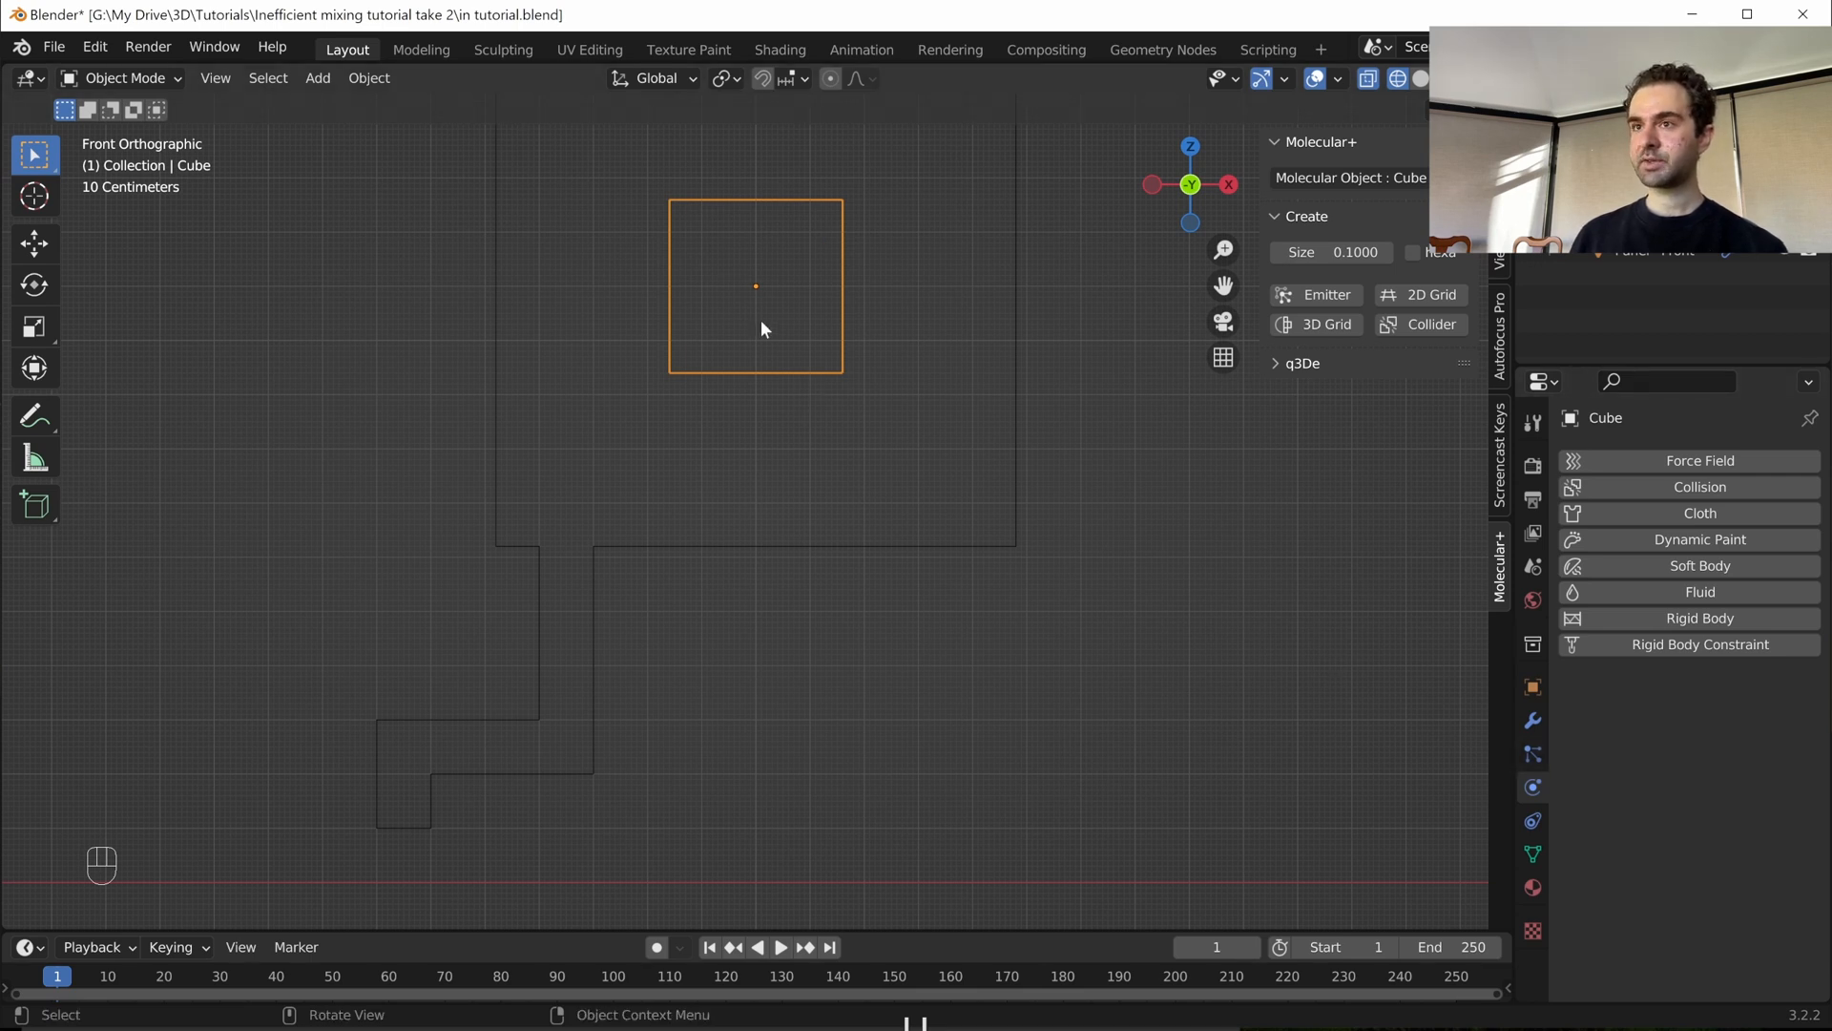
- Add an emitter particle system to the cube and expand its Render settings
click(1534, 759)
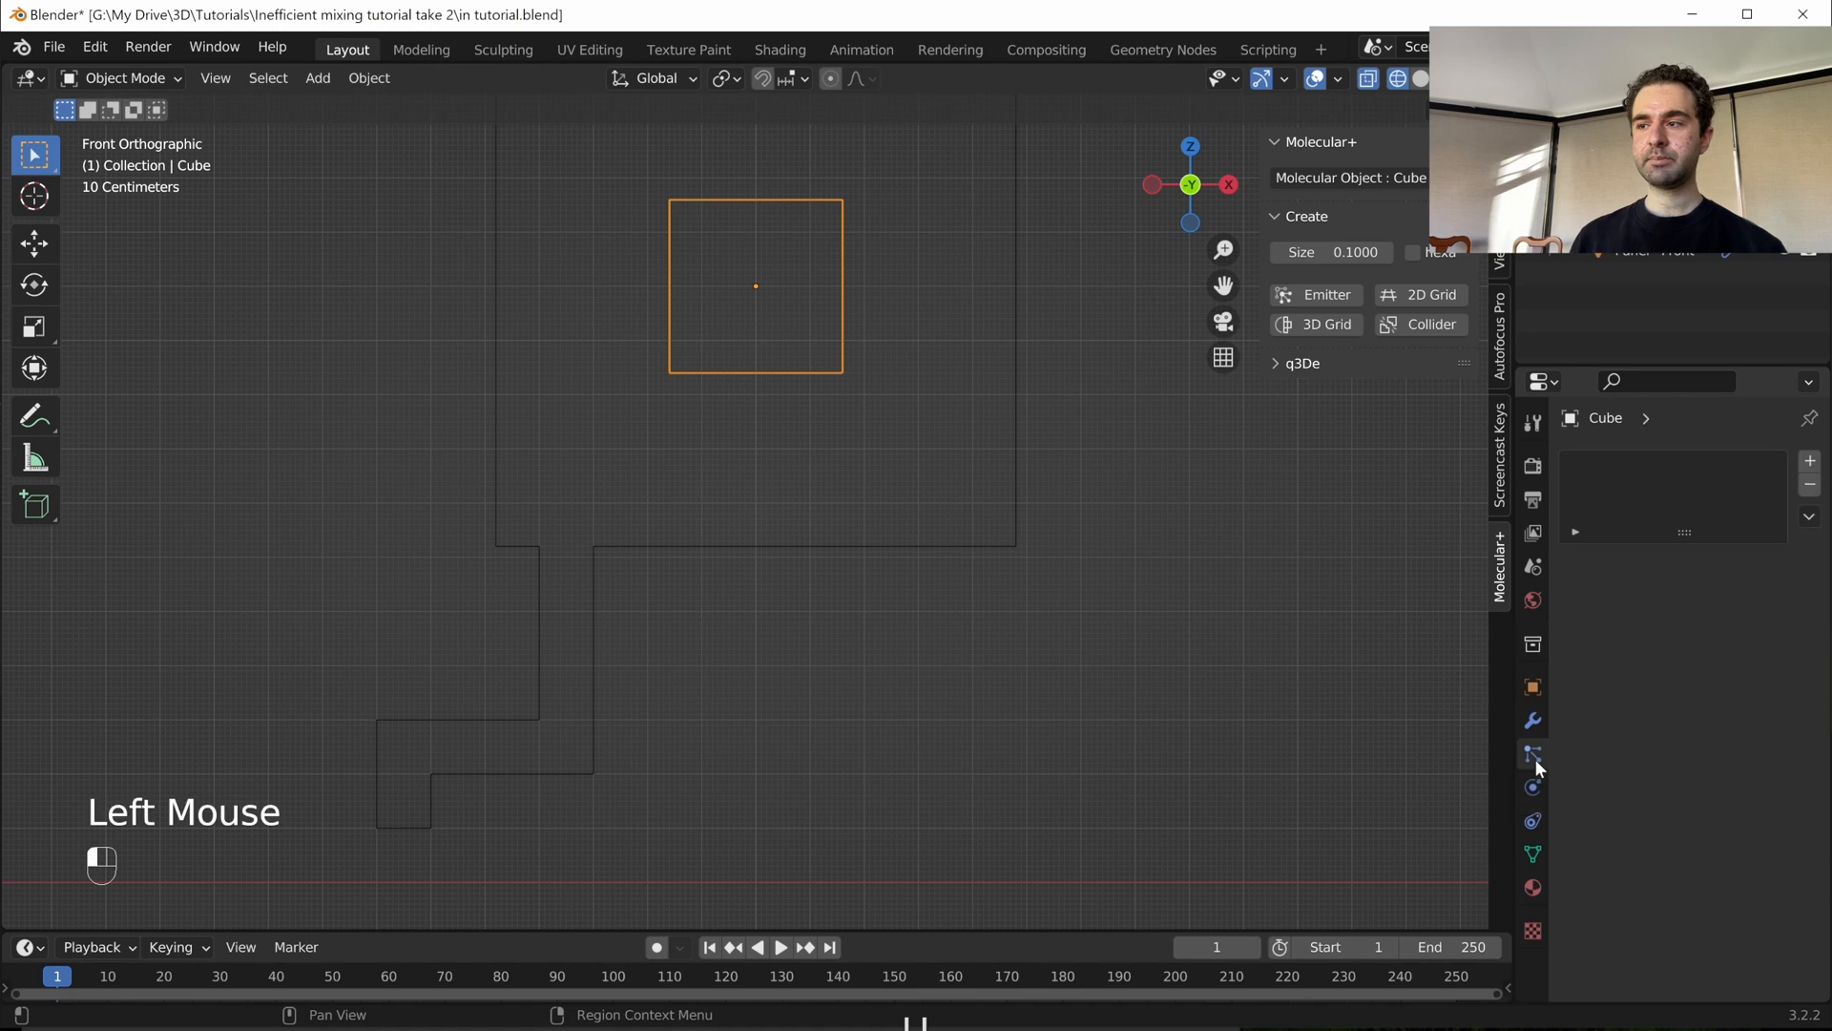
click(1812, 461)
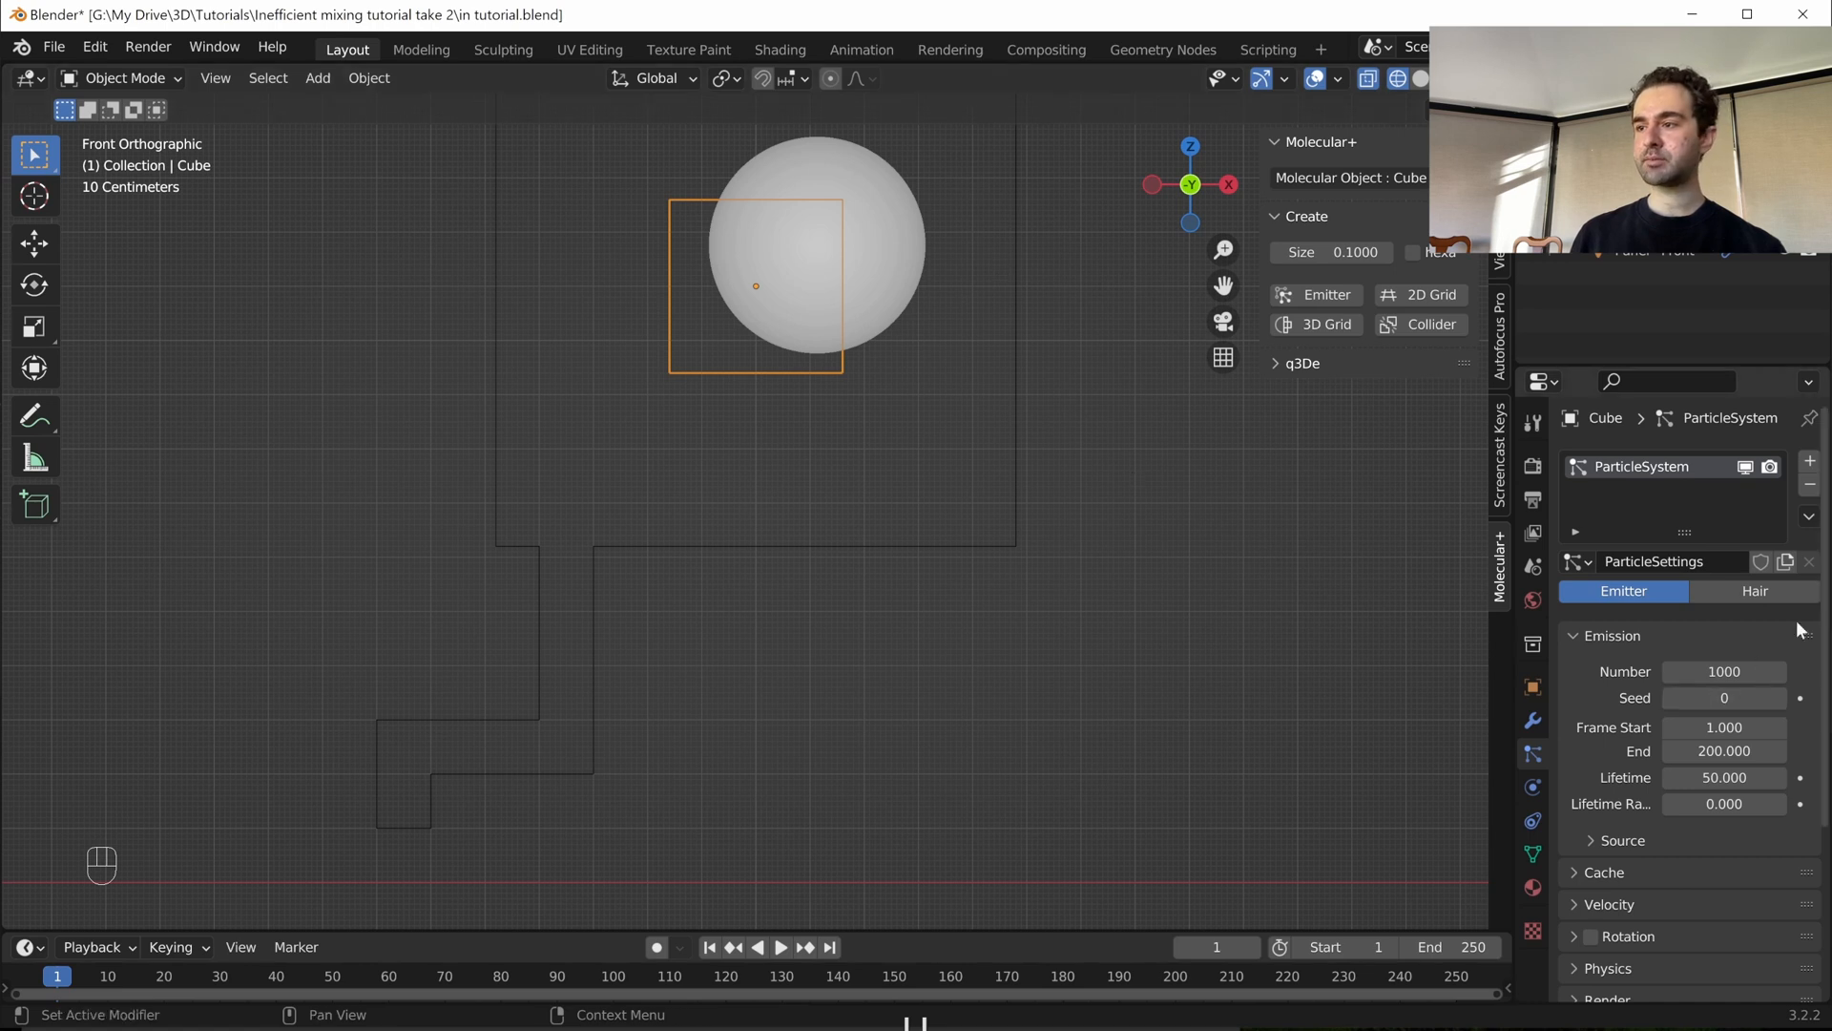
scroll(1800, 629, down, 5)
scroll(1800, 629, down, 2)
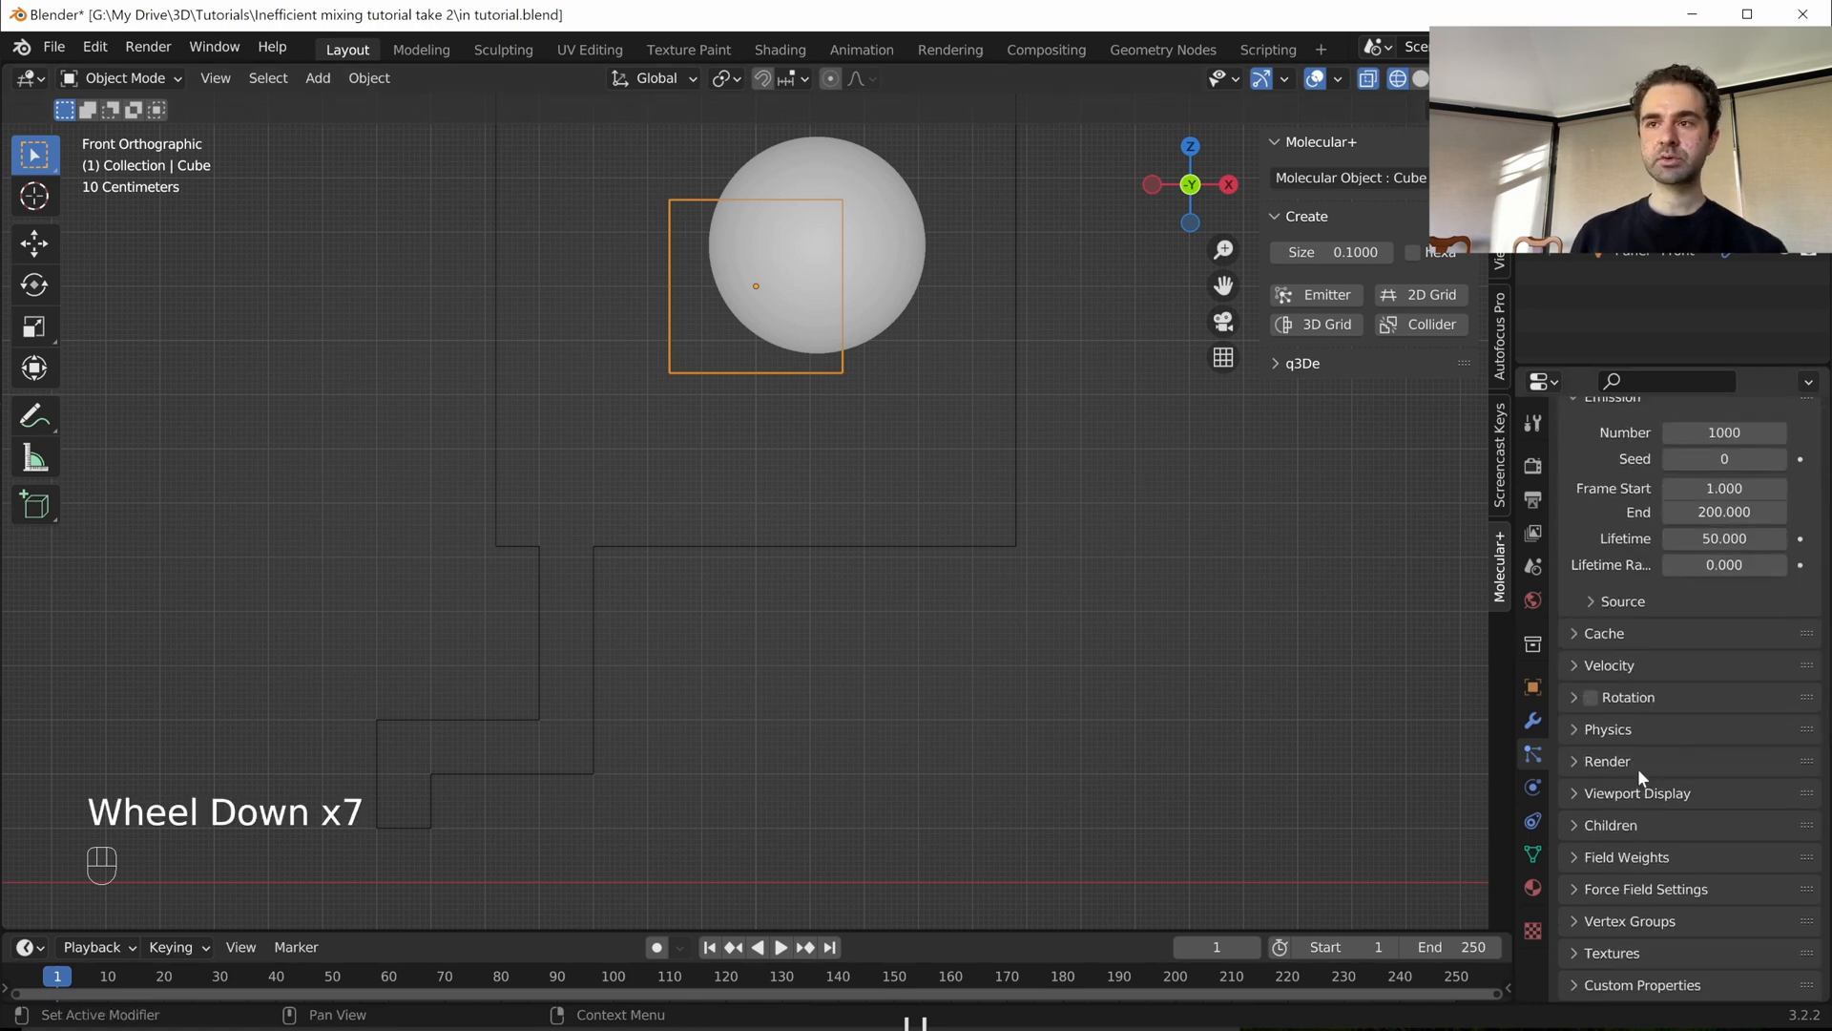
click(1615, 760)
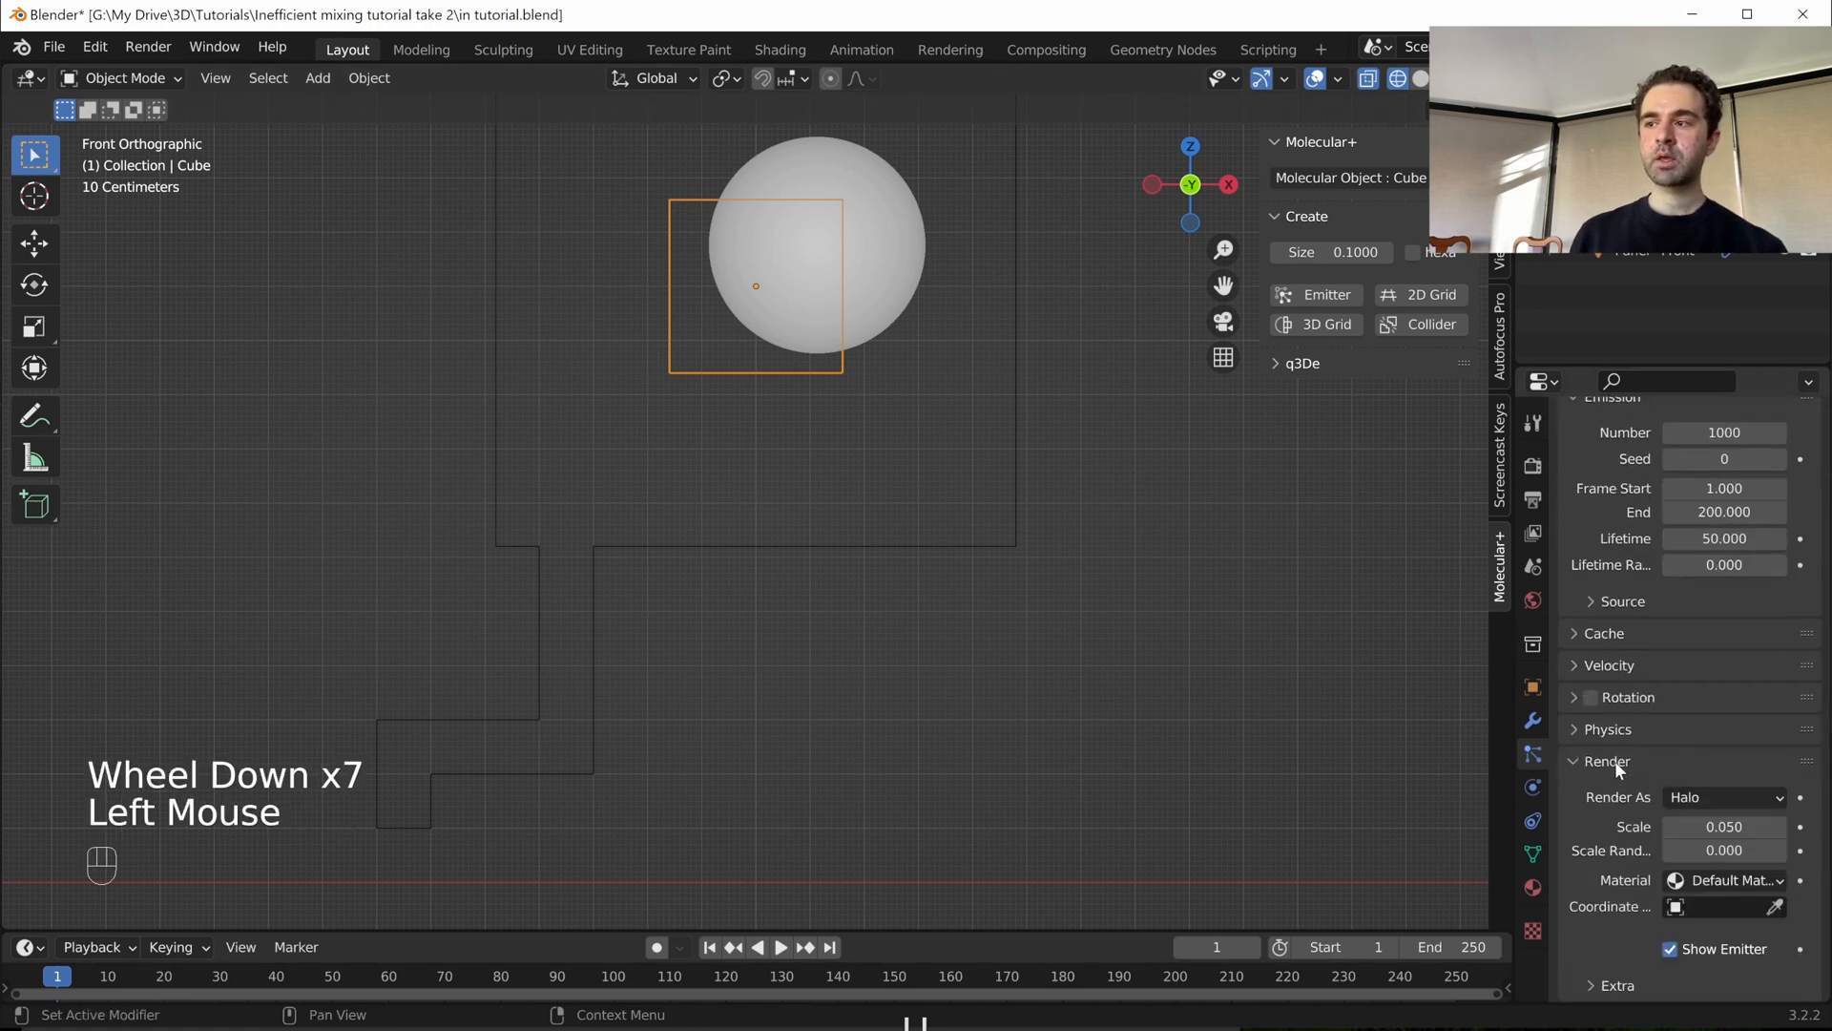
scroll(1653, 750, down, 2)
scroll(1712, 664, down, 3)
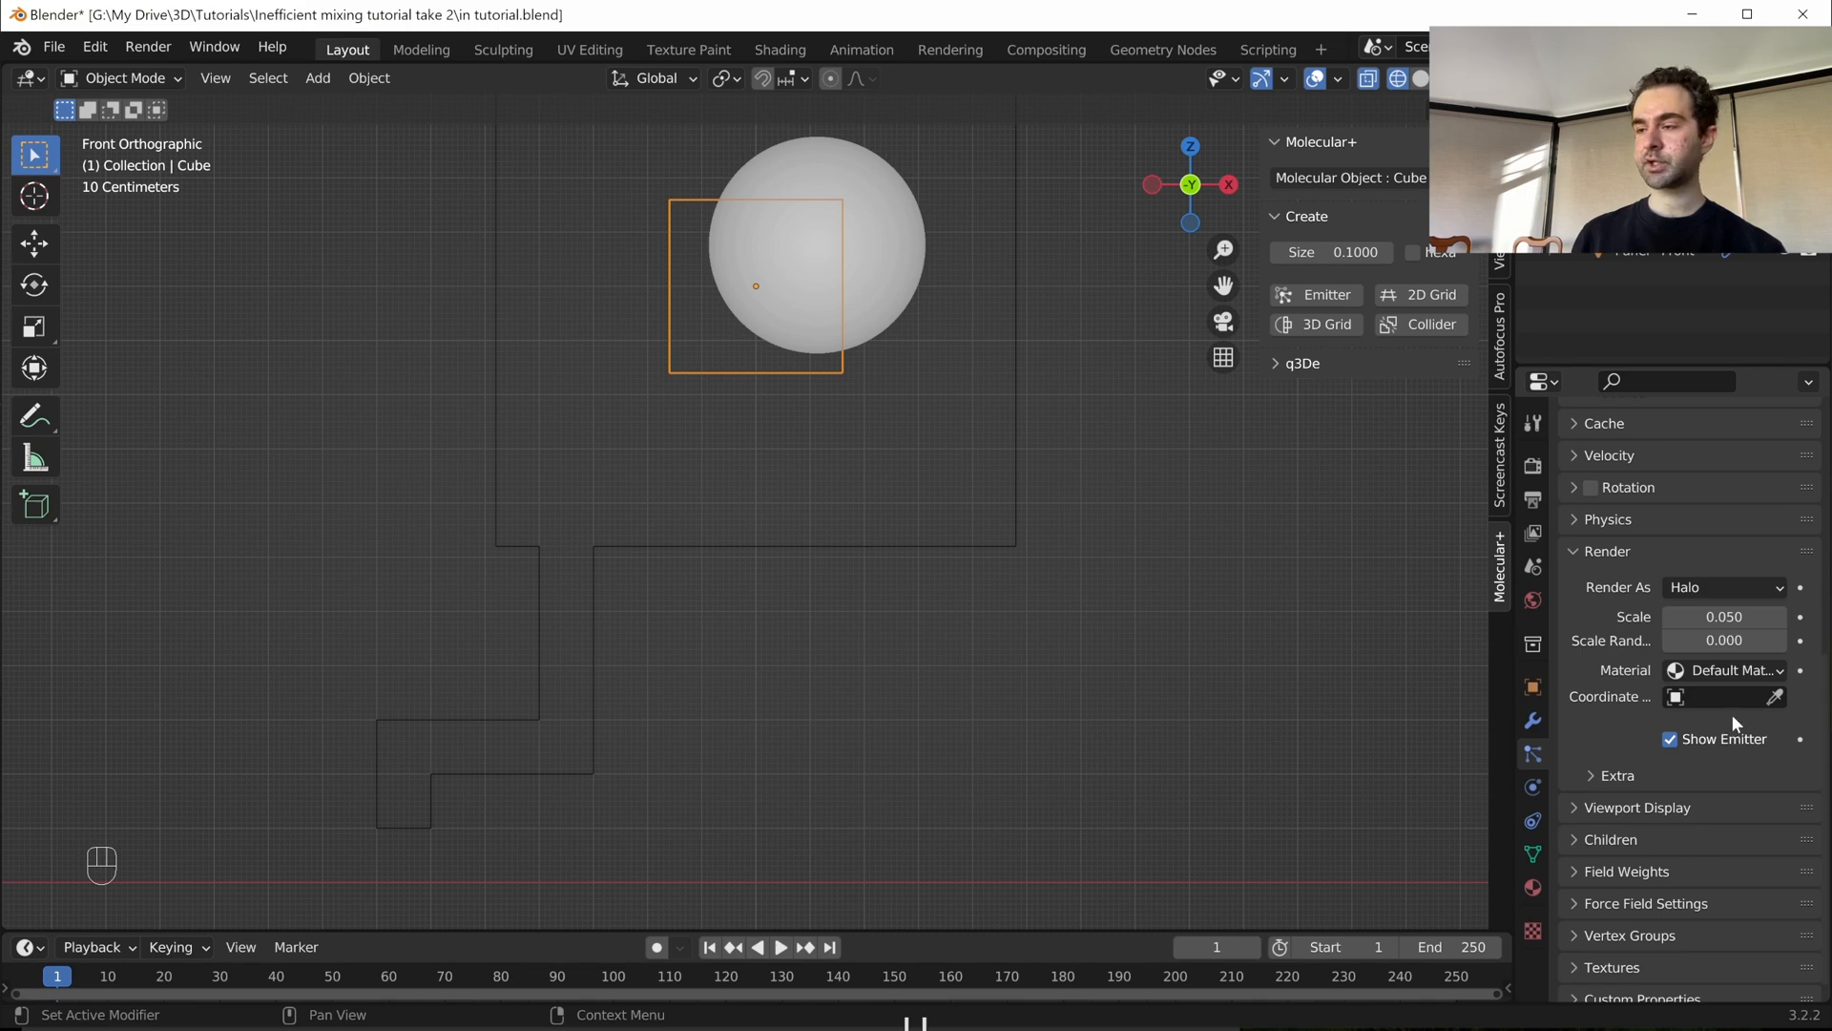
- Add an ico sphere and move it outside the panels on the positive X side, snapping to the grid
scroll(1183, 650, down, 4)
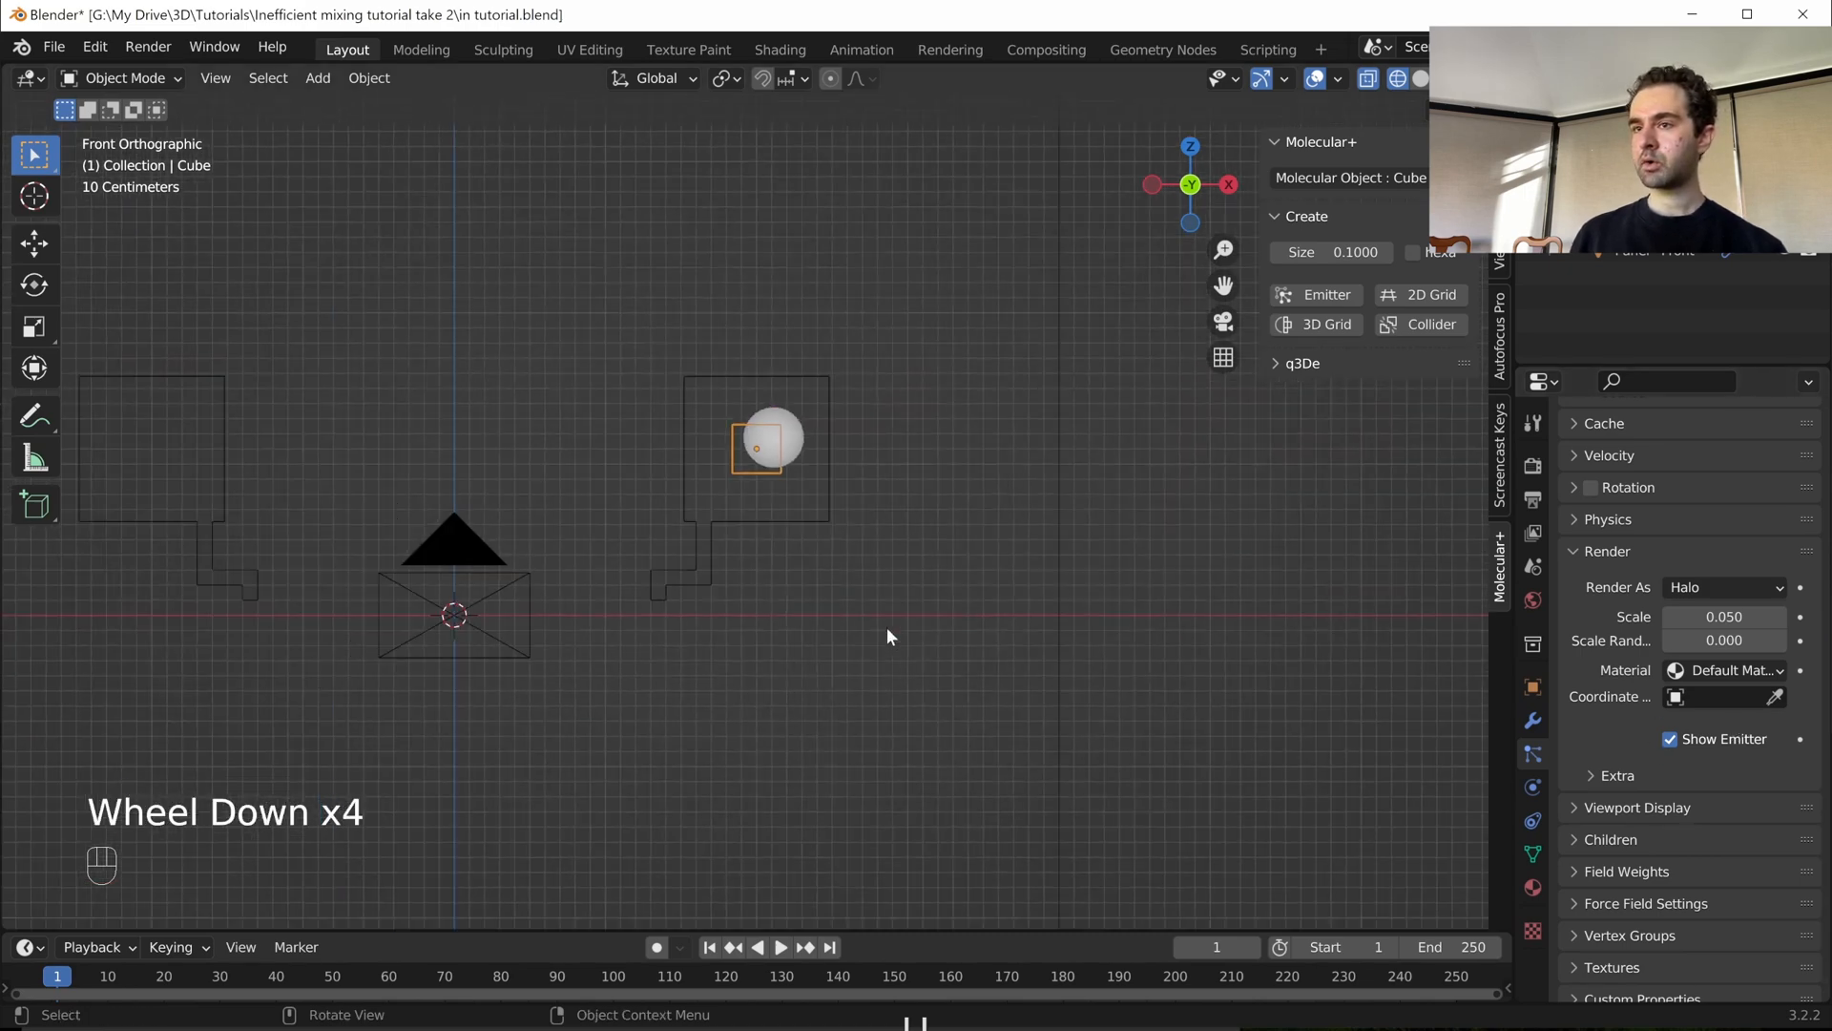
key(shift+a)
mouse_move(695, 598)
mouse_move(673, 548)
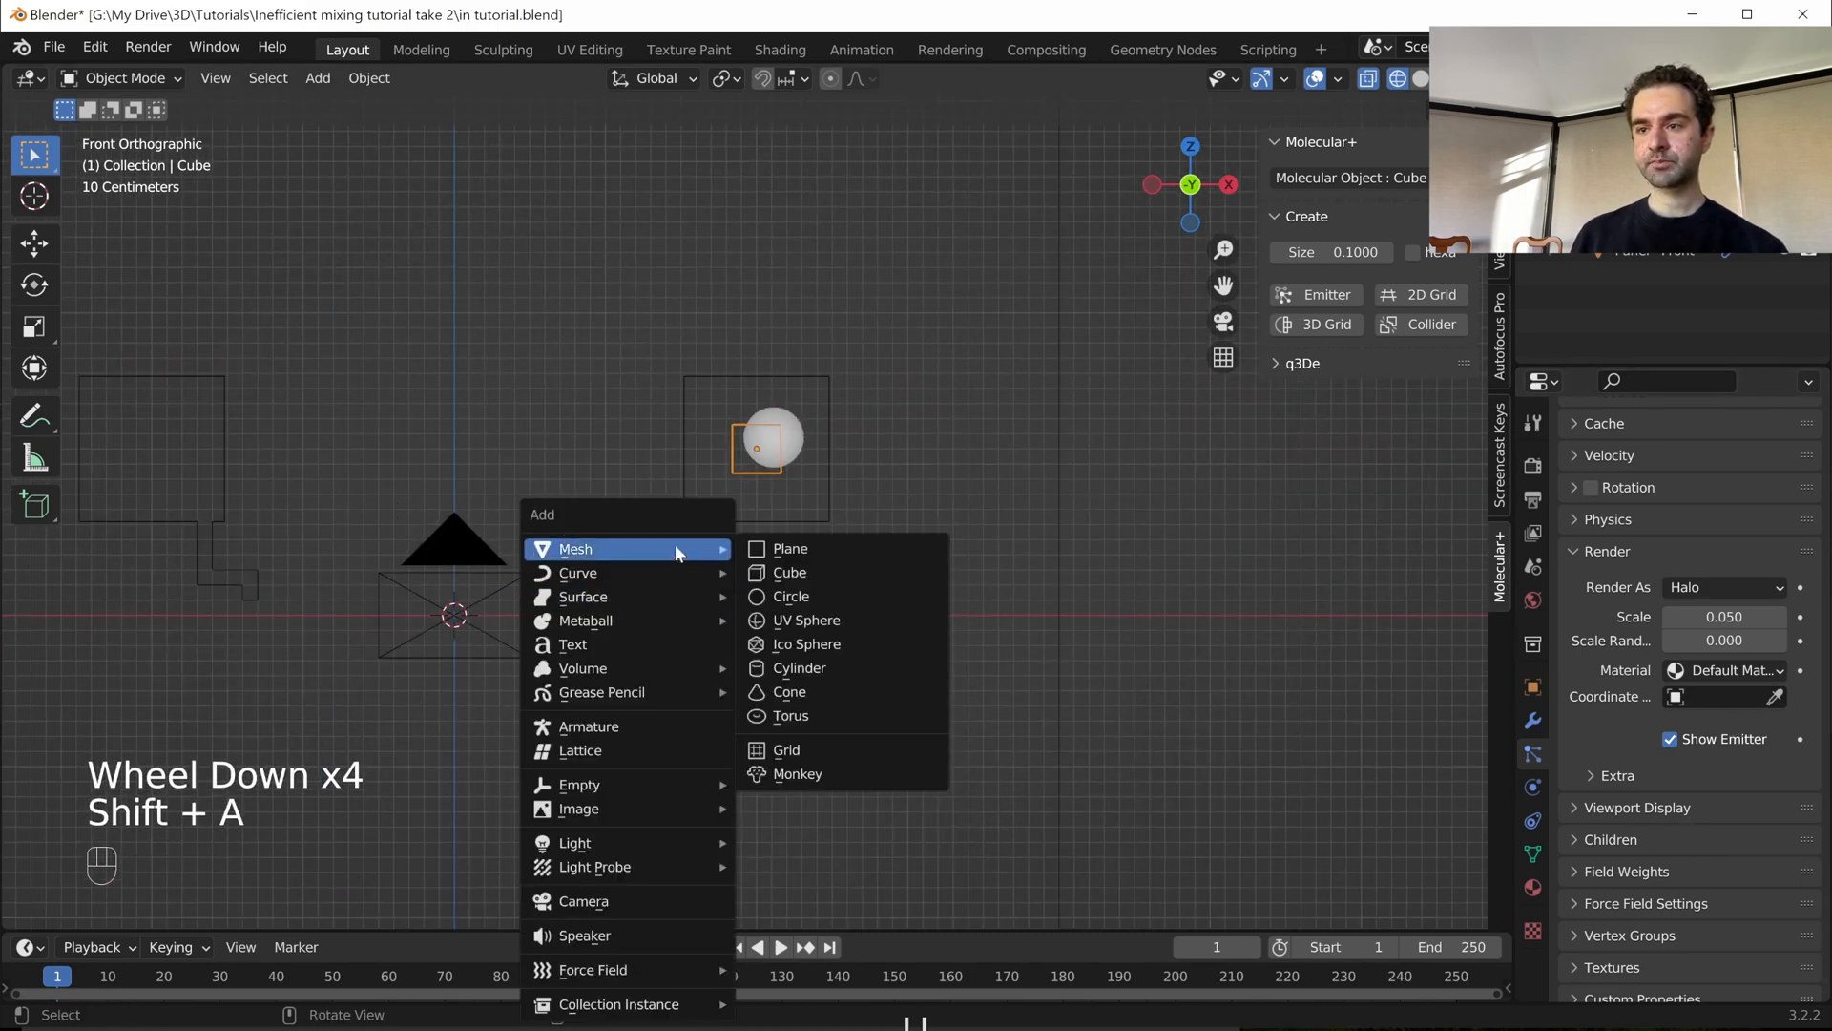
click(818, 645)
scroll(740, 646, down, 3)
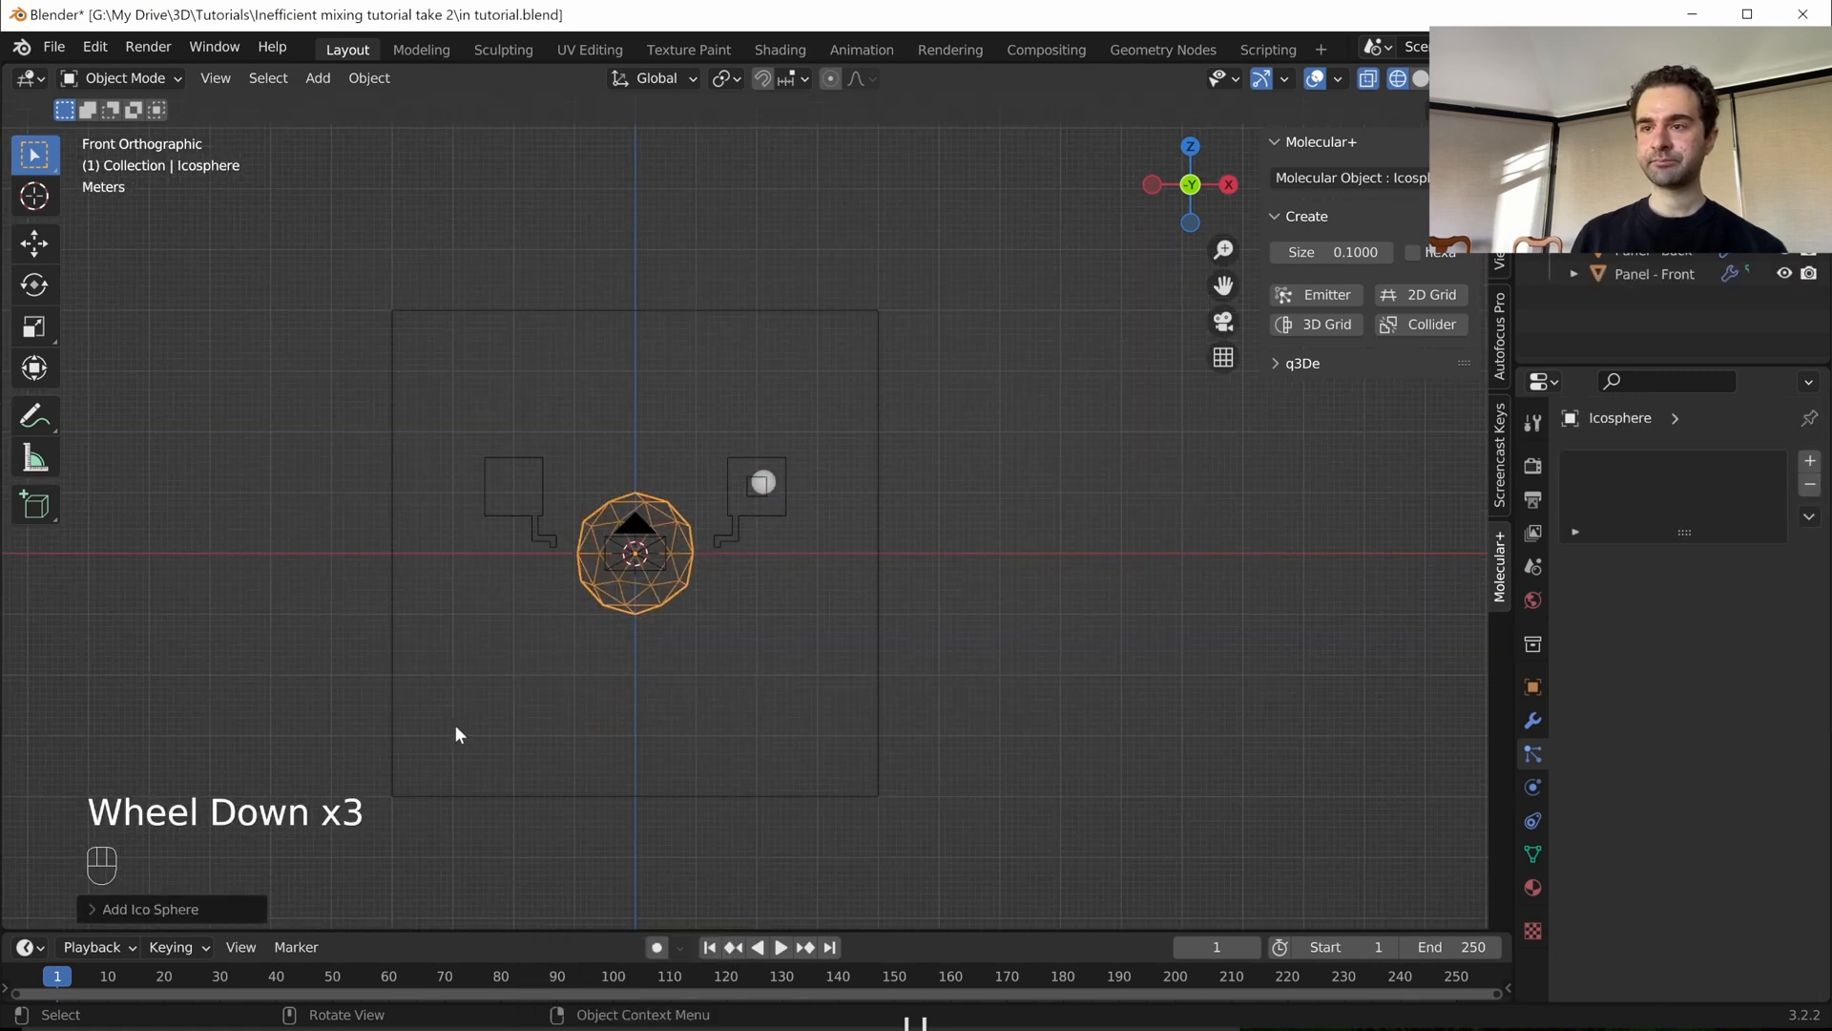
key(g)
ctrl+click(1096, 605)
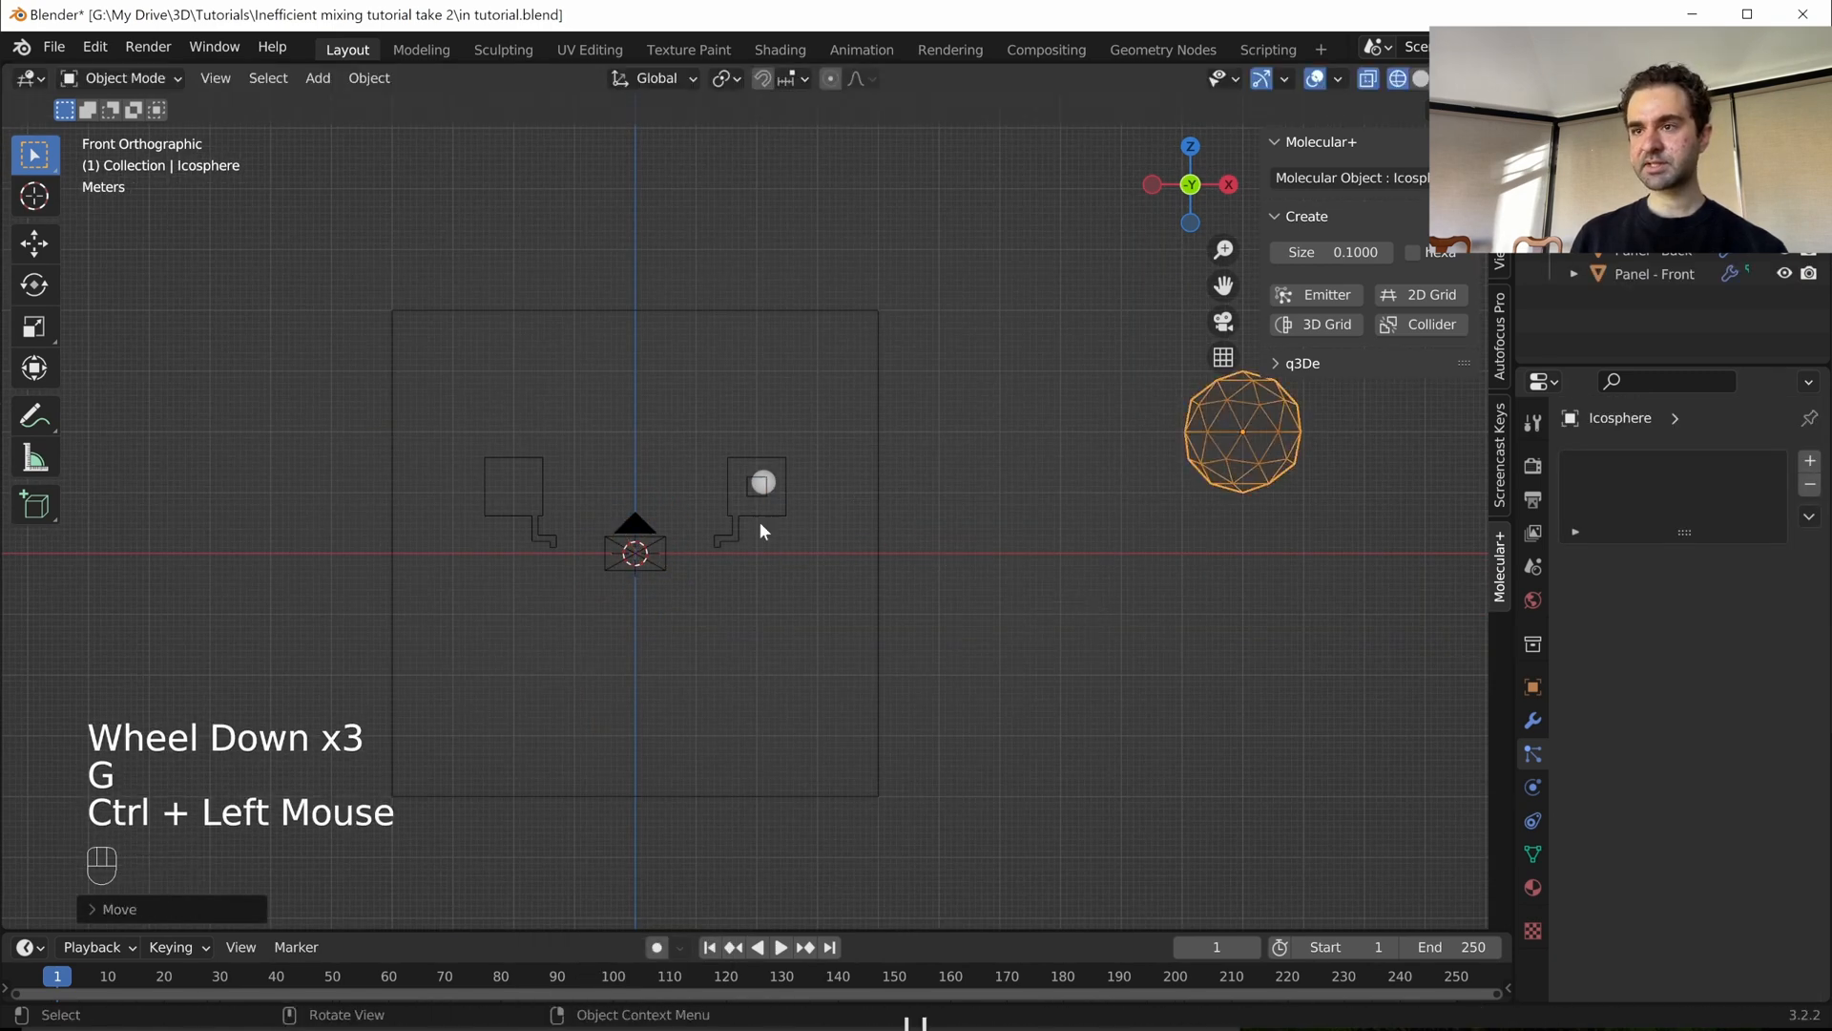
- Select the emitter cube and set its particle system to render as Object
scroll(788, 495, up, 2)
click(785, 458)
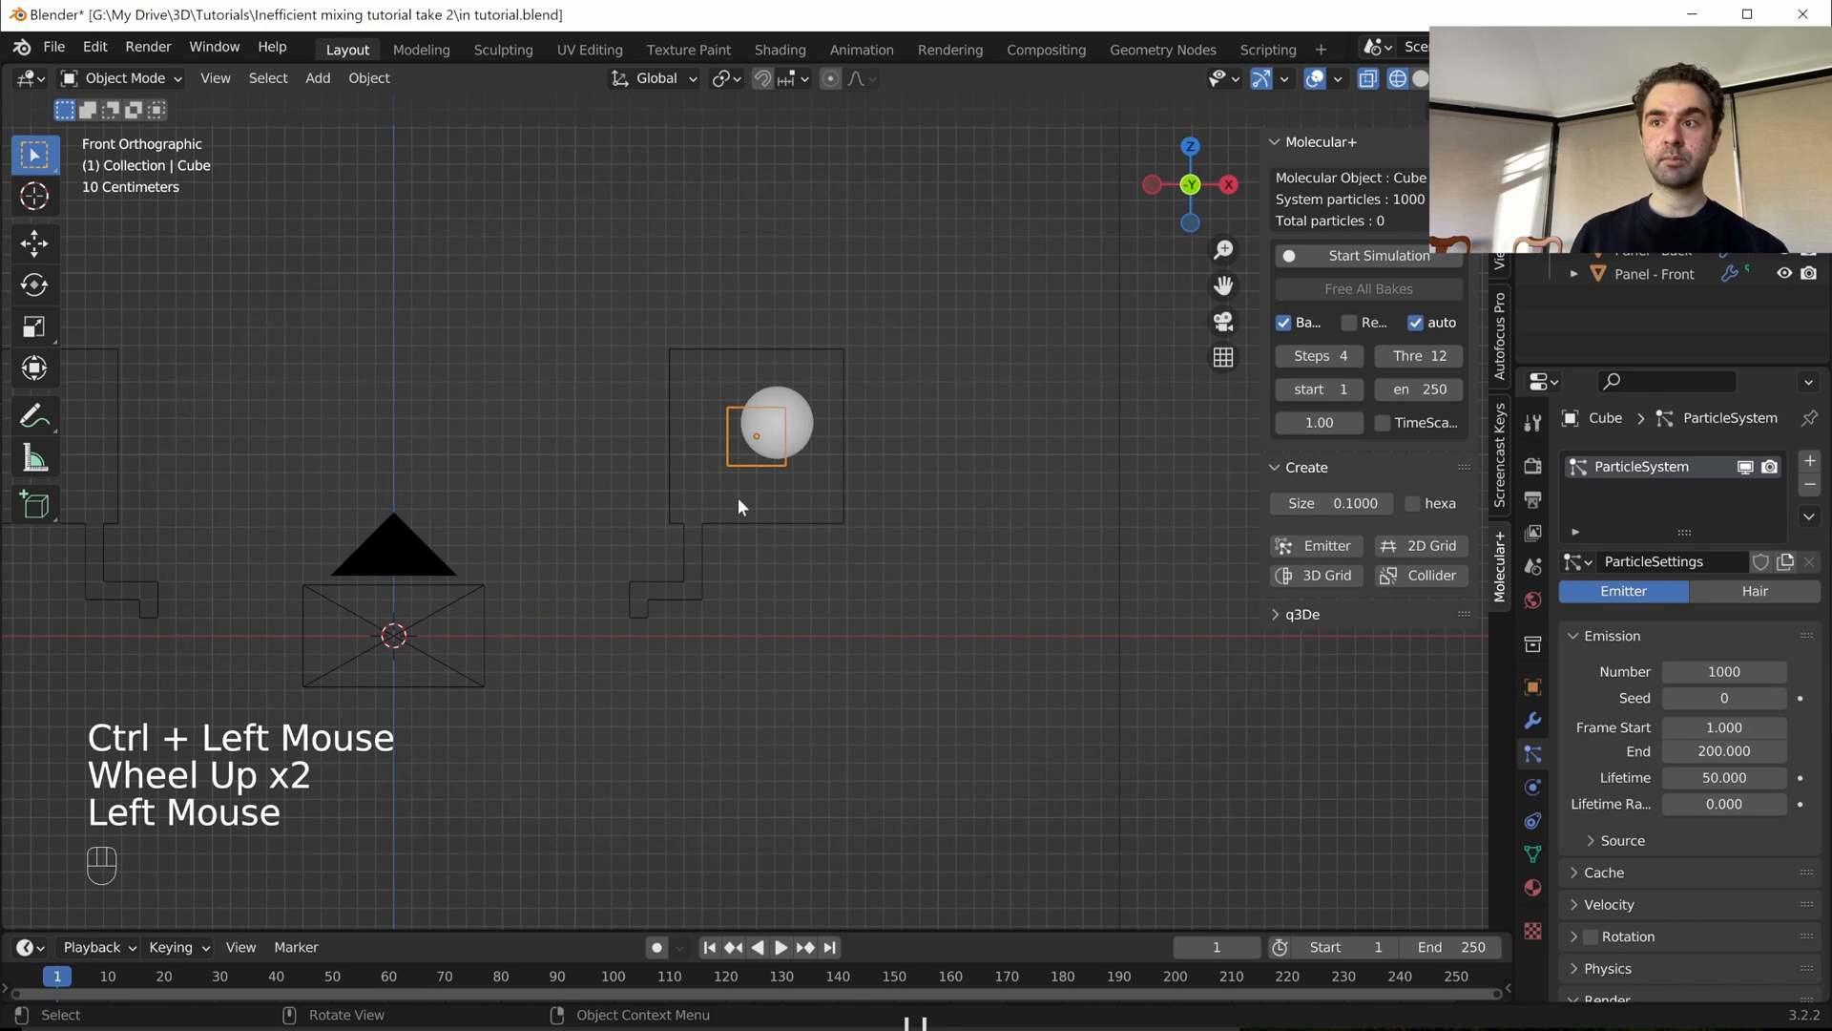
scroll(743, 494, down, 3)
scroll(843, 494, up, 2)
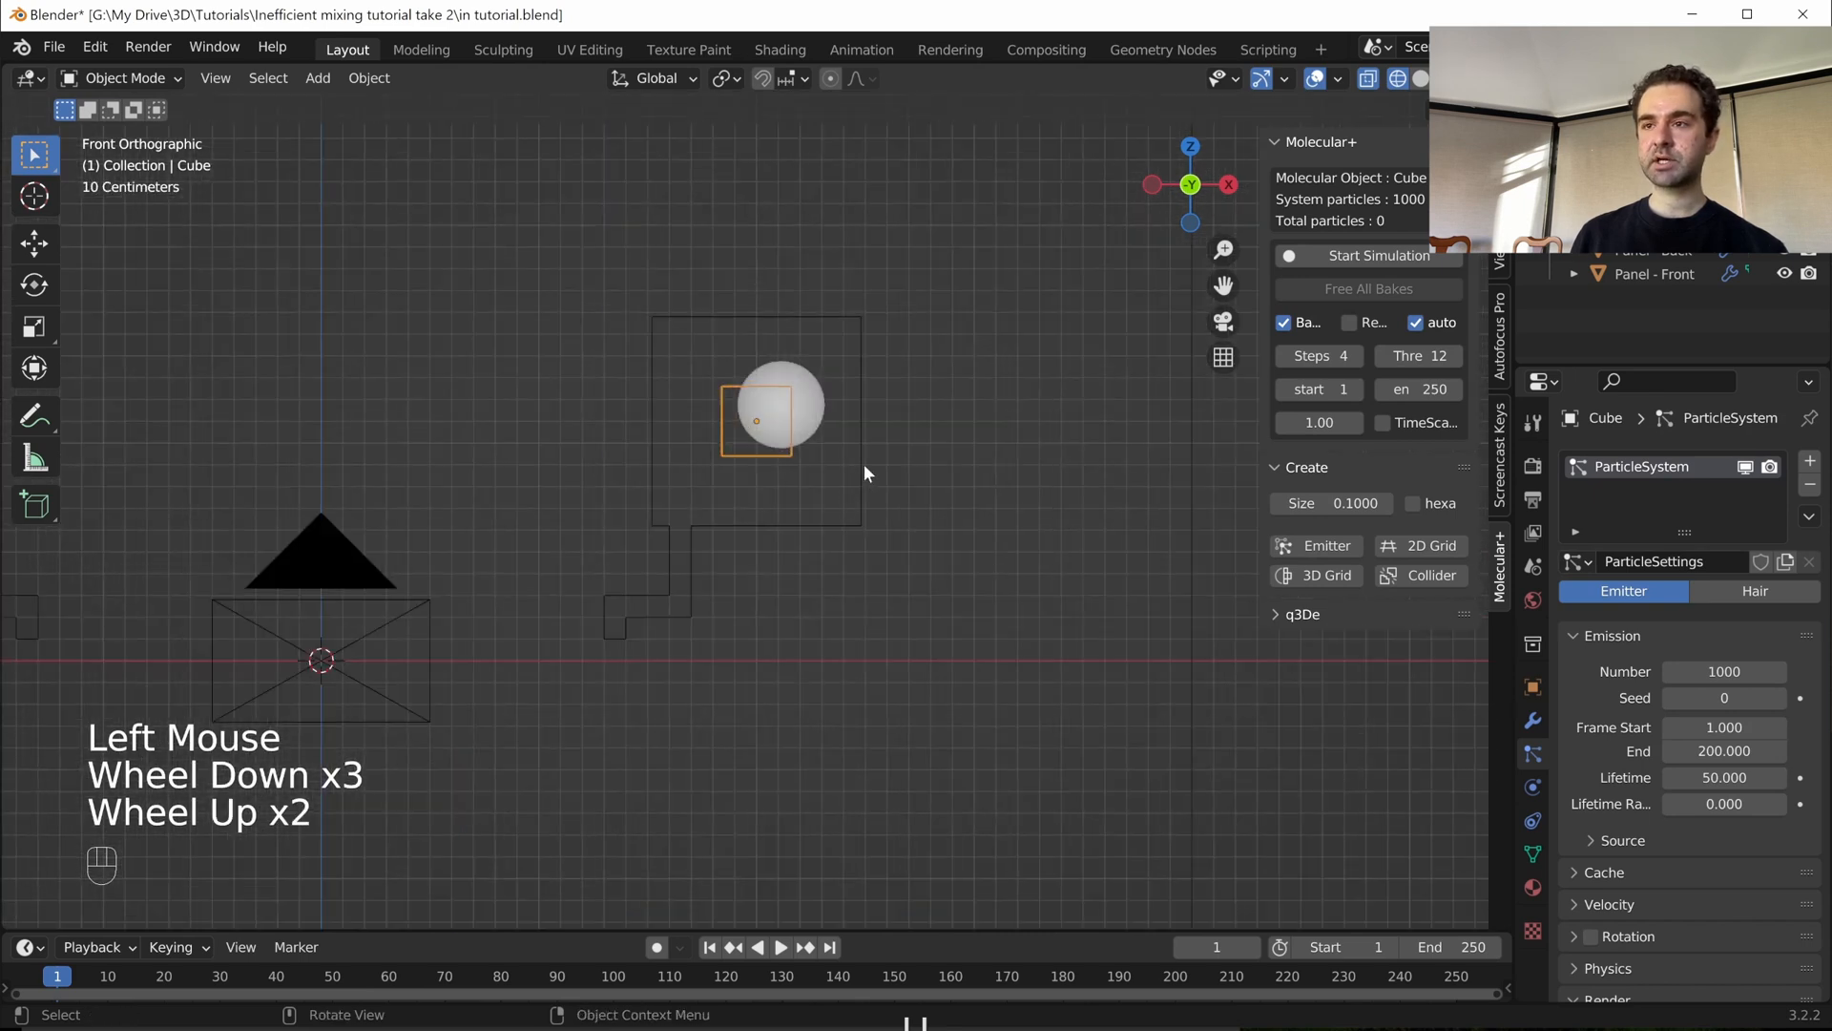
scroll(863, 464, up, 2)
scroll(1712, 673, down, 4)
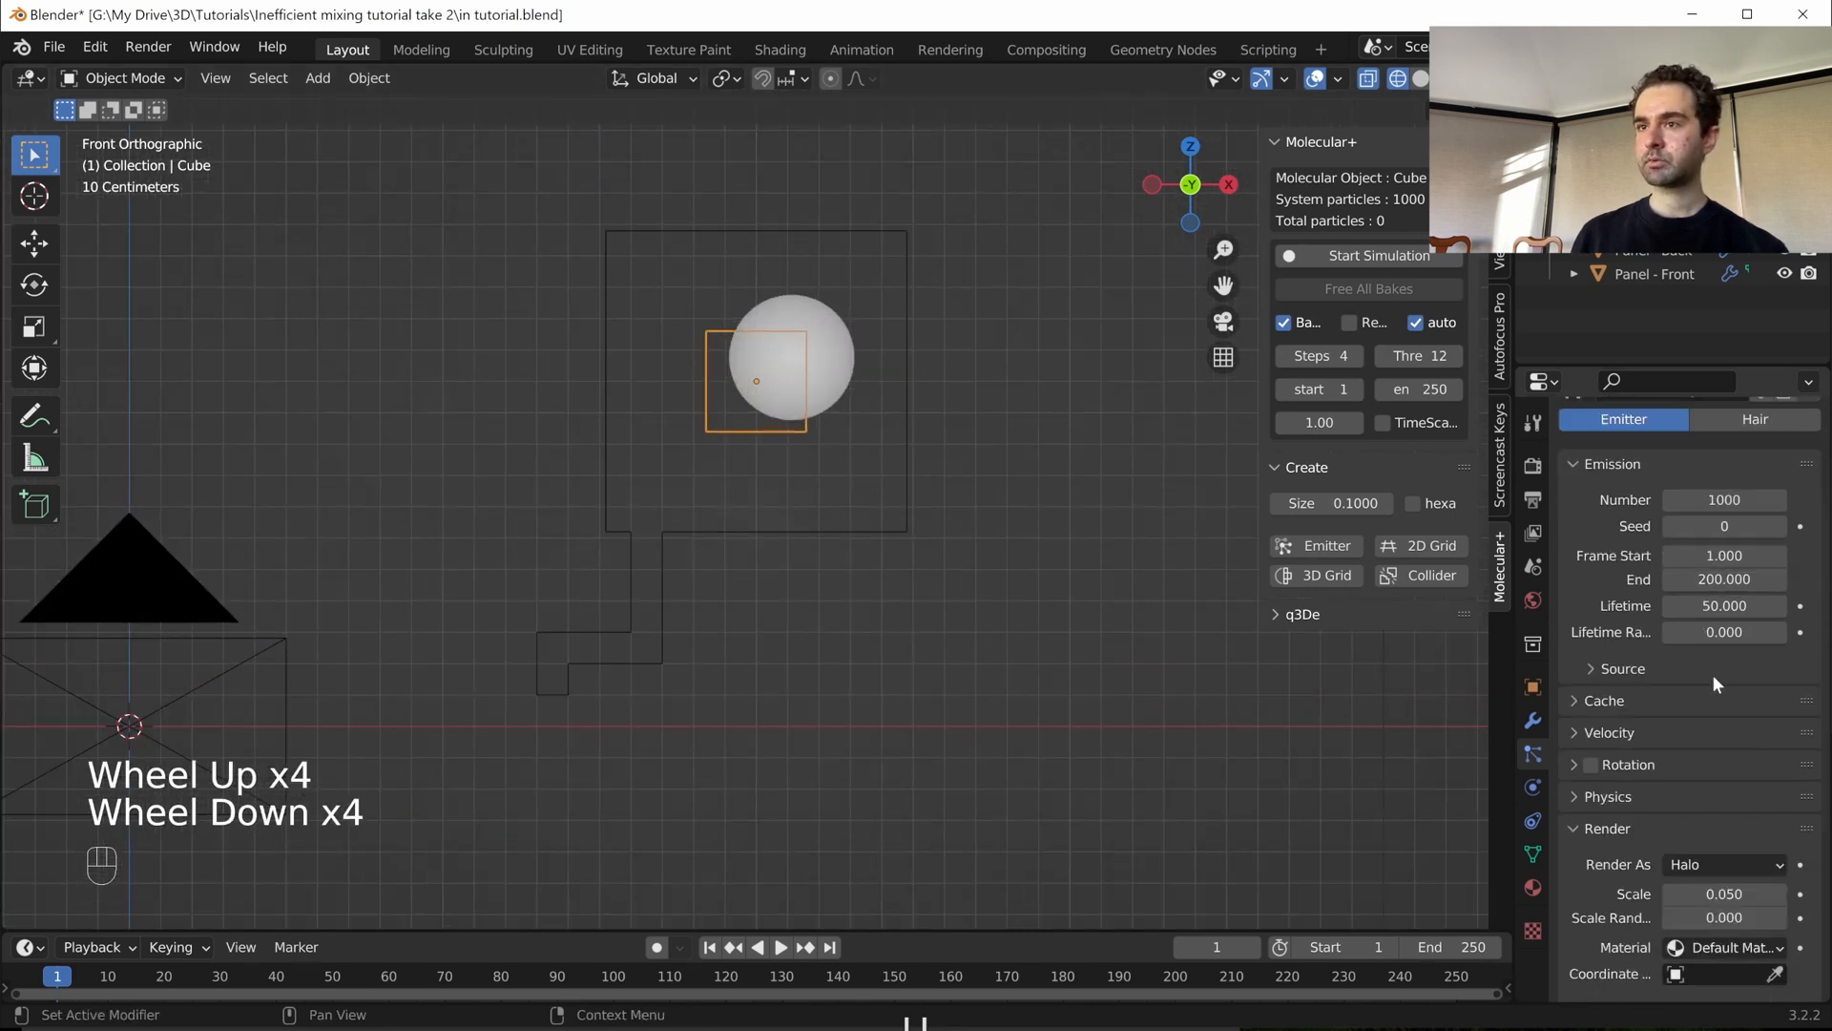
scroll(1712, 674, down, 3)
scroll(1712, 674, up, 1)
scroll(1712, 674, down, 4)
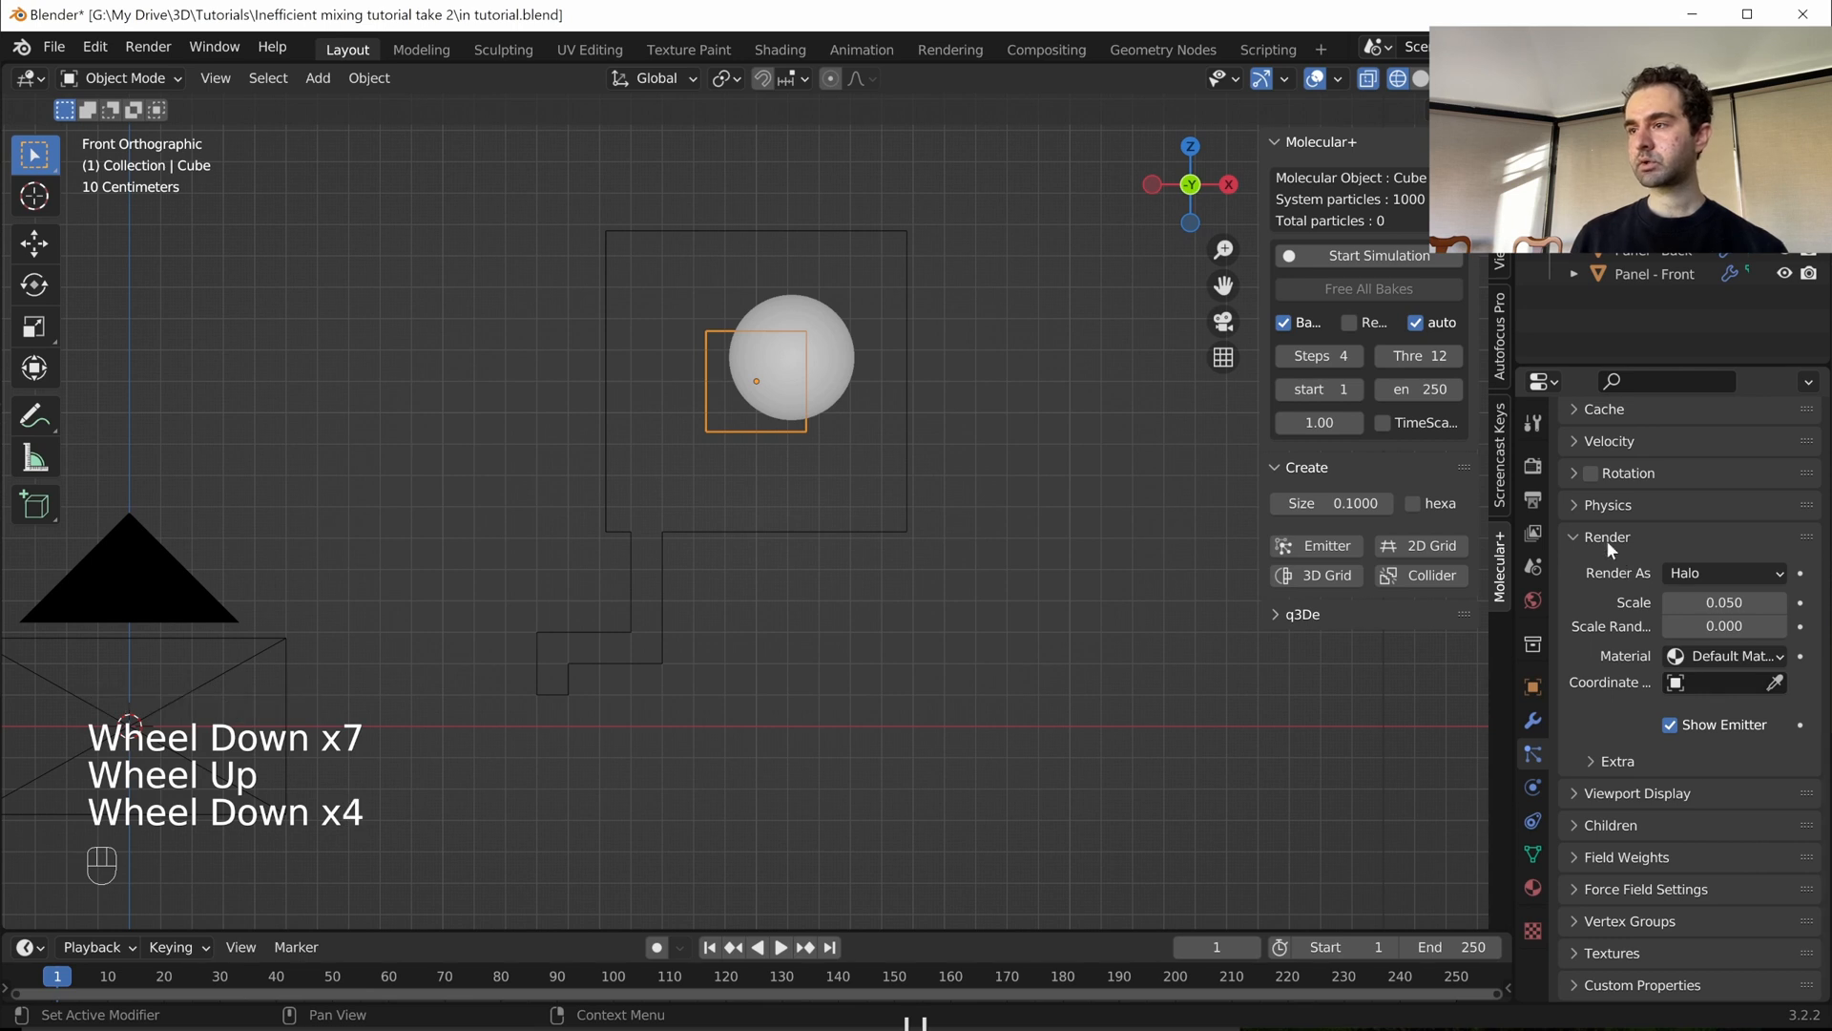
click(1697, 570)
click(1660, 707)
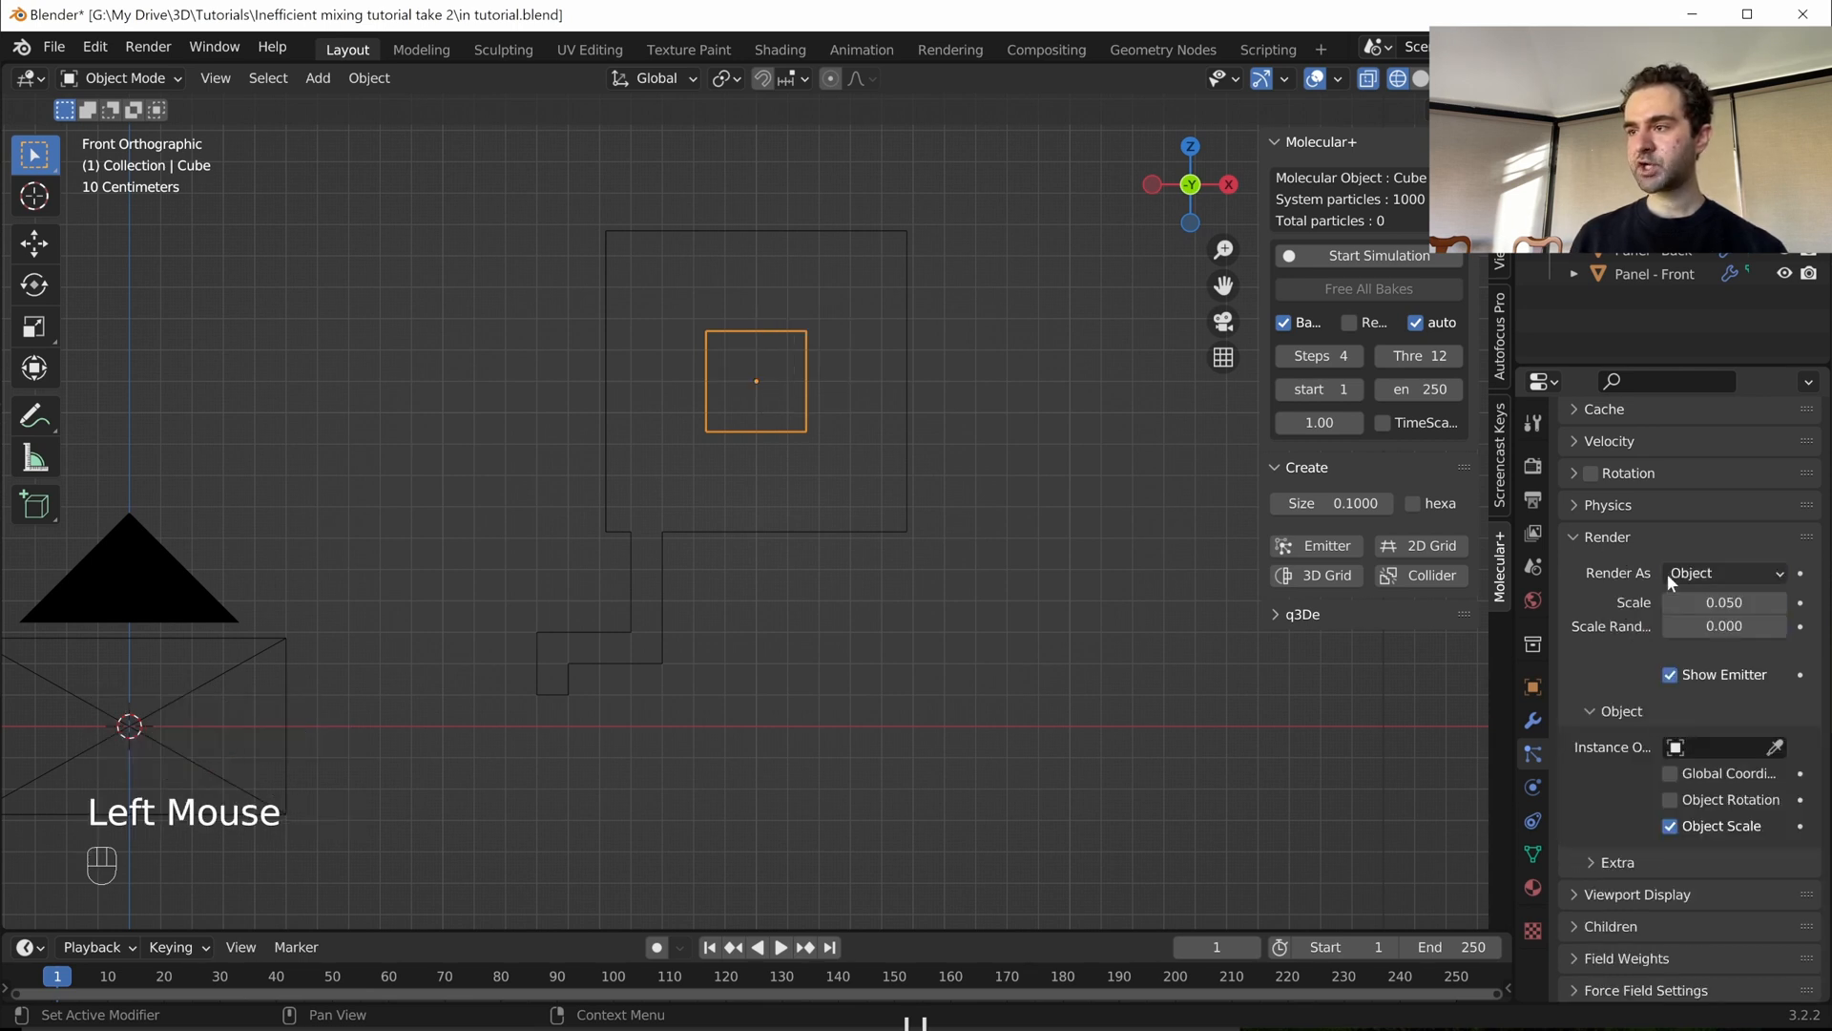
- Check the Viewport Display settings of the cube's particle system
click(1615, 895)
scroll(1662, 789, down, 3)
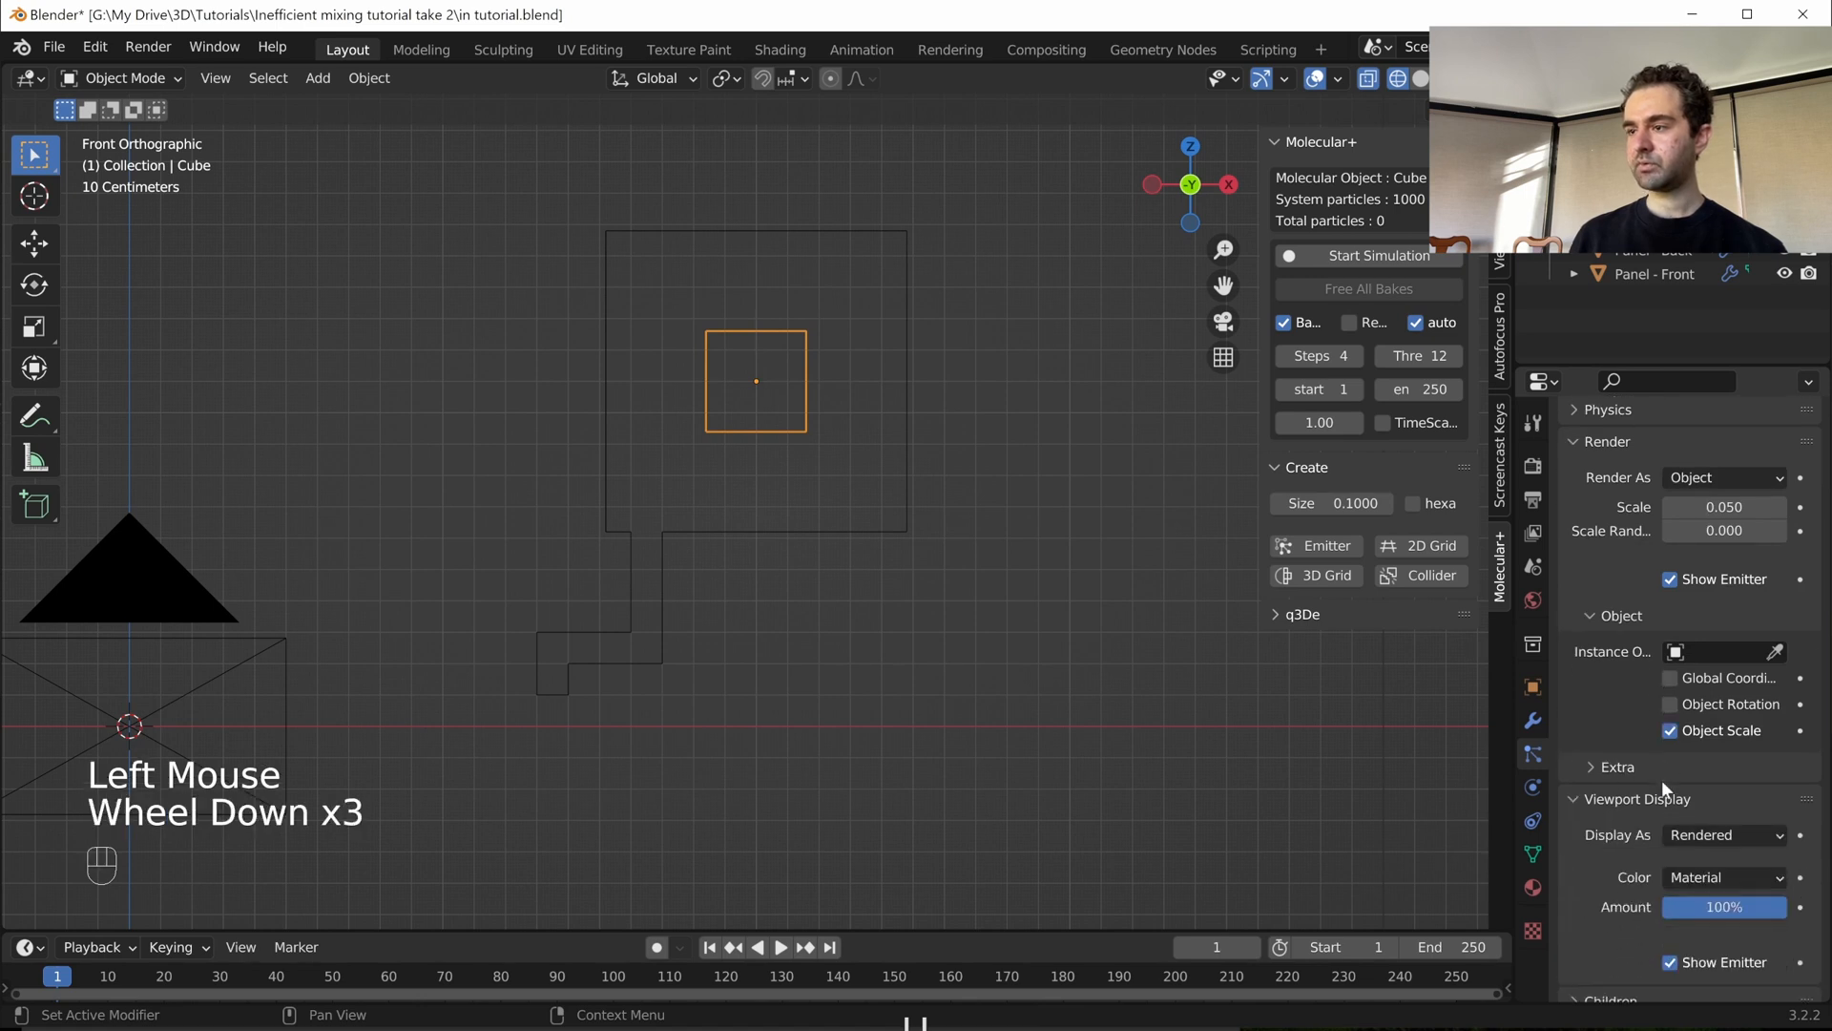
scroll(1635, 794, down, 2)
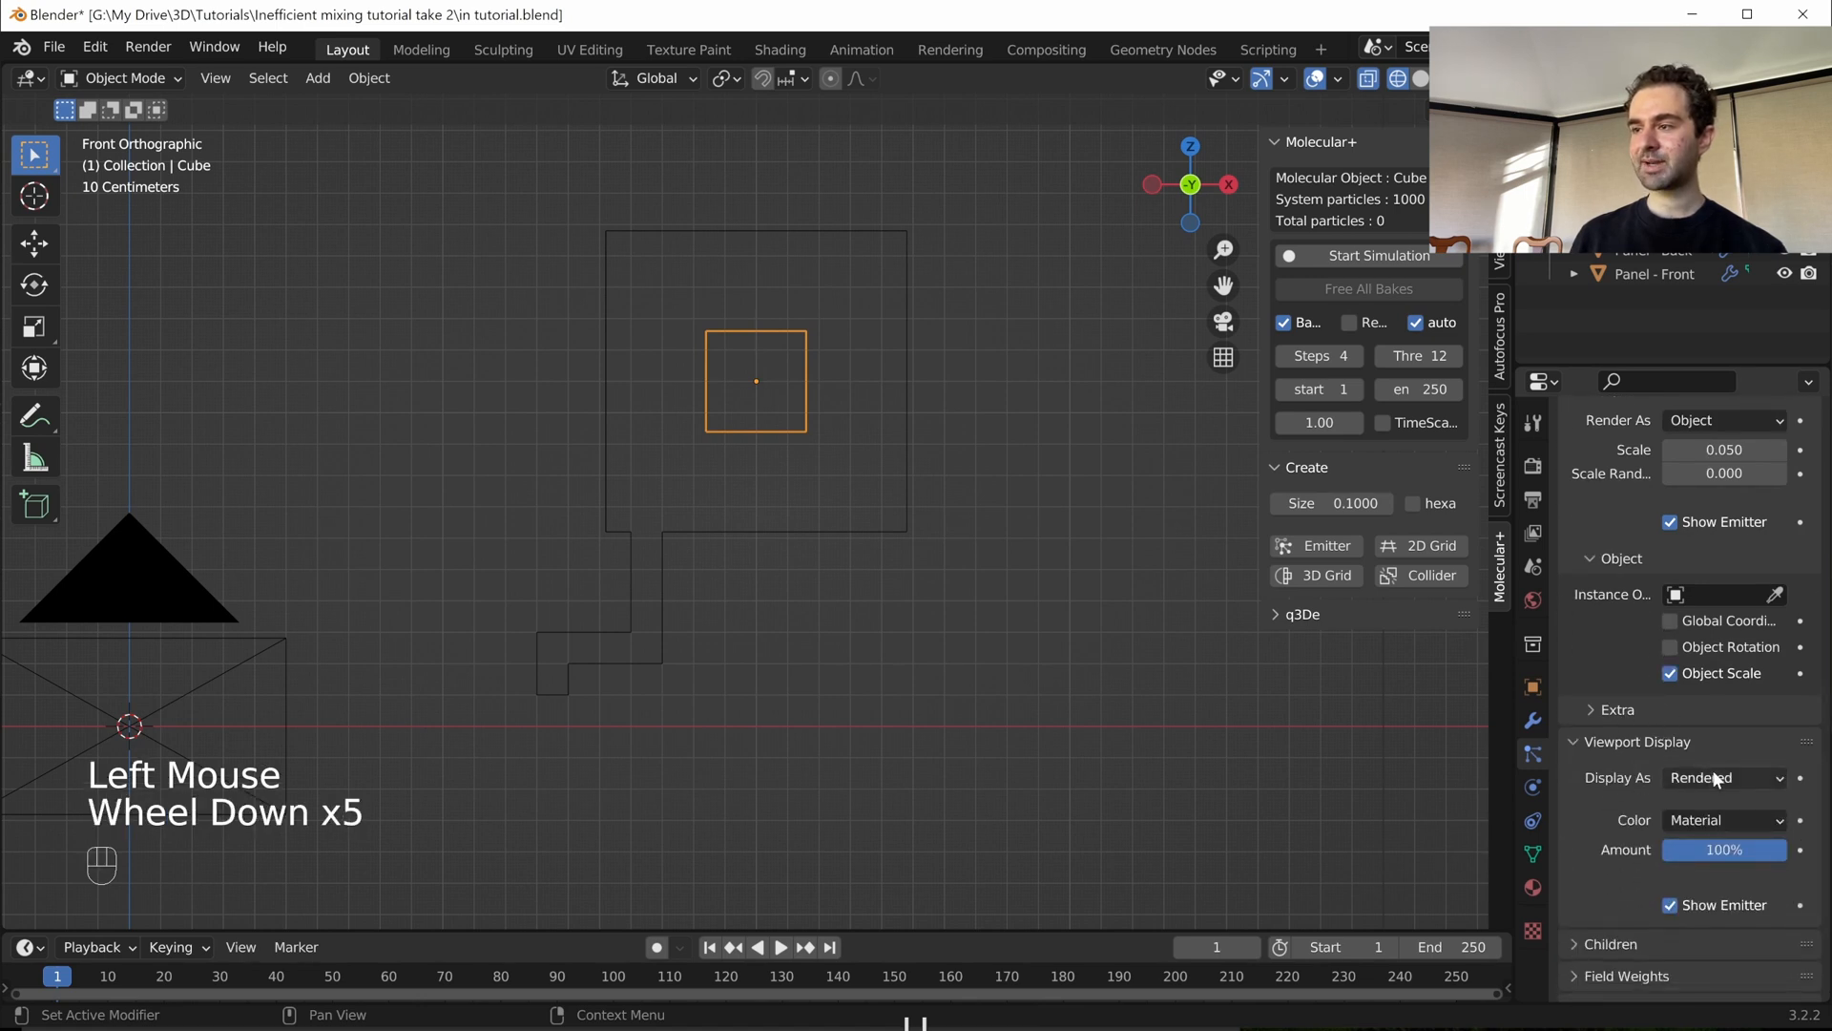
click(1647, 740)
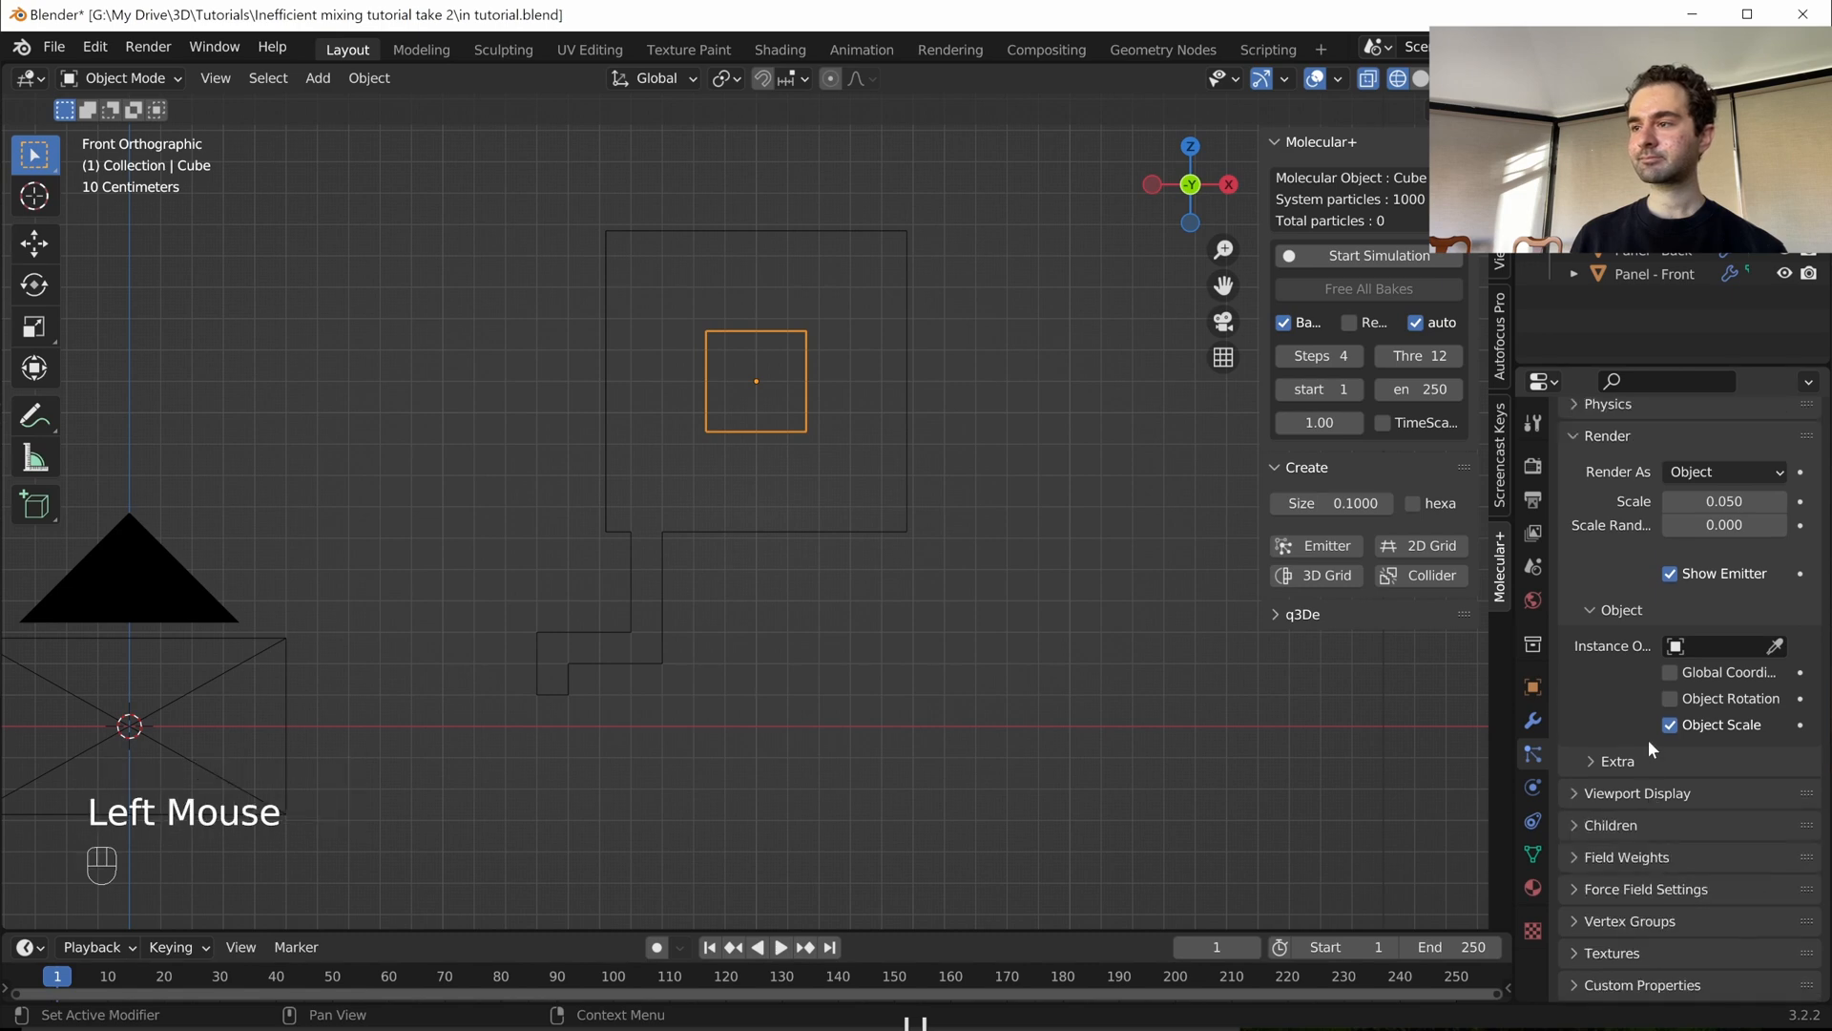
- Pick the ico sphere outside the panels as the instance object for the cube's particles
scroll(1626, 719, up, 2)
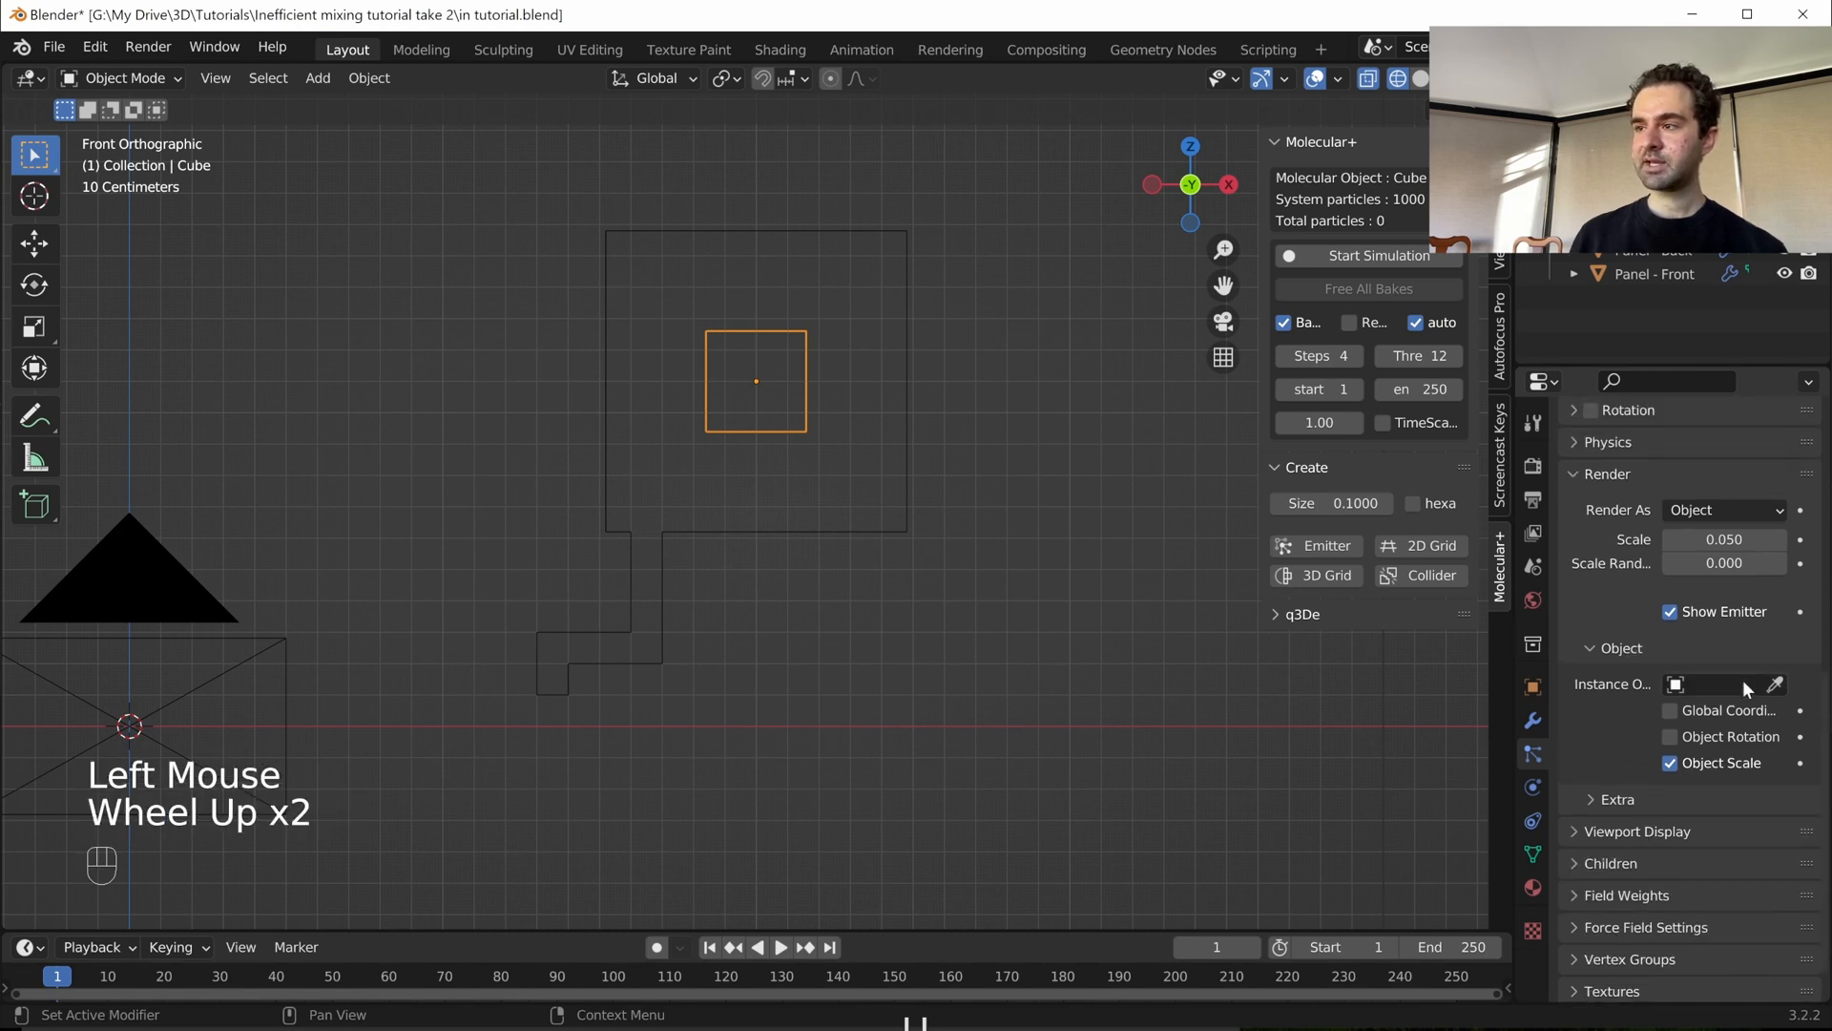
scroll(1254, 640, down, 3)
shift+middle_drag(983, 587, 622, 666)
shift+scroll(622, 667, down, 1)
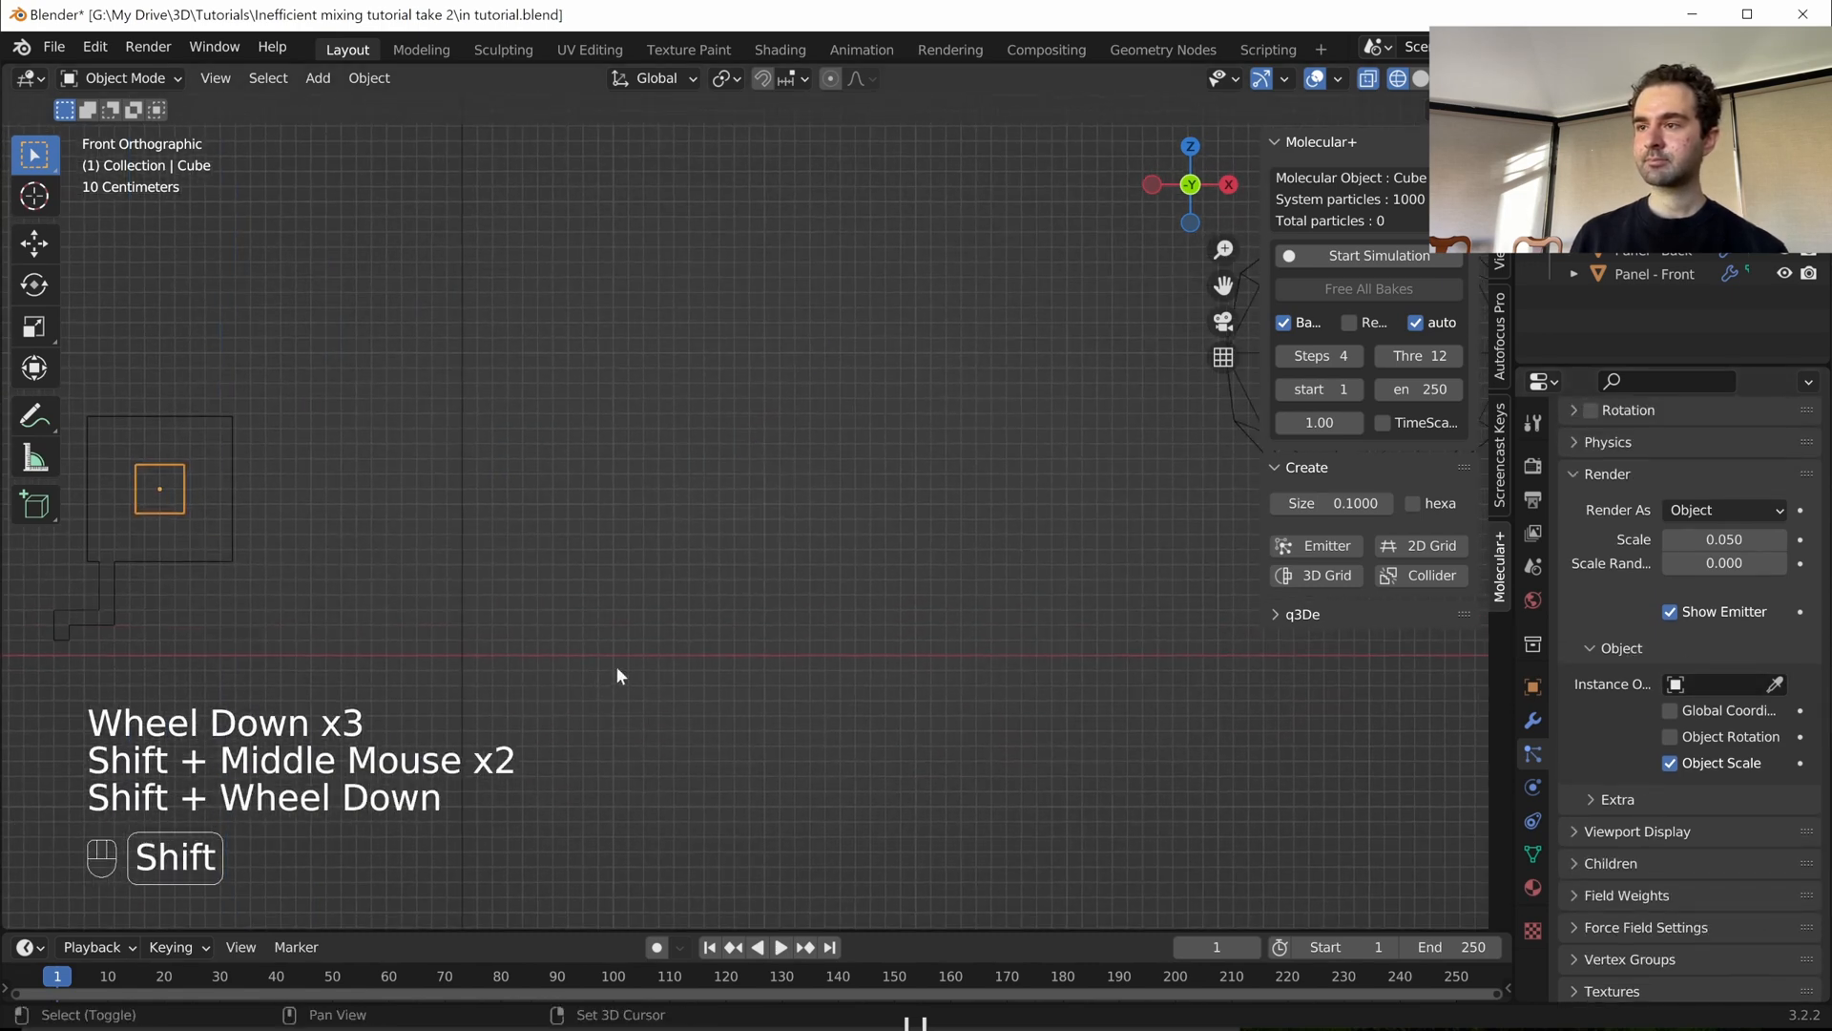
scroll(622, 666, down, 2)
click(1774, 685)
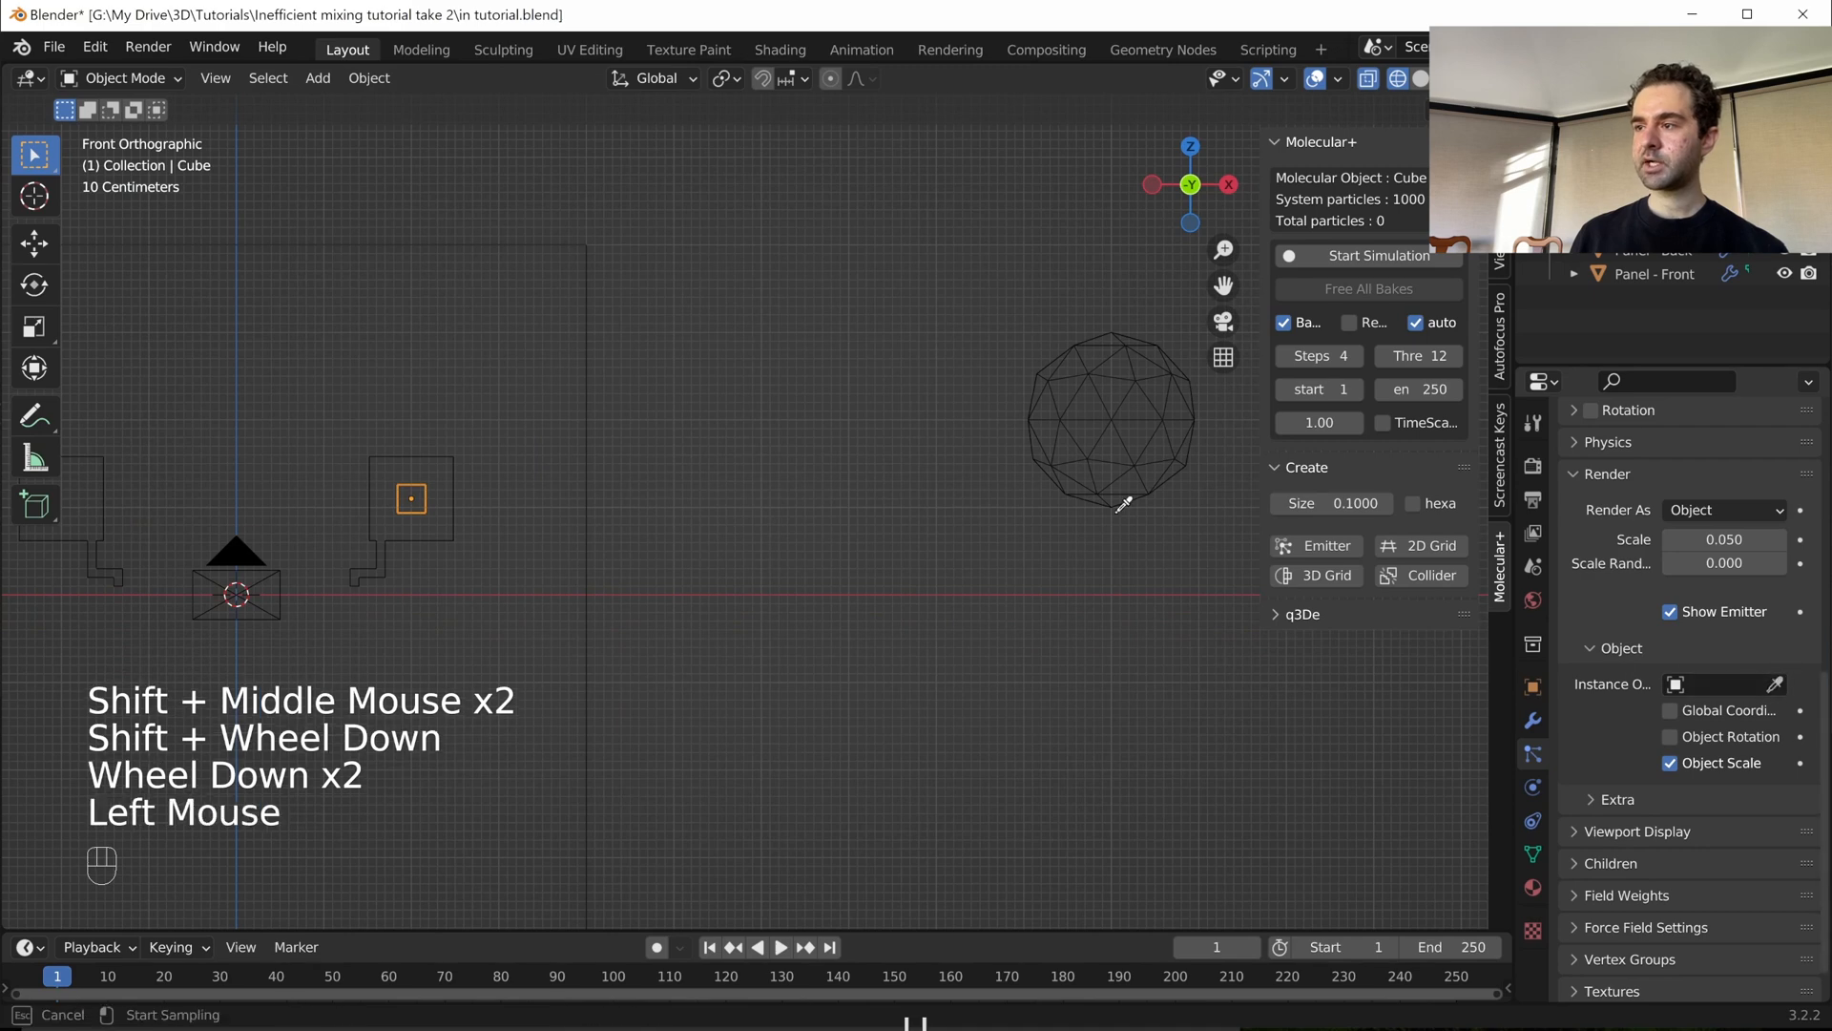
click(1074, 429)
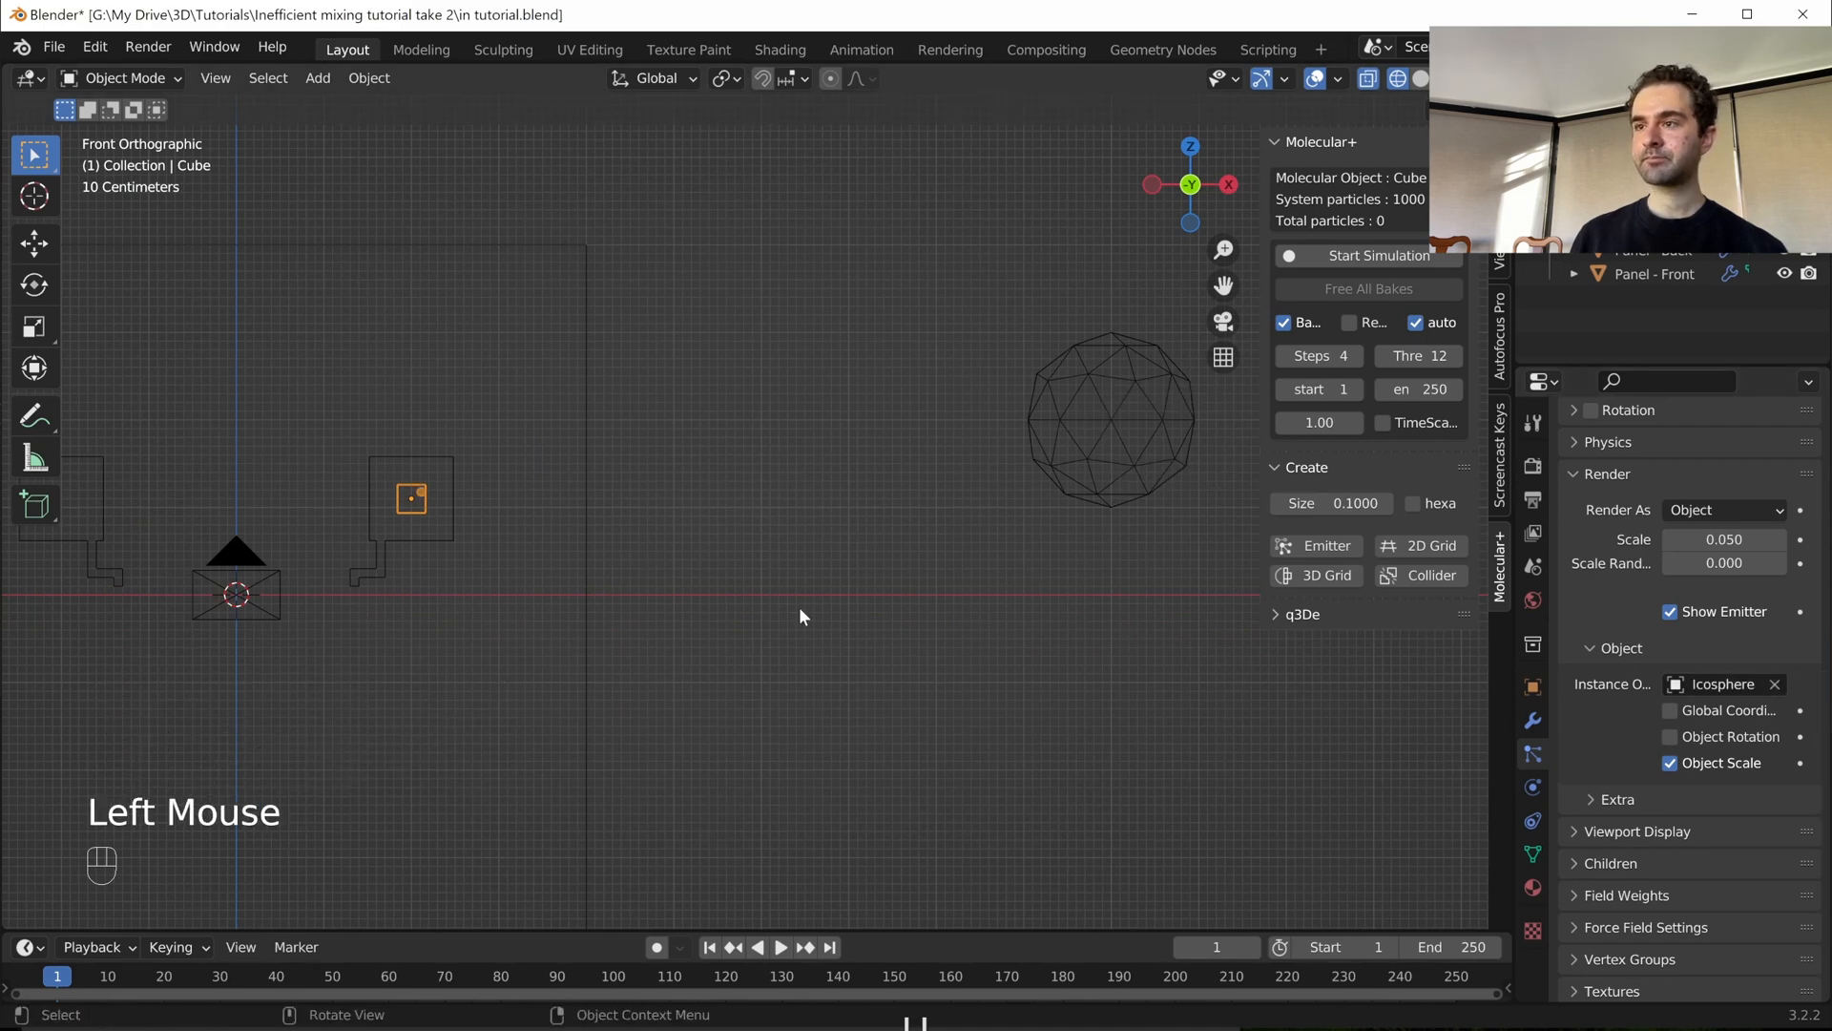
- Compare the instanced ico sphere's size with the emitter cube and panels in front and top views
scroll(358, 530, up, 2)
shift+middle_drag(359, 531, 871, 548)
scroll(964, 494, up, 3)
shift+middle_drag(964, 494, 831, 510)
scroll(831, 510, up, 2)
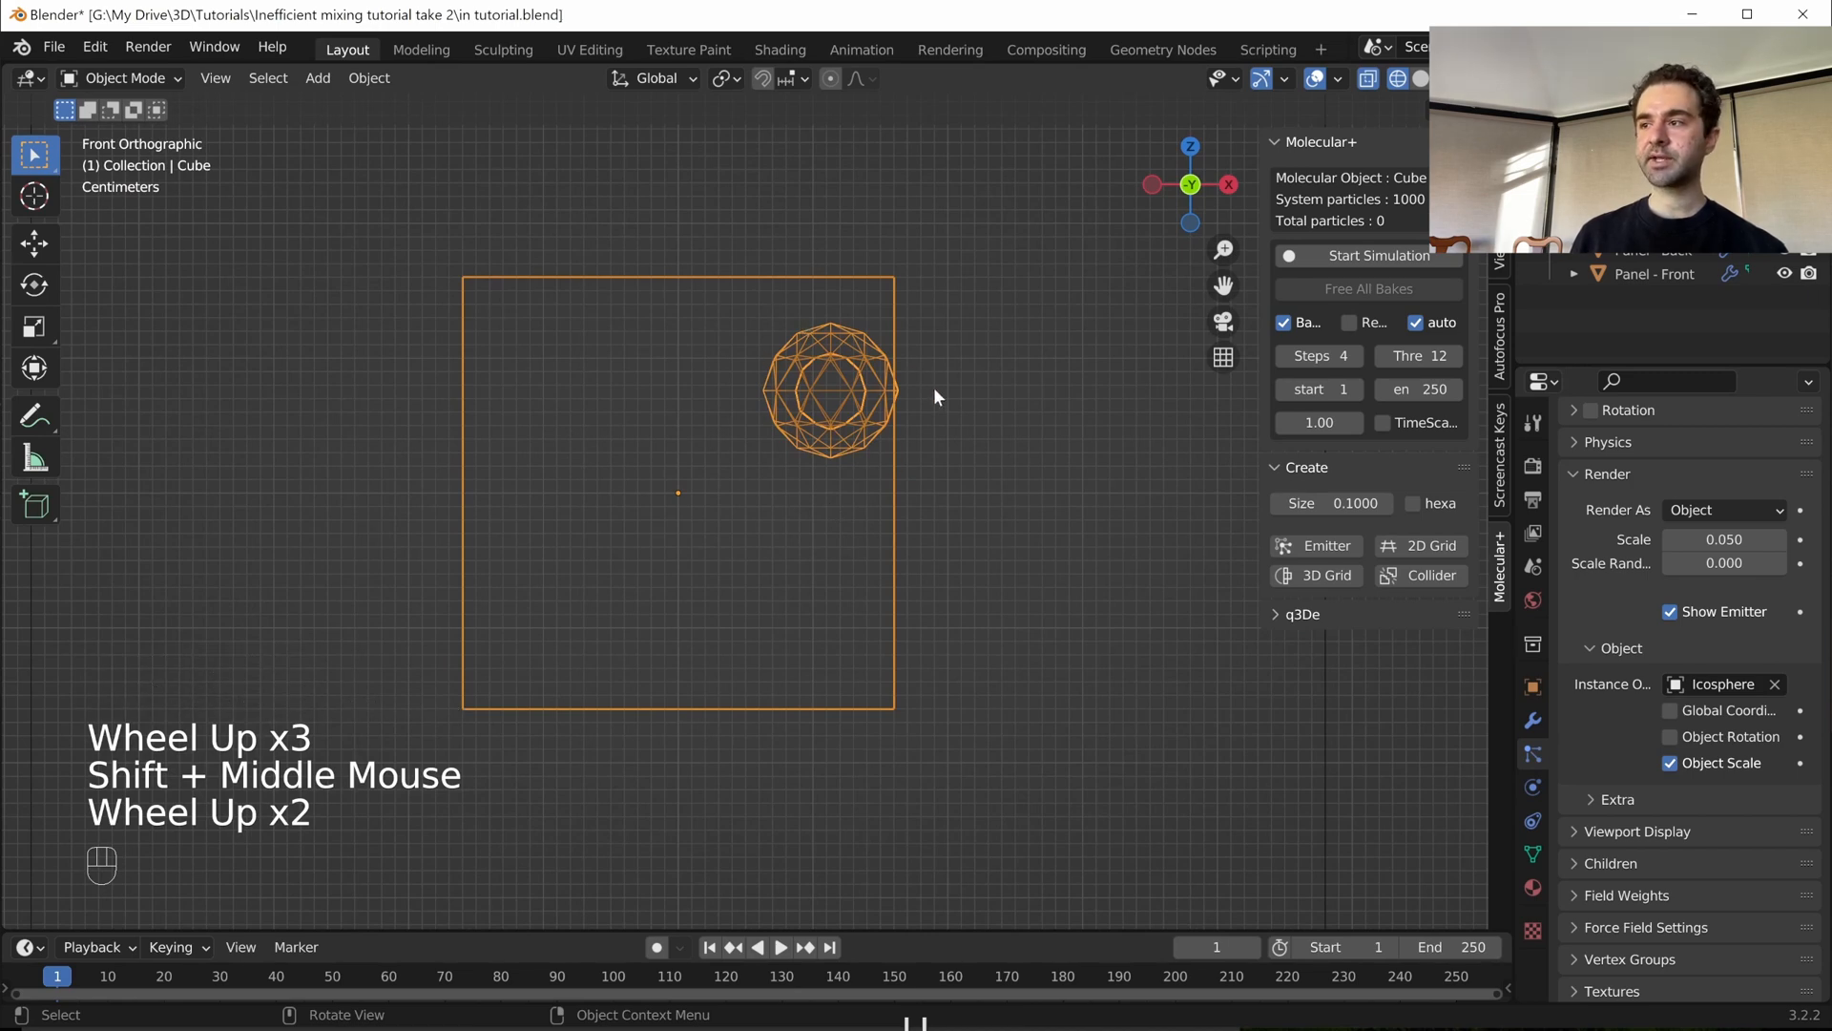
scroll(919, 385, down, 1)
scroll(916, 382, up, 1)
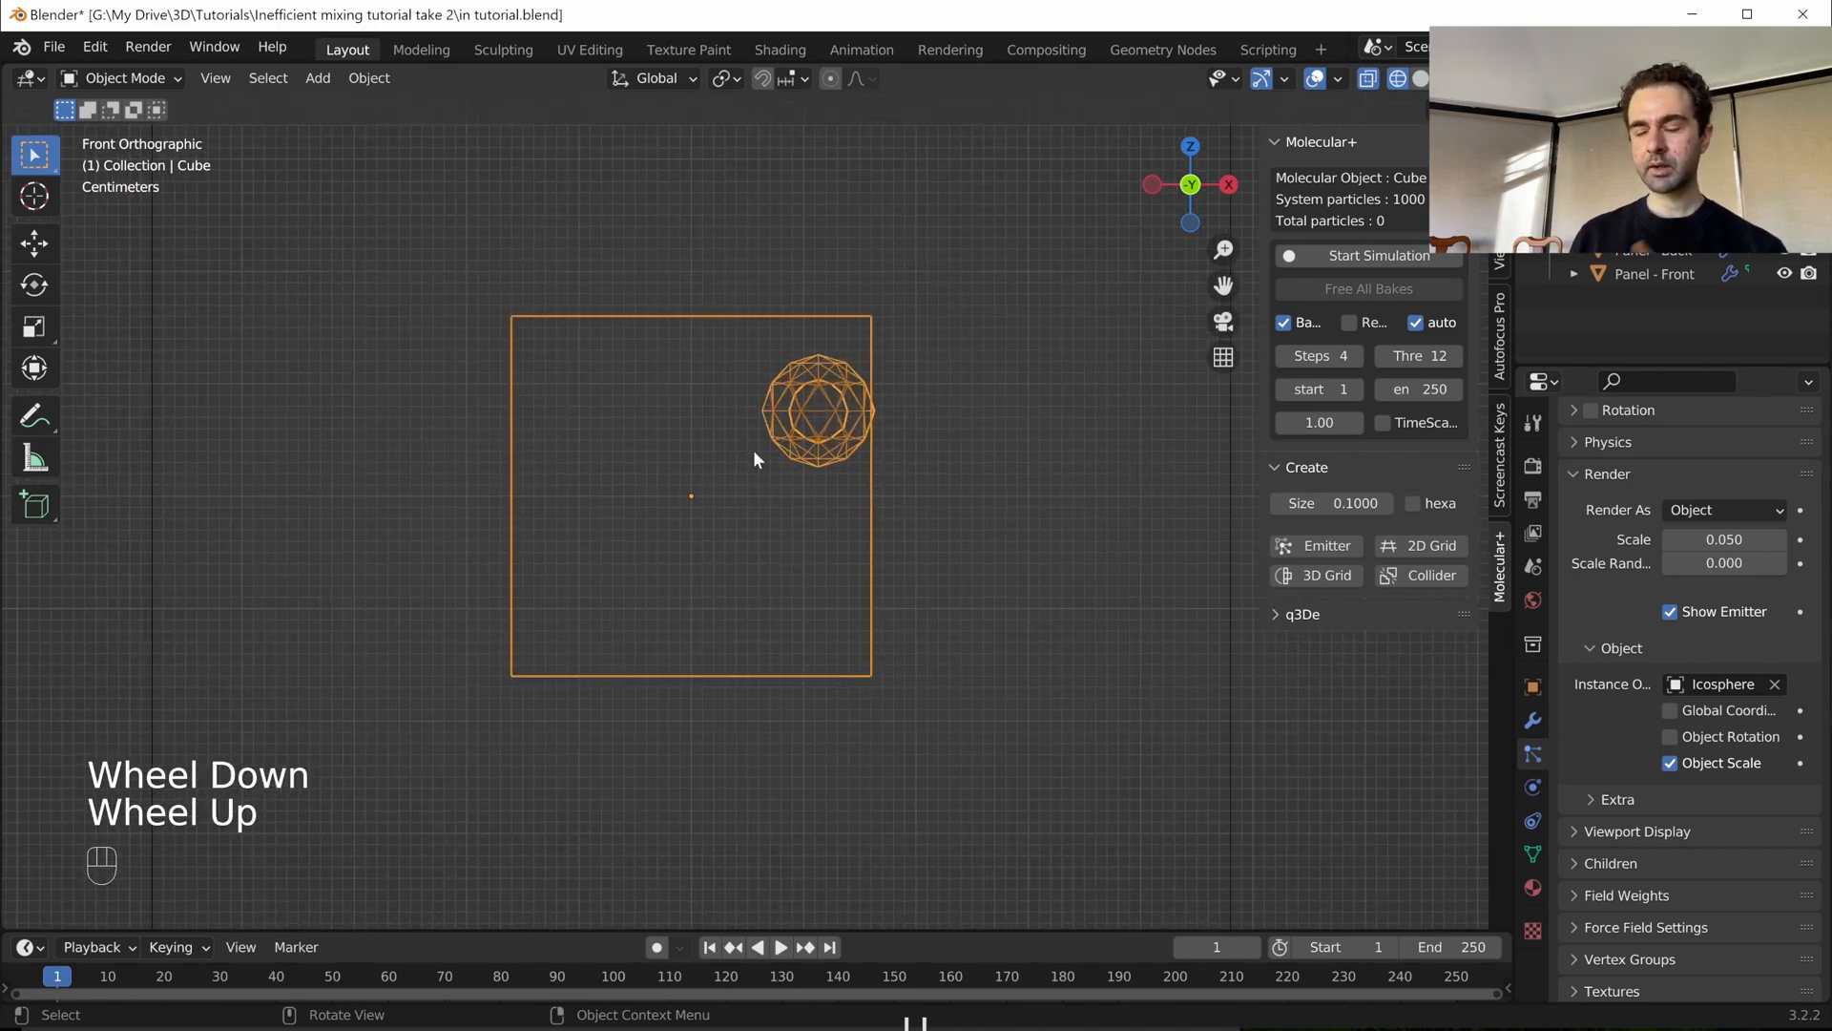
key(KP_7)
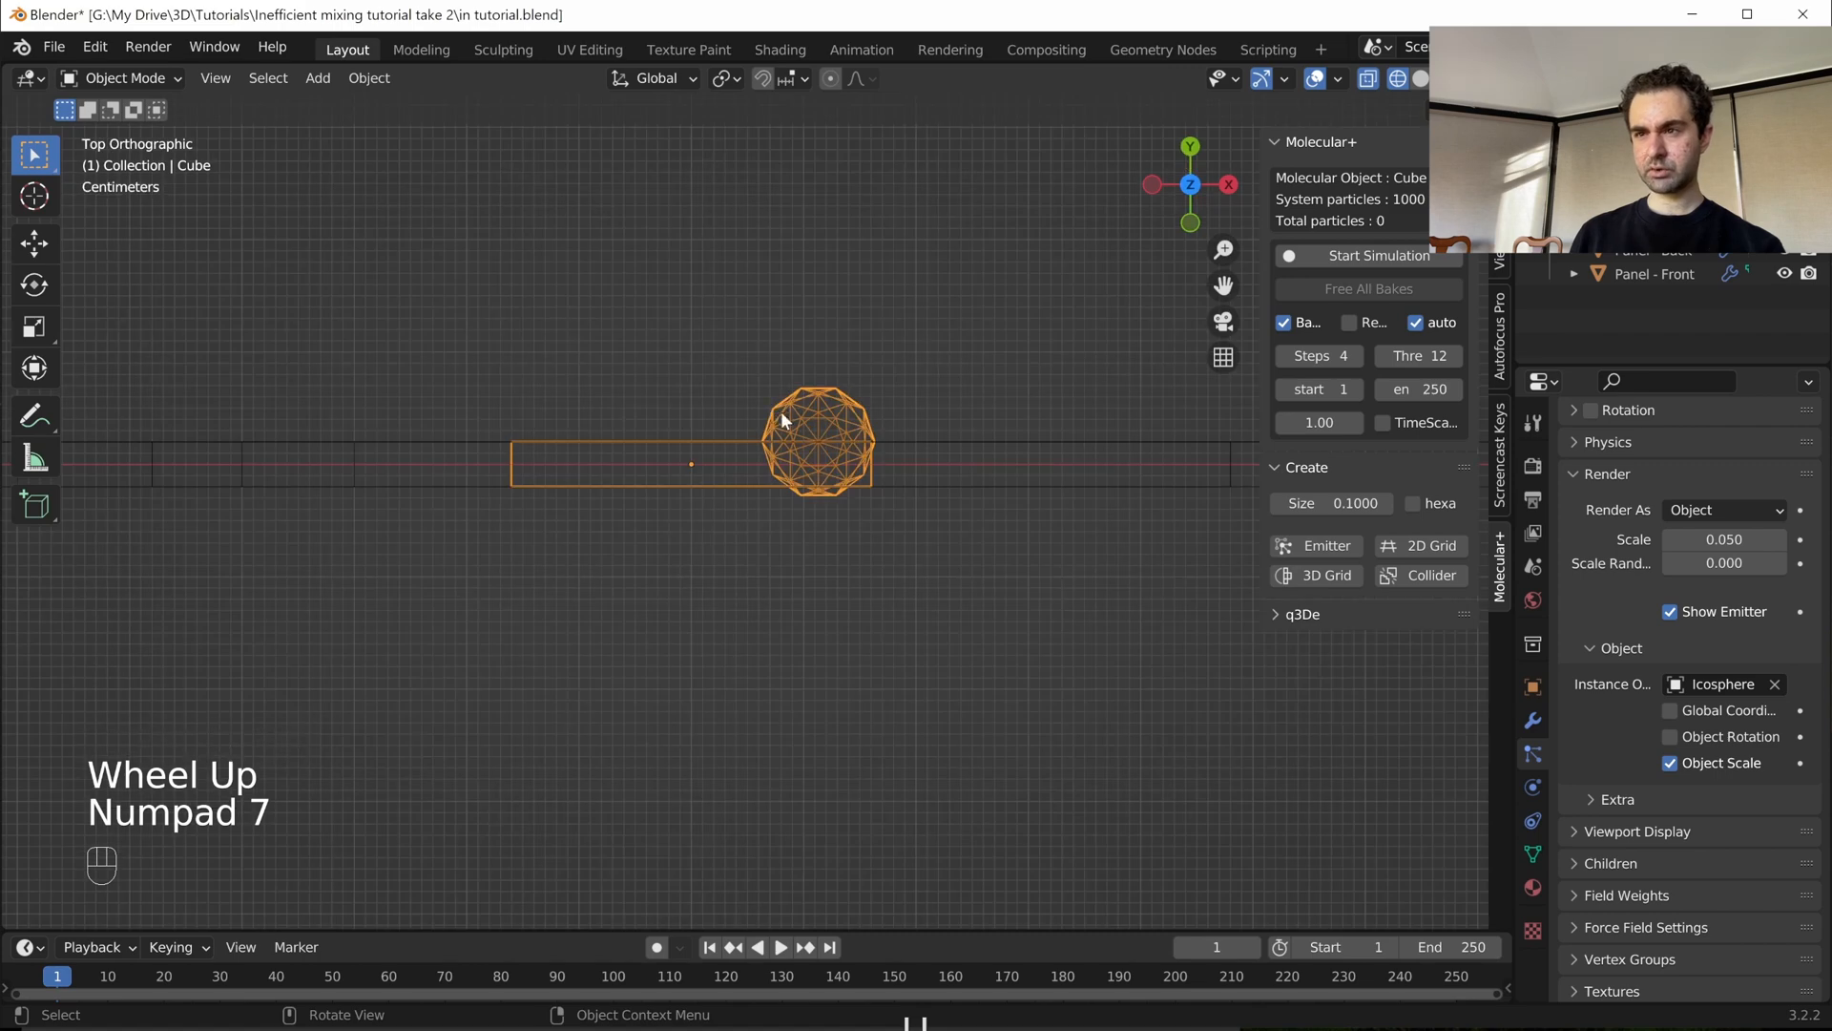
scroll(821, 424, up, 4)
shift+middle_drag(951, 374, 760, 388)
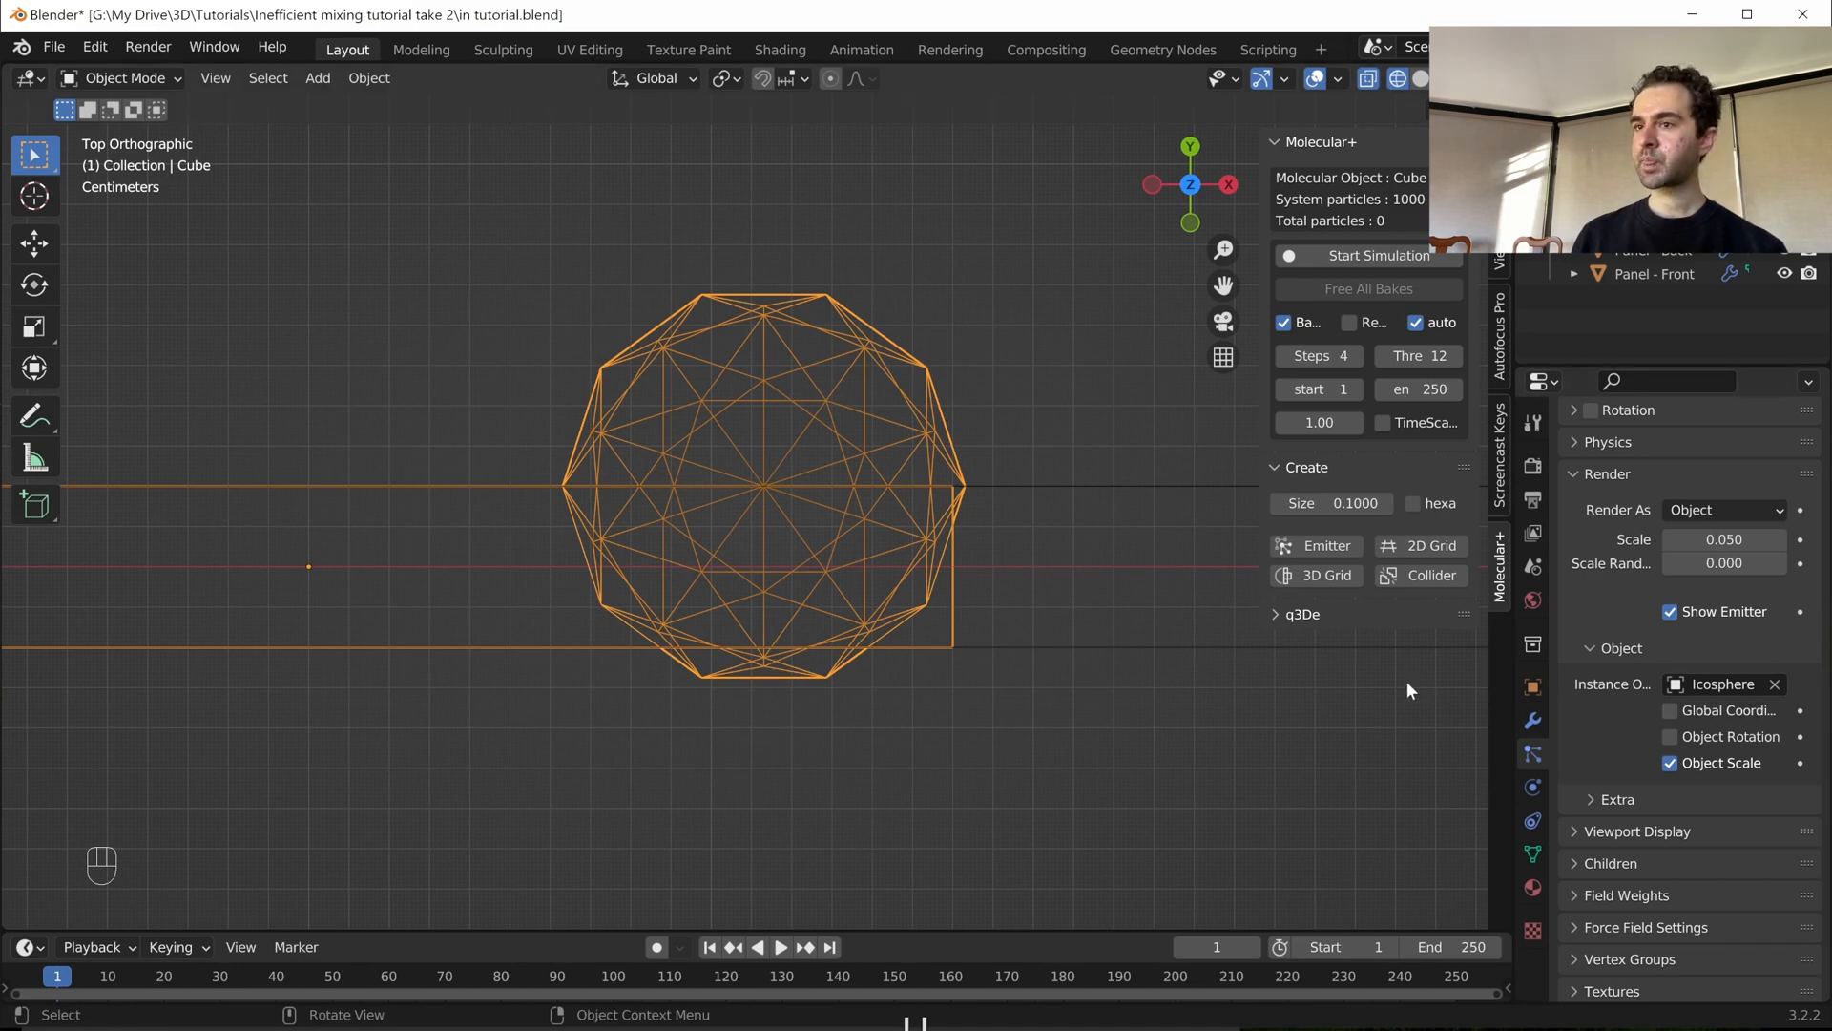
- Set the particle render scale to 0.02
click(1723, 562)
click(1722, 538)
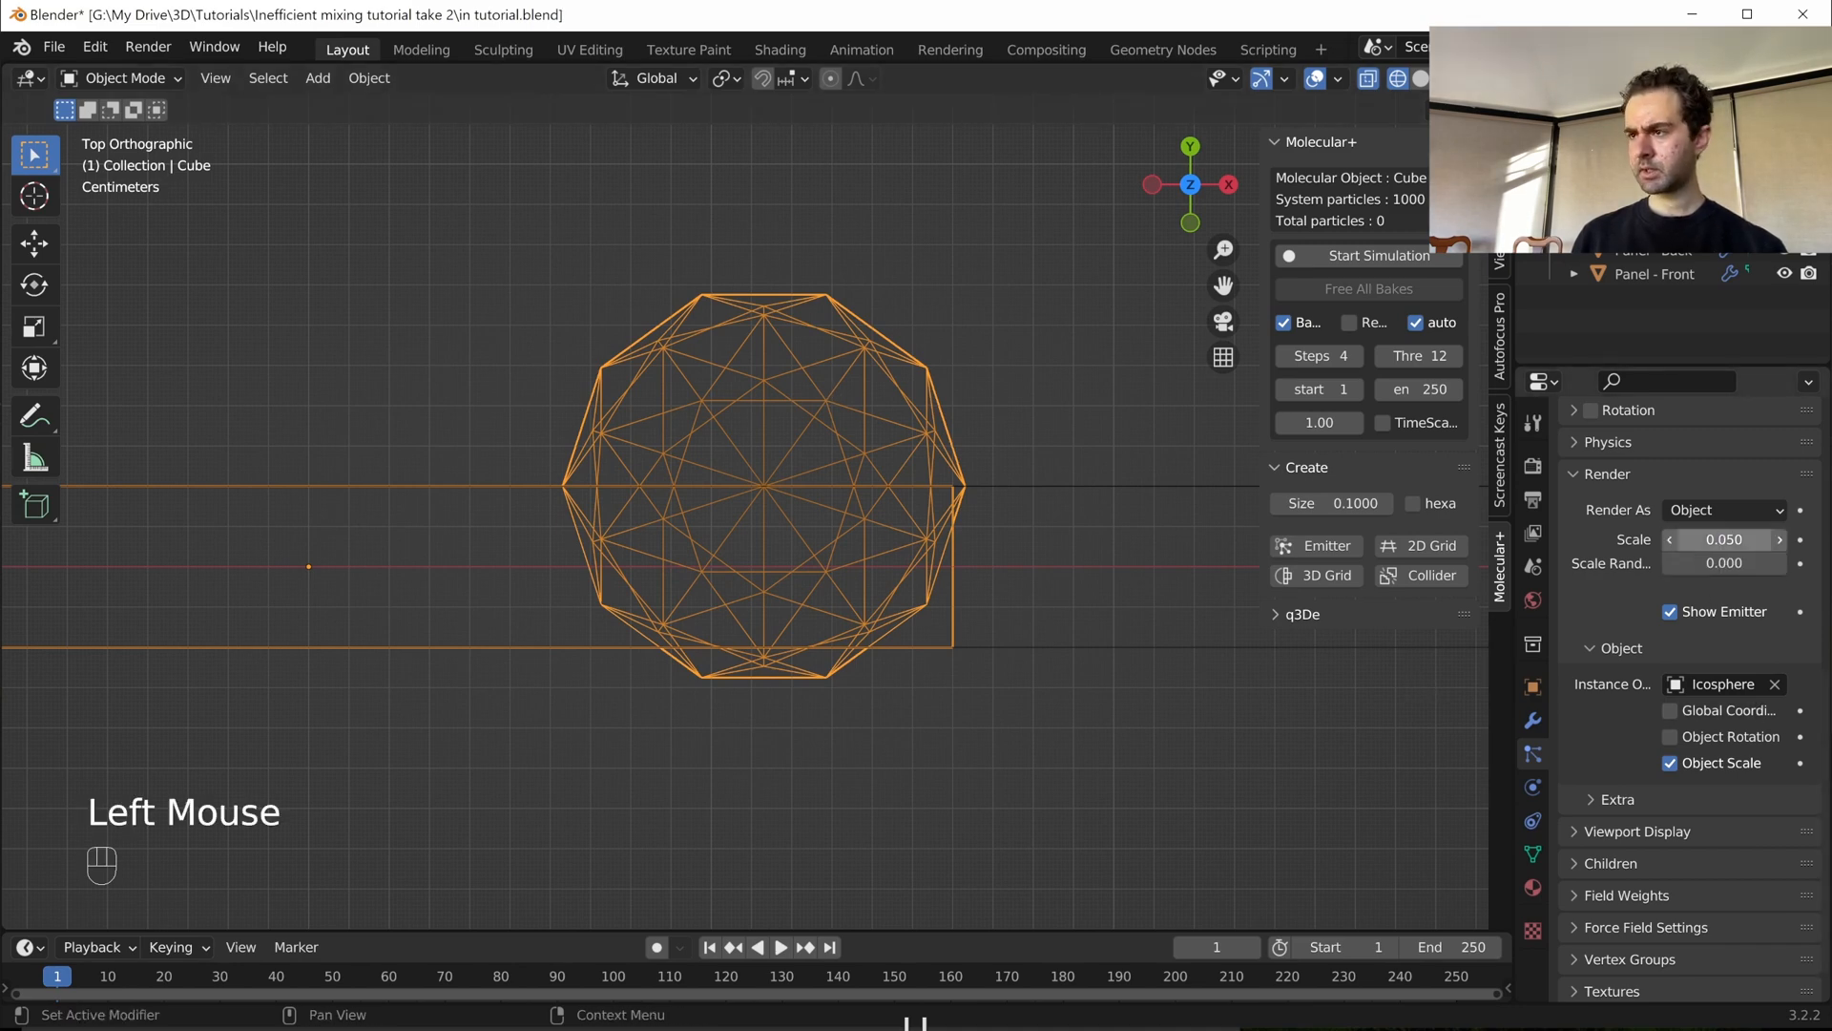
click(1724, 538)
click(1724, 537)
key(BackSpace)
text(2)
key(Return)
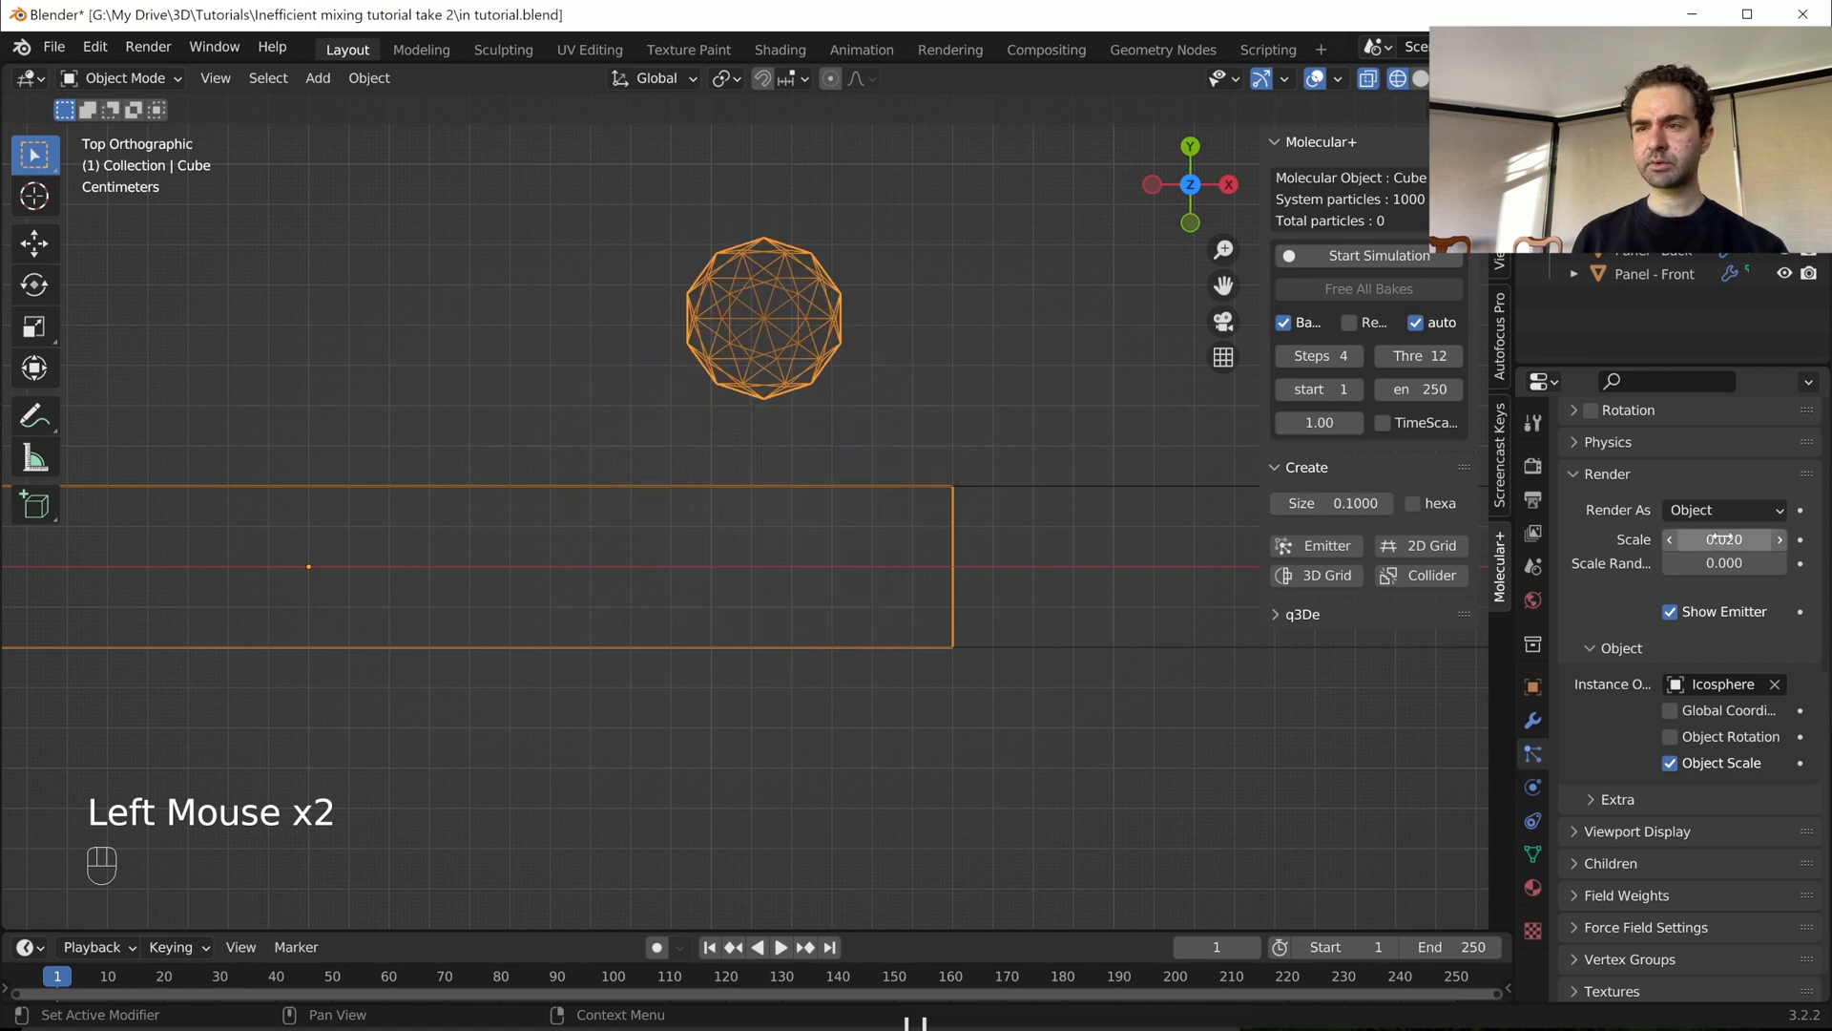
scroll(1187, 488, down, 1)
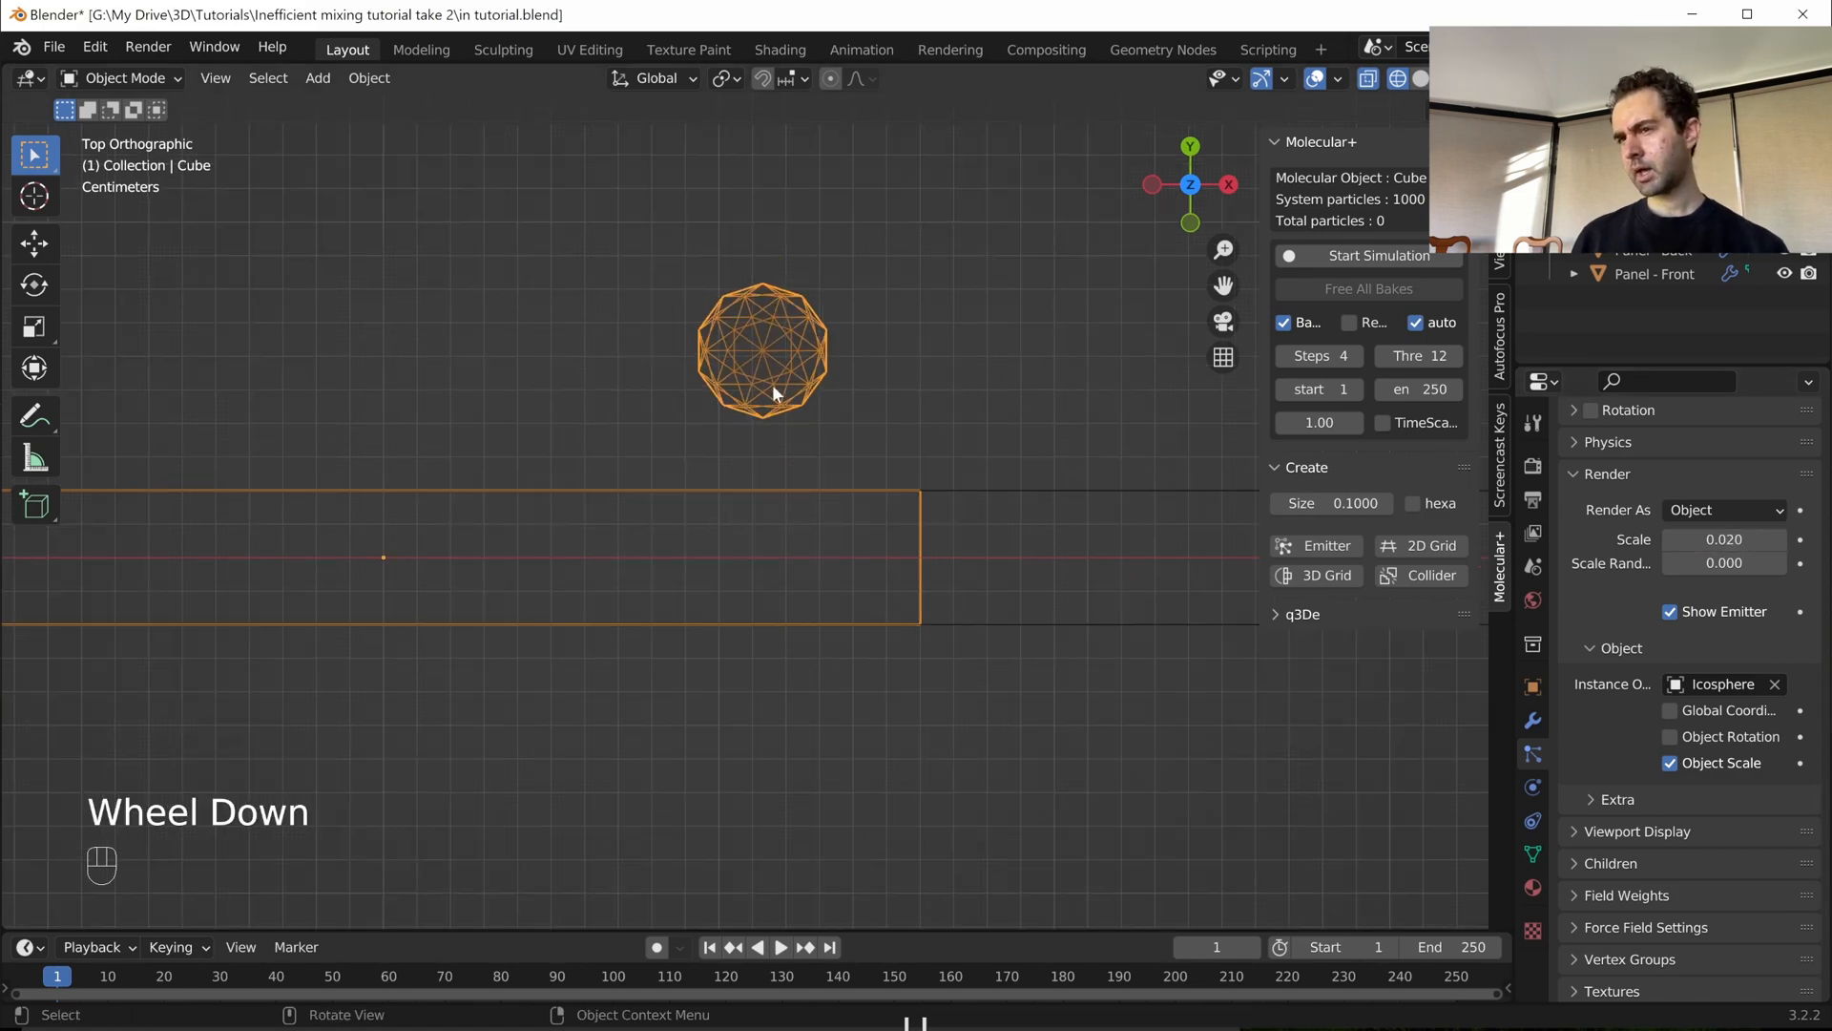
key(g)
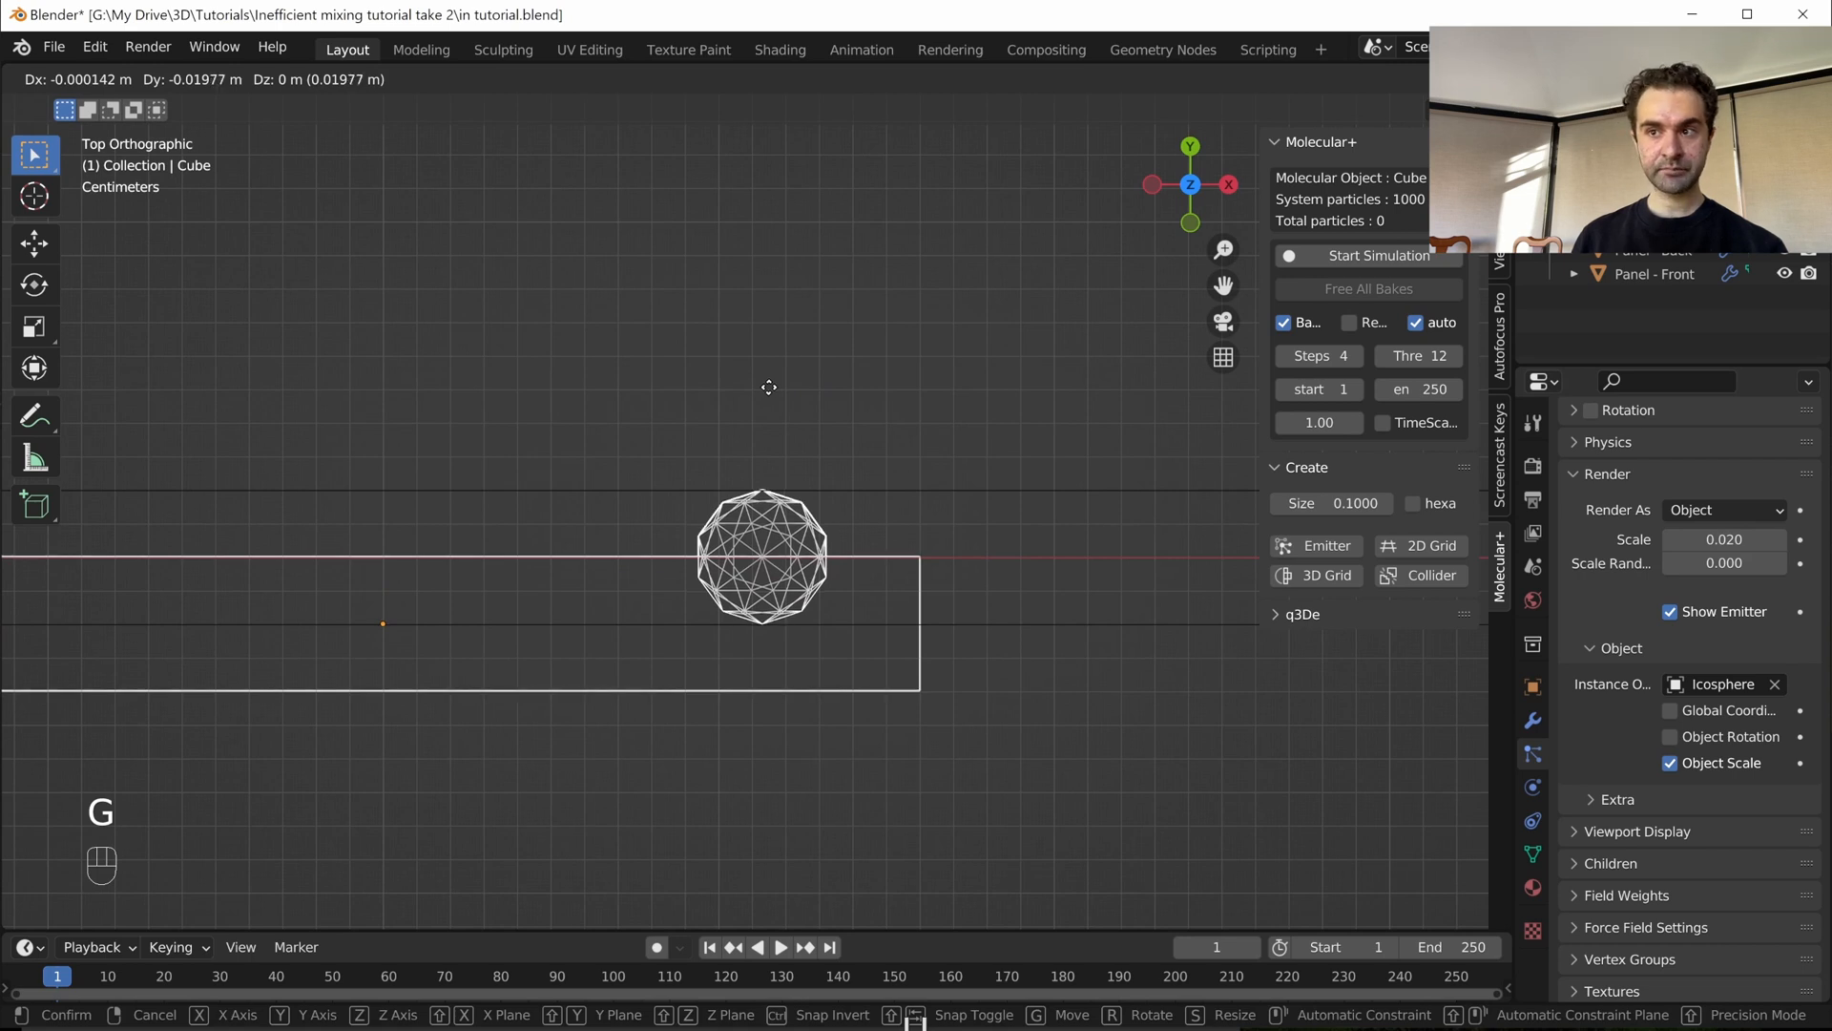
right_click(778, 627)
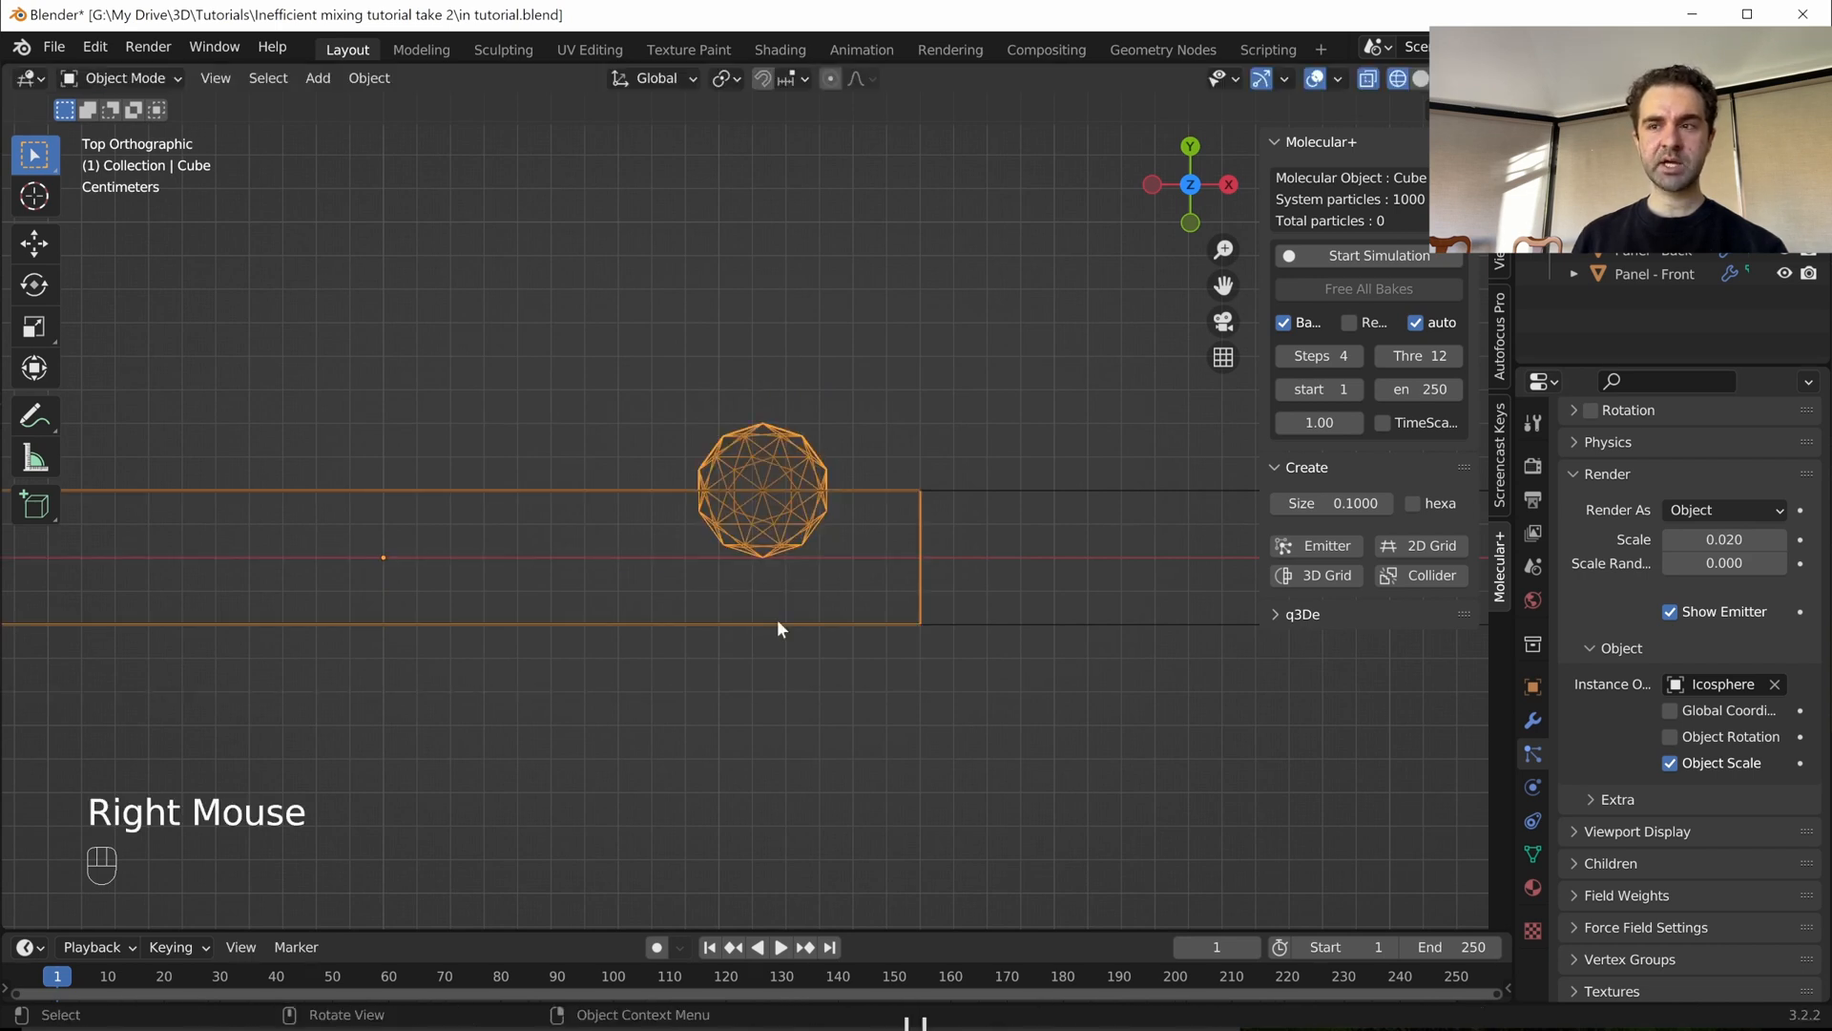
- Set the particle render scale to 0.018 so the spheres fit between the panels
click(1749, 539)
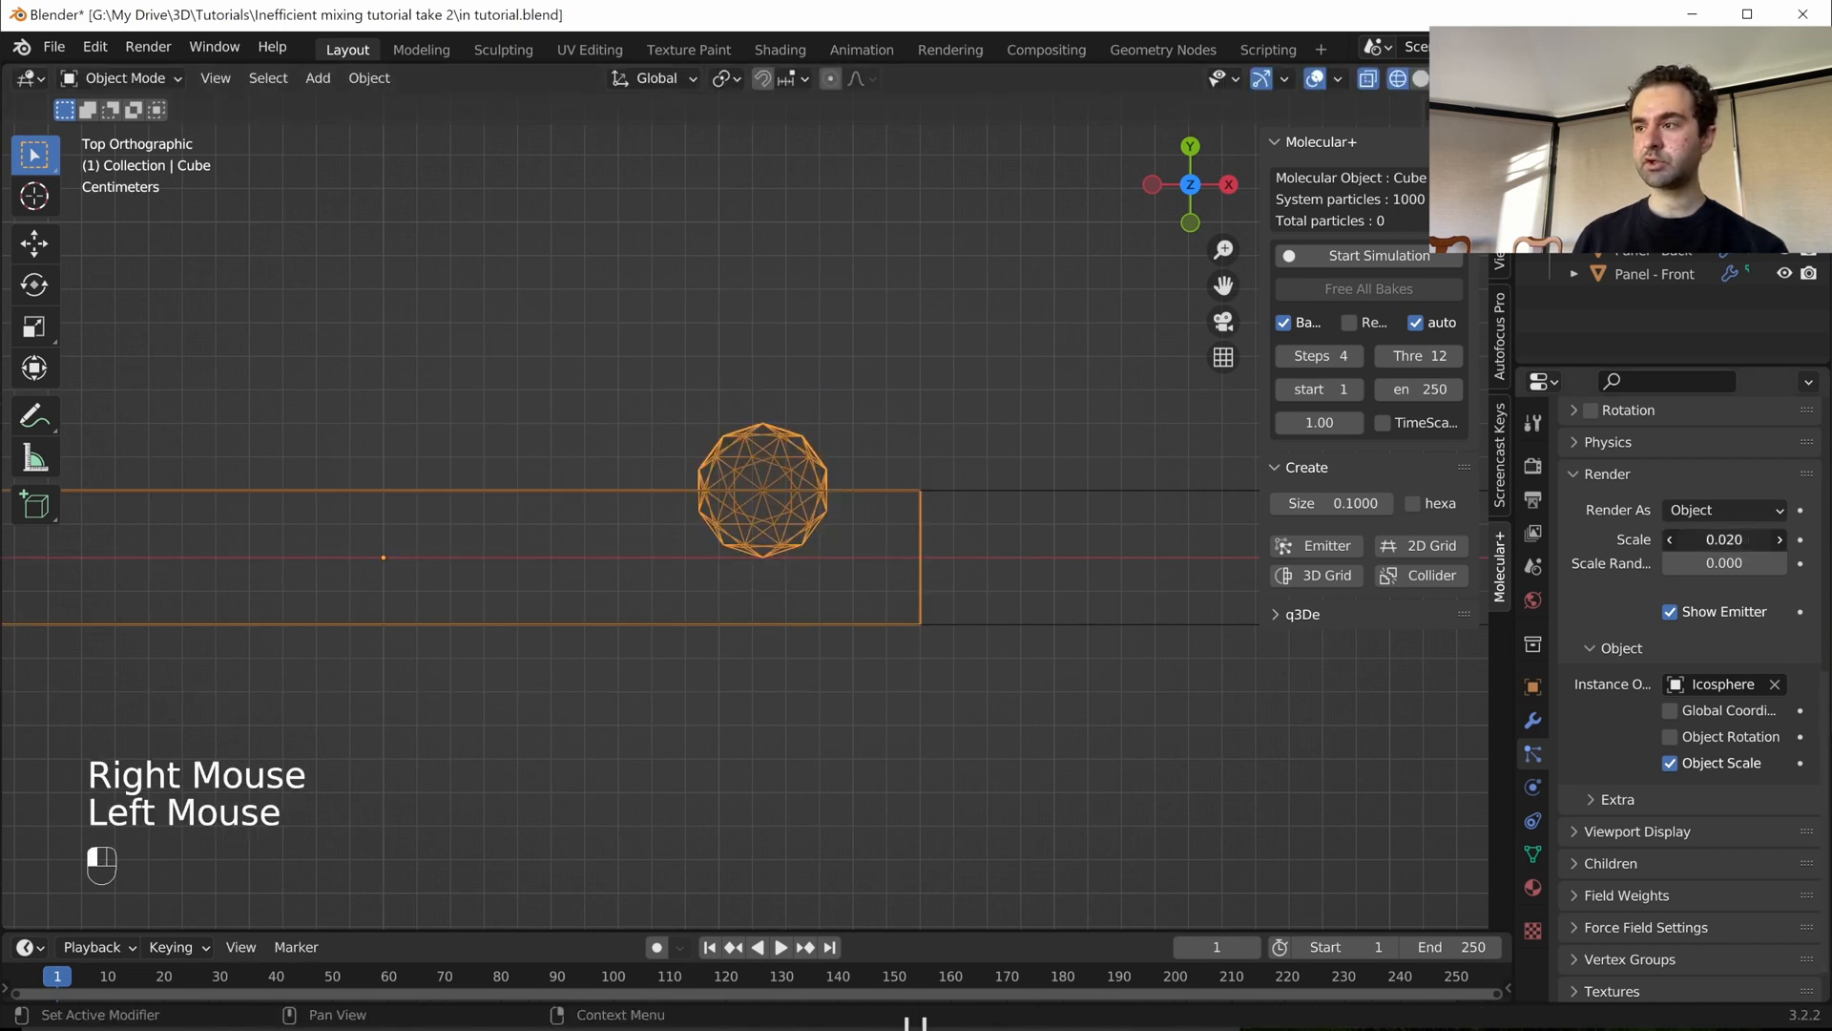
key(BackSpace)
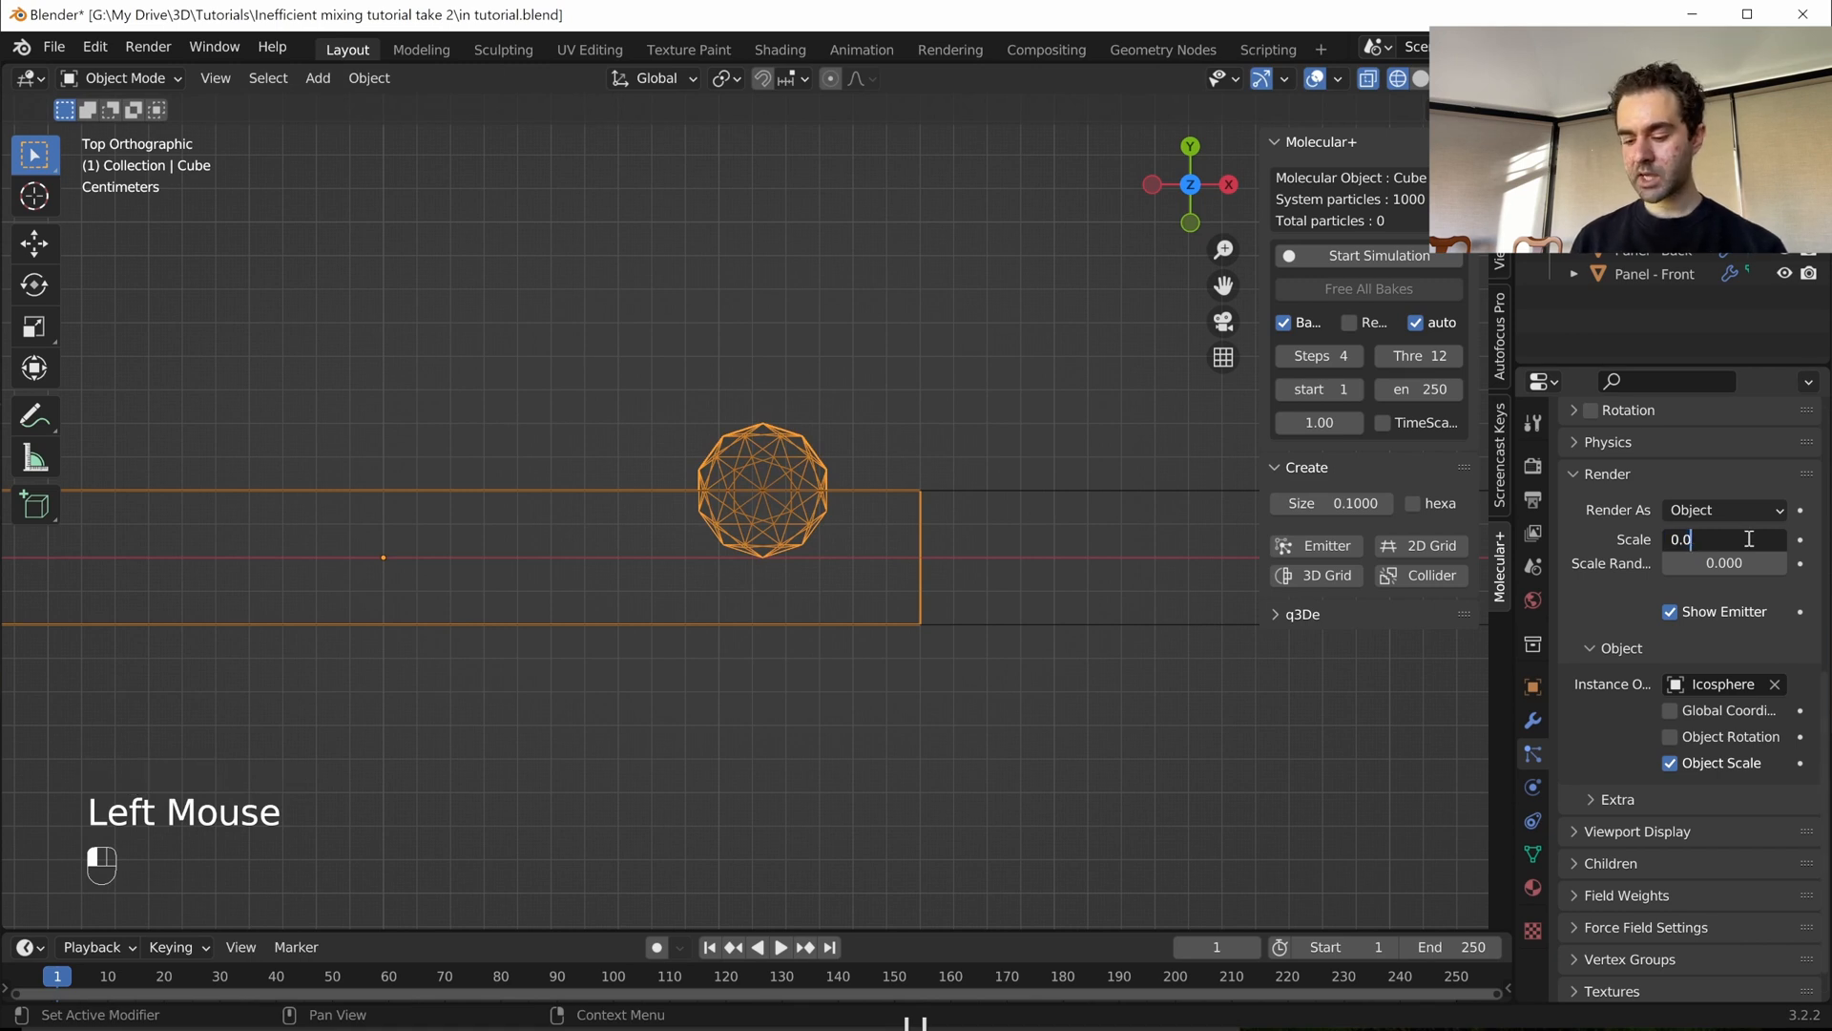
text(18)
key(Return)
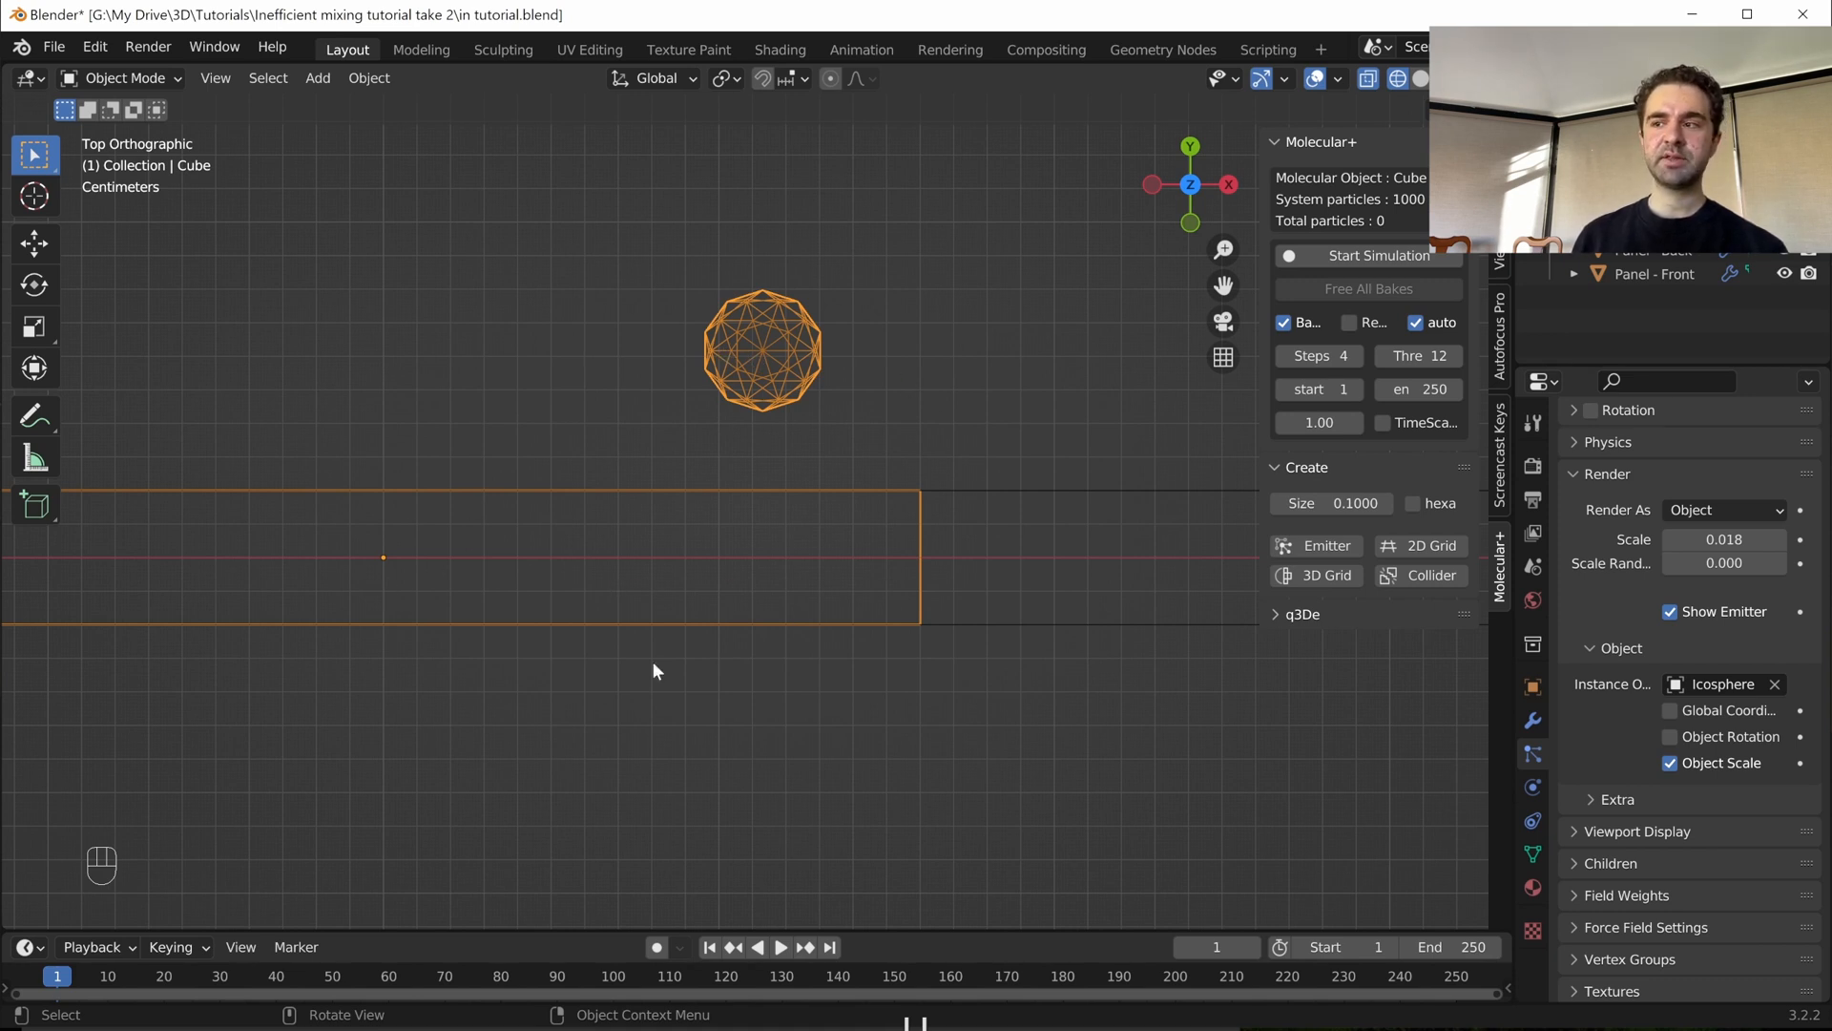
- Turn off Show Emitter in the particle render settings and collapse the Object and Render sections
click(1590, 649)
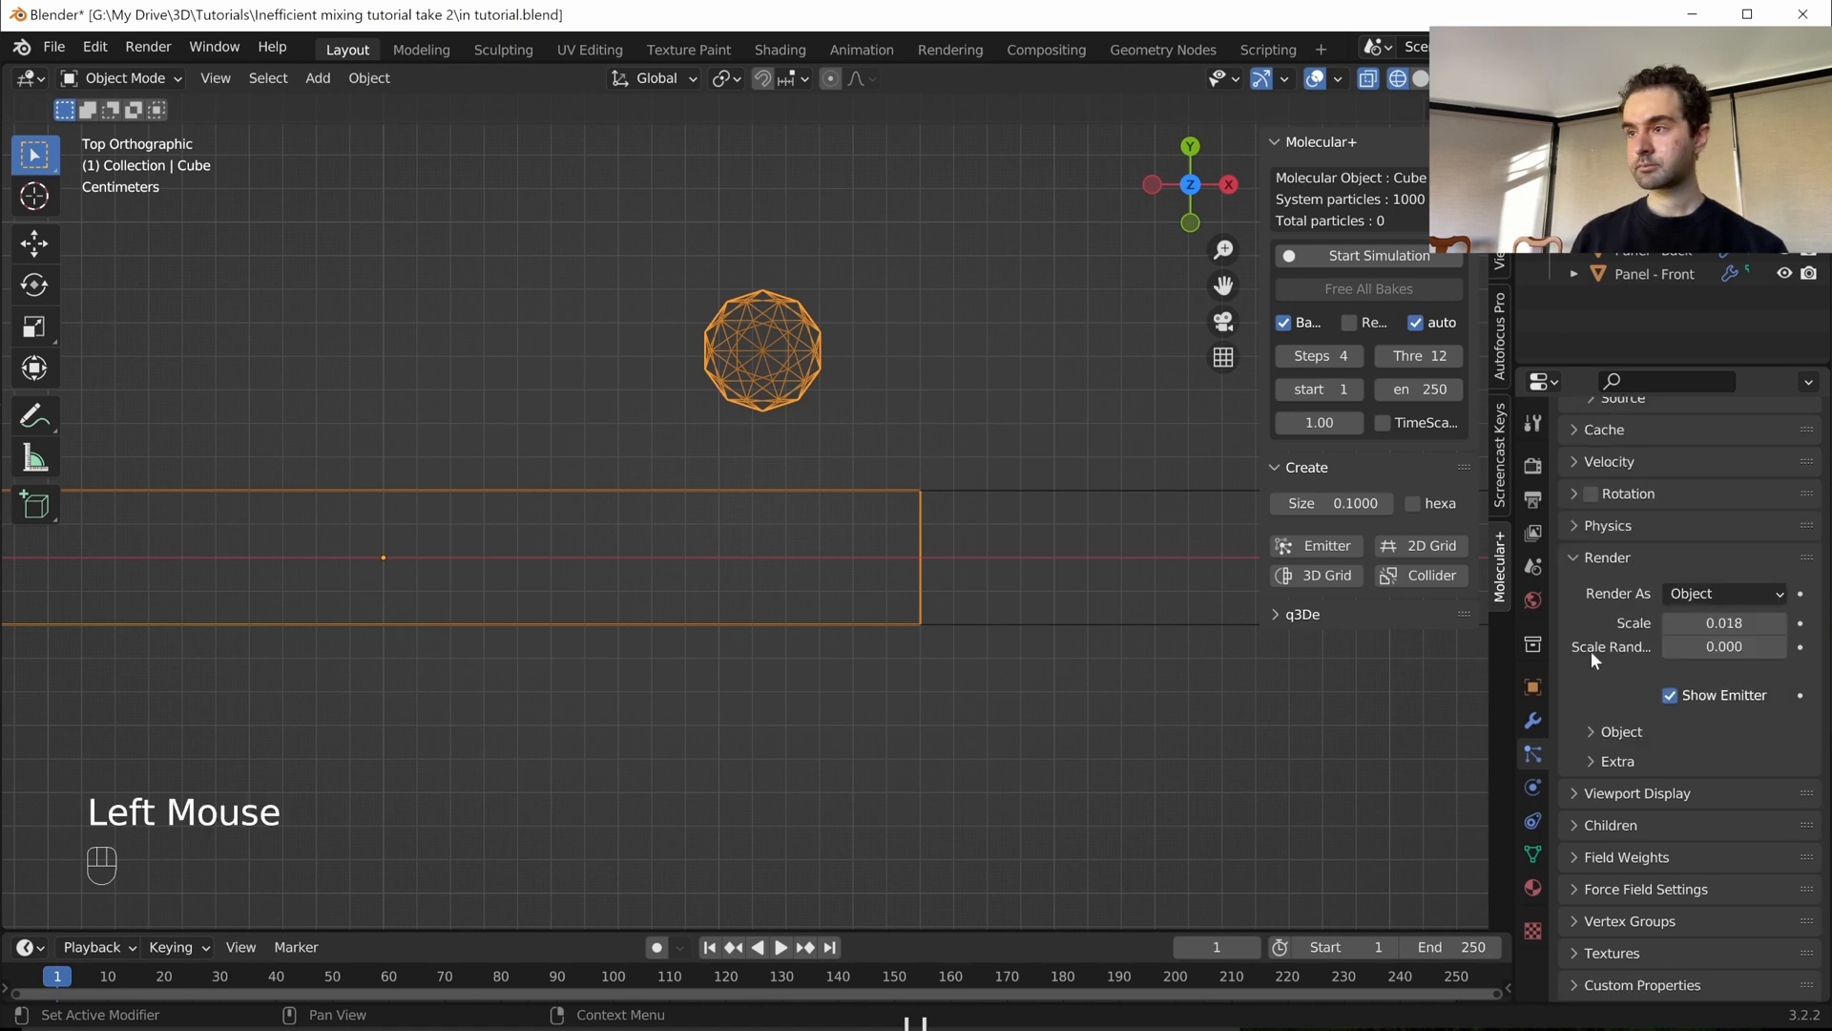
click(1670, 694)
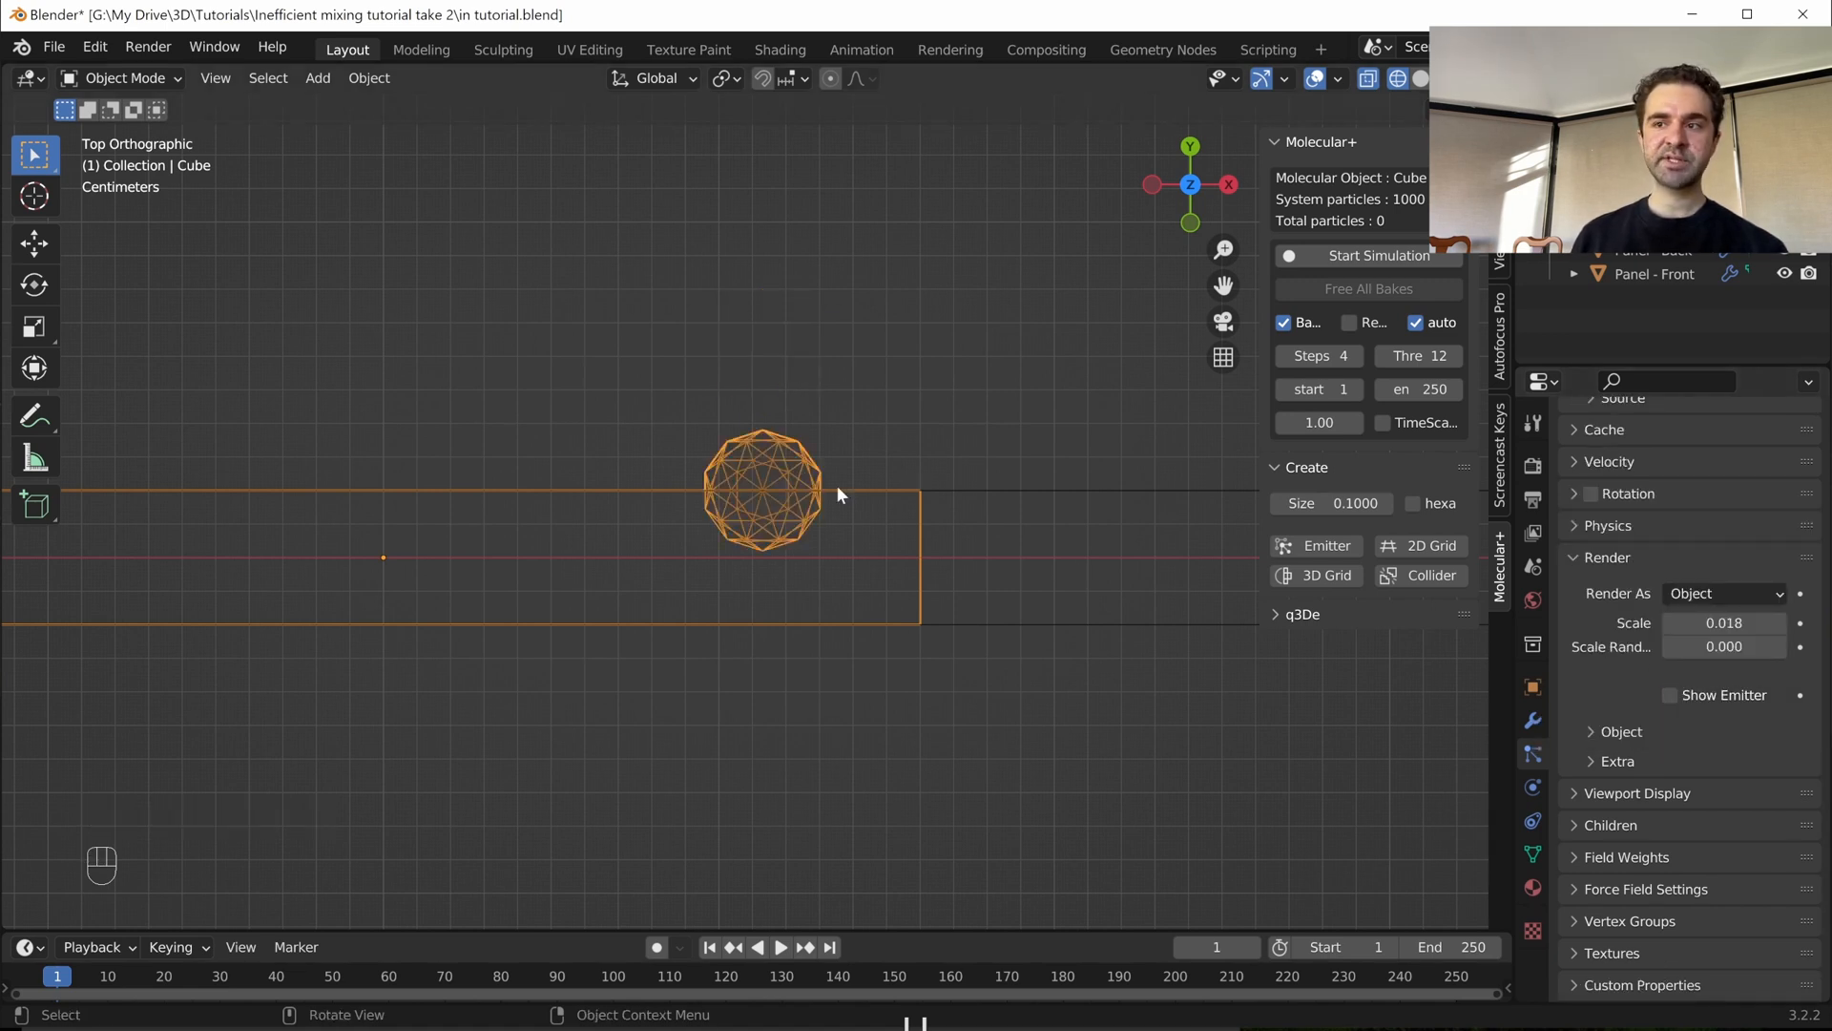
click(1585, 559)
- Expand the emission source settings and make the particles emit from the cube's Volume
scroll(1681, 676, up, 3)
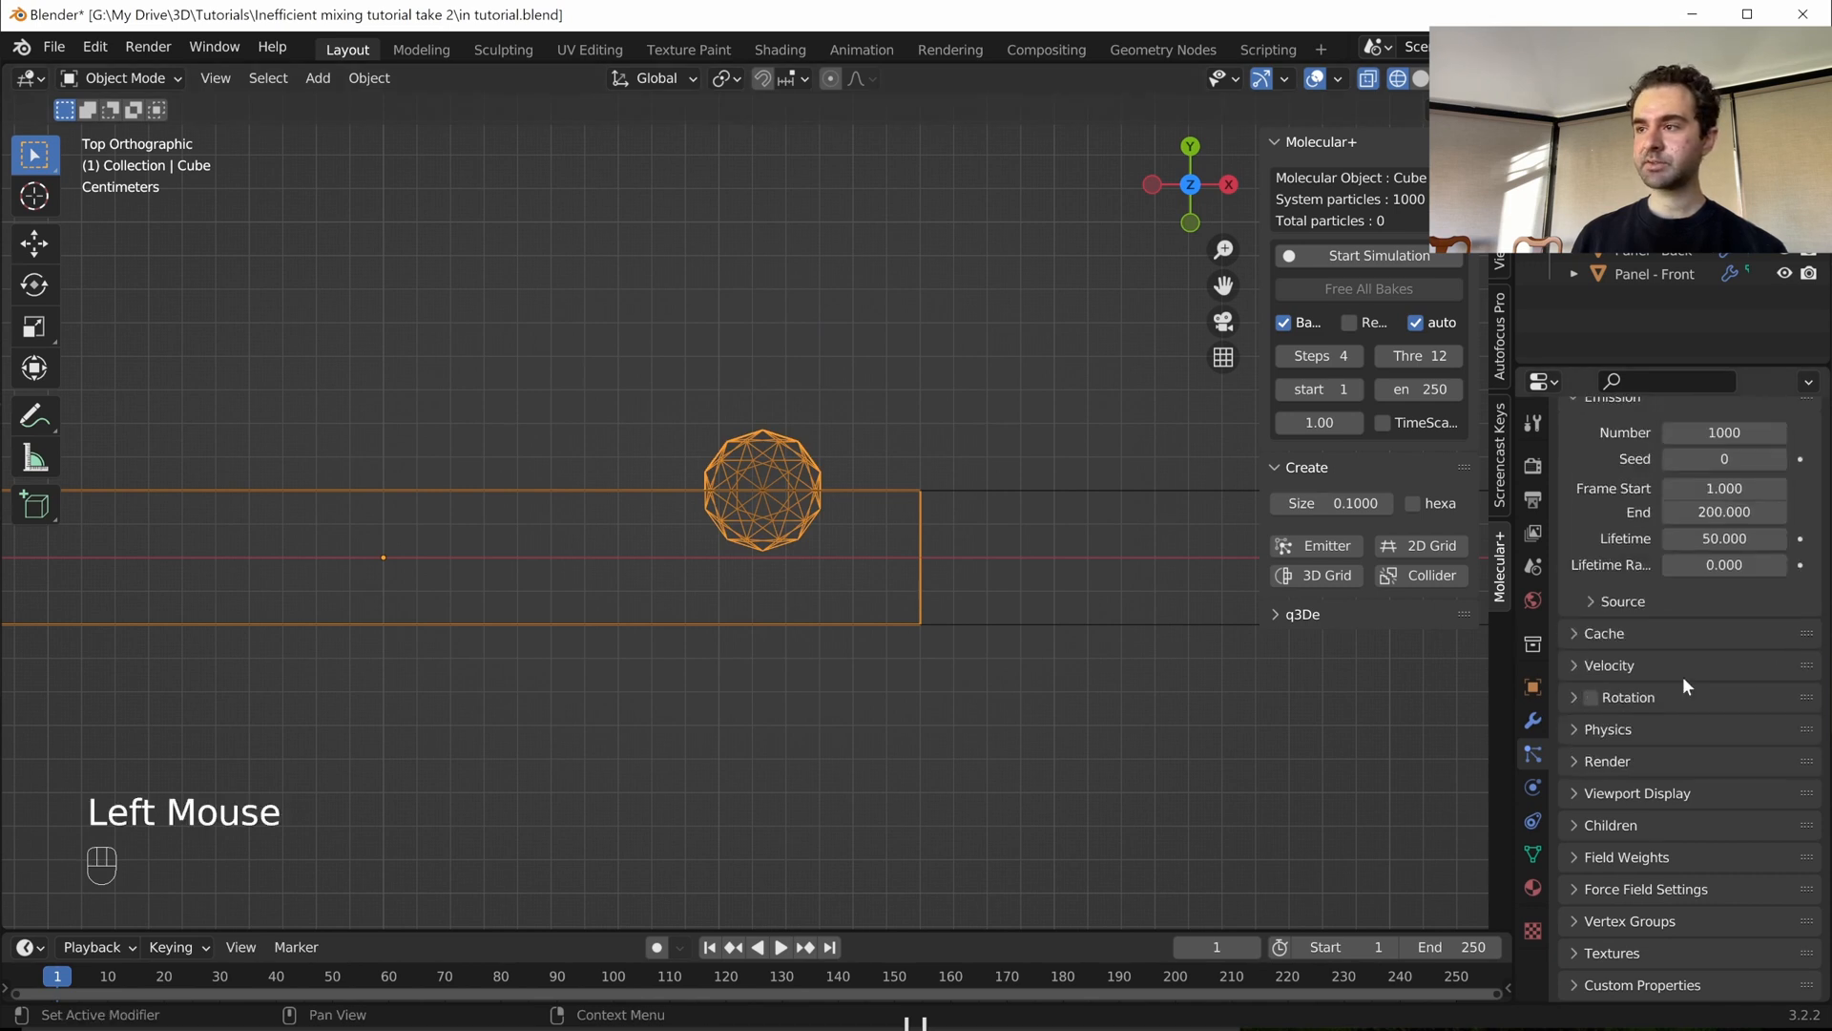
scroll(1682, 677, up, 2)
scroll(1676, 649, down, 3)
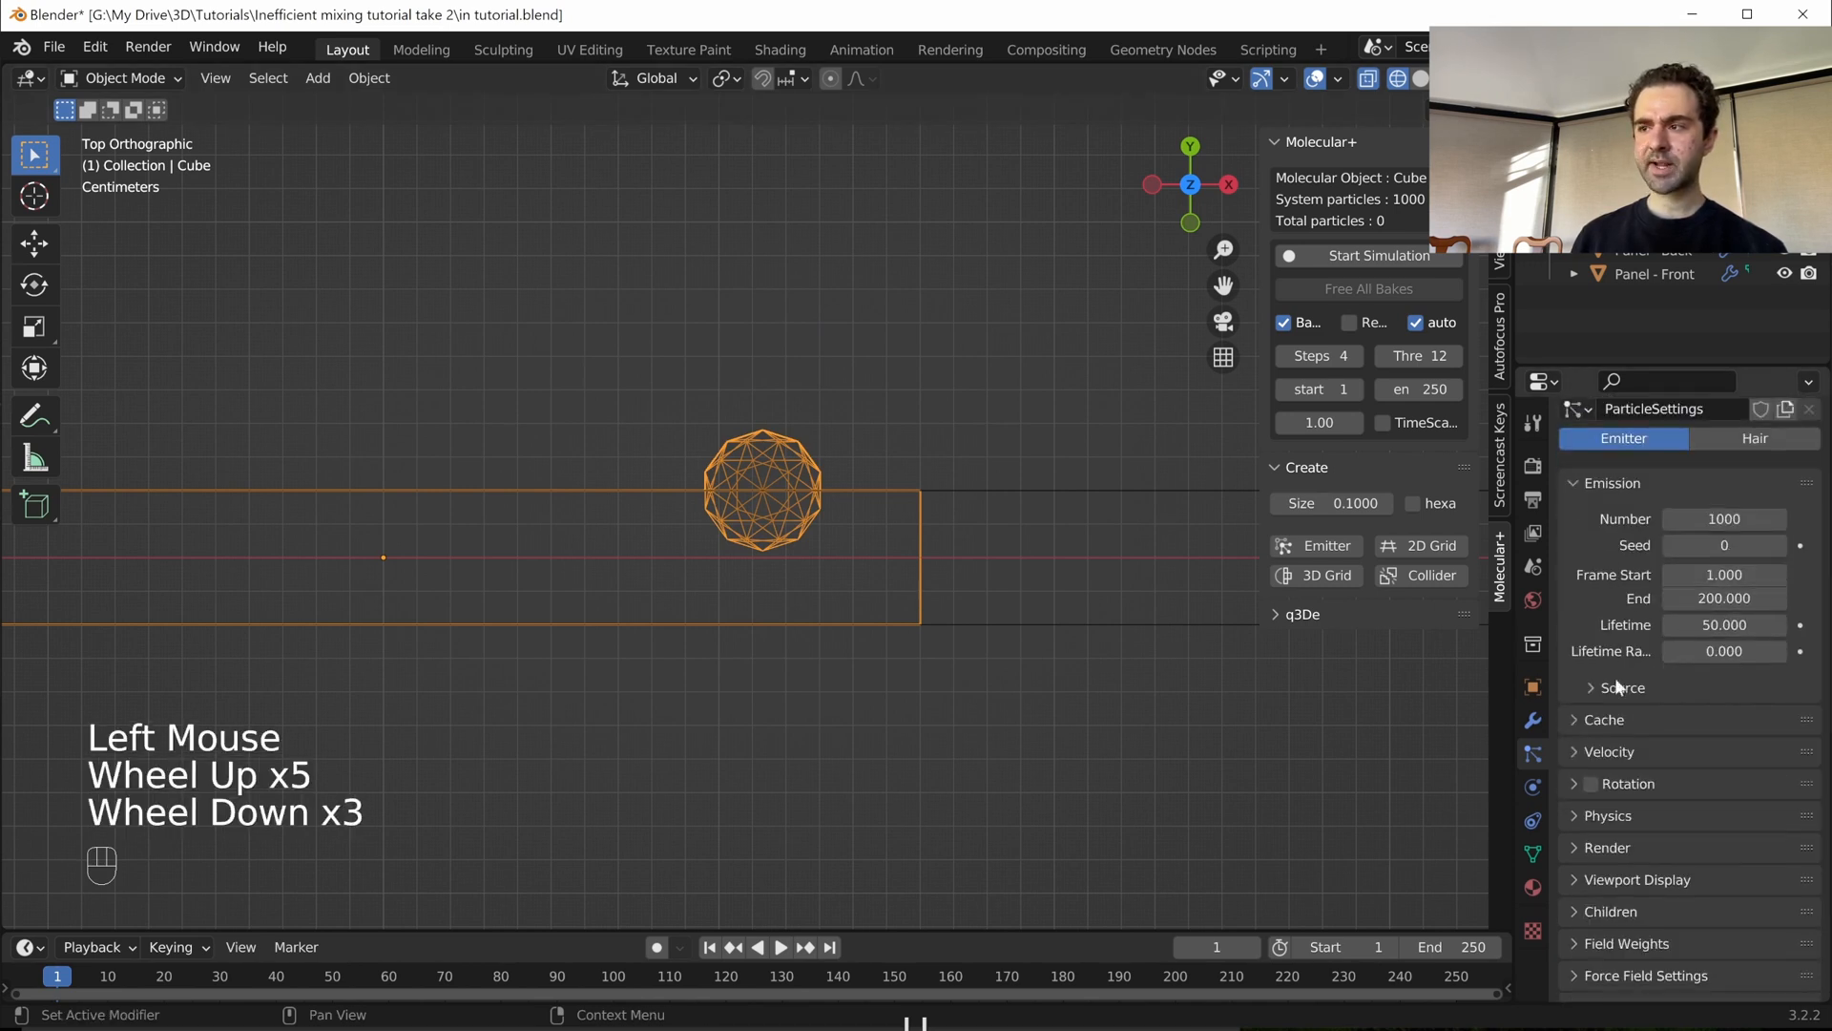
click(1593, 689)
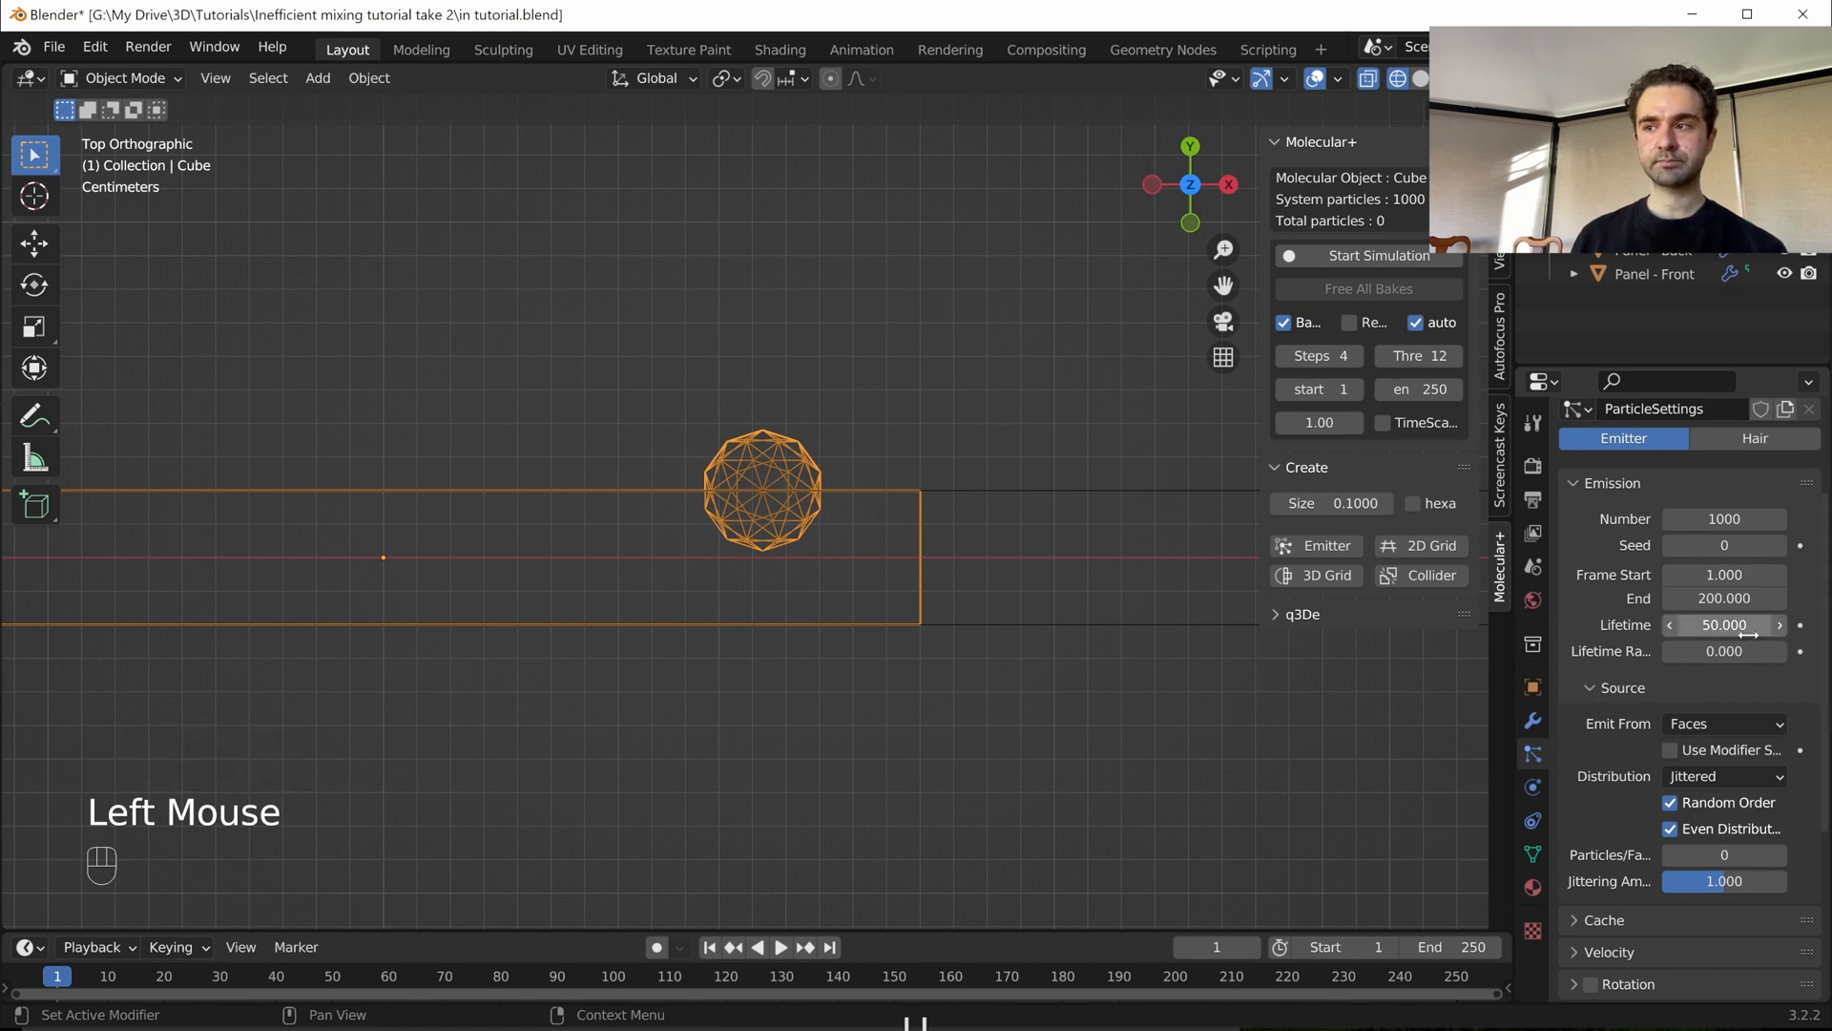
scroll(1751, 644, down, 2)
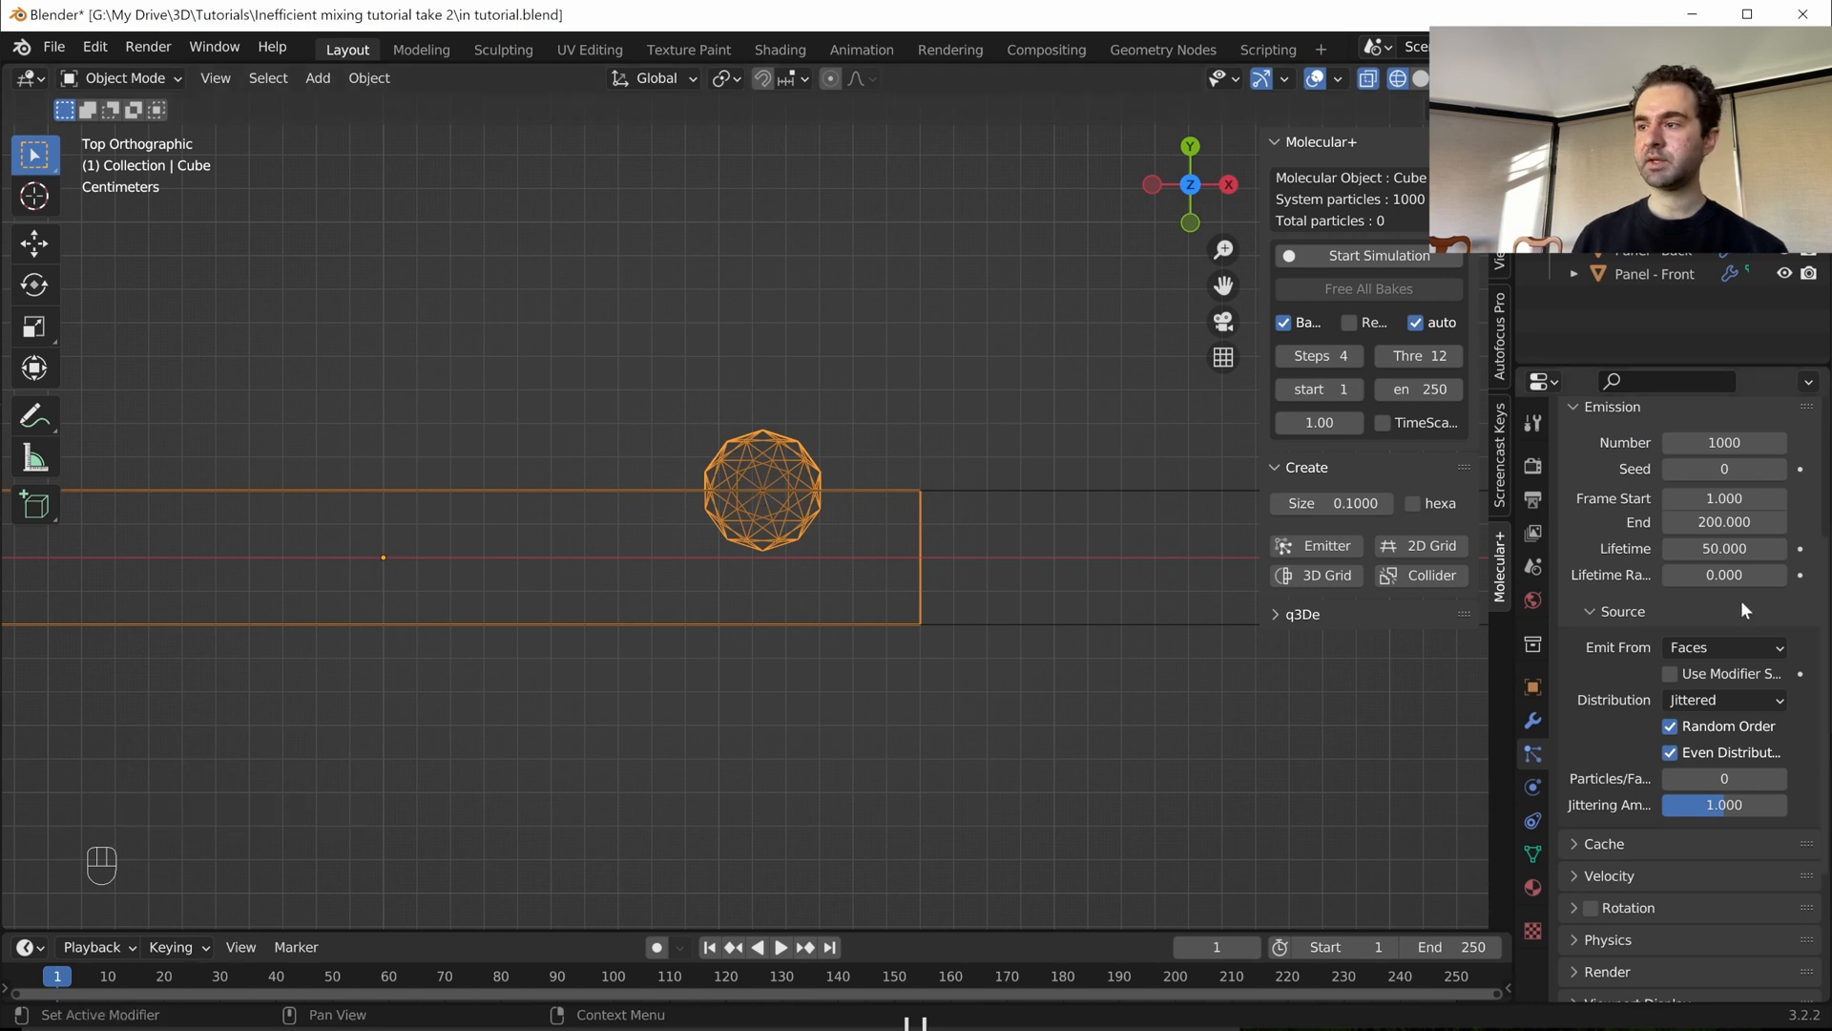
click(1733, 647)
click(1710, 727)
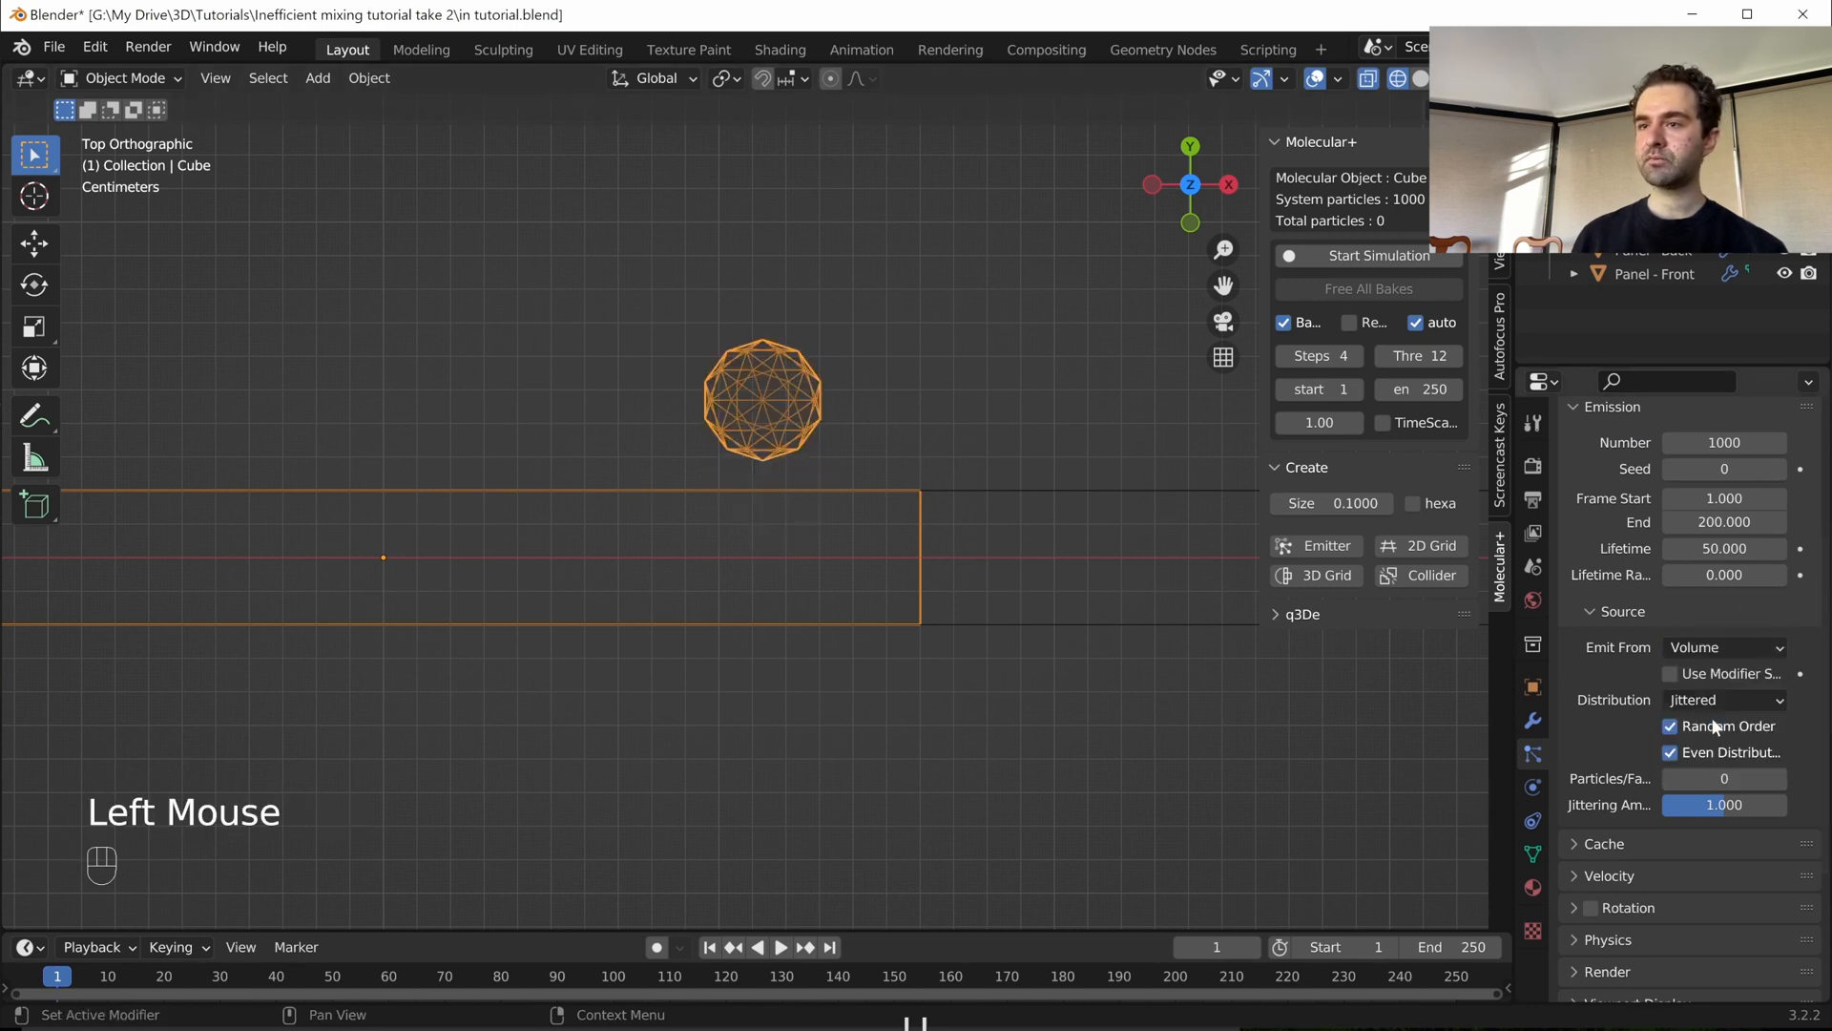
click(1723, 521)
key(Escape)
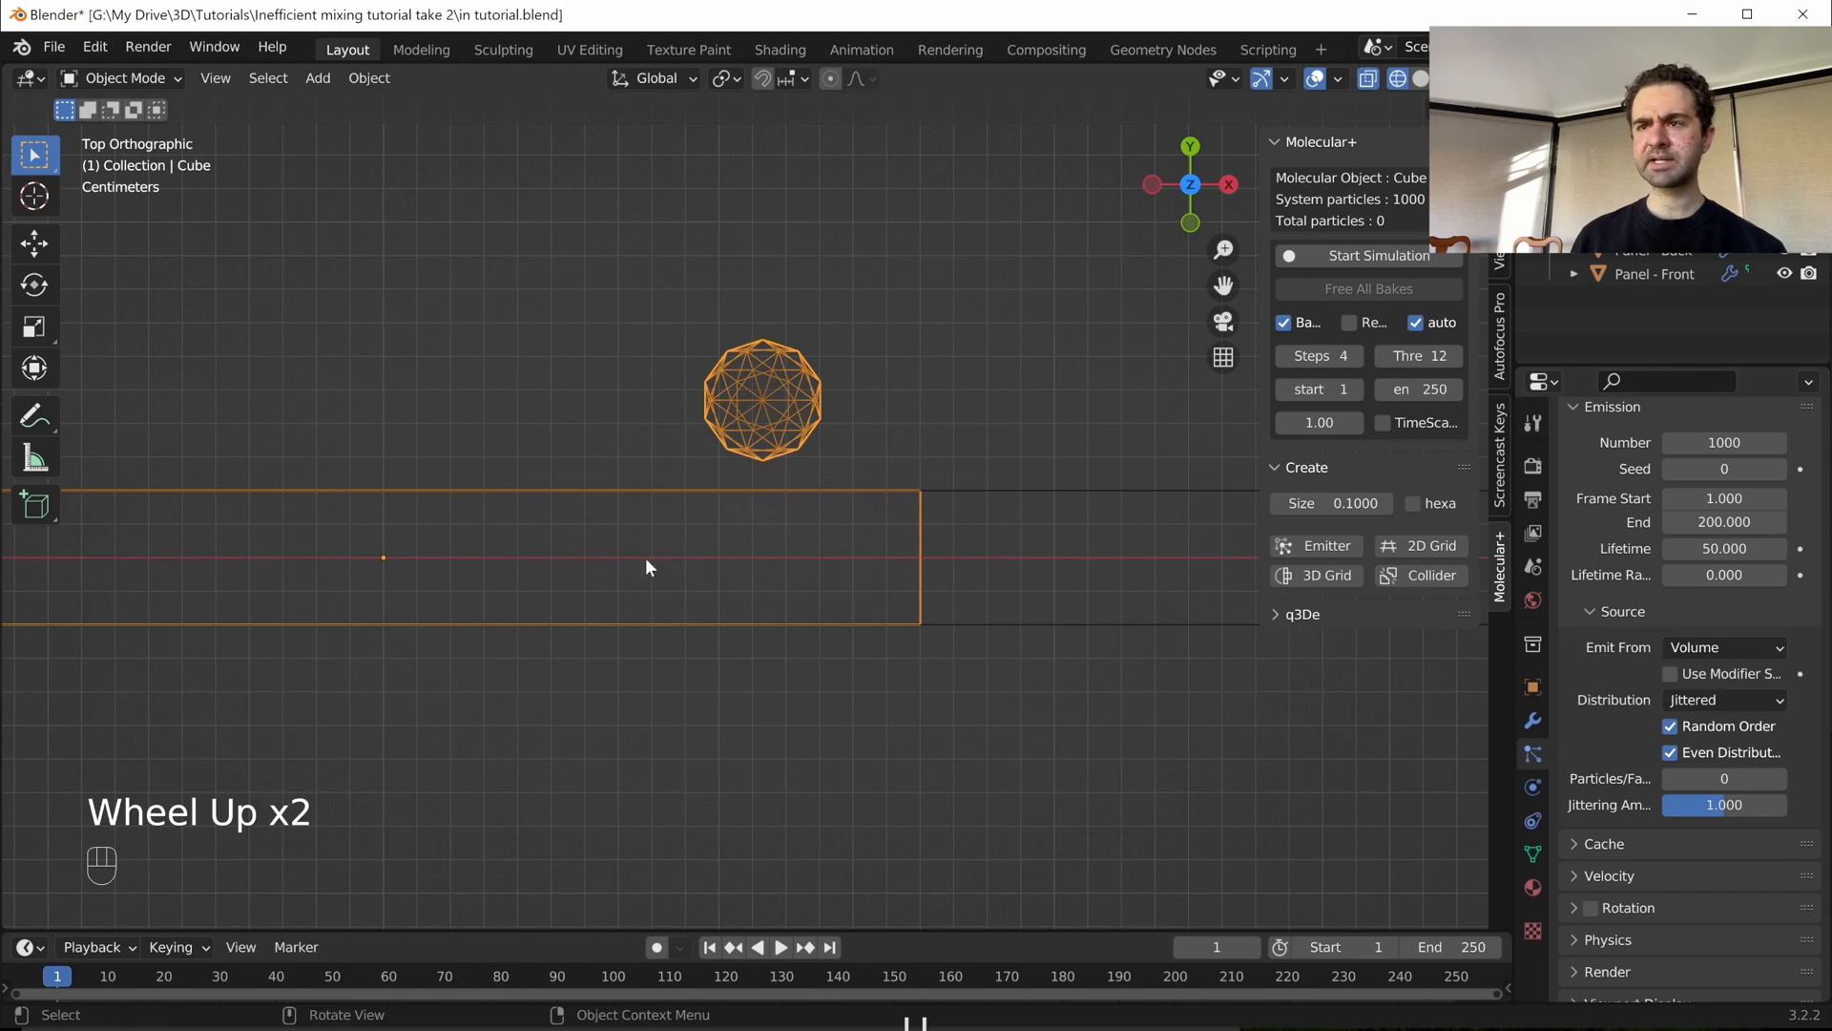
- Briefly play the particle emission in the top view and return to the first frame
key(space)
key(space)
scroll(652, 559, down, 2)
key(shift+Left)
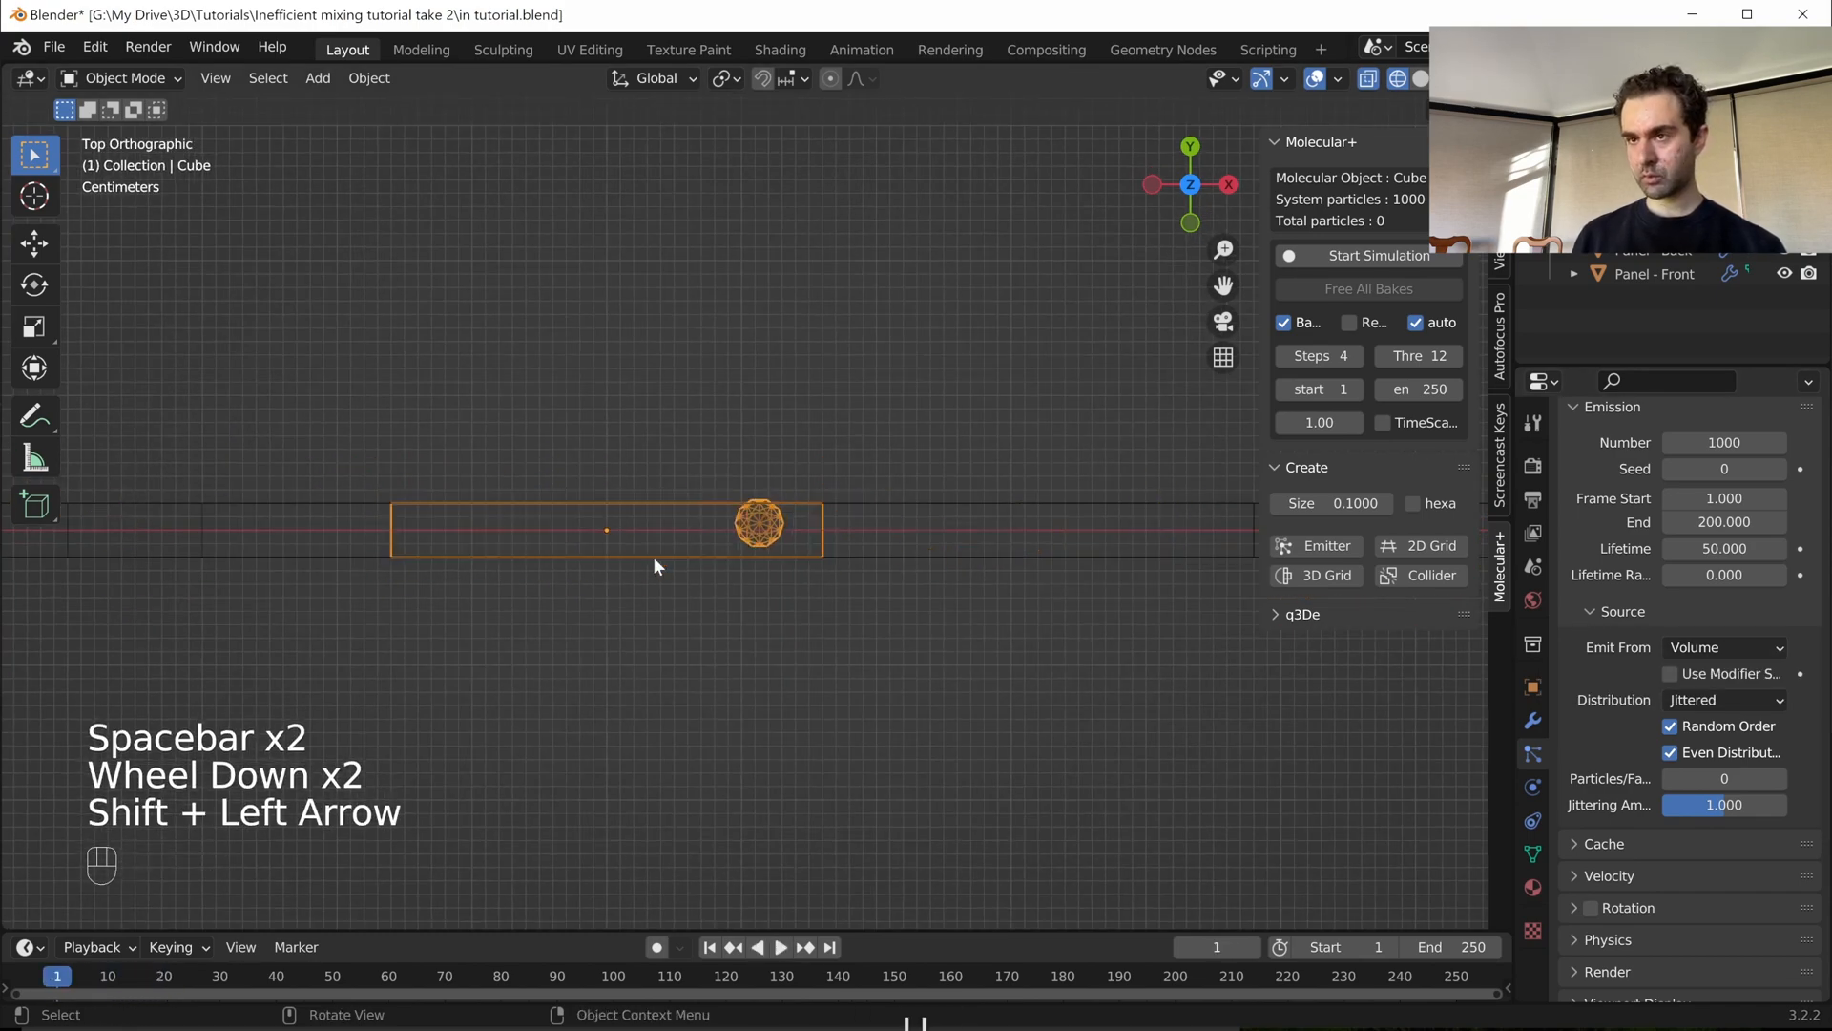
scroll(635, 525, down, 2)
scroll(638, 531, up, 3)
scroll(638, 531, up, 2)
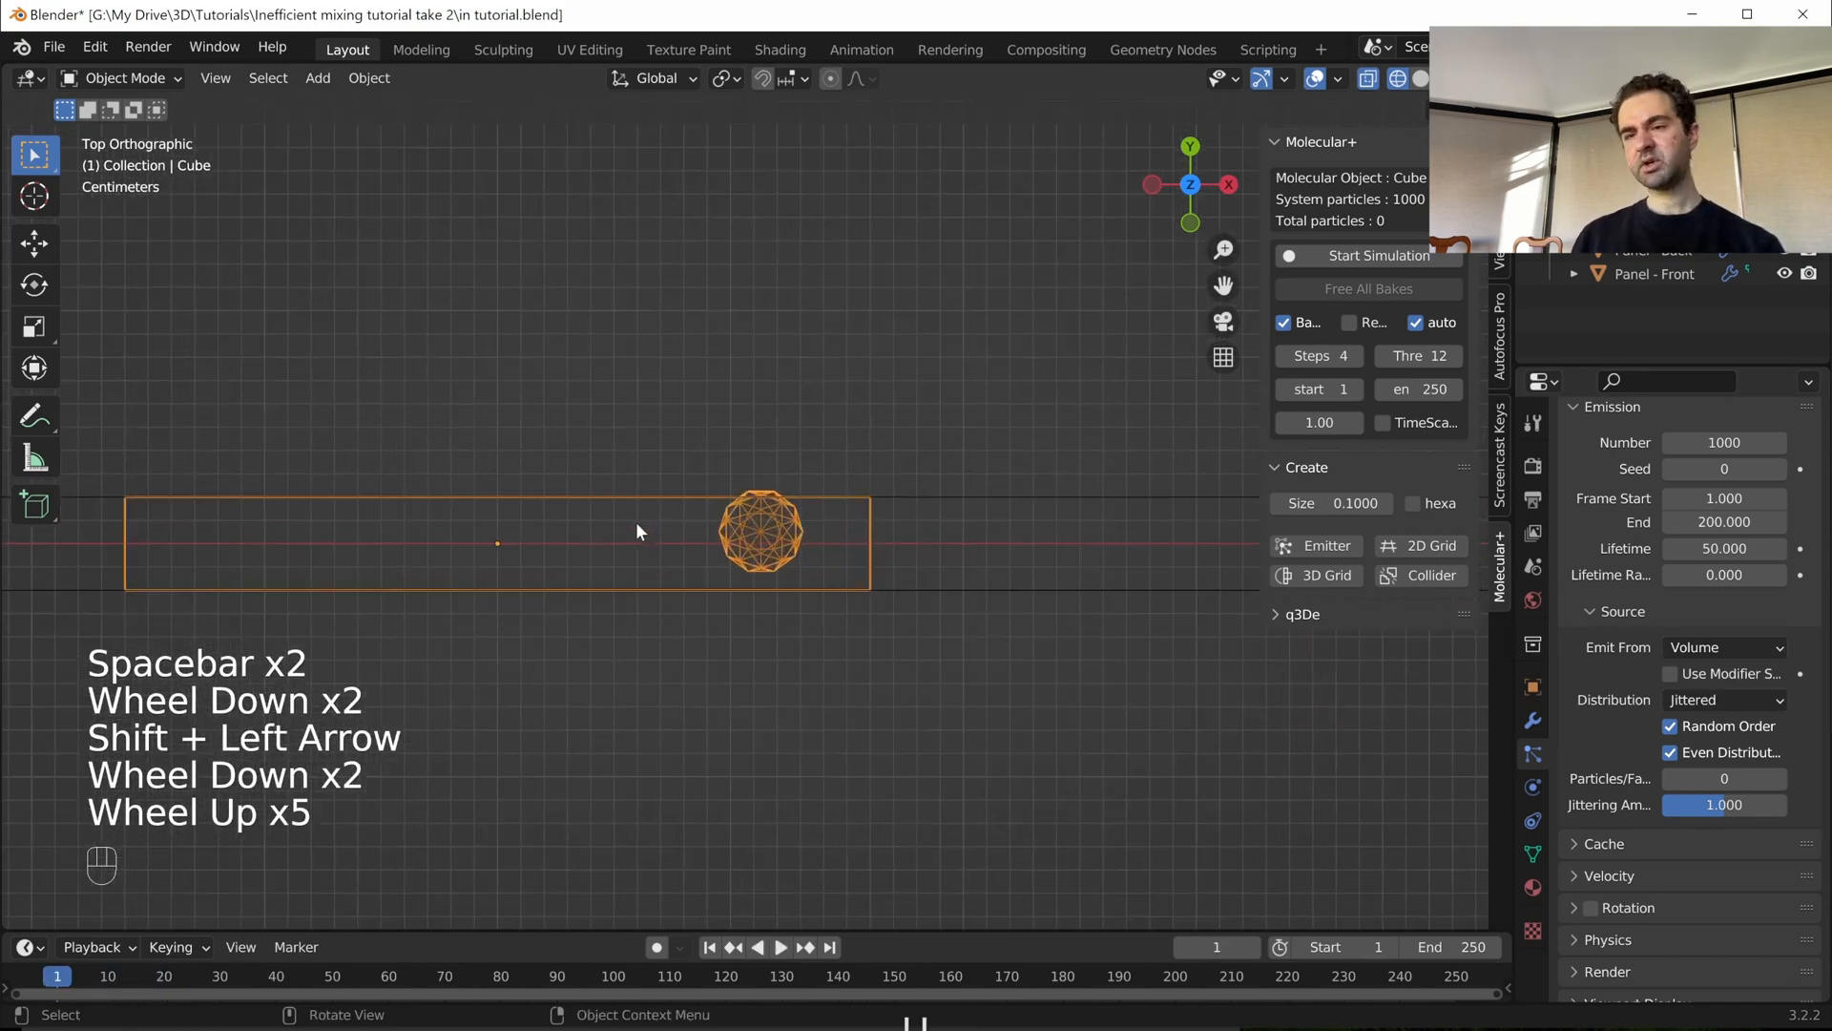
key(shift+Left)
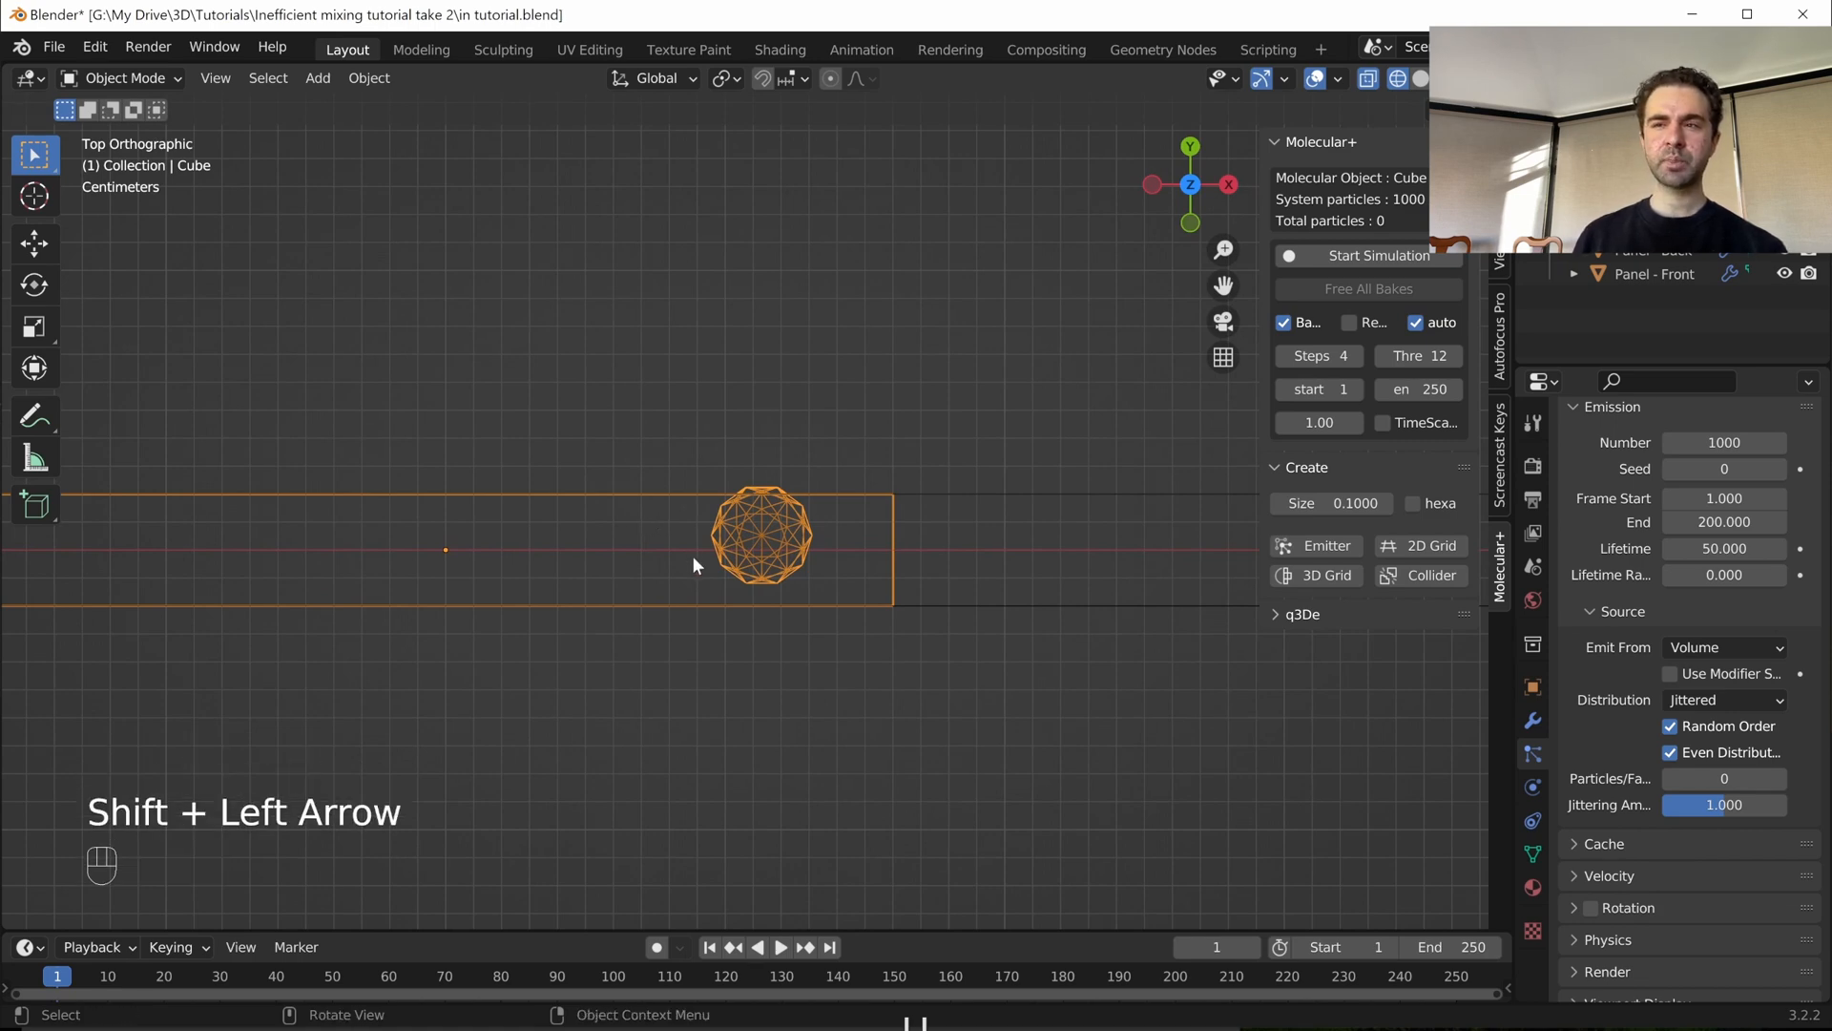
- Play the simulation and orbit into perspective to examine how the particles move inside the panels, stopping playback when done
key(space)
key(space)
scroll(691, 563, down, 2)
scroll(693, 563, down, 5)
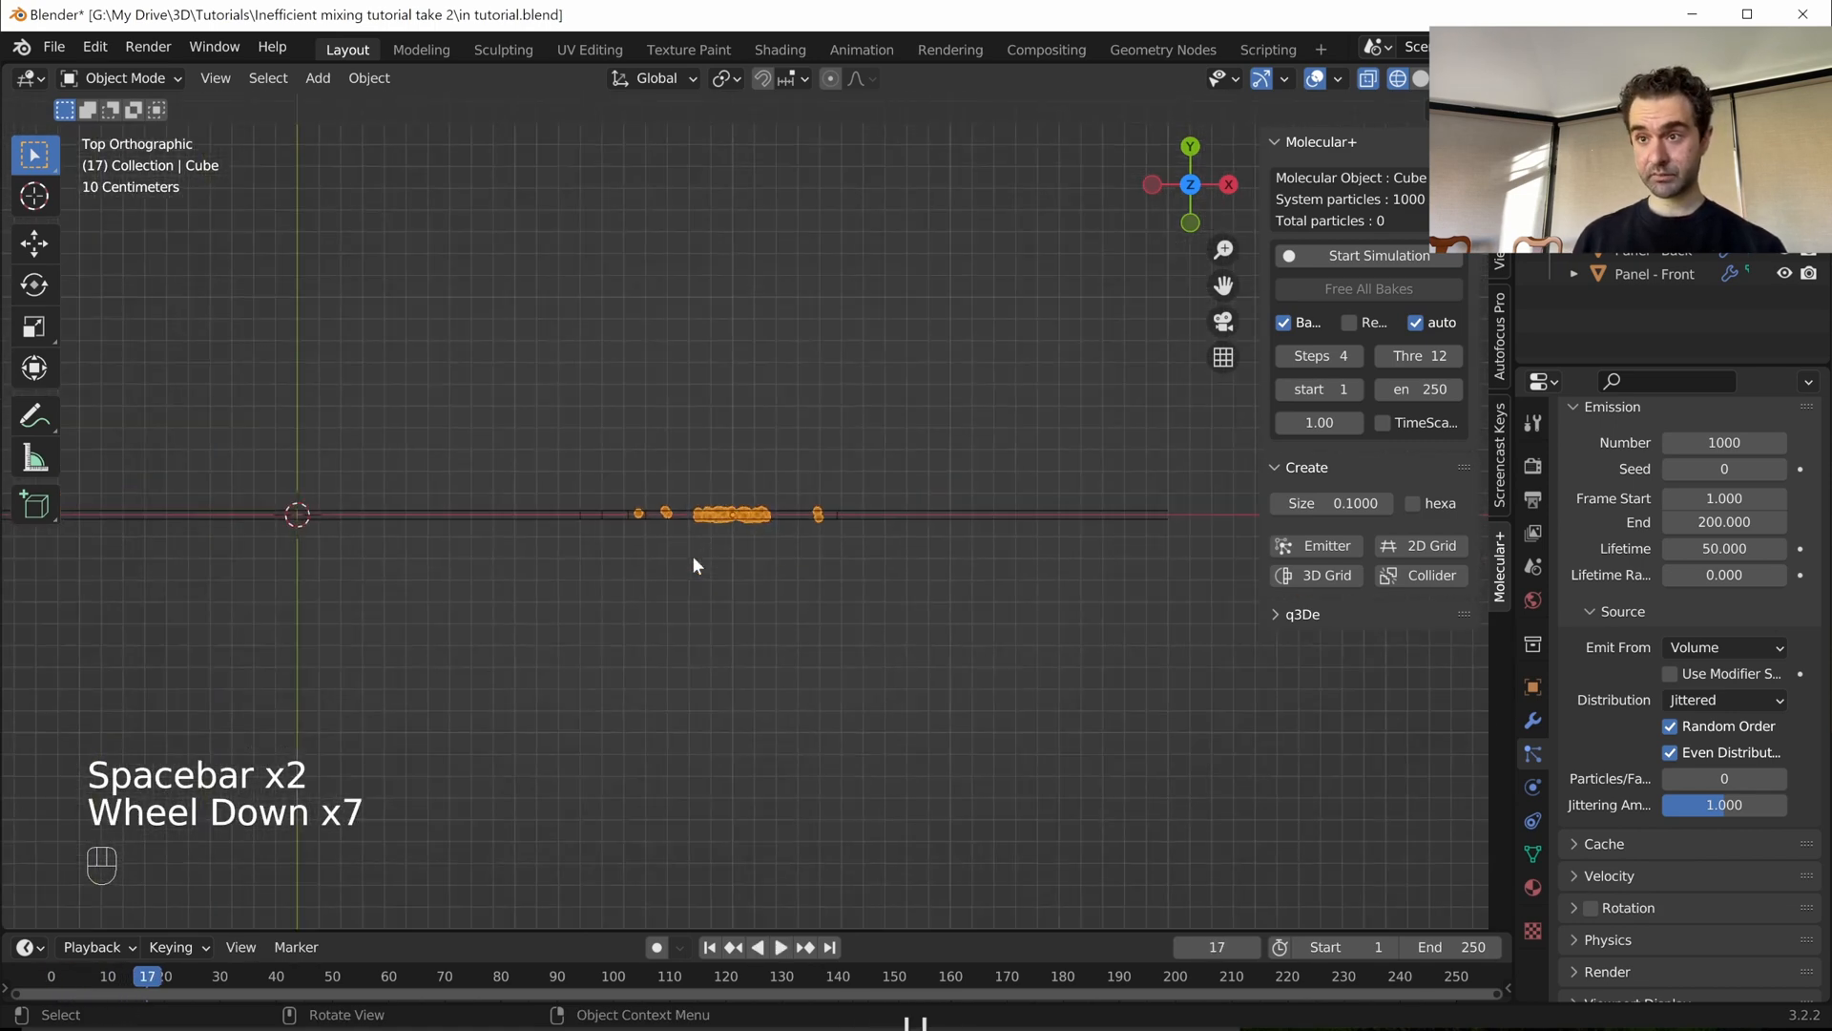
key(space)
middle_drag(694, 561, 676, 391)
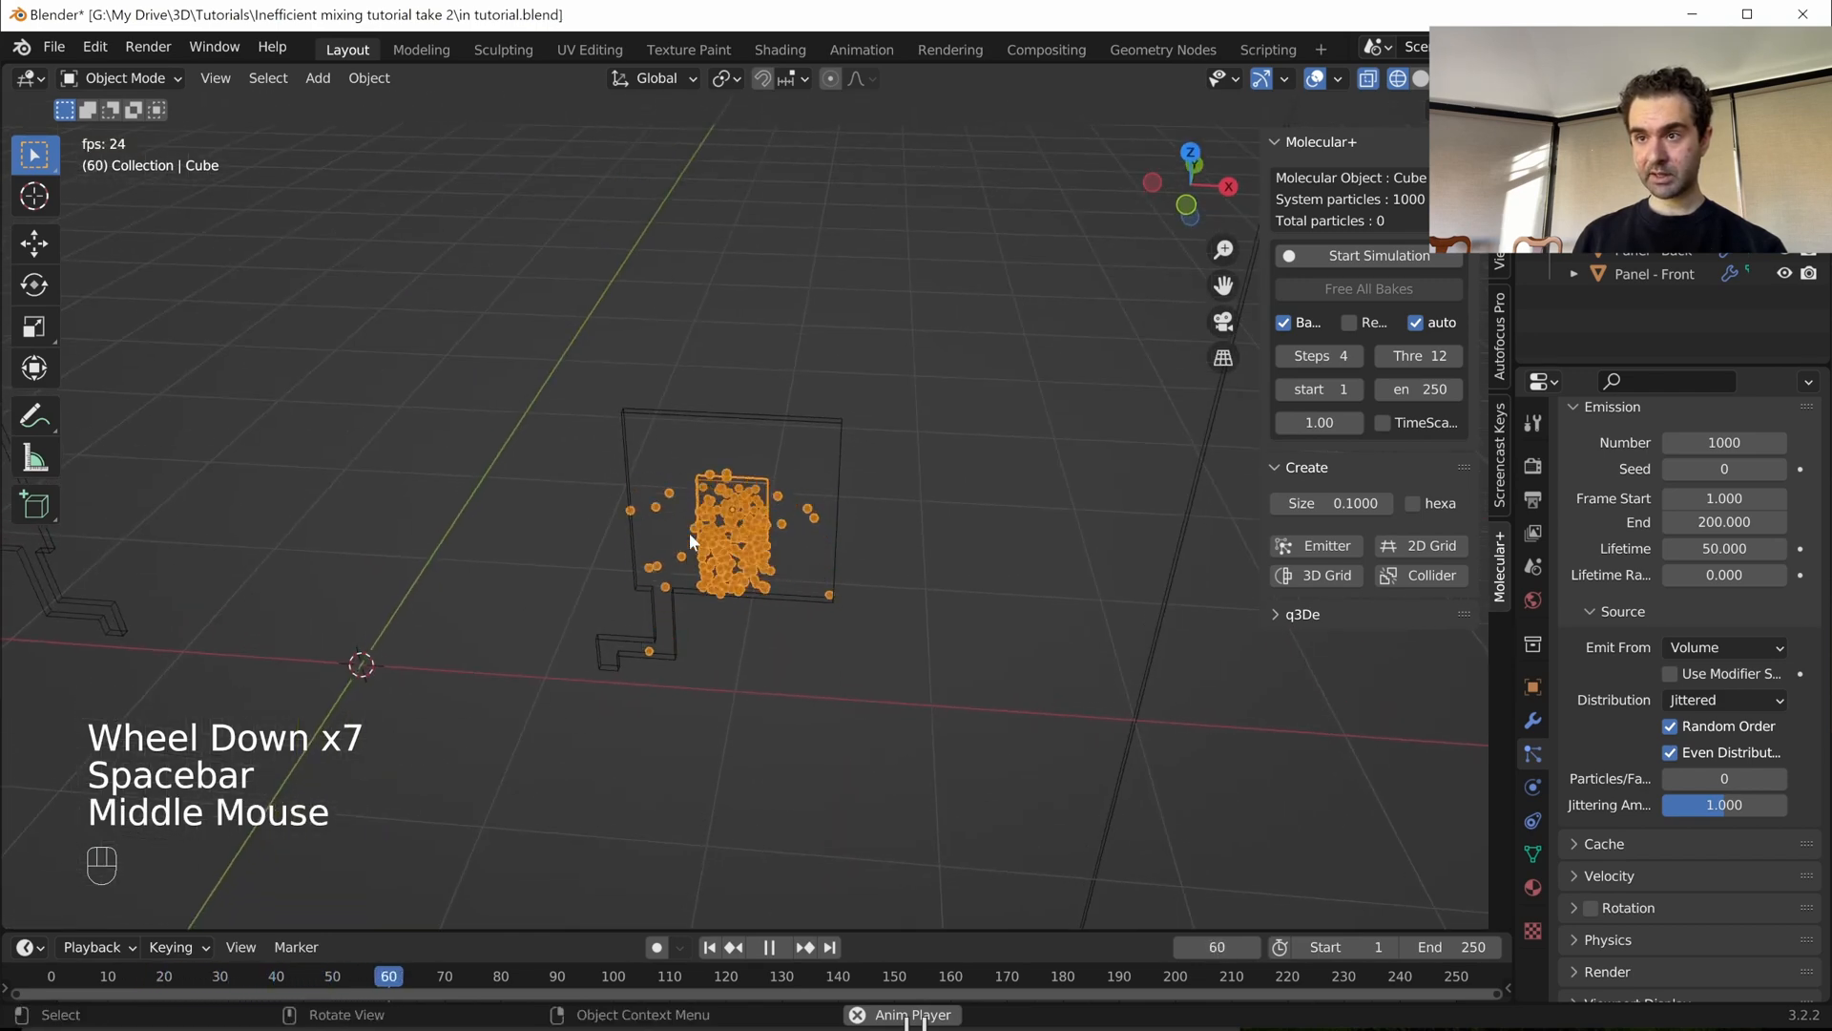
mouse_move(689, 532)
middle_down()
mouse_move(638, 593)
mouse_move(747, 512)
mouse_move(992, 536)
mouse_move(689, 553)
middle_up()
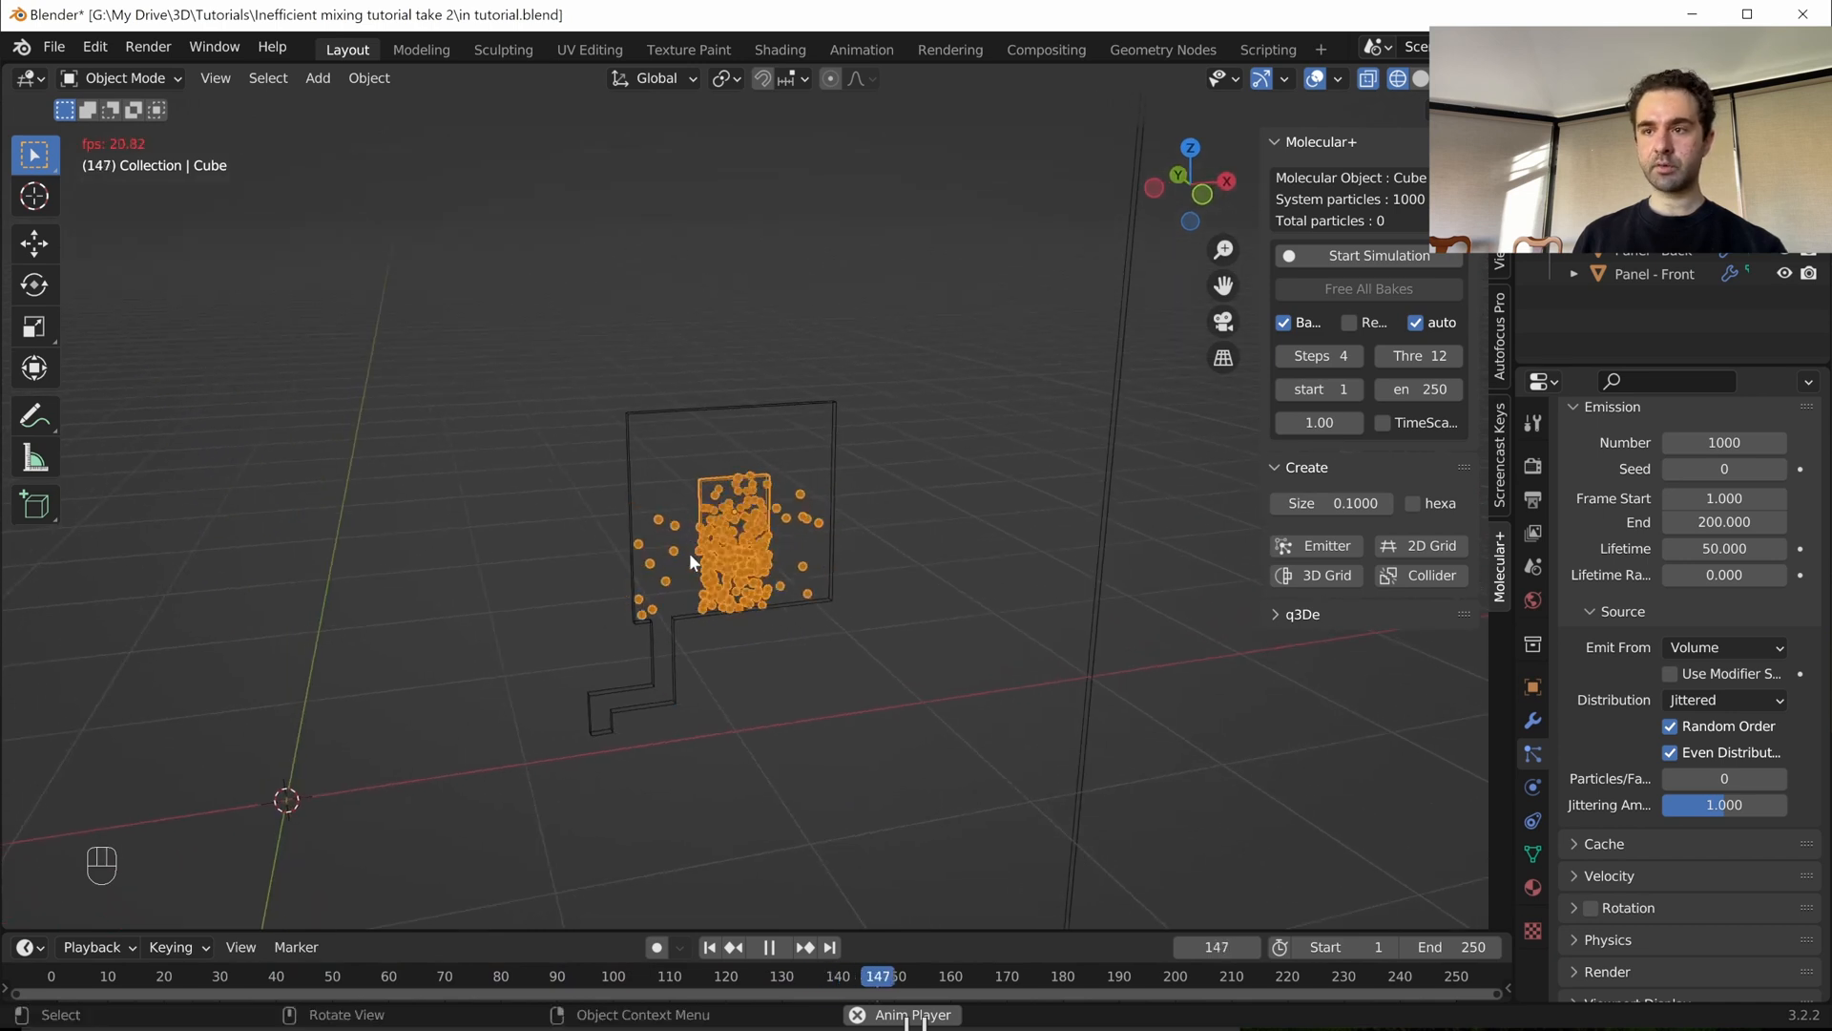
key(Escape)
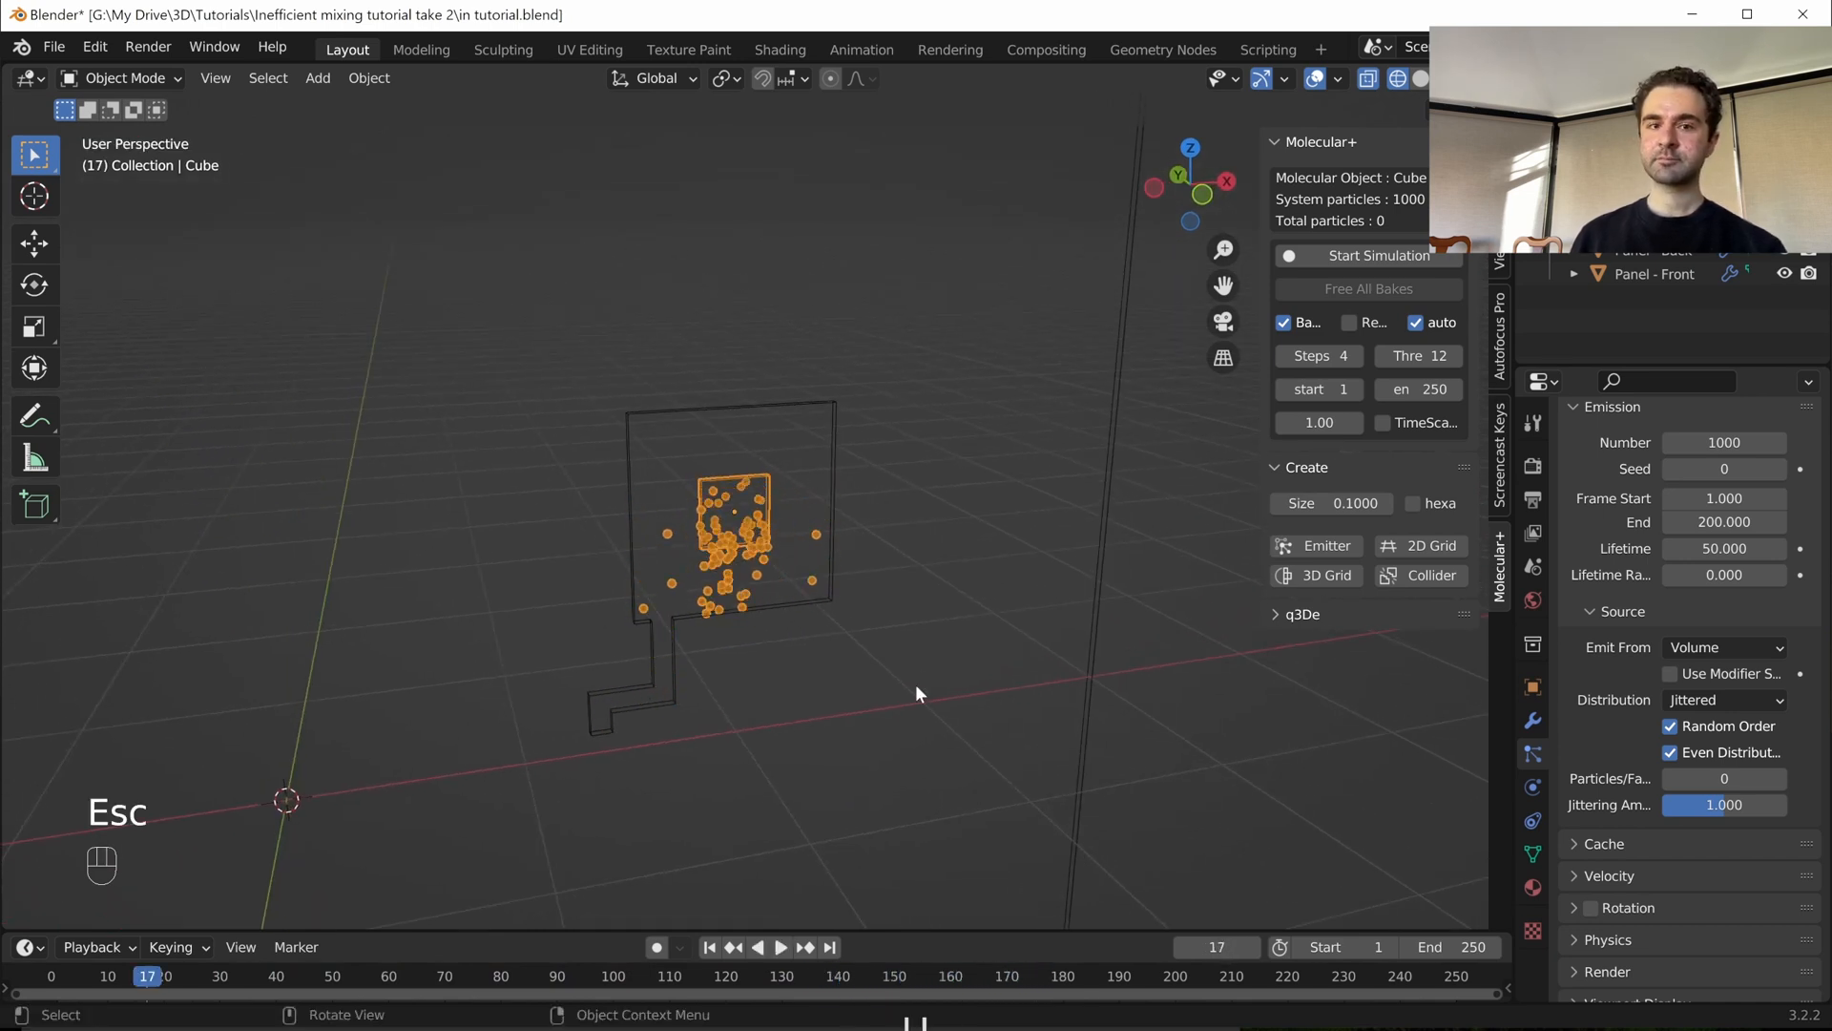
- Expand the particle system's Cache settings and enable Disk Cache
scroll(893, 667, up, 1)
click(1600, 844)
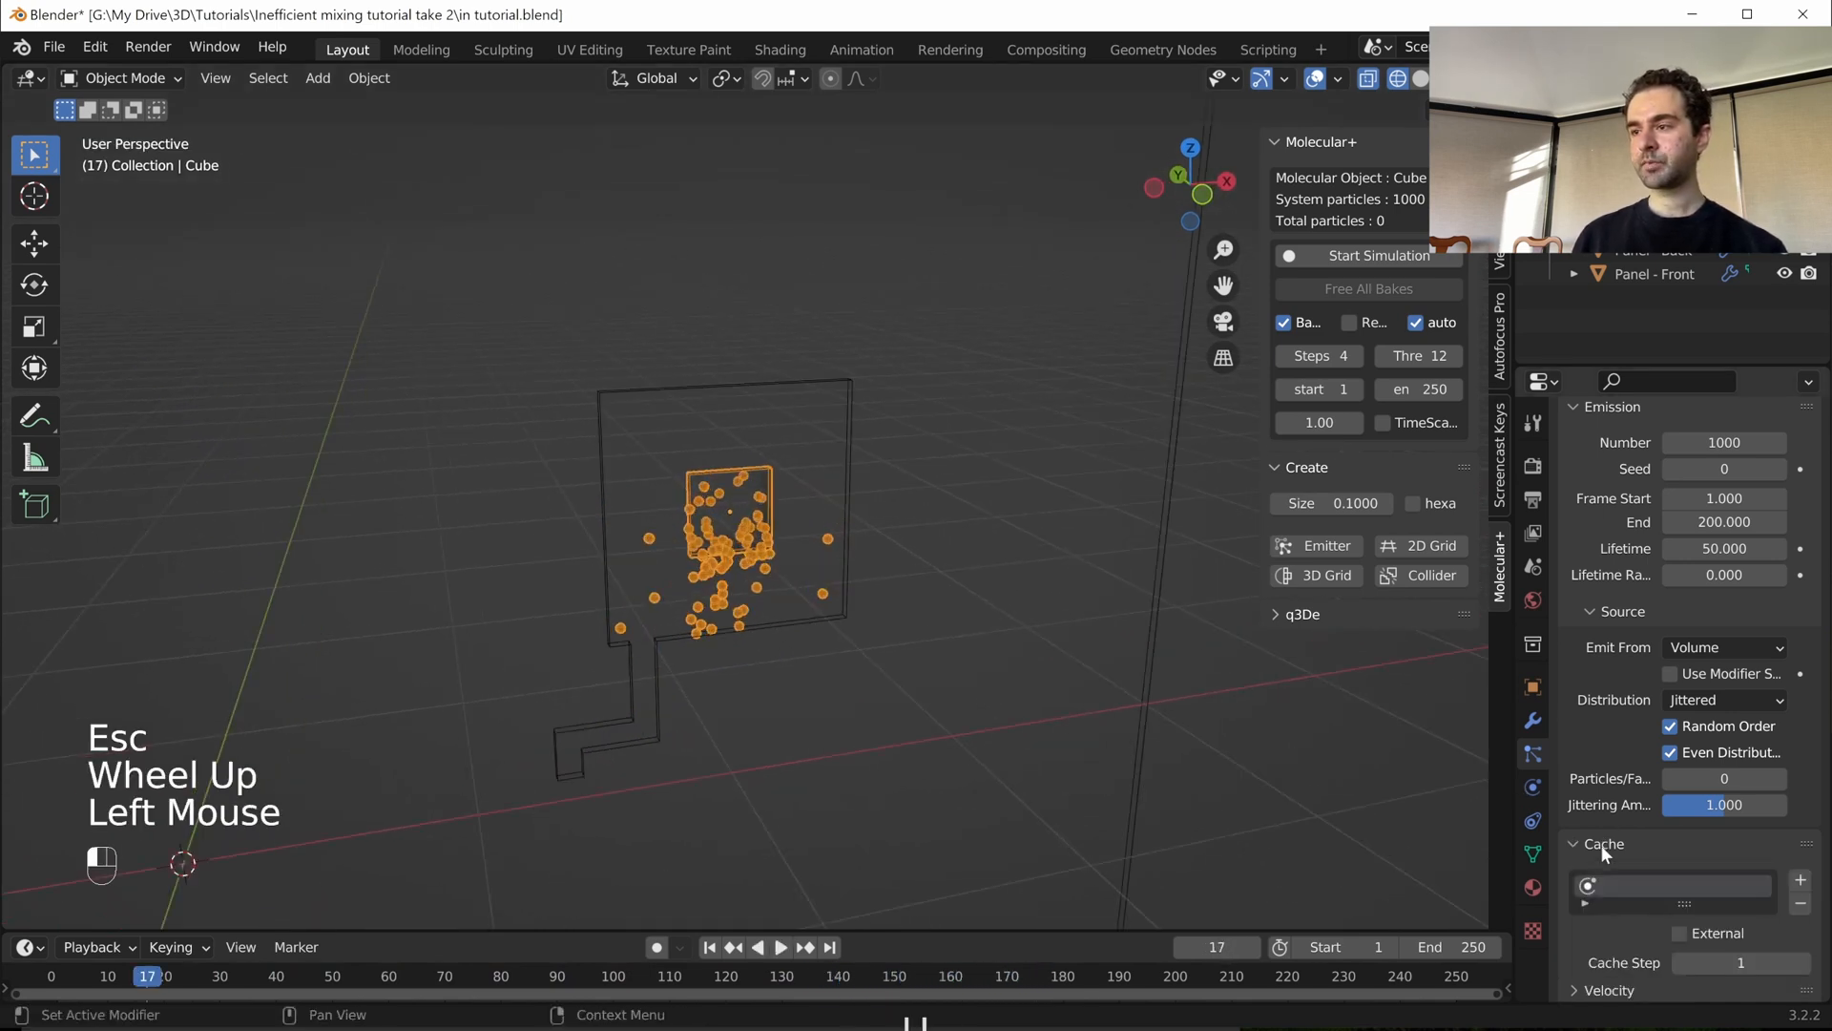
scroll(1641, 702, down, 4)
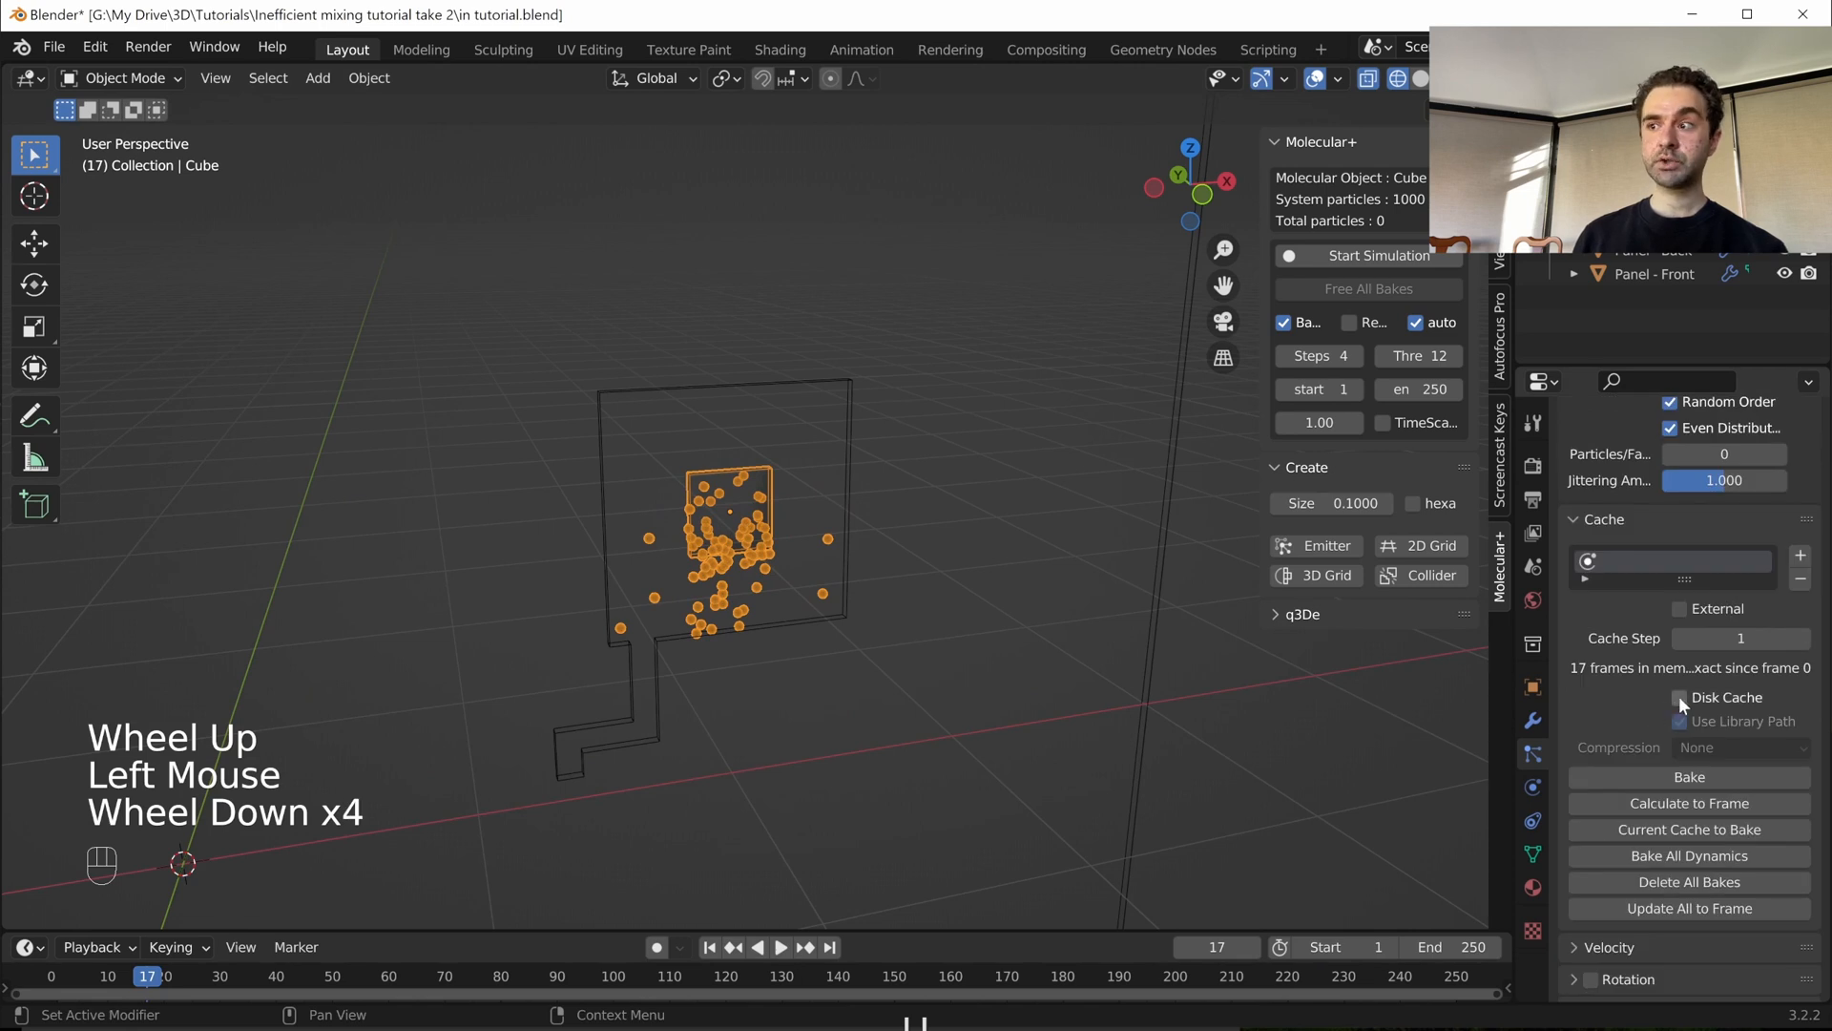
click(1679, 699)
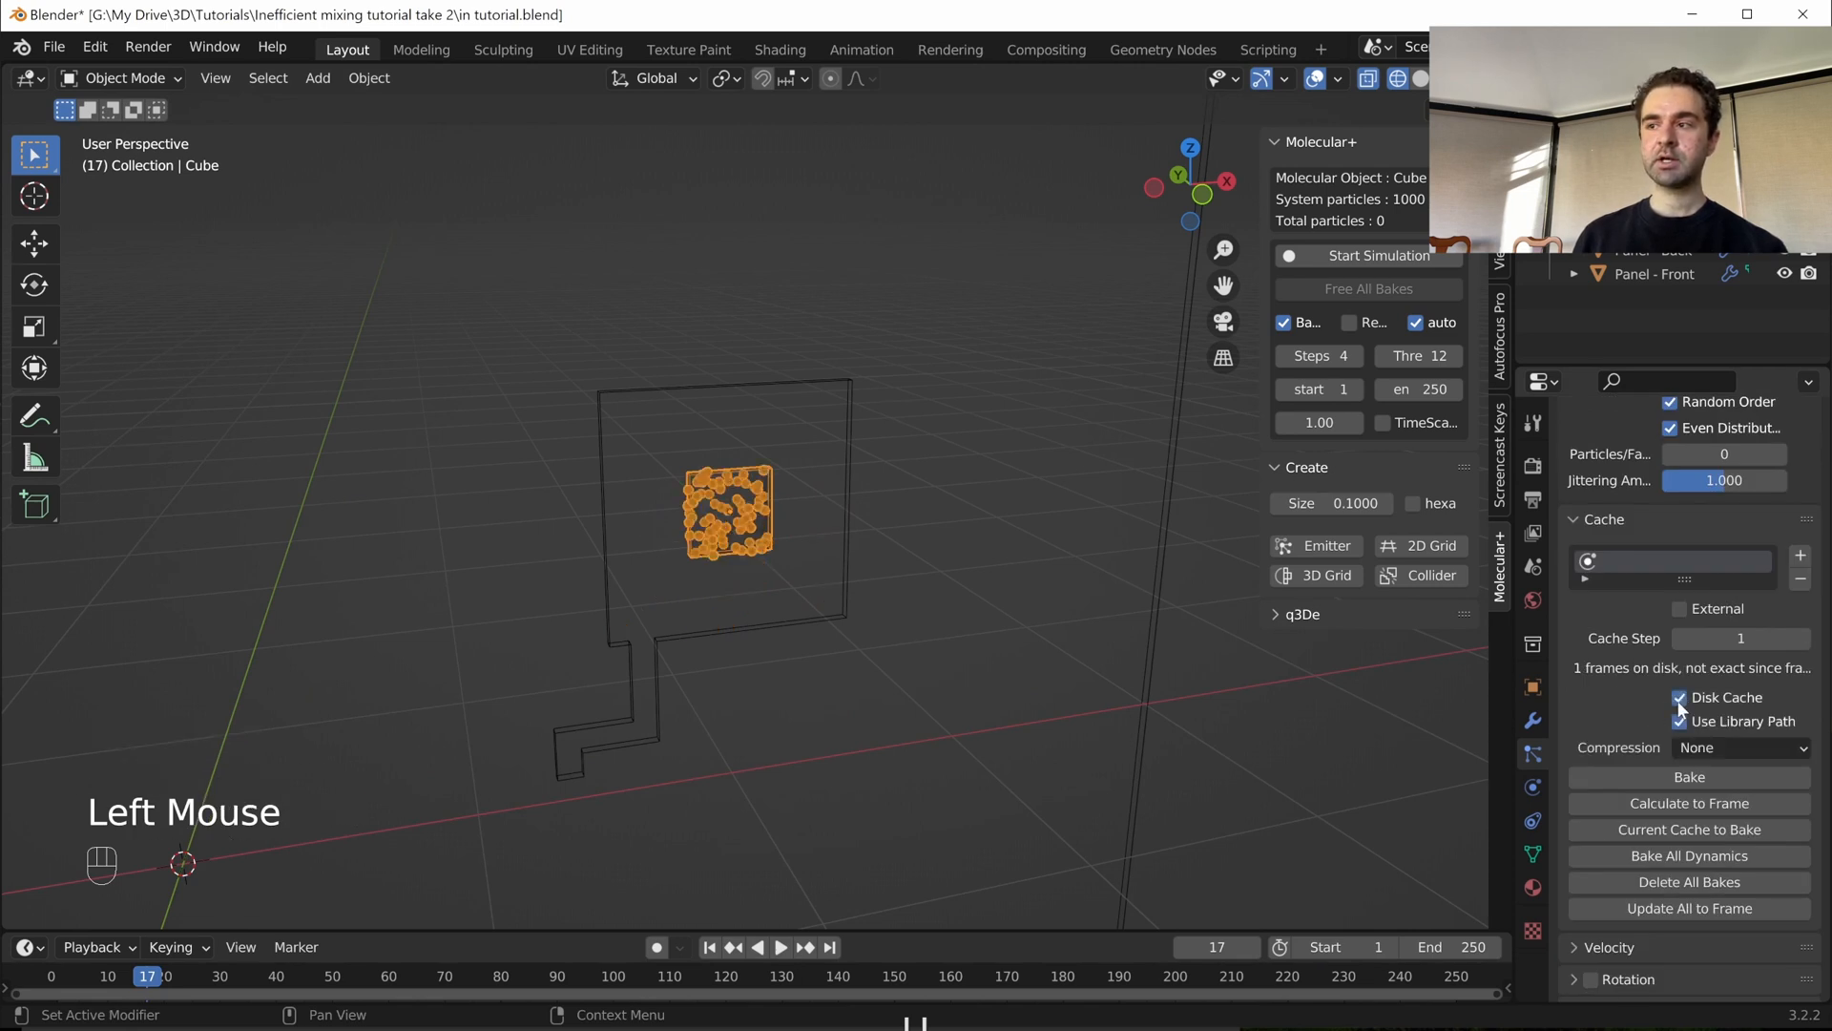
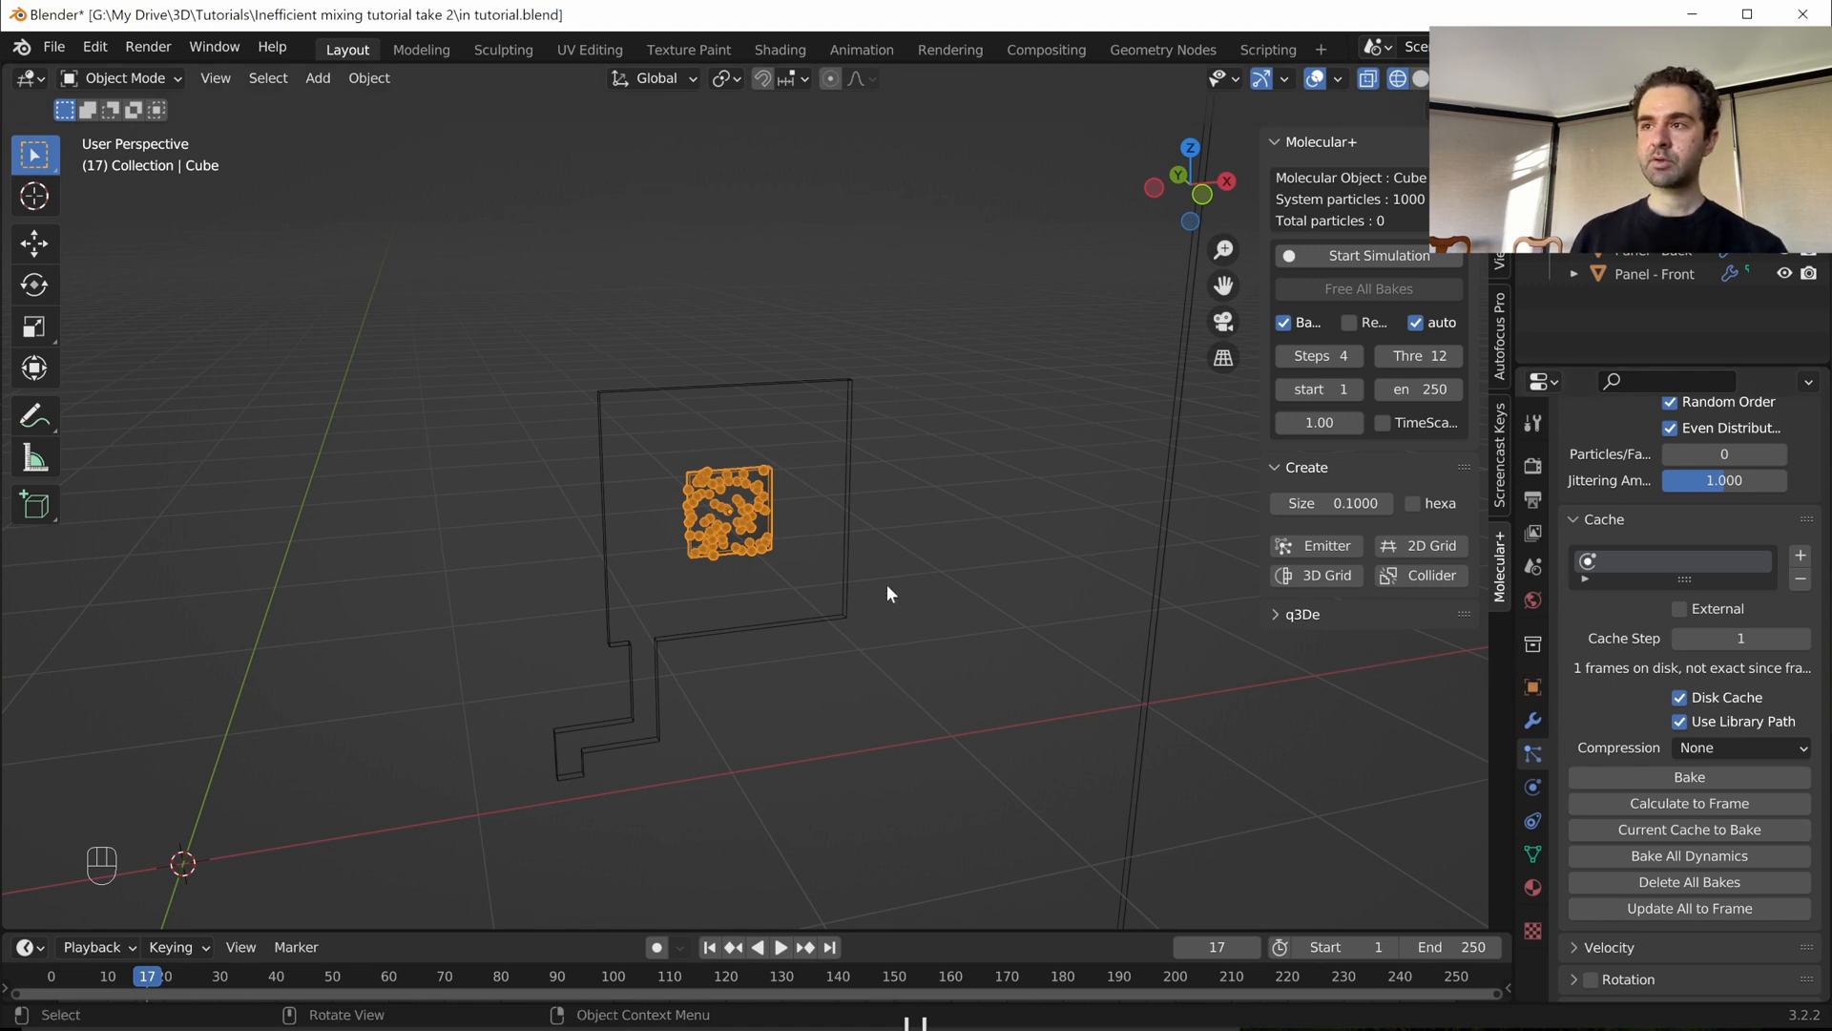
- Select the back panel and examine its particle collision settings in the physics properties
scroll(888, 584, down, 2)
scroll(902, 582, up, 2)
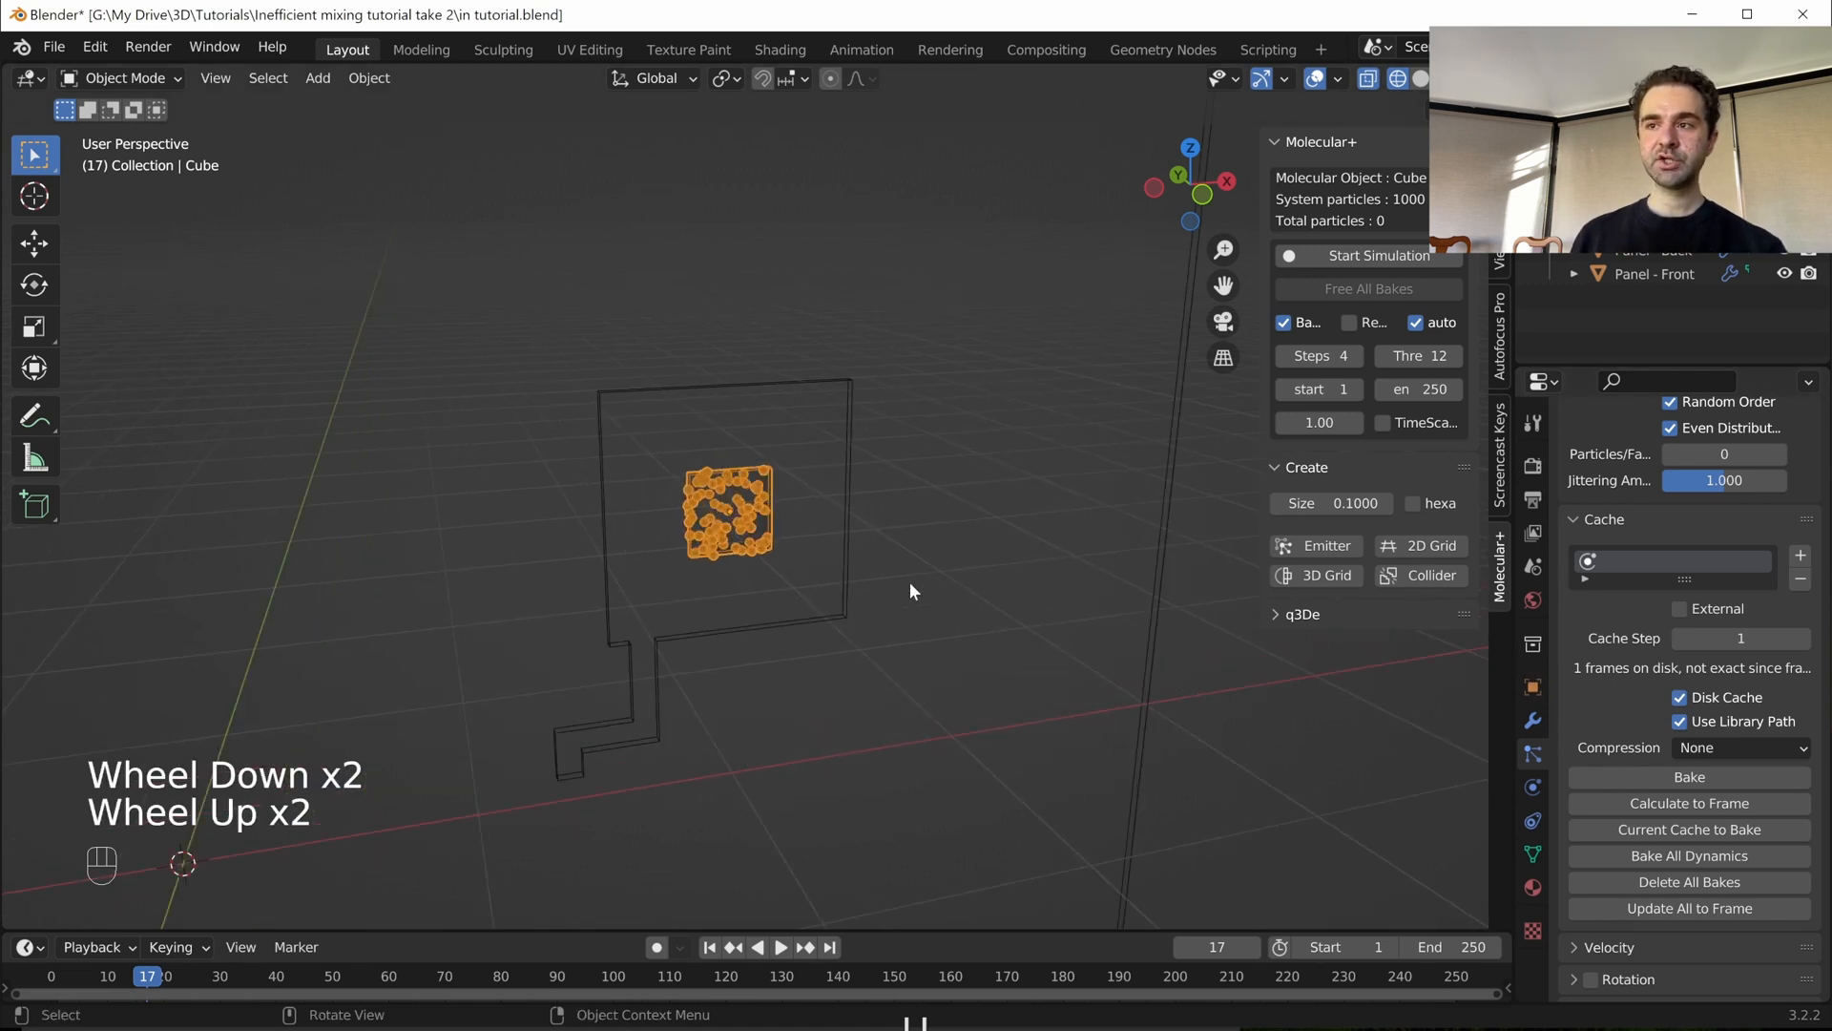
click(1166, 440)
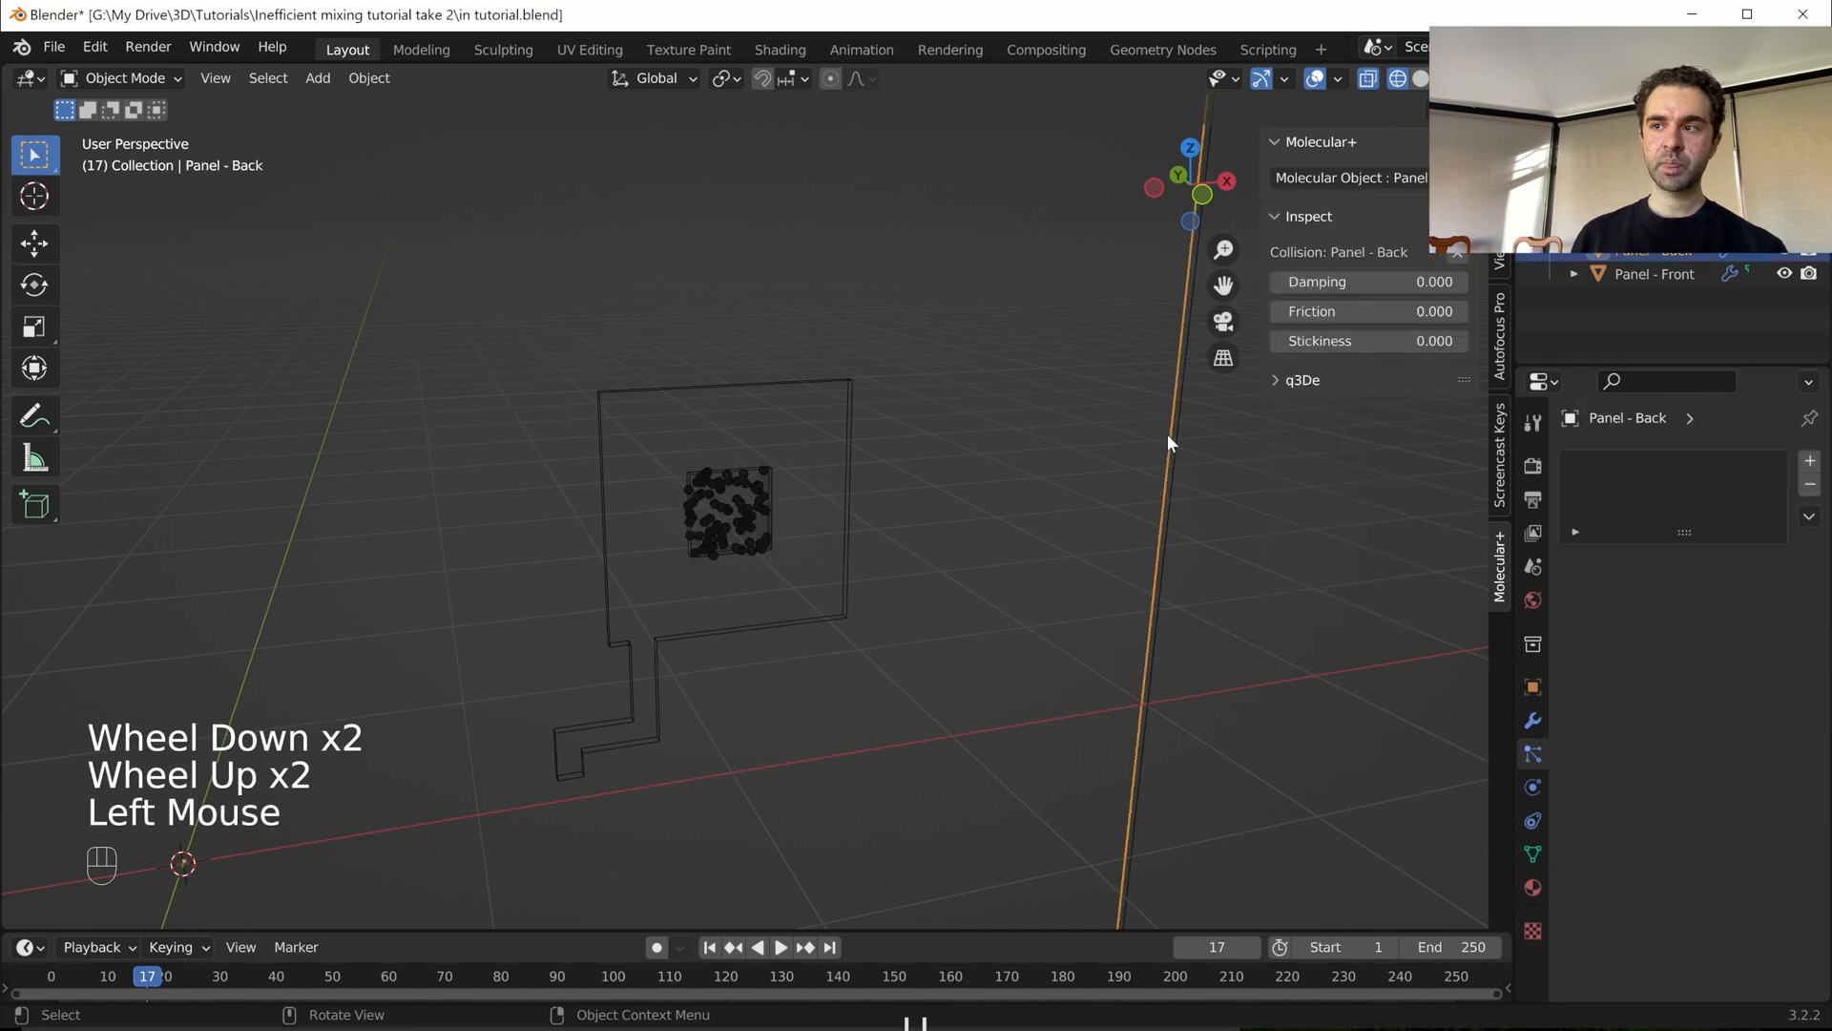
click(1532, 786)
scroll(1692, 615, down, 2)
scroll(1693, 616, down, 1)
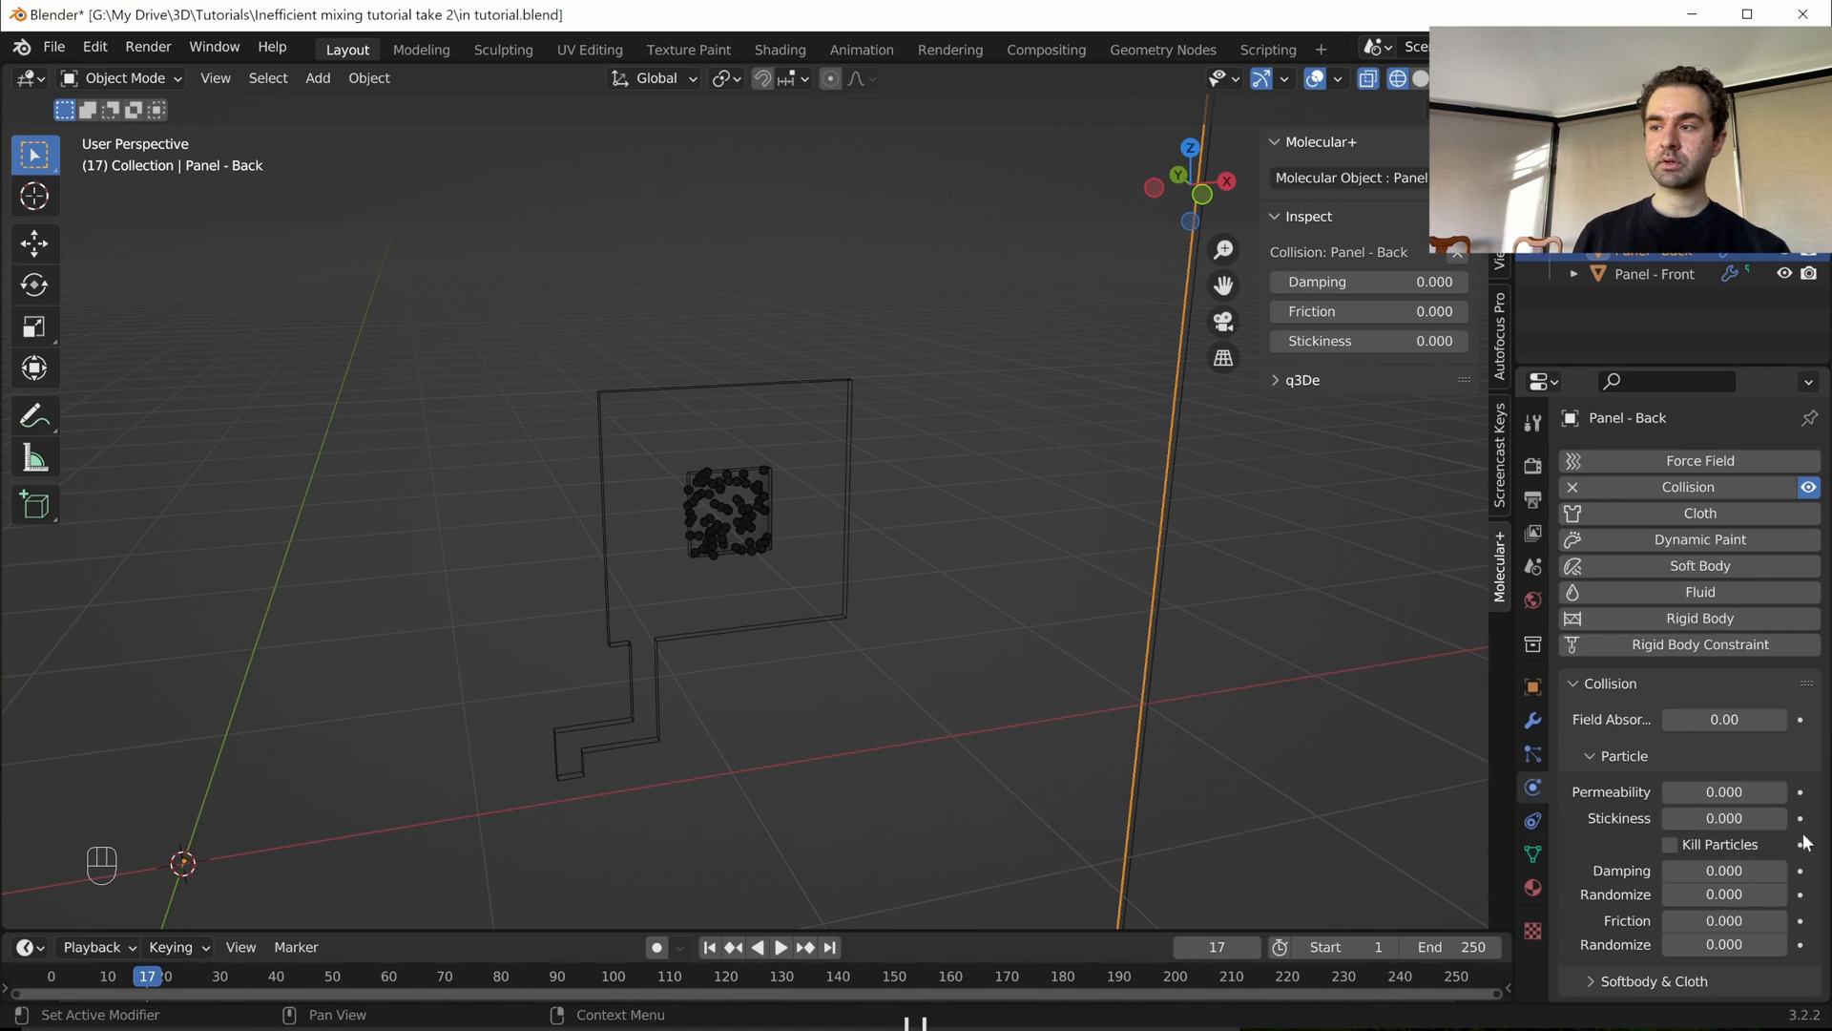
- Set the obstacle course's particle collision friction to 0.5
click(764, 539)
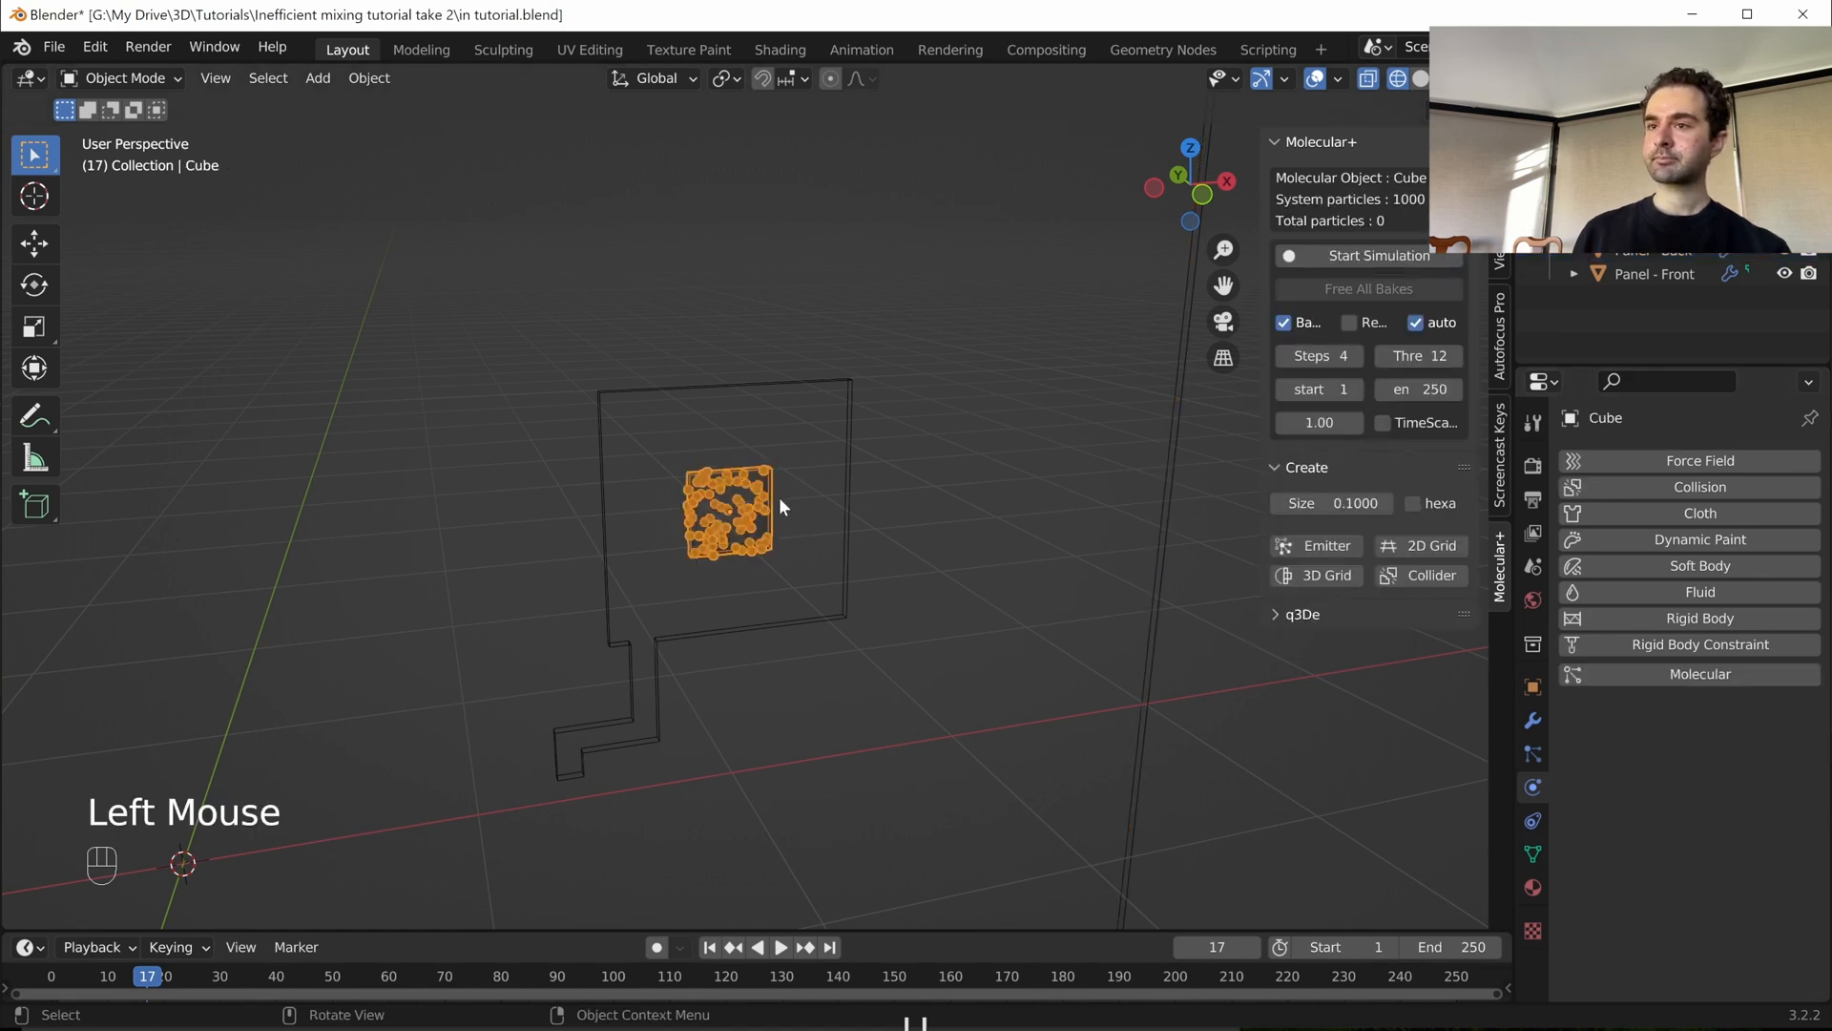
click(847, 481)
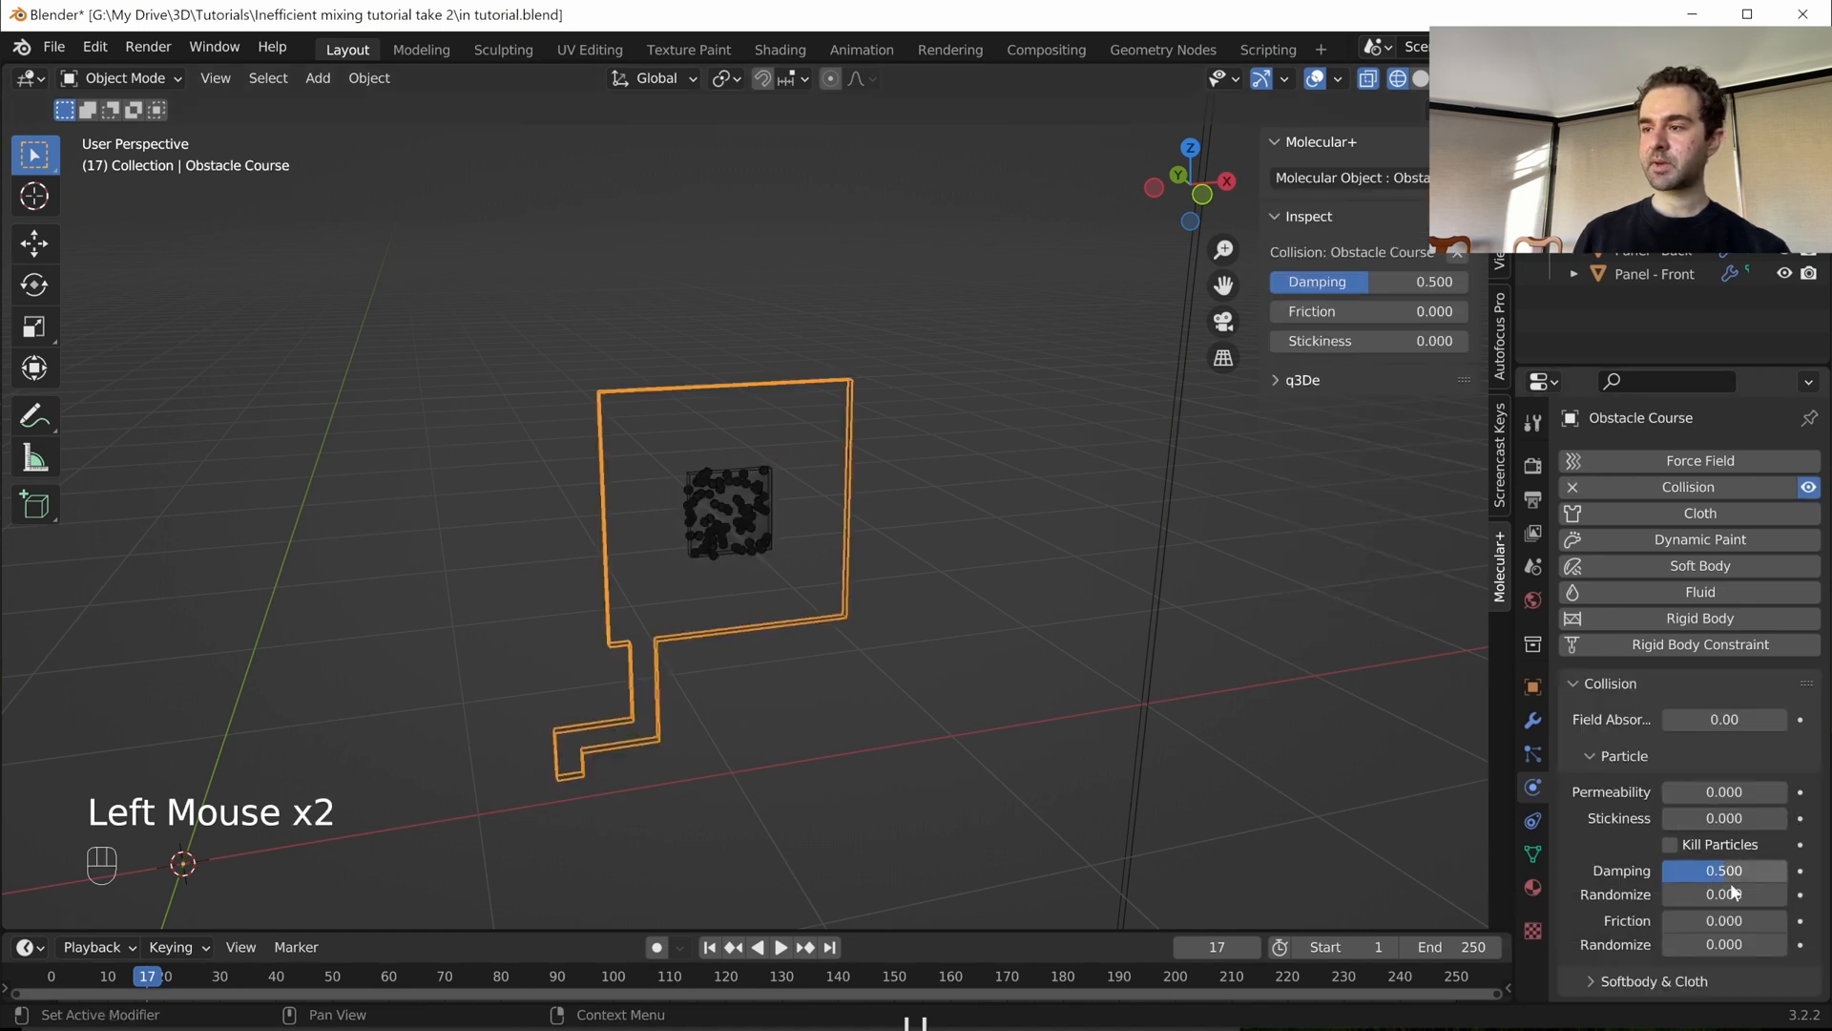
click(1727, 921)
text(0.5)
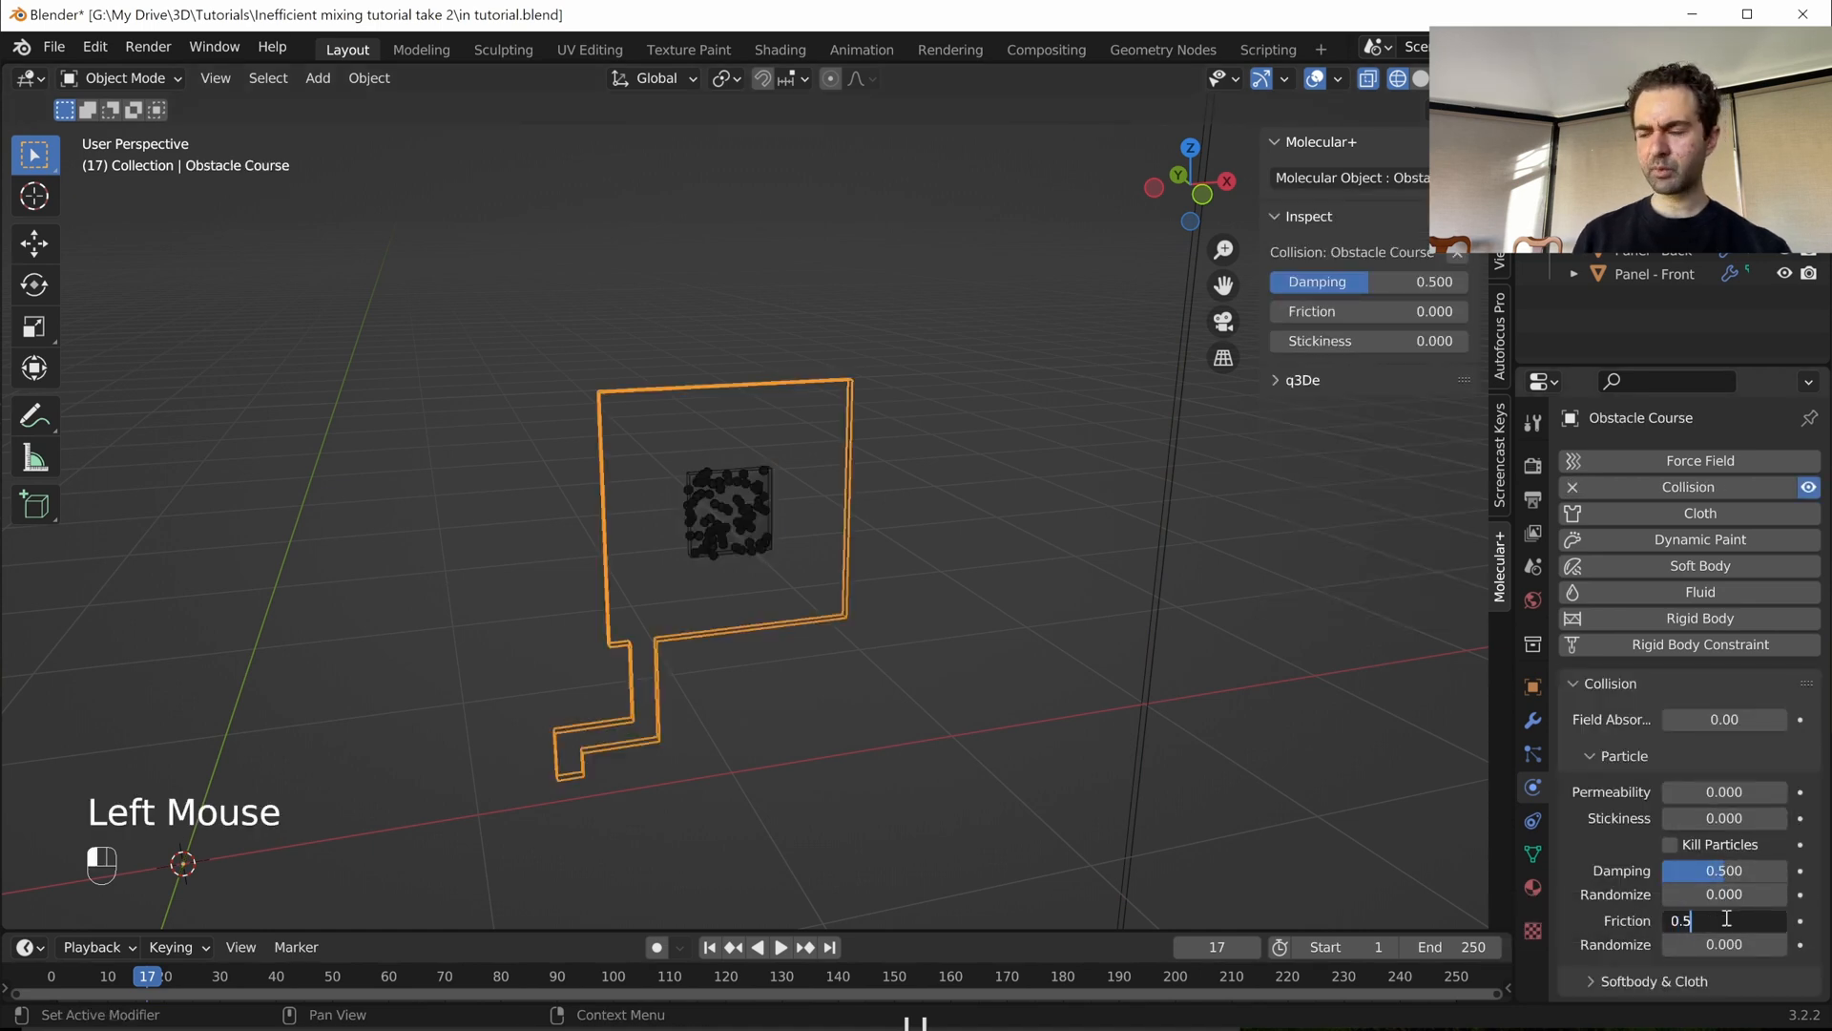
key(Return)
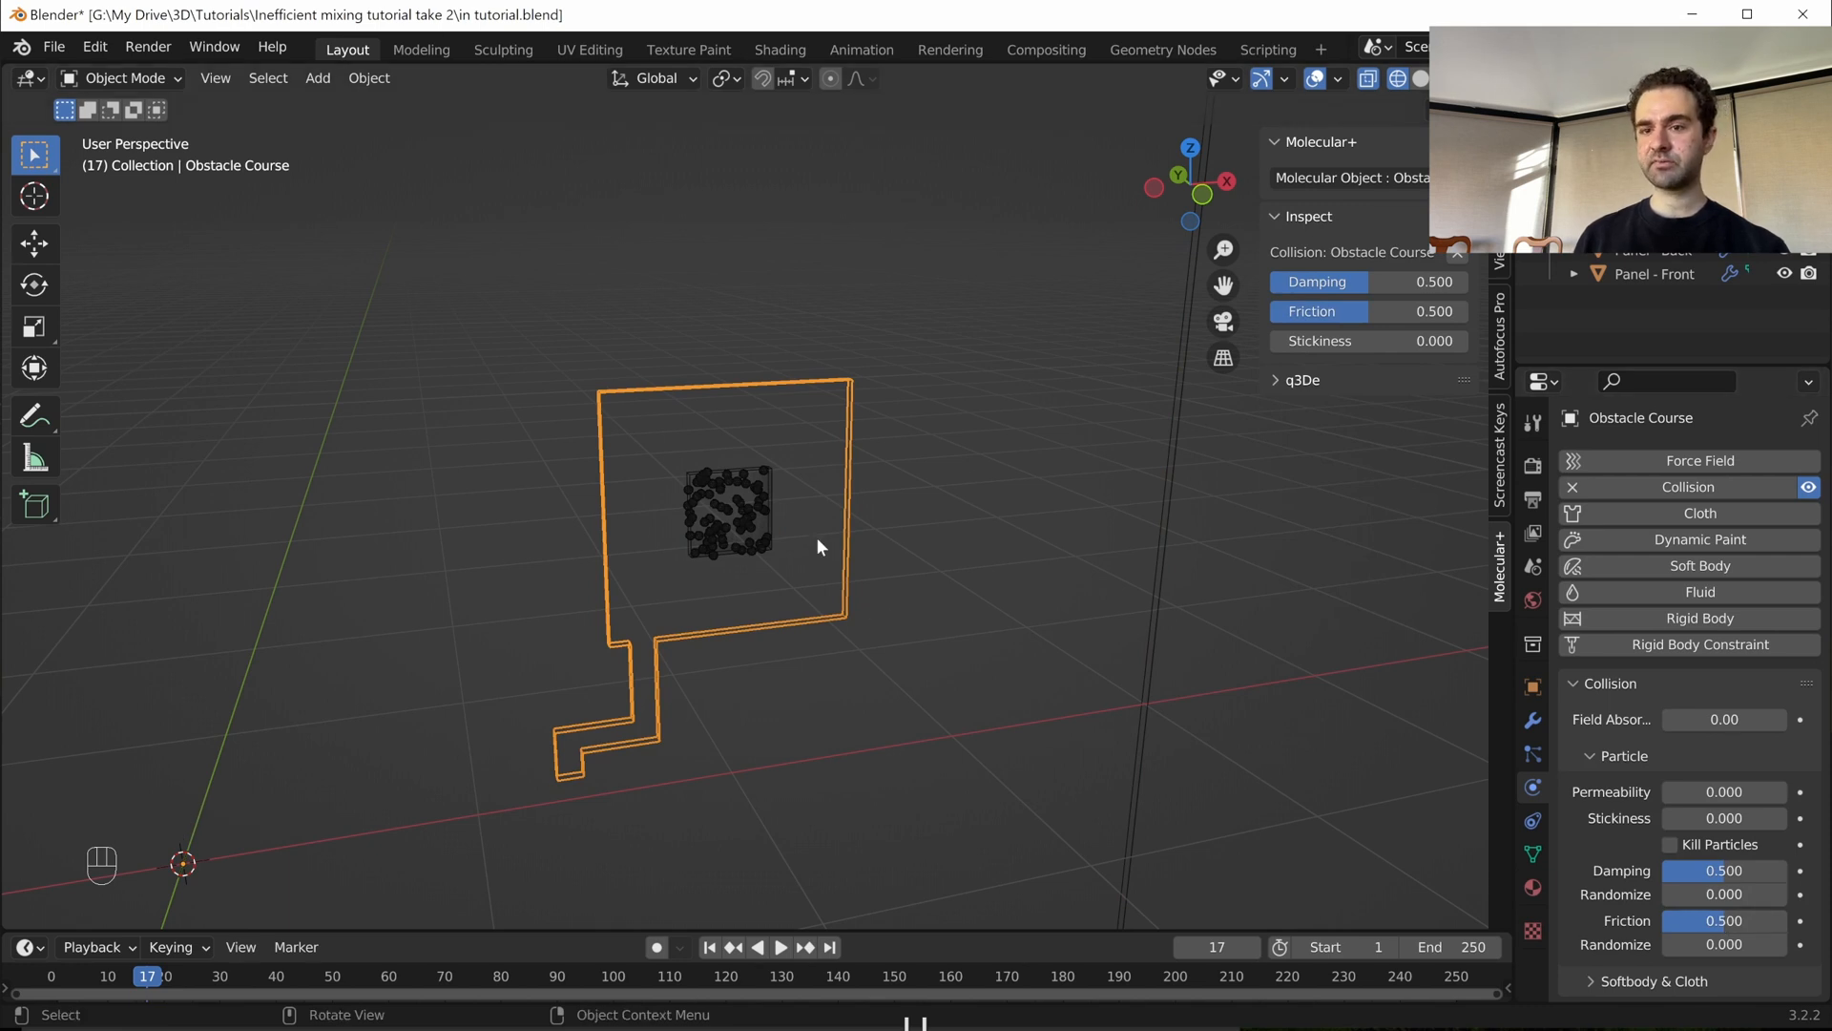
- Replay the simulation from the first frame, pause it, and examine in front view how the particles meet the obstacle course floor
key(shift+Left)
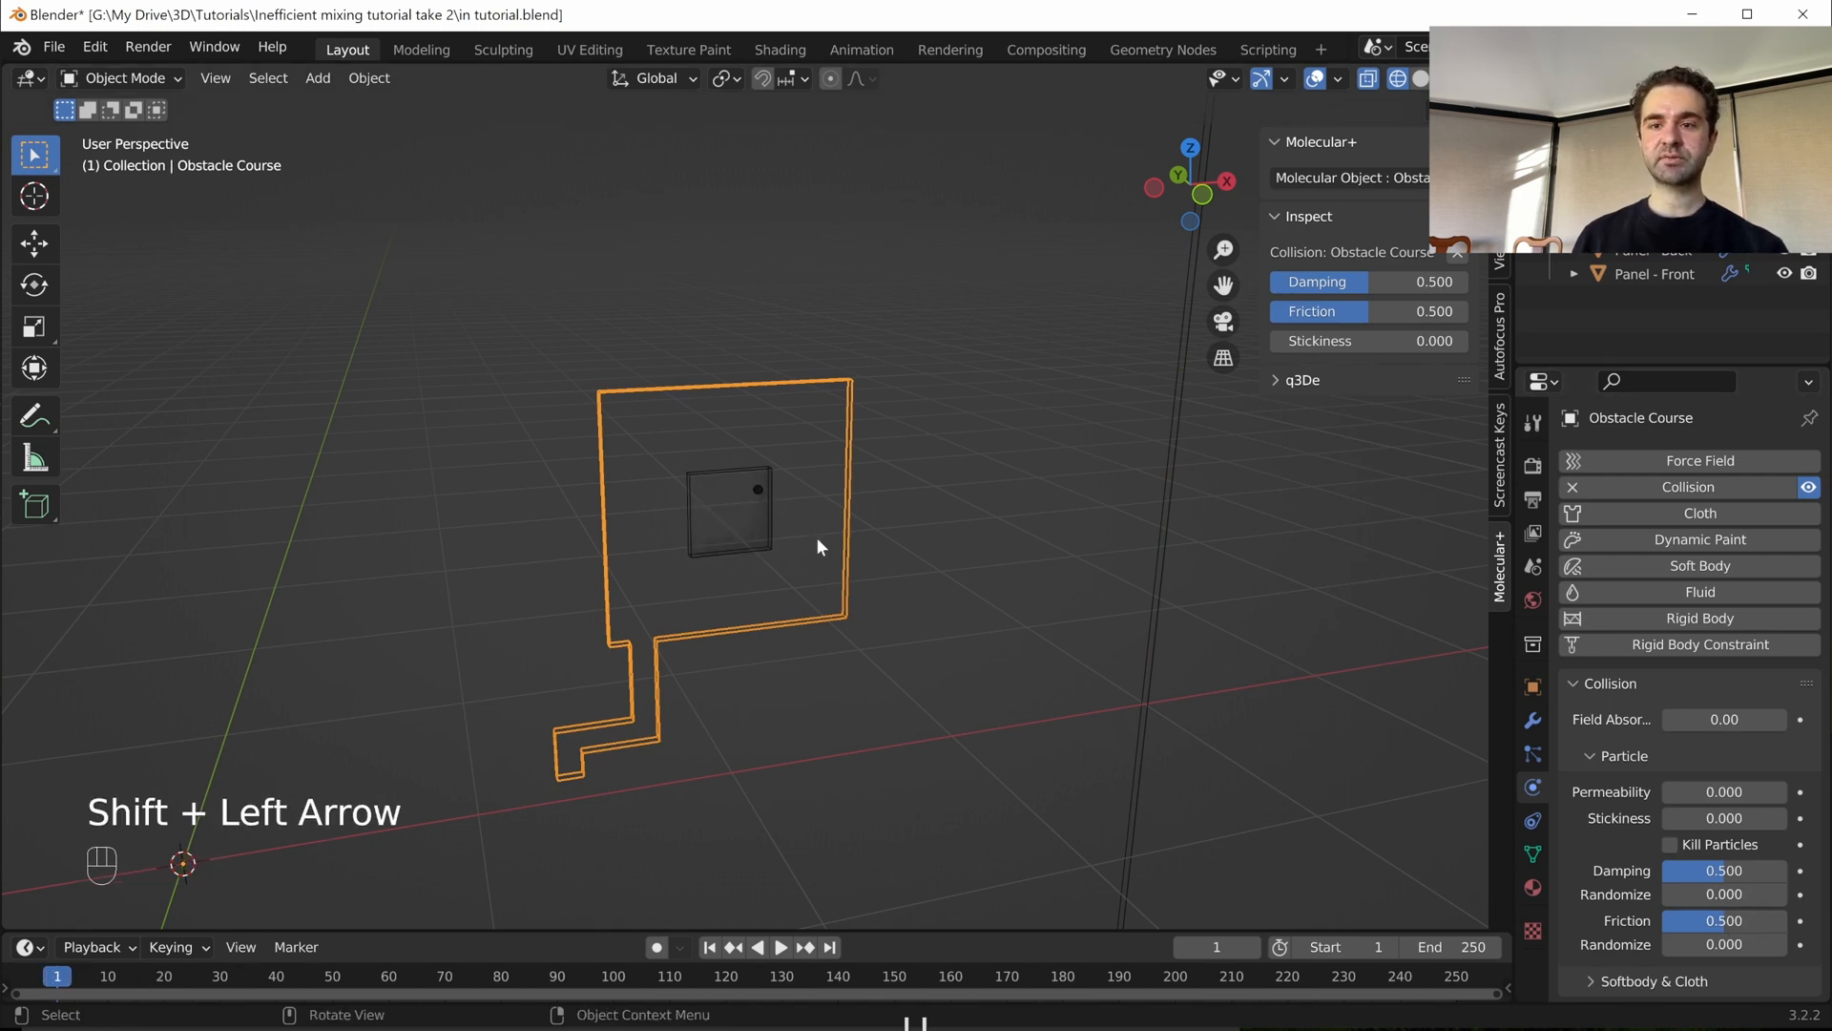
key(space)
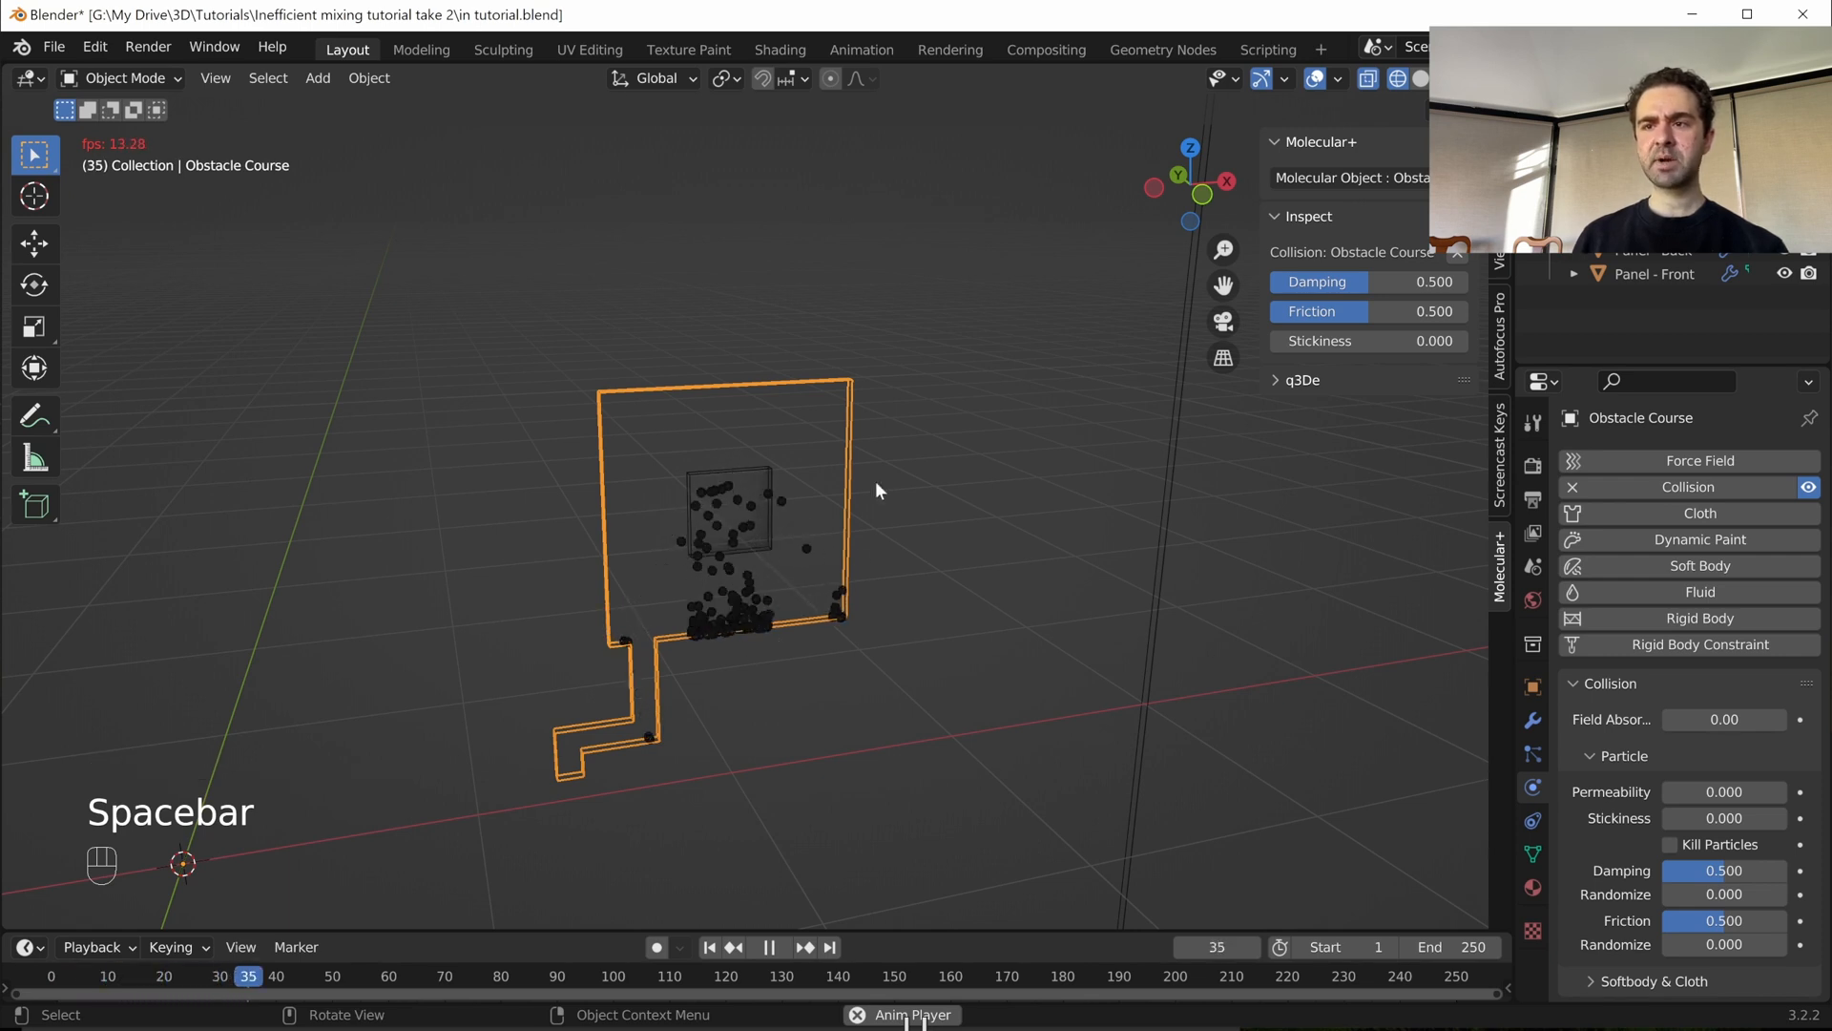
key(space)
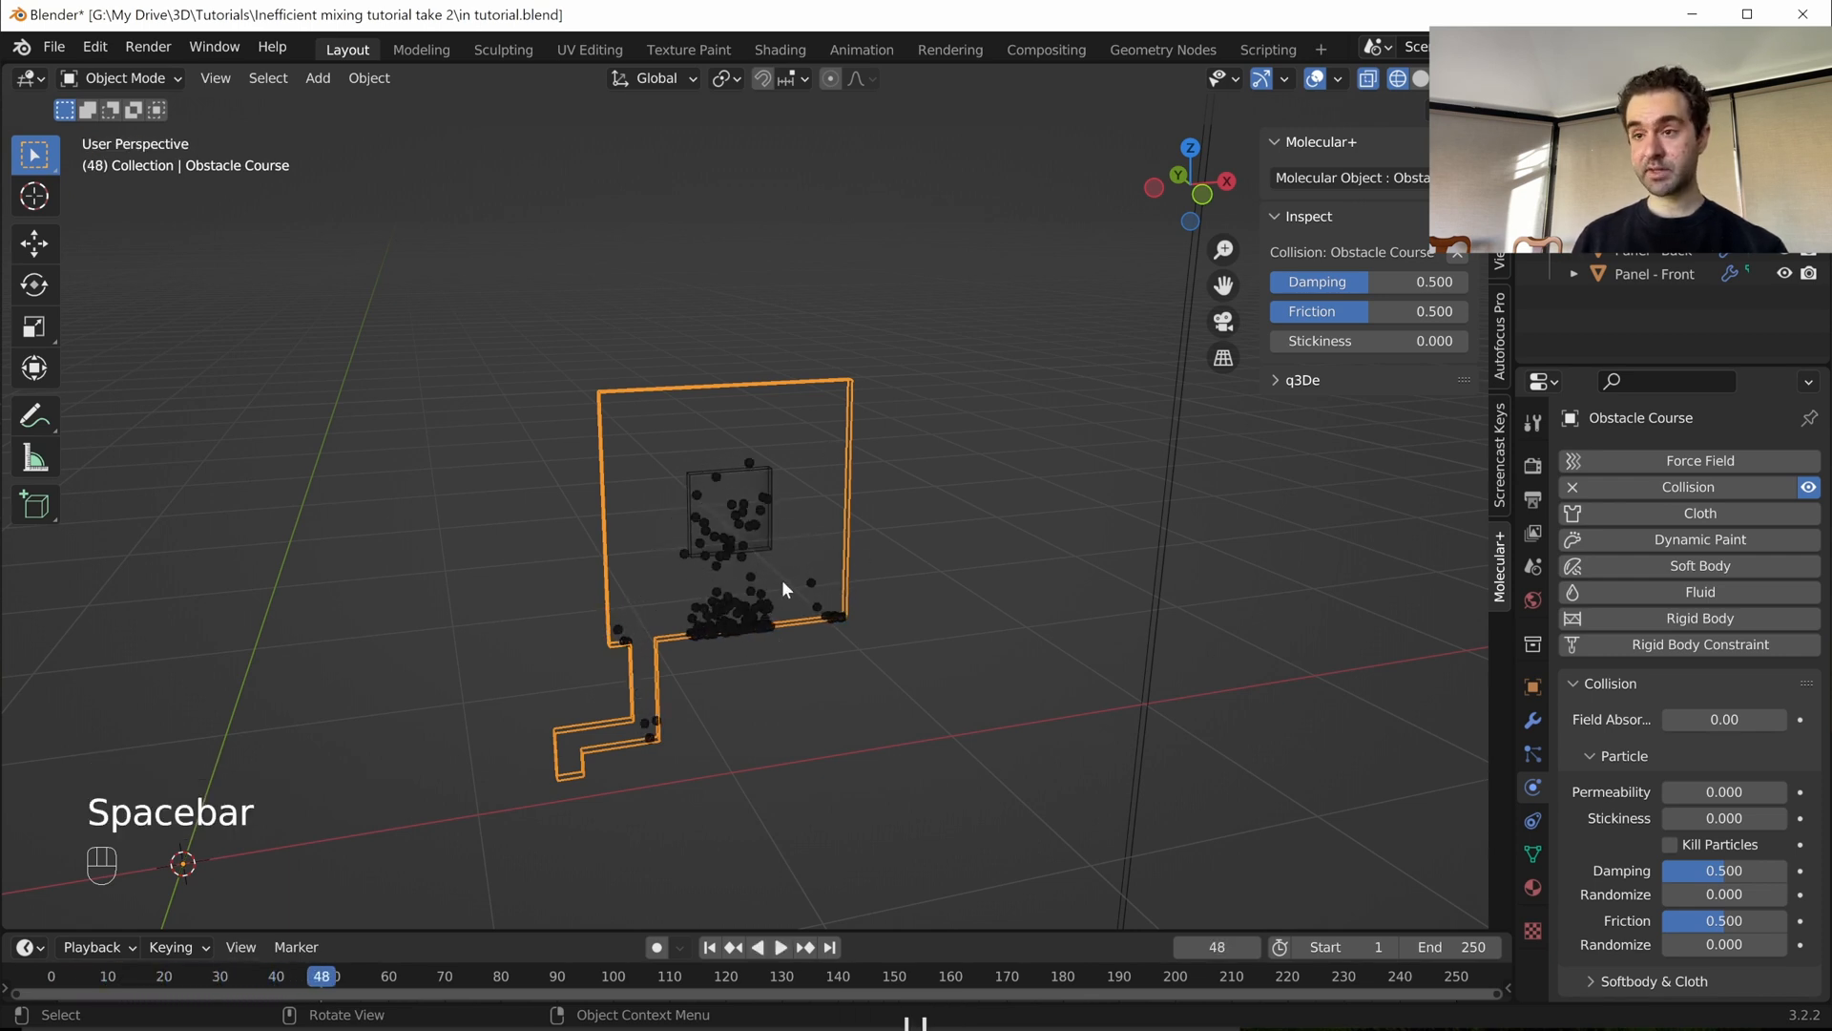
key(KP_1)
scroll(838, 641, up, 1)
shift+middle_drag(605, 674, 730, 548)
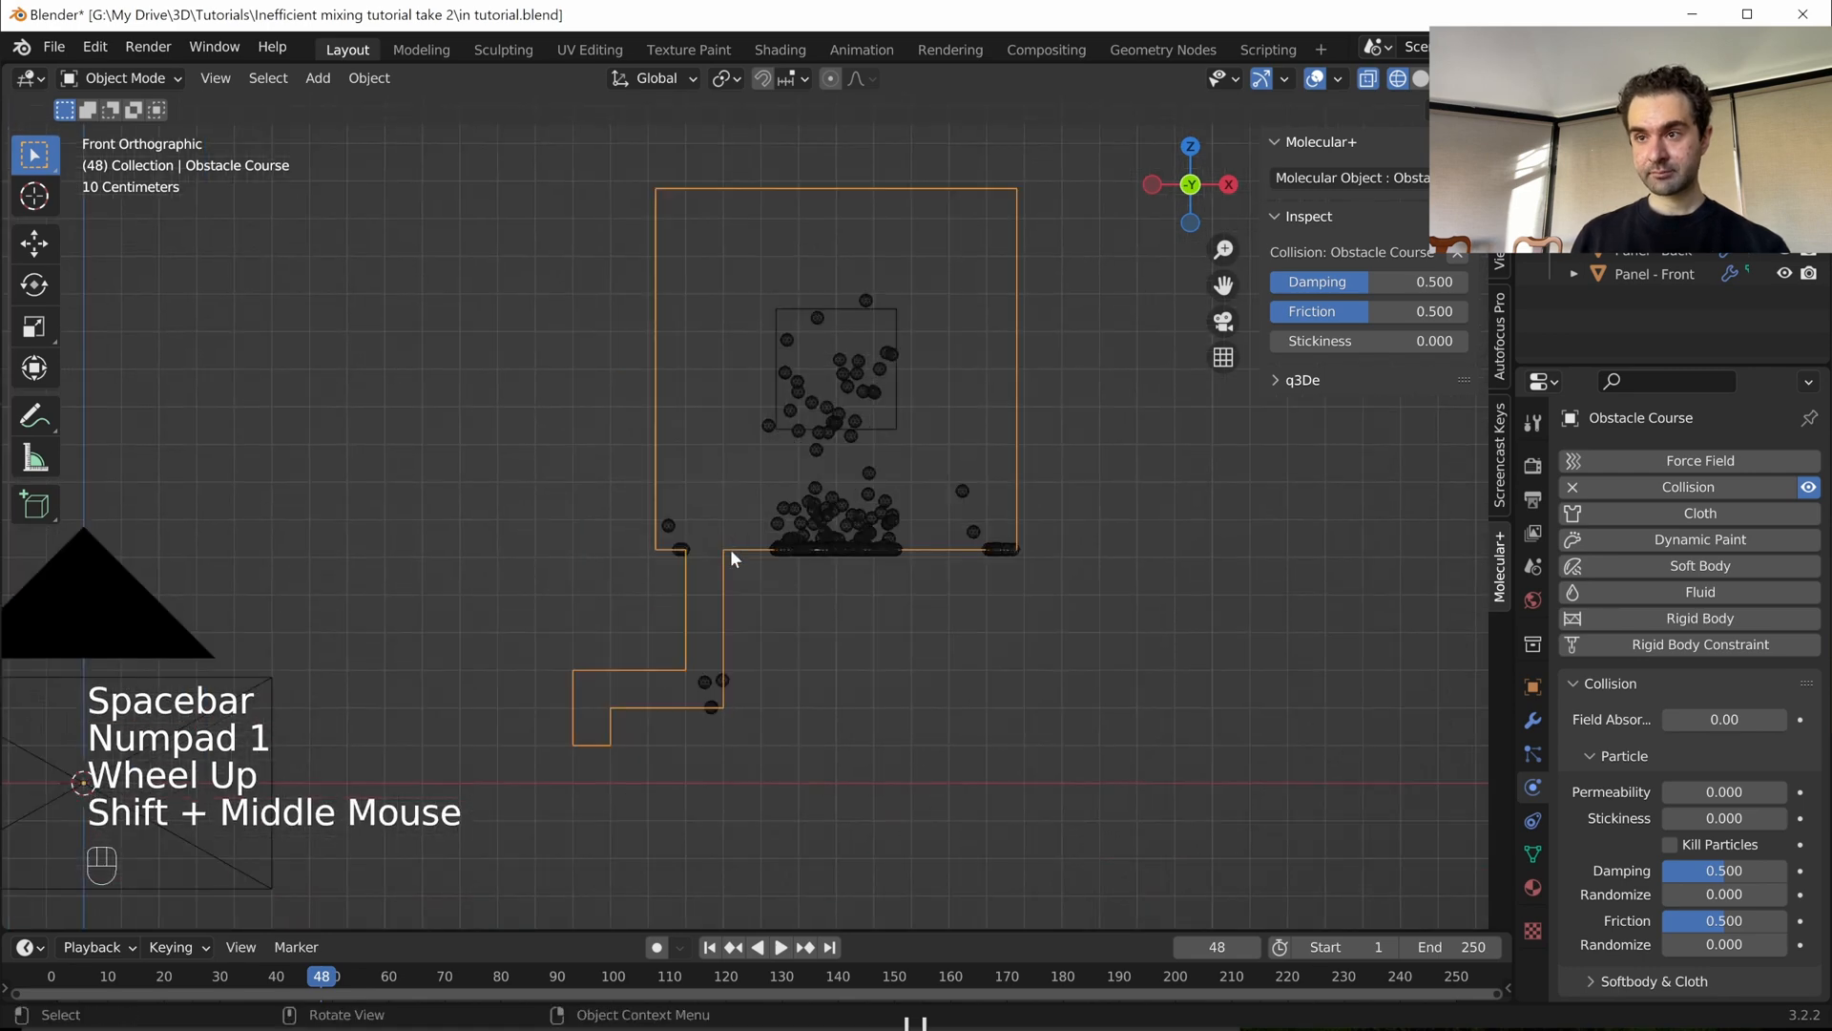
scroll(924, 517, up, 2)
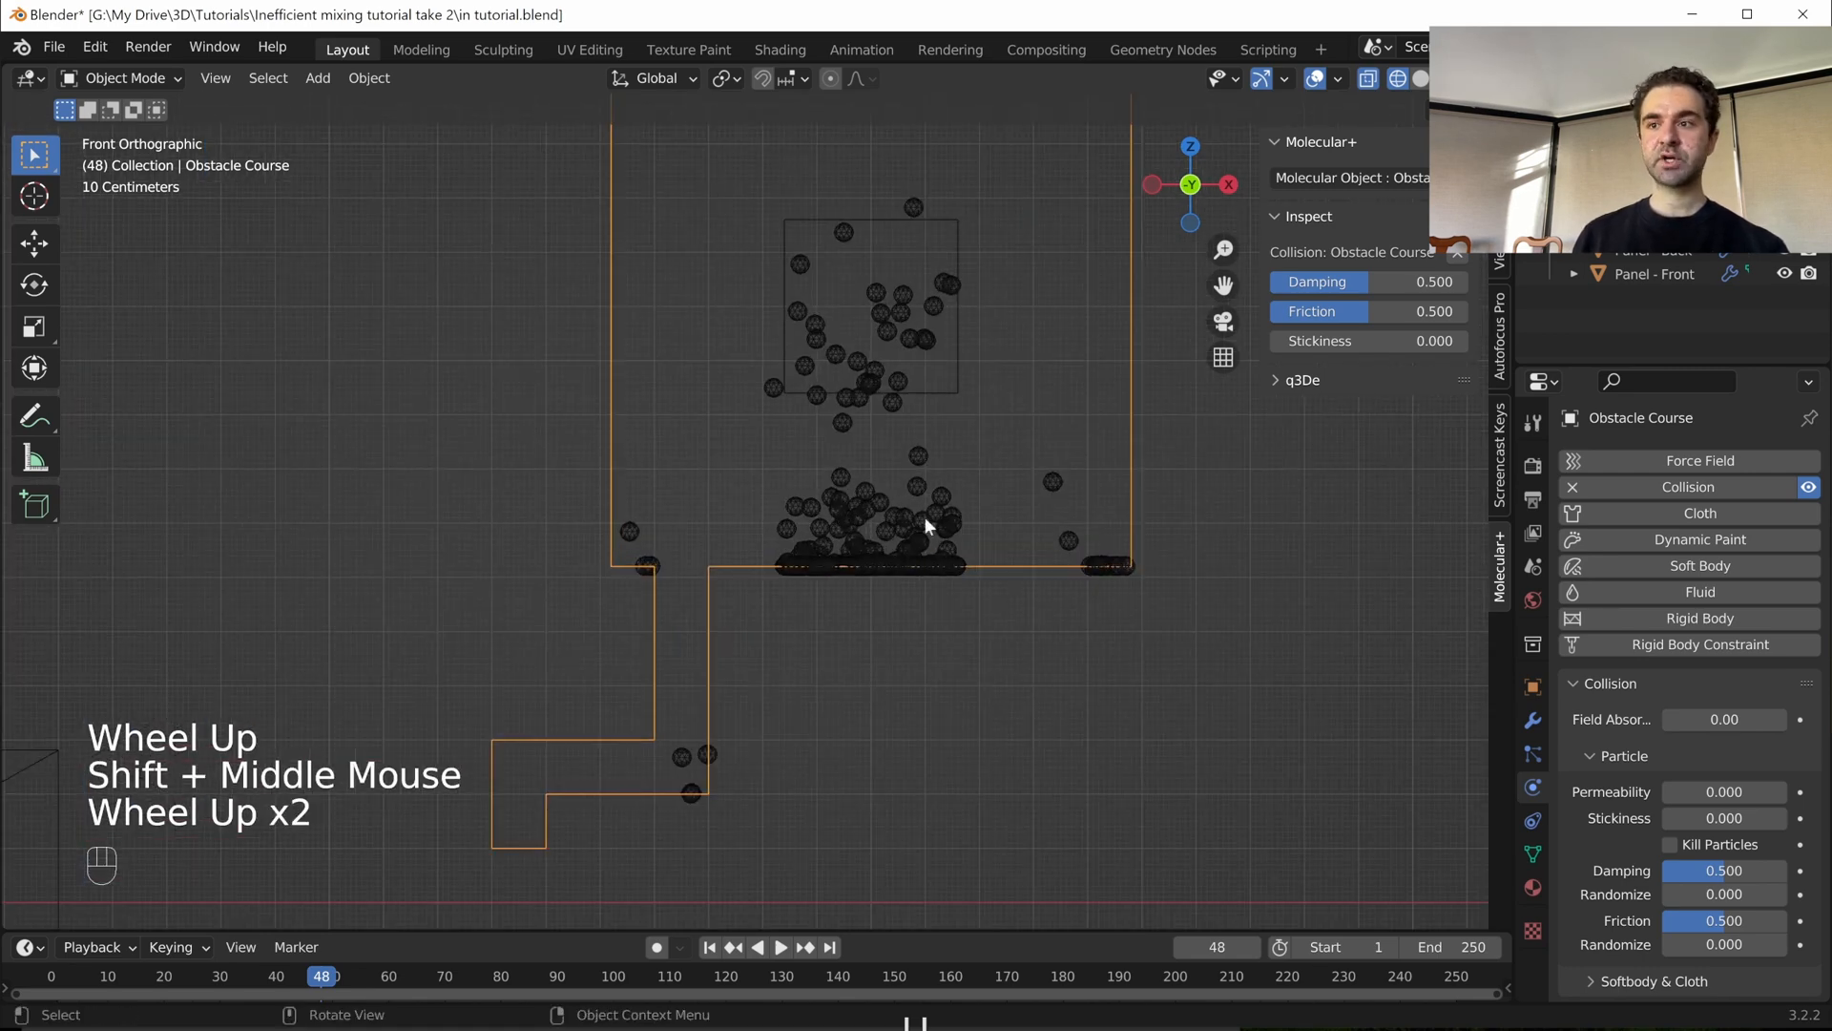
- Collapse the Cache settings of the cube's particle system and enable Size Deflect in its physics deflection settings
click(912, 385)
scroll(914, 496, up, 3)
shift+middle_drag(901, 538, 630, 603)
key(KP_1)
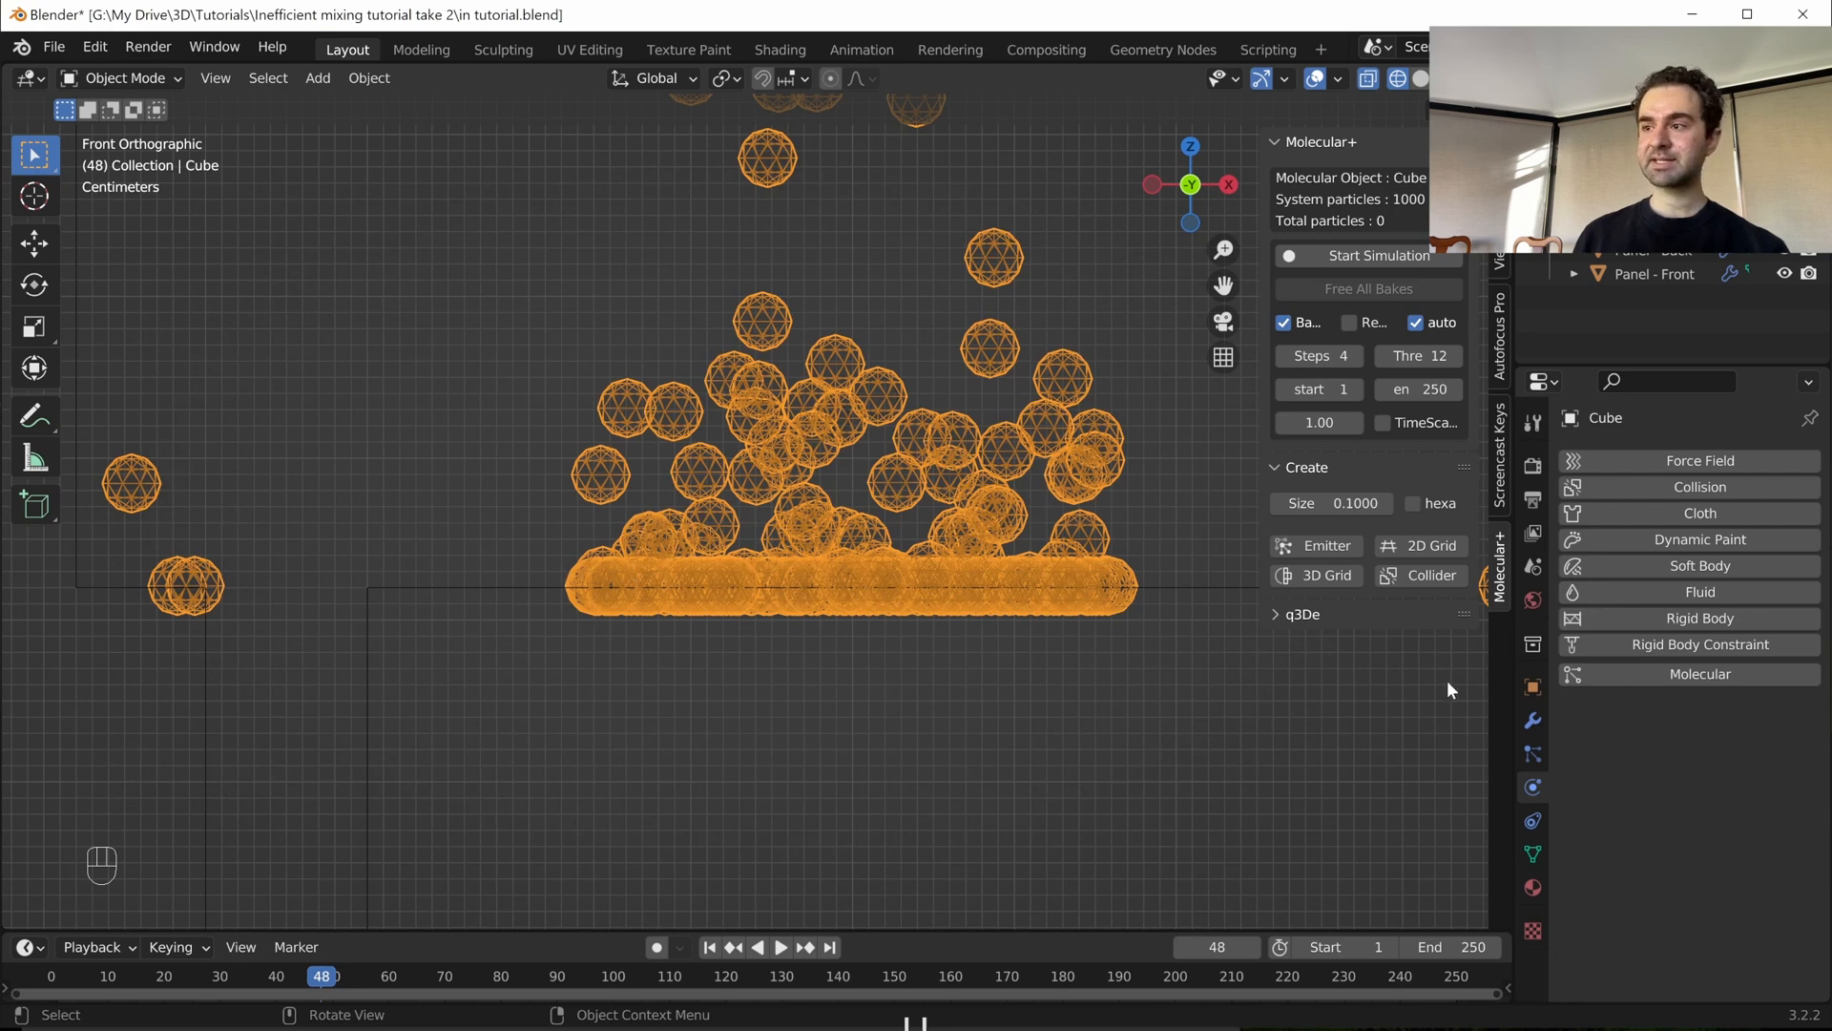
click(1533, 754)
scroll(1651, 661, down, 5)
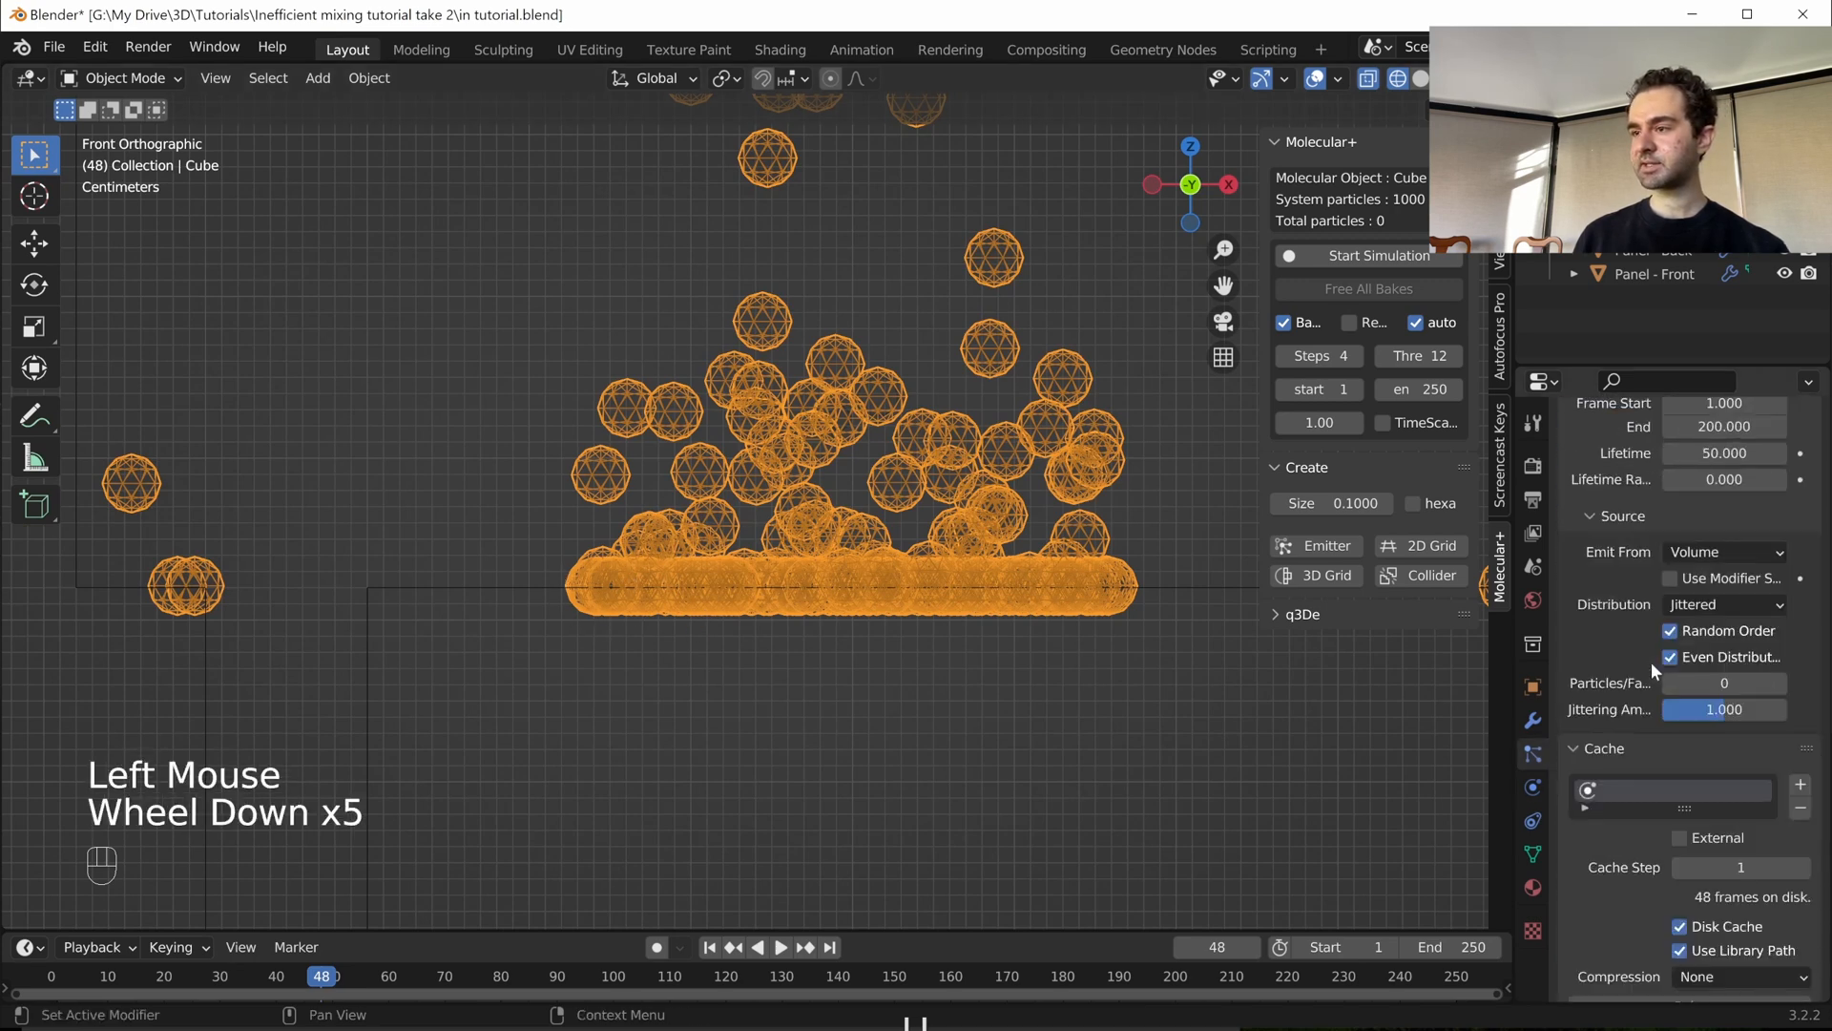
scroll(1650, 661, down, 2)
click(1592, 554)
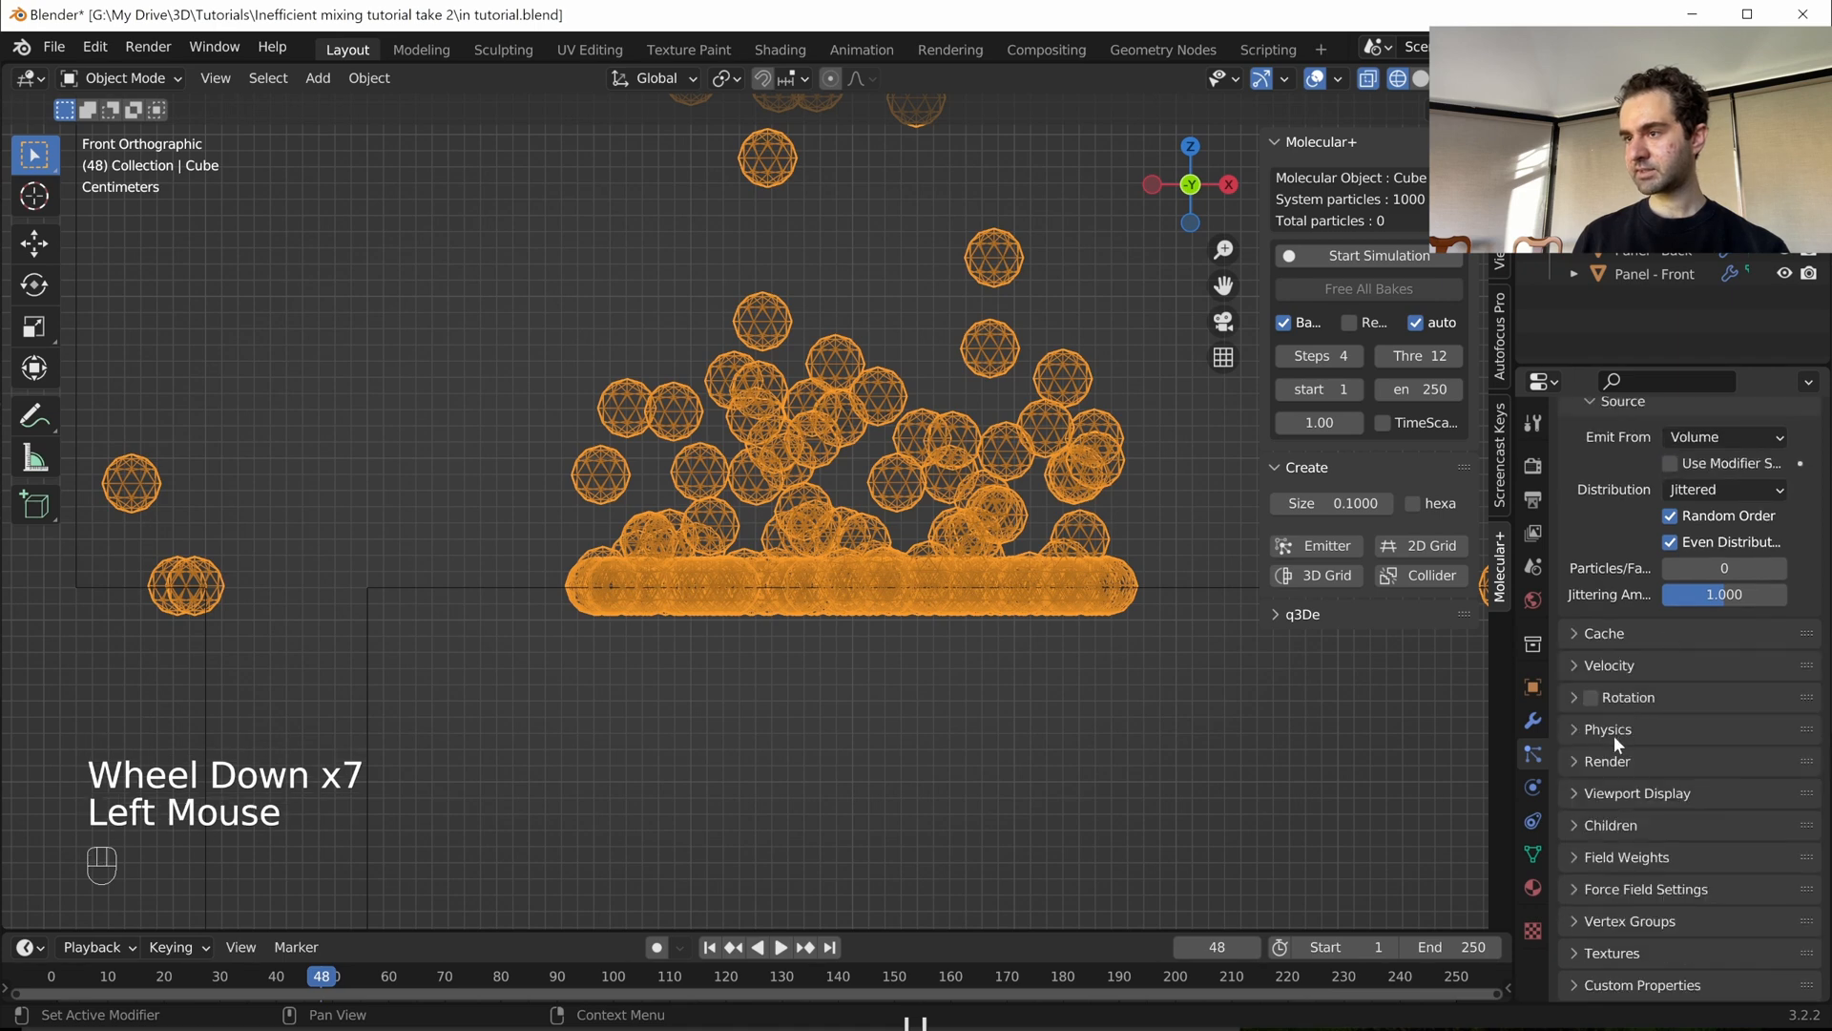
click(1608, 731)
scroll(1697, 689, down, 4)
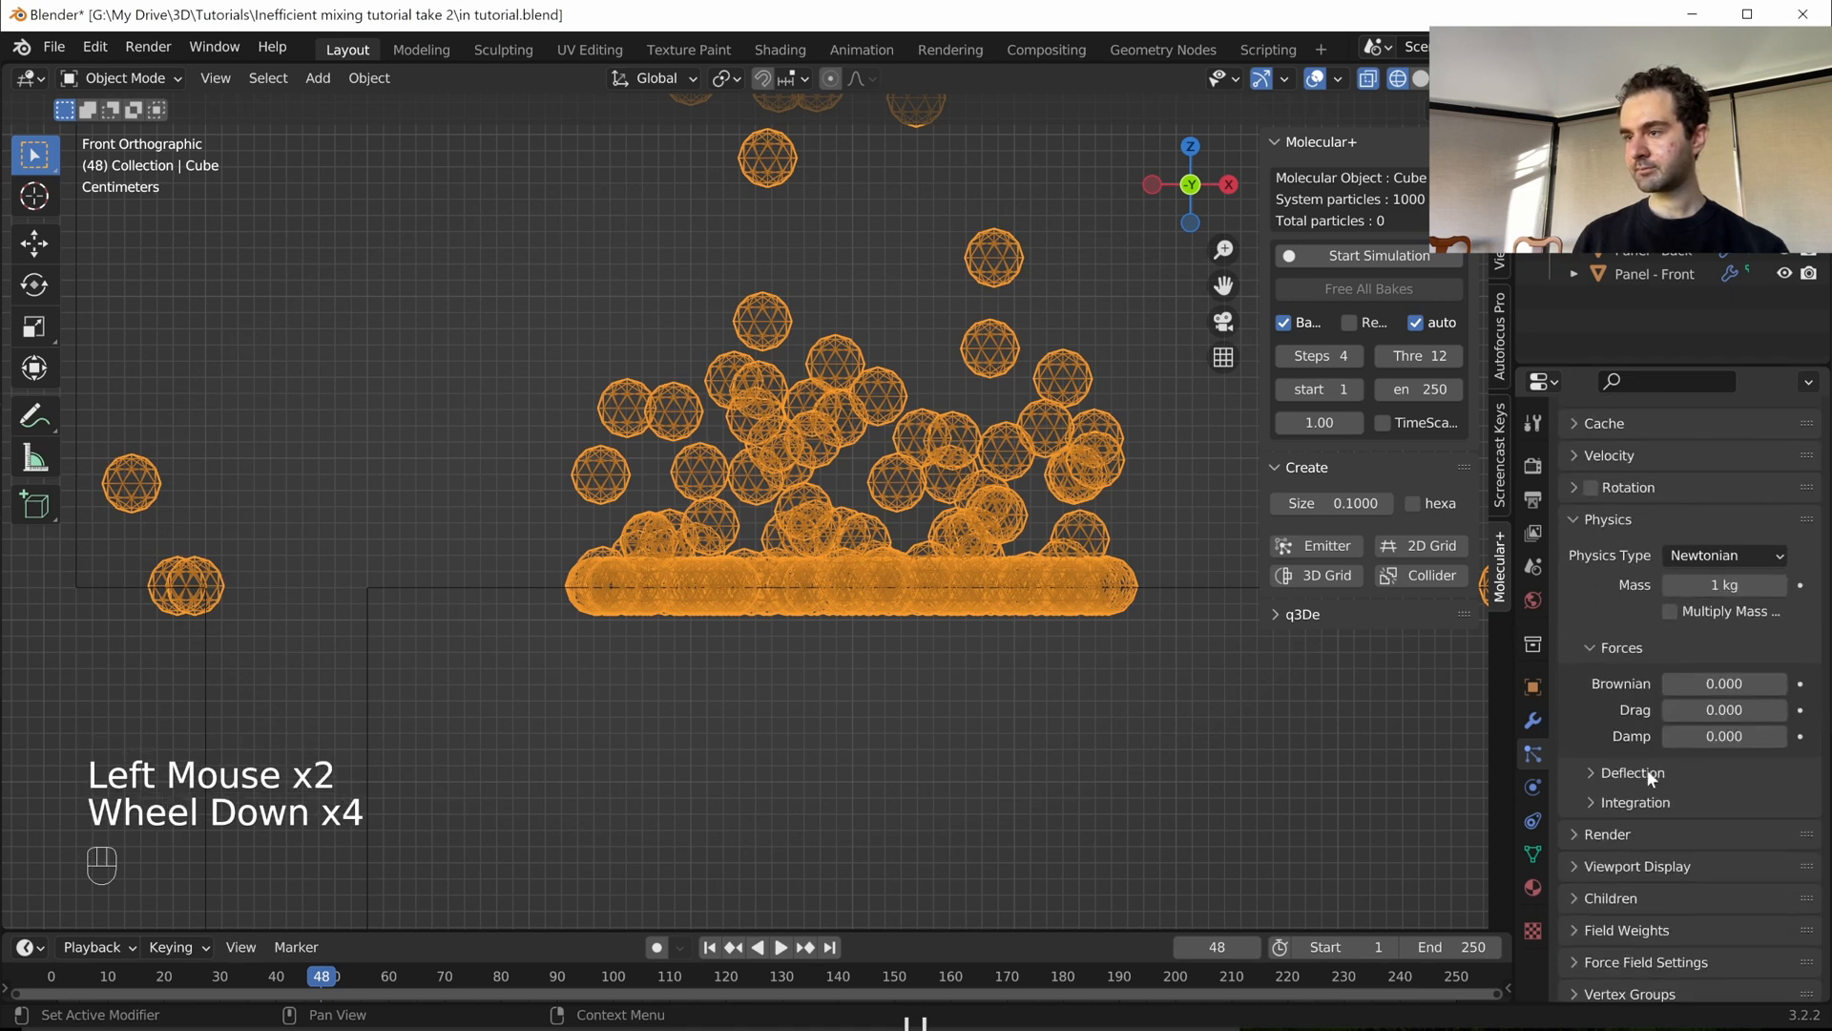
click(1638, 772)
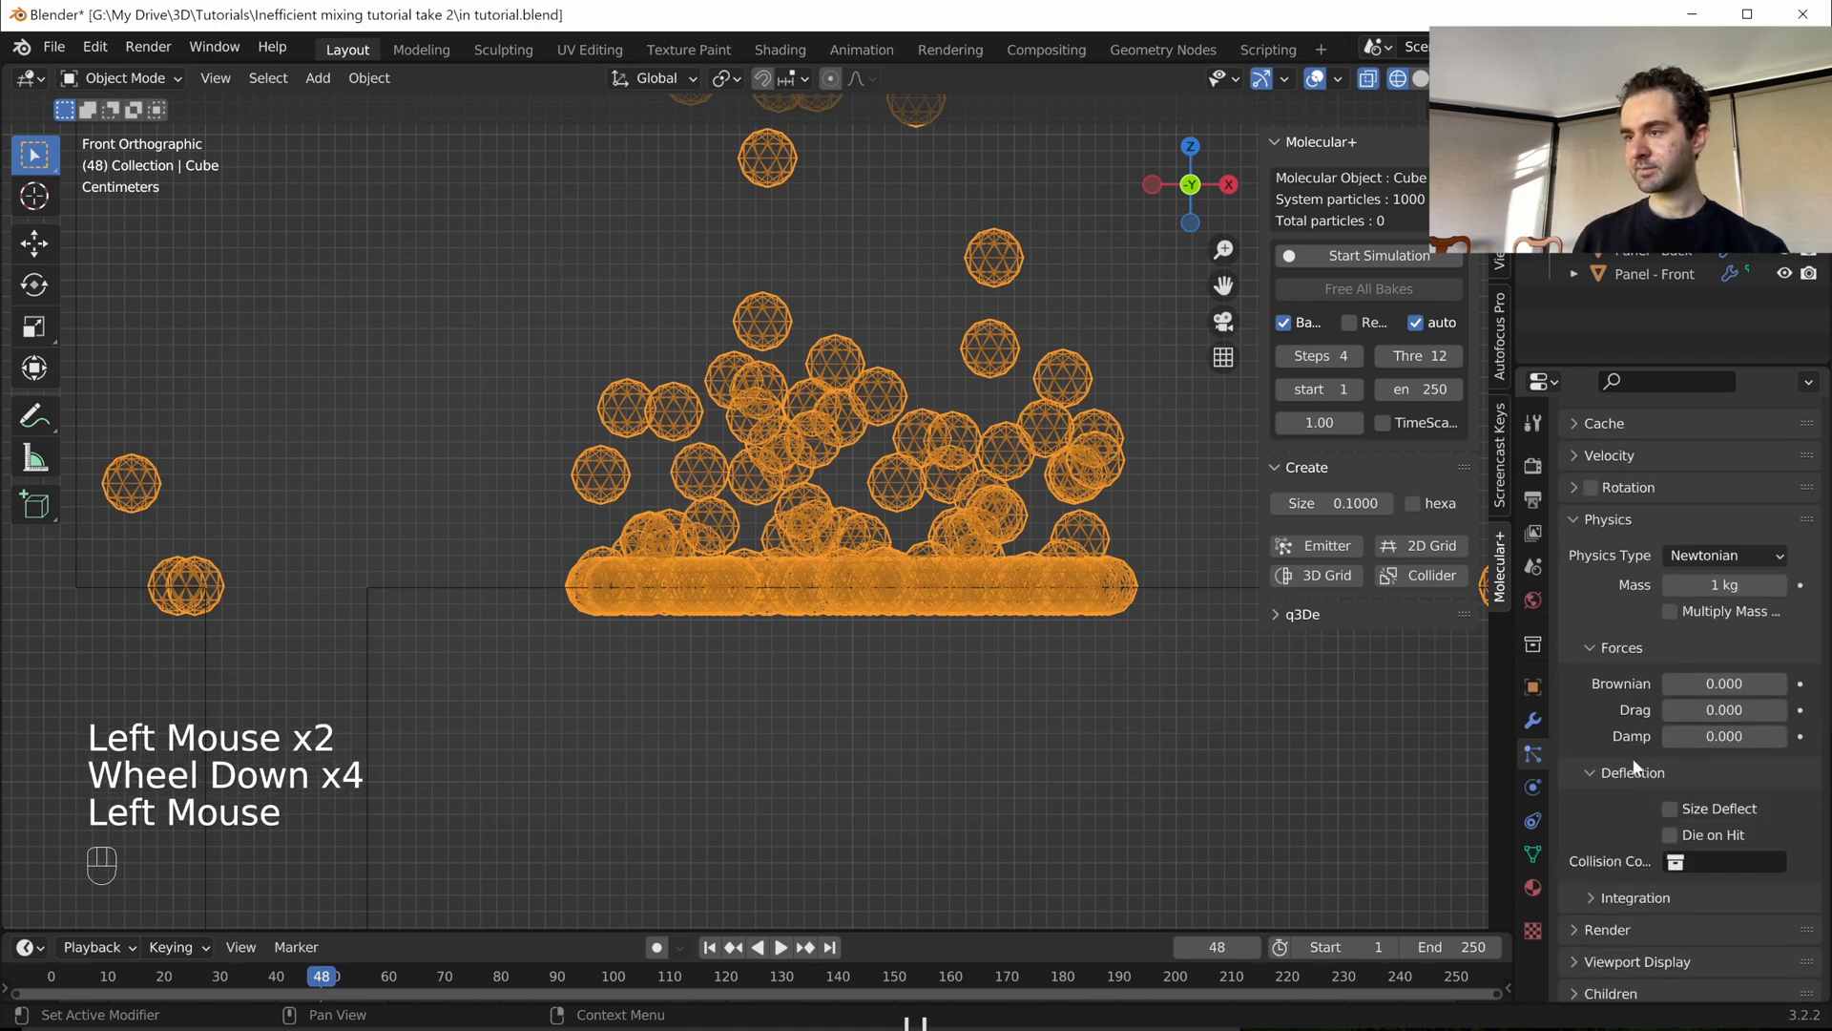
click(1670, 809)
- Play the simulation from the start to check how the particles rest on the floor, stop it, and return to the first frame
key(shift+Left)
key(space)
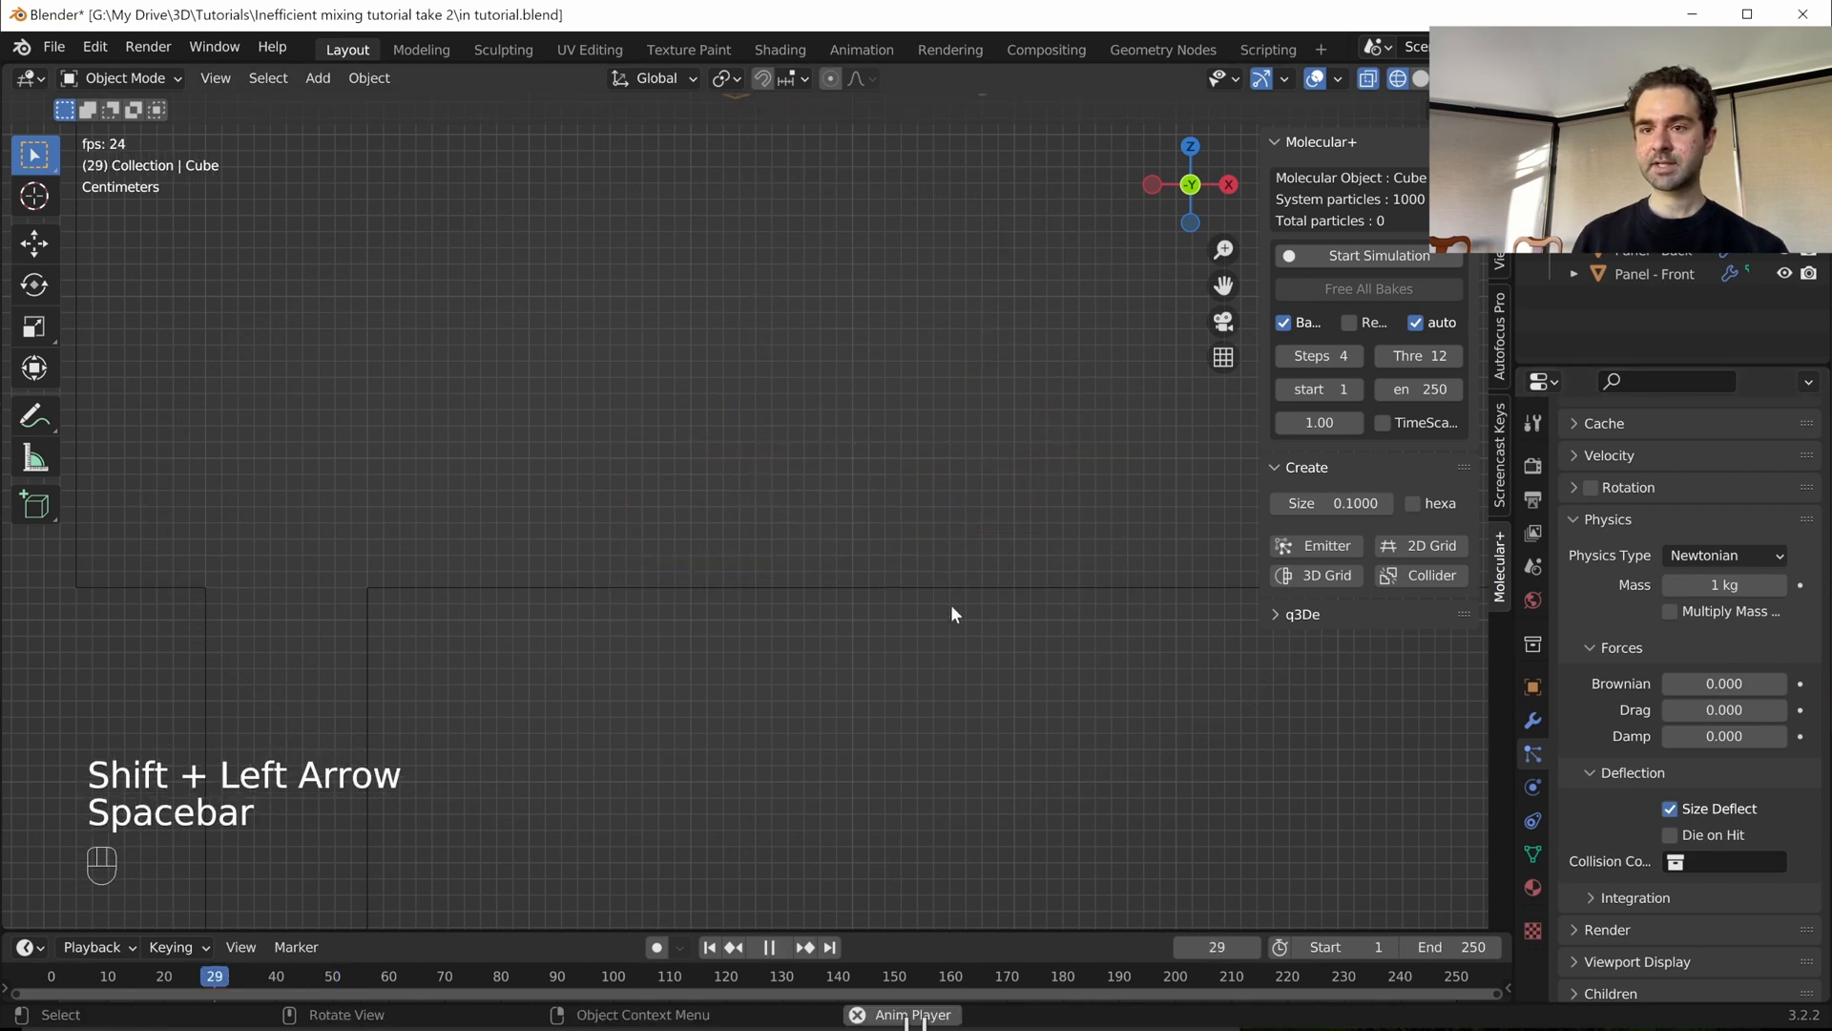
key(space)
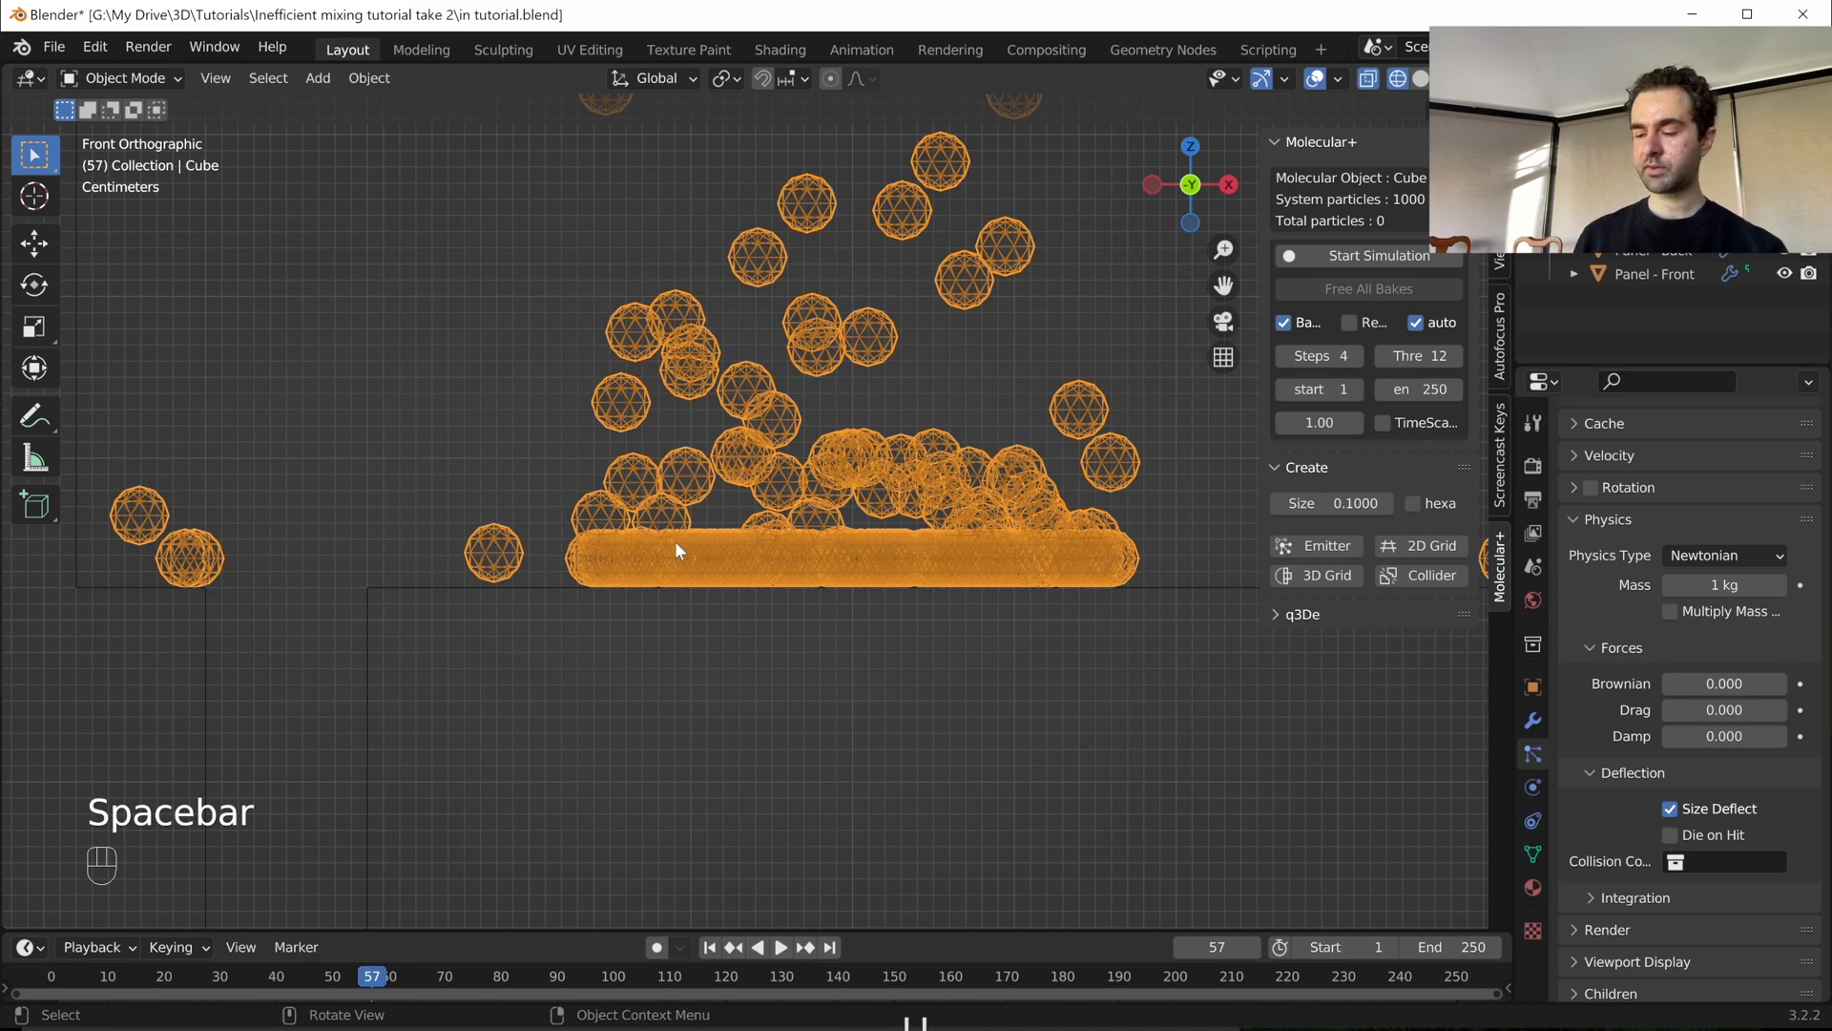
key(shift+Left)
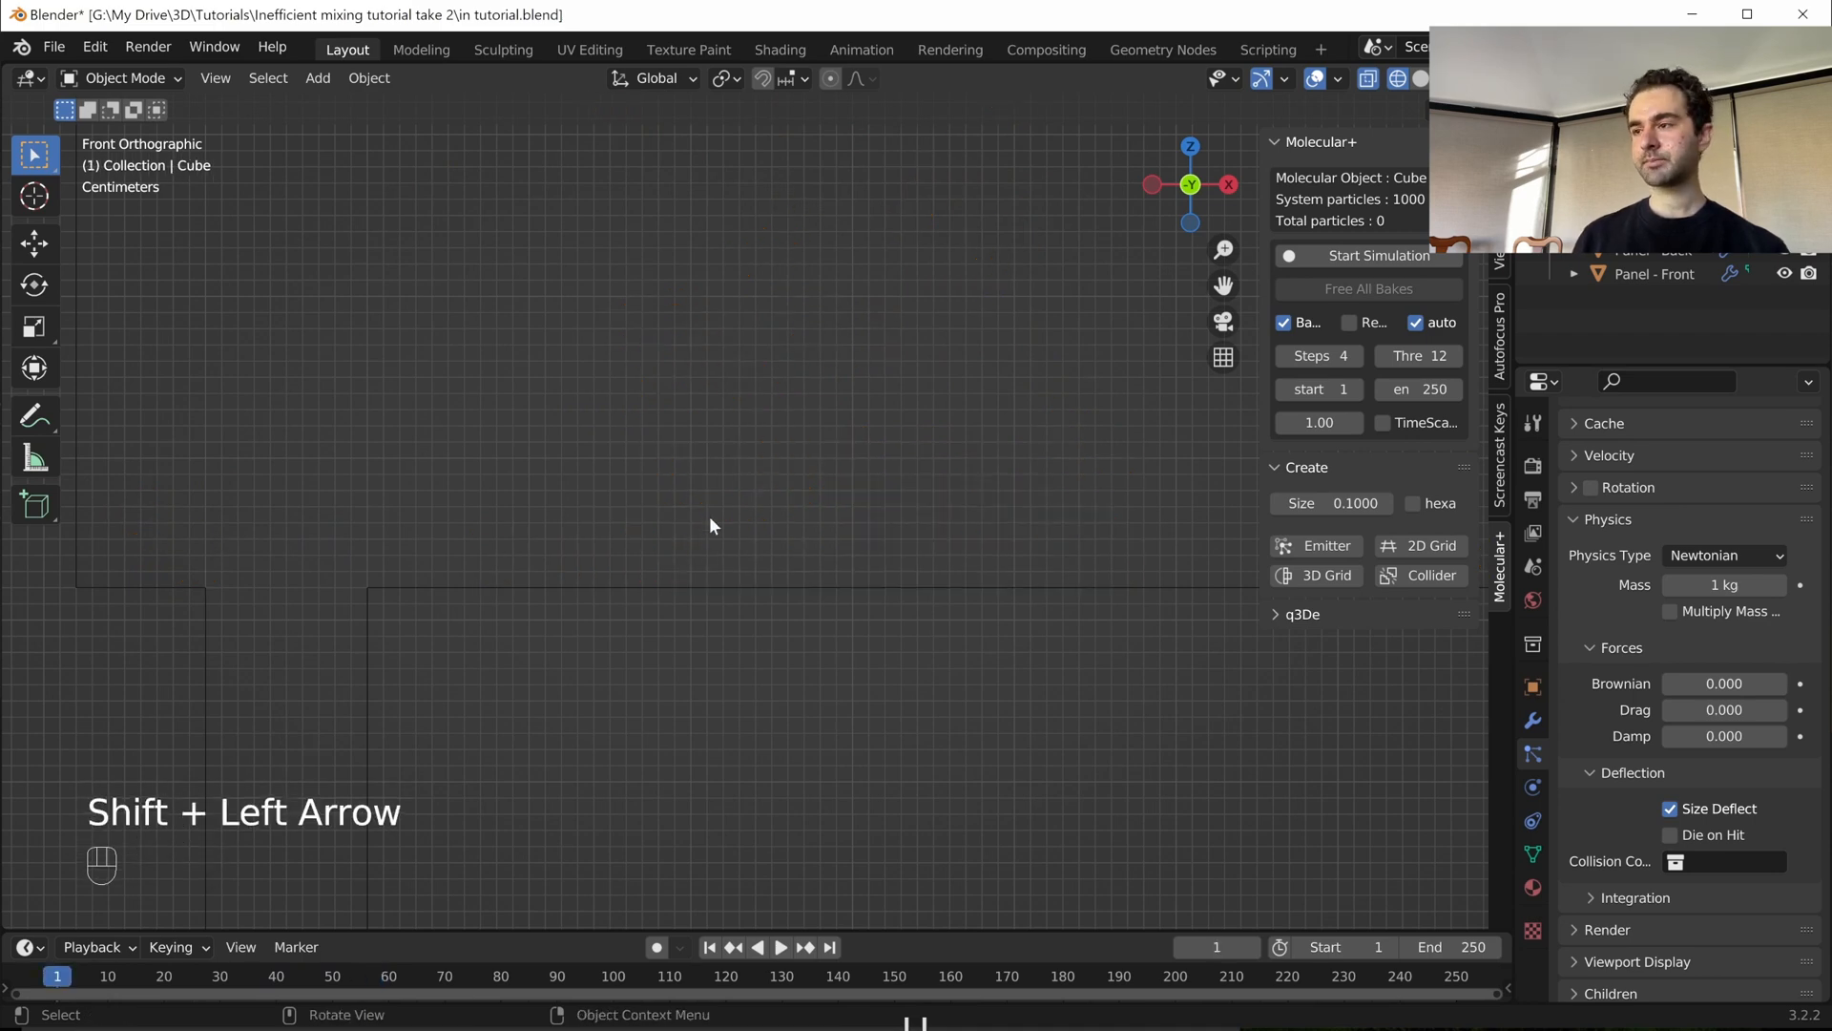
- Set the lifetime of the cube's emitted particles to 1000000 frames
scroll(1665, 576, up, 6)
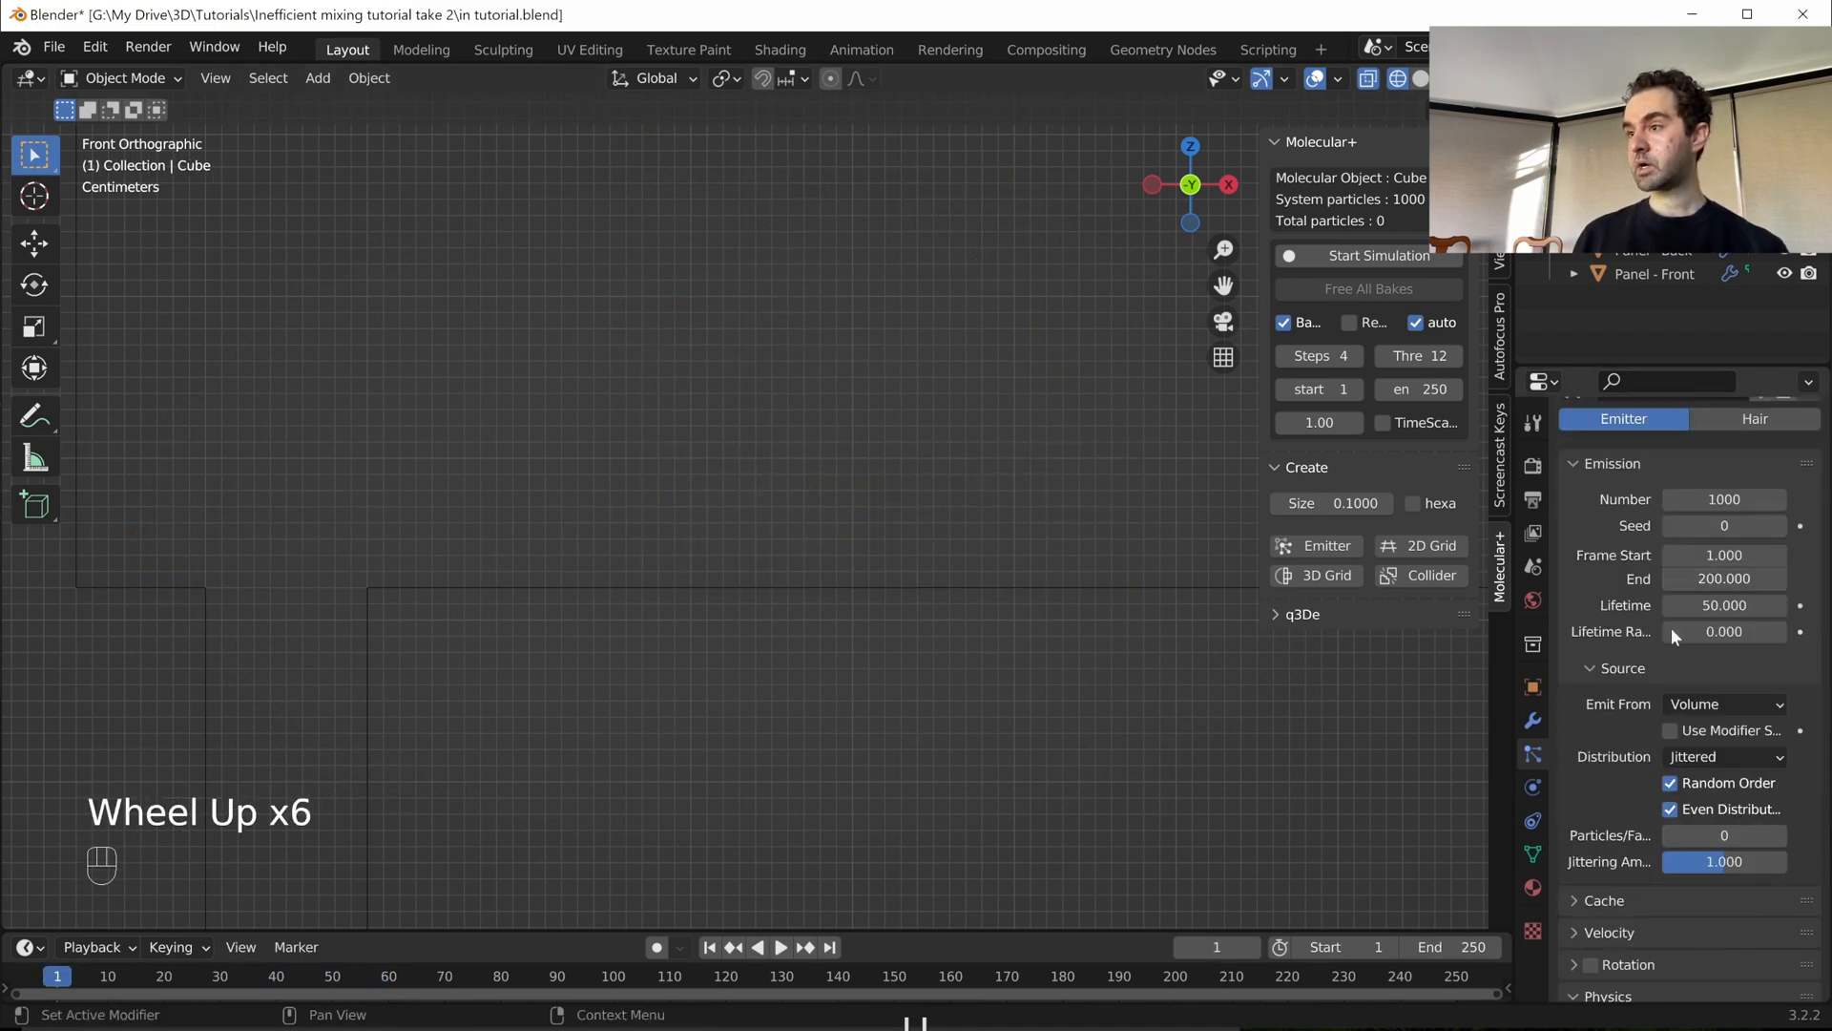
click(1705, 606)
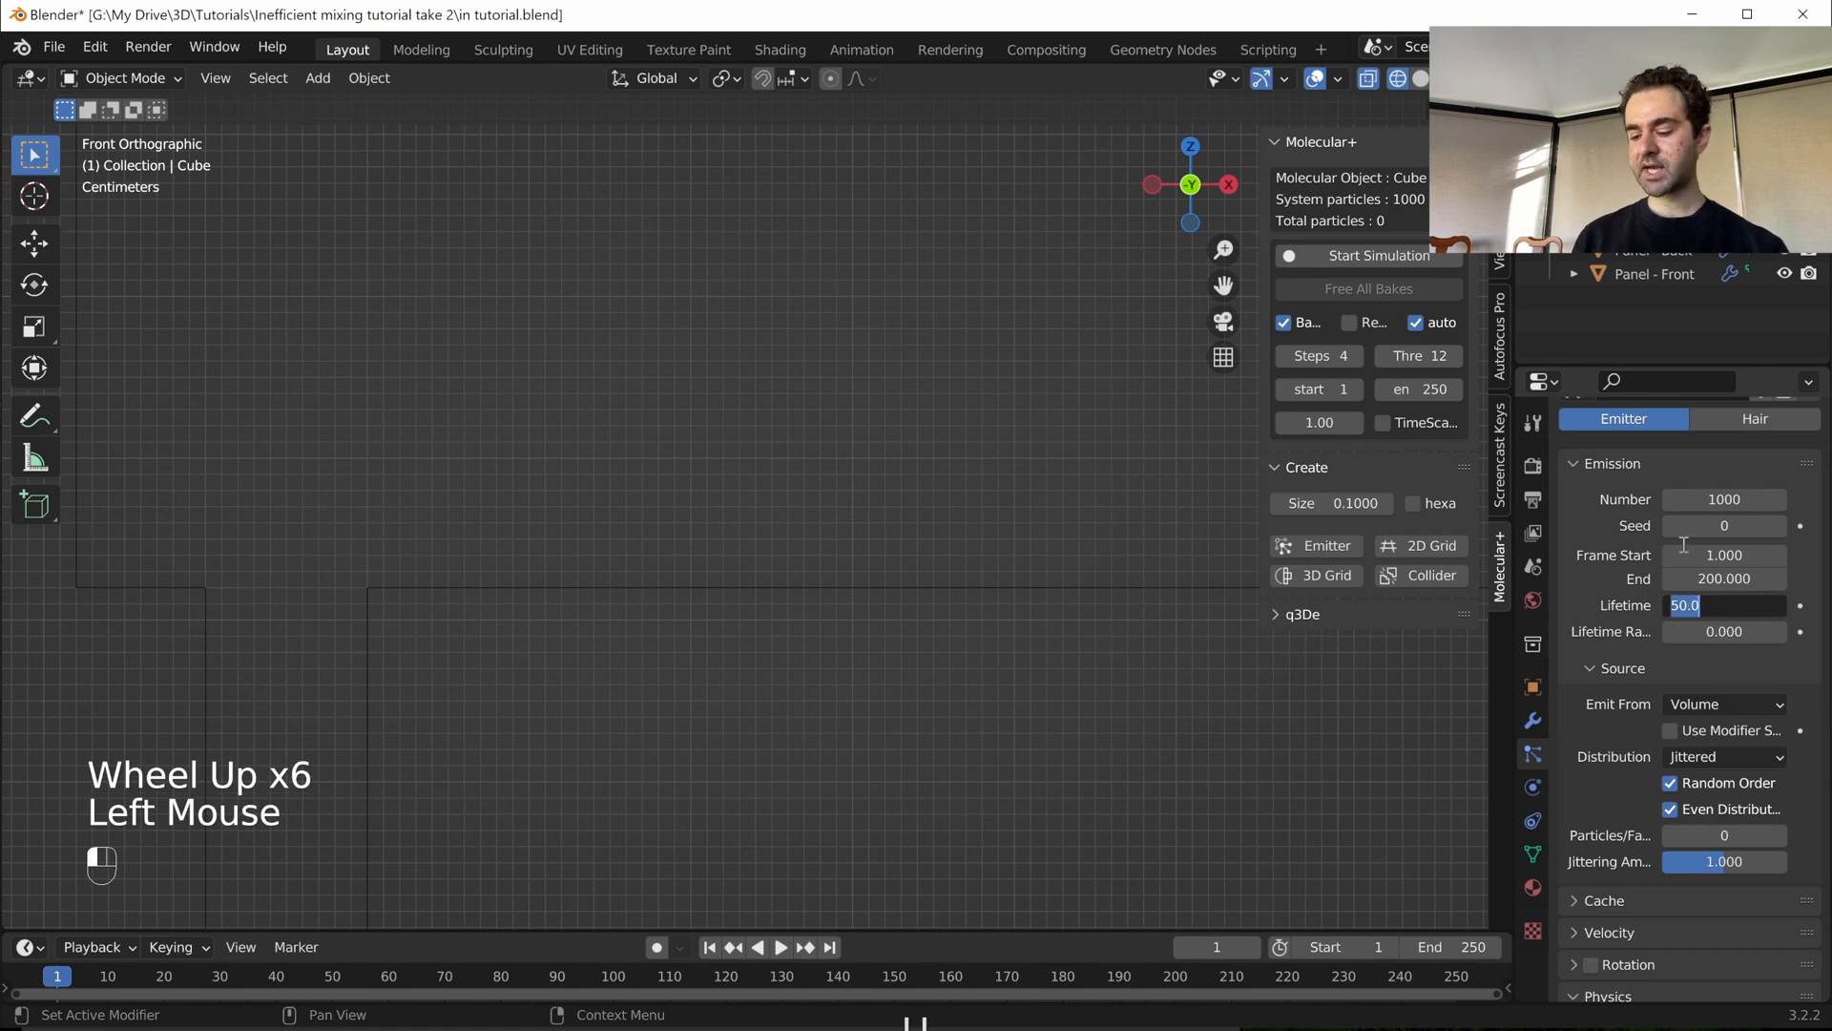
text(10)
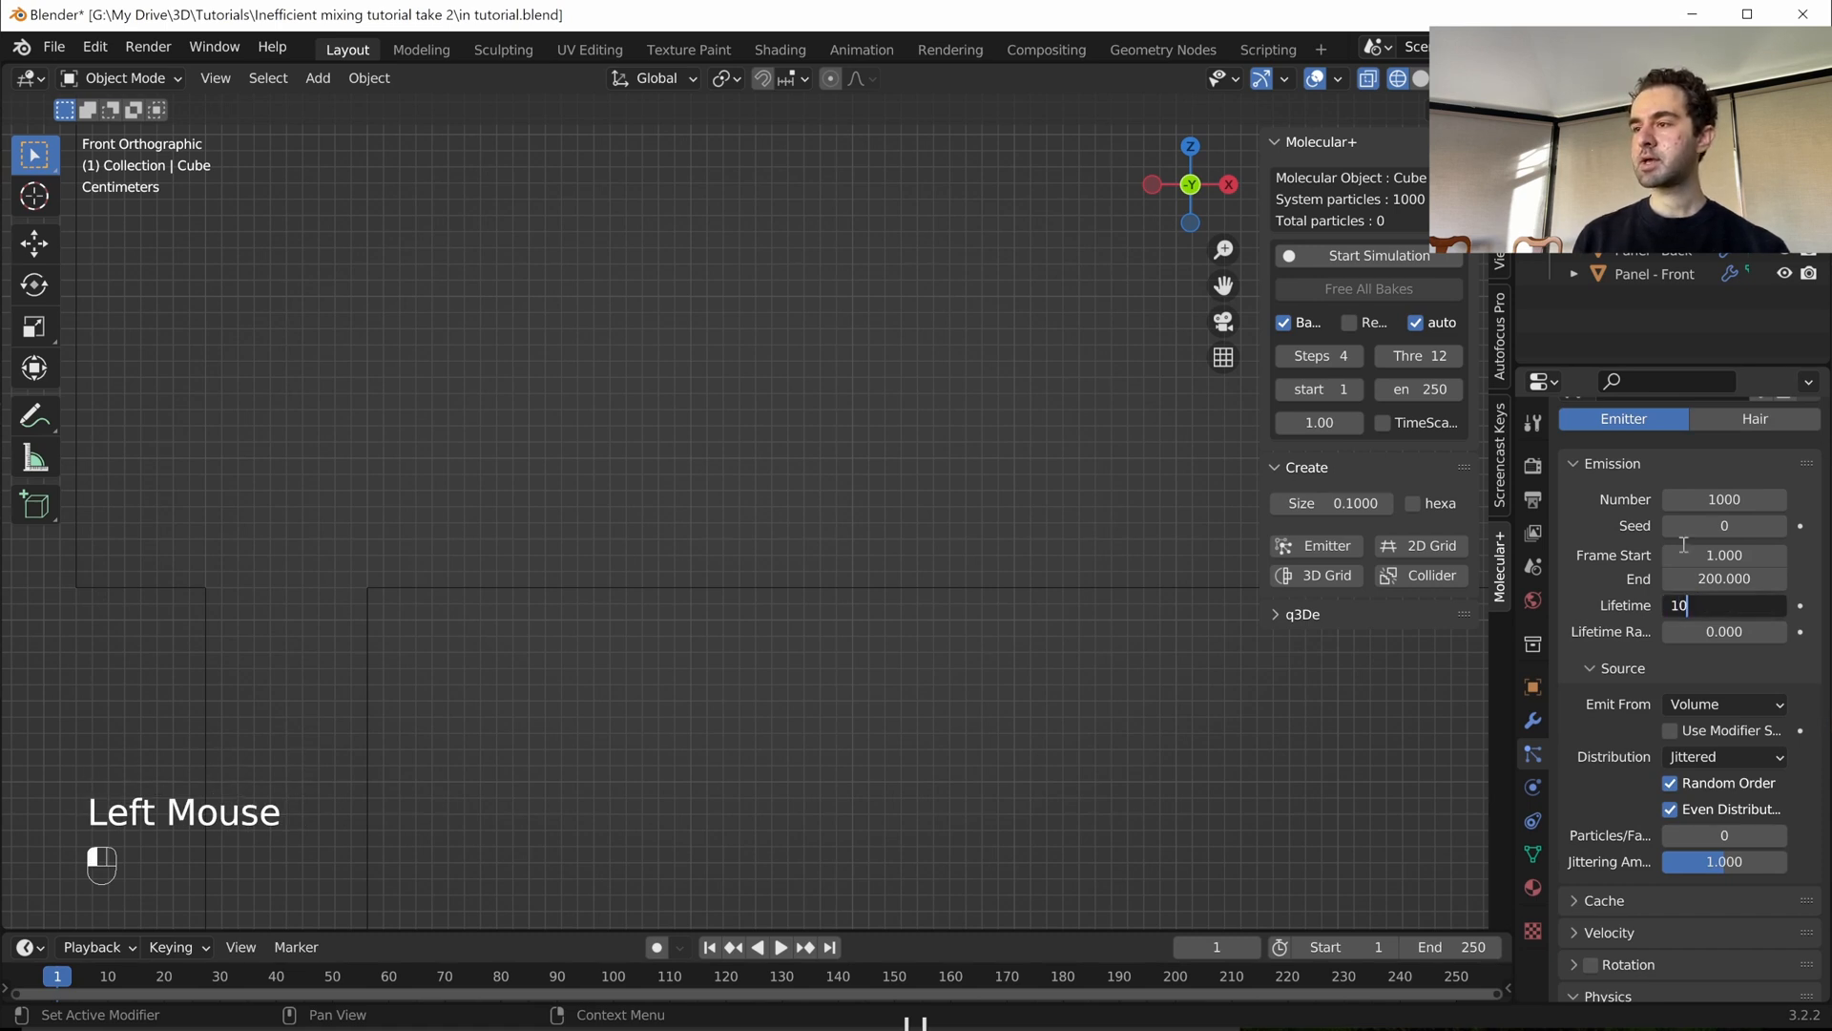
text(000)
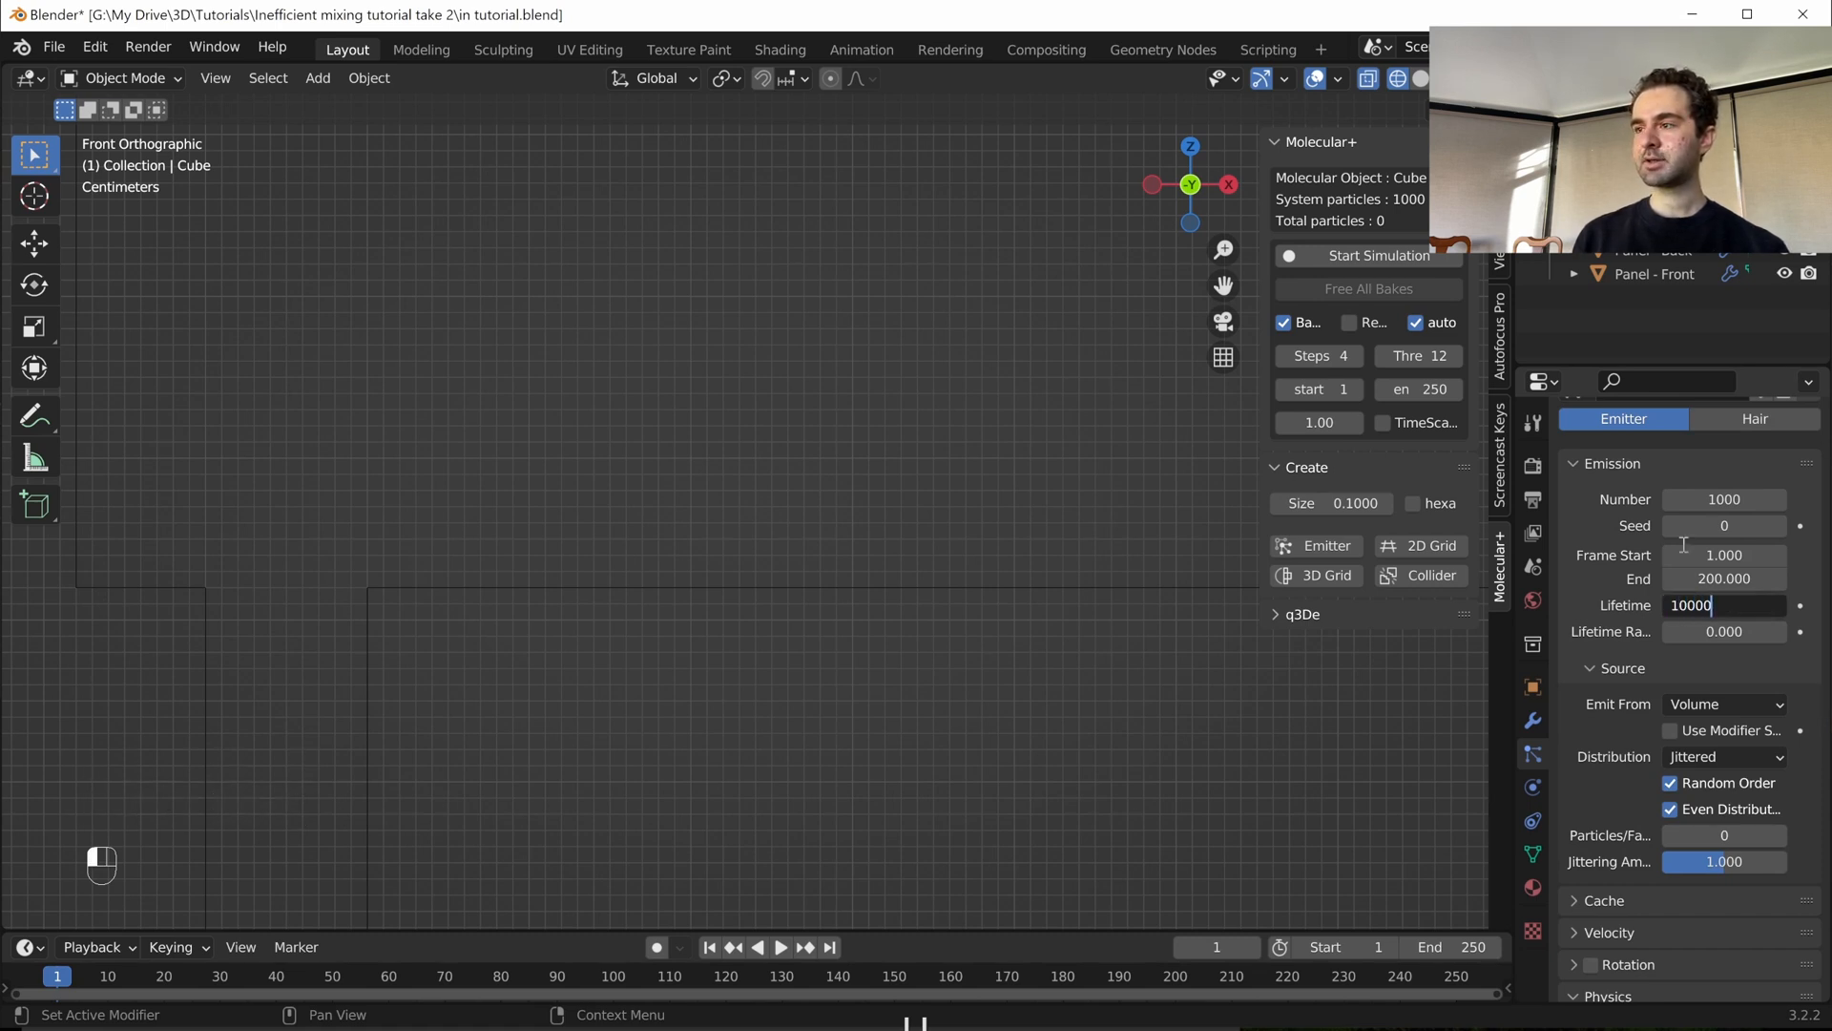
text(00)
key(Return)
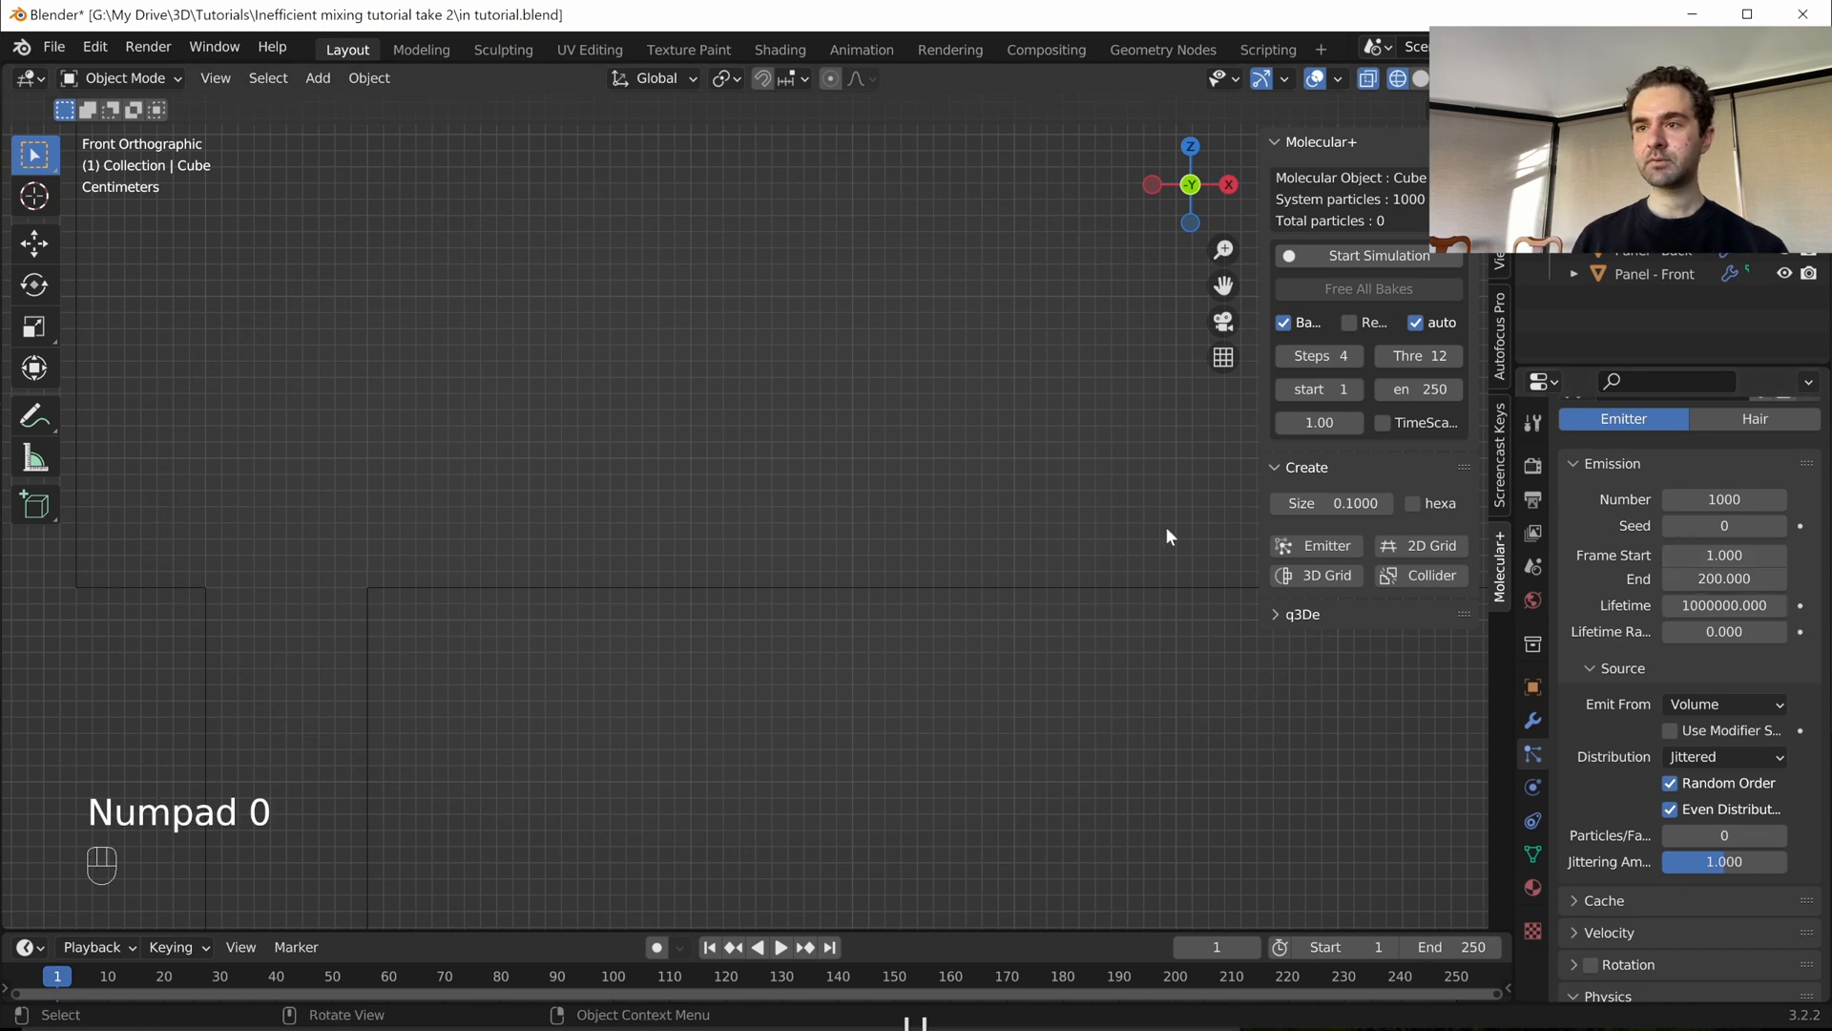
- Add Molecular physics to the cube and enable both self collision and collision with other particle systems
scroll(1165, 525, down, 3)
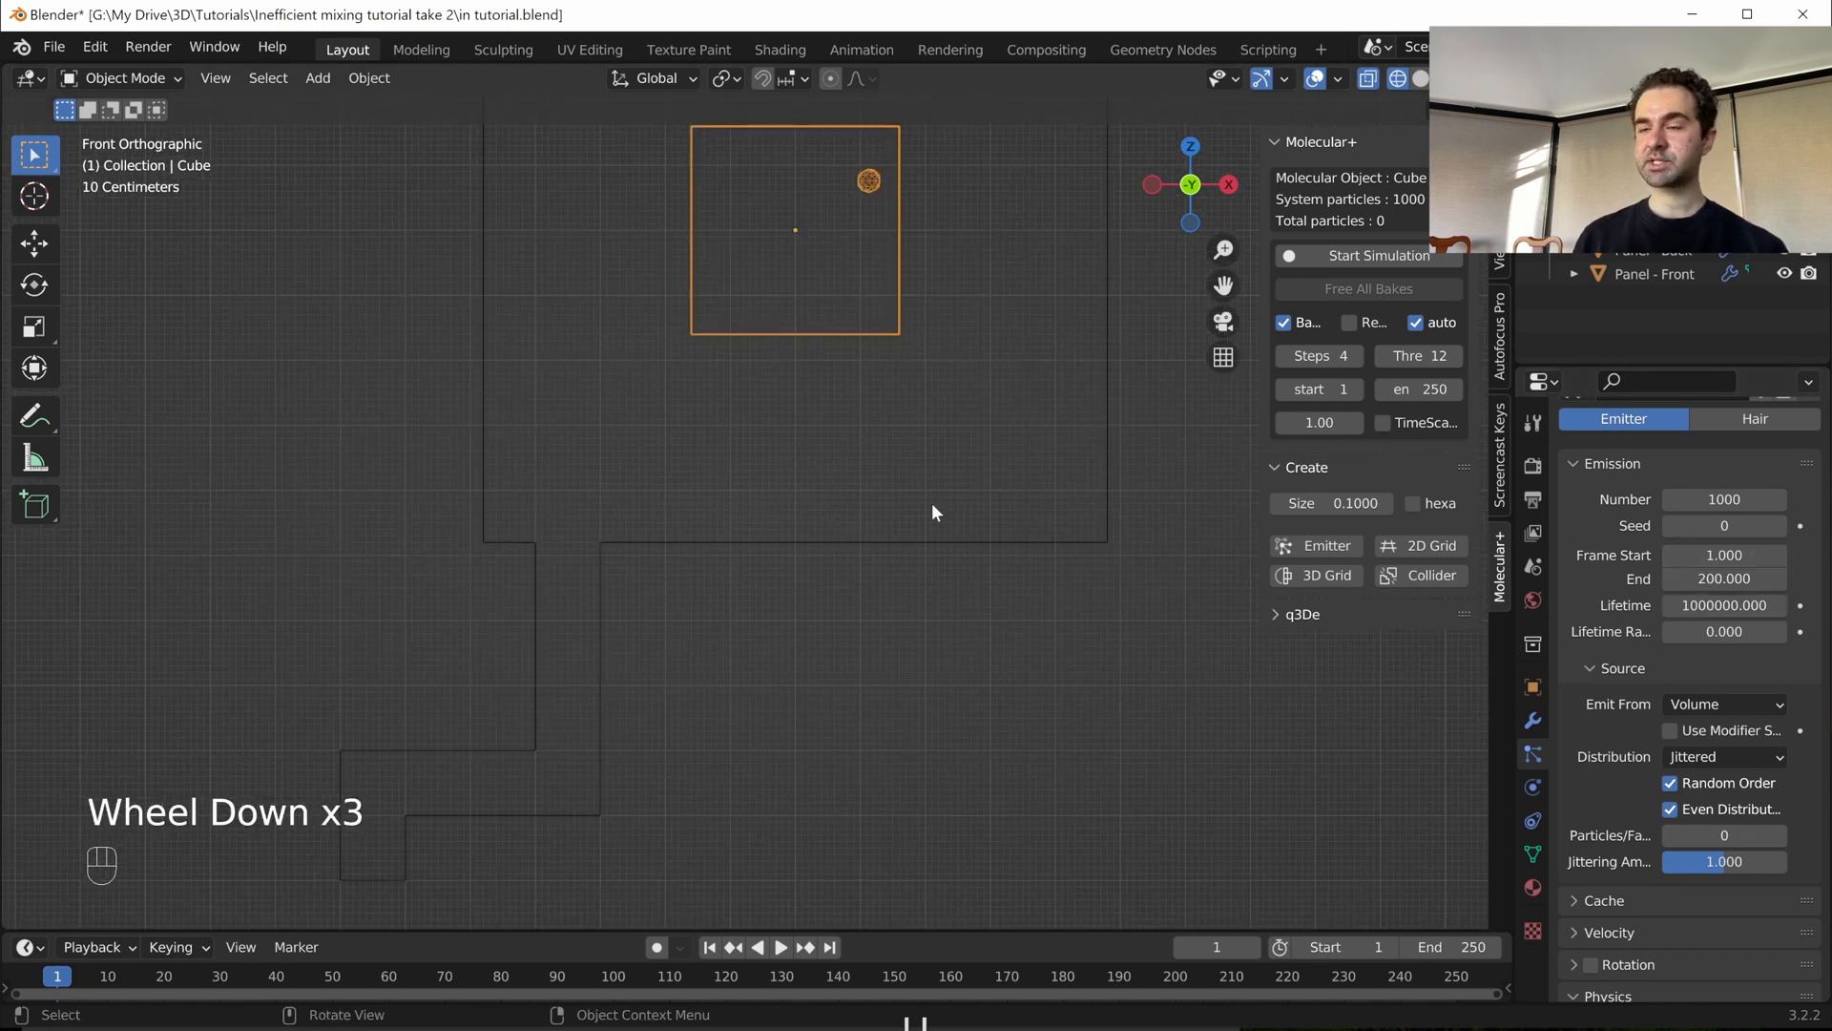
scroll(932, 505, down, 4)
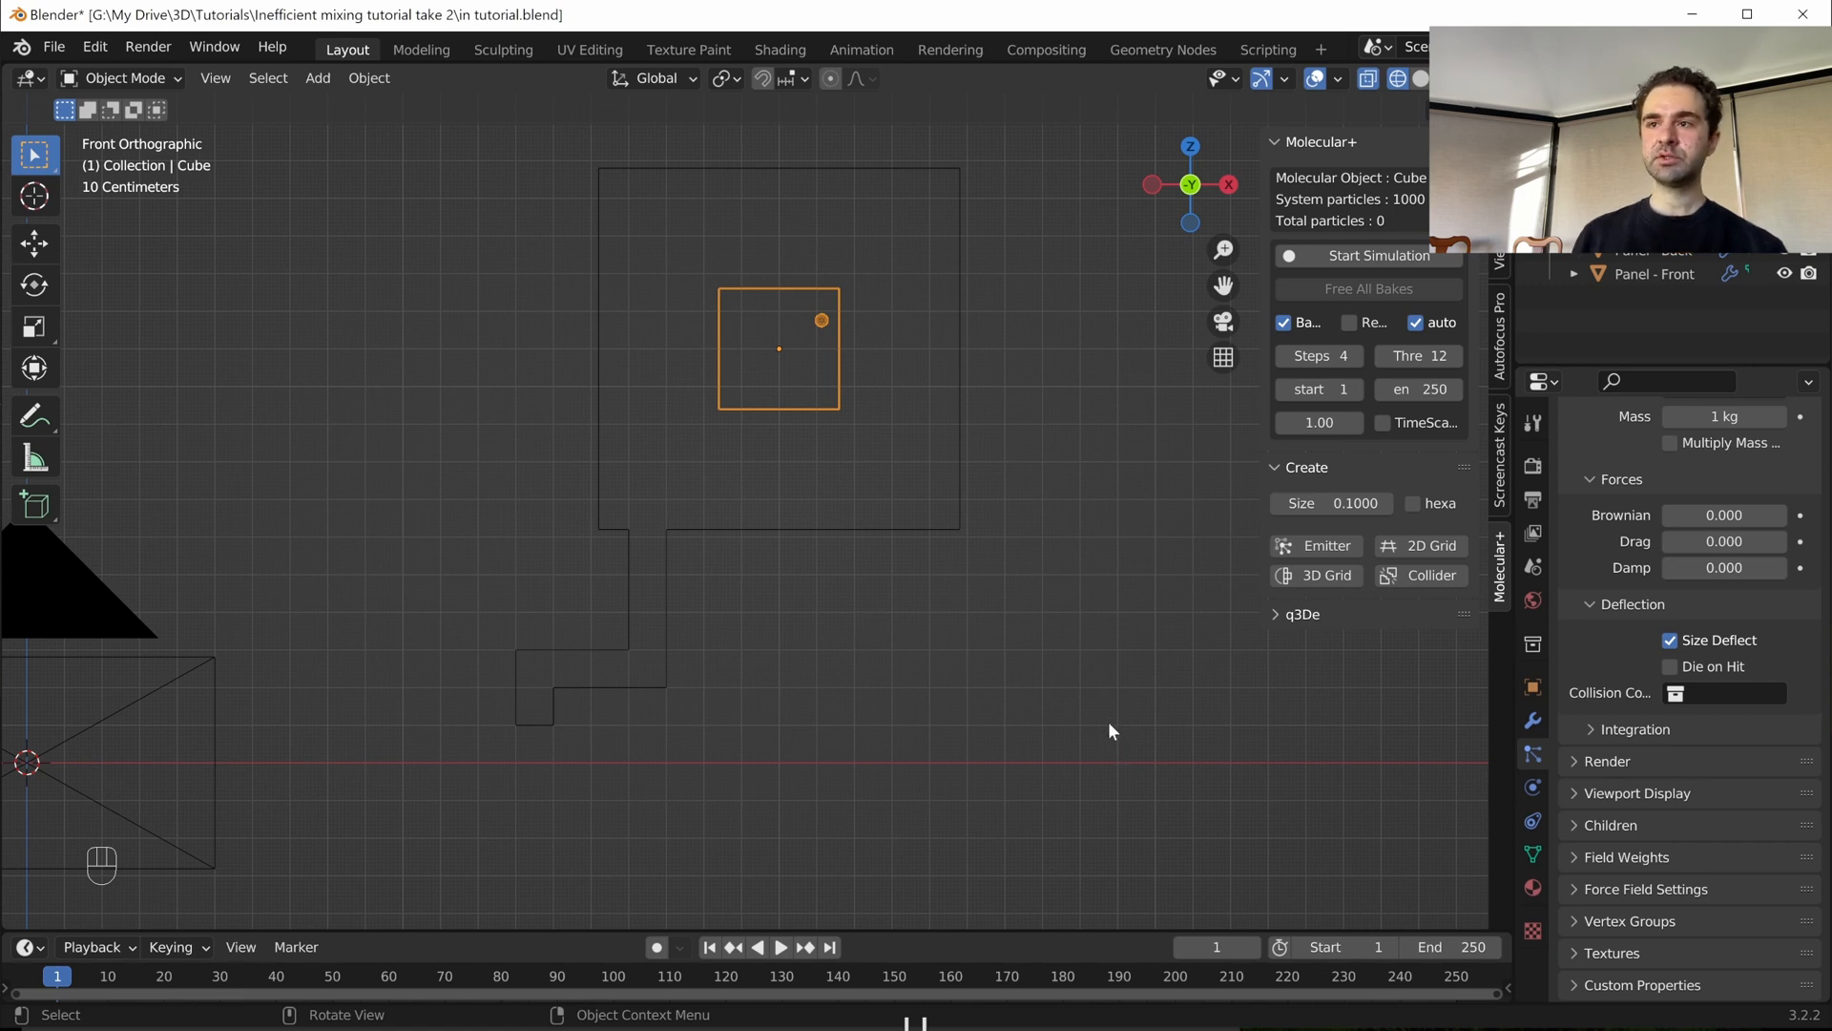
click(1532, 789)
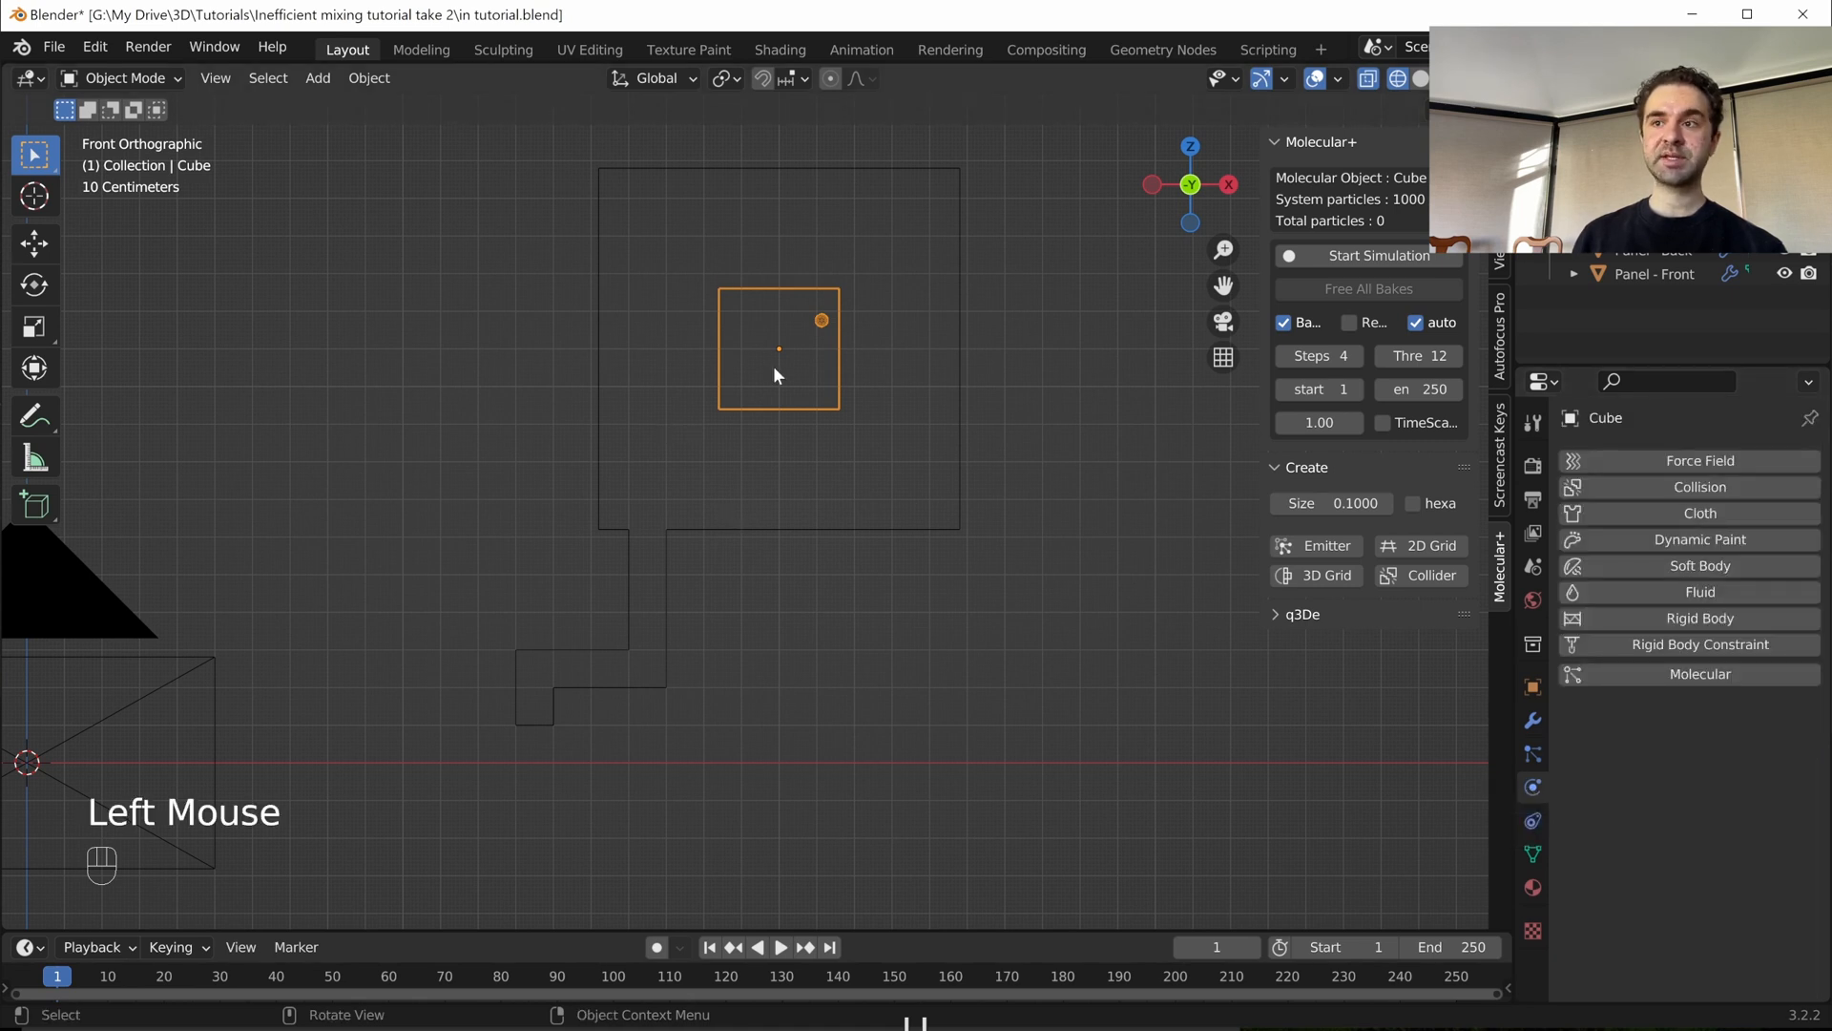
click(1619, 676)
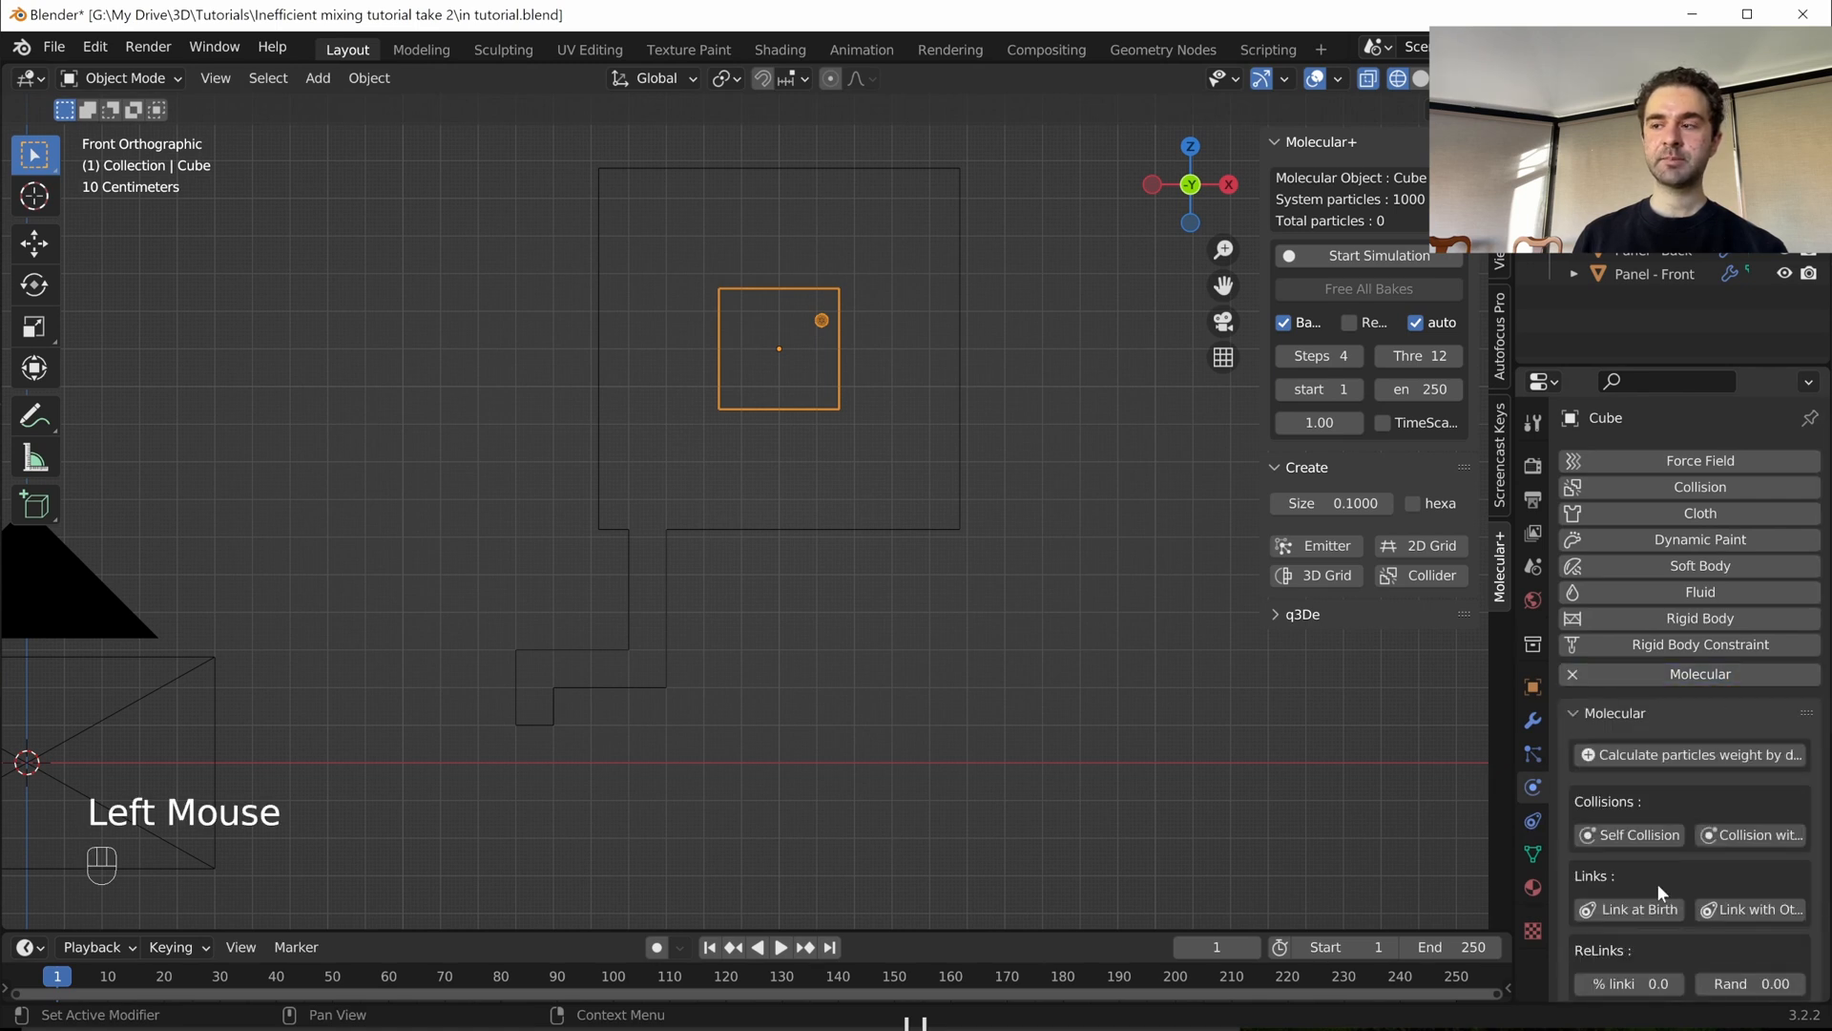
scroll(1656, 877, down, 5)
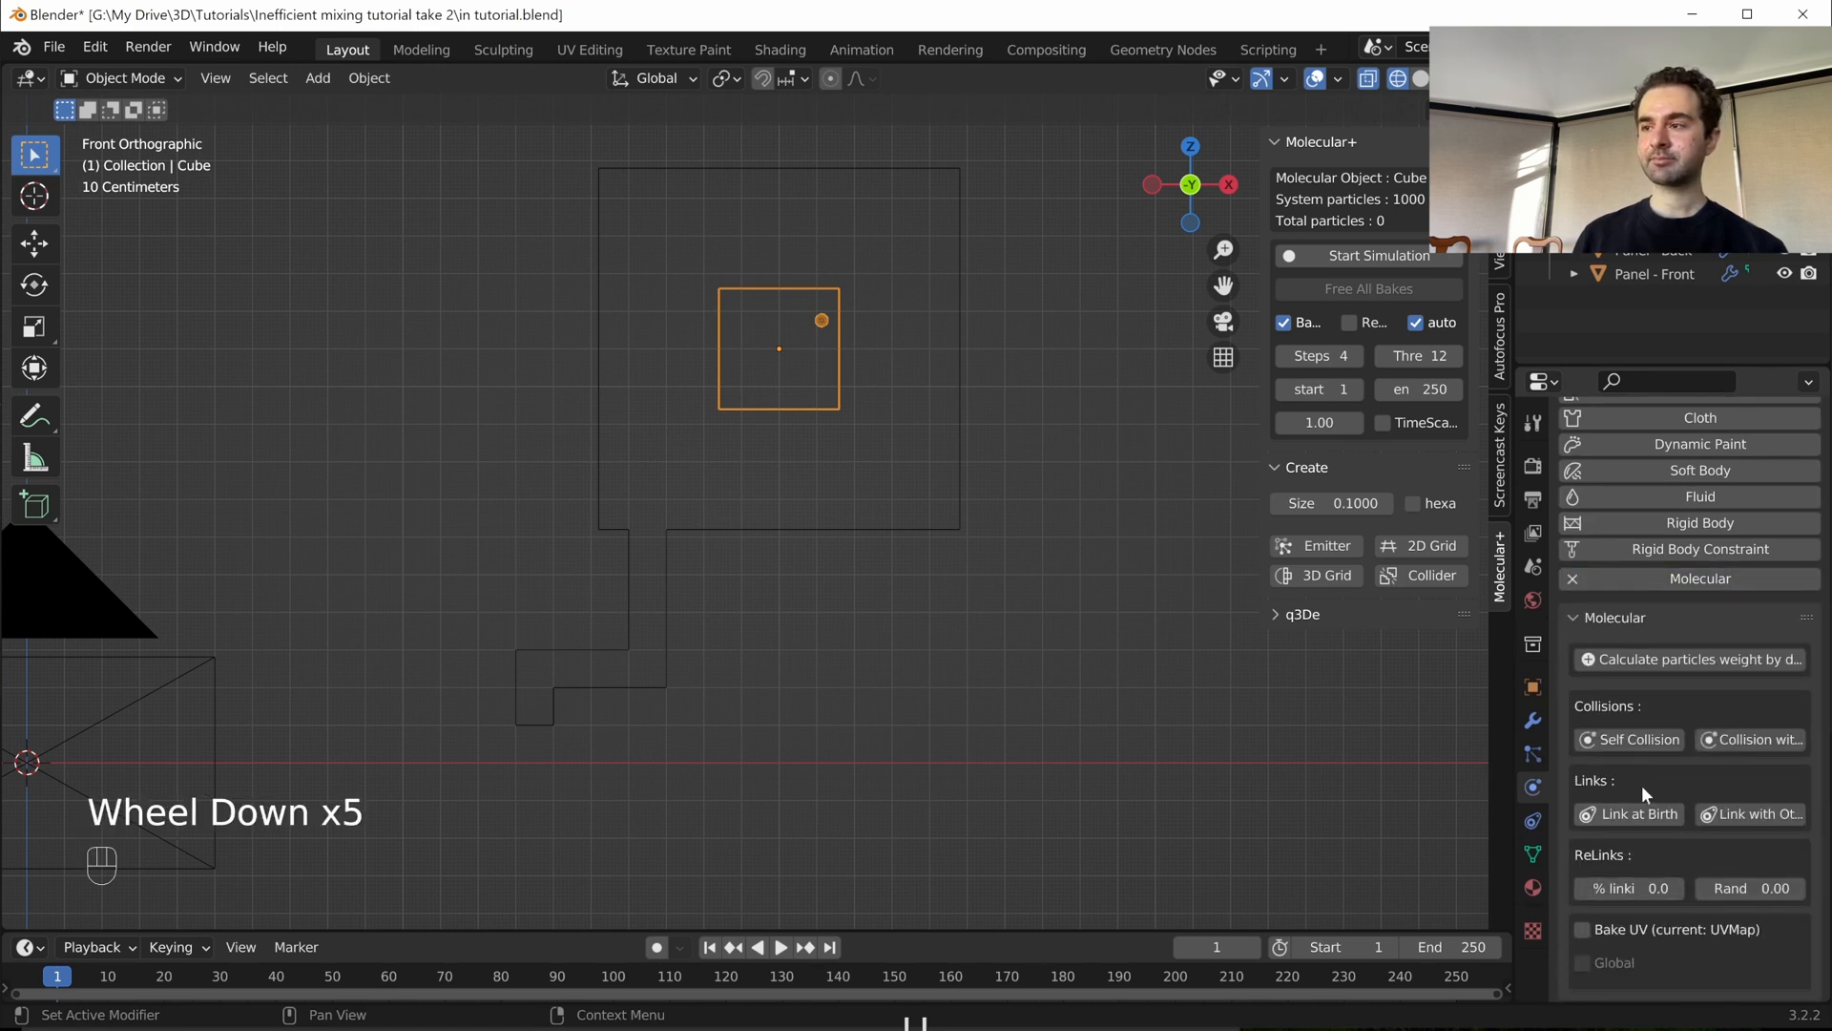
click(1610, 740)
click(1742, 745)
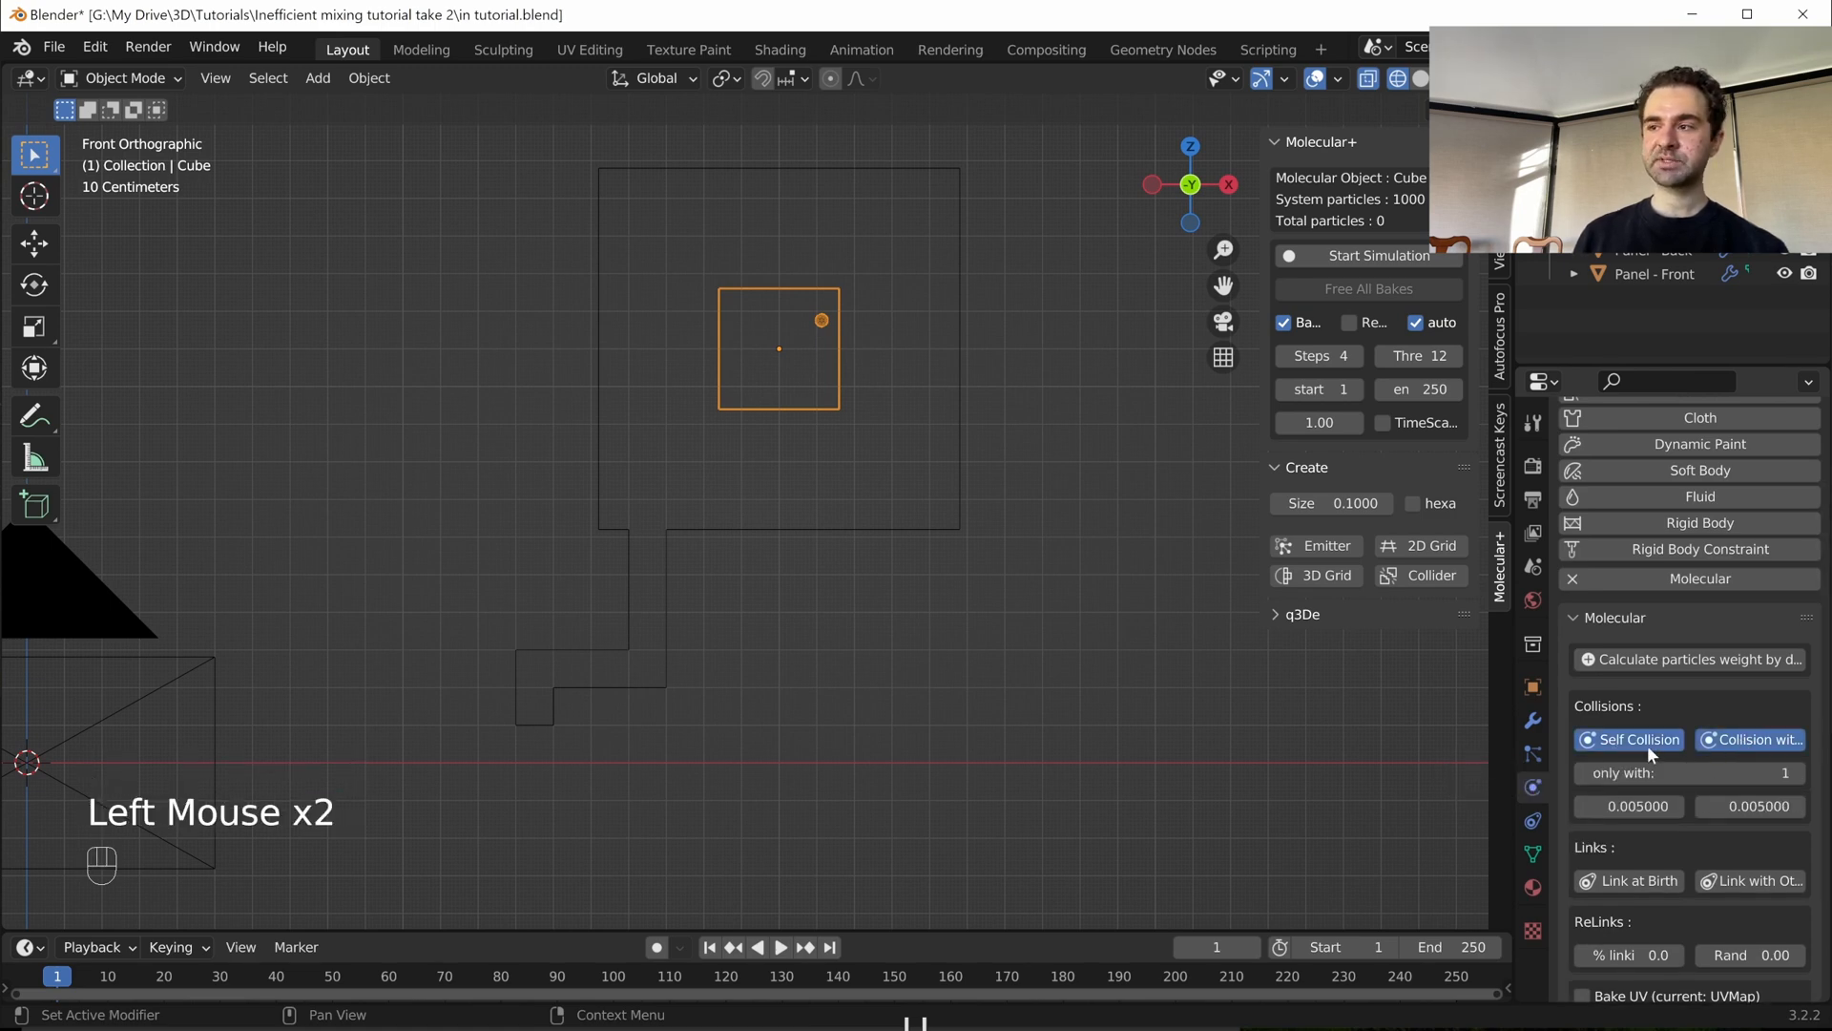
- Briefly play the simulation with molecular collisions, stop it, and look over both mirrored halves of the obstacle course
key(space)
key(space)
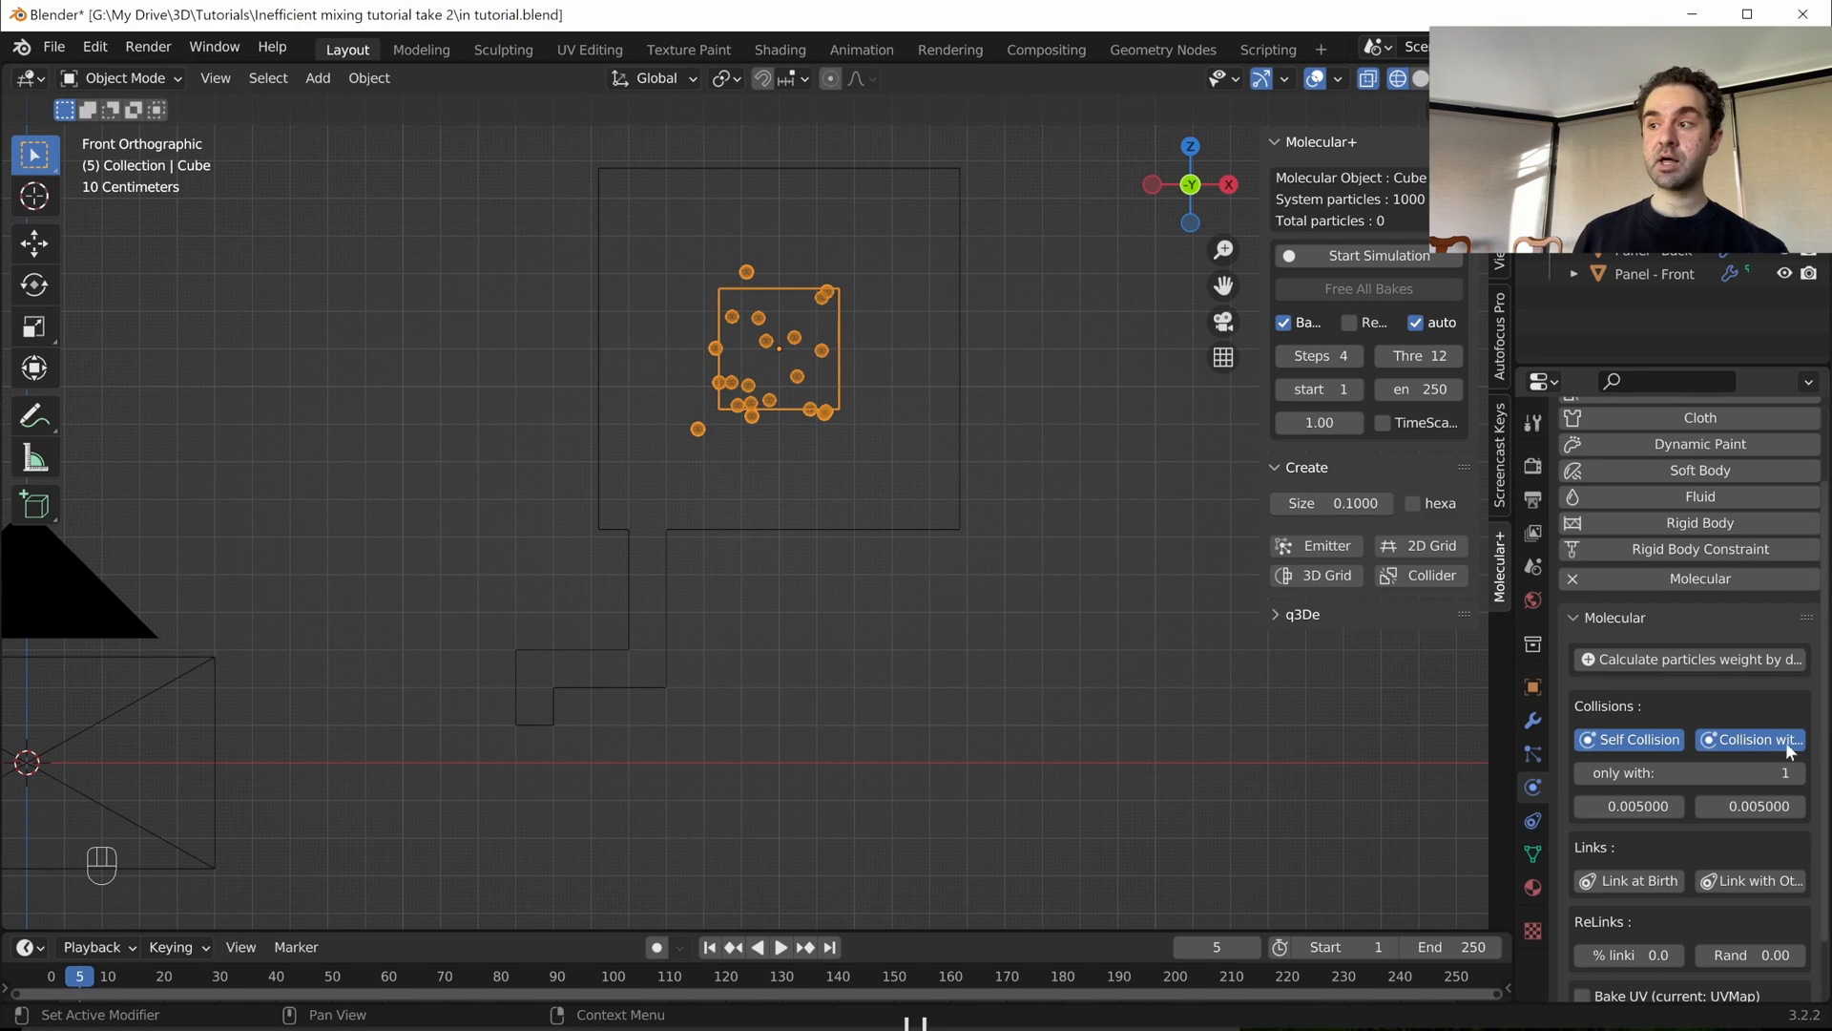
scroll(1053, 573, down, 3)
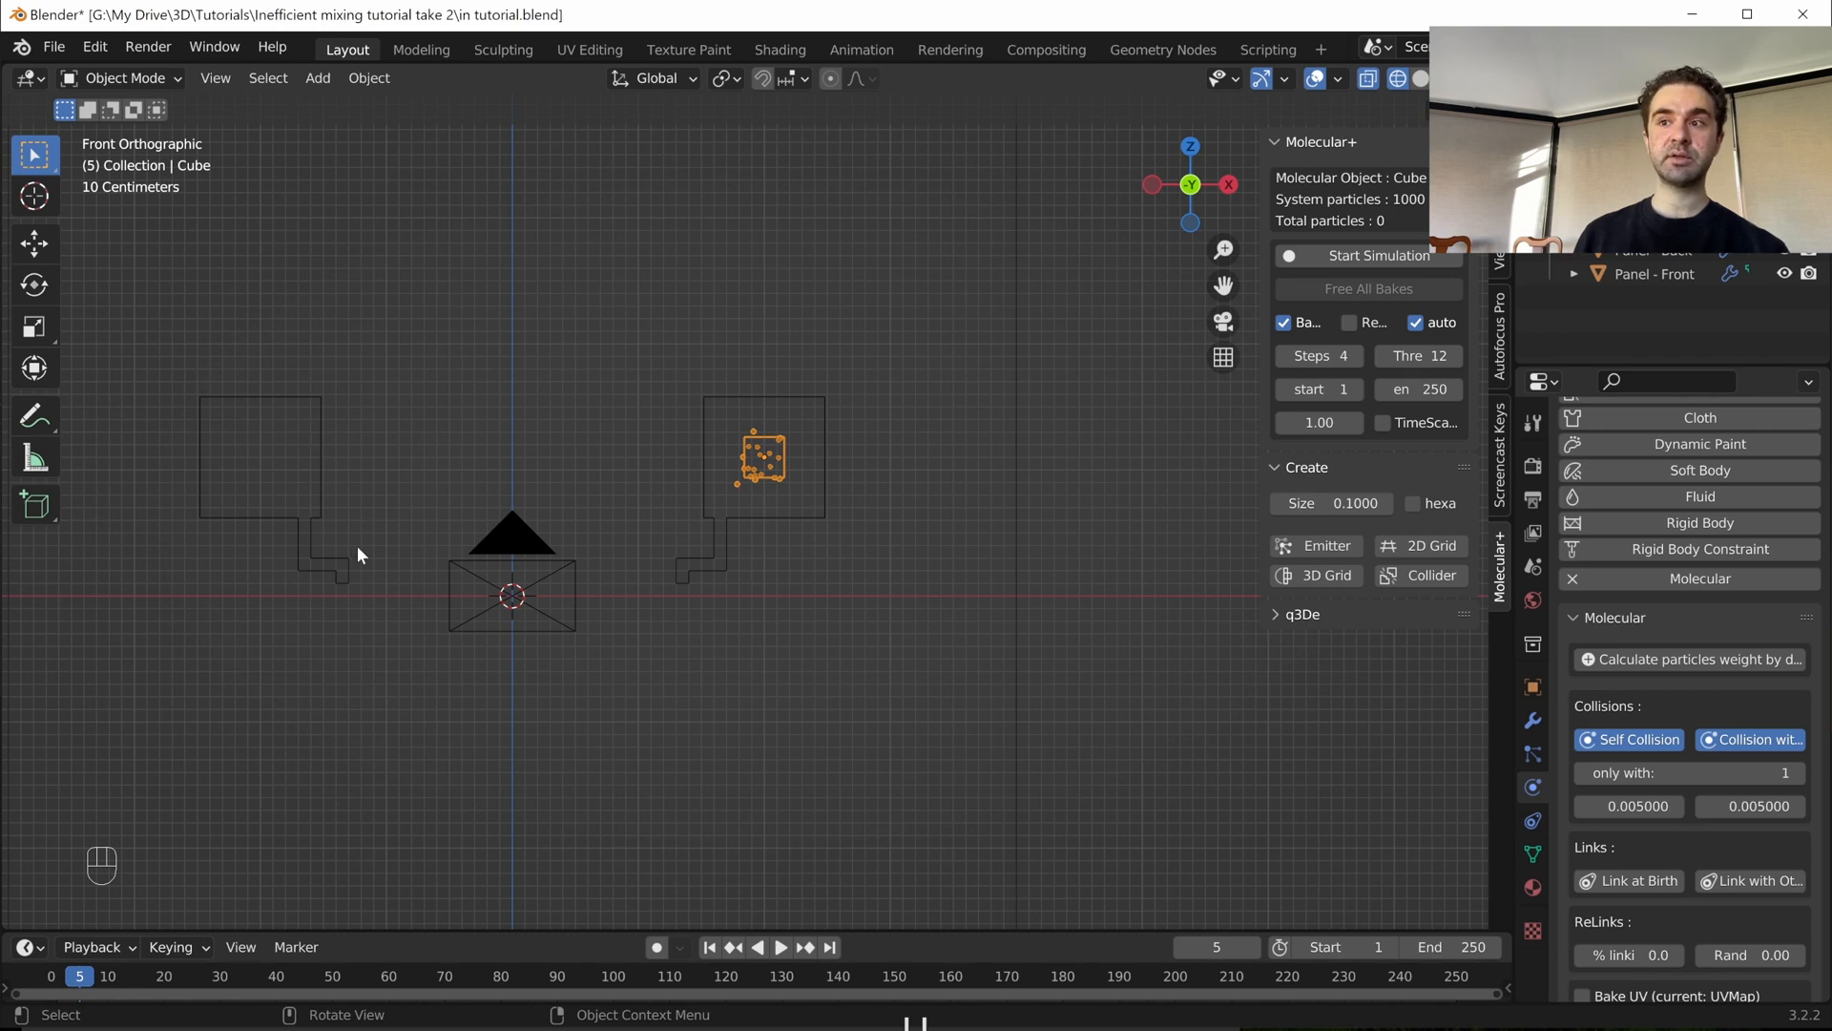
scroll(832, 453, up, 1)
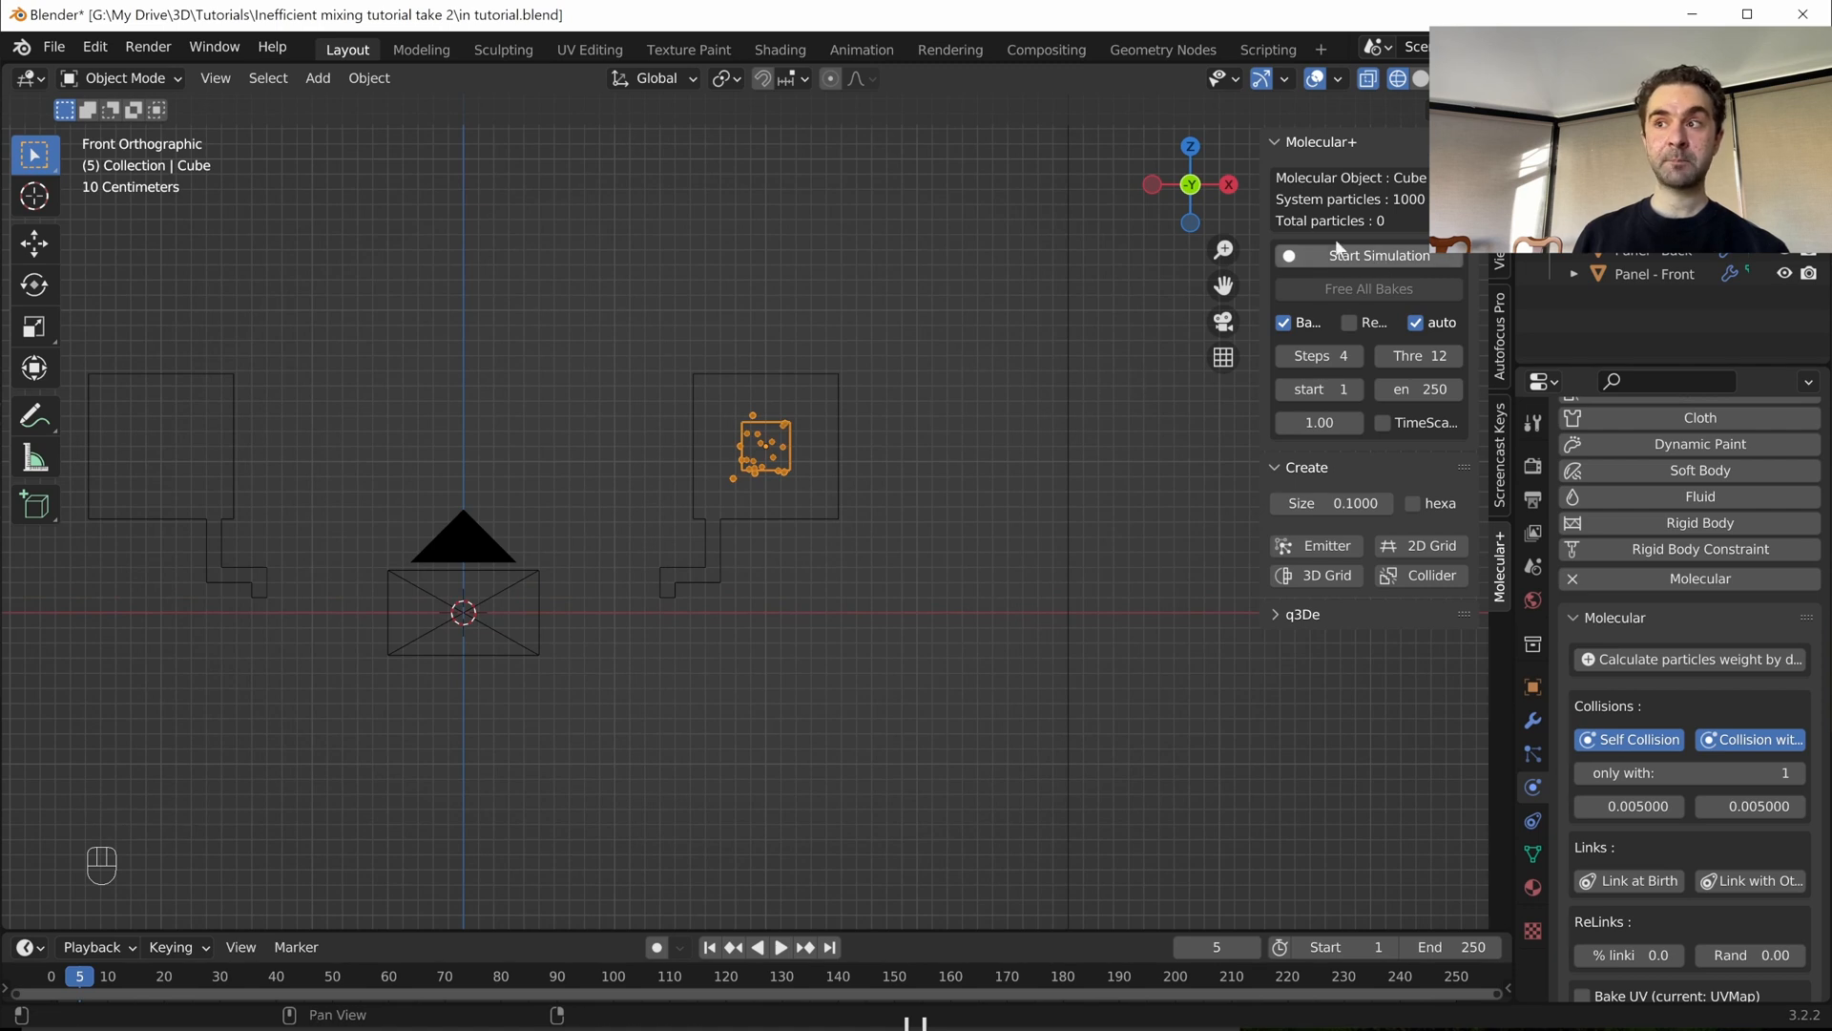
click(1502, 435)
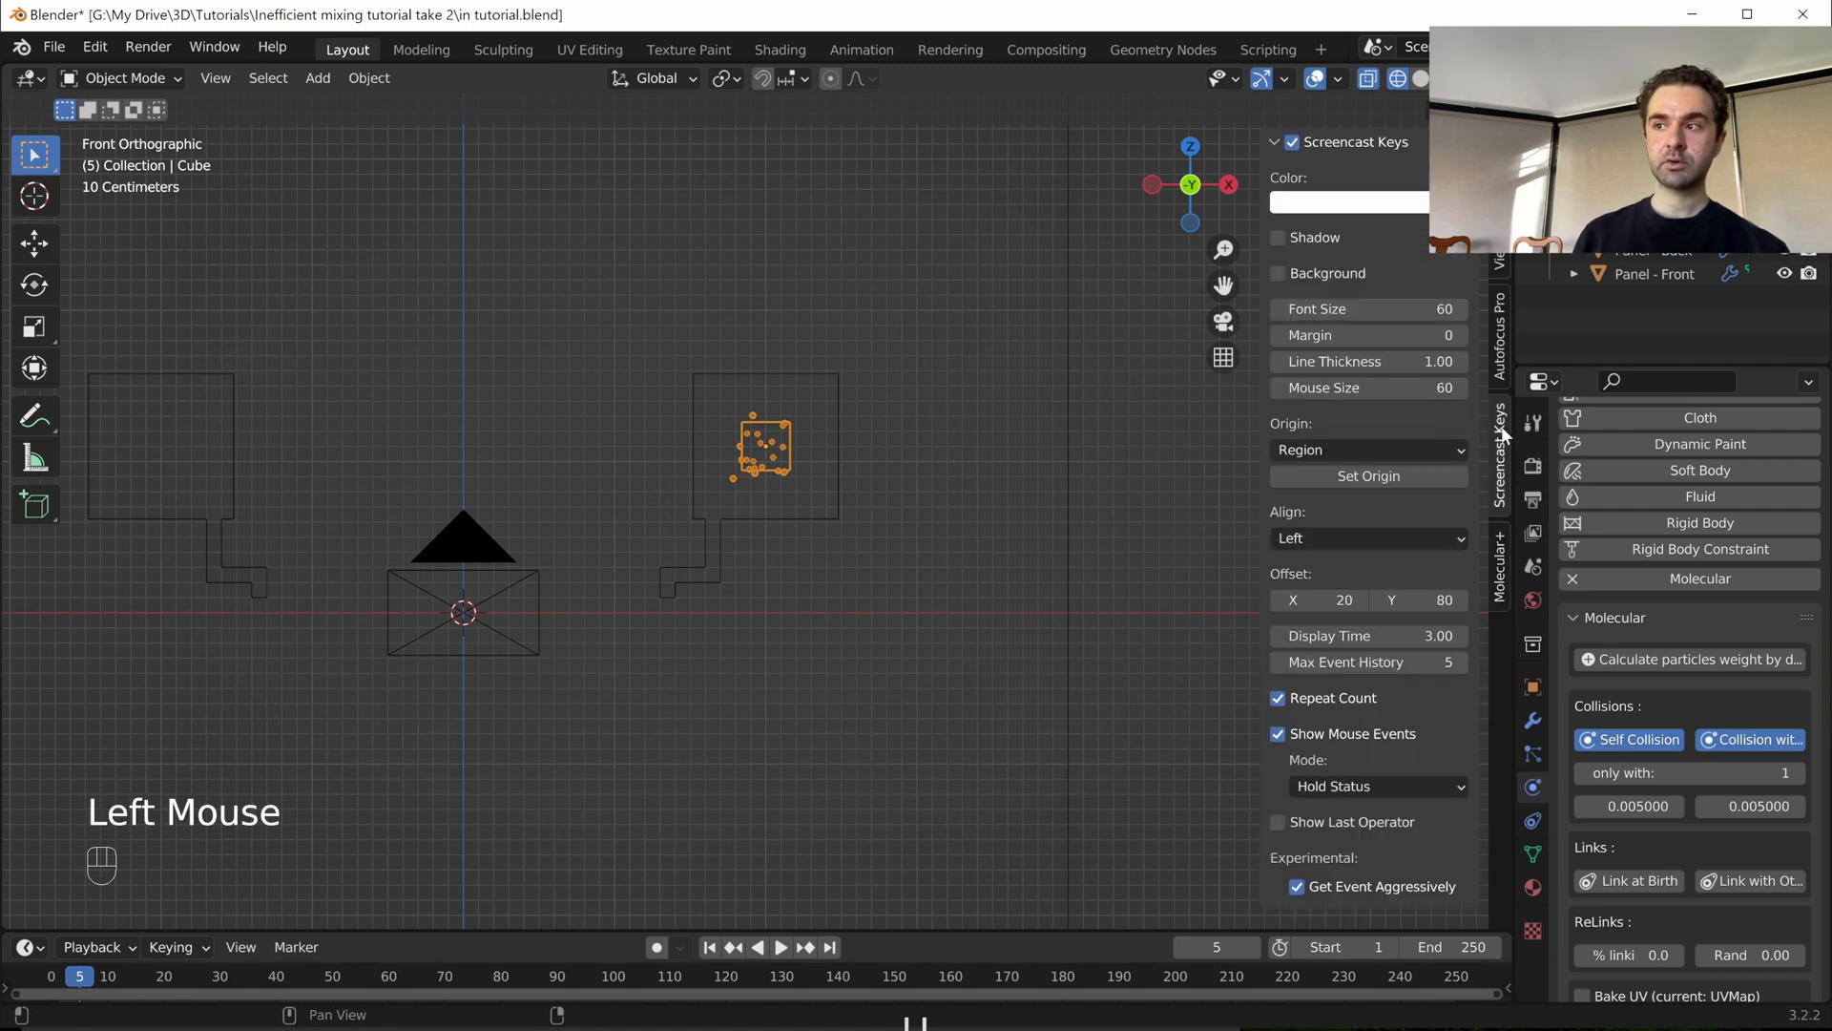
- Save the file, then run the Molecular+ simulation to the end and watch how the cube's particles fill the container and channel
click(1501, 573)
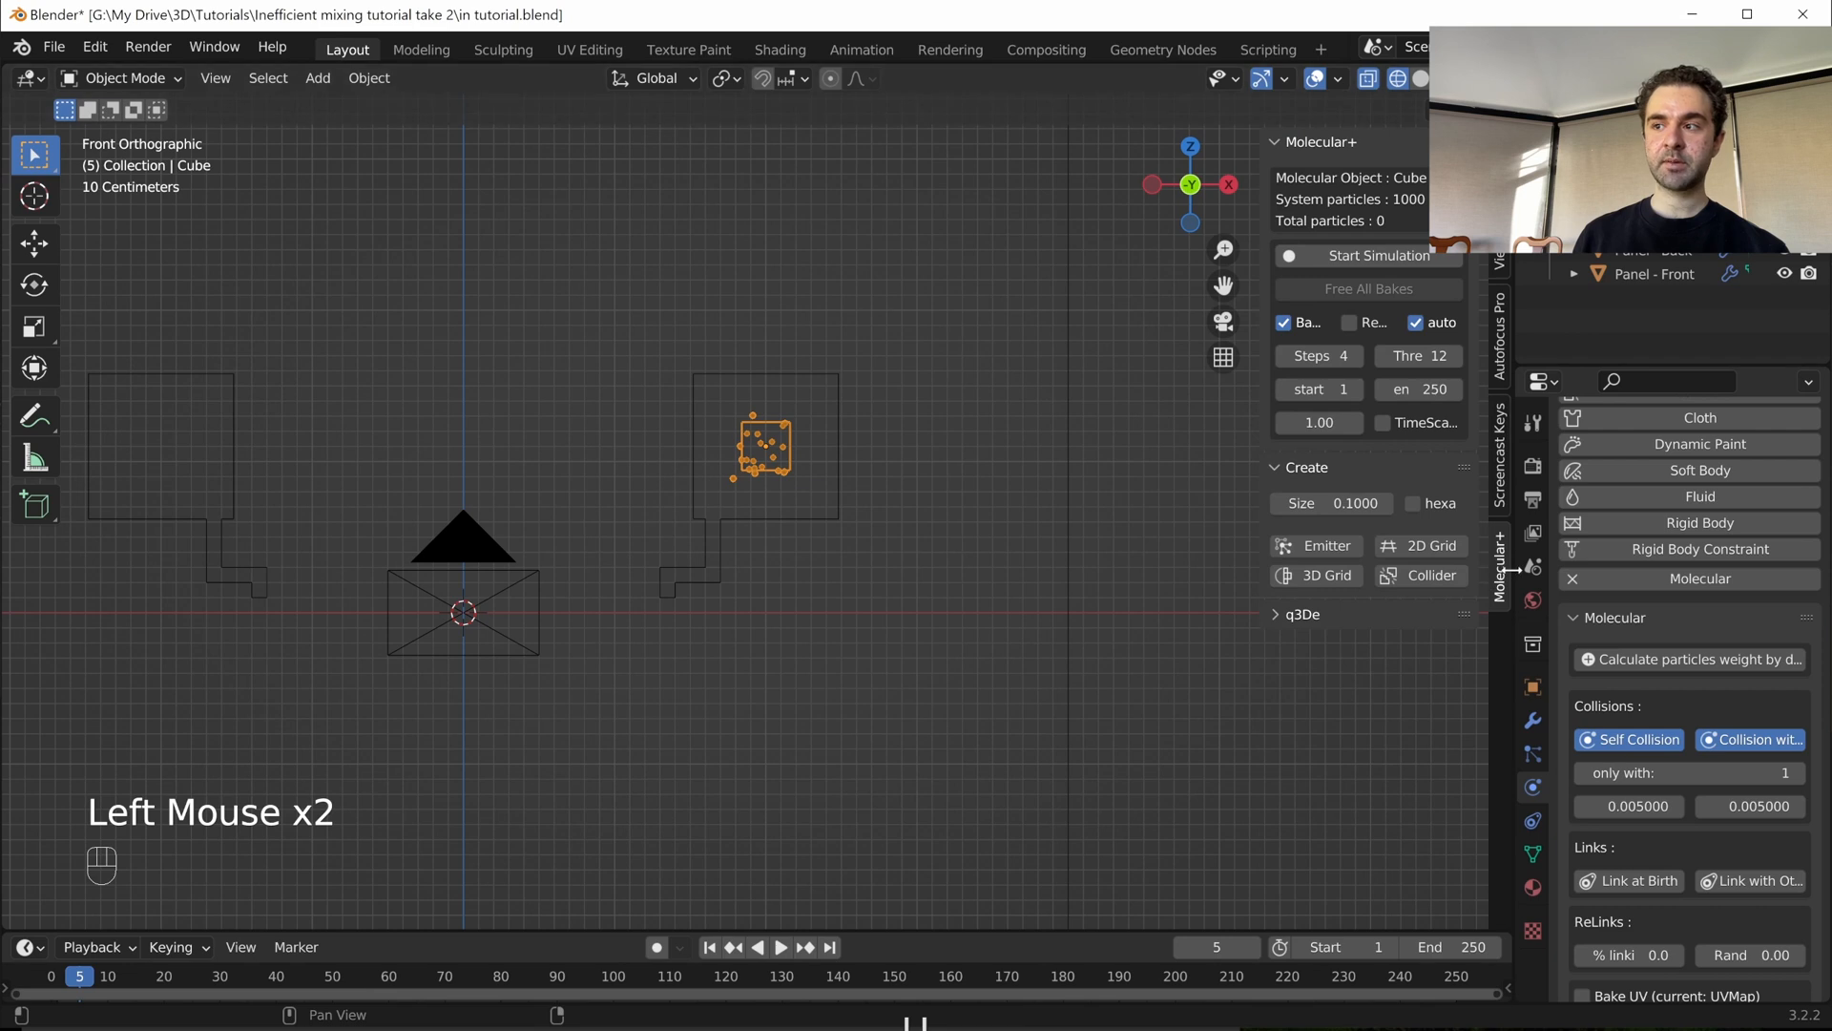
key(ctrl+s)
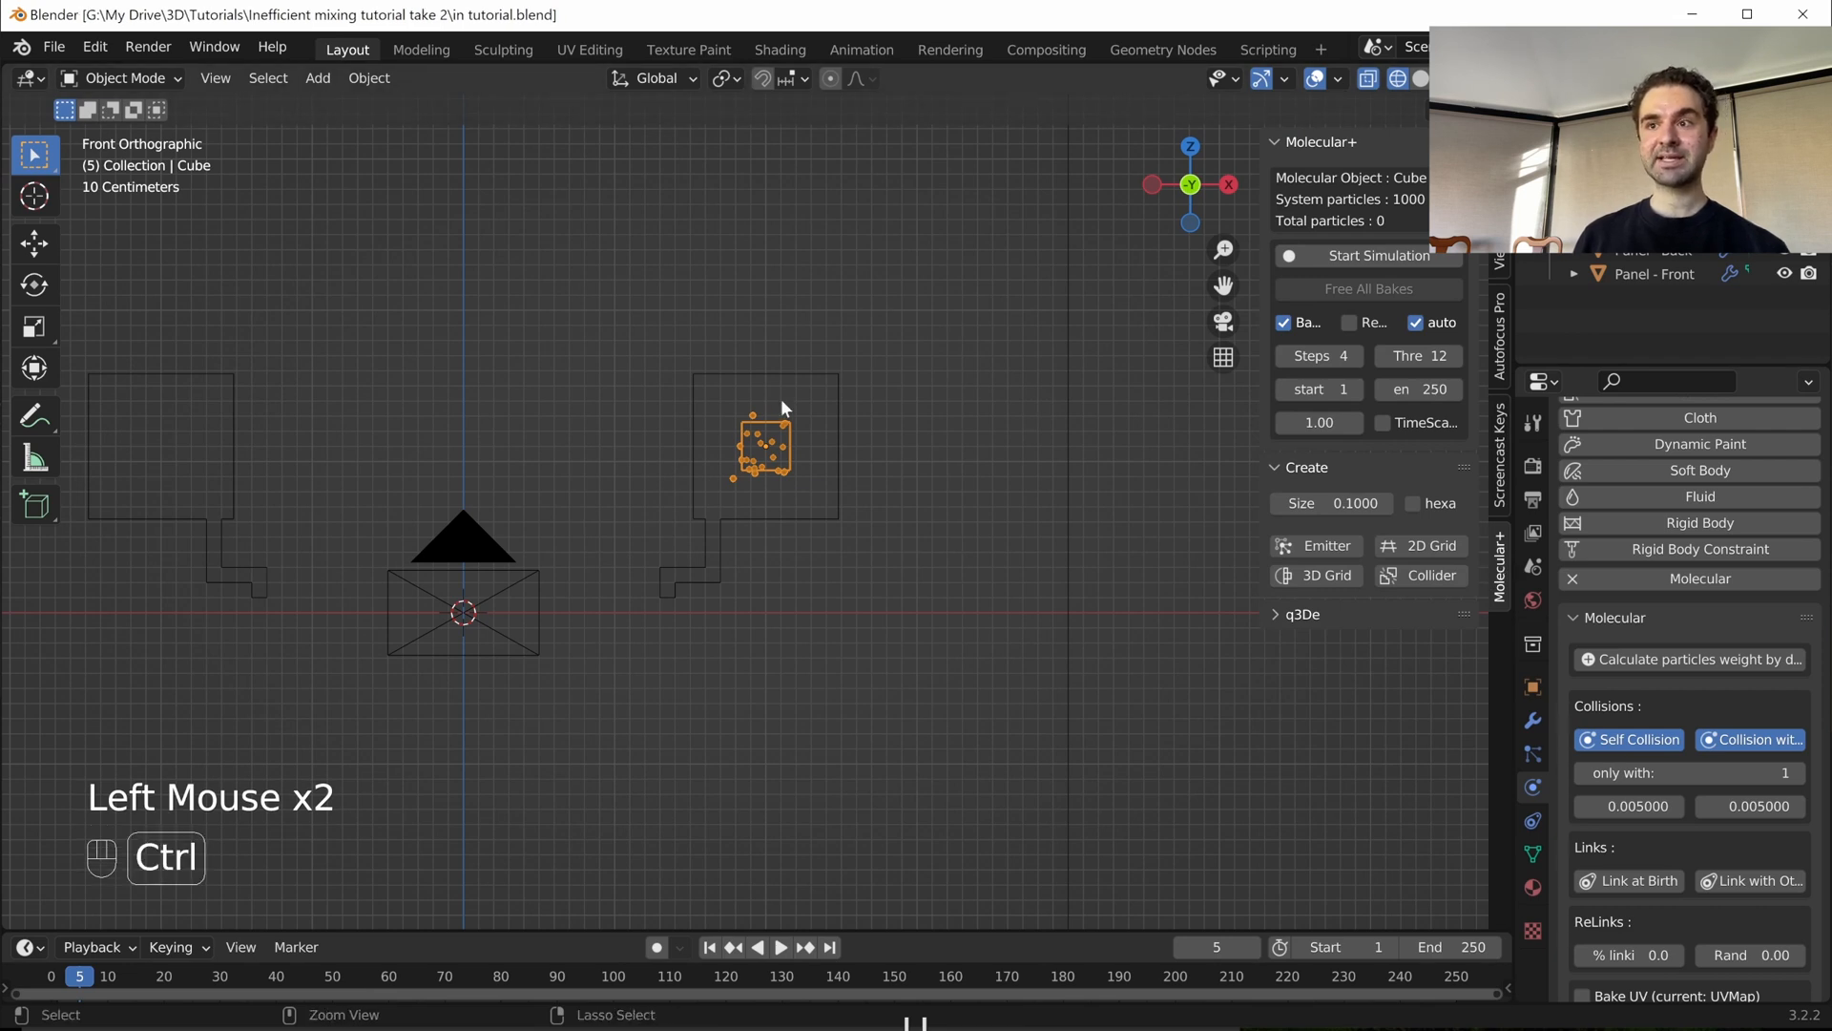
click(1388, 252)
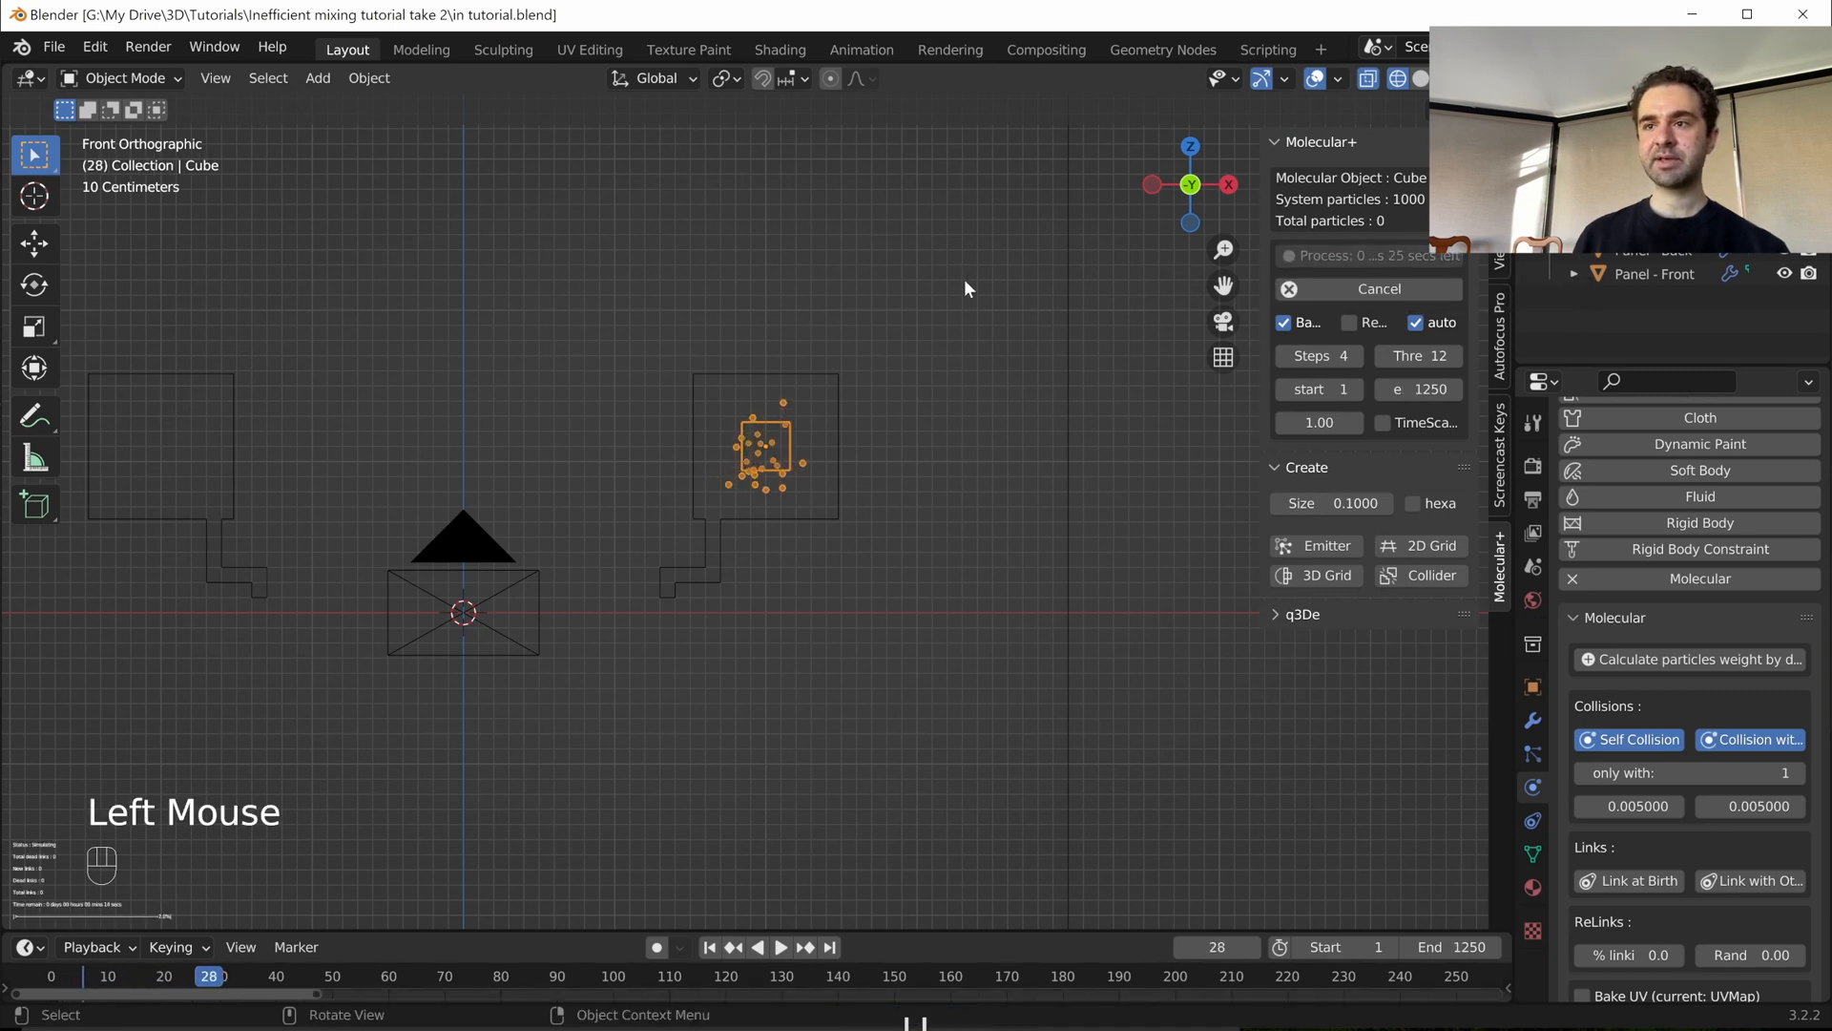
scroll(671, 487, up, 4)
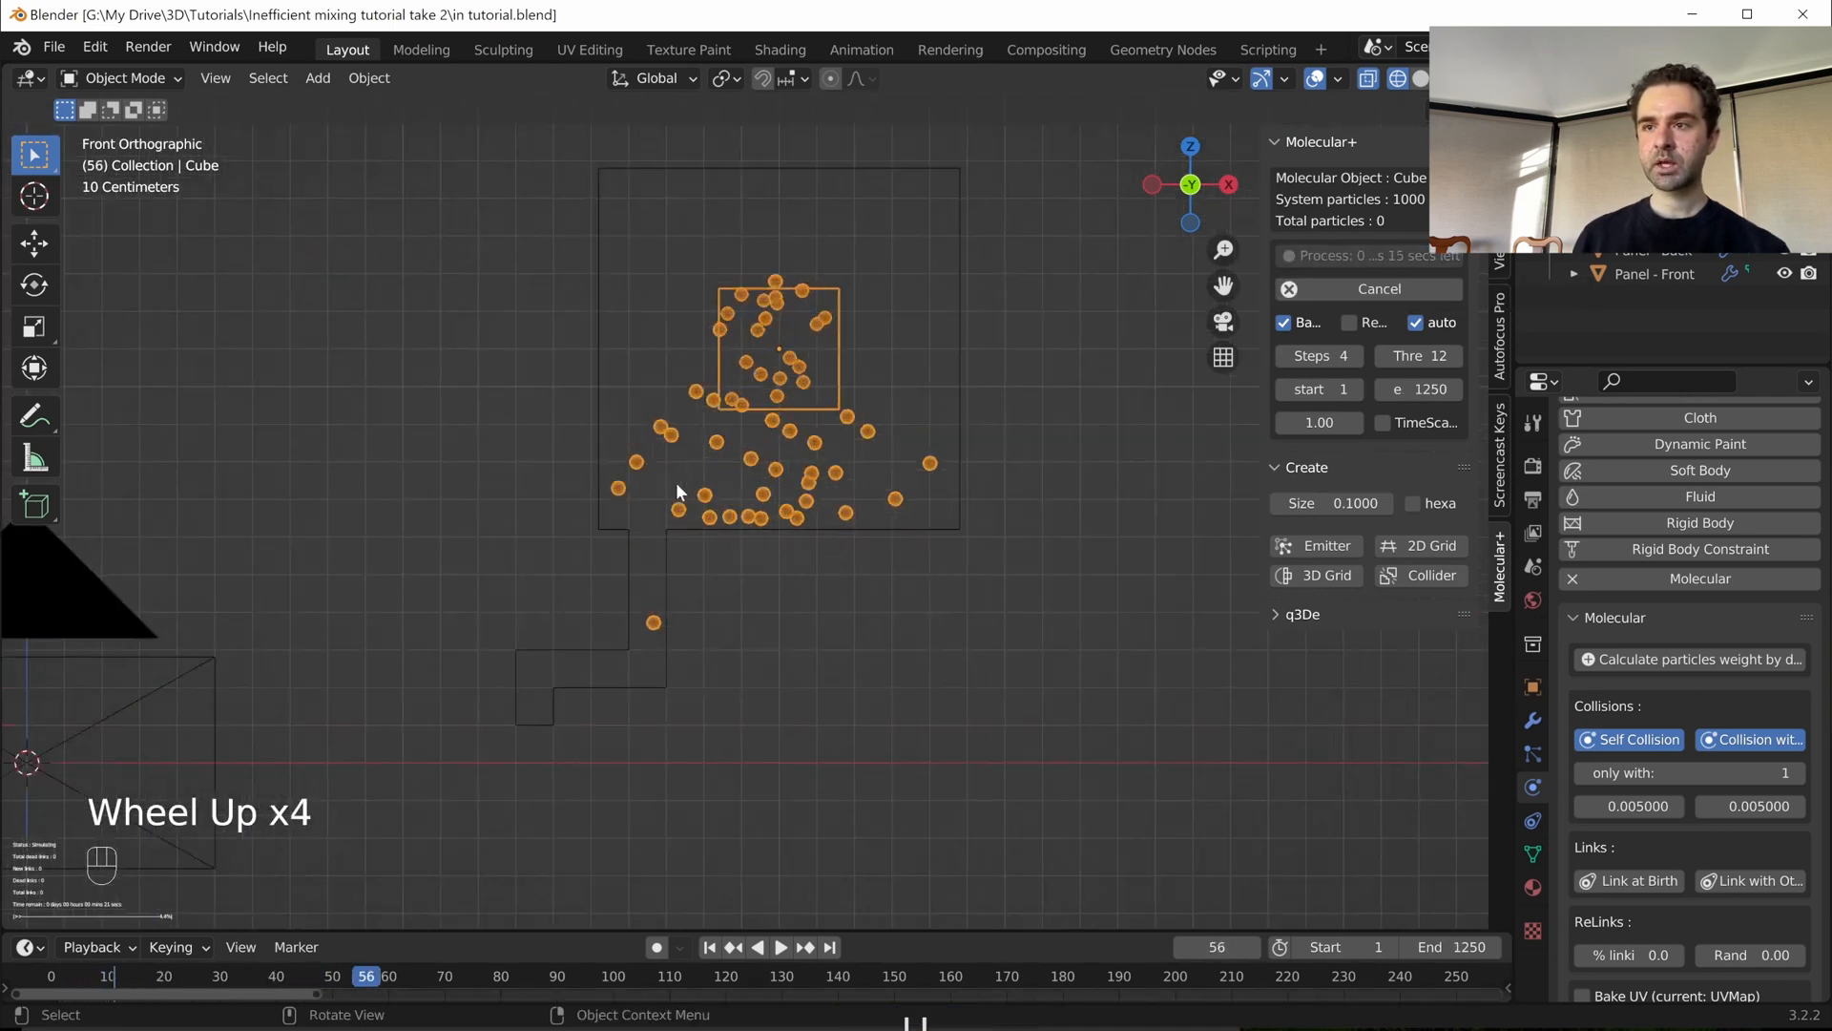
scroll(676, 487, up, 1)
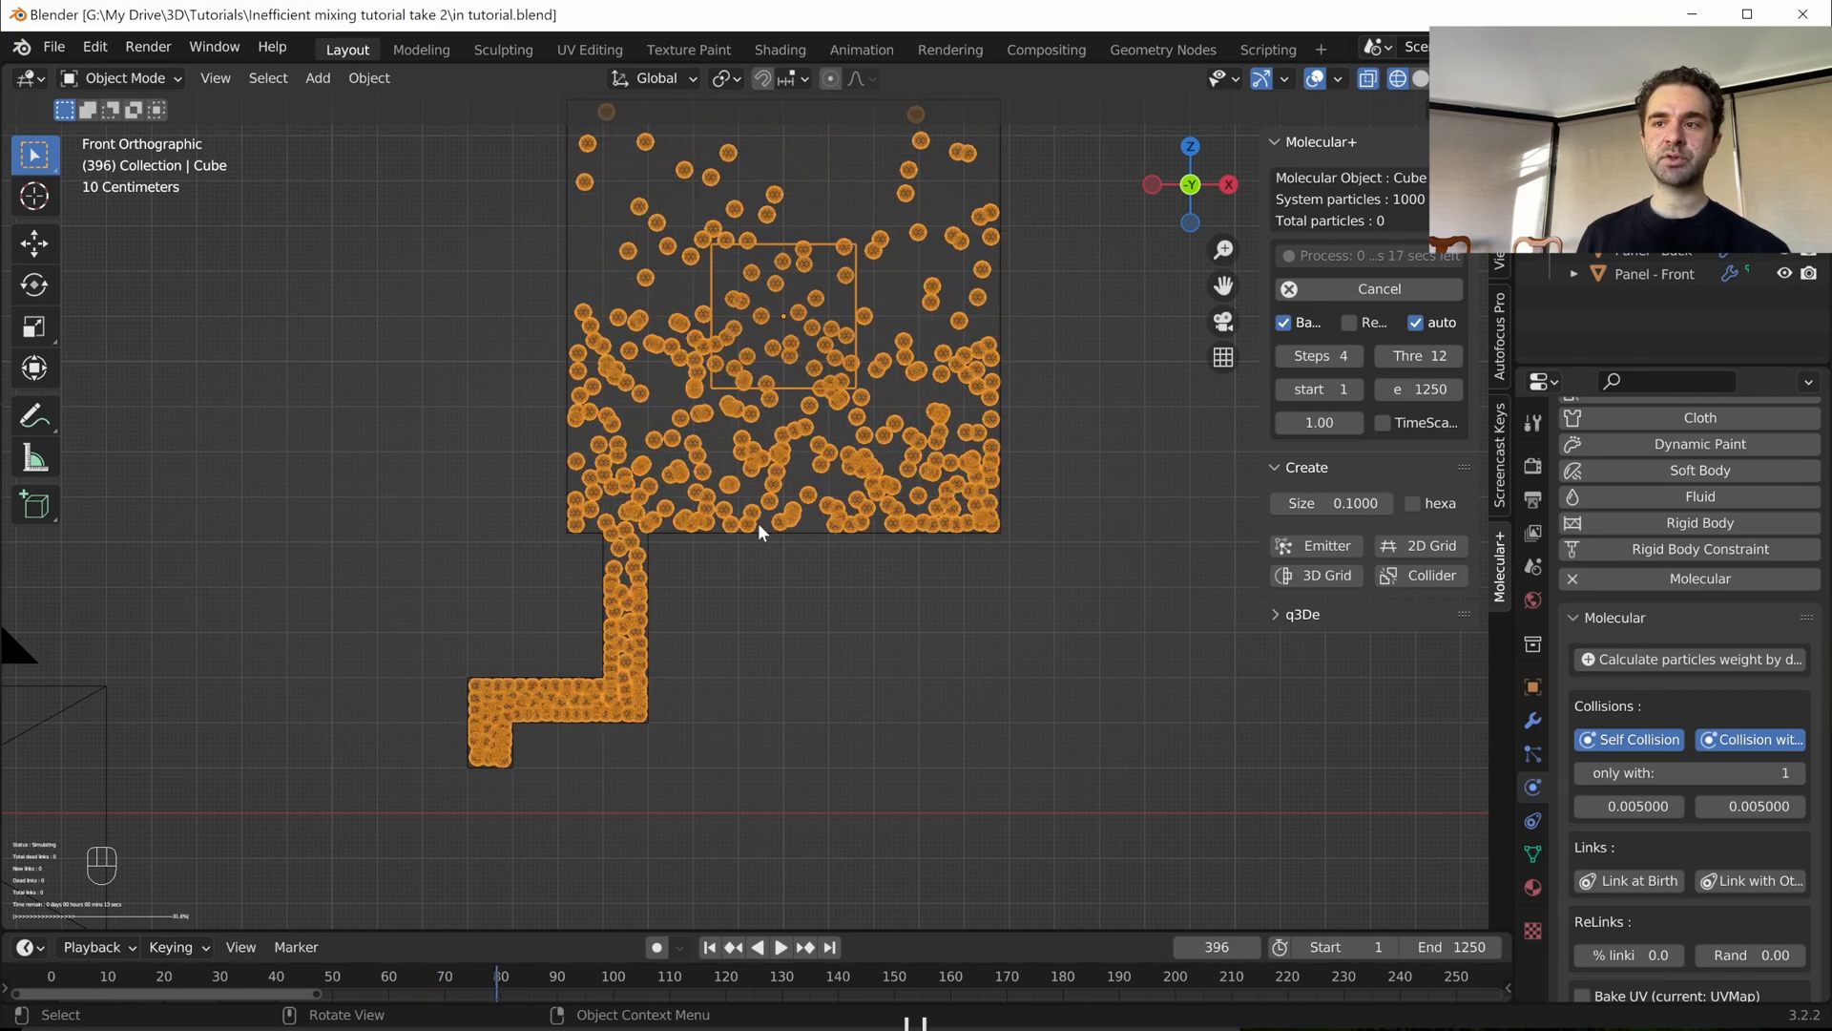
scroll(666, 693, down, 1)
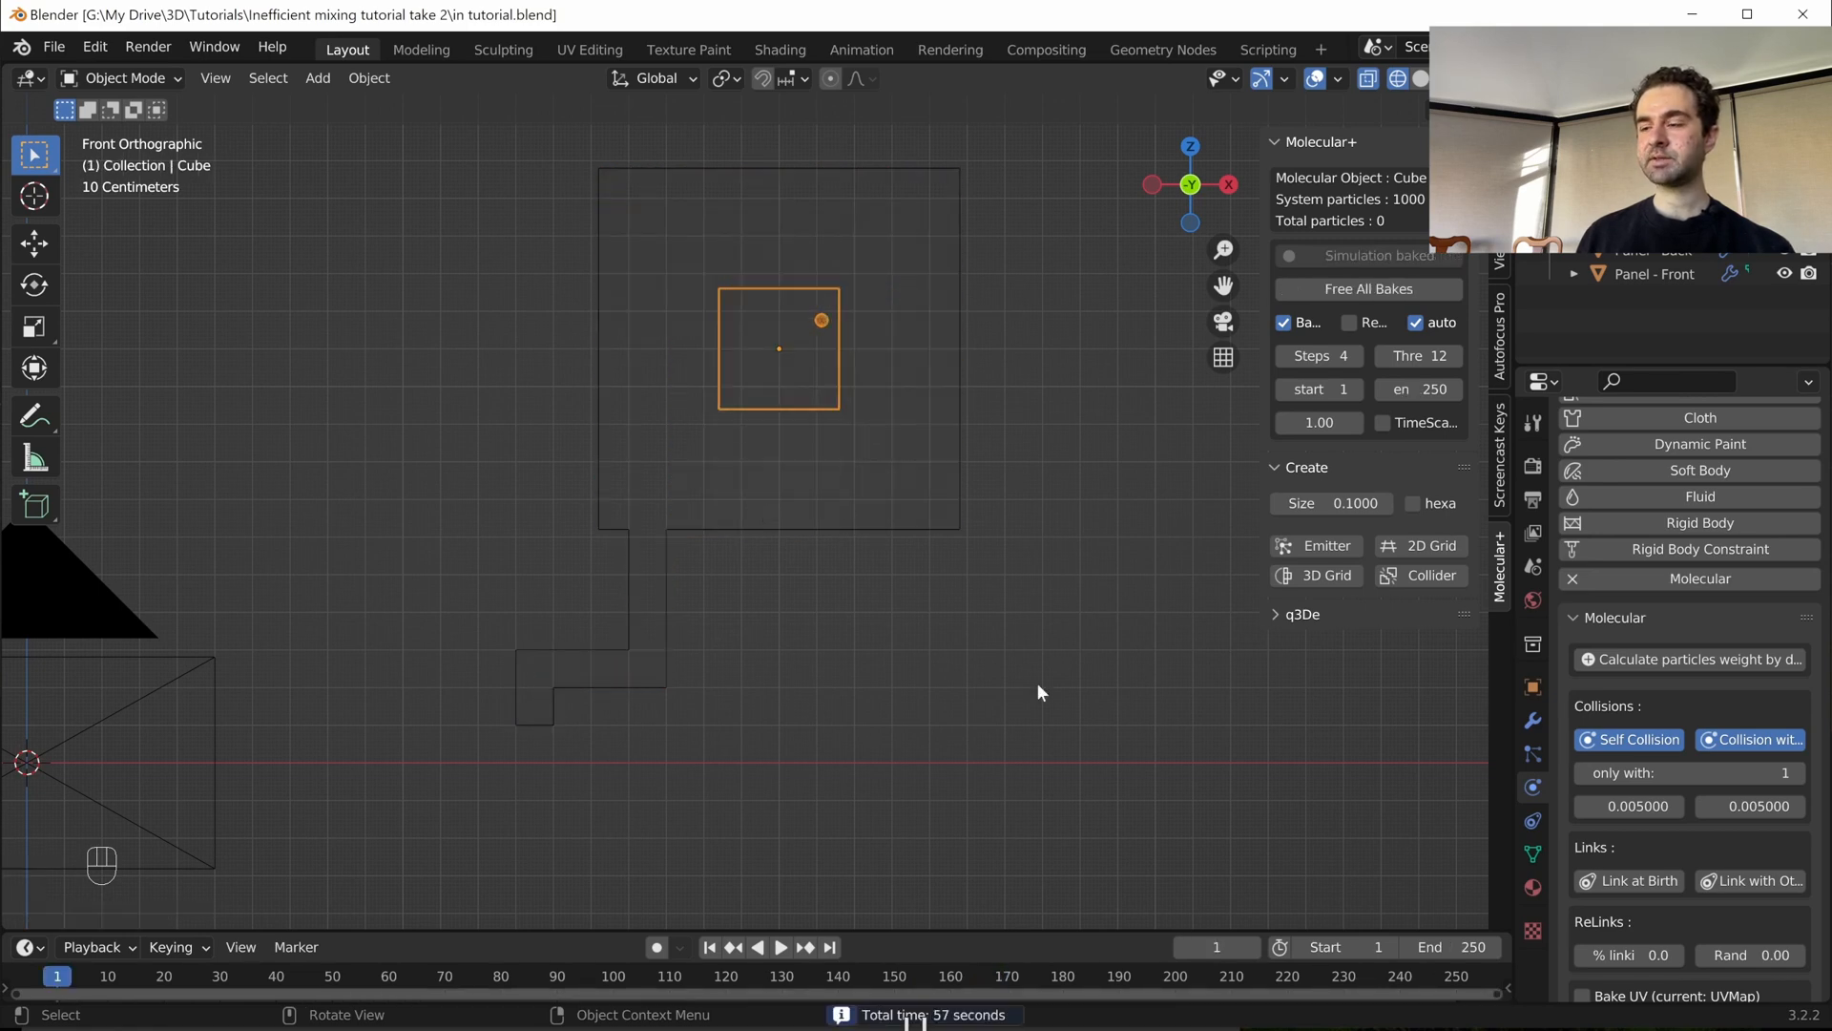
- Set the two numeric values under the cube's Molecular collision options to 0.1 and 0.5
click(1628, 805)
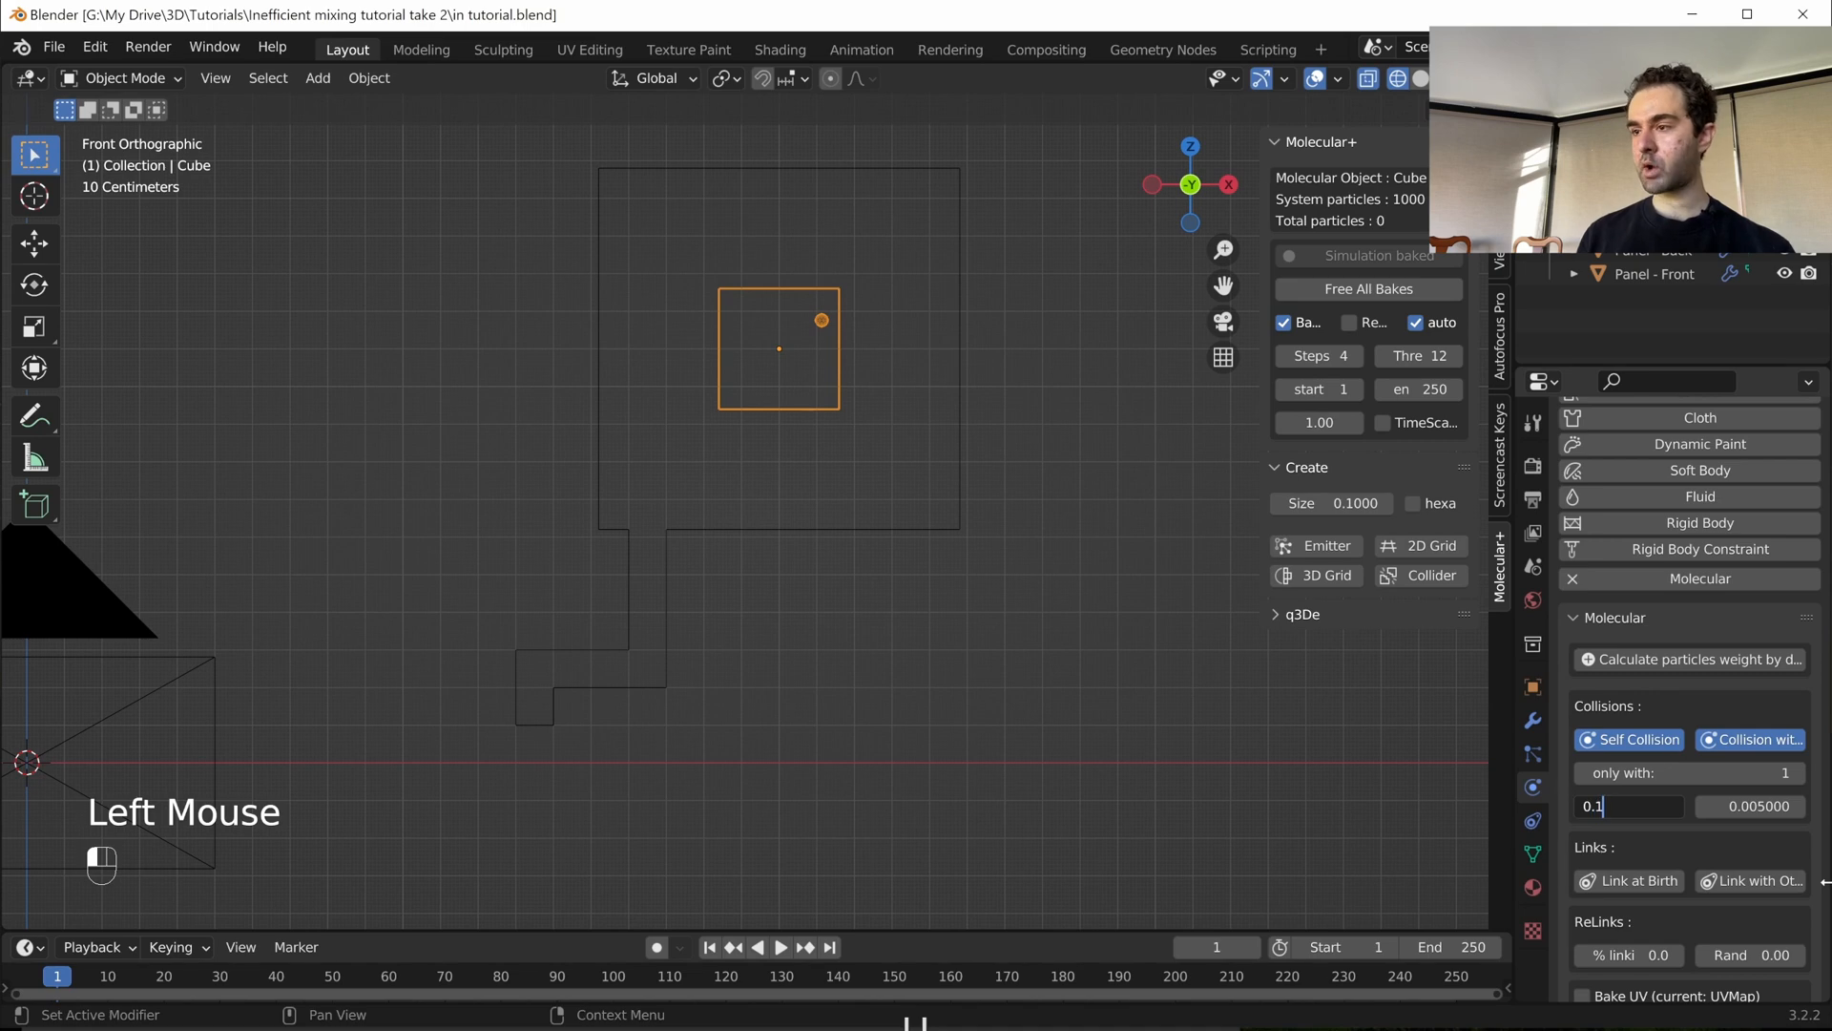
key(Tab)
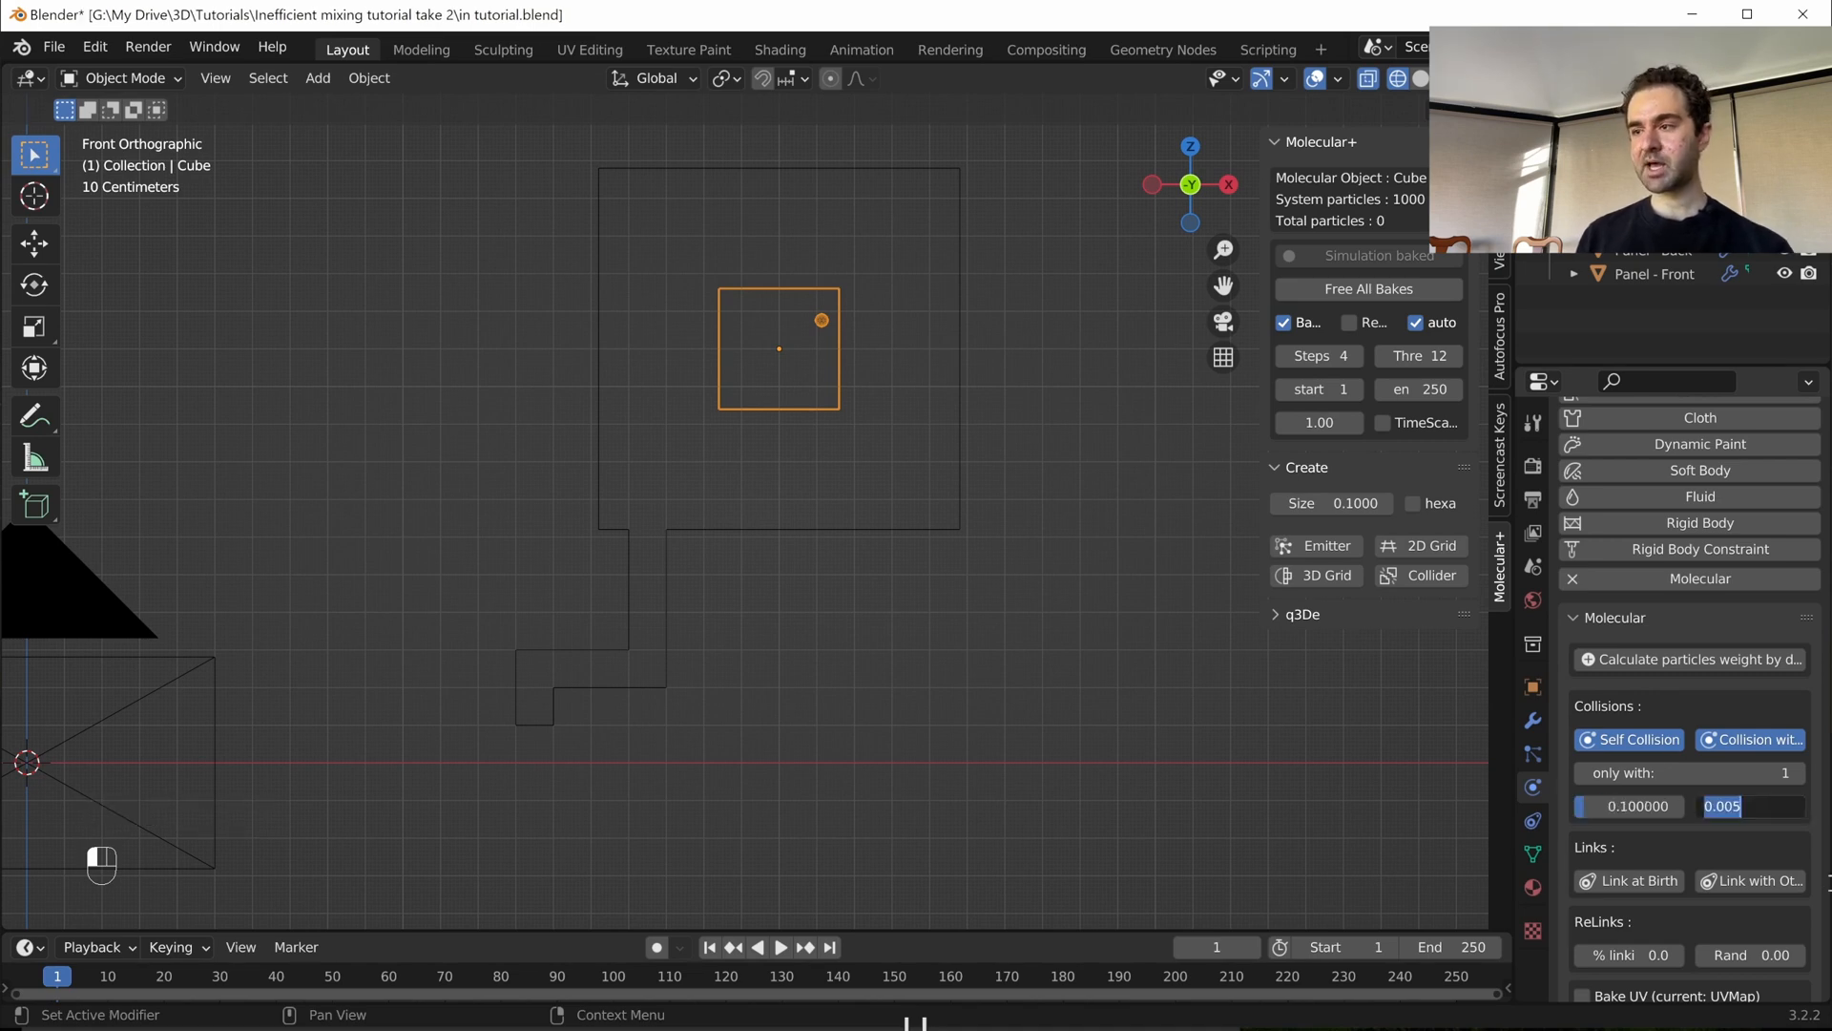
text(0.)
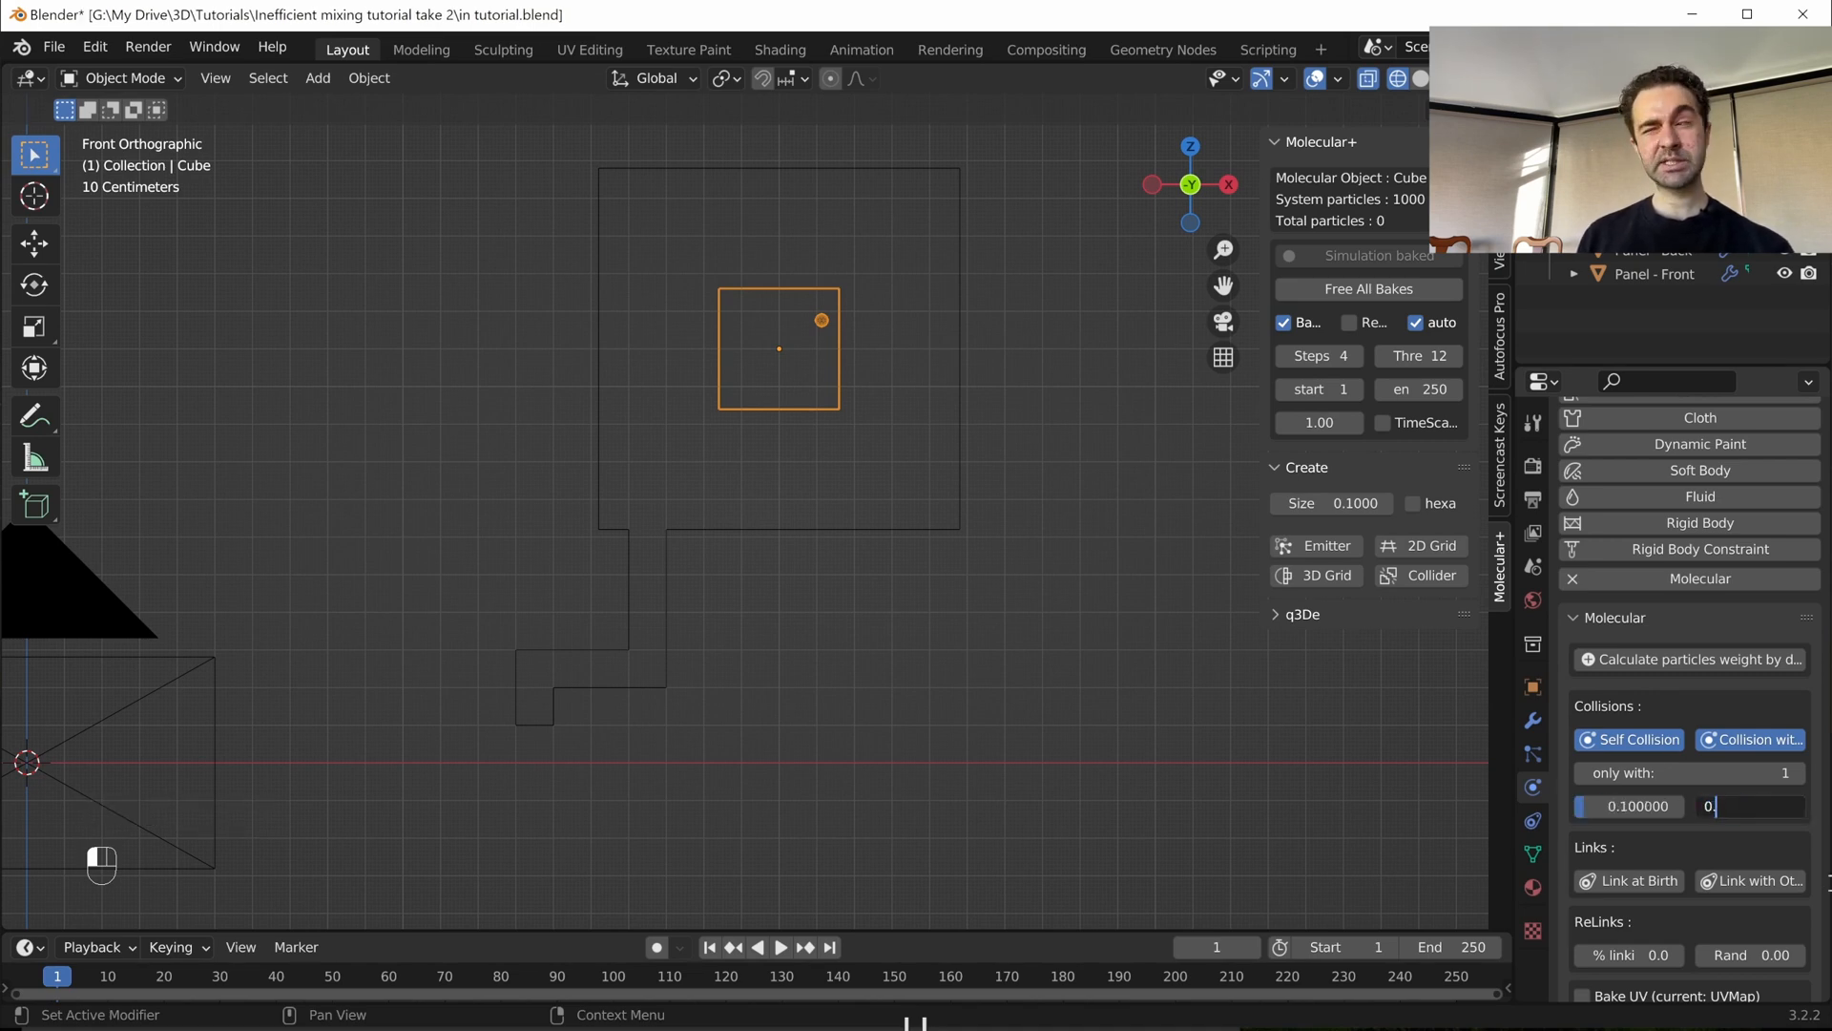
key(Return)
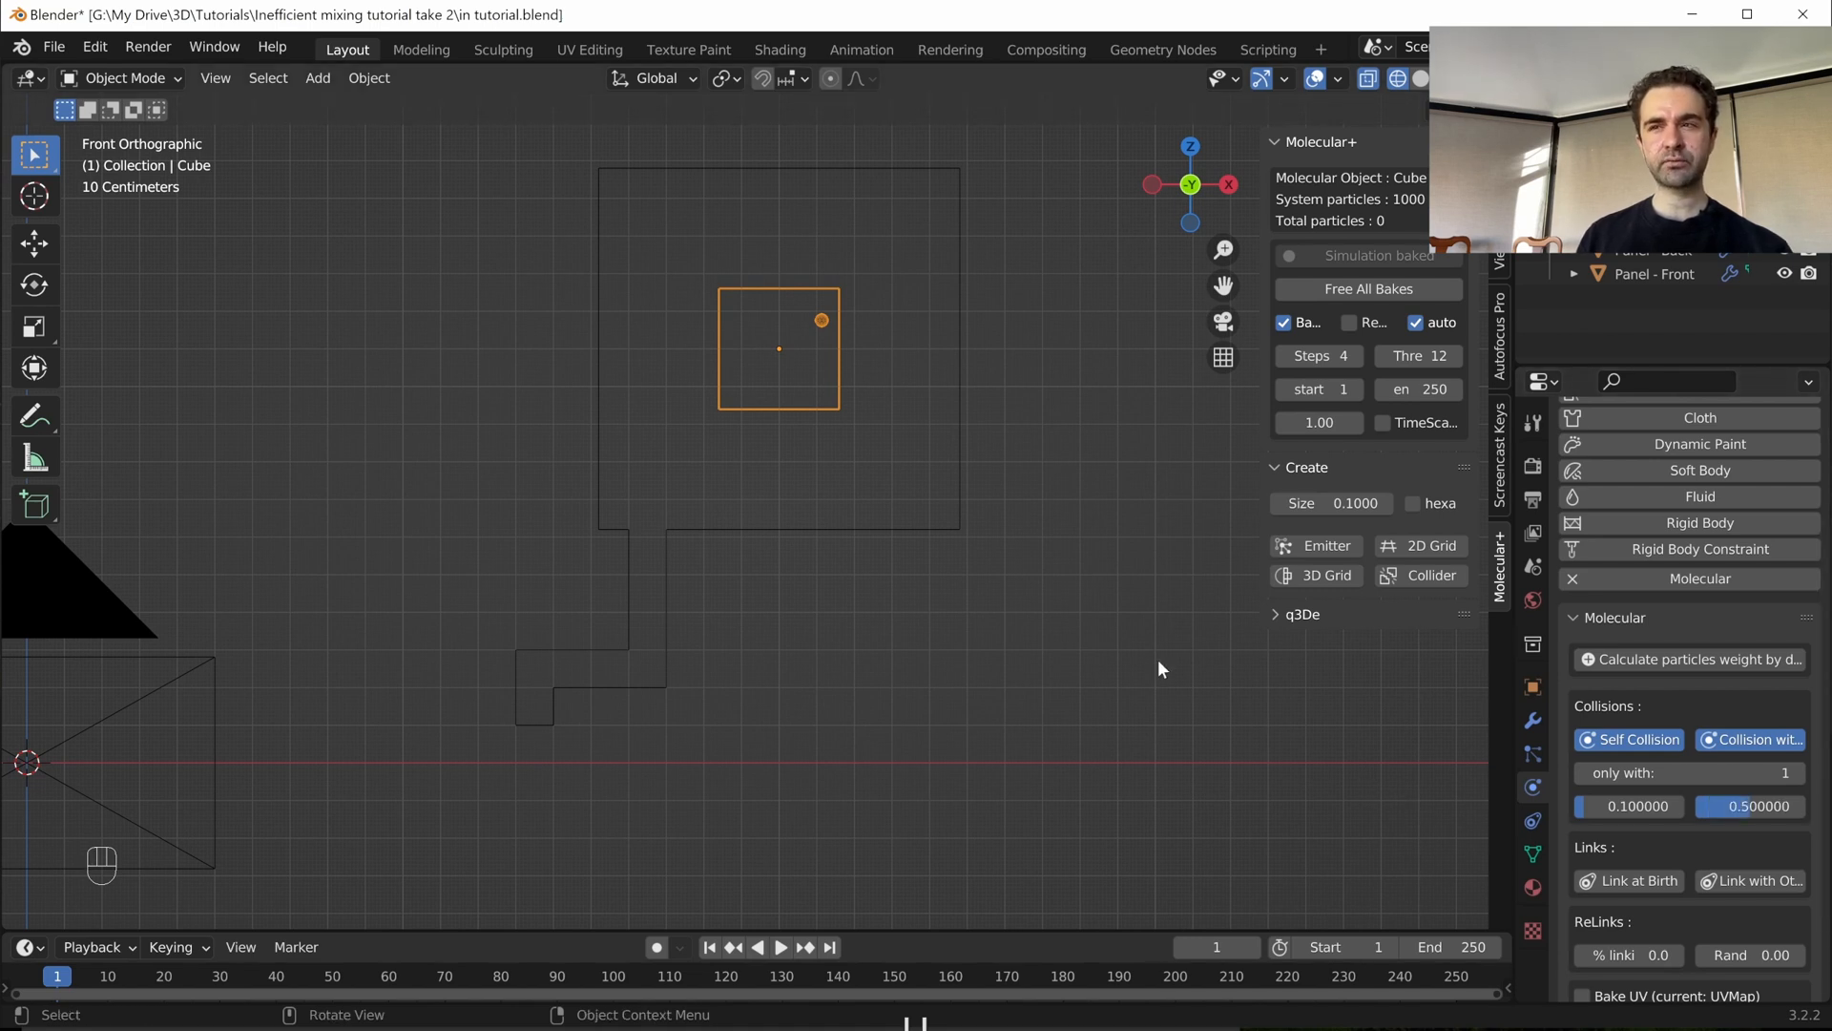
- Free all bakes, rerun the Molecular+ simulation with the new collision values, cancel it after checking the particle pile, and save the file
click(1403, 294)
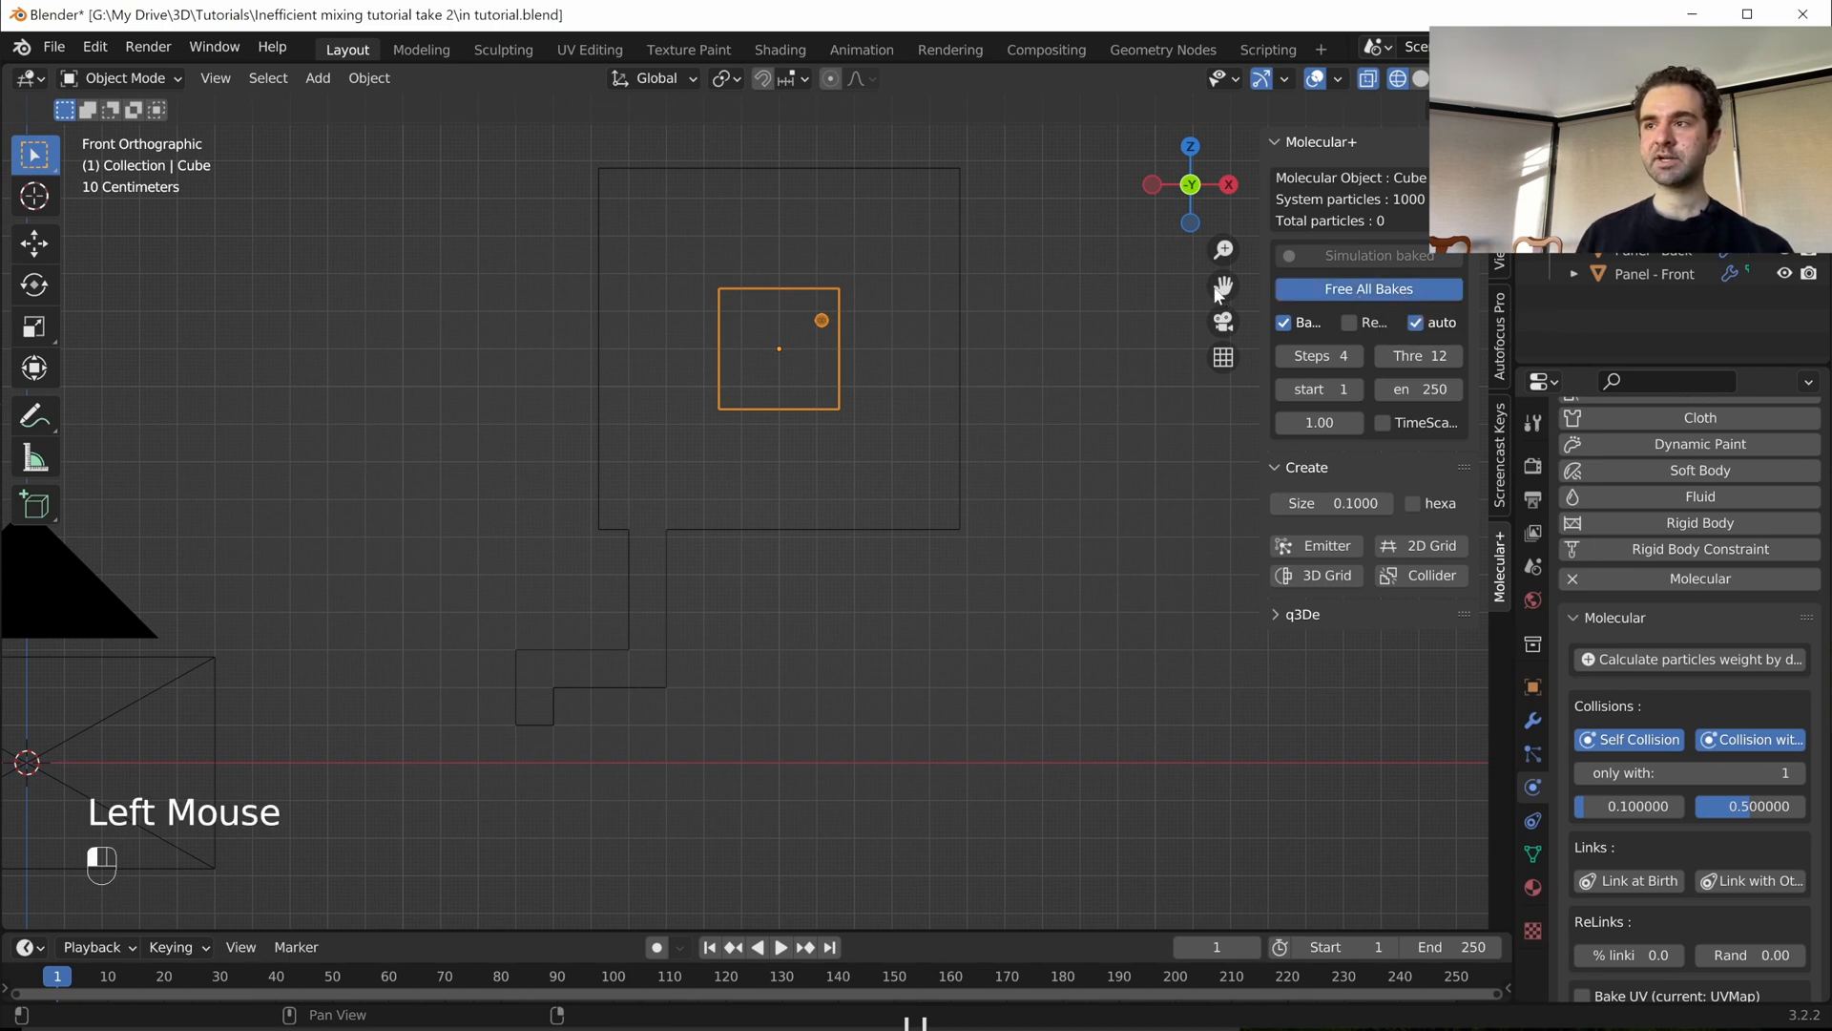
key(ctrl+s)
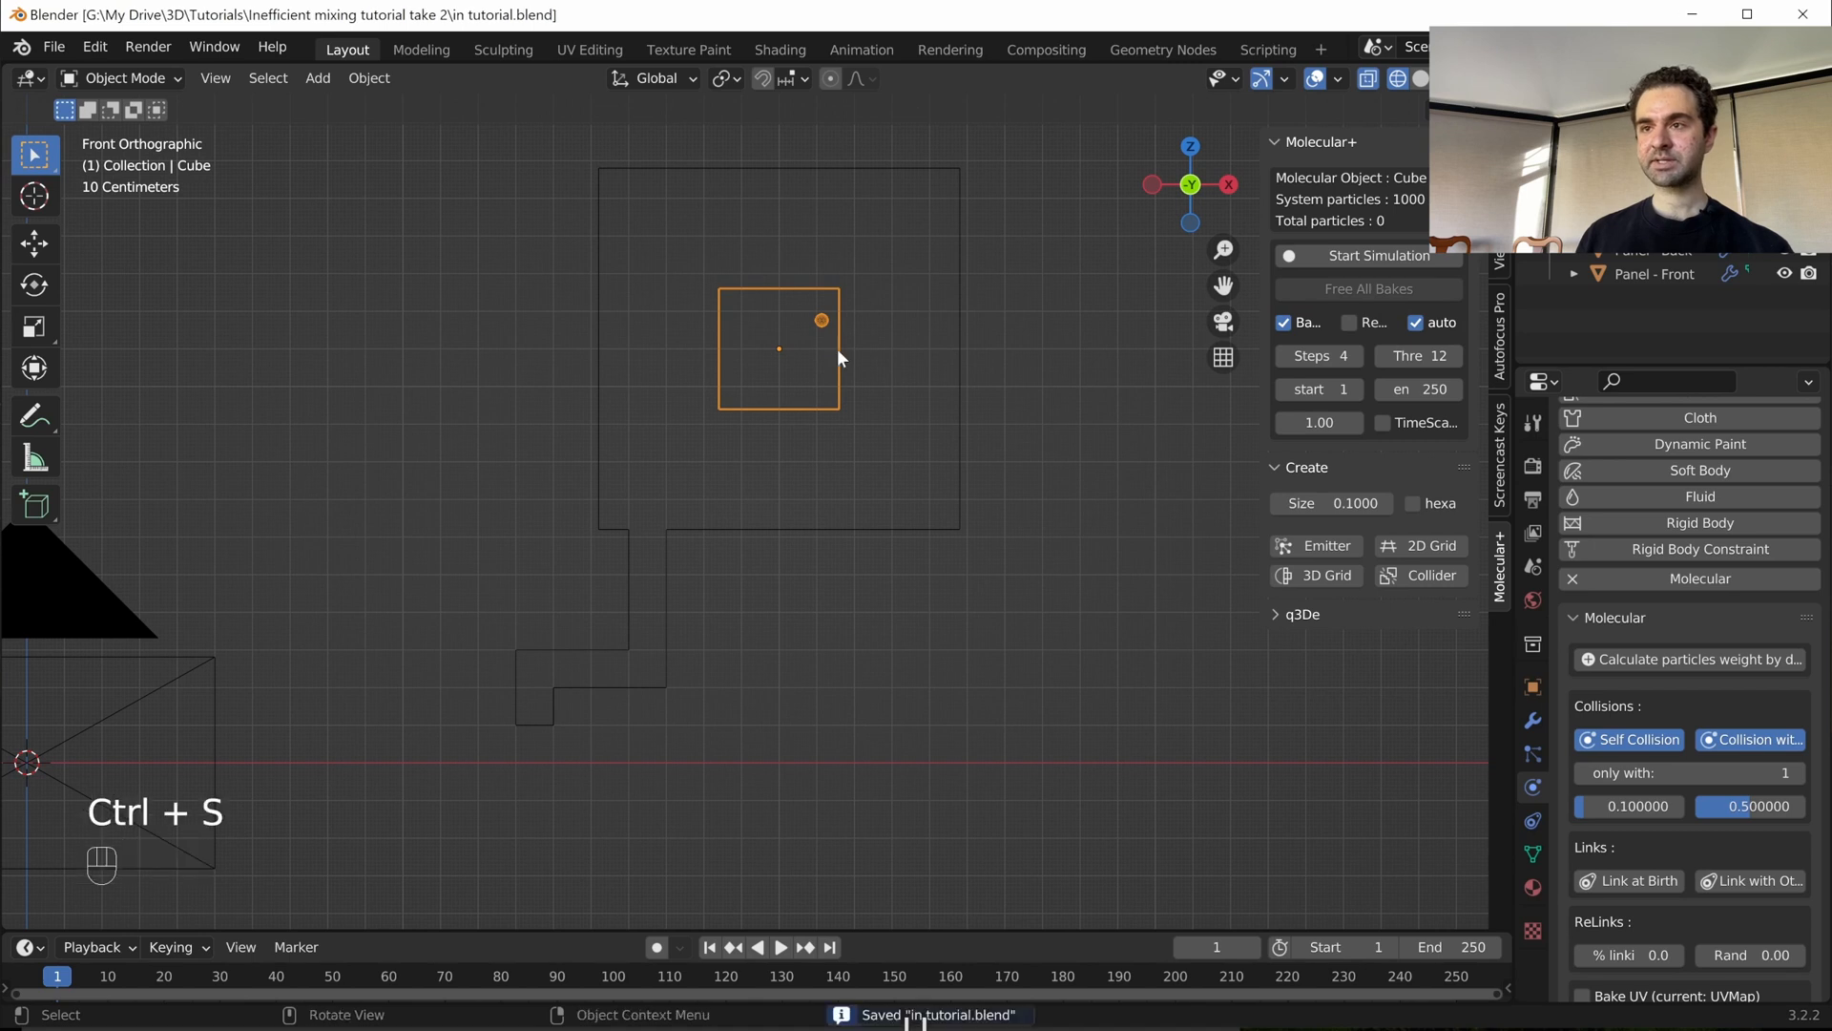
click(1367, 256)
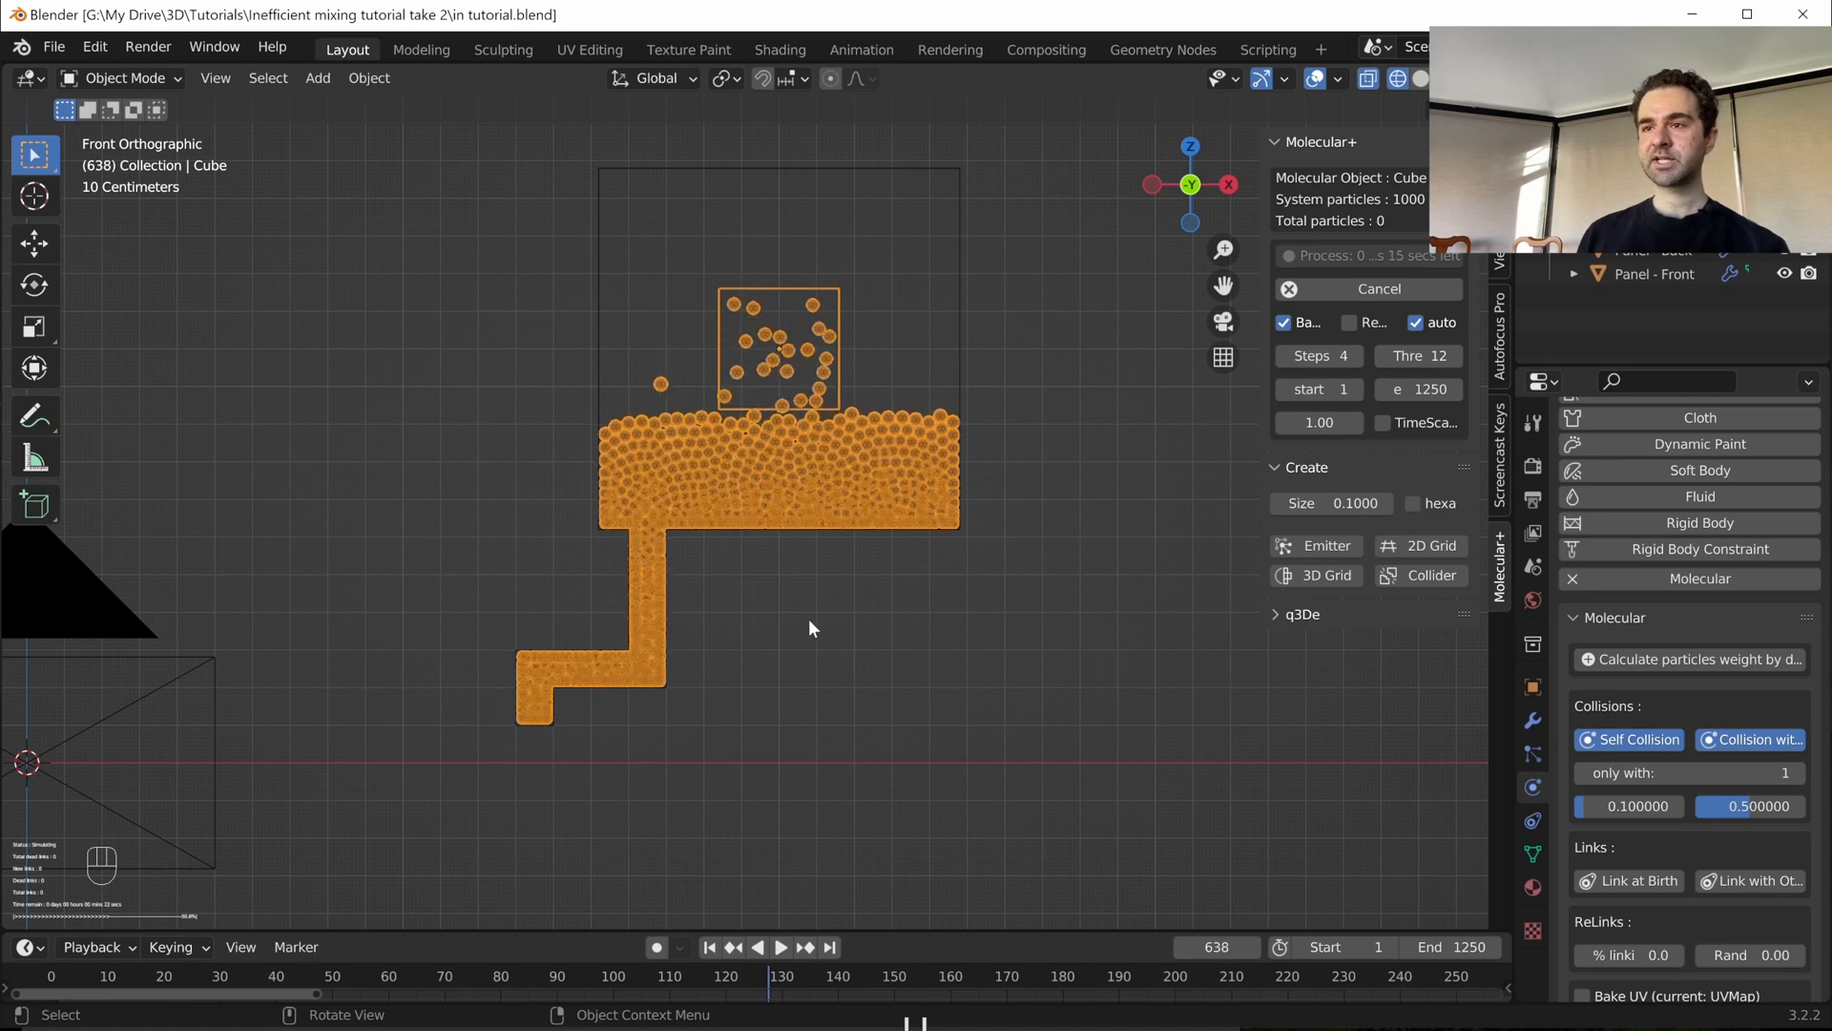
click(1380, 289)
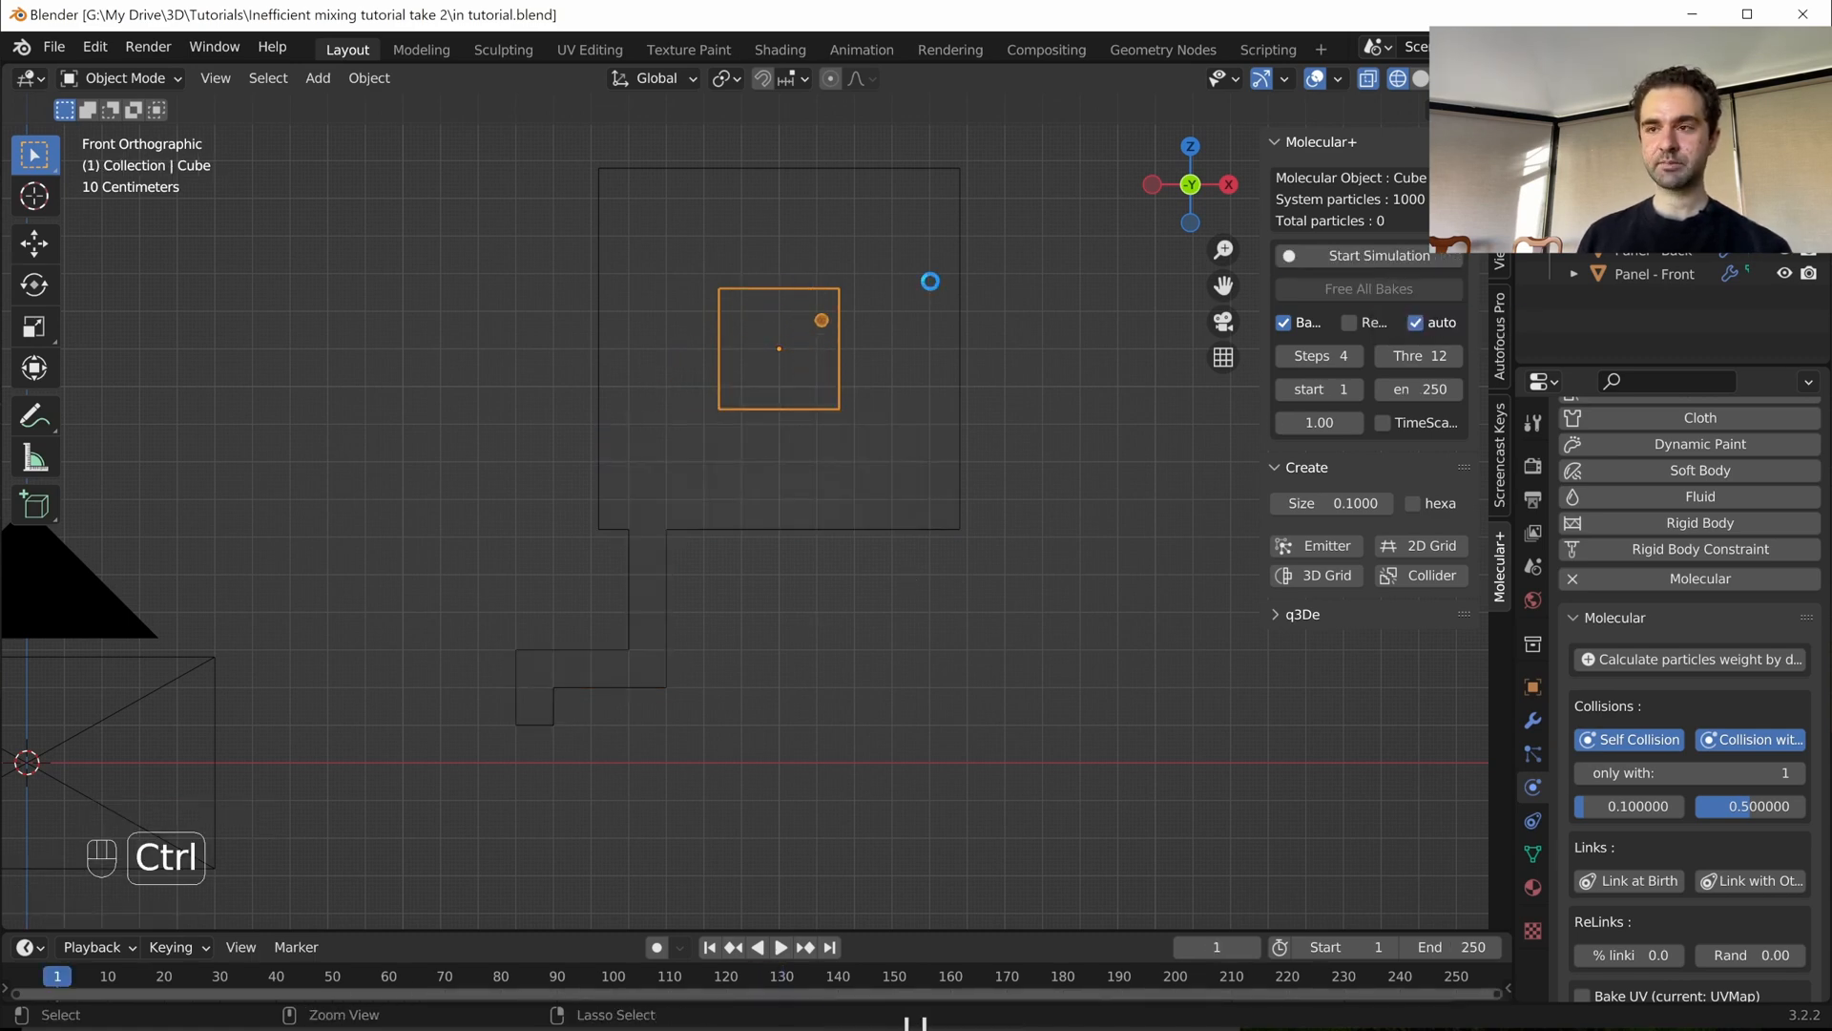
key(ctrl+s)
- Move the cube and the obstacle course together 0.2 m up along Z in the camera view
scroll(953, 277, down, 2)
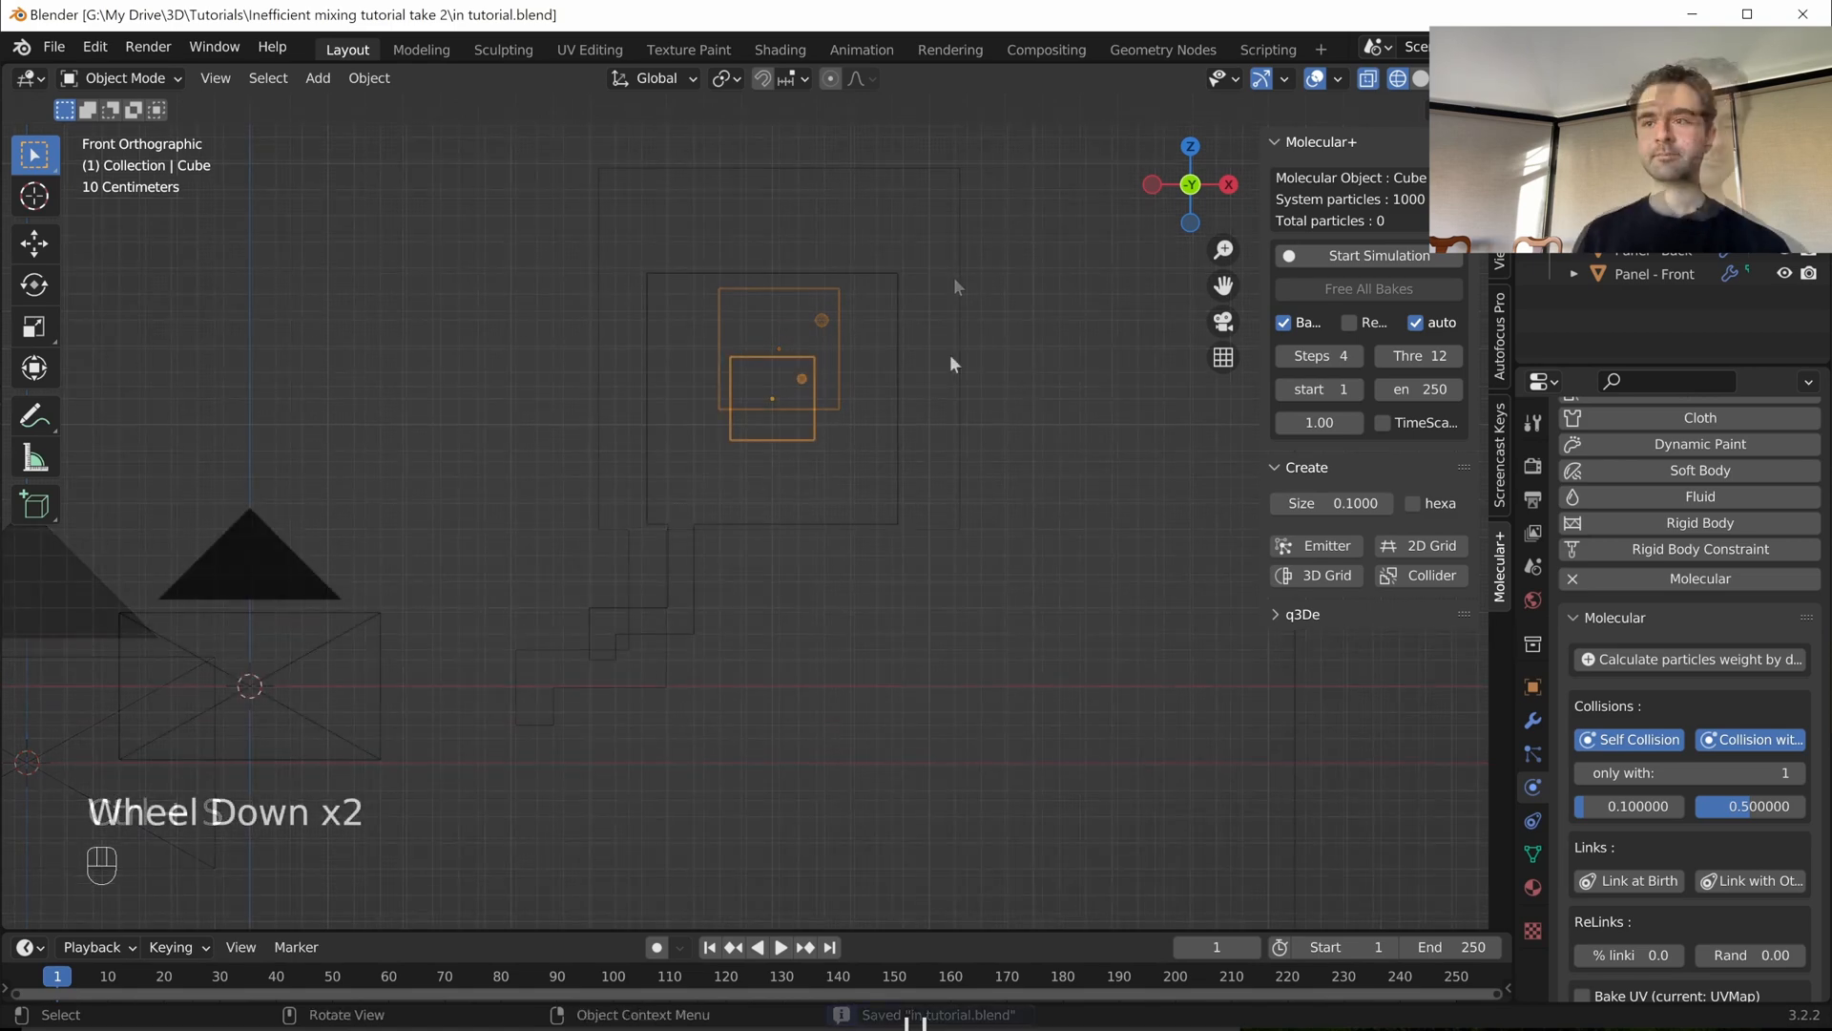
scroll(950, 364, down, 1)
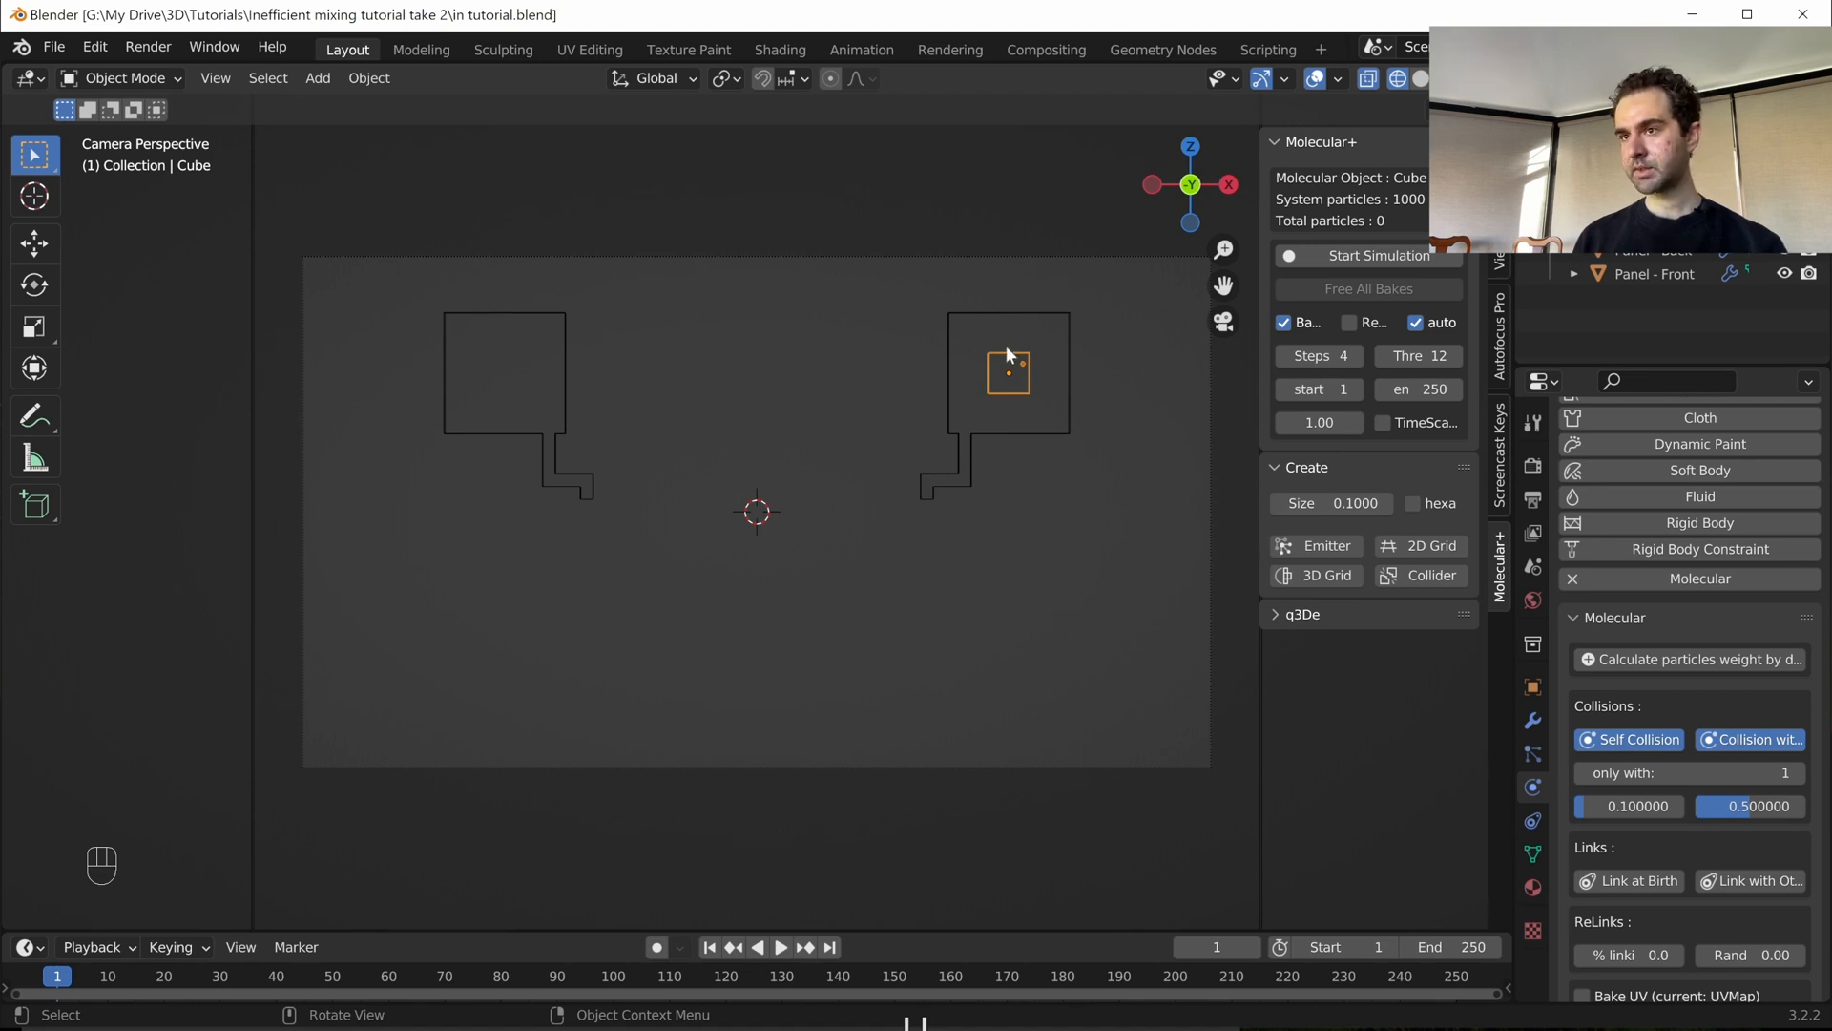
shift+click(1009, 312)
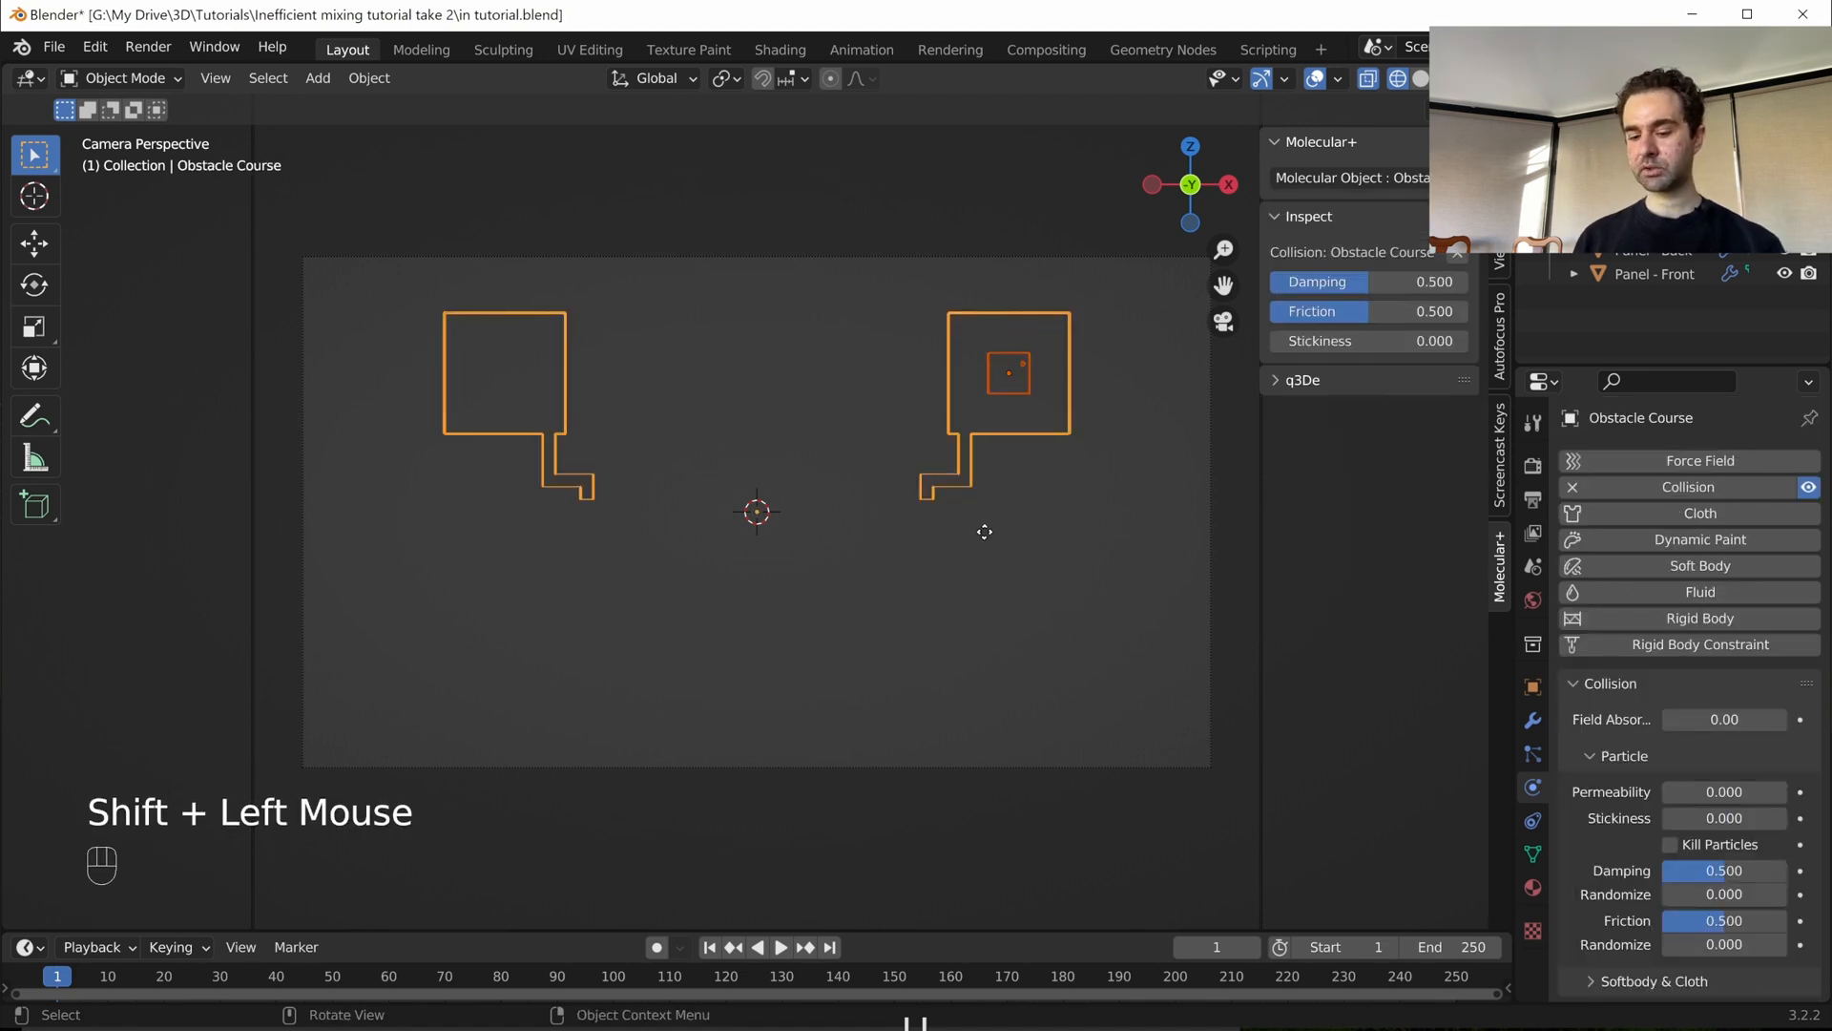
key(g)
key(z)
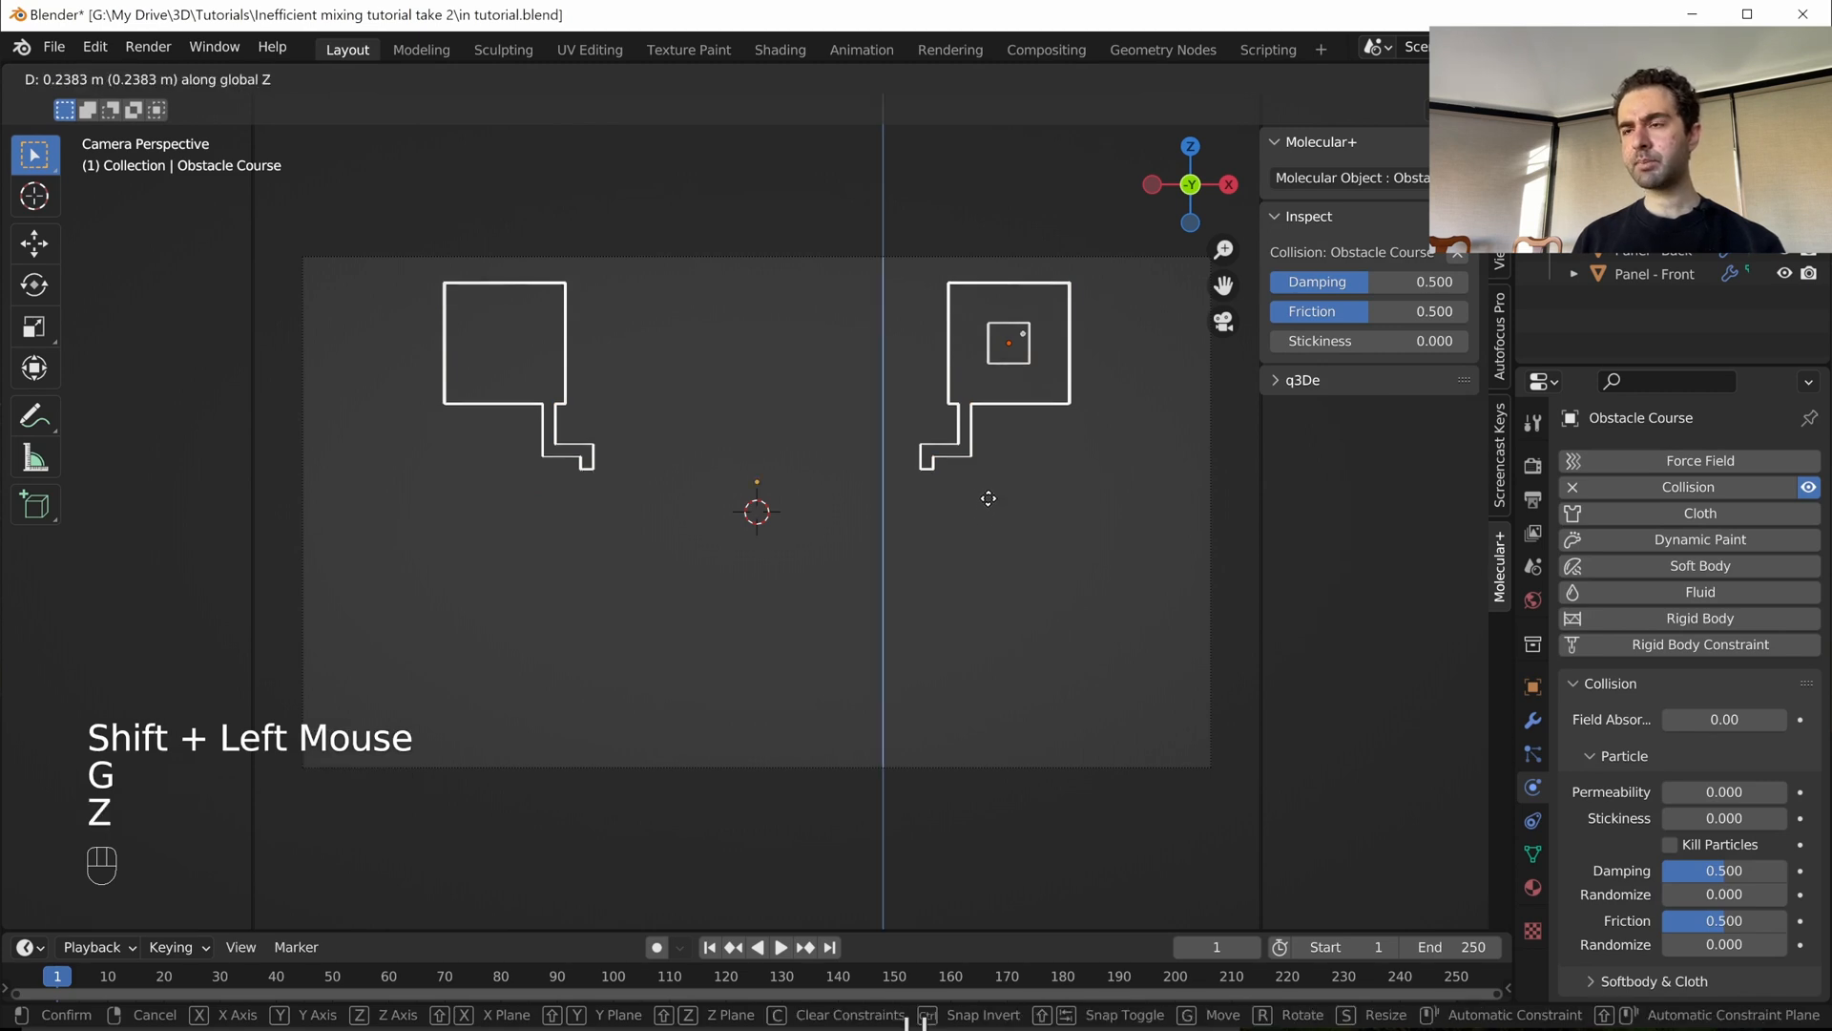
key(ctrl)
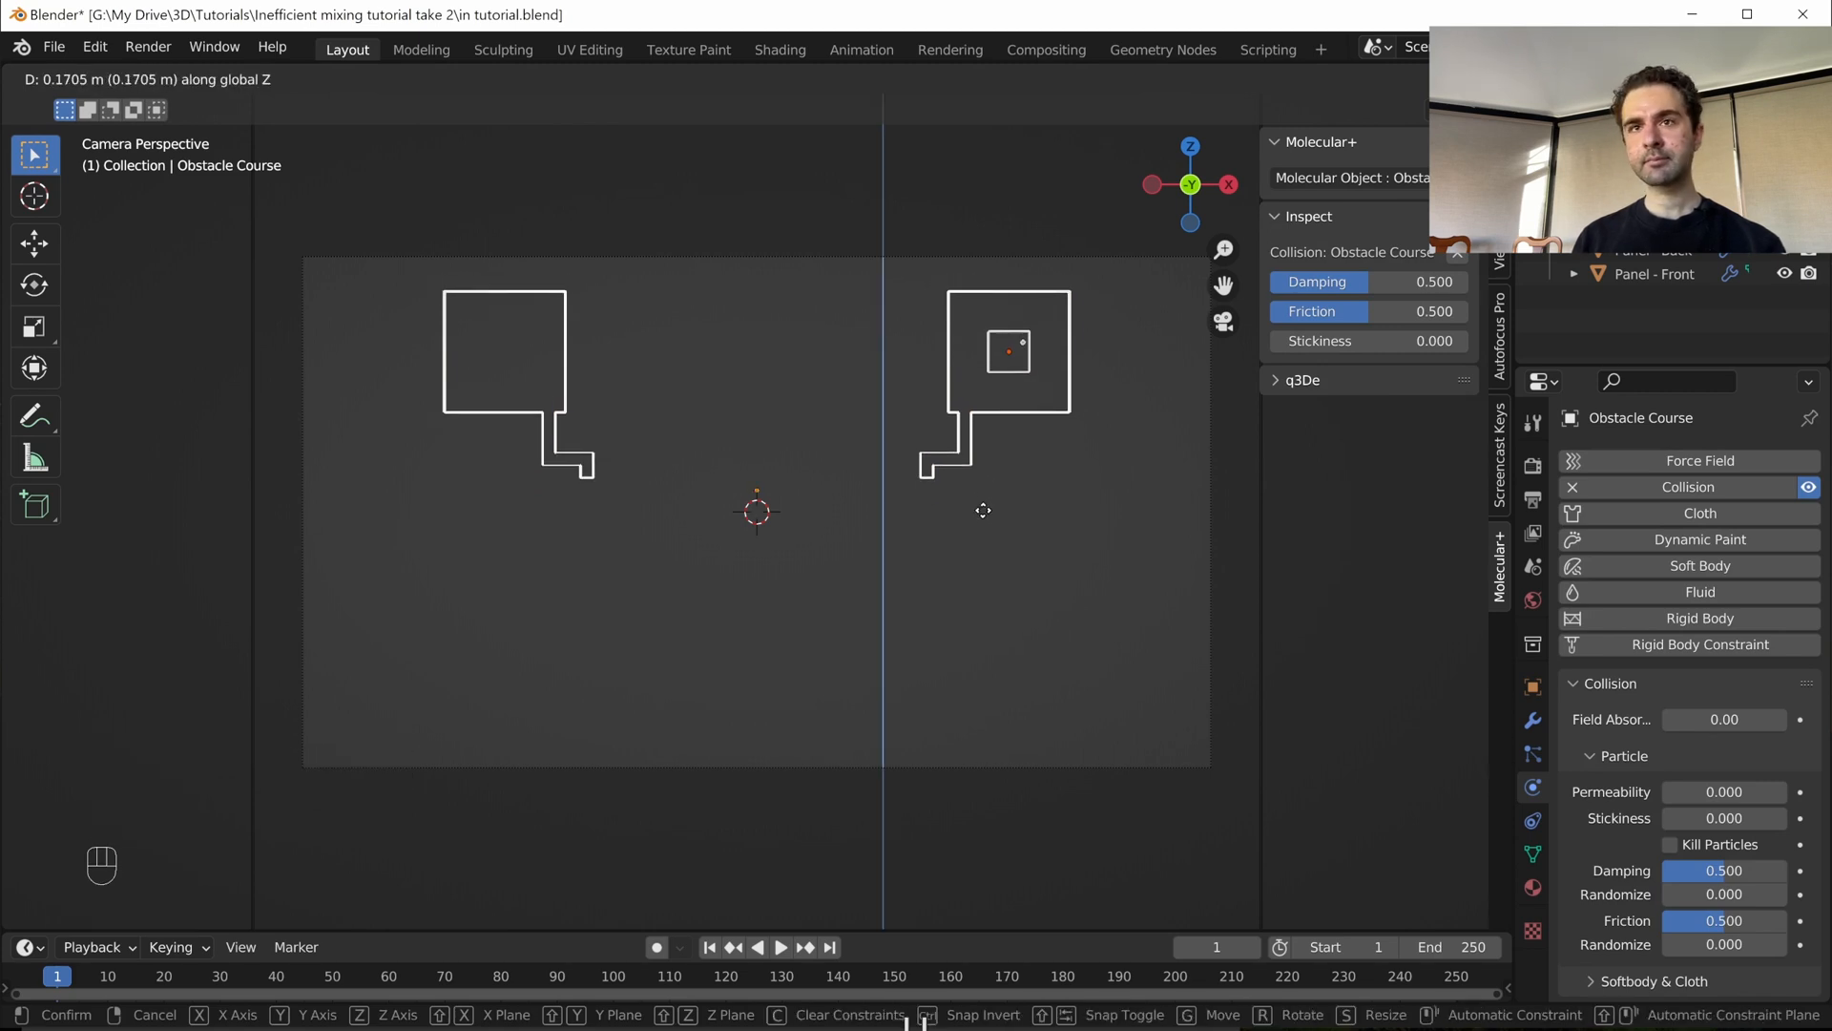
text(0.2)
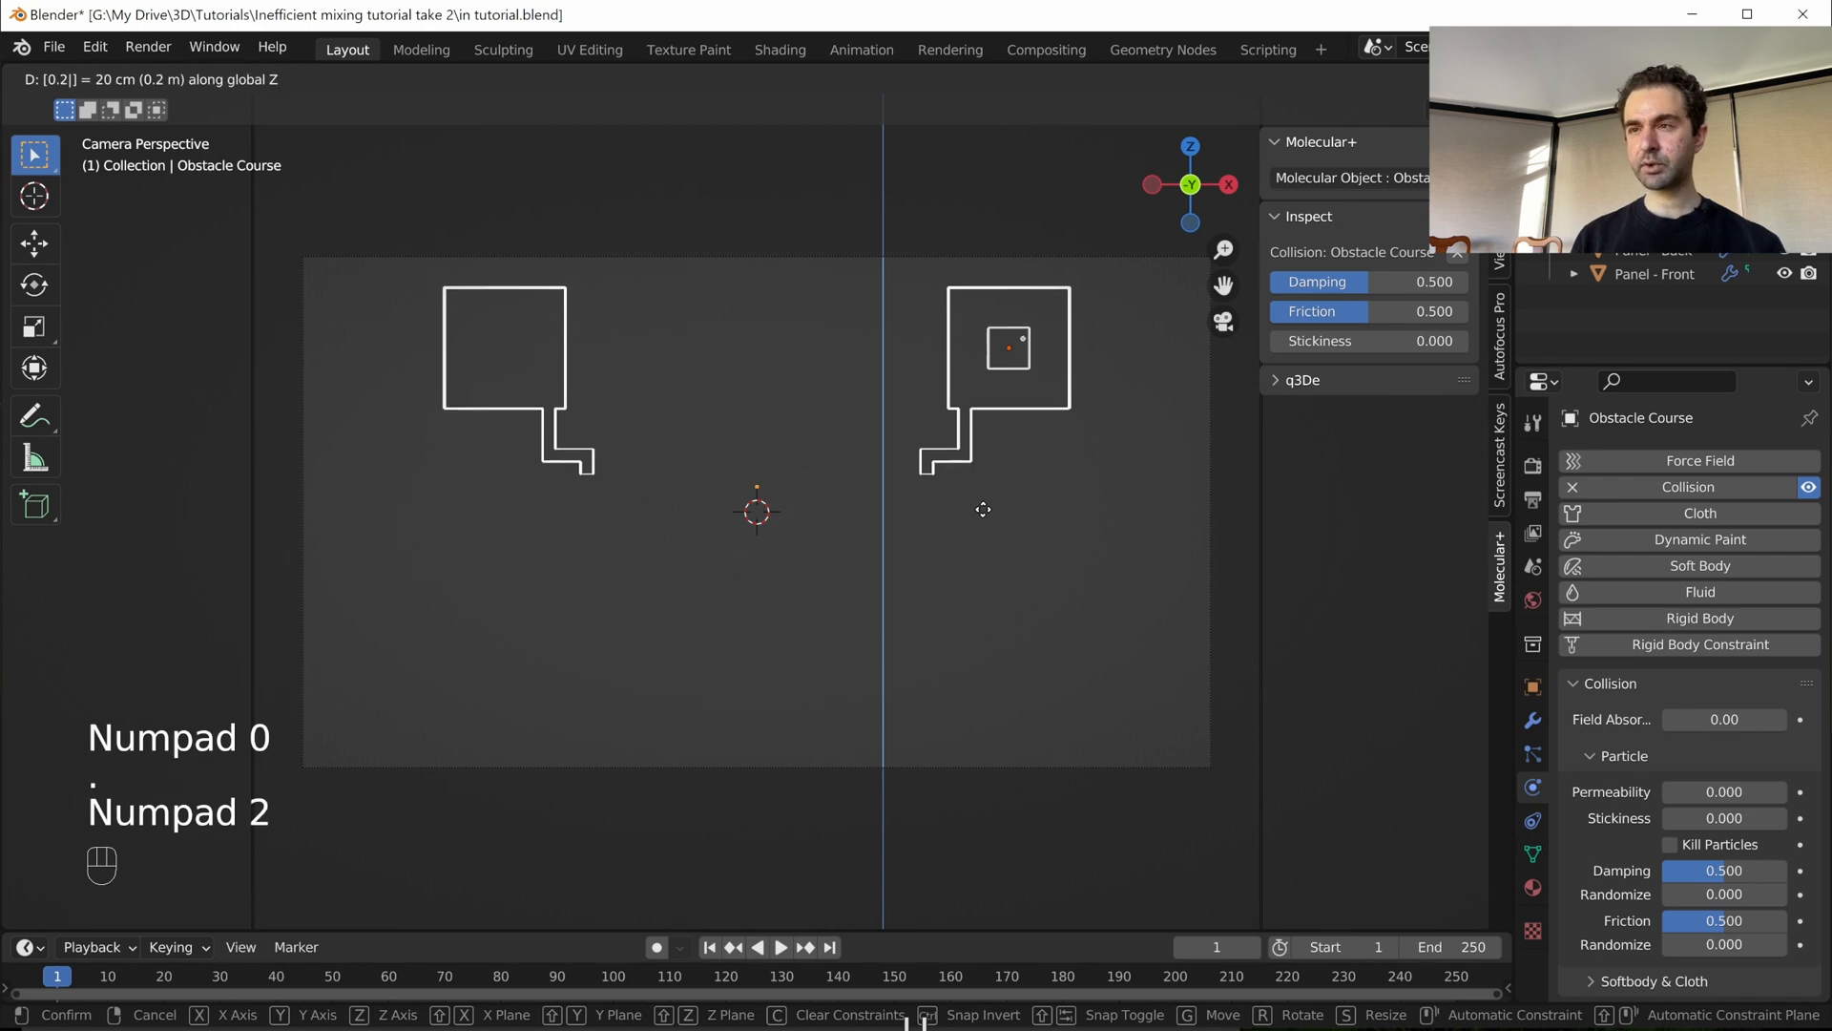
key(Return)
- Shorten the obstacle course's container by moving its lower vertices, together with the whole channel, 0.4 m up along Z
key(Tab)
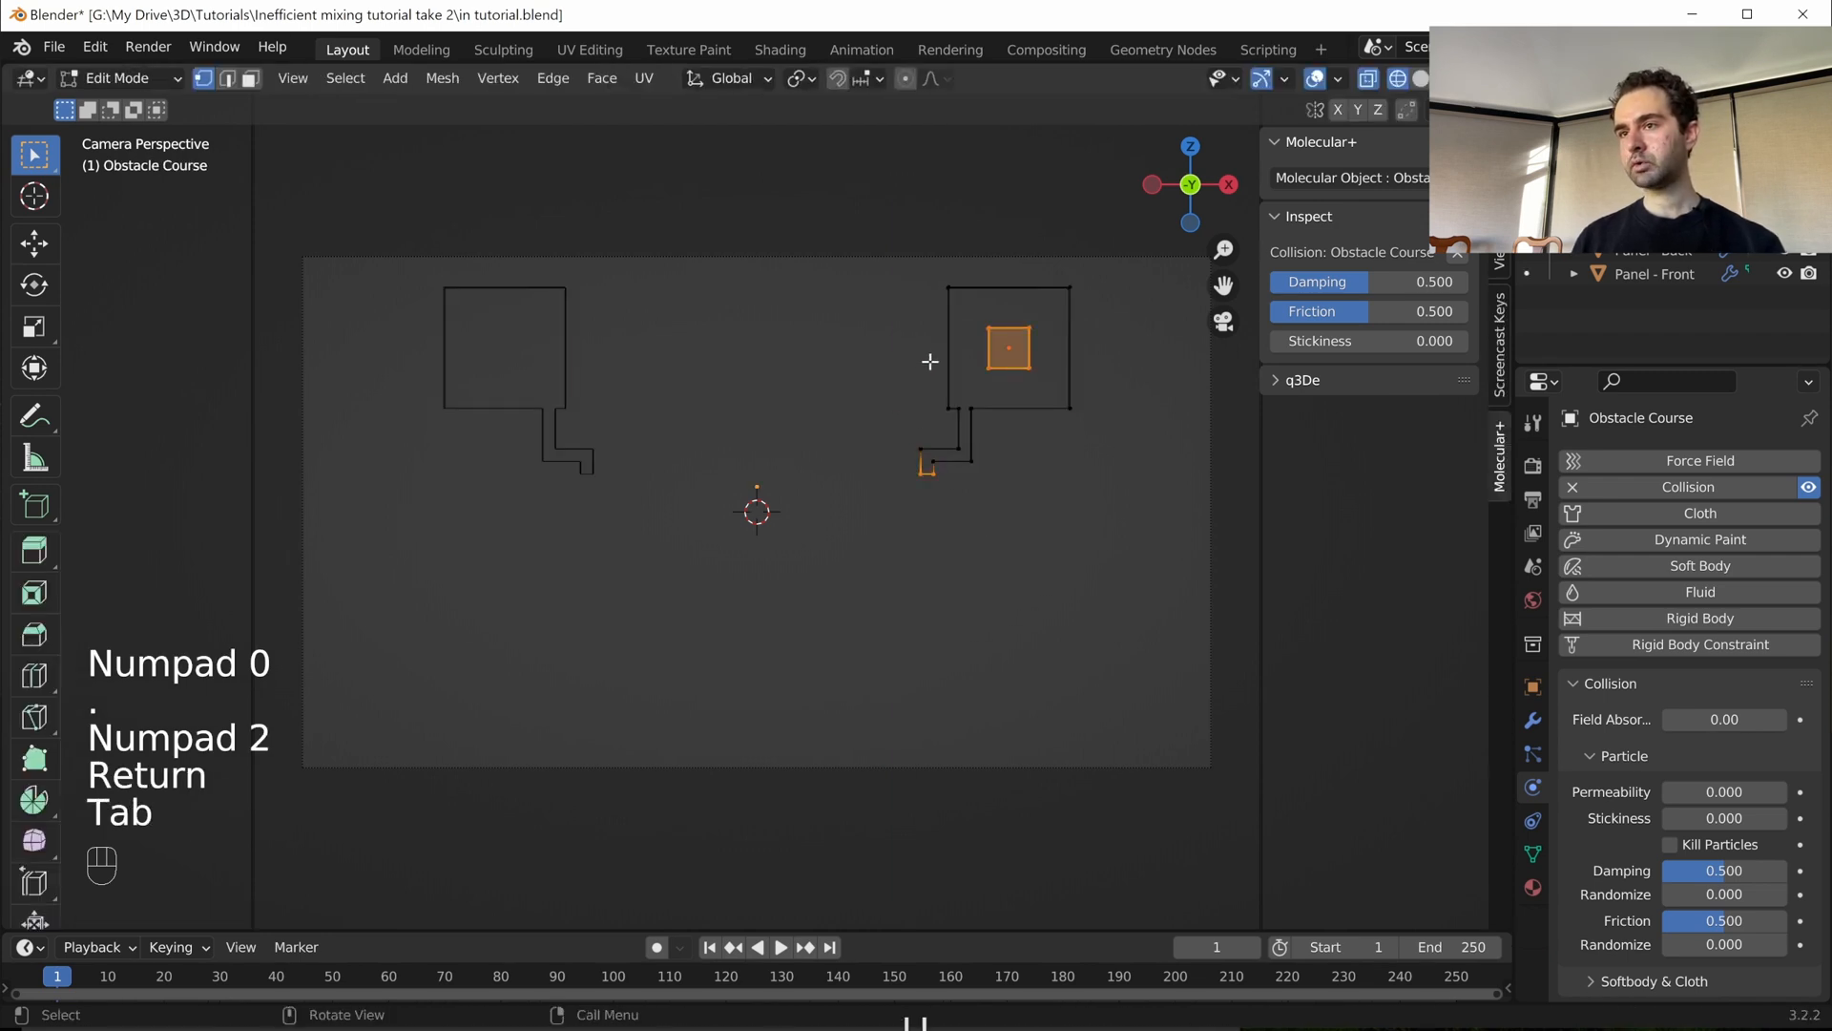
key(Tab)
click(991, 286)
key(Tab)
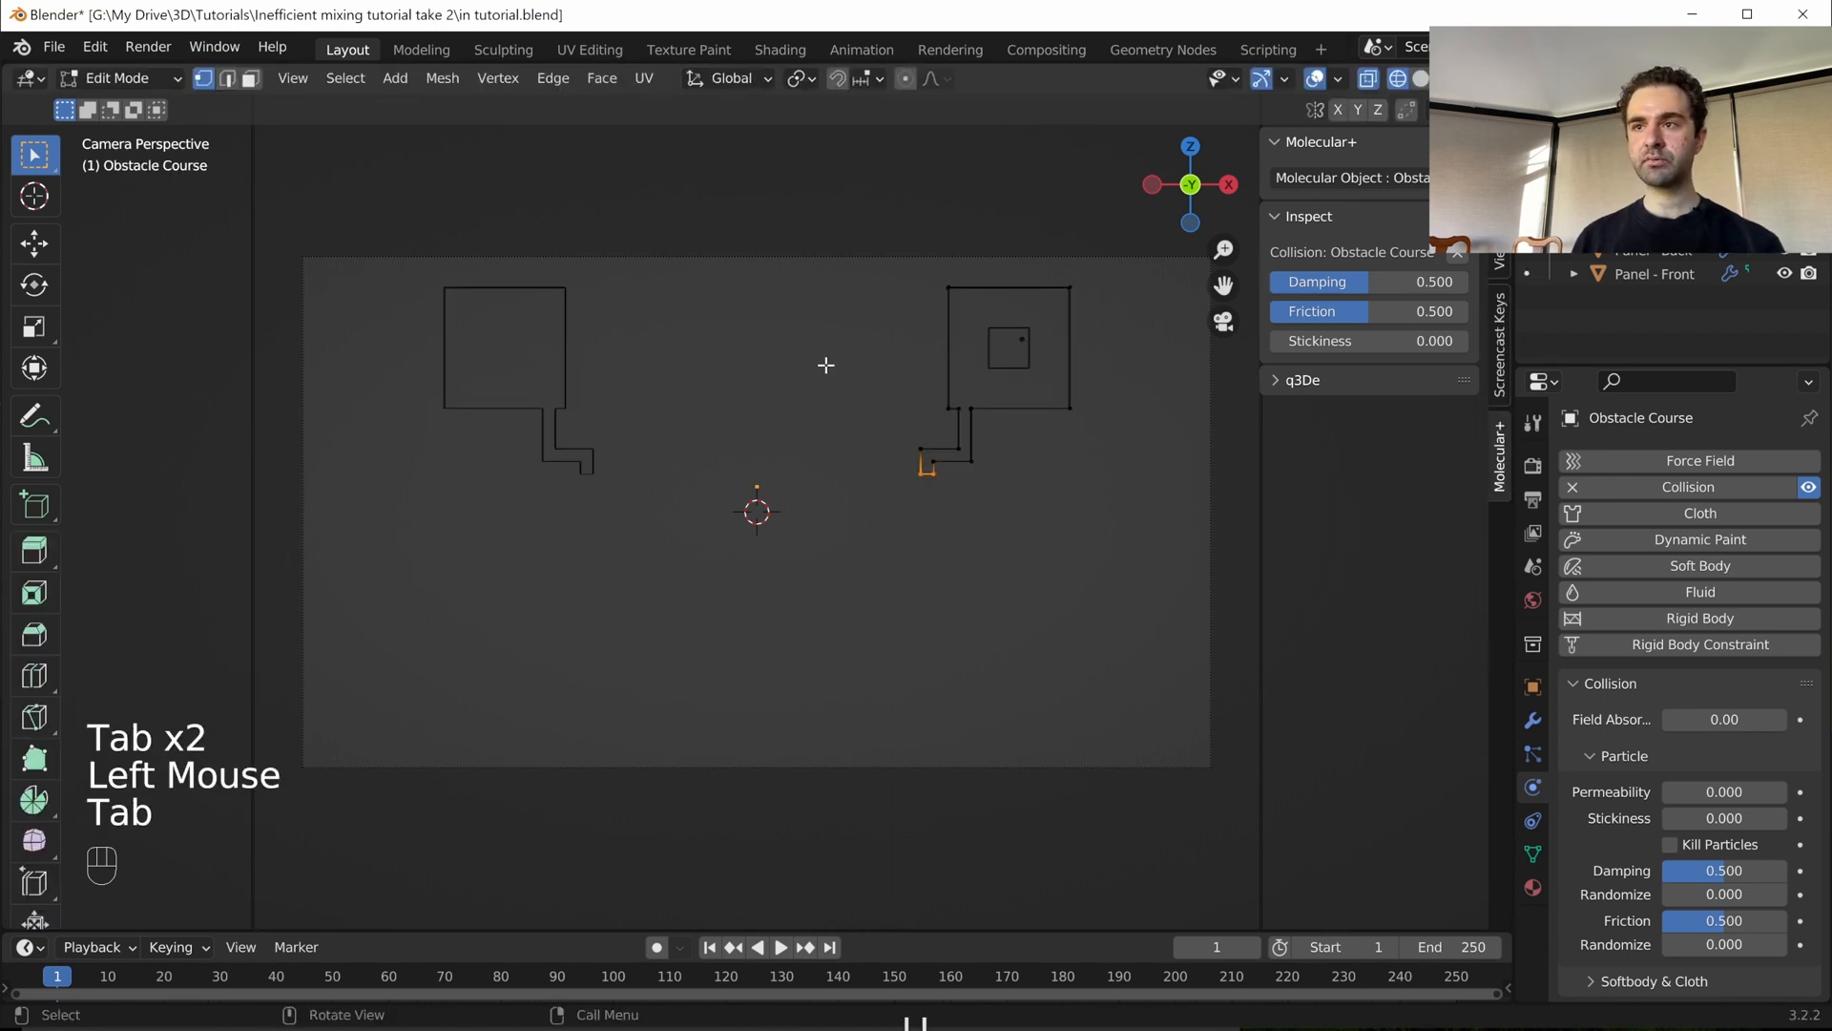
drag(876, 369, 1140, 553)
key(g)
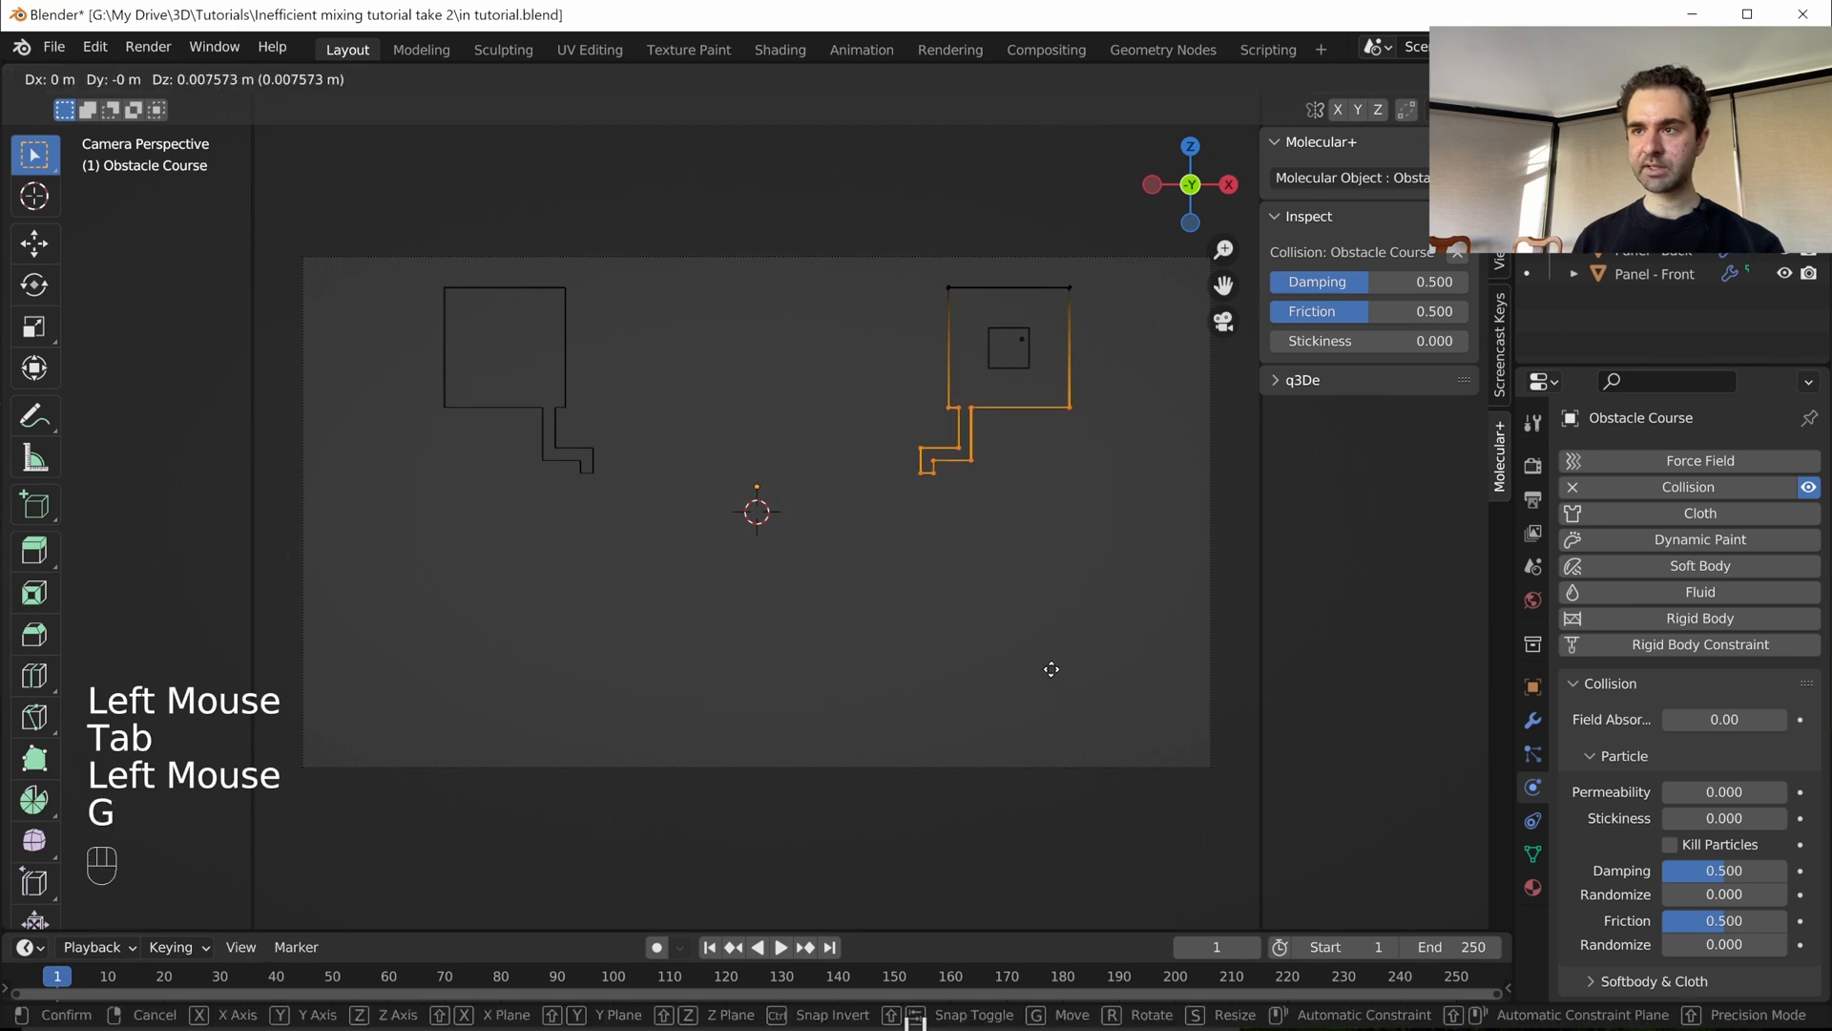
key(z)
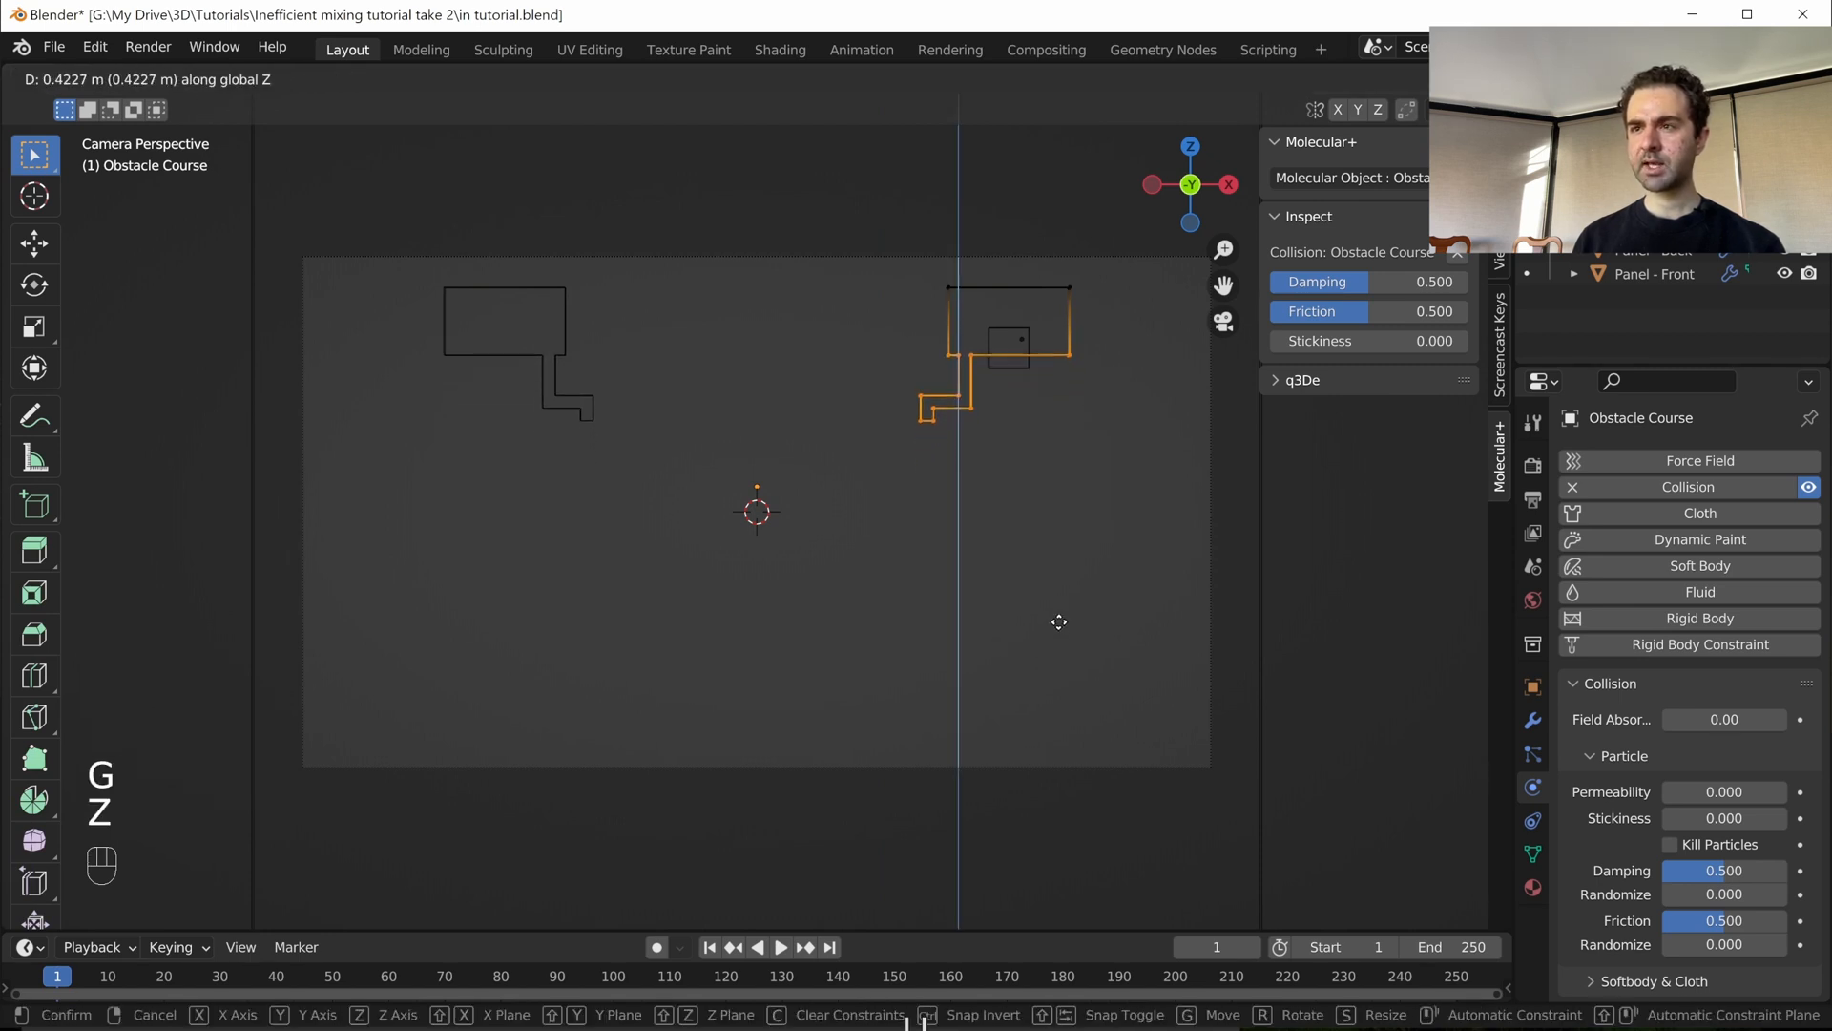
key(ctrl)
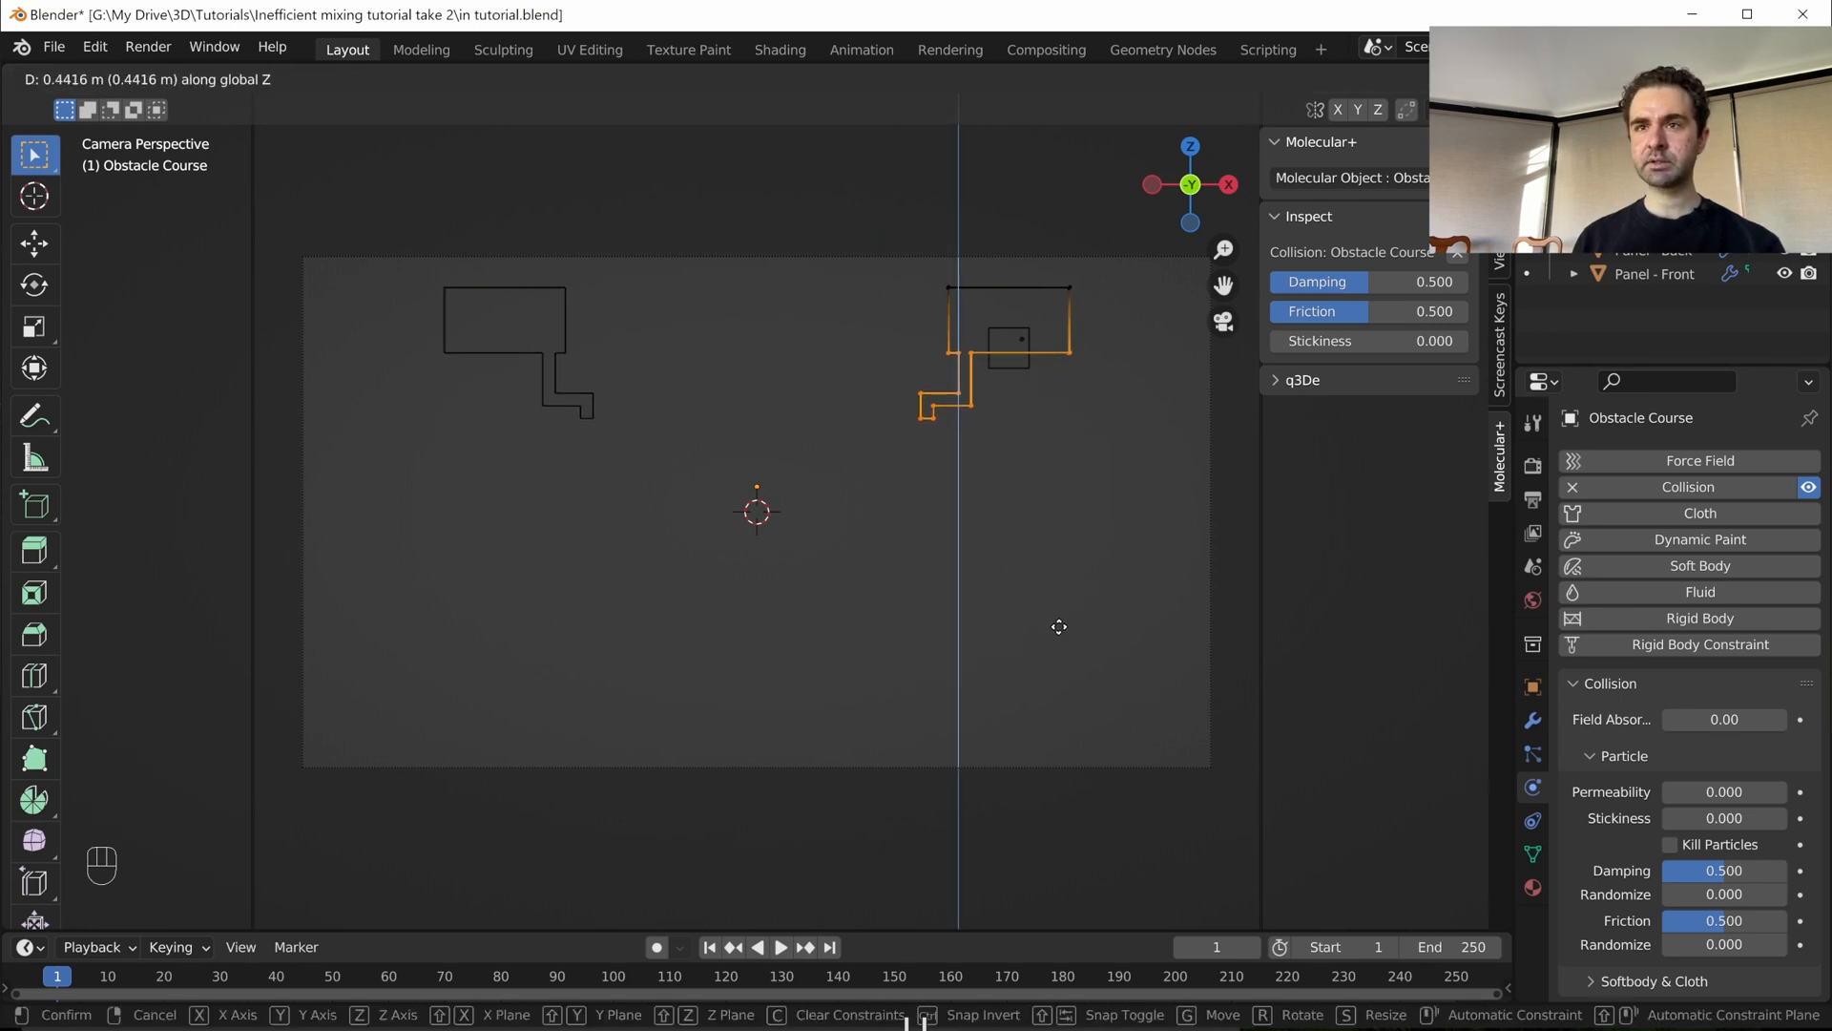
key(KP_0)
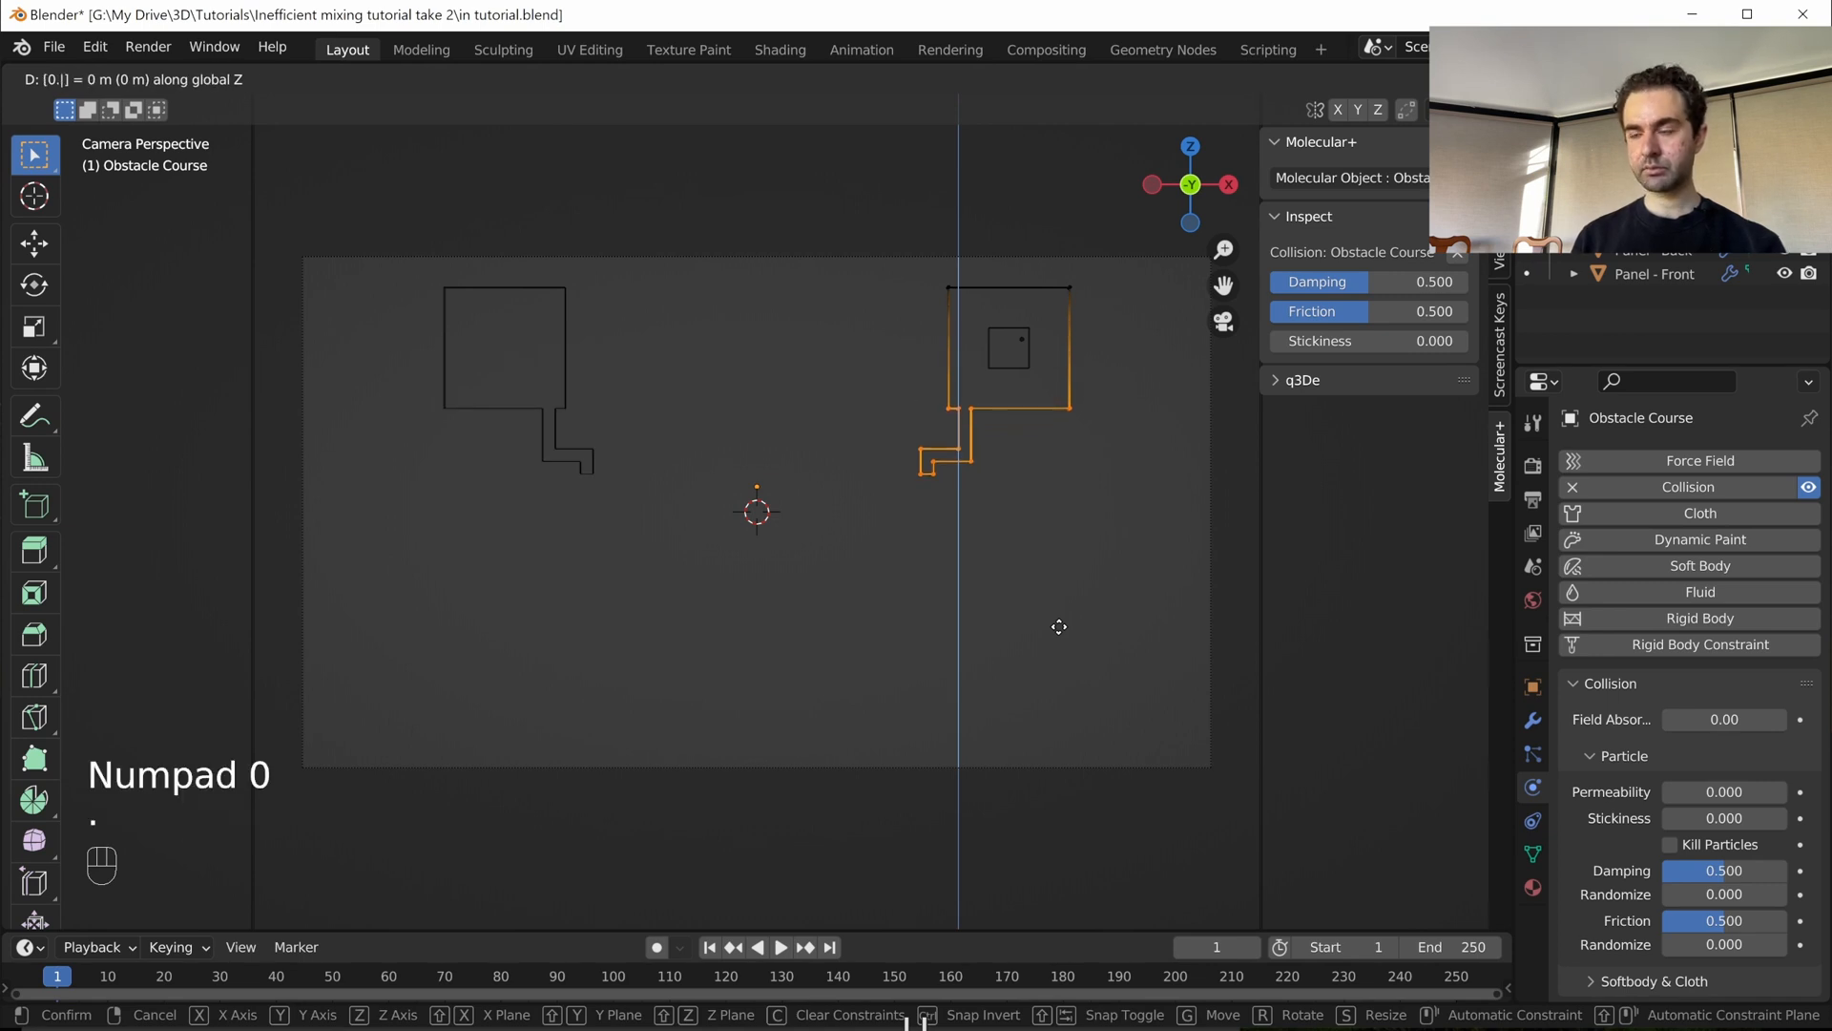
key(period)
key(KP_4)
key(Return)
key(Tab)
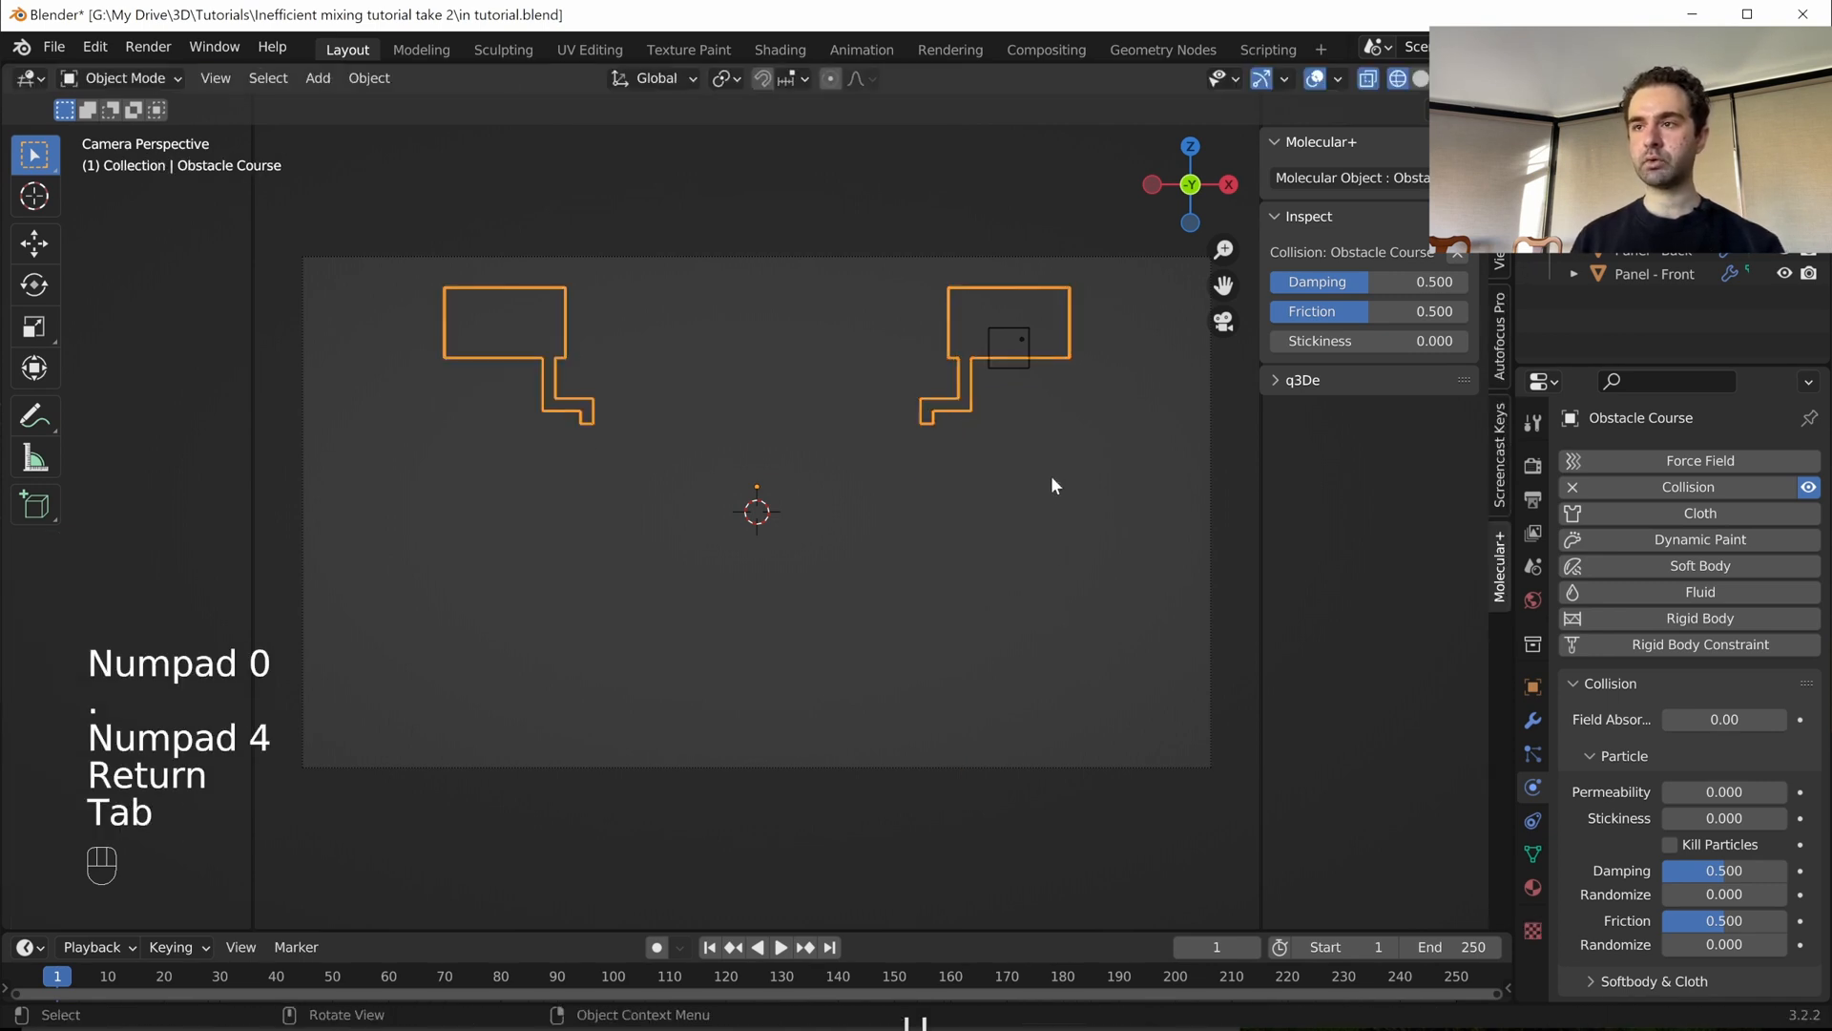
- Move the particle cube 0.2 m up along Z so it sits inside the shortened container
click(1022, 341)
key(g)
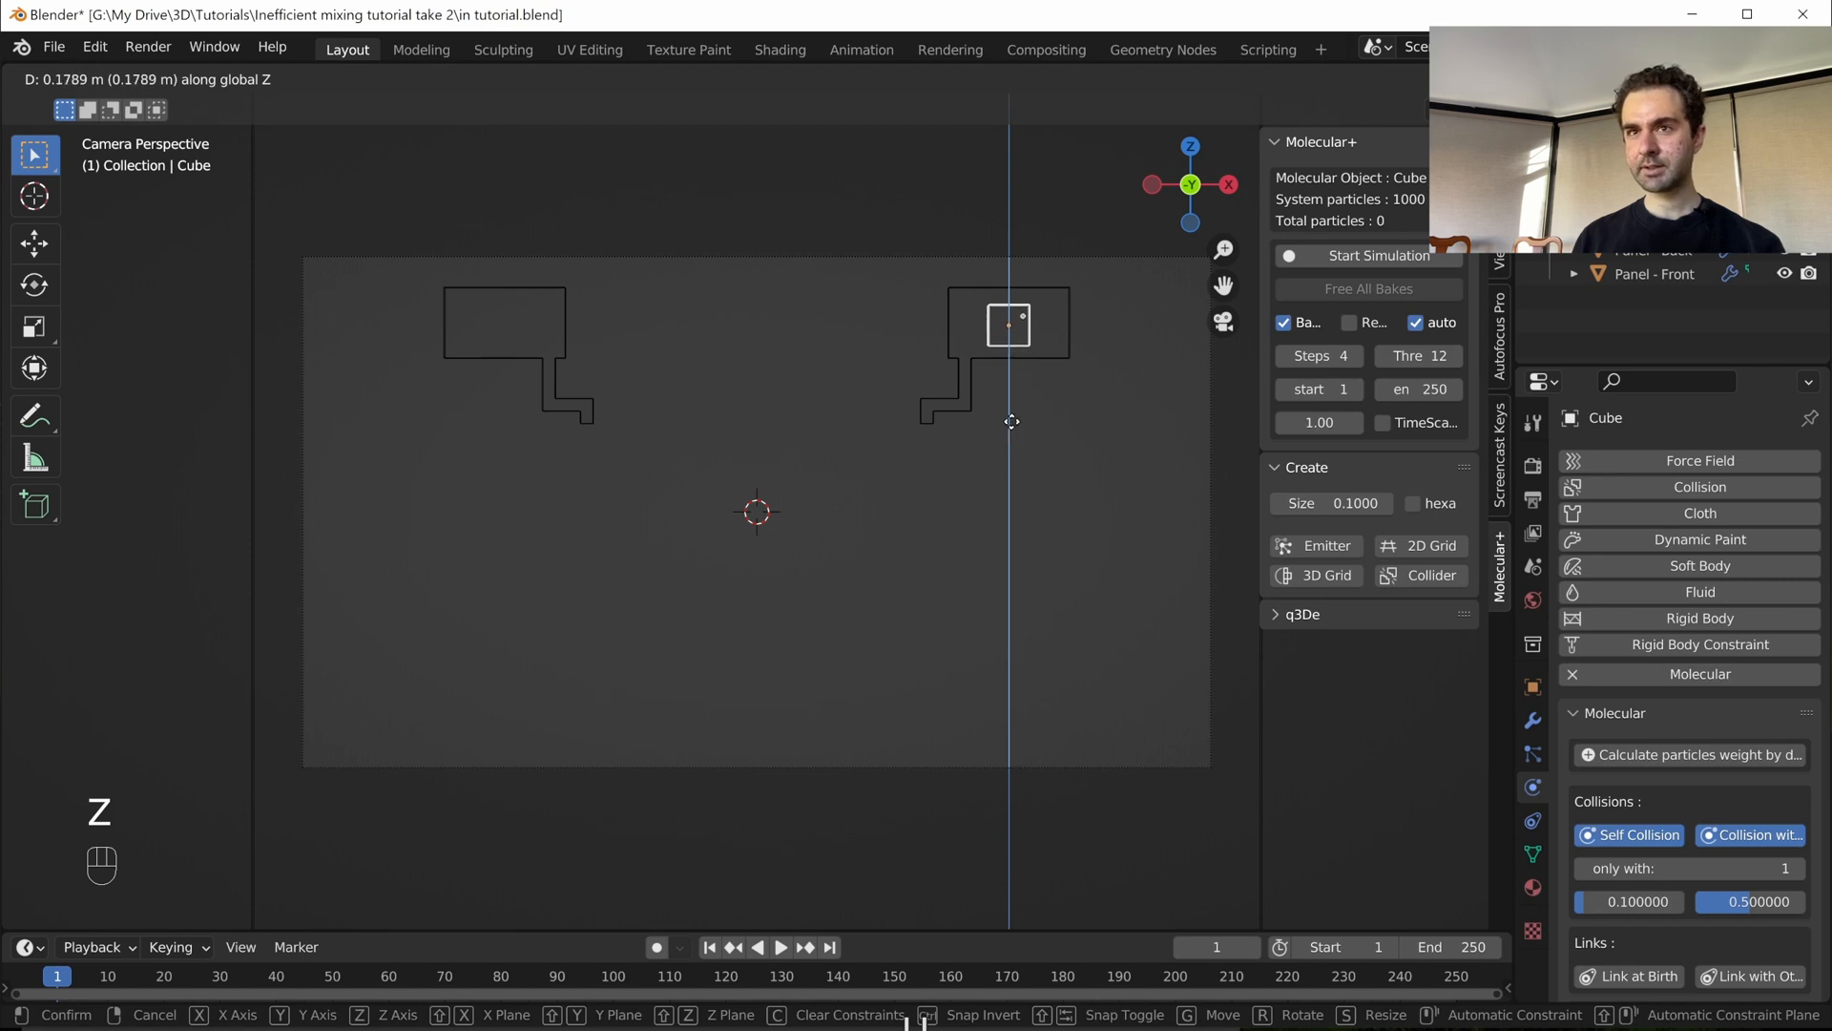
key(KP_0)
key(period)
key(KP_2)
key(Return)
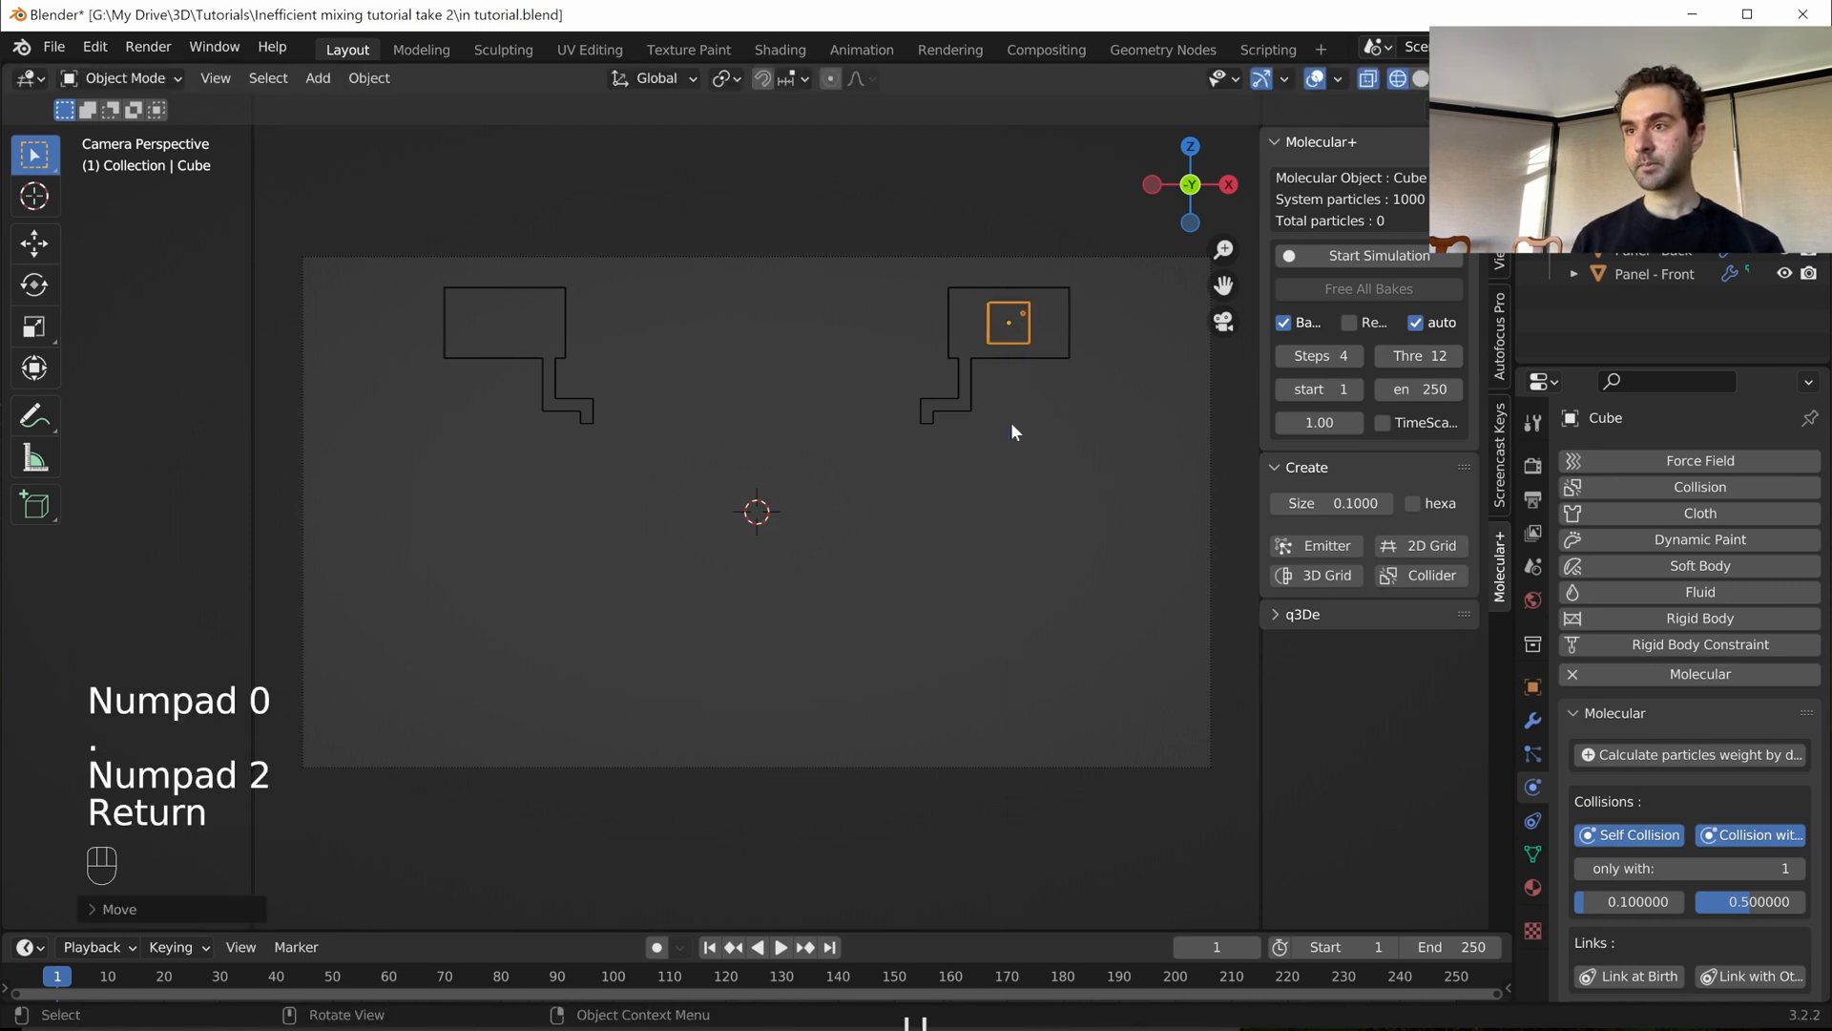
- Select the obstacle course and inspect its fit around the cube from the top and front orthographic views
key(KP_7)
scroll(745, 557, up, 2)
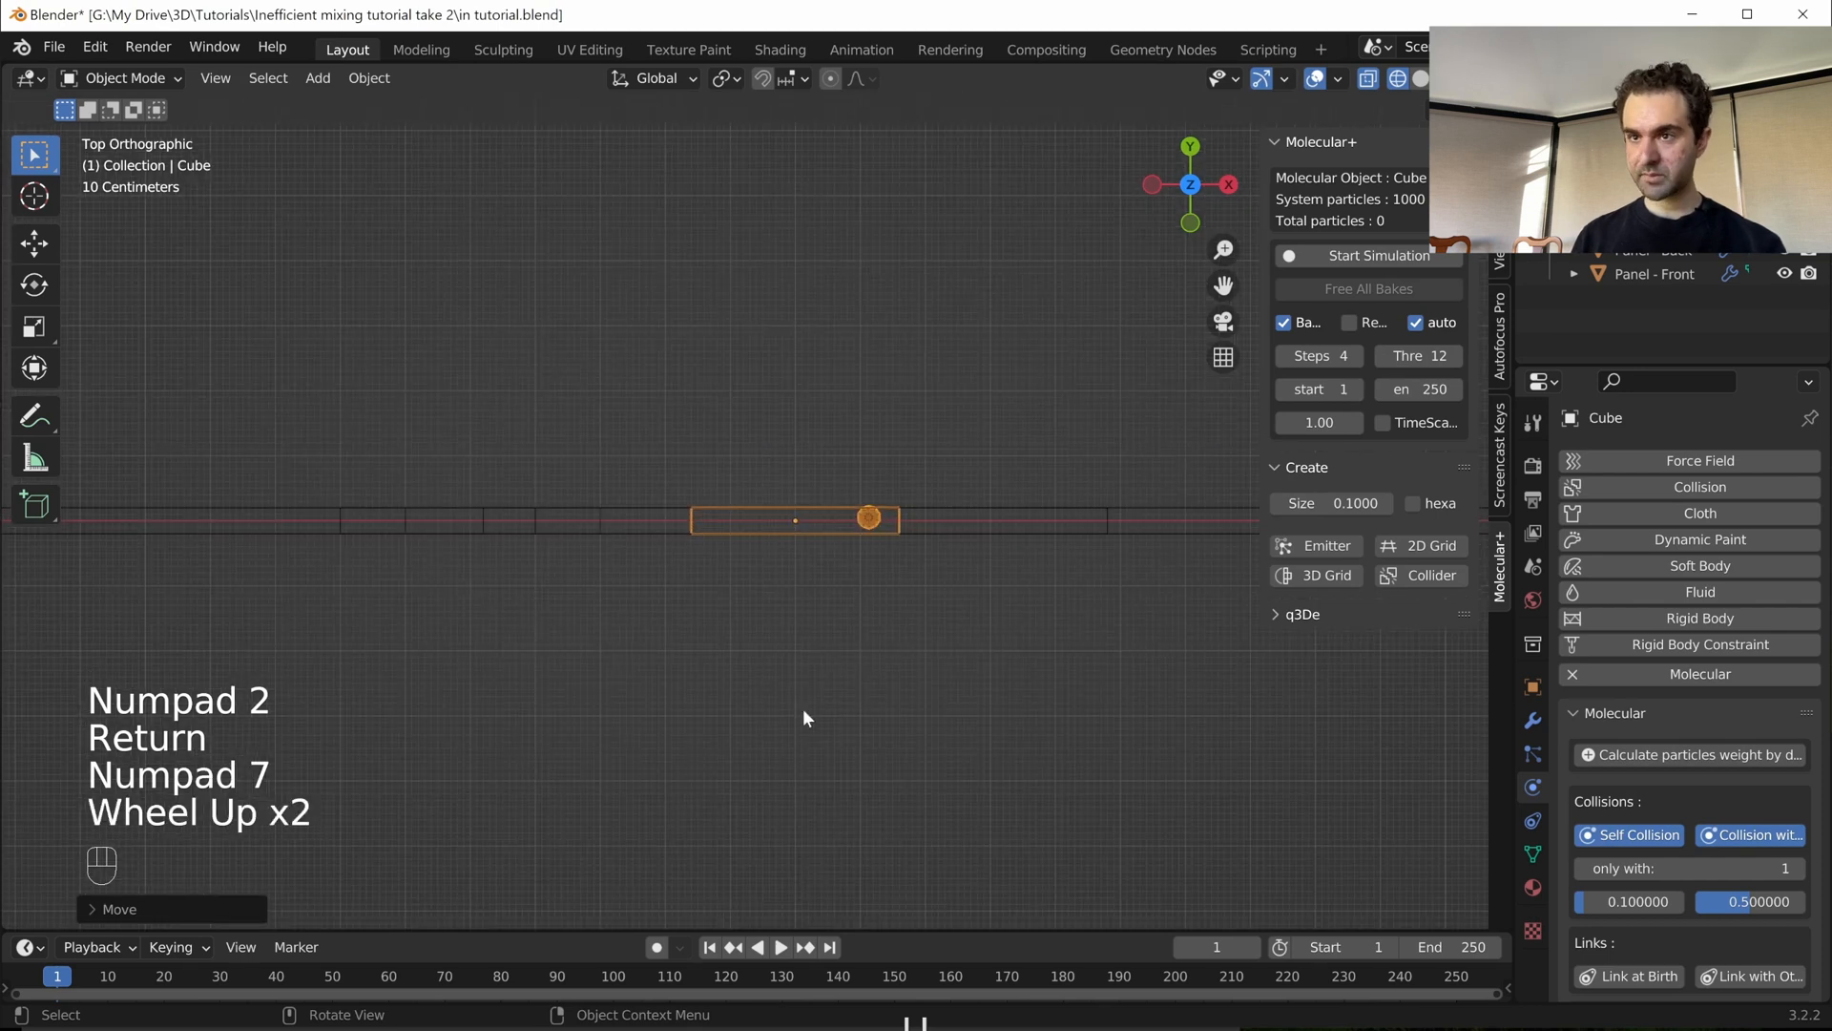
scroll(850, 482, up, 1)
scroll(725, 506, down, 1)
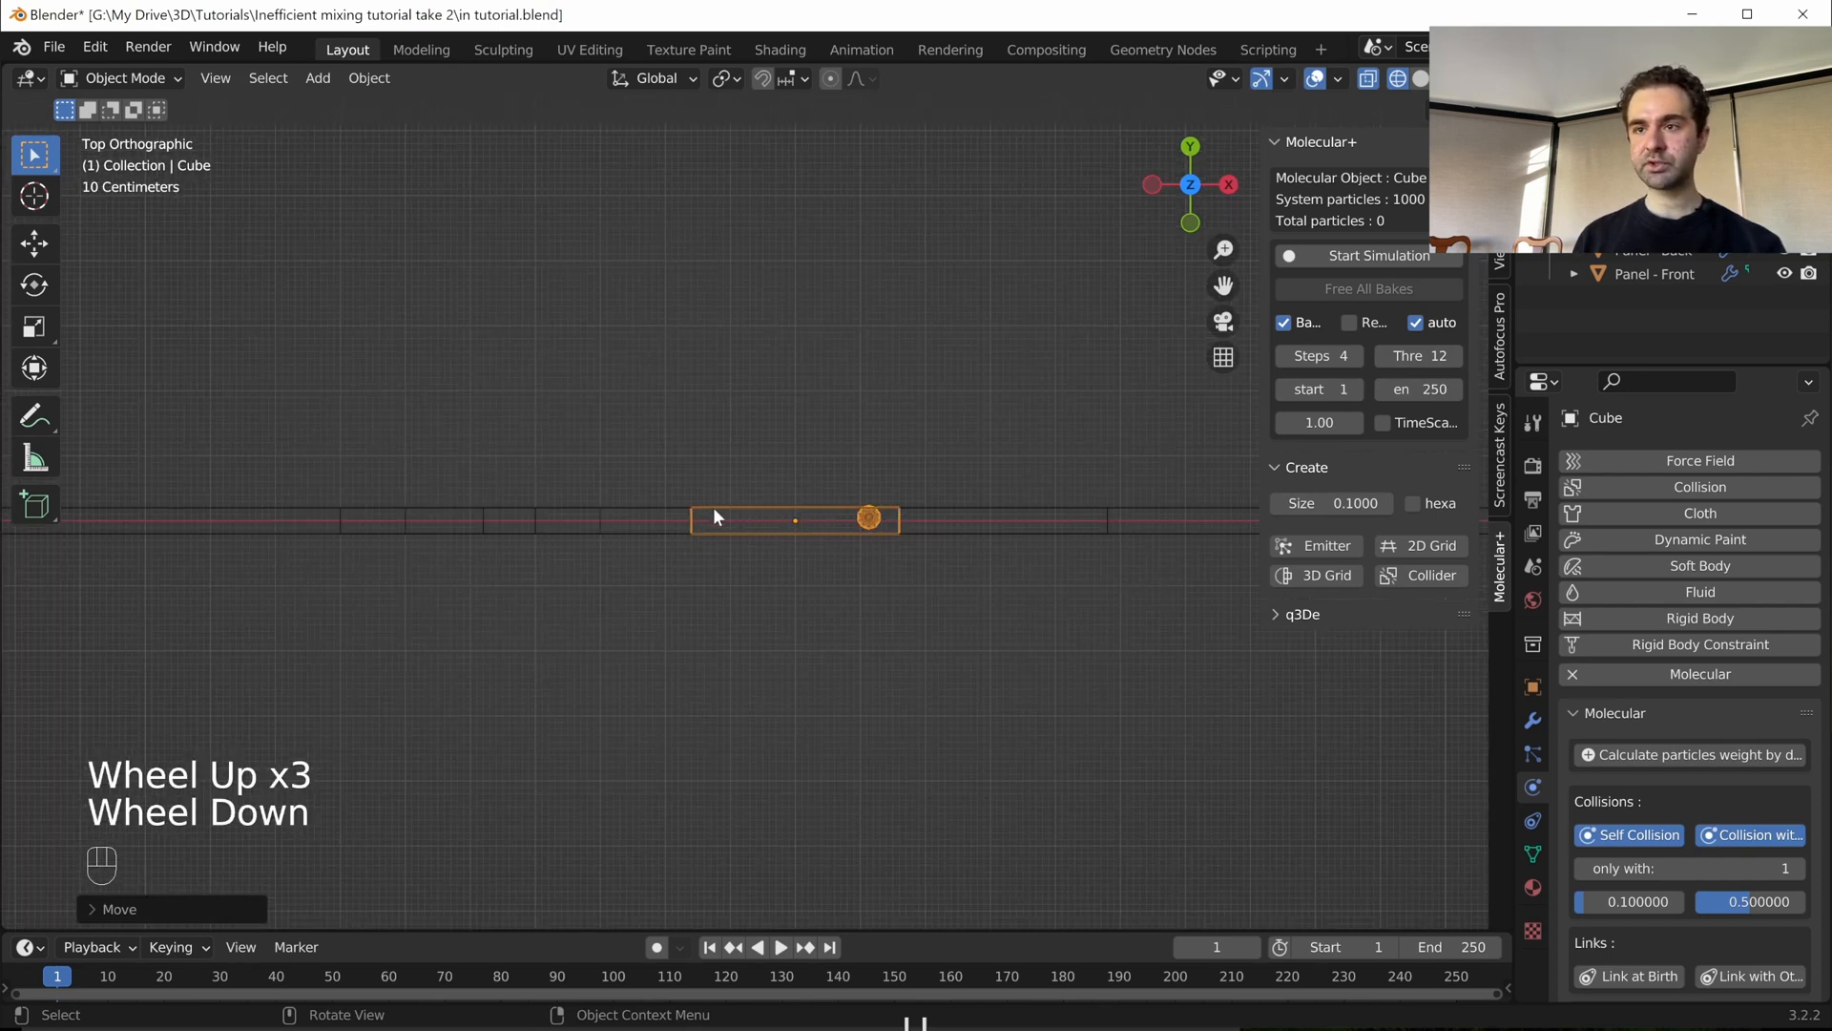
click(609, 519)
click(593, 517)
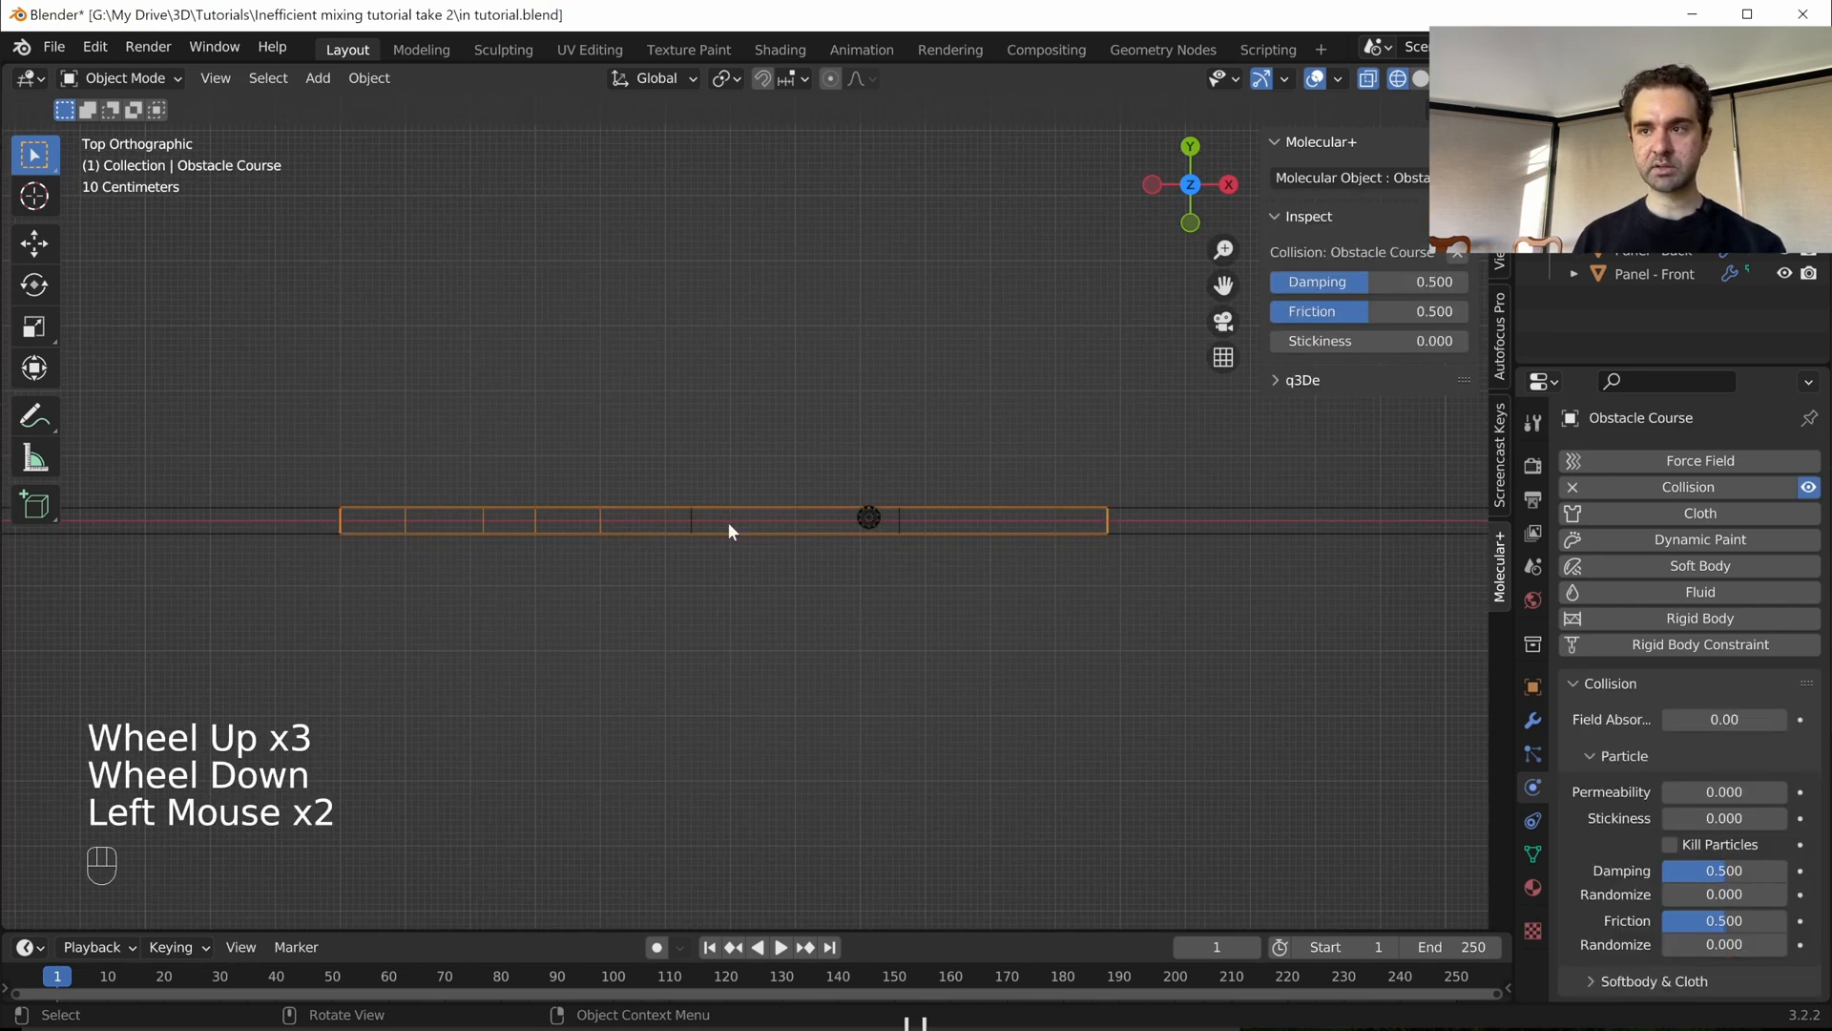
key(KP_1)
scroll(735, 521, down, 3)
shift+scroll(737, 372, up, 1)
shift+scroll(737, 372, down, 1)
shift+middle_drag(737, 372, 888, 383)
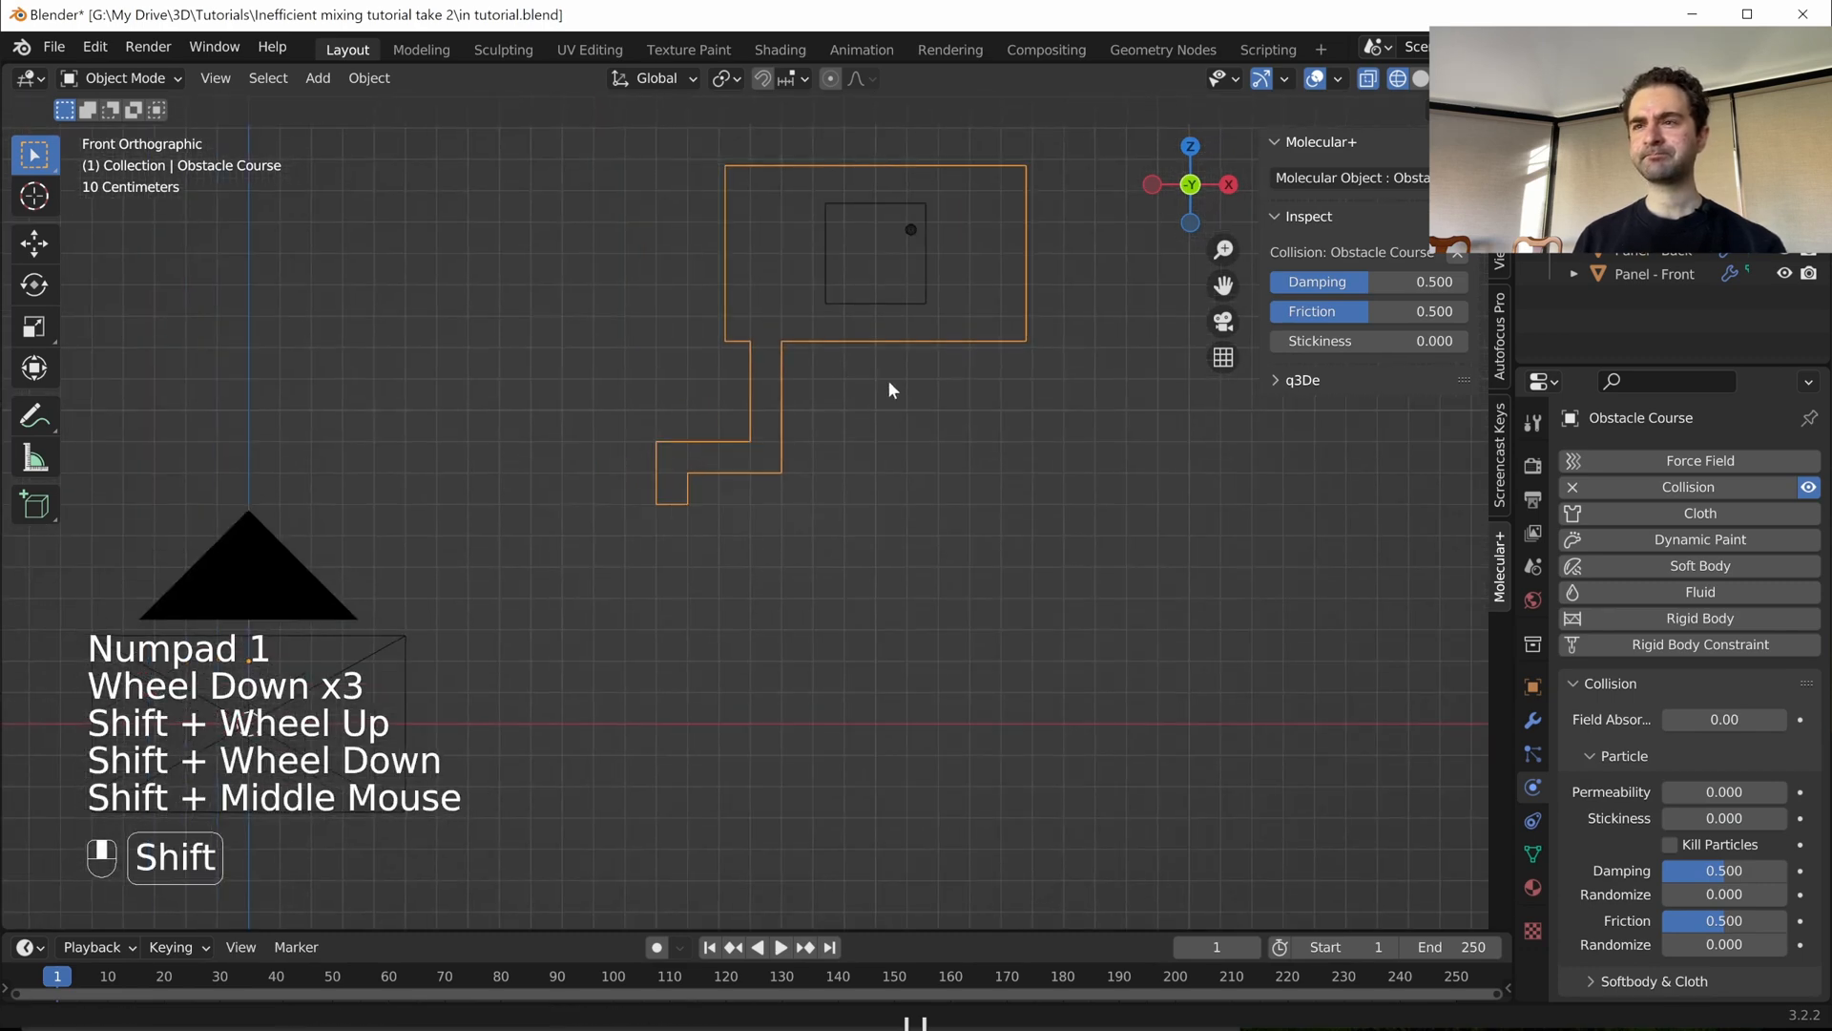
scroll(882, 390, down, 1)
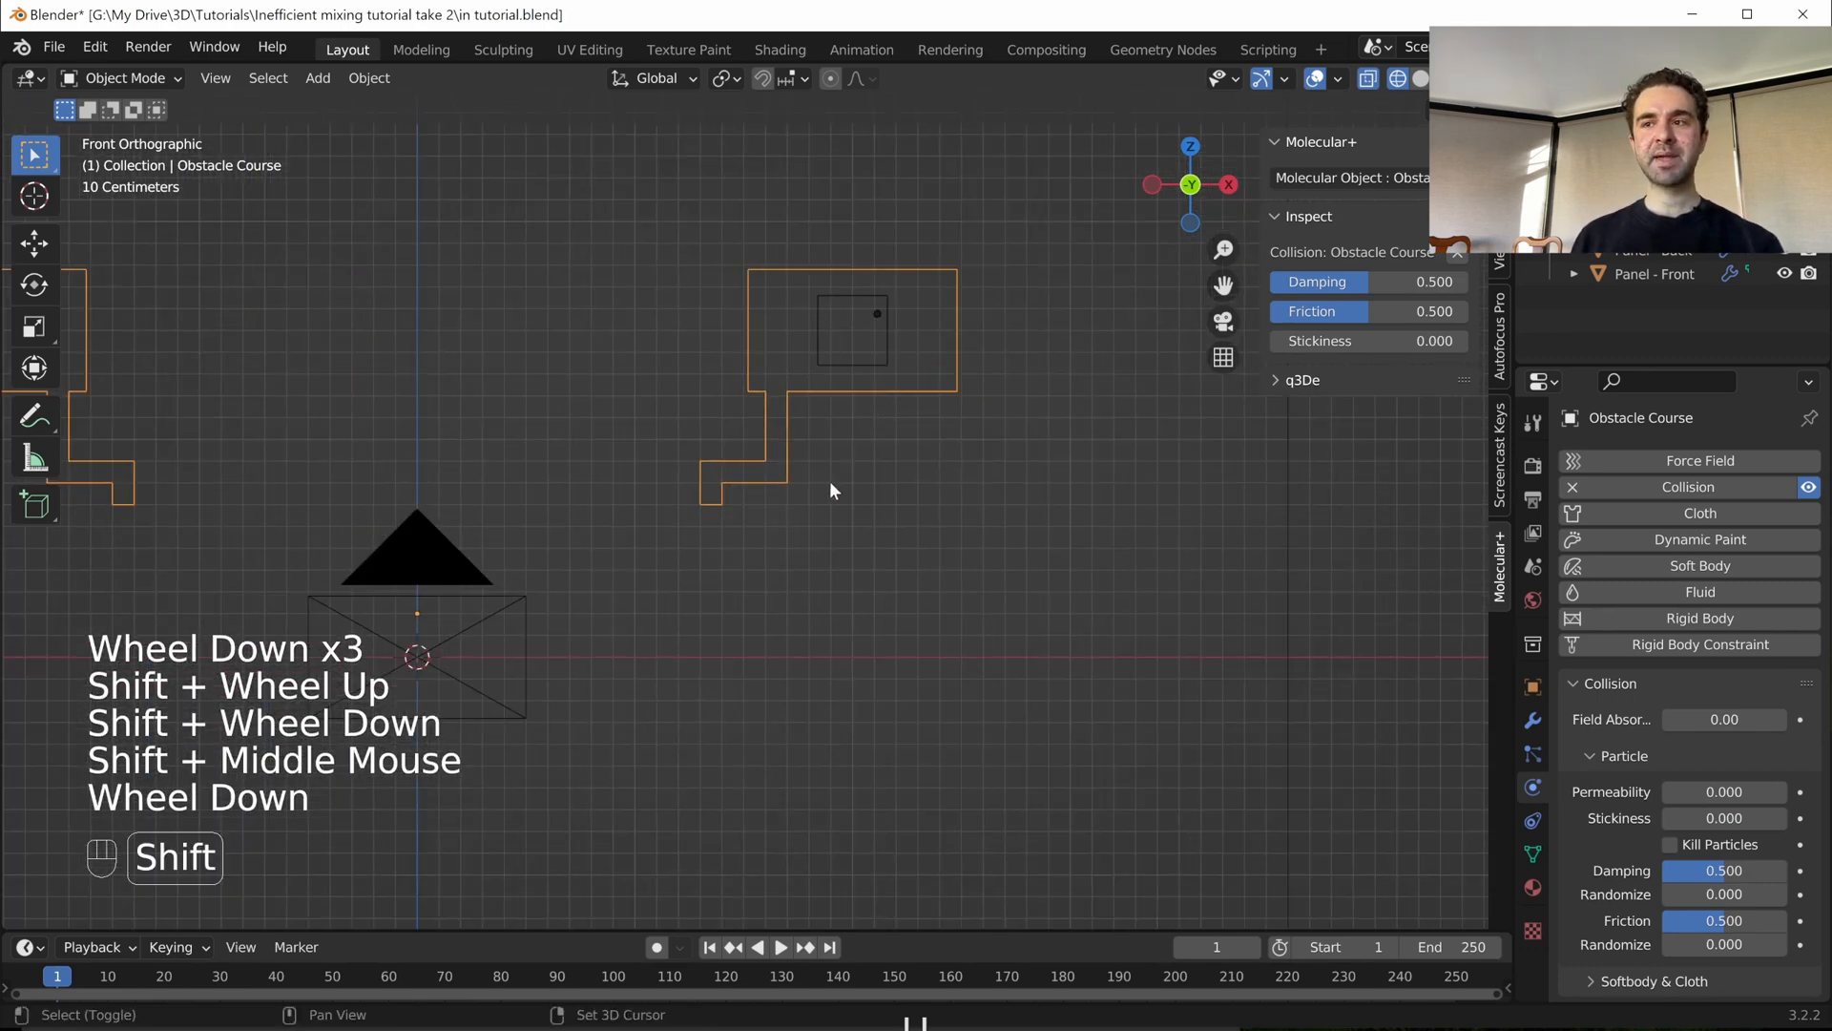
shift+middle_drag(937, 579, 876, 528)
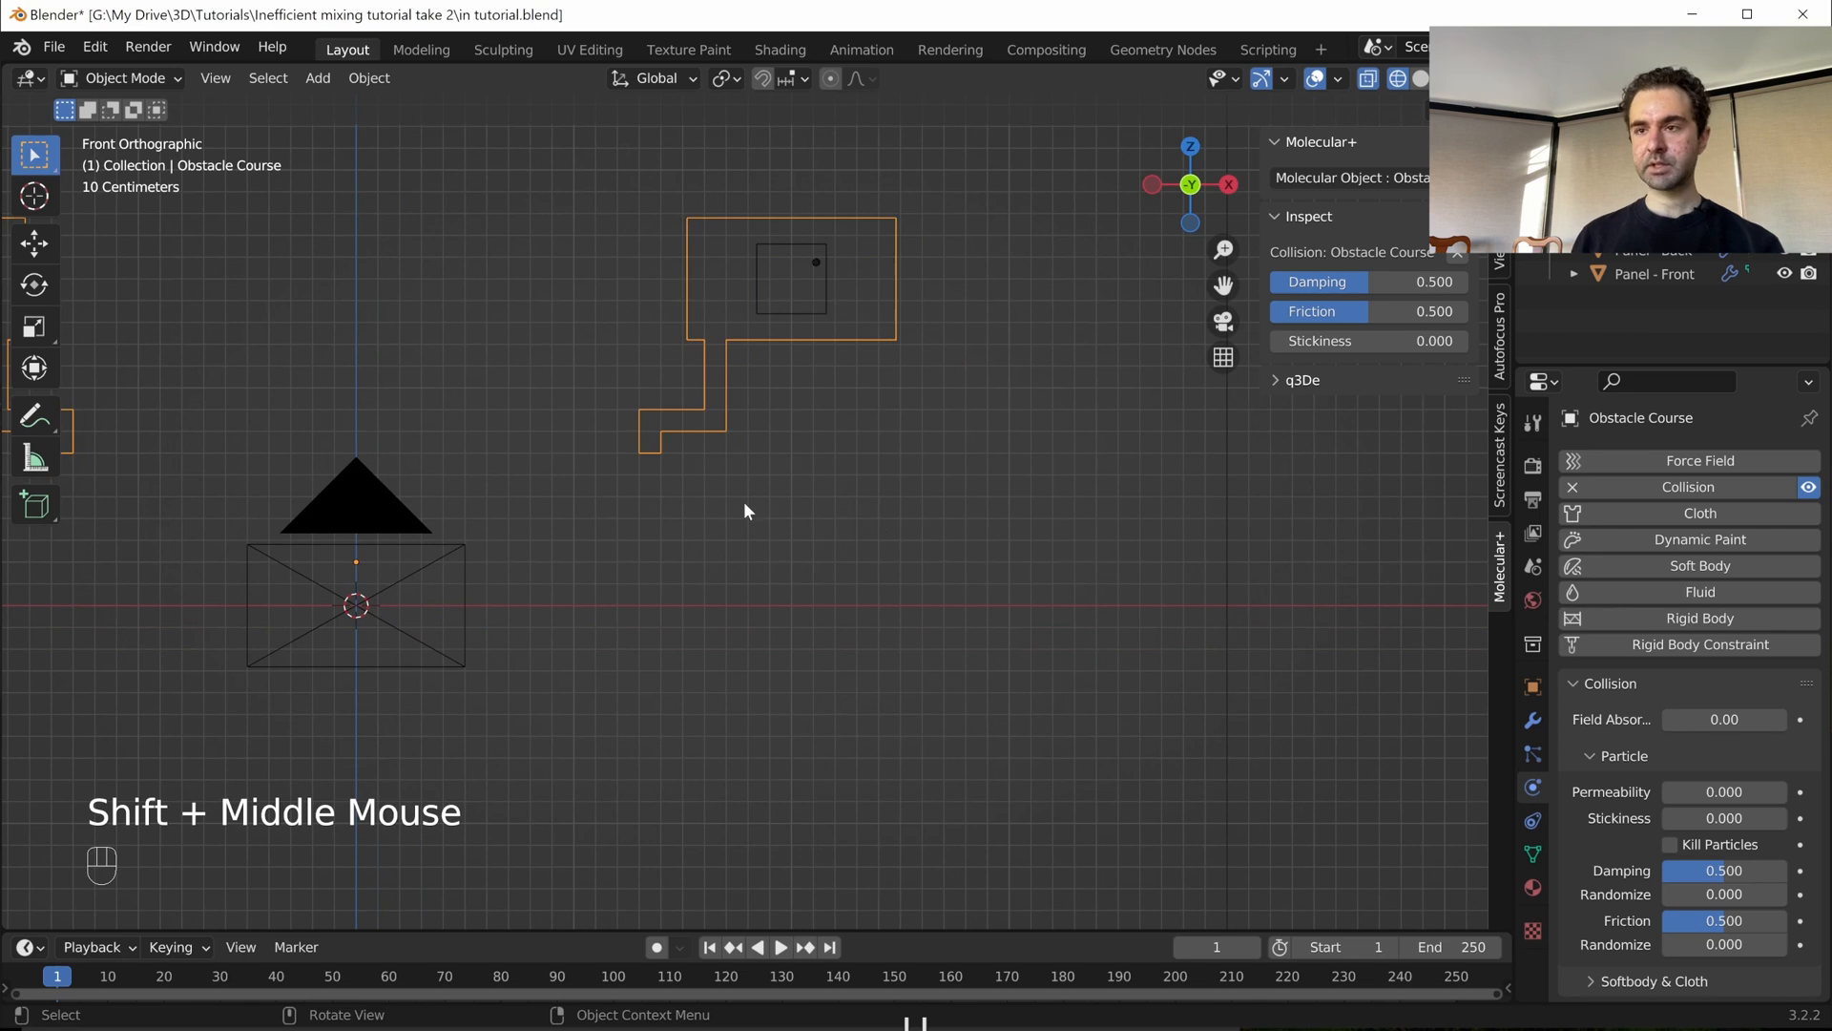
- Add a circle to the obstacle course mesh and rotate it 90° about X so it stands upright
key(Tab)
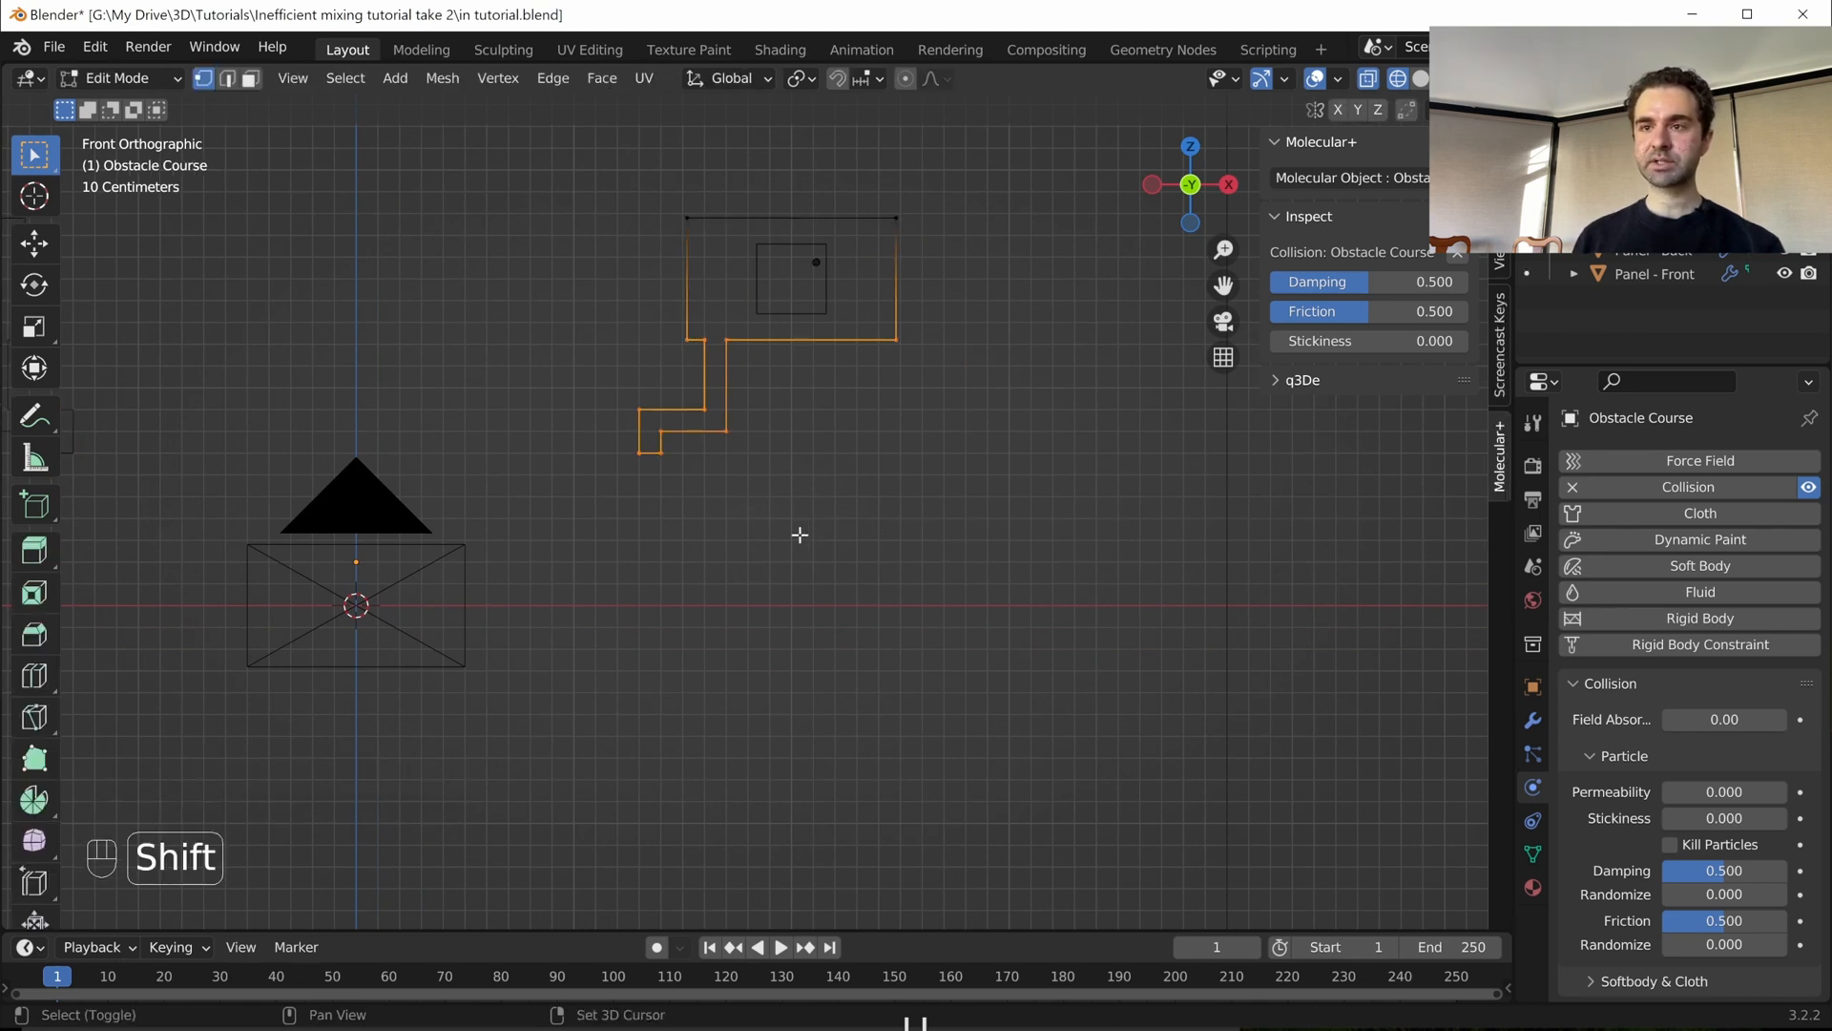
key(shift+a)
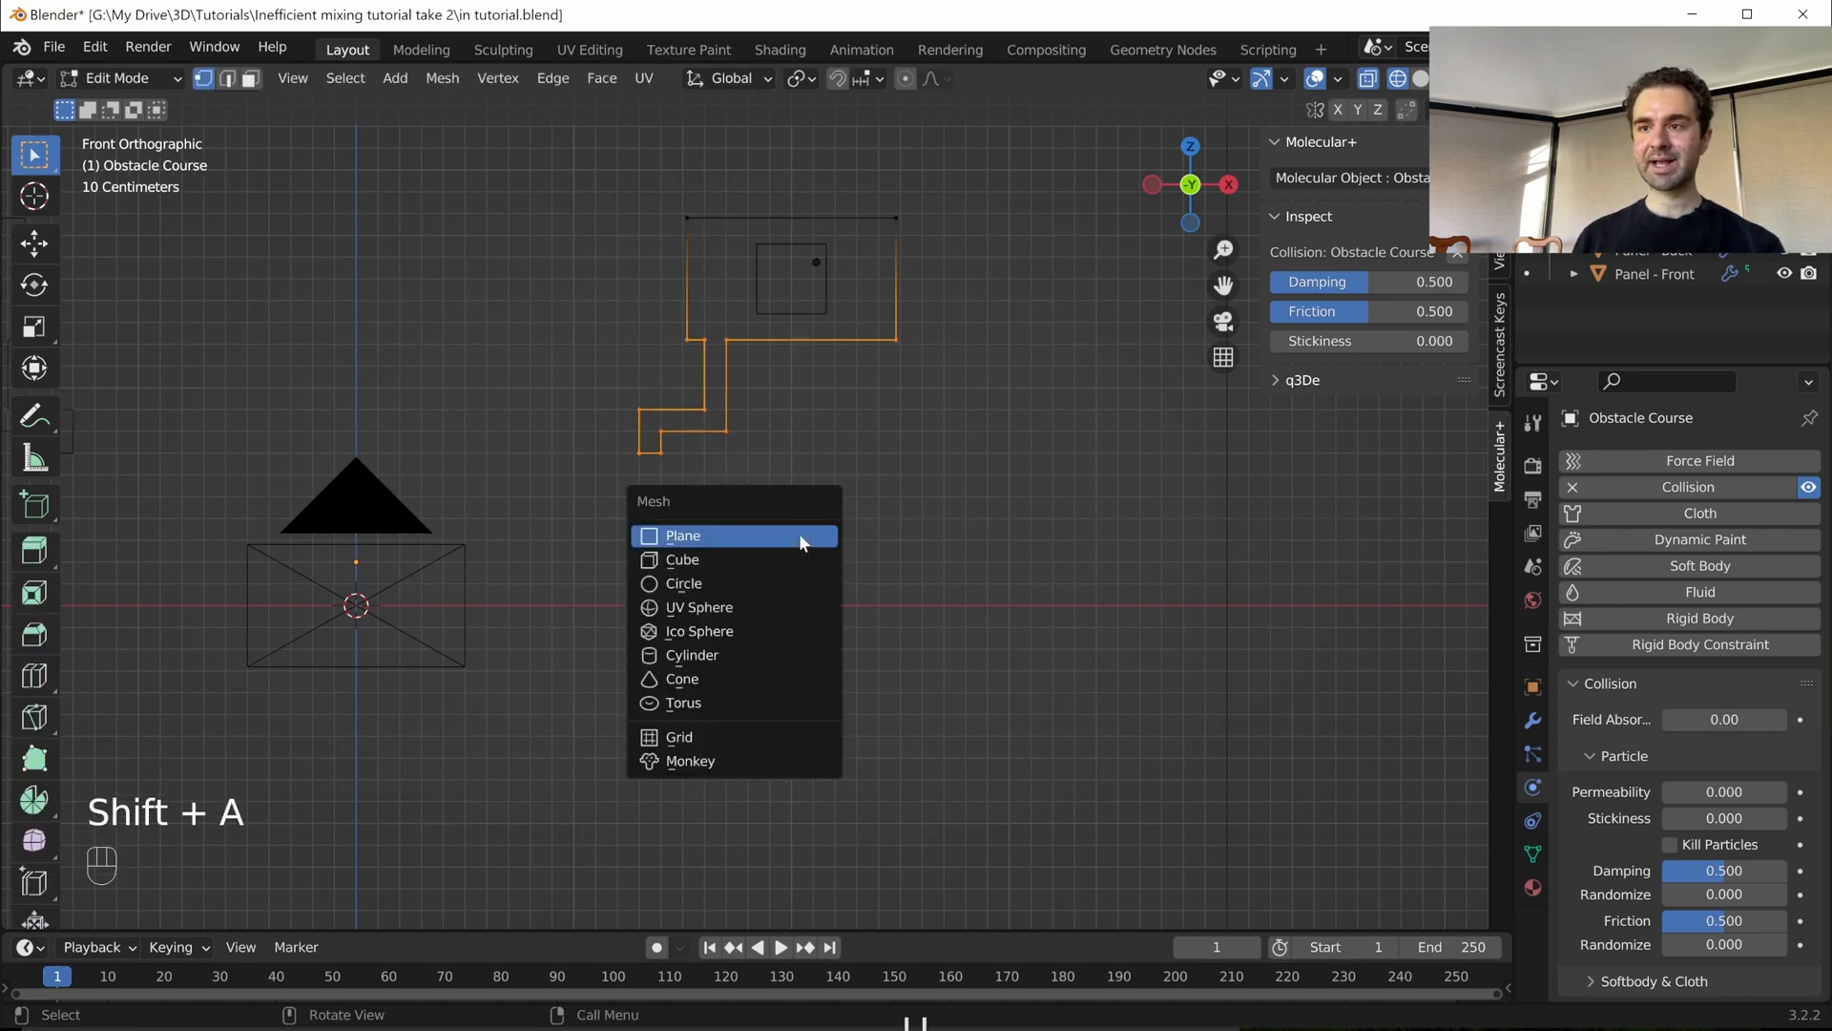
click(755, 584)
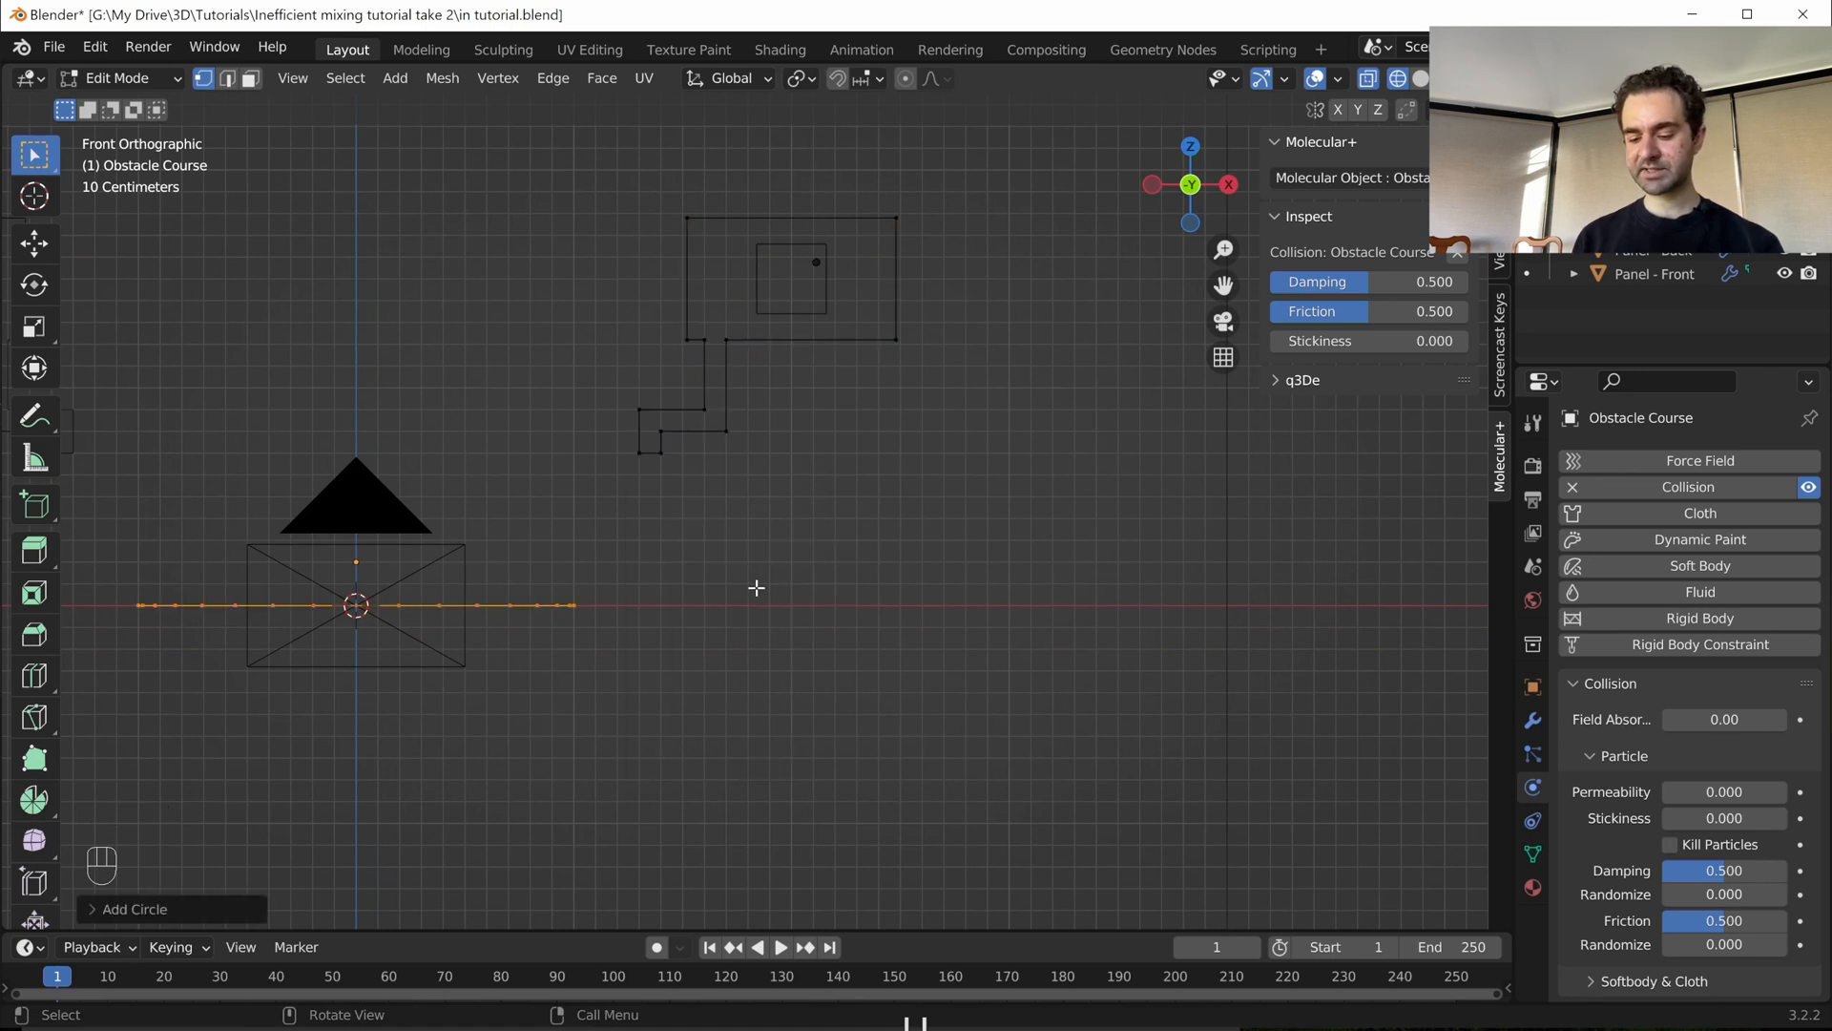
key(r)
key(x)
key(KP_9)
key(KP_0)
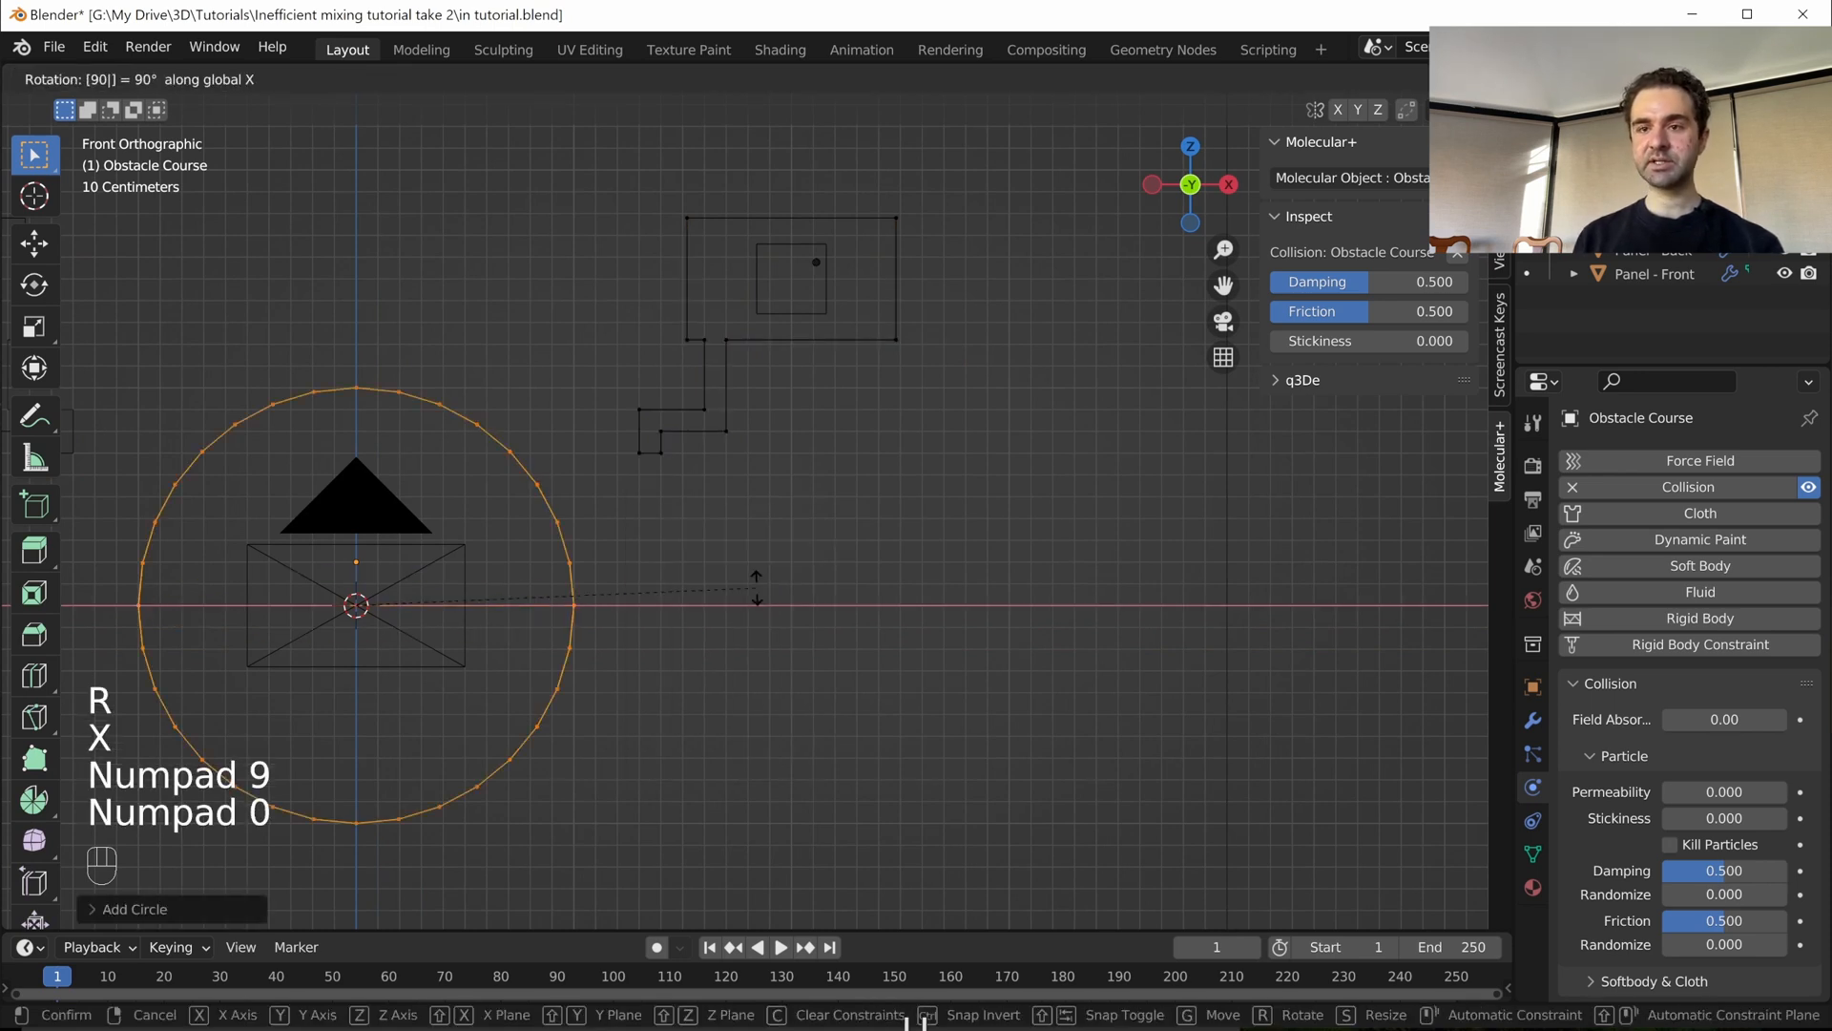
key(Return)
key(KP_7)
scroll(490, 612, up, 2)
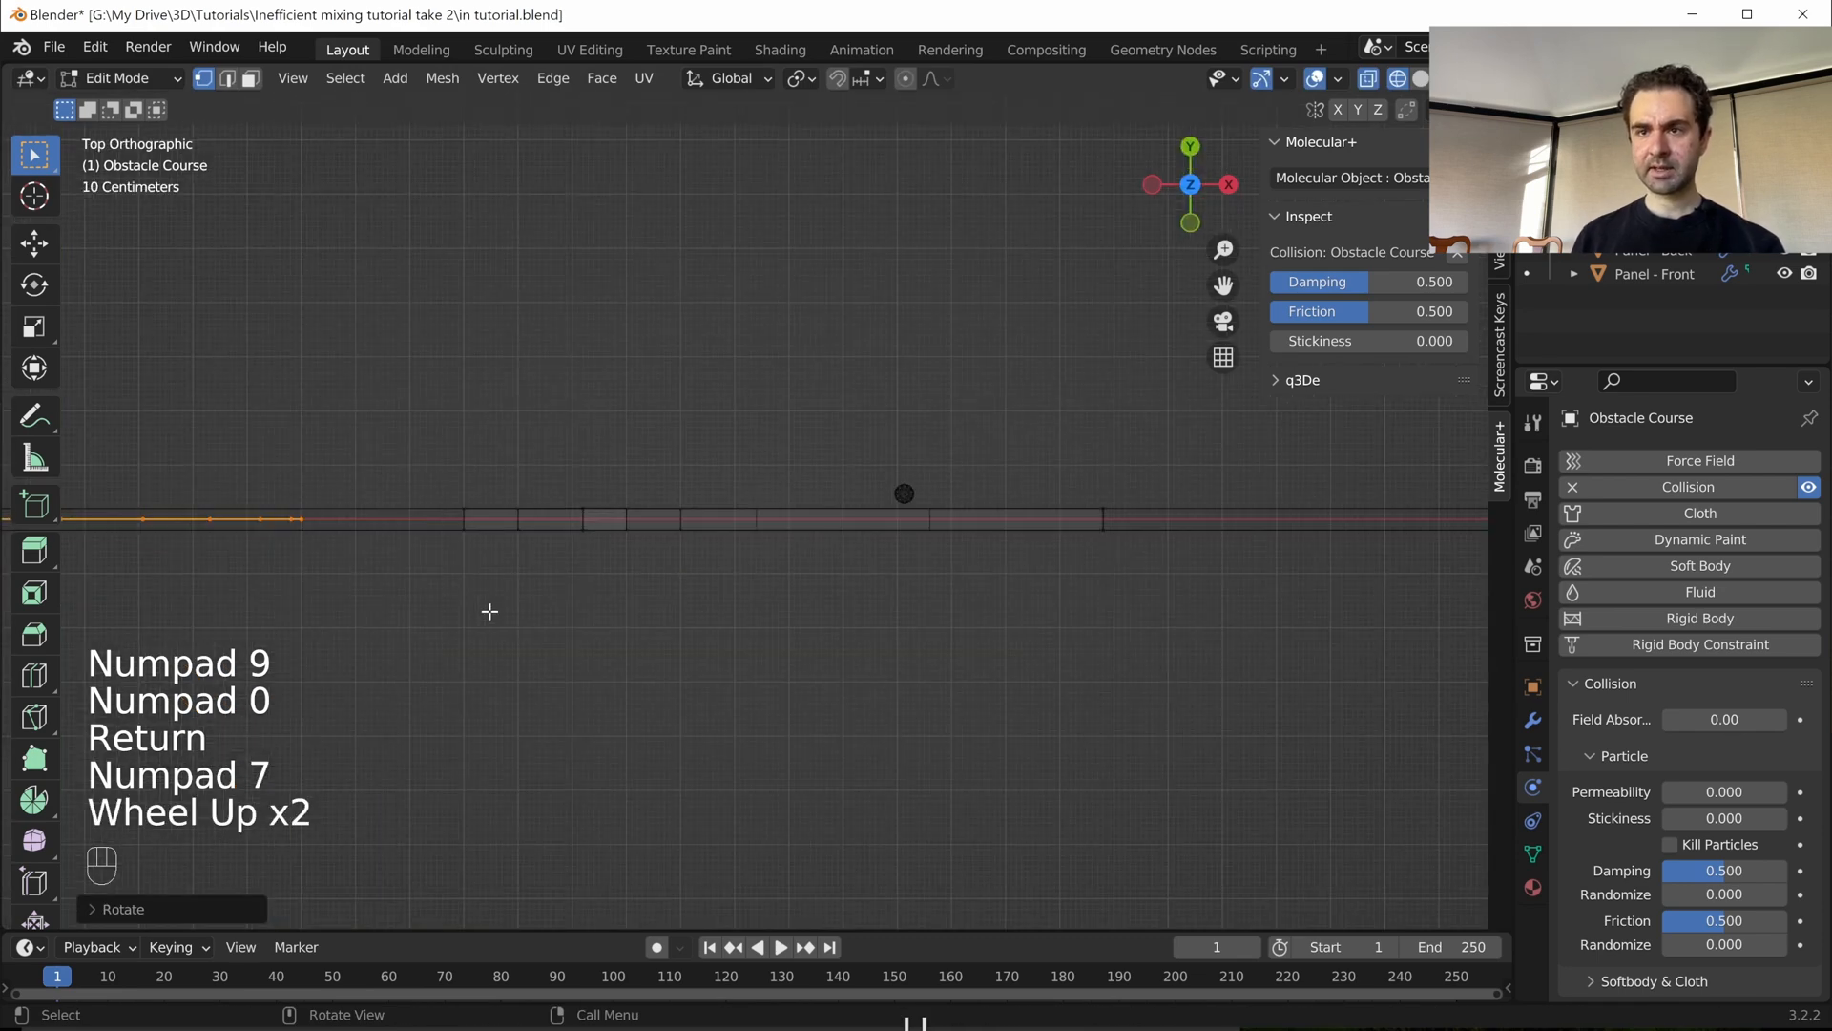
scroll(324, 552, down, 4)
scroll(371, 552, up, 2)
shift+scroll(372, 551, down, 1)
shift+middle_drag(372, 551, 845, 556)
shift+middle_drag(454, 547, 911, 524)
key(g)
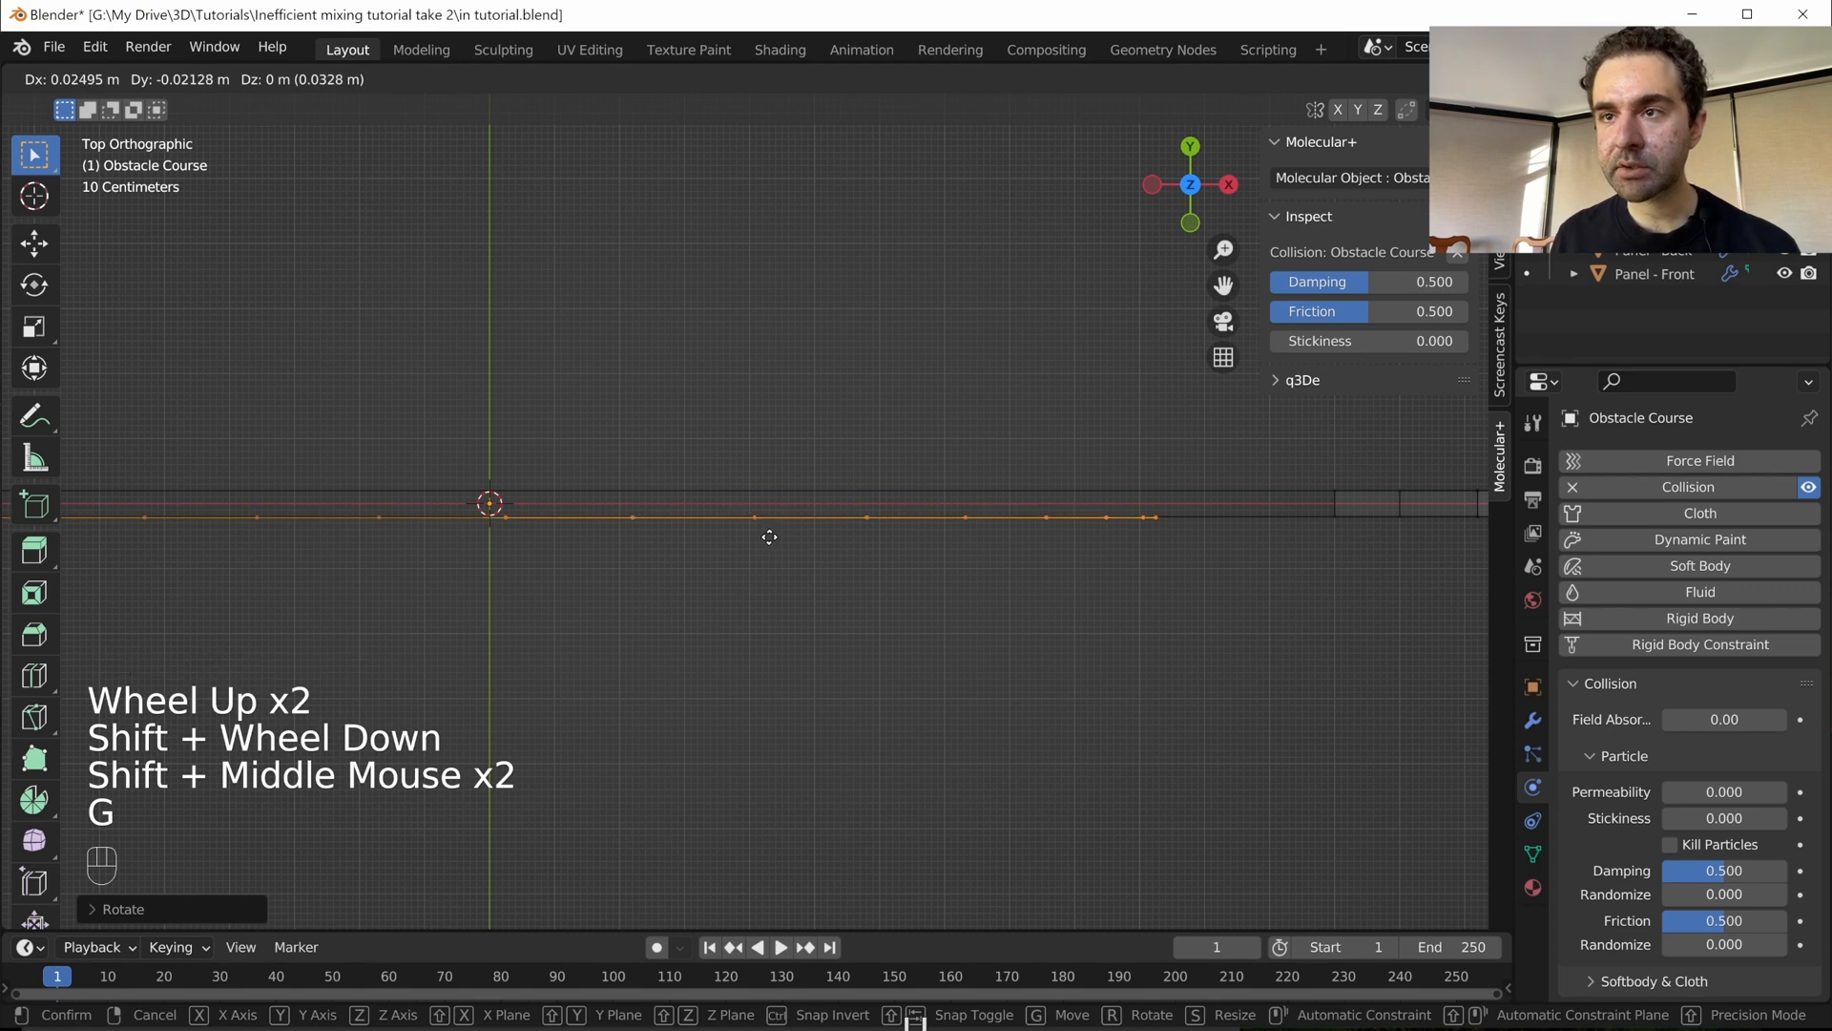
key(ctrl)
right_click(544, 524)
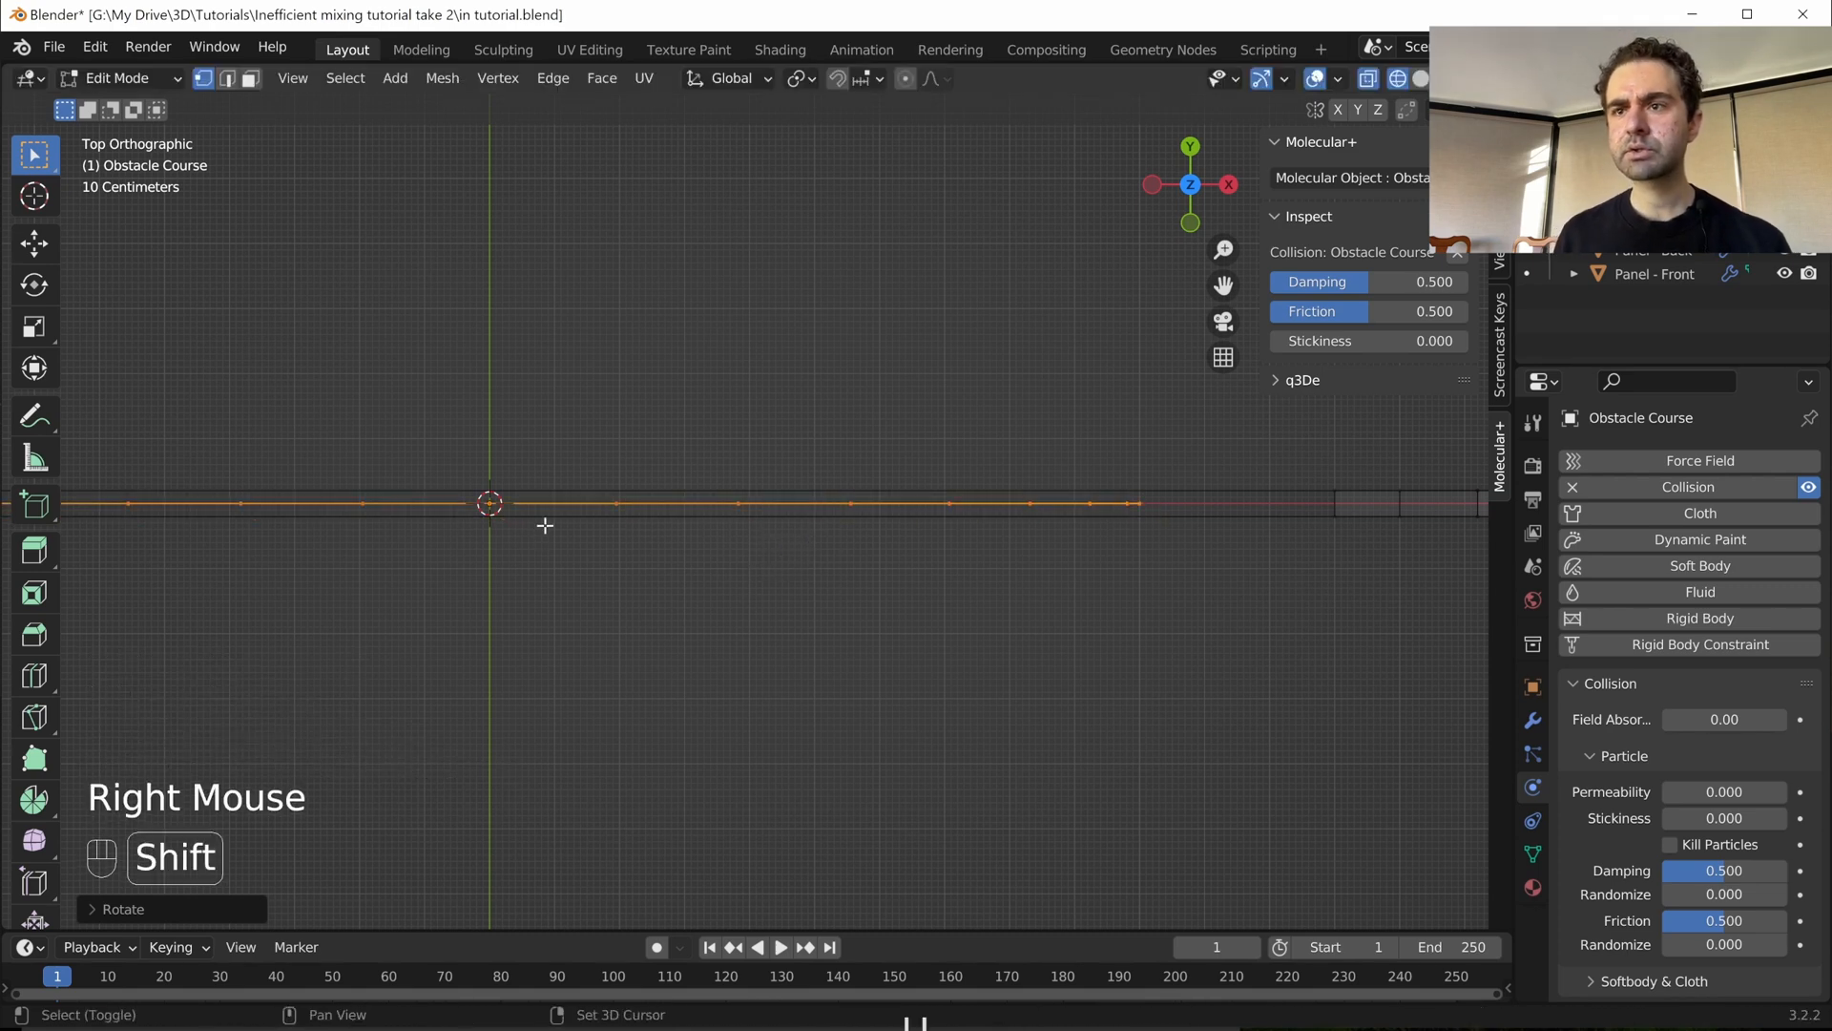
- Move the circle -0.02 m along Y so it lies flush with the obstacle course's front edge
shift+middle_drag(544, 524, 709, 542)
scroll(728, 544, up, 2)
scroll(730, 539, up, 3)
key(g)
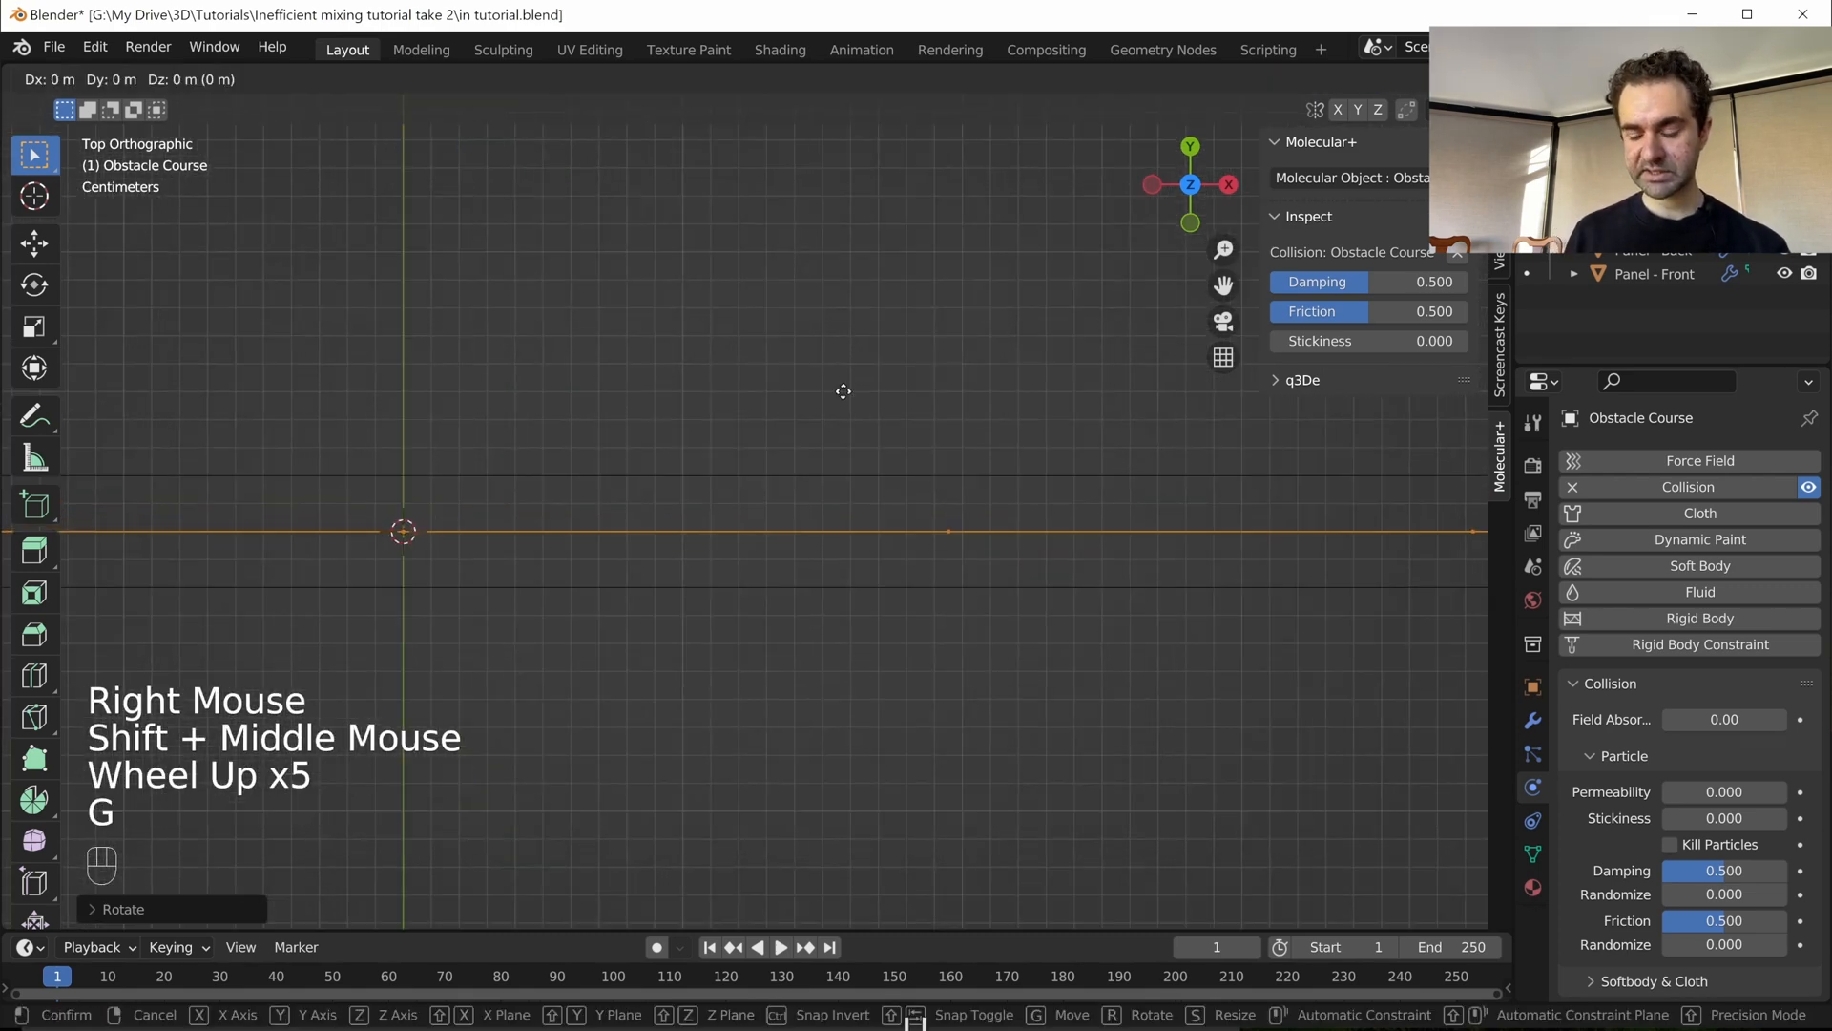
key(z)
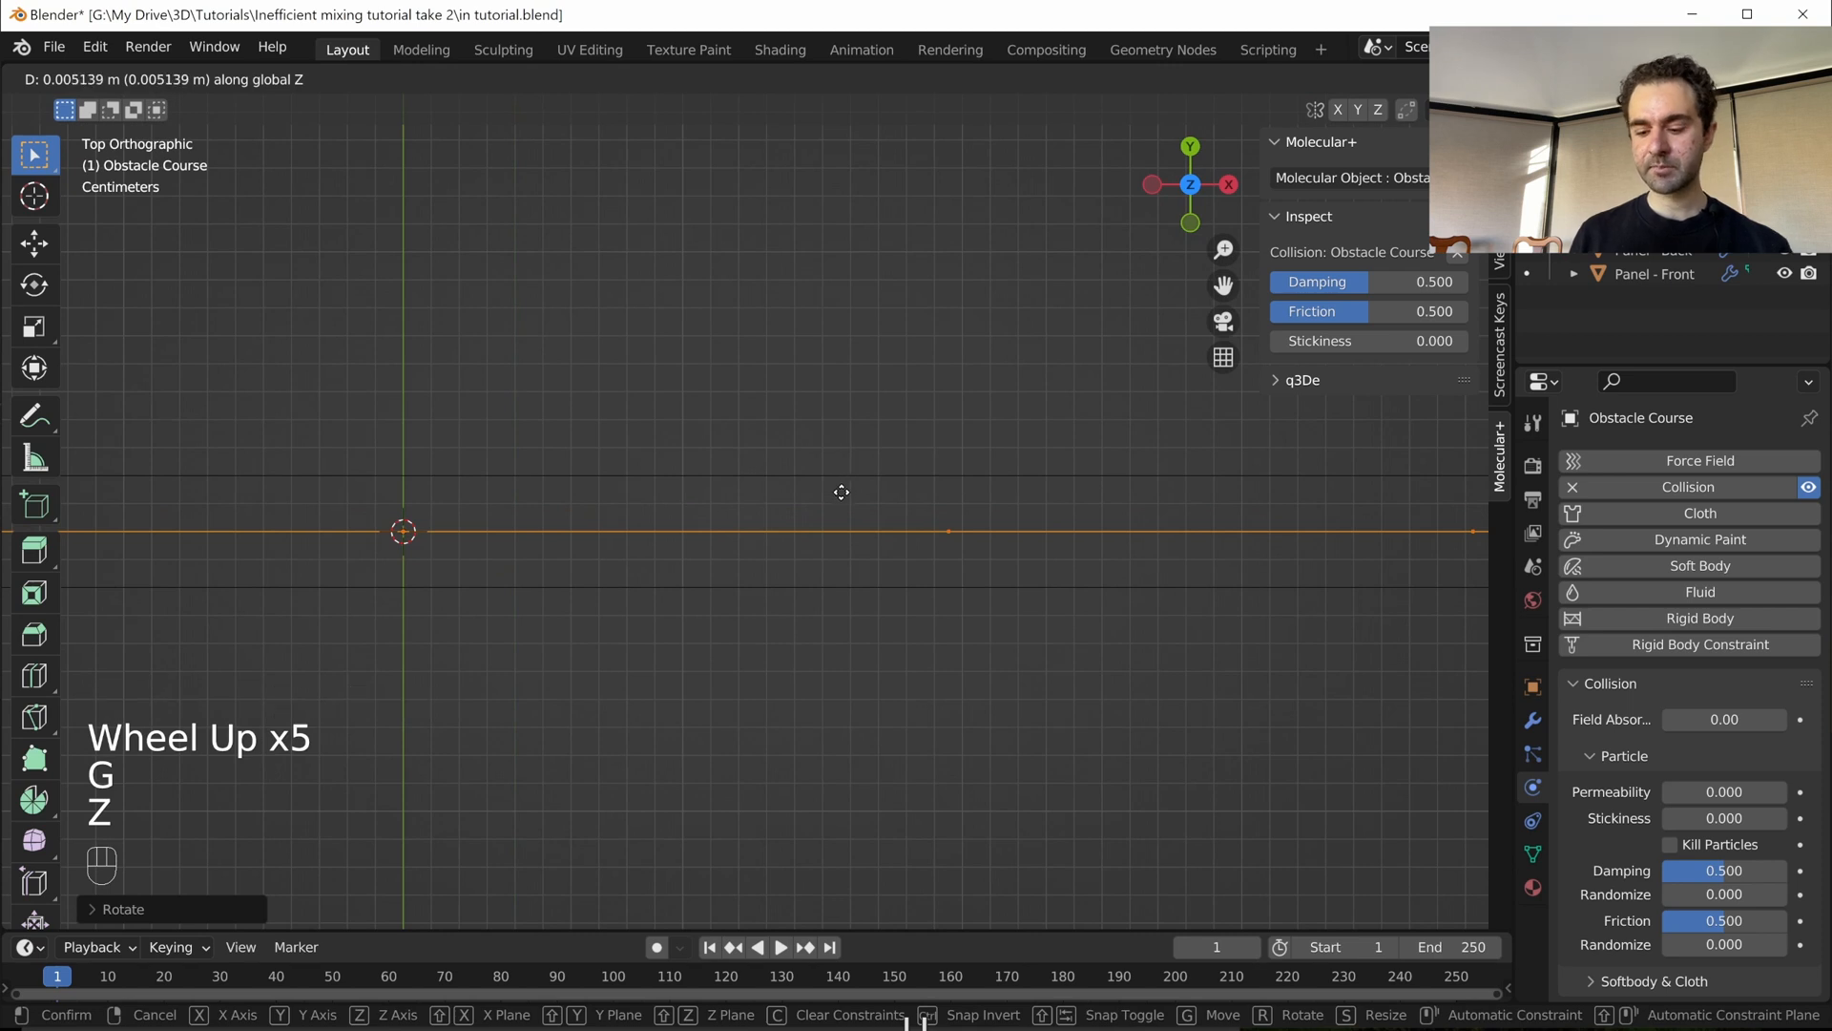
key(y)
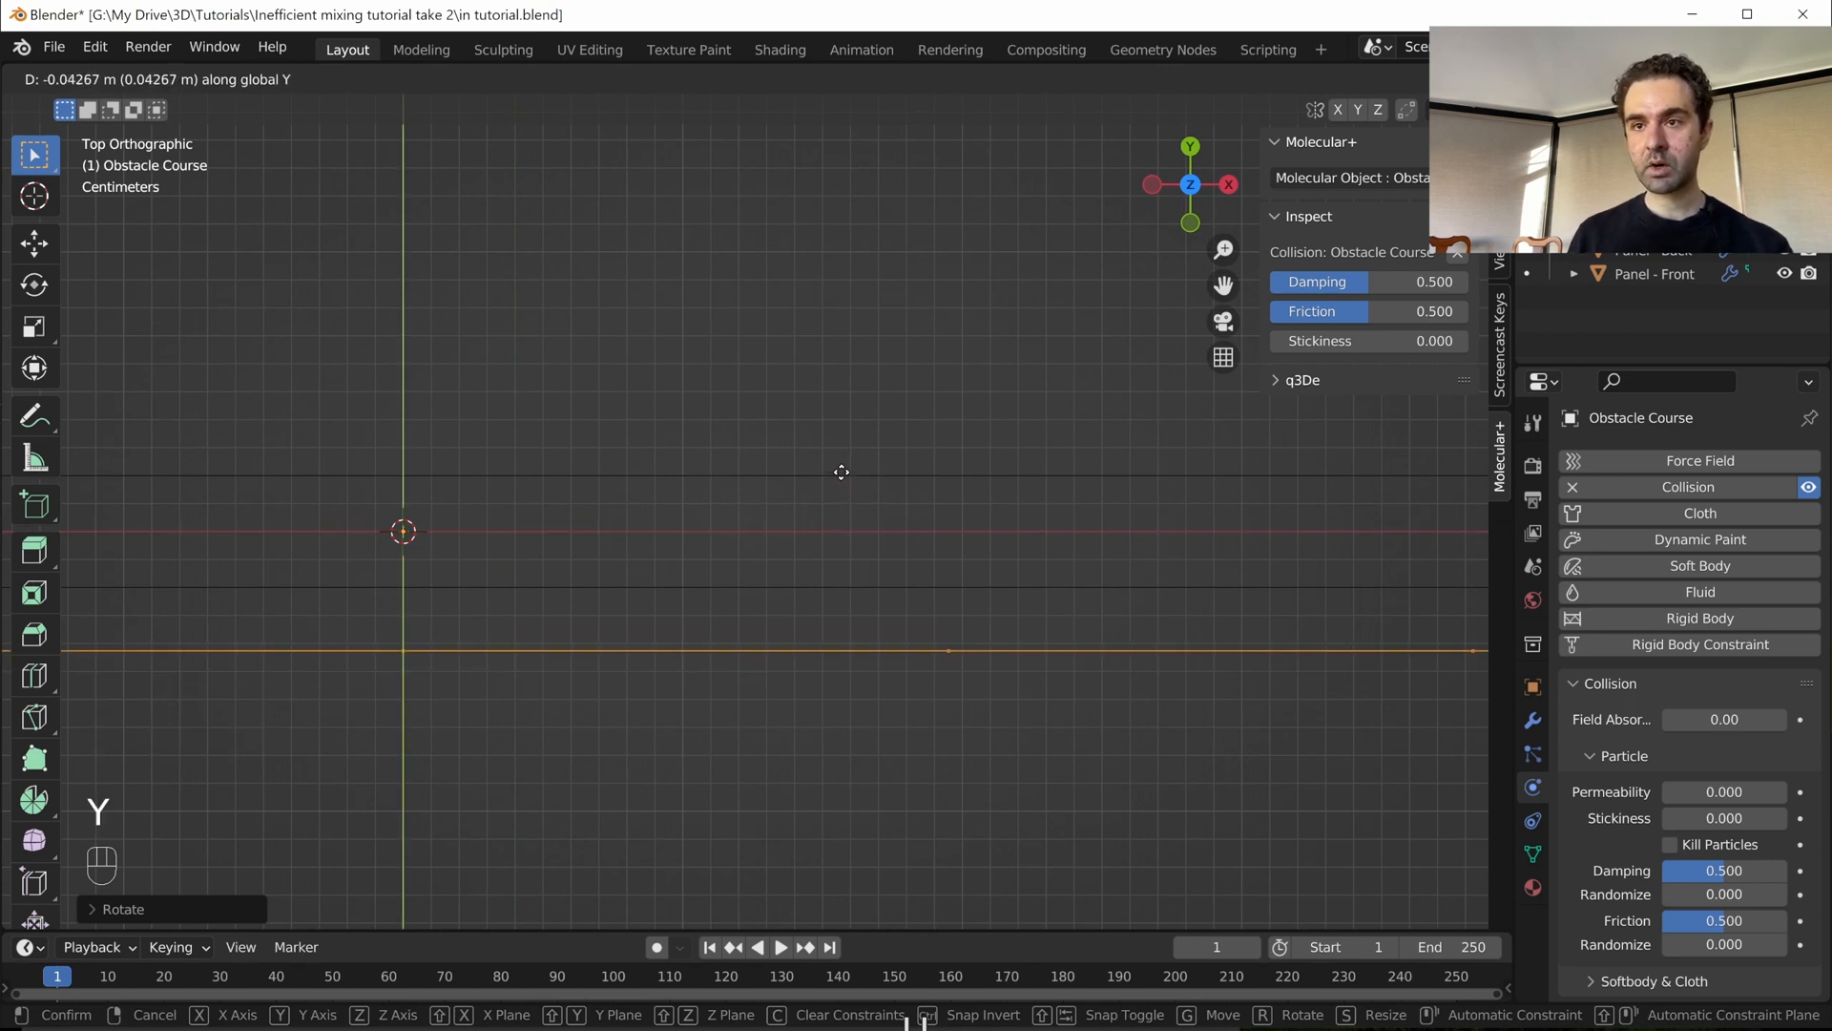
key(ctrl)
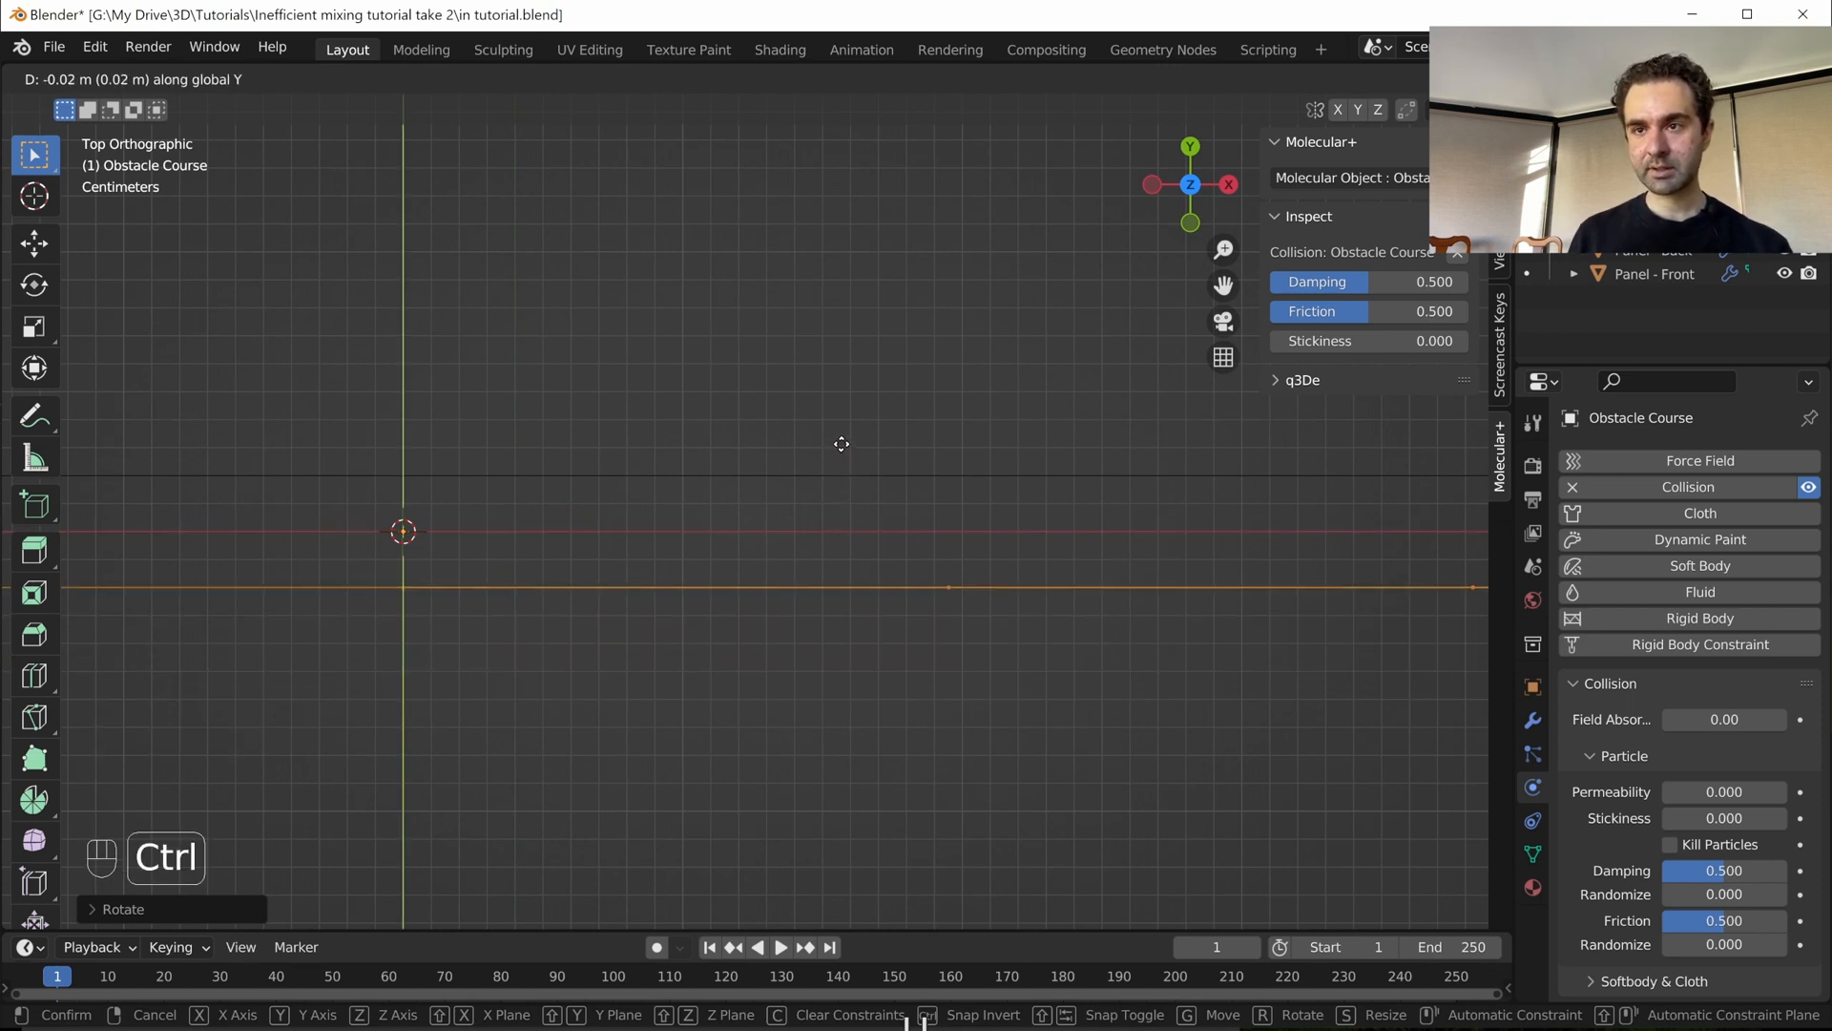
ctrl+click(842, 443)
scroll(797, 482, down, 3)
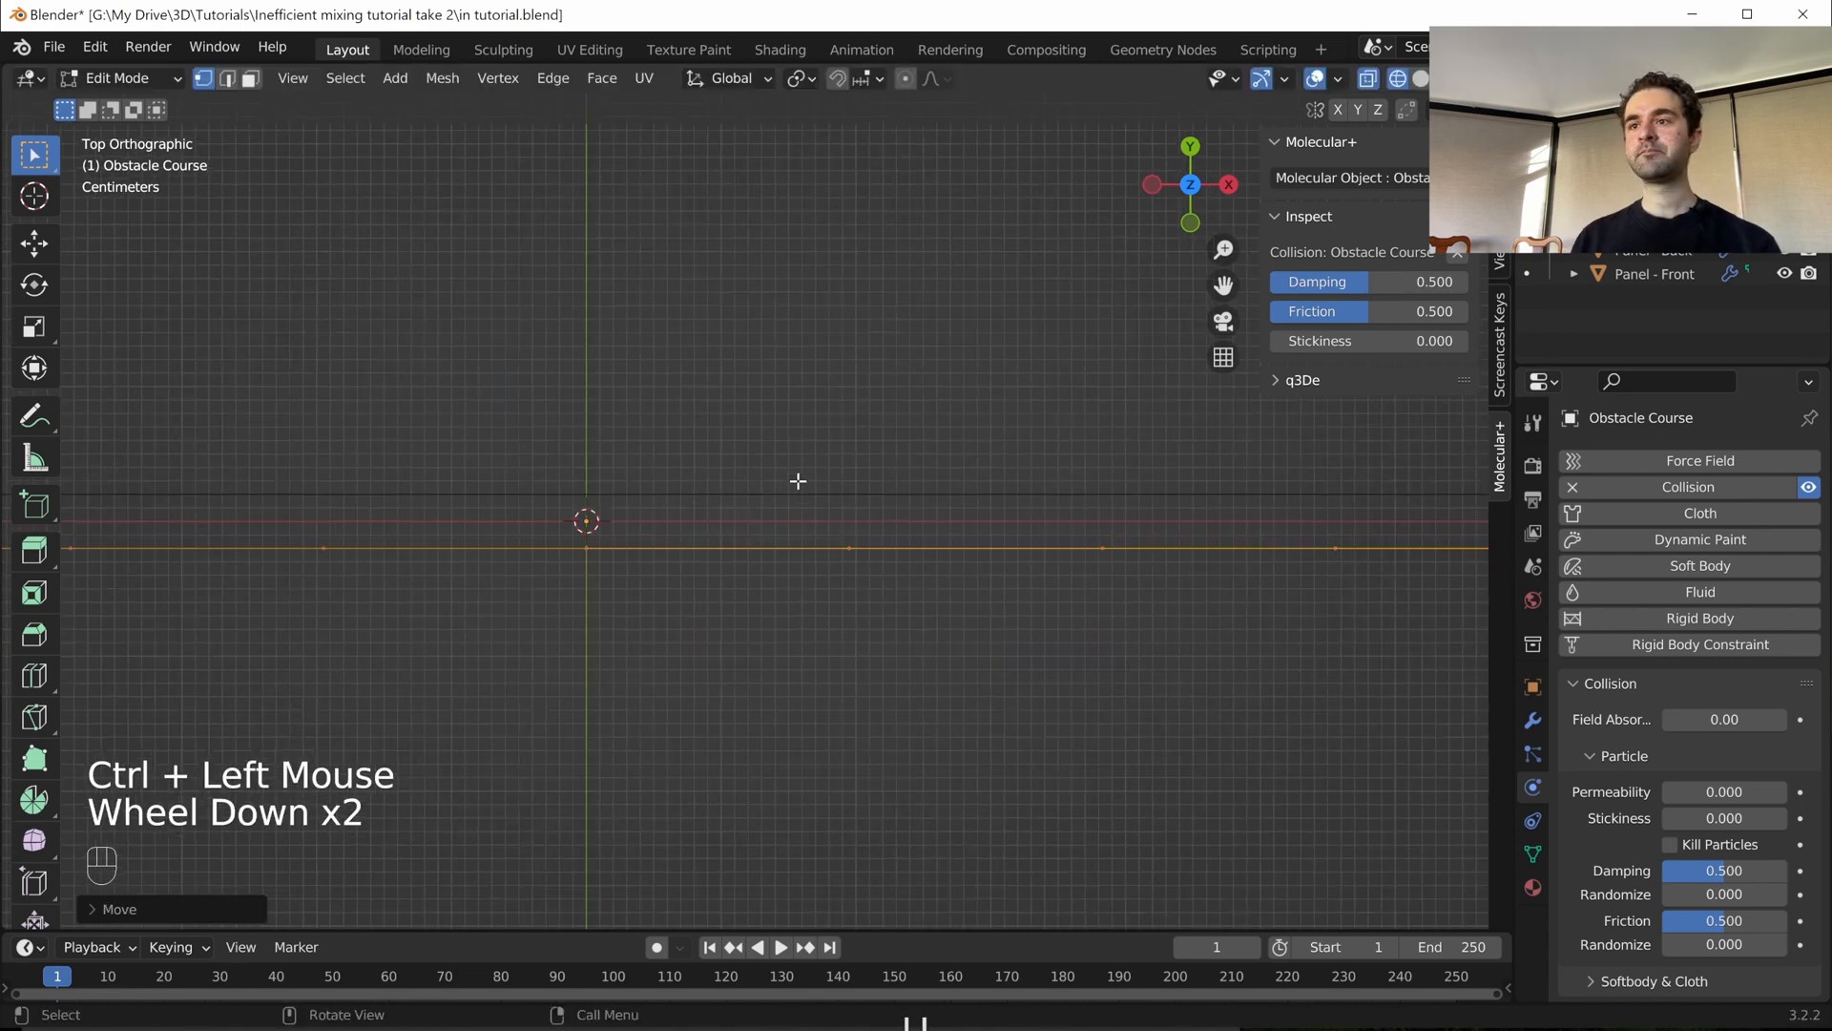
- Move the circle 2.3 m along X and -0.1 m along Z to place it below the channel outlet and container
key(KP_1)
scroll(789, 449, down, 5)
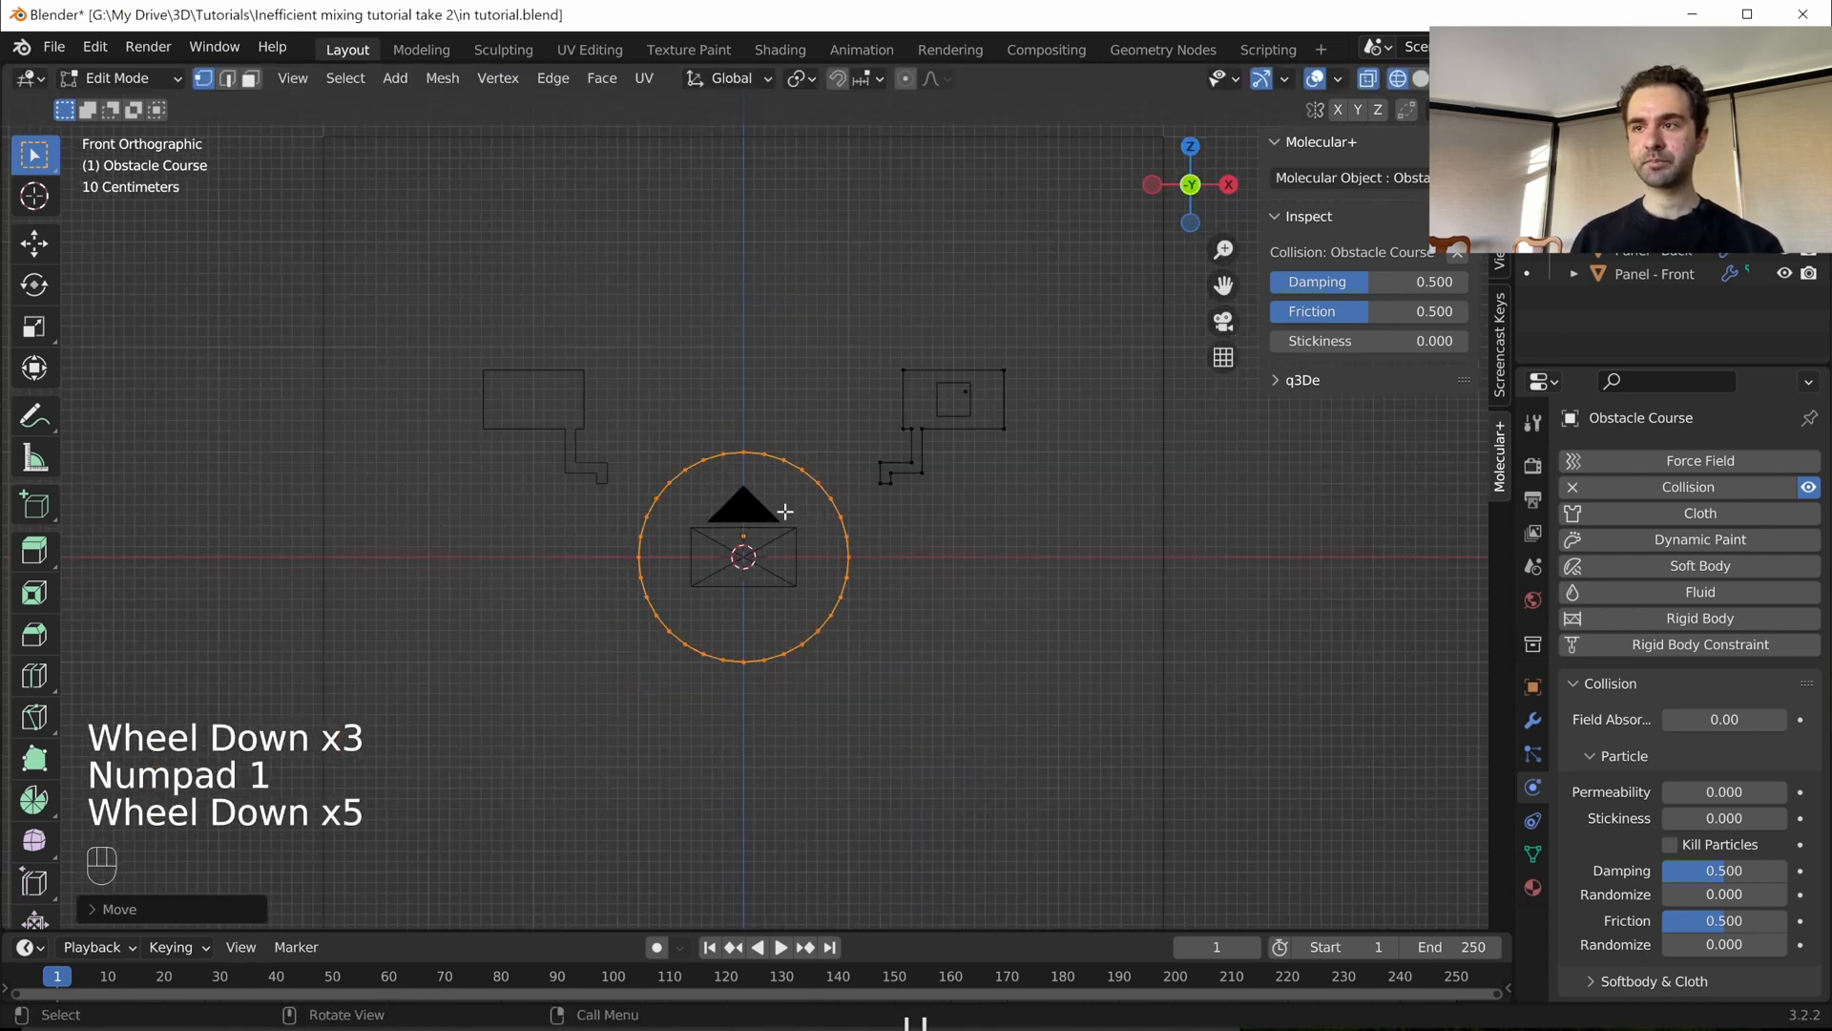
scroll(840, 505, up, 2)
shift+middle_drag(855, 511, 597, 488)
key(g)
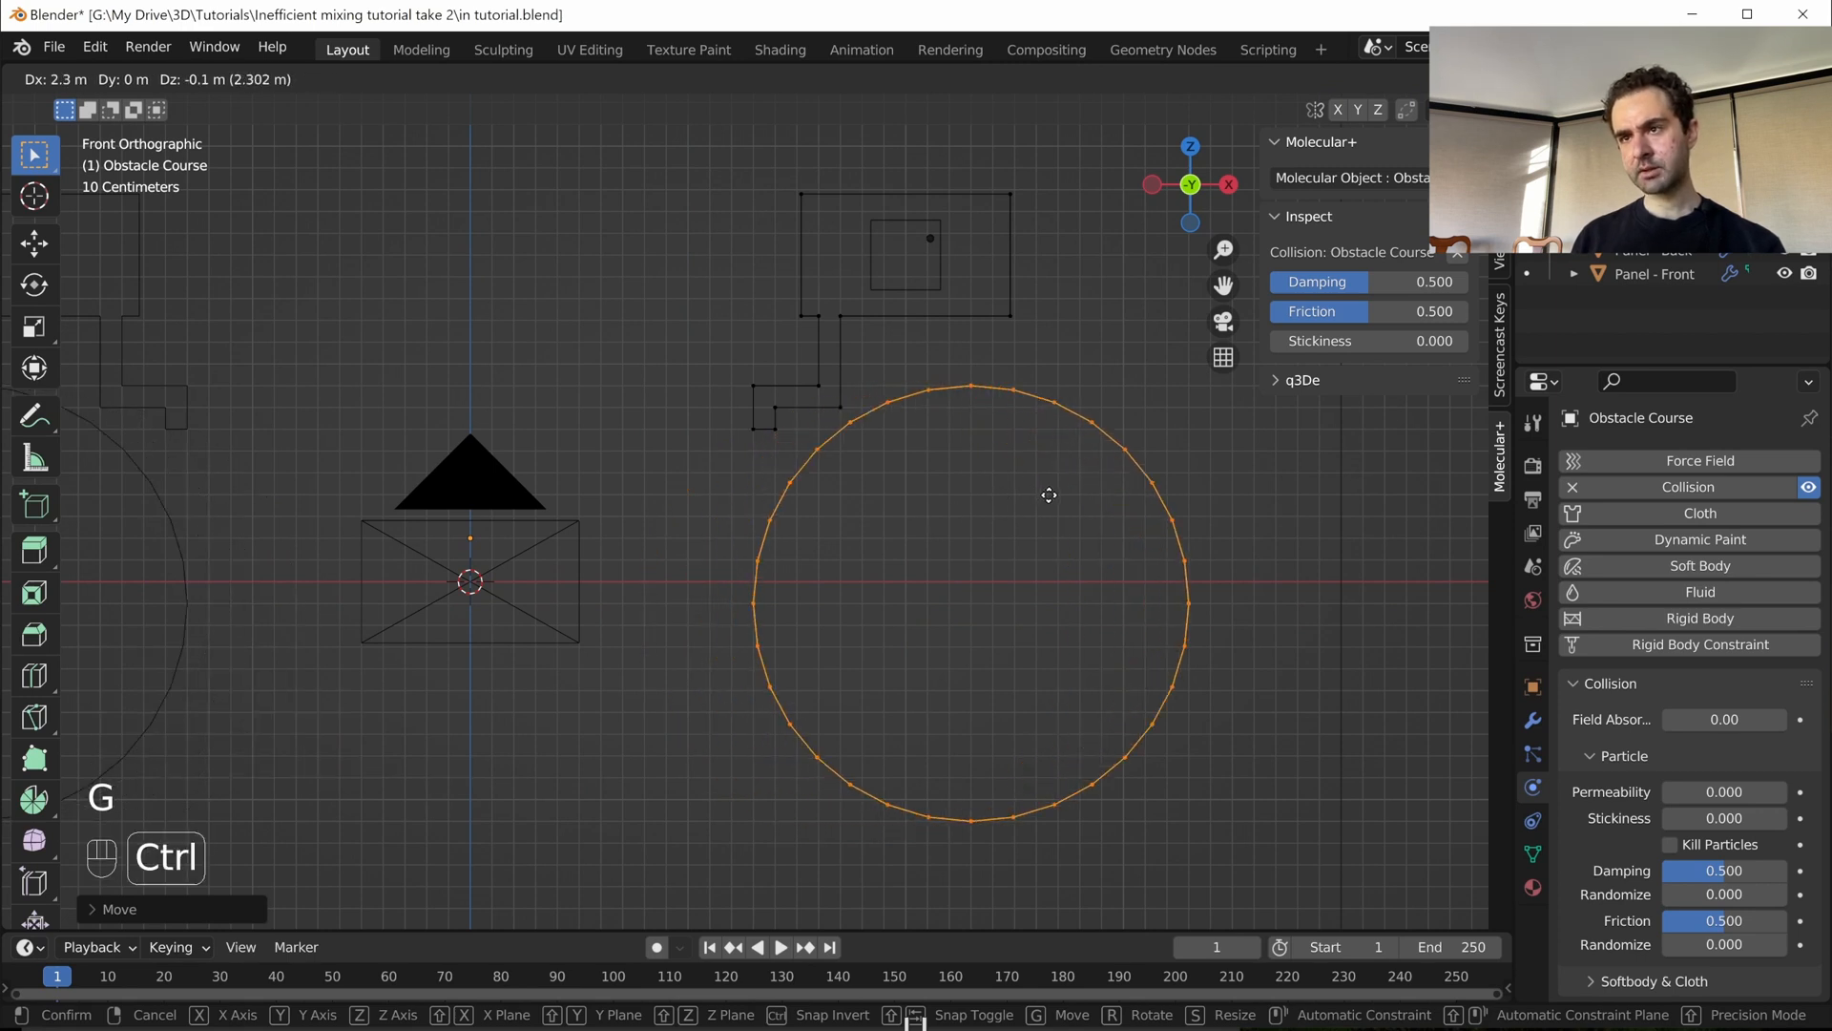
ctrl+click(786, 434)
scroll(786, 434, down, 2)
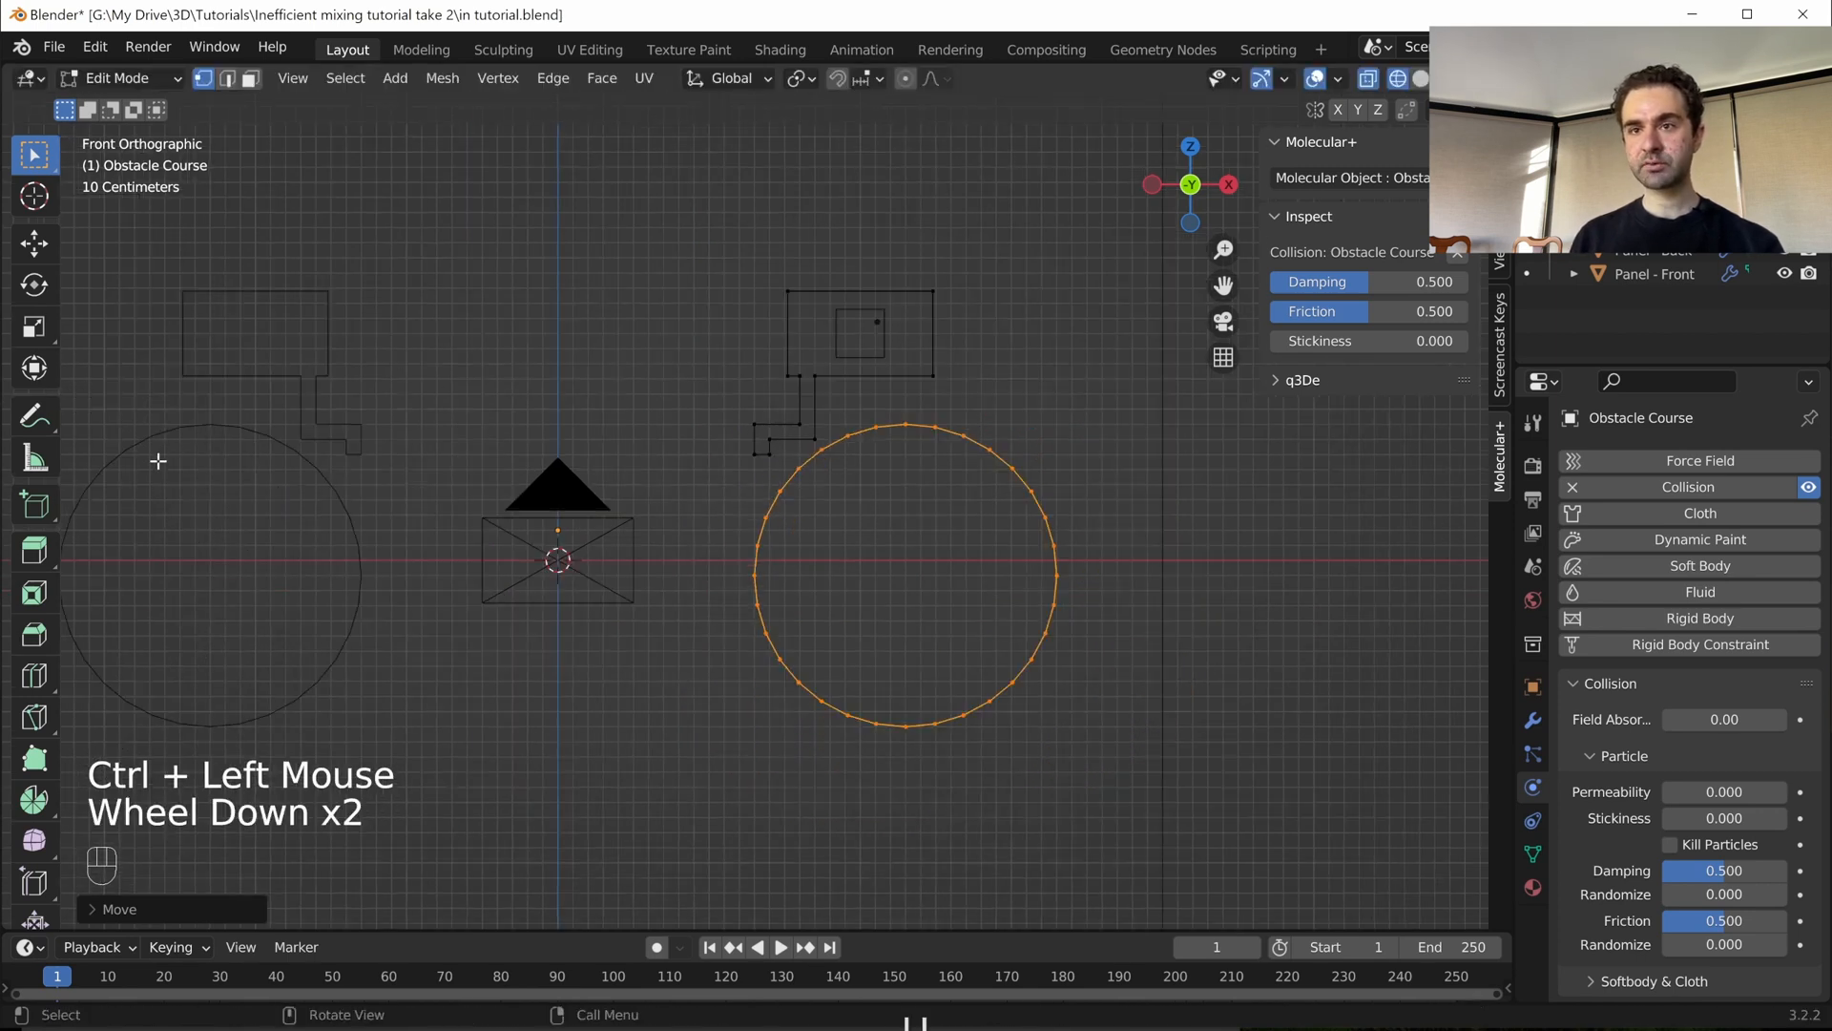
- Scale the circle uniformly down to about 0.7 while checking its size in the camera view
key(KP_0)
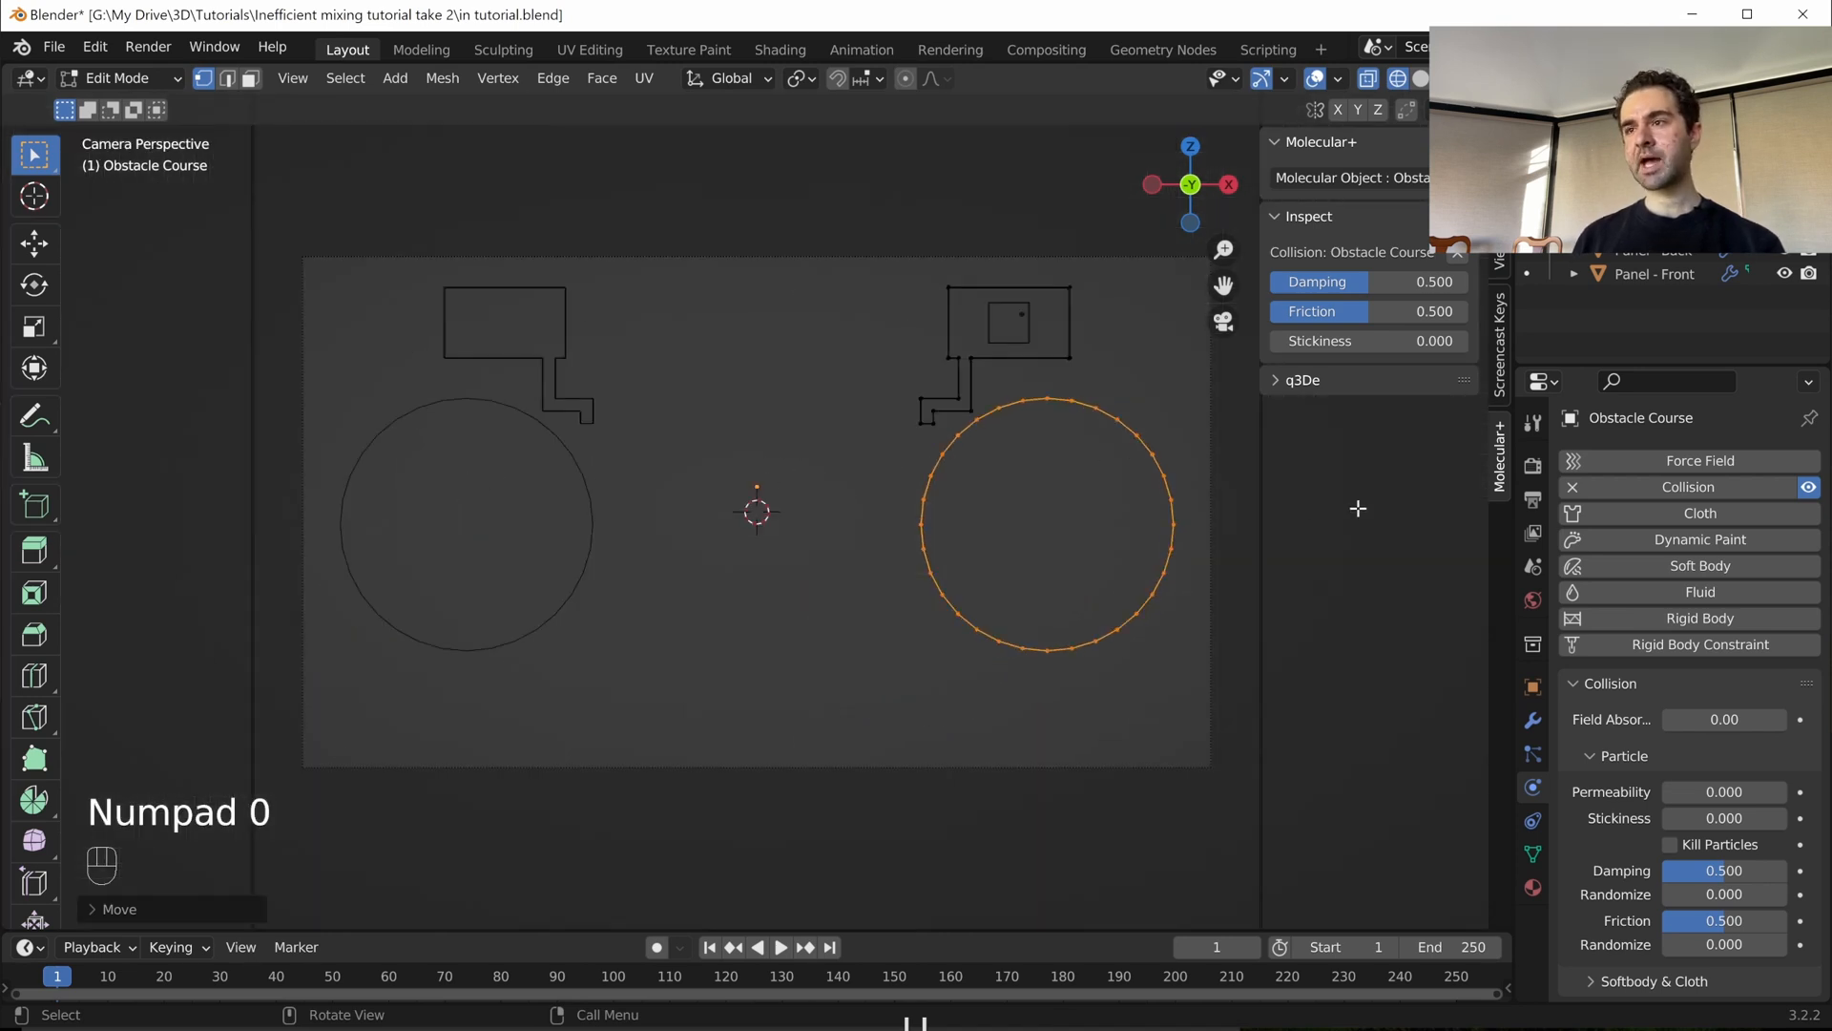
key(s)
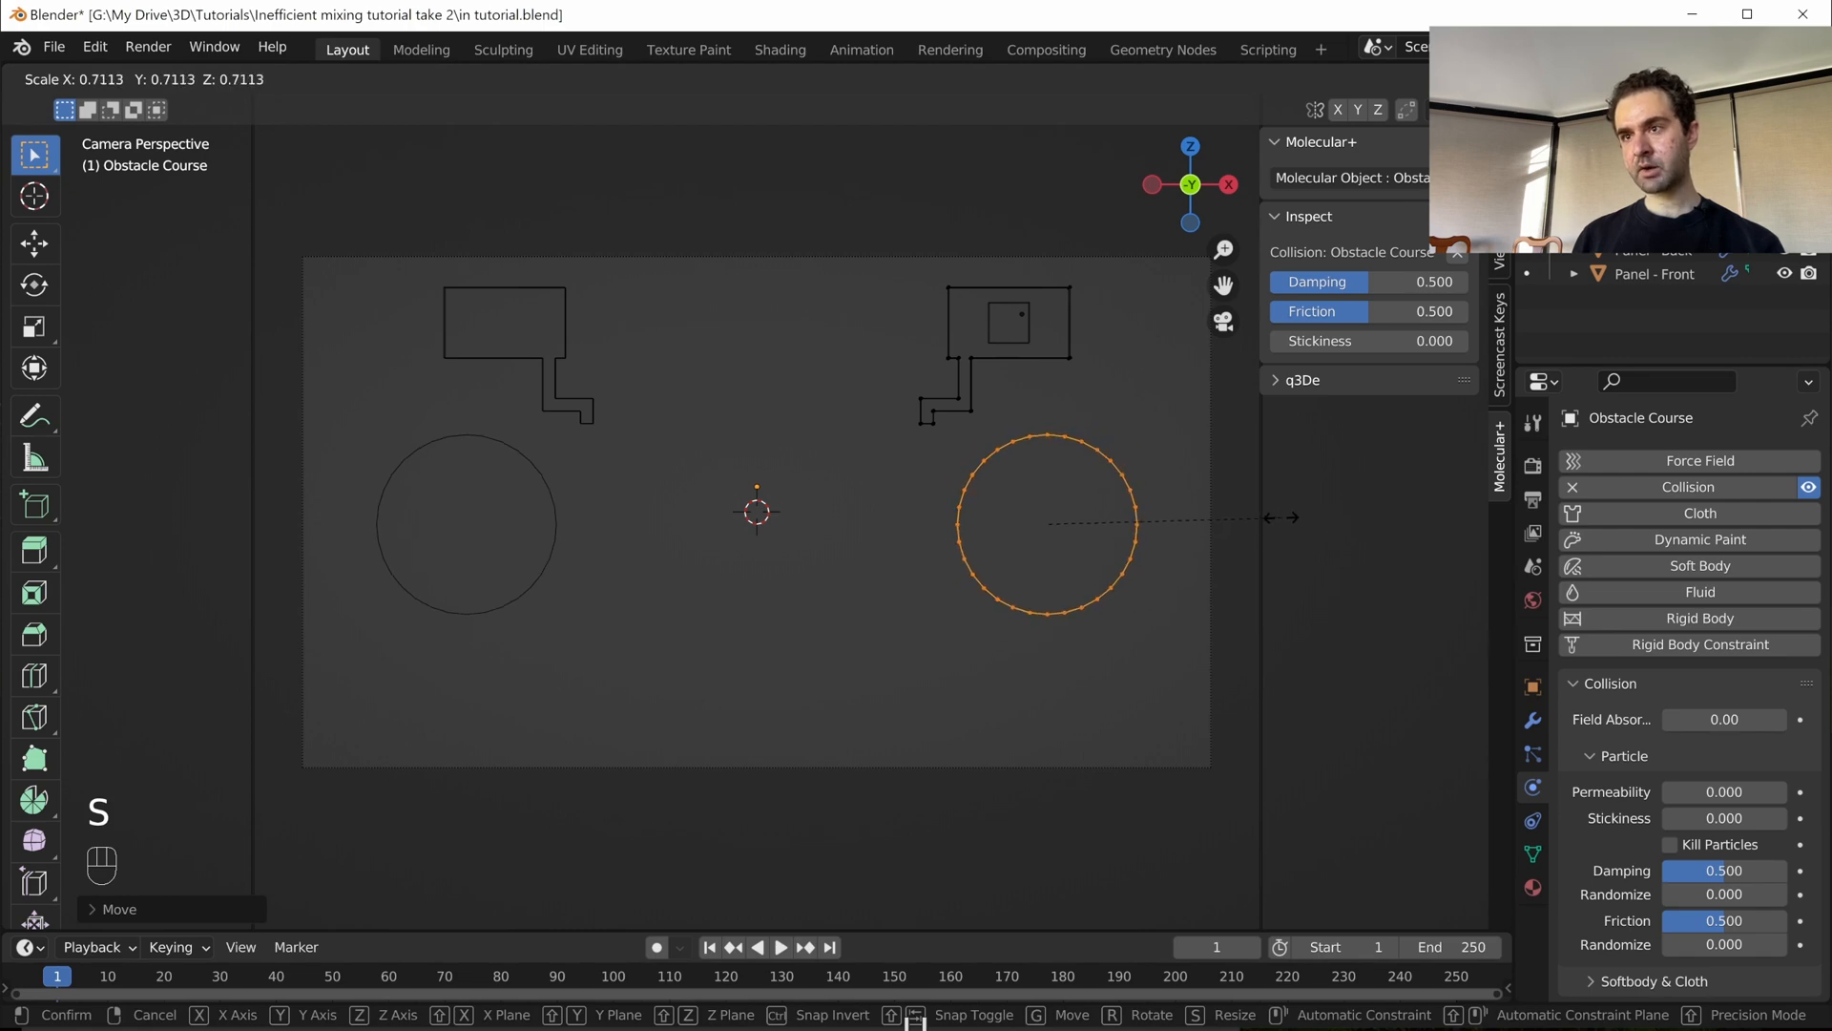
key(ctrl)
ctrl+click(1282, 520)
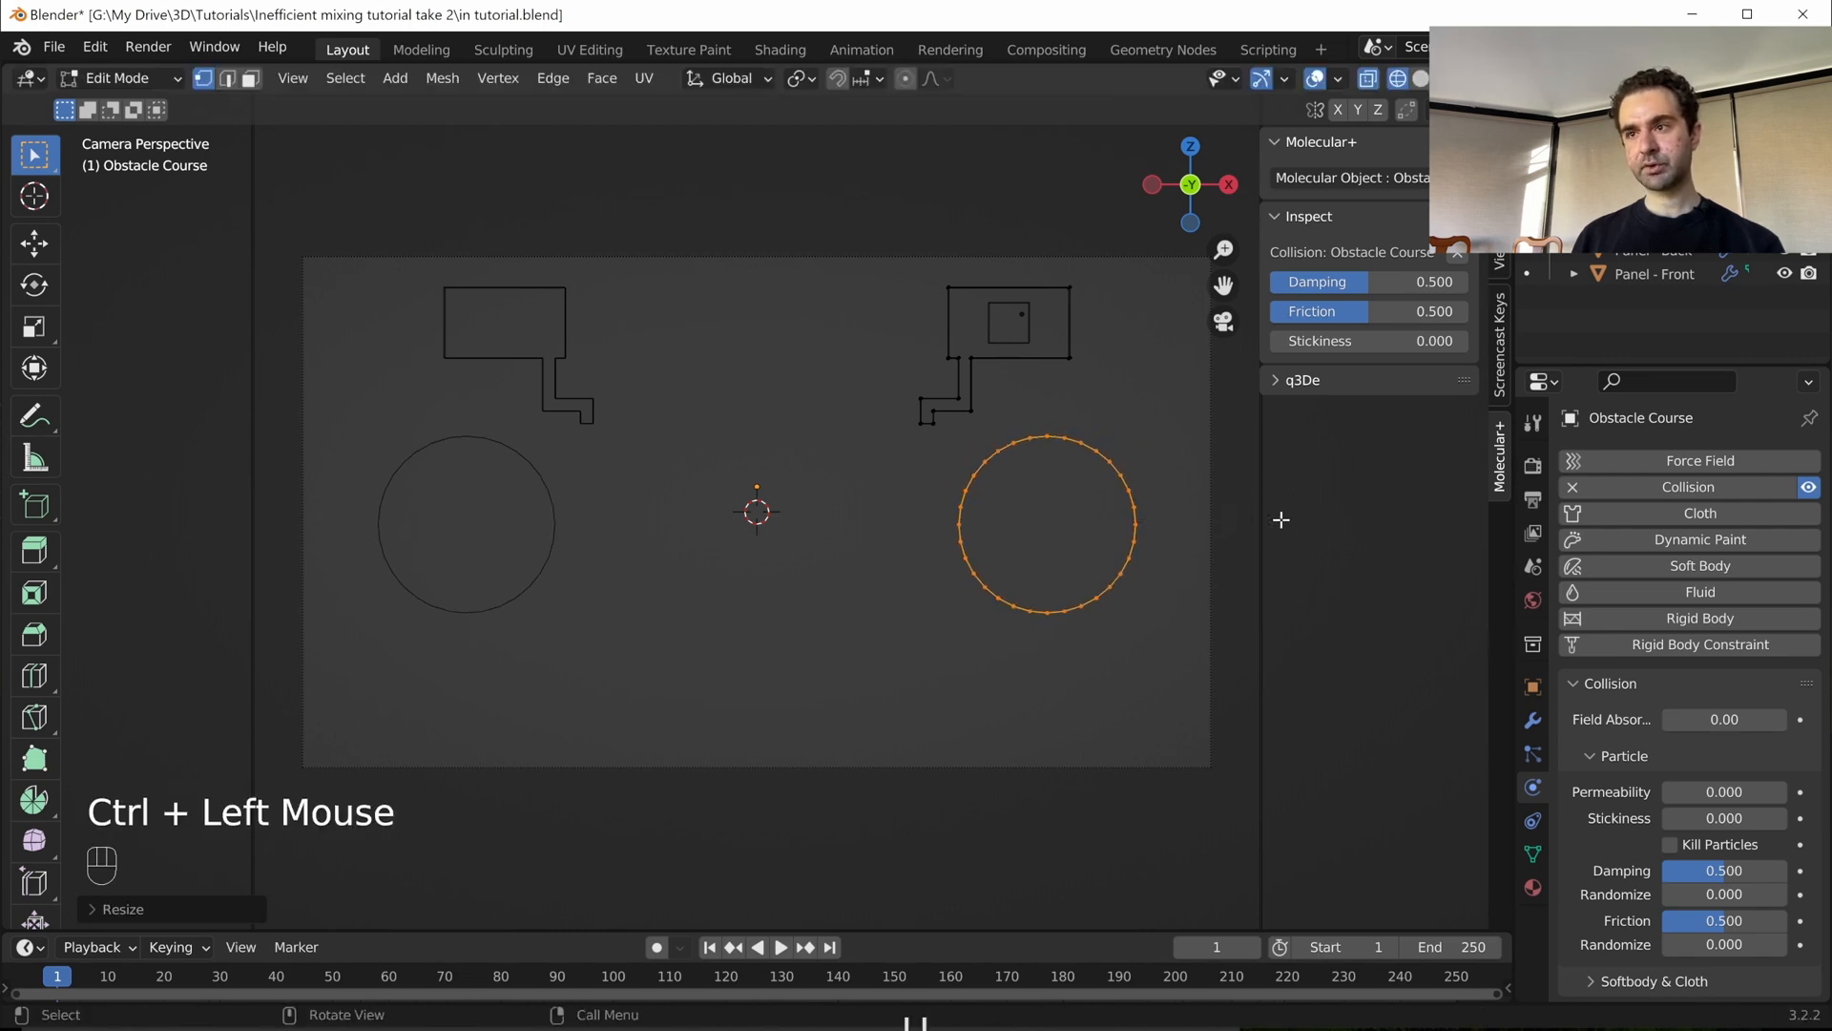
- Move the resized circle 0.3 m up along Z and about -0.1 m along X, just beside the channel outlet
key(KP_7)
scroll(1141, 519, up, 6)
scroll(1141, 519, down, 3)
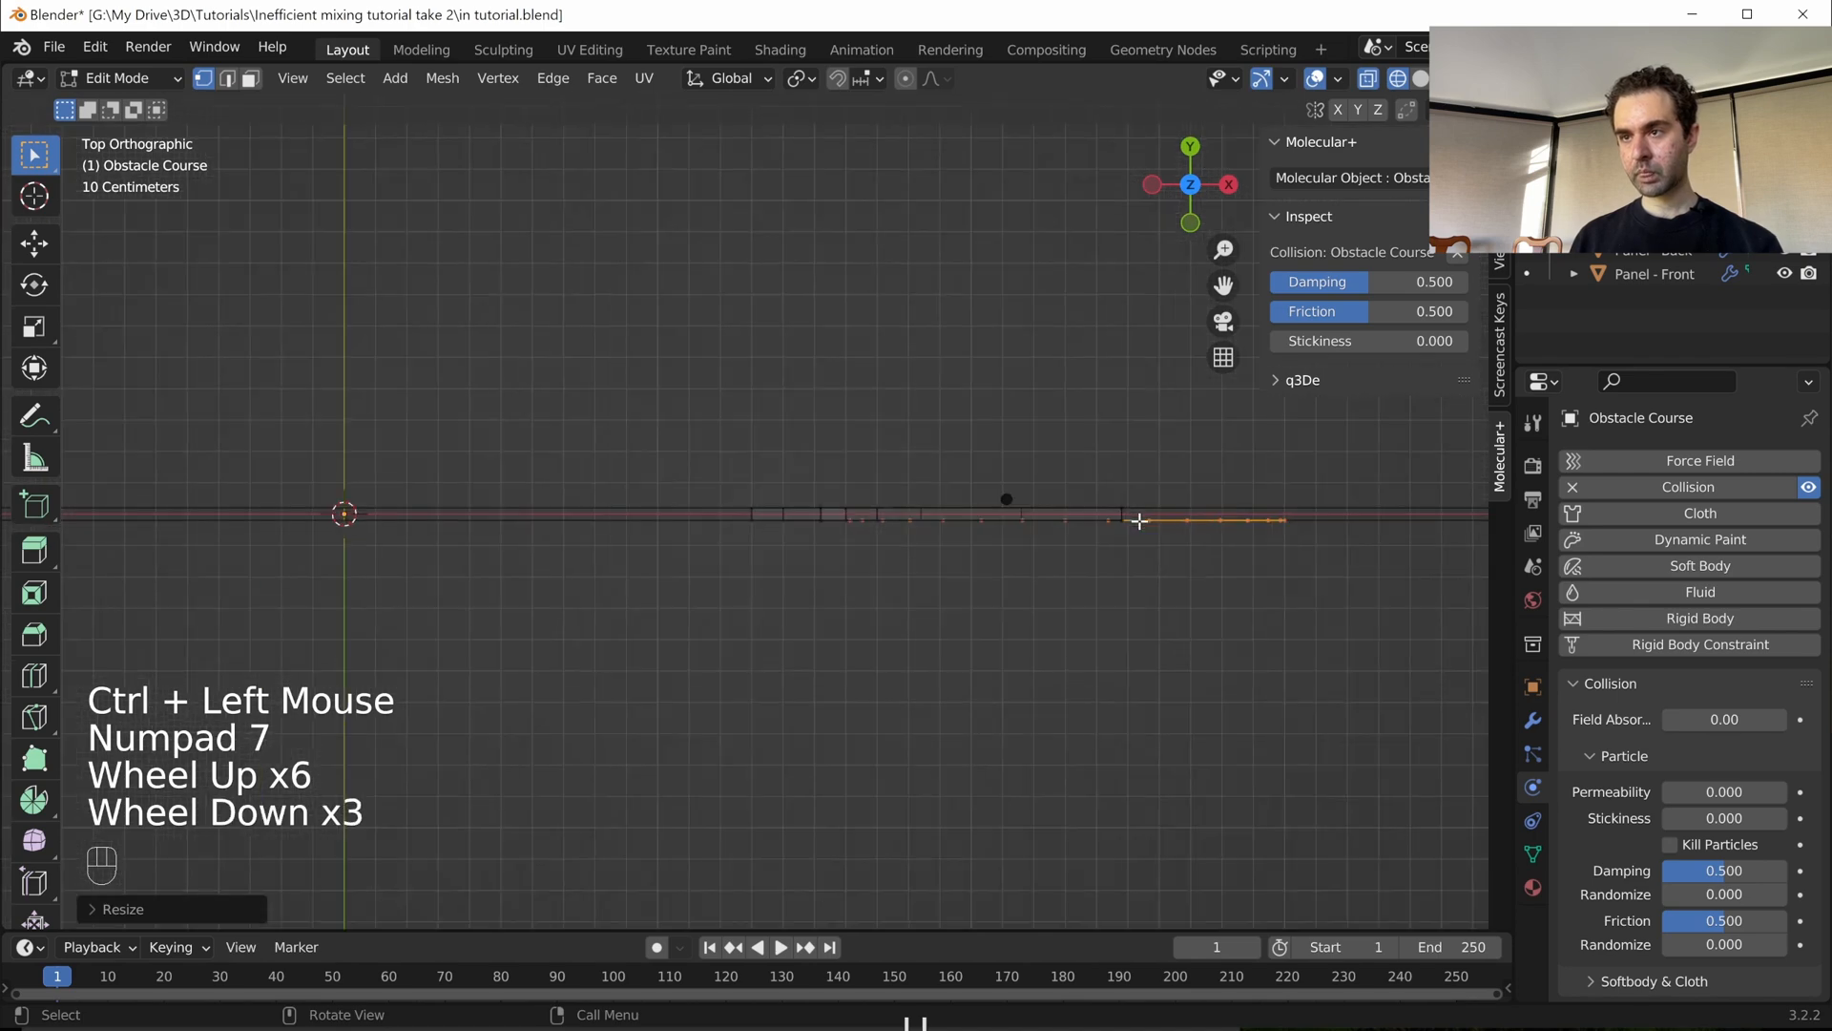
key(KP_1)
scroll(1138, 552, down, 1)
shift+middle_drag(1138, 552, 1071, 540)
key(g)
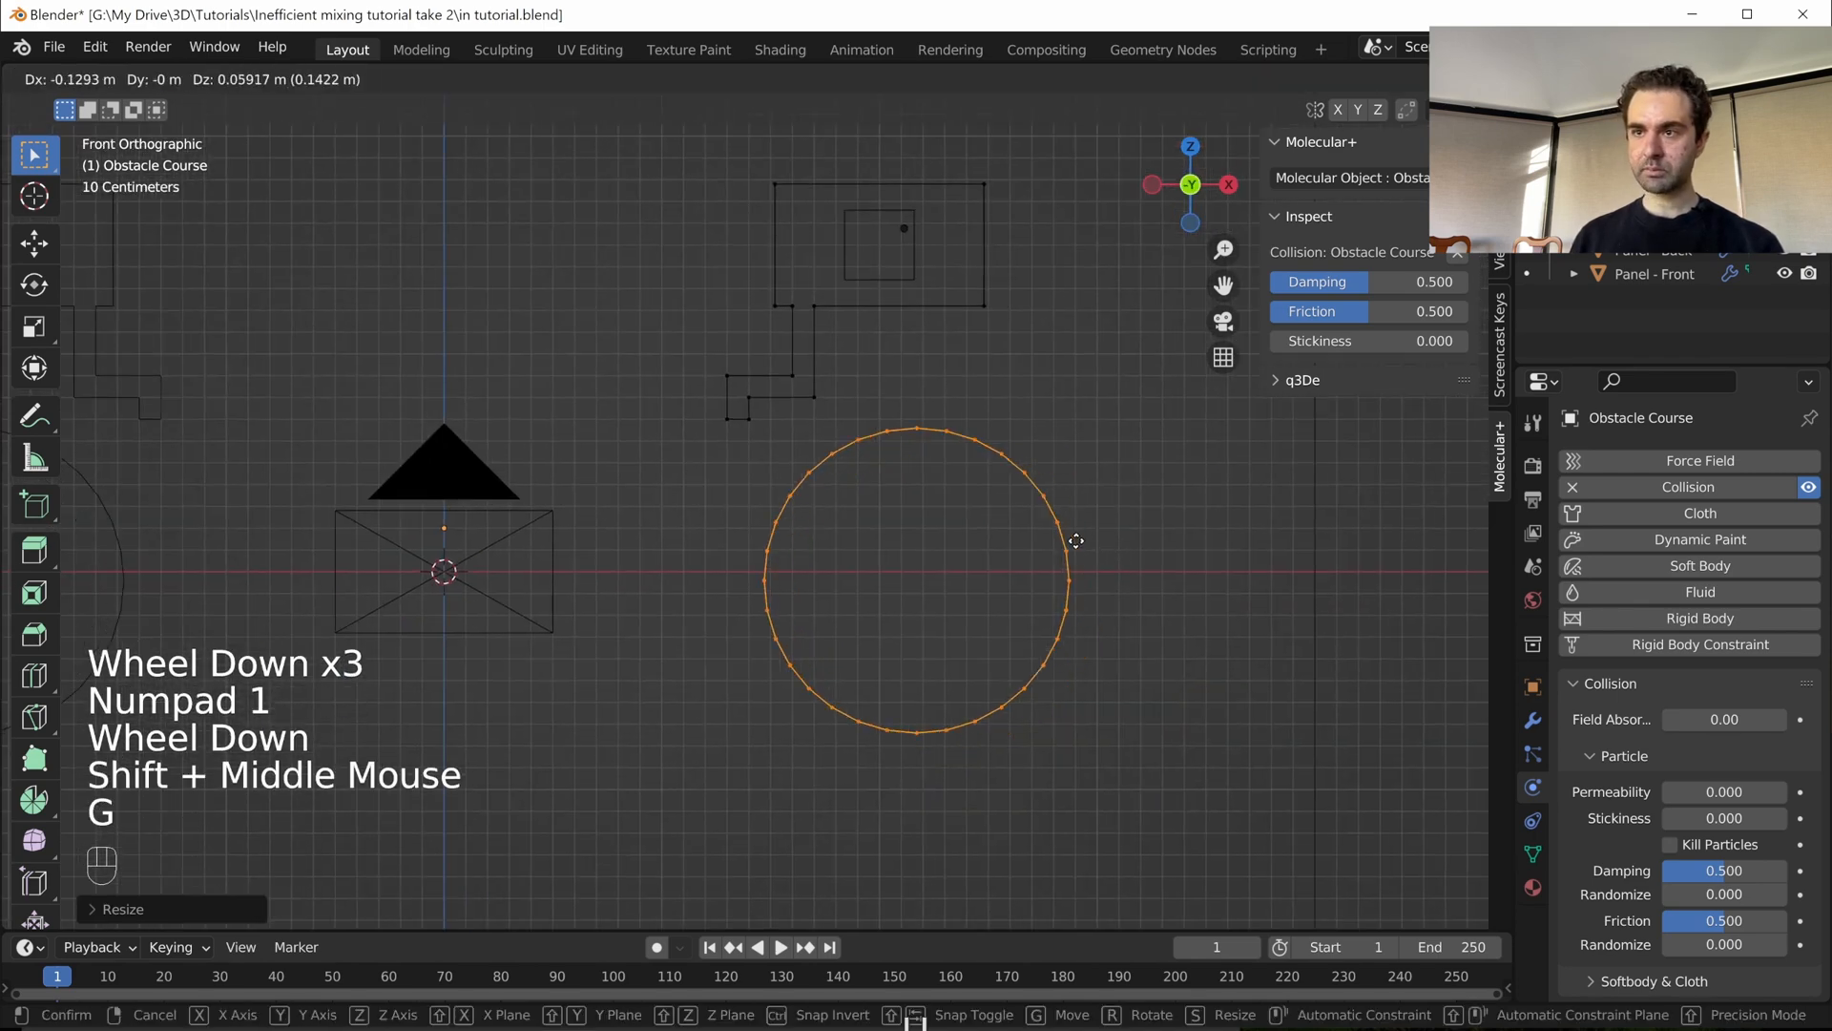
key(ctrl)
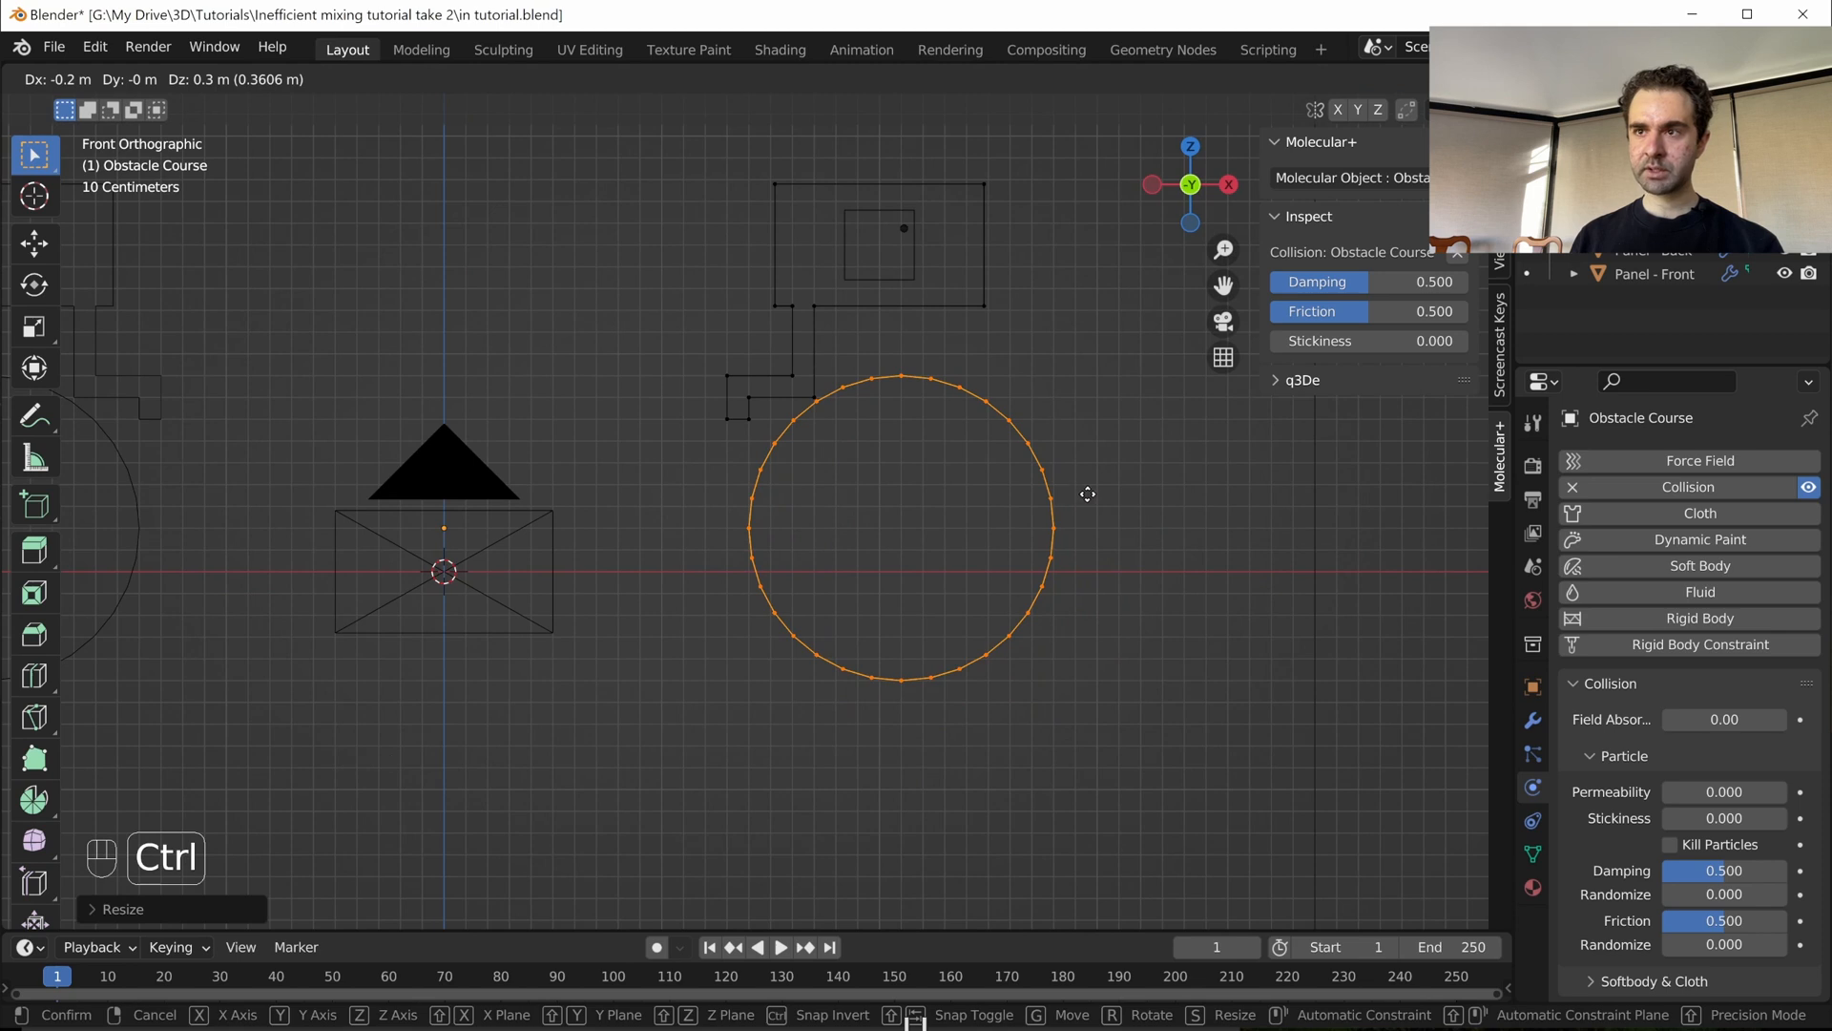
click(1095, 493)
scroll(1092, 495, down, 2)
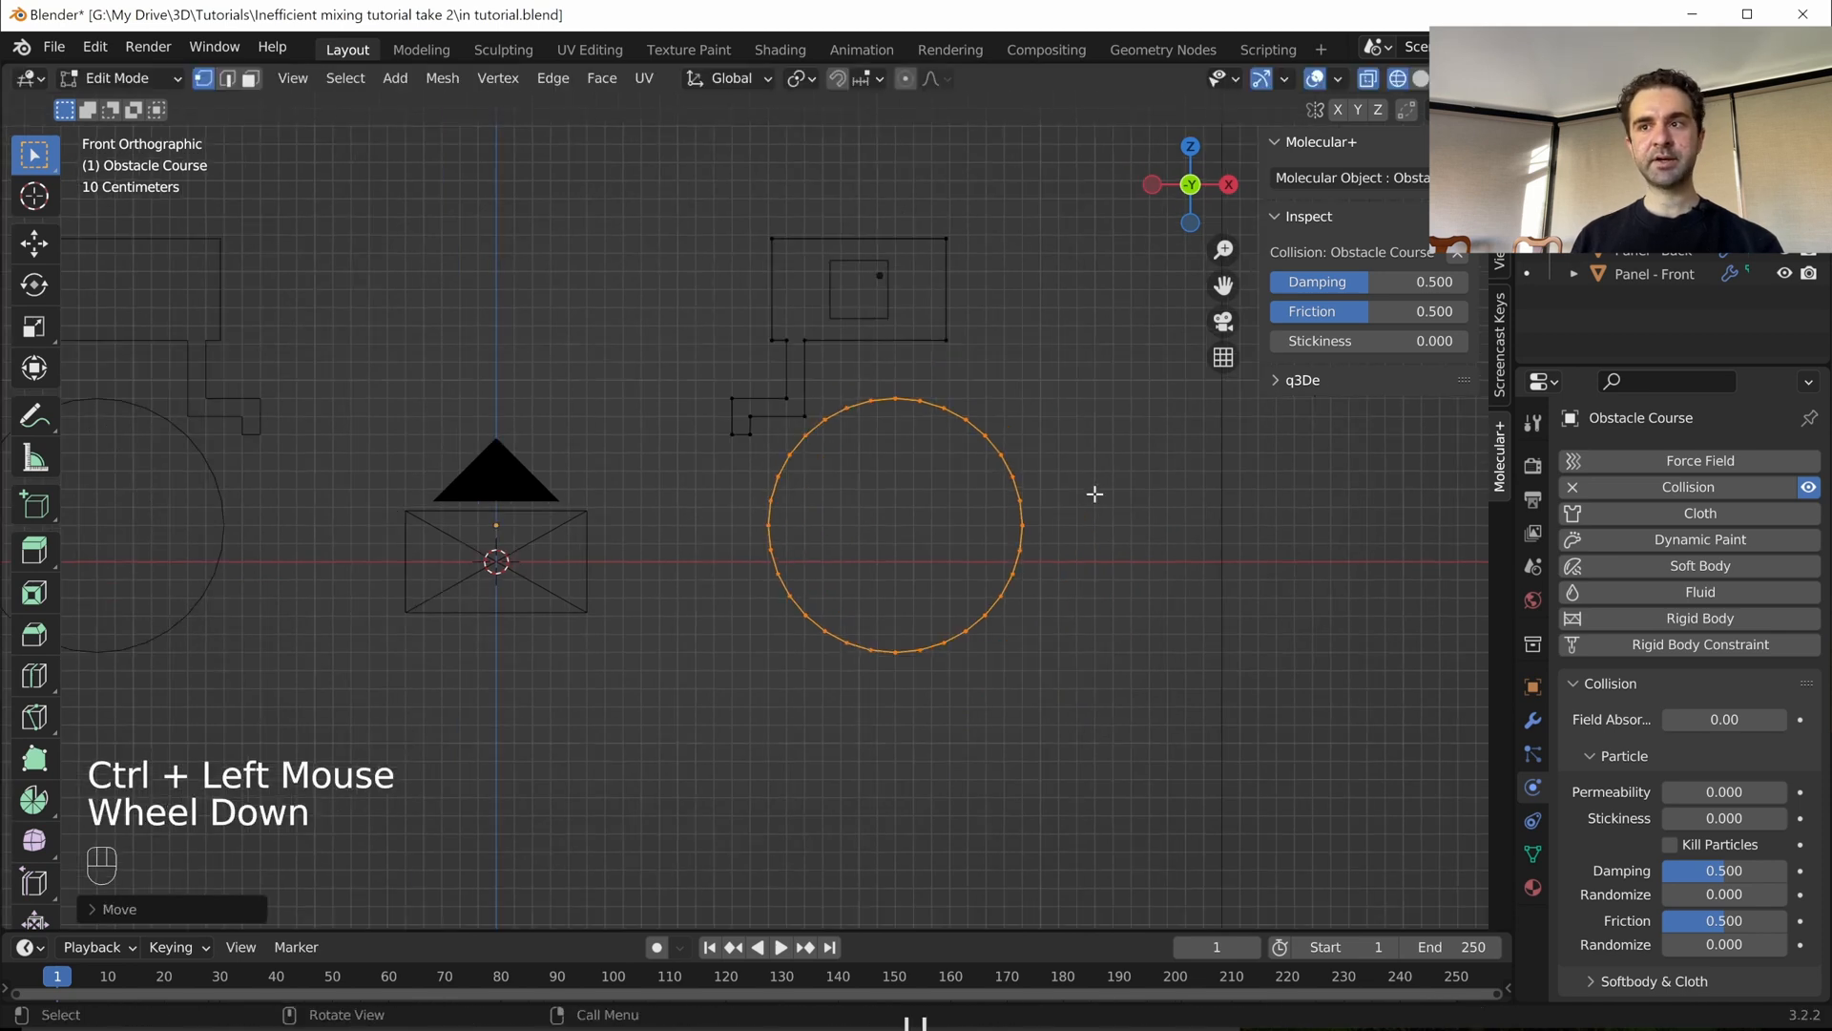
key(KP_0)
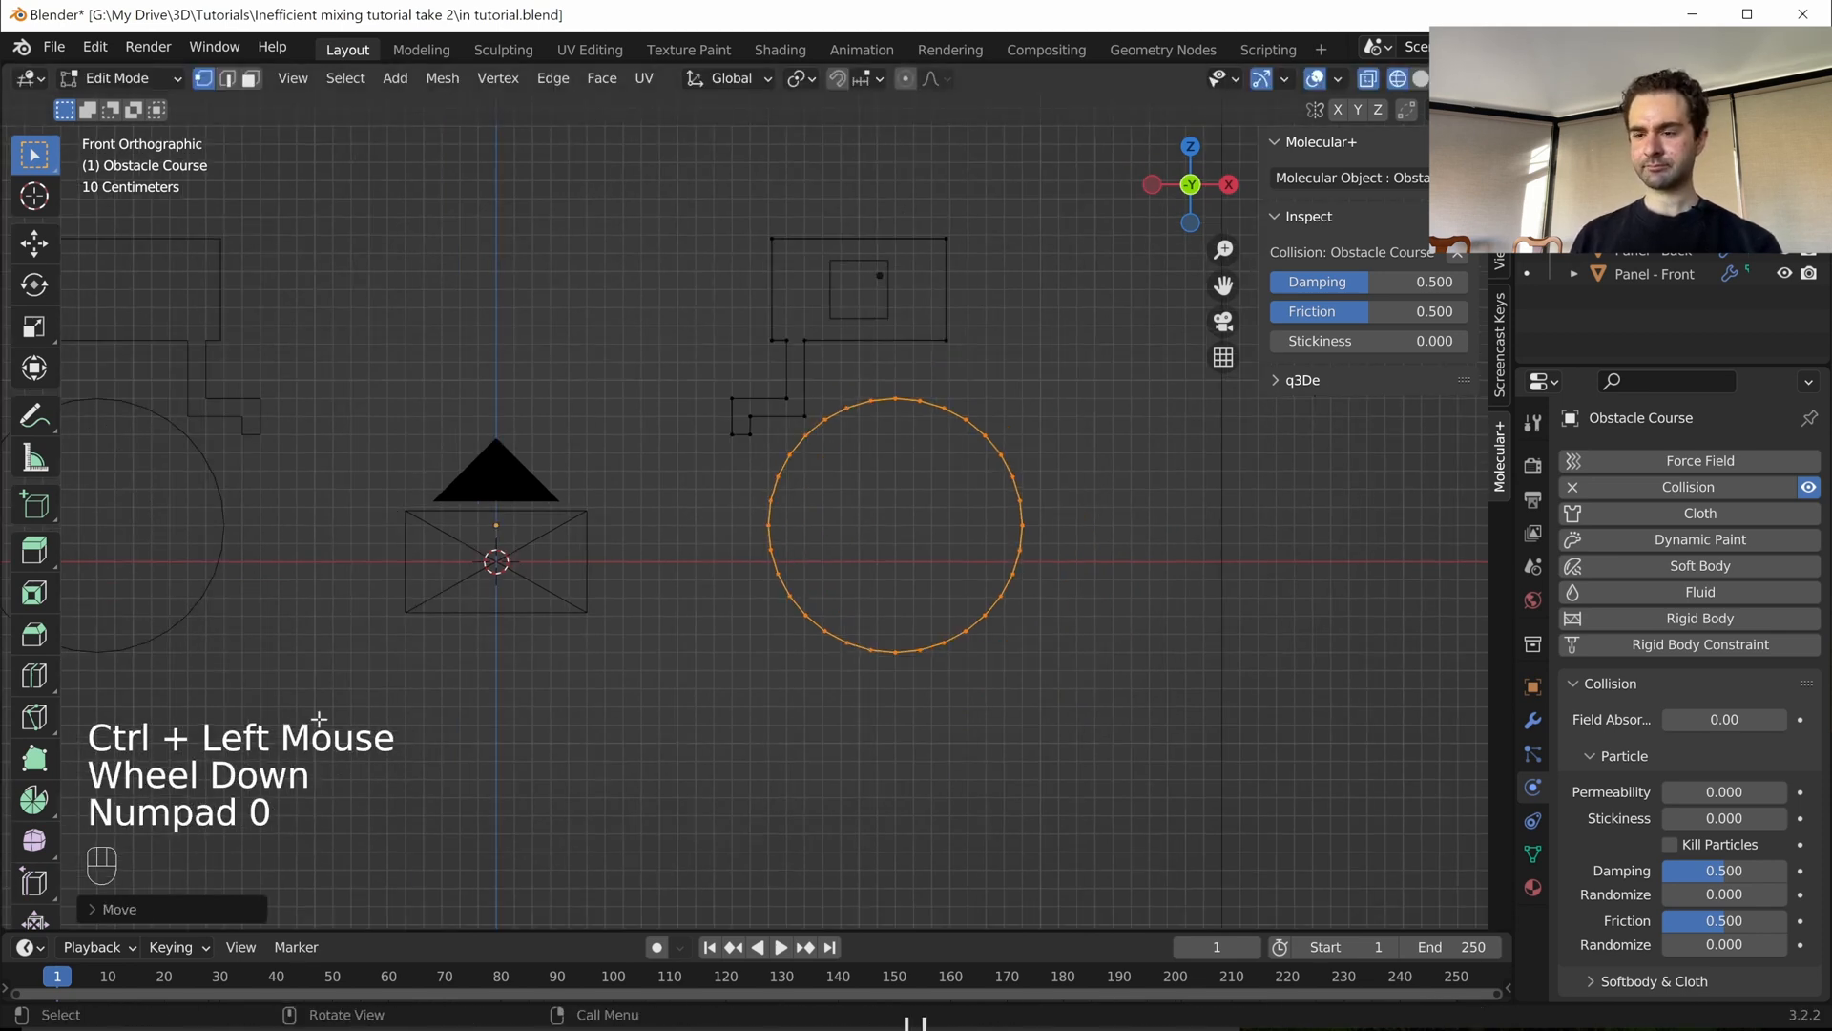
- Move the entire Obstacle Course mesh -0.4 m along the X axis and leave mesh editing
scroll(425, 622, down, 2)
key(KP_0)
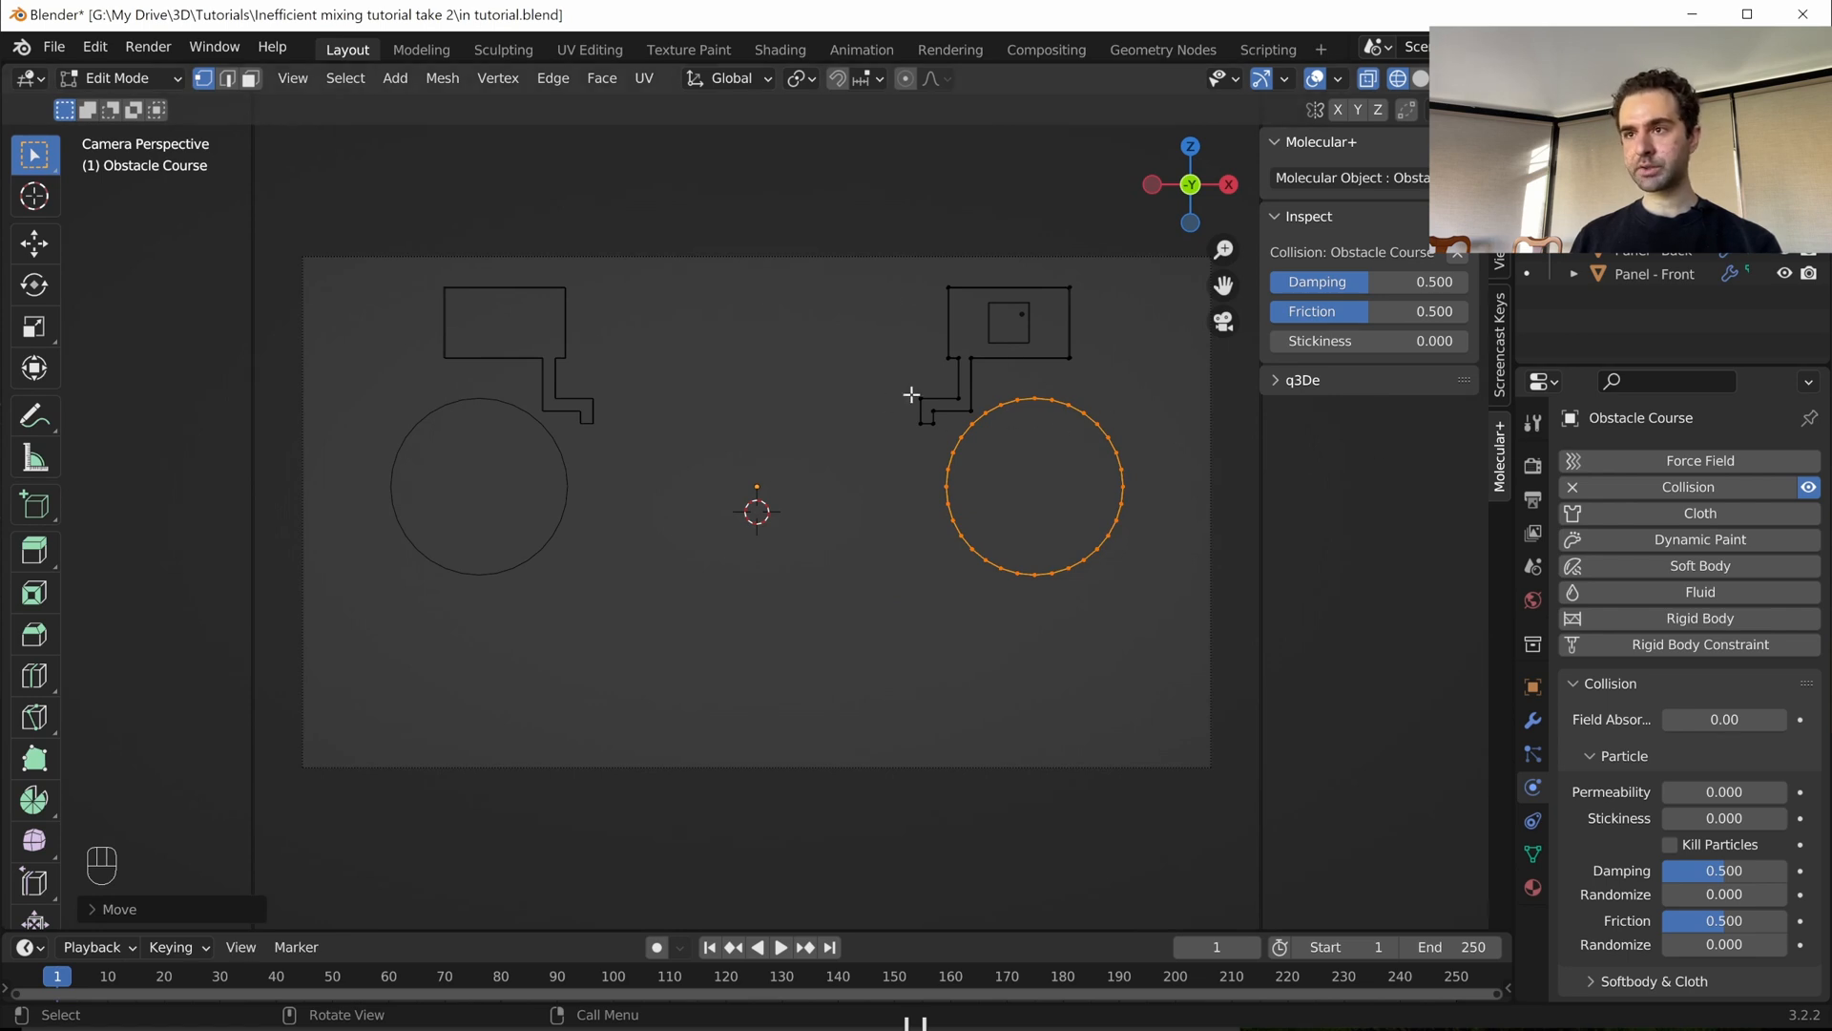
key(a)
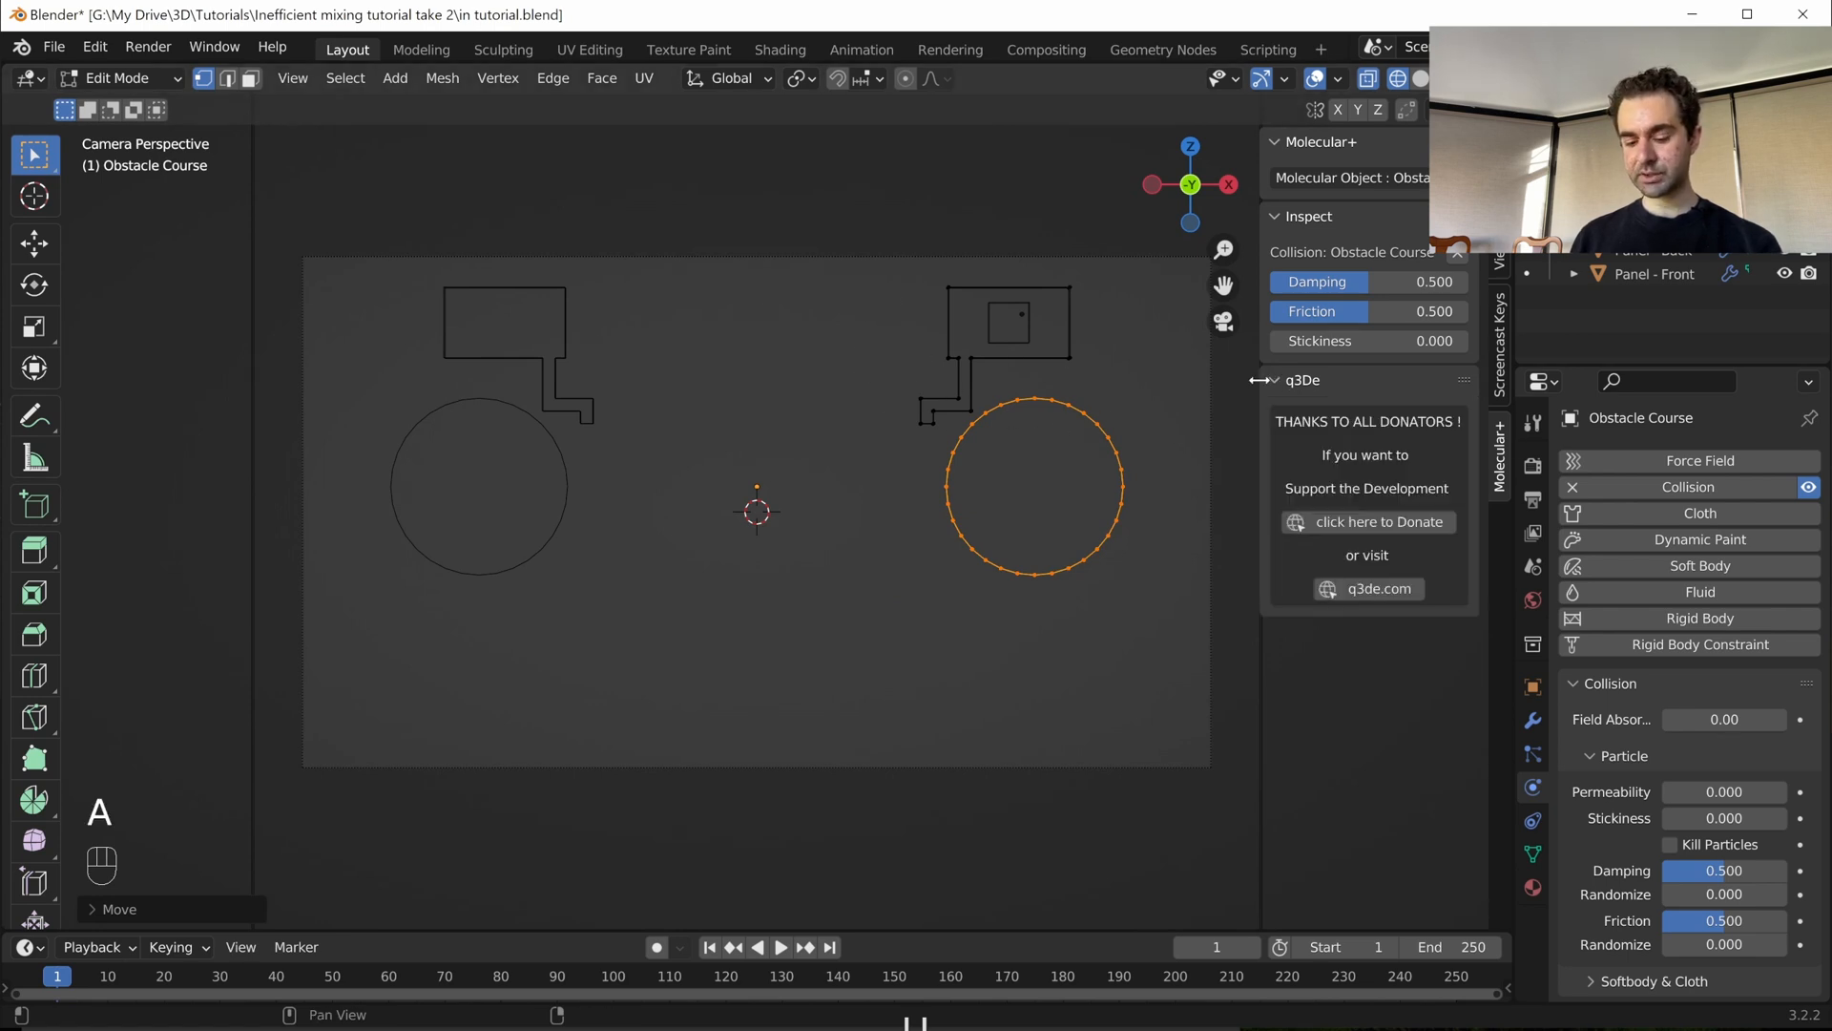
key(KP_1)
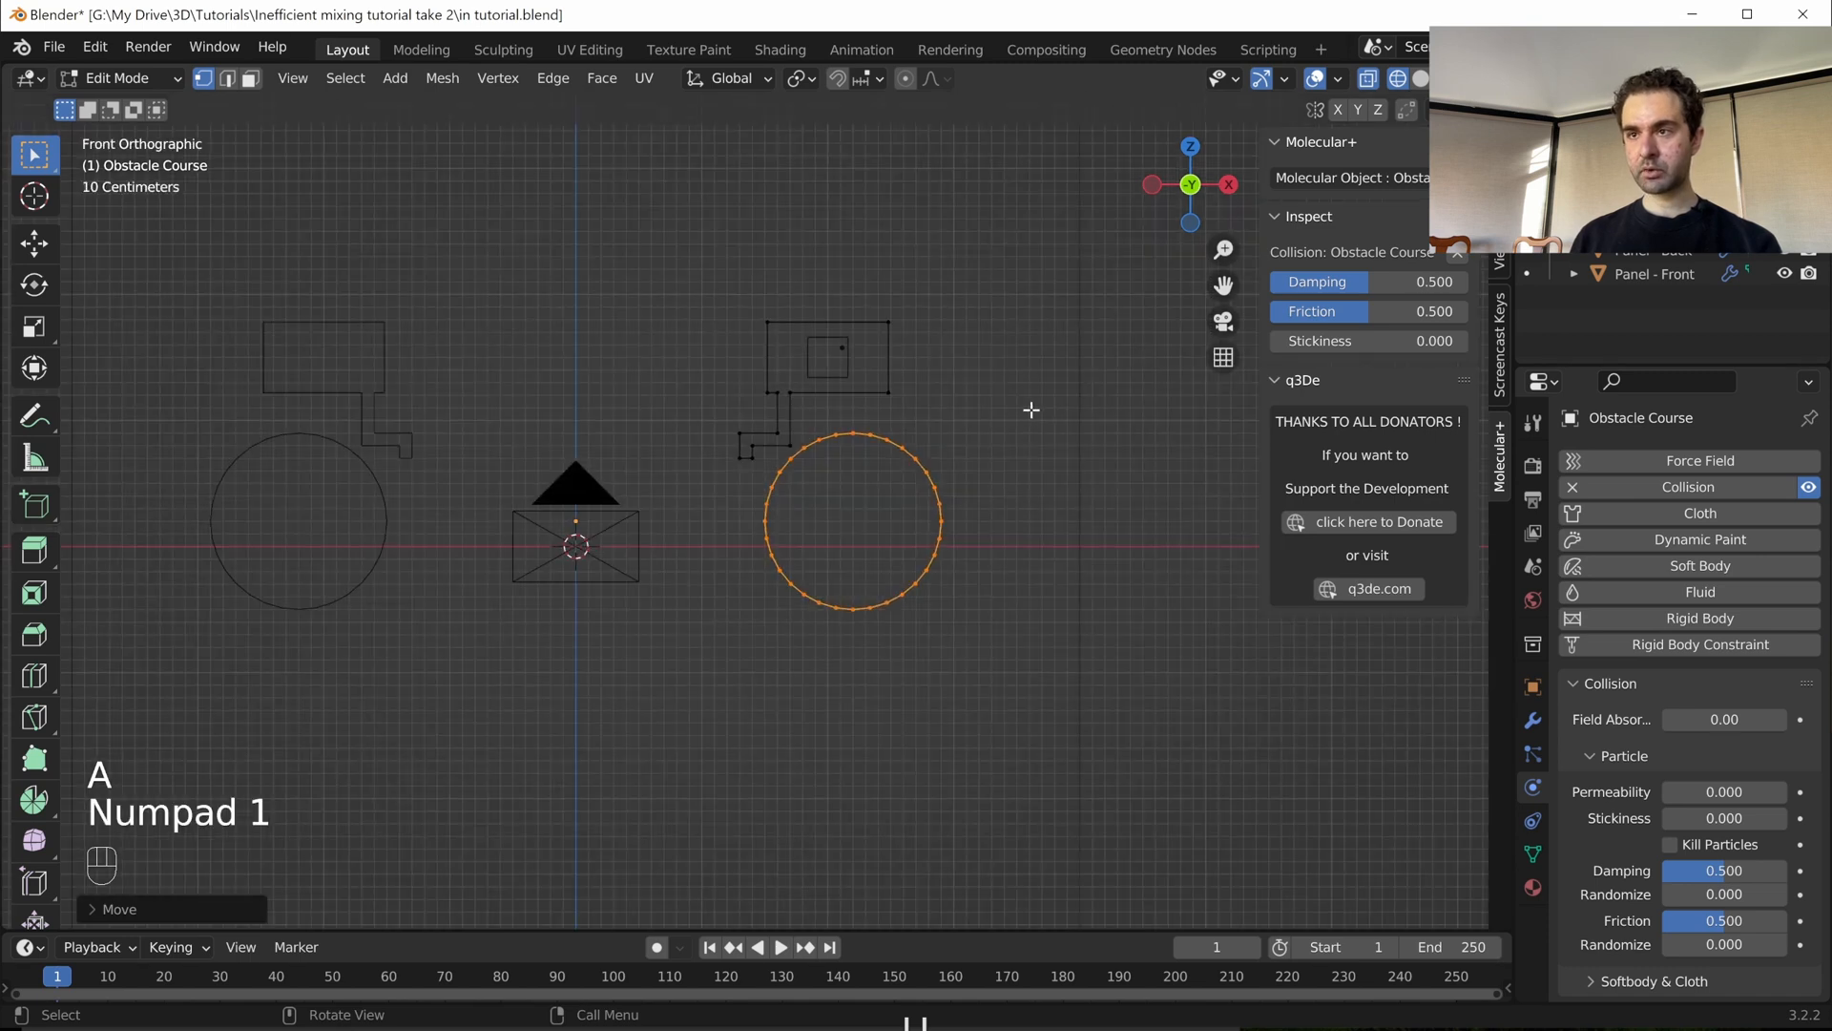
key(a)
key(g)
key(x)
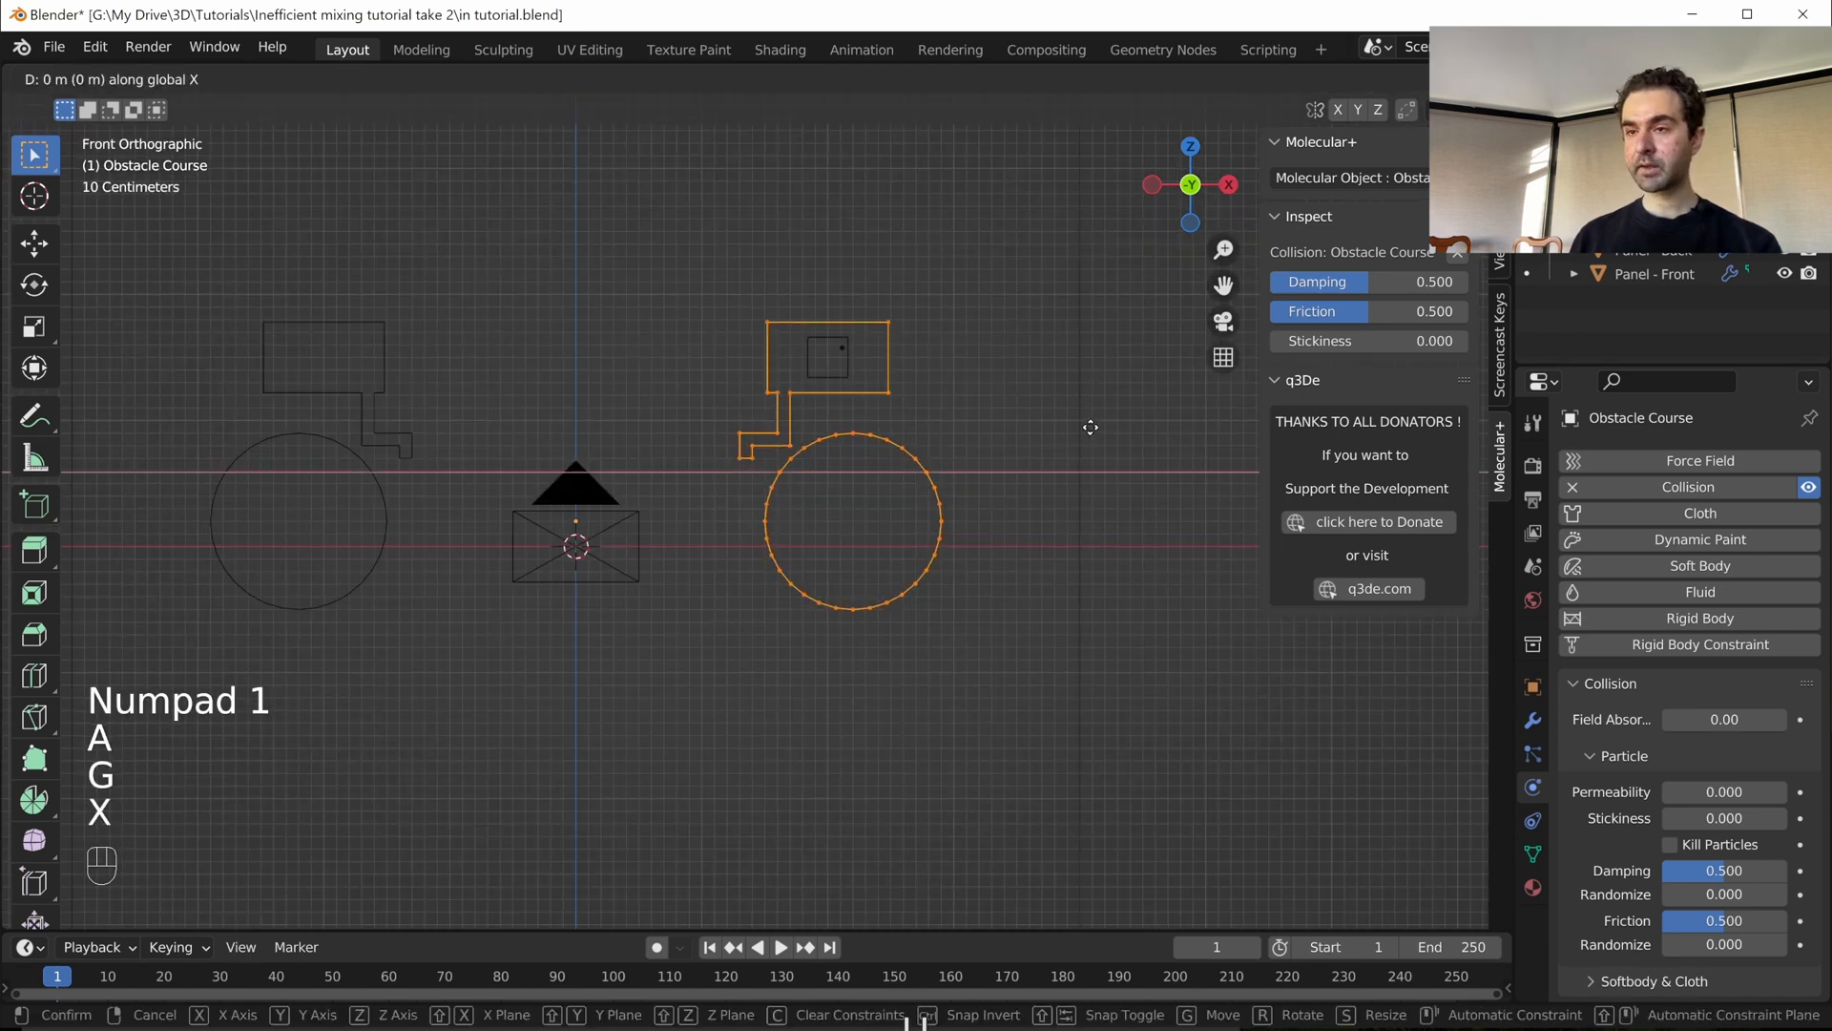
key(ctrl)
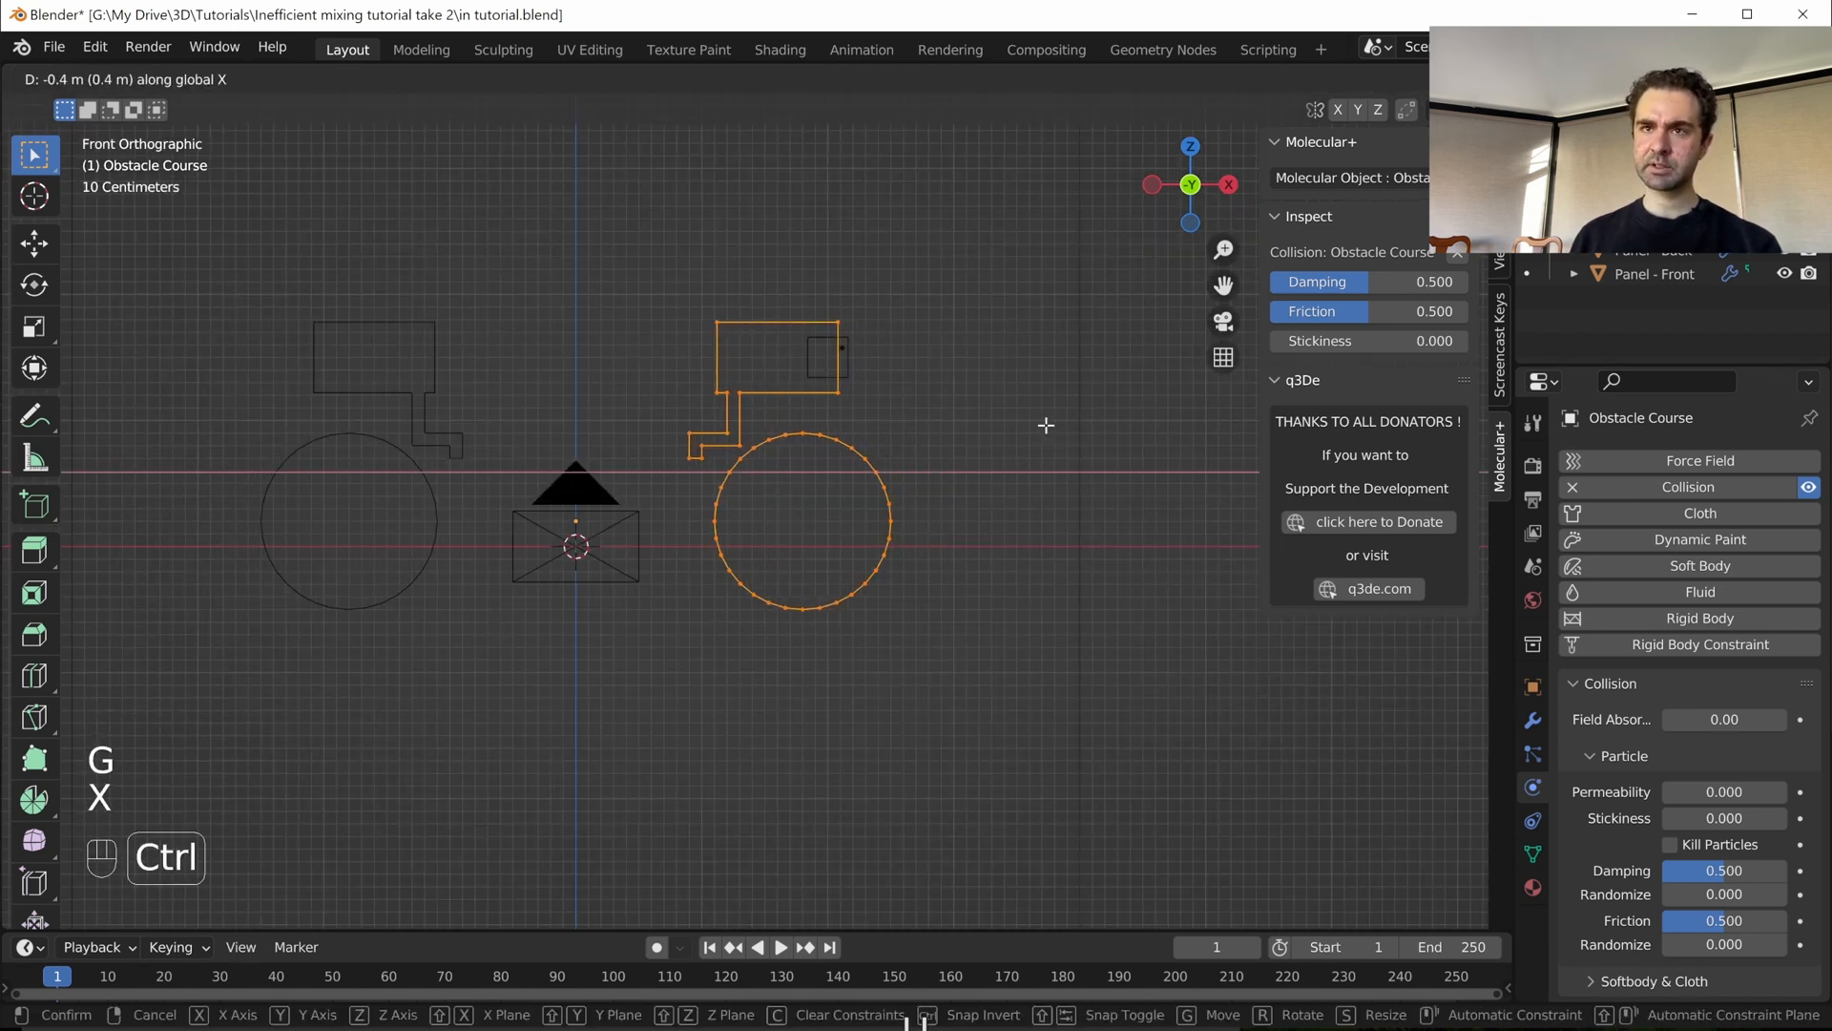
ctrl+click(1045, 424)
key(Tab)
- Move the particle emitter Cube -0.4 m along the X axis and check the framing through the camera
click(847, 357)
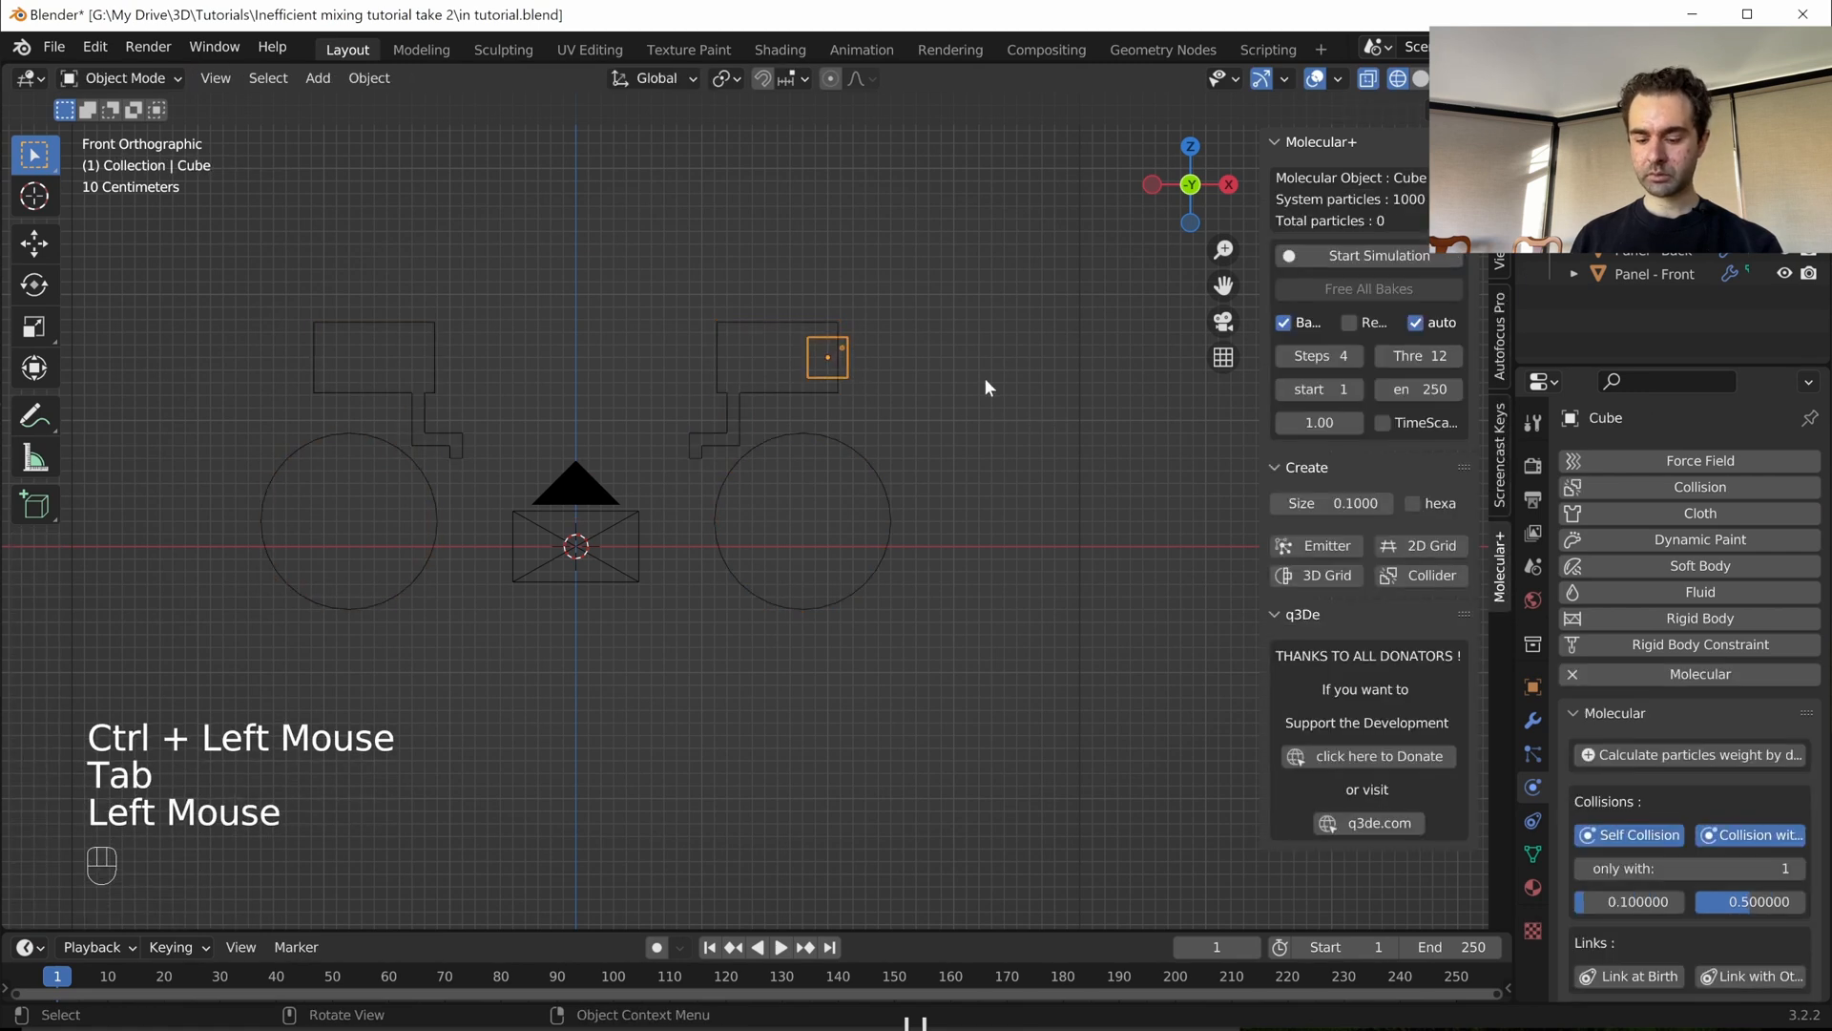
key(g)
key(x)
key(ctrl)
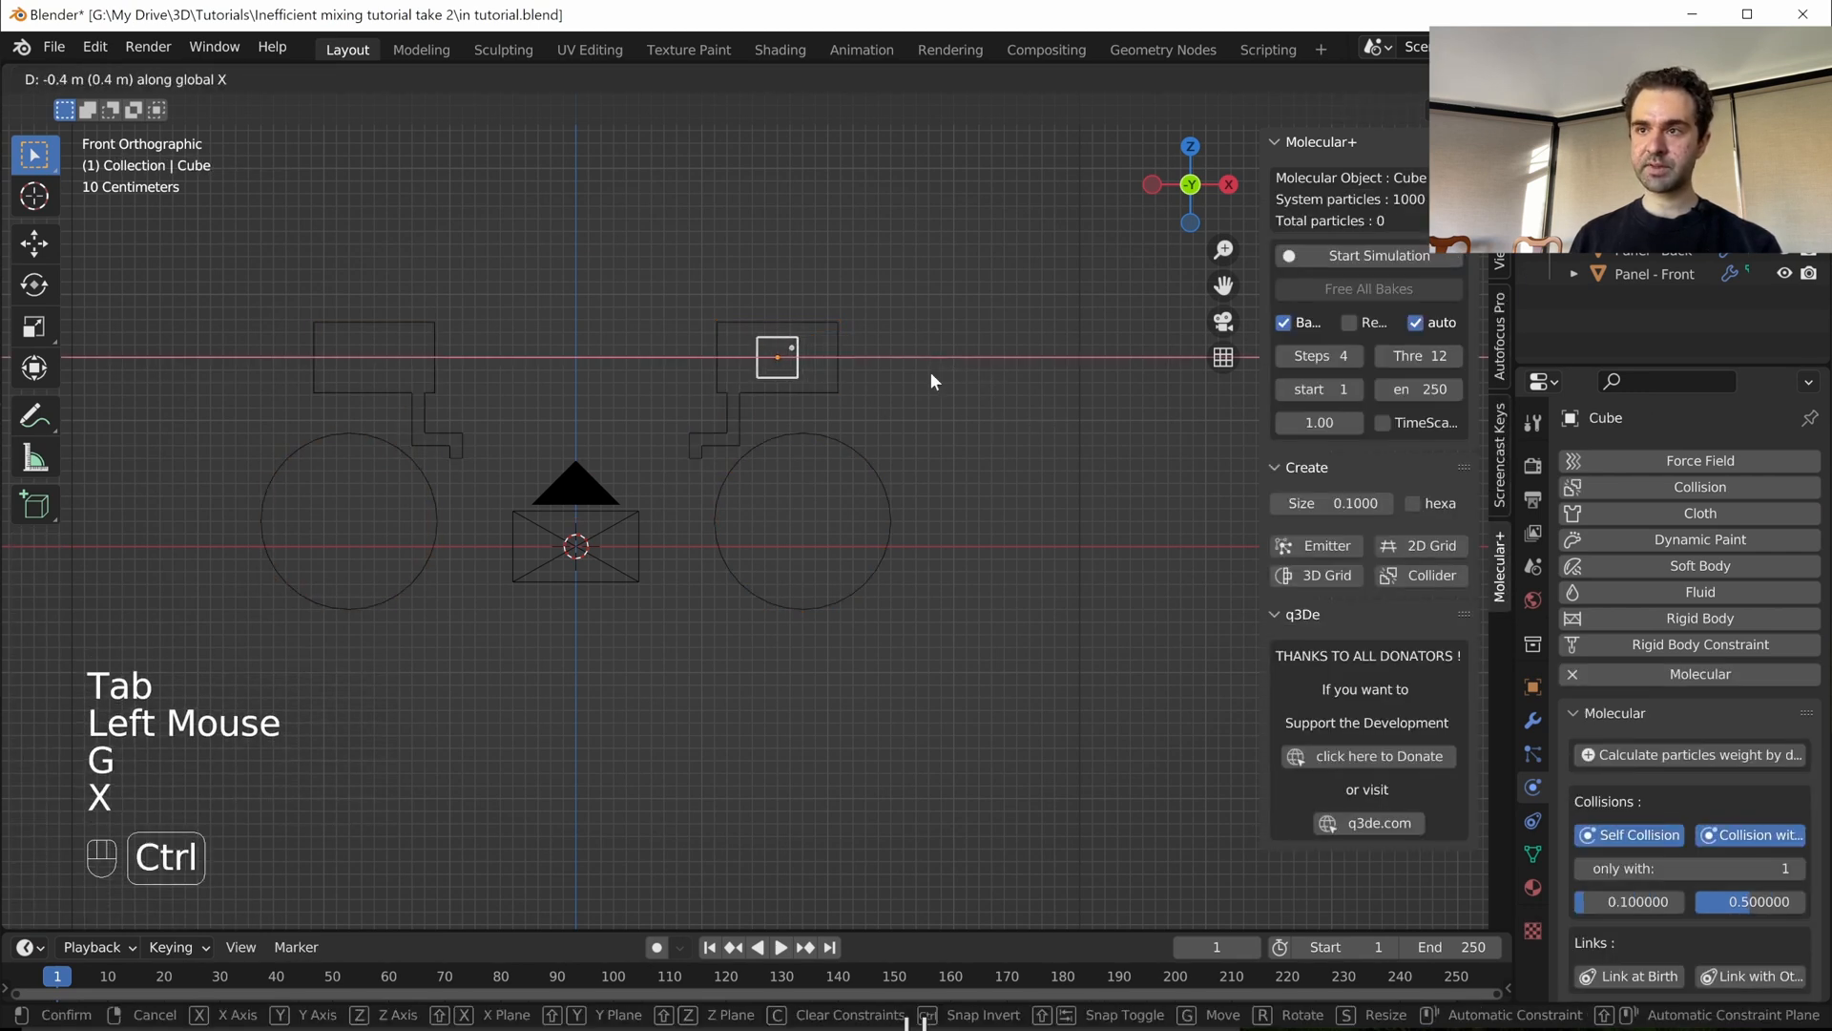
ctrl+click(933, 381)
key(KP_0)
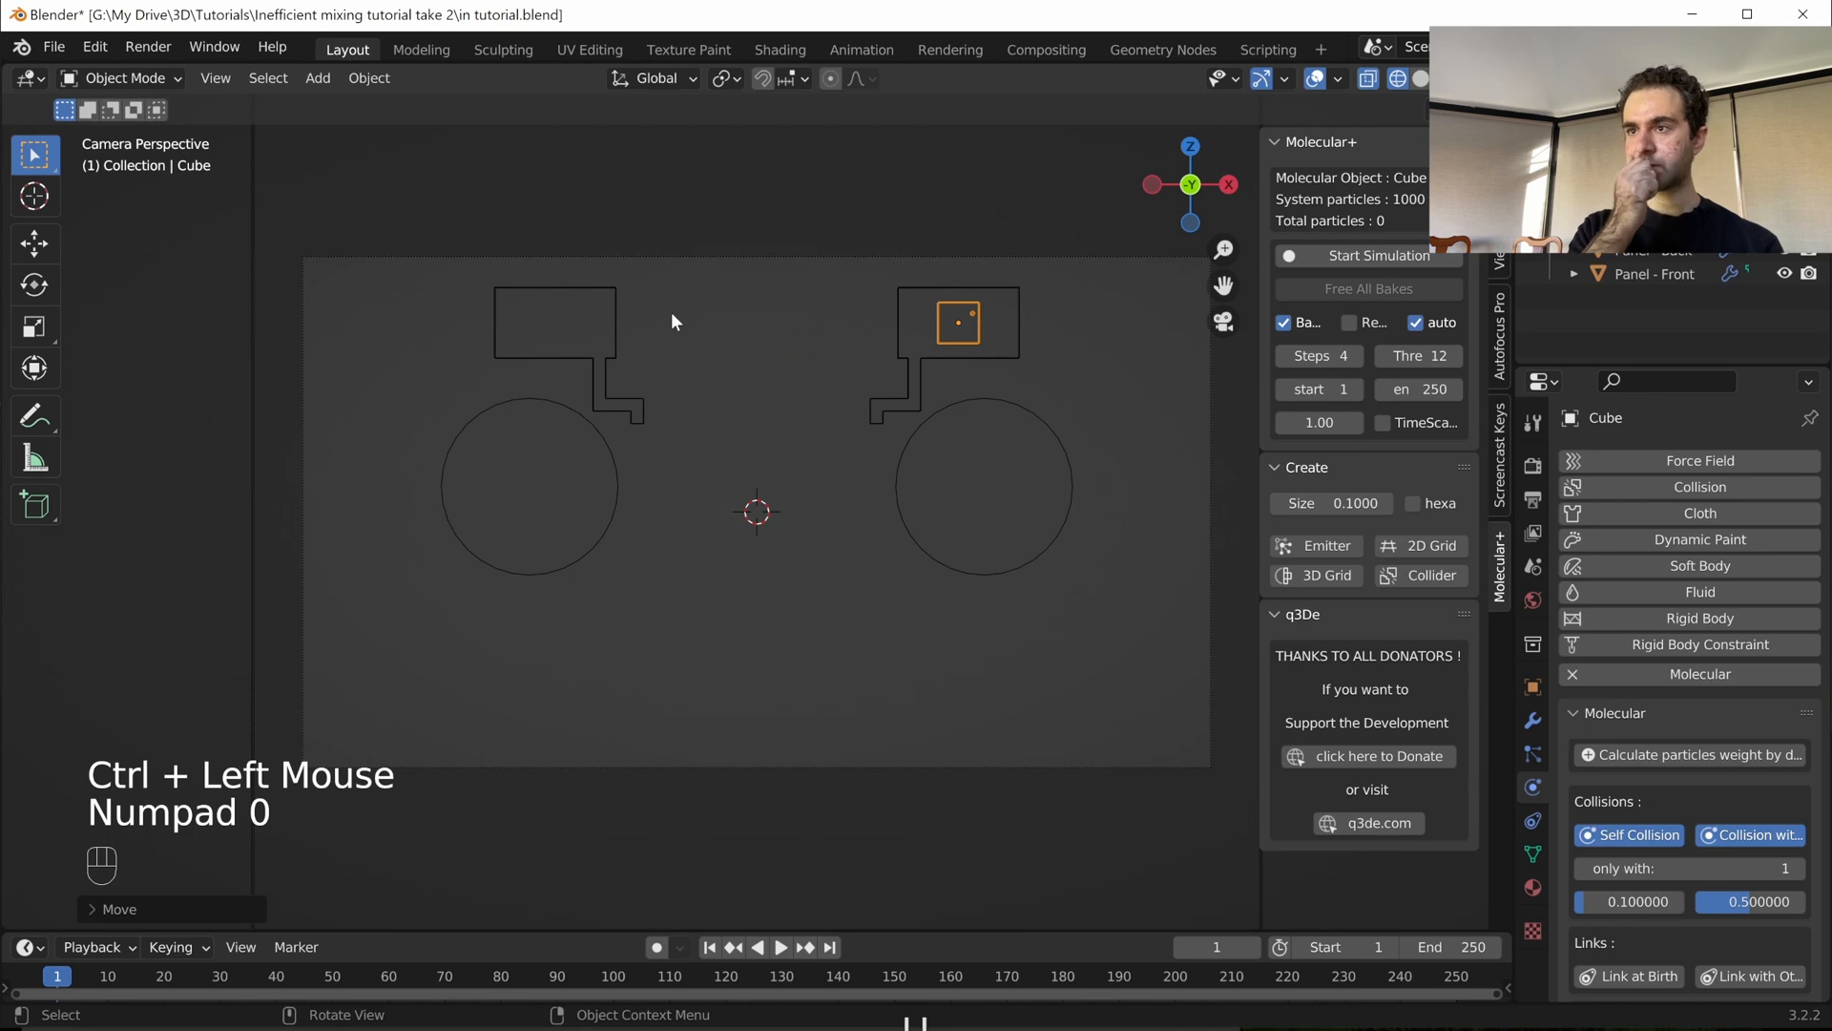
- Select the entire circle outline in the Obstacle Course mesh and extrude it 0.04 m along the Y axis
key(KP_1)
scroll(953, 418, up, 3)
shift+middle_drag(952, 418, 756, 290)
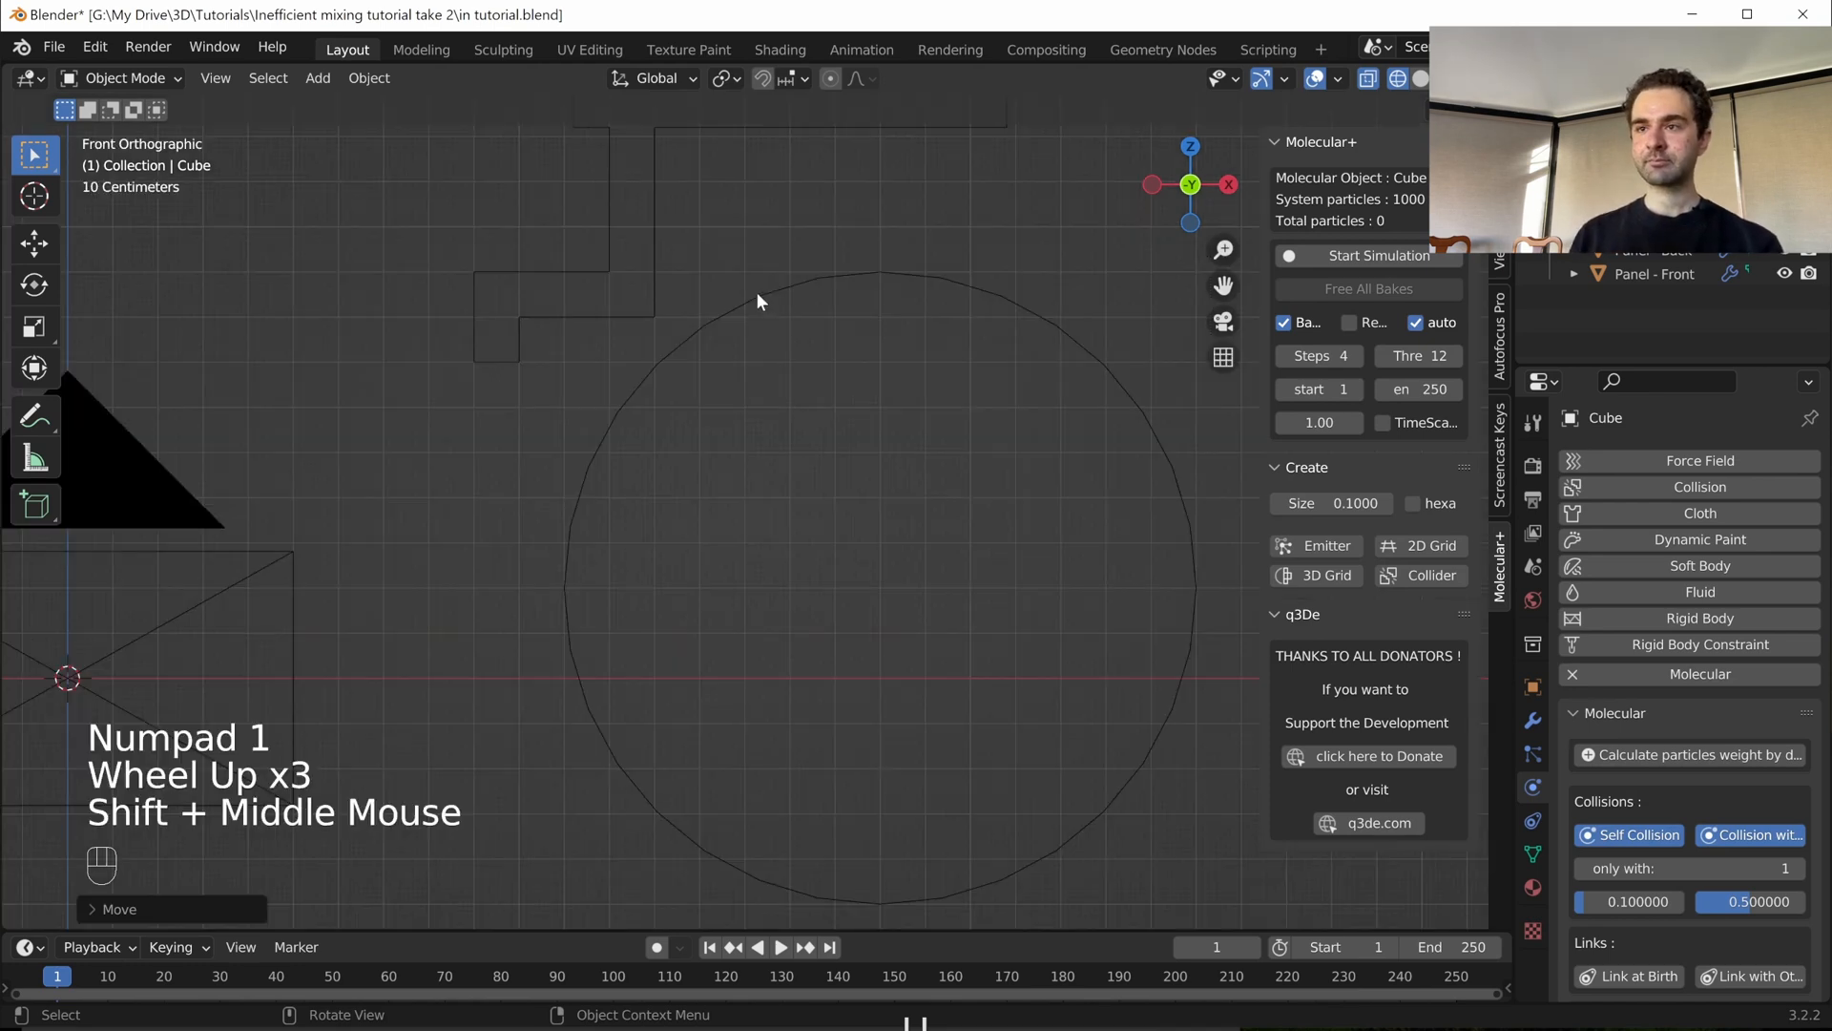
click(759, 293)
key(Tab)
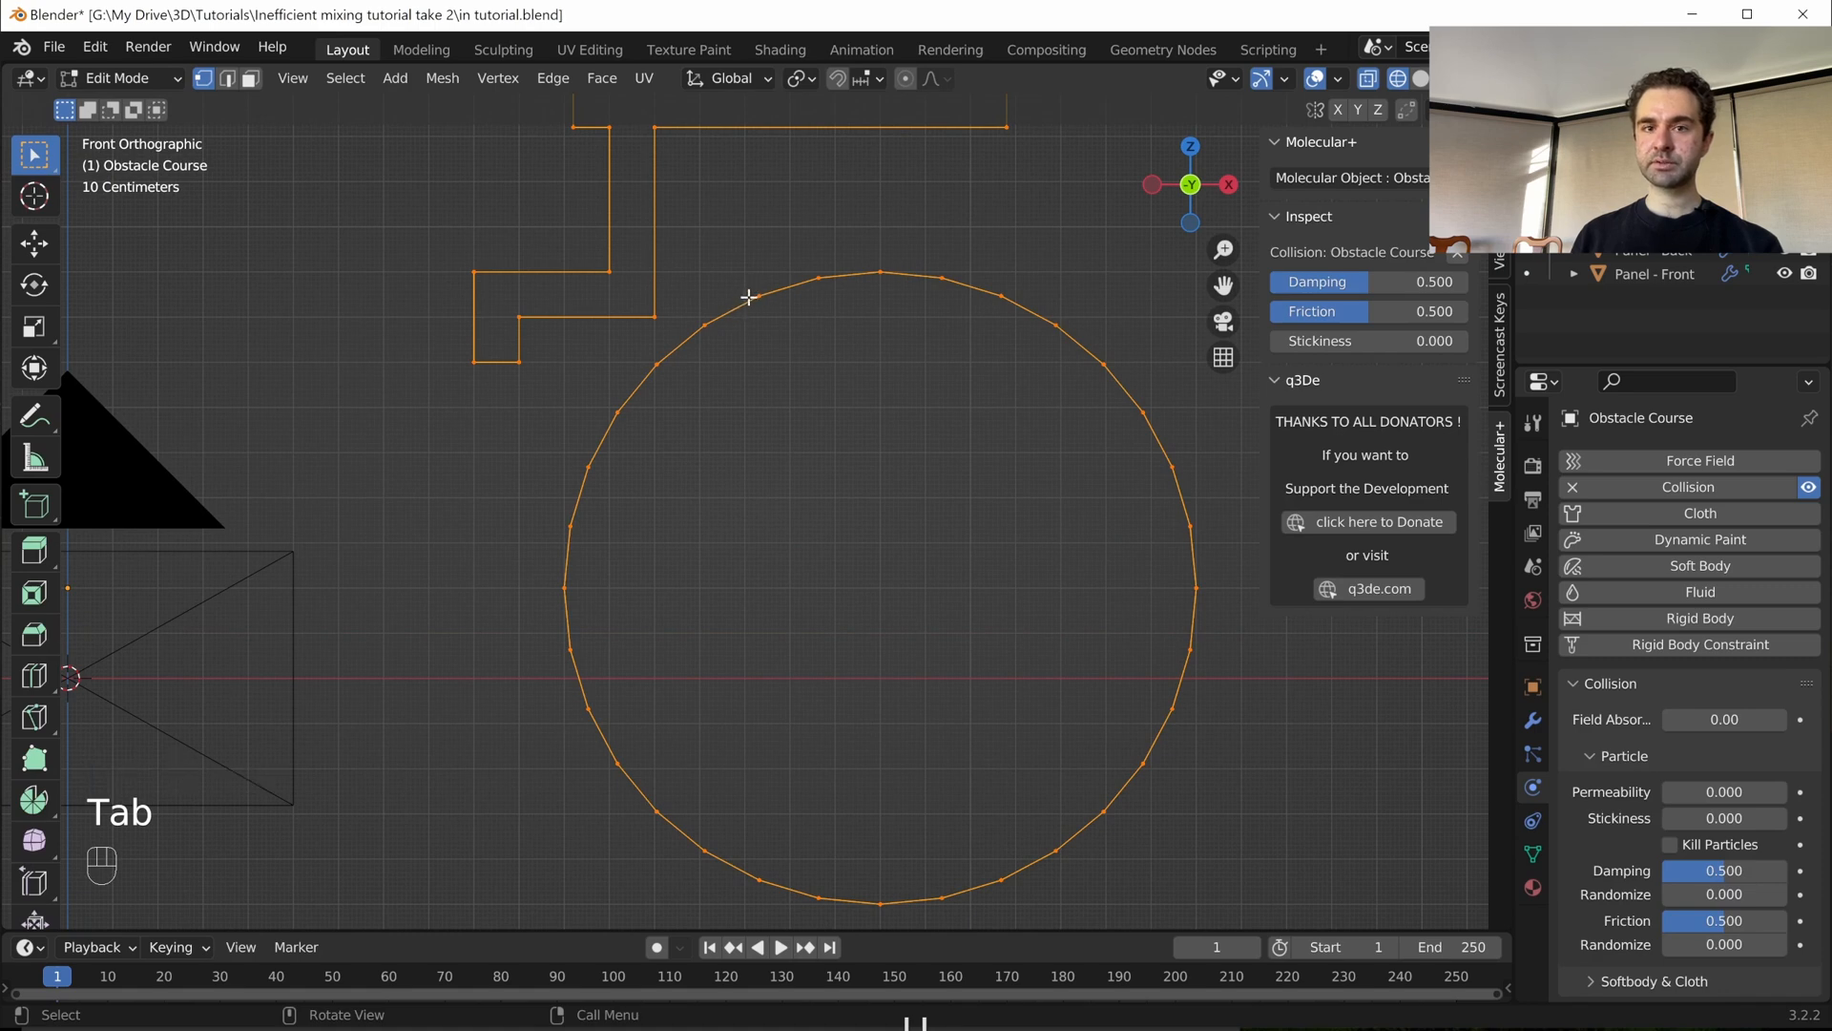
click(749, 297)
scroll(834, 396, down, 1)
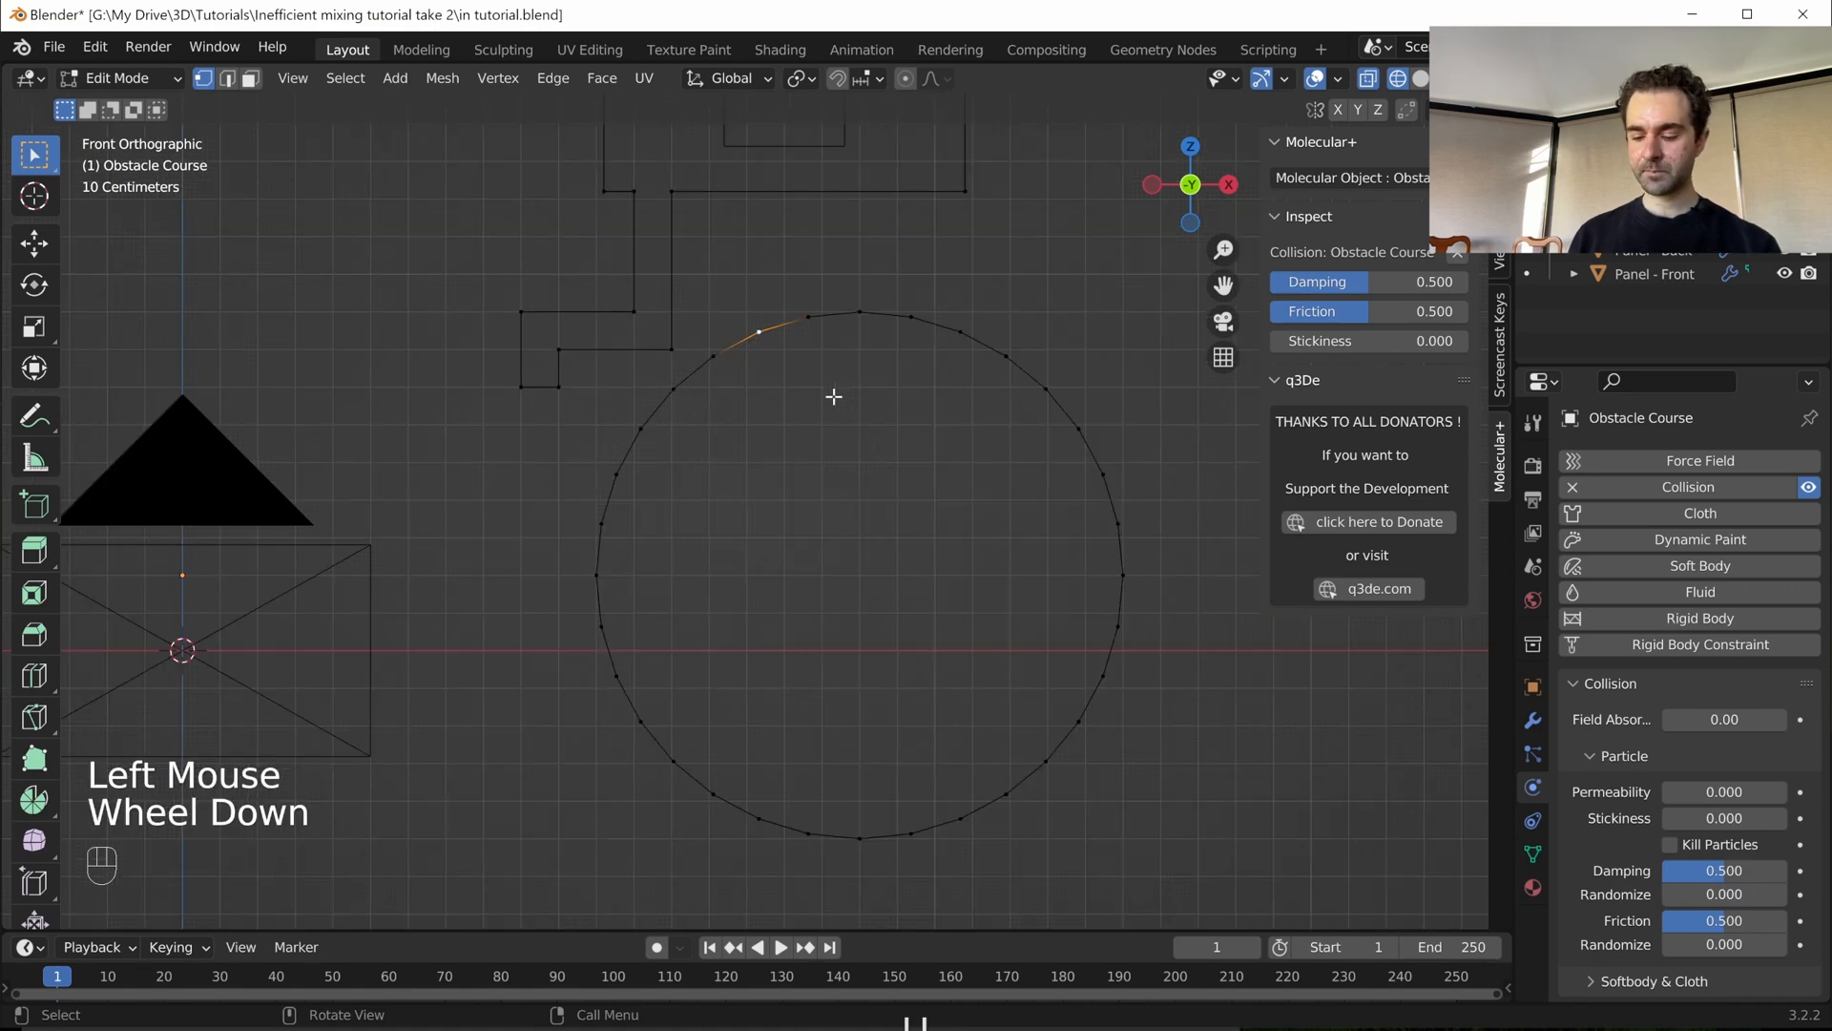
key(ctrl+KP_Add)
key(ctrl+KP_Add)
key(ctrl+KP_Add)
key(ctrl+KP_Add)
key(ctrl+KP_Add)
key(ctrl+KP_Add)
key(ctrl+KP_Add)
key(ctrl+KP_Add)
key(ctrl+KP_Add)
key(ctrl+KP_Add)
key(ctrl+KP_Add)
key(ctrl+KP_Add)
key(ctrl+KP_Add)
key(ctrl+KP_Add)
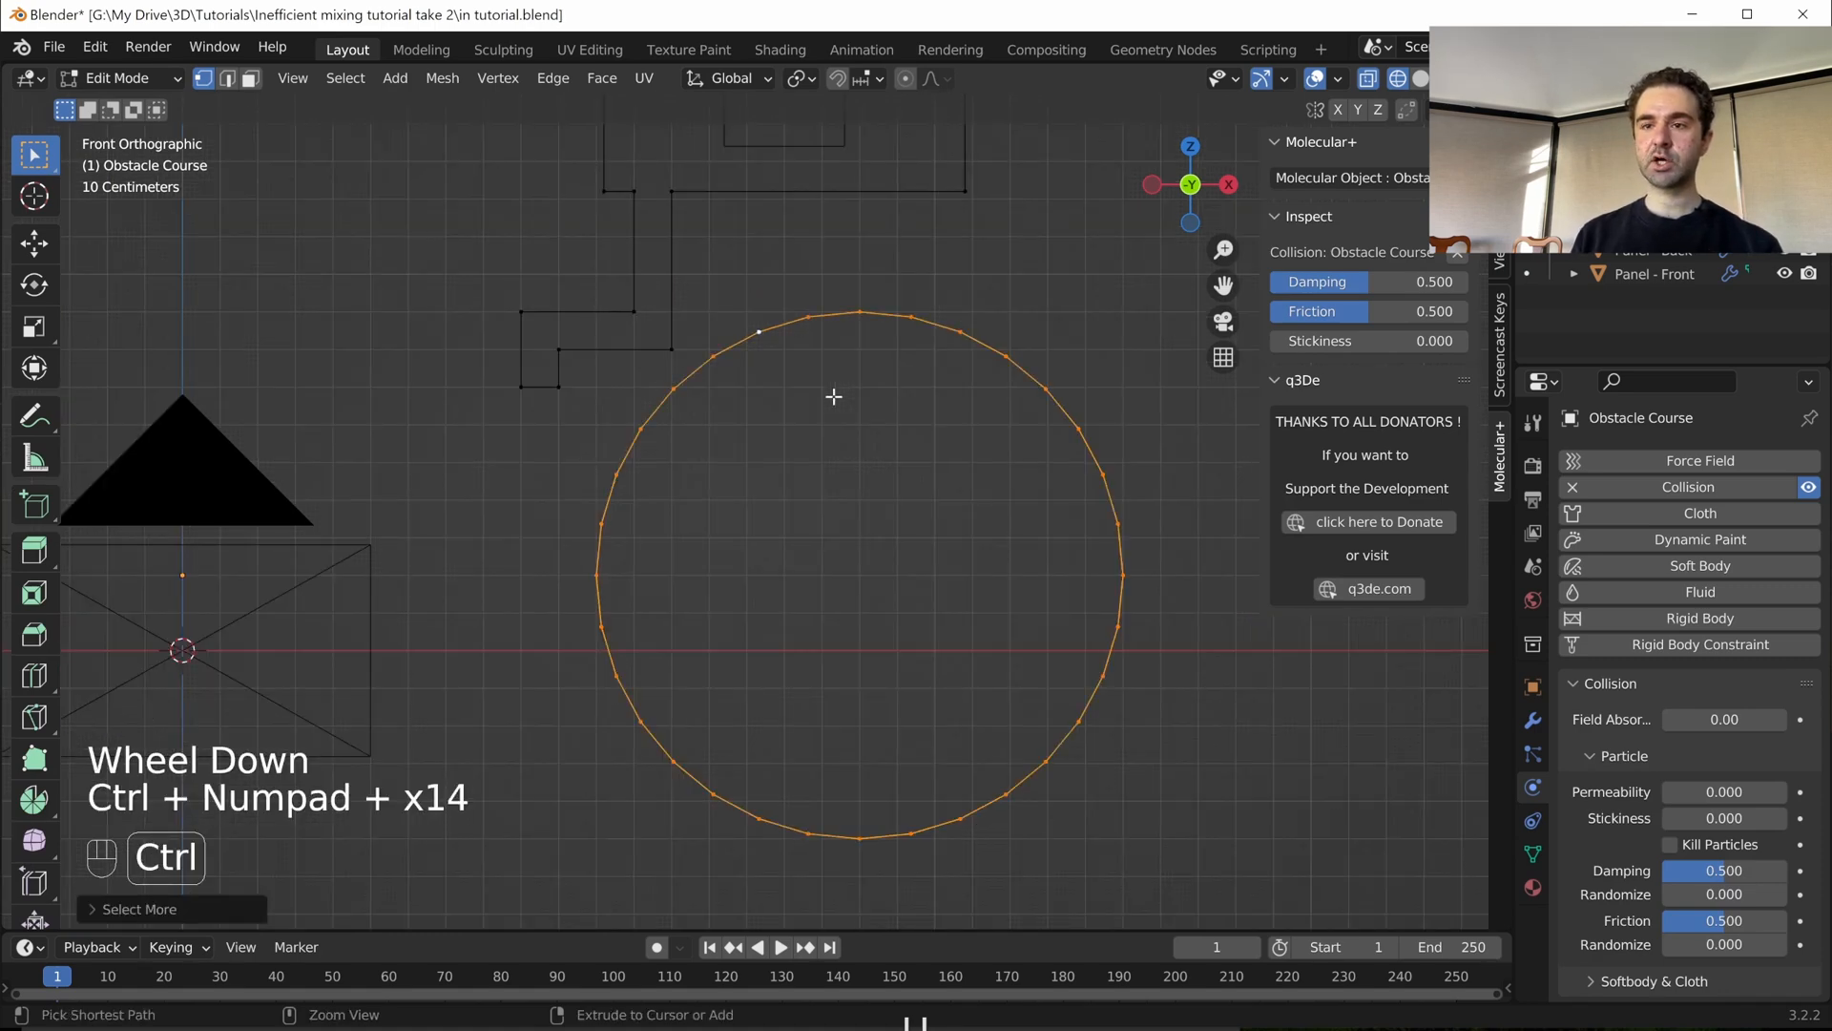
middle_drag(865, 475, 760, 395)
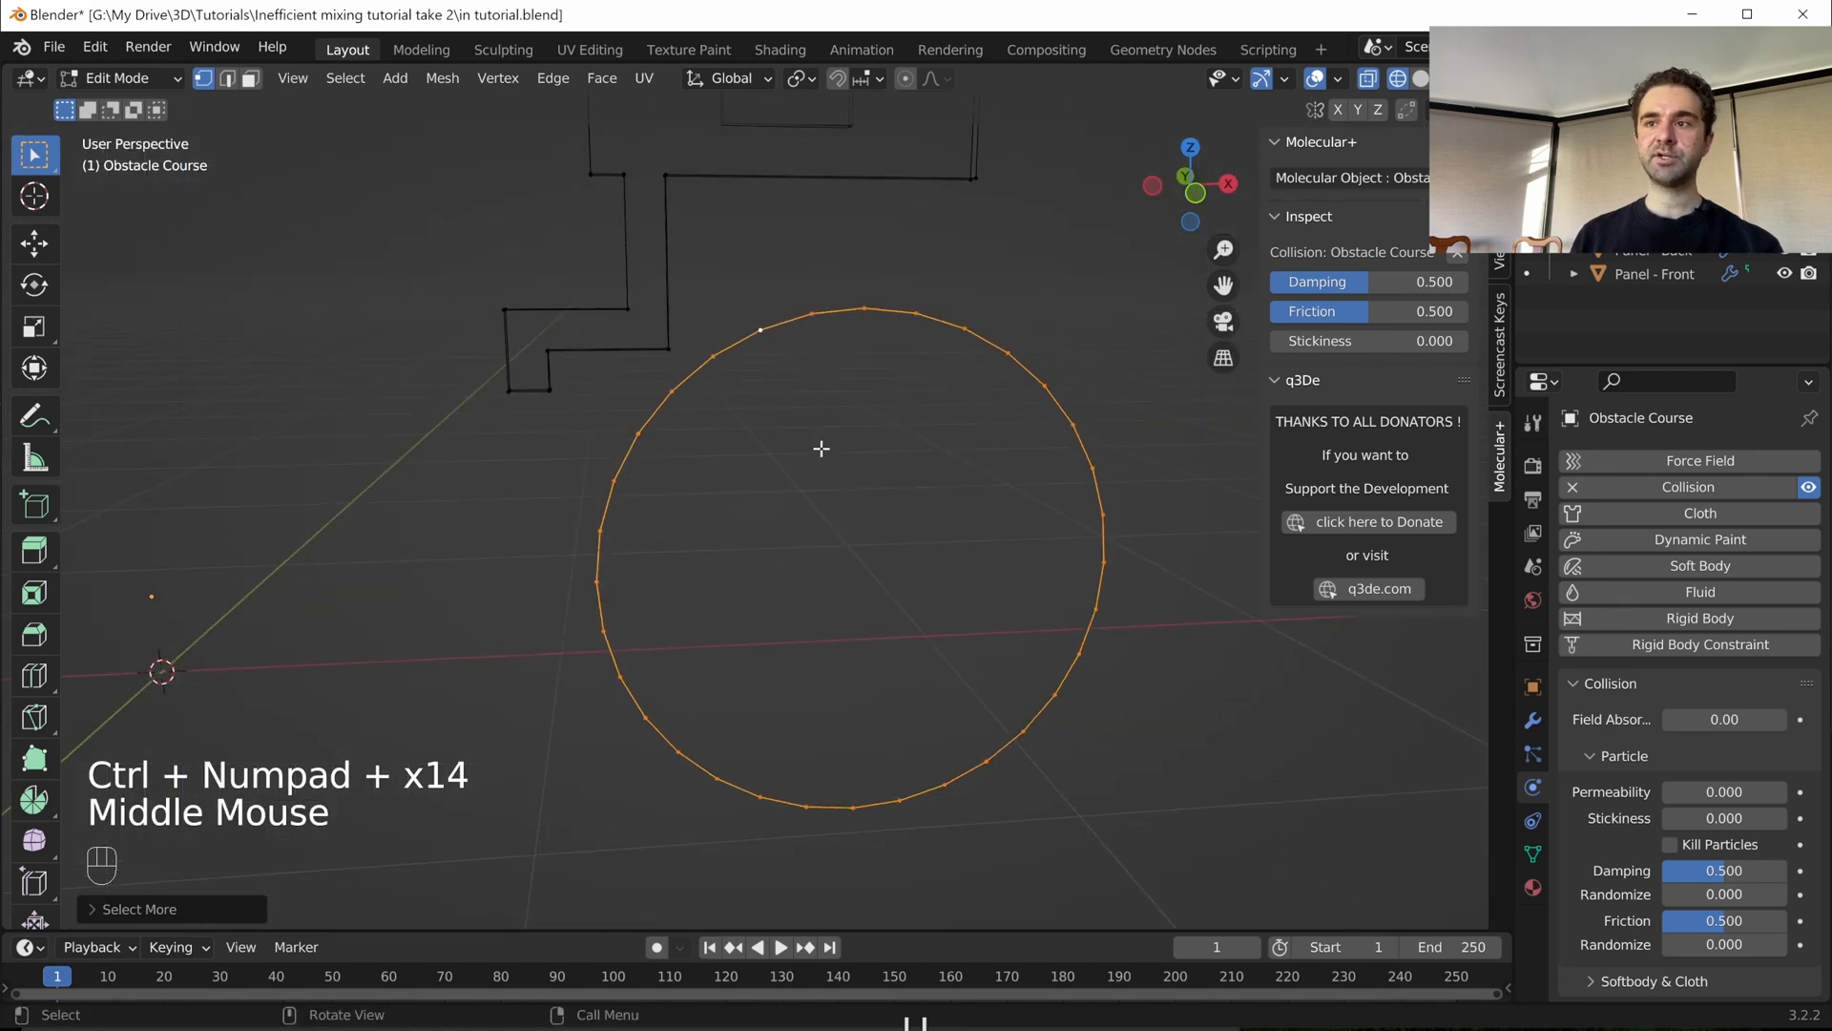
middle_drag(821, 449, 748, 576)
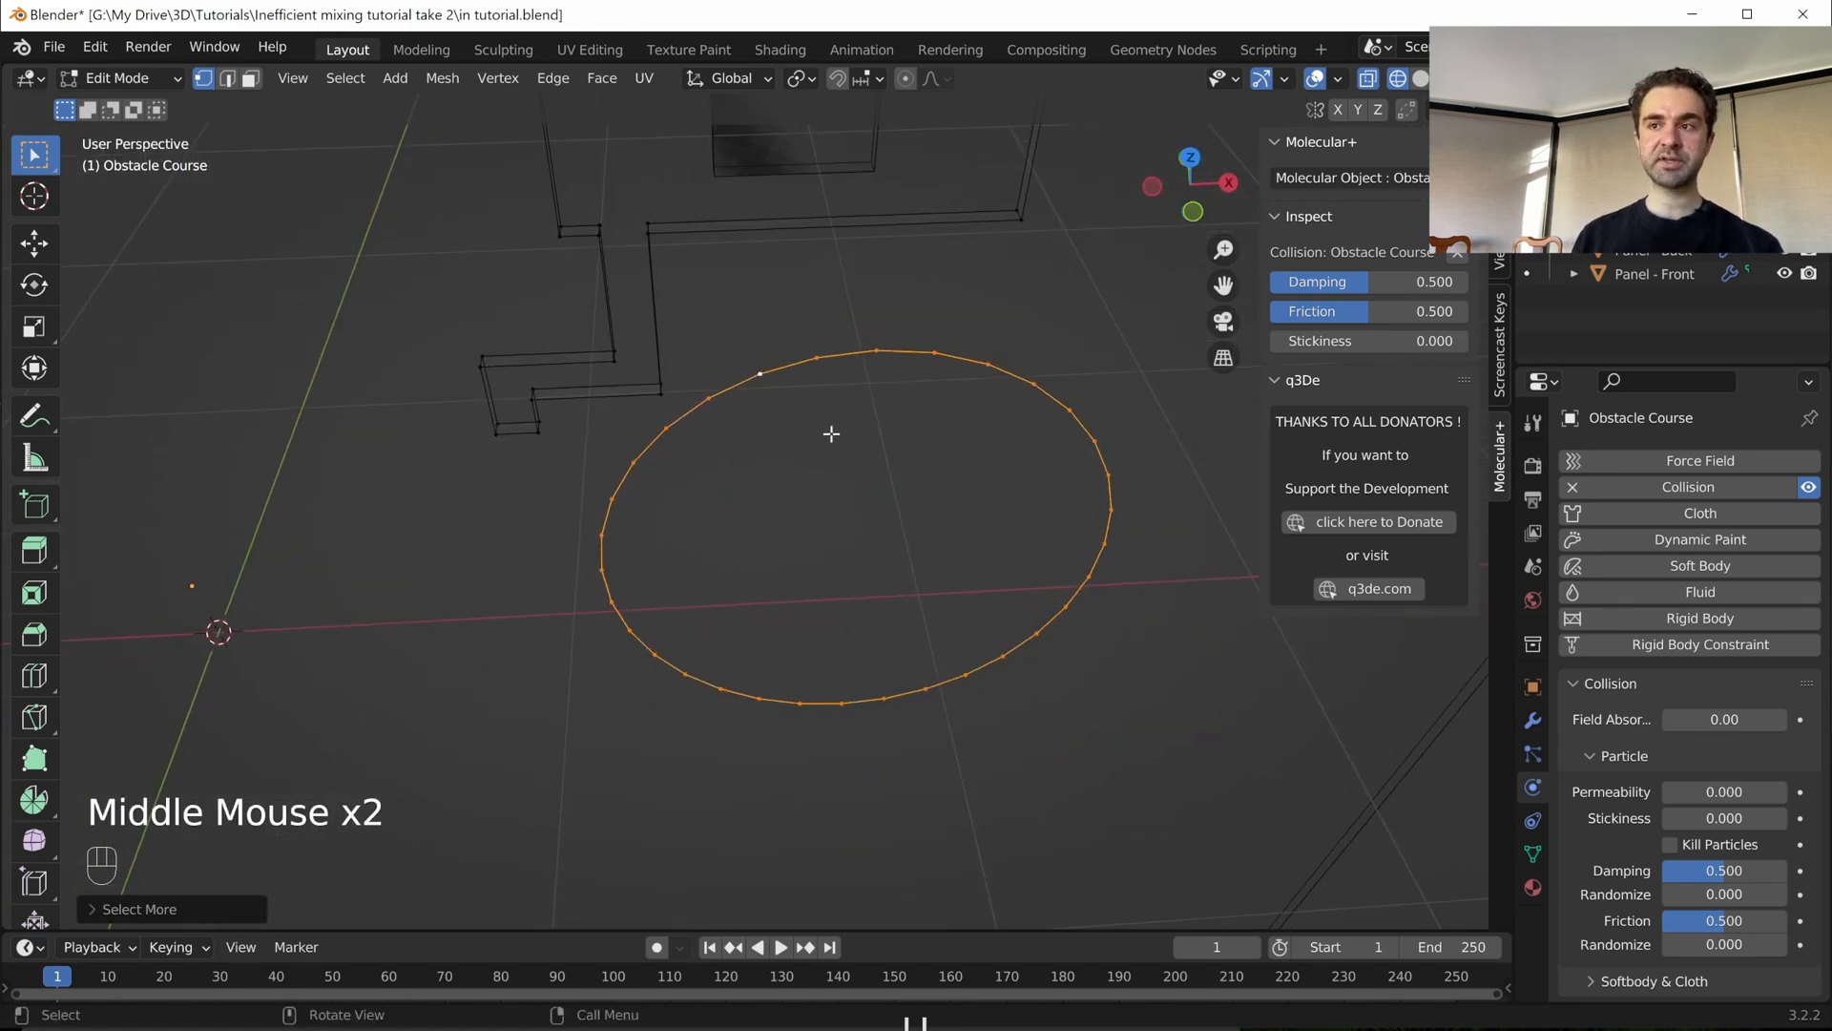
key(KP_7)
scroll(826, 477, up, 4)
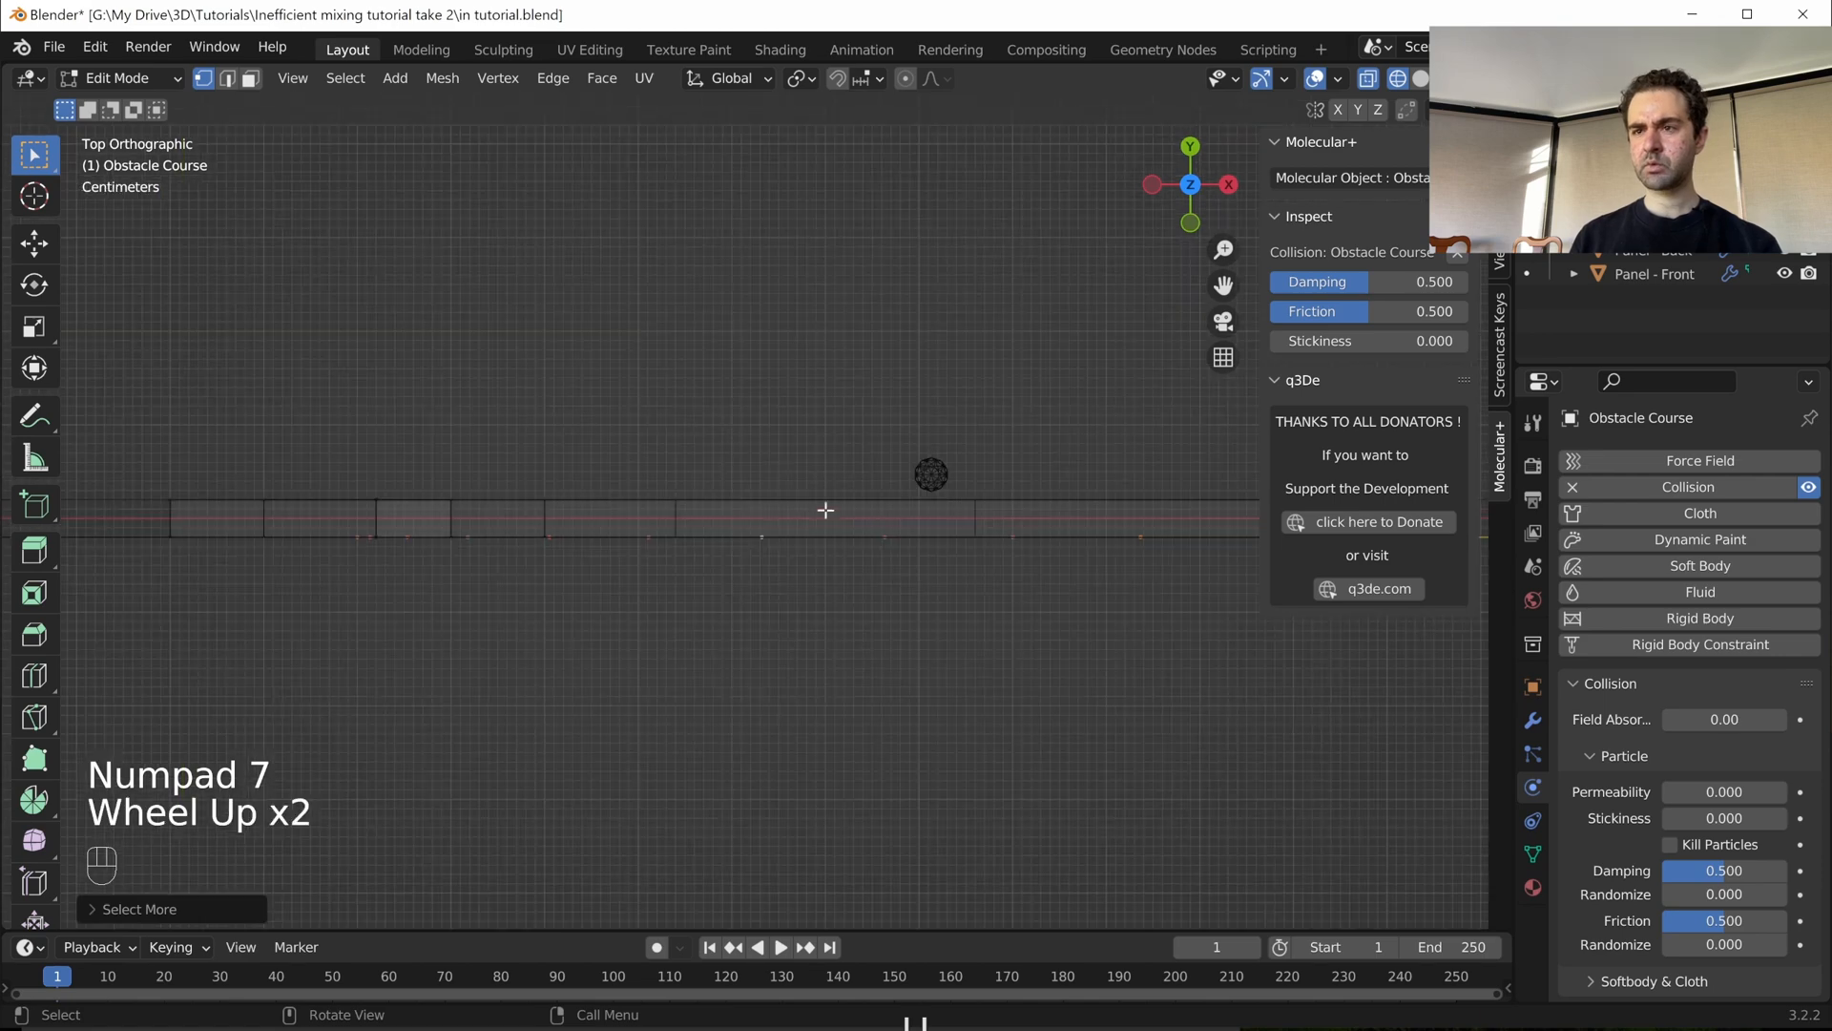
shift+middle_drag(814, 701, 892, 715)
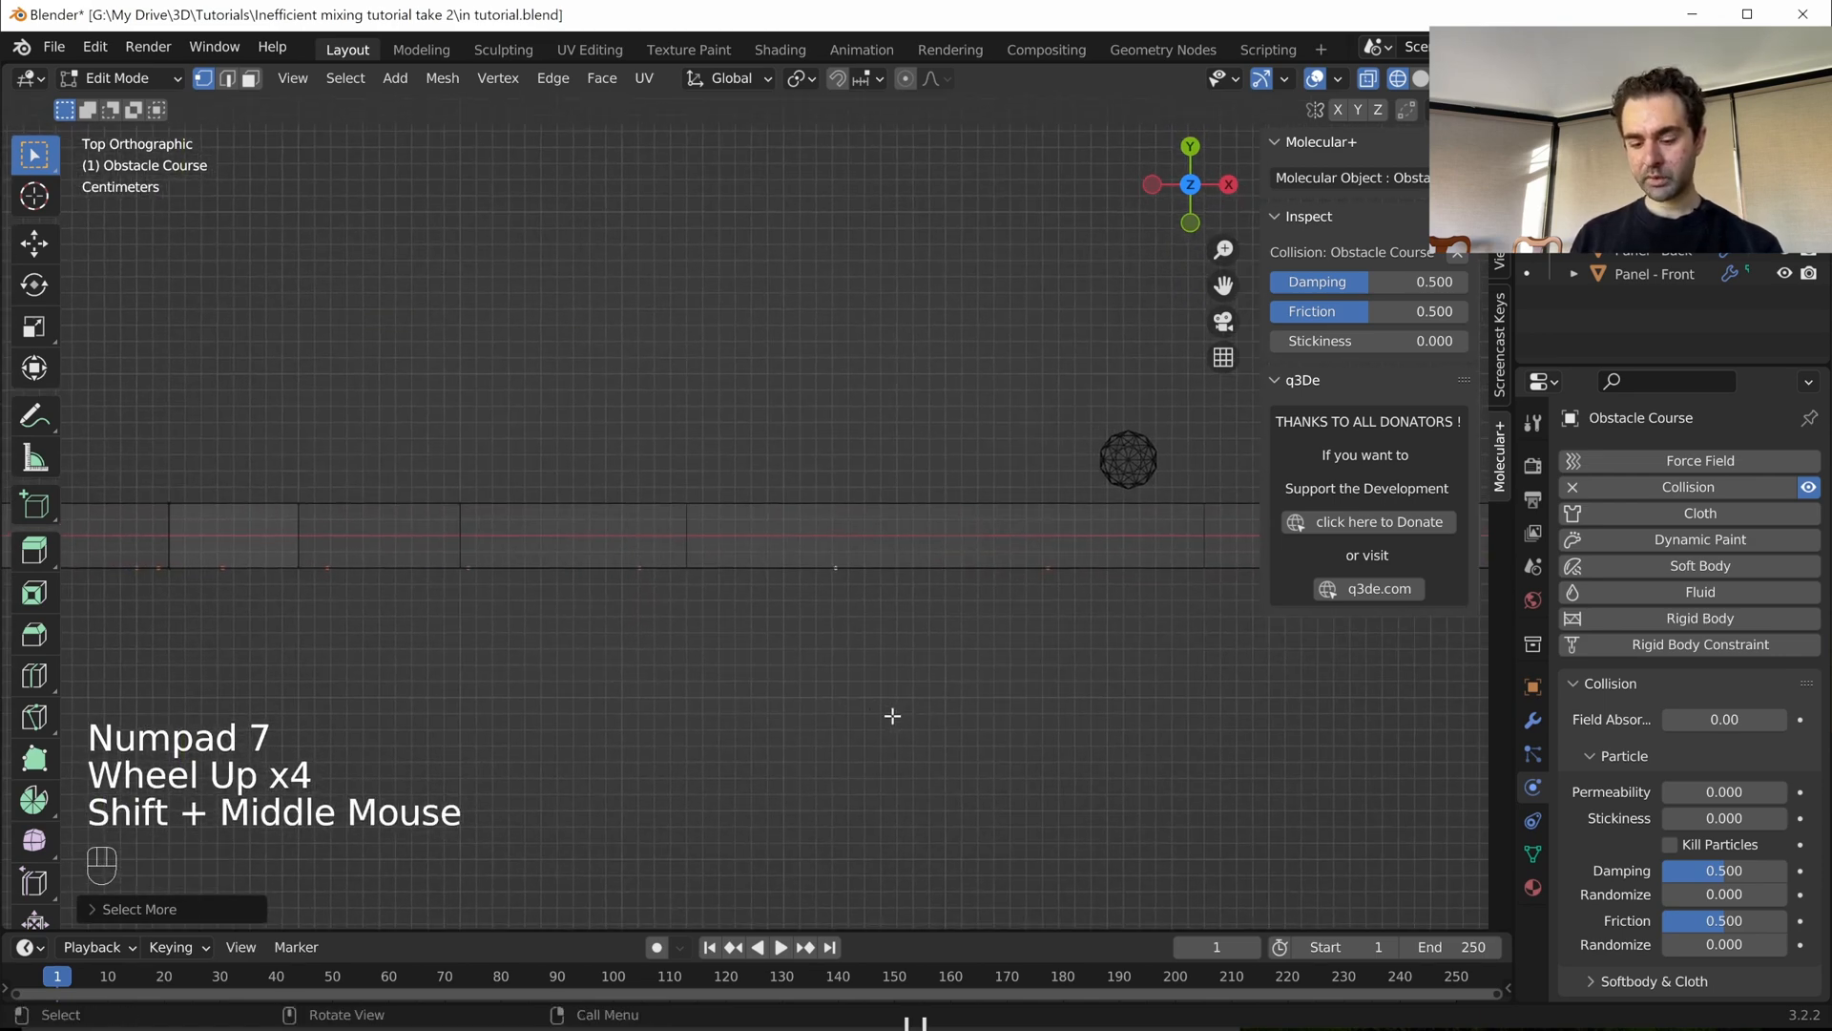
key(e)
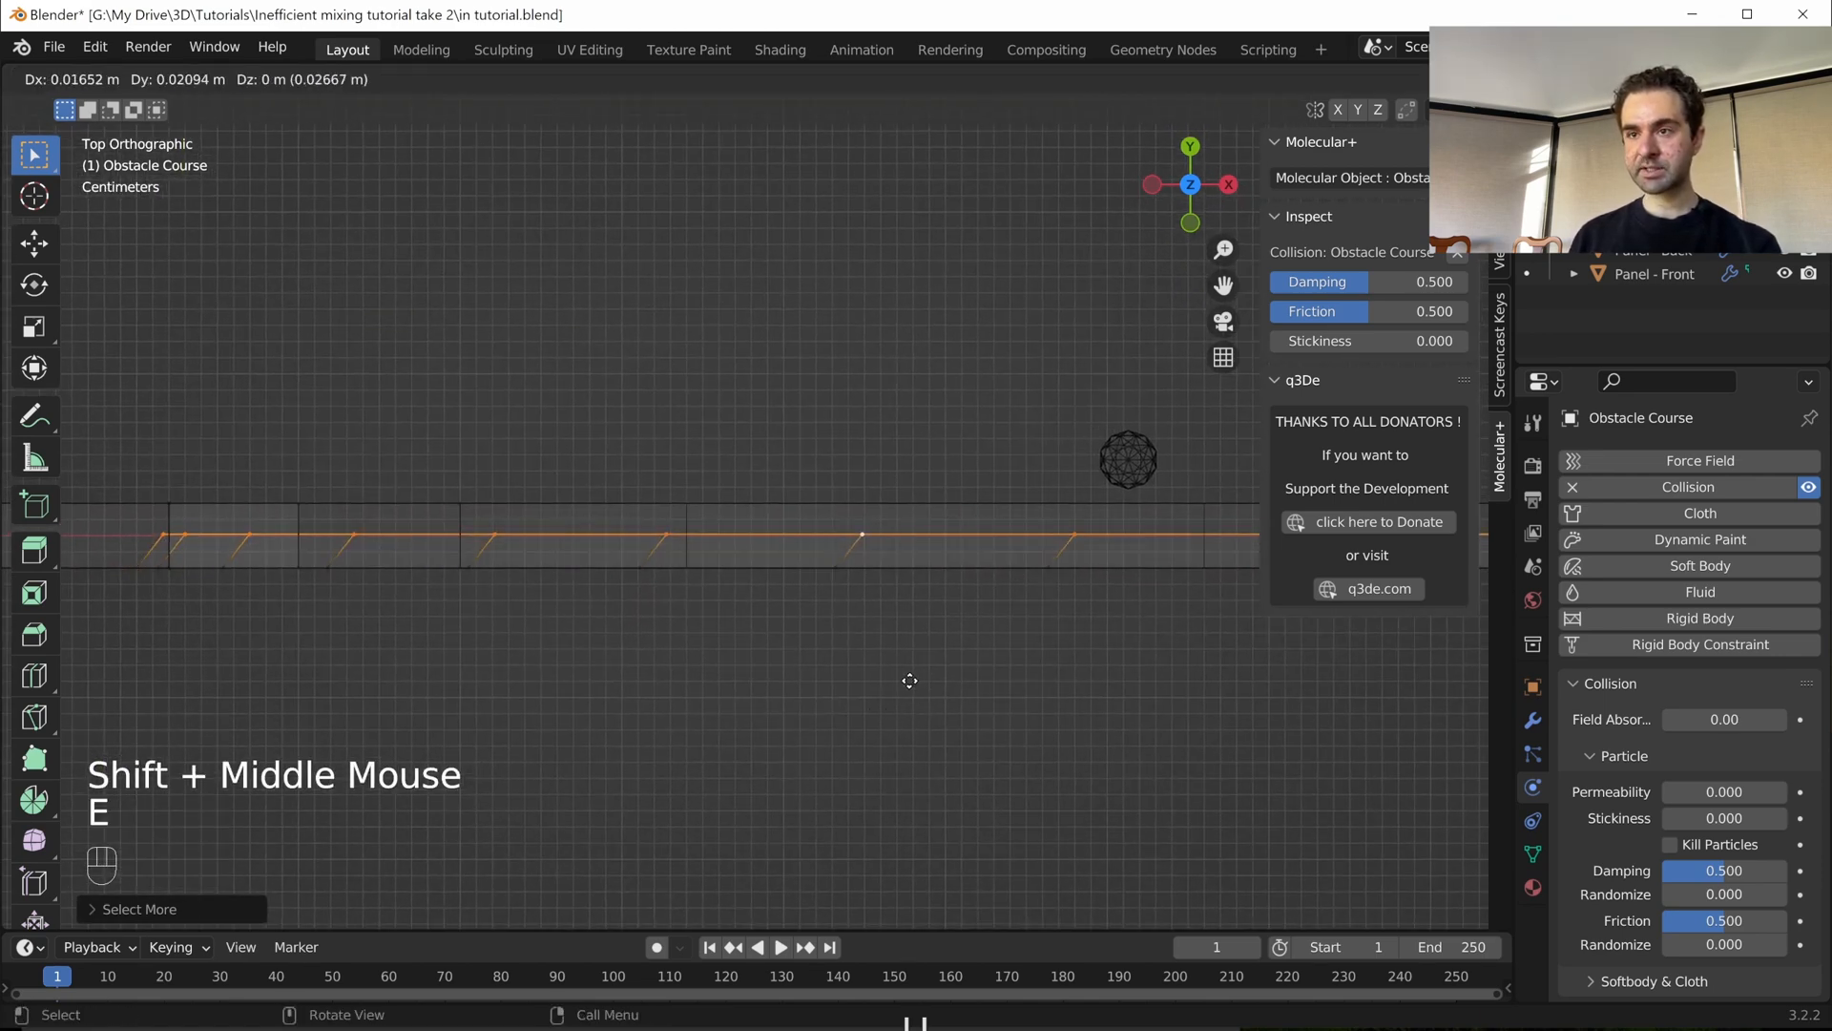
key(y)
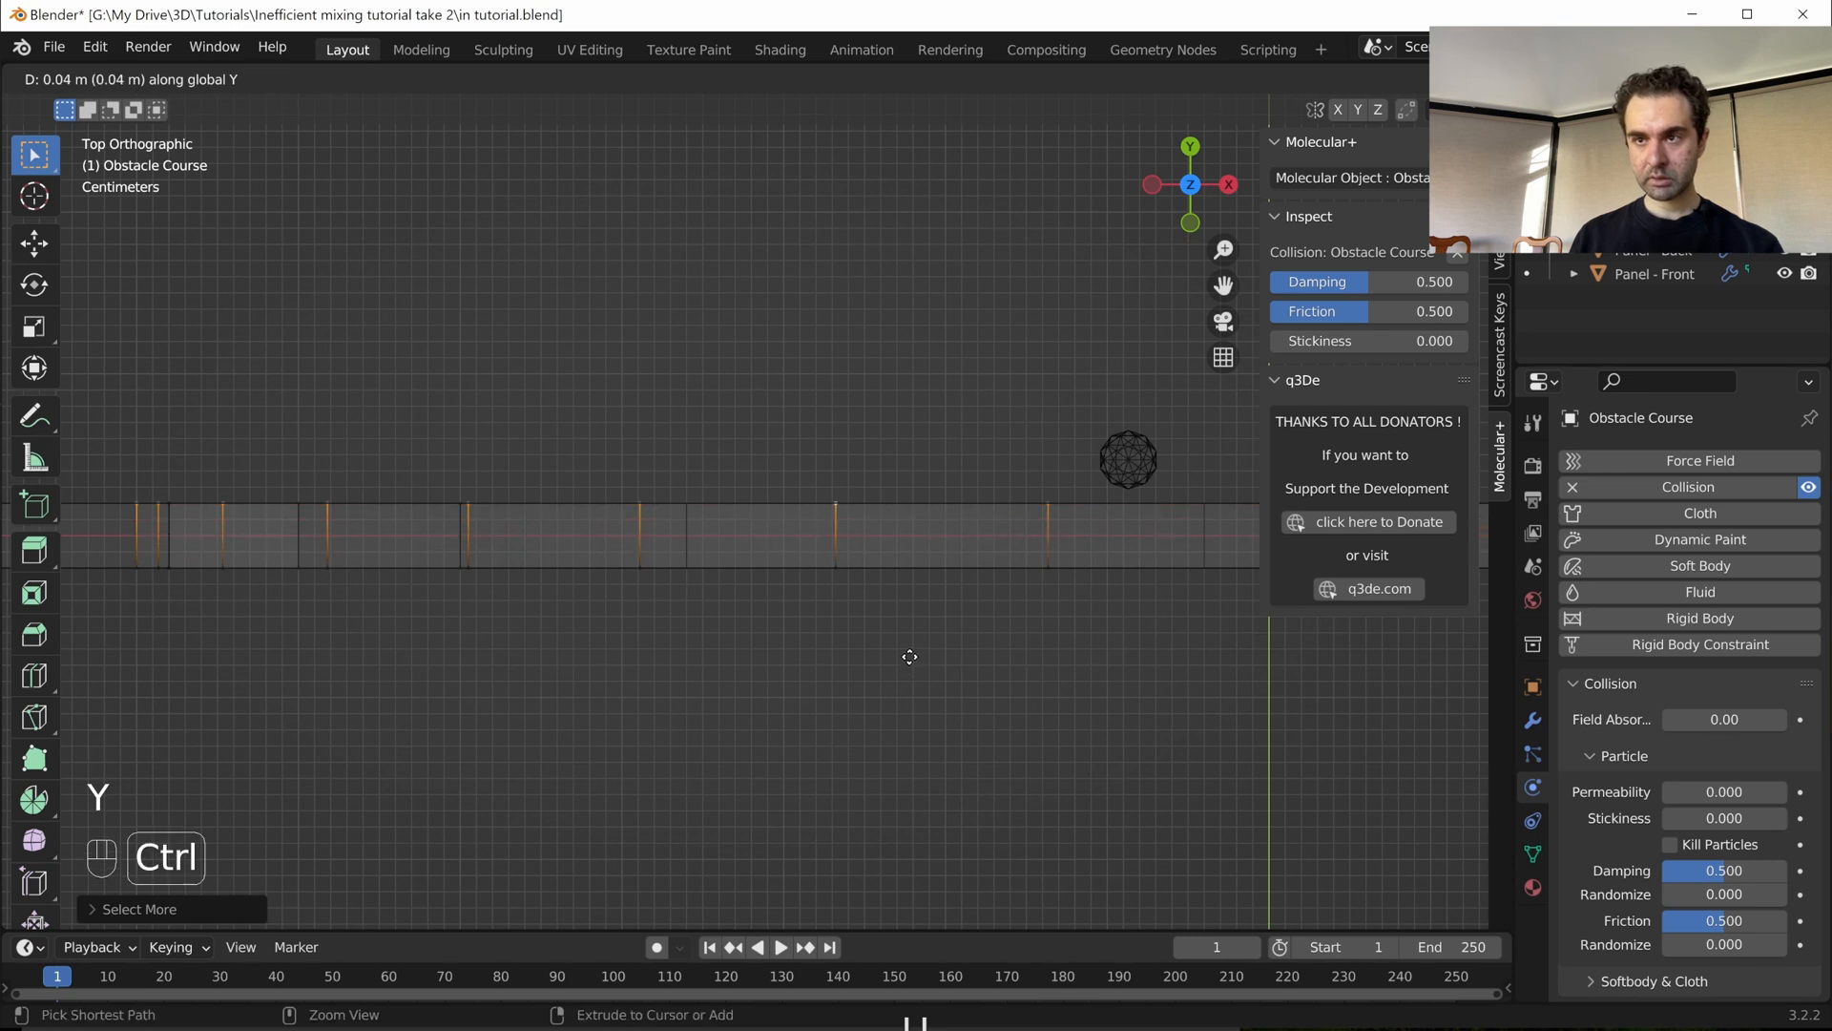
ctrl+click(907, 659)
- Delete the face that closes the lower end of the container's spout
key(KP_1)
scroll(814, 724, down, 3)
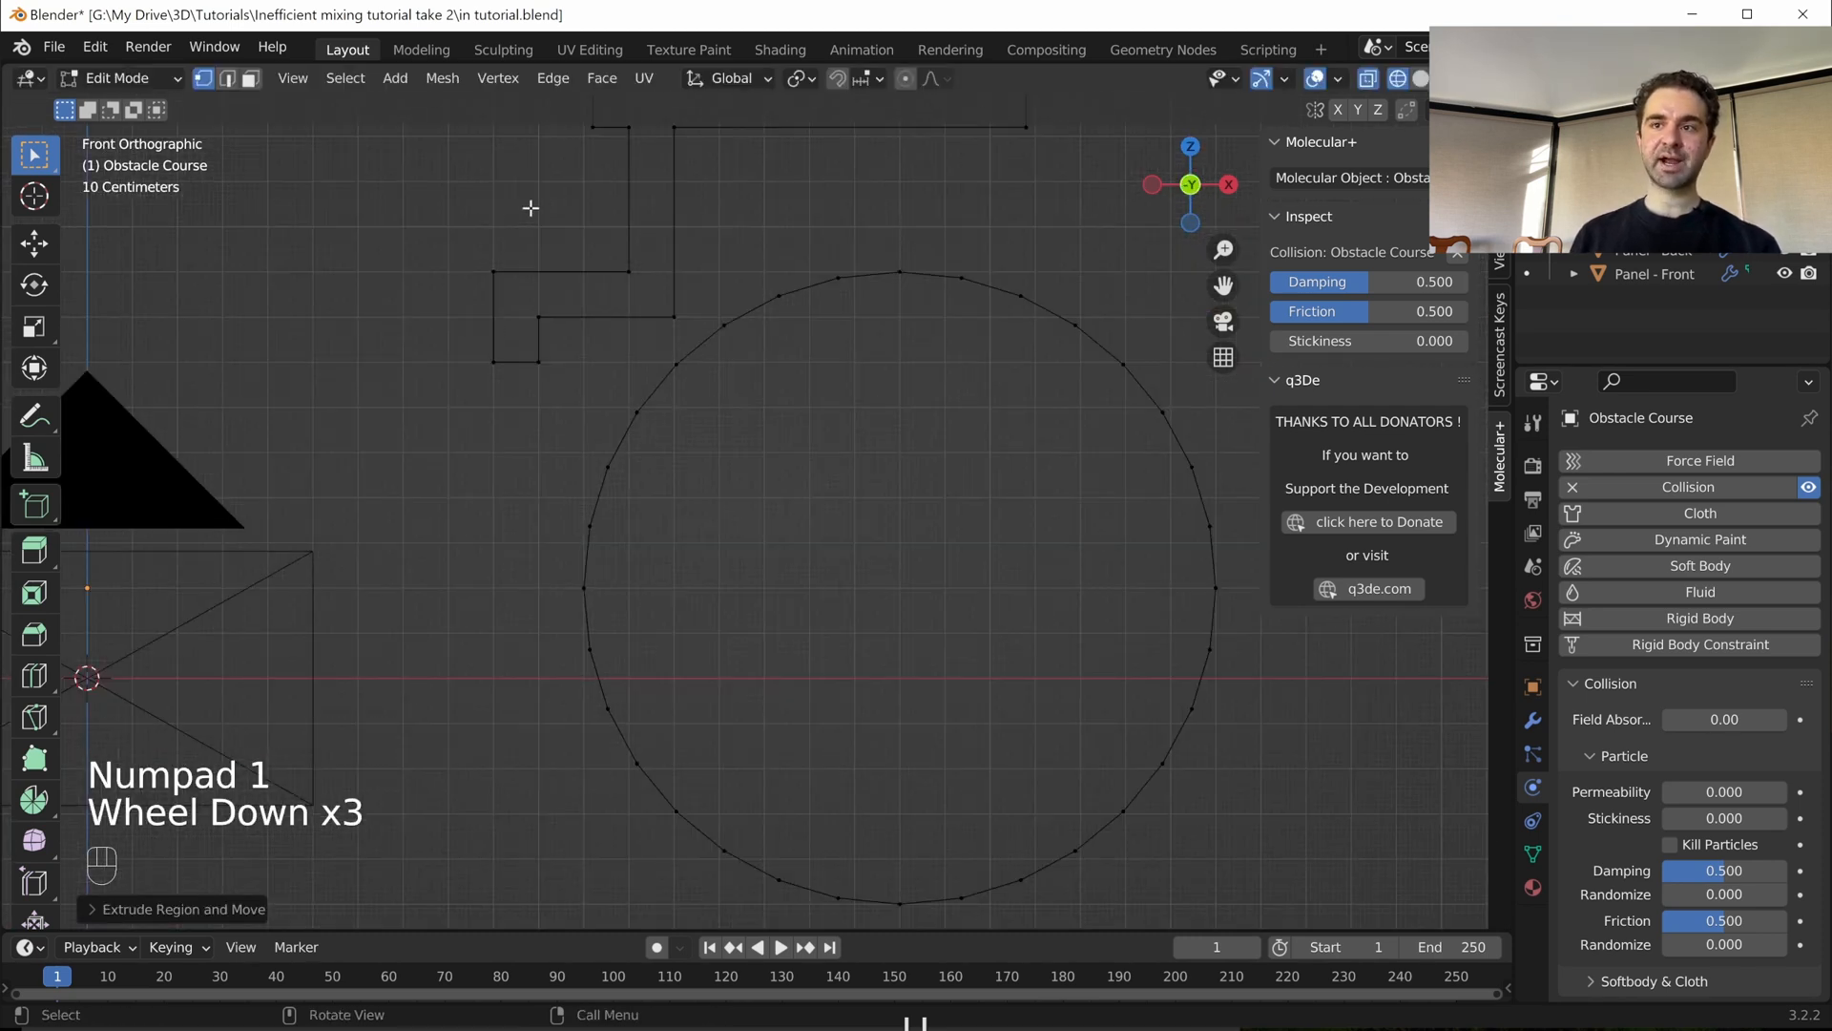
shift+middle_drag(667, 507, 745, 540)
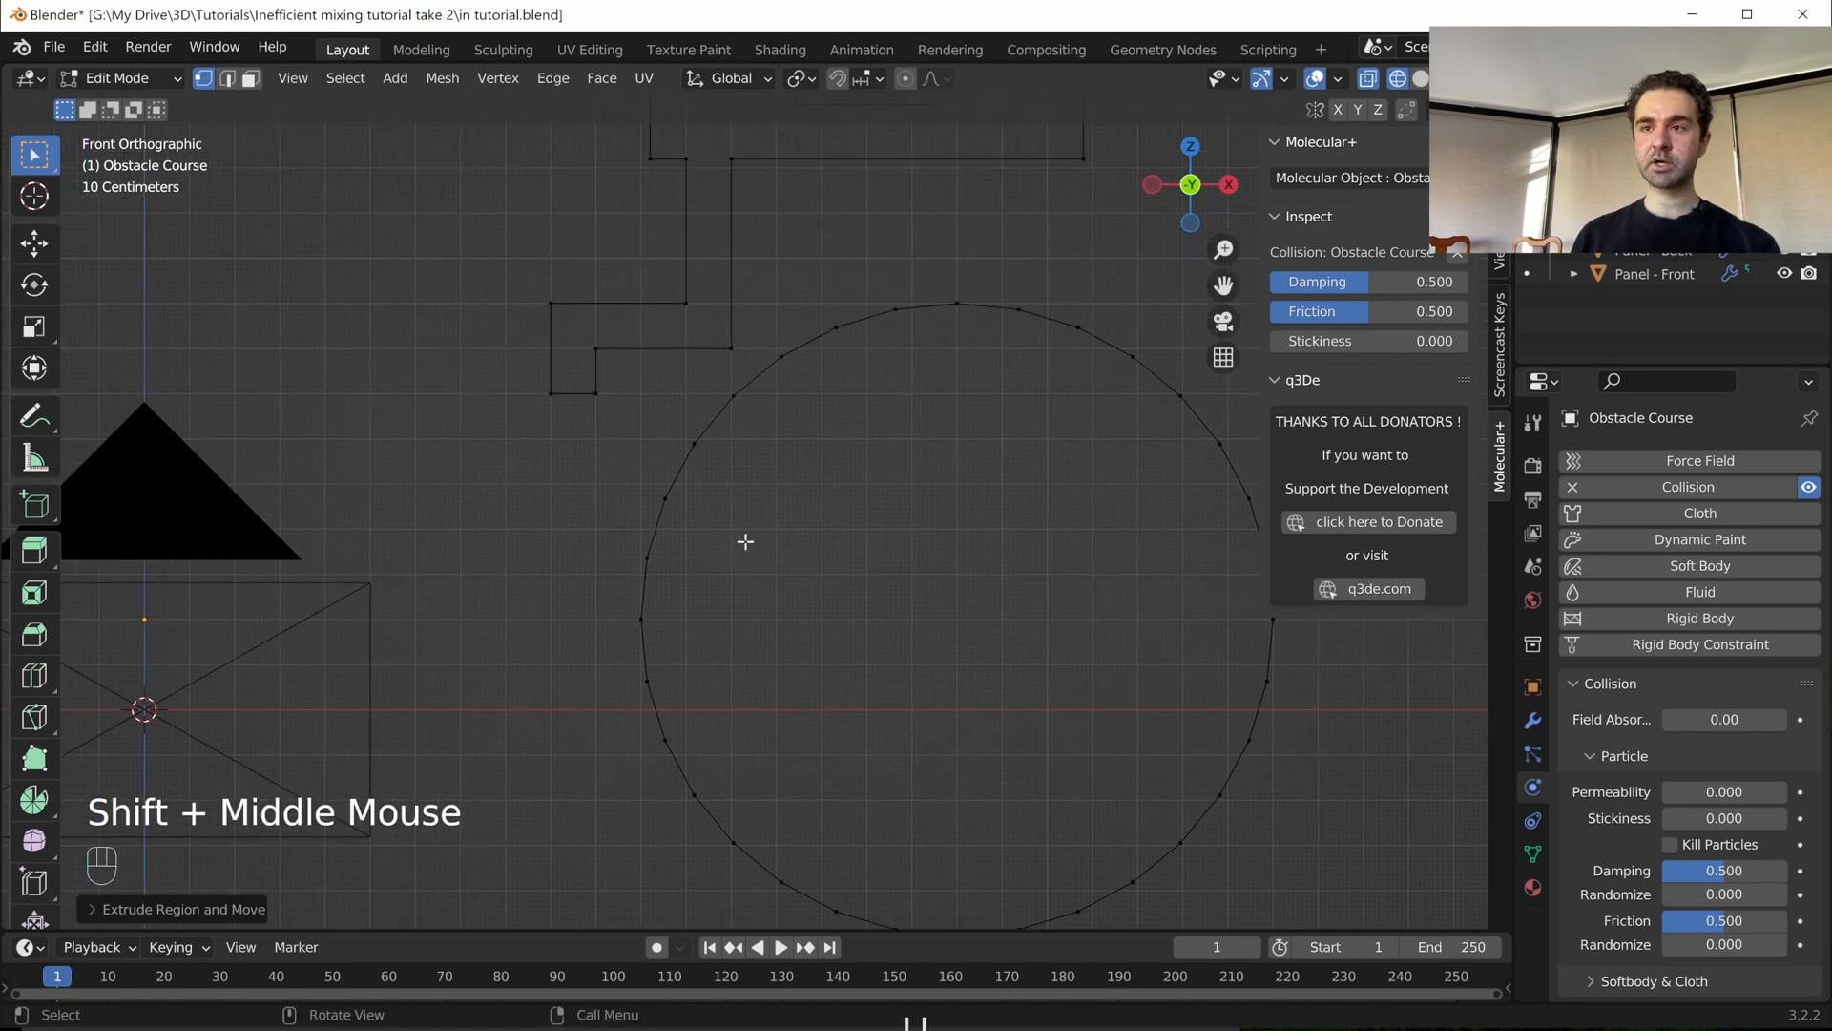
scroll(719, 400, up, 1)
shift+middle_drag(719, 400, 714, 482)
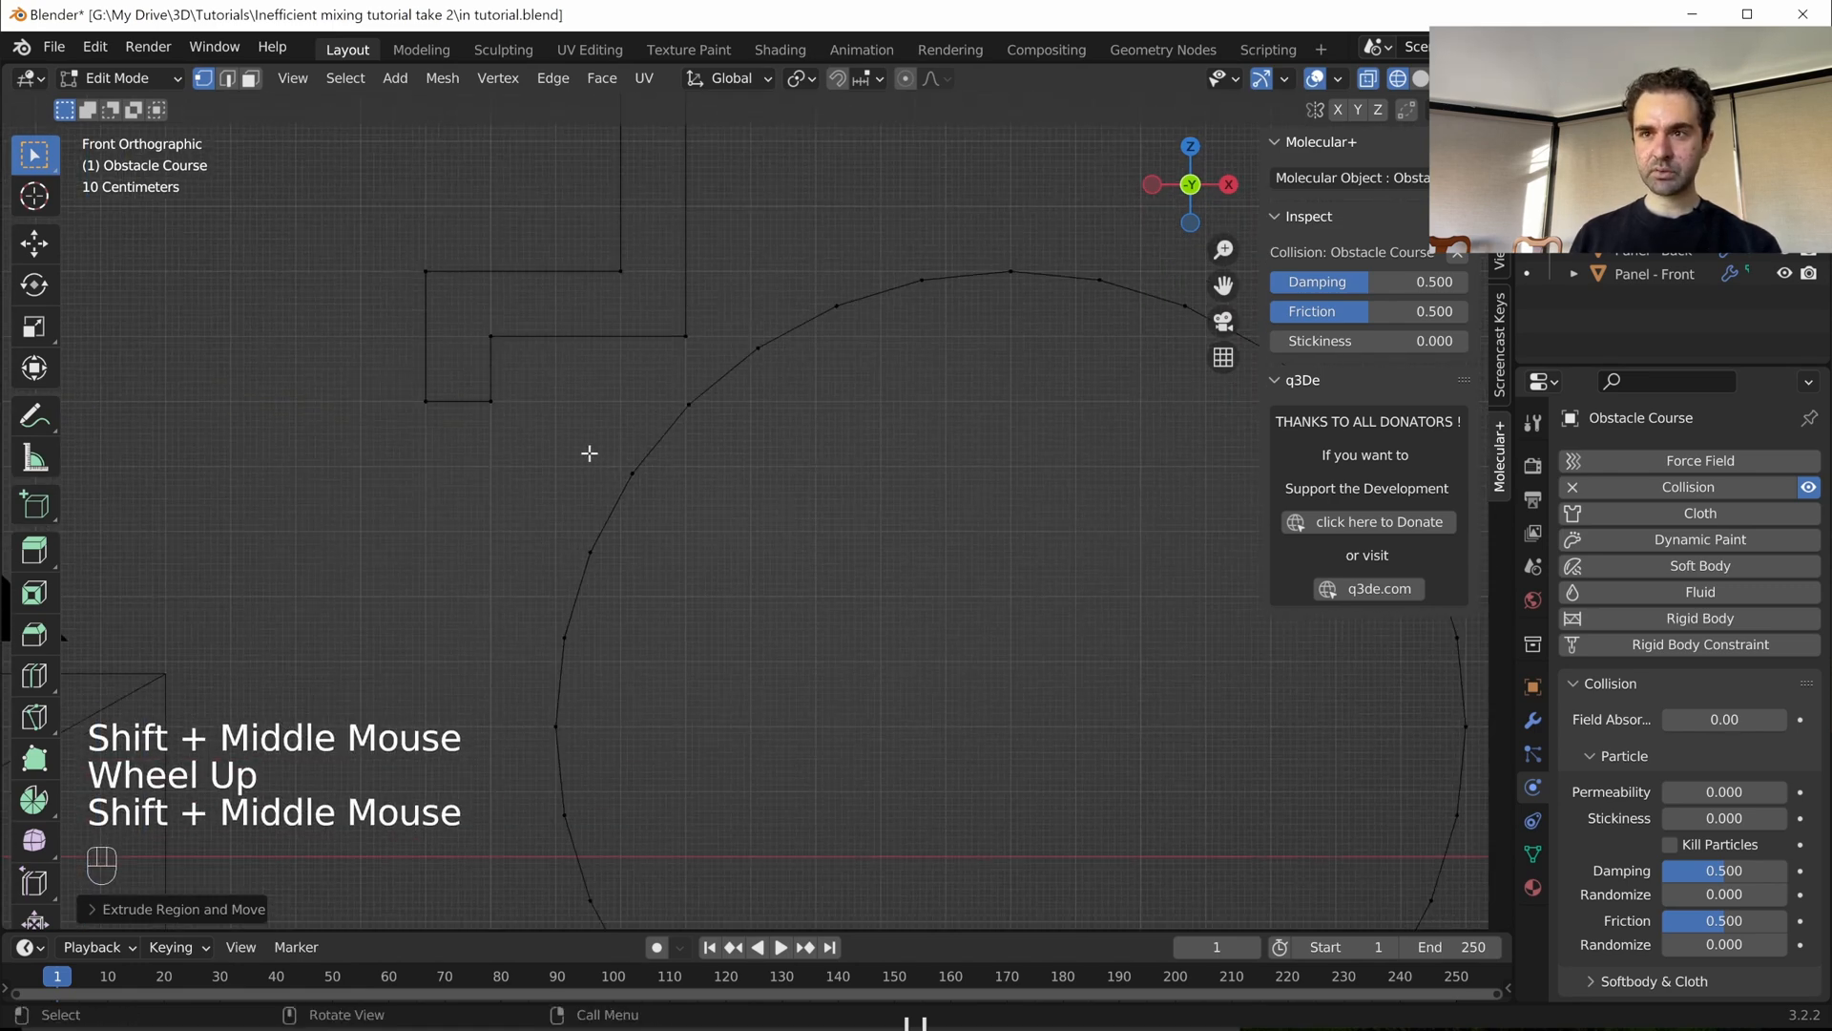
drag(386, 378, 521, 428)
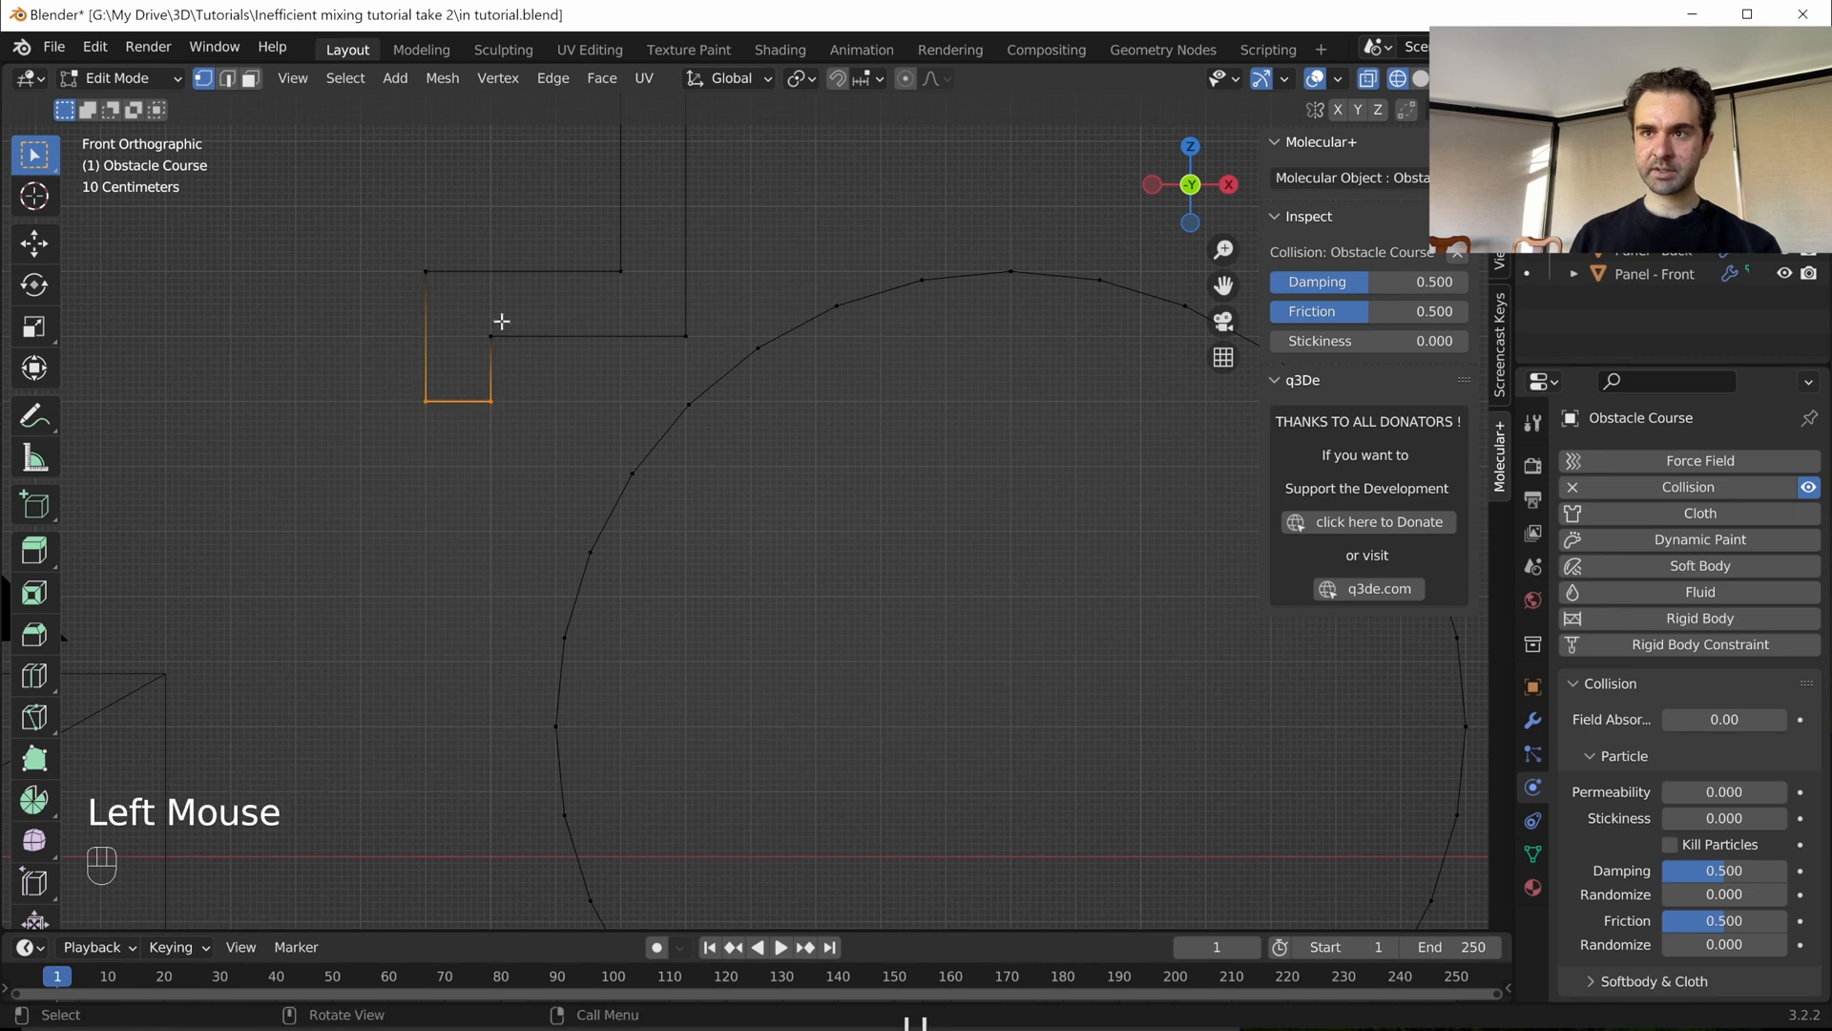
key(x)
click(548, 504)
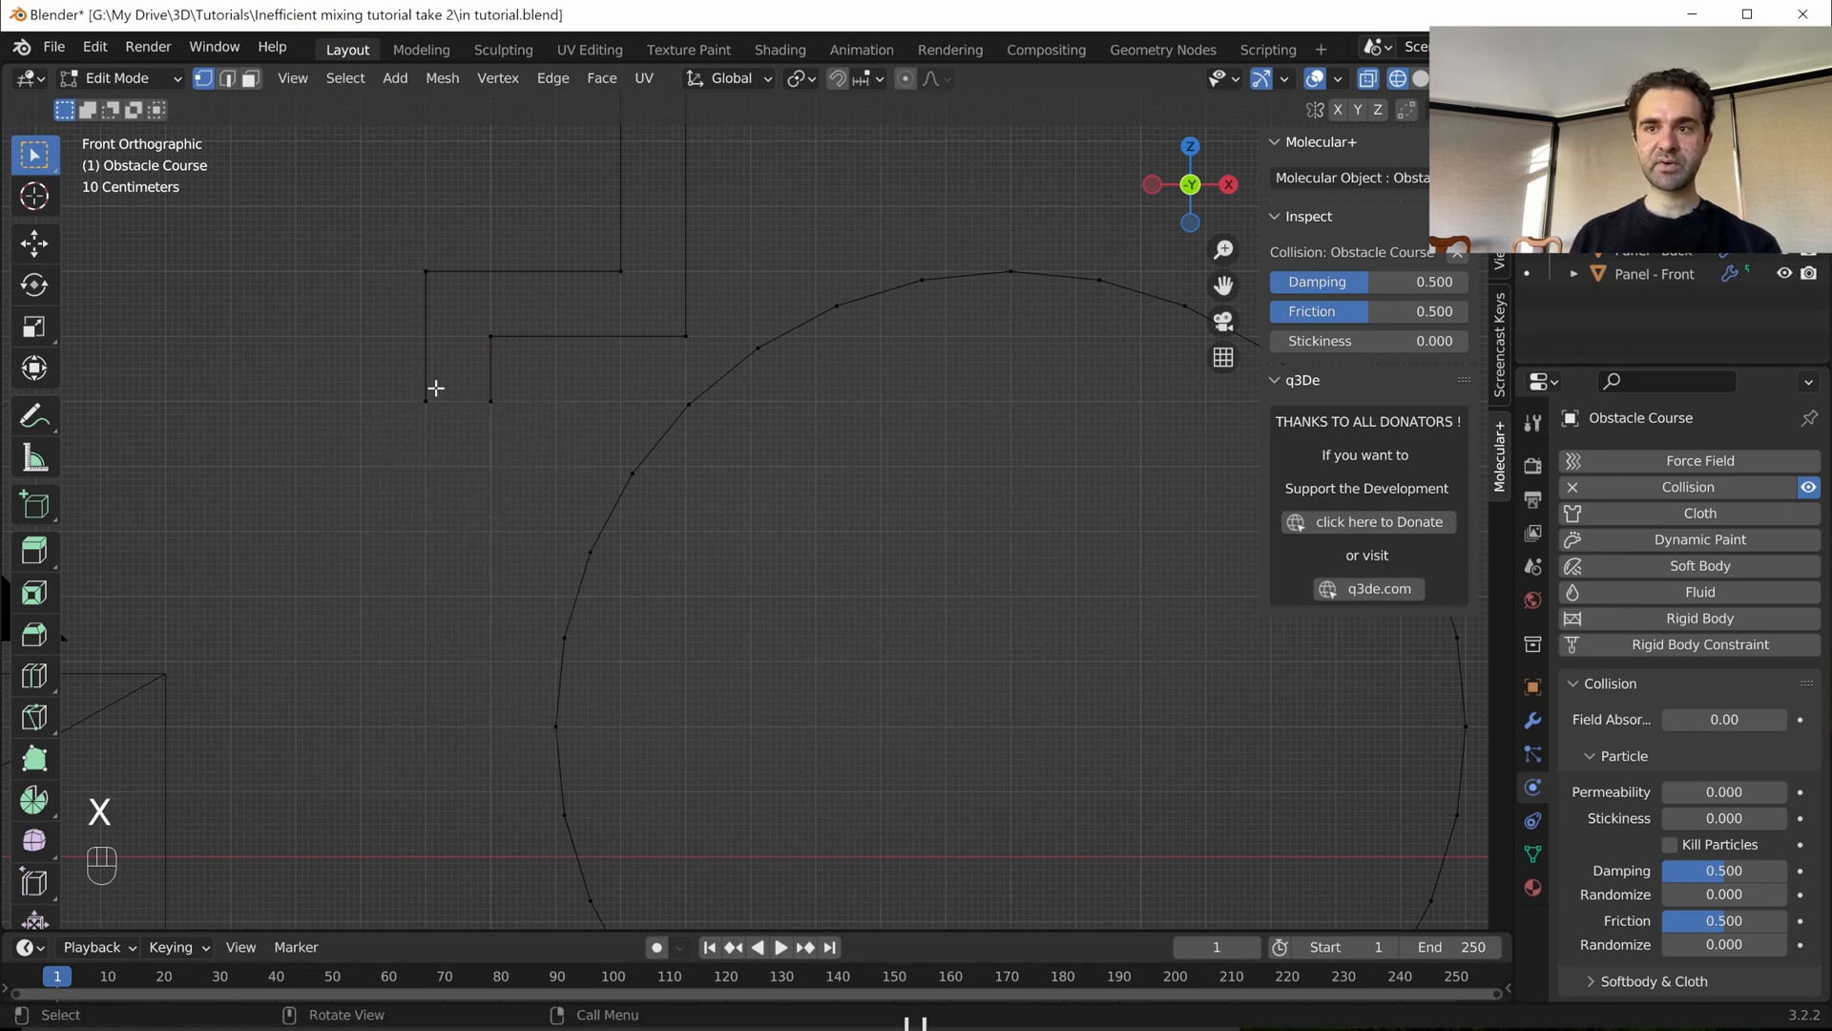
- Move the lower end vertices of the spout's outer wall, farthest from the circle, -0.1 m along the Z axis
middle_drag(430, 388, 413, 491)
drag(366, 369, 568, 453)
key(KP_1)
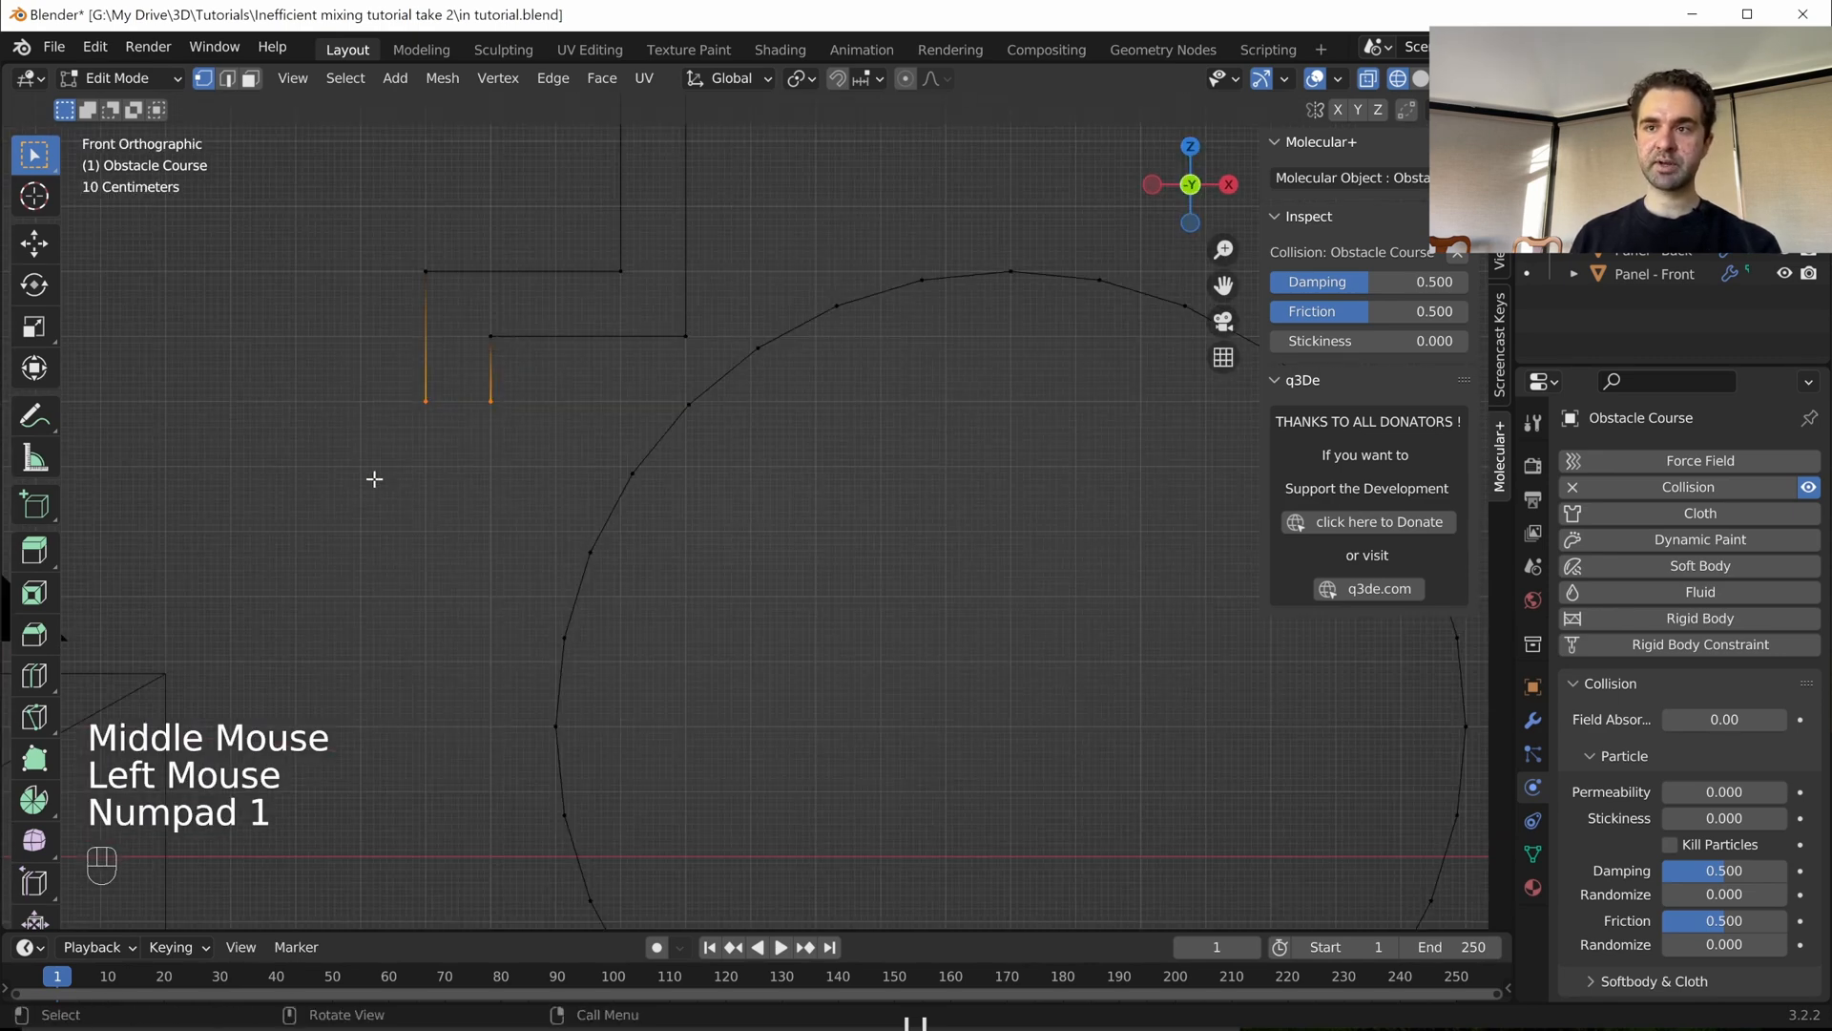
scroll(515, 515, up, 1)
shift+middle_drag(333, 405, 364, 421)
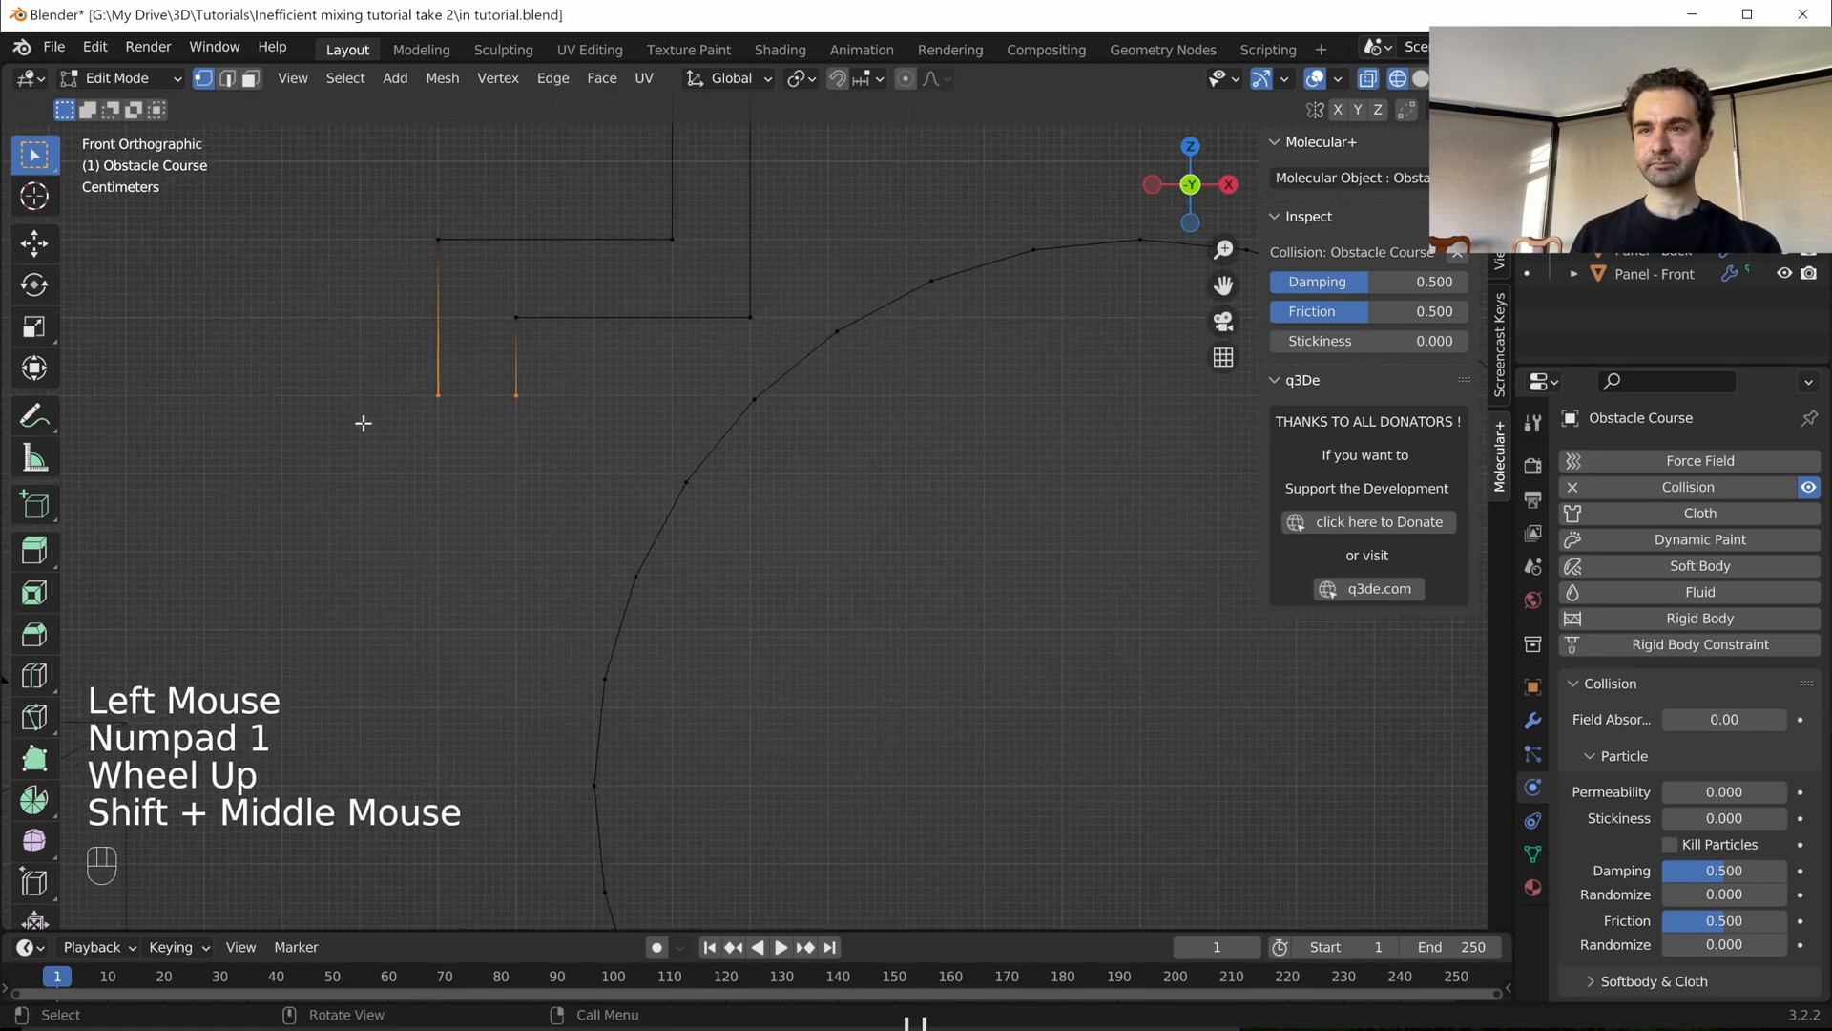
drag(376, 444, 479, 367)
key(g)
key(z)
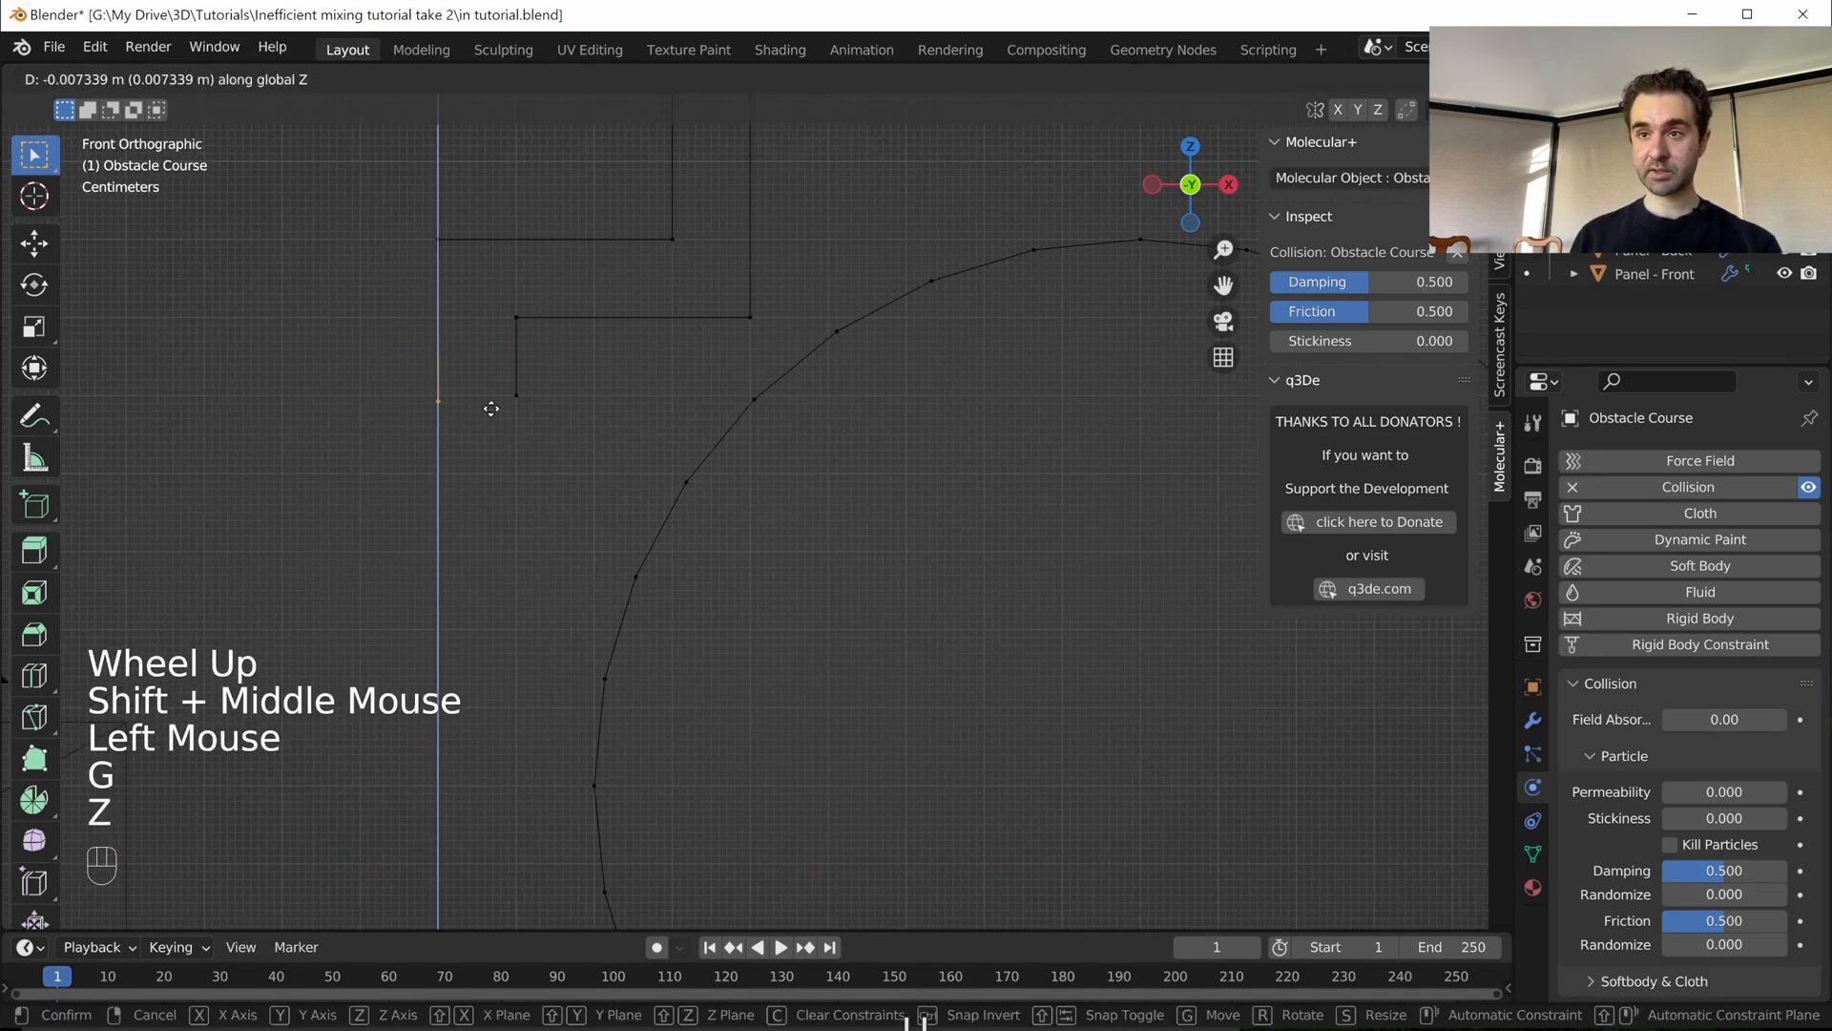
key(ctrl)
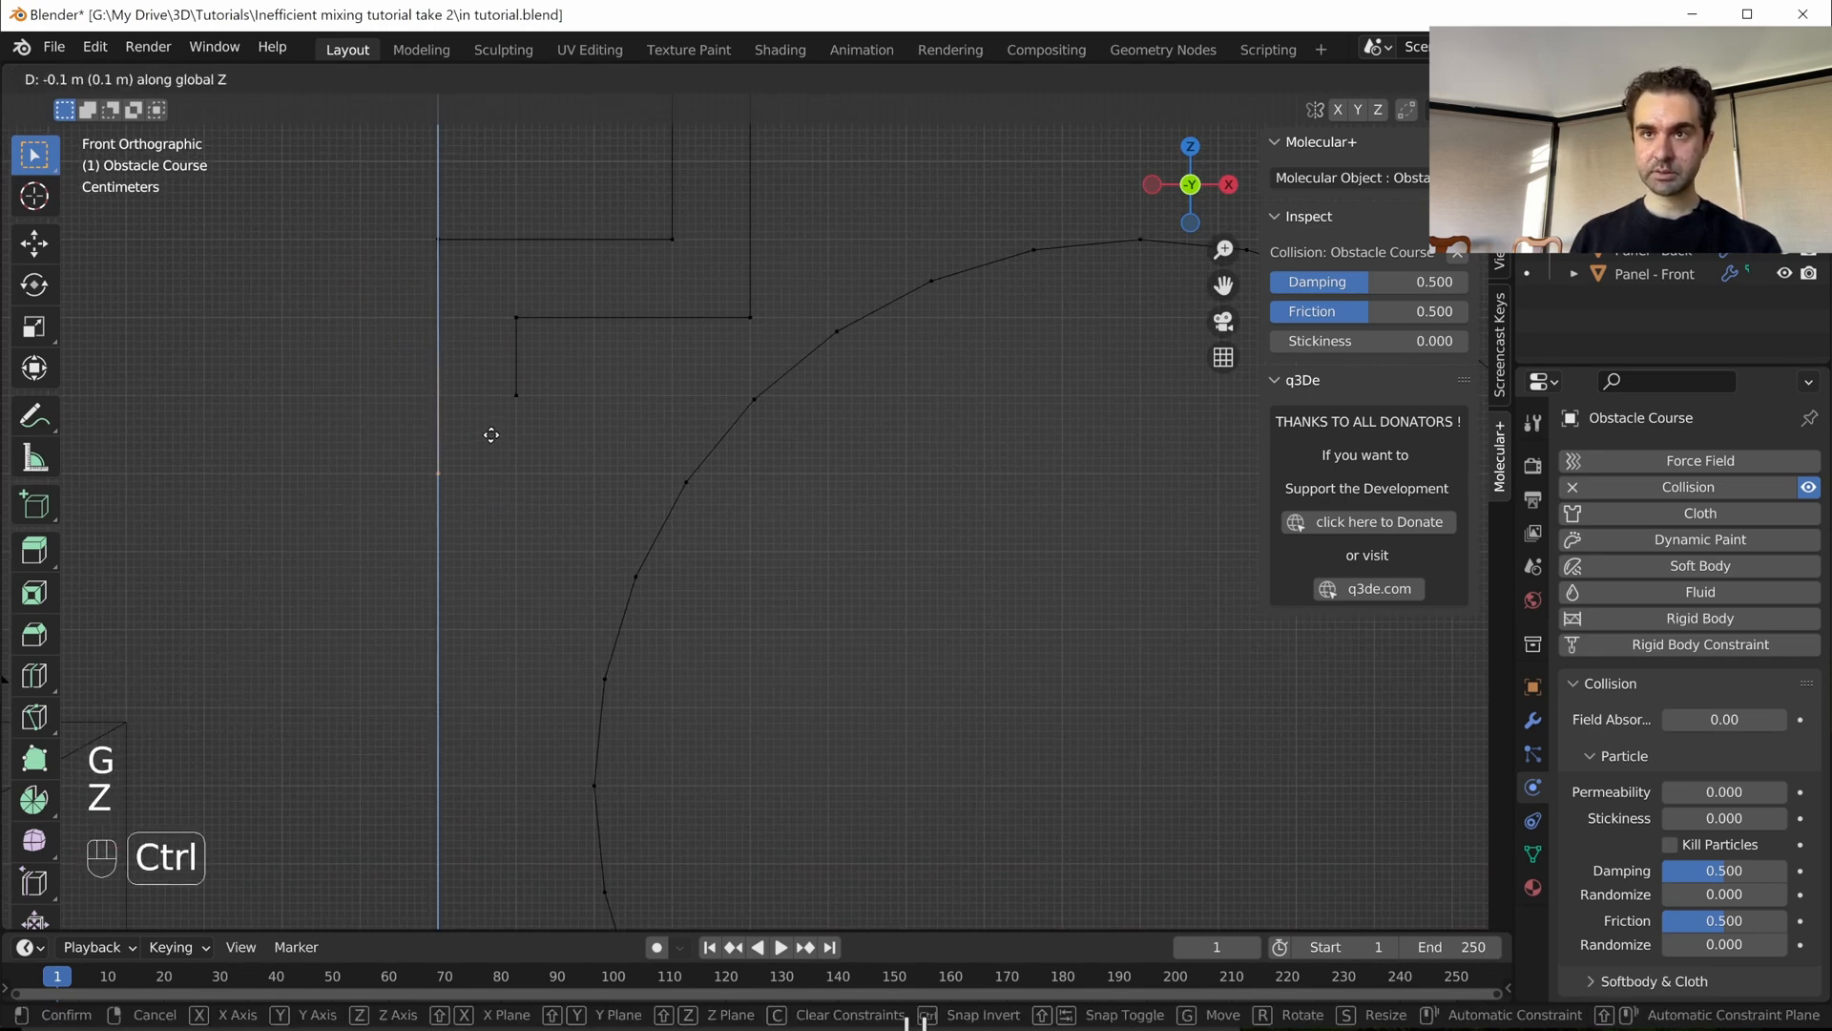
ctrl+click(491, 434)
- Extrude both open end edges of the spout 0.3 m along the X axis toward the circle
drag(363, 360, 602, 518)
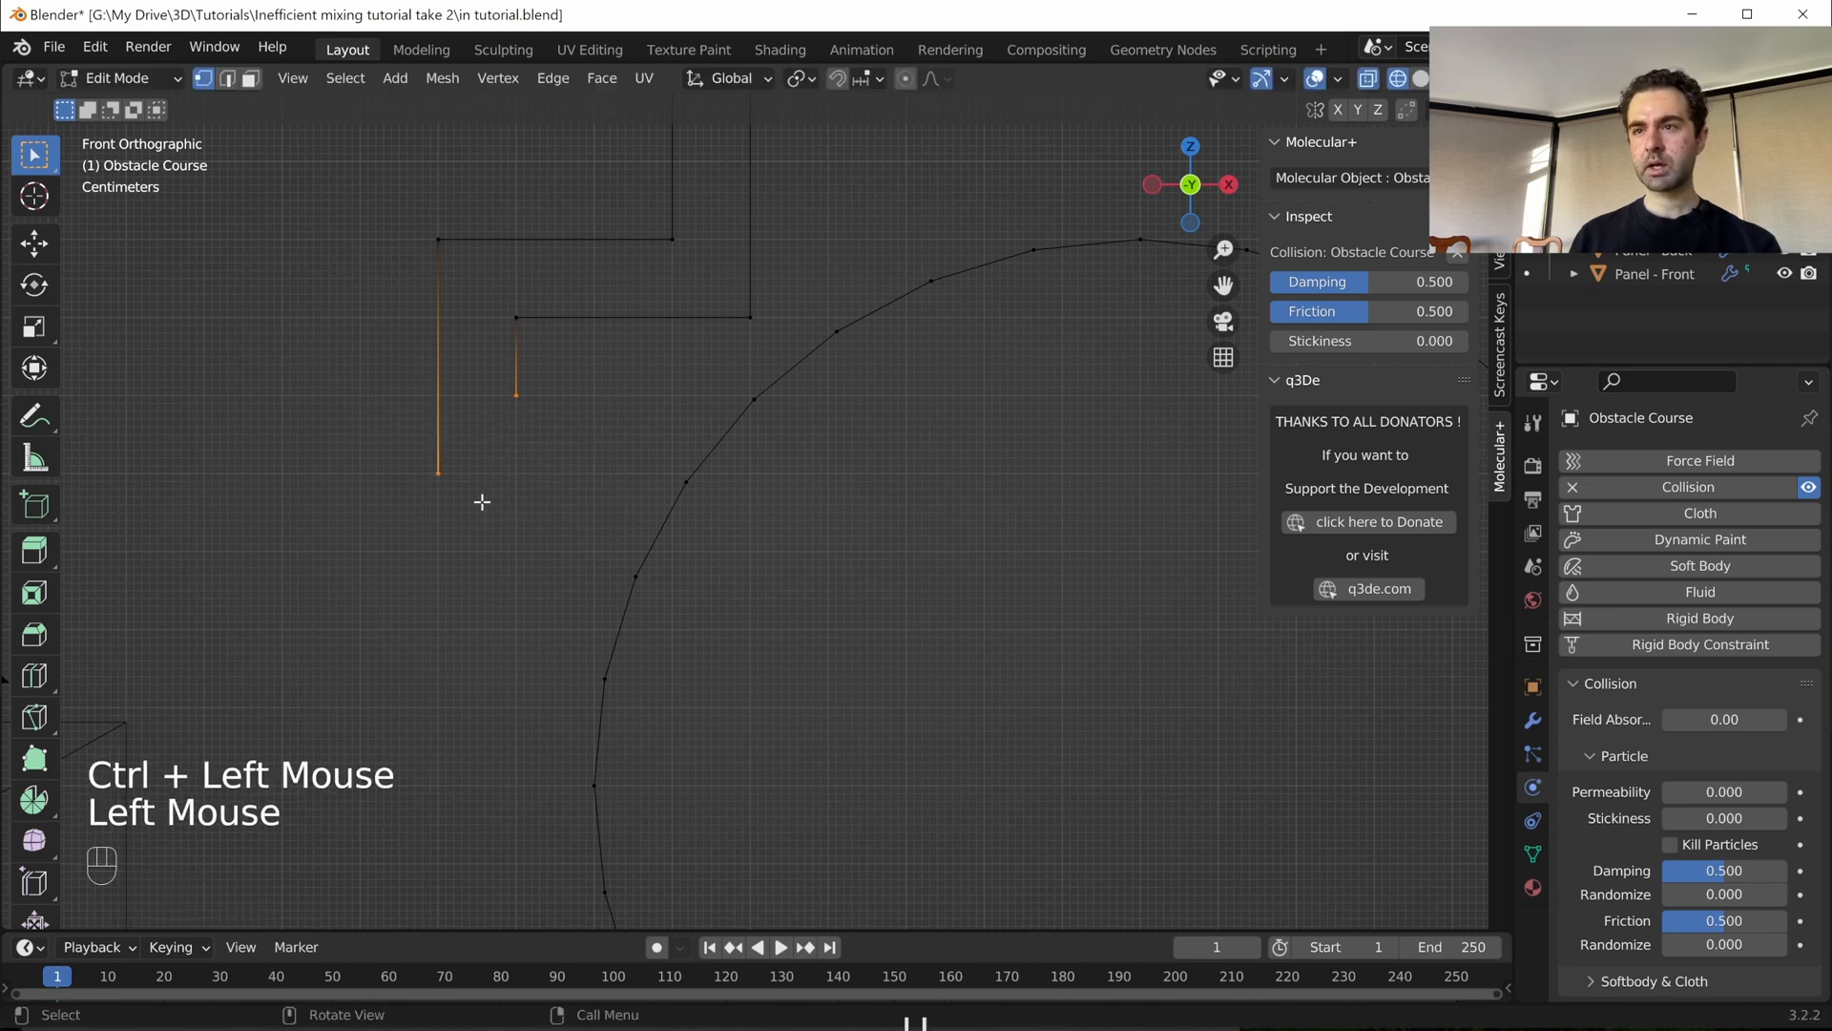
key(g)
right_click(413, 499)
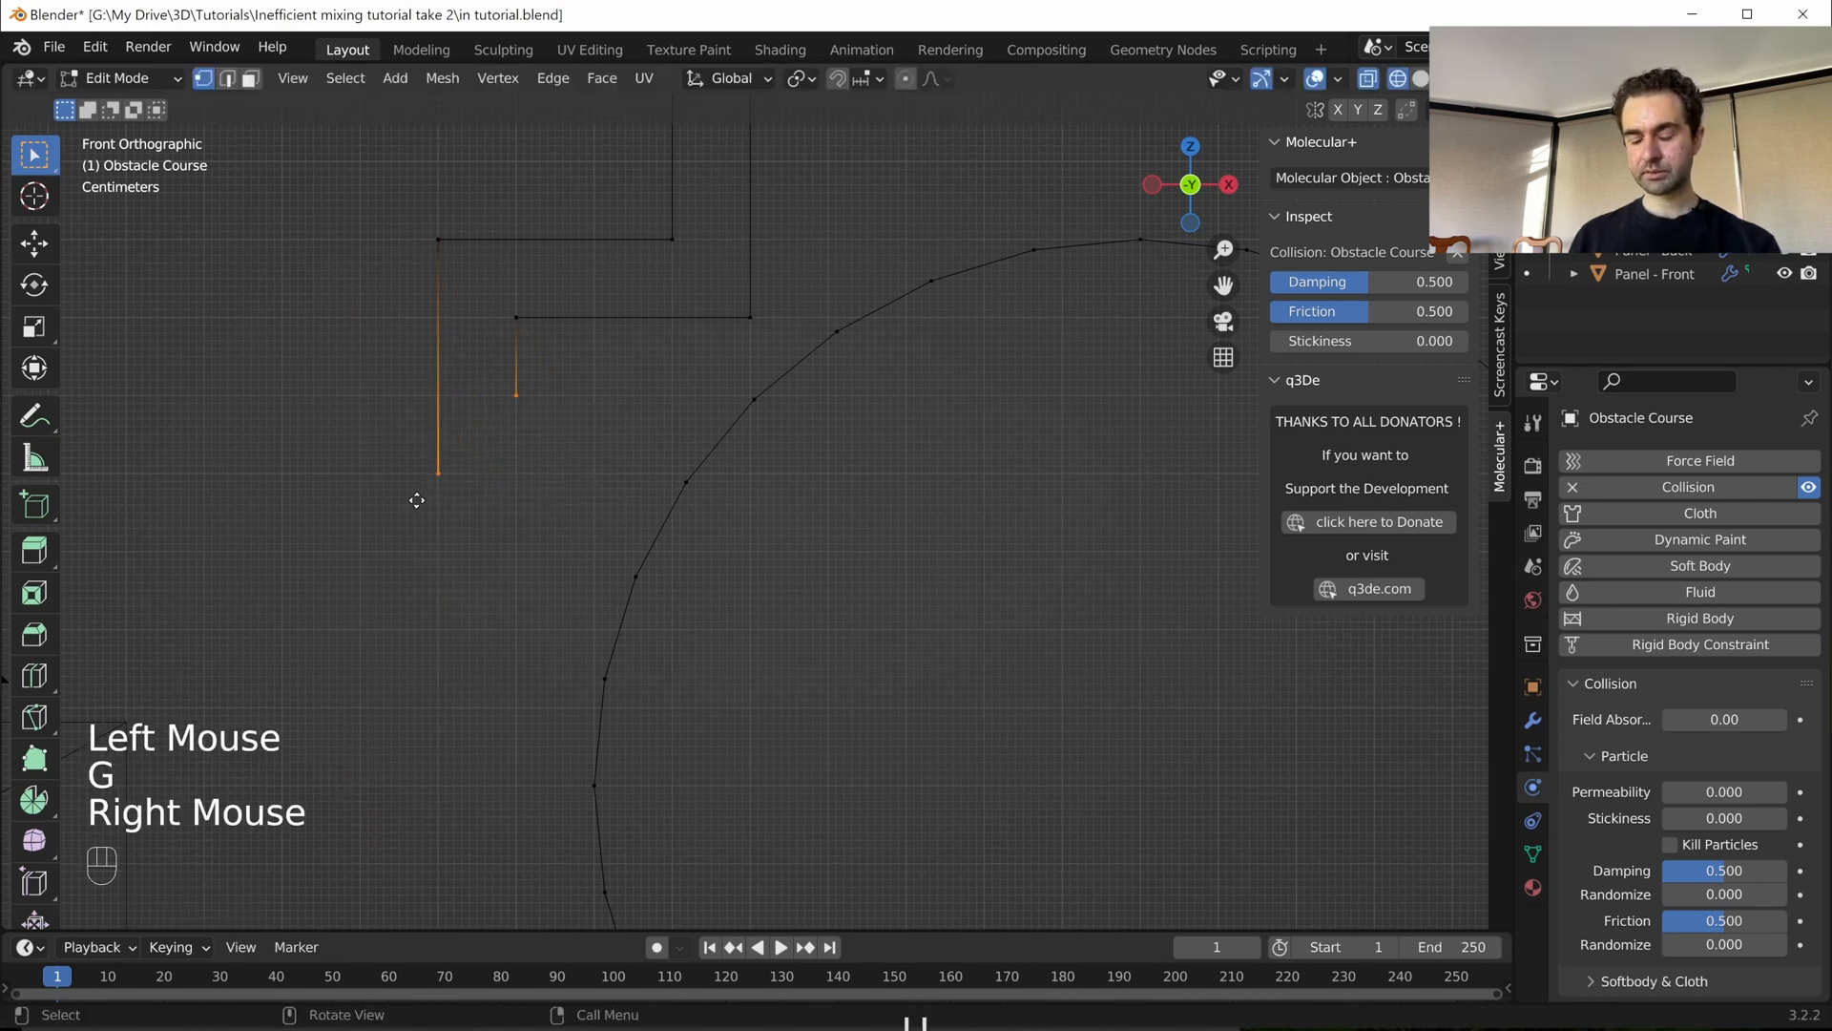
key(e)
key(x)
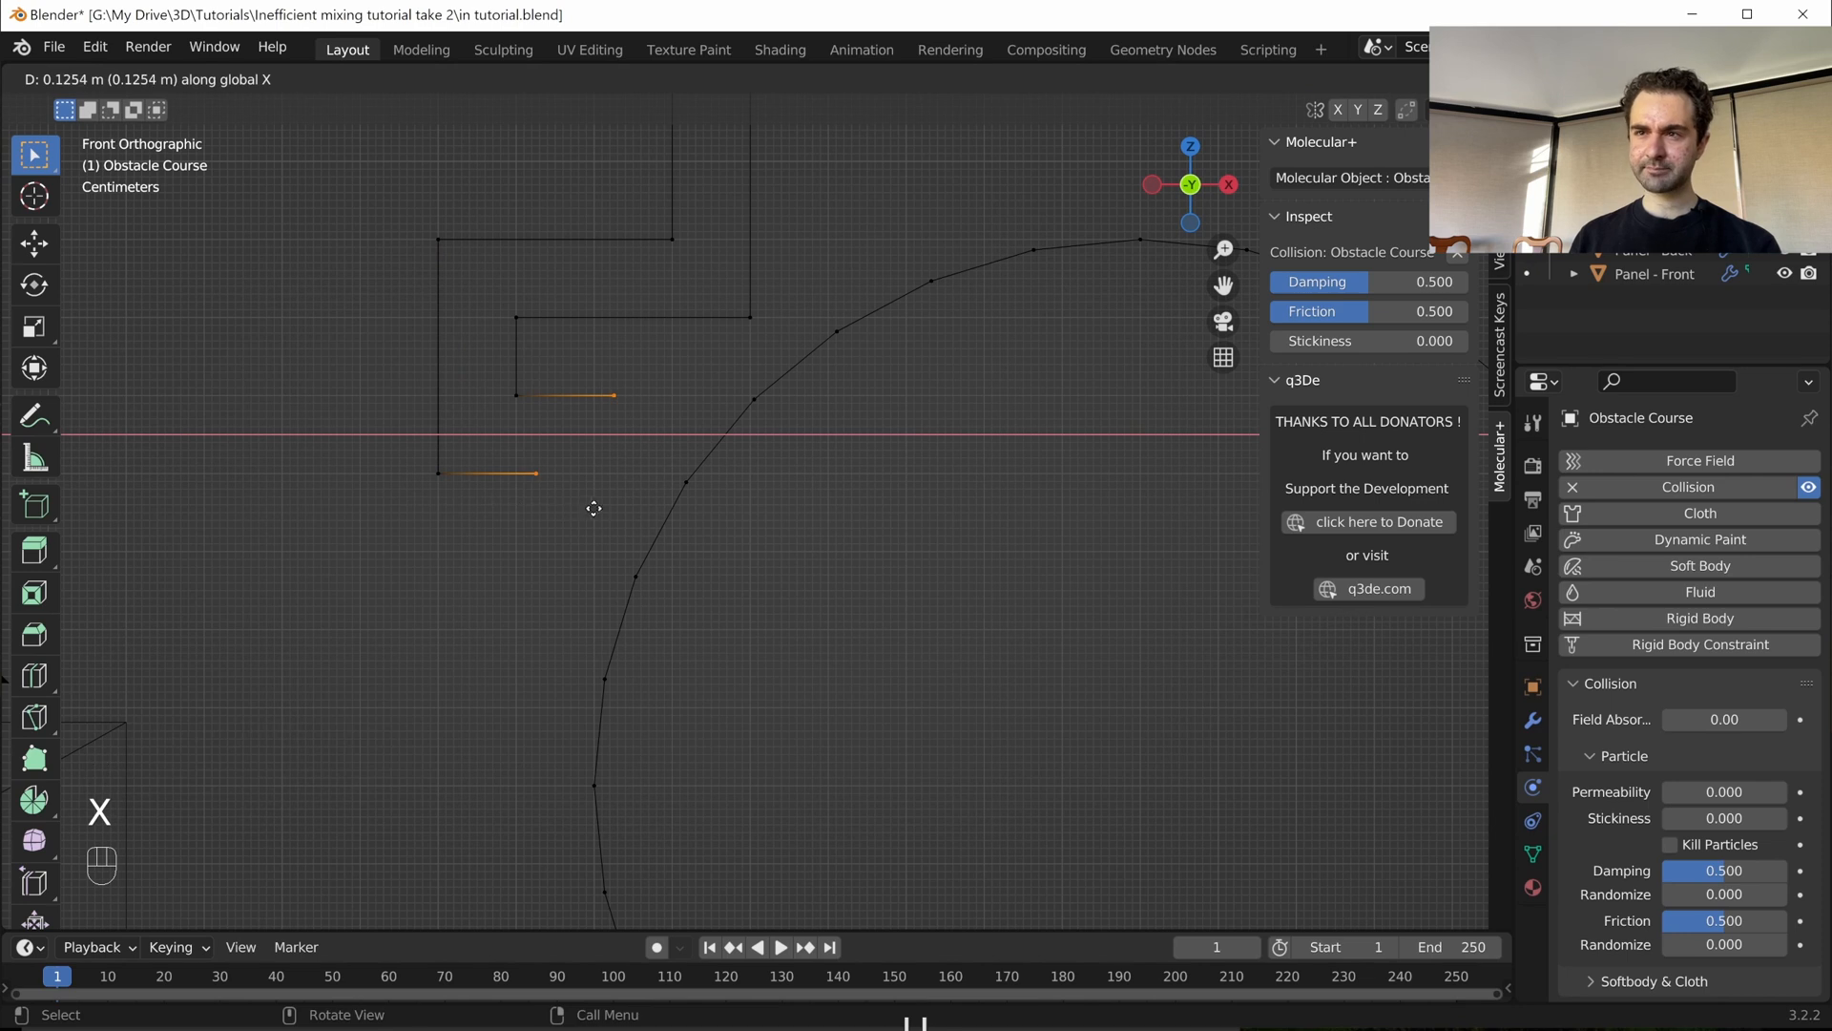
key(ctrl)
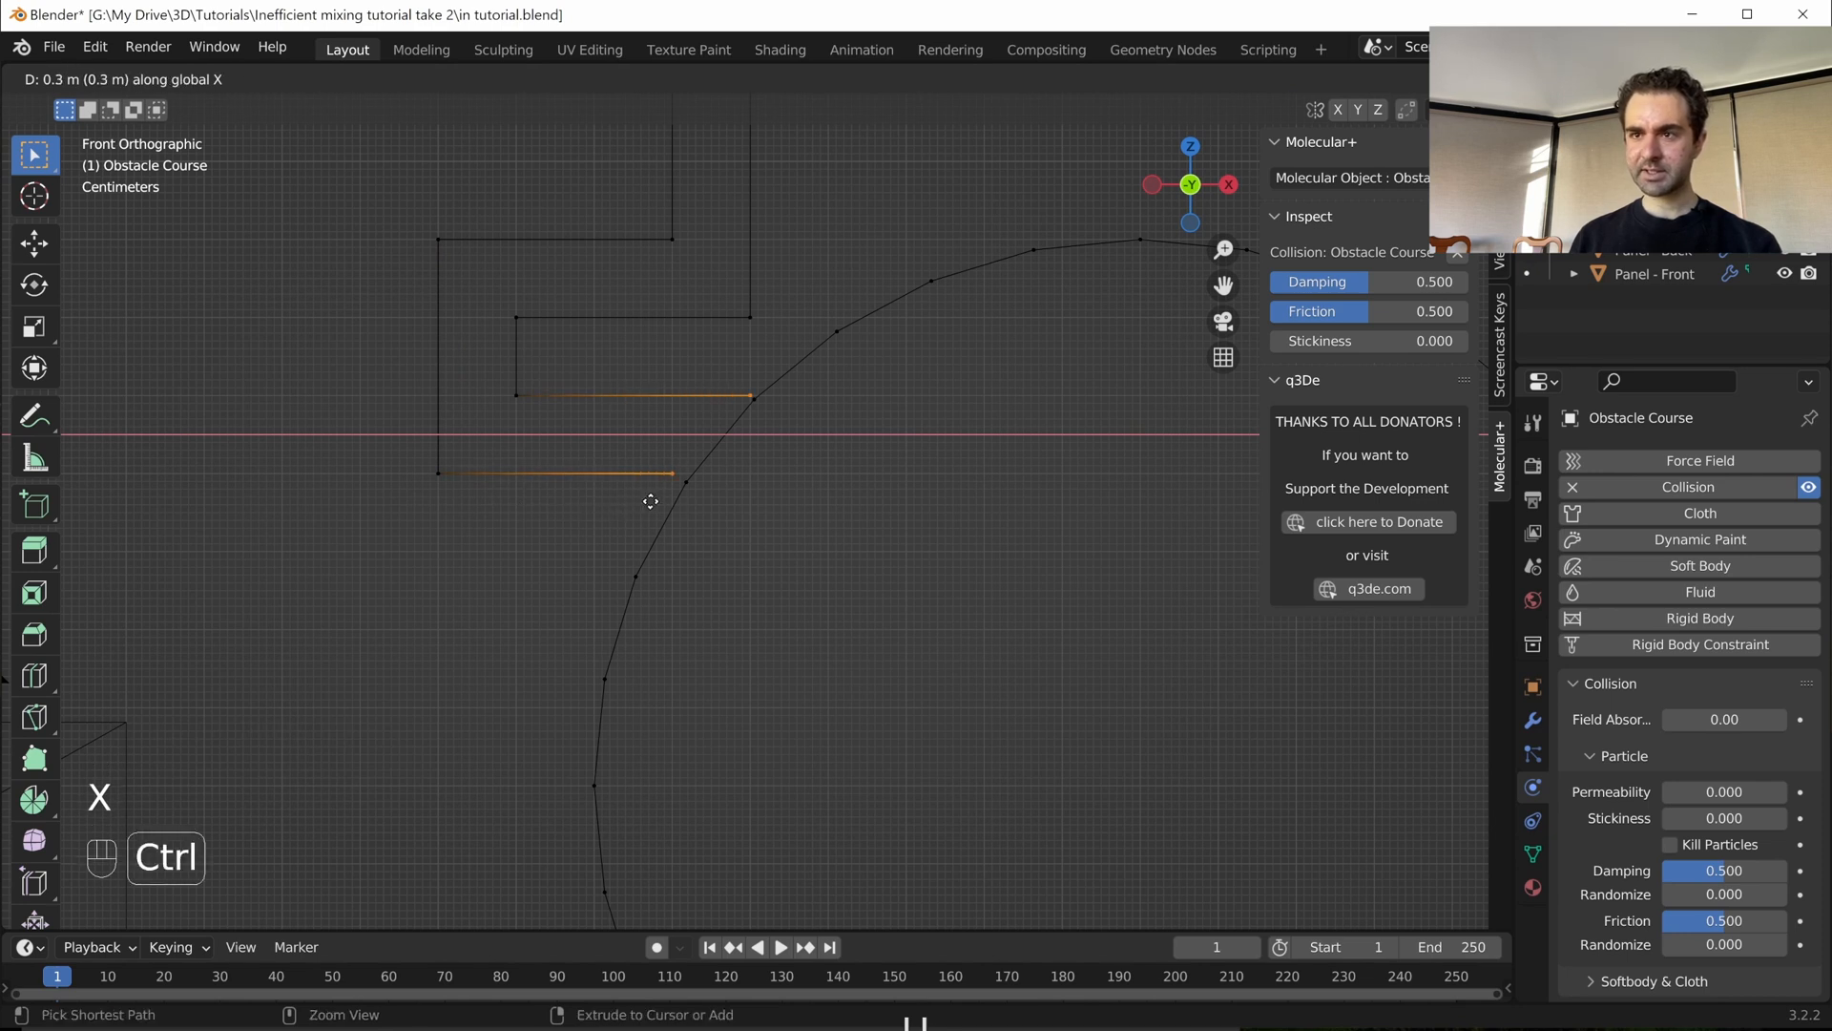
ctrl+click(654, 497)
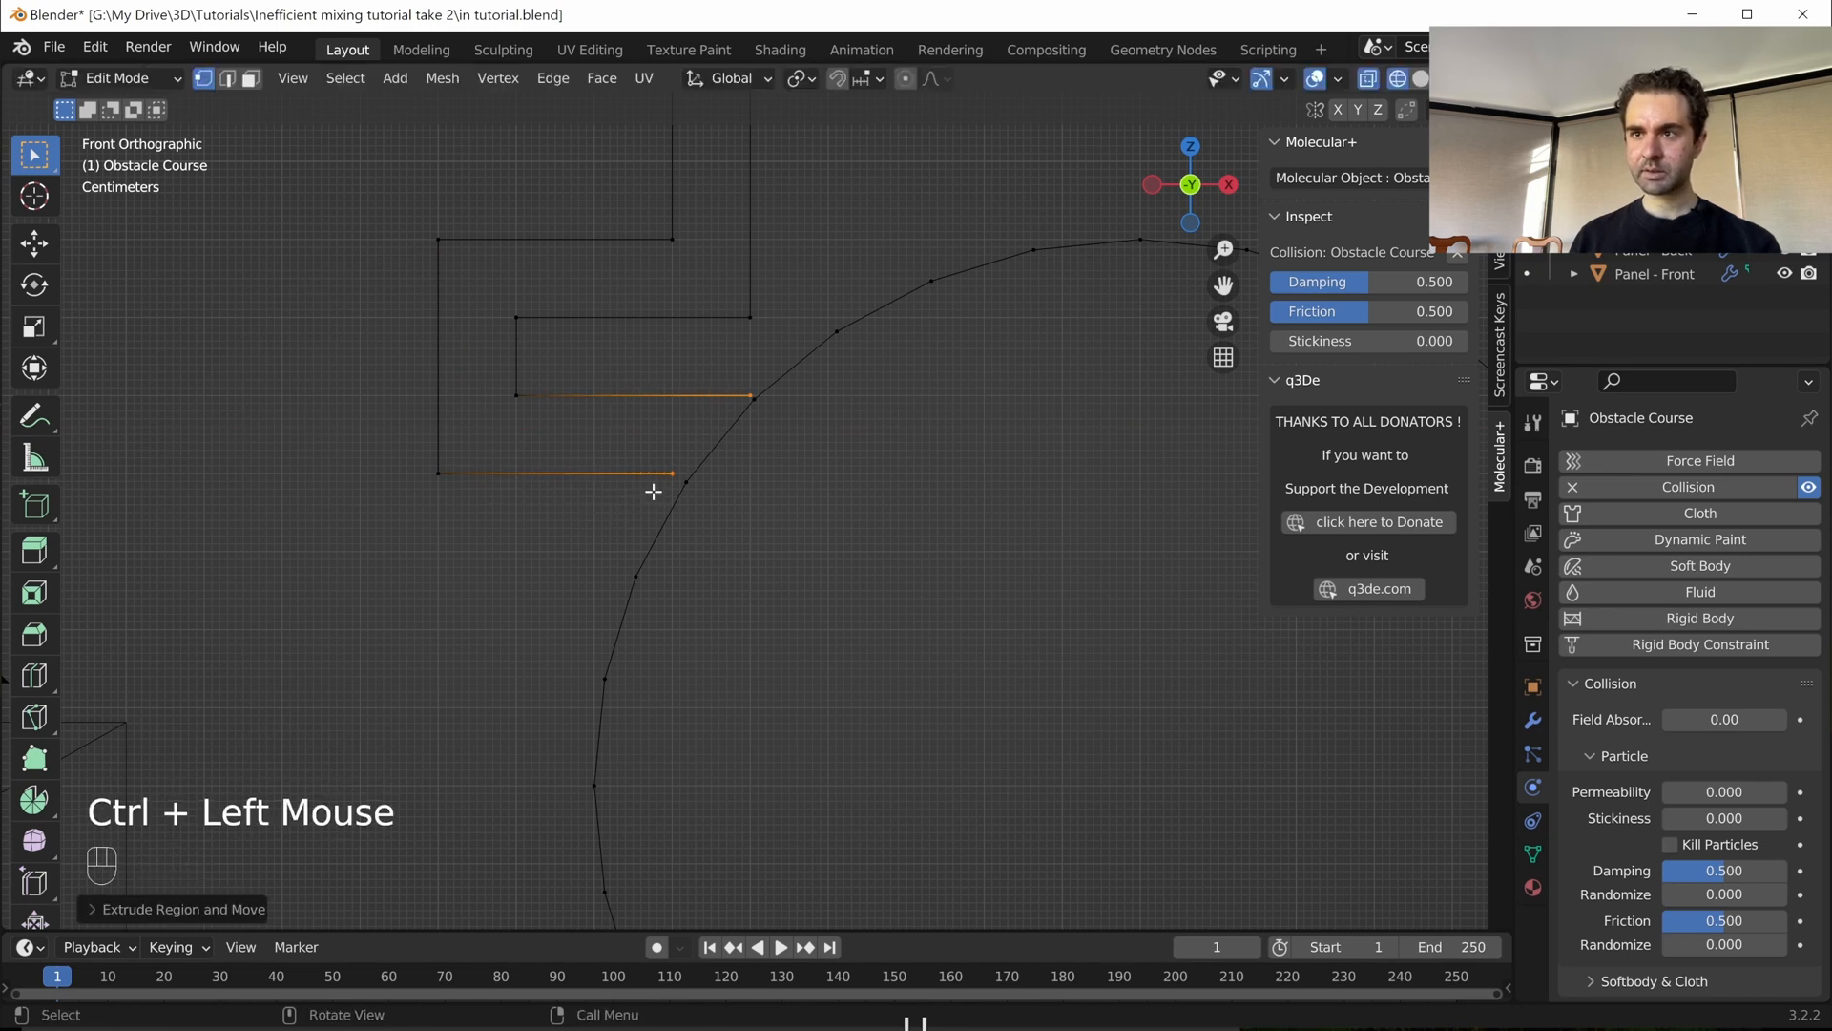
- Delete the face of the circle's wall that lies between the spout's two open ends
scroll(862, 401, up, 2)
shift+scroll(873, 387, up, 1)
shift+middle_drag(879, 376, 675, 471)
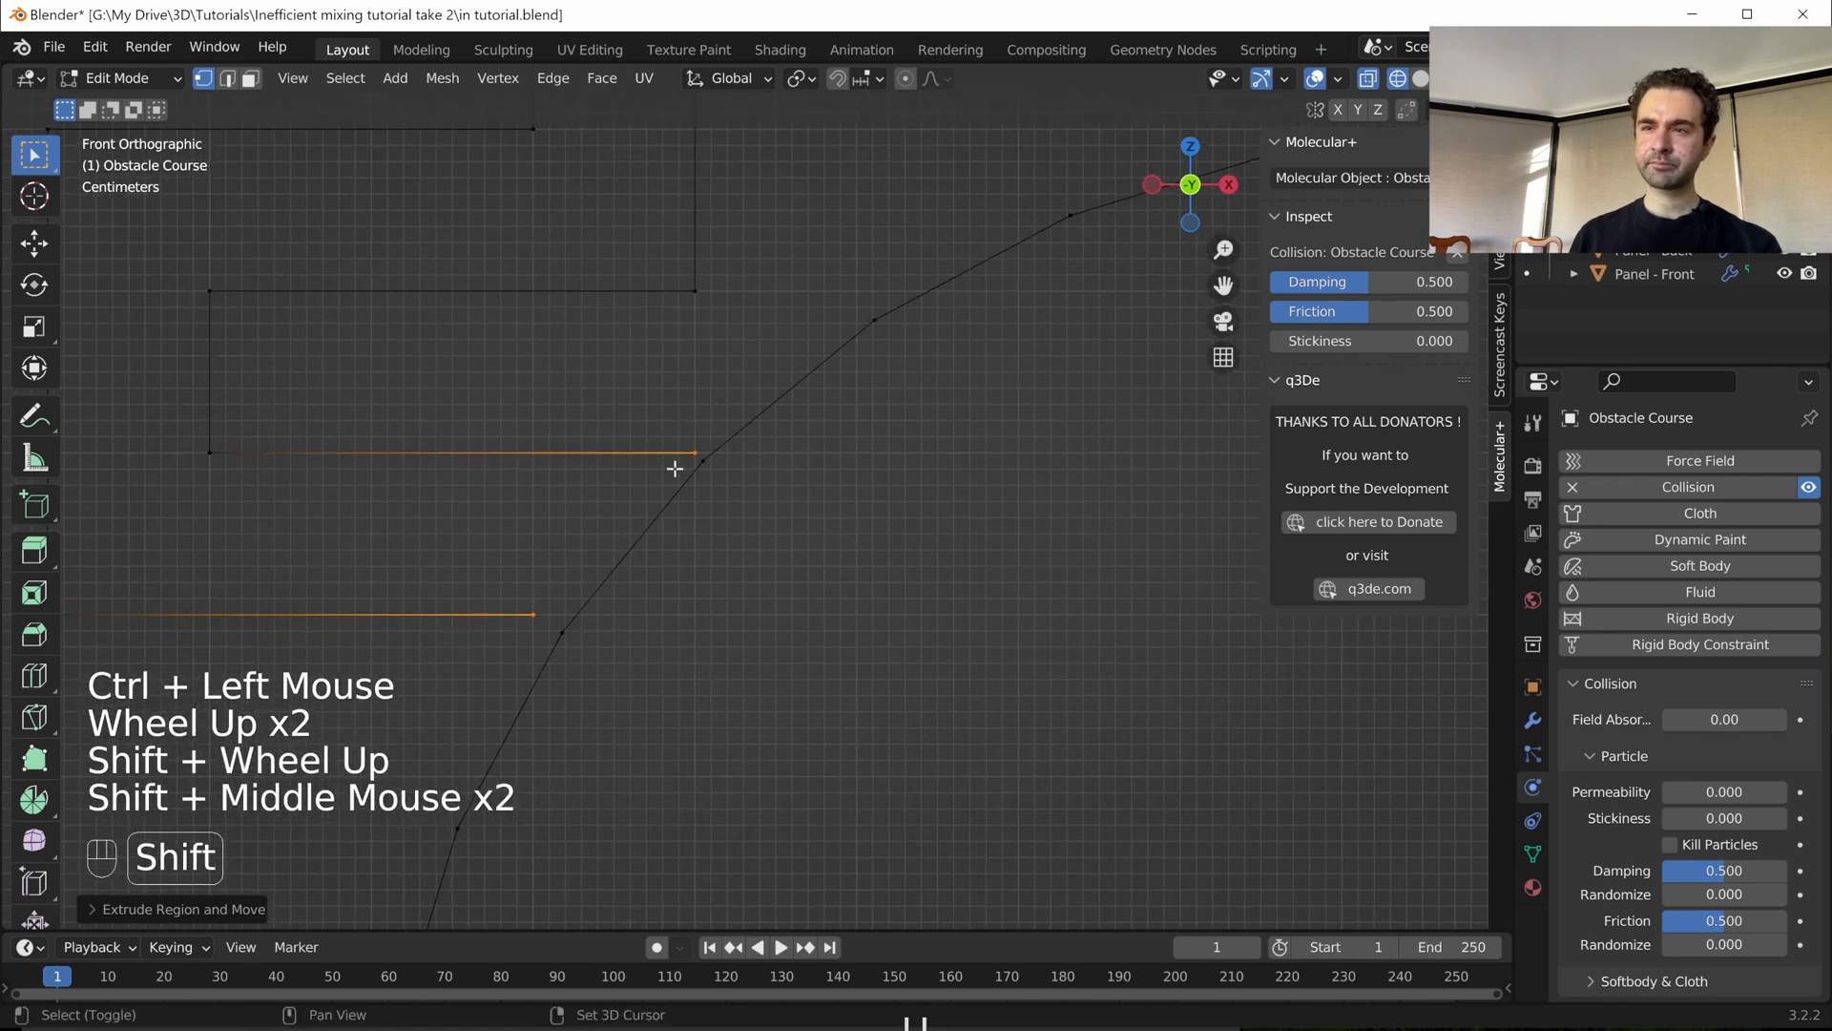
drag(564, 657, 590, 621)
drag(600, 680, 558, 619)
shift+drag(720, 523, 687, 457)
middle_drag(699, 526, 776, 565)
key(z)
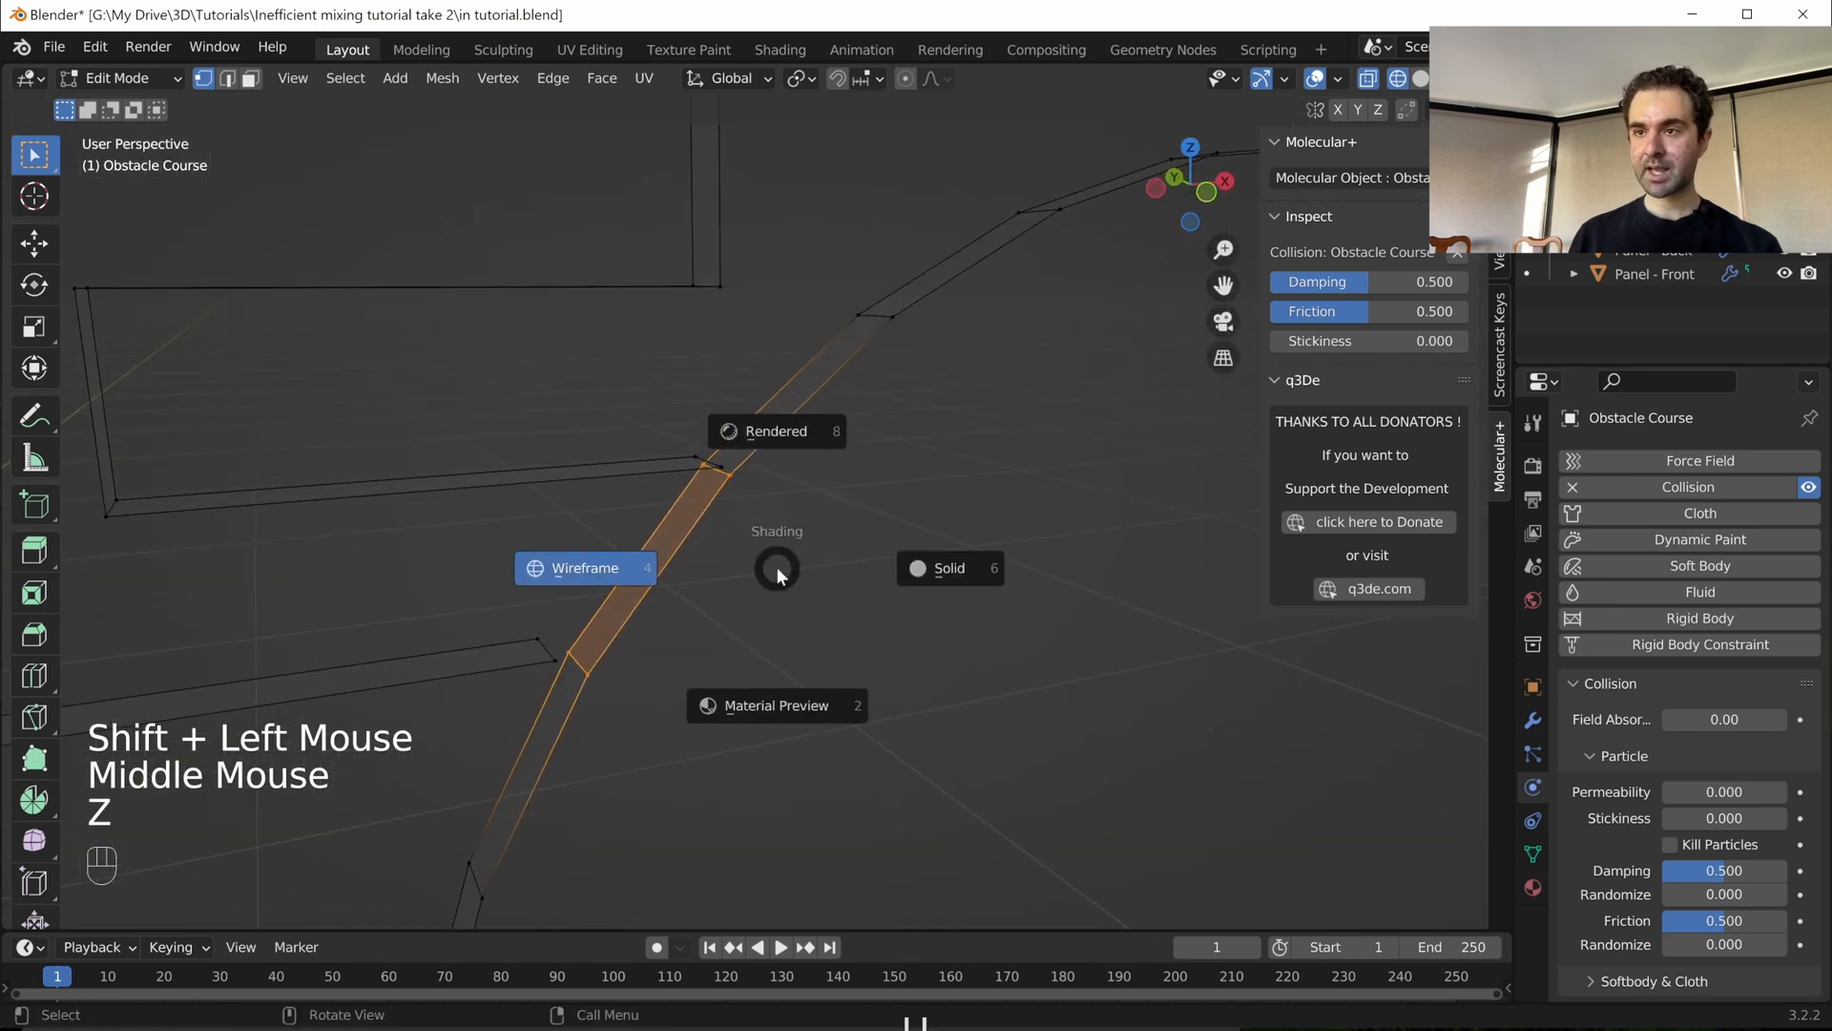
key(Escape)
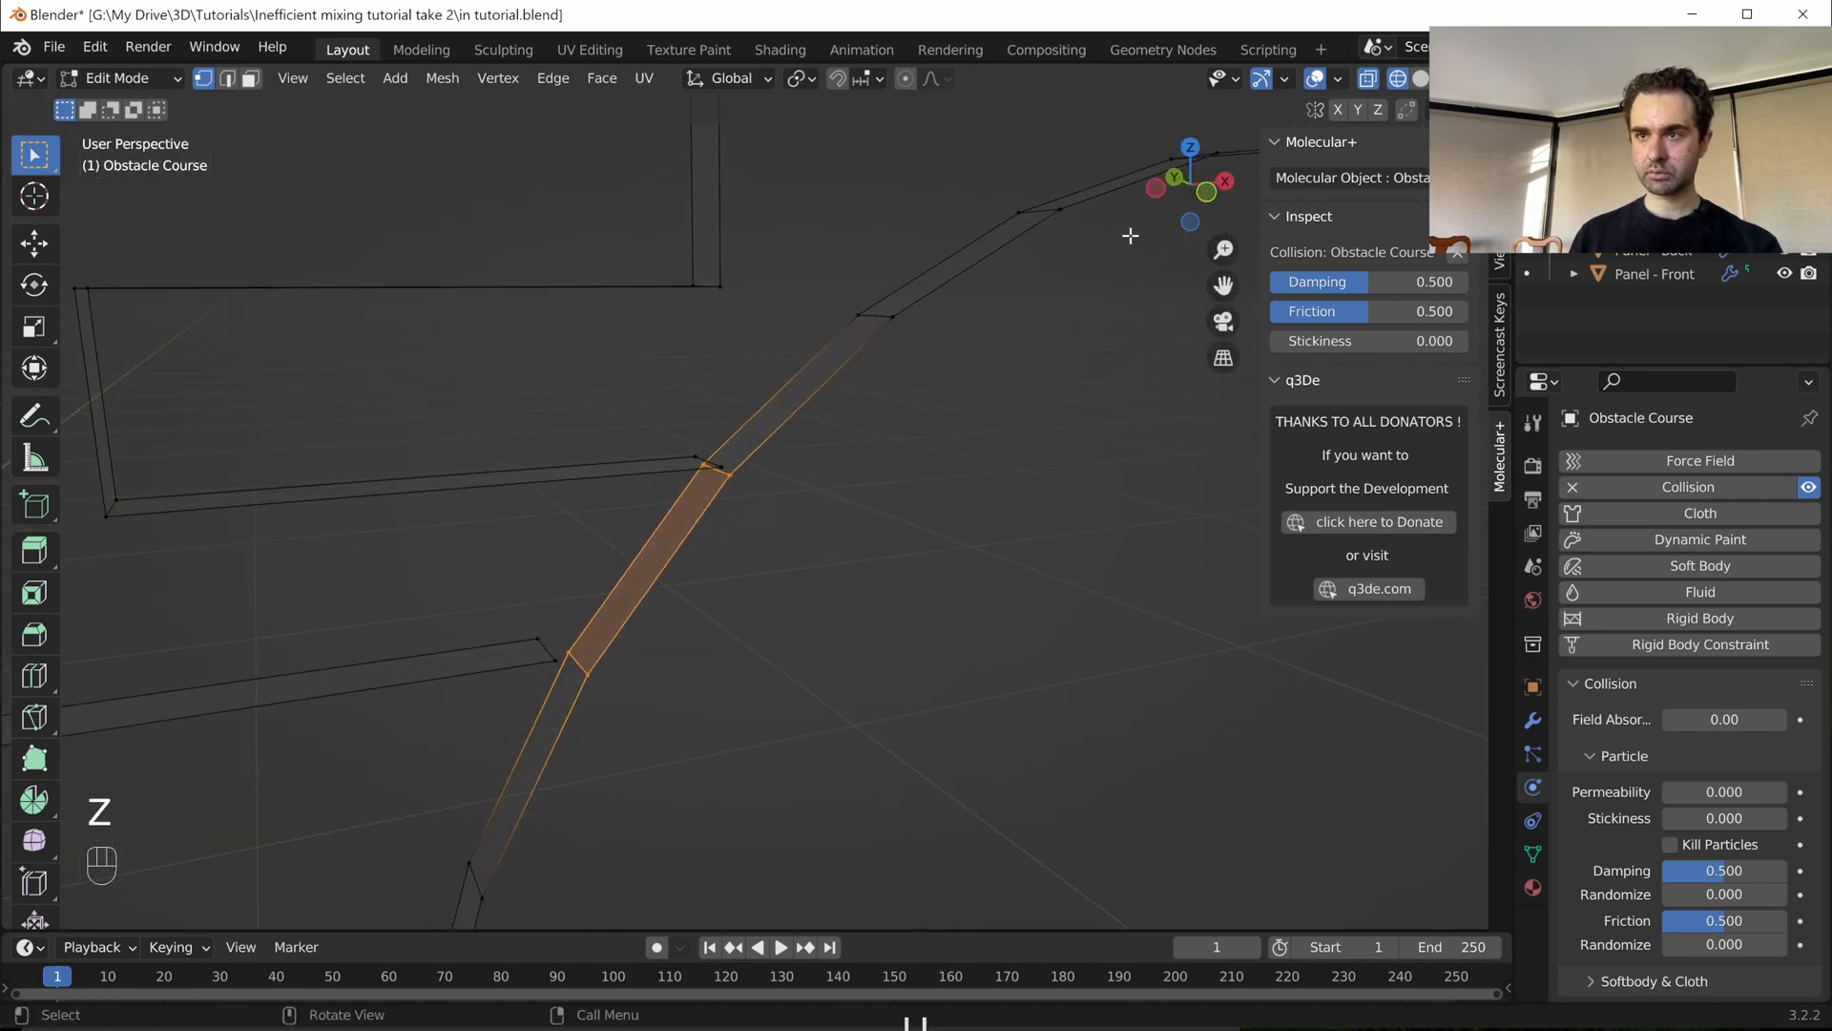
key(x)
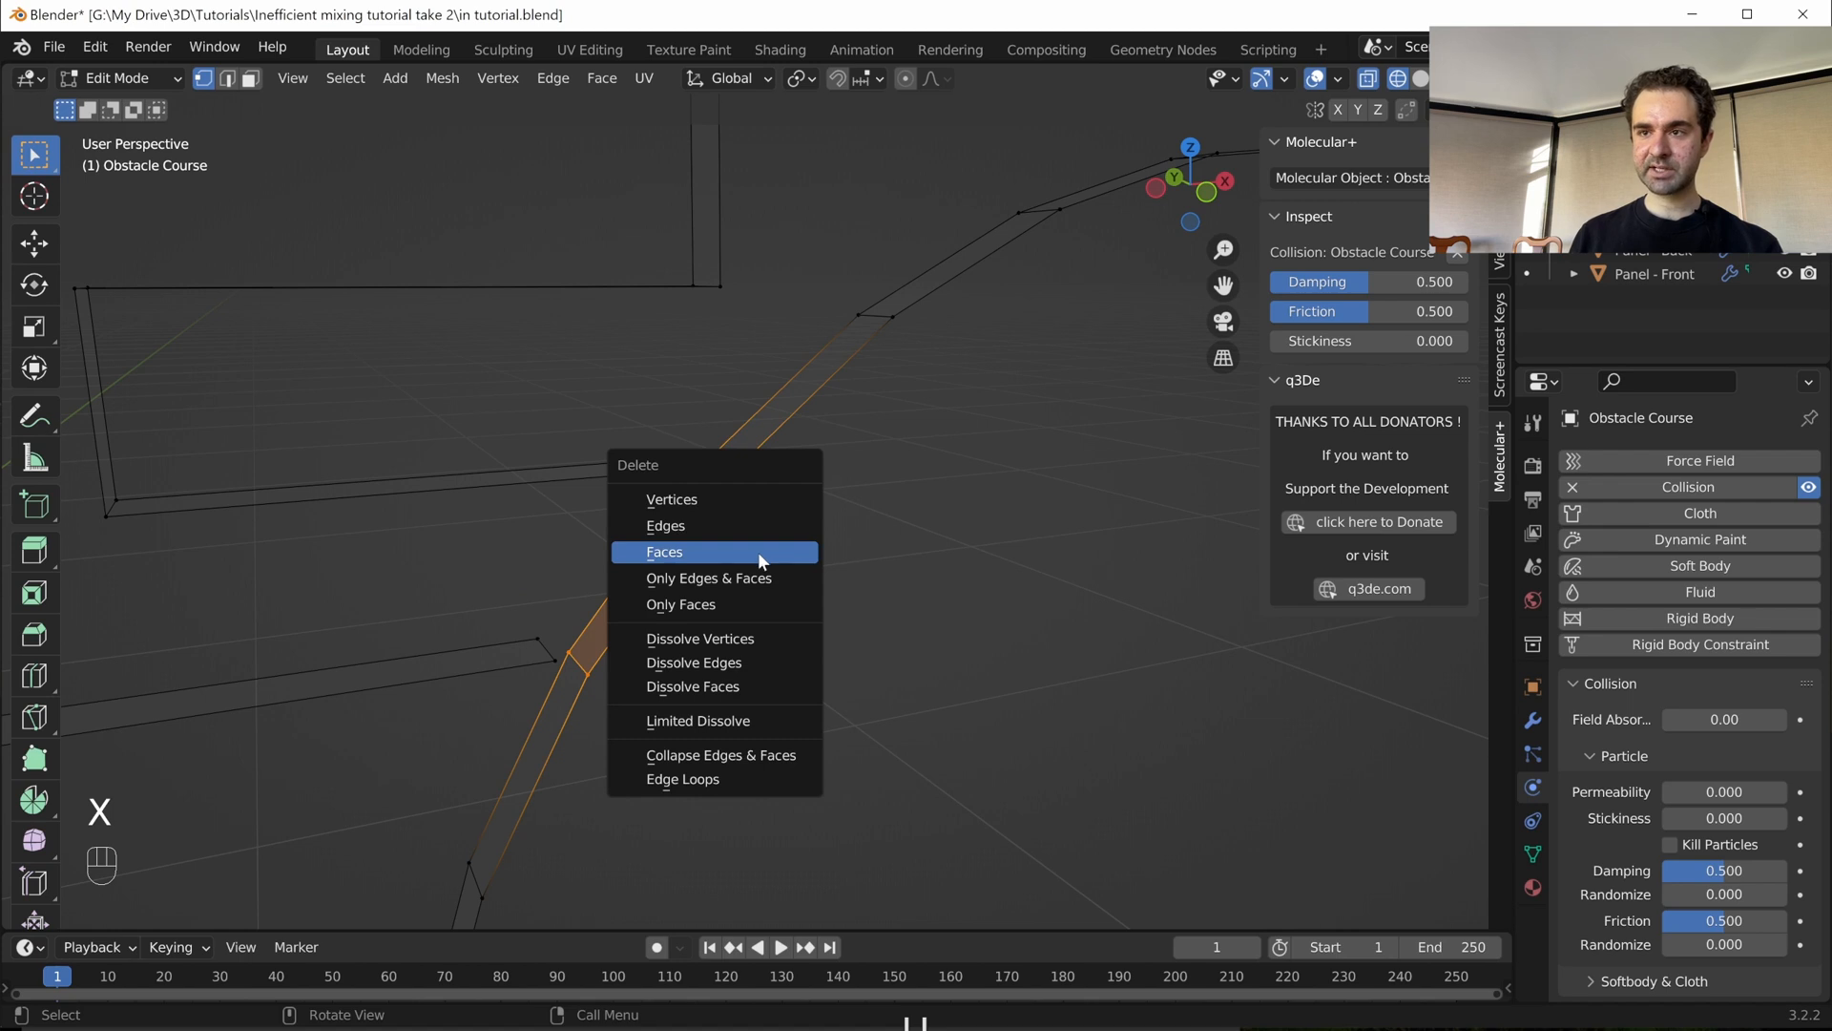
click(758, 552)
- Fill faces between both spout ends and the matching edges of the circle's opening, and return to Object Mode
middle_drag(847, 574, 687, 478)
drag(667, 408, 740, 481)
key(f)
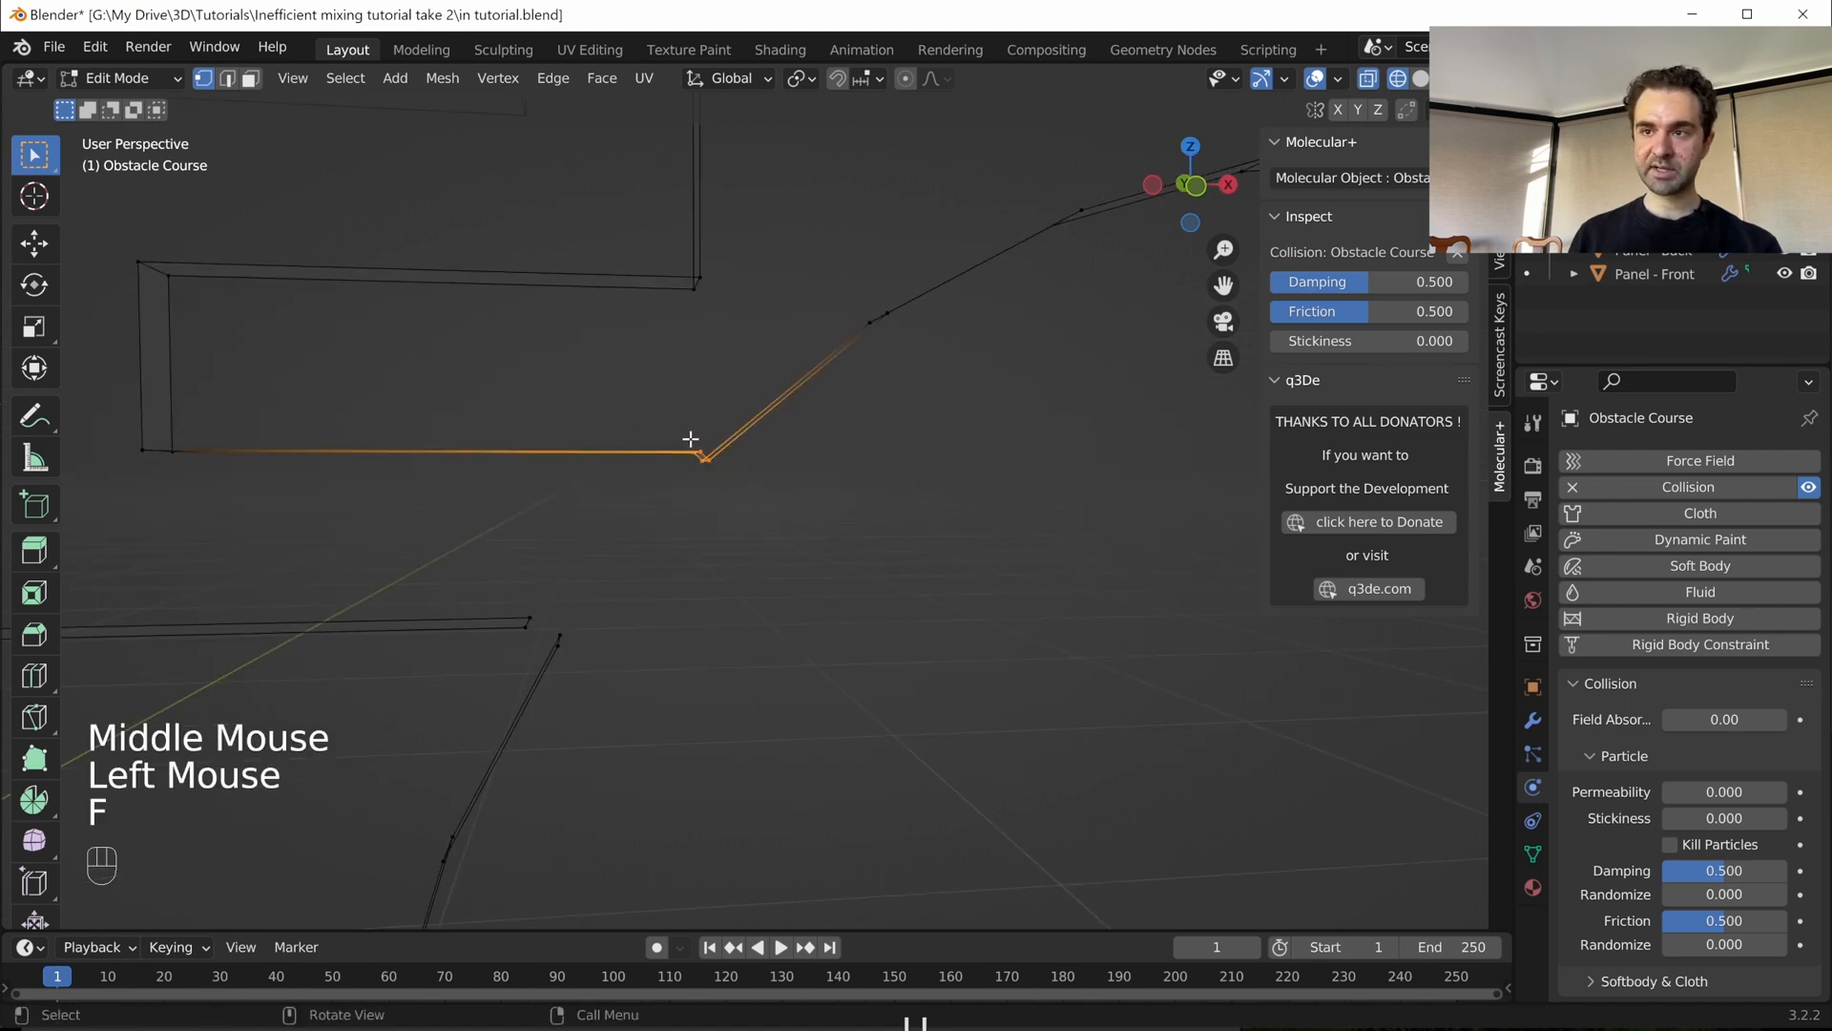
drag(475, 584, 584, 662)
click(588, 663)
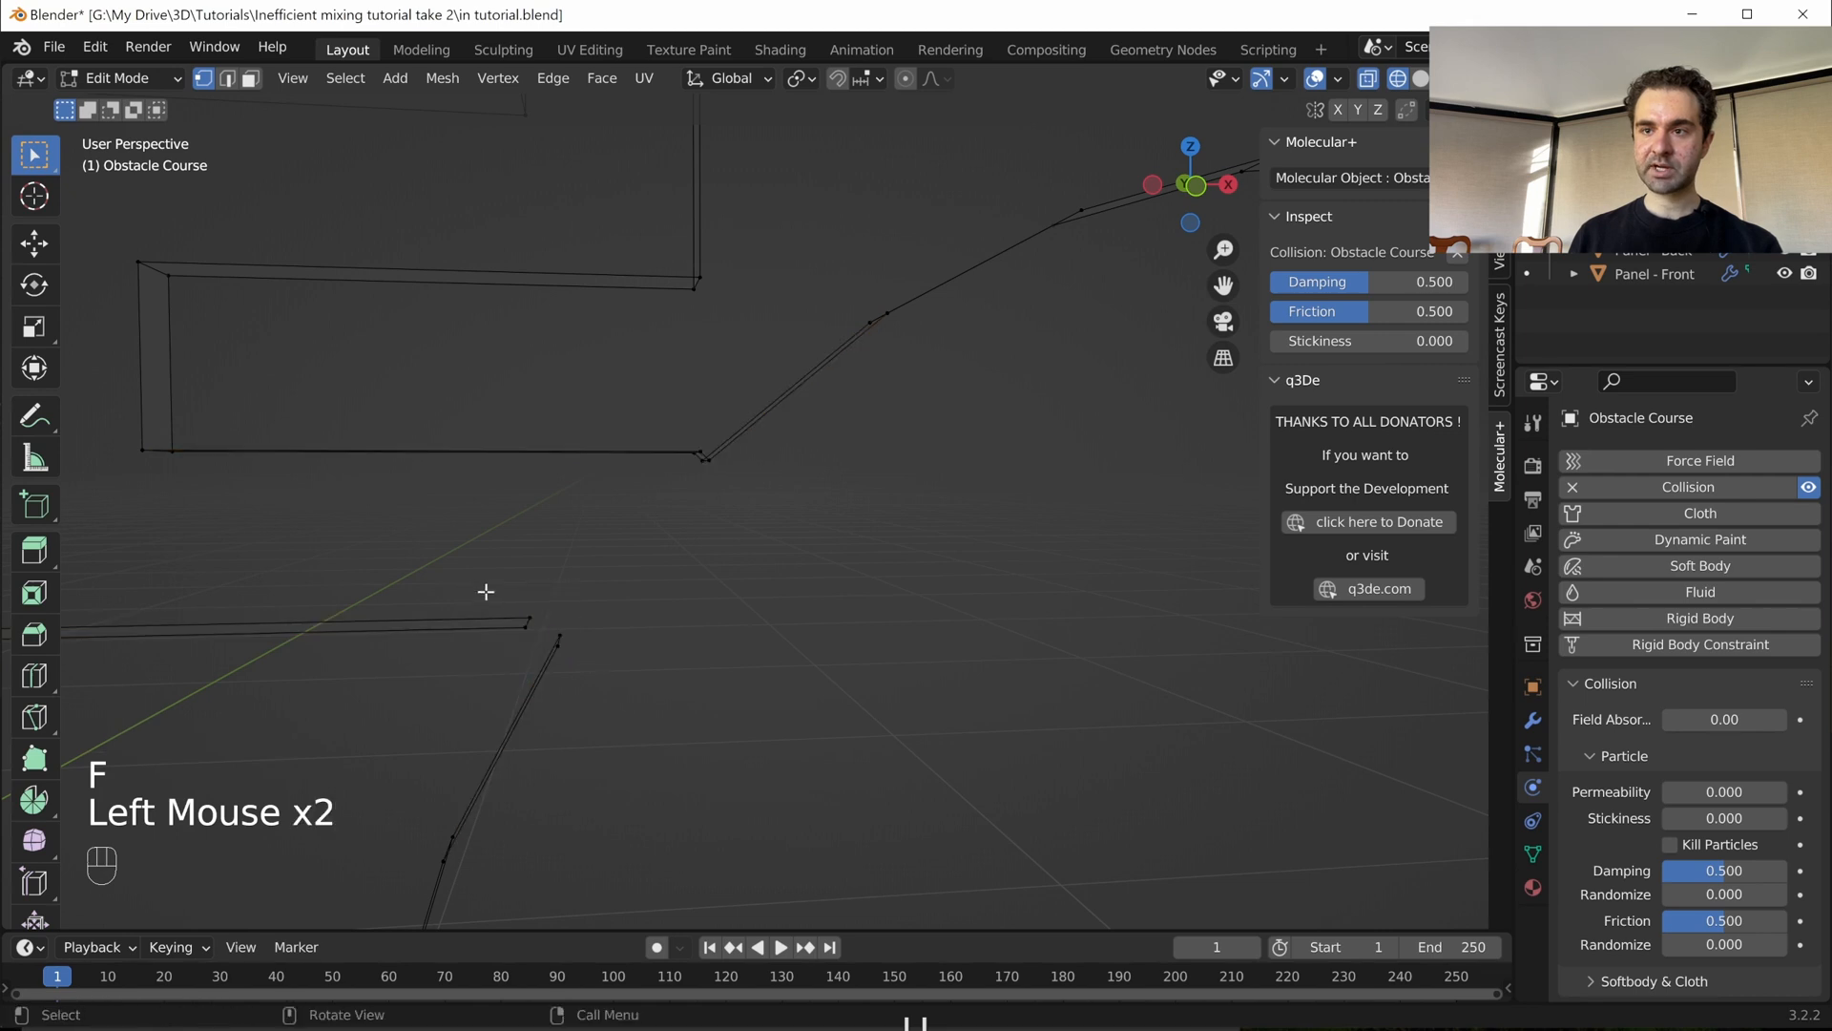
click(523, 622)
key(f)
scroll(785, 605, down, 3)
key(a)
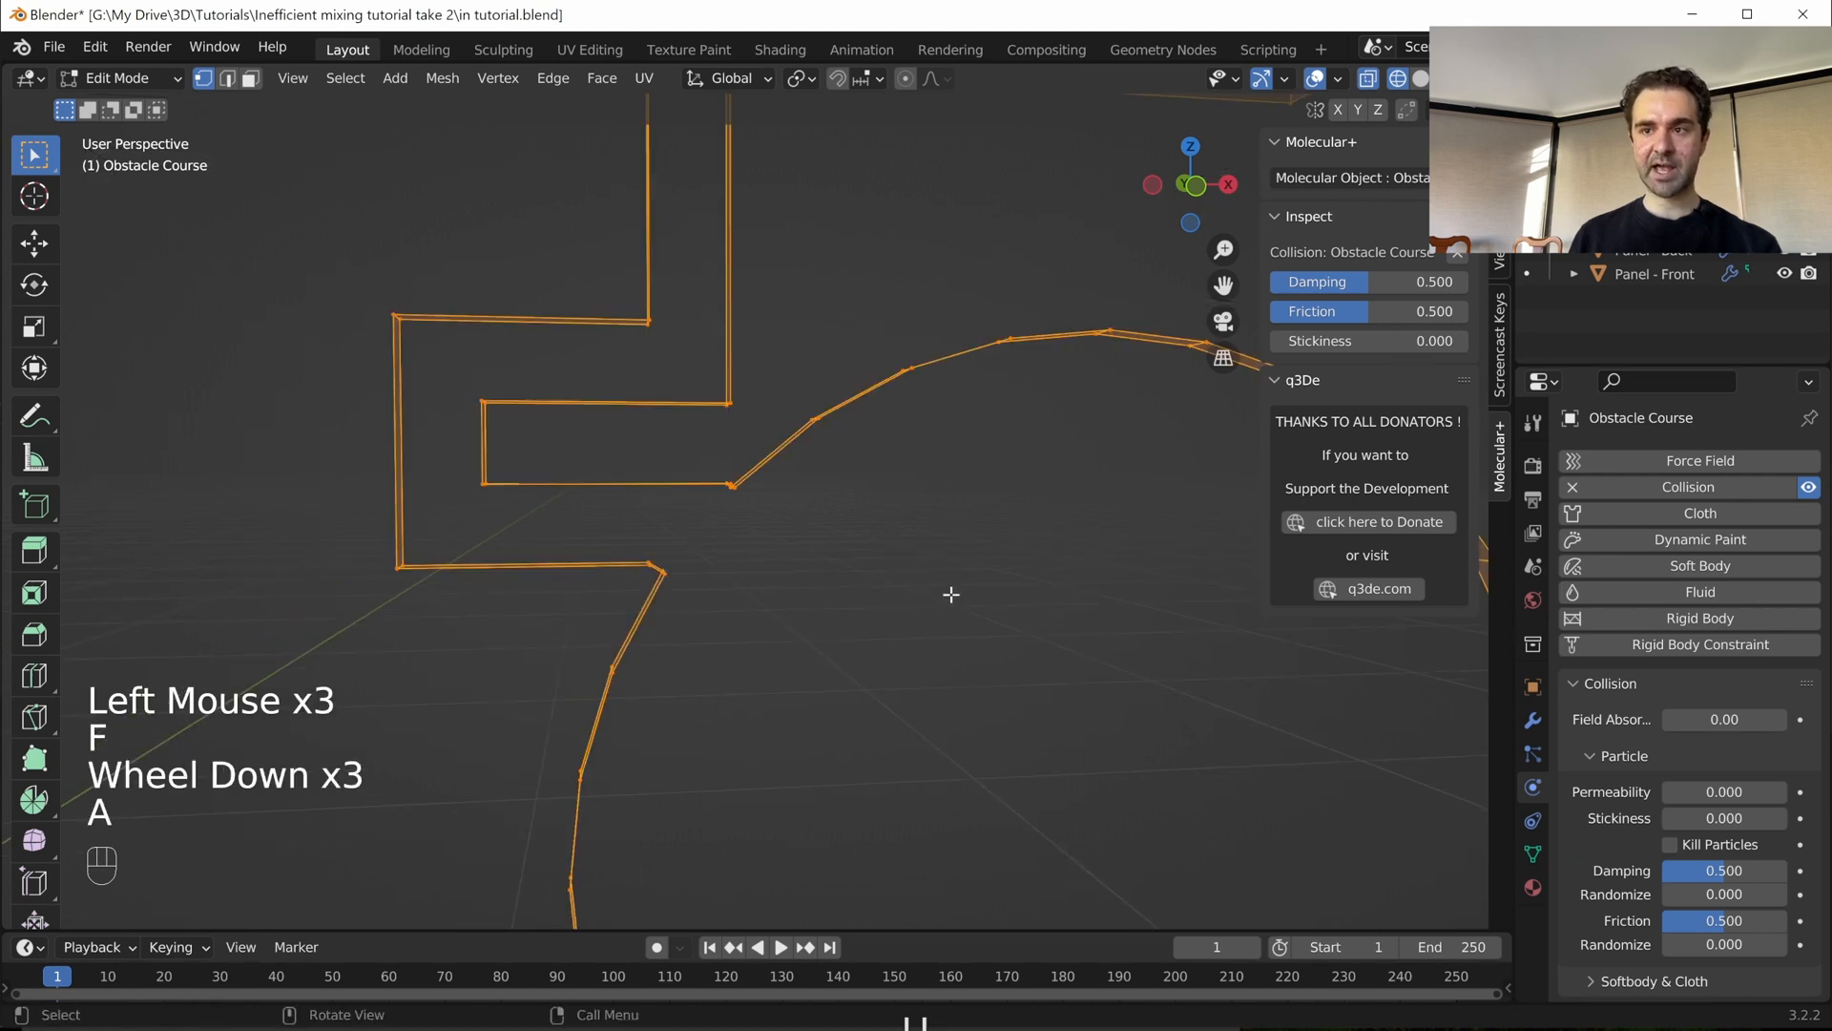
scroll(951, 594, down, 3)
middle_drag(948, 597, 663, 438)
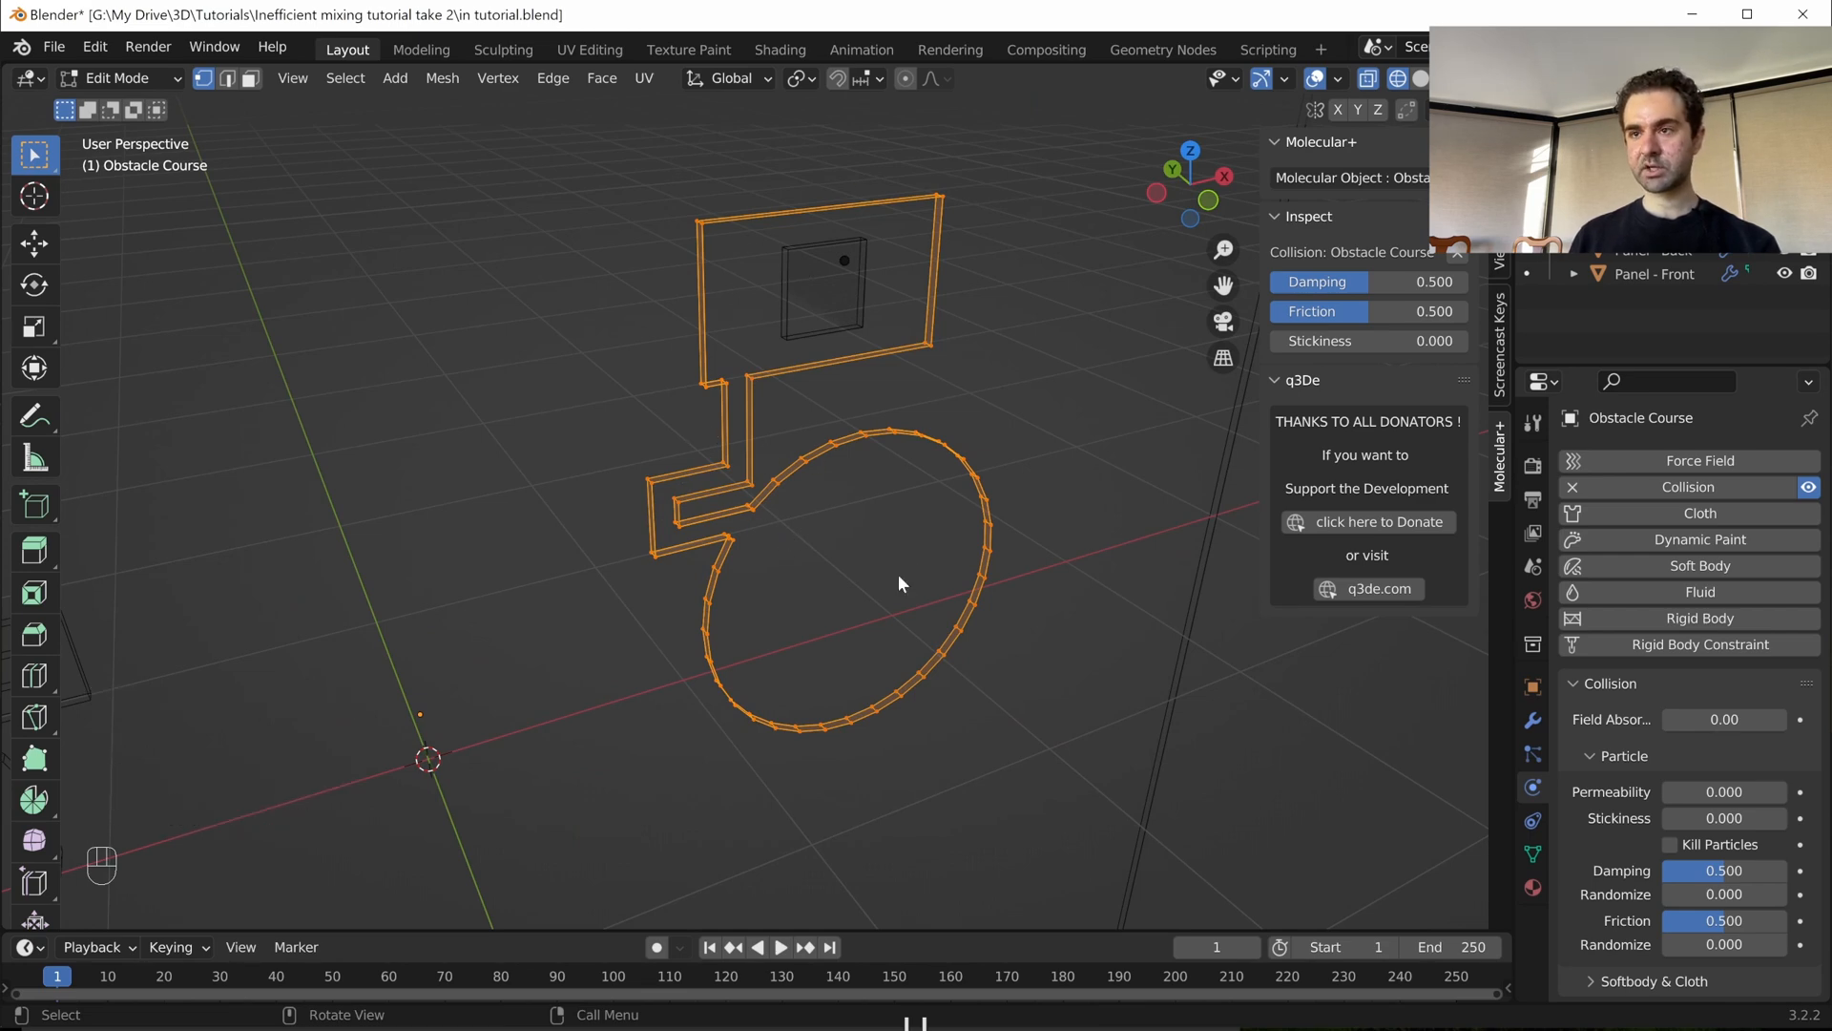
key(Tab)
- Add a cube mesh at the 3D cursor in the front view
key(KP_1)
scroll(897, 575, up, 2)
shift+middle_drag(901, 643, 695, 473)
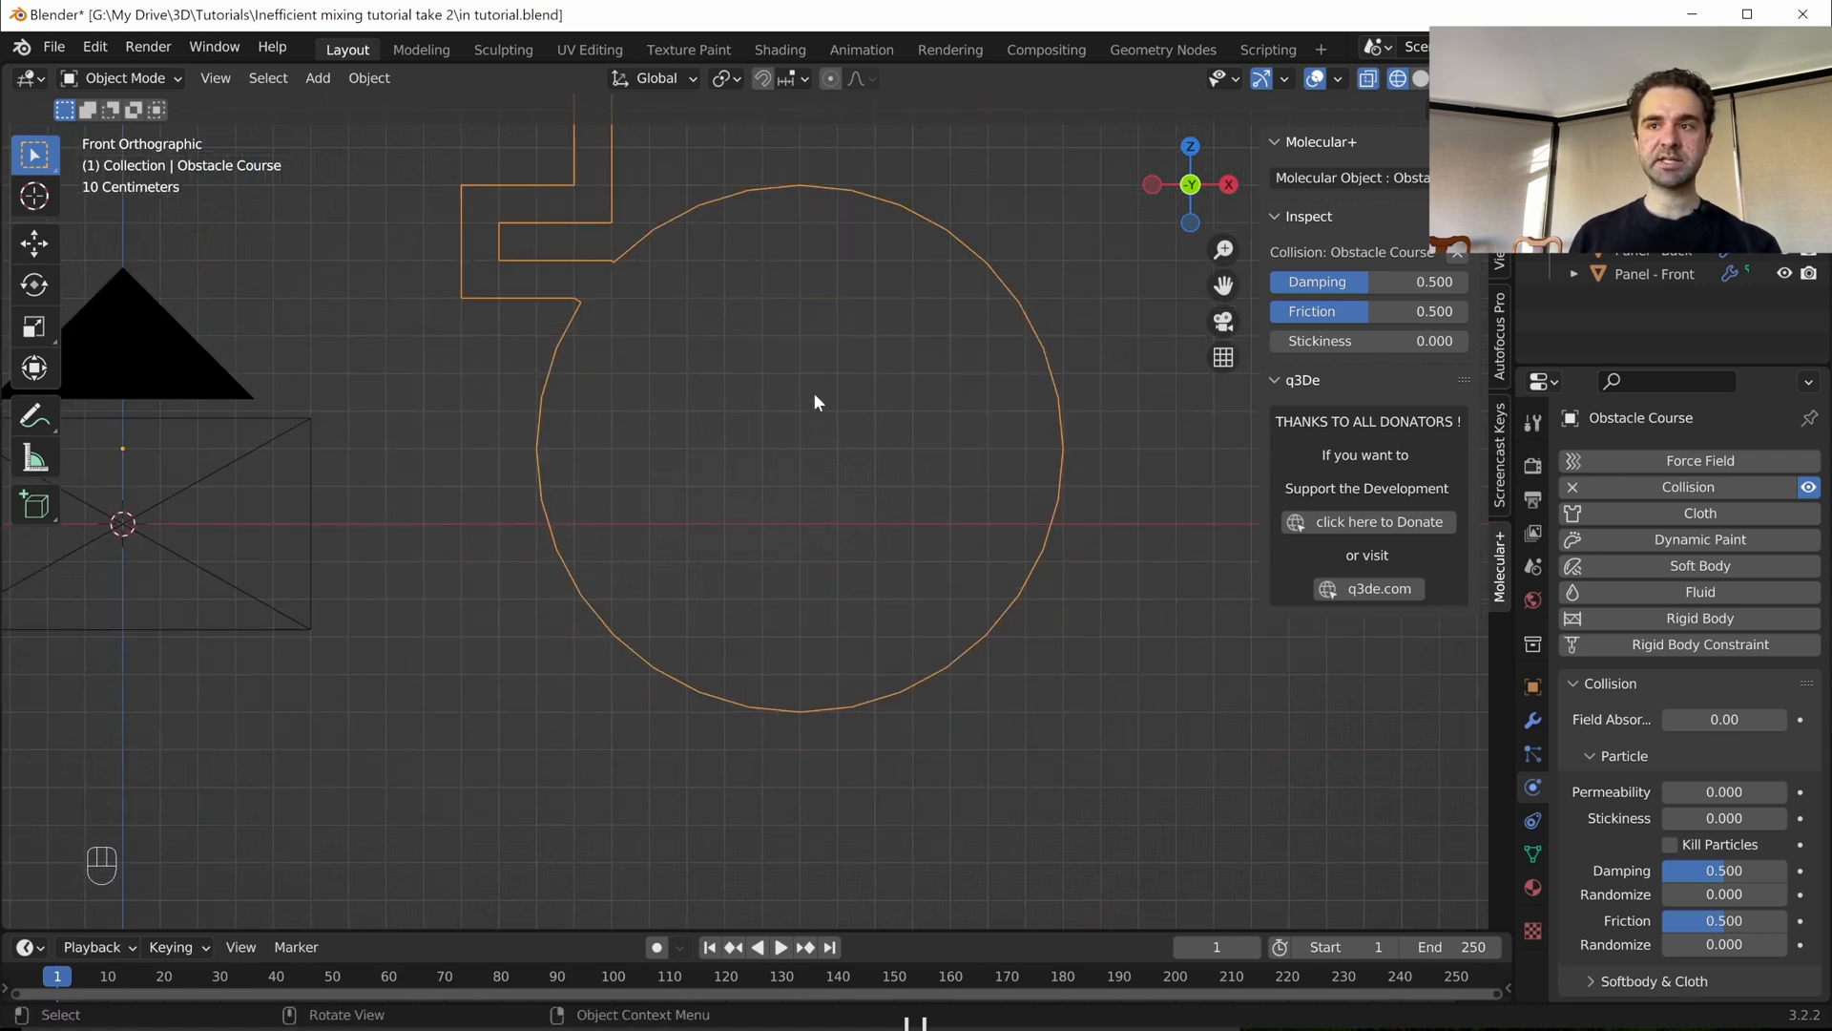
scroll(814, 392, down, 1)
scroll(792, 406, up, 1)
scroll(765, 421, down, 2)
shift+middle_drag(765, 421, 828, 420)
key(shift+a)
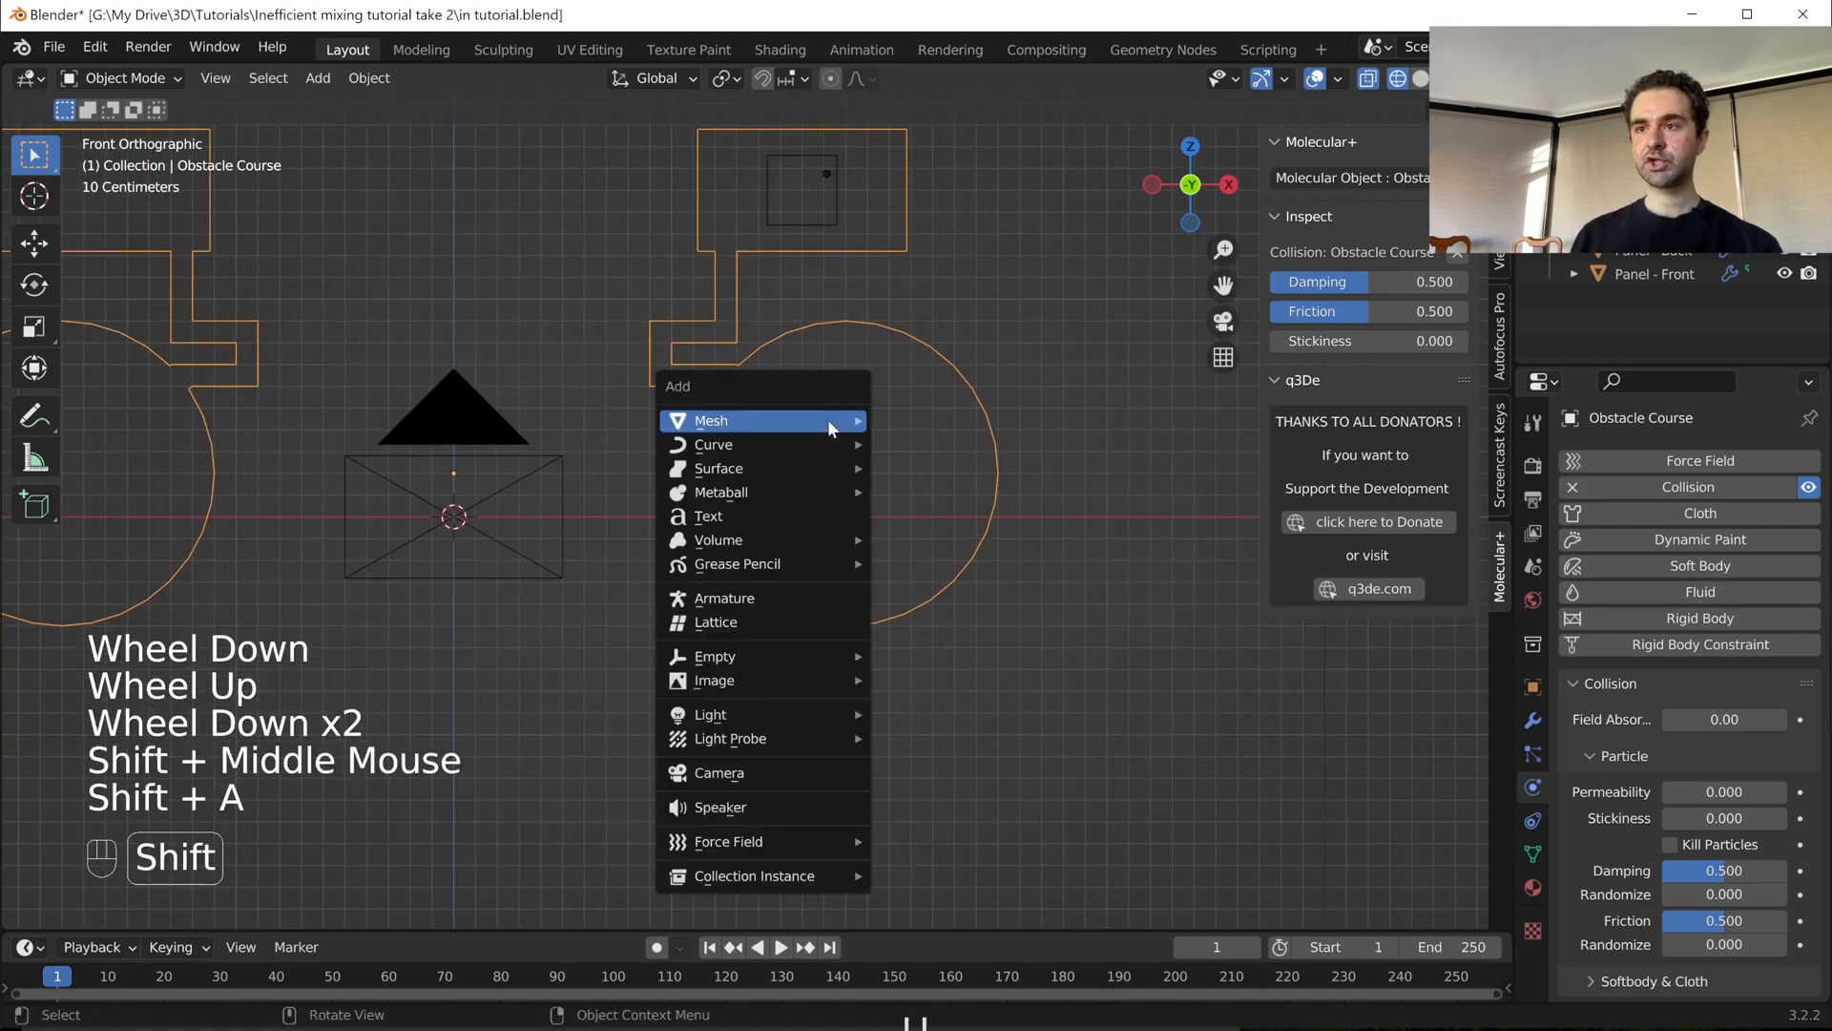
mouse_move(832, 426)
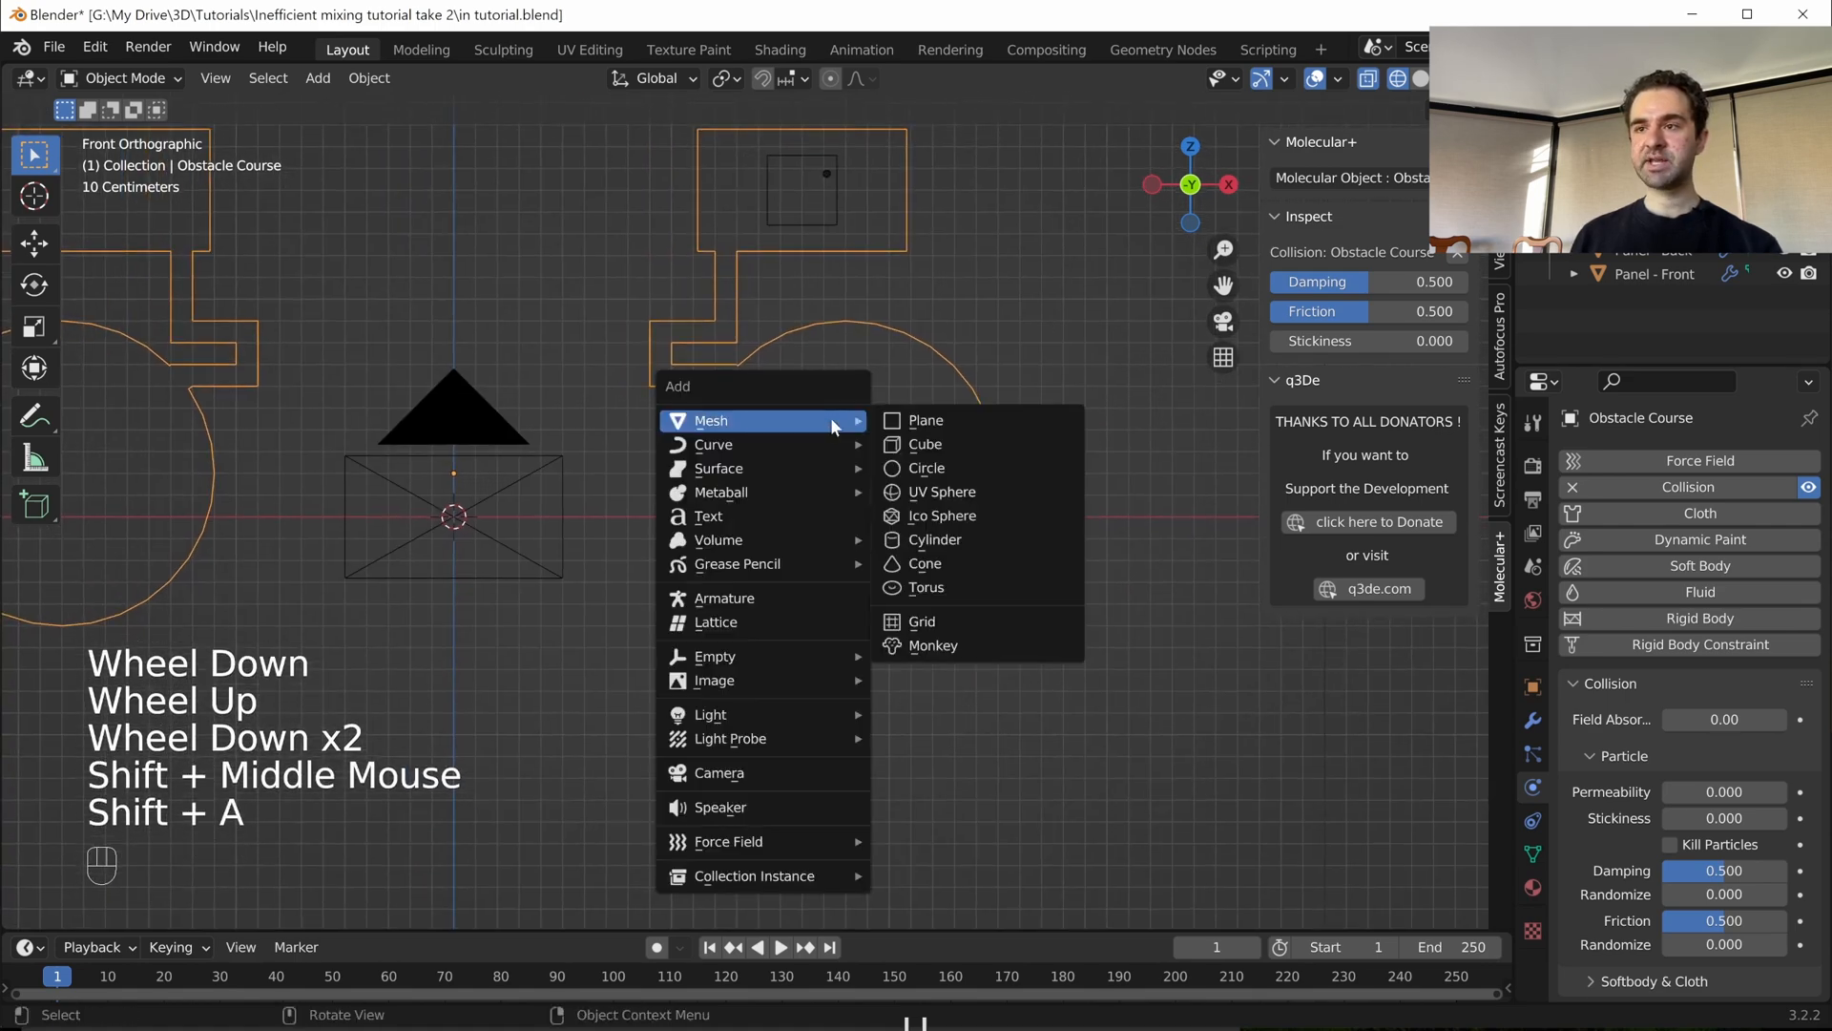
click(934, 449)
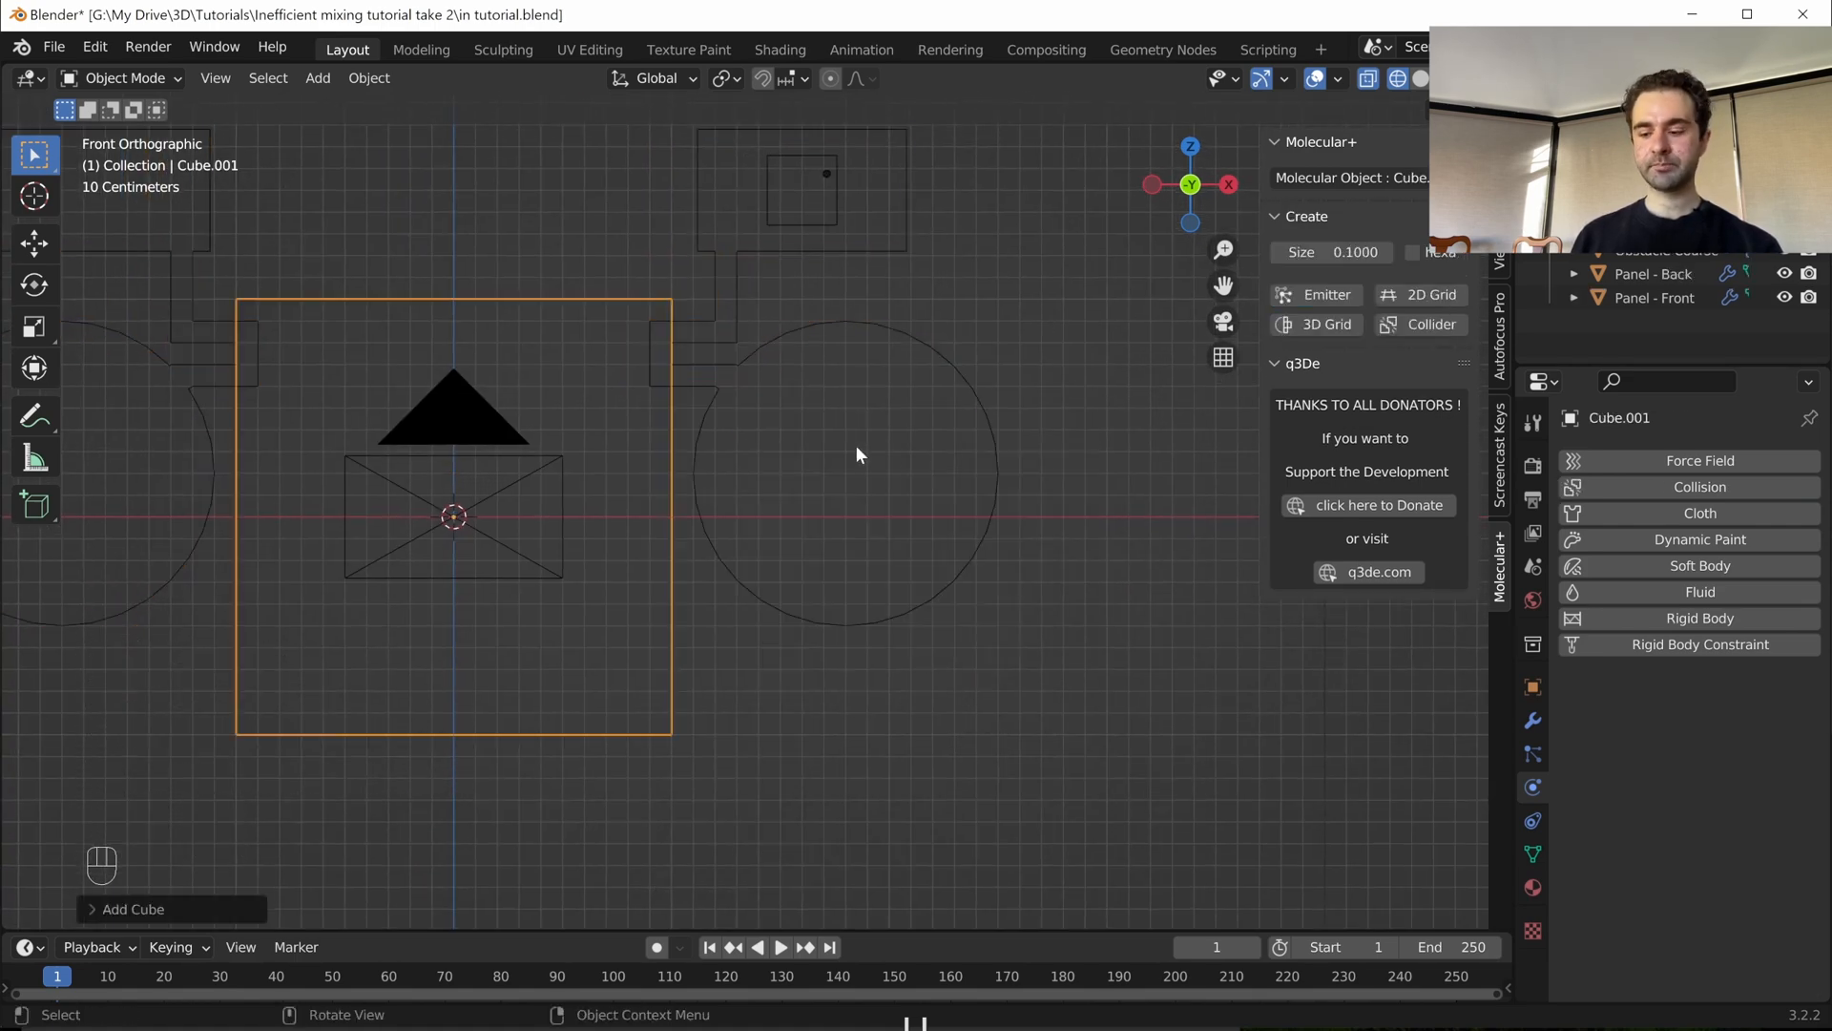
- Scale the new cube's geometry uniformly by 0.02 in Edit Mode
key(KP_7)
key(Tab)
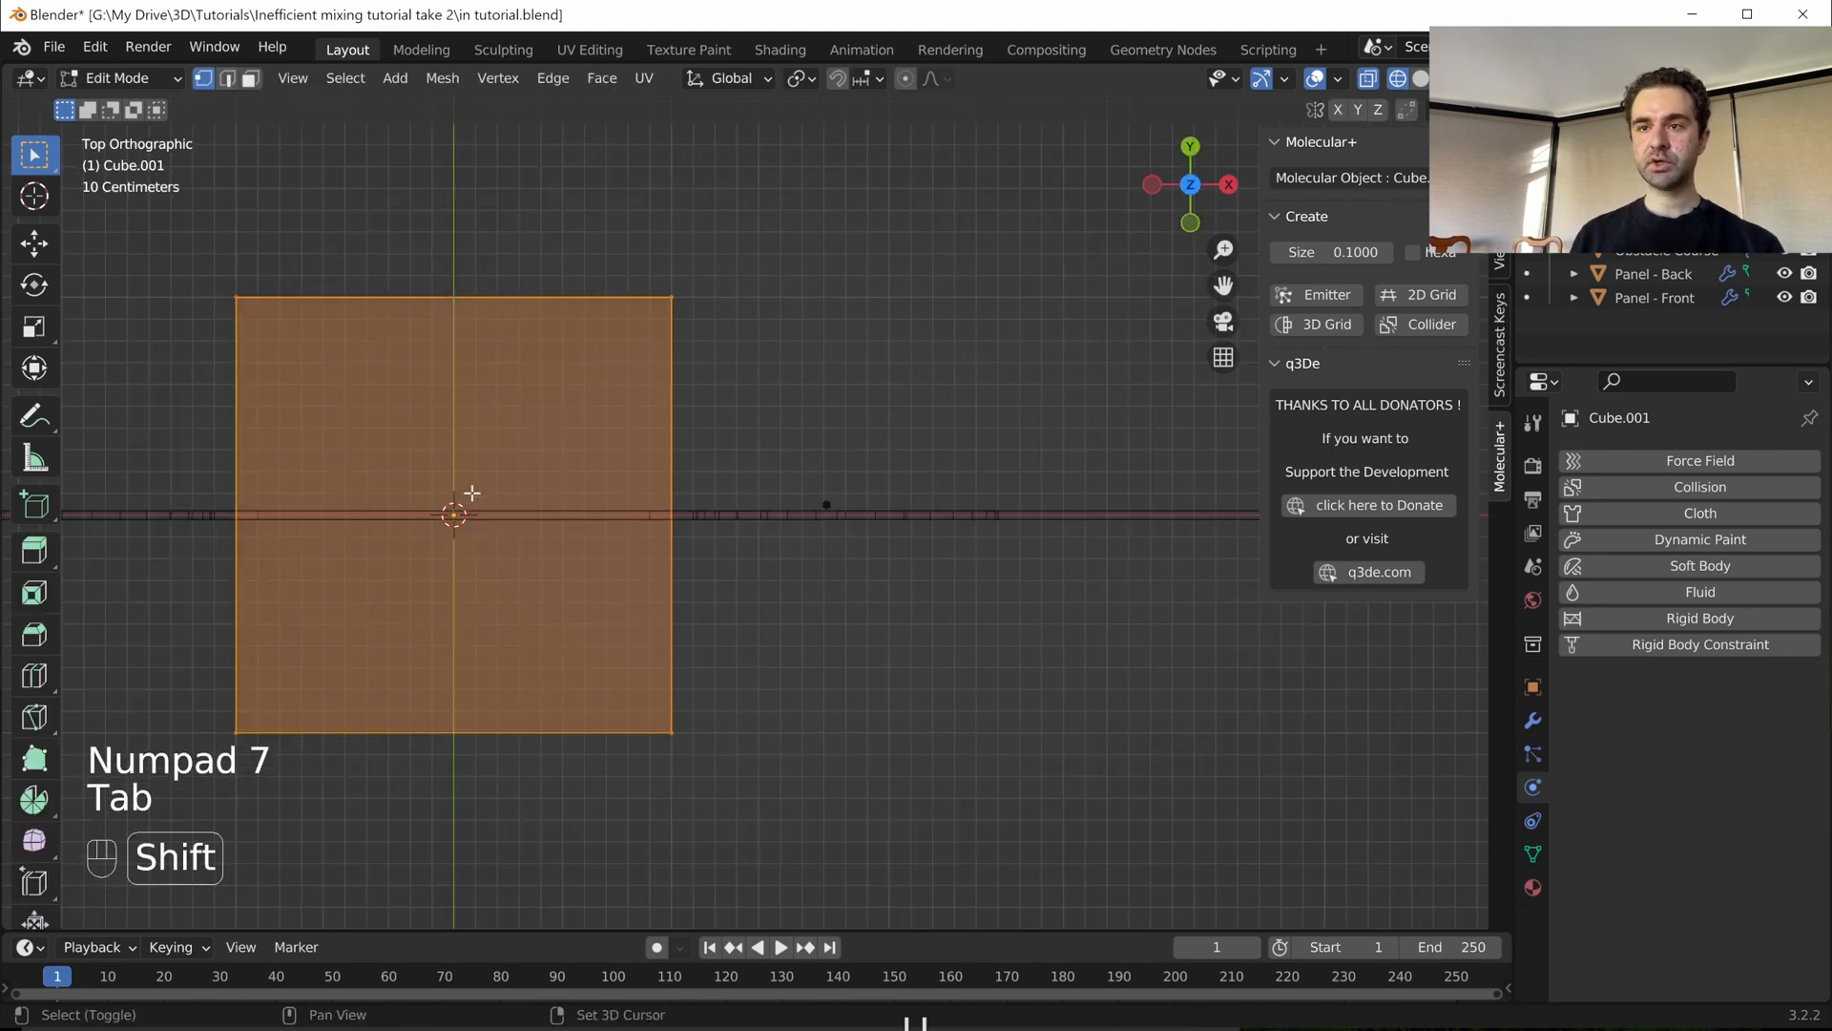
shift+middle_drag(783, 359, 935, 392)
key(s)
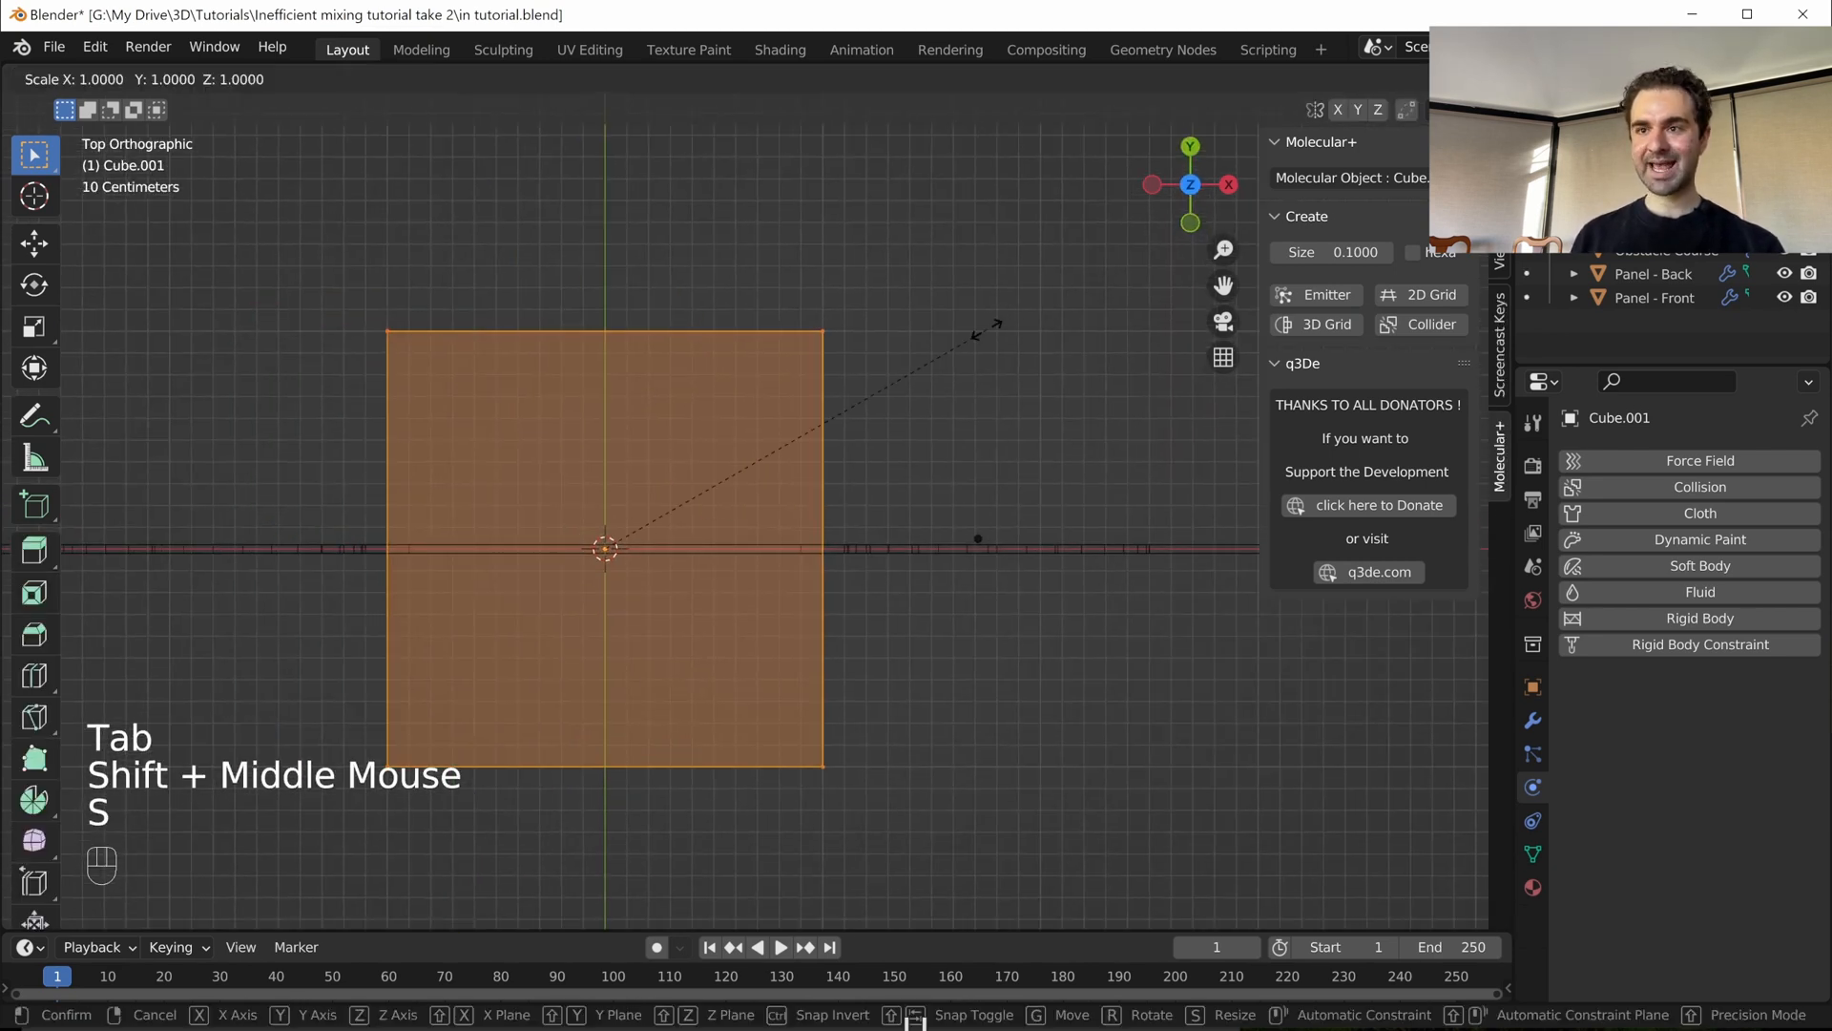
key(KP_0)
key(period)
key(KP_0)
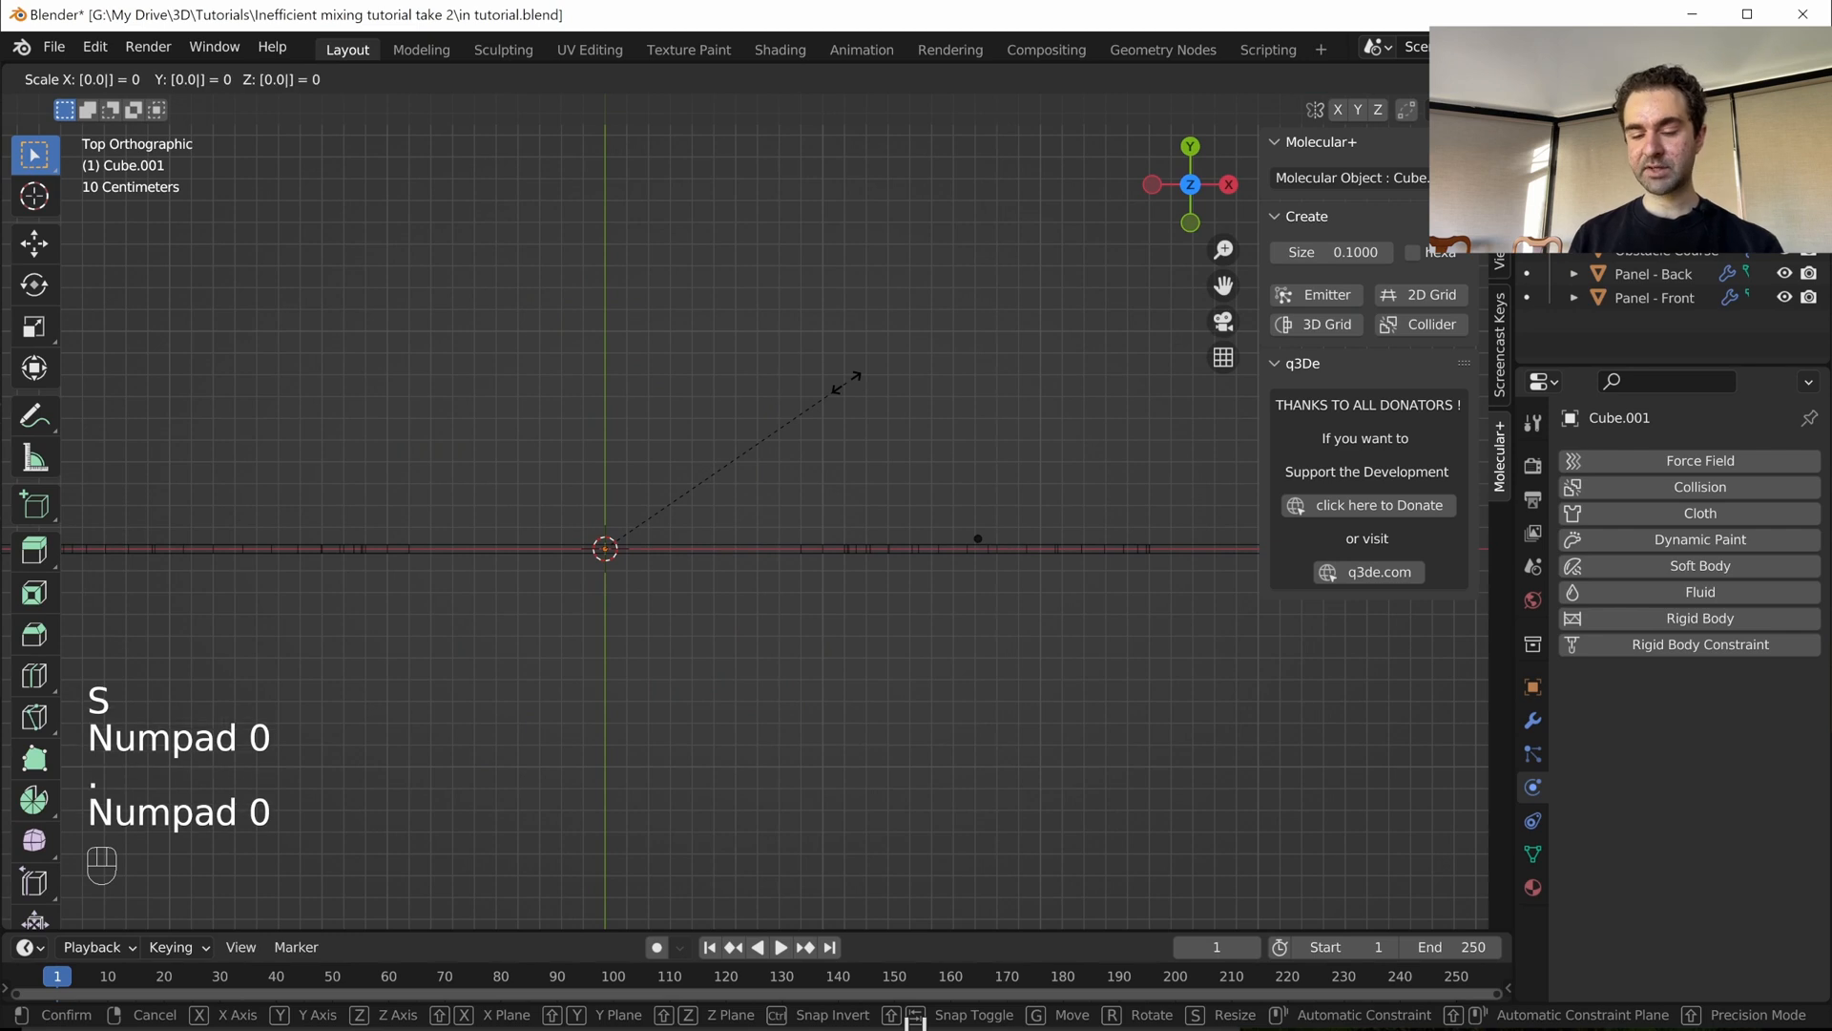
key(KP_2)
key(Return)
- Stretch the small cube's geometry into a vertical bar by scaling it 24 along the Z axis
key(KP_1)
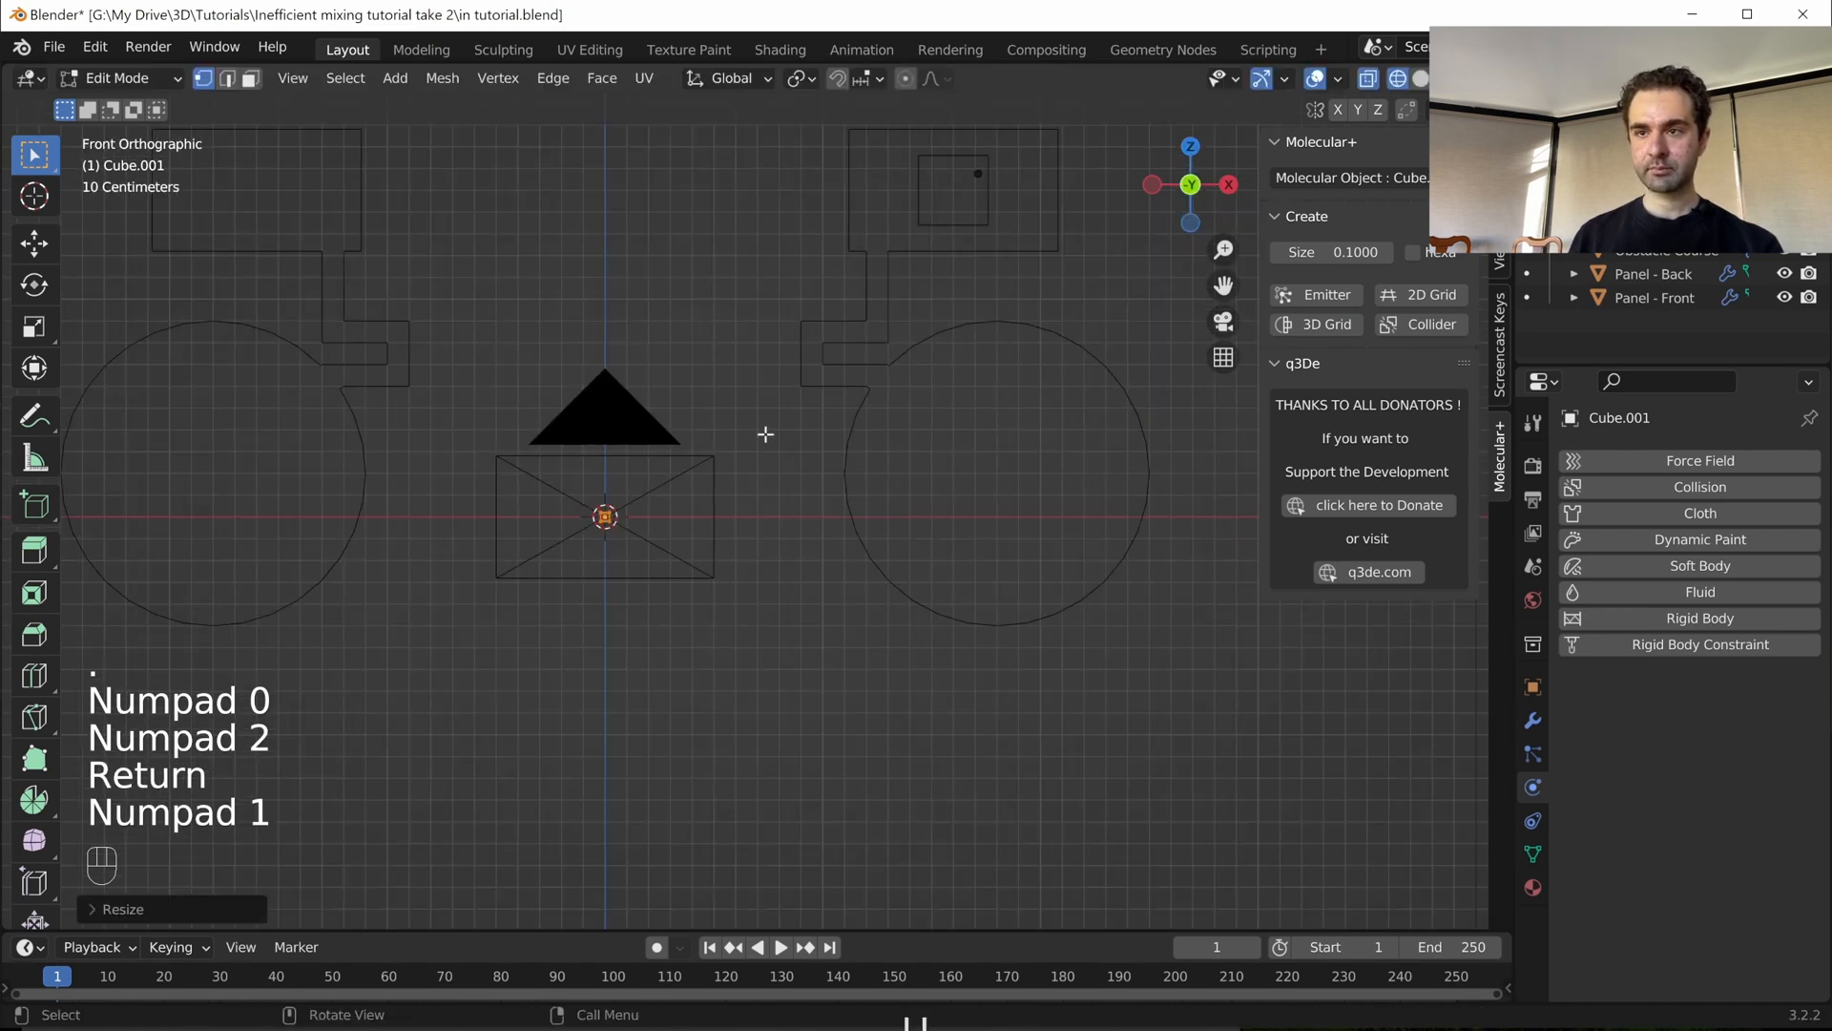
key(s)
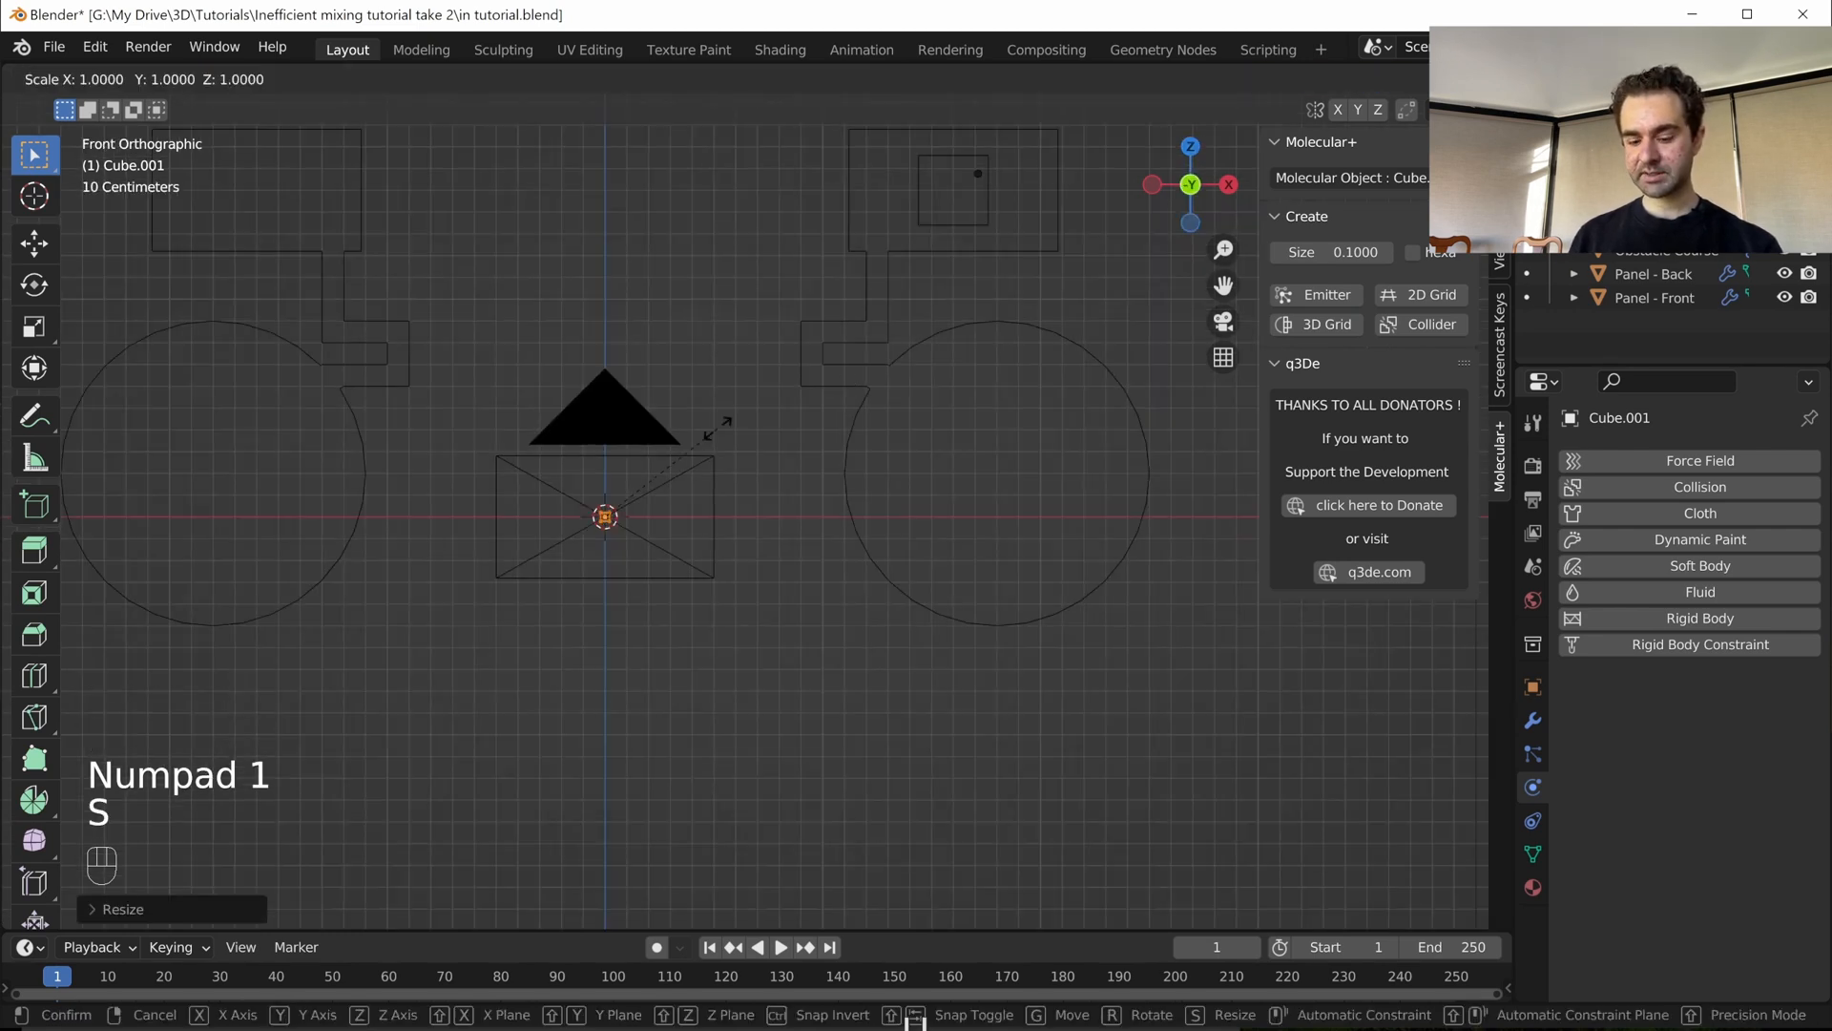
key(z)
key(KP_8)
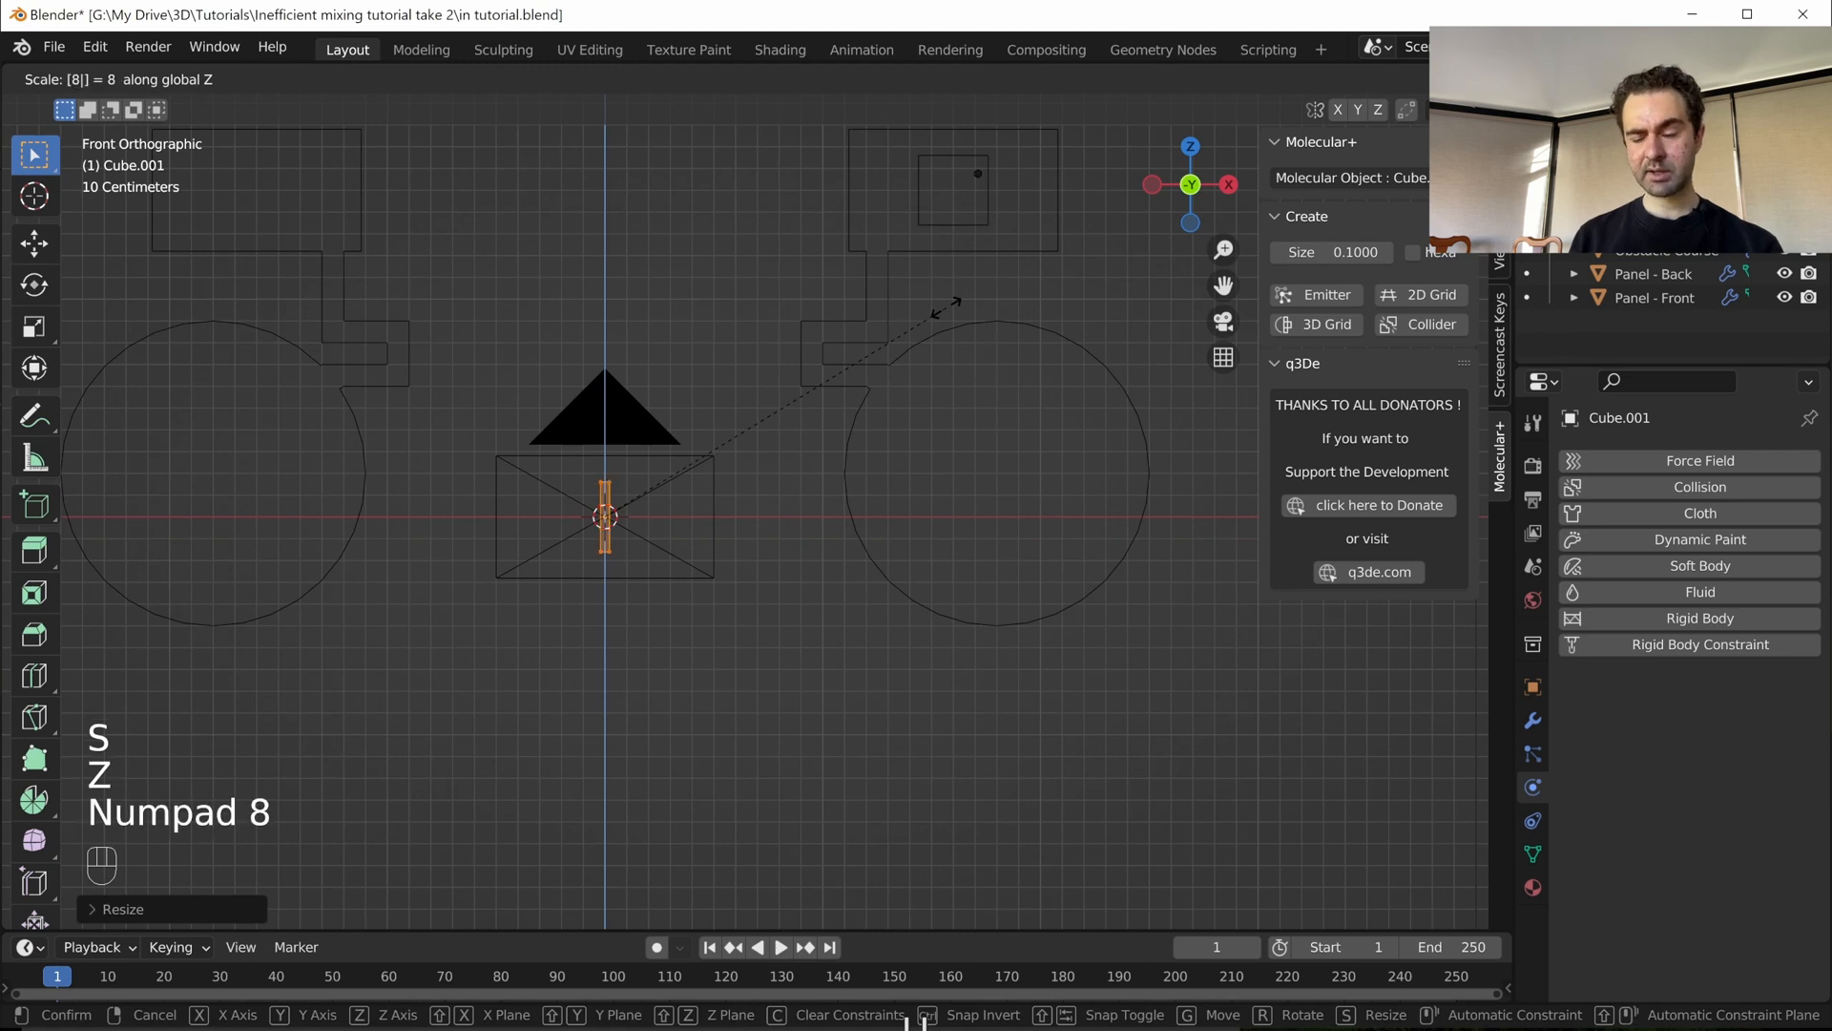
key(KP_1)
key(KP_6)
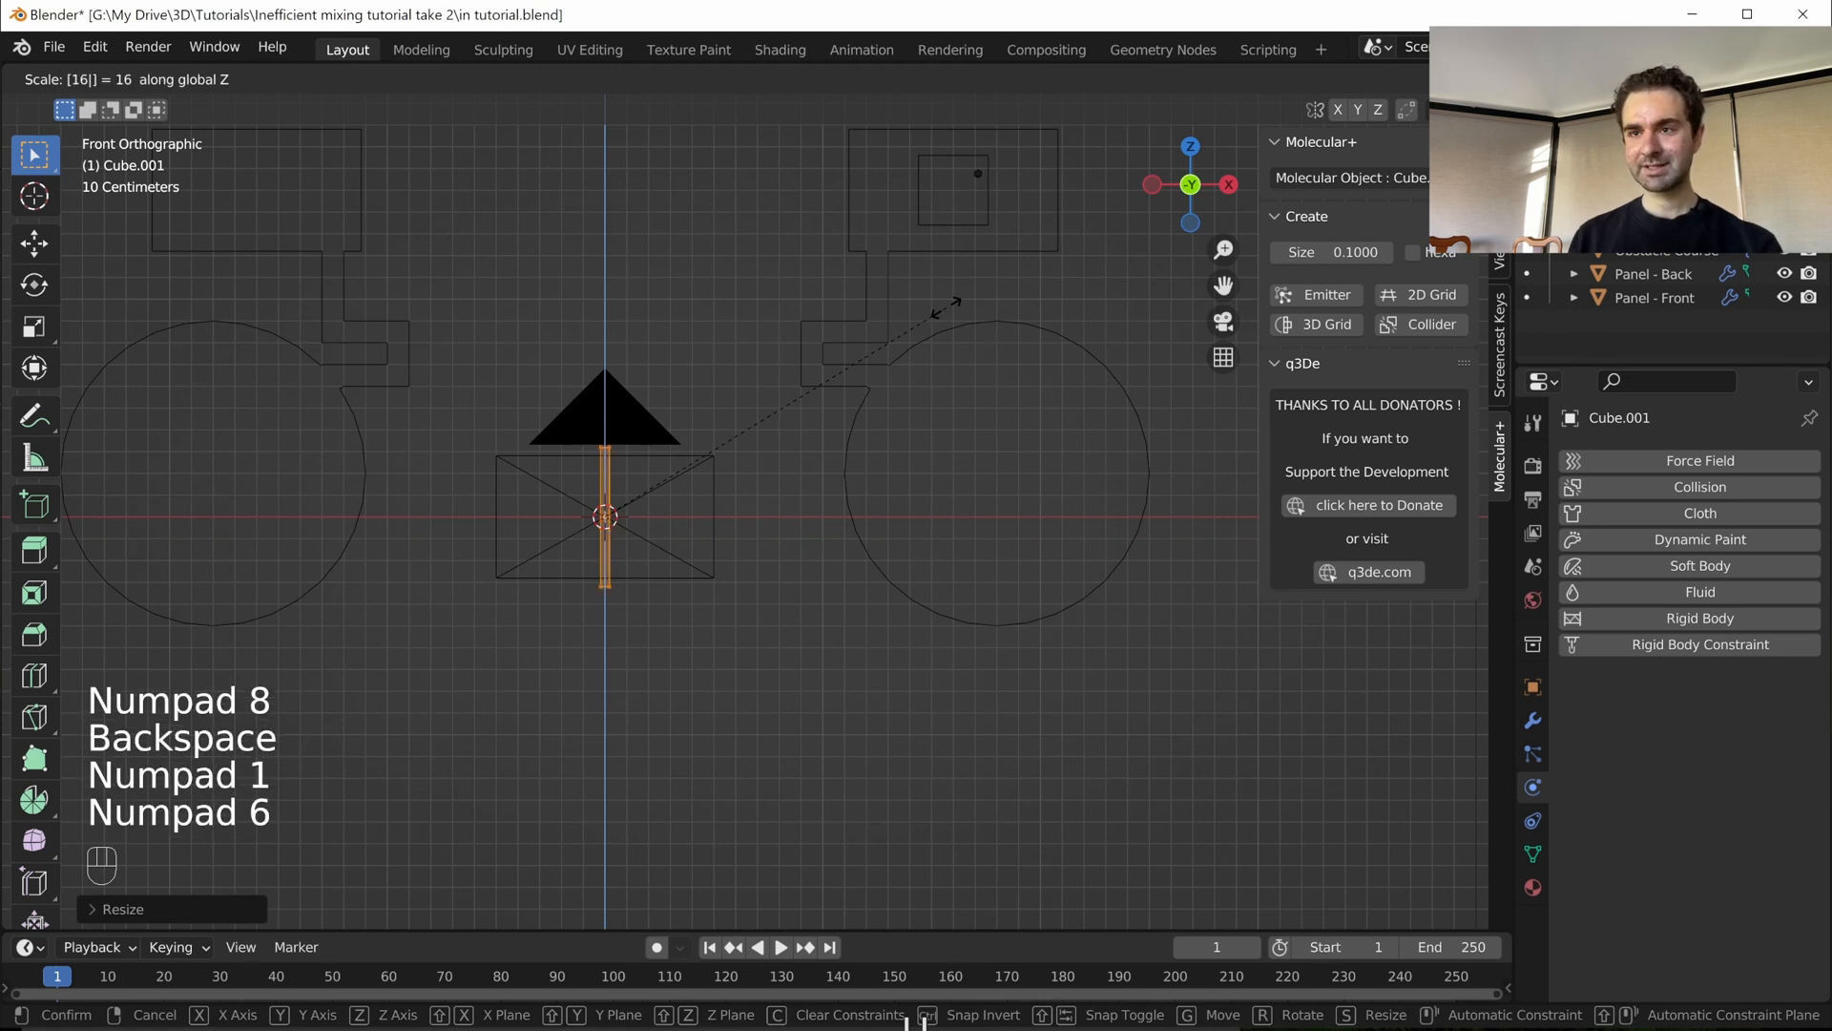
key(BackSpace)
key(BackSpace)
key(BackSpace)
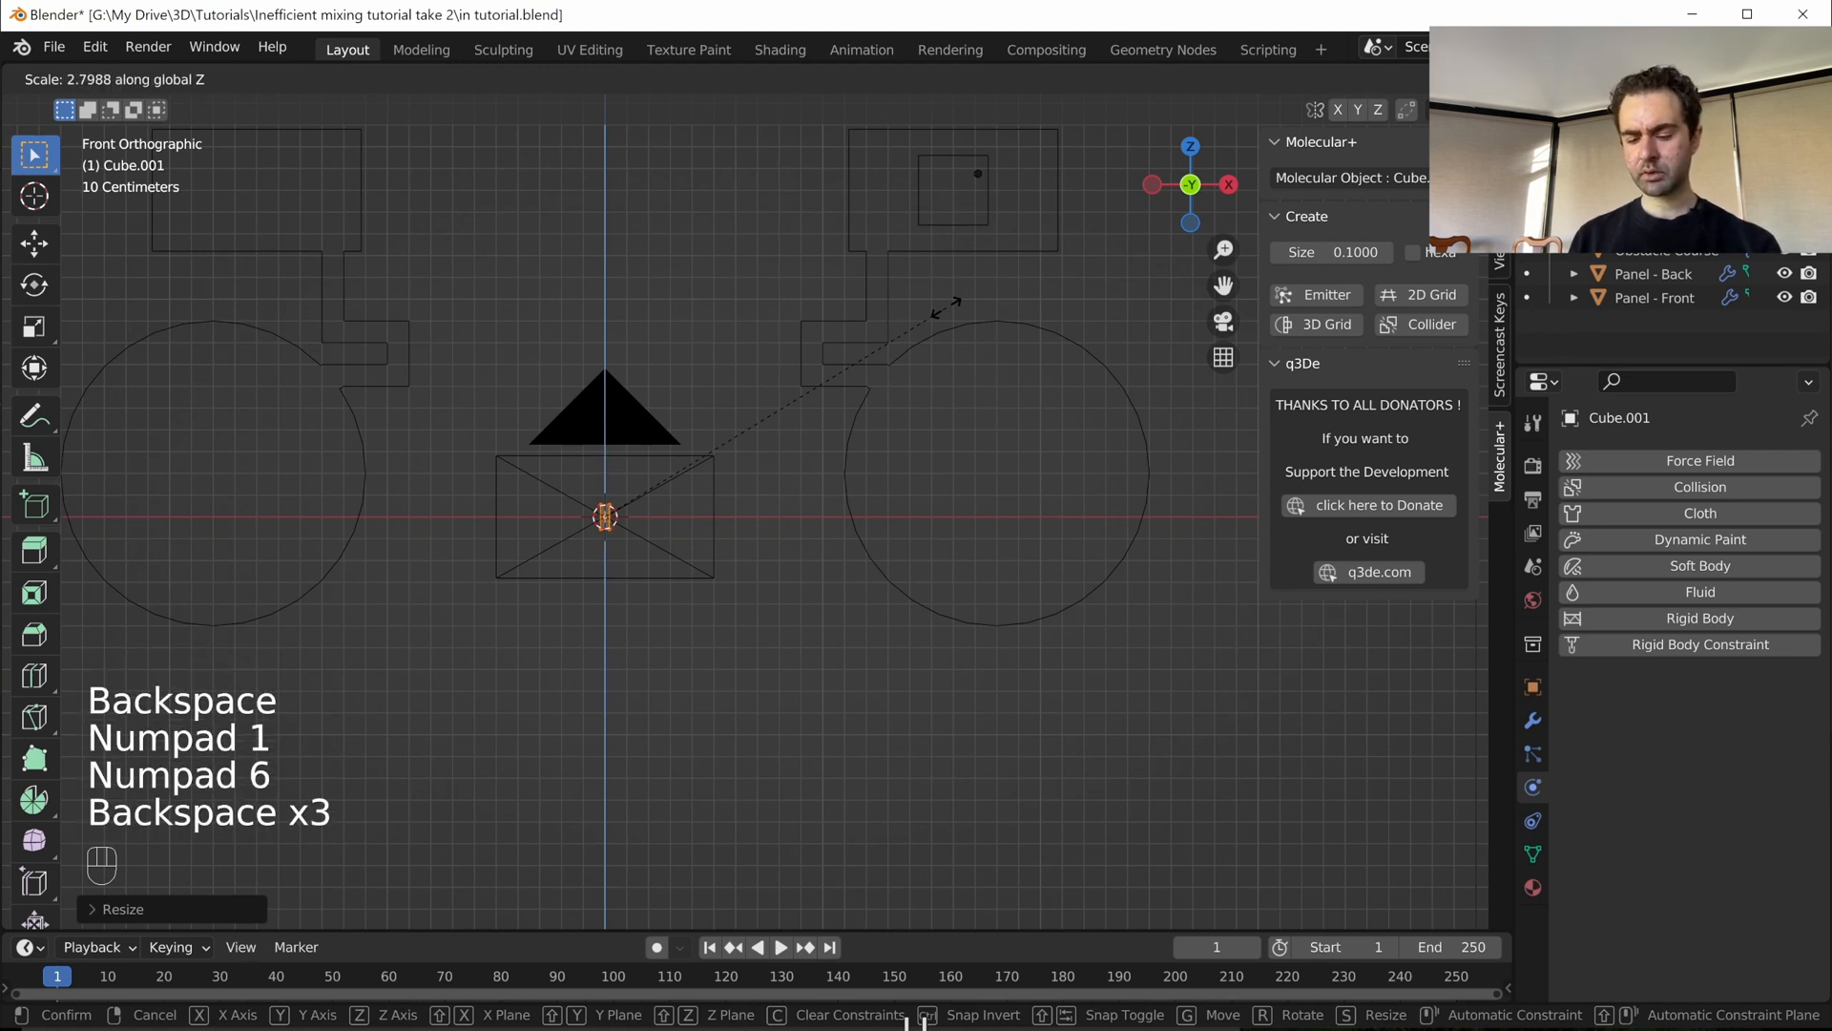
key(KP_2)
key(KP_4)
key(Return)
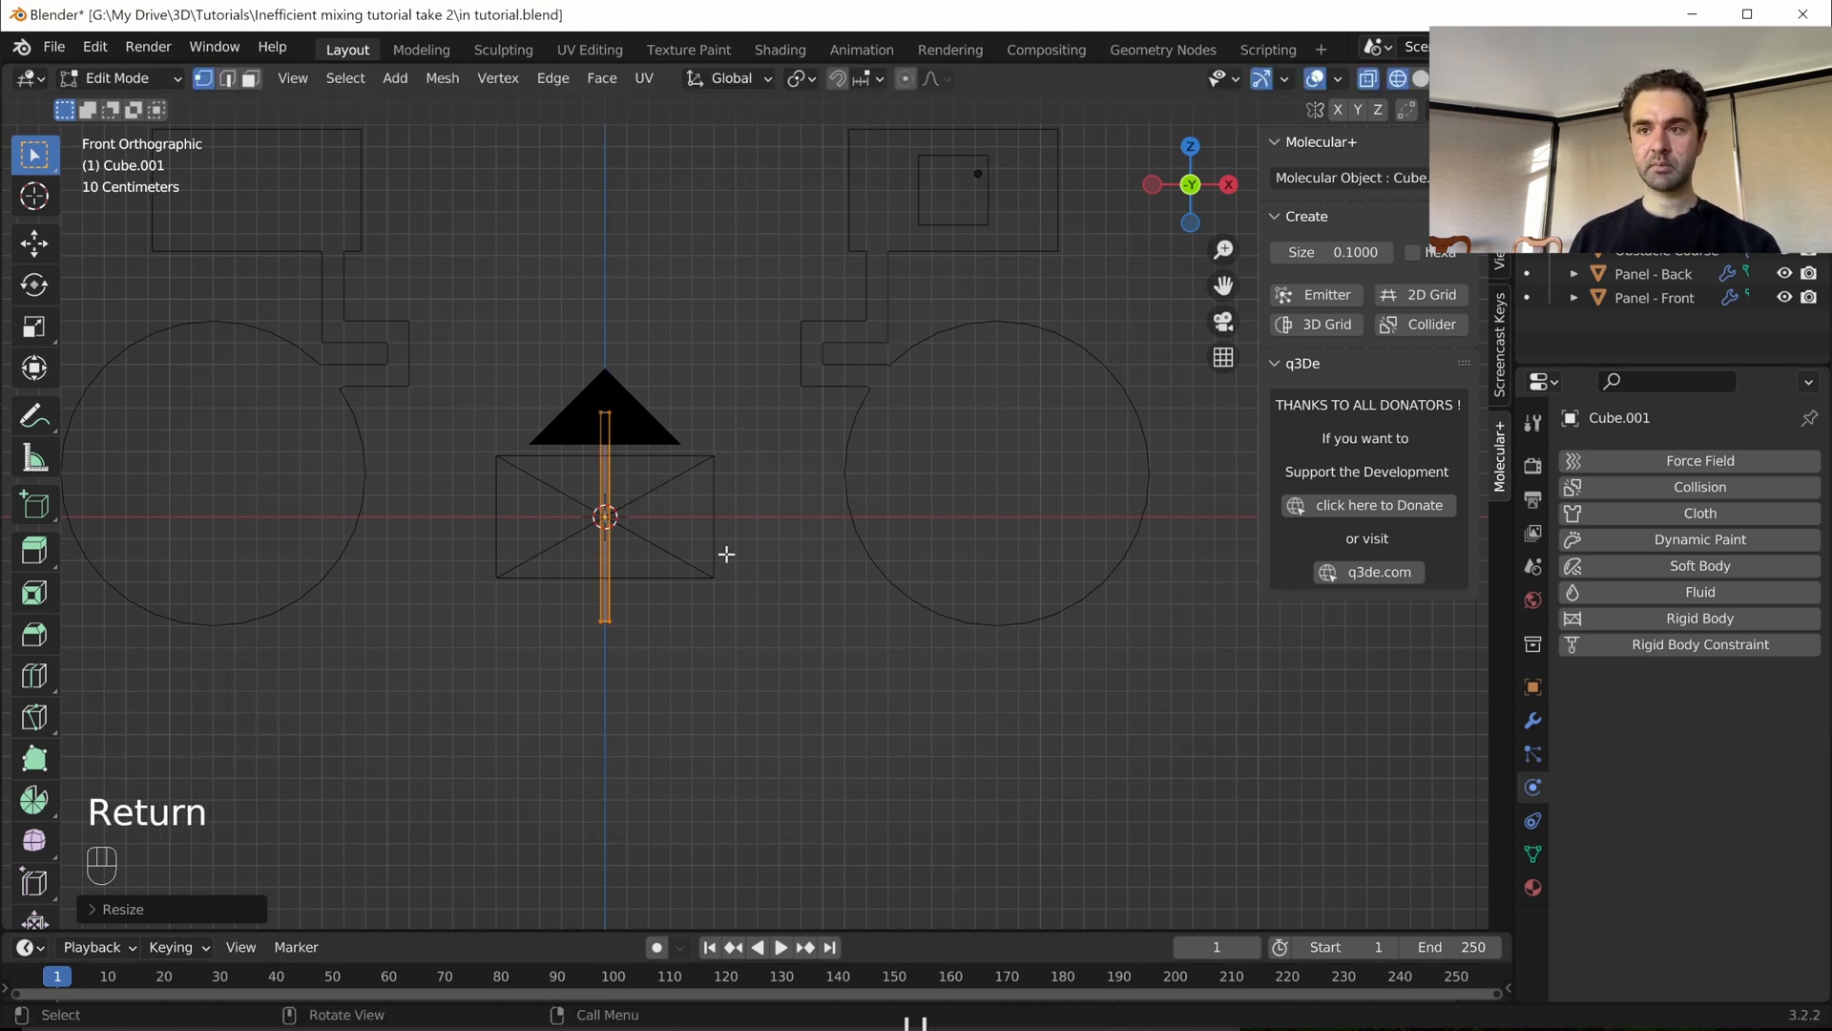
- In Object Mode, move the bar 1.8 m along X and 0.2 m along Z to the circular chamber's center
key(Tab)
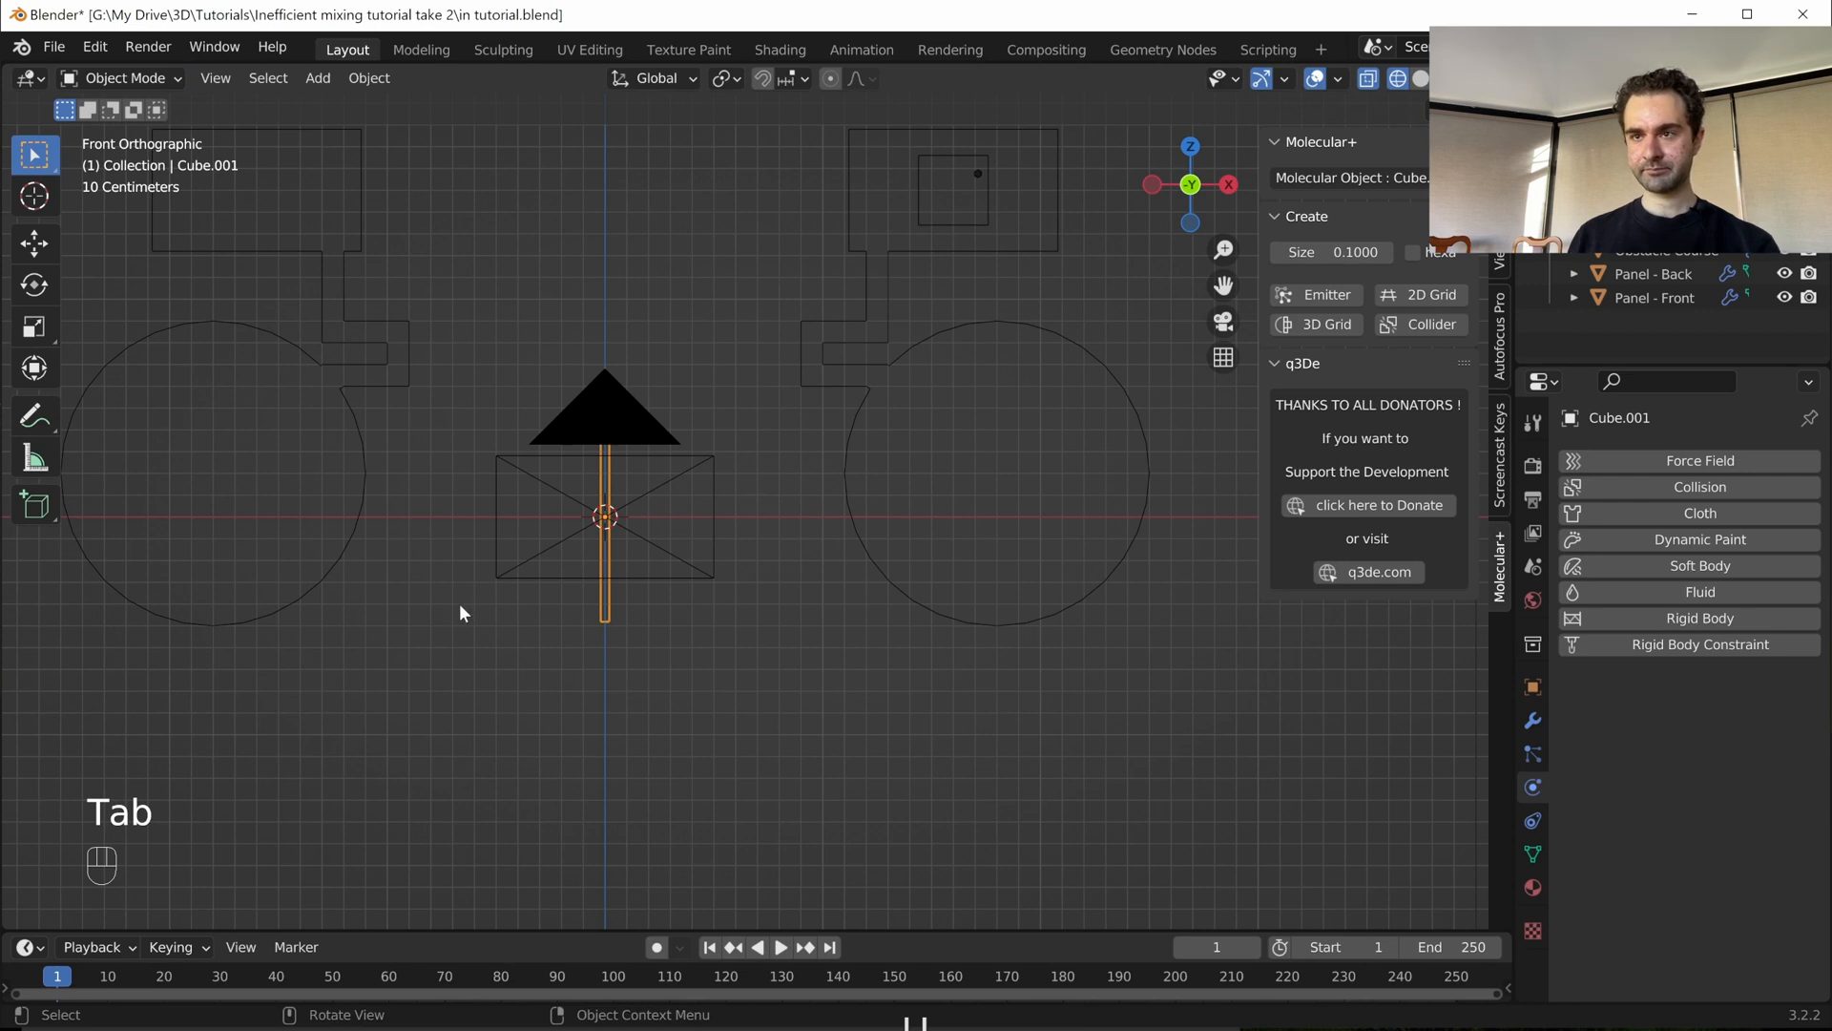
key(g)
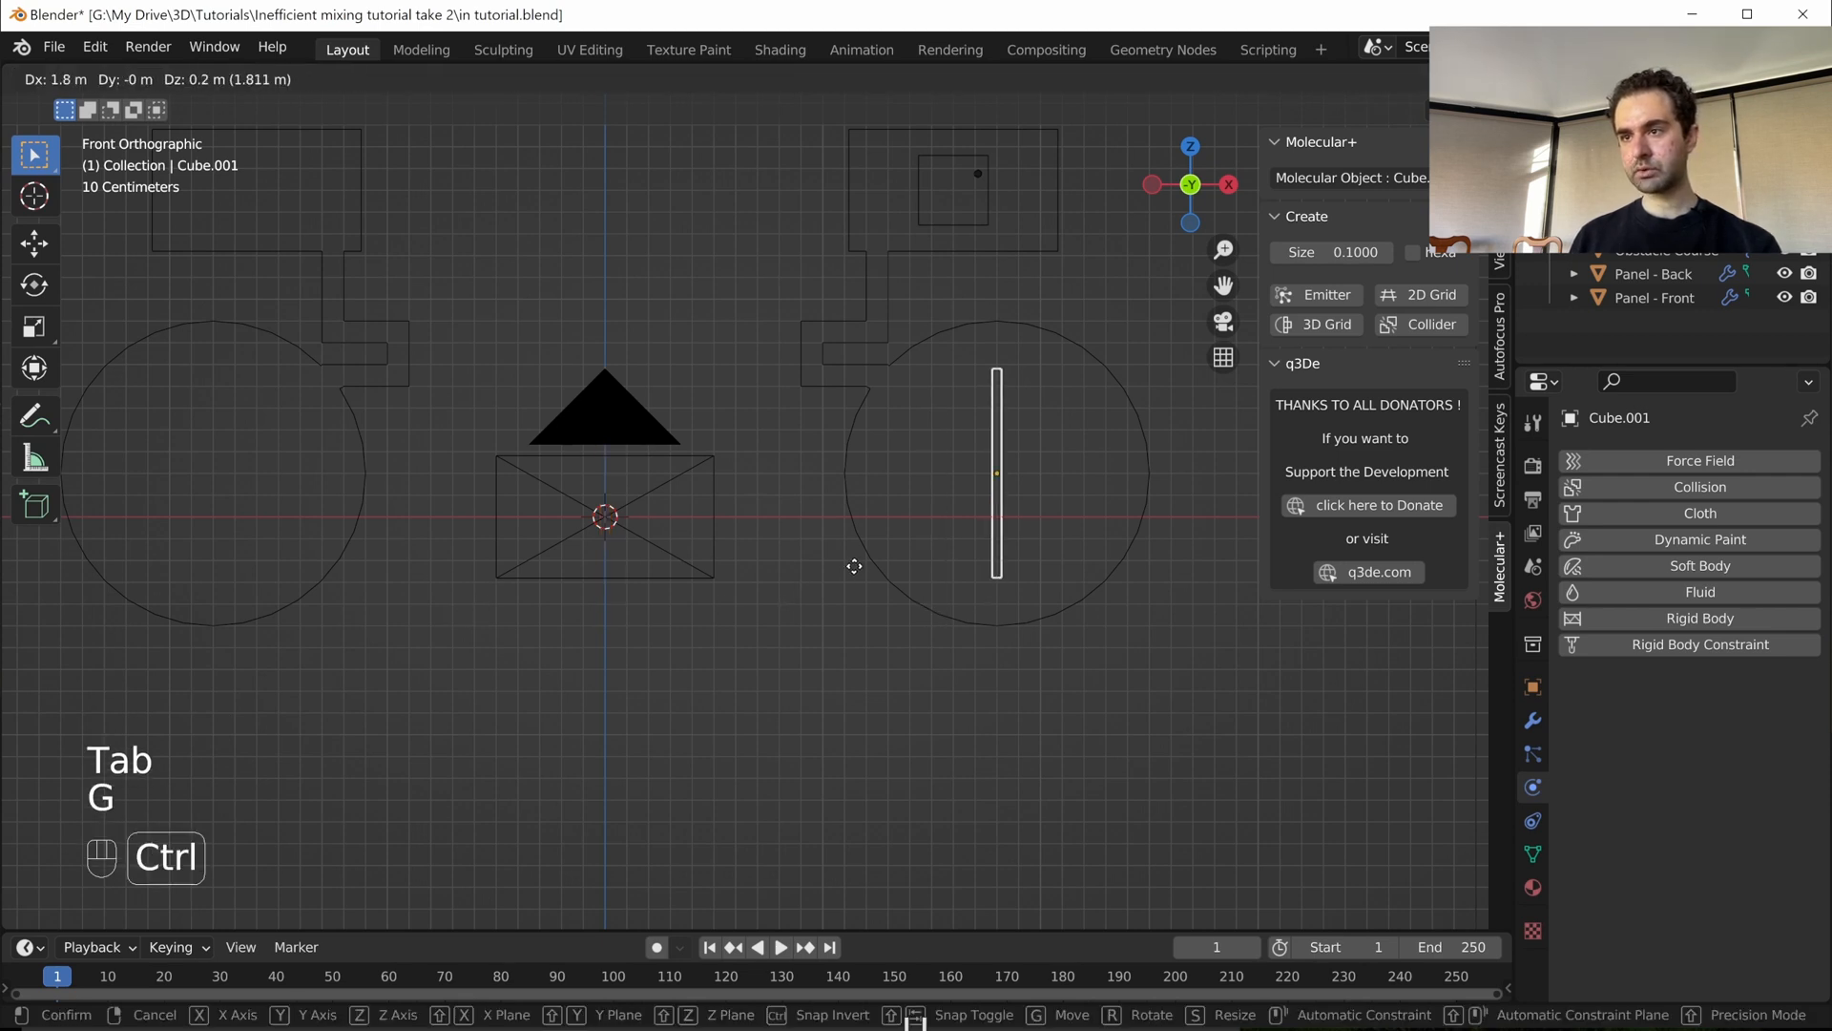
ctrl+click(854, 565)
- Lengthen the bar's geometry along the Z axis in Edit Mode until both ends nearly reach the circle, and return to Object Mode
shift+middle_drag(1066, 469, 814, 512)
scroll(957, 546, up, 2)
key(Tab)
key(s)
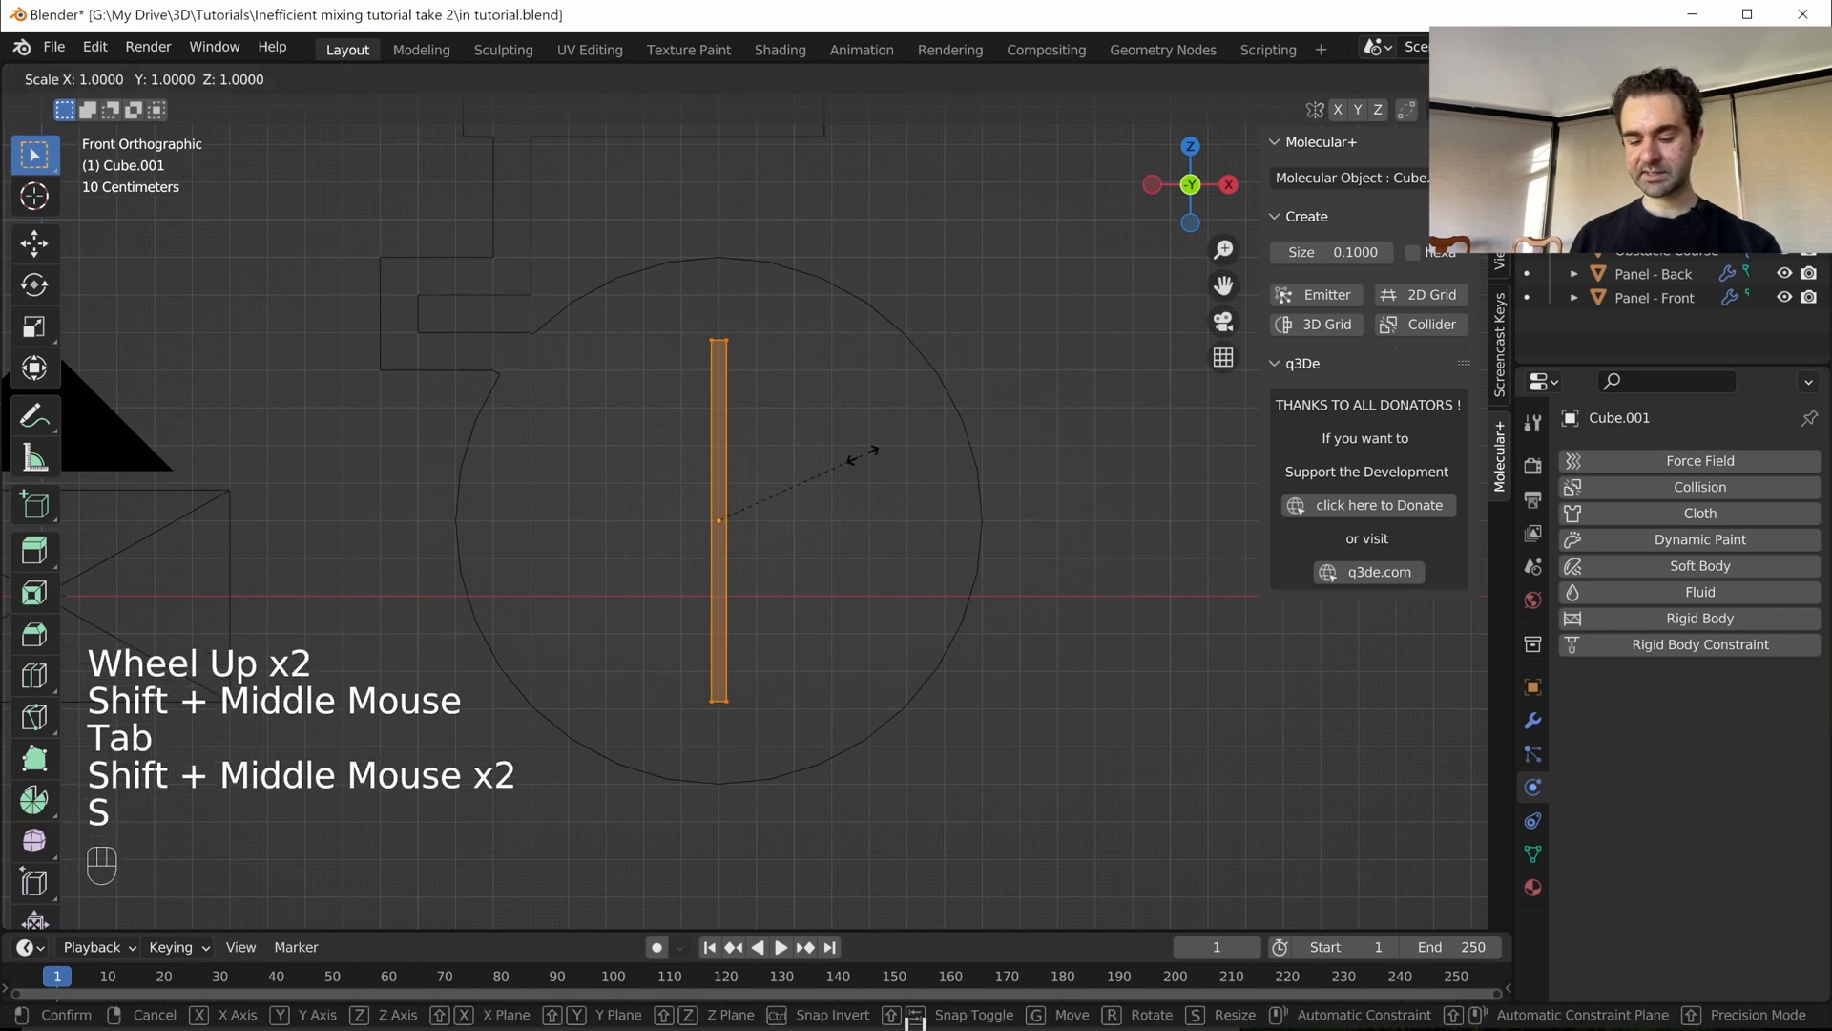
key(z)
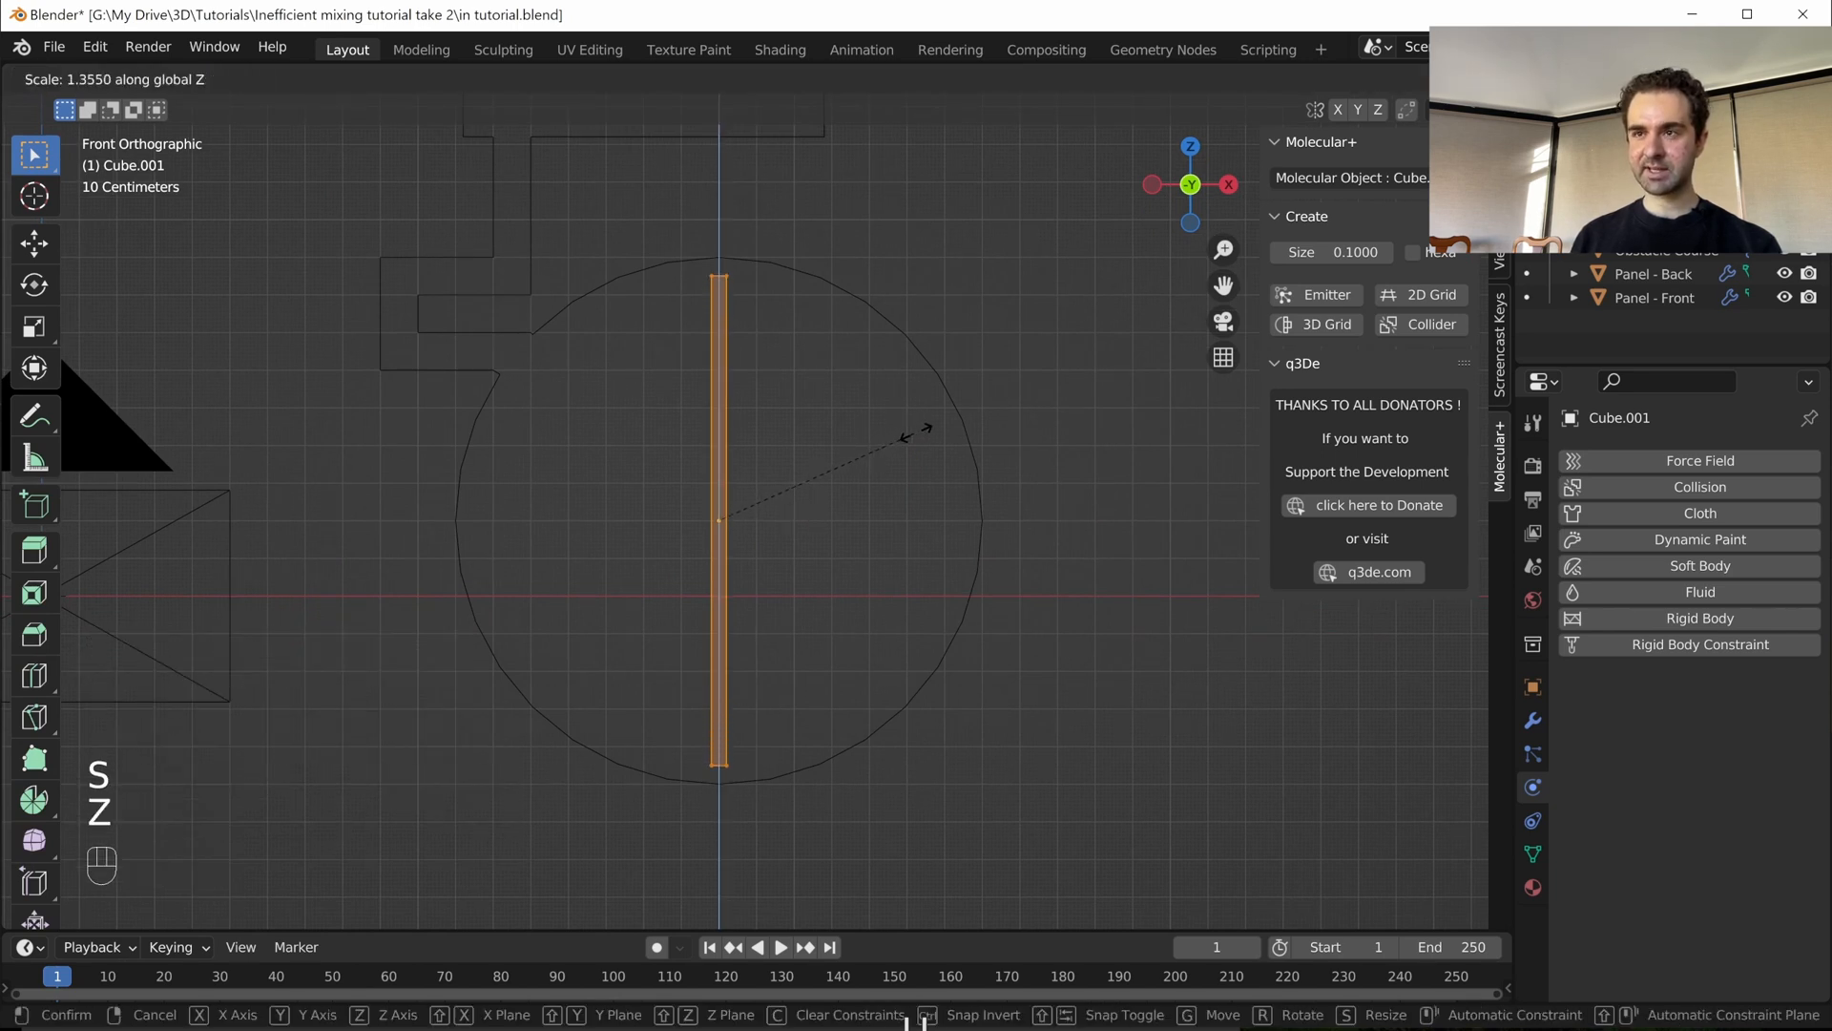
key(shift)
shift+click(928, 428)
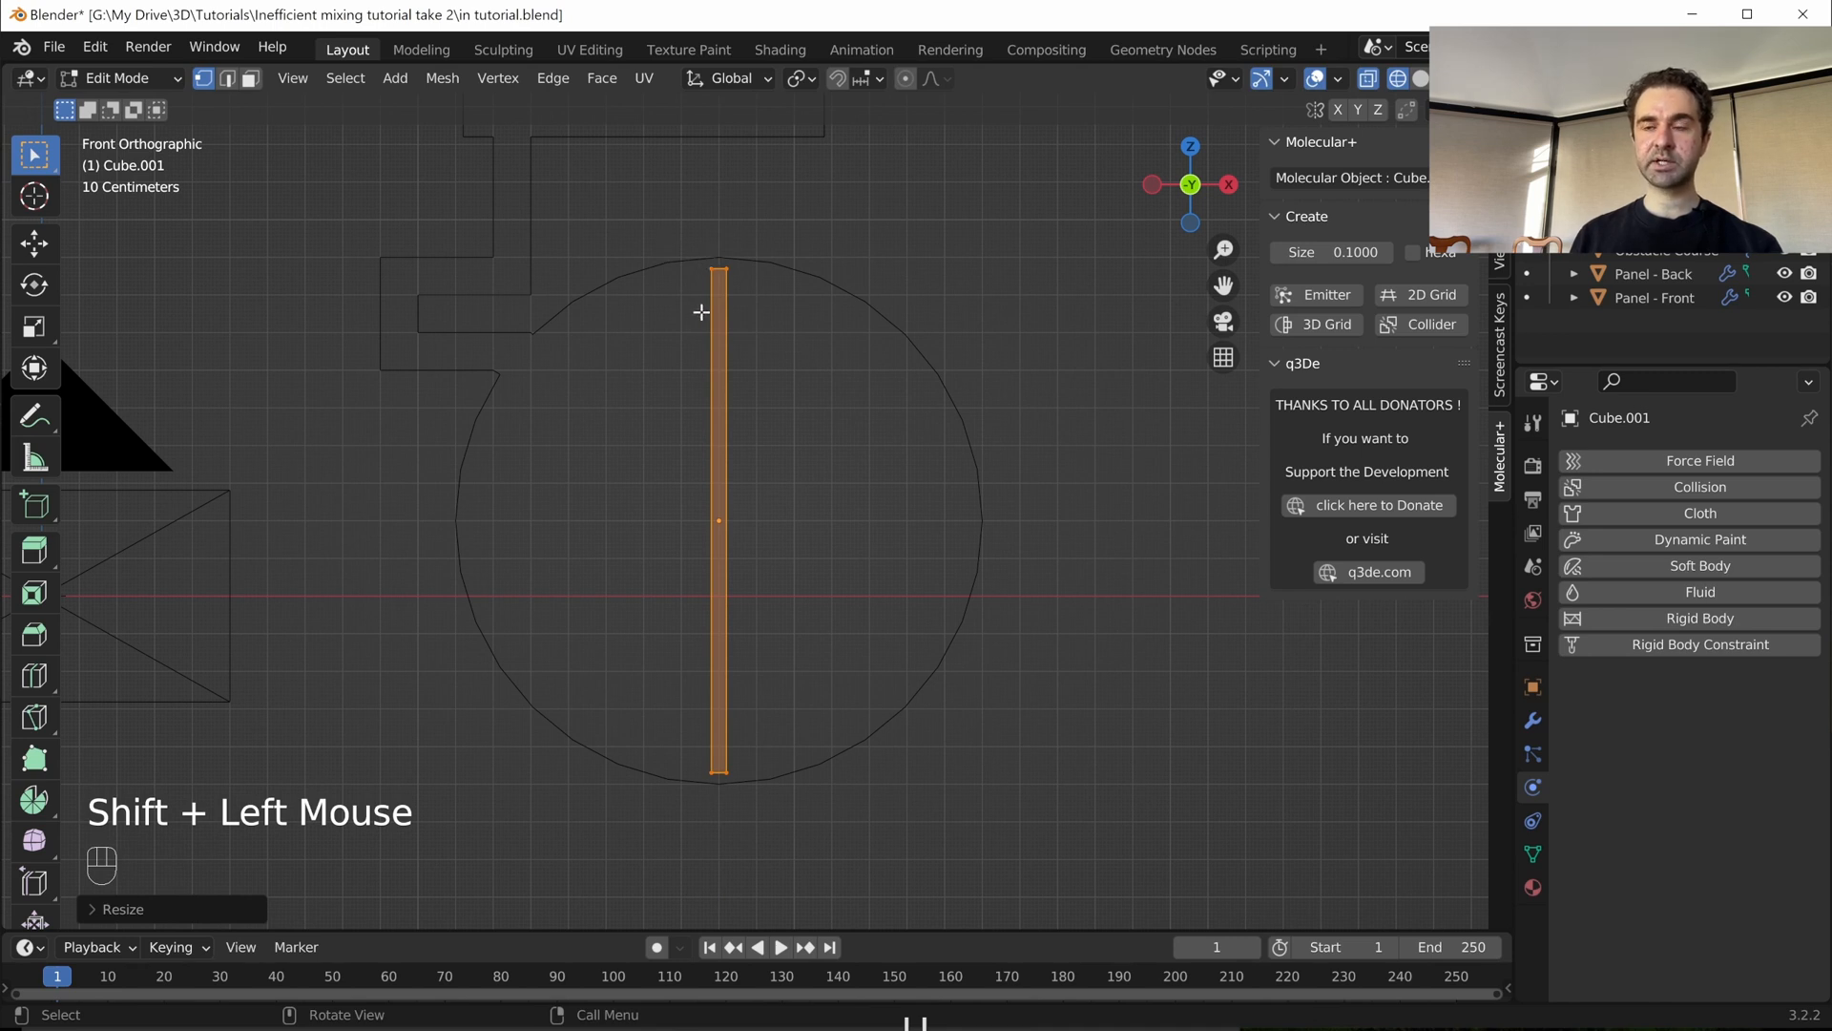
key(Tab)
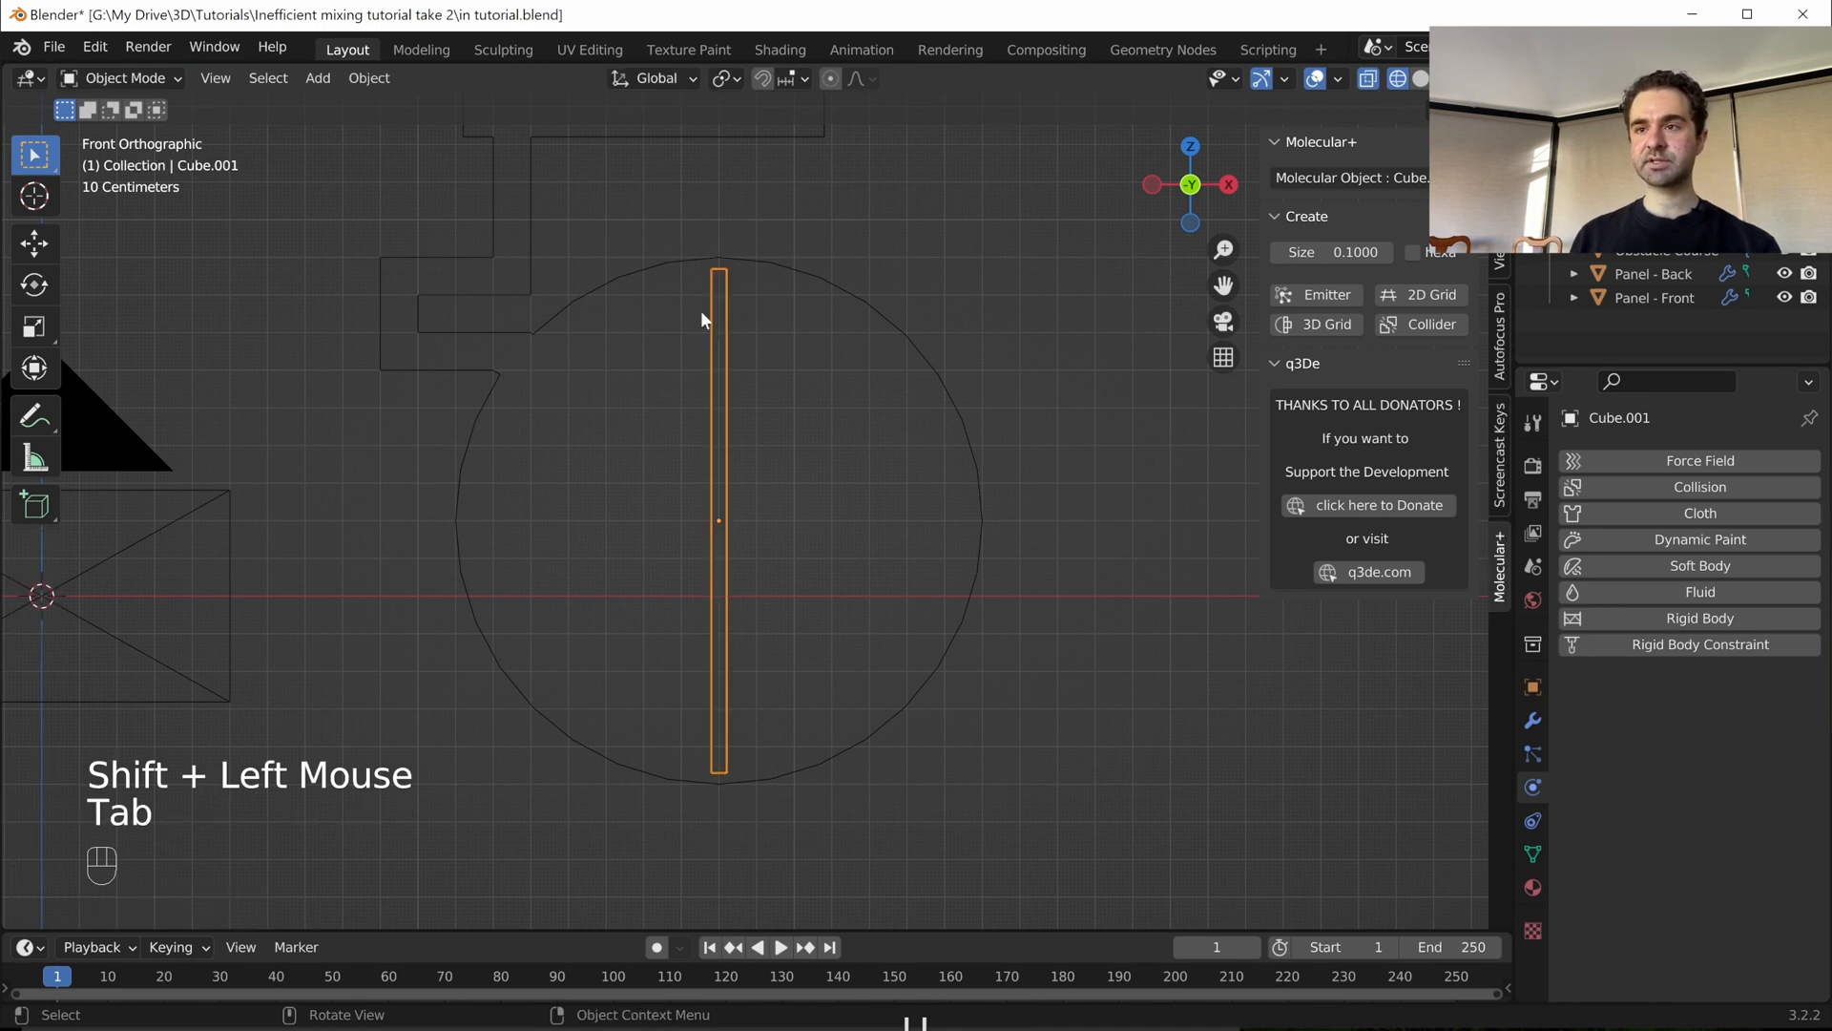
- Try out the bar's Y rotation and drive it with the expression # frame
click(1532, 689)
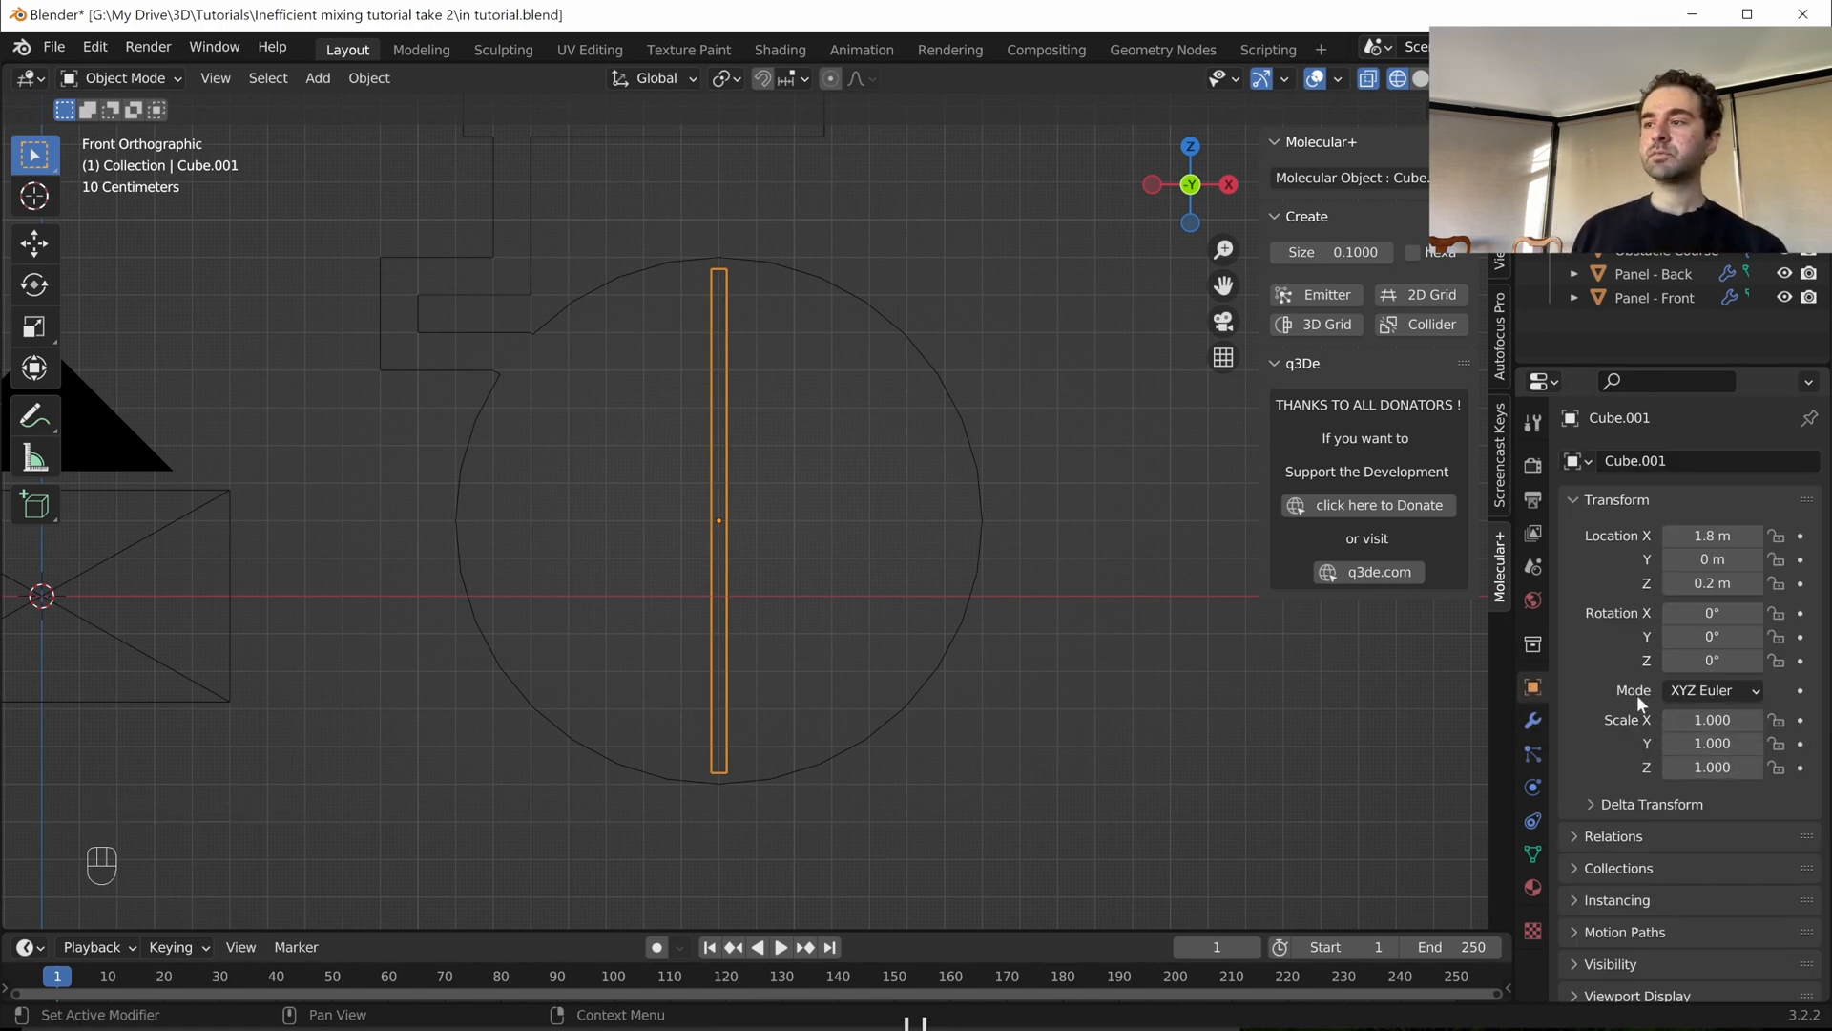
drag(1697, 637, 1607, 637)
click(1715, 637)
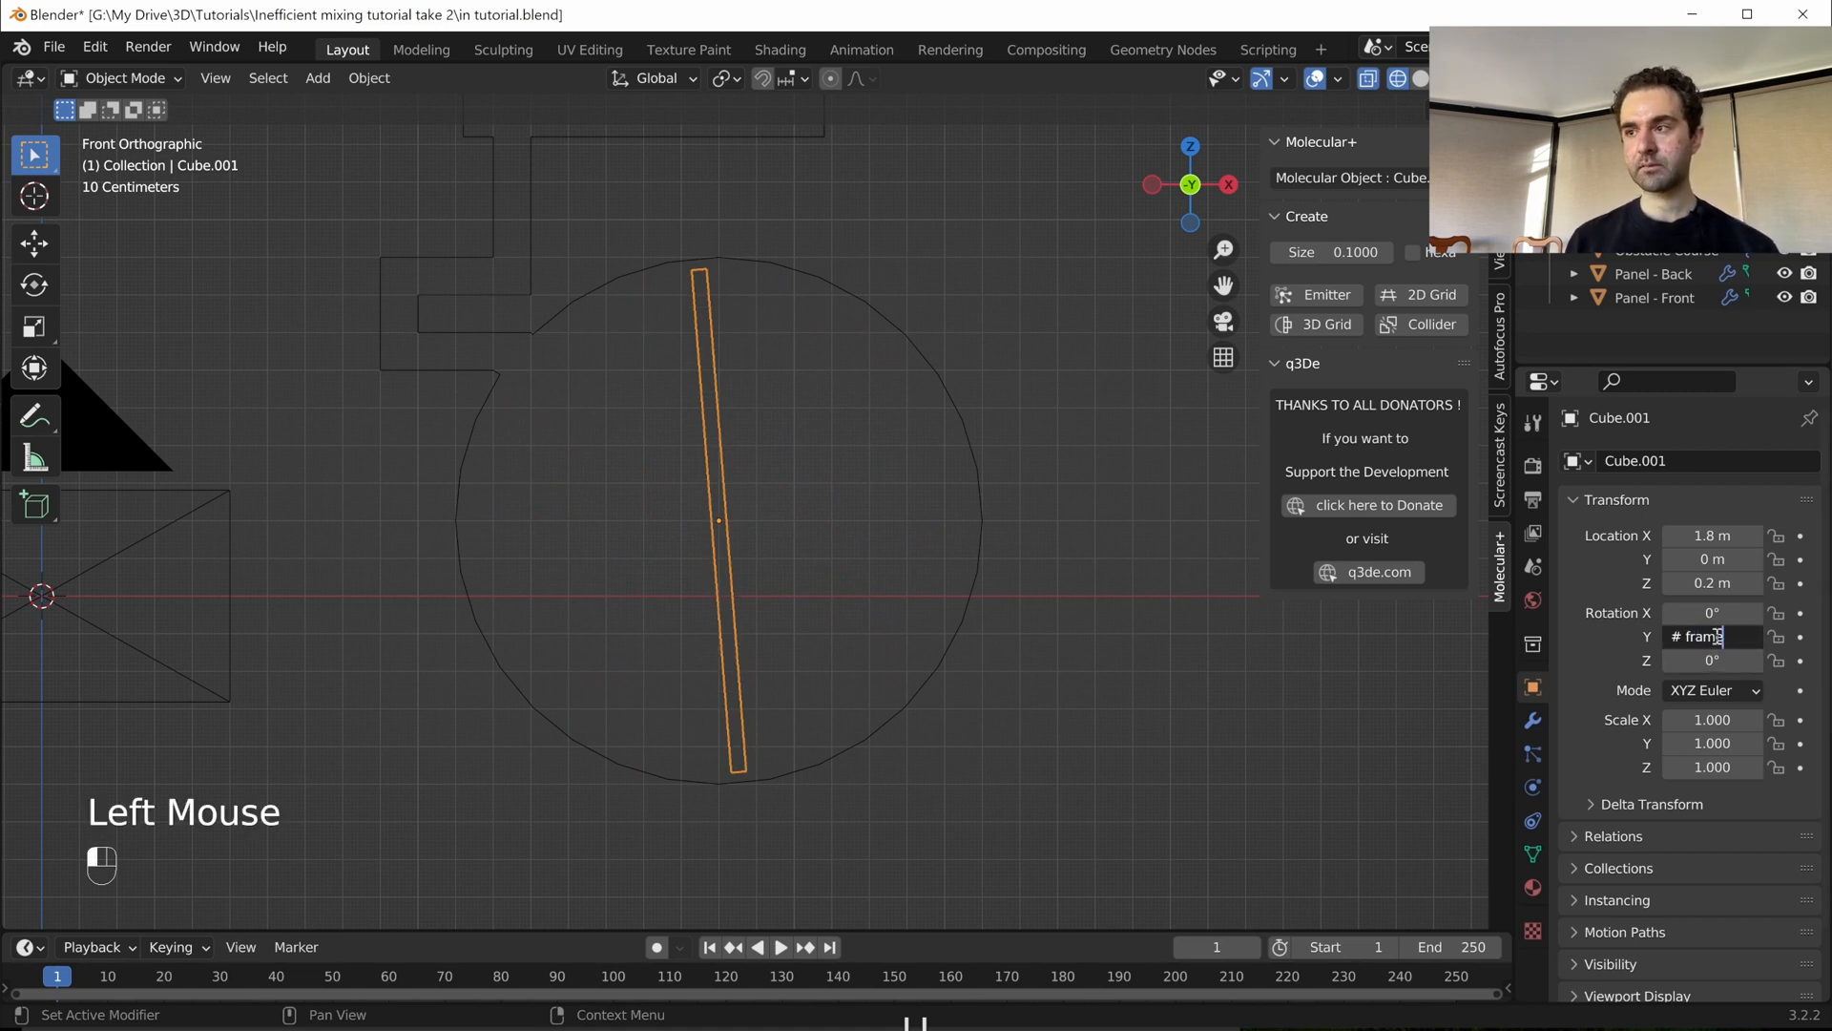
key(Return)
- Step through several frames to check how fast the bar rotates, and return to the first frame
key(Right)
key(Right)
key(Right)
key(Right)
key(Right)
key(Right)
key(Right)
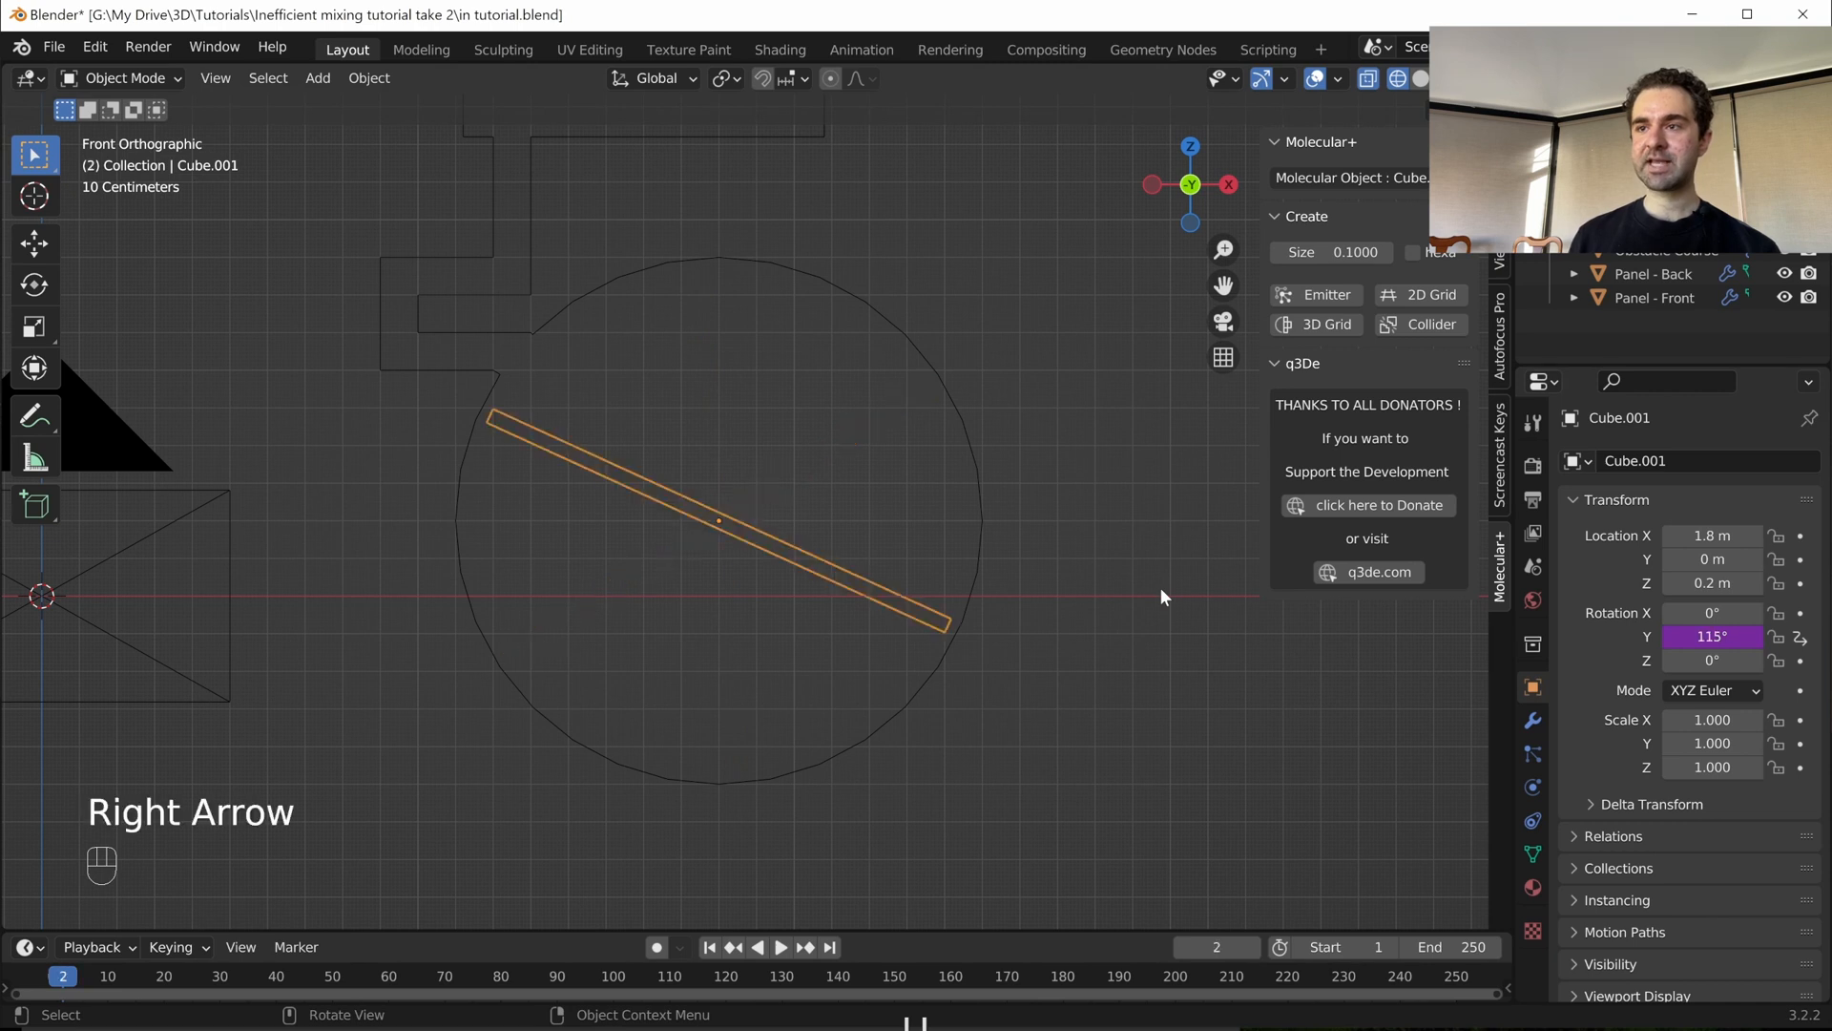
key(shift+Left)
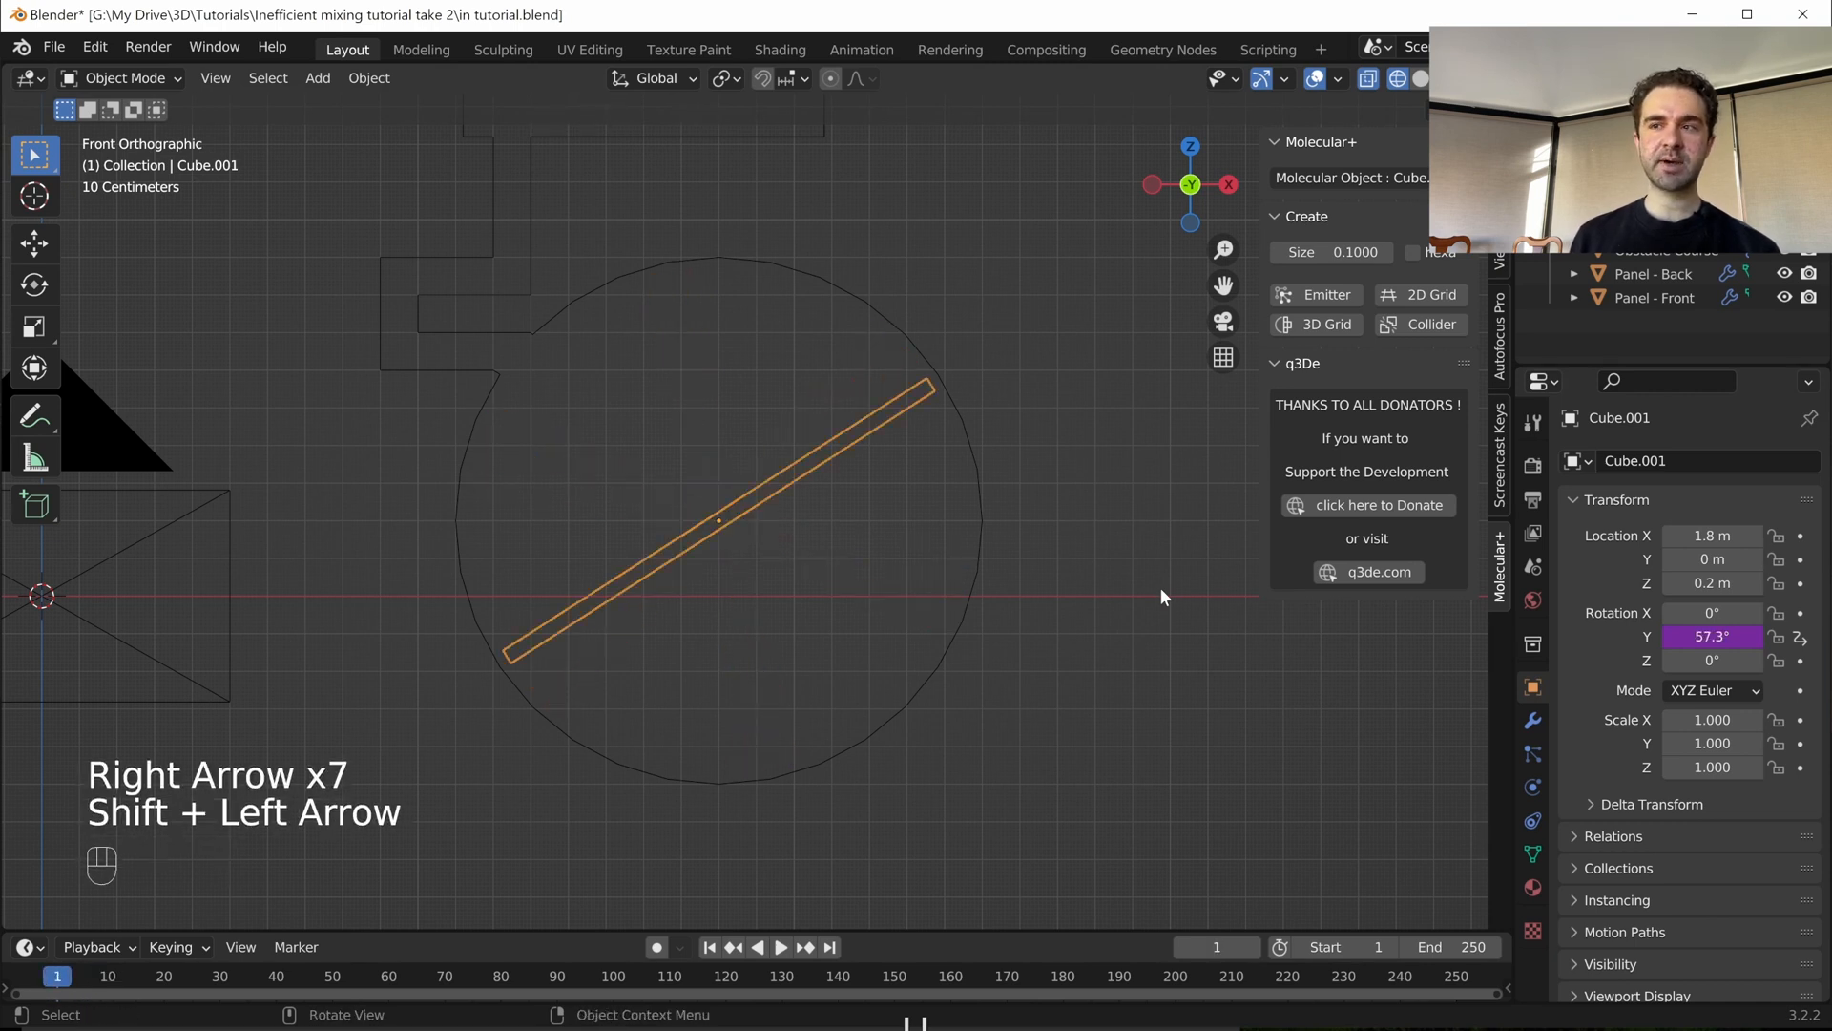
- Change the Y rotation driver expression to frame / 100 and play the animation
click(1717, 637)
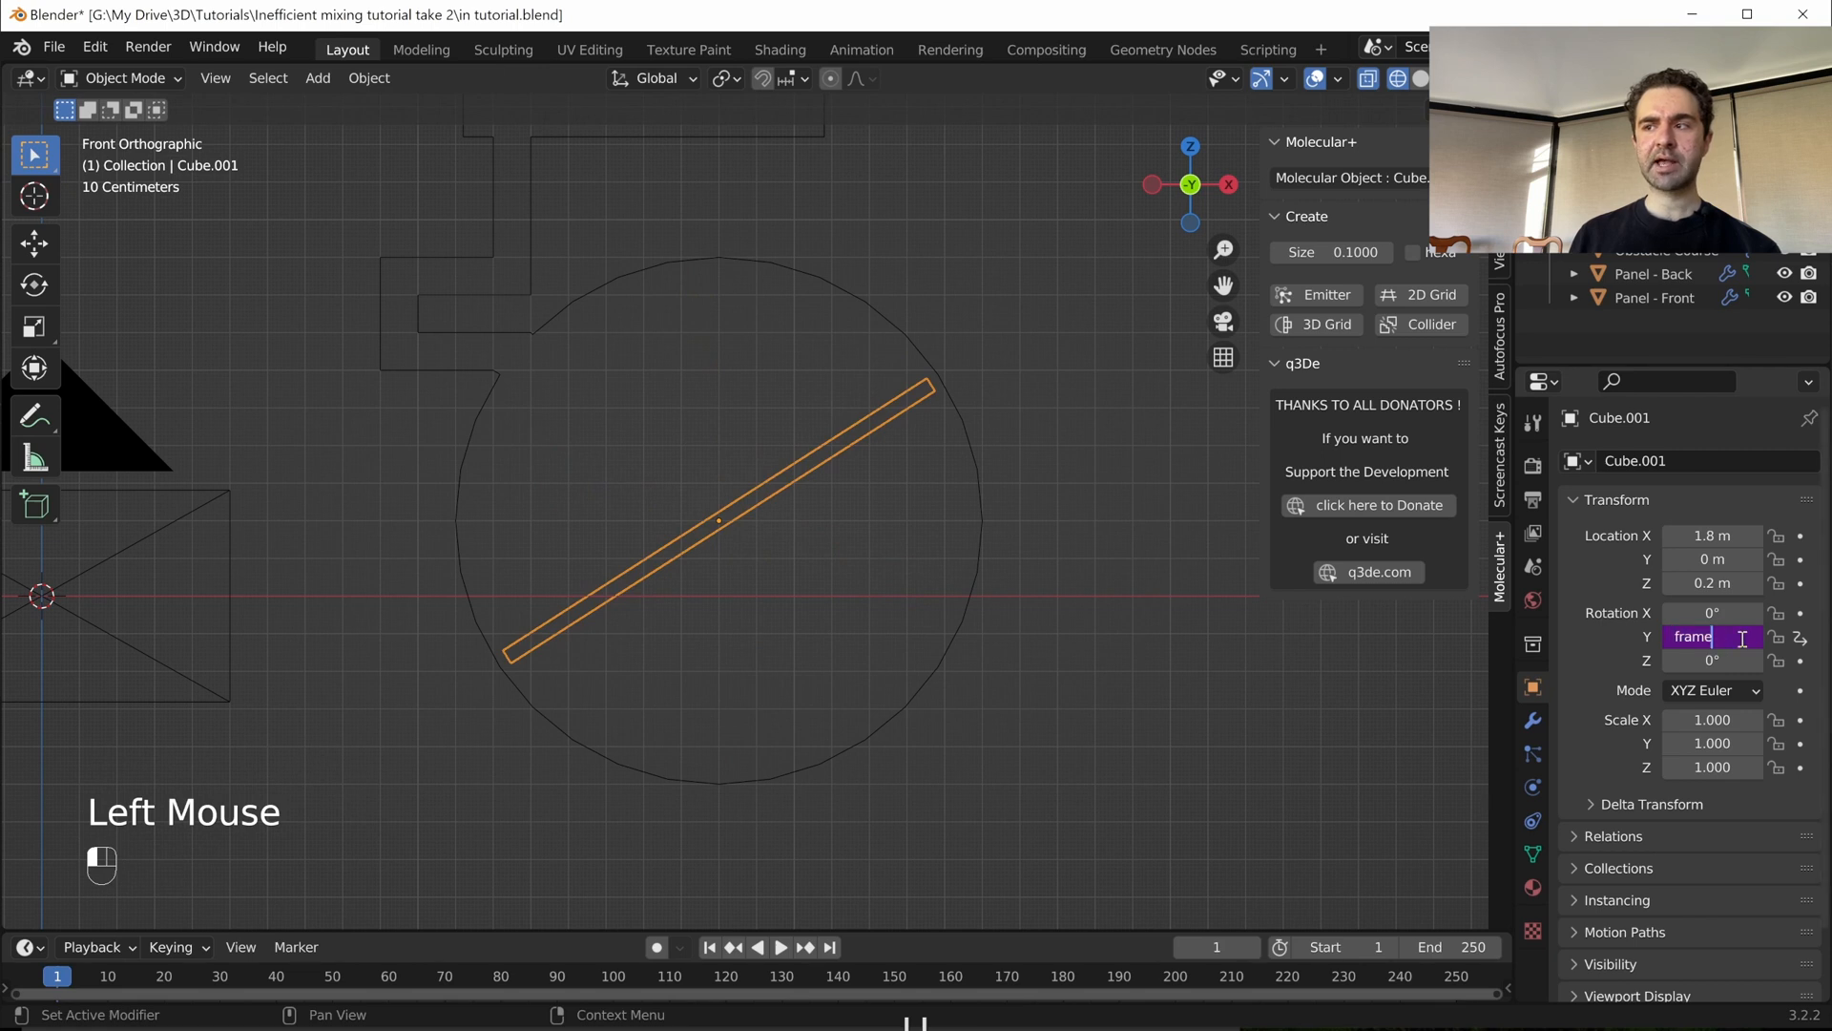
text(/)
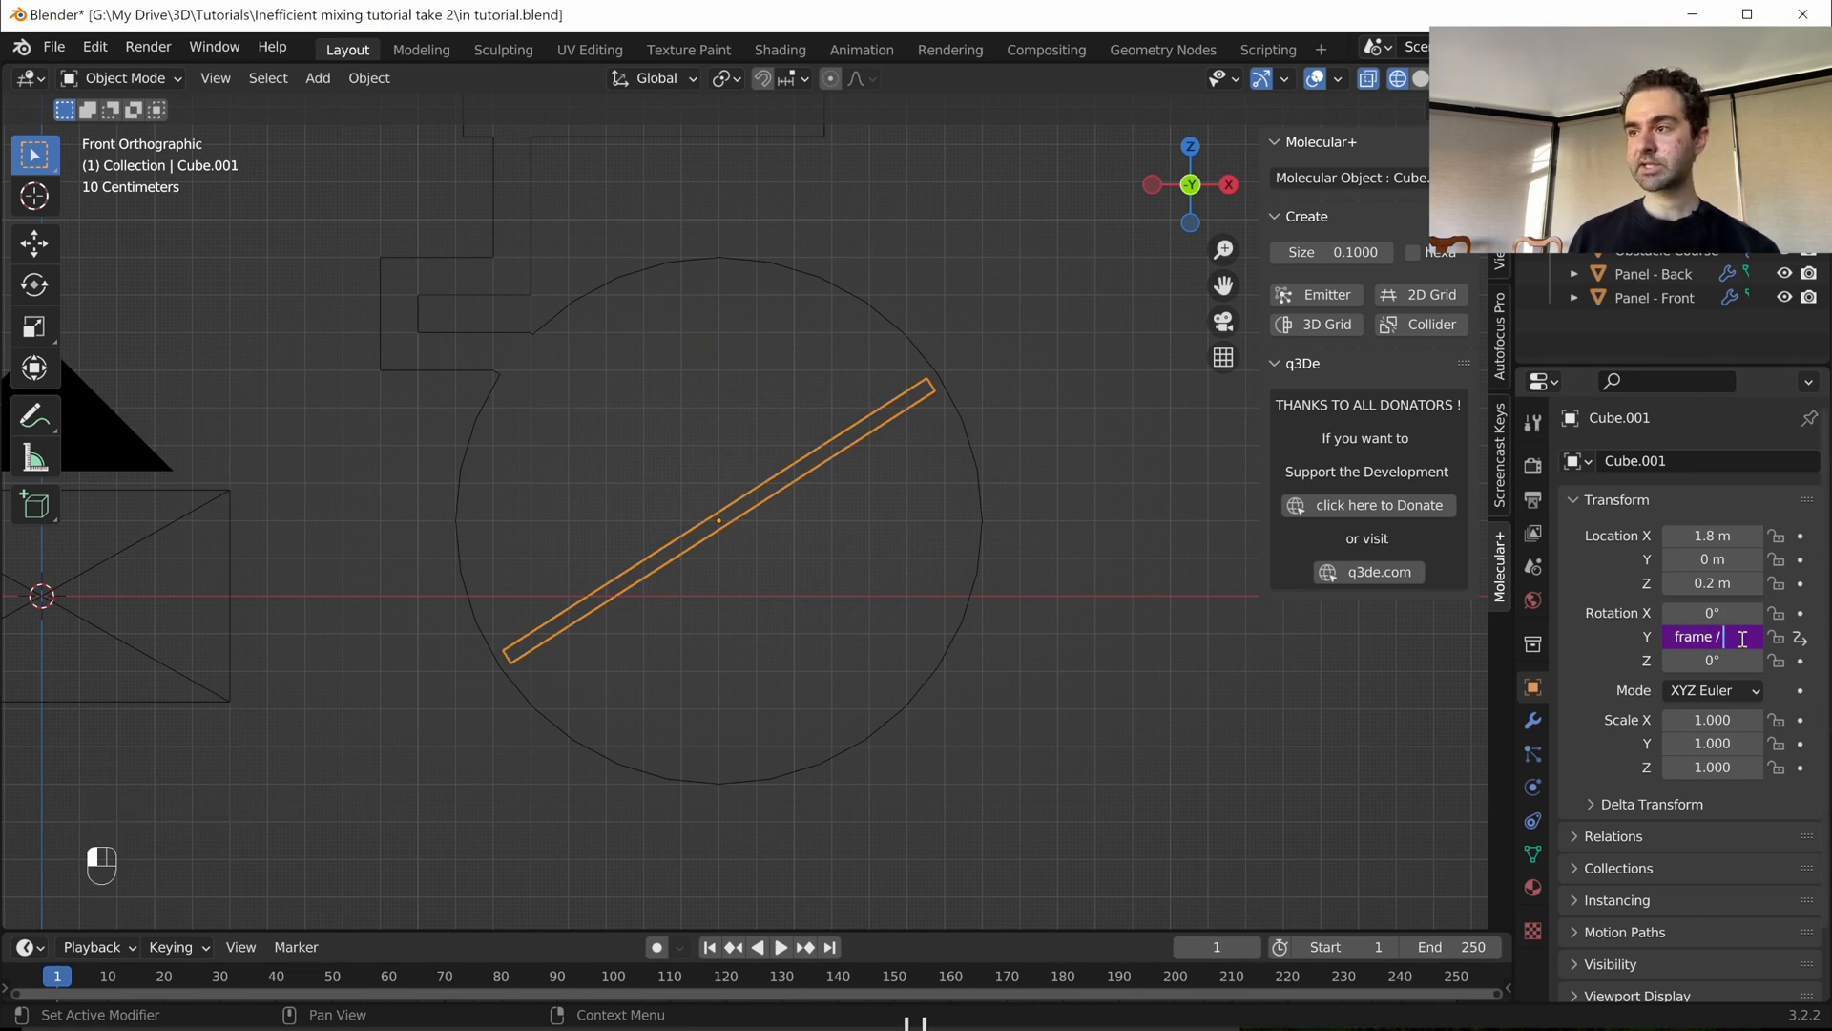
text( 100)
key(Return)
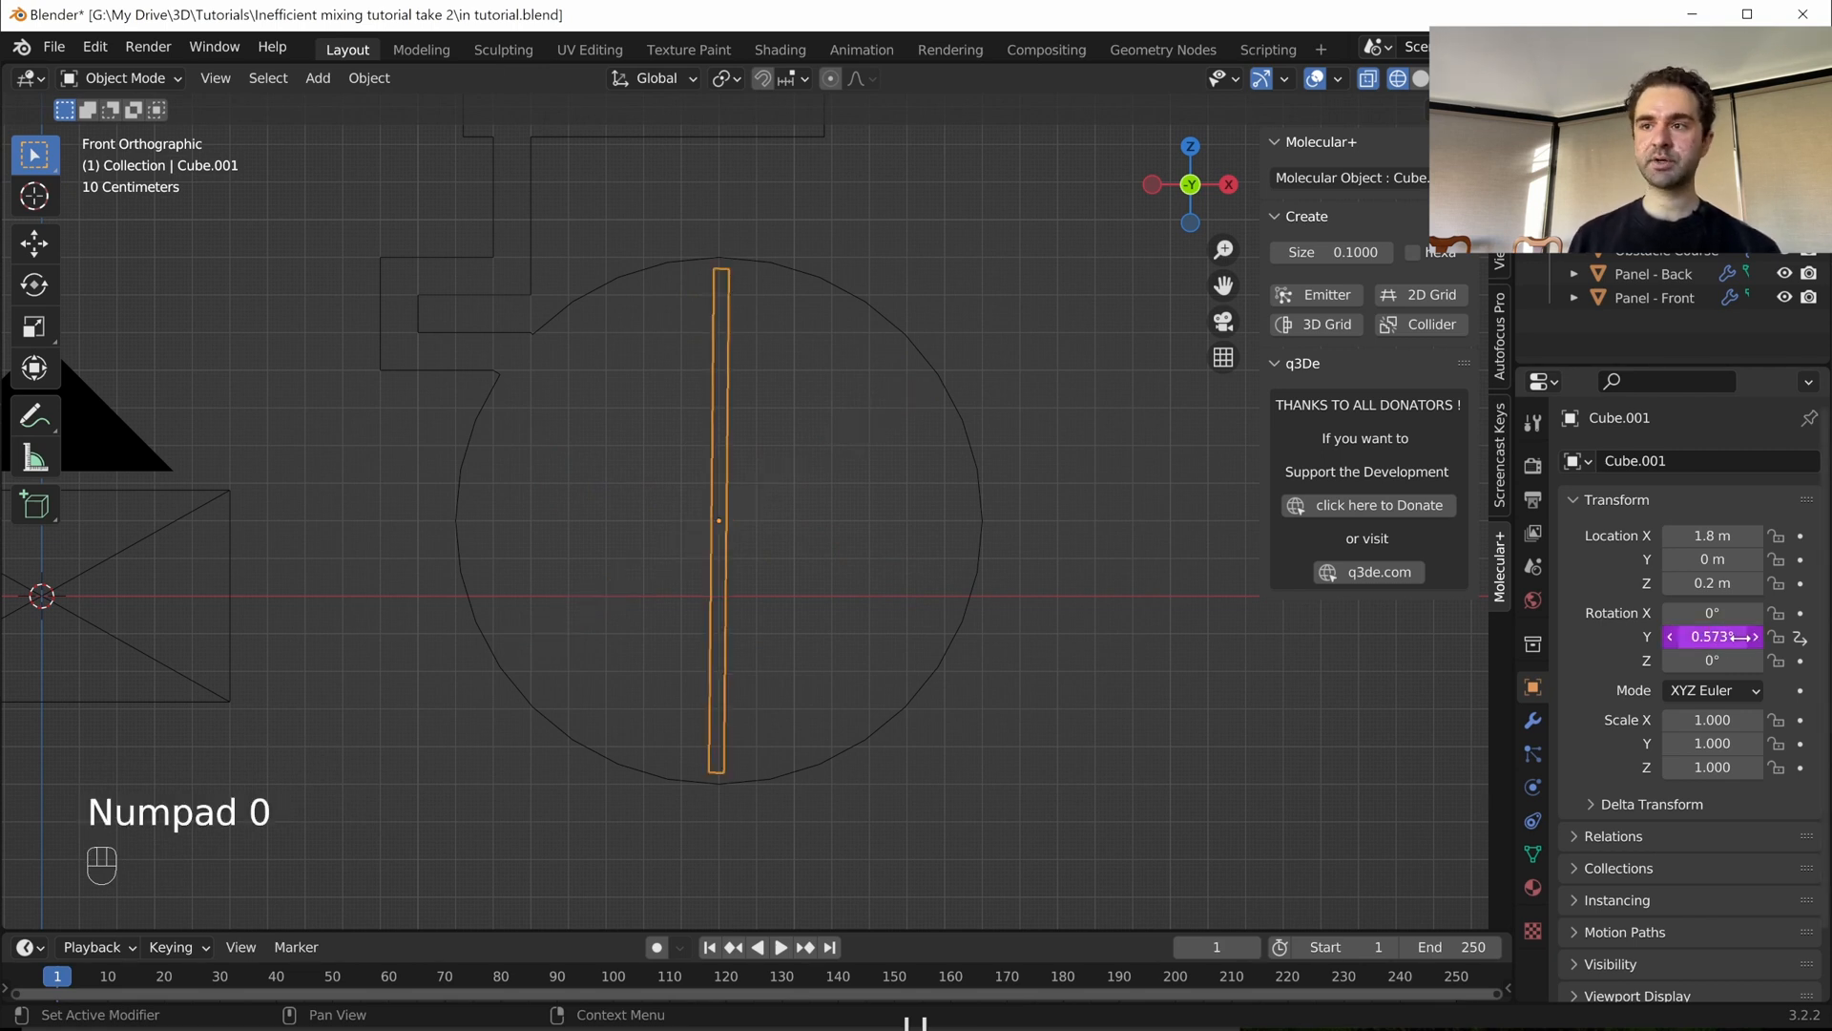
key(space)
scroll(957, 445, down, 5)
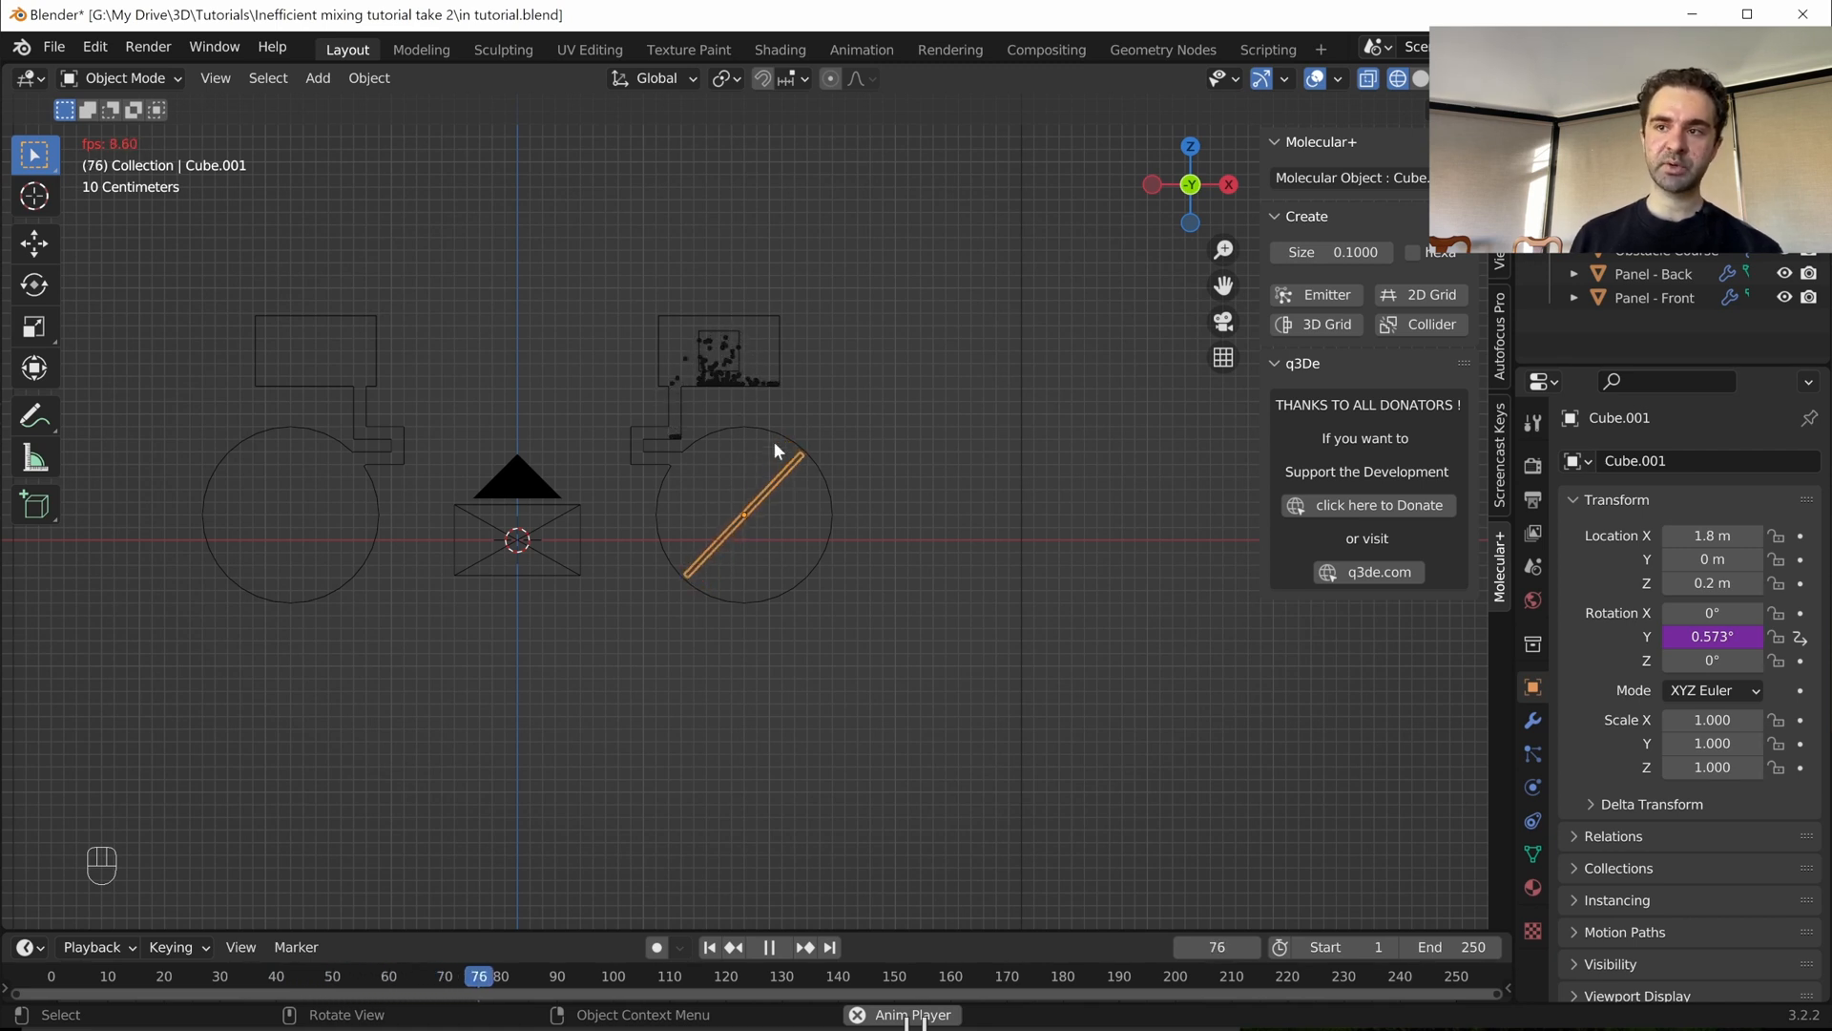
- Change the bar's Y rotation driver expression to frame / 10 and play the animation from the first frame to check the speed
key(space)
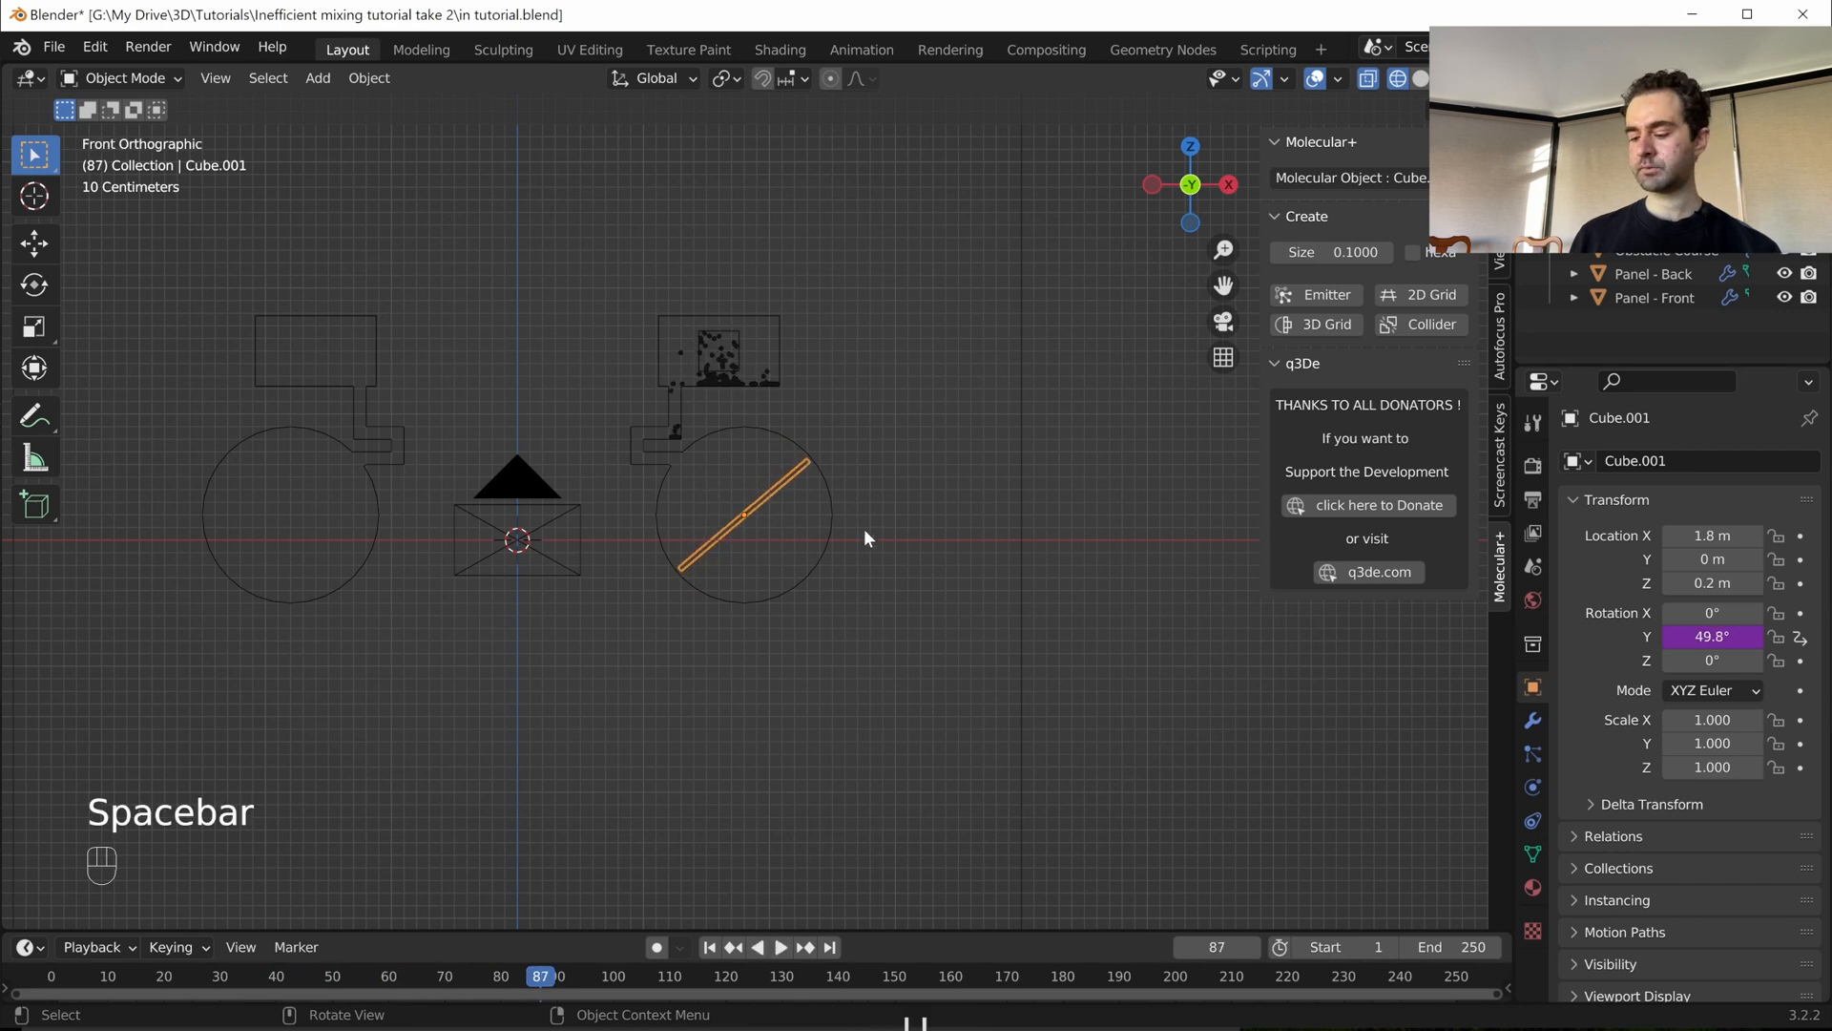
key(shift+Left)
scroll(863, 528, up, 5)
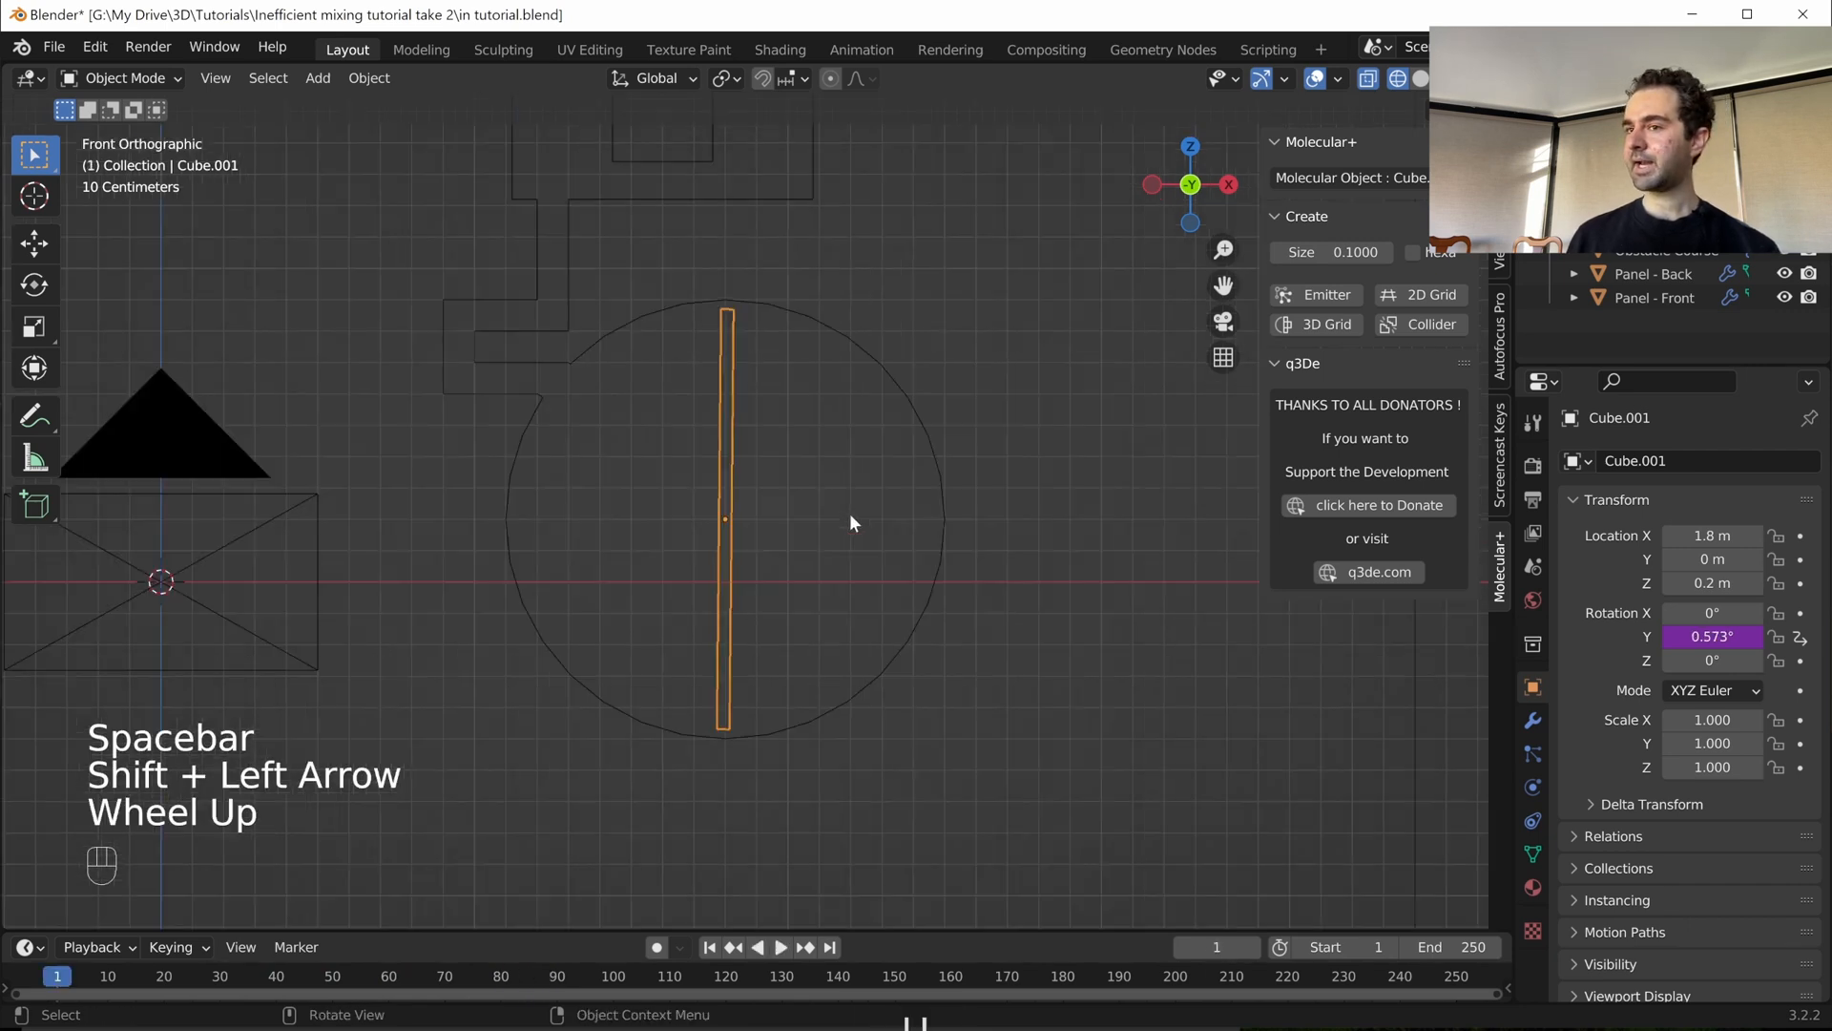
click(1711, 629)
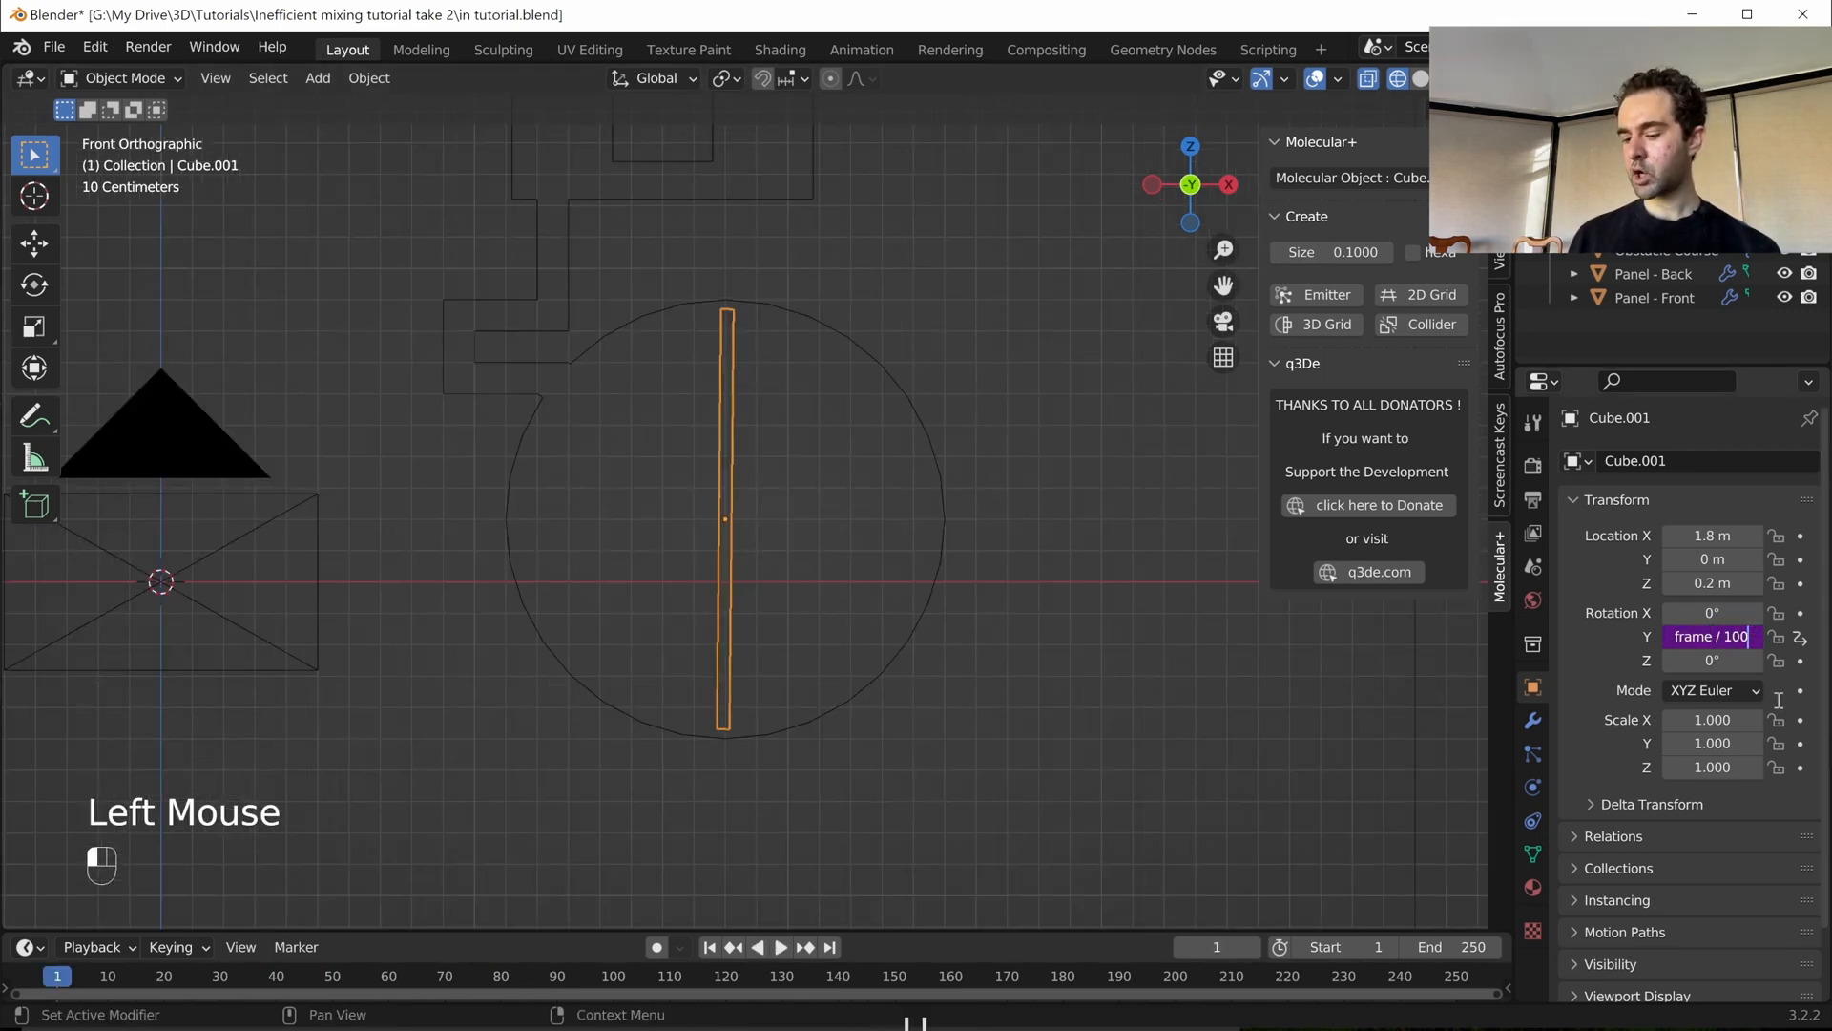
key(BackSpace)
key(Return)
key(space)
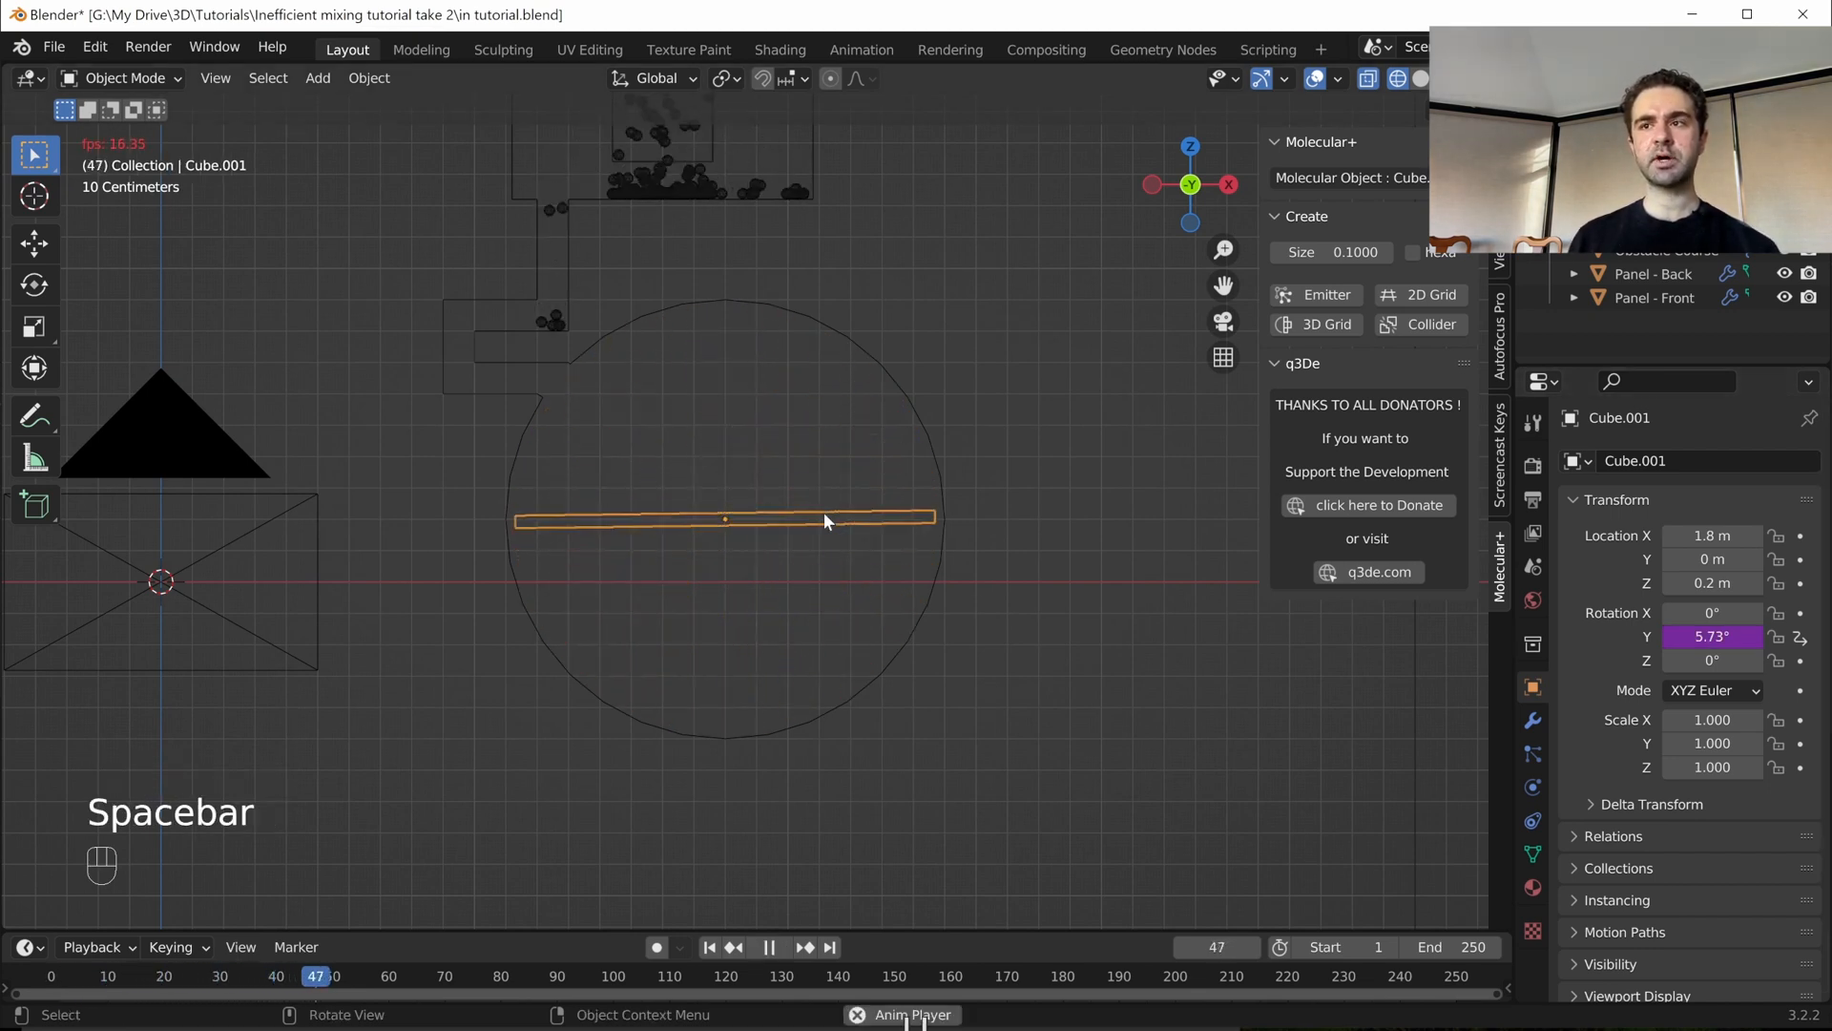
key(space)
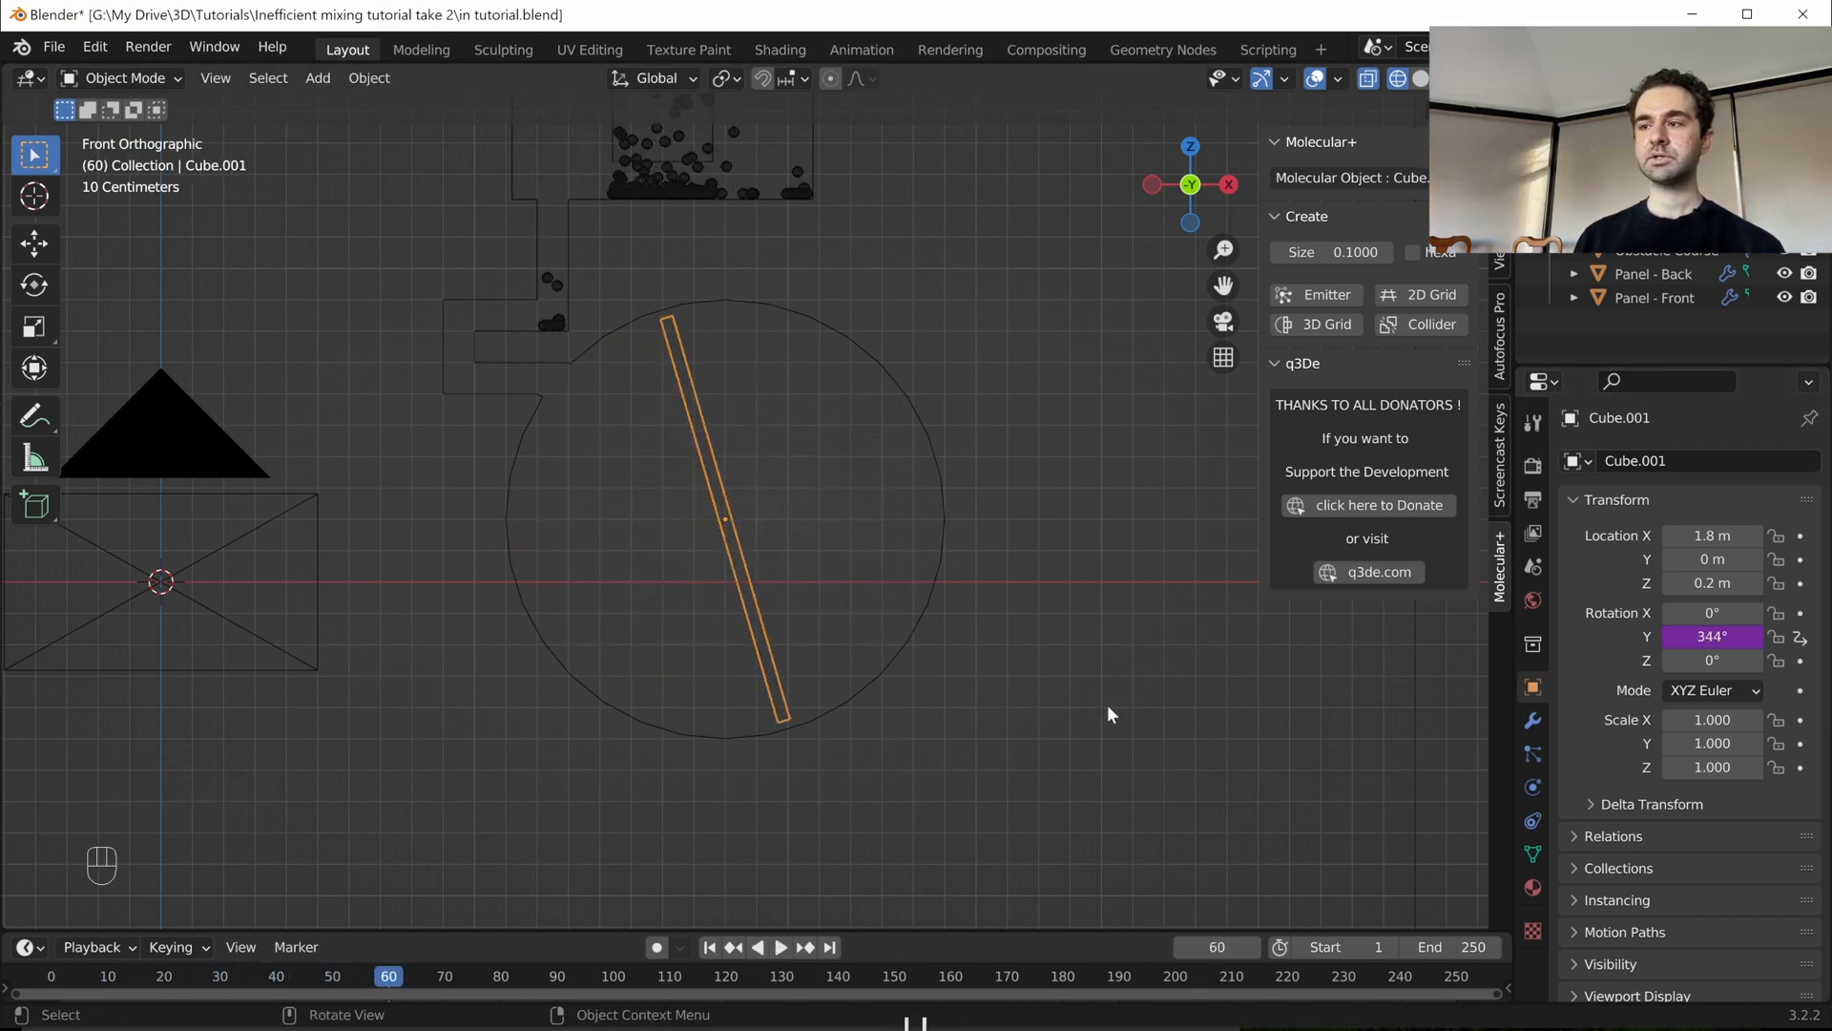
- Add Collision physics to the rotating bar and look over its collision settings
click(1535, 786)
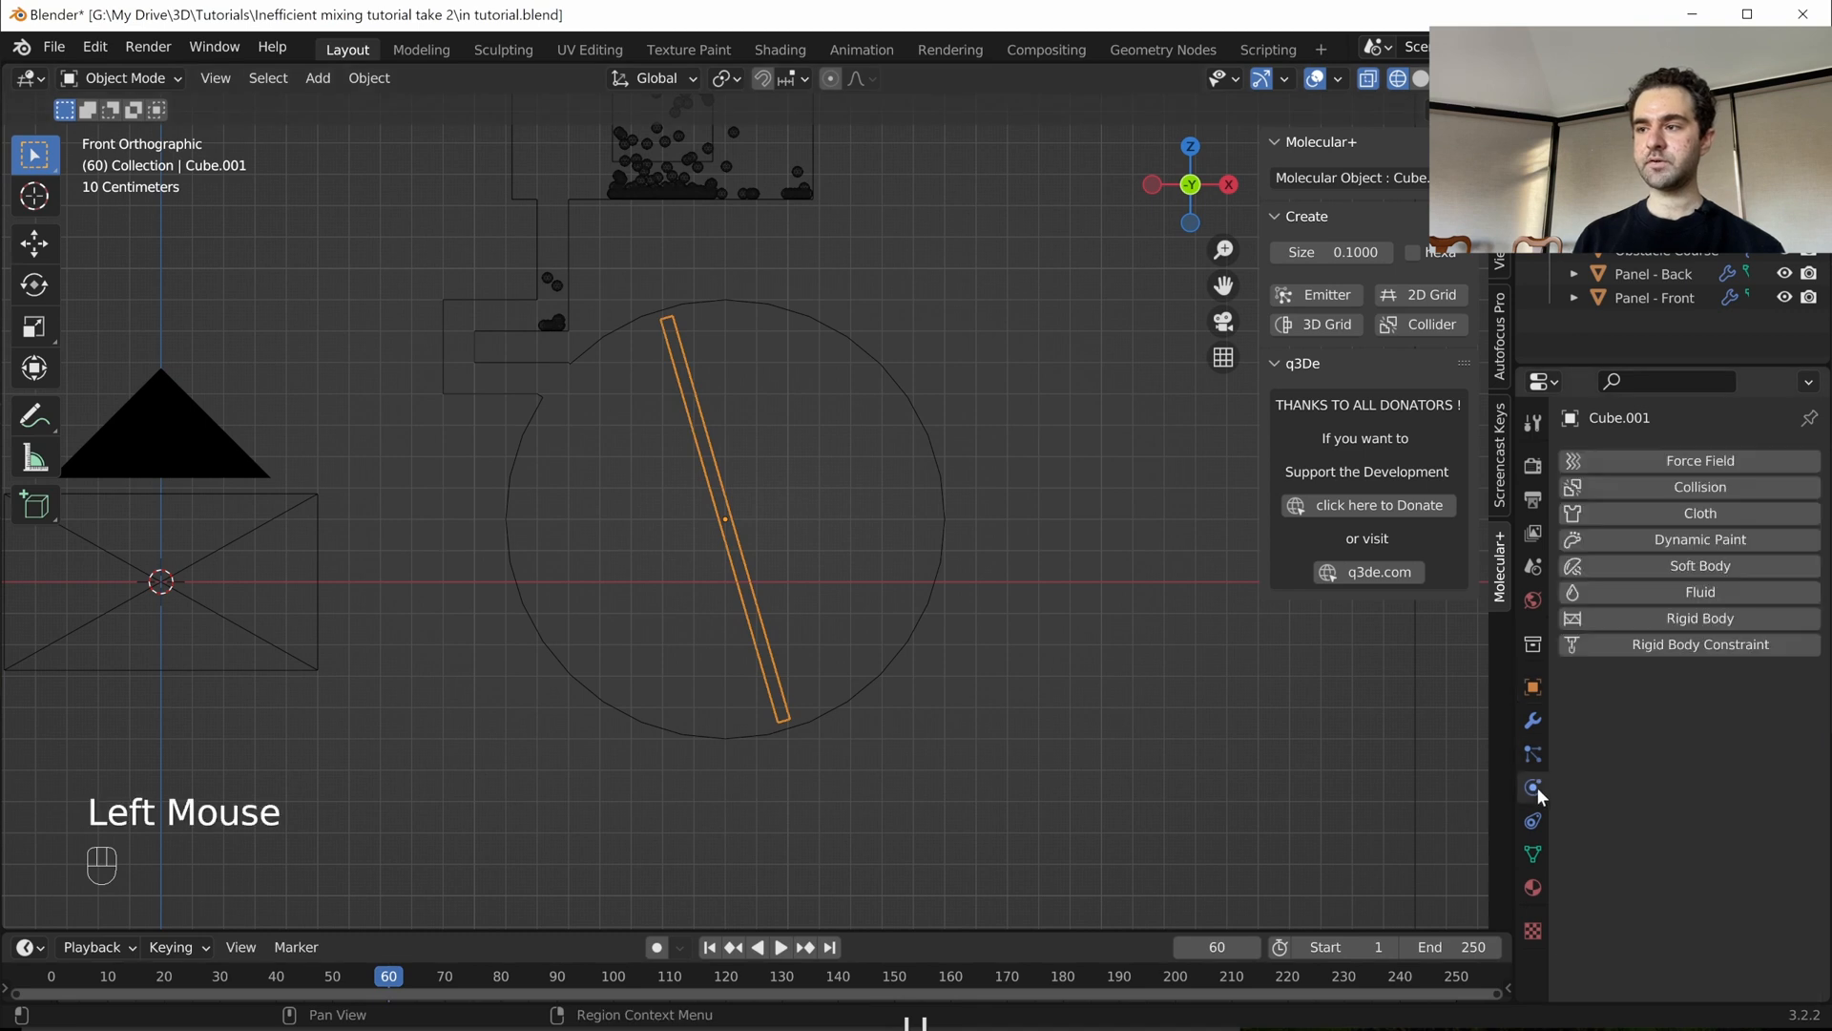
click(1725, 485)
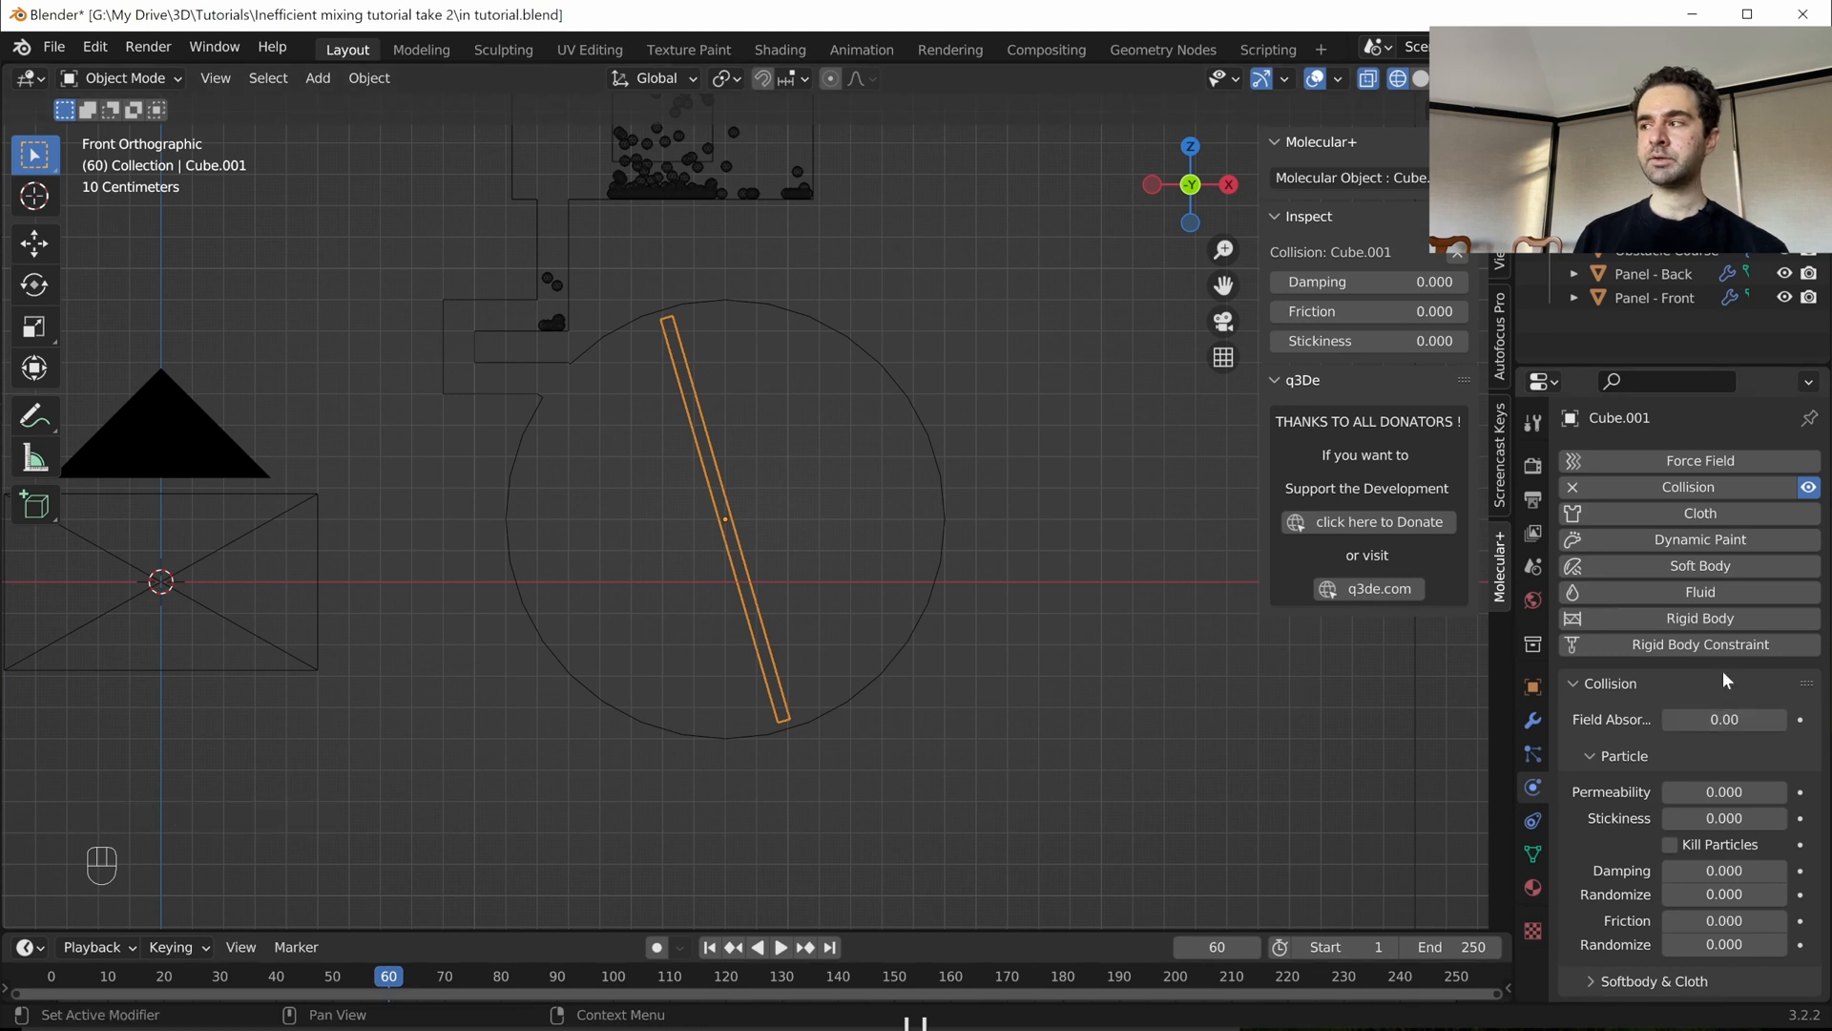
scroll(1722, 669, down, 3)
scroll(1716, 672, up, 1)
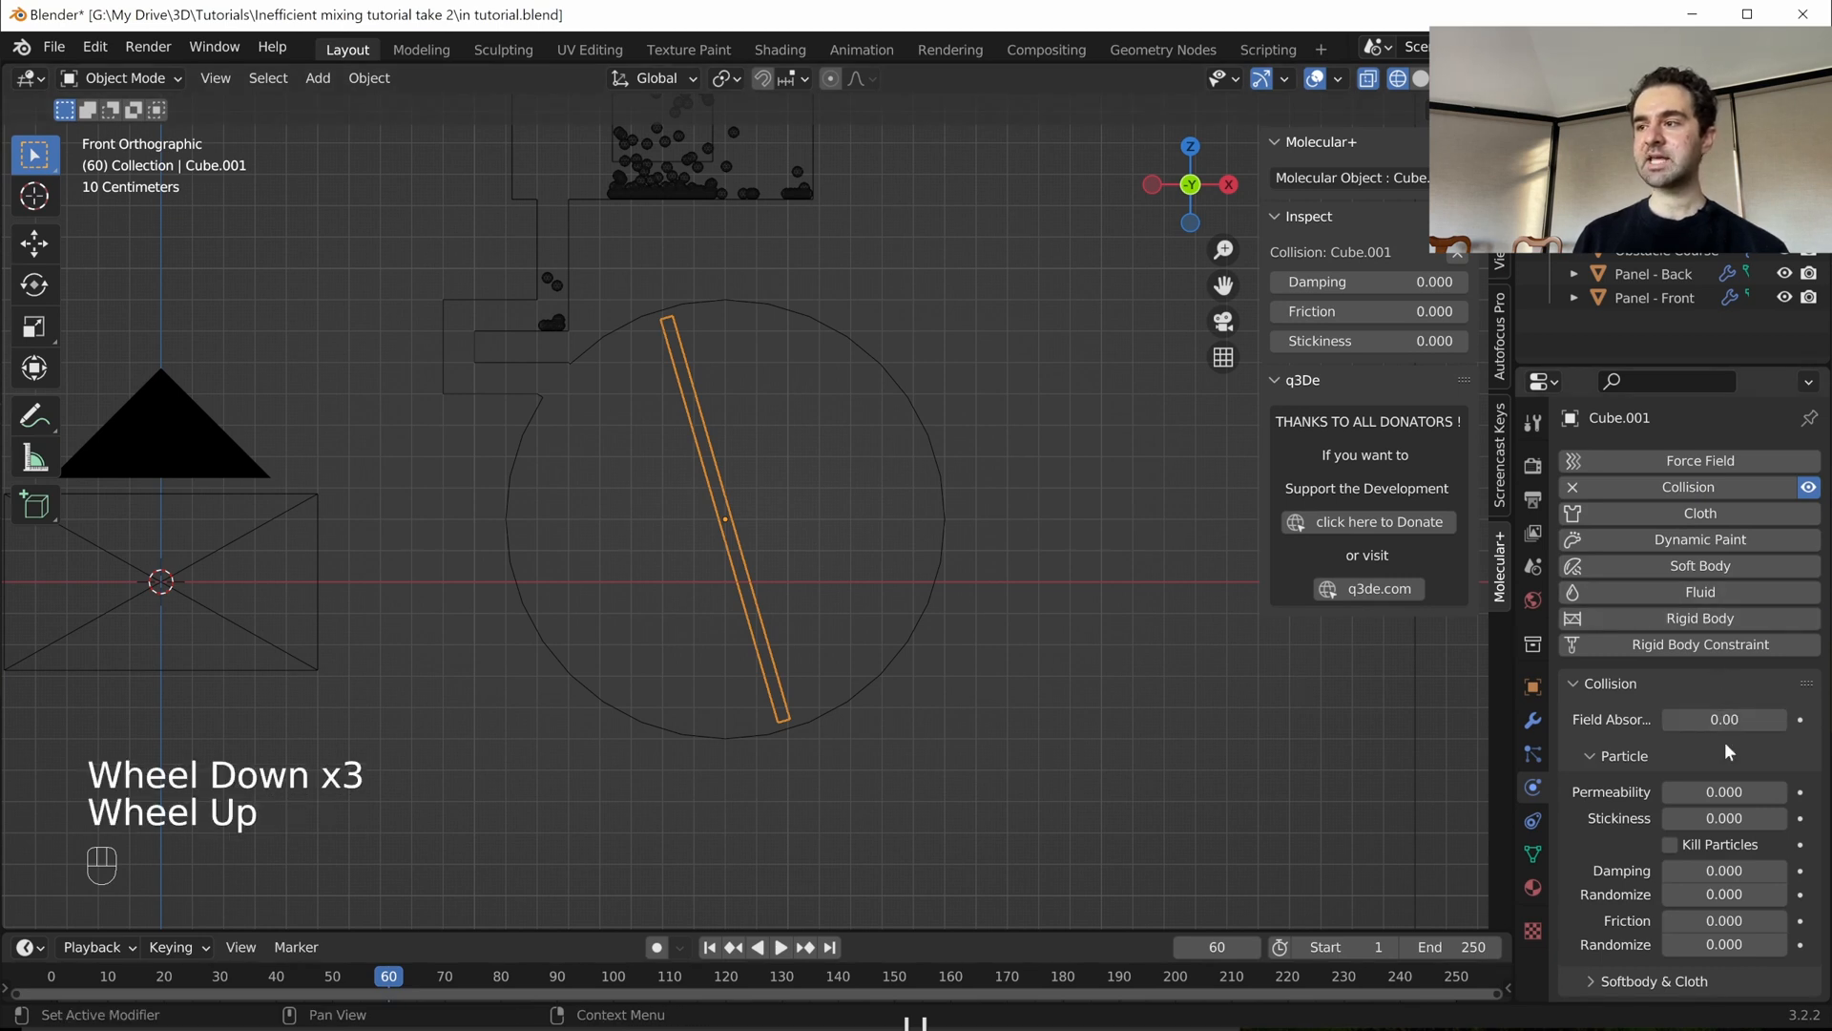
- Match the bar's particle collision settings to the Obstacle Course by setting both Damping and Friction to 0.5
click(928, 588)
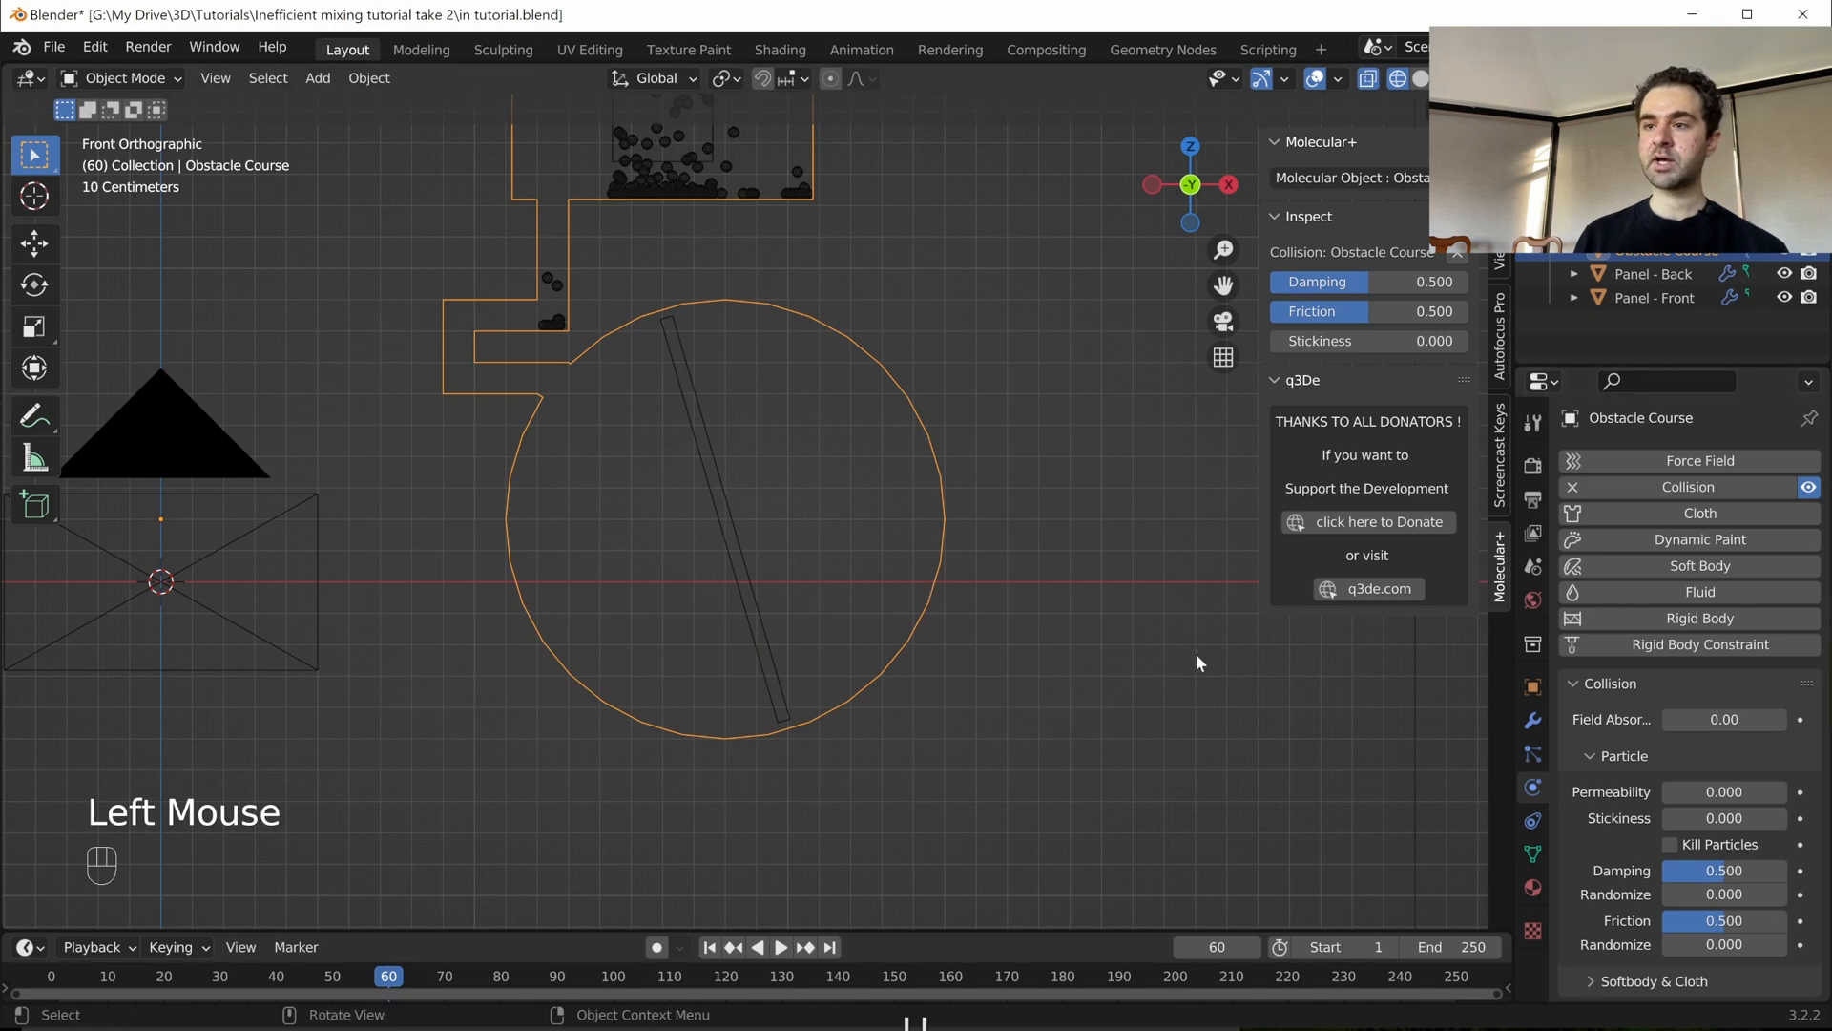
click(751, 597)
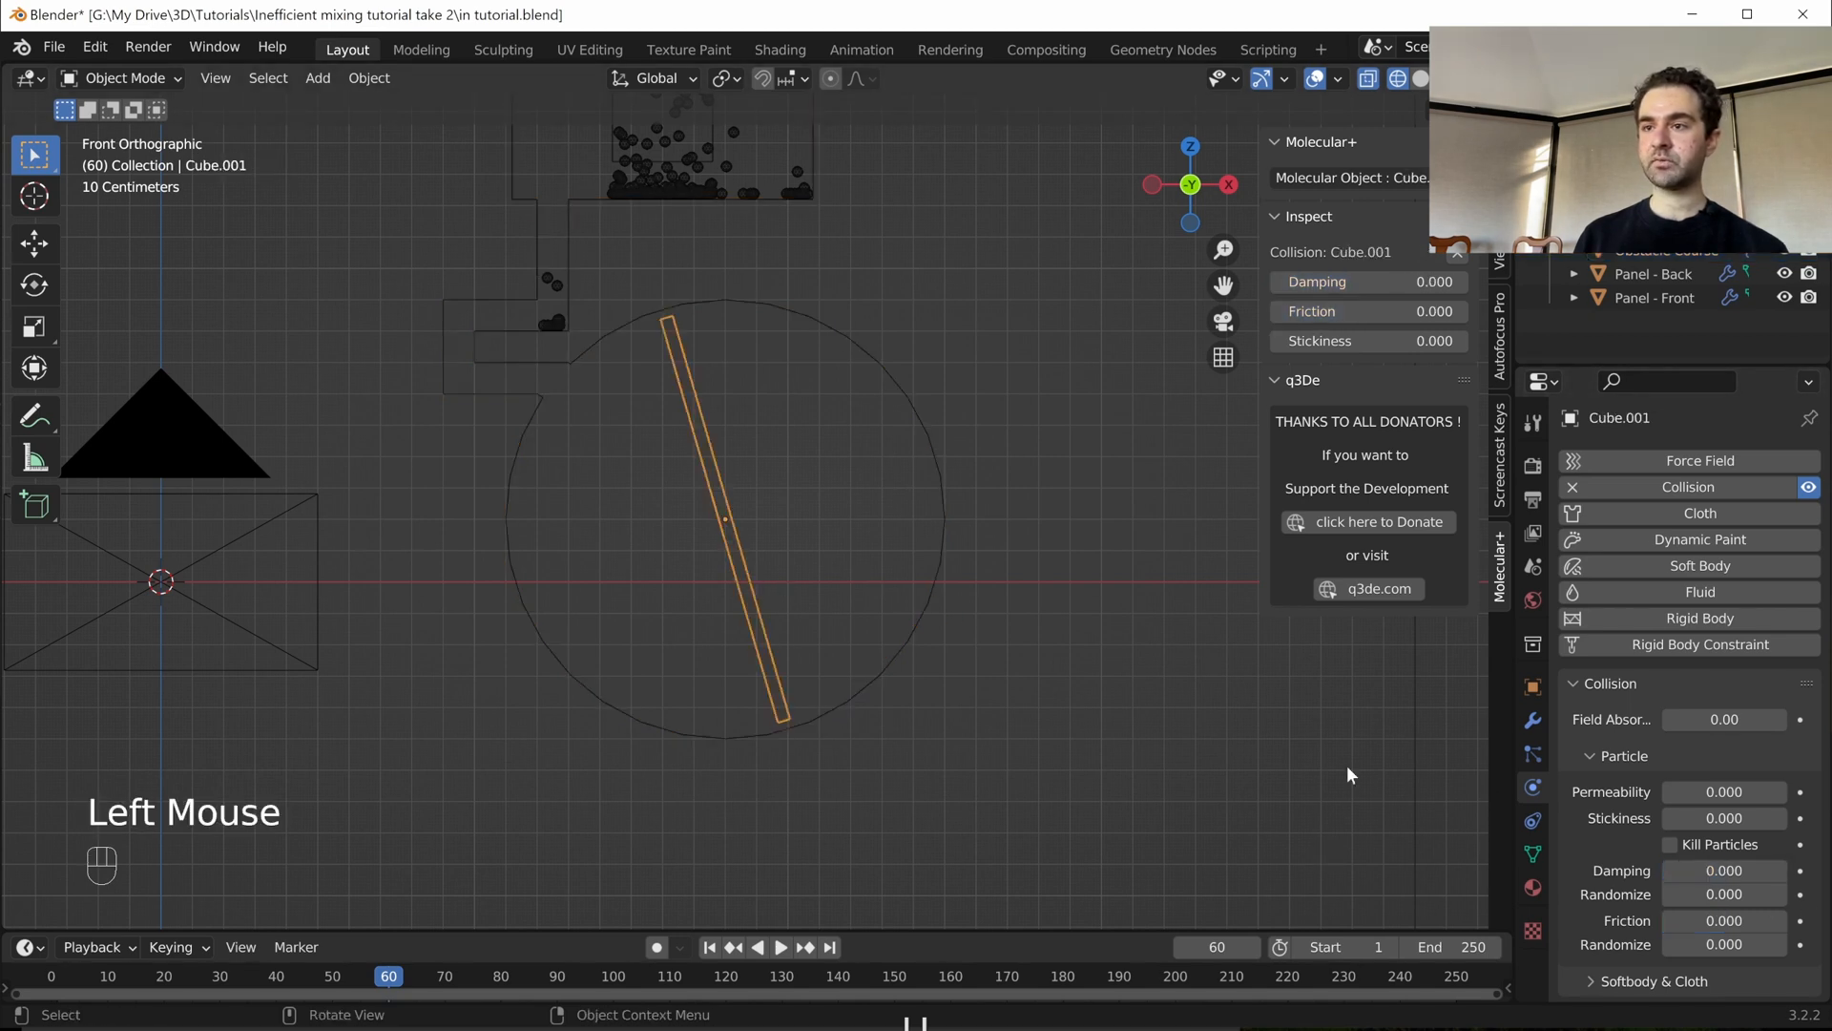
double_click(1729, 873)
text(0.5)
key(Tab)
key(Tab)
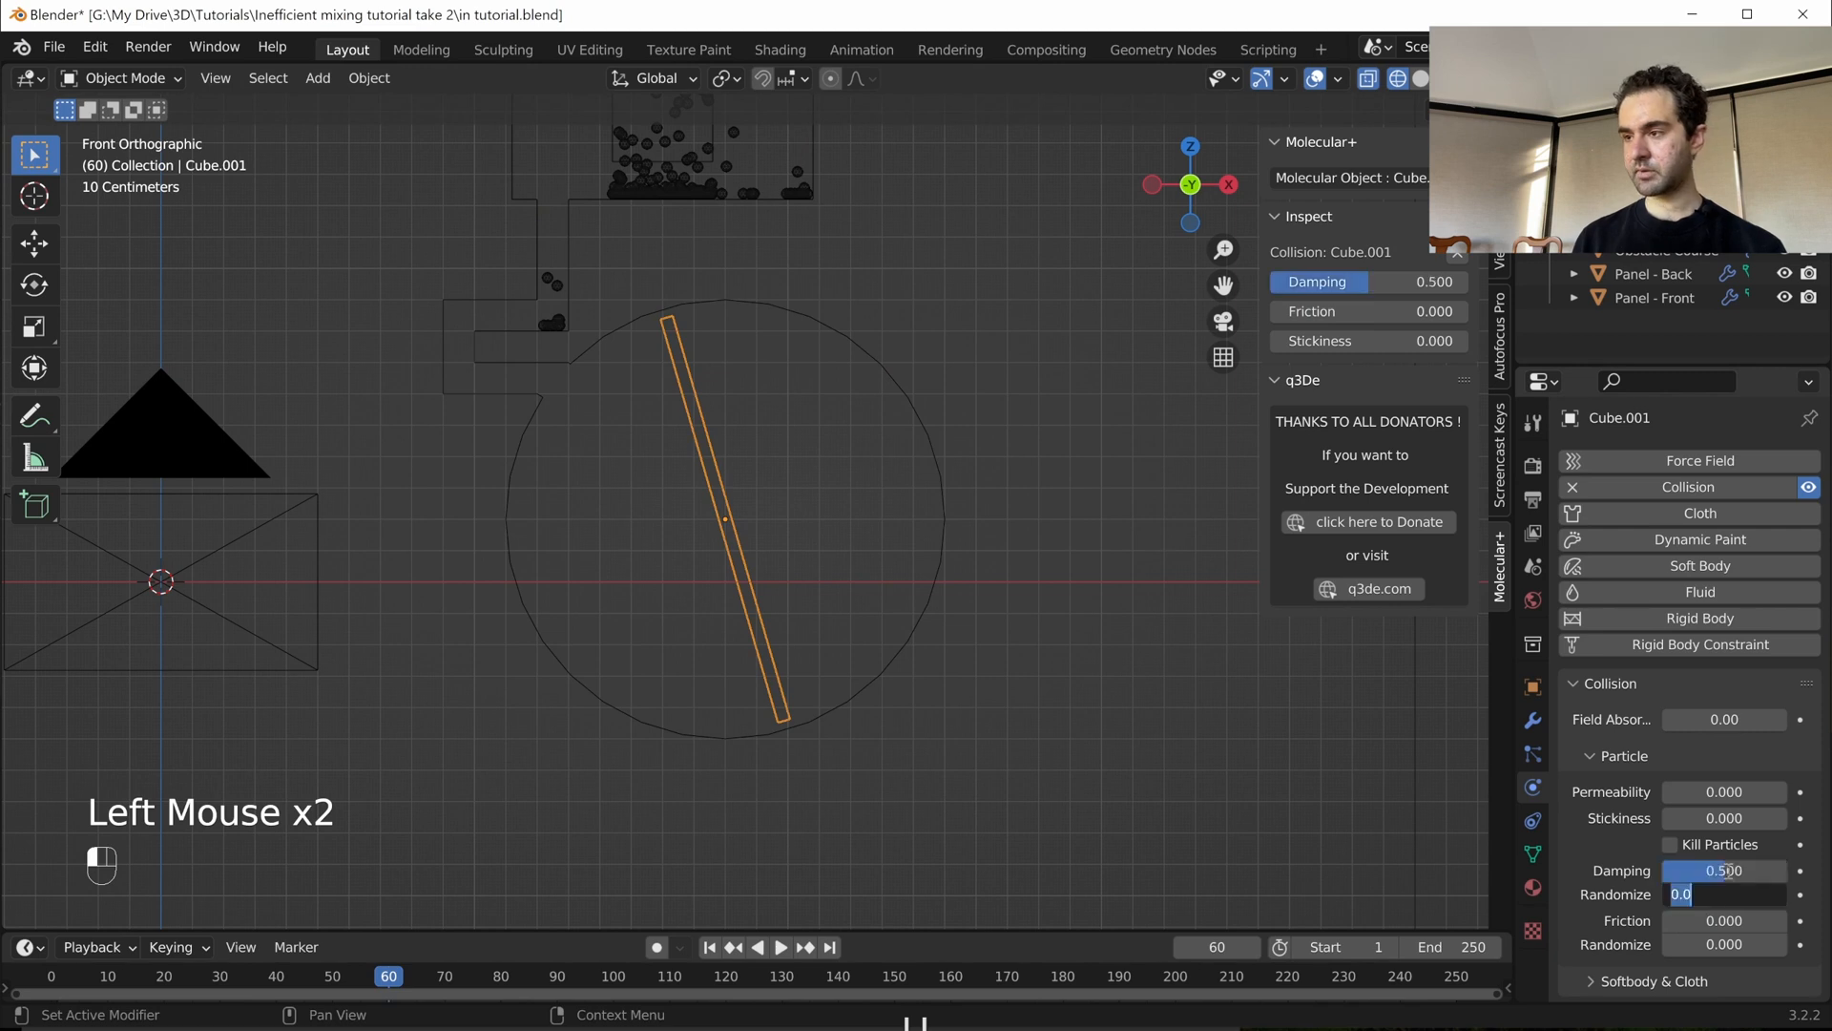
text(0.5)
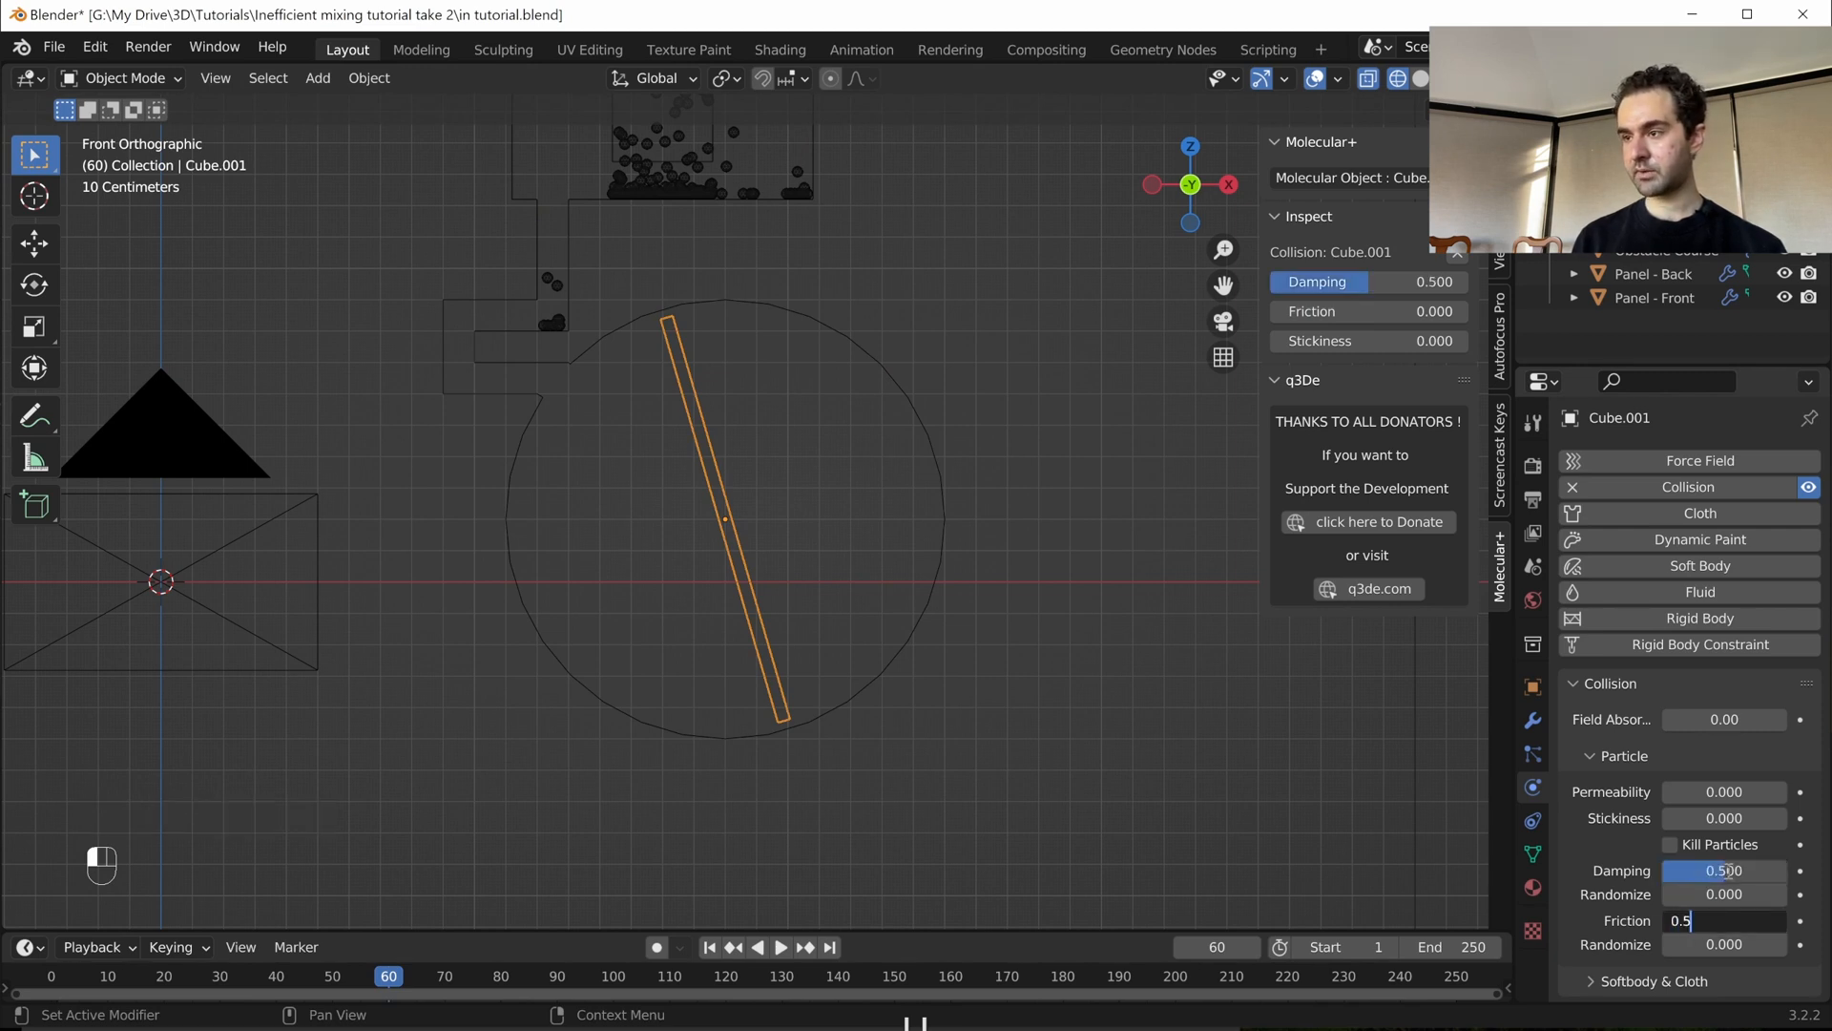
key(Return)
- In the Obstacle Course mesh, duplicate the winding channel above the circle and place the copy about 1.4 m lower, snapped to increments
scroll(919, 611, down, 2)
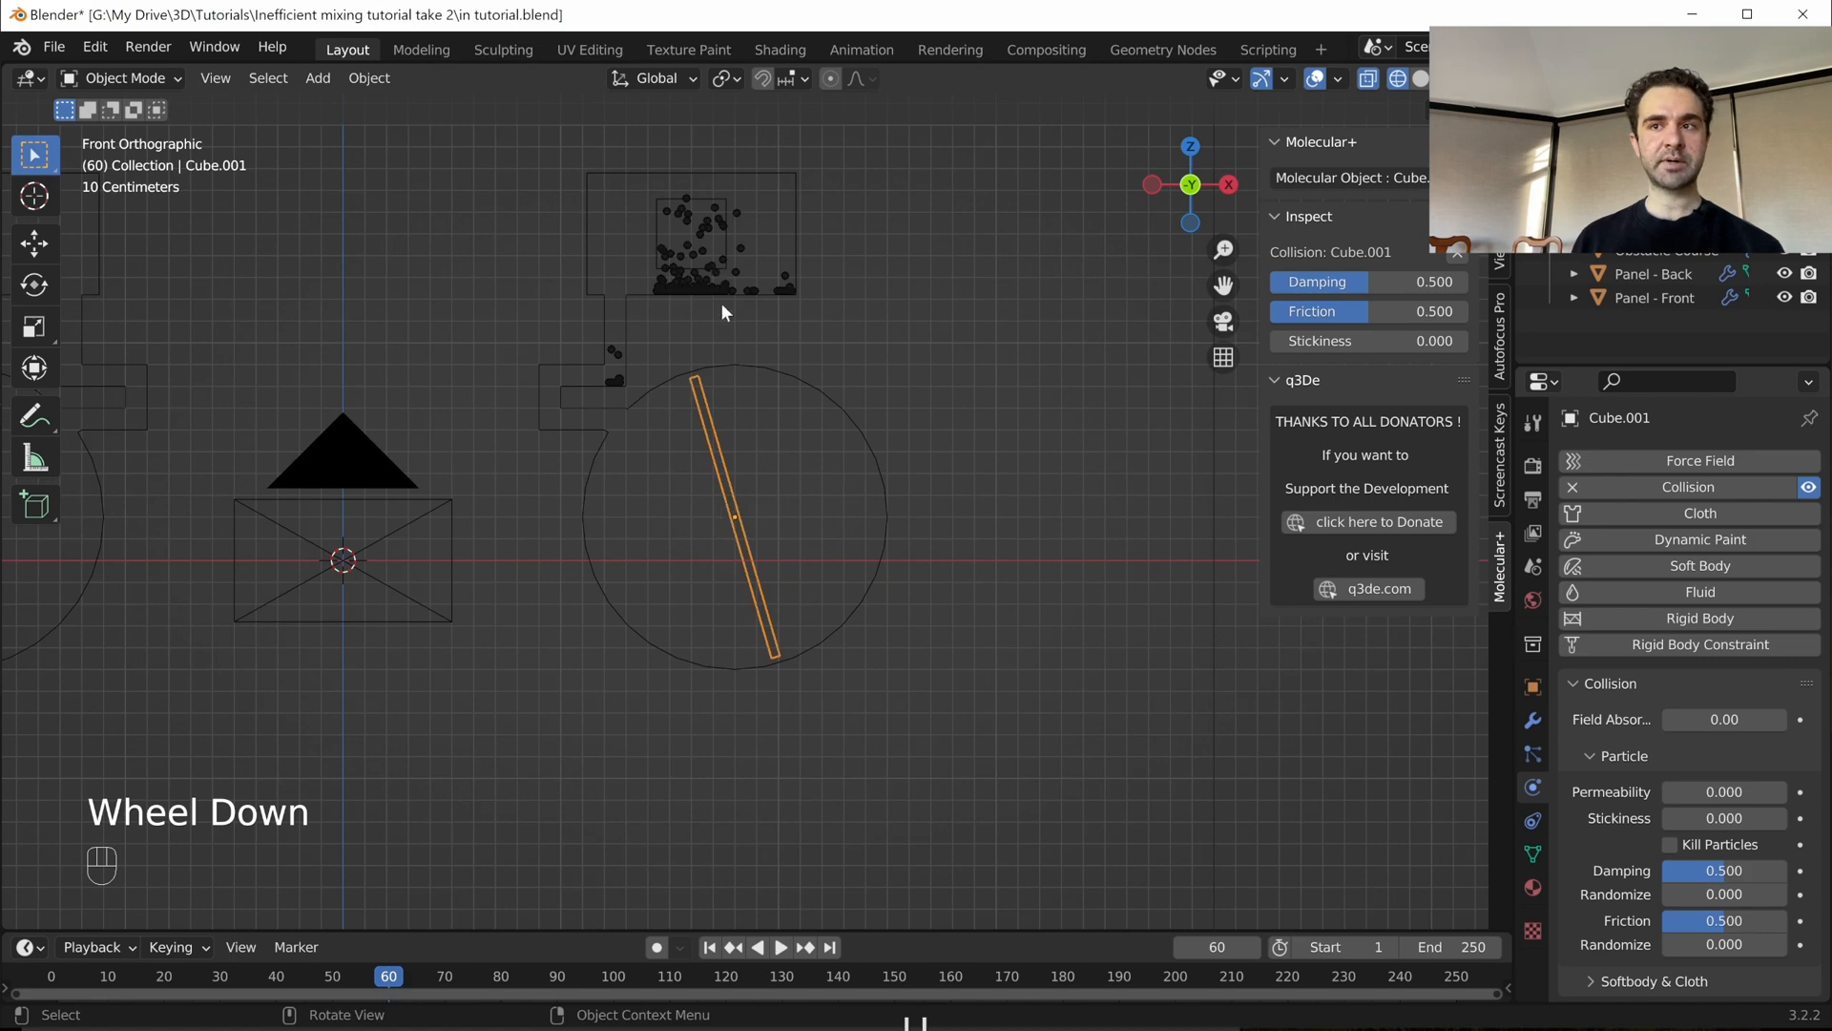
shift+middle_drag(748, 530, 1058, 546)
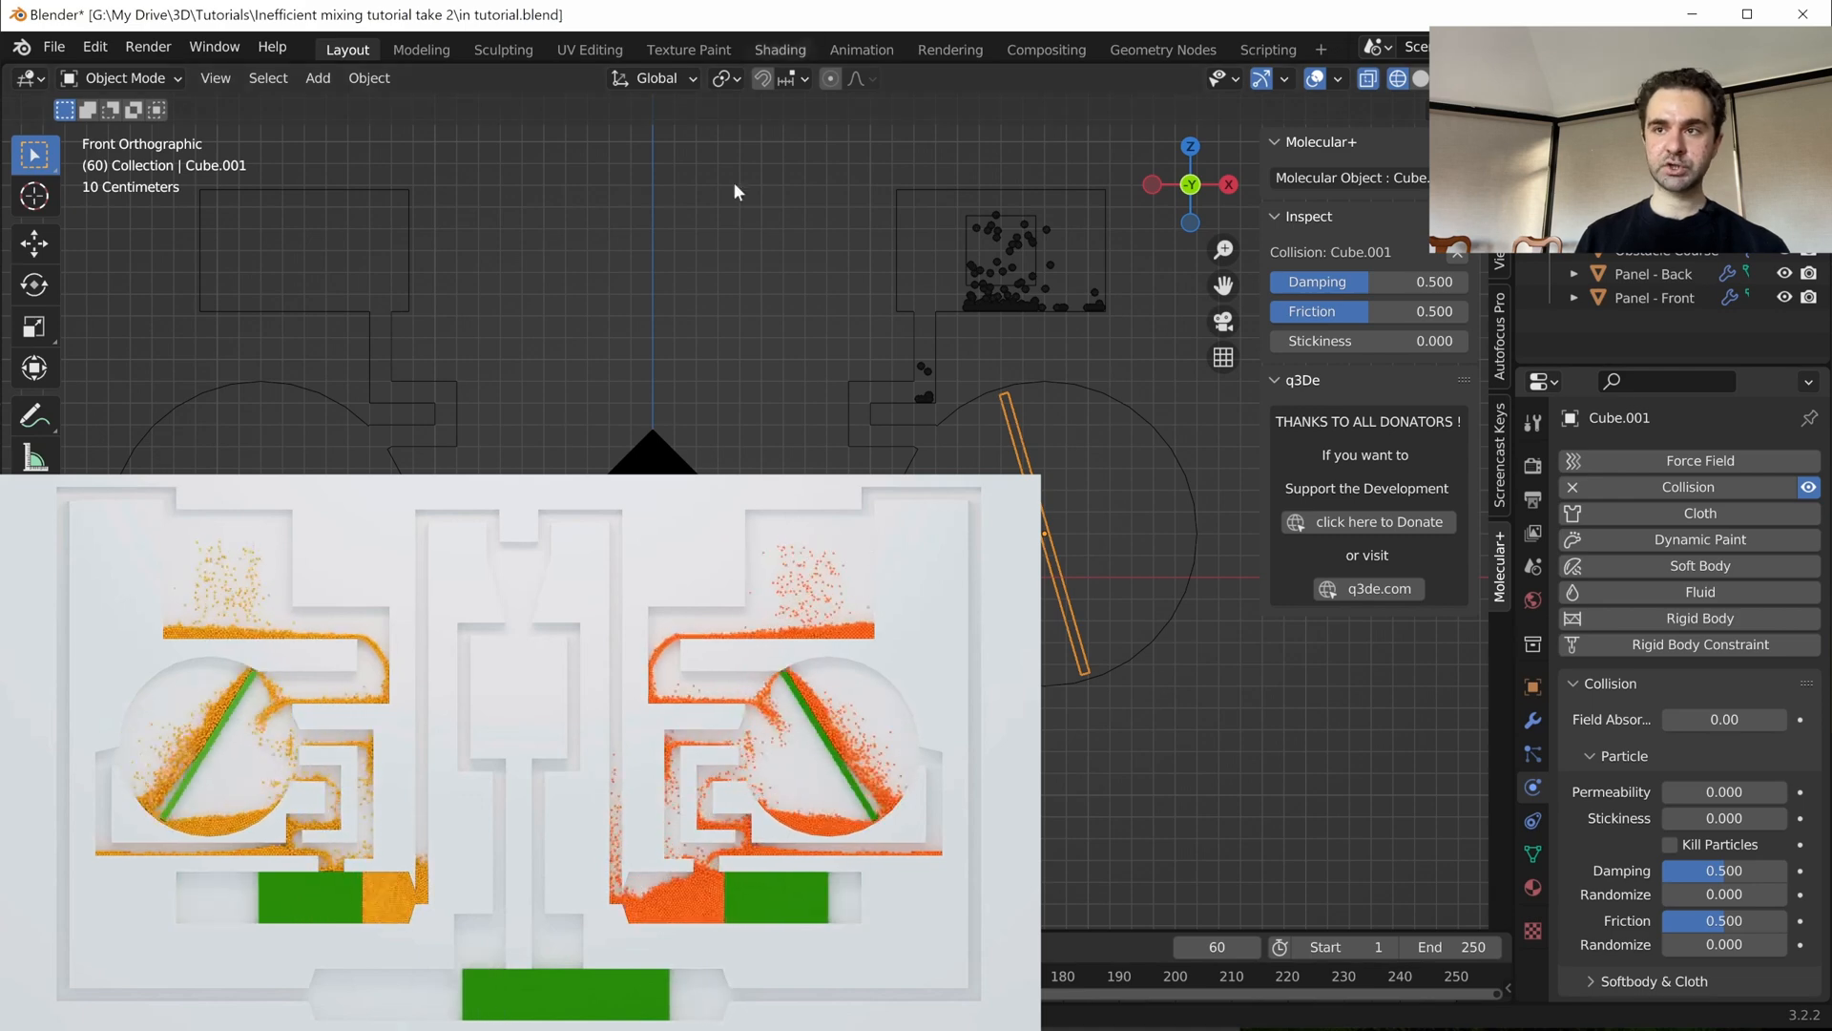
shift+middle_drag(1177, 611, 1044, 542)
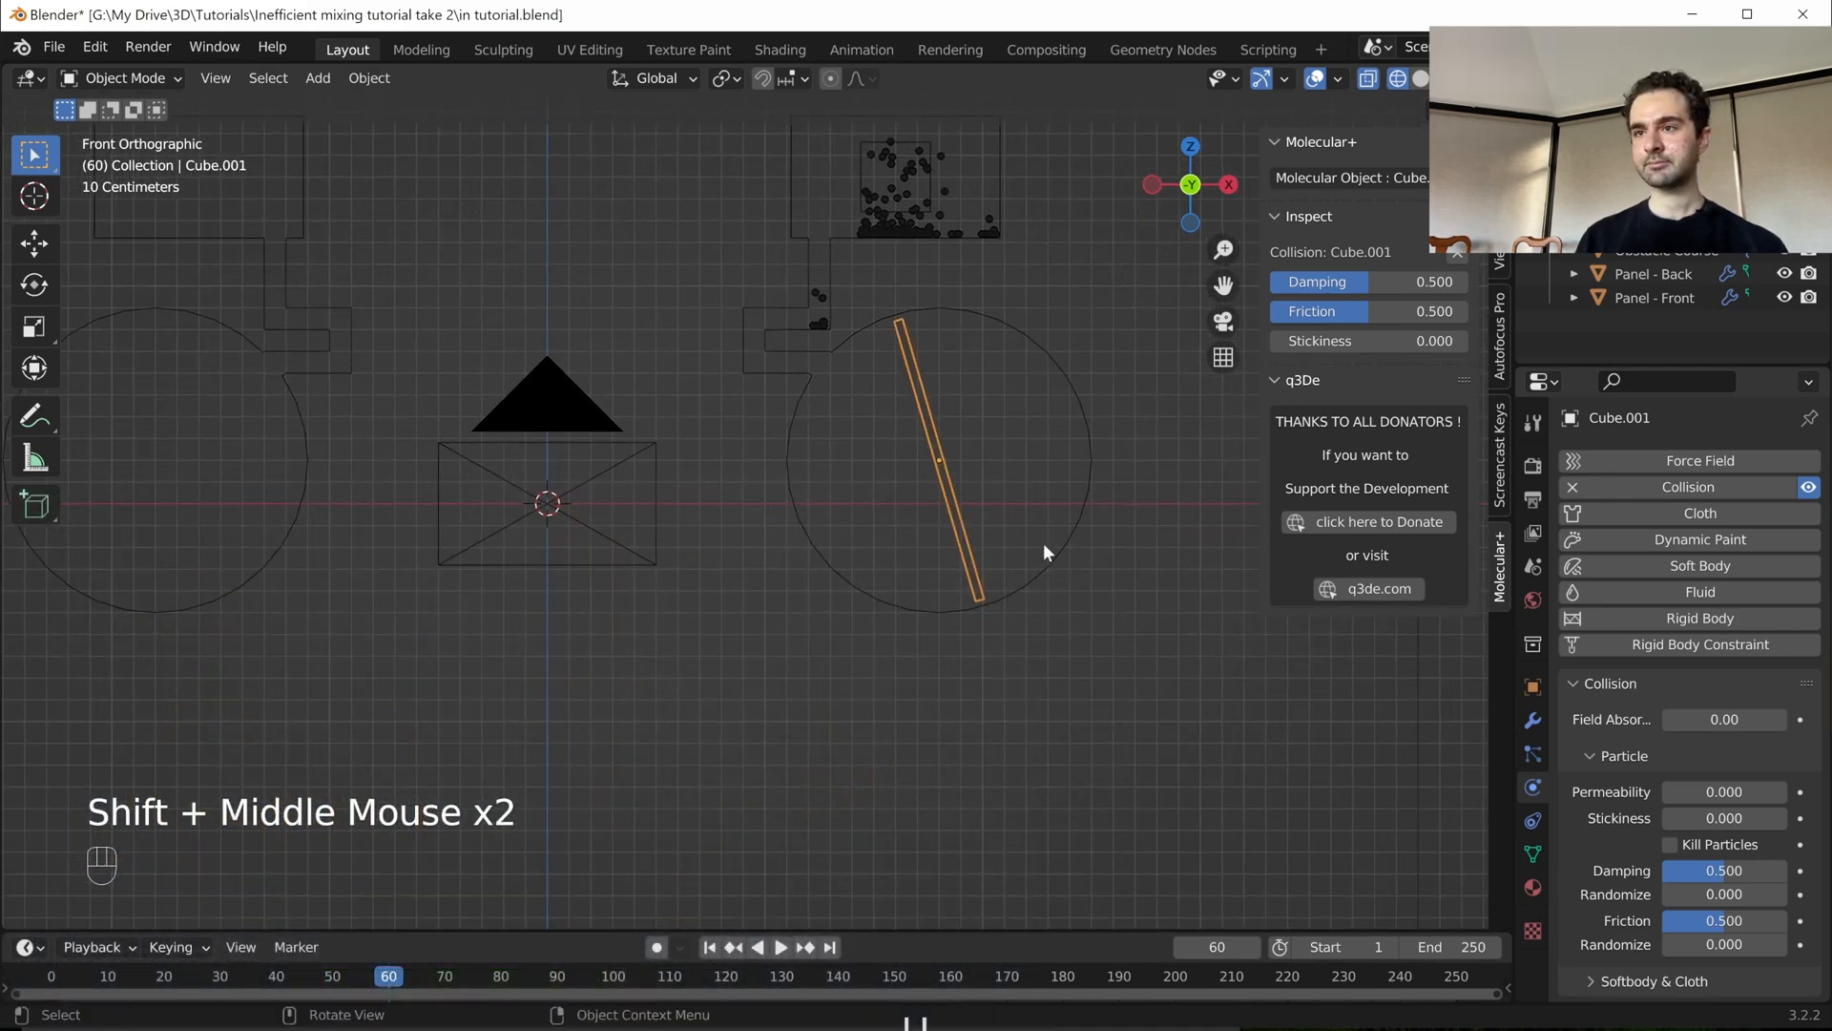
click(1042, 350)
key(Tab)
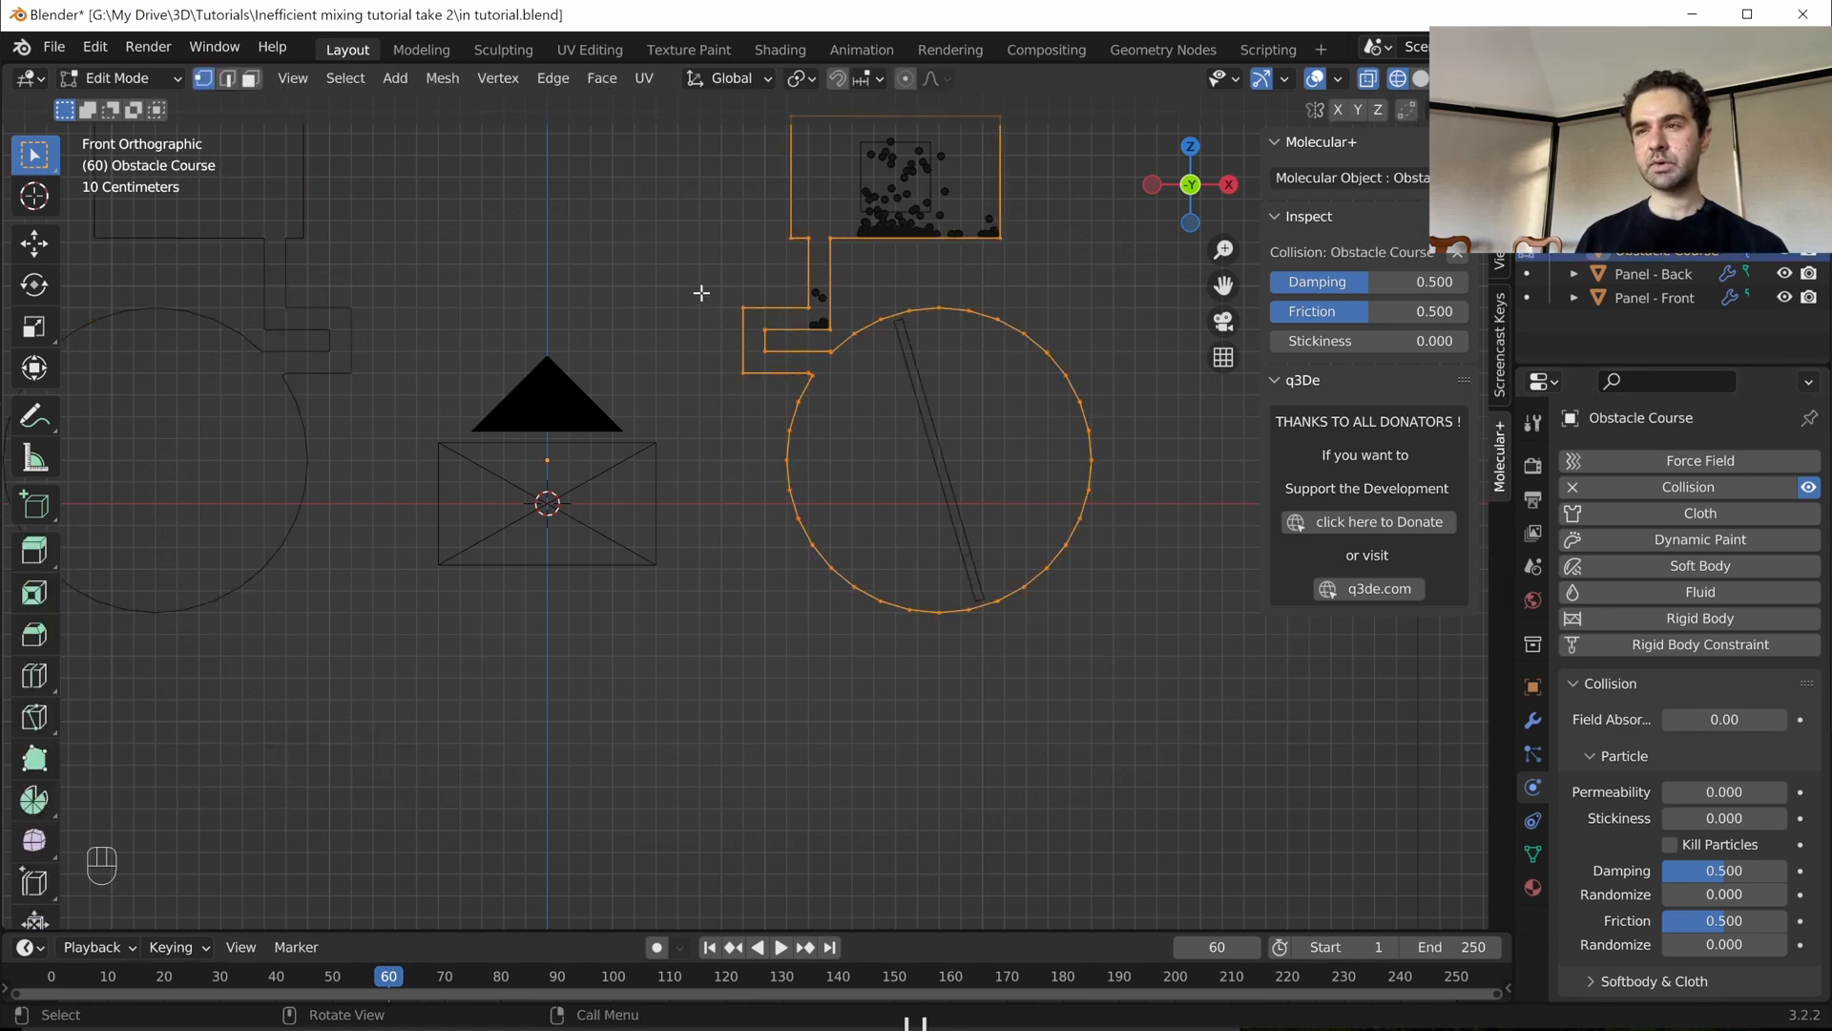
drag(701, 293, 838, 342)
scroll(706, 329, up, 2)
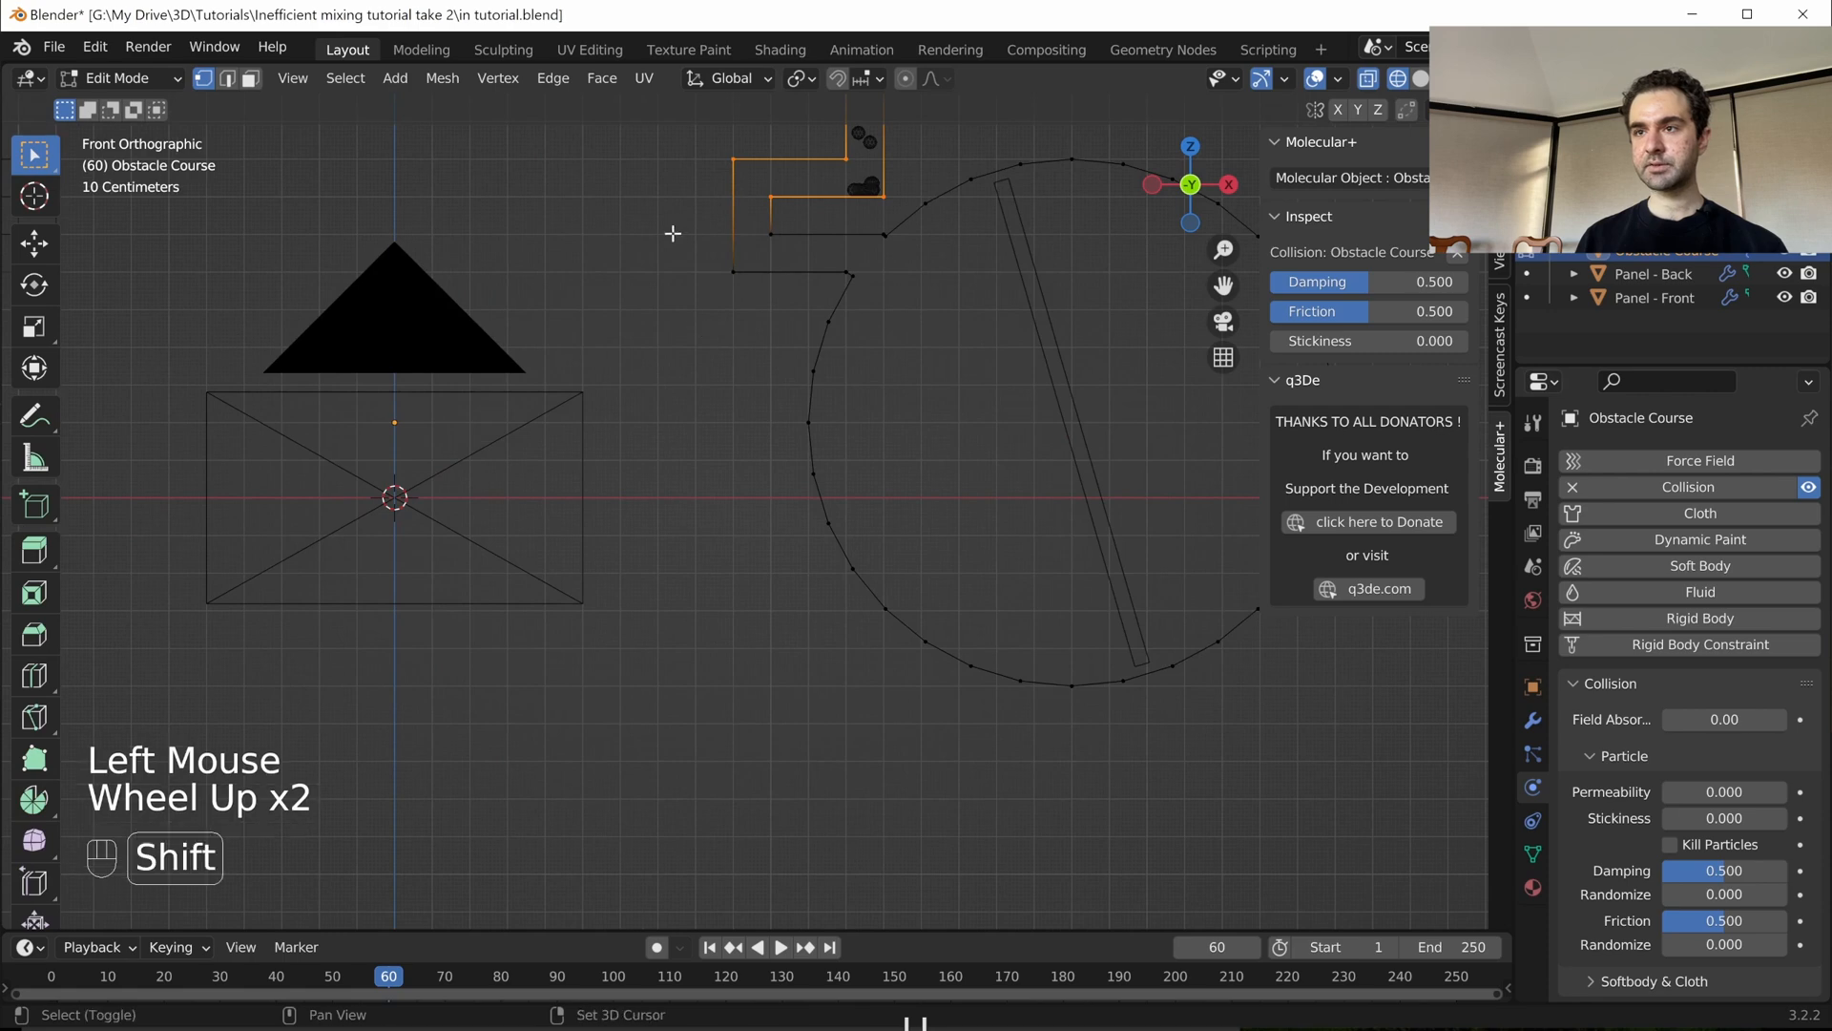
shift+drag(675, 212, 844, 286)
scroll(845, 286, up, 1)
shift+middle_drag(887, 128, 734, 332)
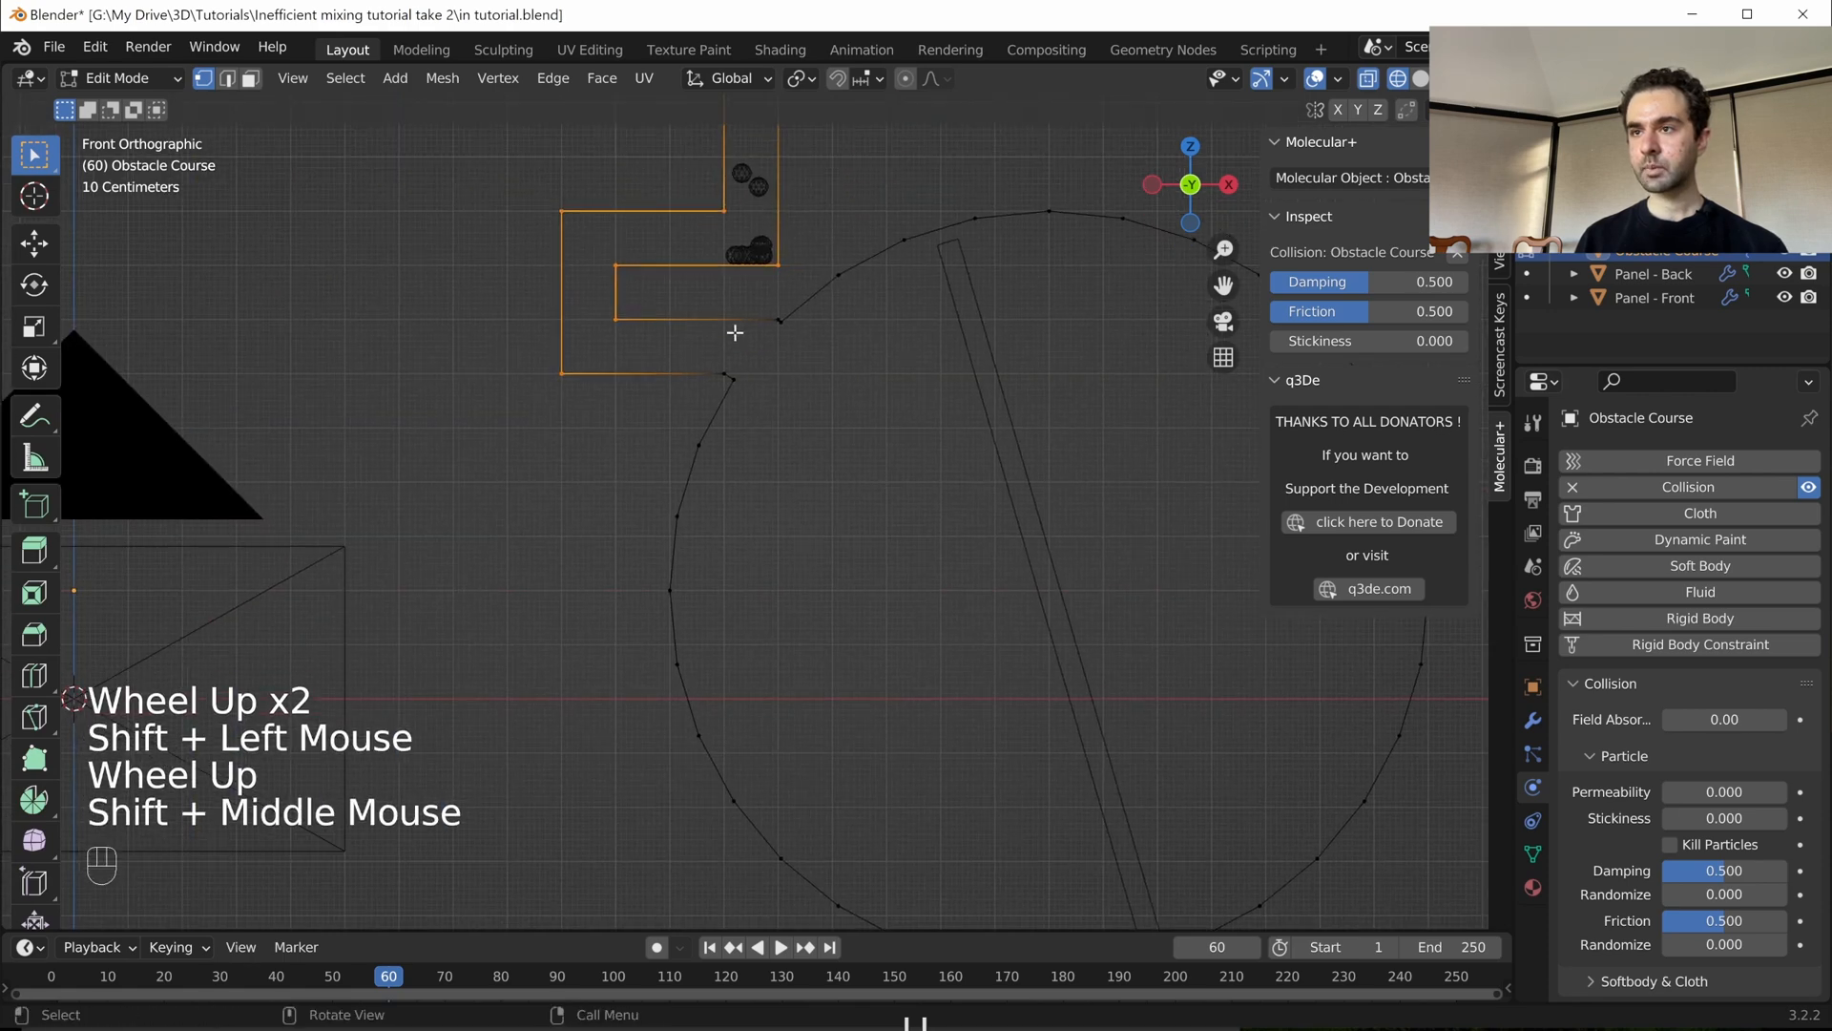
shift+drag(735, 332, 784, 295)
scroll(687, 352, up, 2)
shift+click(676, 254)
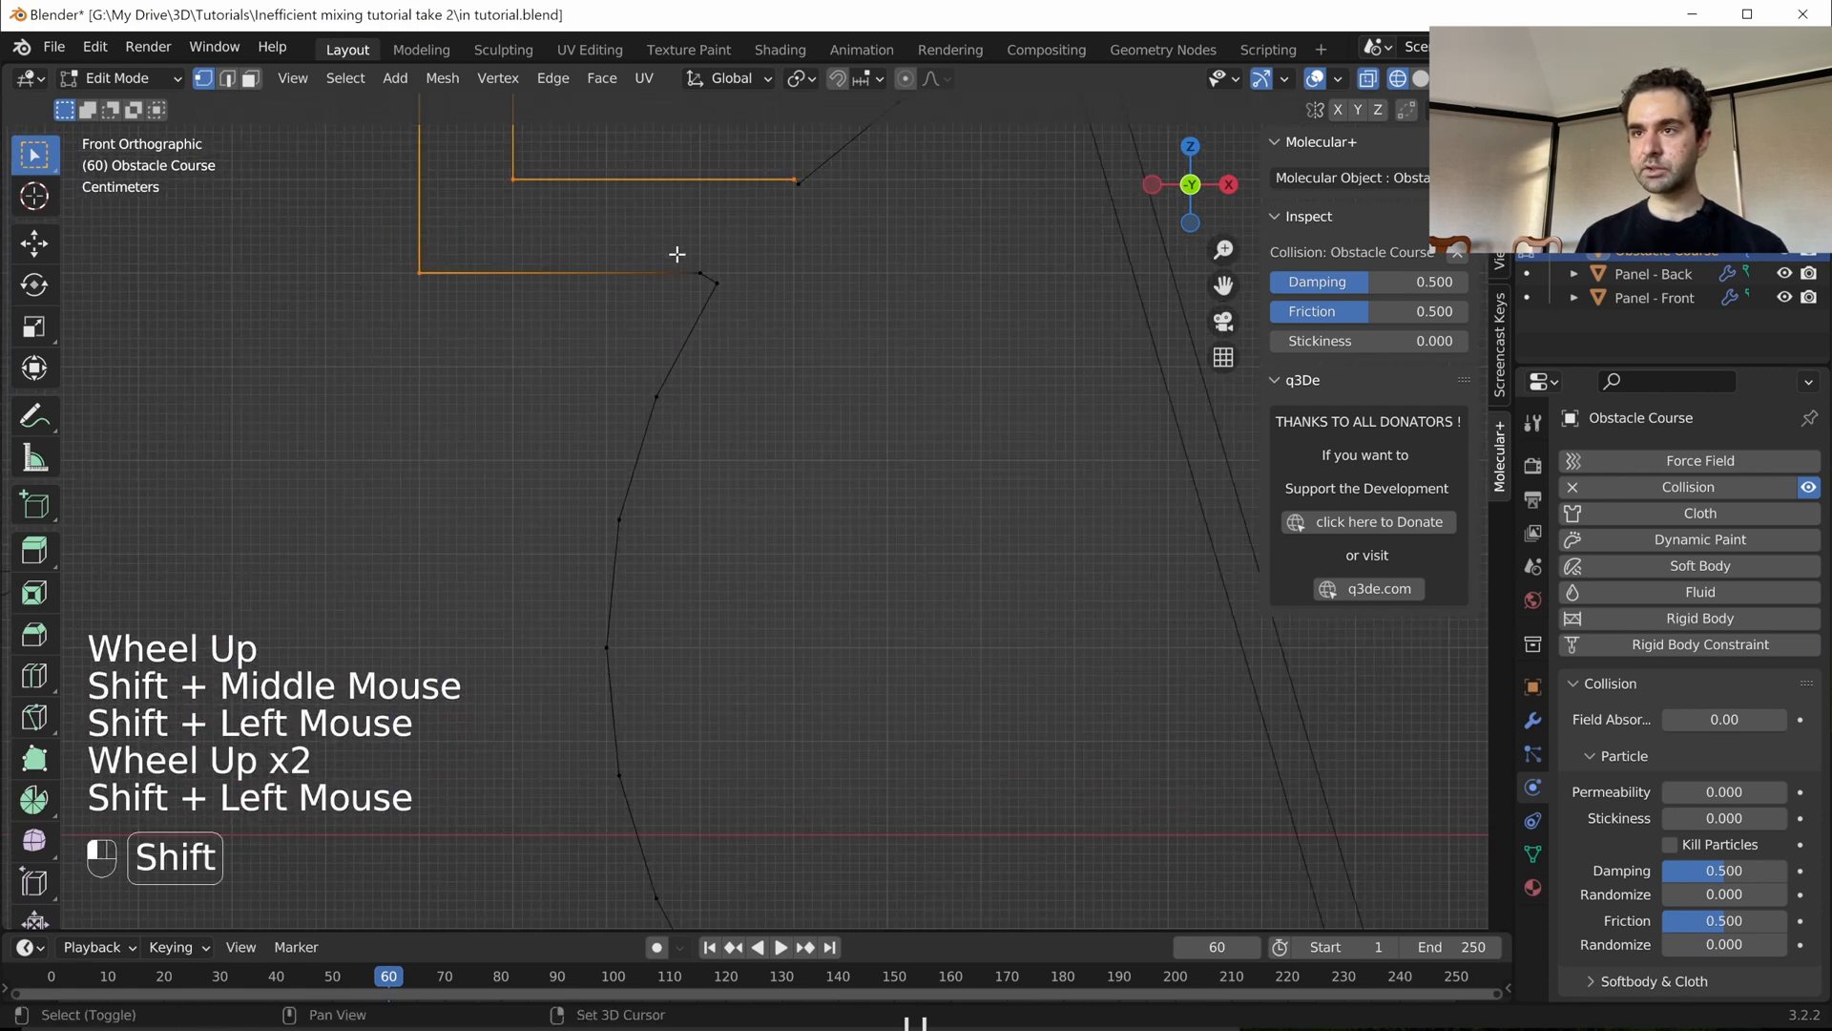
shift+drag(677, 254, 703, 277)
scroll(668, 286, up, 1)
scroll(613, 295, down, 2)
shift+middle_drag(613, 295, 637, 459)
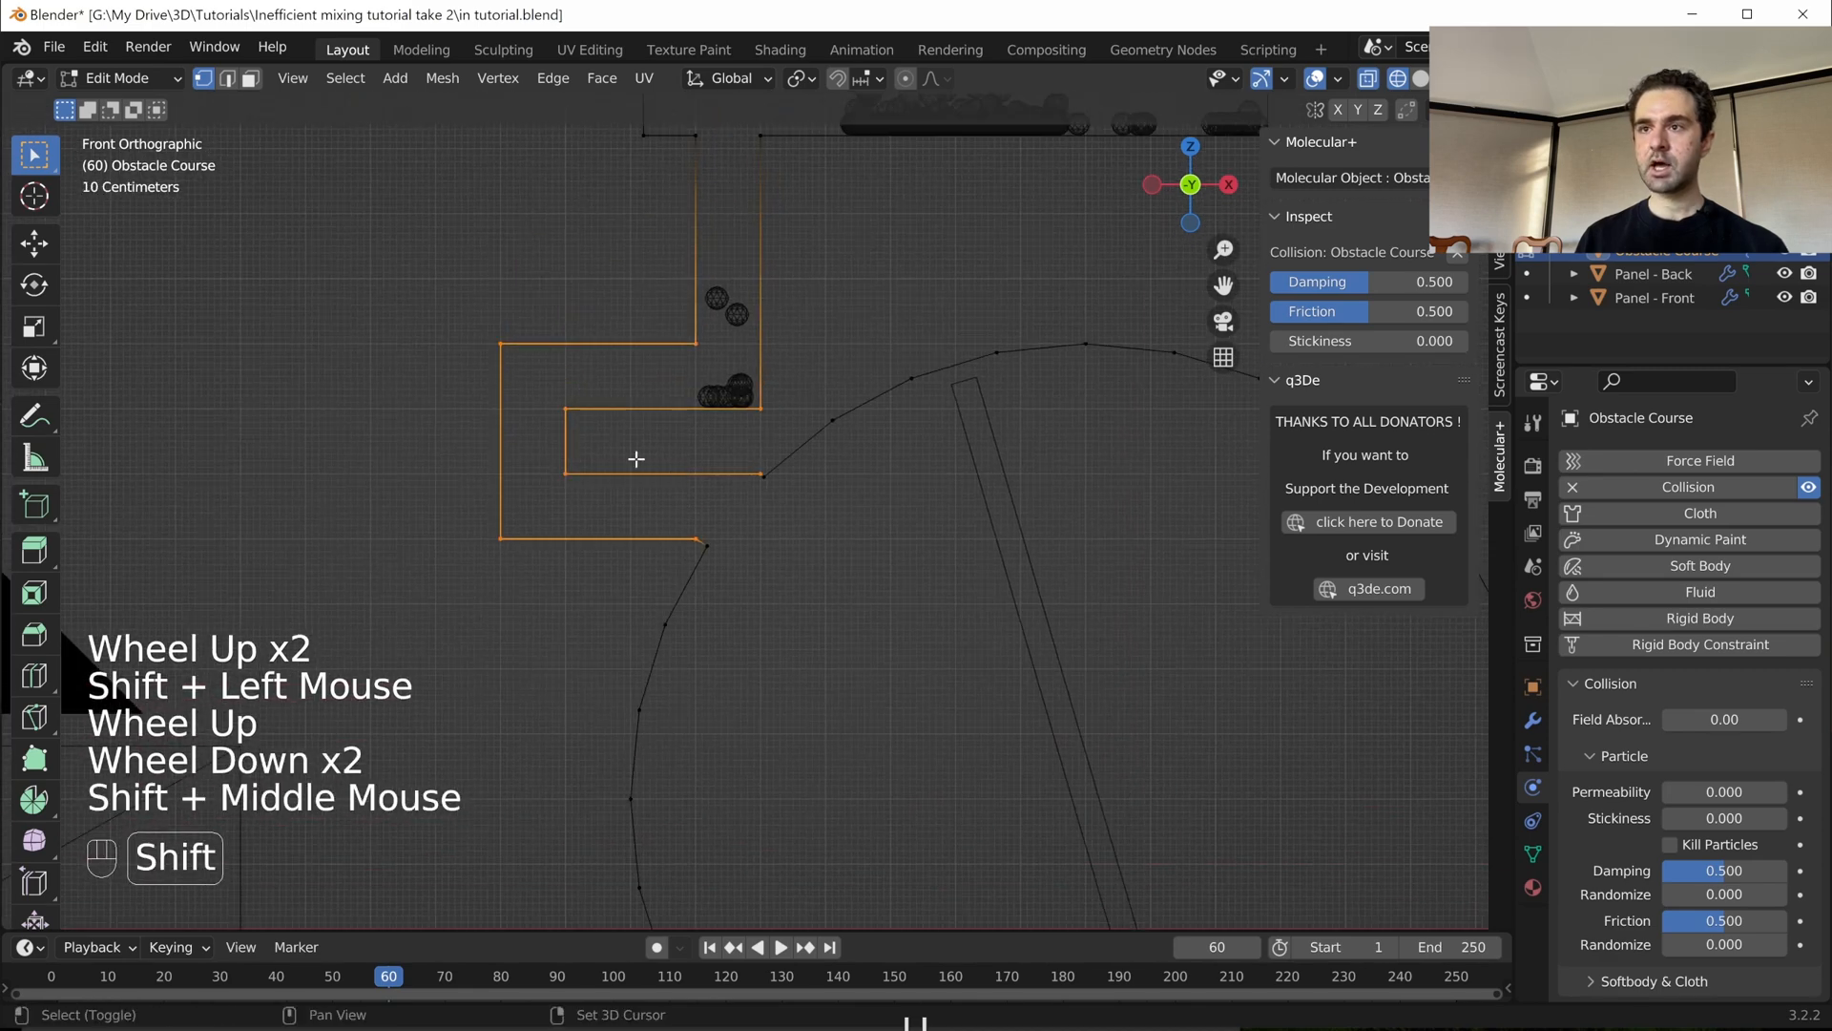
shift+drag(683, 126, 791, 170)
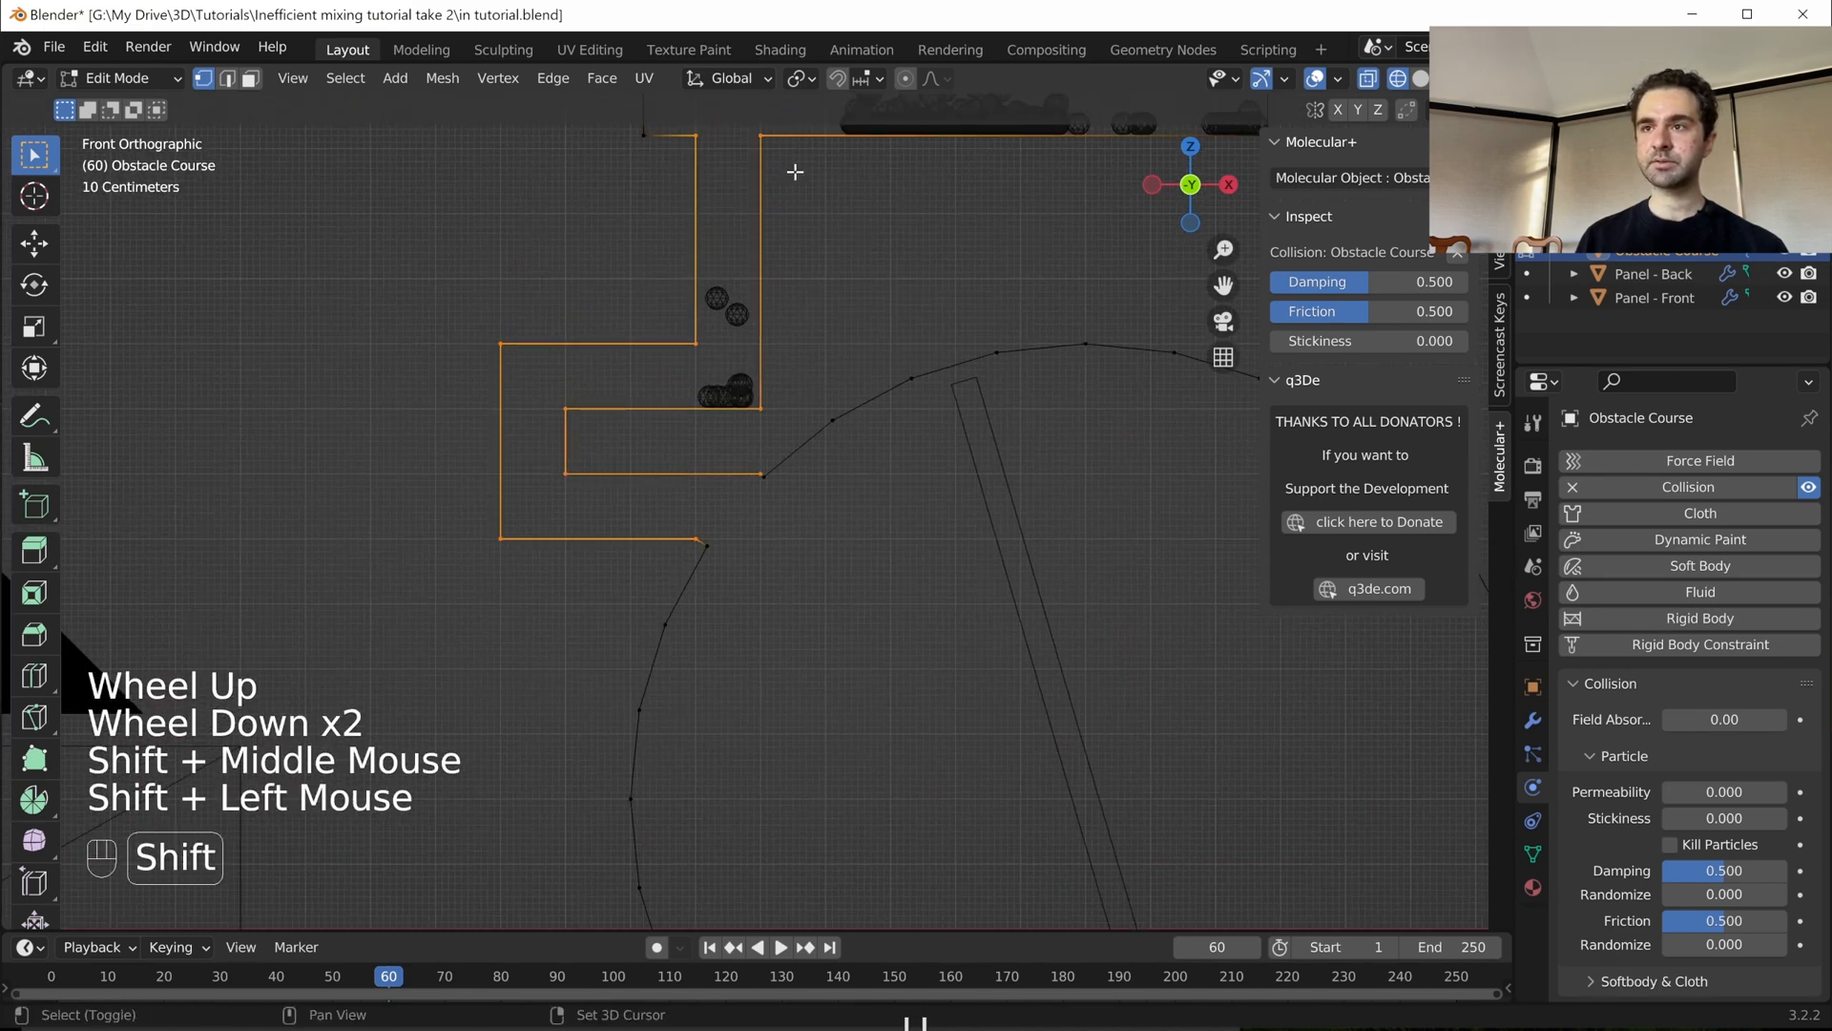
scroll(878, 240, down, 2)
middle_drag(873, 263, 830, 299)
key(KP_1)
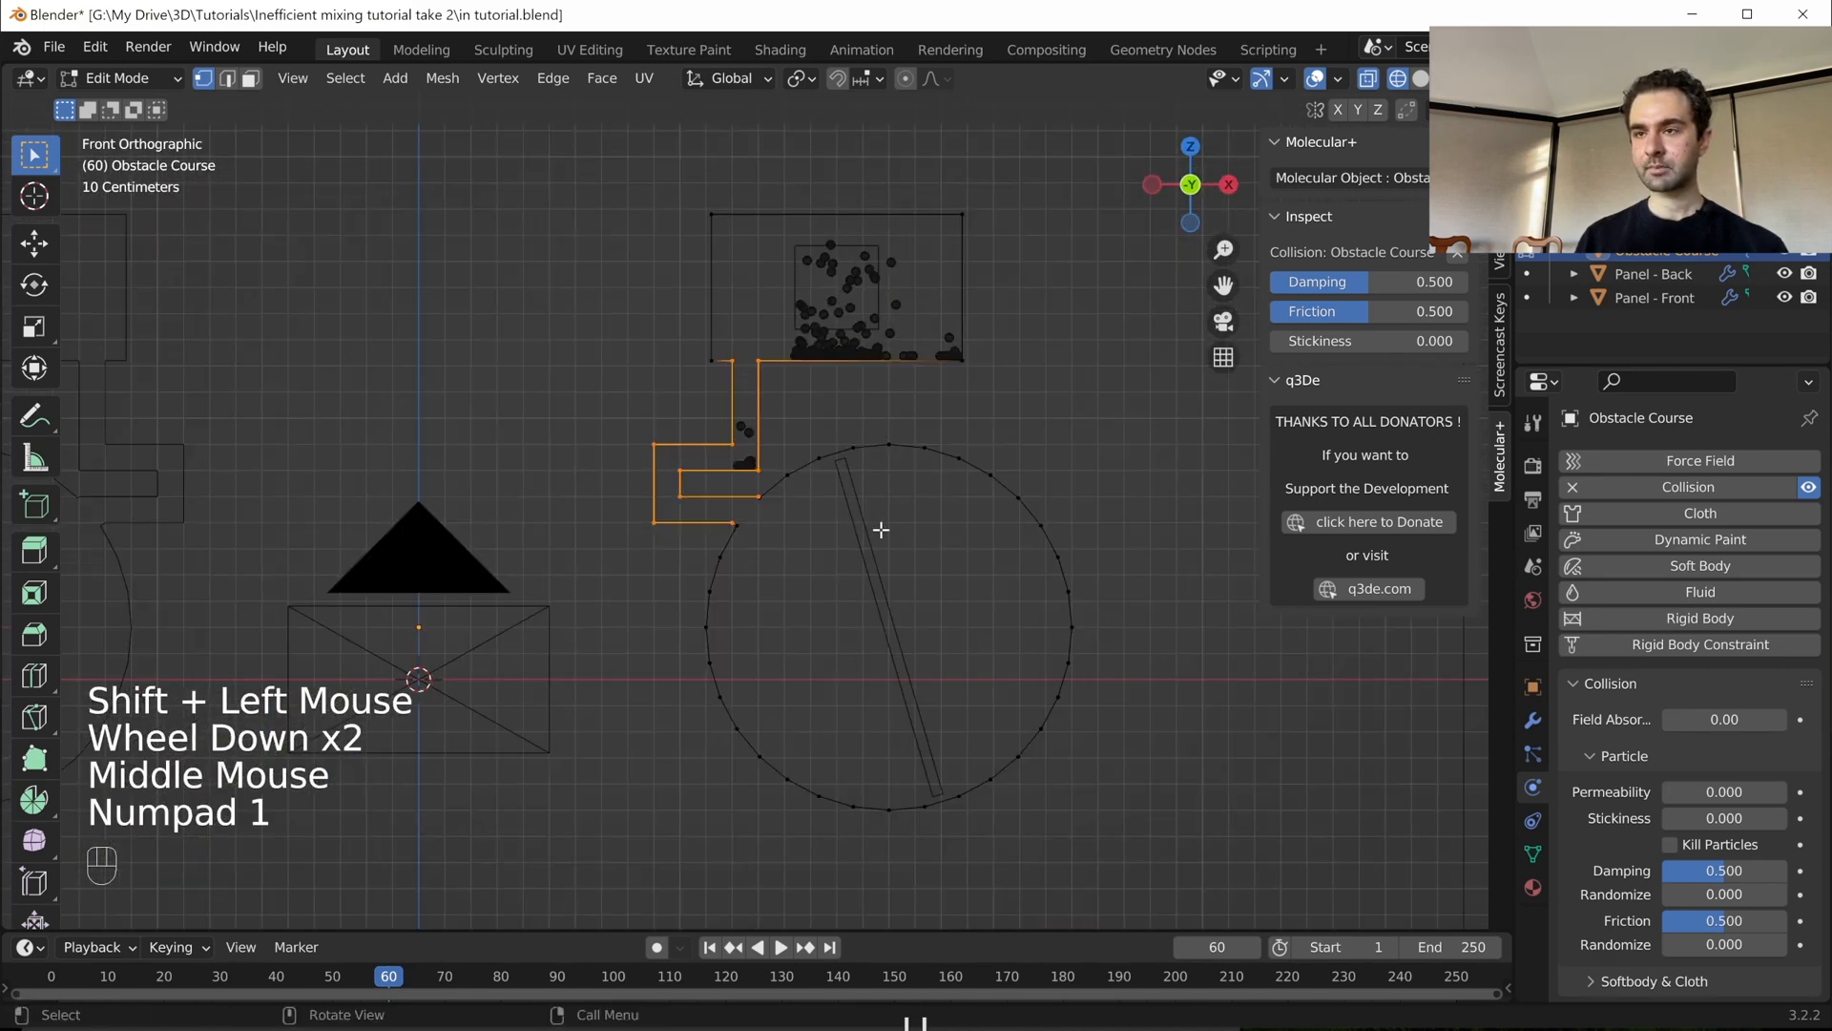
shift+middle_drag(835, 586, 873, 475)
key(shift+d)
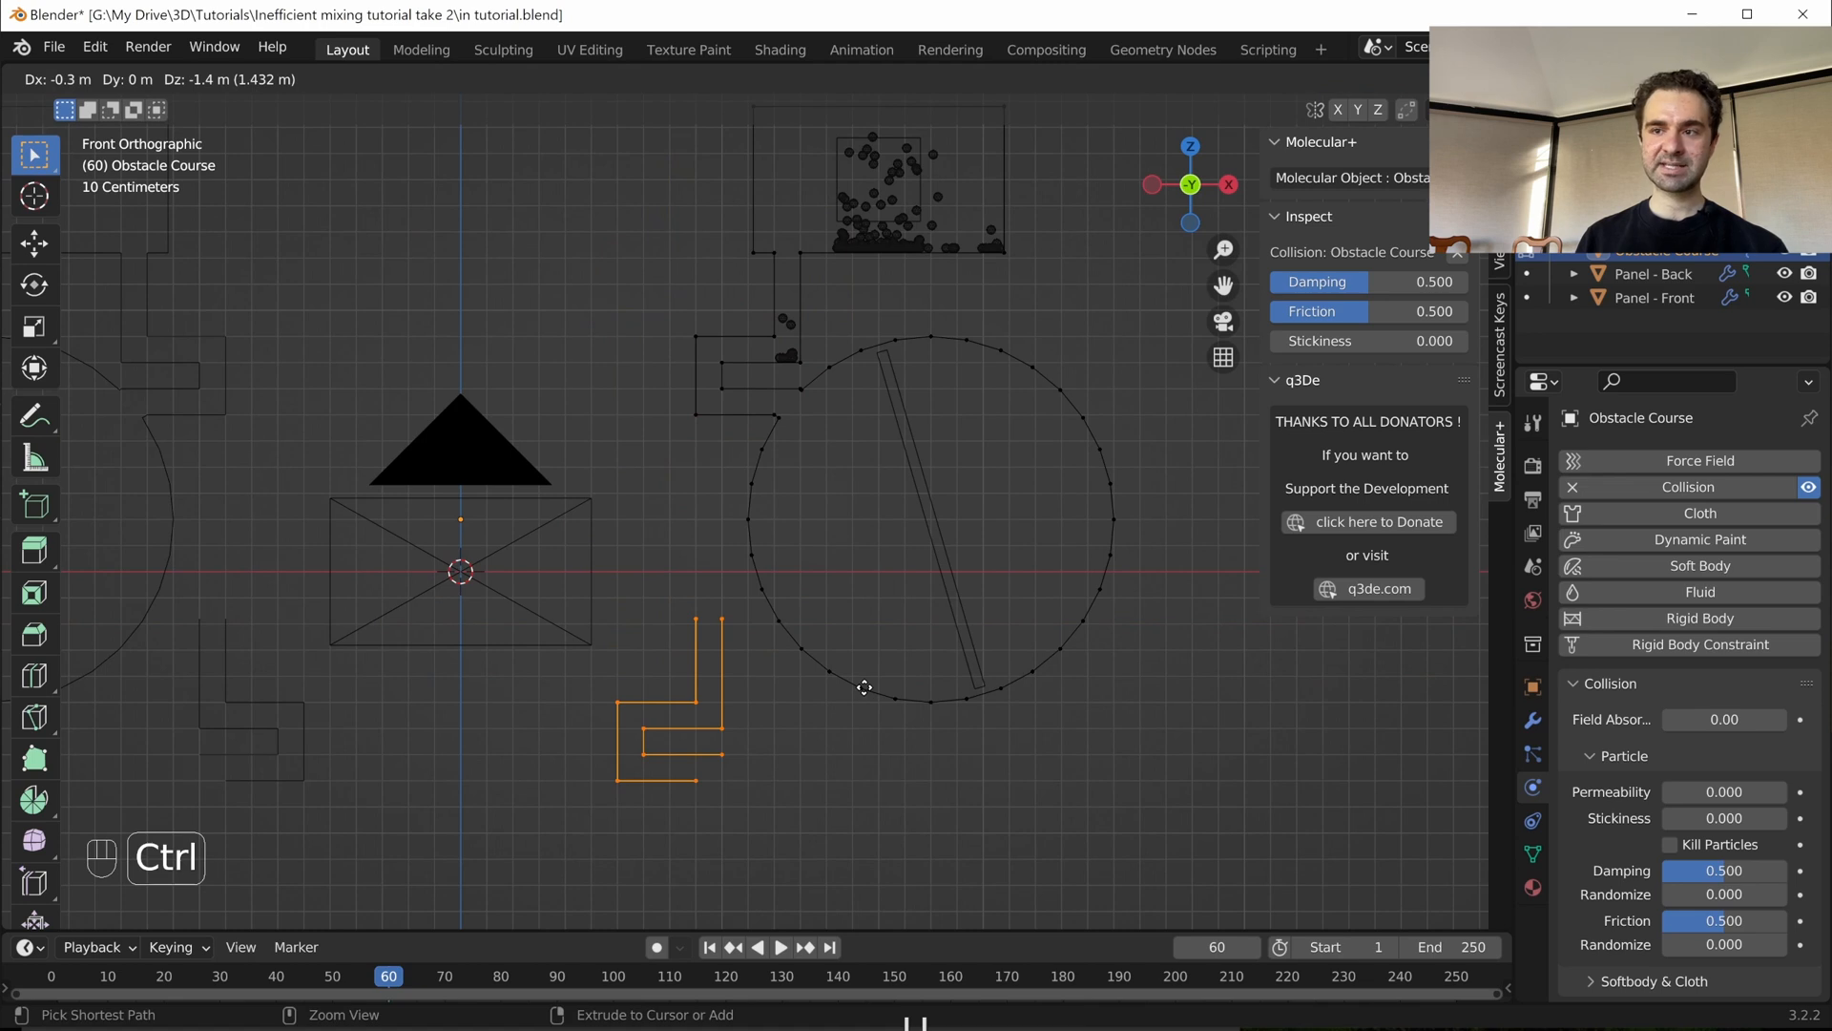
ctrl+click(872, 688)
- Delete the upper end vertices of the duplicated channel's vertical passage, leaving only its U-shaped part
scroll(839, 704, up, 2)
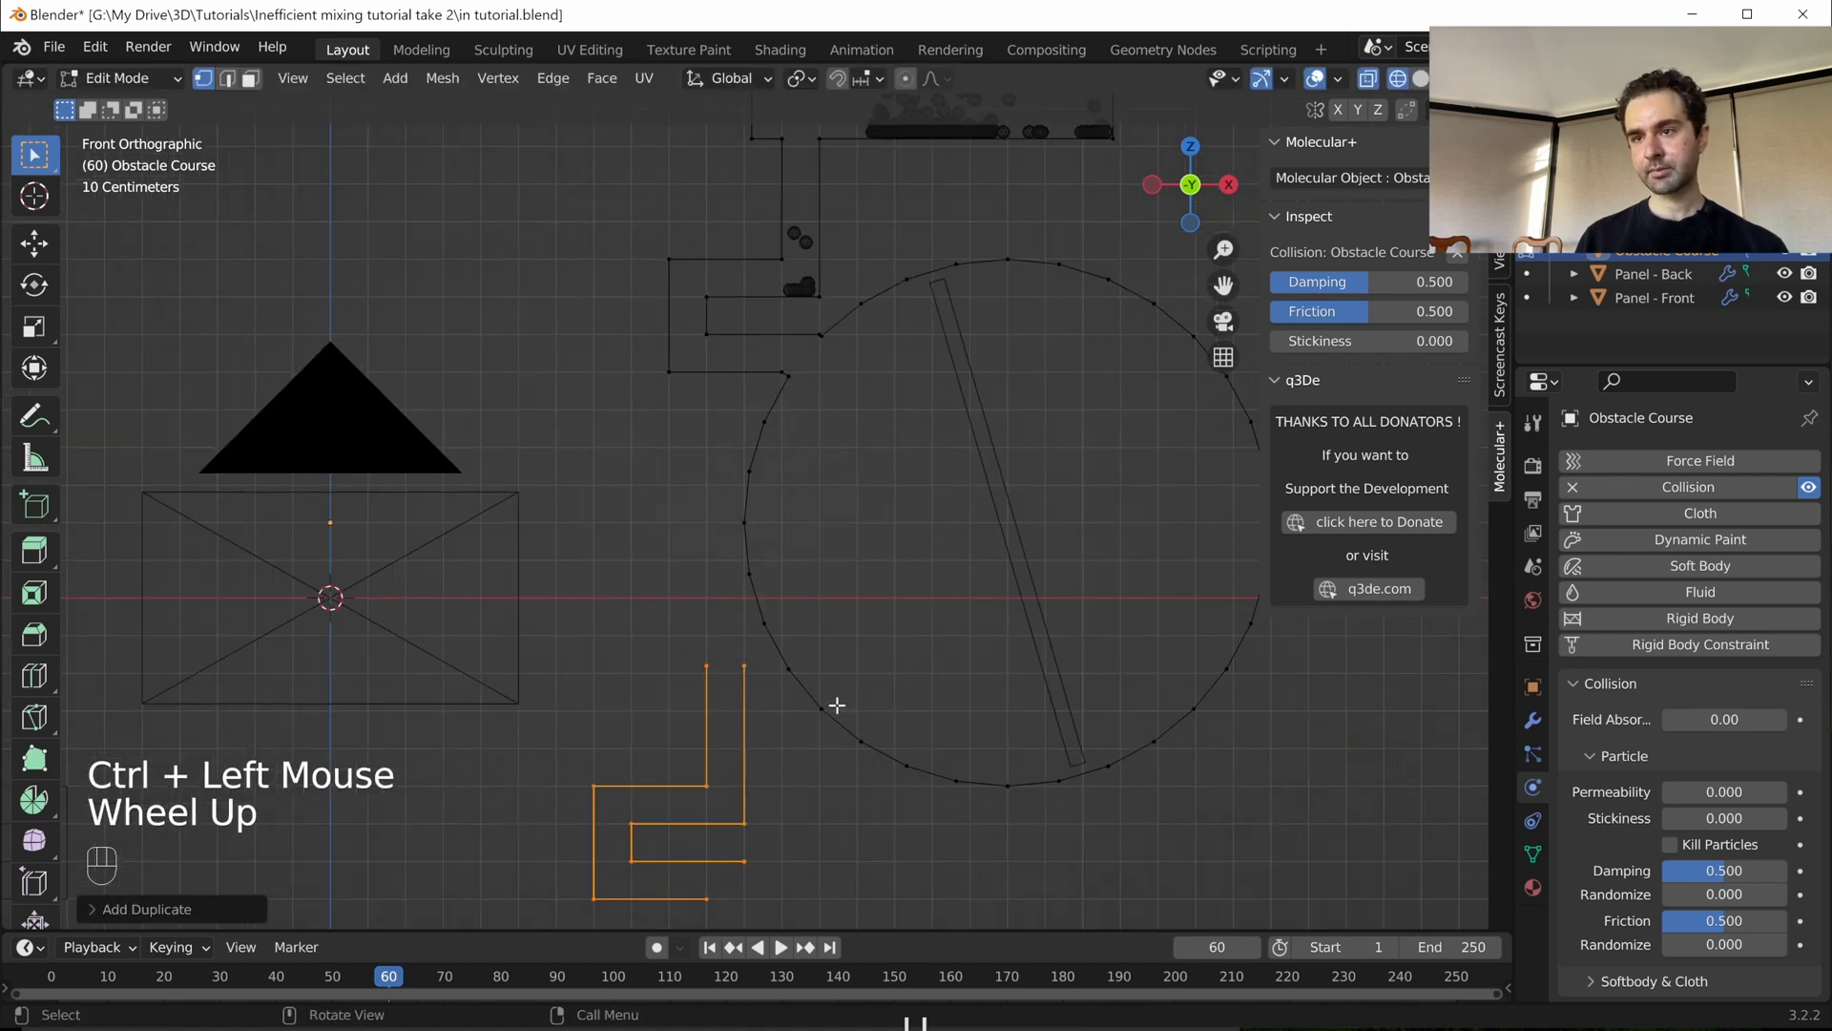
shift+middle_drag(838, 704, 639, 606)
drag(609, 566, 731, 628)
key(x)
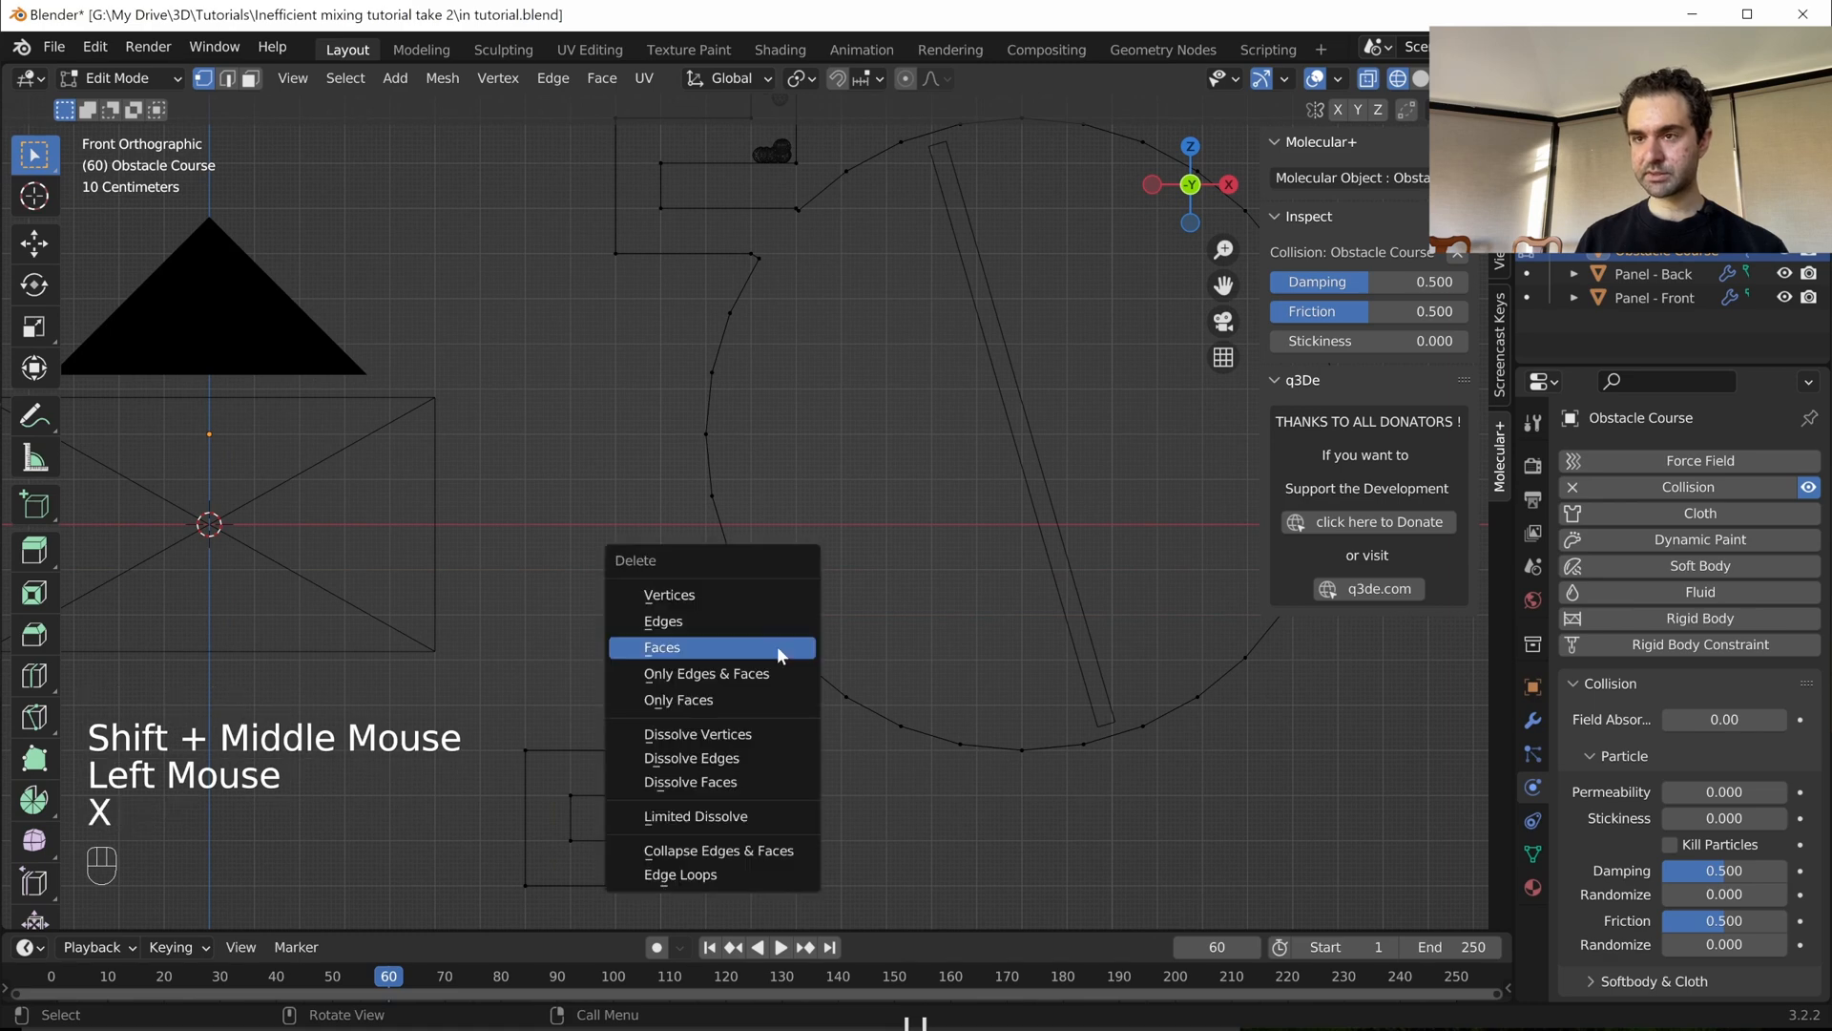
click(752, 591)
- Move the remaining U-shaped channel copy up 0.3 m, snapped to increments, beside the lower part of the circle
drag(463, 733, 778, 907)
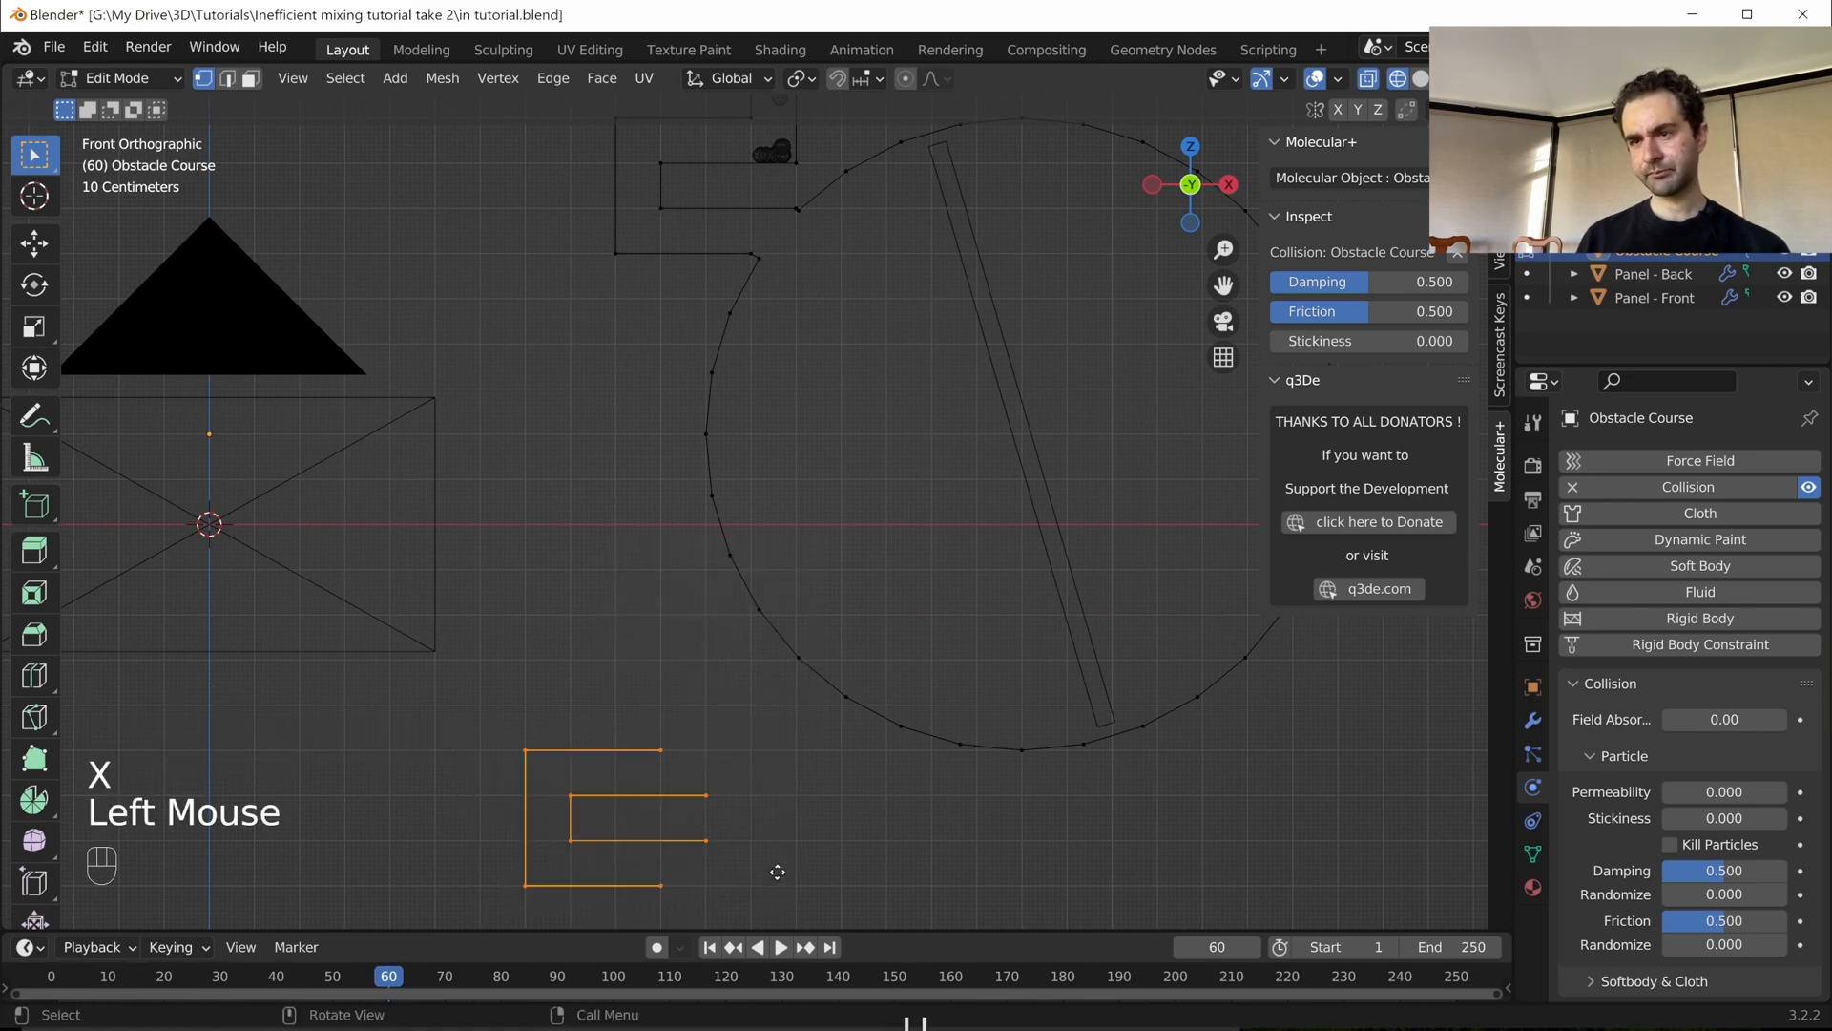
key(g)
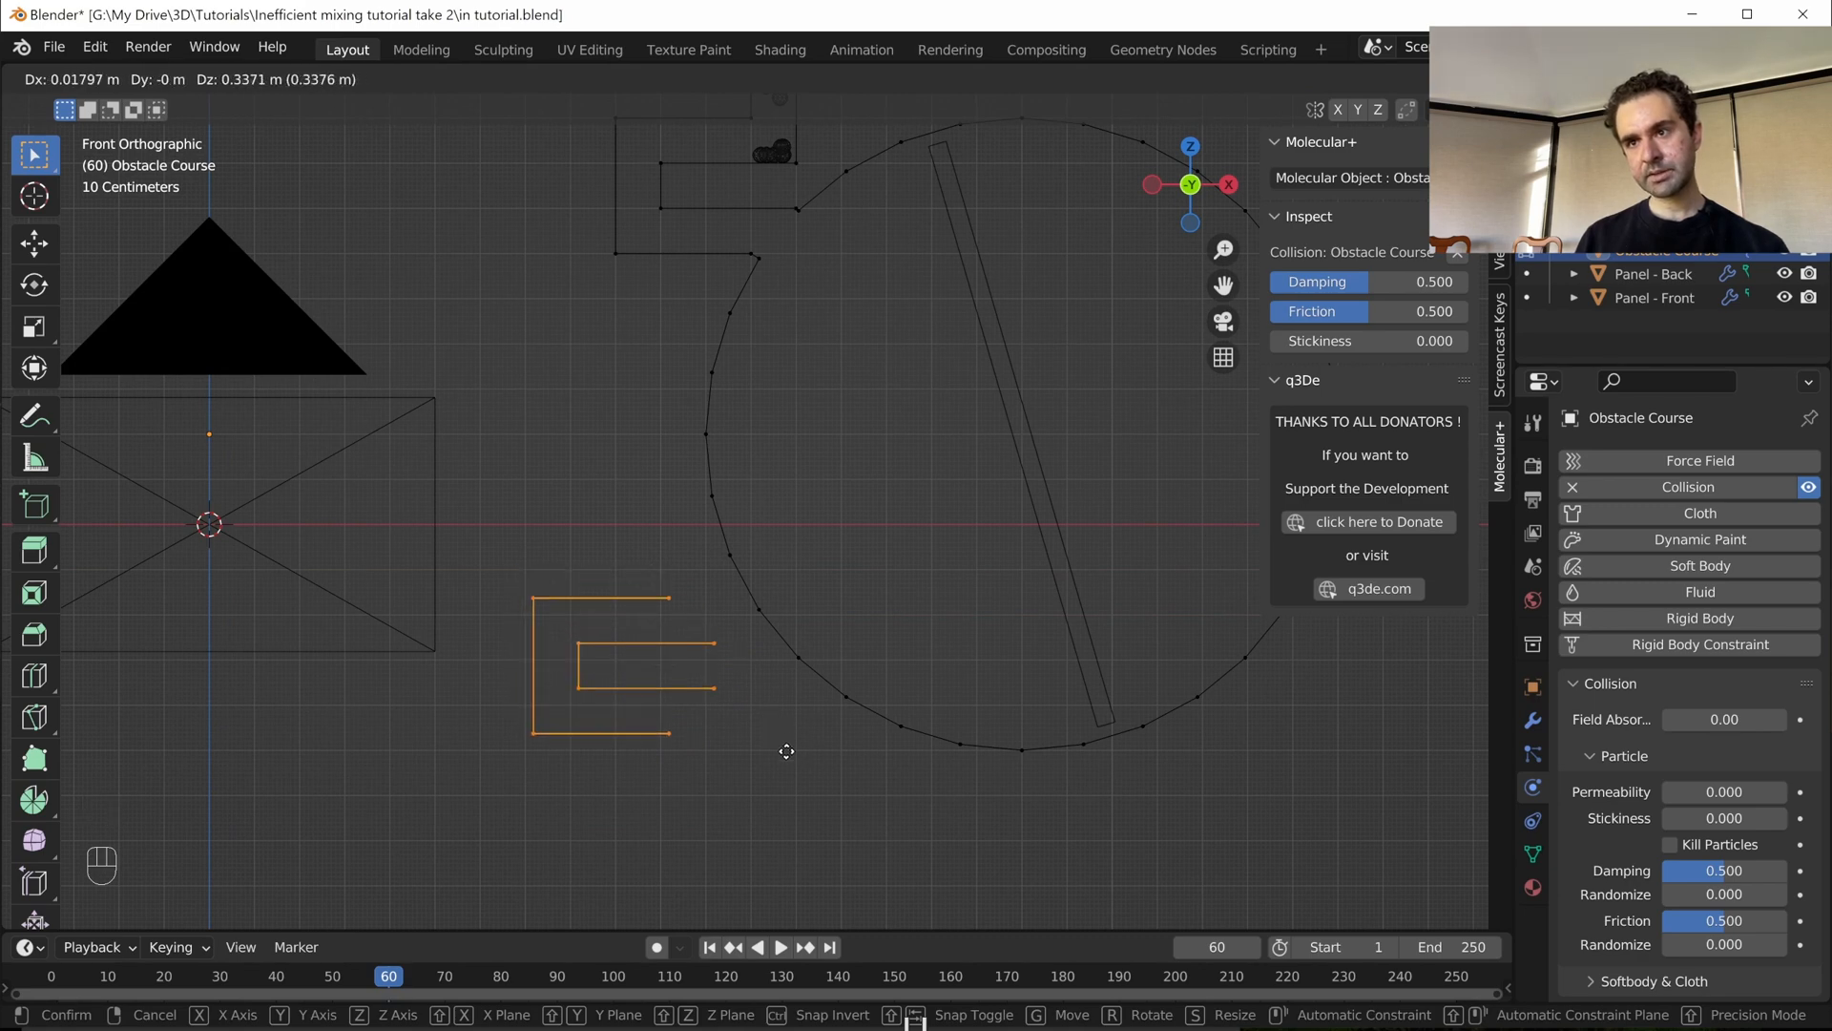
key(ctrl)
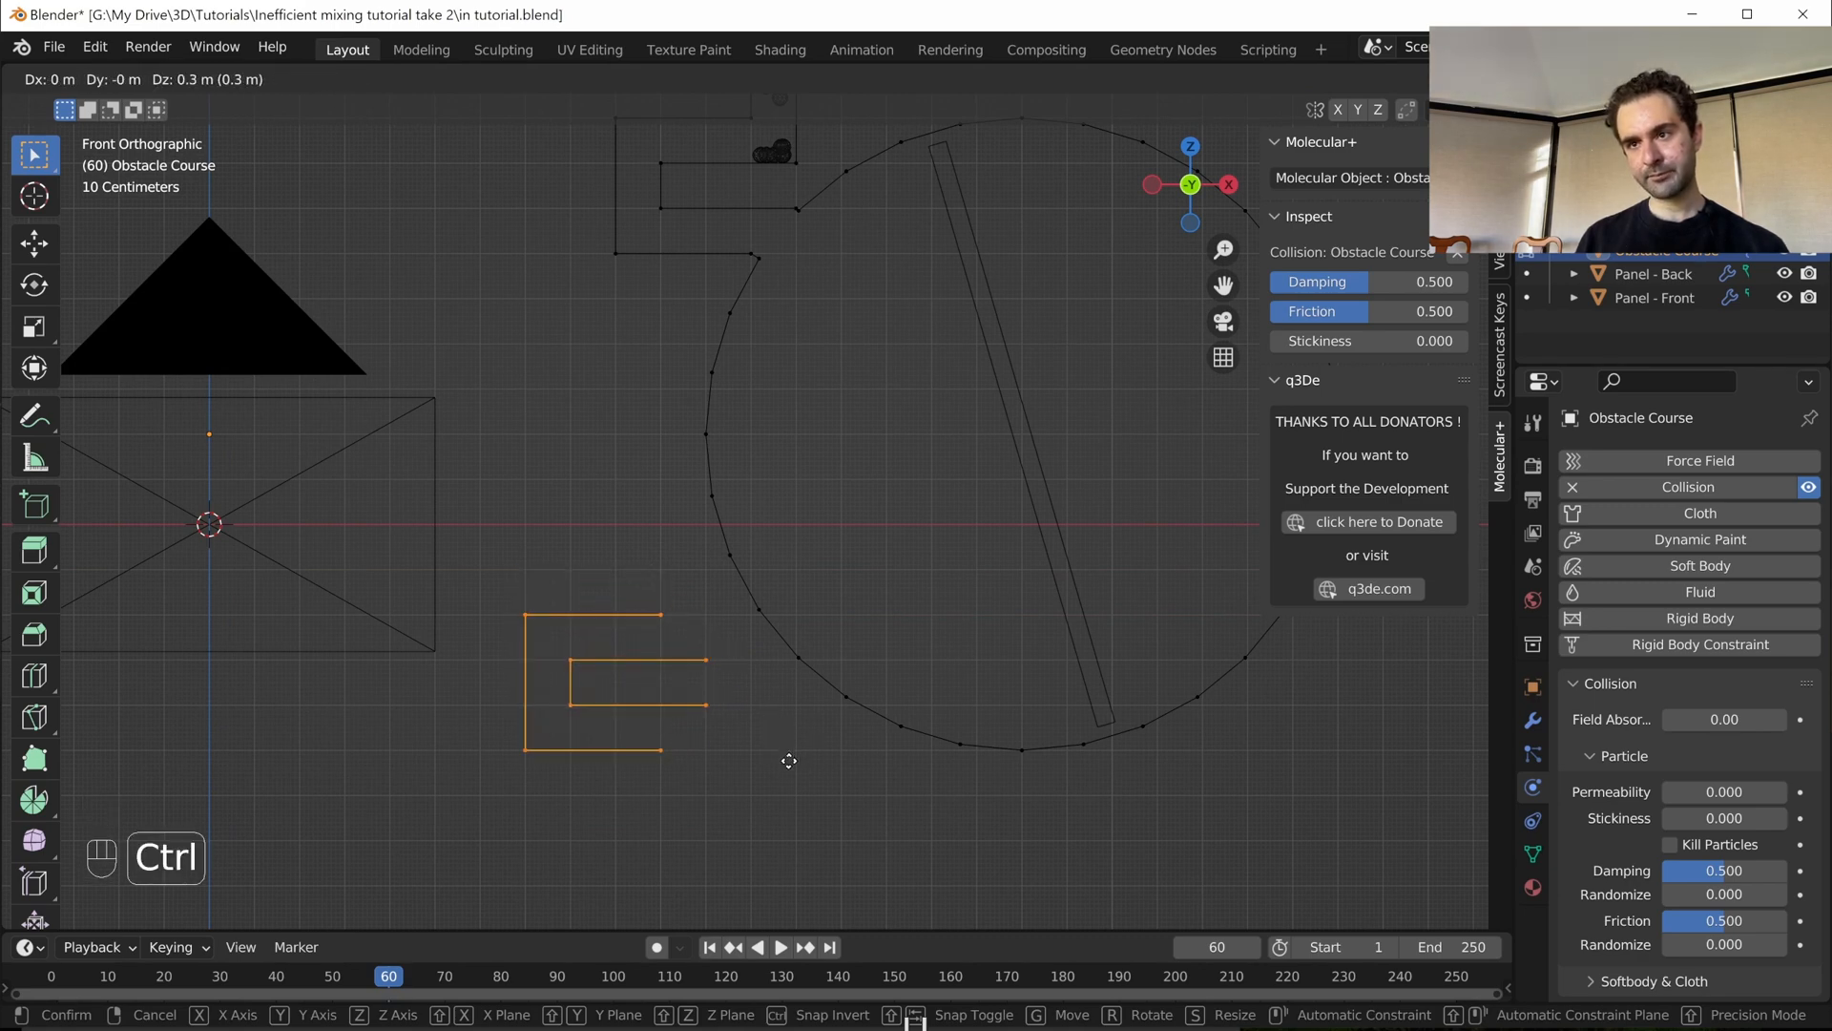
ctrl+click(788, 761)
- Extend the U-shaped channel's two upper horizontal walls about 0.2 m along X to meet the circle's edge
drag(635, 593, 711, 672)
scroll(727, 695, up, 2)
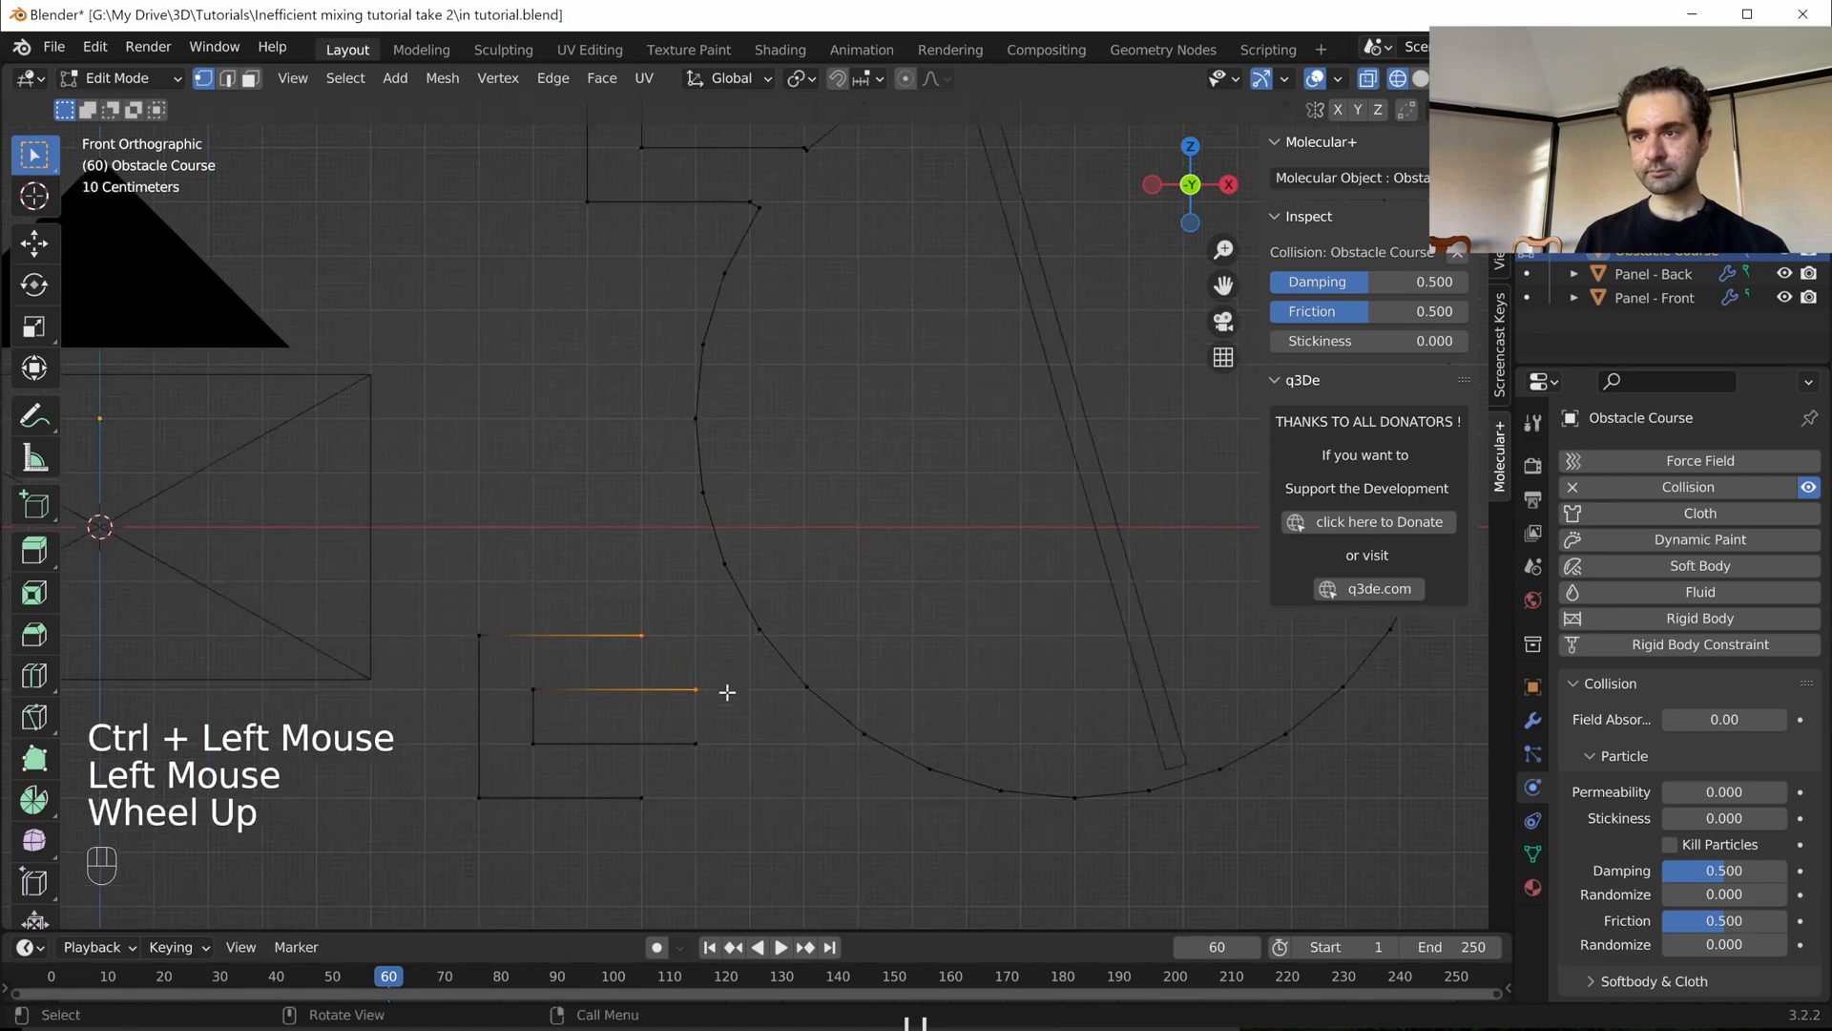
shift+scroll(745, 727, down, 1)
shift+middle_drag(745, 726, 627, 646)
key(g)
key(x)
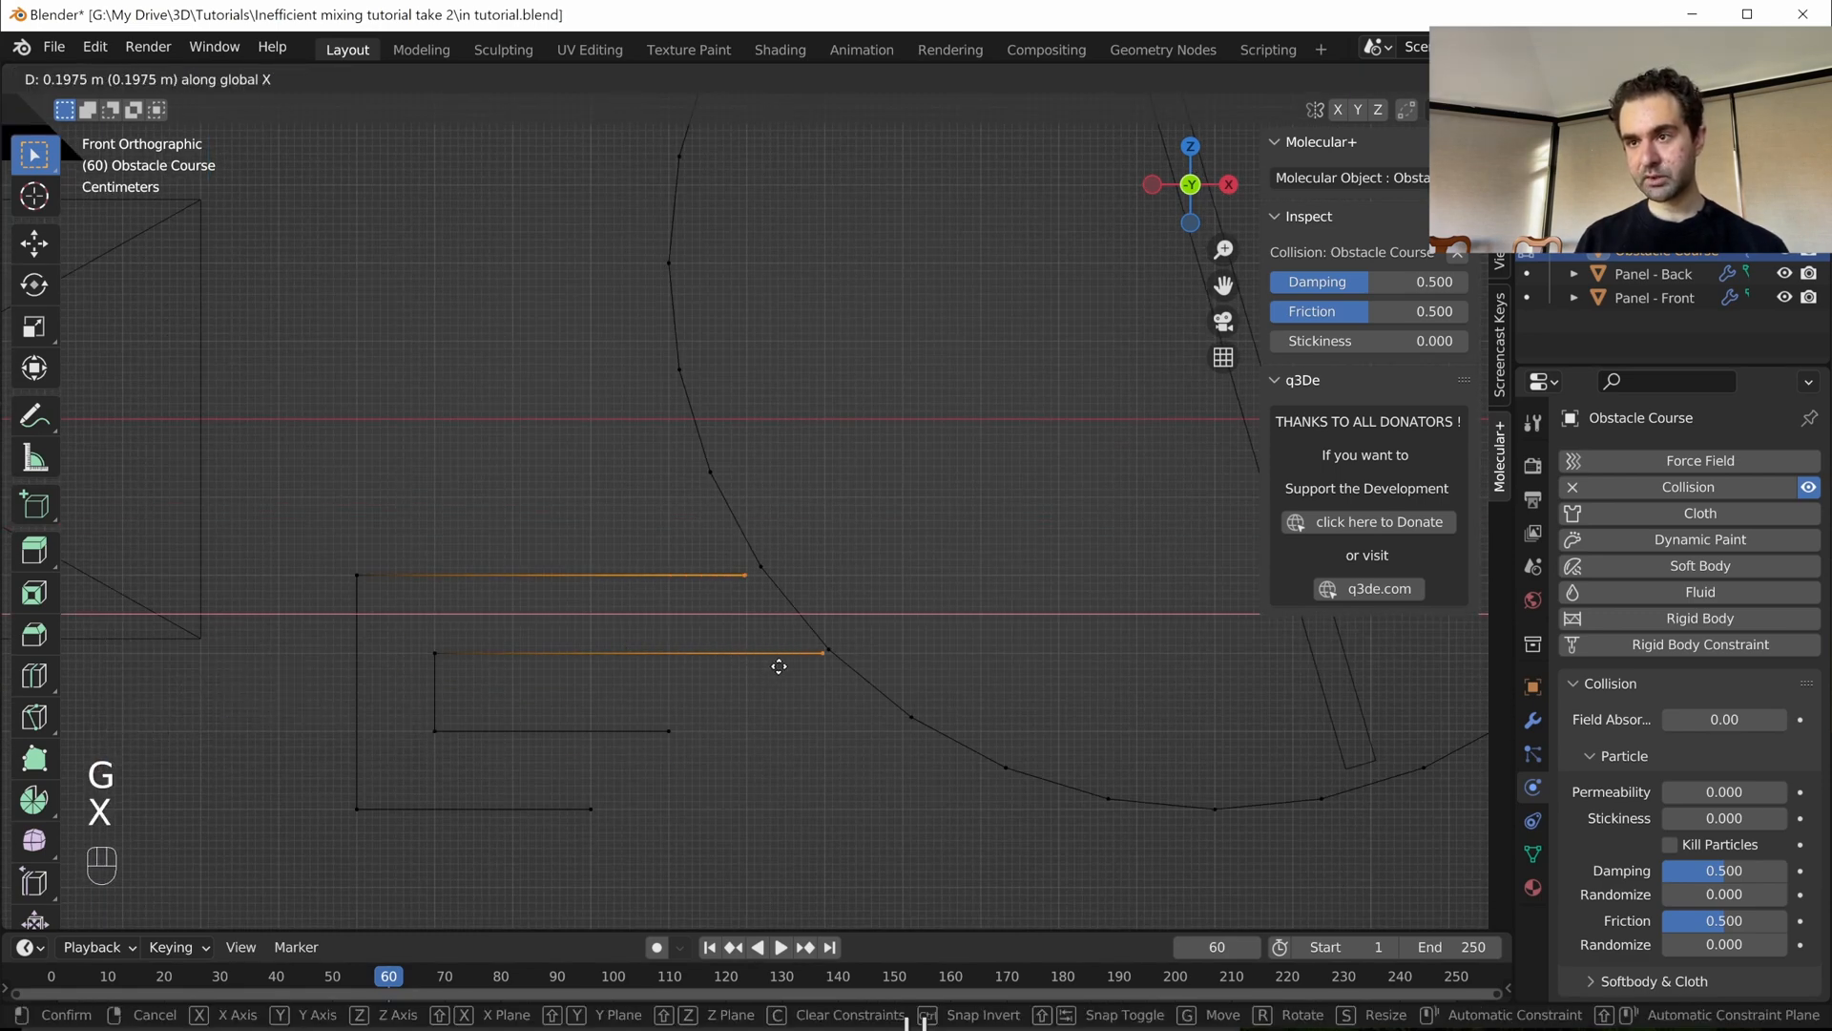
ctrl+click(781, 665)
- Delete the circle wall segment between the two vertices nearest the channel's upper wall ends to create an outlet
scroll(859, 673, up, 2)
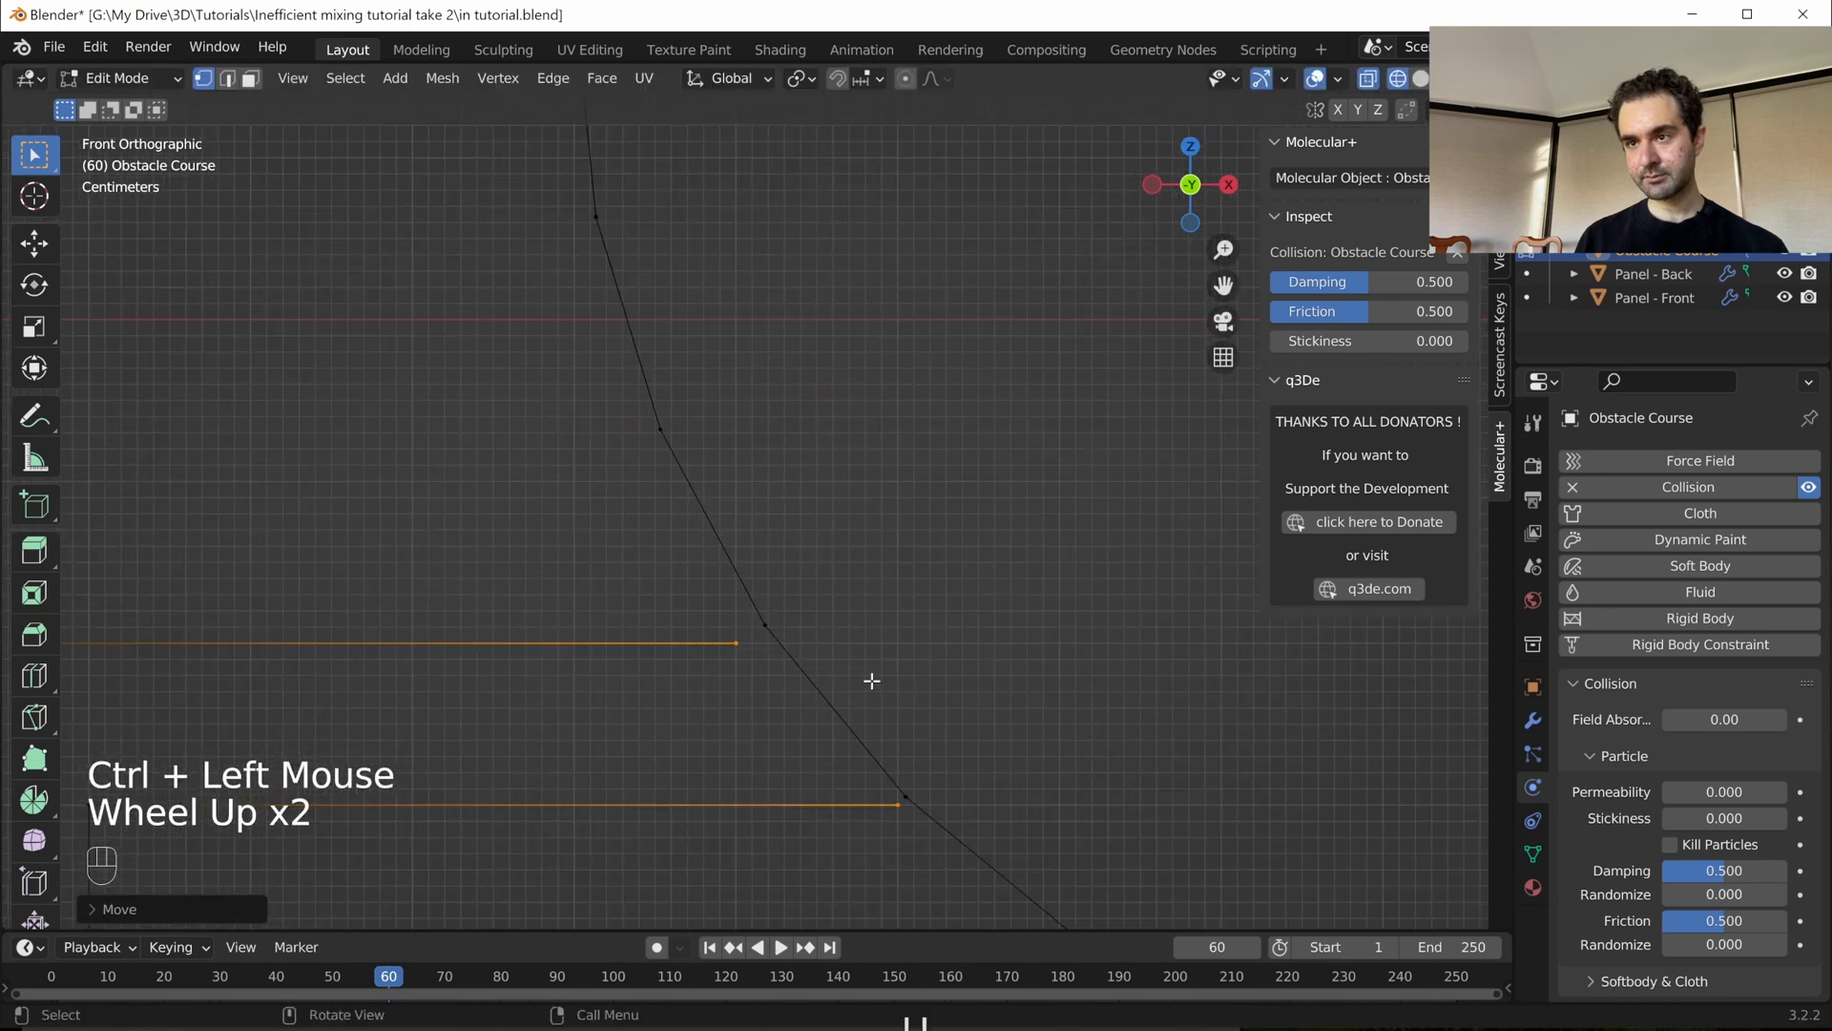
shift+middle_drag(871, 678, 755, 595)
click(648, 542)
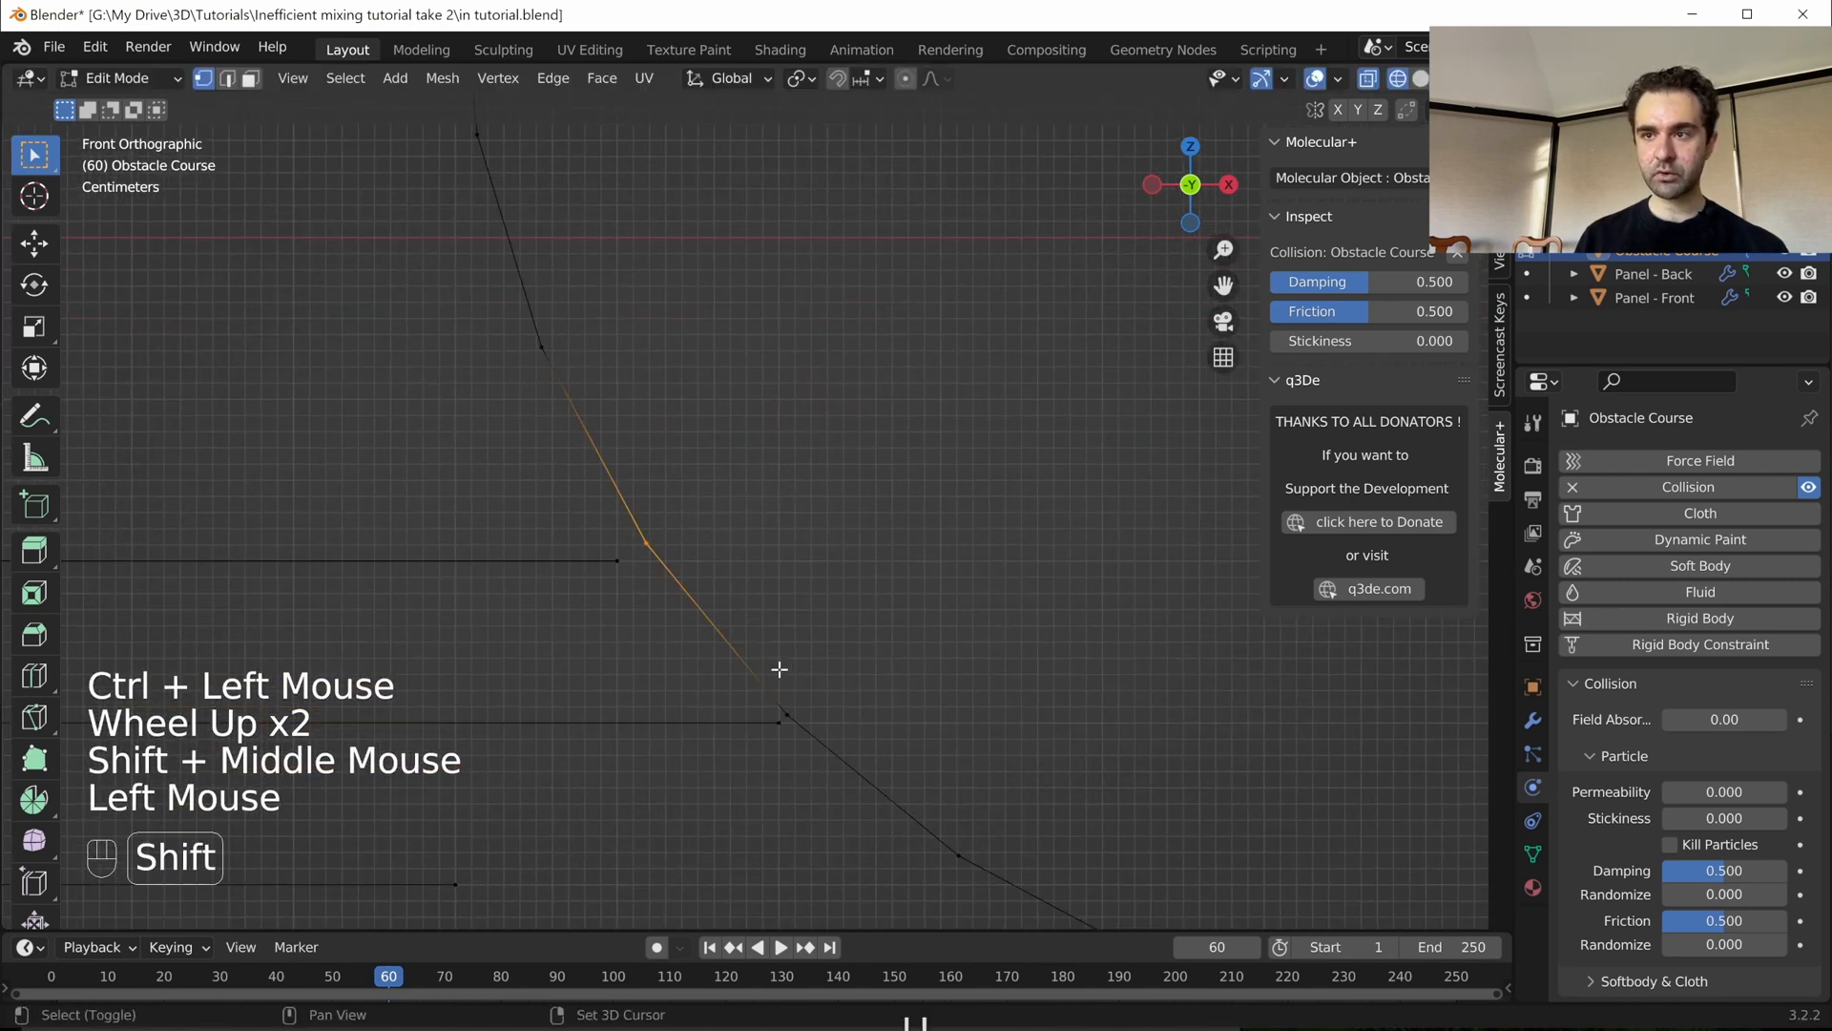
shift+click(783, 713)
key(x)
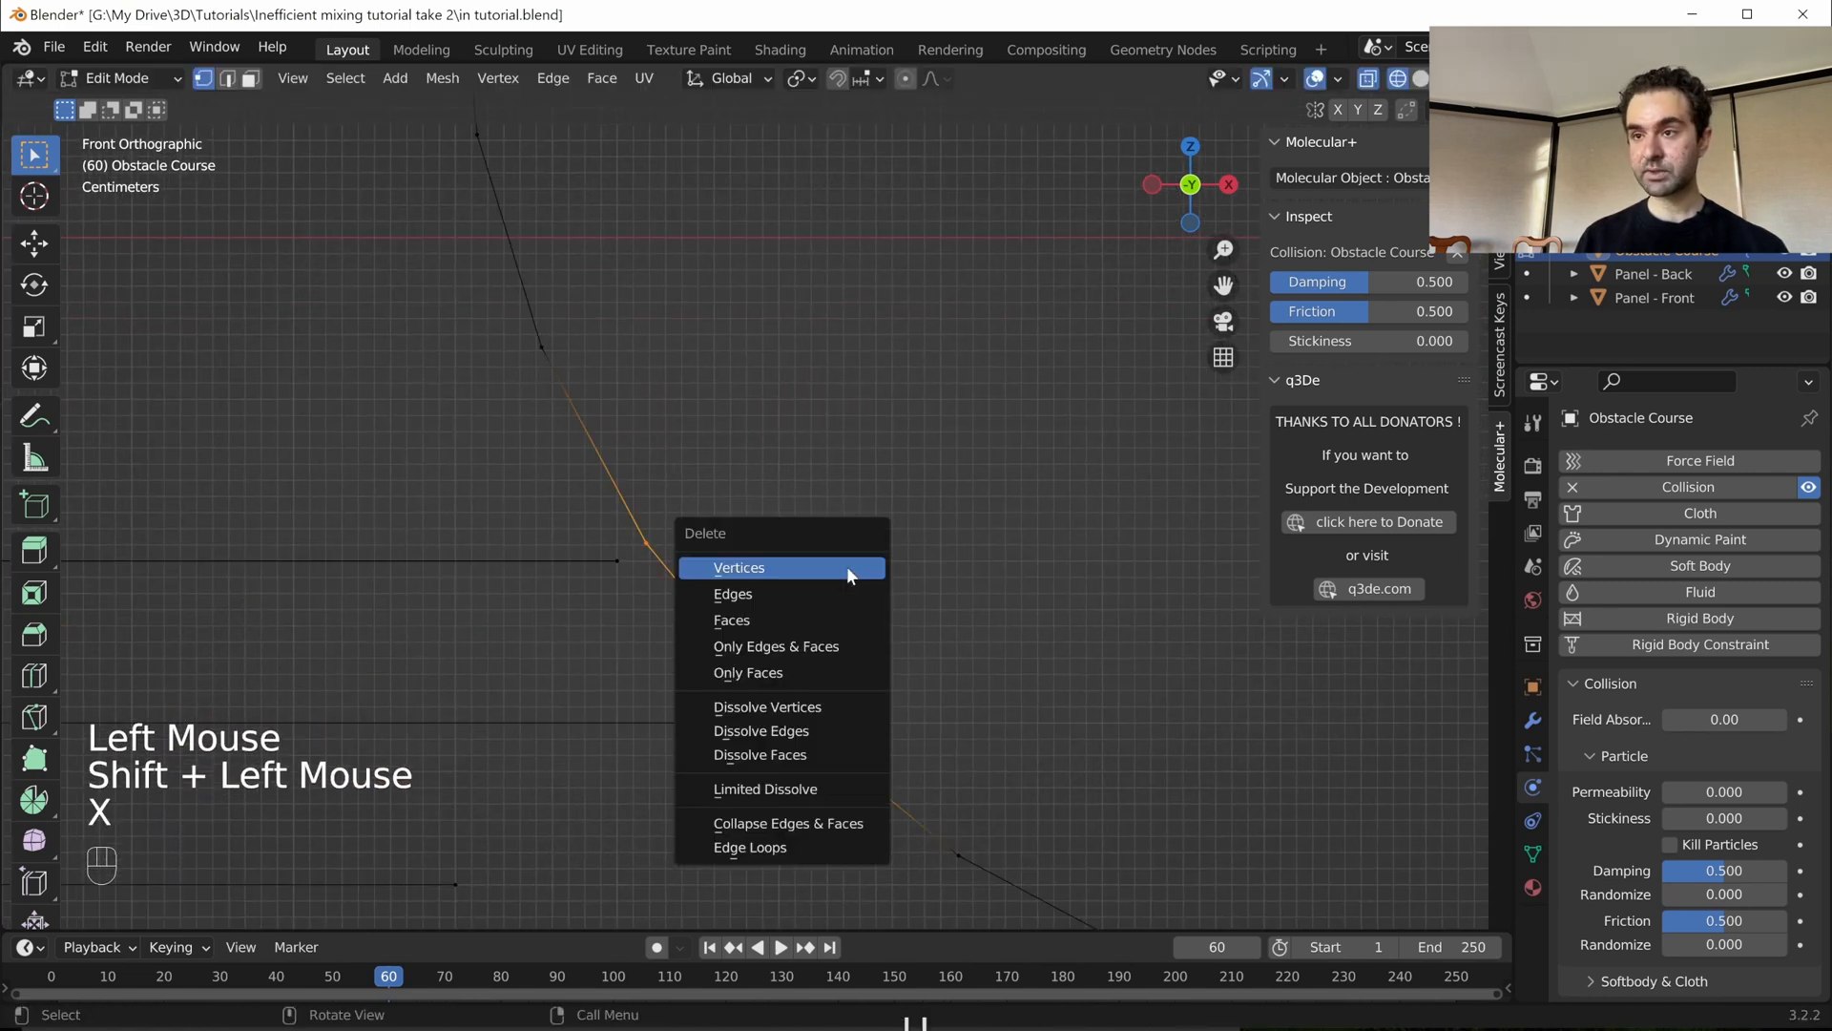
click(817, 631)
- Fill a face at each side of the outlet to join both channel walls to the circle, and return to front view
middle_drag(855, 576, 763, 621)
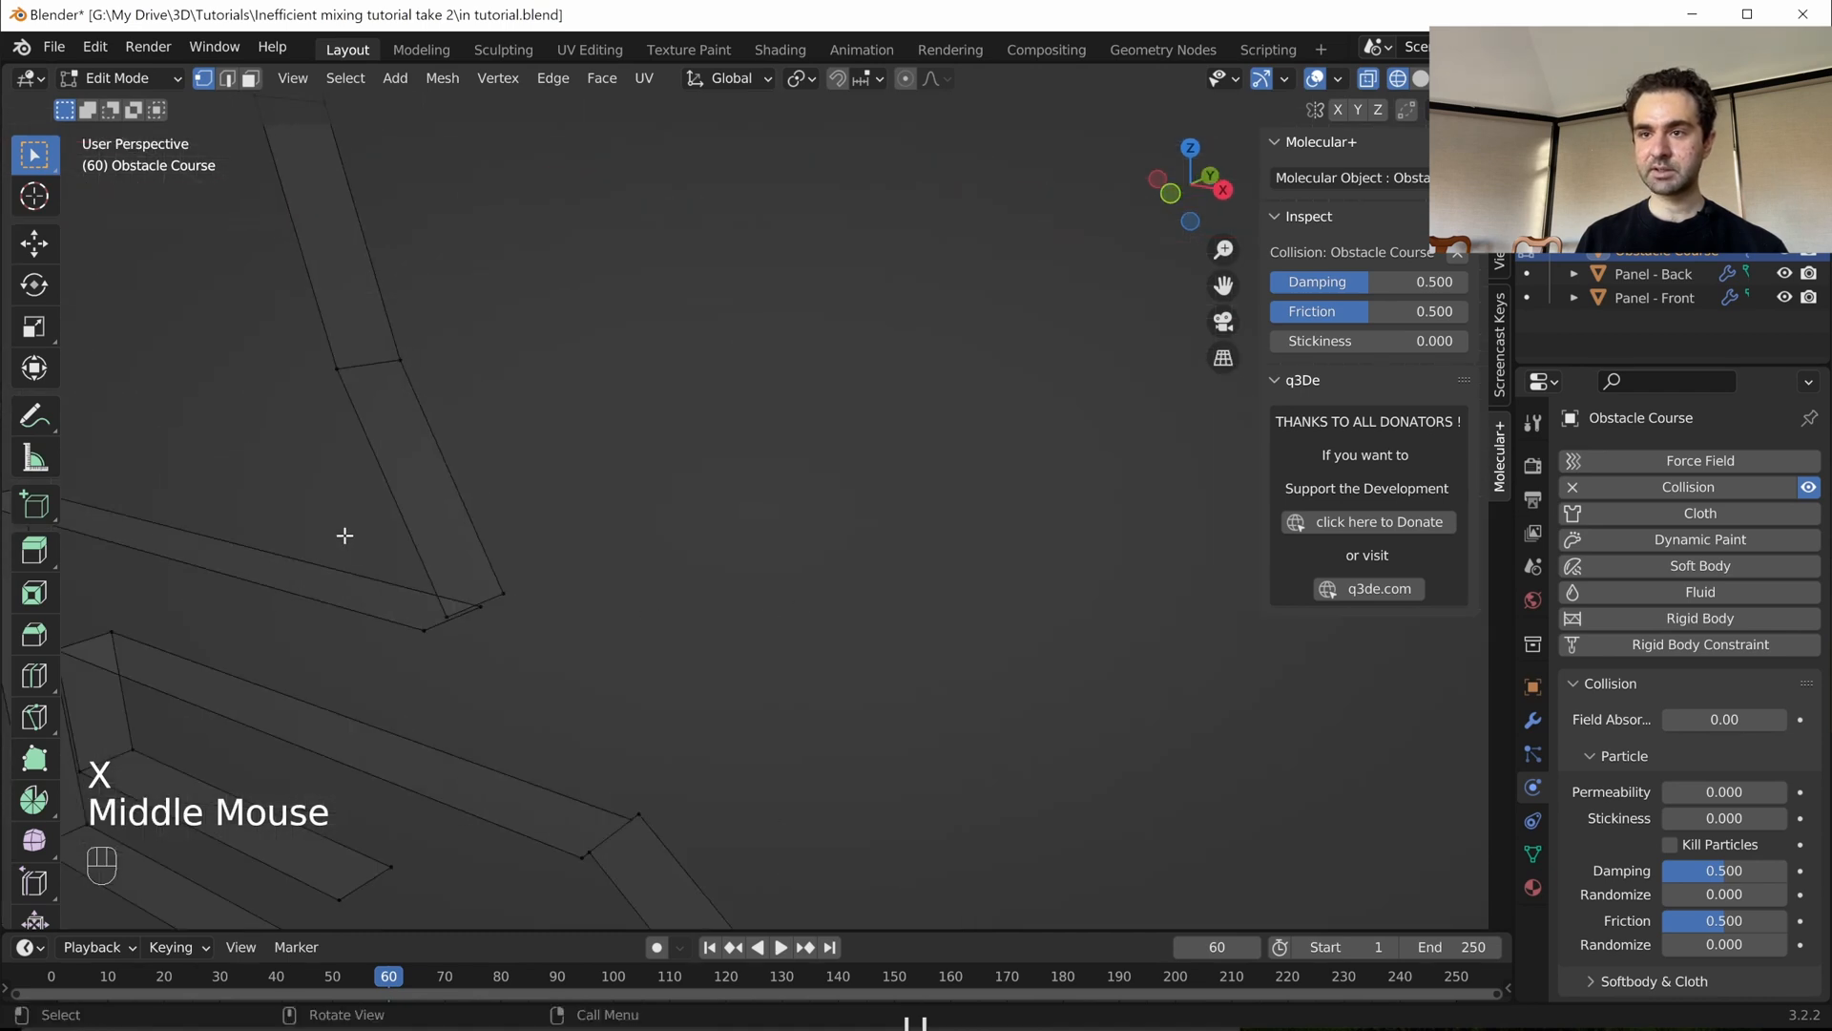
drag(345, 535, 577, 630)
key(f)
drag(512, 777, 668, 880)
key(f)
middle_drag(675, 748, 830, 683)
key(KP_1)
scroll(816, 699, down, 2)
scroll(728, 520, down, 1)
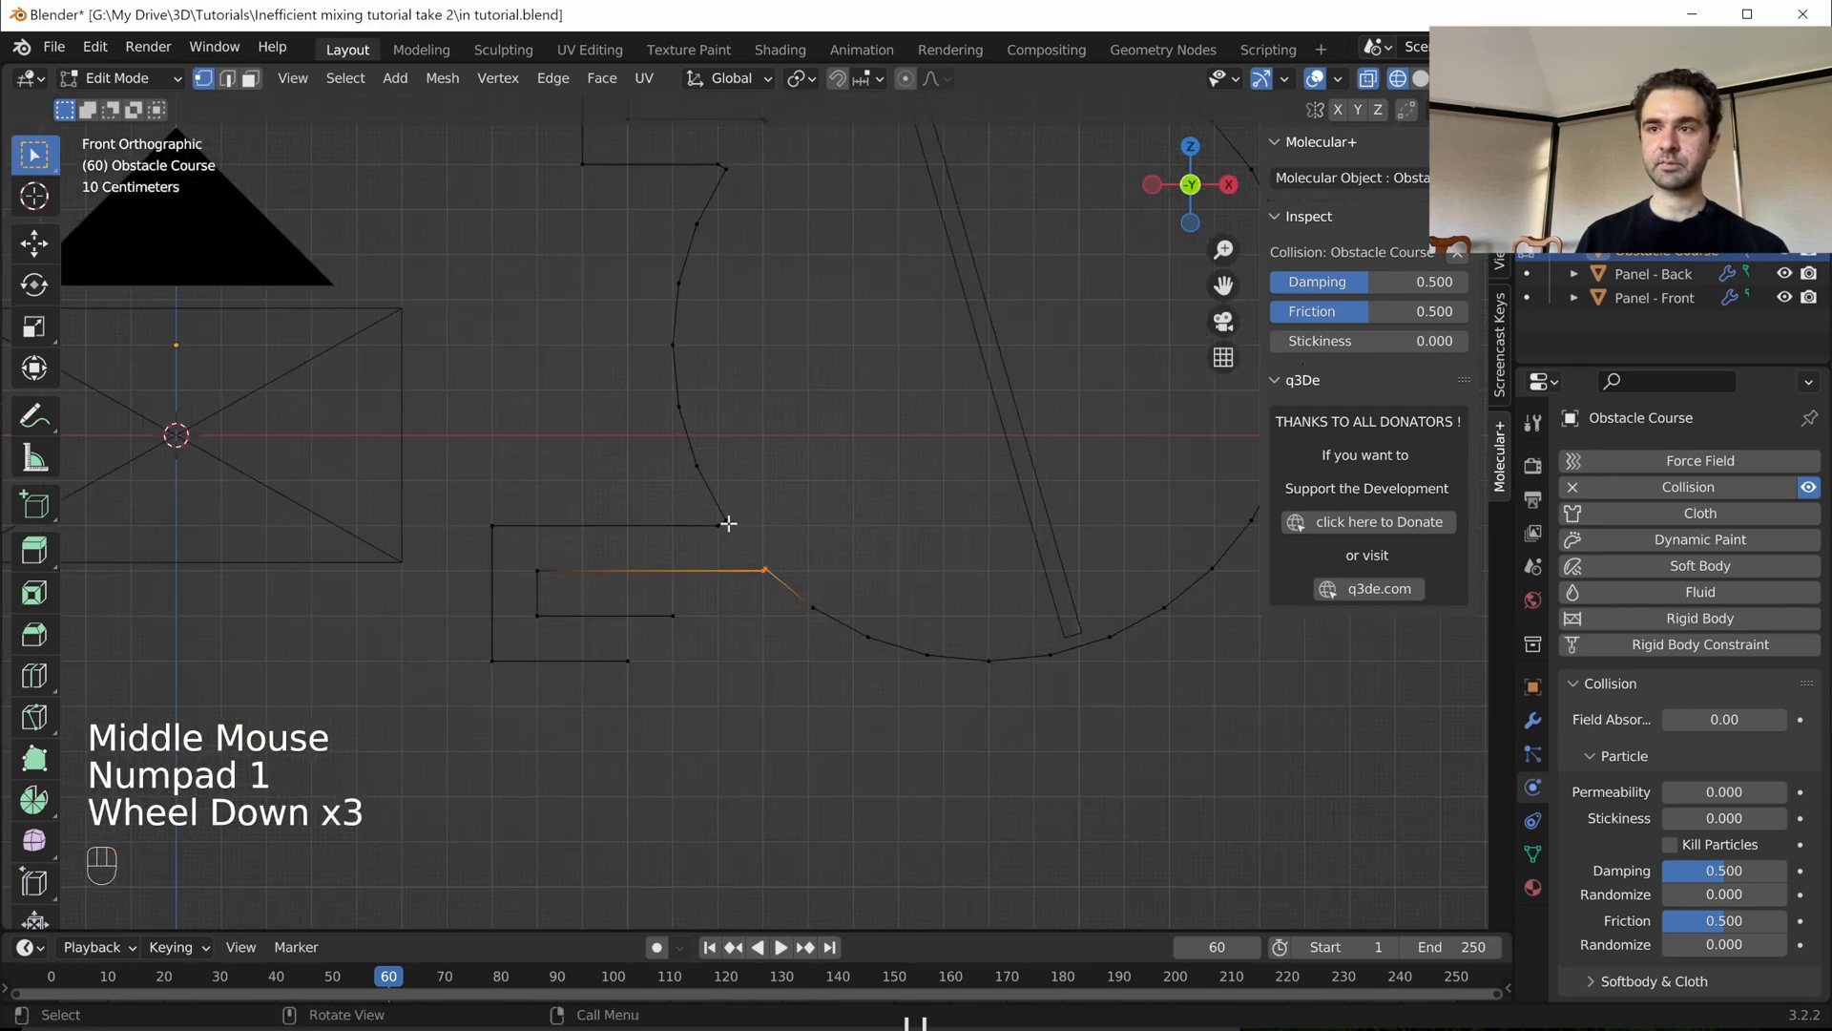
- Duplicate the lower U-shaped channel's two lower horizontal walls 1.7 m along X and 0.1 m up, snapped, beyond the circle's other side
scroll(772, 692, down, 1)
shift+middle_drag(779, 690, 703, 667)
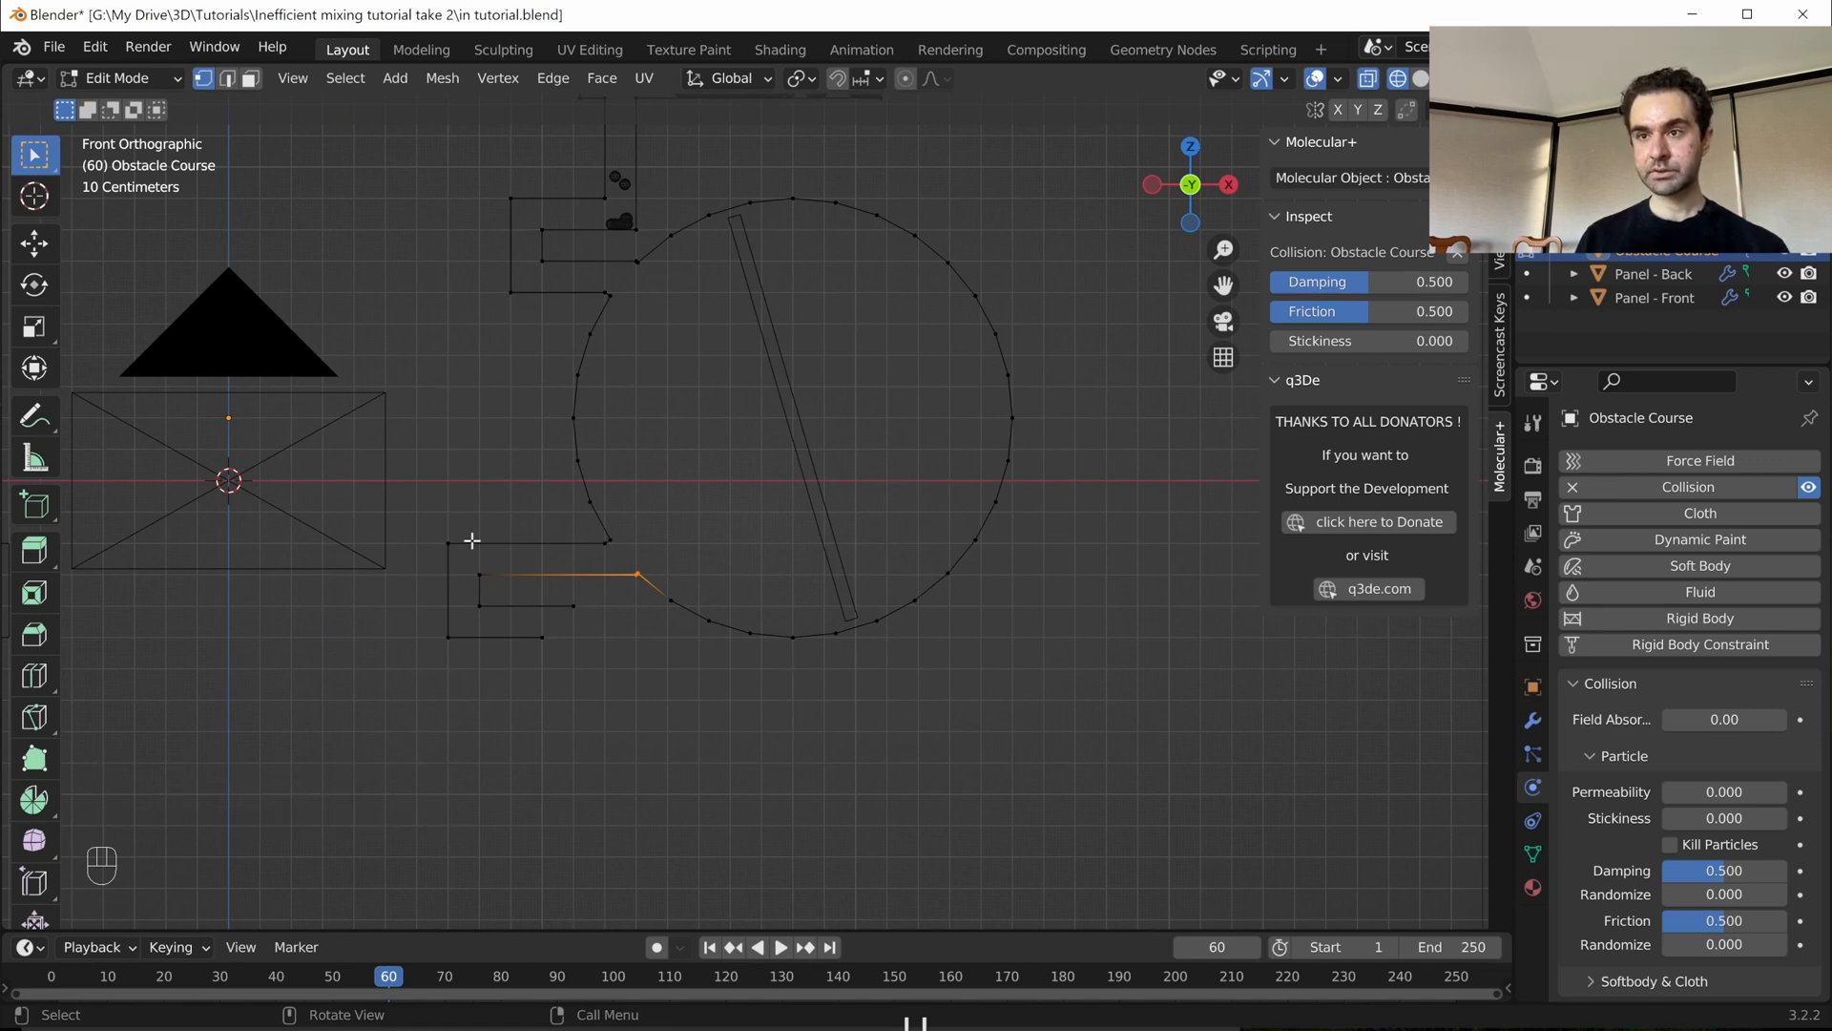
drag(405, 521, 571, 678)
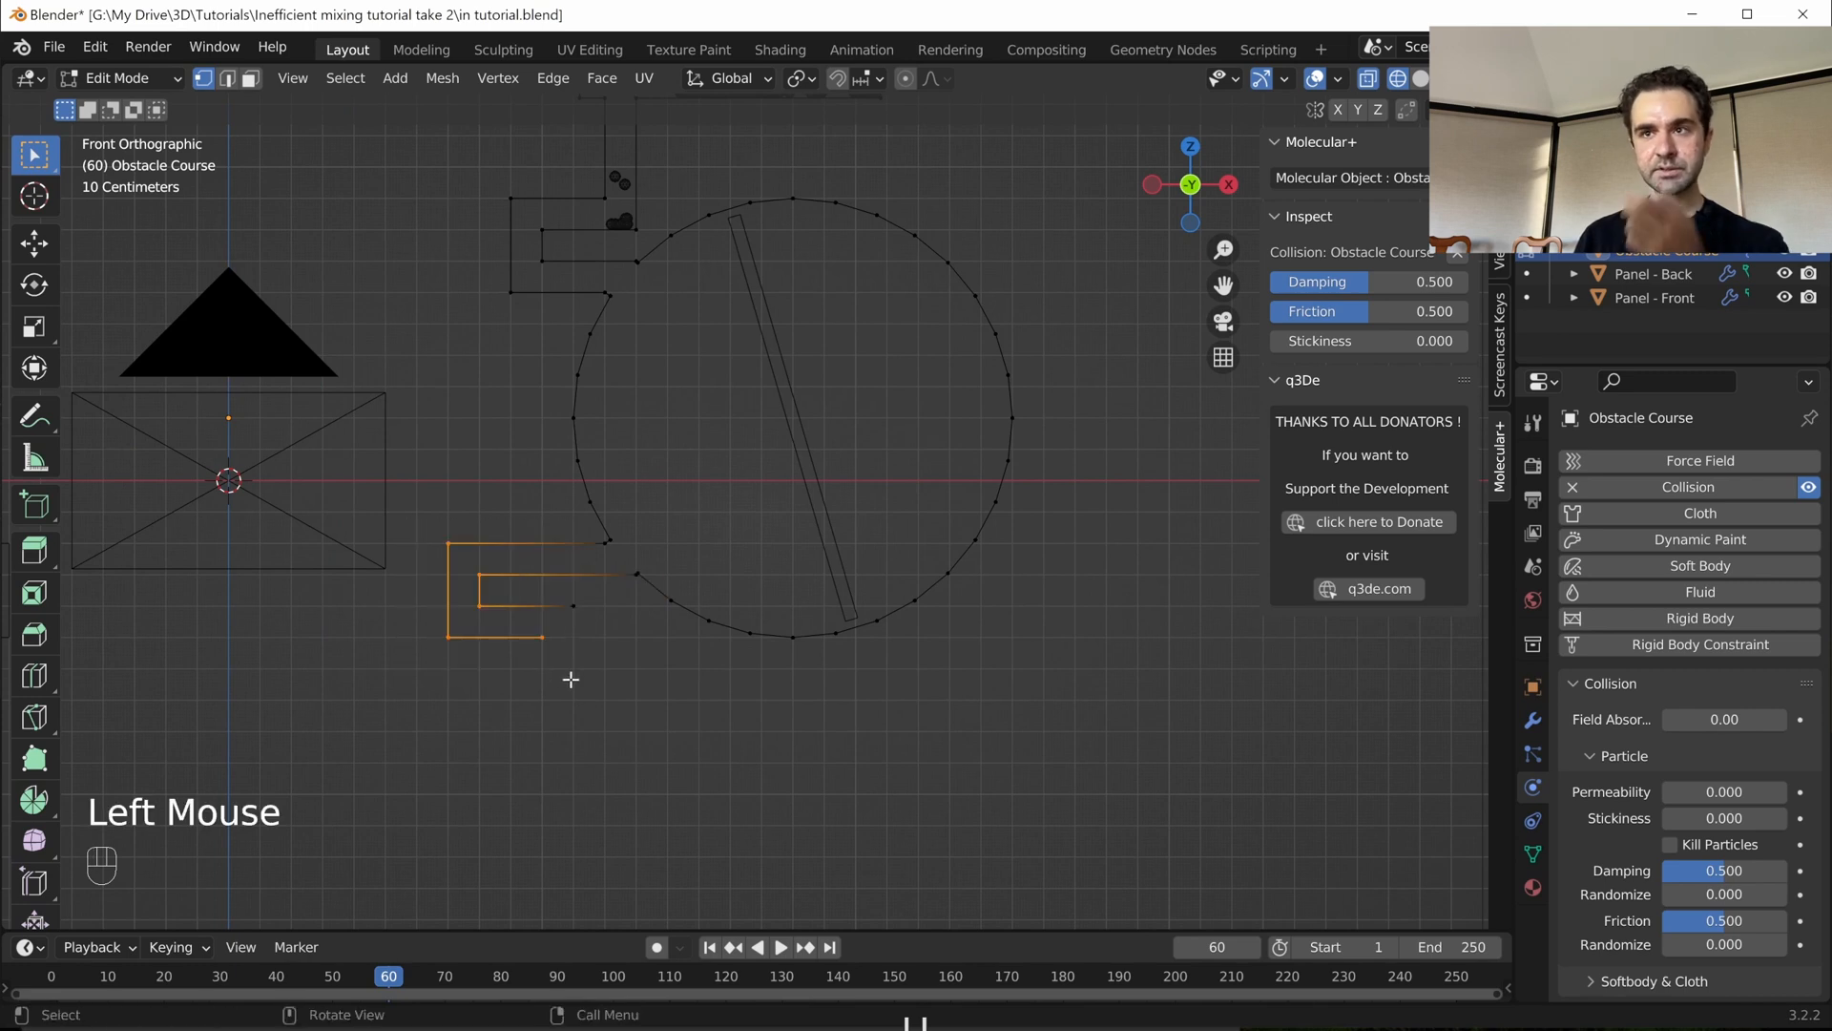
drag(415, 592, 600, 666)
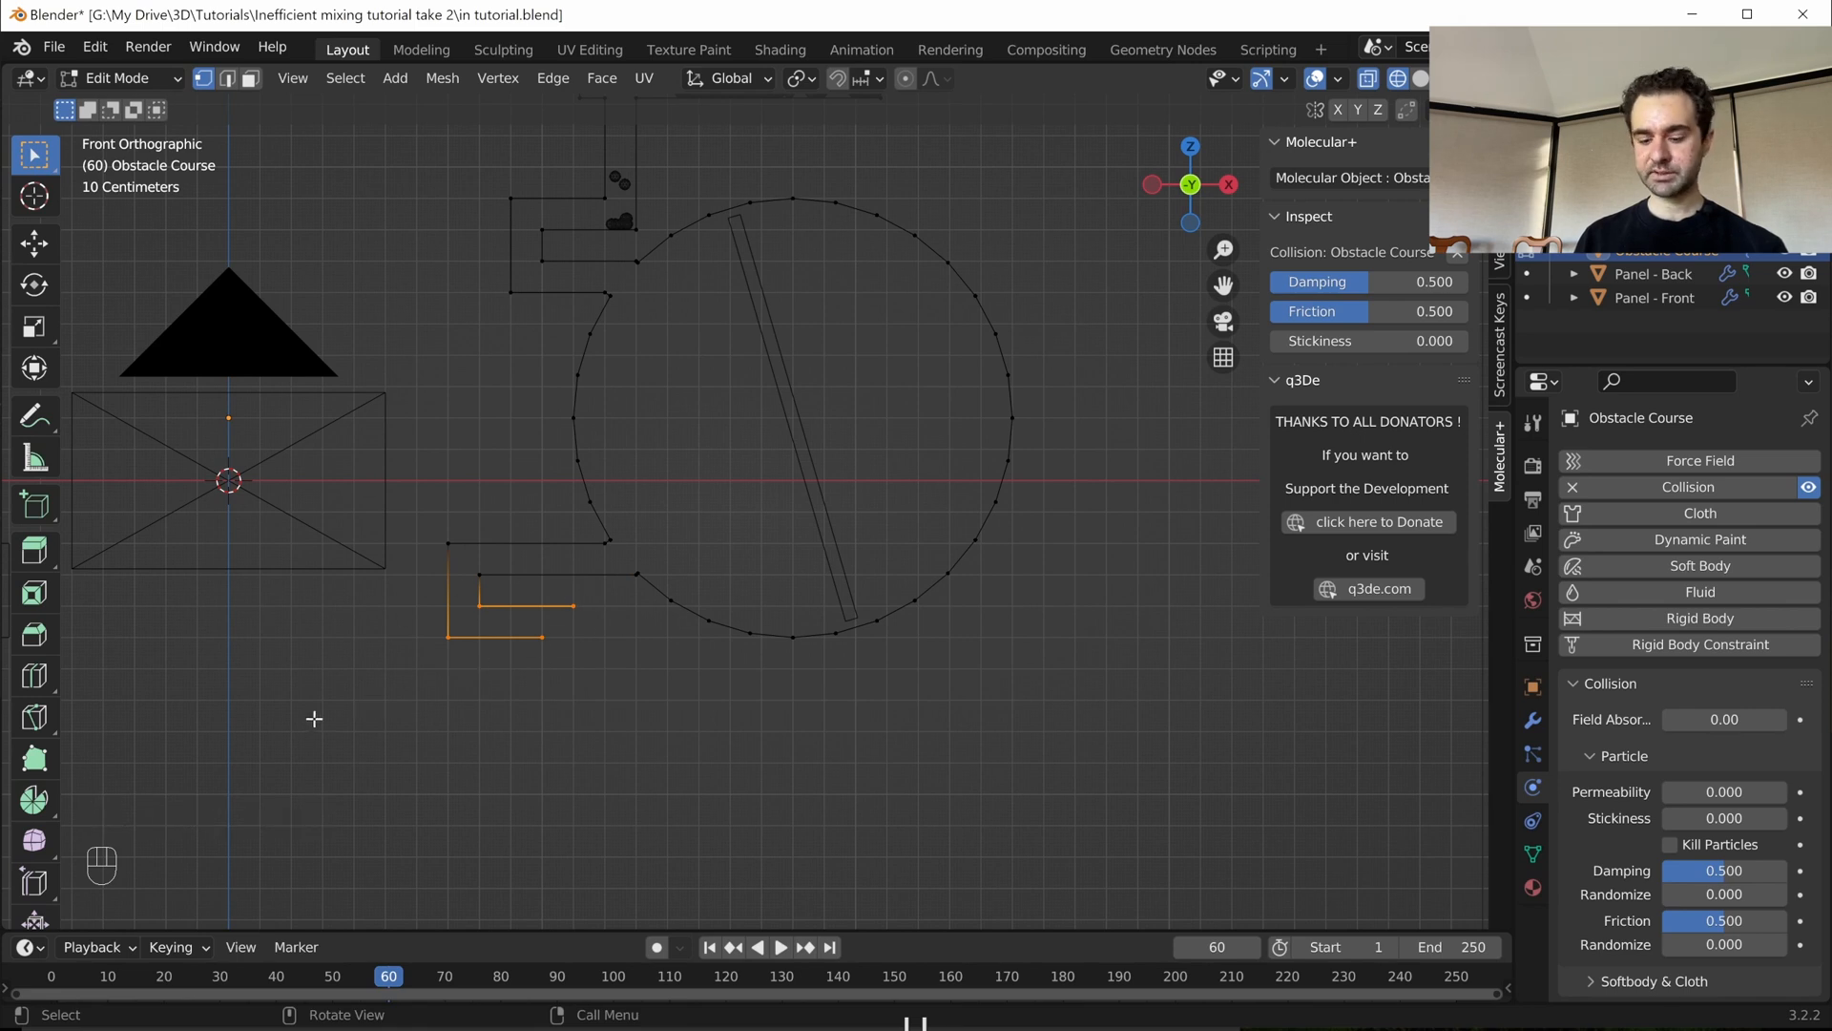
key(shift+d)
key(ctrl)
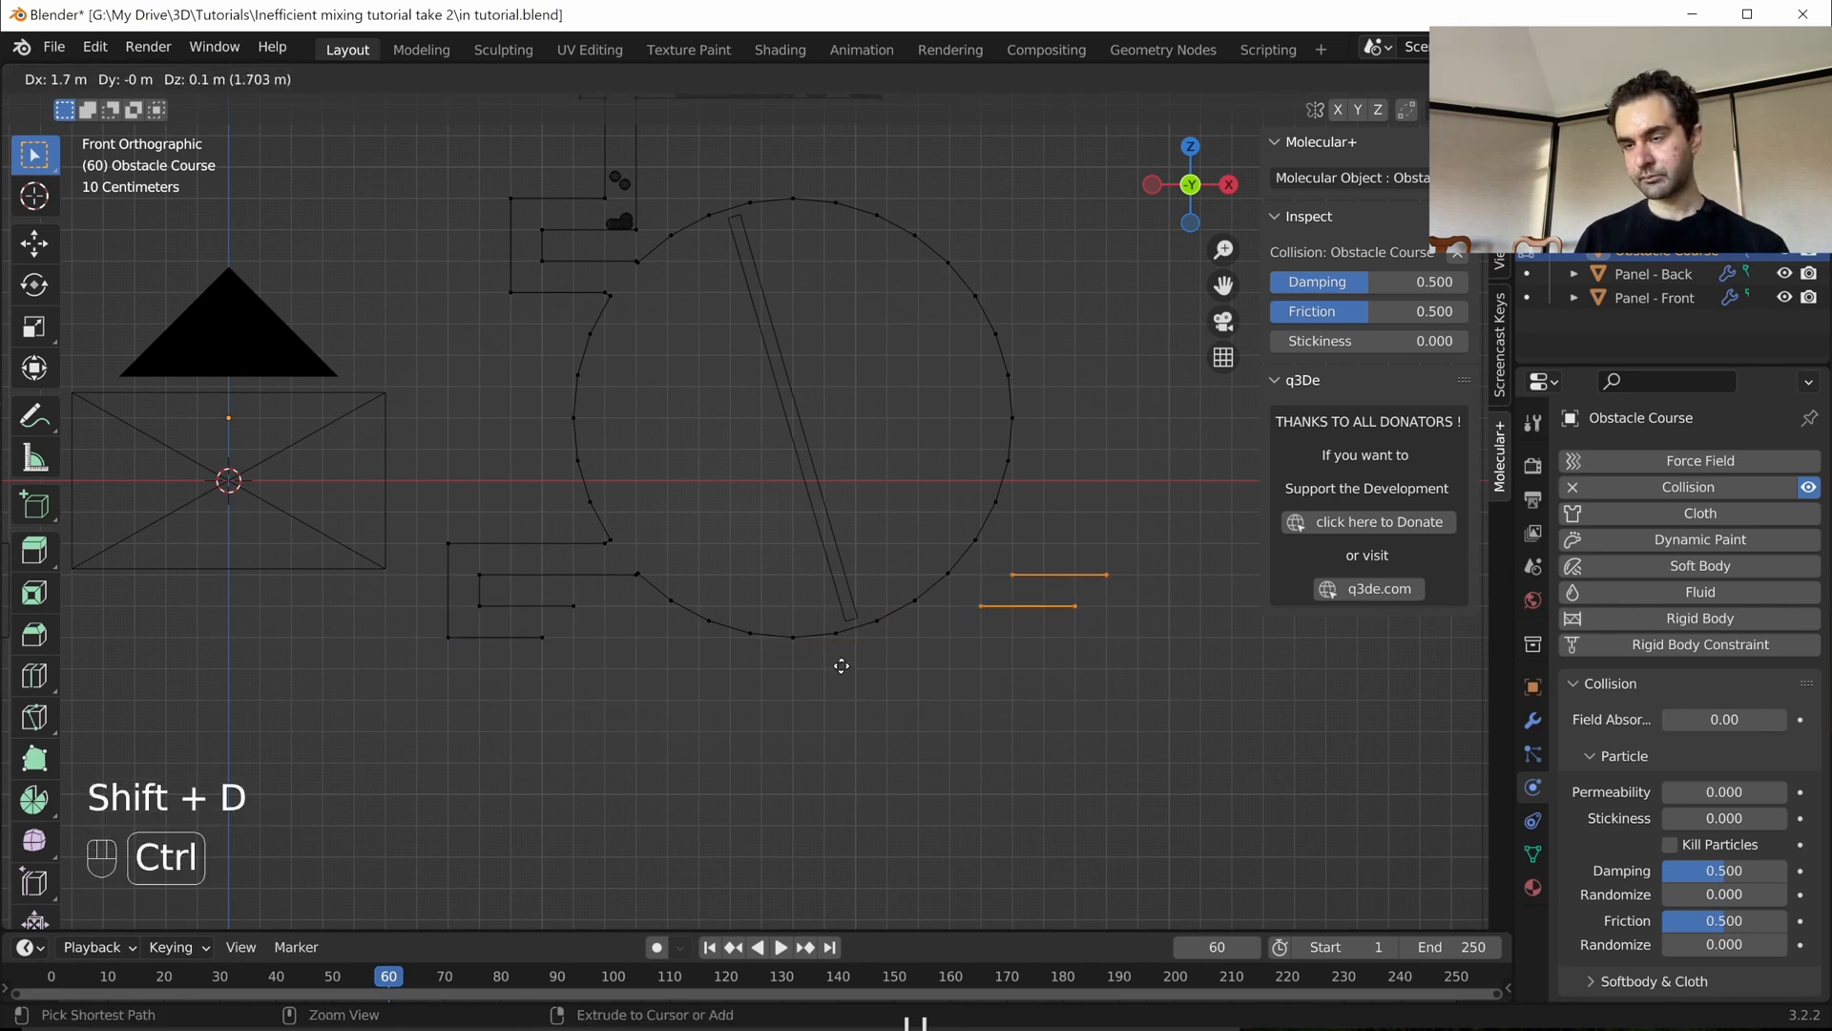
ctrl+click(831, 655)
- Move the duplicated walls about 0.1 m in negative X, snapped to increments, so their inner ends meet the circle's lower edge
shift+middle_drag(1022, 649, 878, 663)
scroll(965, 605, up, 2)
scroll(1027, 684, down, 1)
mouse_move(1027, 684)
shift+middle_down()
mouse_move(1010, 686)
mouse_move(1022, 657)
shift+middle_up()
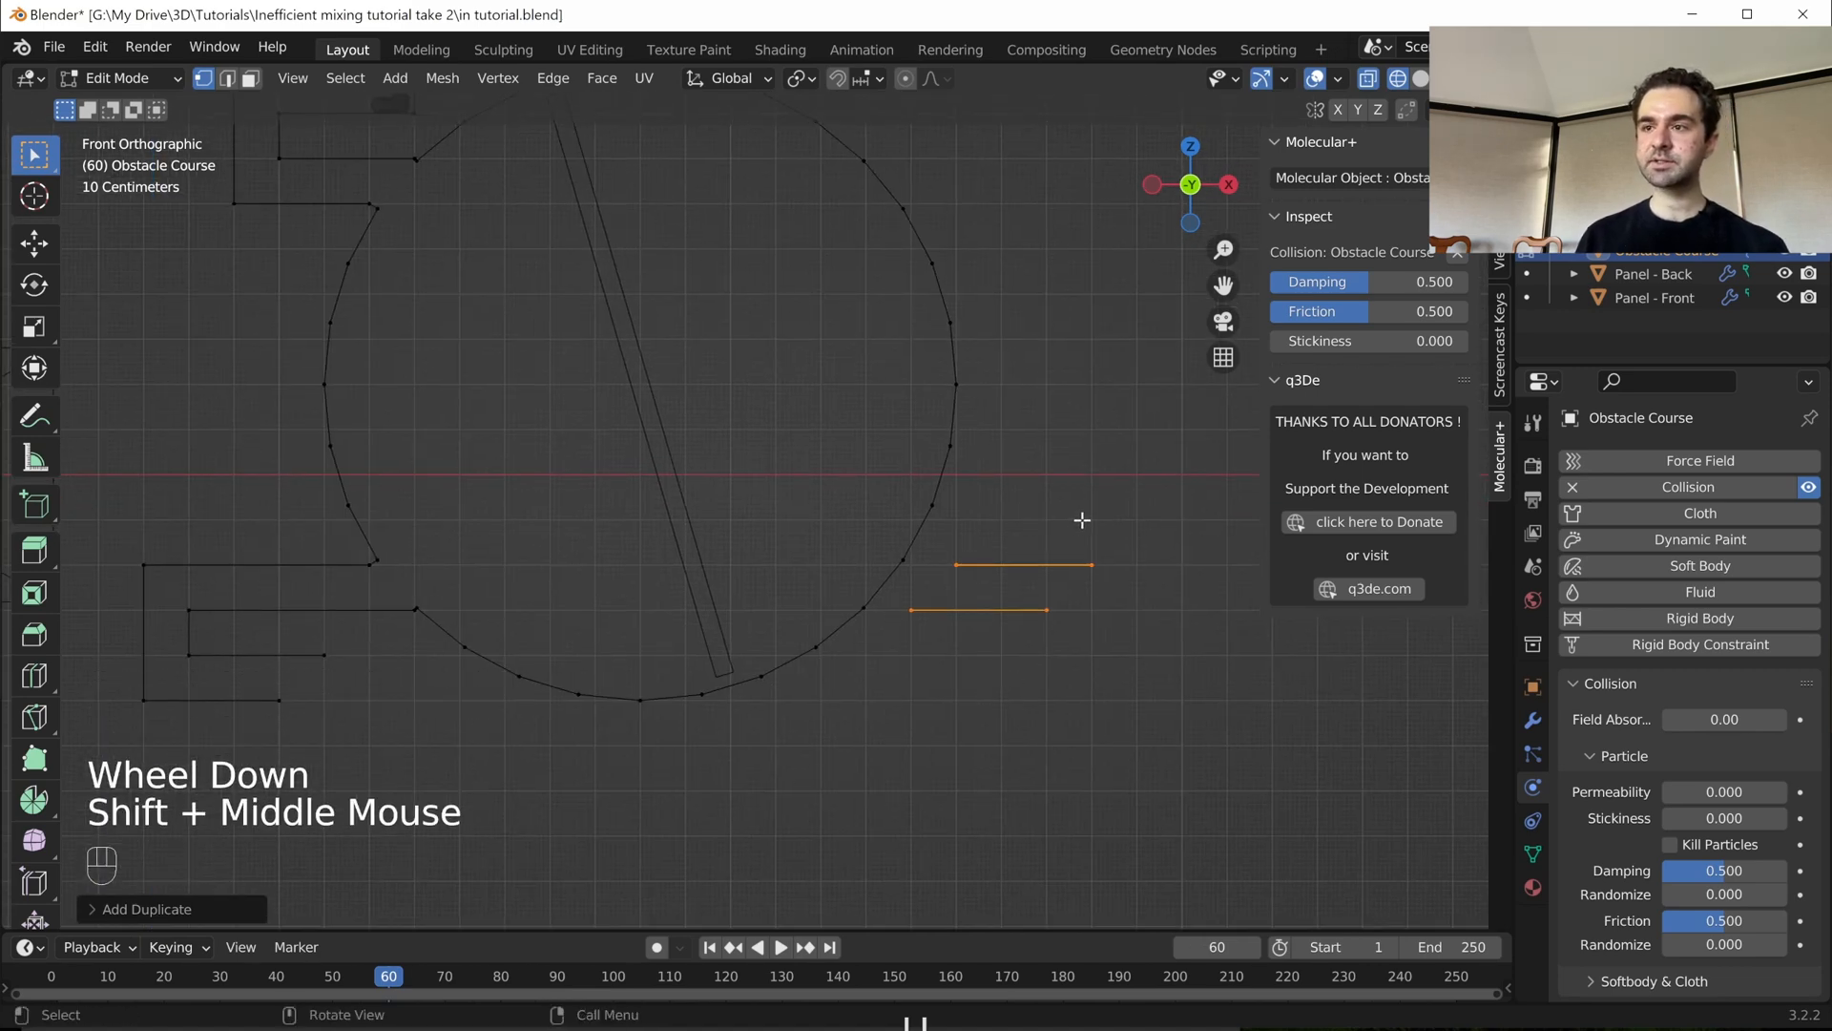
key(g)
key(ctrl)
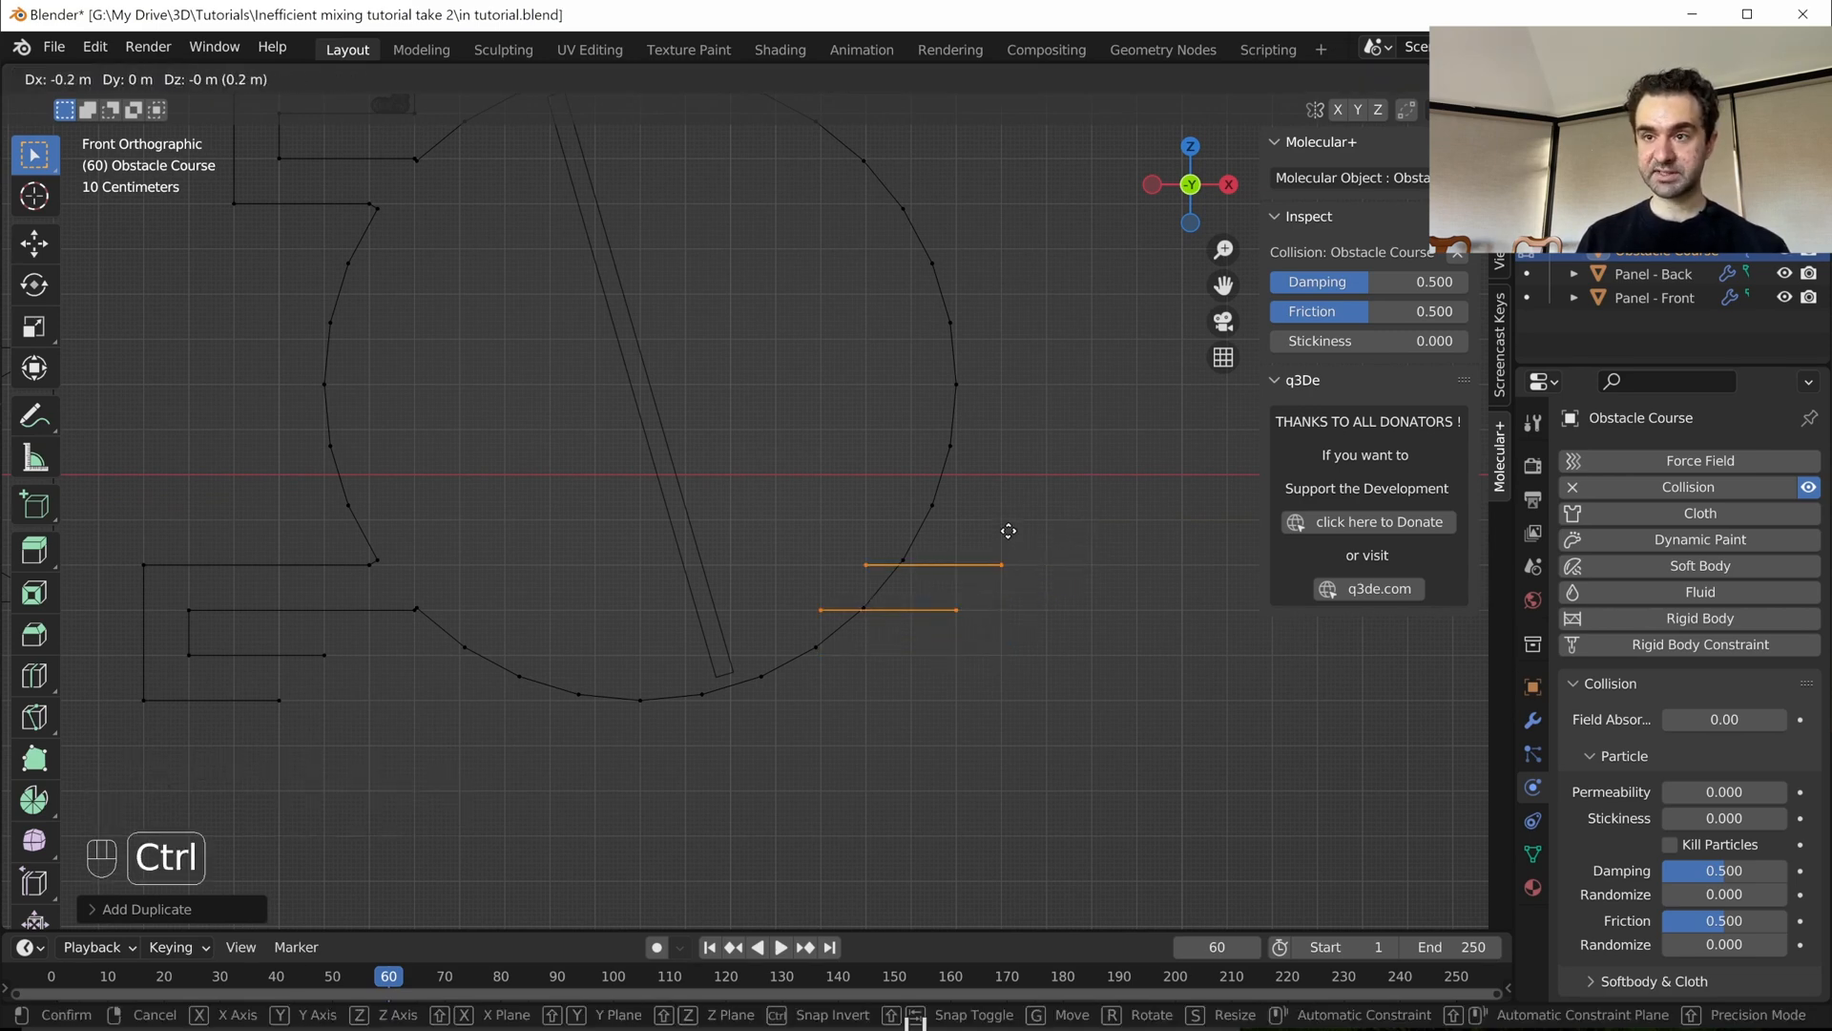
ctrl+click(1009, 578)
- Delete the circle wall face between the two vertices nearest the duplicated walls' inner ends to open a second outlet
scroll(1012, 706, up, 3)
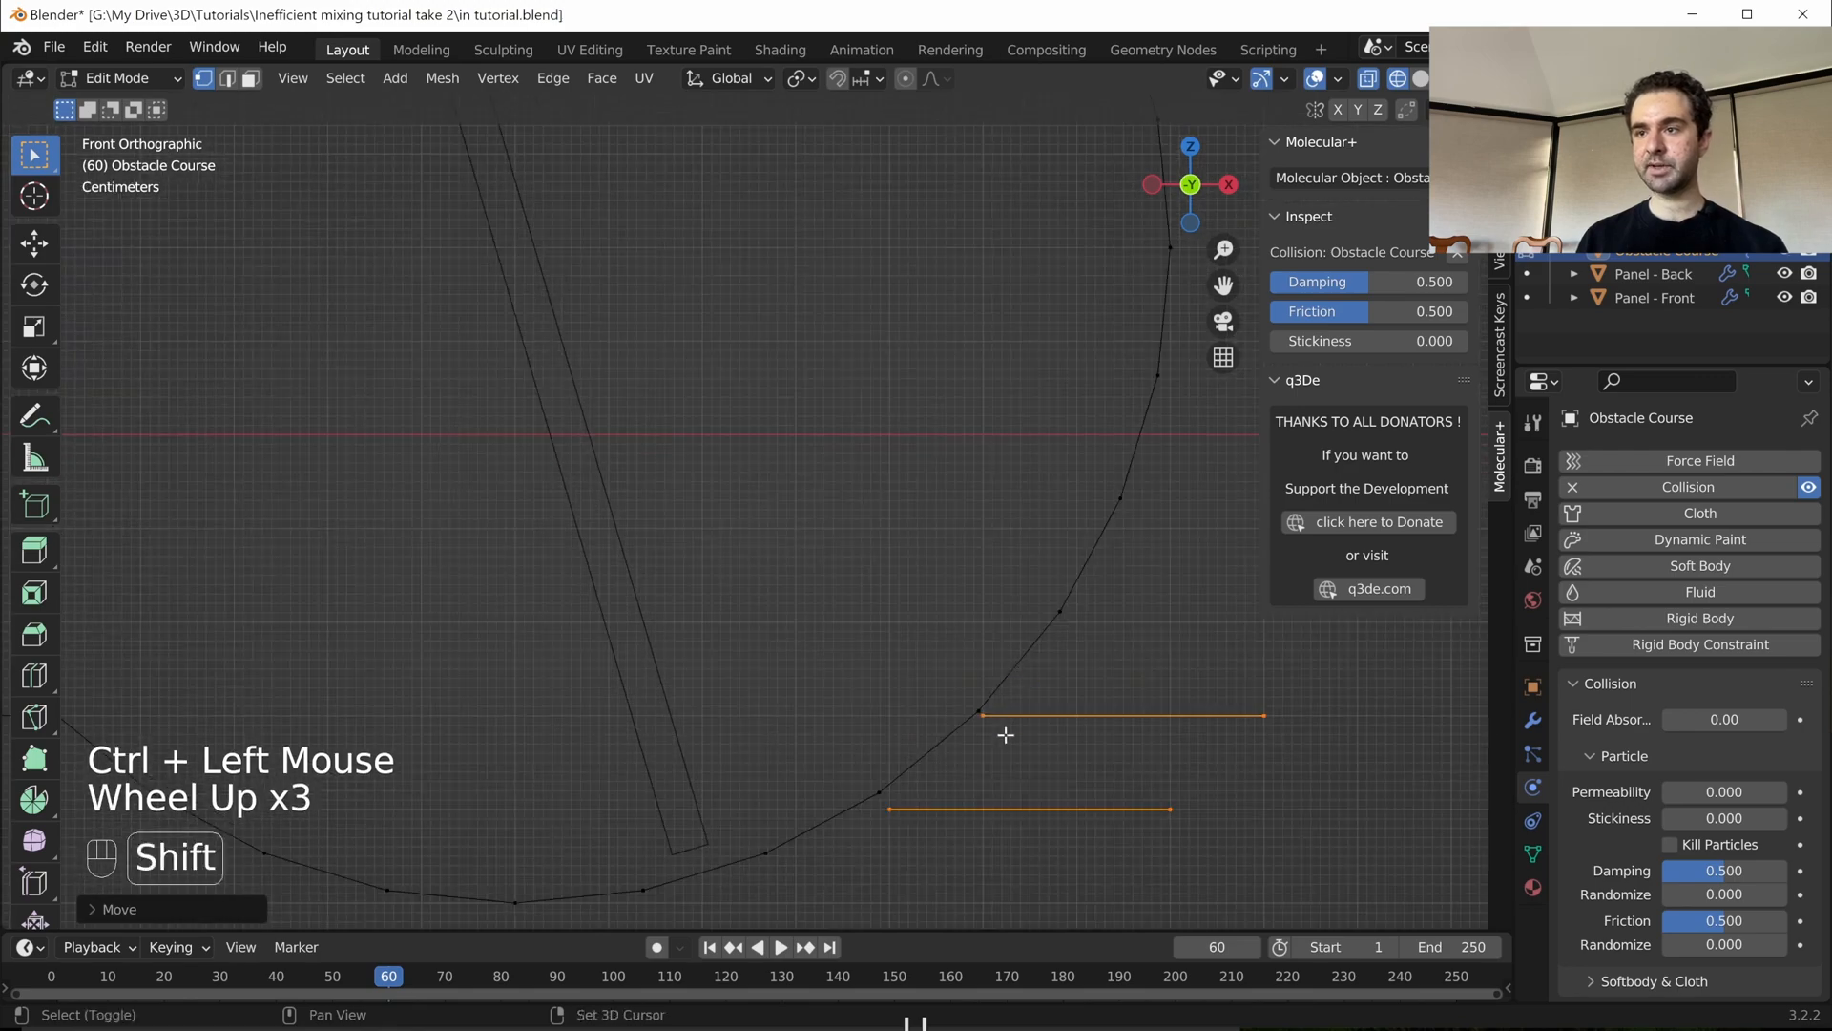
scroll(872, 592, up, 2)
shift+middle_drag(1002, 732, 801, 512)
shift+scroll(871, 592, up, 1)
drag(801, 512, 831, 561)
shift+drag(575, 689, 641, 740)
middle_drag(649, 711, 719, 536)
scroll(752, 682, down, 1)
scroll(646, 487, down, 1)
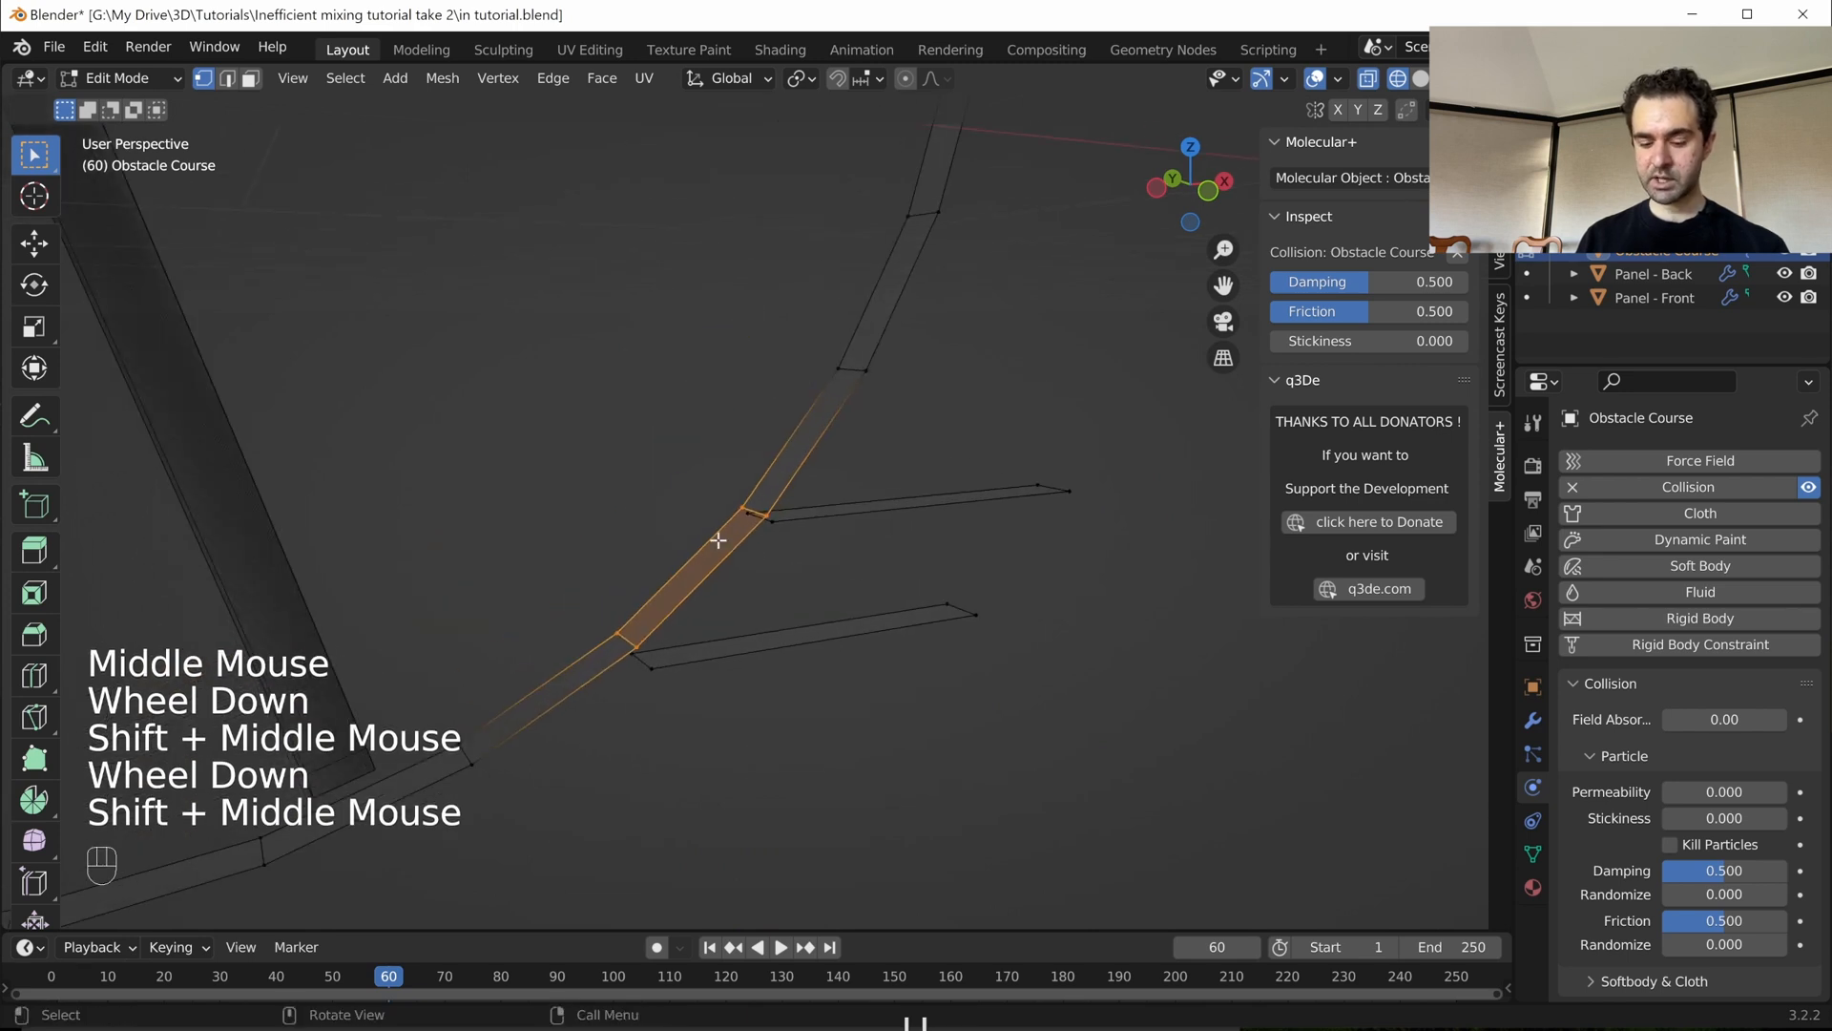
key(x)
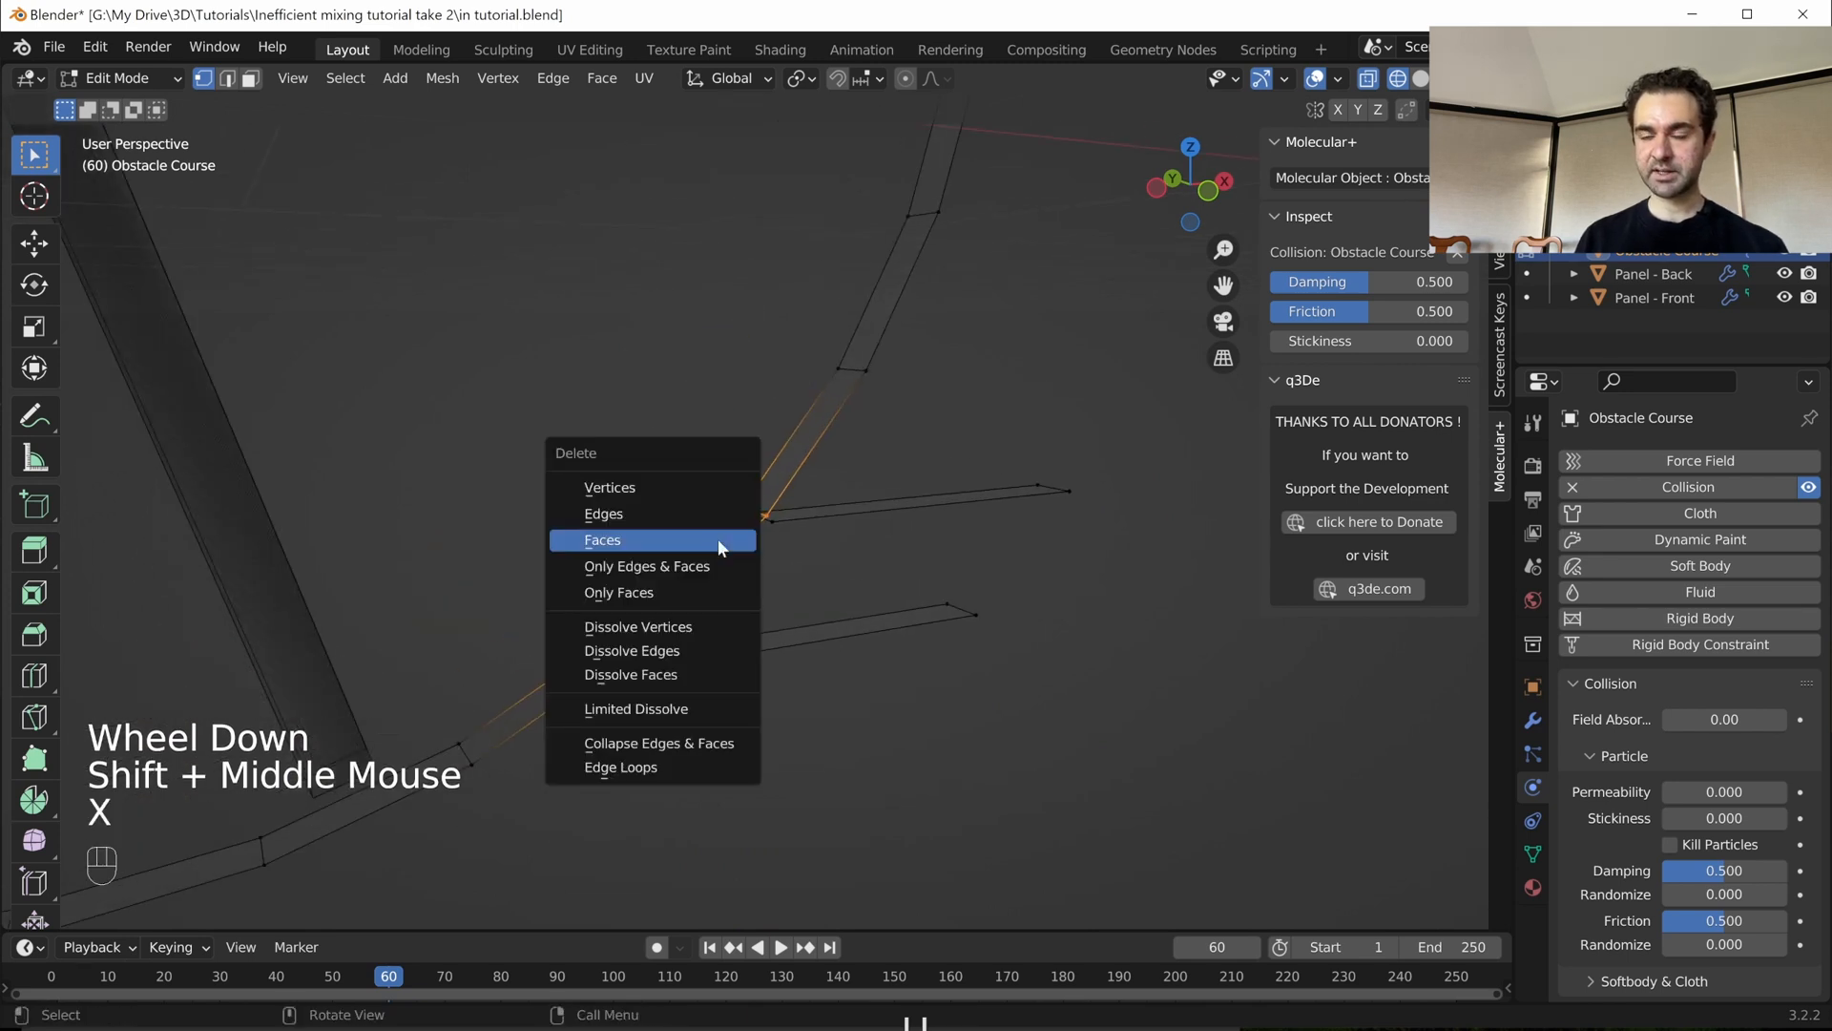
click(717, 538)
- Fill a face at each side of the second outlet to join both walls to the circle, and return to front view
drag(707, 482, 798, 554)
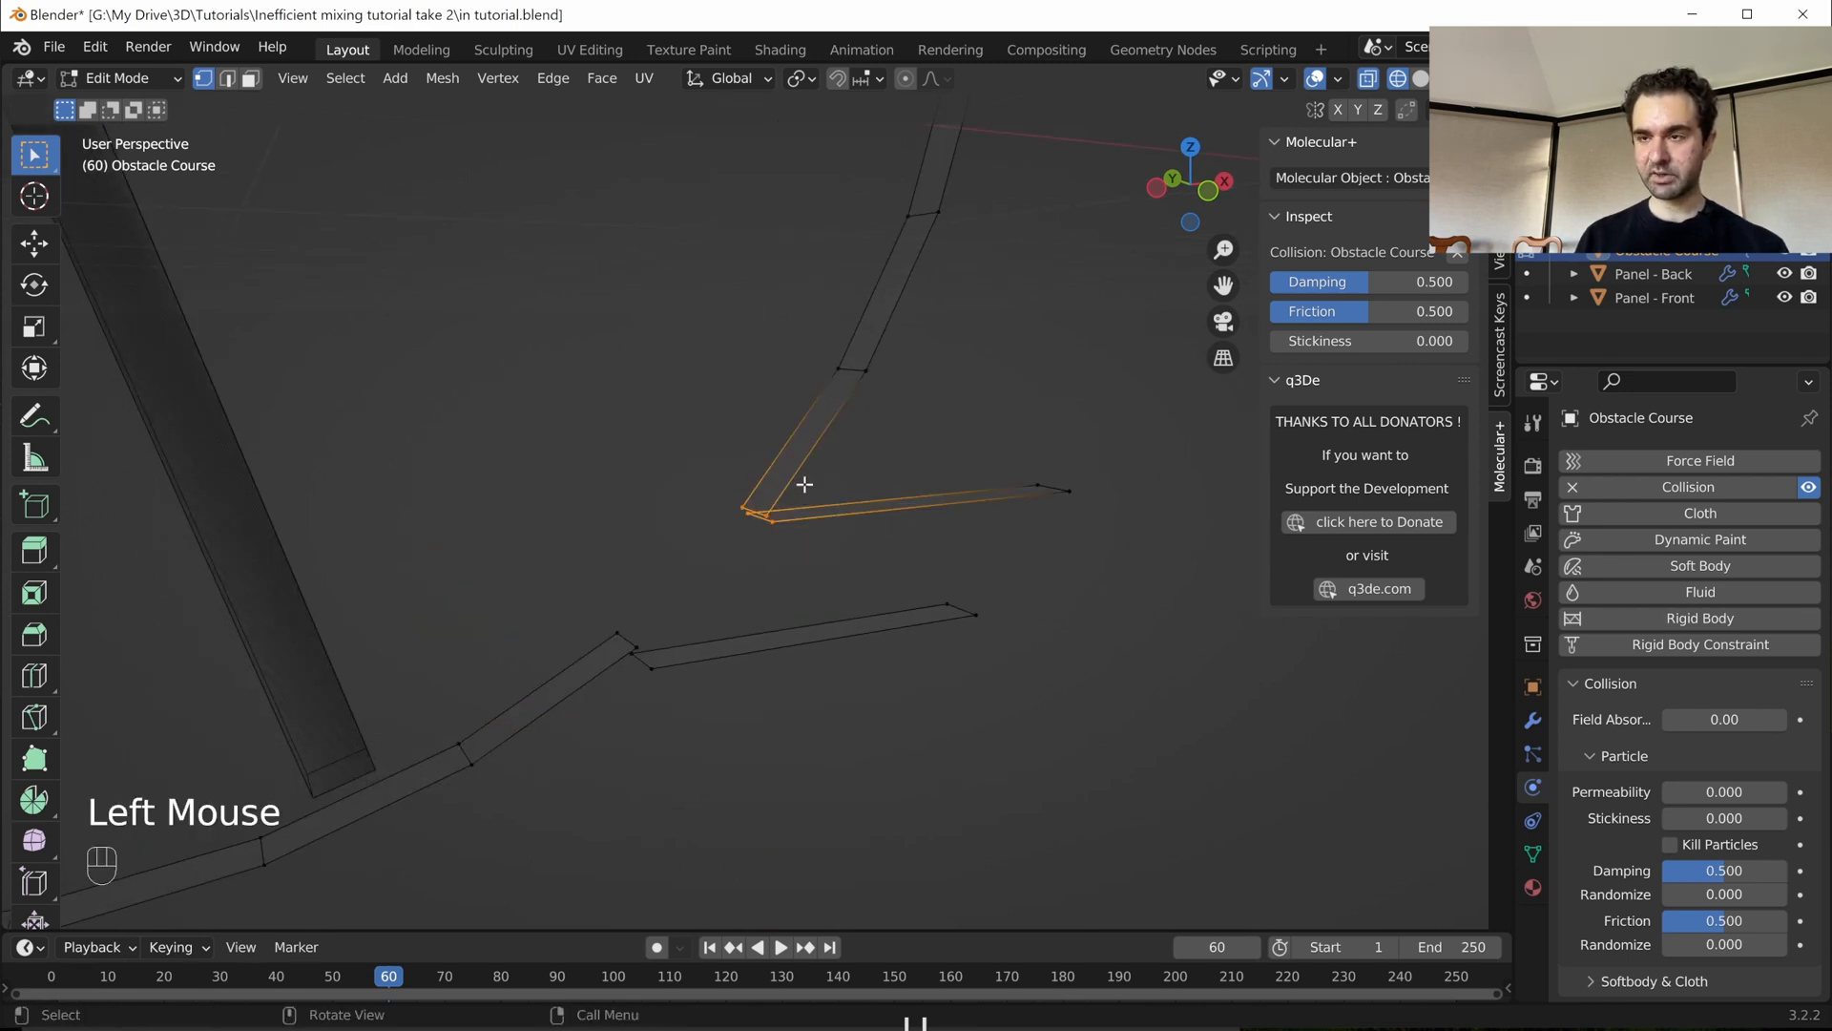
key(f)
drag(568, 605, 717, 704)
key(f)
key(KP_1)
- Extrude the outer ends of the second outlet's two walls about 0.2 m down along Z, snapped to increments
scroll(810, 593, down, 2)
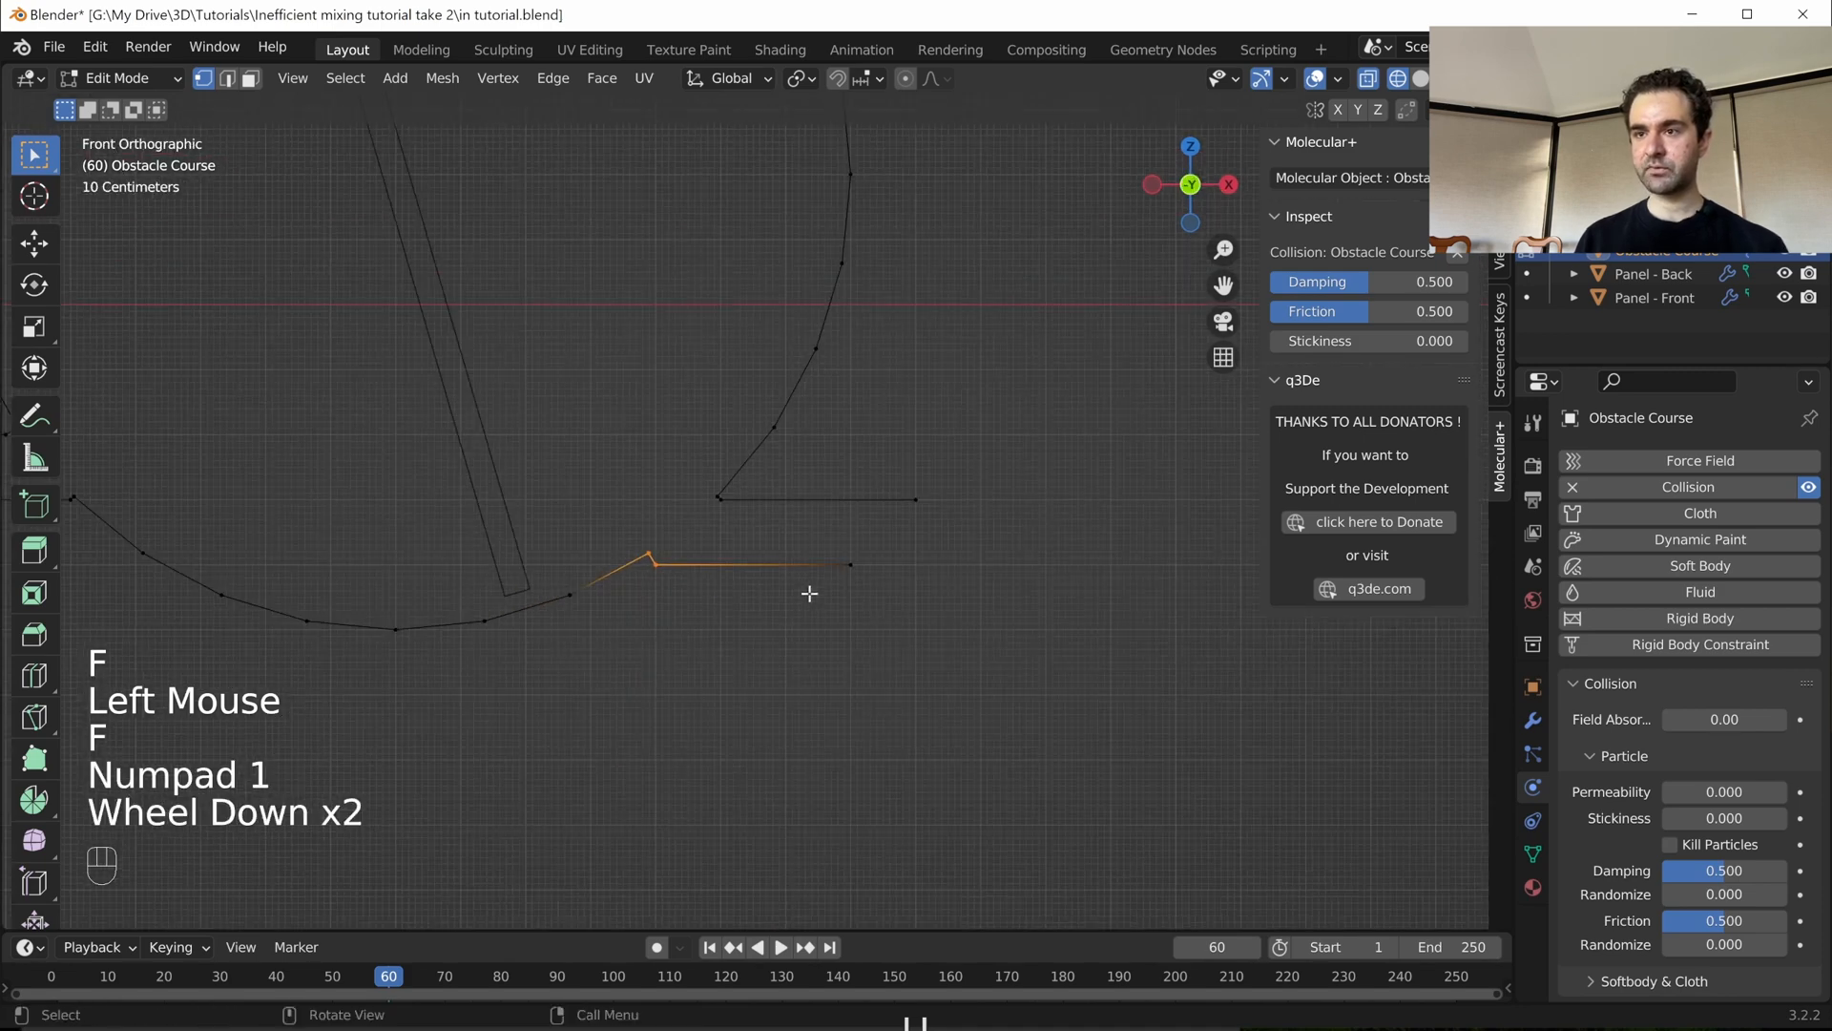
drag(802, 466, 967, 621)
scroll(967, 621, down, 3)
shift+middle_drag(969, 573, 1047, 458)
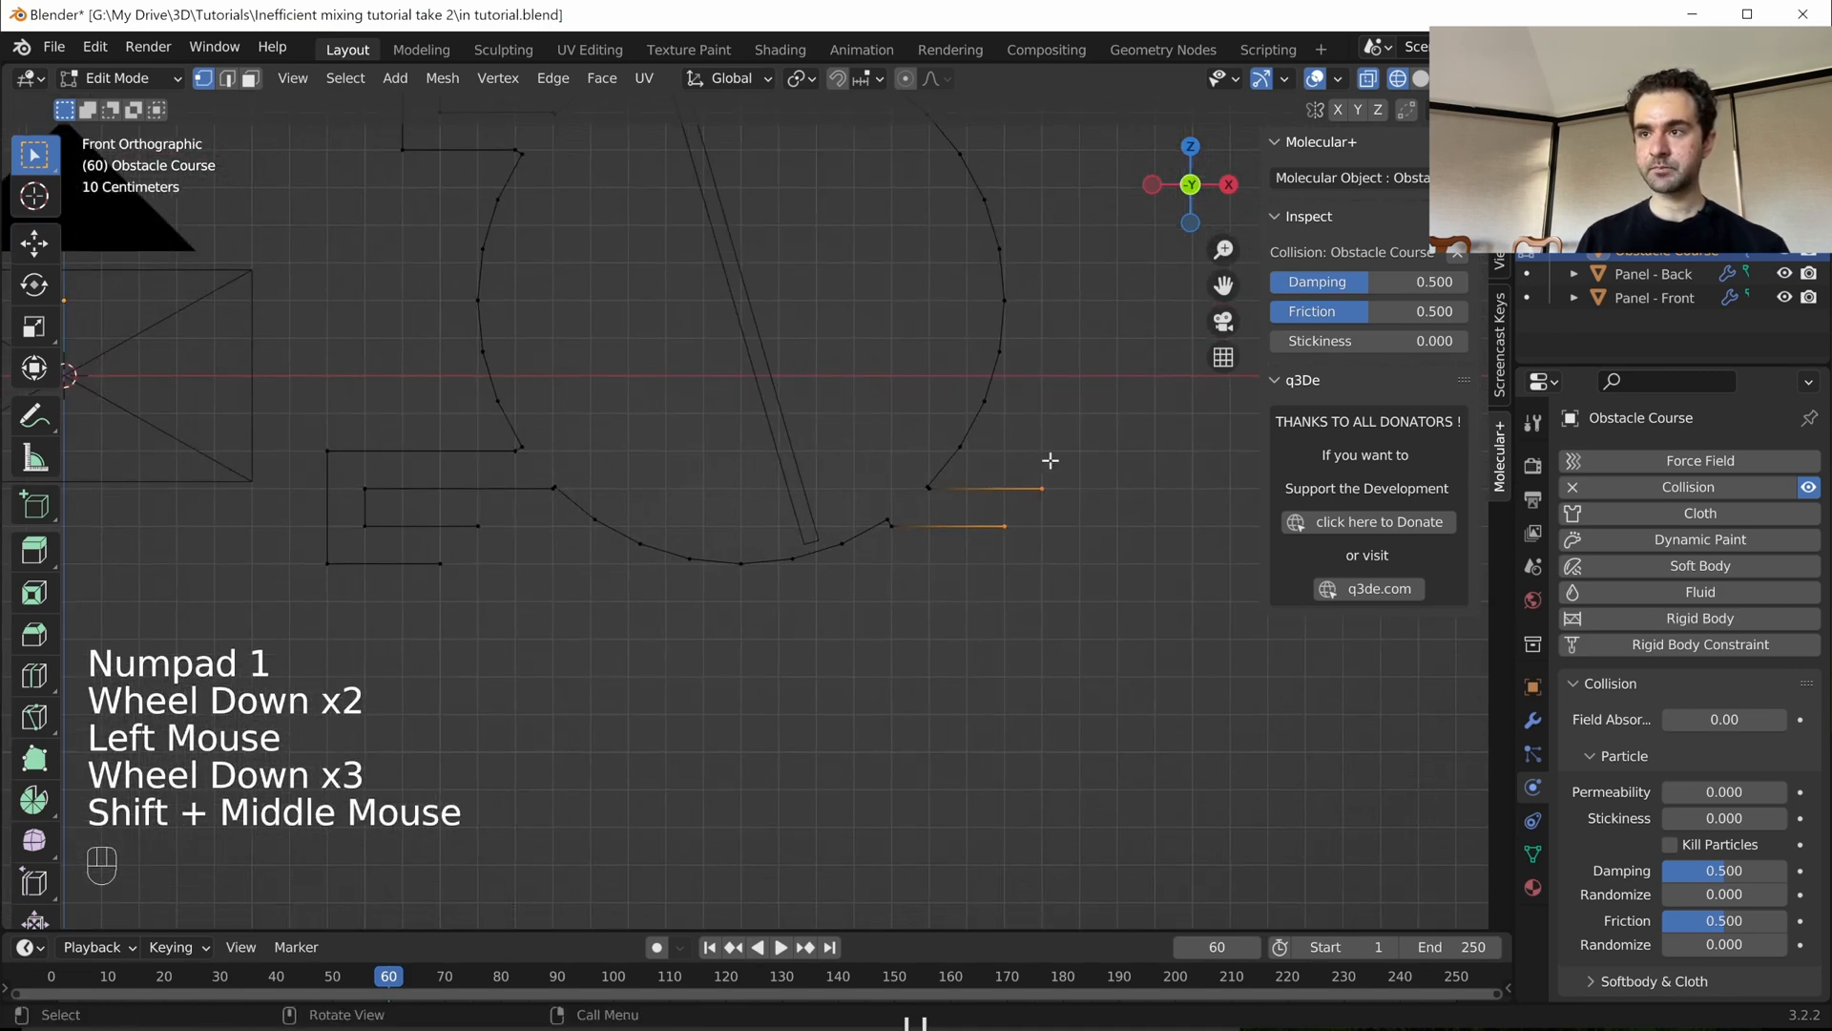
key(e)
key(z)
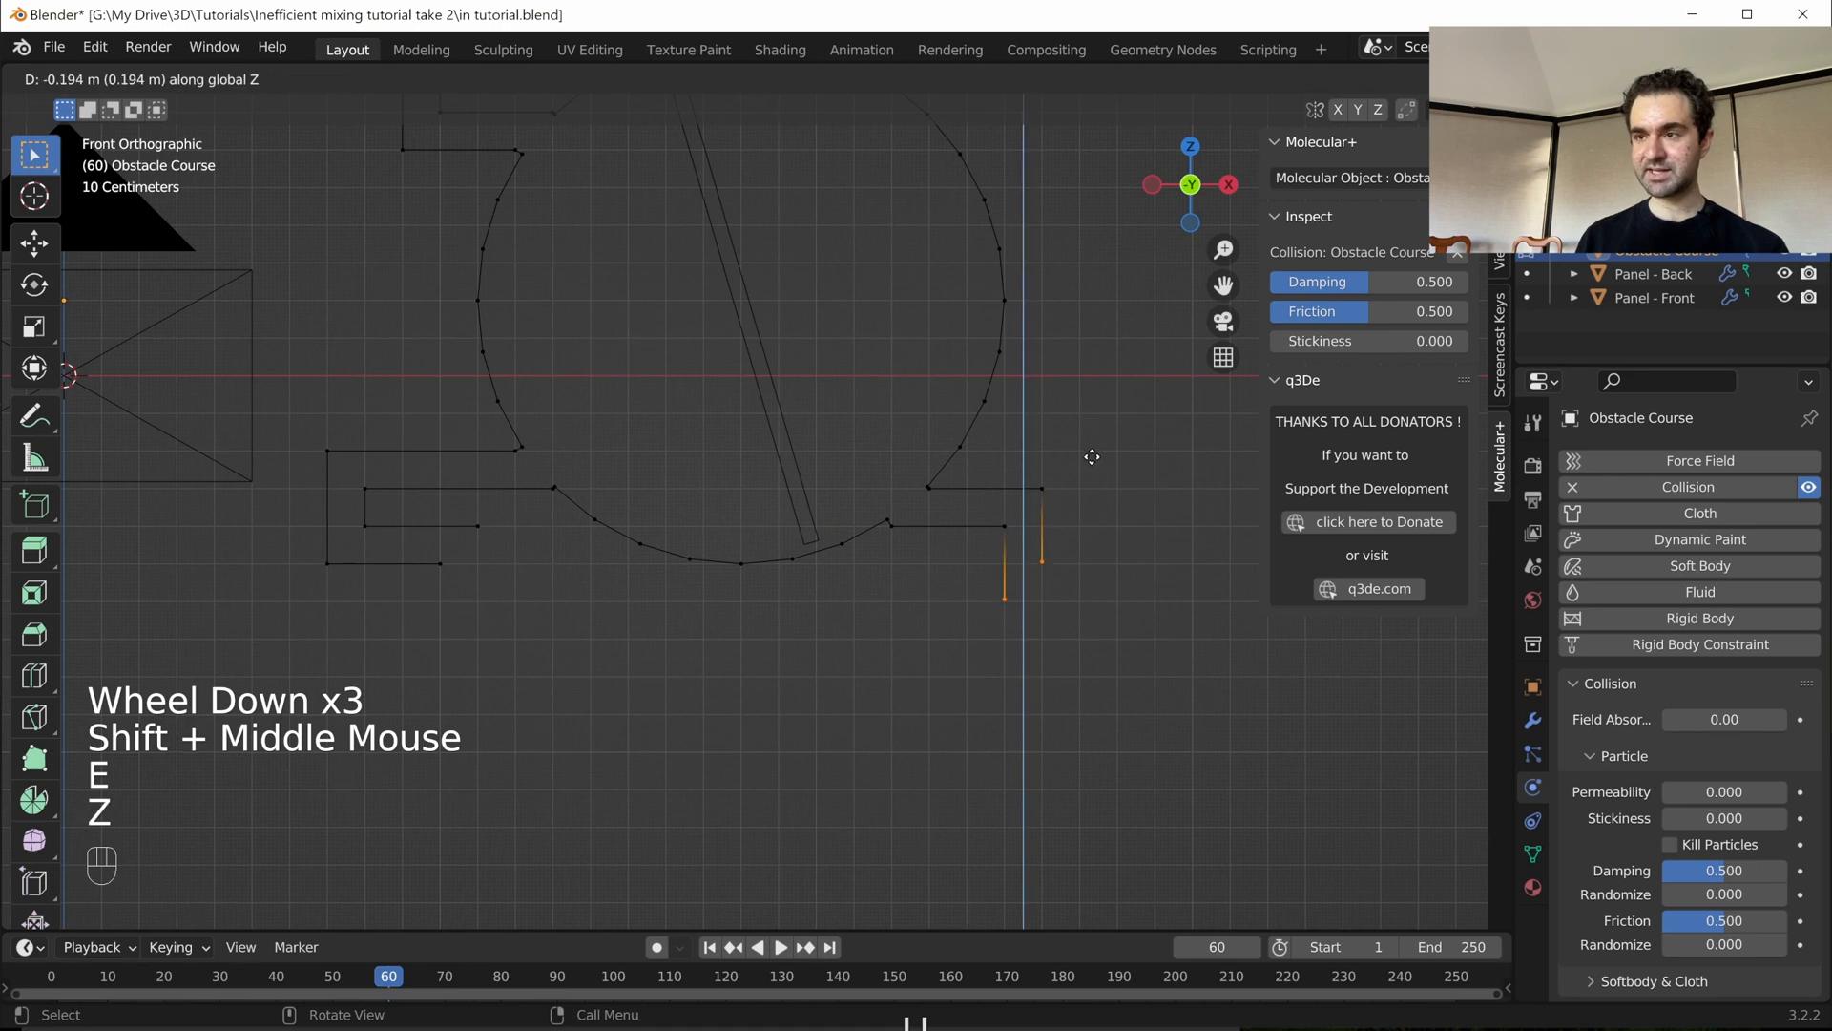
key(ctrl)
ctrl+click(1091, 434)
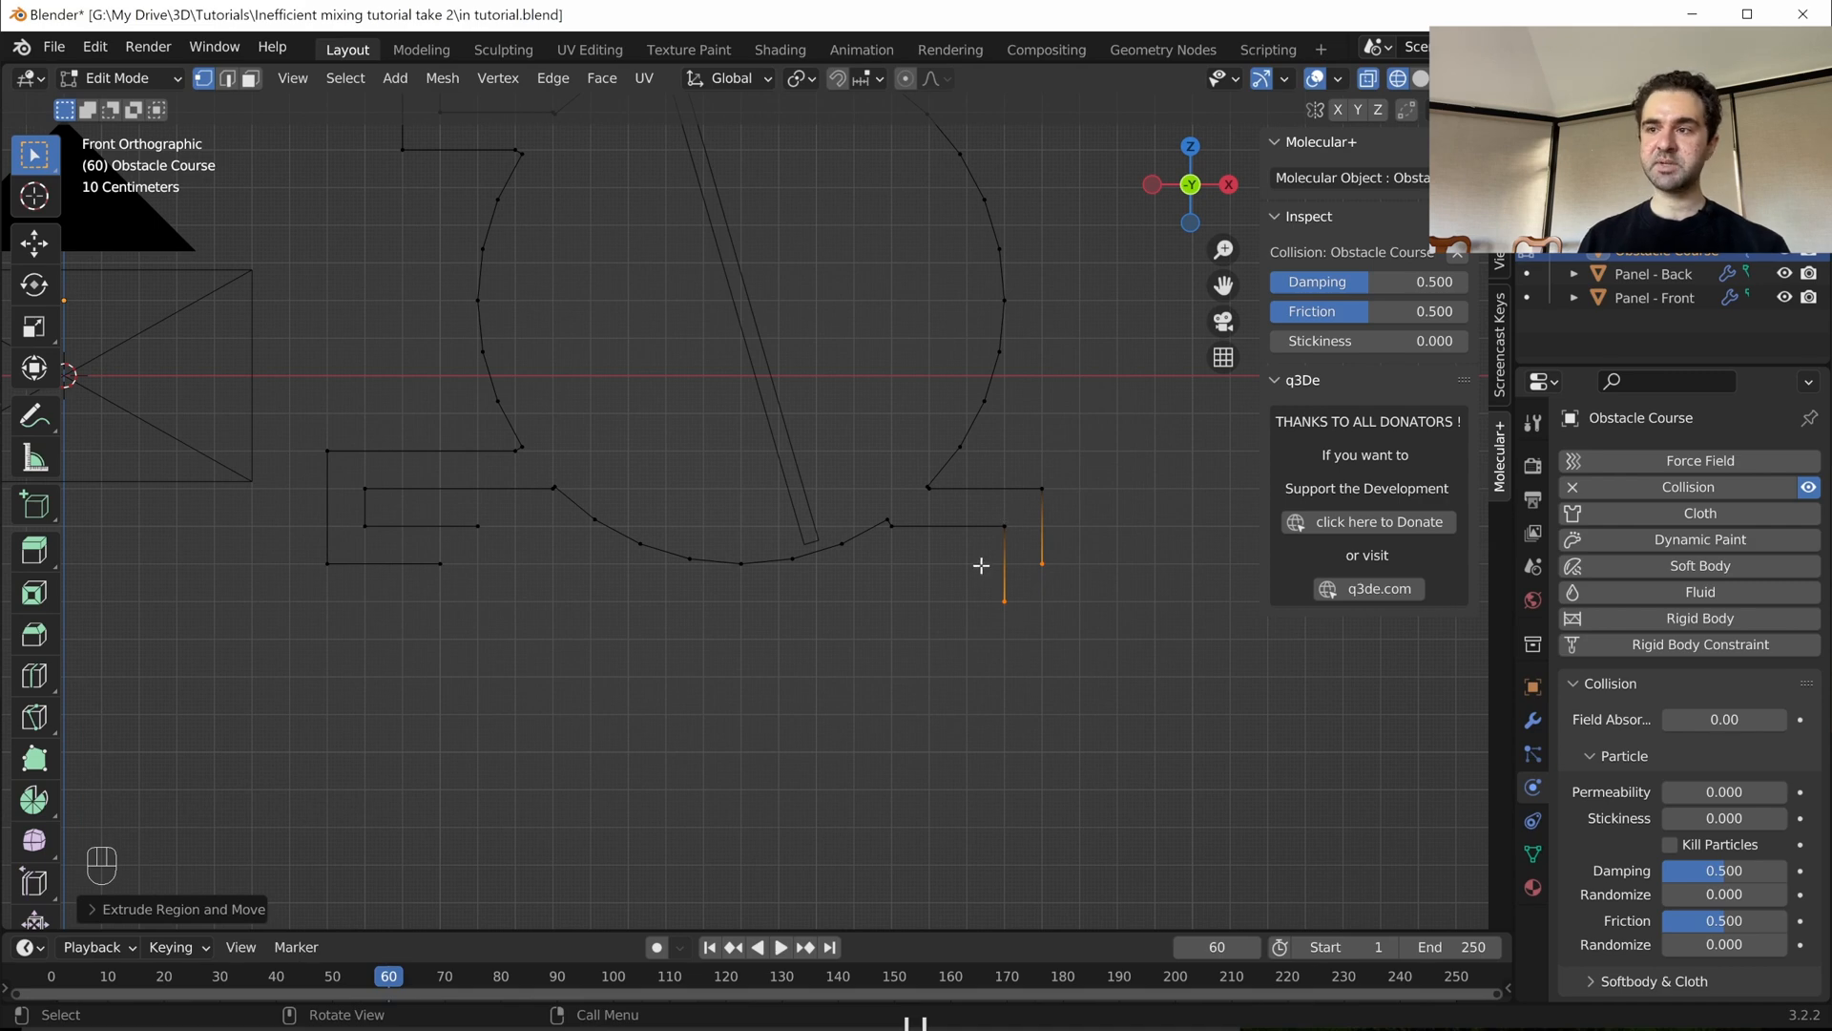
- Move the outer vertical wall's lower end about 0.2 m further down along Z, snapped to increments
click(1041, 563)
key(g)
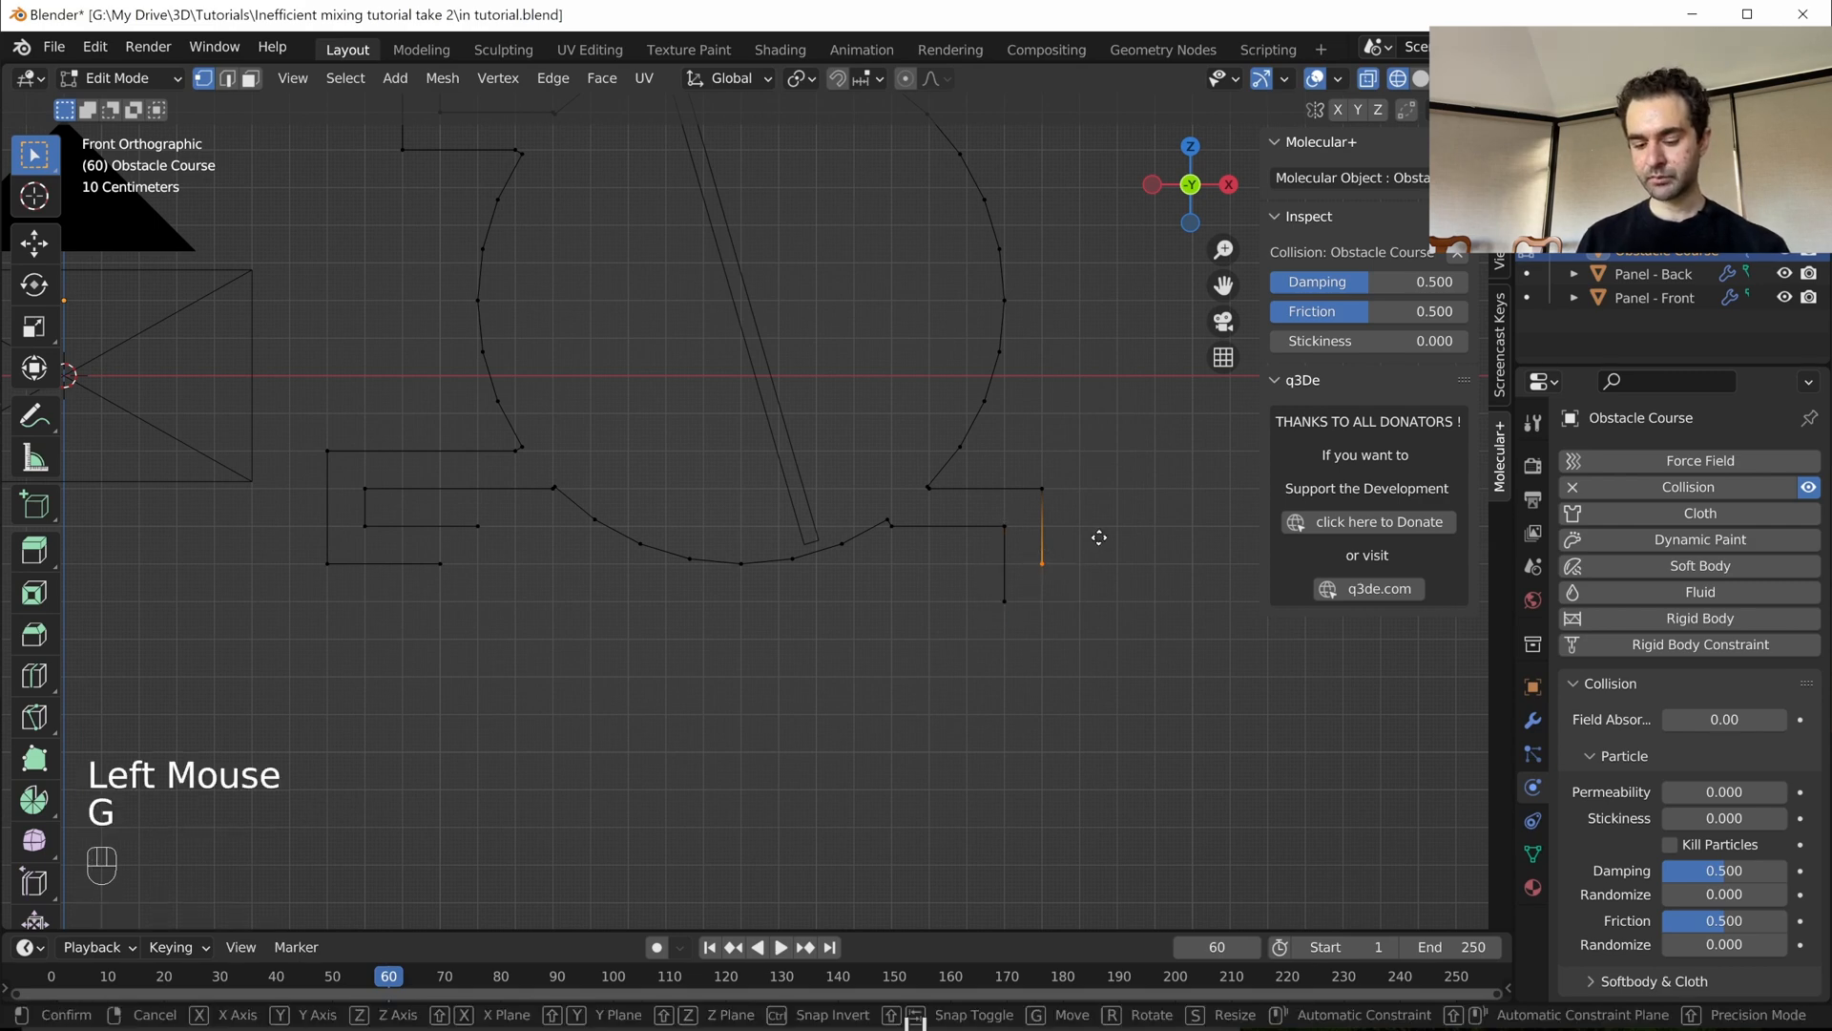
key(z)
ctrl+click(1103, 605)
- Extrude both vertical walls' lower ends about 1.4 m in negative X beneath the circle, snapped to increments
drag(963, 573, 1061, 660)
key(e)
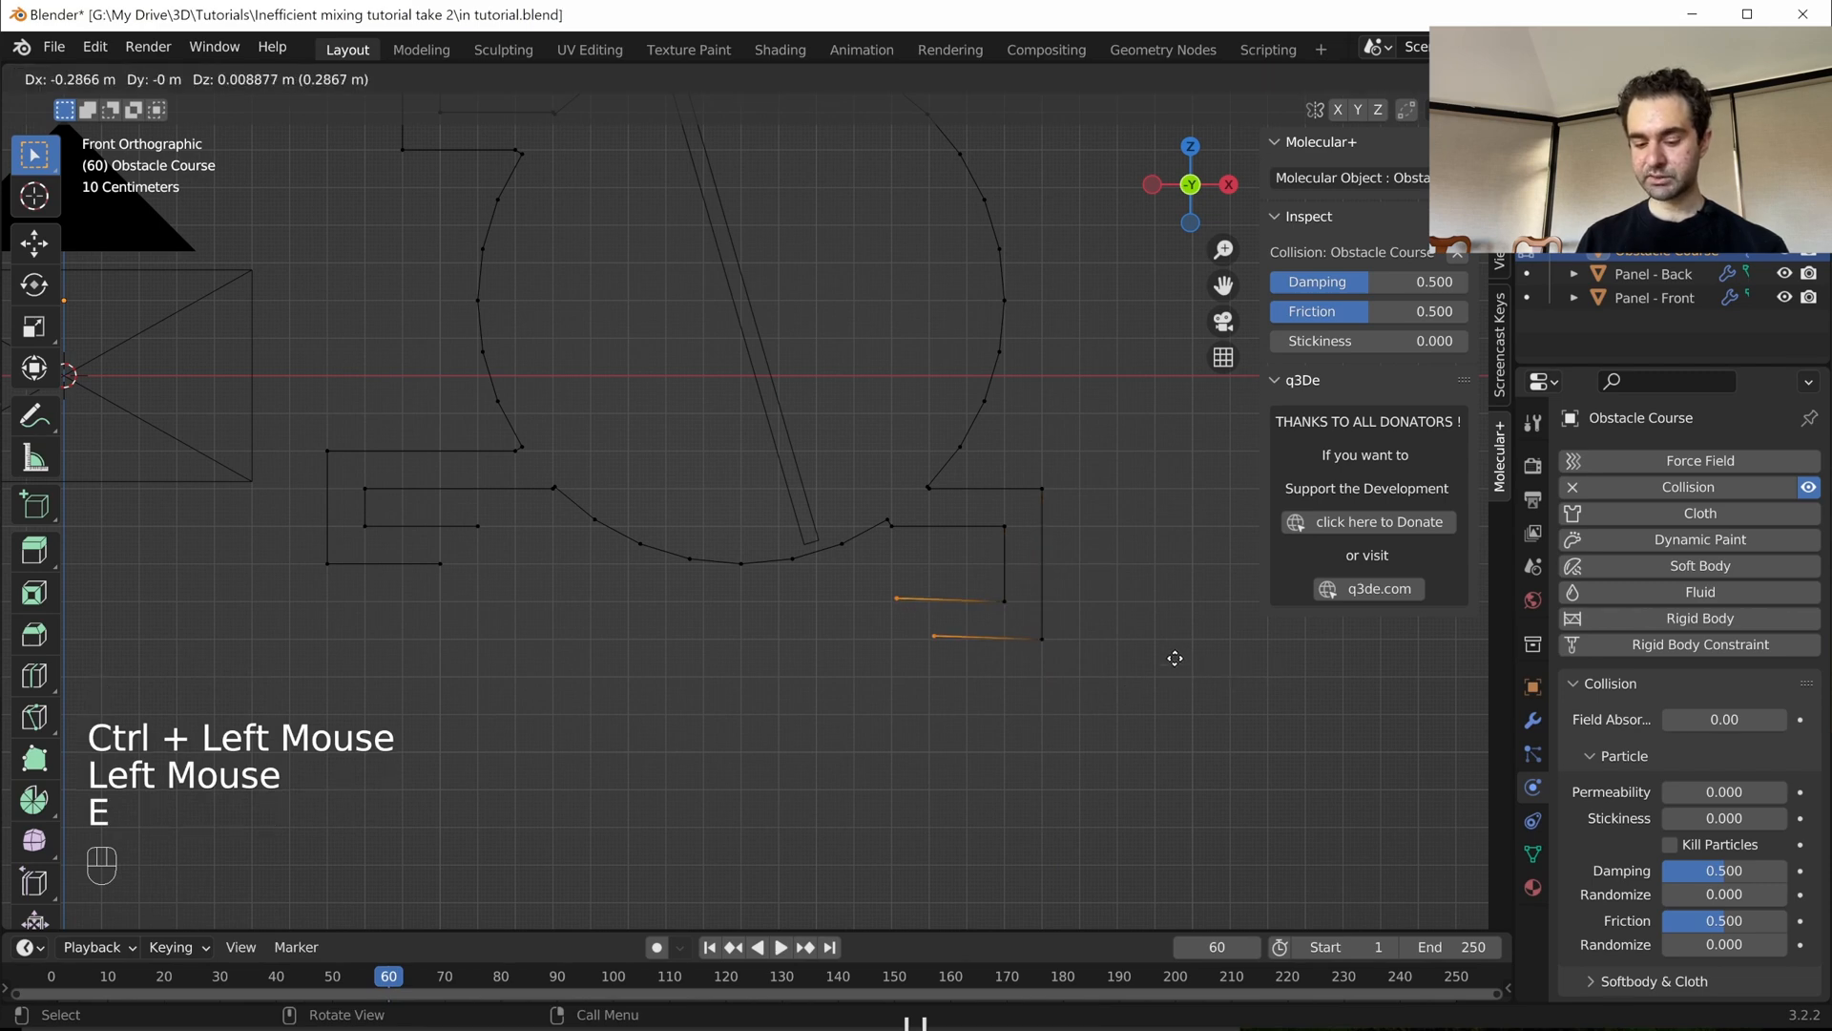
key(x)
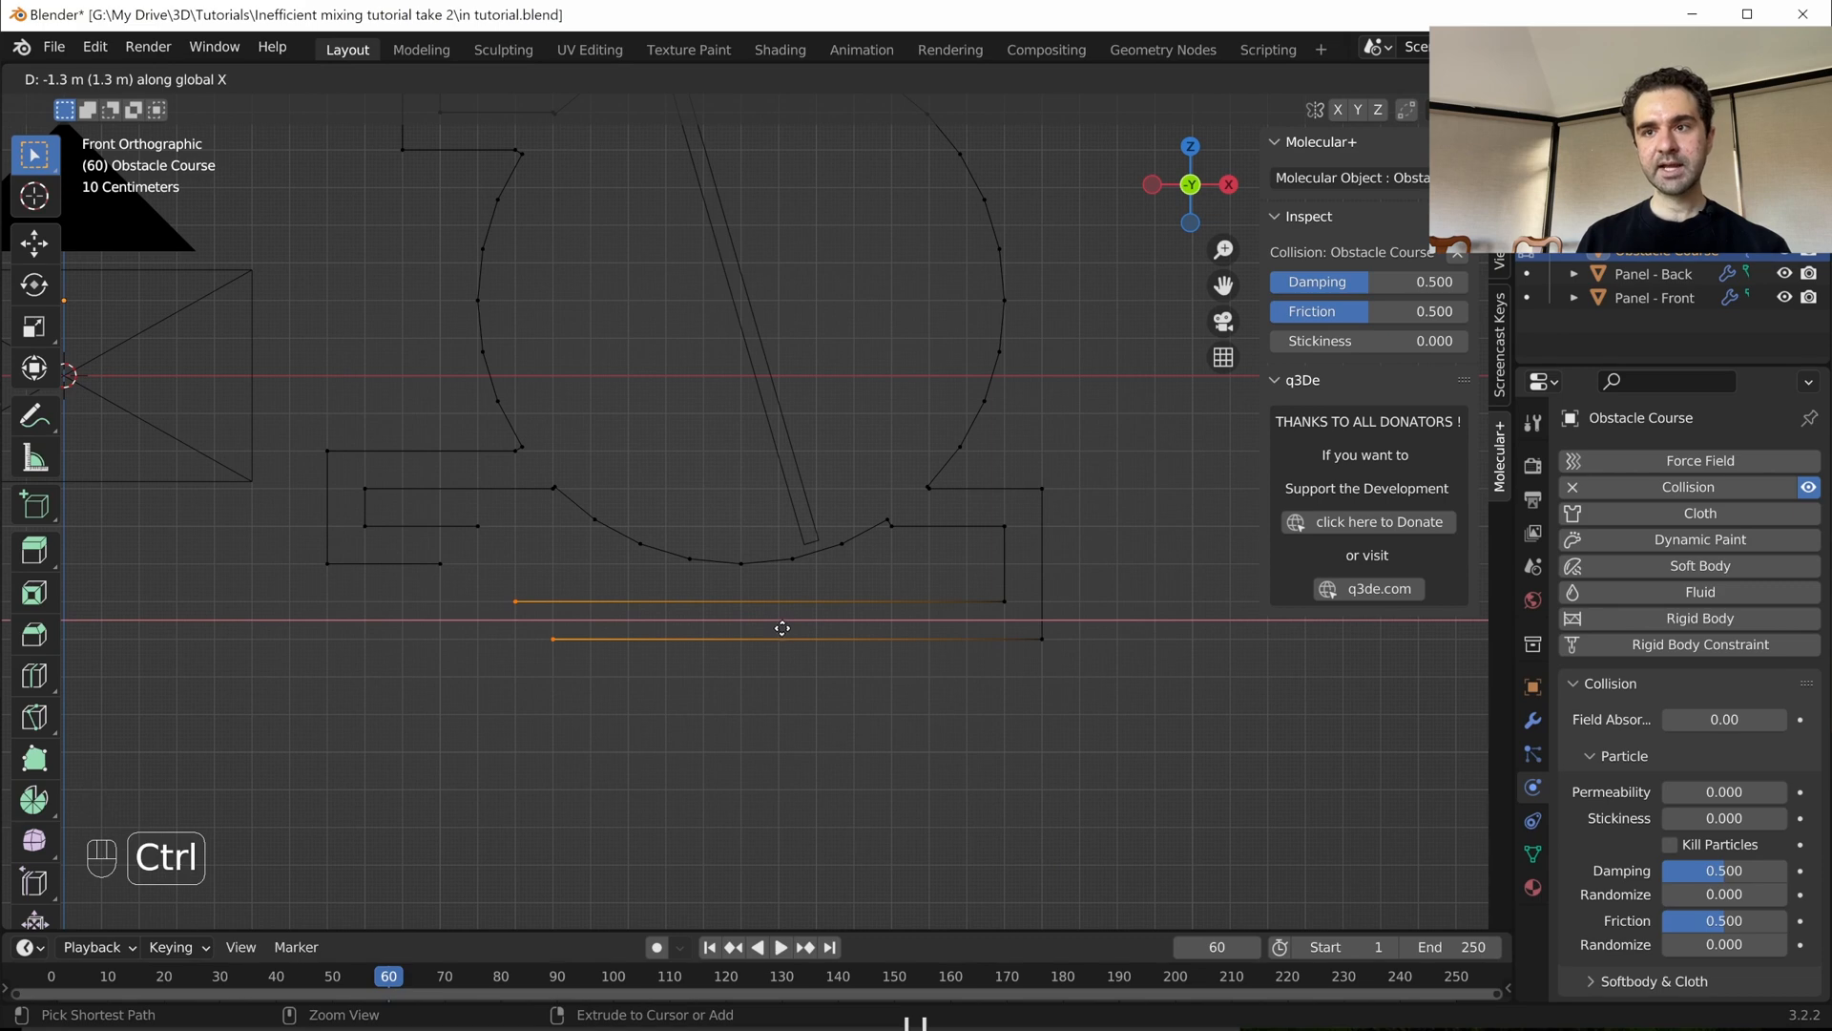
ctrl+click(770, 627)
- Fill a face between the U-shaped channel's inner lower wall end and the long upper wall's end, and return to front view
scroll(875, 614, up, 5)
shift+middle_drag(626, 626, 929, 581)
shift+scroll(858, 601, down, 1)
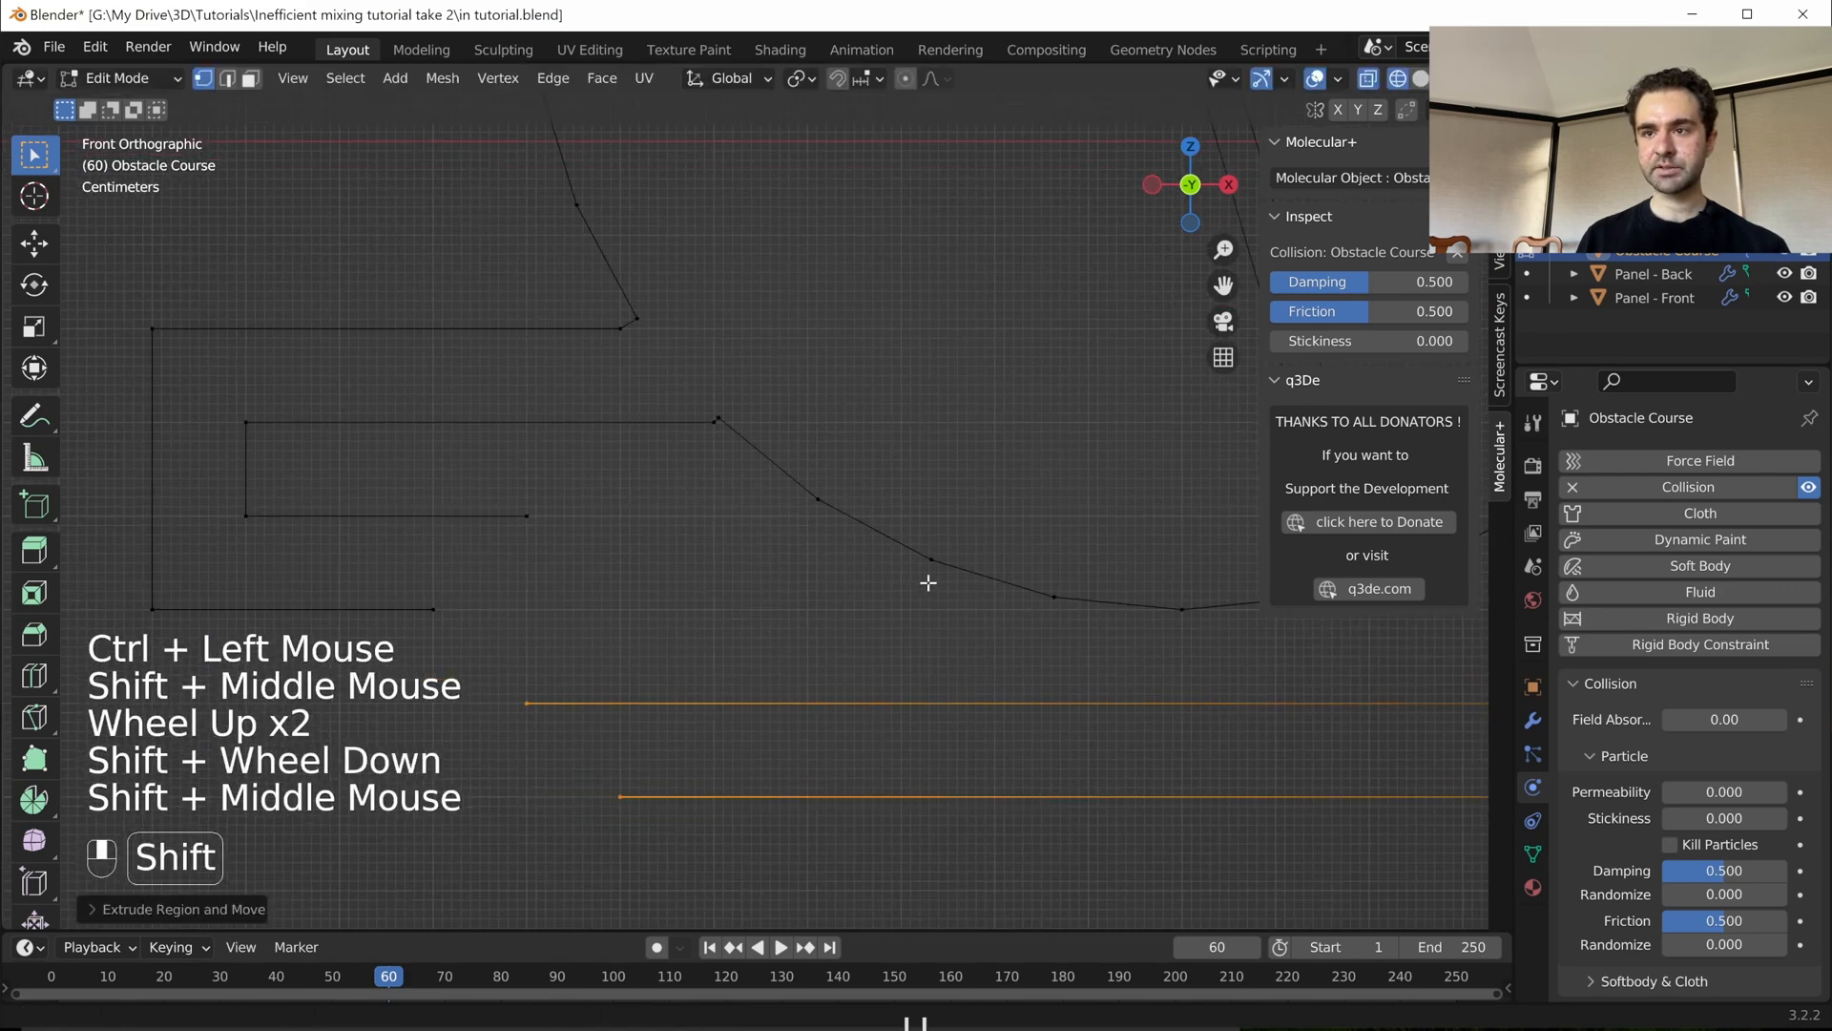
shift+middle_drag(928, 581, 1111, 547)
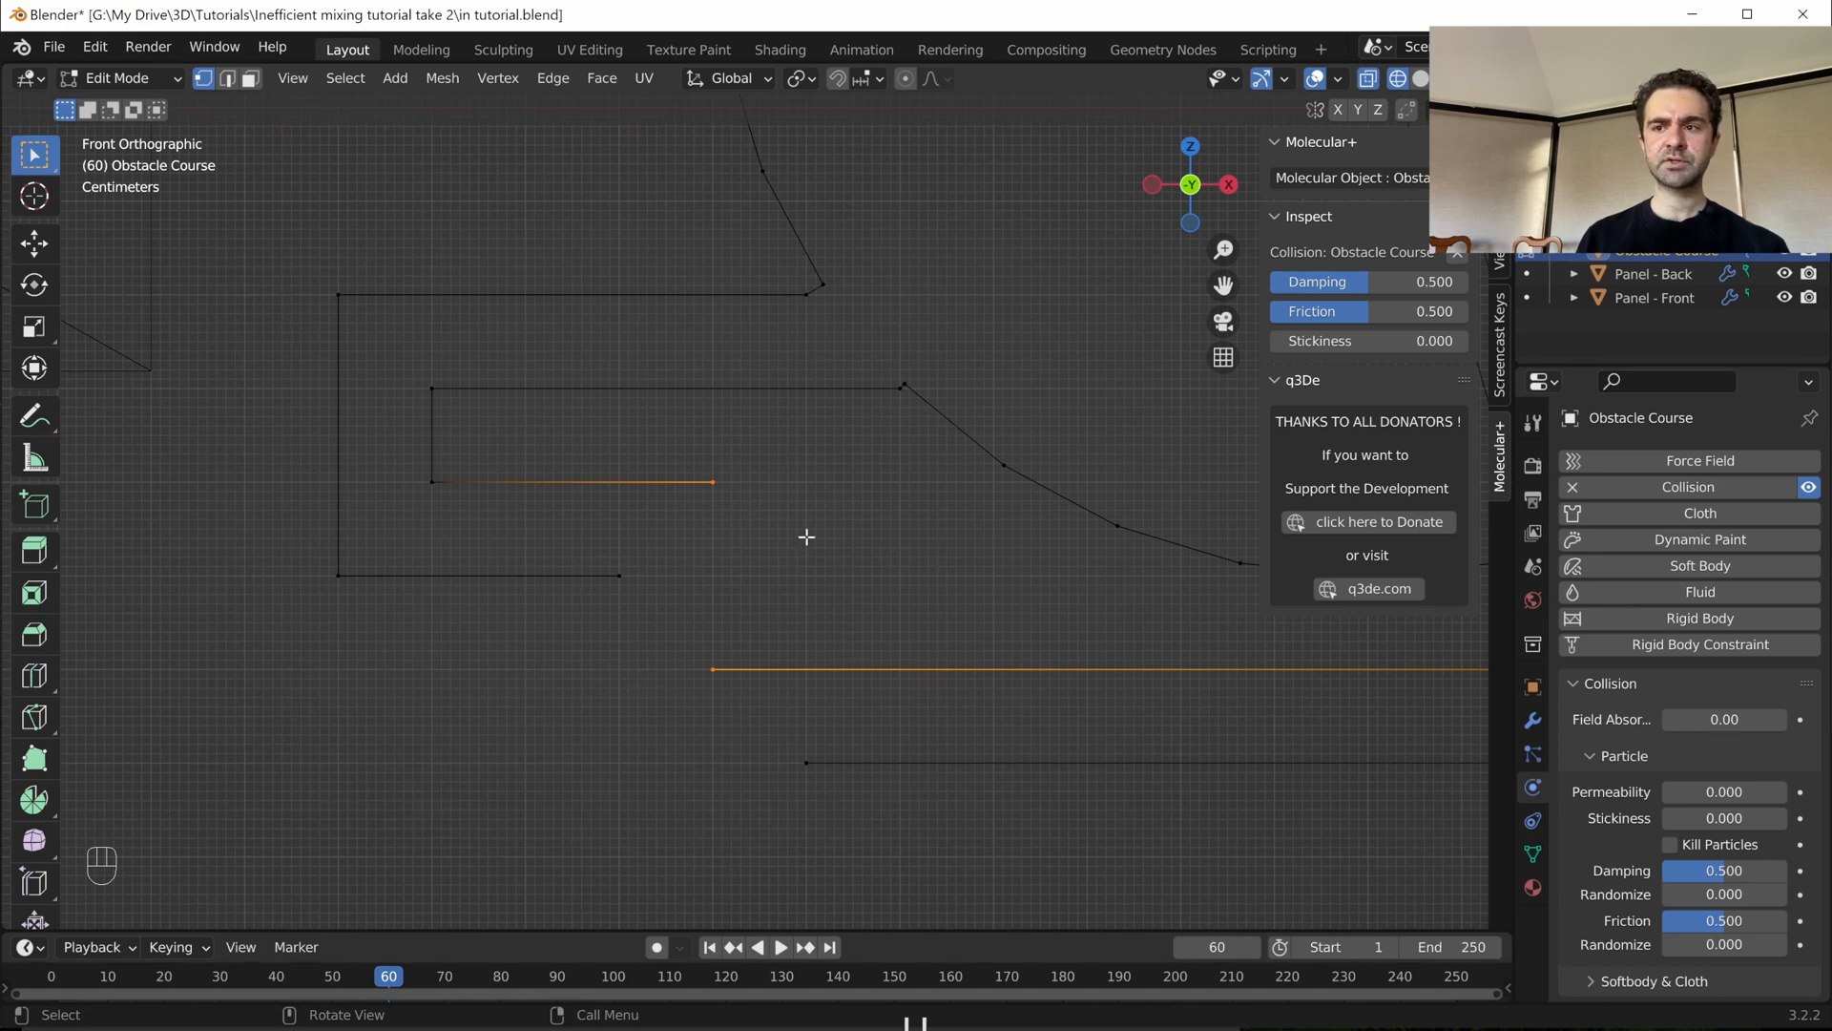
middle_drag(741, 536, 801, 535)
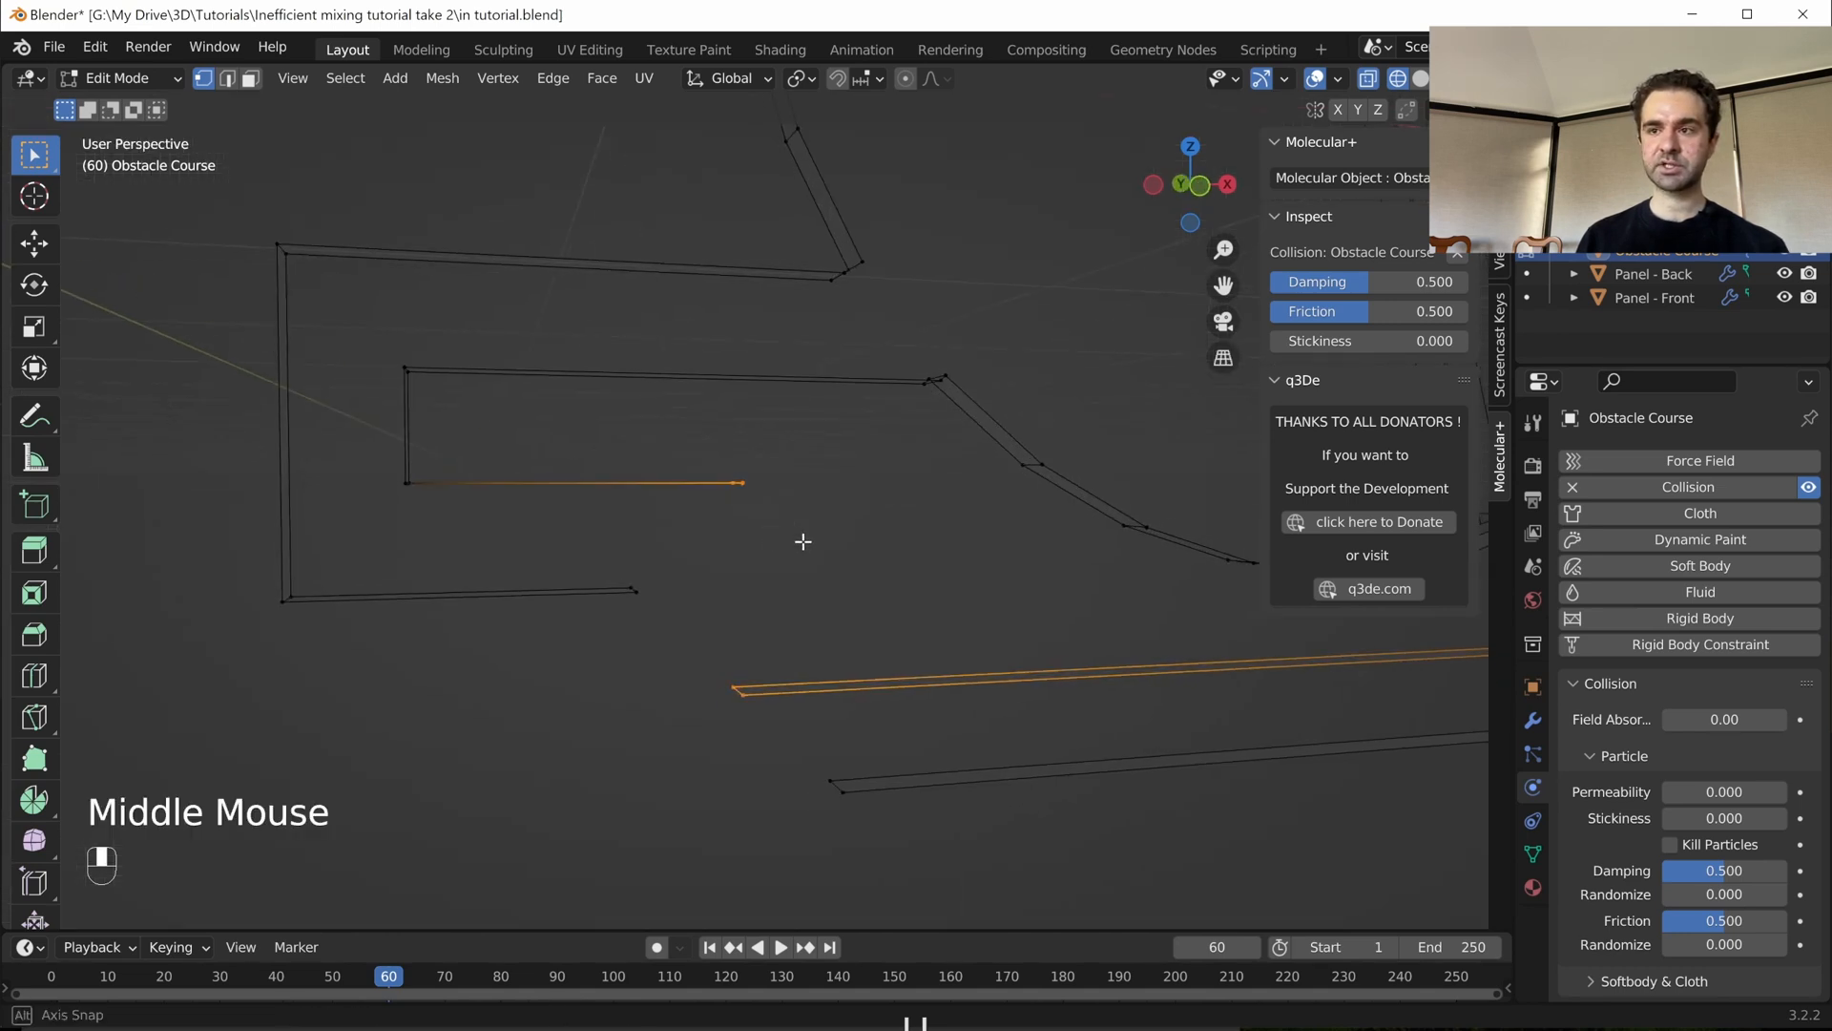
key(f)
key(KP_1)
scroll(782, 553, down, 5)
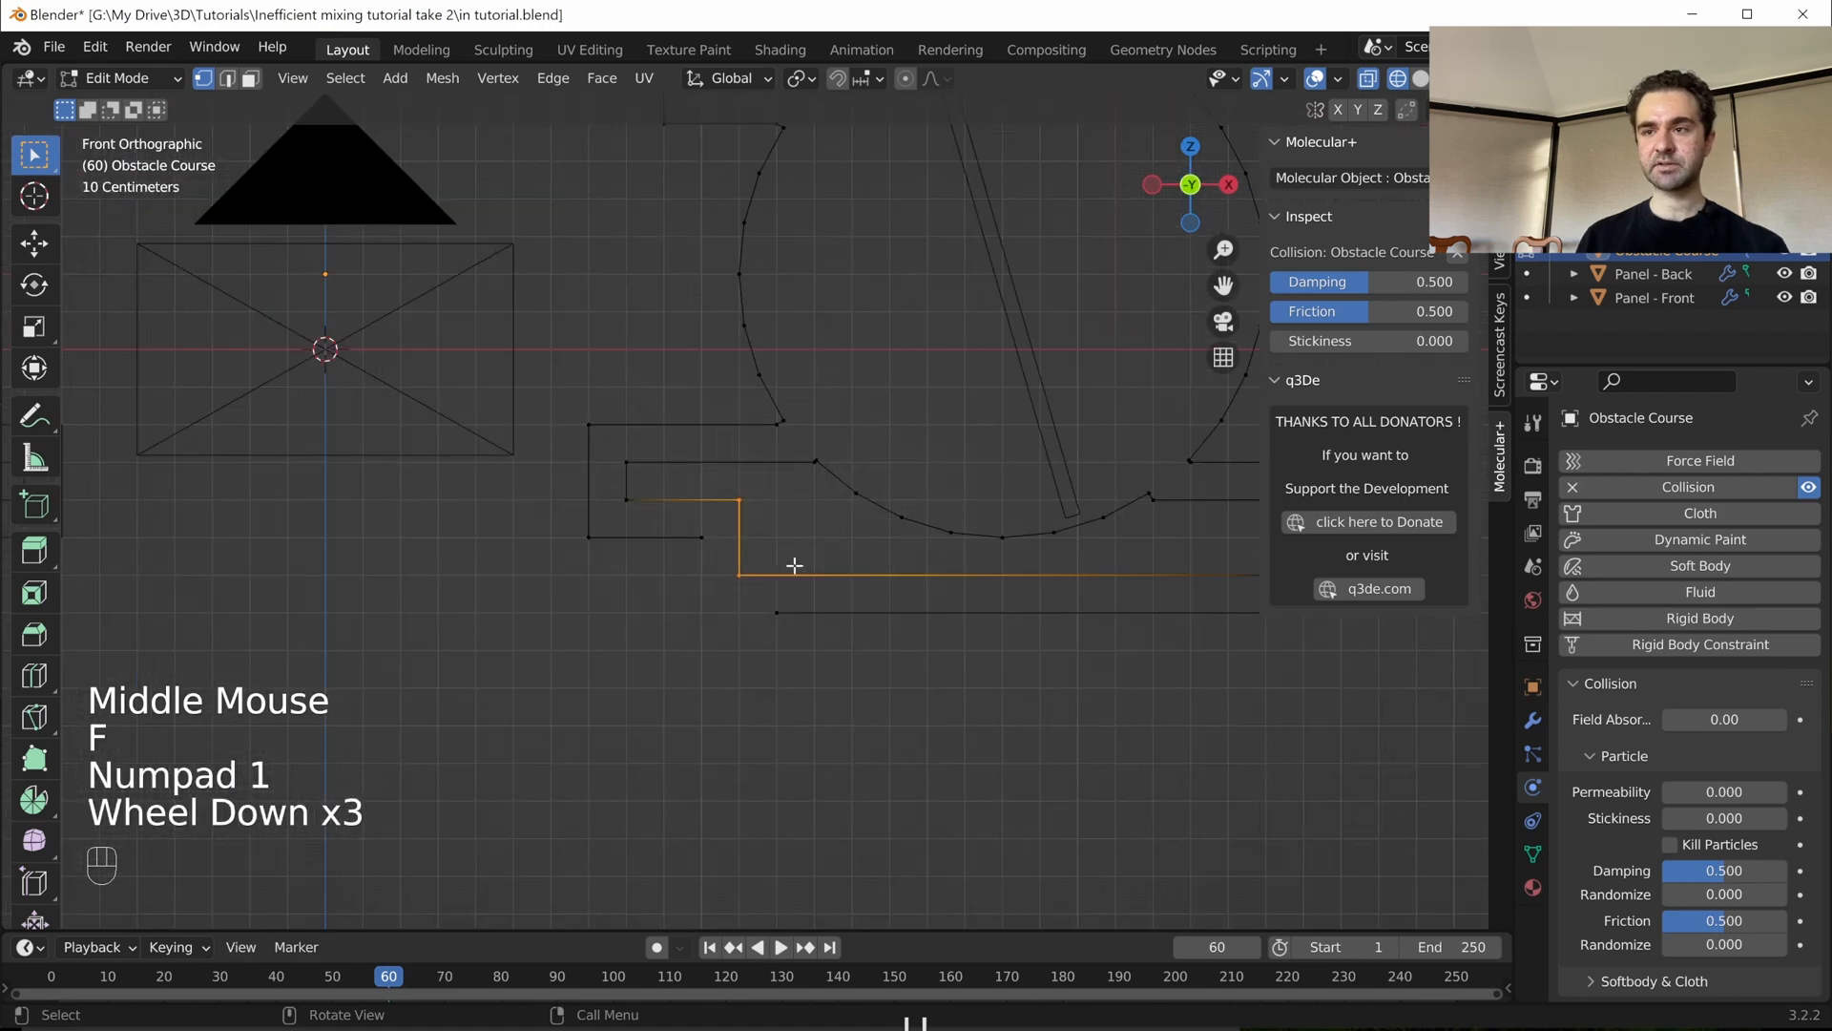
- Extrude the end of the U-shaped channel's outer bottom wall about 0.3 m down along Z, snapped to increments
scroll(688, 532, up, 1)
click(698, 523)
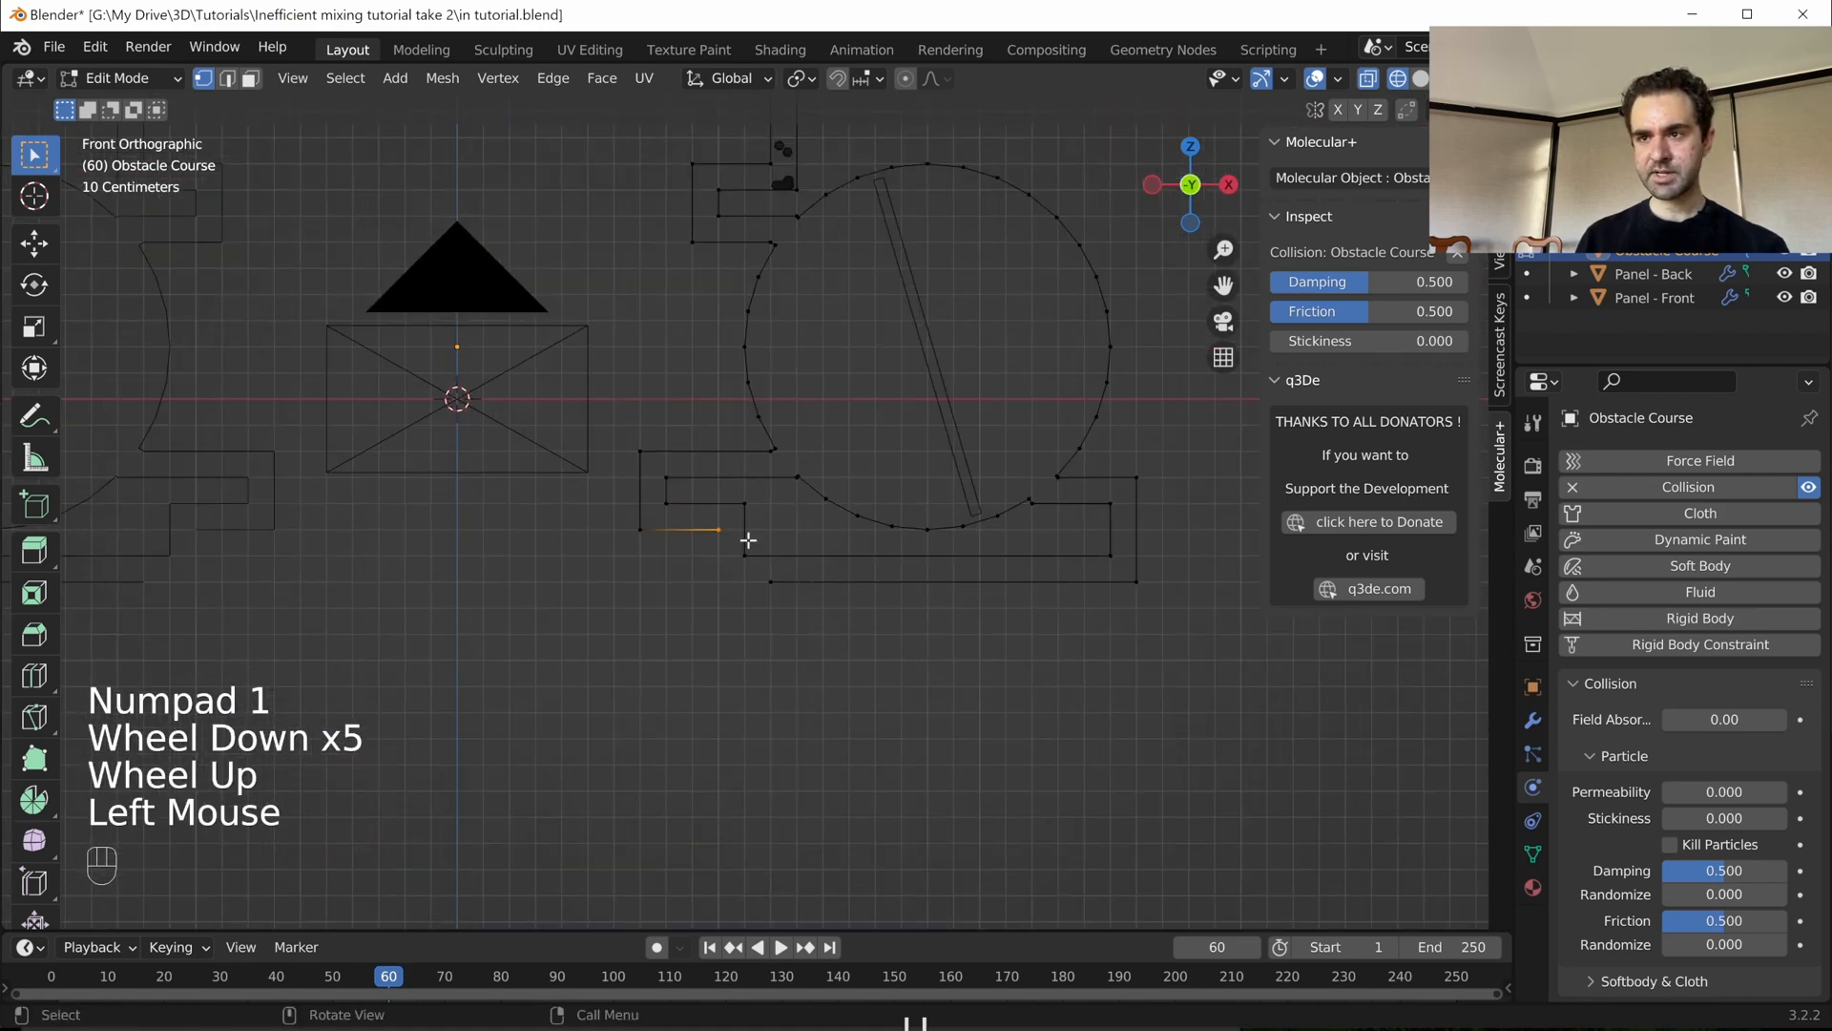
scroll(767, 511, up, 3)
key(e)
key(z)
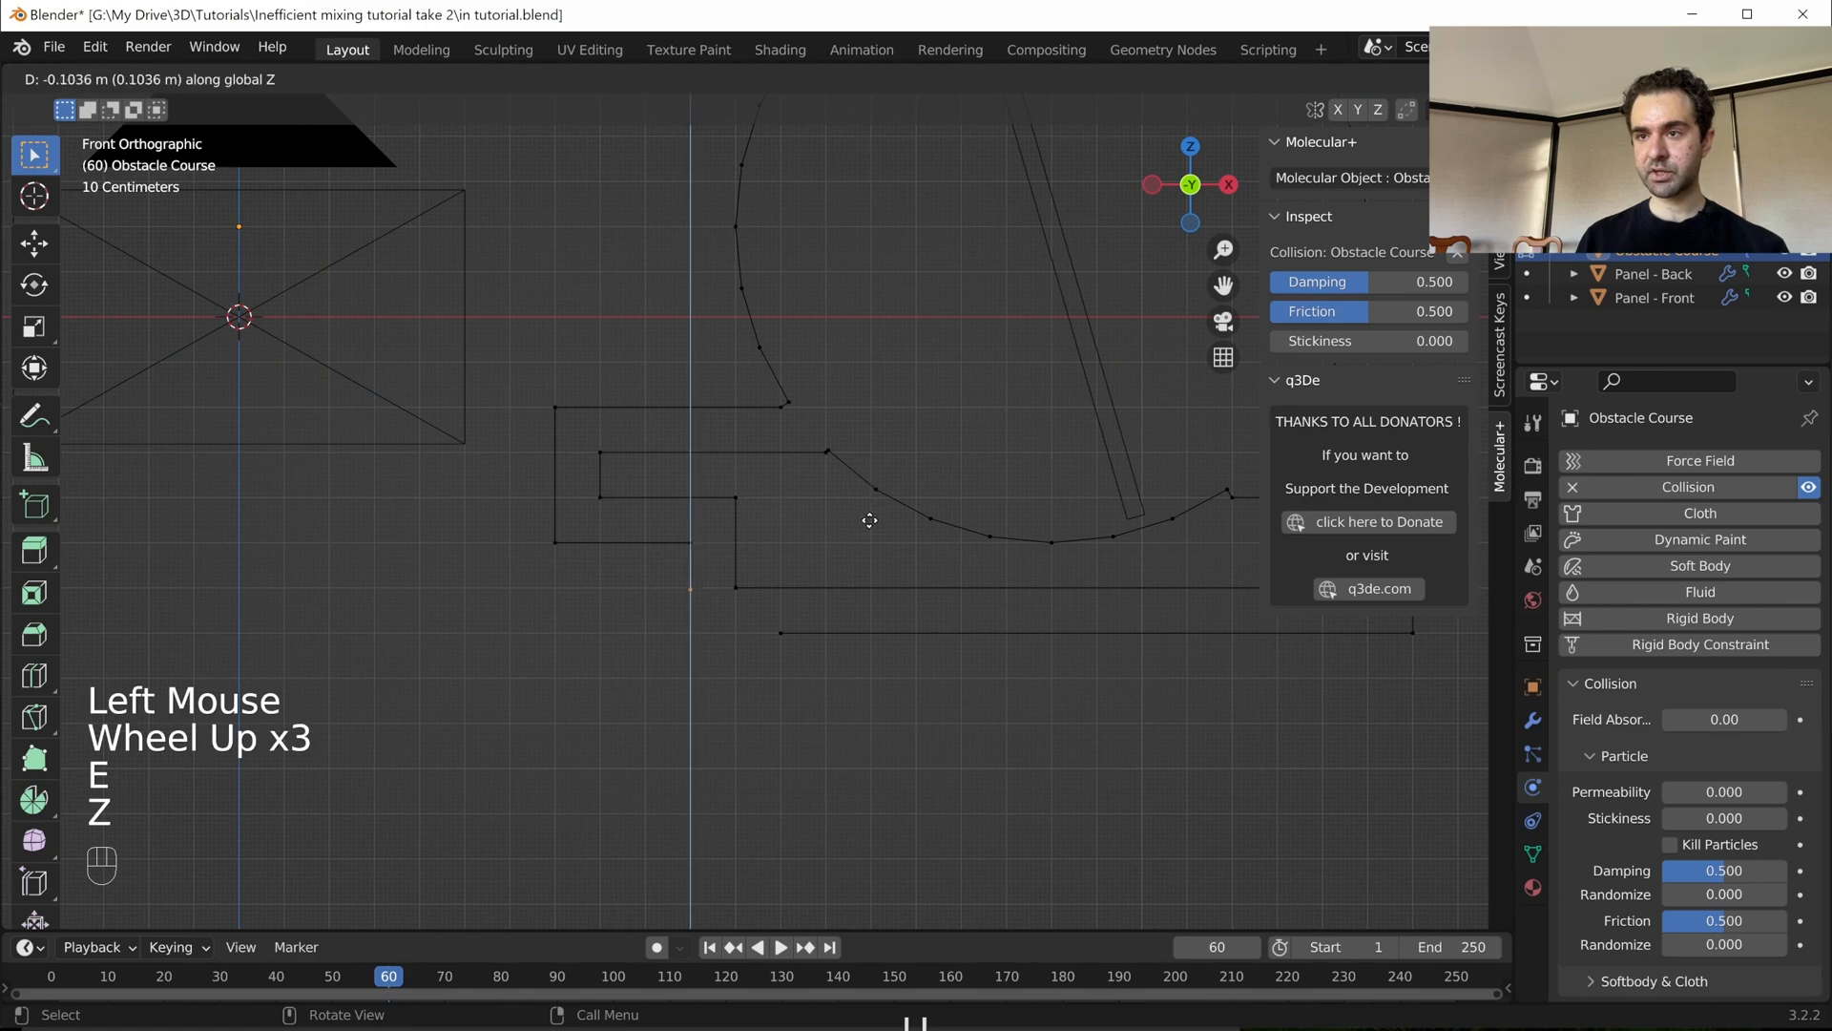
key(ctrl)
ctrl+click(844, 604)
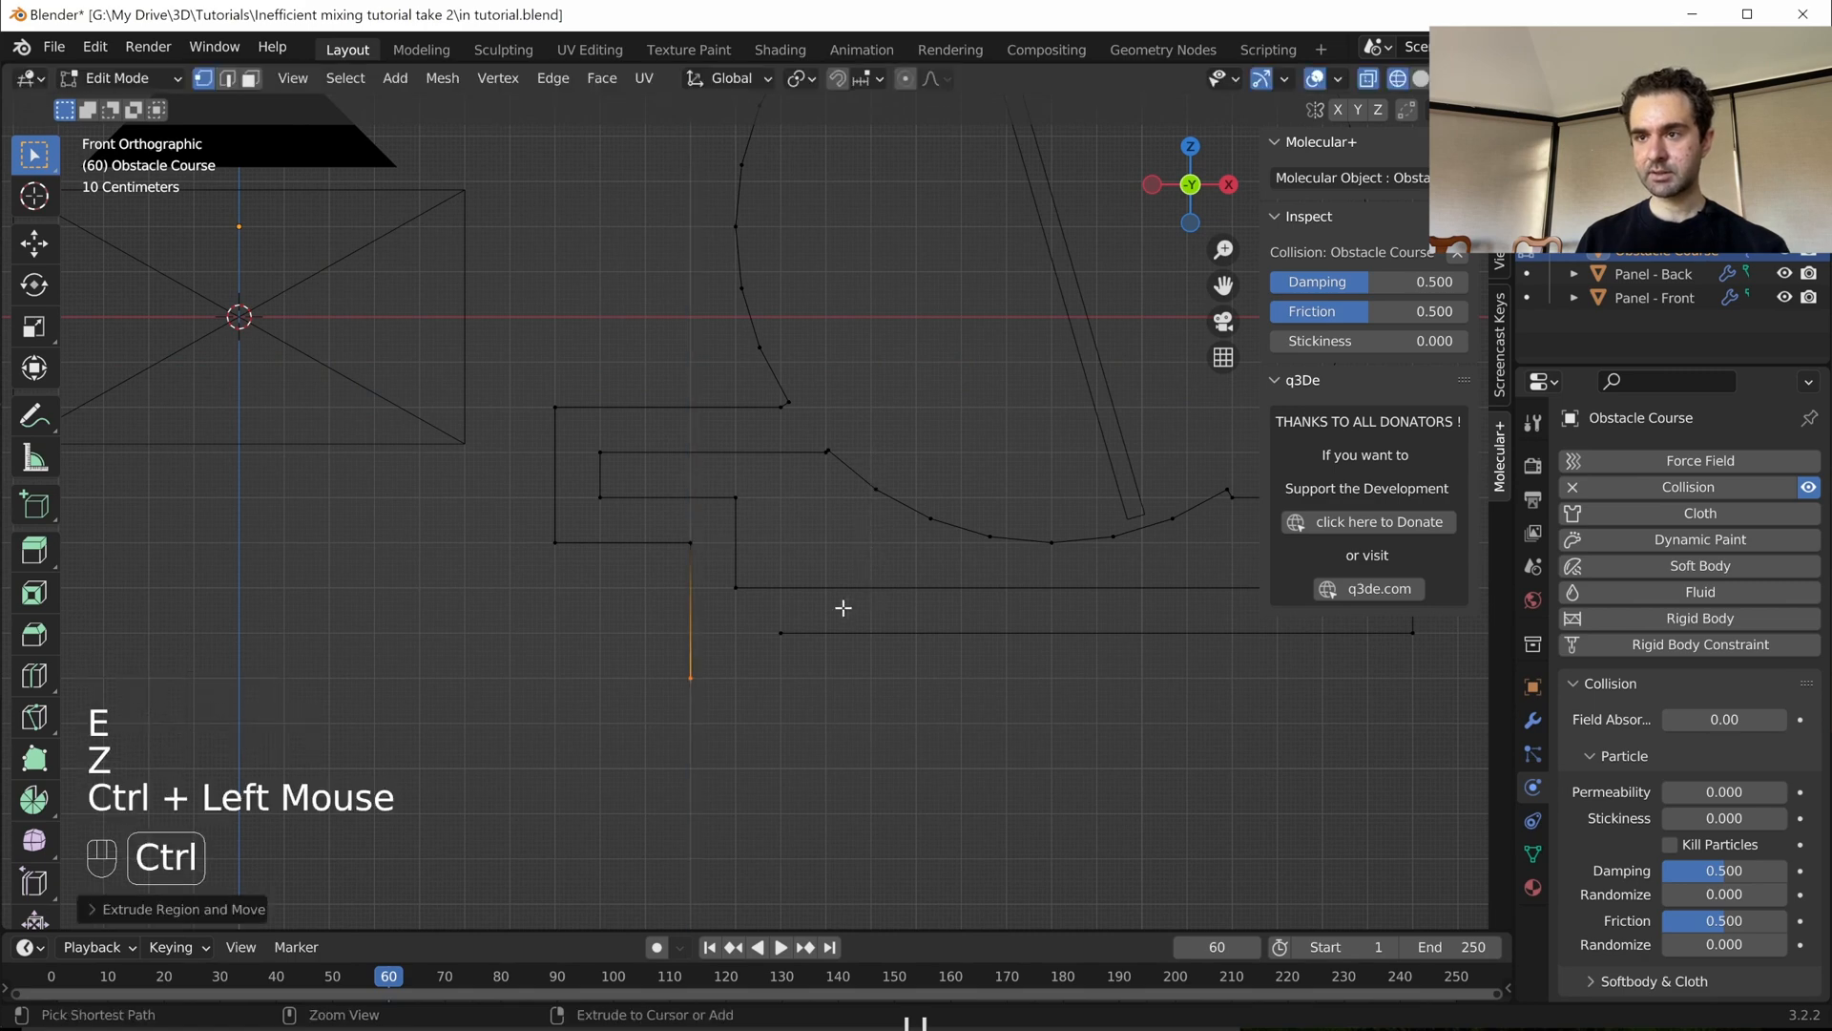
- Extrude the free end of the long bottom wall about 0.1 m down along Z, level with the neighbouring vertical wall's end
click(779, 632)
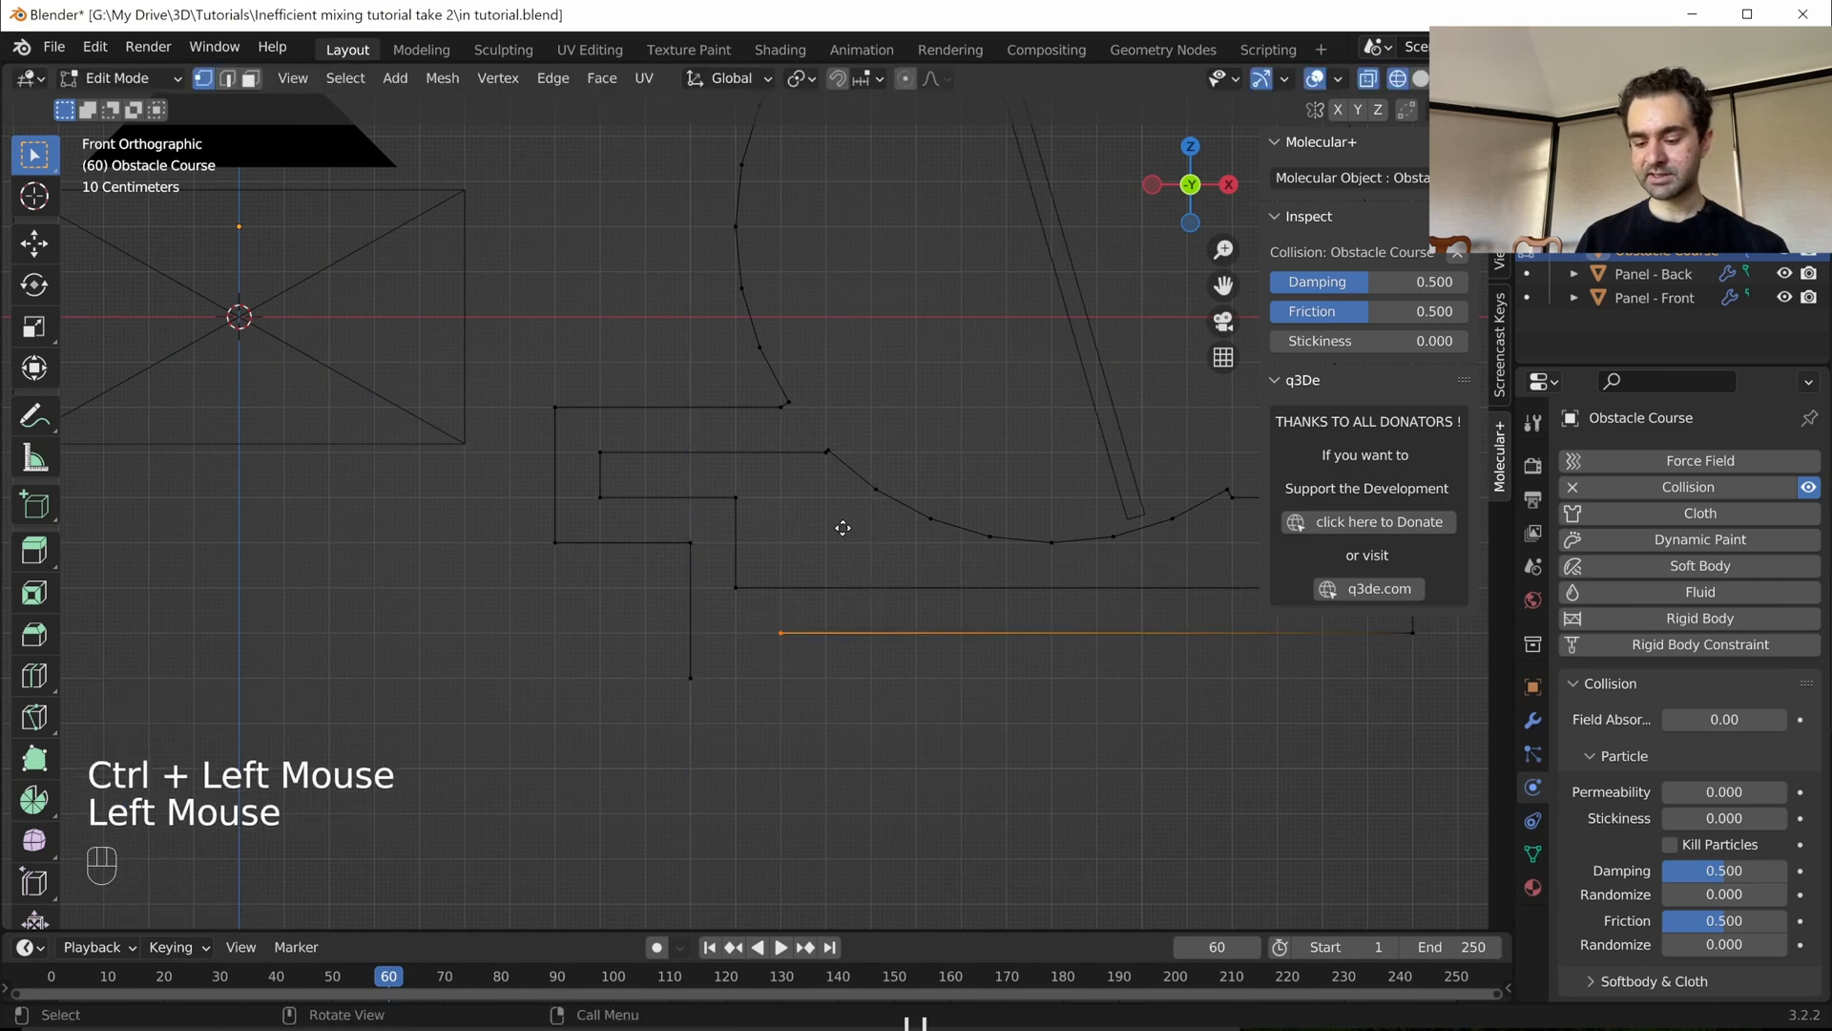
key(e)
key(z)
ctrl+click(843, 563)
scroll(841, 544, down, 3)
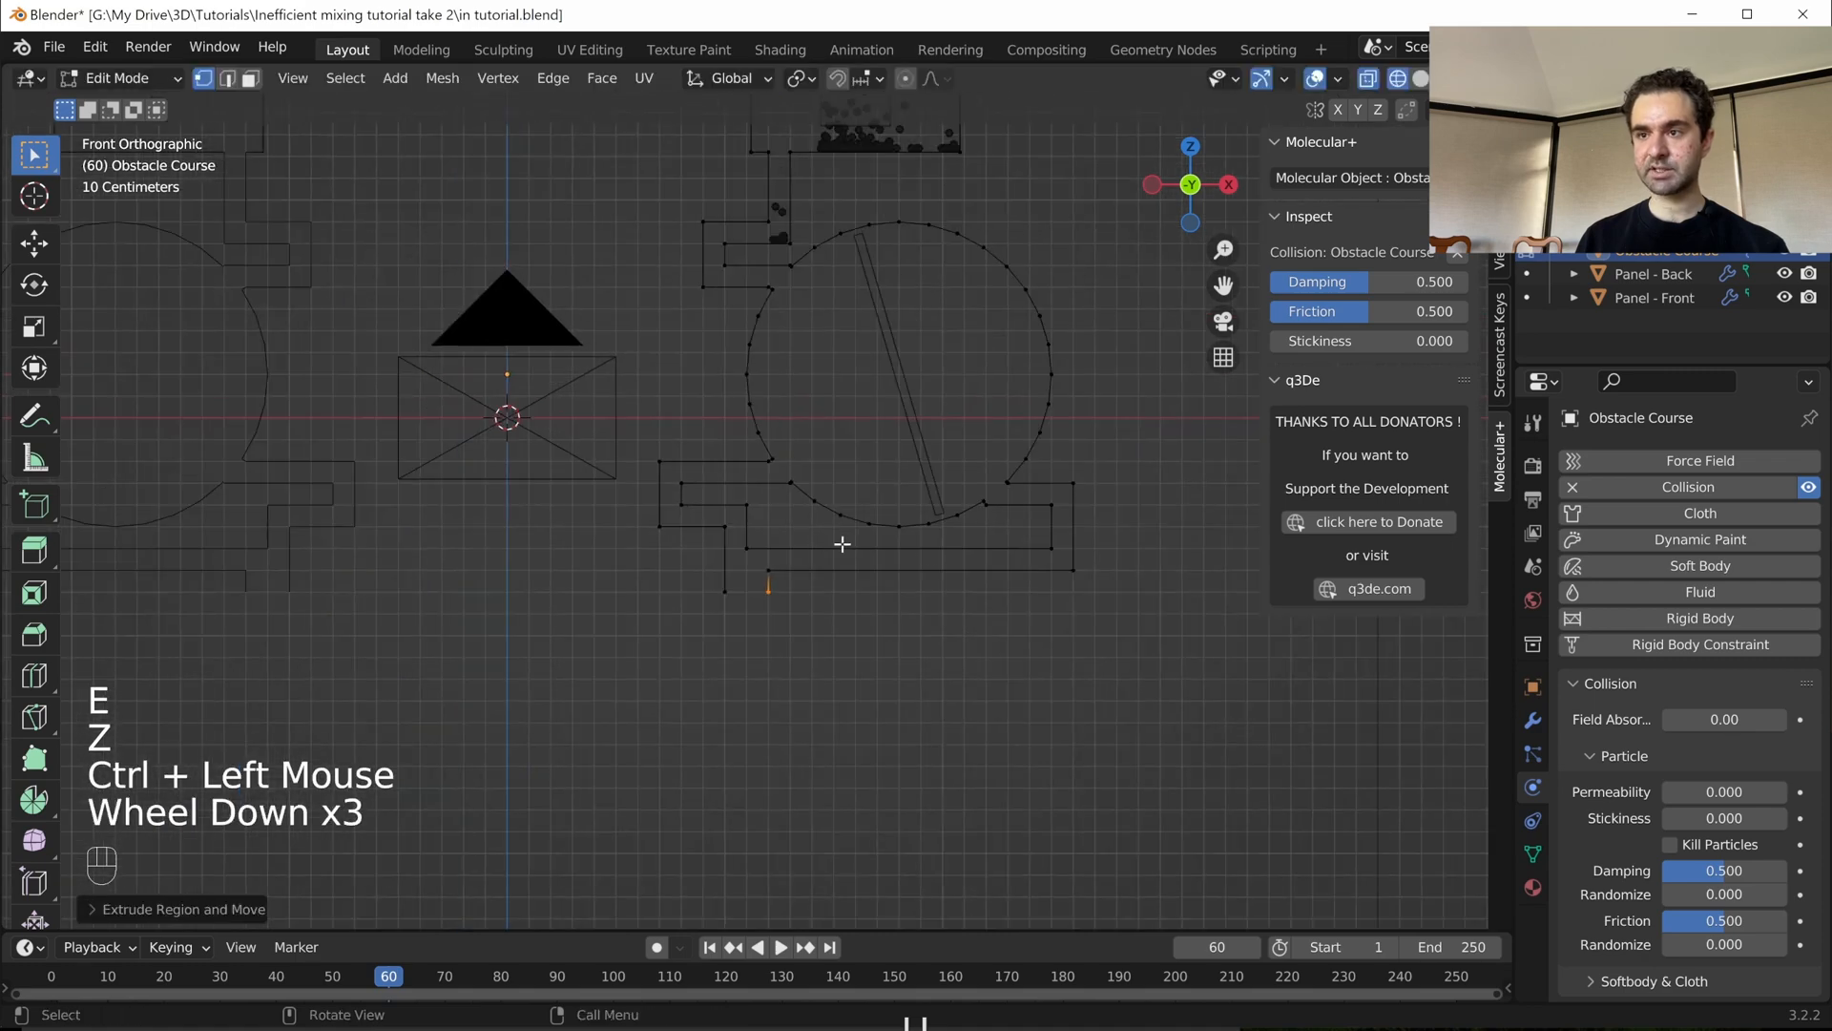
scroll(812, 610, up, 2)
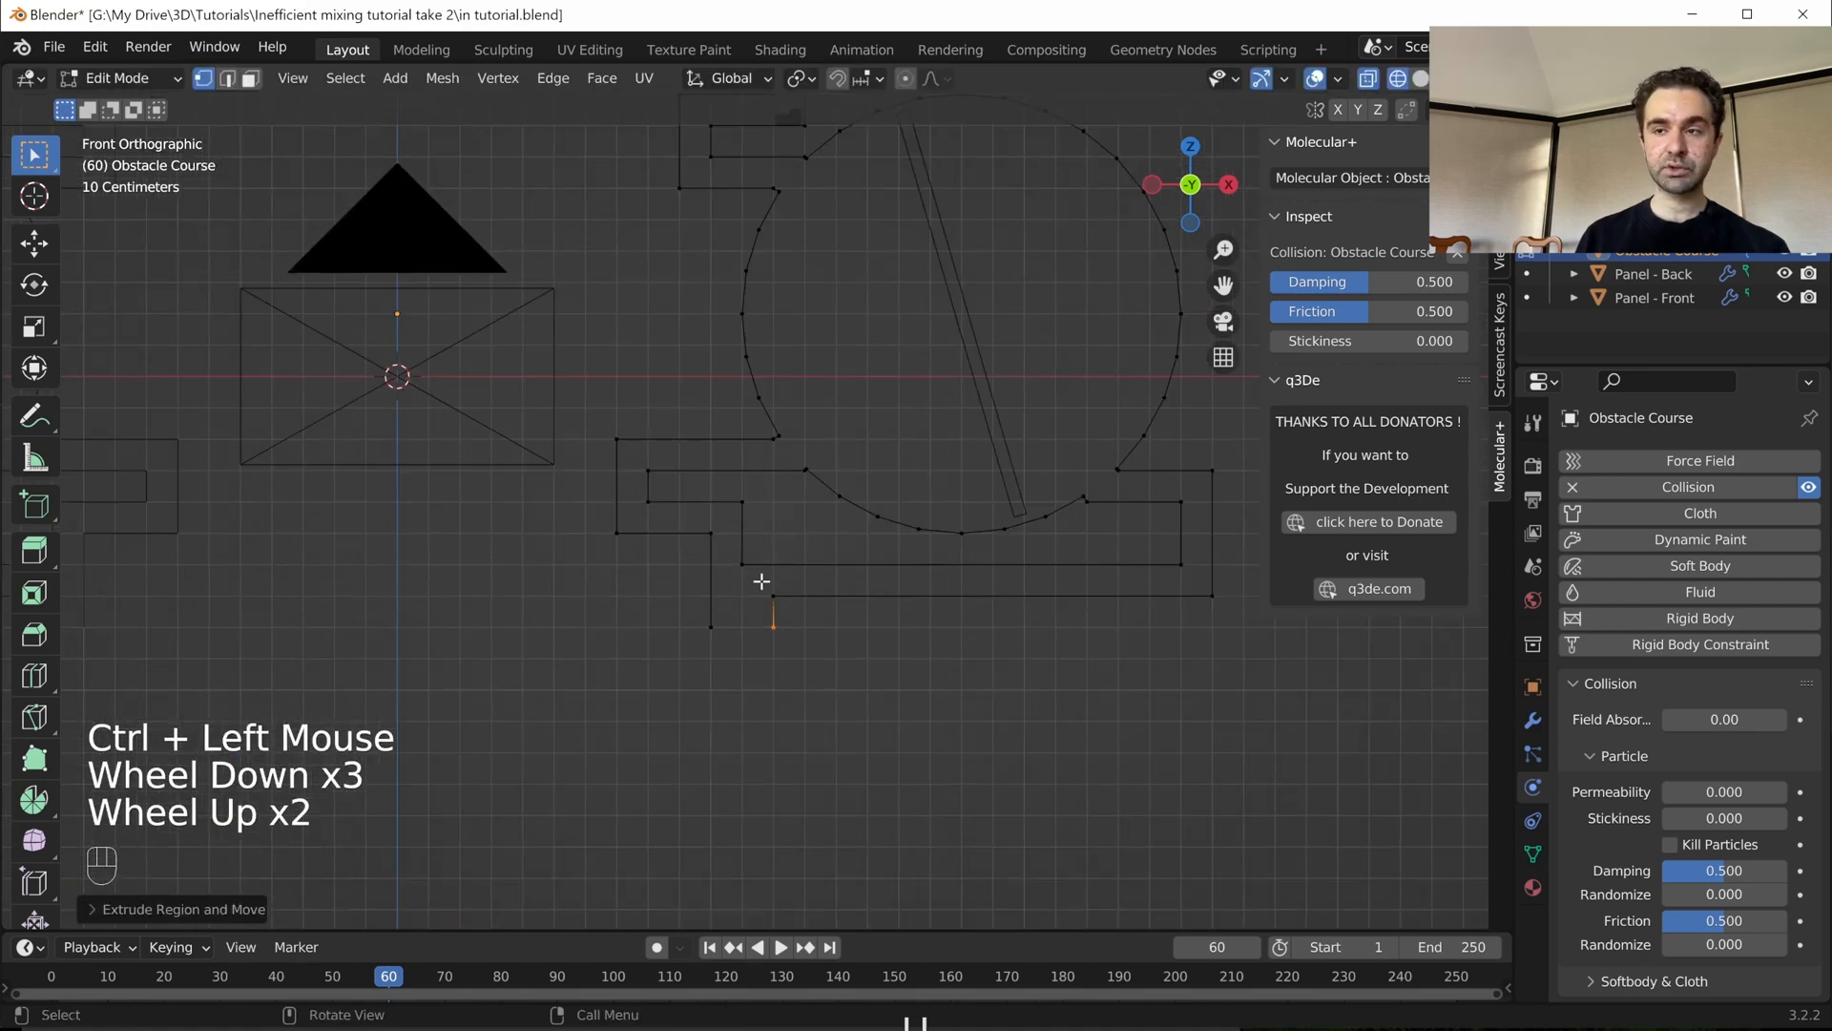
scroll(719, 622, up, 2)
drag(655, 628, 799, 679)
scroll(716, 657, down, 2)
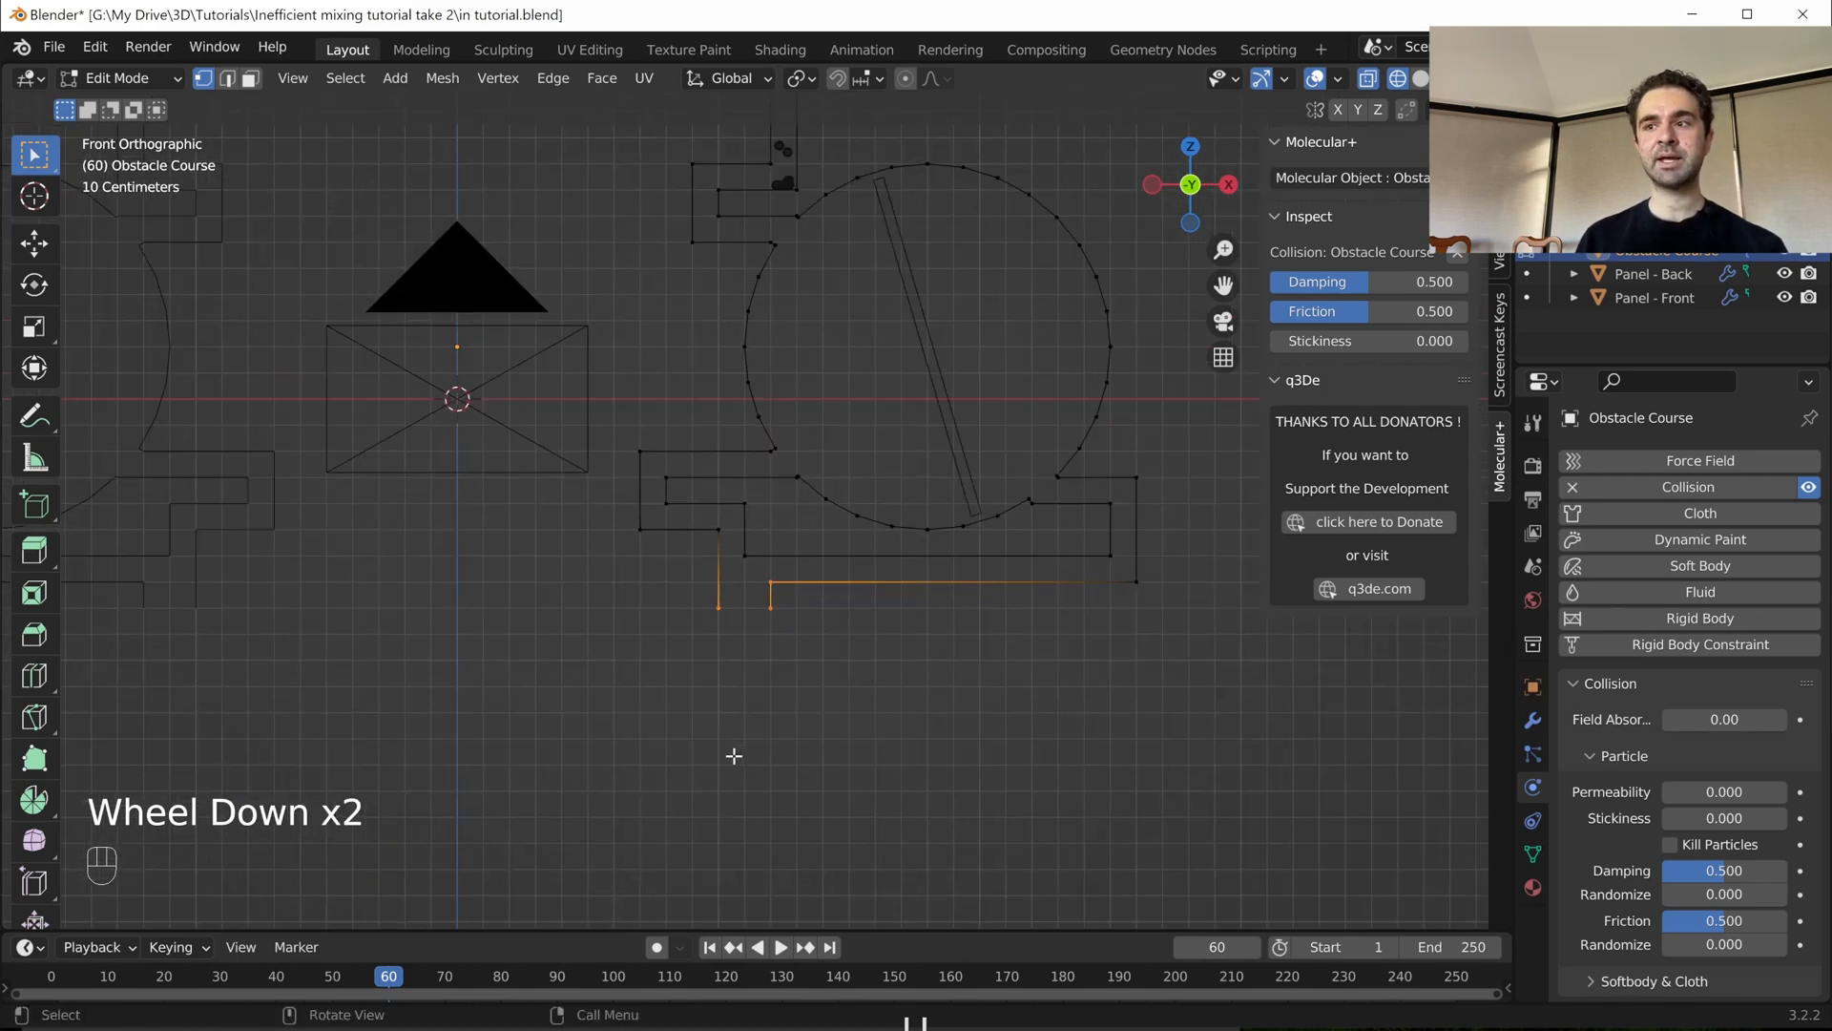
scroll(763, 708, down, 1)
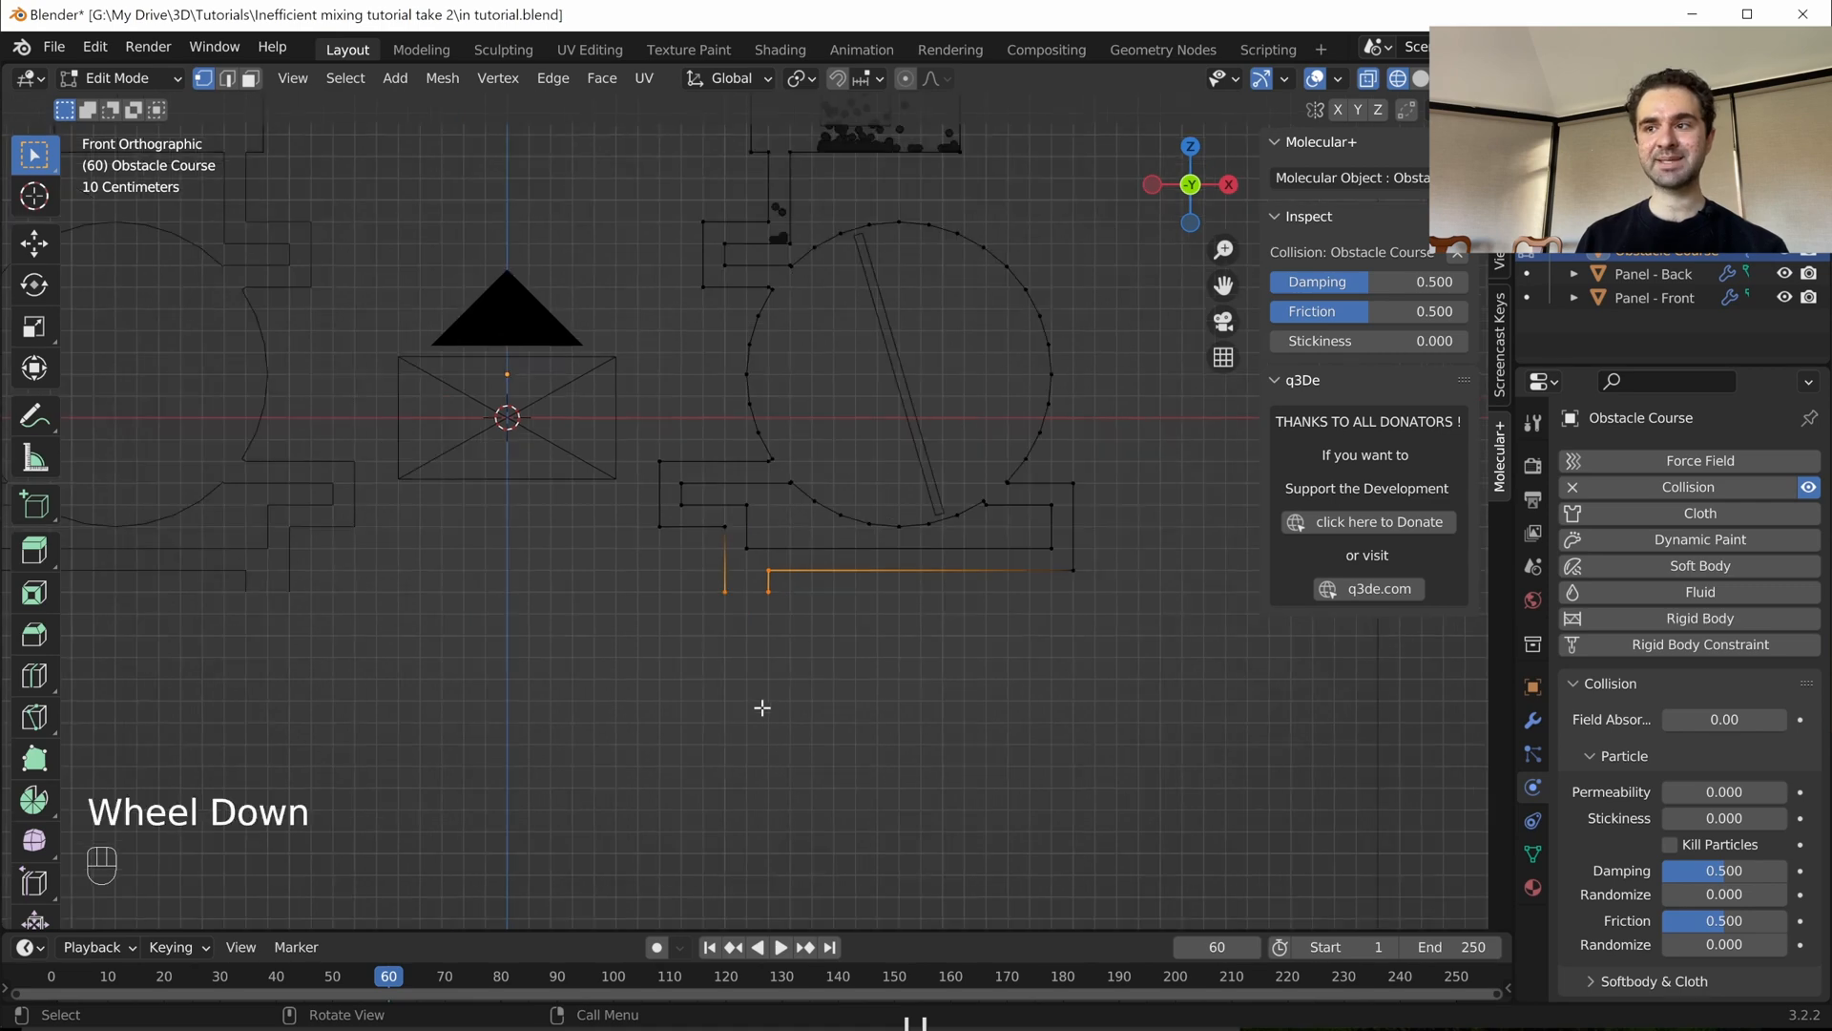
scroll(838, 687, down, 1)
- Leave Edit Mode on the obstacle course, add a new cube object, and scale its mesh by 0.02 in Edit Mode
key(Tab)
scroll(878, 607, up, 2)
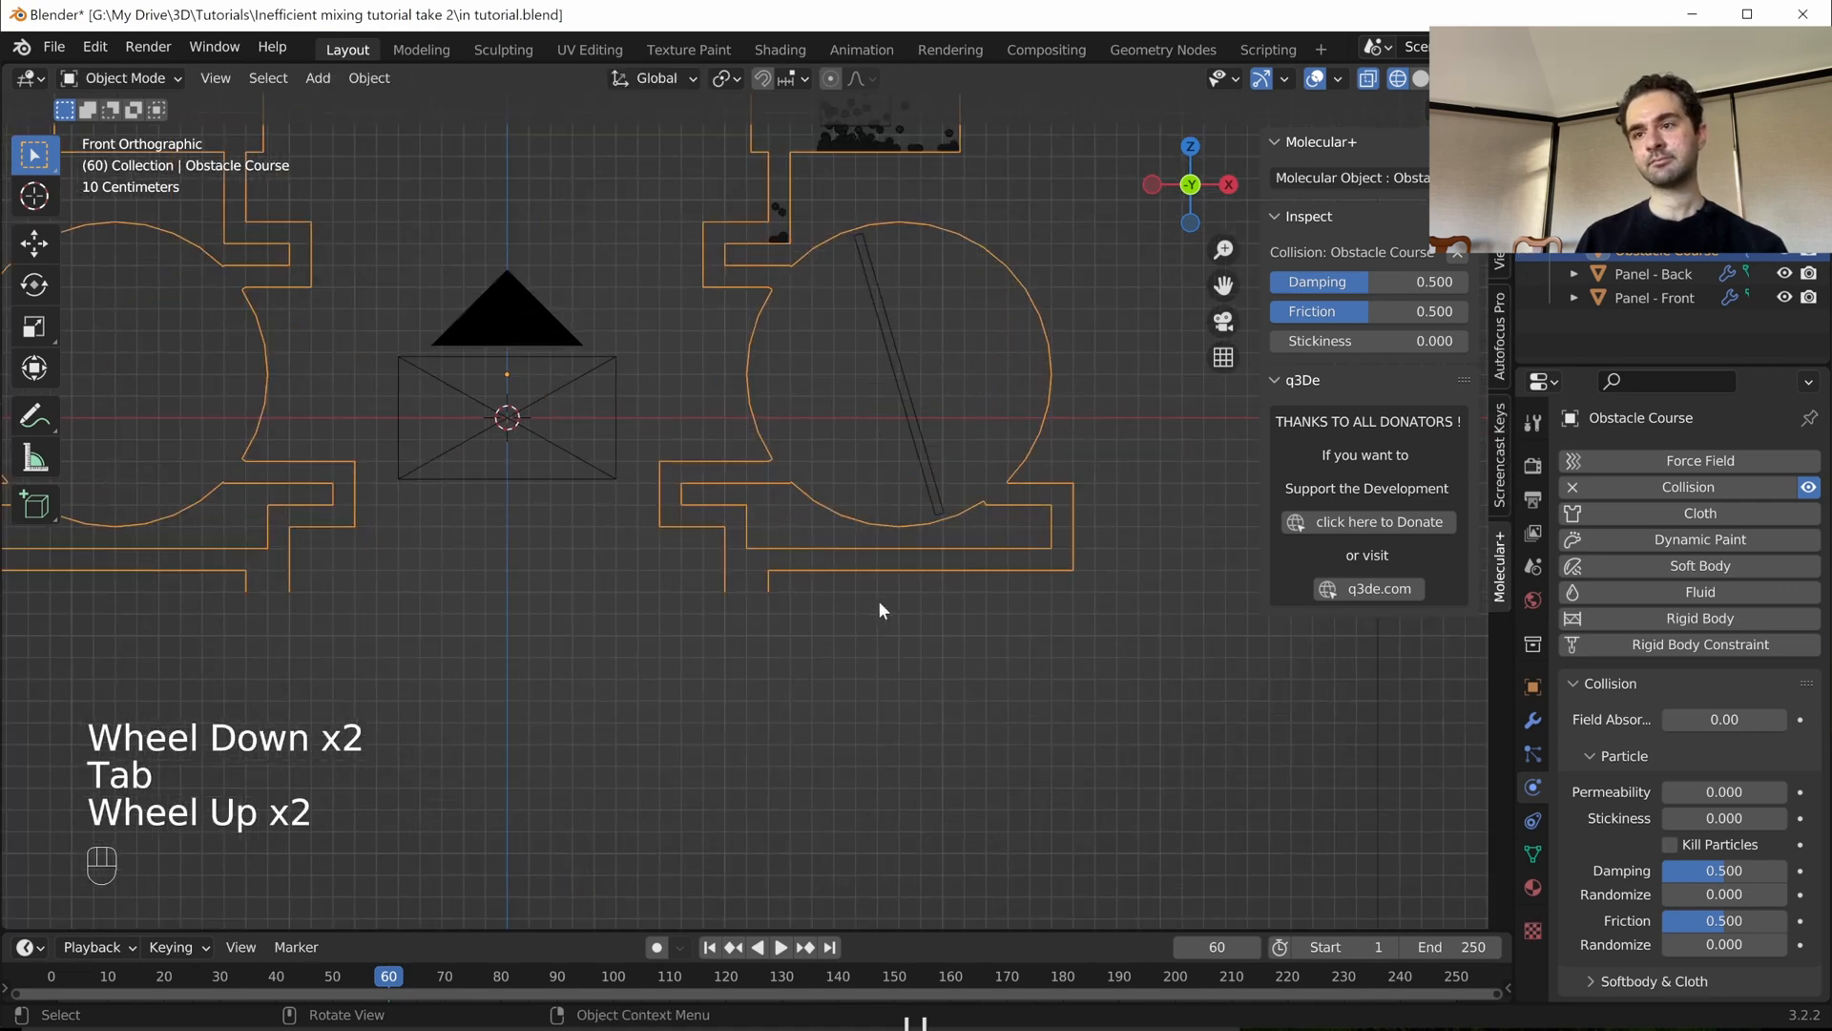
scroll(879, 602, up, 1)
scroll(879, 602, down, 1)
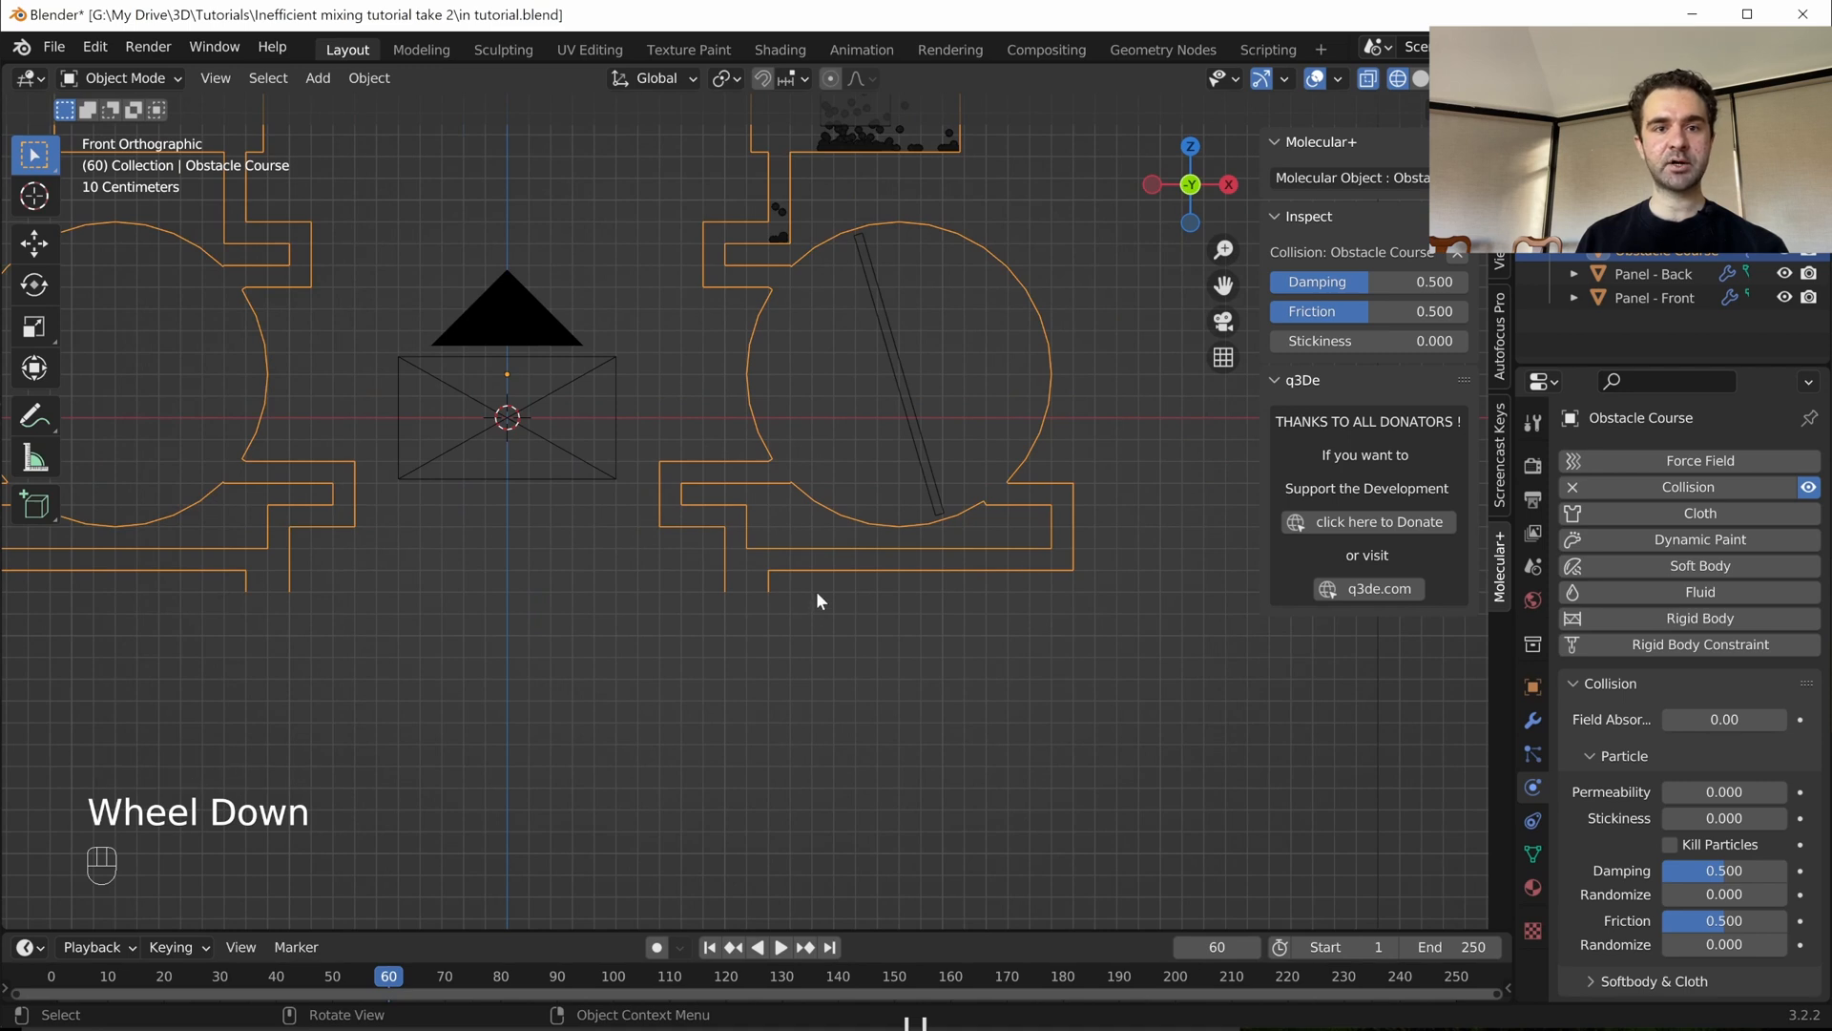
scroll(931, 593, down, 2)
key(shift+a)
mouse_move(880, 554)
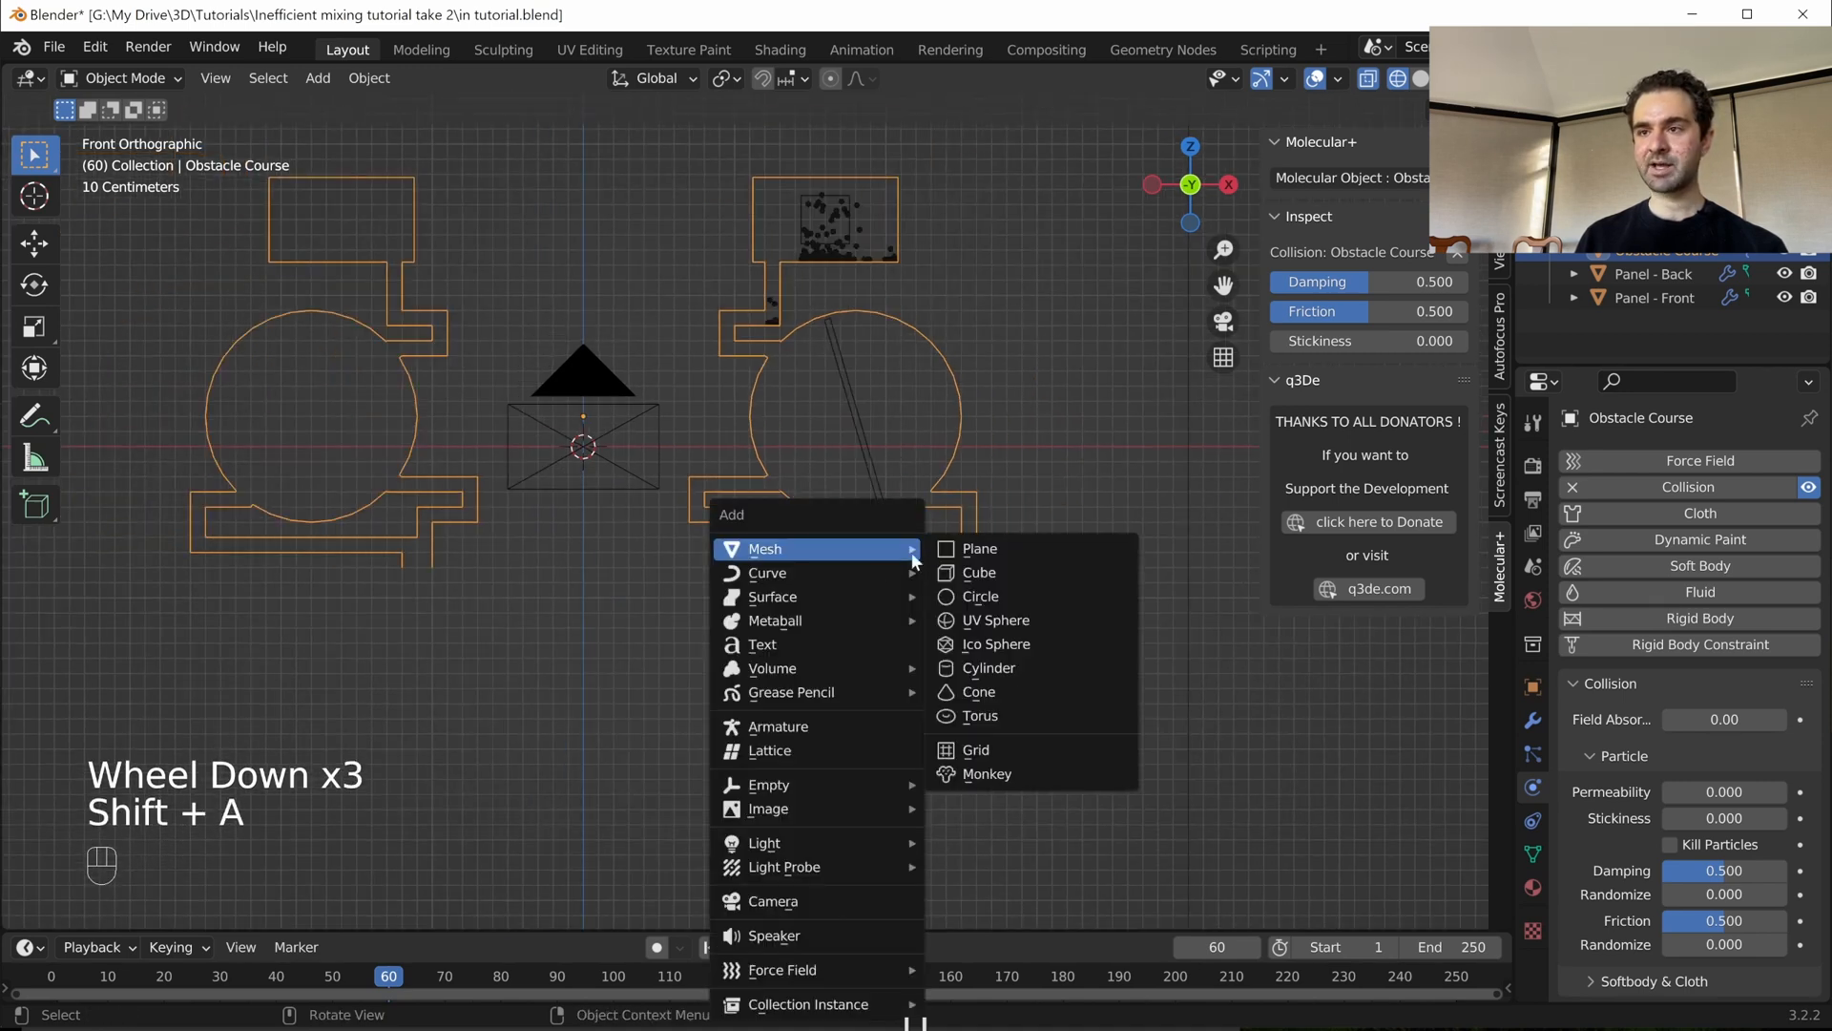
click(964, 575)
key(Tab)
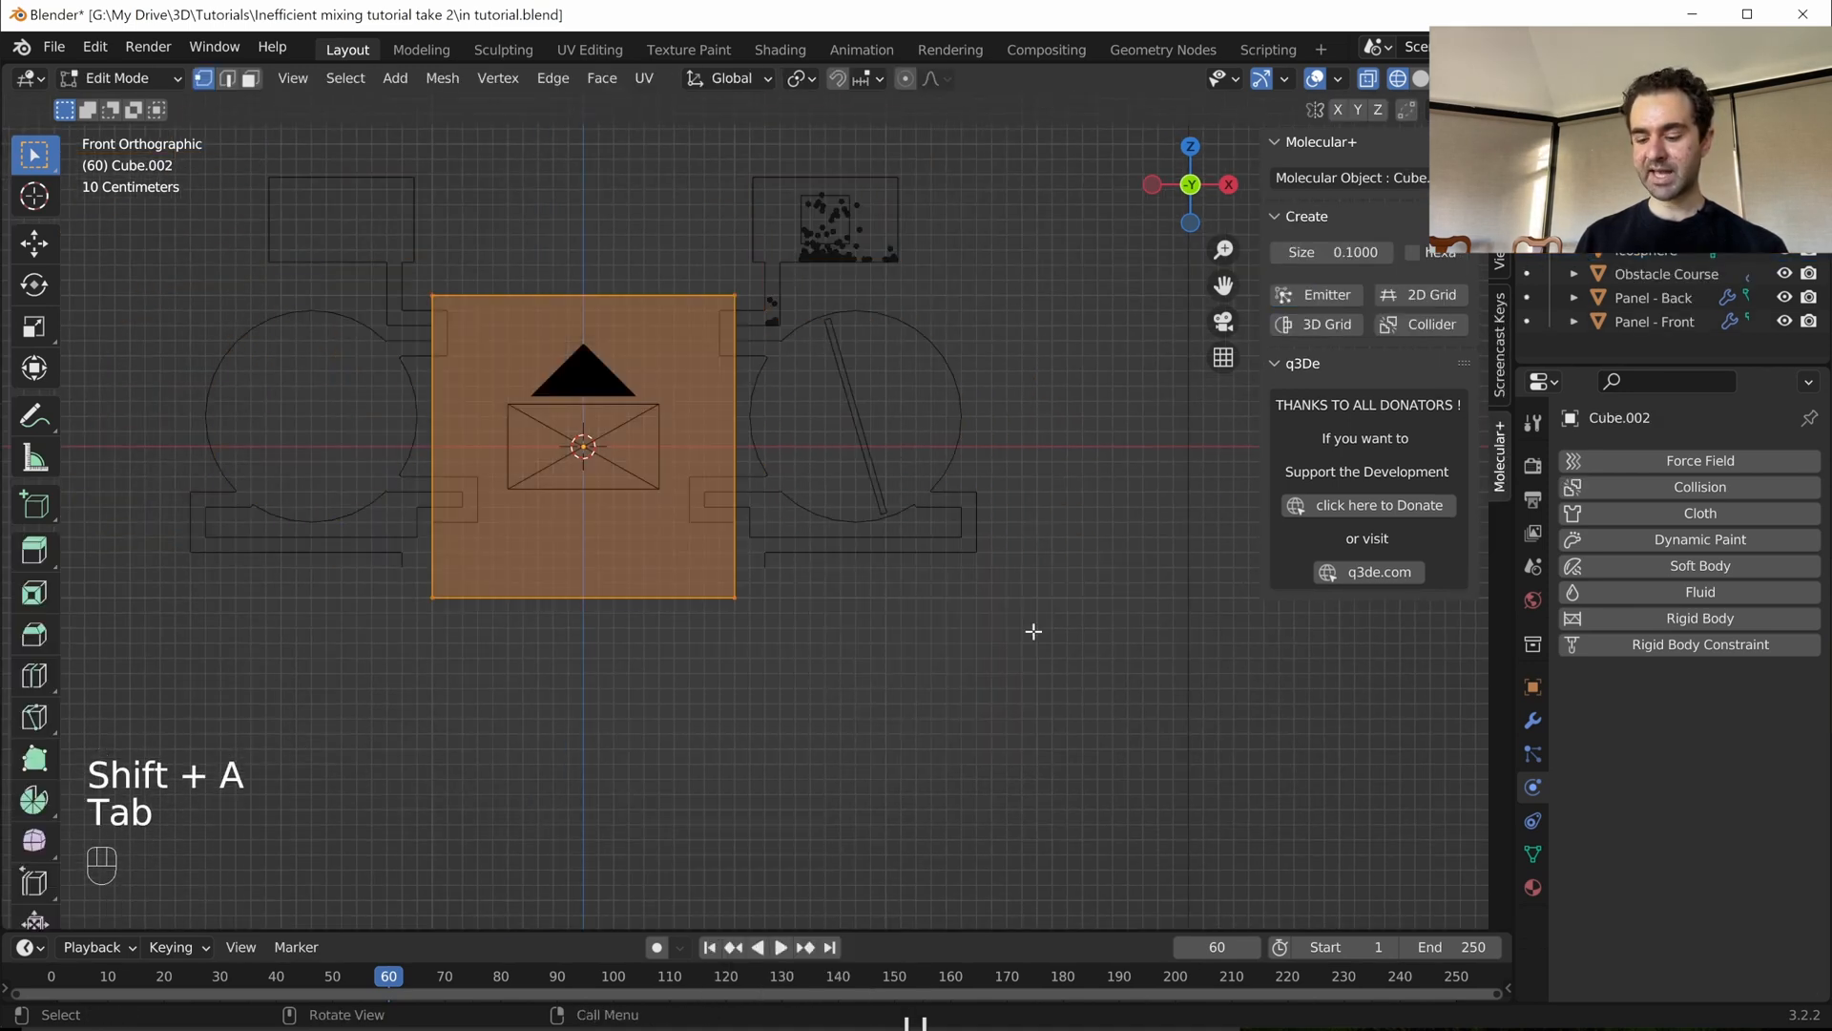
text(s0.02)
key(Return)
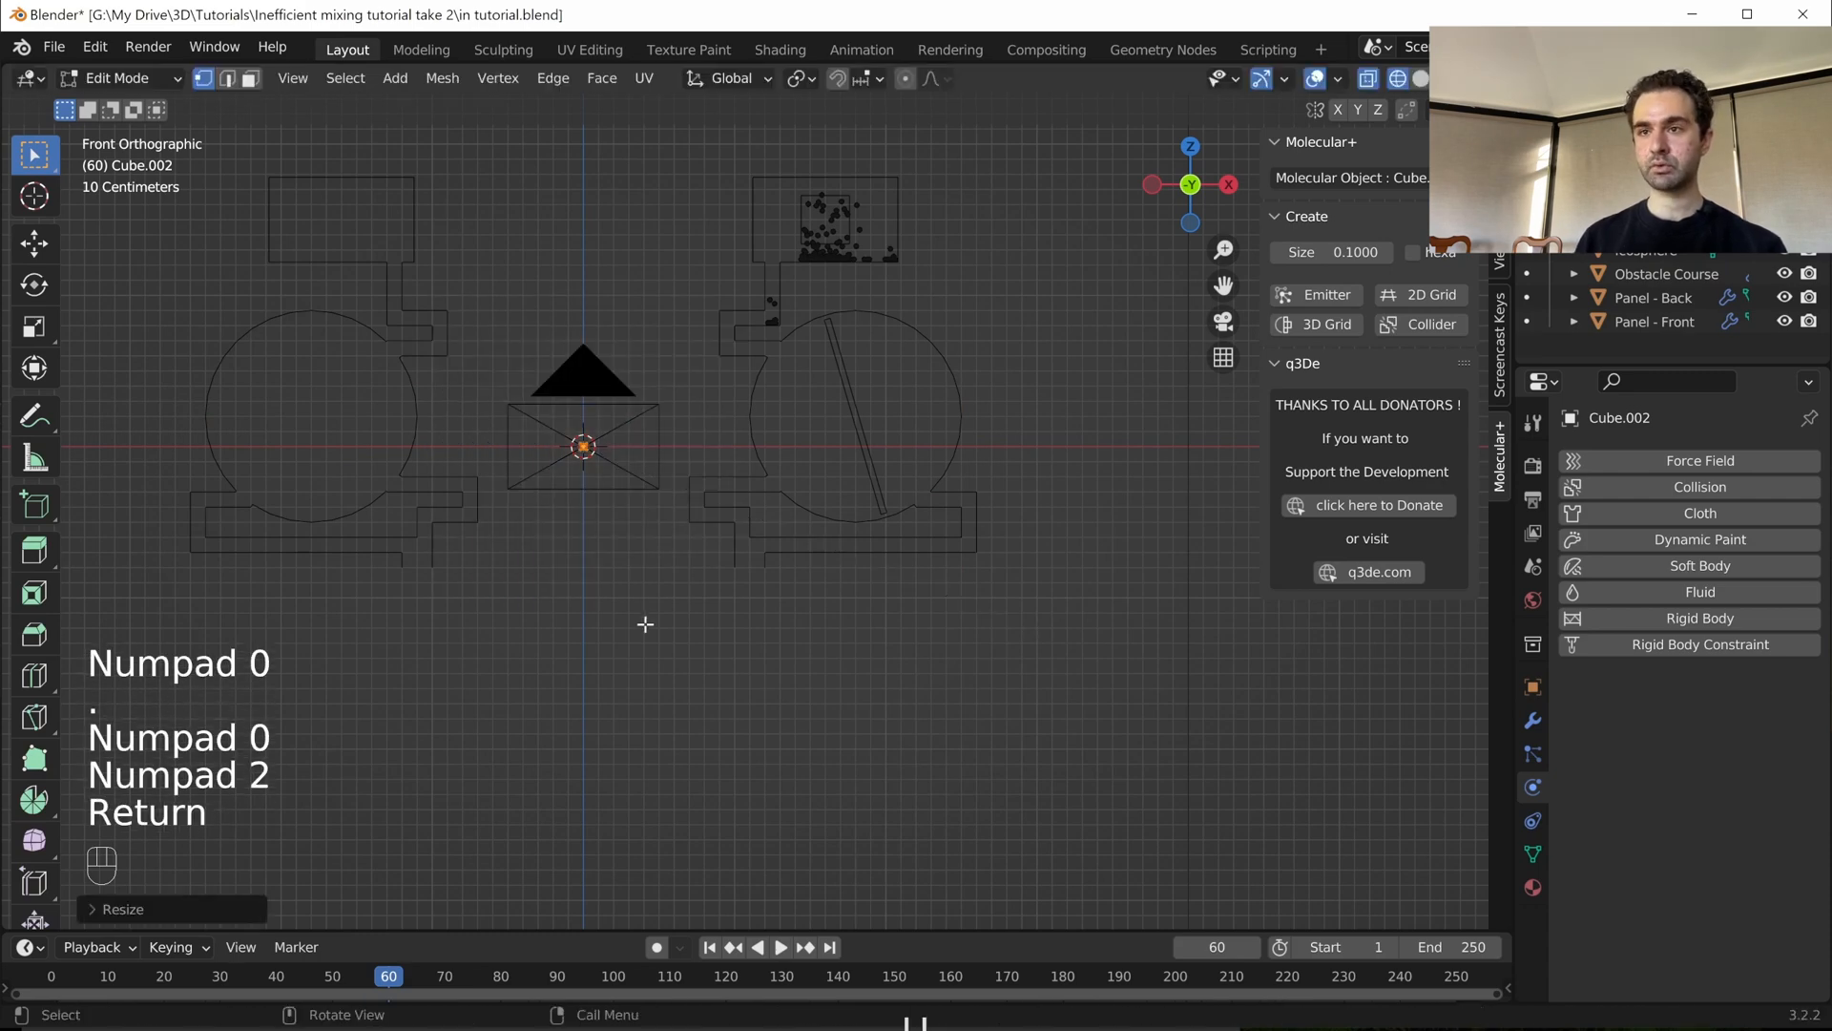
- In front view, move the small cube object 1.5 m along X and 1 m down along Z, and enter its Edit Mode
key(KP_7)
scroll(642, 614, up, 2)
shift+middle_drag(581, 573, 830, 573)
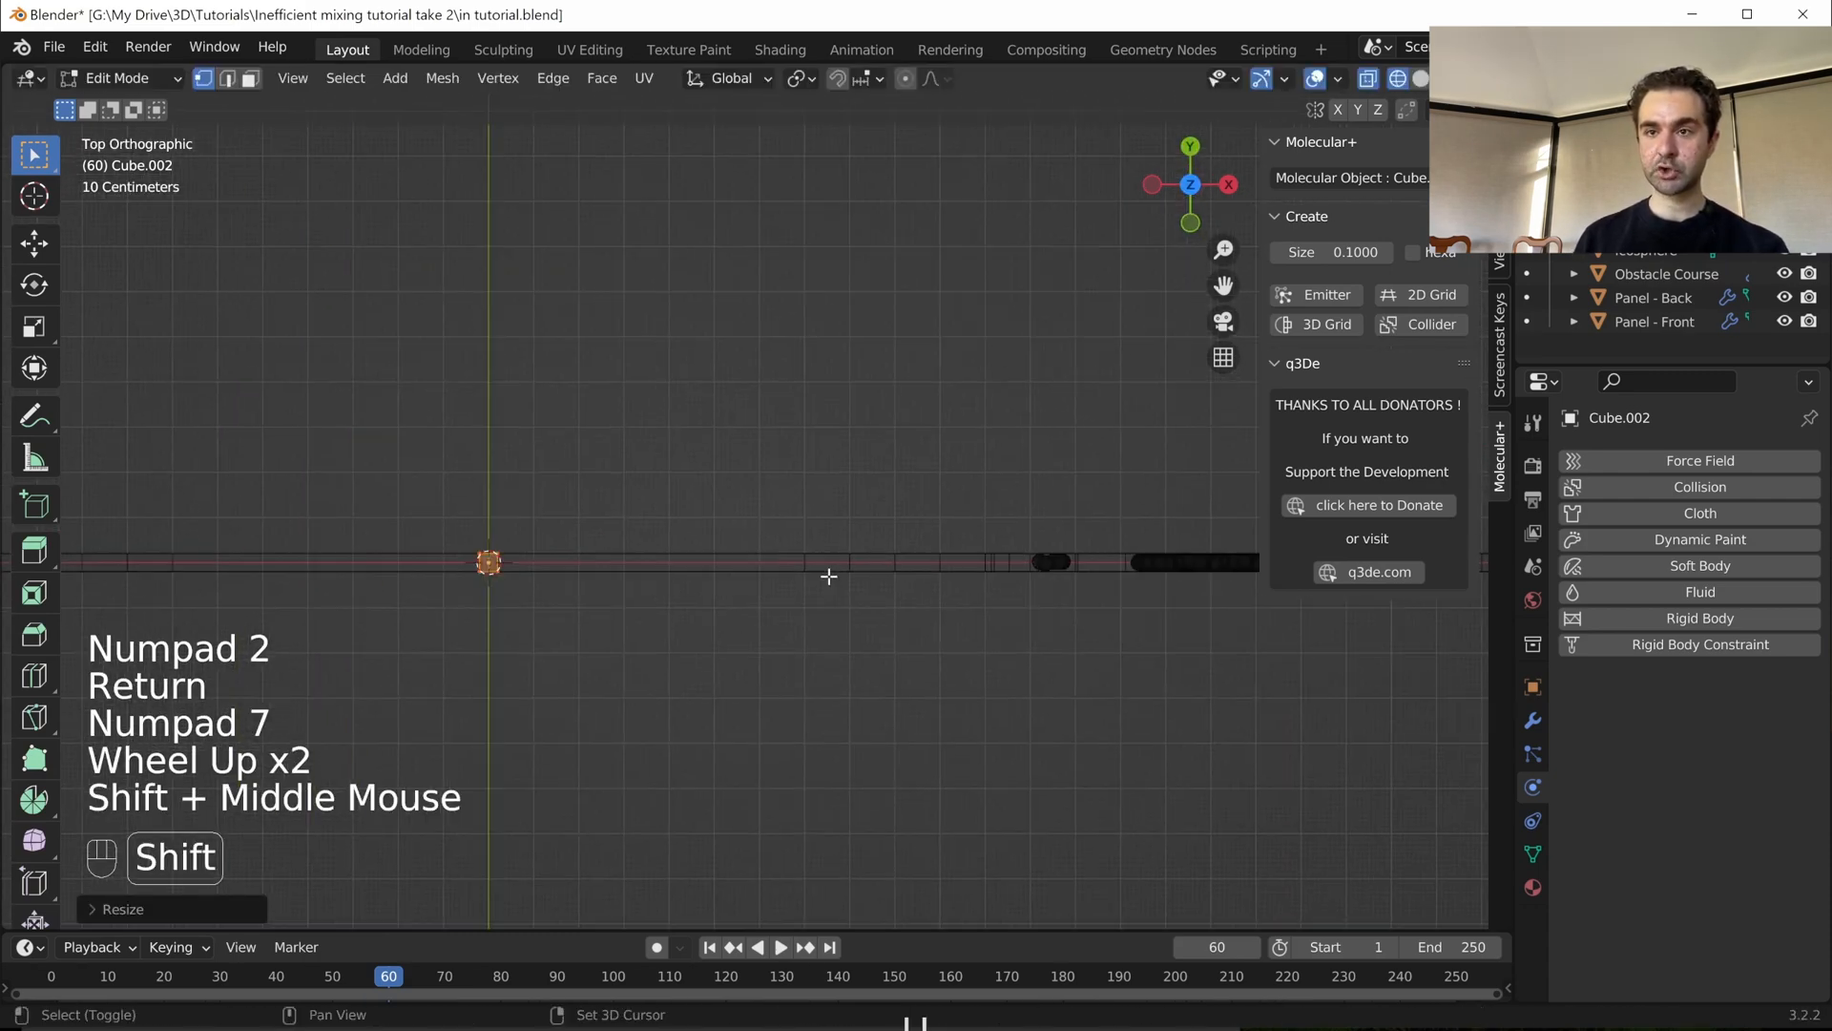
scroll(830, 572, up, 2)
shift+scroll(566, 609, down, 1)
shift+middle_drag(566, 609, 553, 569)
key(KP_1)
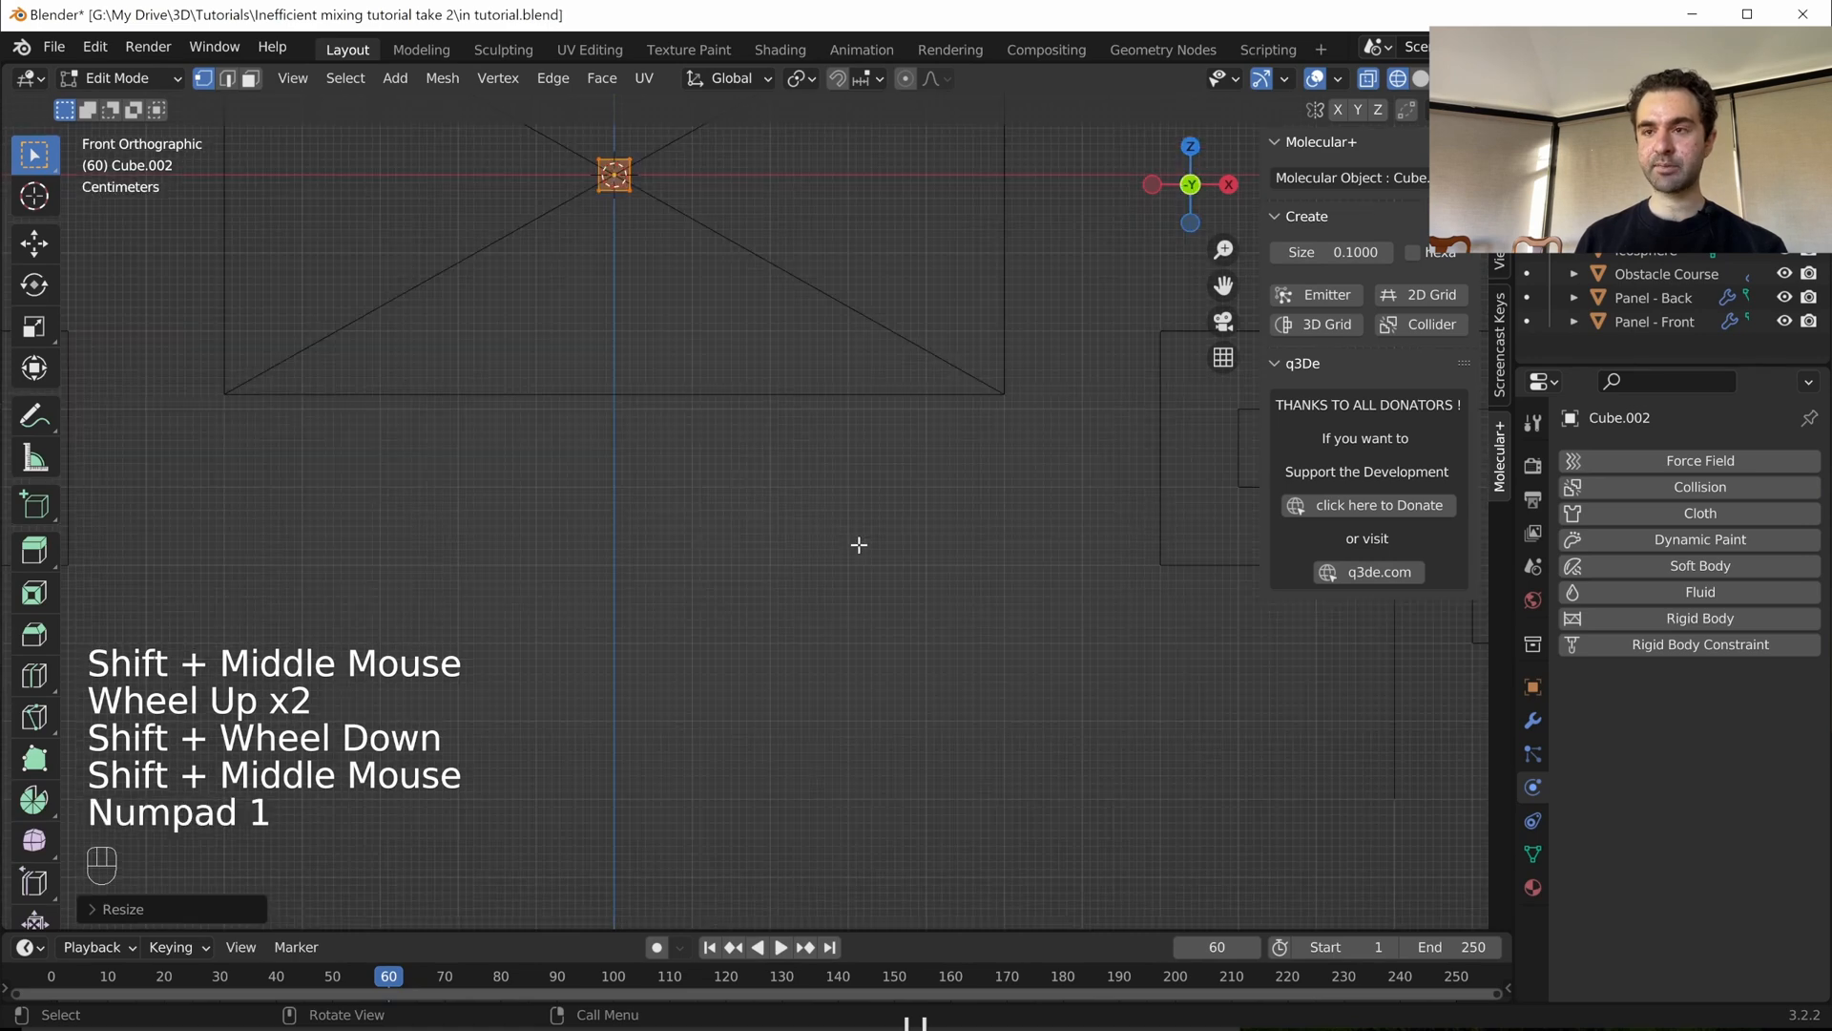
scroll(891, 478, down, 3)
key(Tab)
scroll(962, 466, down, 3)
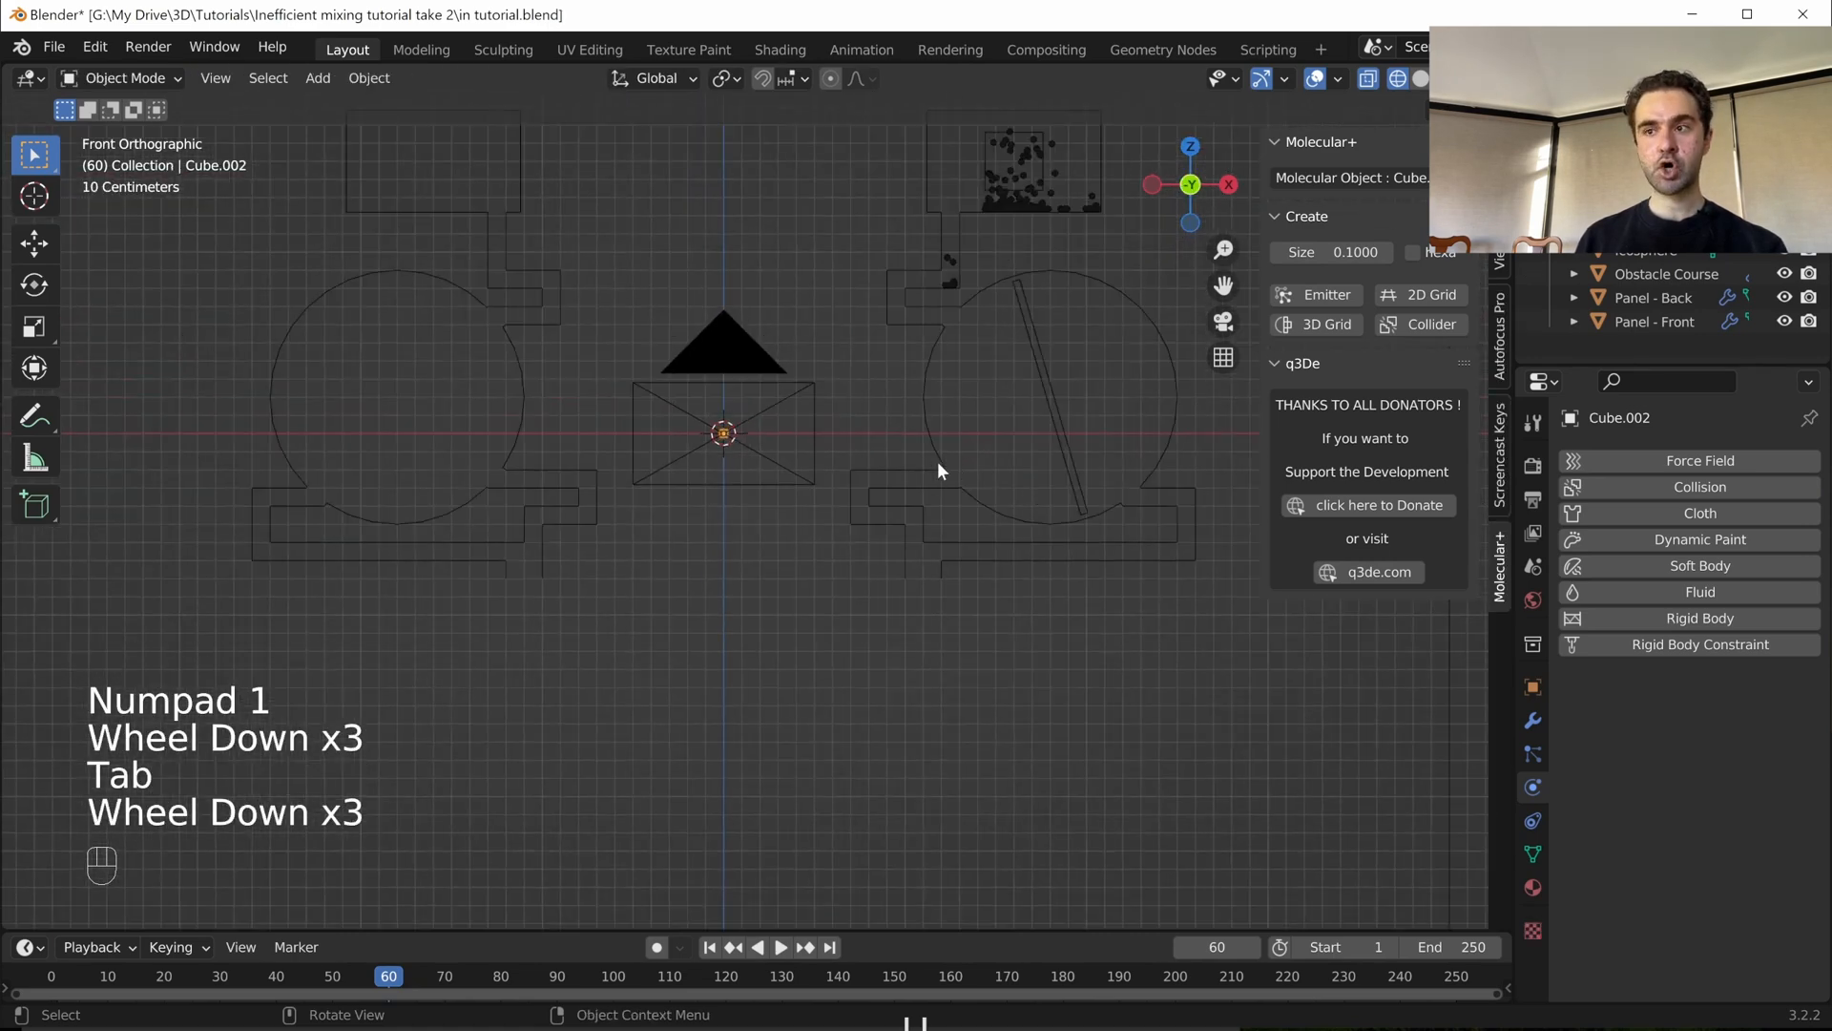
middle_drag(937, 461, 689, 464)
key(KP_1)
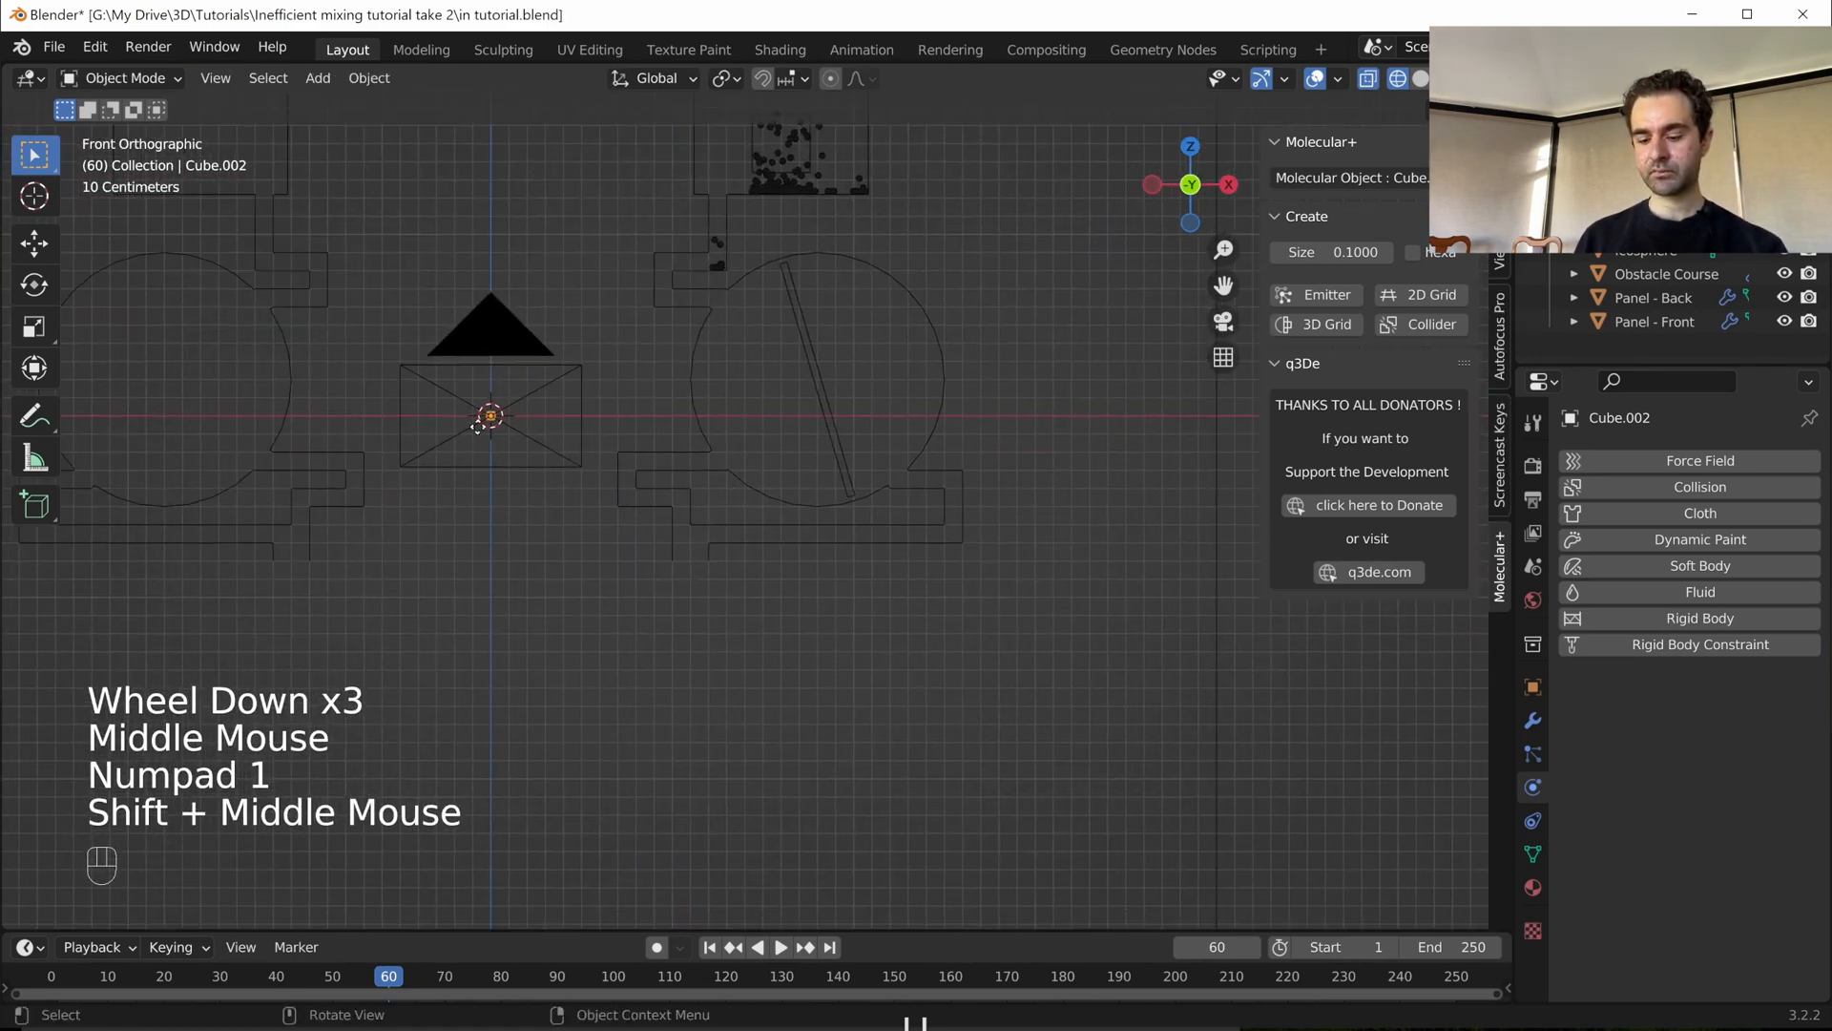
key(g)
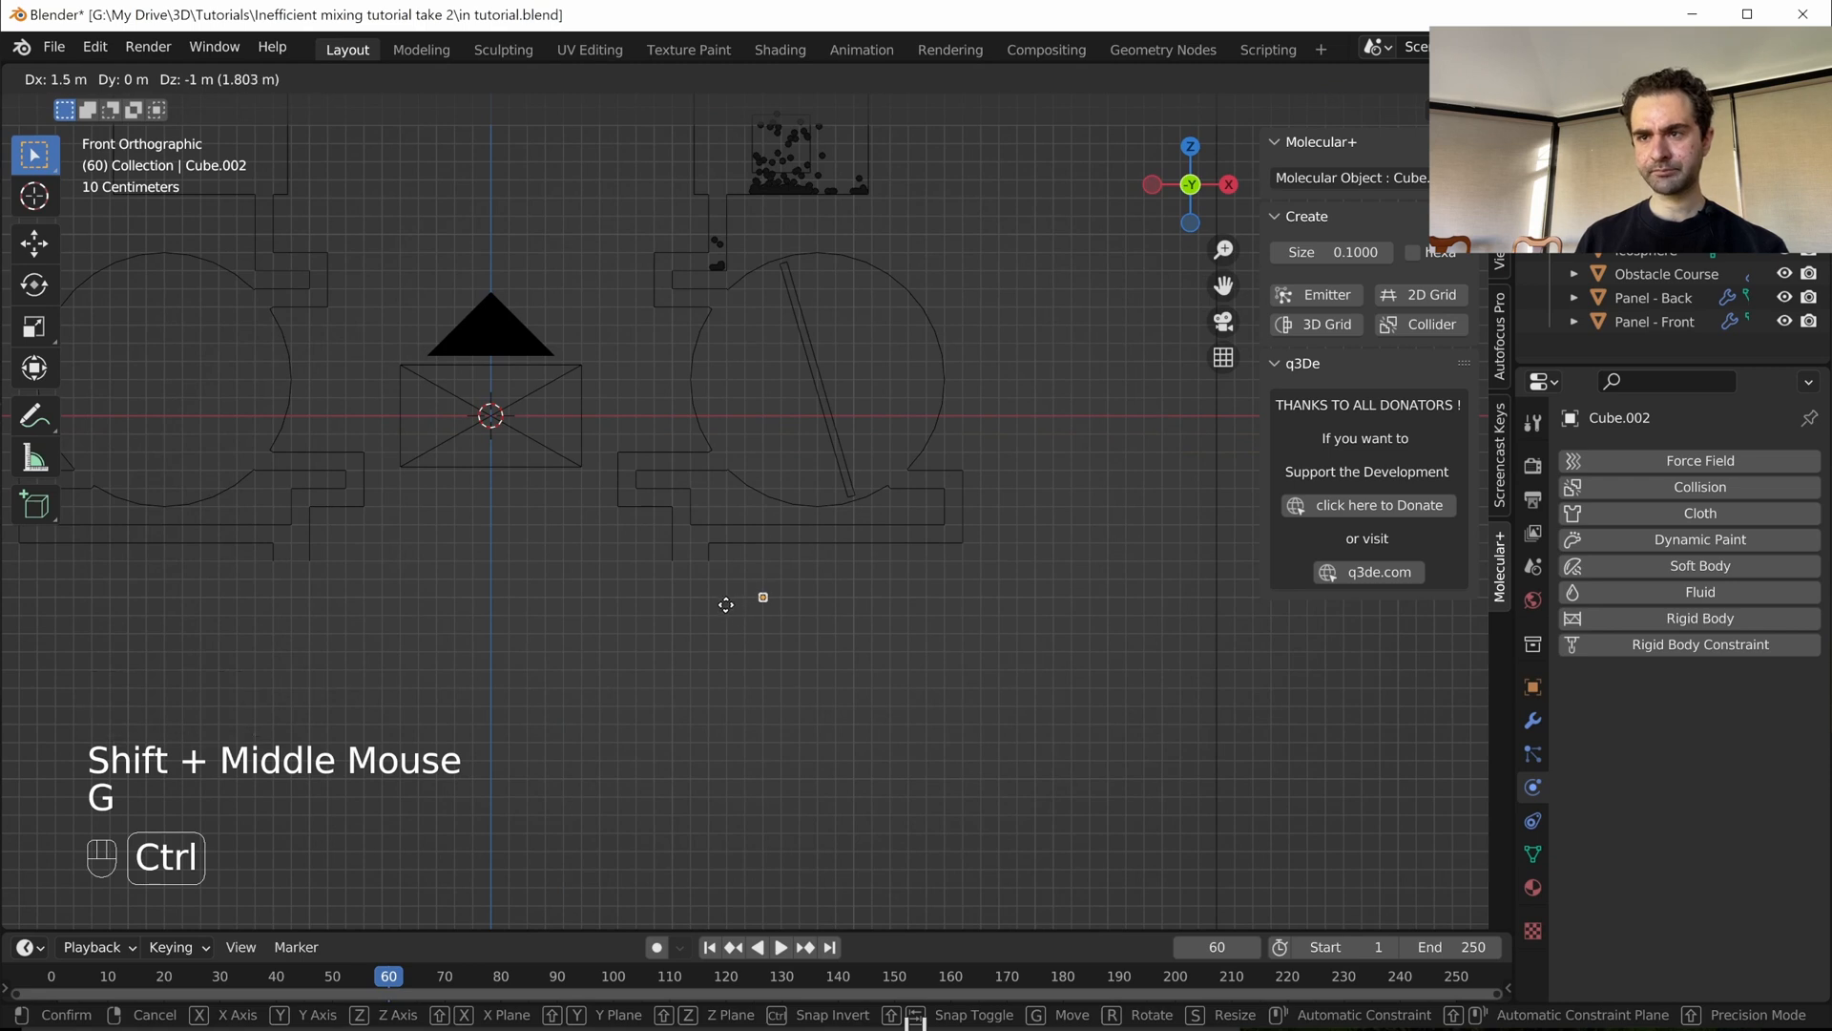
ctrl+click(735, 611)
scroll(863, 653, up, 2)
shift+middle_drag(863, 652, 880, 580)
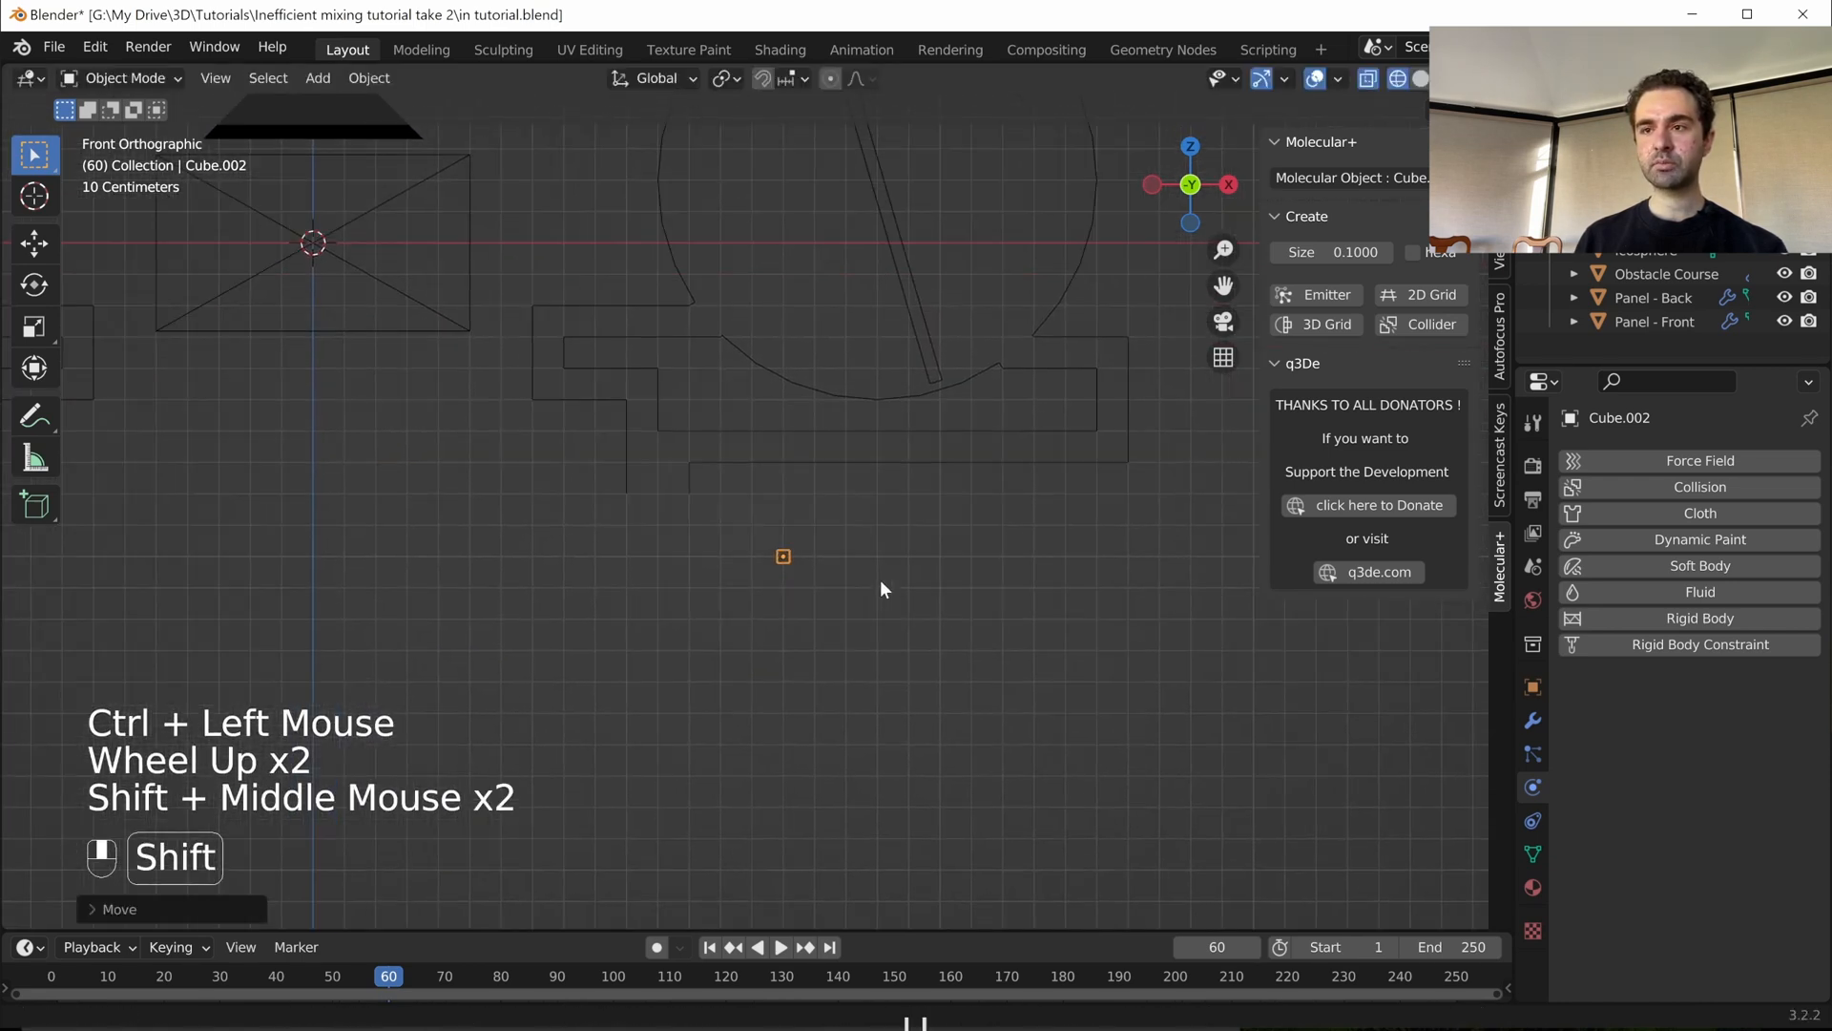
key(Tab)
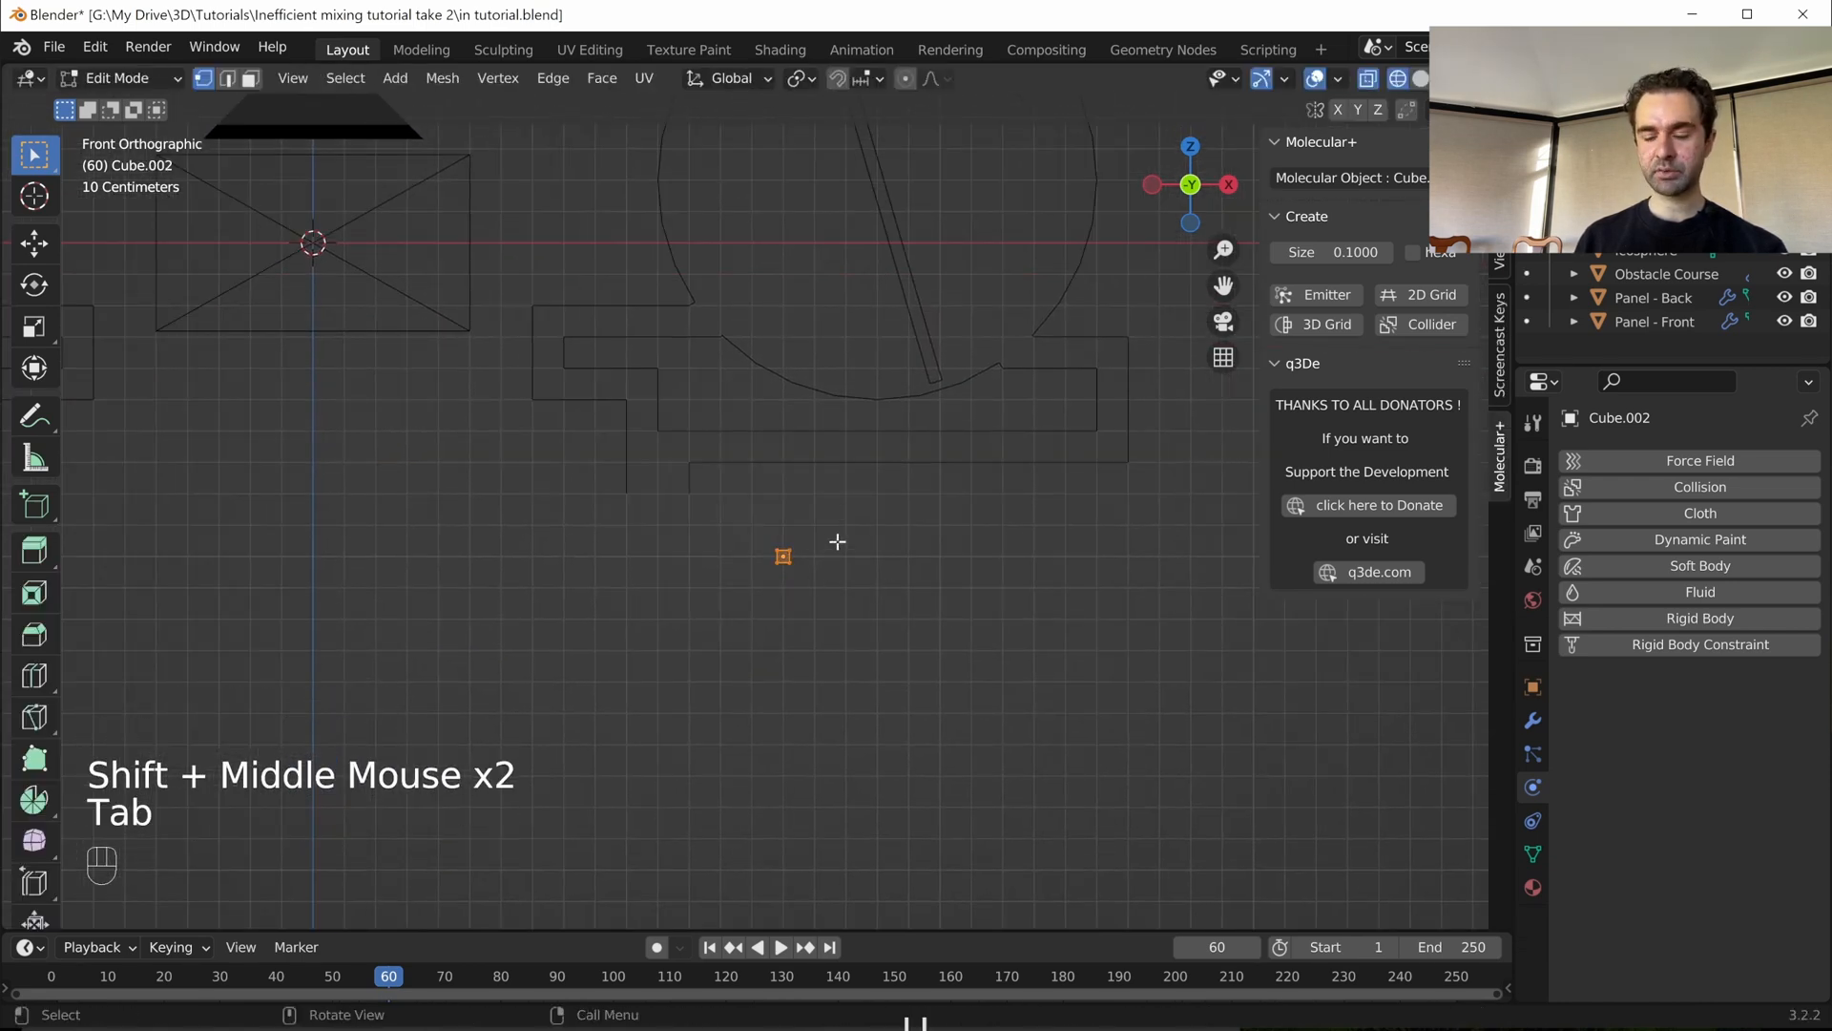
key(s)
key(z)
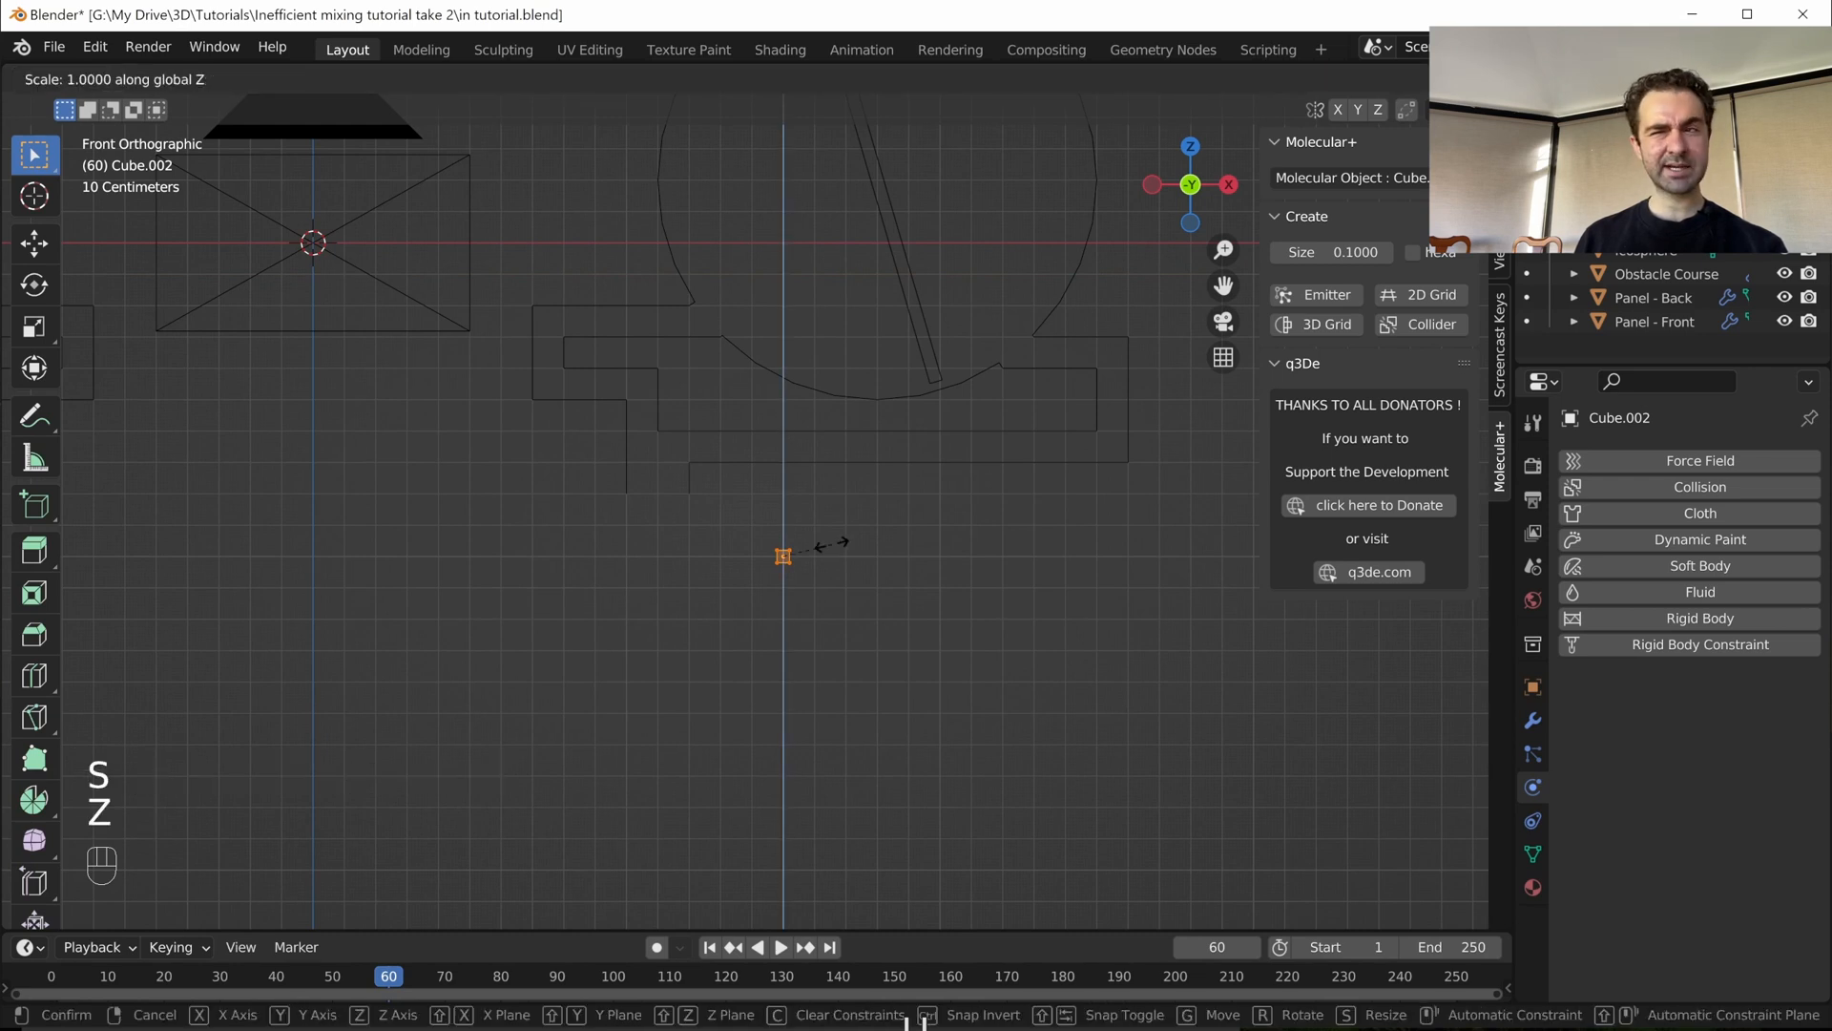
key(KP_4)
right_click(831, 544)
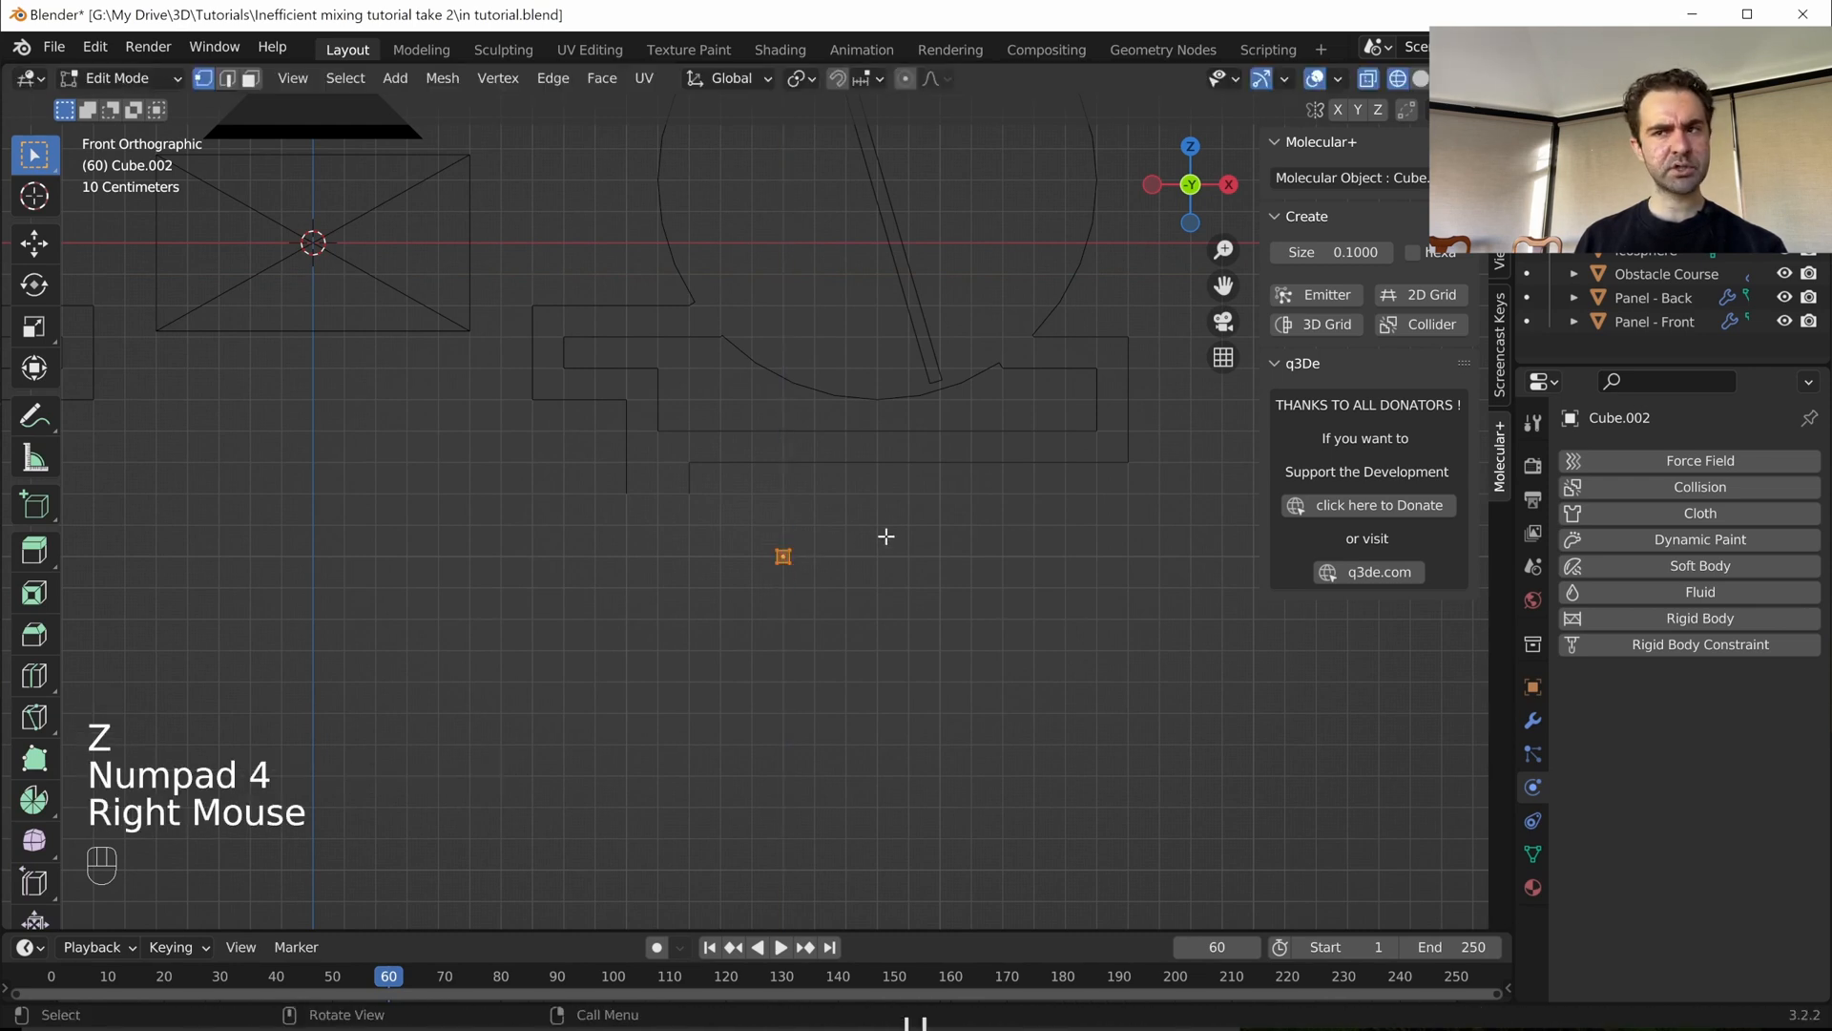
key(s)
key(z)
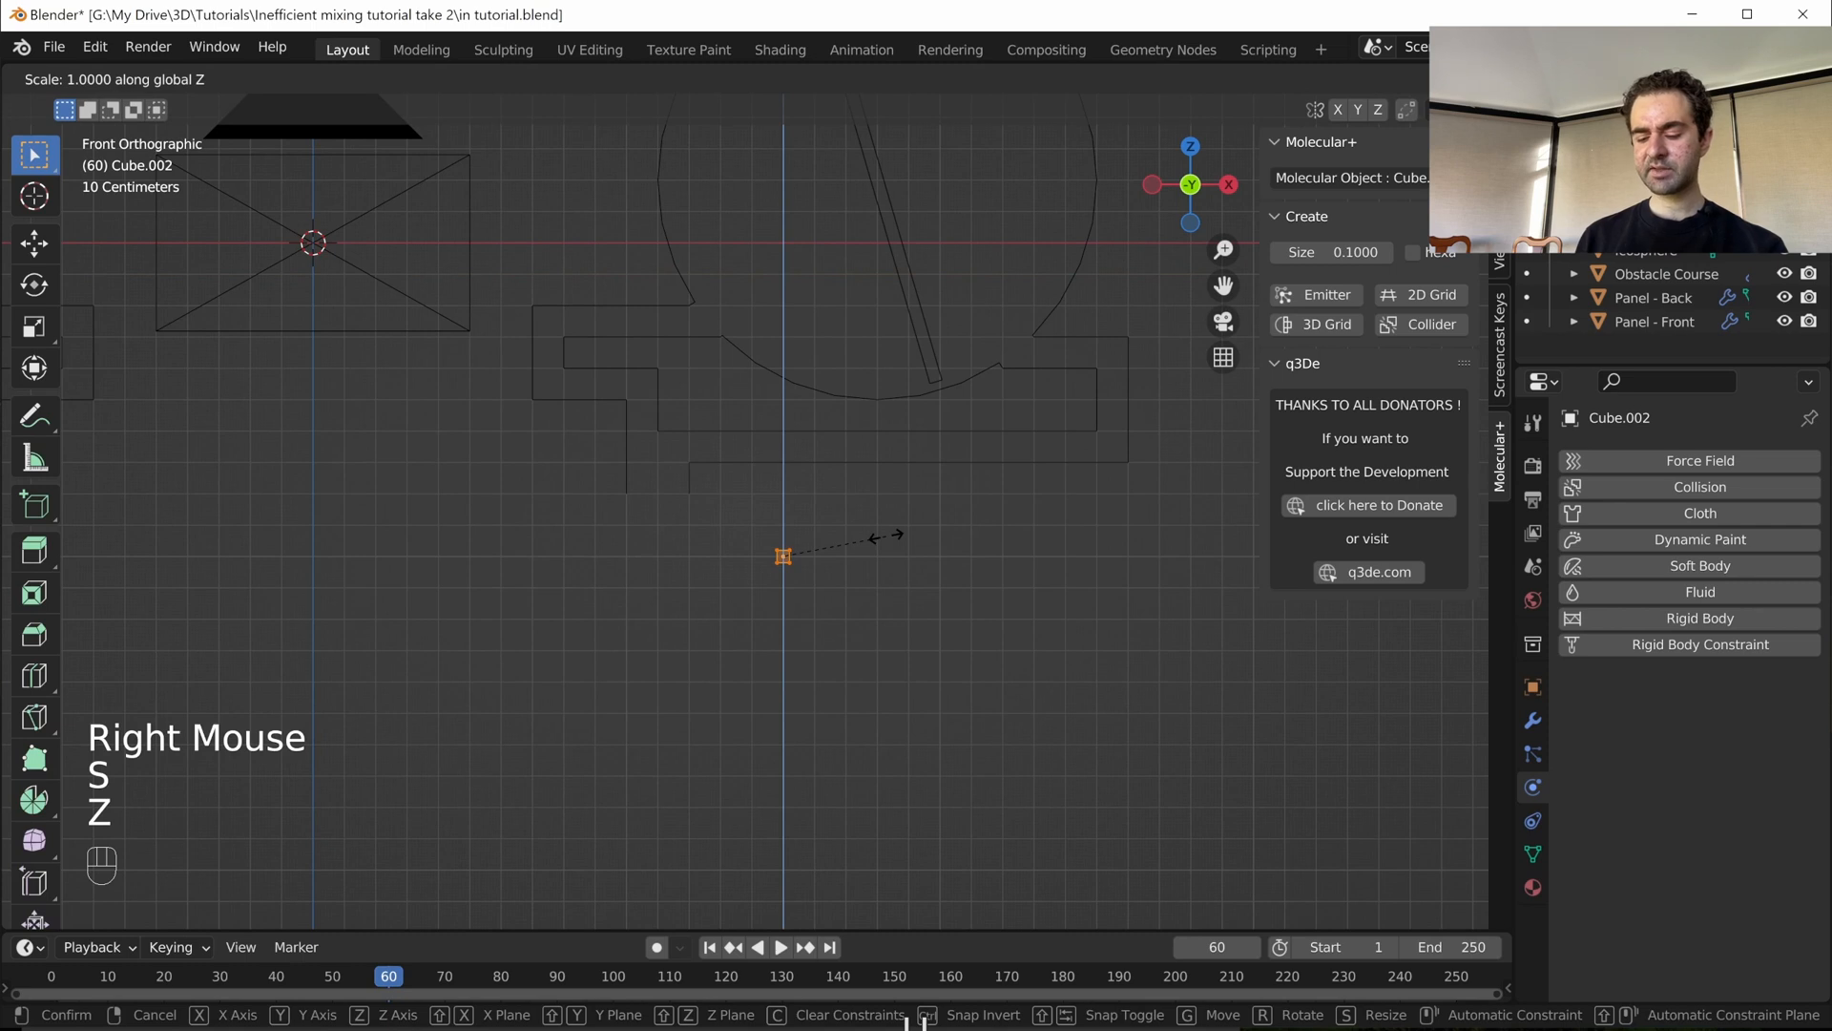
key(KP_1)
key(KP_6)
right_click(885, 536)
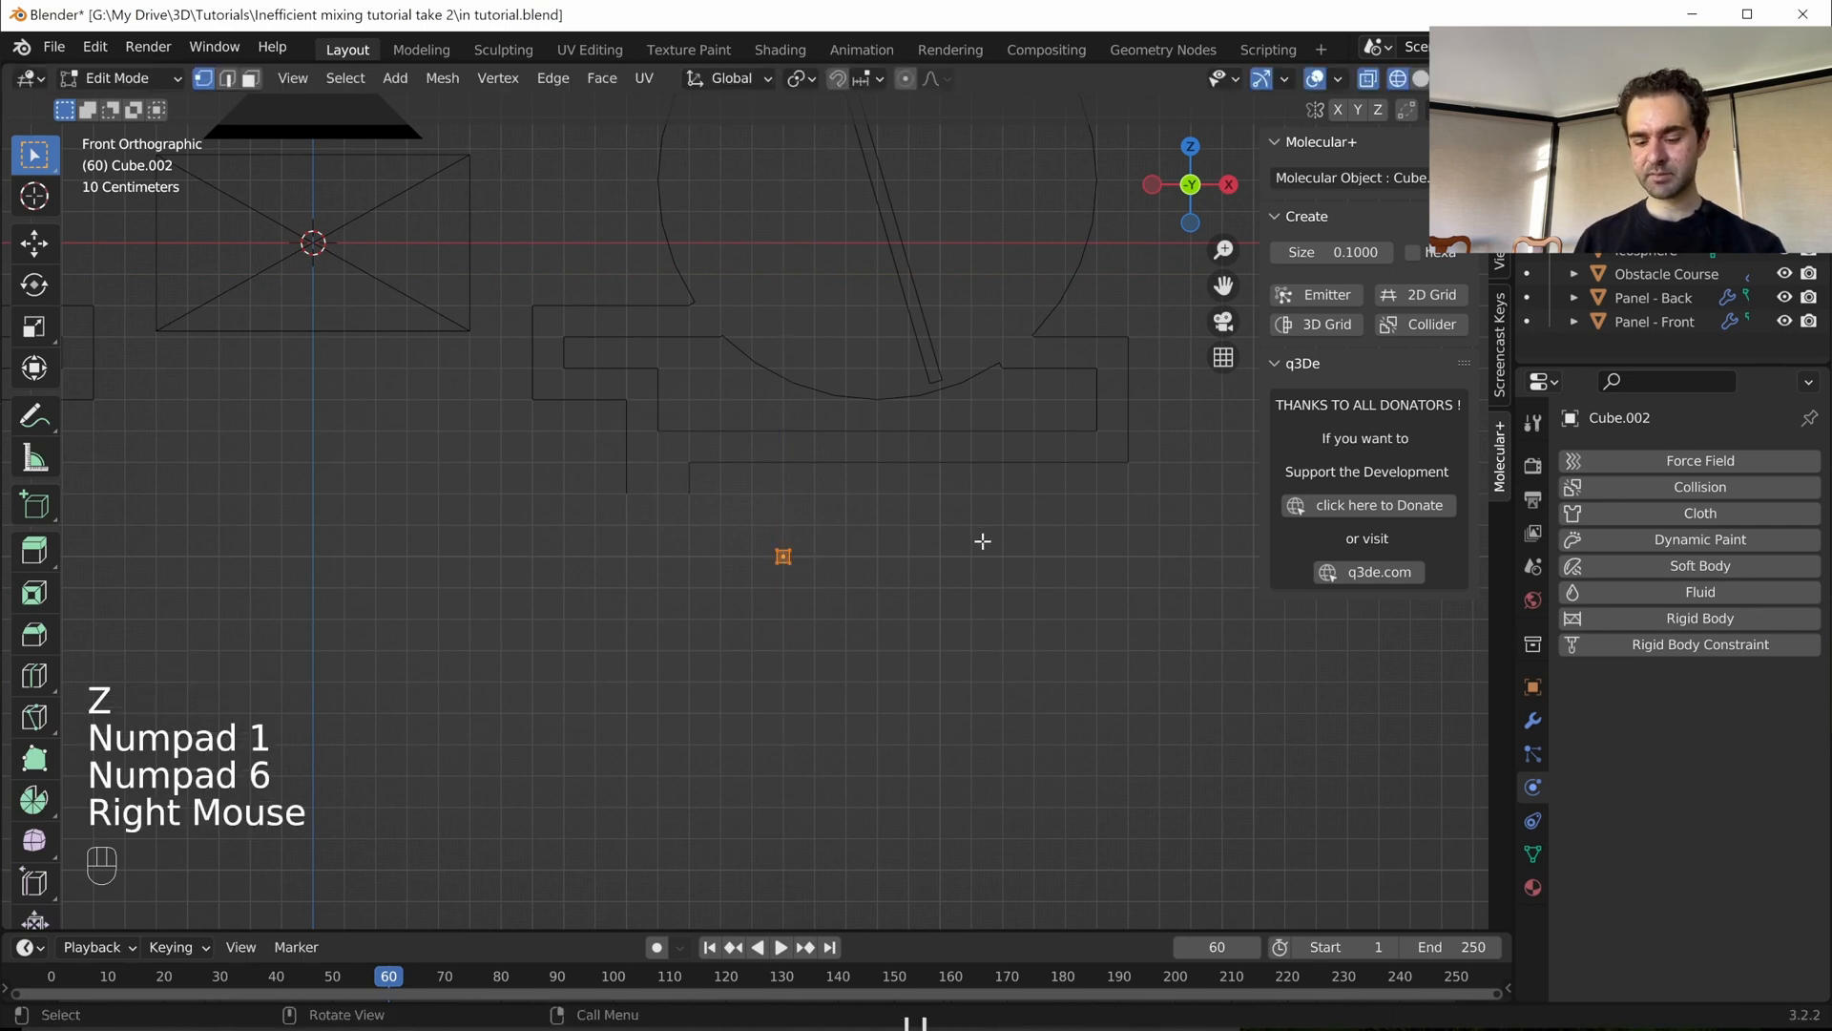
- Scale the cube's mesh by 8 along Z into a tall bar and leave Edit Mode
key(s)
key(z)
key(KP_8)
key(Return)
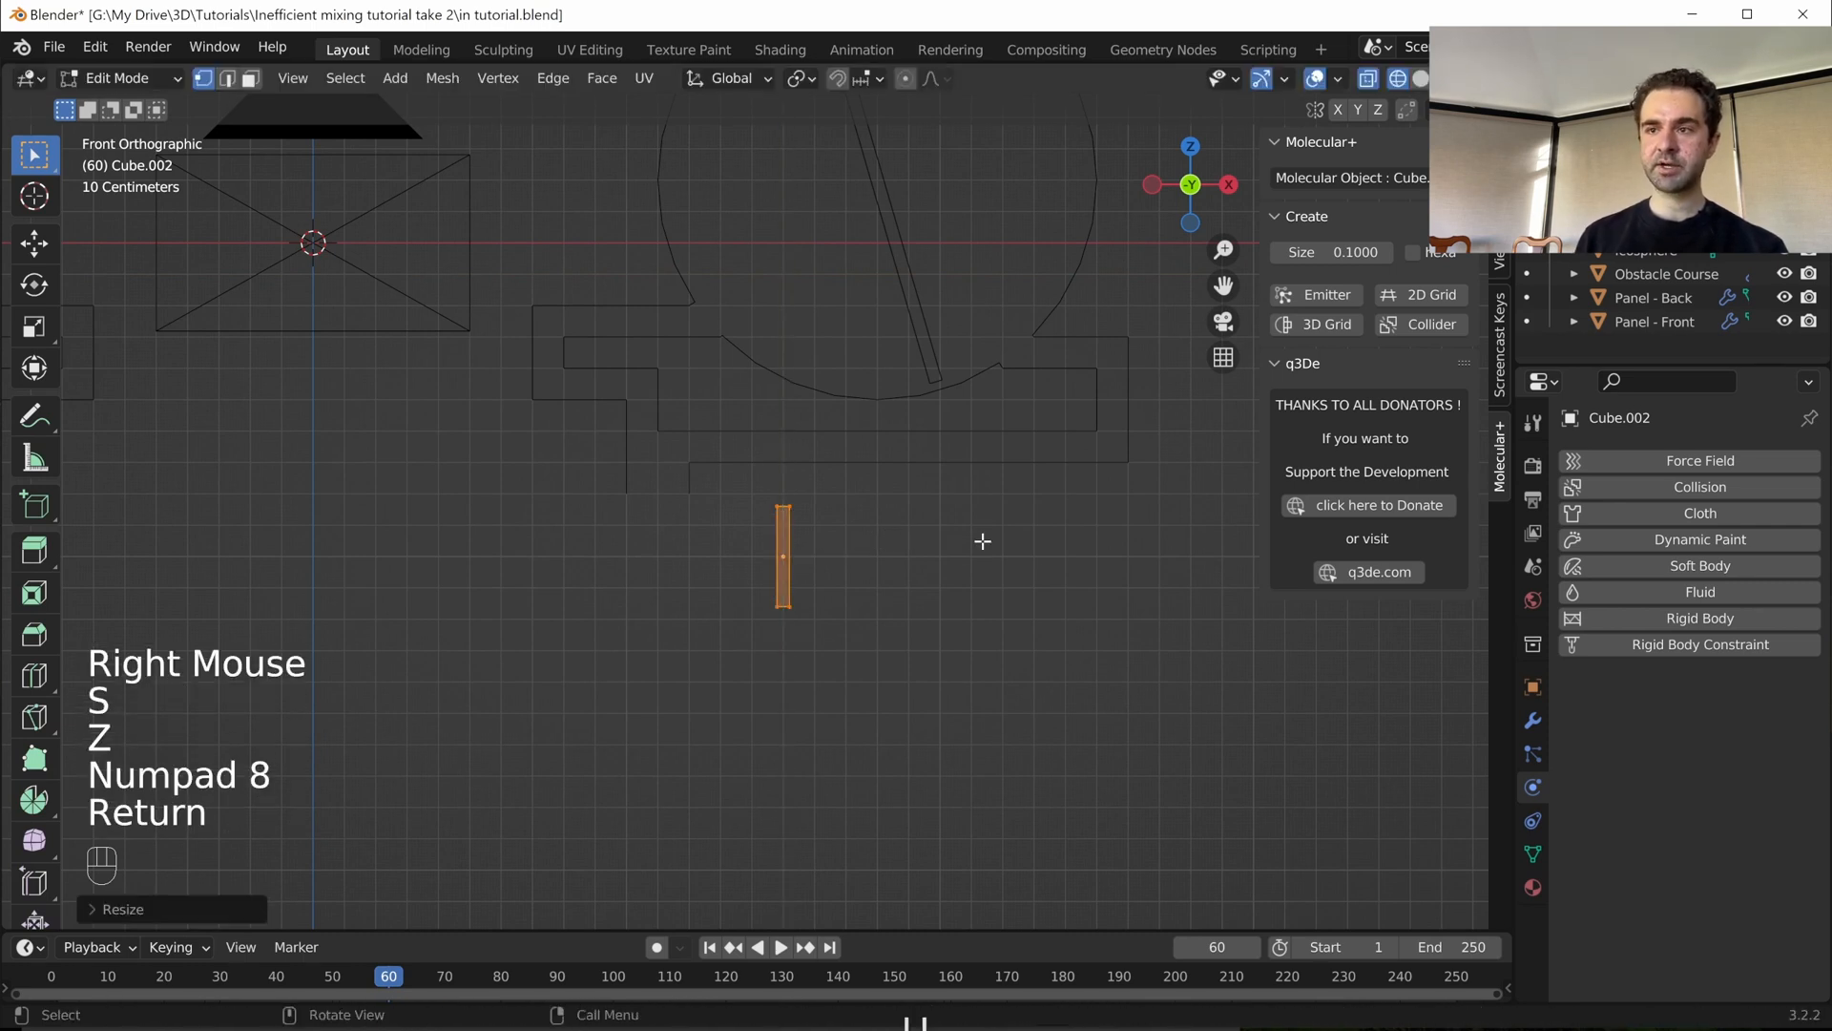
key(Tab)
scroll(1002, 577, up, 4)
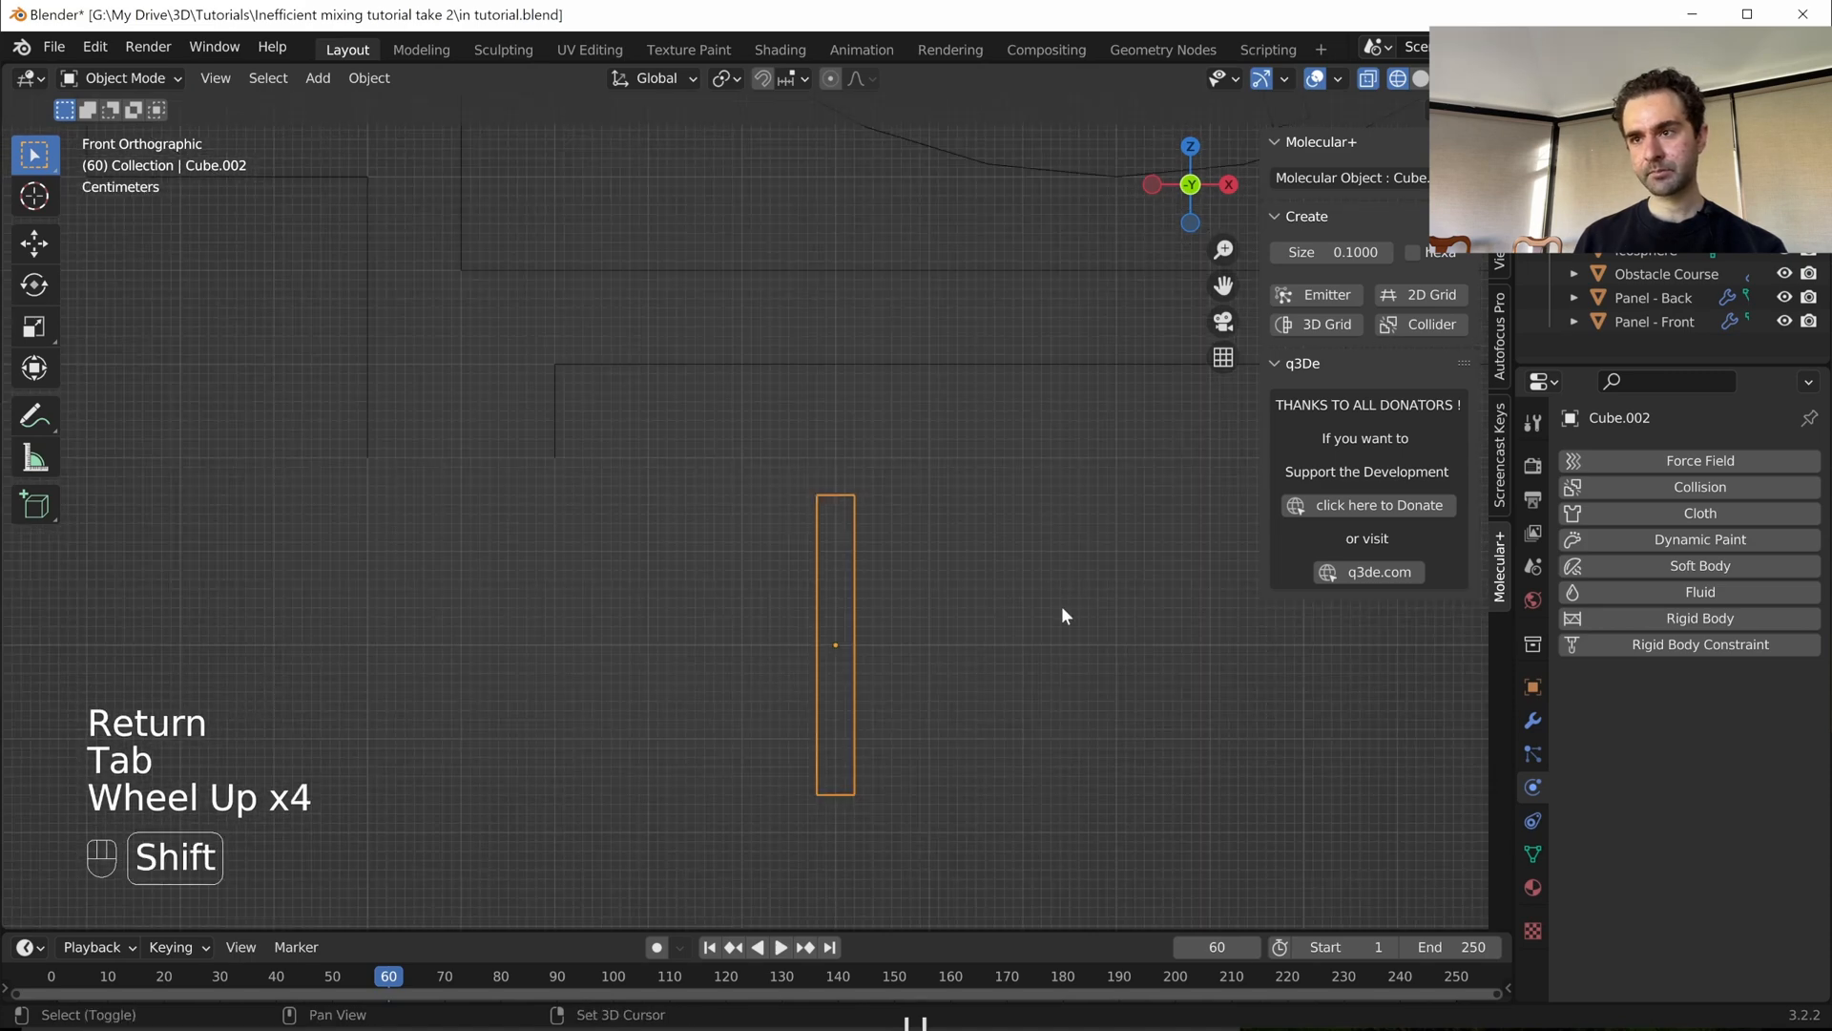
shift+middle_drag(1063, 608, 983, 576)
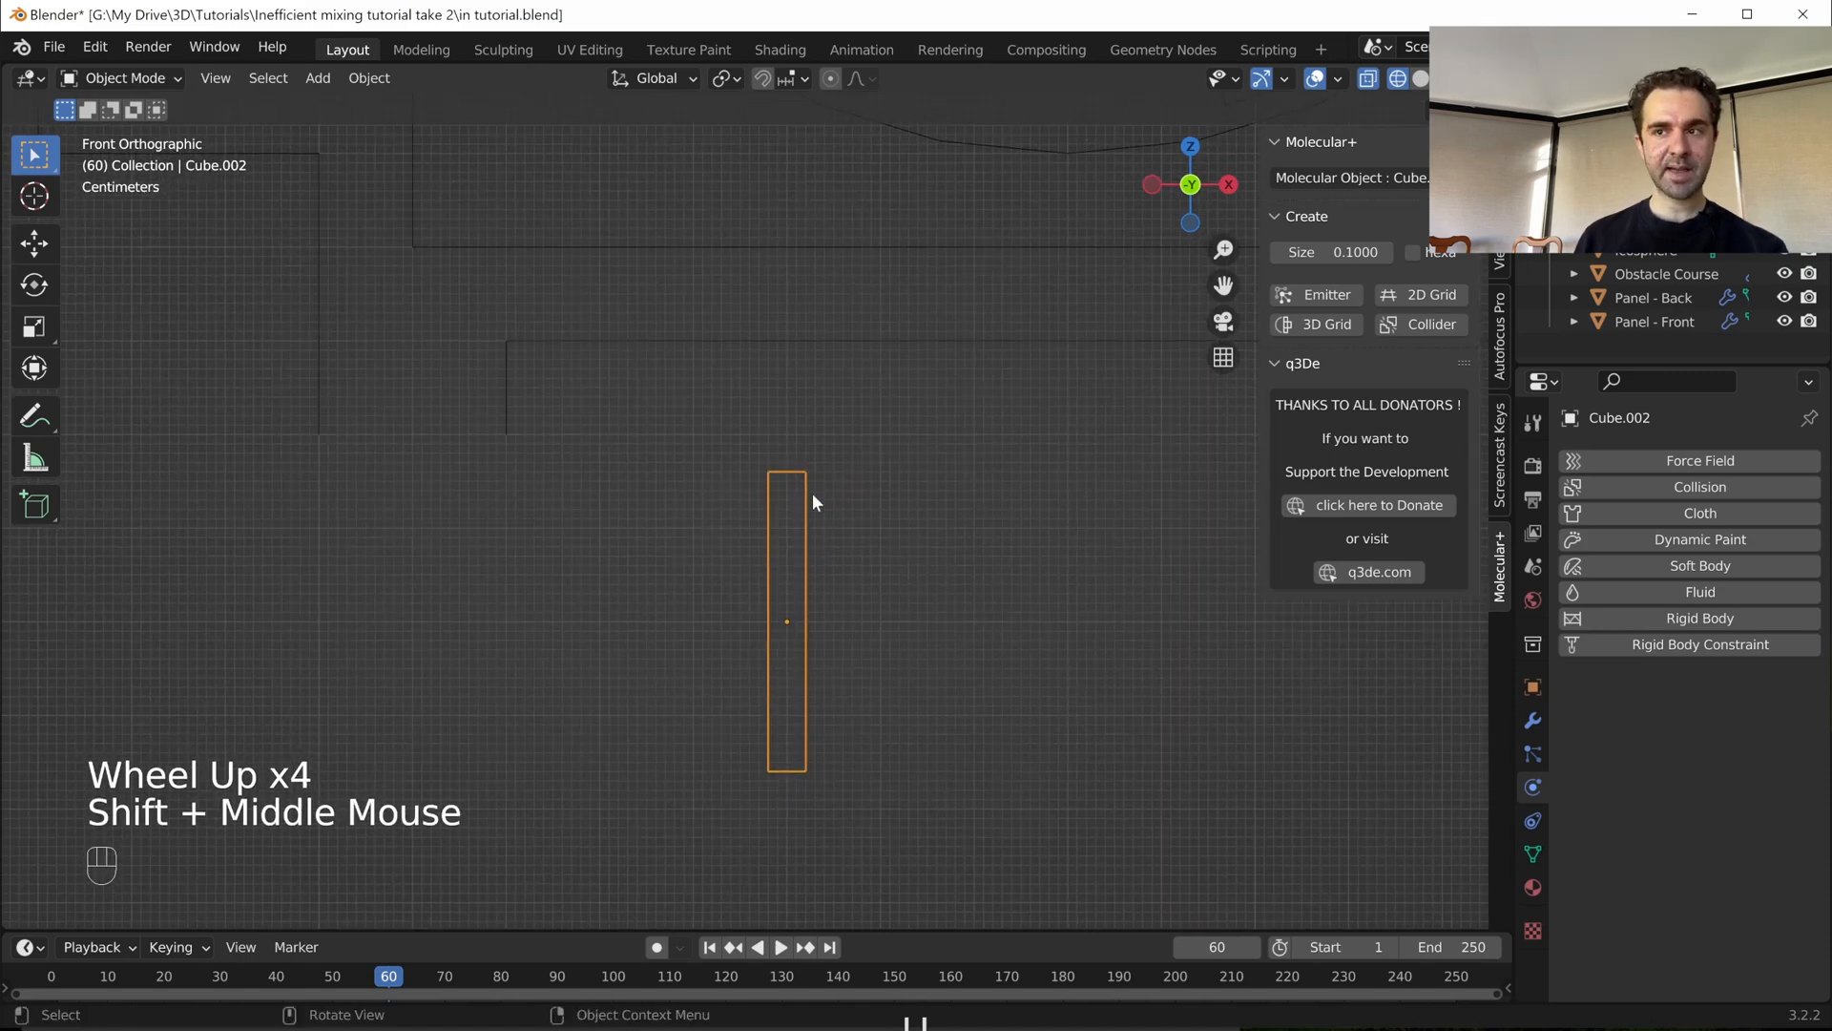
- Move the bar's upper vertices up about 0.04 m along Z, level with the outlet channel's wall ends, and select its lower vertices
key(Tab)
scroll(884, 512, up, 2)
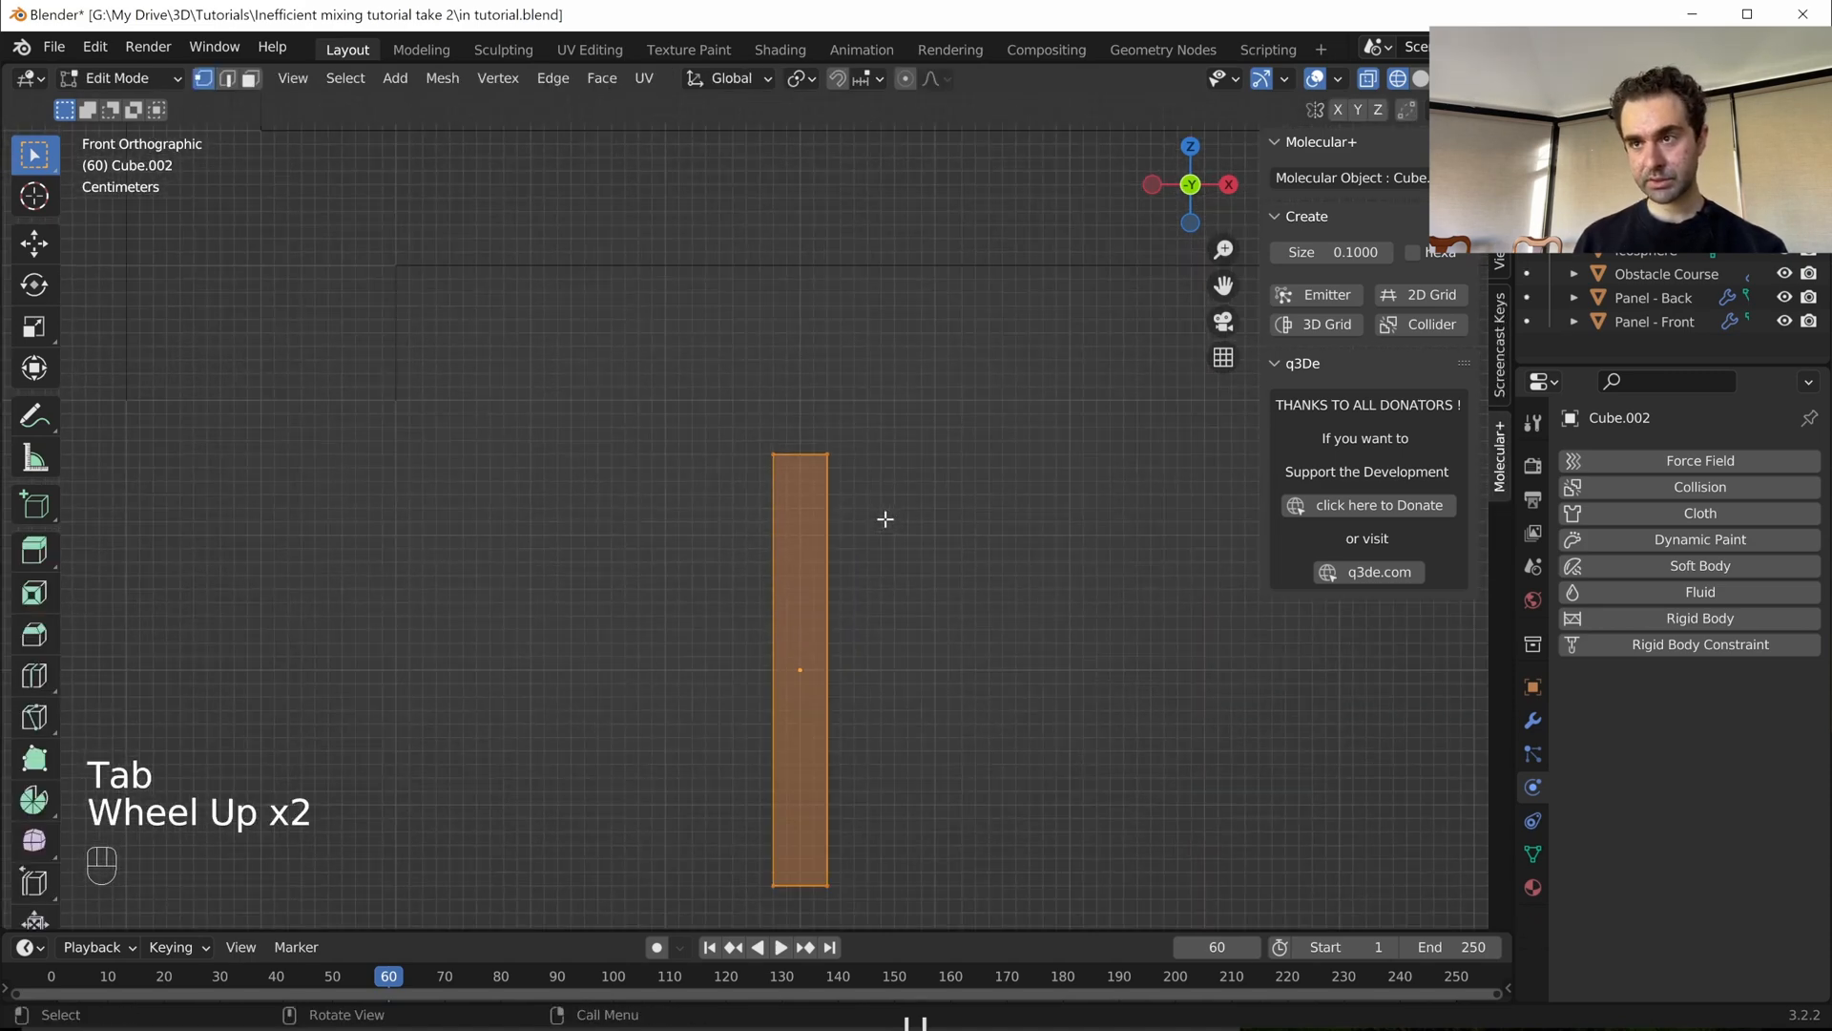
scroll(885, 519, down, 1)
drag(720, 438, 851, 479)
key(g)
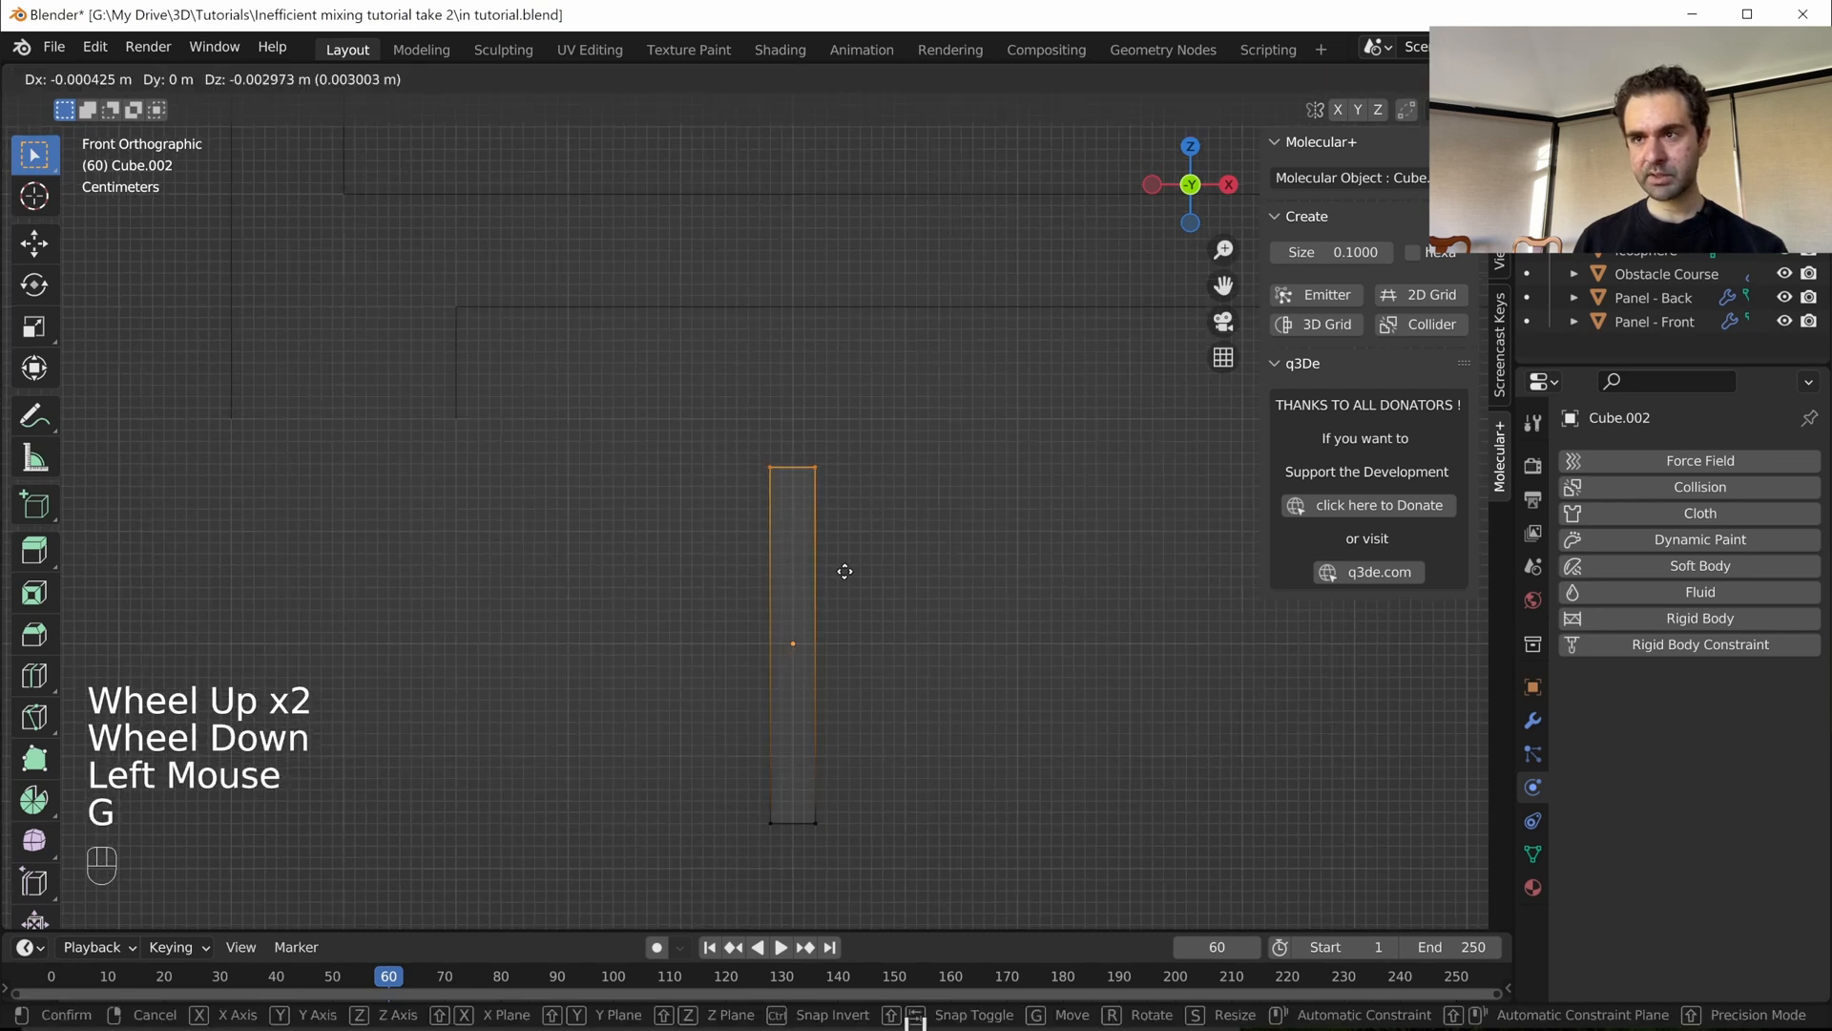
key(y)
key(z)
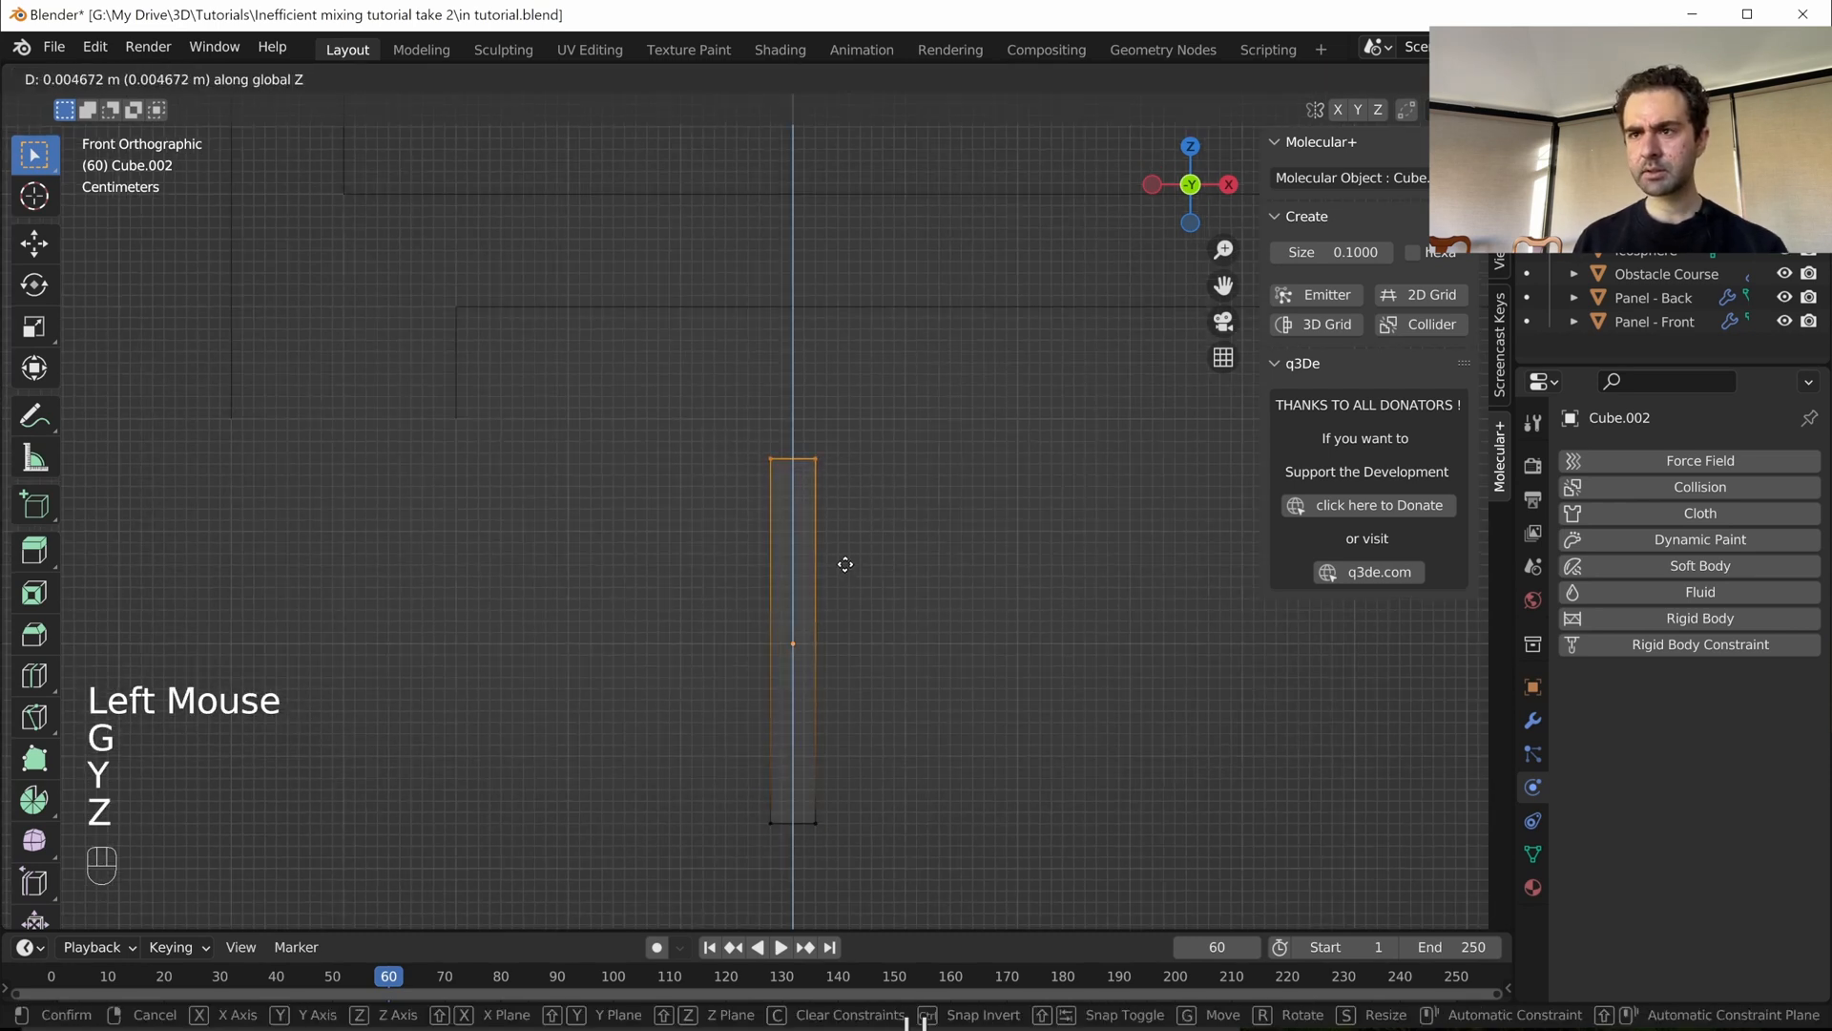
key(ctrl)
ctrl+click(843, 532)
click(872, 880)
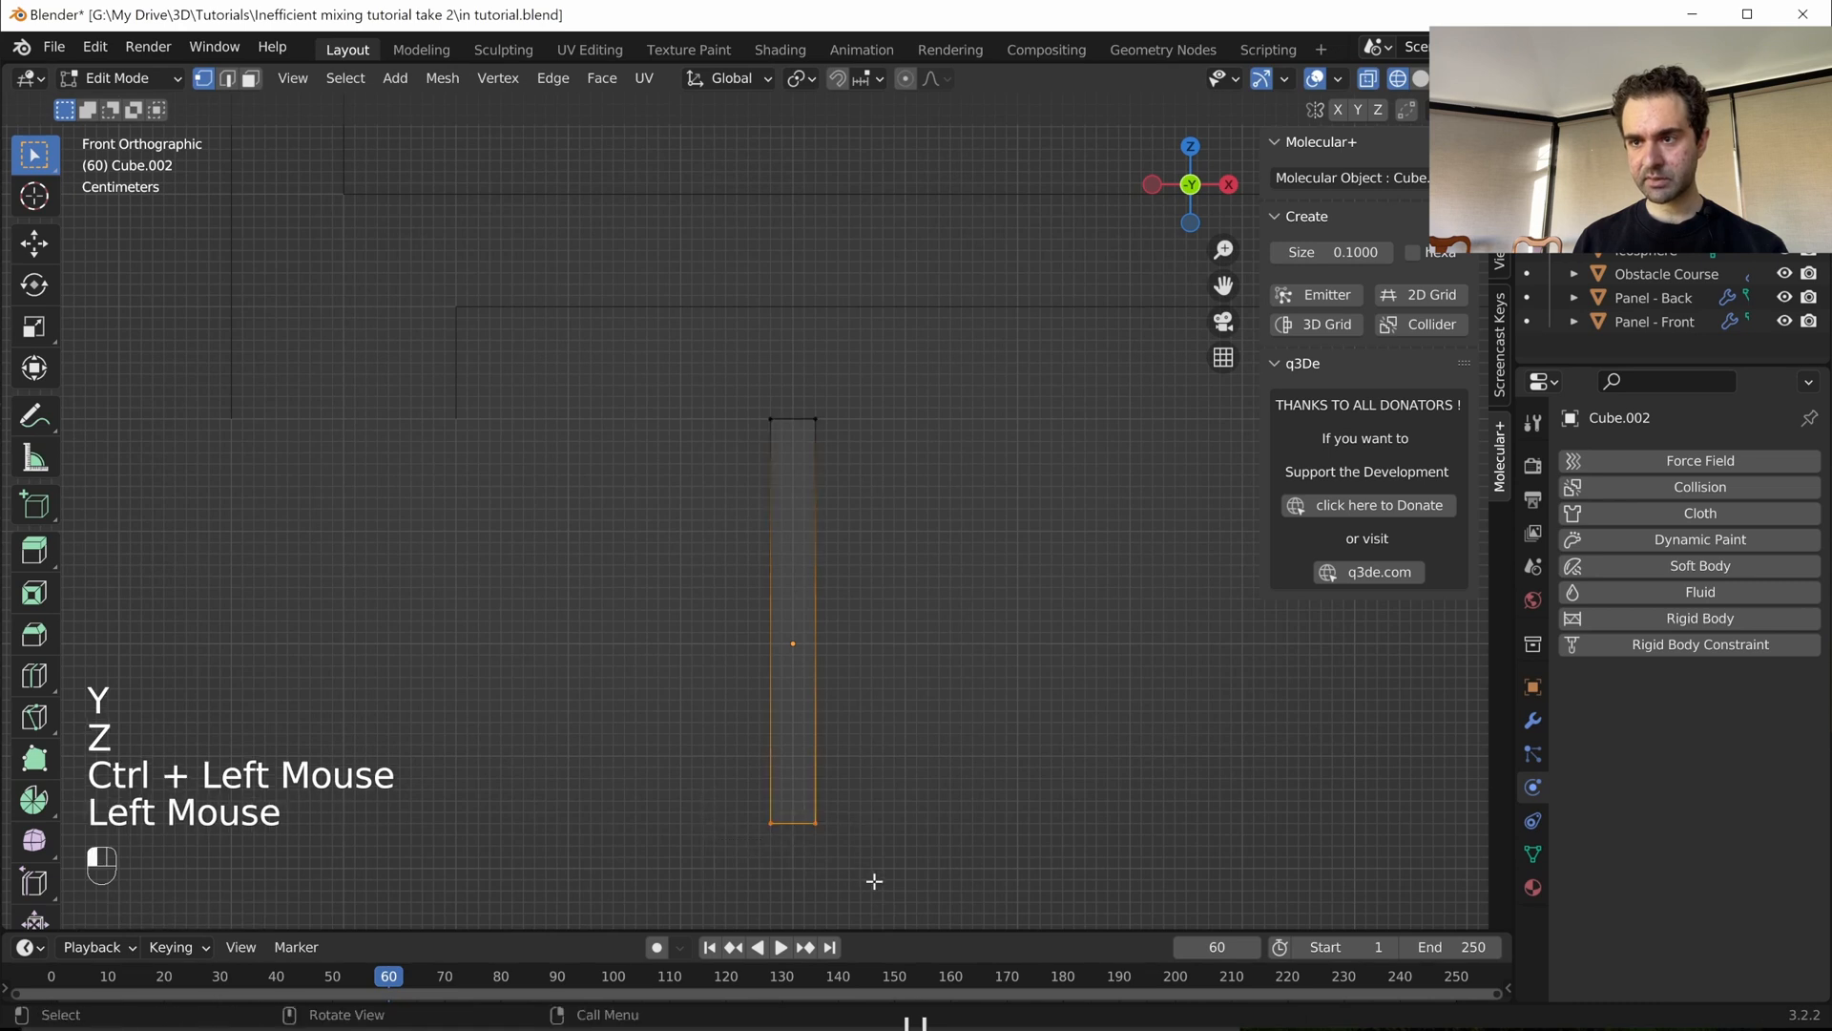
key(g)
right_click(1048, 610)
key(s)
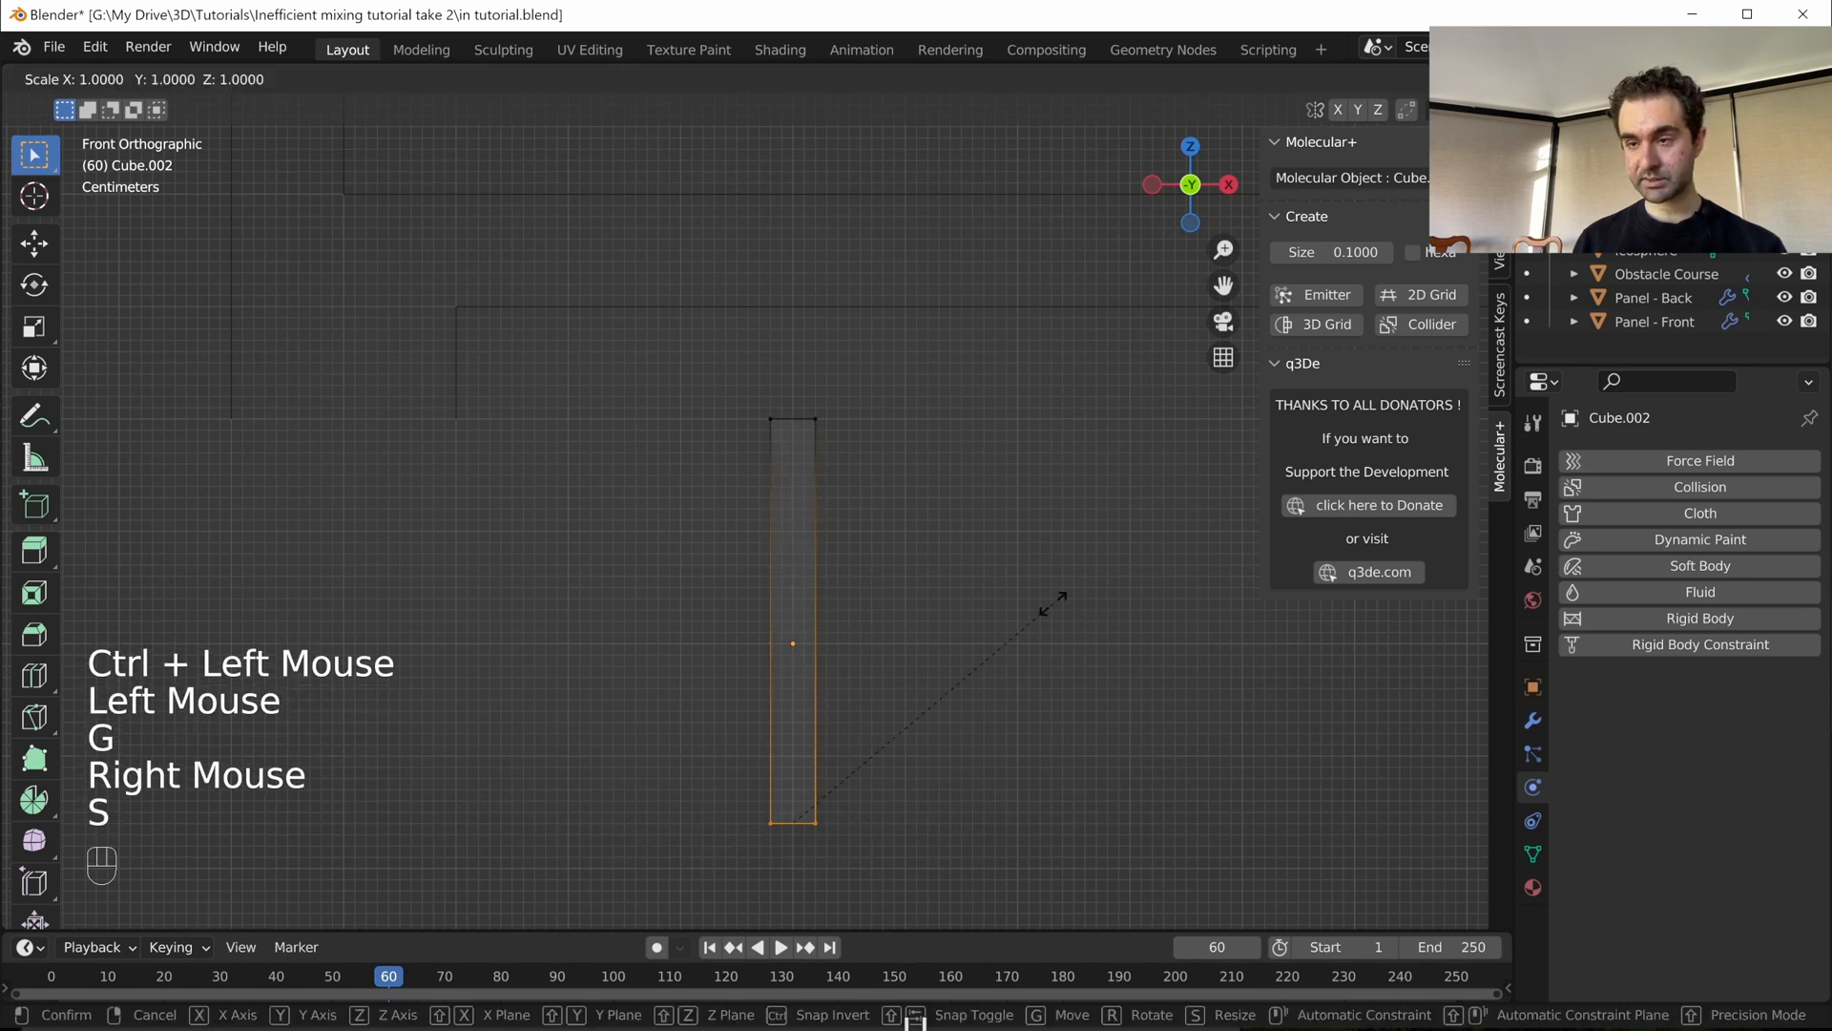
key(z)
key(ctrl)
right_click(1052, 635)
- Move the bar's lower vertices down about 0.04 m along Z, snapped to increments
key(g)
key(z)
key(ctrl)
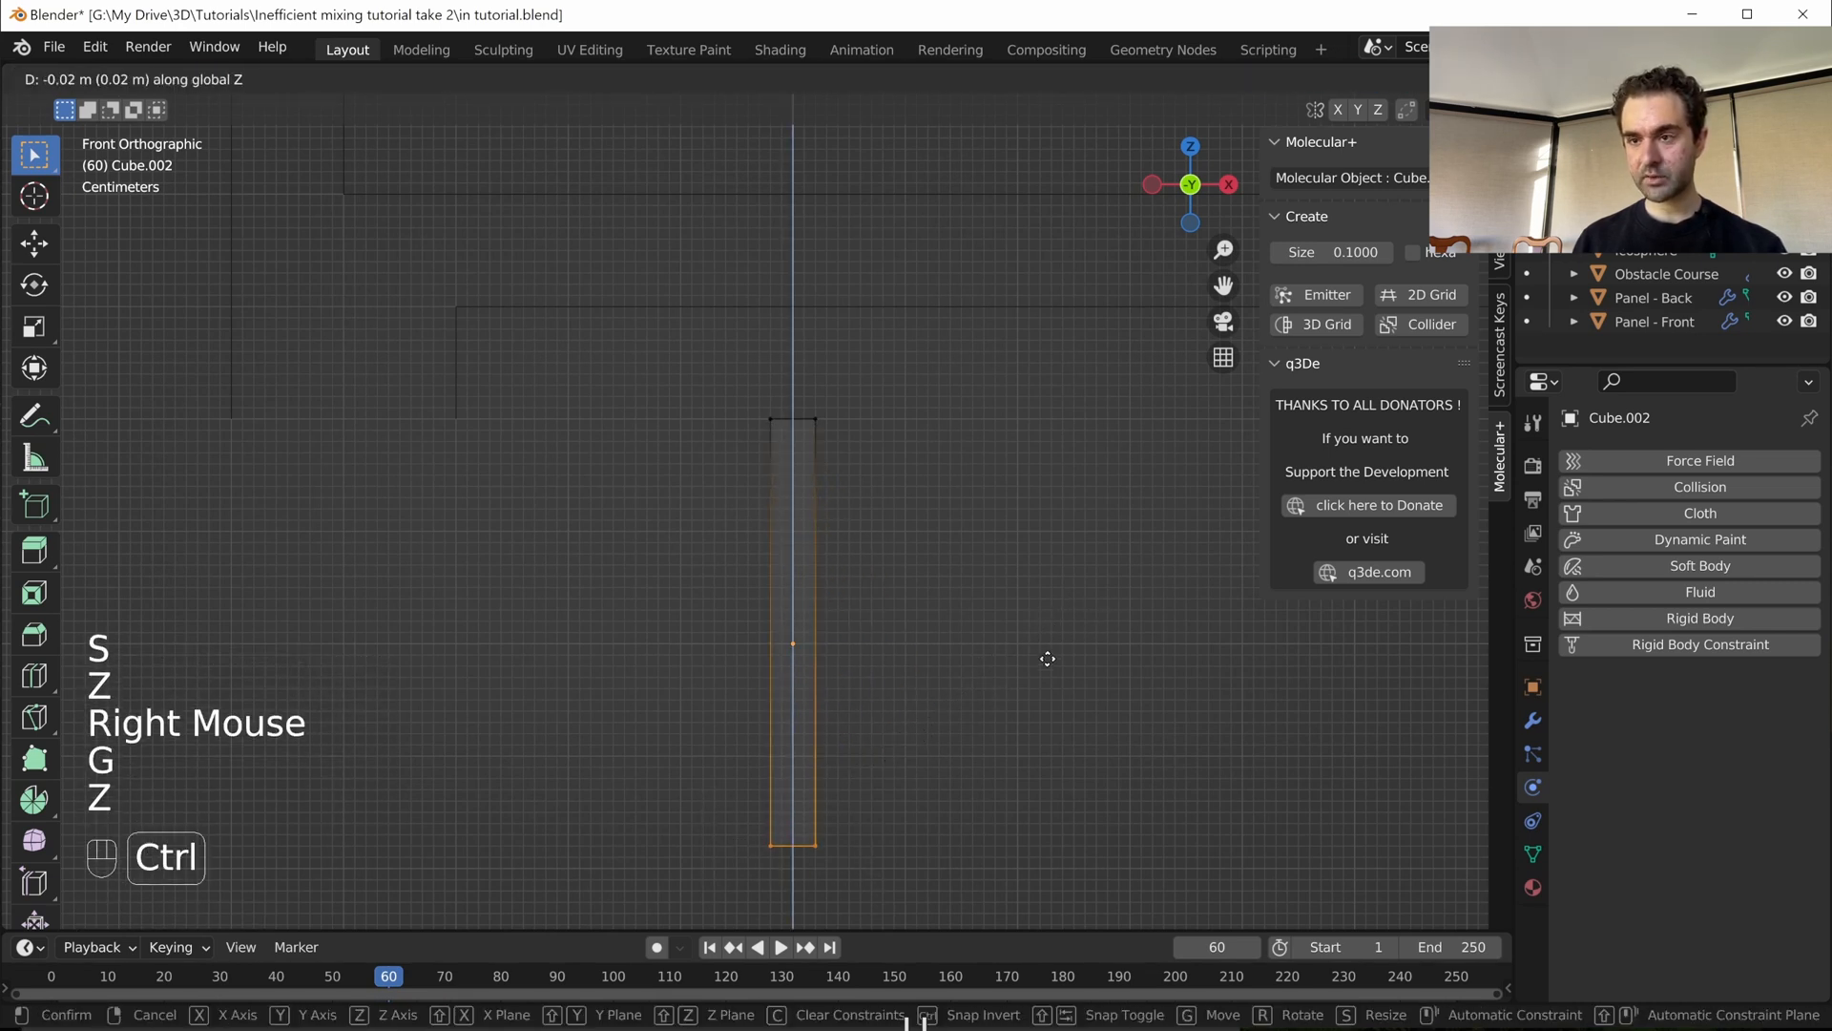
ctrl+click(1048, 668)
scroll(796, 495, down, 3)
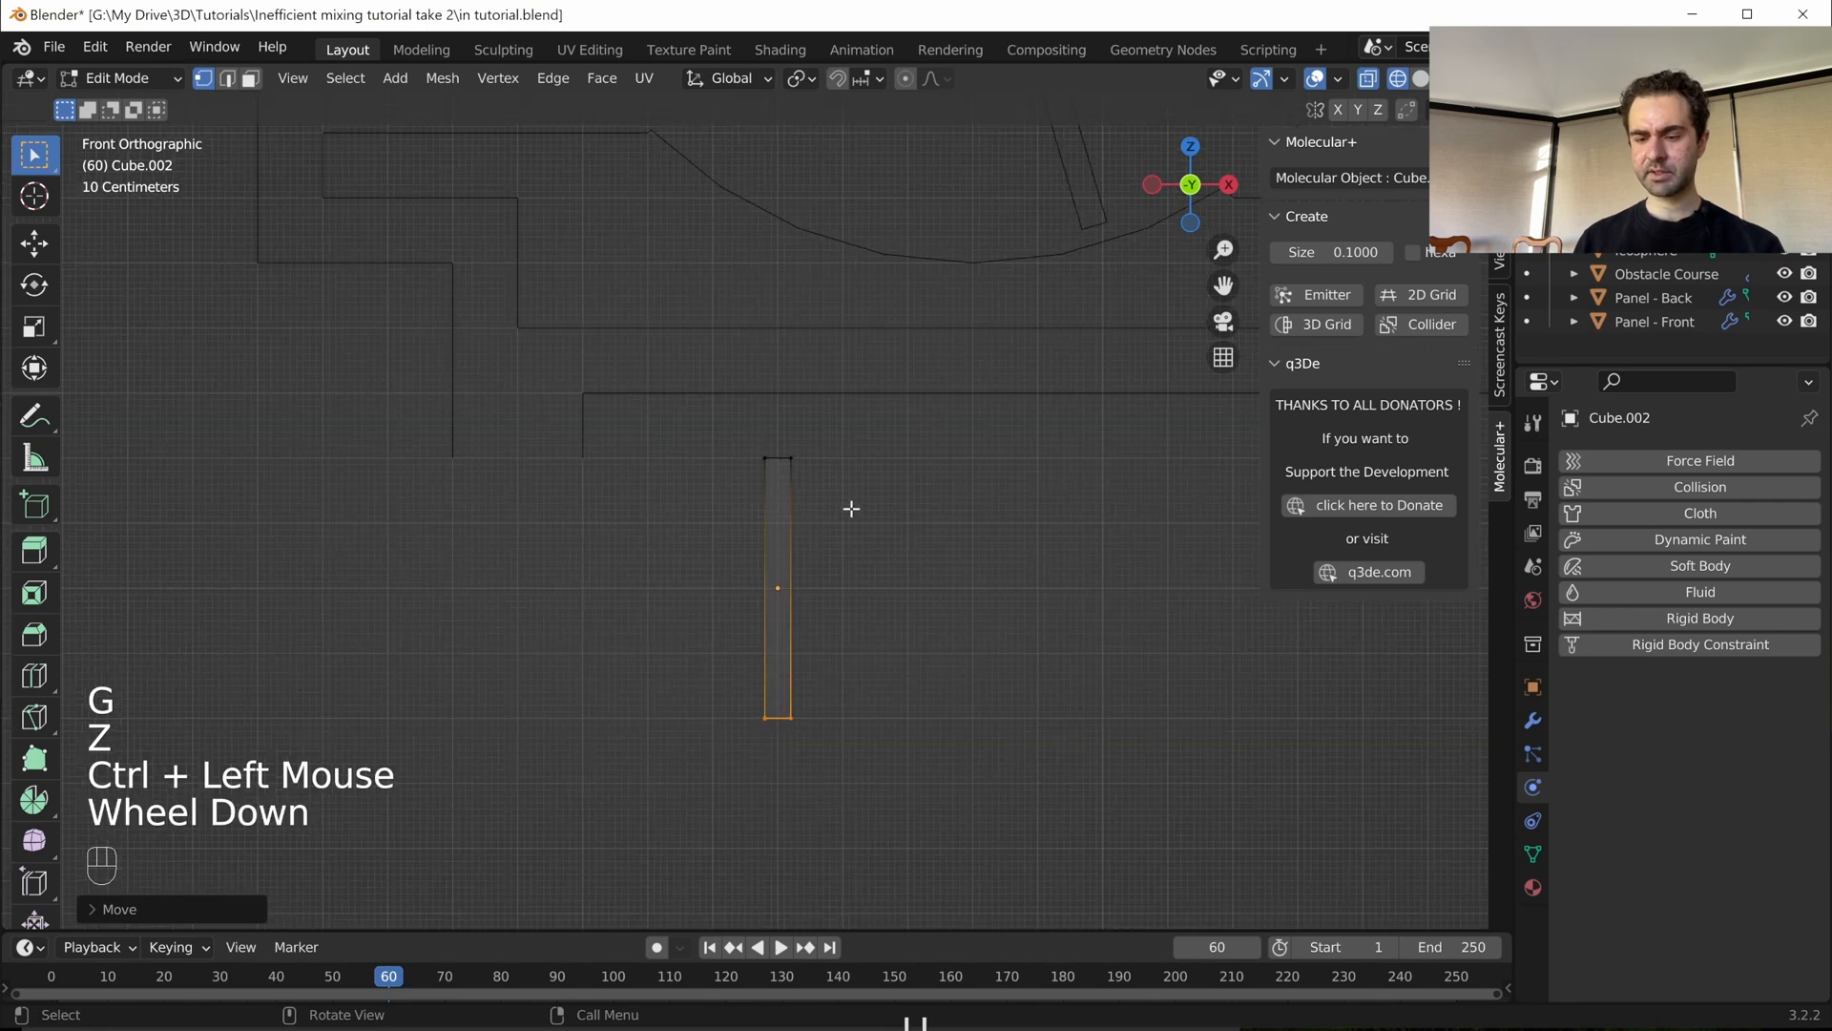
- Scale the whole bar mesh by 24 along X into a wide block, and select the vertices of its left end
key(a)
scroll(850, 534, down, 3)
scroll(851, 552, up, 1)
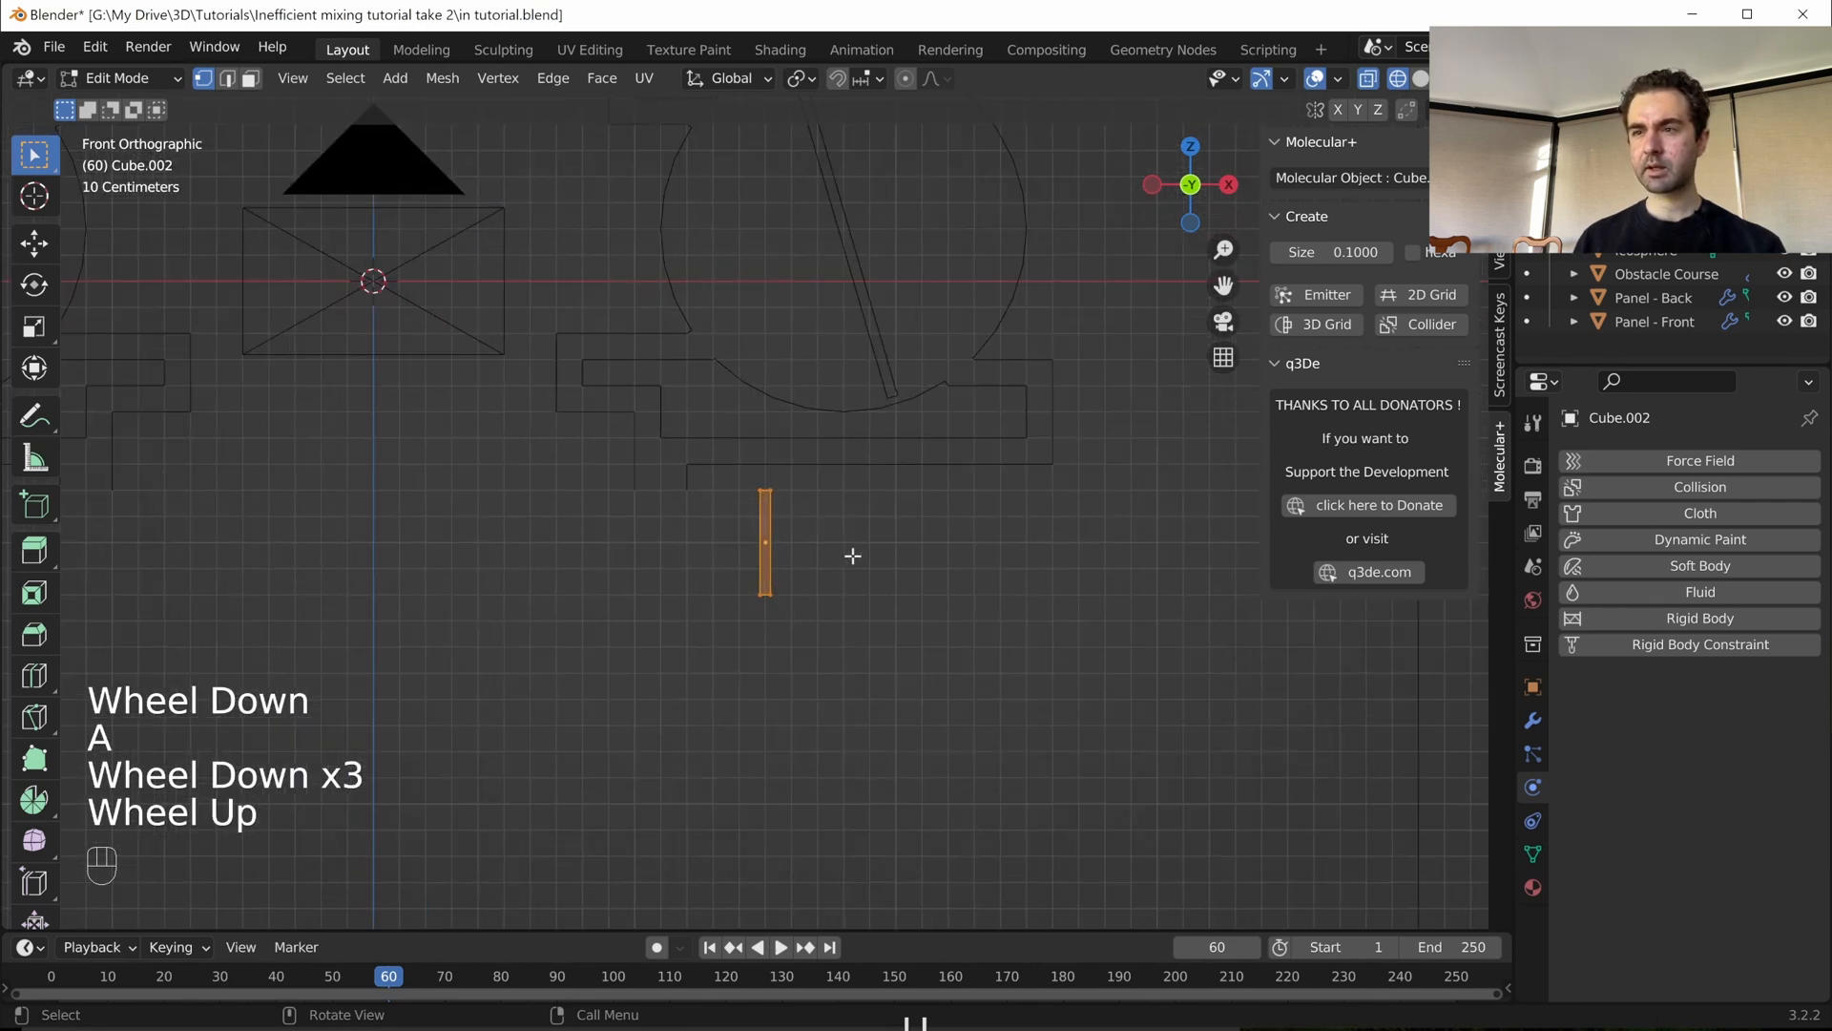
scroll(872, 523, up, 1)
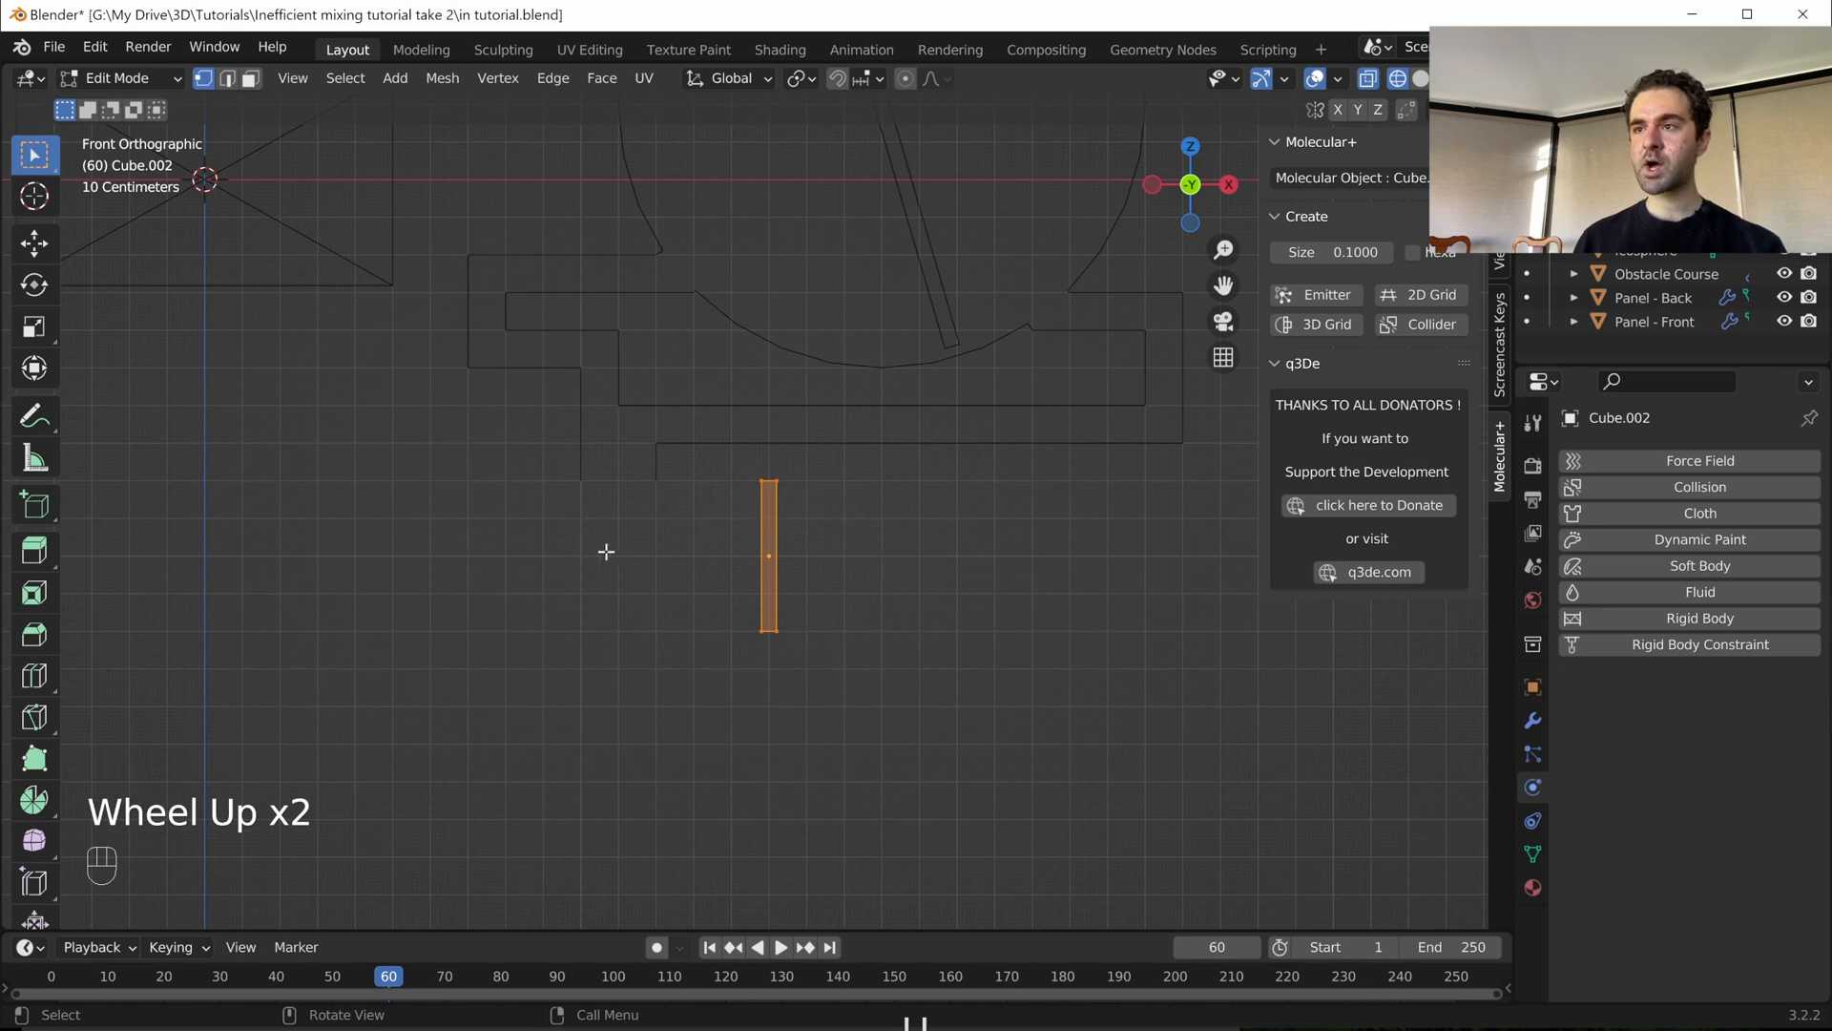
key(s)
key(x)
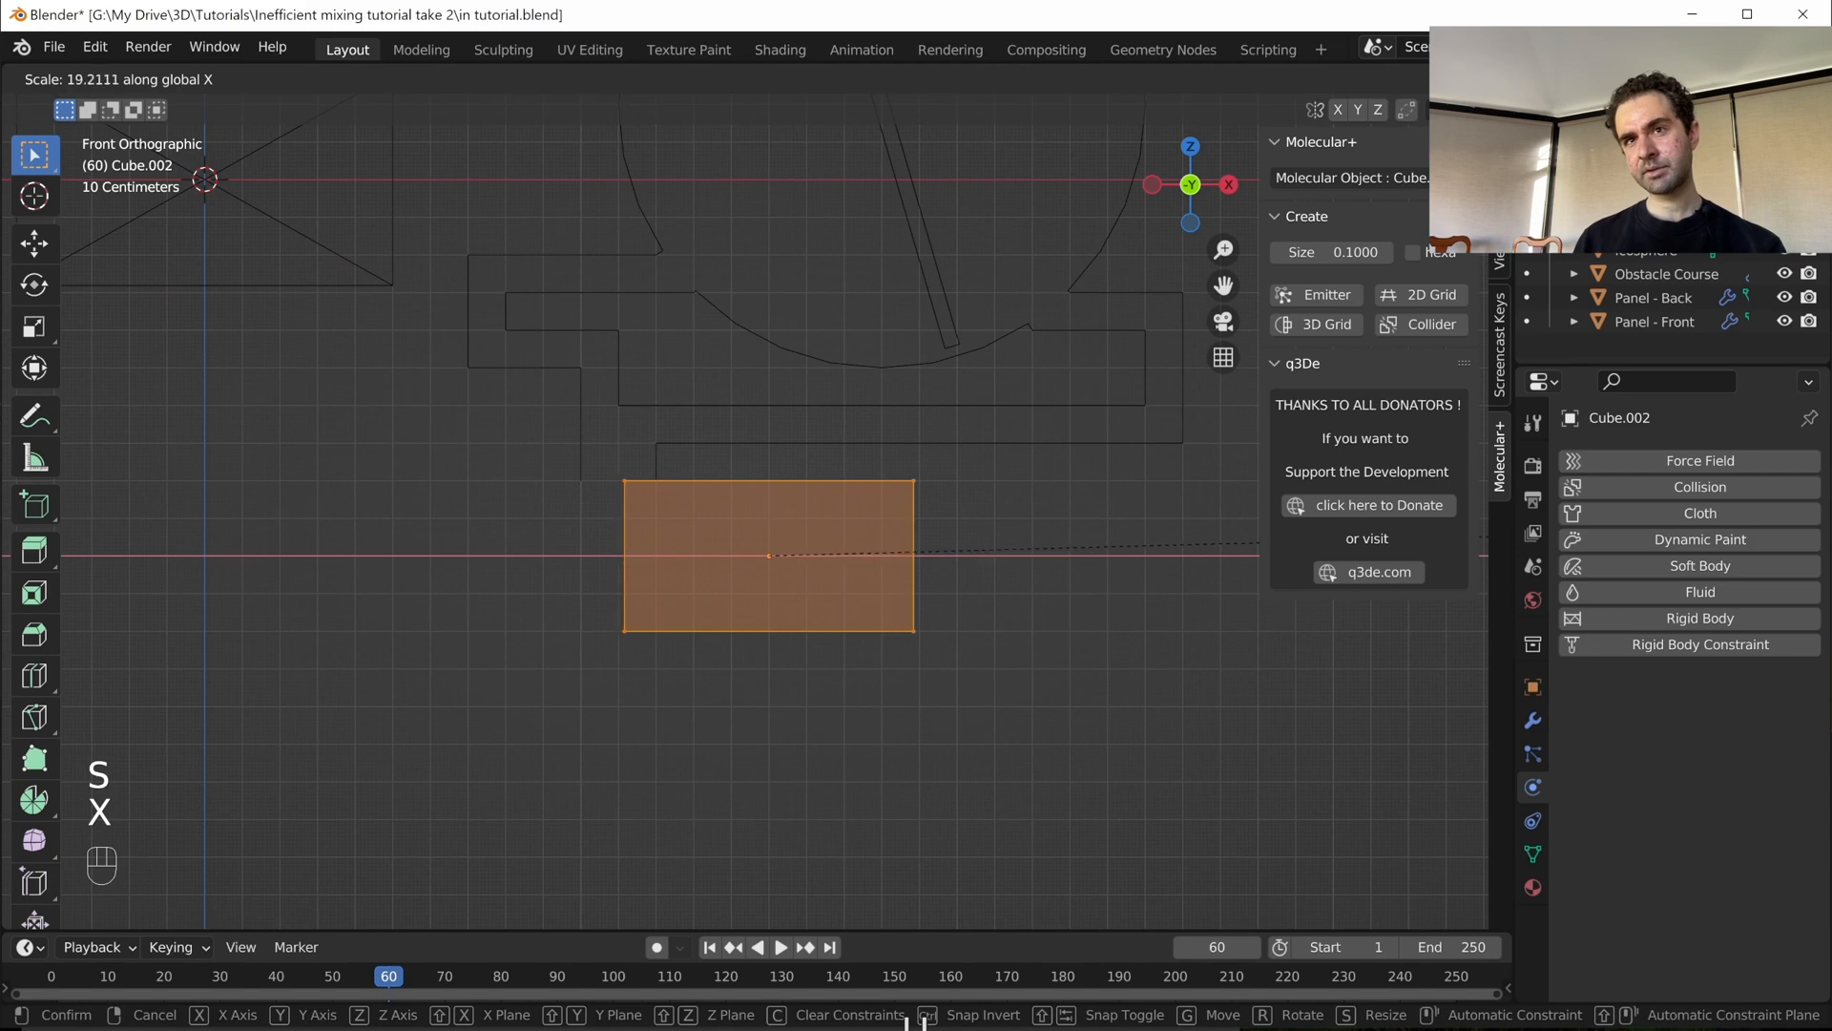
key(KP_2)
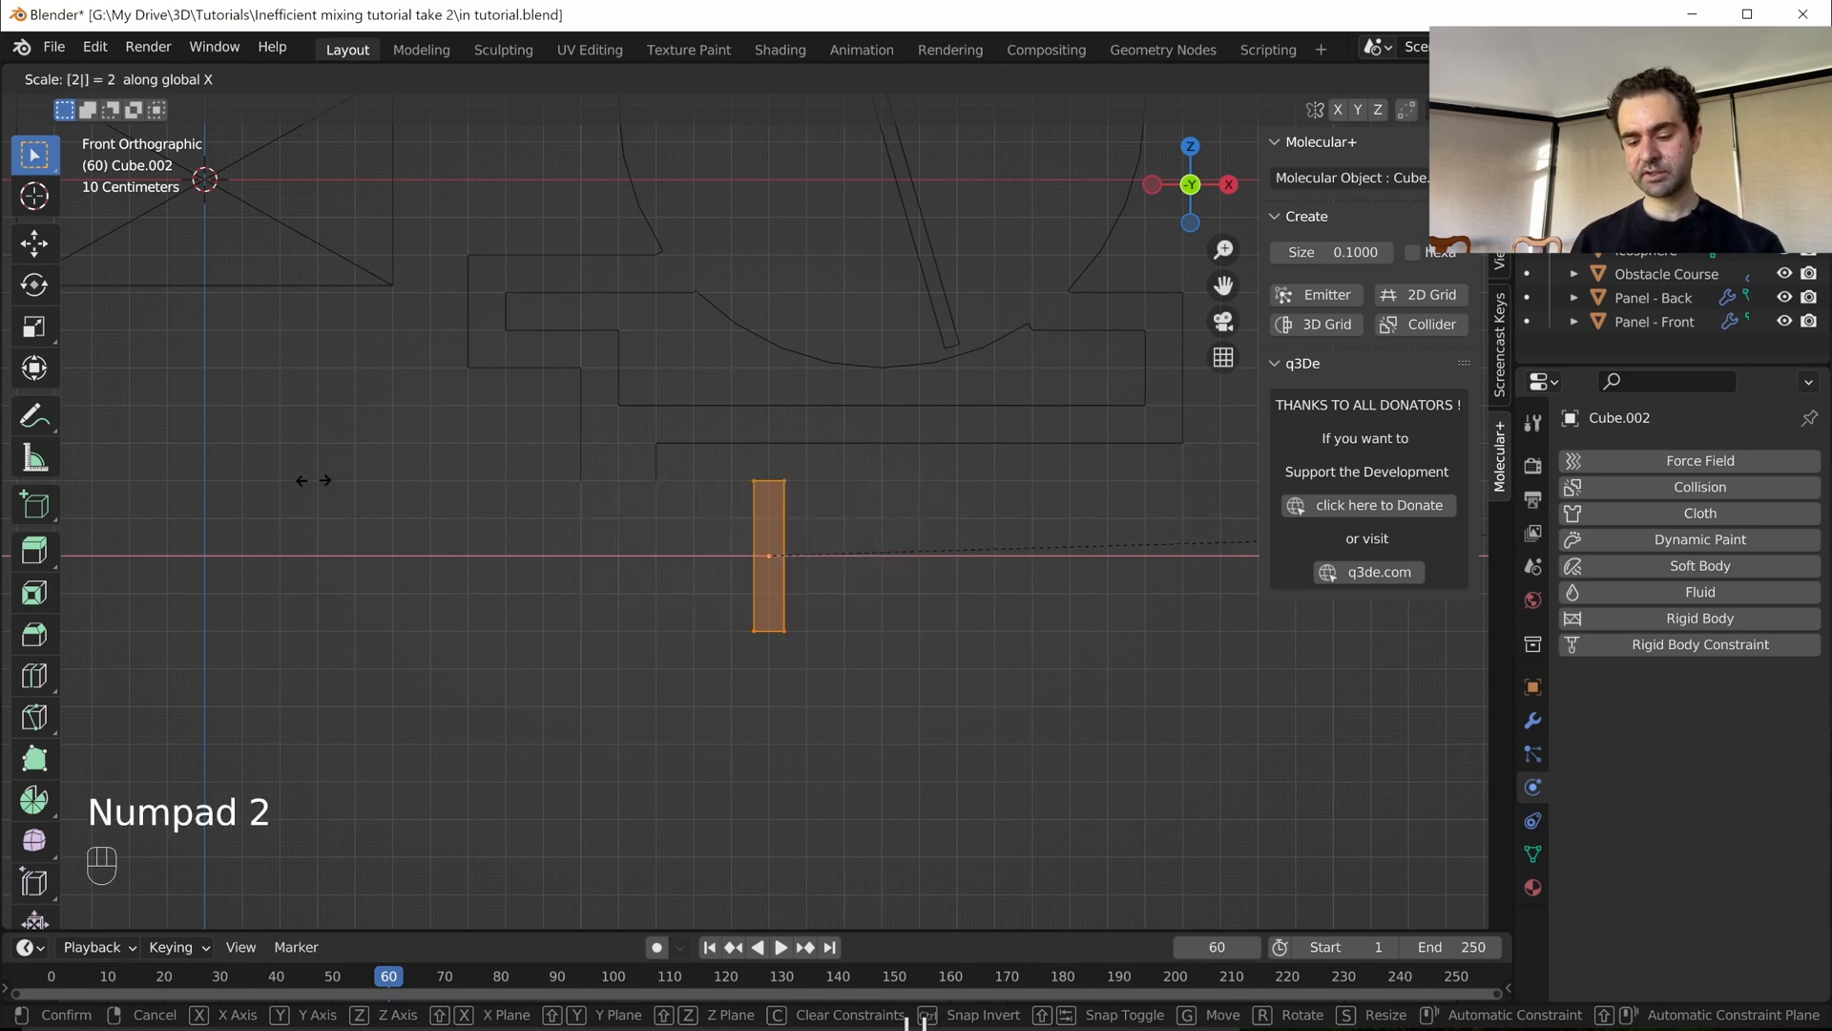
key(KP_4)
key(Return)
key(Tab)
key(Tab)
key(Tab)
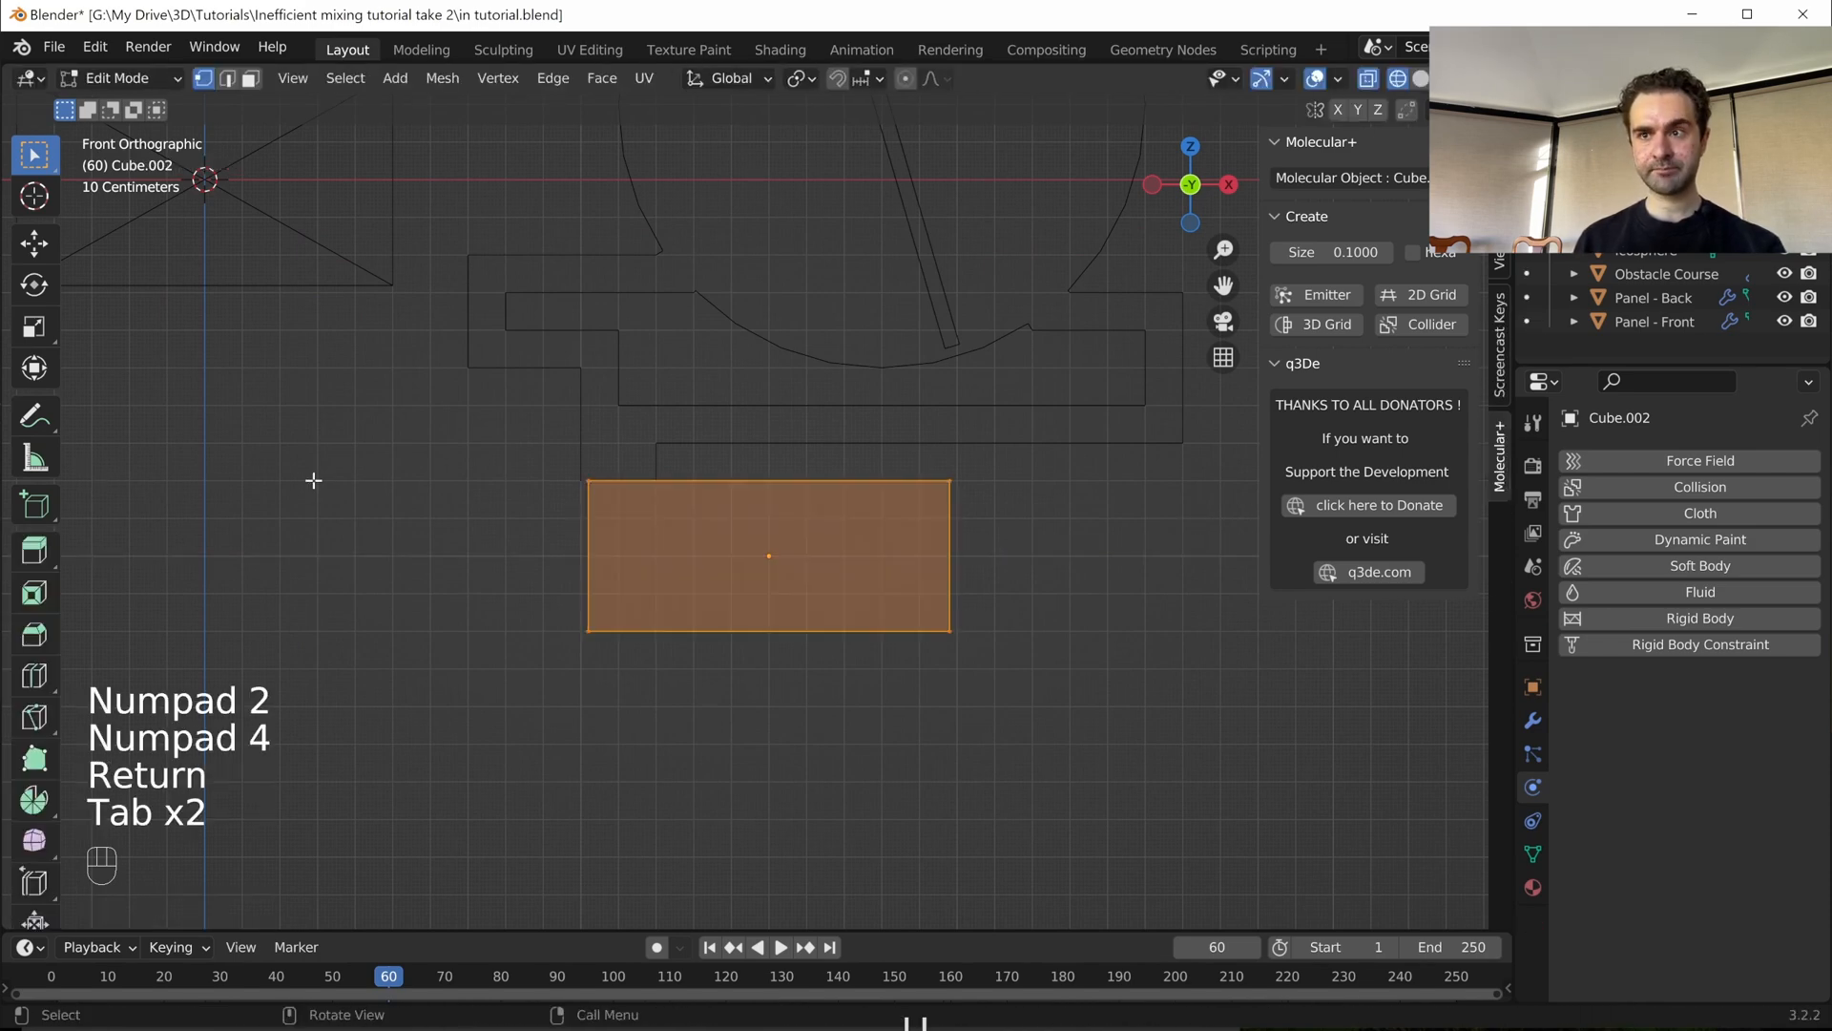
scroll(382, 458, up, 3)
key(Tab)
drag(395, 432, 505, 768)
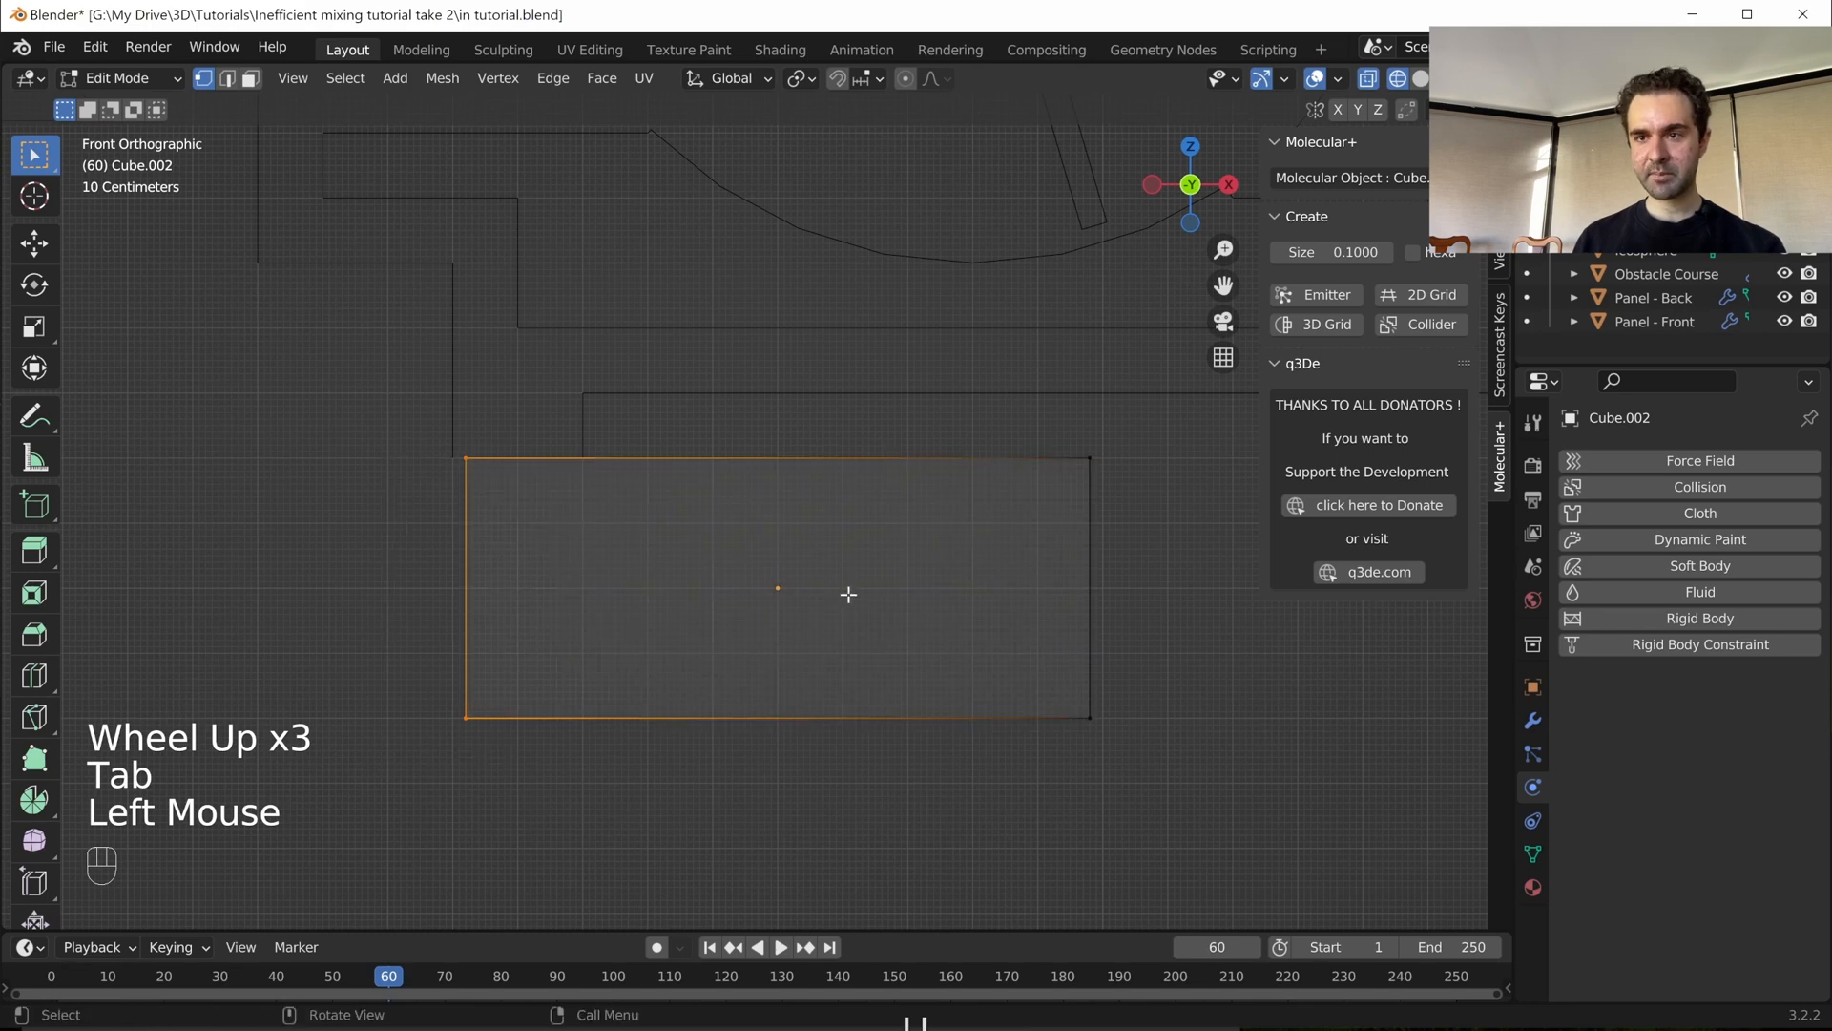
key(g)
key(x)
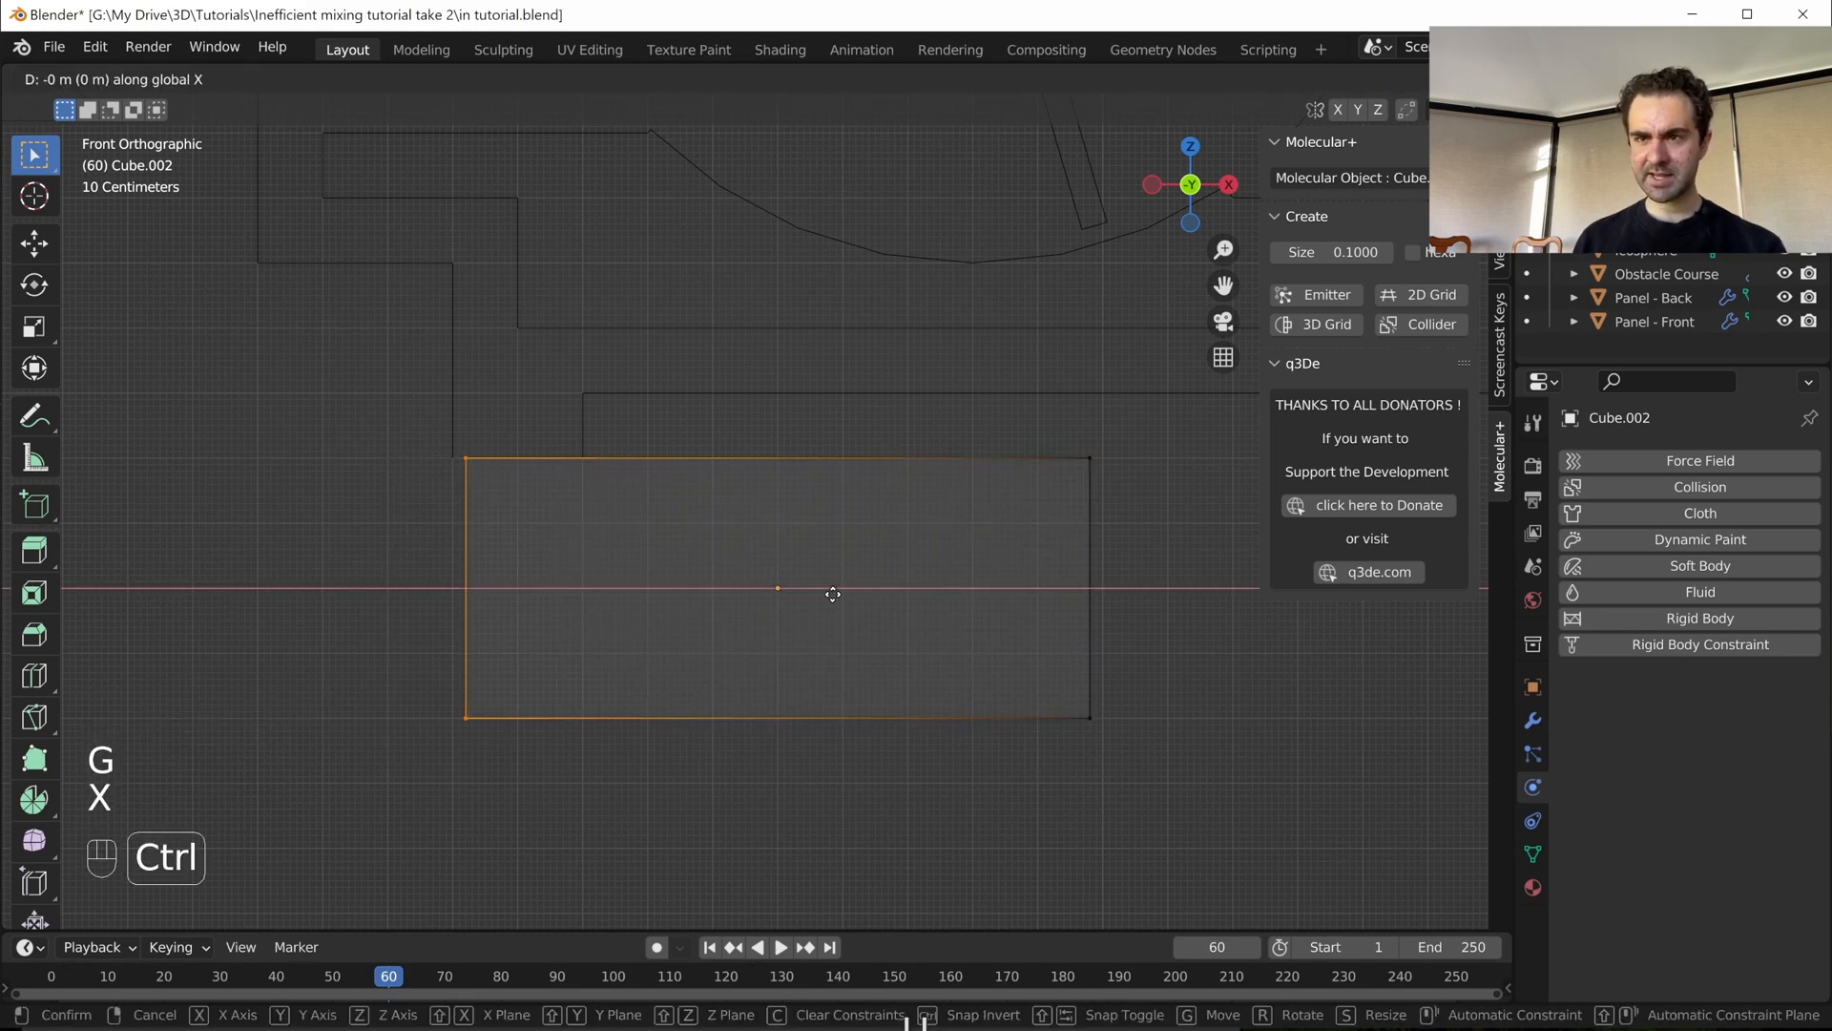
ctrl+right_click(536, 553)
- Move the block's left-end vertices outward along X, snapped flush with the outlet channel's left wall, and select its right-end vertices
shift+middle_drag(537, 553, 684, 552)
scroll(685, 554, up, 3)
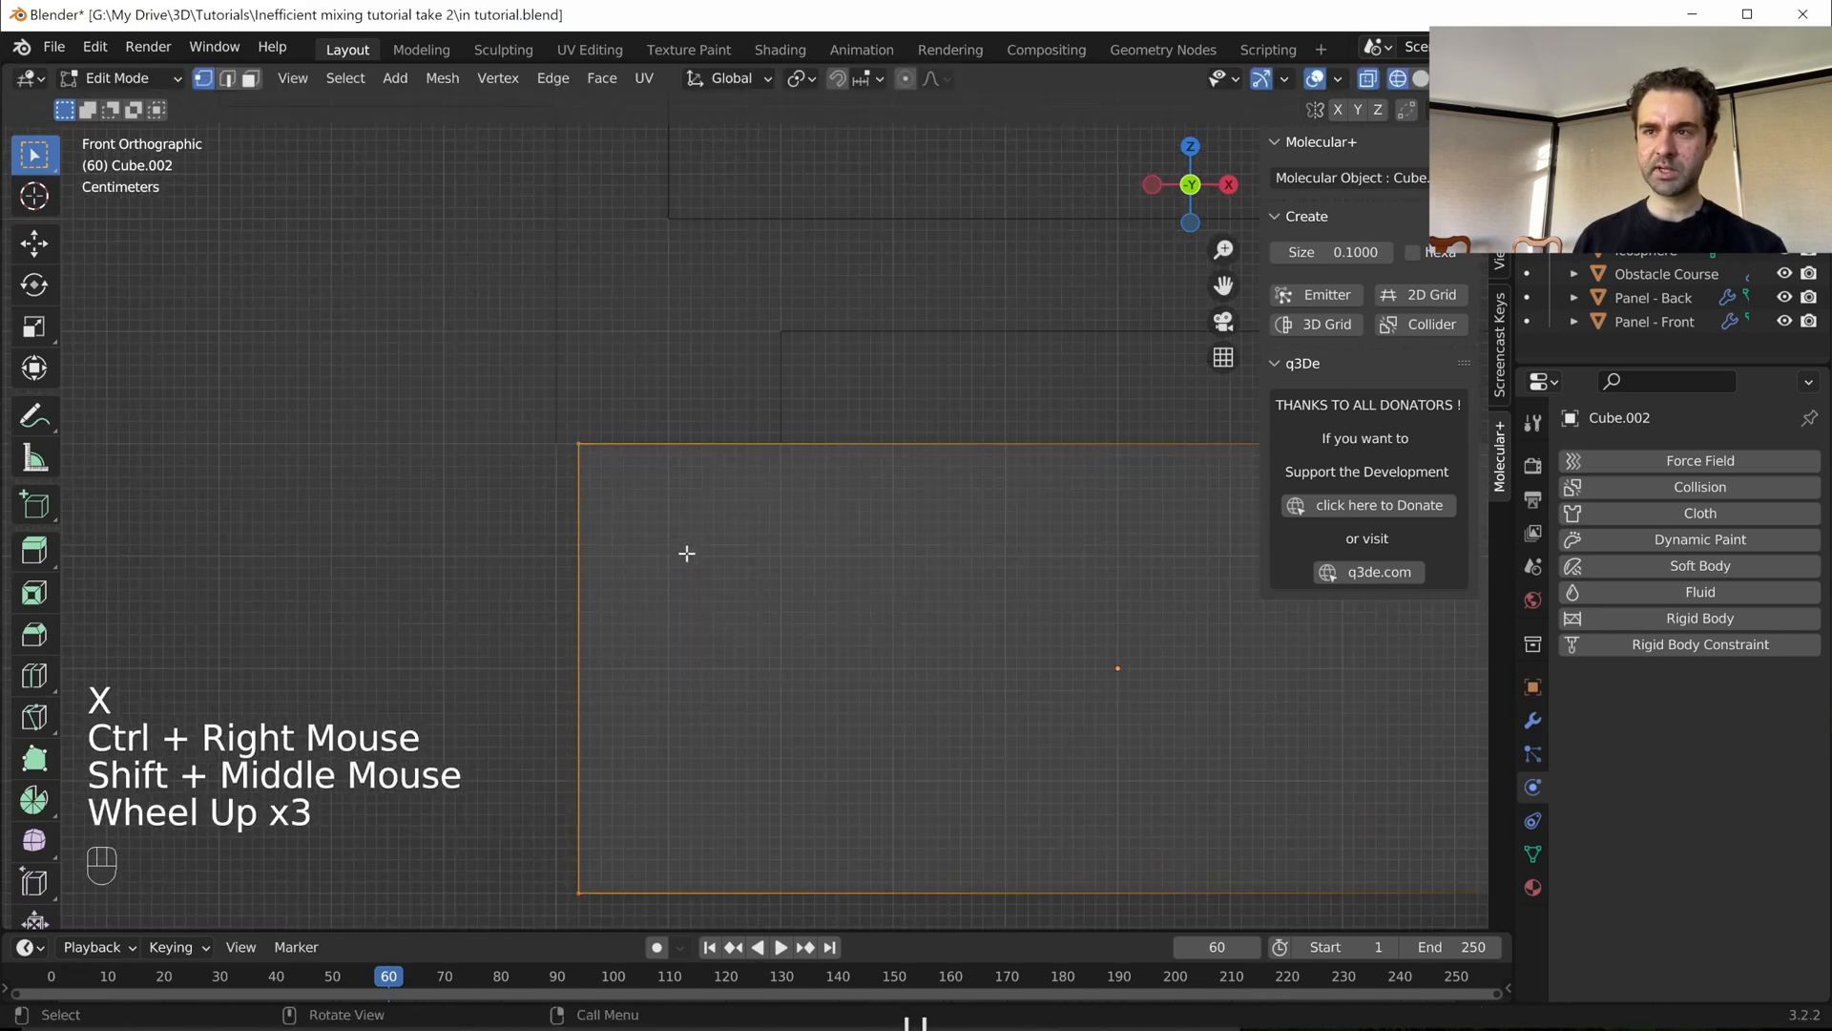
key(g)
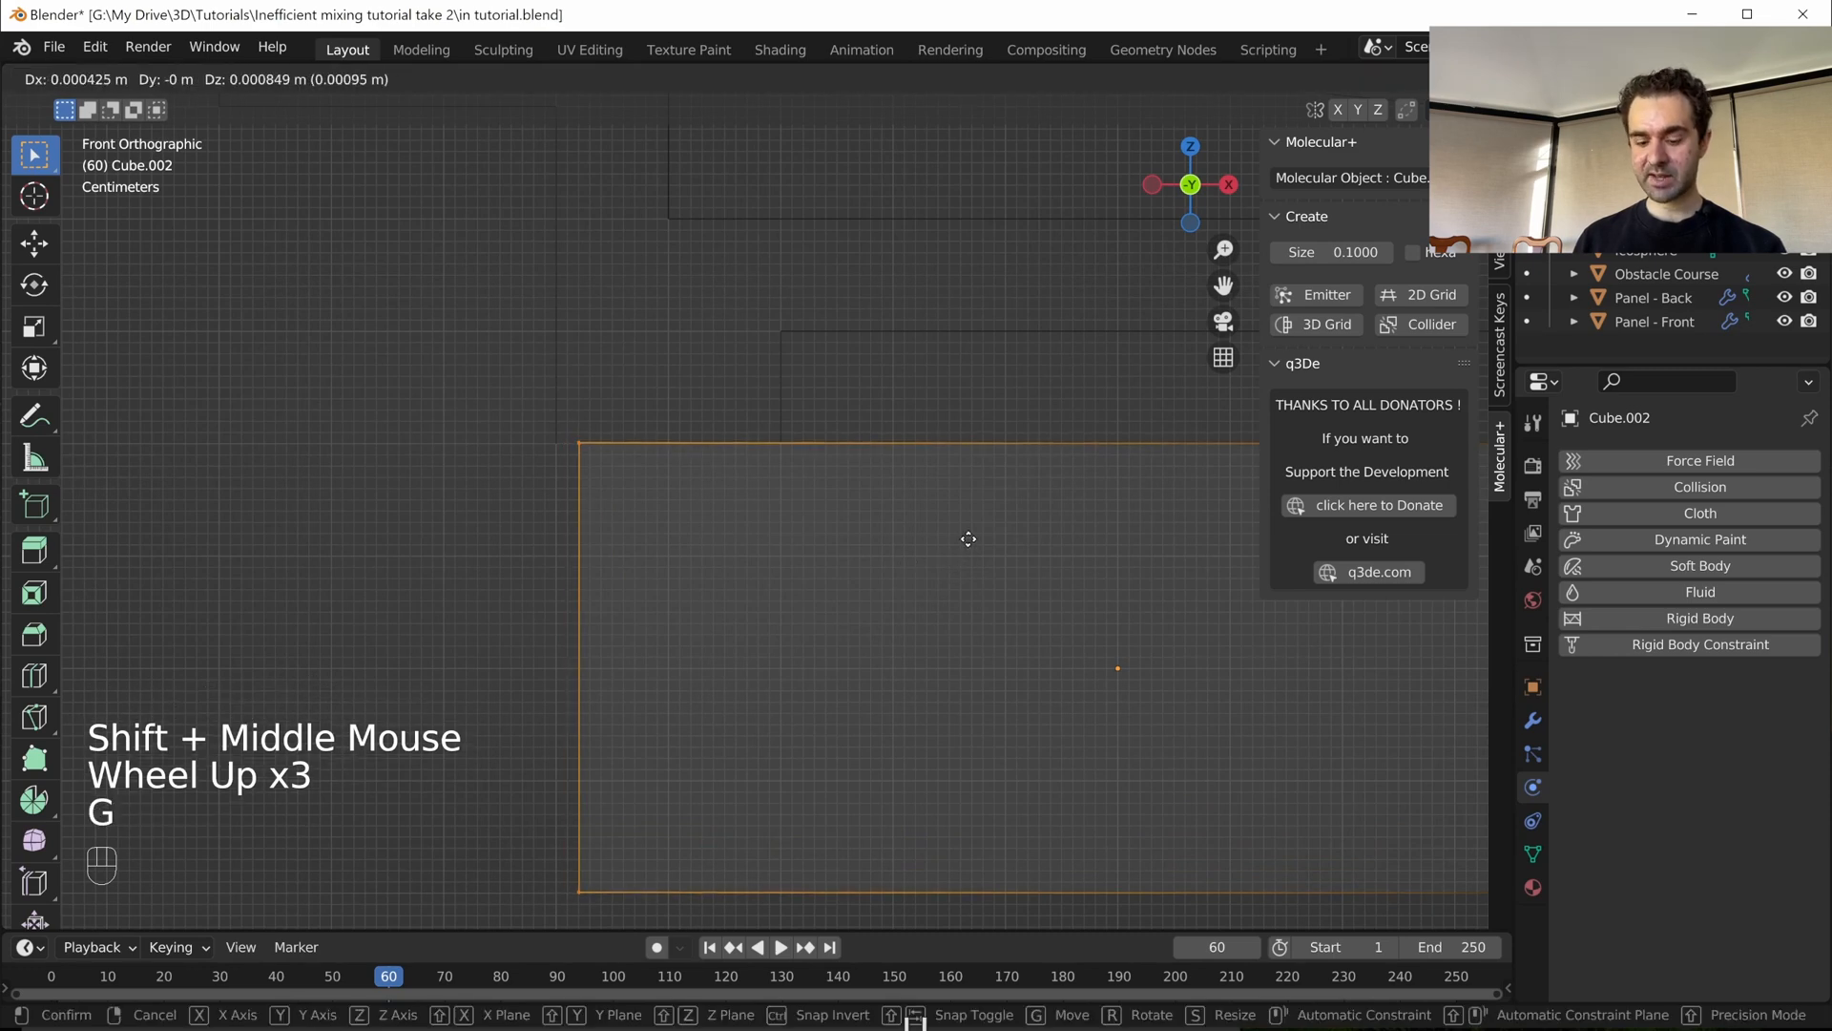
key(x)
ctrl+click(945, 563)
scroll(864, 528, down, 2)
shift+scroll(865, 528, down, 1)
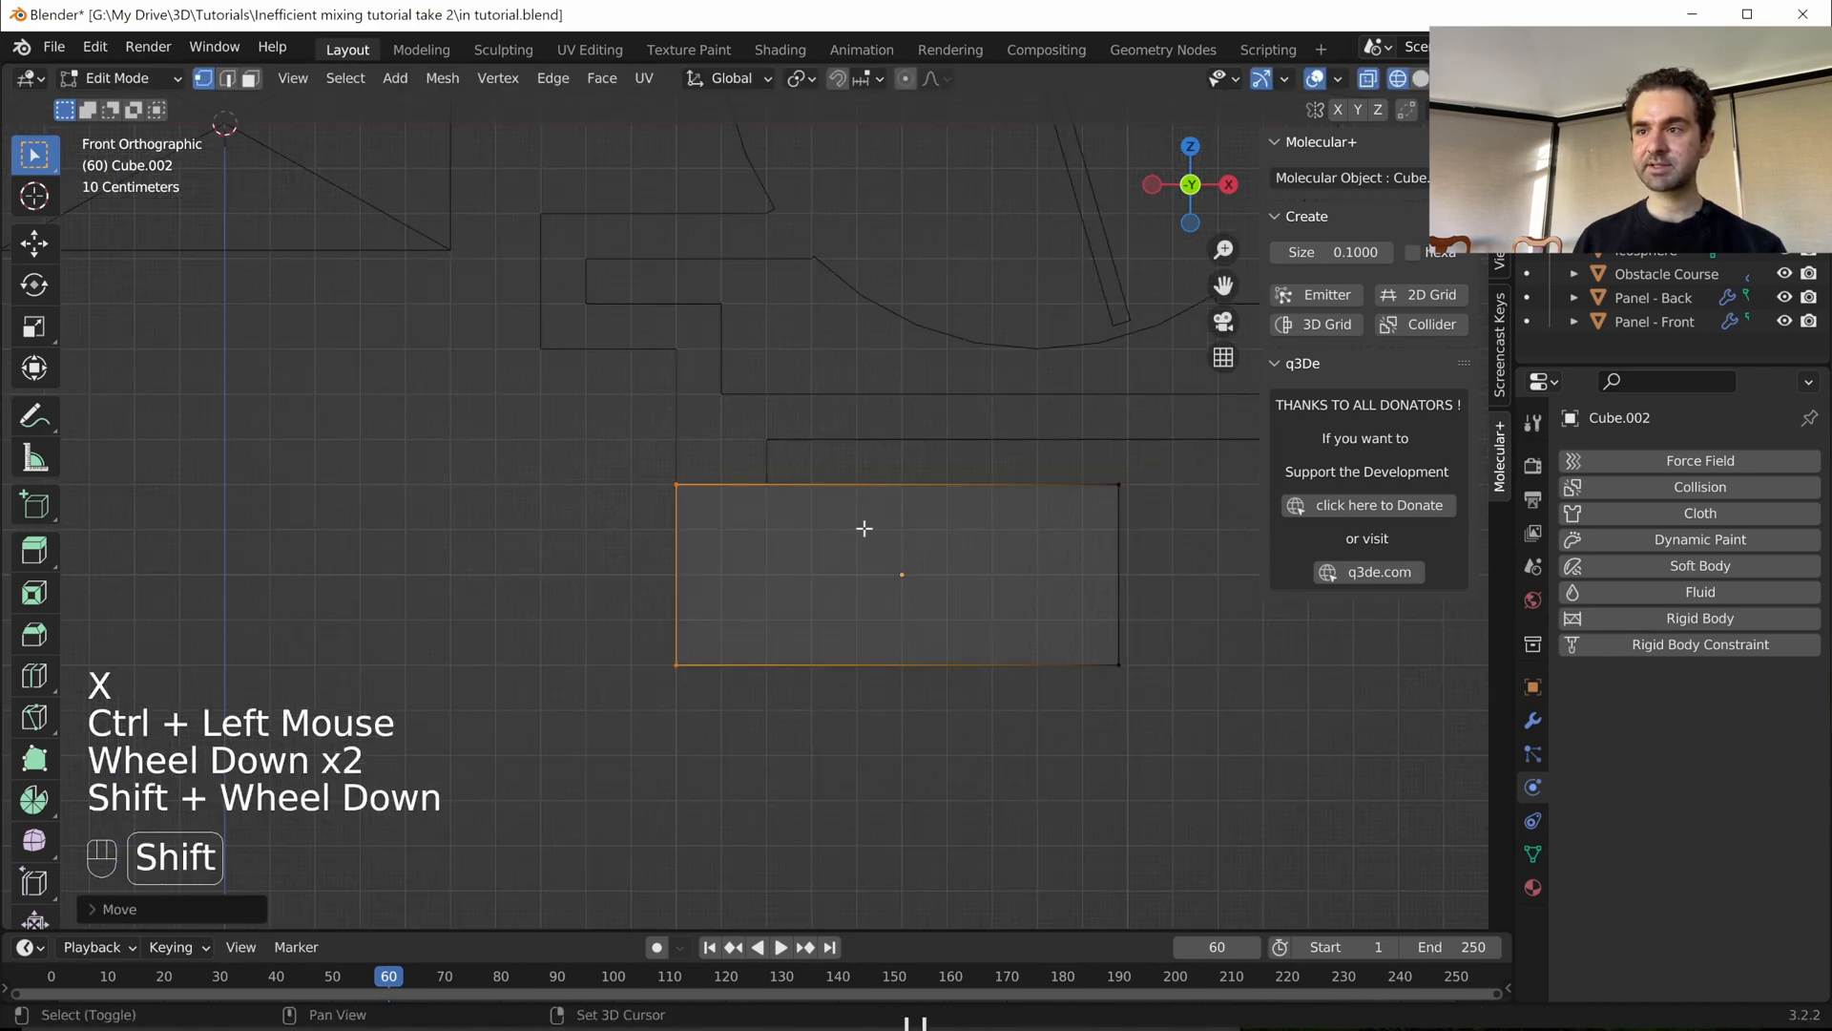
shift+middle_drag(864, 528, 638, 497)
scroll(850, 433, up, 1)
drag(891, 426, 998, 668)
key(g)
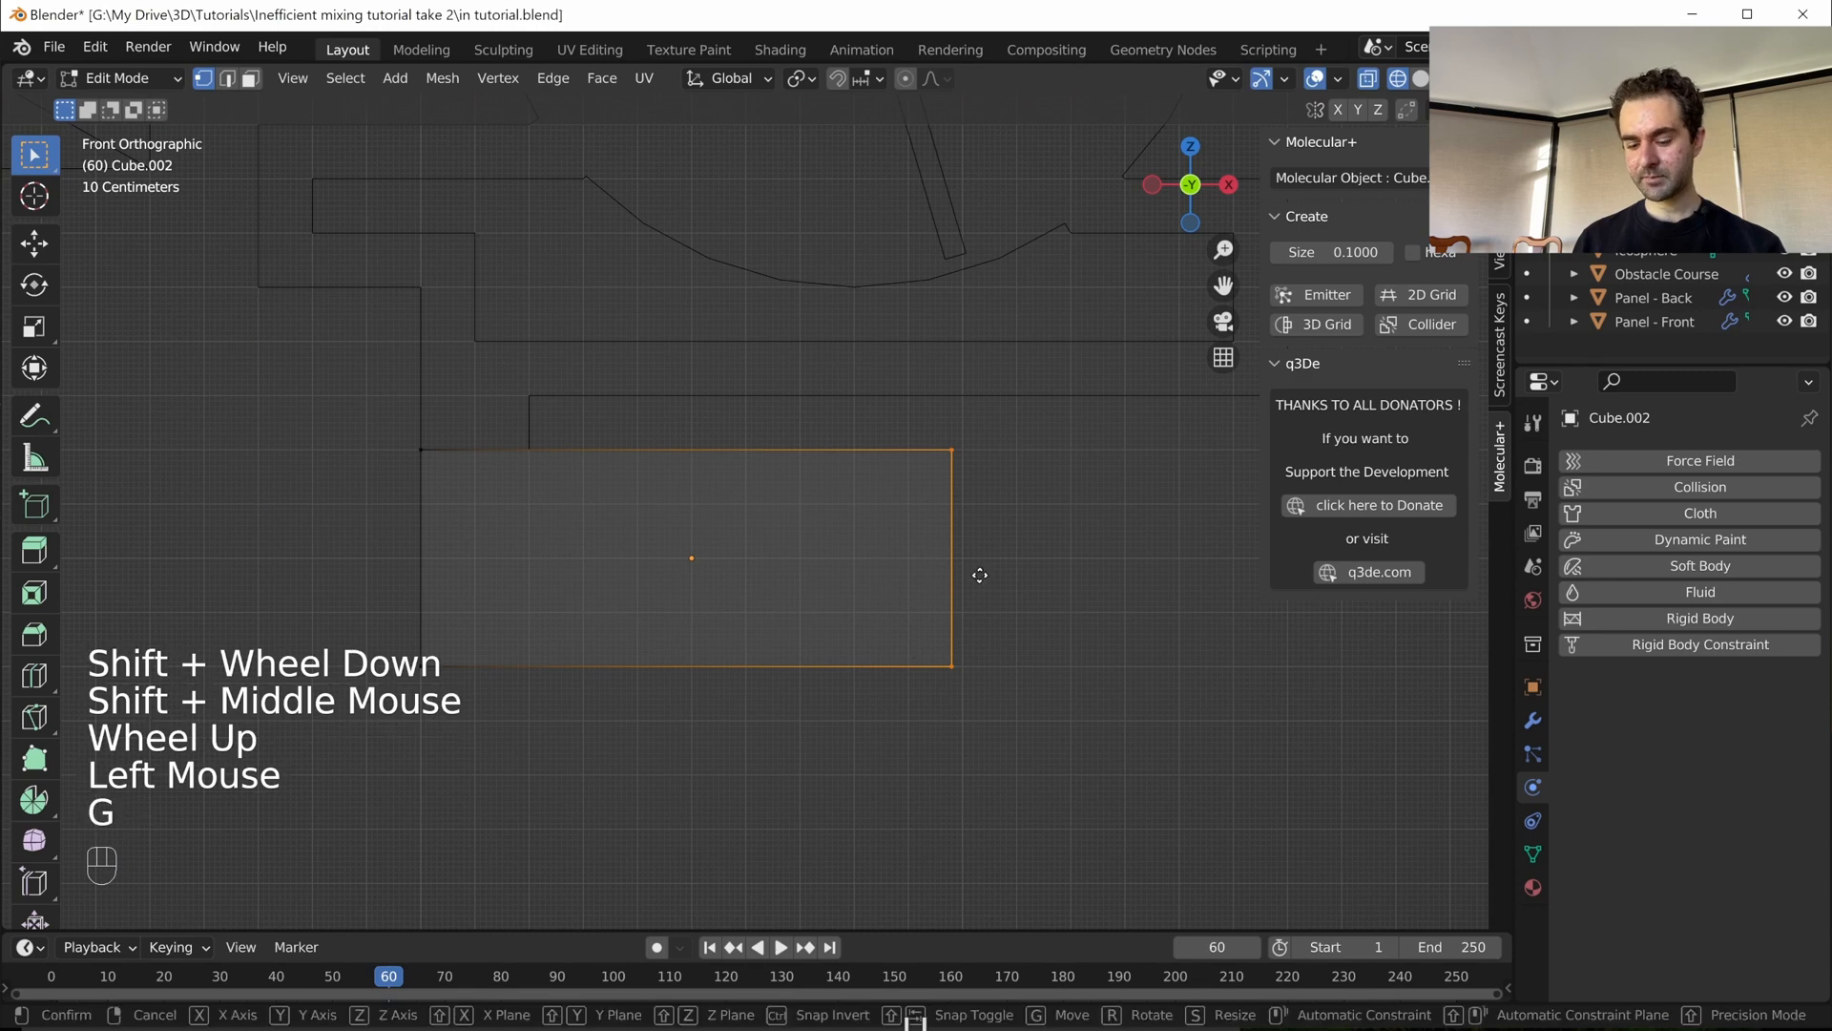
key(x)
right_click(994, 577)
- Move the block's right-end vertices about 0.02 m outward along X, snapped to increments, and leave Edit Mode
scroll(1073, 561, up, 3)
shift+middle_drag(1072, 561, 850, 474)
key(g)
key(x)
ctrl+click(739, 574)
scroll(702, 552, down, 1)
scroll(702, 552, down, 1)
key(Tab)
- Inspect the finished block below the outlet channel in front view, and show its object transform settings
scroll(826, 534, down, 2)
key(KP_1)
scroll(856, 475, up, 2)
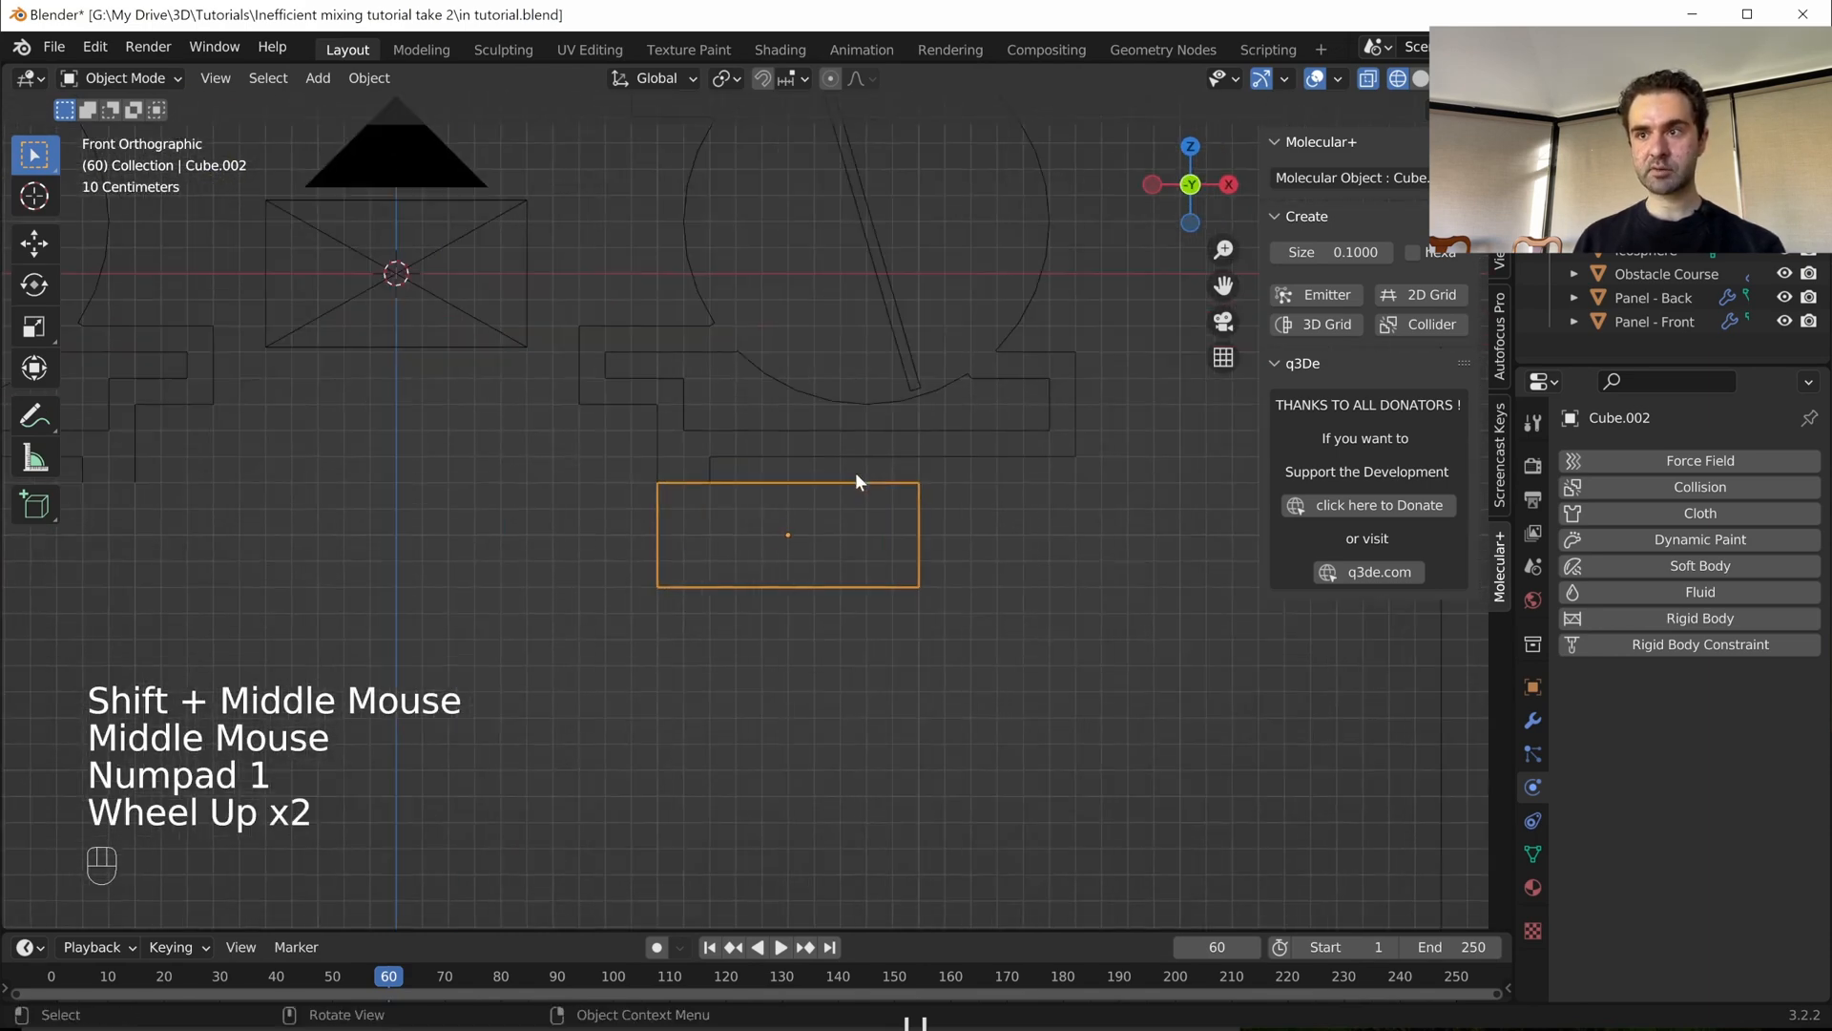
scroll(855, 482, up, 1)
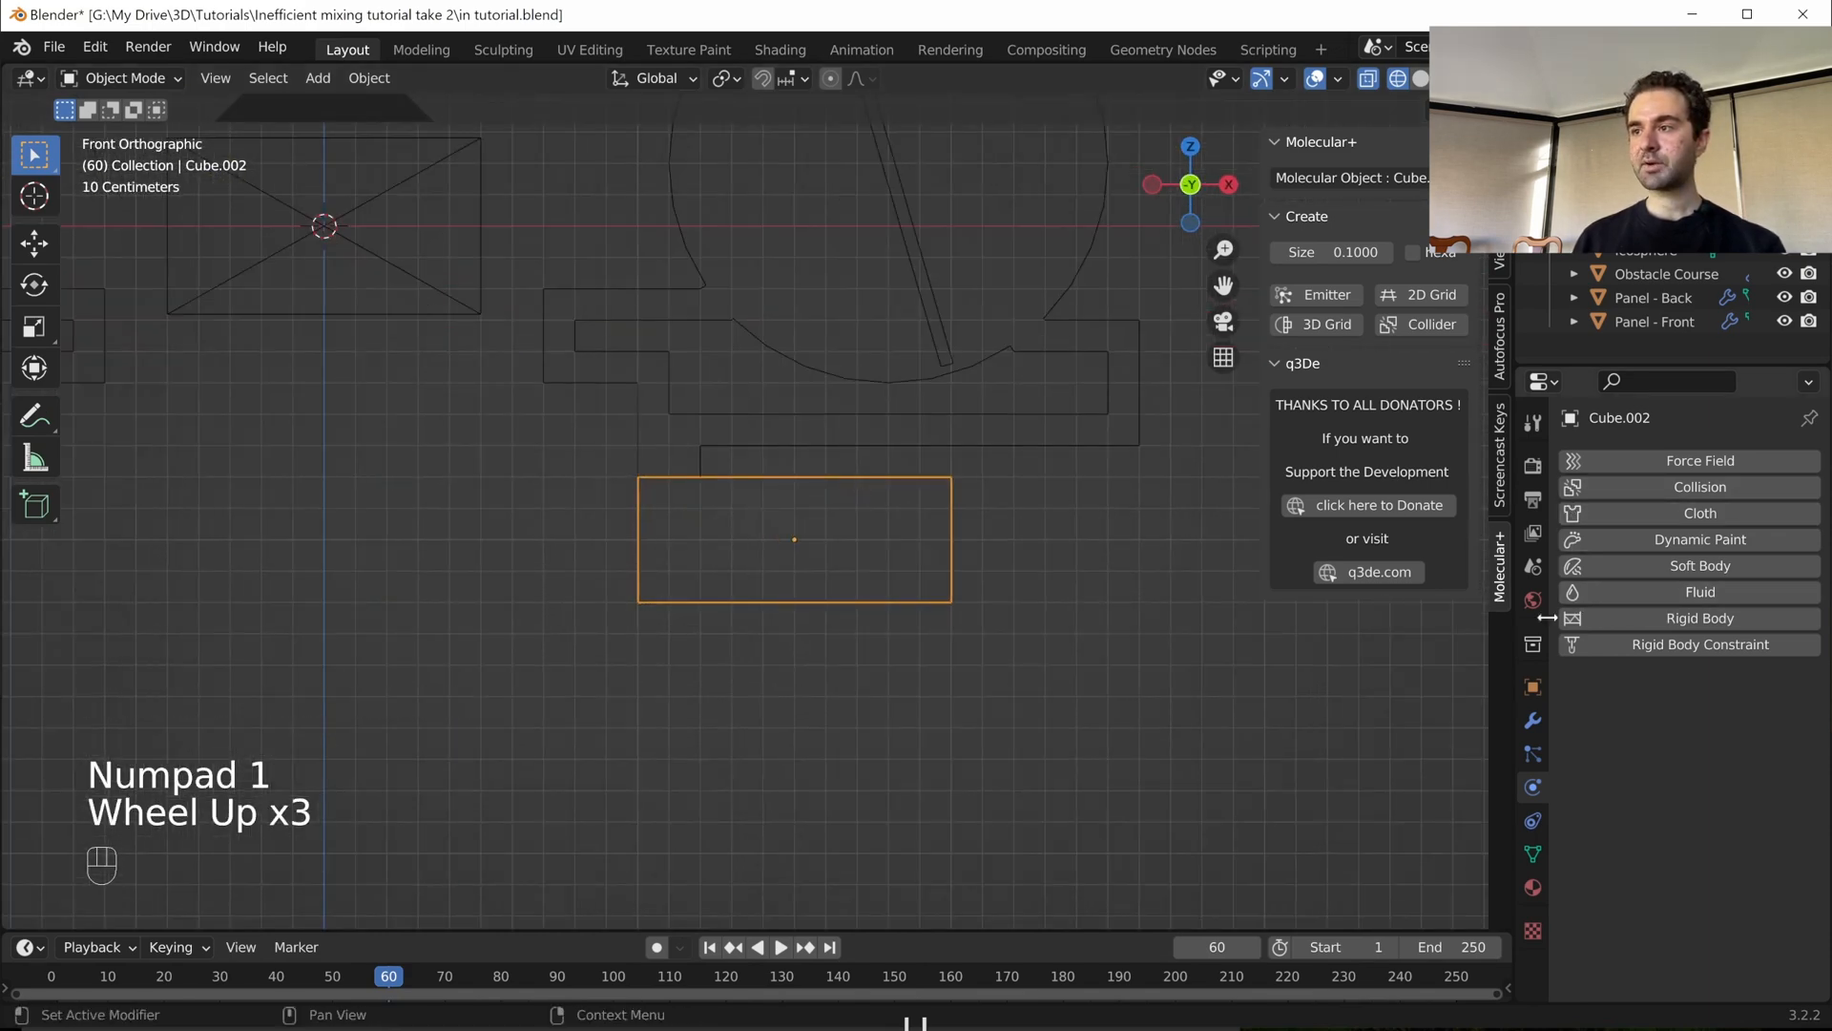
click(1533, 688)
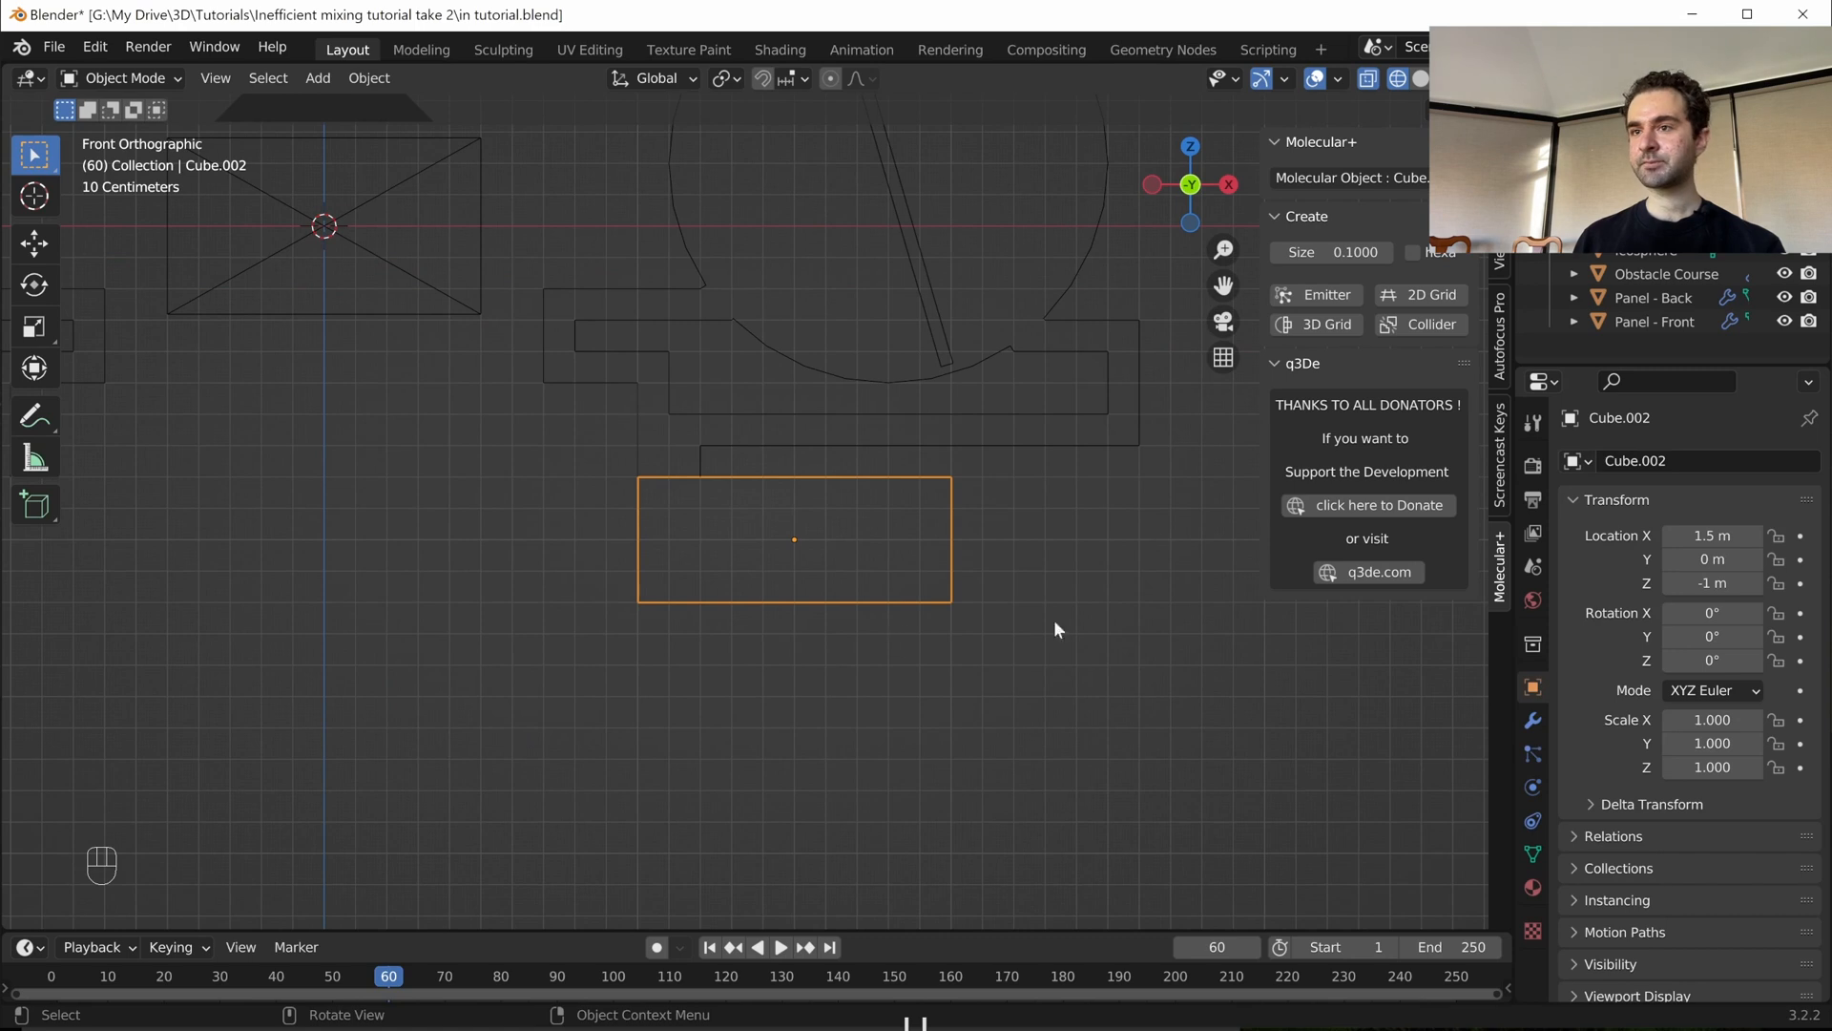
- Drive the block's X location with the expression #sin(frame), and play the animation to check its motion
click(935, 313)
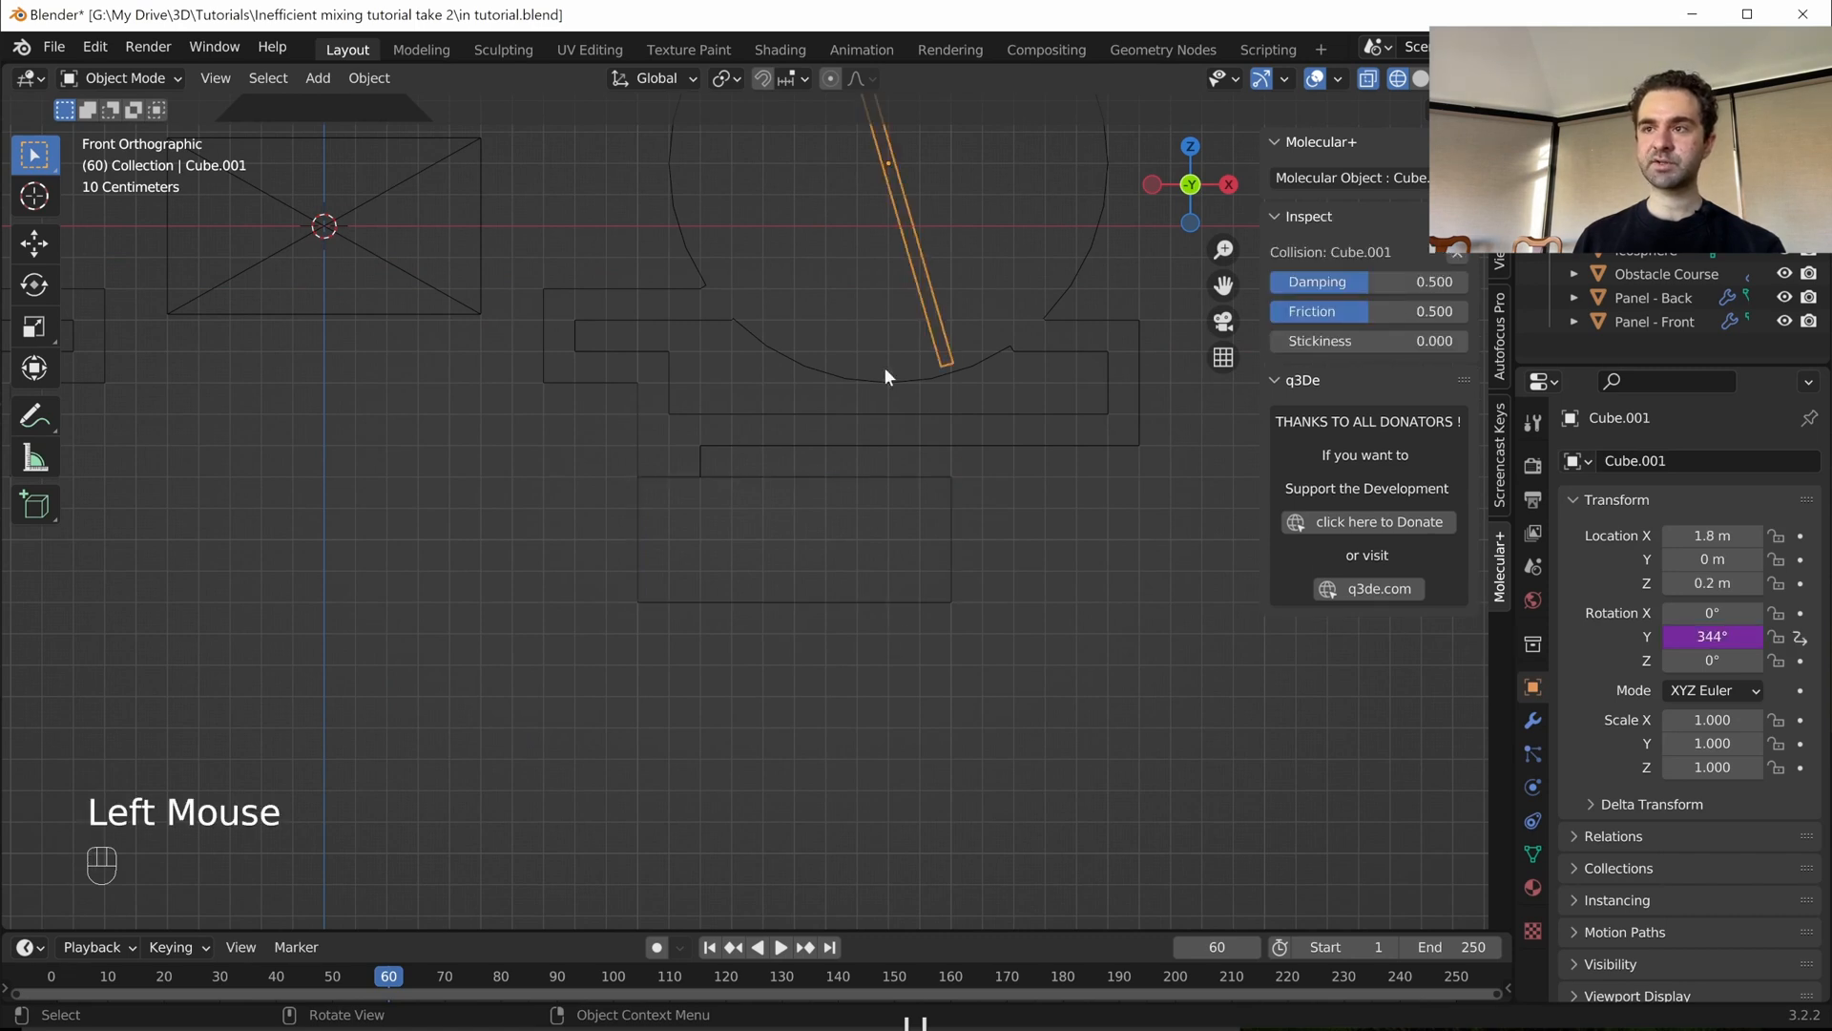
click(929, 603)
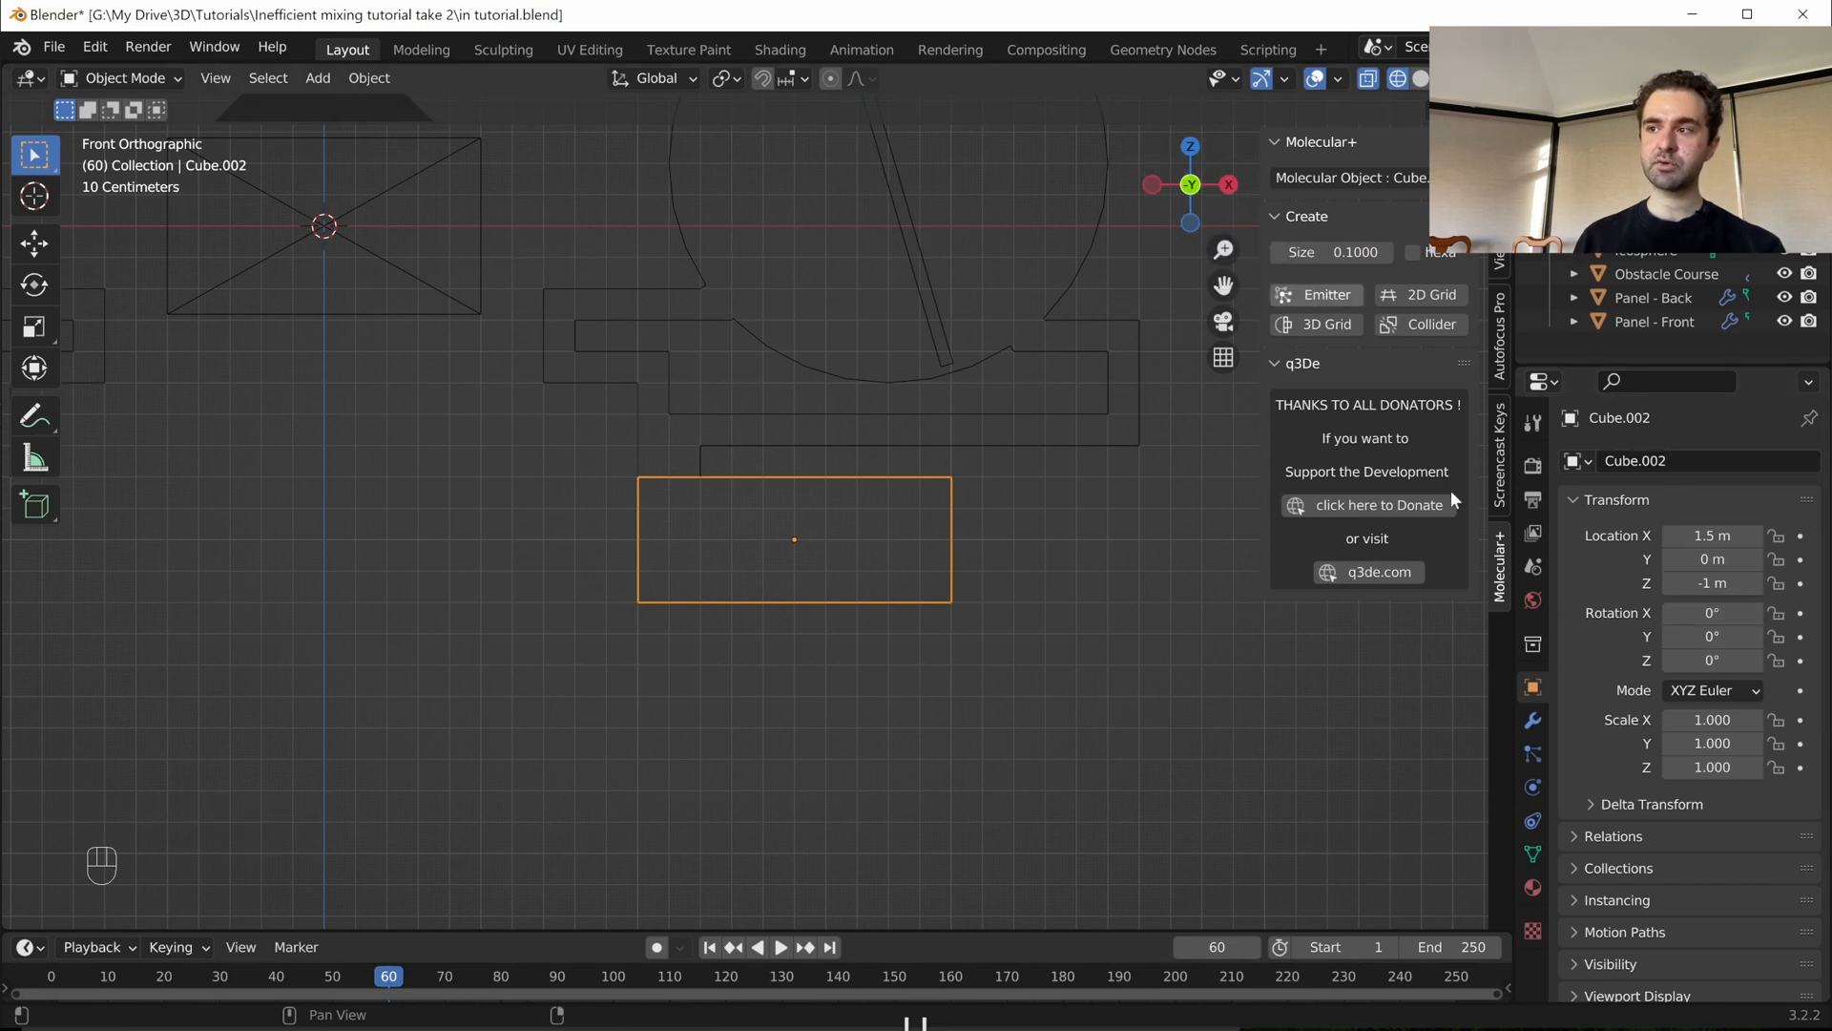
drag(1750, 536, 1705, 536)
double_click(1705, 536)
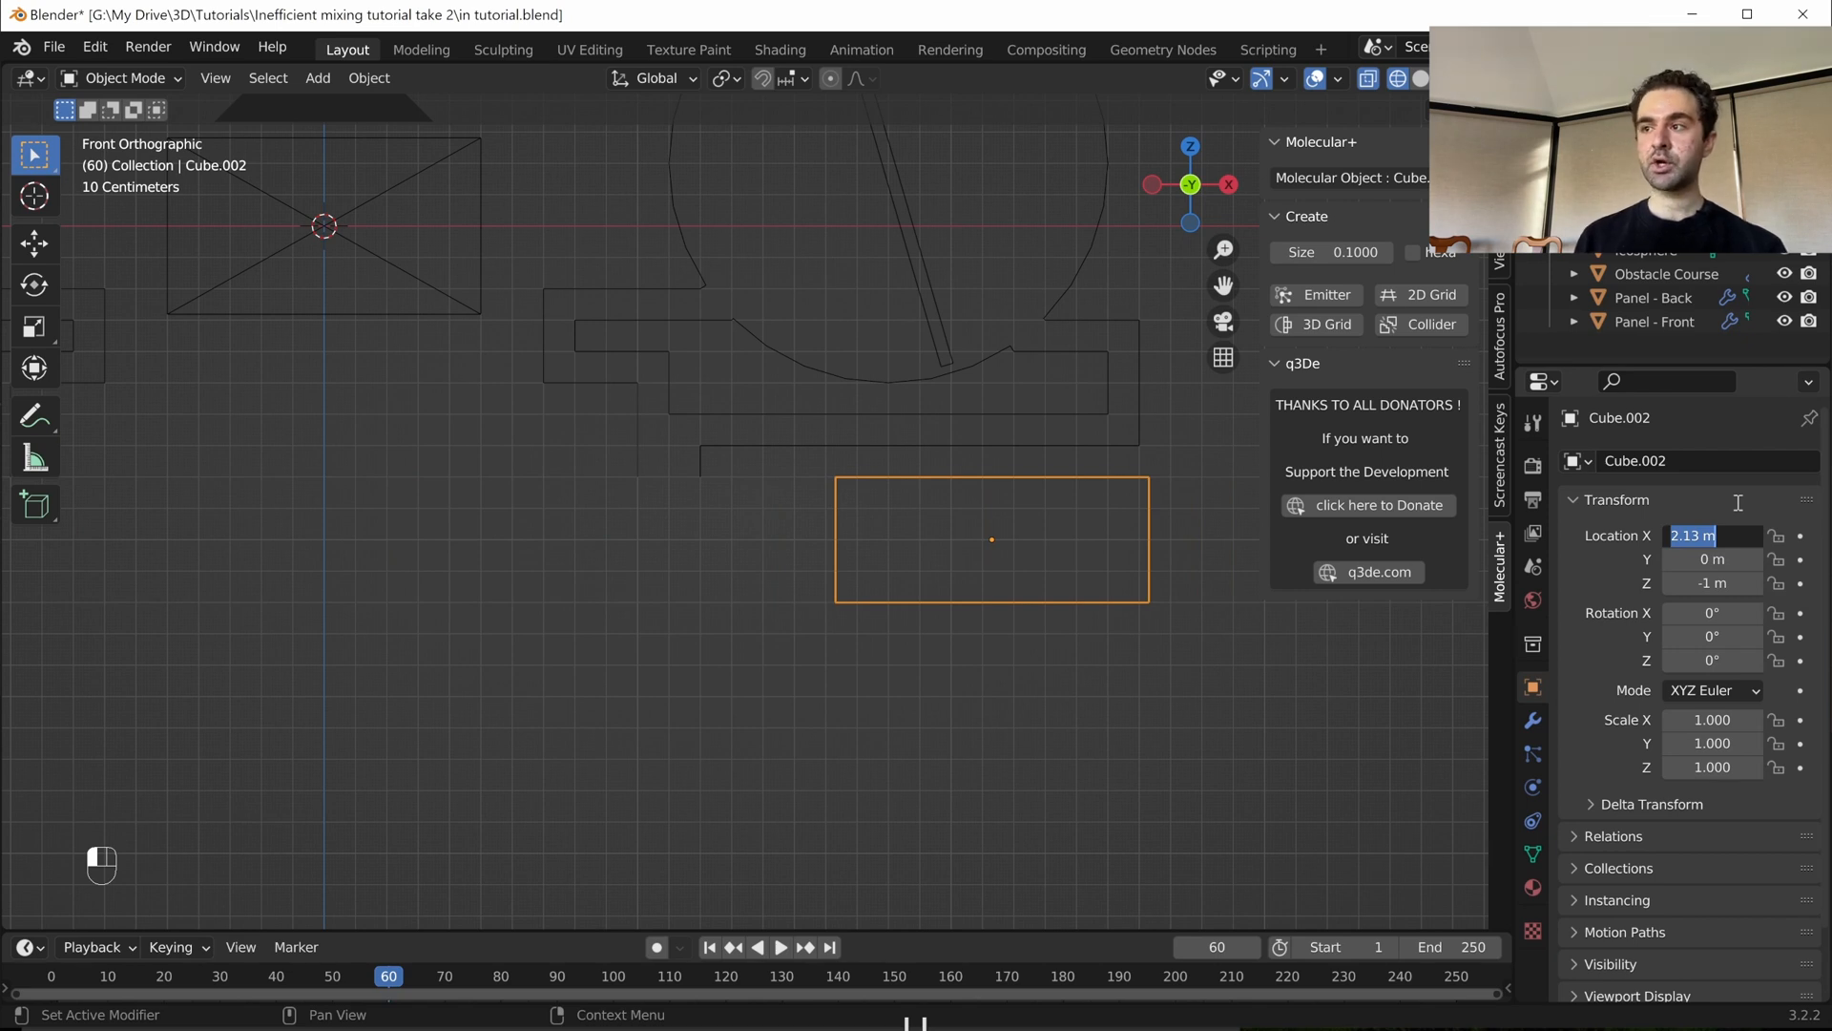
text(#)
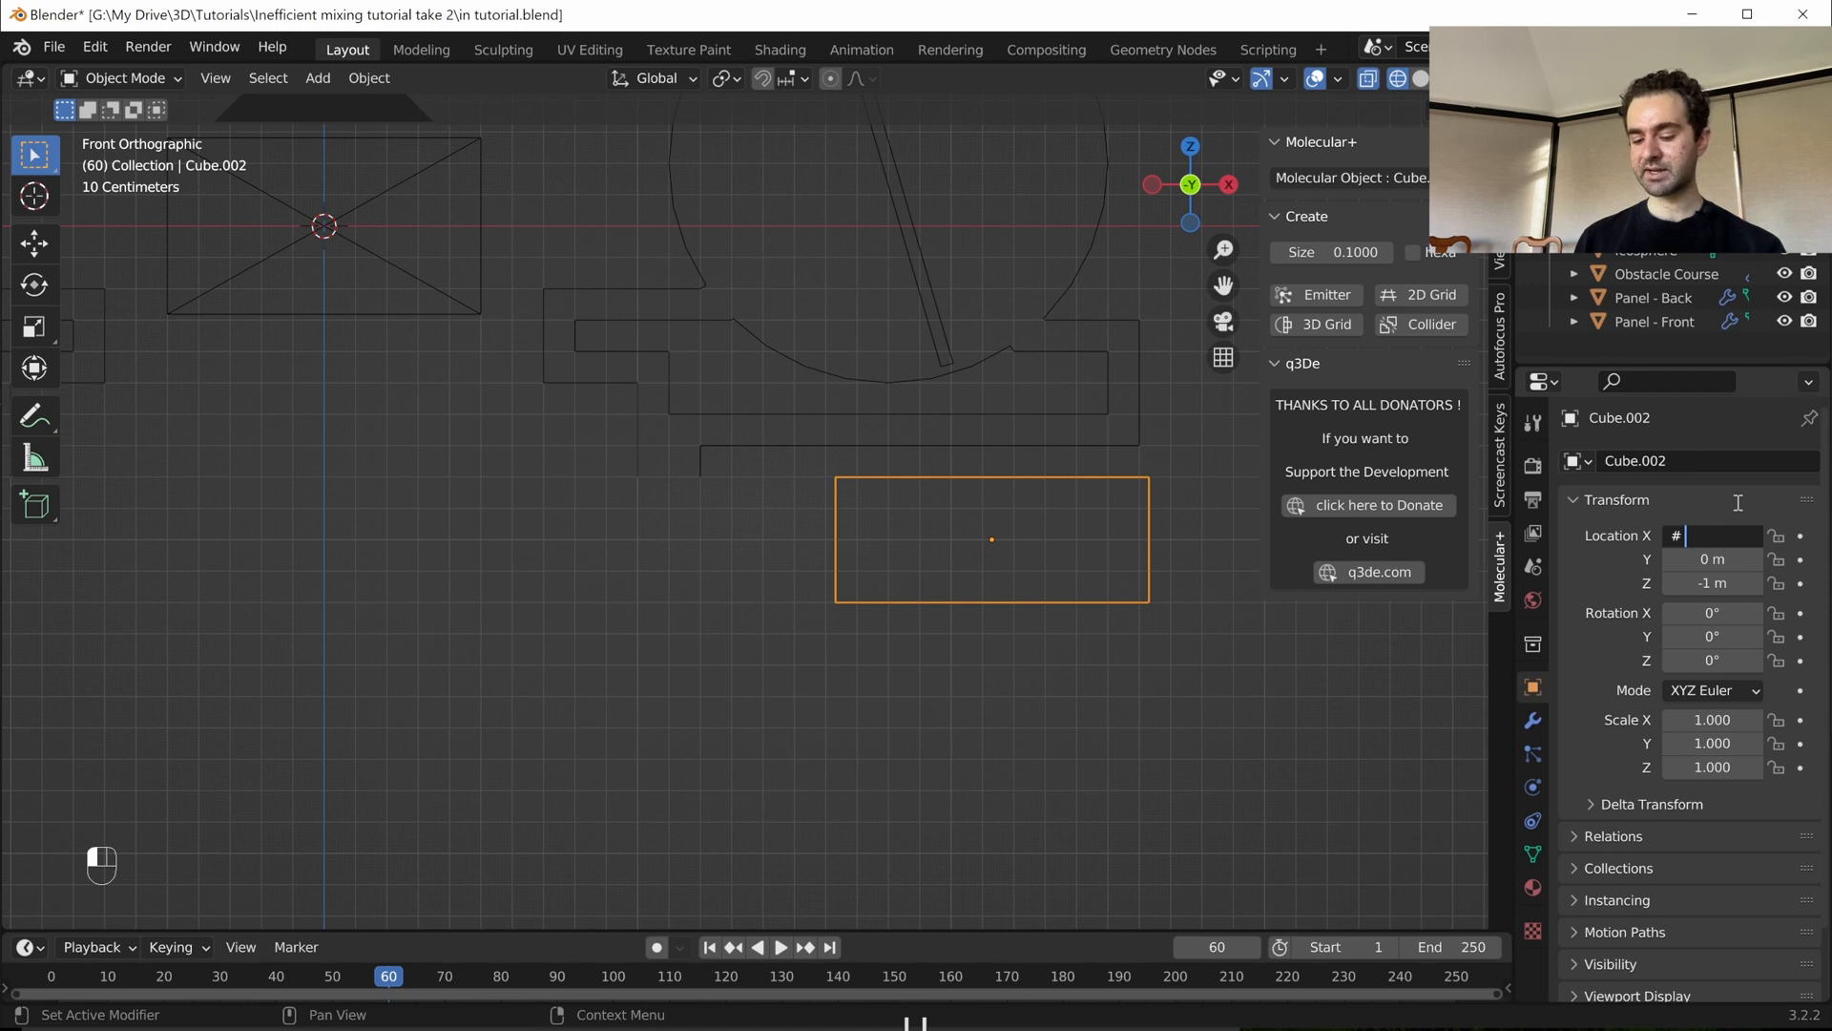
text( sin(fram)
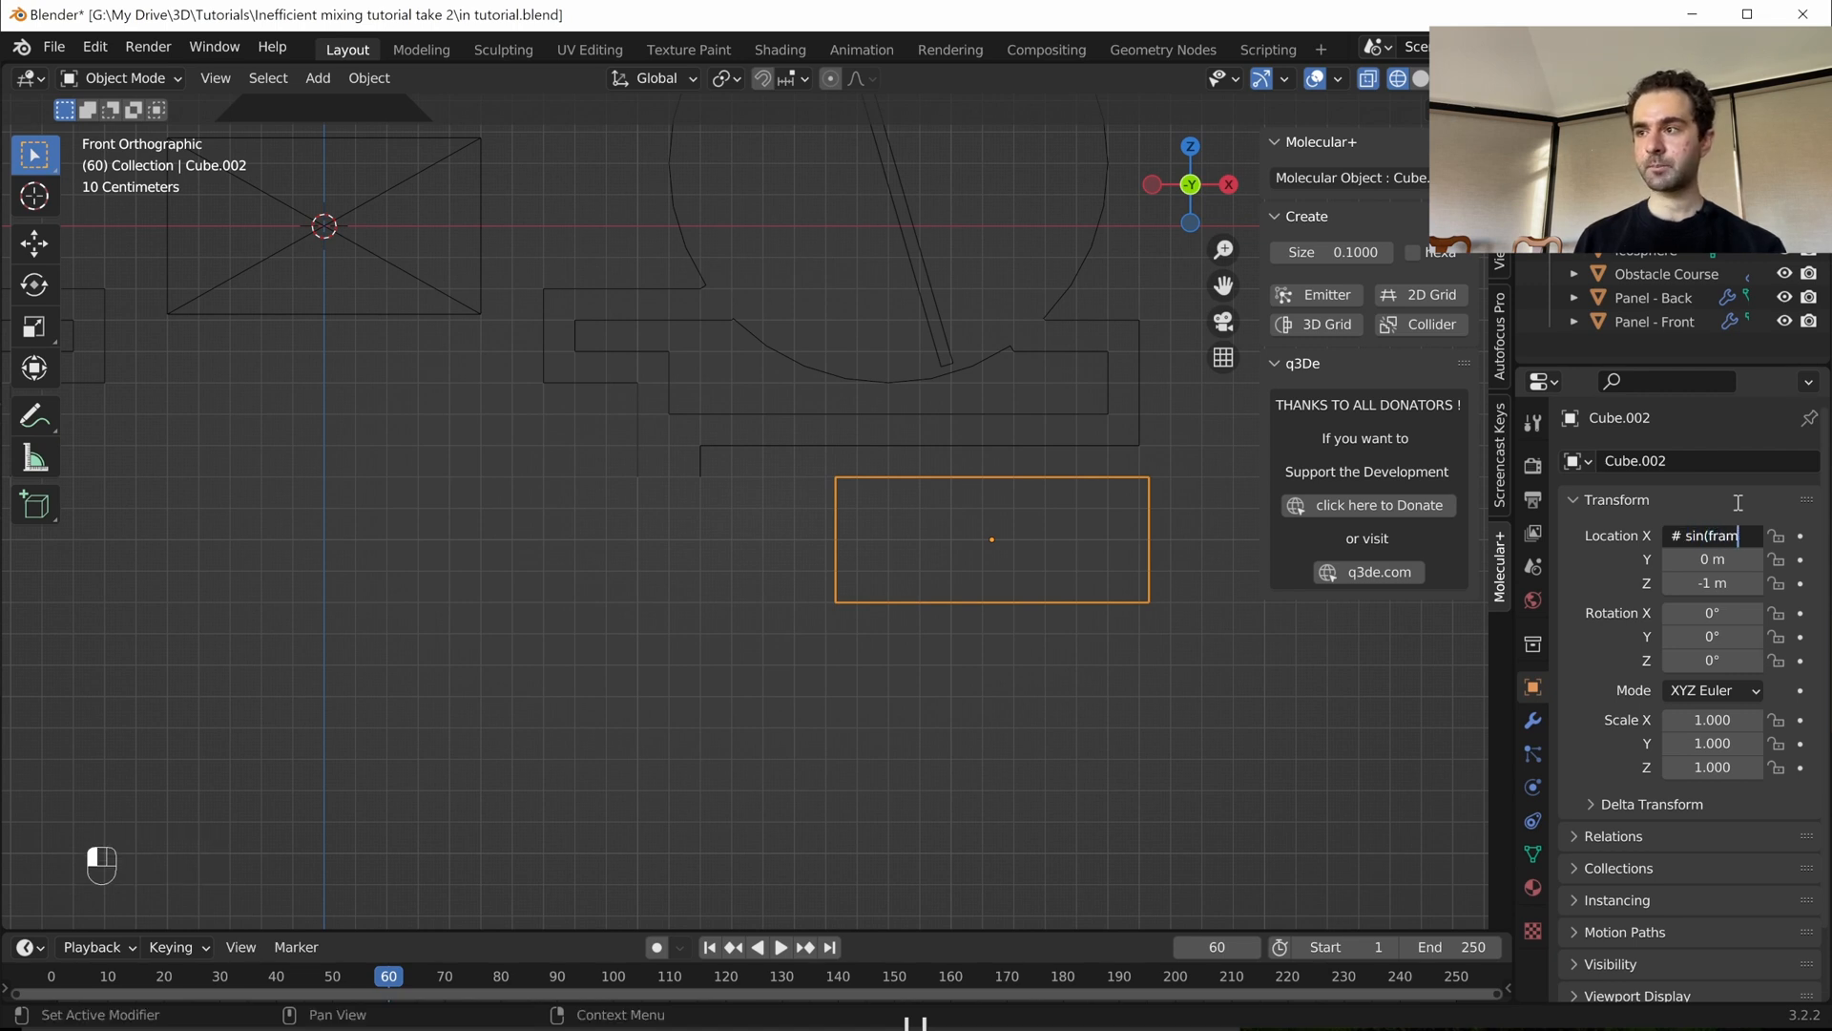
text(e))
key(Return)
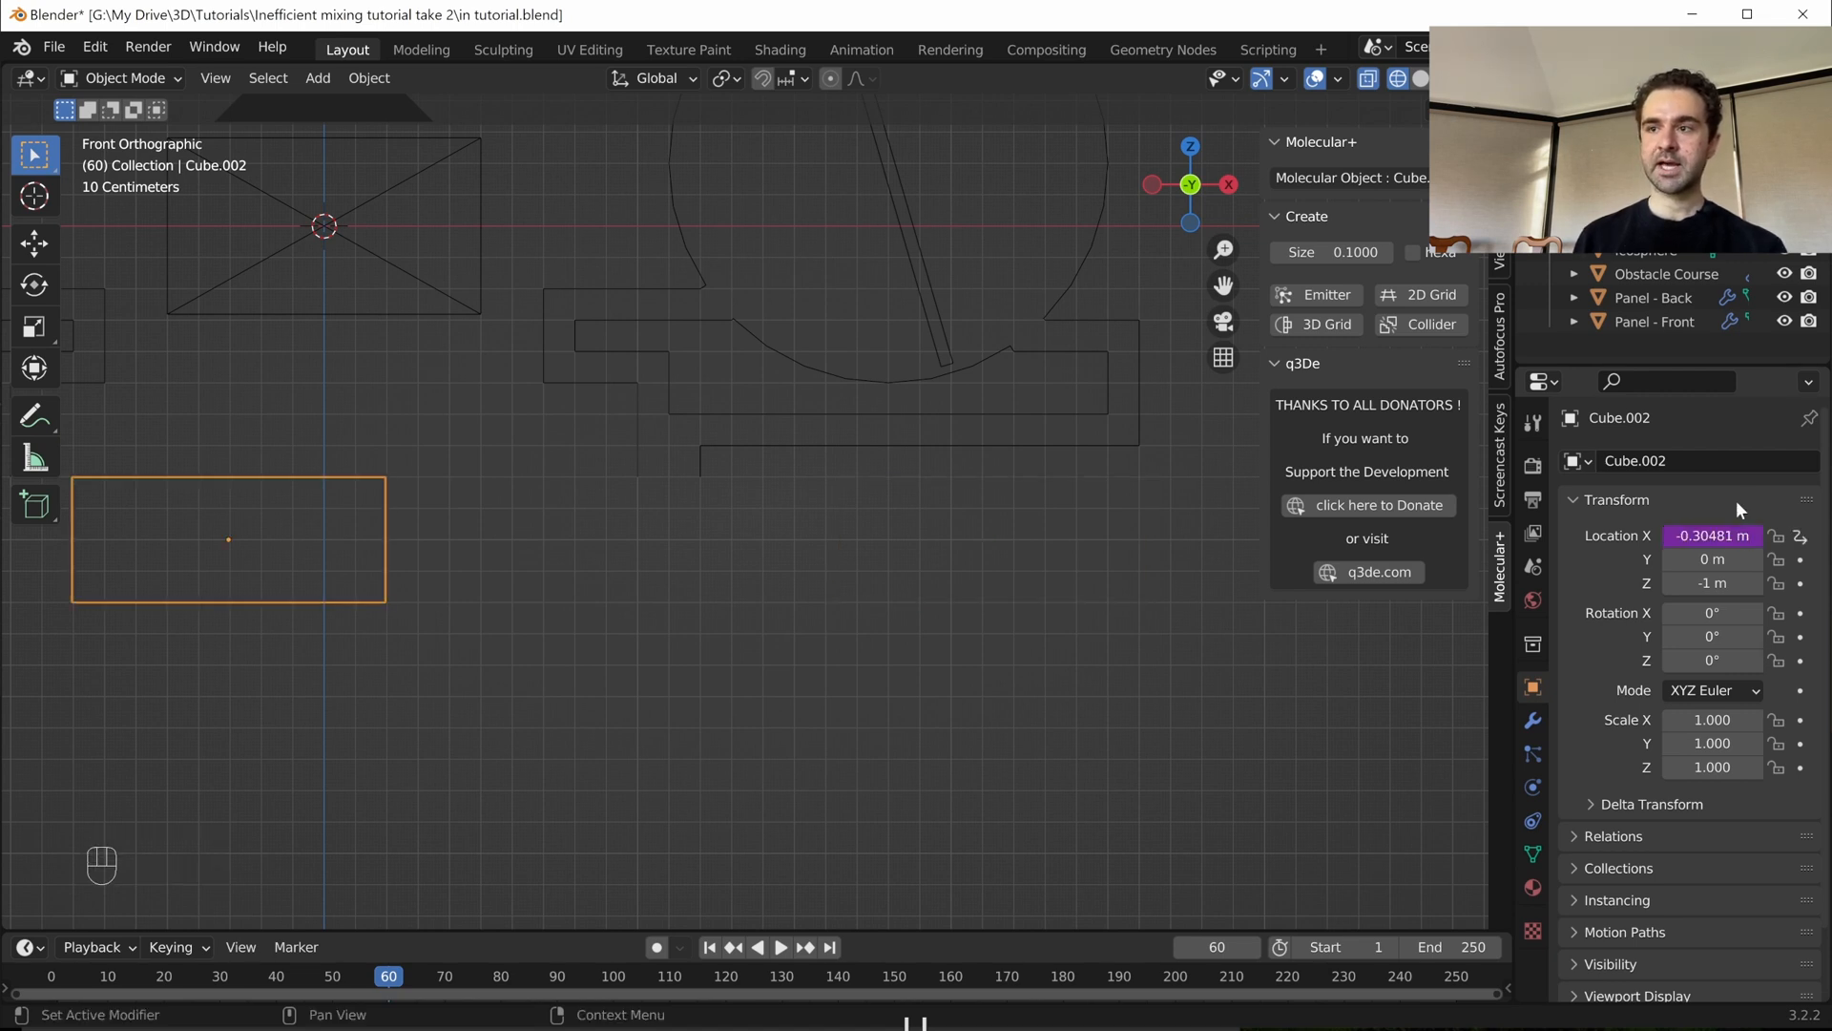
scroll(1172, 467, down, 6)
key(space)
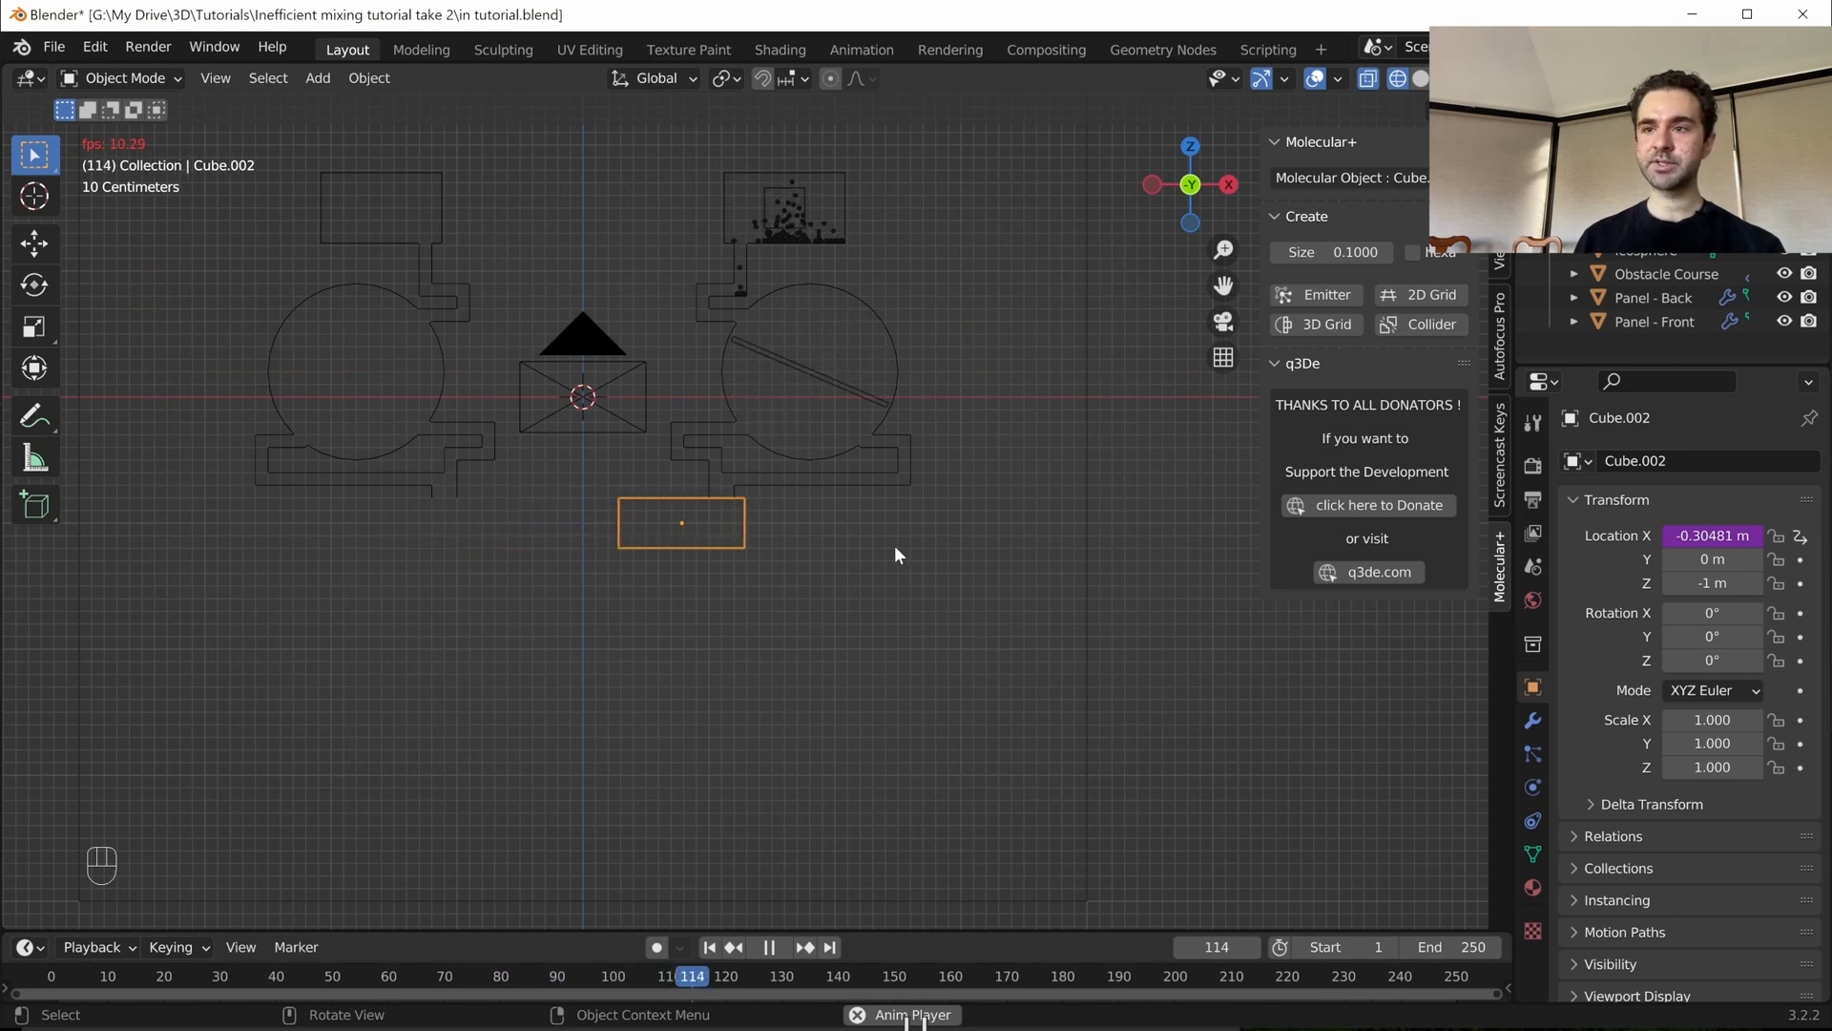
key(space)
scroll(635, 557, up, 1)
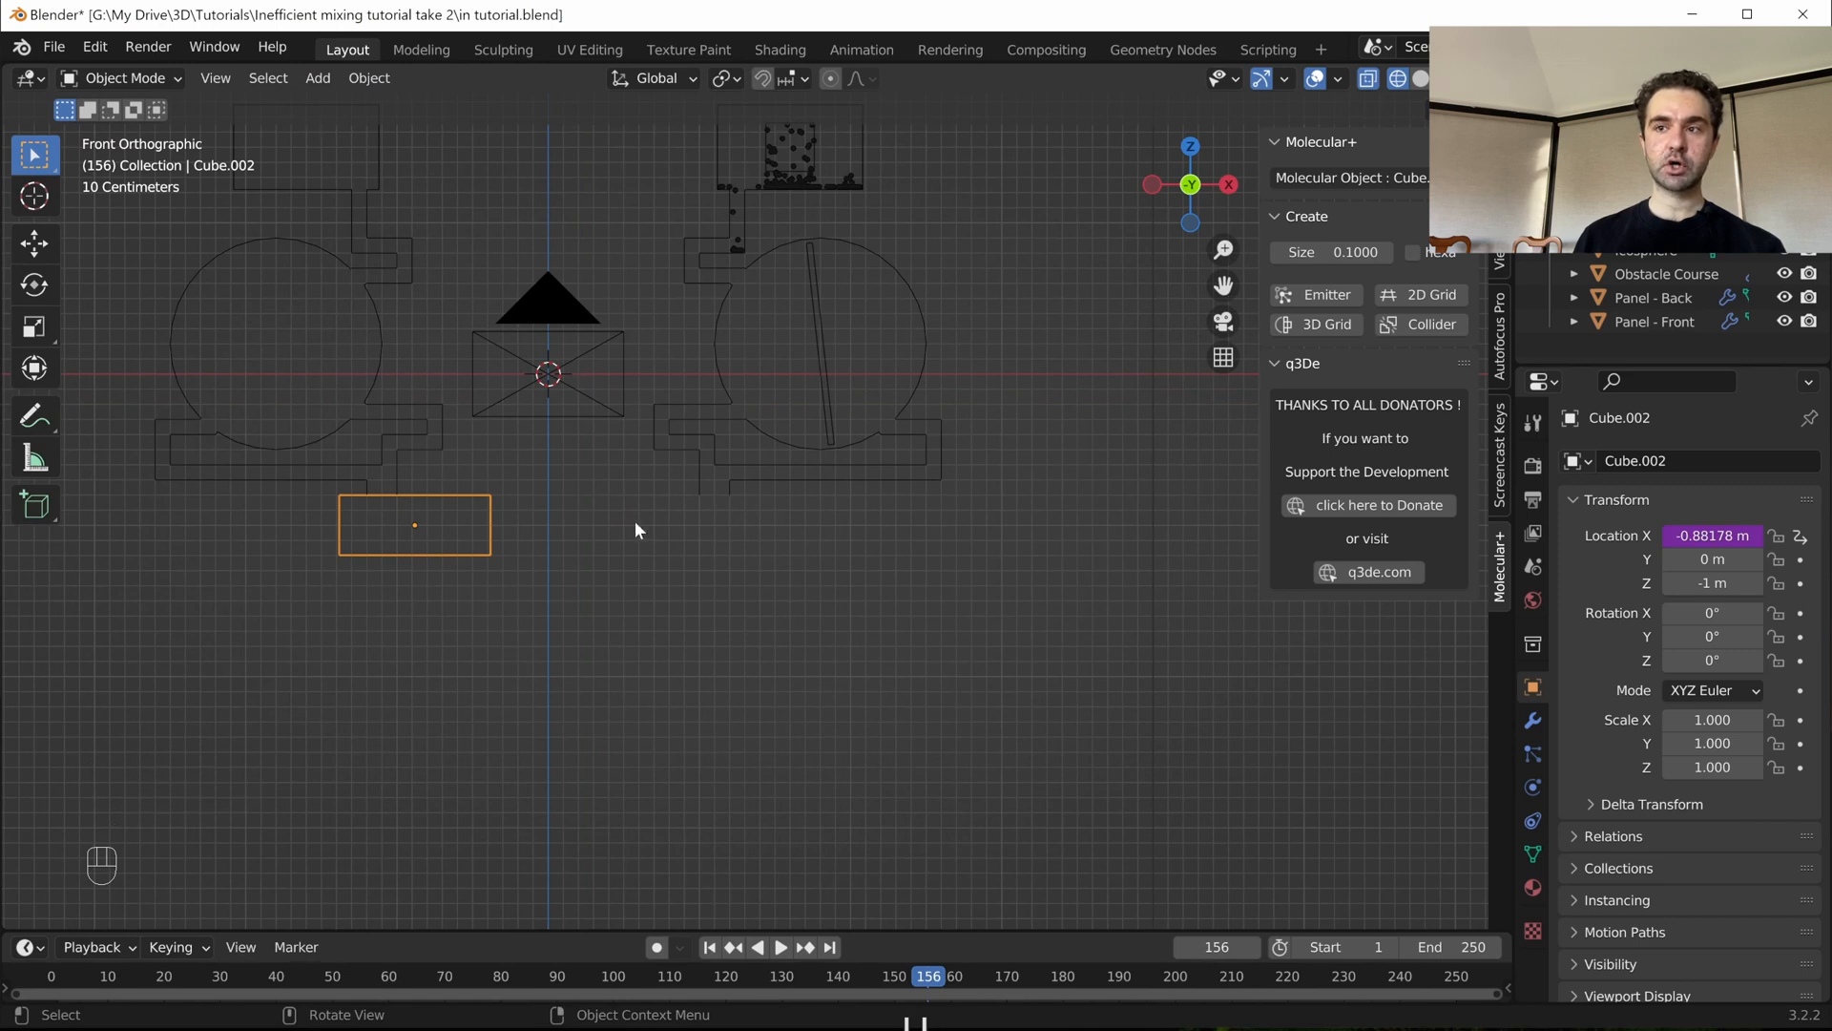
- Offset the block's X location driver by changing its expression to sin(frame) + 2, and play the animation
click(1726, 528)
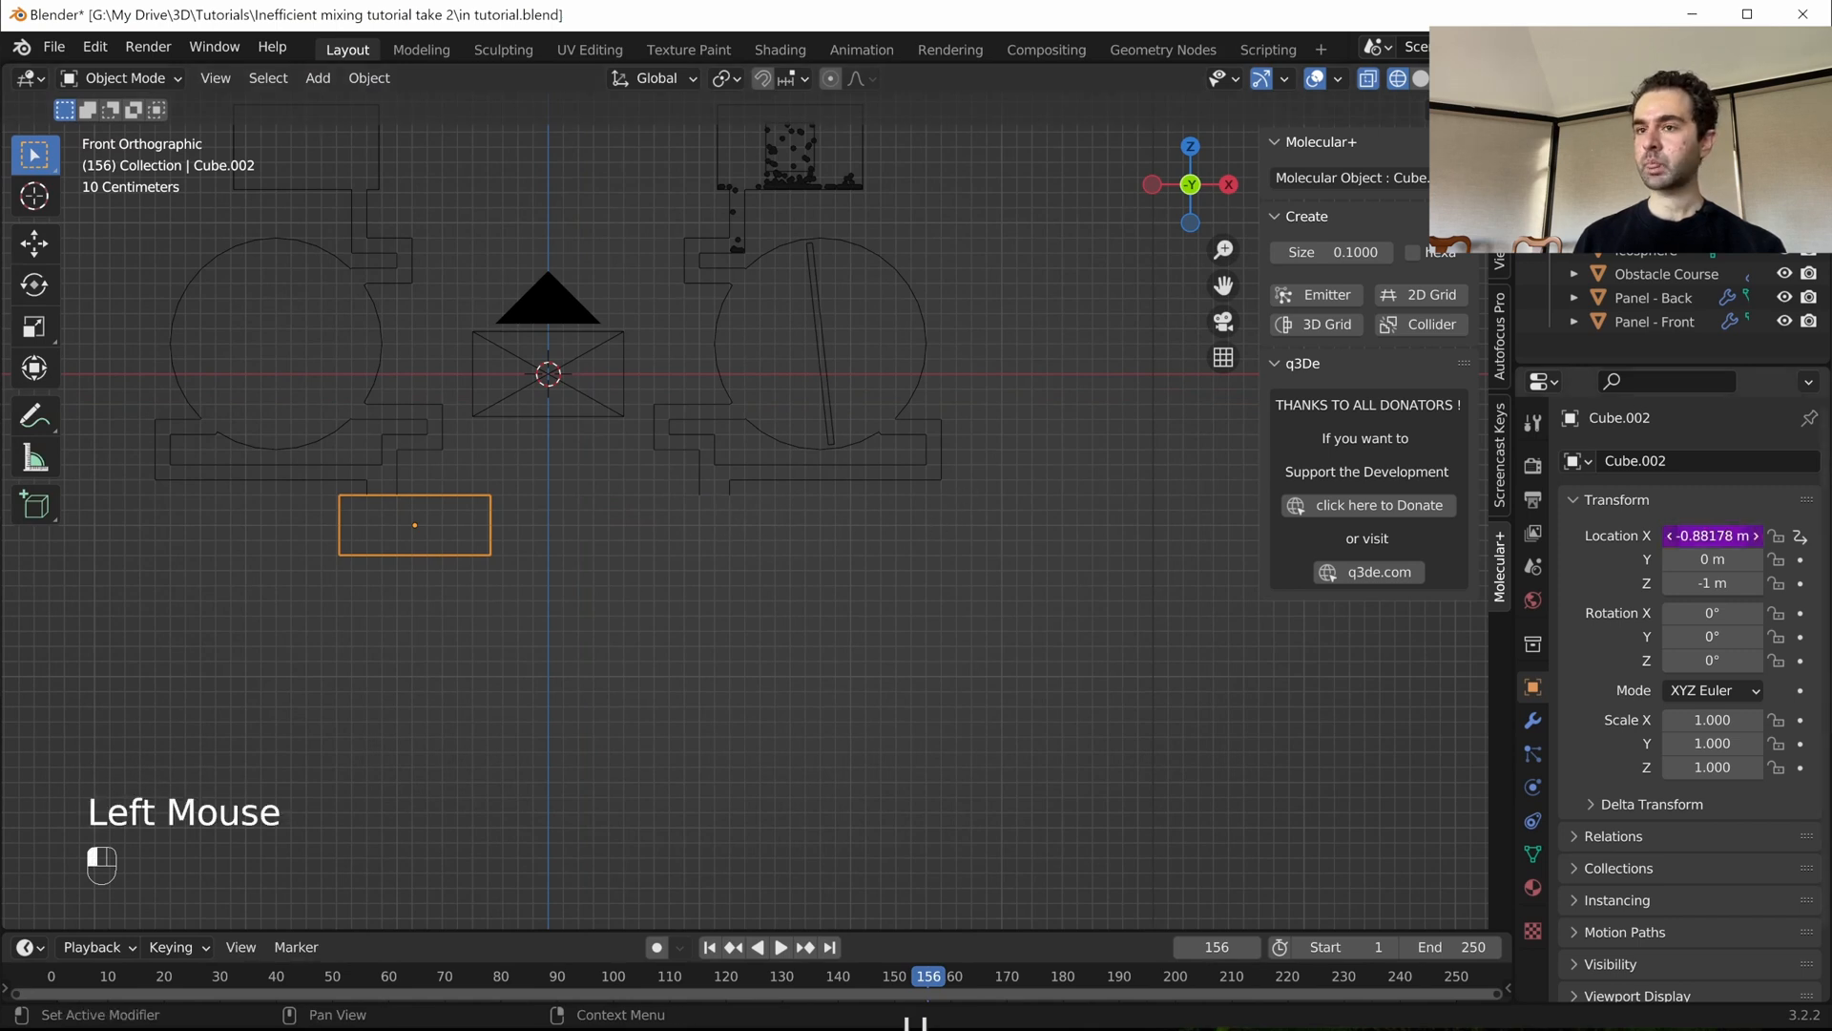
text(sin(frame) +)
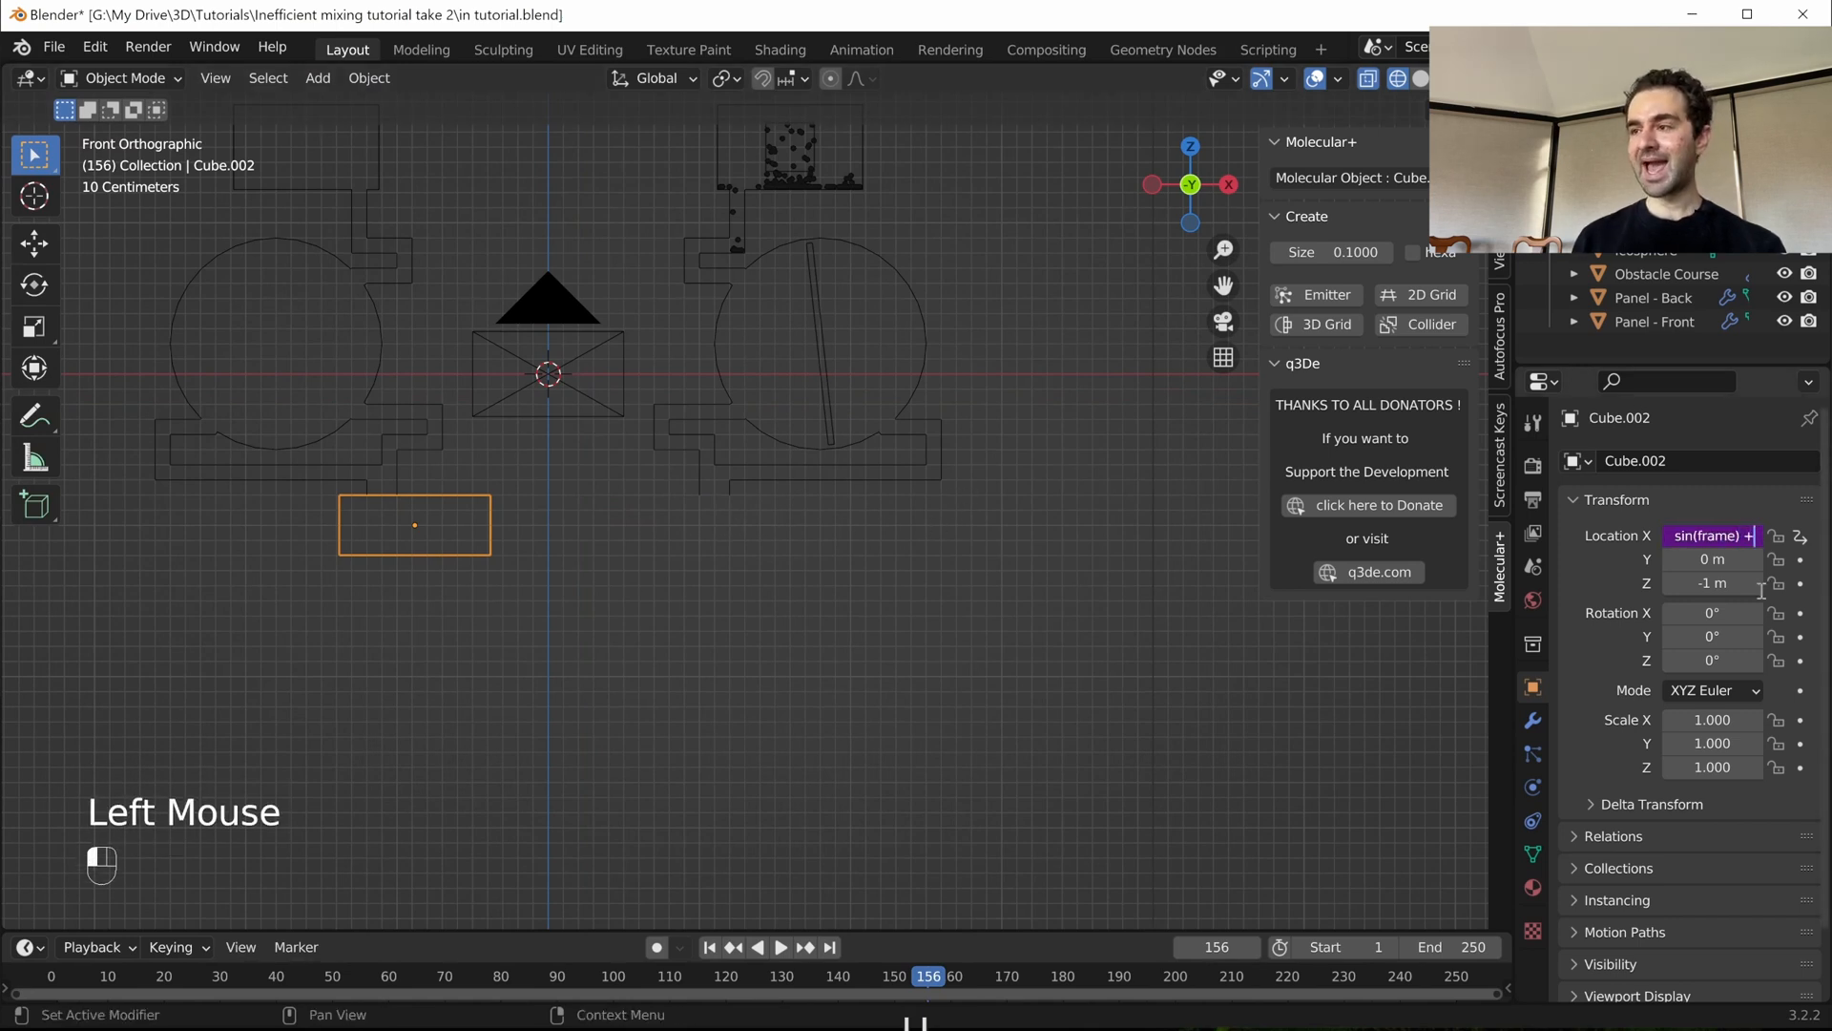
text( 2)
key(Return)
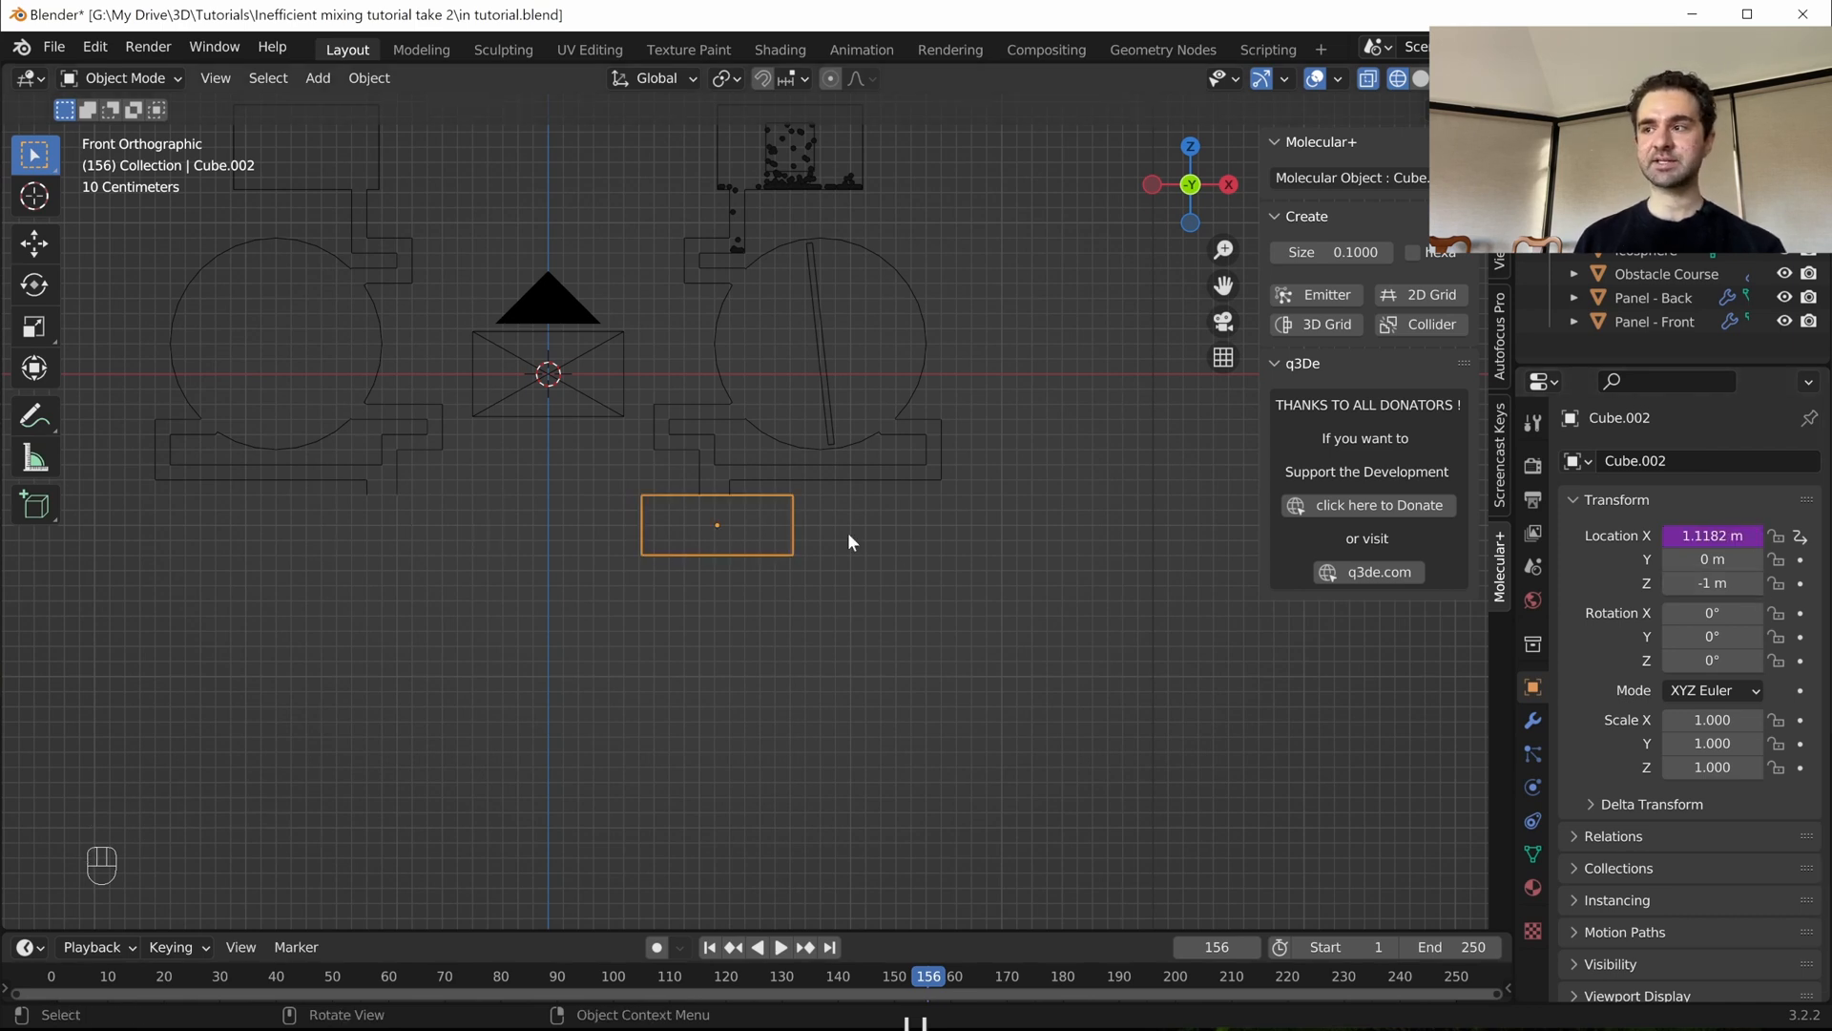
key(space)
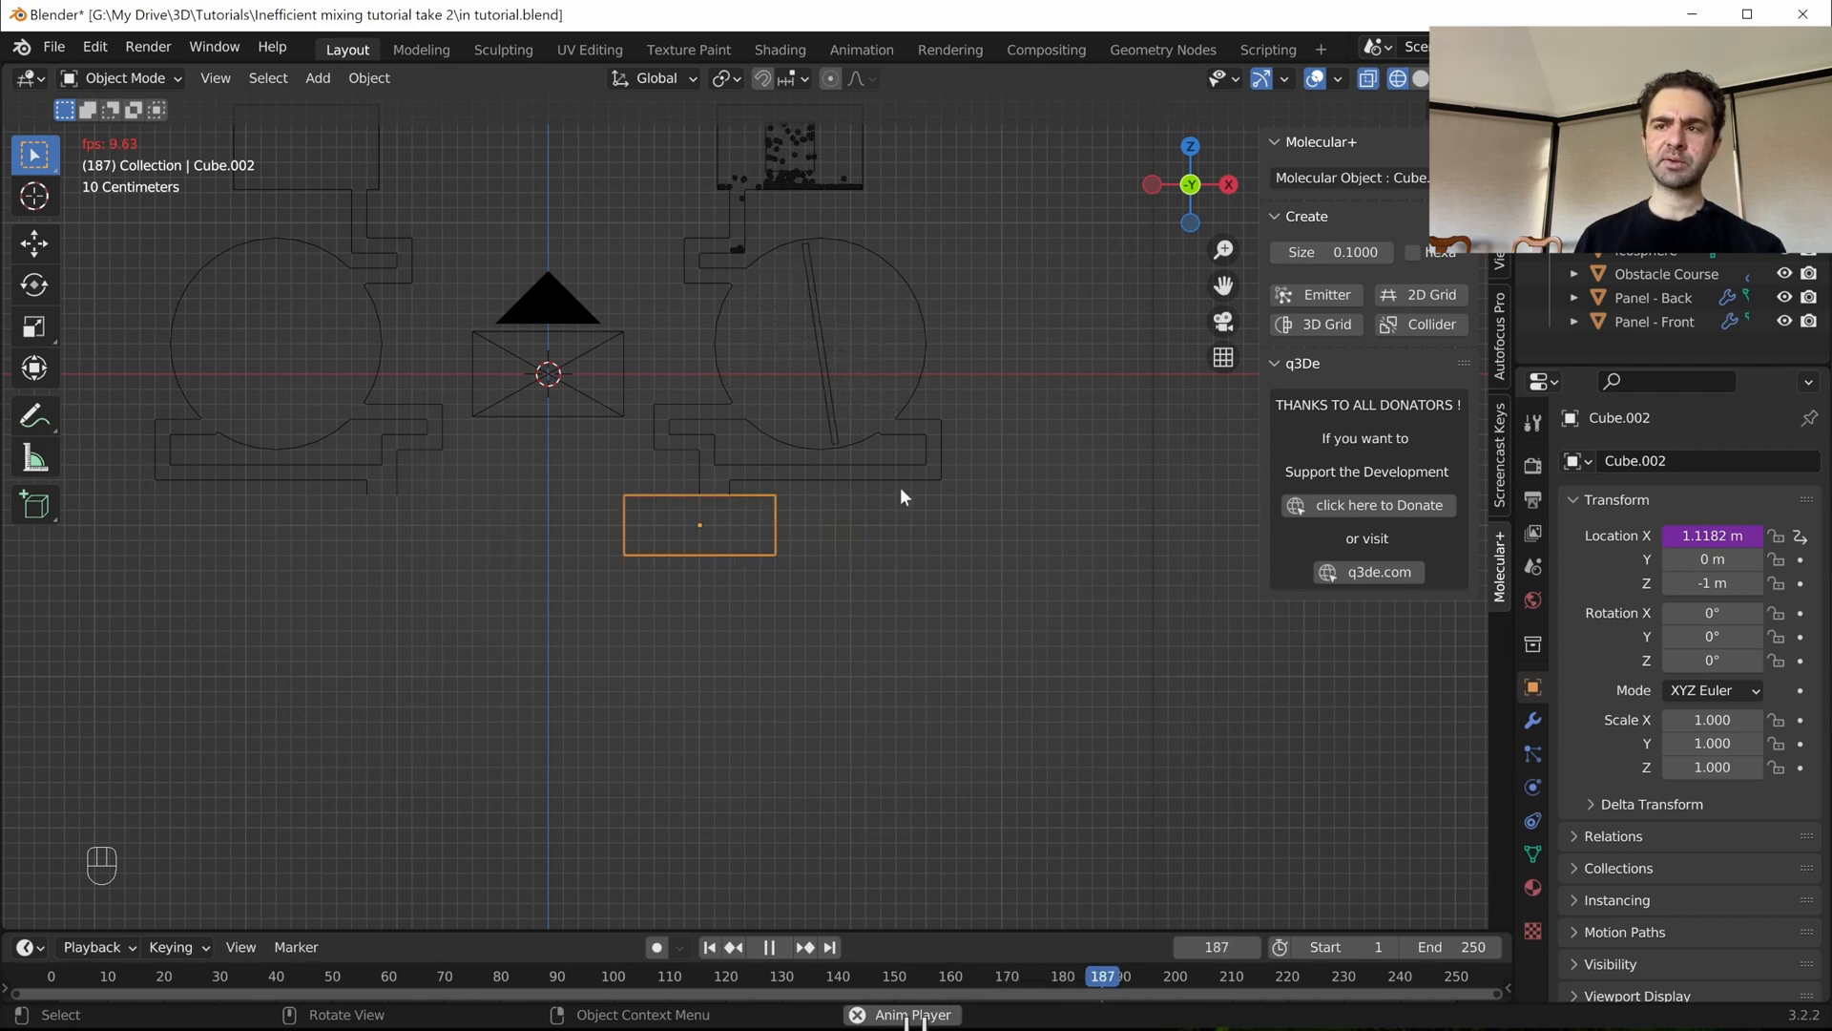
key(space)
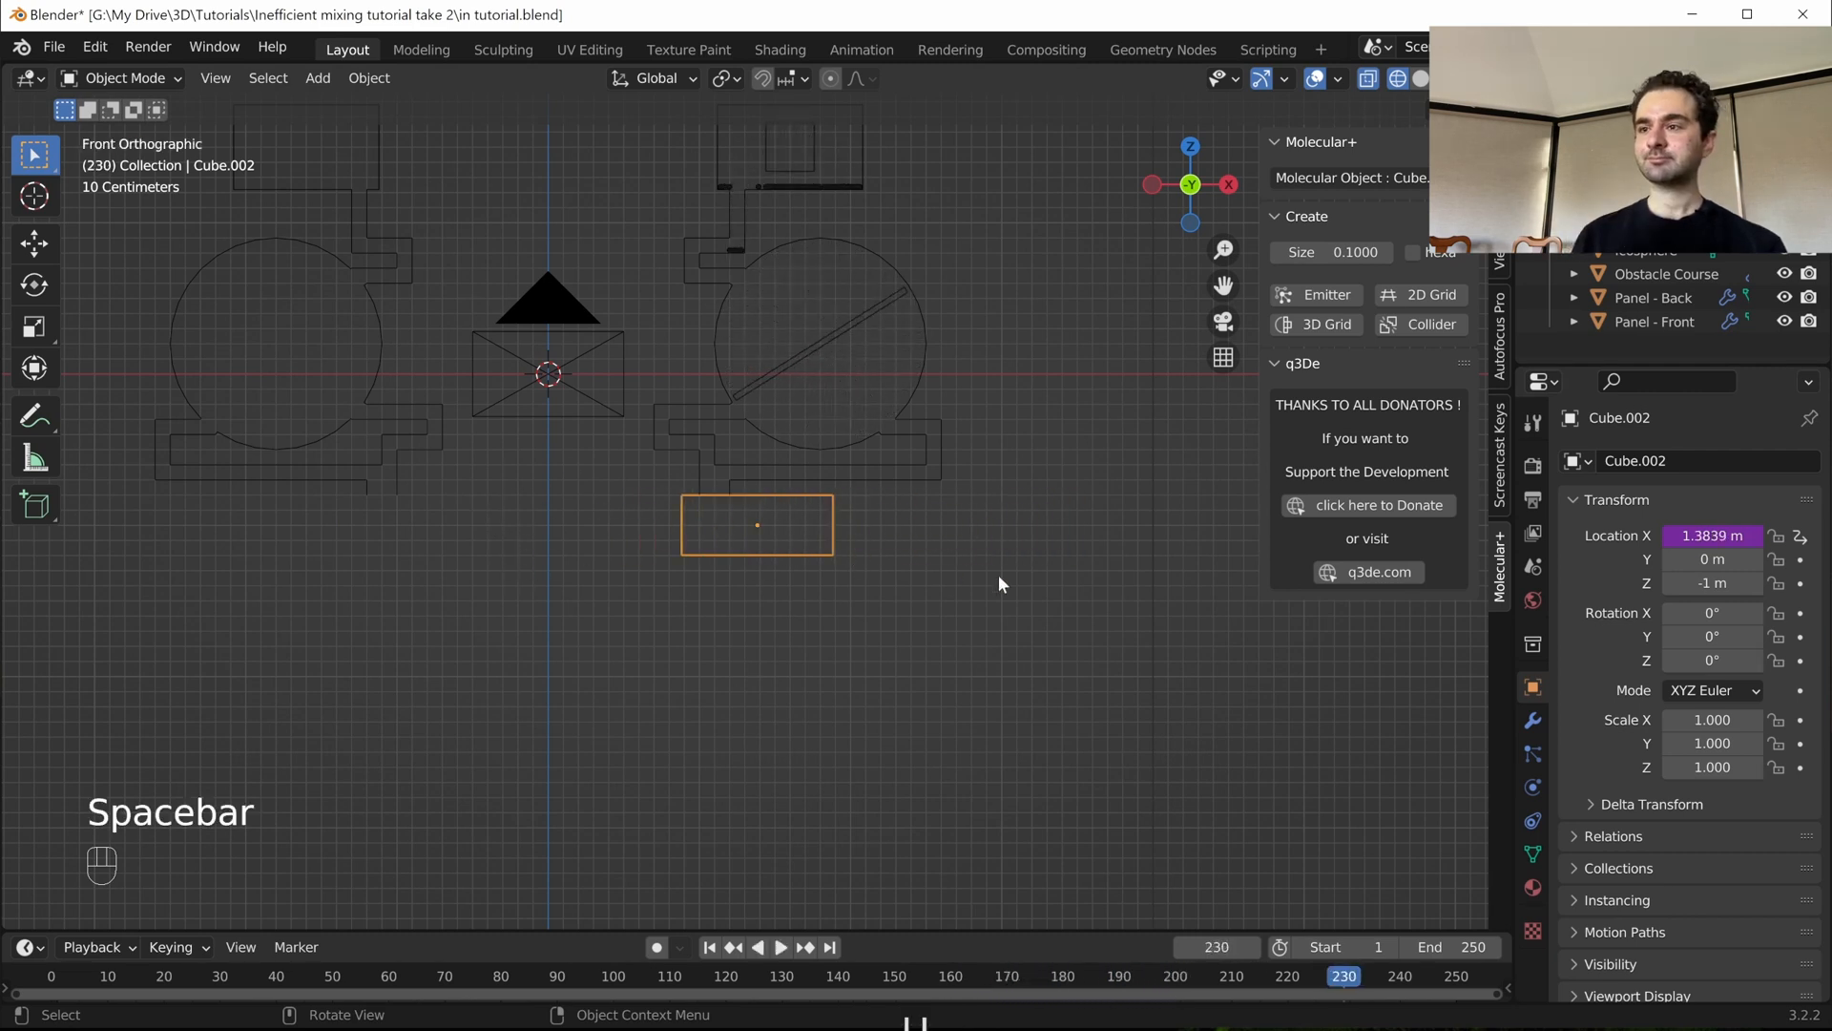
- Widen the properties area, slow the block's X location driver with sin(frame / 10) + 2, and replay the animation from frame 1
click(1712, 535)
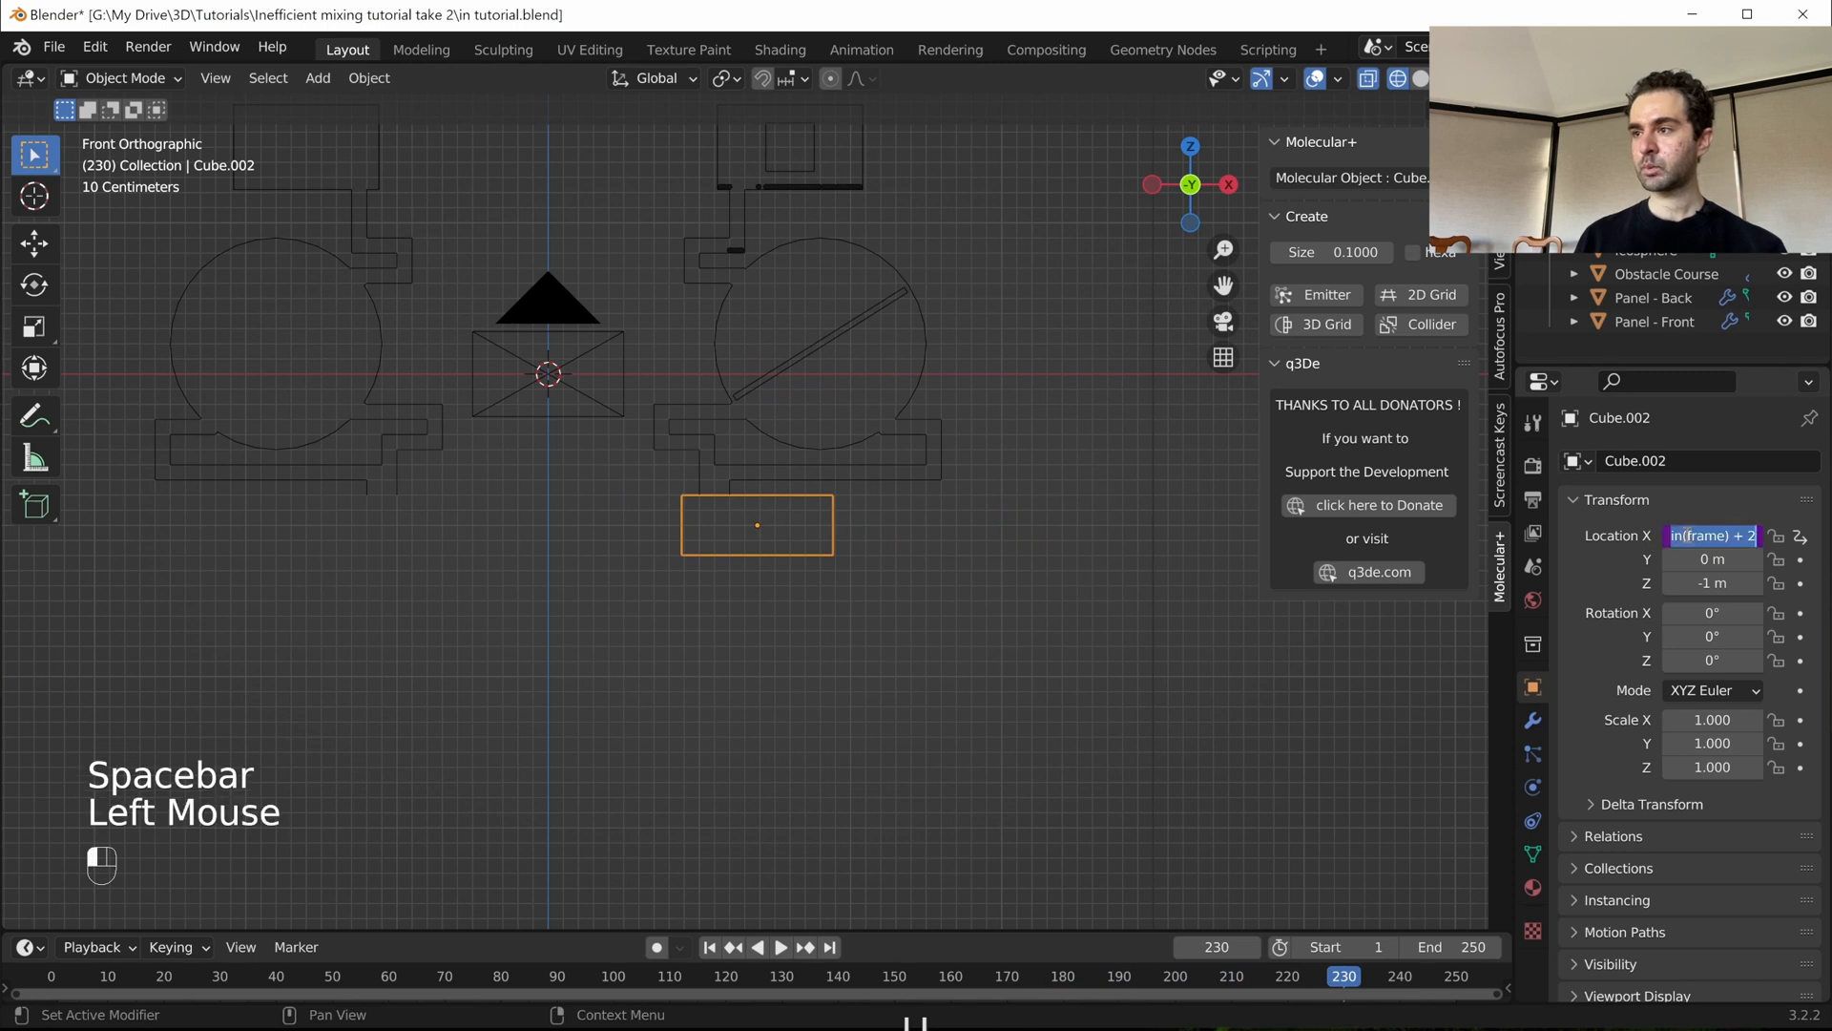
click(1717, 536)
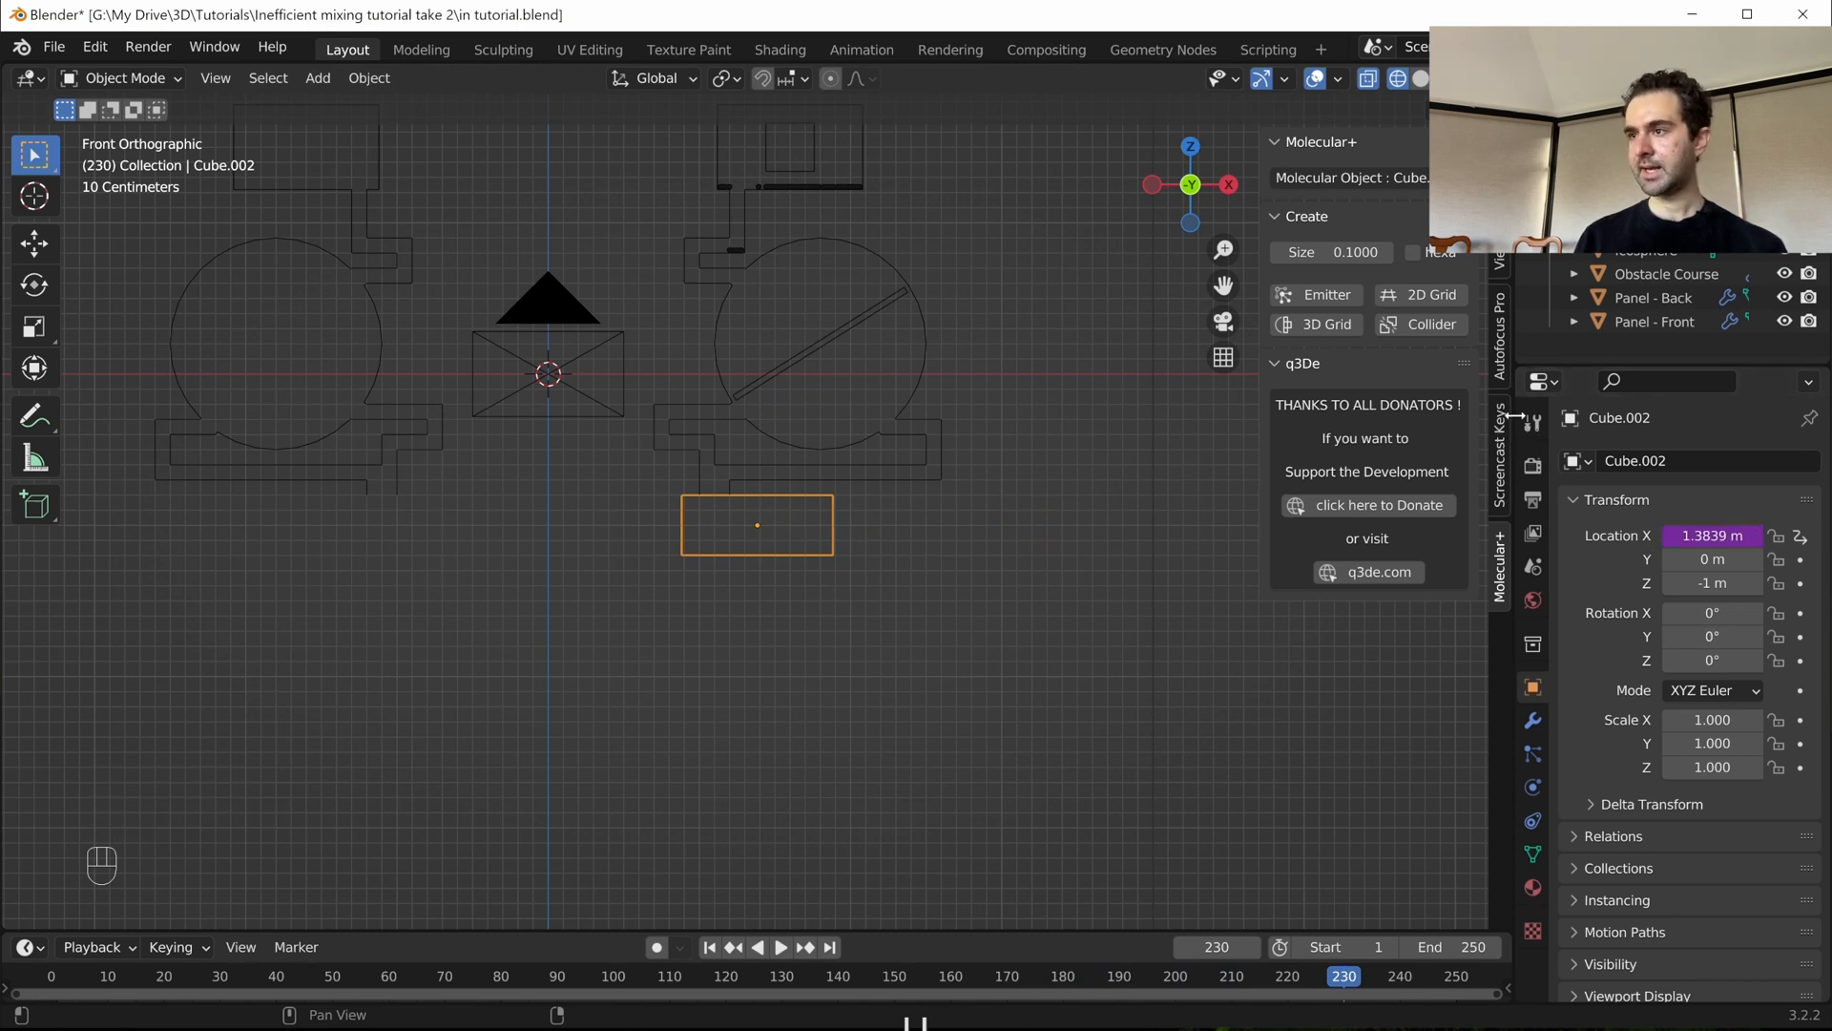
drag(1482, 429, 1340, 402)
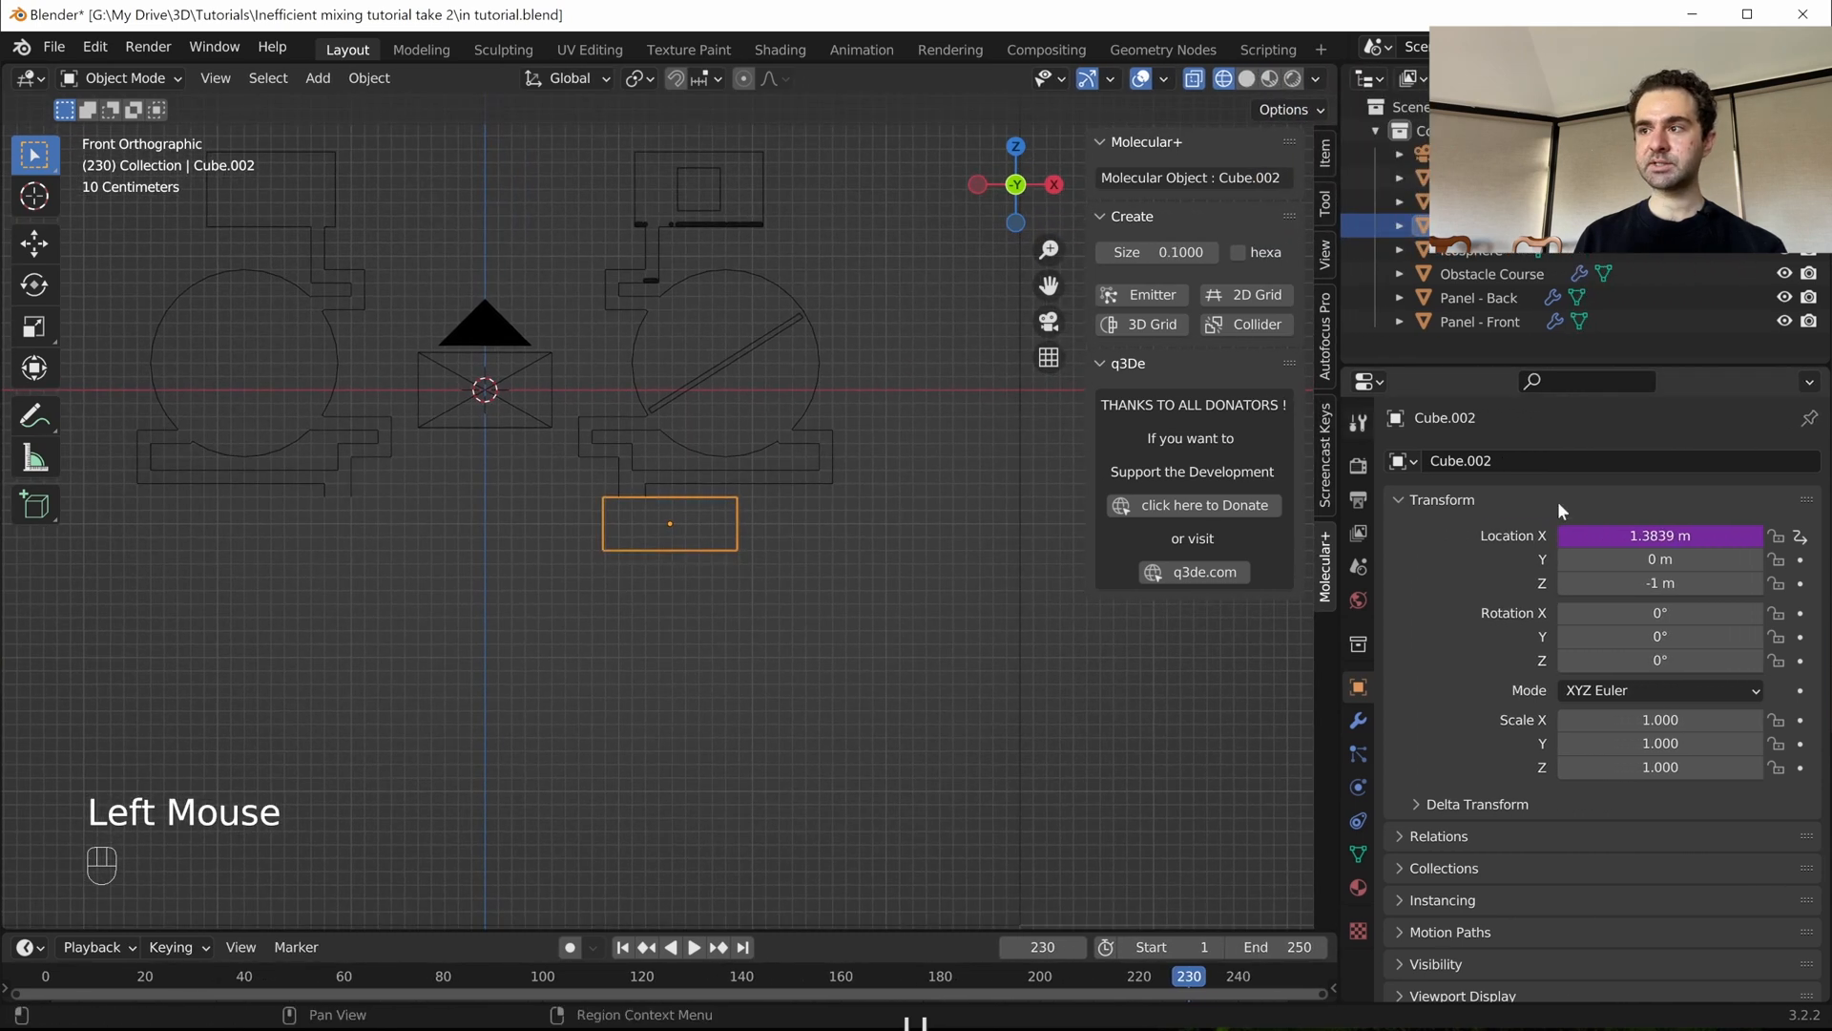
double_click(1660, 536)
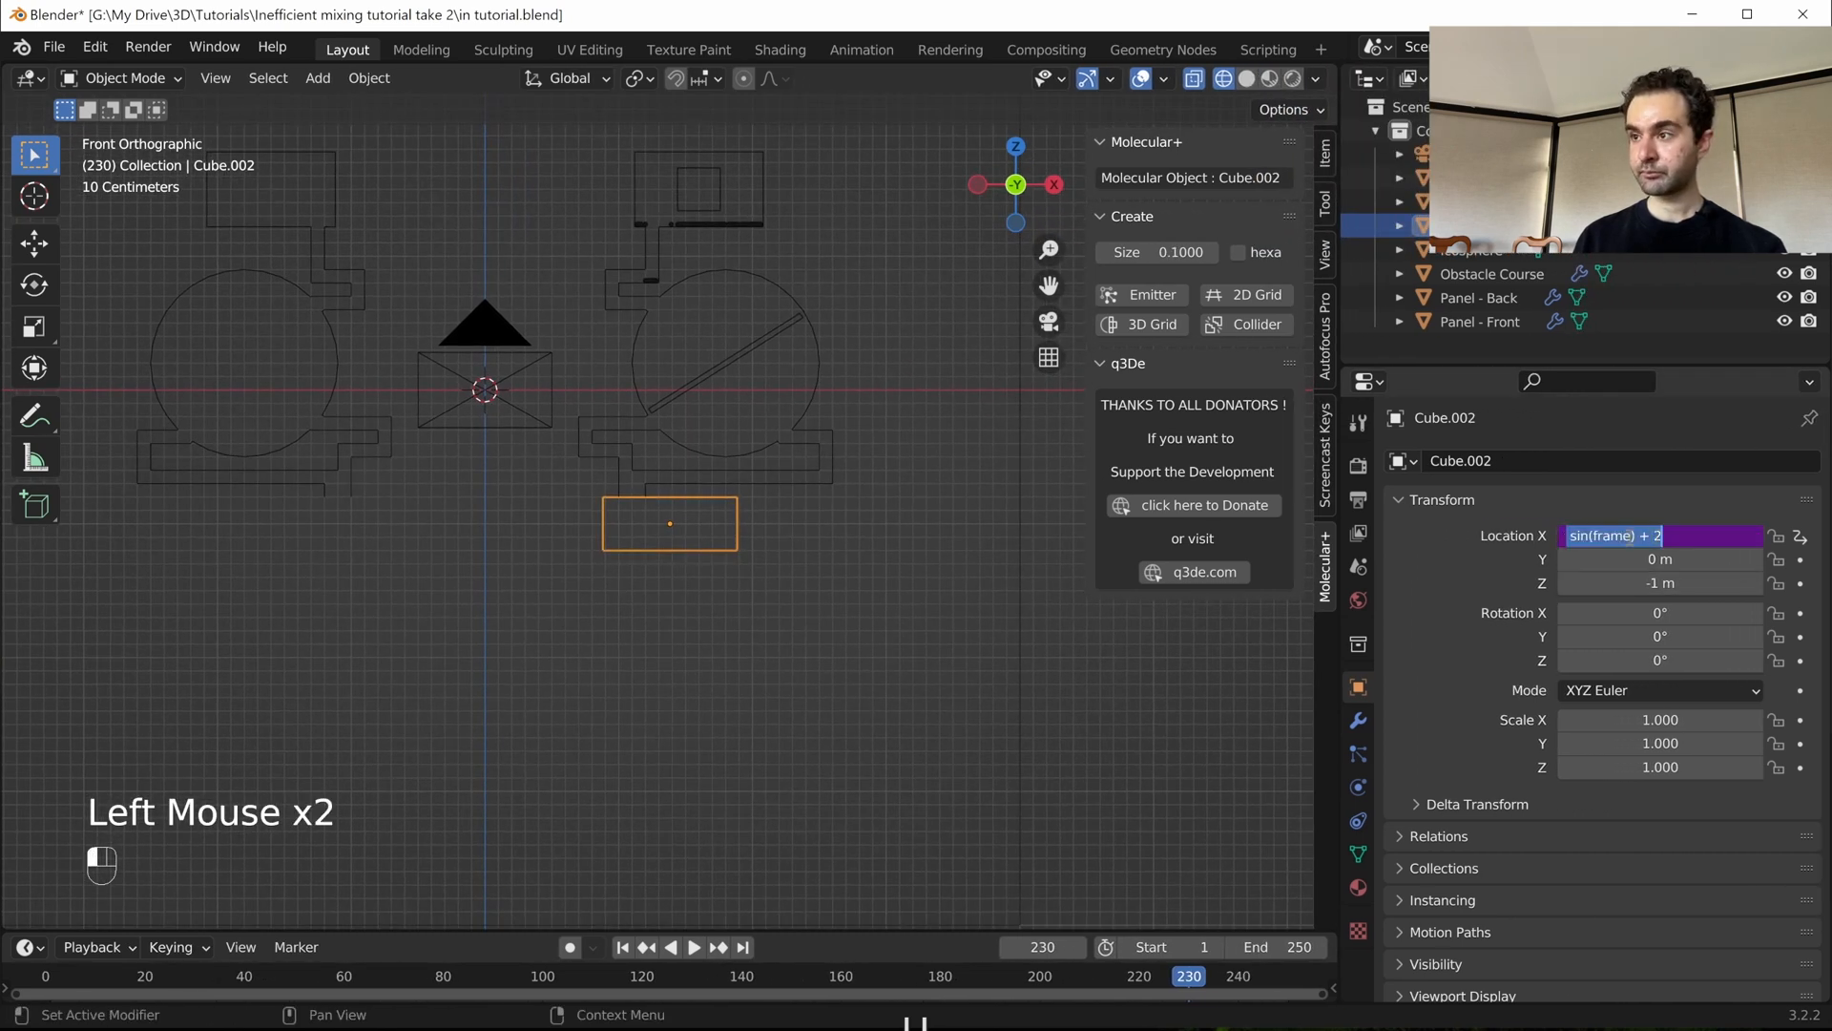
click(1630, 536)
text(/ 10)
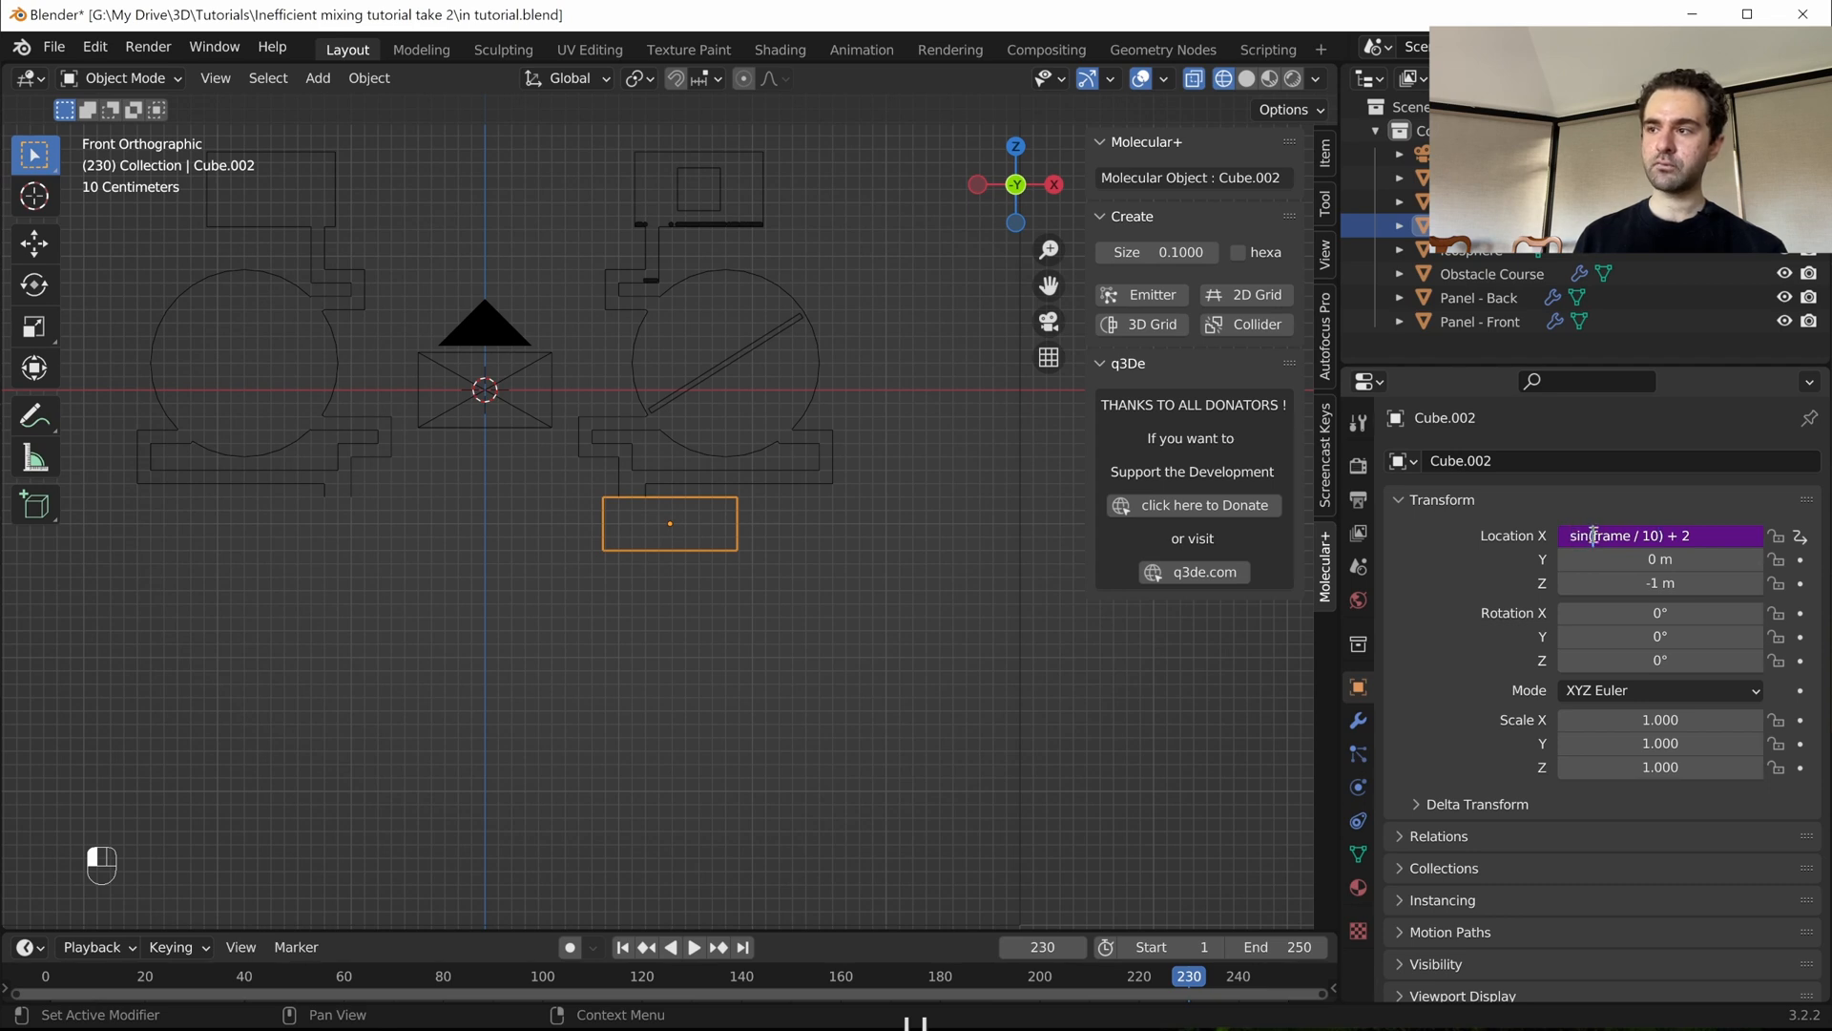
drag(1593, 536, 1660, 535)
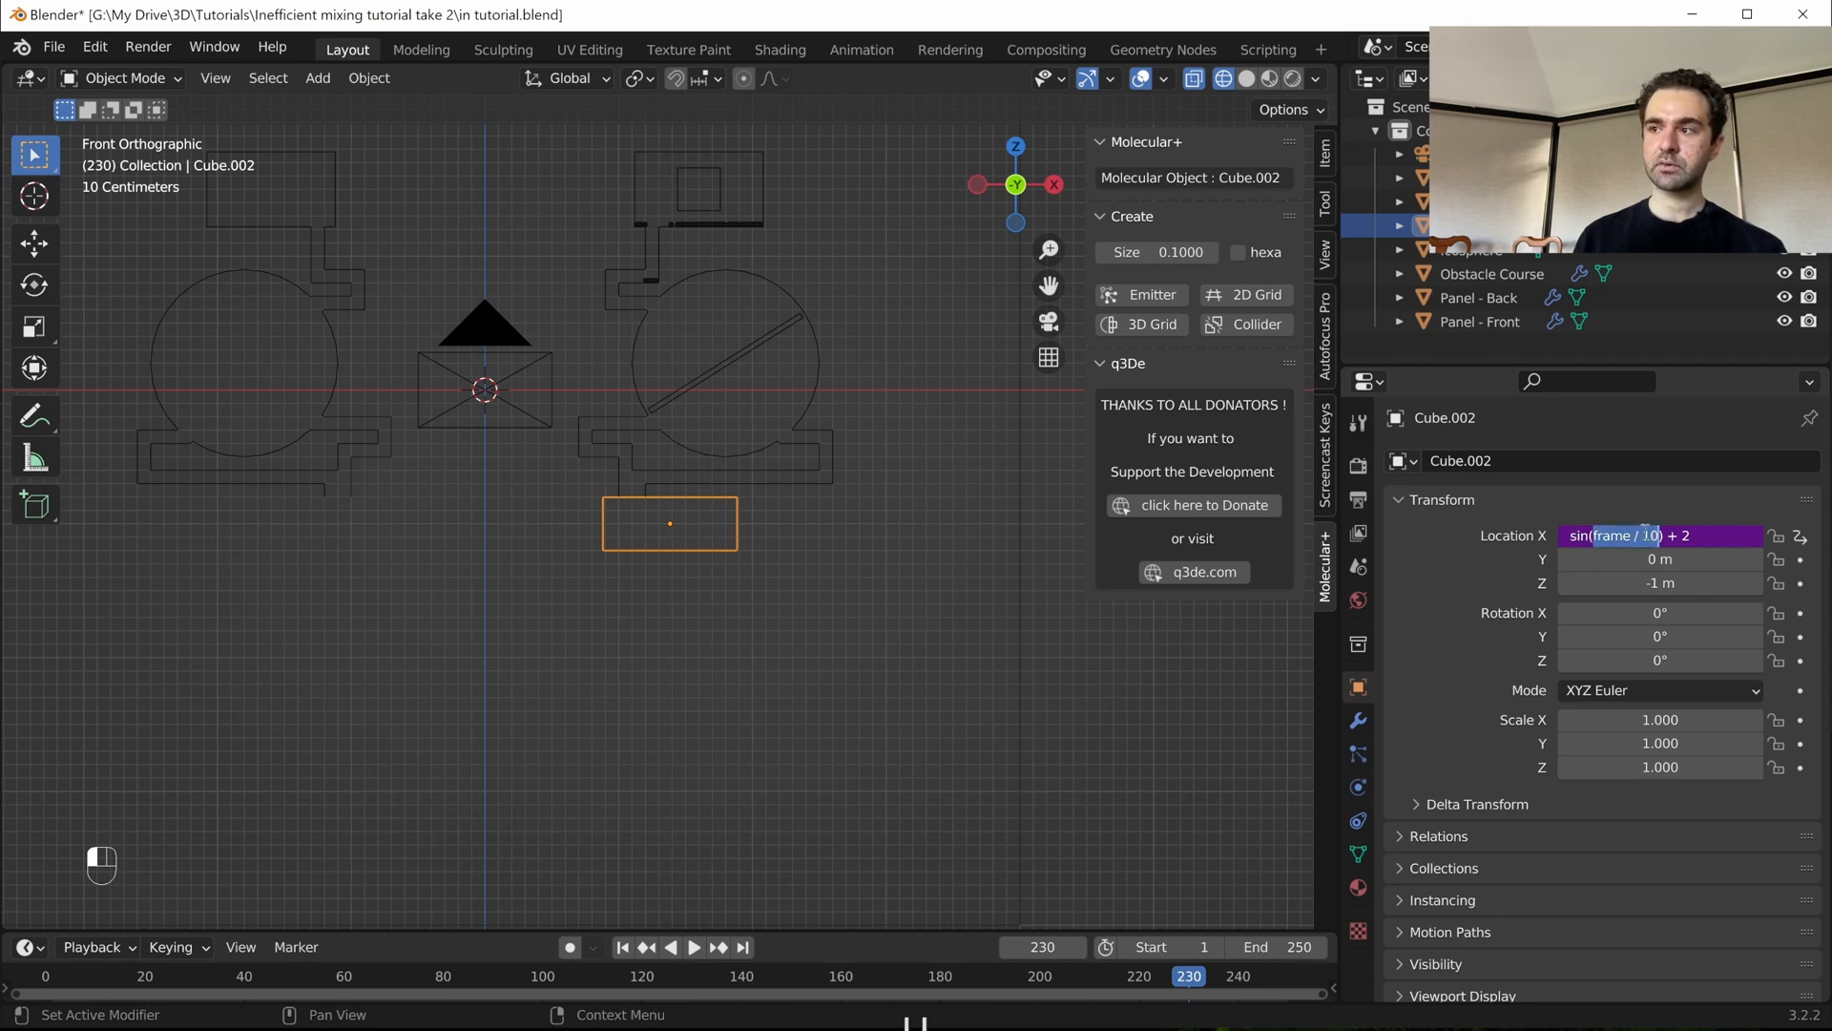
key(Return)
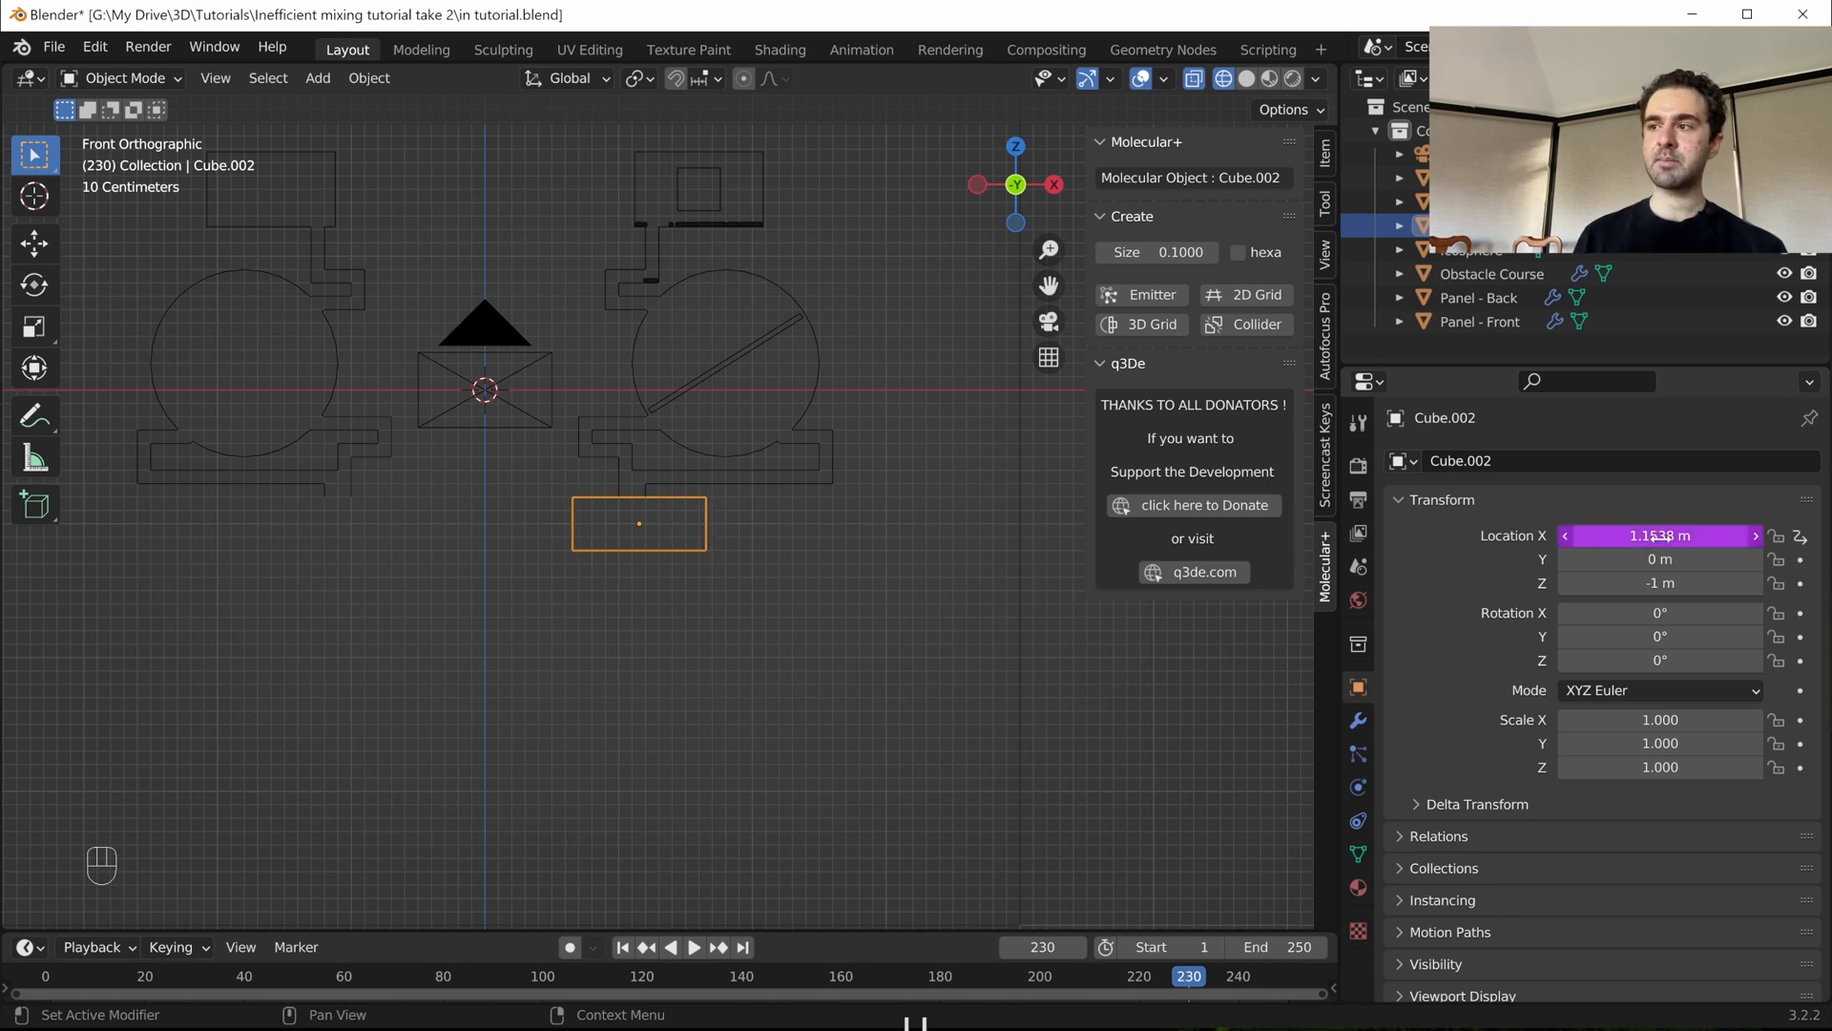
key(space)
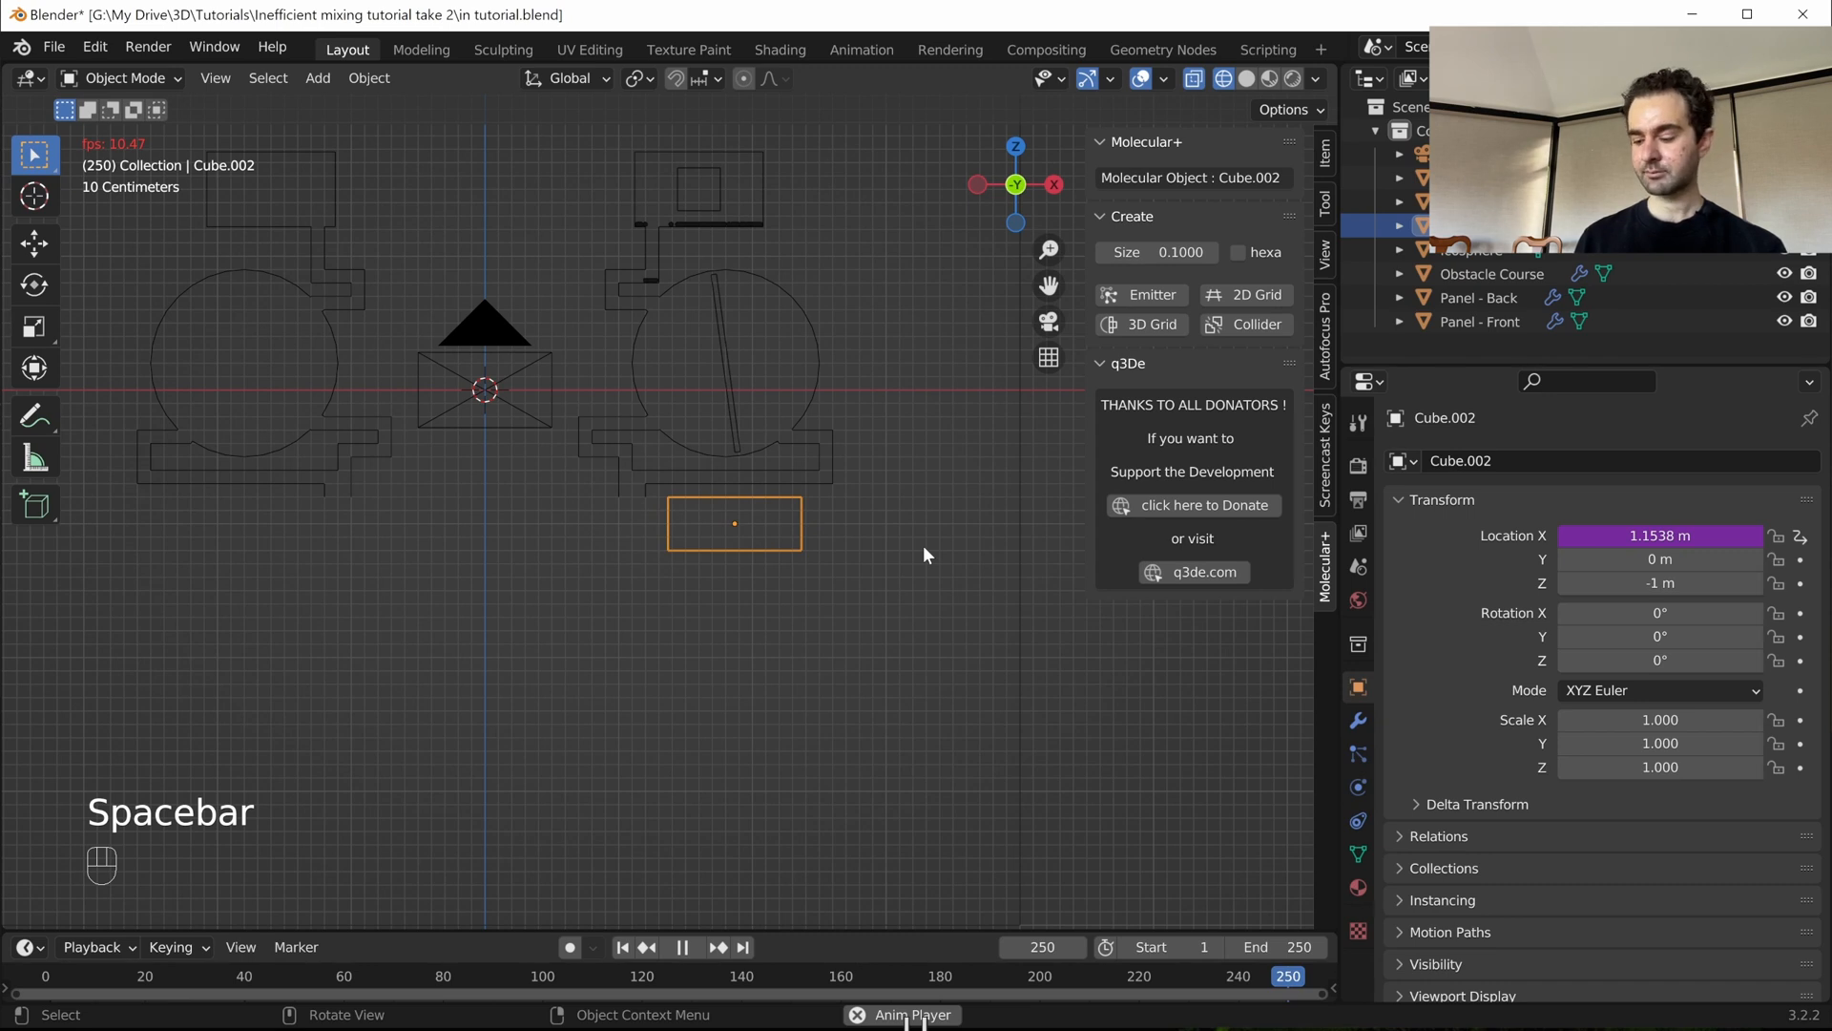
key(shift+Left)
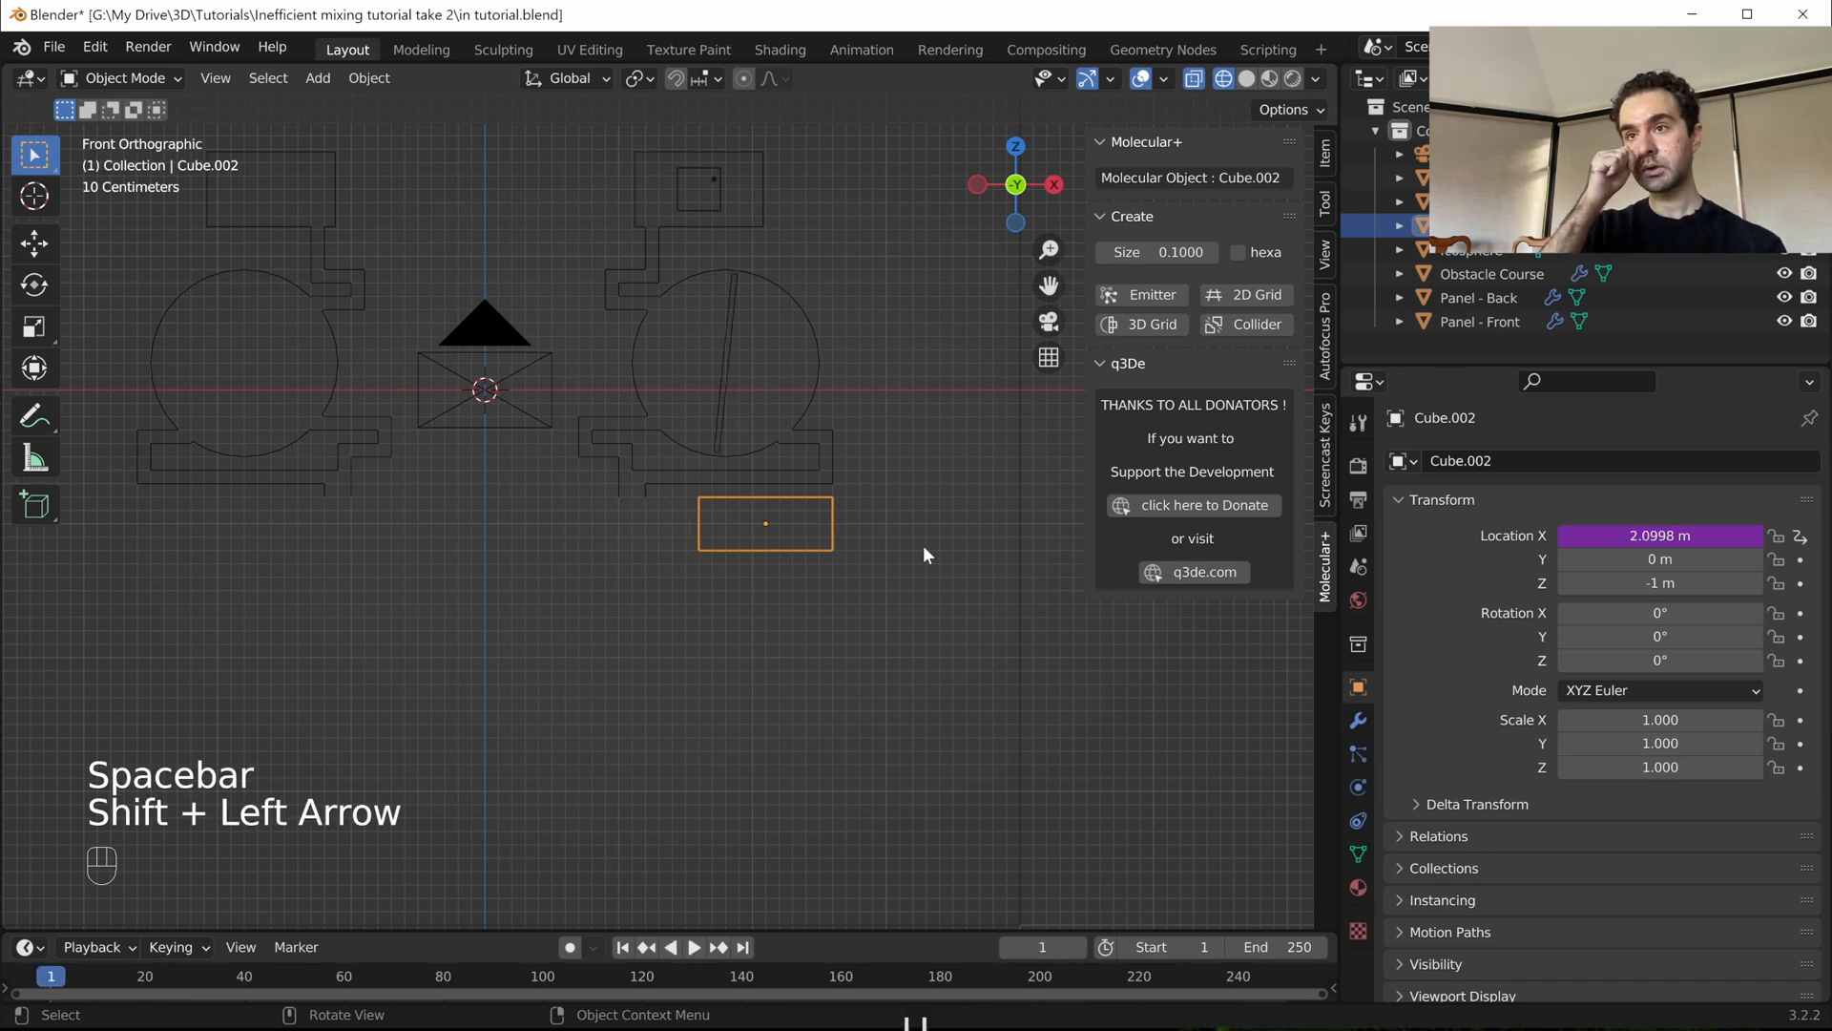
key(space)
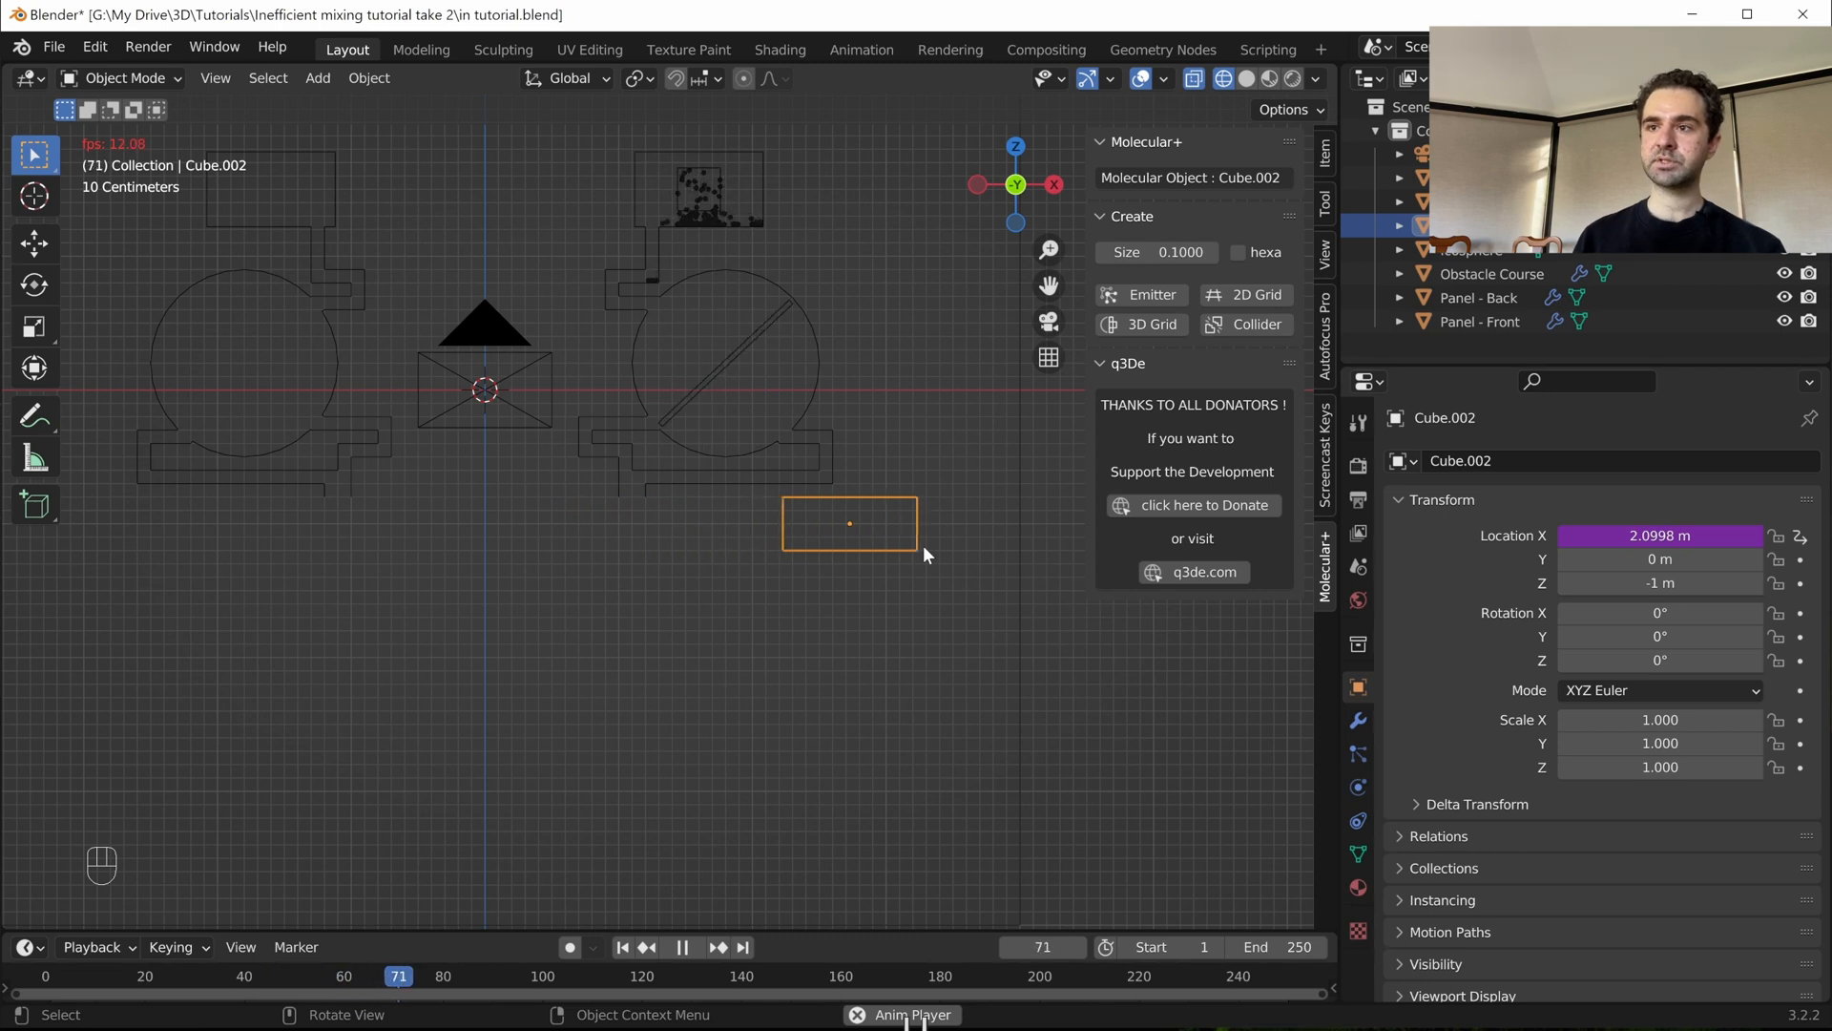
key(space)
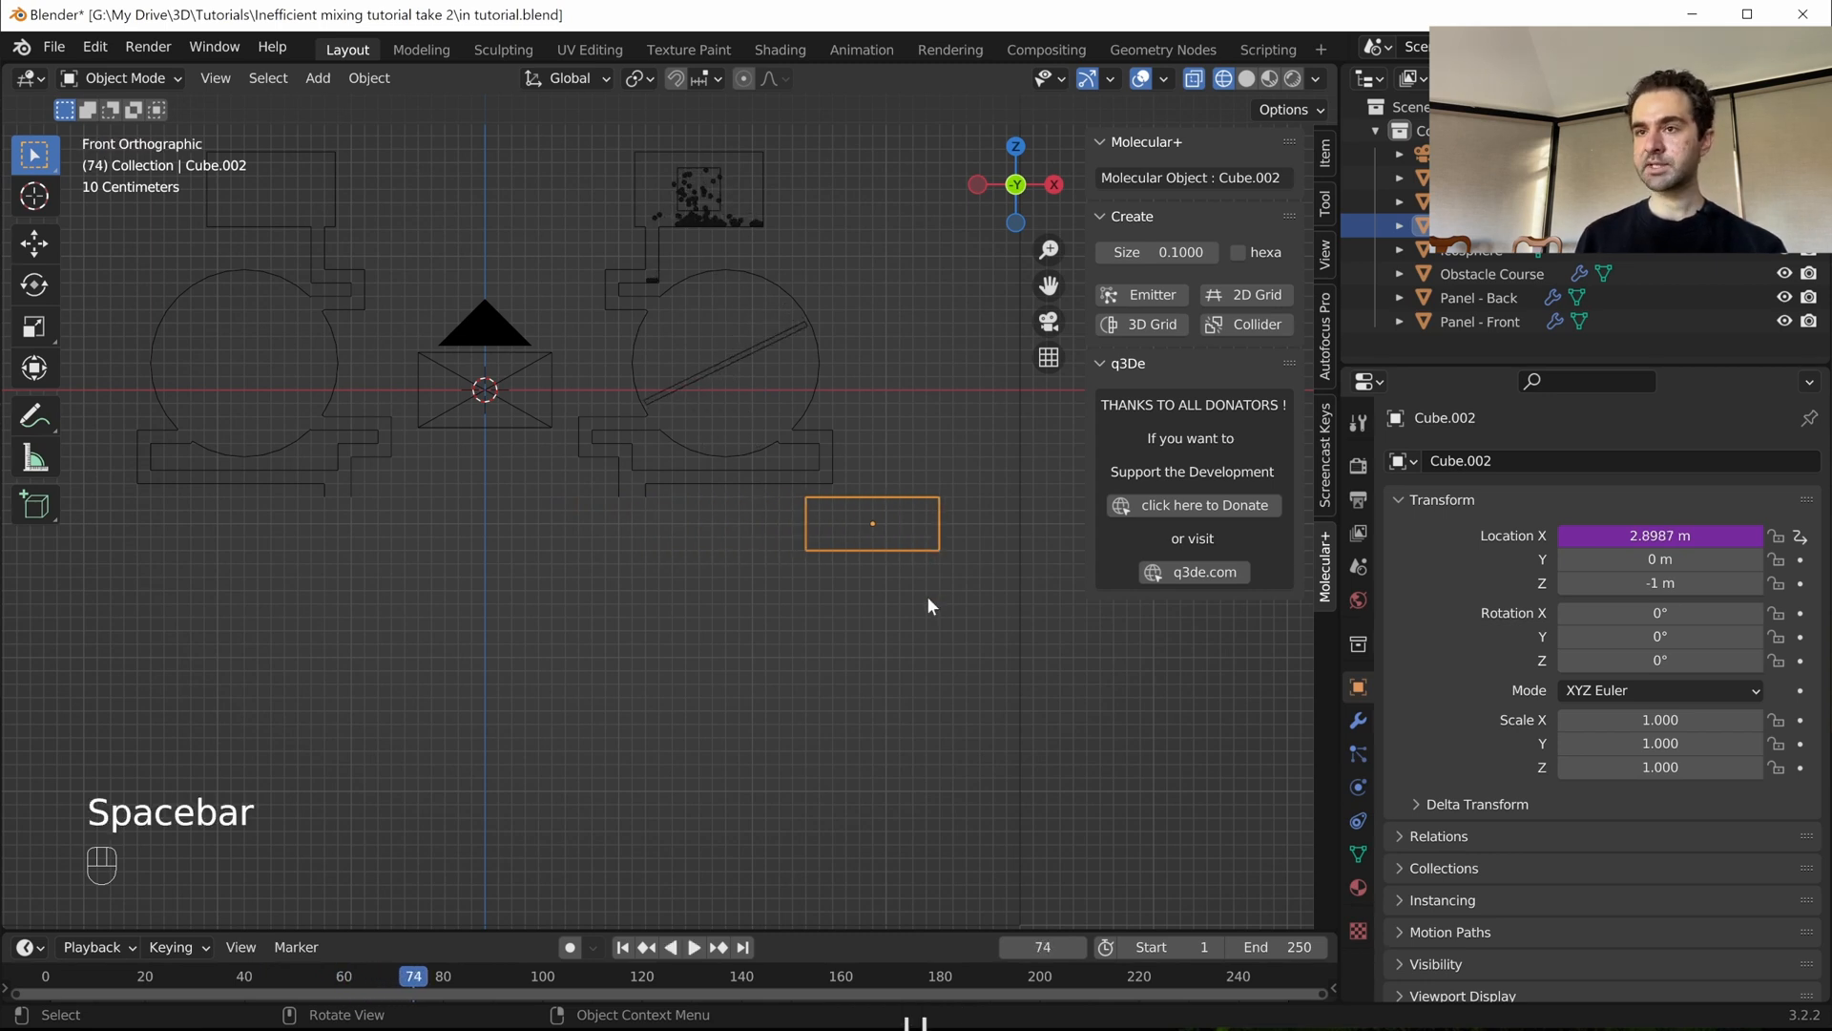
- Reduce the block's travel by setting the X location driver to sin(frame / 10) * 0.2 + 2, and check playback
click(1636, 535)
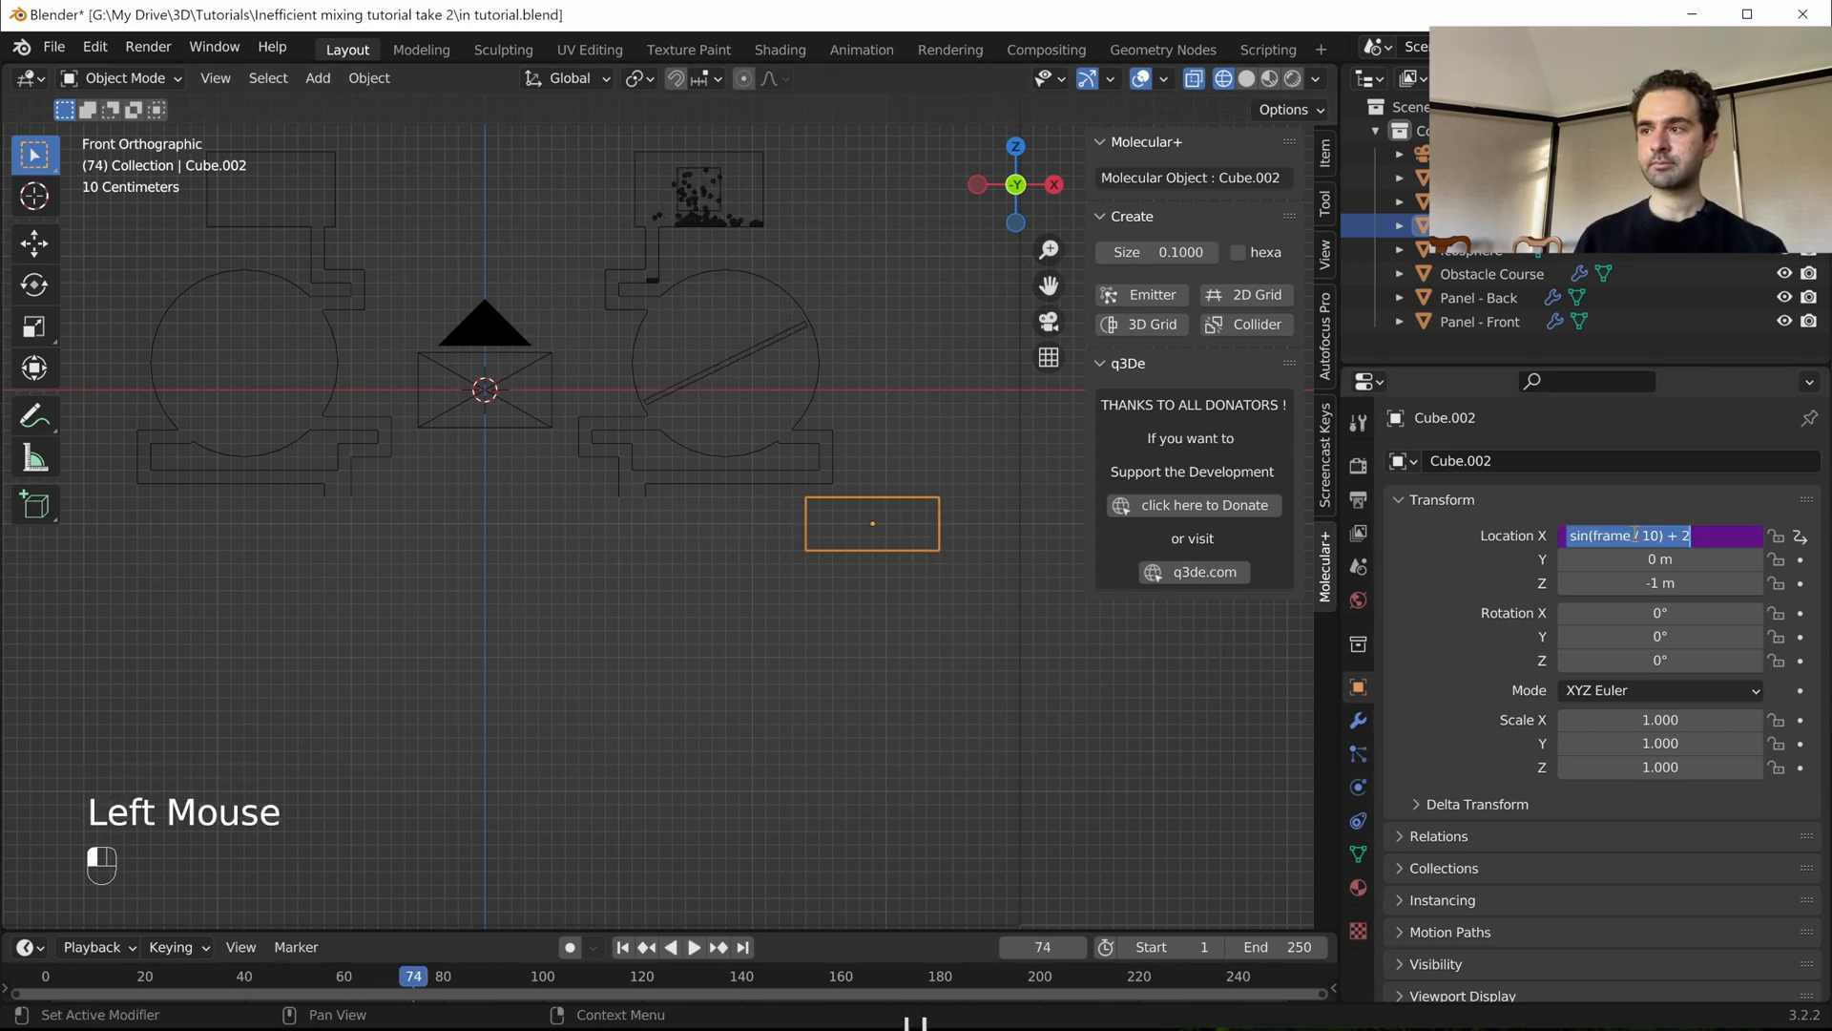
click(1572, 537)
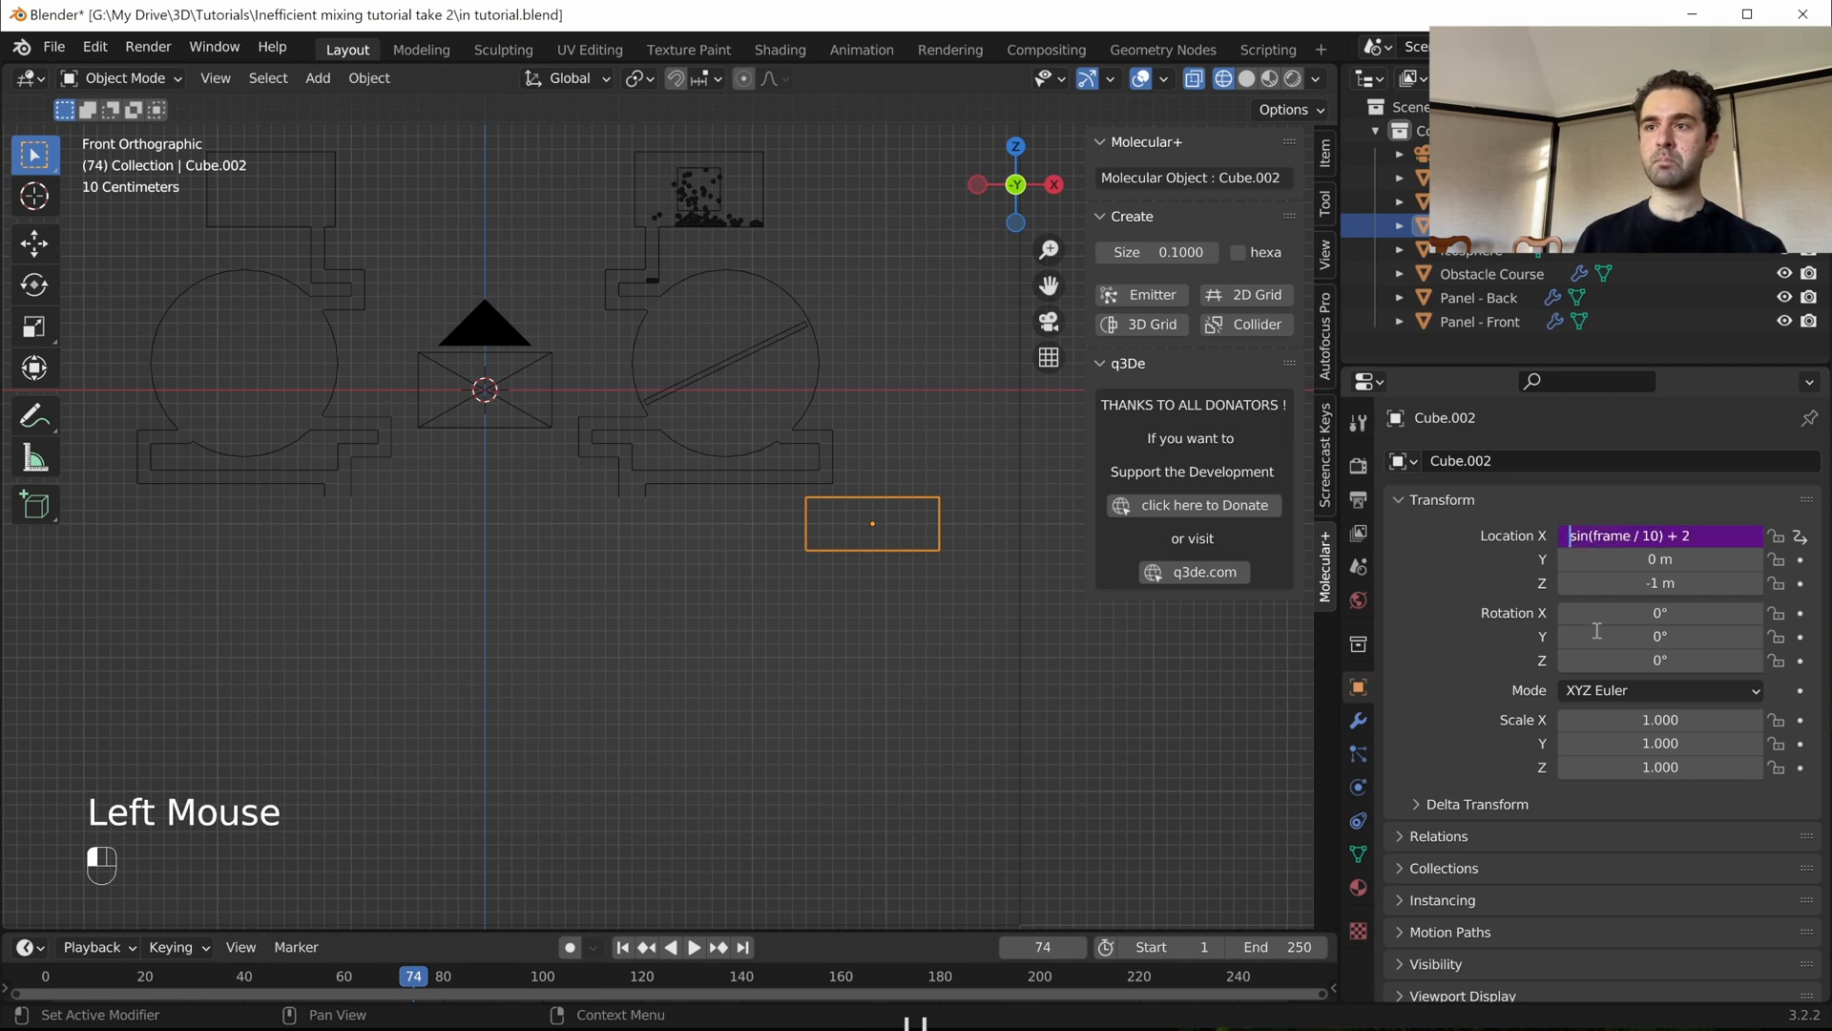
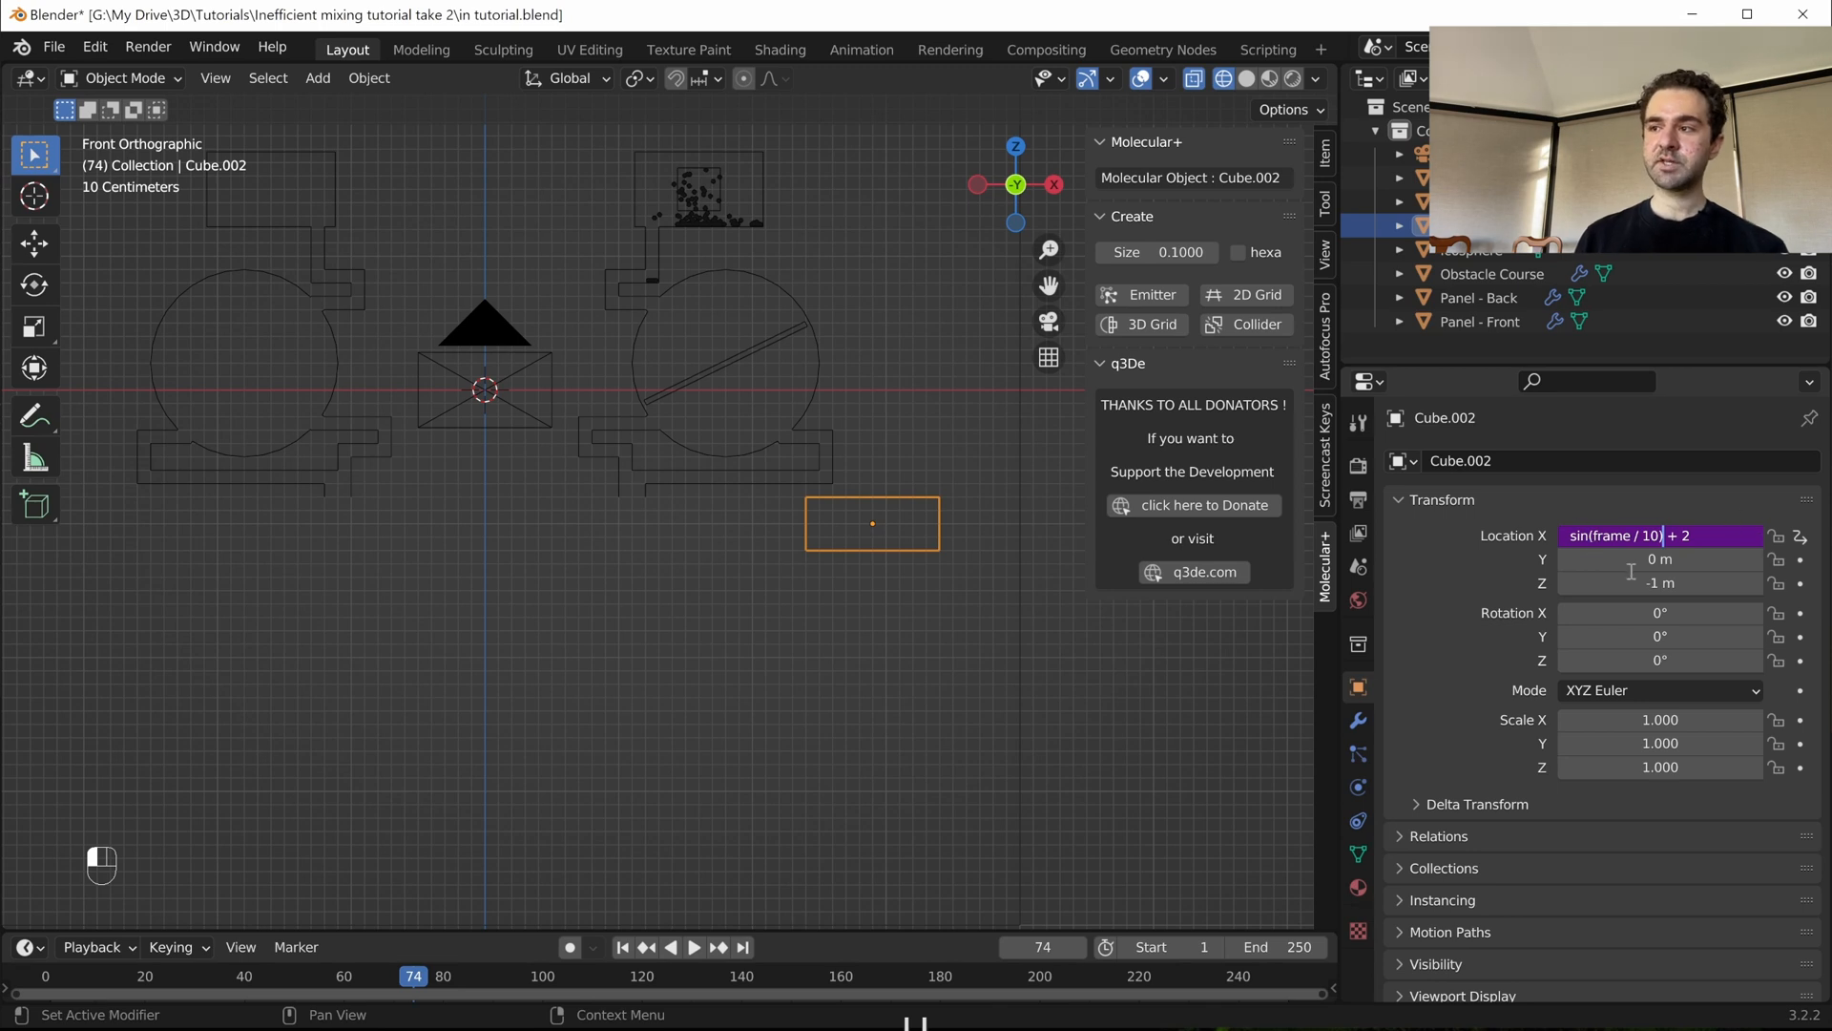
text(*)
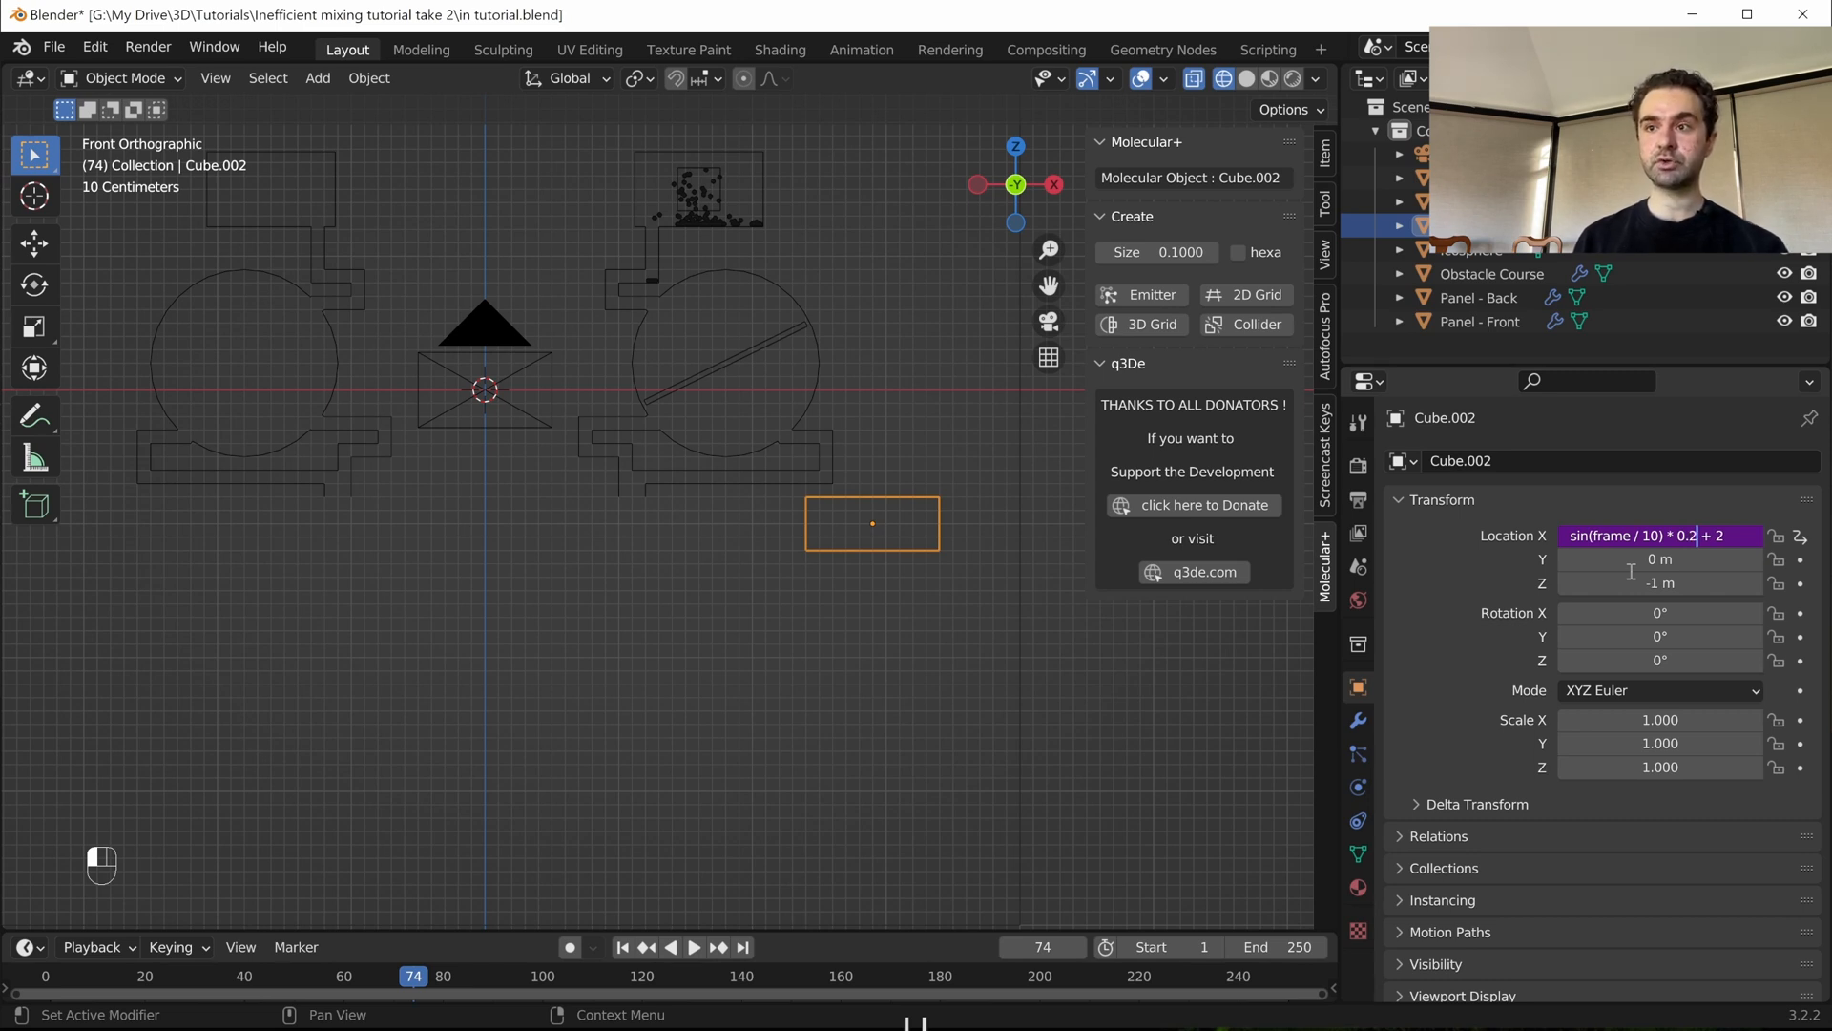
text(0.2)
key(Return)
key(space)
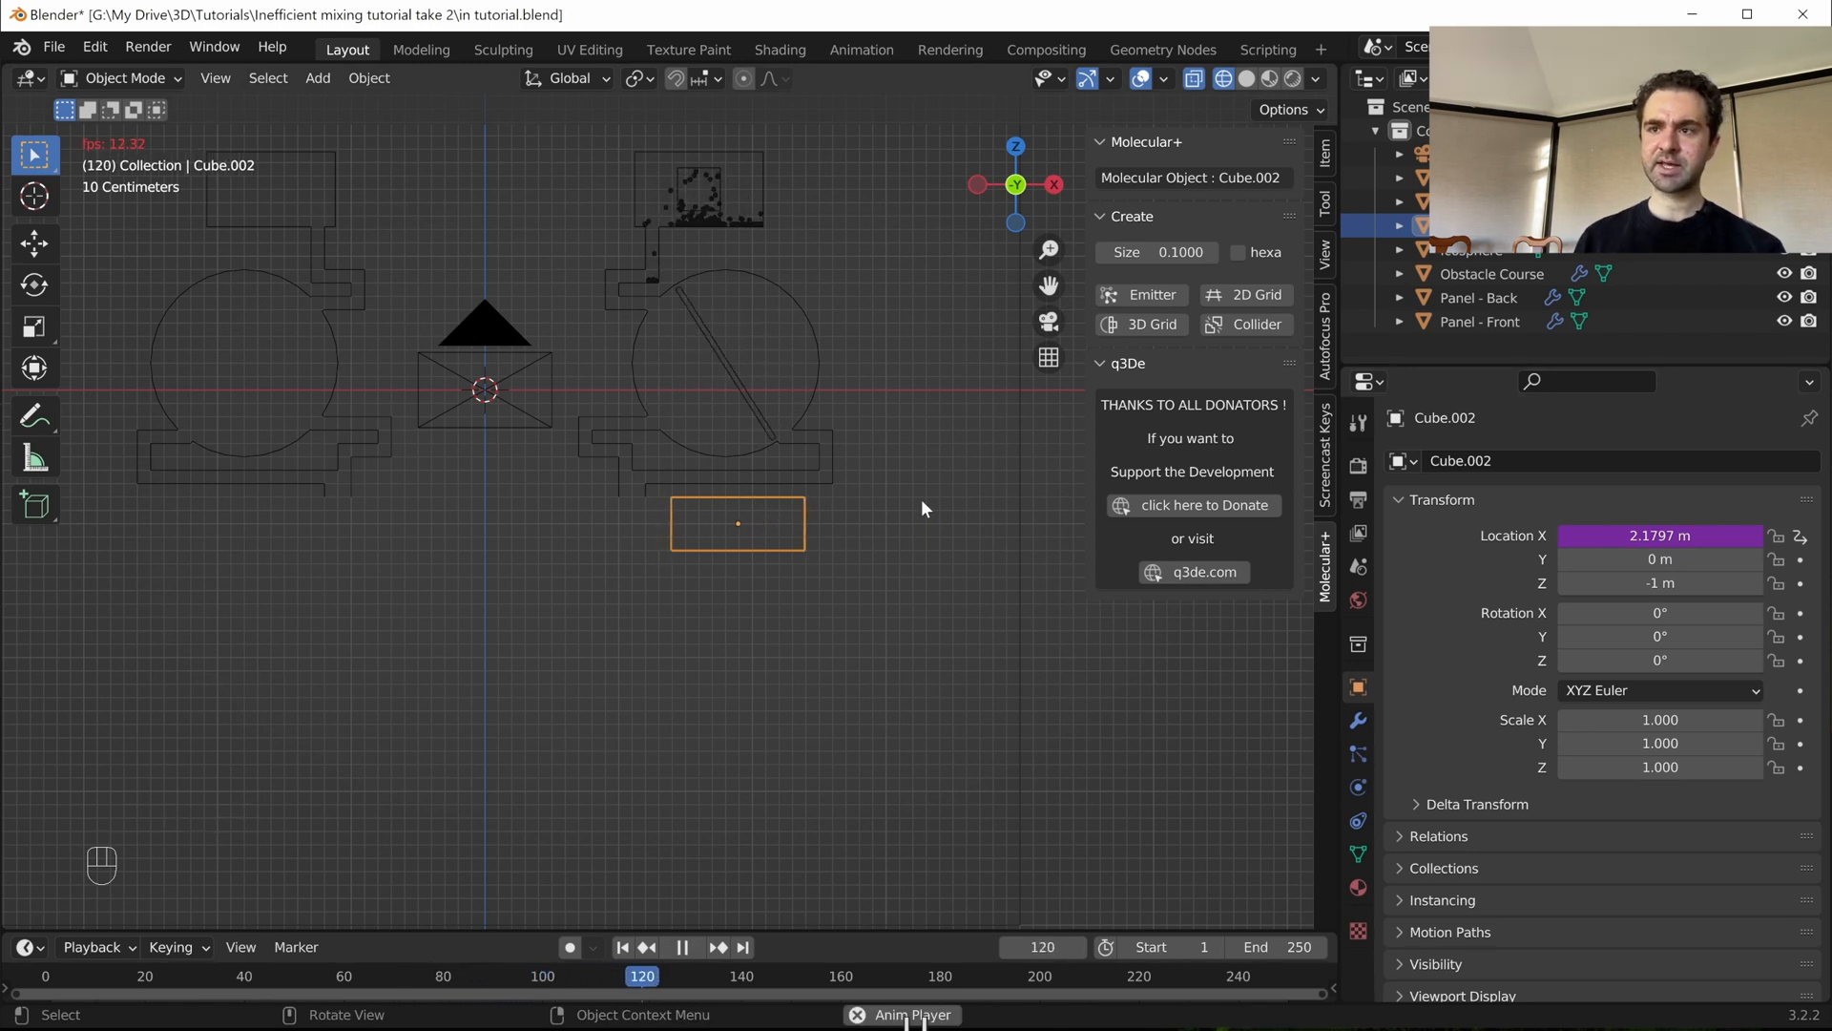
key(space)
- Set the sine multiplier in the block's X location driver to 0.4, and play the animation to check its travel
click(1668, 536)
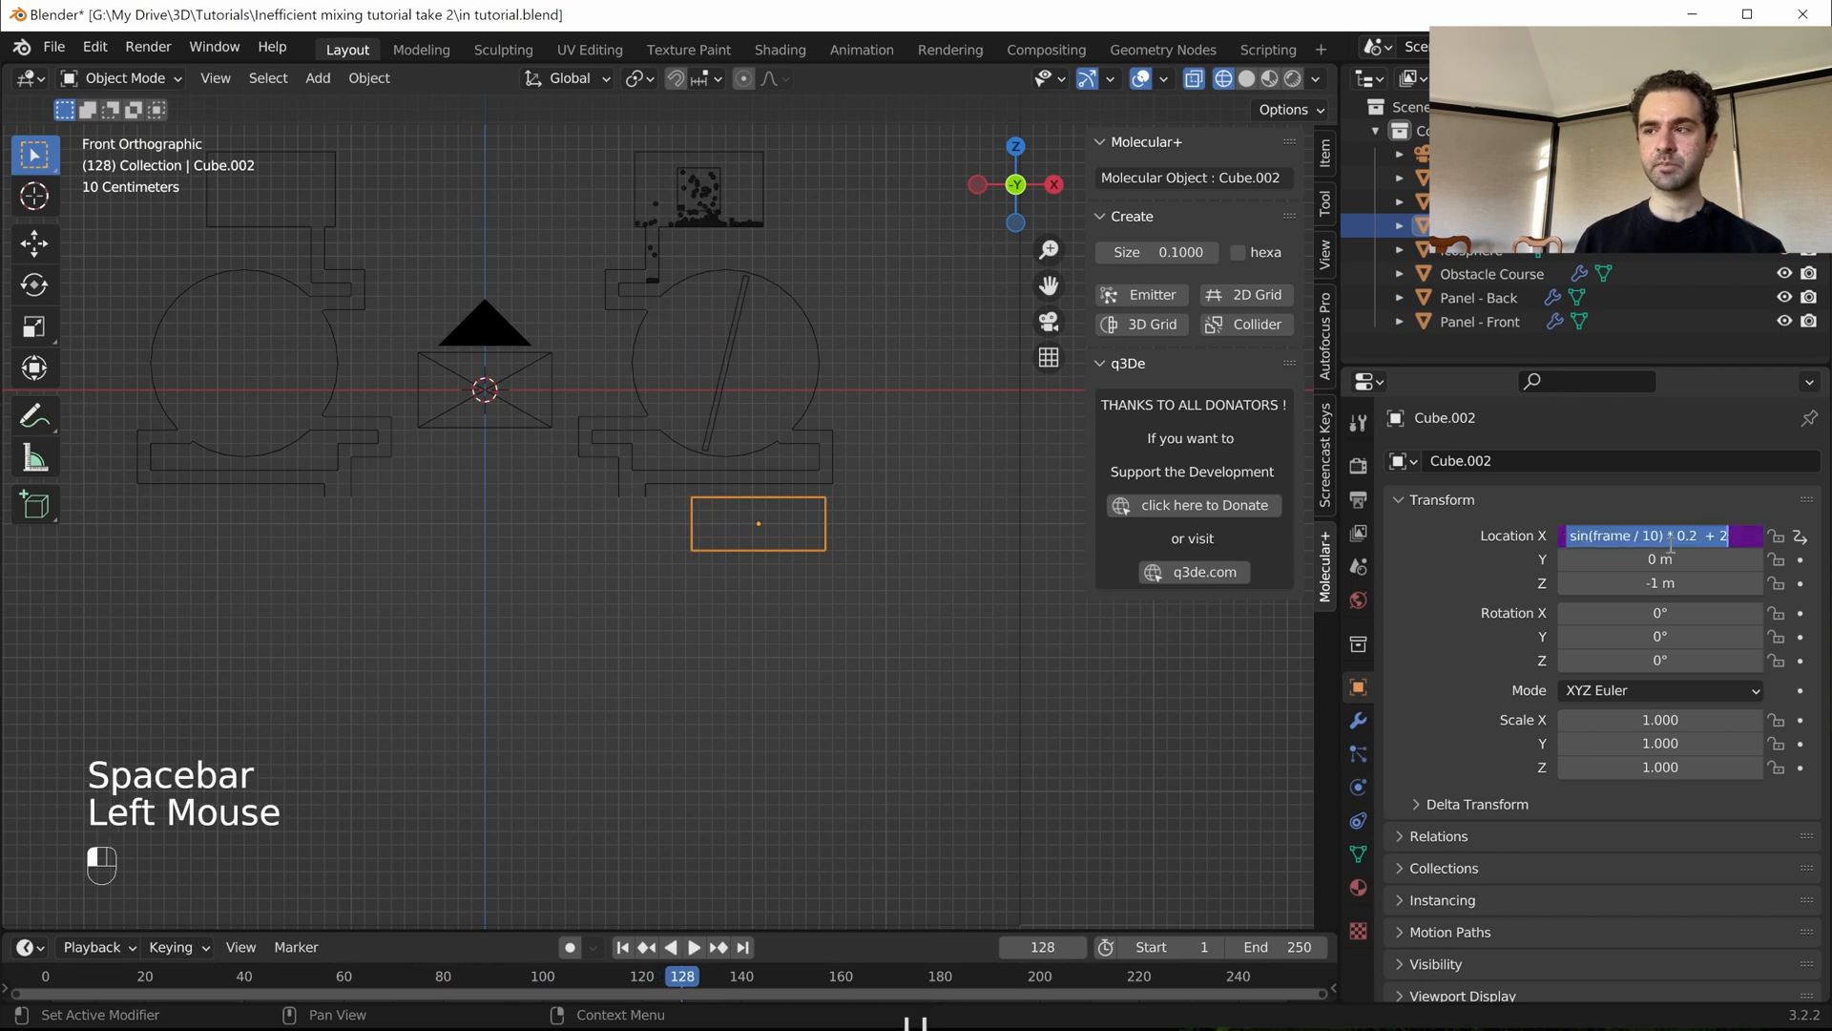
click(1698, 535)
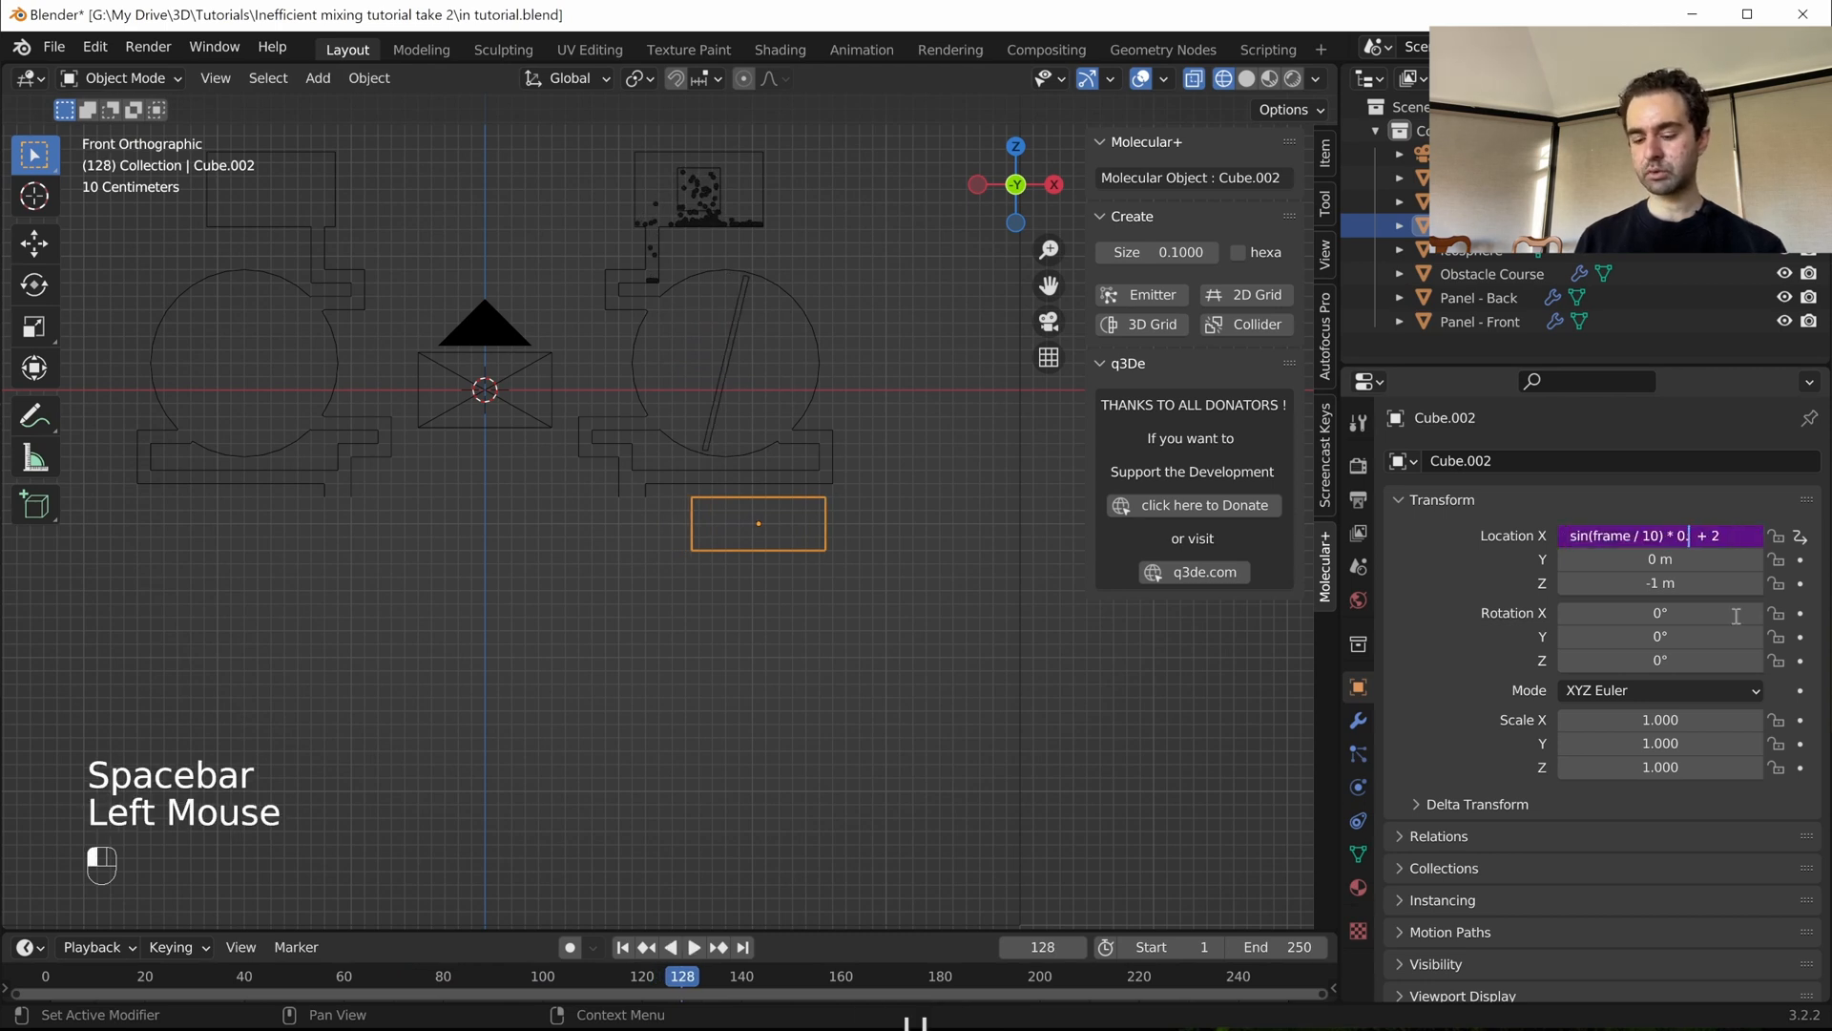
text(4)
key(Return)
key(space)
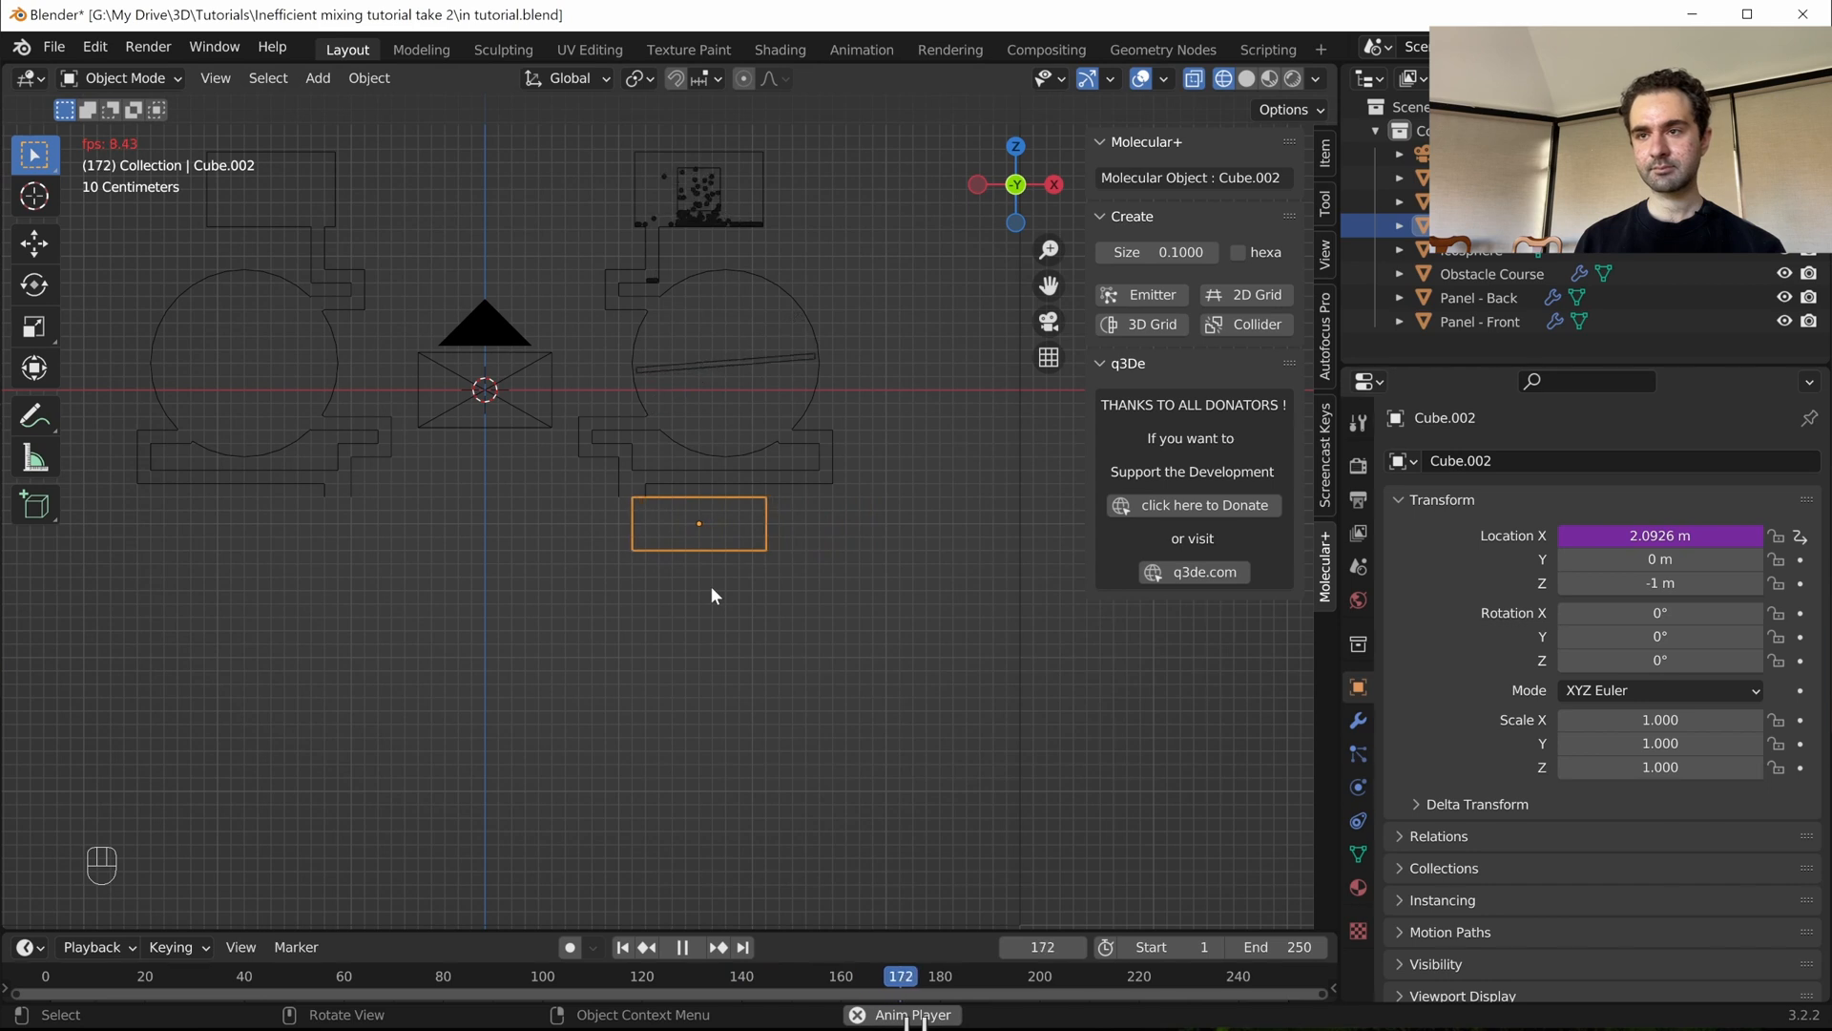
key(space)
- Change the block's X location driver to sin(frame / 10) * 0.4 + 1.4, and play the animation to check its travel
shift+middle_drag(811, 519, 867, 535)
scroll(837, 581, up, 2)
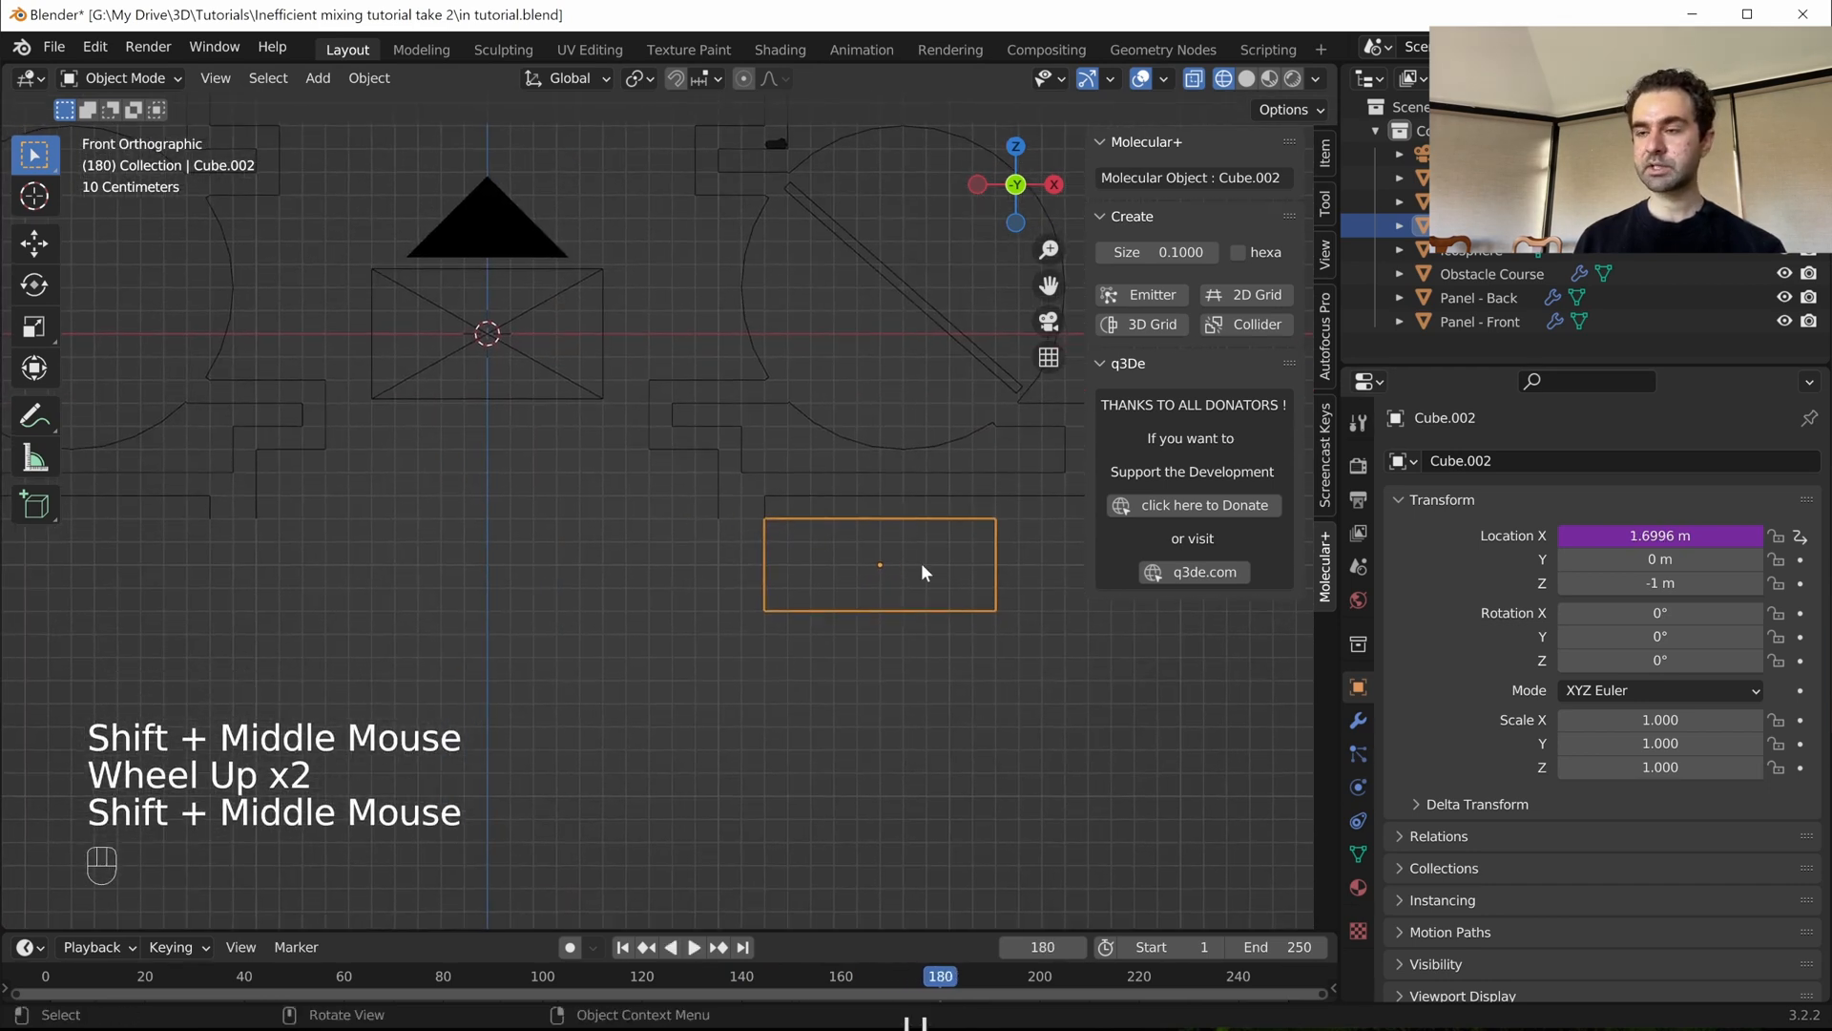
click(1668, 537)
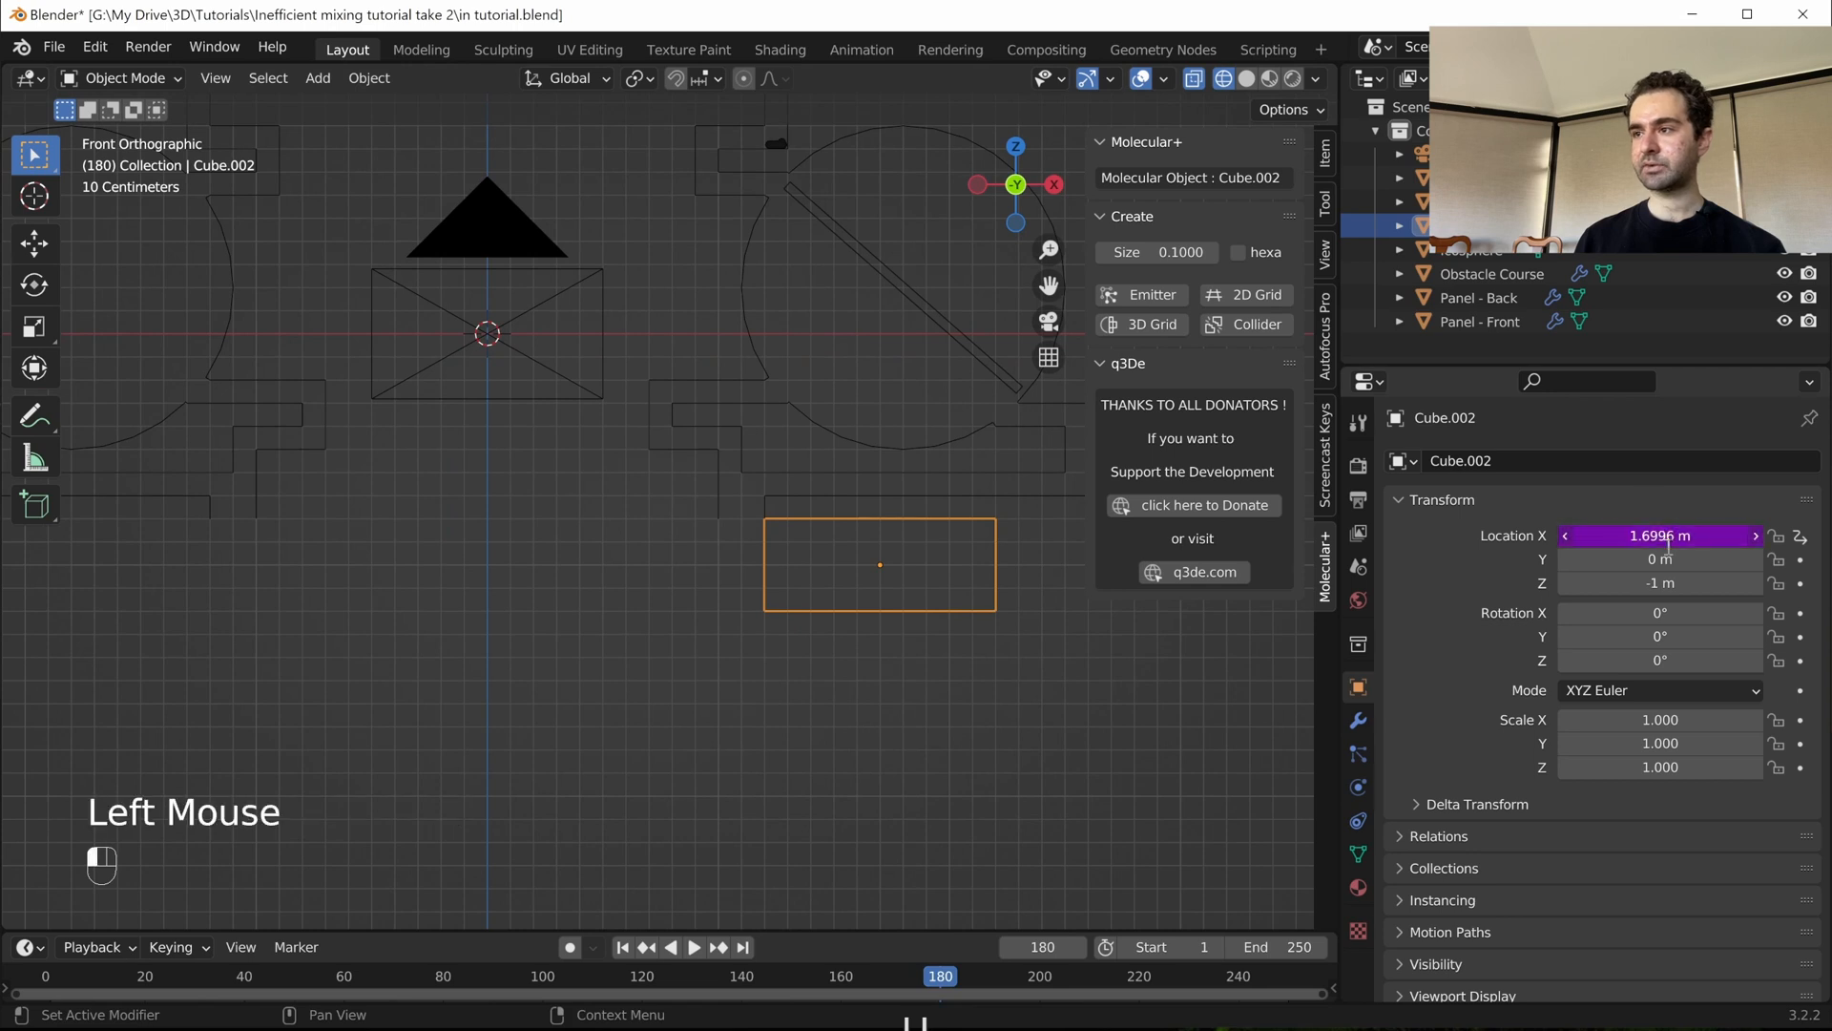
click(1753, 540)
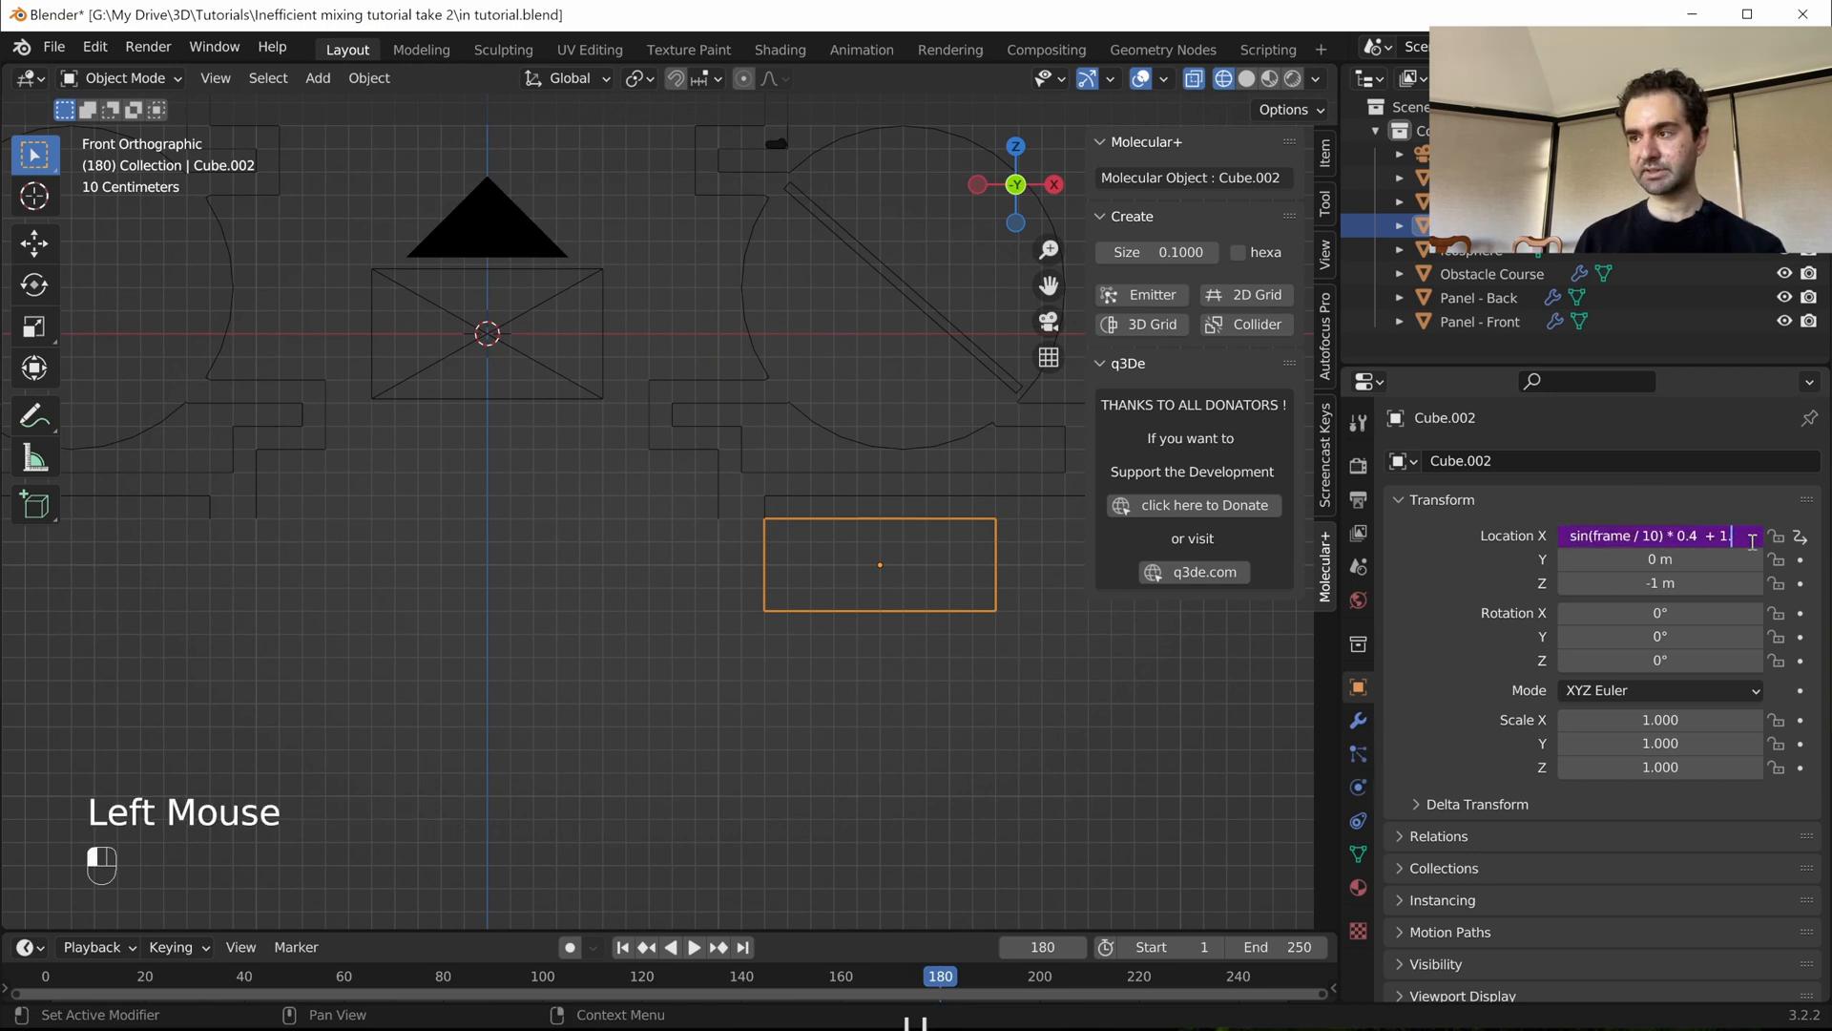
key(Return)
key(space)
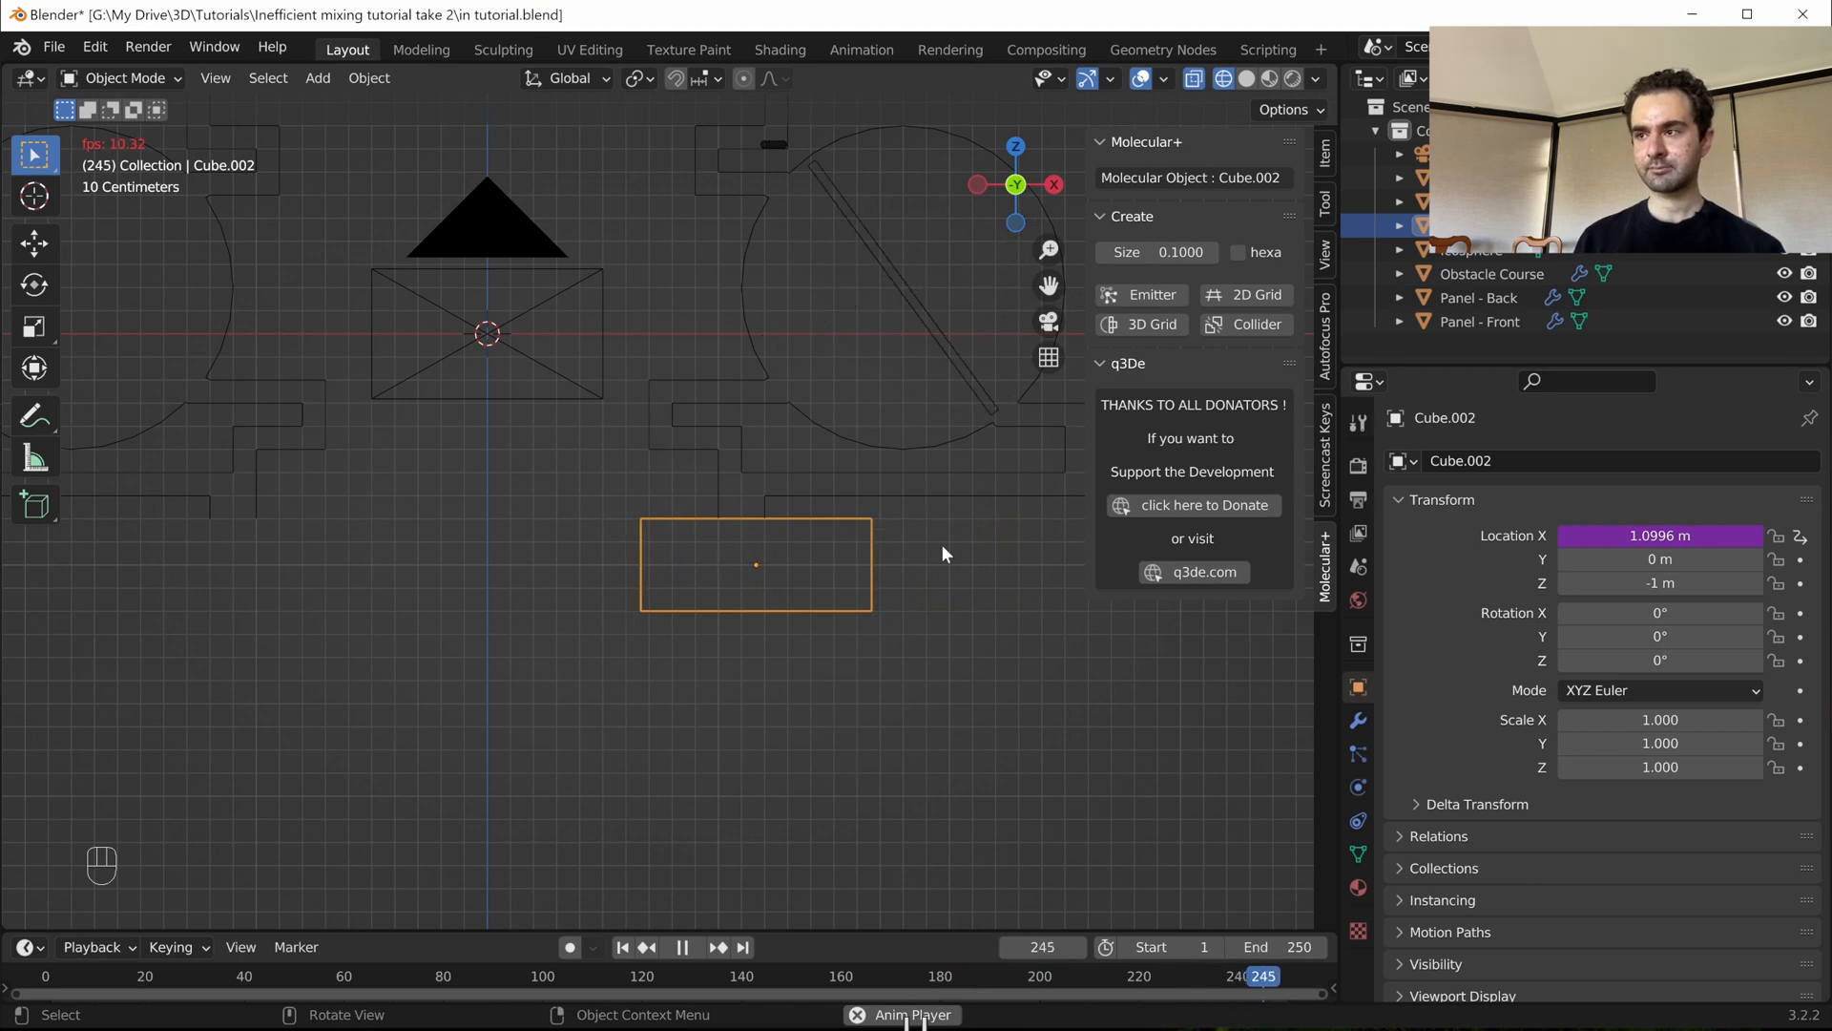
key(space)
- Raise the constant offset in the block's X location driver slightly, keeping the 0.4 multiplier, and replay the animation
click(1756, 534)
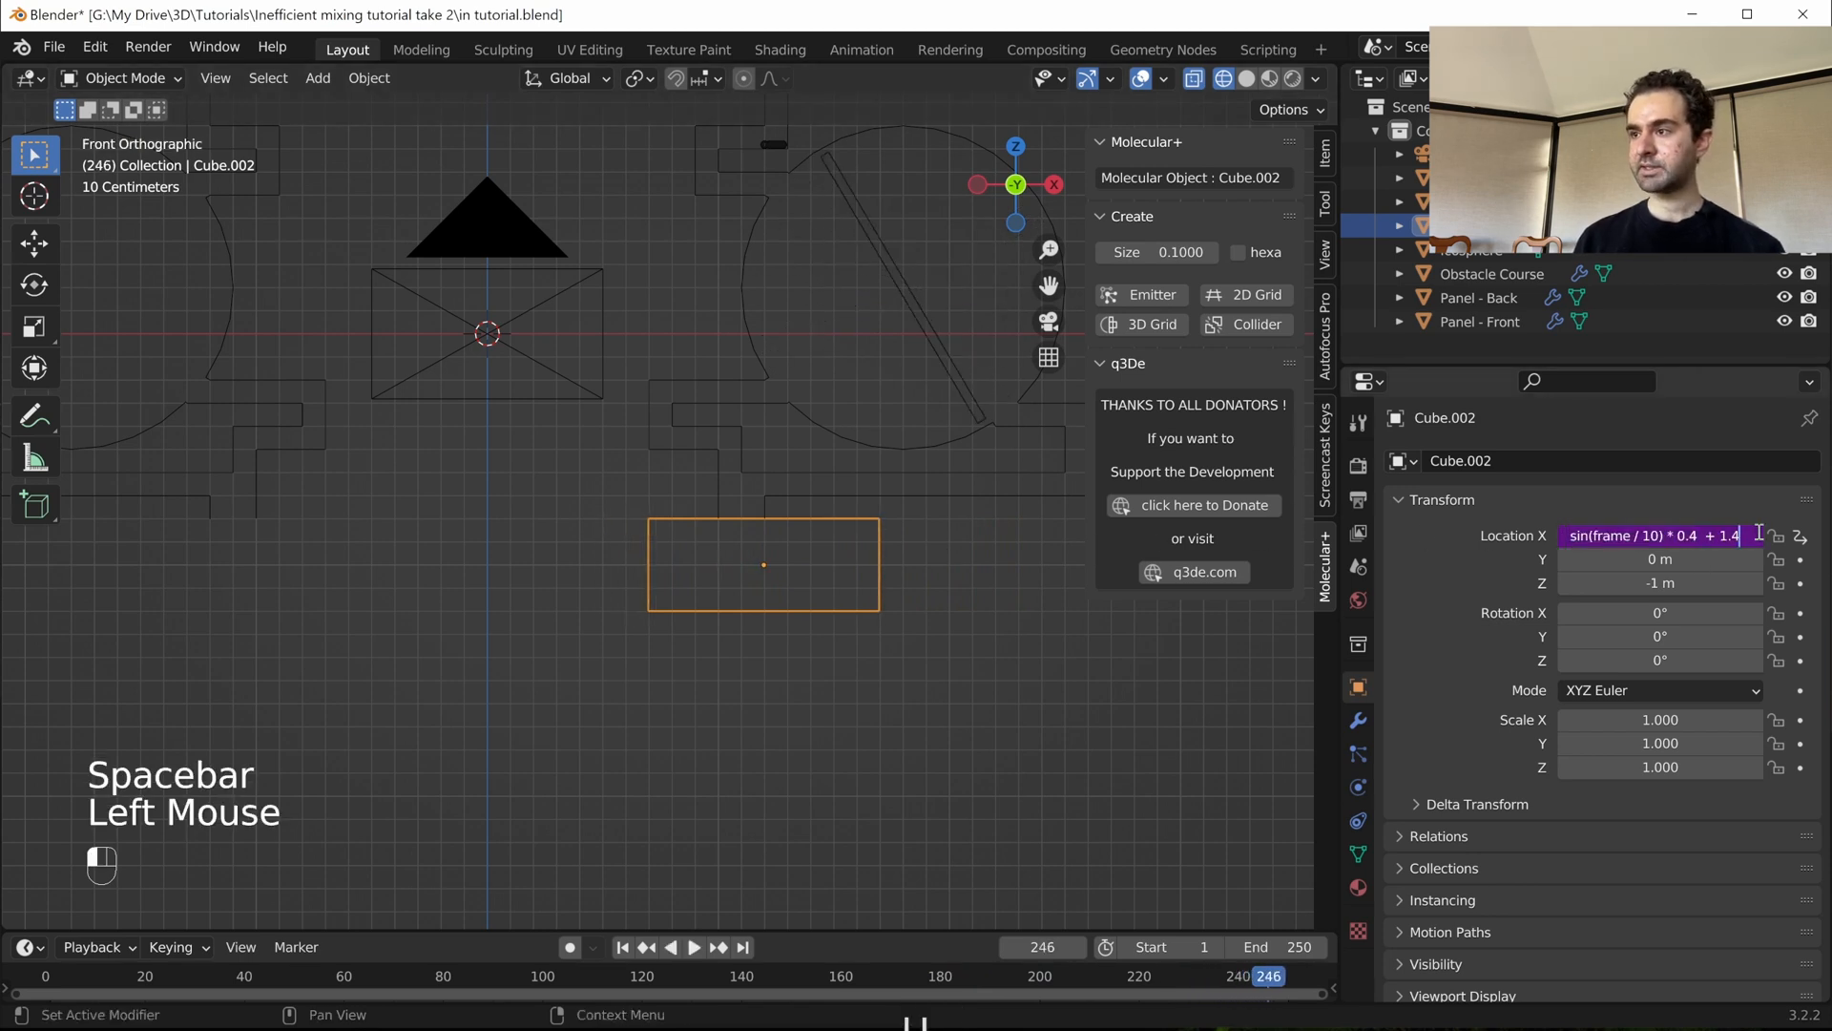
key(Return)
key(space)
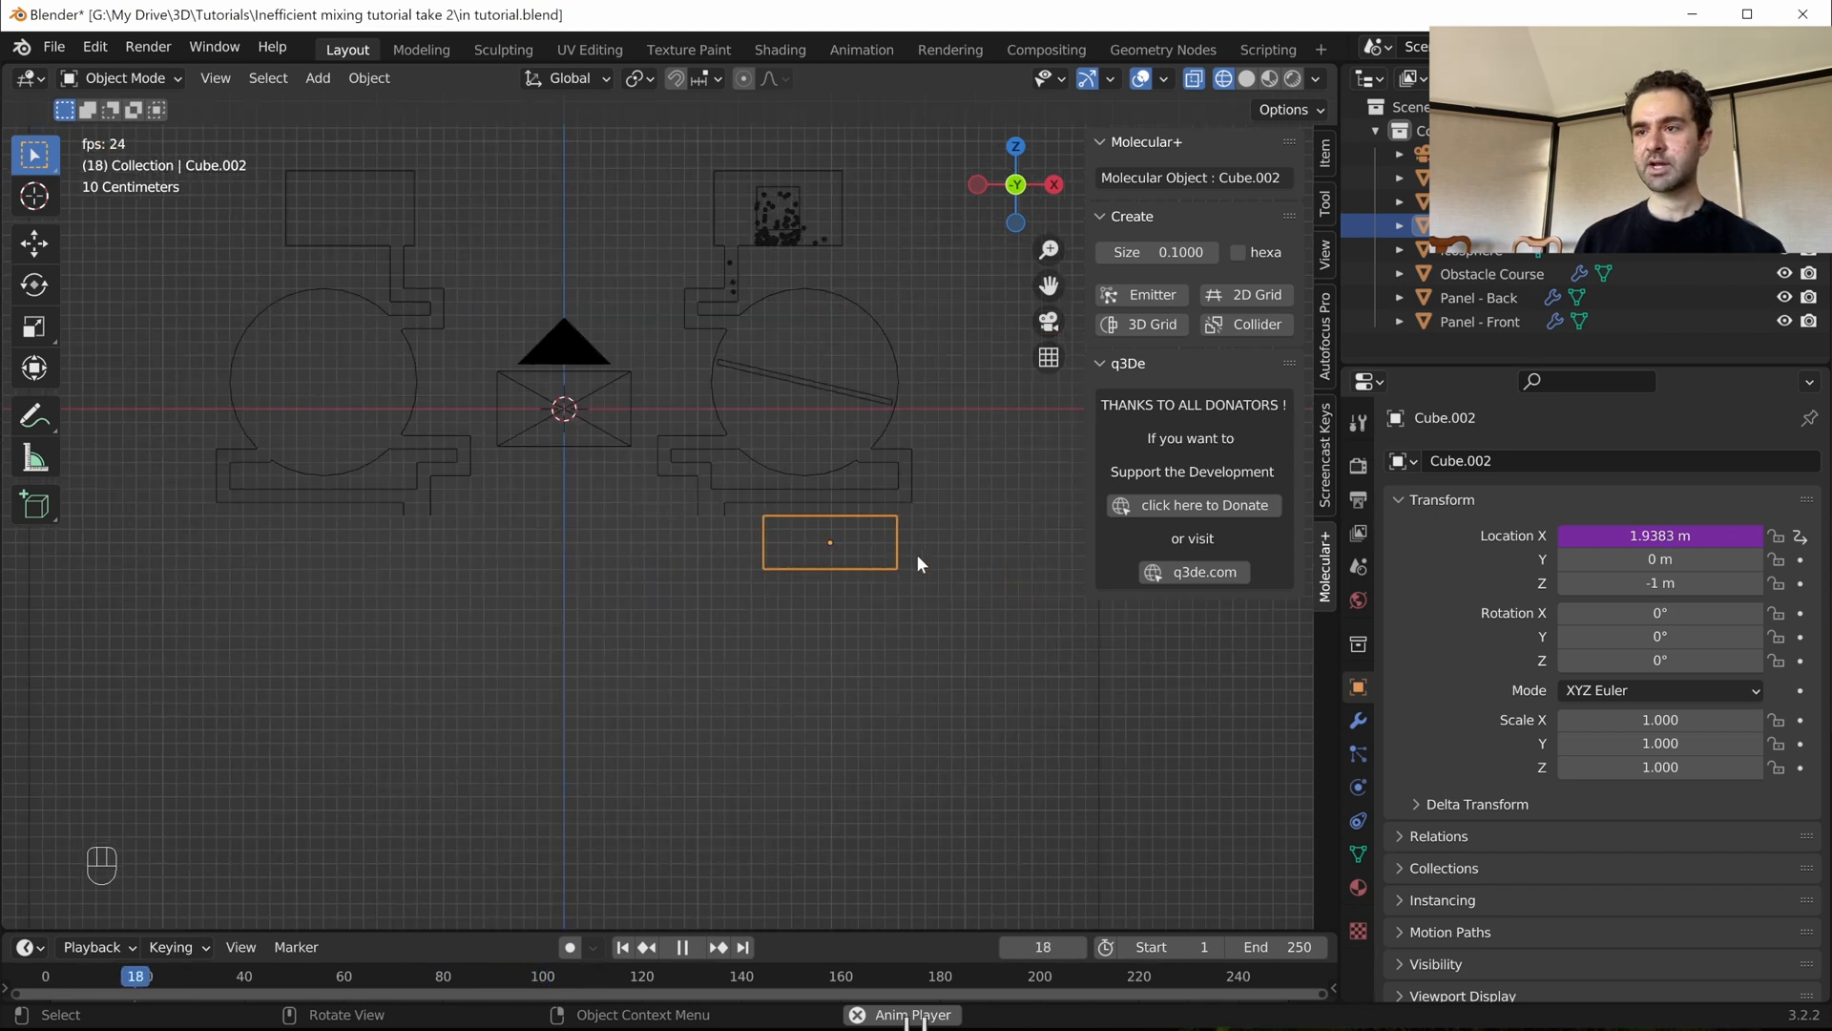
- Stop playback and step through the frames to frame 16, where the block reaches its furthest point in positive X
key(space)
key(Right)
key(Right)
key(Right)
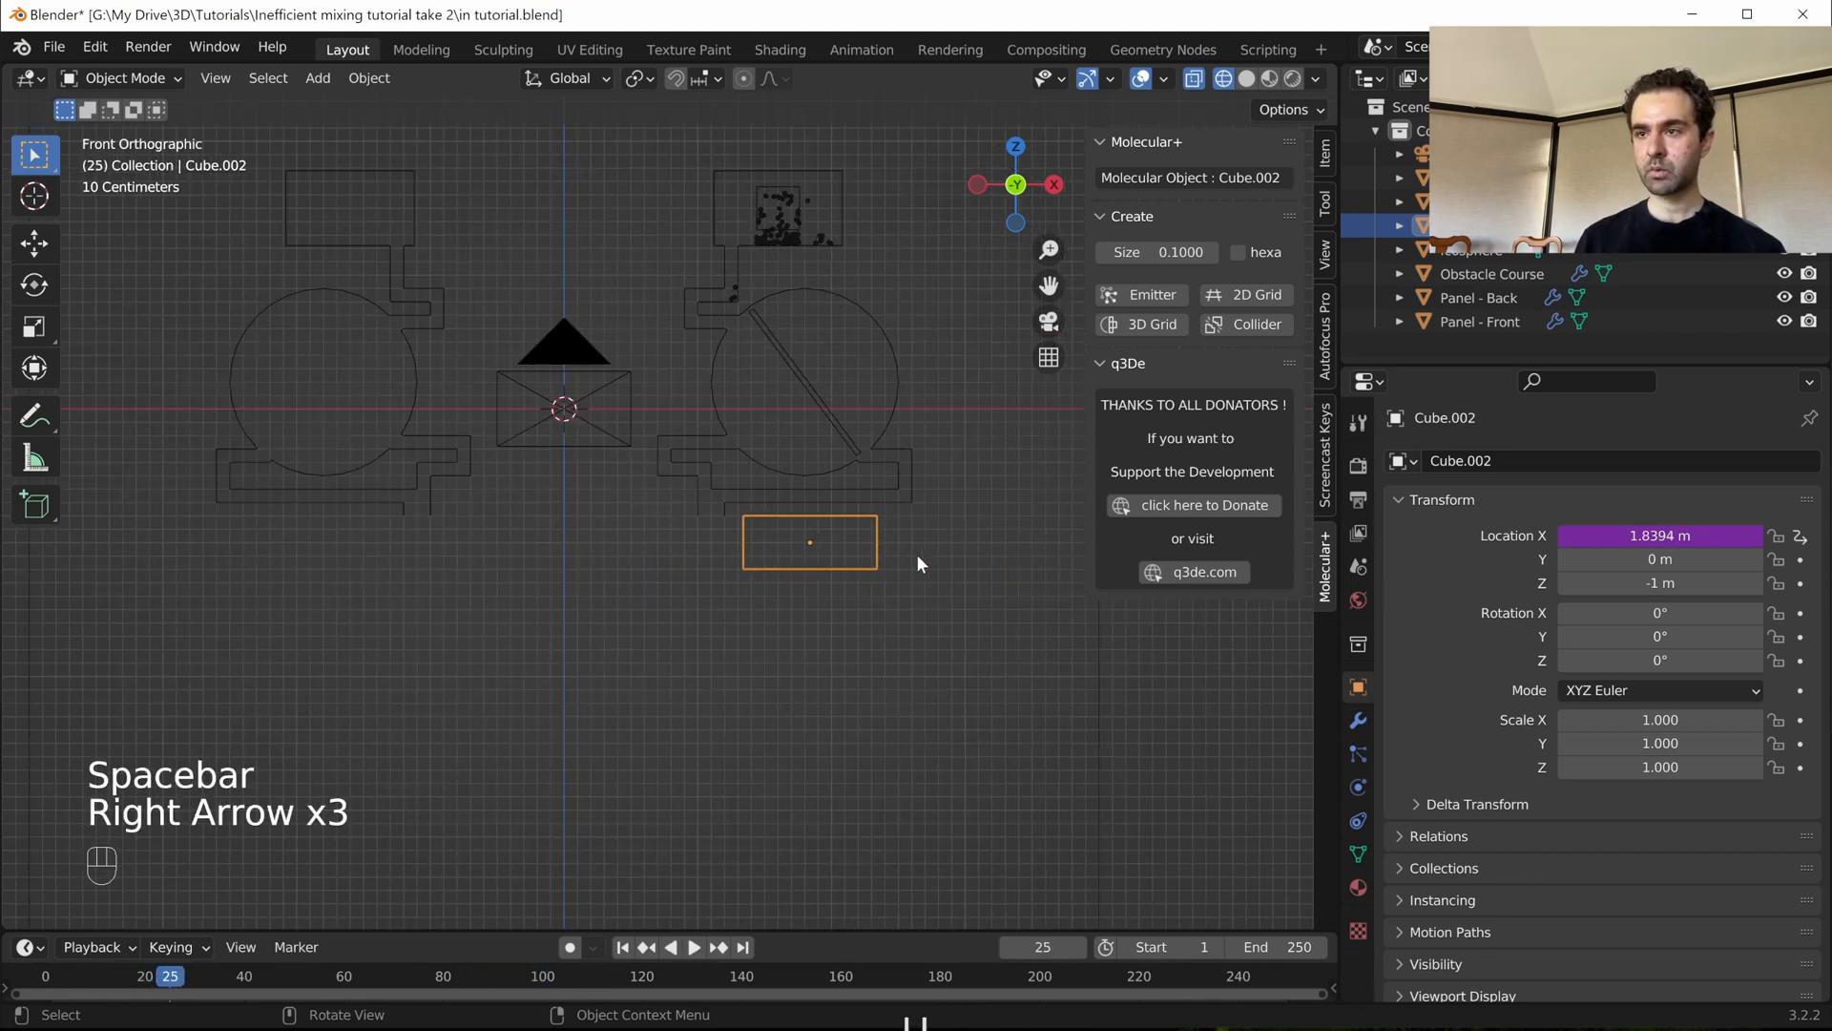
key(Left)
key(Left)
key(Left)
key(Left)
key(Left)
key(Left)
key(Left)
key(Left)
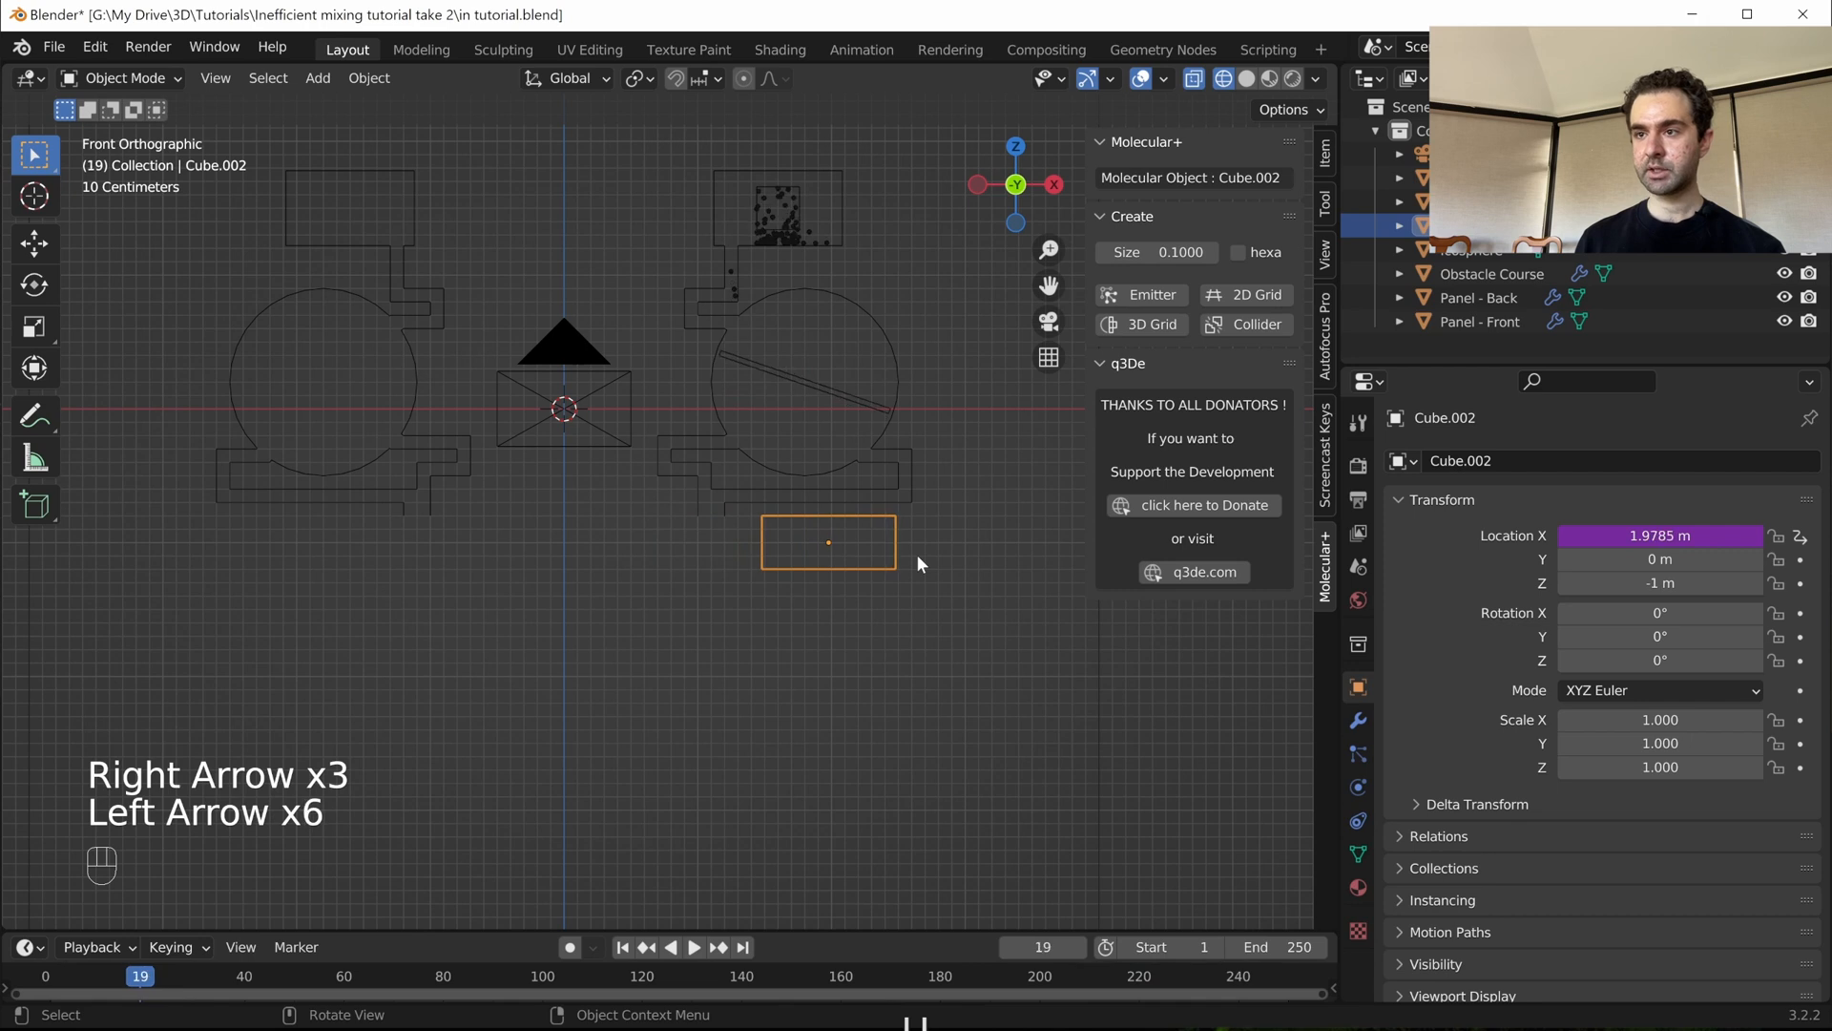
key(Left)
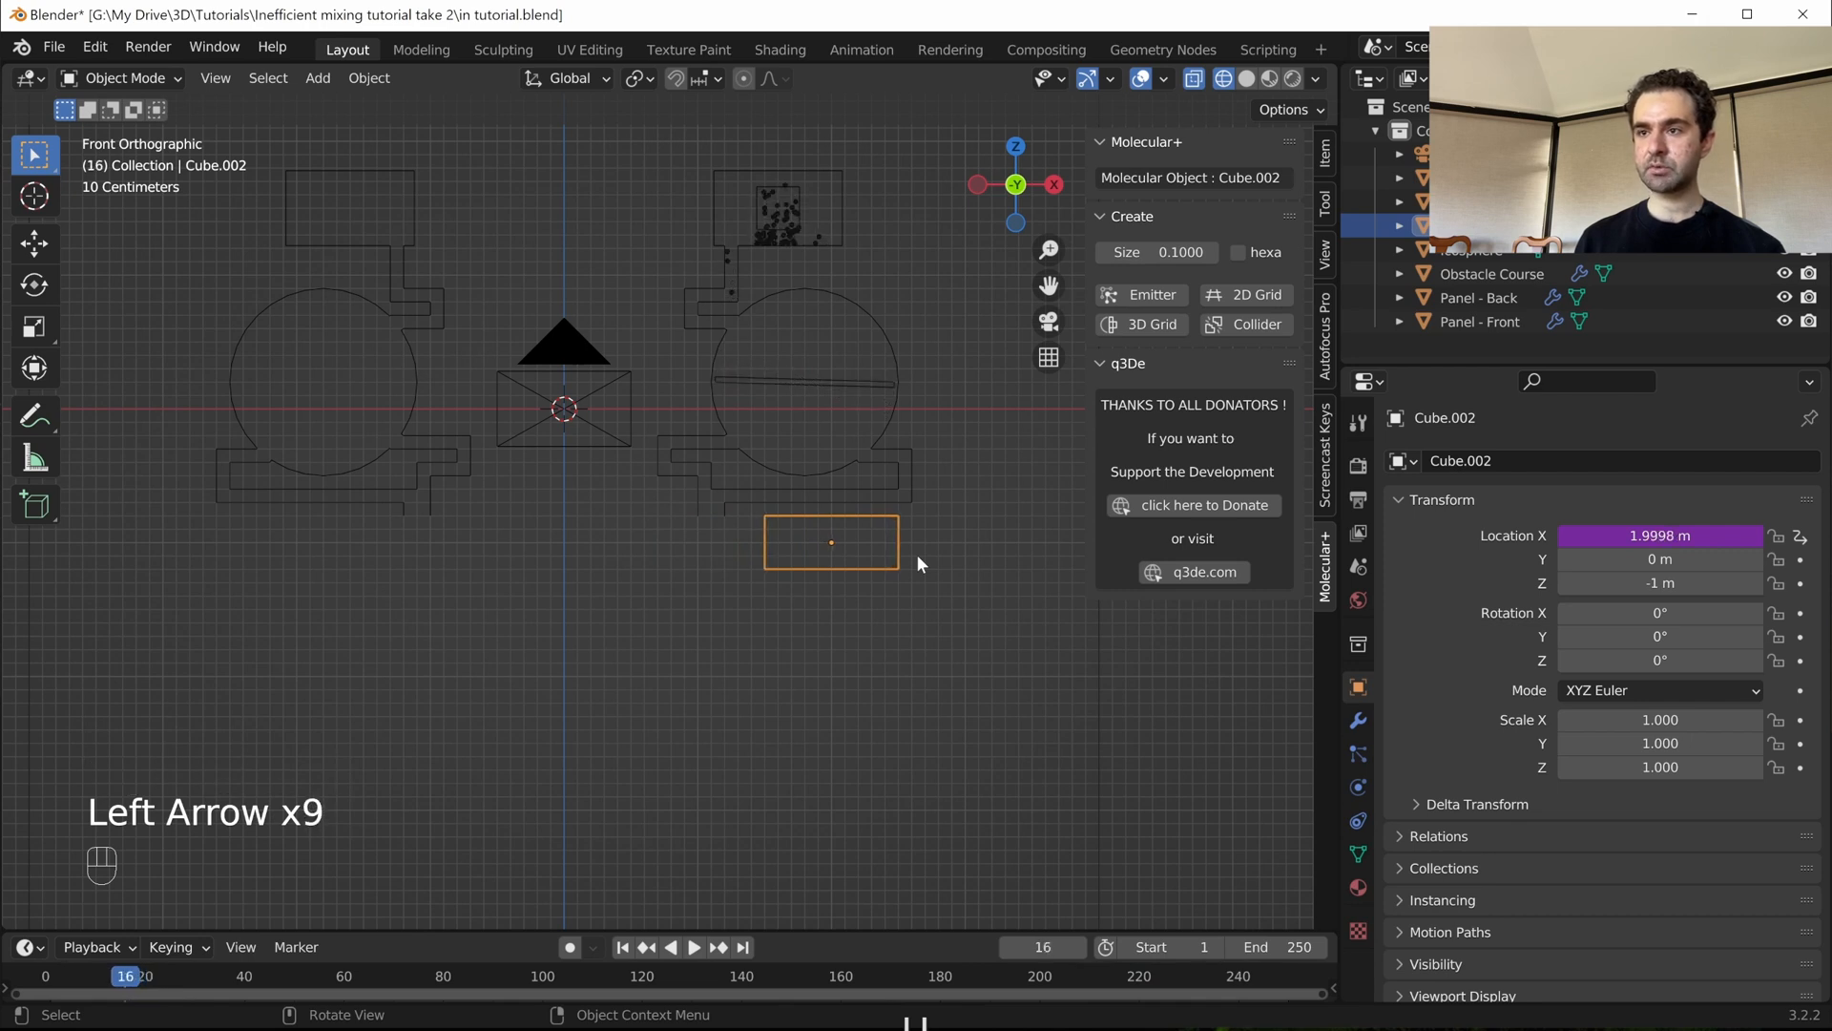
key(Left)
key(Right)
scroll(805, 542, up, 2)
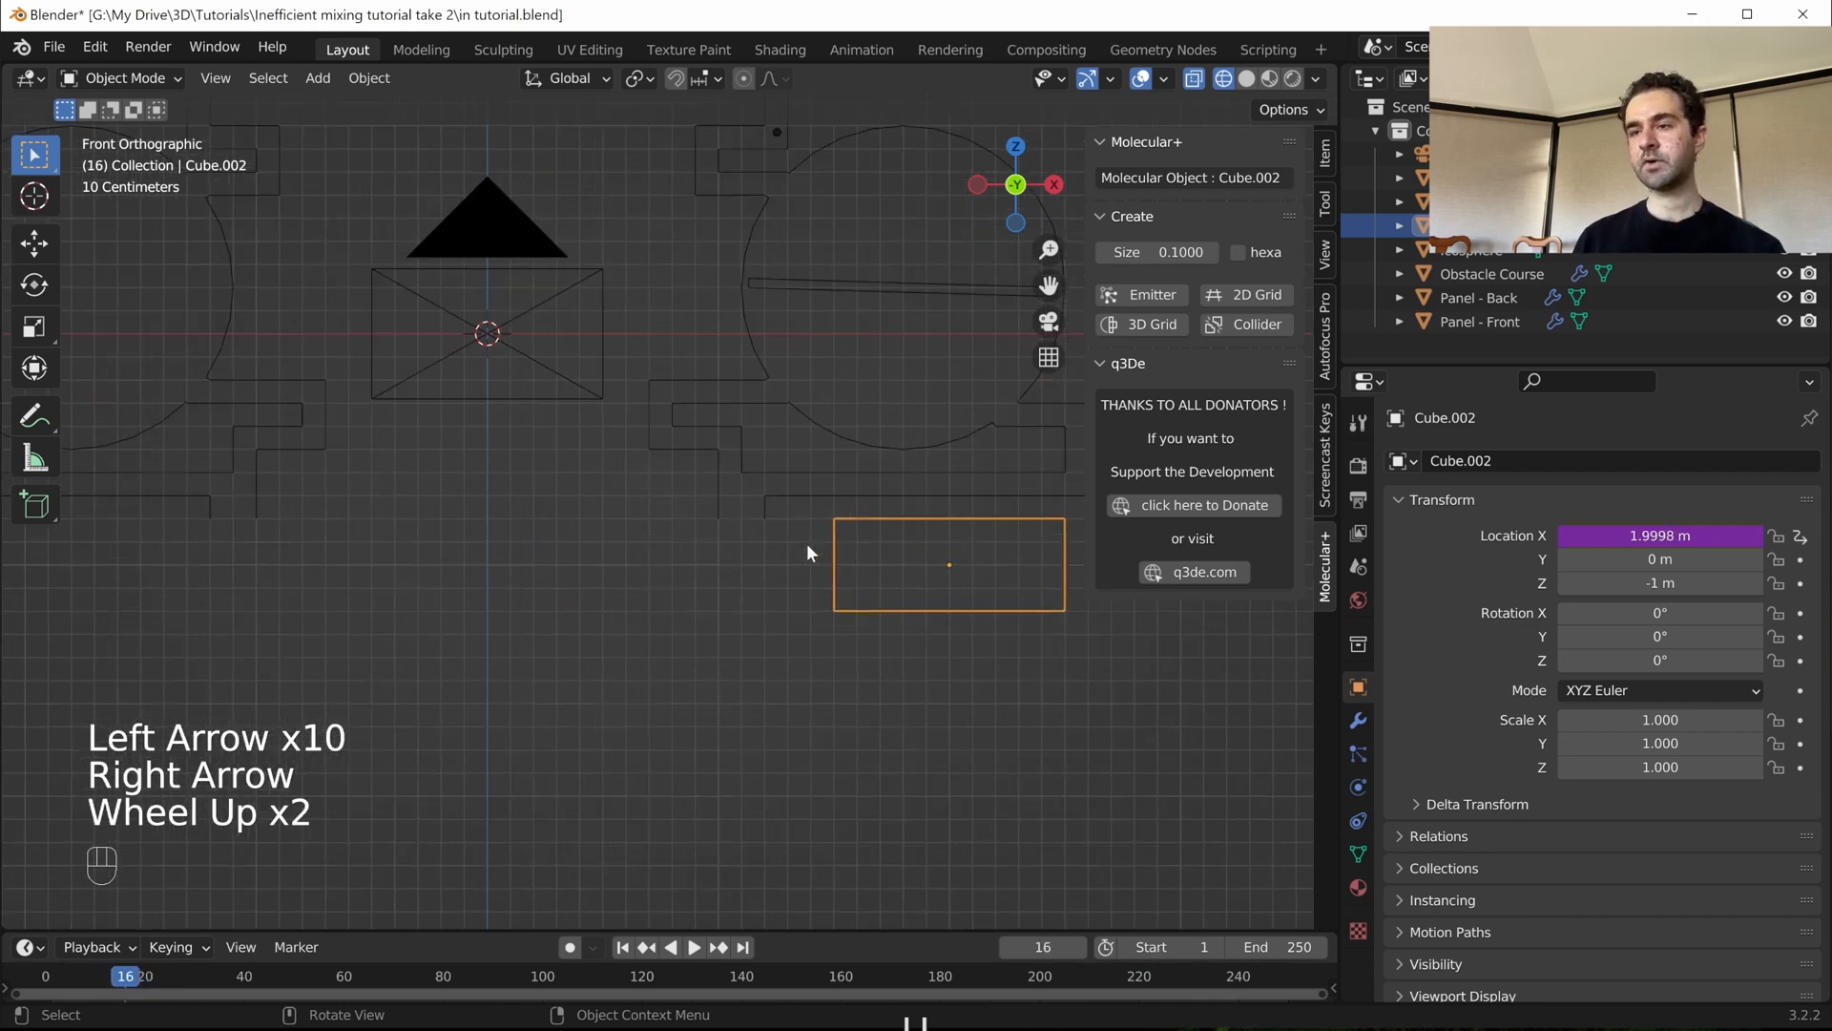
- Edit the Obstacle Course mesh and extrude the outlet's right bottom vertex along X to the block's far right edge
click(757, 506)
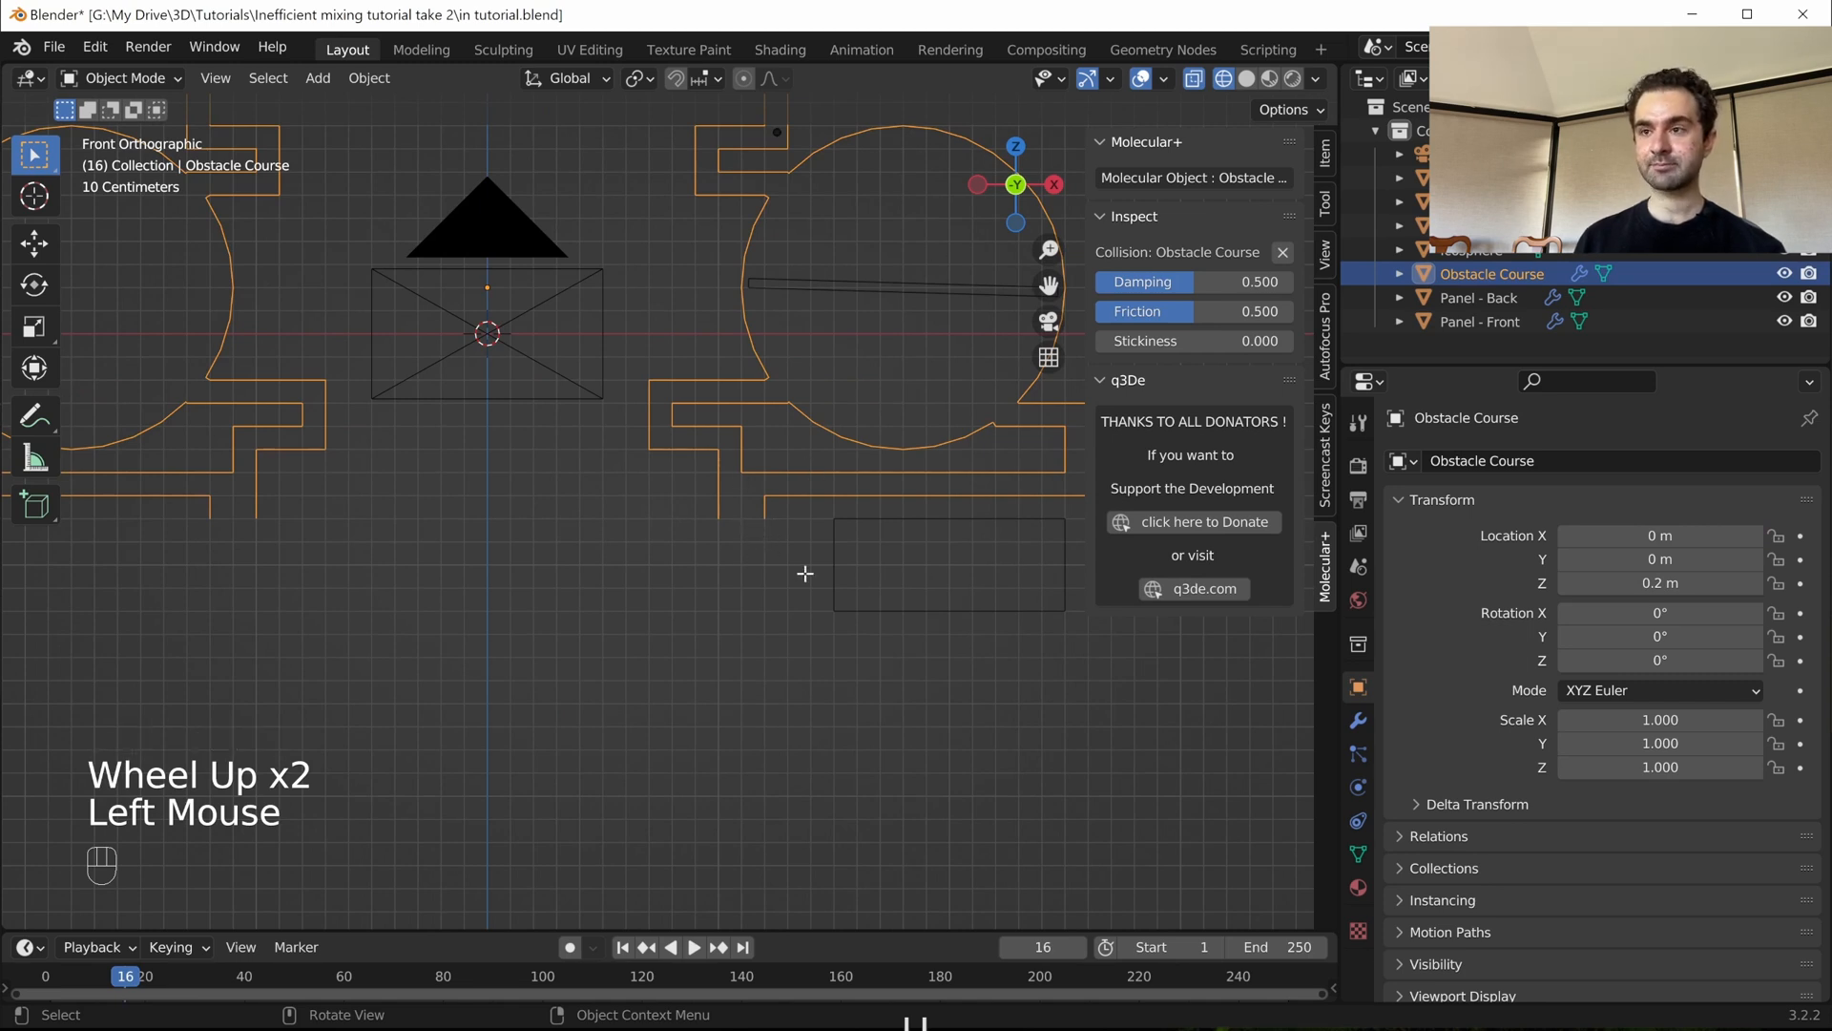
key(Tab)
click(764, 520)
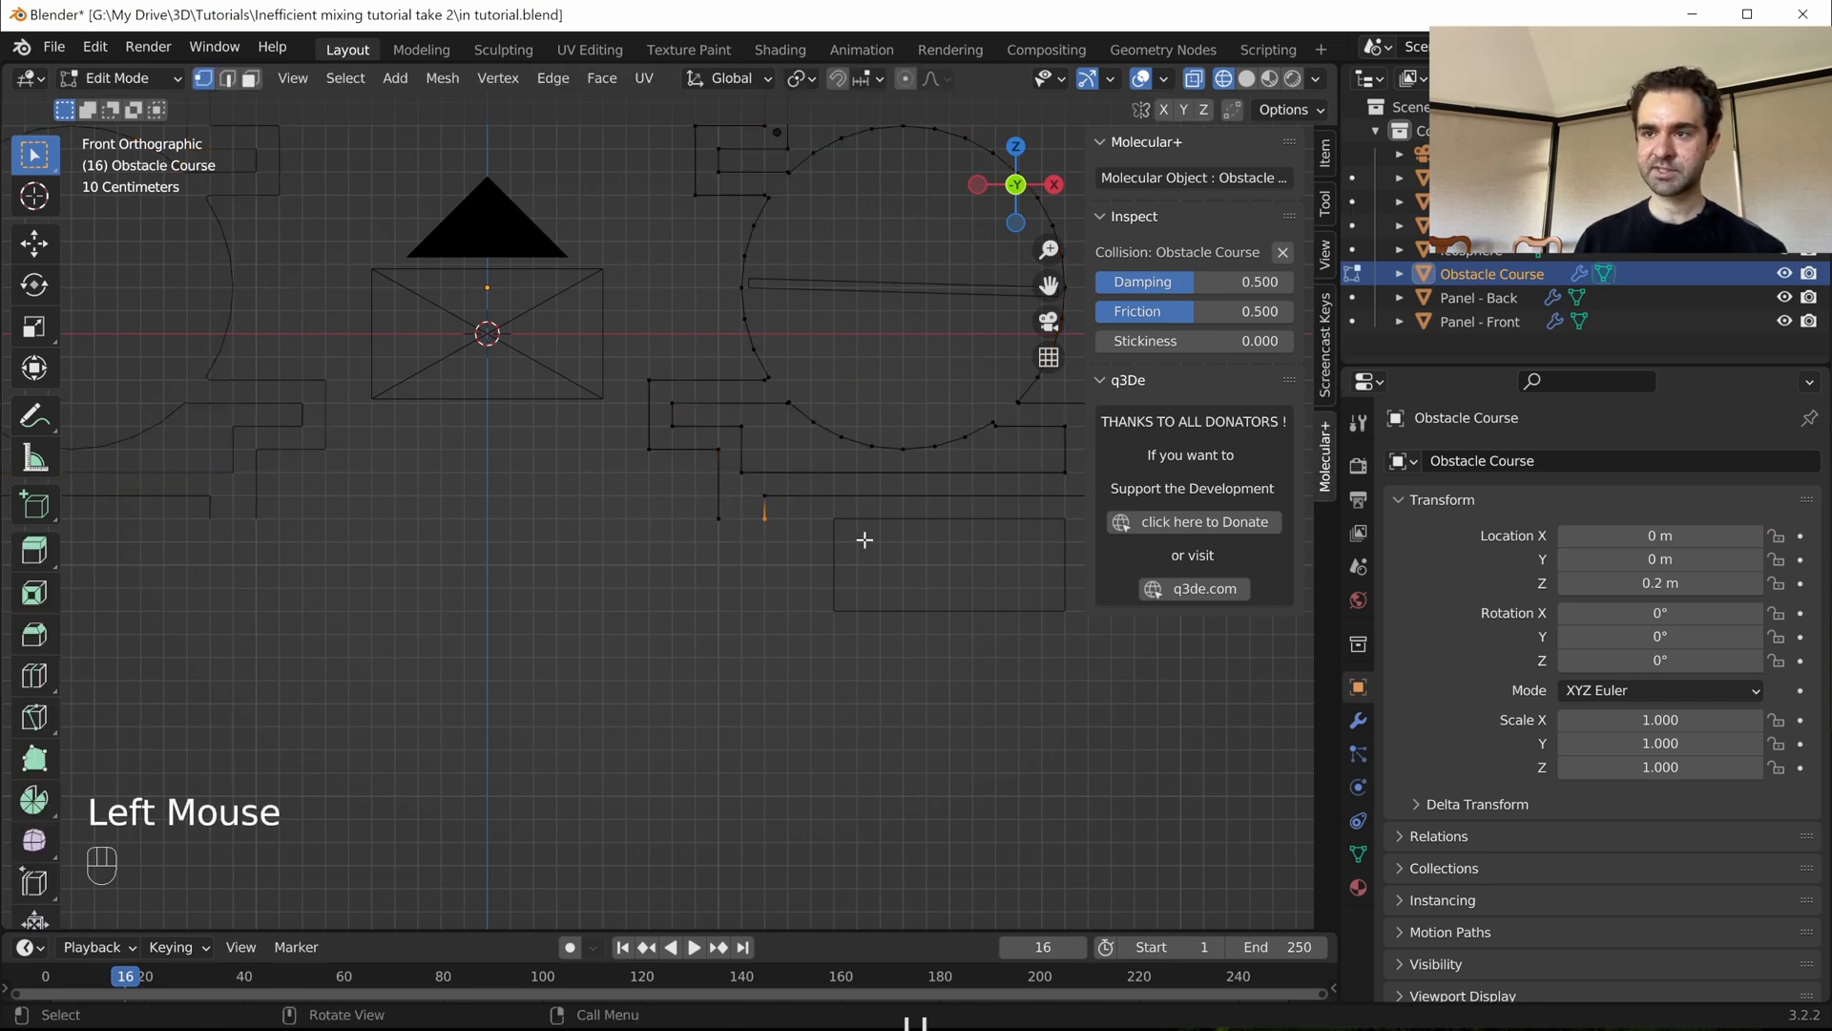
shift+middle_drag(739, 566, 599, 589)
key(e)
key(x)
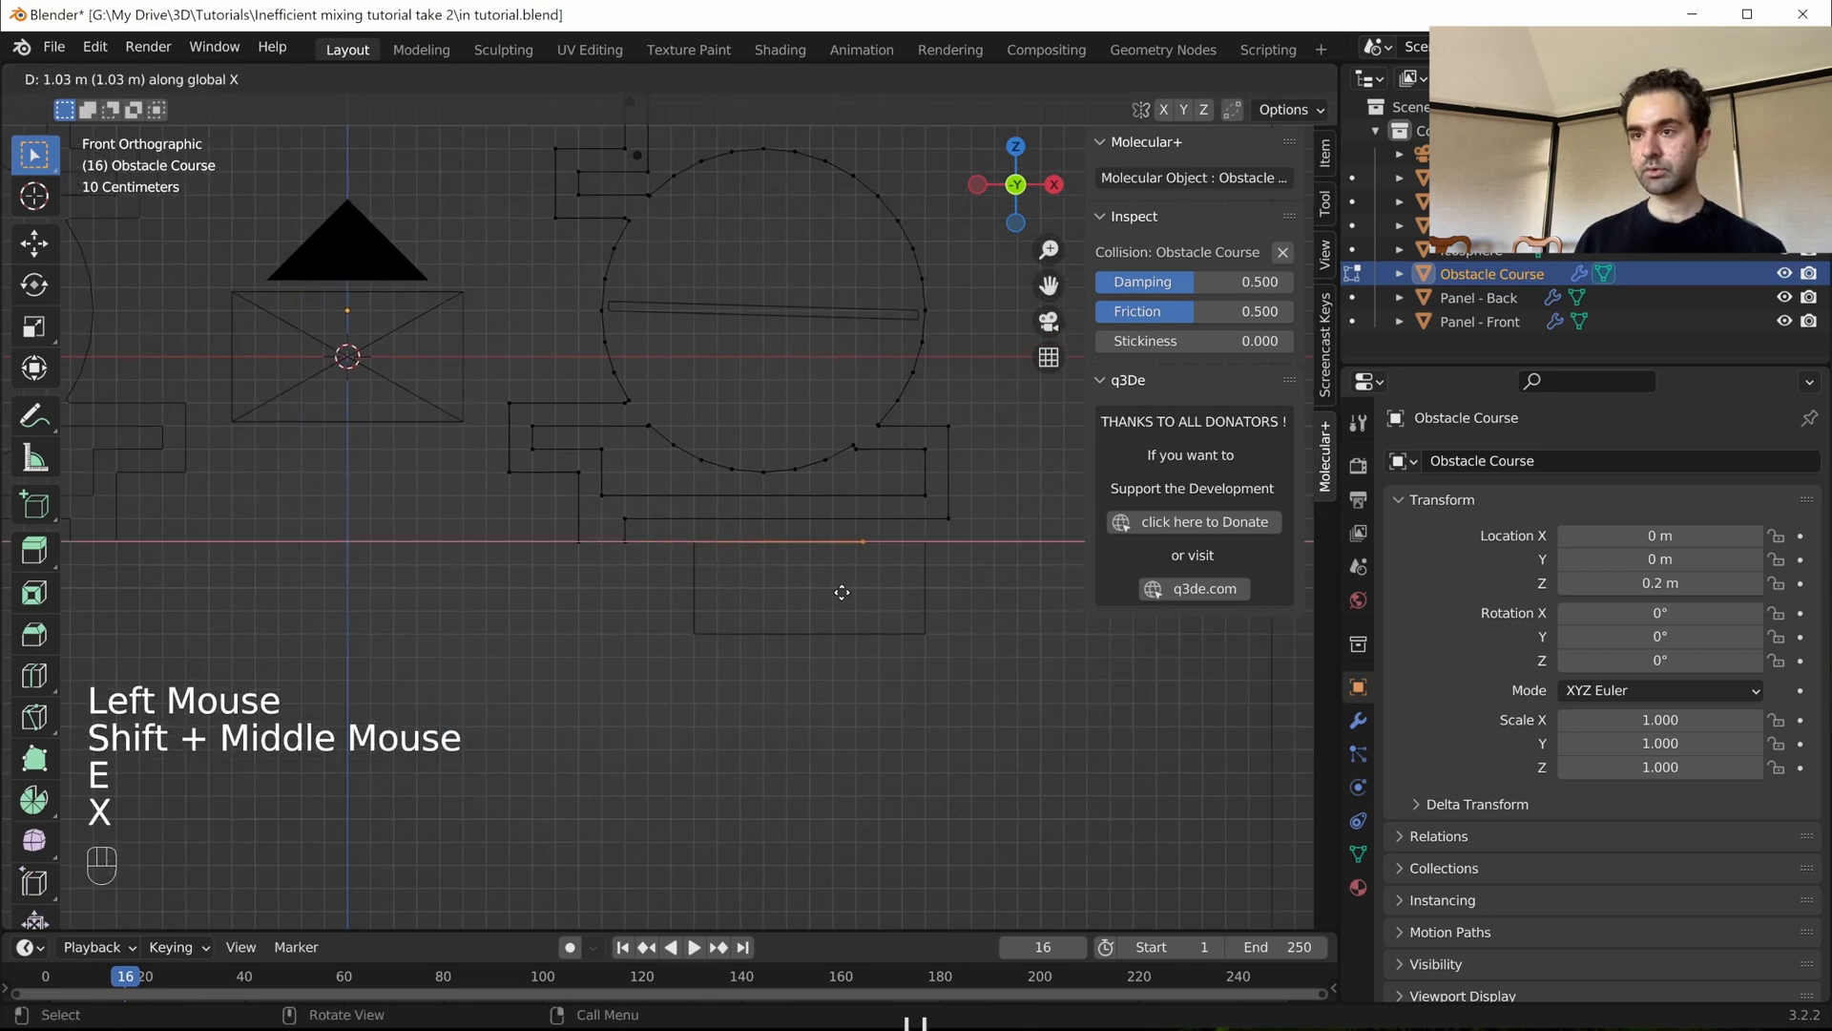
ctrl+click(898, 594)
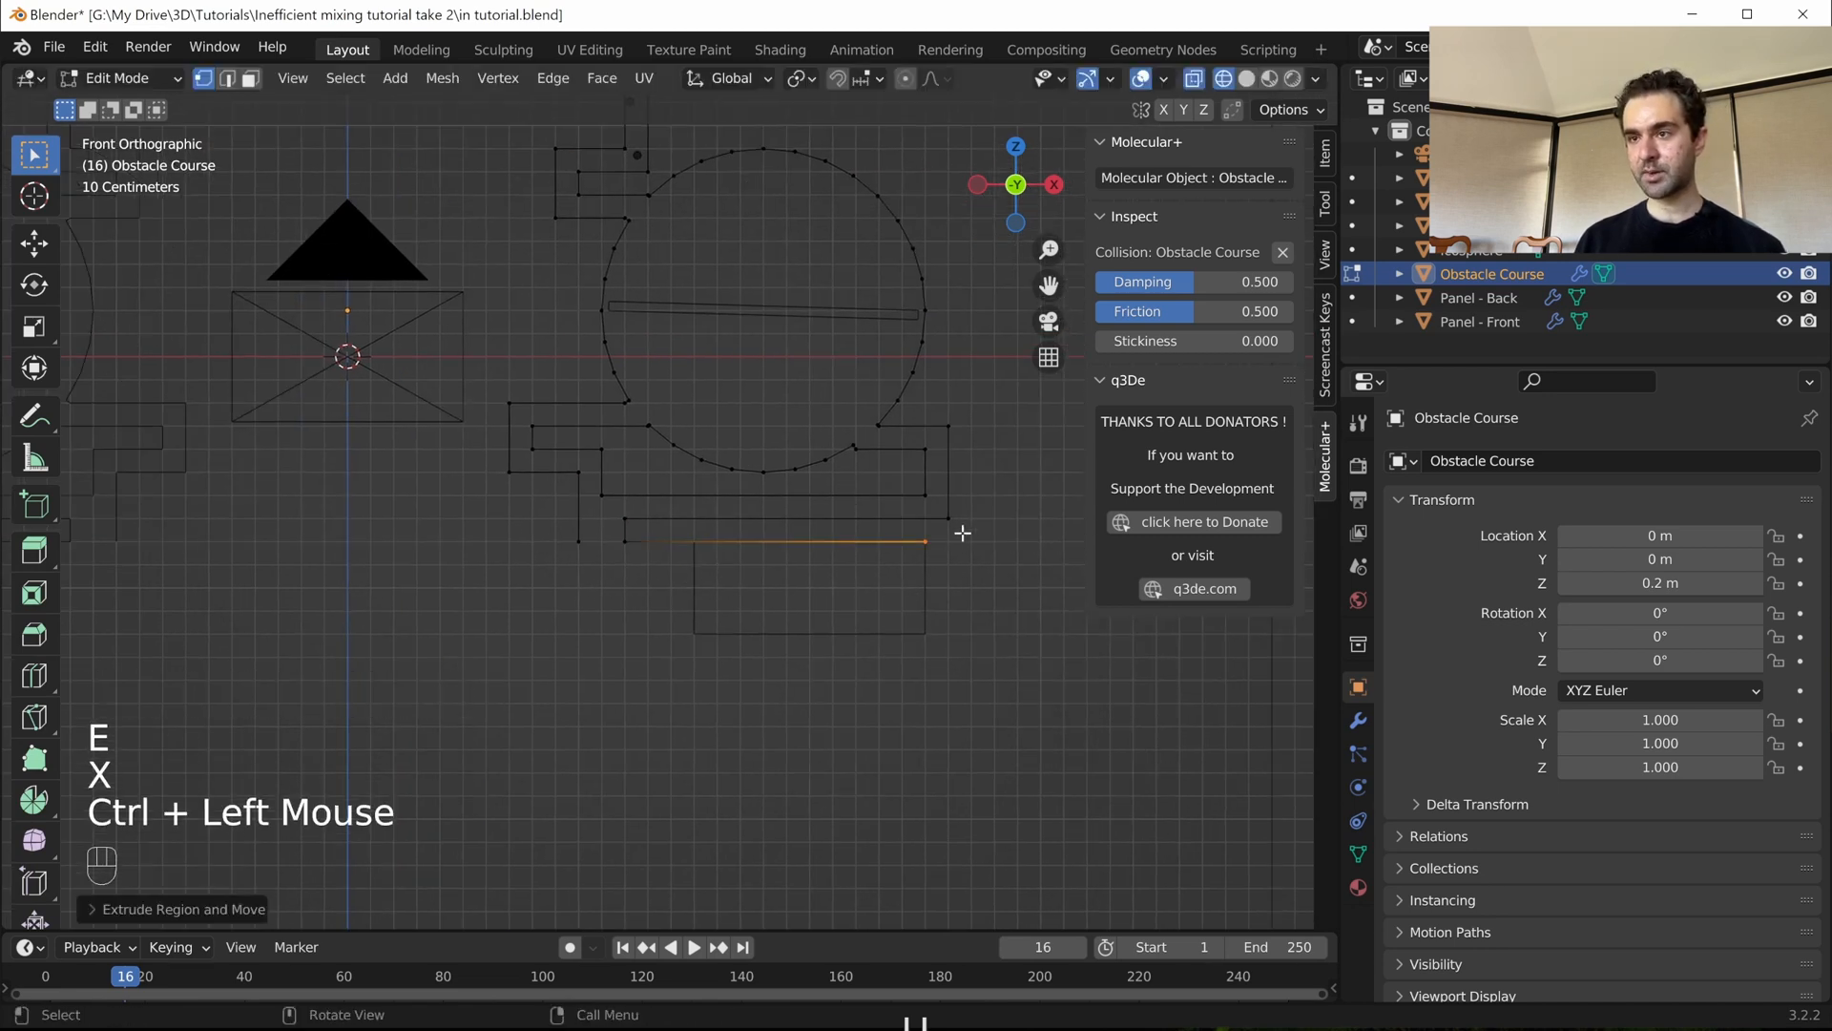
- Extrude that vertex 0.4 m down along Z, and extrude again along negative X to run beneath and past the block
key(e)
key(z)
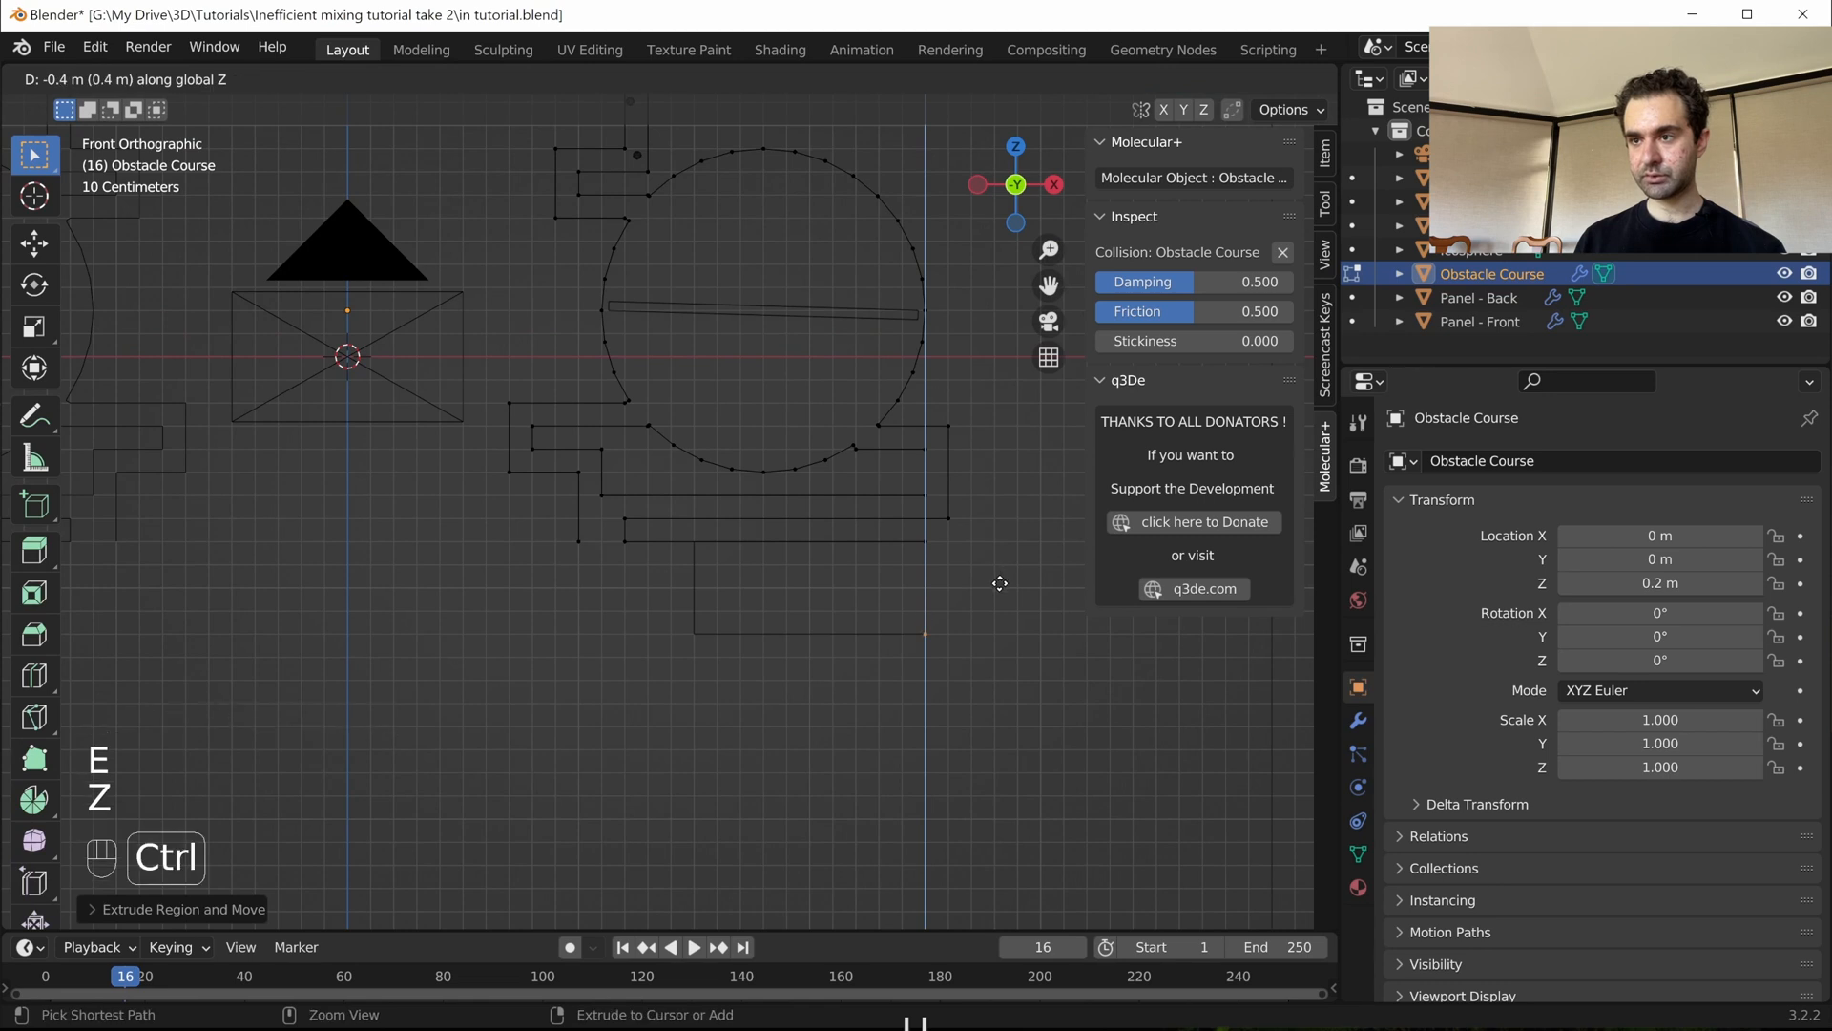
ctrl+click(1000, 583)
key(e)
key(x)
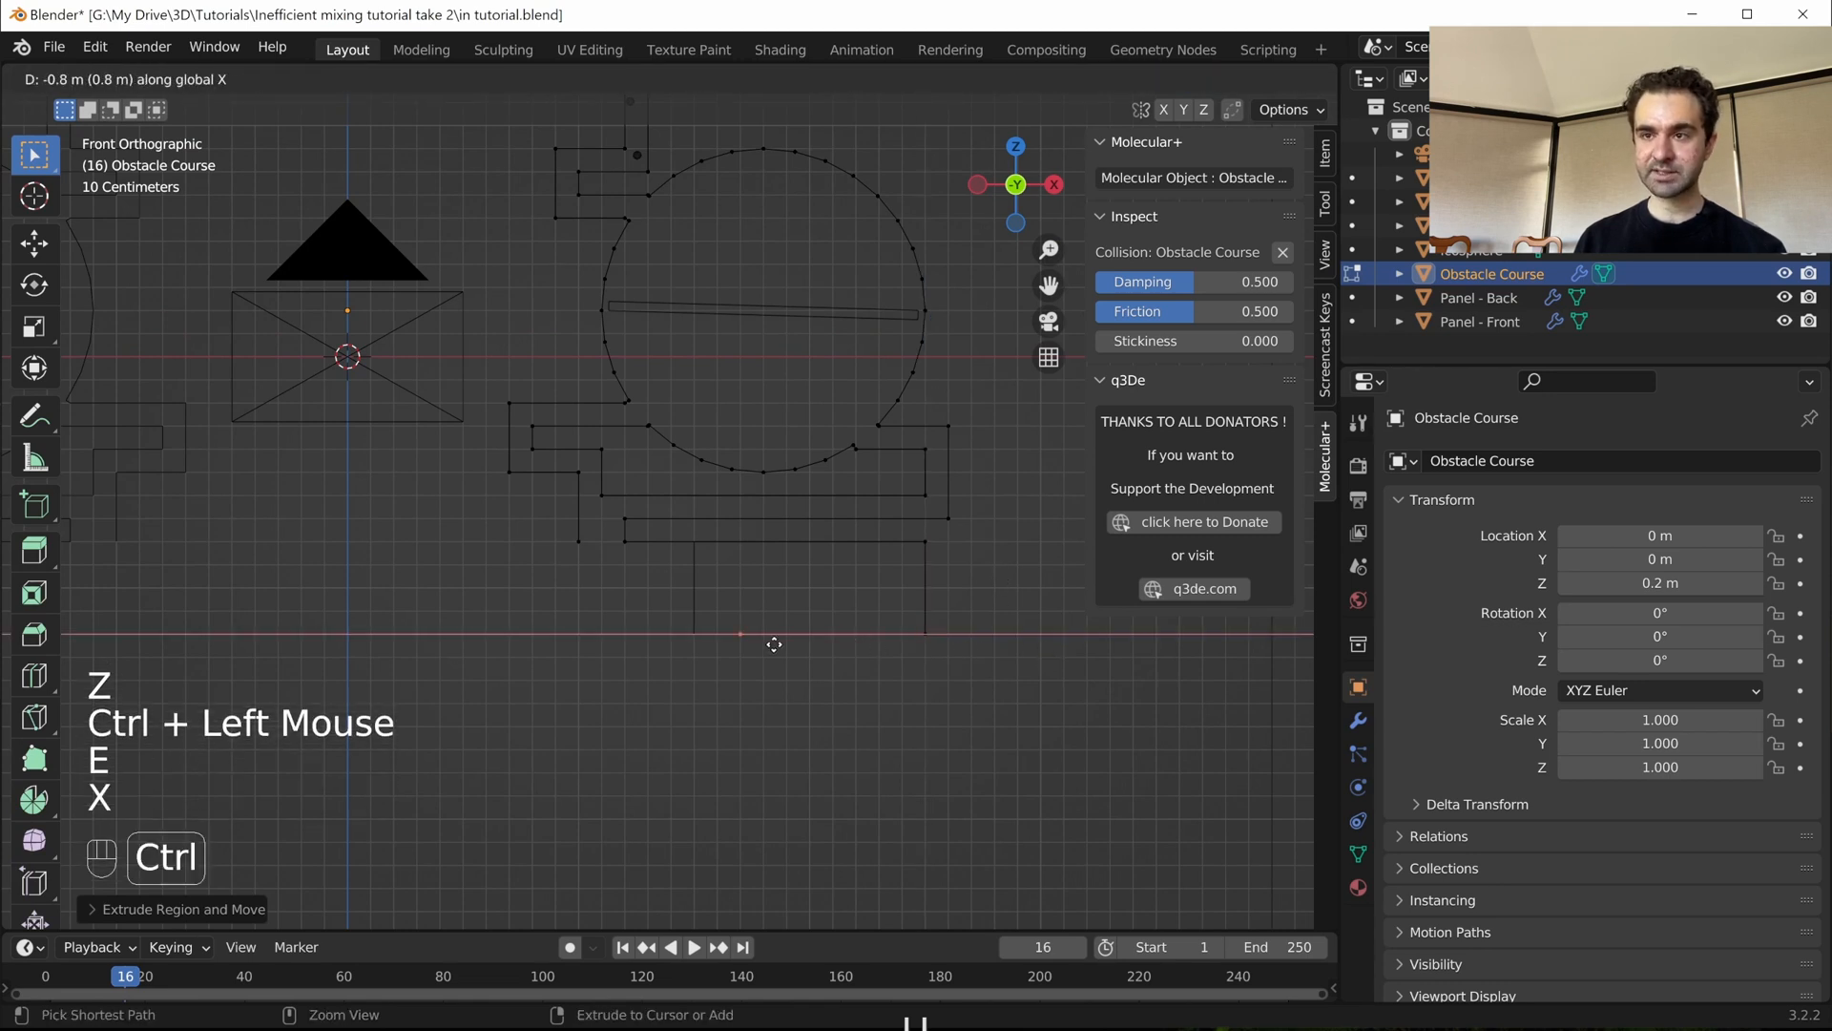
ctrl+click(659, 632)
- Extrude the outlet's left bottom vertex along negative X to align with the floor's left end, and leave Edit Mode
click(584, 551)
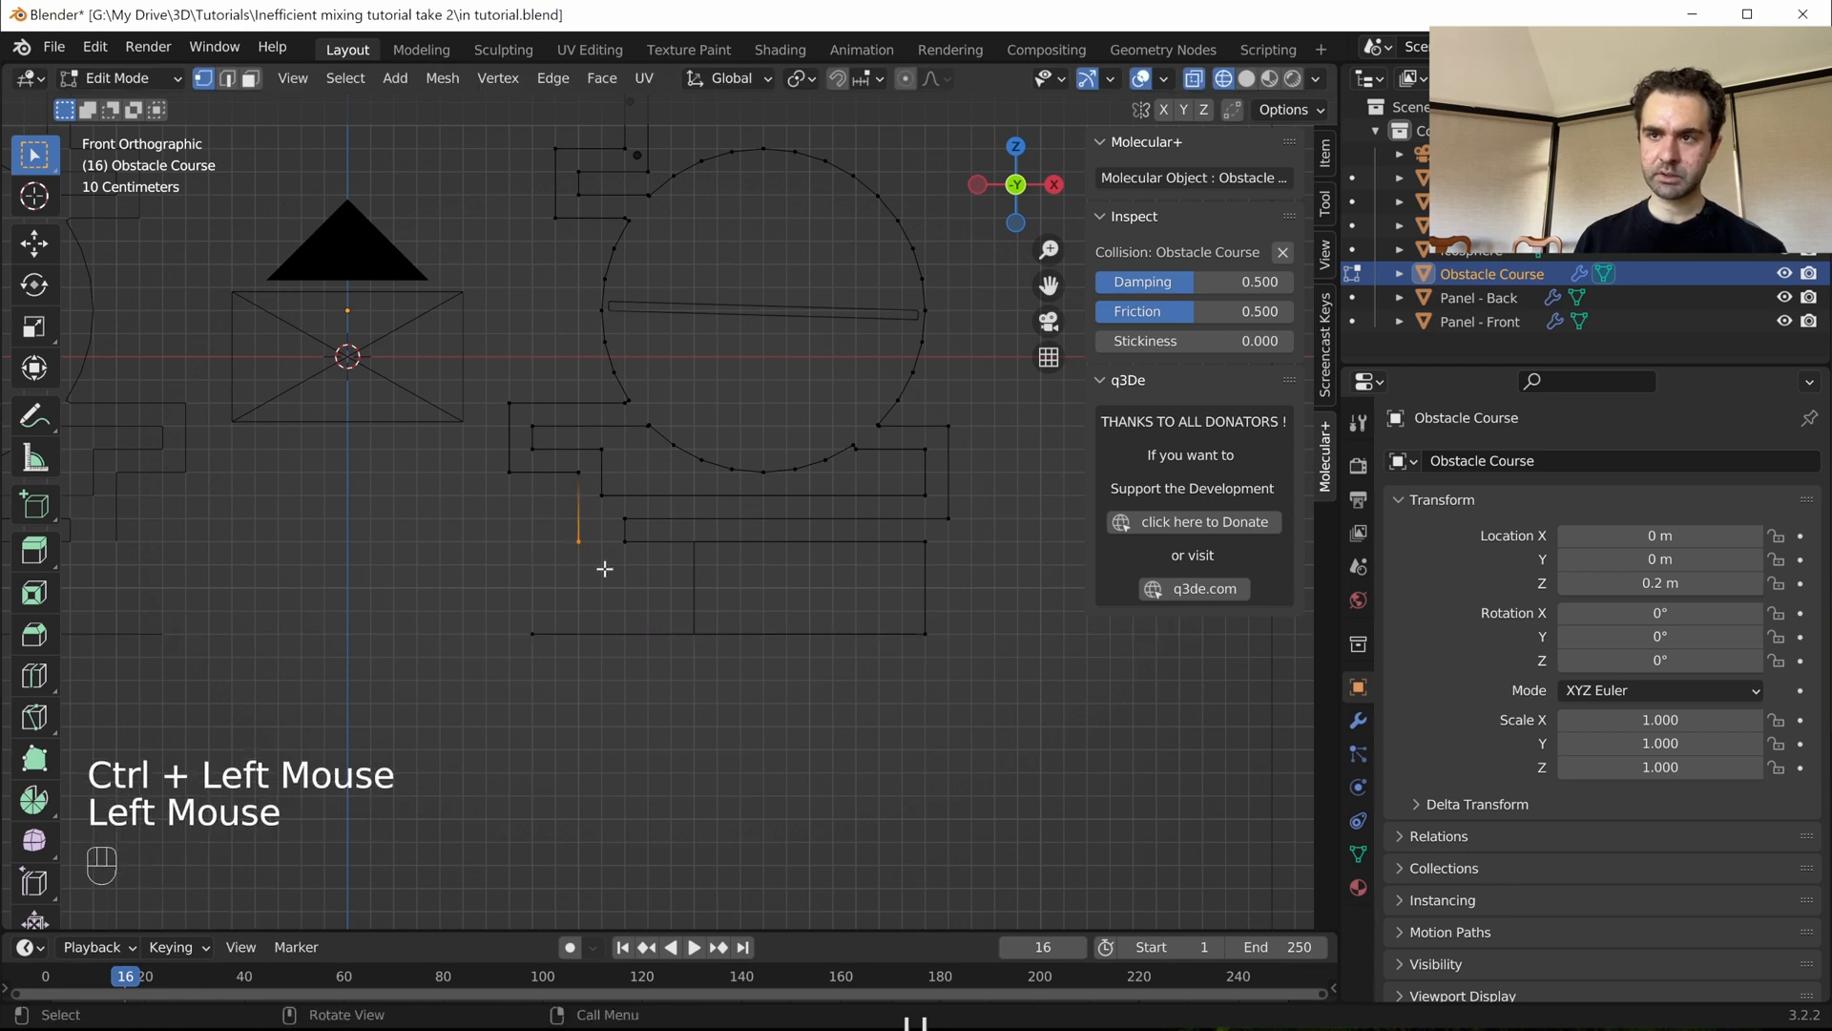
key(e)
key(x)
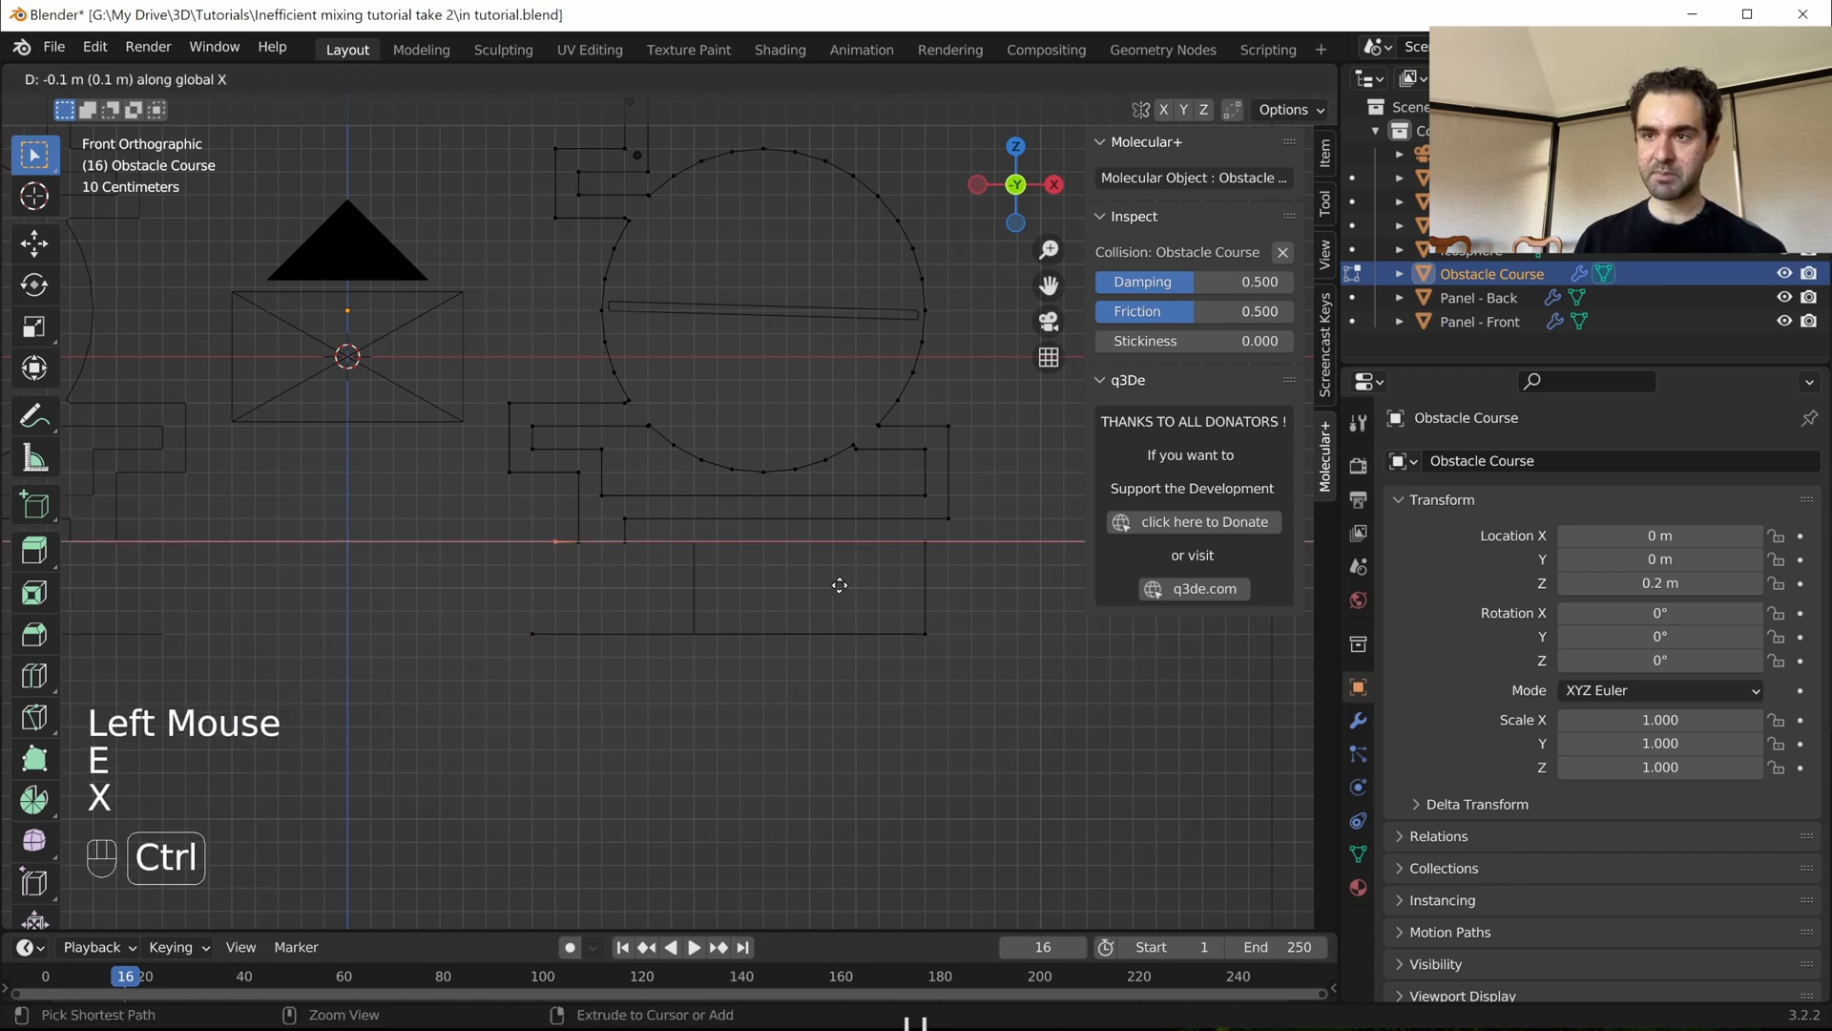
ctrl+click(838, 586)
key(Tab)
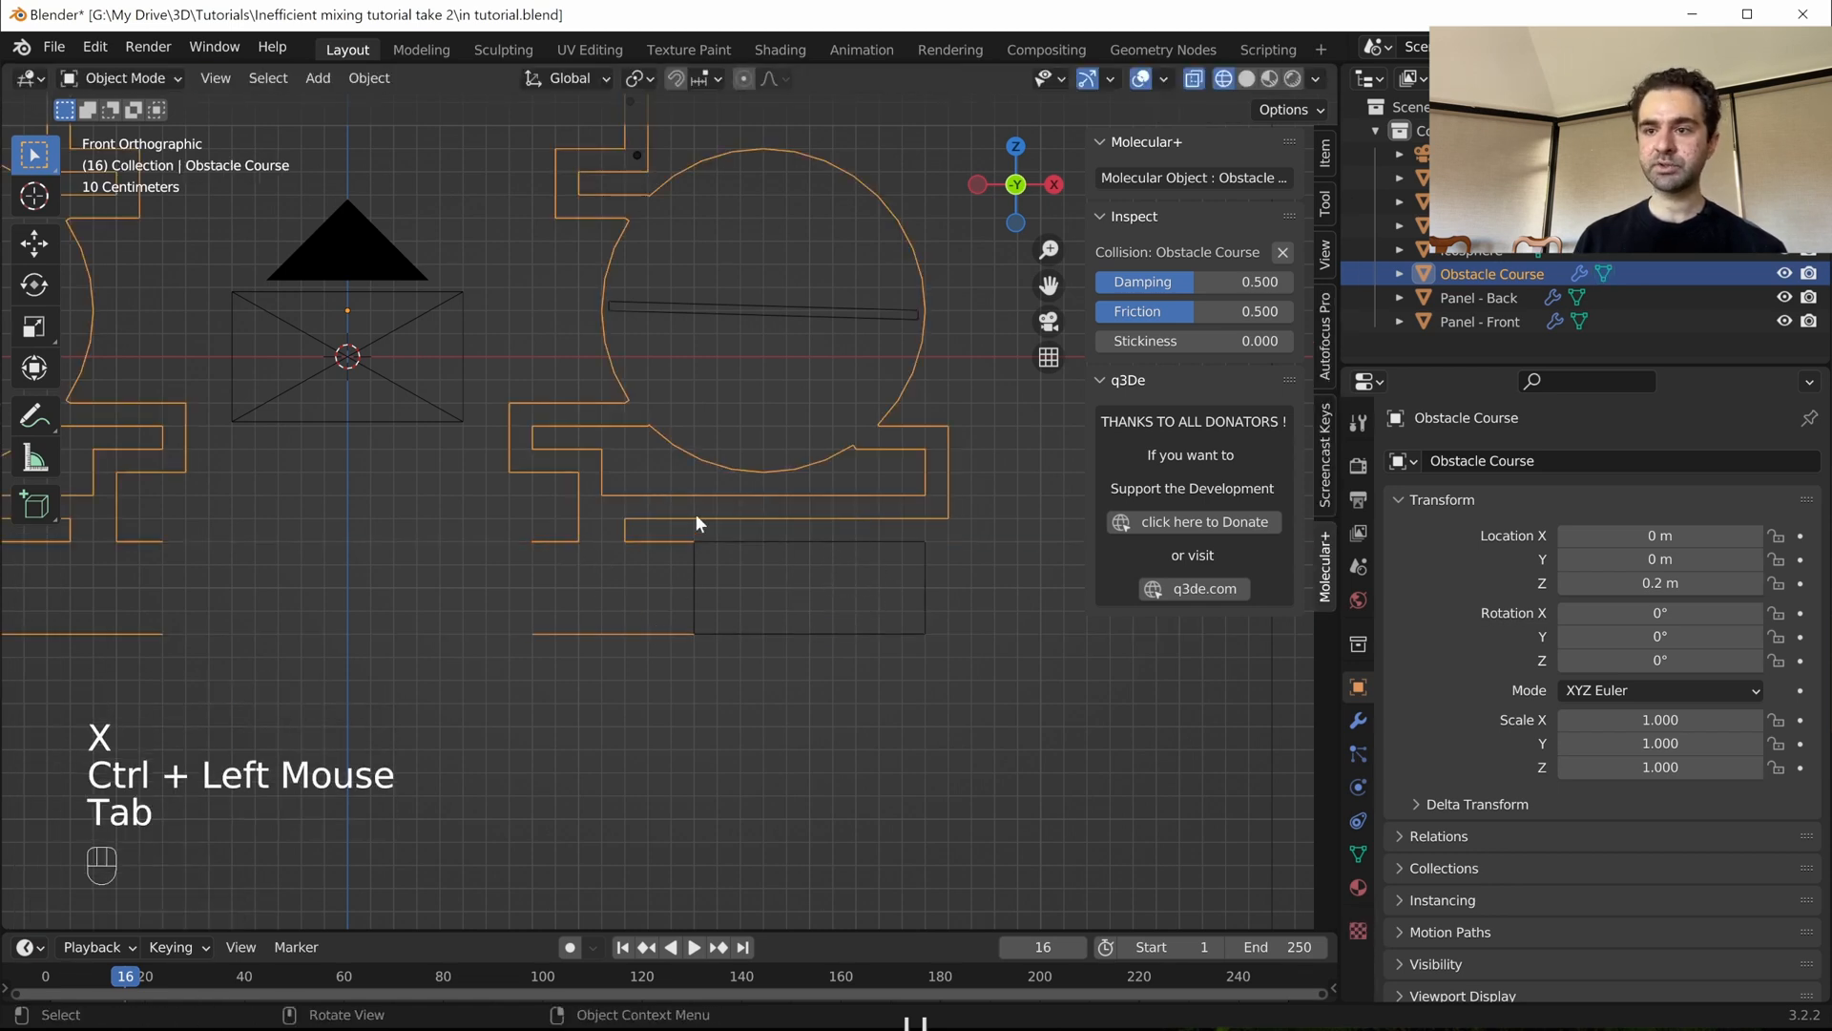
- Play the animation and step to frame 47, where the block reaches its furthest point in negative X
key(space)
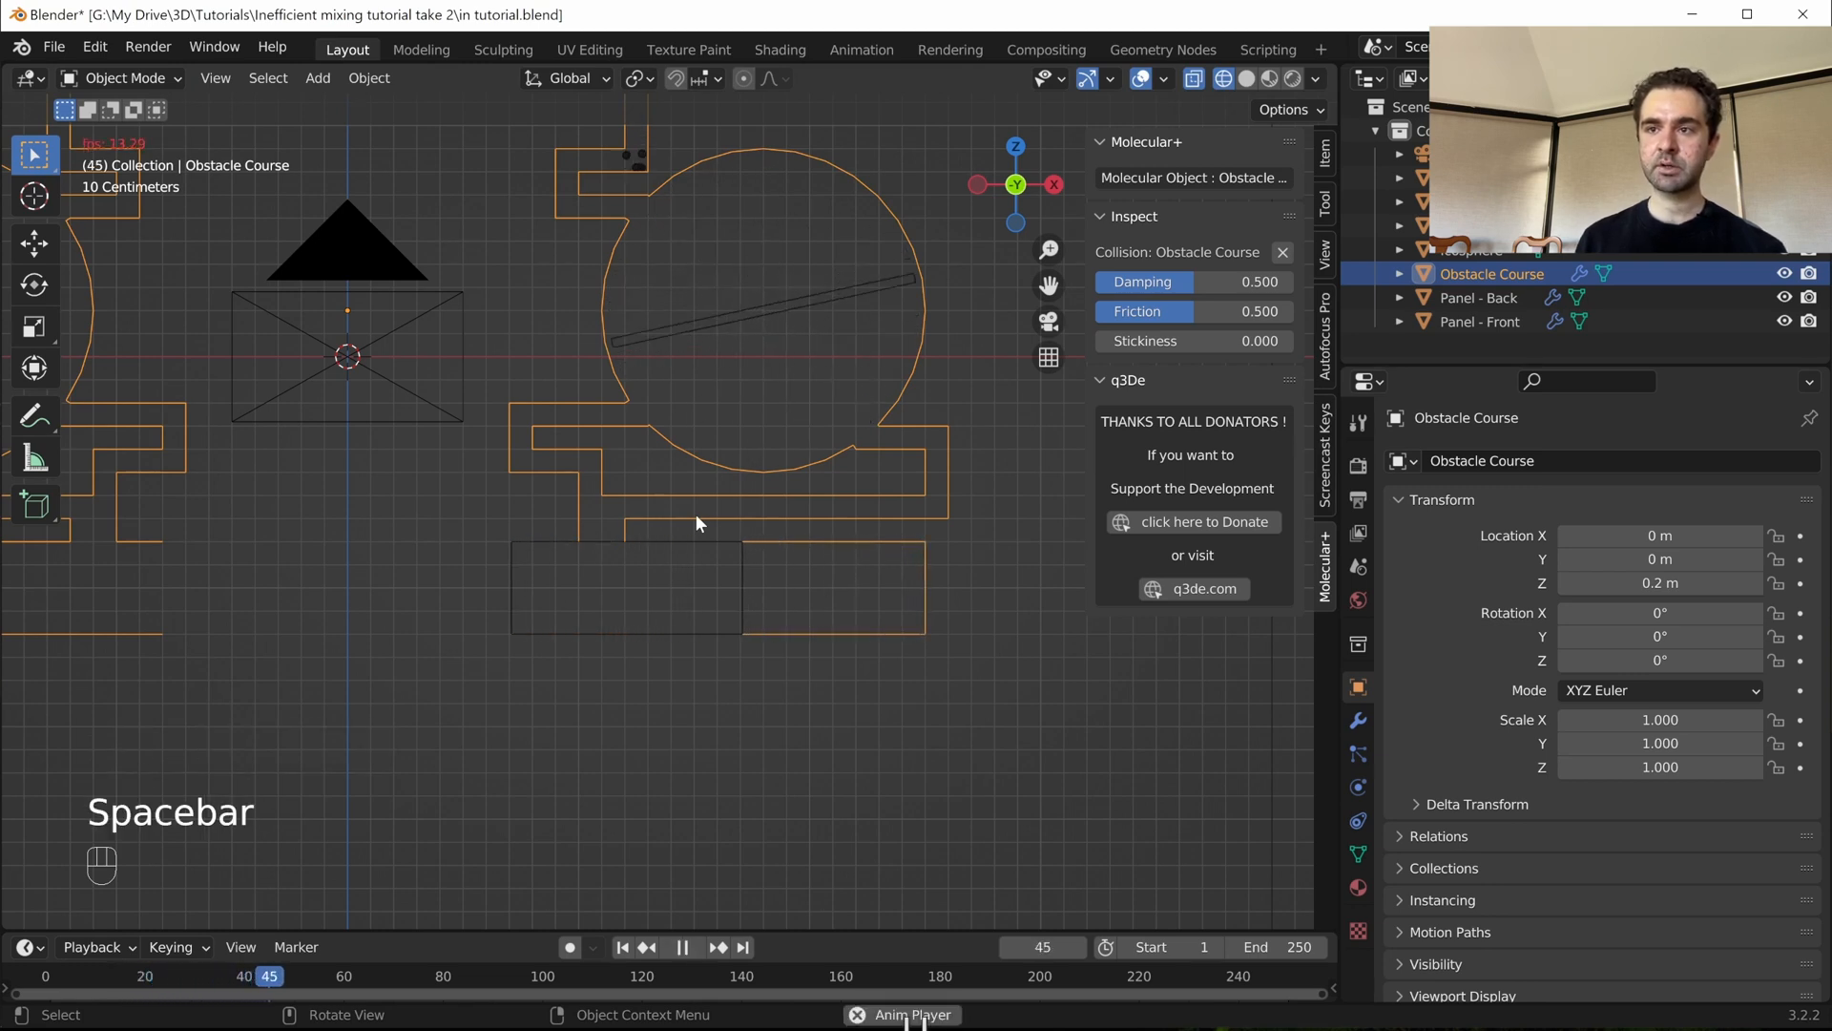
key(space)
key(Right)
key(Right)
key(Right)
key(Right)
key(Right)
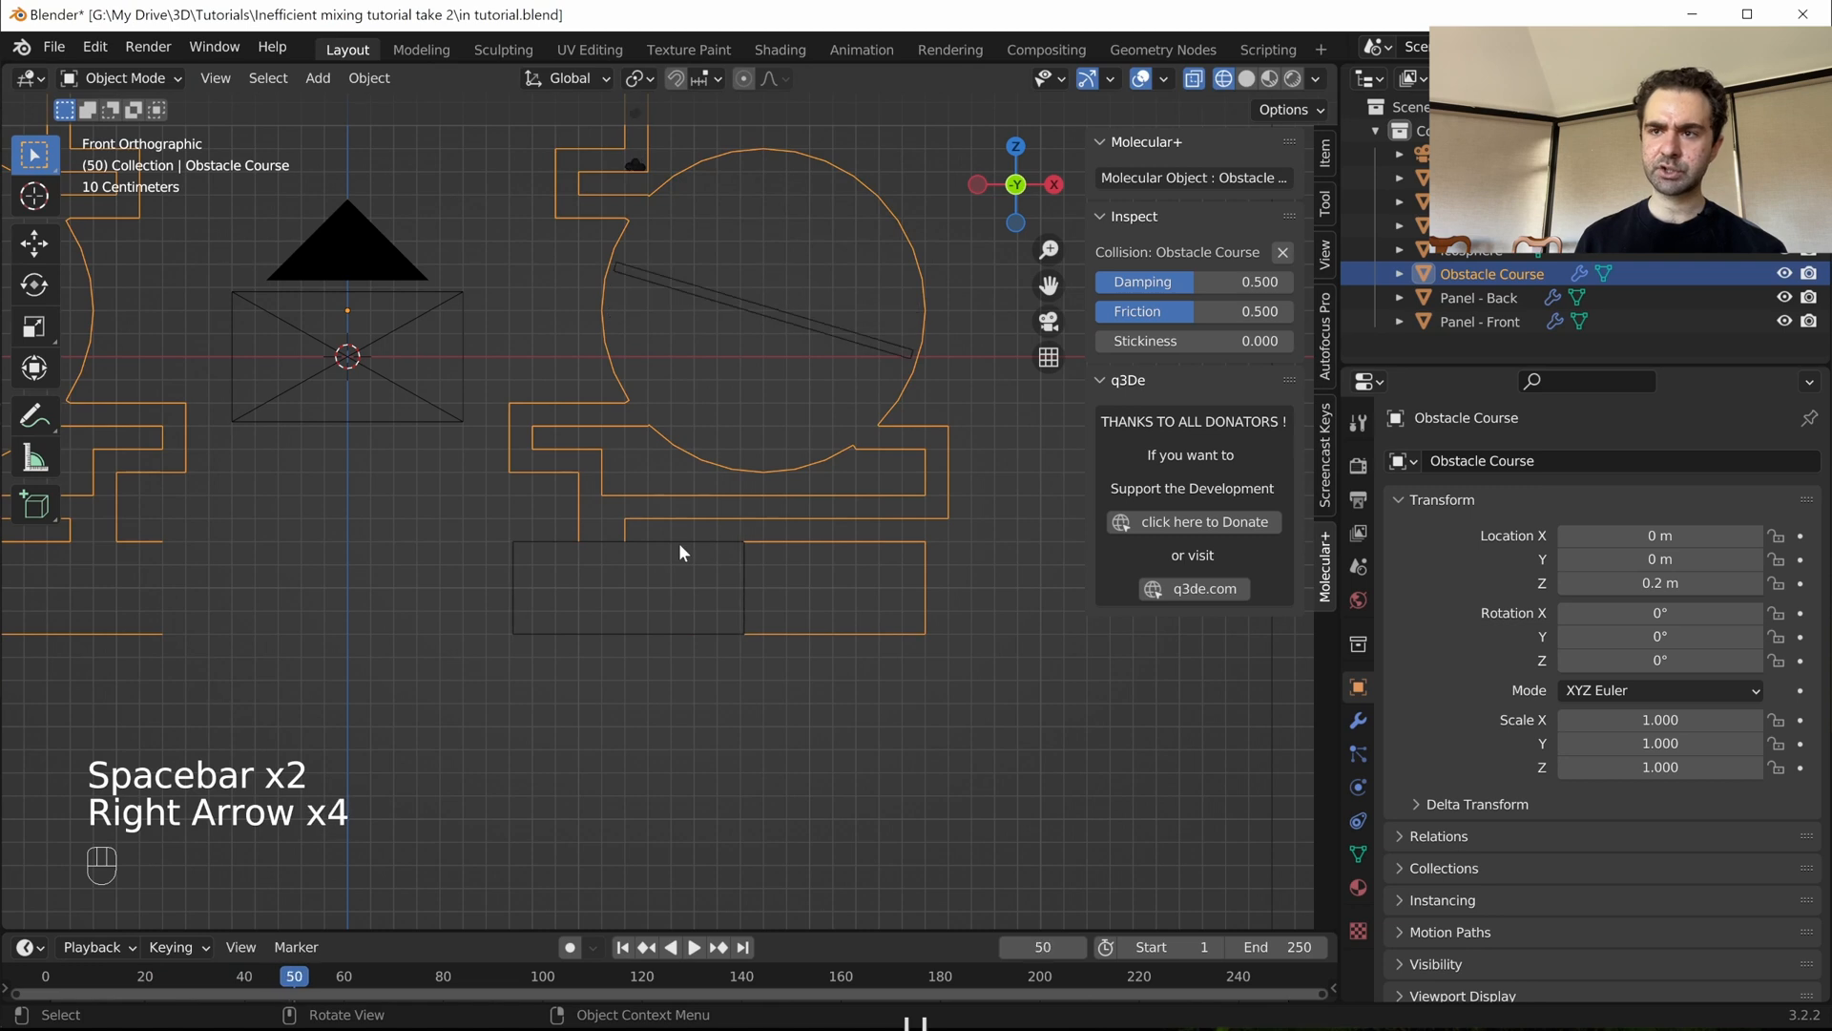
key(Left)
key(Left)
key(Left)
key(Left)
- Move the left end vertices of the channel's ceiling and floor along X to the block's left edge
key(Tab)
drag(498, 515, 565, 661)
shift+middle_drag(747, 591, 911, 586)
key(g)
key(x)
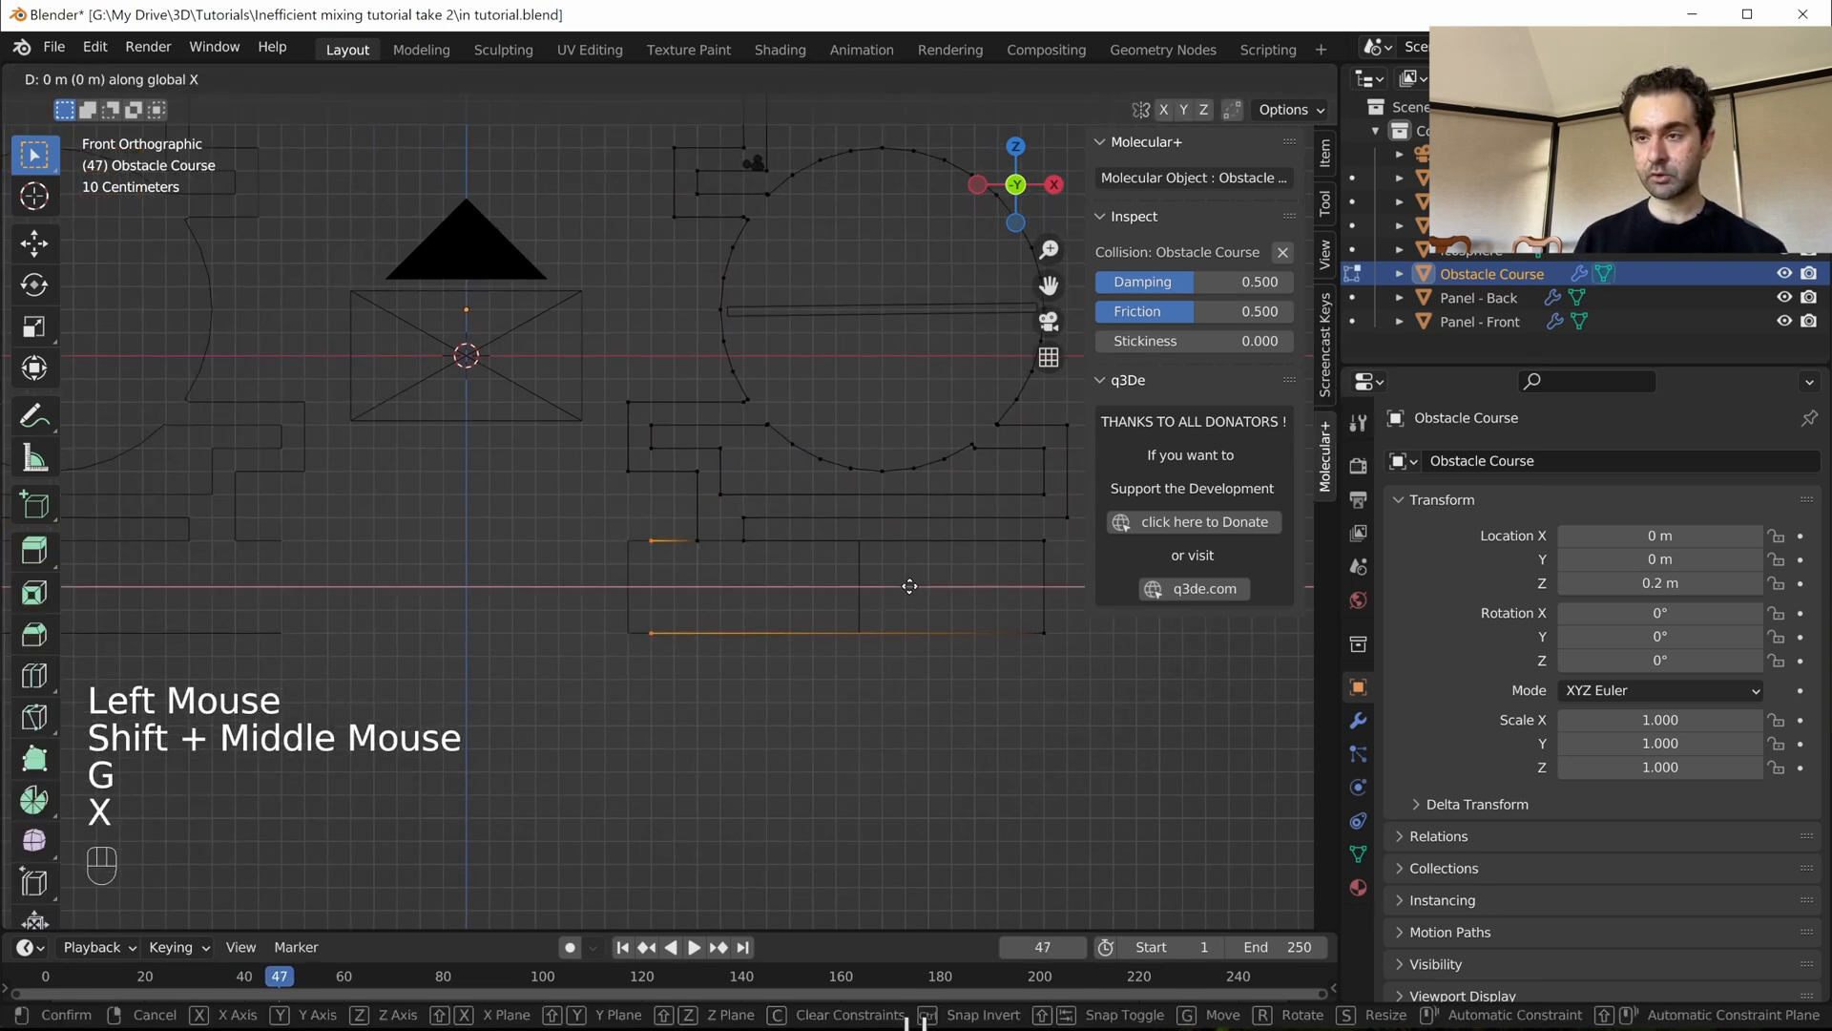
ctrl+click(729, 580)
- Extrude the channel's two left end vertices outward by about 0.1 m along negative X
scroll(655, 576, up, 2)
shift+middle_drag(655, 577, 805, 512)
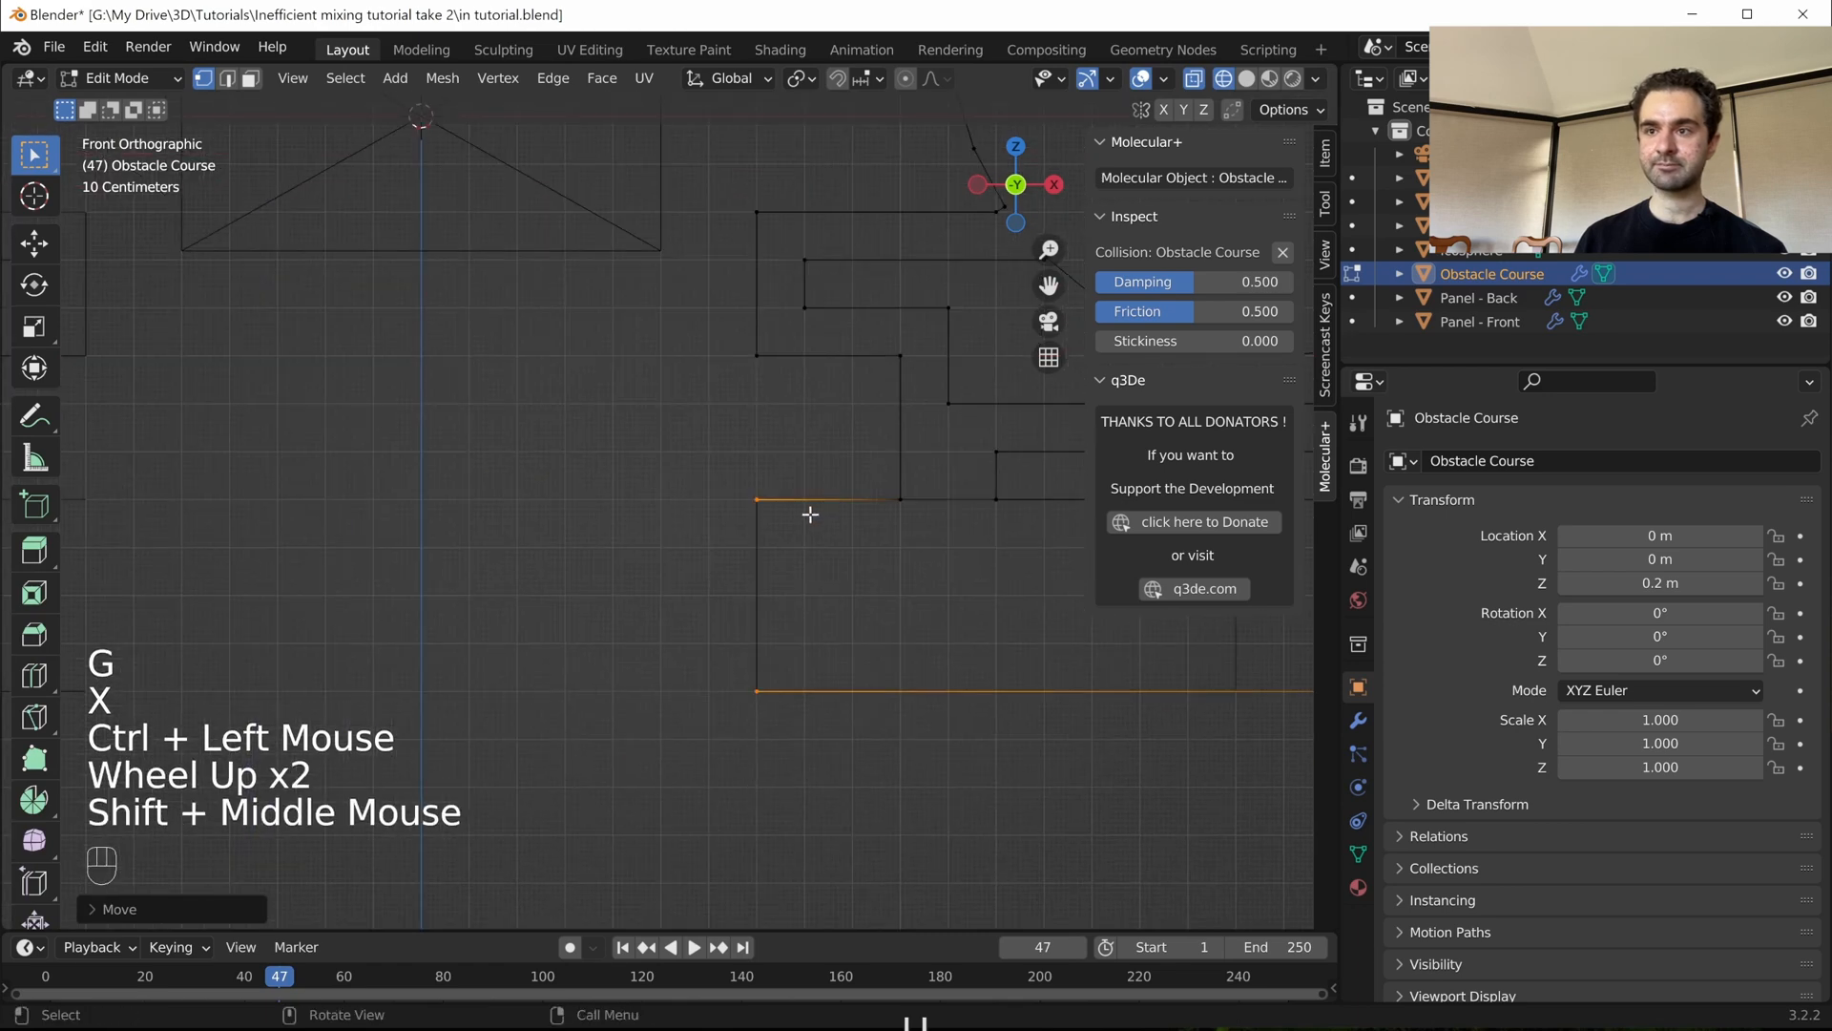
scroll(908, 556, up, 2)
shift+middle_drag(907, 556, 760, 536)
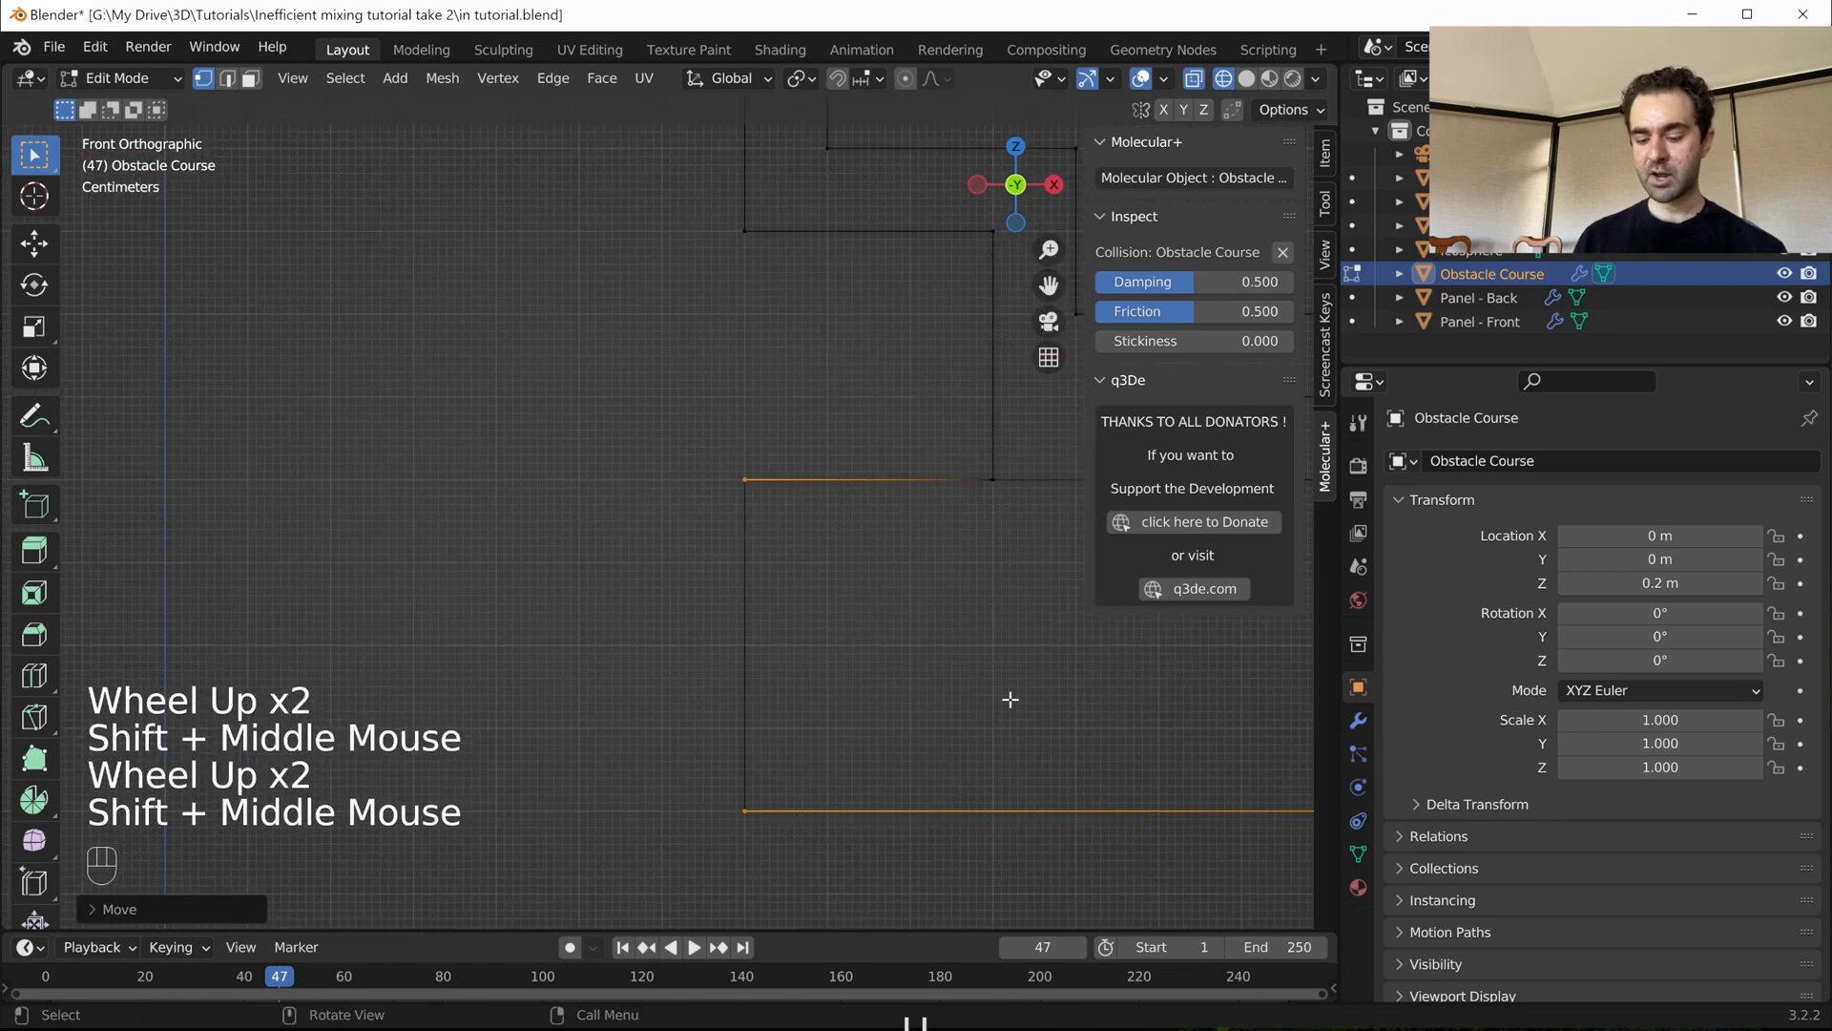
key(e)
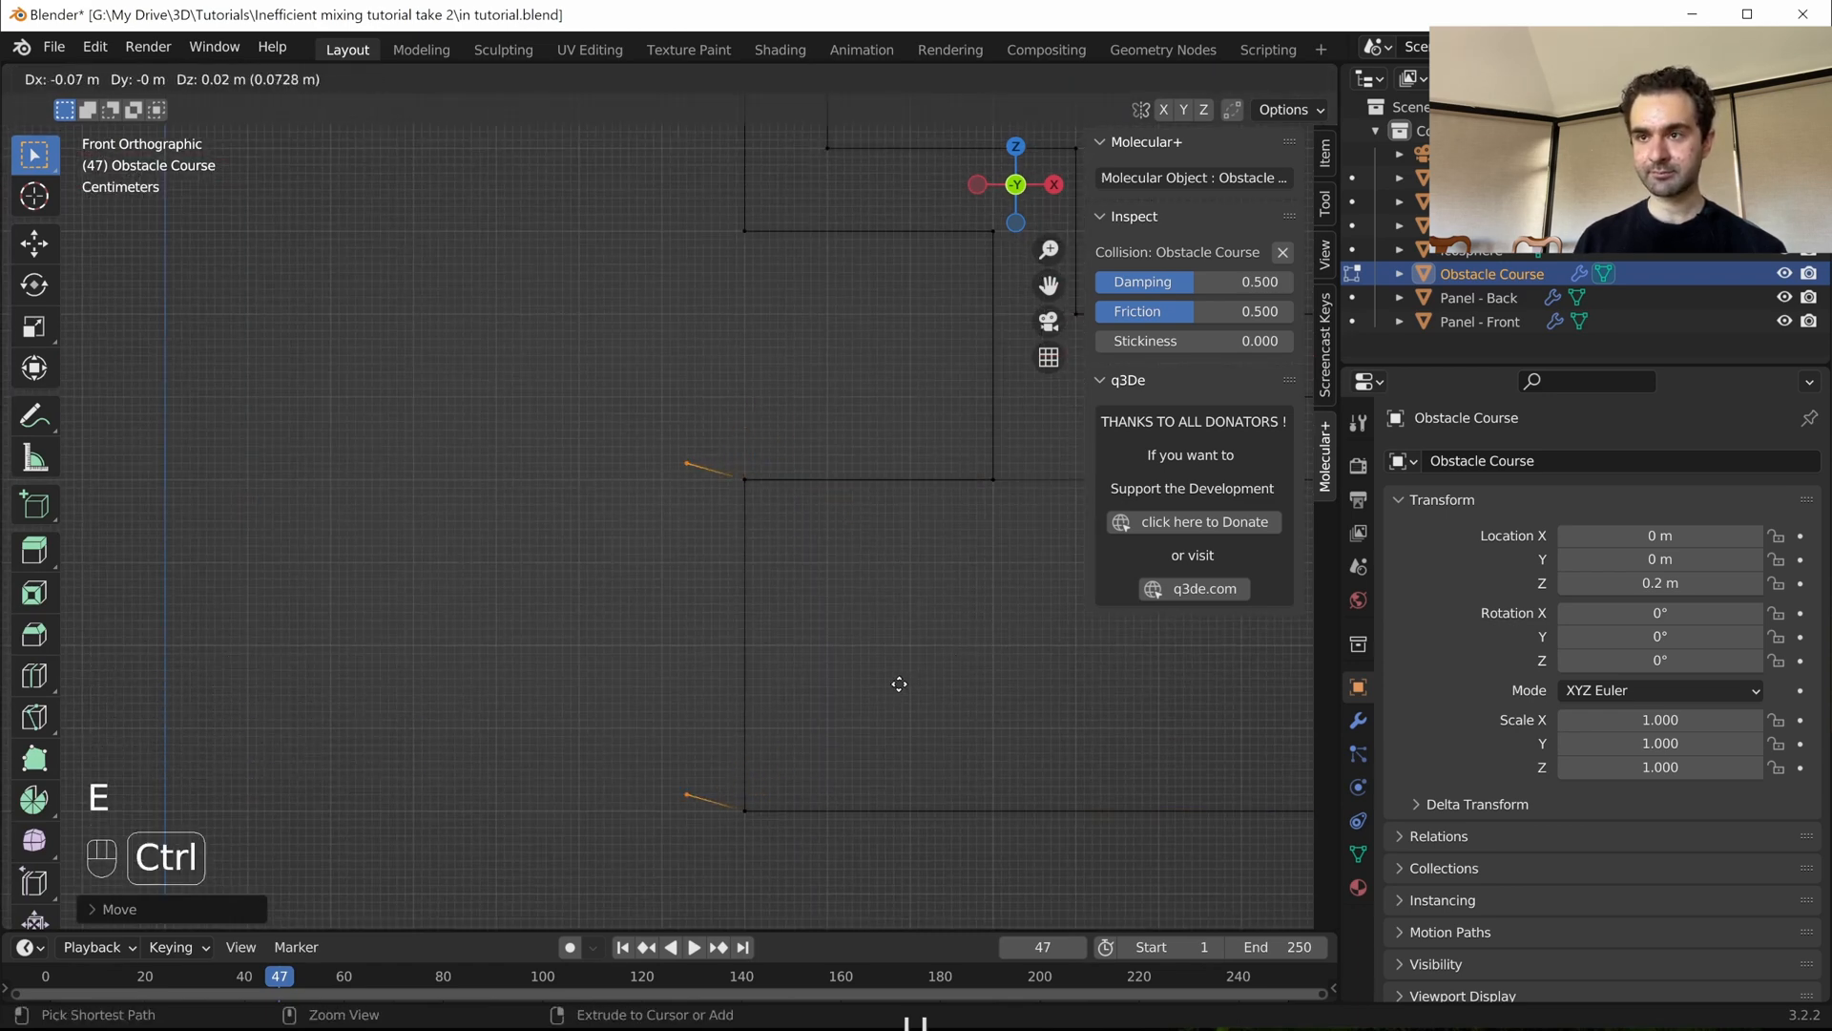
key(x)
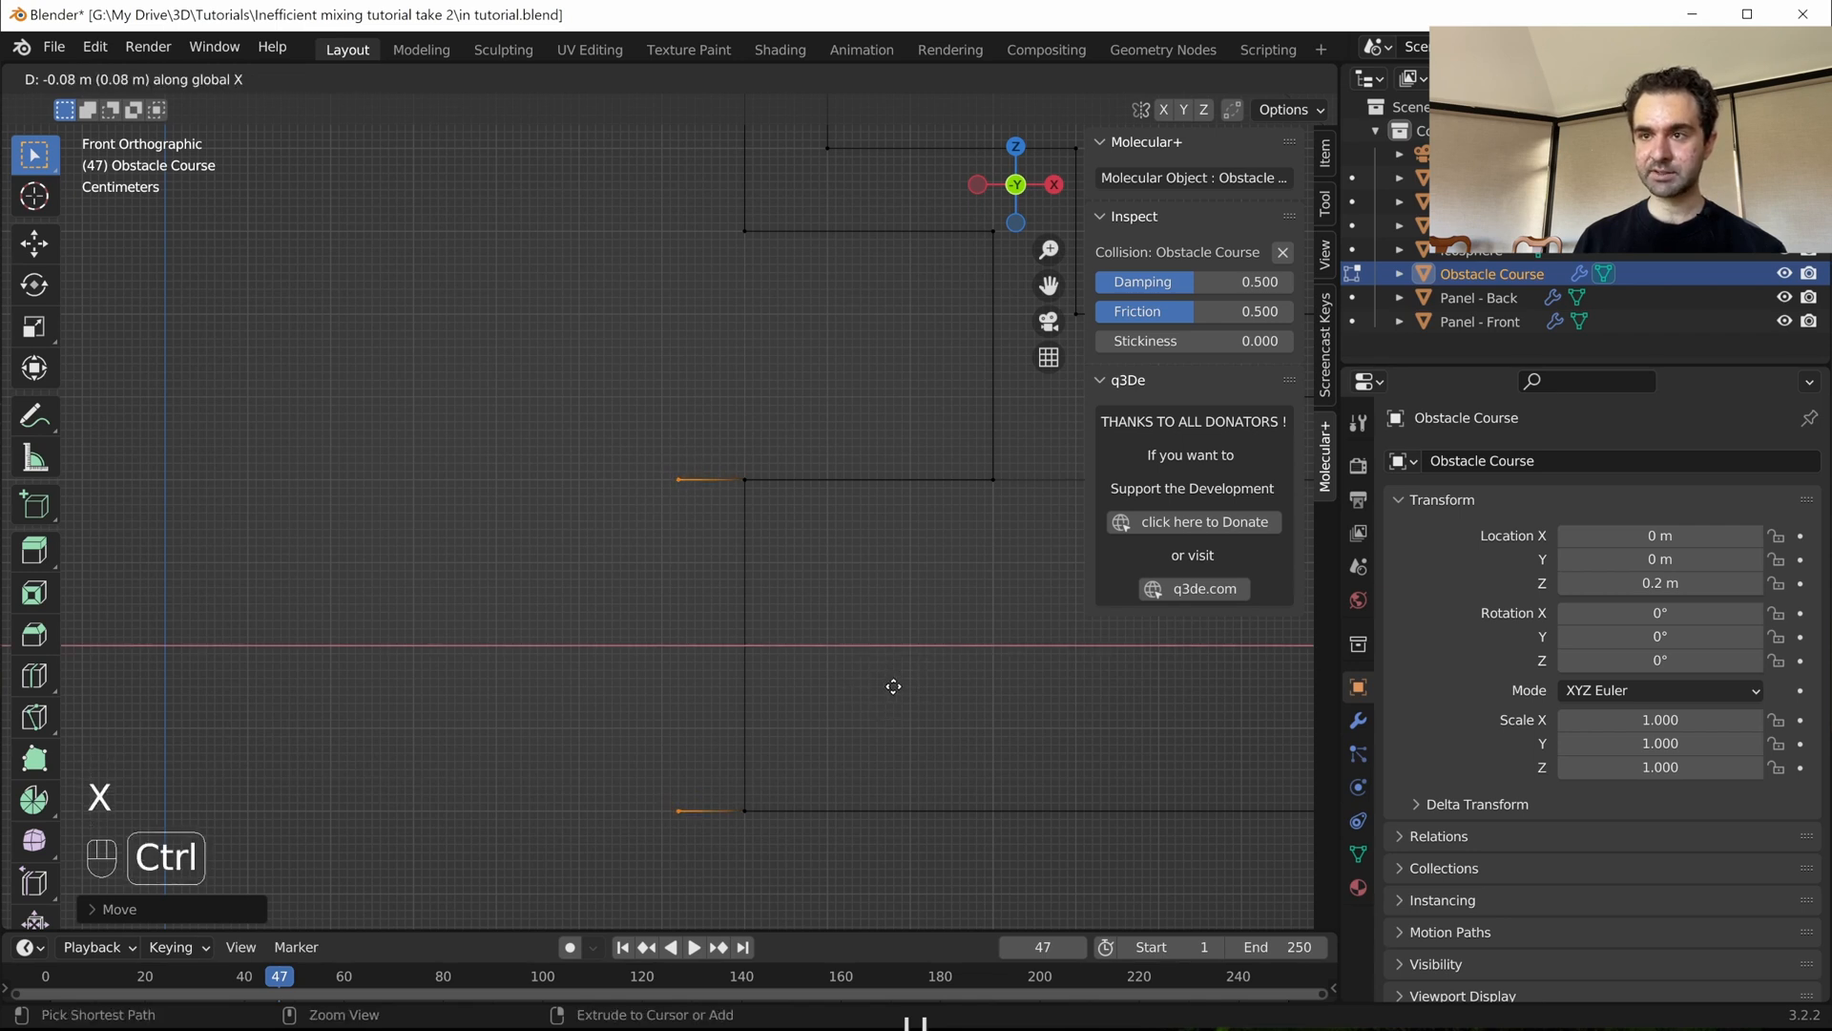
ctrl+click(768, 602)
- Move the upper extruded end vertex down 0.15 m along Z to slope the channel's ceiling
click(681, 502)
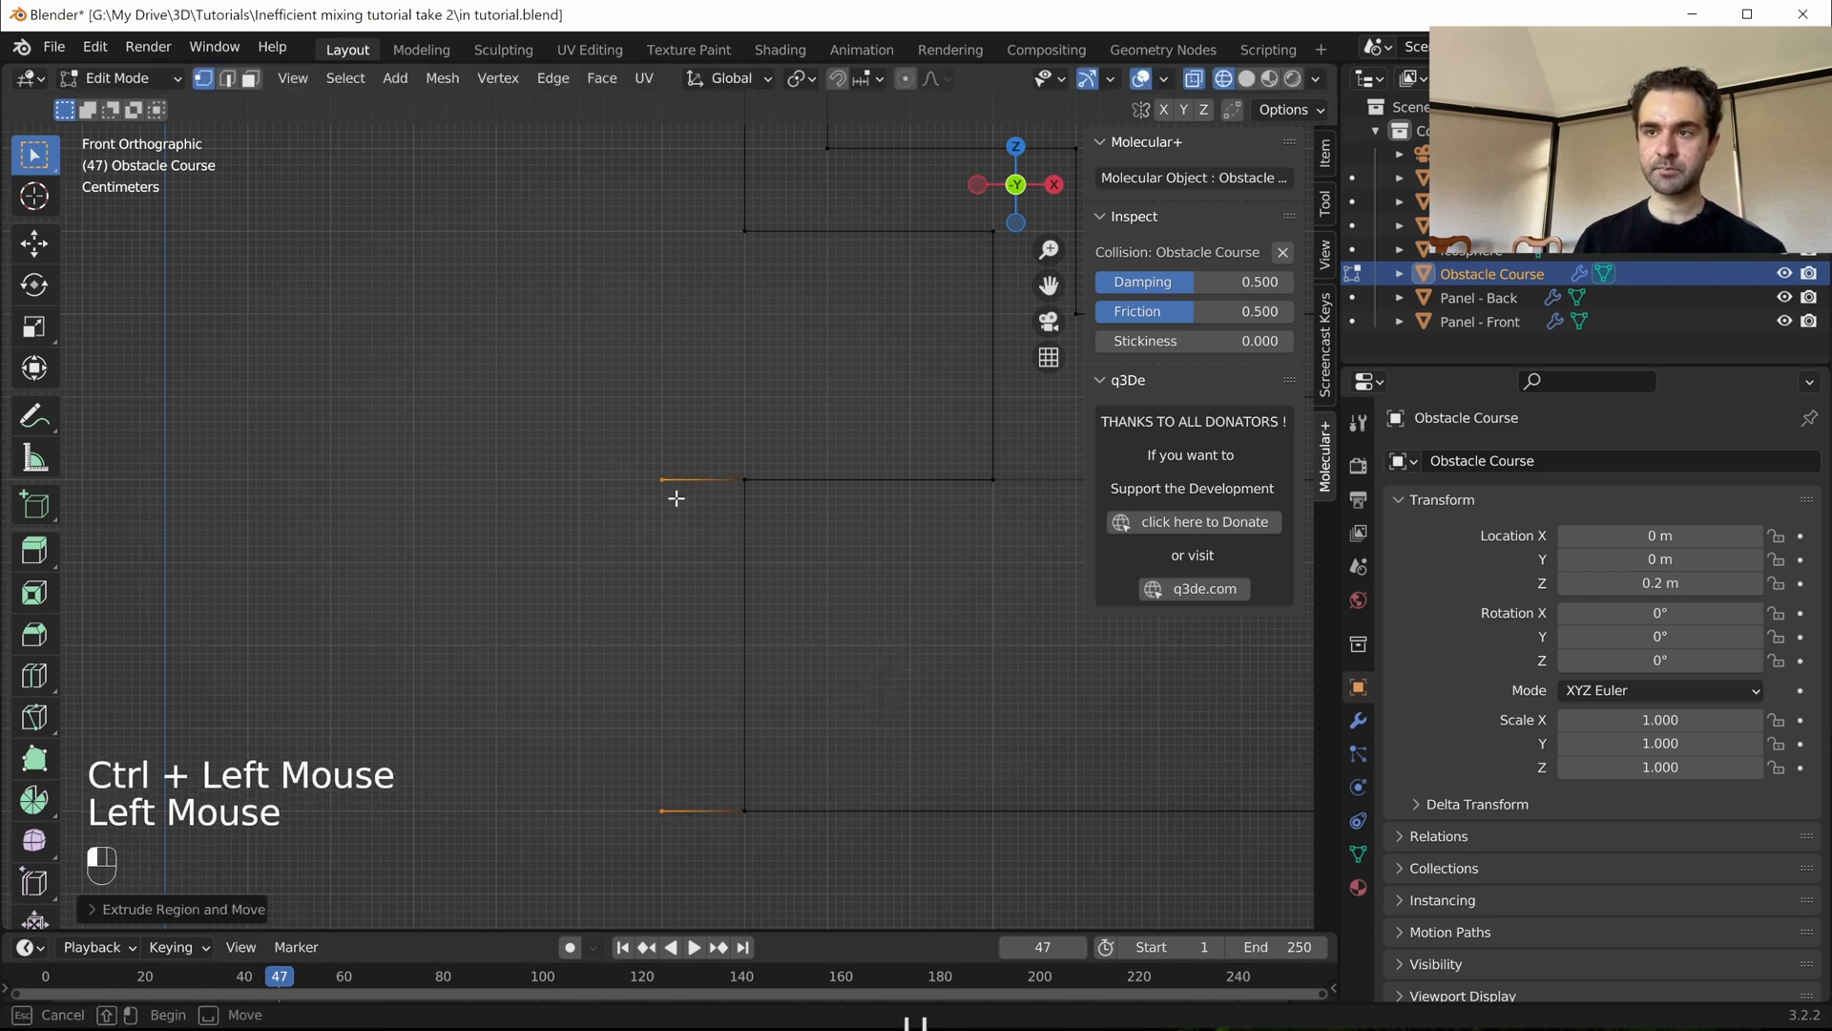
key(g)
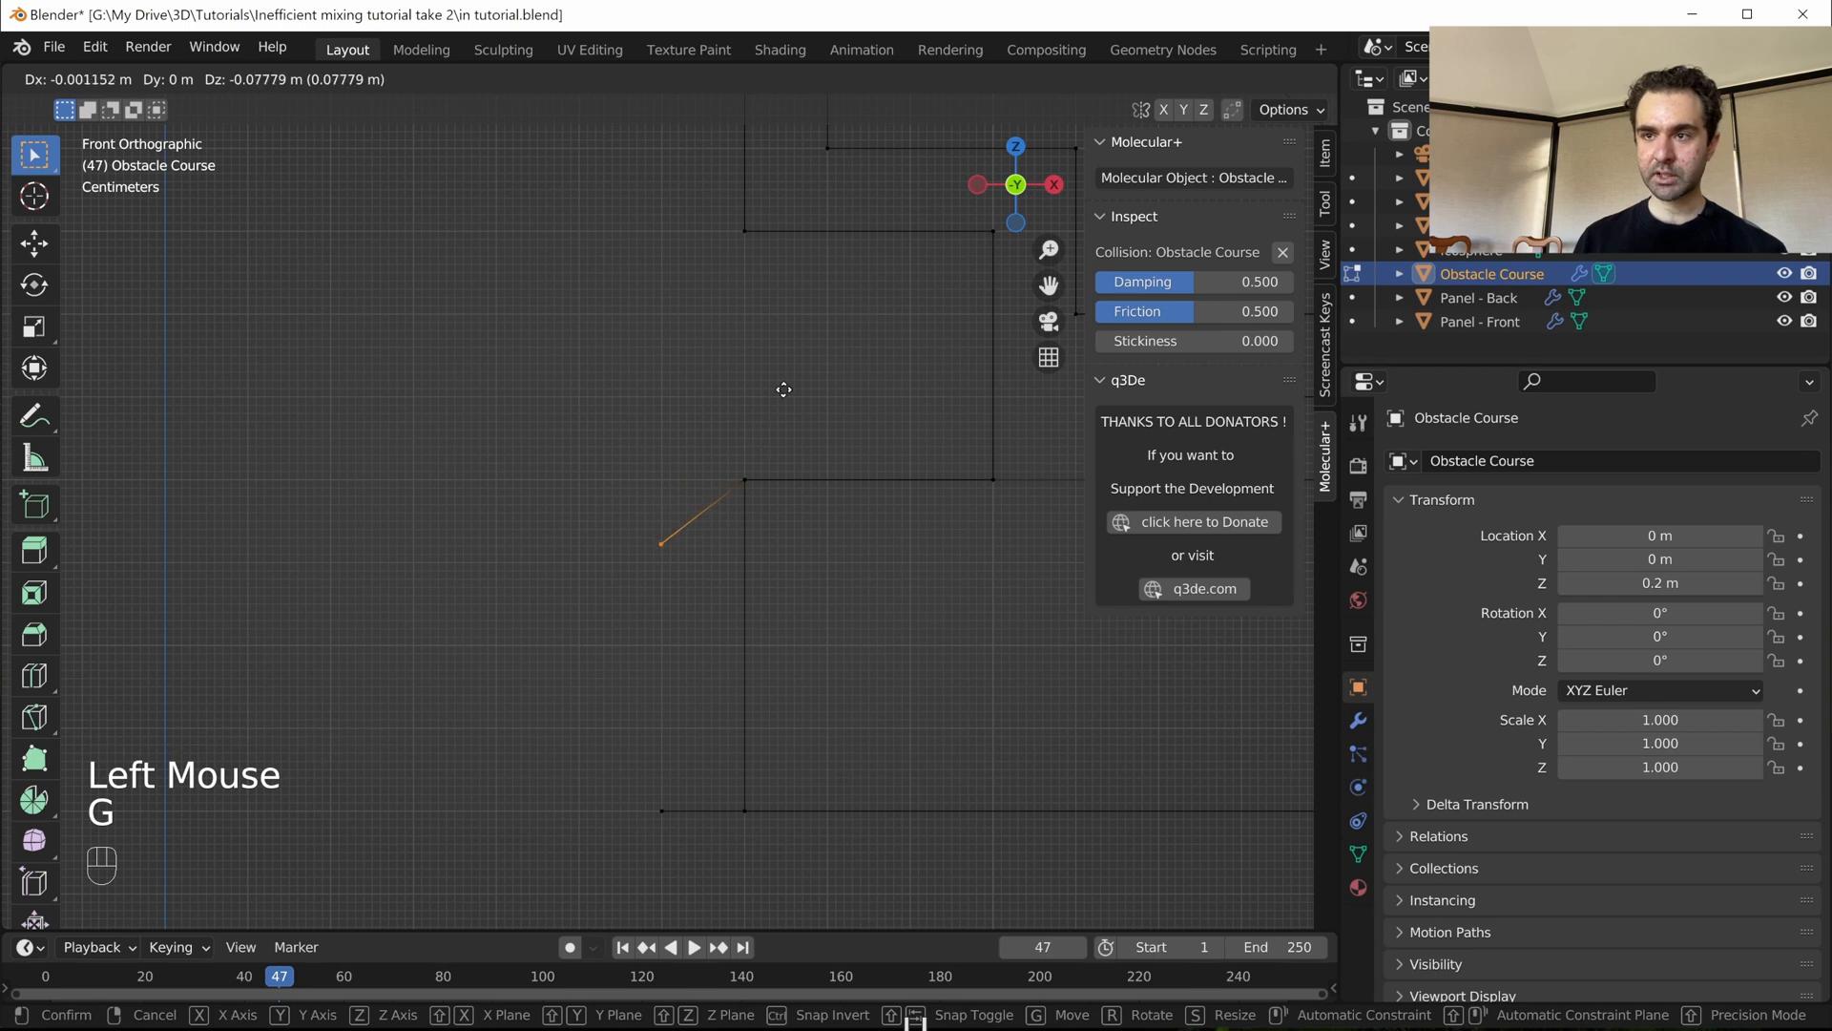
key(z)
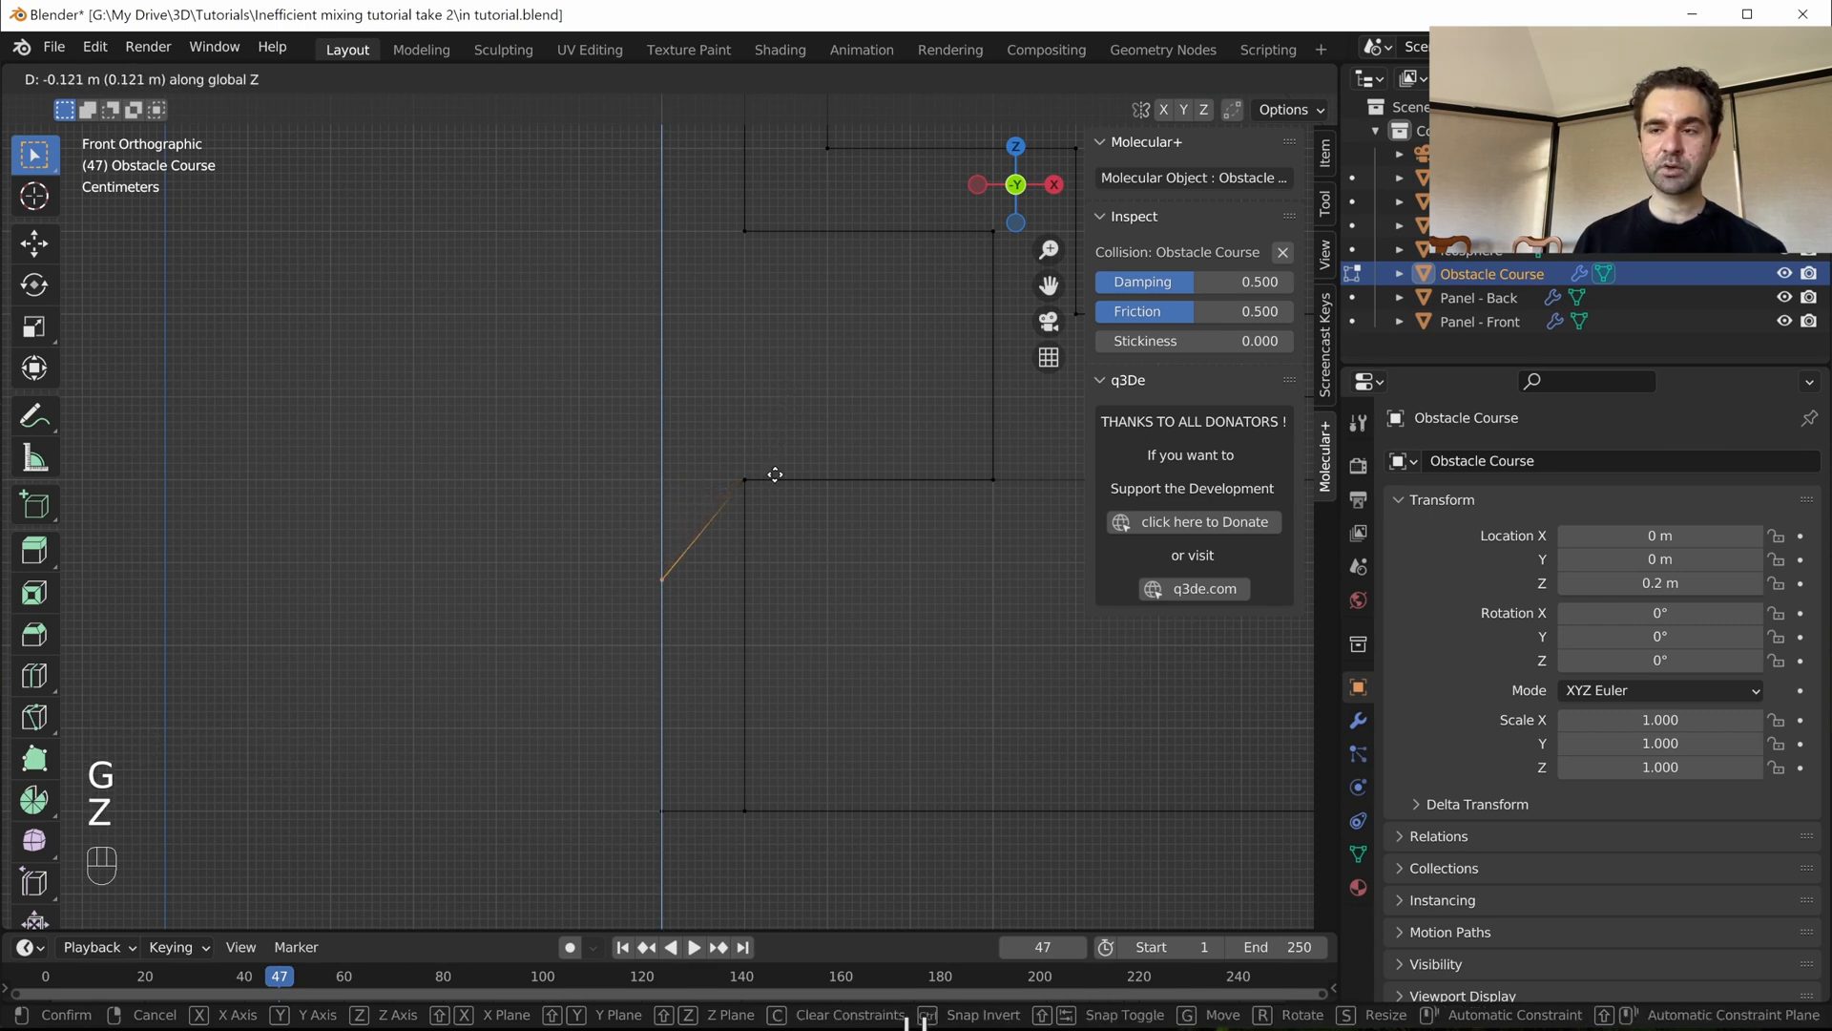
key(ctrl)
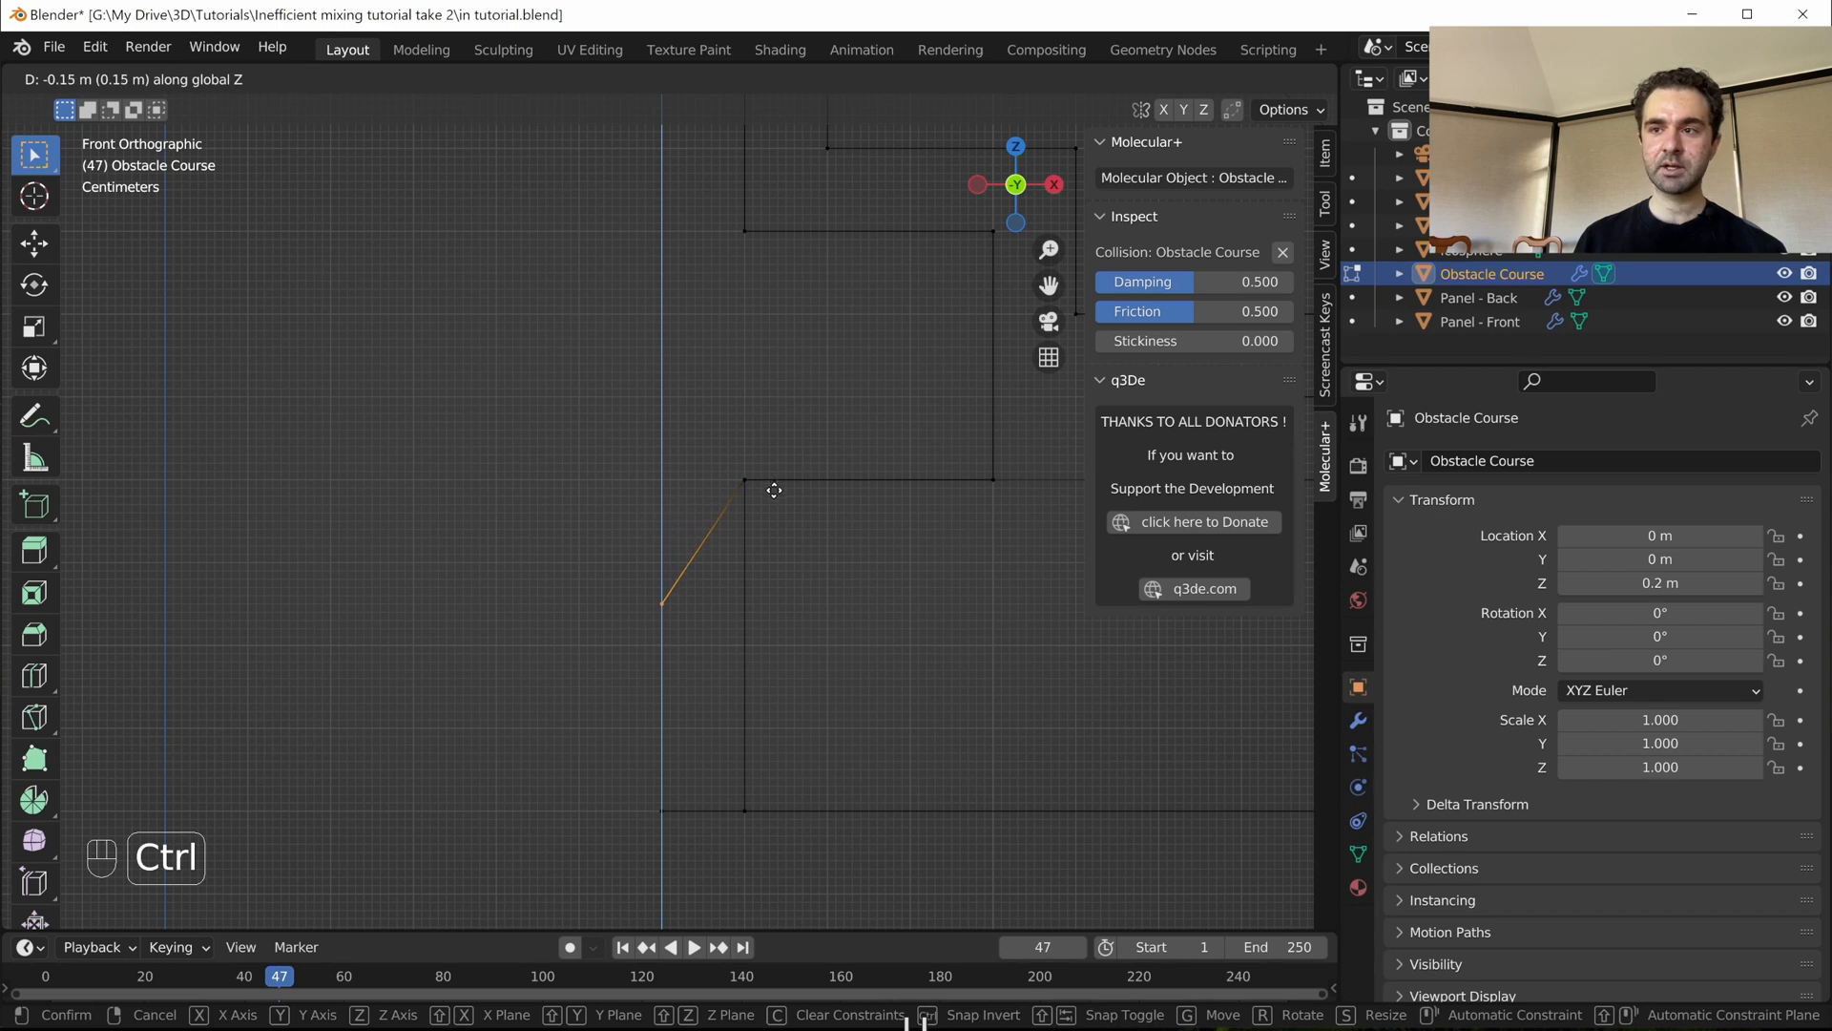
ctrl+click(769, 495)
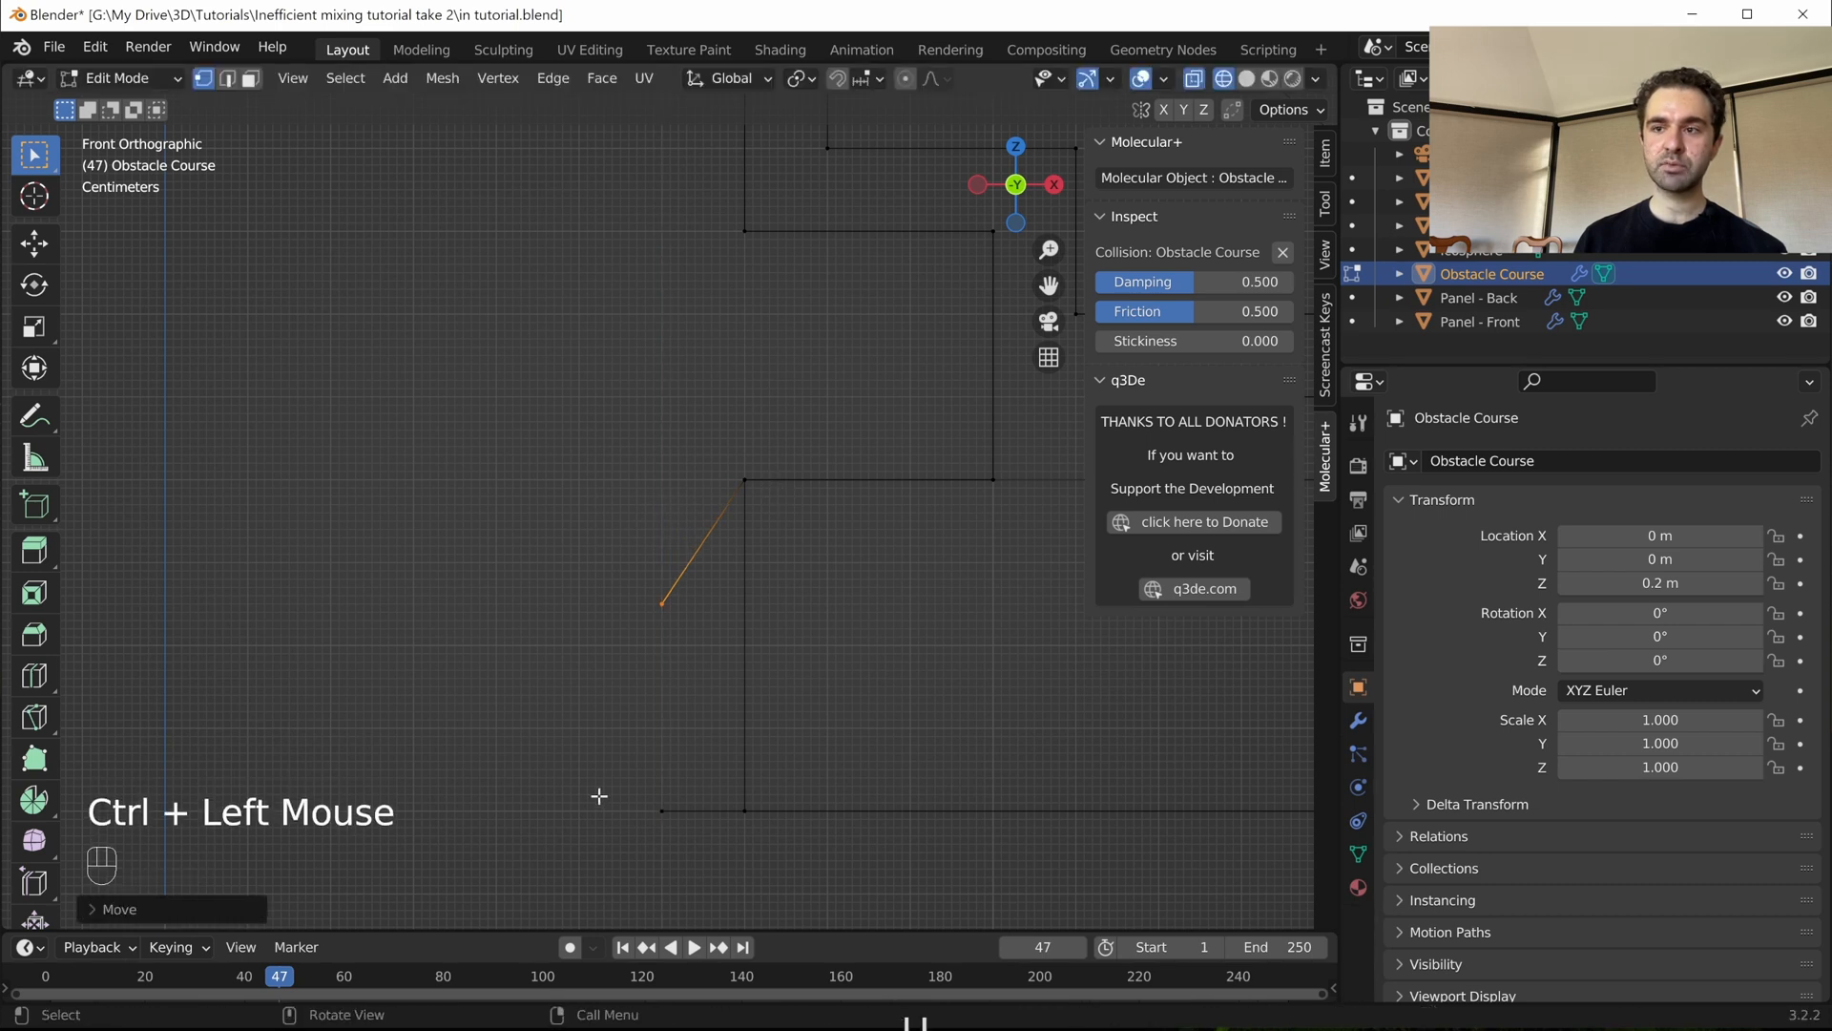
- Move the lower extruded end vertex up 0.15 m along Z to mirror the slope on the channel's floor
click(722, 830)
key(g)
key(z)
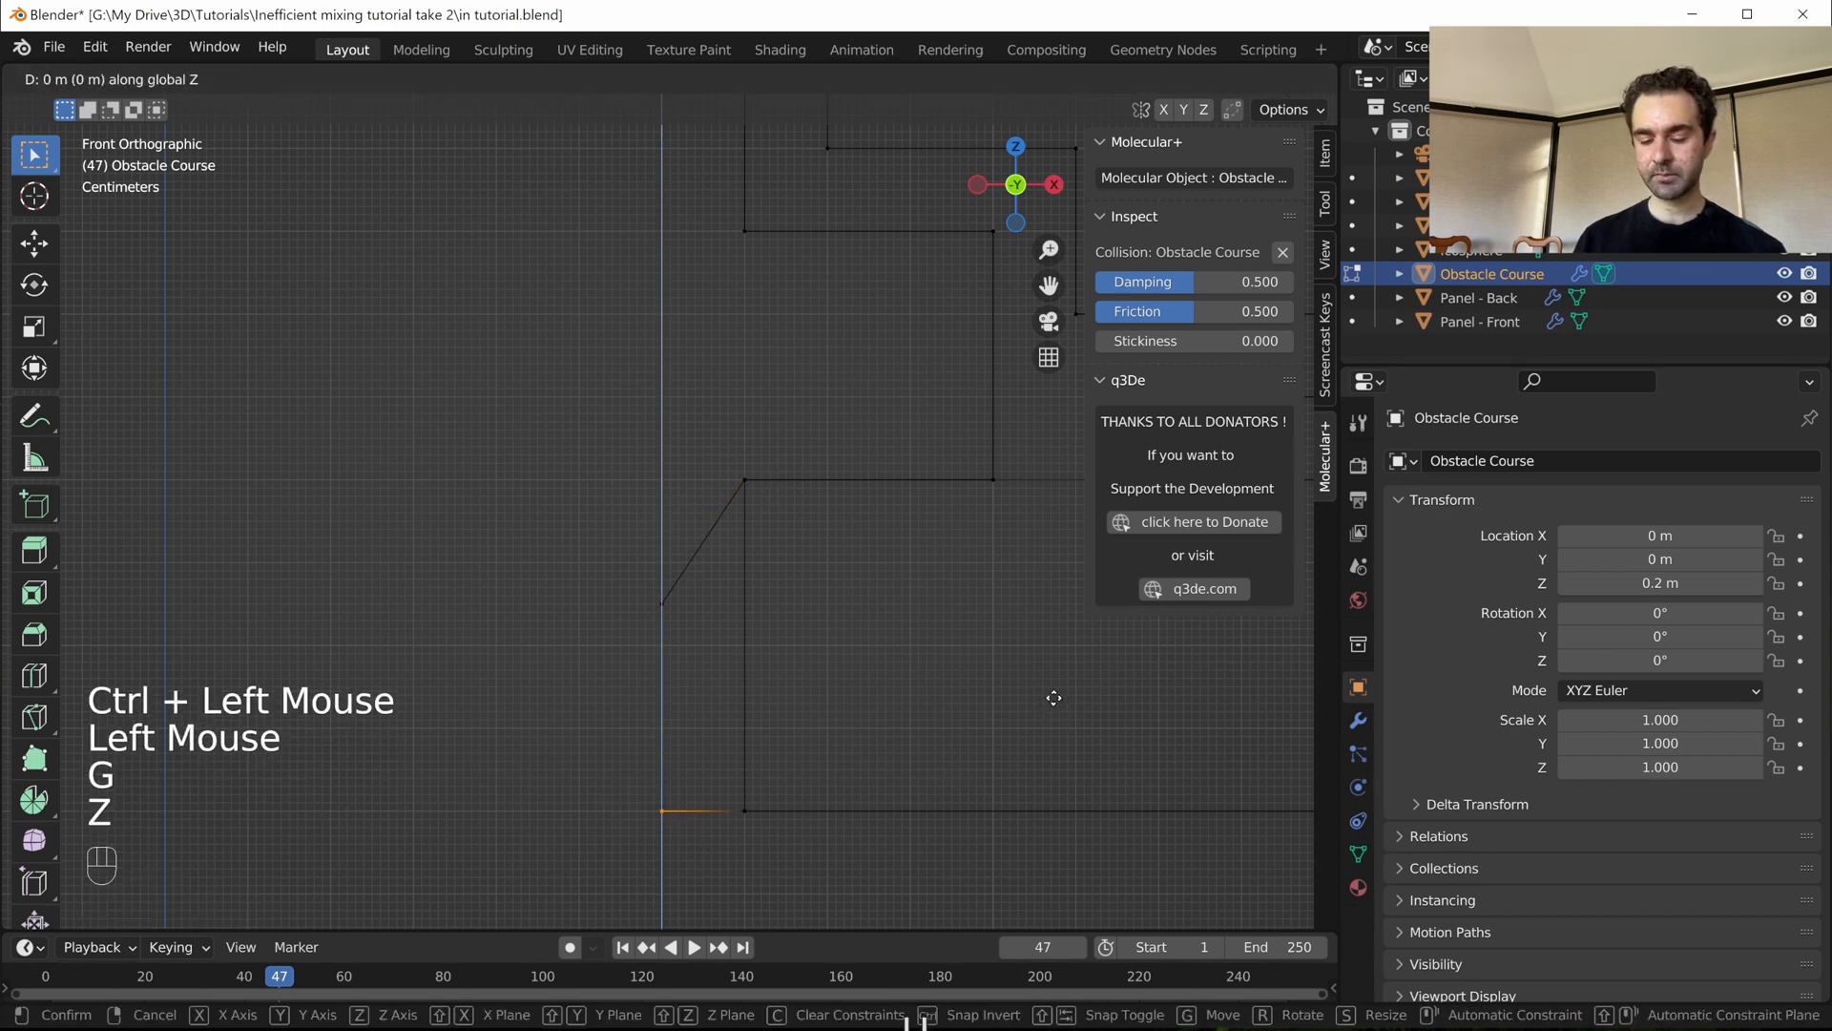
key(ctrl)
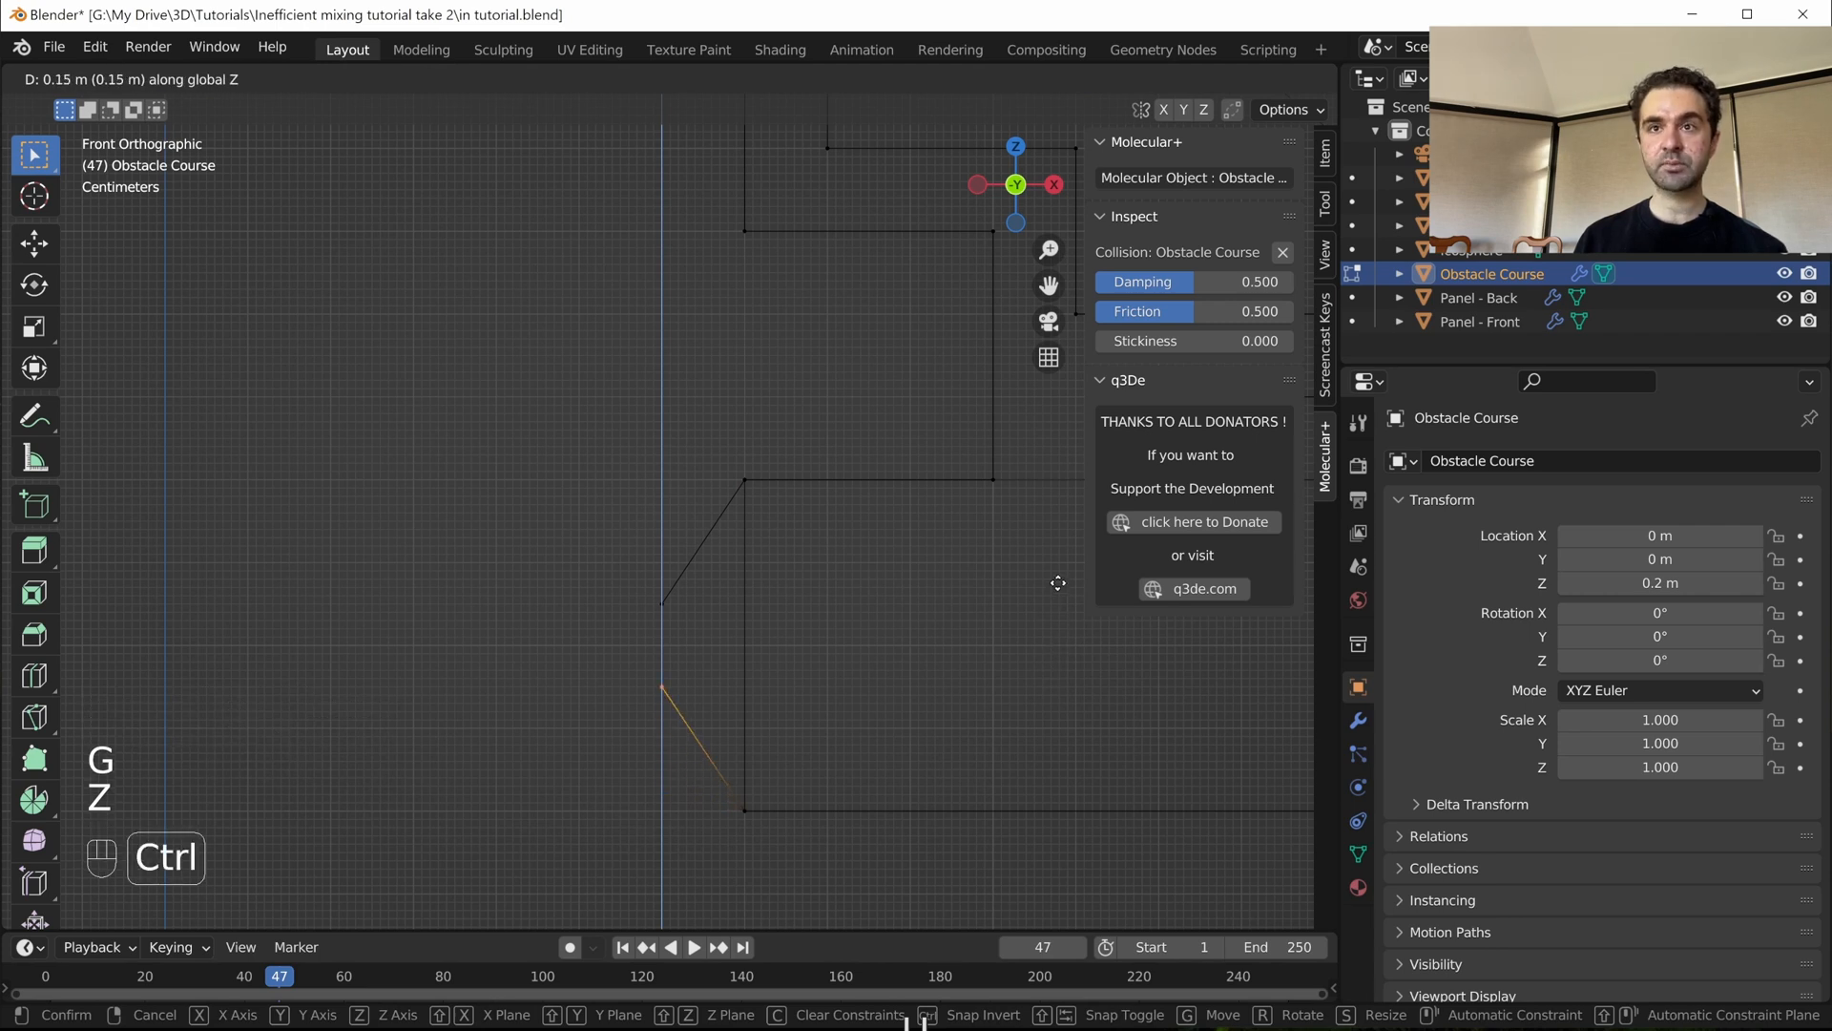
ctrl+click(1058, 583)
drag(593, 555, 707, 718)
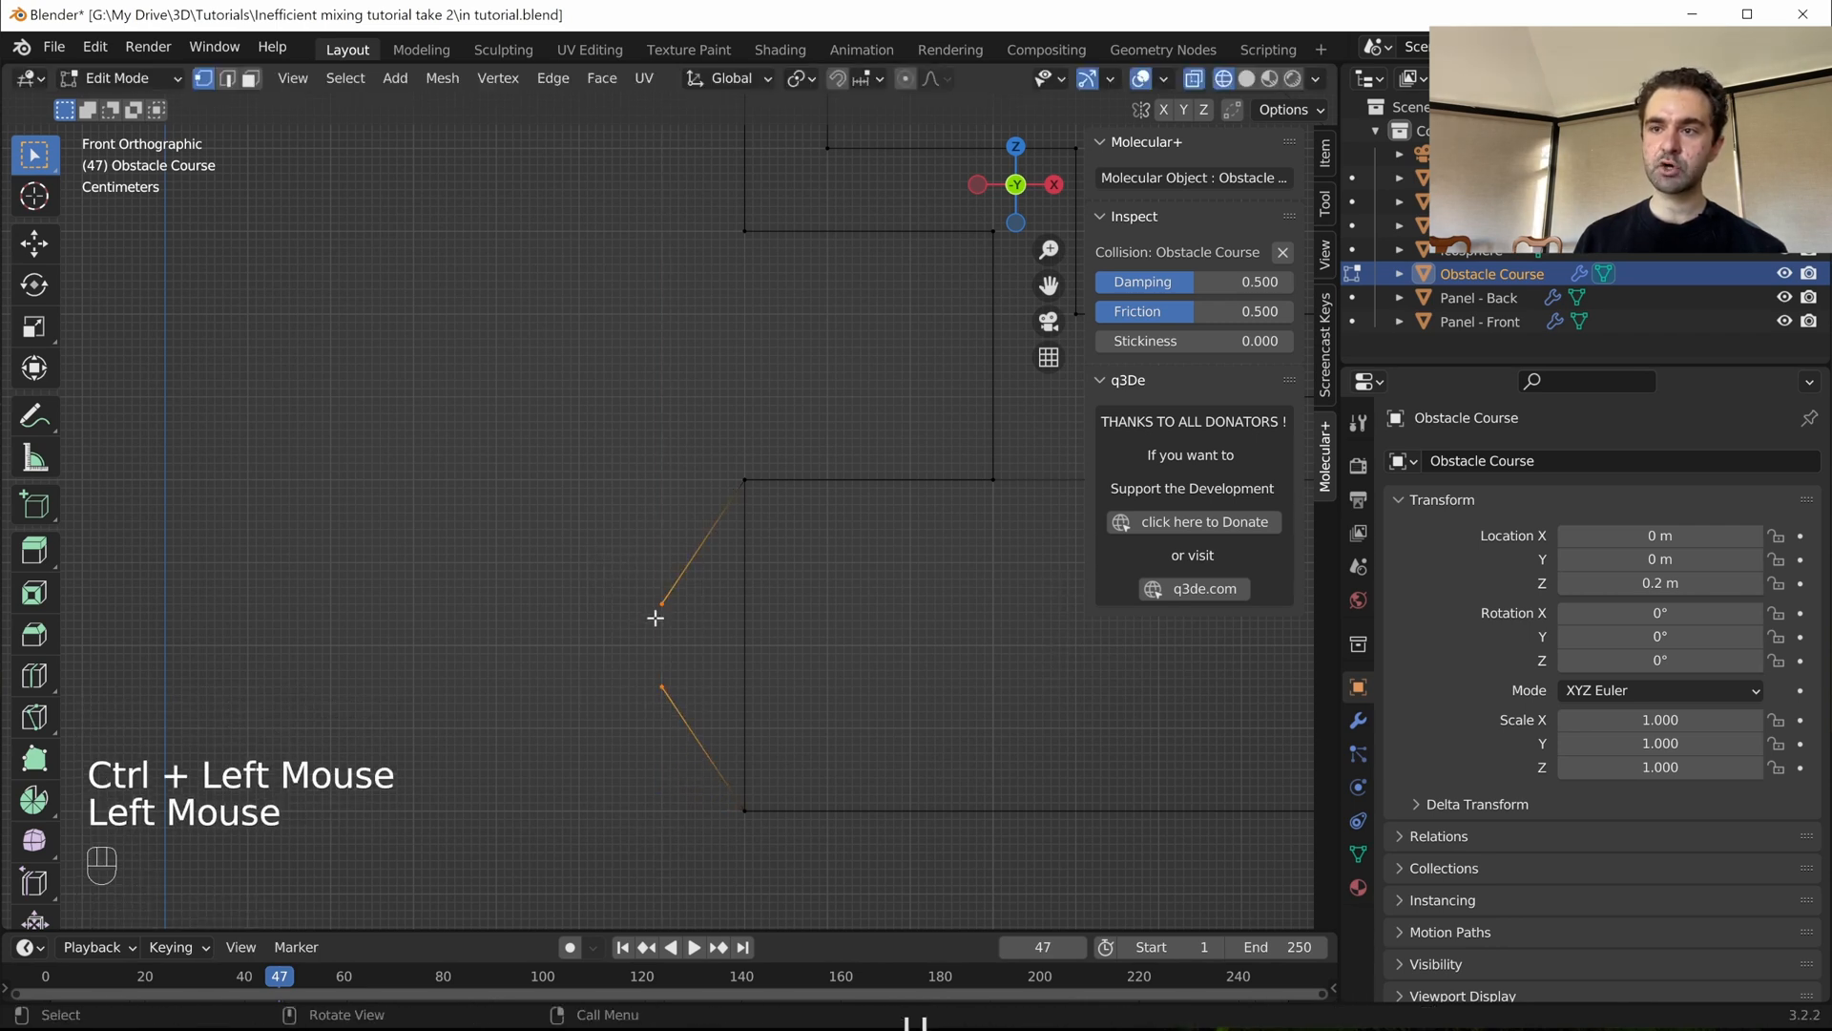
scroll(928, 423, down, 2)
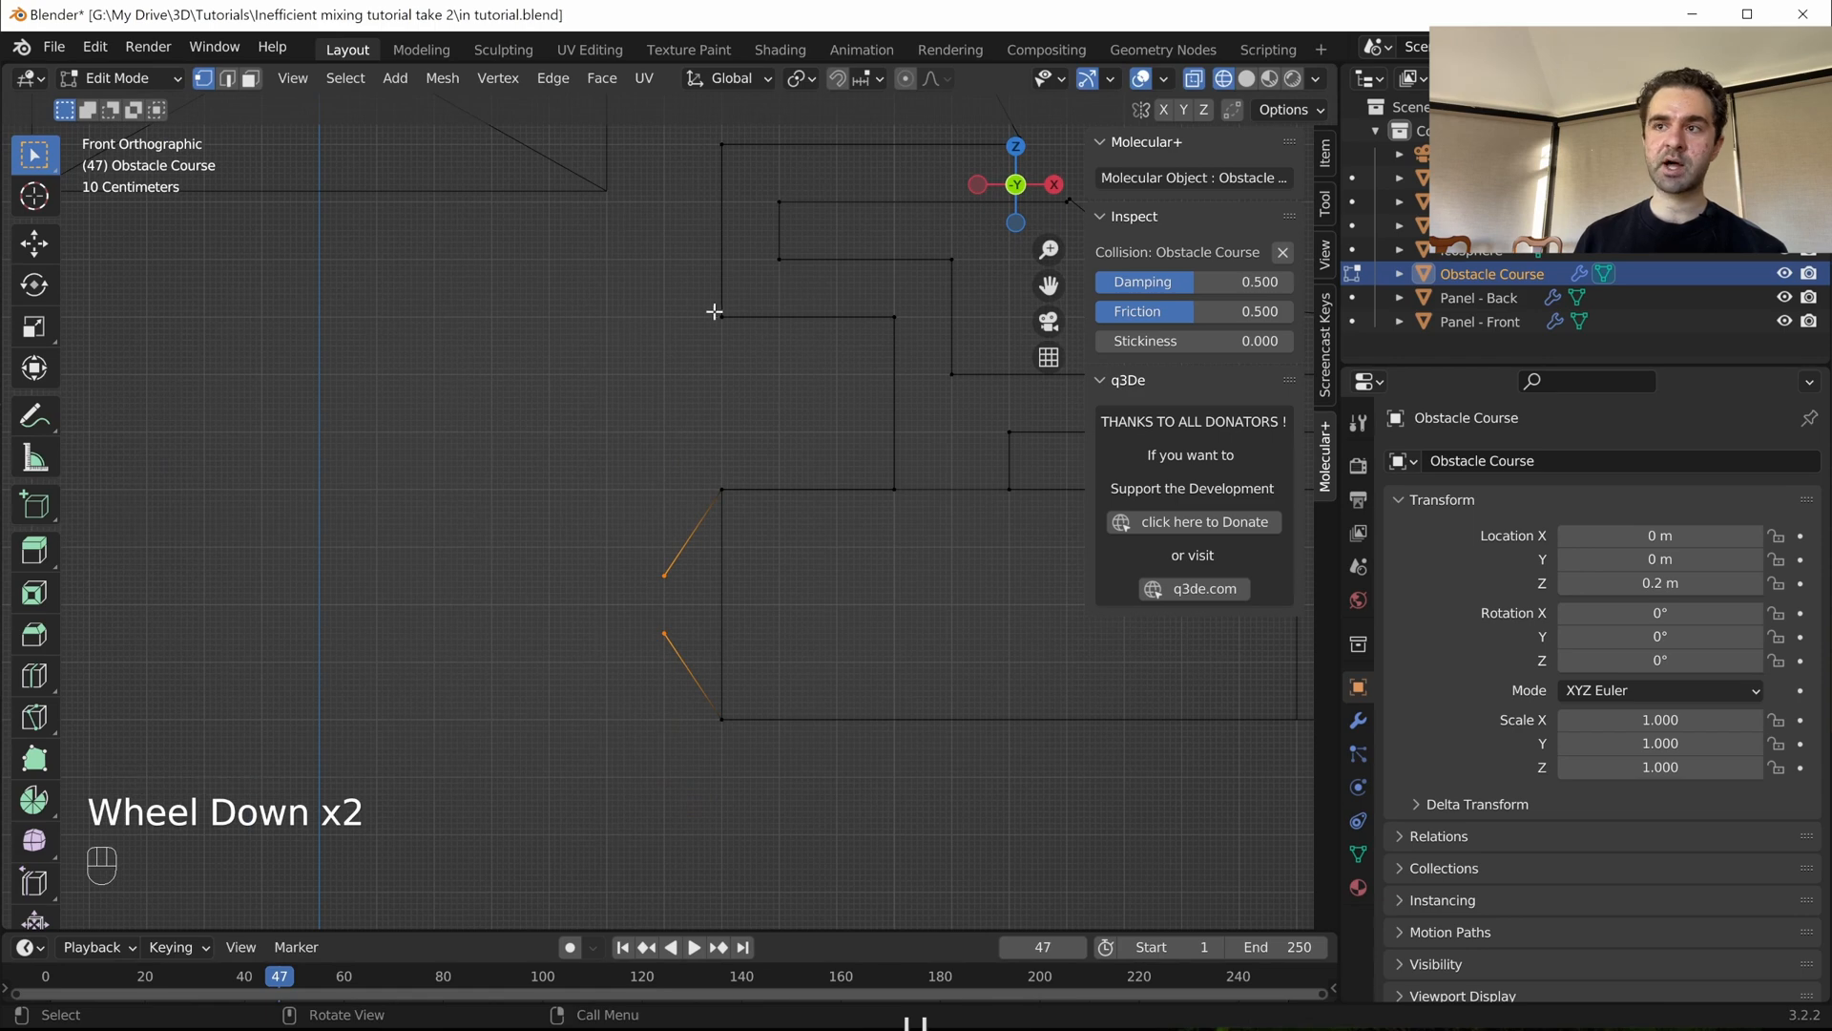
drag(687, 245, 868, 349)
drag(616, 552, 699, 601)
scroll(662, 565, up, 2)
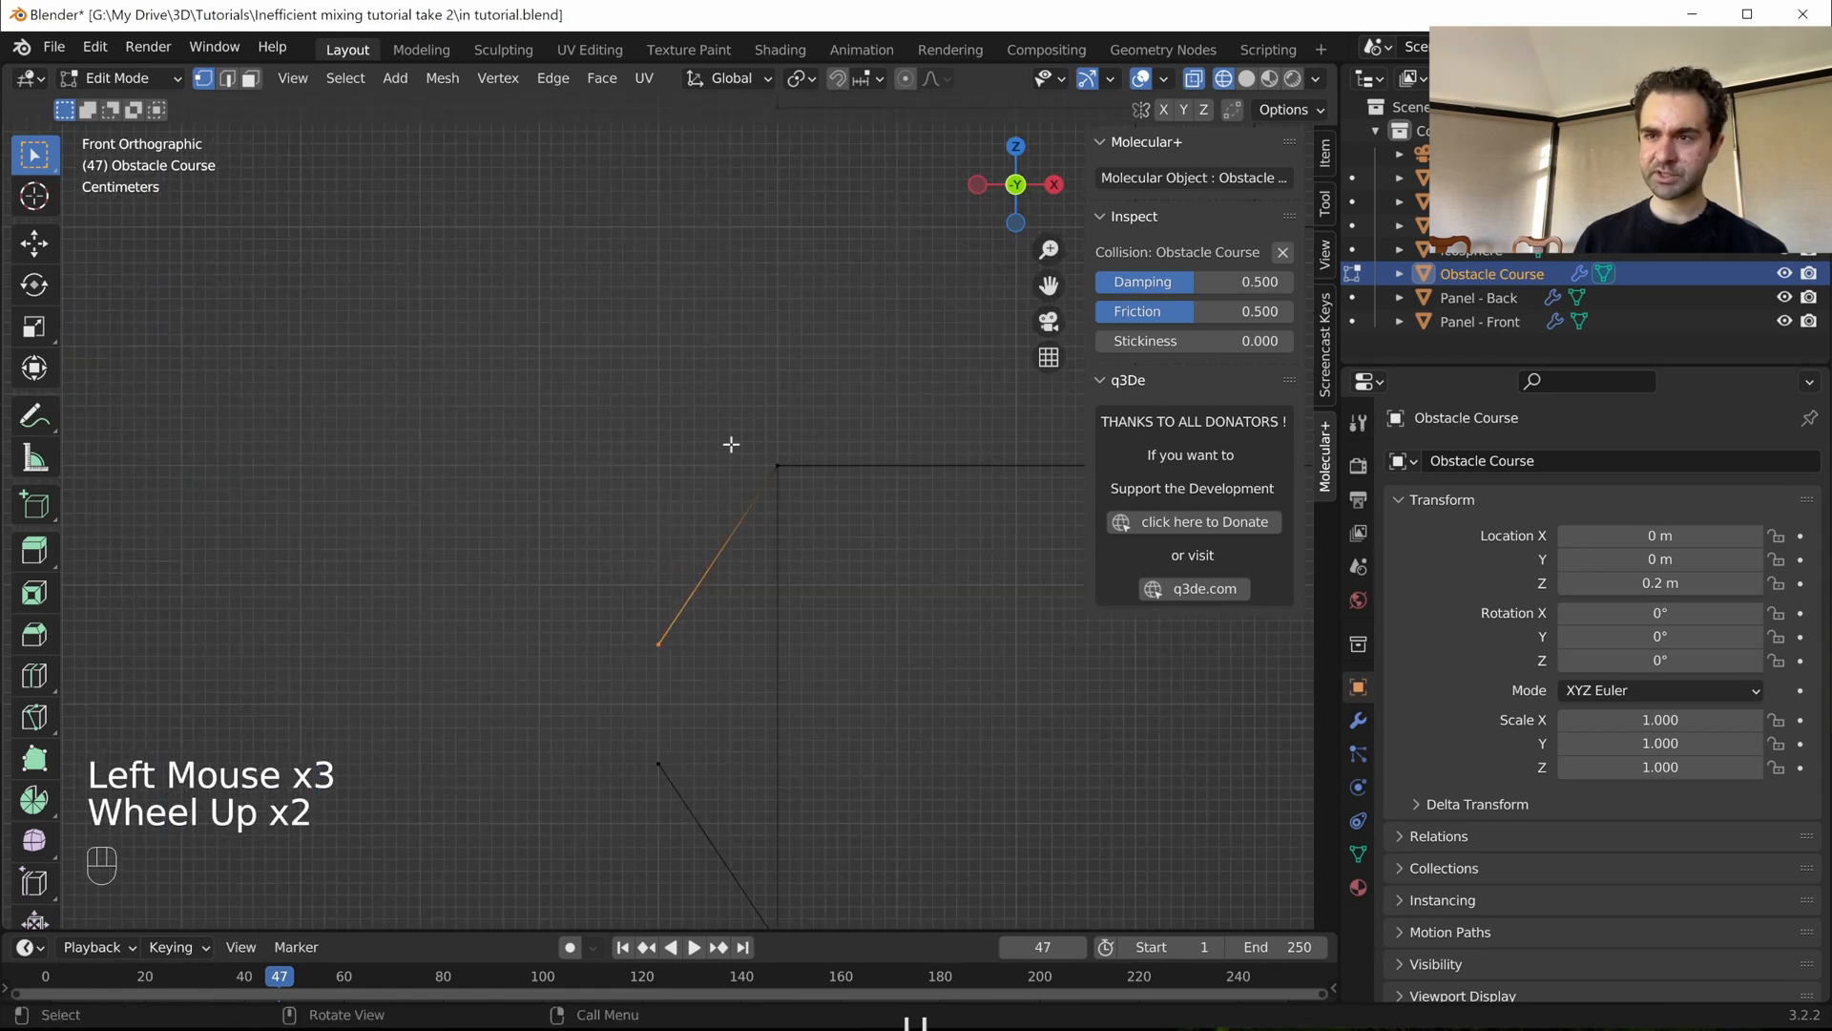
key(g)
key(z)
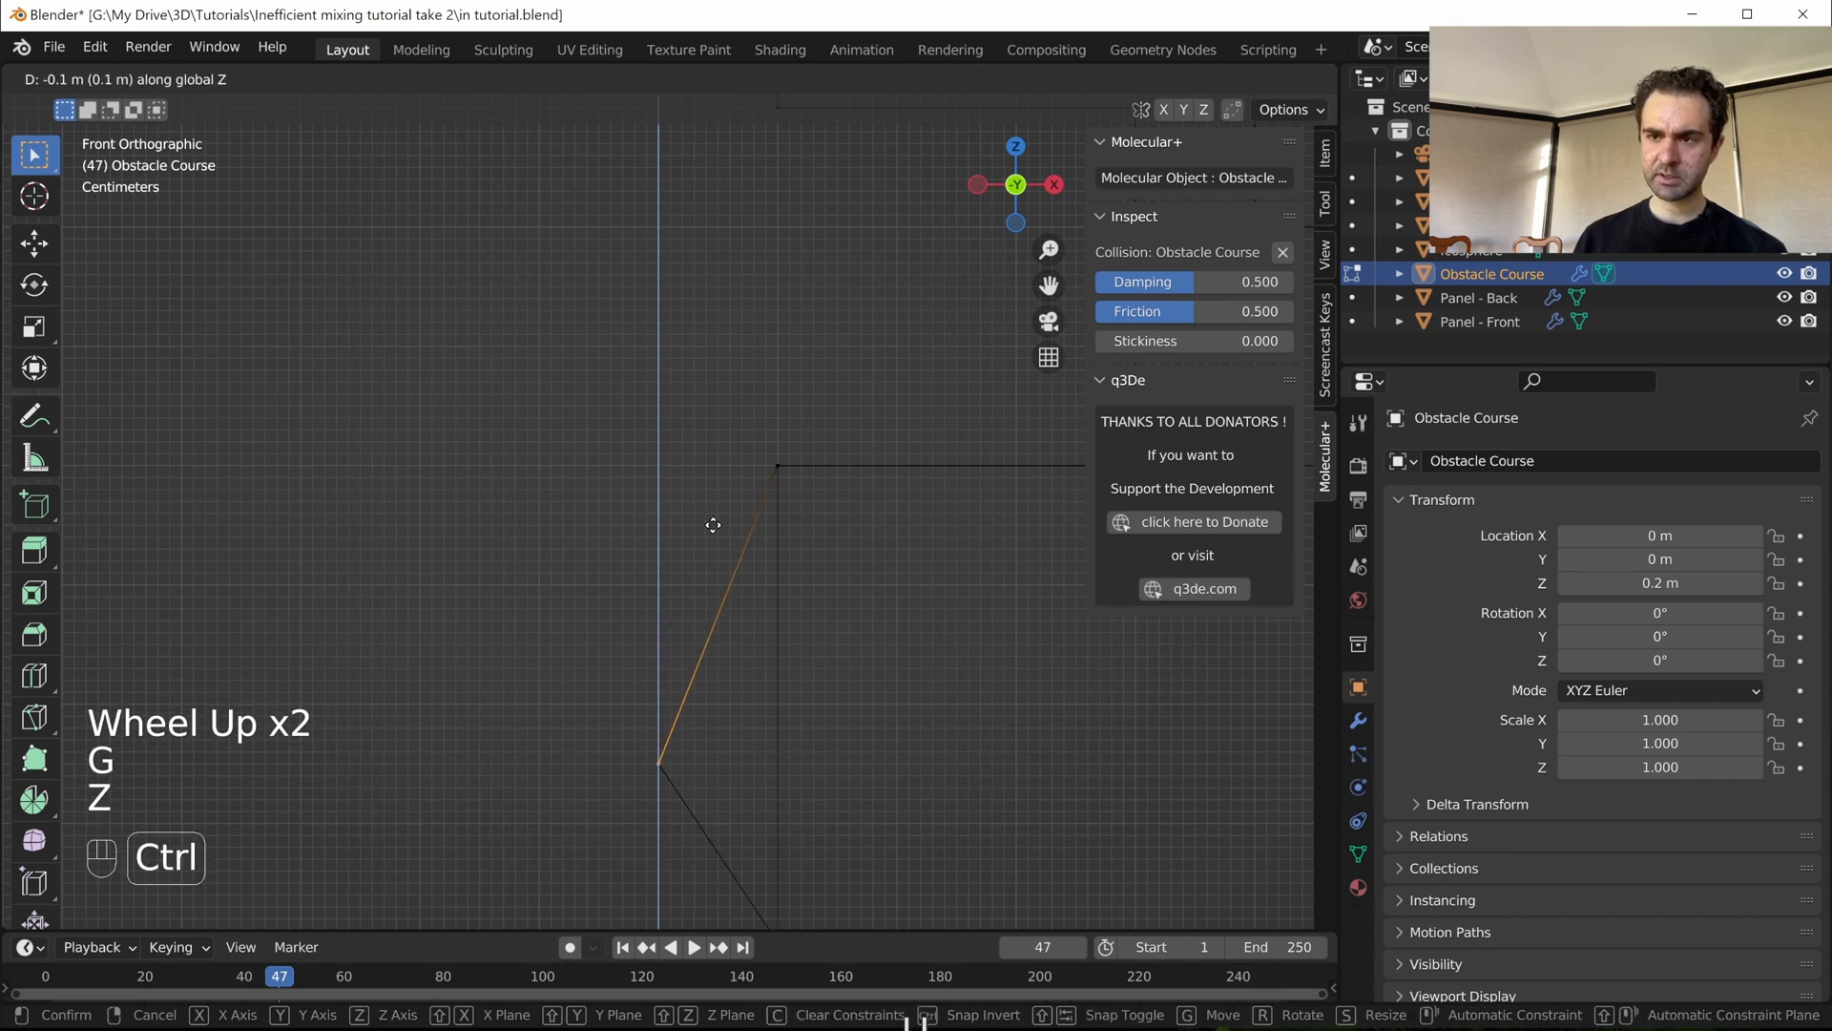
right_click(731, 447)
scroll(810, 325, down, 3)
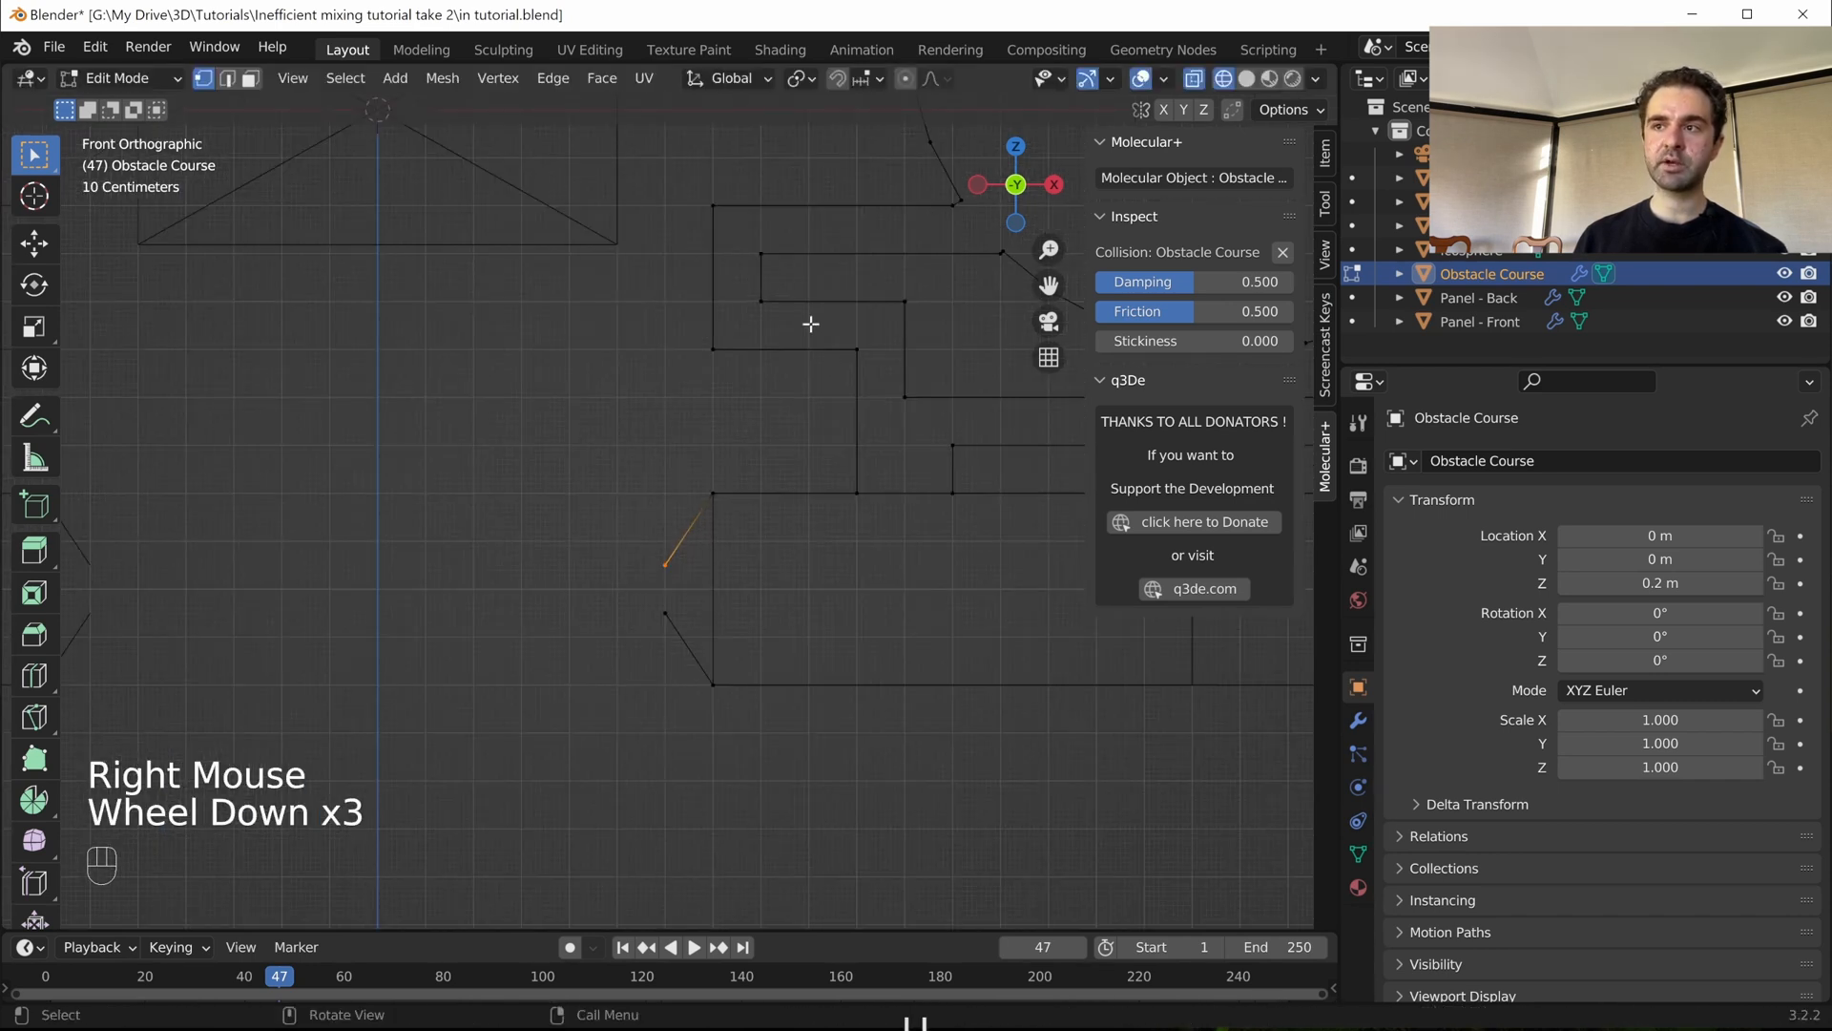
- Extrude the narrowed outlet's two end vertices about 0.3 m along negative X, and move the lower one about 0.1 m further
drag(628, 541, 687, 637)
key(e)
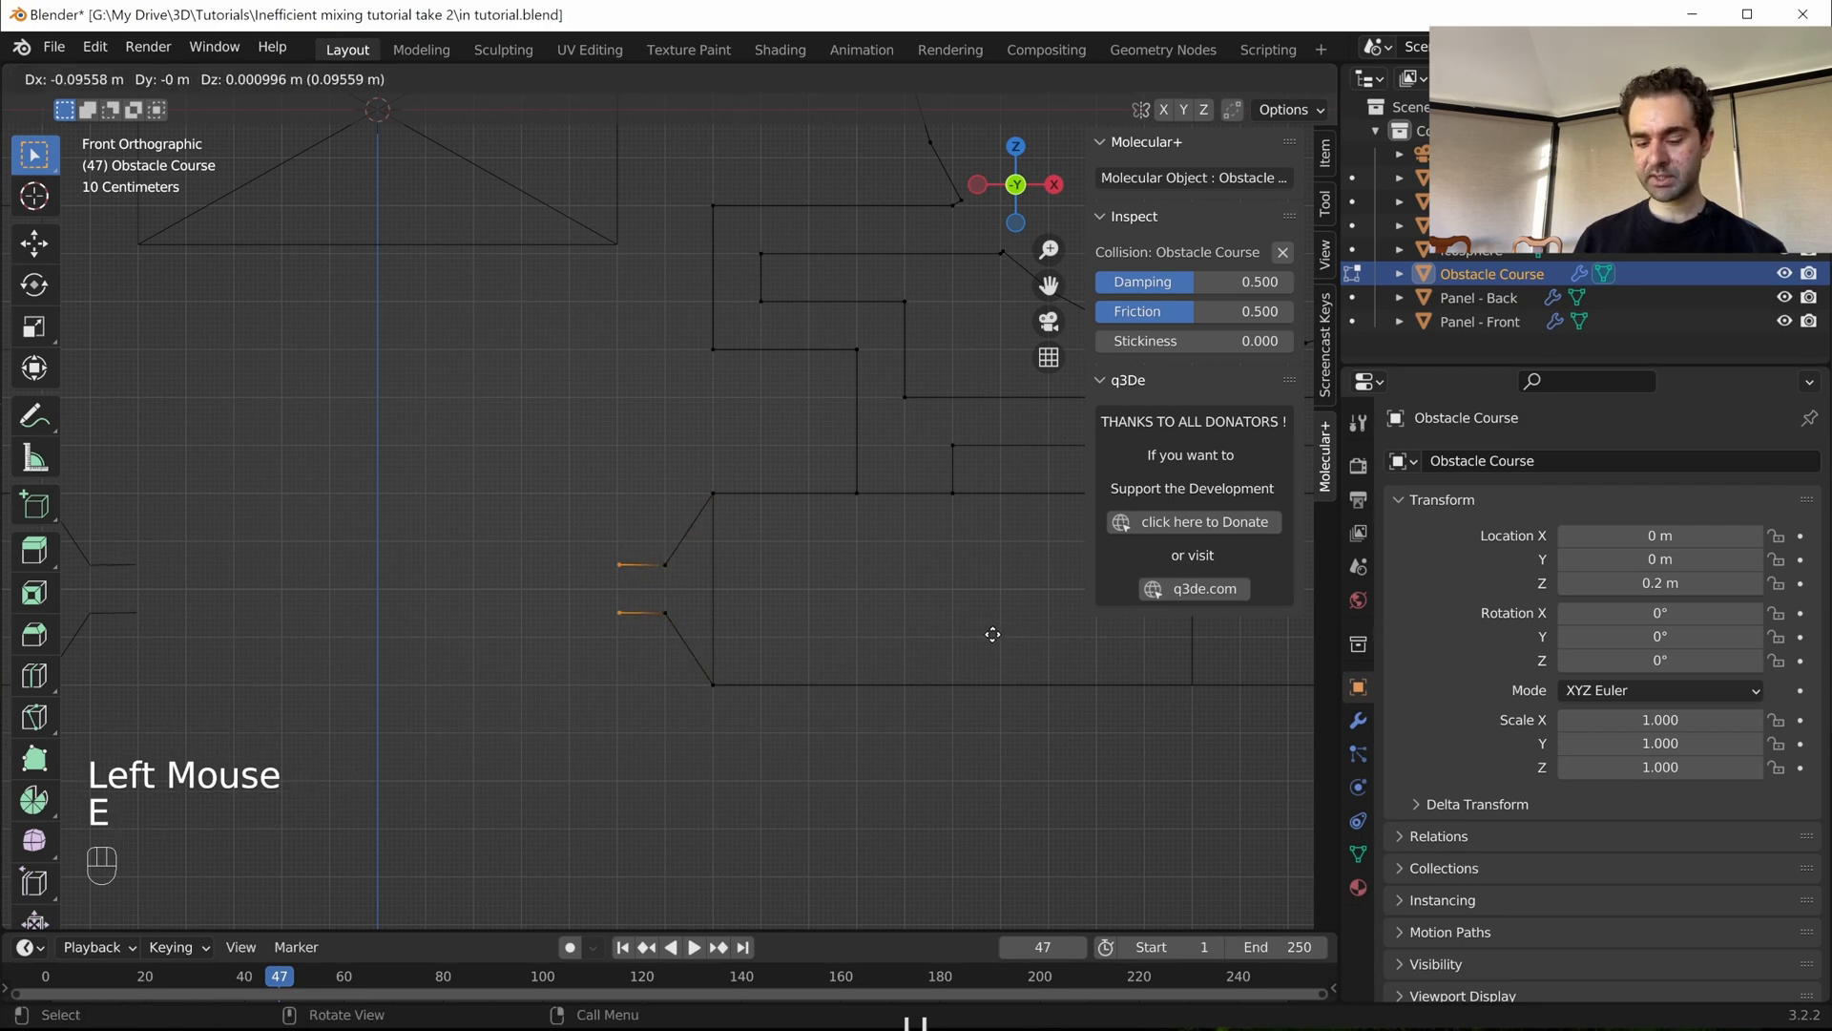
key(x)
ctrl+click(885, 633)
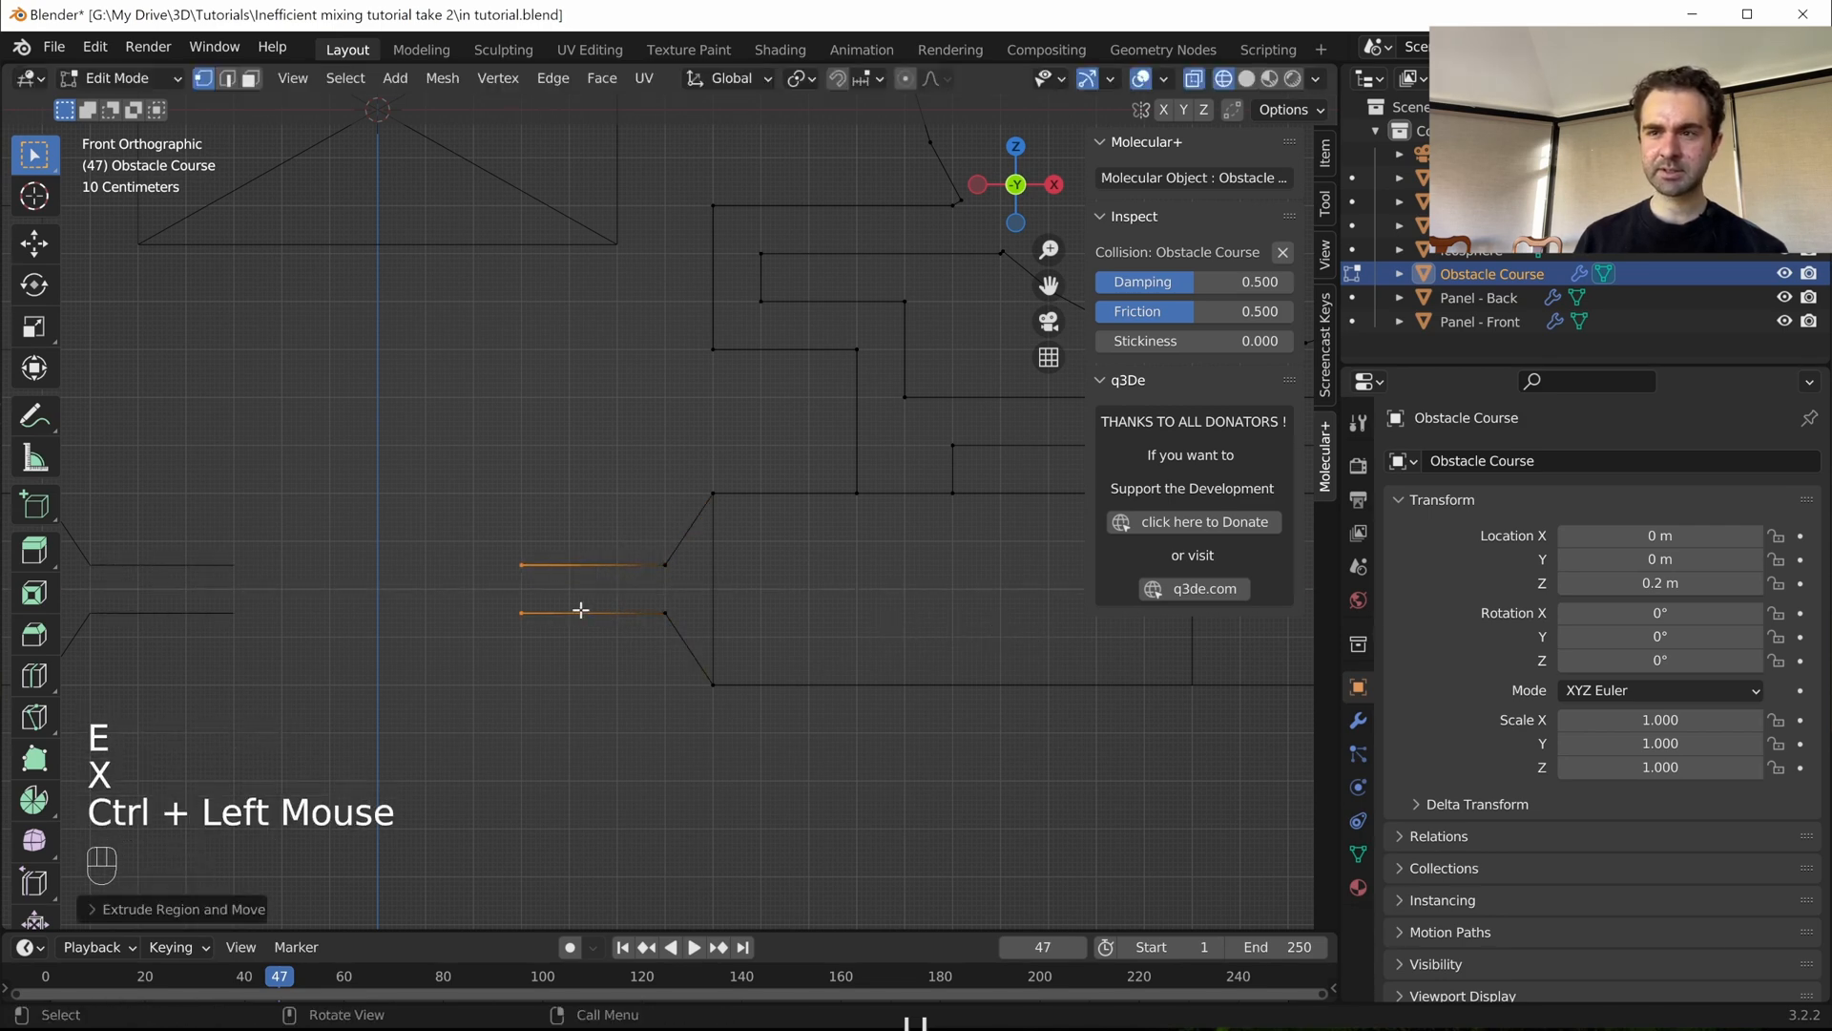
click(522, 611)
key(x)
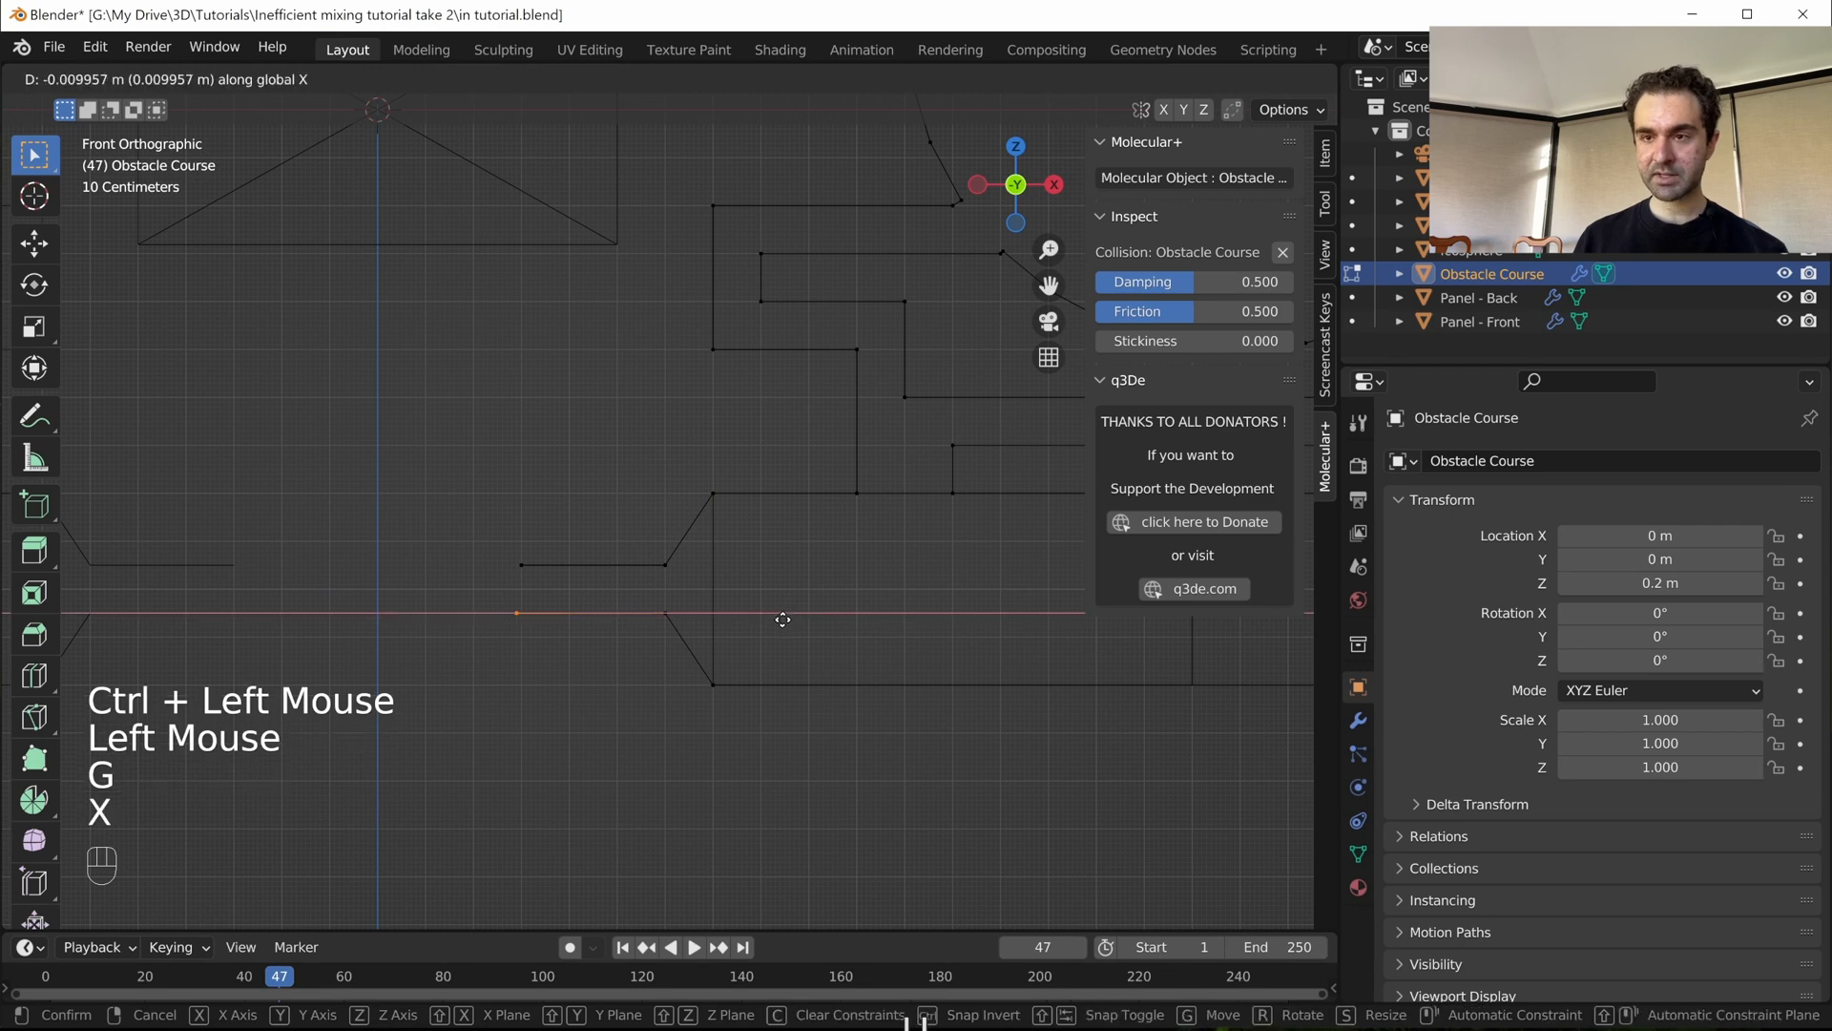
ctrl+click(744, 618)
- Extrude both outlet end vertices upward along Z to about the level of the top reservoir's upper edge
drag(435, 549, 478, 551)
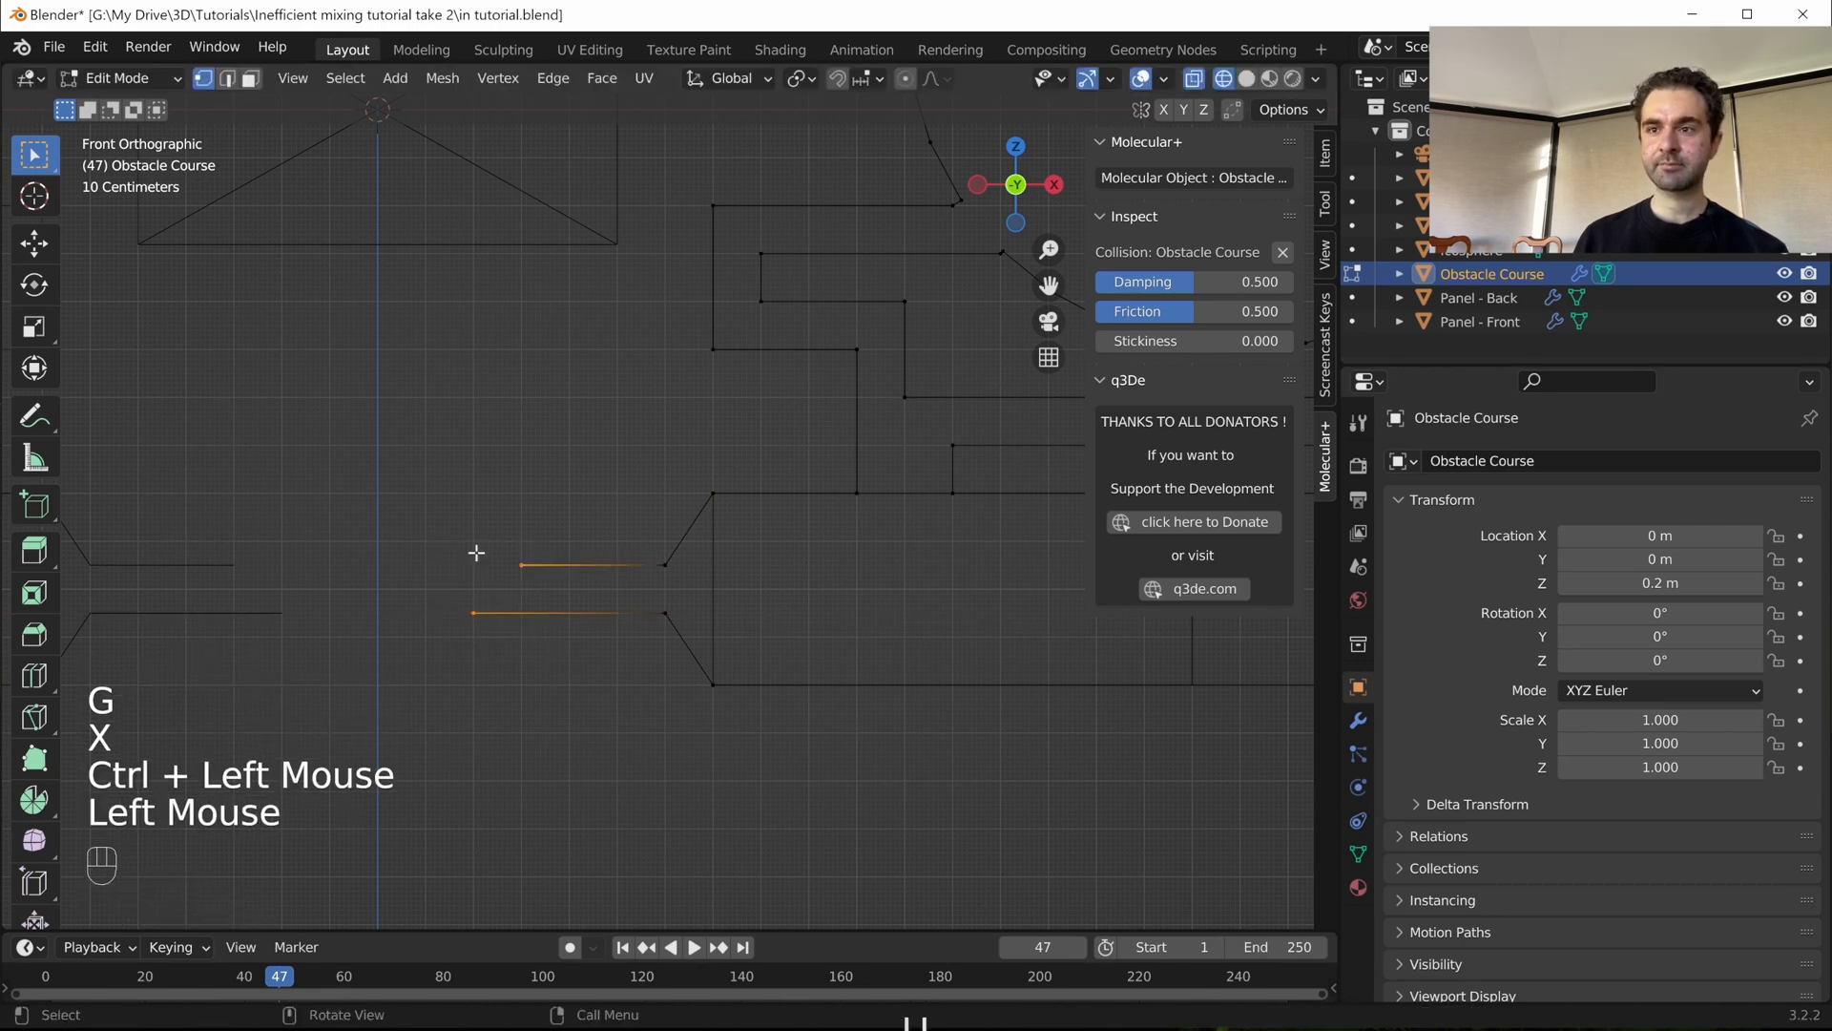
shift+middle_drag(478, 550, 719, 617)
shift+scroll(719, 618, down, 1)
scroll(767, 693, down, 2)
shift+middle_drag(767, 382, 800, 591)
scroll(789, 460, down, 3)
shift+scroll(783, 535, up, 1)
scroll(783, 534, up, 2)
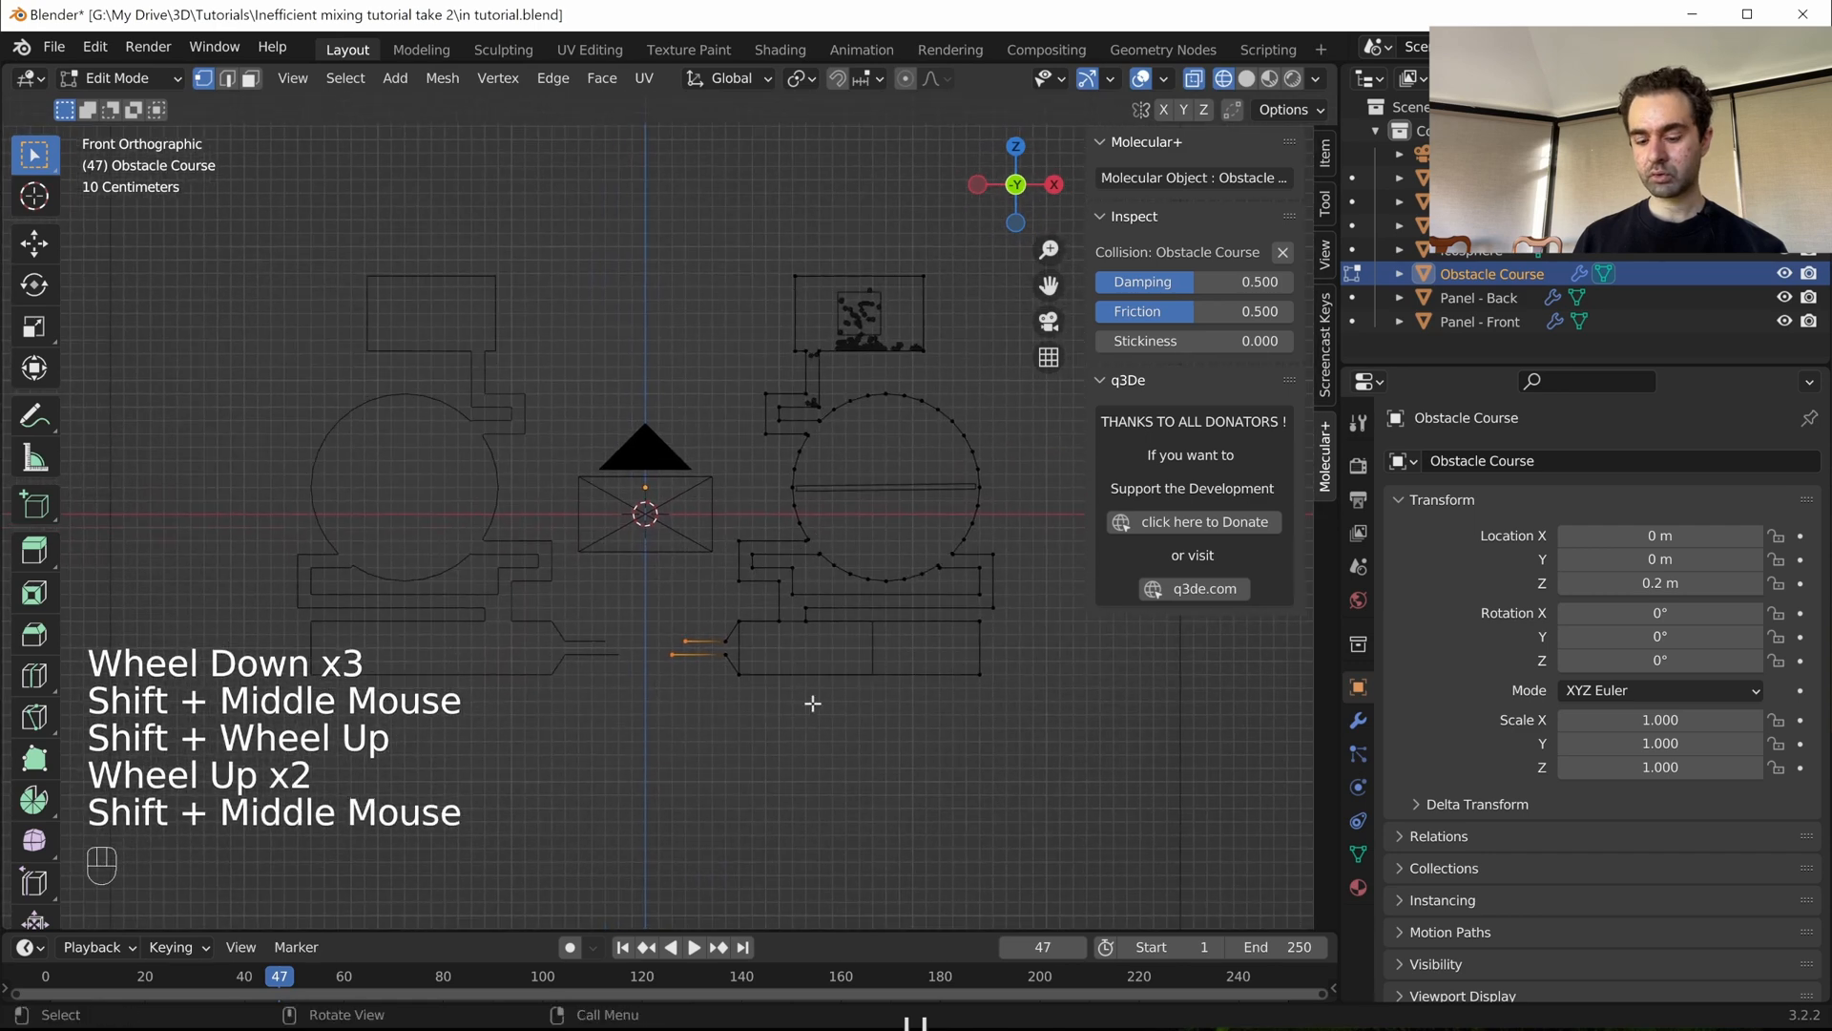
key(e)
key(z)
ctrl+click(788, 348)
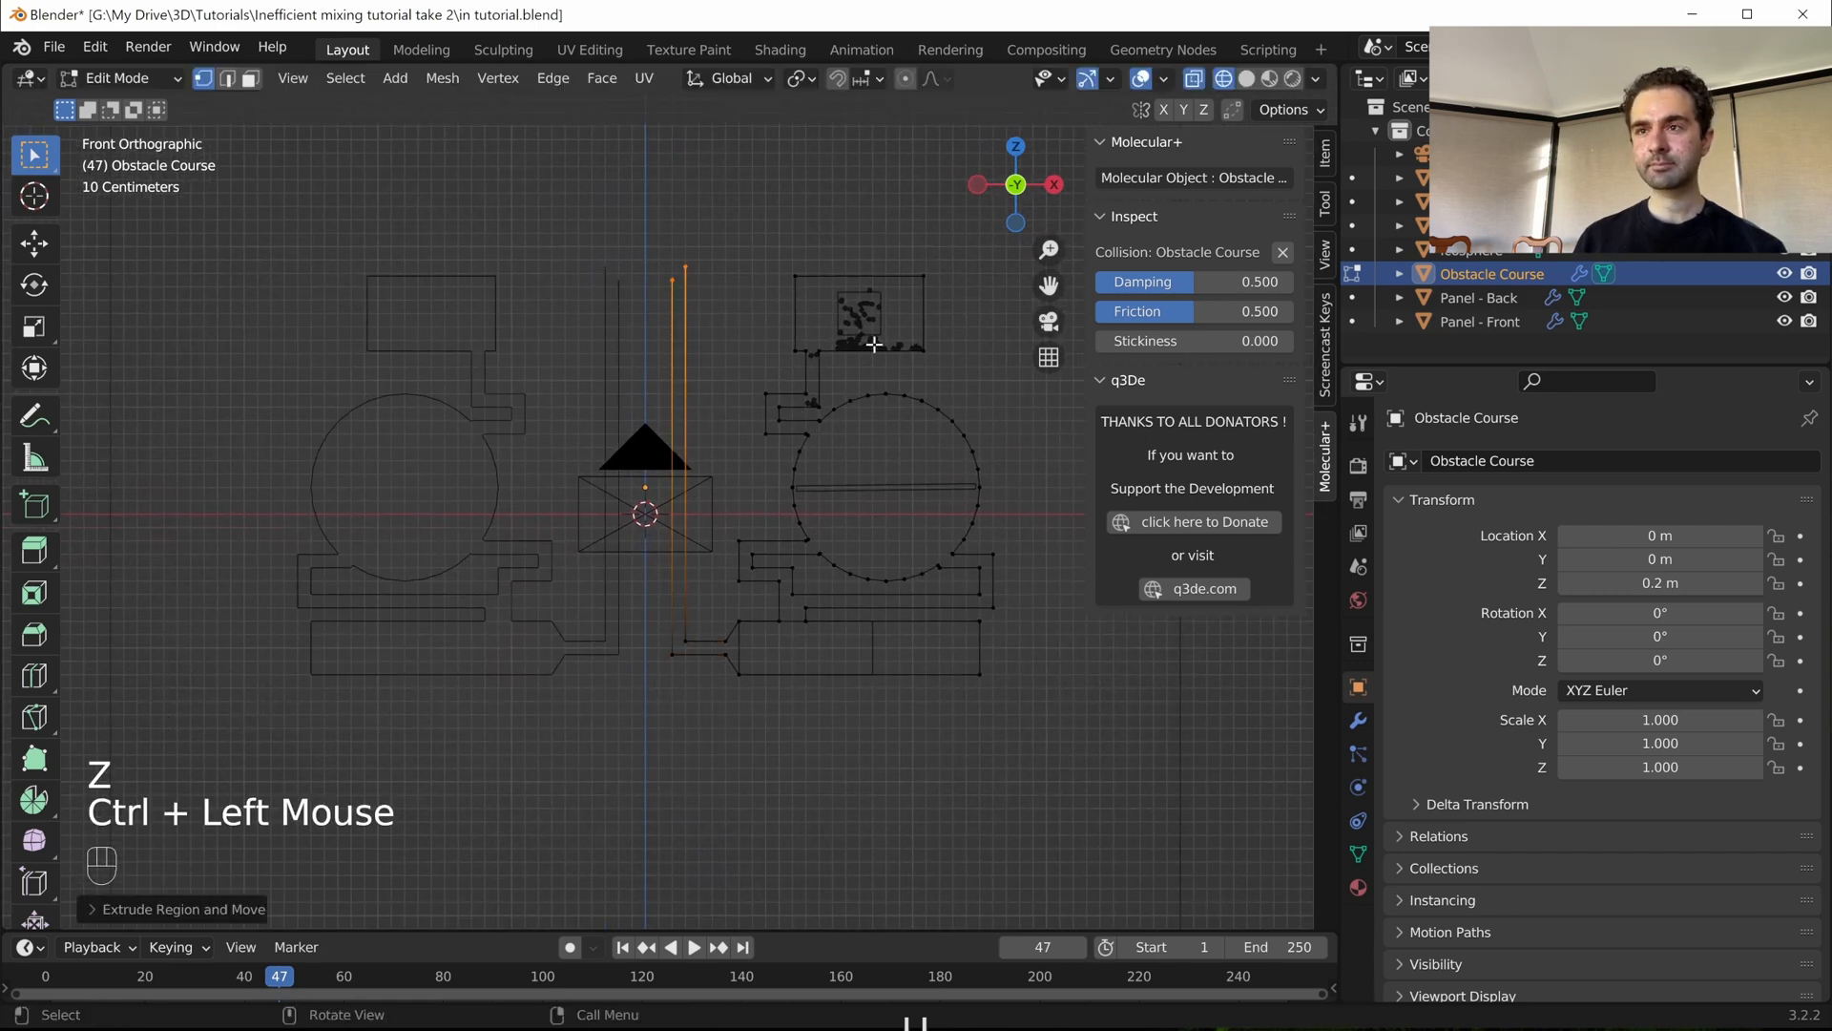
- Move the whole vertical pipe, including its lower corner vertices, about 0.2 m along positive X
shift+middle_drag(871, 339, 804, 337)
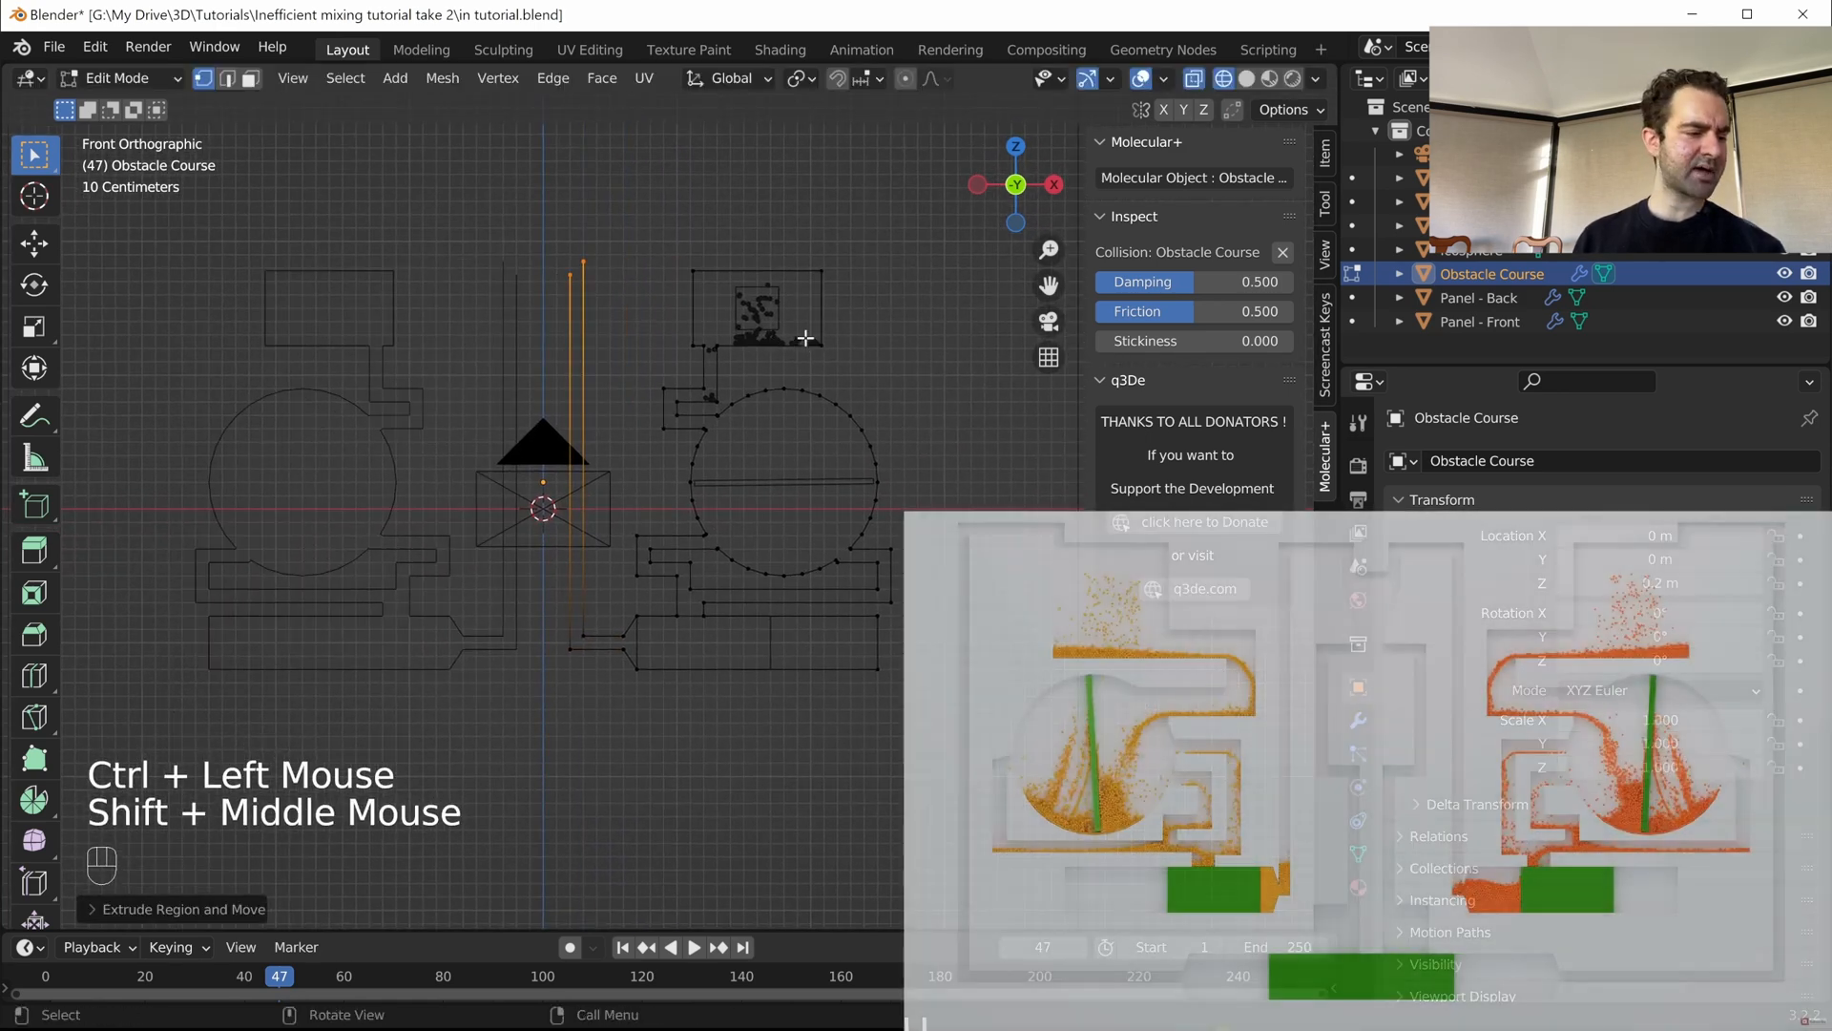
scroll(769, 345, up, 1)
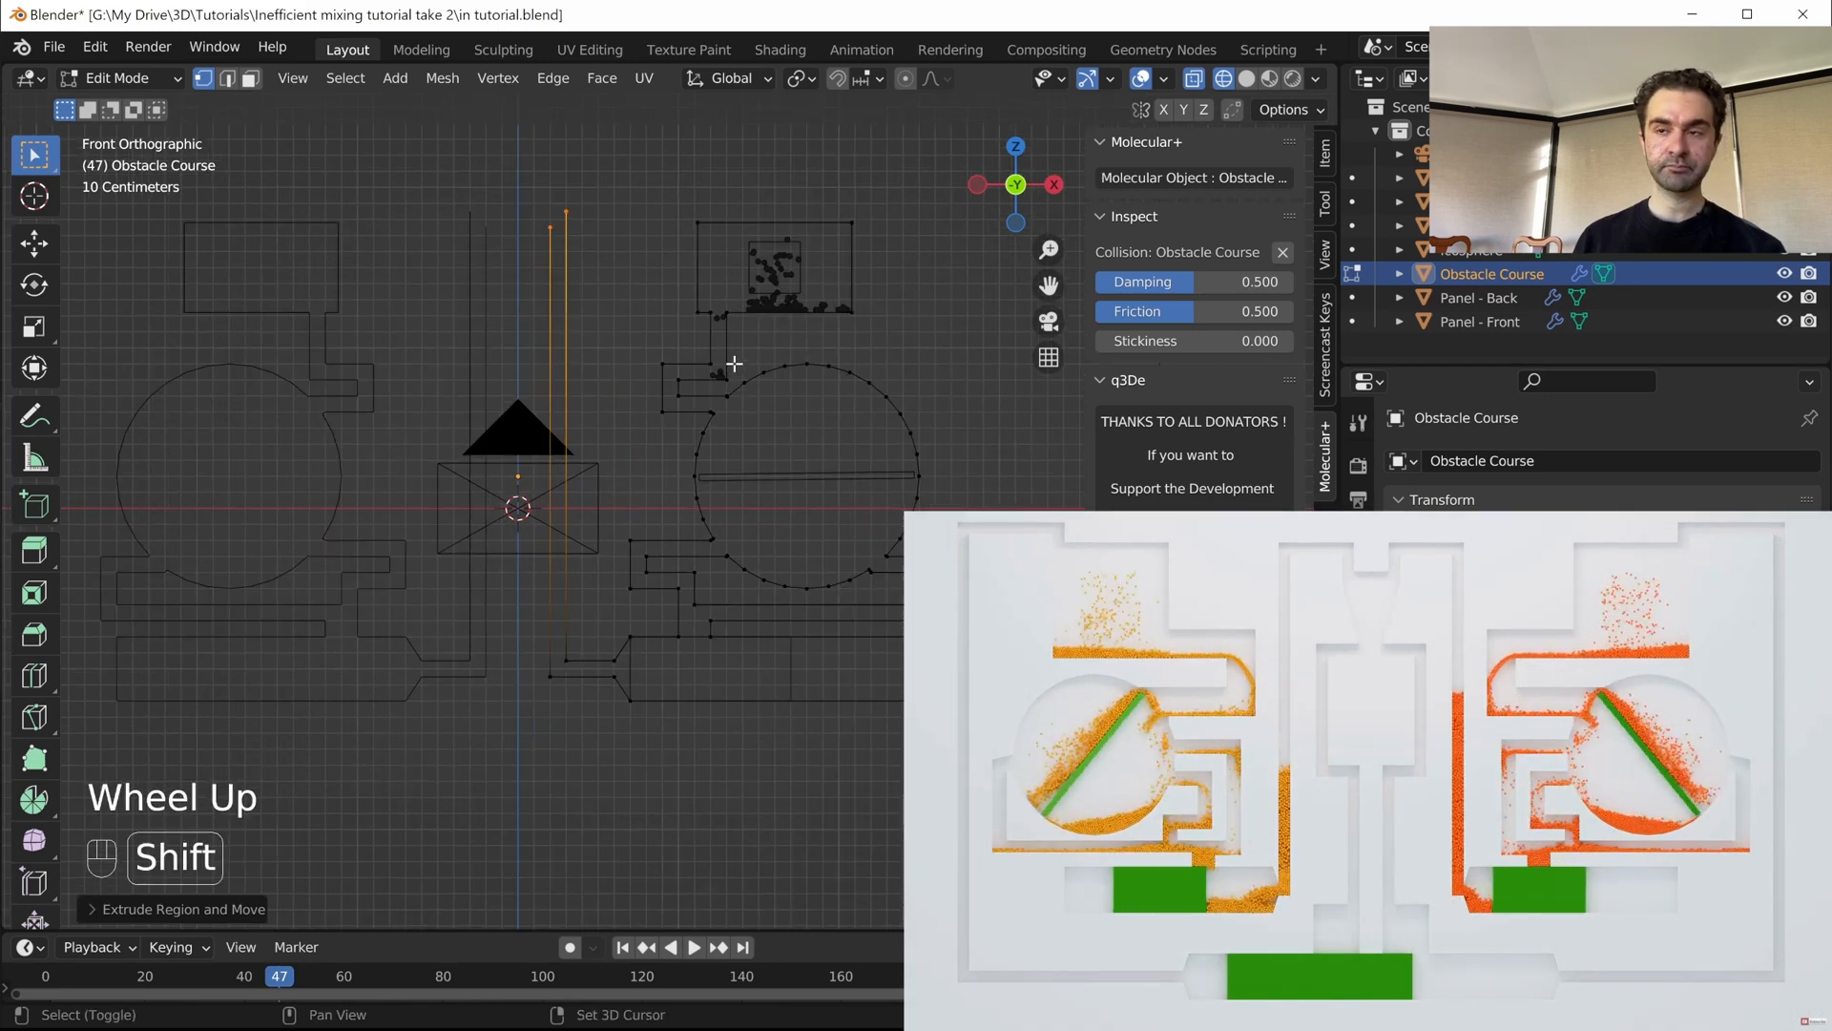
shift+middle_drag(605, 373, 626, 376)
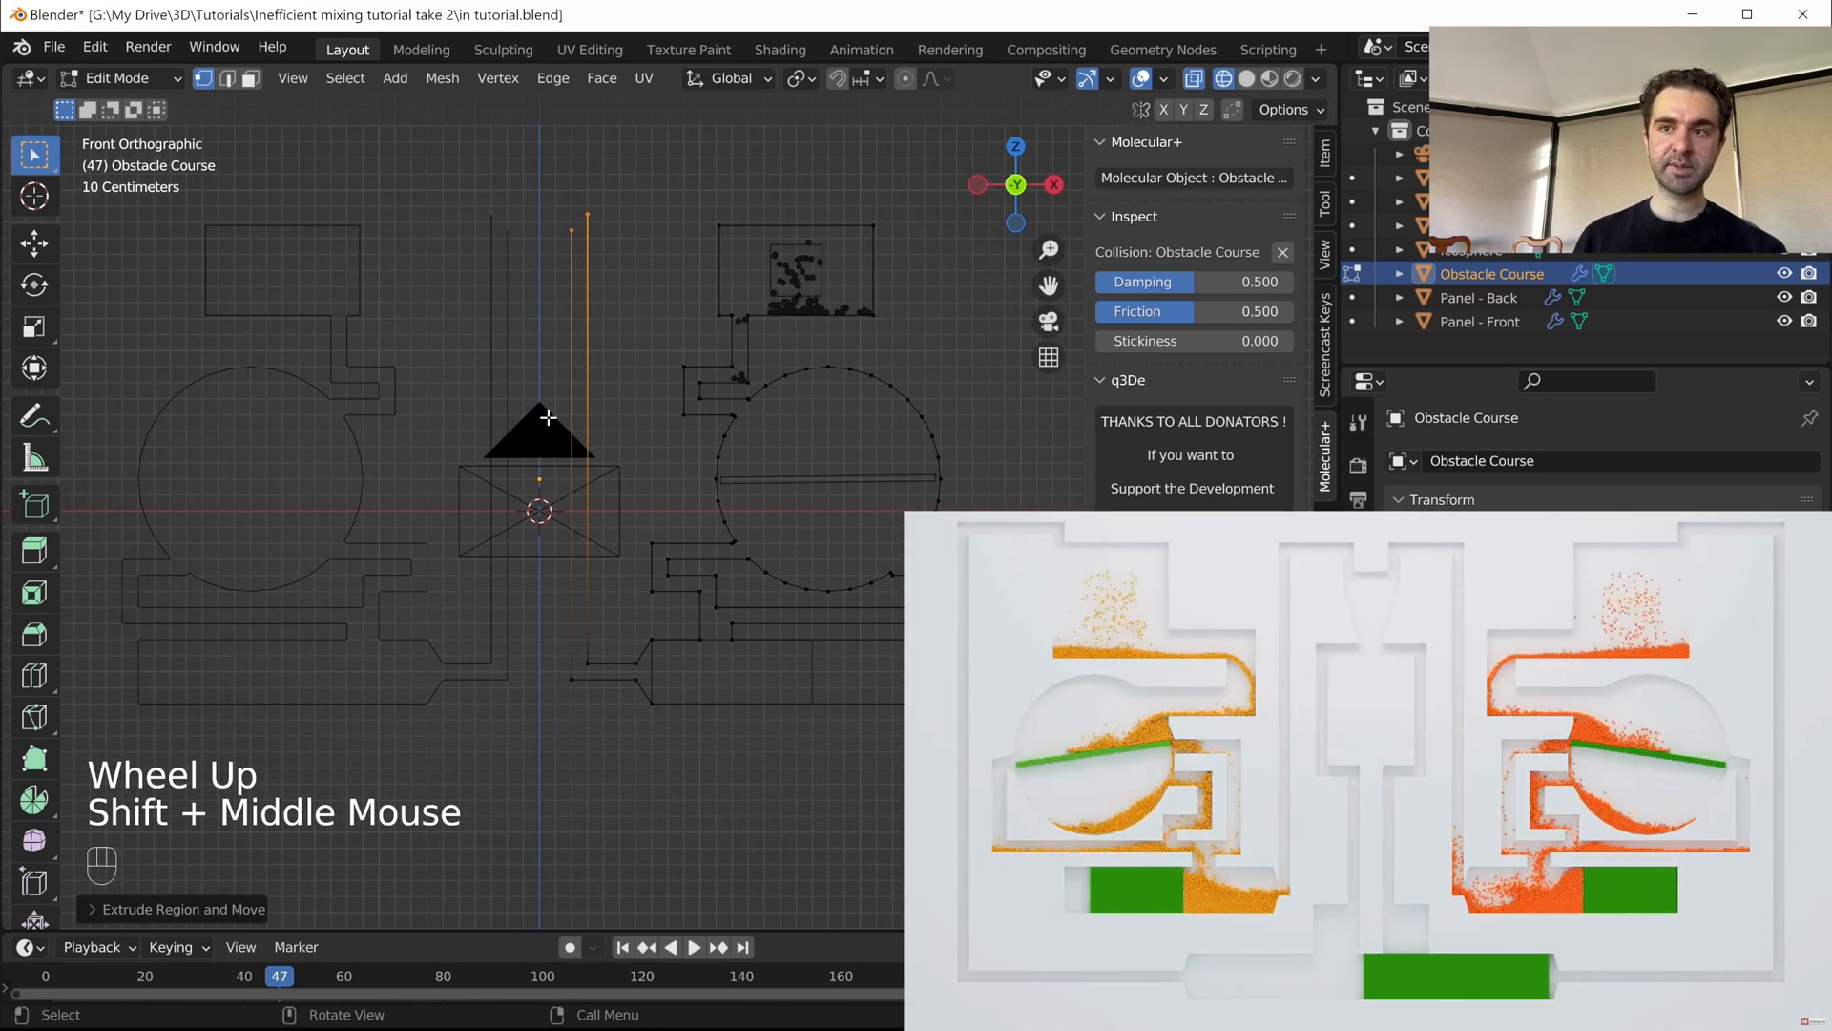
scroll(561, 565, up, 1)
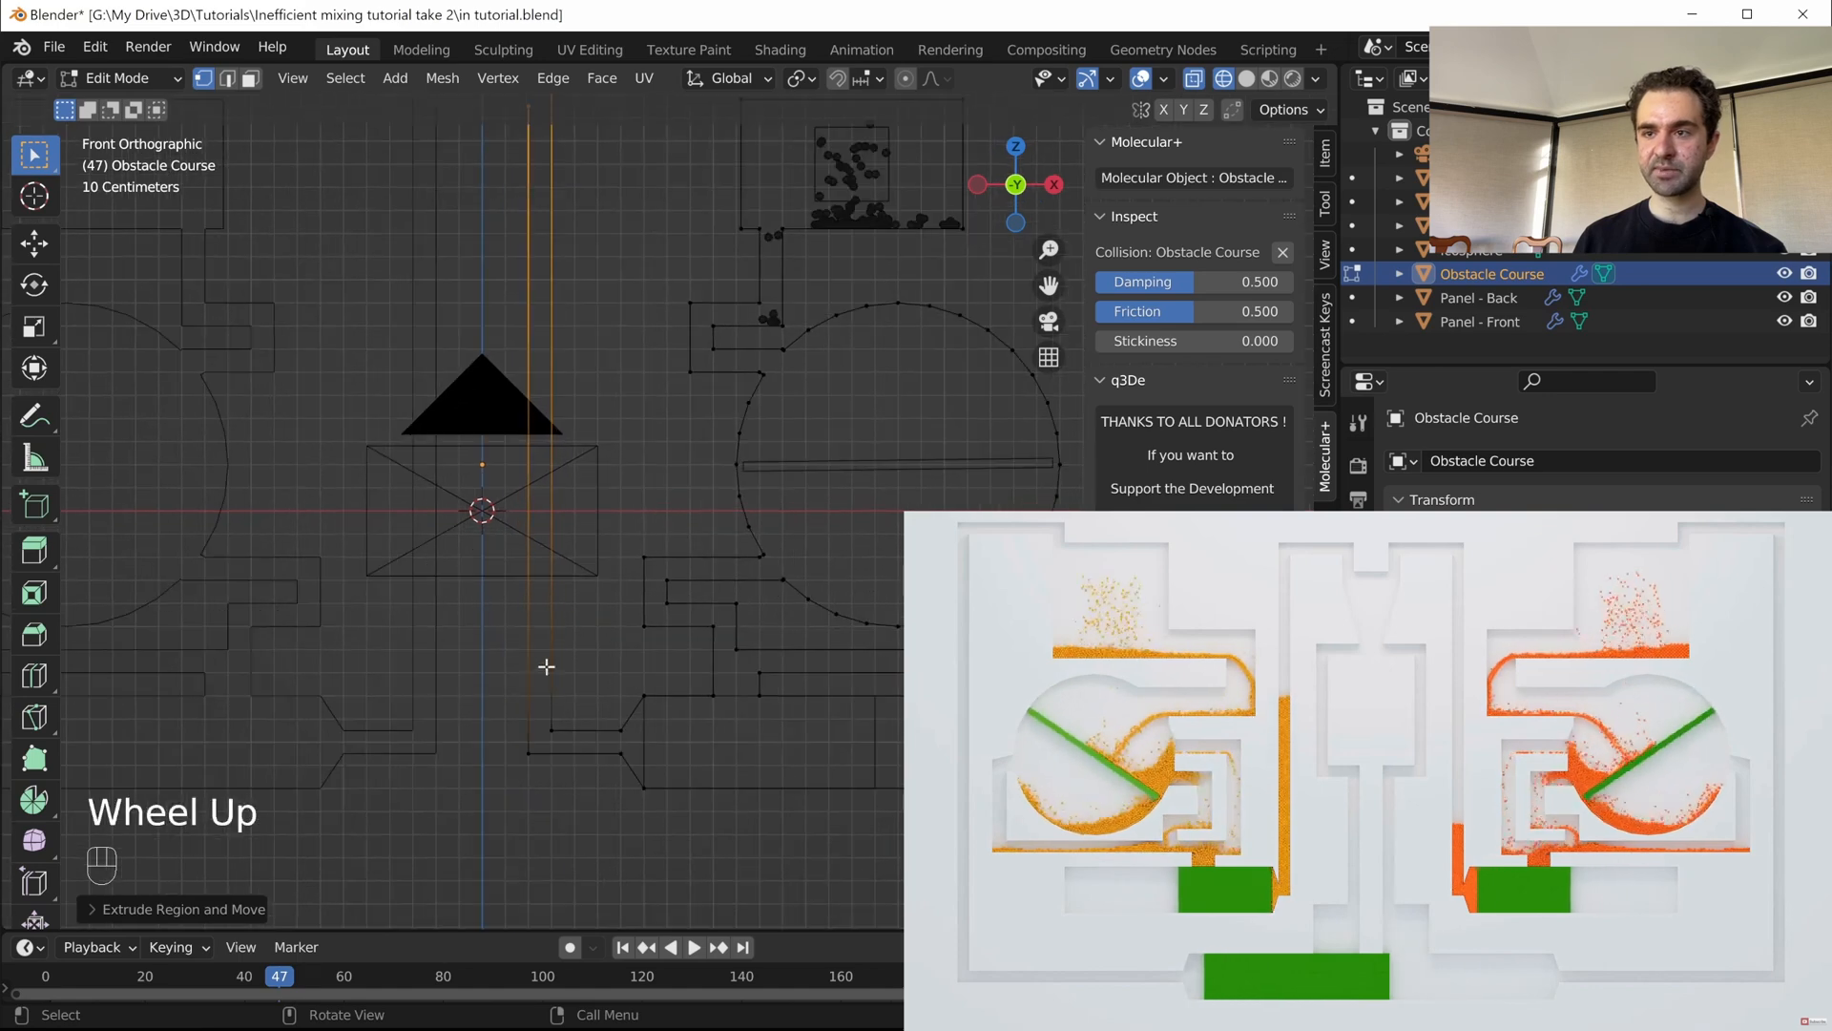
shift+drag(503, 699, 558, 778)
scroll(561, 651, down, 1)
key(g)
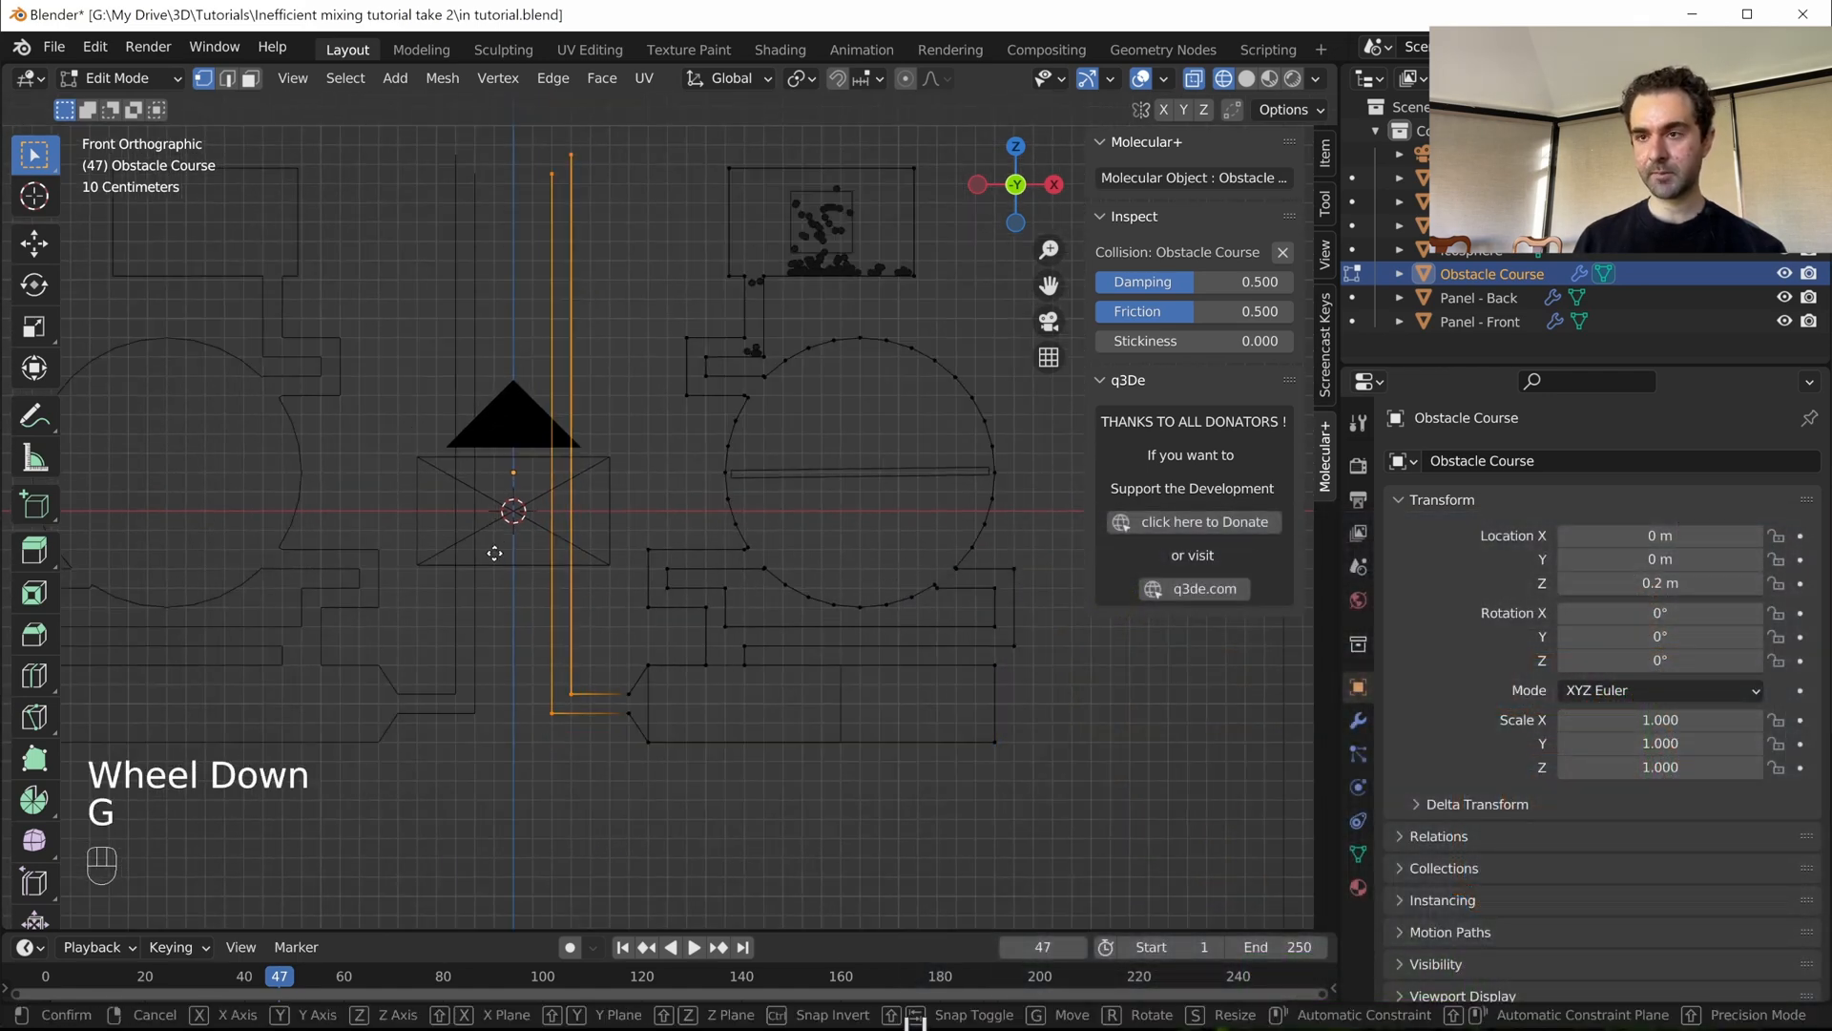
key(x)
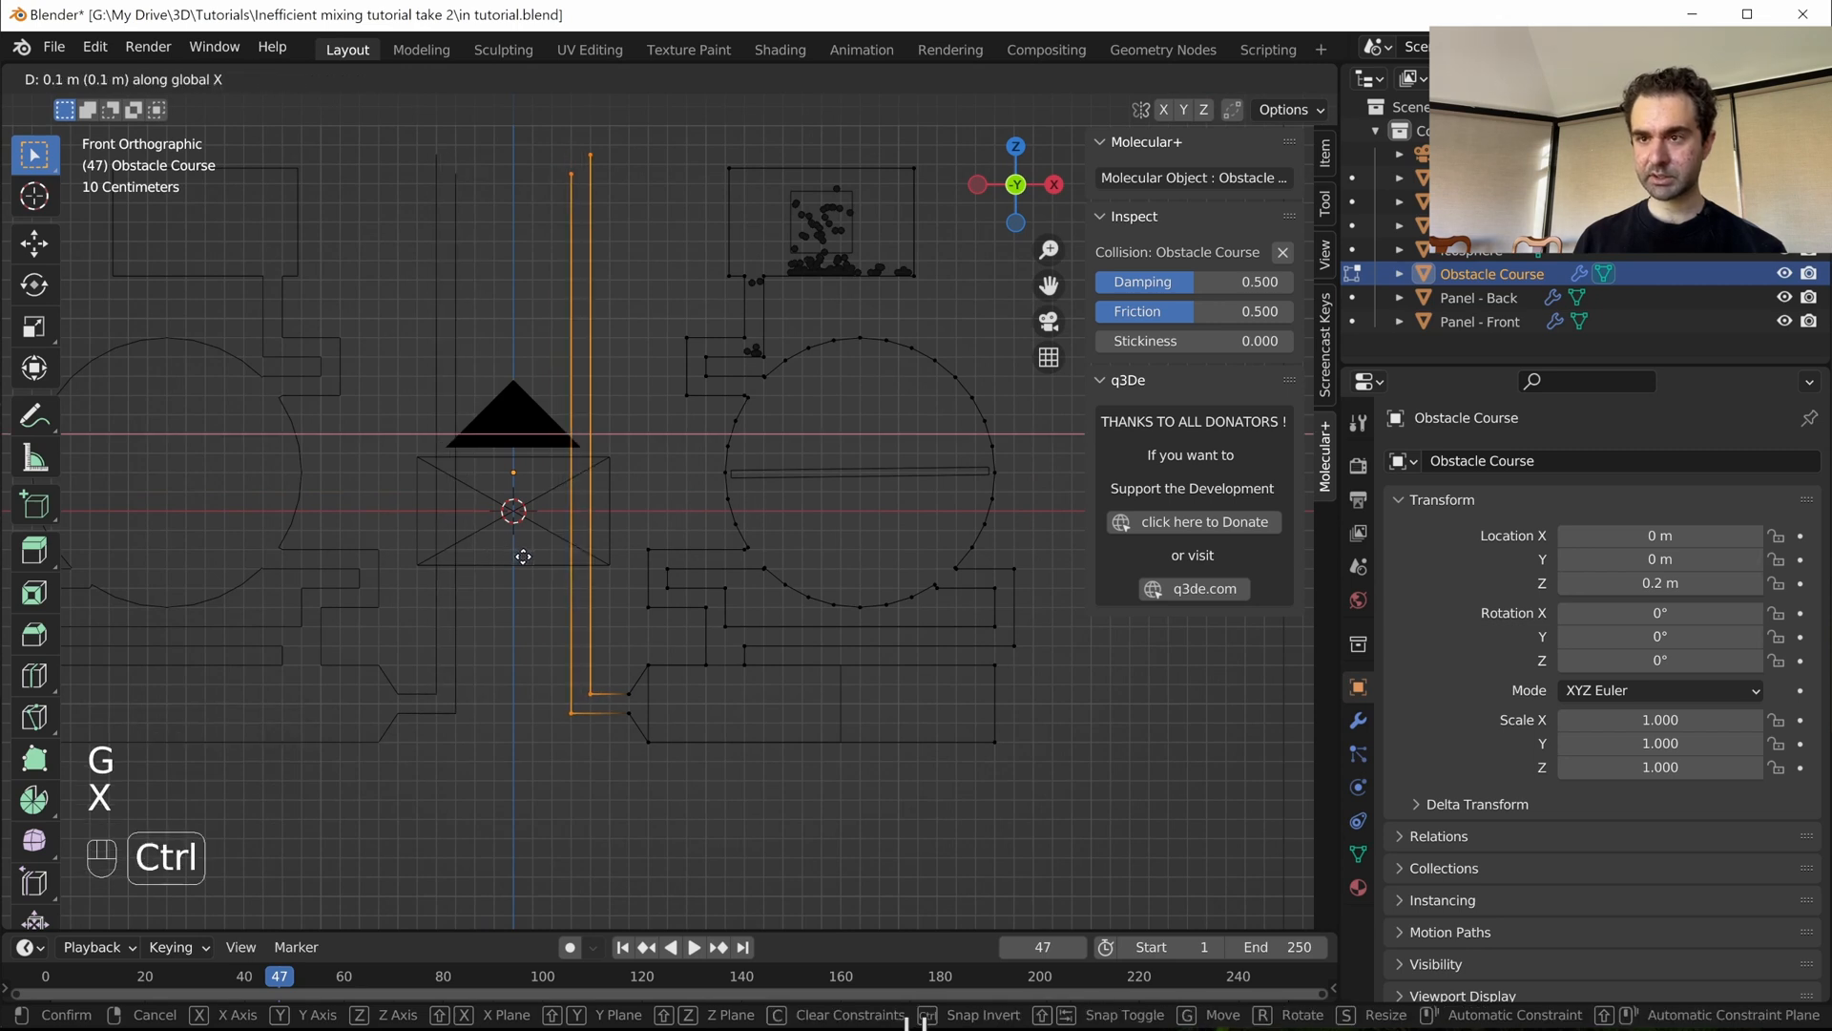
ctrl+click(527, 556)
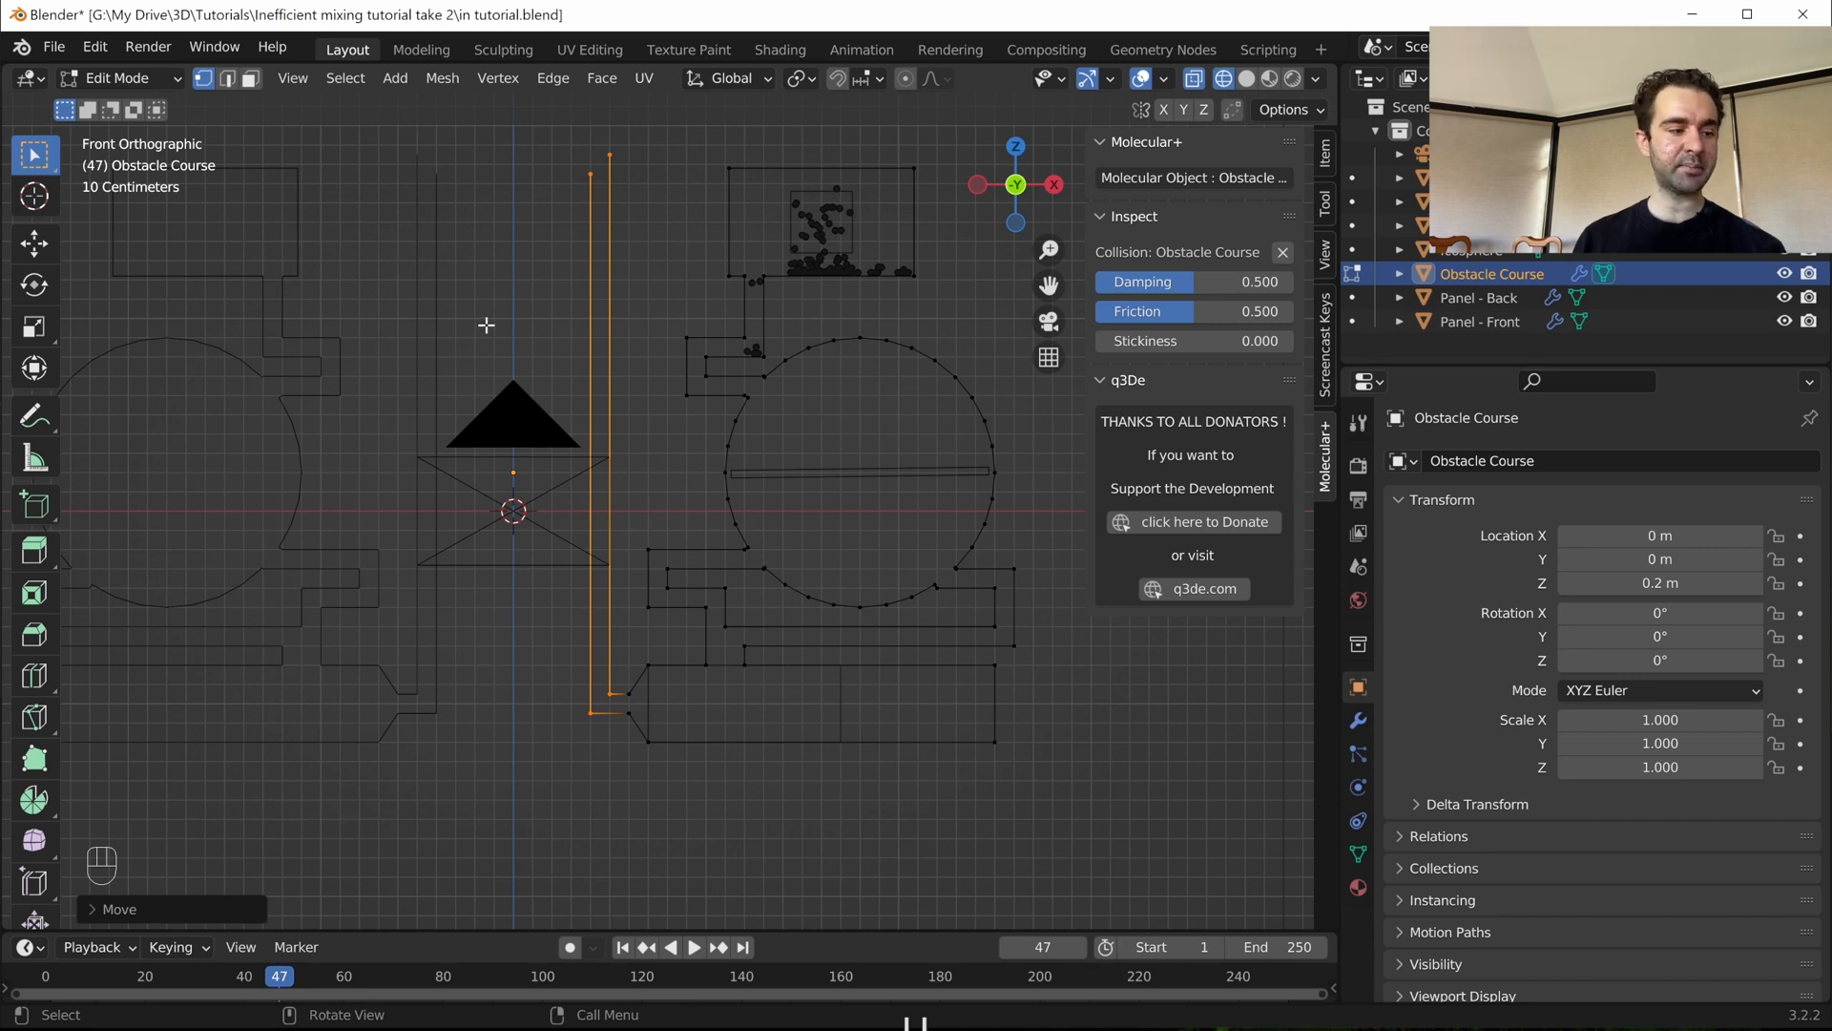
- Extrude the vertical pipe's two top vertices about 0.4 m along negative X toward the centre line
scroll(487, 326, up, 1)
shift+middle_drag(511, 299, 621, 450)
mouse_move(582, 286)
mouse_down()
mouse_move(677, 364)
mouse_move(725, 364)
mouse_up()
scroll(754, 365, up, 1)
key(e)
key(x)
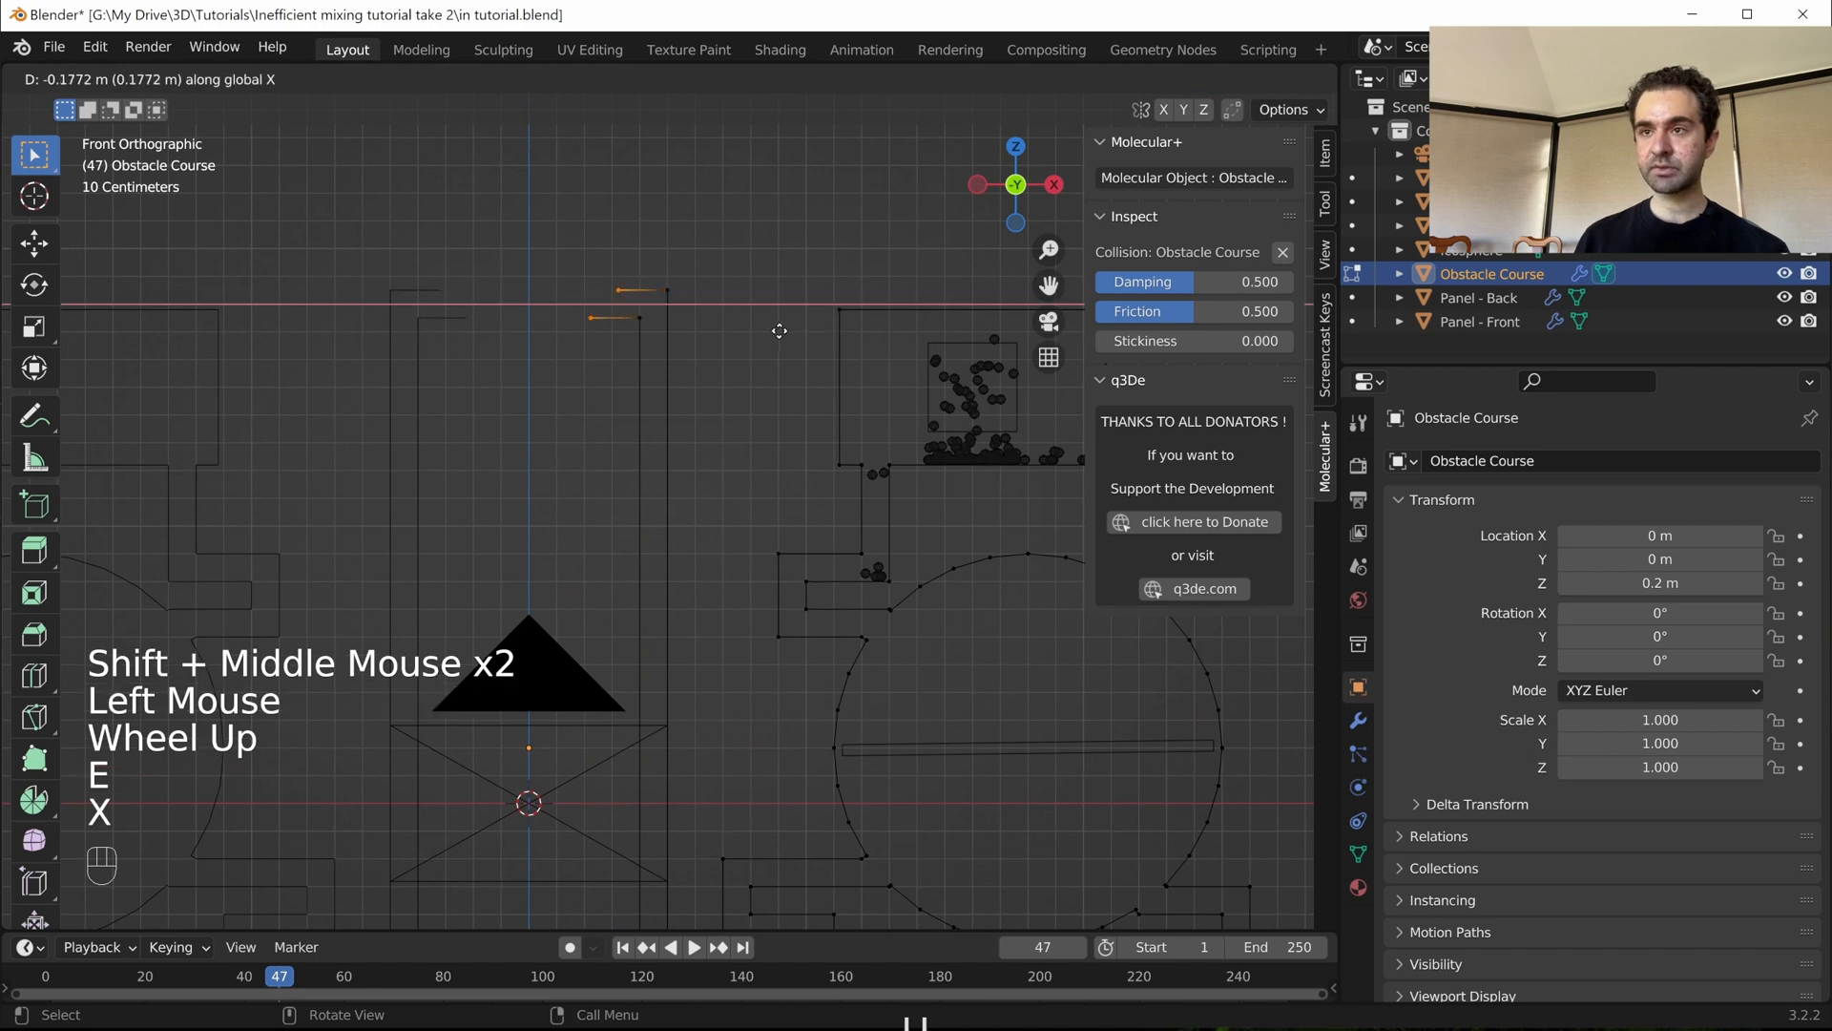
key(ctrl)
ctrl+click(736, 326)
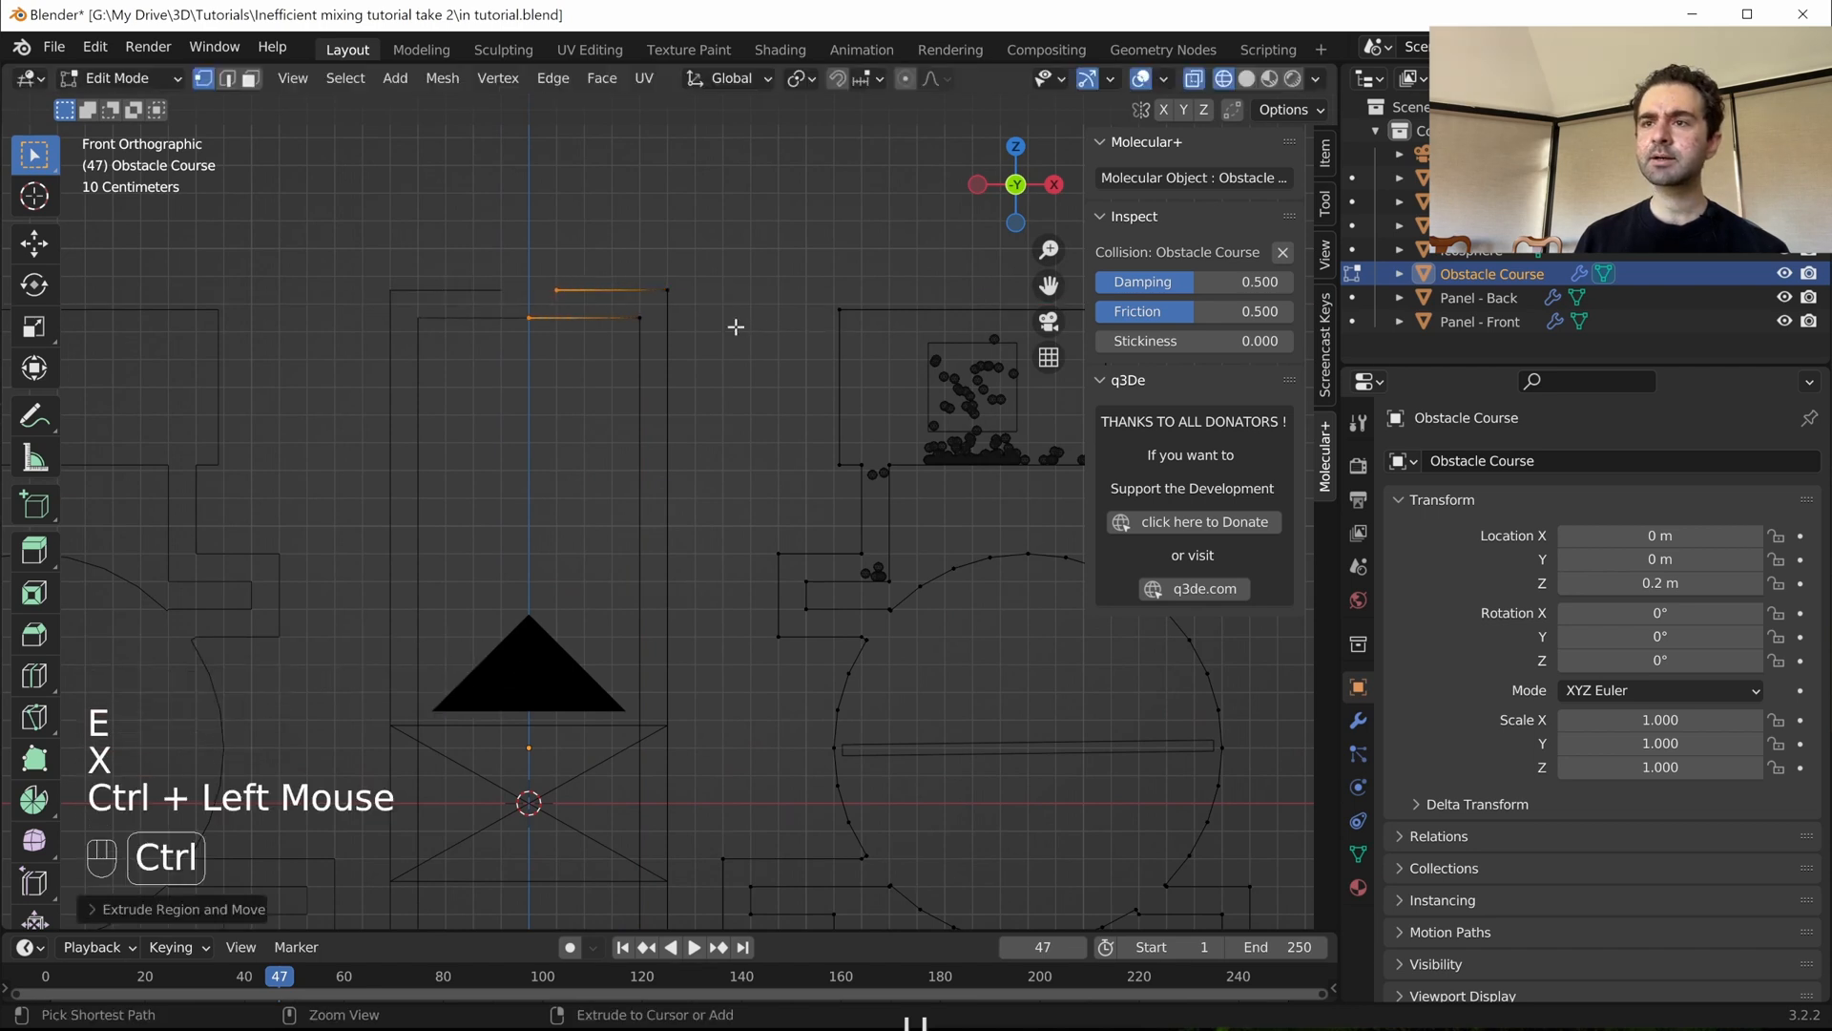
- Move the lower of the two extruded end vertices back about 0.2 m along positive X
scroll(524, 303, up, 2)
shift+middle_drag(524, 303, 622, 426)
drag(627, 392, 592, 275)
key(g)
key(x)
ctrl+click(703, 480)
- Extrude both end vertices down about 0.1 m along Z, and extrude the outer wall's end along X to the centre line
key(e)
key(z)
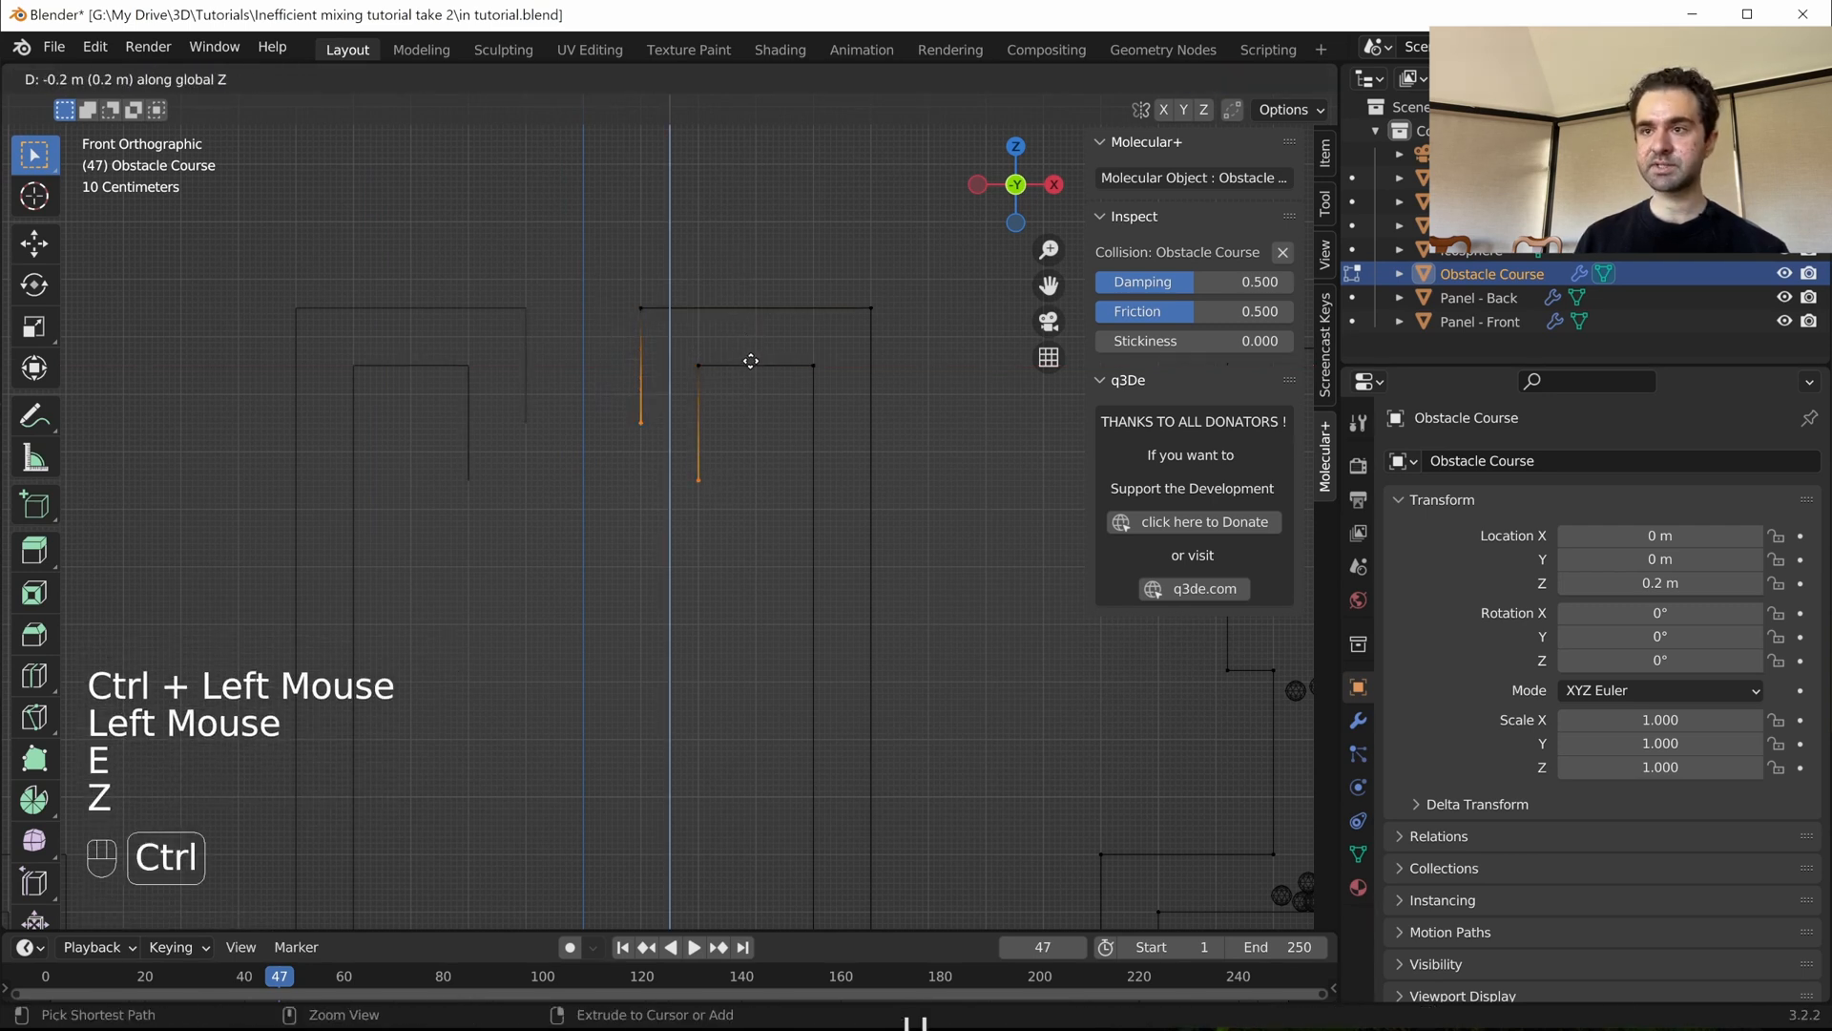
ctrl+click(744, 353)
drag(631, 348, 656, 380)
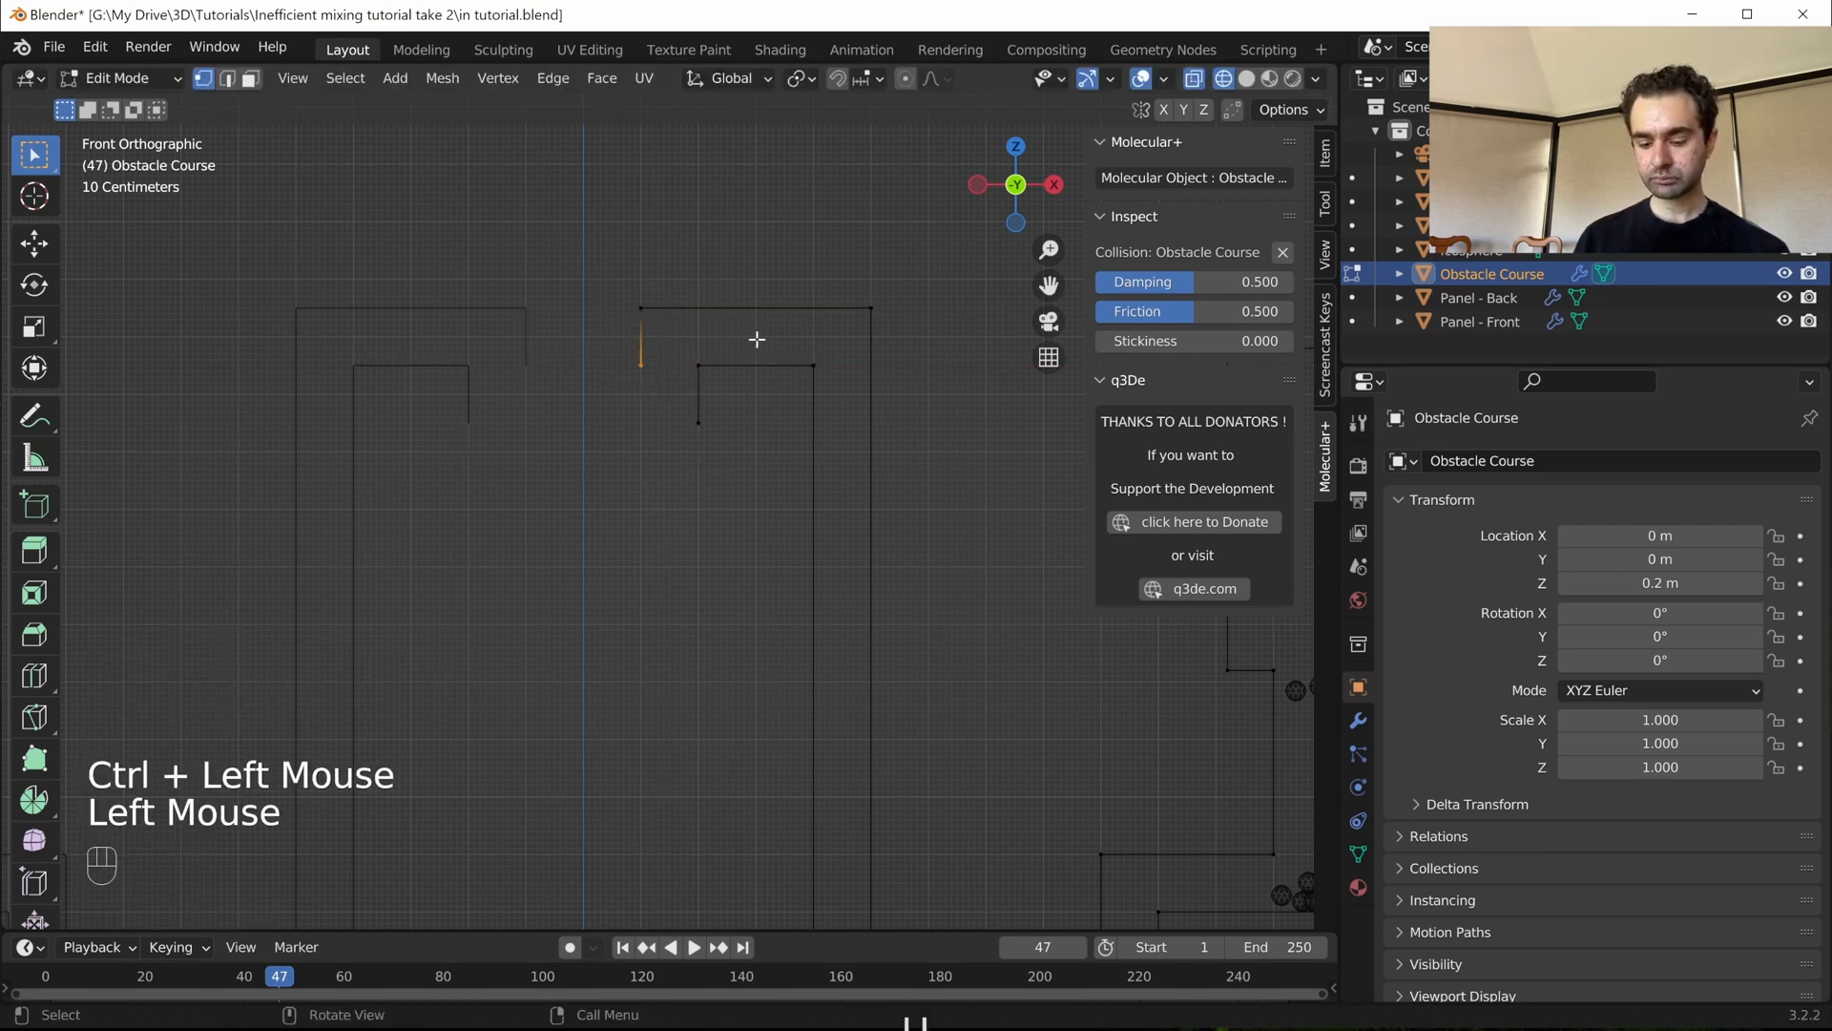
key(e)
key(x)
ctrl+click(483, 183)
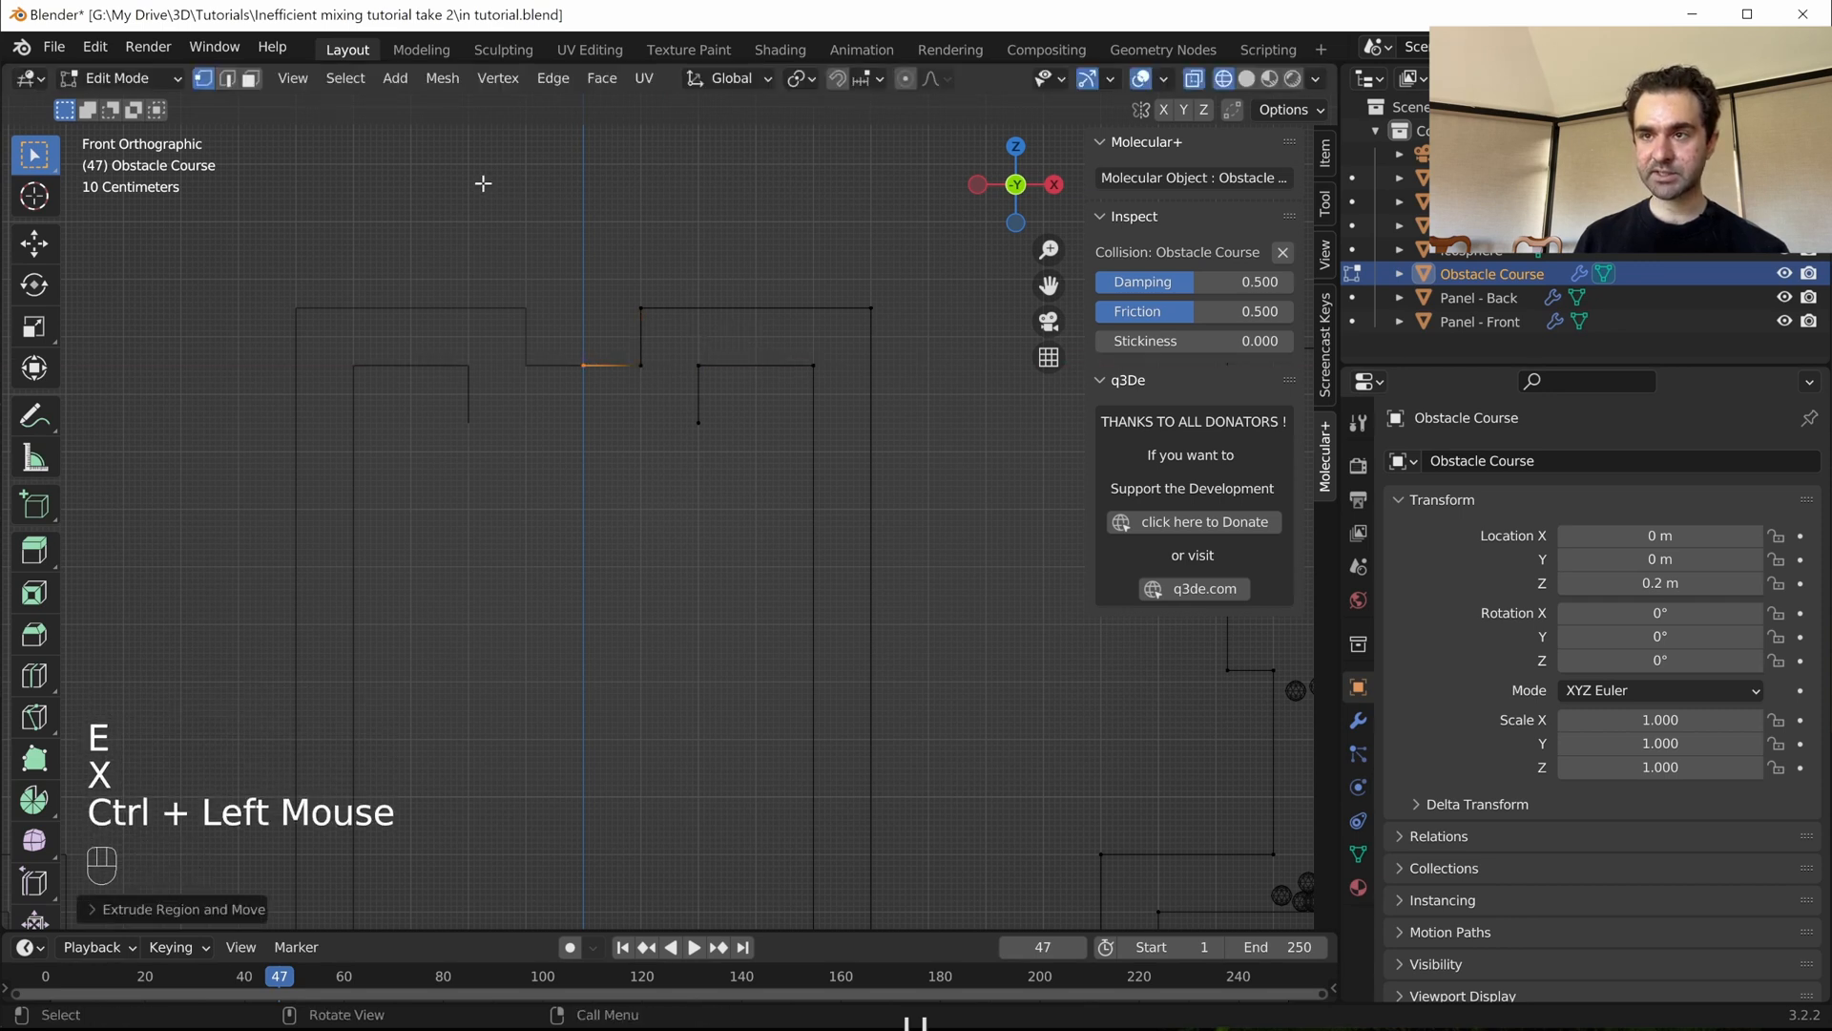
- Extrude the inner wall's end vertex diagonally by -0.1 m in X and -0.3 m in Z to form a funnel side
drag(665, 403, 736, 458)
key(e)
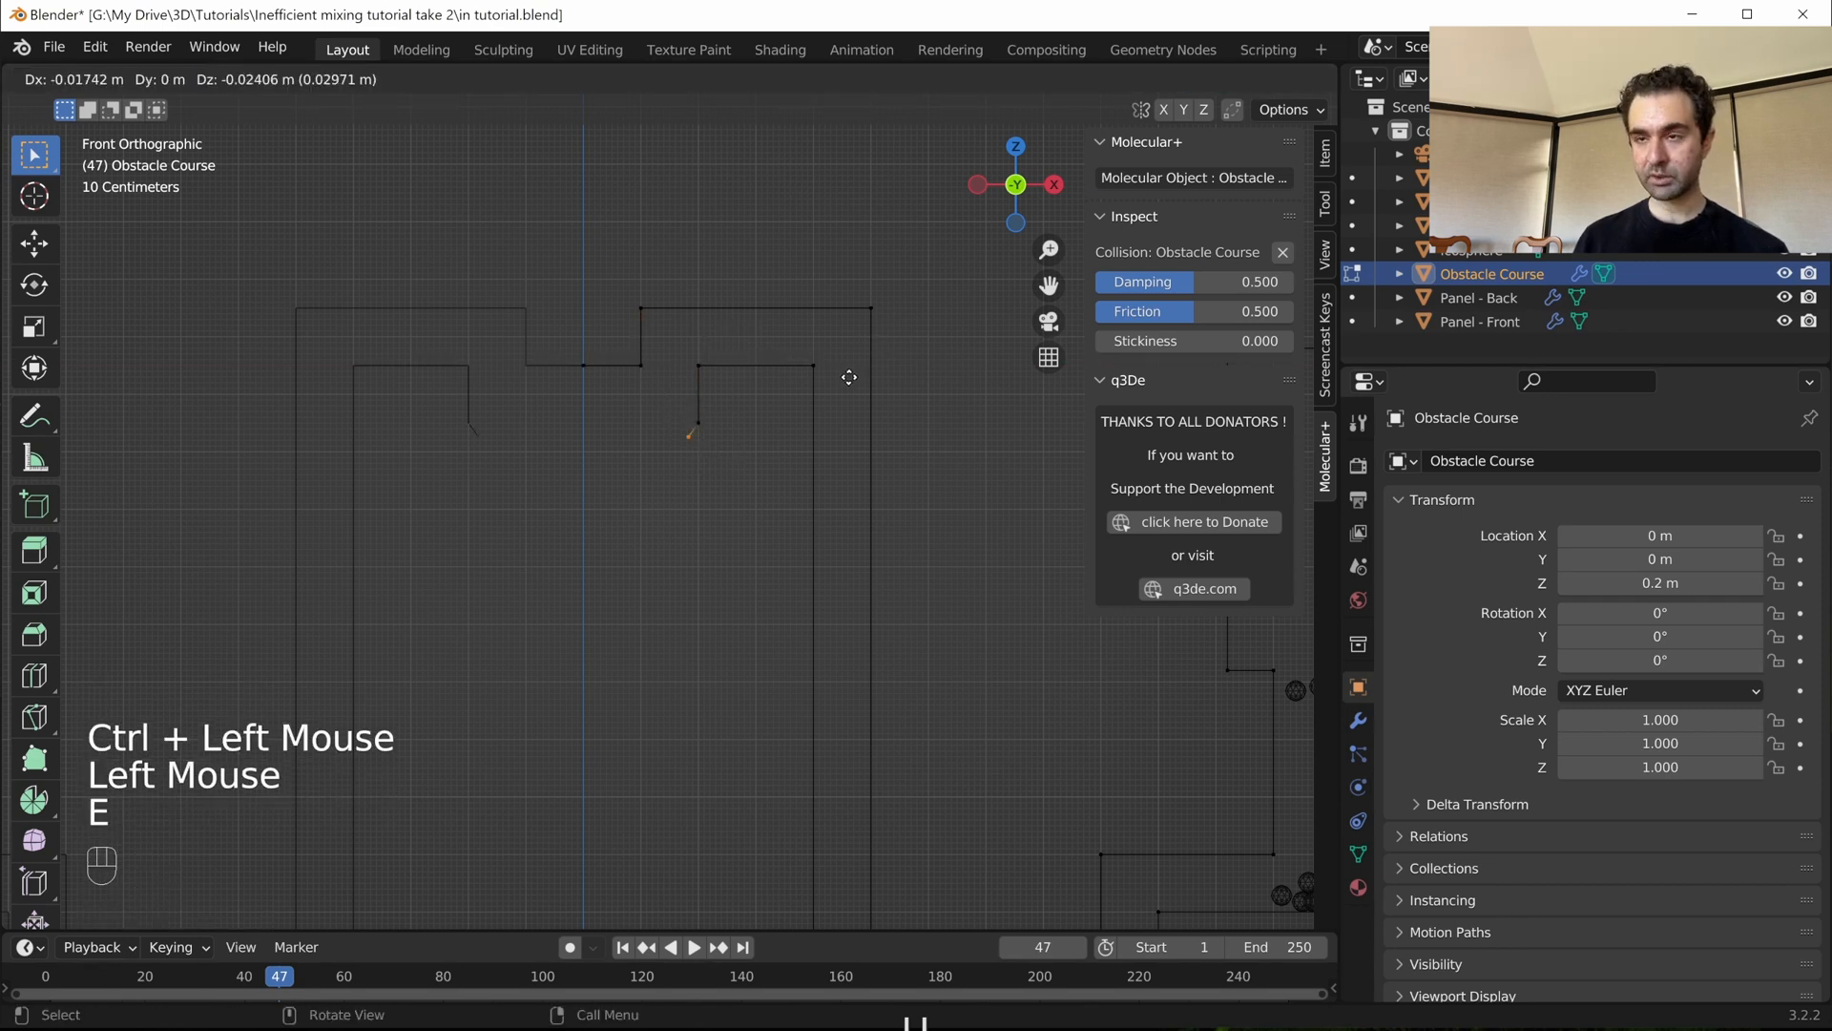
key(ctrl)
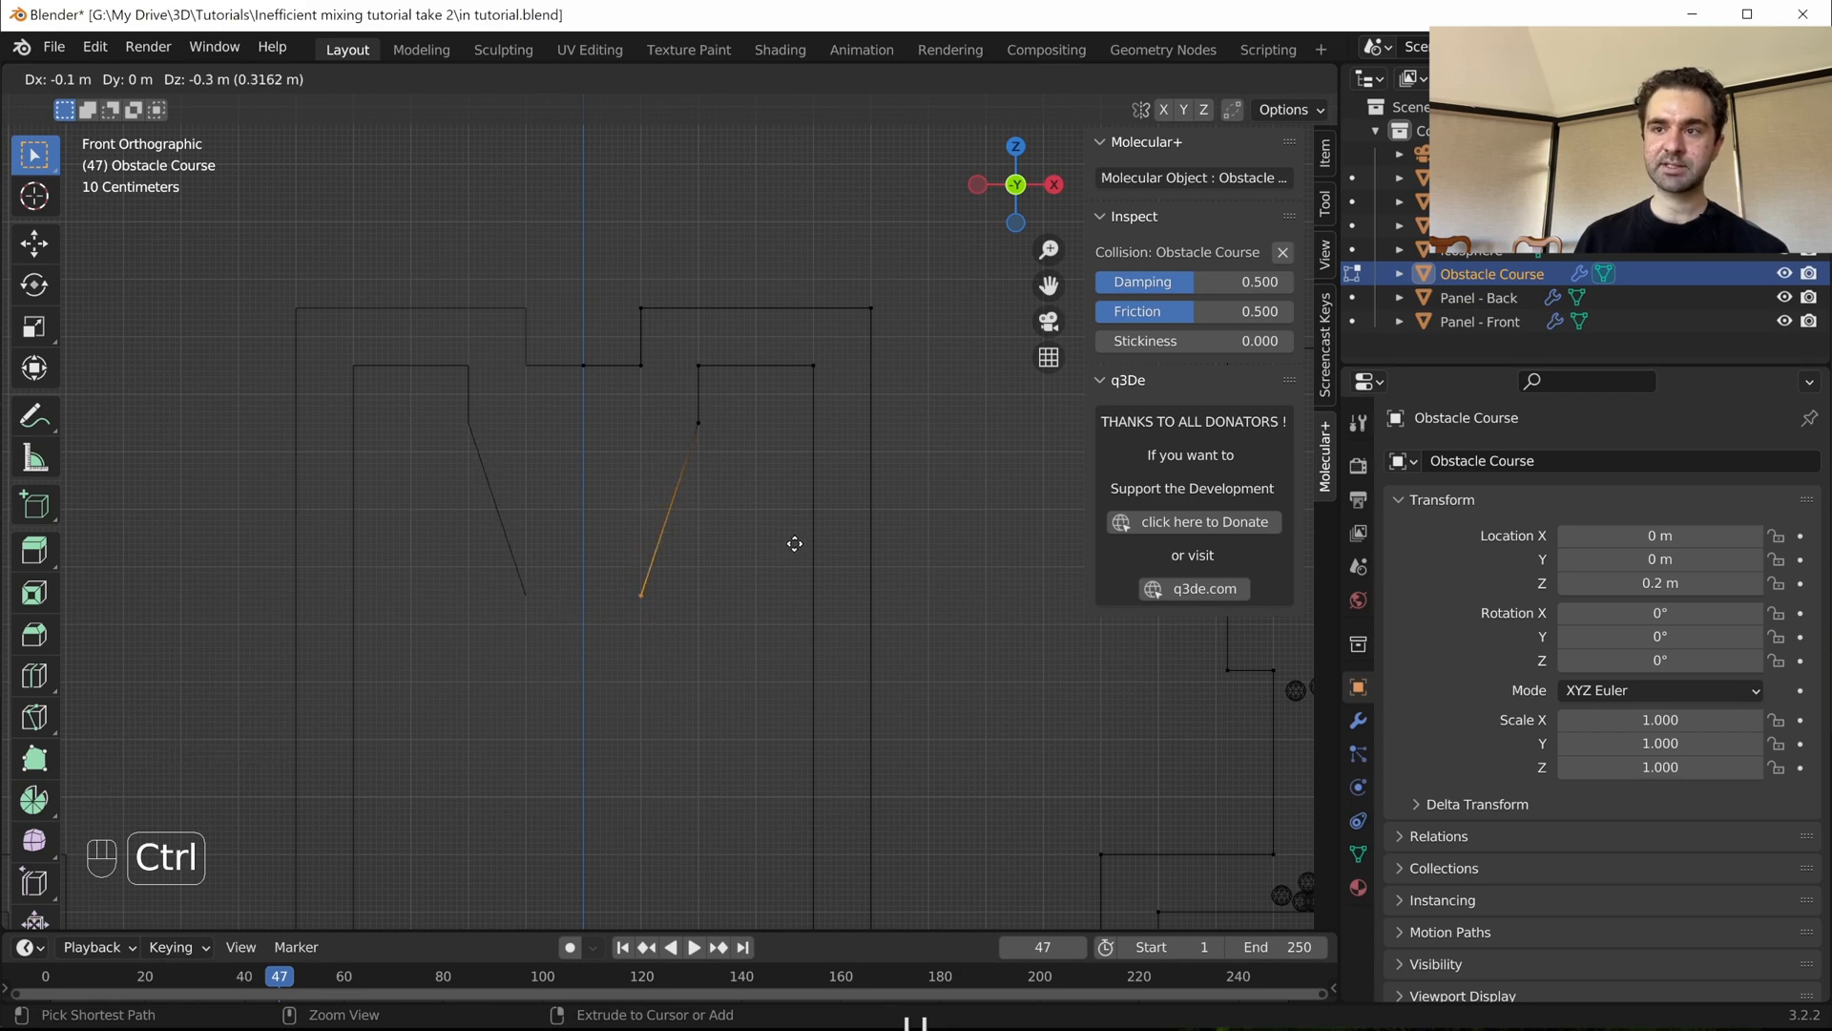
ctrl+click(794, 543)
- Move the funnel's lower vertex by -0.05 m in X and -0.05 m in Z to narrow the opening
scroll(659, 561, up, 2)
shift+middle_drag(658, 560, 843, 524)
scroll(843, 524, up, 2)
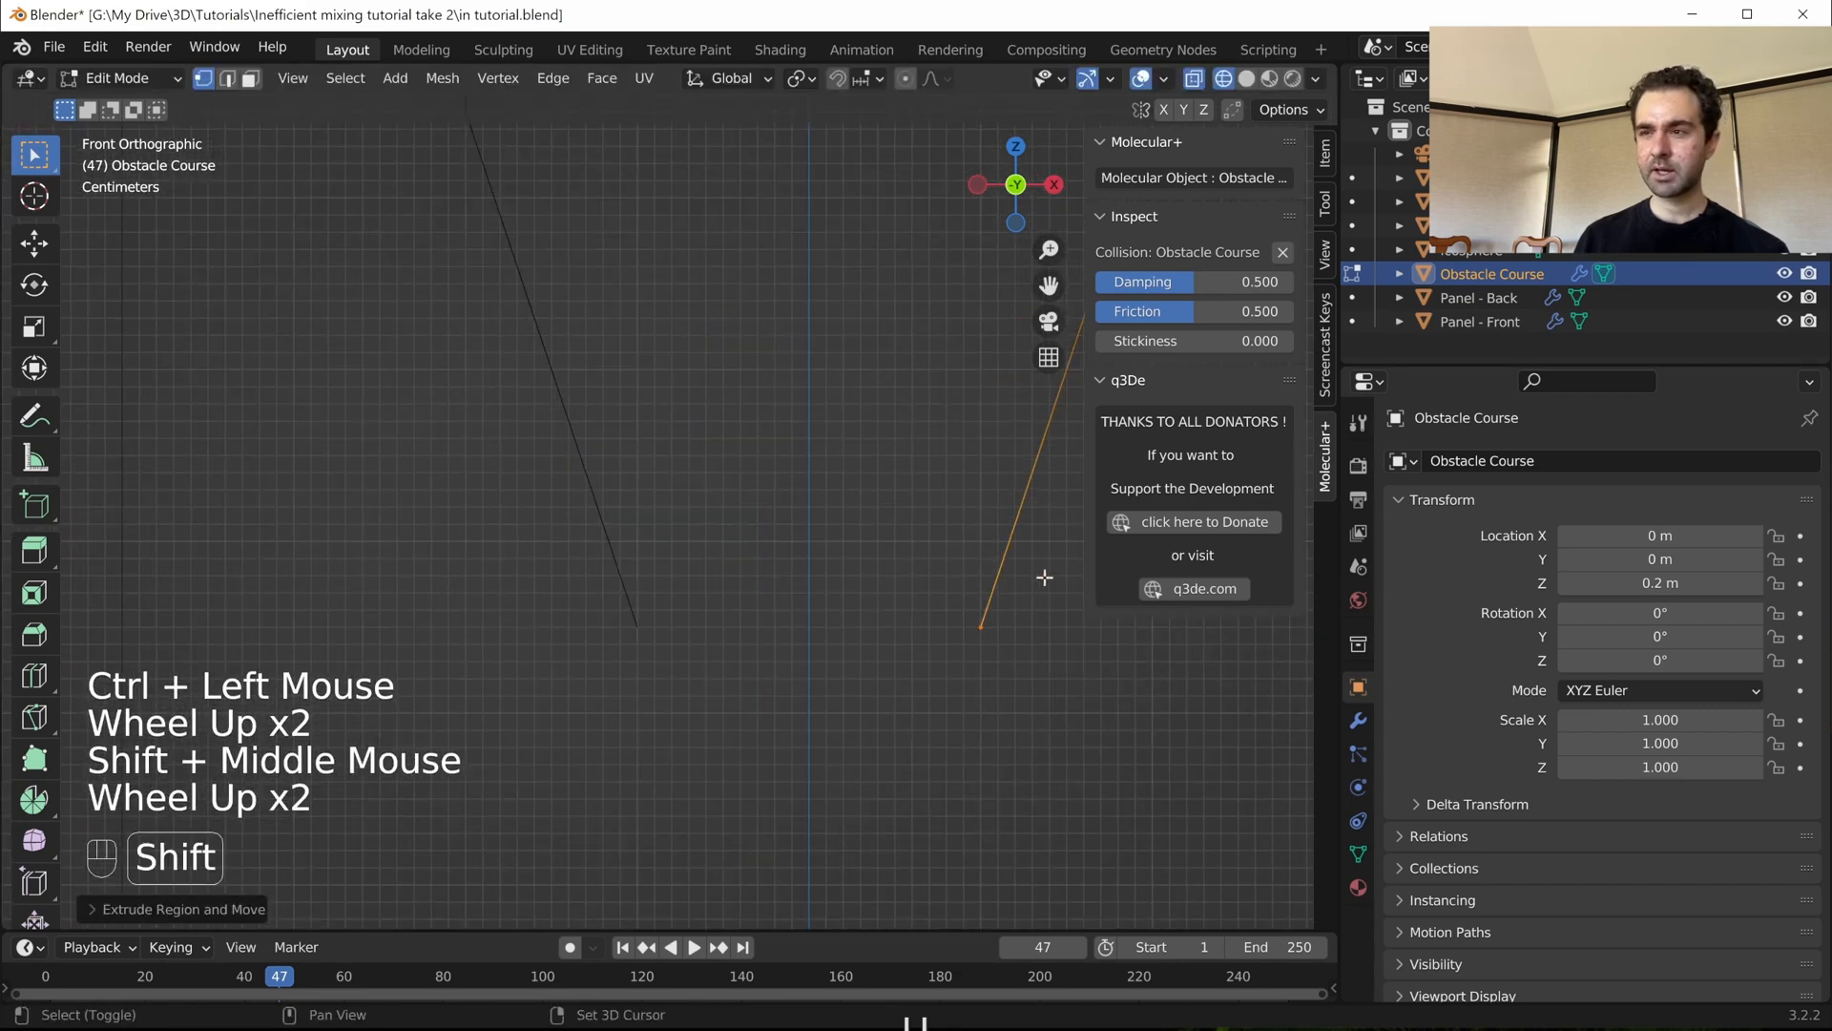
shift+scroll(1045, 577, down, 1)
shift+middle_drag(1045, 577, 814, 568)
scroll(887, 500, down, 2)
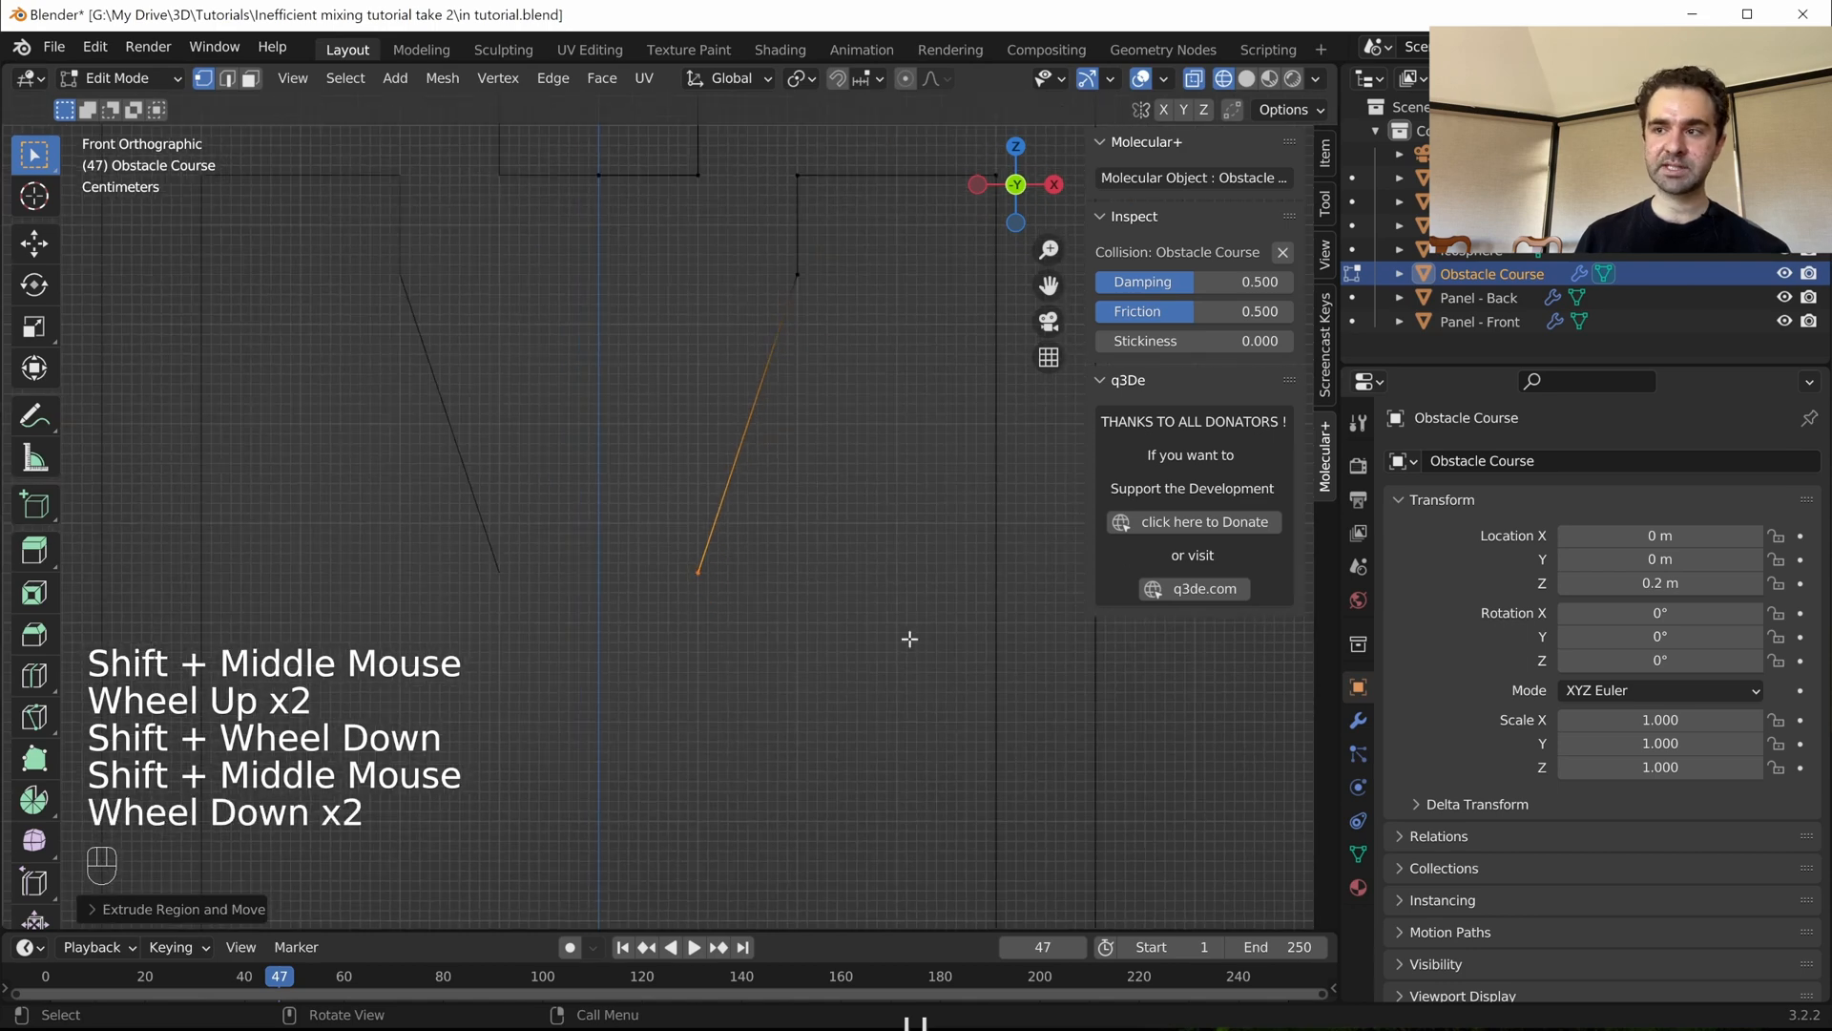
scroll(871, 564, up, 1)
key(g)
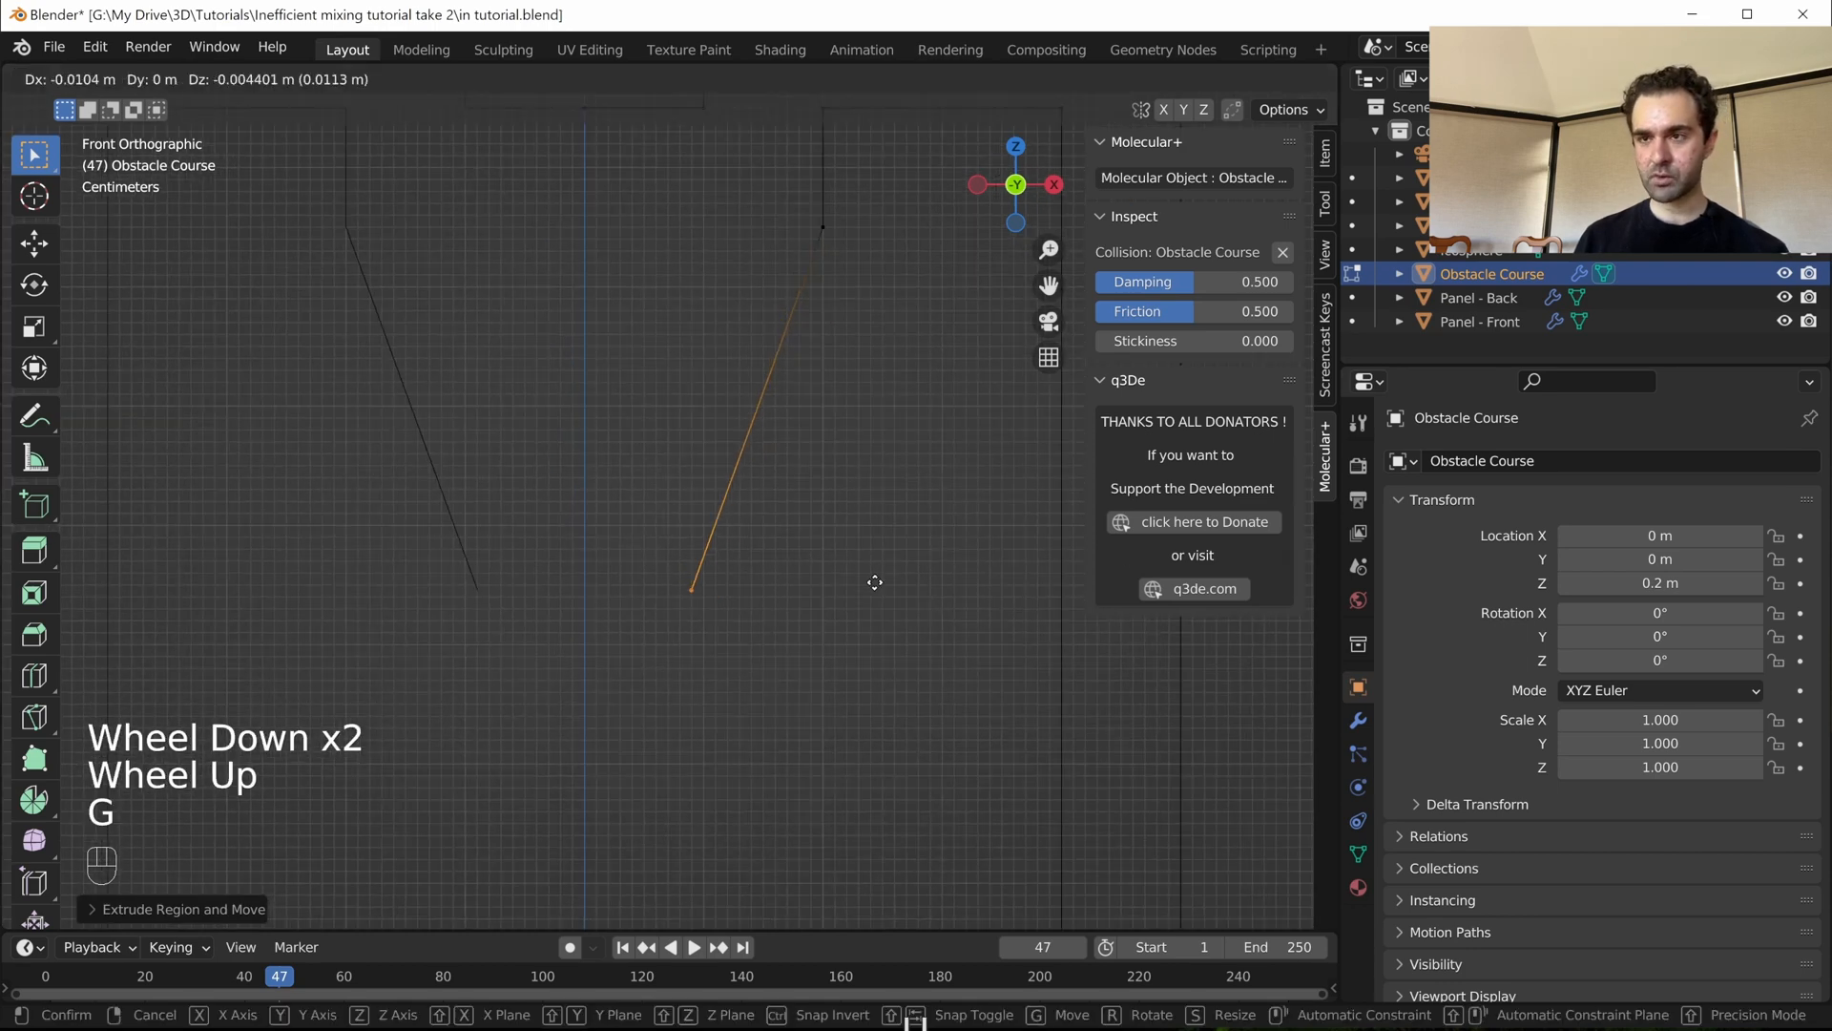
key(ctrl)
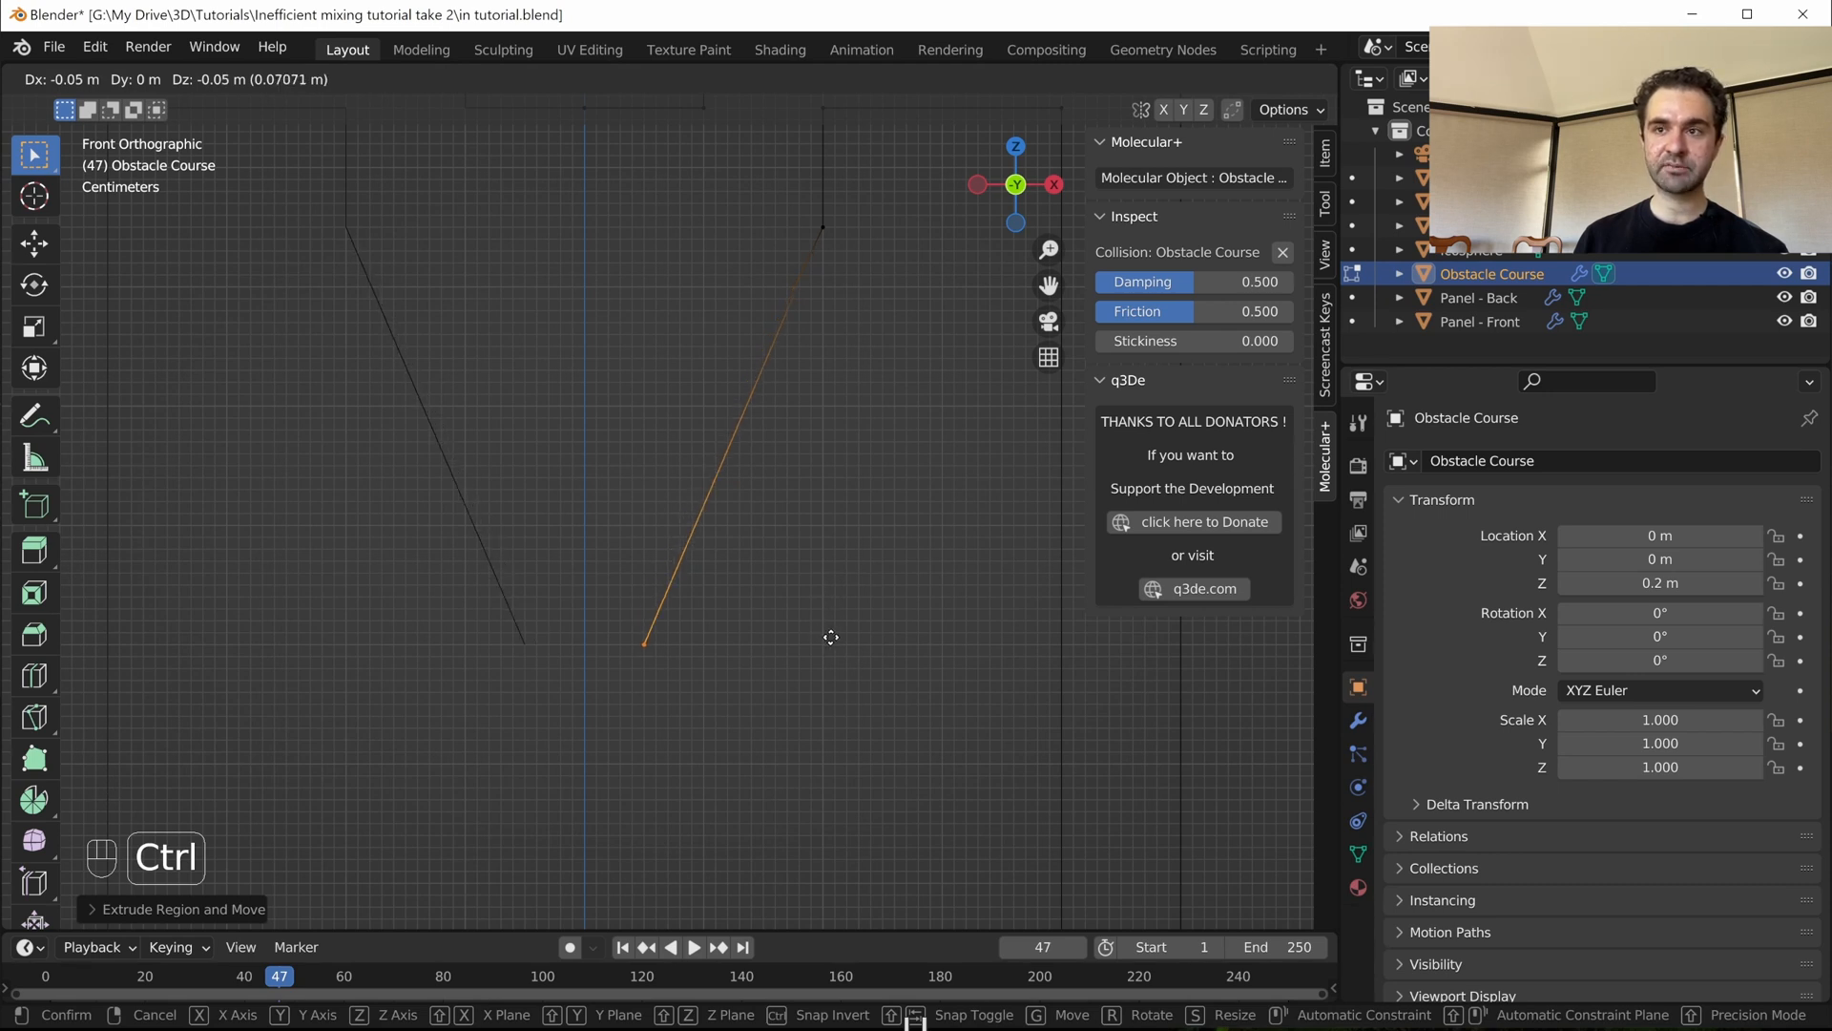
ctrl+click(830, 638)
- Extrude the funnel's lower vertex about 0.3 m straight down along Z to form a spout
drag(433, 592, 736, 712)
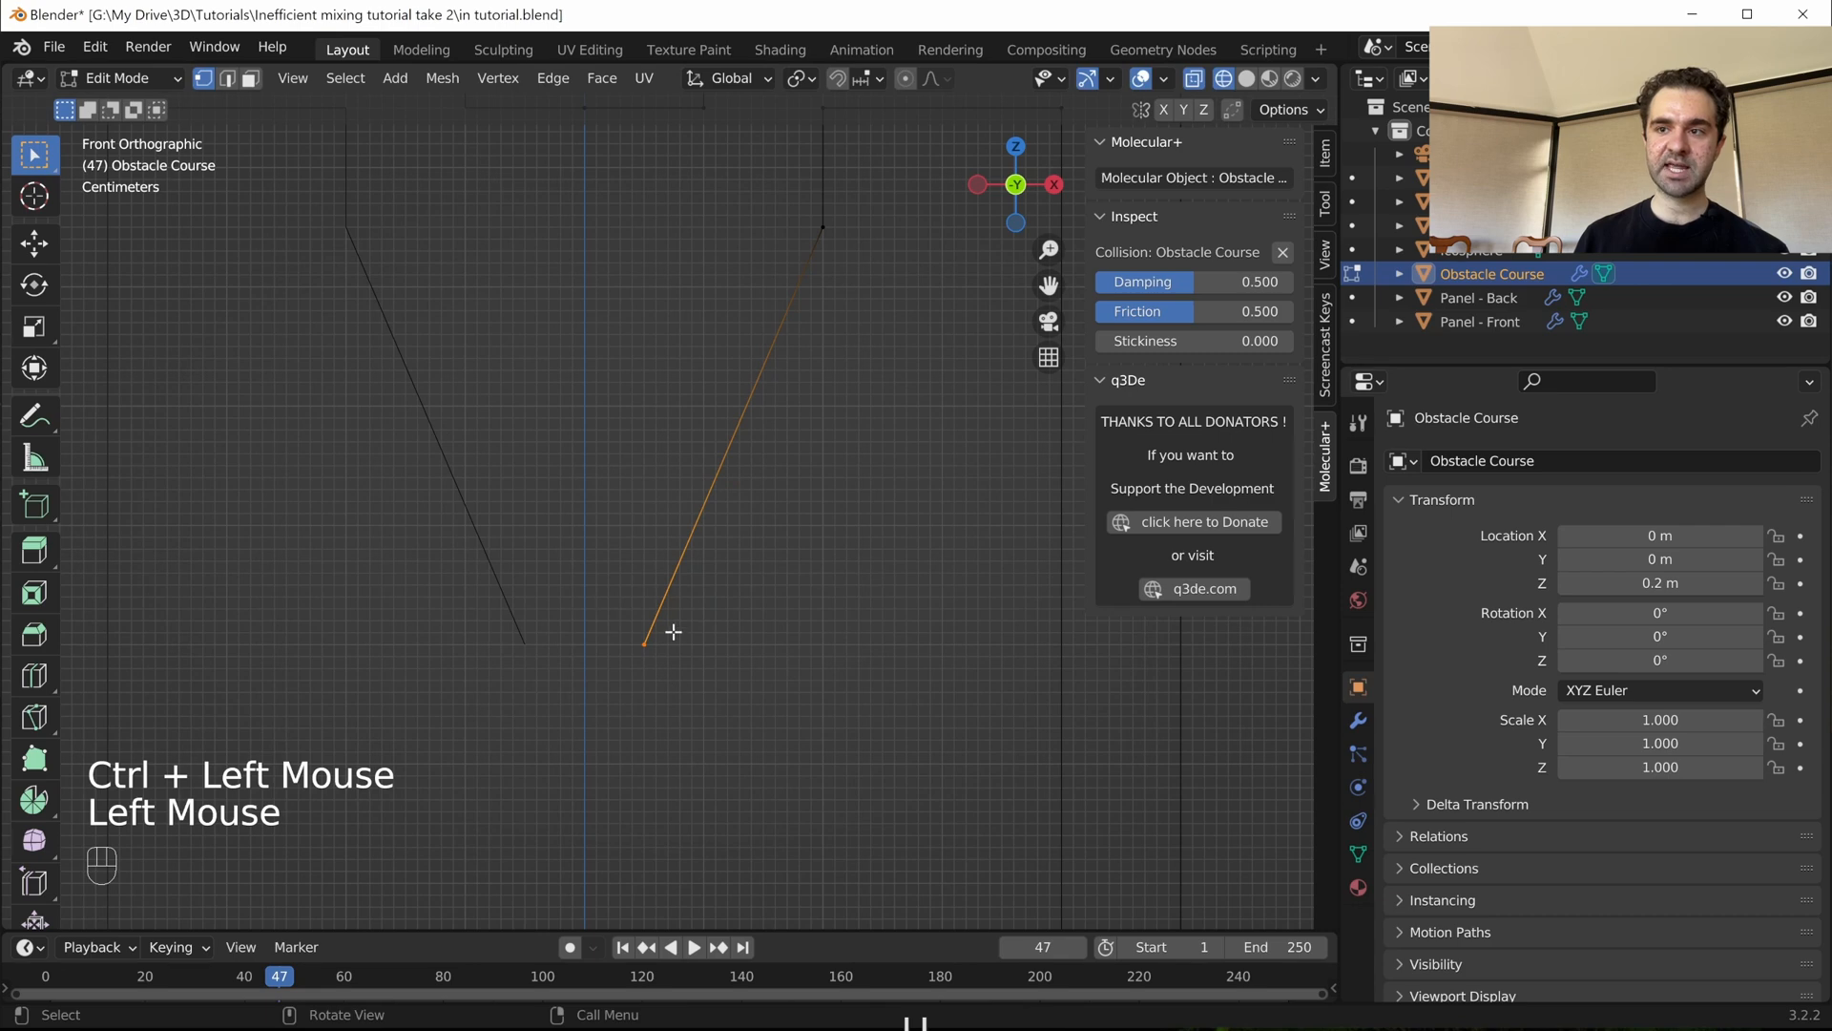
scroll(674, 632, down, 3)
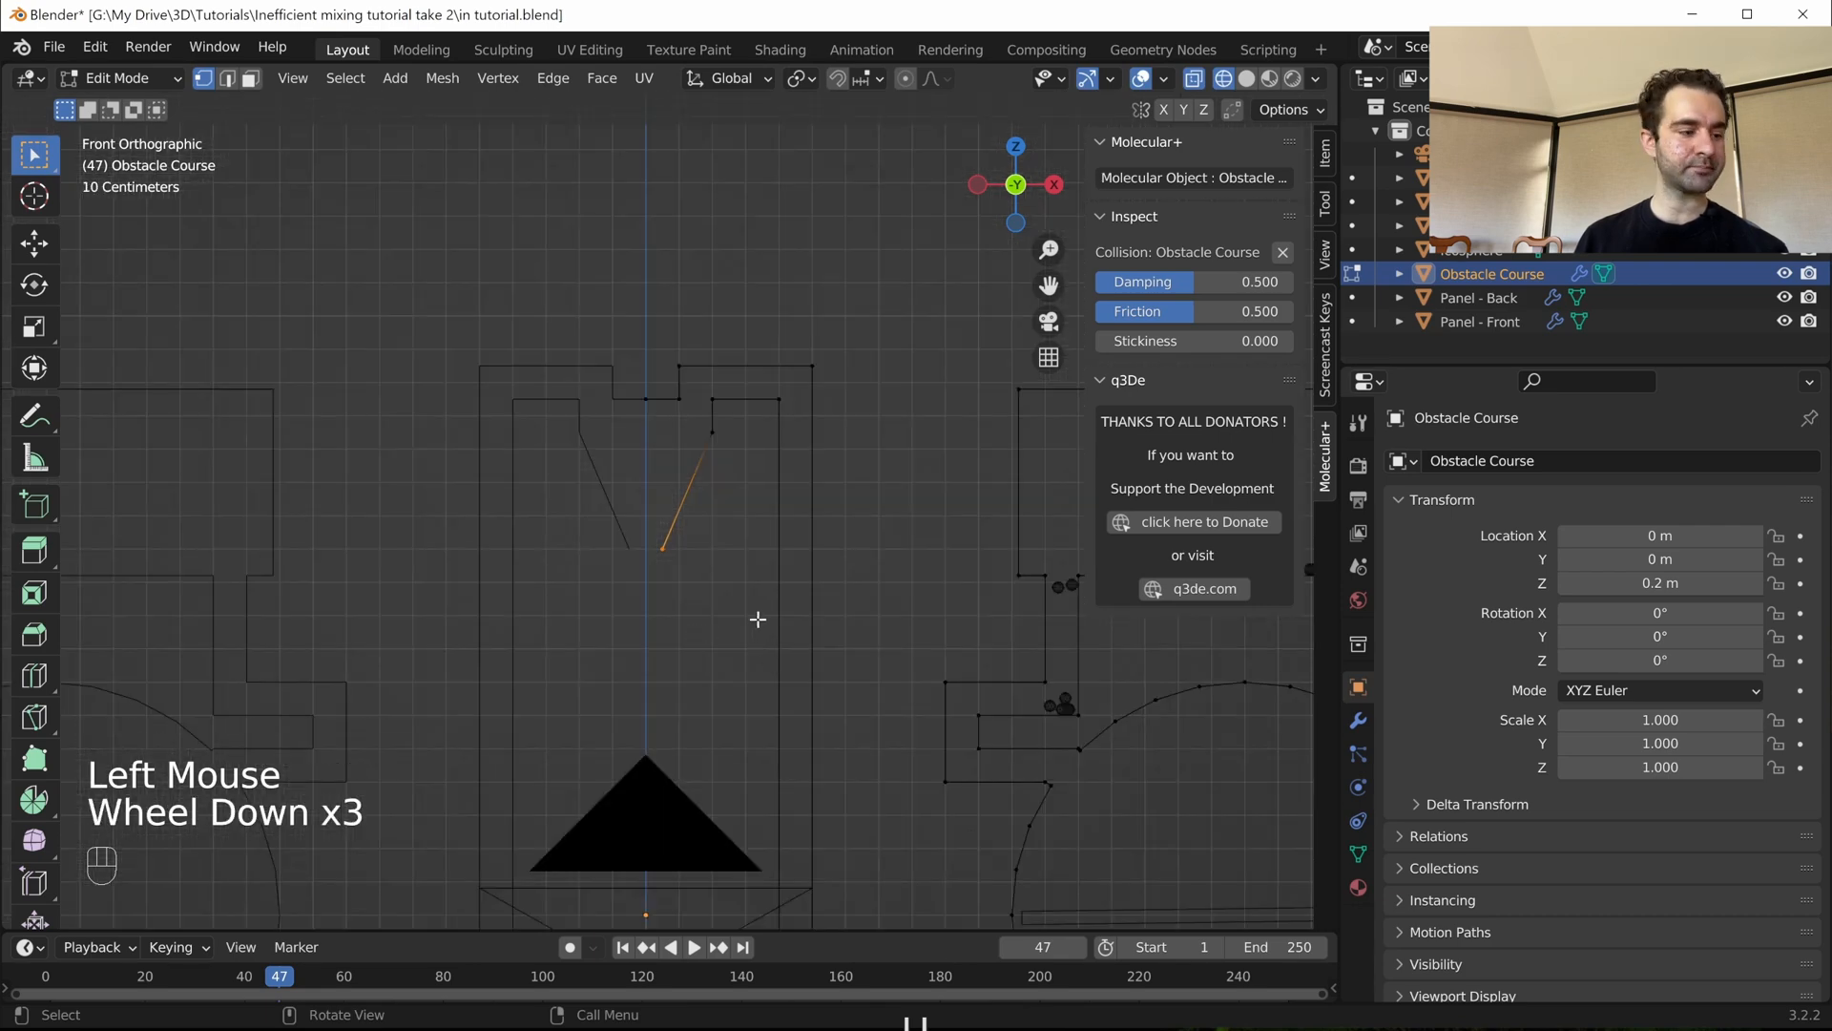
scroll(758, 619, up, 4)
shift+middle_drag(761, 572, 704, 463)
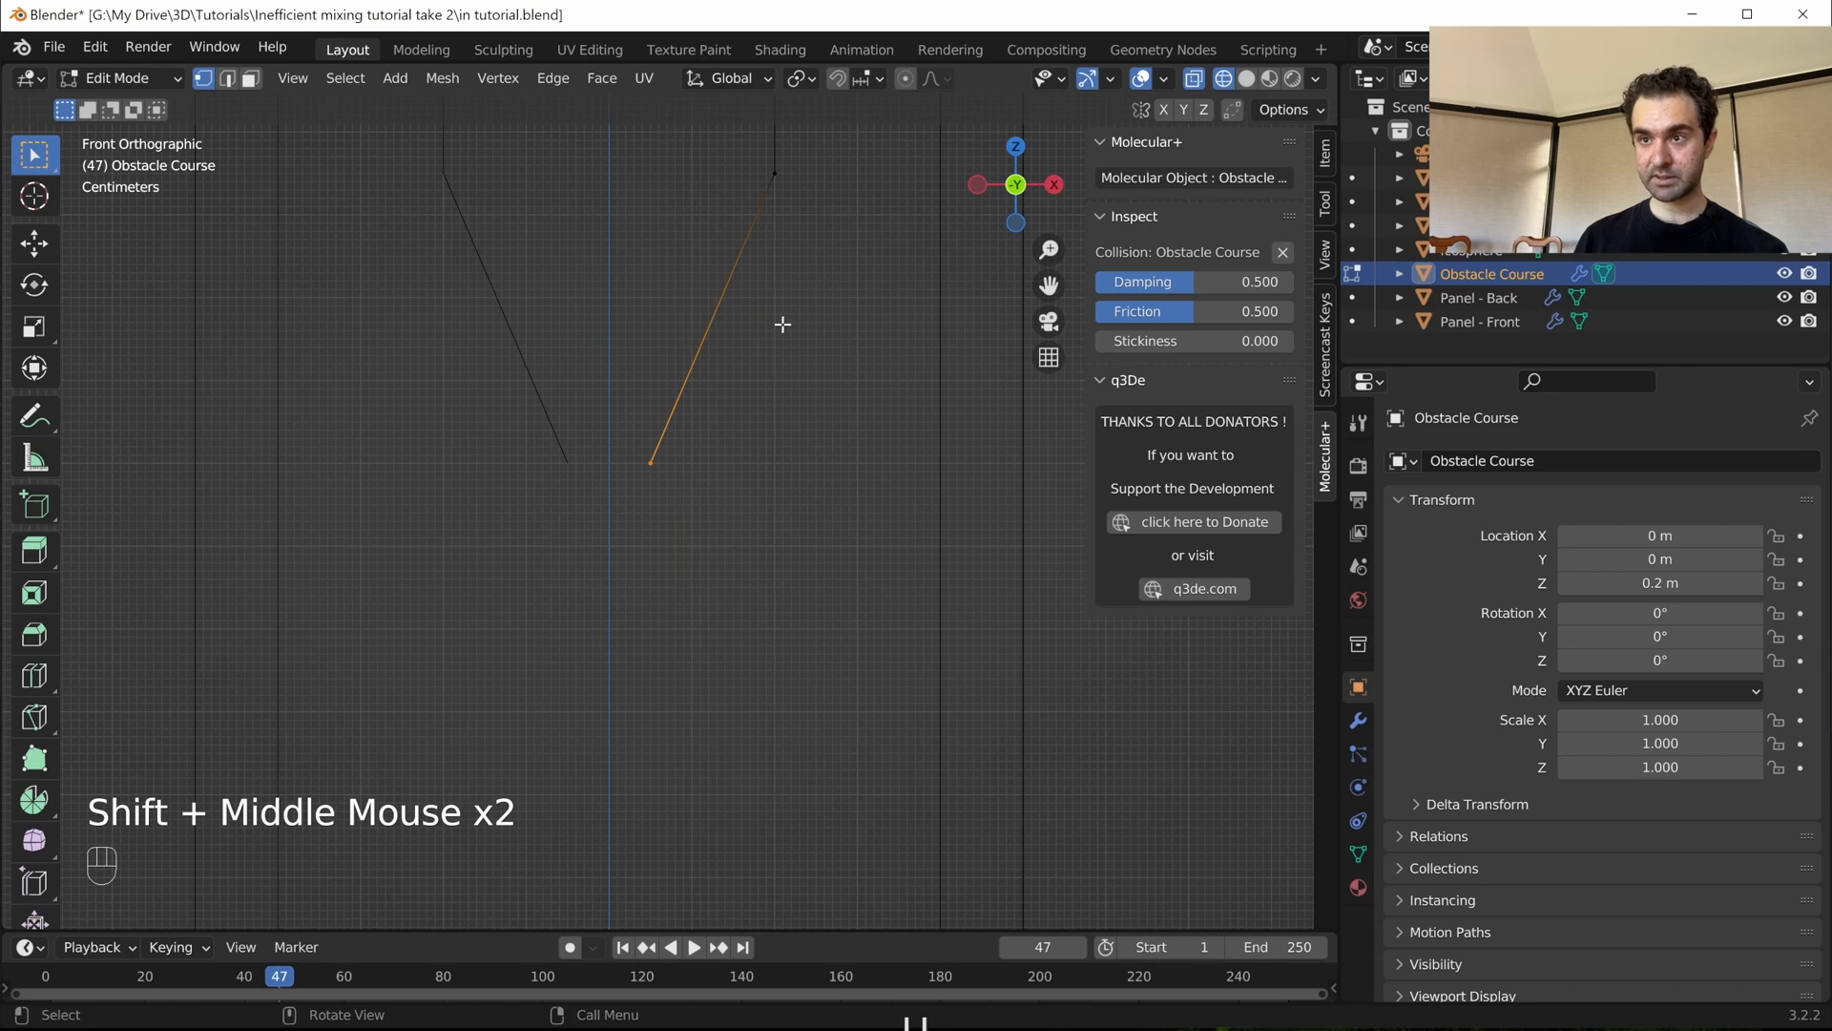
key(e)
key(z)
key(ctrl)
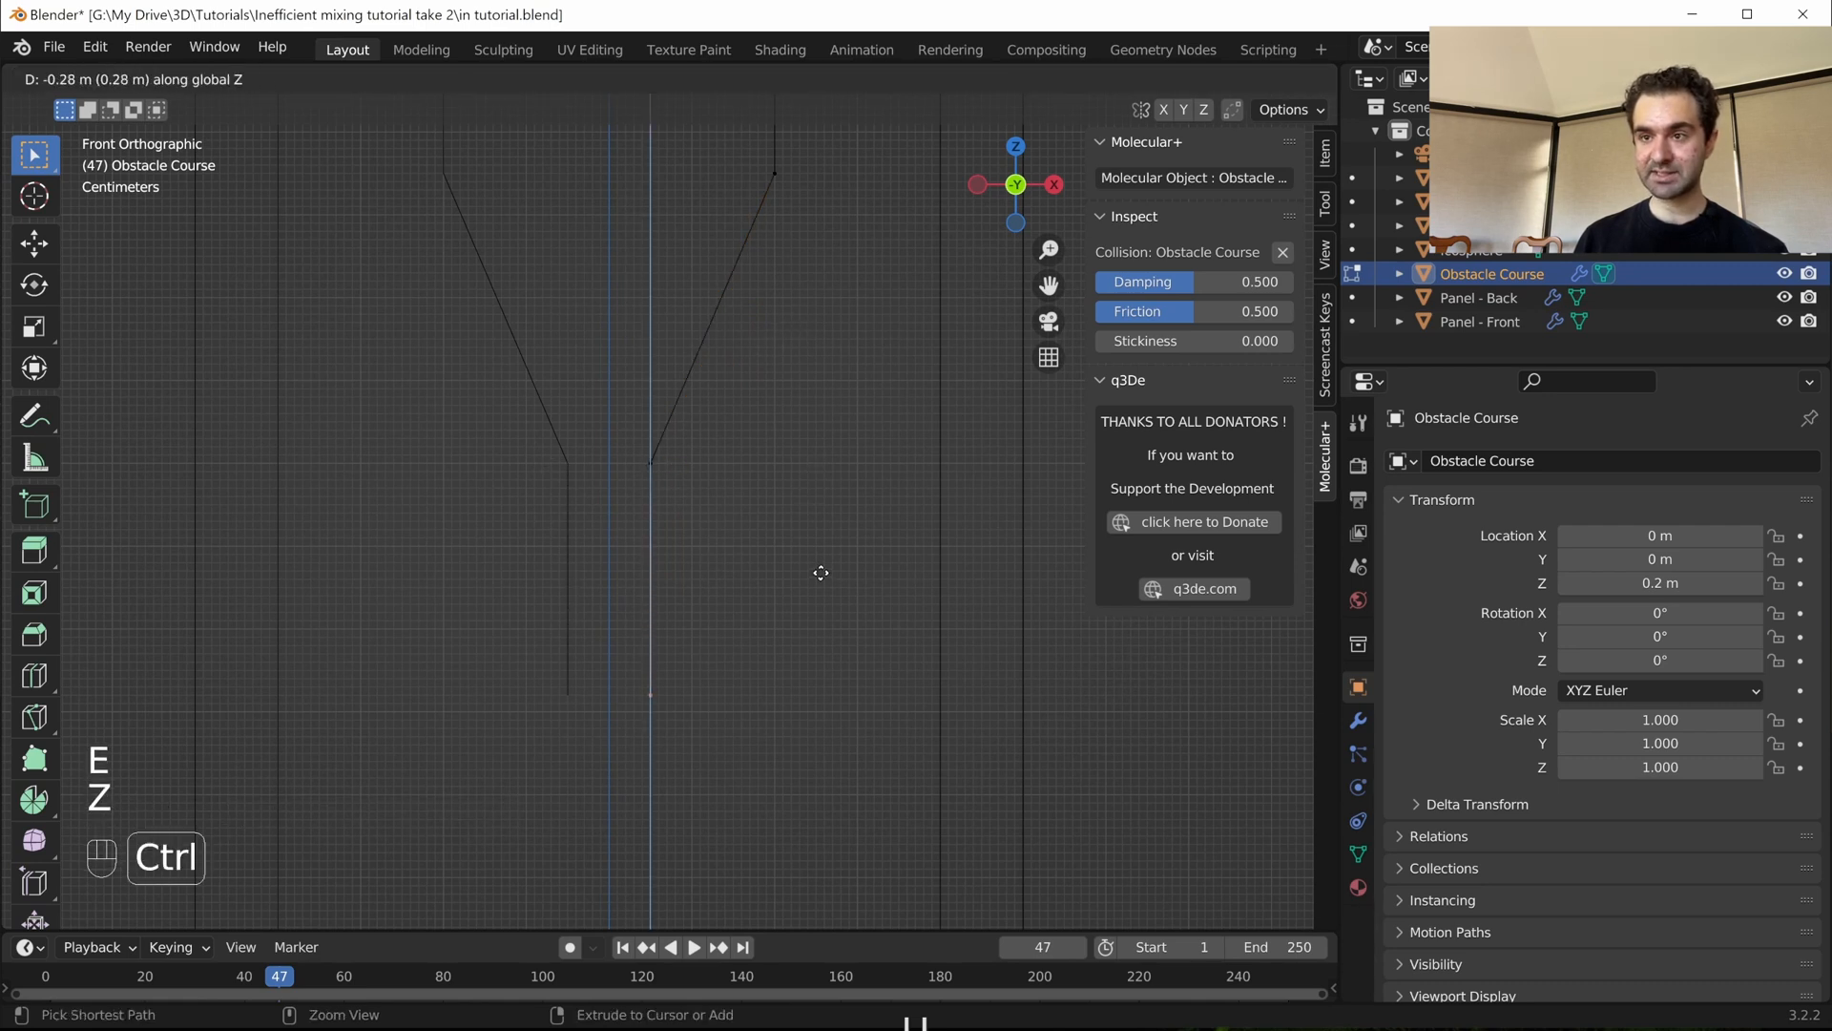
ctrl+click(773, 749)
- Extrude the spout's bottom vertex about 0.25 m outward along positive X
shift+middle_drag(773, 748, 621, 667)
key(e)
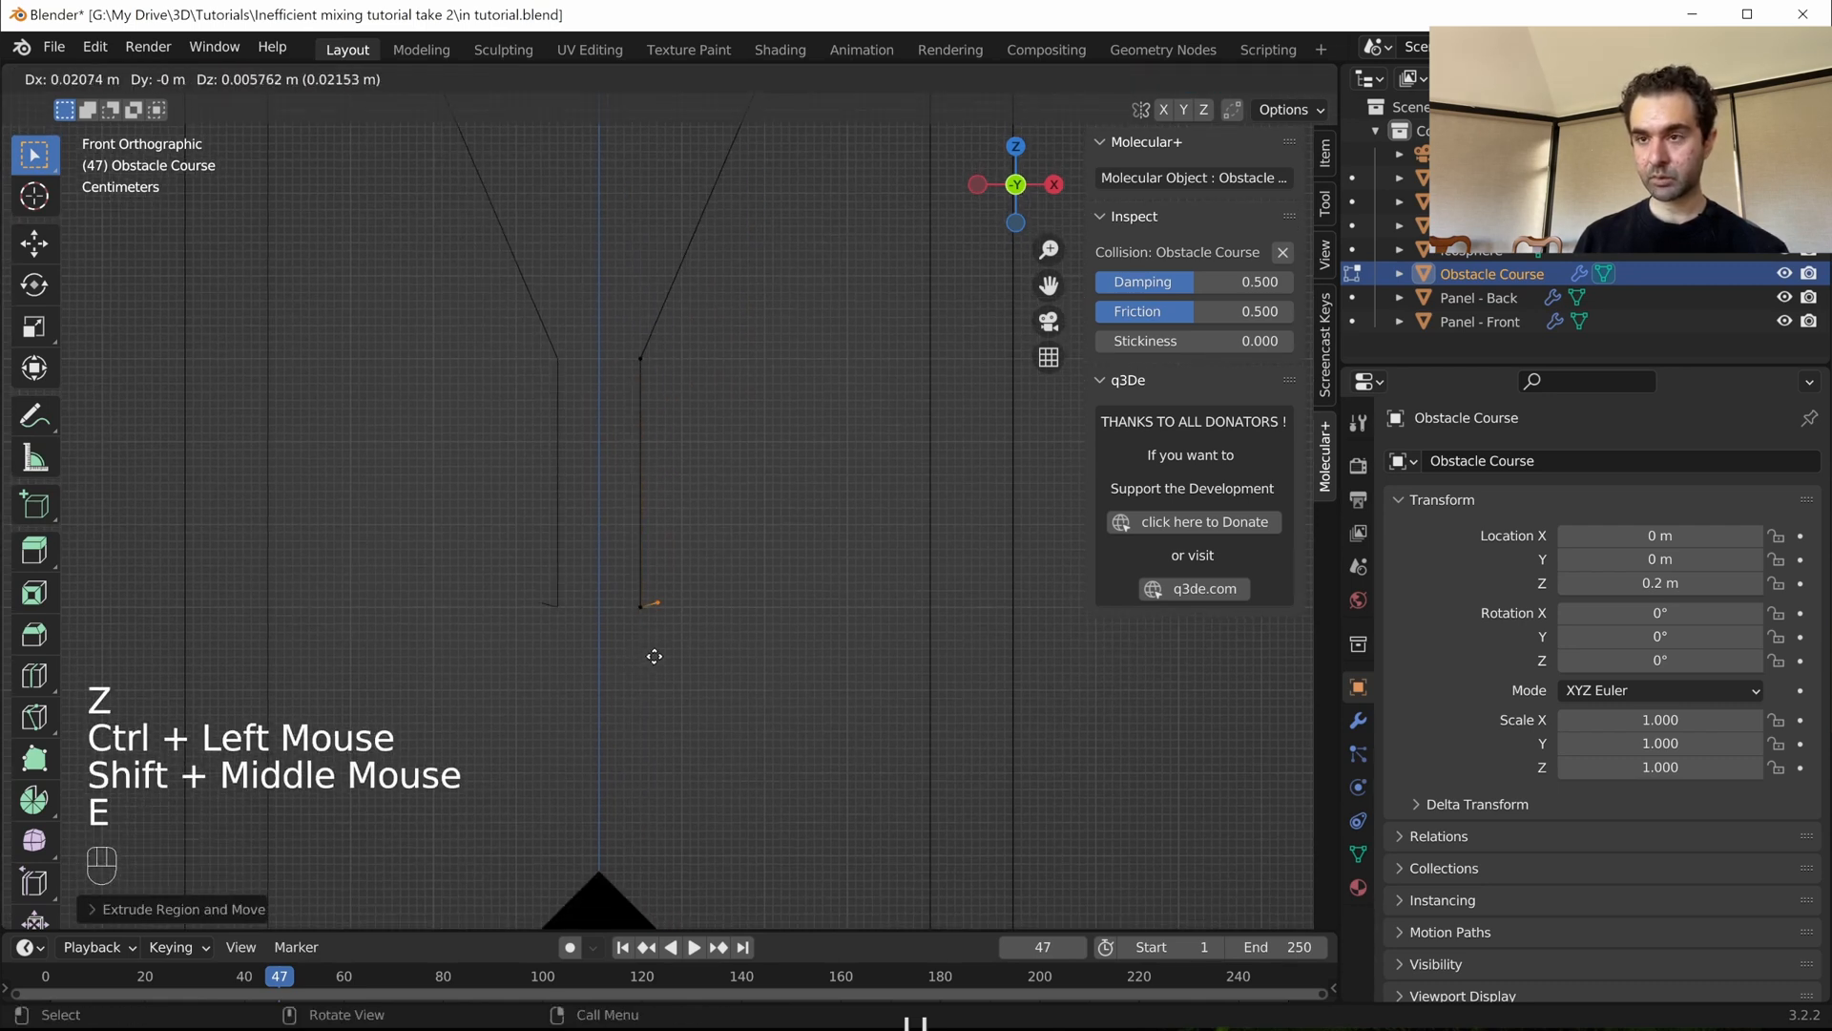
key(x)
ctrl+click(833, 680)
scroll(833, 679, down, 1)
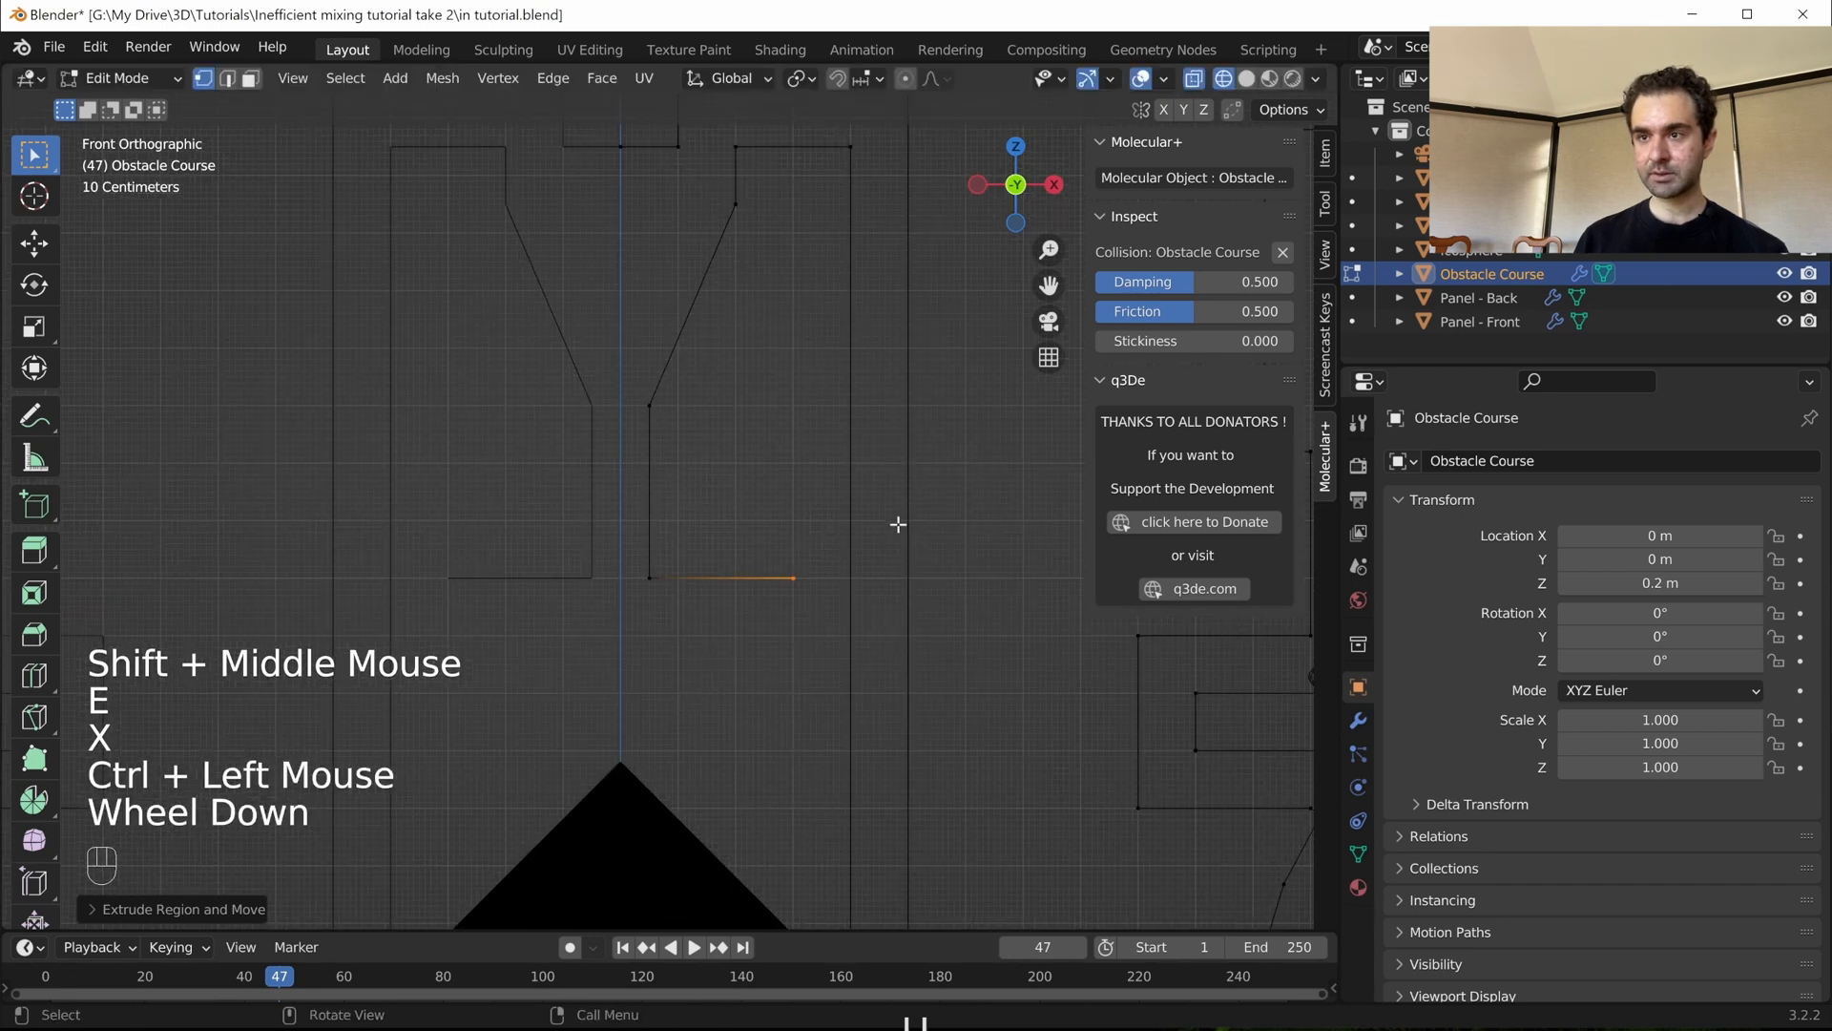
- Extrude the end vertex below the spout about 0.5 m straight down along Z to form a side wall
key(e)
key(z)
ctrl+click(910, 763)
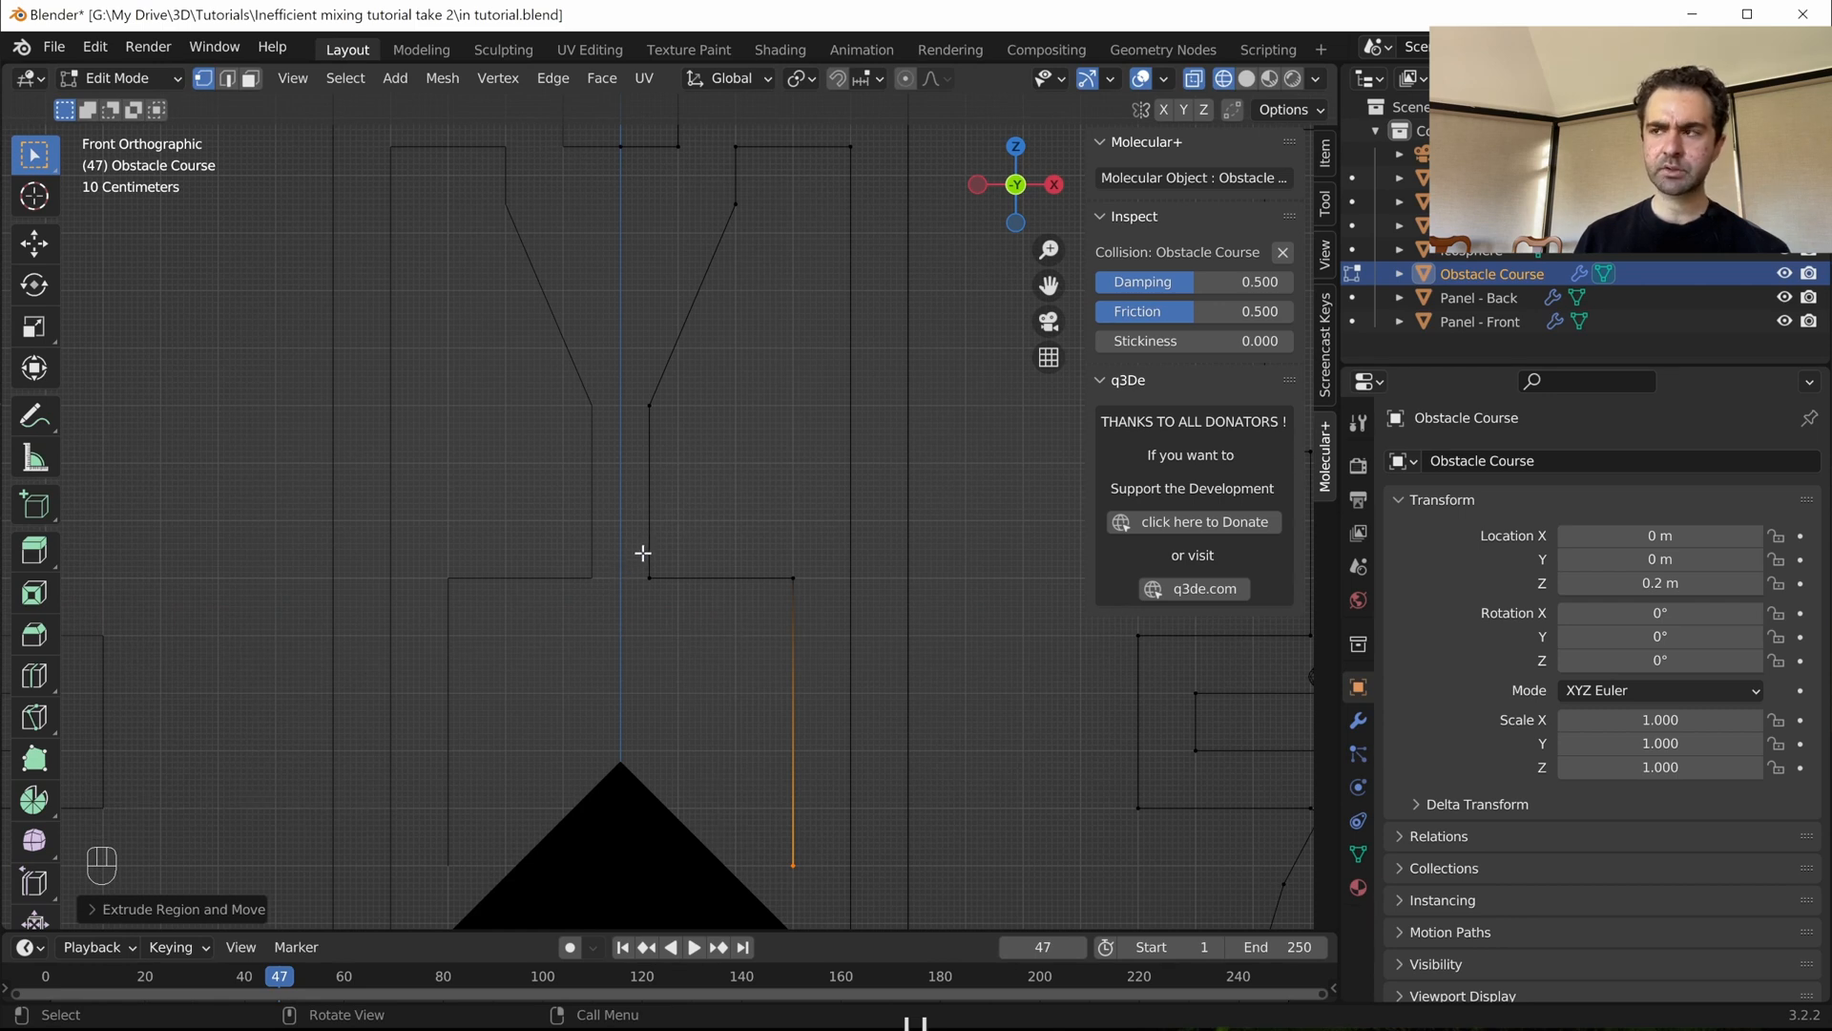
- Duplicate the side wall edge by -0.1 m in X and Z, and extrude the copy's upper vertex about 0.2 m inward to the centre line
drag(694, 545, 817, 872)
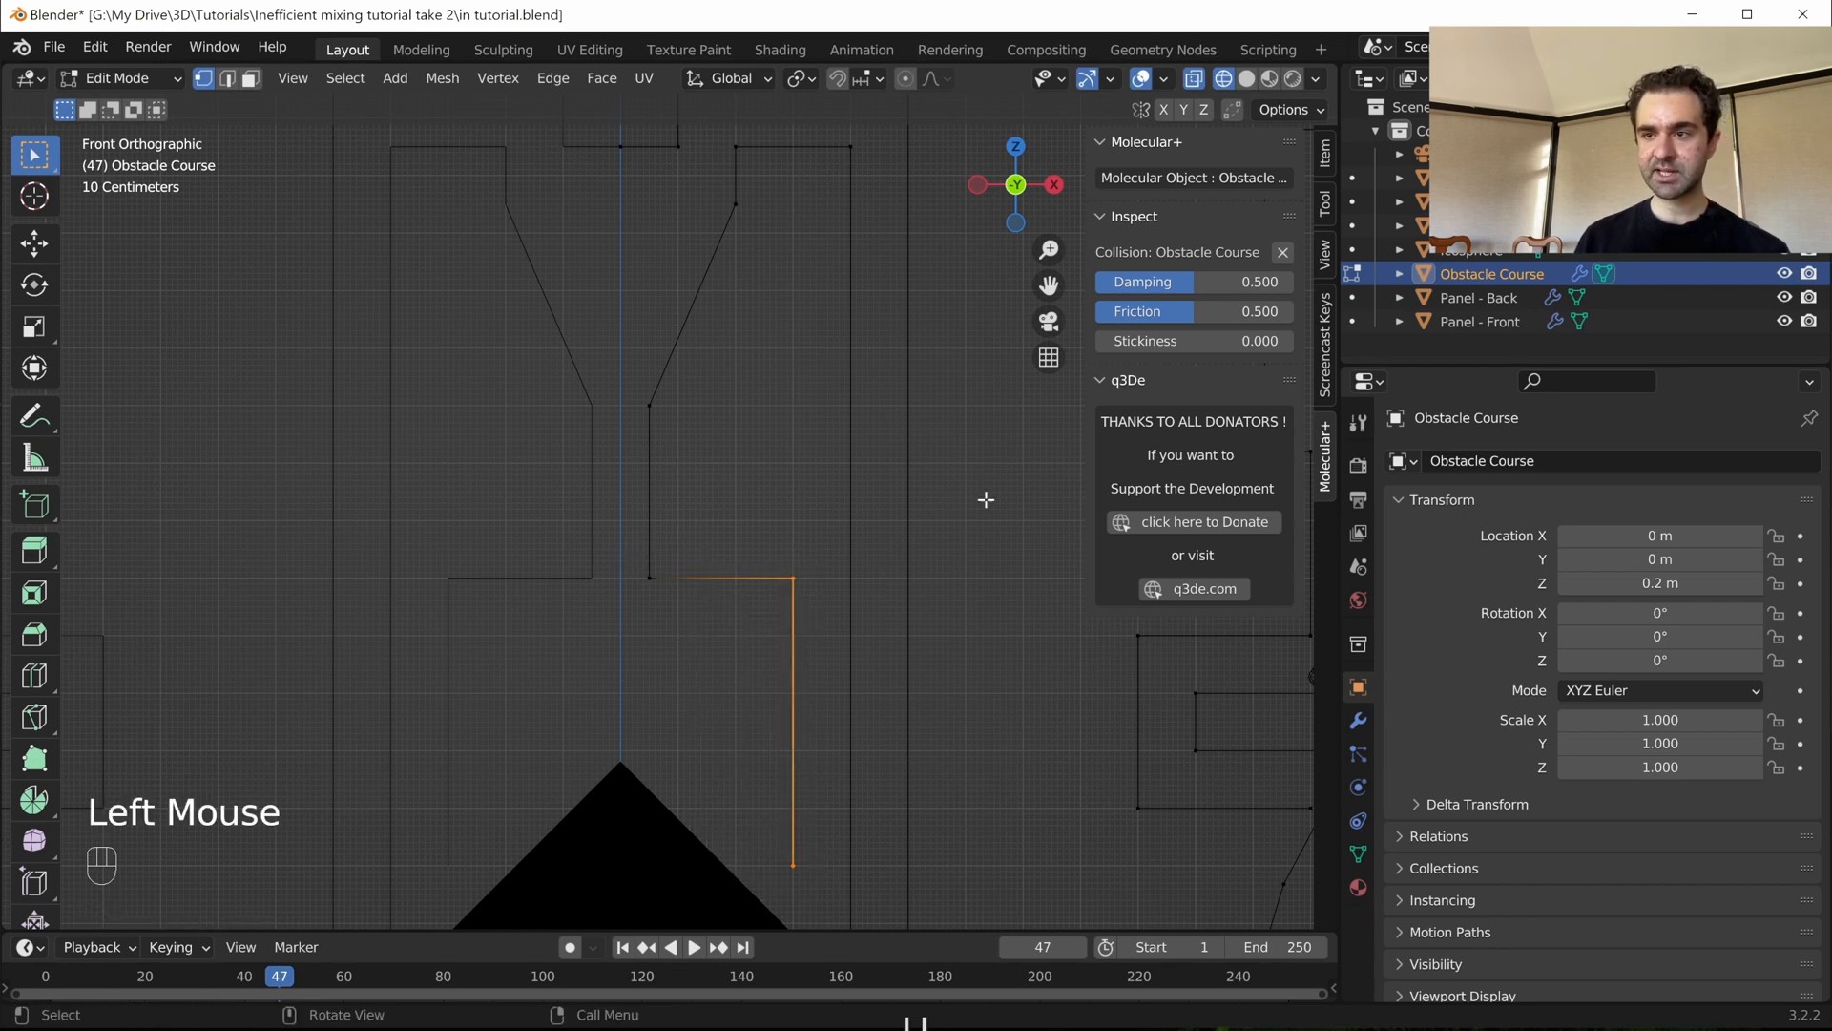
key(shift+d)
ctrl+click(904, 527)
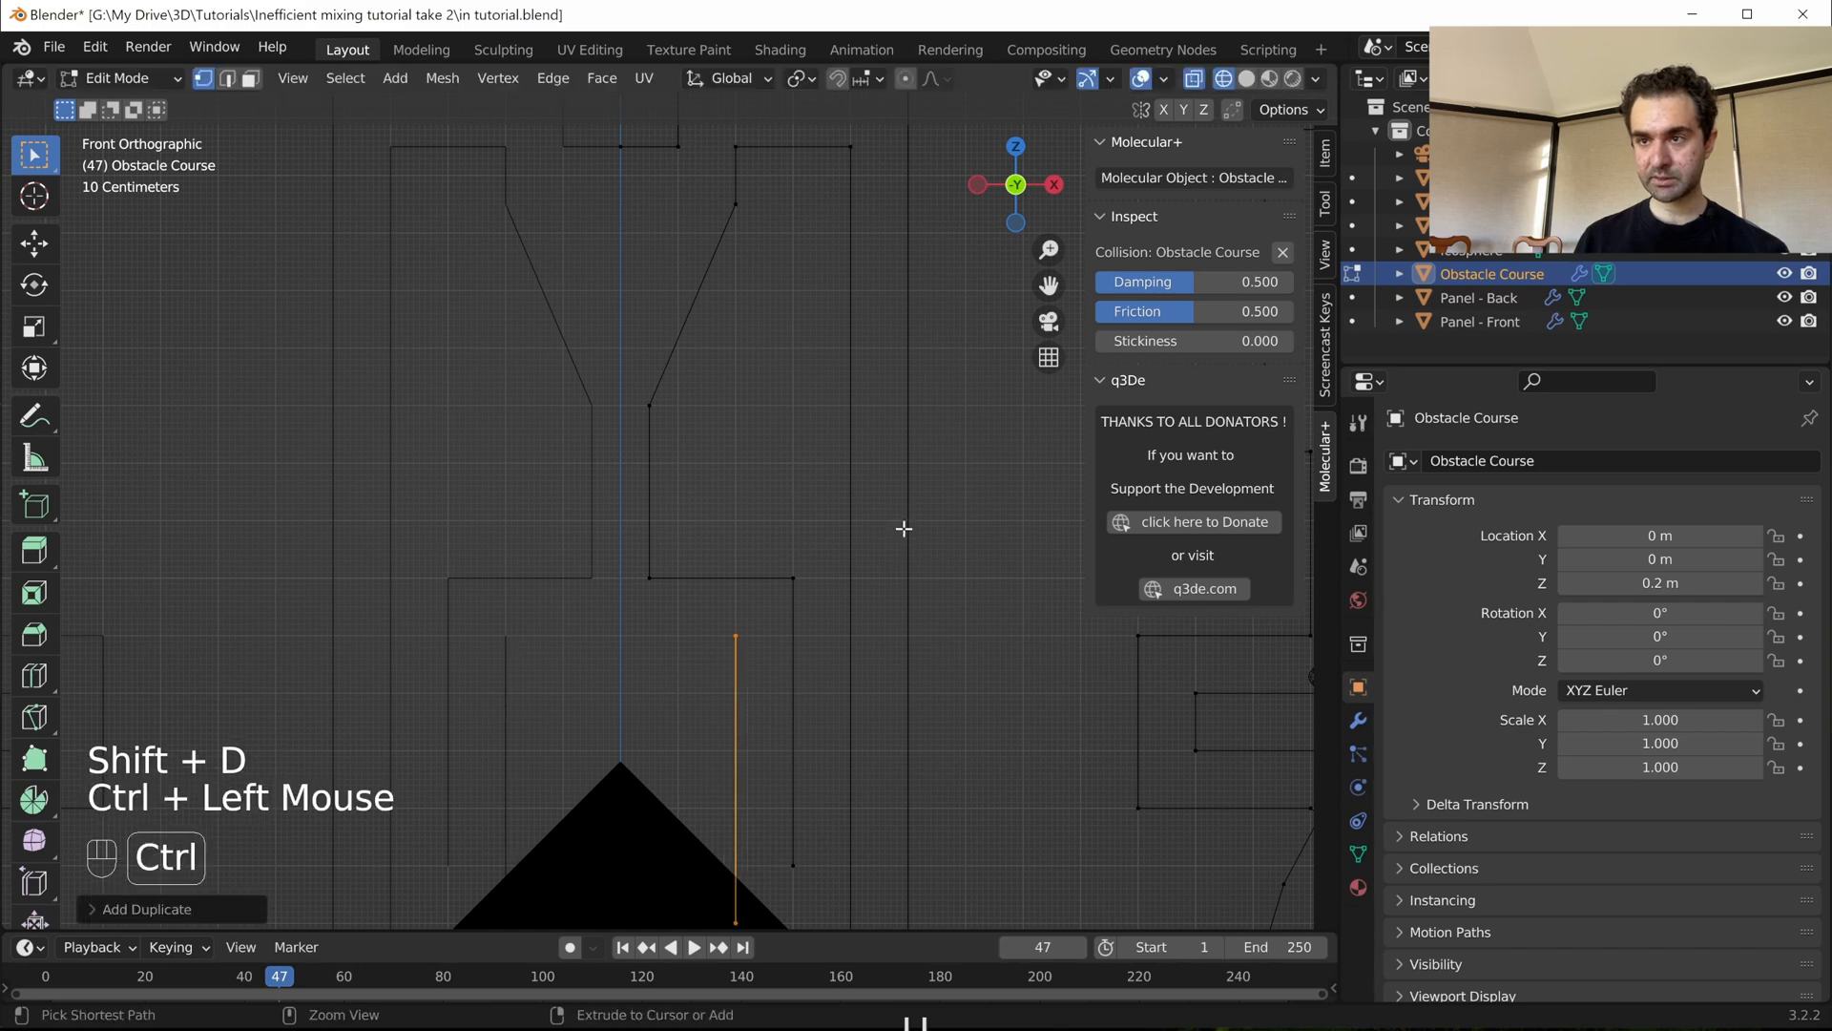
drag(715, 622, 770, 670)
key(e)
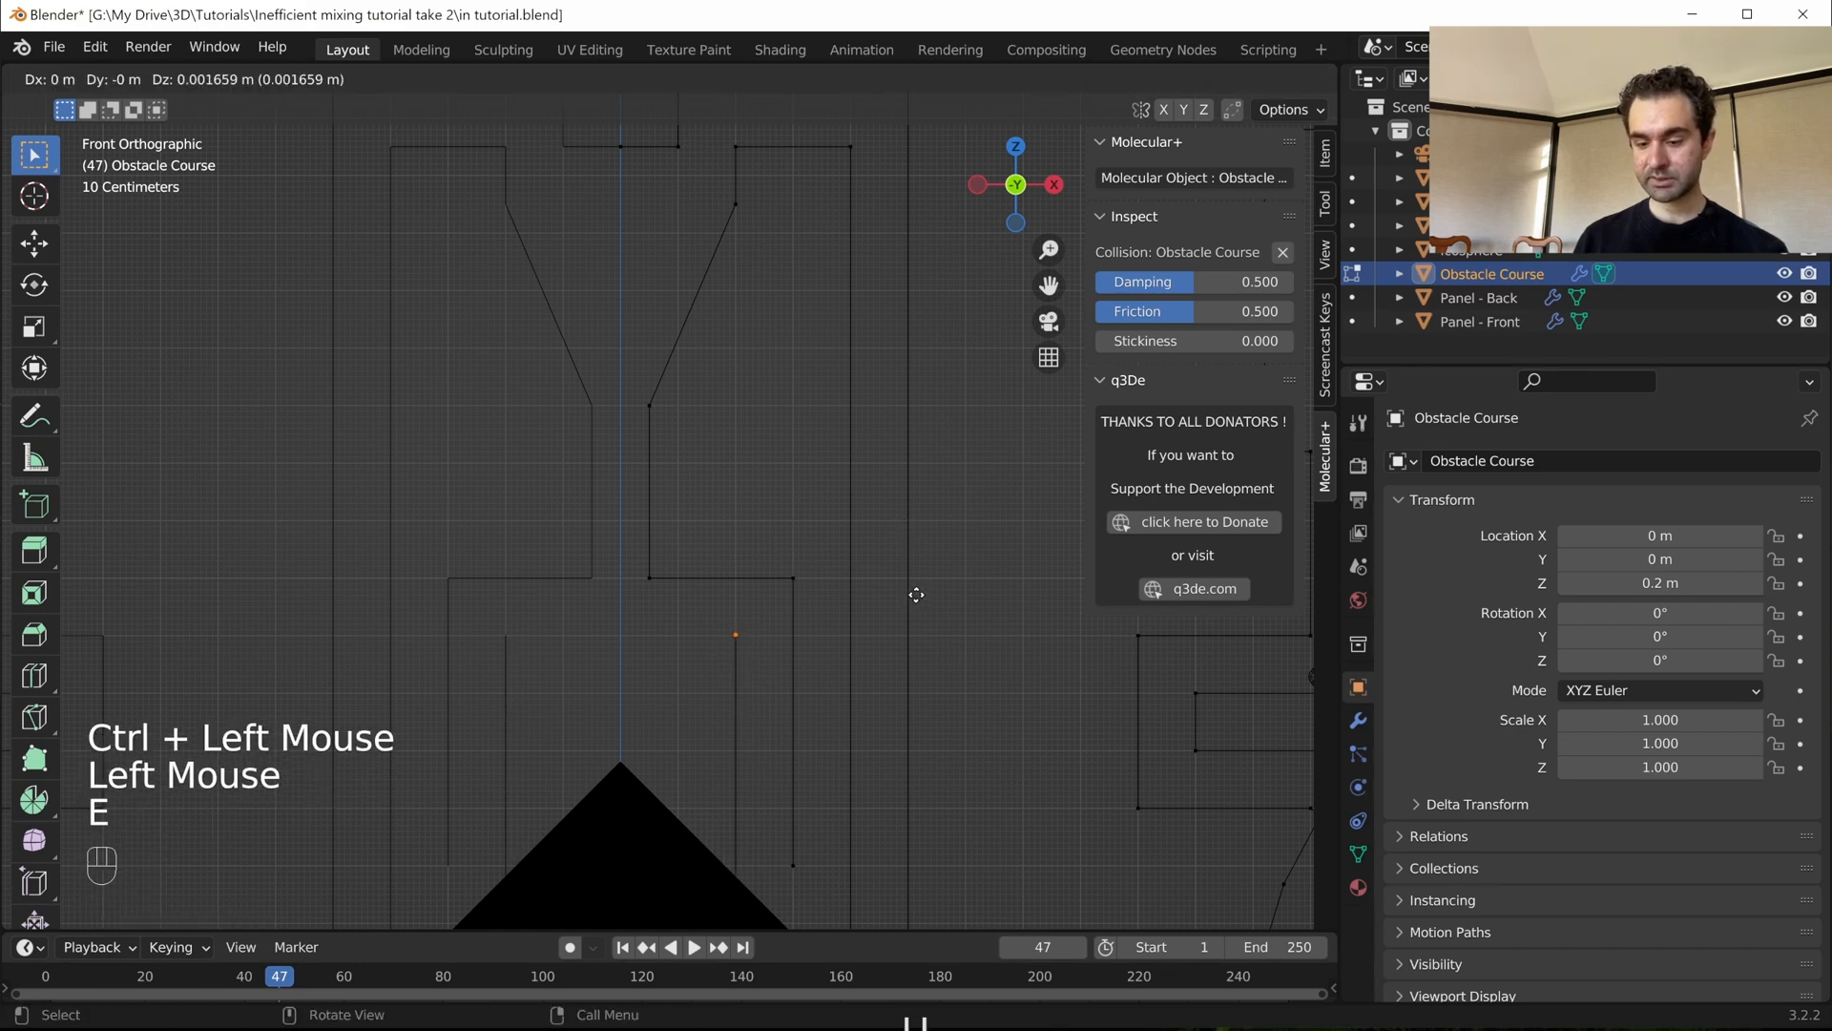
key(x)
ctrl+click(805, 583)
- Hide the camera that overlaps the pipe area and return to editing the Obstacle Course mesh
scroll(805, 583, down, 2)
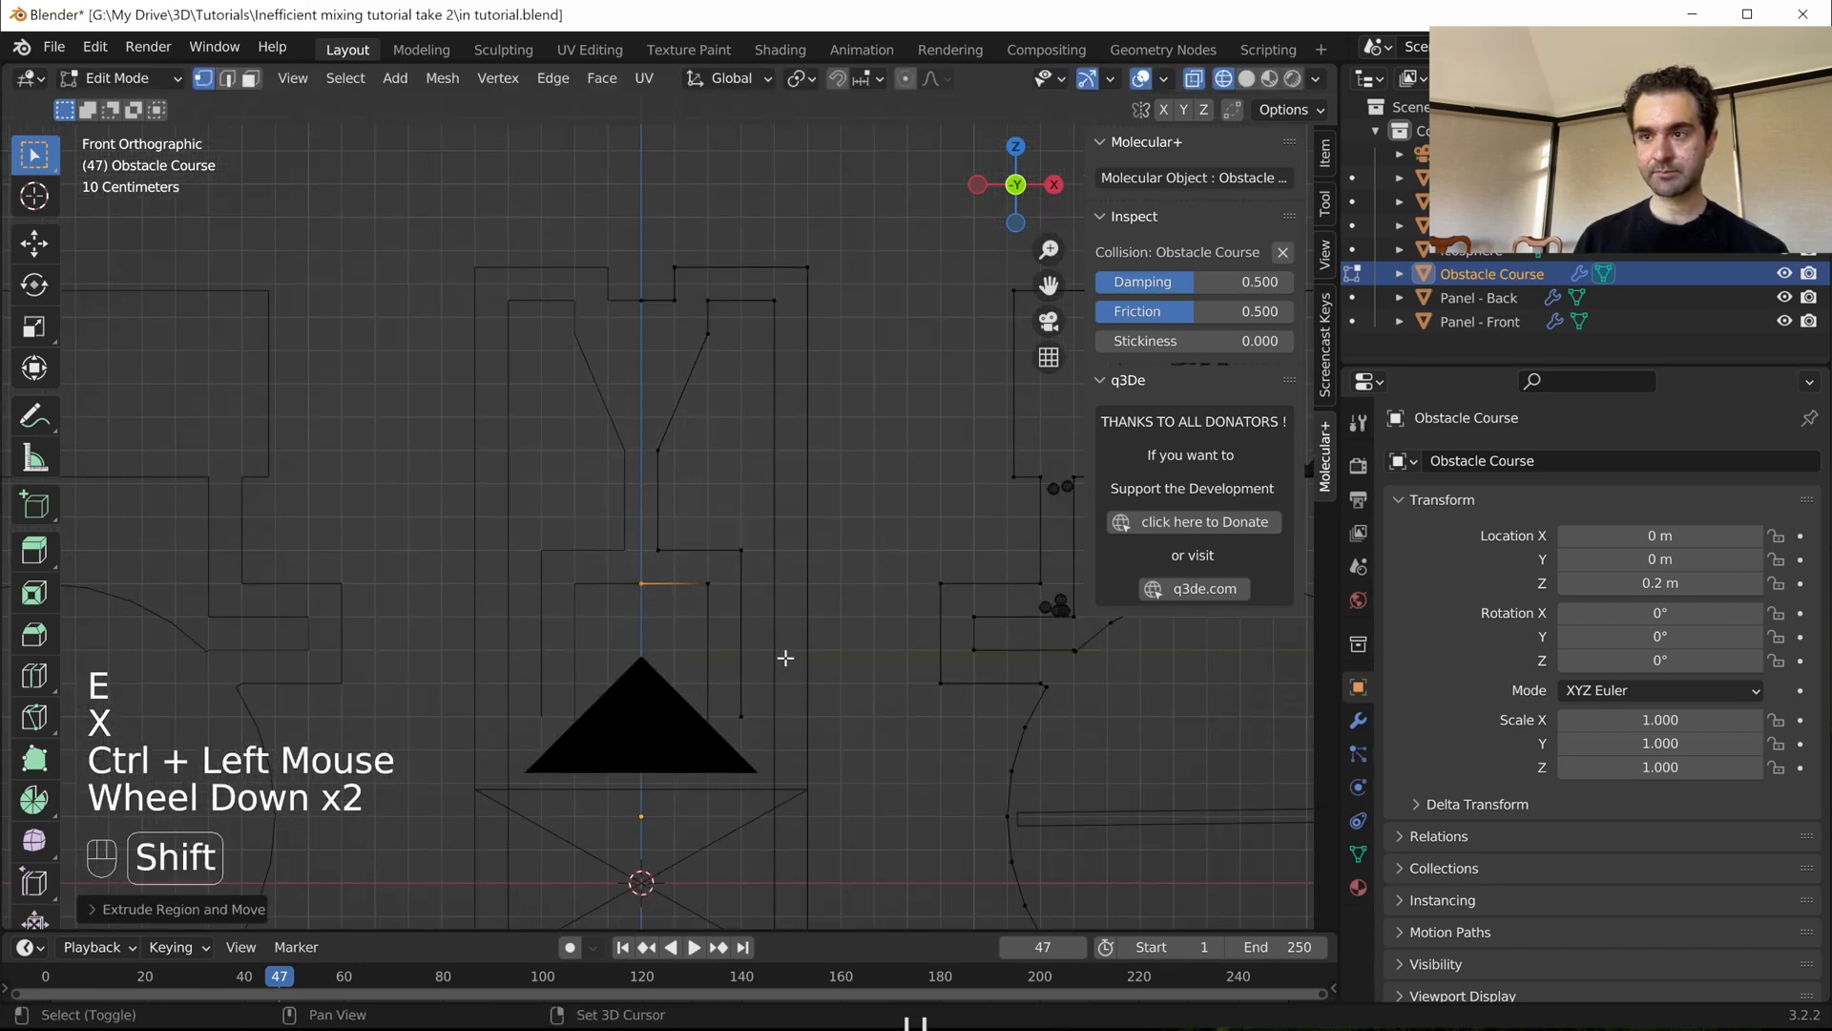
shift+middle_drag(777, 620, 774, 567)
shift+scroll(774, 568, down, 1)
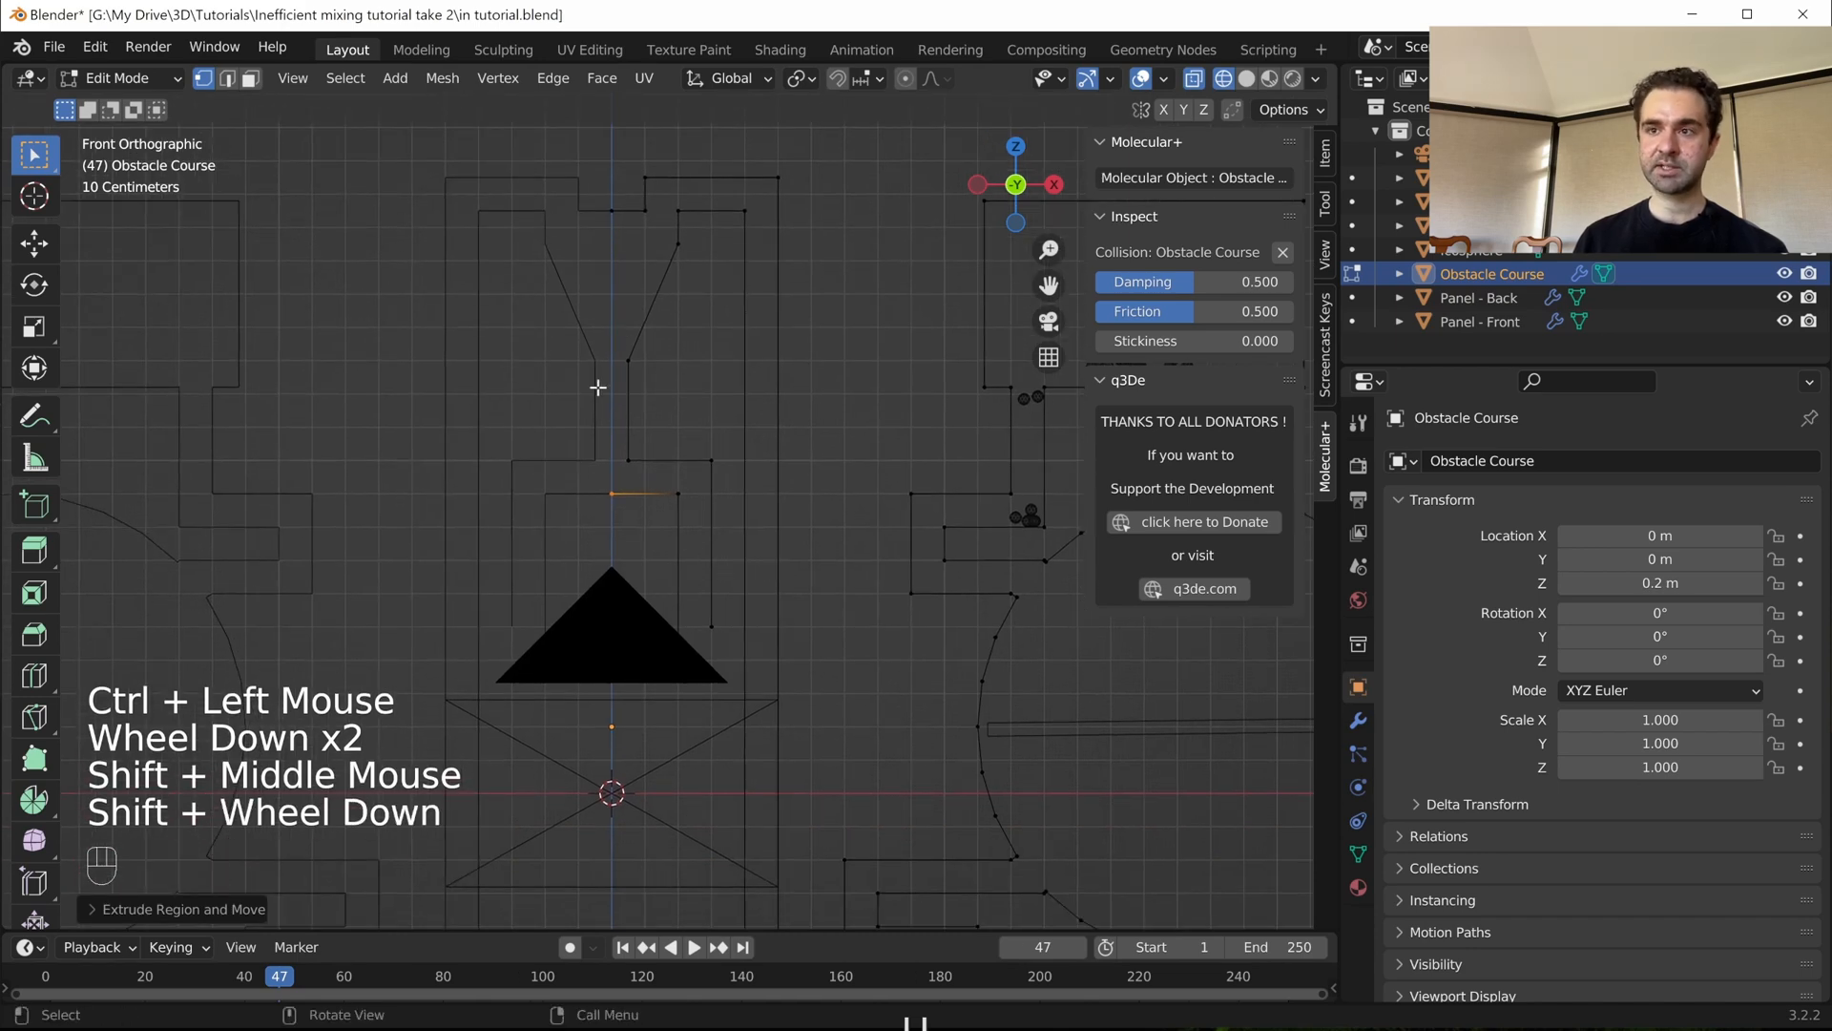
scroll(700, 654, up, 1)
shift+middle_drag(699, 655, 705, 487)
scroll(704, 477, down, 1)
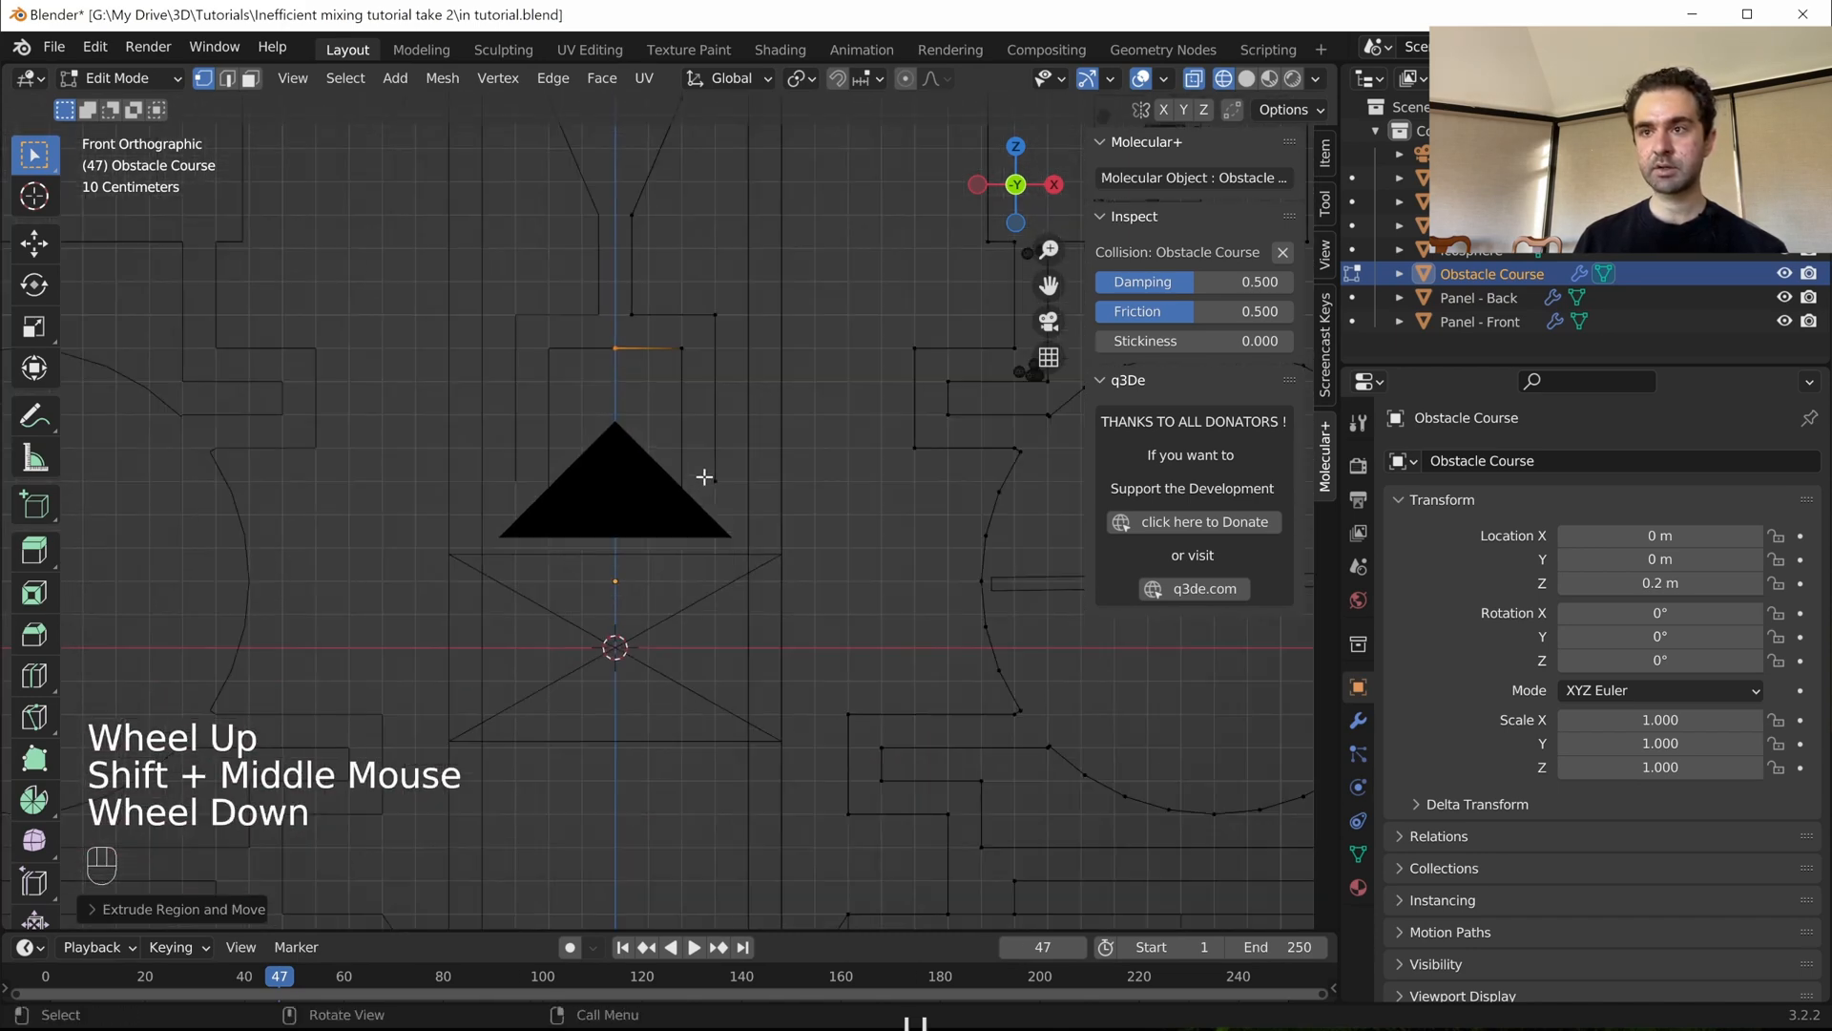
scroll(704, 476, down, 1)
key(Tab)
click(677, 526)
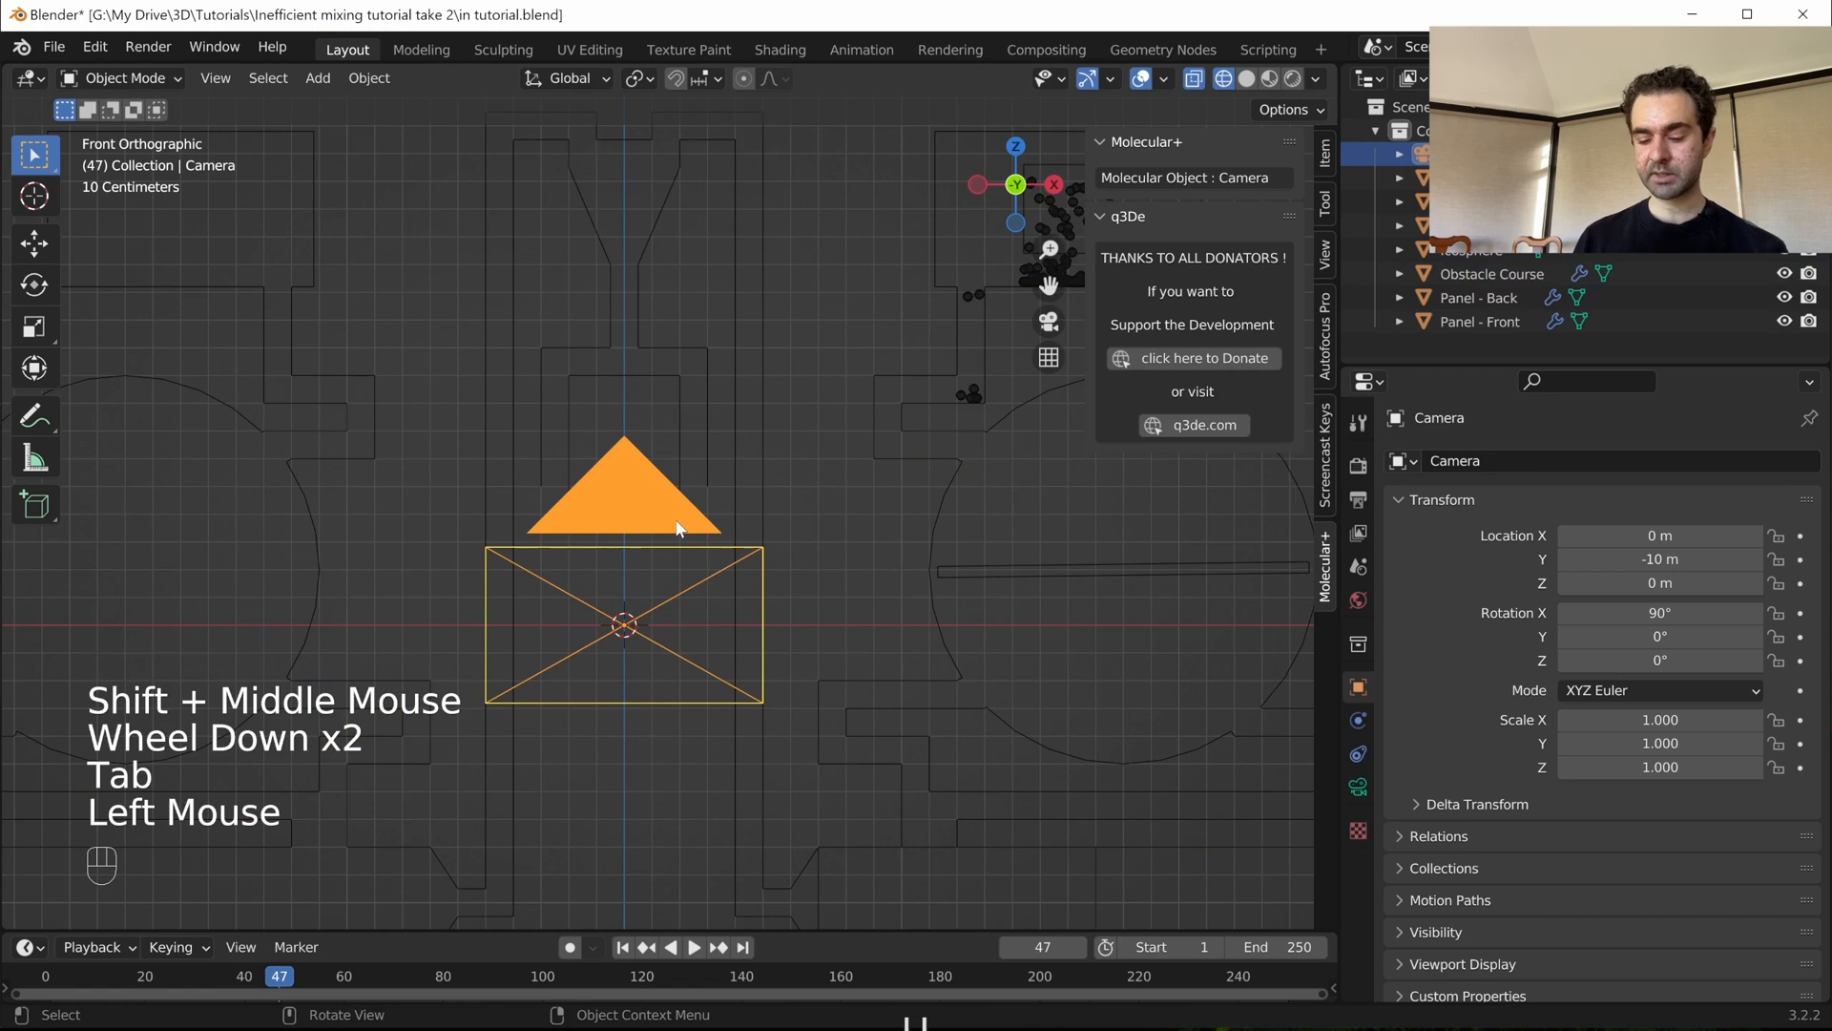
key(h)
scroll(686, 506, up, 2)
click(681, 479)
key(Tab)
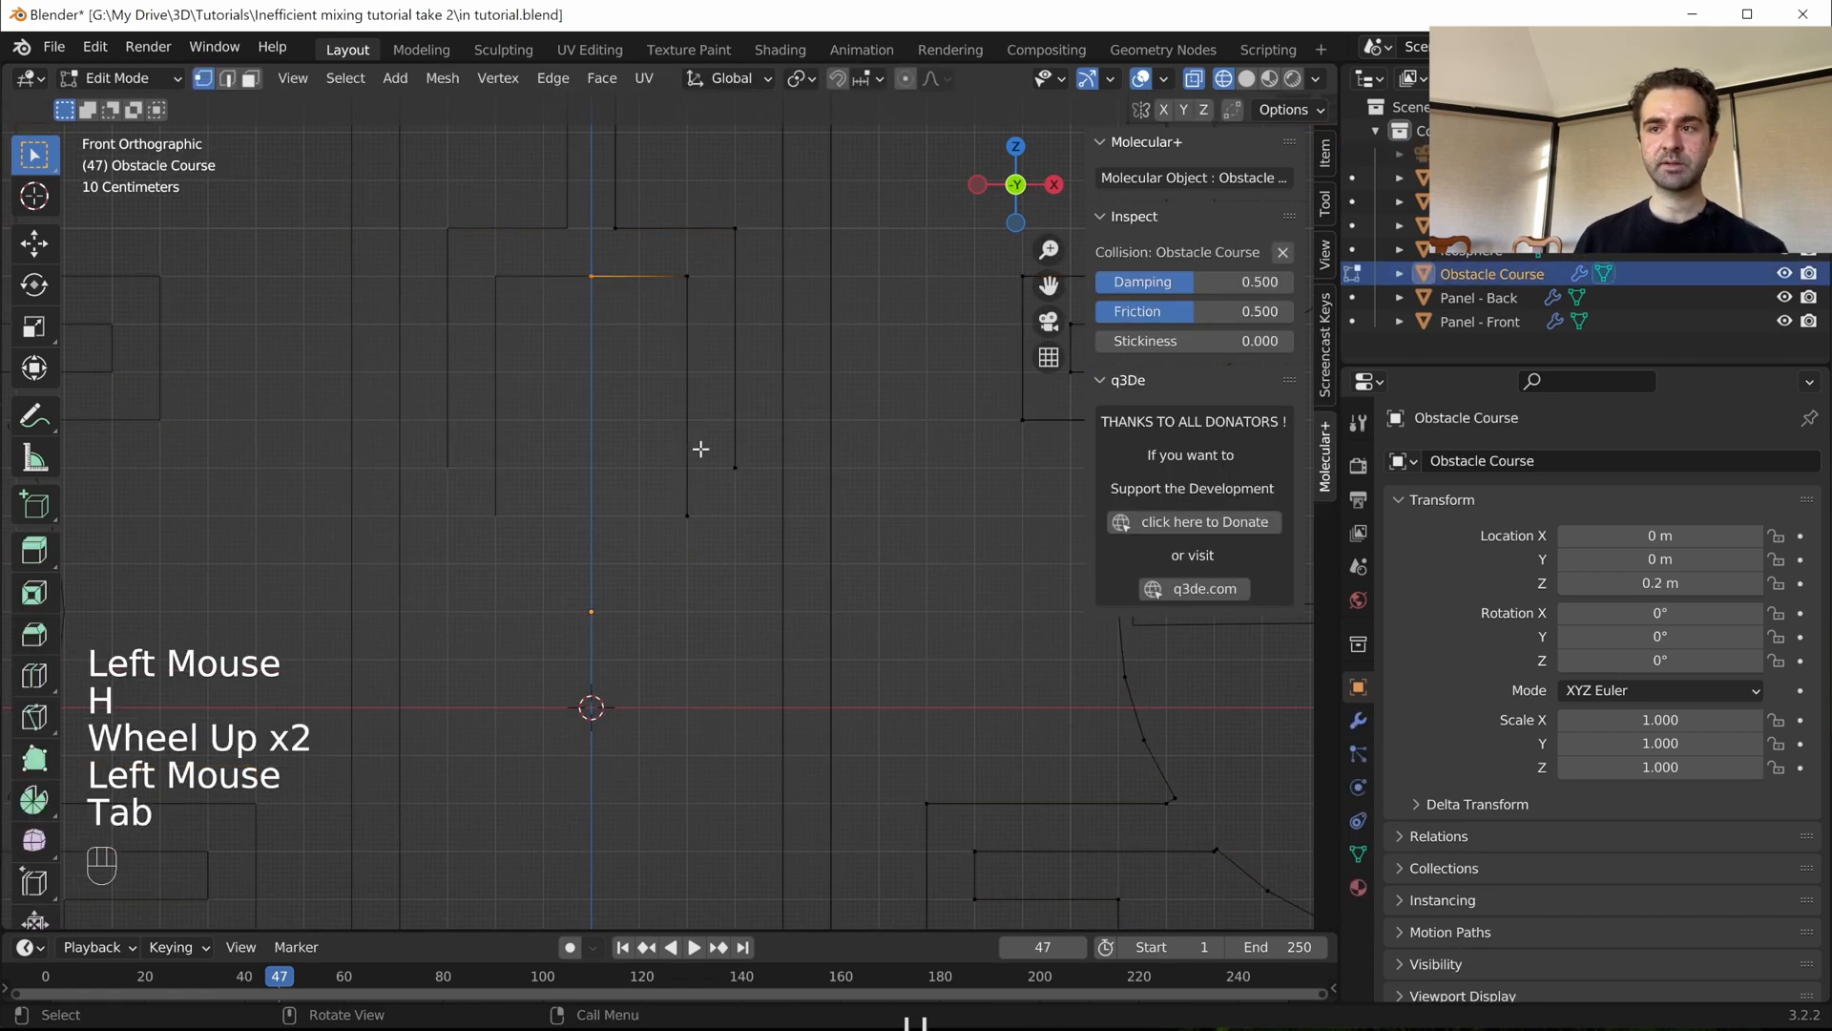
- Move the outer side wall's lower vertex by -0.2 m along Z
drag(701, 433, 779, 468)
scroll(802, 397, up, 1)
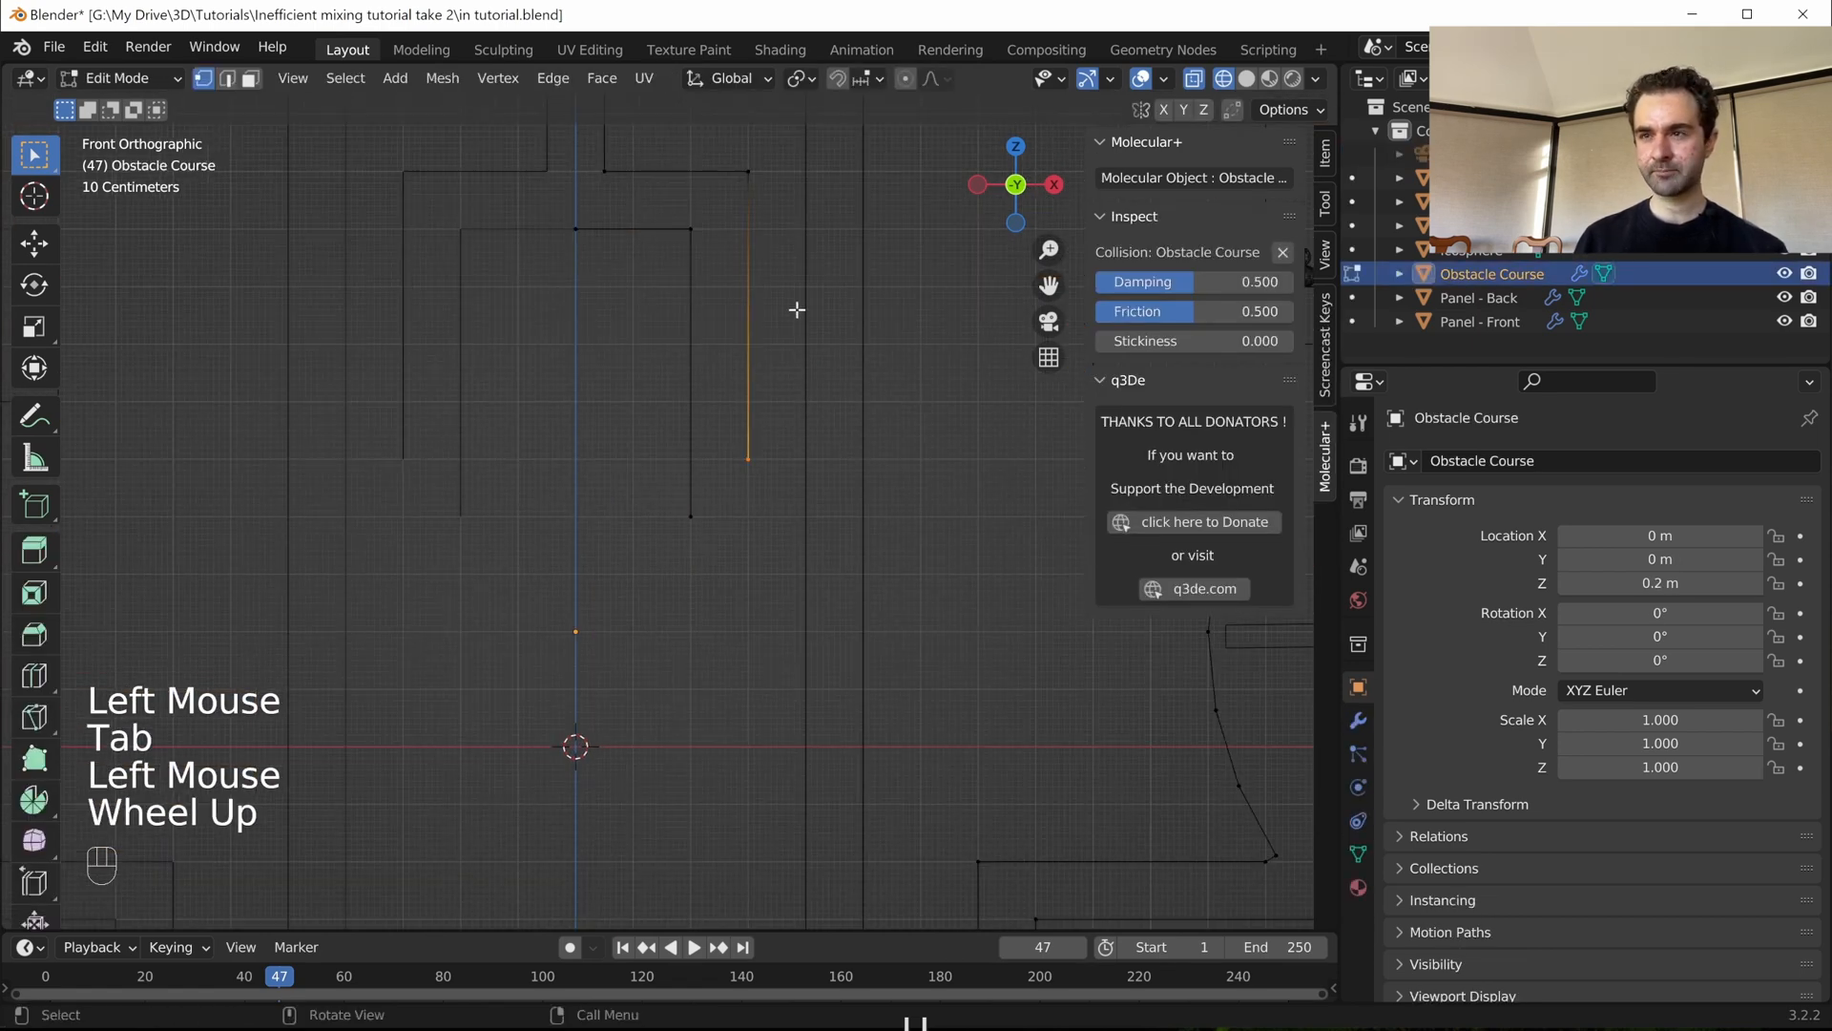
key(g)
key(z)
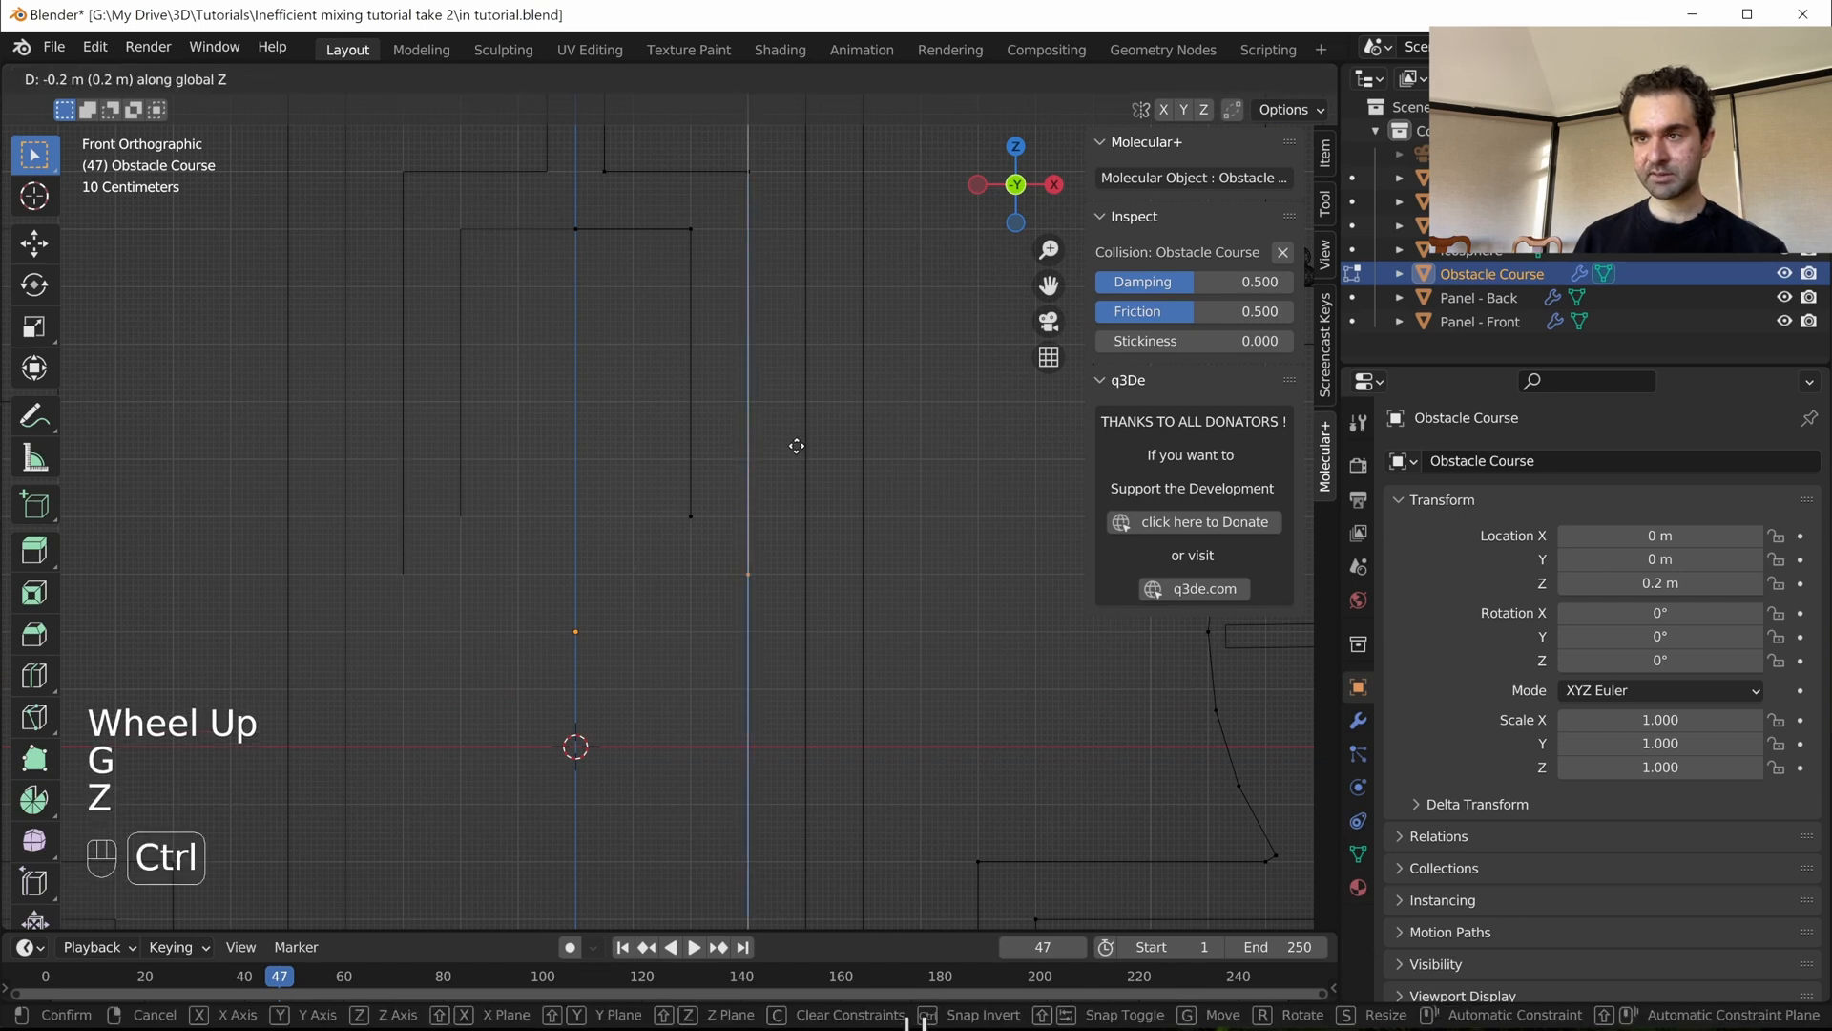
ctrl+click(793, 439)
- Extrude the lower vertices of the inner and outer side walls together by -0.1 m along X
drag(656, 502, 775, 569)
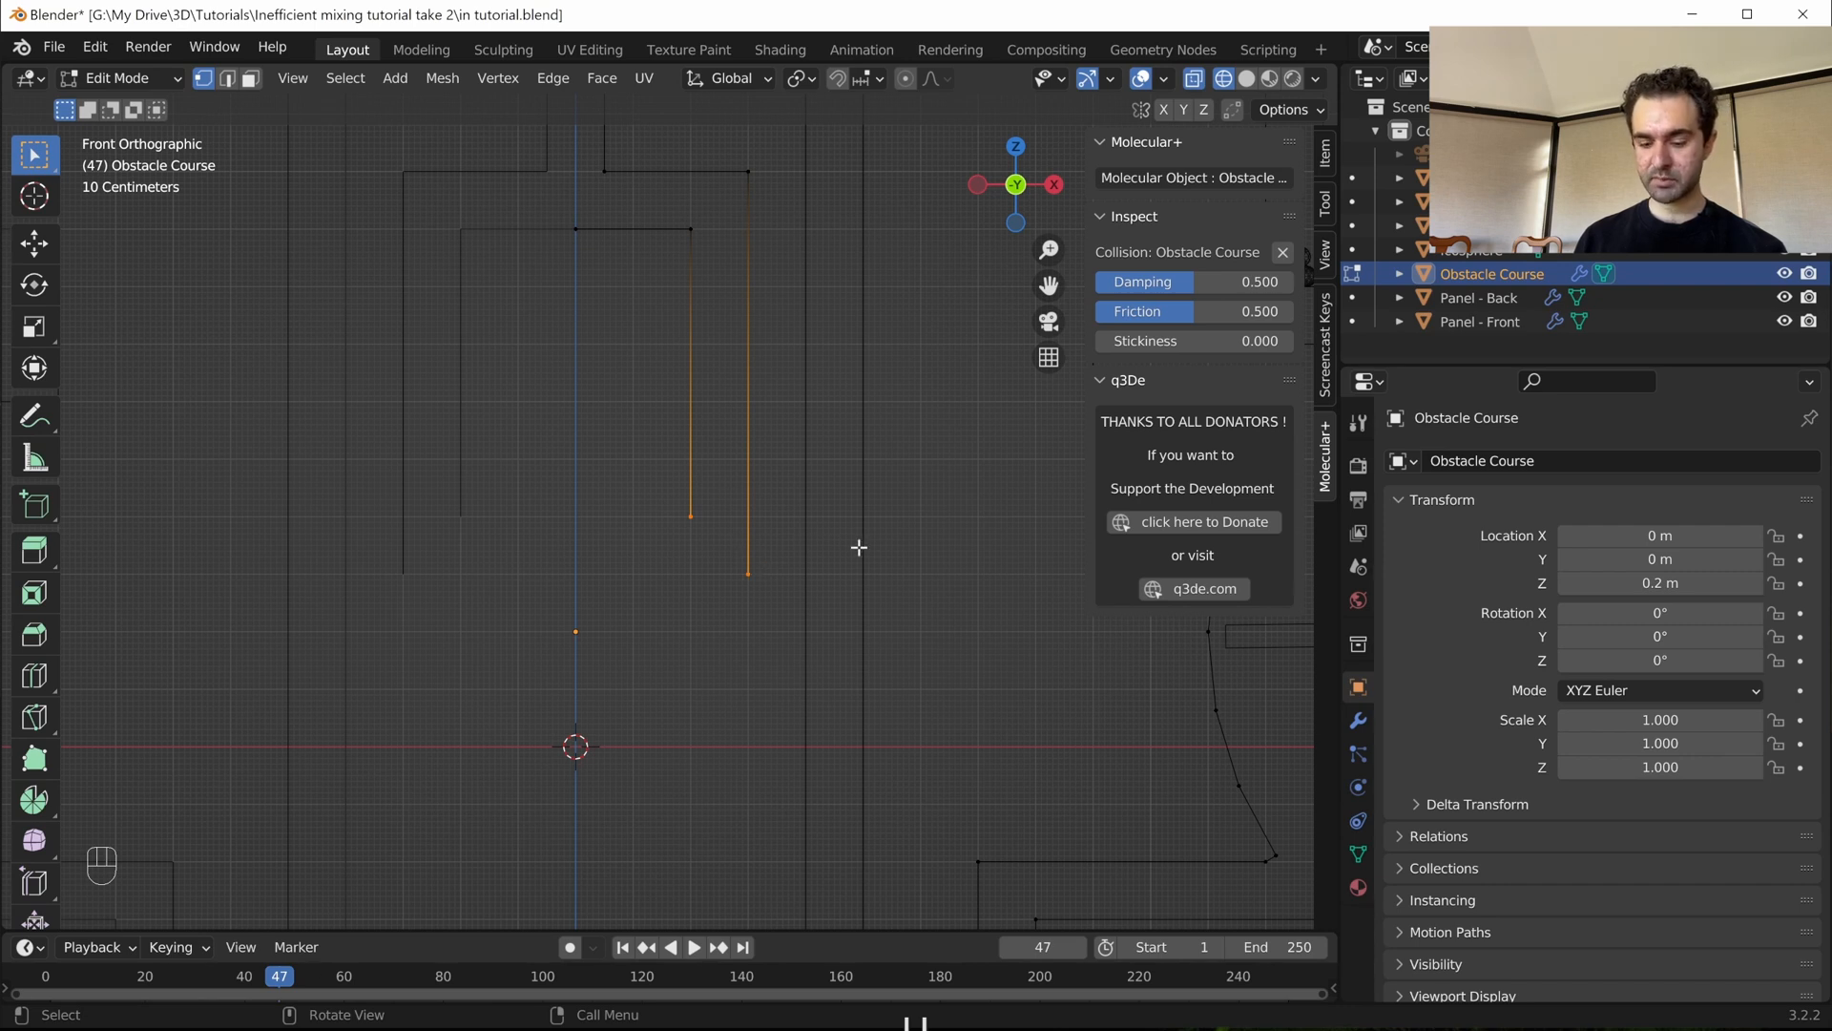
key(e)
key(z)
key(x)
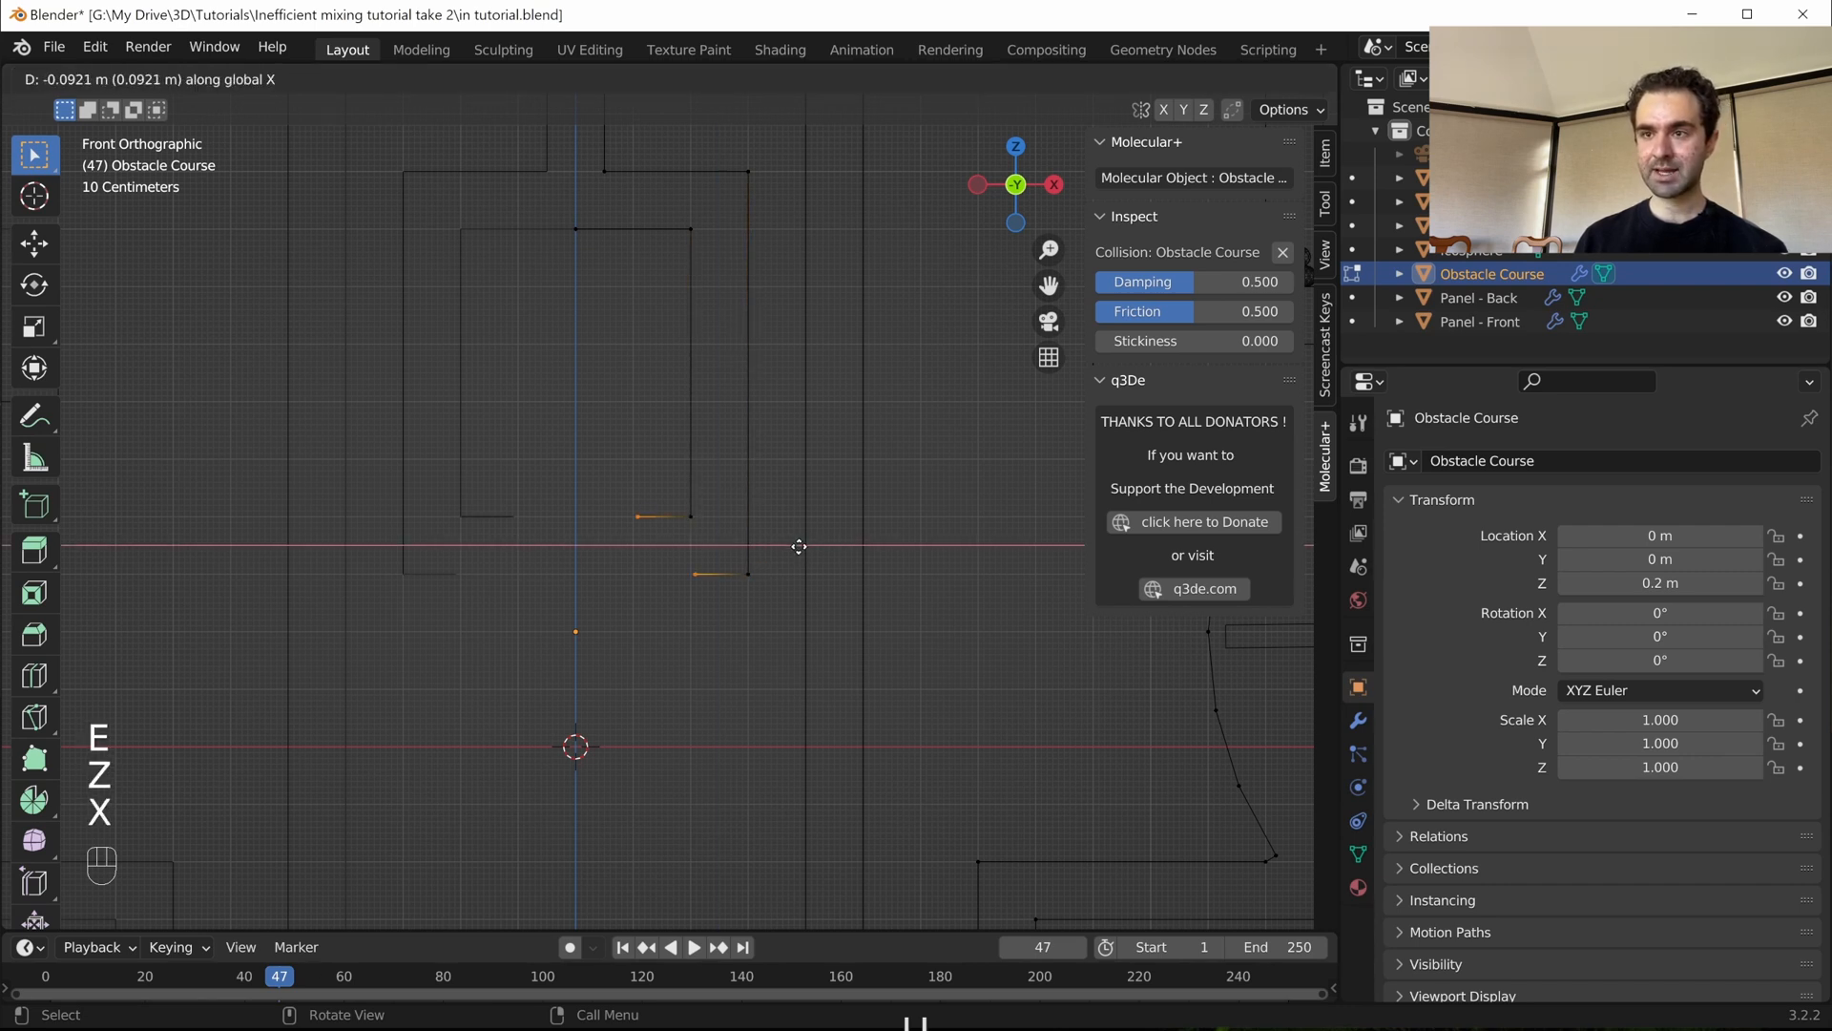
ctrl+click(779, 546)
- Extrude both wall ends about 1.7 m straight down along Z to form the long vertical outlet pipe
scroll(769, 499, down, 3)
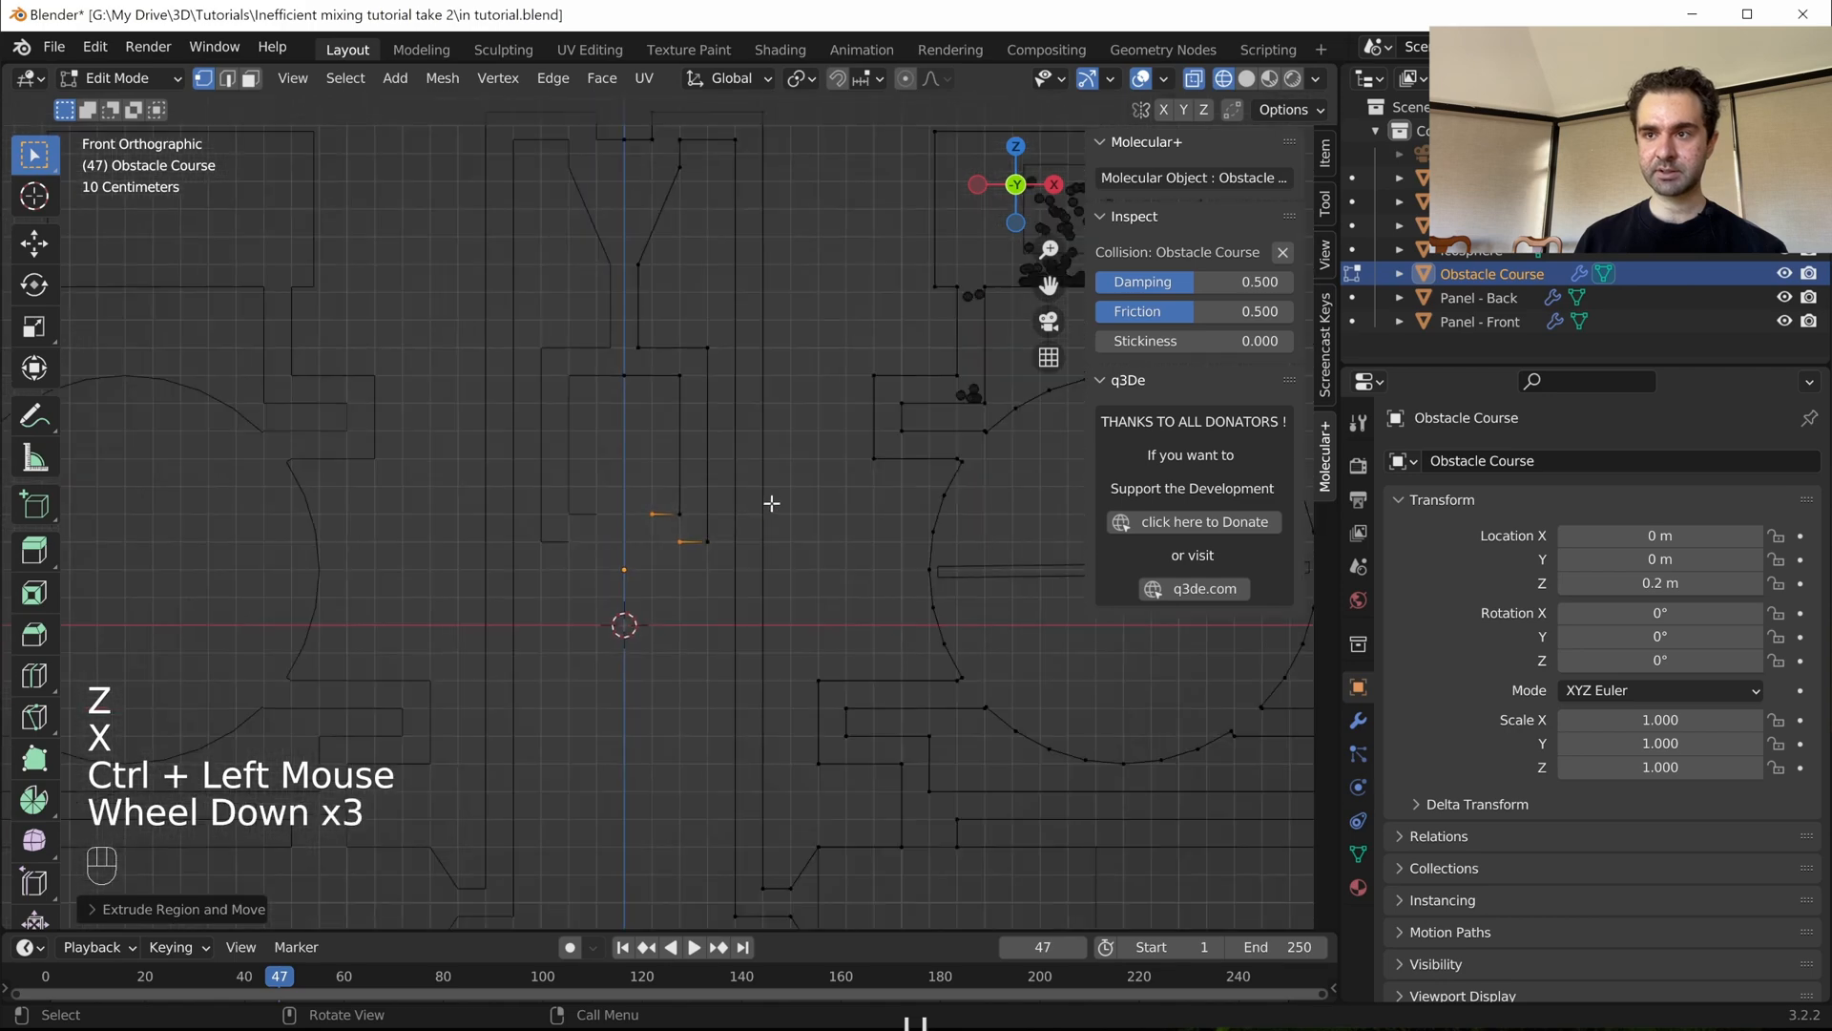
shift+middle_drag(769, 499, 815, 368)
scroll(812, 312, down, 2)
key(e)
key(z)
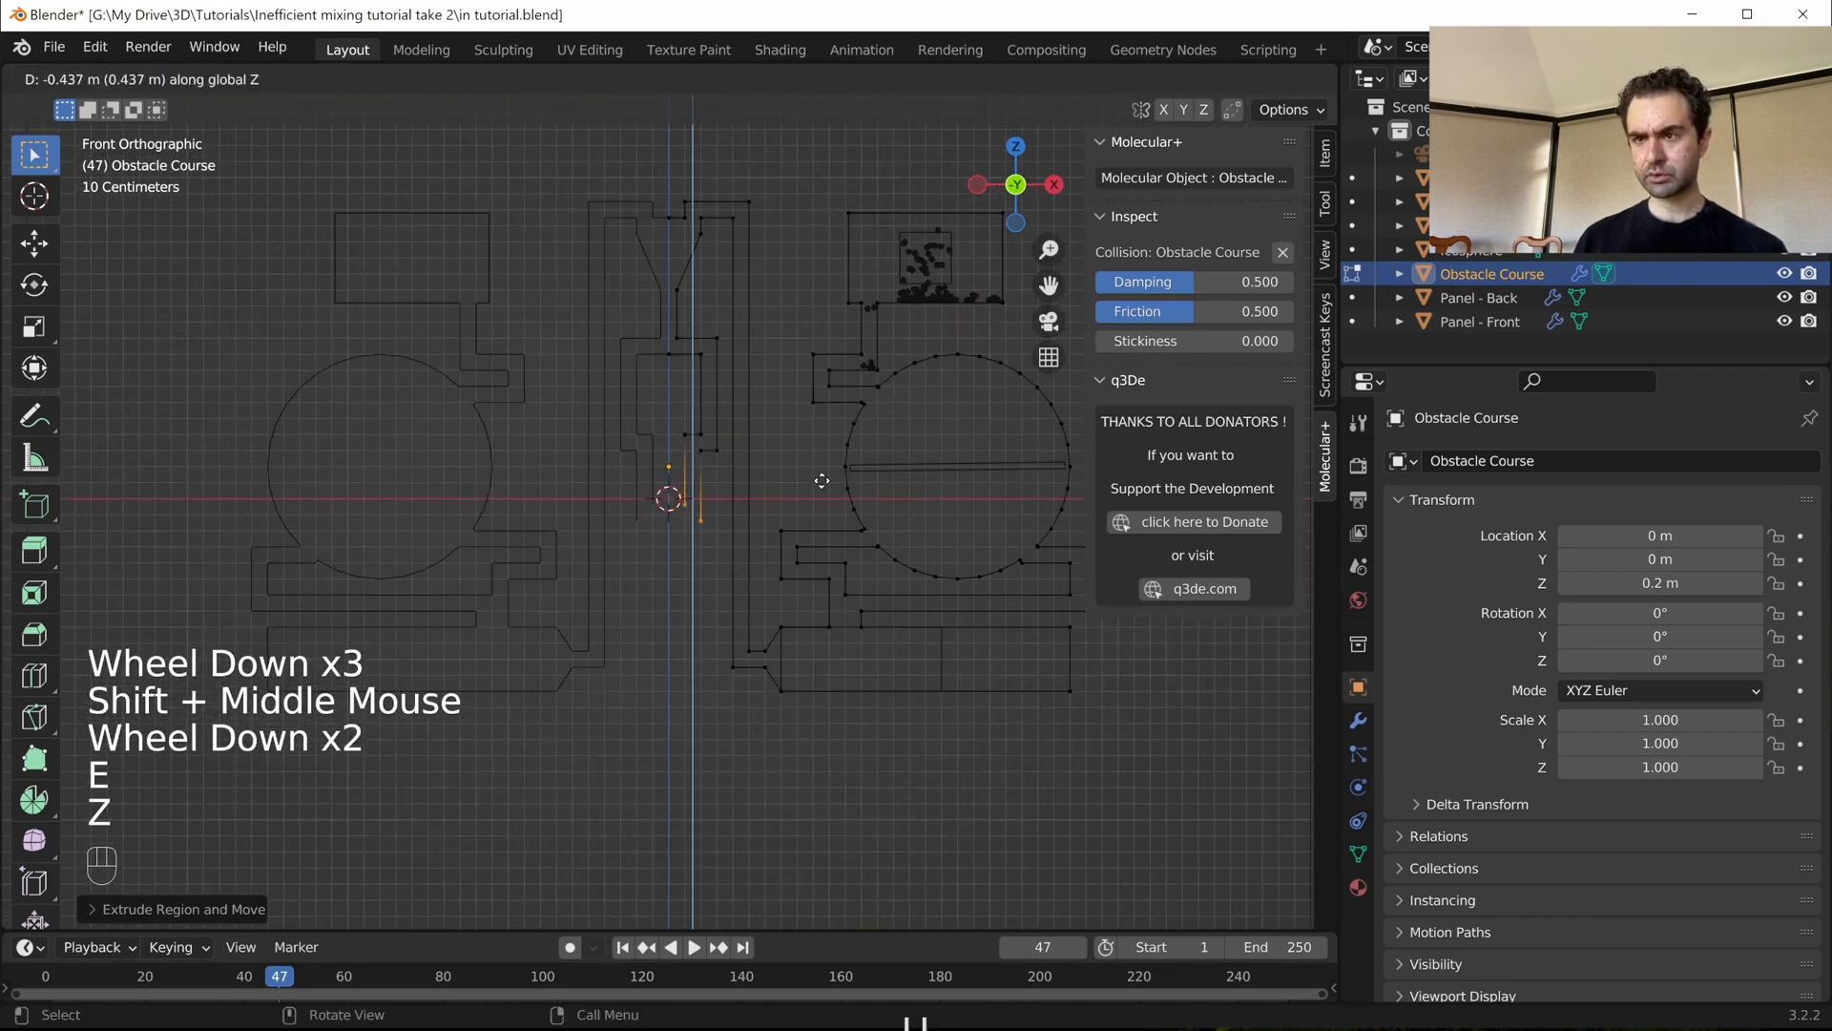
ctrl+click(825, 581)
- Move the outlet pipe's inner bottom vertex about 0.1 m down along Z, level with the outer one
shift+middle_drag(822, 581, 737, 741)
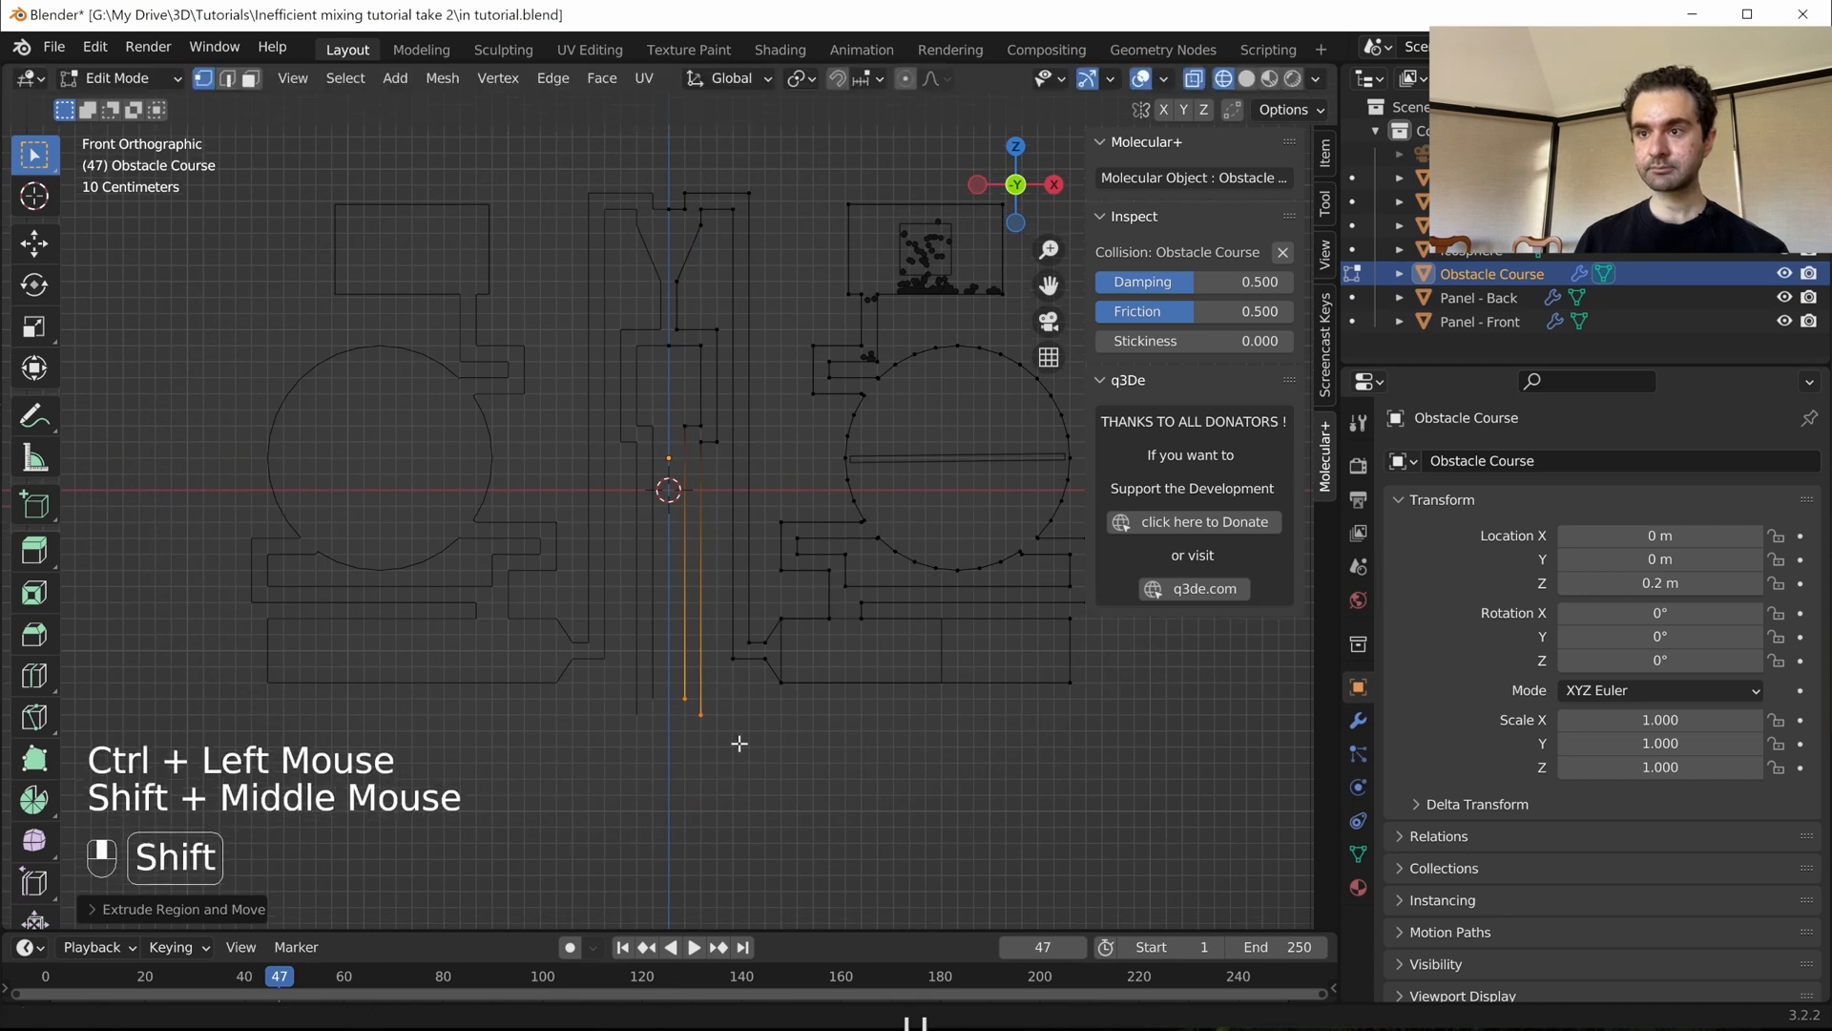
scroll(840, 668, up, 3)
shift+middle_drag(864, 659, 852, 642)
click(799, 630)
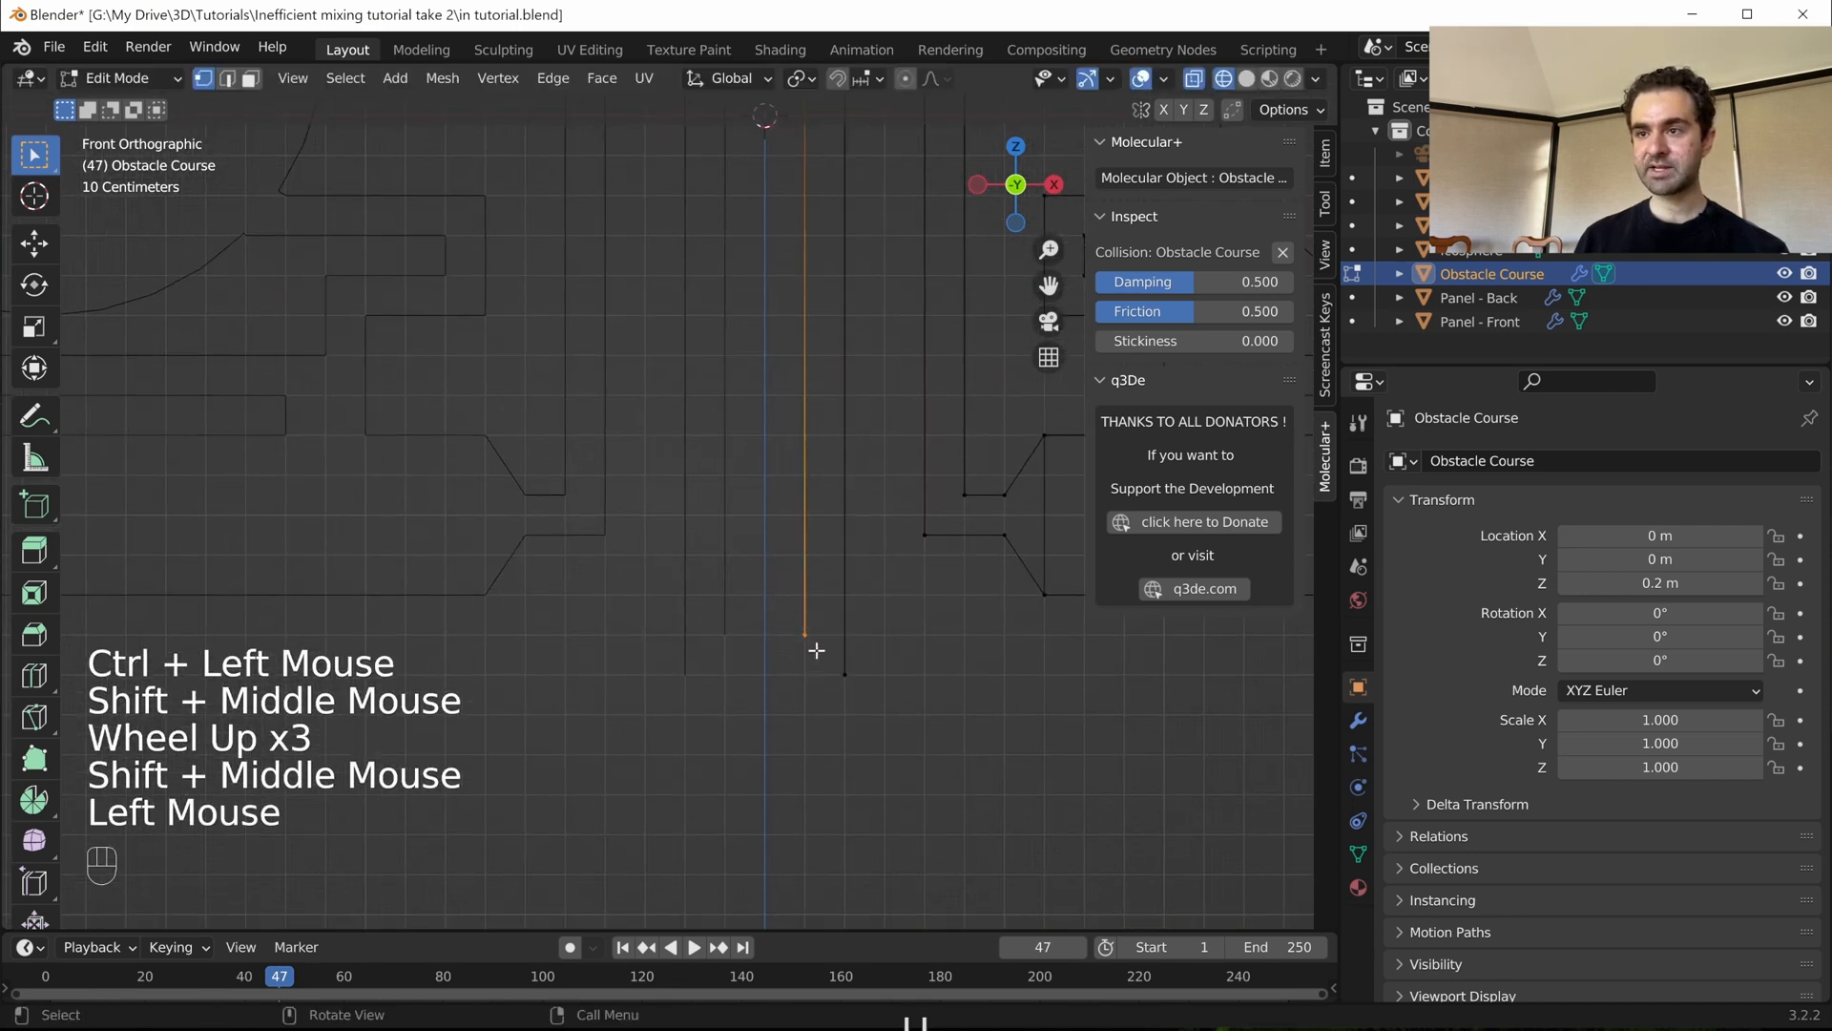
key(g)
key(z)
ctrl+click(842, 616)
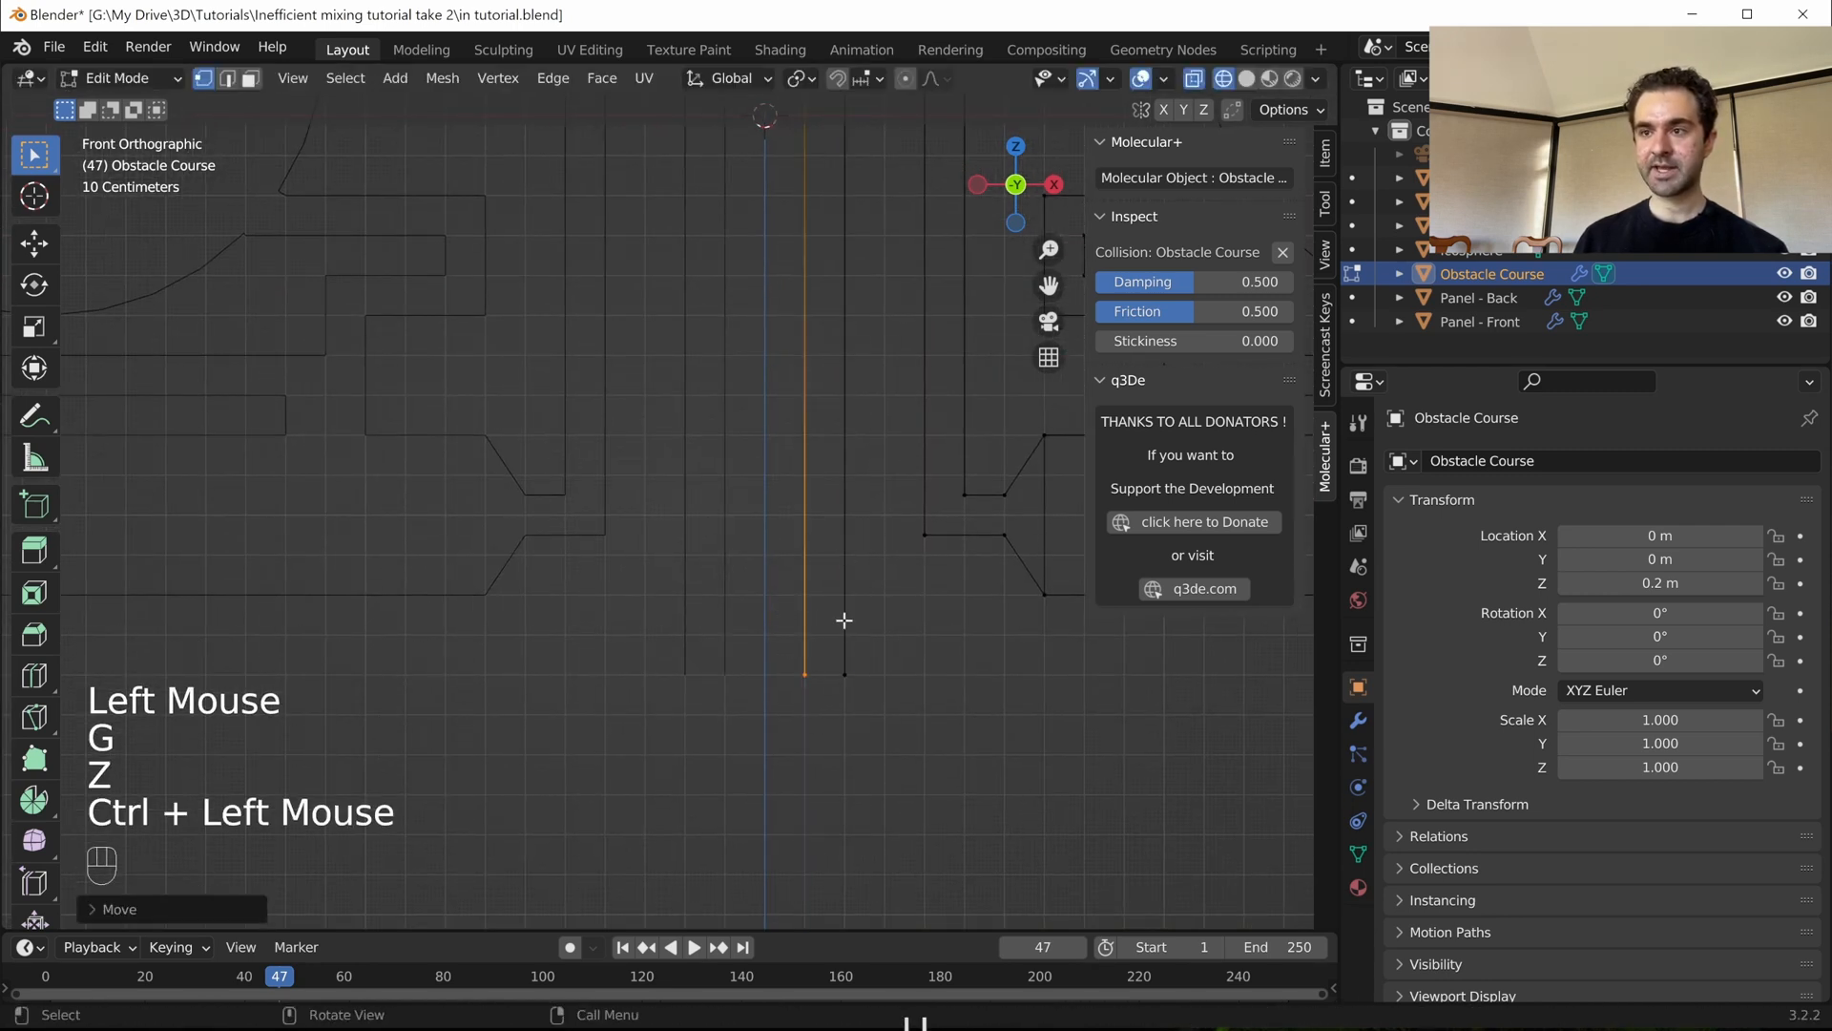
- Leave mesh editing and duplicate the sliding block Cube.002 in place
scroll(843, 622, down, 2)
scroll(954, 668, down, 2)
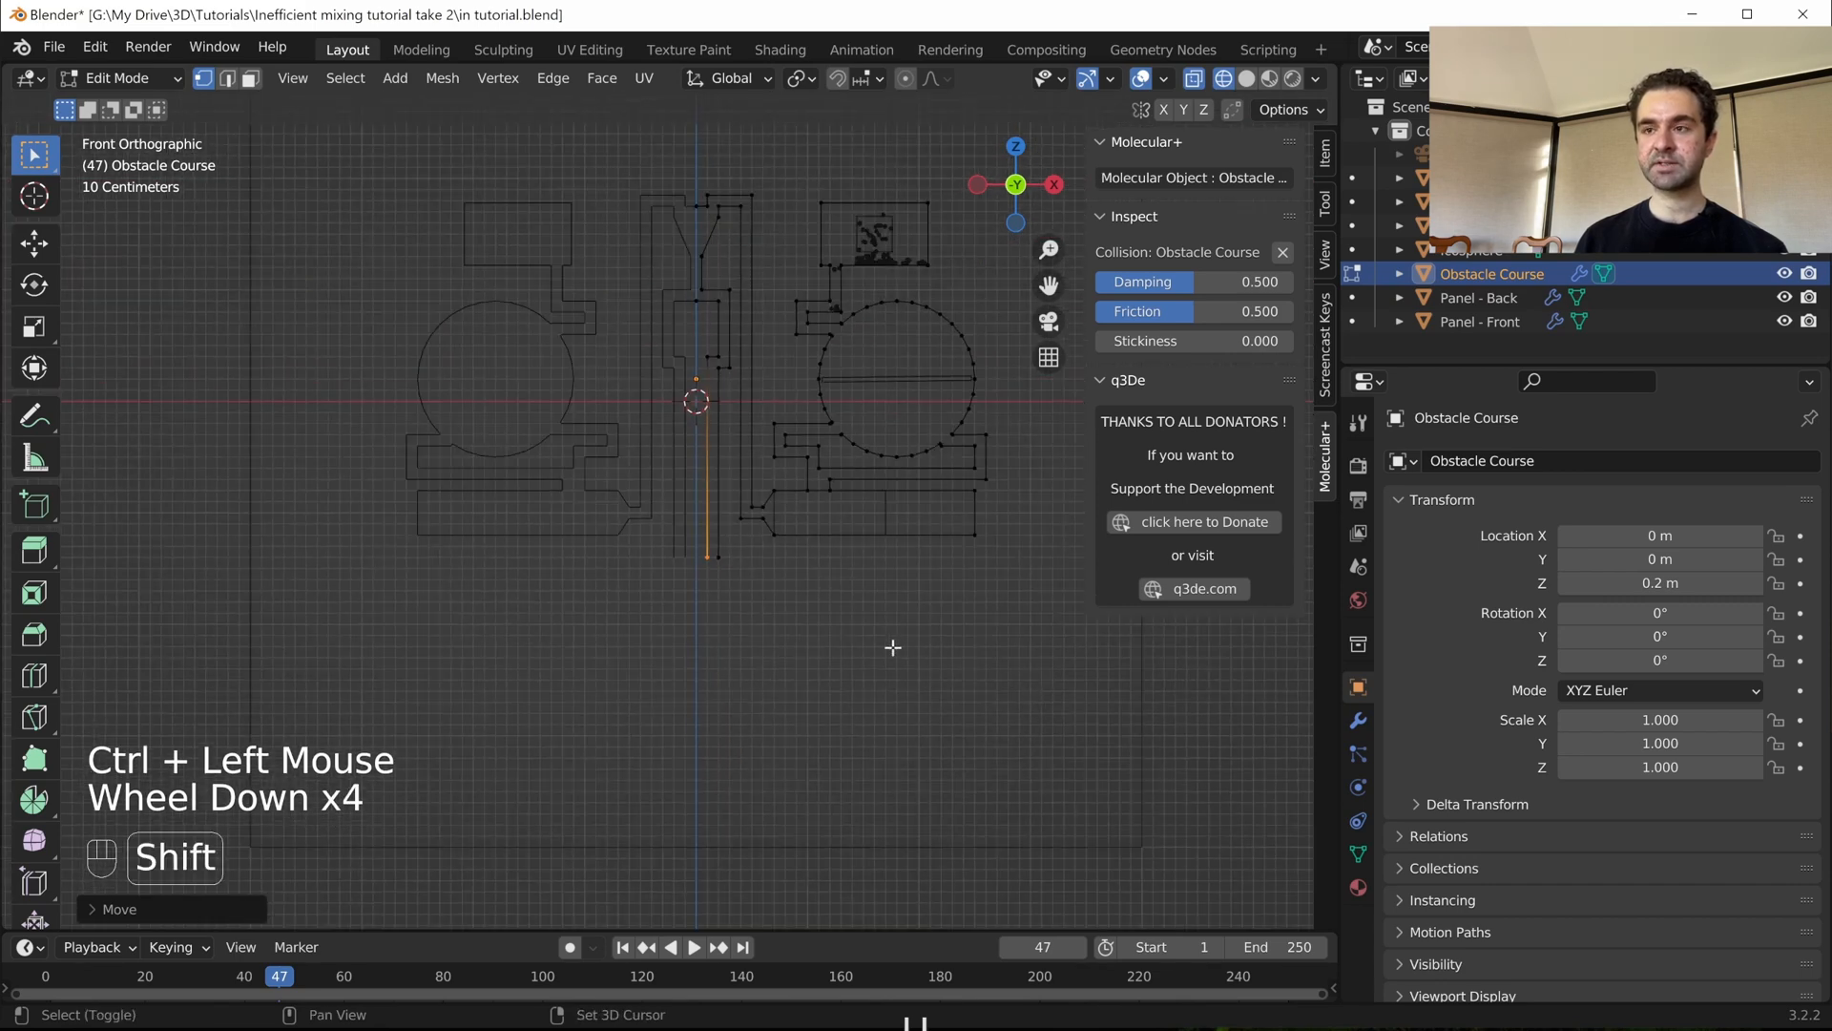
shift+middle_drag(891, 642, 777, 666)
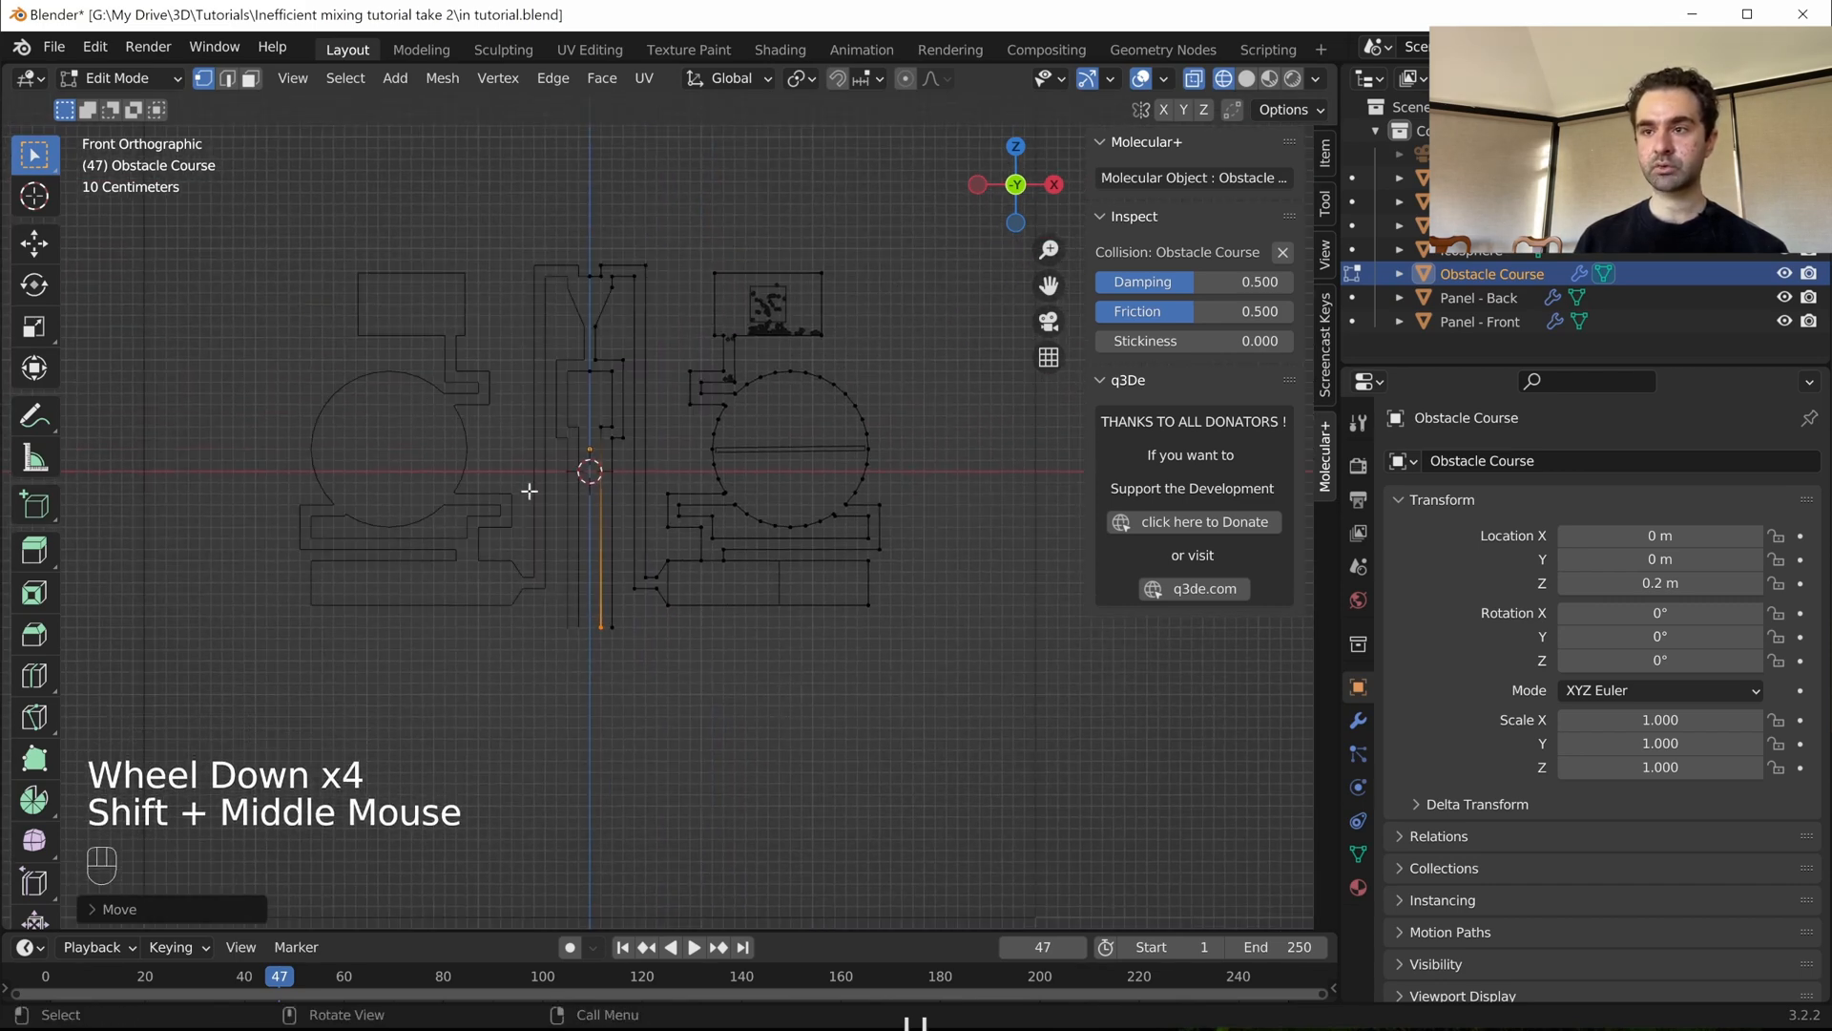
key(Tab)
scroll(680, 592, up, 2)
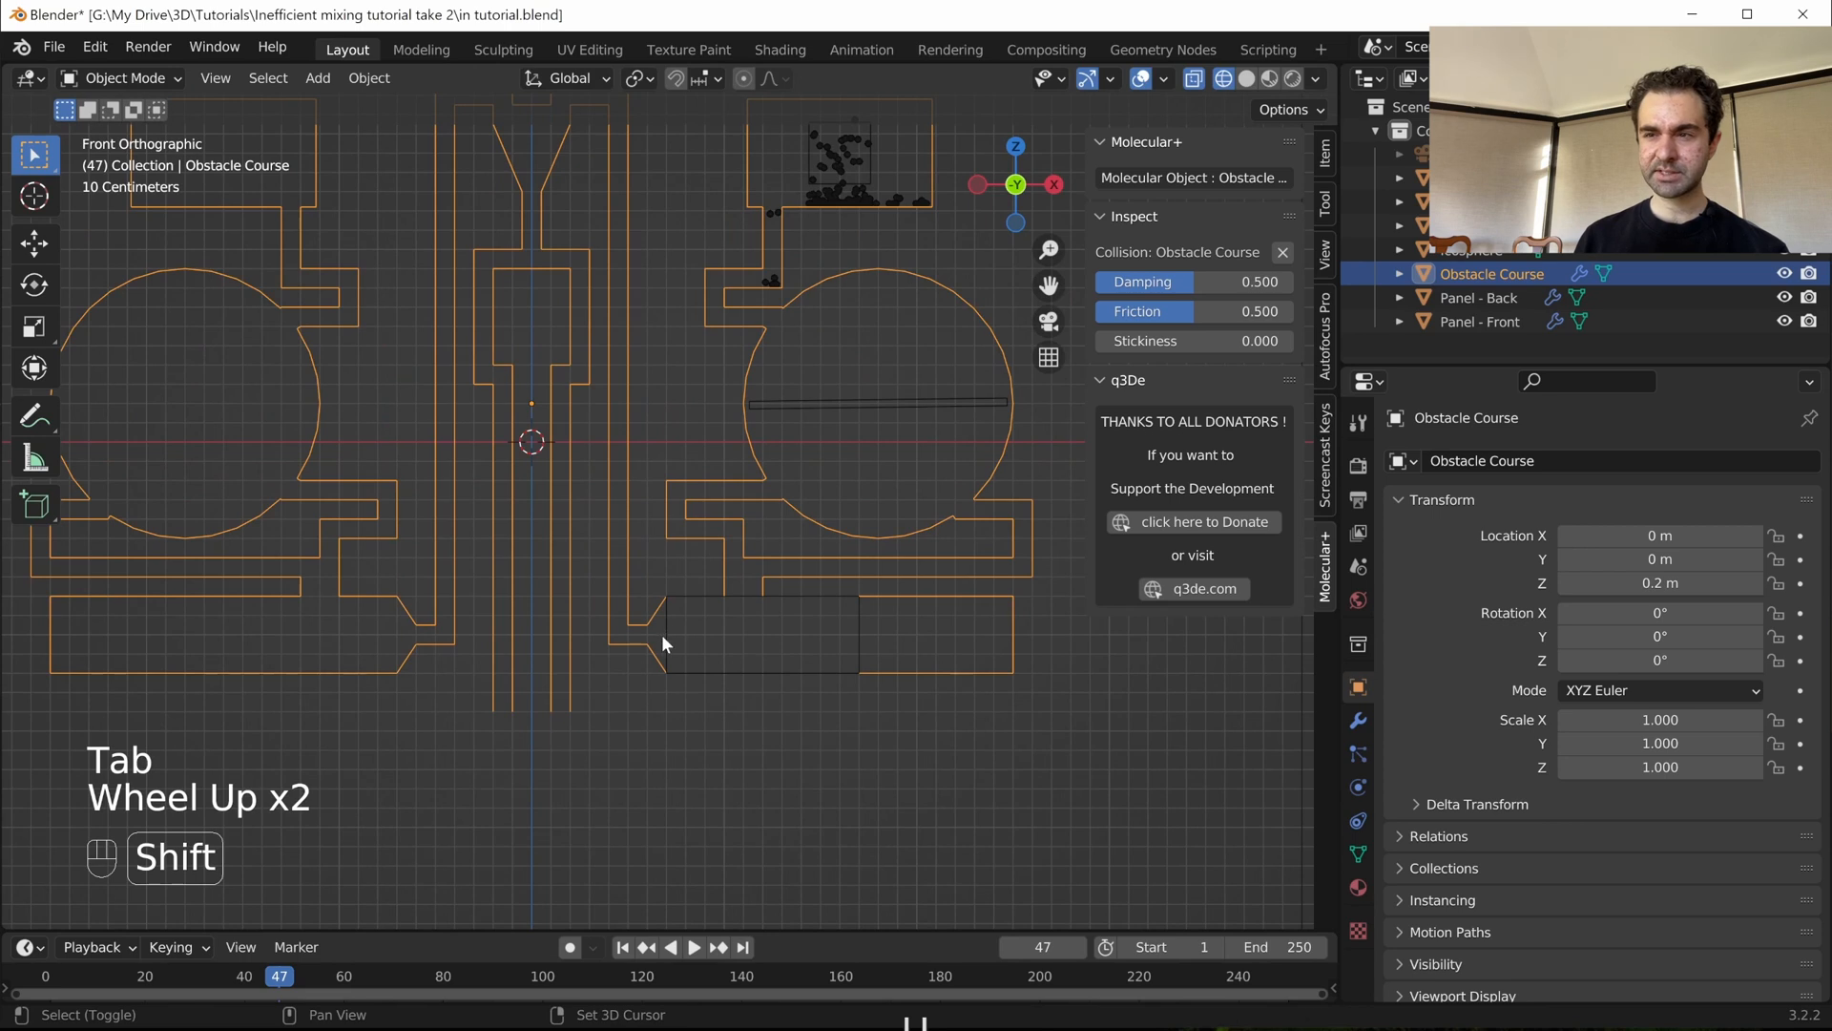
click(667, 636)
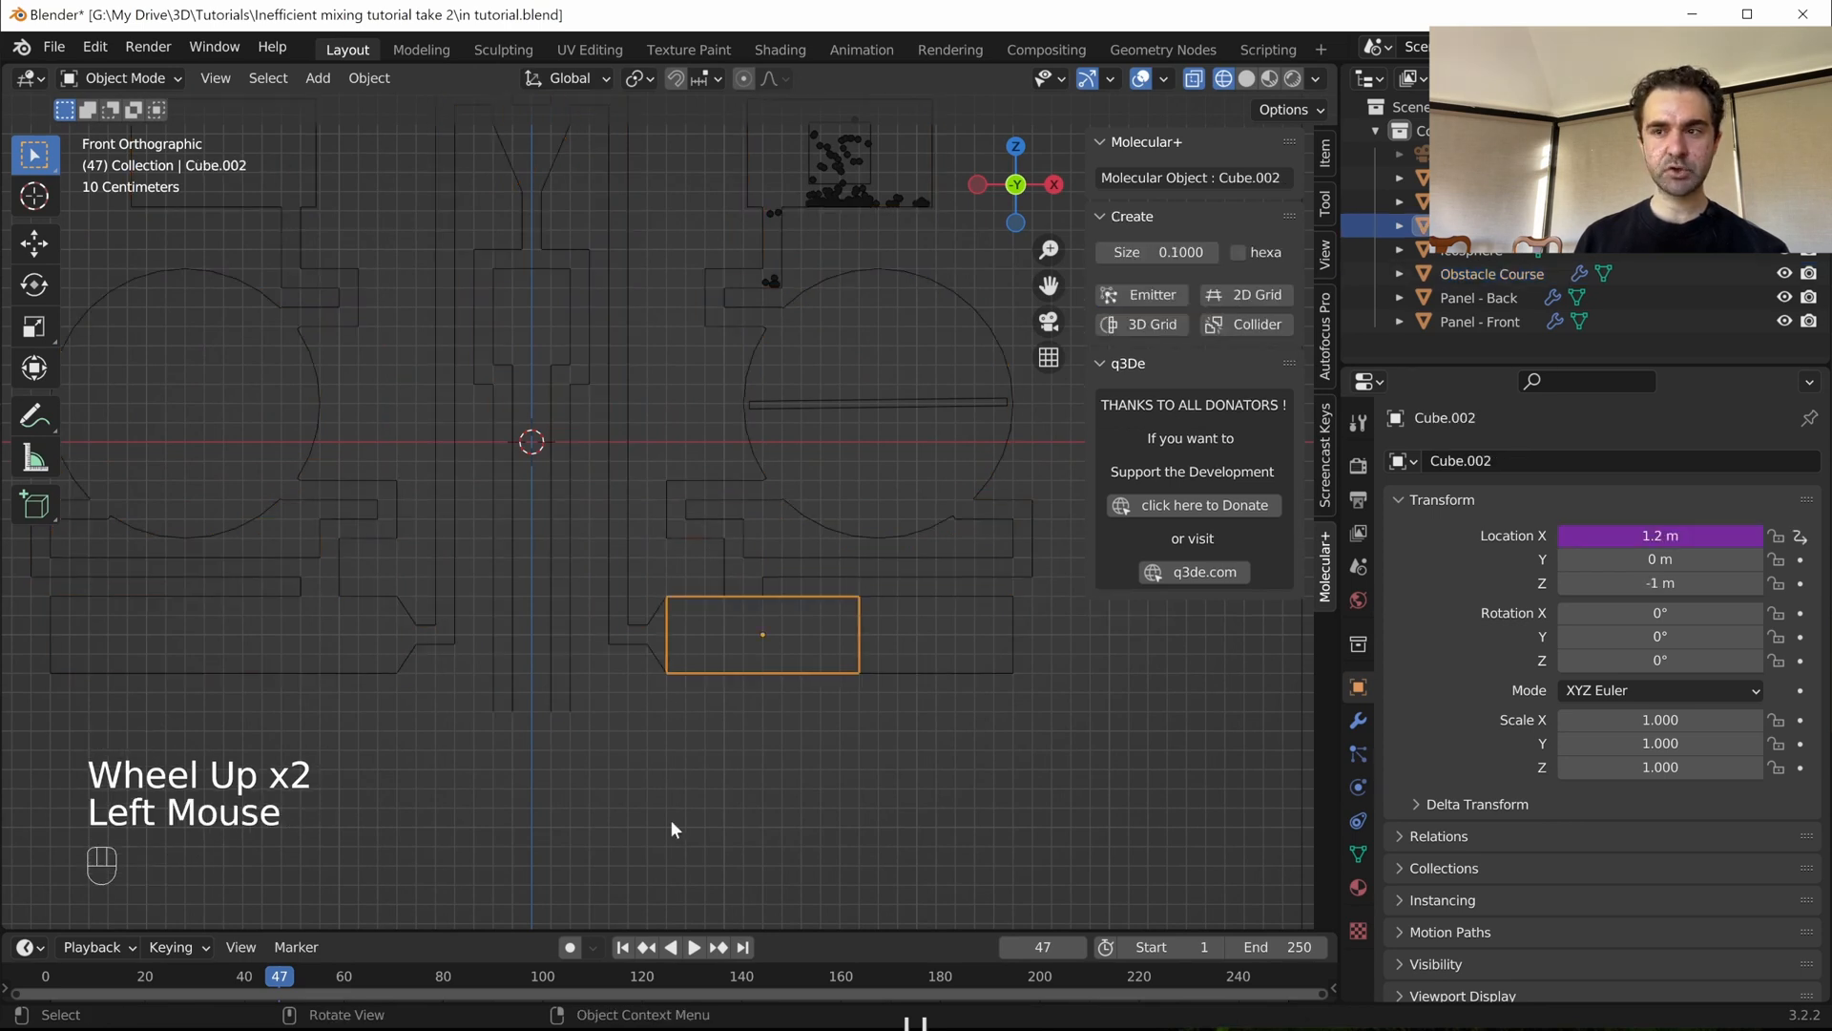
key(shift+d)
right_click(720, 569)
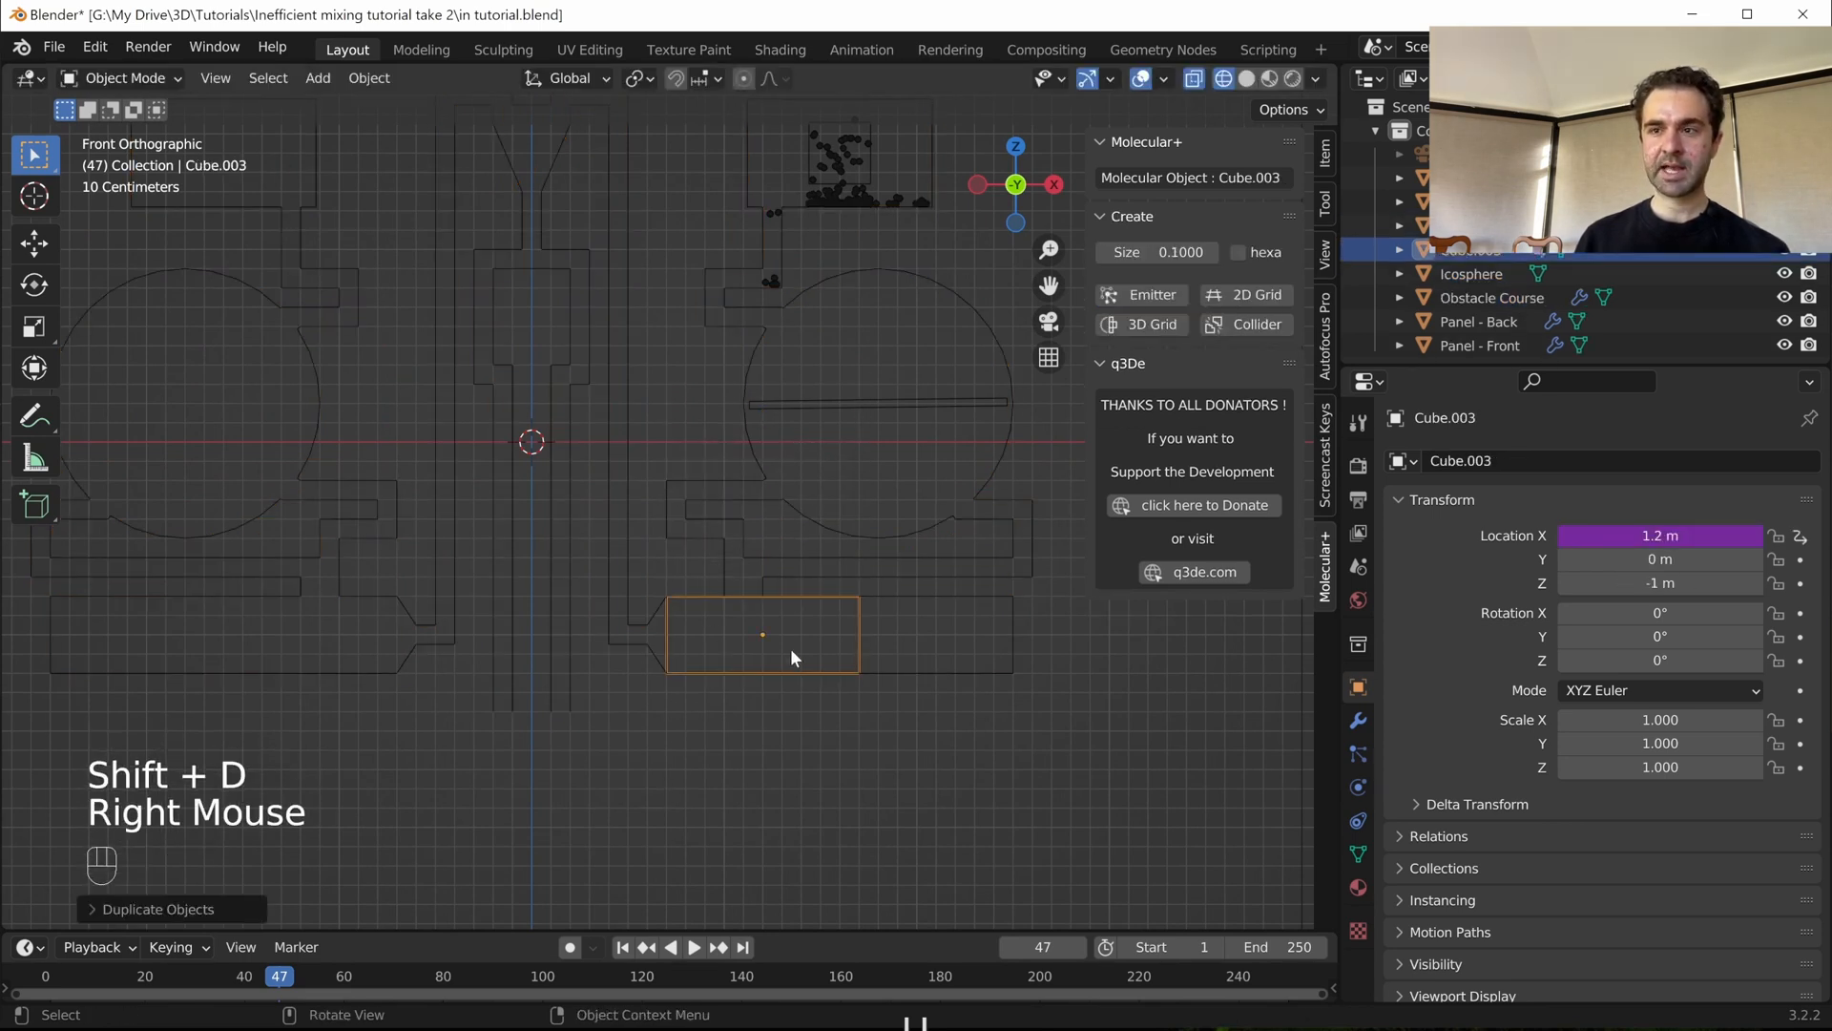
- Change the duplicated block's Location X driver expression to sin(frame / 10) * 0.4 and play the animation briefly
click(1660, 536)
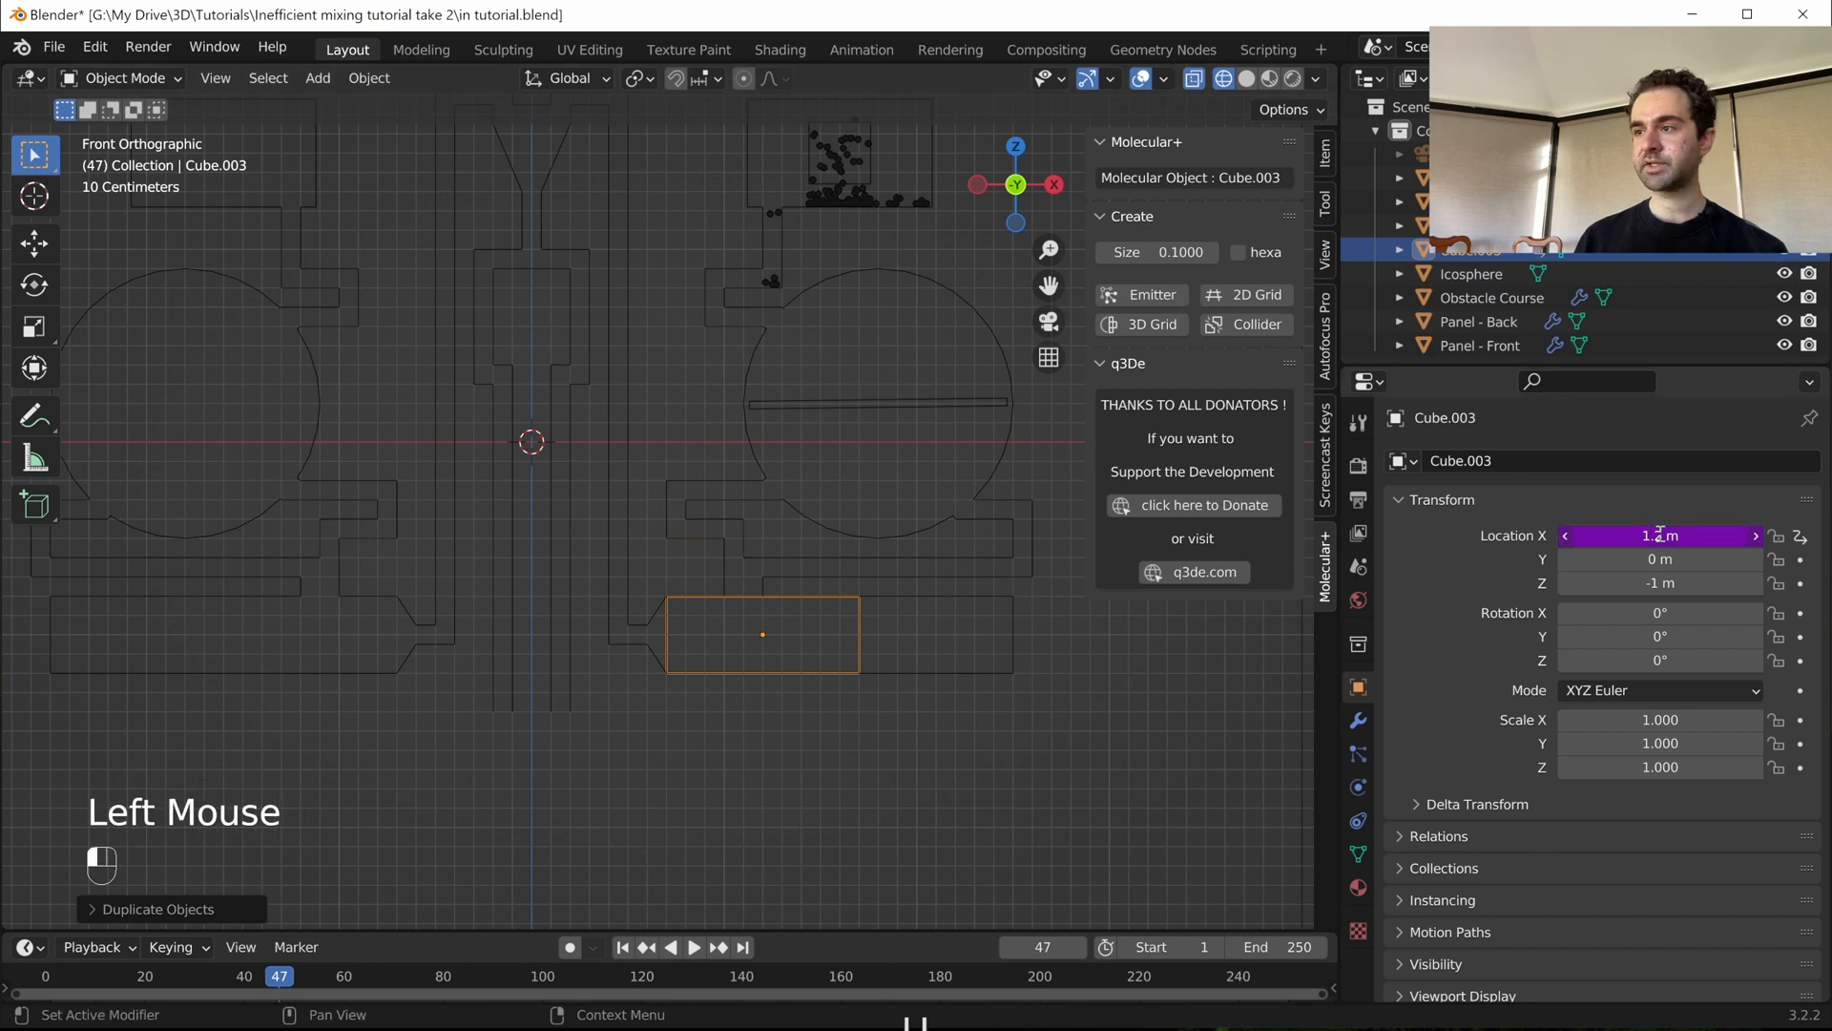
click(1752, 535)
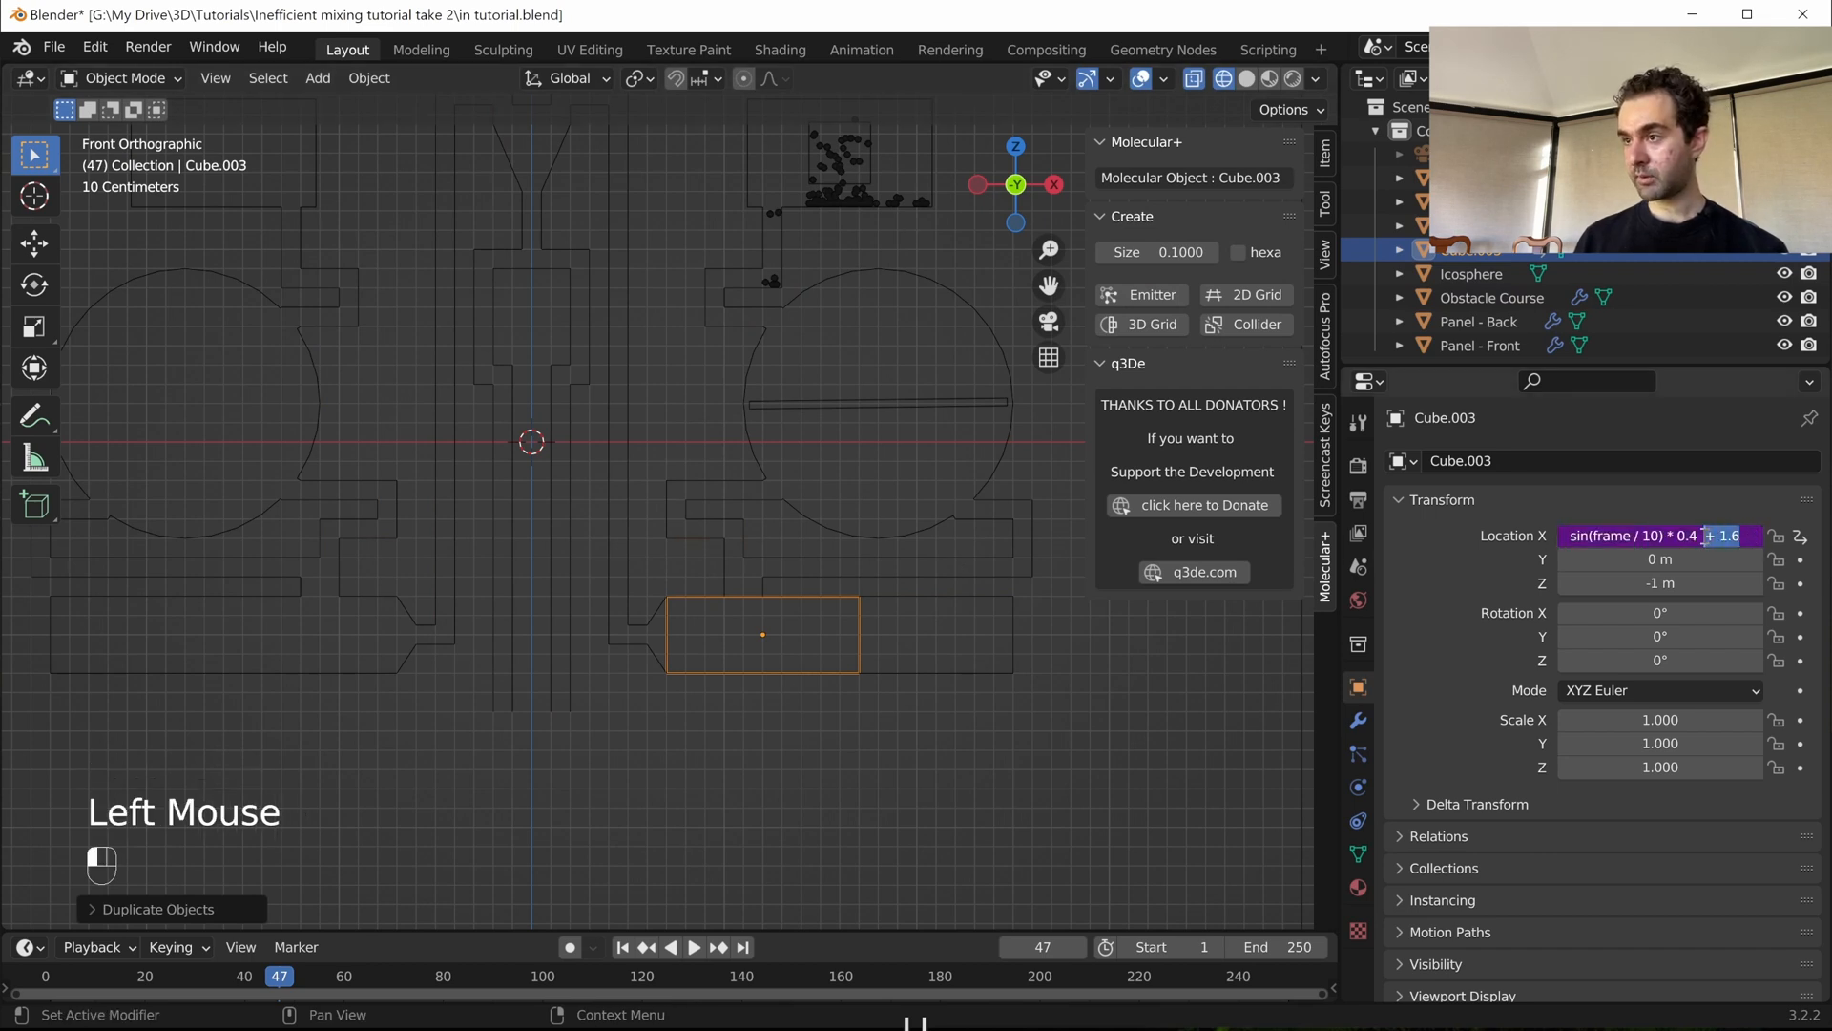
key(BackSpace)
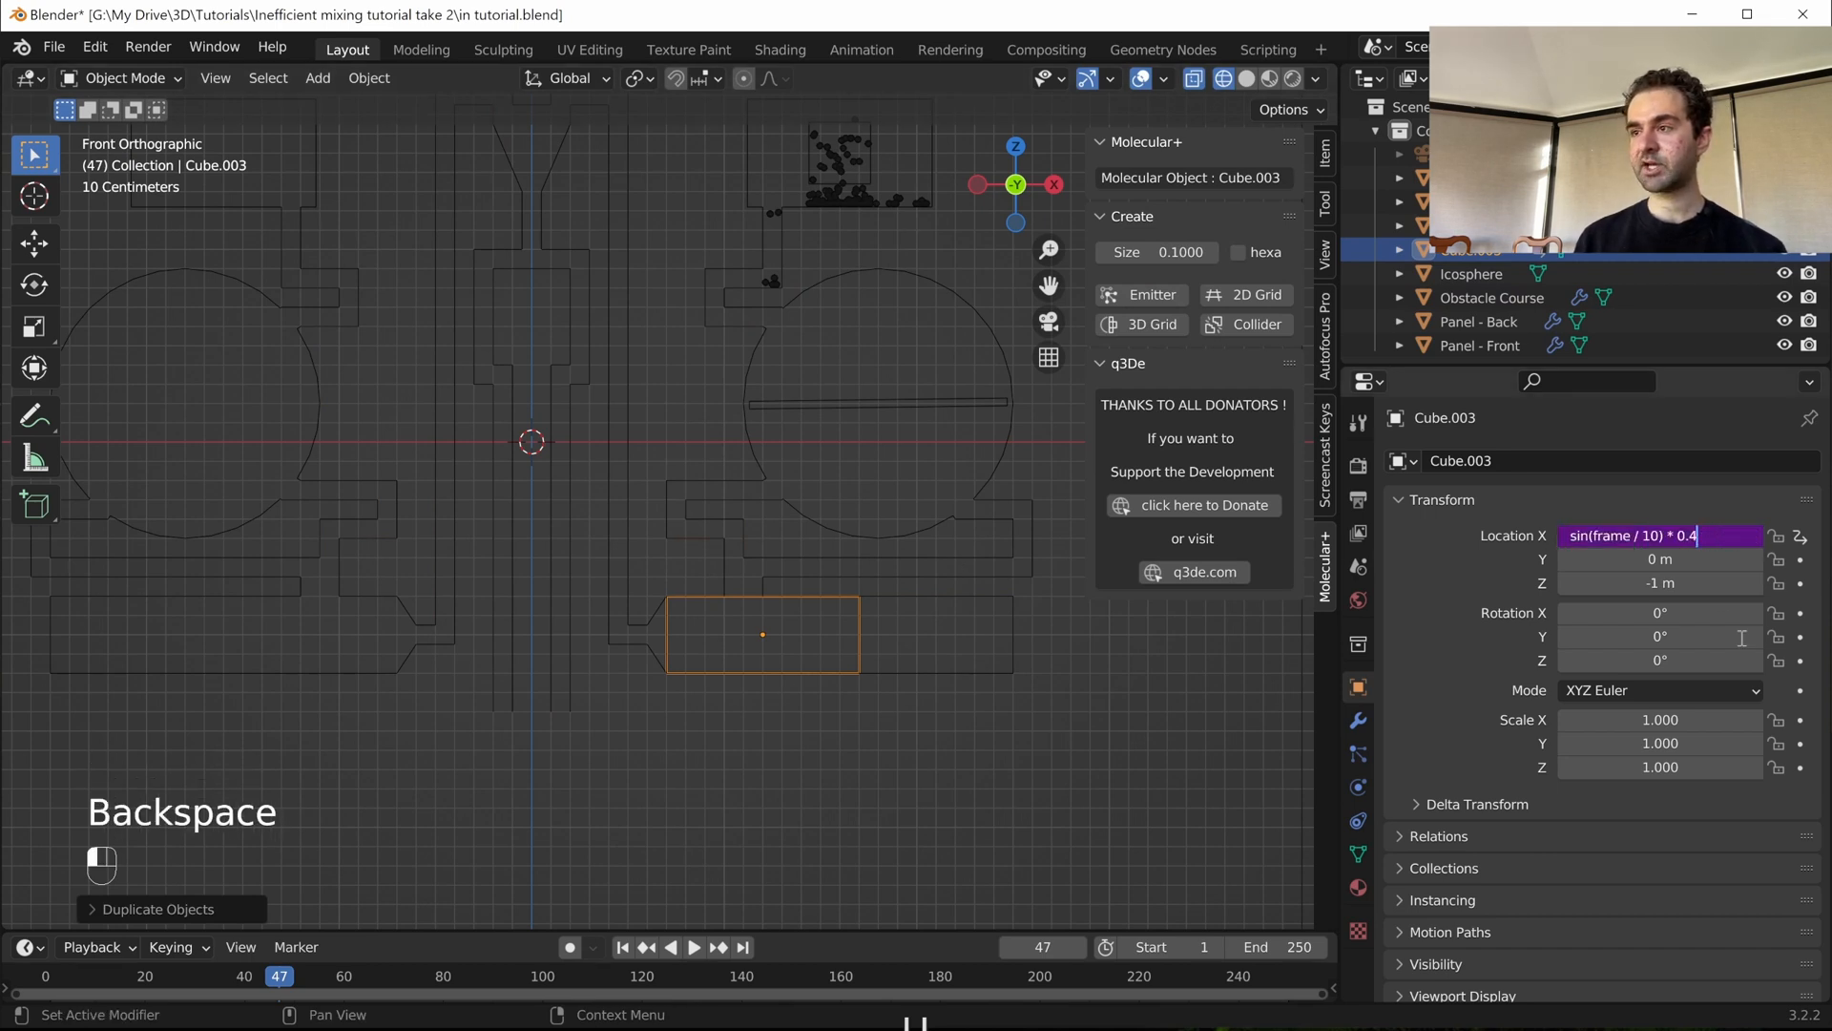
click(1742, 638)
key(space)
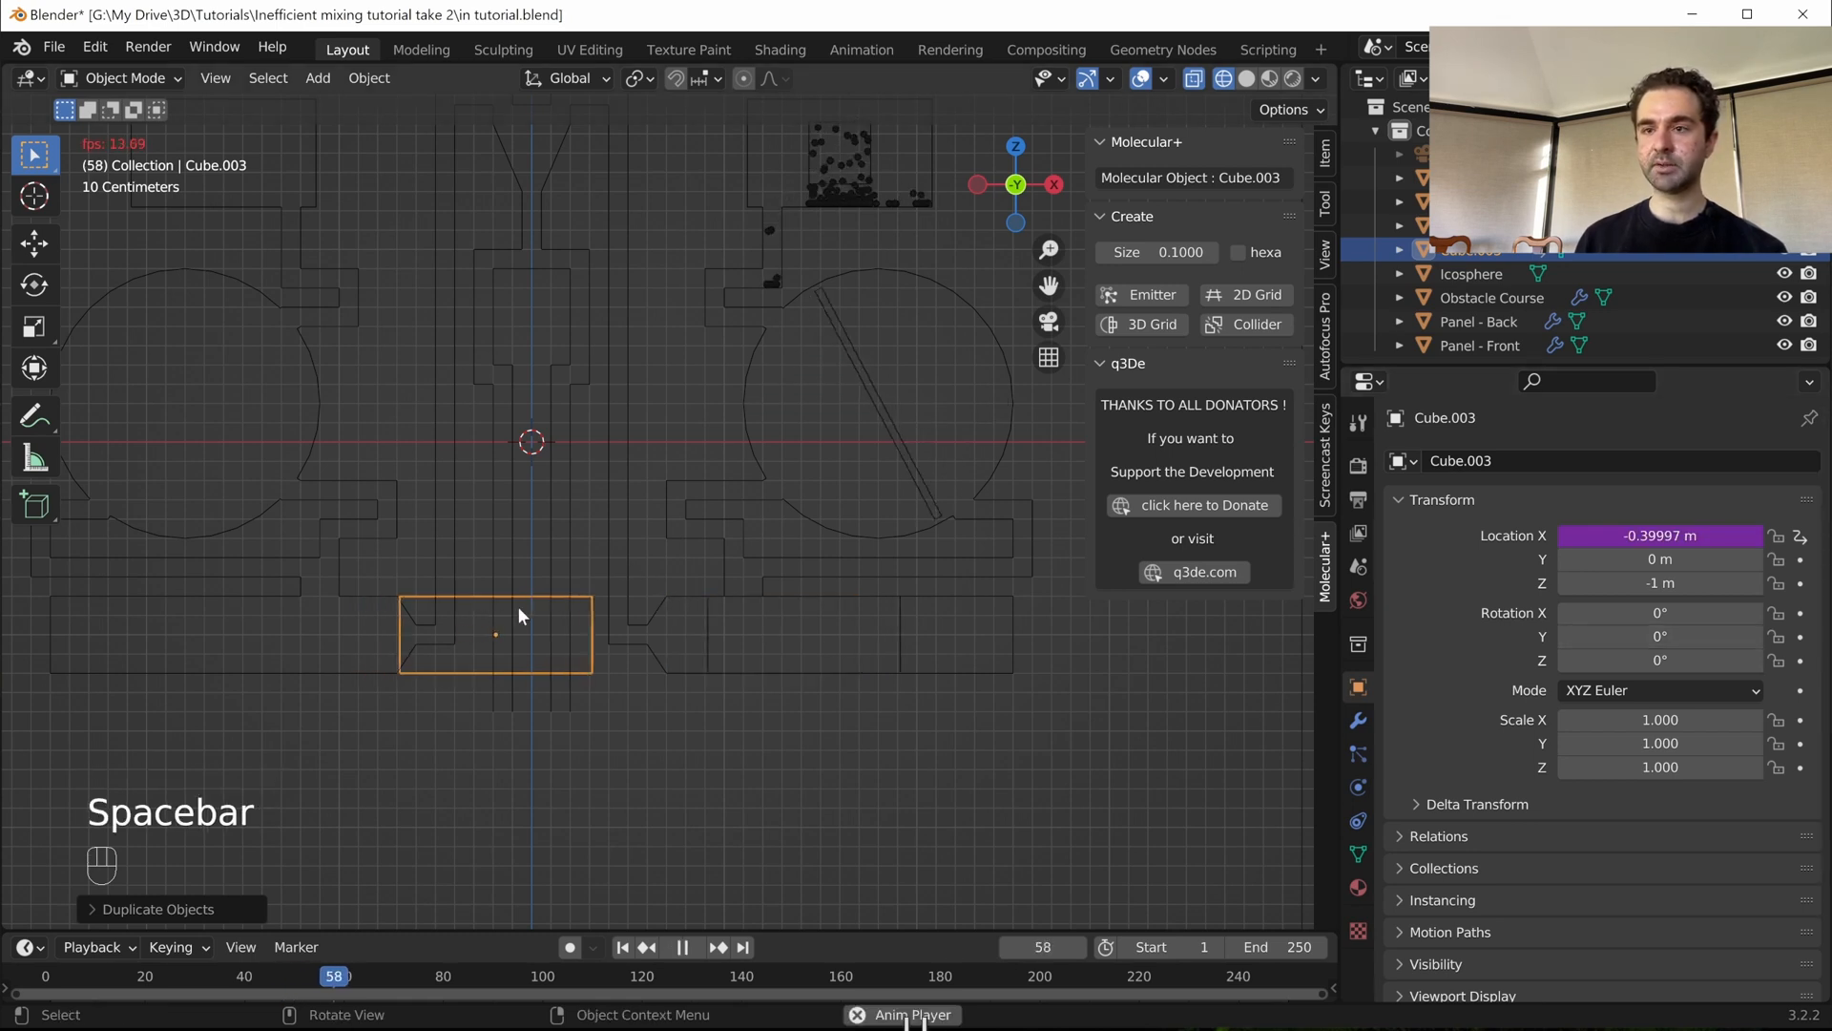
key(space)
- Move the duplicated block down along Z to -1.6 m, directly below the outlet pipes
shift+middle_drag(537, 610, 655, 520)
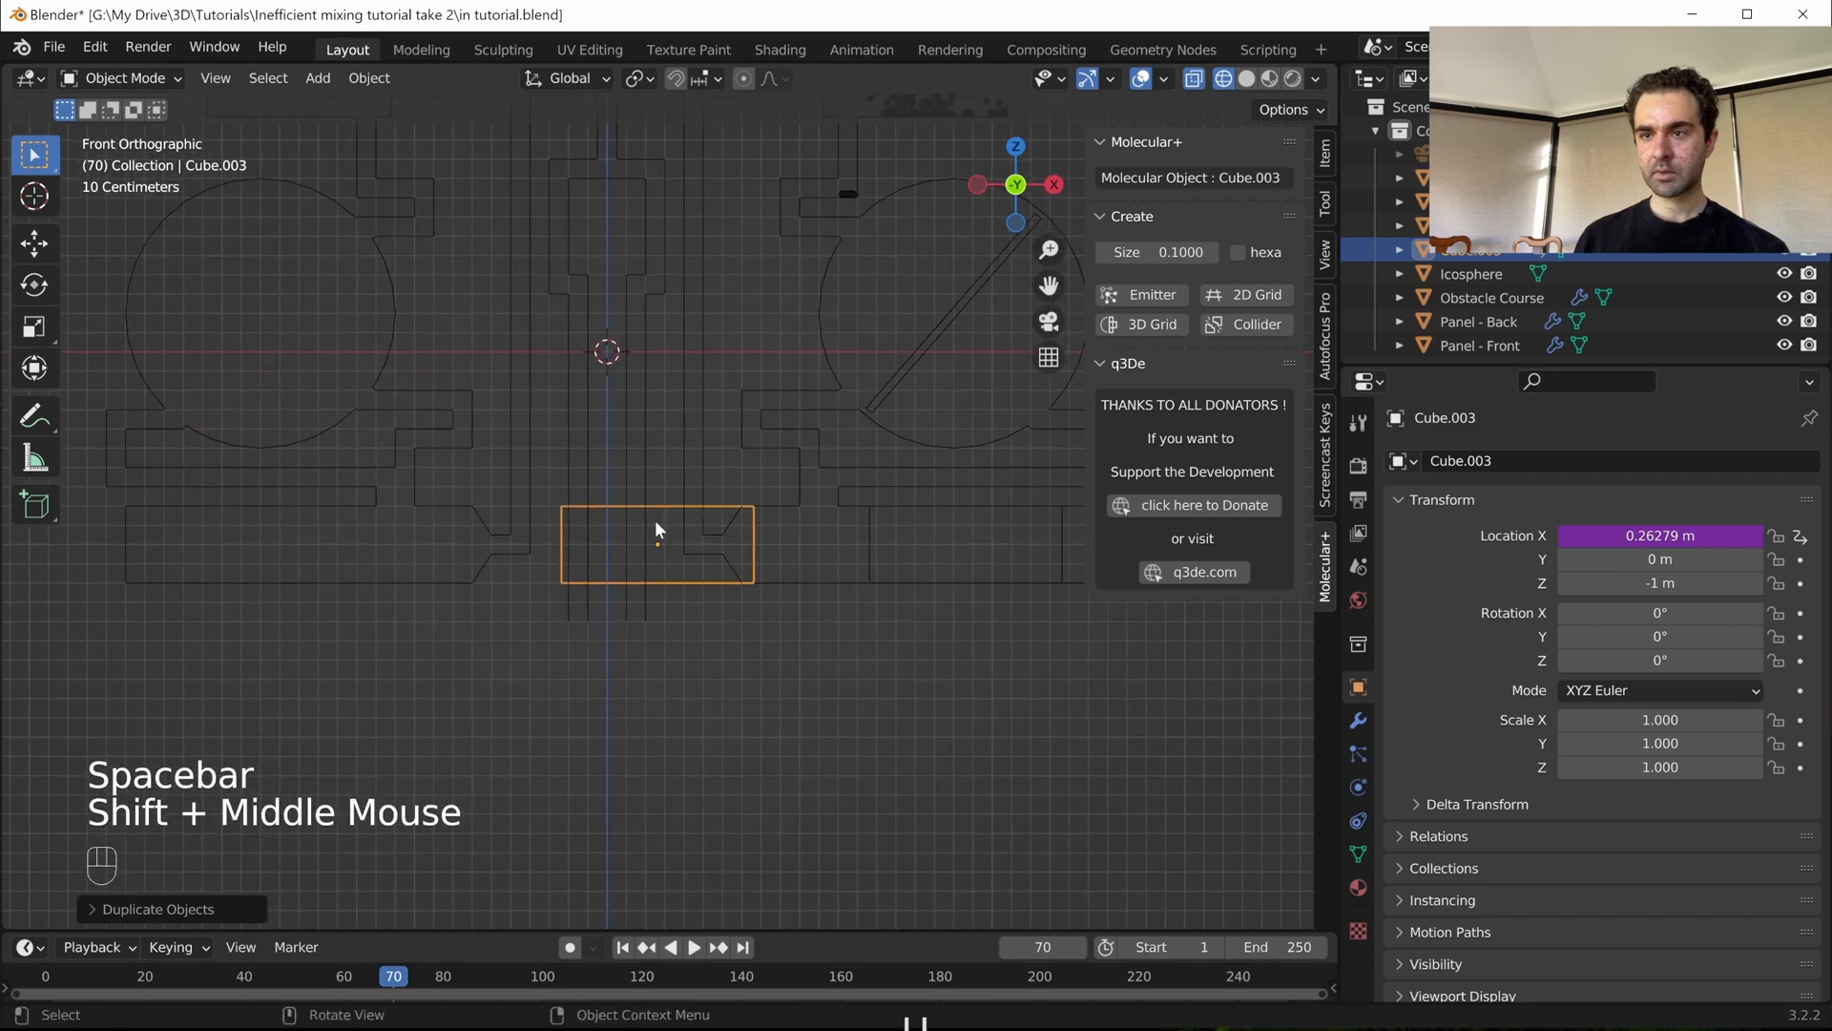
key(g)
key(z)
ctrl+click(635, 621)
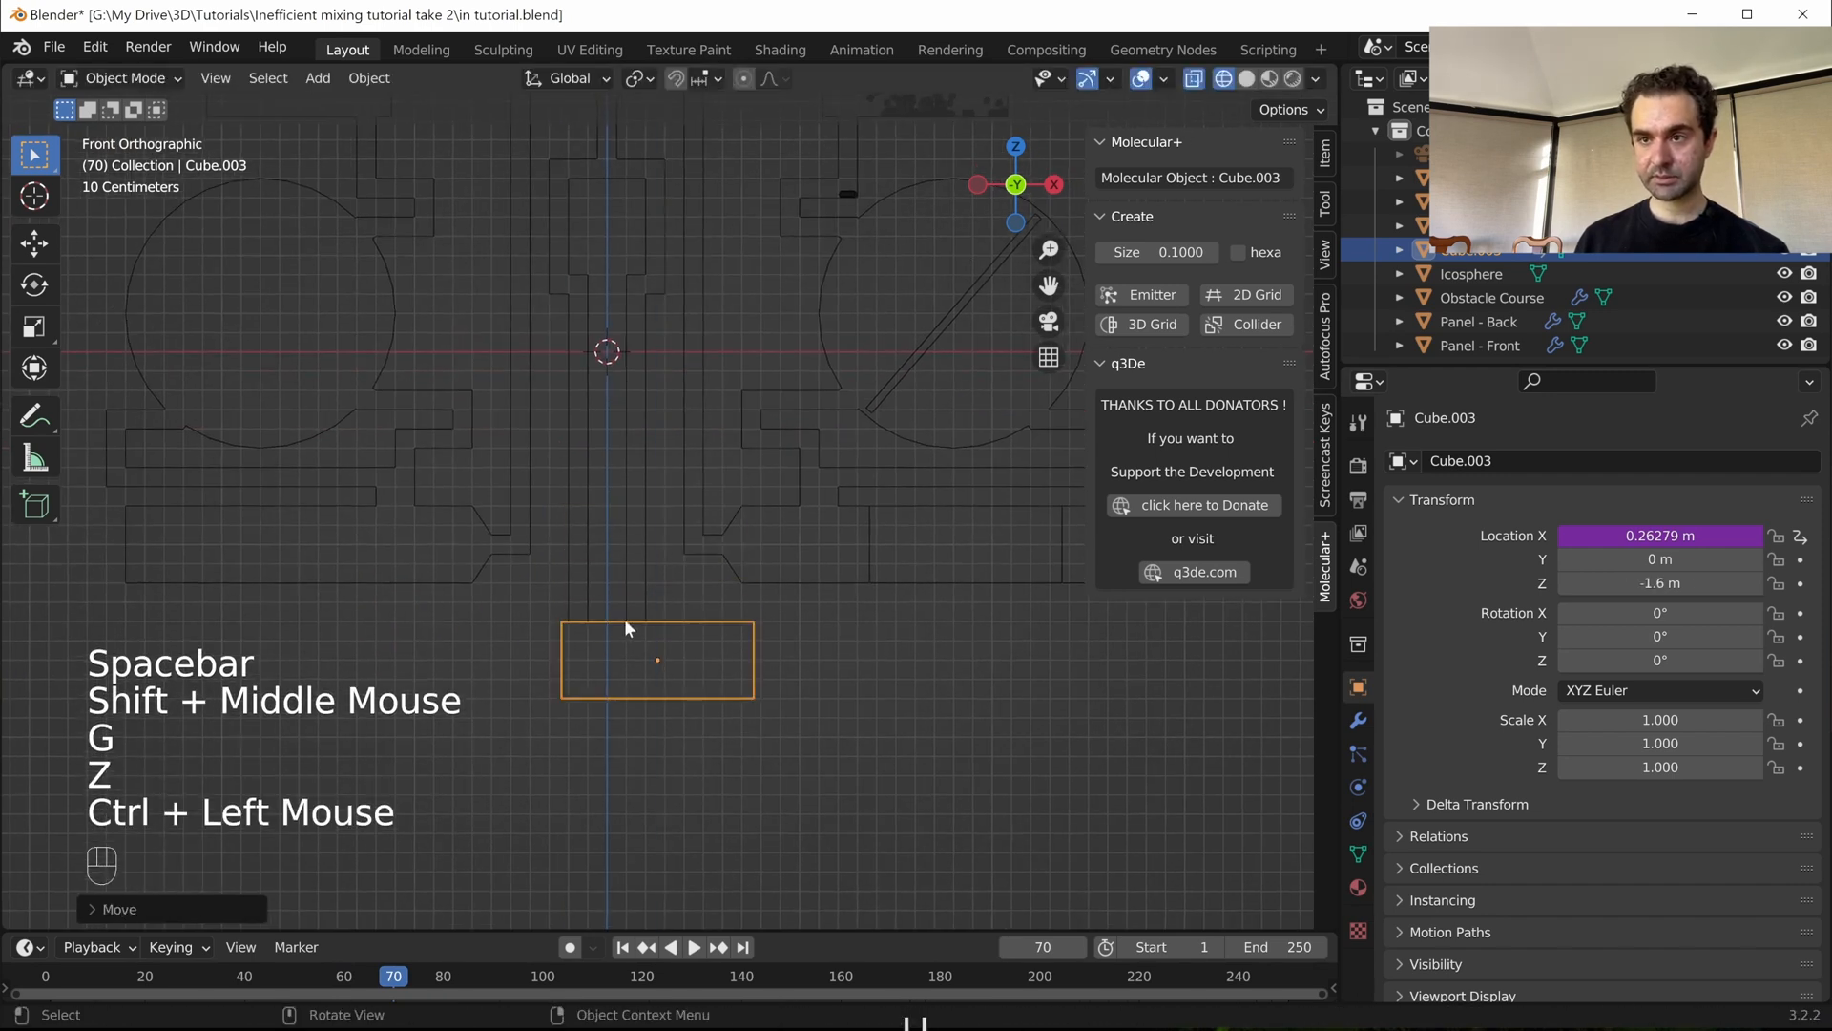
- Check the block's placement through the camera view, and play its sliding motion in the front view
scroll(615, 627, down, 2)
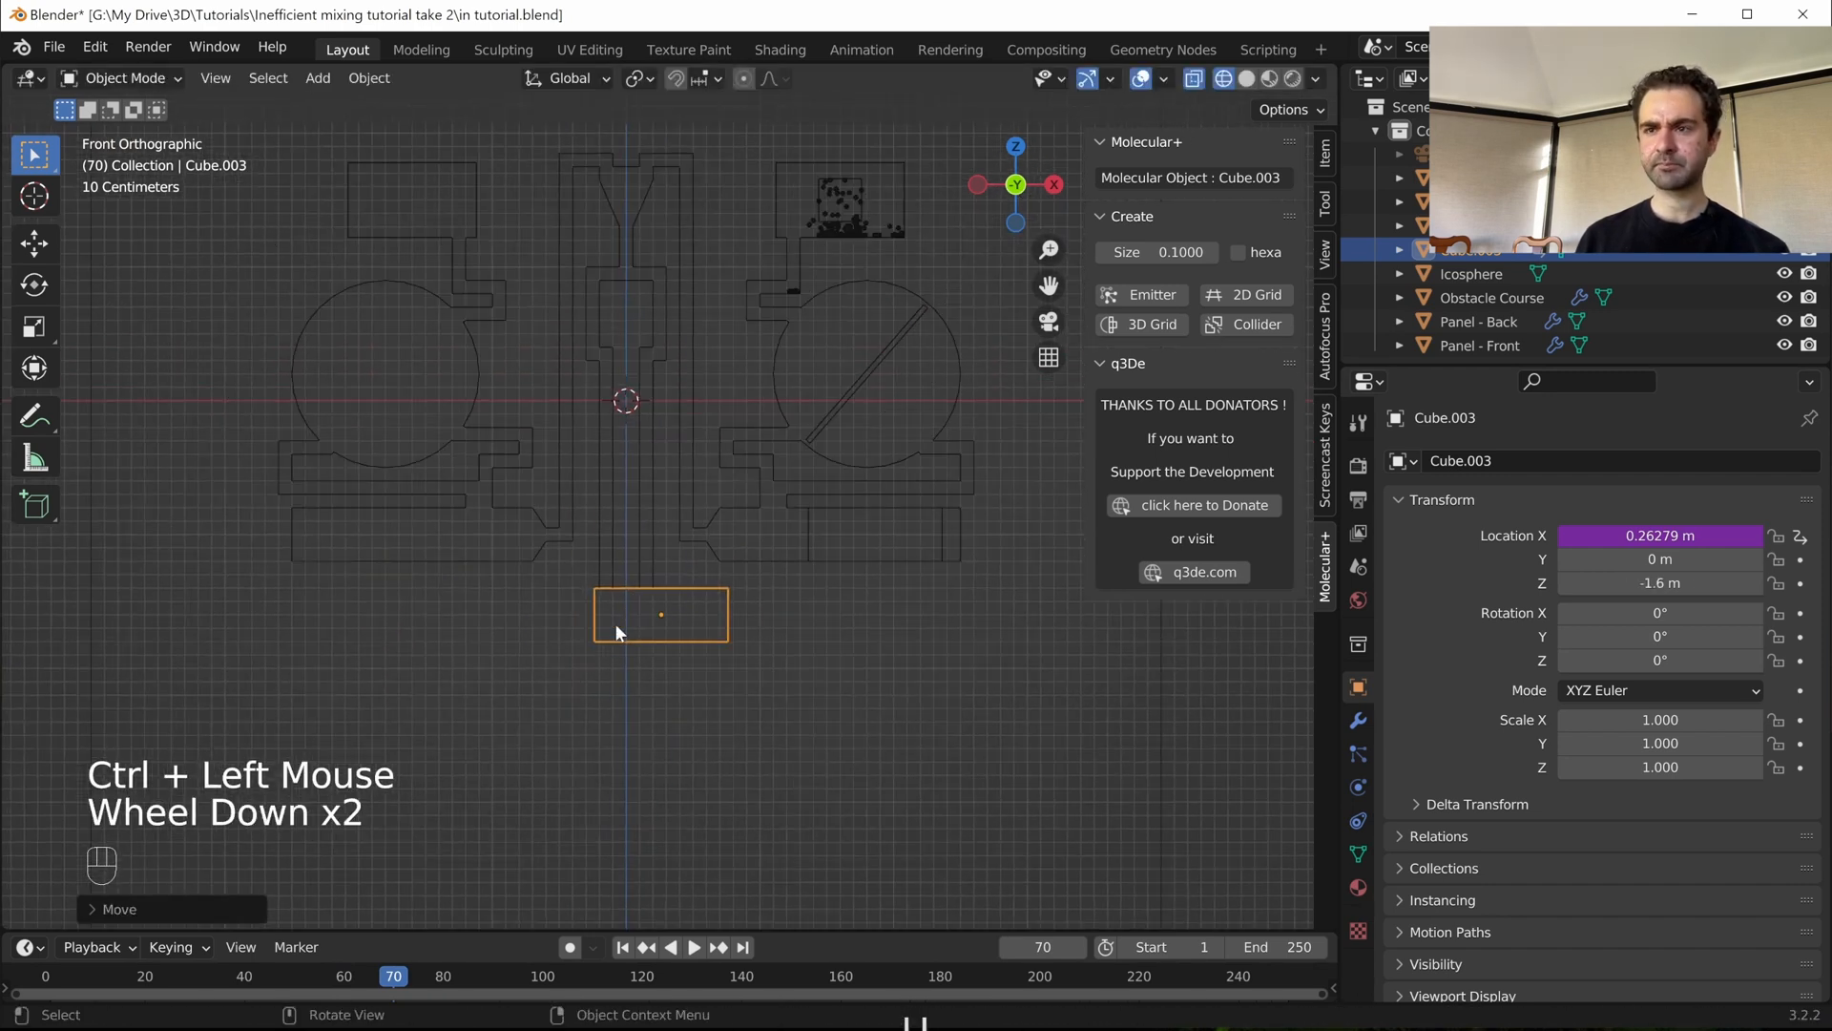
key(KP_0)
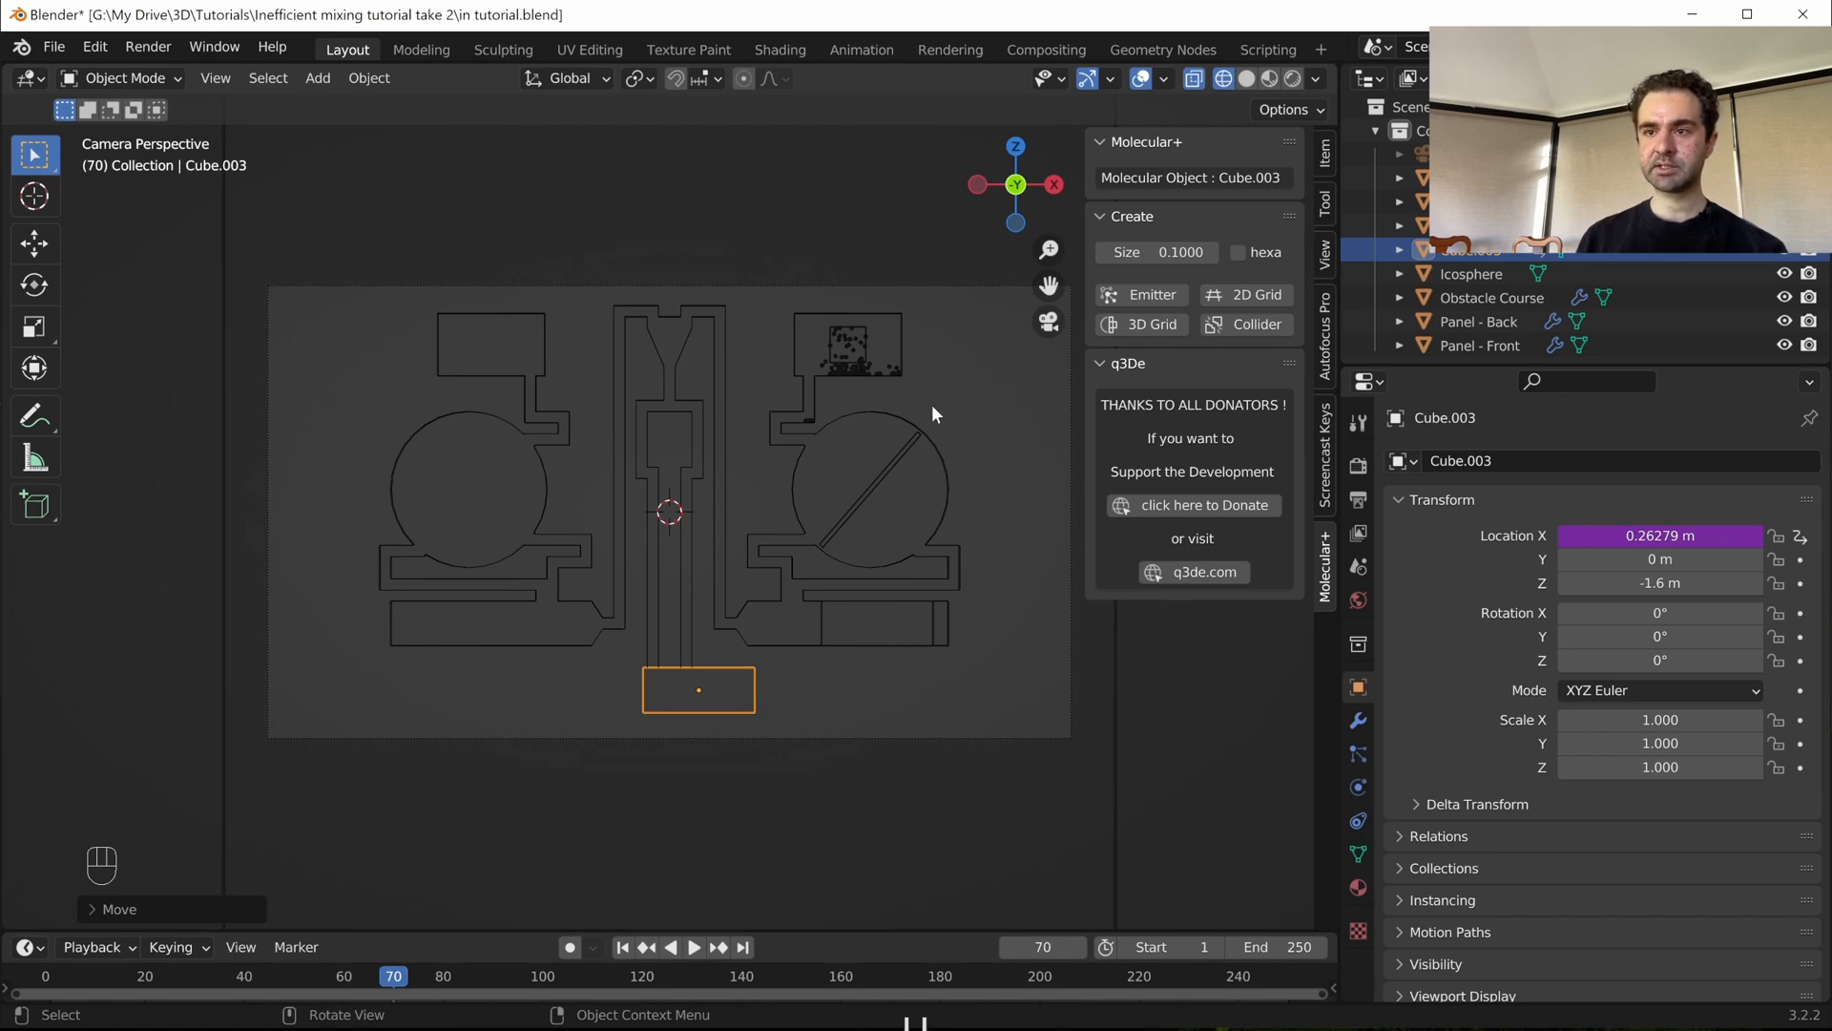
key(KP_1)
scroll(760, 717, up, 1)
shift+middle_drag(771, 695, 756, 685)
shift+middle_drag(756, 685, 744, 683)
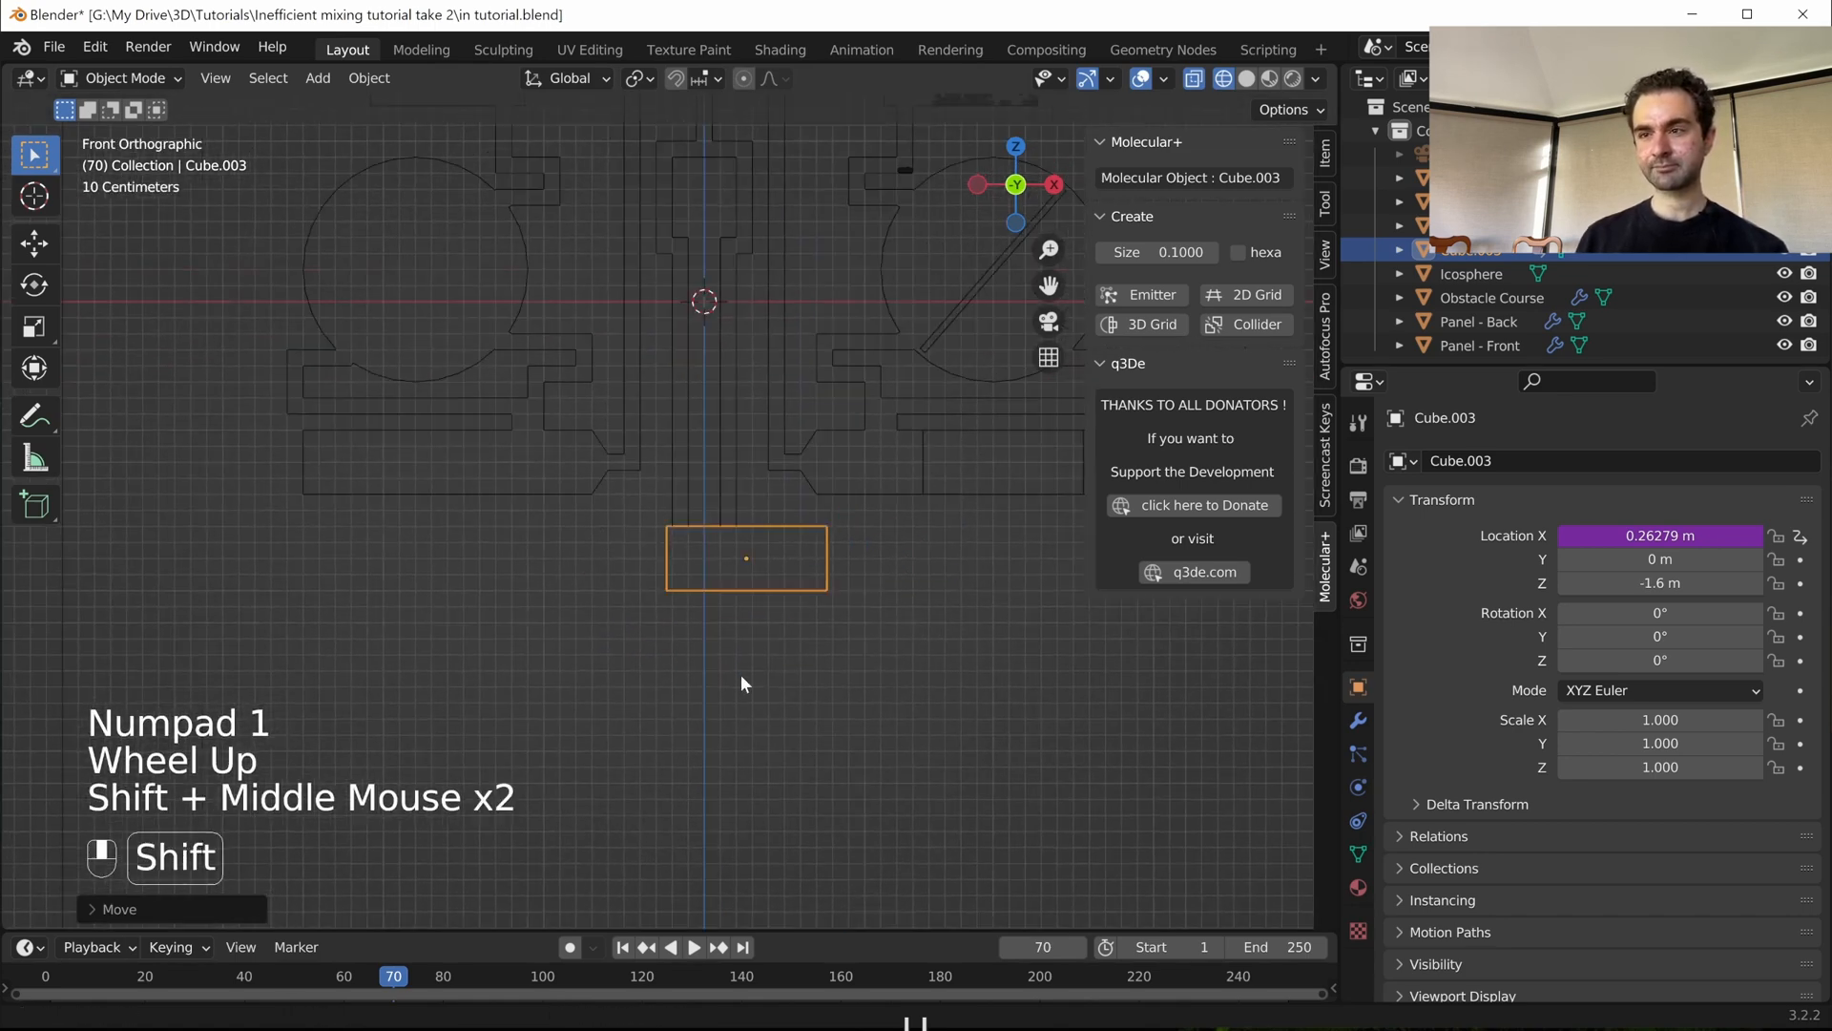
key(space)
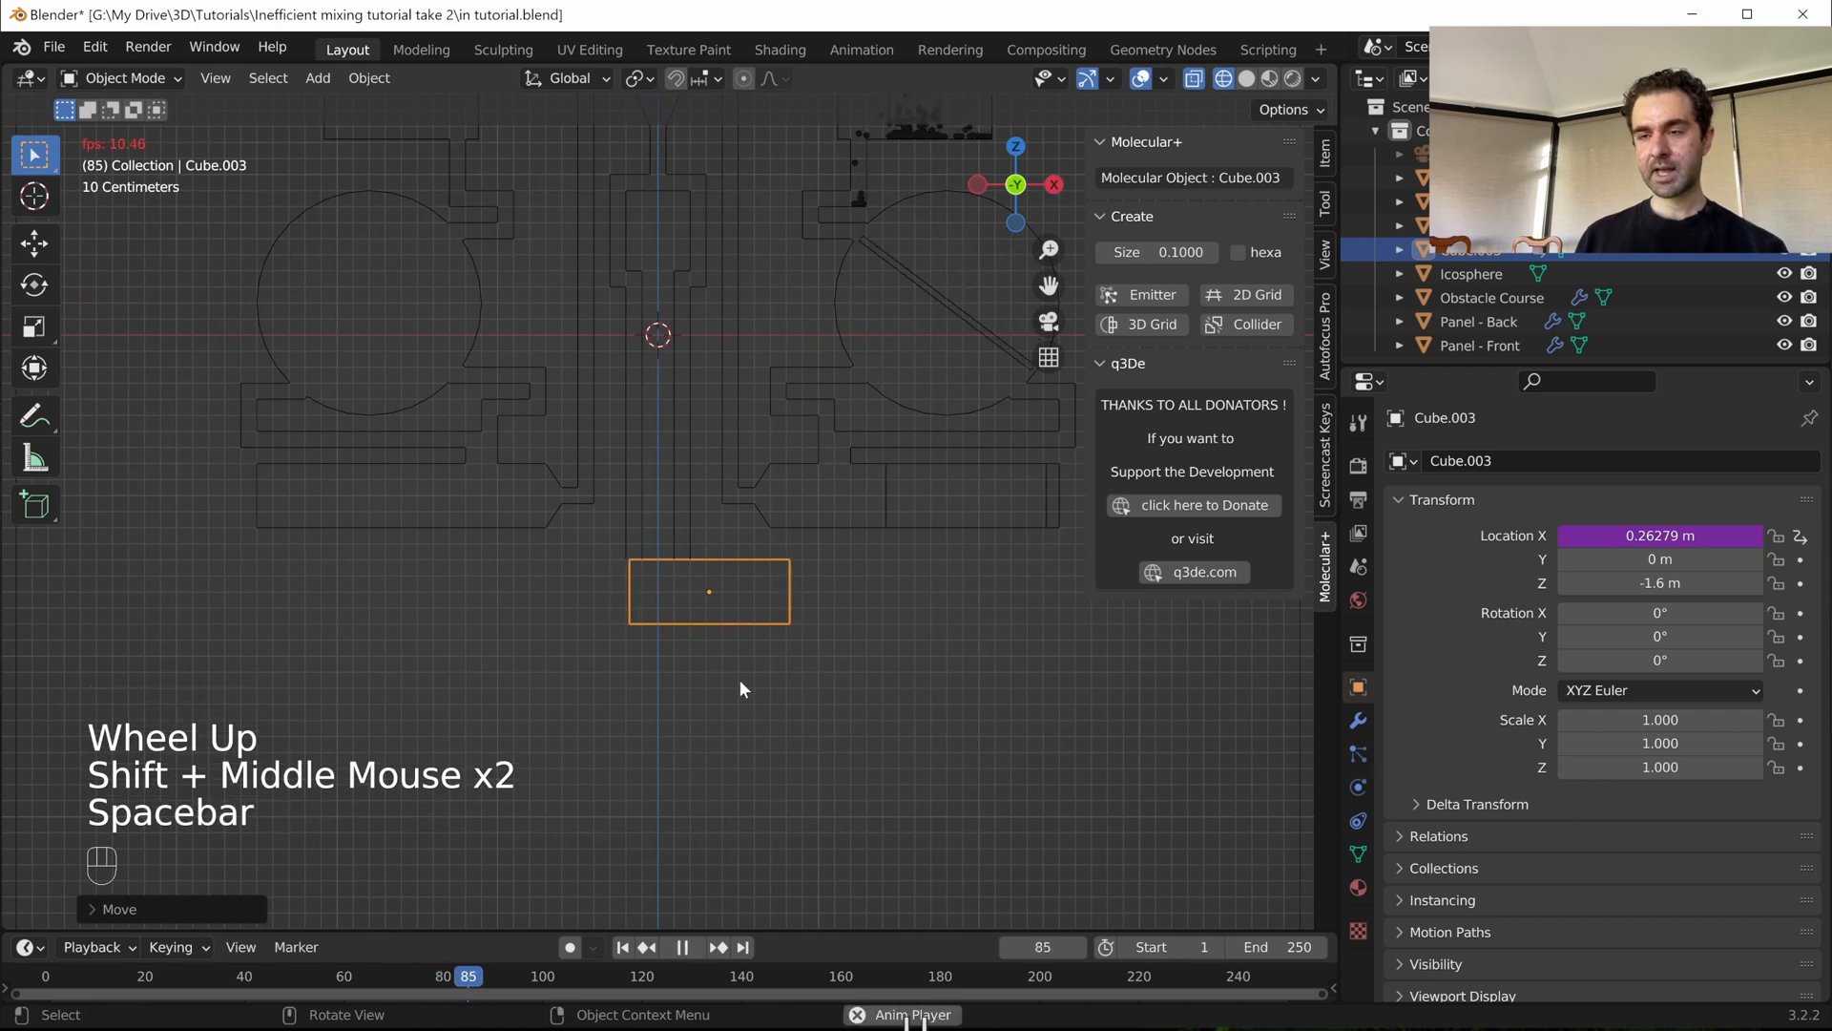
key(space)
- Enter mesh editing on the duplicated sliding block and select all of its geometry
key(Tab)
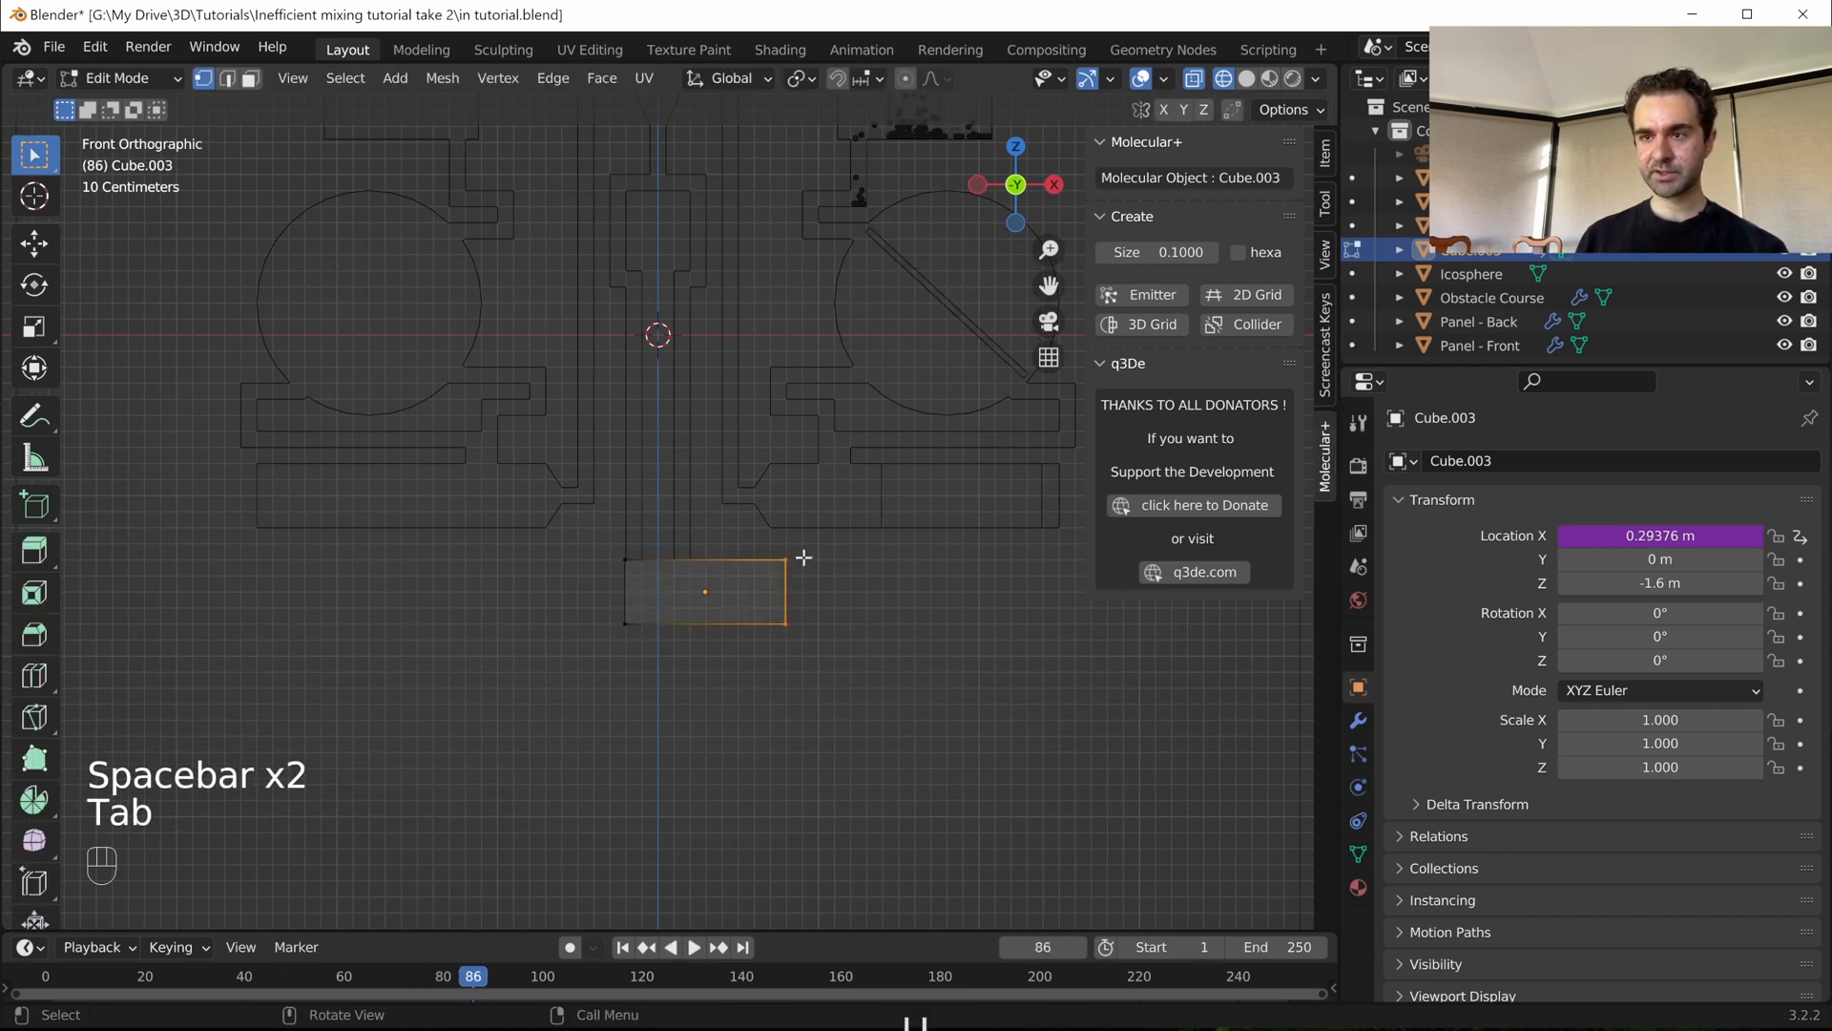
key(a)
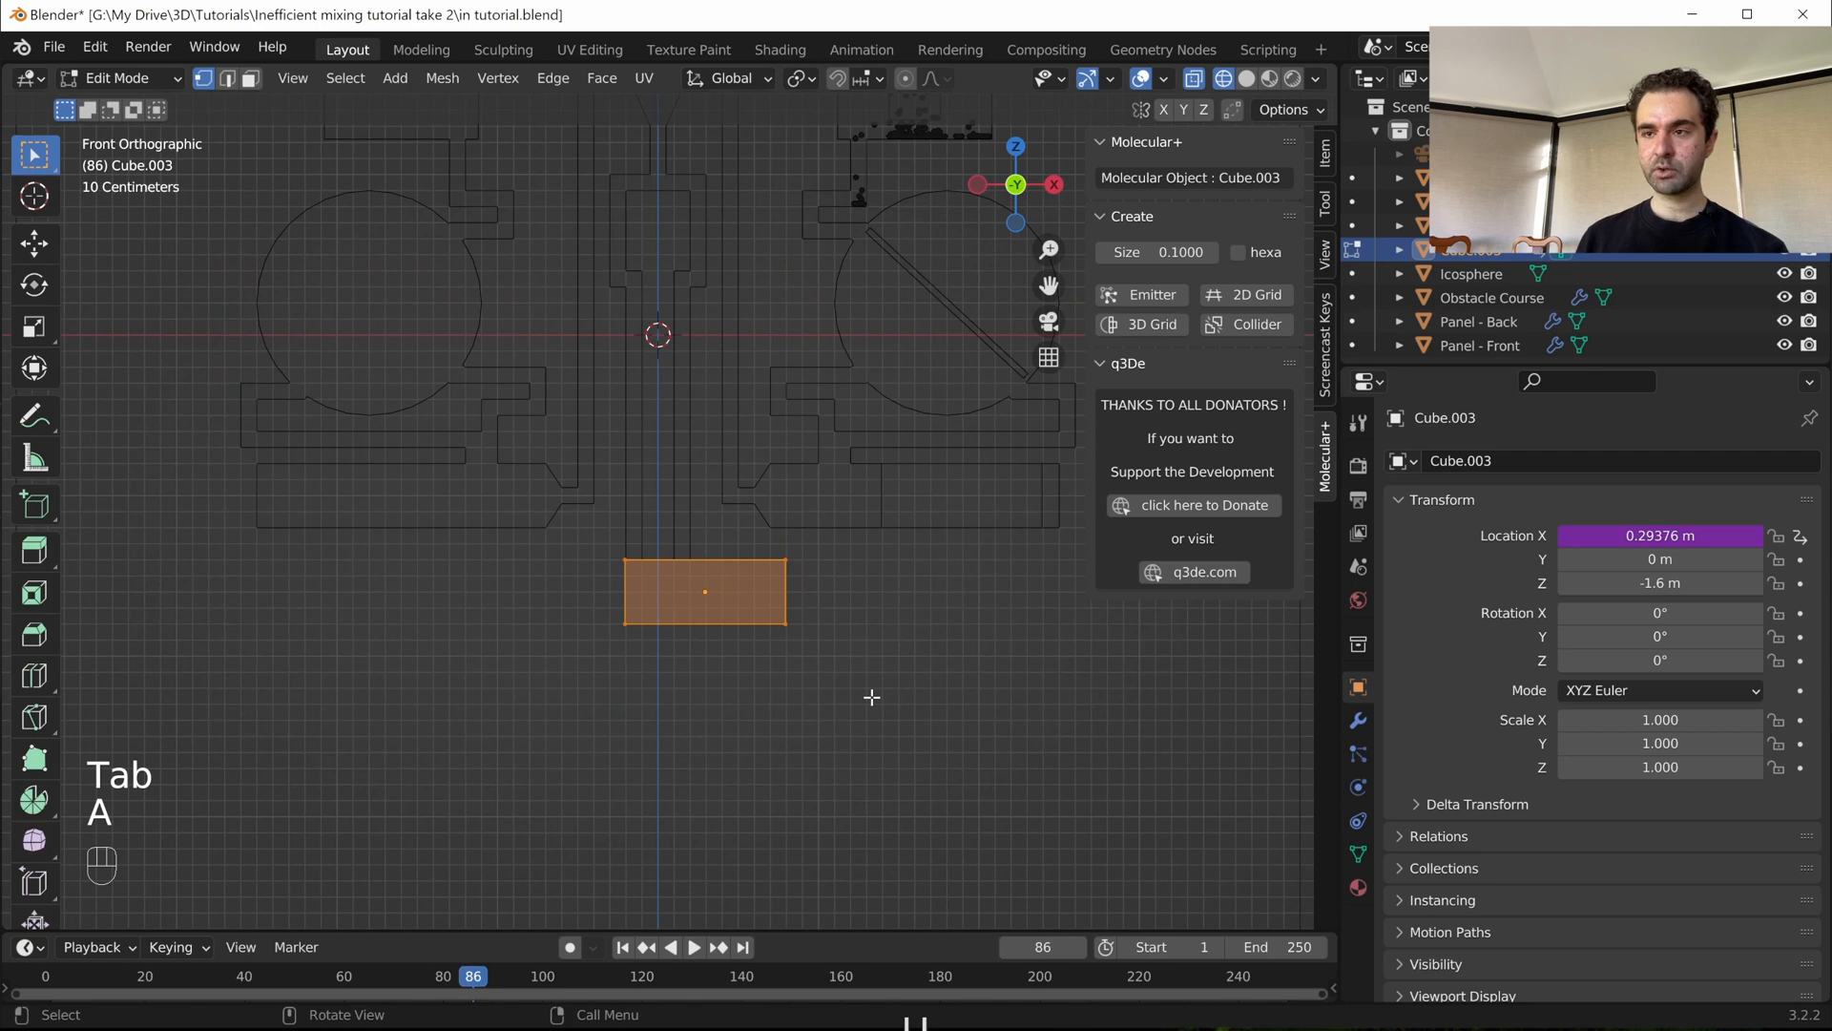
key(s)
key(x)
key(KP_4)
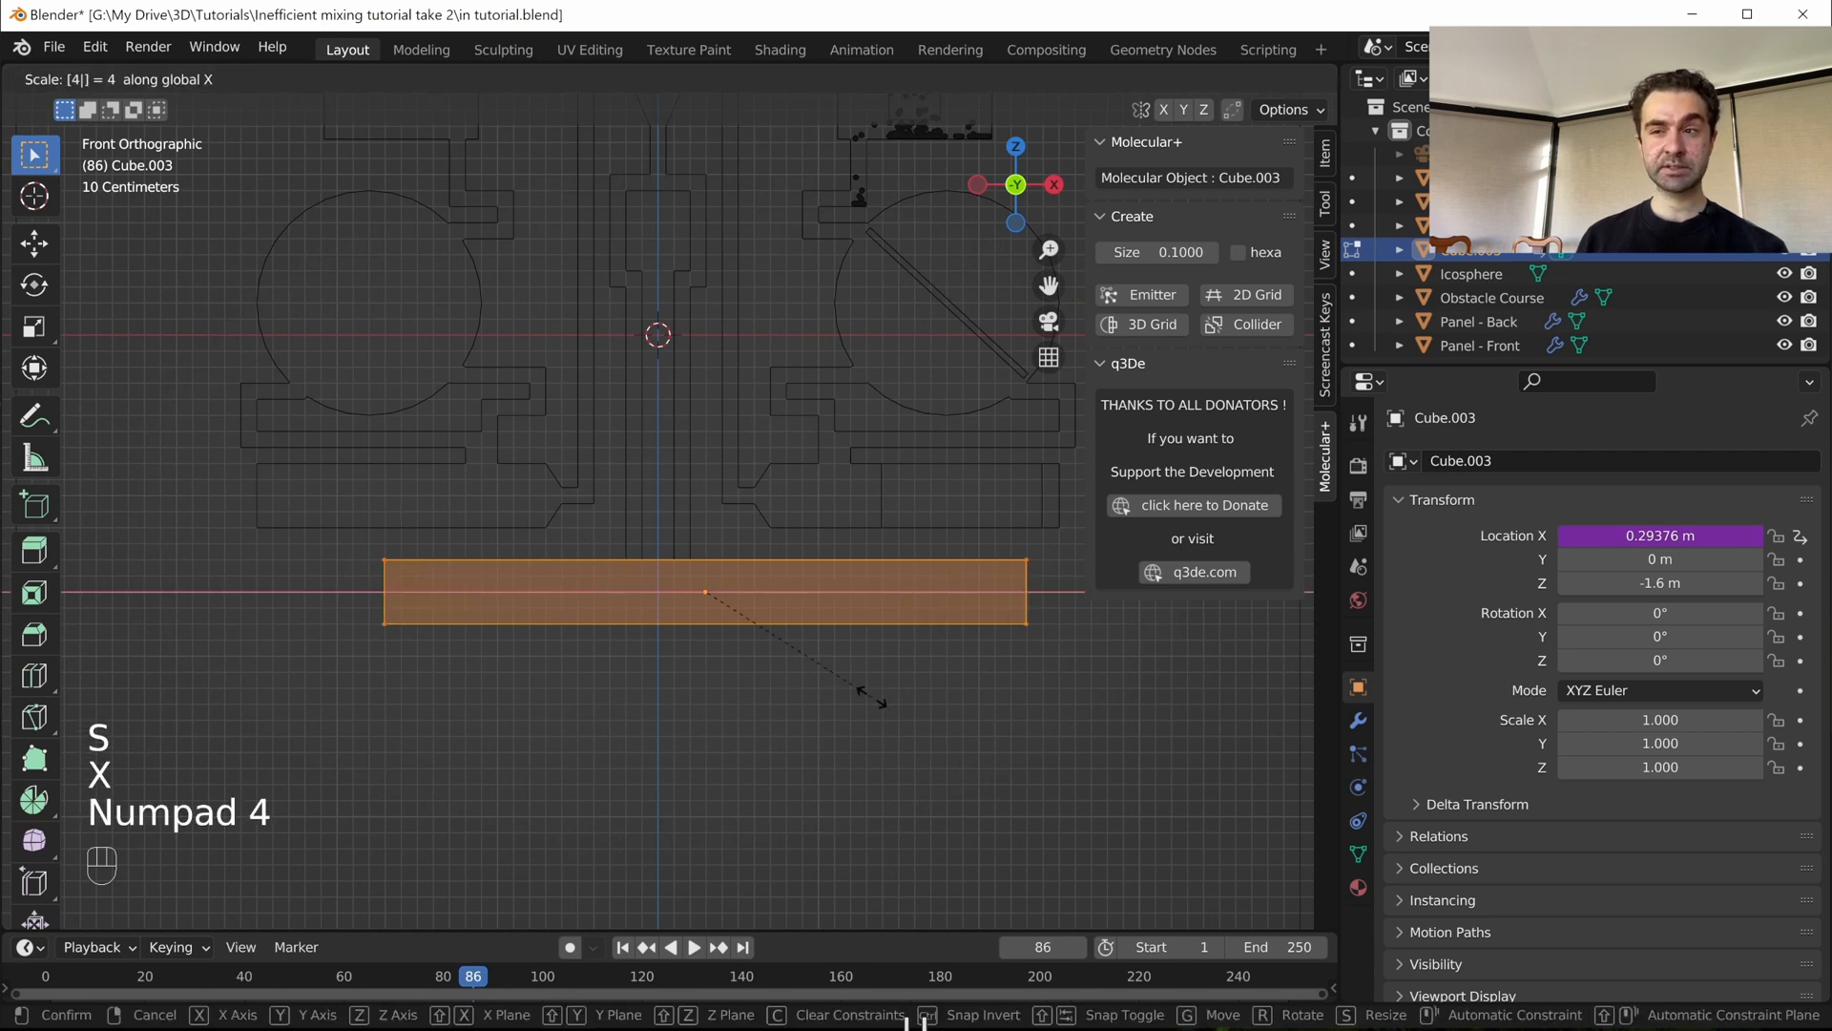
right_click(871, 698)
- Scale the block's mesh by 2 along X, return to object editing and play its sliding motion briefly
key(s)
key(x)
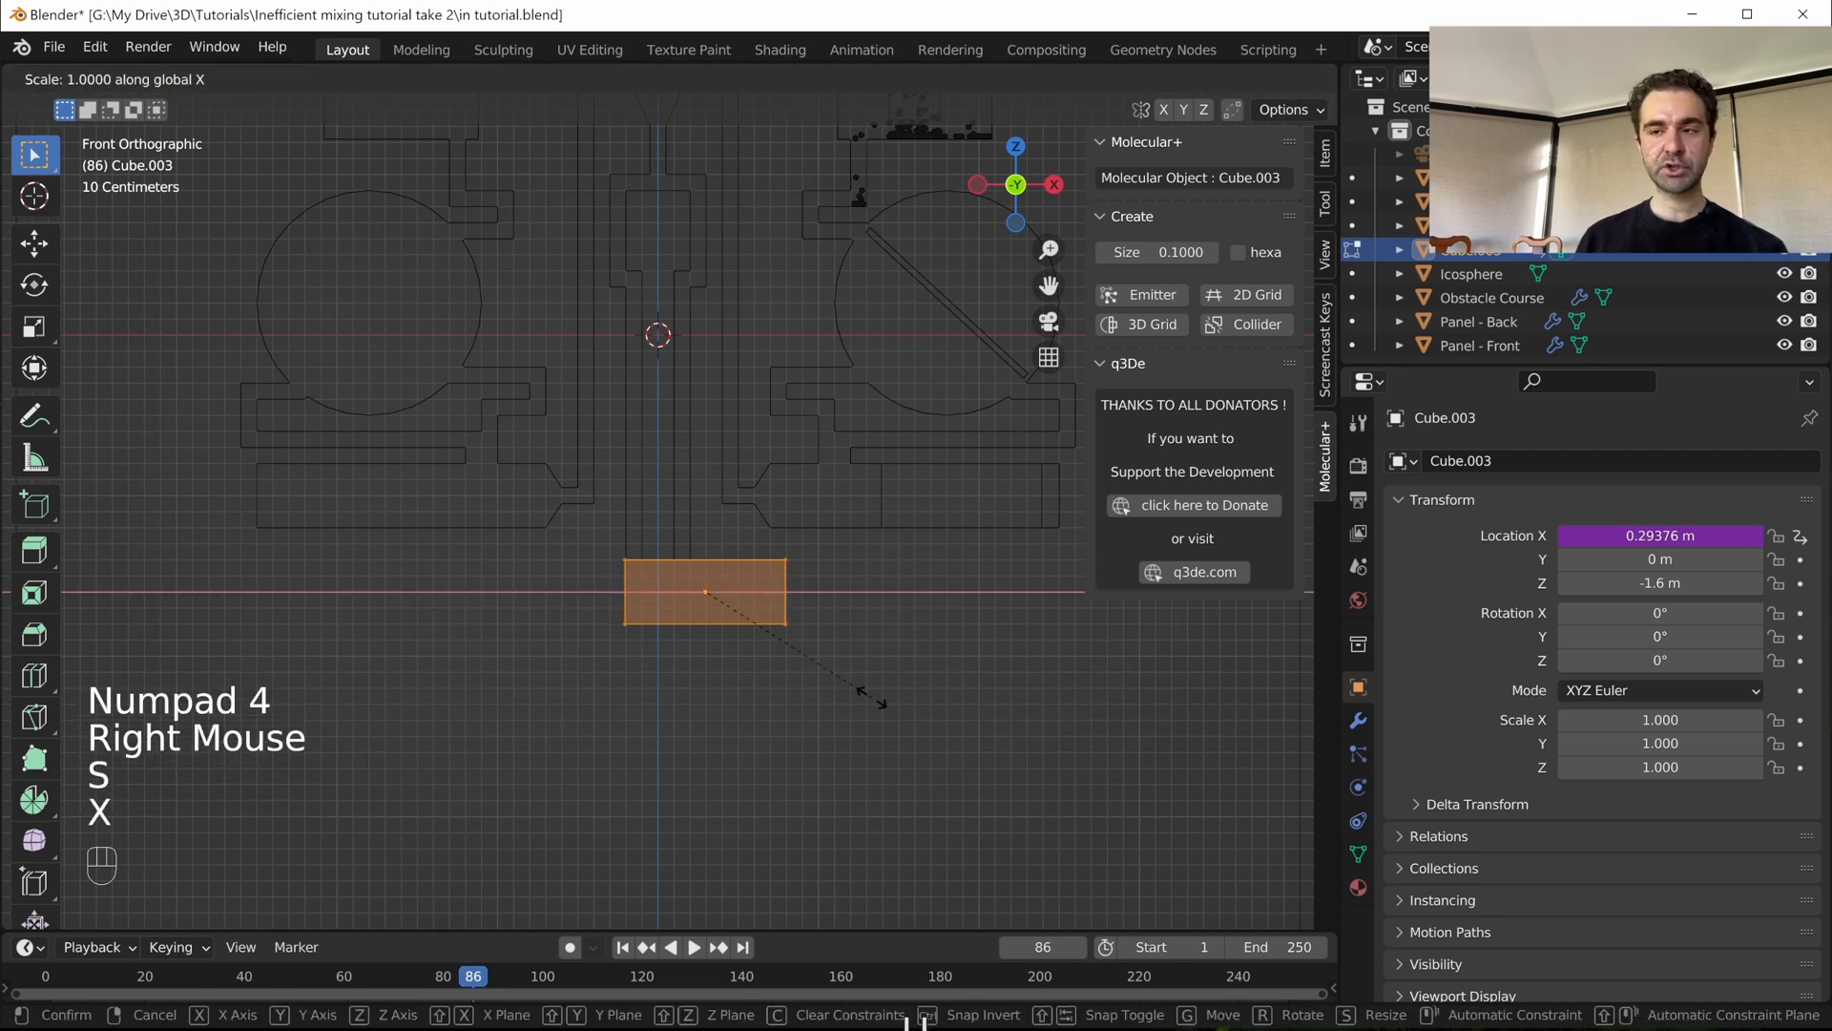
key(KP_2)
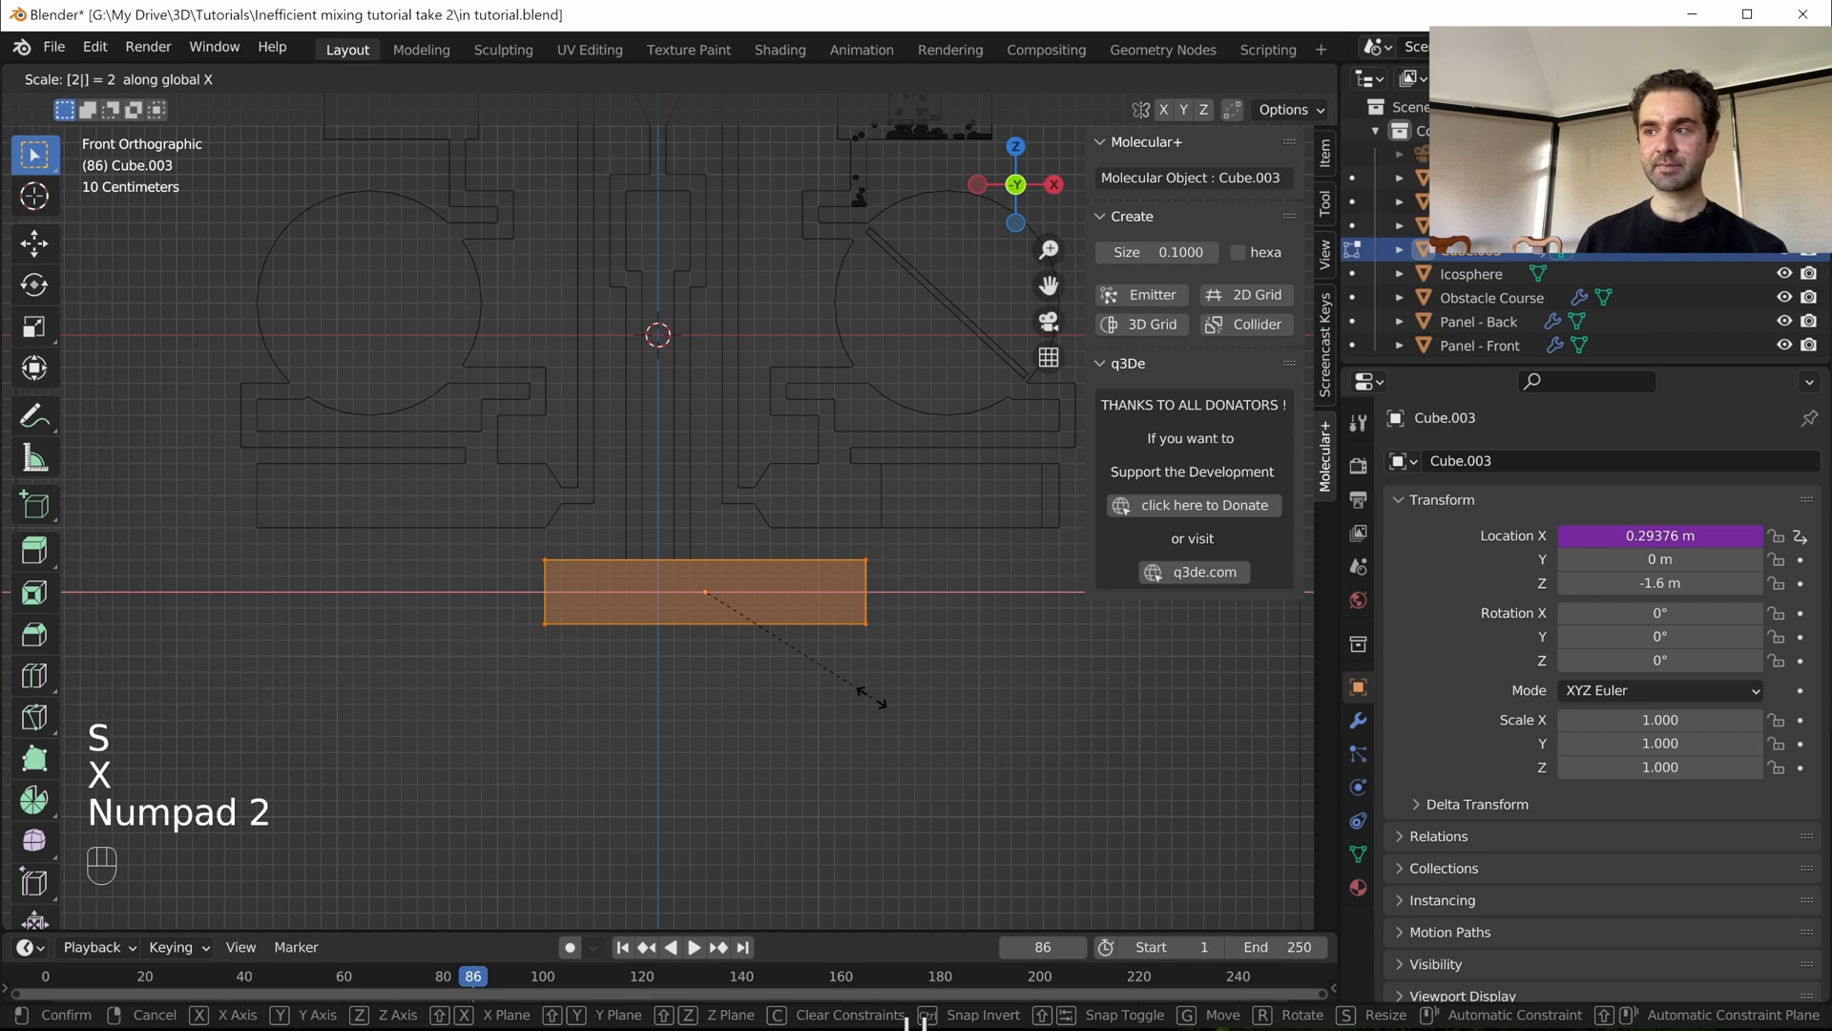
click(871, 698)
key(Tab)
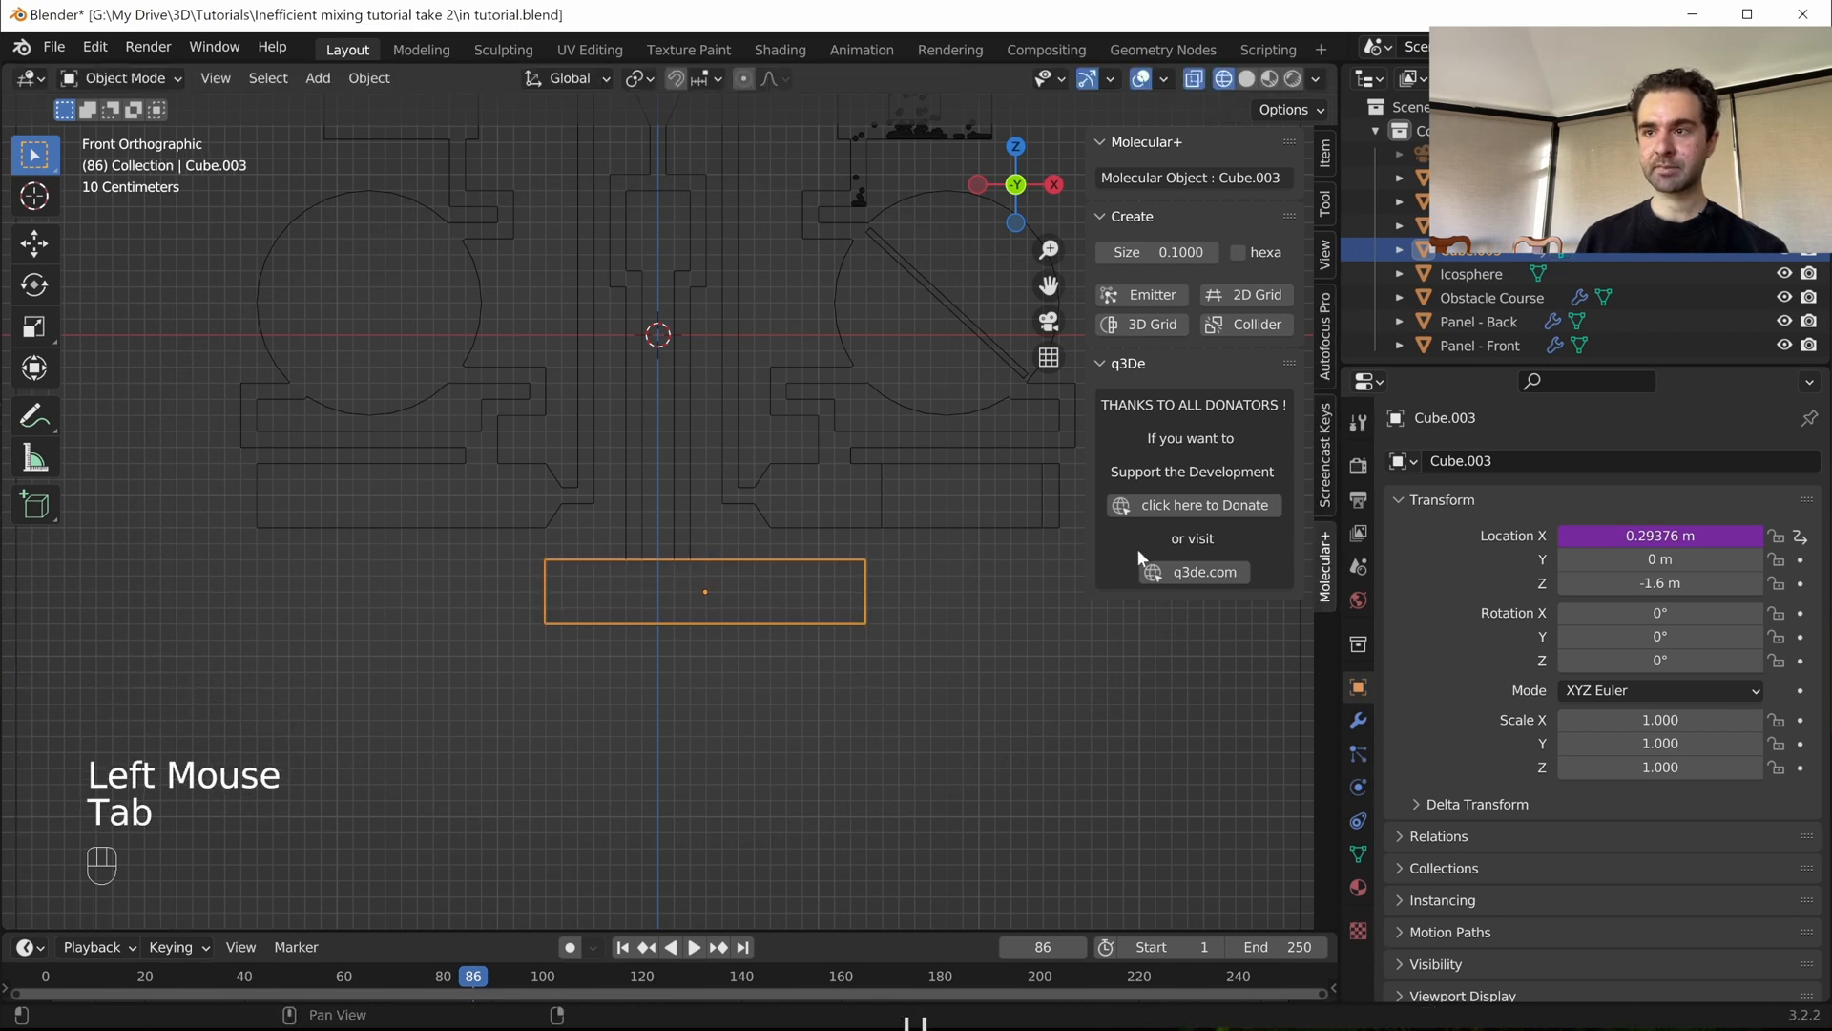
key(space)
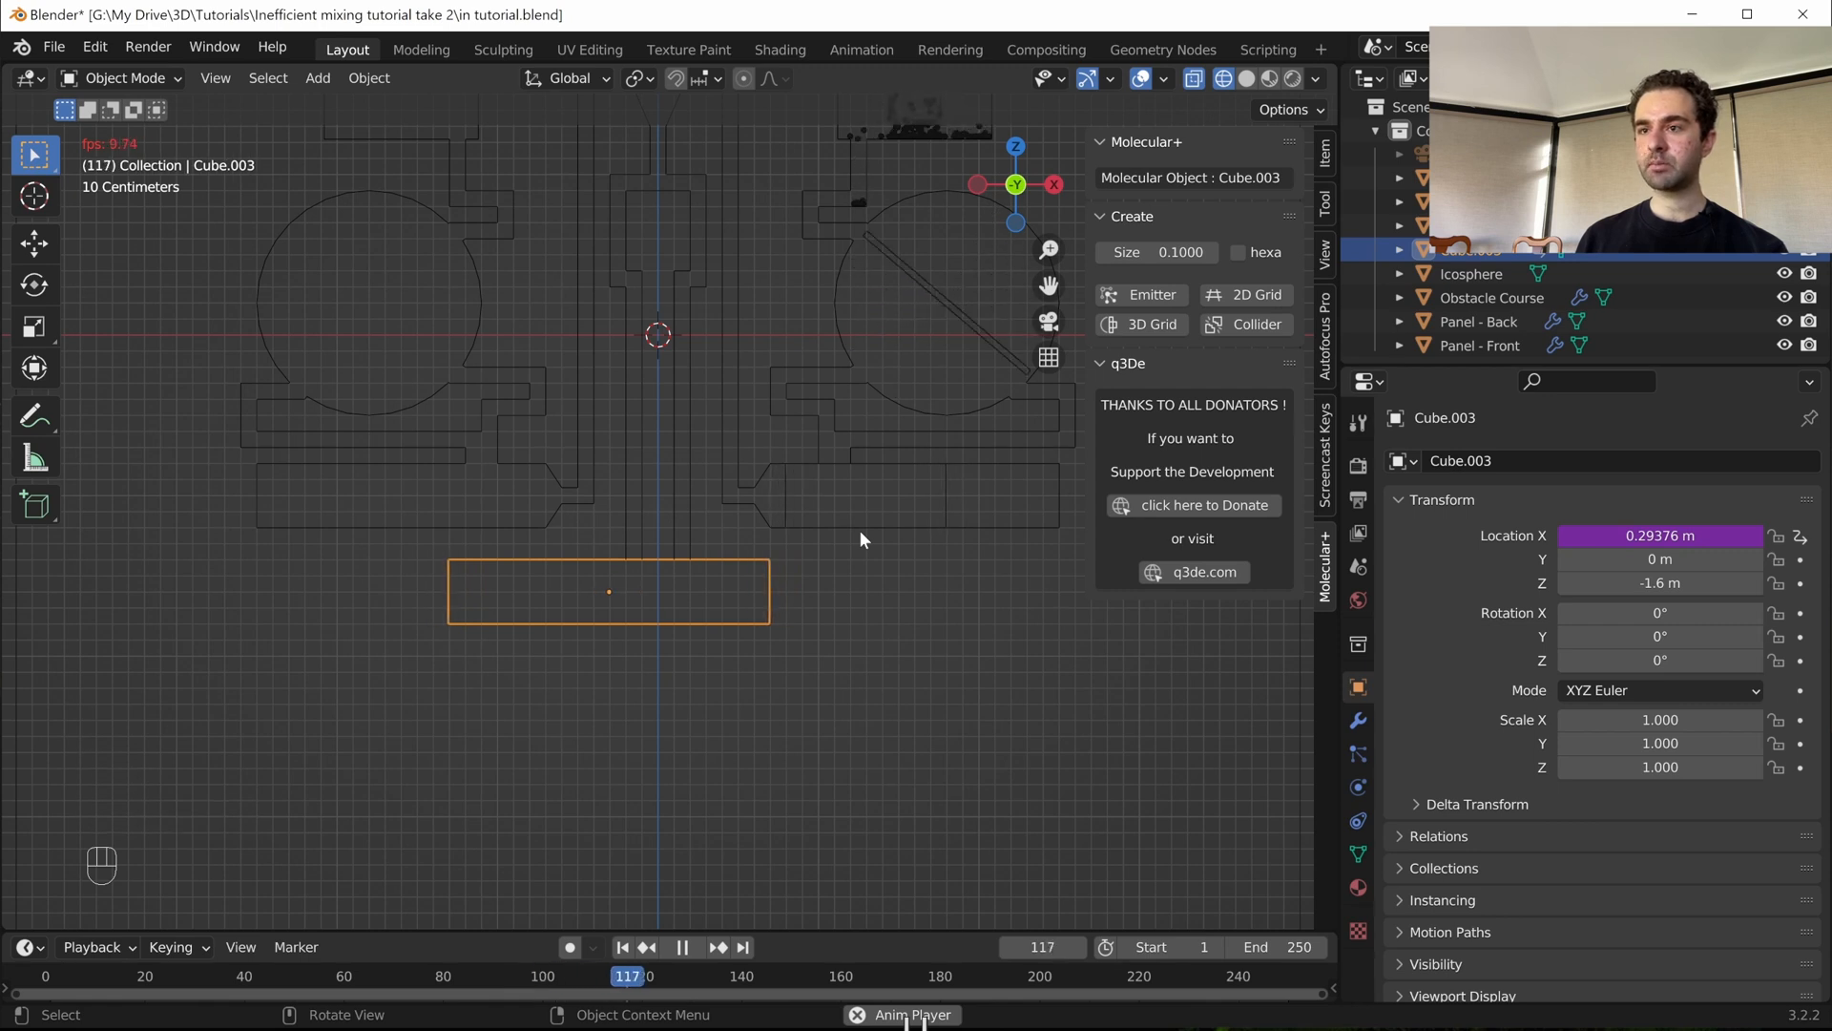
key(space)
- Remove the 0.4 multiplier from the block's Location X driver expression and play the animation
click(1668, 535)
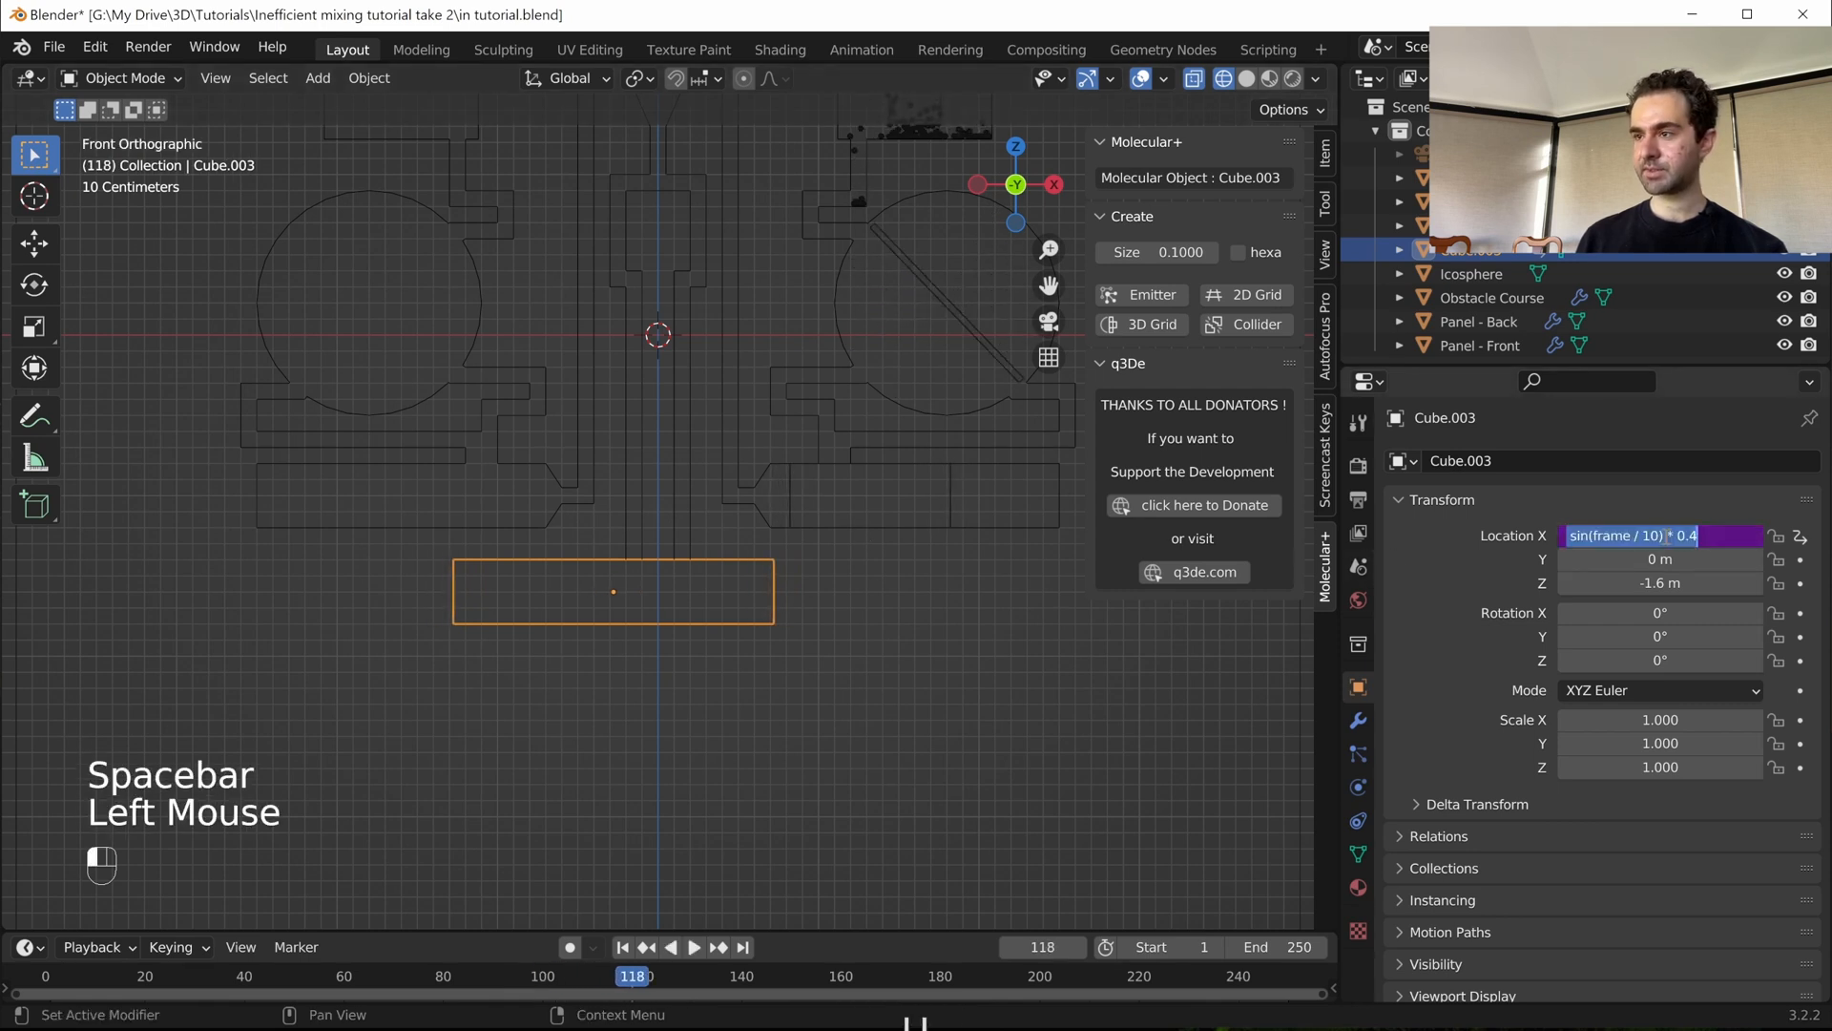
click(1705, 536)
key(BackSpace)
key(BackSpace)
key(BackSpace)
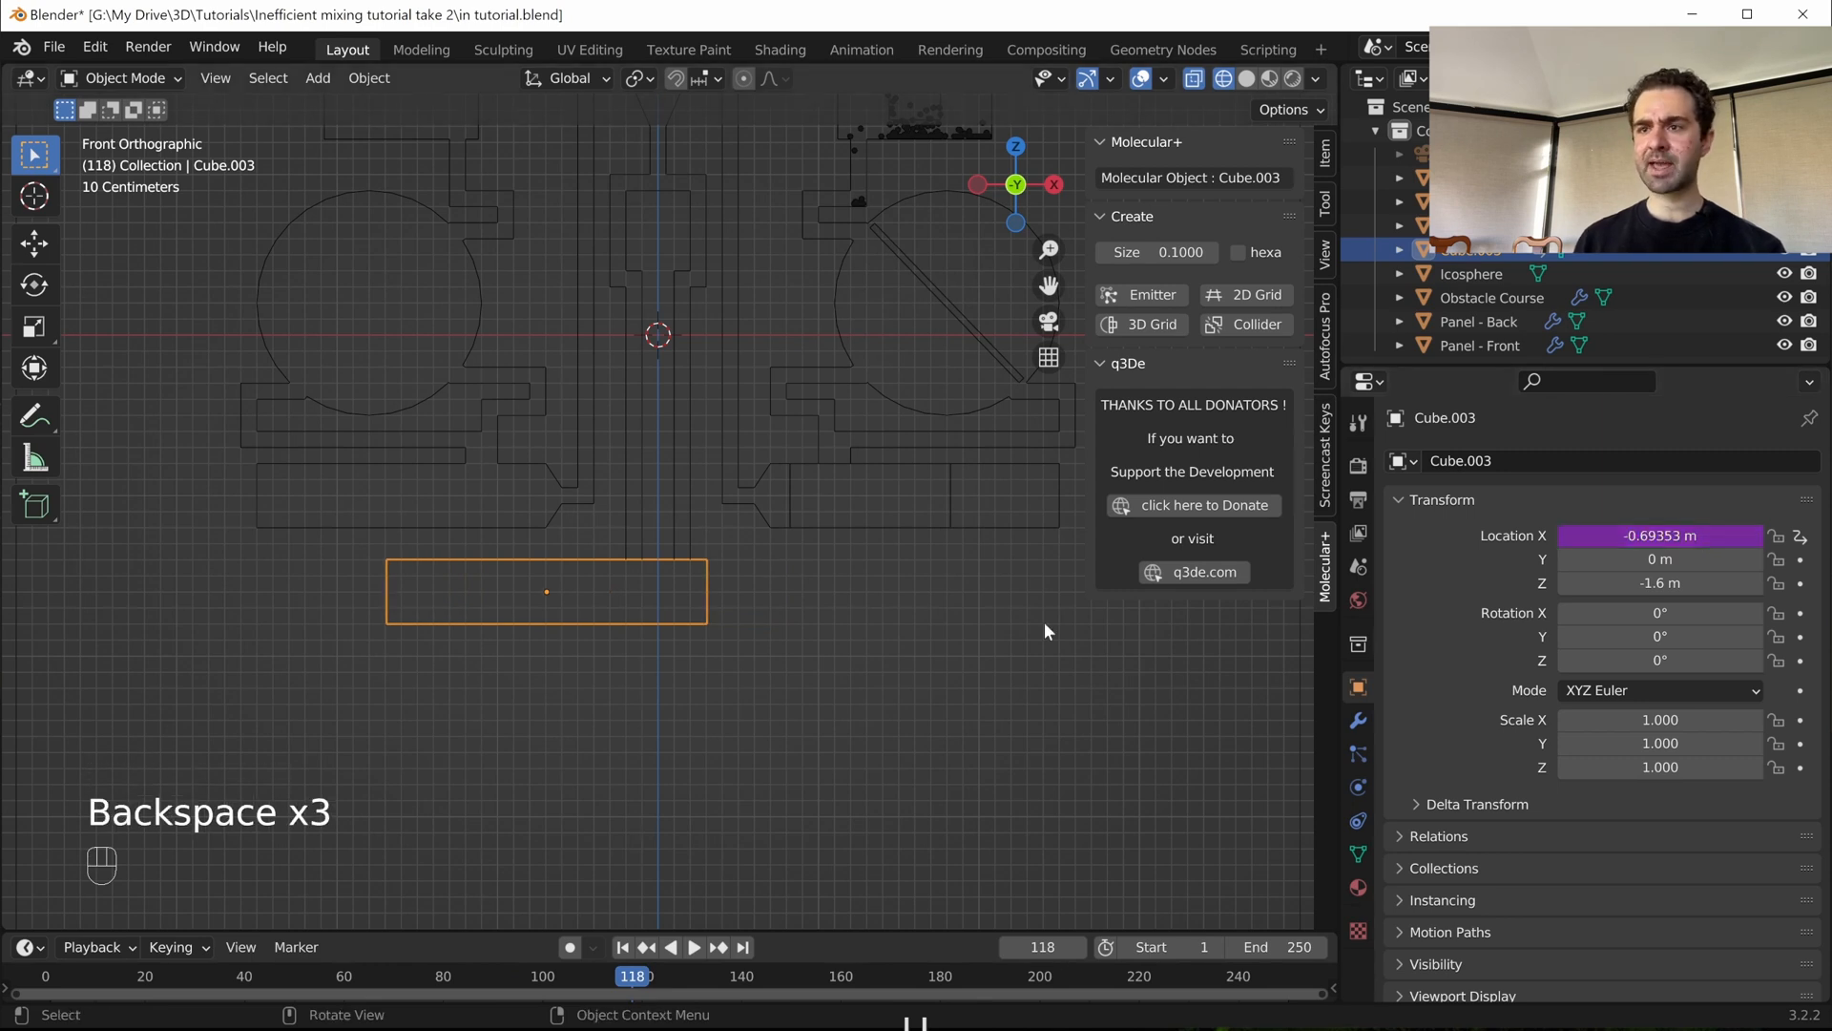
key(space)
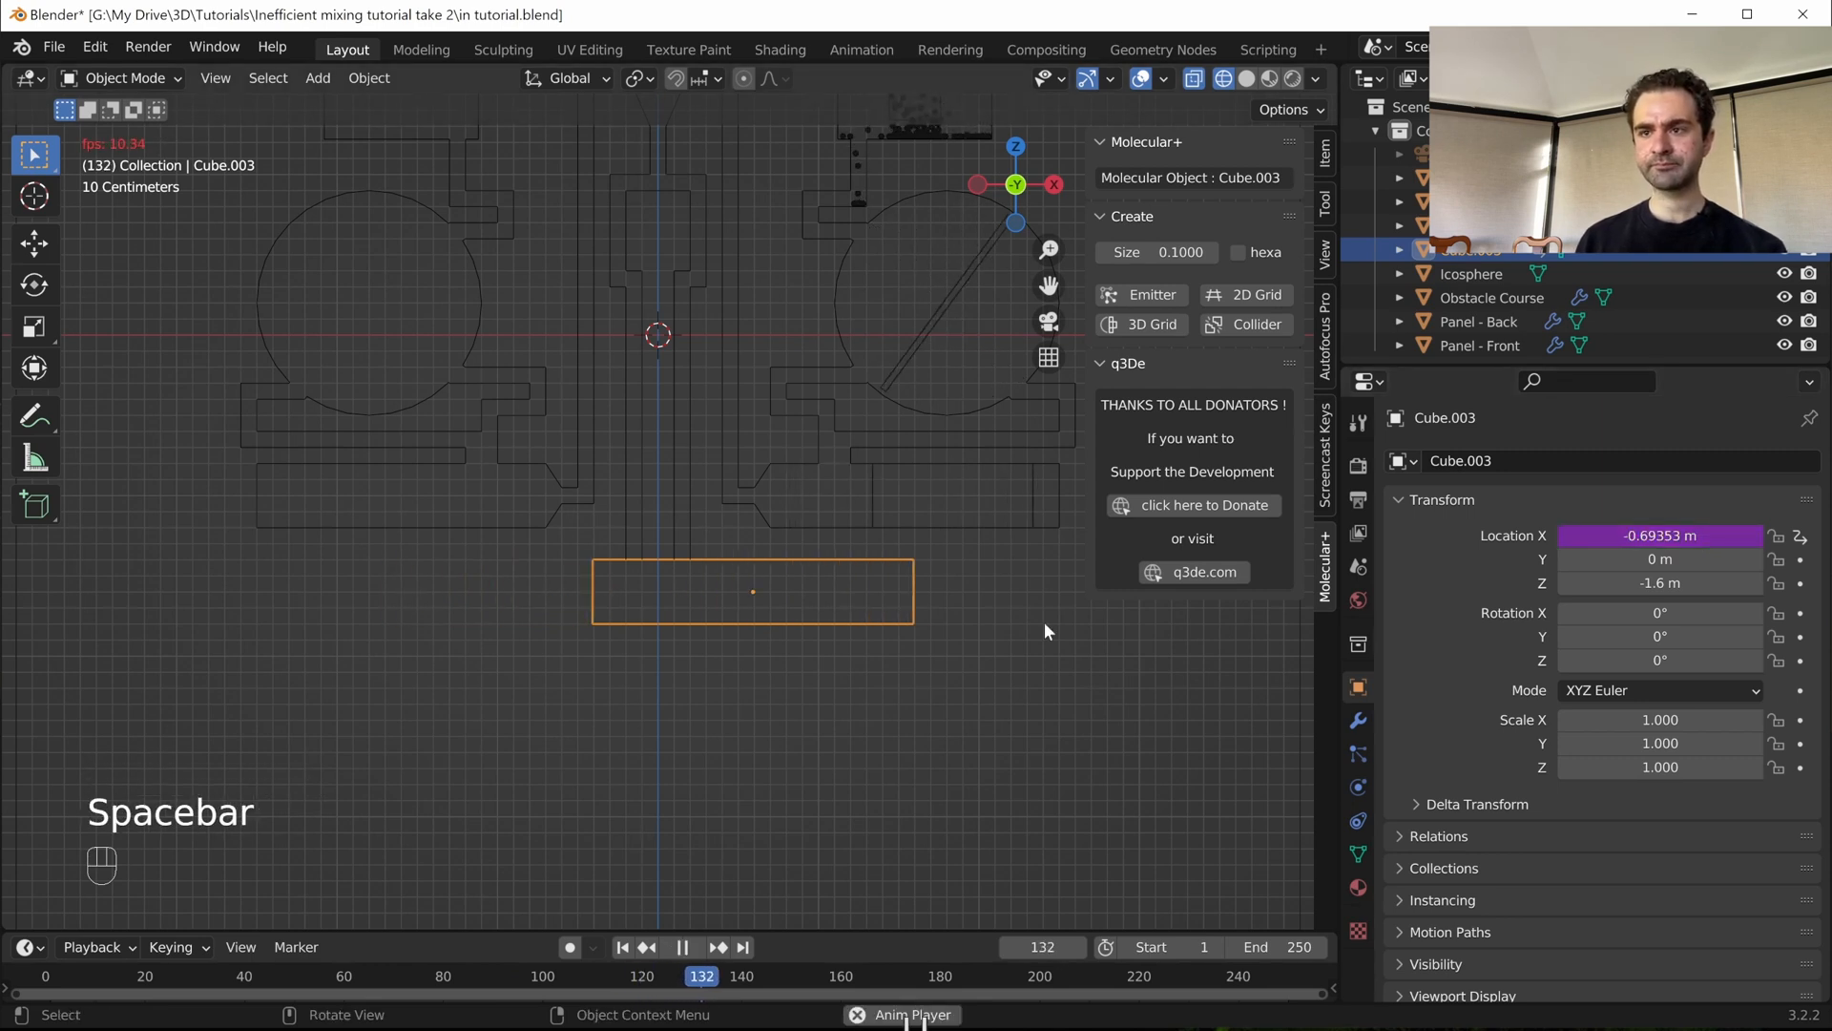
key(space)
- Examine how the sliding block's edge lines up with the Obstacle Course outlet pipes, playing a few frames
scroll(660, 601, up, 3)
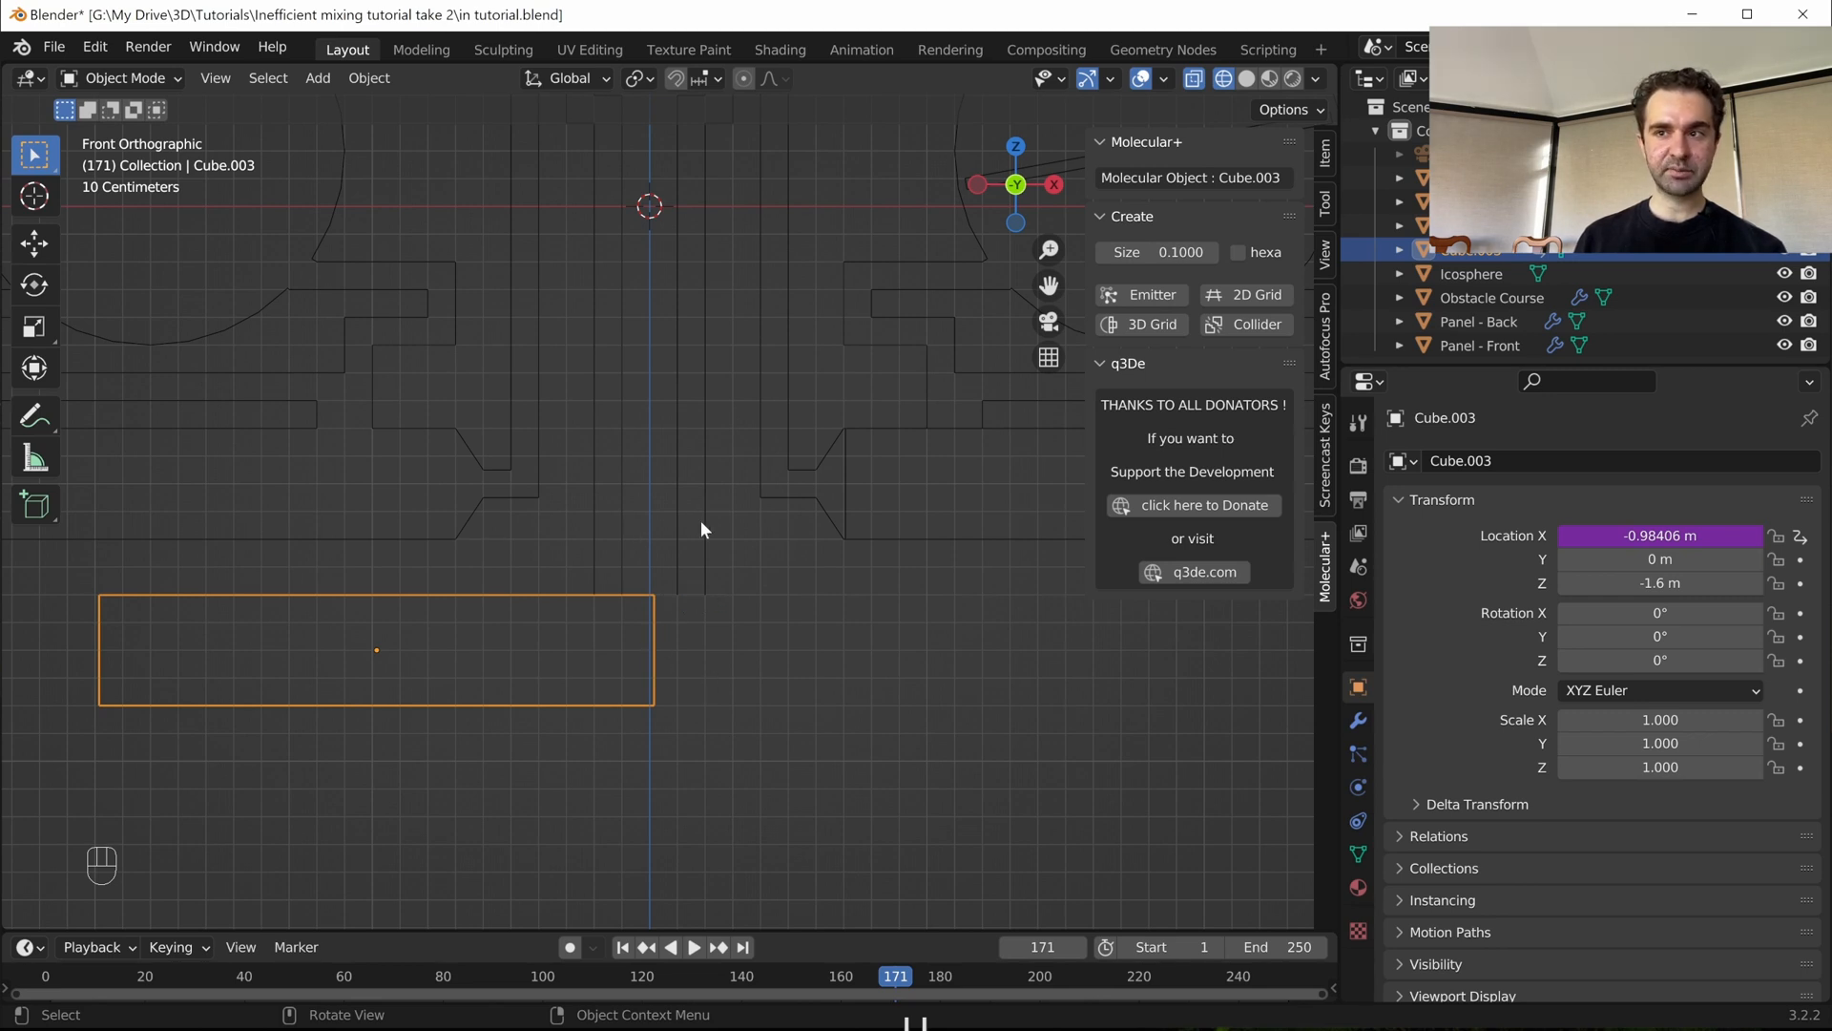
click(646, 541)
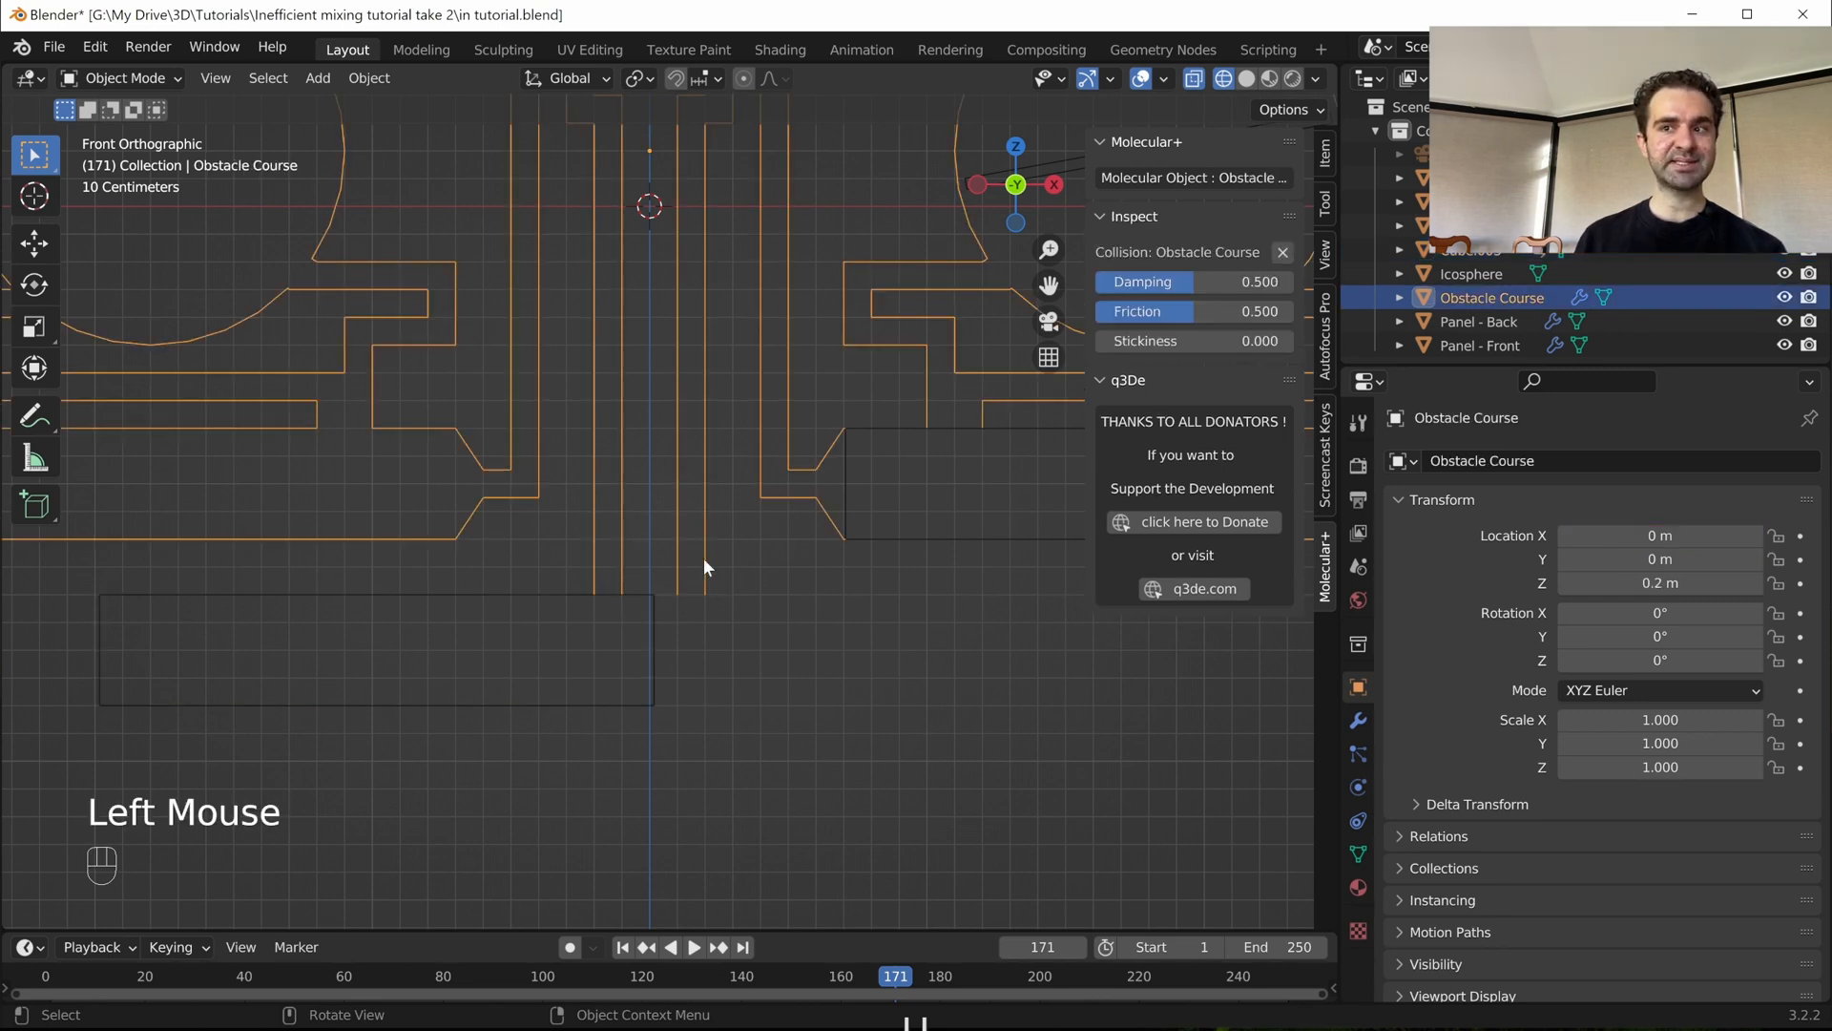
scroll(781, 455, down, 2)
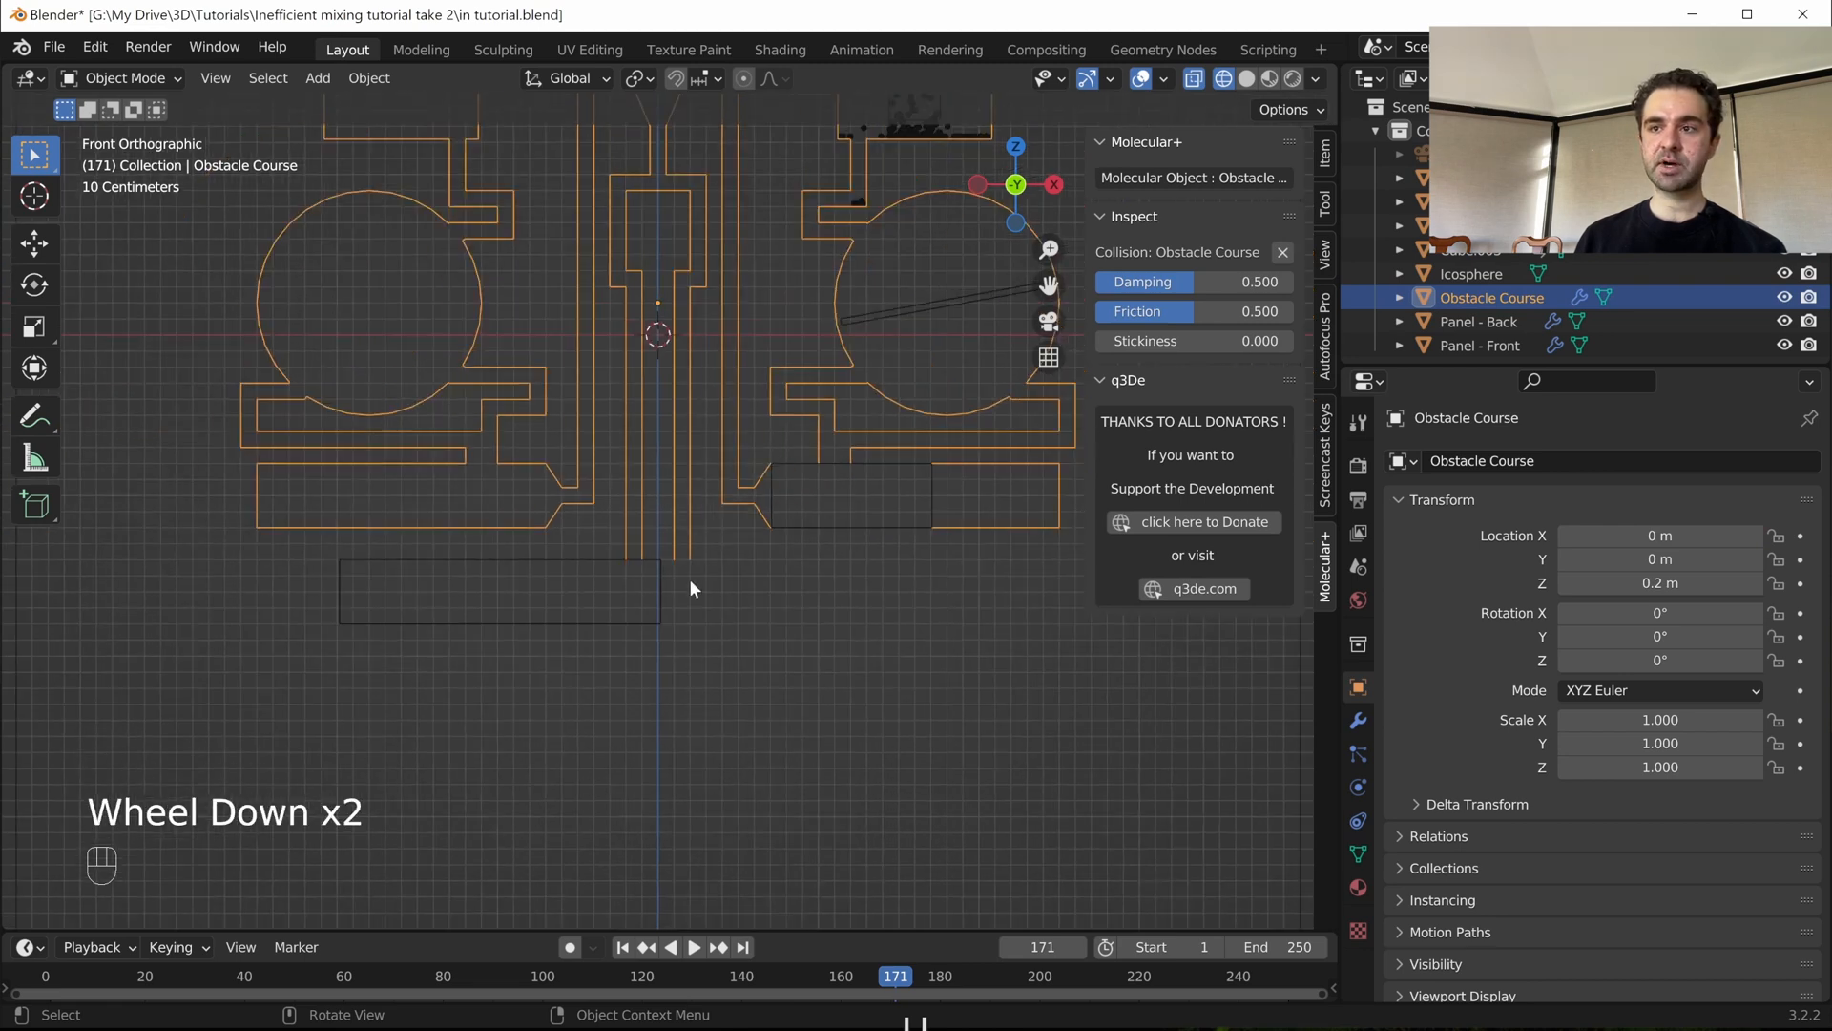
scroll(645, 521, up, 4)
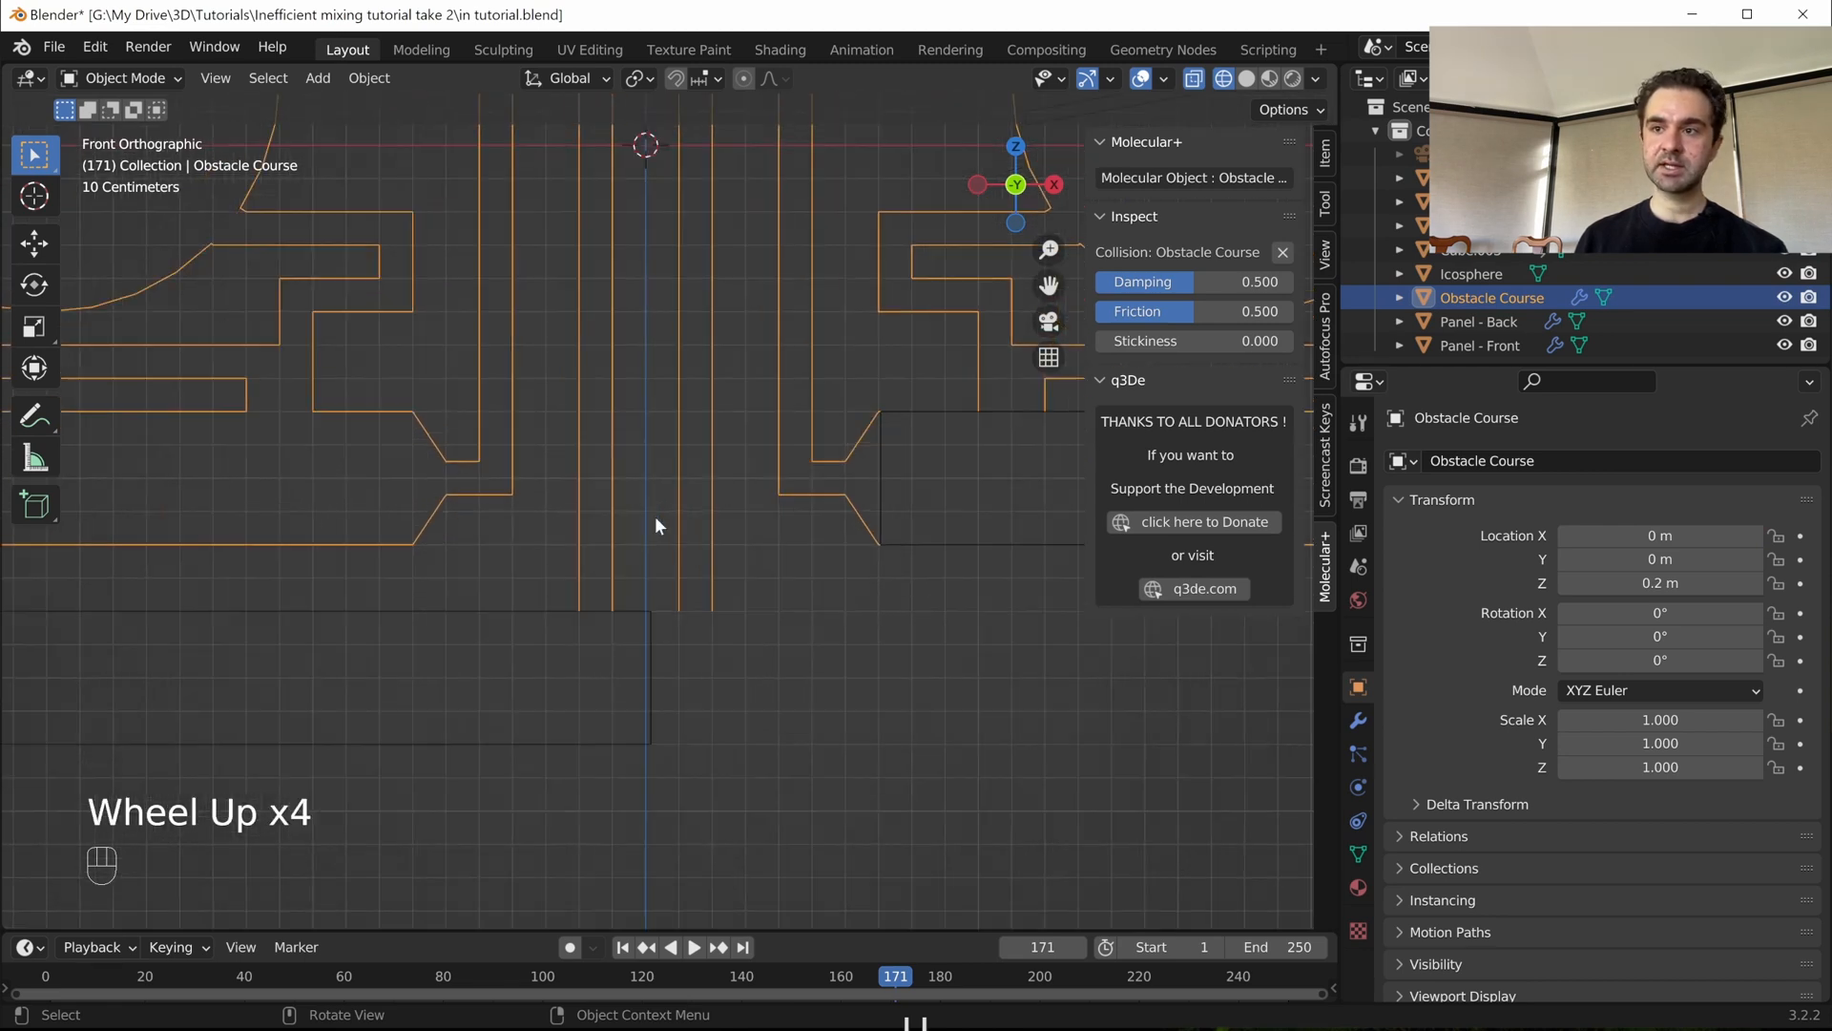
key(space)
key(space)
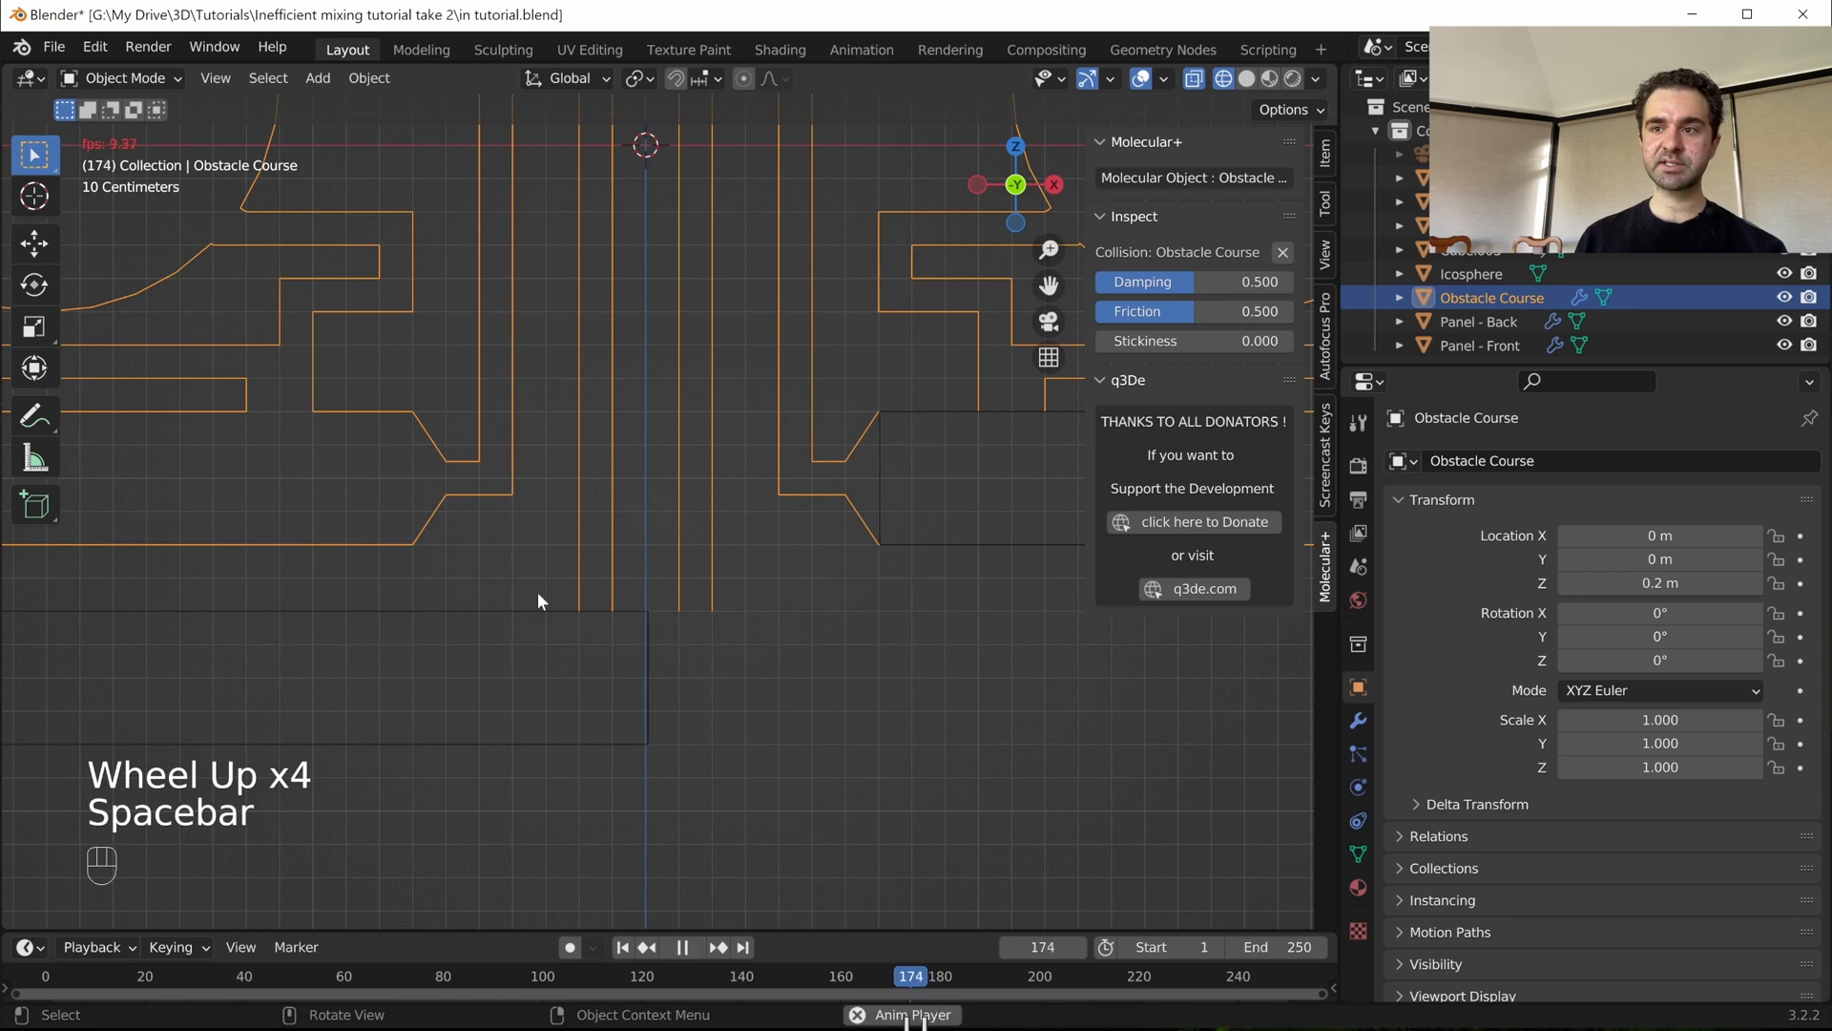
click(865, 656)
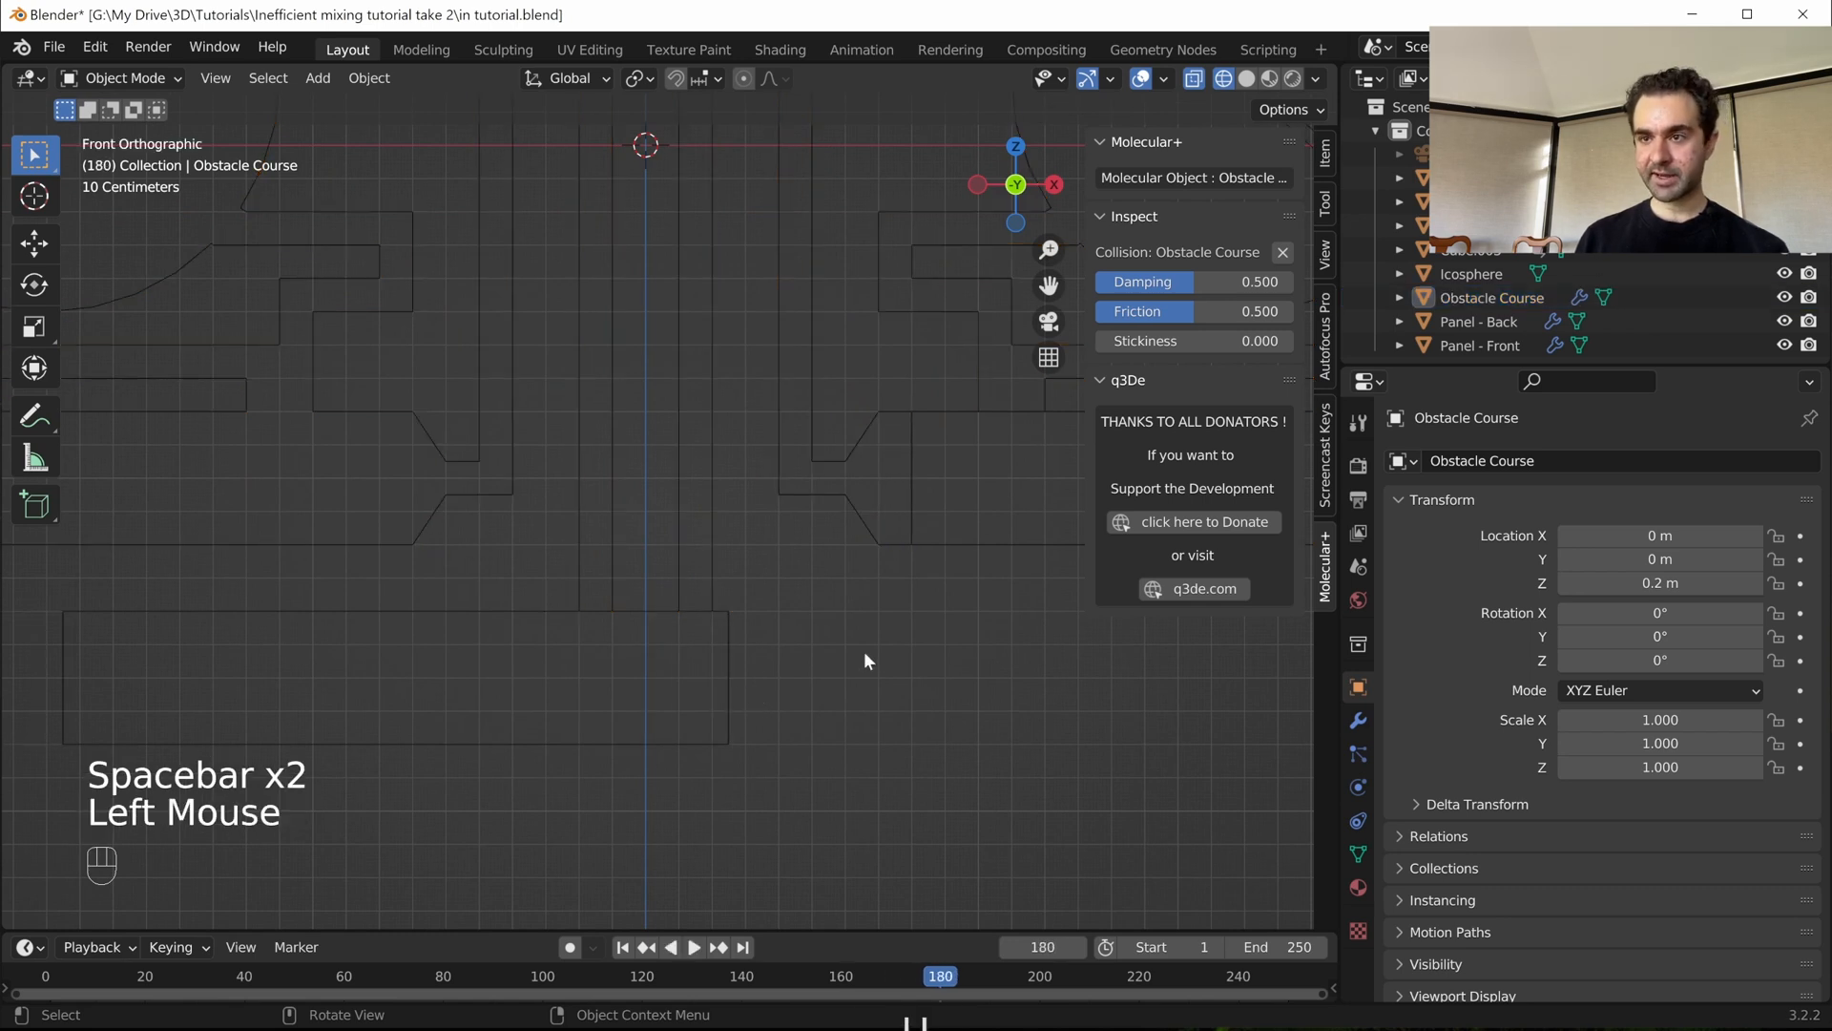
click(725, 686)
key(g)
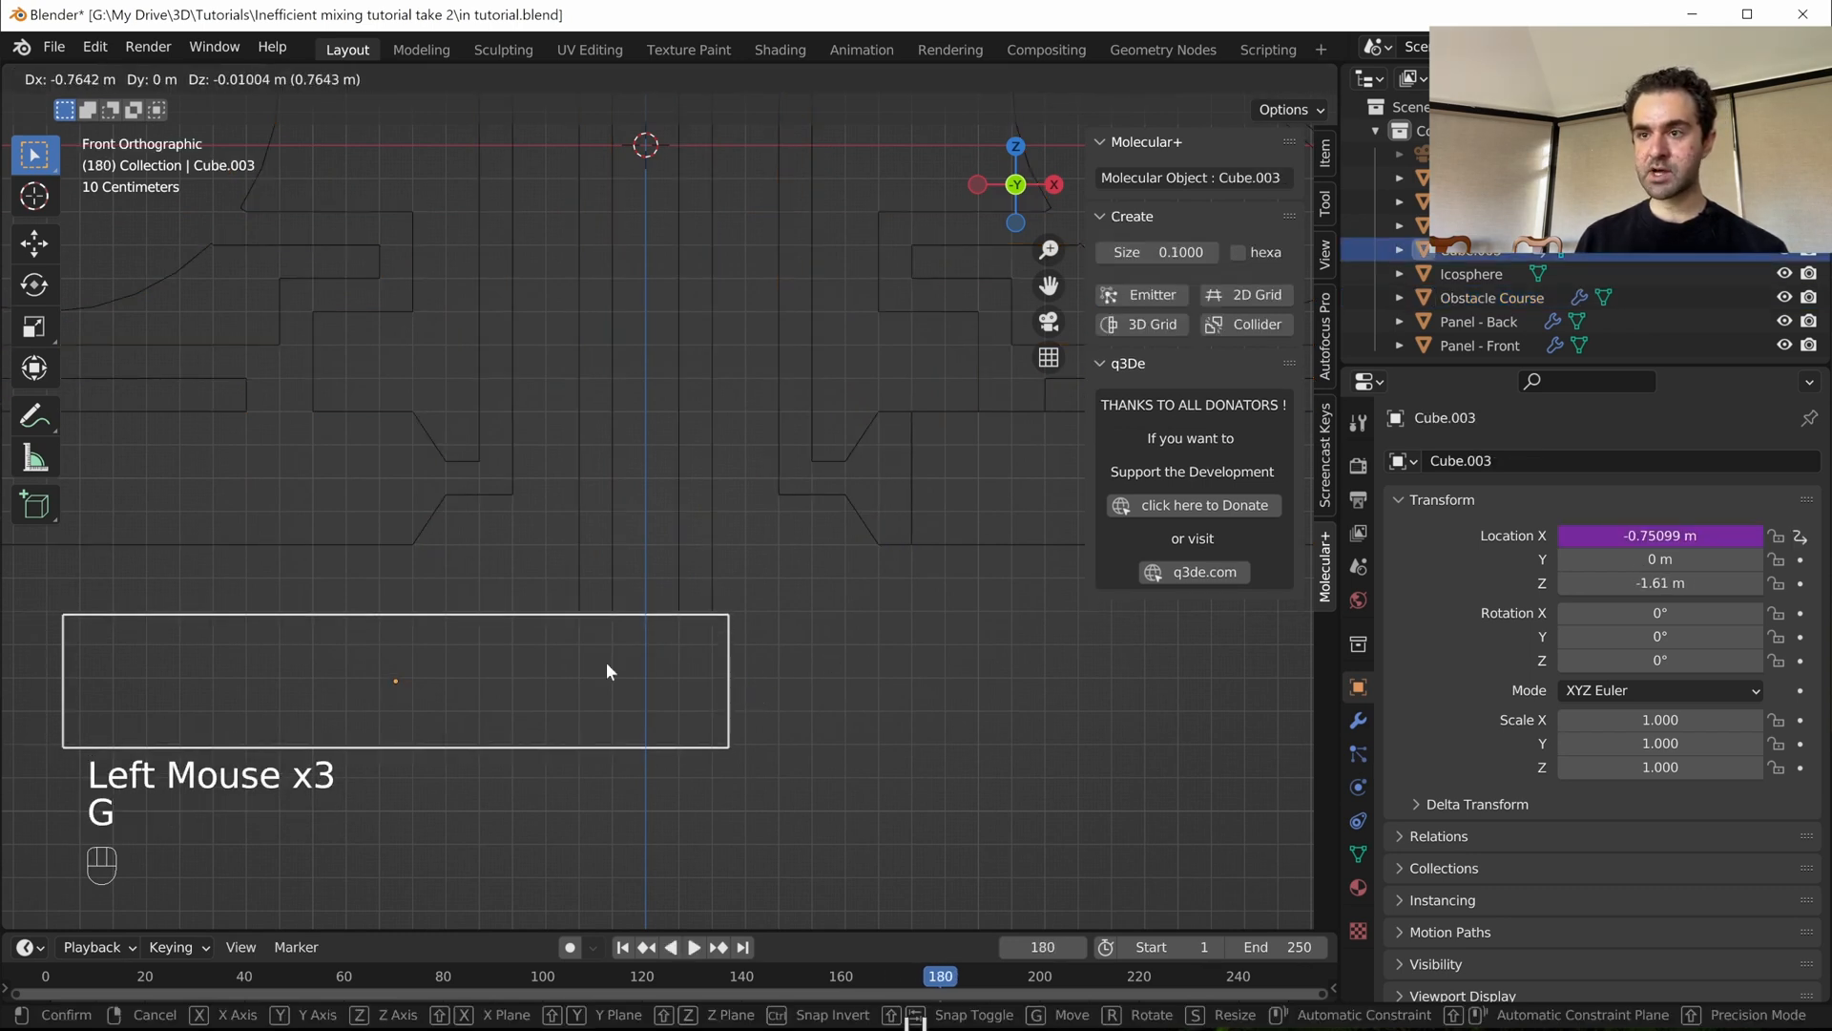
right_click(612, 671)
drag(1679, 537, 983, 594)
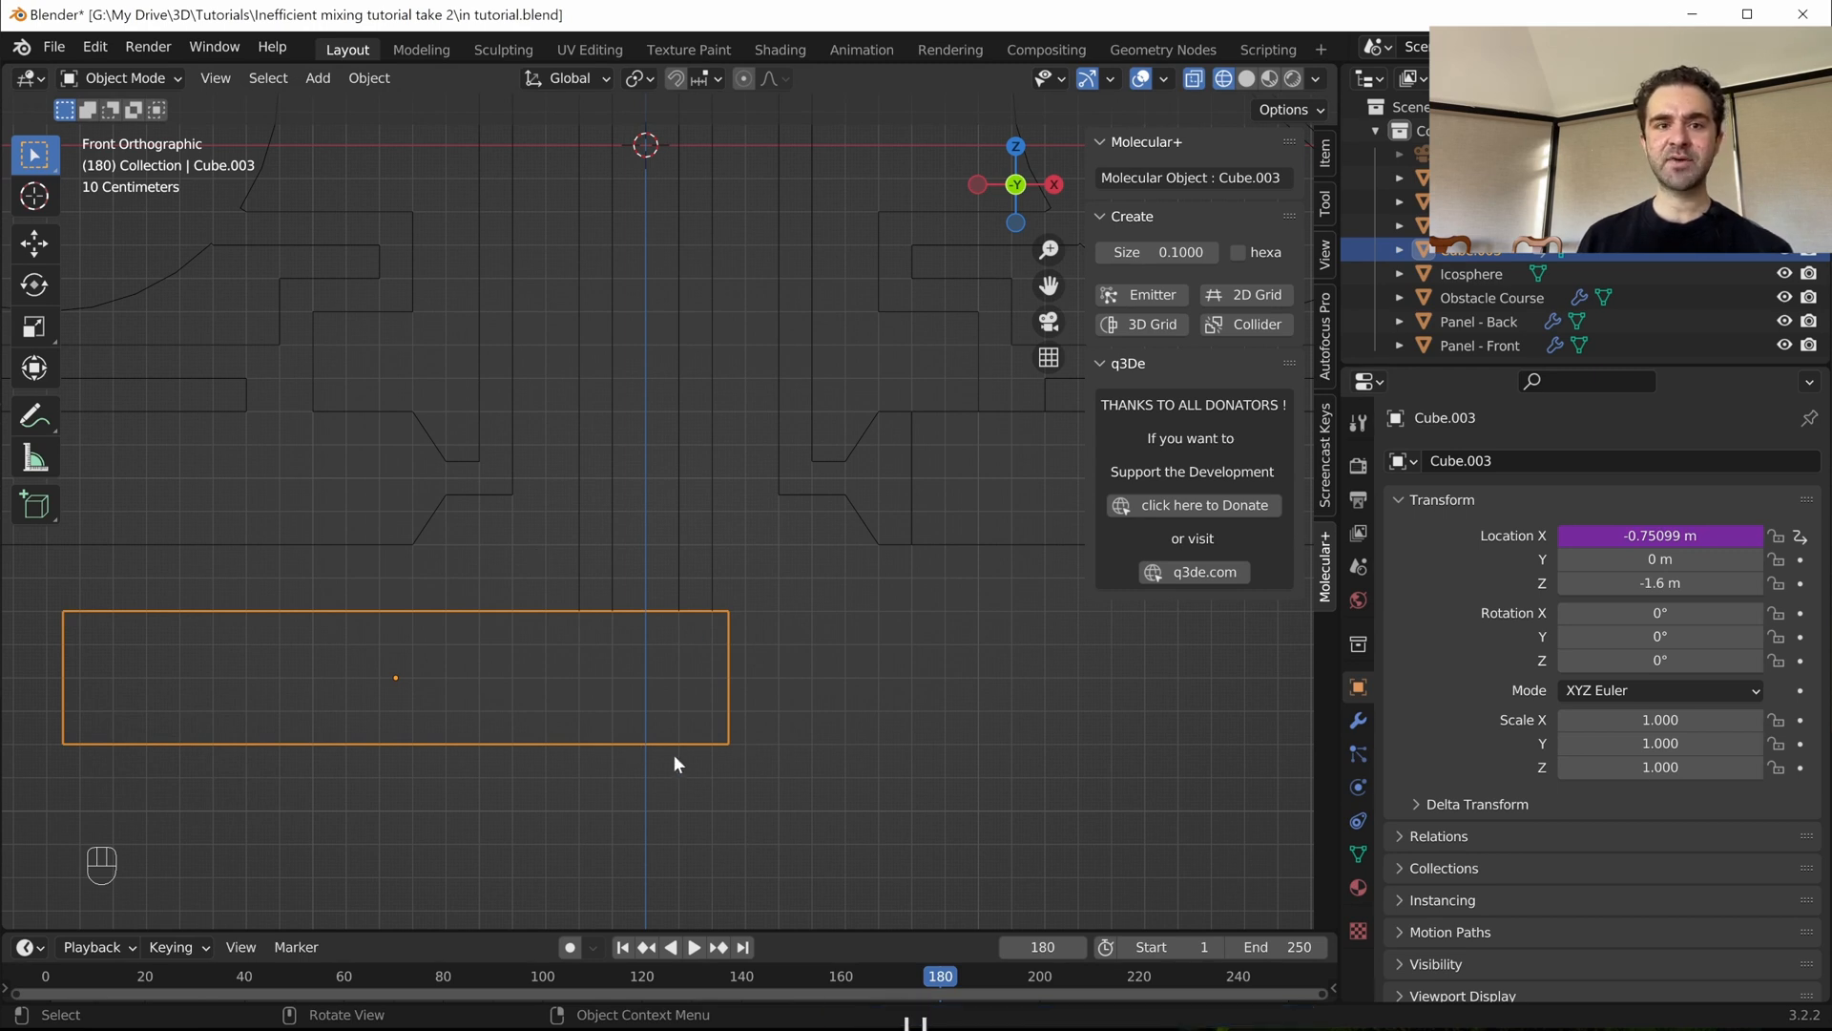
- Play the sliding motion to the block's positive X extreme and compare its inner edge with the outlet pipes
key(space)
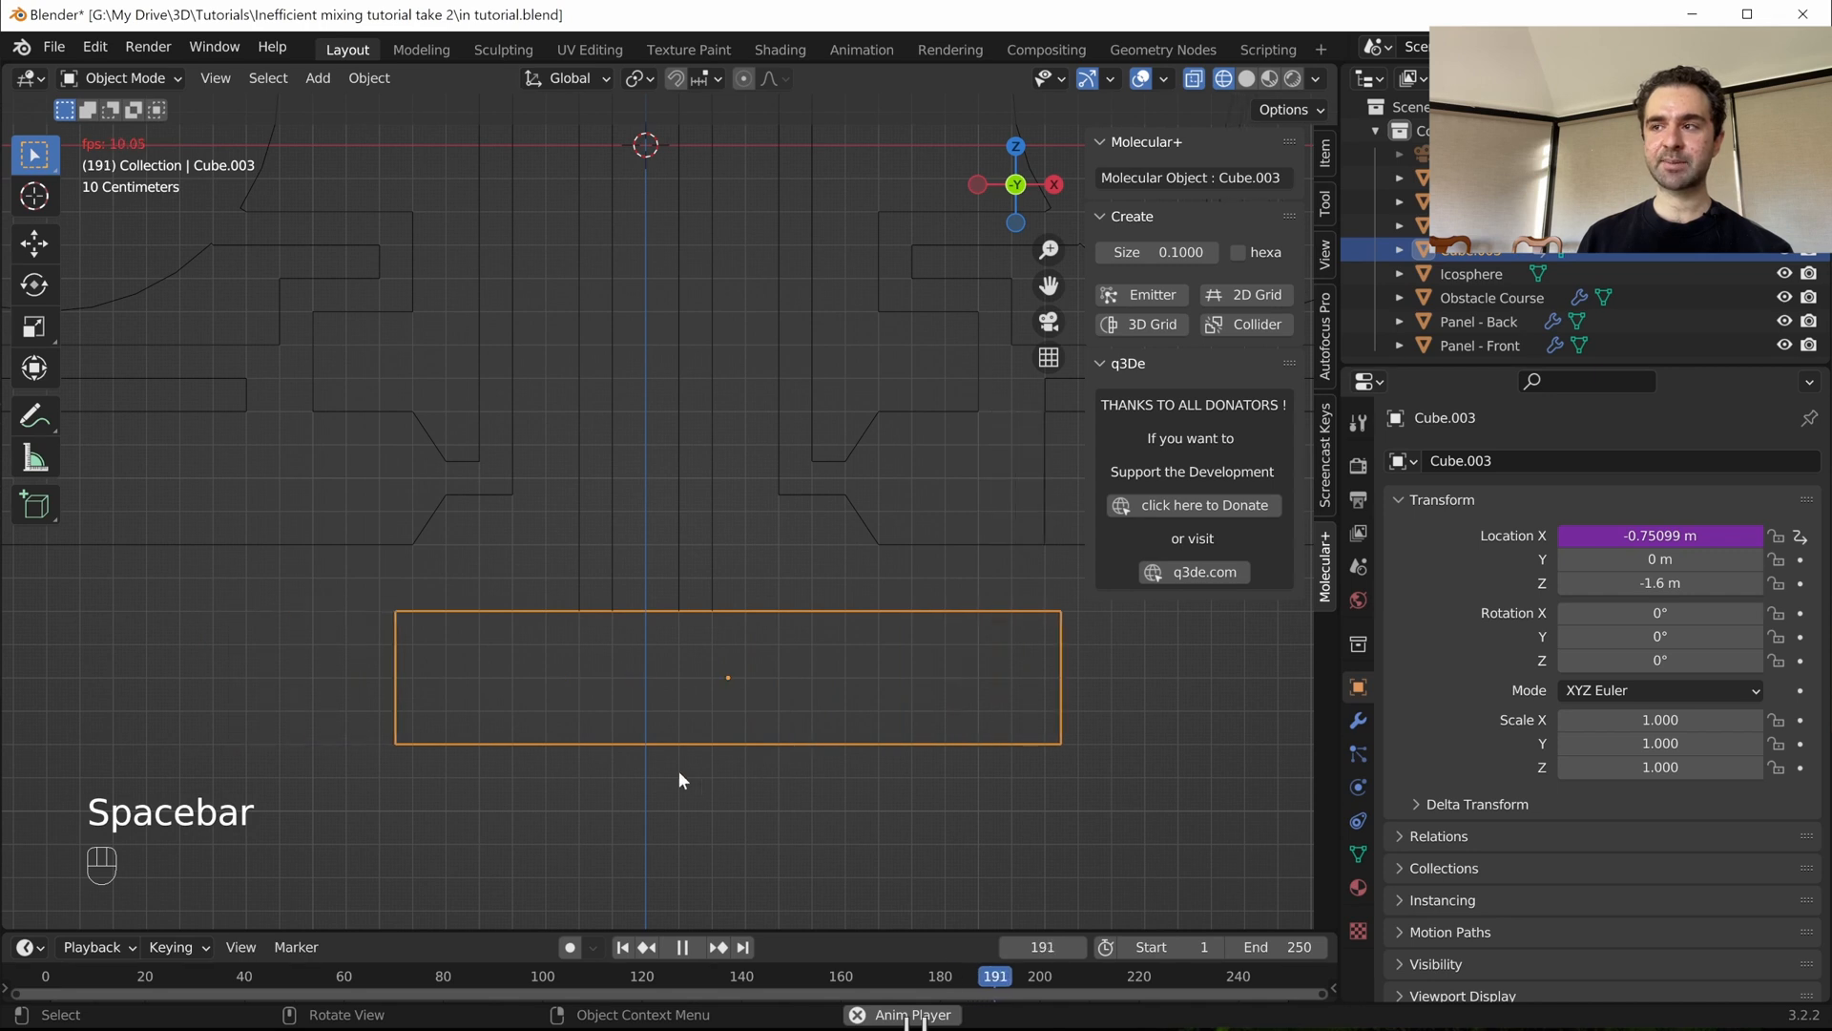
key(space)
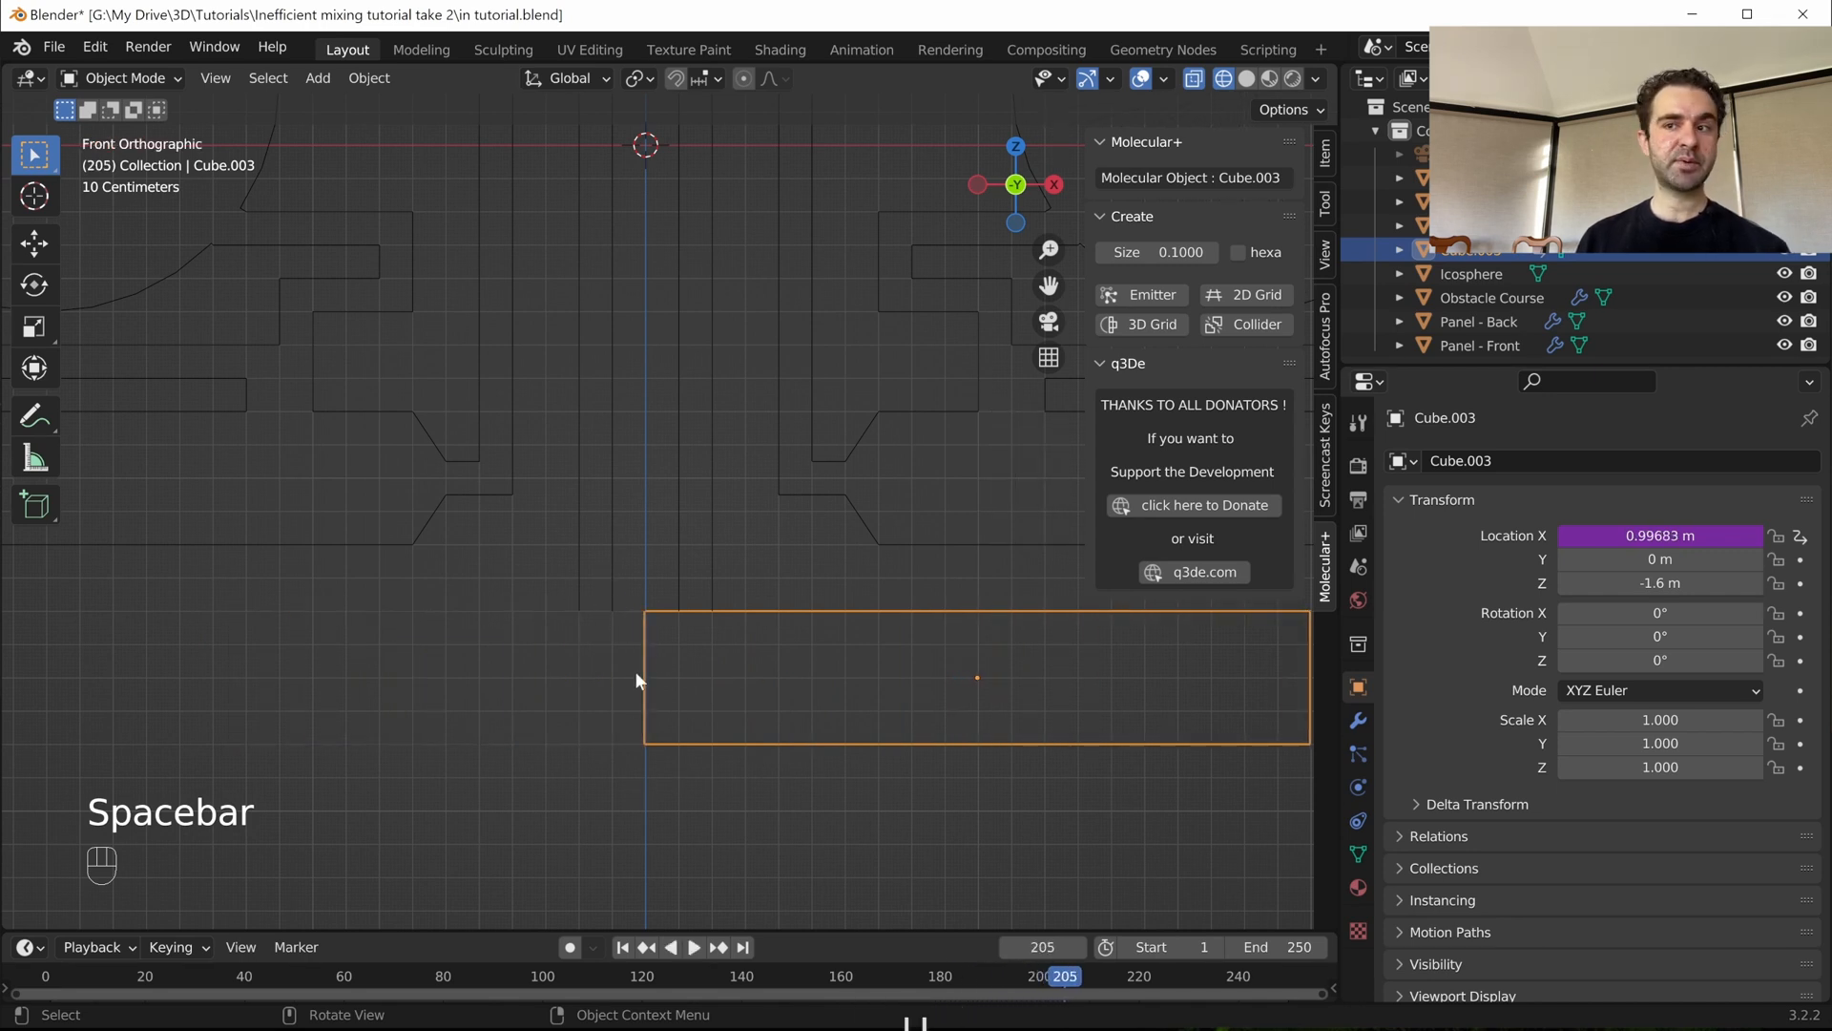
scroll(633, 672, down, 2)
scroll(634, 672, up, 3)
- In the Obstacle Course mesh, raise the outer outlet pipe wall's lowest vertex about 0.2 m along Z with snapping
click(721, 578)
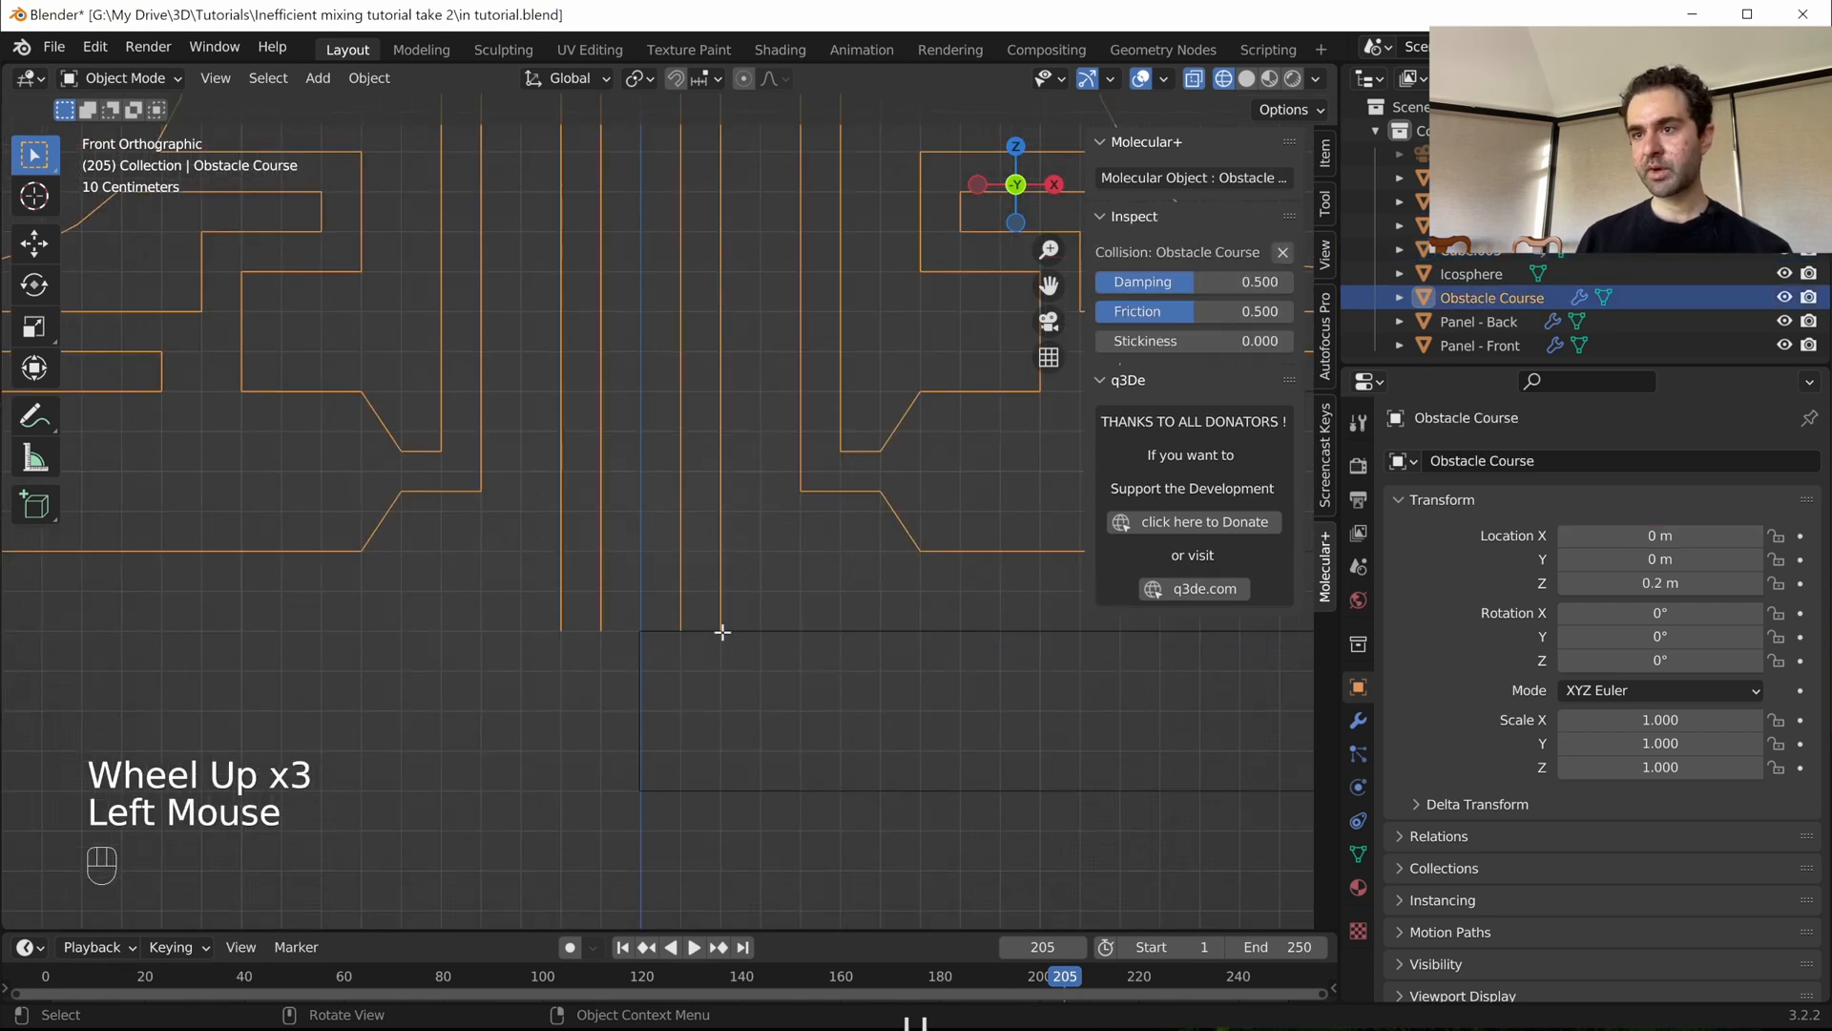
key(Tab)
click(719, 608)
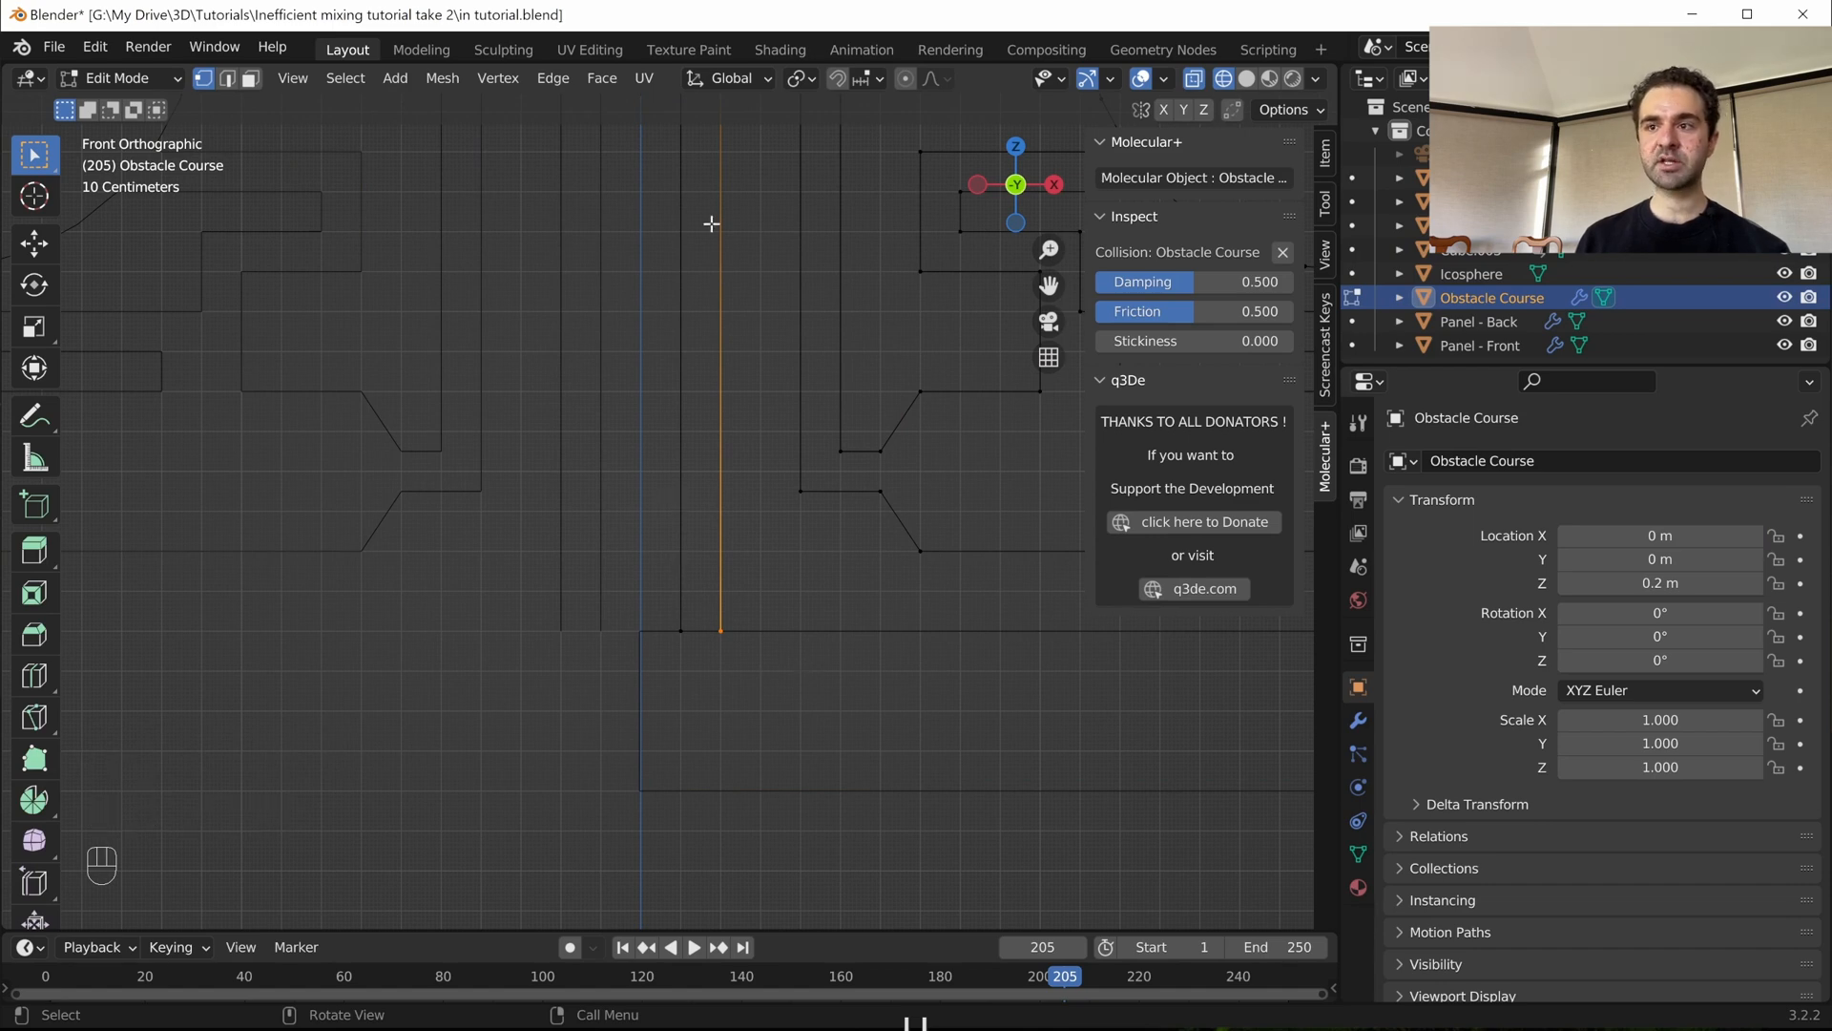
key(g)
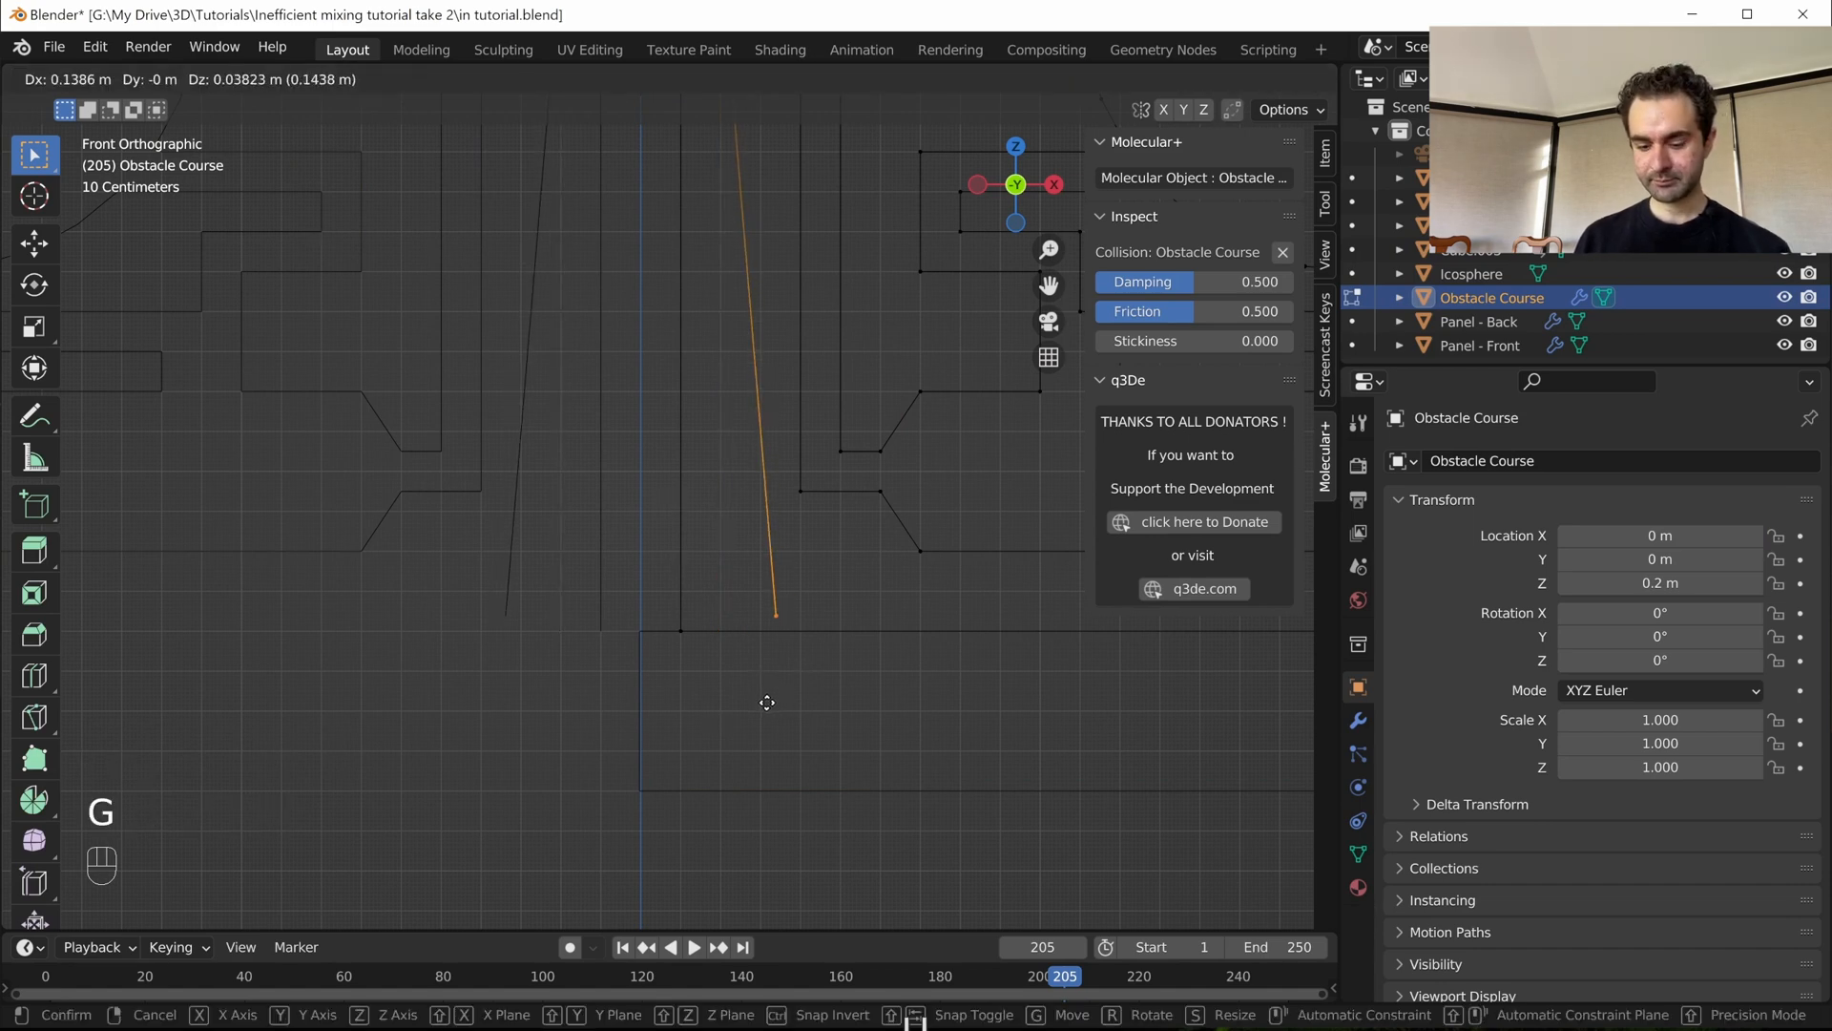
key(z)
key(ctrl)
ctrl+click(766, 646)
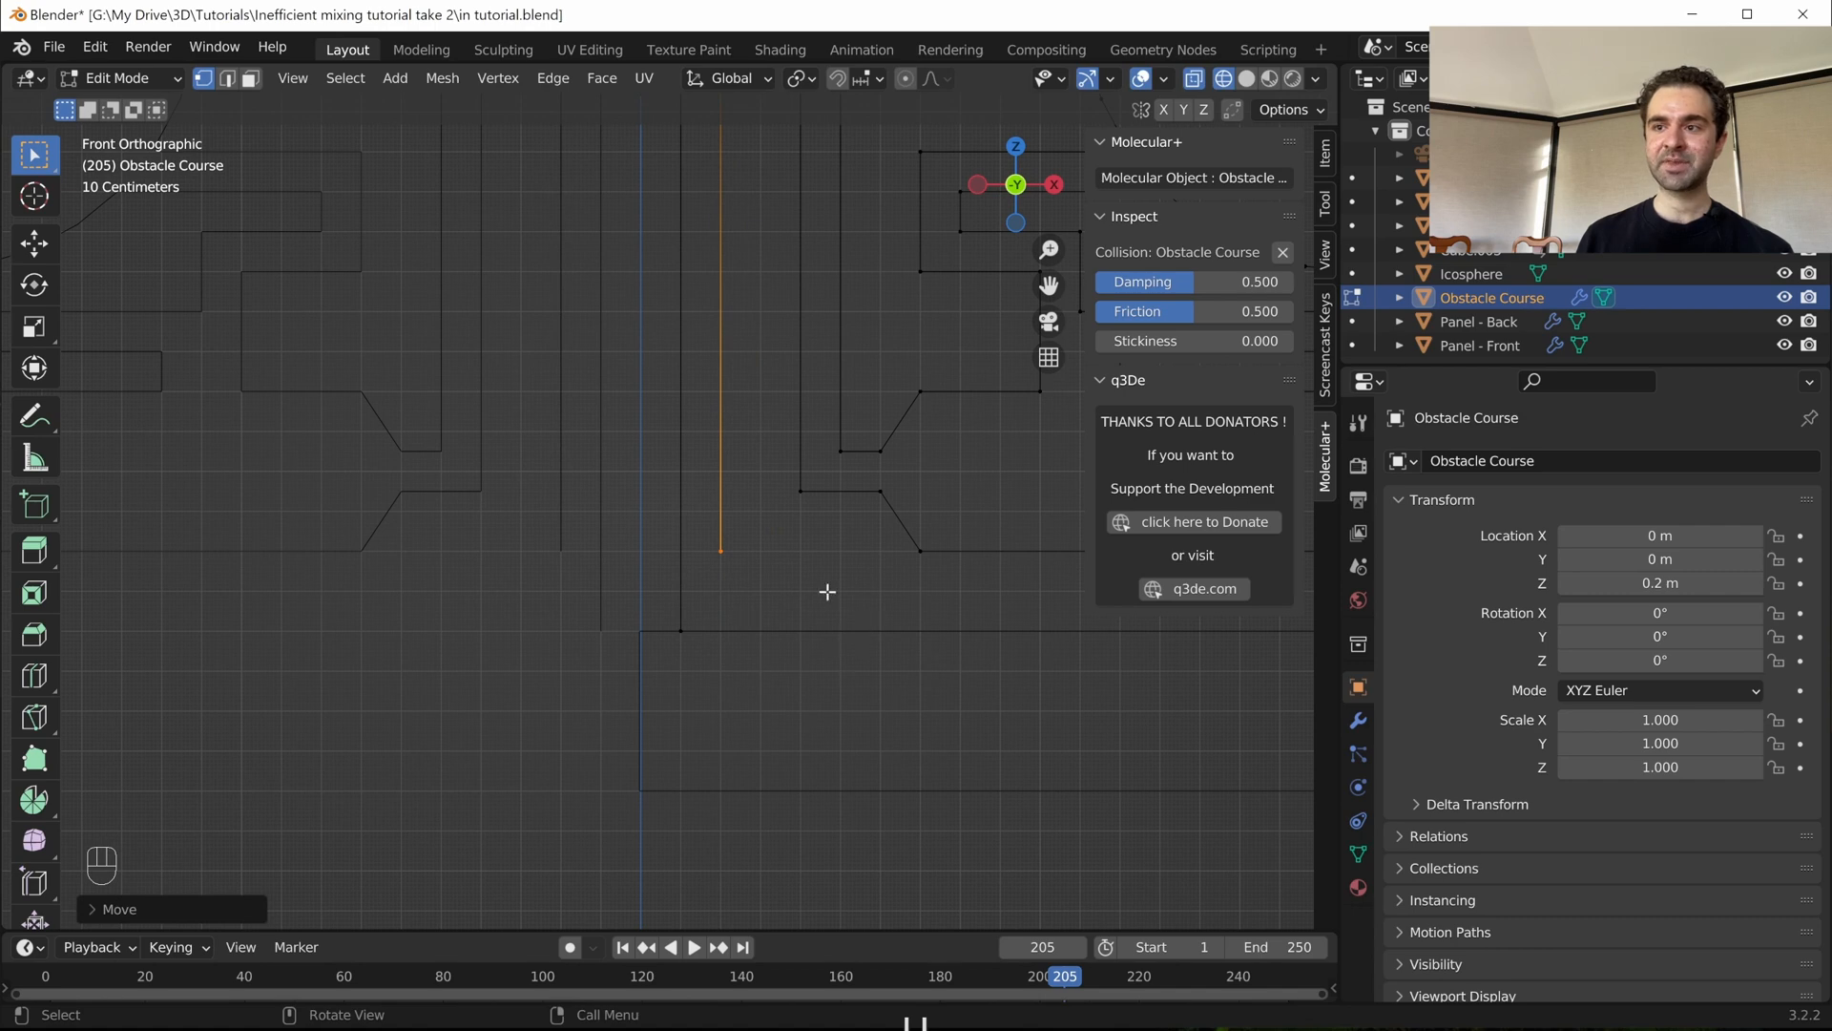
key(g)
right_click(934, 466)
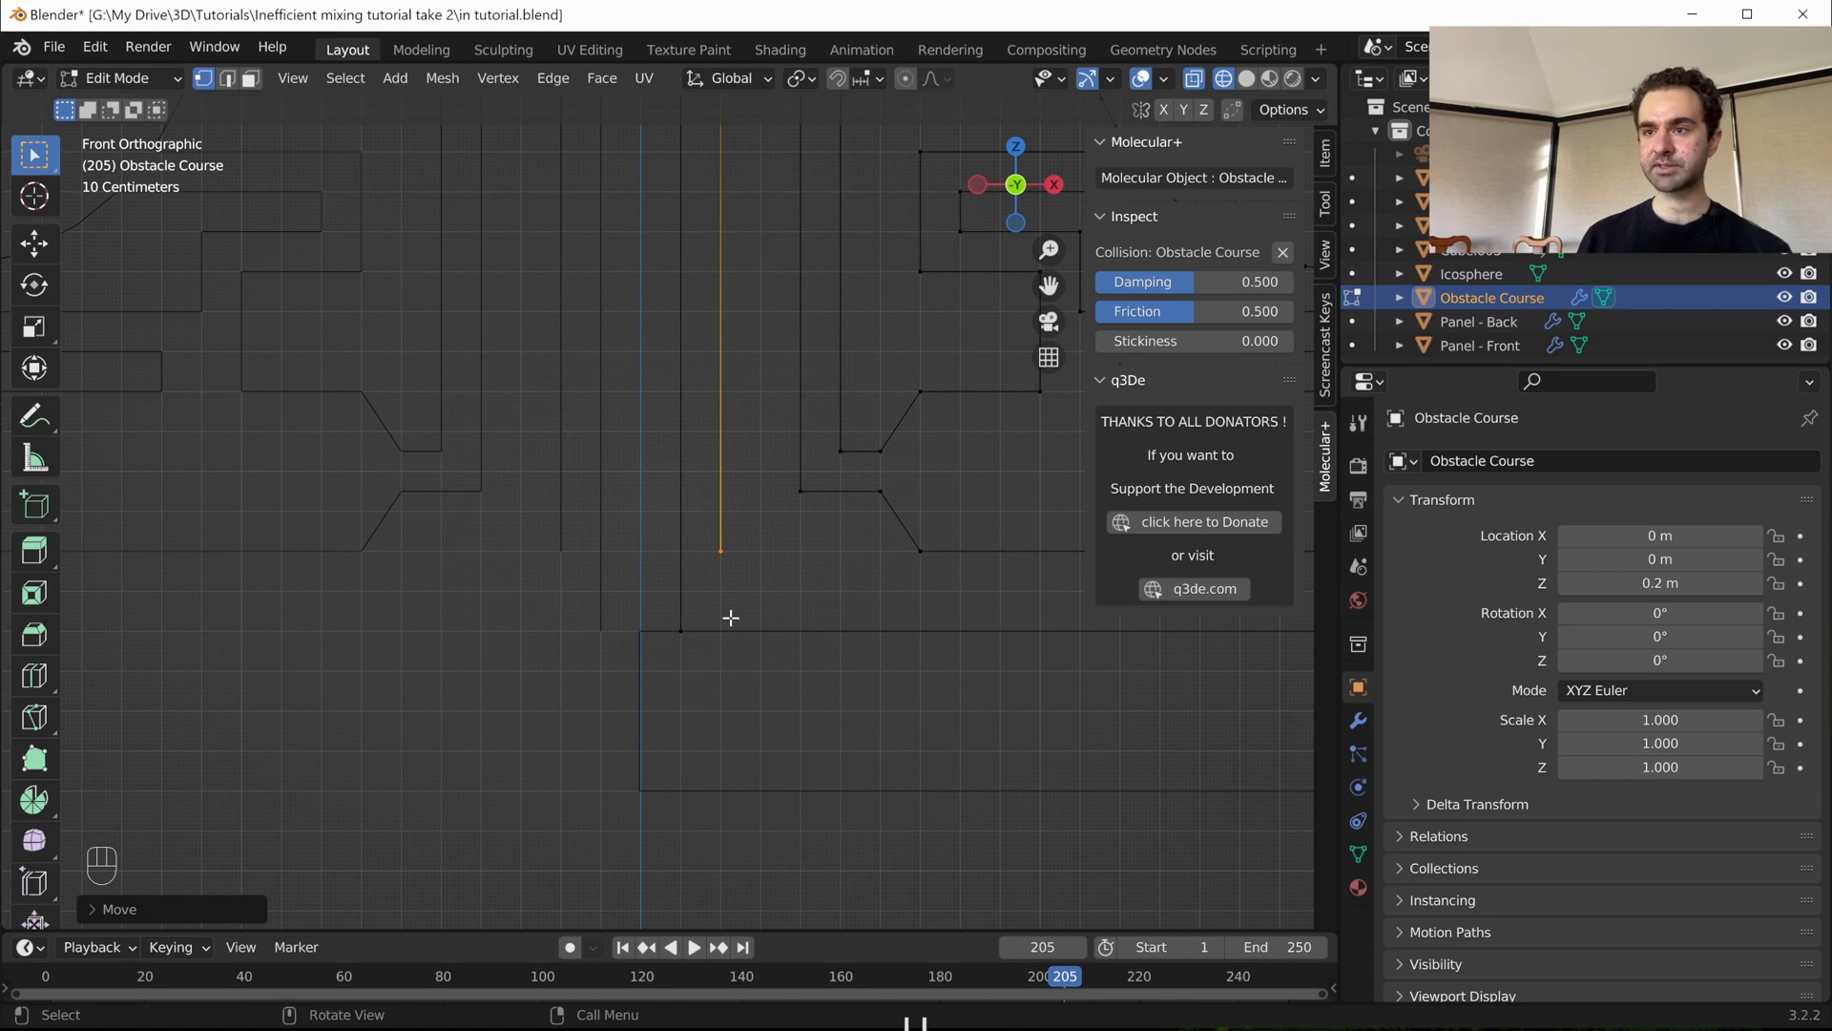
- Extrude that vertex outward about 0.4 m along X and down about 0.2 m along Z to the block's top, using snapping
key(e)
key(x)
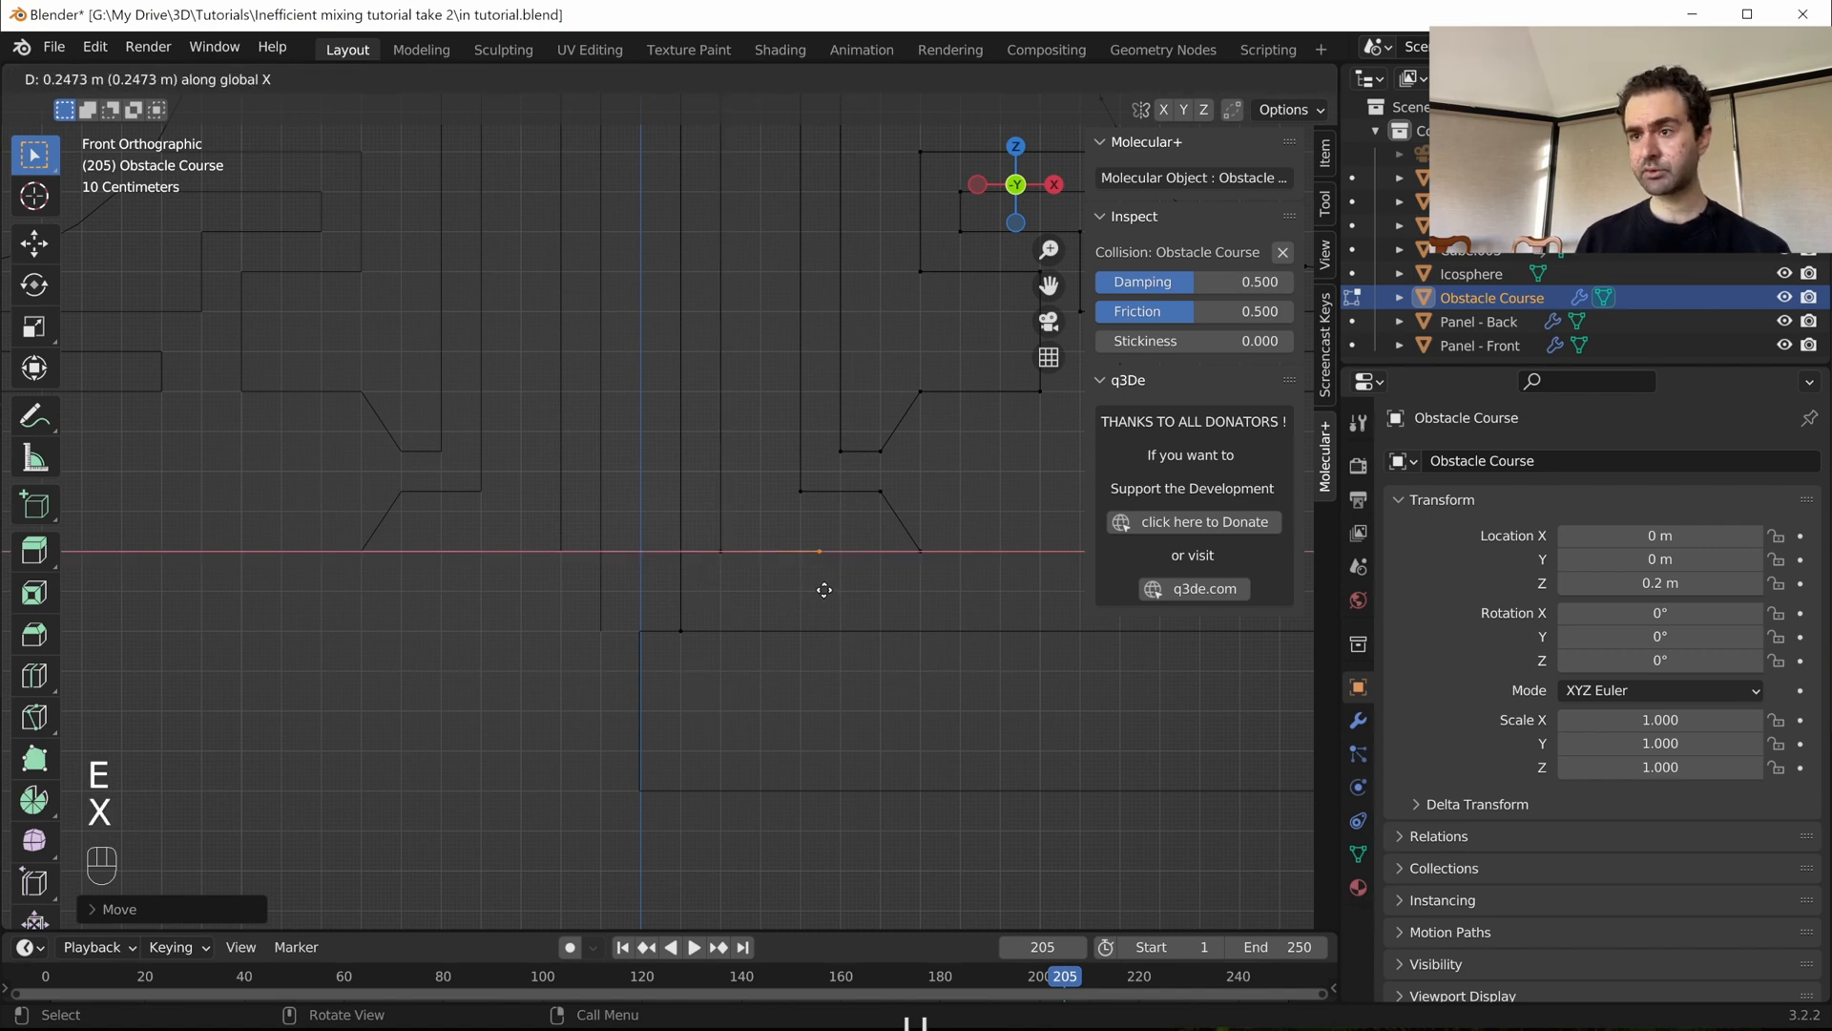
ctrl+click(870, 599)
key(e)
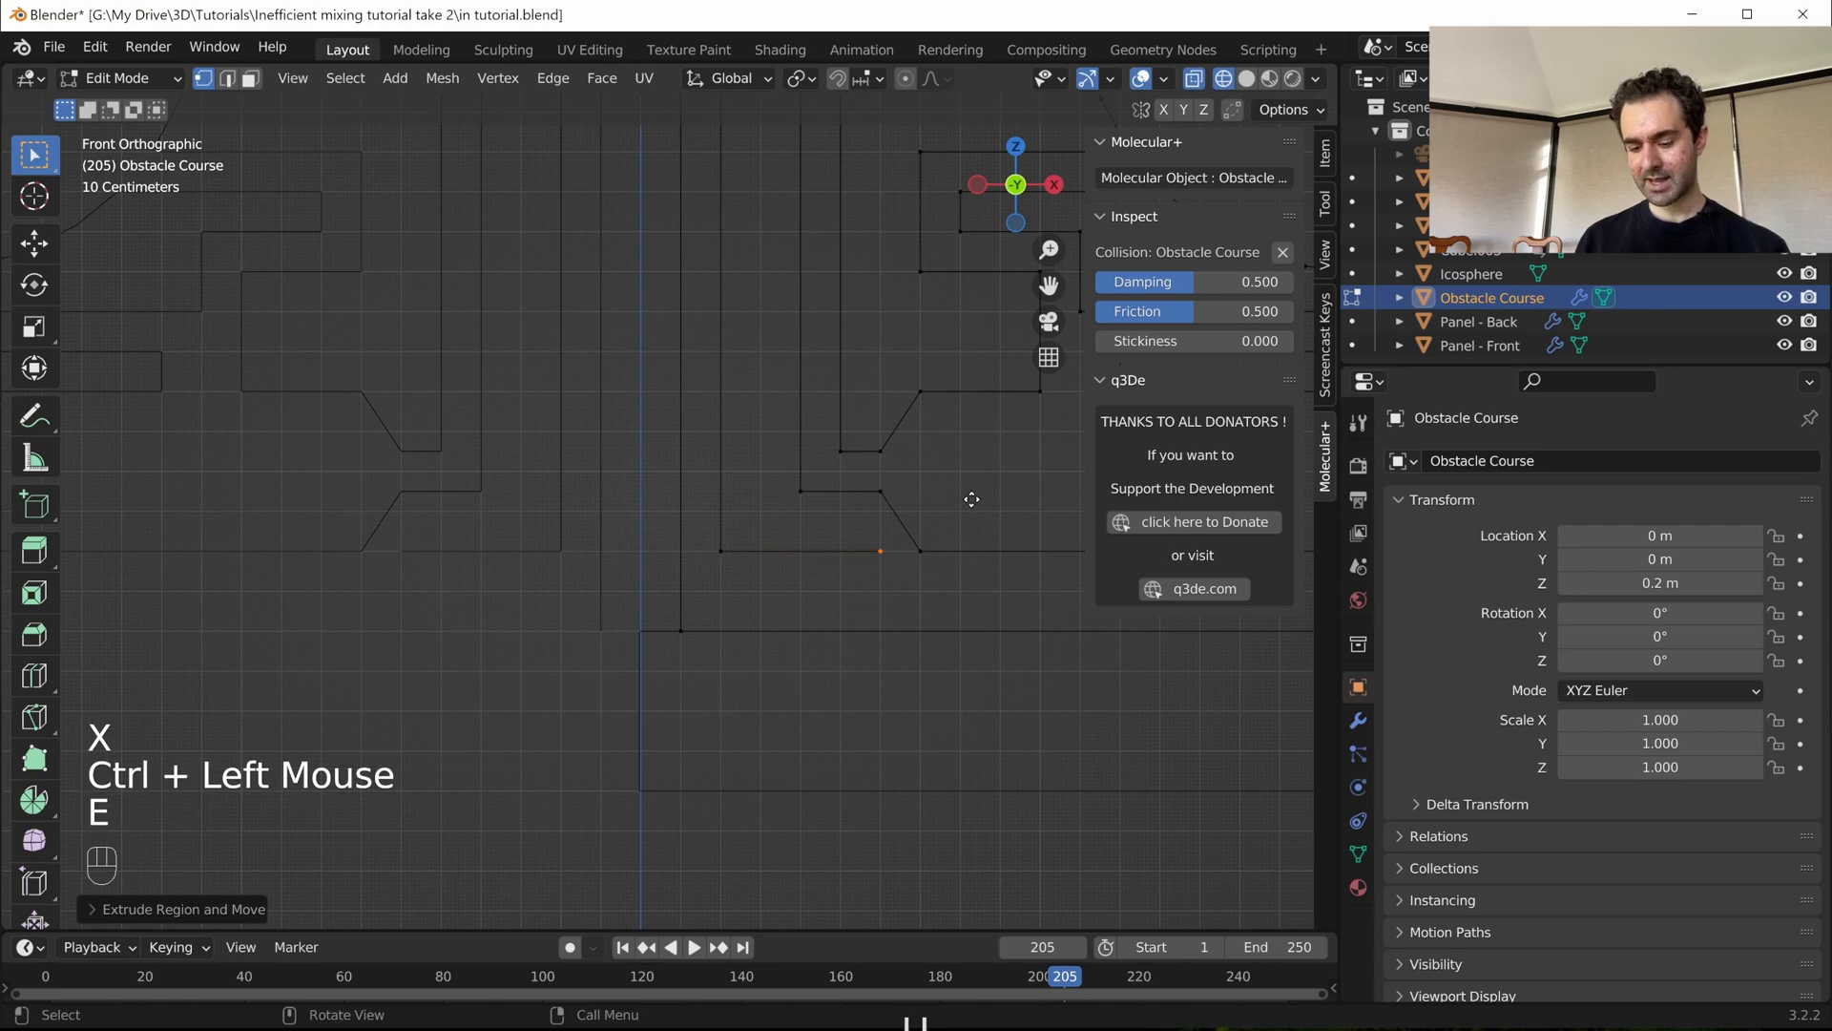
key(z)
ctrl+click(731, 600)
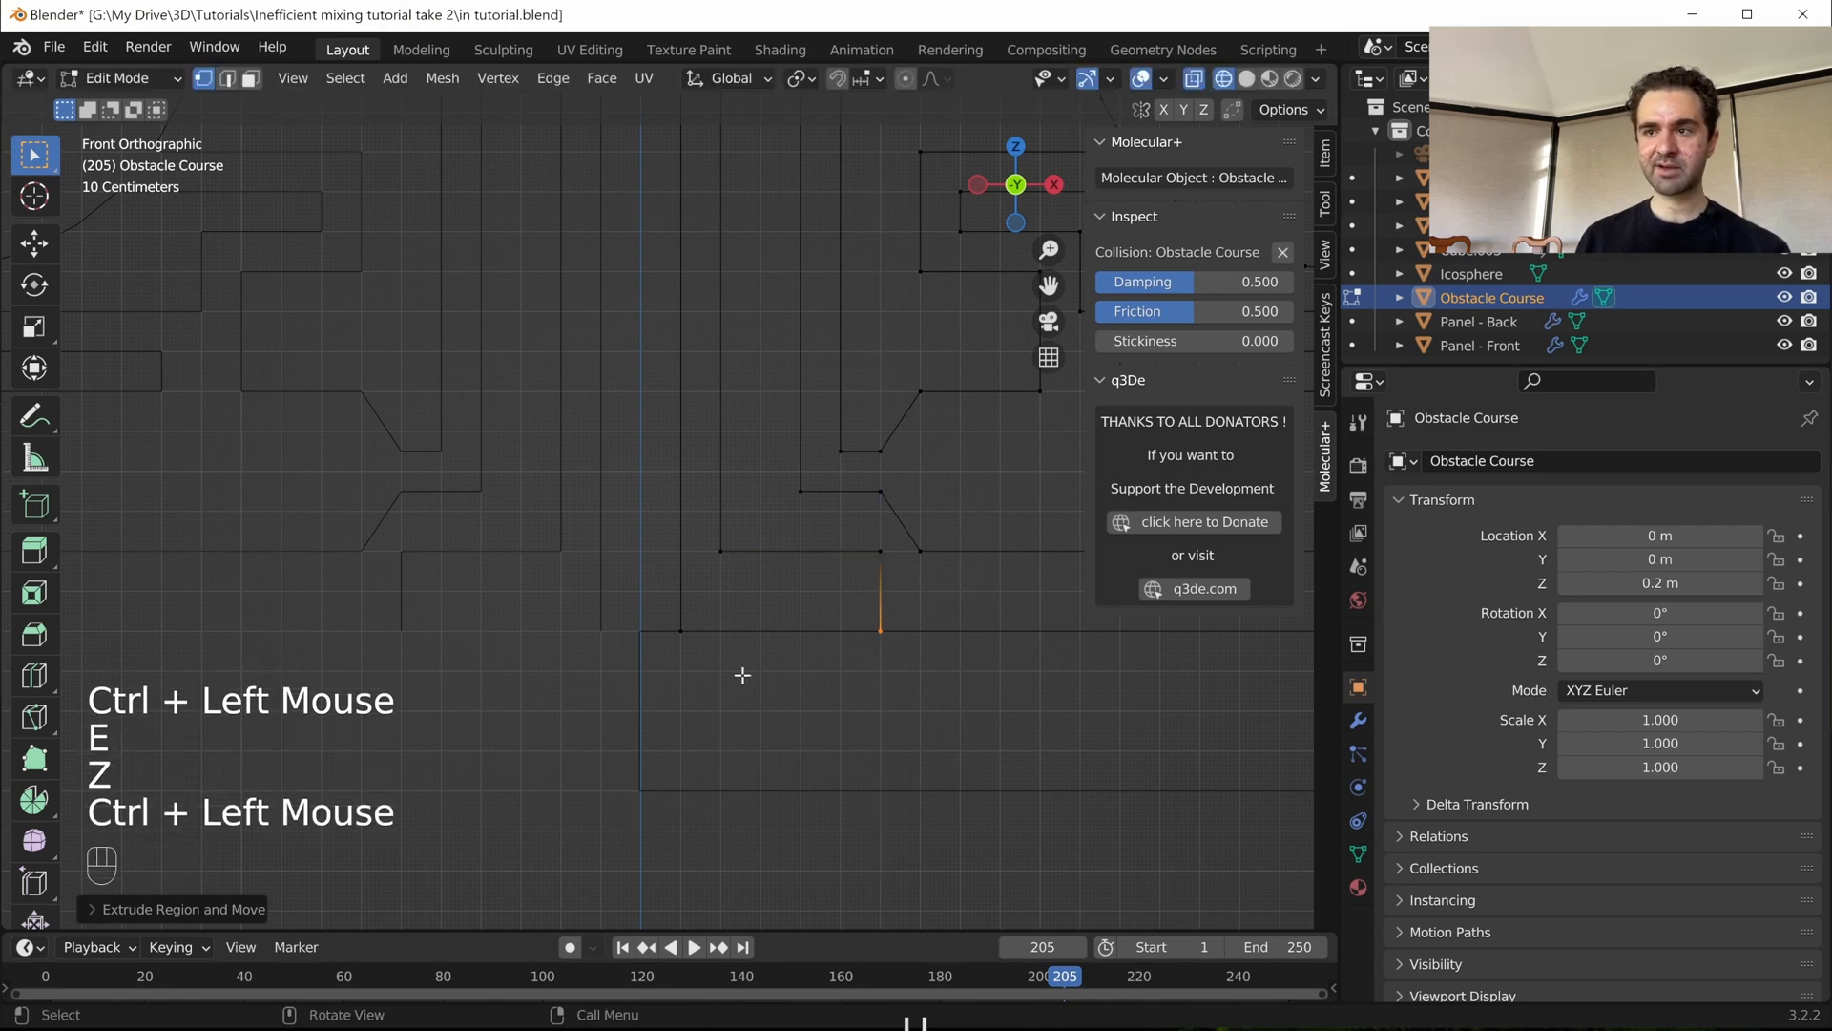
- Play the animation to check the block's travel beneath the widened outlet, and save the file
scroll(920, 632, down, 2)
scroll(635, 682, down, 2)
shift+middle_drag(724, 720, 704, 653)
scroll(704, 652, up, 1)
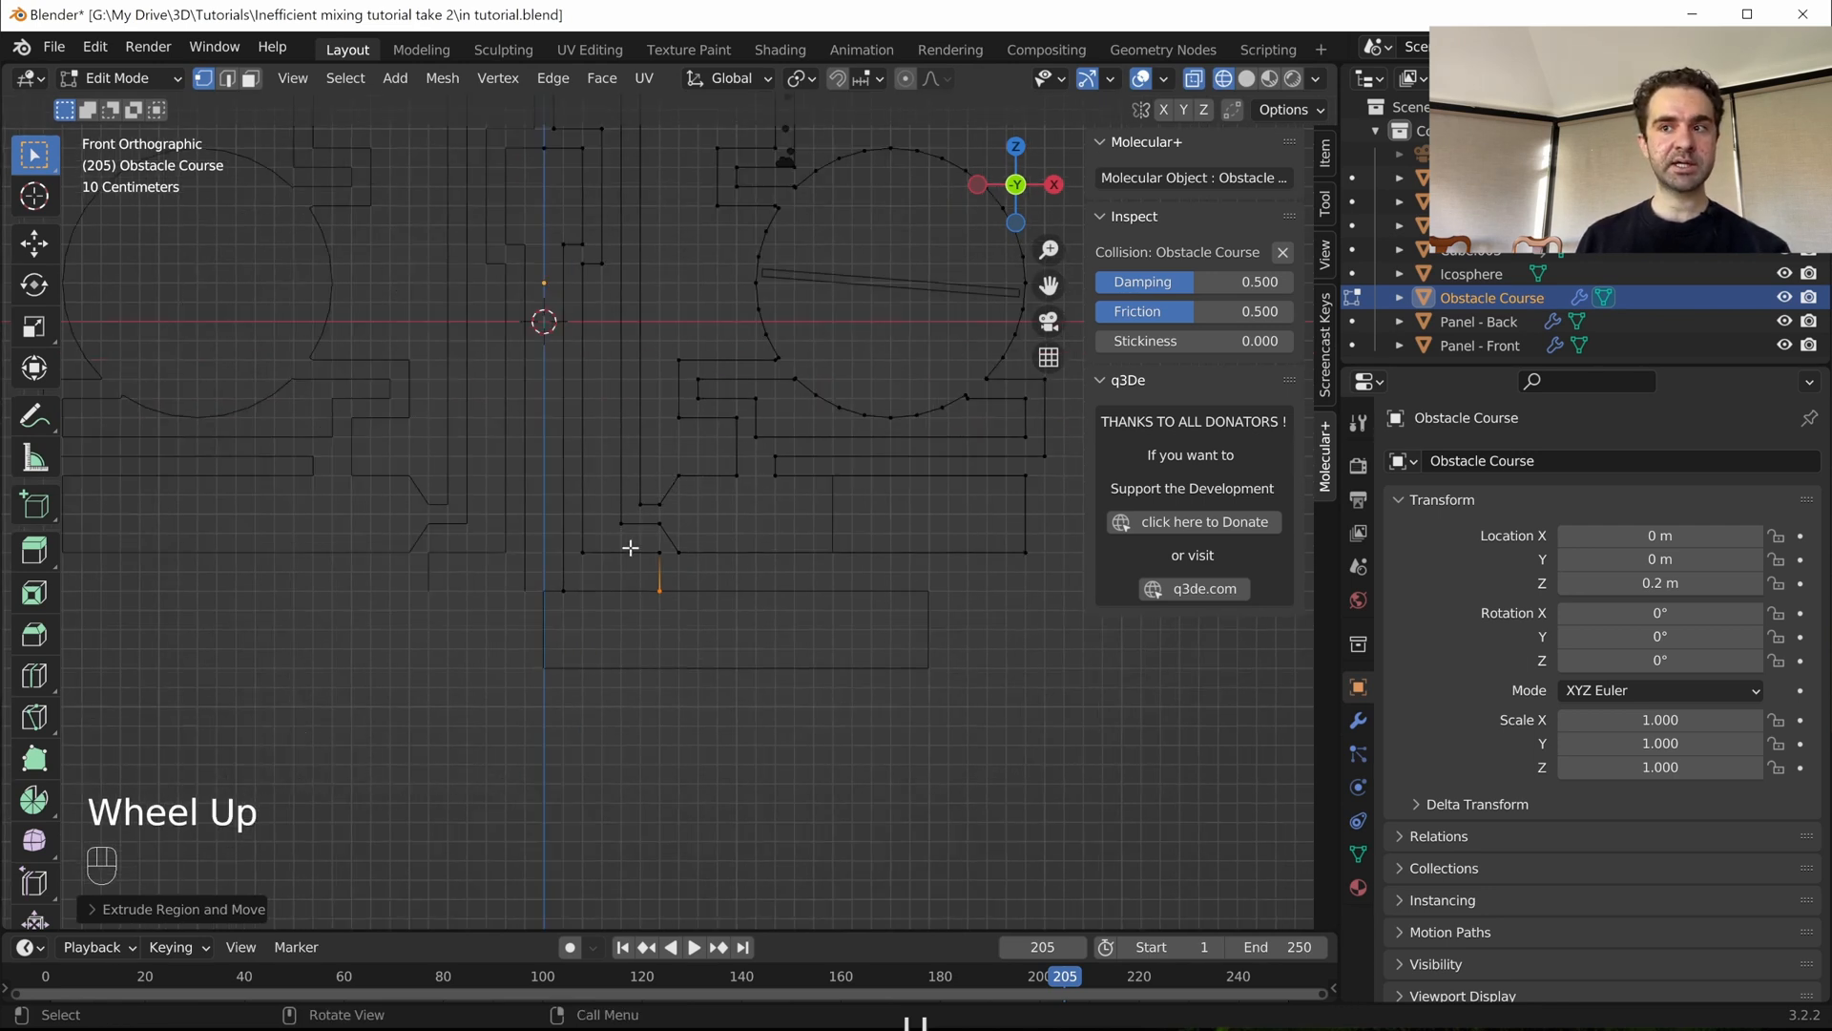
key(space)
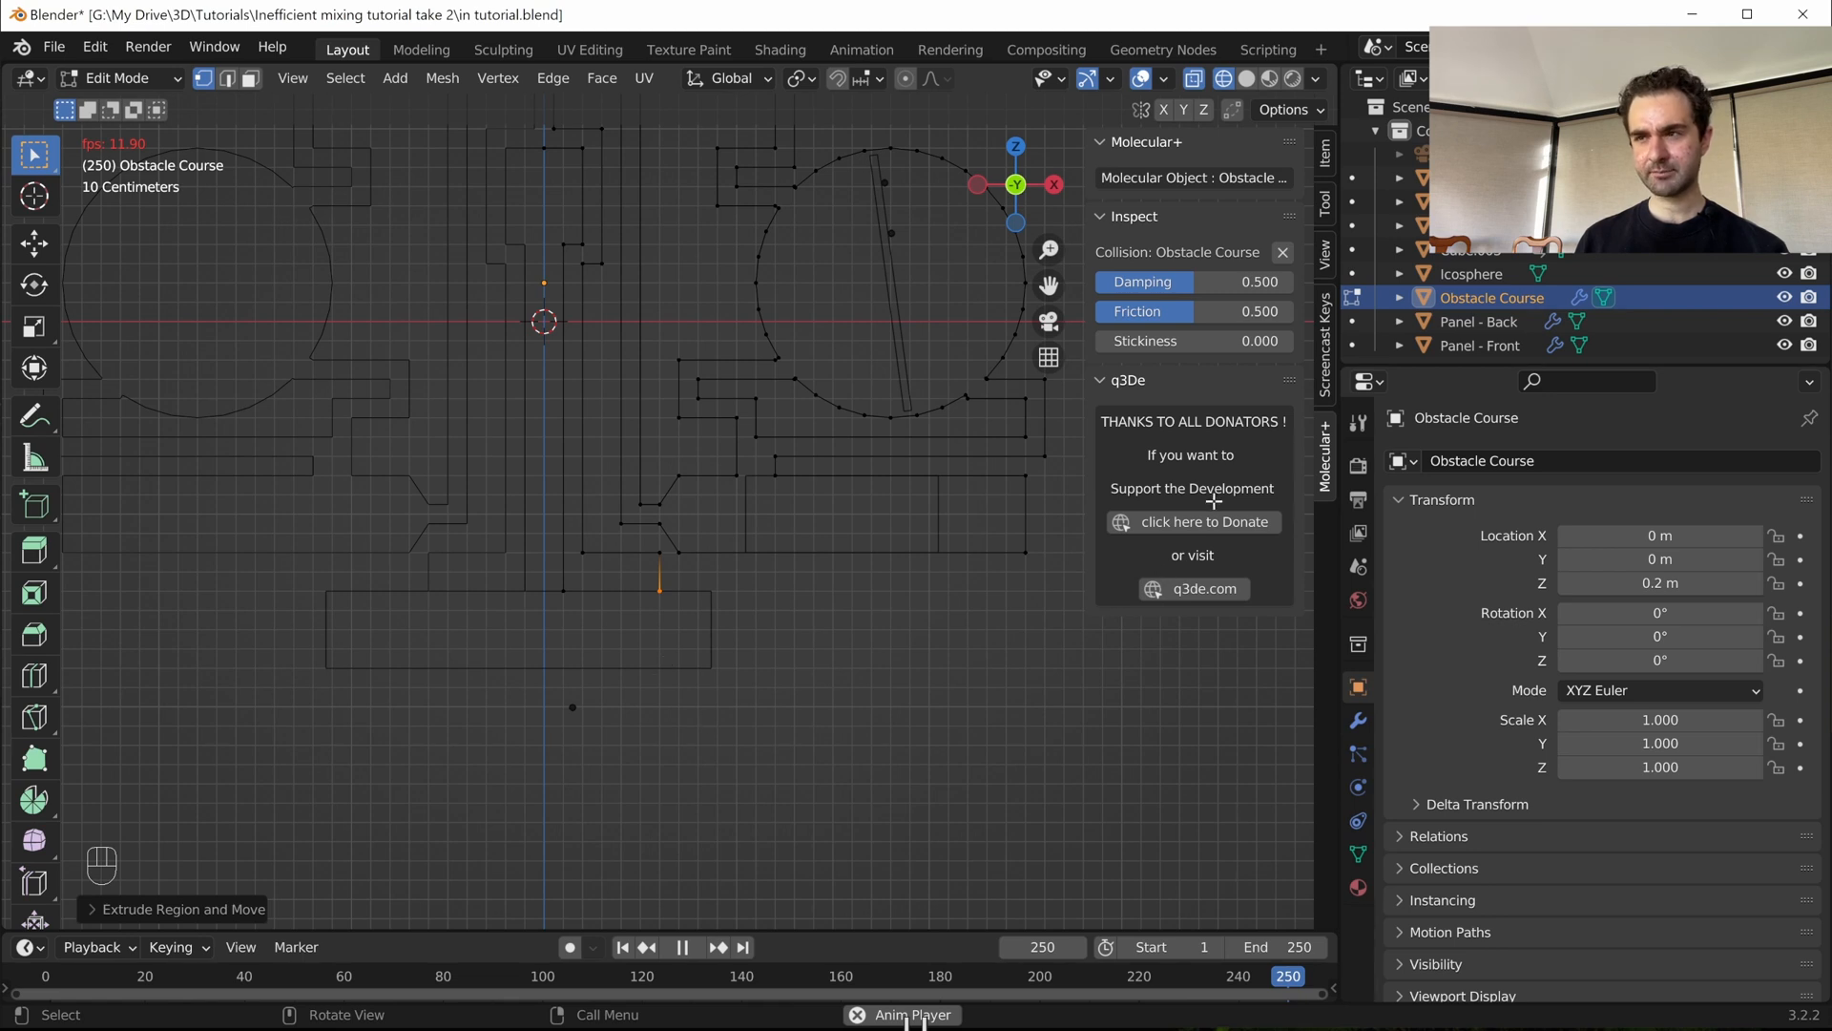
key(space)
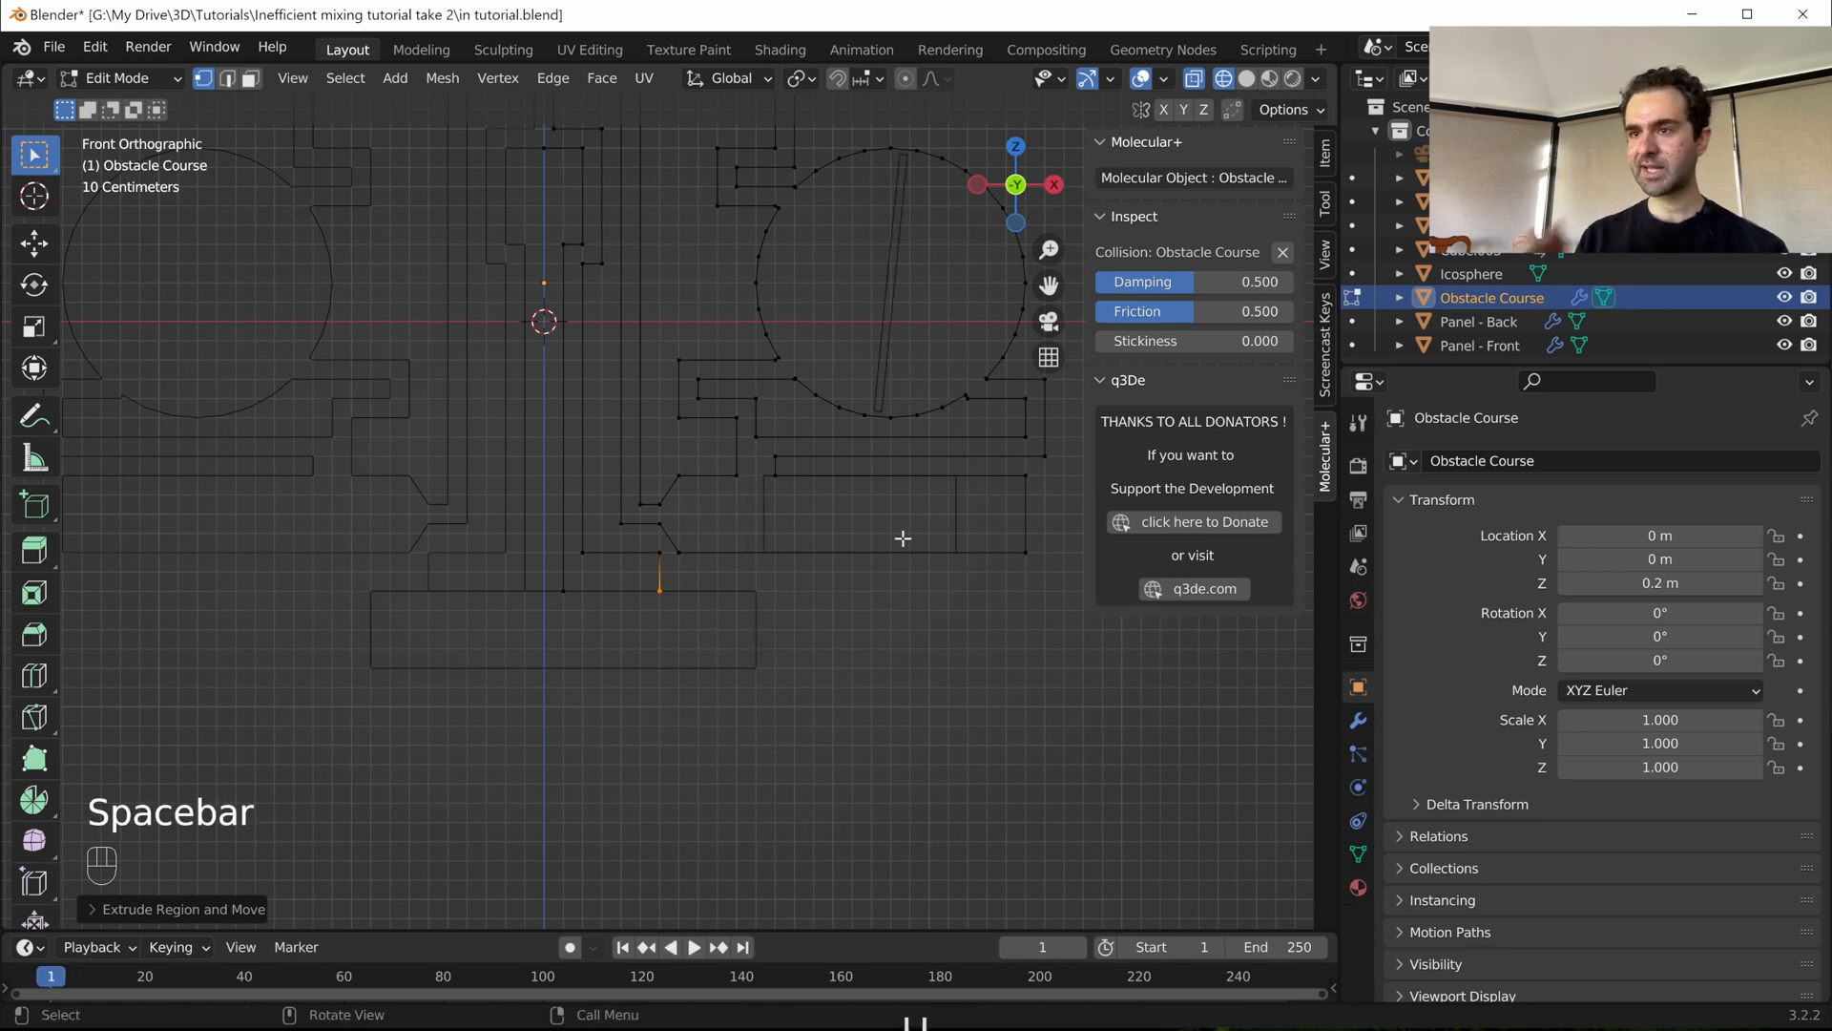
key(ctrl+s)
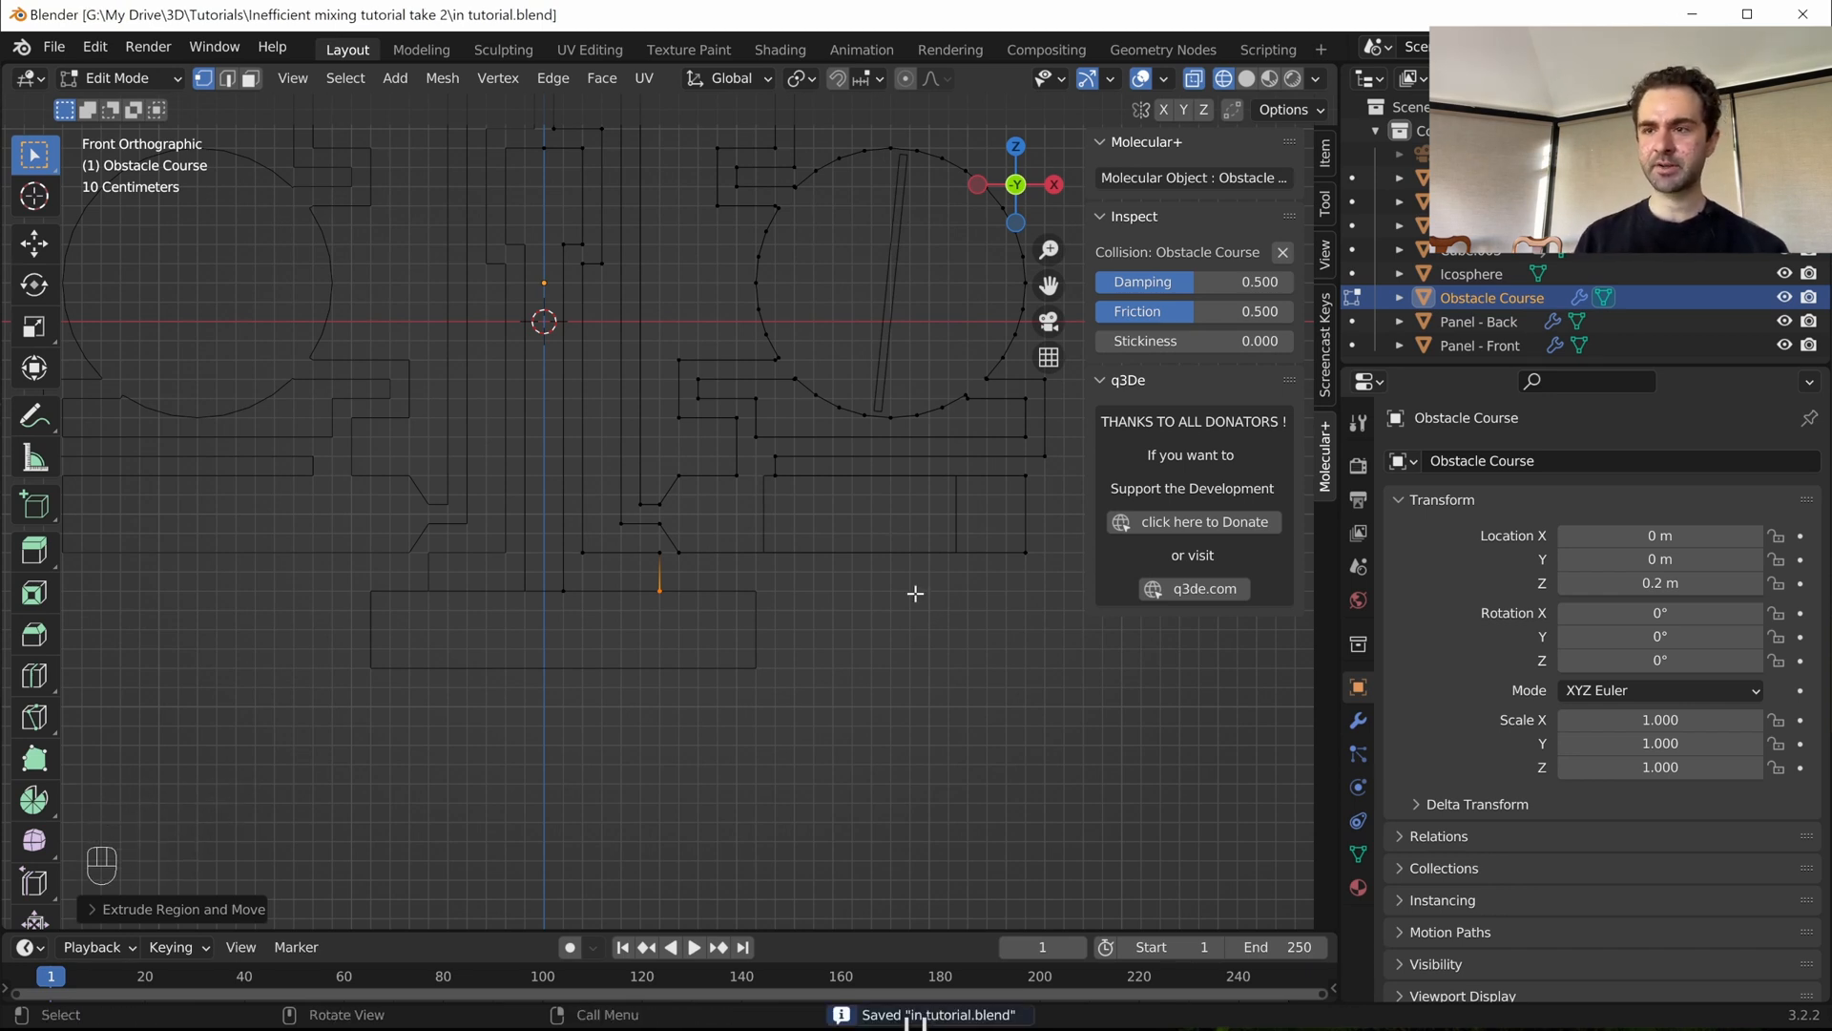
- Go through the opening frames one at a time to examine the block's extreme position relative to the widened outlet
key(Right)
key(Right)
key(Right)
key(Right)
key(Right)
key(Right)
key(Right)
key(Right)
key(Right)
key(Right)
key(Right)
key(Right)
key(Right)
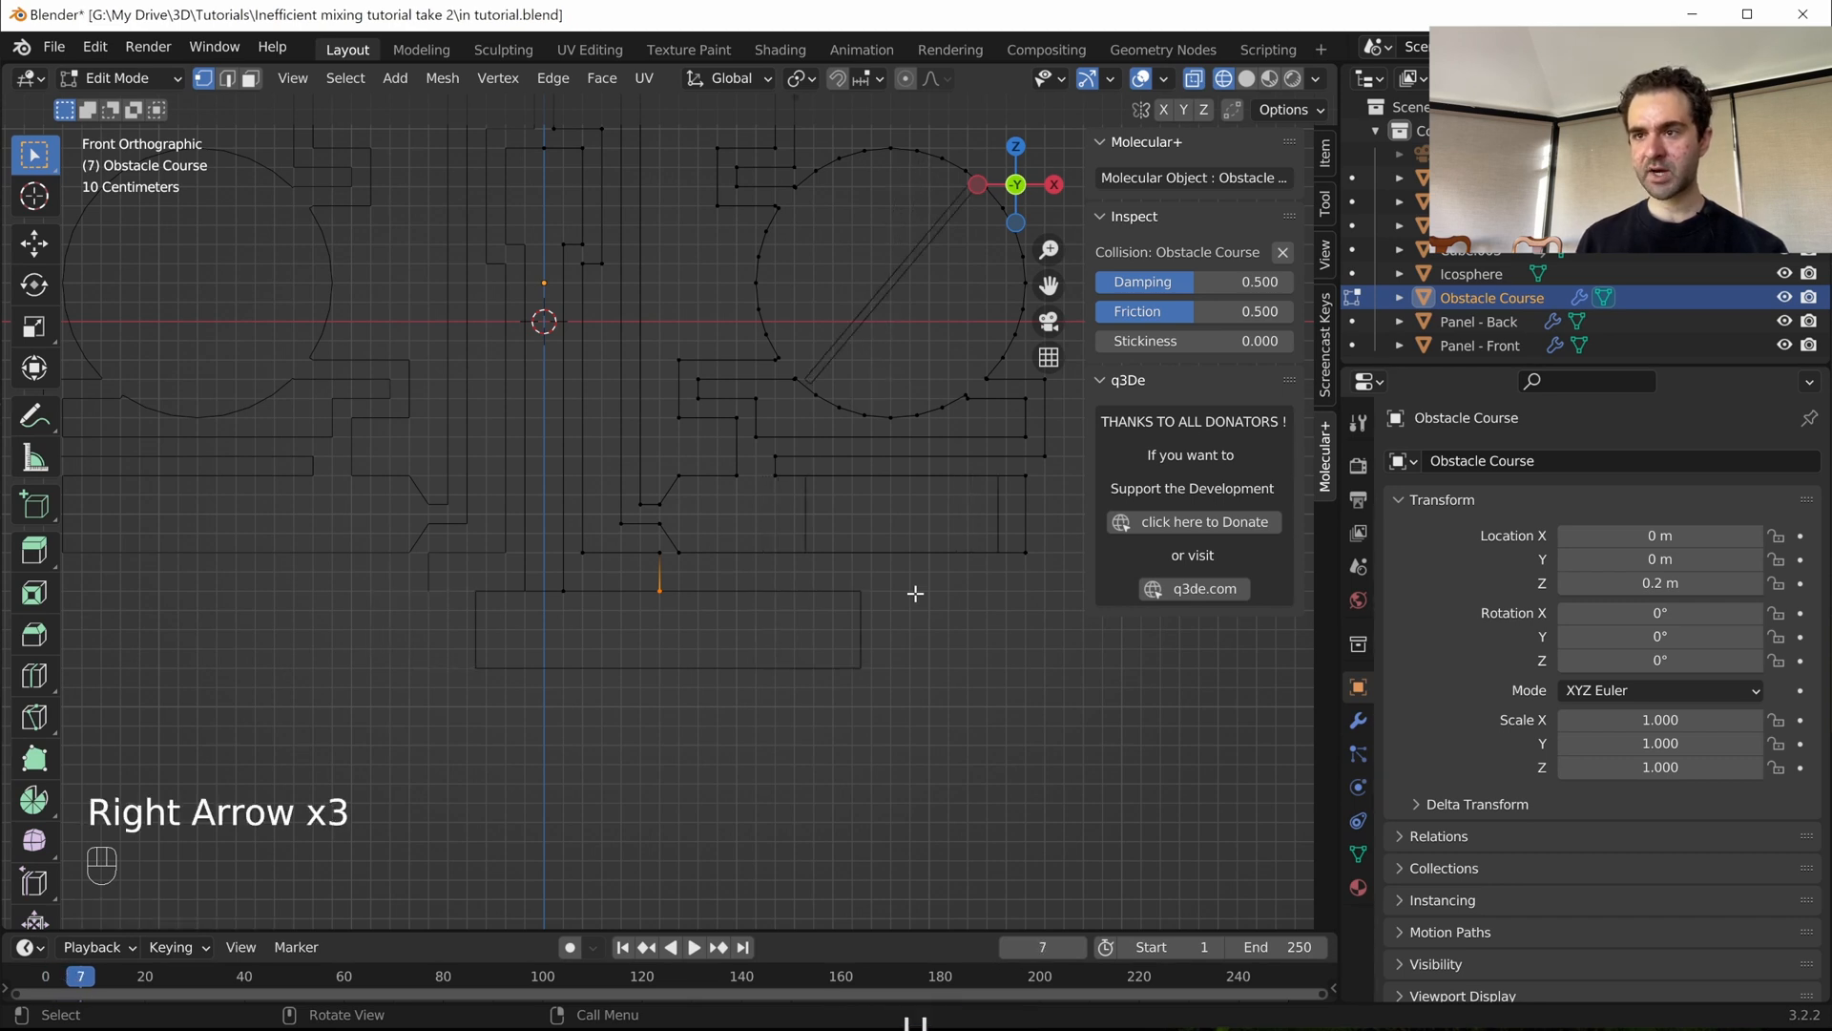
key(Right)
key(Right)
key(Right)
key(Right)
key(Right)
key(Right)
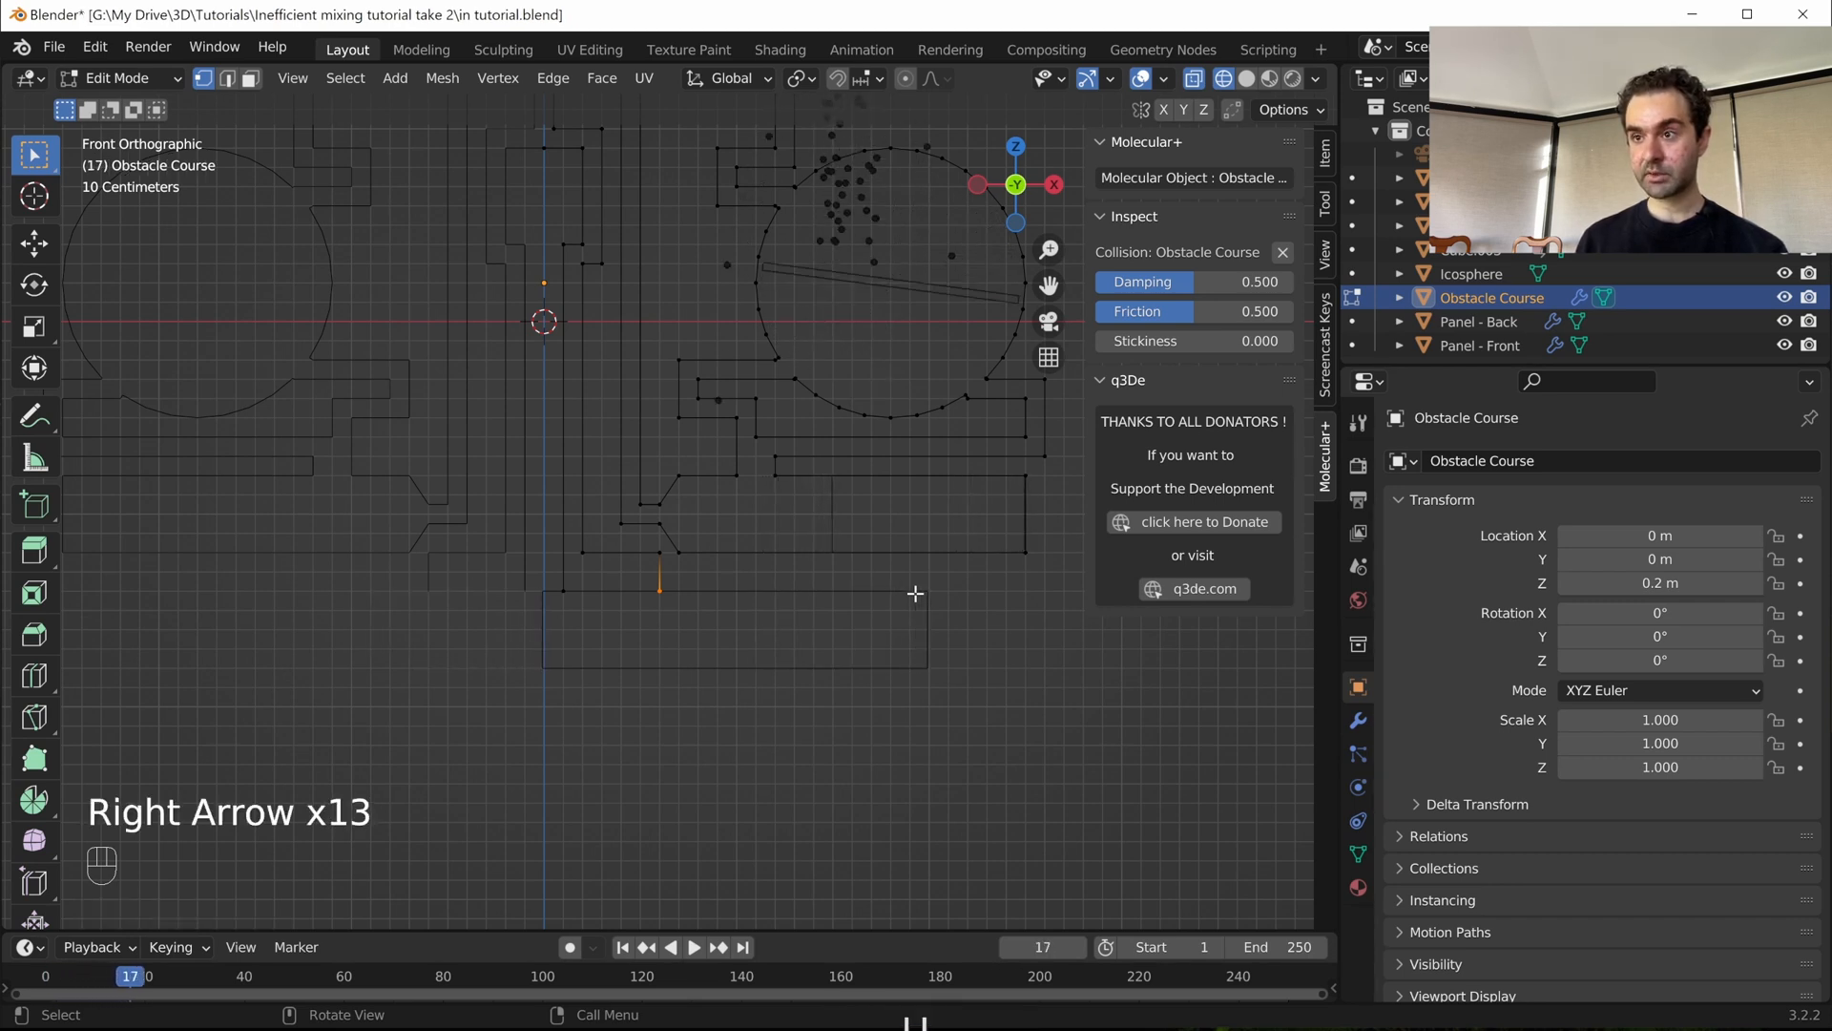
key(Left)
key(Left)
key(Left)
key(Left)
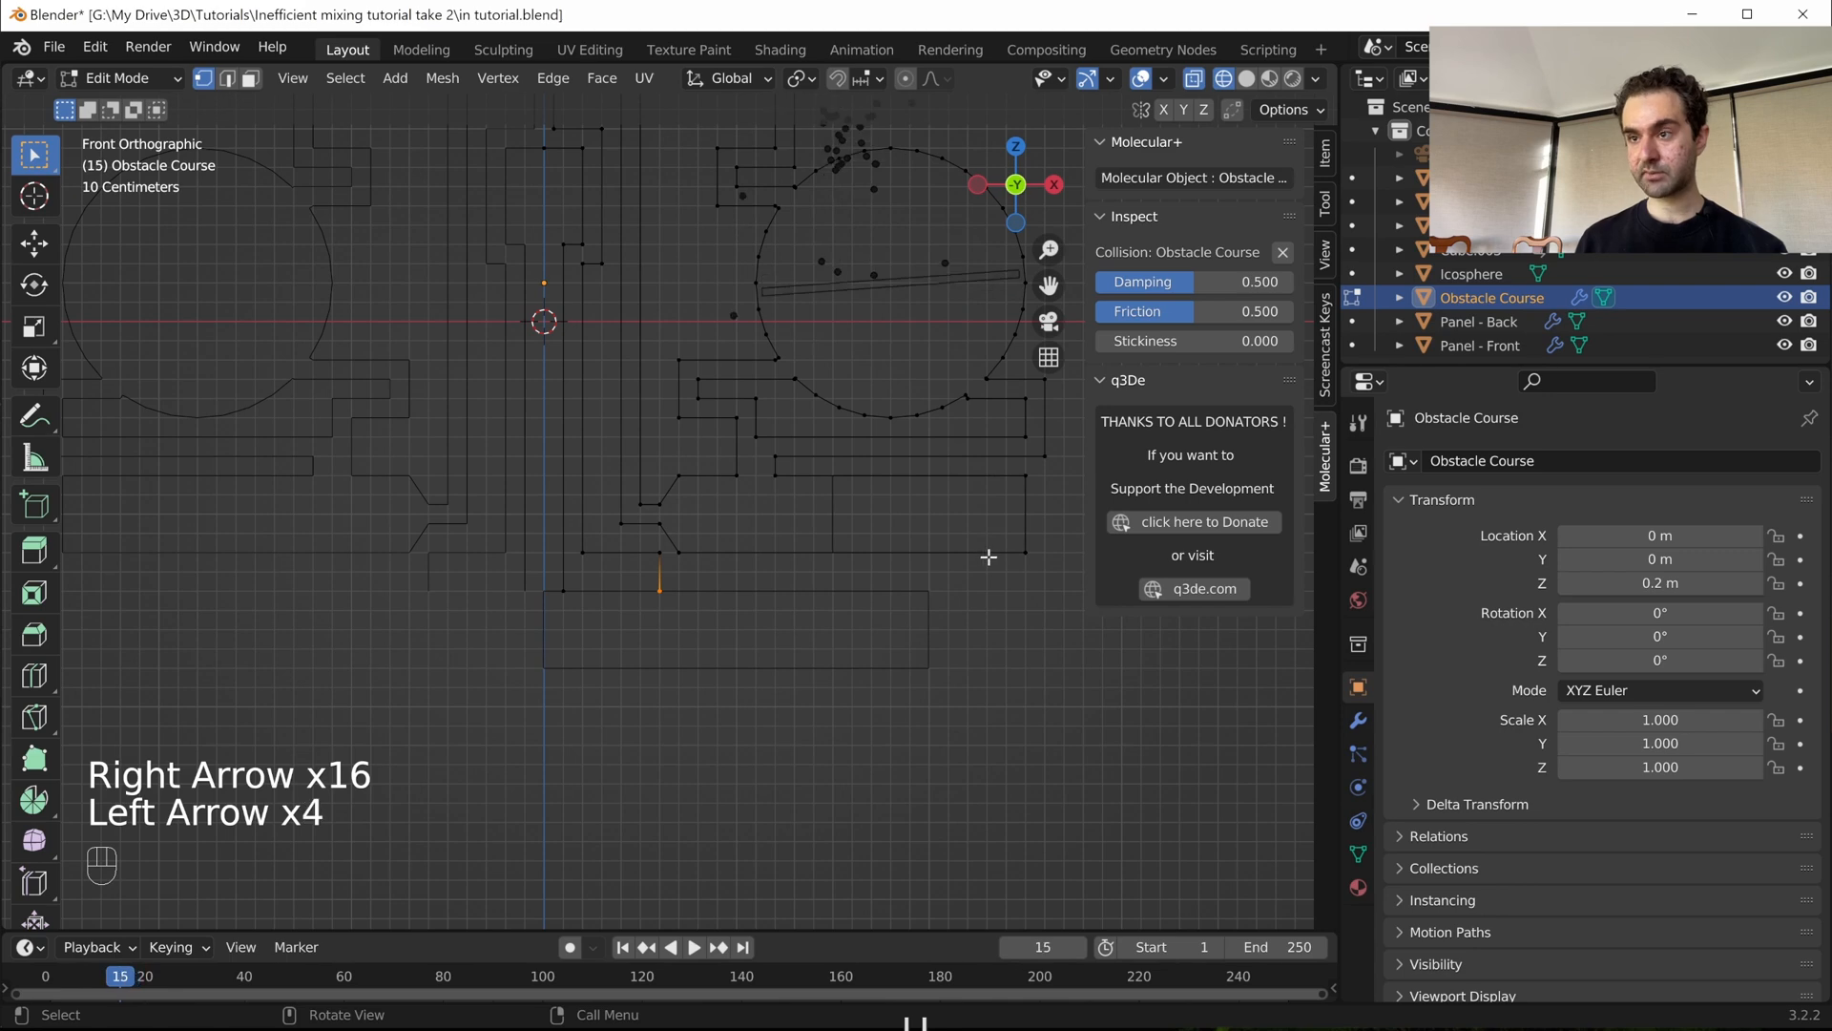
- Extrude the widened outlet wall's lowest vertex outward along X to the sliding block's upper outer corner, using snapping
scroll(859, 576, up, 2)
shift+middle_drag(924, 646, 490, 605)
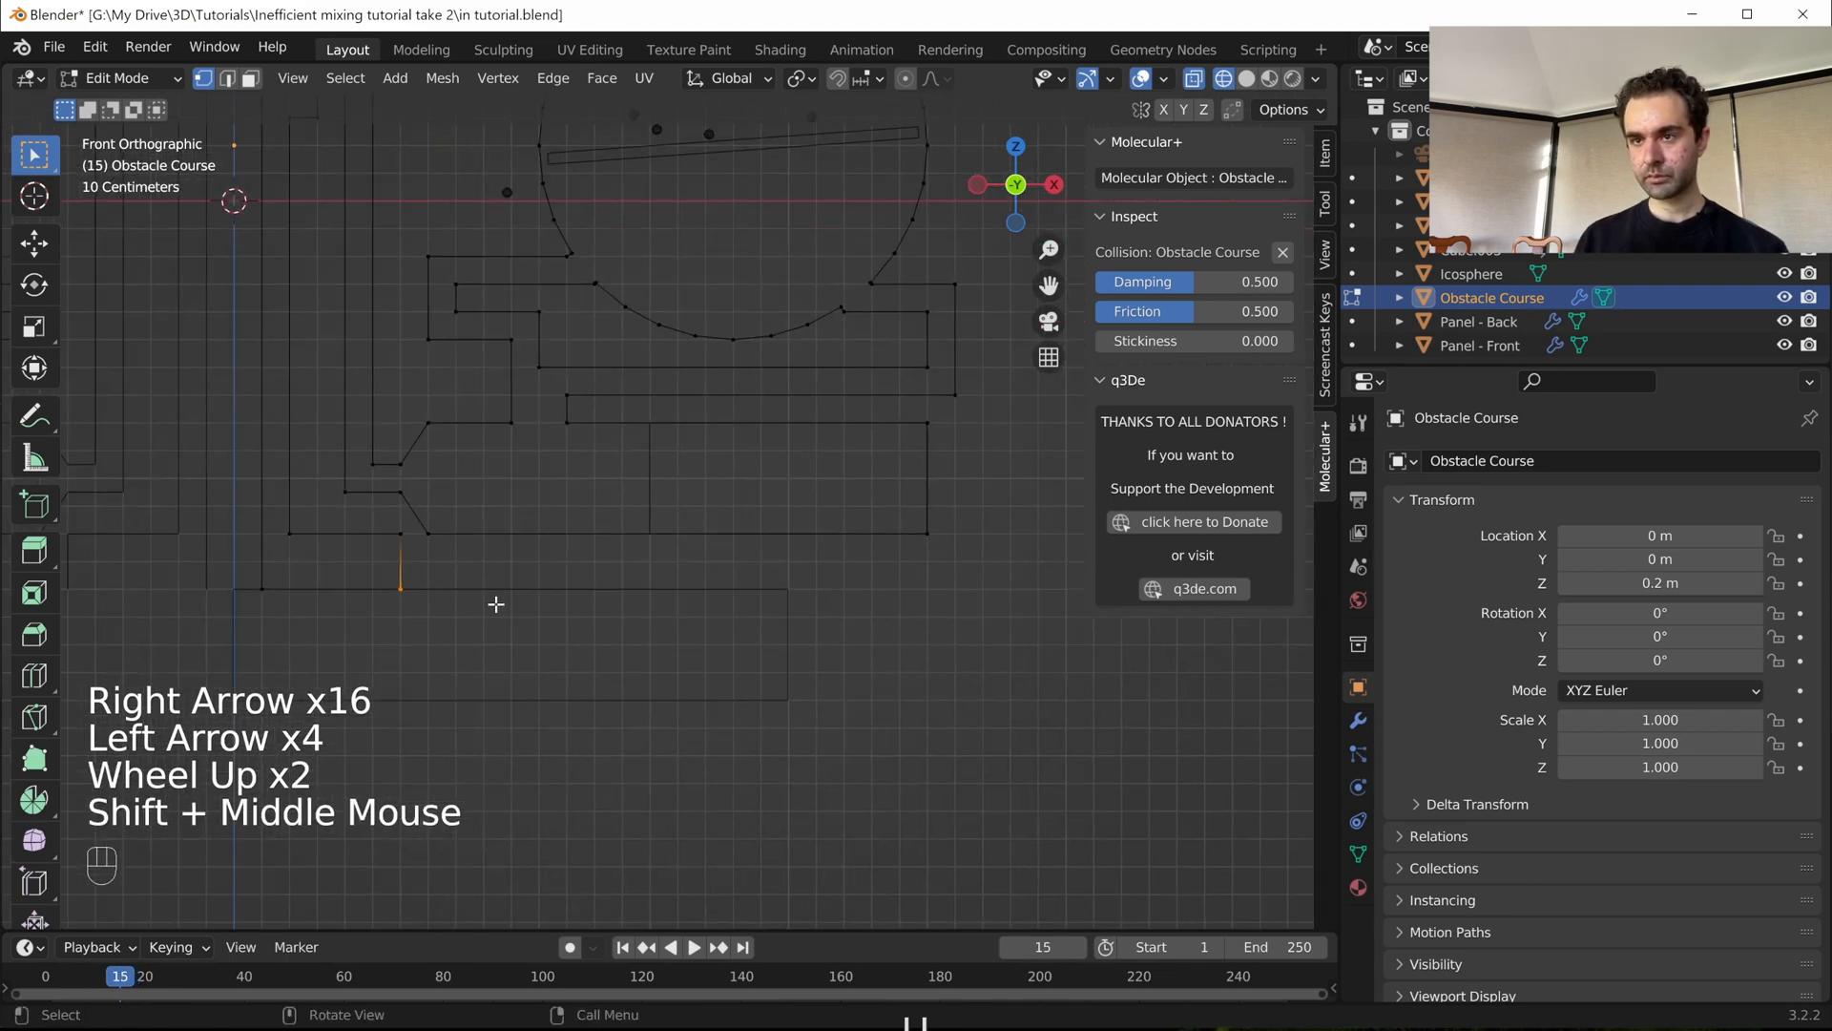
click(389, 564)
middle_drag(558, 511, 544, 646)
key(KP_7)
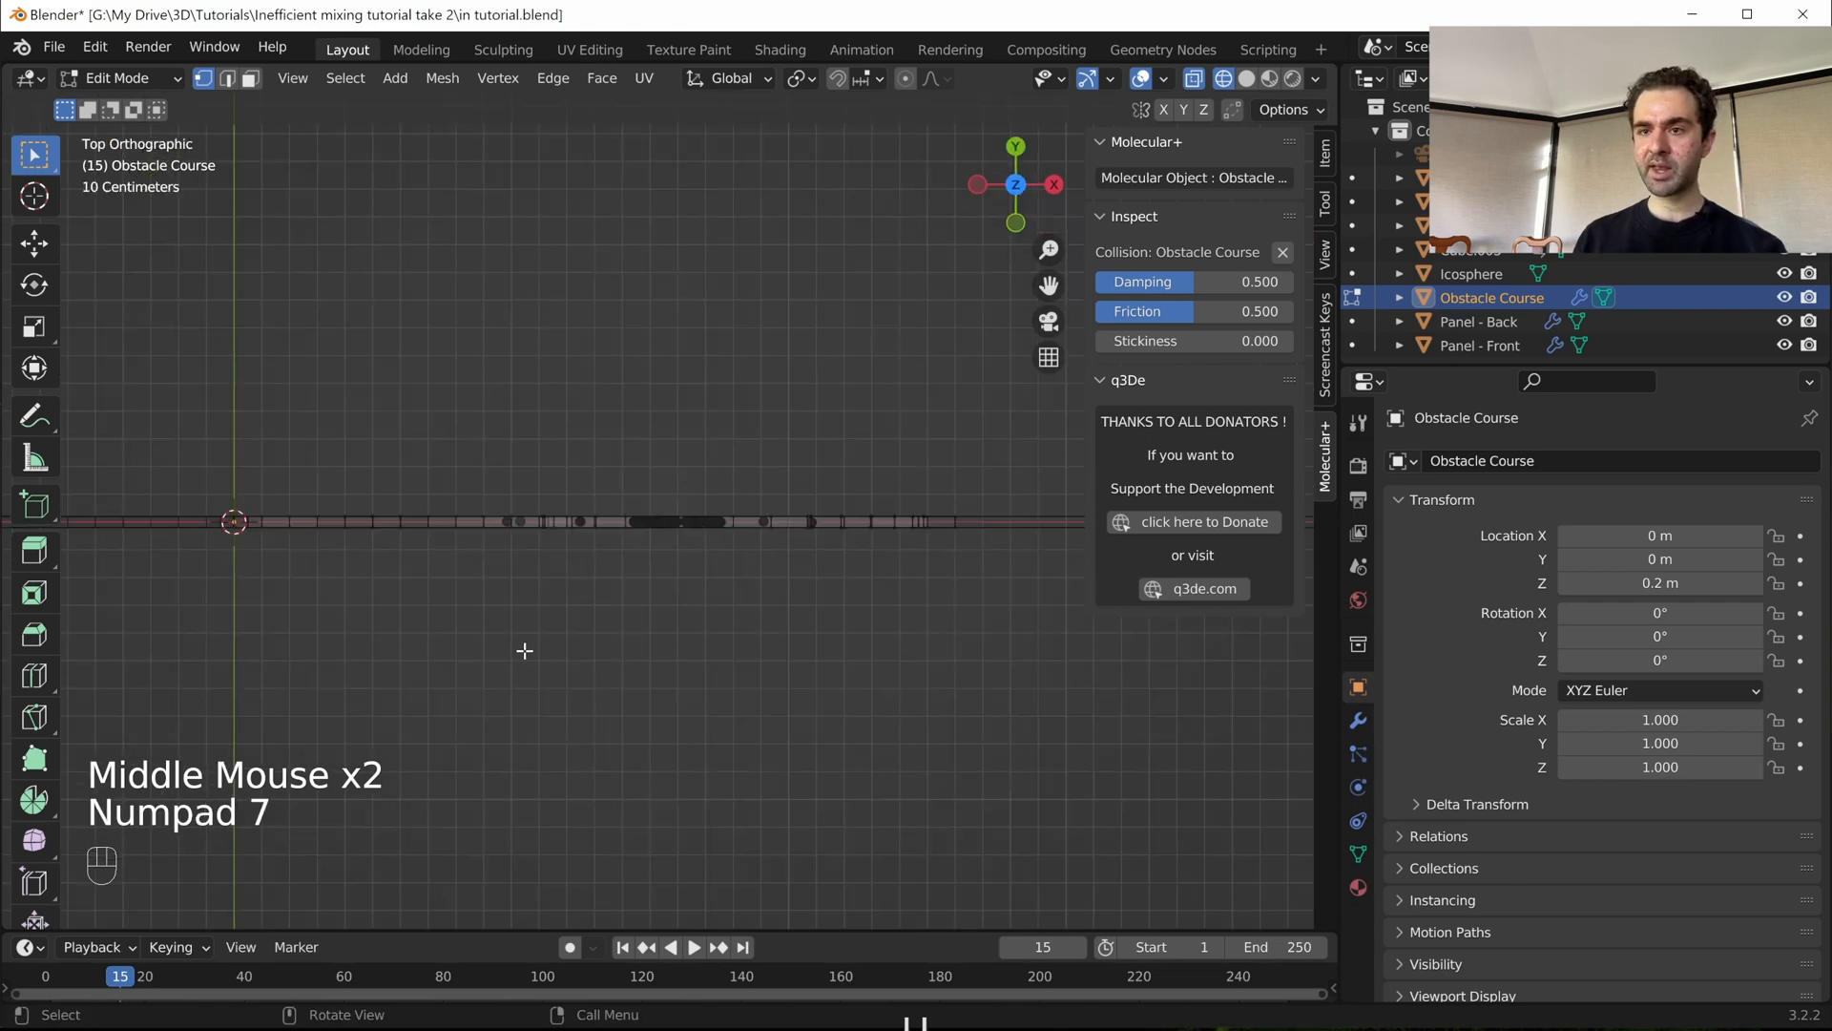
scroll(524, 646, up, 3)
scroll(524, 646, down, 1)
key(KP_1)
shift+middle_drag(595, 644, 392, 605)
key(e)
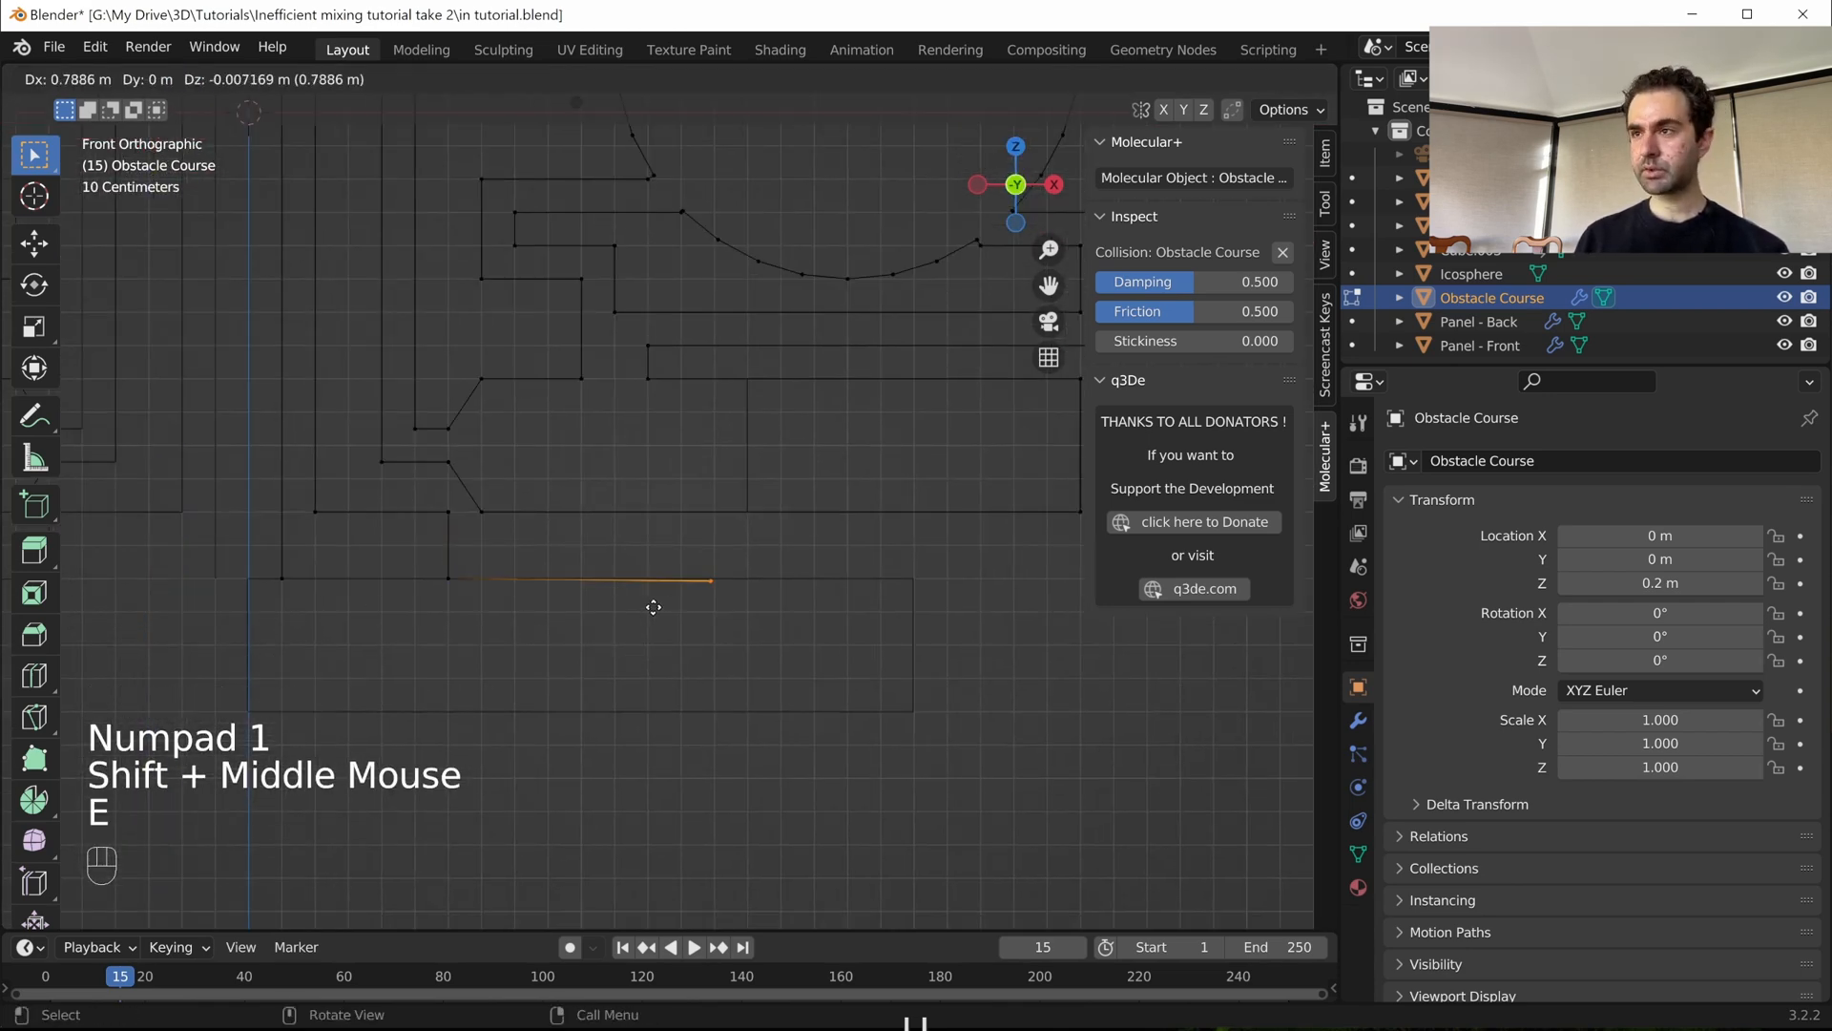
key(x)
ctrl+click(844, 631)
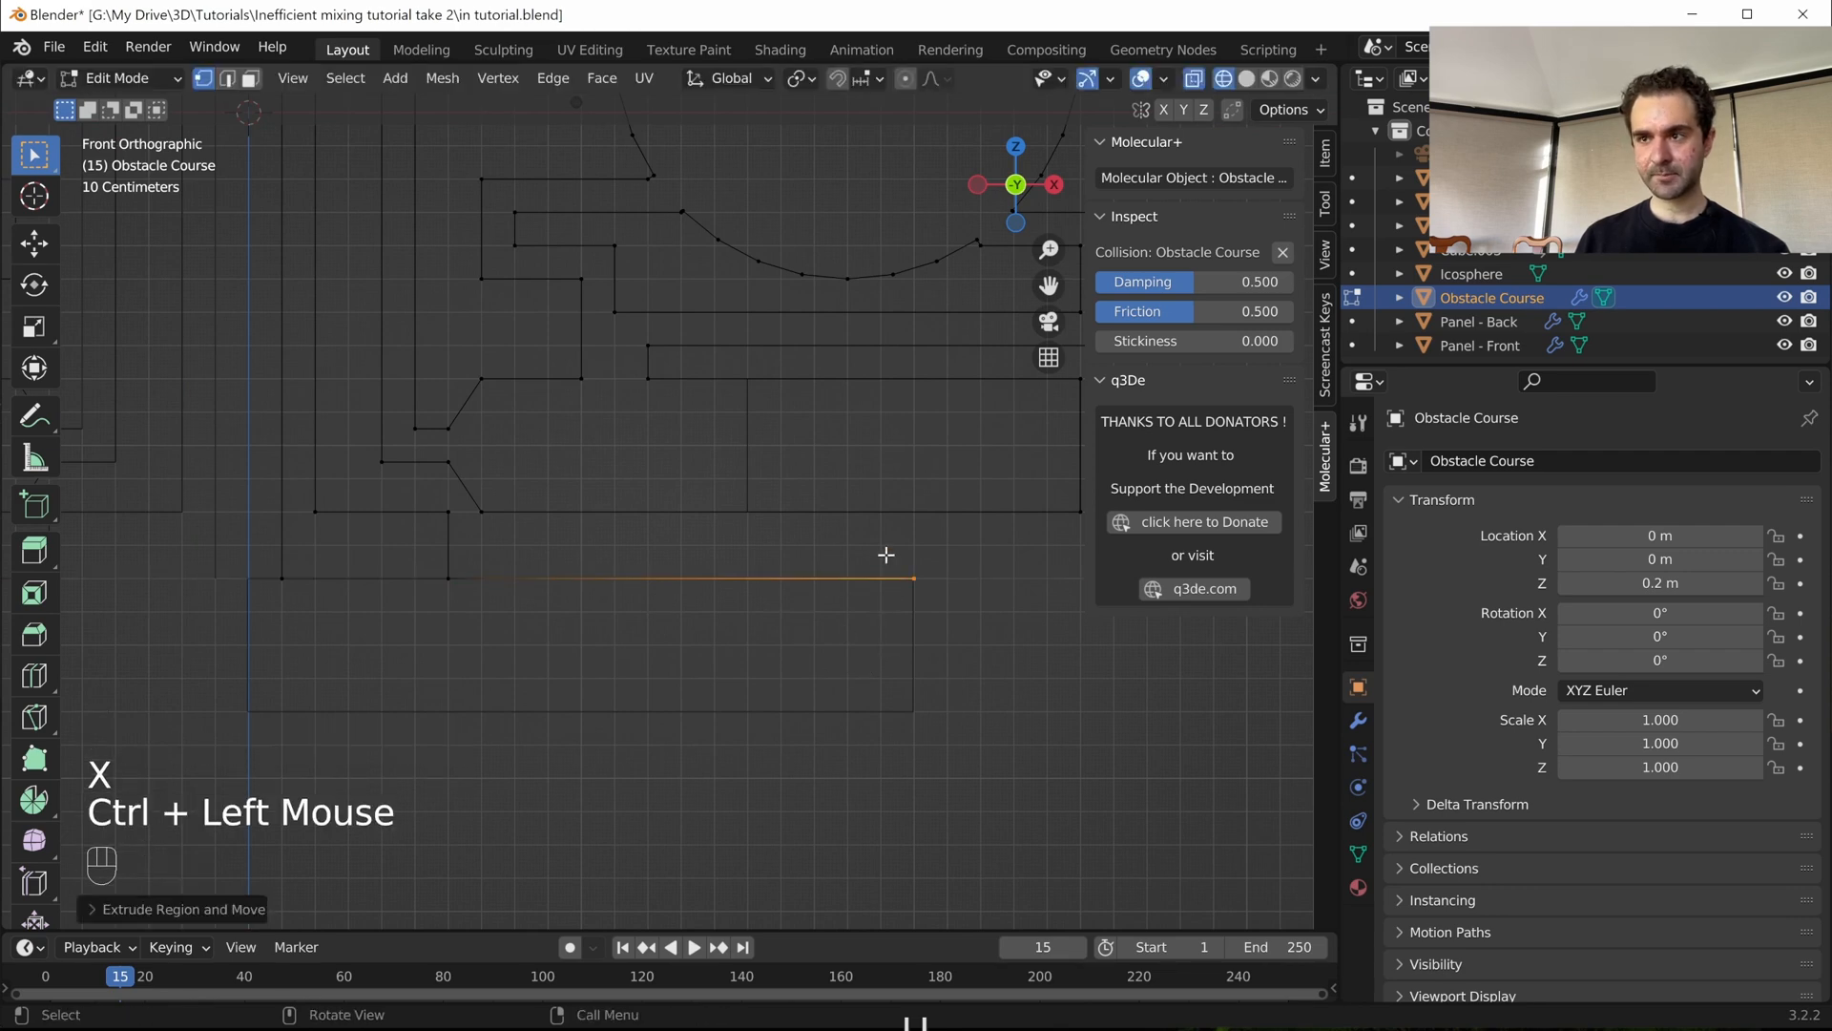
- Extrude that corner vertex diagonally about 0.1 m outward along X and 0.1 m down along Z, using snapping
scroll(955, 635, up, 2)
shift+middle_drag(961, 646, 716, 501)
key(e)
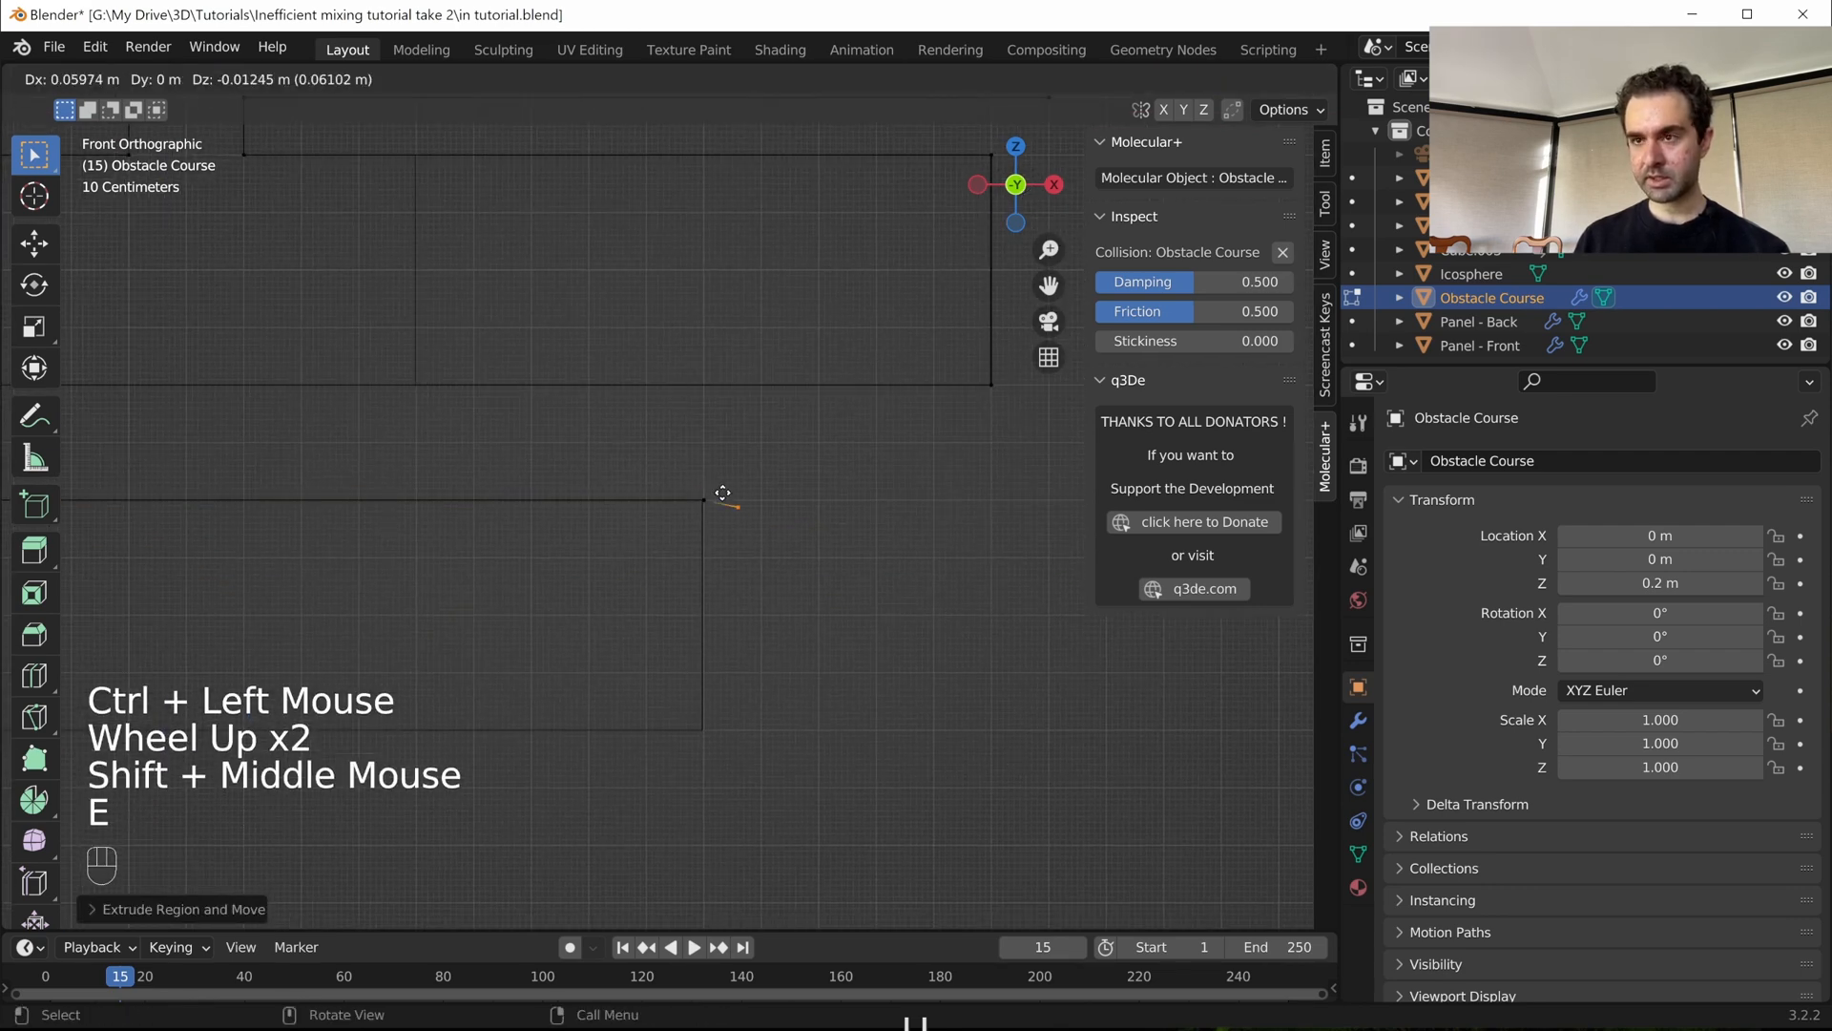
ctrl+click(754, 531)
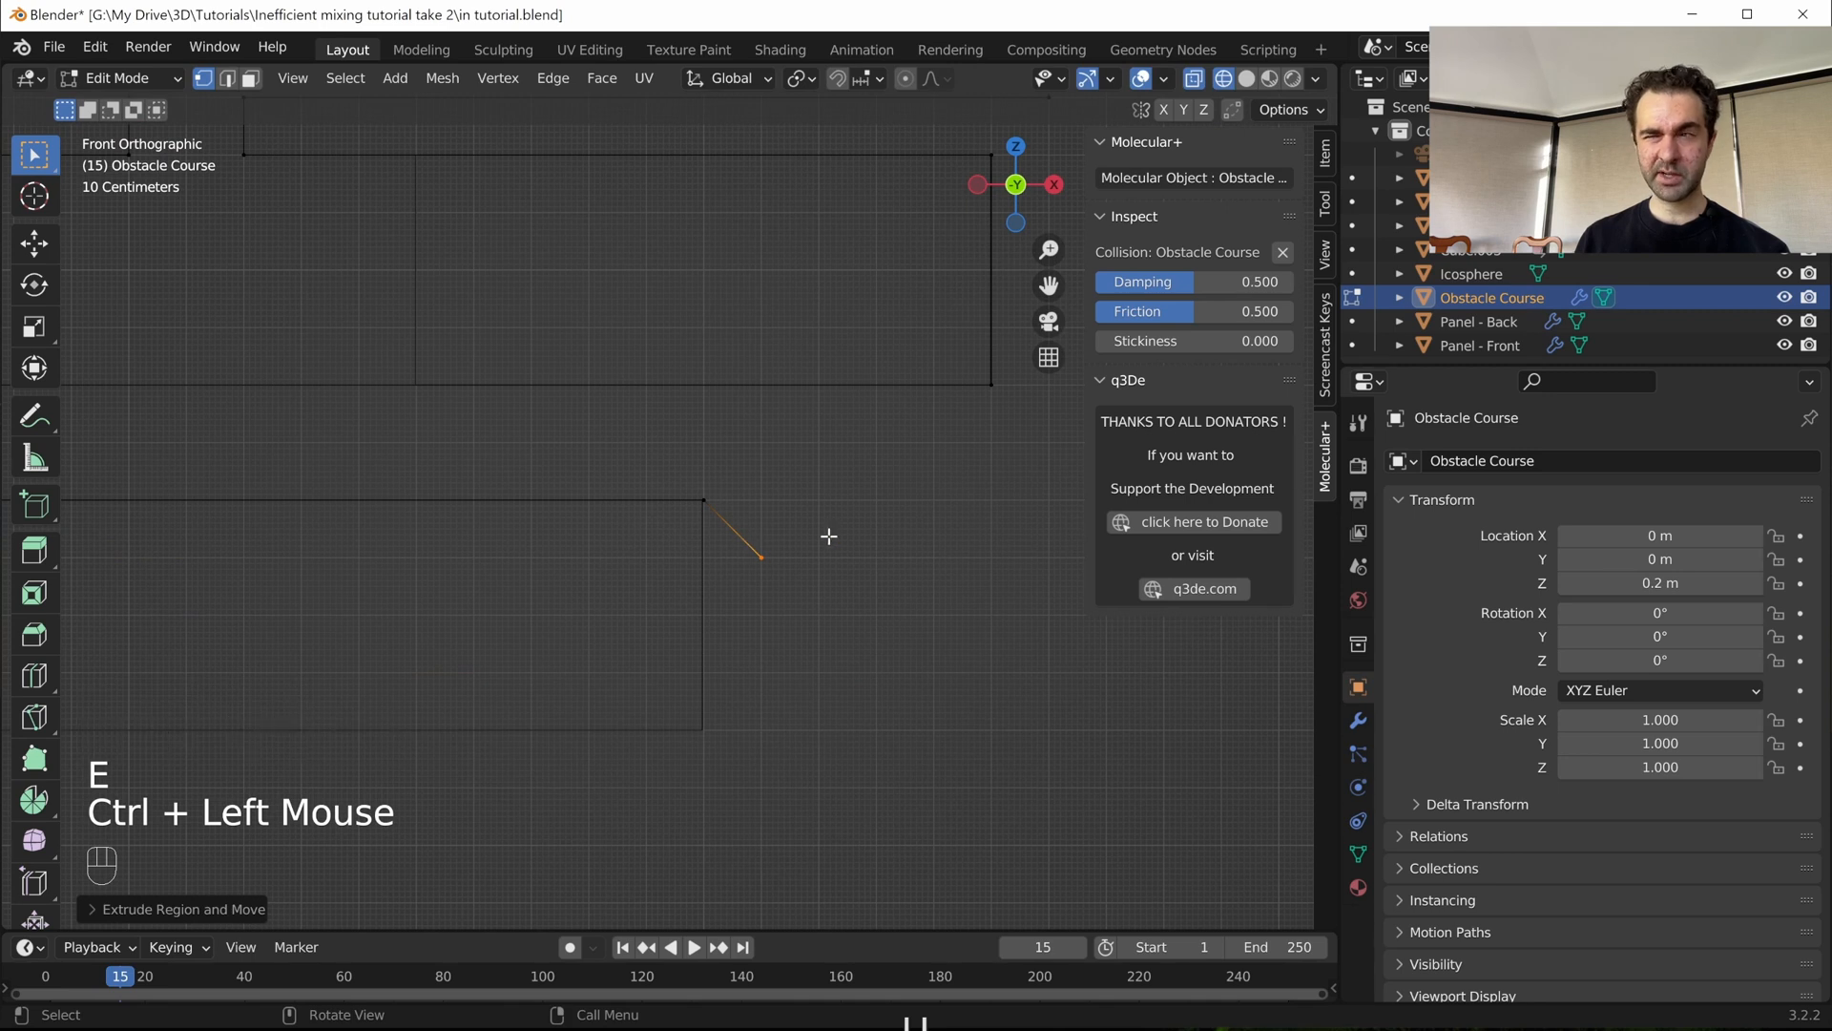
- Duplicate the diagonal's end vertex about 0.2 m straight down, and extrude the copy to the block's lower outer corner with snapping
key(shift+d)
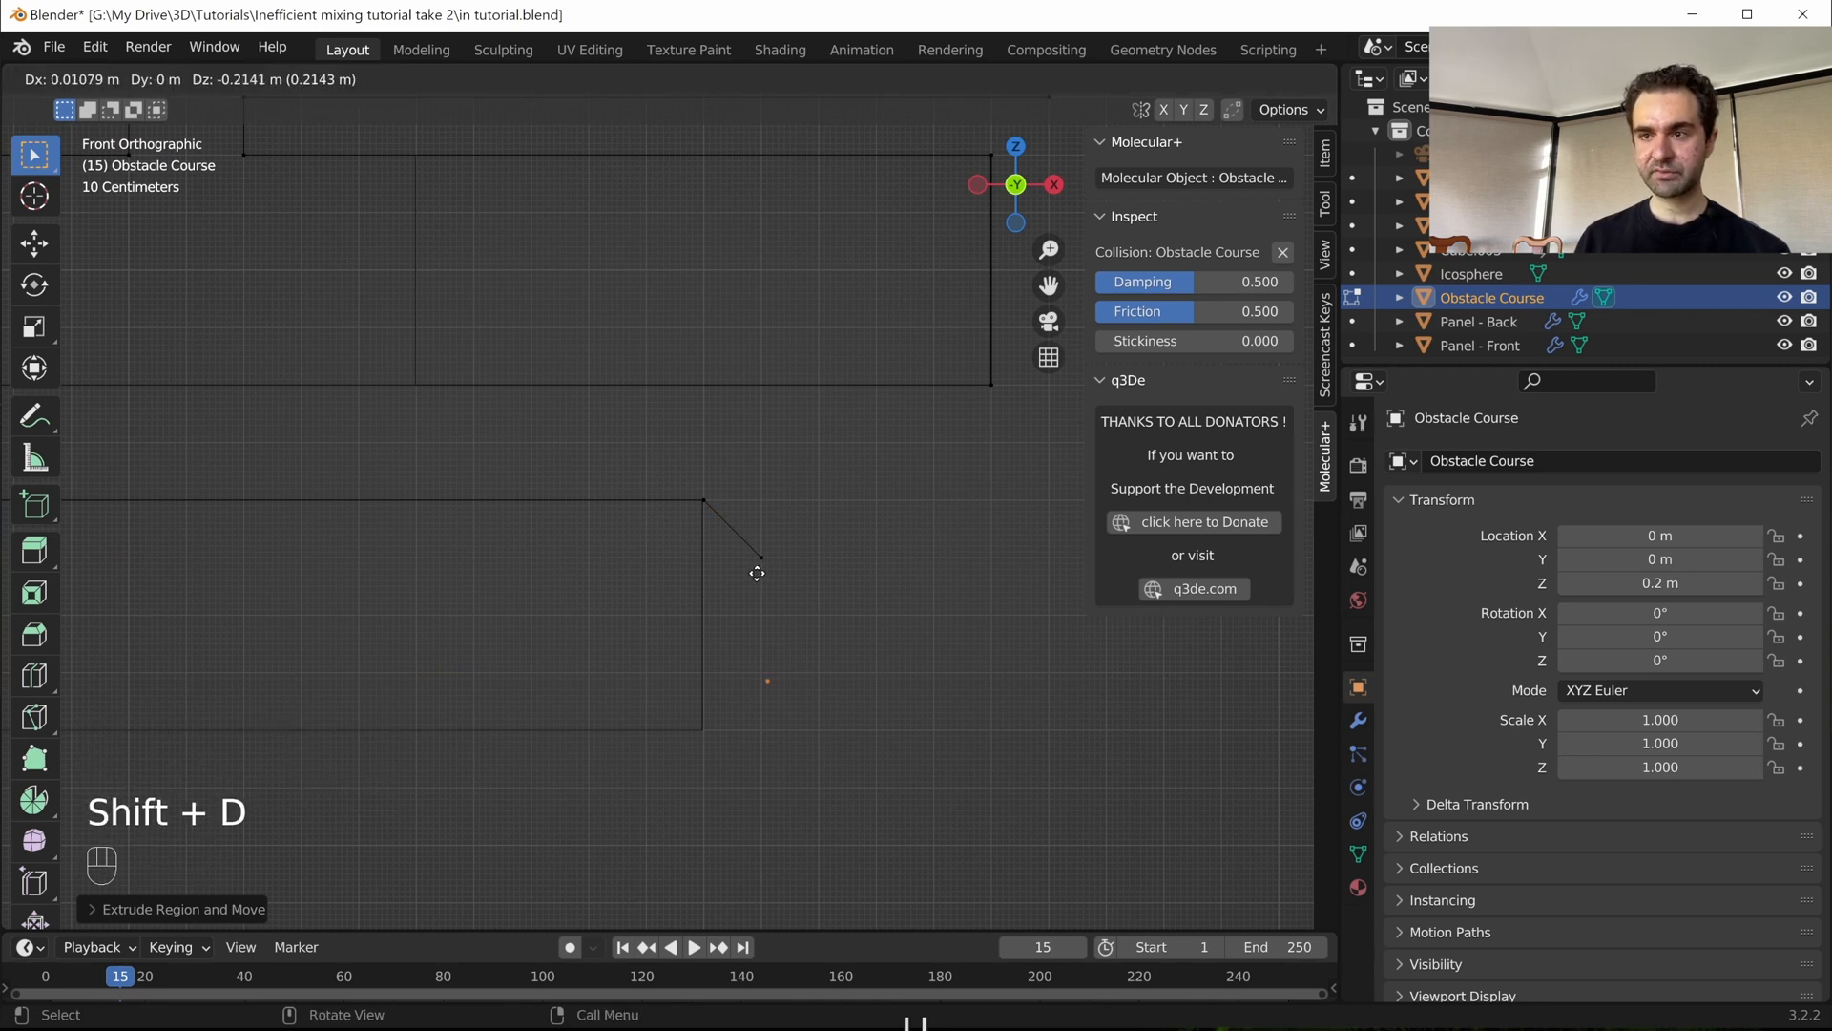
ctrl+click(863, 595)
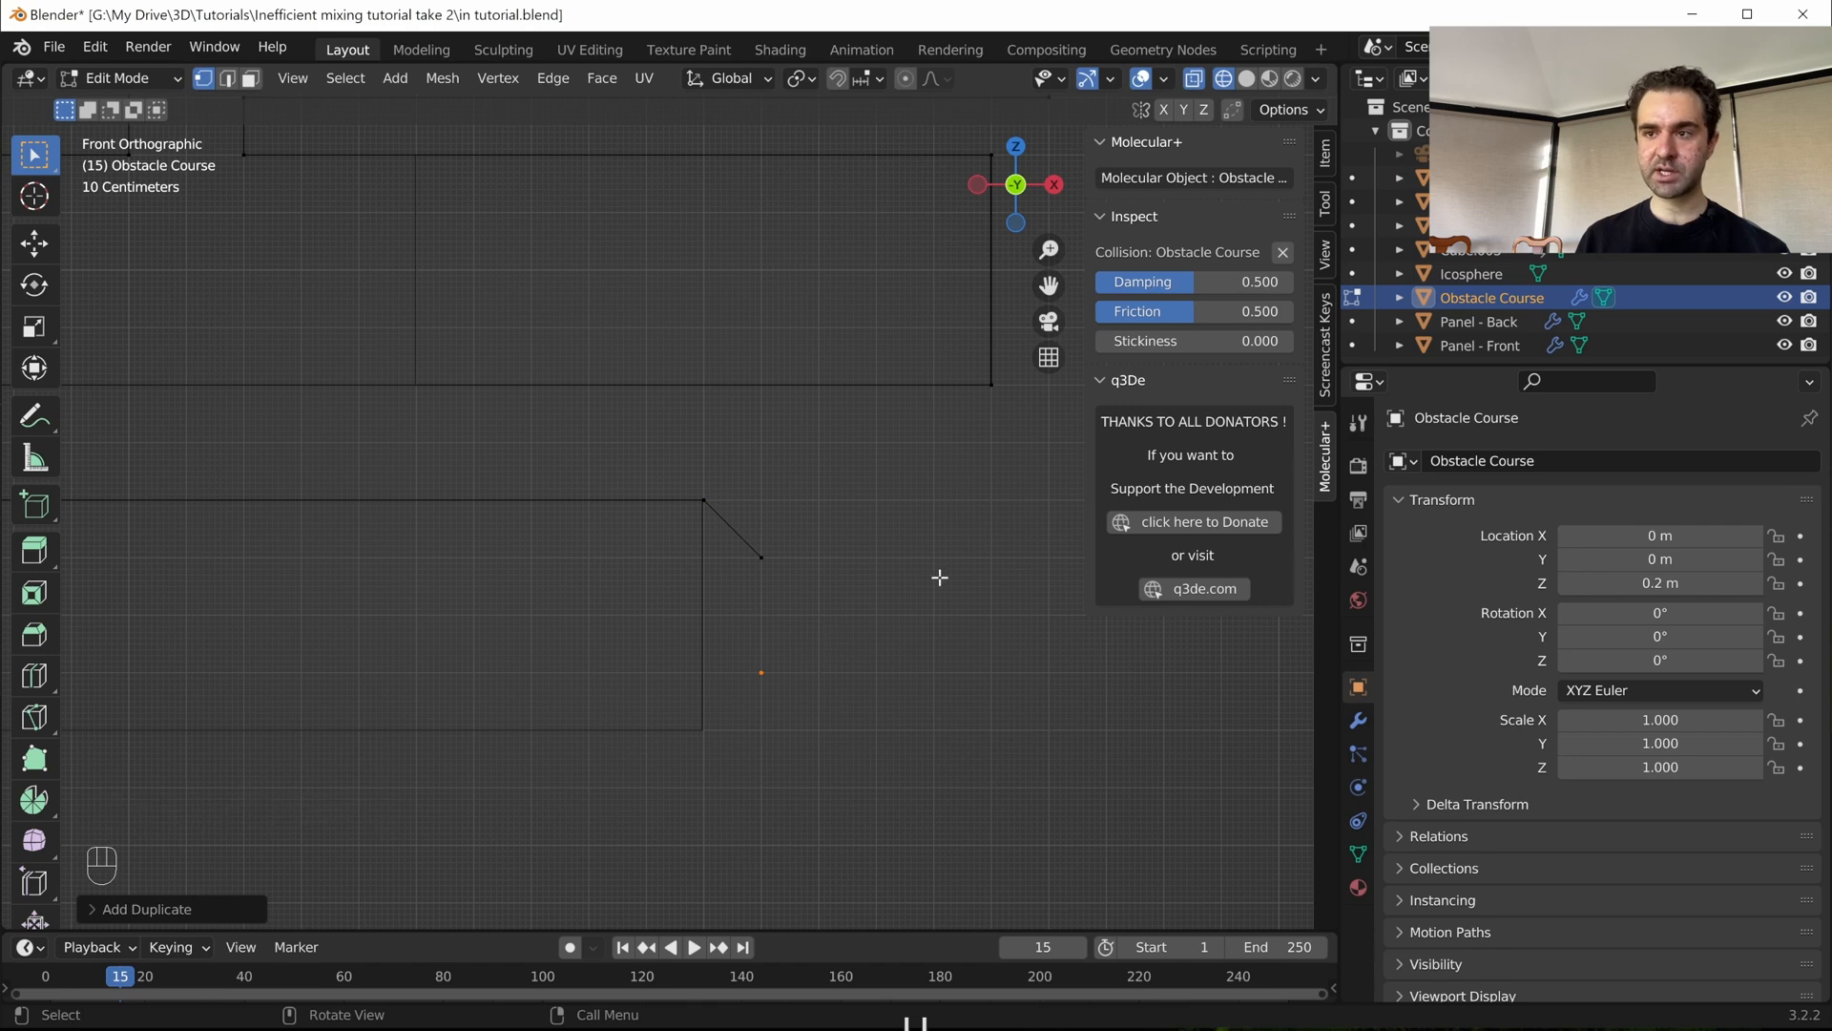
key(e)
ctrl+click(945, 613)
- Extrude the lower corner vertex inward about 2 m along X beneath the block to the centre line, using snapping
scroll(823, 700, down, 3)
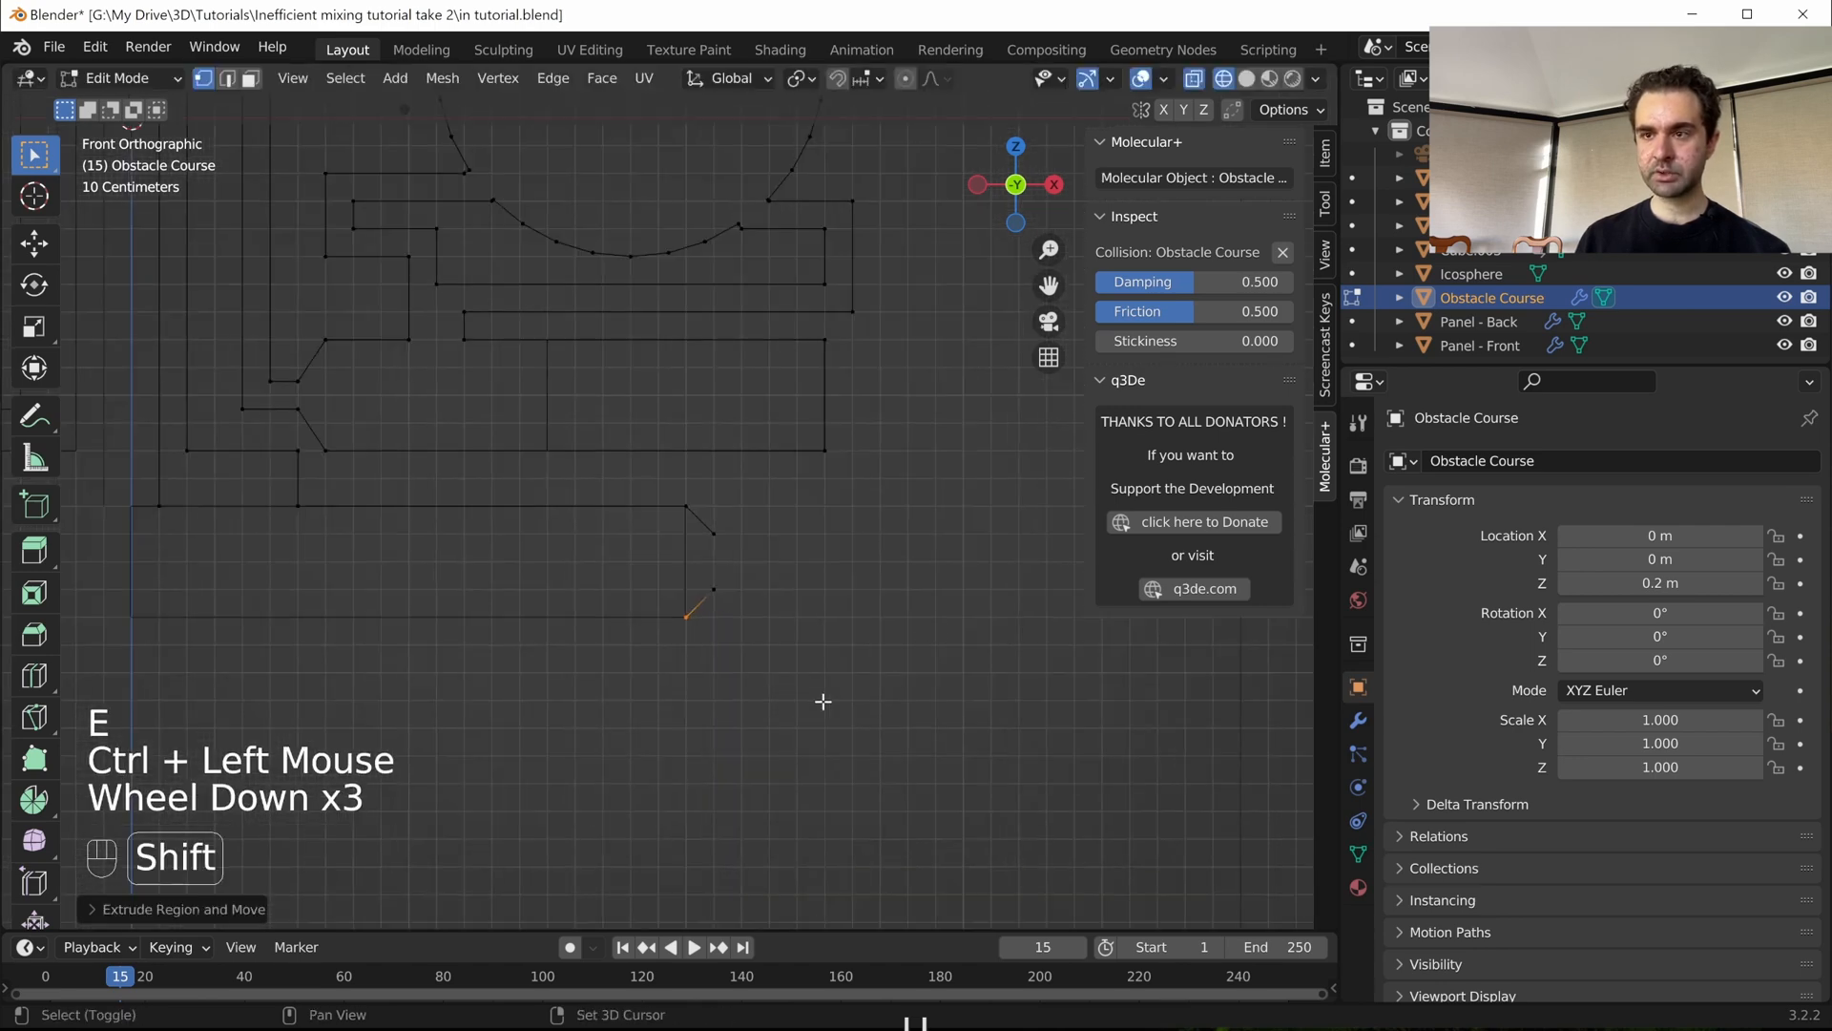
shift+middle_drag(823, 699, 1016, 715)
key(e)
key(x)
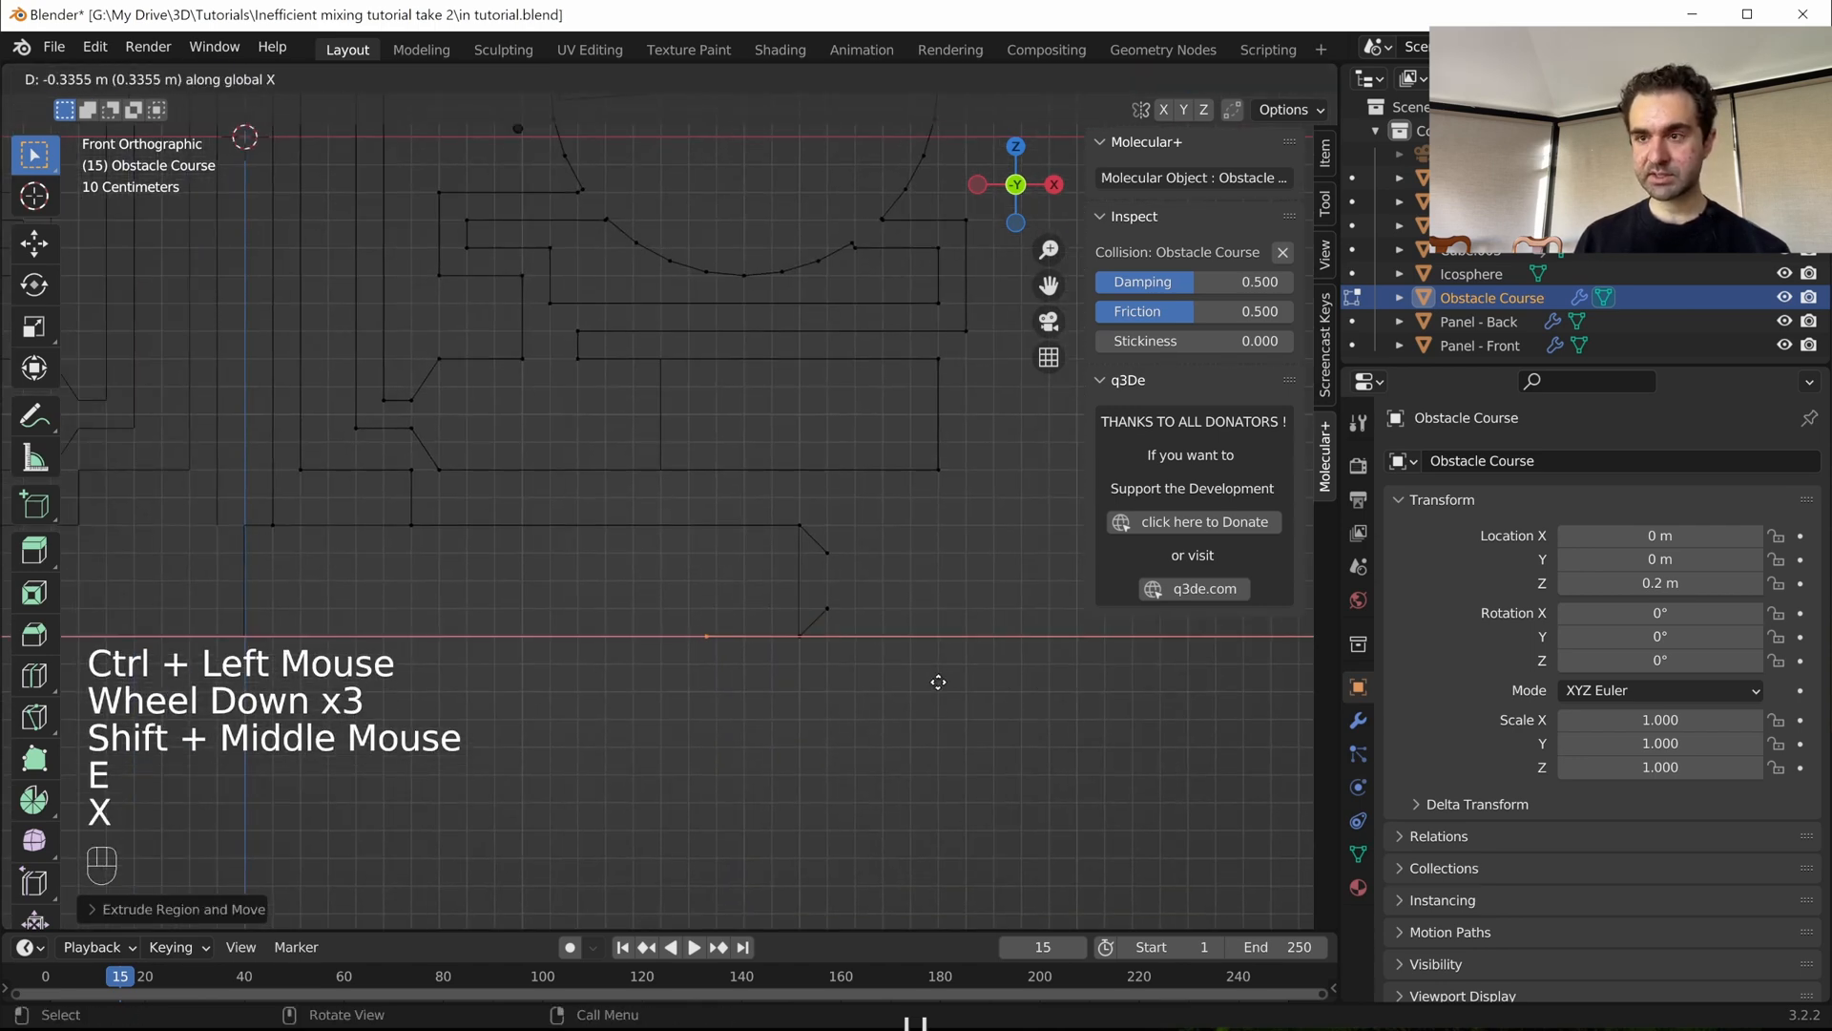
key(ctrl)
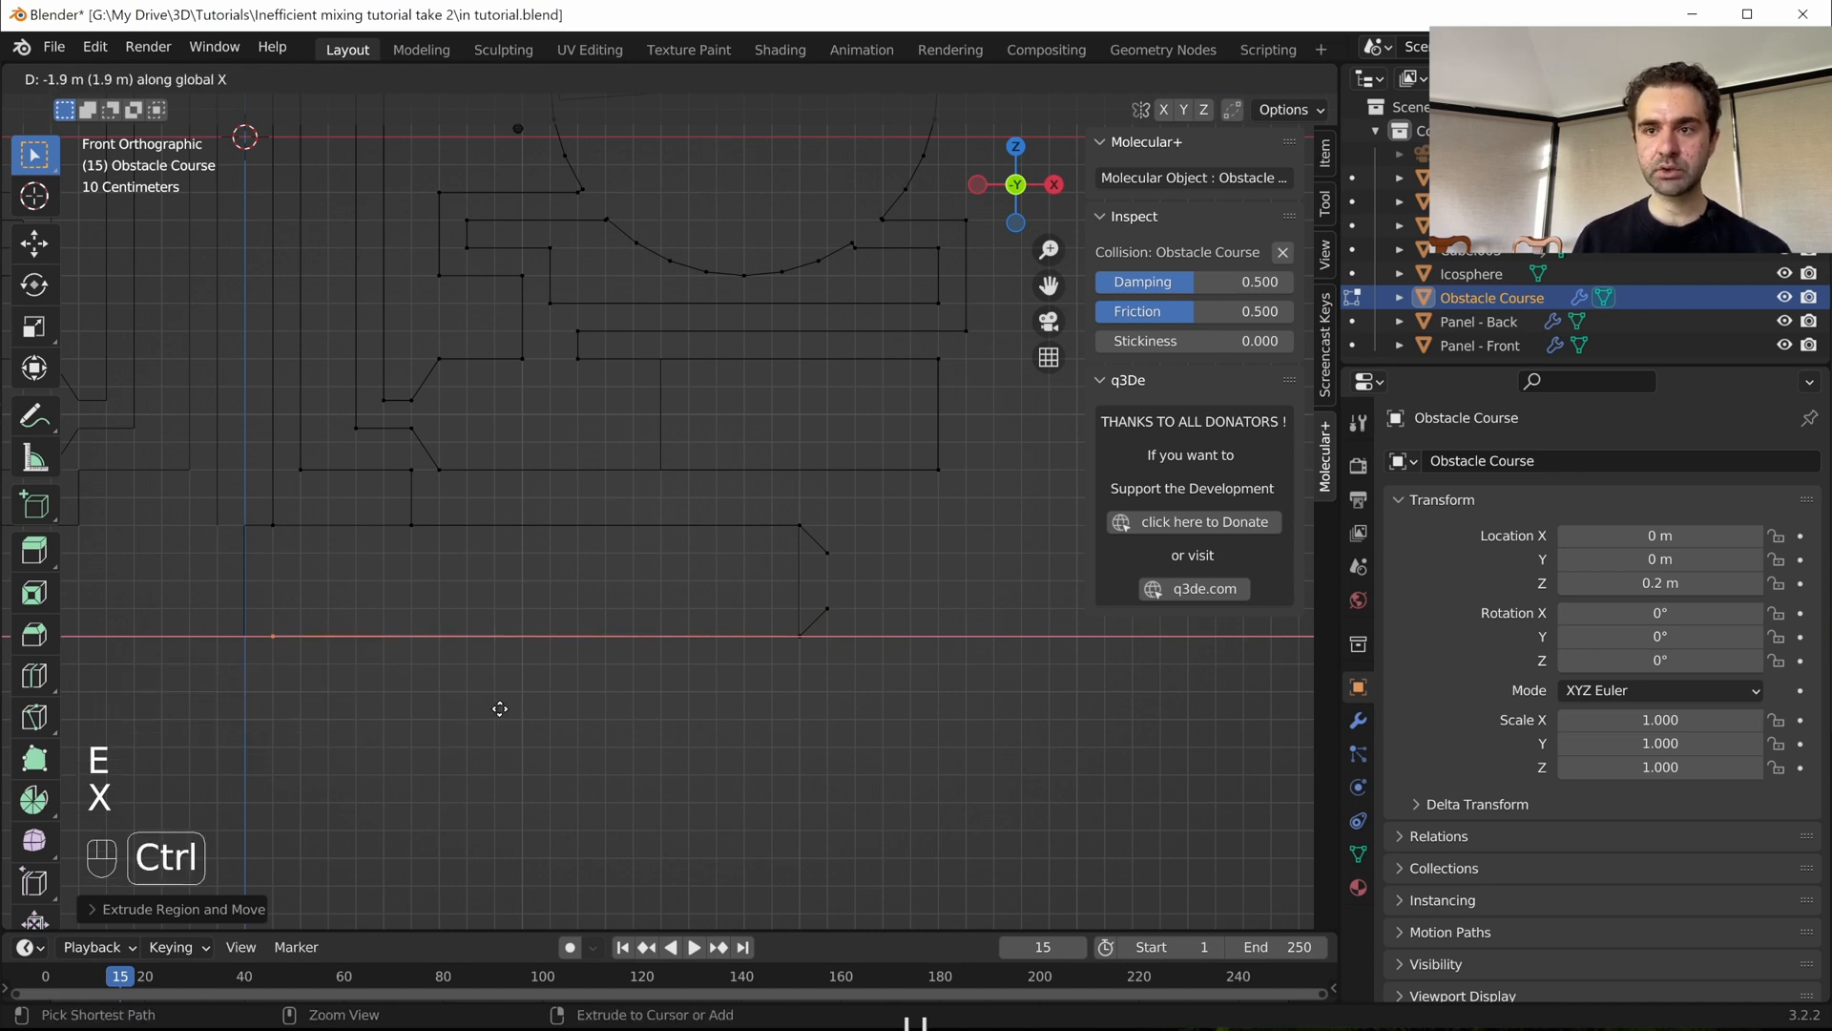
ctrl+click(488, 707)
- Extrude the inner outlet wall's lowest vertex about 0.1 m inward along X to the centre line, using snapping
middle_drag(462, 592, 611, 593)
scroll(400, 535, down, 2)
shift+middle_drag(611, 594, 639, 593)
scroll(664, 595, up, 1)
scroll(664, 596, up, 2)
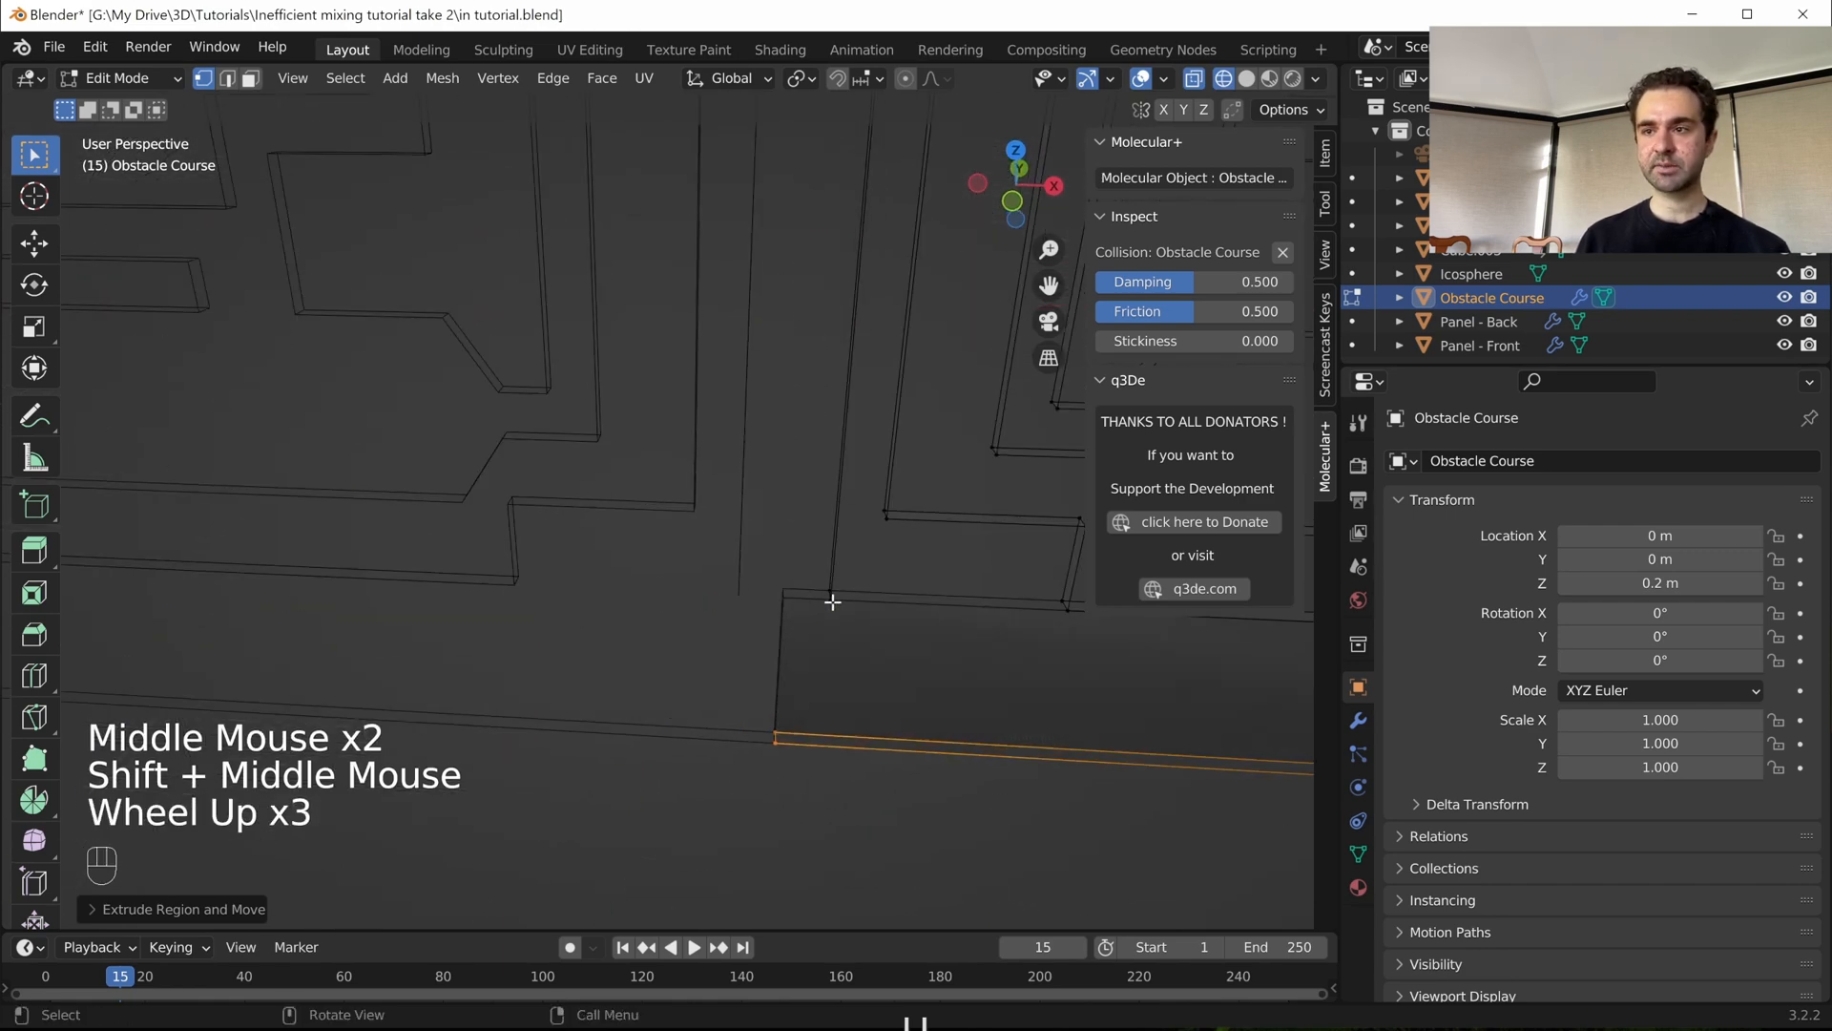
key(KP_1)
click(819, 603)
shift+middle_drag(818, 604, 871, 642)
scroll(716, 626, up, 3)
key(e)
key(z)
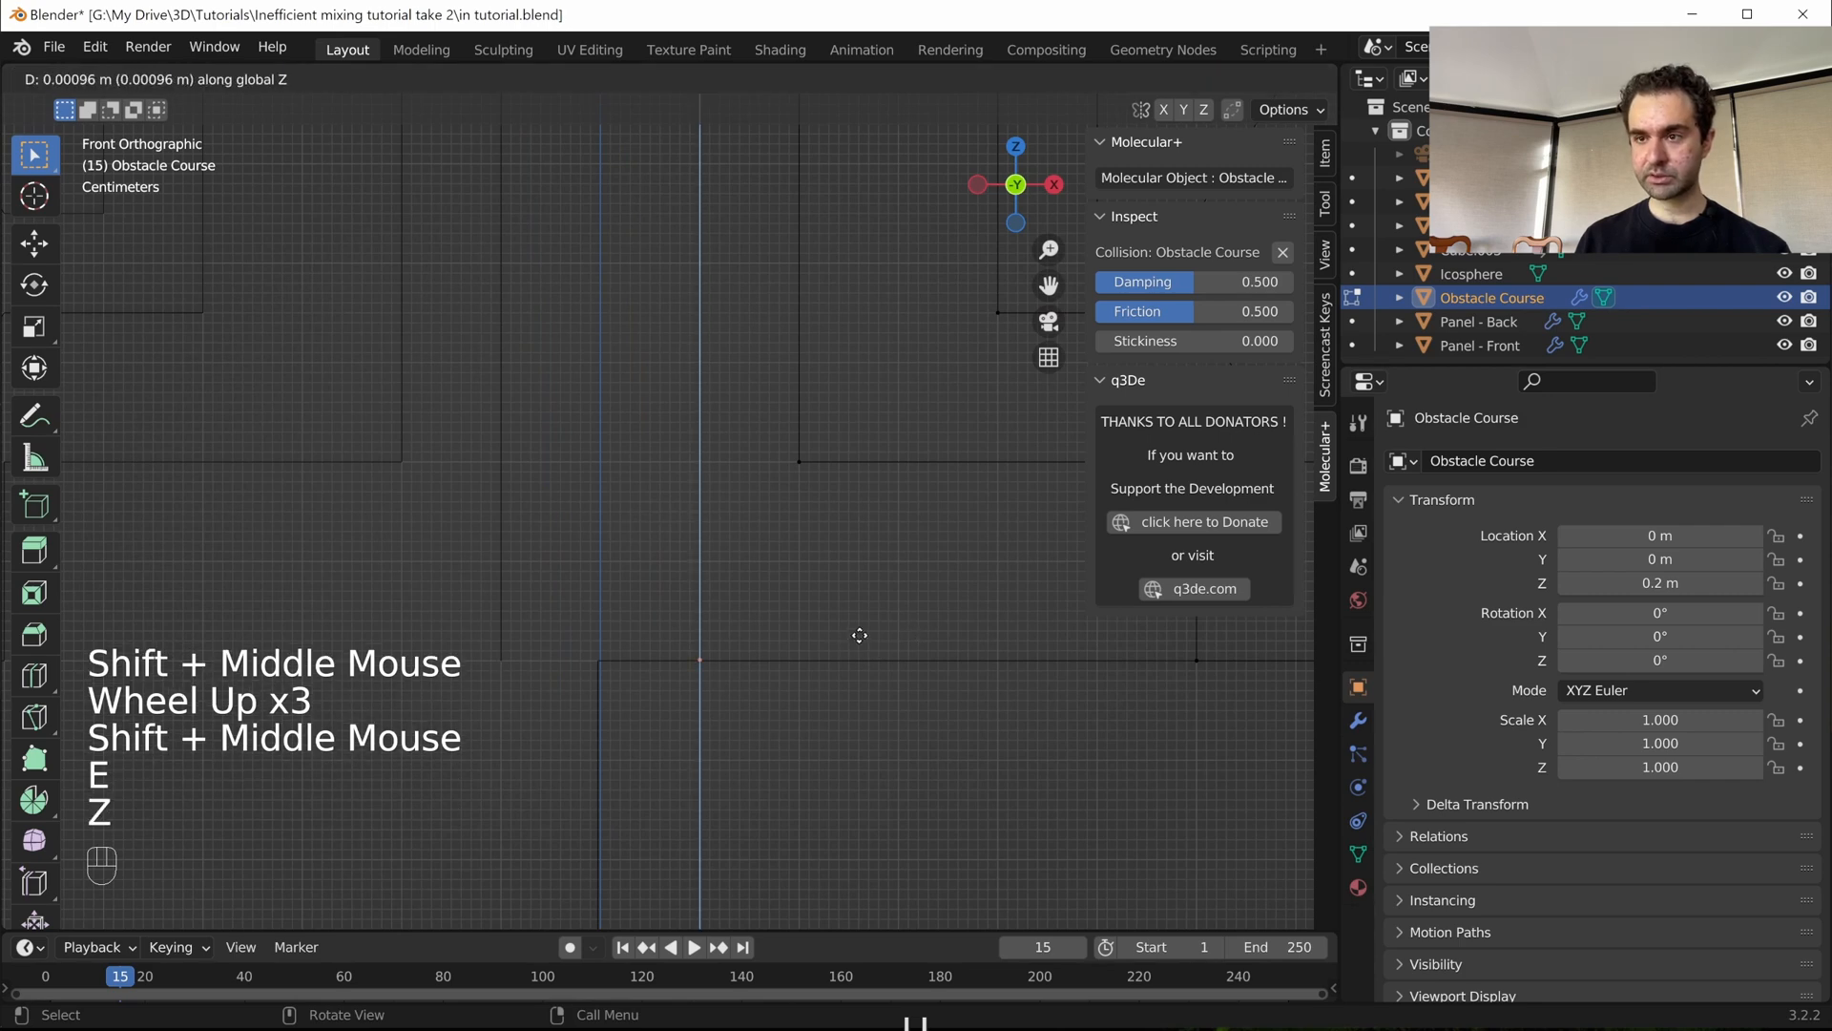
key(x)
key(ctrl)
ctrl+click(756, 601)
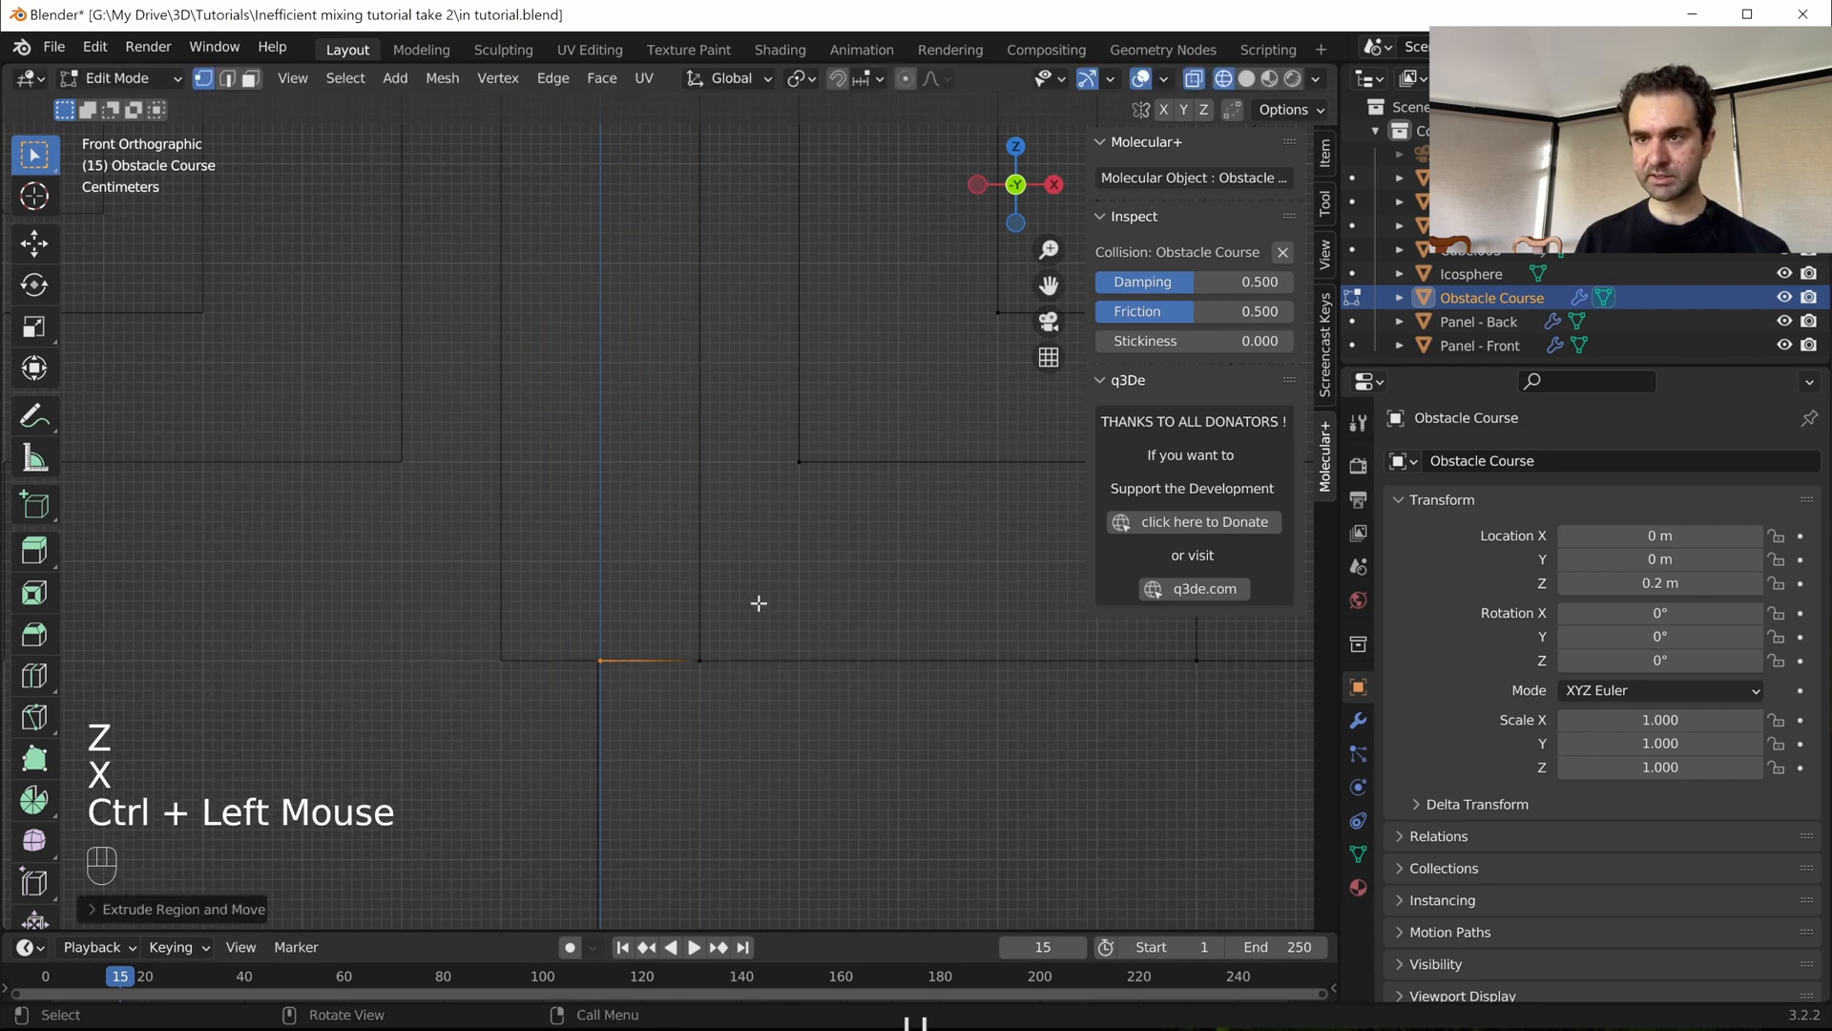
- Narrow the opening at the block's outer end by scaling its two diagonal end vertices by 0.5 along Z
middle_drag(756, 601, 735, 662)
scroll(568, 691, down, 2)
shift+middle_drag(948, 545, 764, 601)
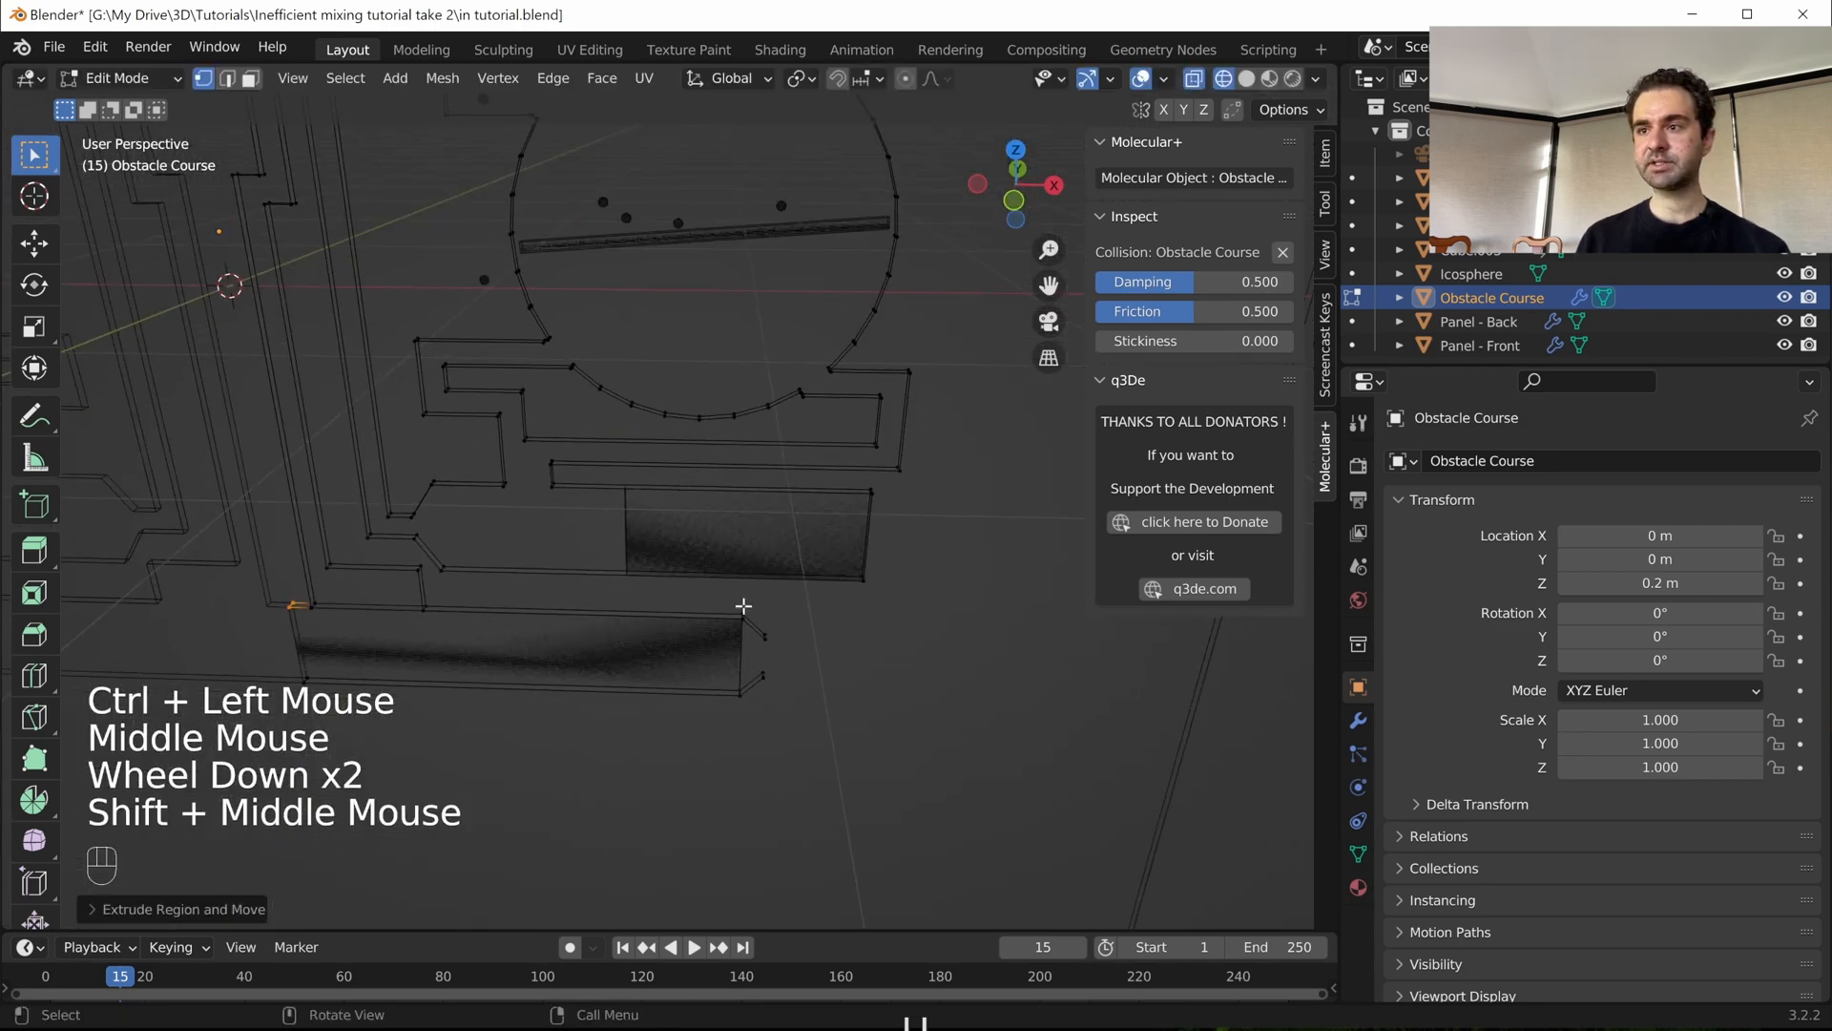
scroll(764, 601, down, 3)
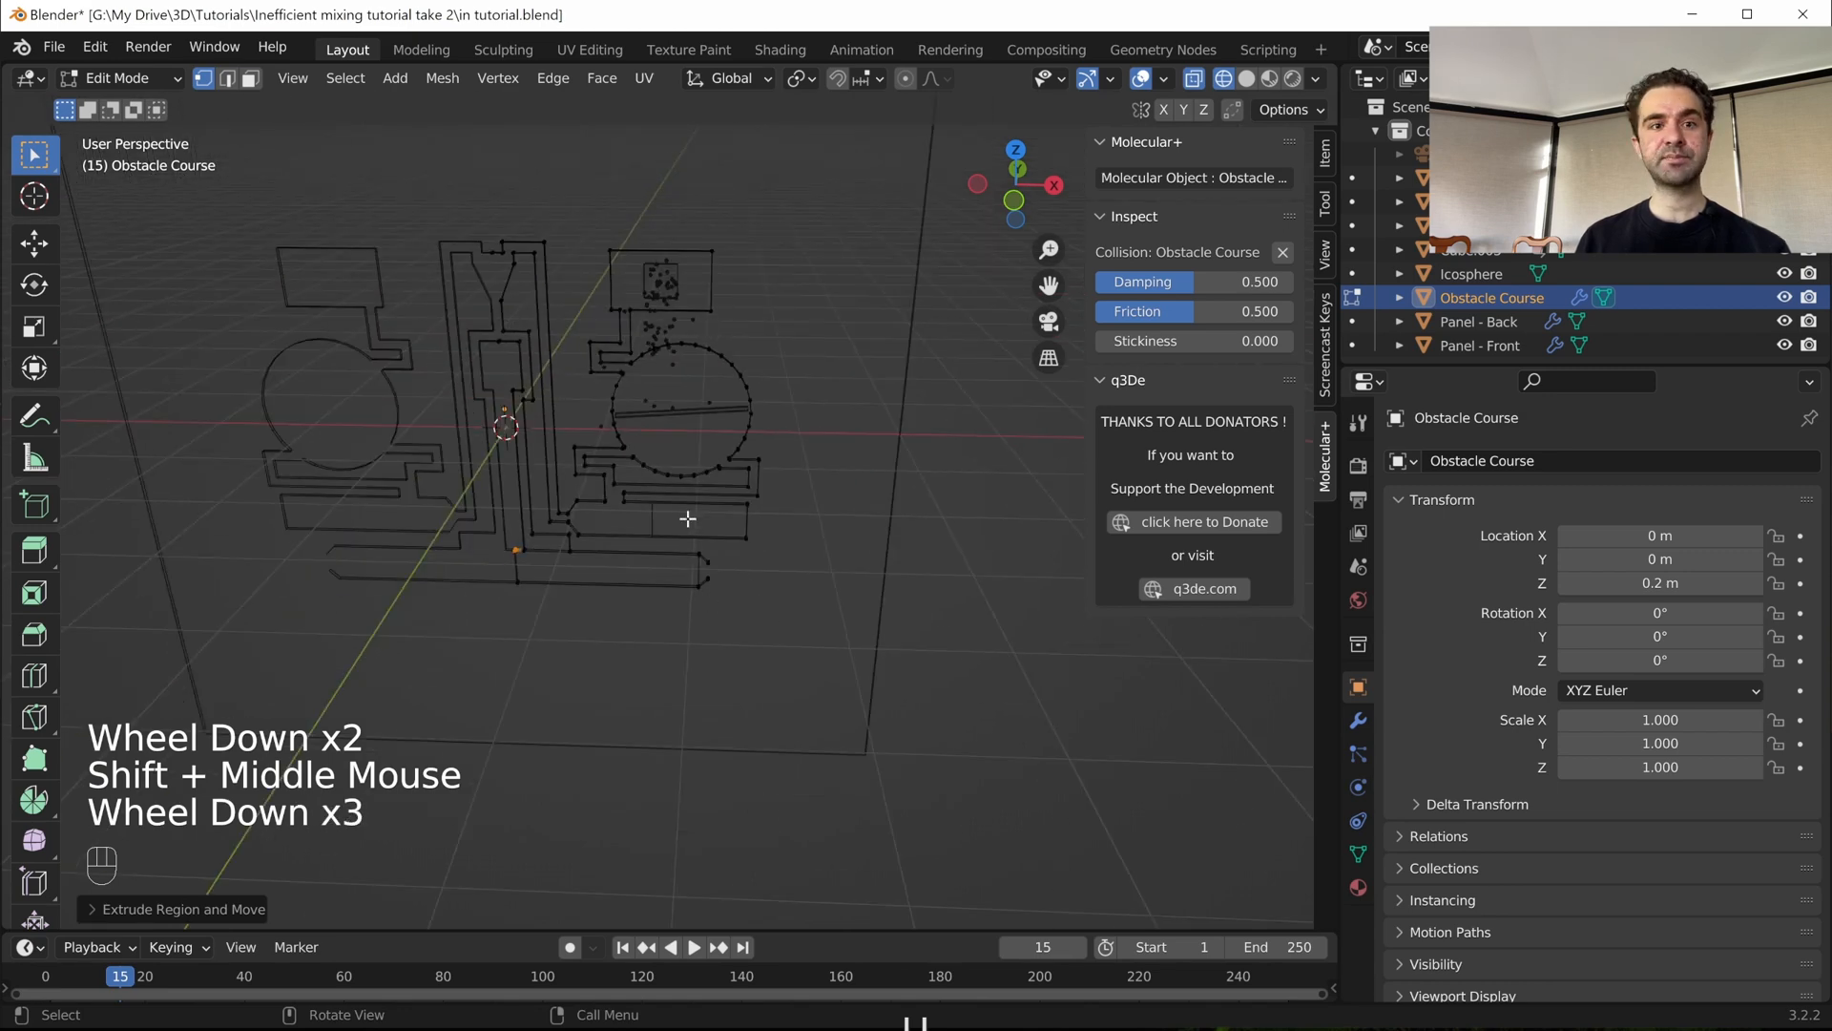
key(KP_1)
scroll(754, 611, up, 4)
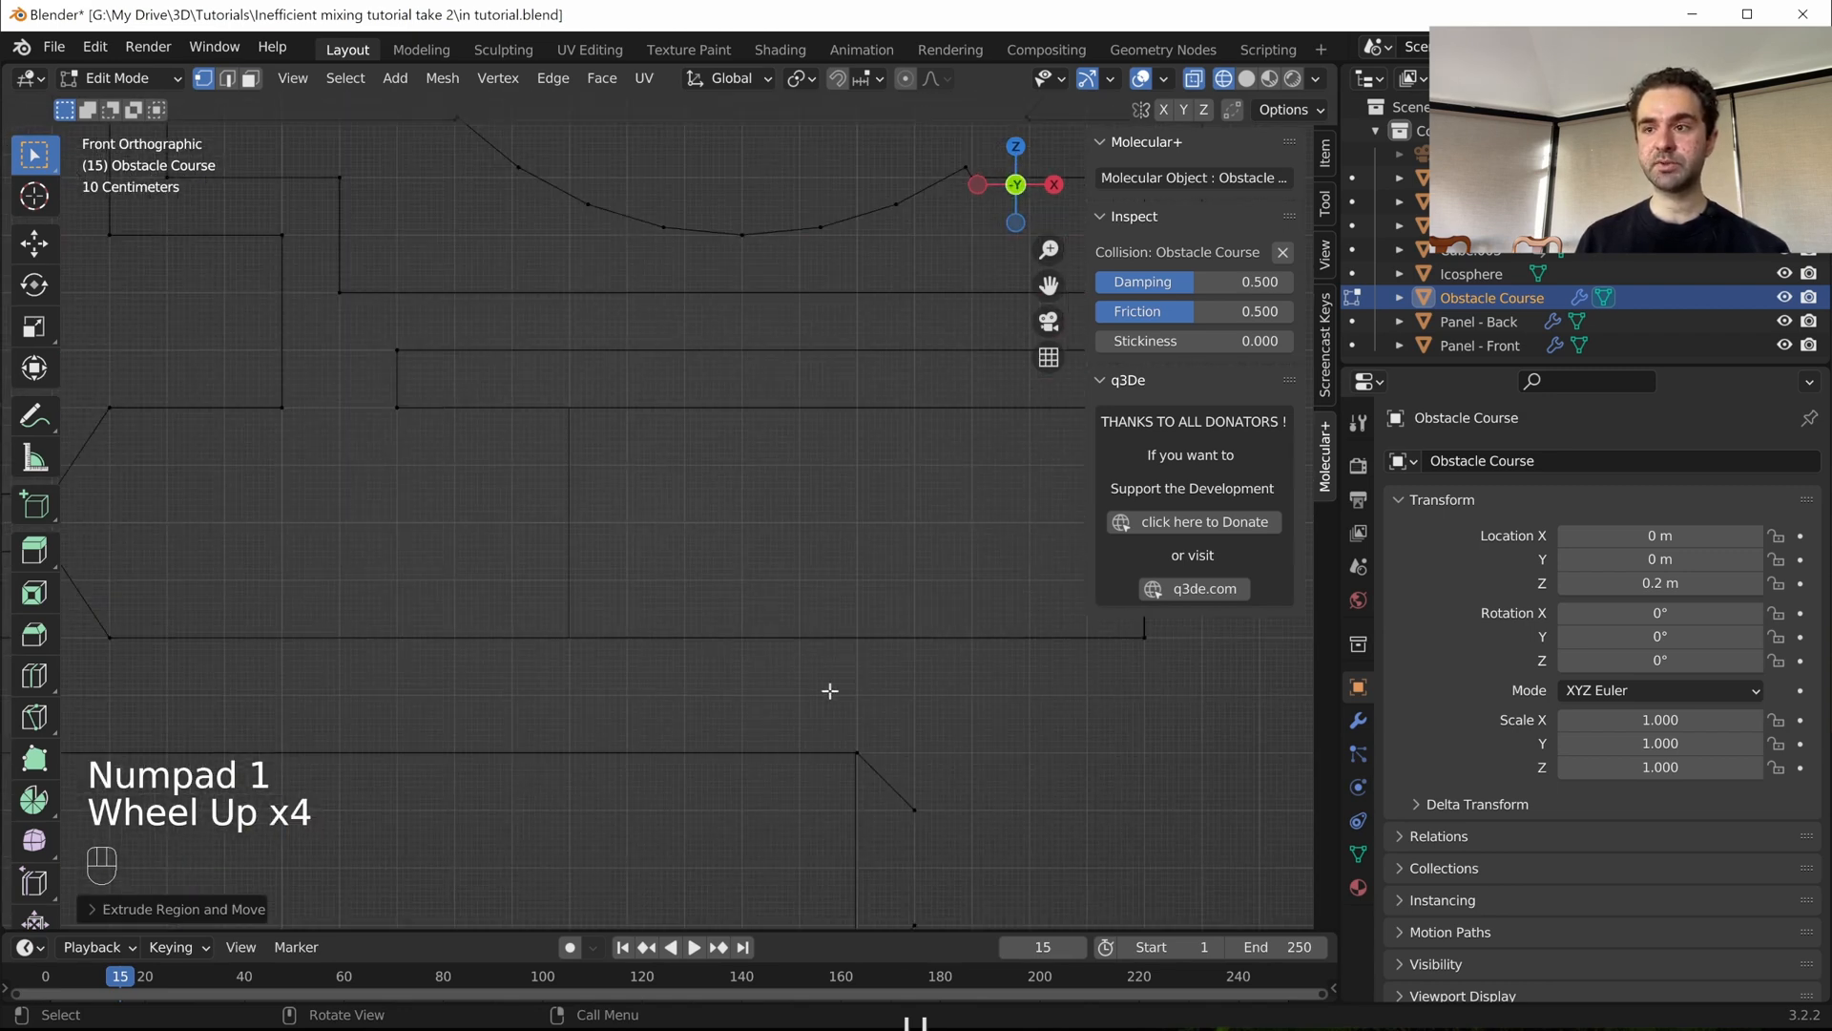
shift+middle_drag(829, 690, 691, 621)
shift+scroll(748, 626, up, 1)
click(740, 639)
scroll(811, 681, up, 1)
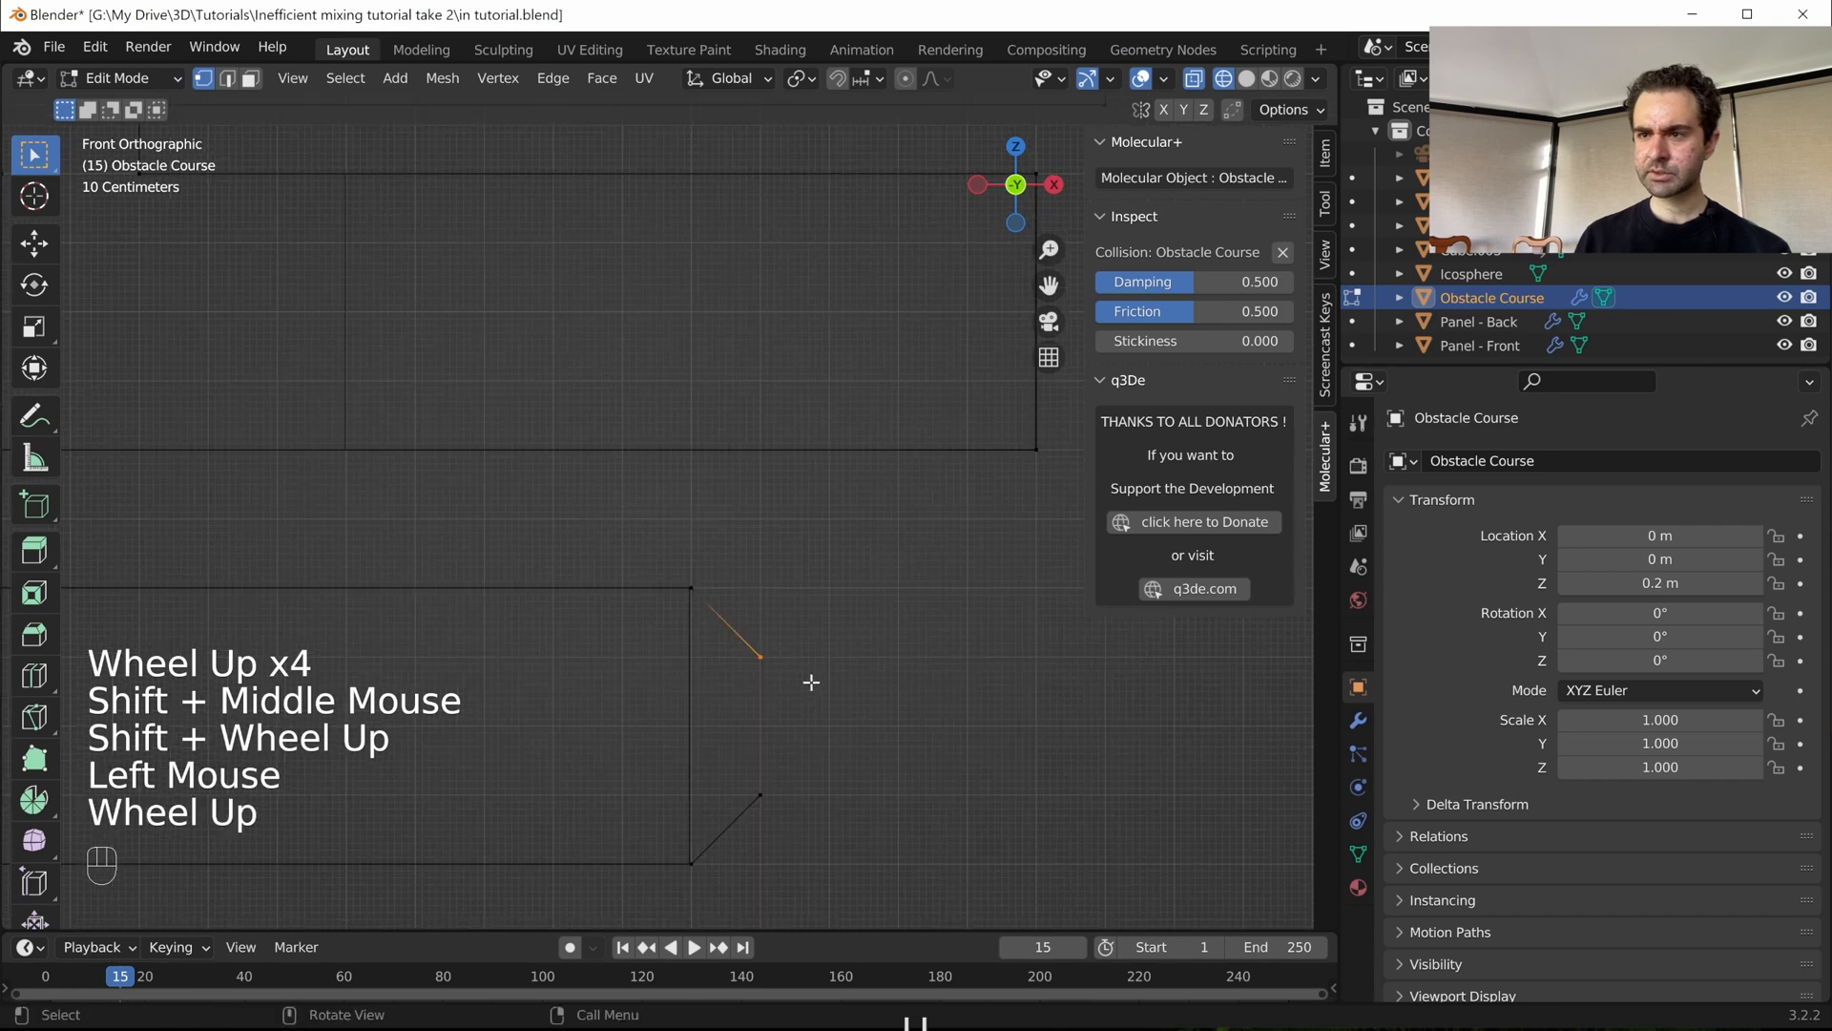
scroll(811, 682, up, 1)
shift+middle_drag(867, 688, 855, 601)
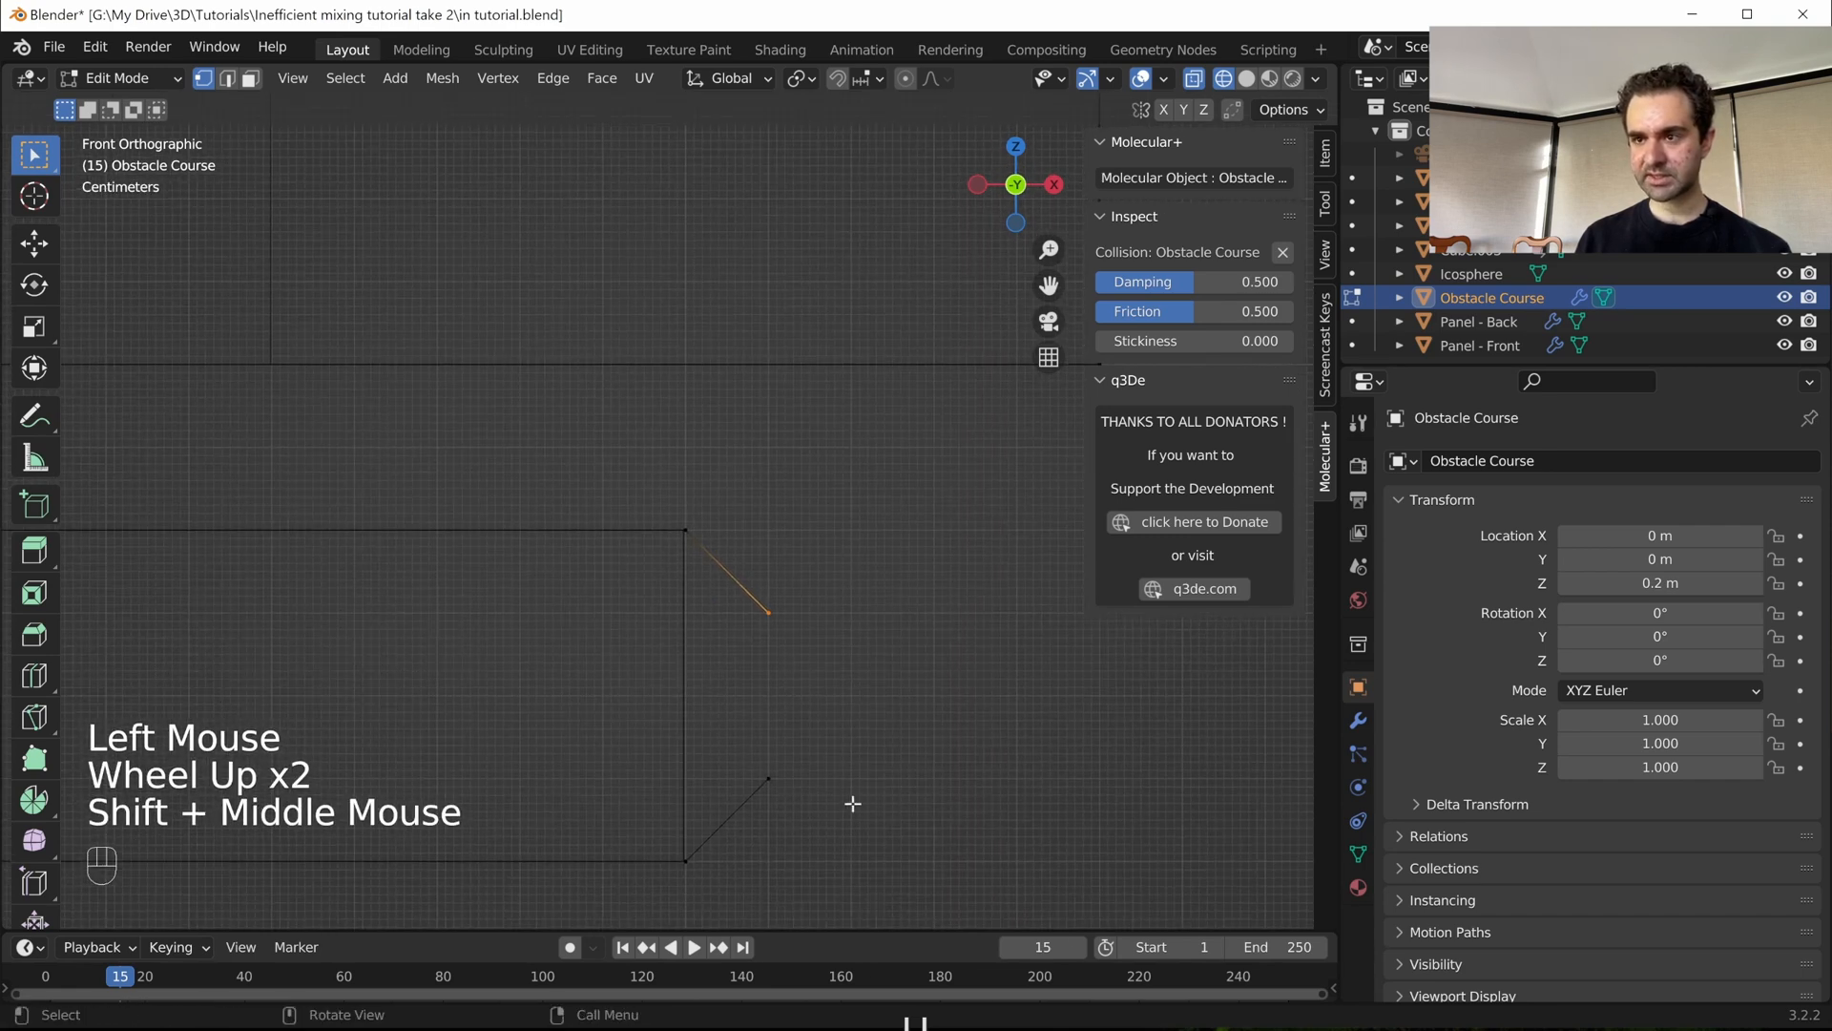
drag(852, 803, 720, 563)
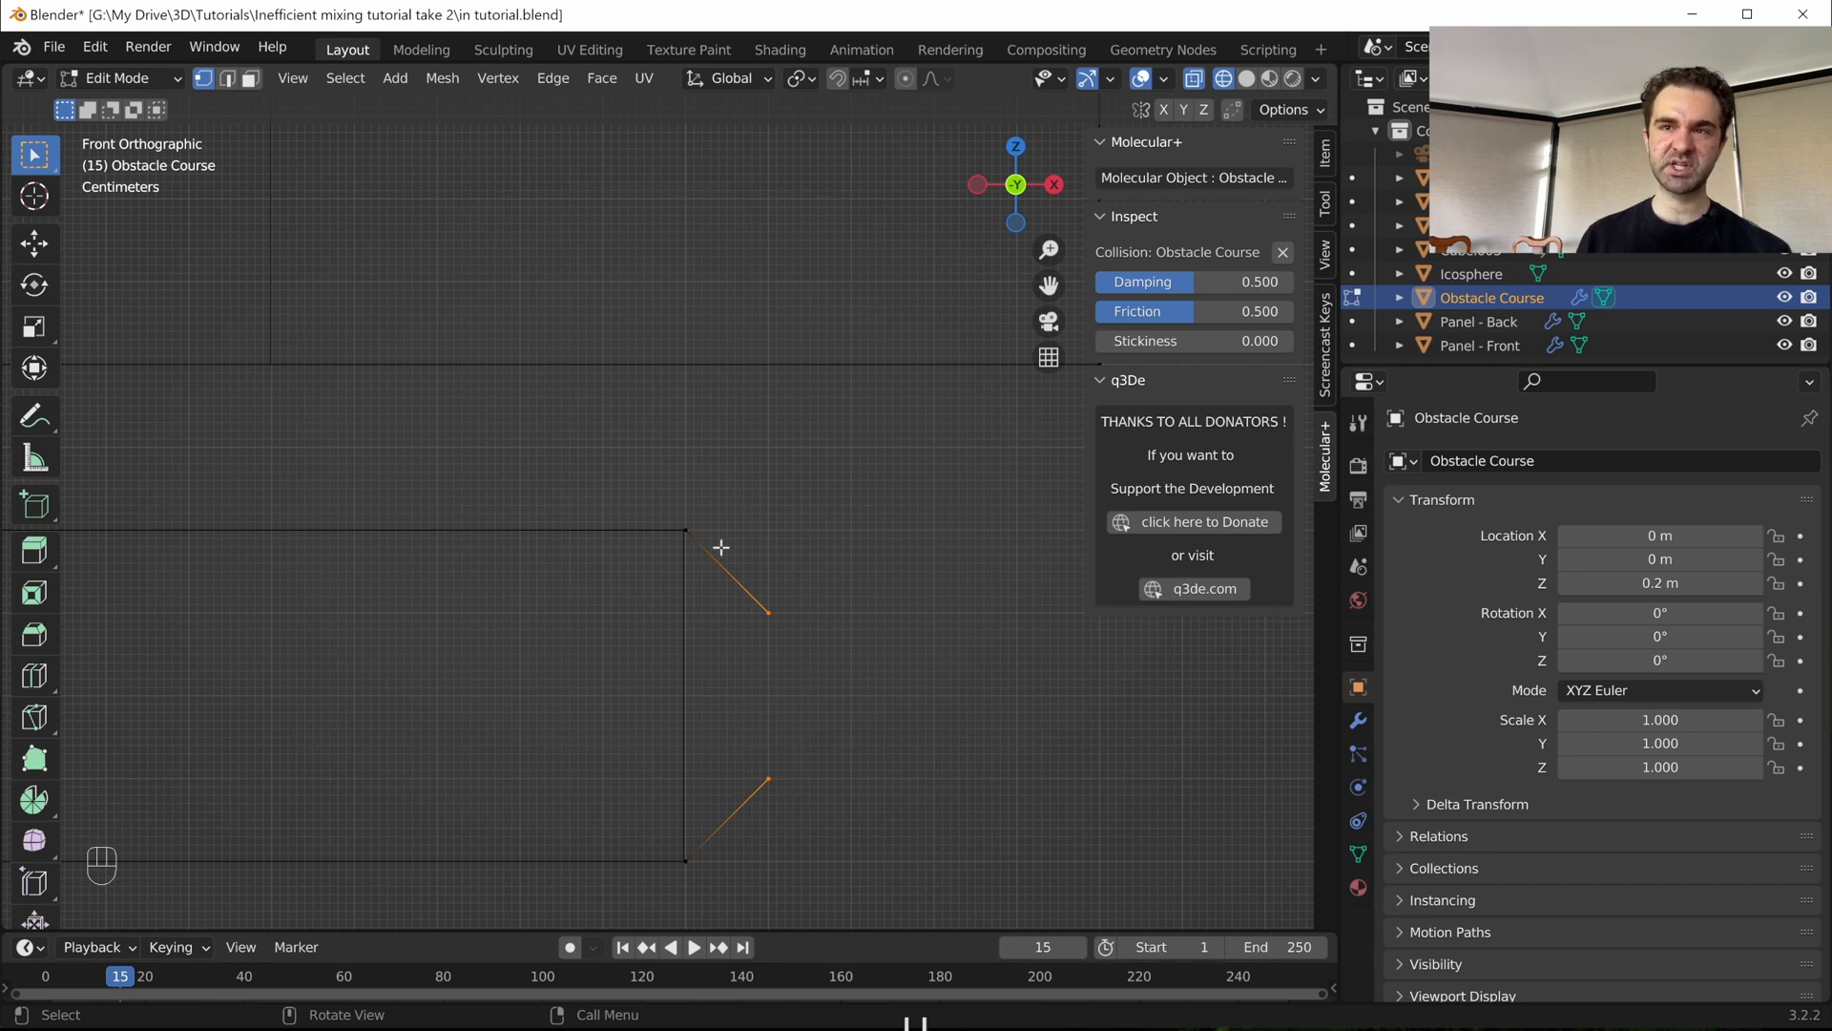
text(s)
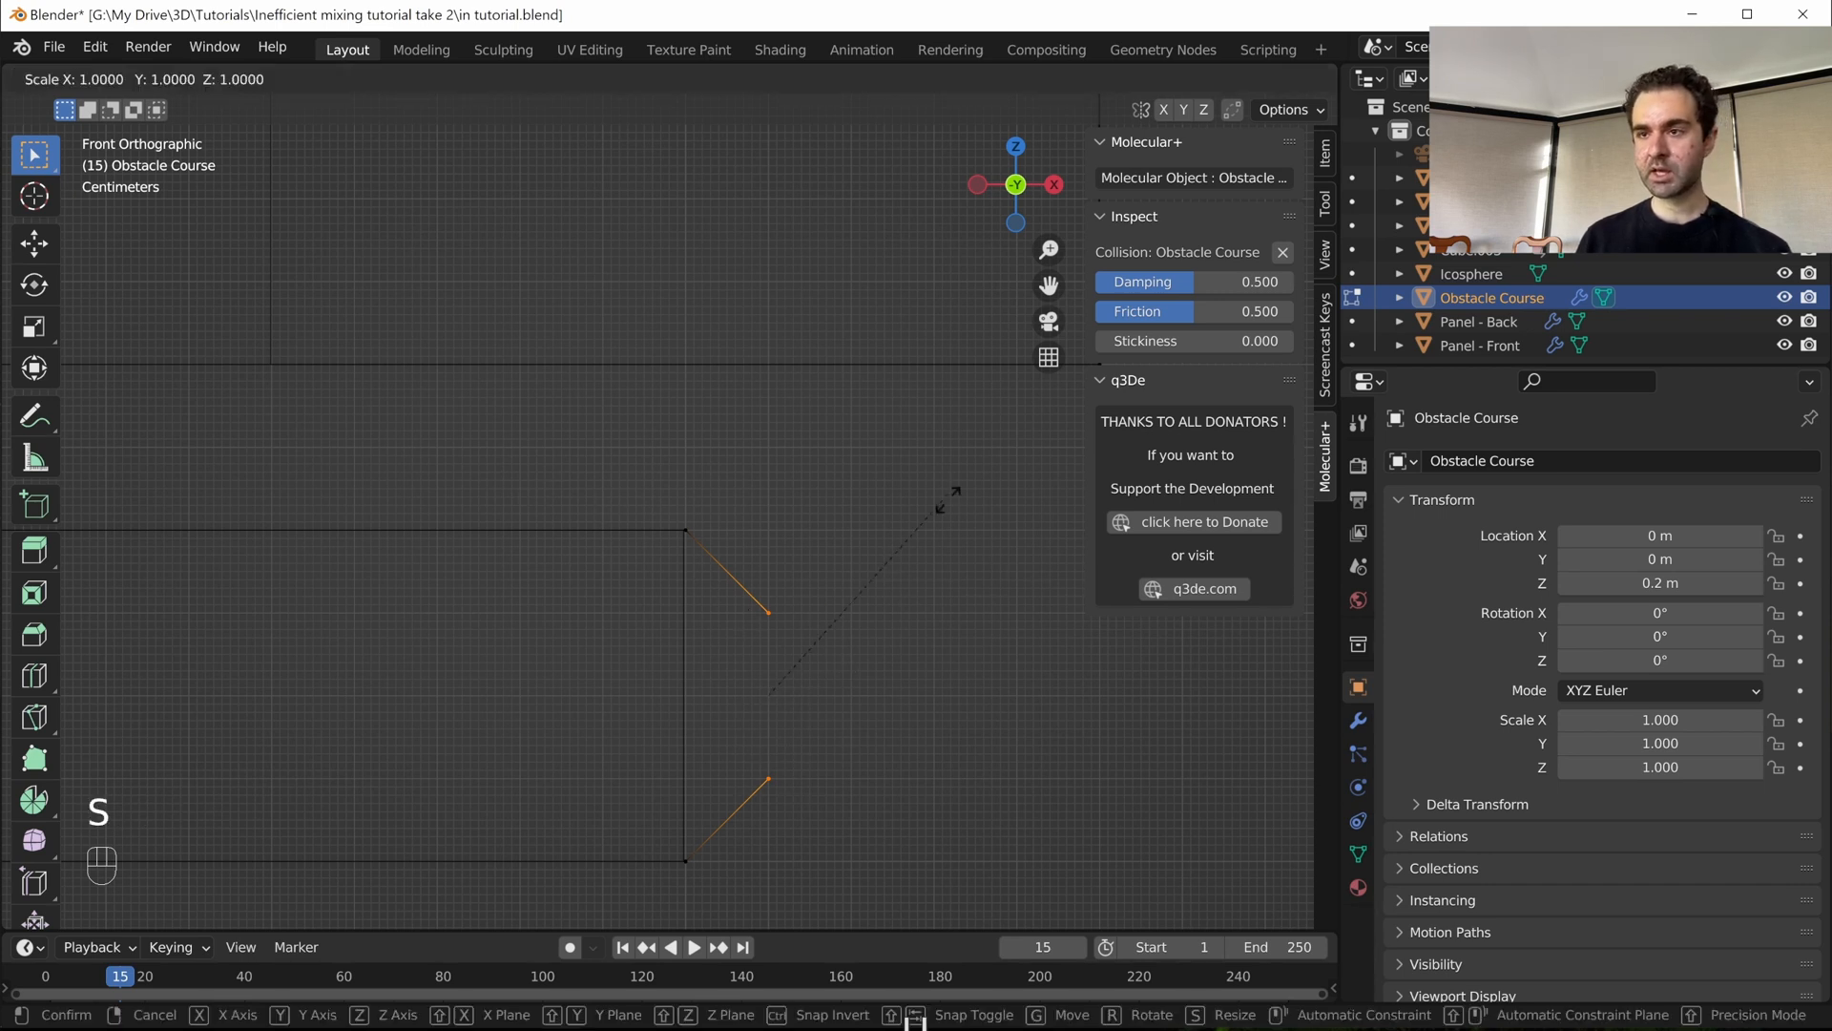
text(z0.5)
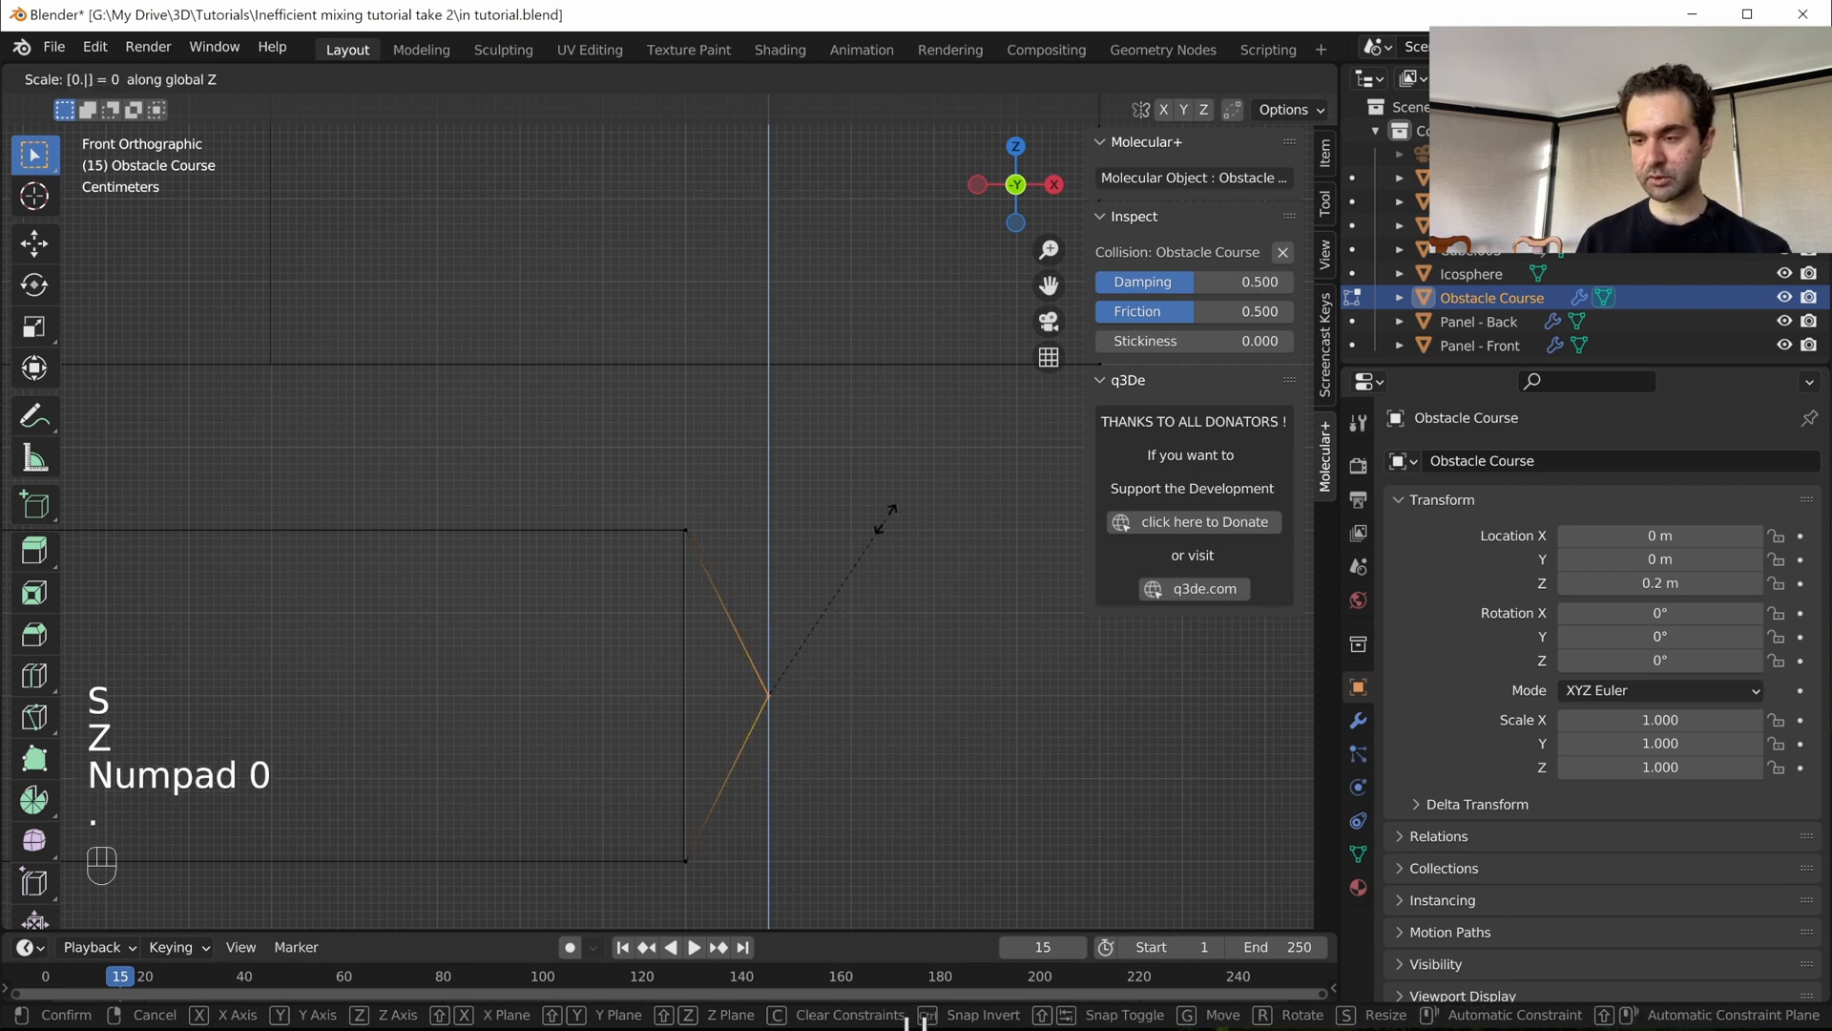
key(Return)
- Extrude the two narrowed opening vertices about 0.8 m outward along X as a horizontal pipe, using snapping
scroll(592, 675, down, 2)
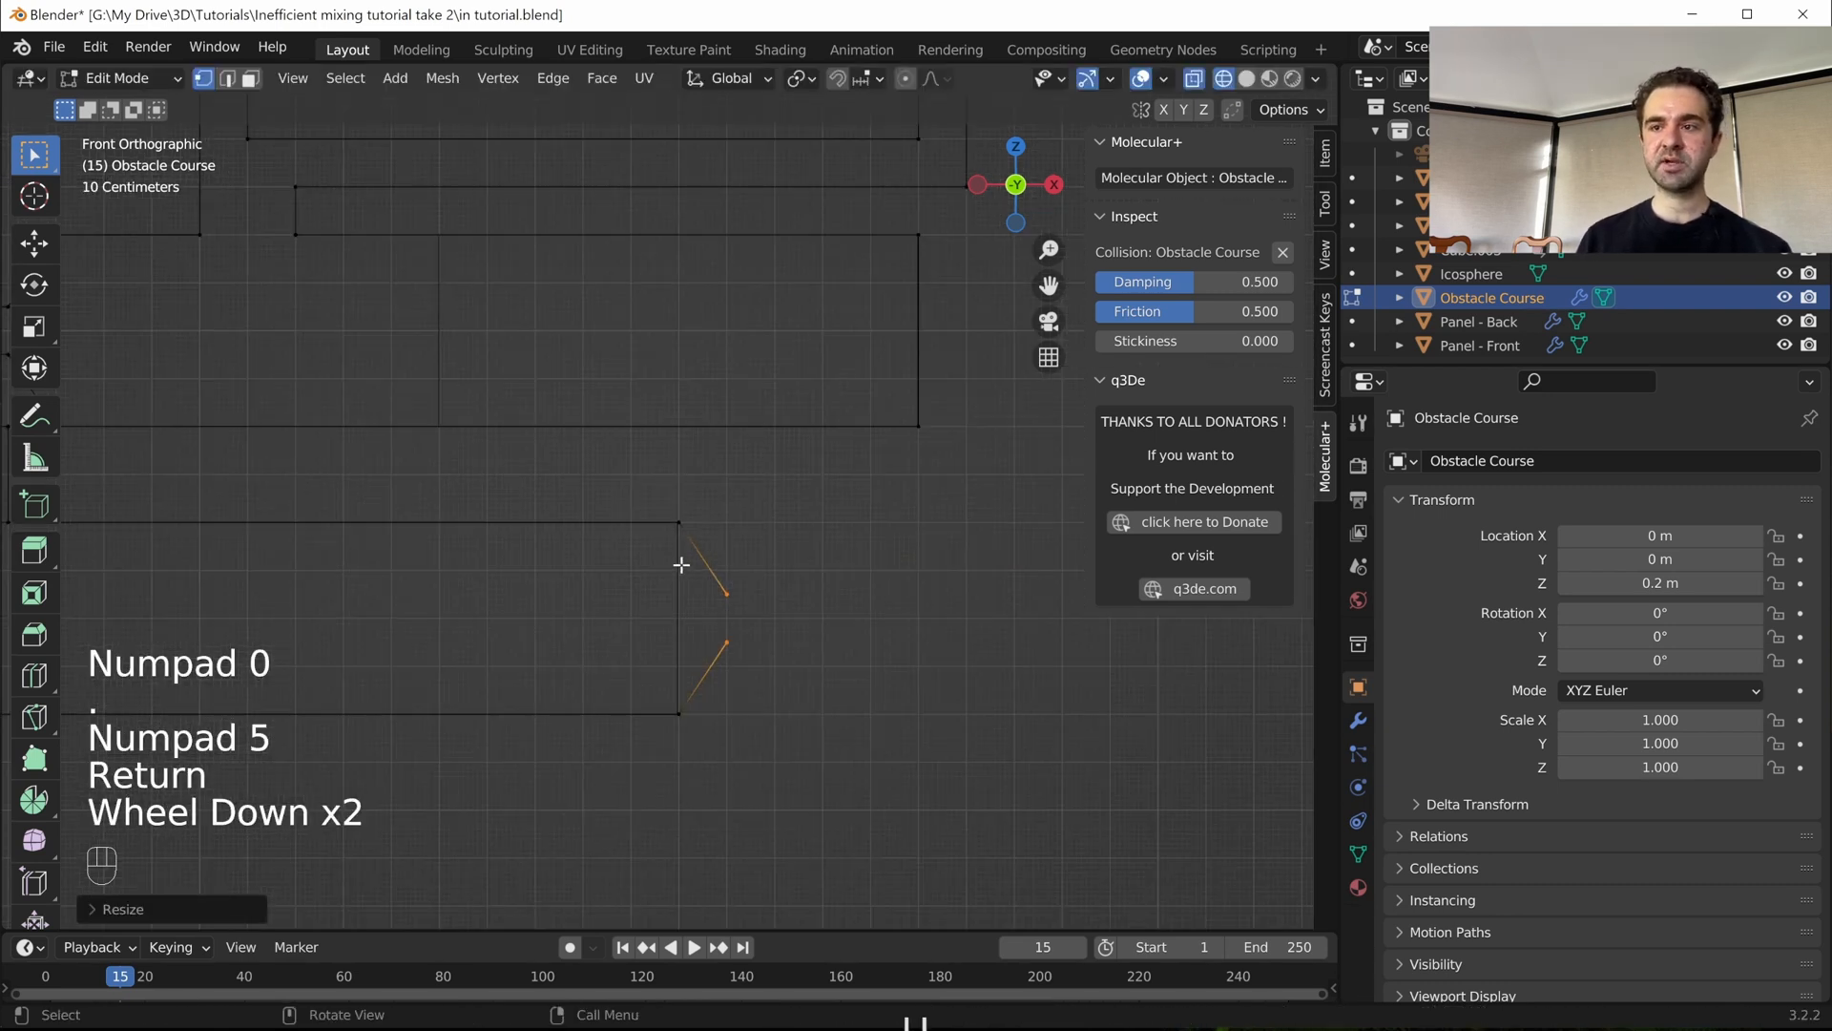
scroll(739, 701, down, 2)
shift+middle_drag(735, 610, 606, 624)
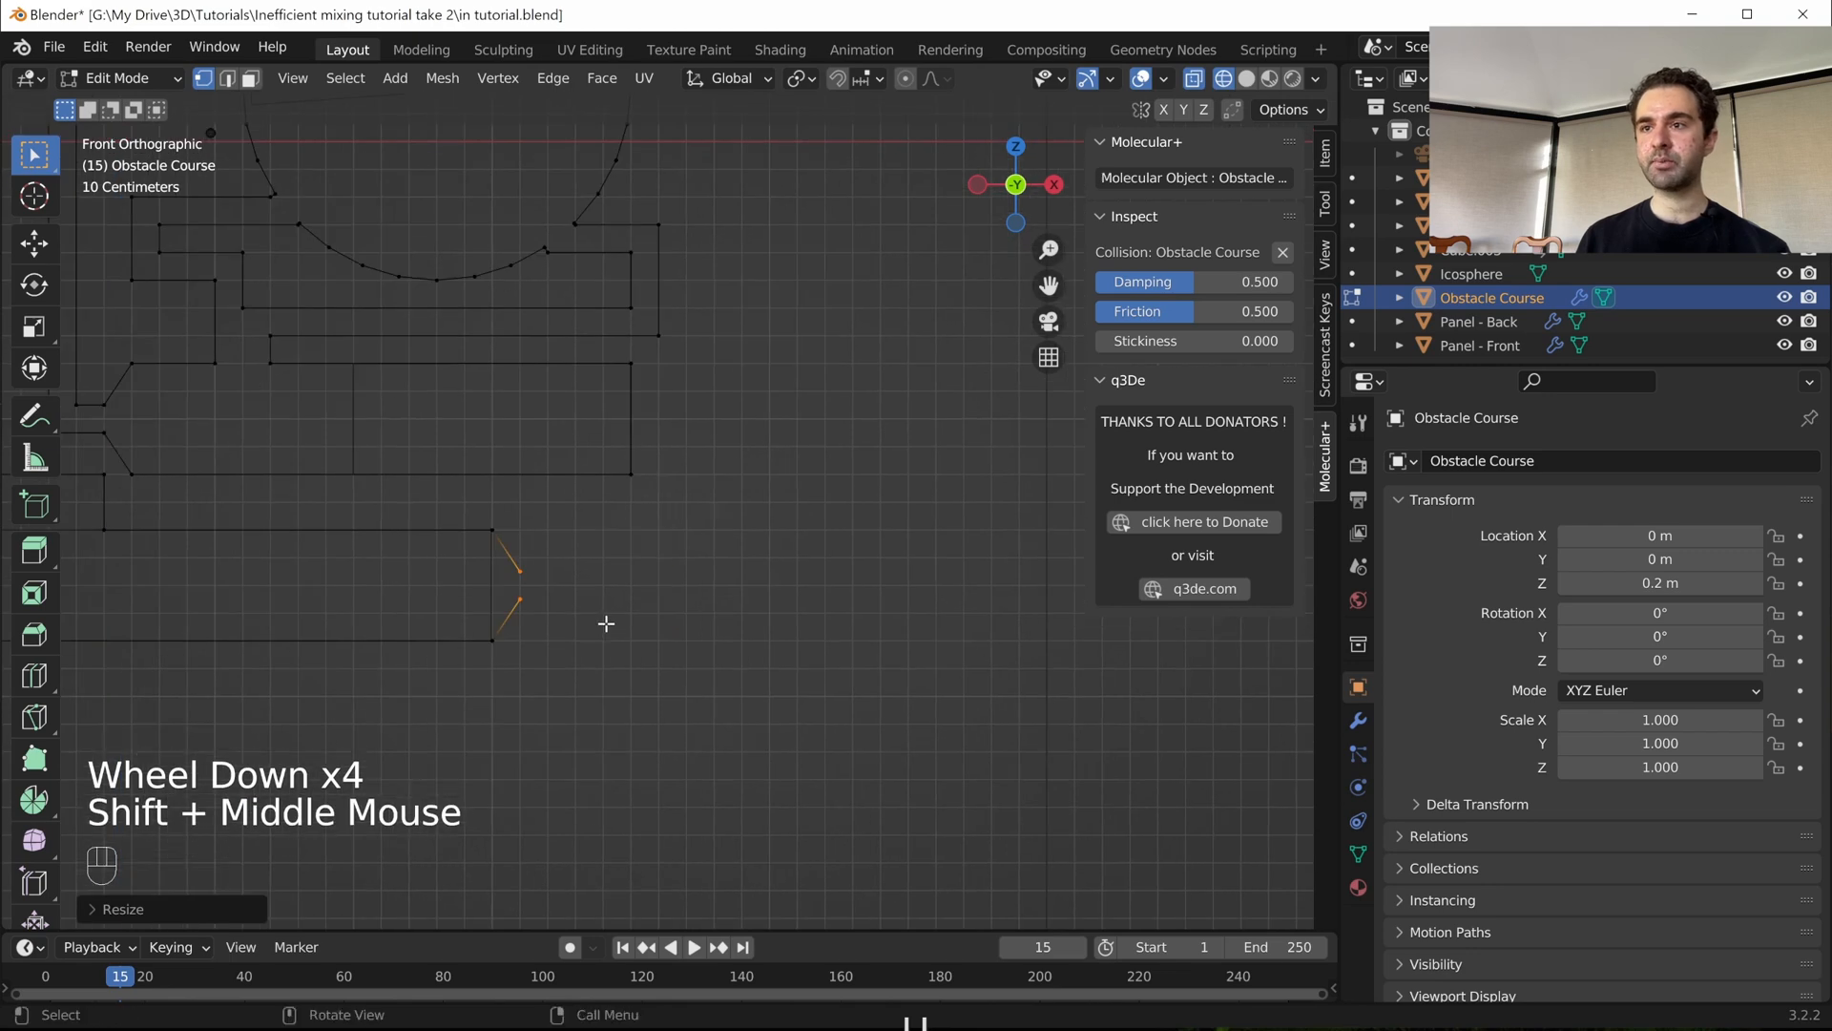
key(e)
key(x)
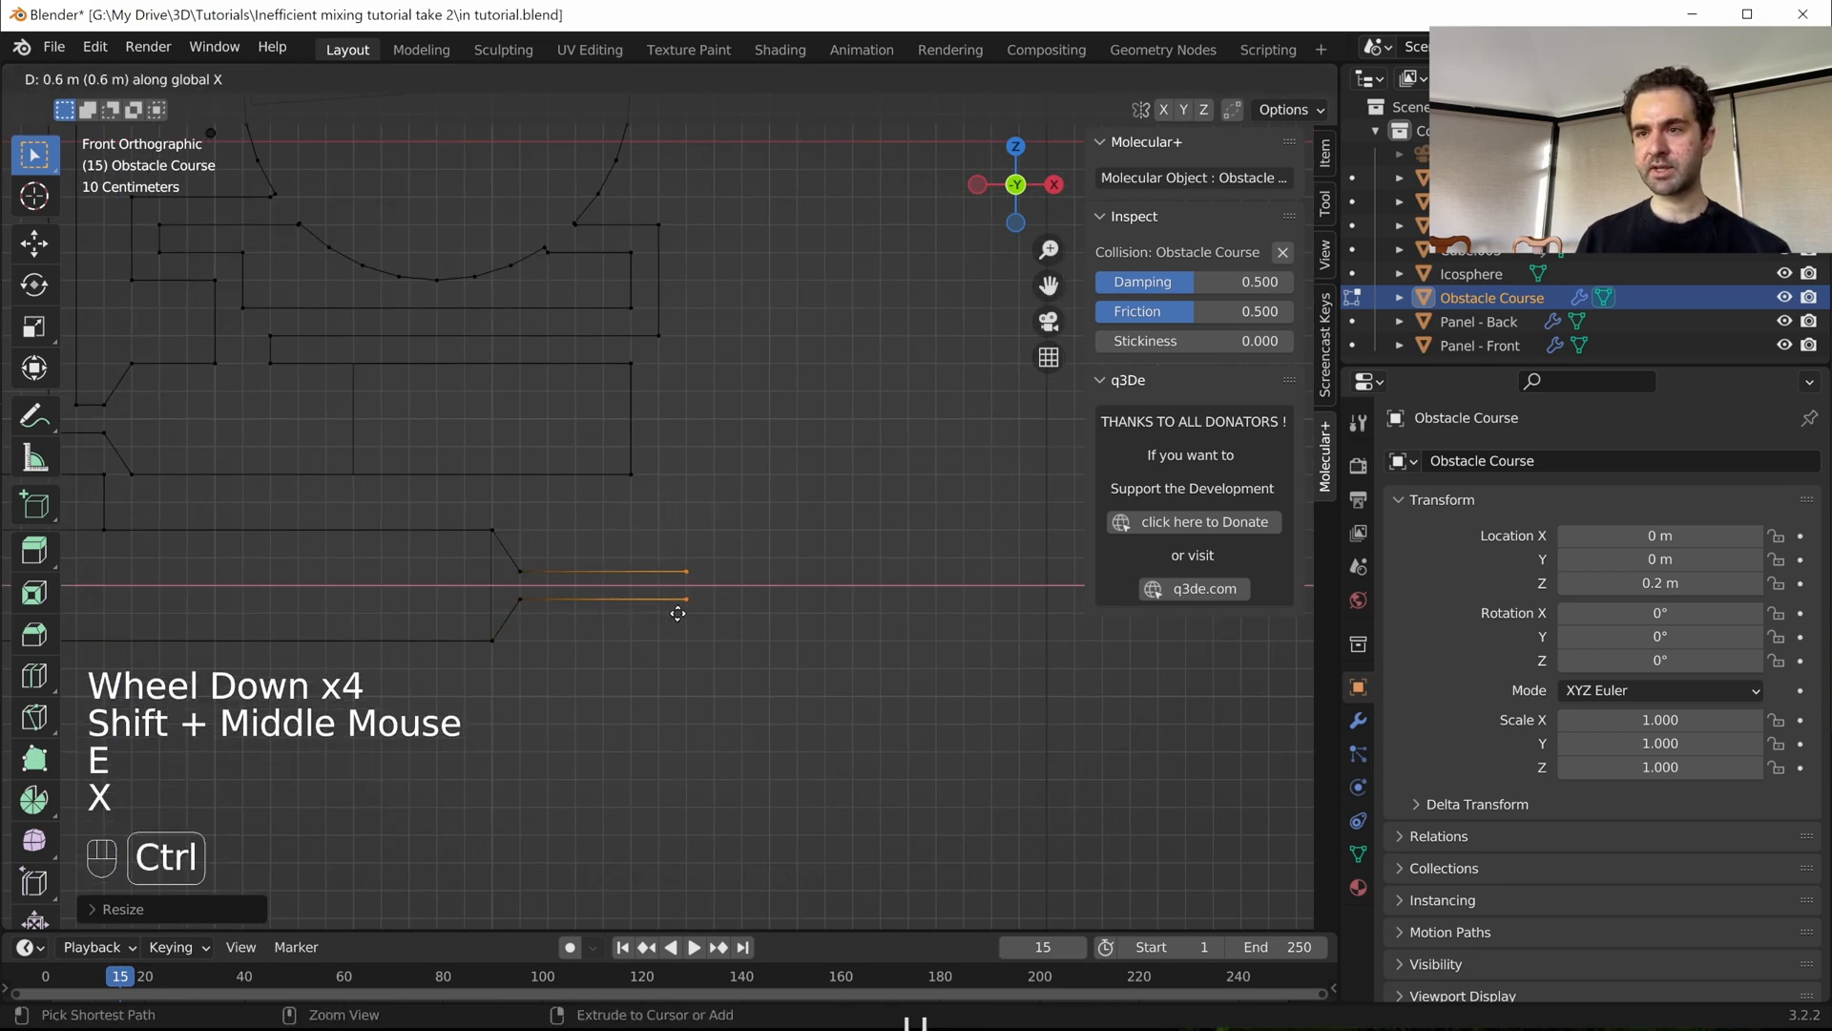
ctrl+click(707, 611)
scroll(707, 616, down, 3)
shift+middle_drag(707, 615, 716, 638)
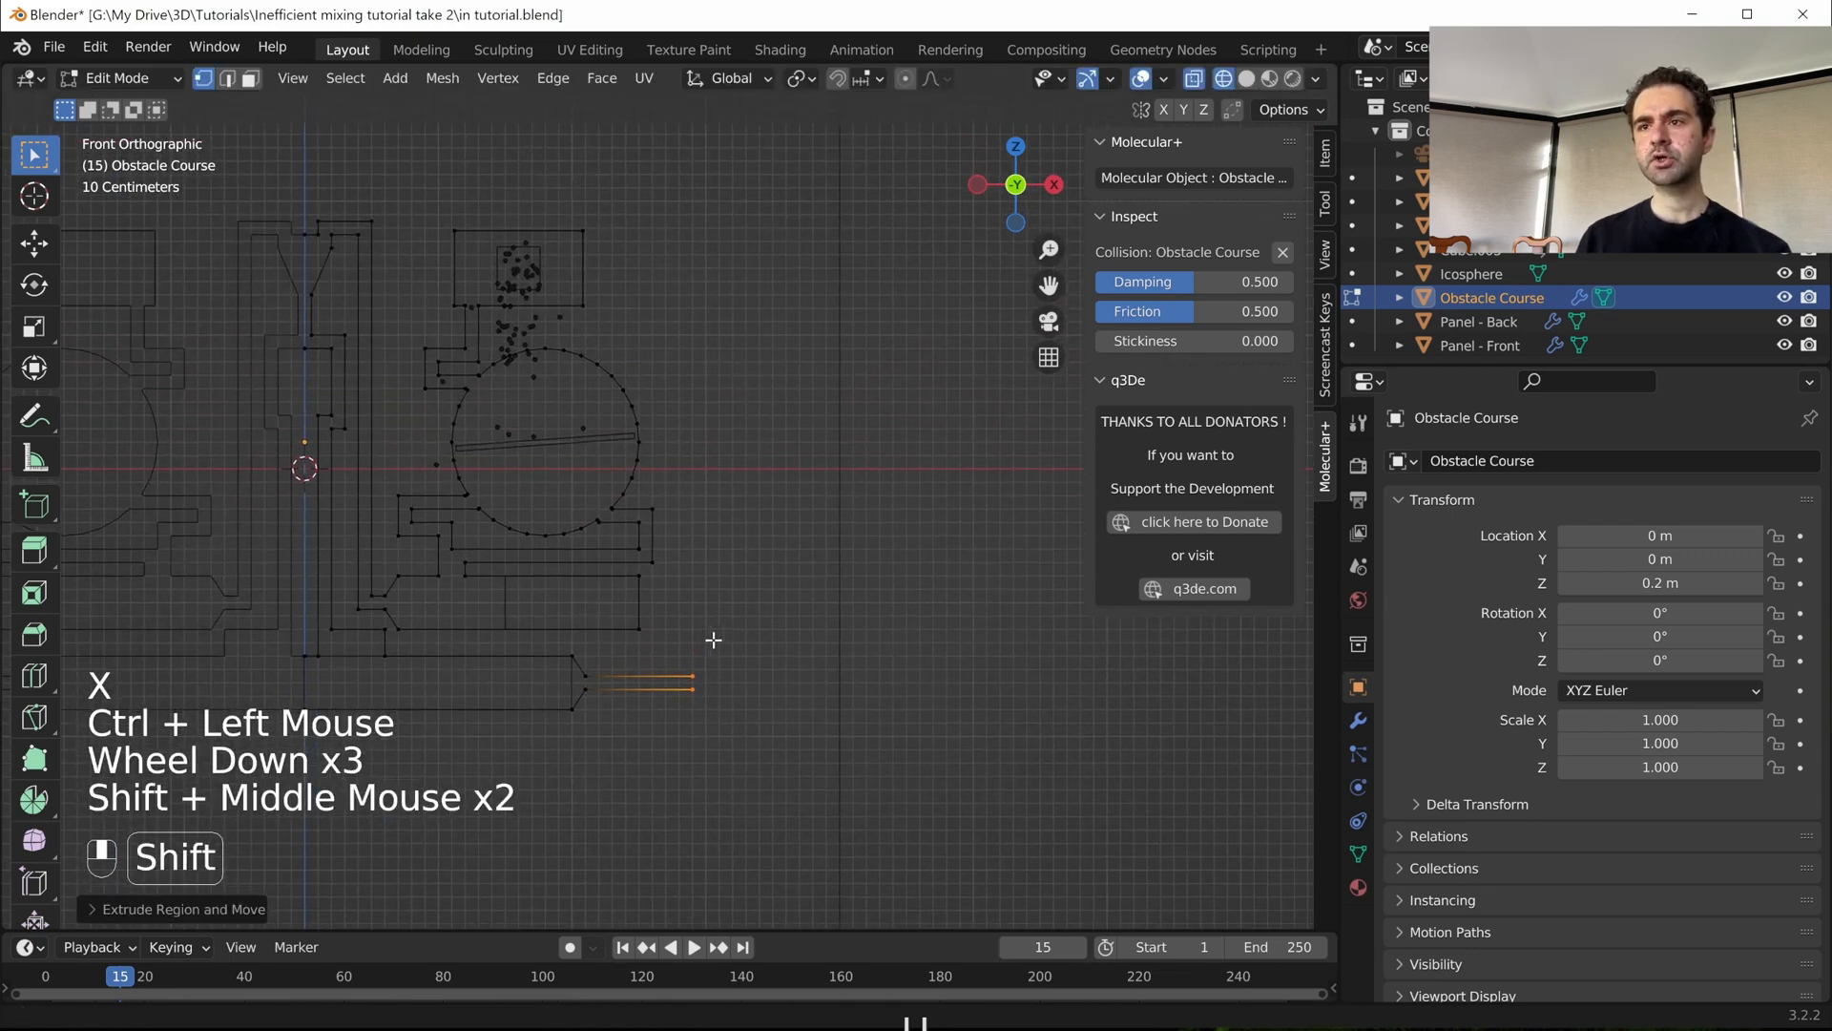
- Move the horizontal pipe's upper end vertex about 0.1 m inward along X, using snapping
scroll(741, 603, up, 2)
click(782, 665)
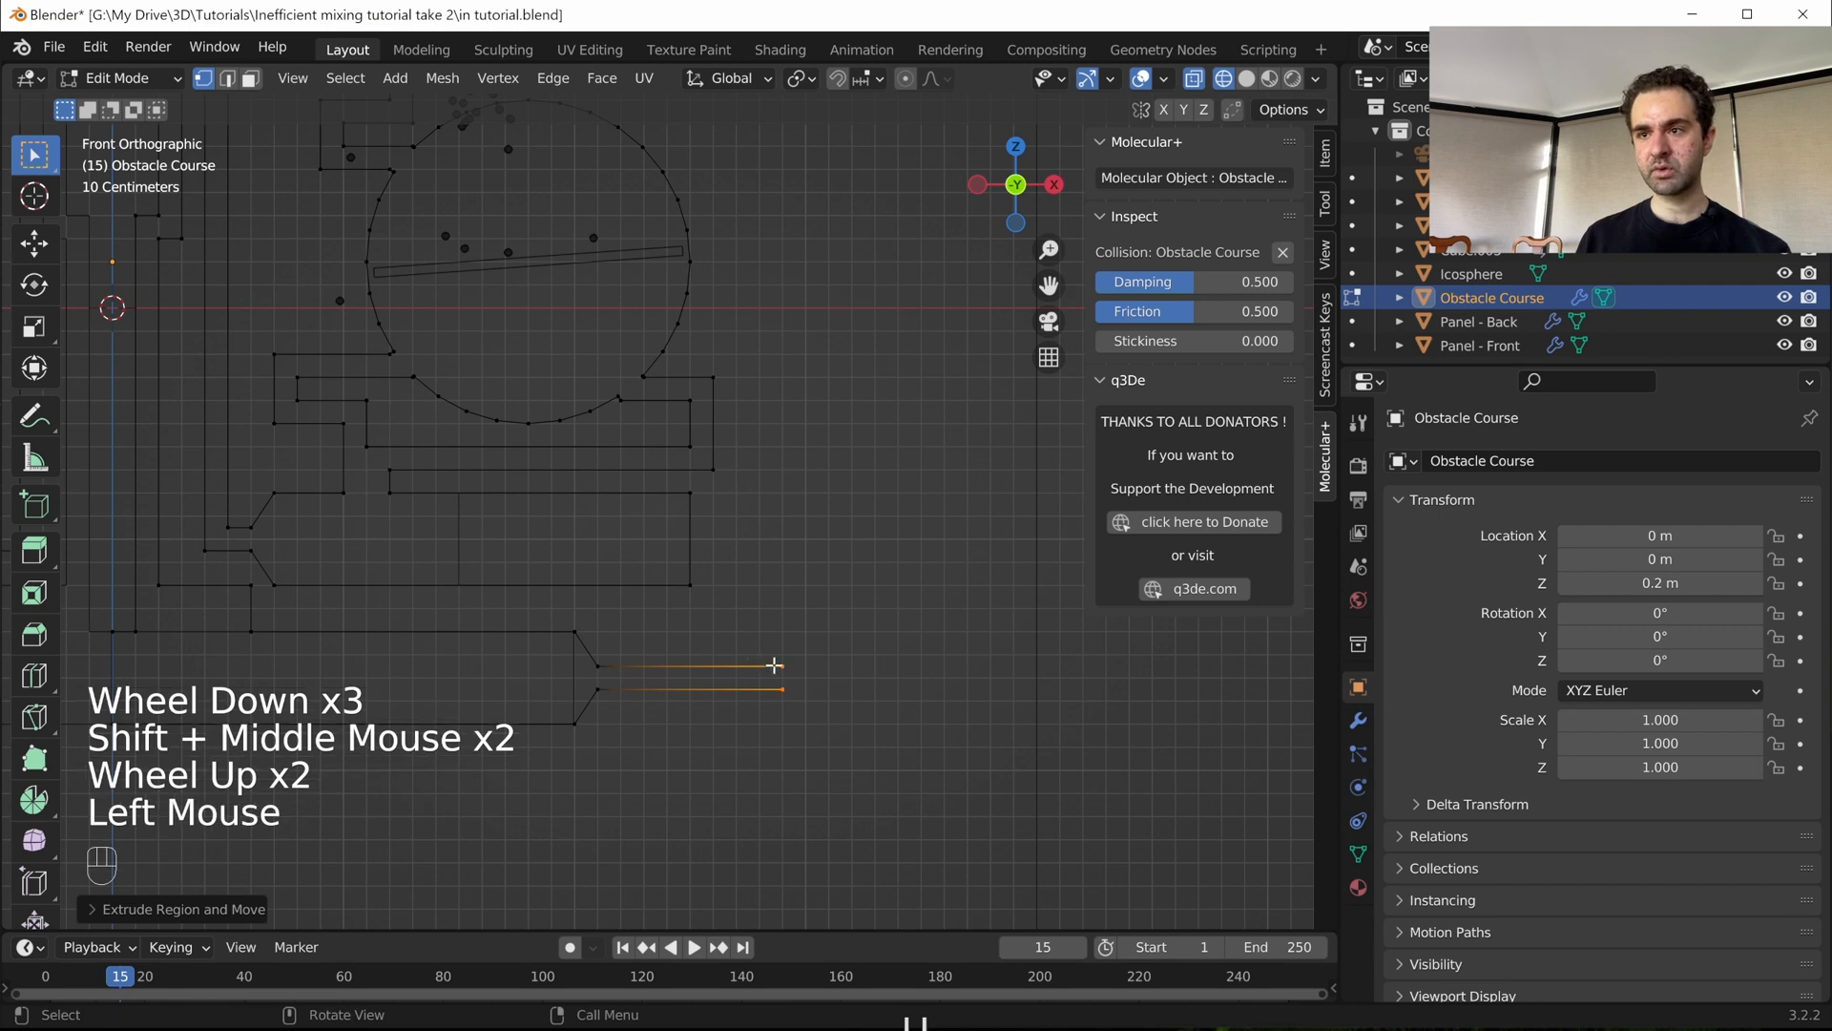
key(g)
key(x)
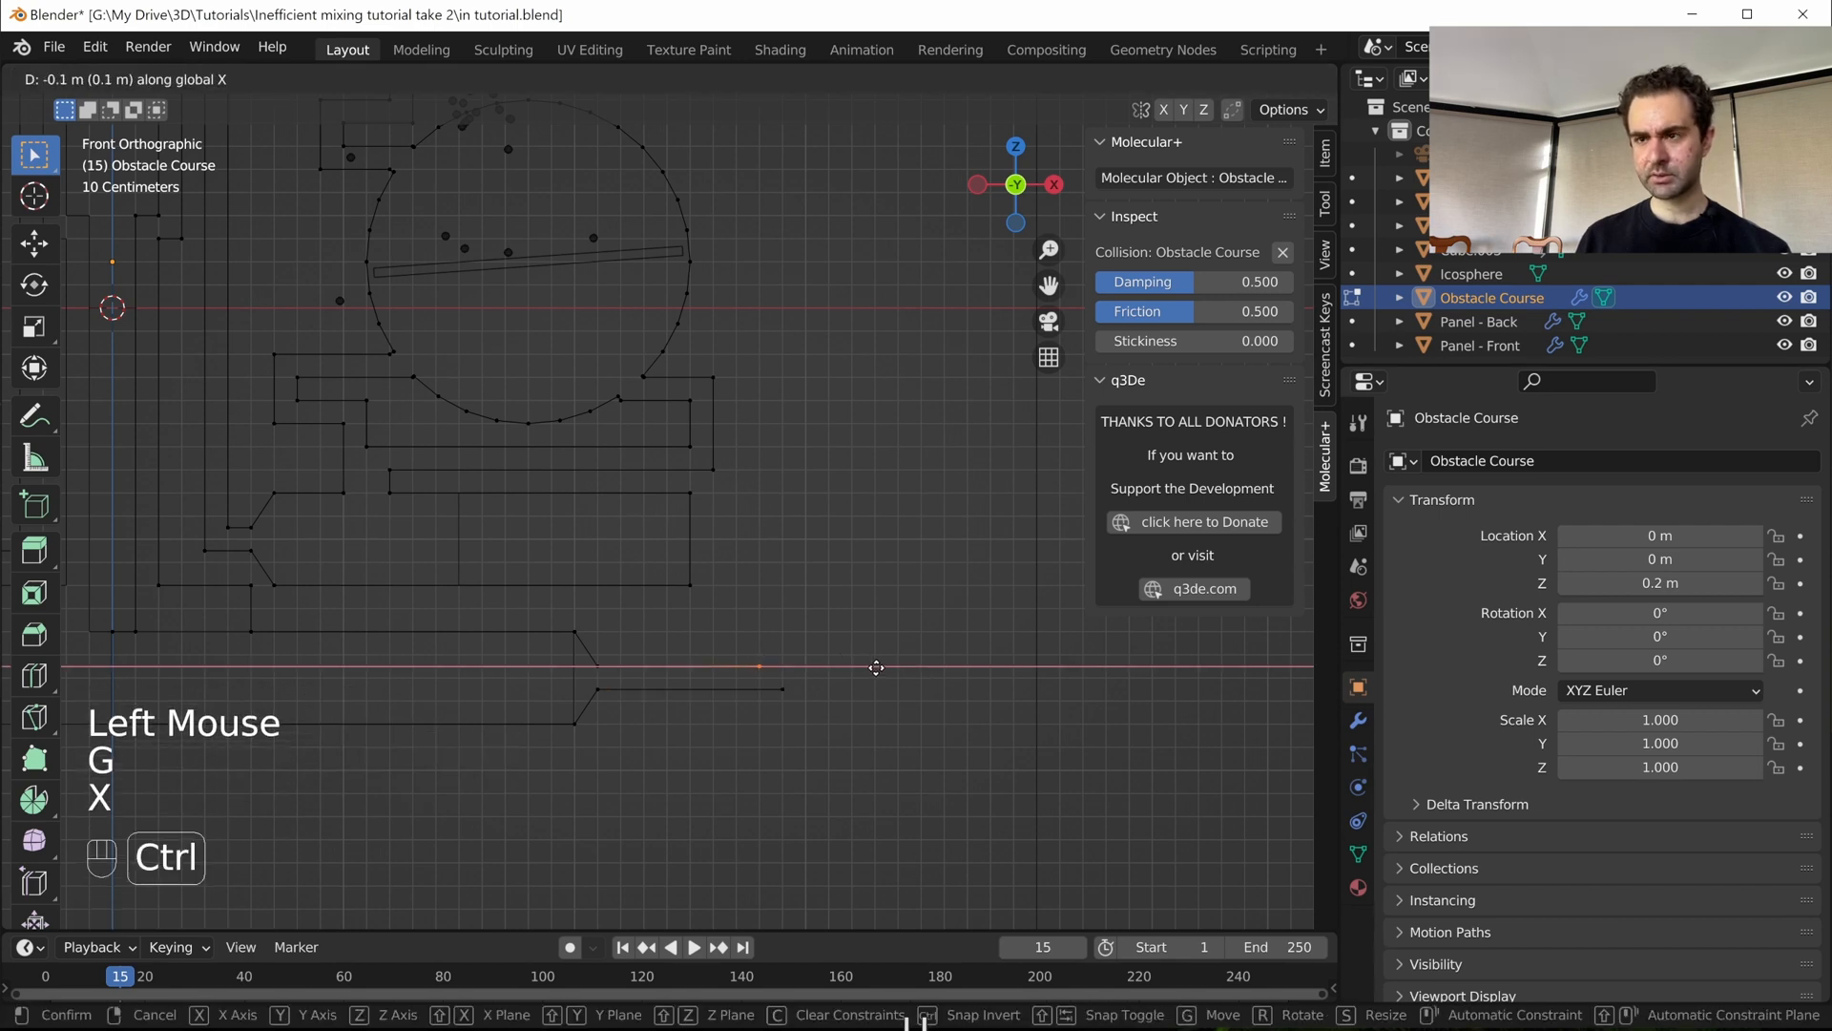
ctrl+click(873, 665)
- Select both end vertices of the horizontal pipe and extrude them upward along Z beside the circular chamber, using snapping
click(753, 661)
scroll(897, 668, down, 2)
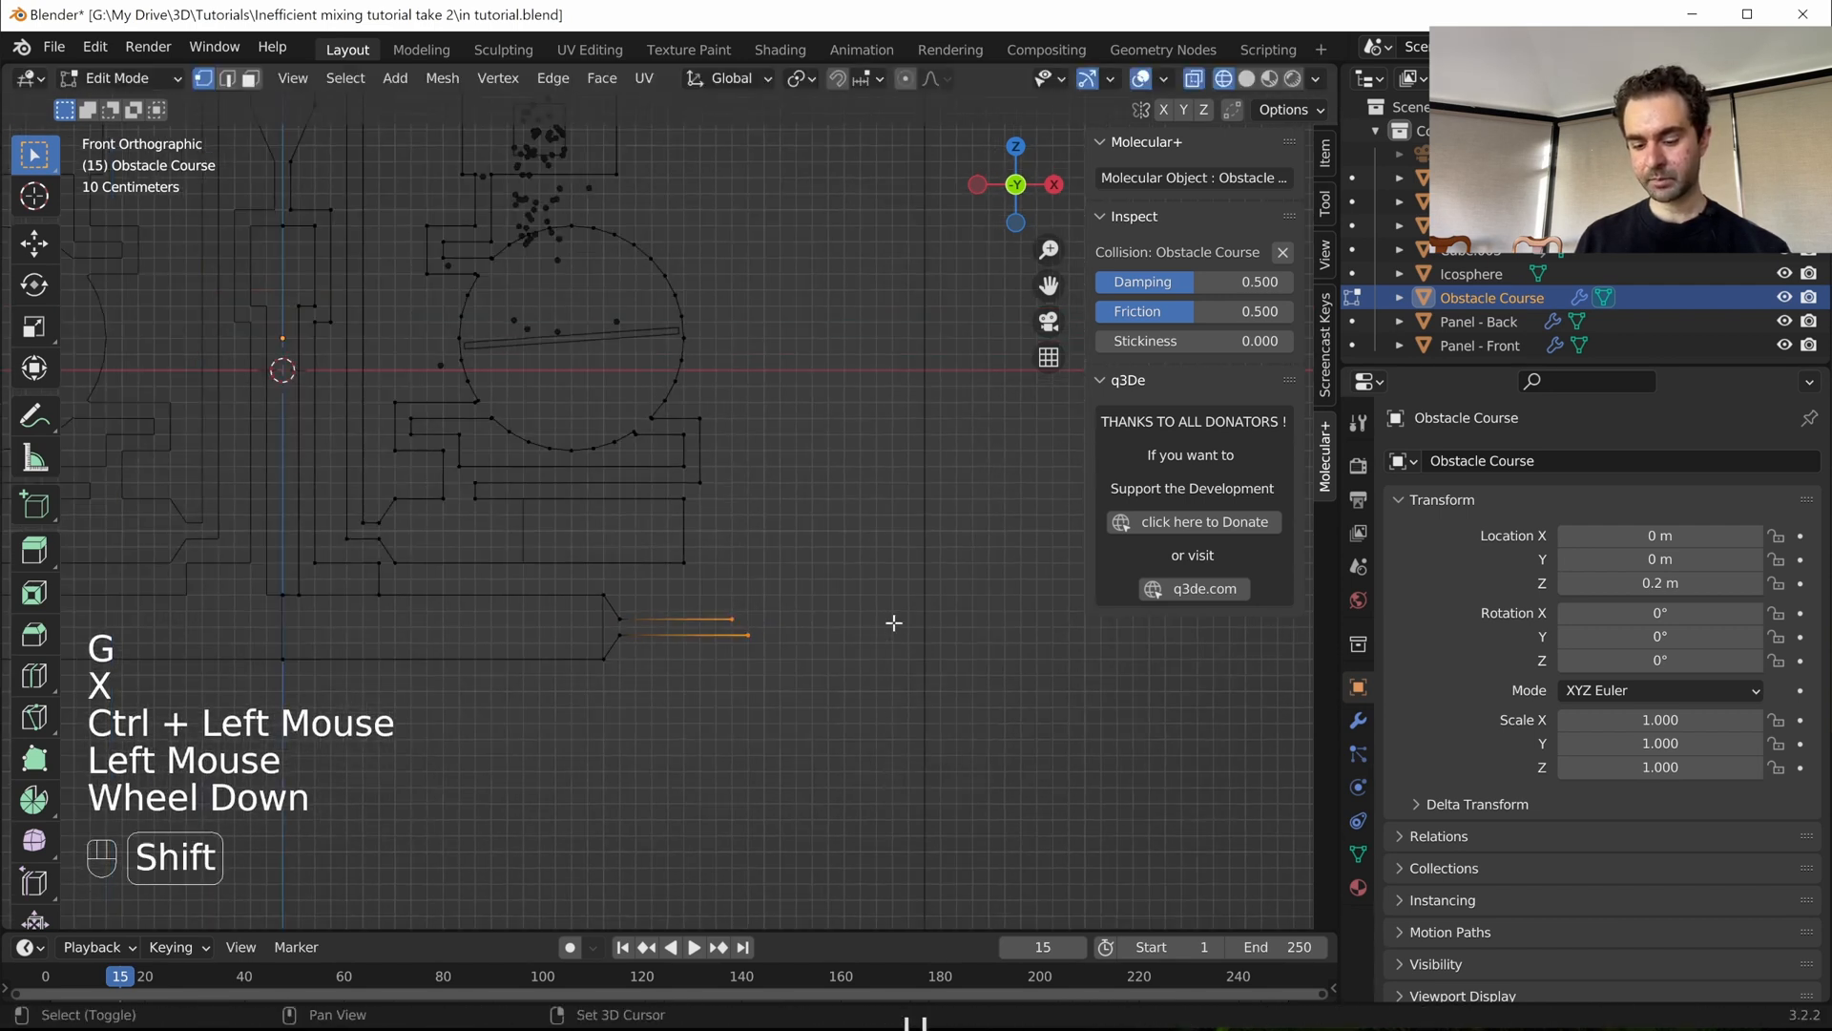
shift+middle_drag(892, 621, 891, 703)
key(e)
key(z)
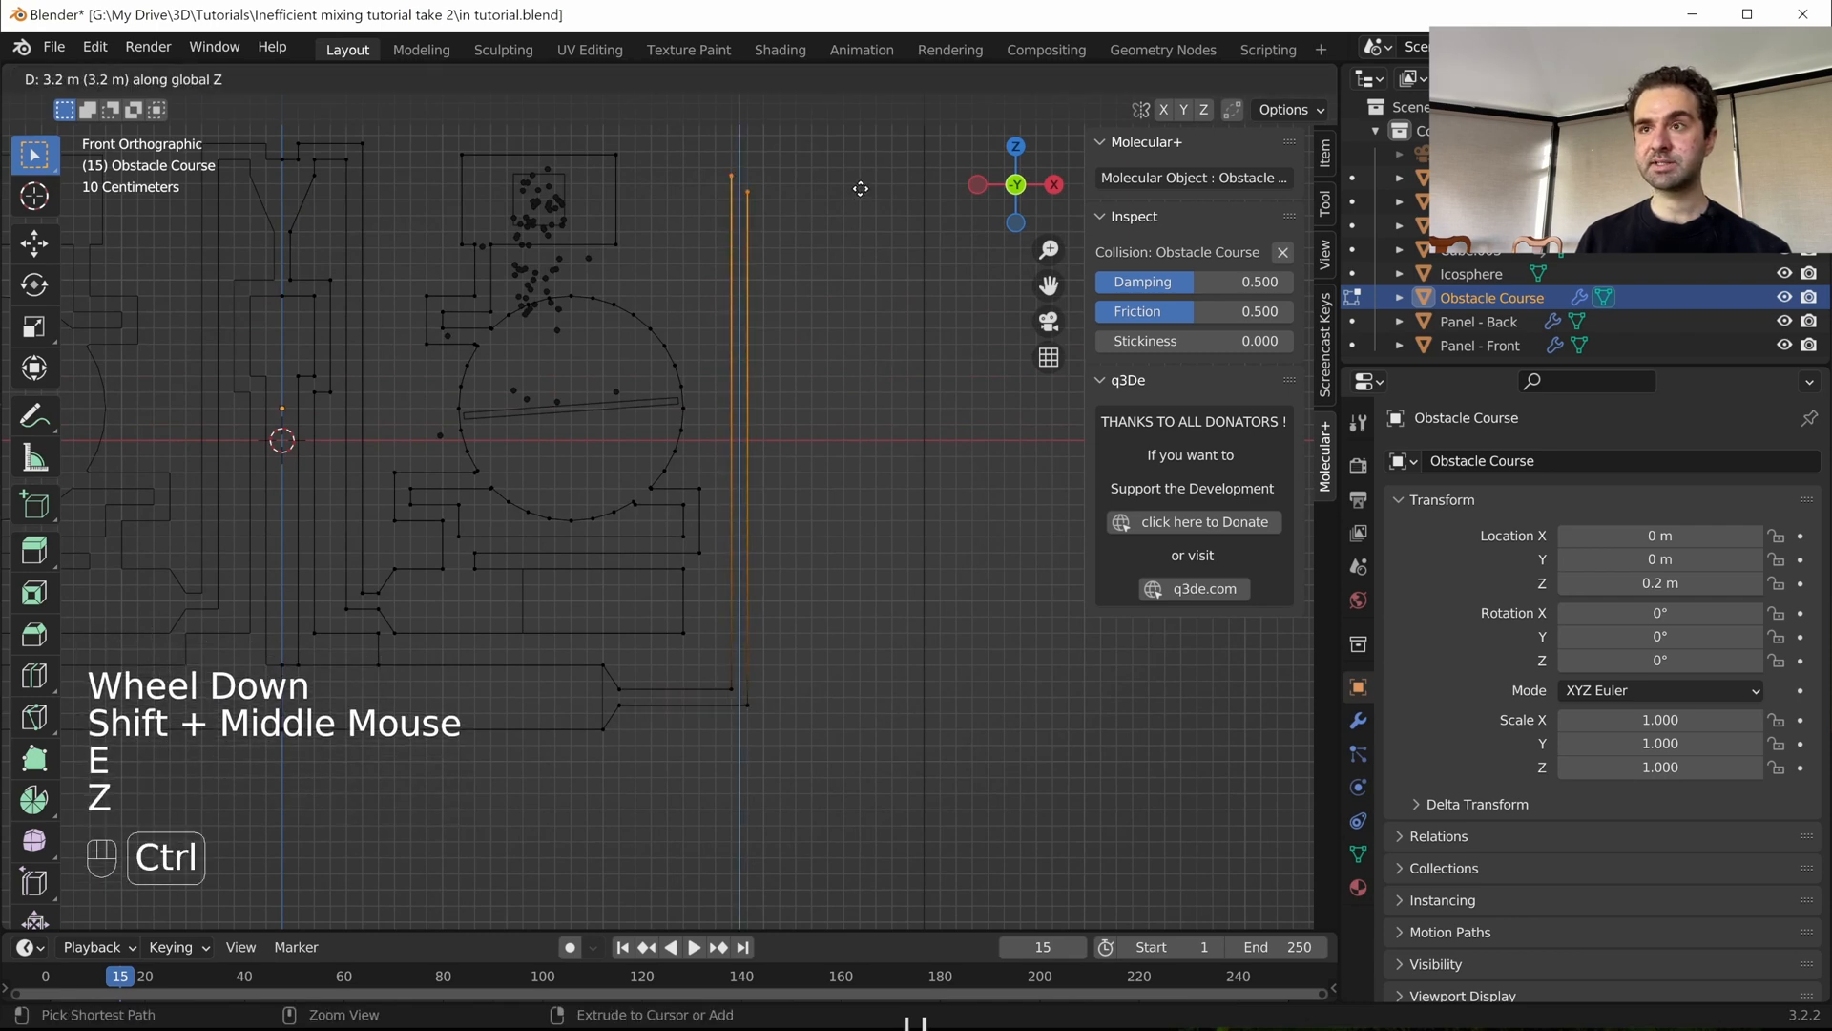
- Extrude the channel's two right-hand end edges about 3.2 m straight up, and adjust their height along Z beside the upper box
ctrl+click(857, 181)
scroll(763, 430, up, 2)
shift+middle_drag(857, 191, 736, 636)
key(g)
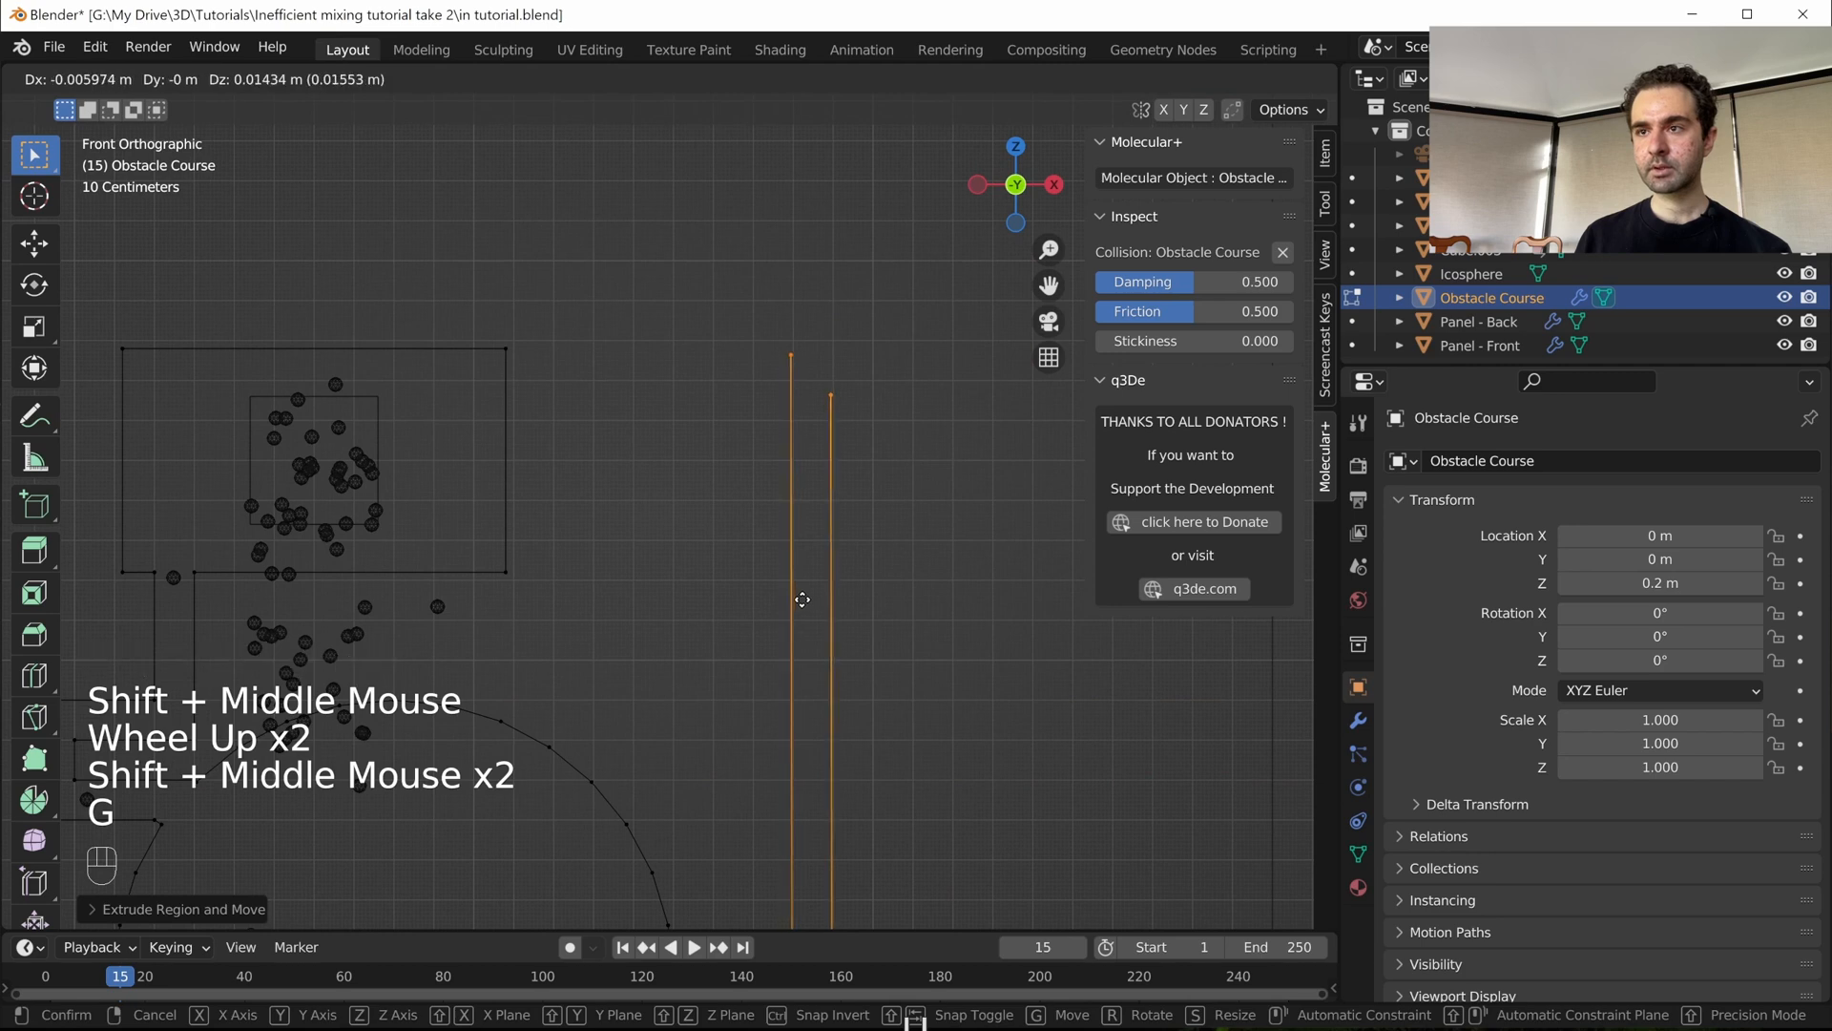
key(z)
ctrl+click(678, 316)
- Raise the outer channel wall's upper end along Z so it stands one wall spacing above the inner wall's end
drag(714, 278, 867, 433)
key(g)
key(z)
ctrl+click(856, 346)
- Extrude both upper wall ends horizontally along X toward the box's right side
key(e)
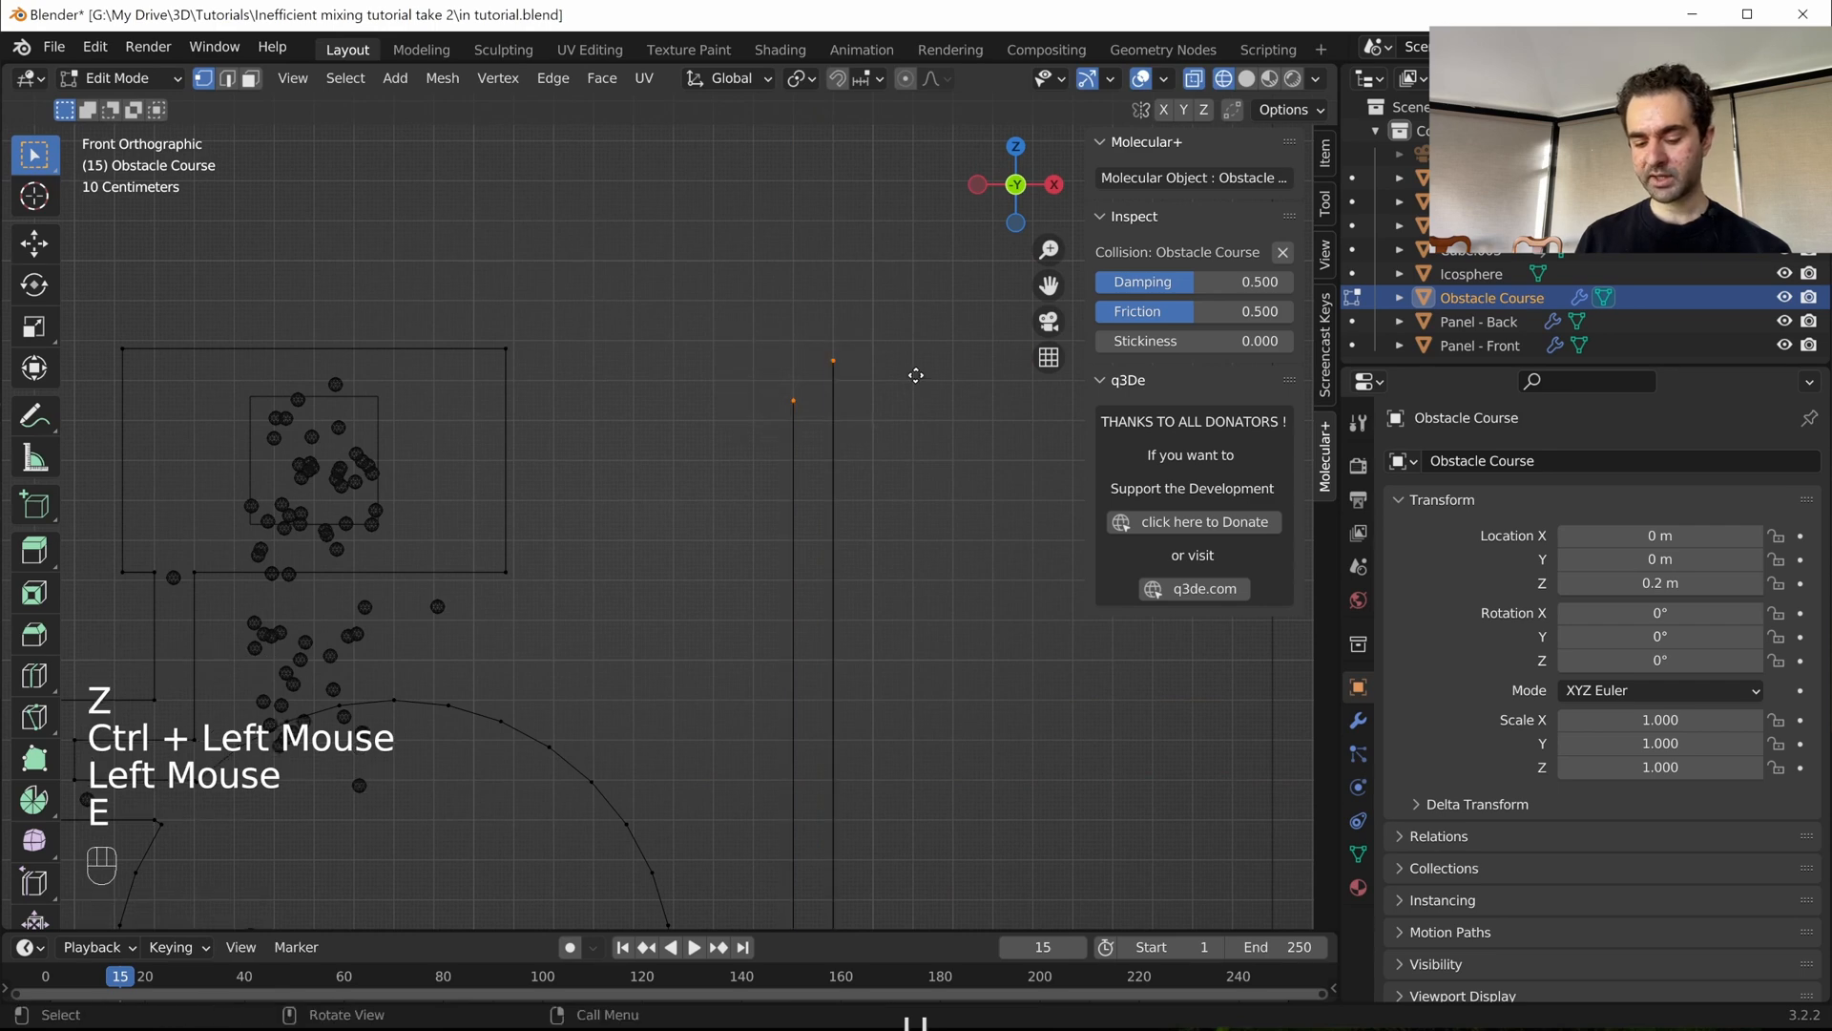
key(x)
ctrl+click(542, 372)
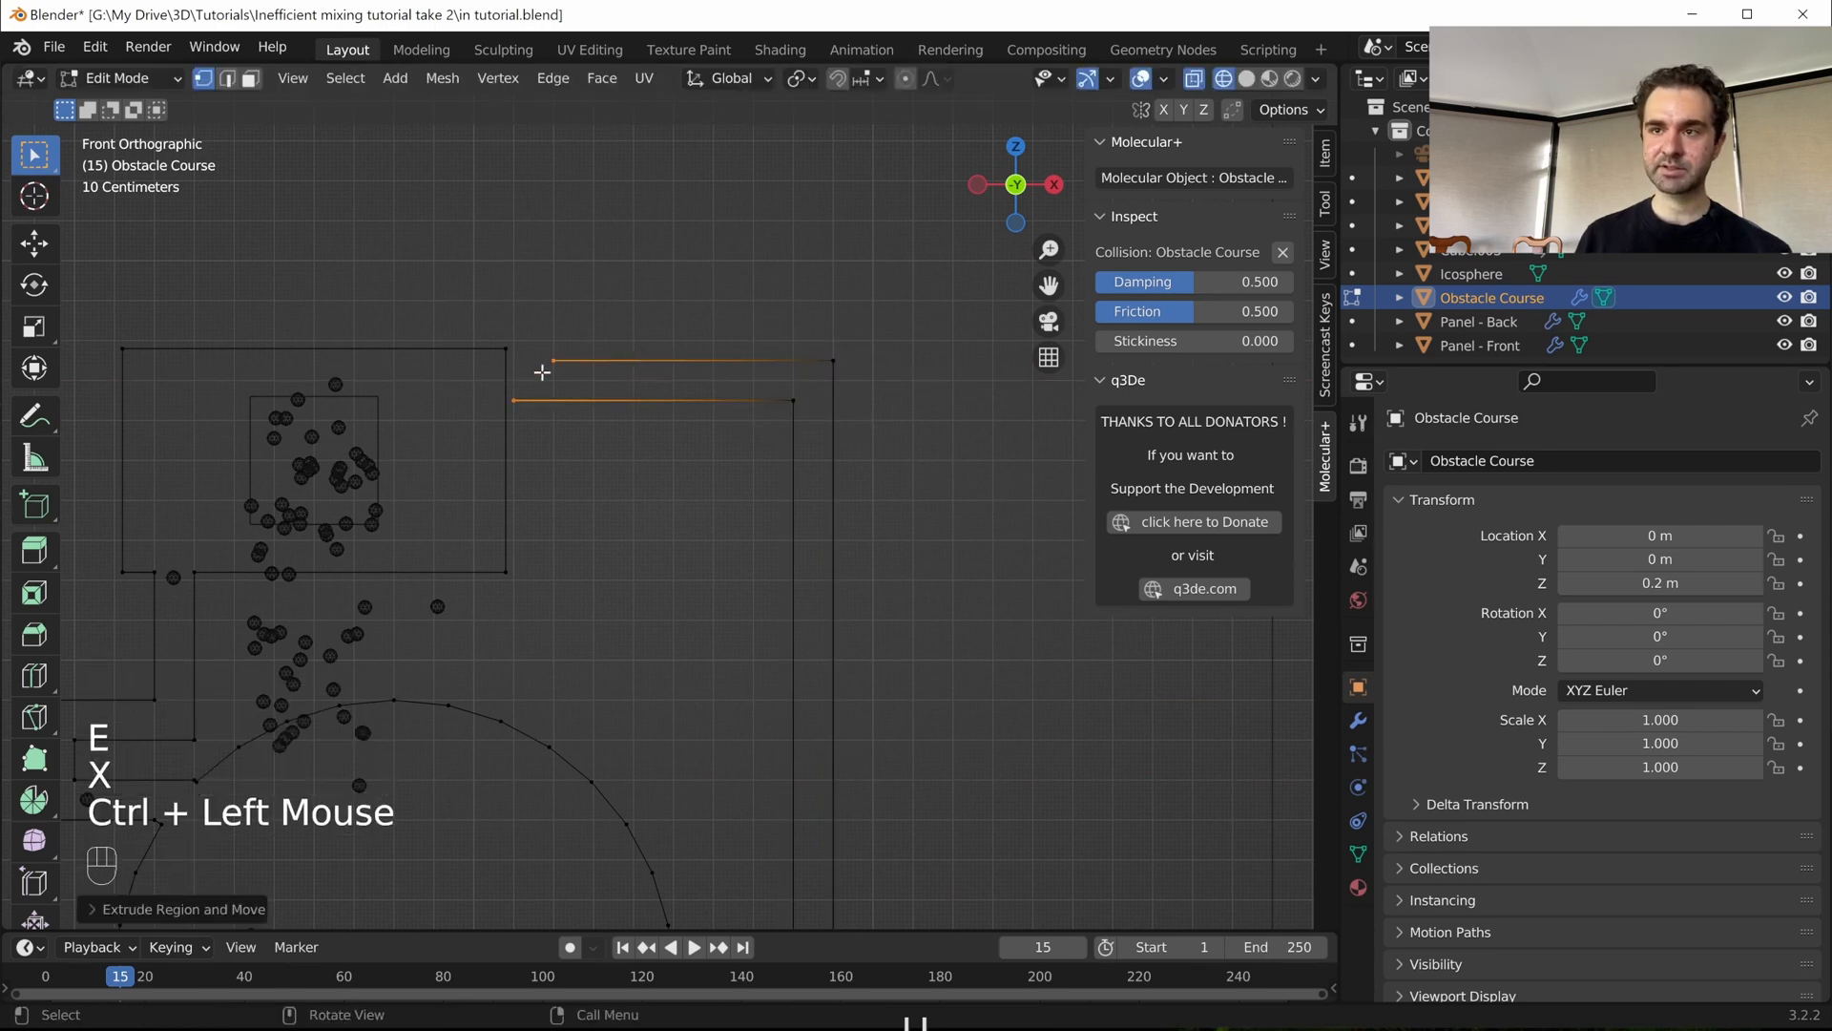
- Try extruding the upper horizontal wall's end further along X toward the box, and undo that extrusion
shift+middle_drag(542, 372, 801, 405)
shift+scroll(712, 414, up, 1)
scroll(712, 414, up, 3)
scroll(801, 405, down, 1)
drag(721, 279, 794, 407)
key(e)
key(x)
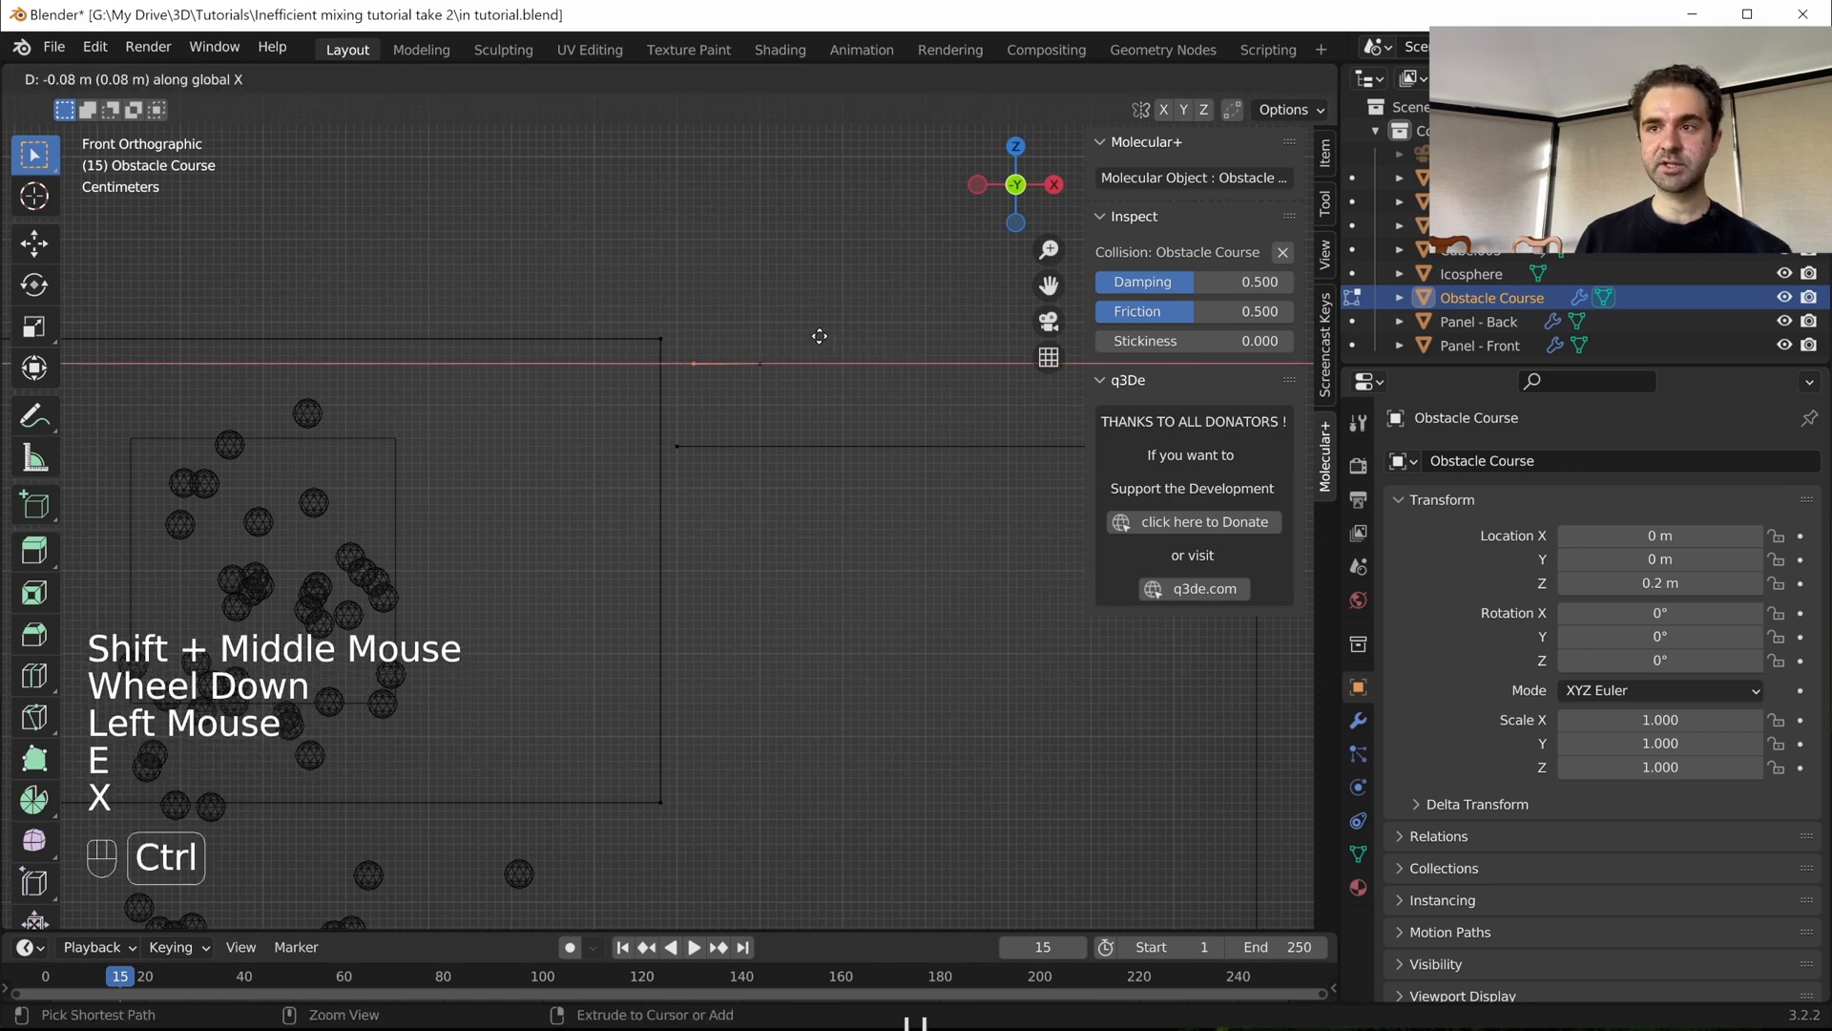
ctrl+click(673, 336)
shift+middle_drag(673, 336, 773, 394)
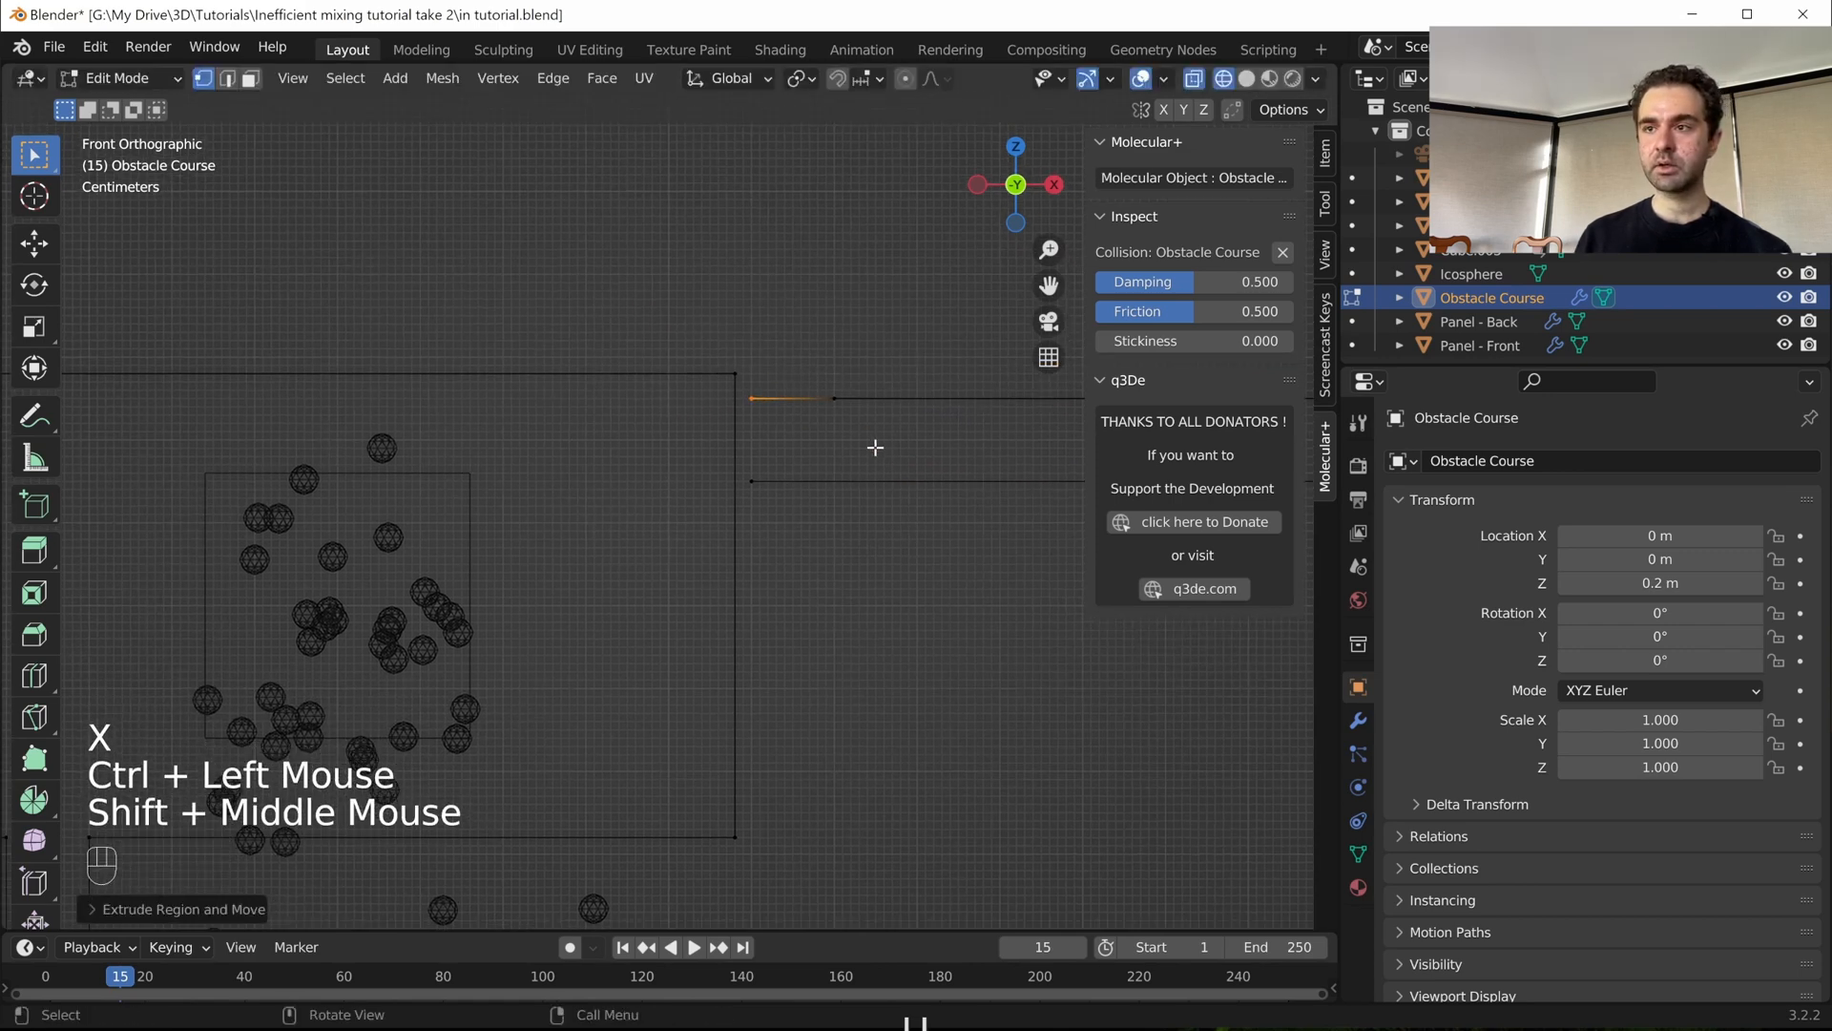
scroll(874, 444, up, 2)
key(ctrl+z)
- Move the upper horizontal wall's end along X to line up vertically with the lower wall's end
shift+middle_drag(917, 442, 888, 515)
key(g)
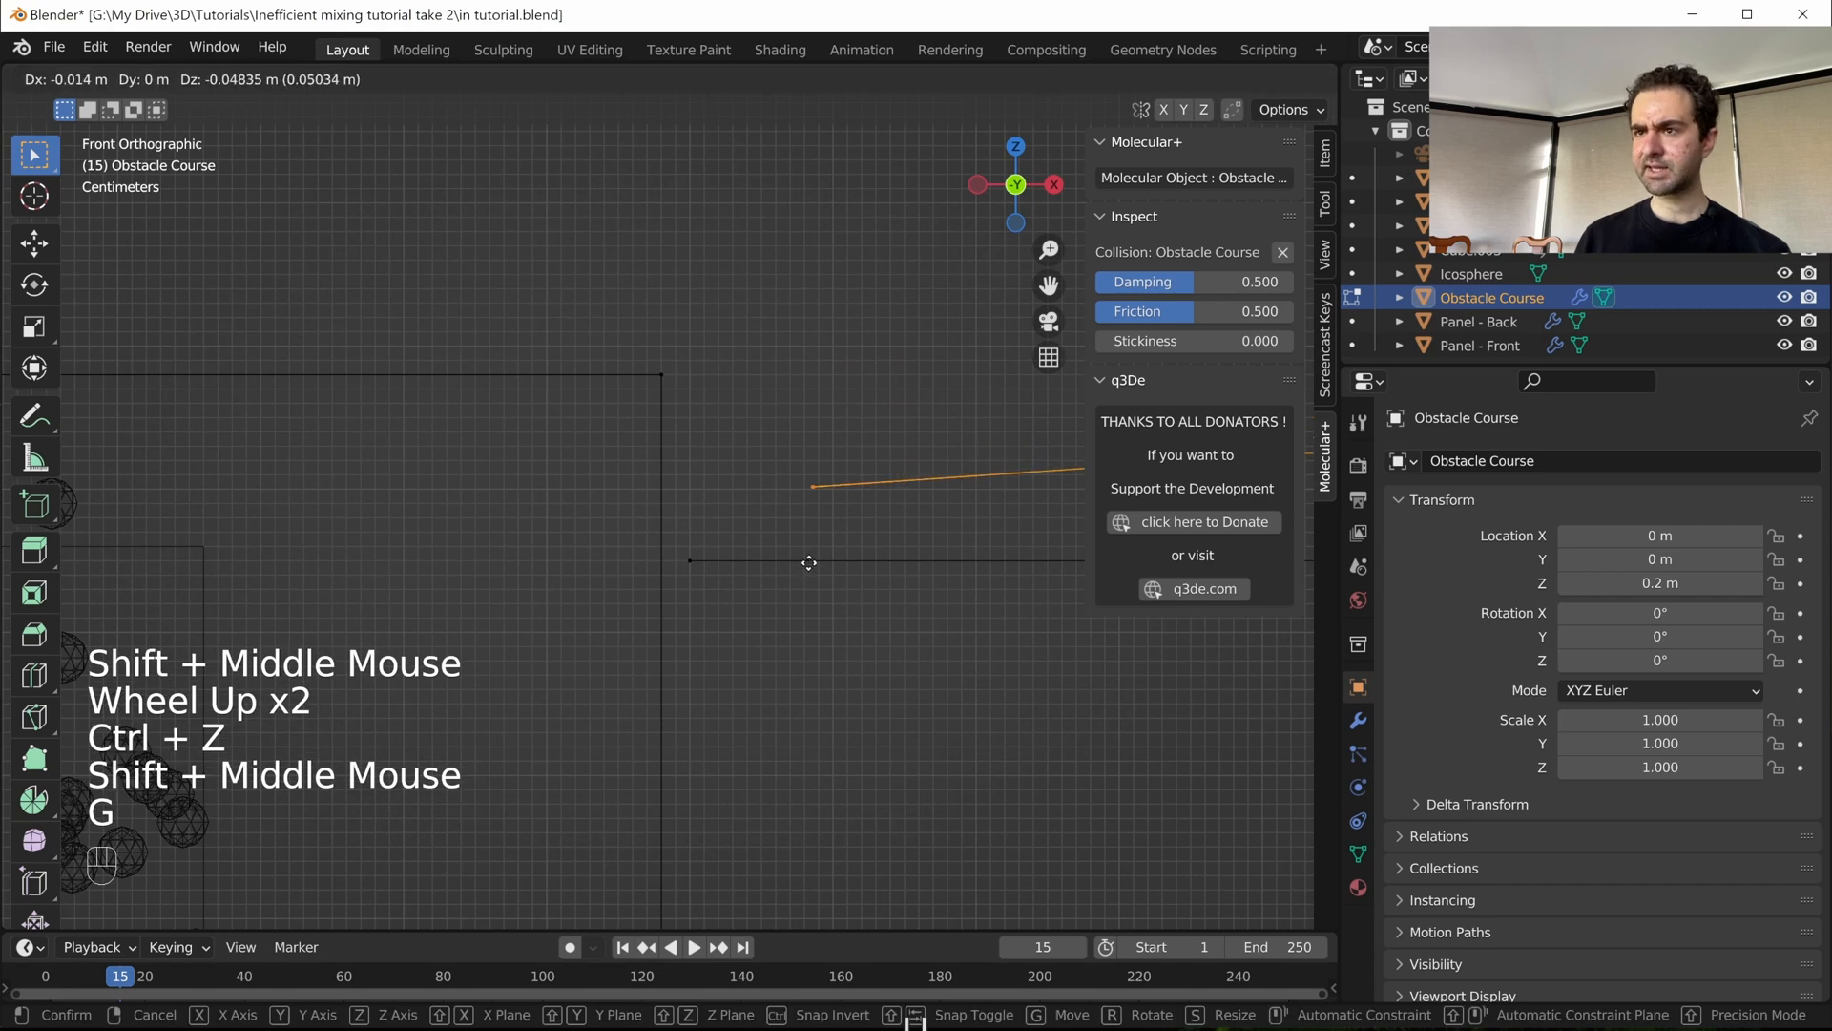
right_click(834, 515)
key(g)
key(x)
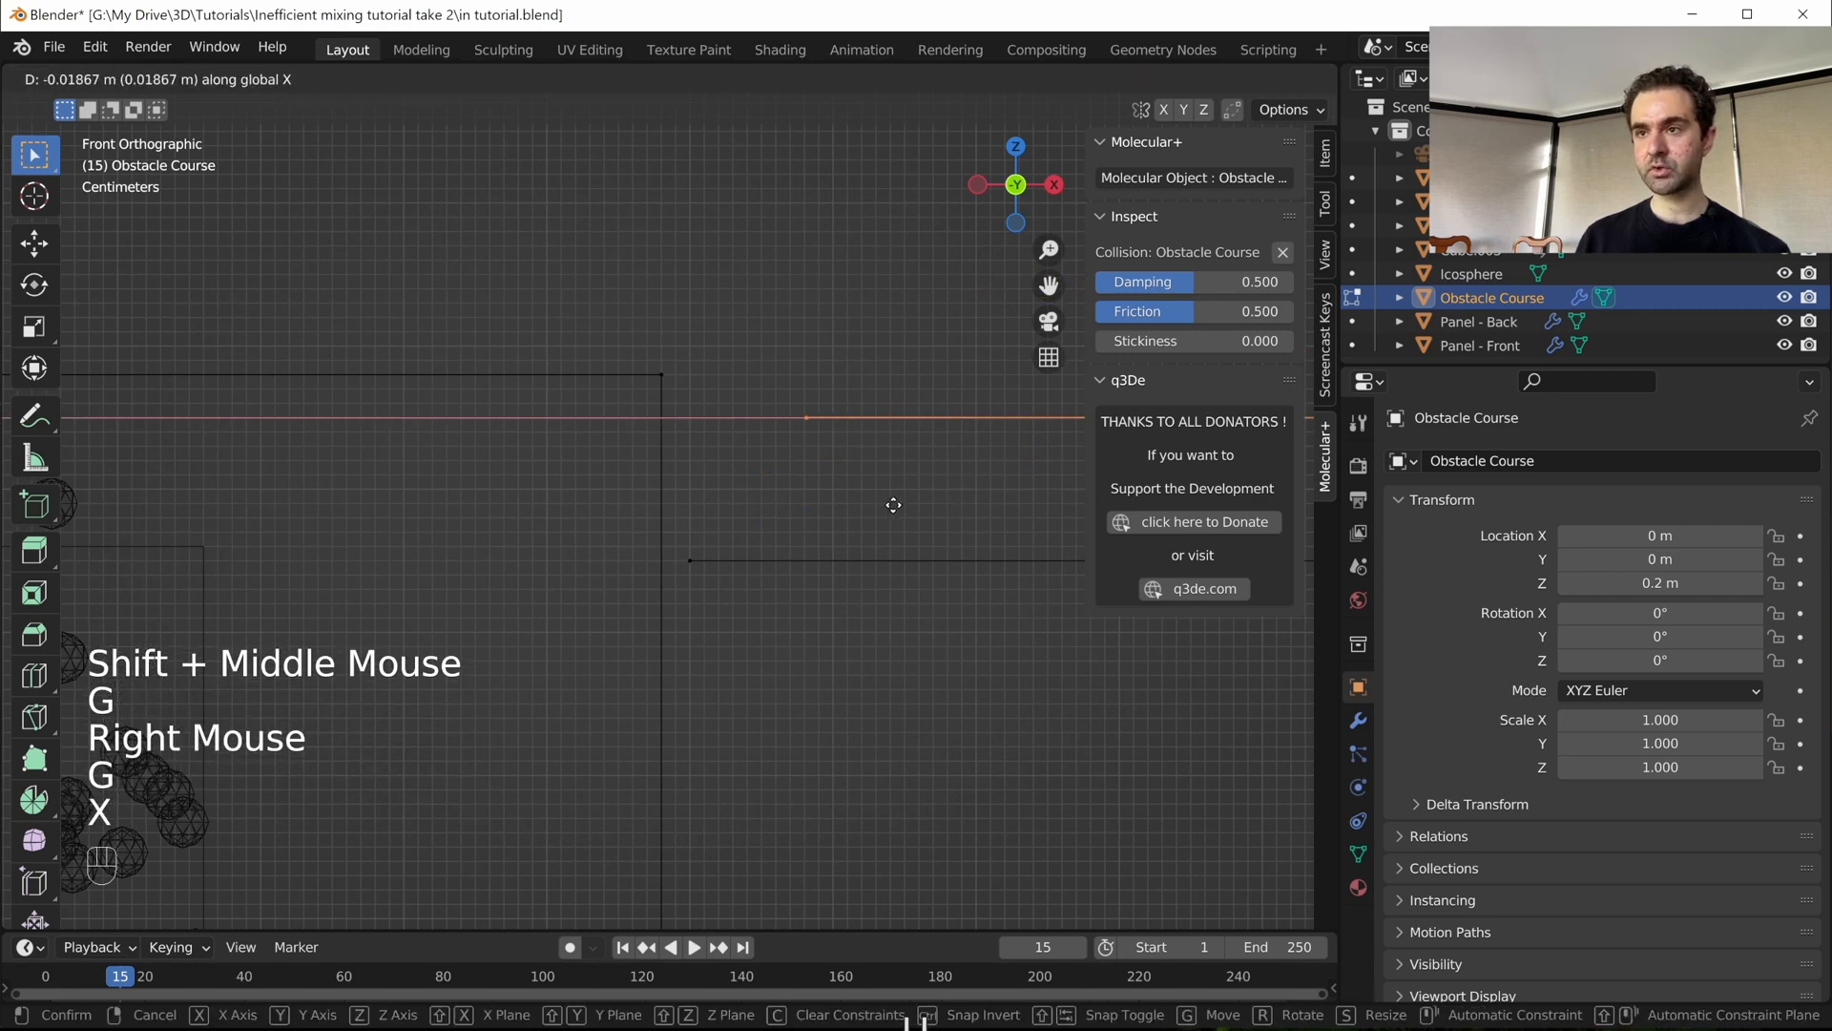
ctrl+click(798, 491)
- Move both horizontal wall ends along X closer to the box's right side, leaving a narrow gap
scroll(602, 635, down, 6)
scroll(602, 634, up, 2)
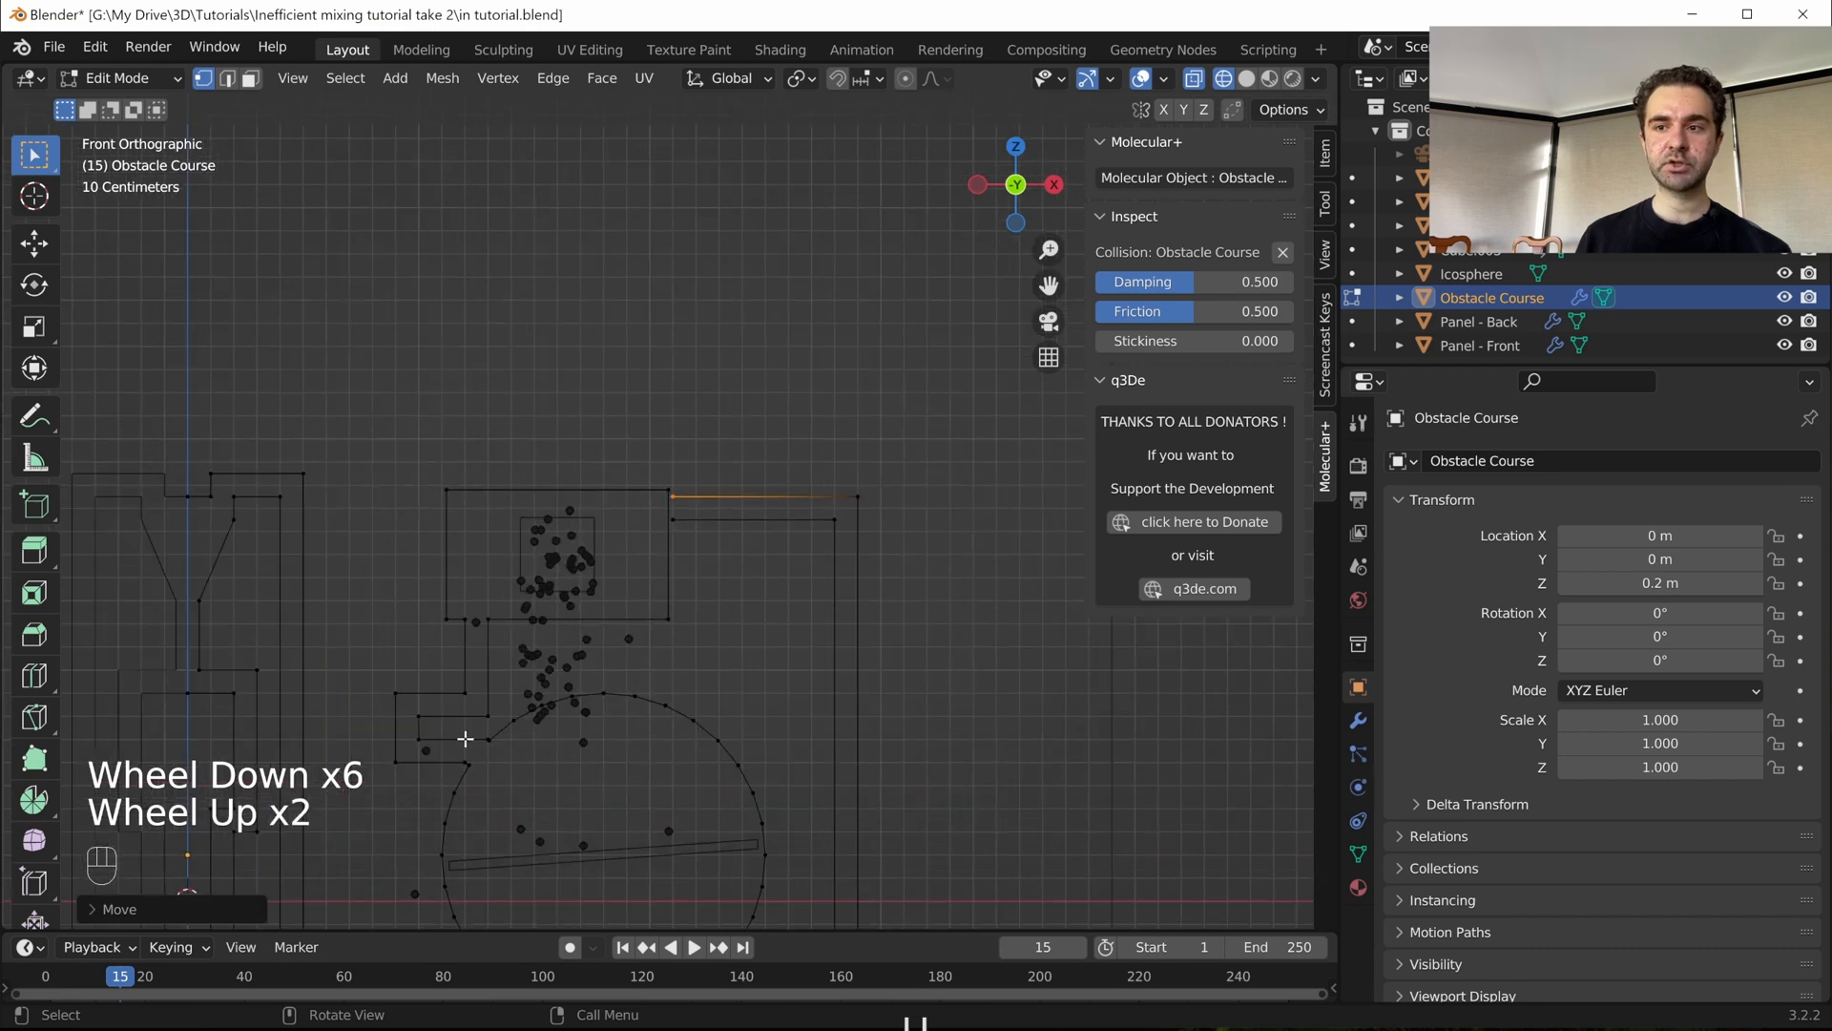
scroll(465, 738, up, 5)
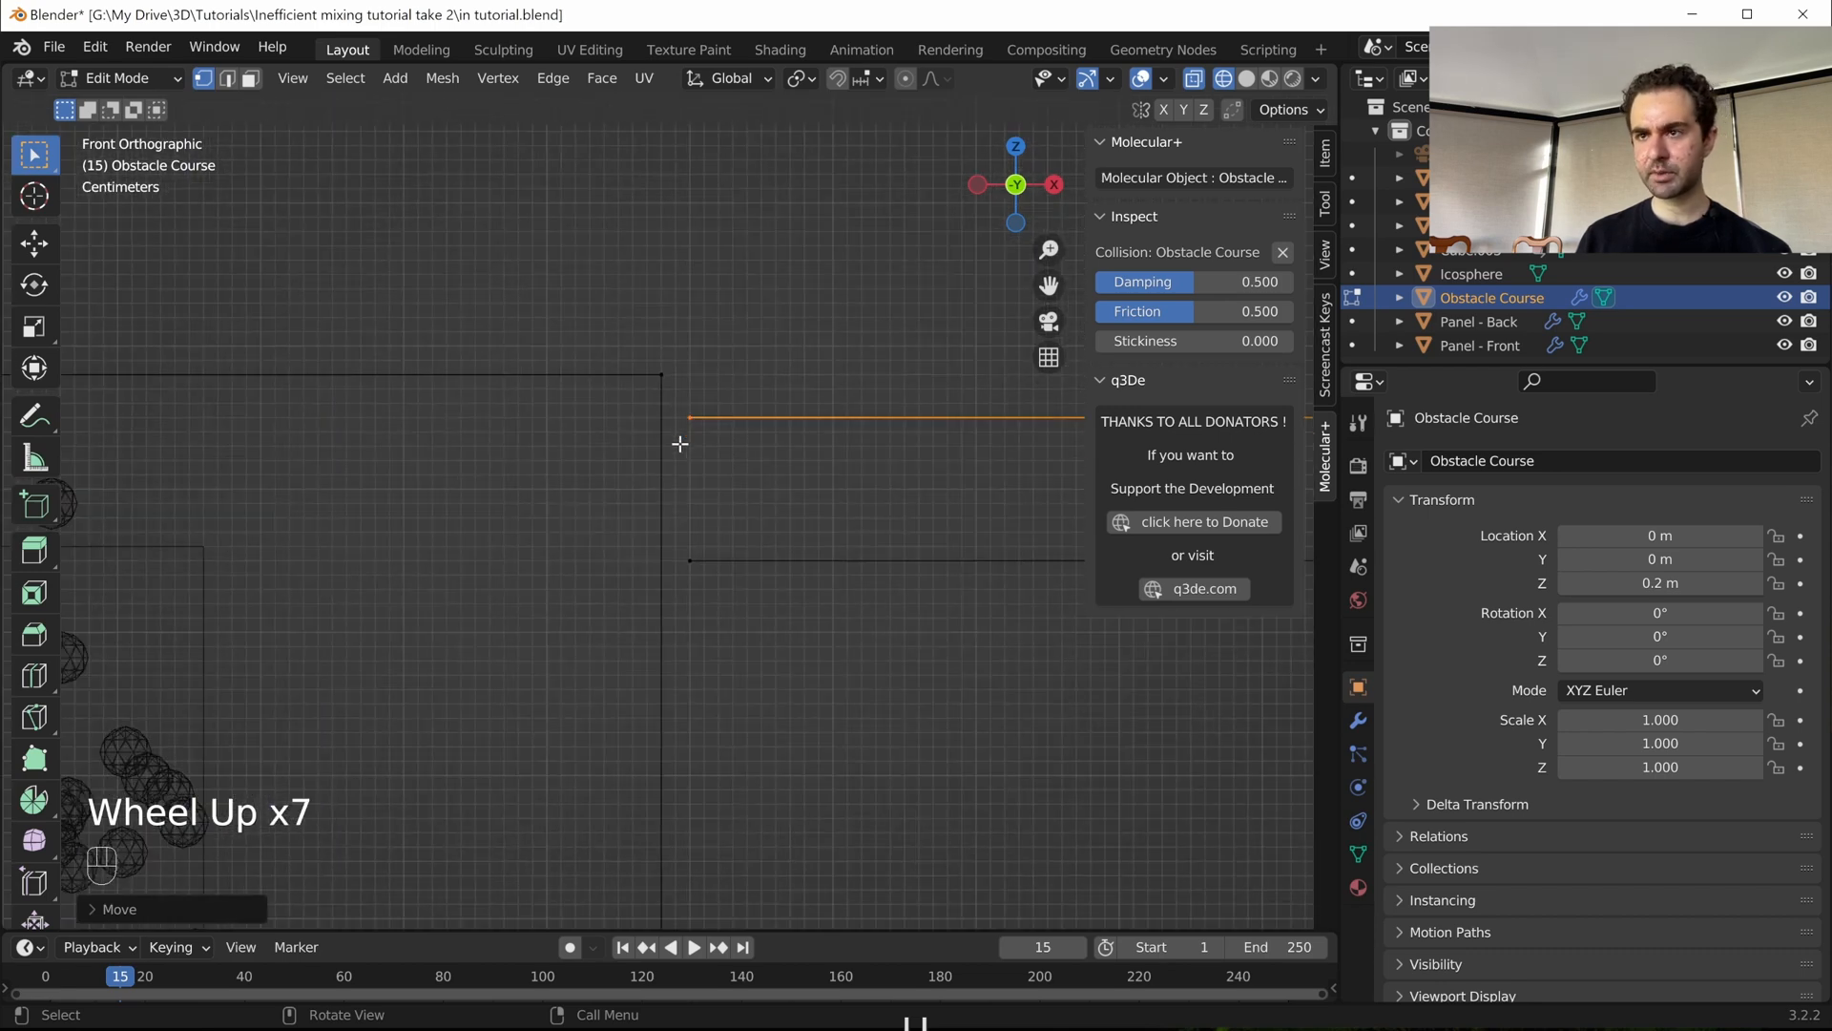
drag(675, 389, 744, 638)
key(g)
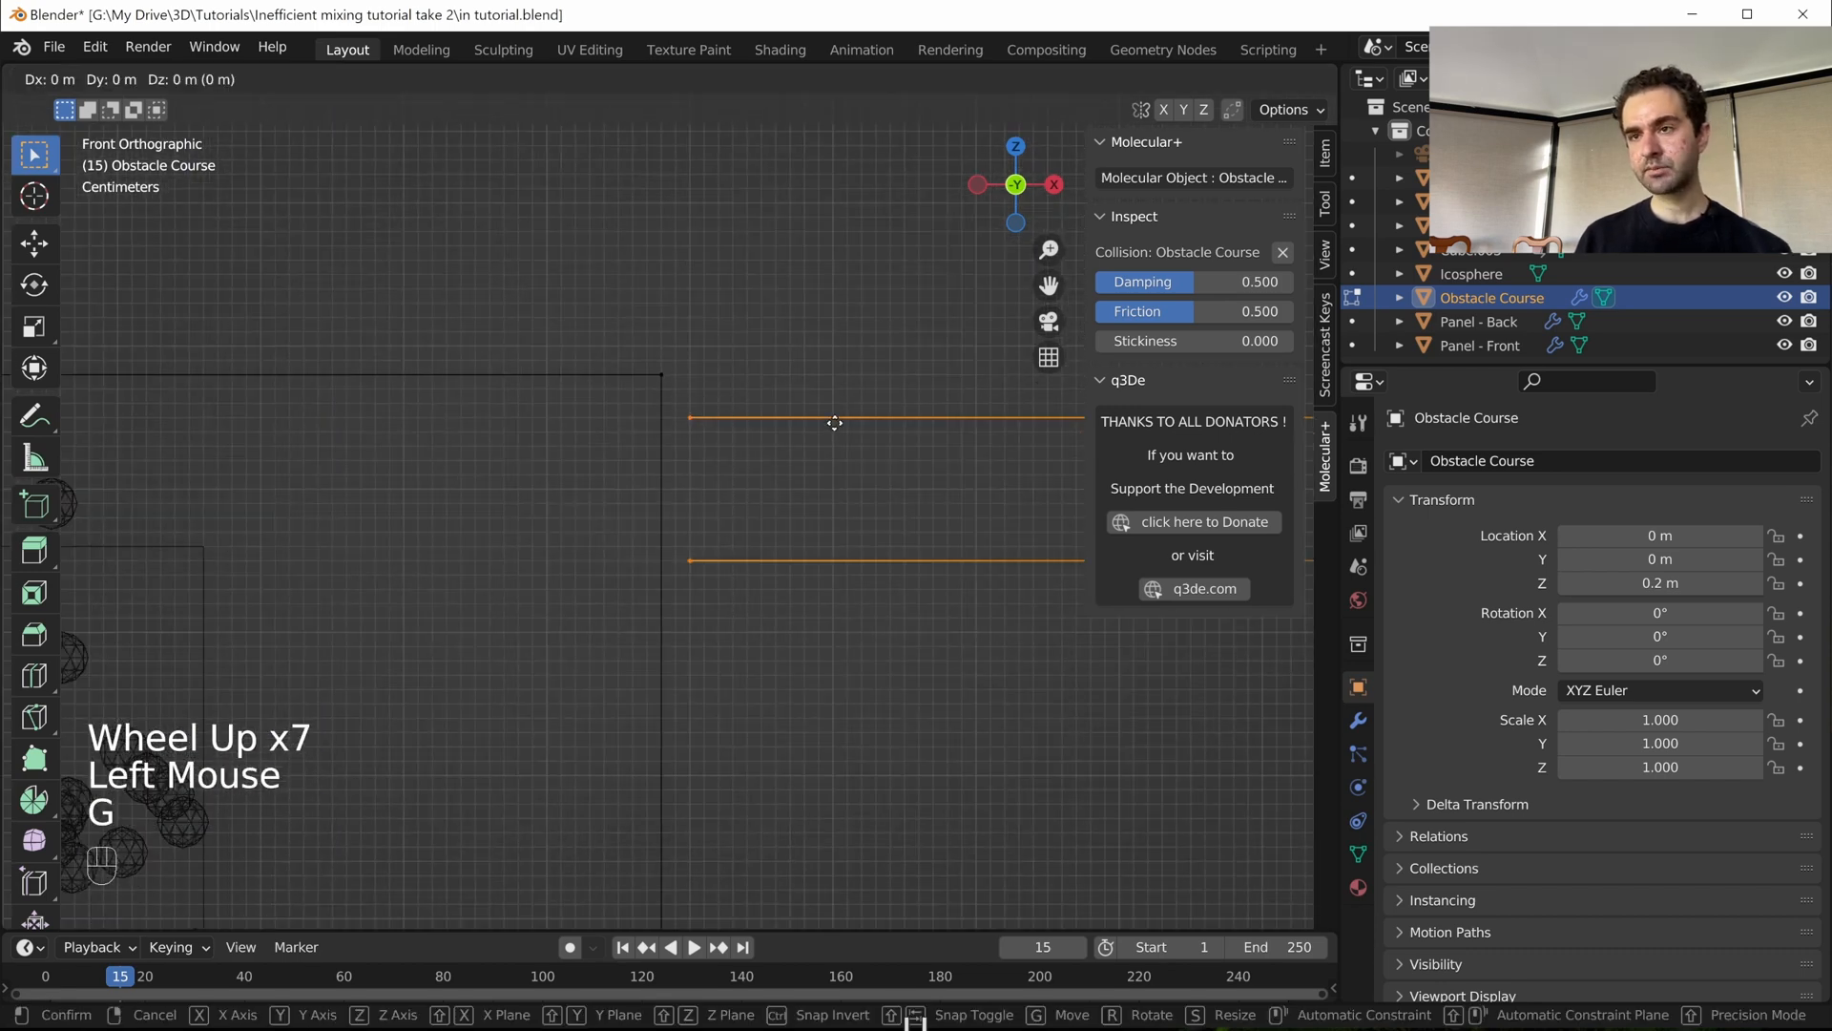
key(z)
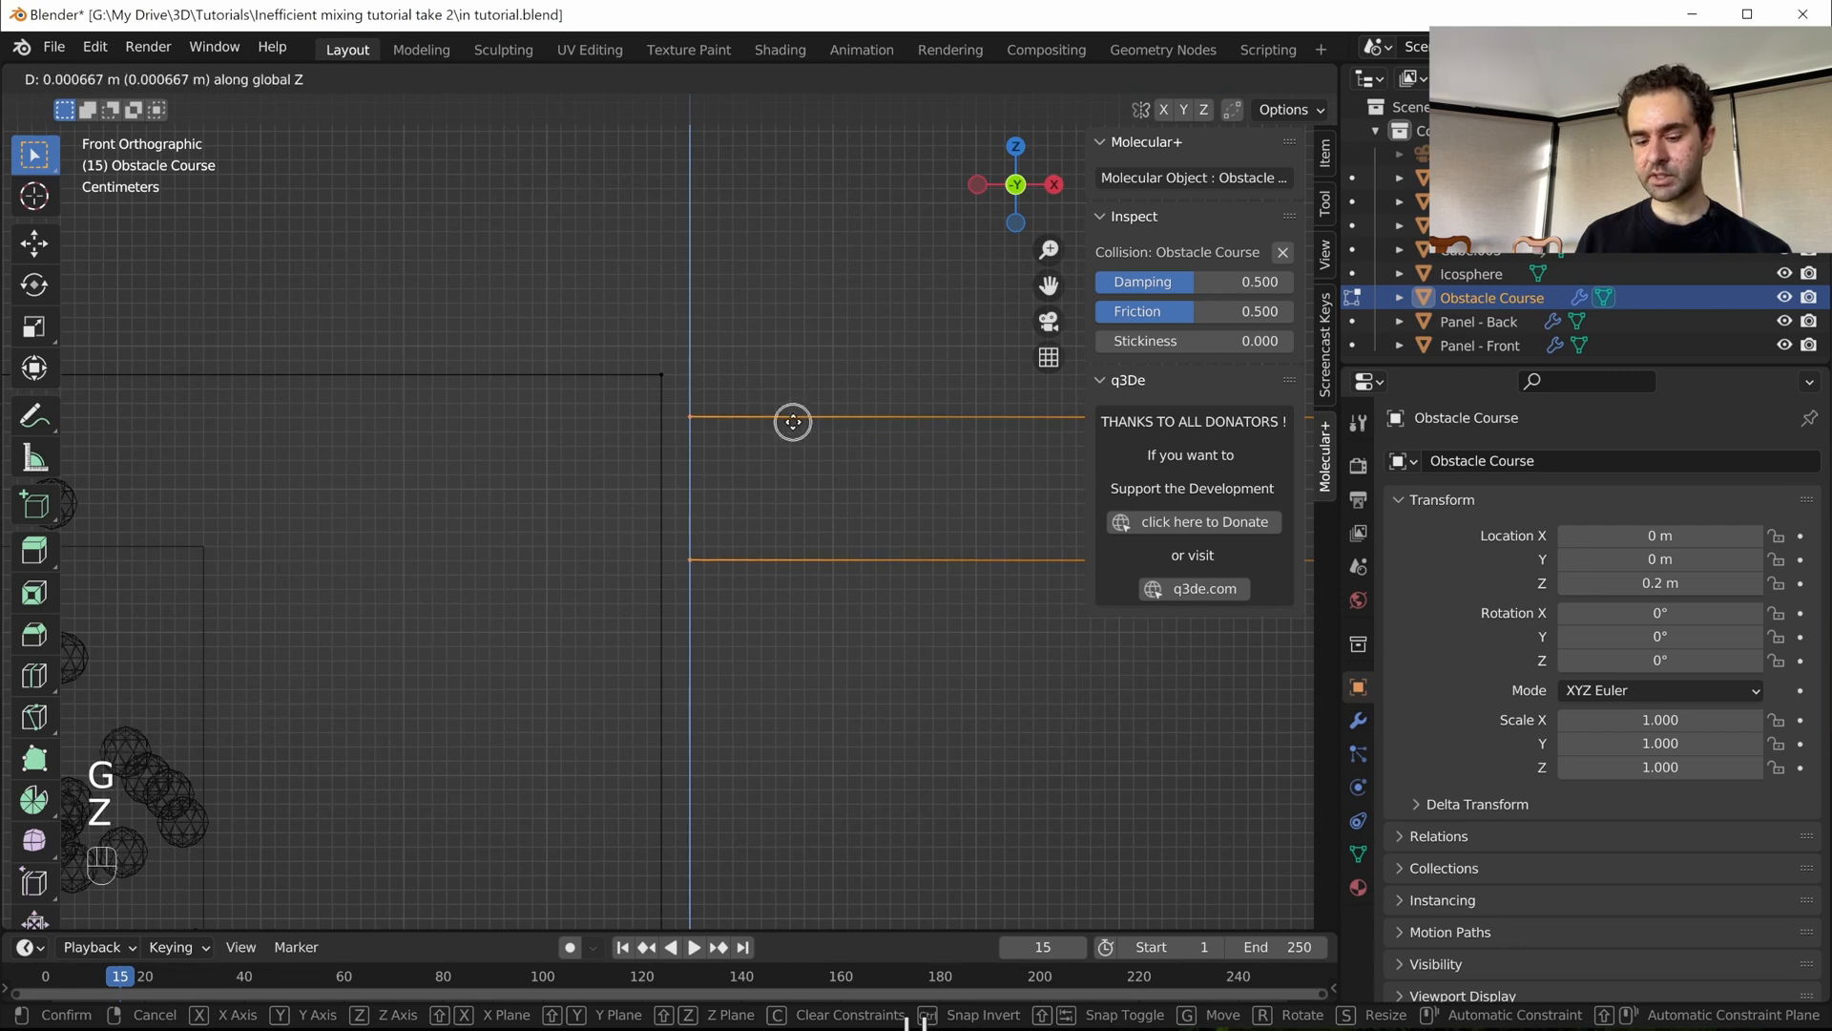
key(x)
ctrl+click(816, 422)
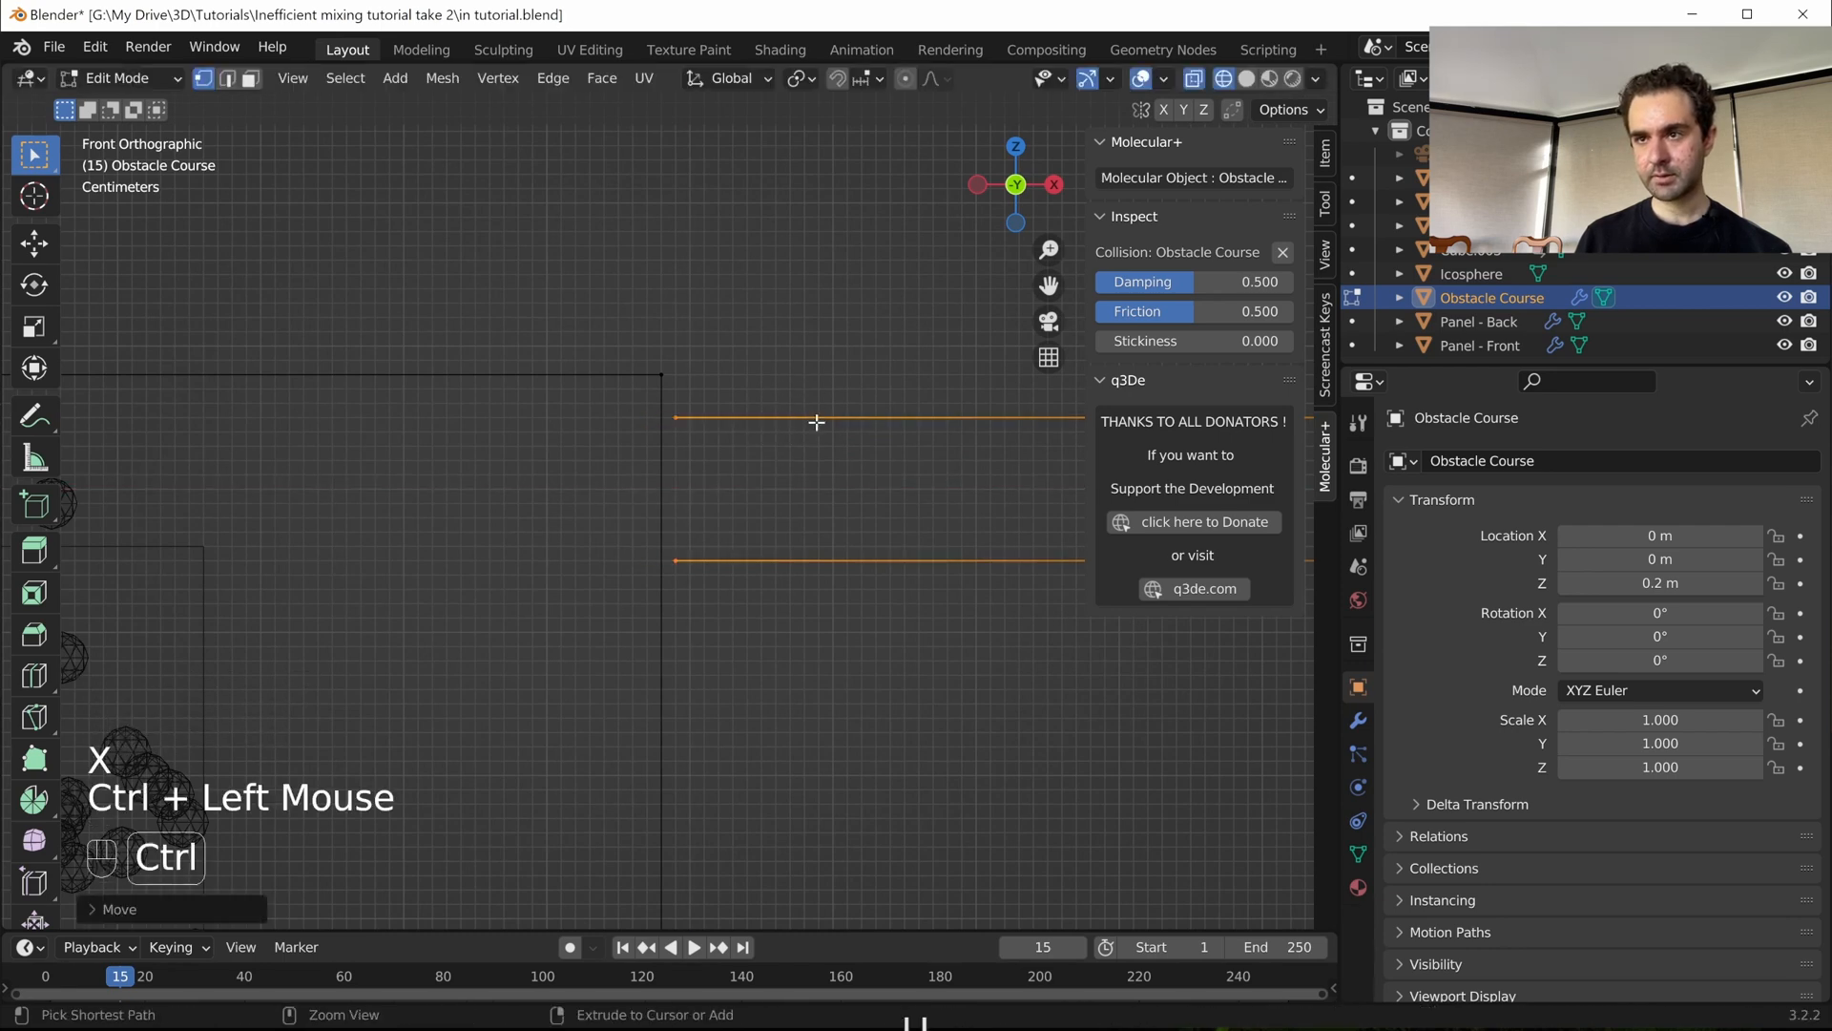
- Add two evenly spaced loop cuts across the box's right side wall without sliding them
key(Tab)
key(Tab)
click(665, 391)
scroll(665, 392, down, 4)
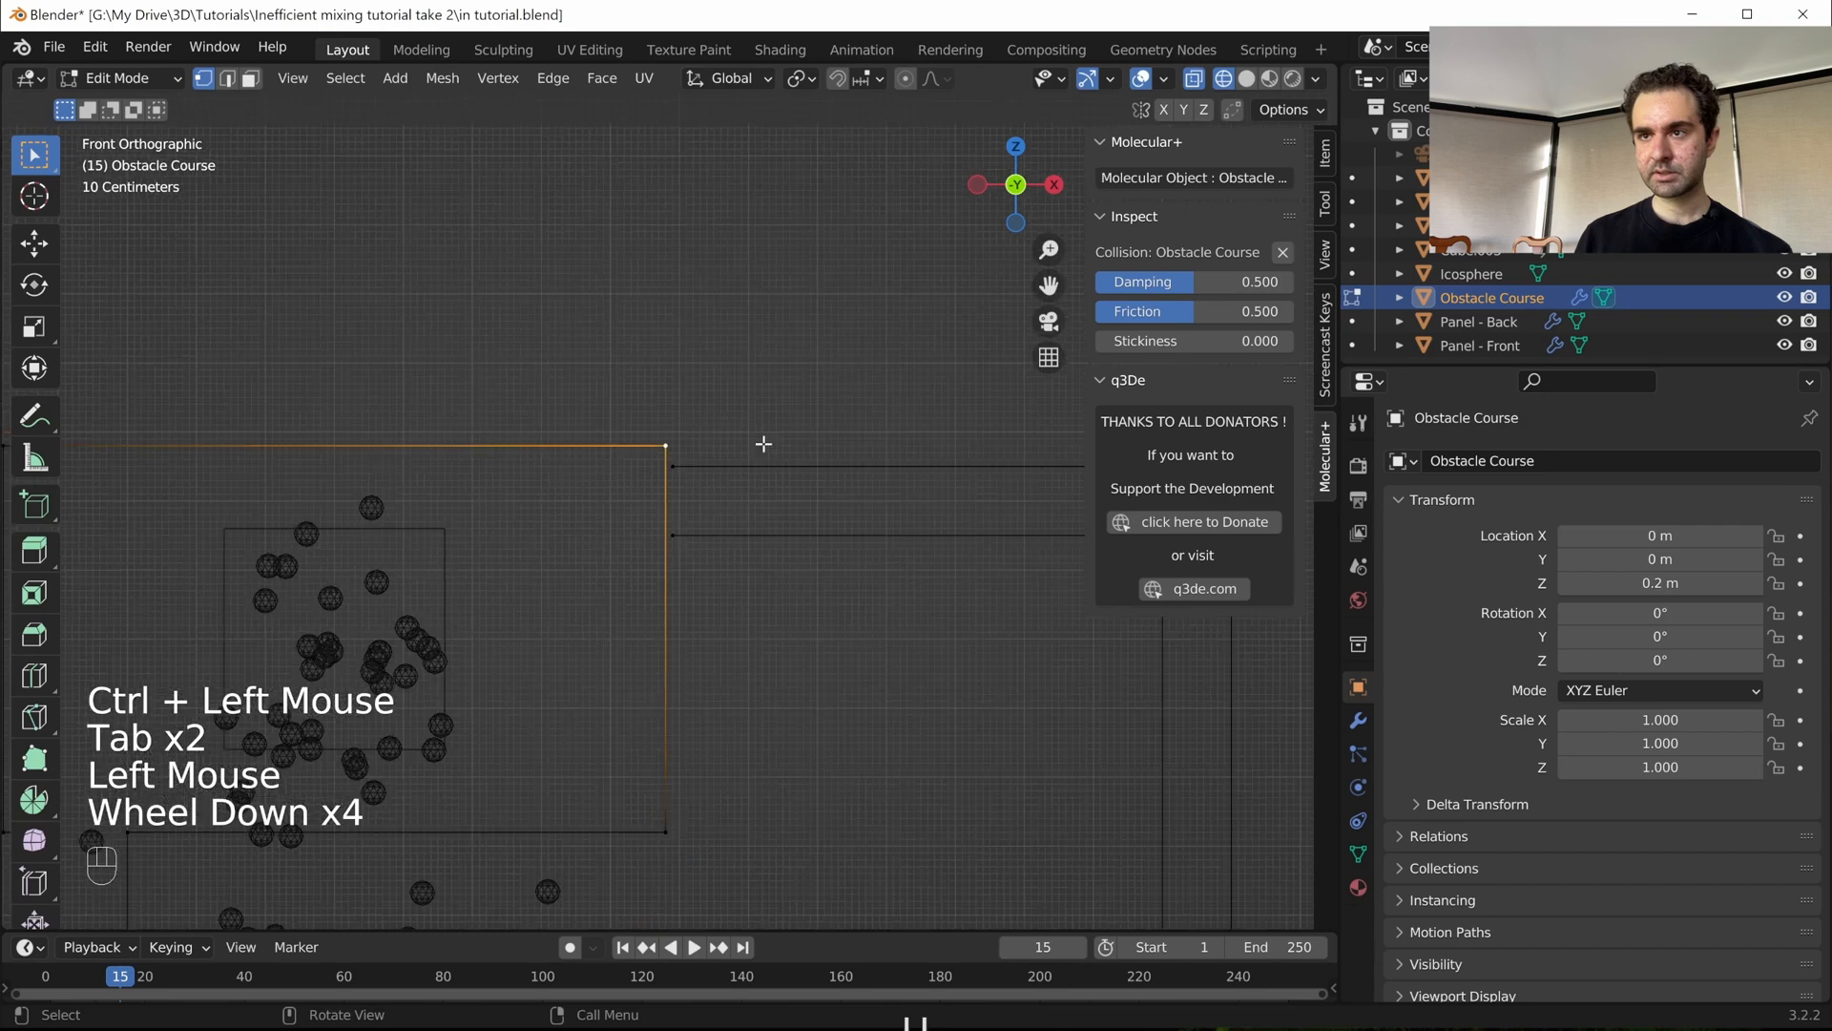
middle_drag(659, 442, 612, 445)
click(620, 447)
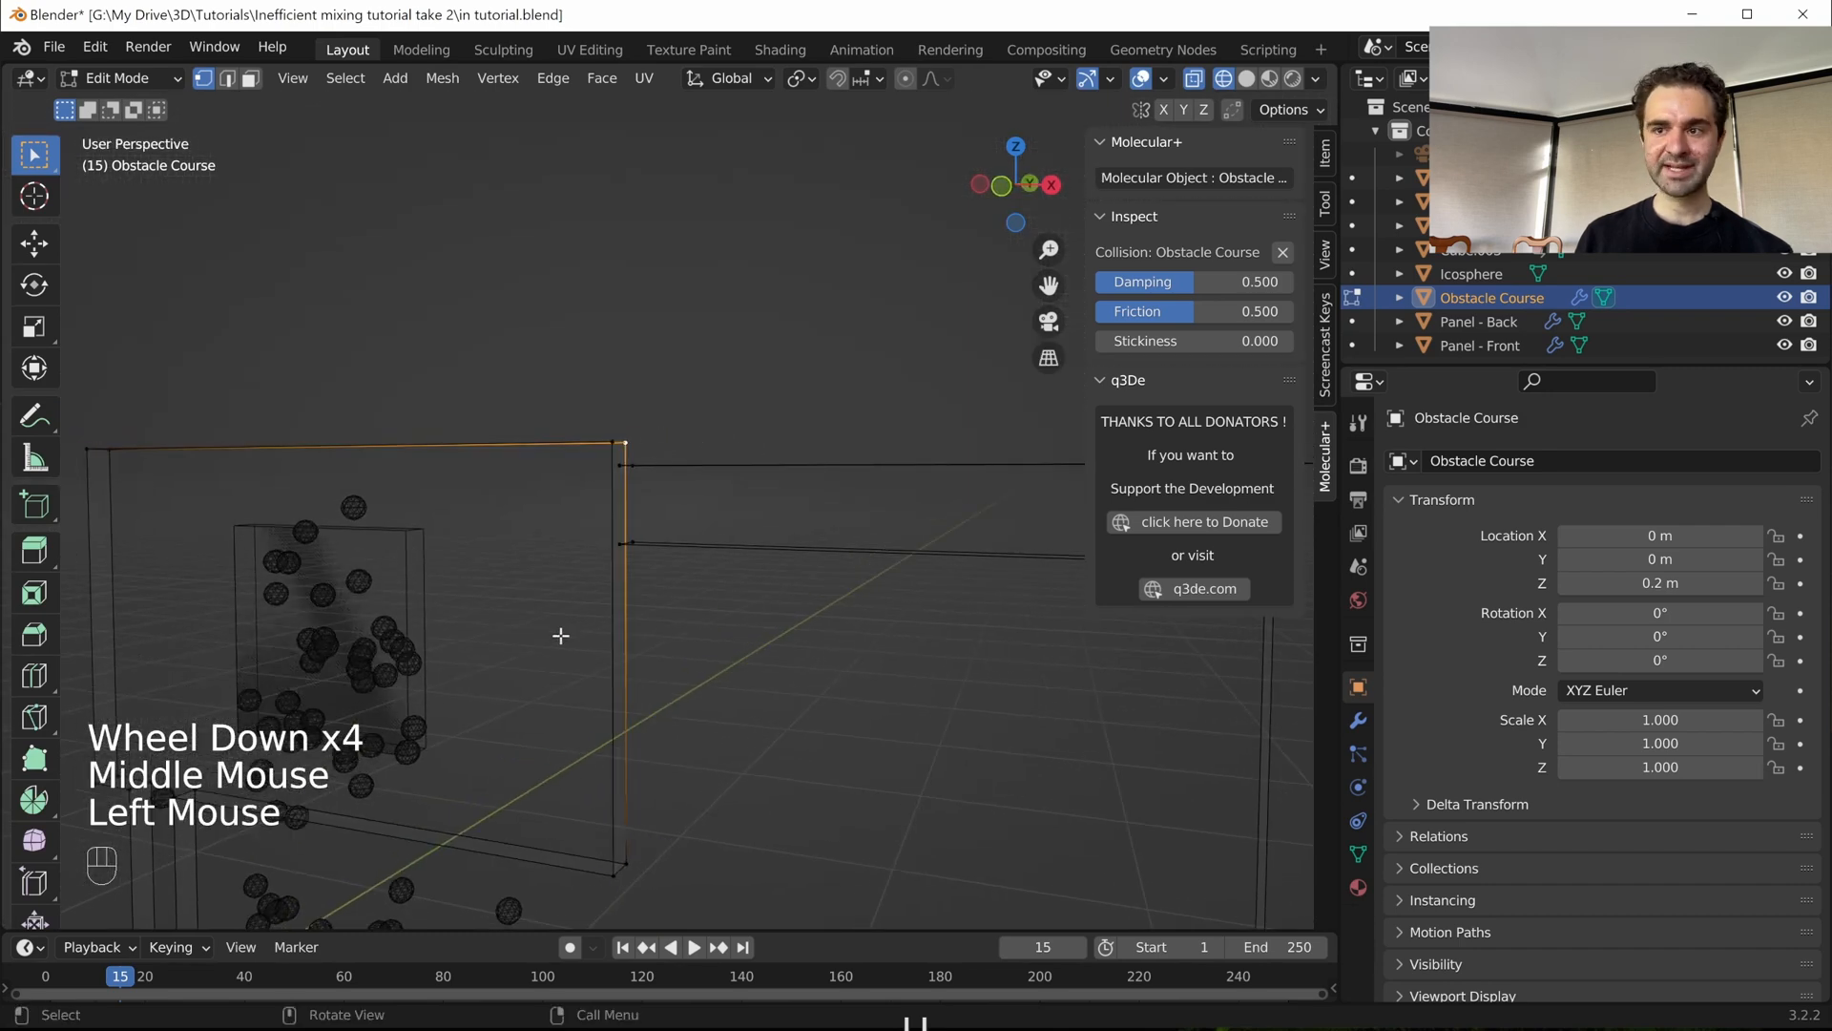
key(ctrl+r)
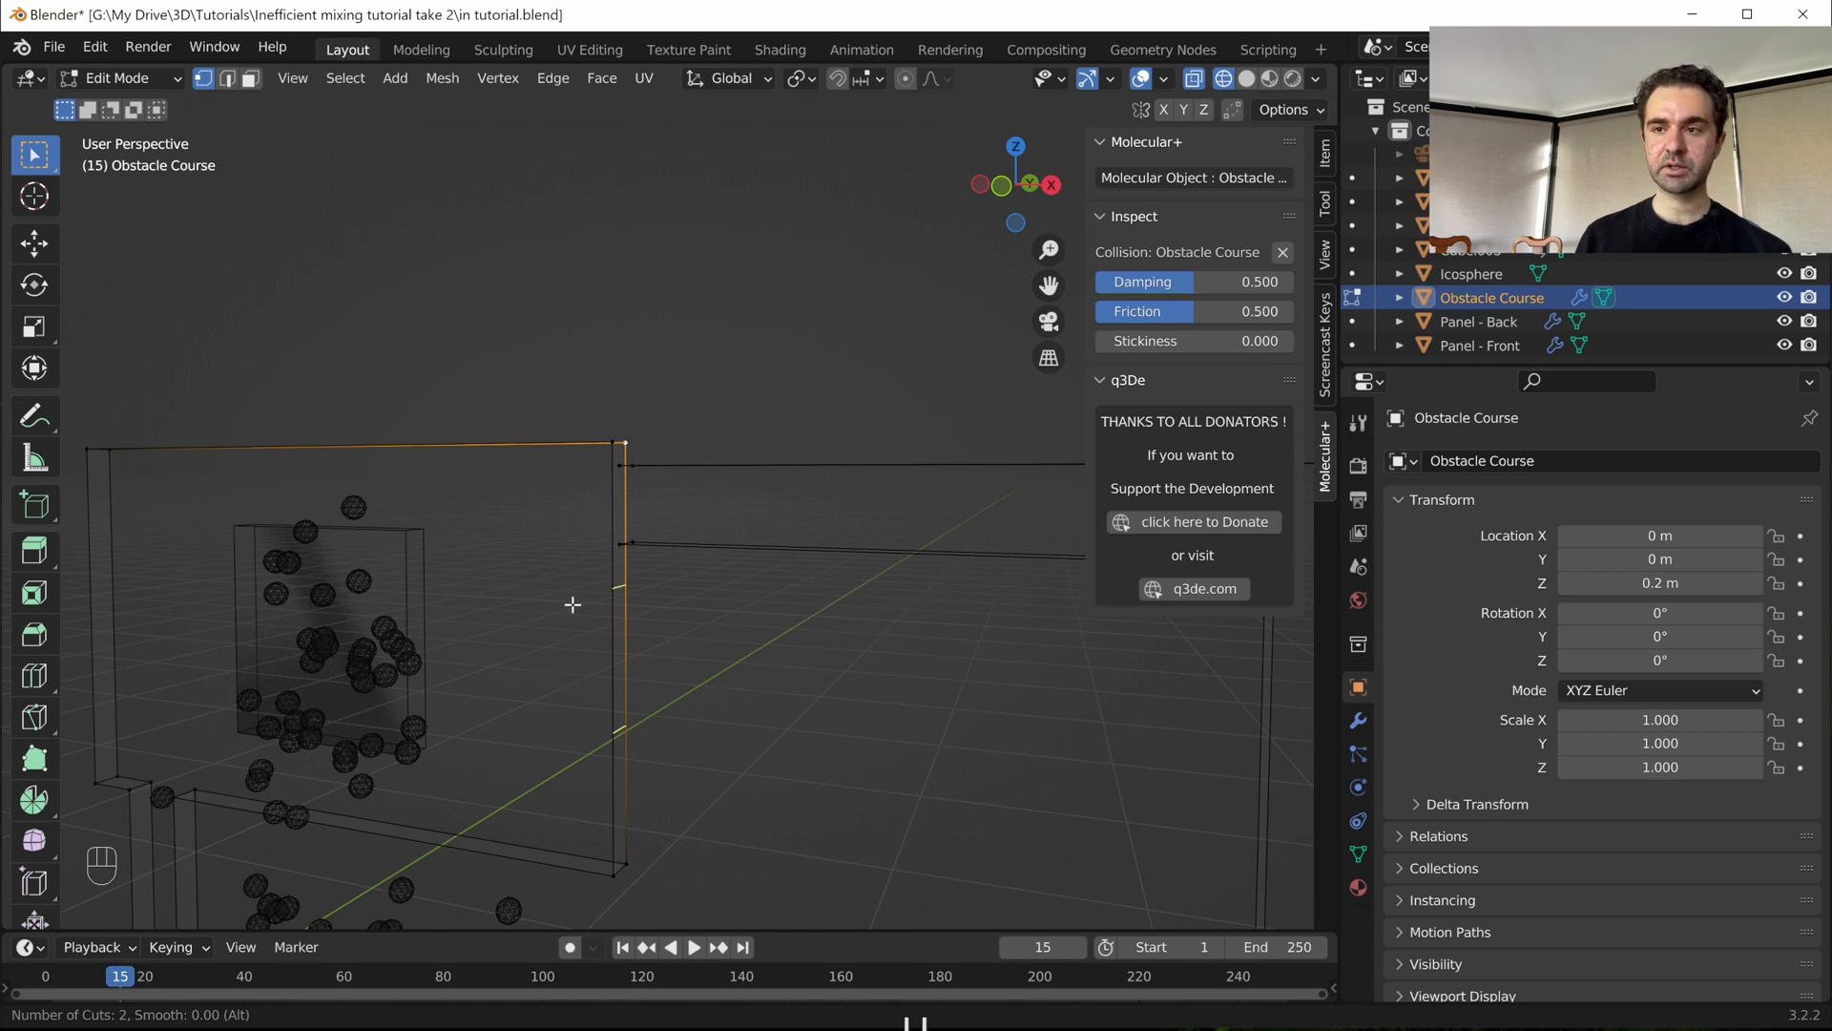
click(627, 607)
right_click(627, 607)
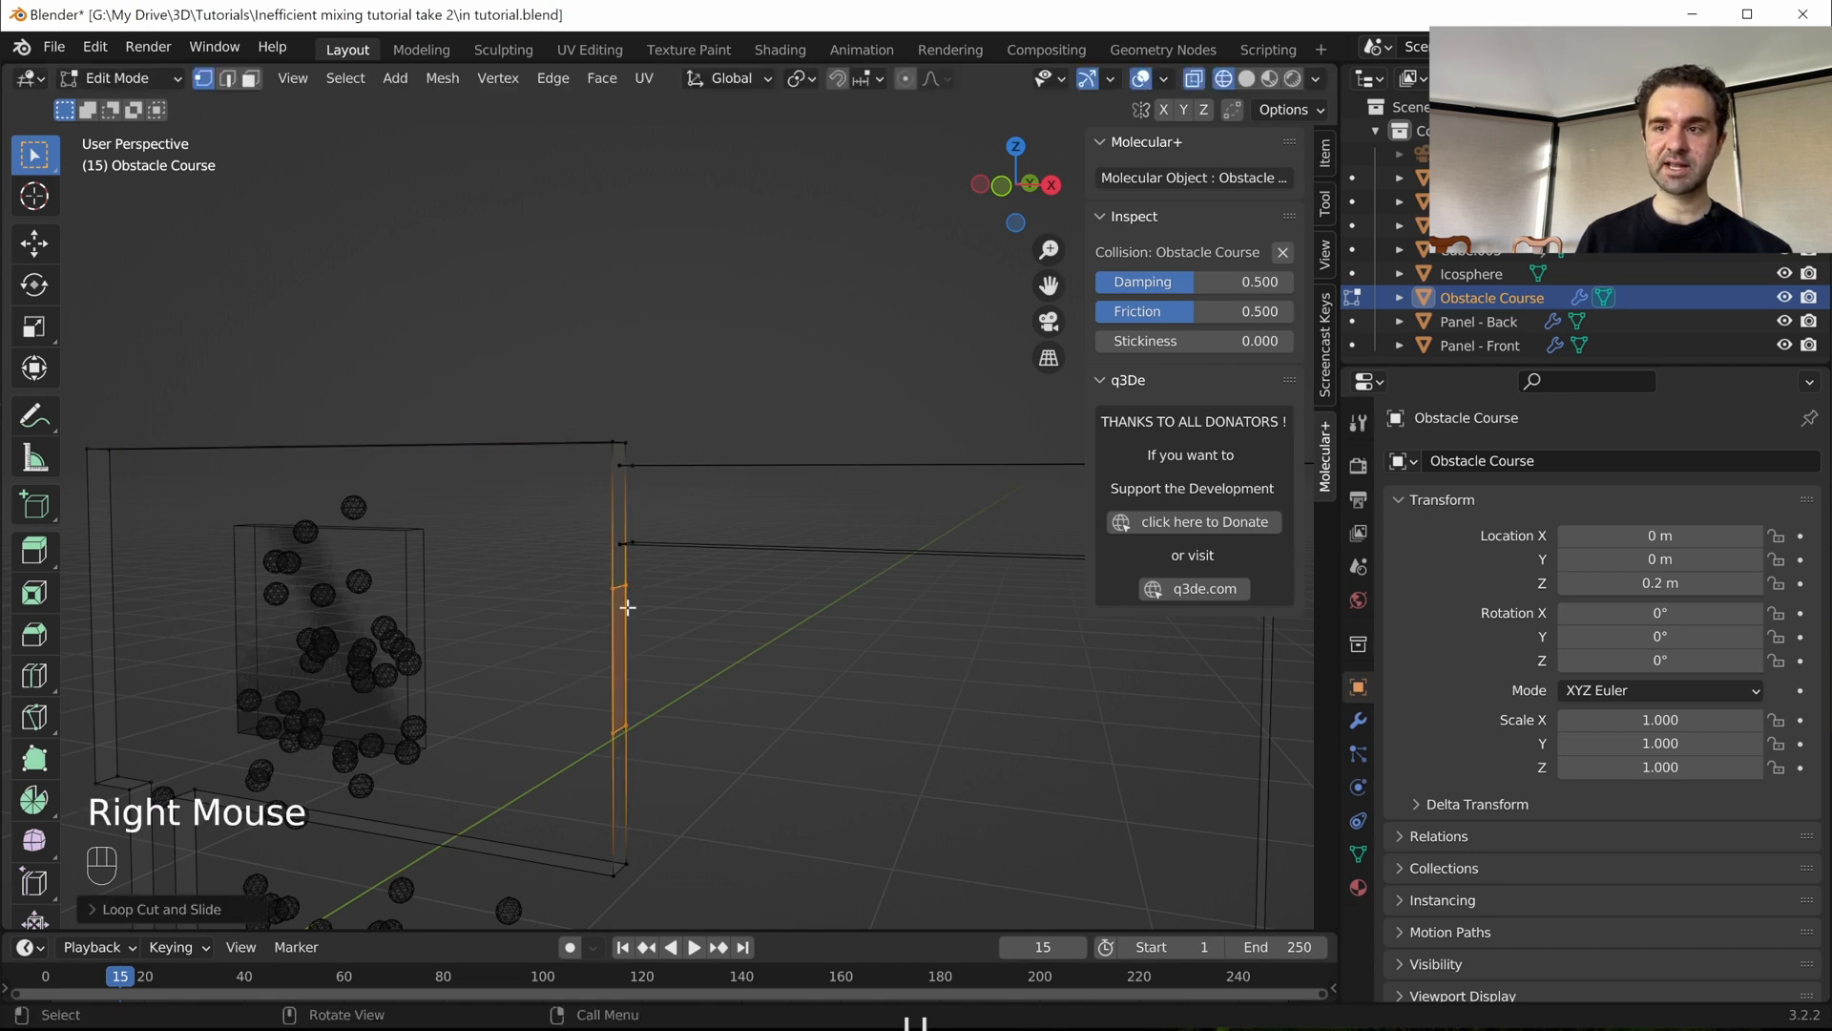
- Snap the two new loop cuts on the box's side wall to the grid
key(KP_1)
scroll(769, 745, up, 2)
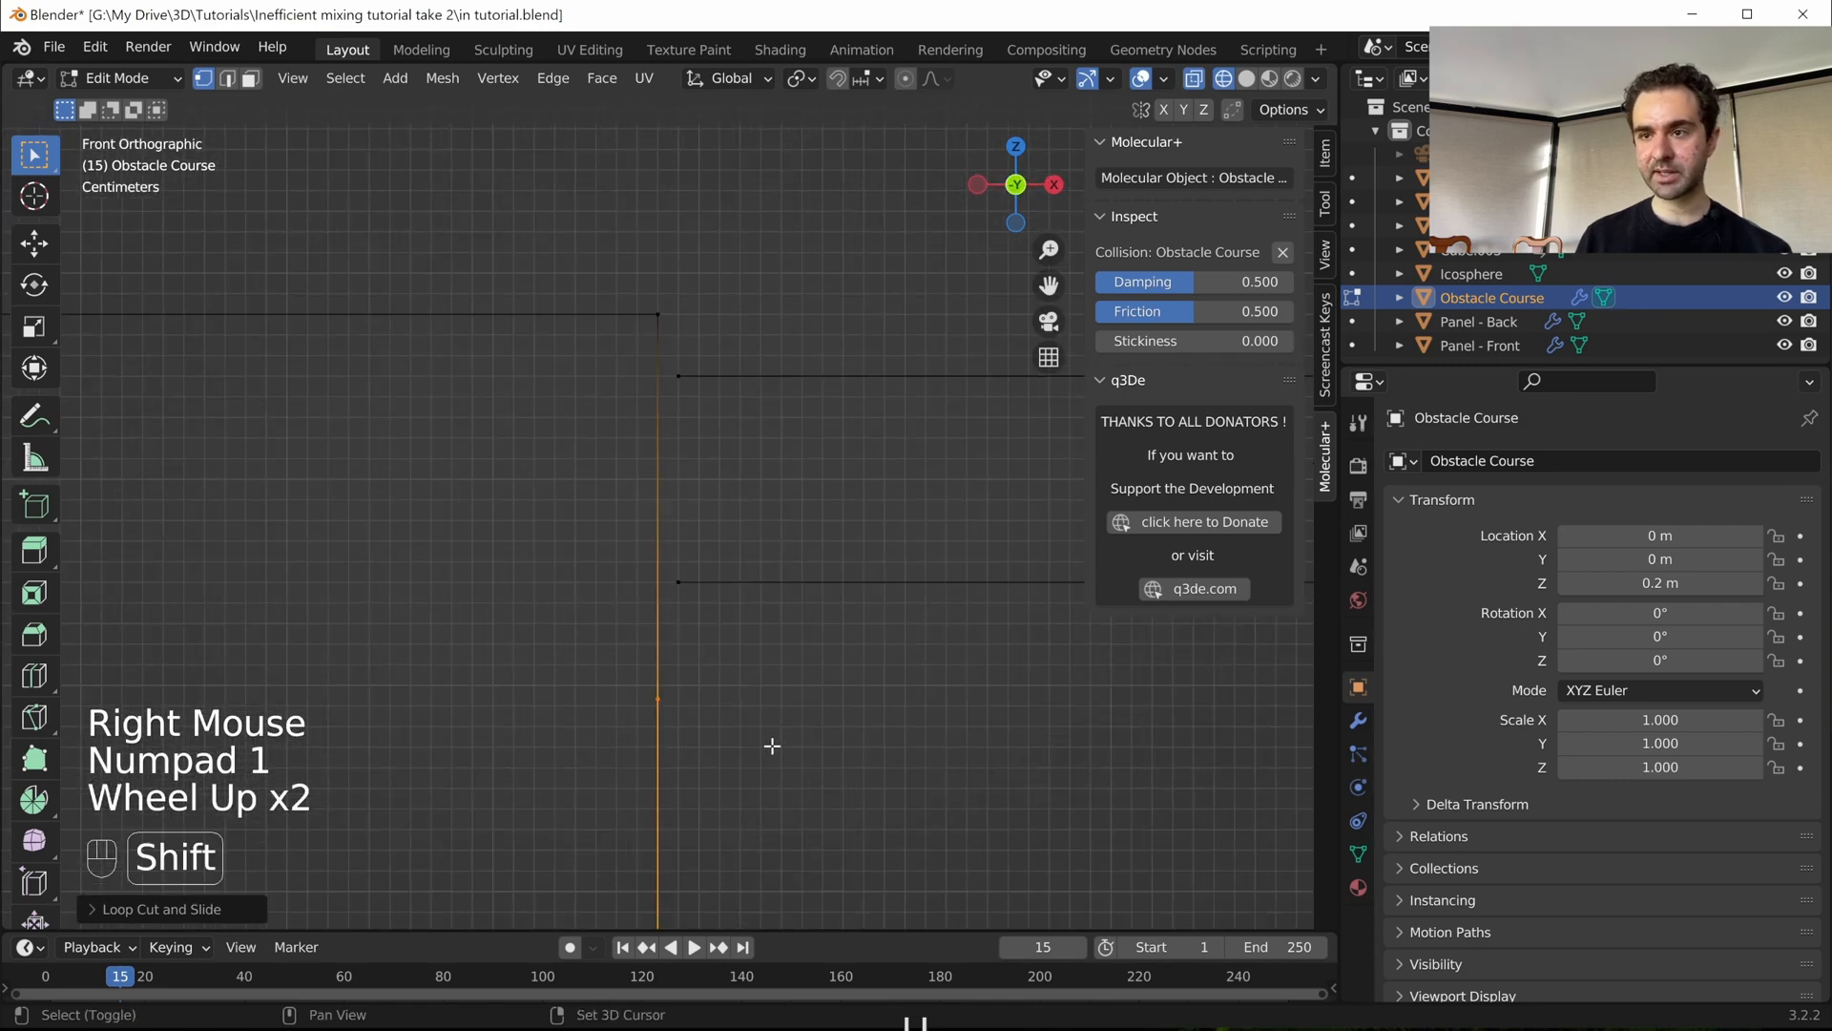
shift+middle_drag(770, 744, 773, 512)
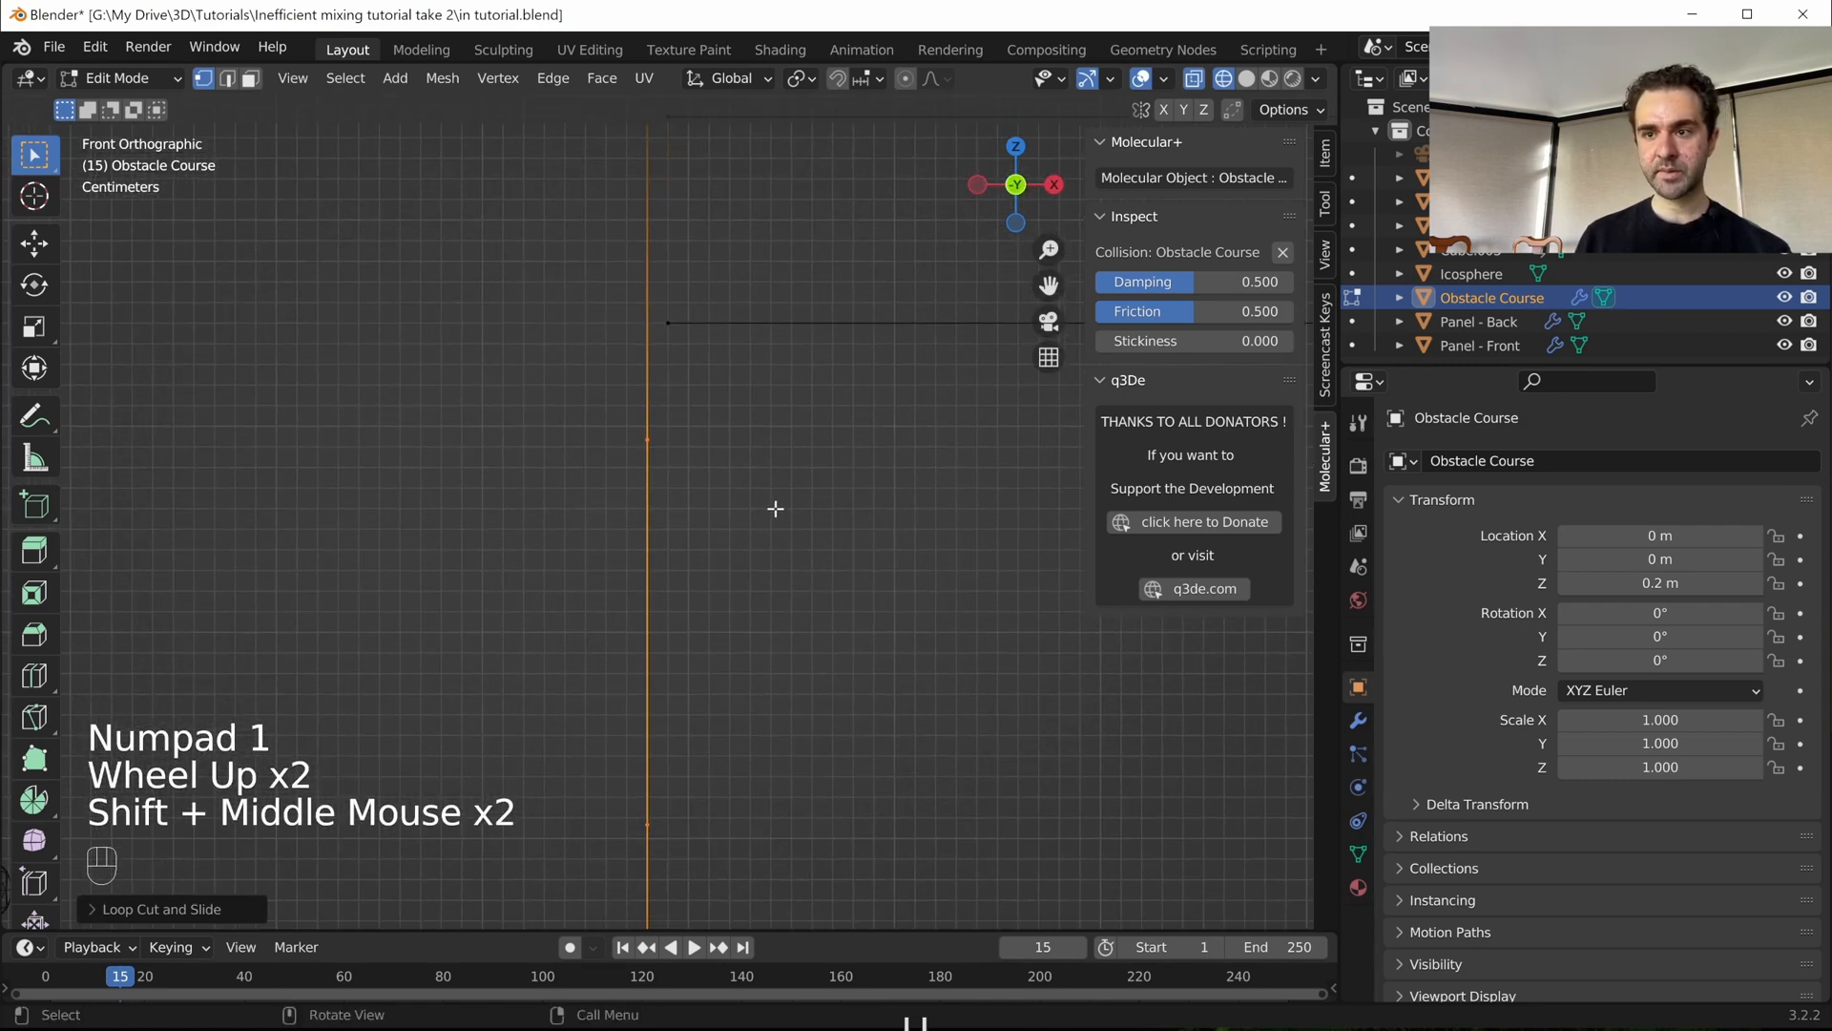
key(shift+s)
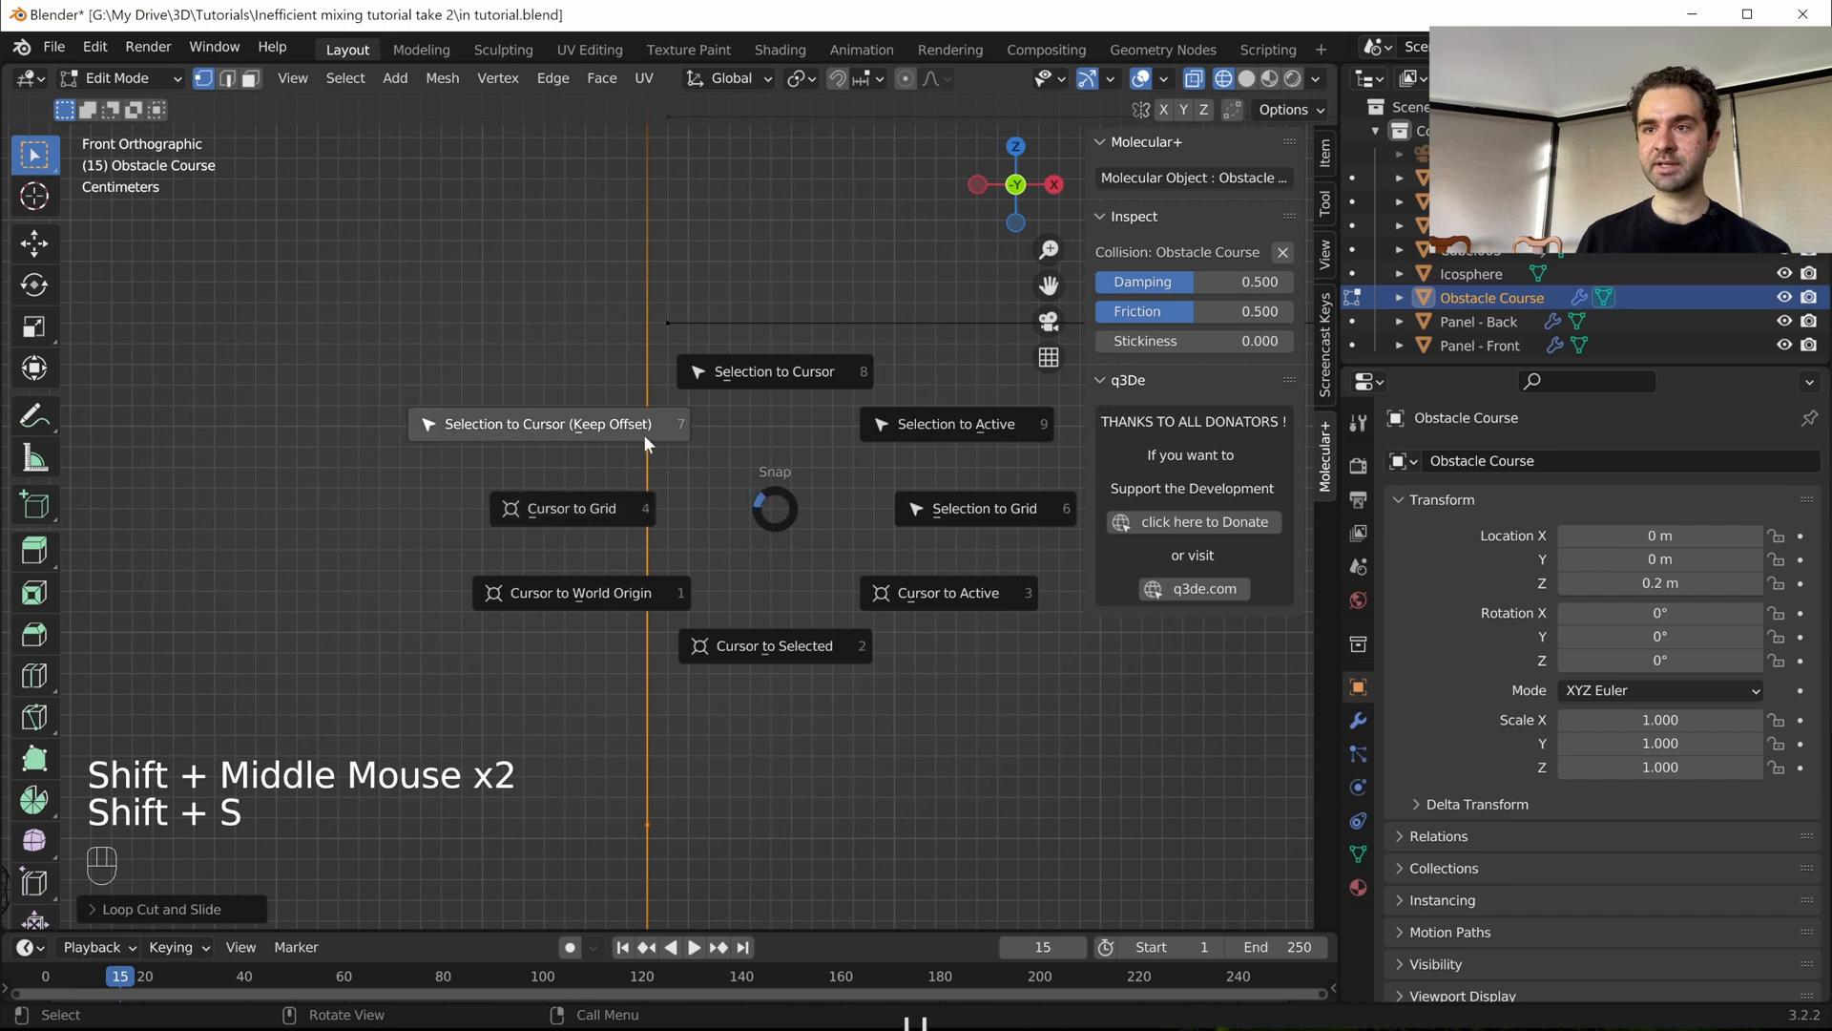
click(947, 503)
- Examine the snapped loop cuts on the box's side wall from above and in perspective
scroll(864, 472, down, 3)
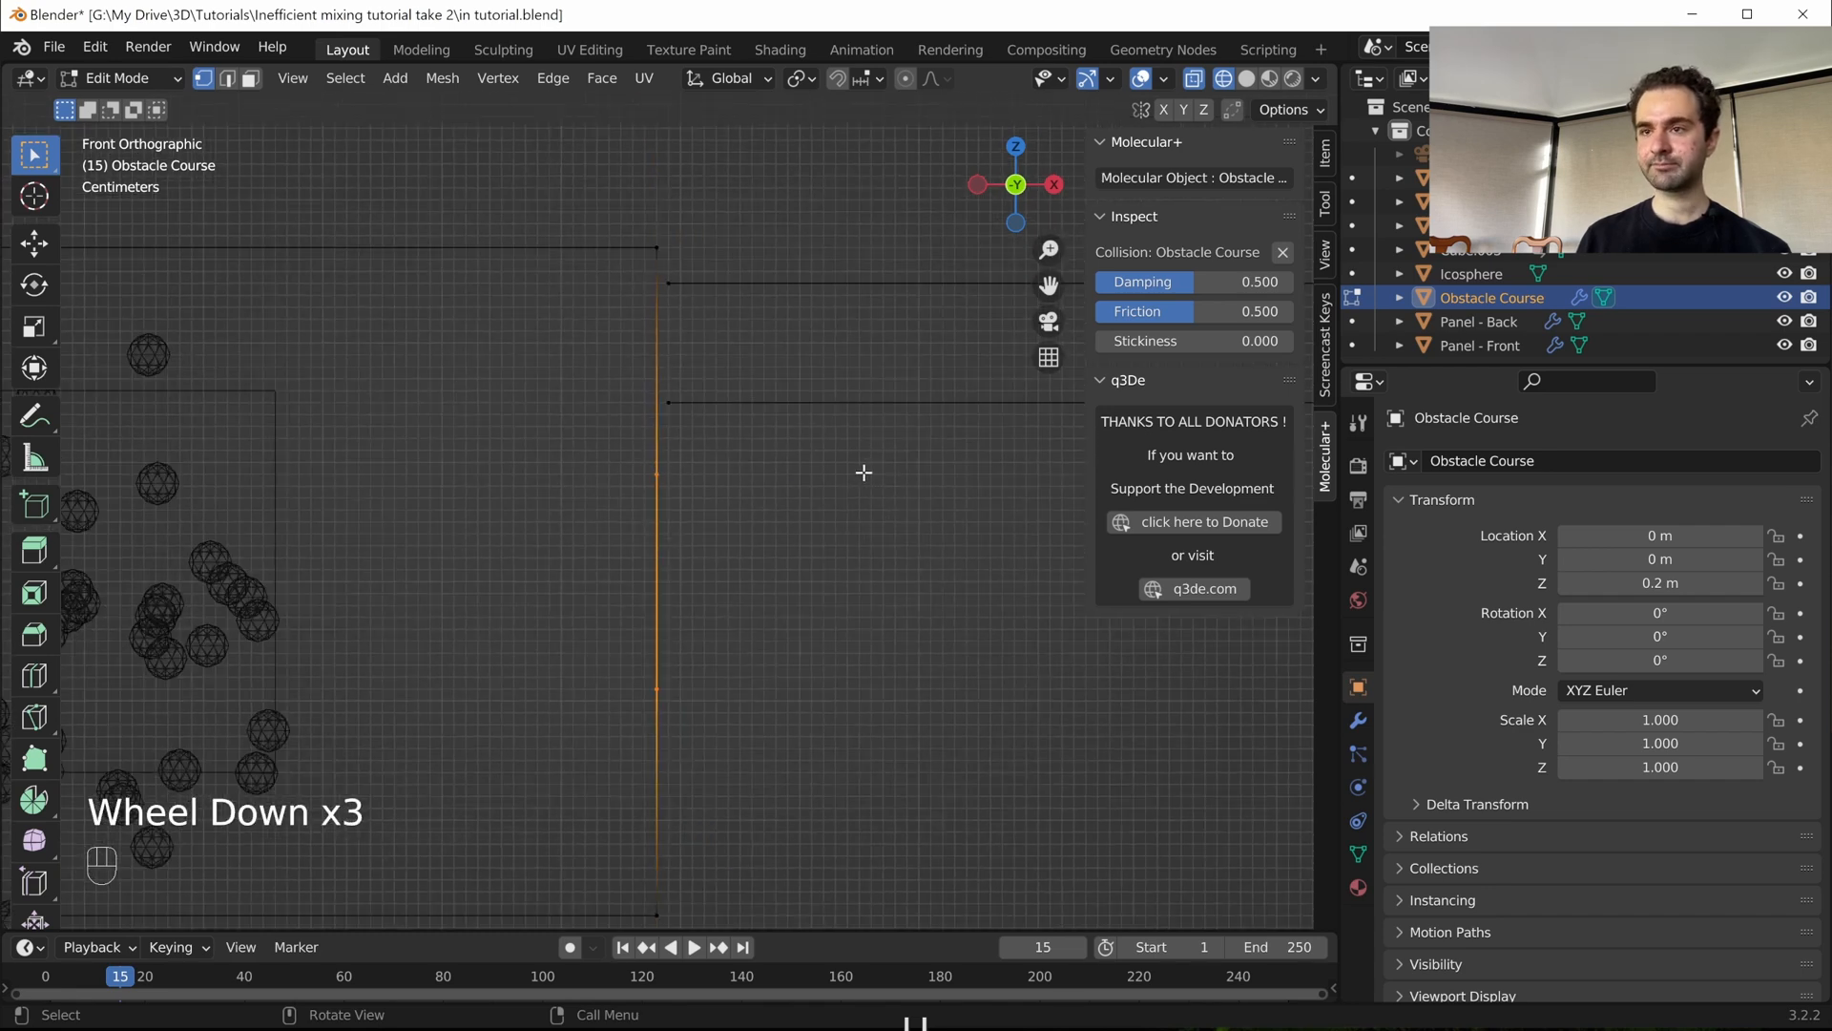
key(KP_7)
scroll(782, 495, up, 3)
shift+scroll(792, 610, up, 1)
scroll(802, 720, up, 1)
scroll(802, 720, down, 3)
shift+middle_drag(802, 720, 862, 668)
scroll(861, 659, down, 3)
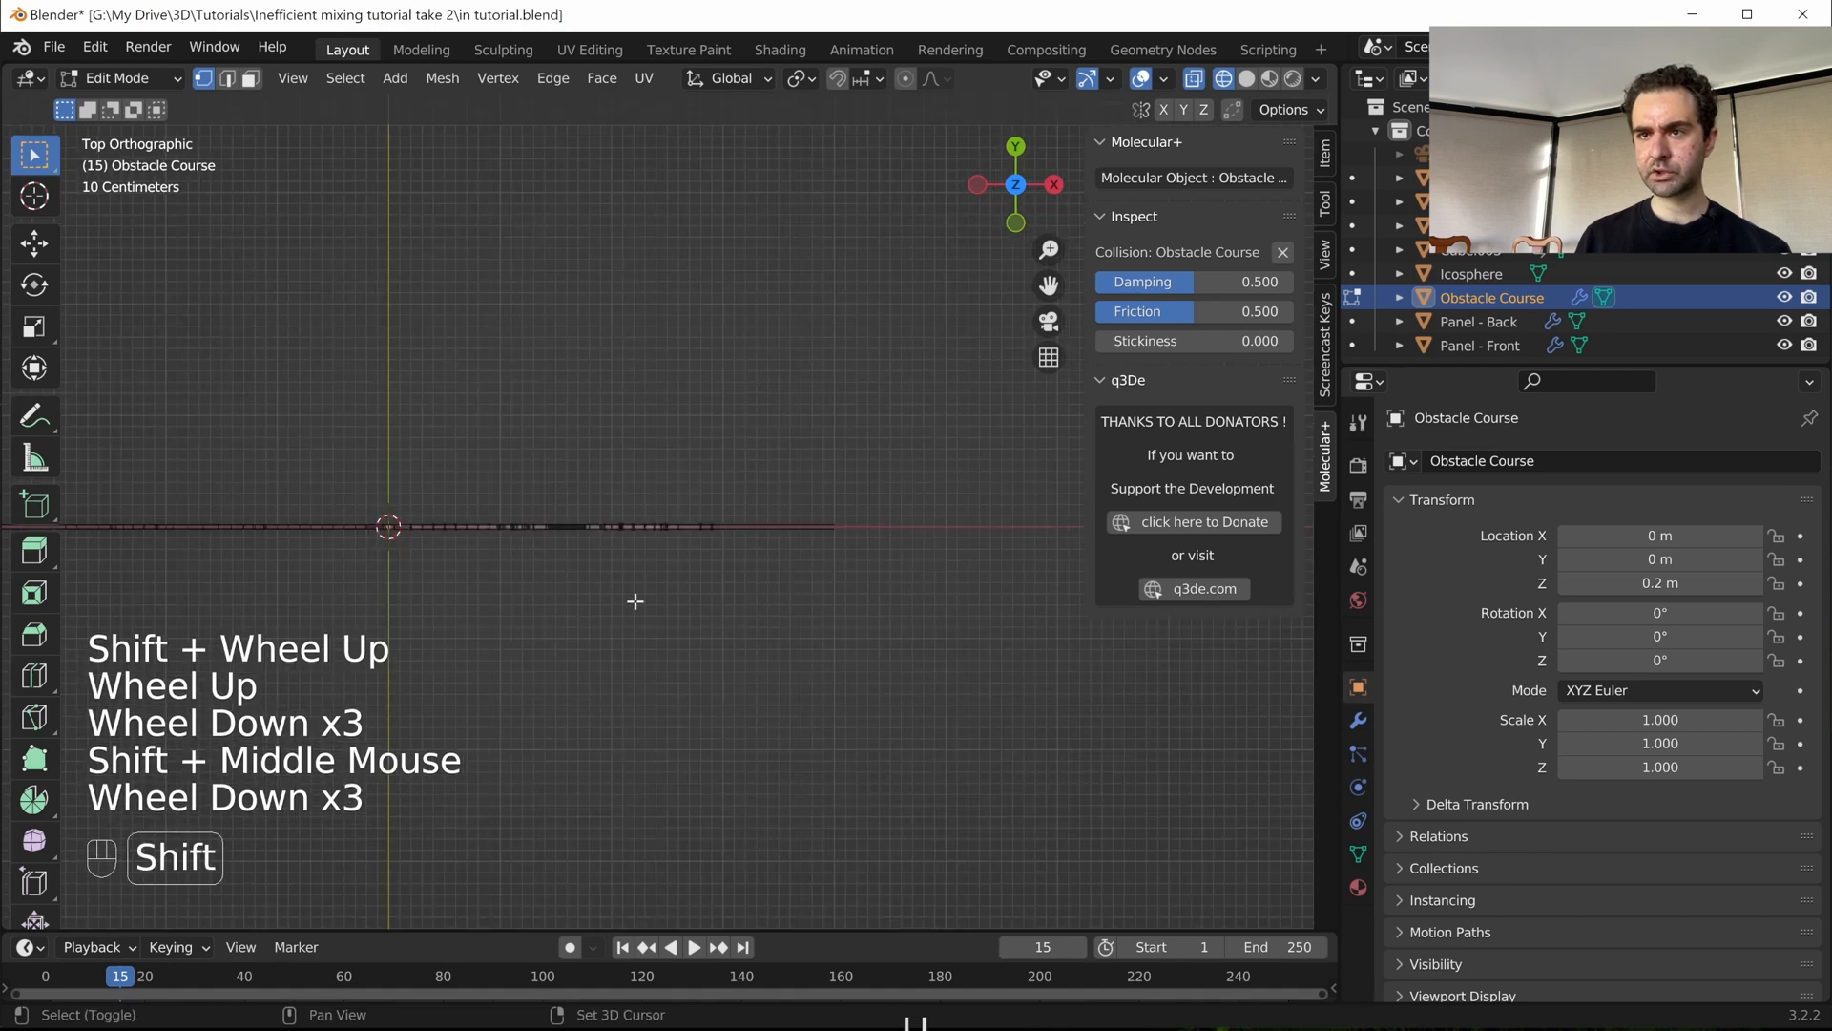
middle_drag(634, 601, 741, 609)
scroll(638, 609, up, 3)
shift+scroll(638, 609, down, 1)
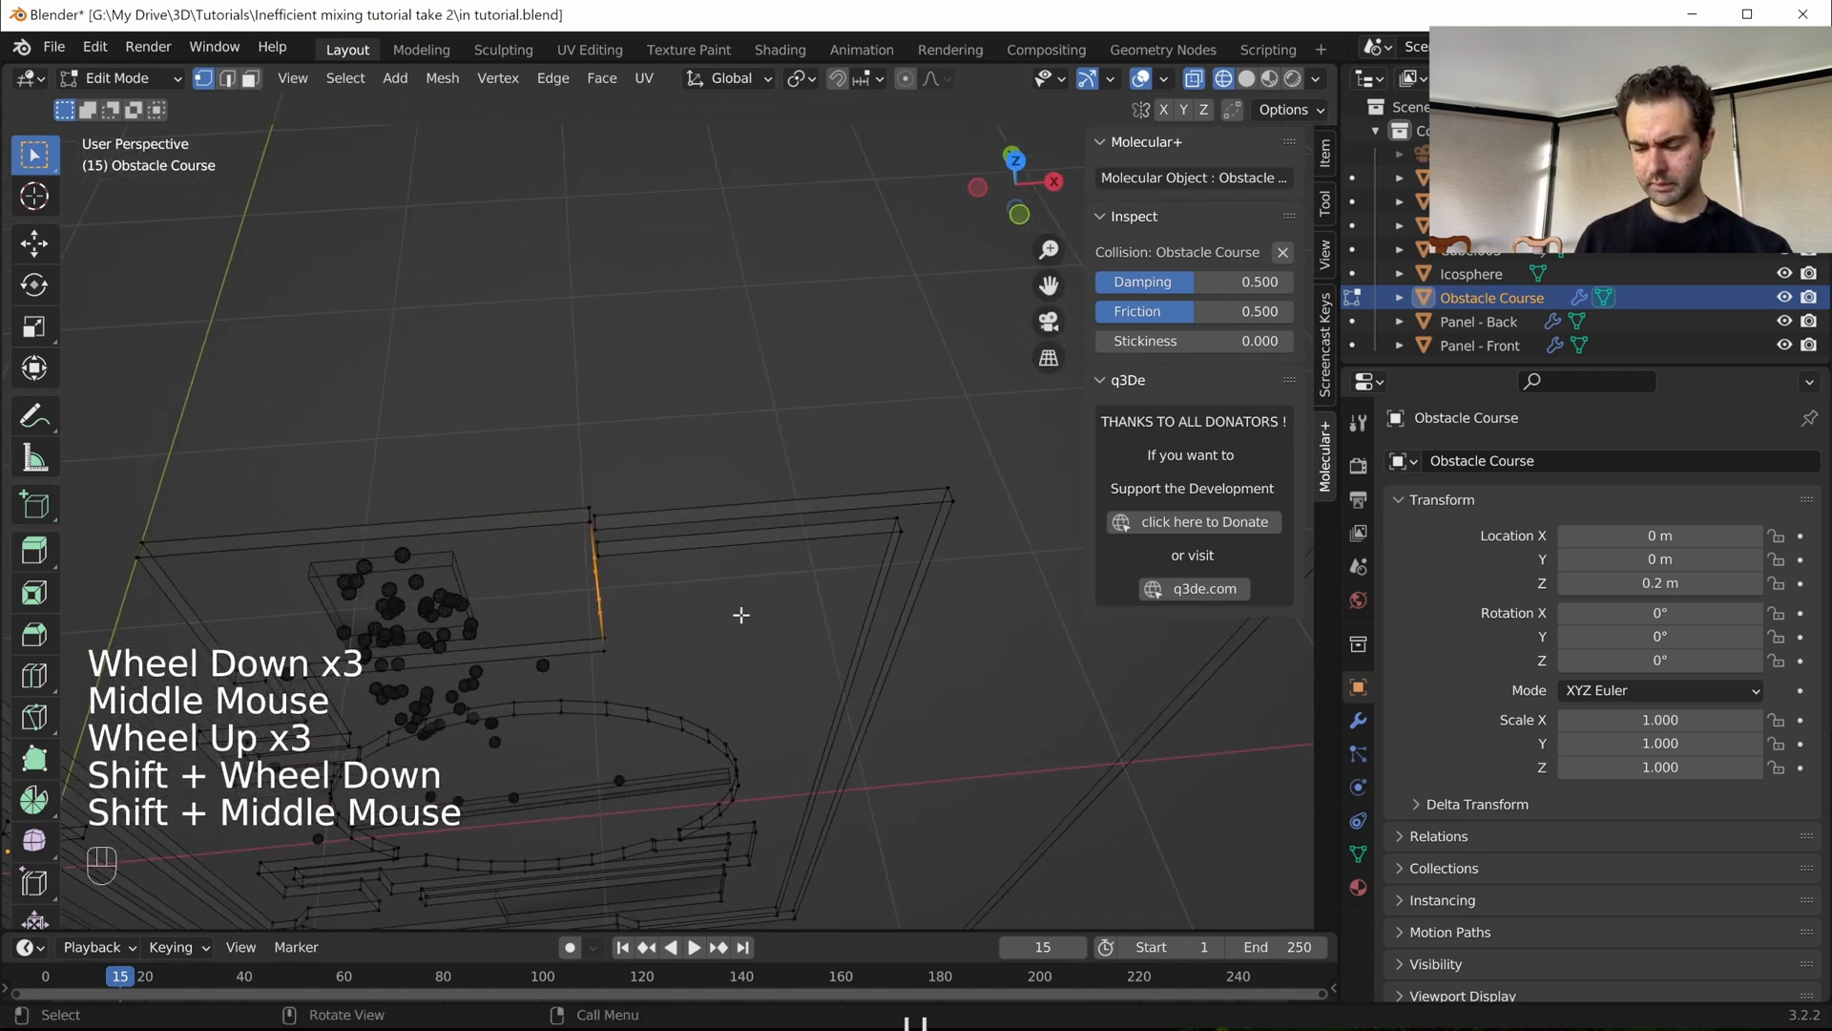
key(KP_7)
scroll(716, 639, up, 3)
scroll(716, 646, down, 3)
key(g)
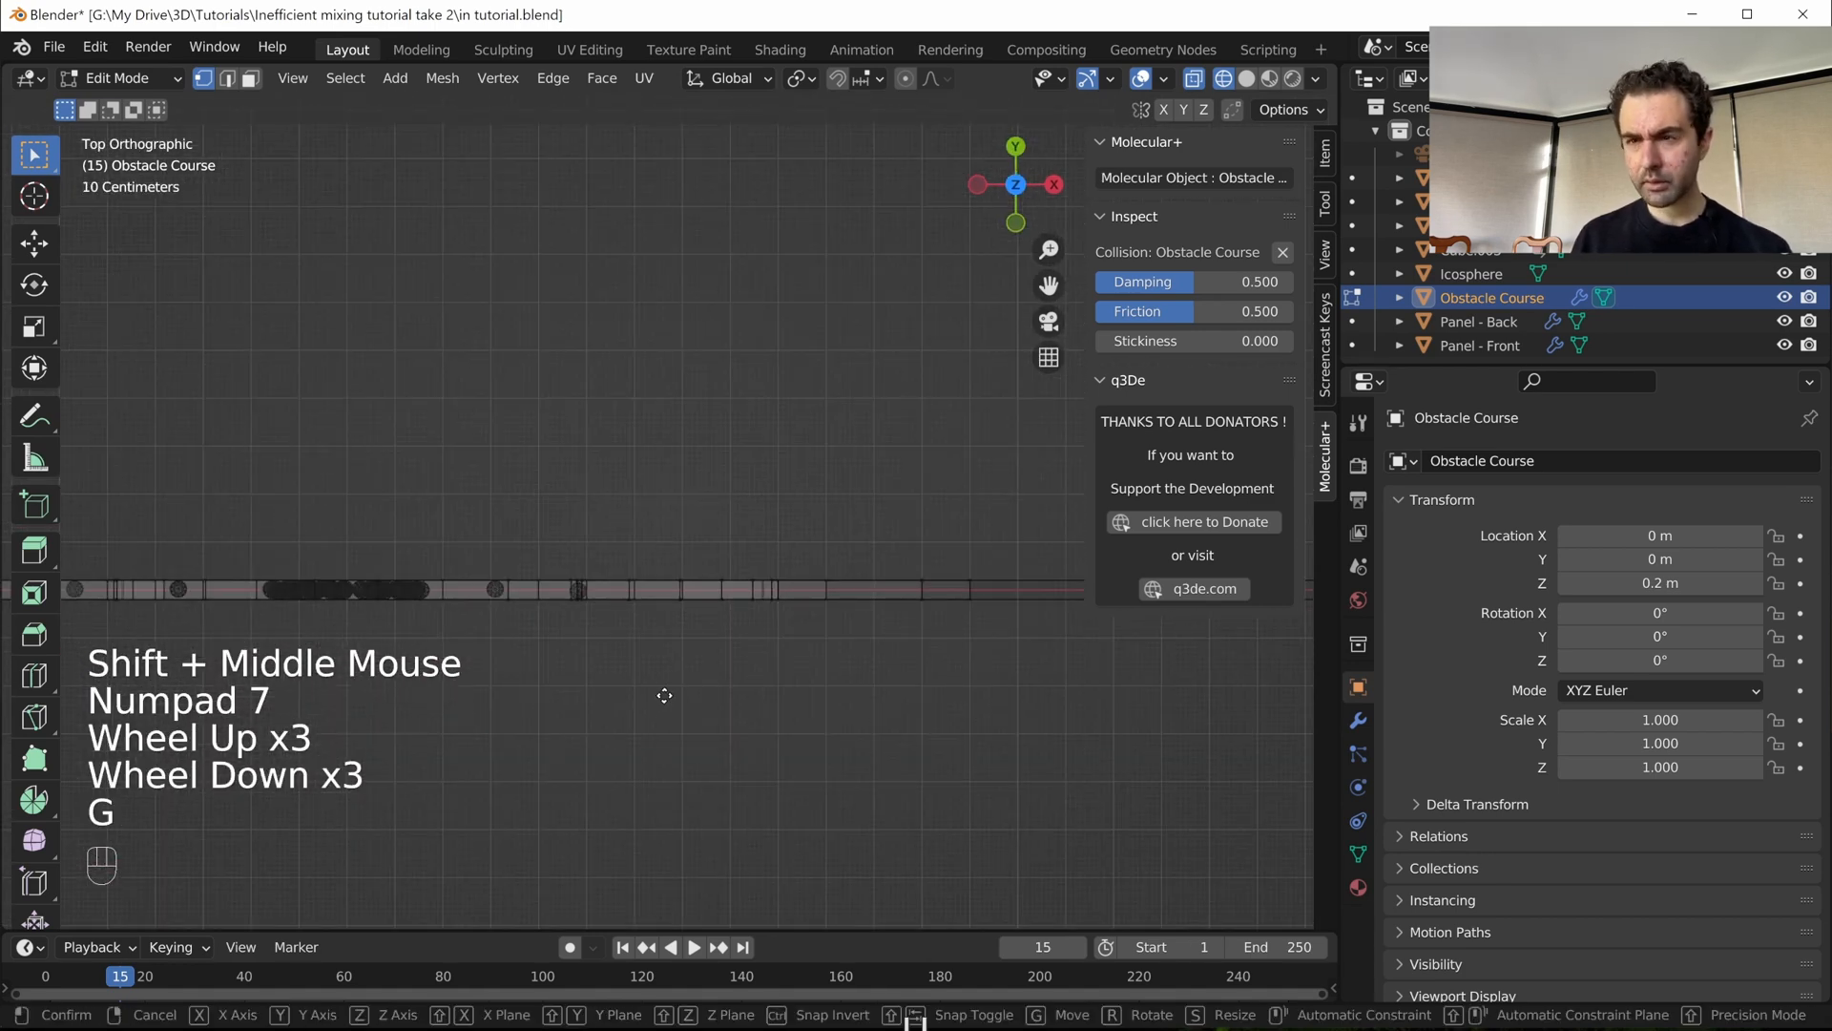
right_click(678, 682)
shift+middle_drag(679, 684, 793, 742)
shift+scroll(724, 667, up, 1)
scroll(725, 667, up, 3)
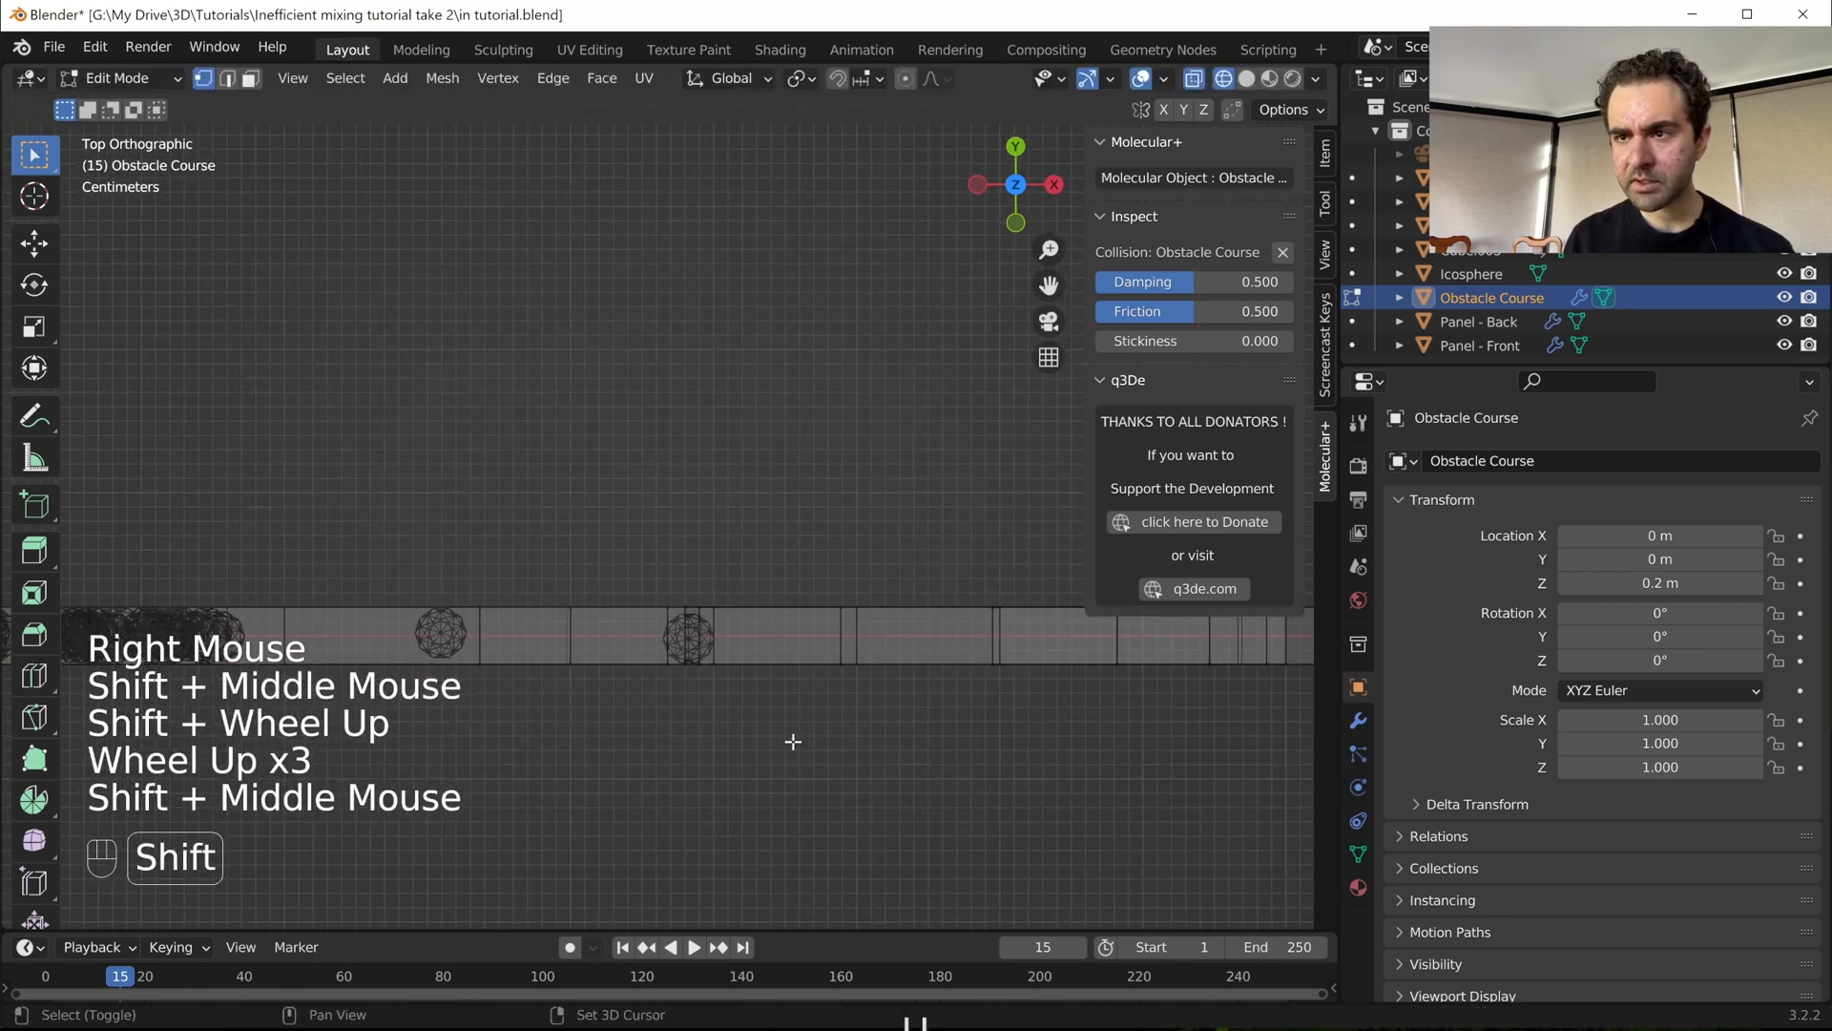
click(1192, 80)
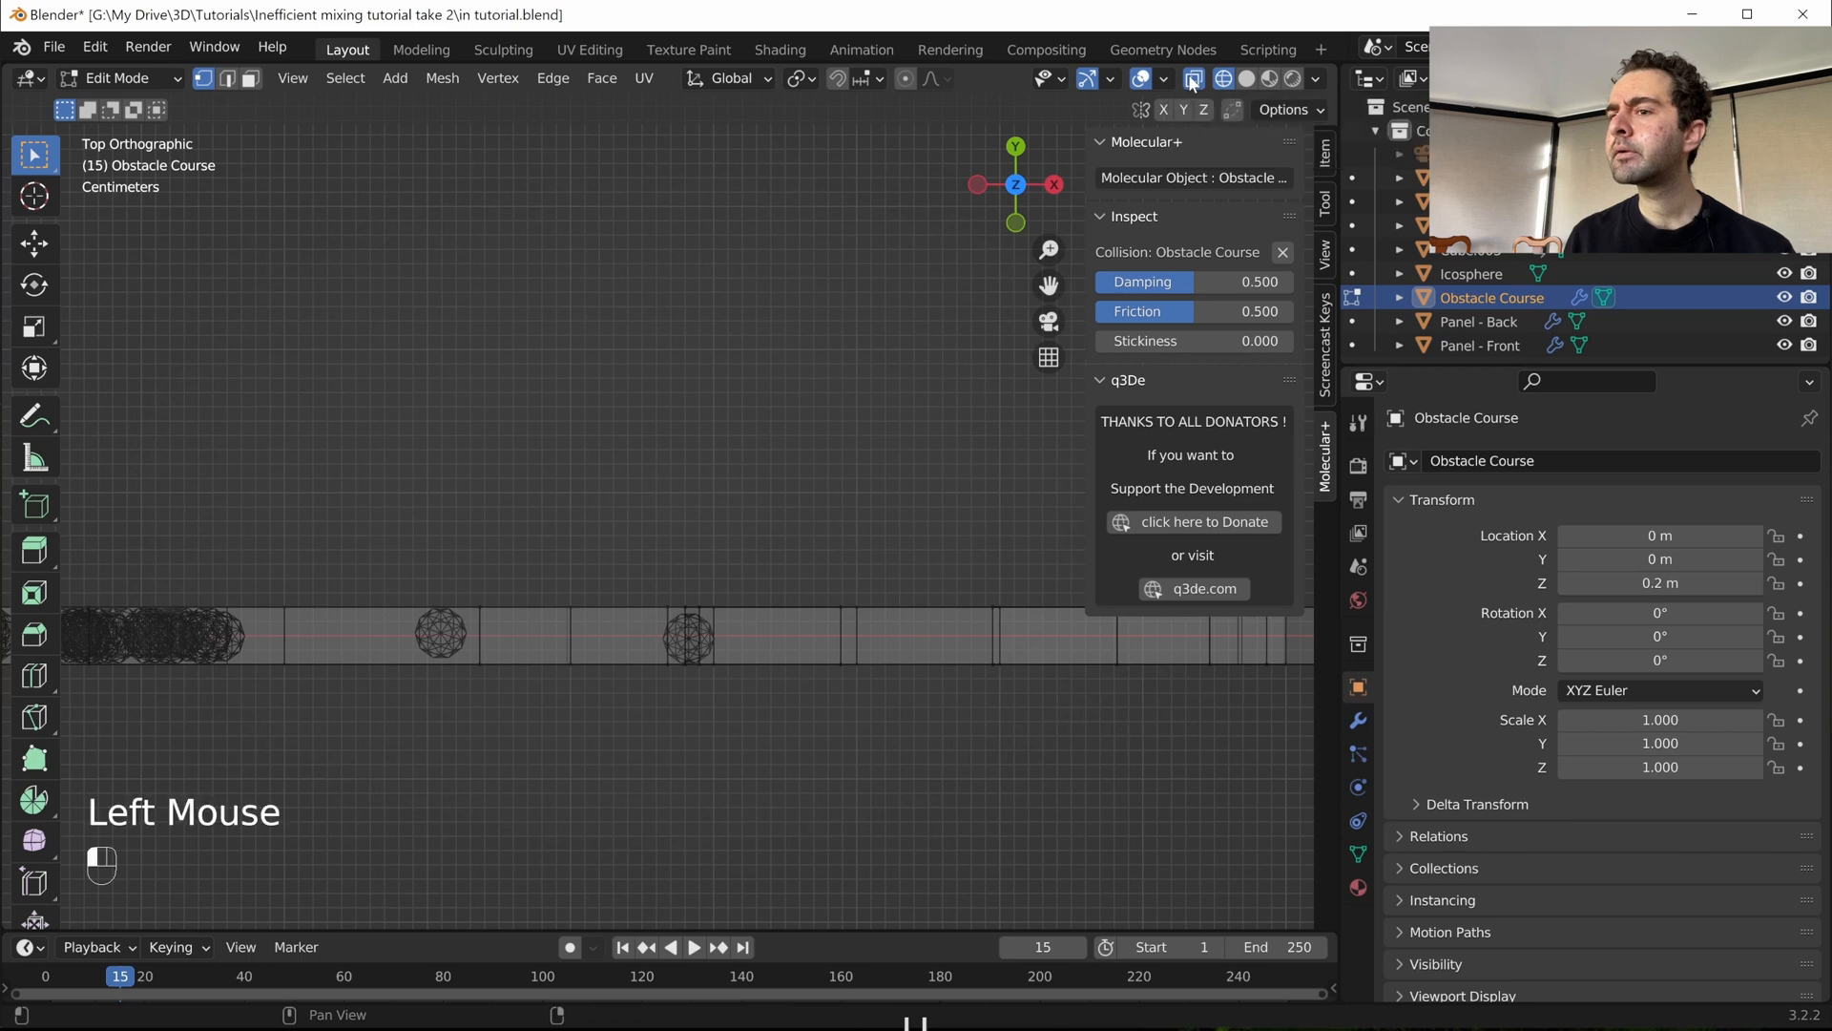
click(1193, 80)
scroll(761, 765, up, 2)
shift+middle_drag(761, 765, 736, 637)
key(g)
key(x)
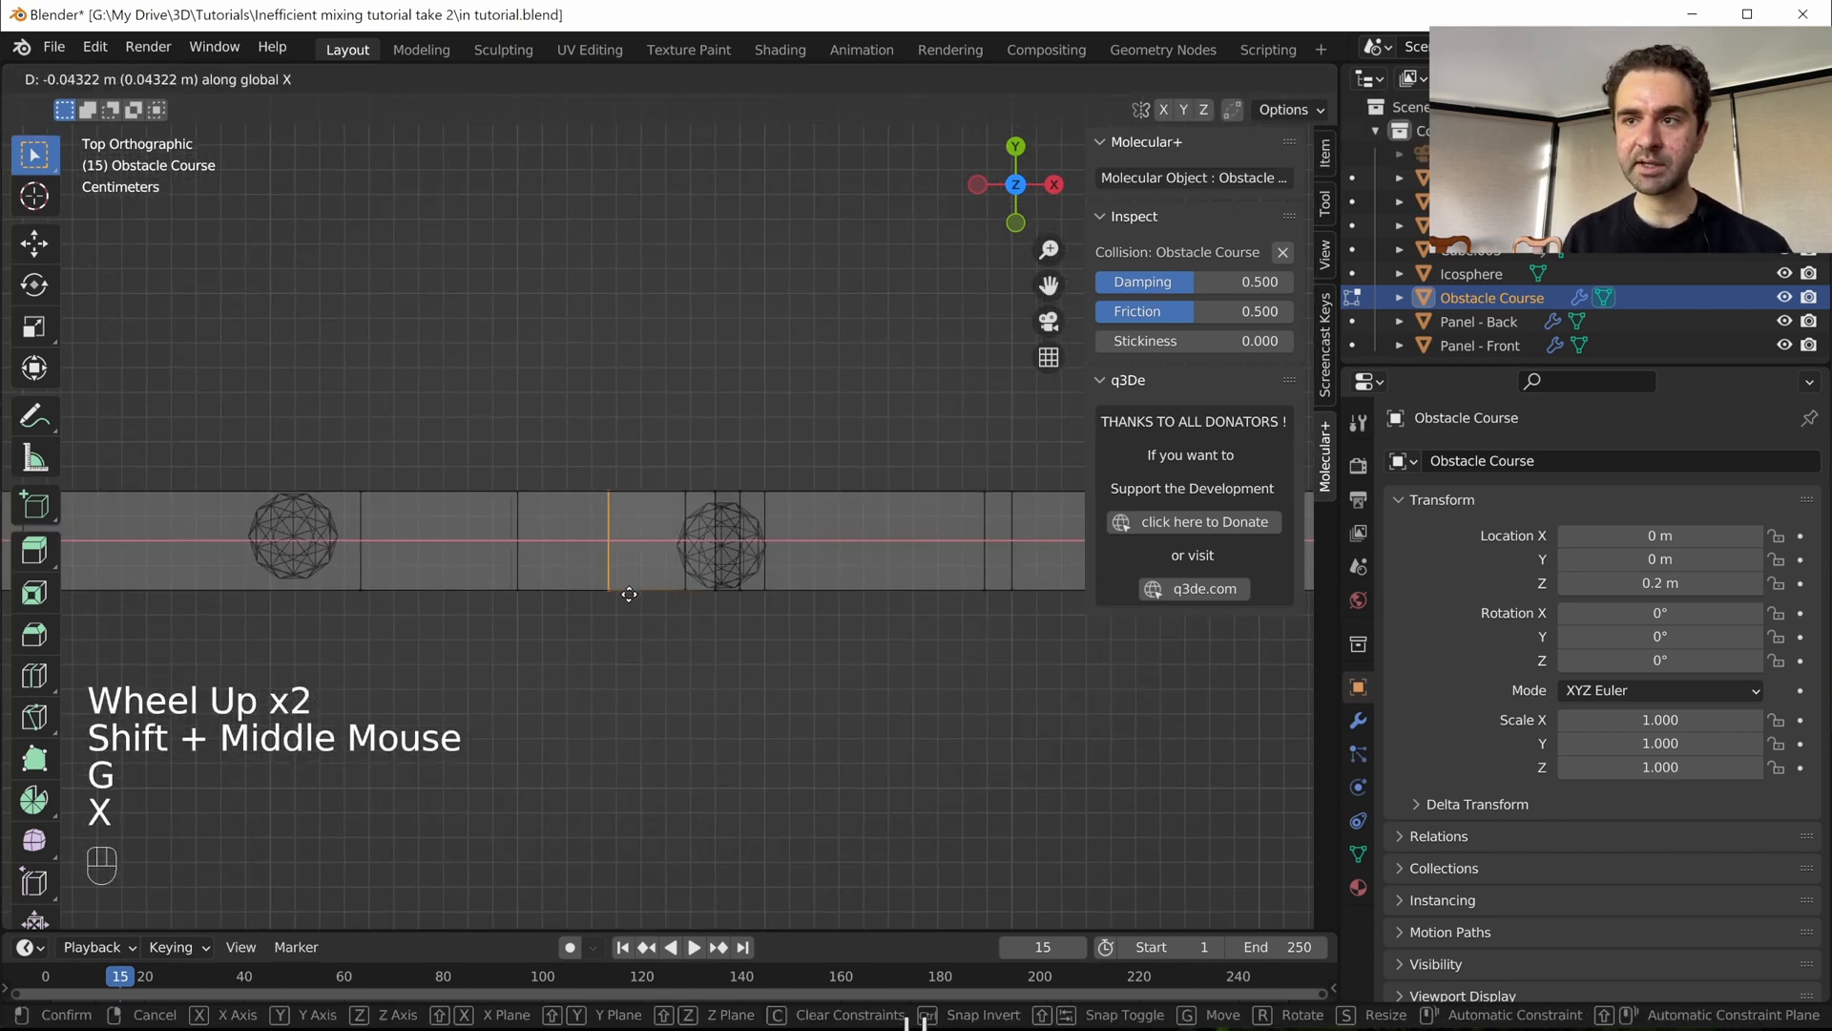
right_click(583, 594)
scroll(691, 551, down, 3)
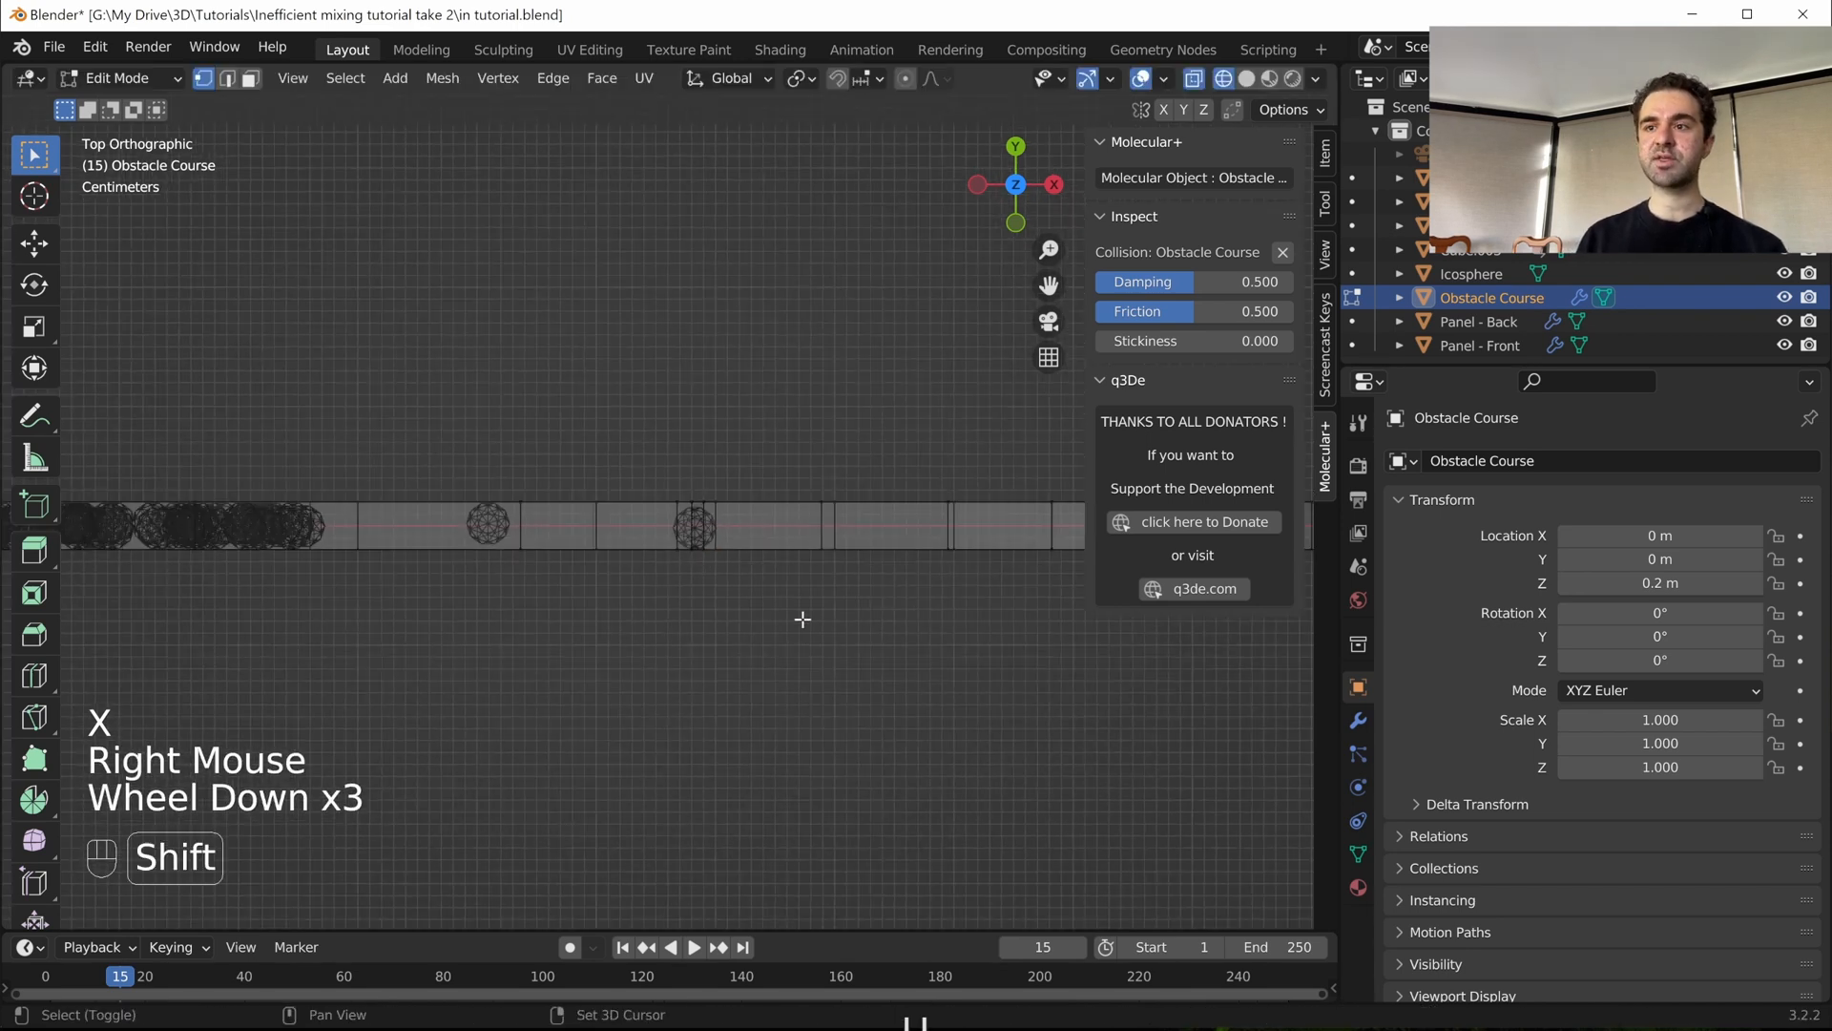
shift+middle_drag(801, 617, 605, 655)
- In front view, move both loop cuts up along Z so the upper one aligns with the channel's upper wall
key(KP_1)
key(g)
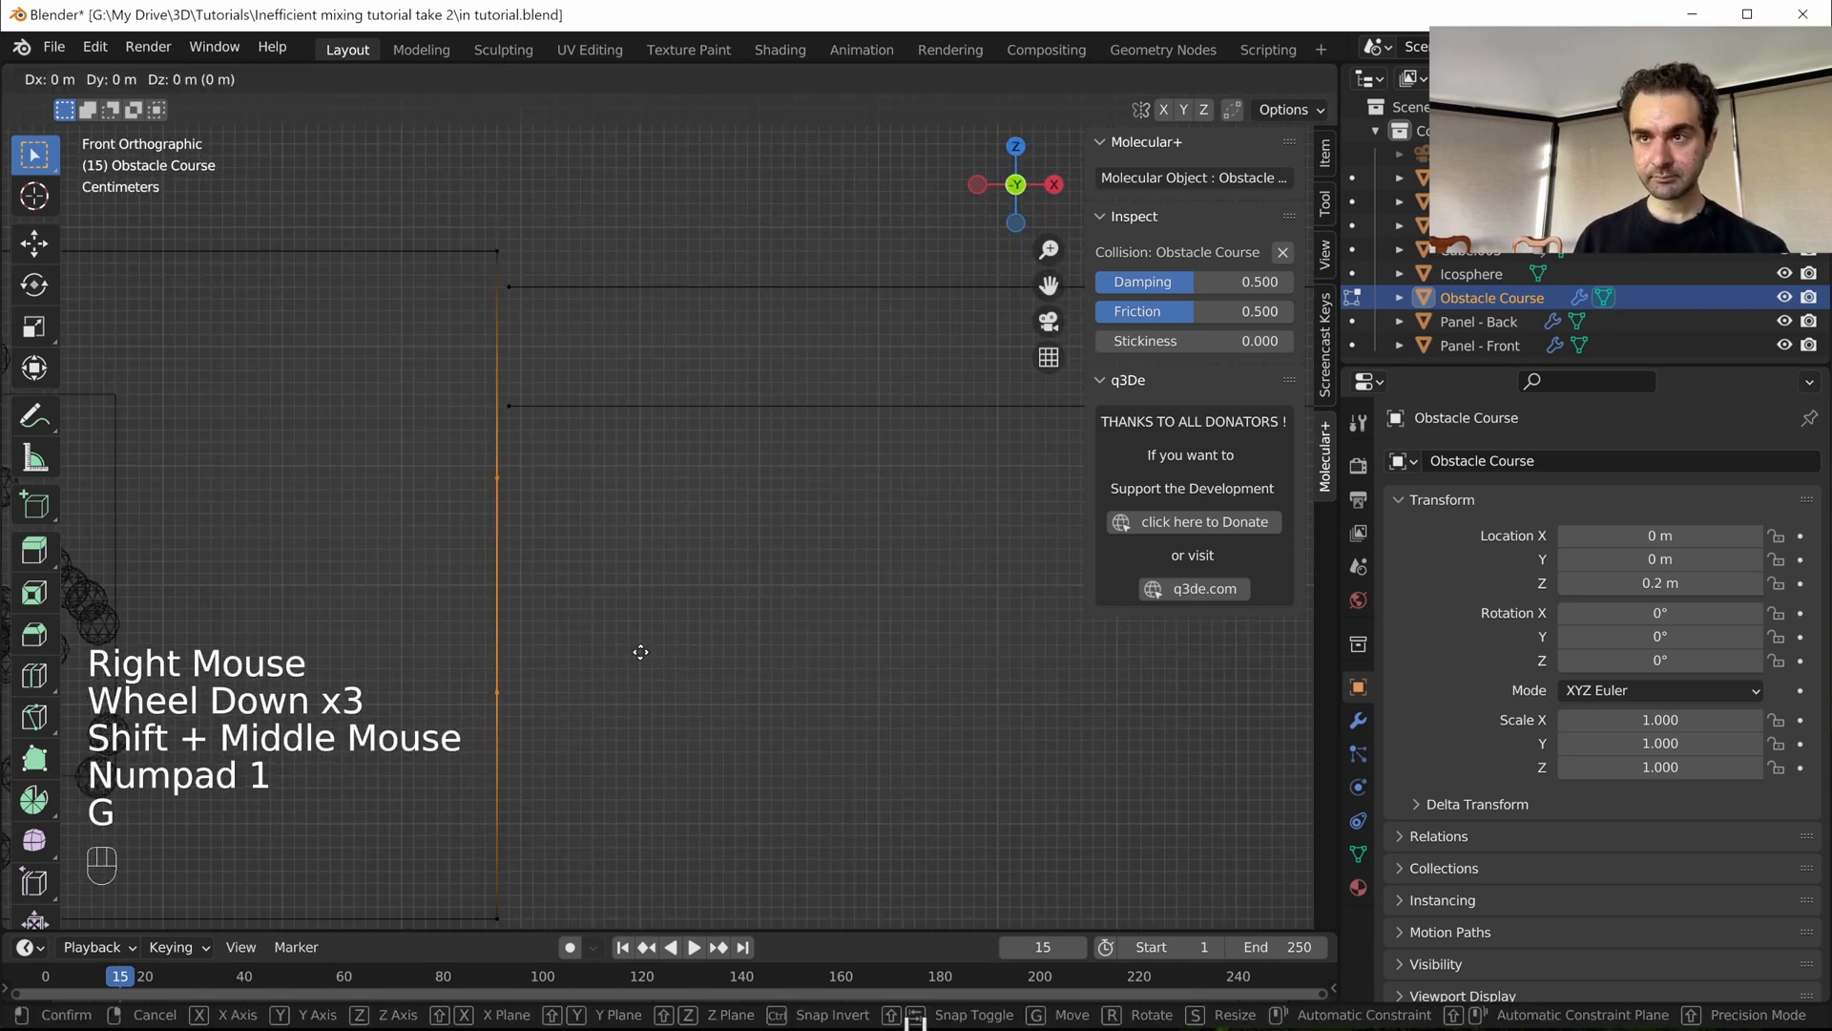
key(z)
key(ctrl)
ctrl+click(630, 462)
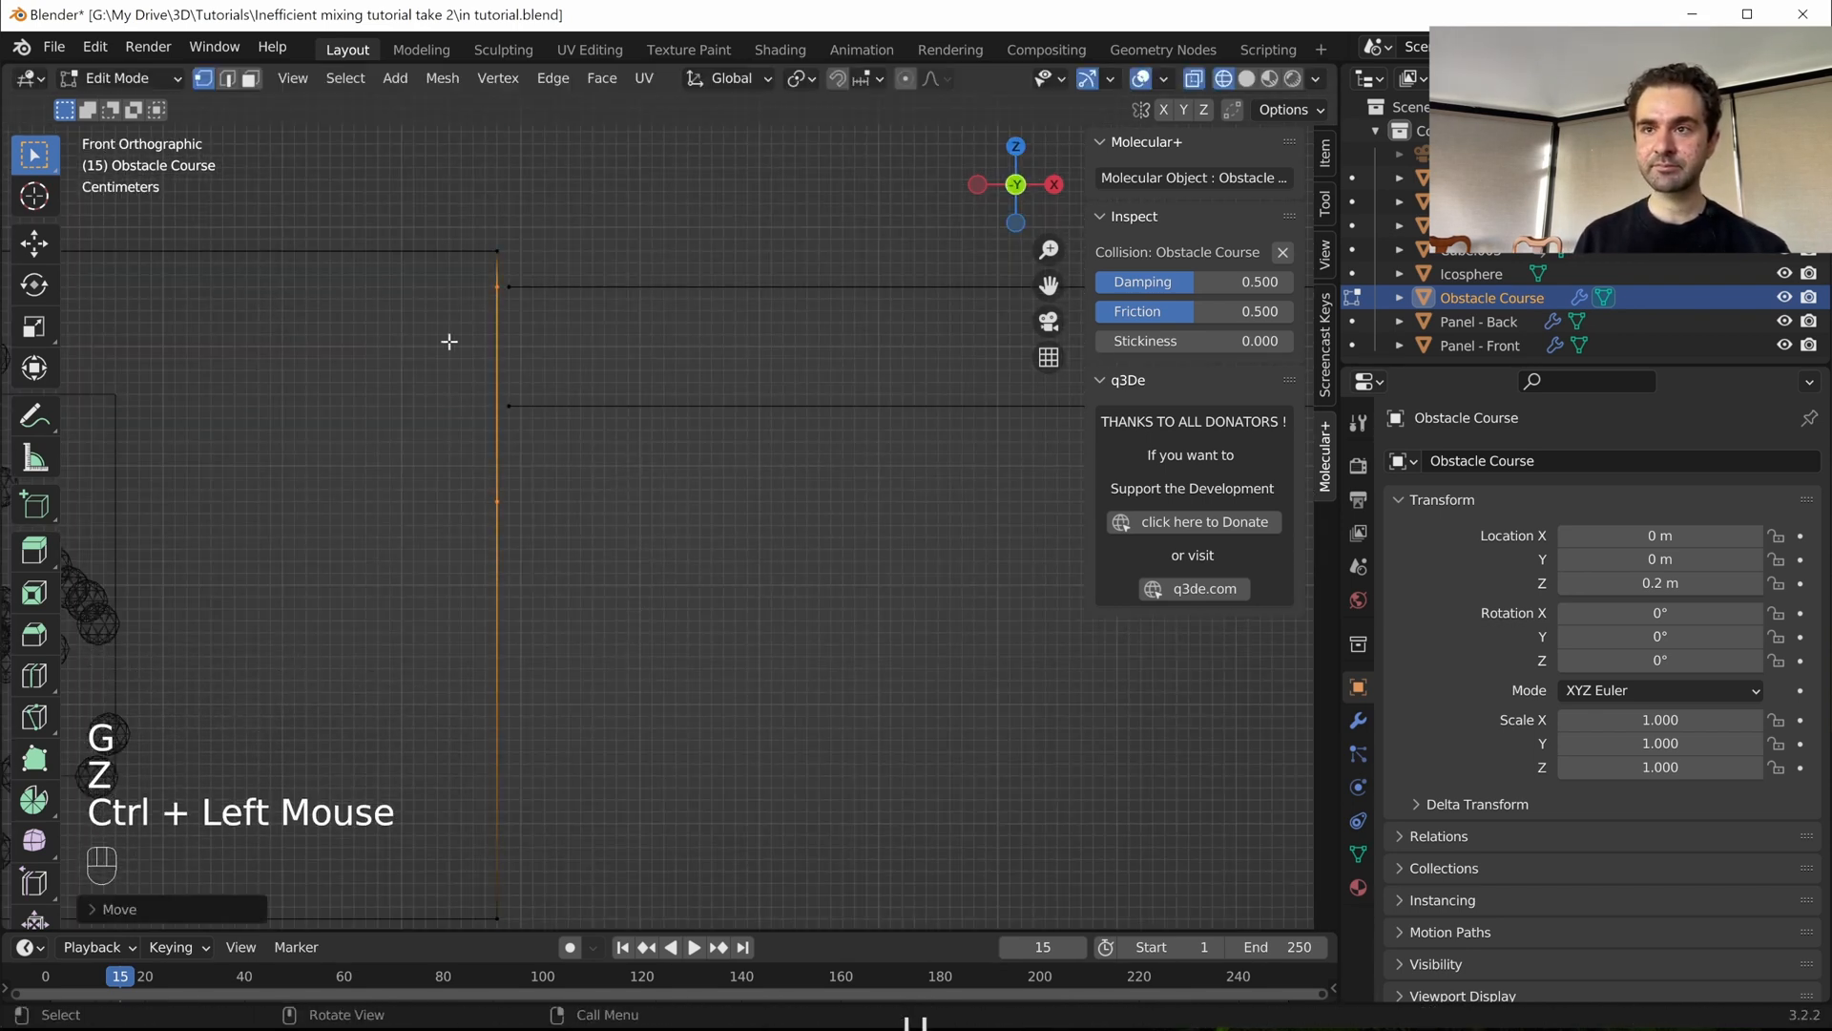
- Move the lower loop cut up along Z to align with the channel's lower horizontal wall
click(498, 505)
key(g)
key(z)
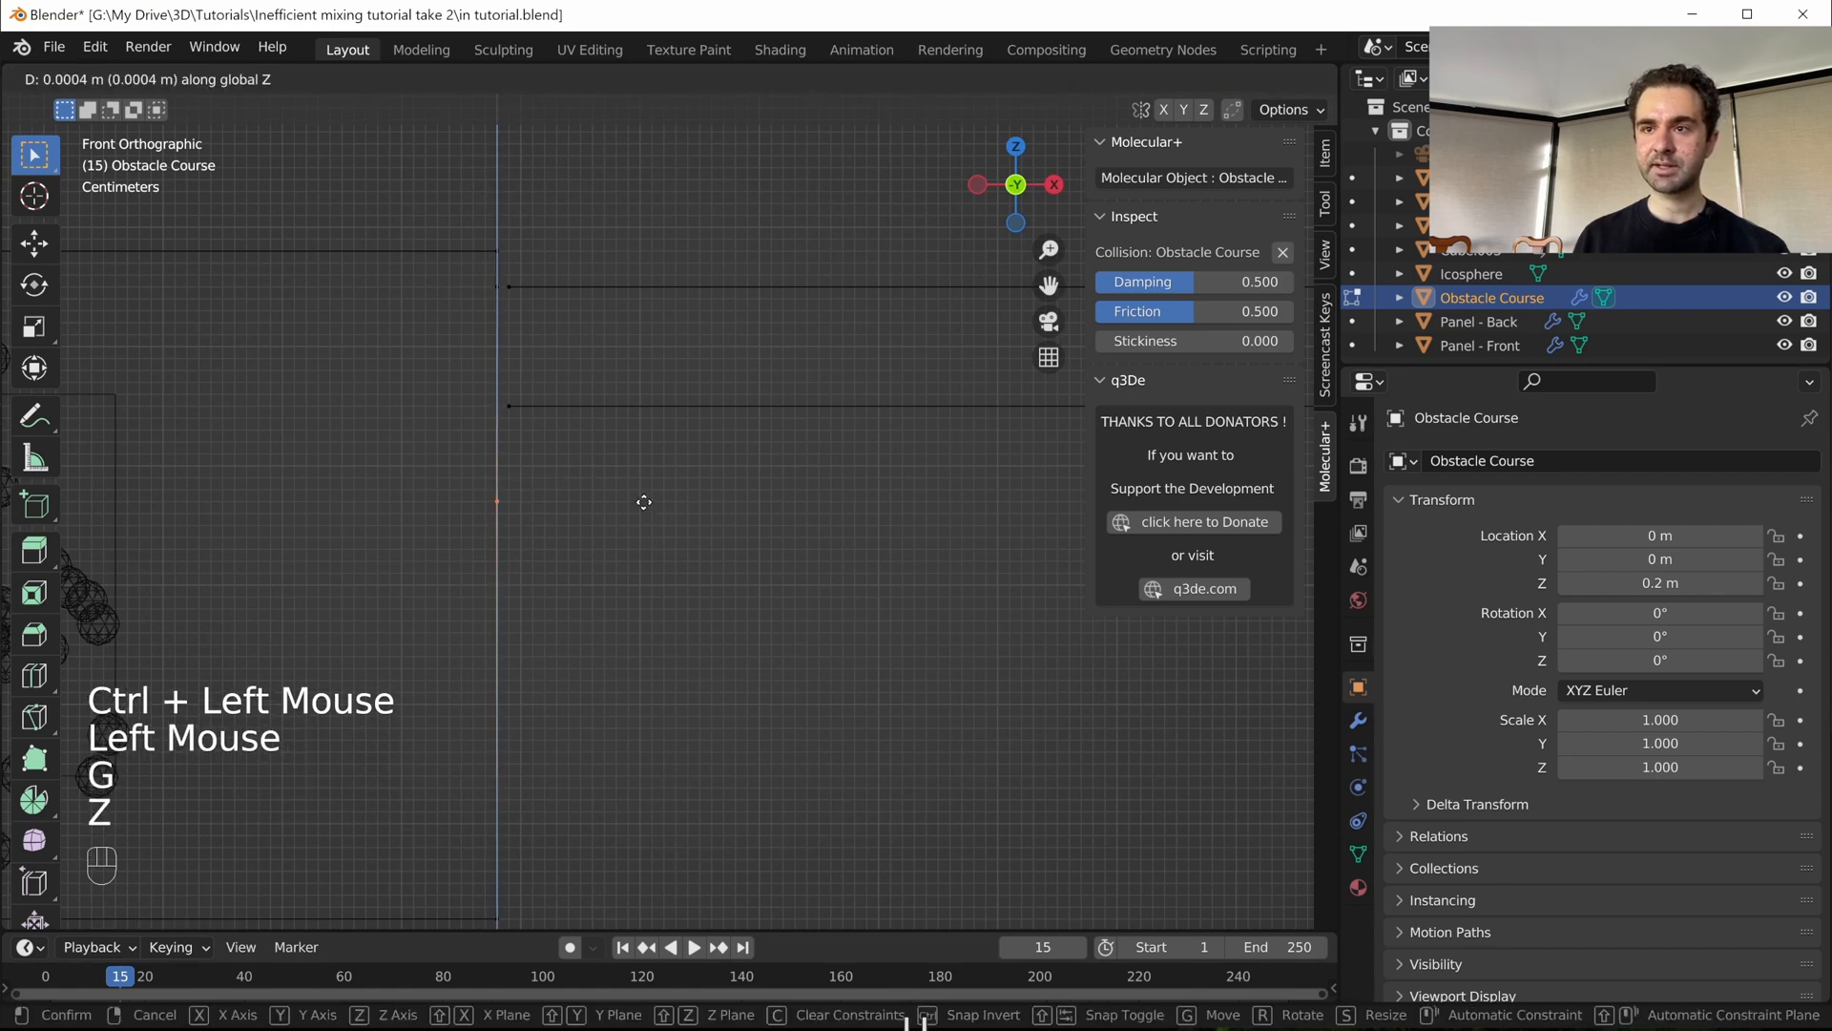
key(ctrl)
ctrl+click(486, 377)
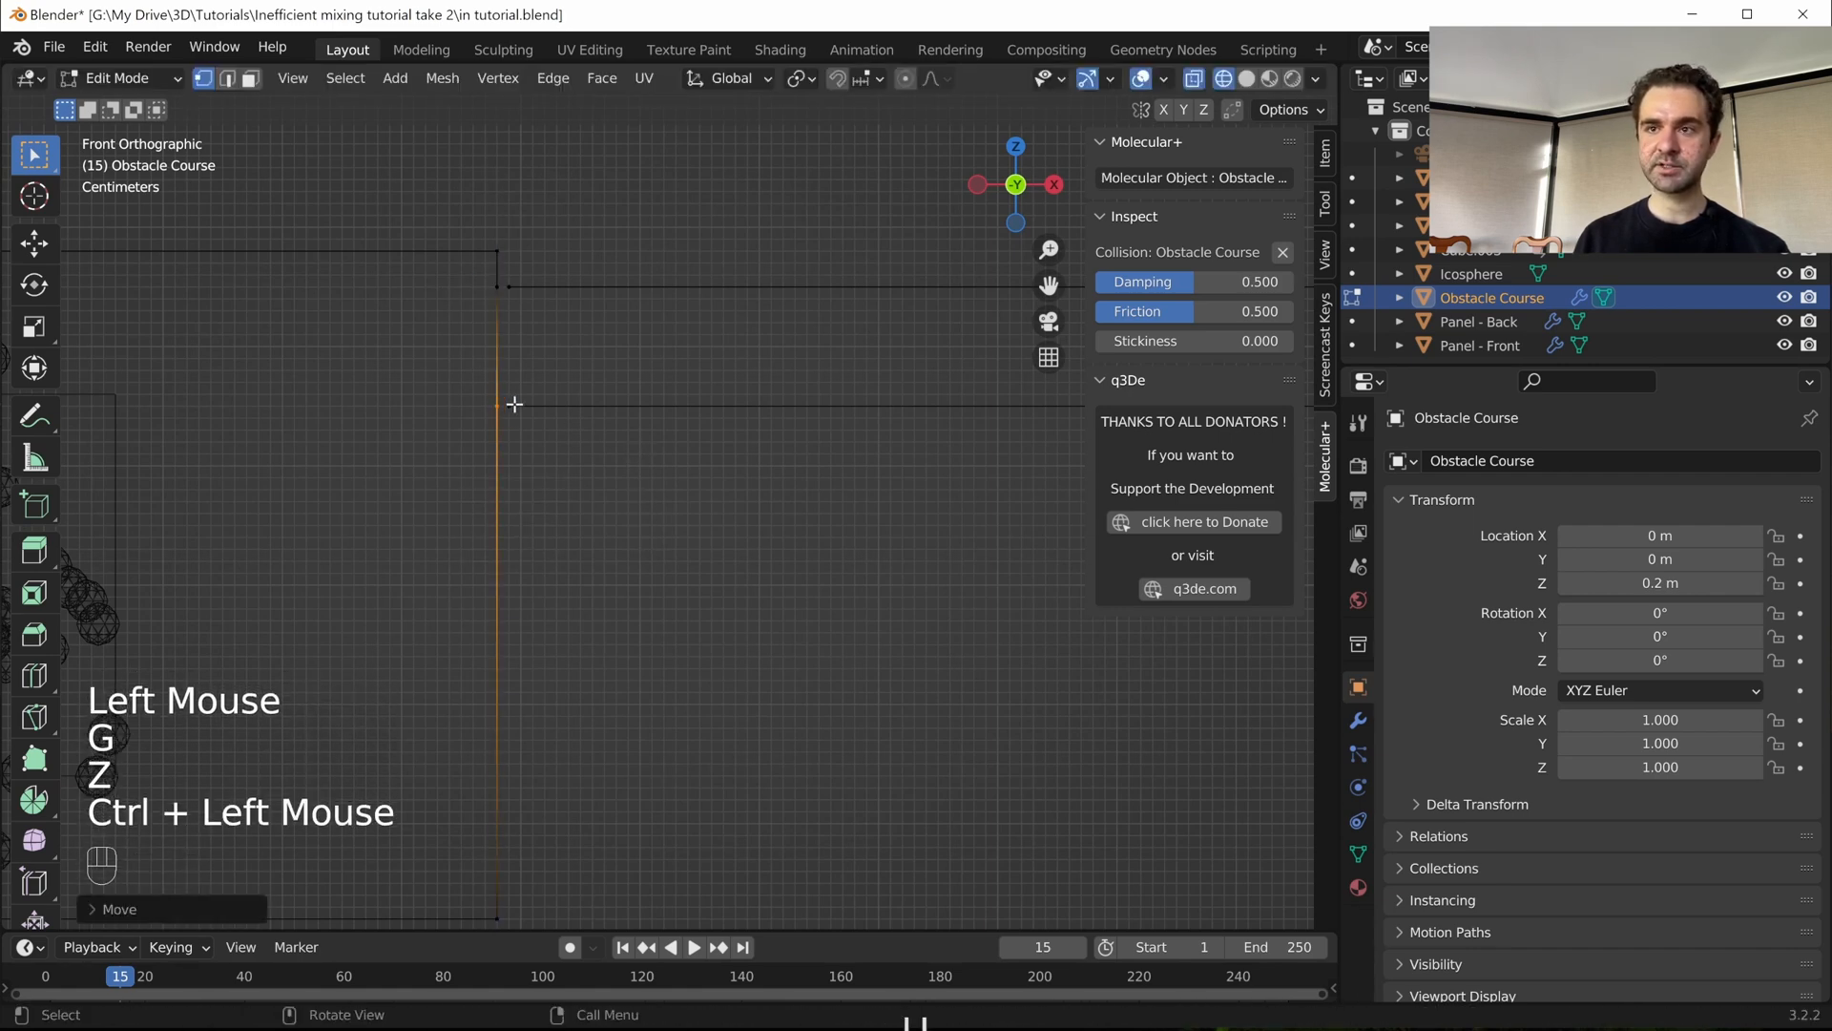
- Delete the face between the two loop cuts to open the box's side toward the channel
scroll(662, 414, up, 2)
shift+middle_drag(508, 384, 668, 516)
drag(532, 212, 626, 544)
key(x)
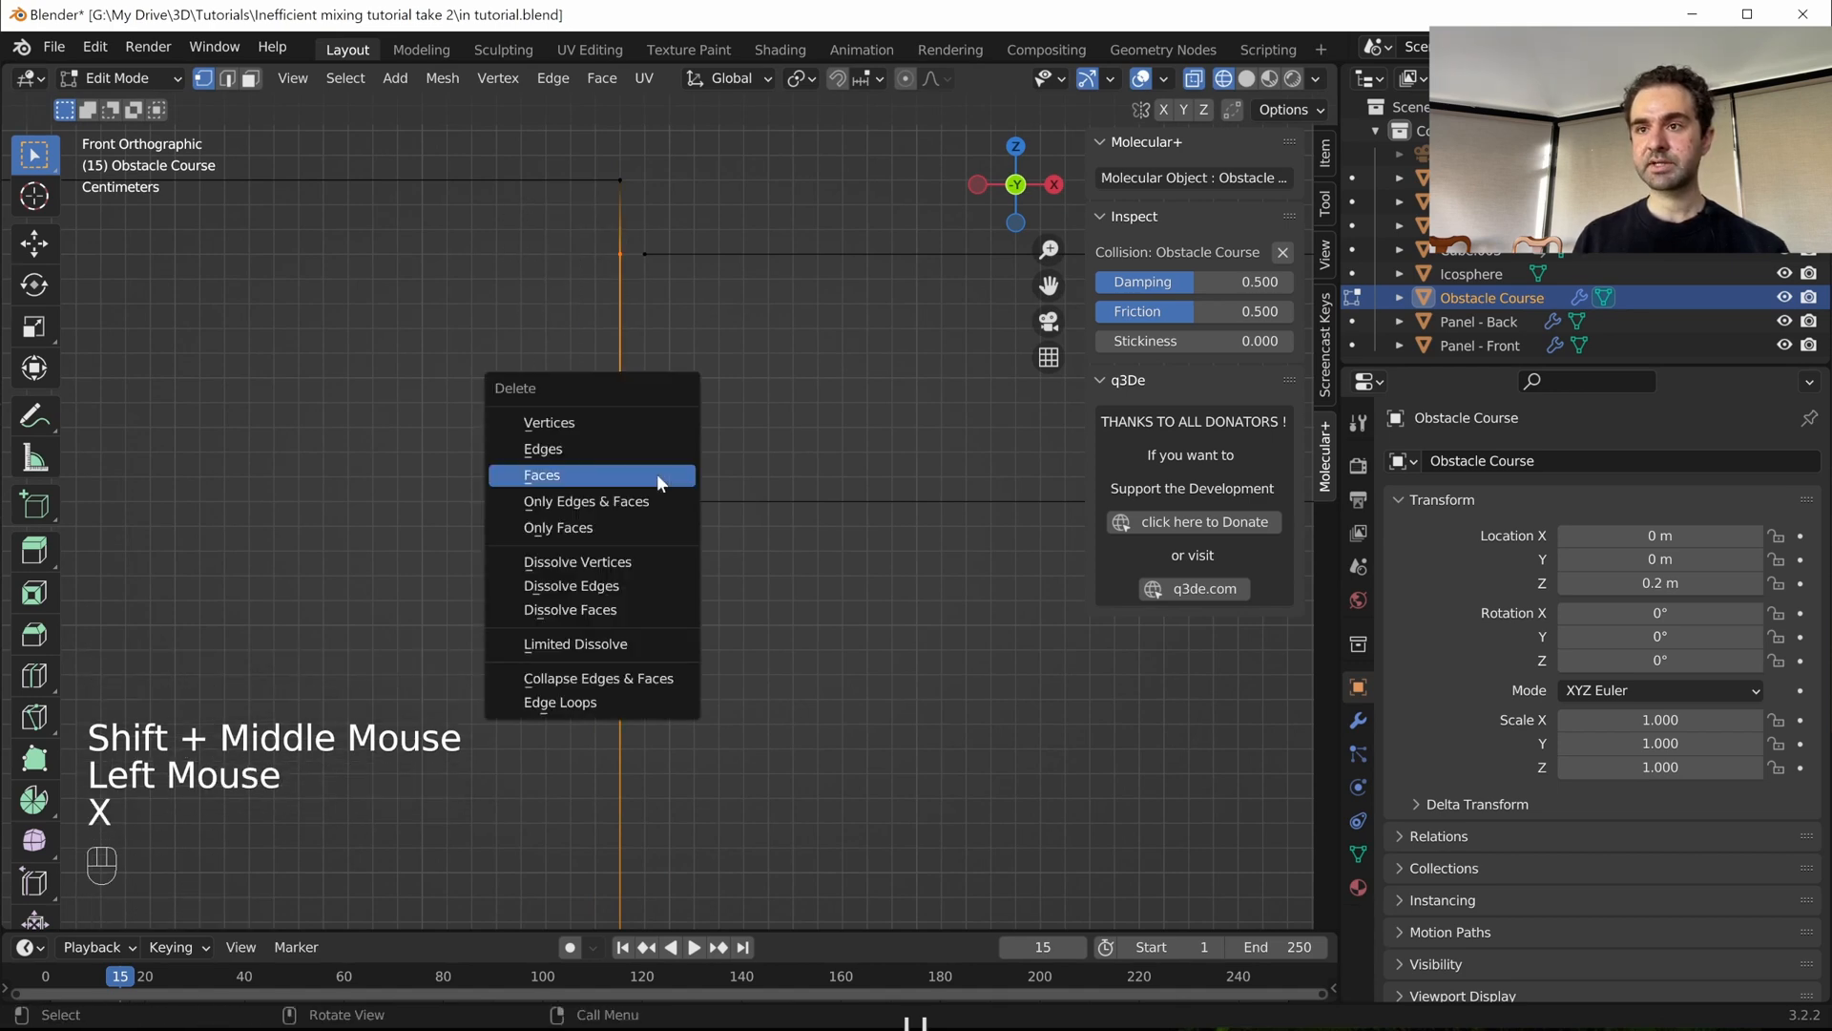
click(656, 473)
- Fill the gaps between the box's opening and the channel's lower and upper wall ends with faces
middle_drag(740, 413, 540, 462)
drag(526, 459, 712, 600)
key(c)
key(Escape)
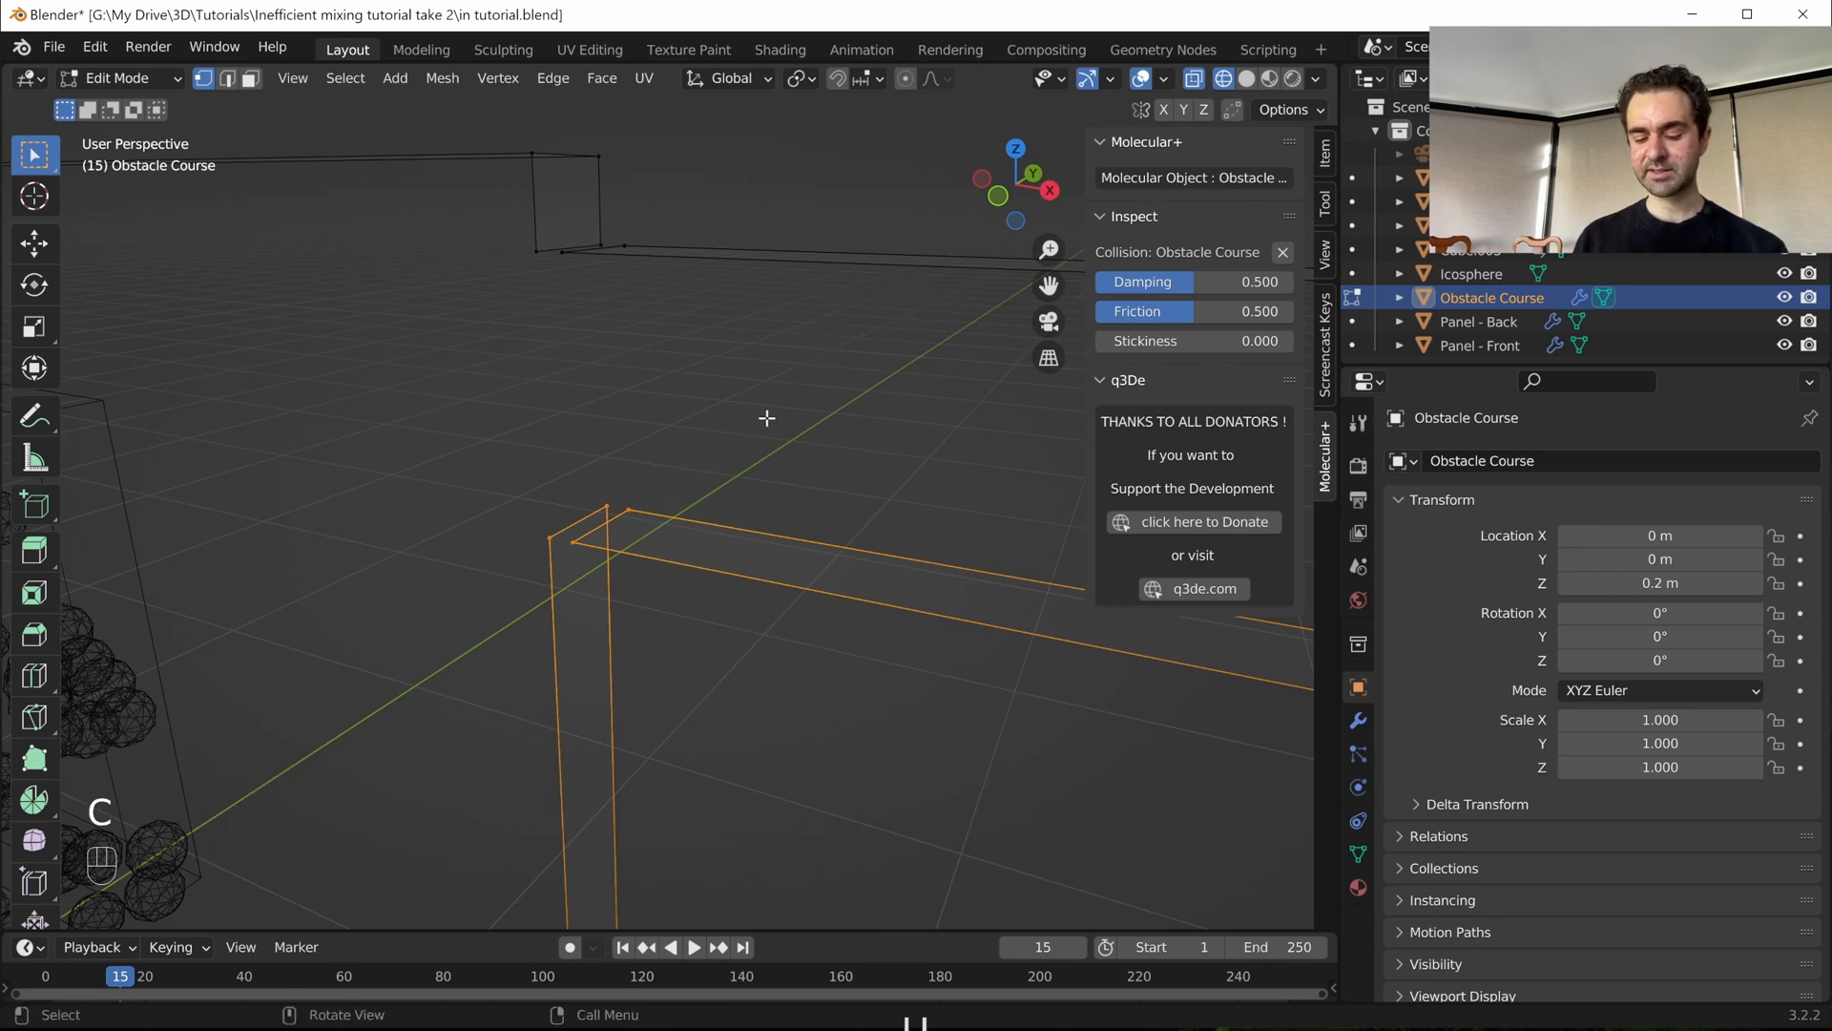
click(680, 272)
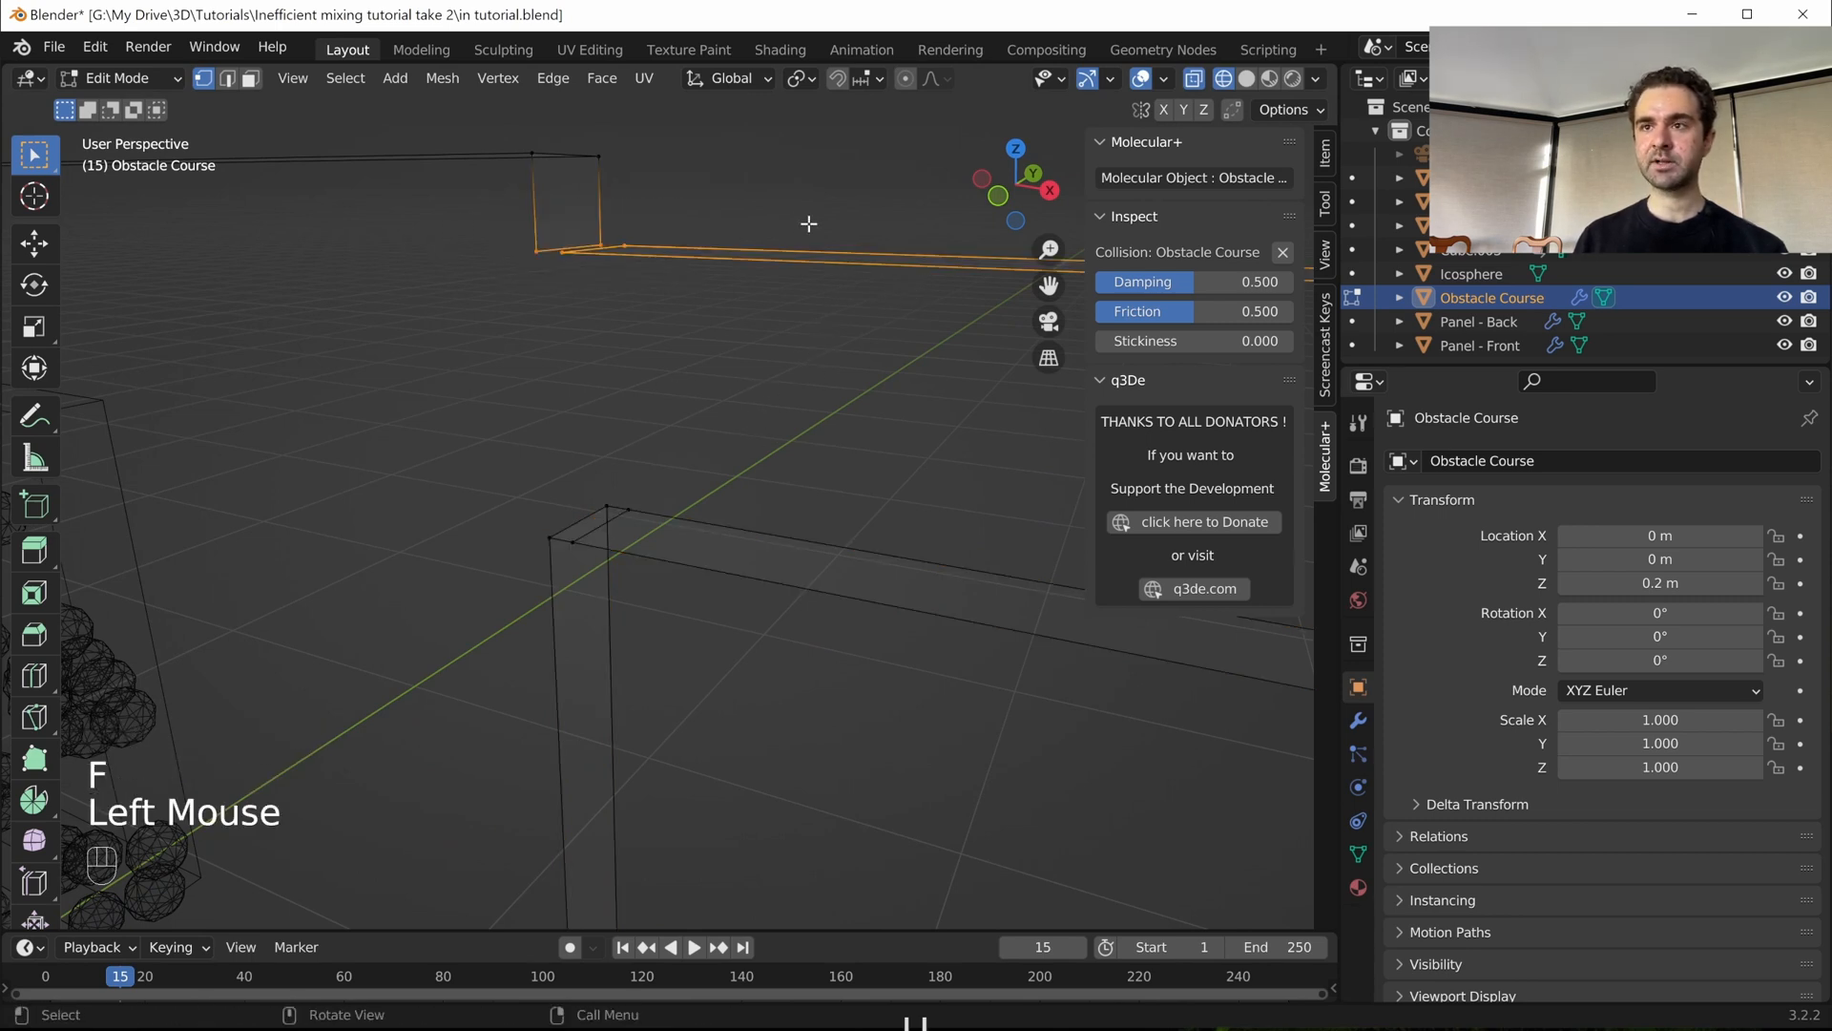
key(f)
scroll(762, 362, down, 3)
shift+middle_drag(762, 362, 779, 346)
shift+scroll(818, 462, down, 1)
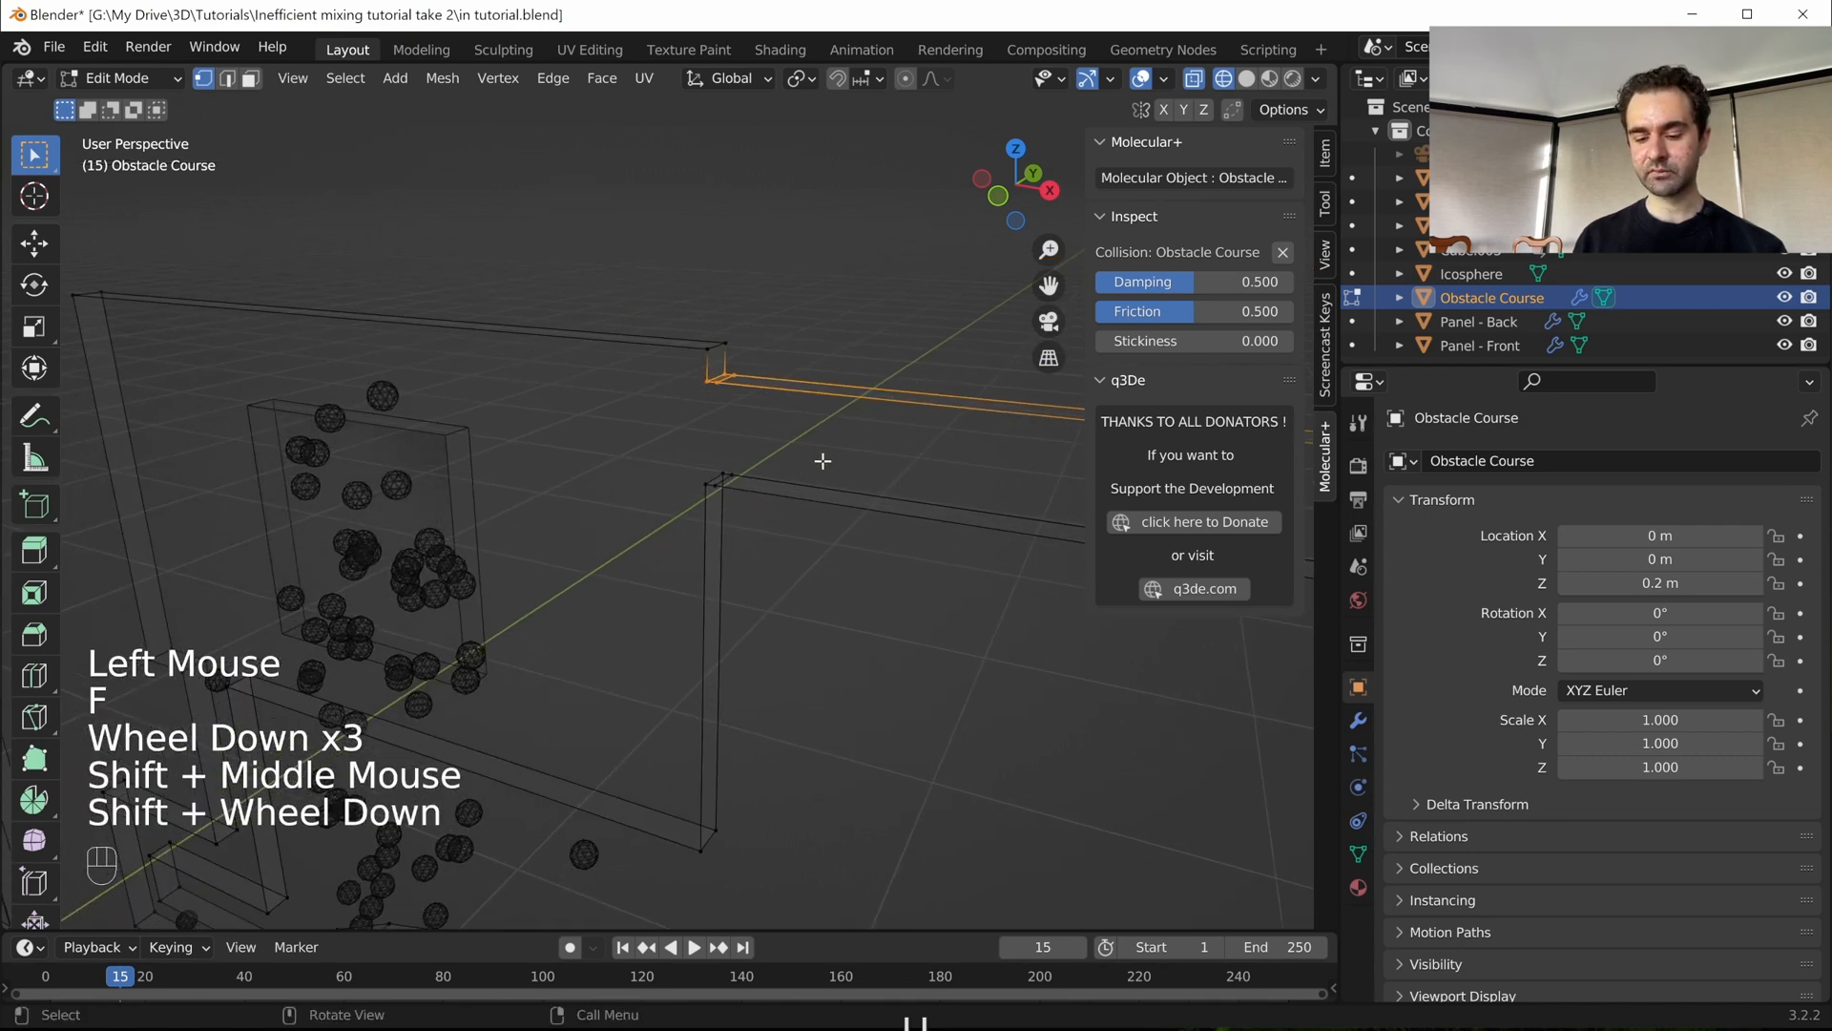
- Exit Edit Mode and frame the whole Obstacle Course in front orthographic view
middle_drag(747, 553, 781, 538)
click(780, 538)
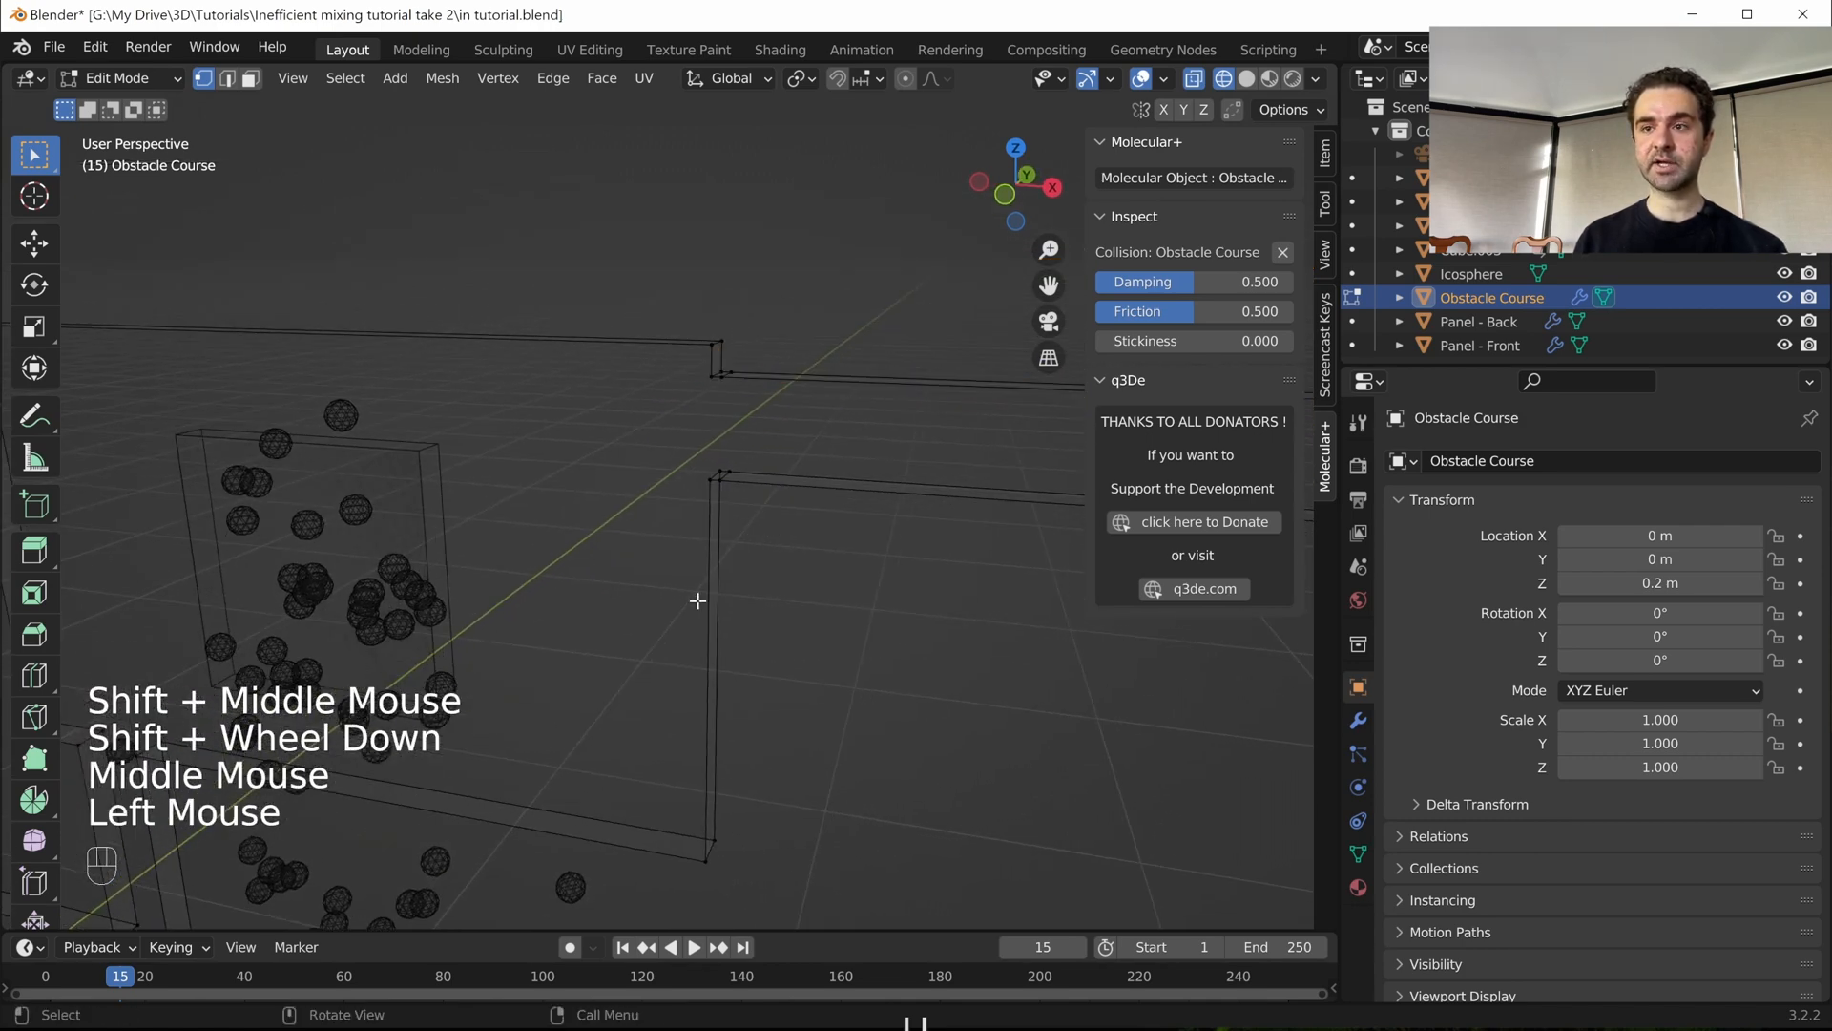
key(Tab)
scroll(696, 599, down, 4)
mouse_move(670, 586)
shift+middle_down()
mouse_move(658, 631)
mouse_move(679, 617)
shift+middle_up()
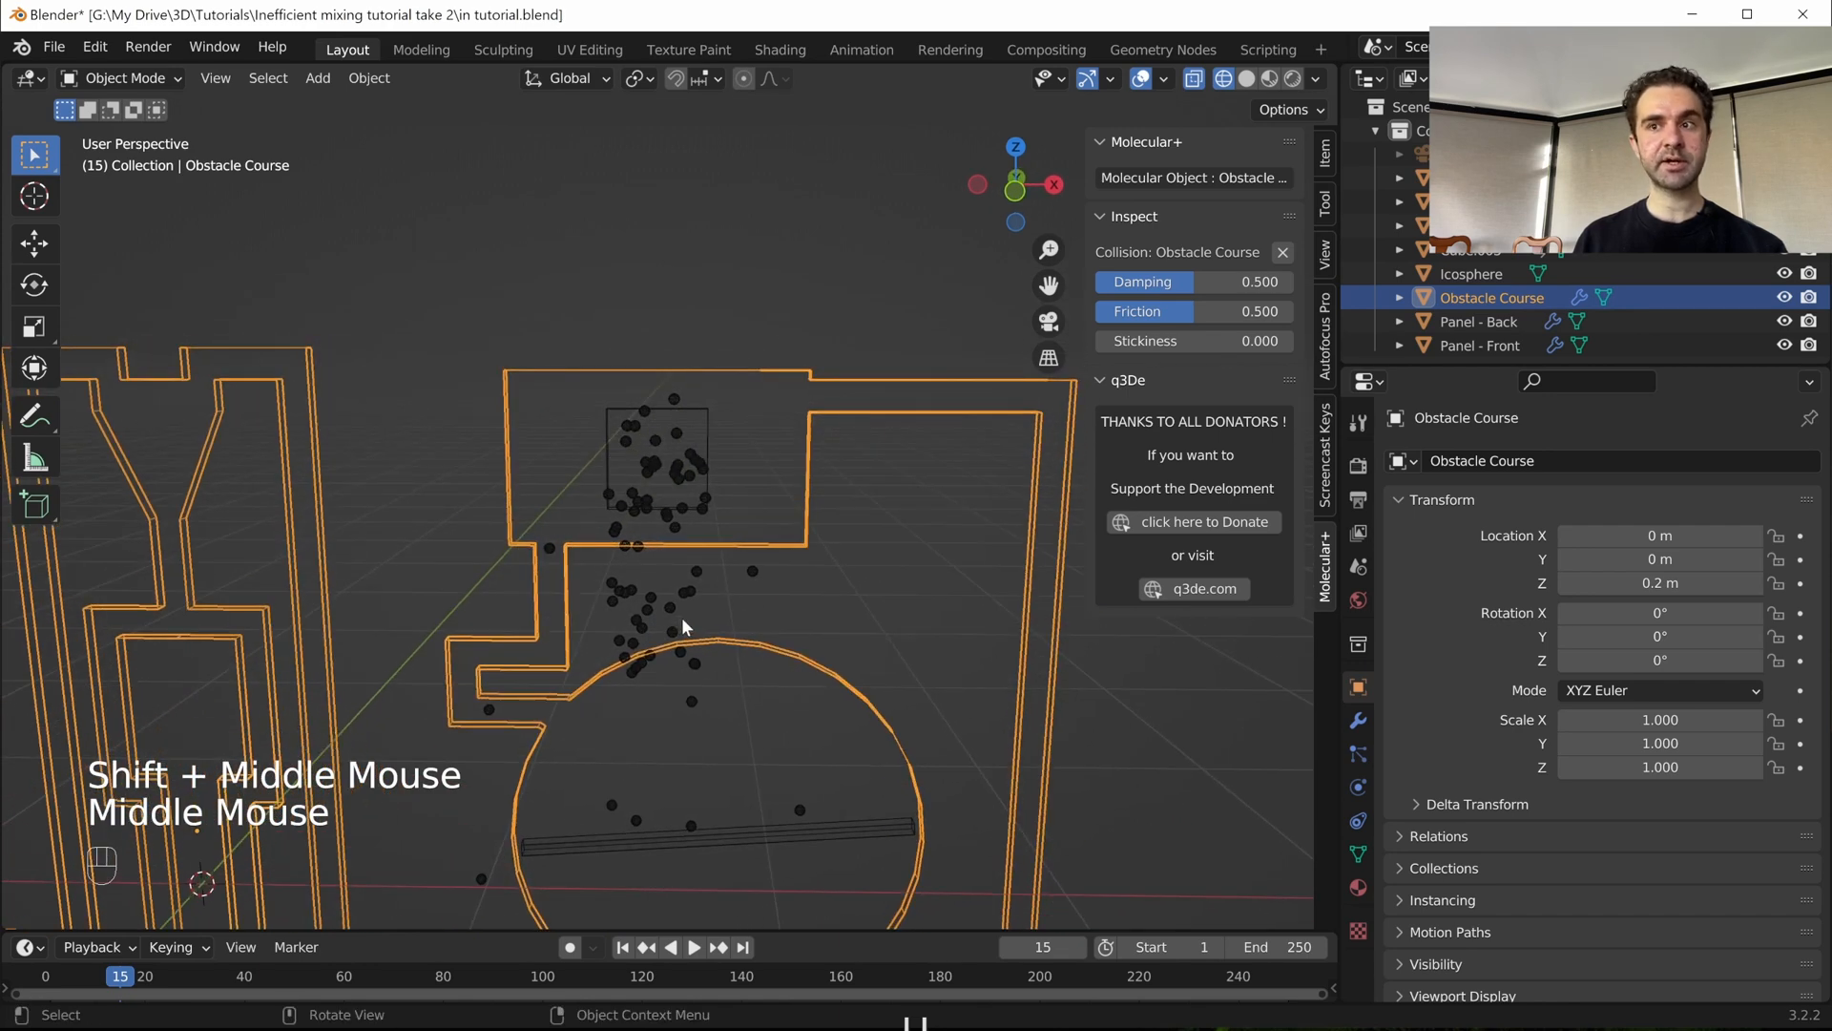
scroll(683, 620, down, 2)
key(KP_1)
shift+middle_drag(683, 632, 974, 359)
shift+scroll(722, 609, down, 3)
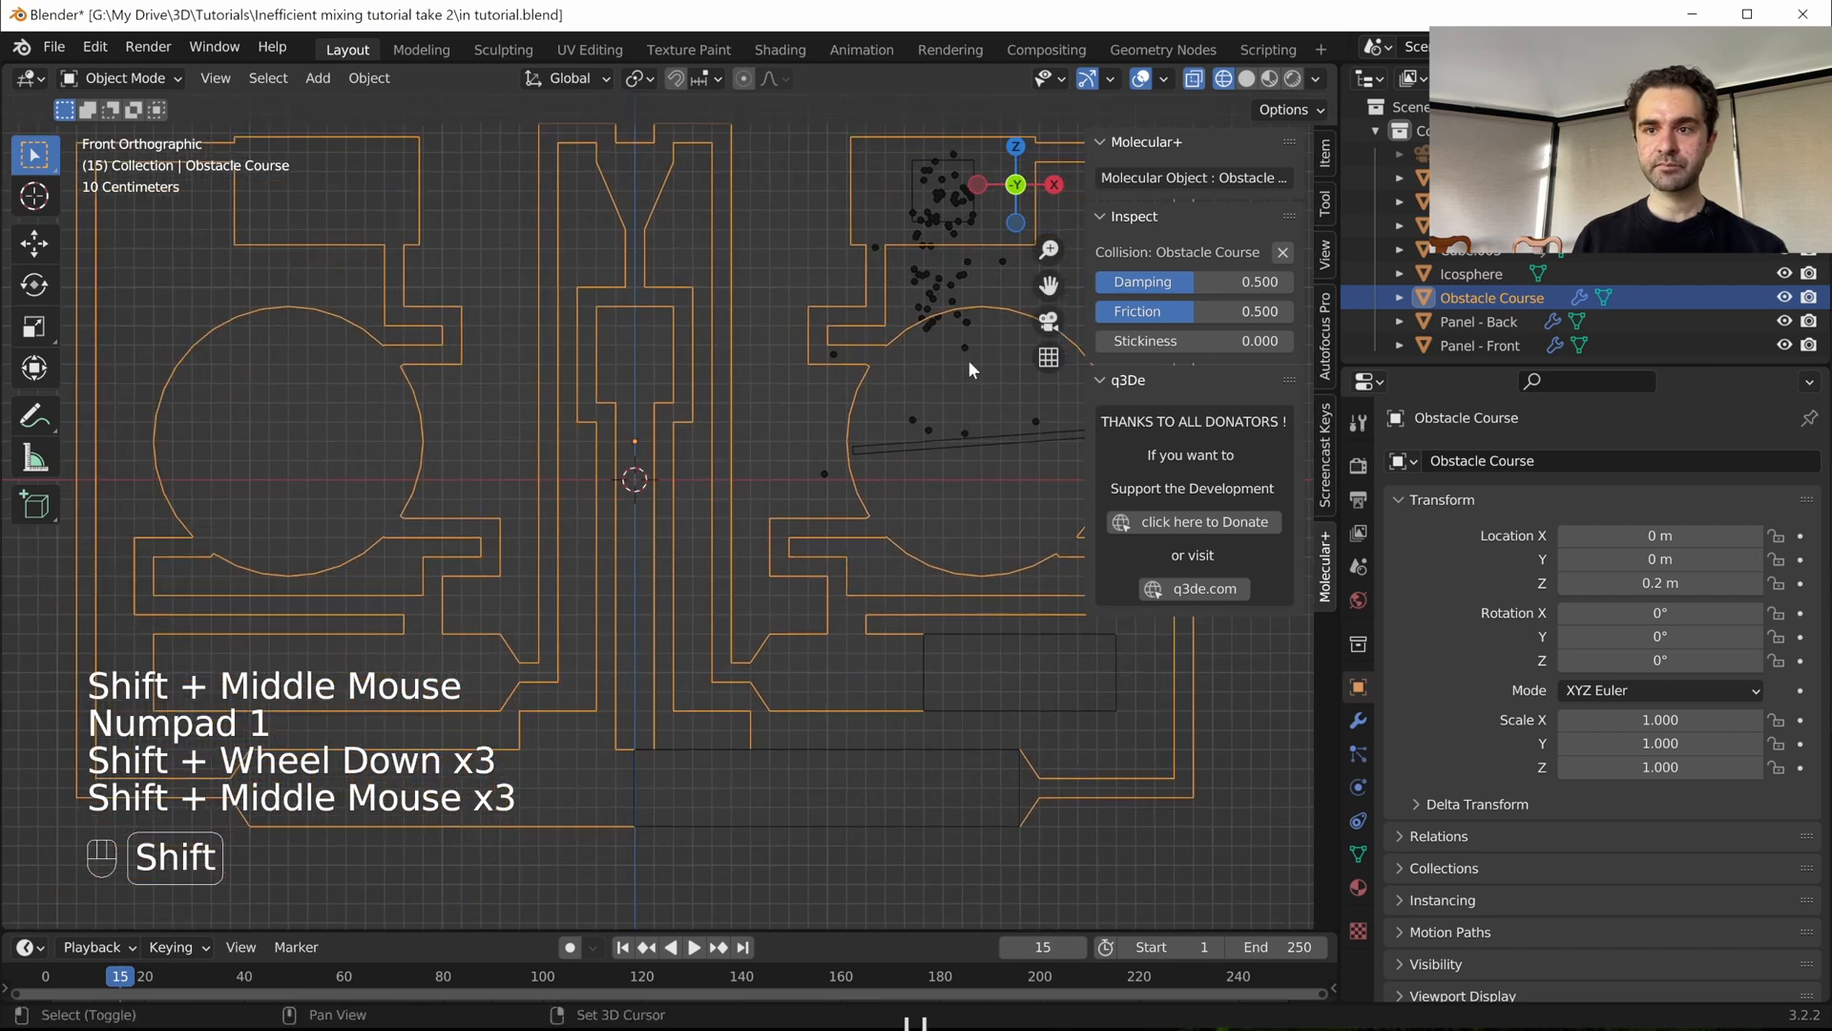
- Duplicate the upper sliding block inside the course's lower chamber, leaving the copy at the same position
click(921, 680)
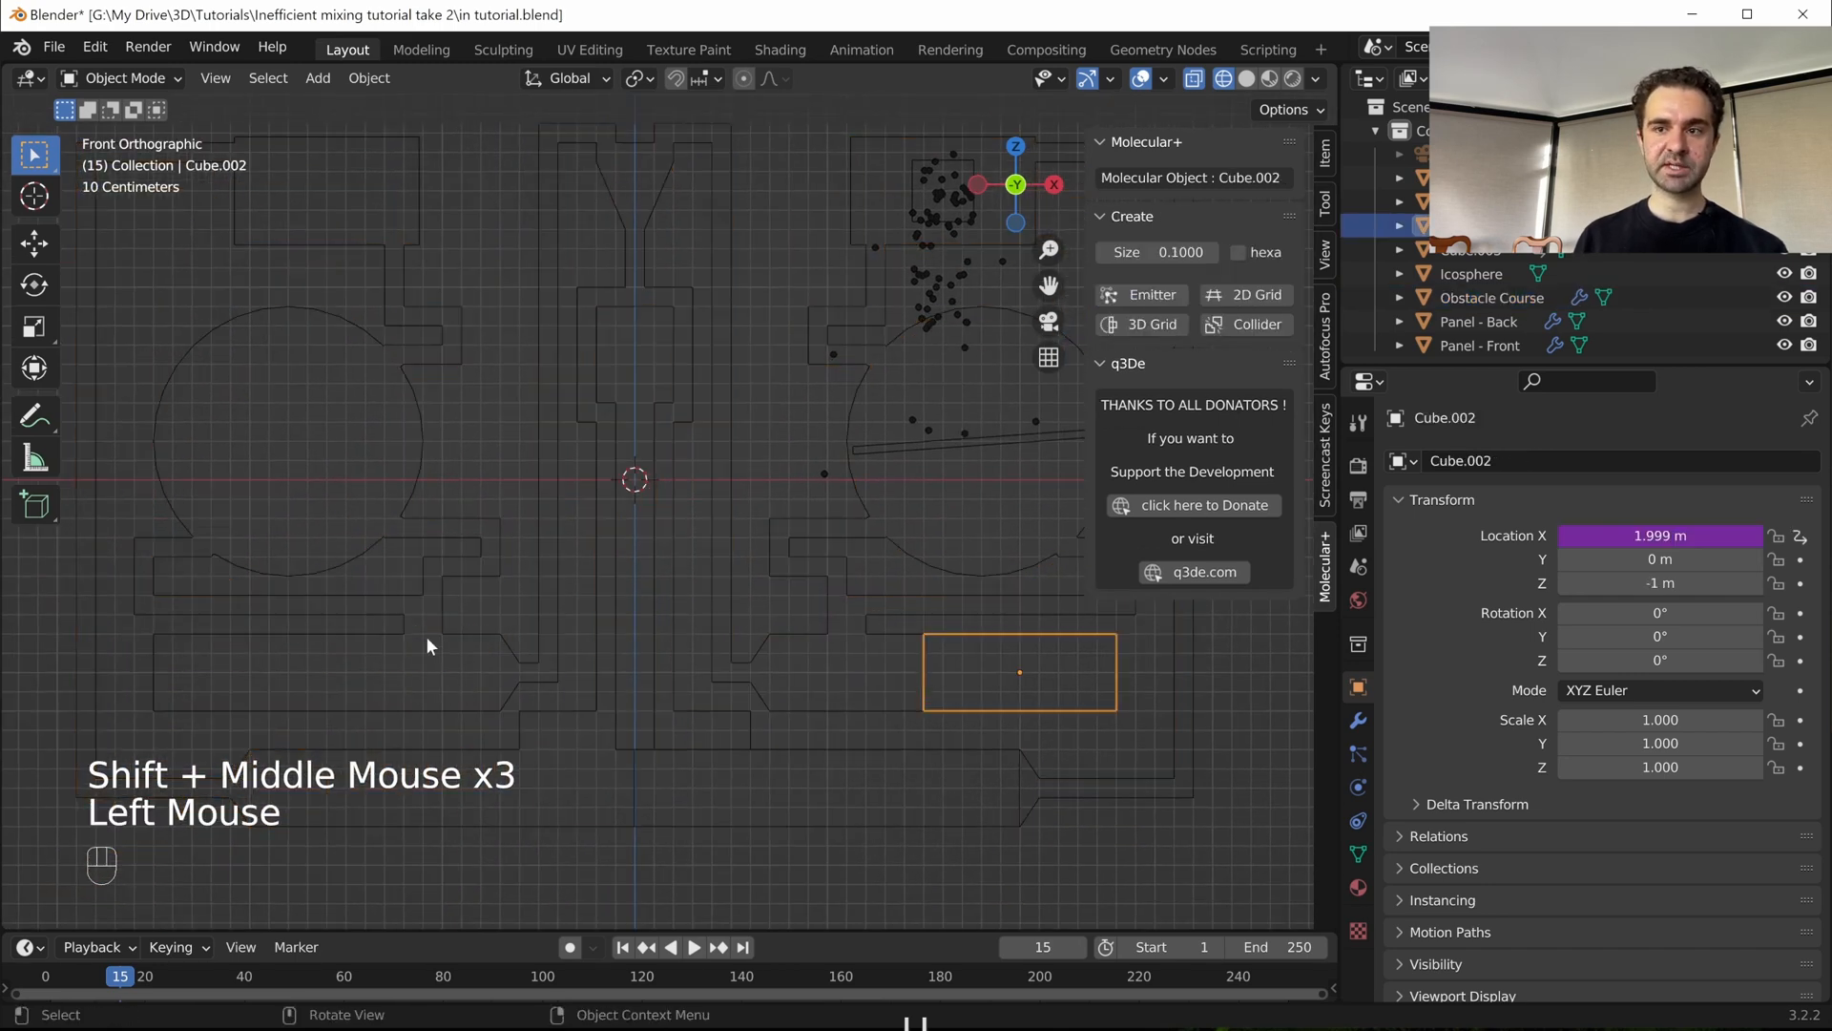
click(958, 441)
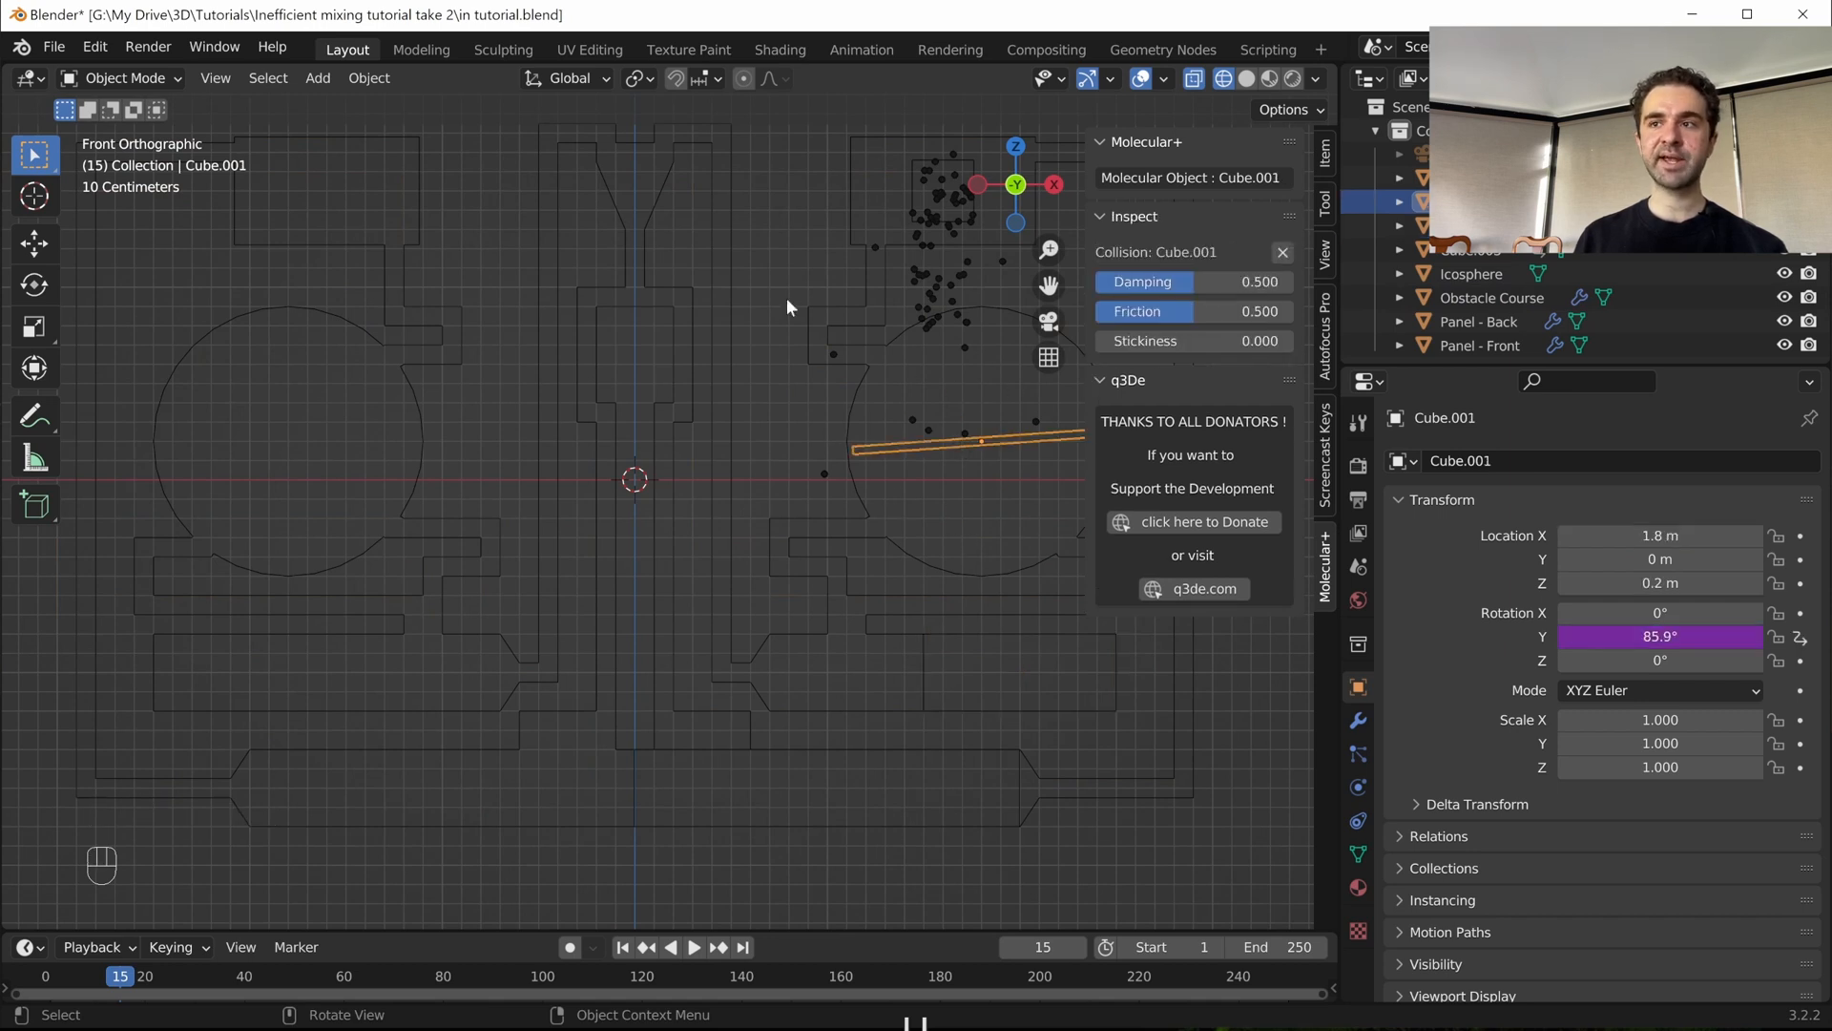
click(925, 674)
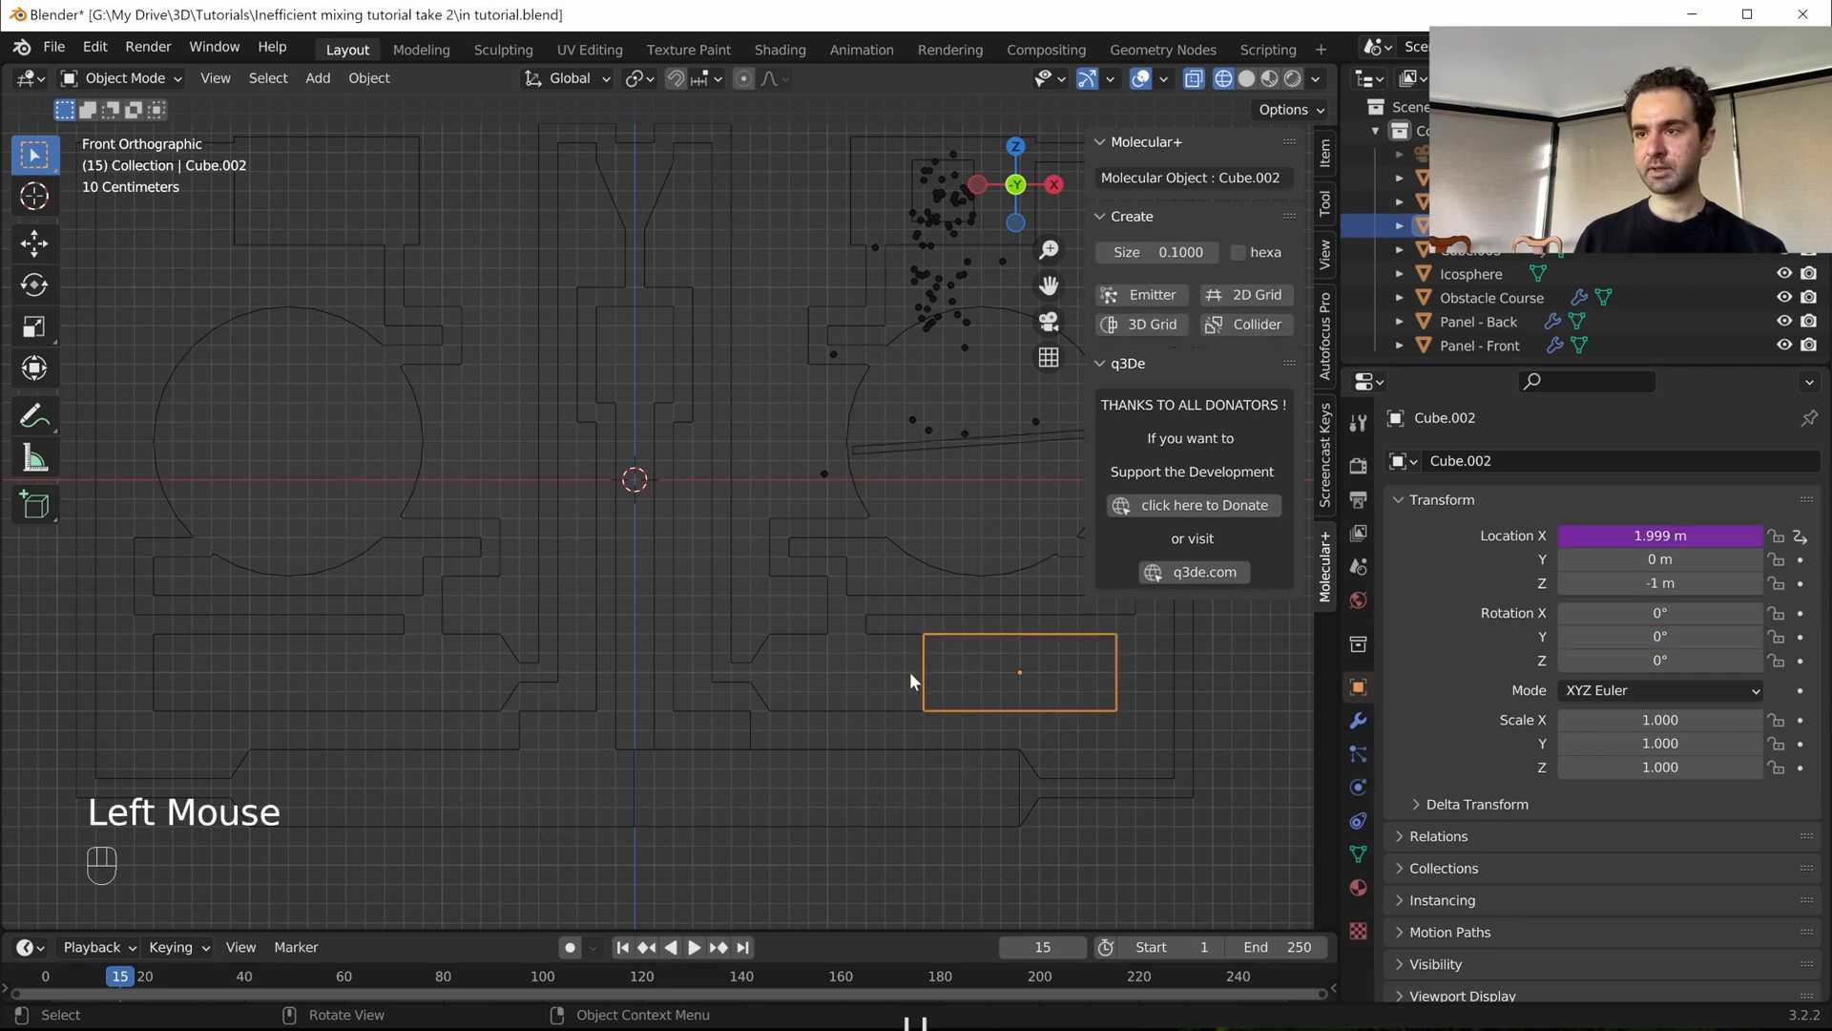
key(shift+d)
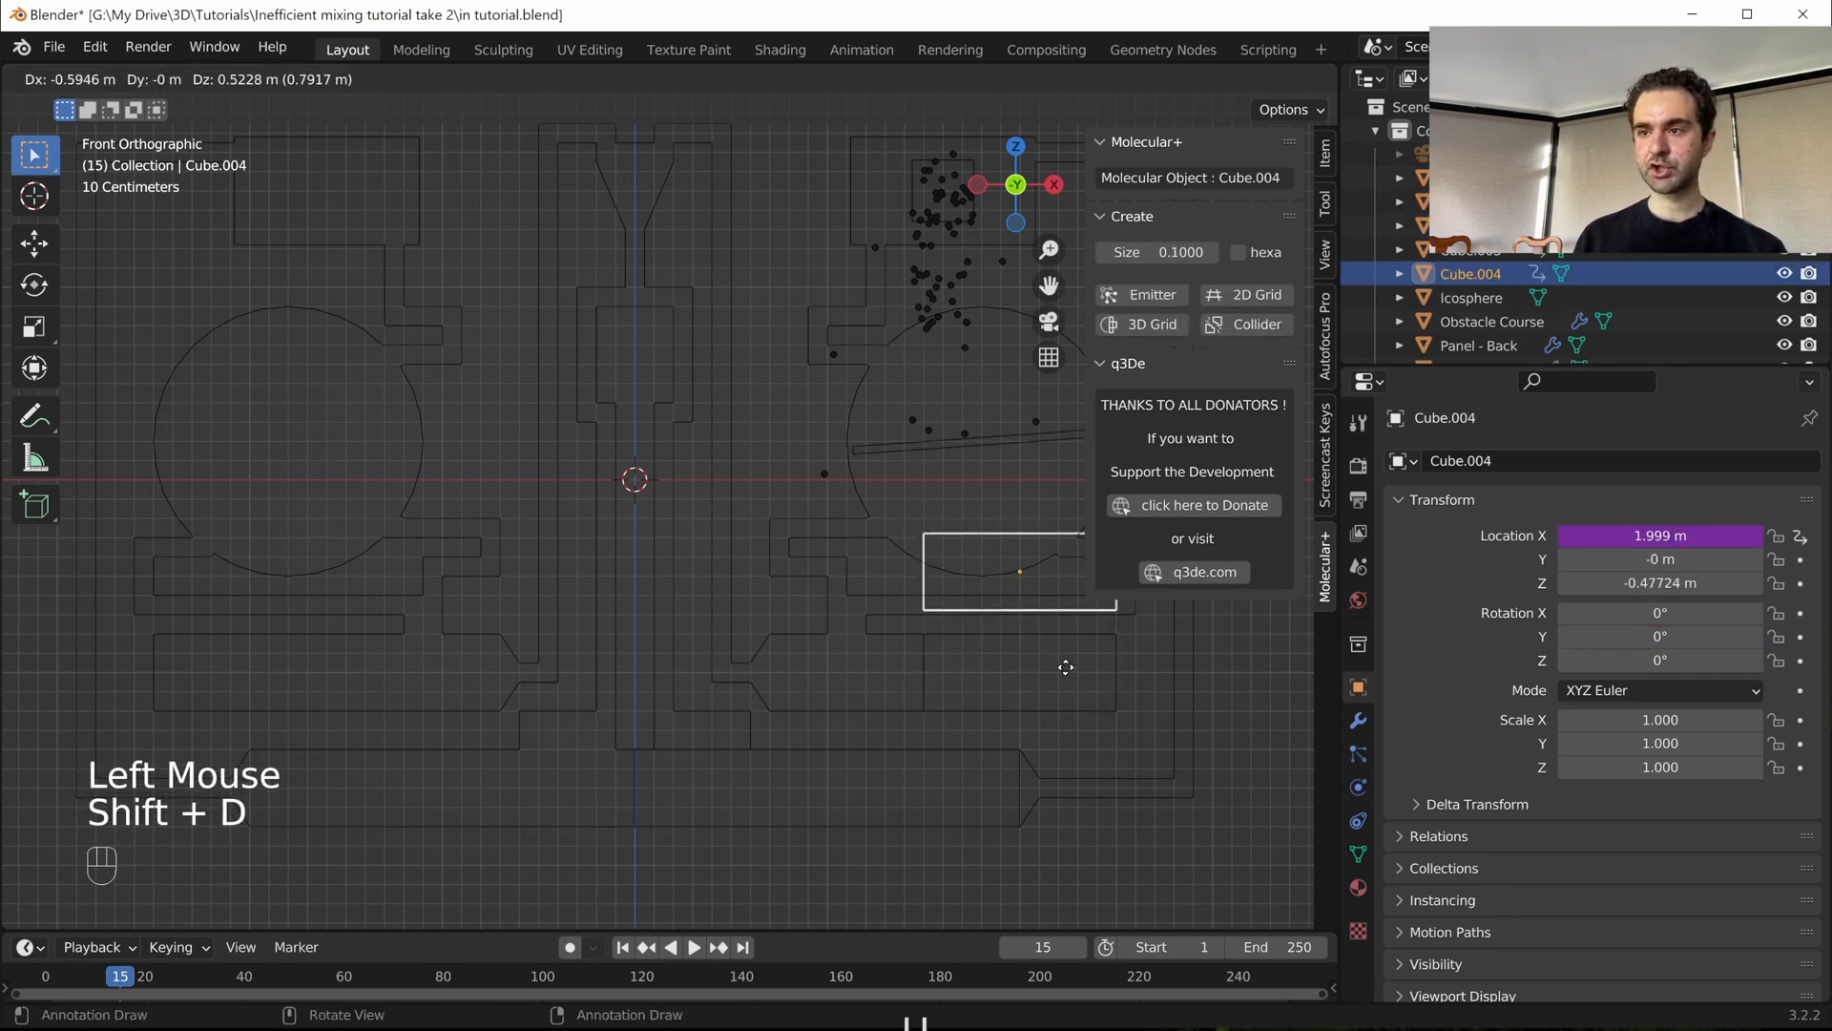
right_click(1072, 666)
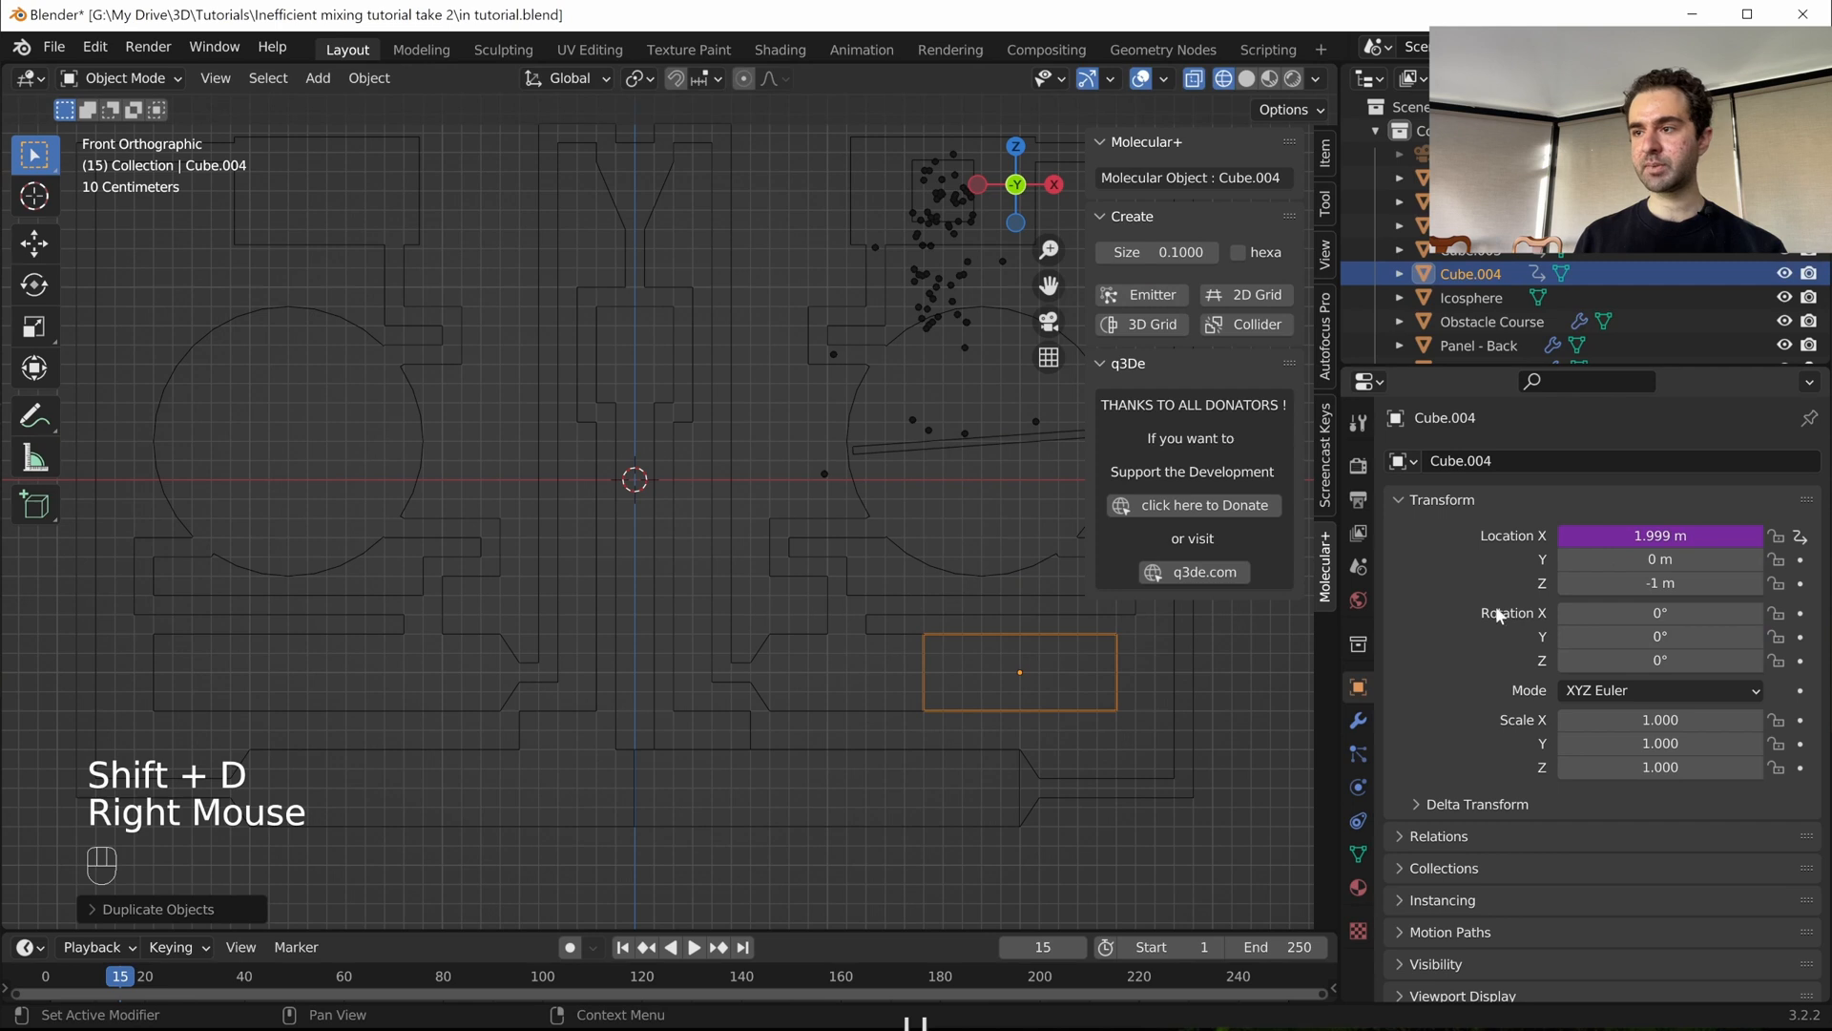
- Set the block copy's X location driver to sin(frame / 10) * 0.4 - 1.6 and play the animation to check its motion
click(1681, 535)
click(1712, 536)
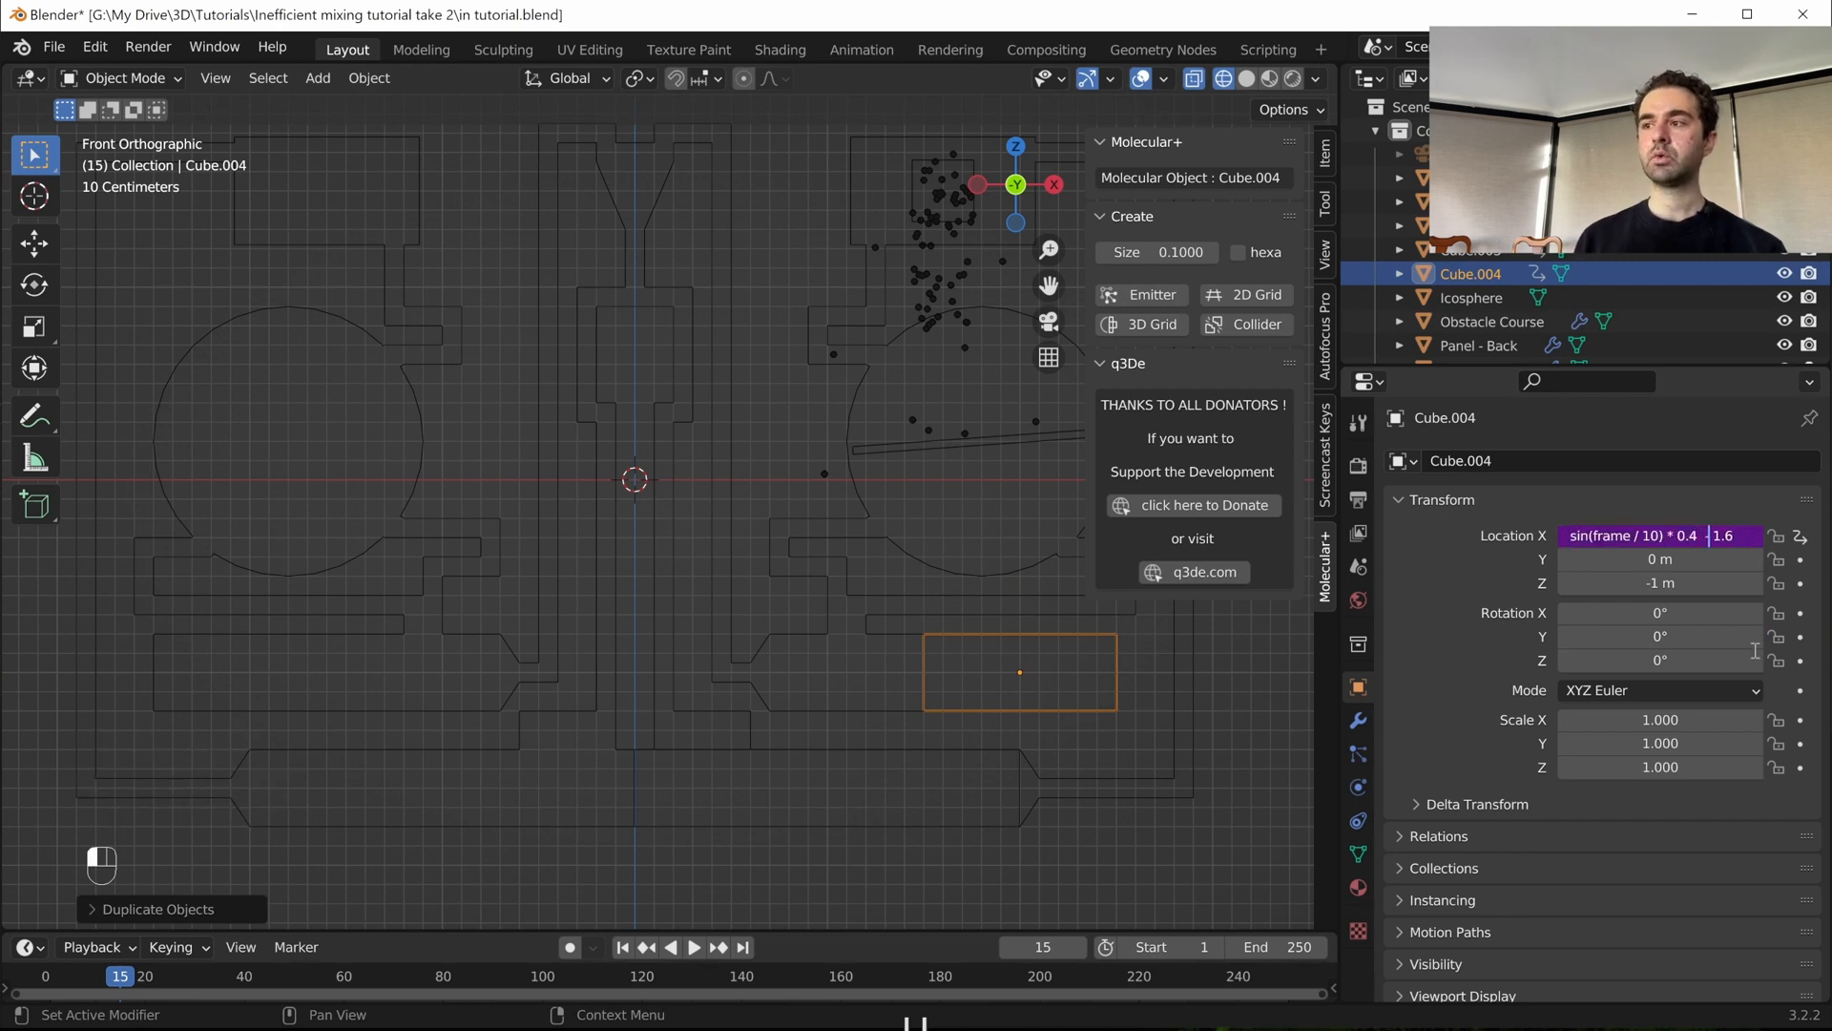
key(Return)
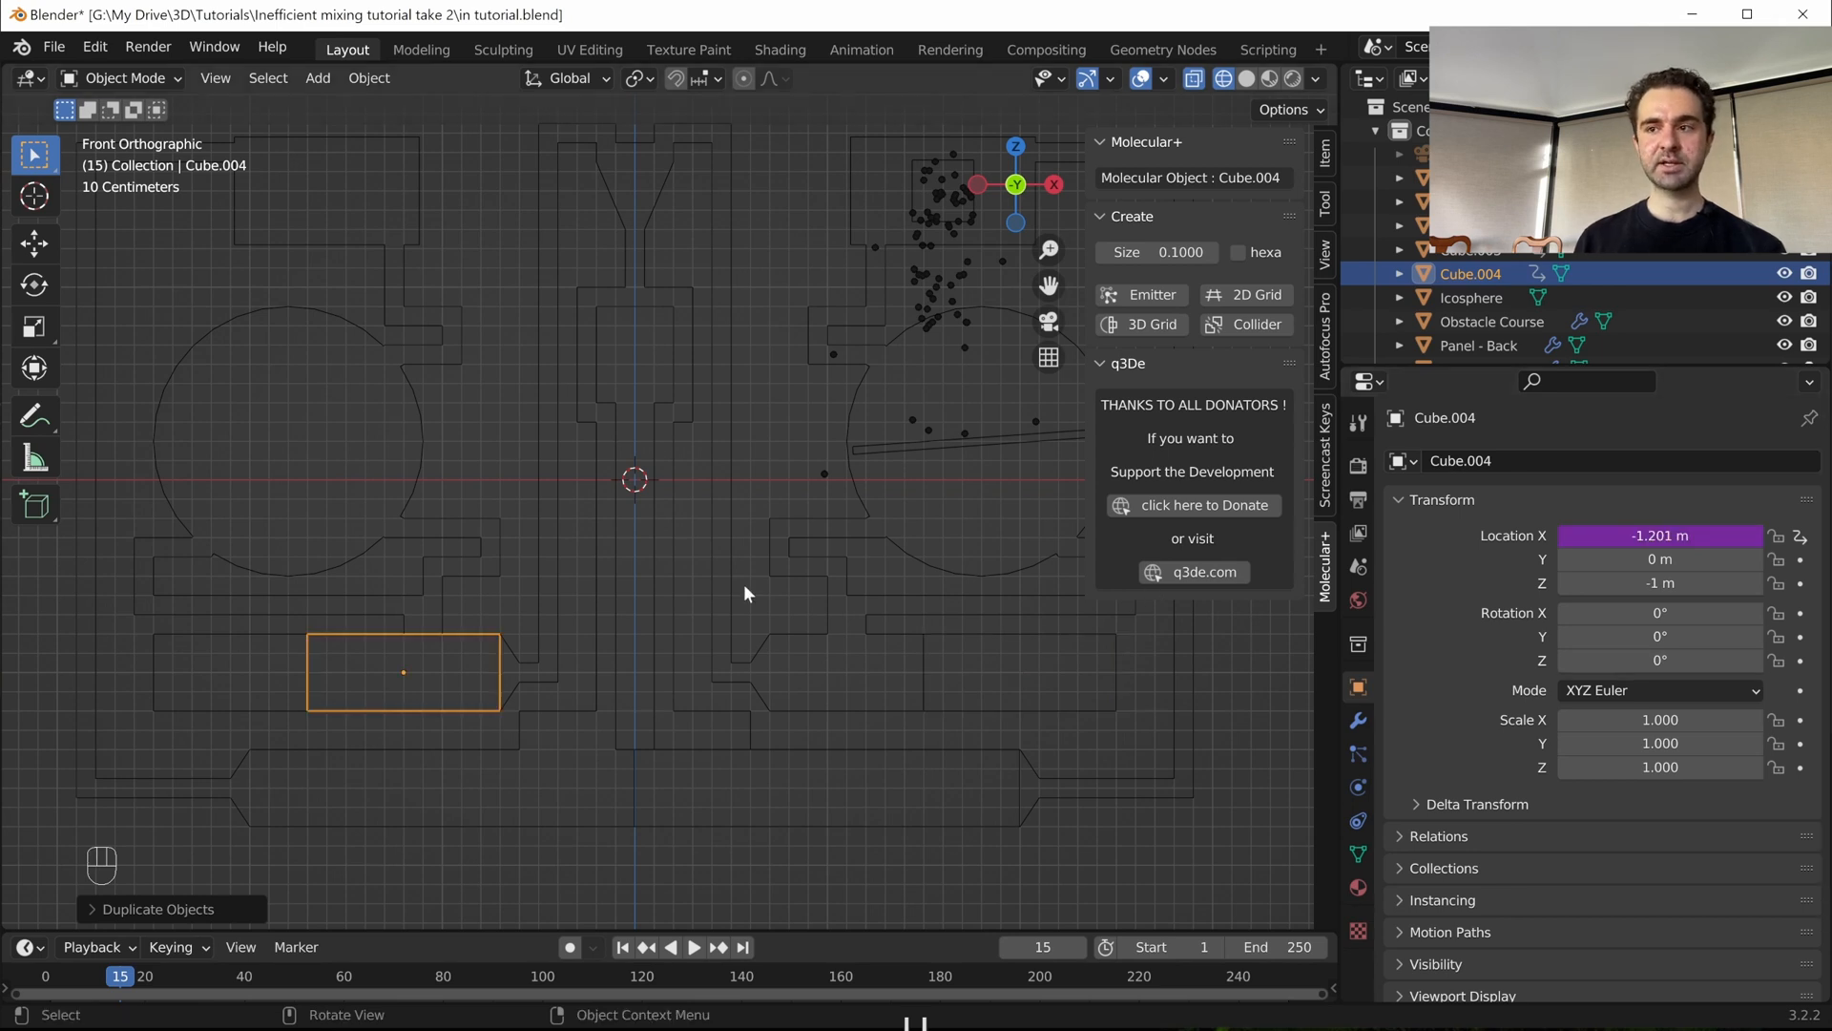
key(space)
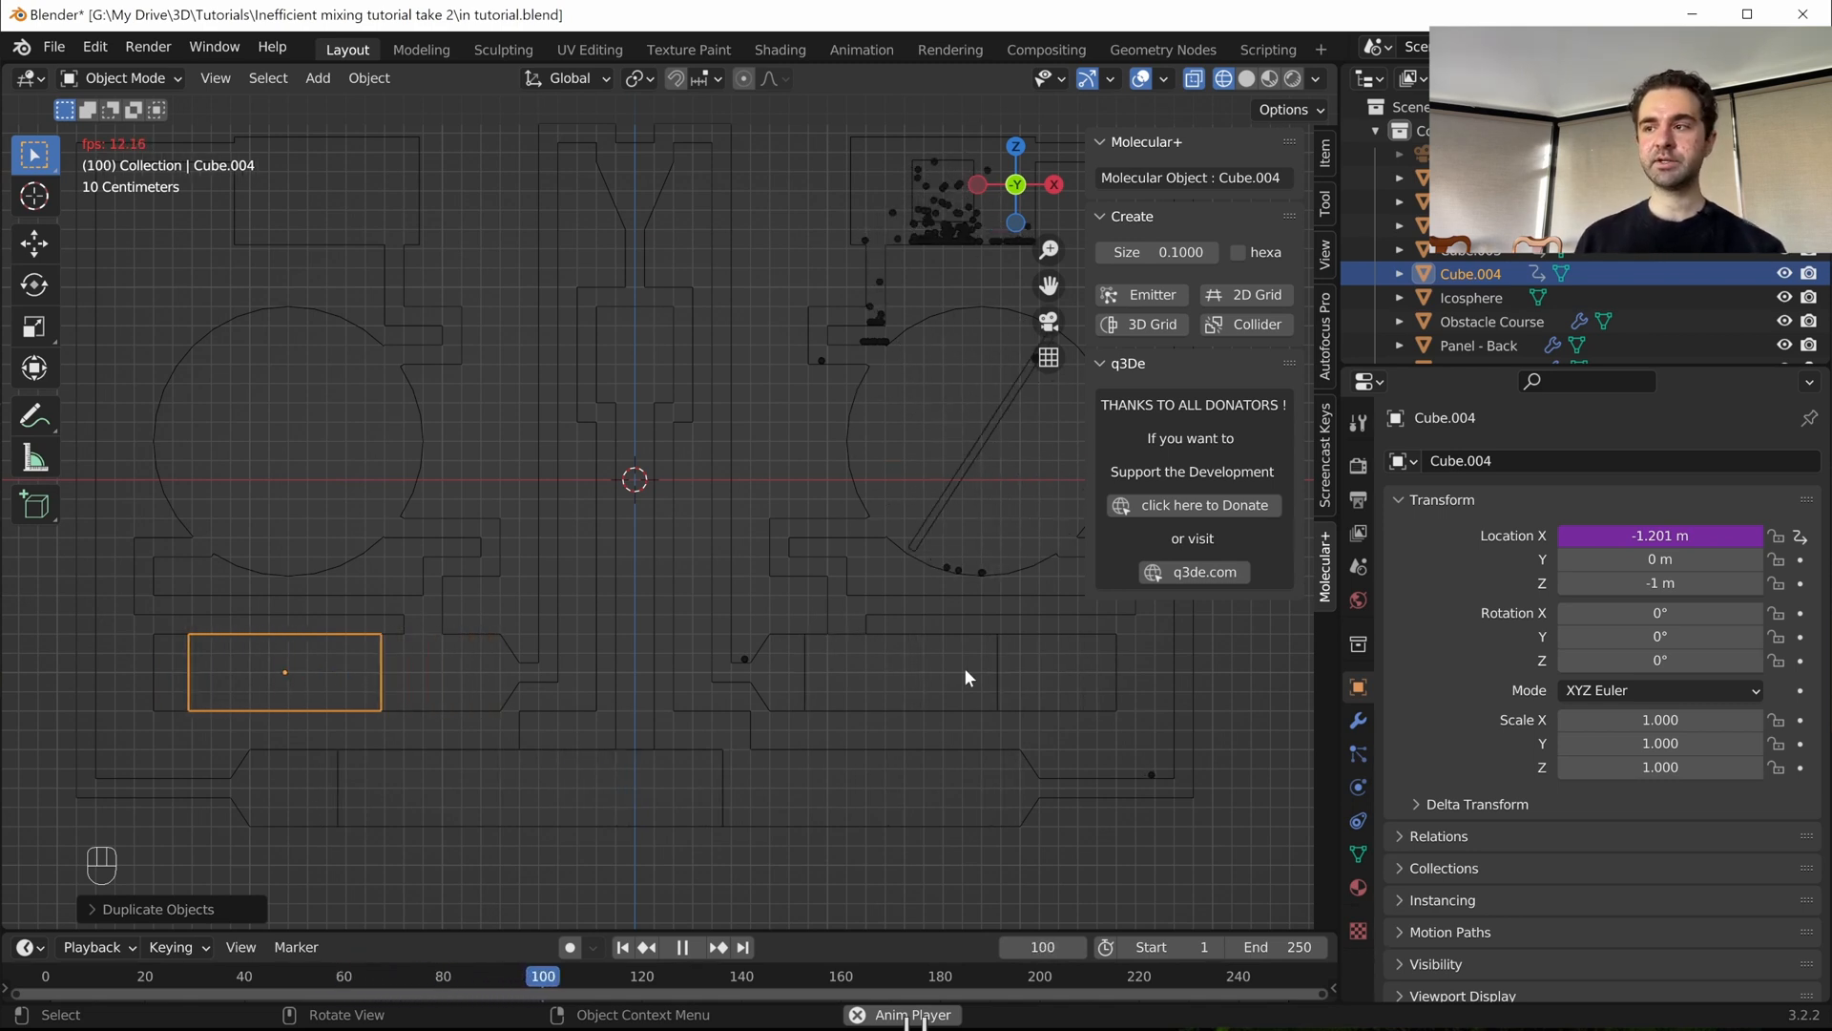
key(space)
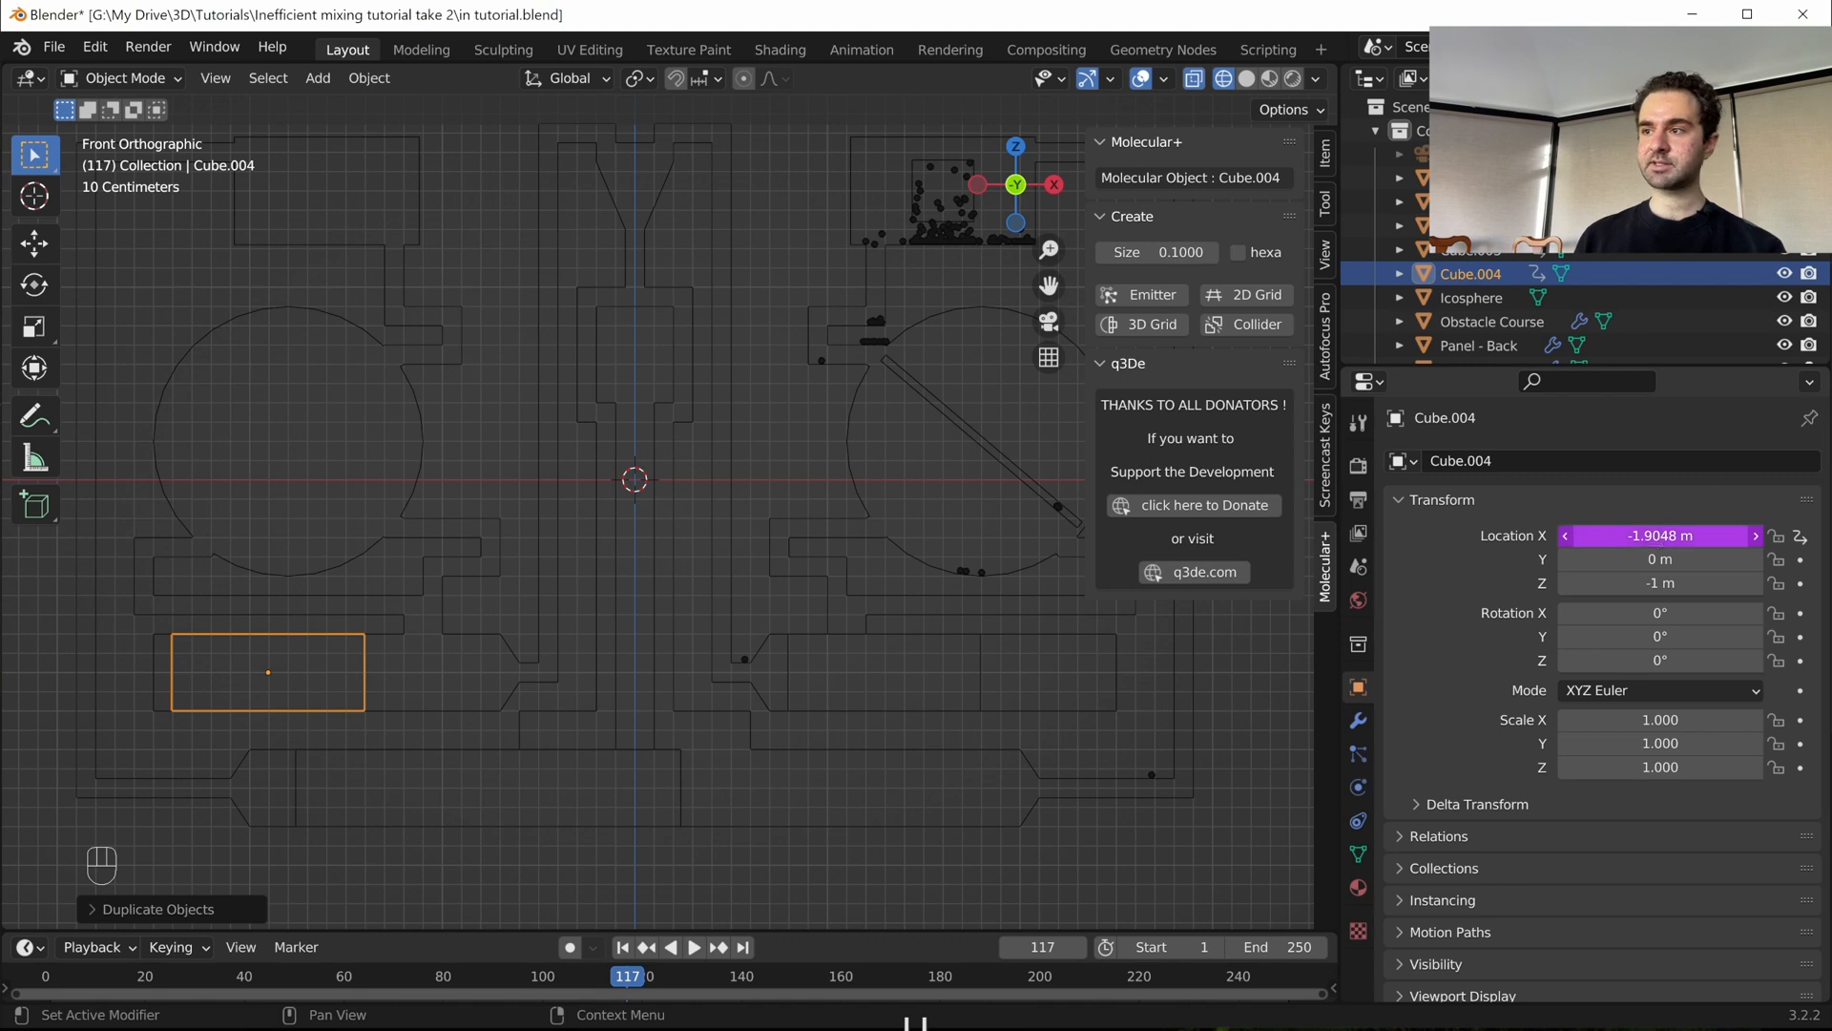
- Negate the sine term in the block copy's X location driver and play the animation to check the mirrored motion
click(1606, 538)
click(1561, 535)
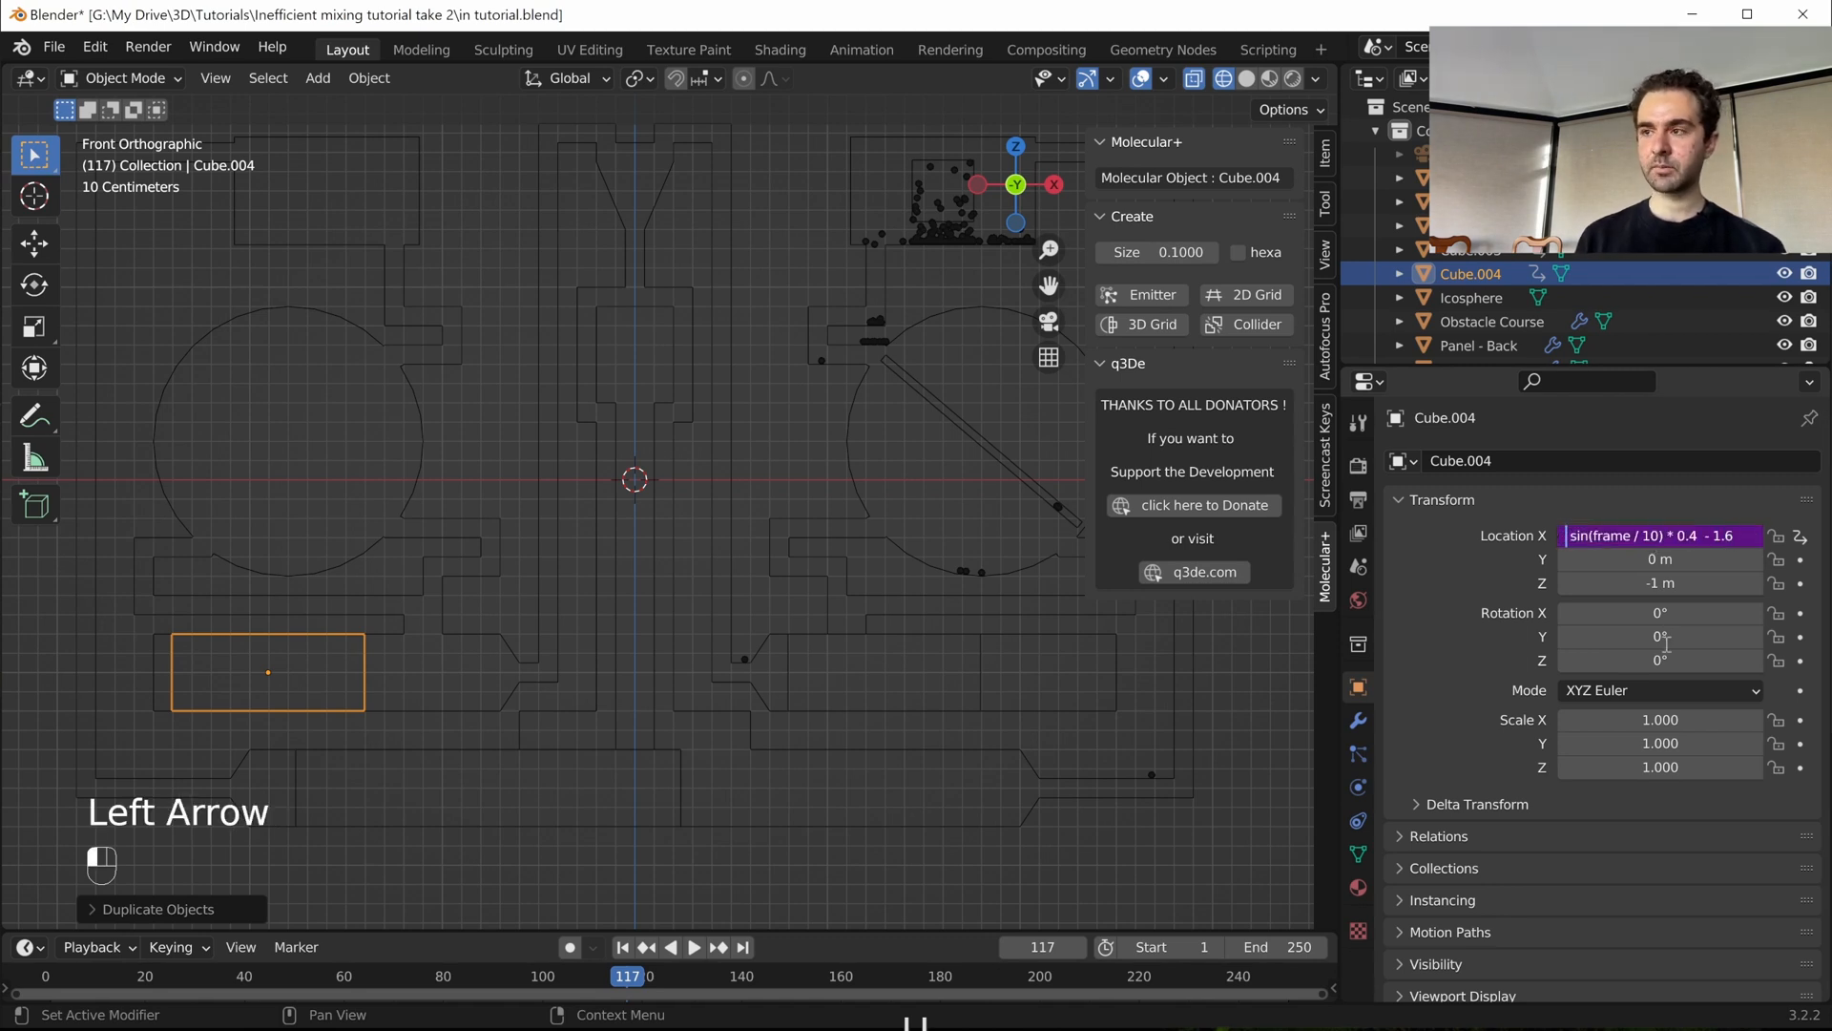
click(1666, 645)
key(space)
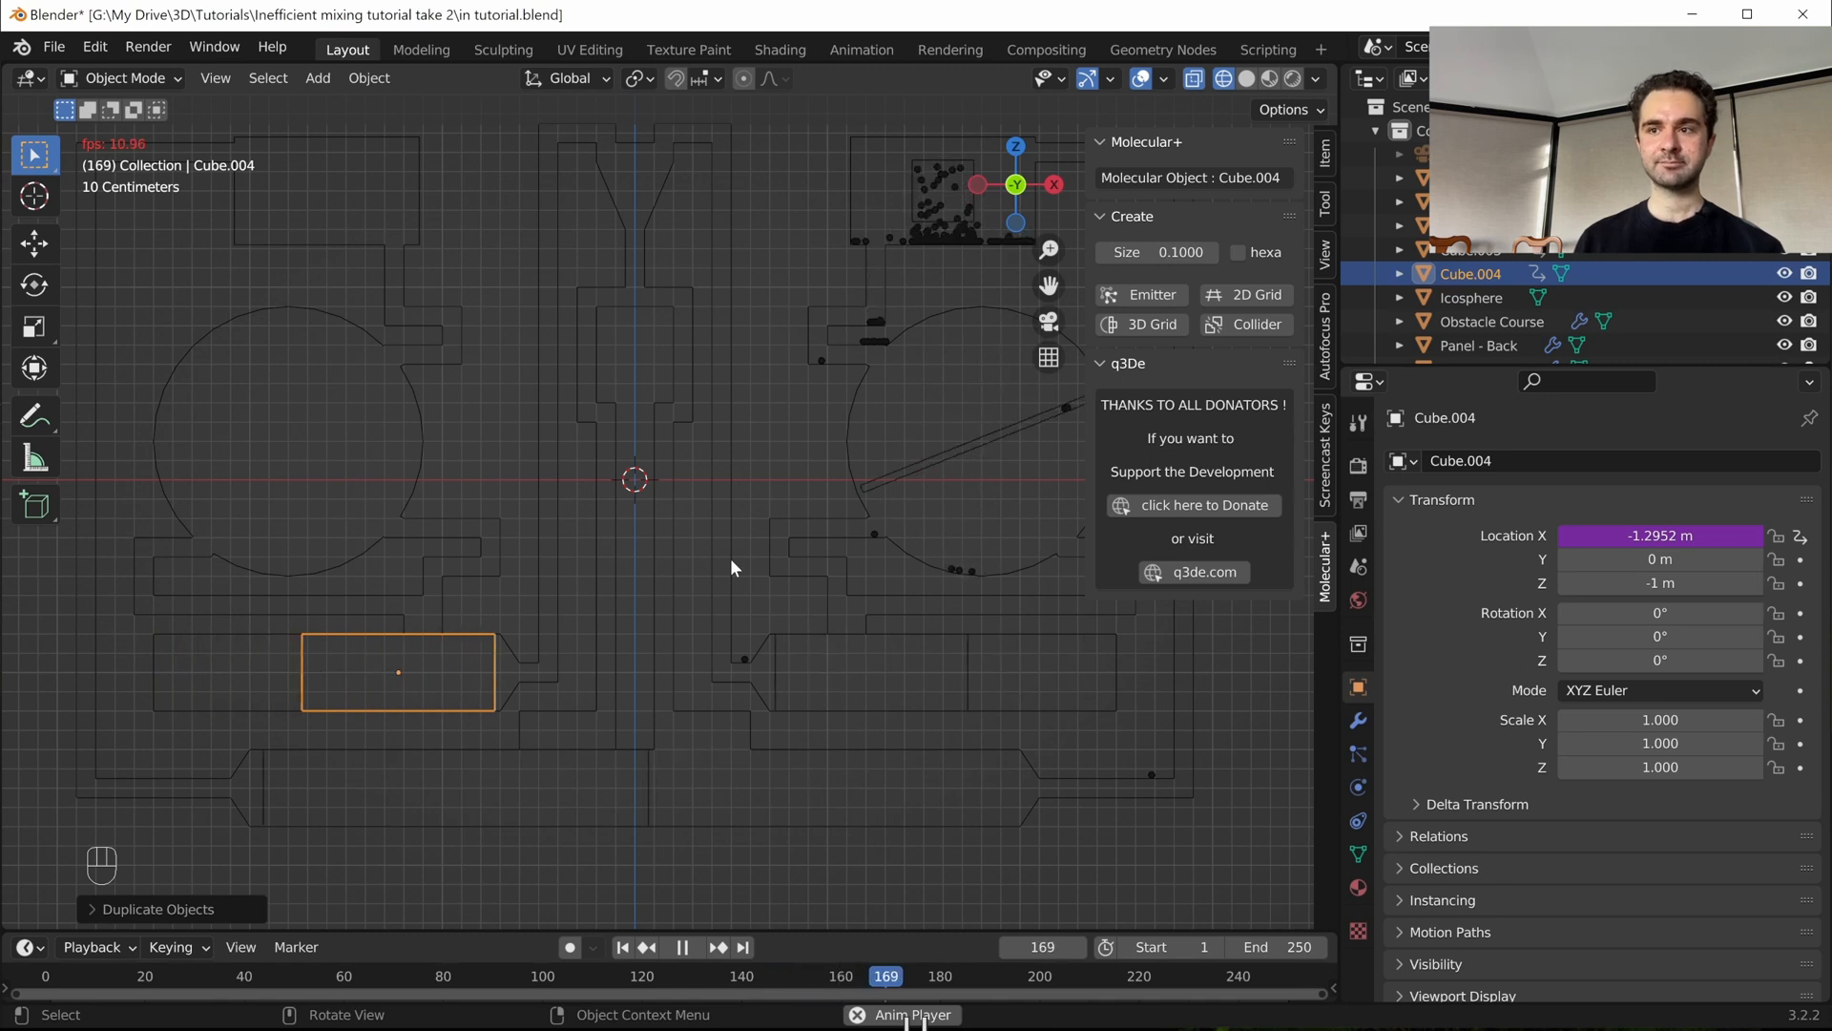
key(space)
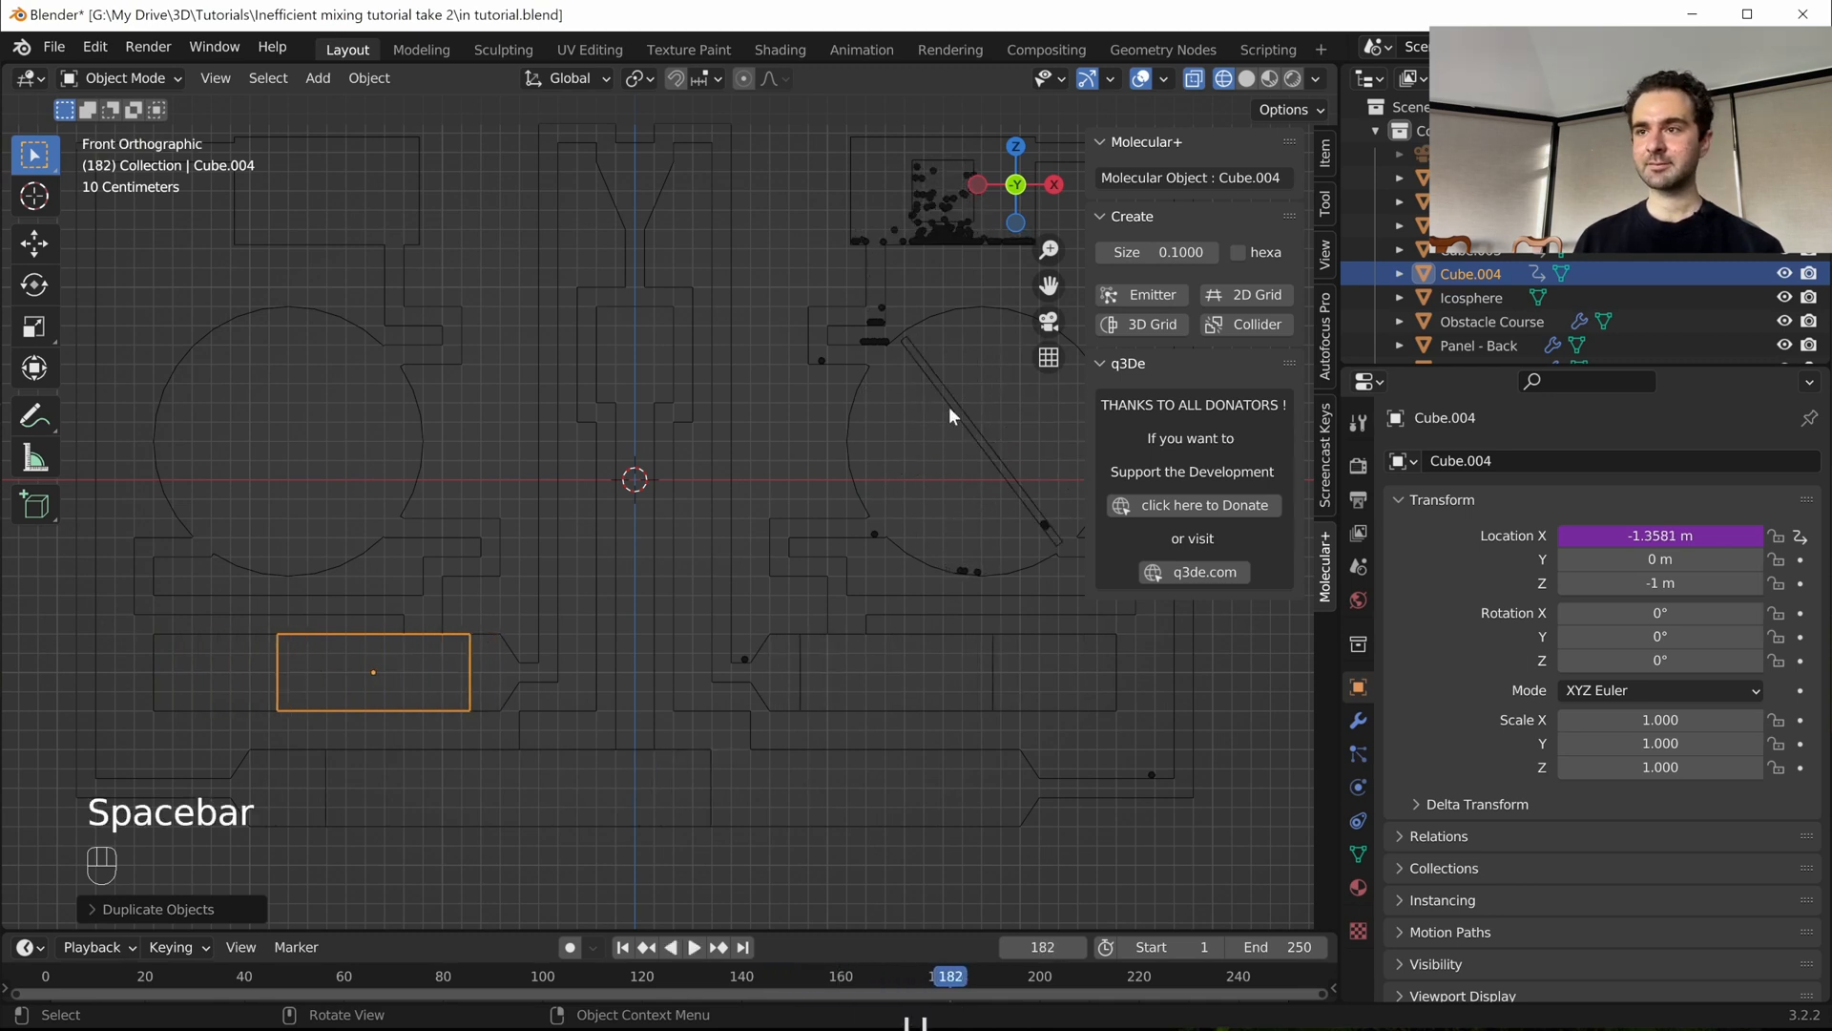
- Duplicate the rotating paddle along X by -3.6 m, centring the copy in the opposite circular chamber at X -1.8 m
click(969, 458)
scroll(970, 458, down, 1)
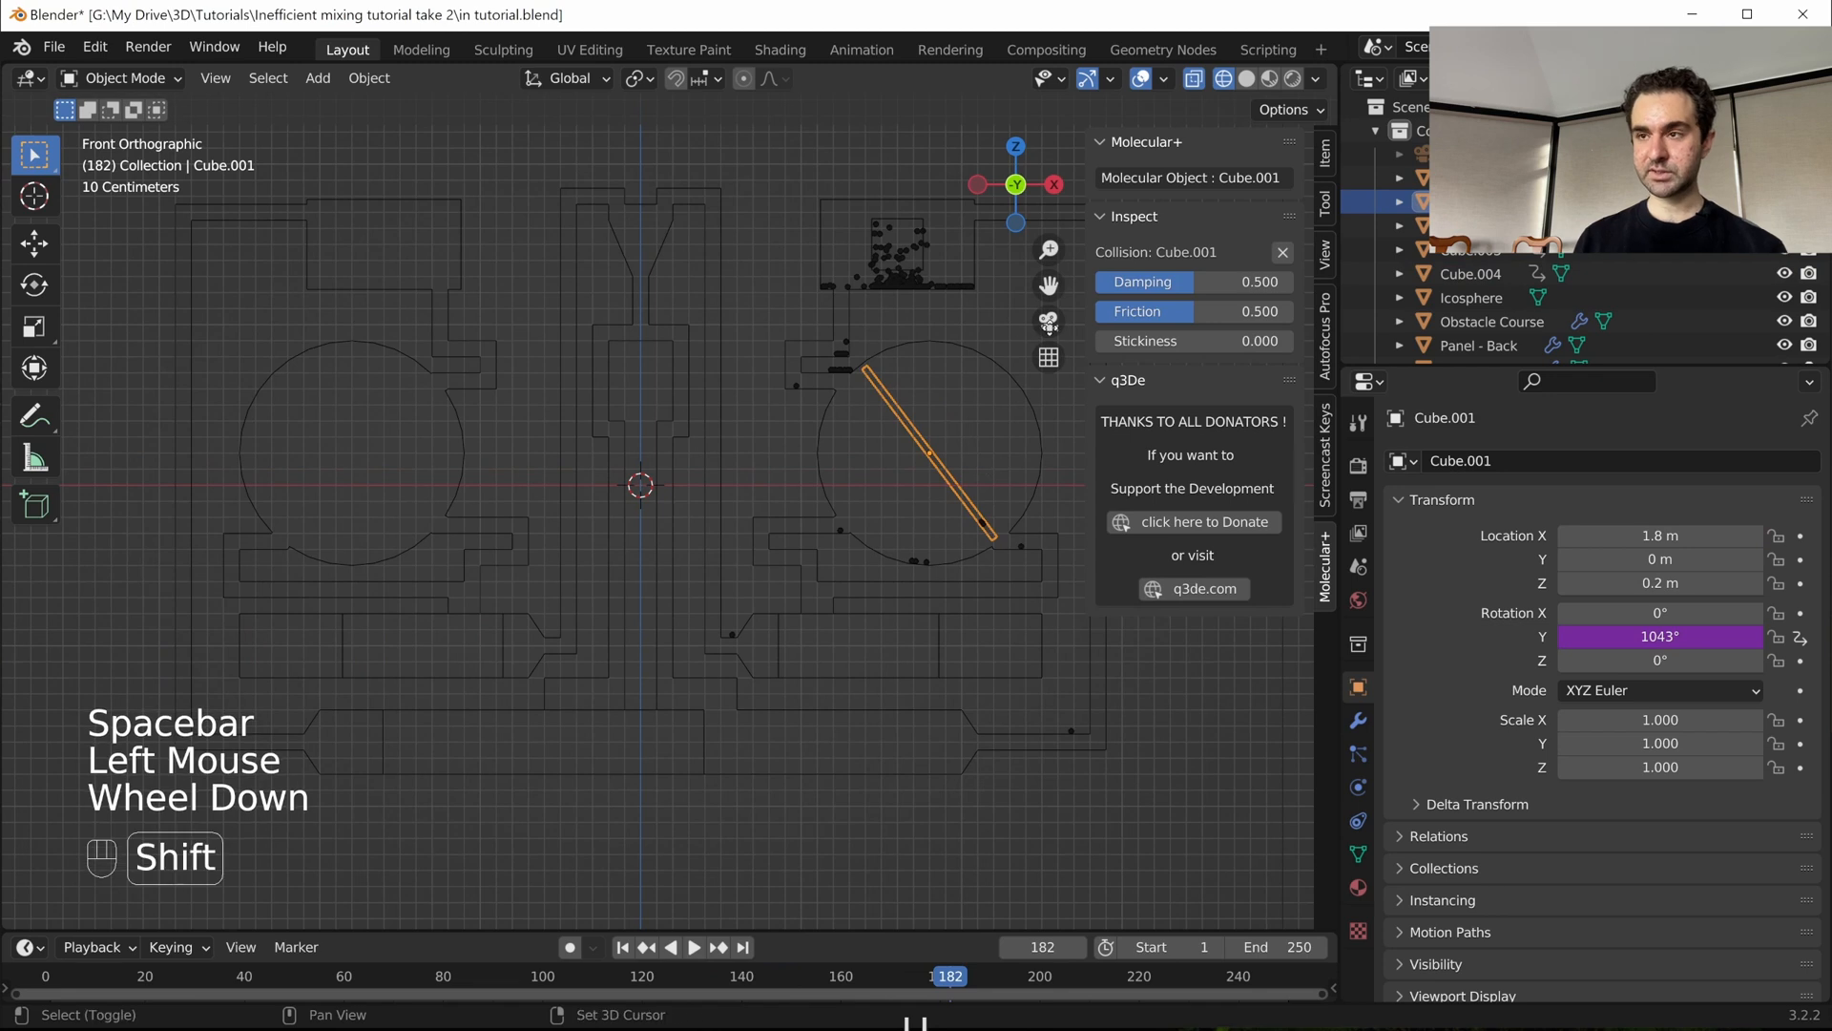
key(shift+d)
key(x)
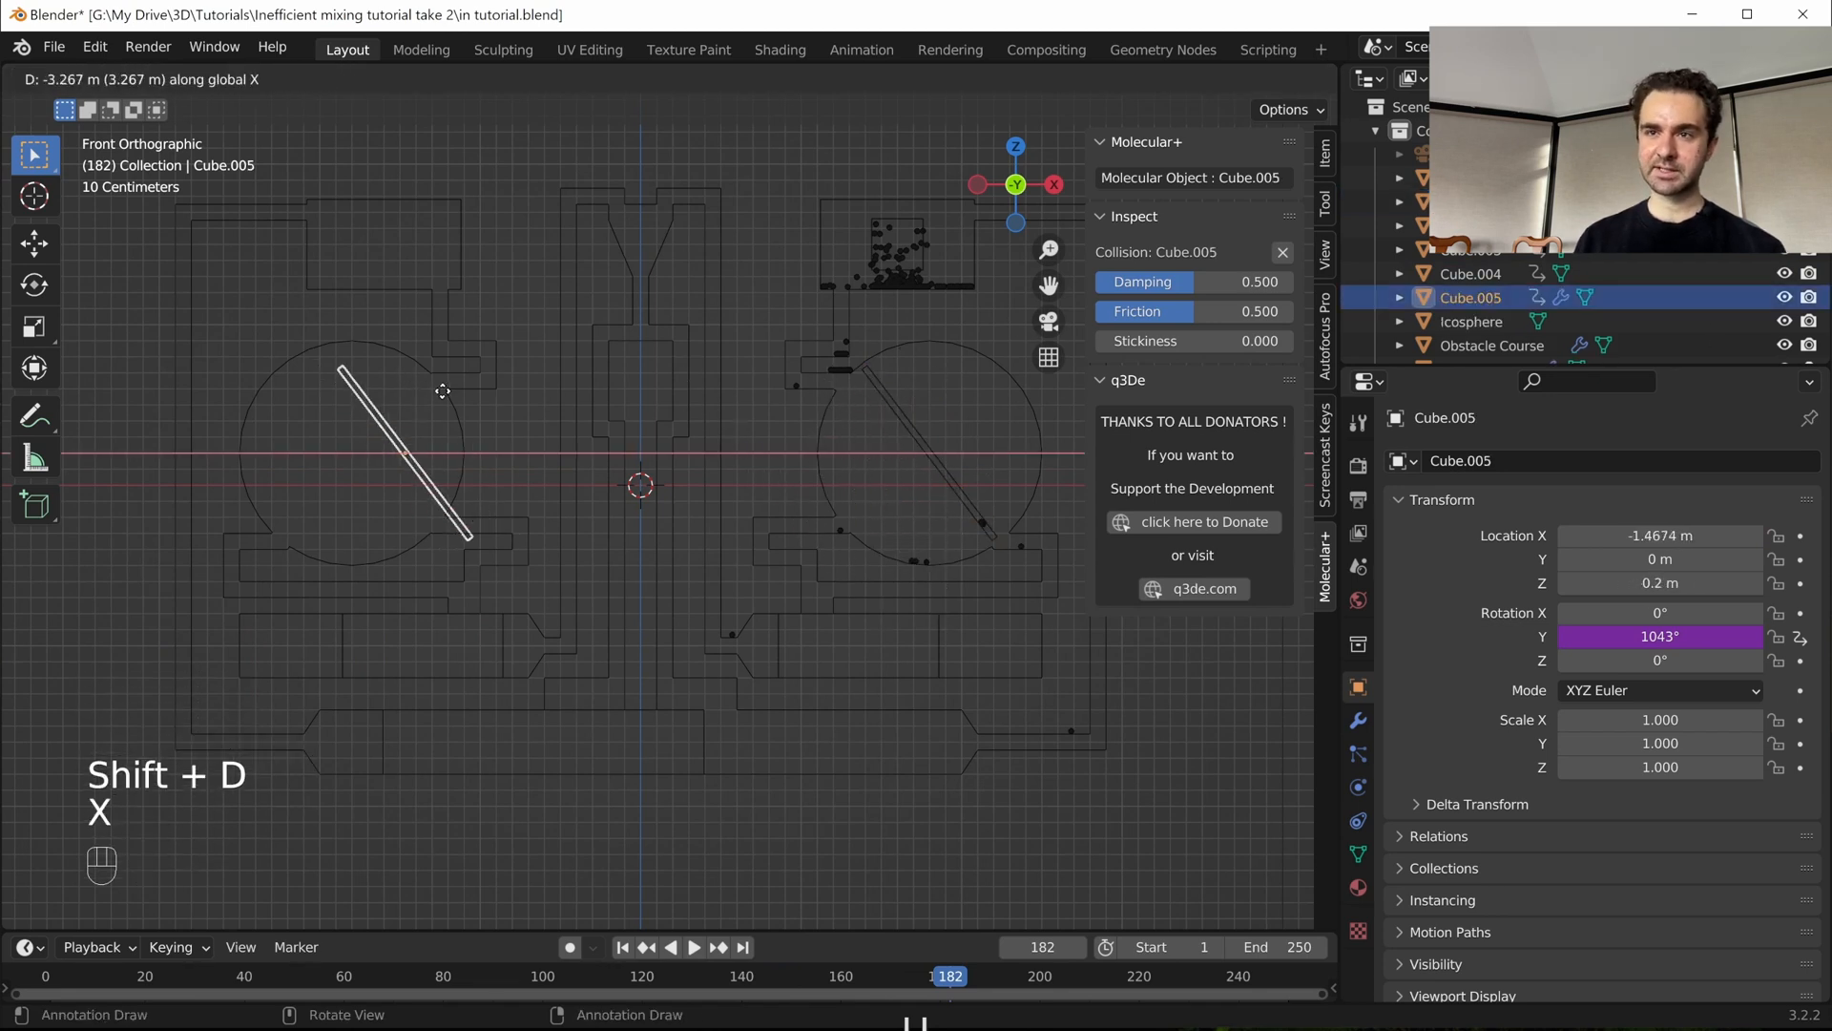
key(ctrl)
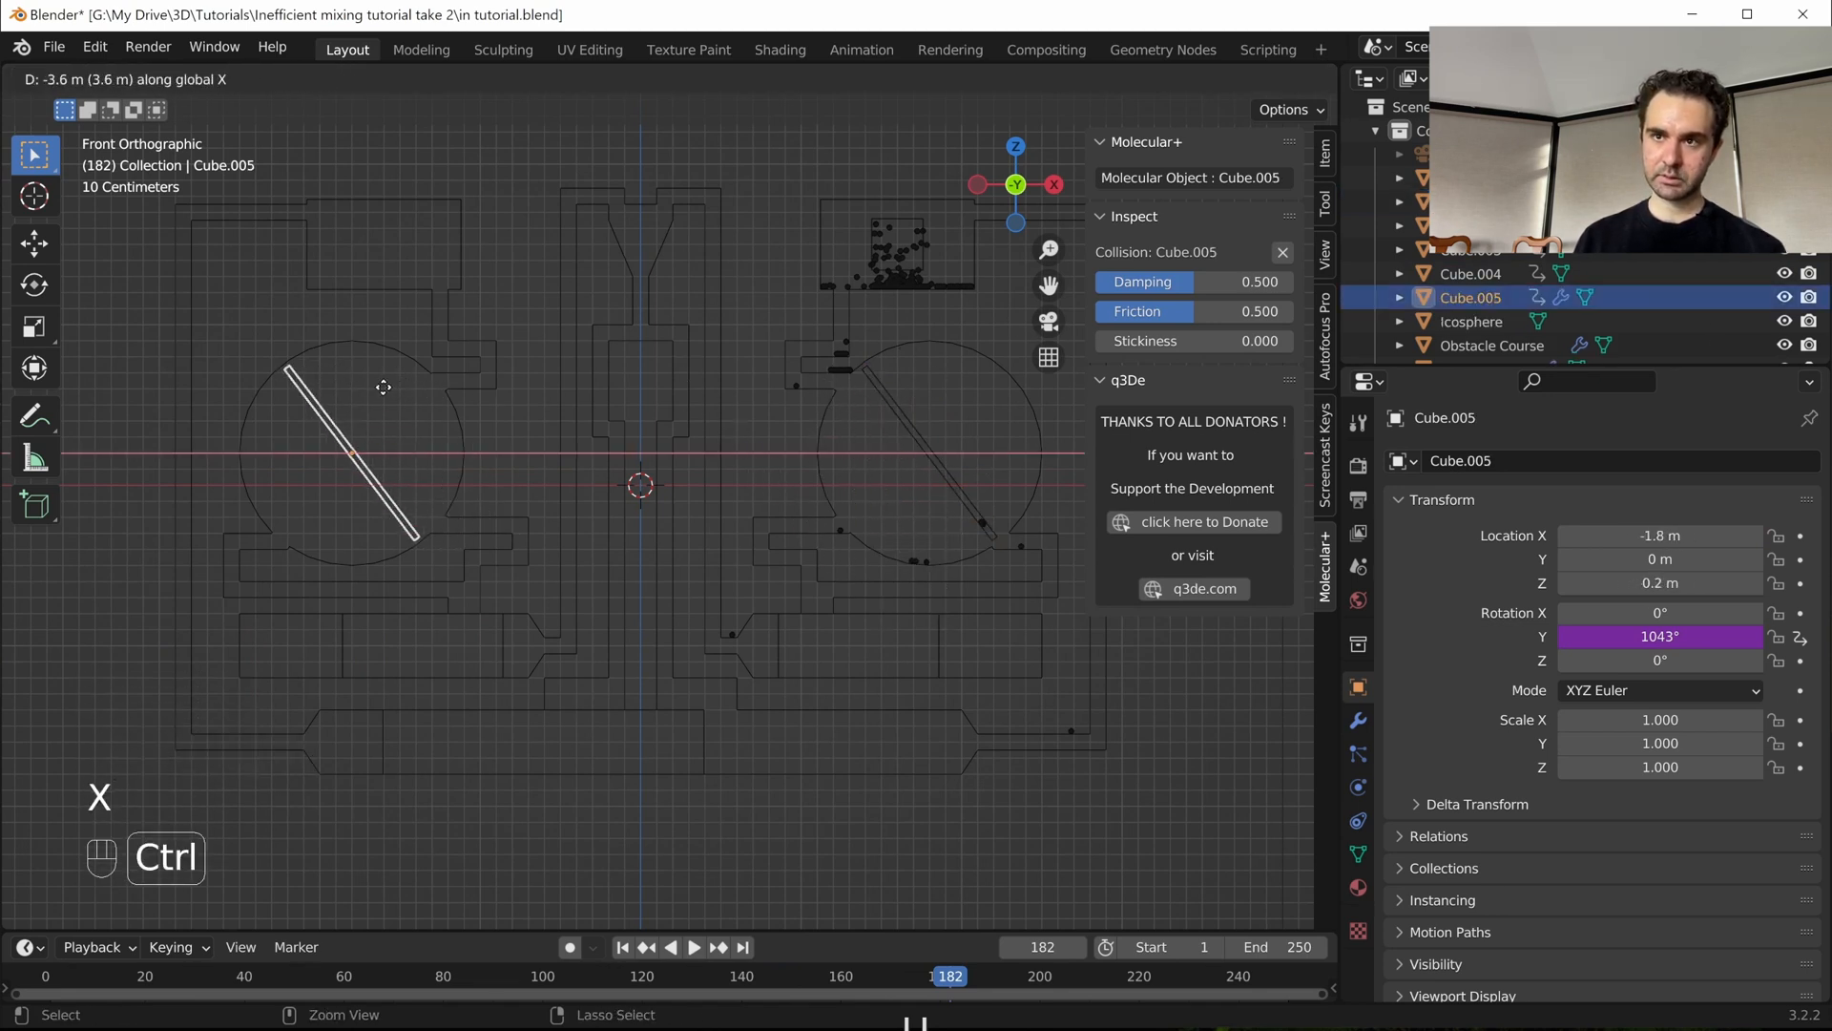
ctrl+click(383, 387)
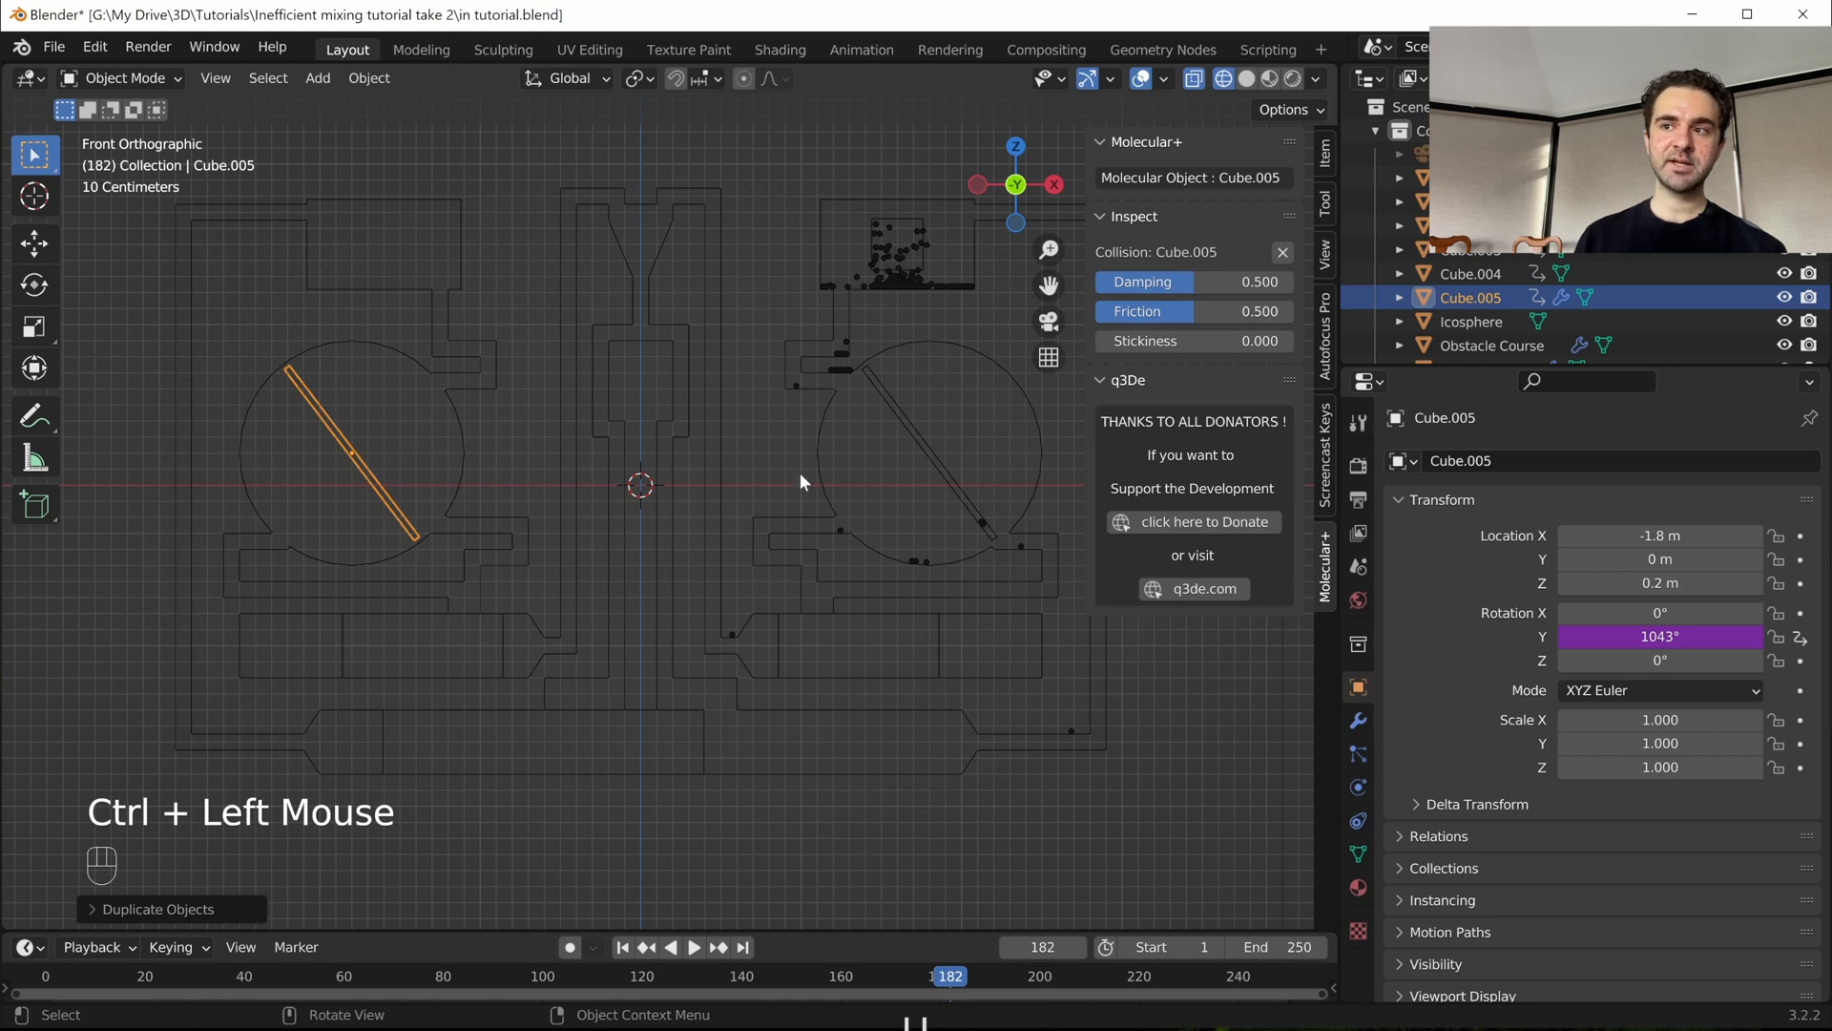
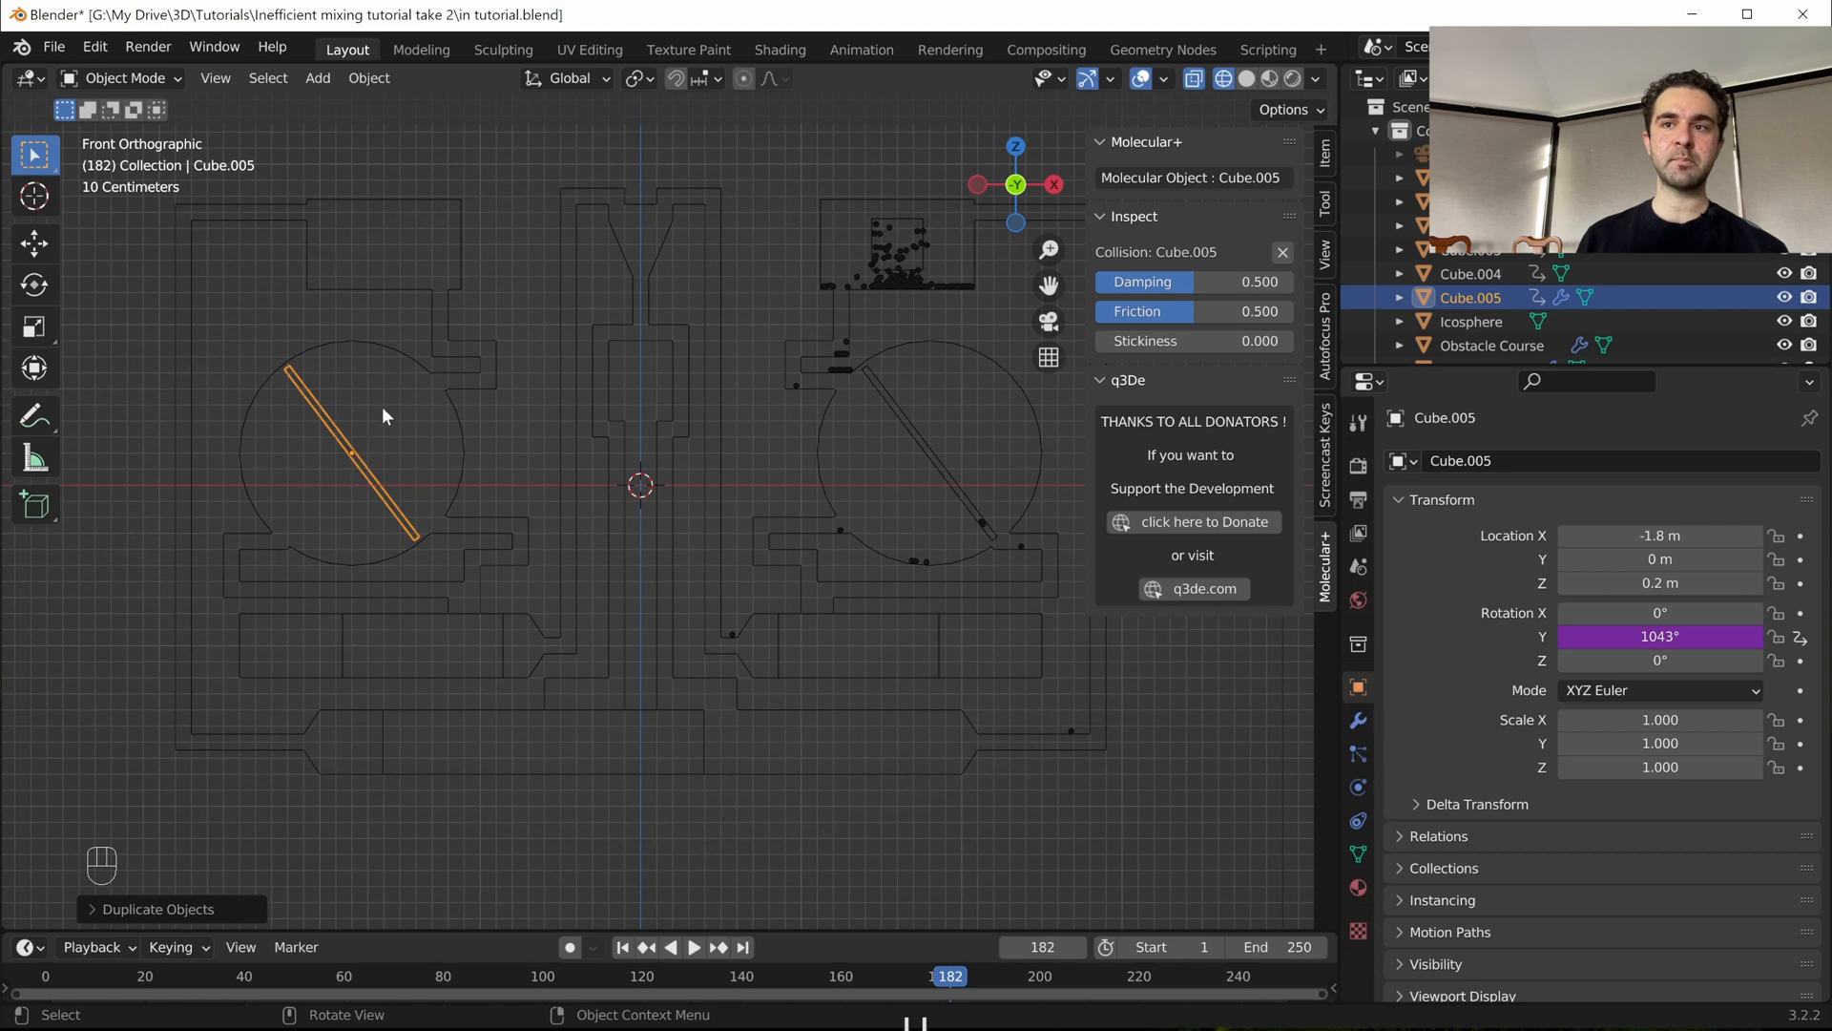
- Reverse the paddle copy's rotation by setting its Y rotation driver to -frame / 10, checking it with animation playback
key(space)
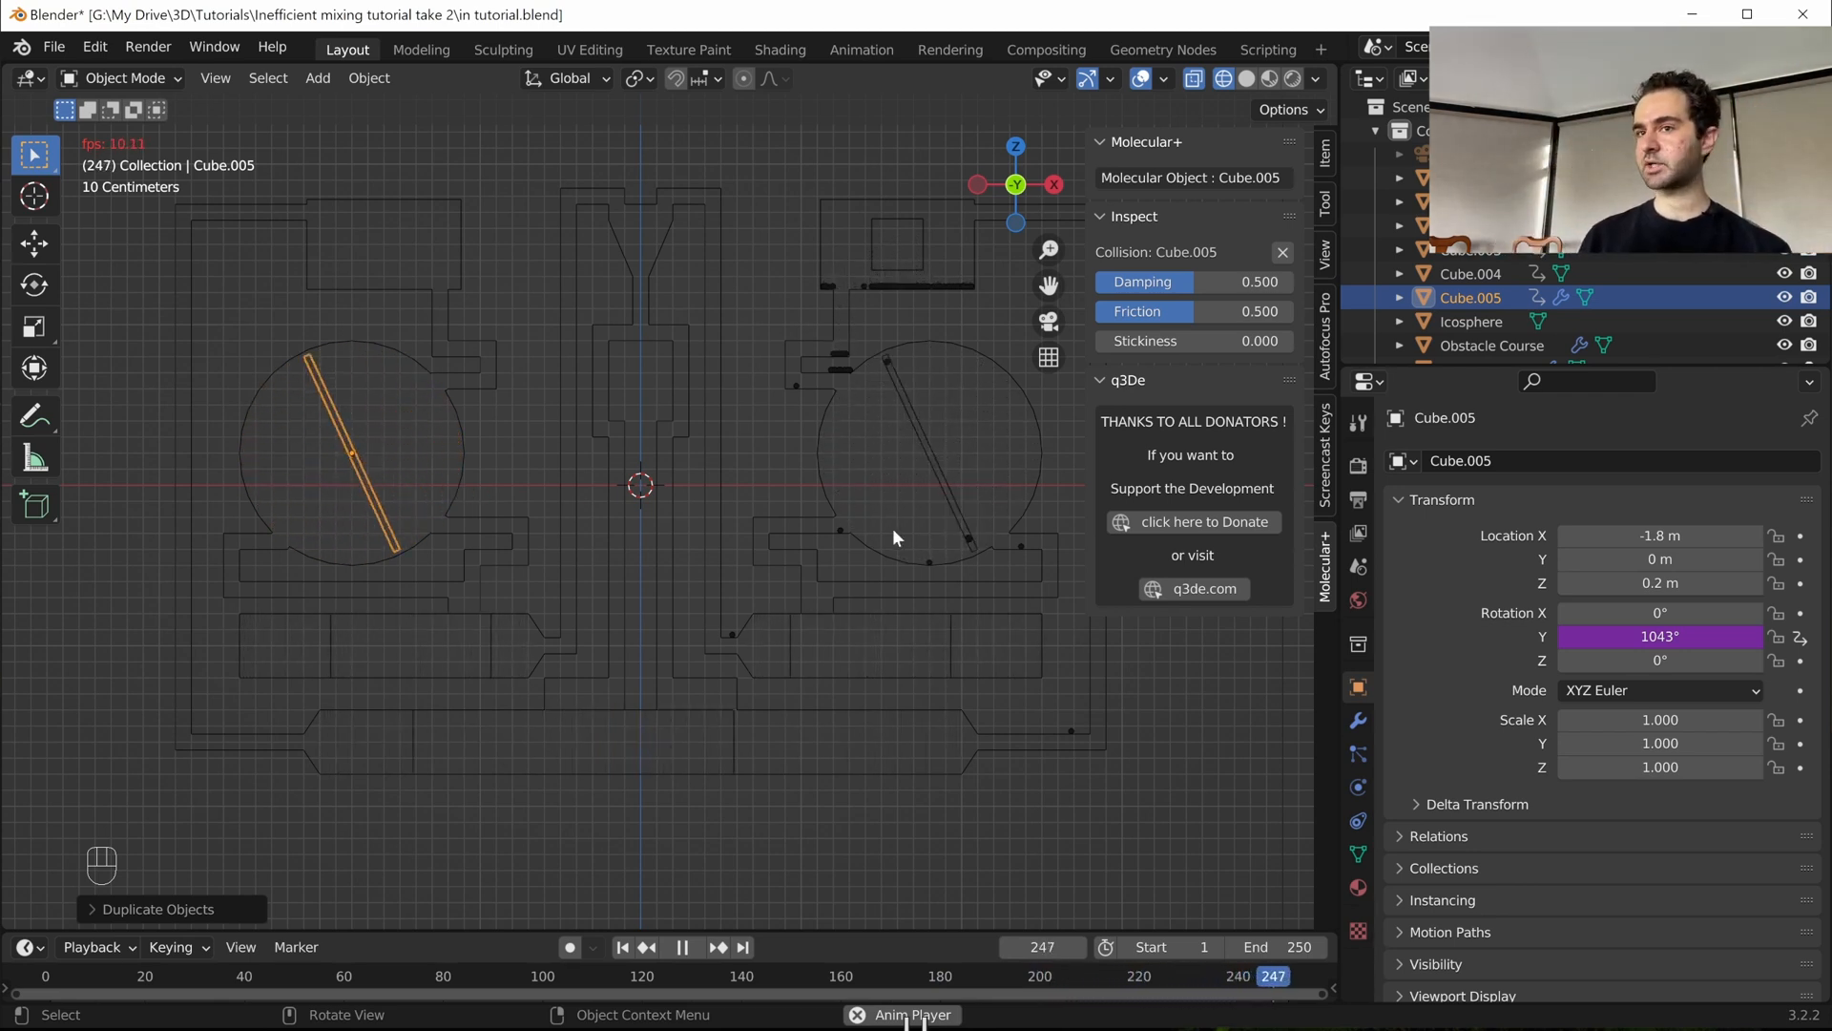
key(Escape)
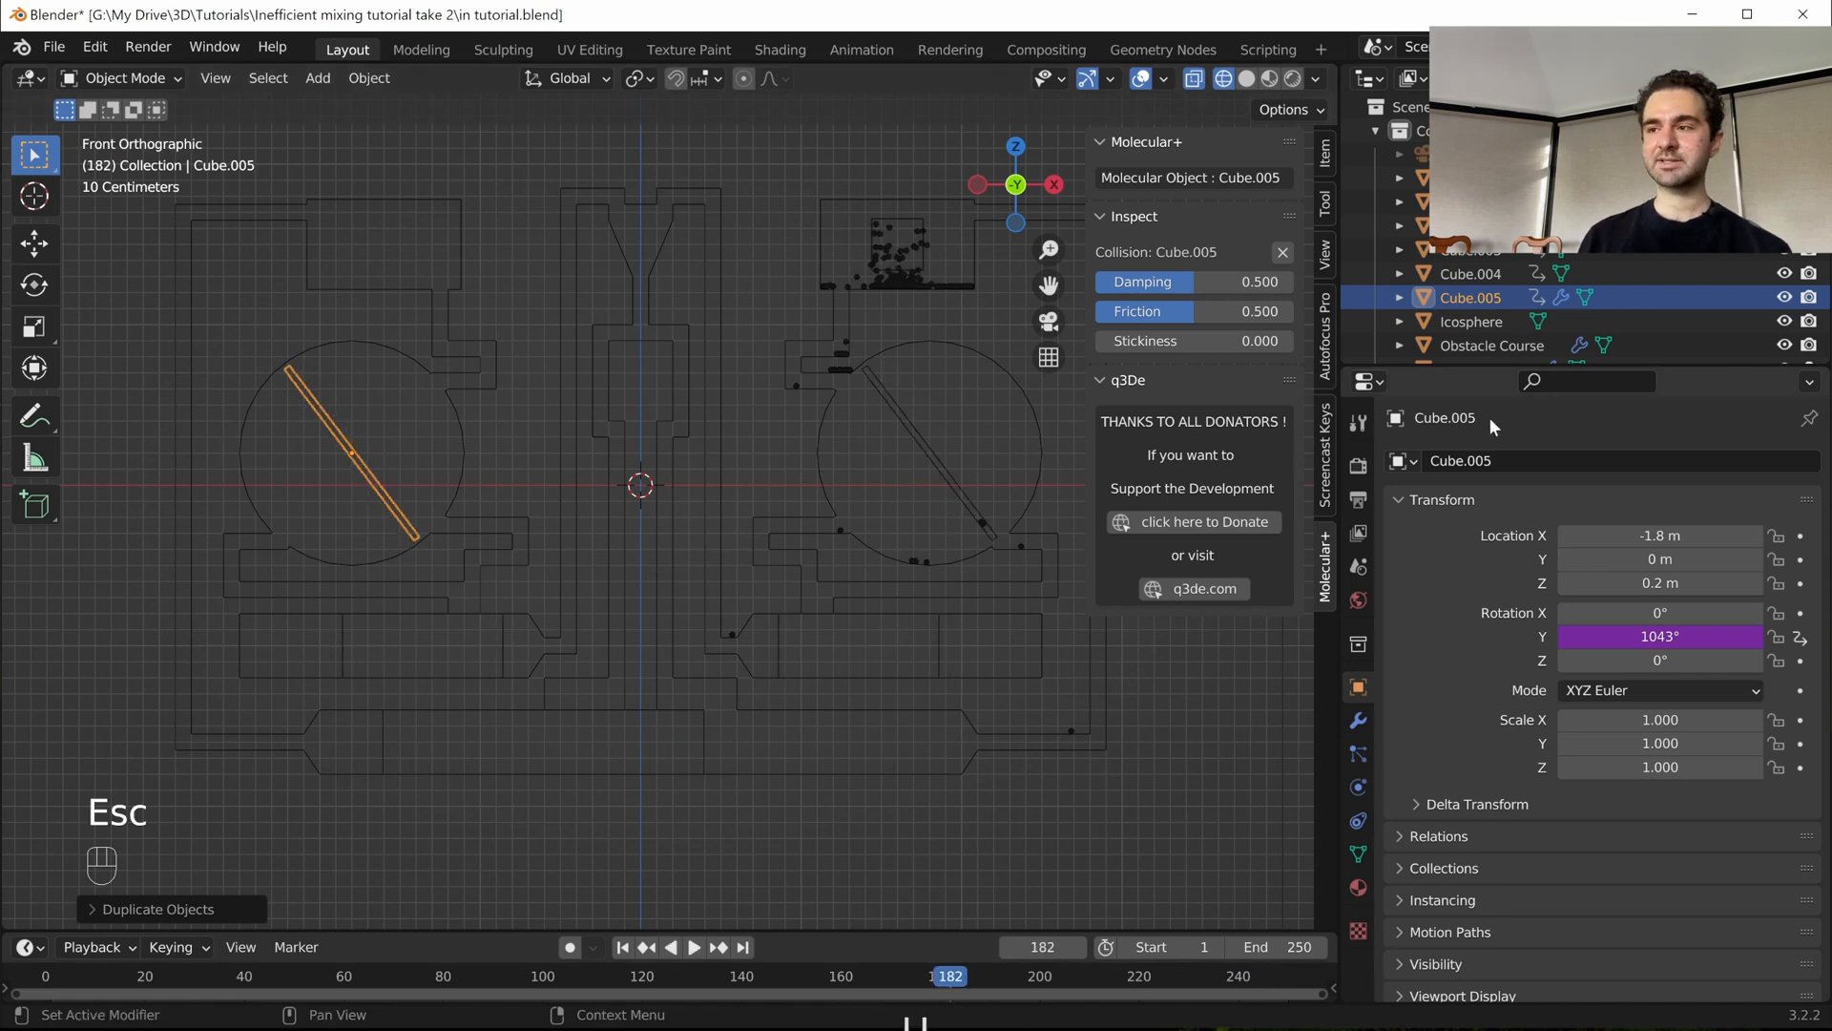
click(1613, 636)
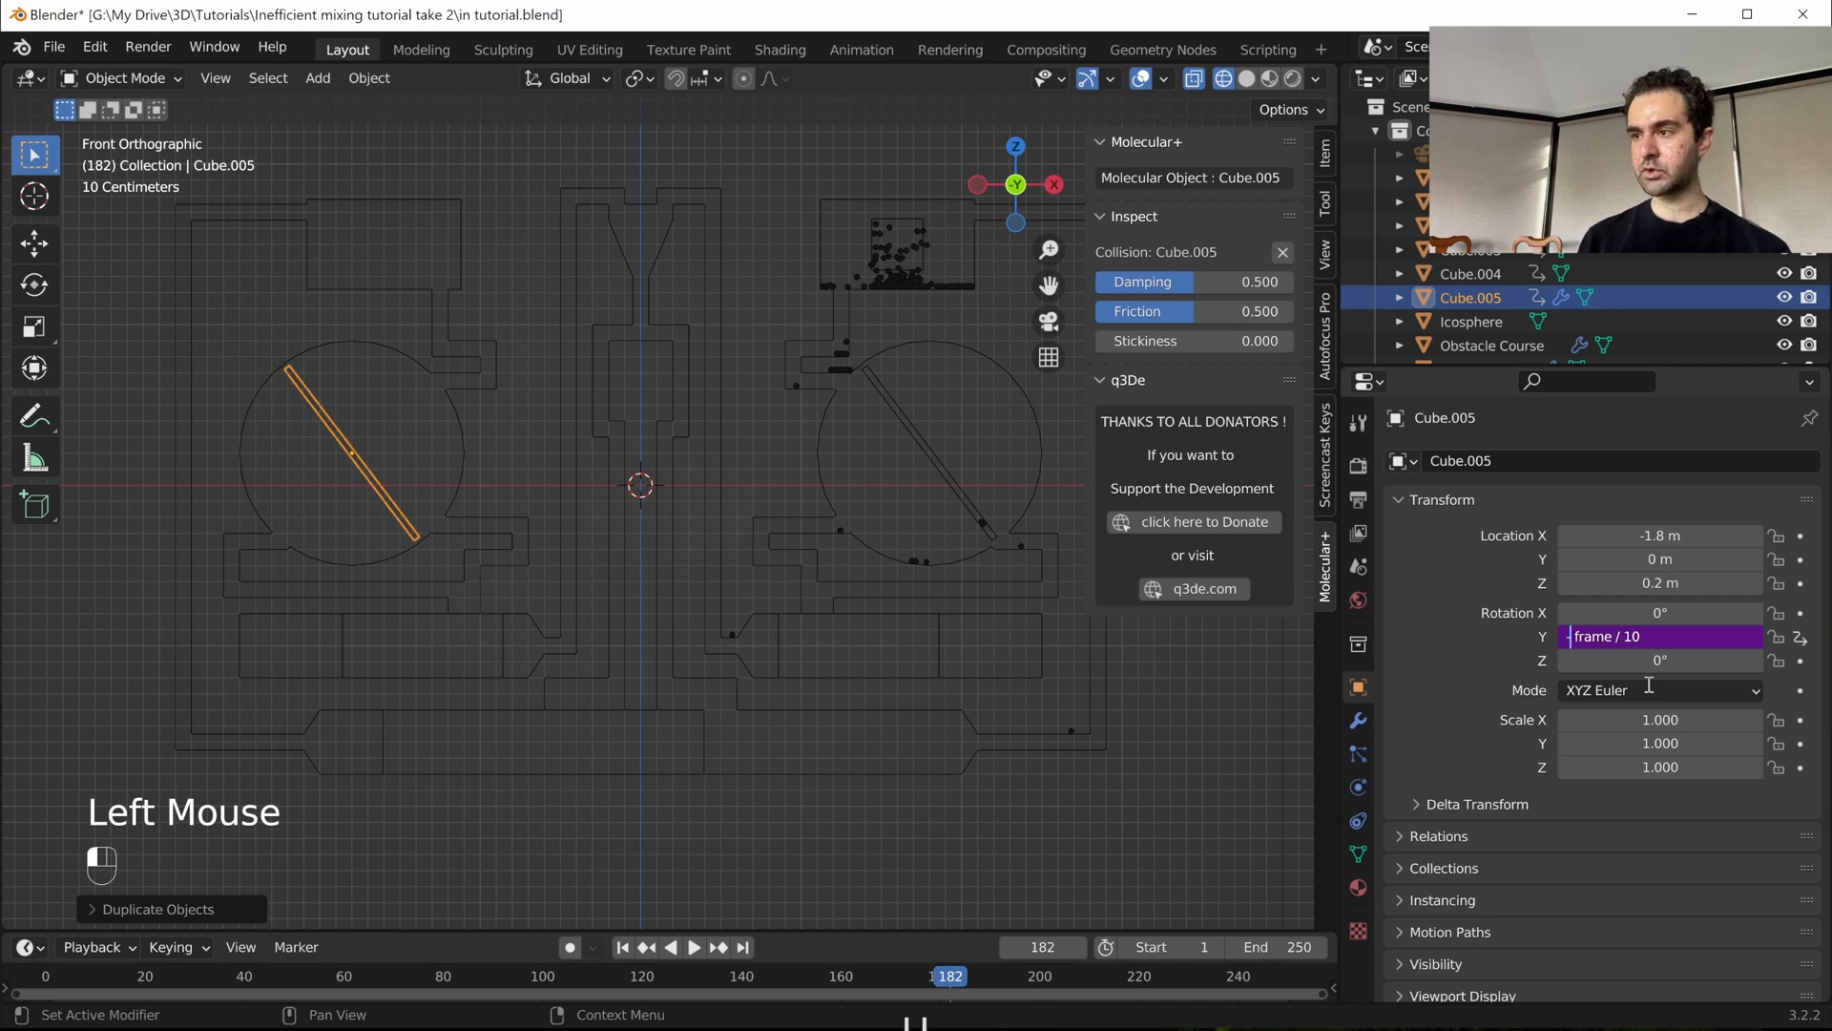
key(Return)
key(space)
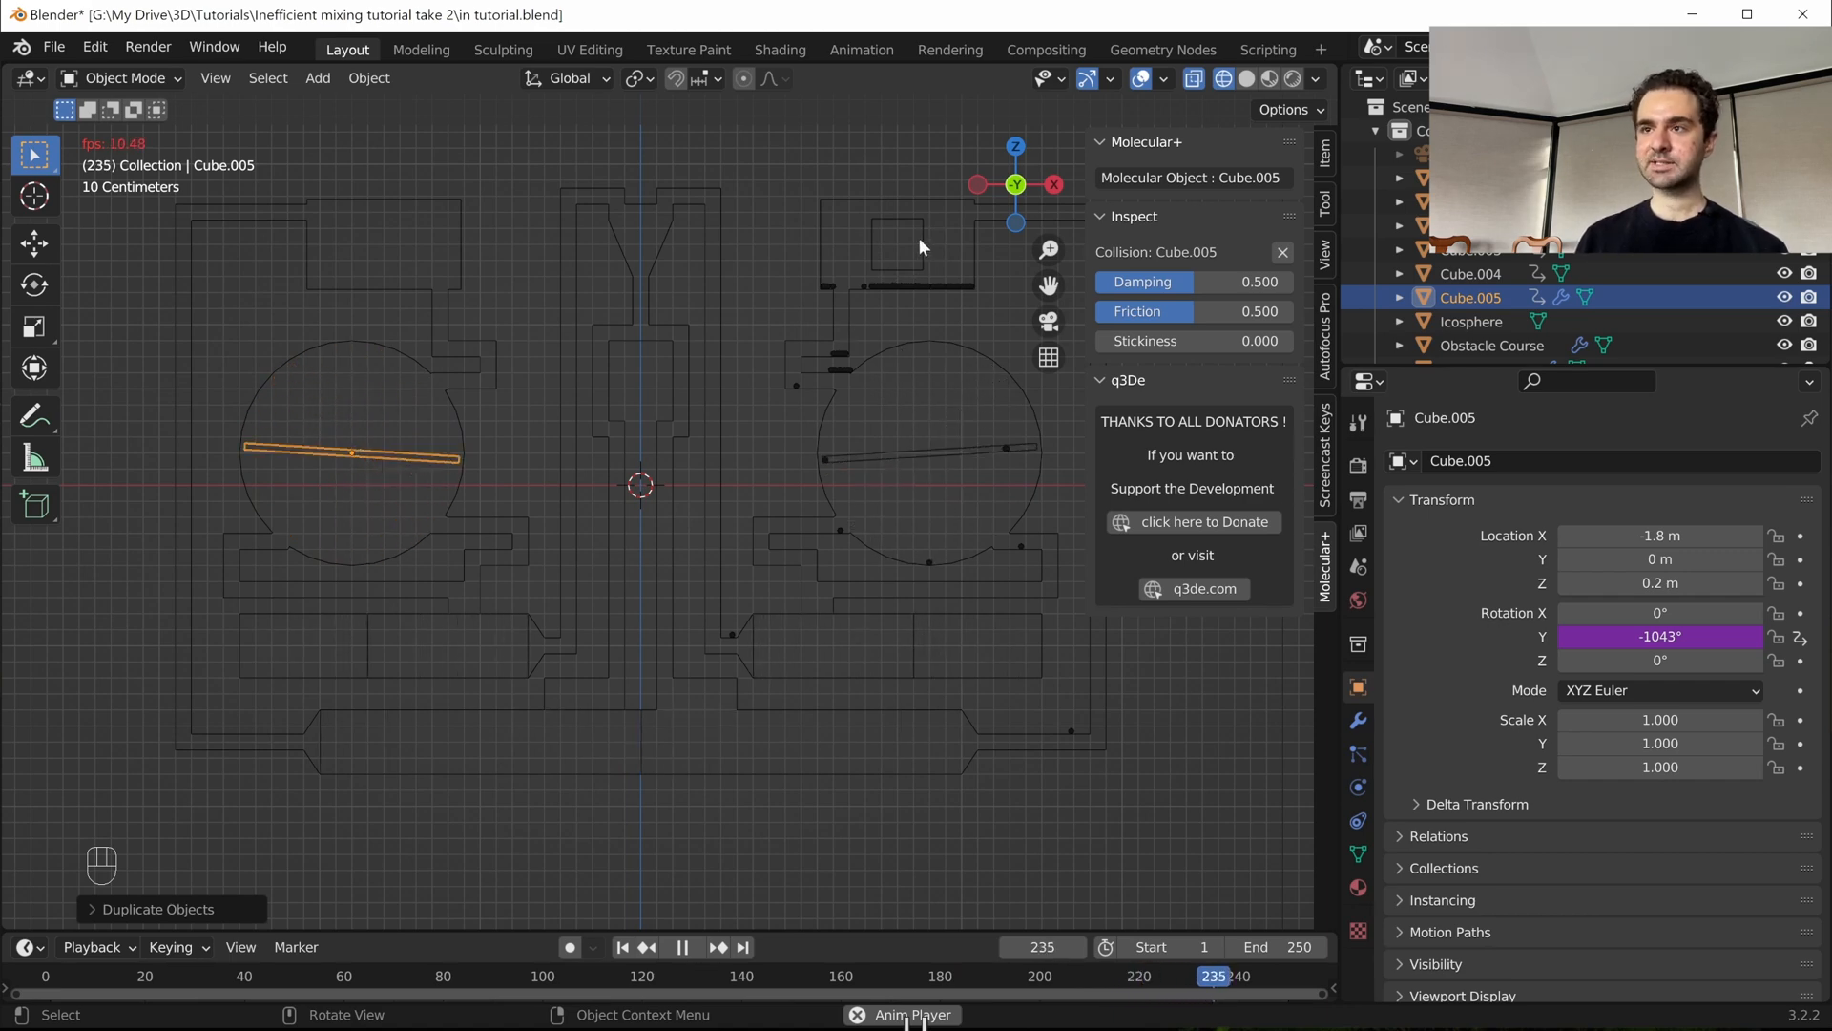
key(Escape)
- Duplicate the icosphere beside the course and place the copy directly below it at Z -1 m
scroll(706, 363, down, 2)
shift+middle_drag(706, 362, 518, 365)
scroll(760, 405, down, 2)
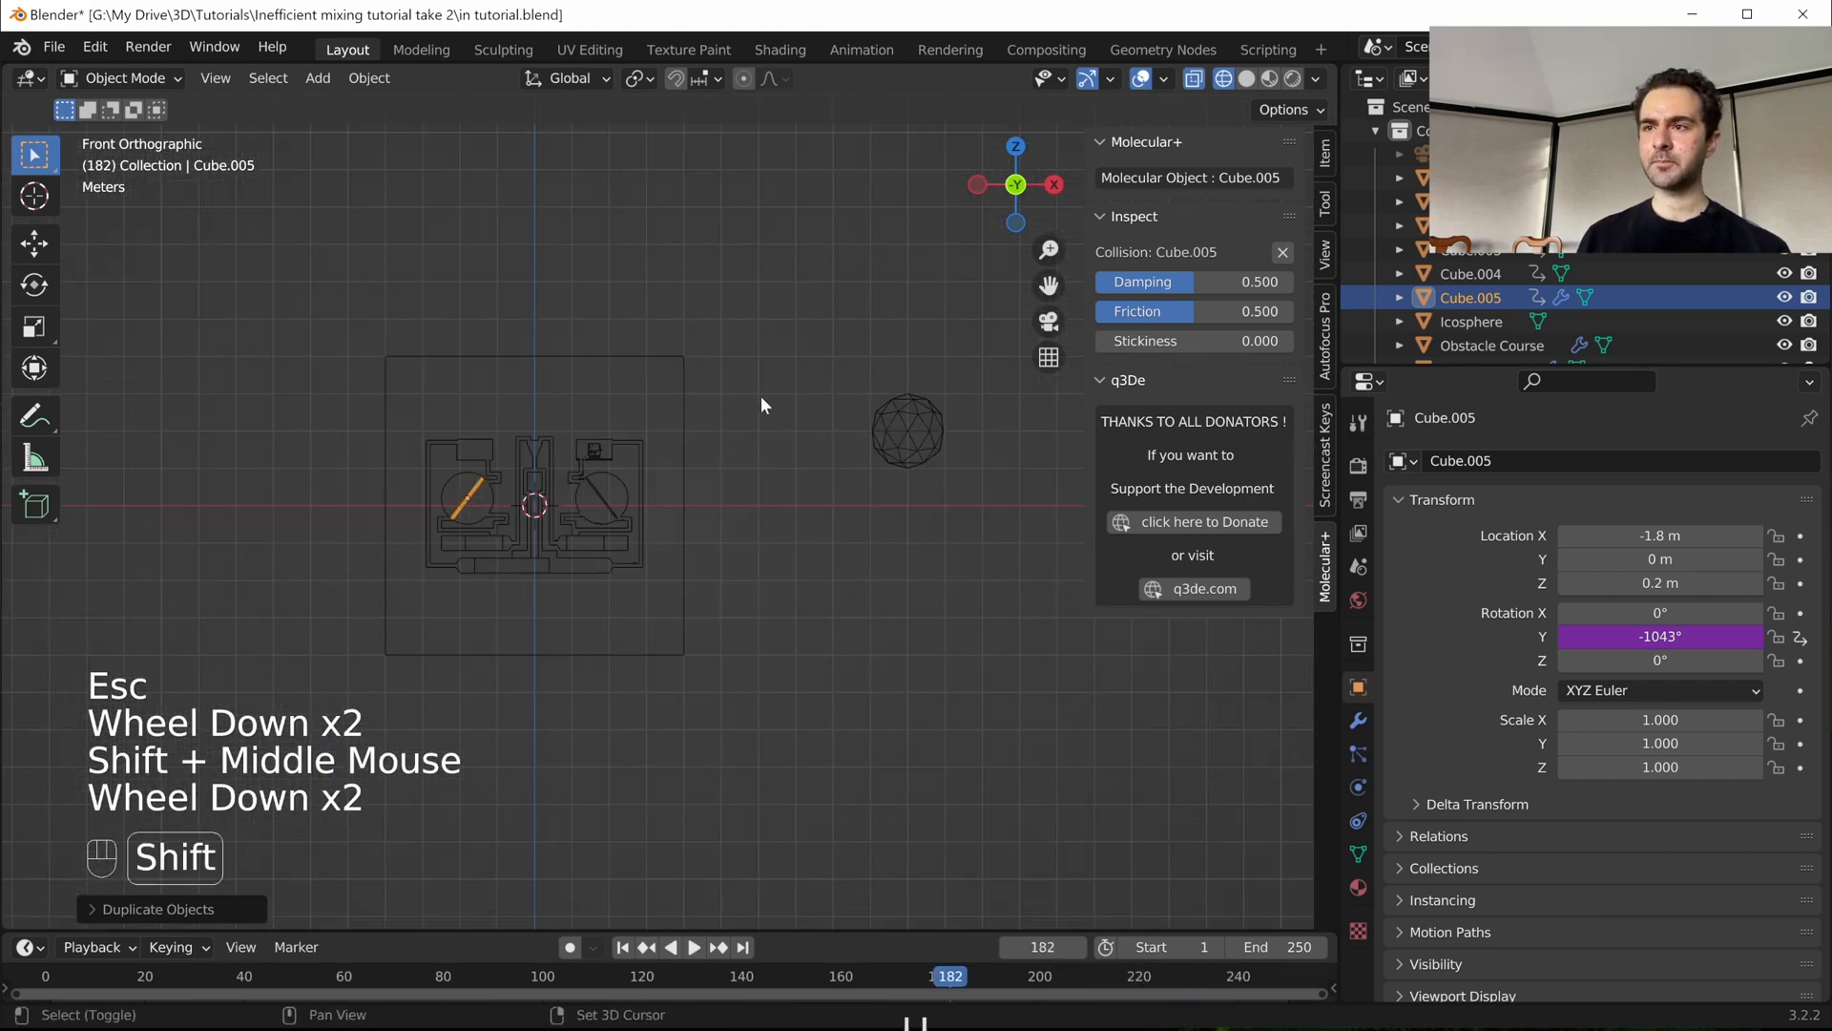
shift+middle_drag(760, 406, 672, 426)
click(724, 412)
key(shift+d)
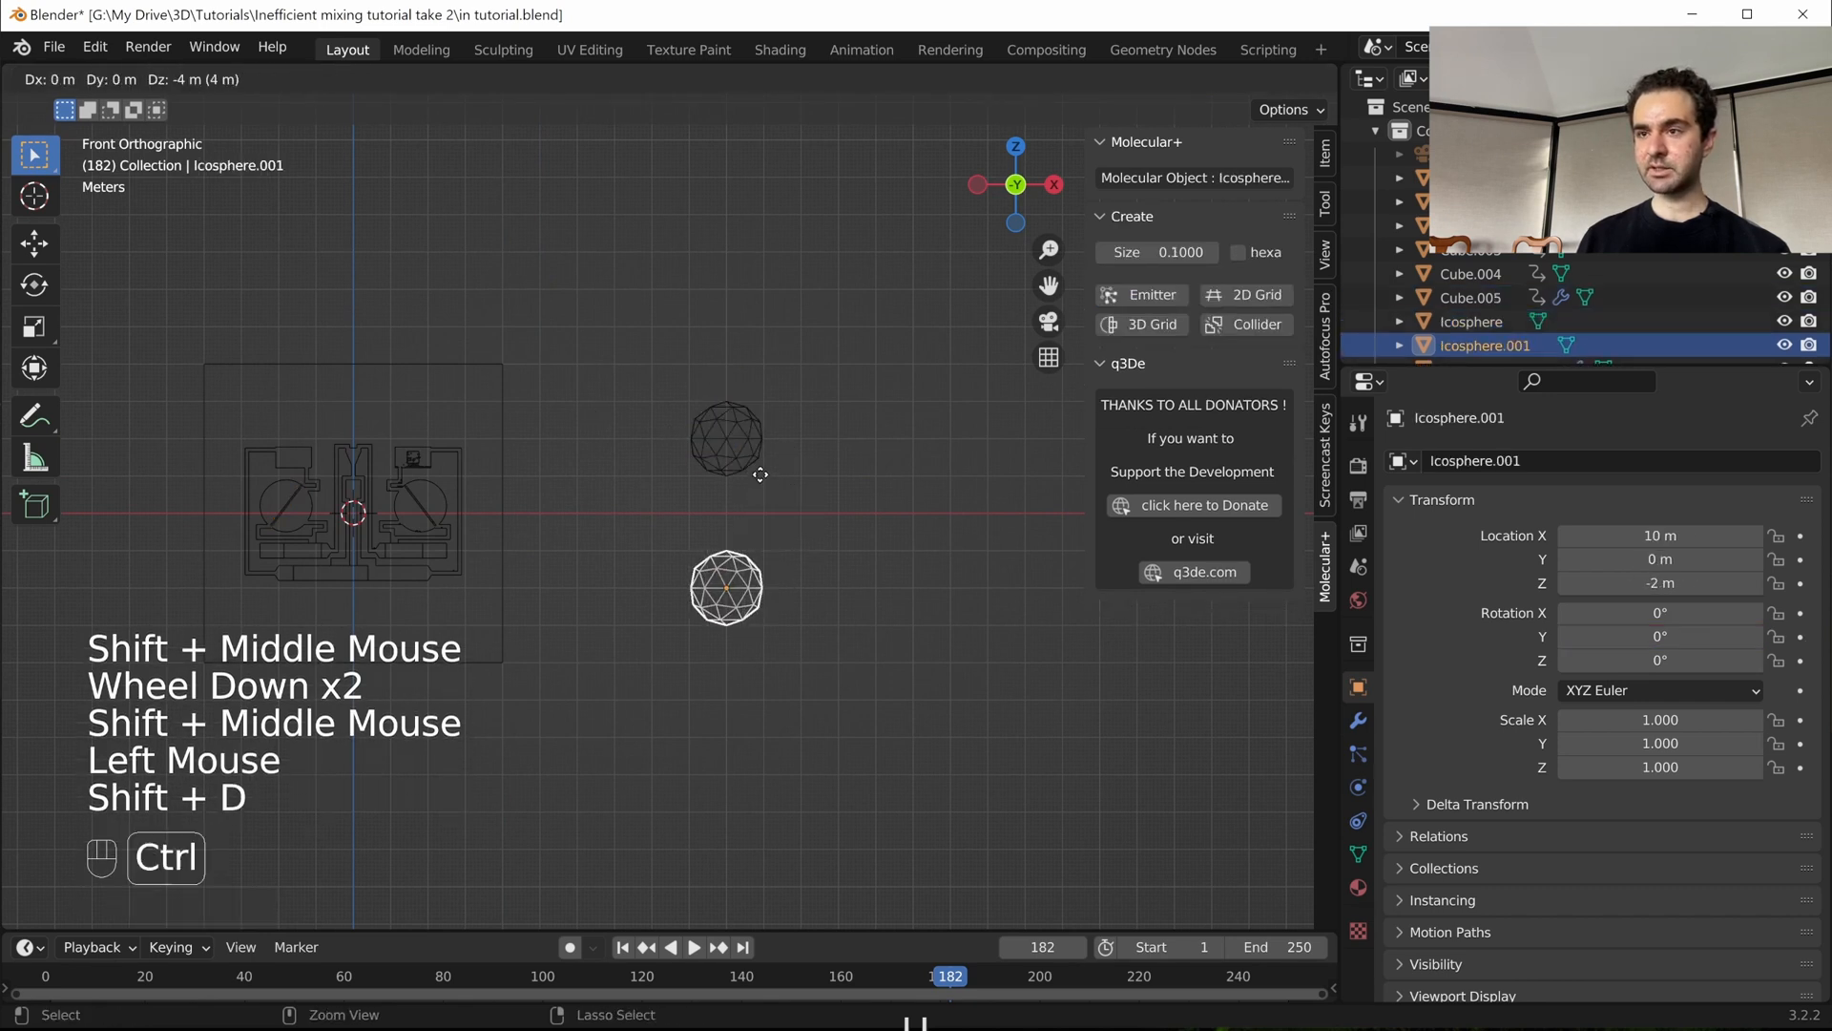
ctrl+click(746, 443)
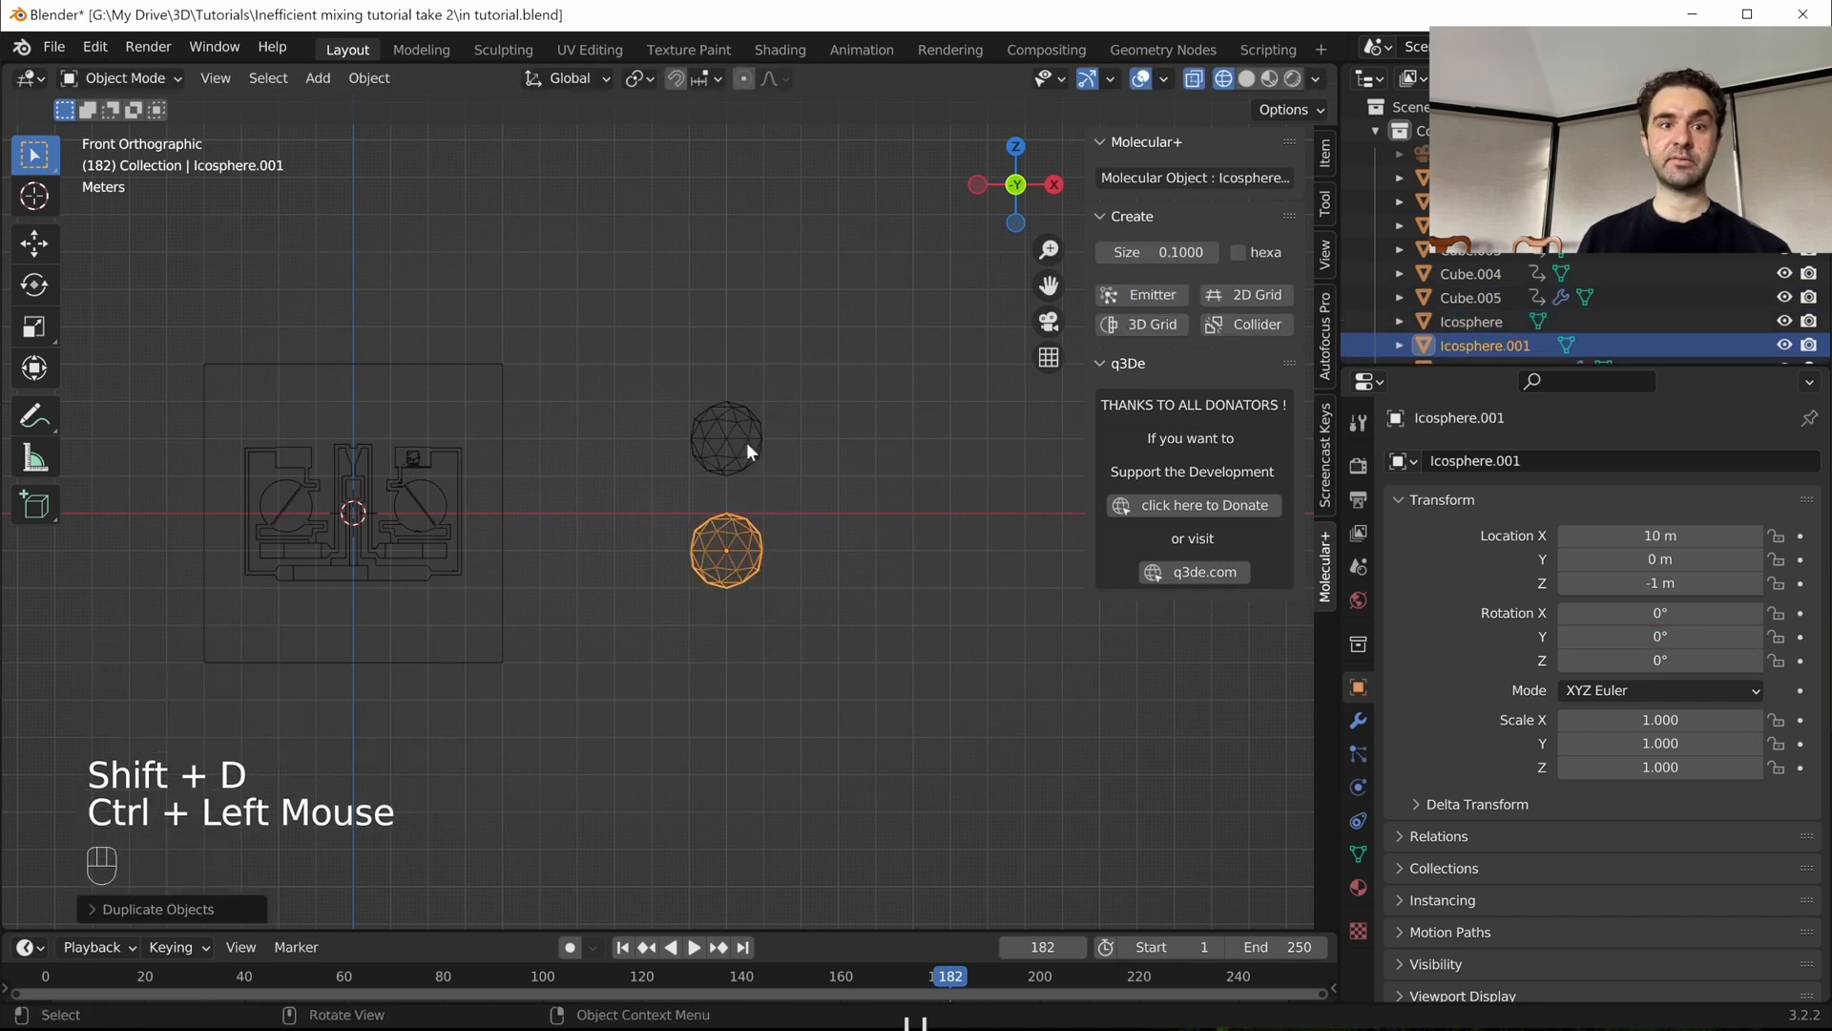
- Duplicate the particle emitter cube along X into the opposite upper box, placing the copy at X -1.6 m
scroll(785, 523, up, 1)
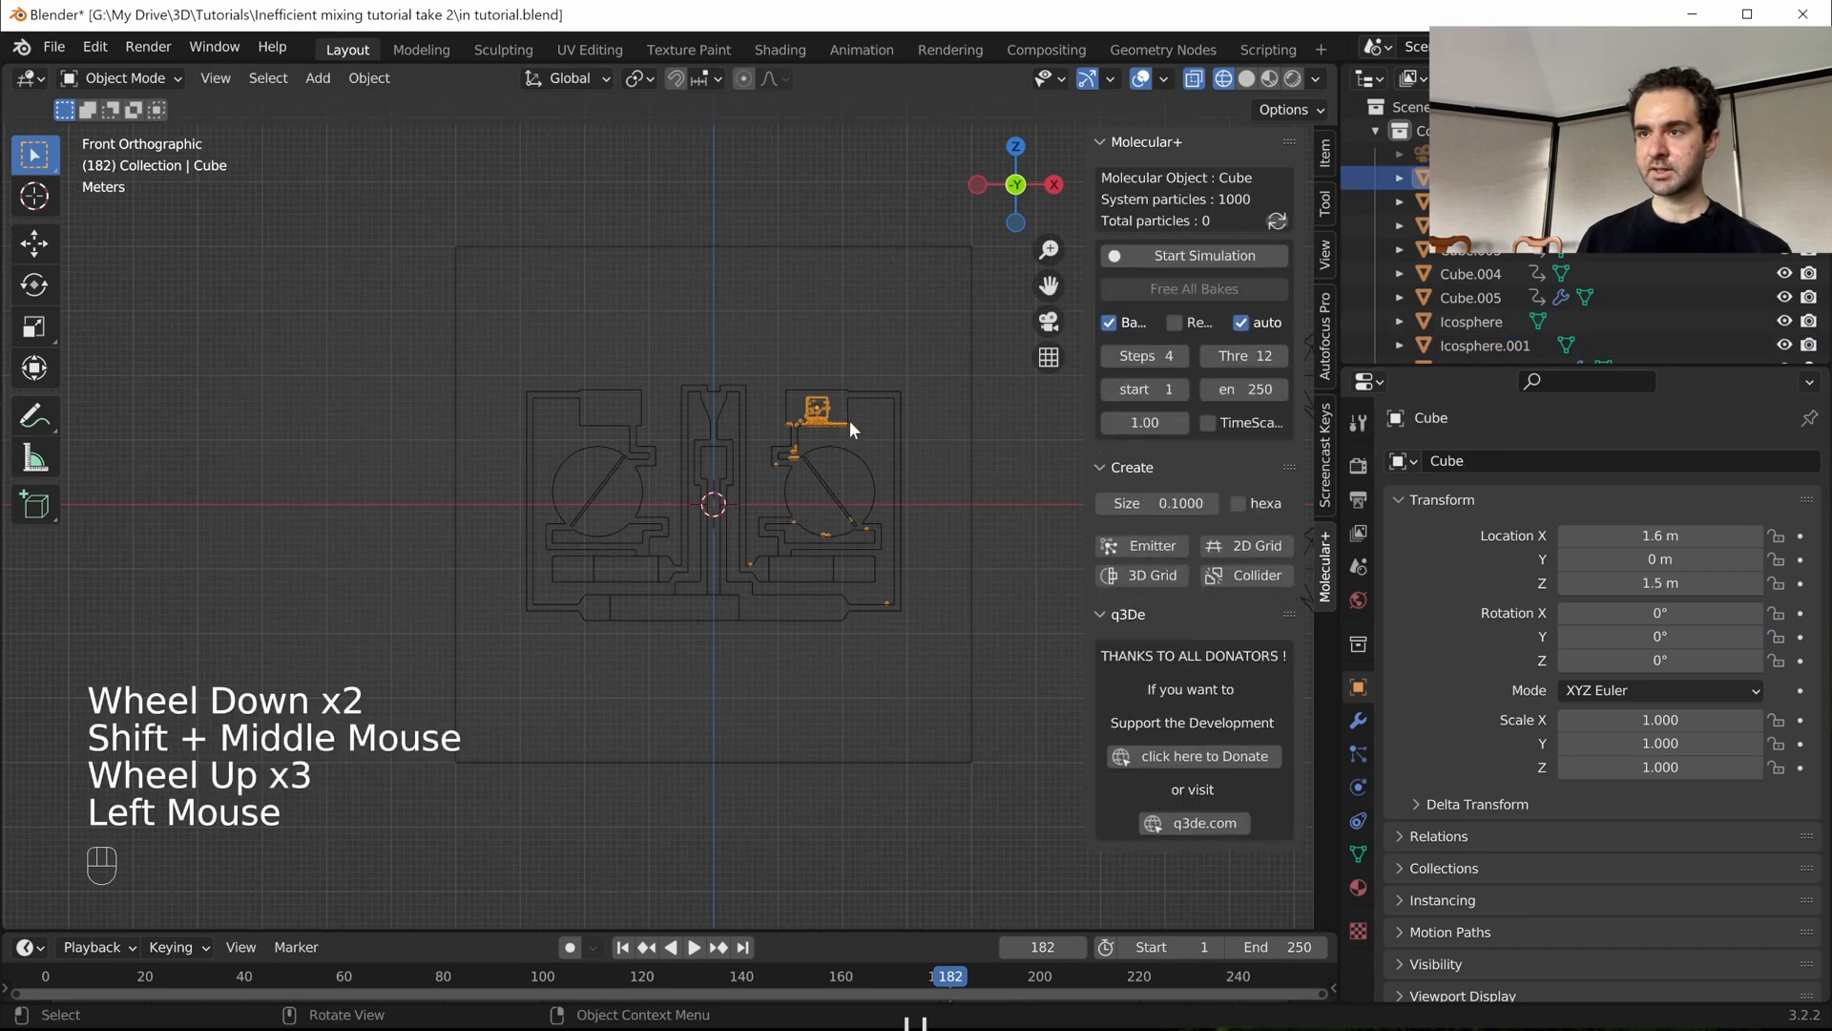
scroll(849, 420, up, 1)
shift+middle_drag(849, 425, 908, 462)
key(shift)
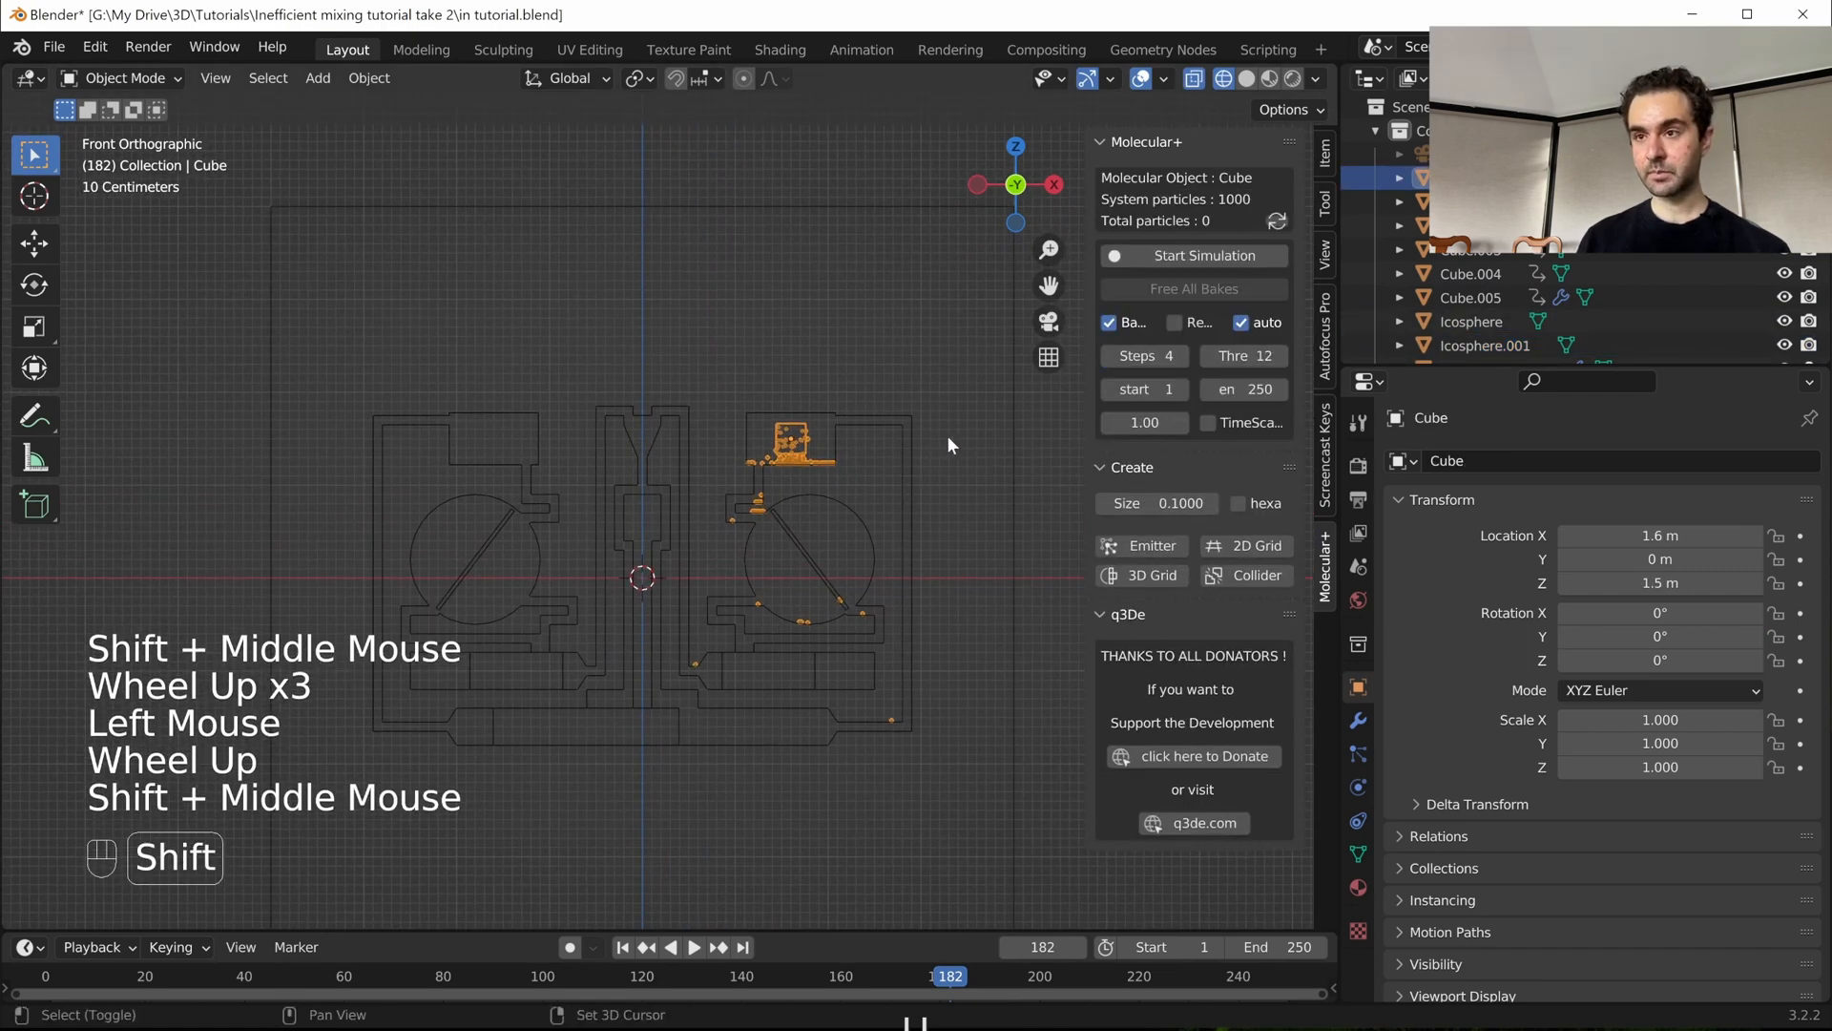
key(shift+d)
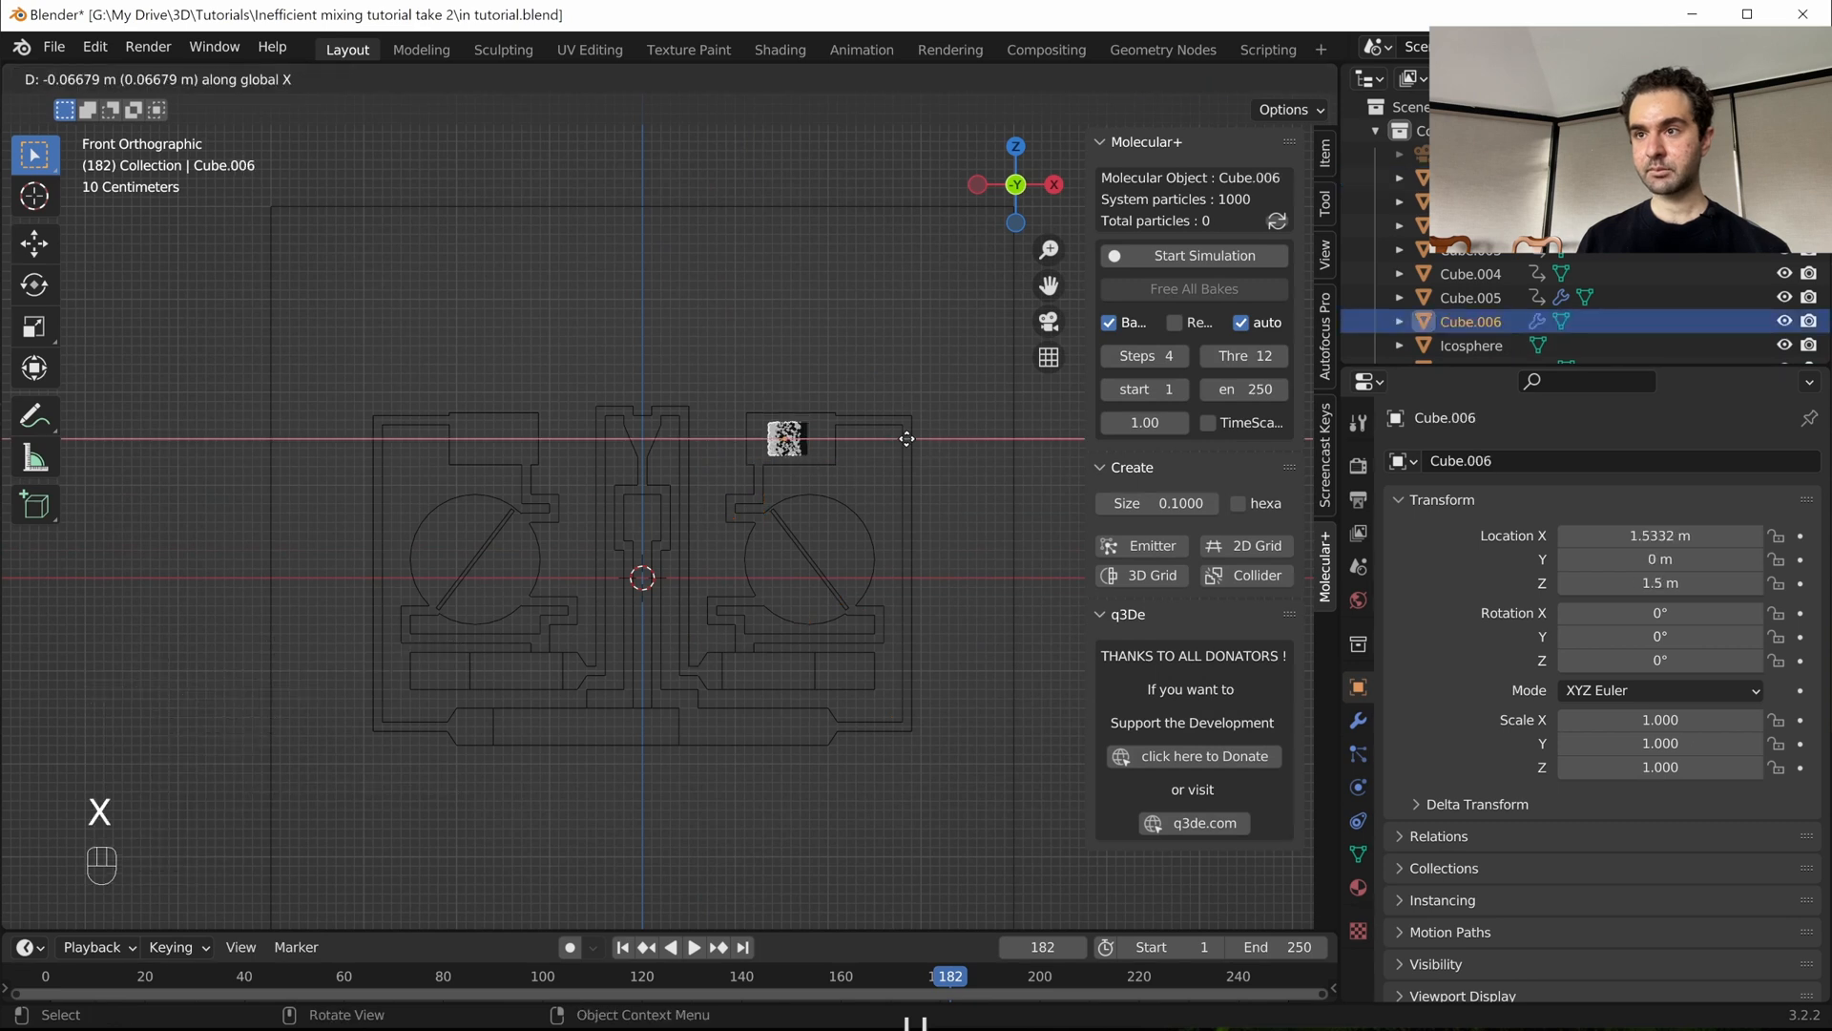
key(x)
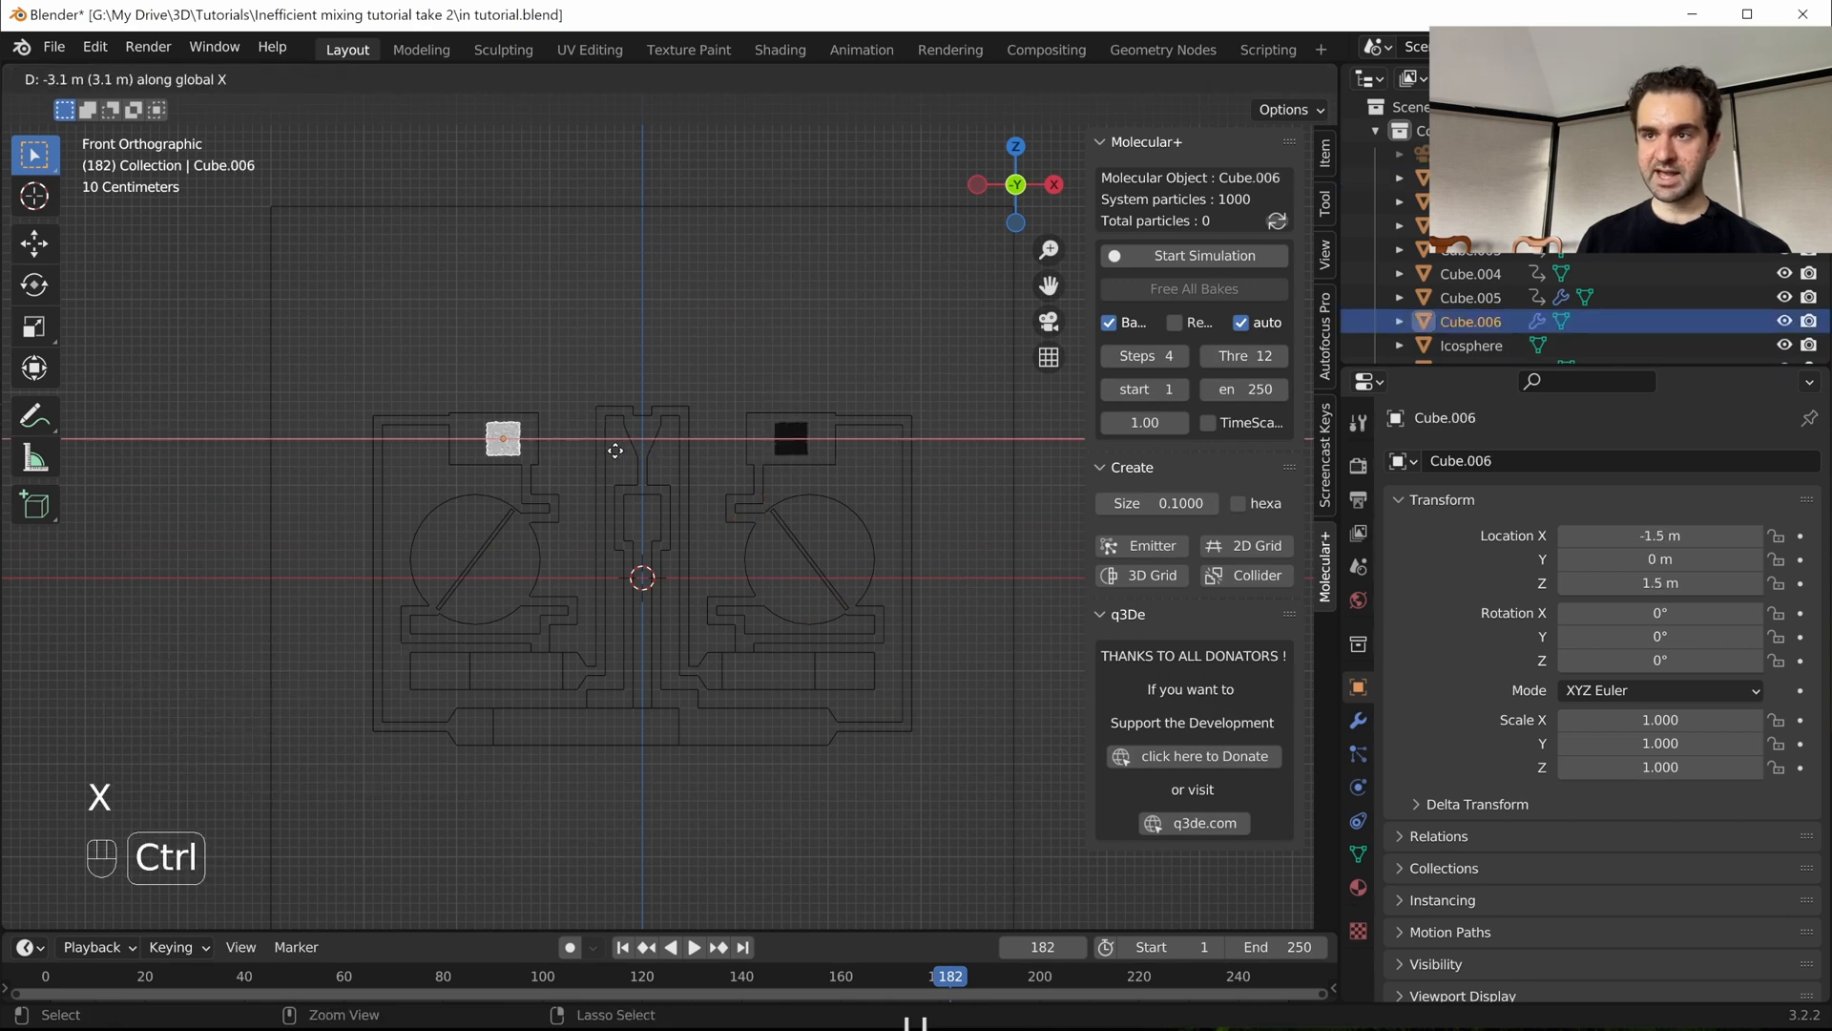
ctrl+click(614, 458)
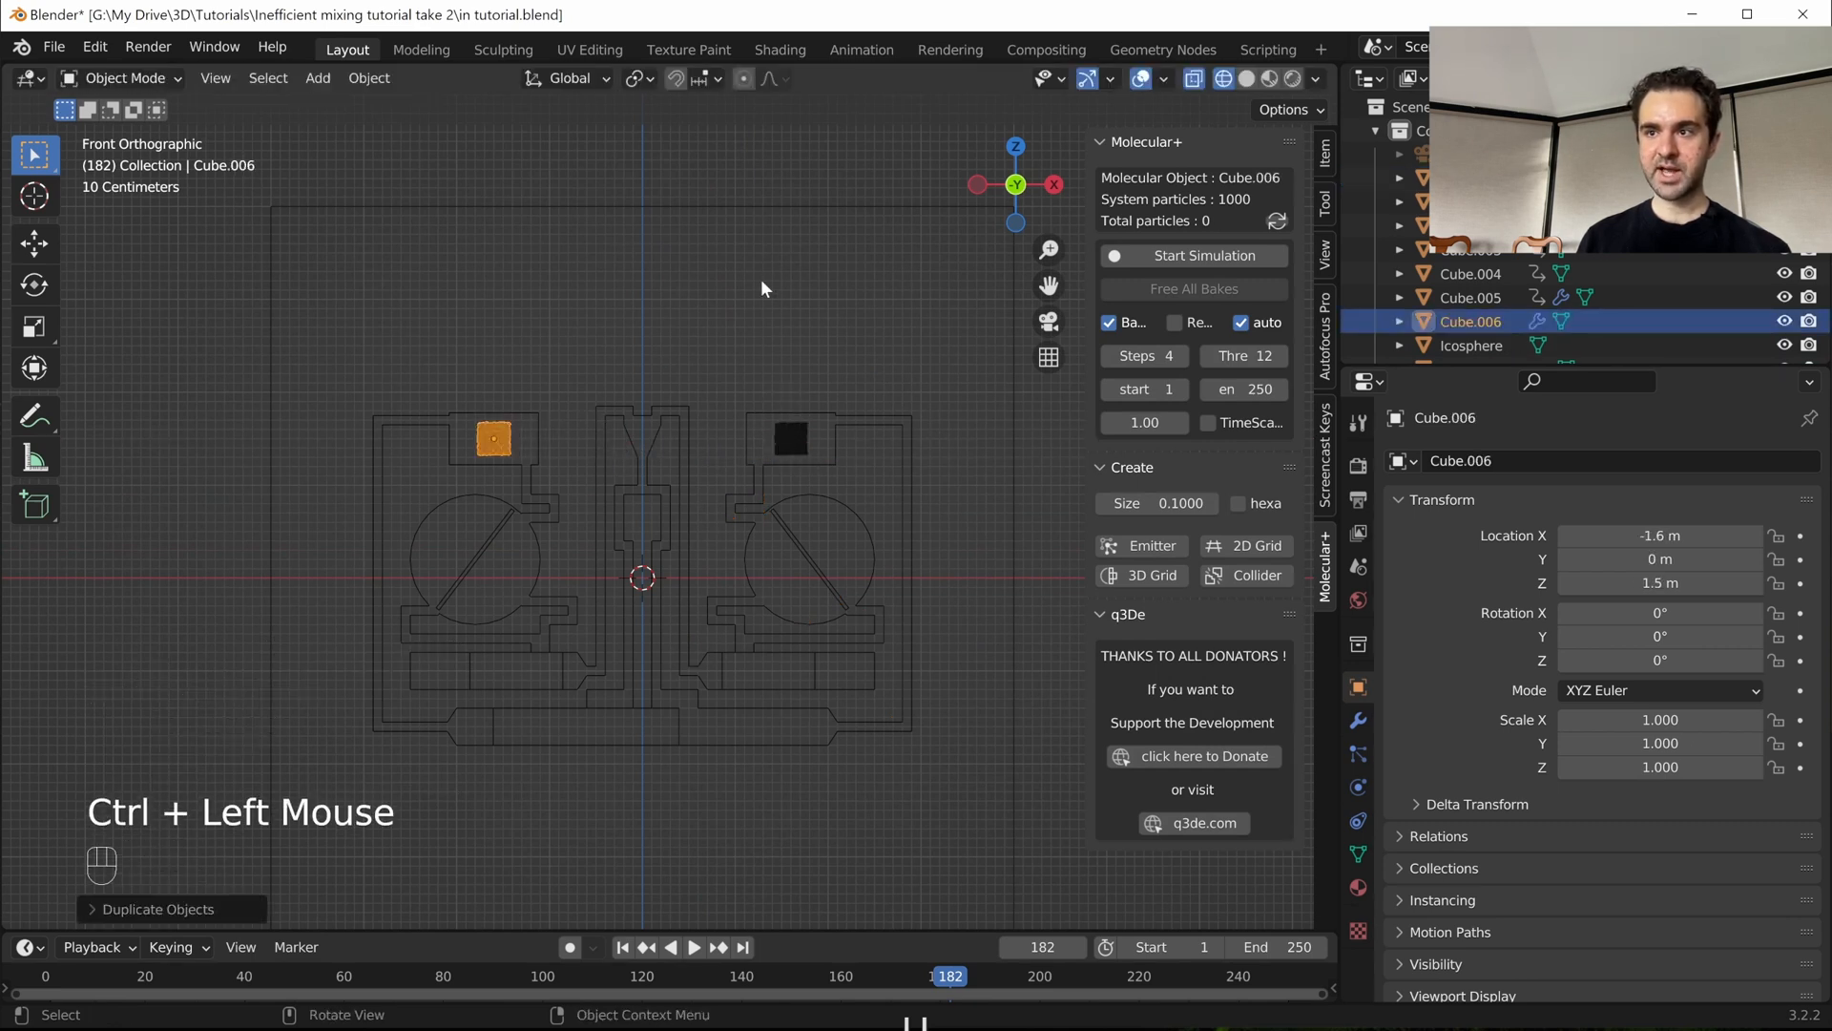
- Frame the full symmetric course and save the Blender file
scroll(834, 495, up, 1)
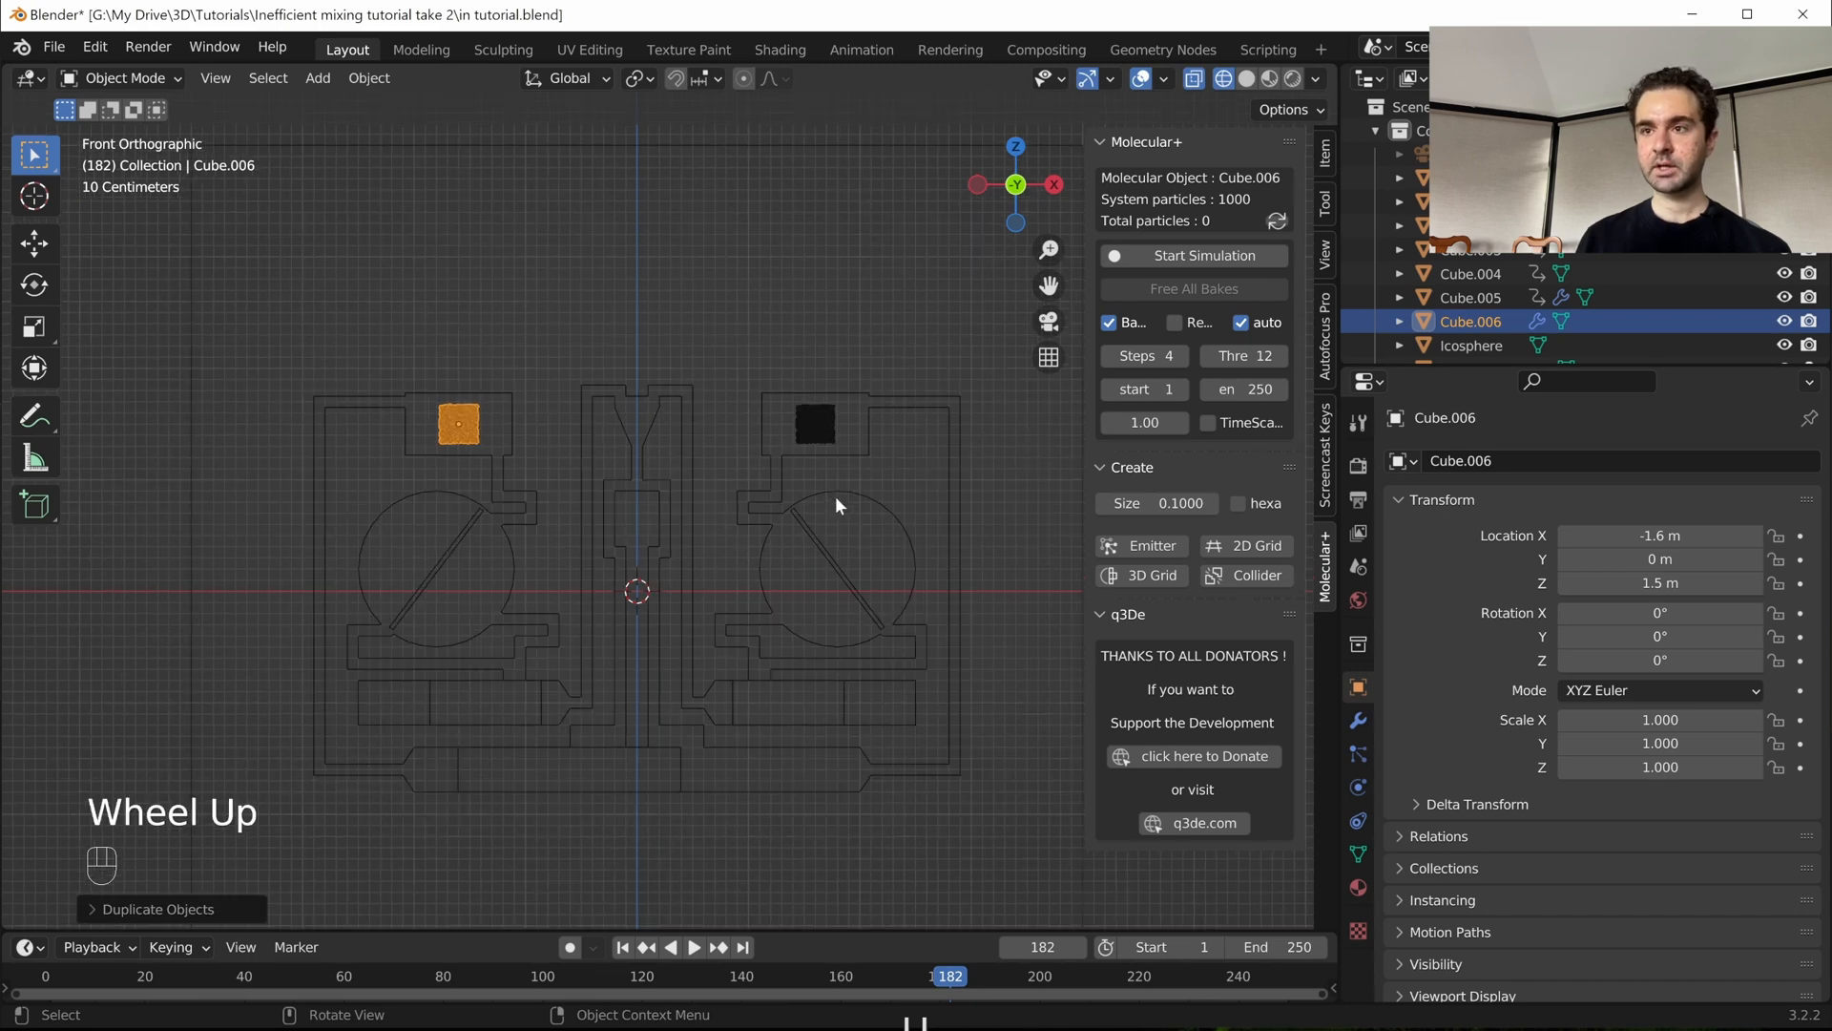
shift+middle_drag(834, 495, 821, 454)
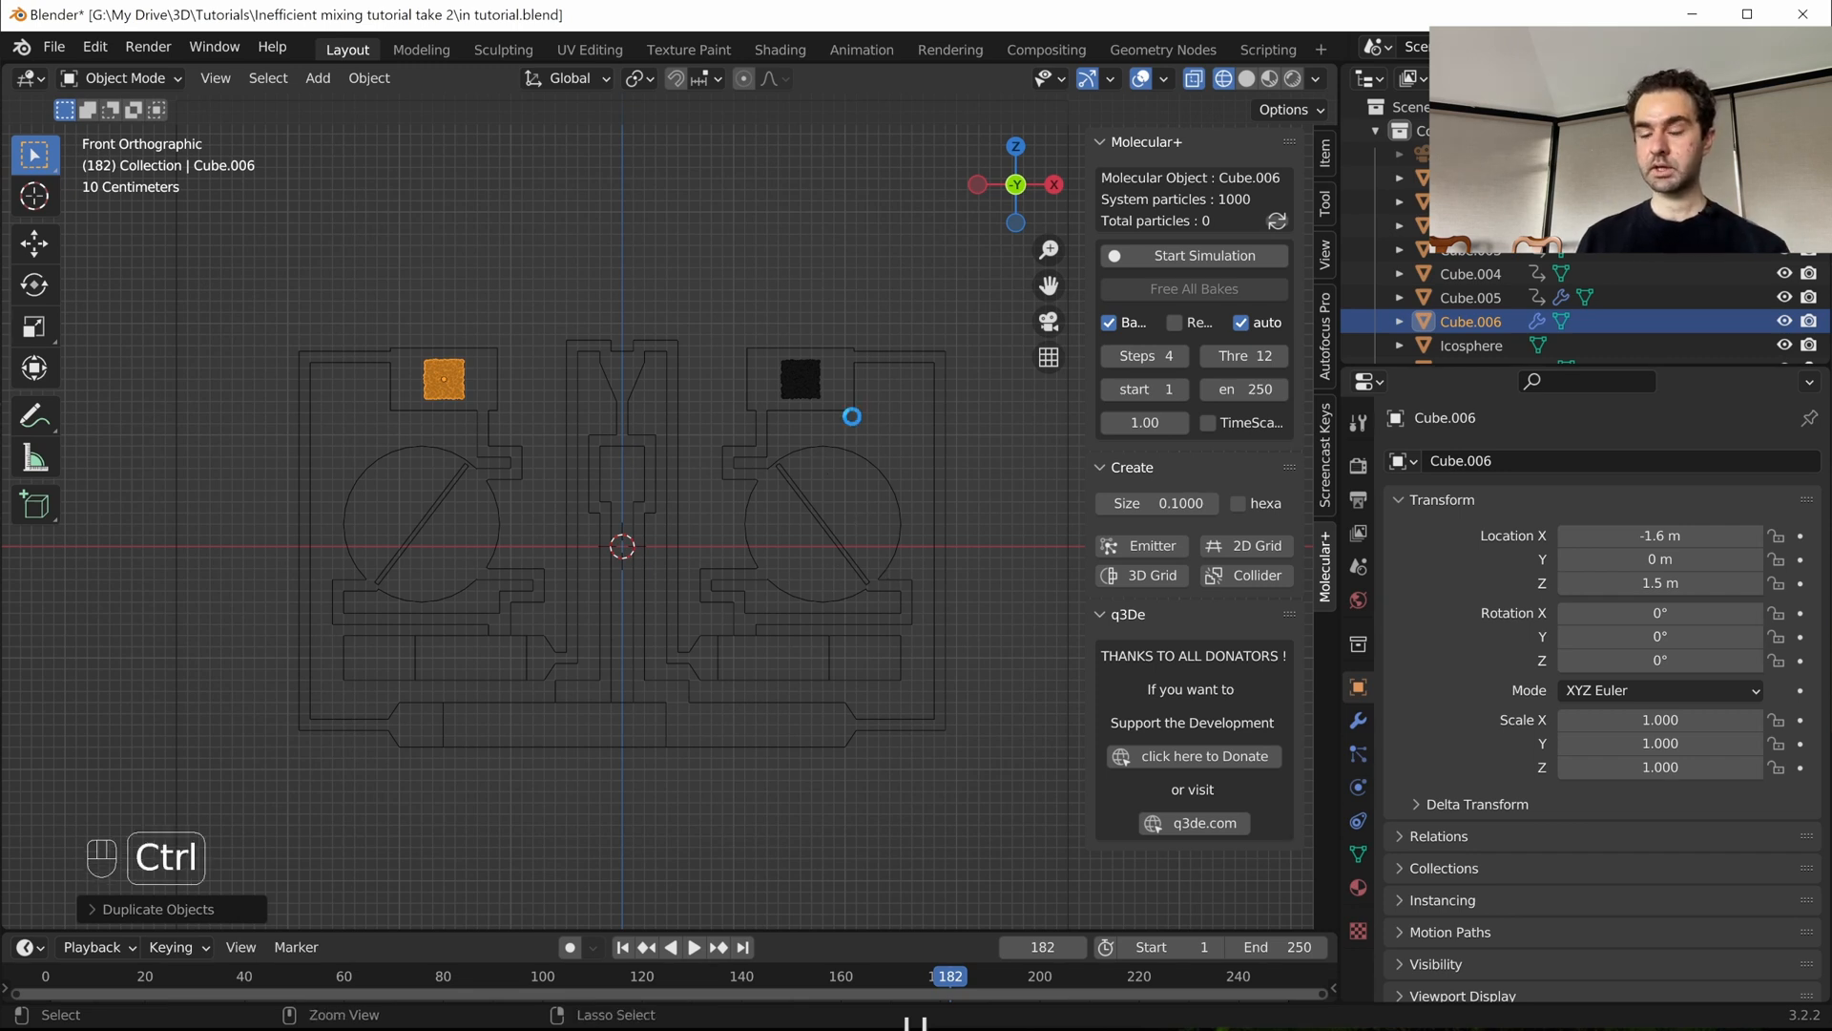
key(ctrl+s)
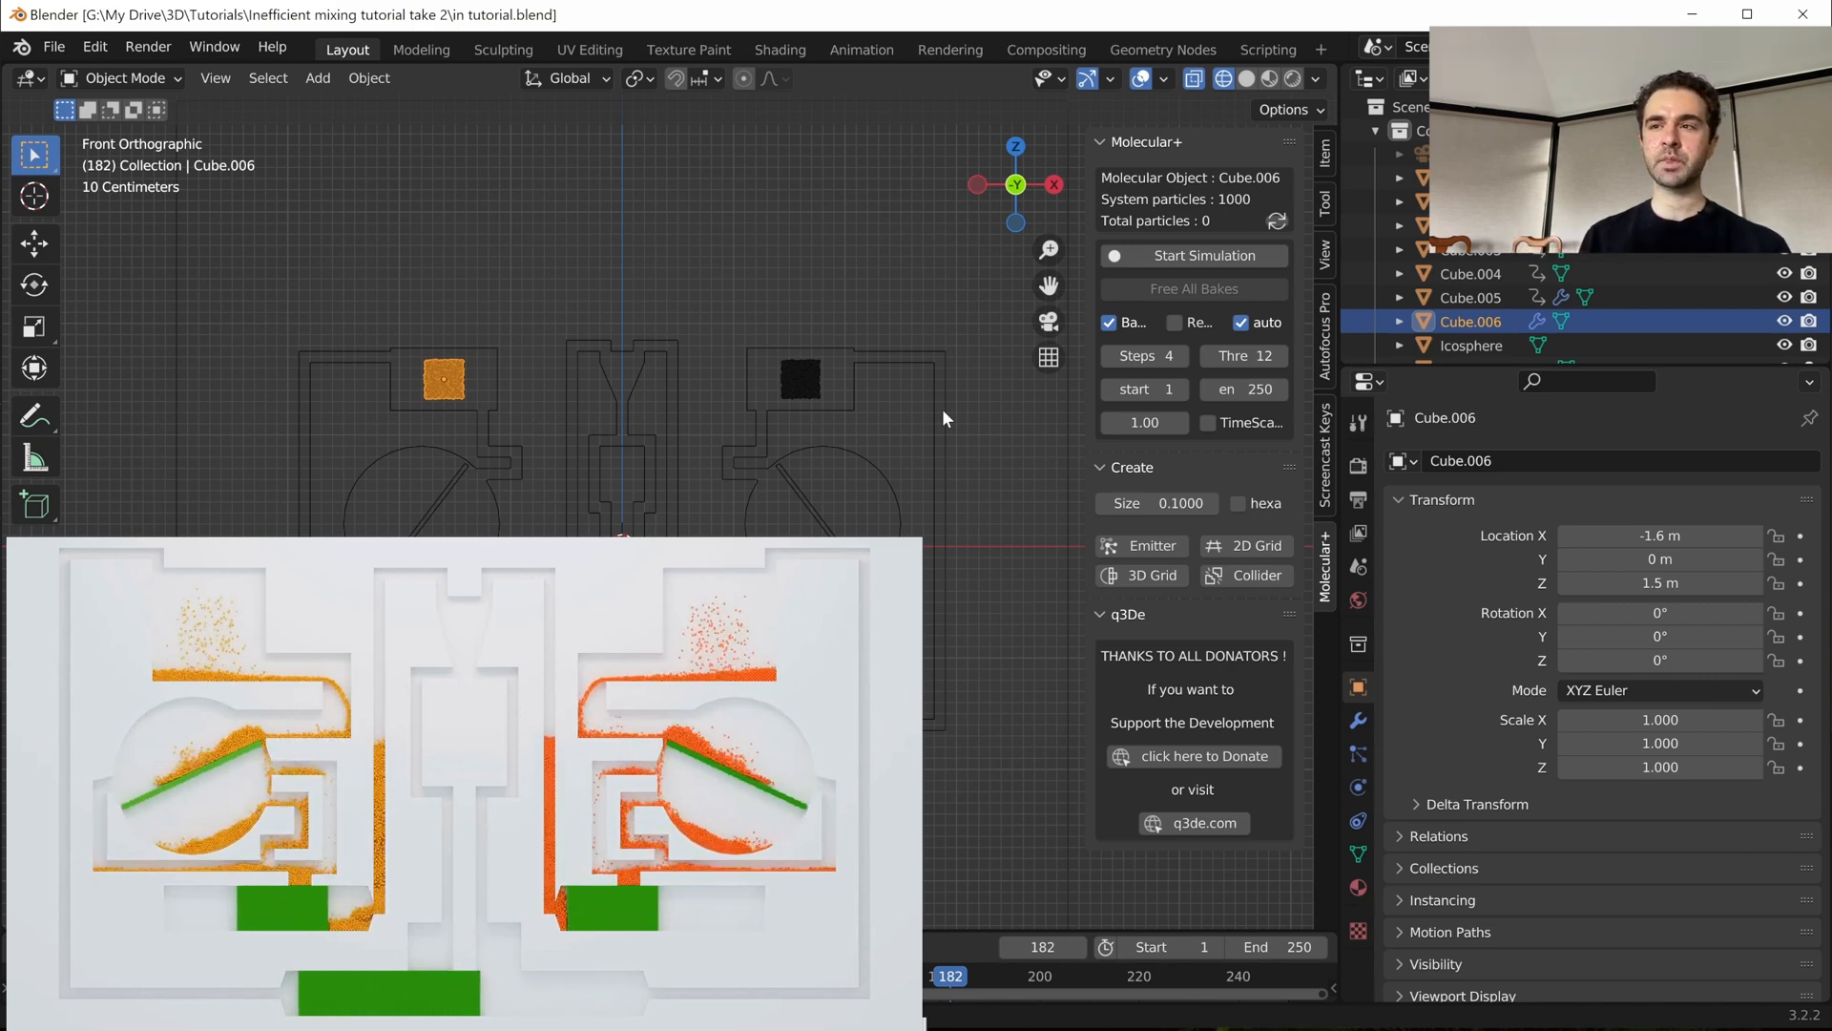
- Rename the upper icosphere beside the obstacle course to Icosphere Red
scroll(765, 400, down, 2)
shift+middle_drag(765, 401, 615, 397)
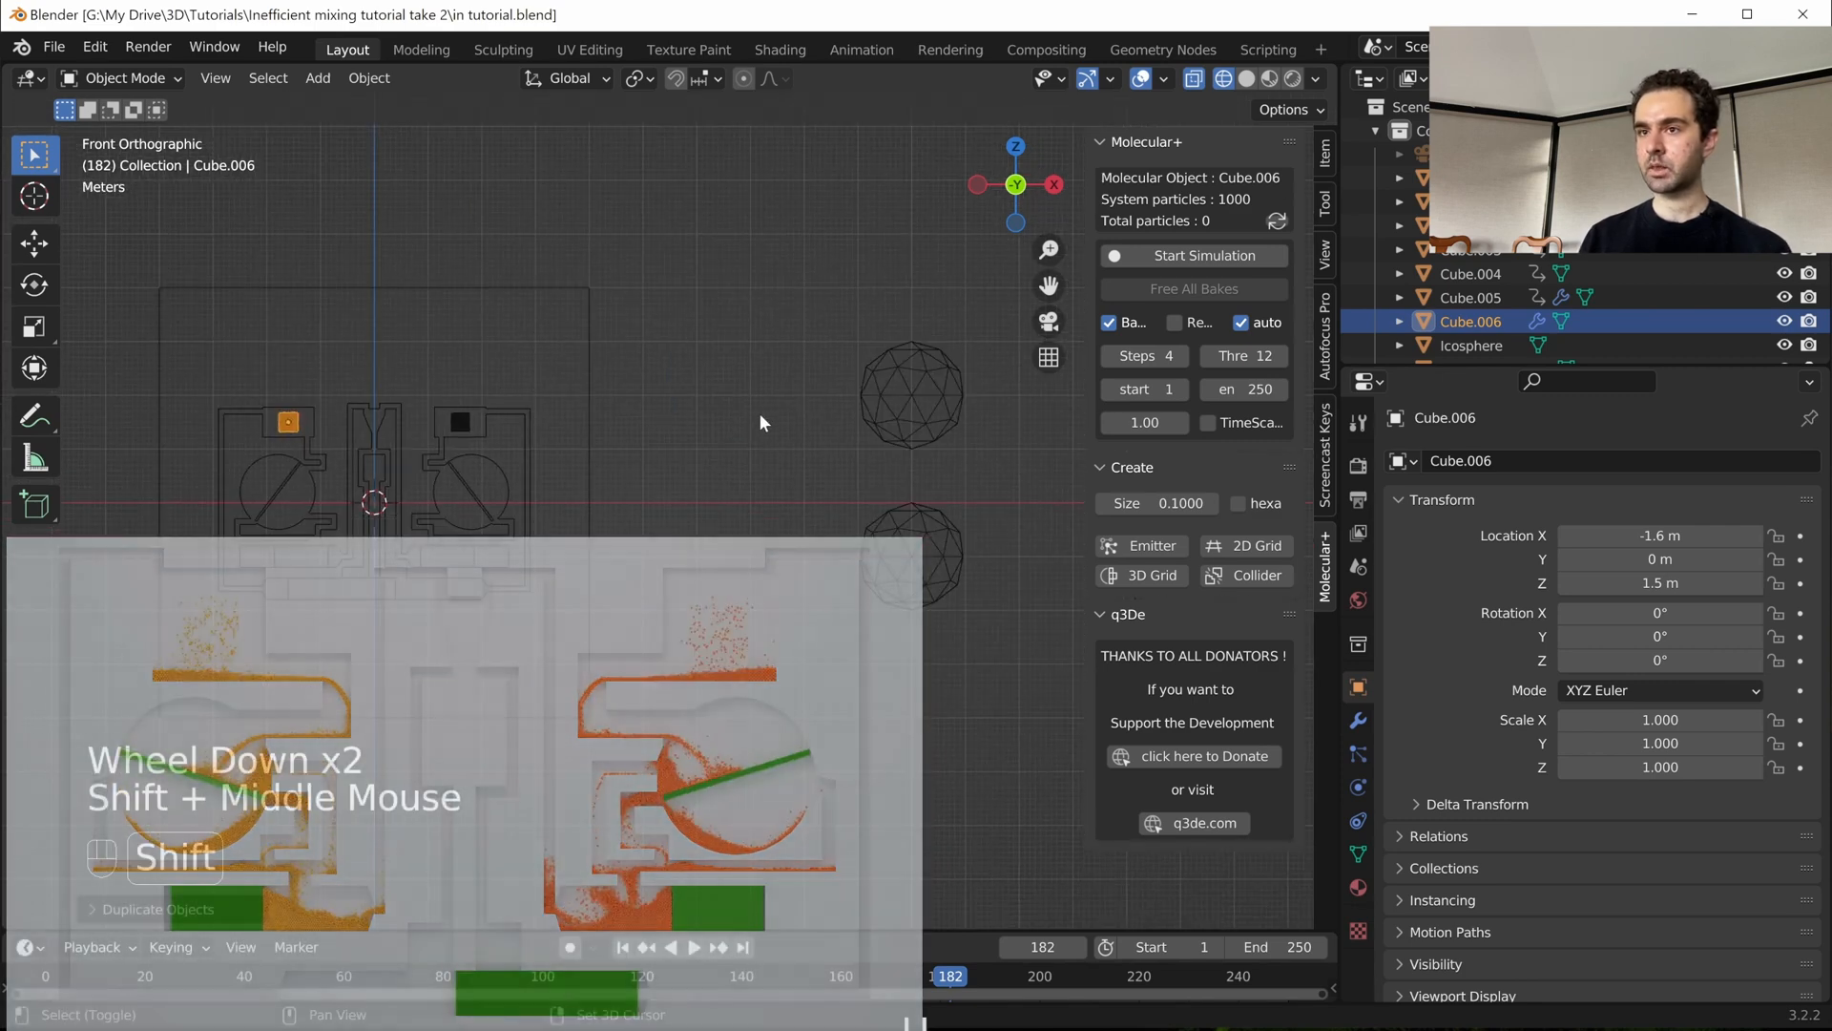
shift+middle_drag(759, 412, 713, 397)
click(867, 382)
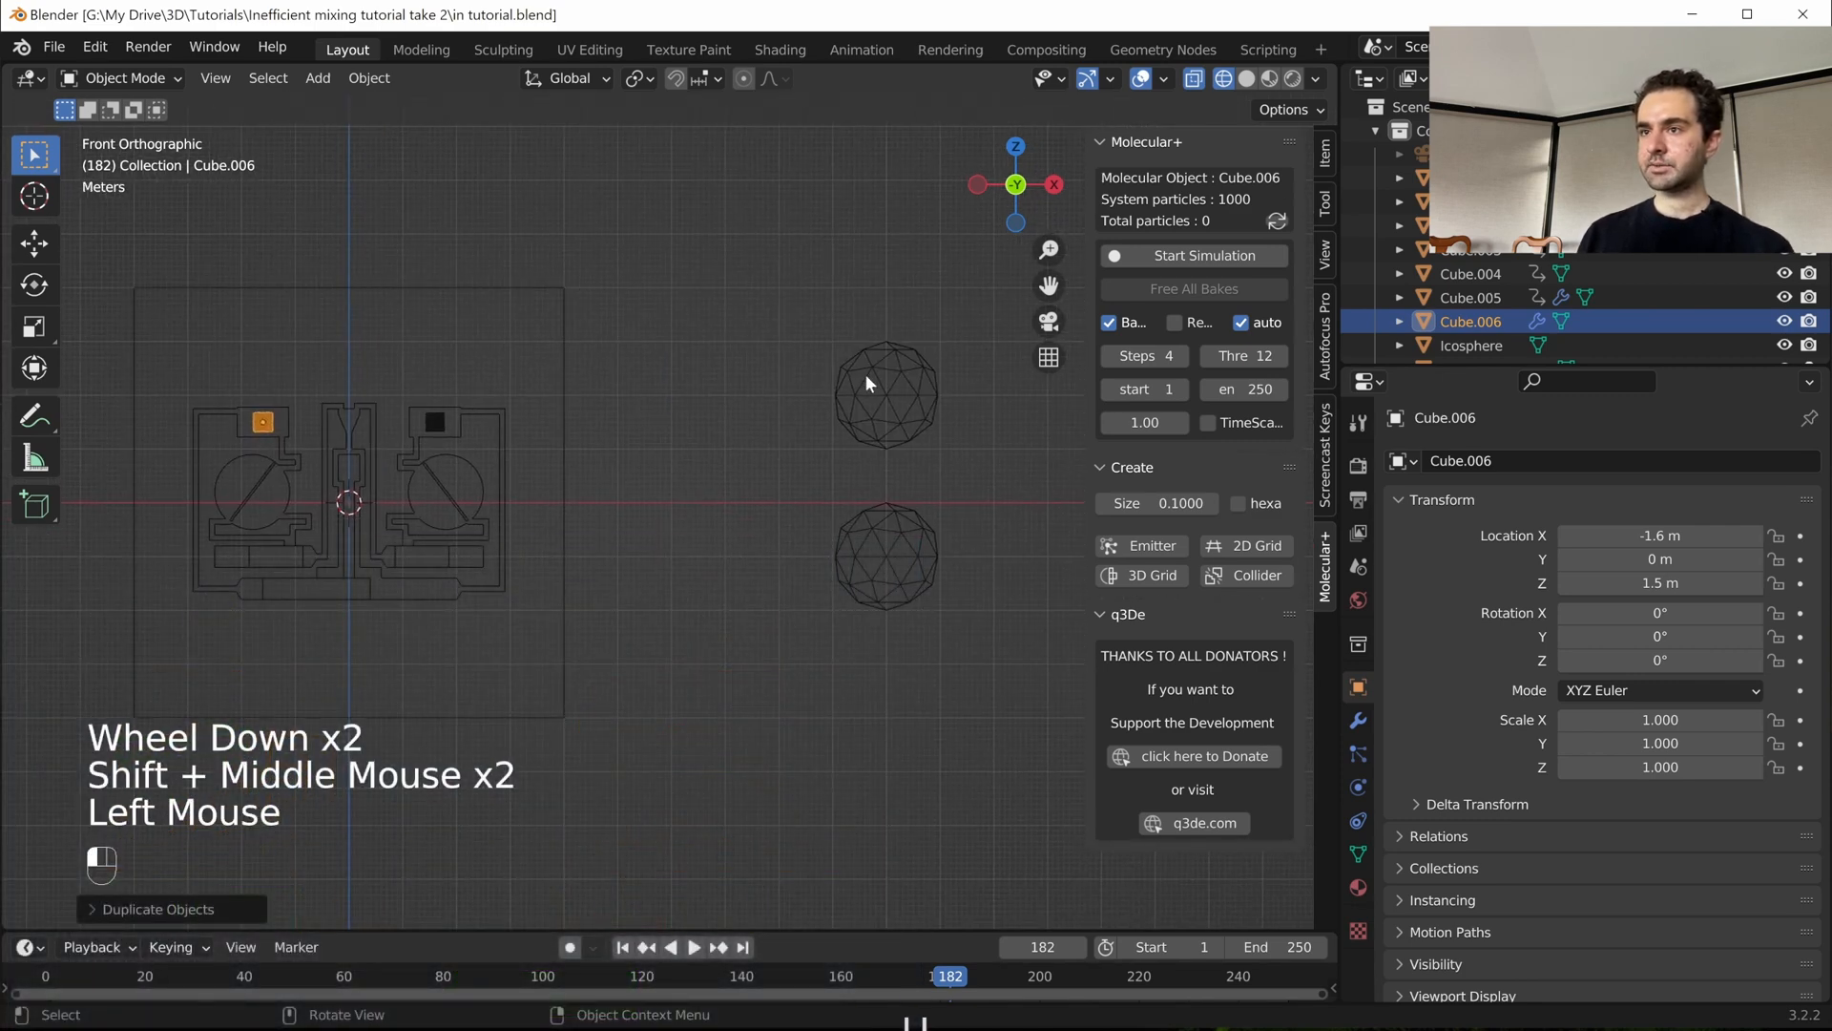
click(1479, 348)
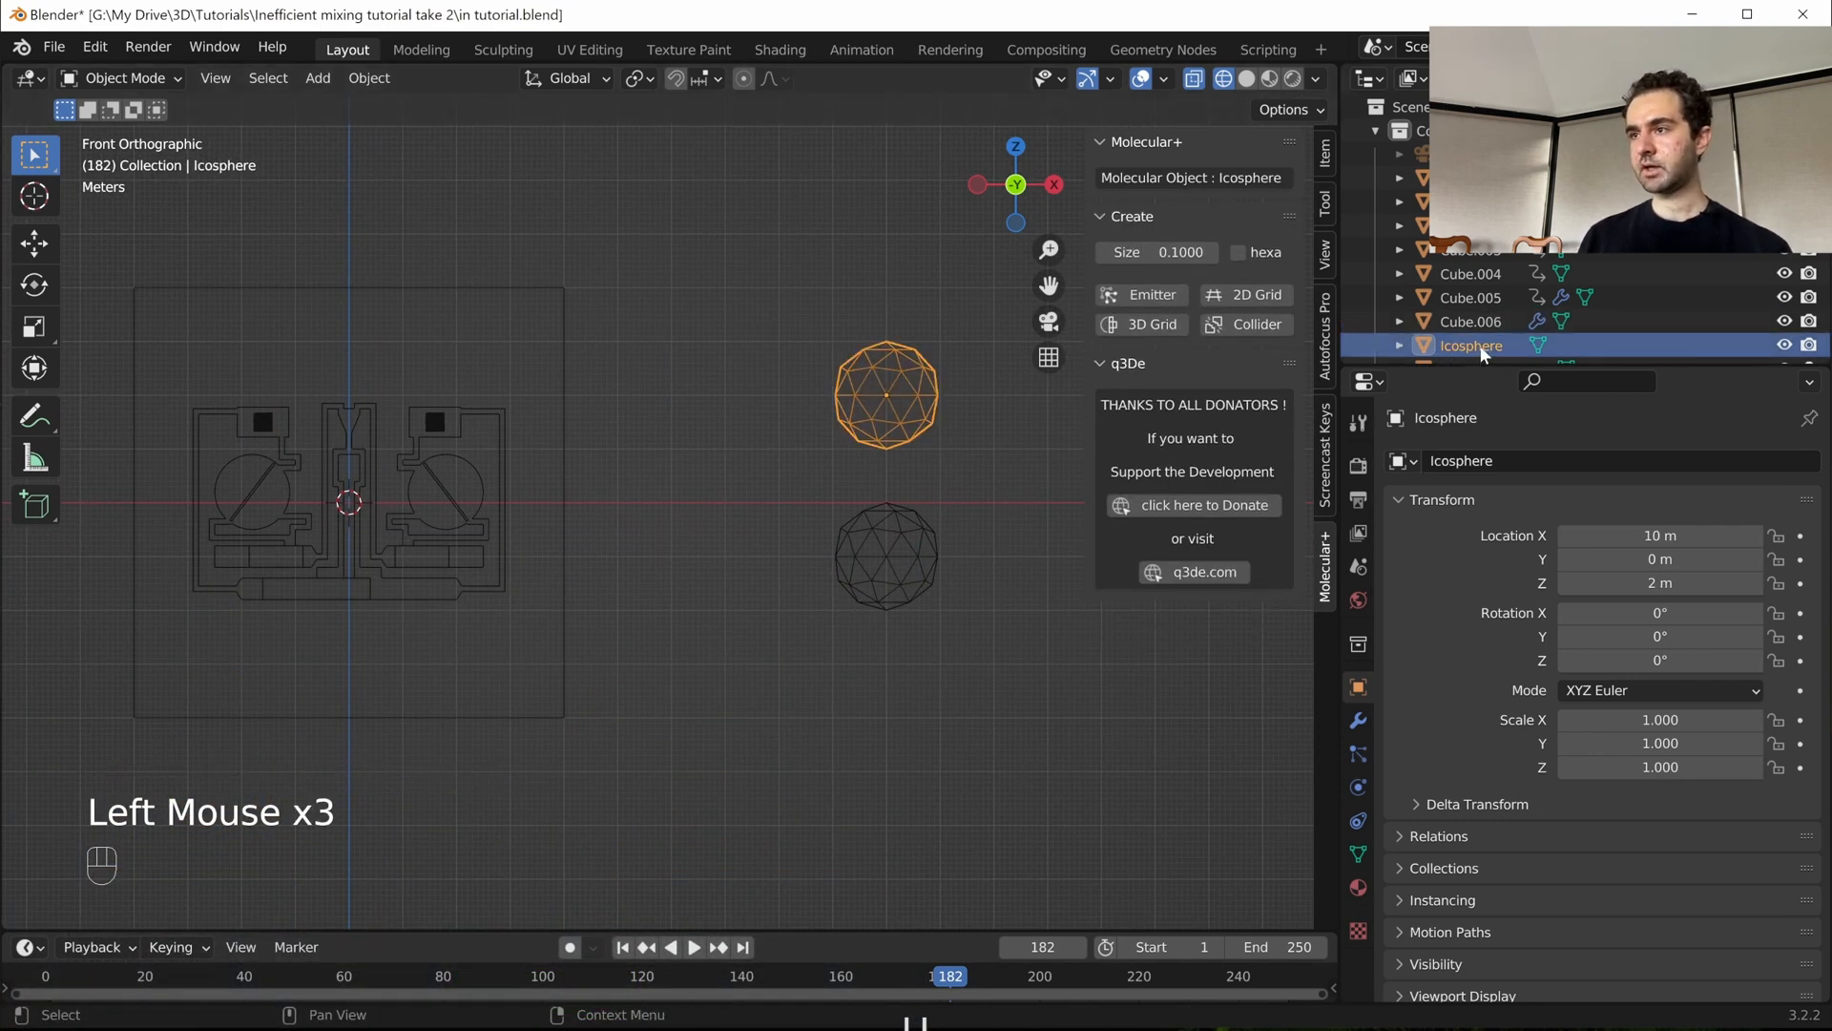
double_click(1480, 350)
key(Right)
text(Red)
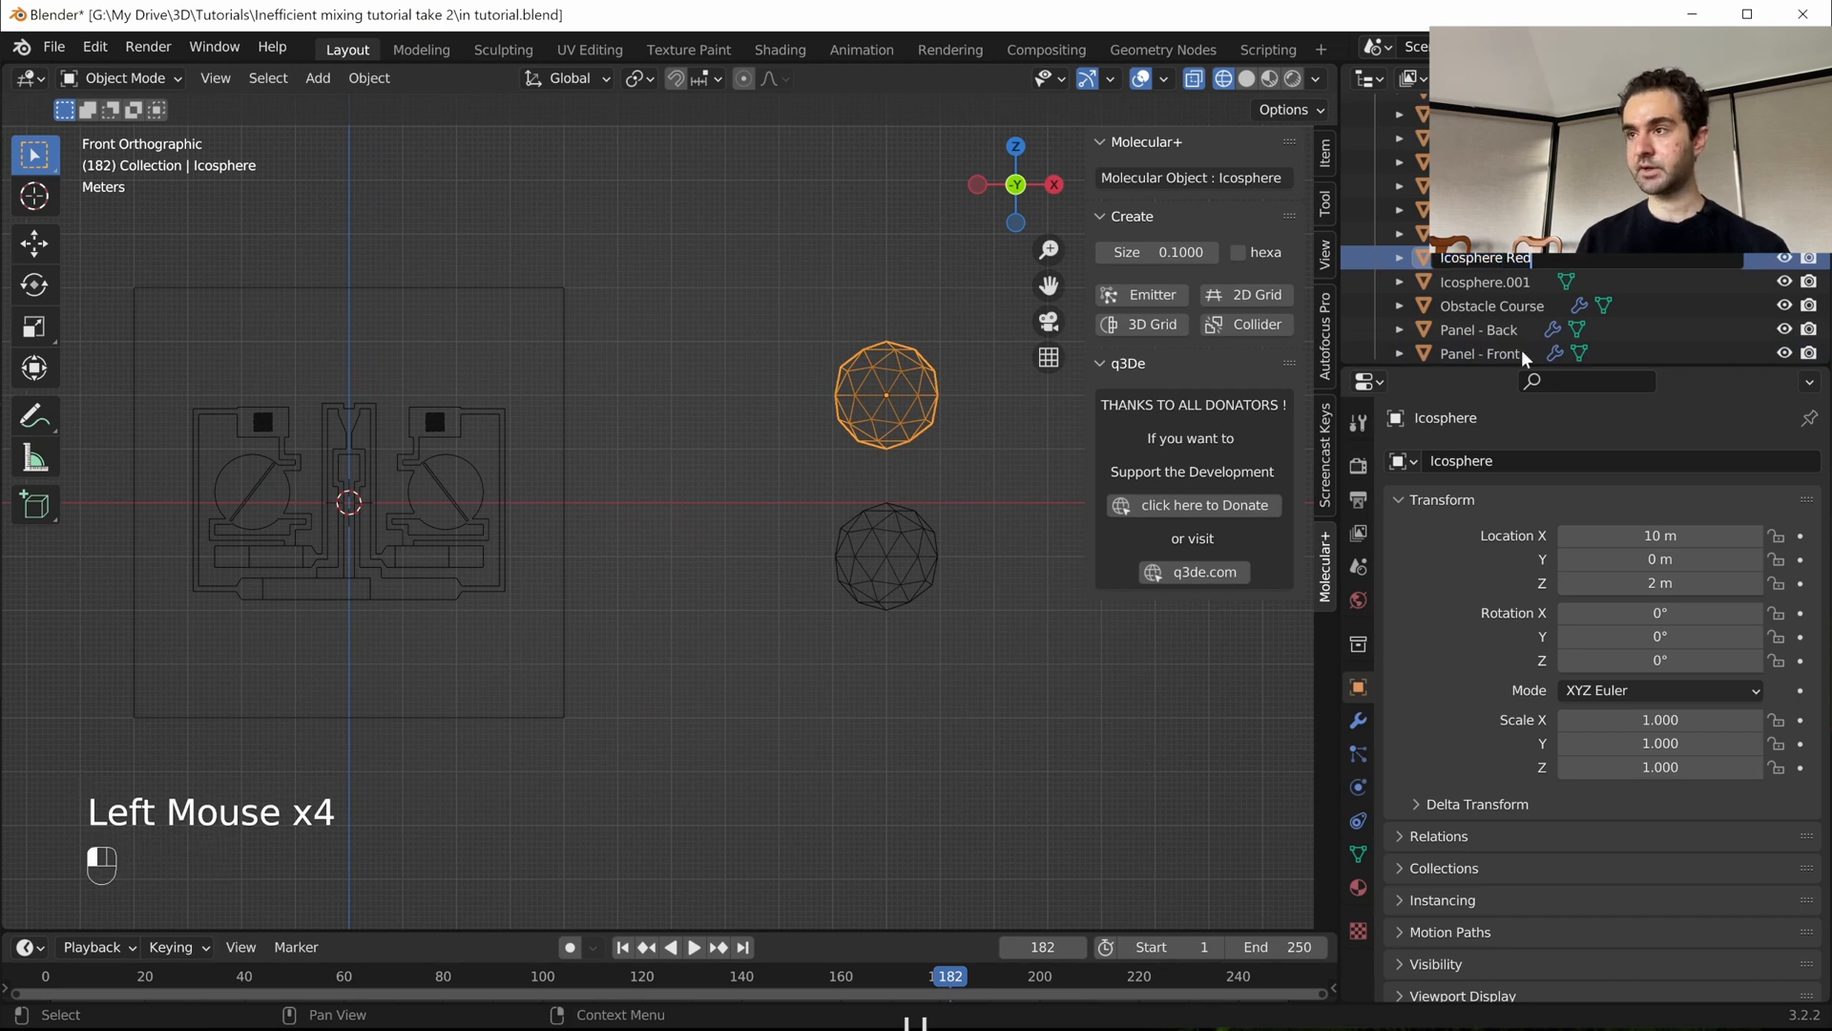
key(Return)
- Rename the lower icosphere copy to Icosphere Yellow
click(872, 554)
double_click(1482, 266)
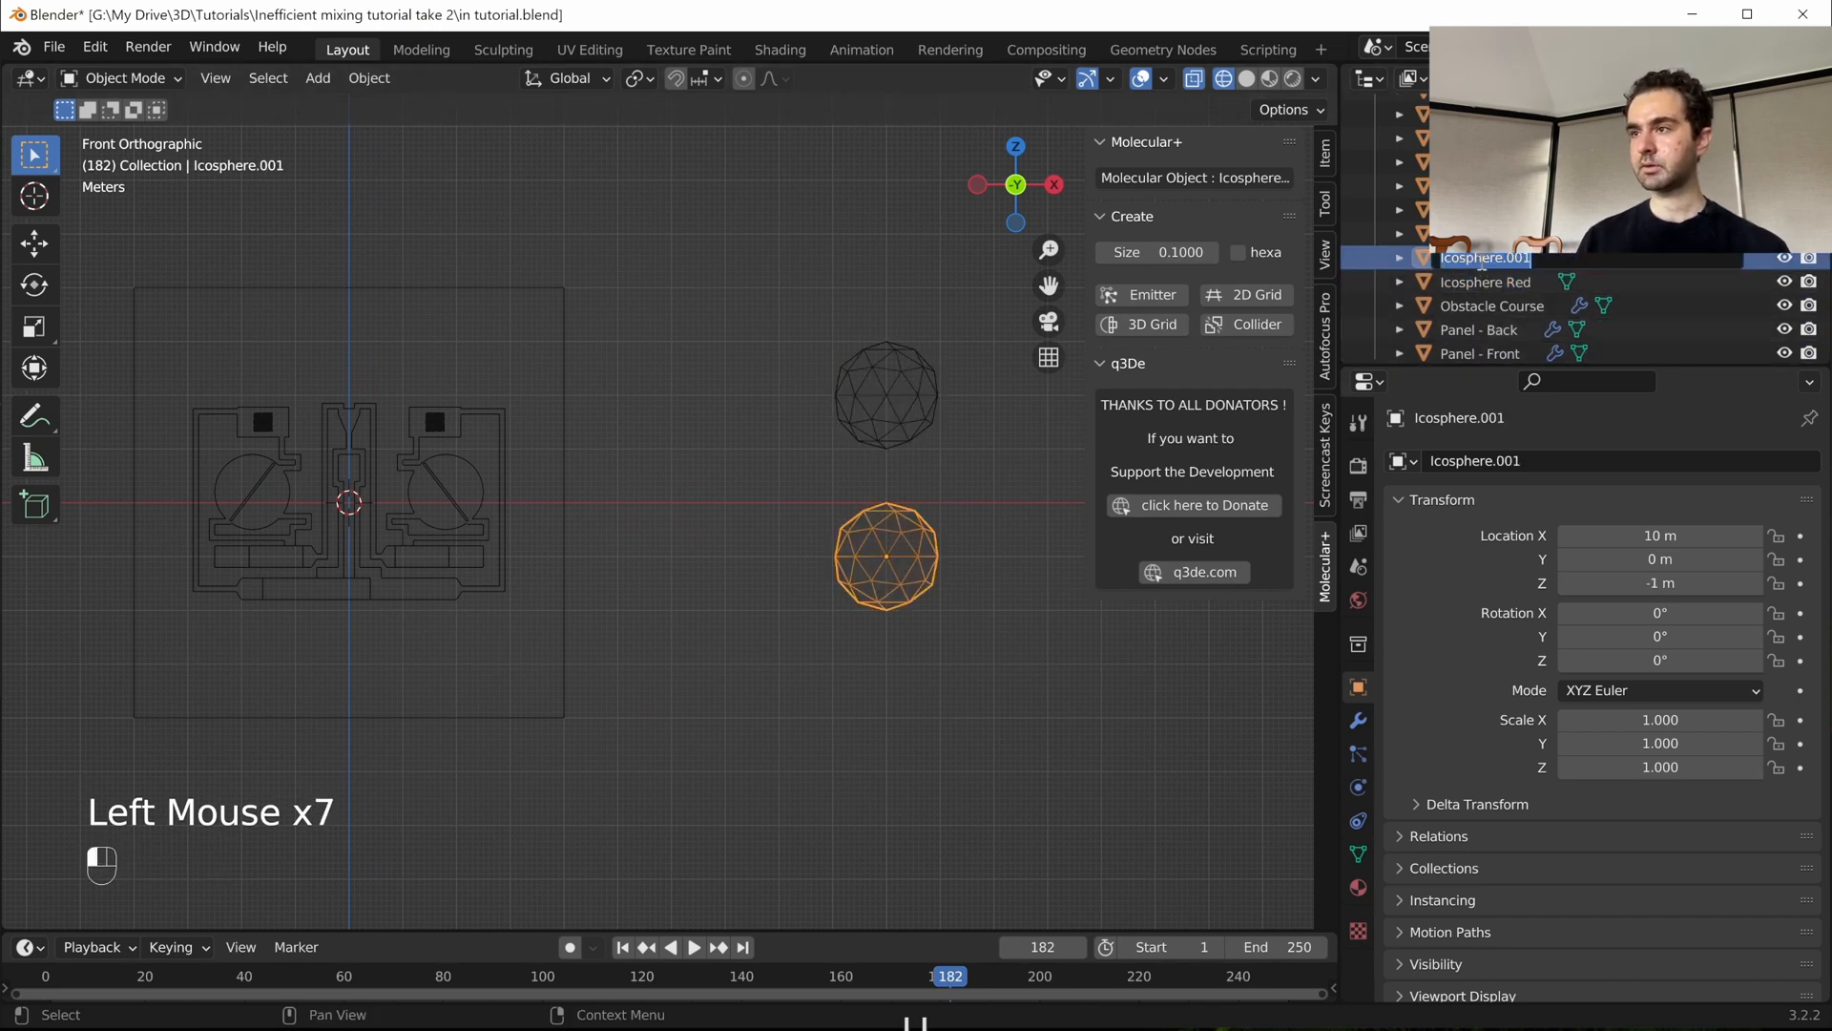
key(BackSpace)
key(BackSpace)
text(Yellow)
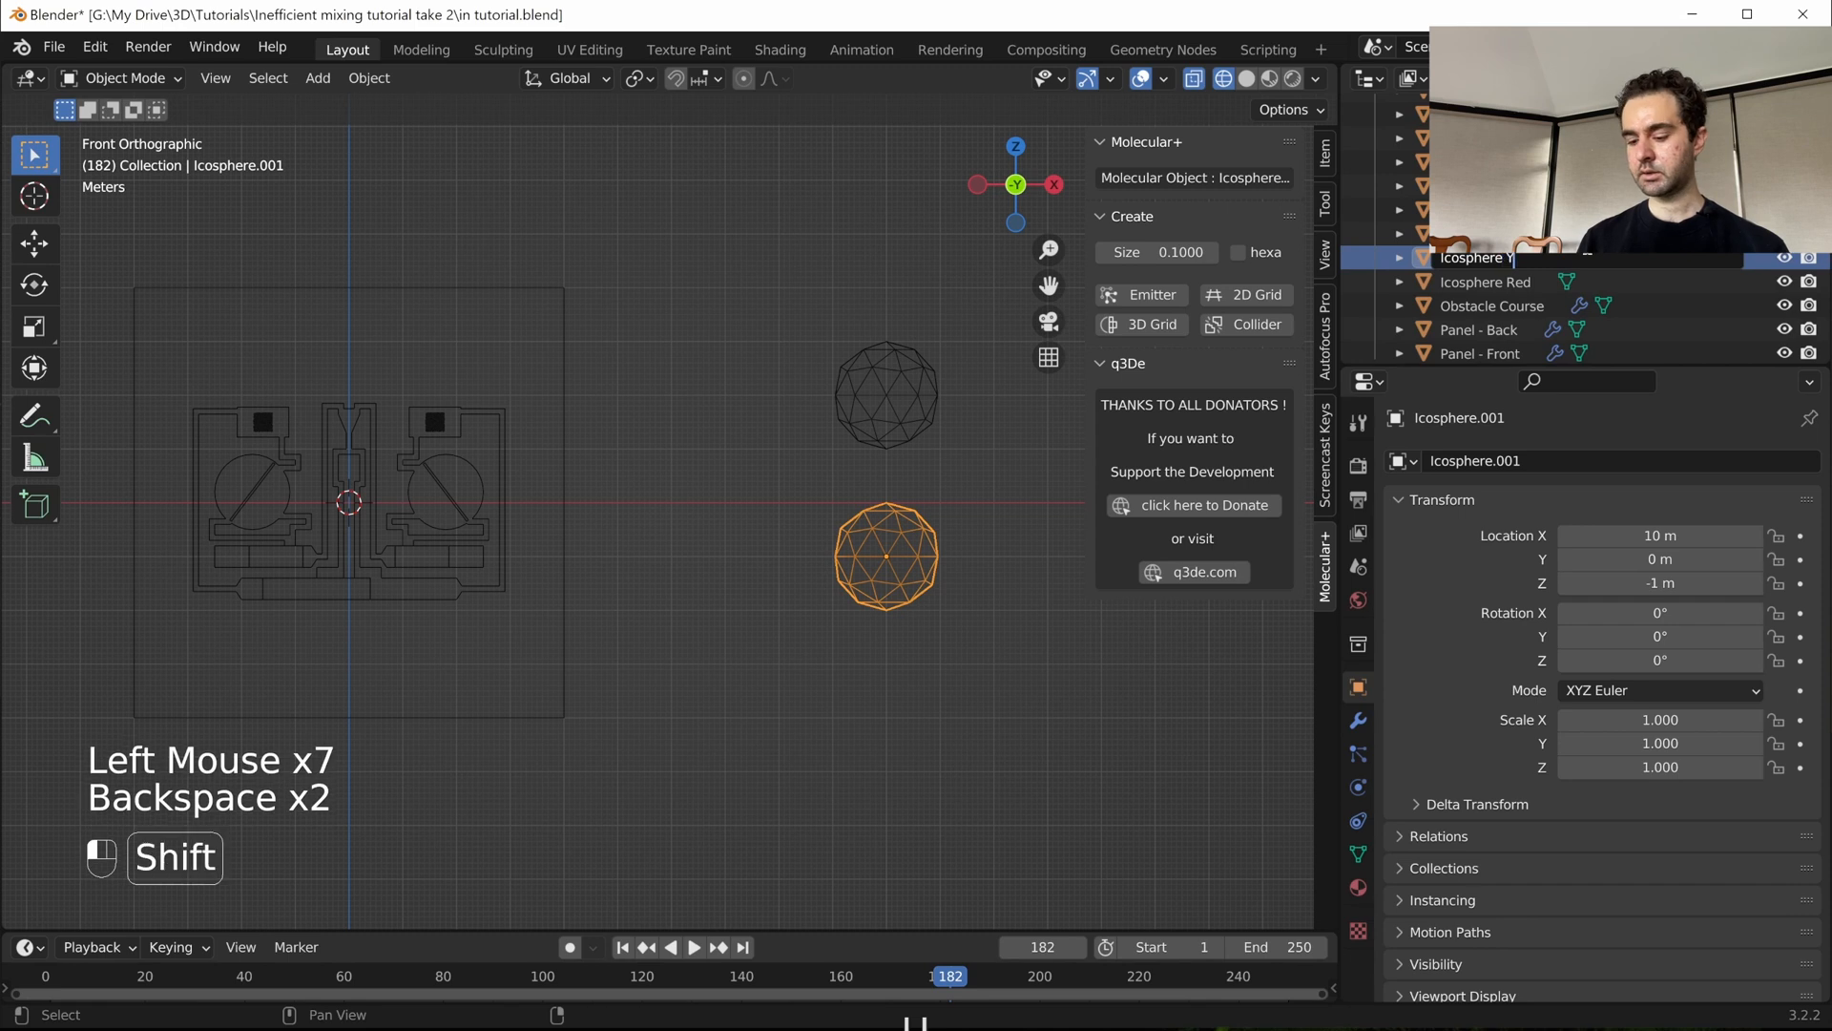
key(Return)
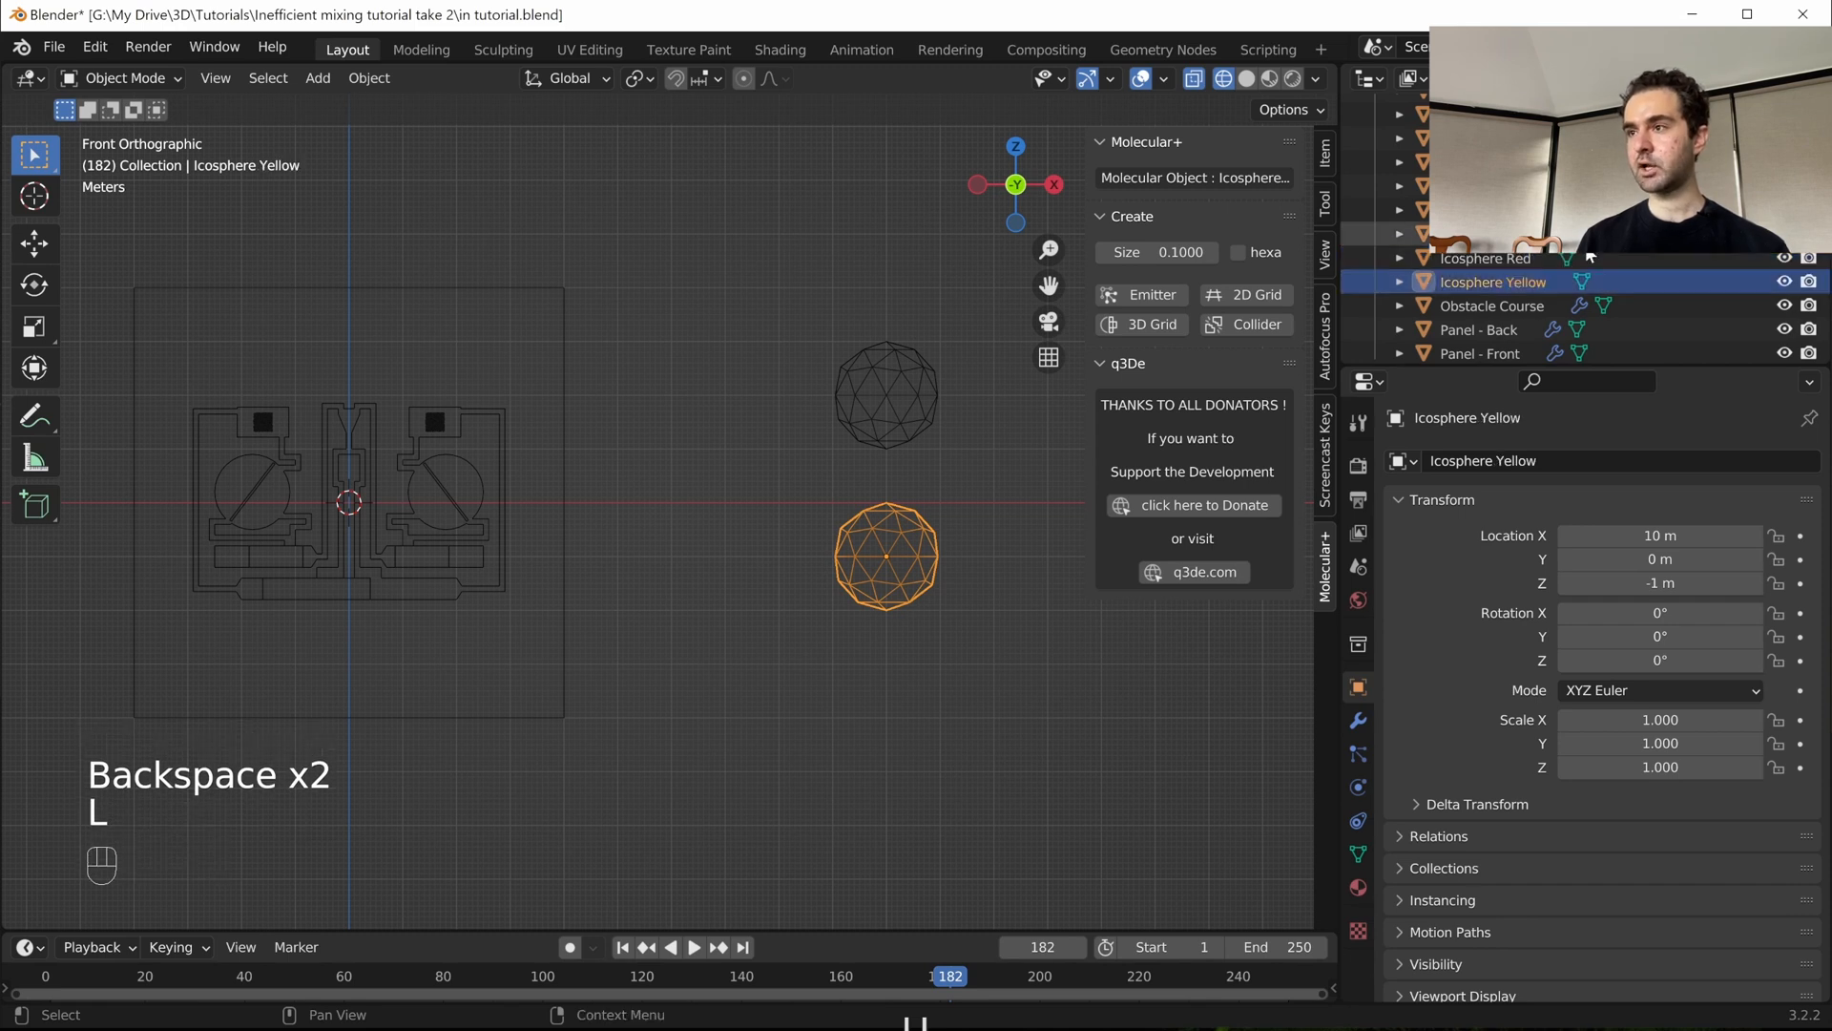
- Switch the scene's render engine to Cycles
click(1358, 466)
click(1603, 462)
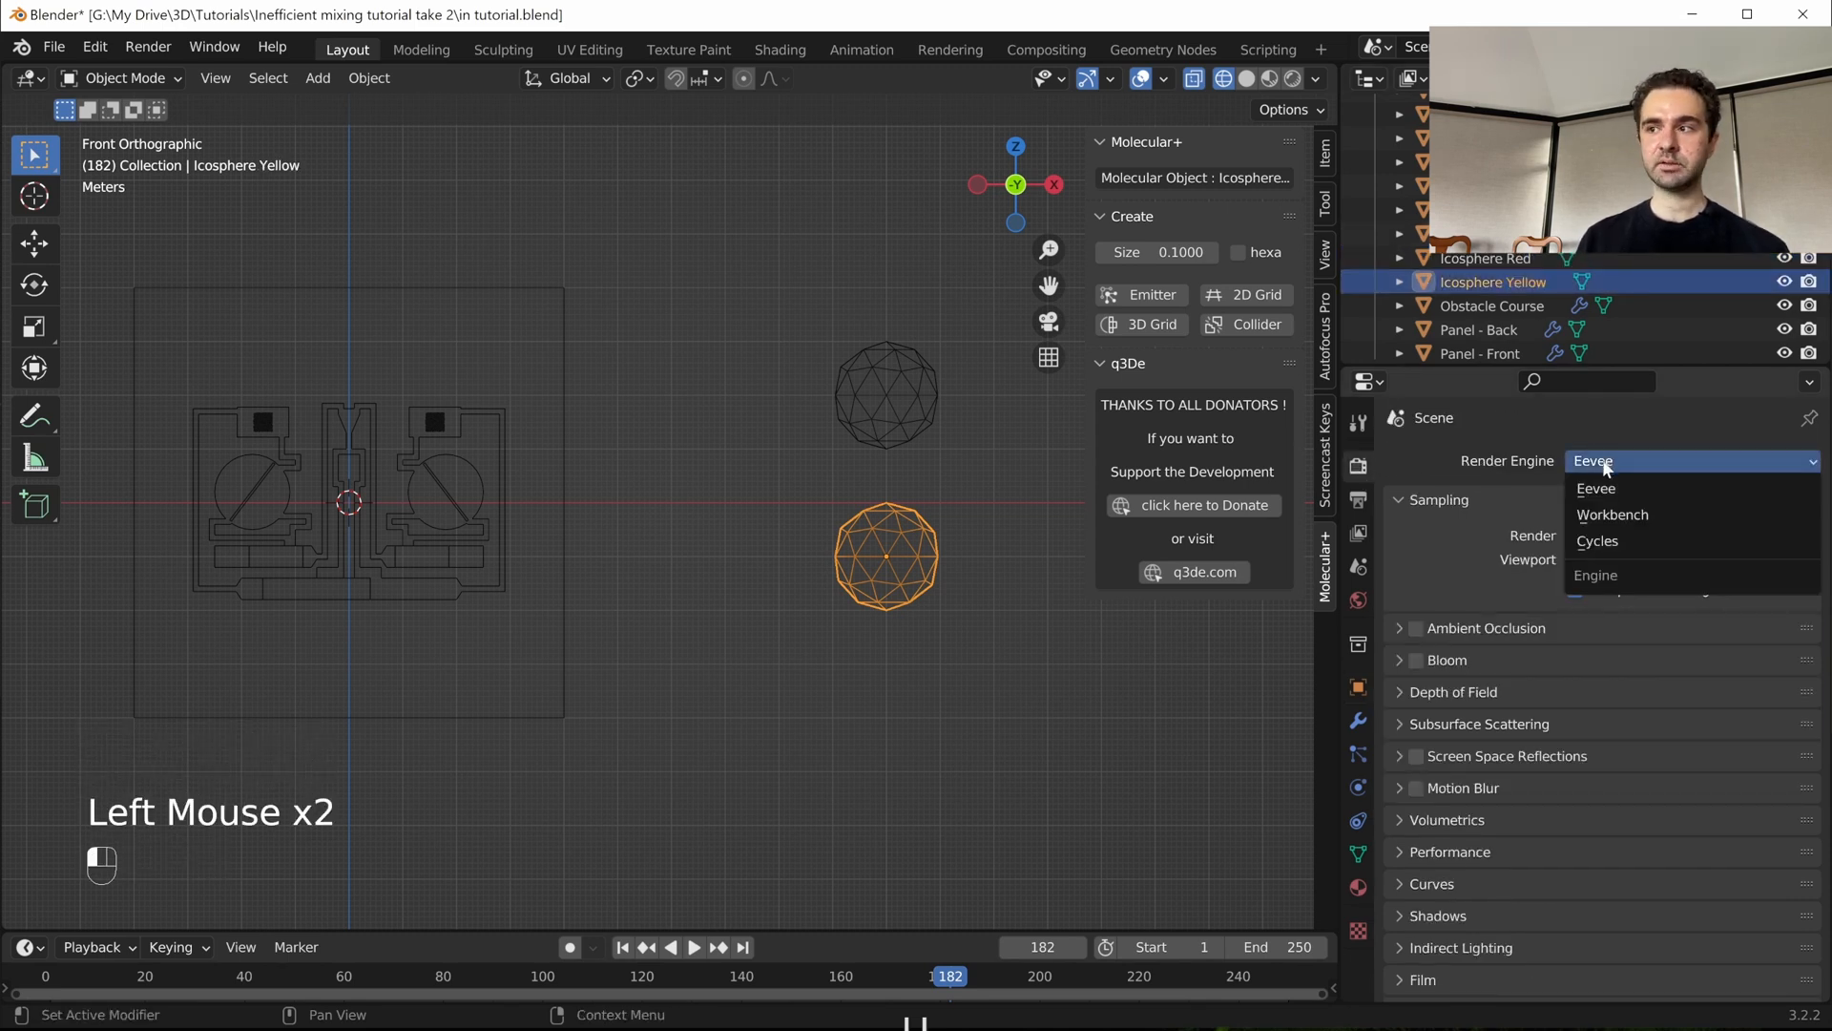
click(1611, 542)
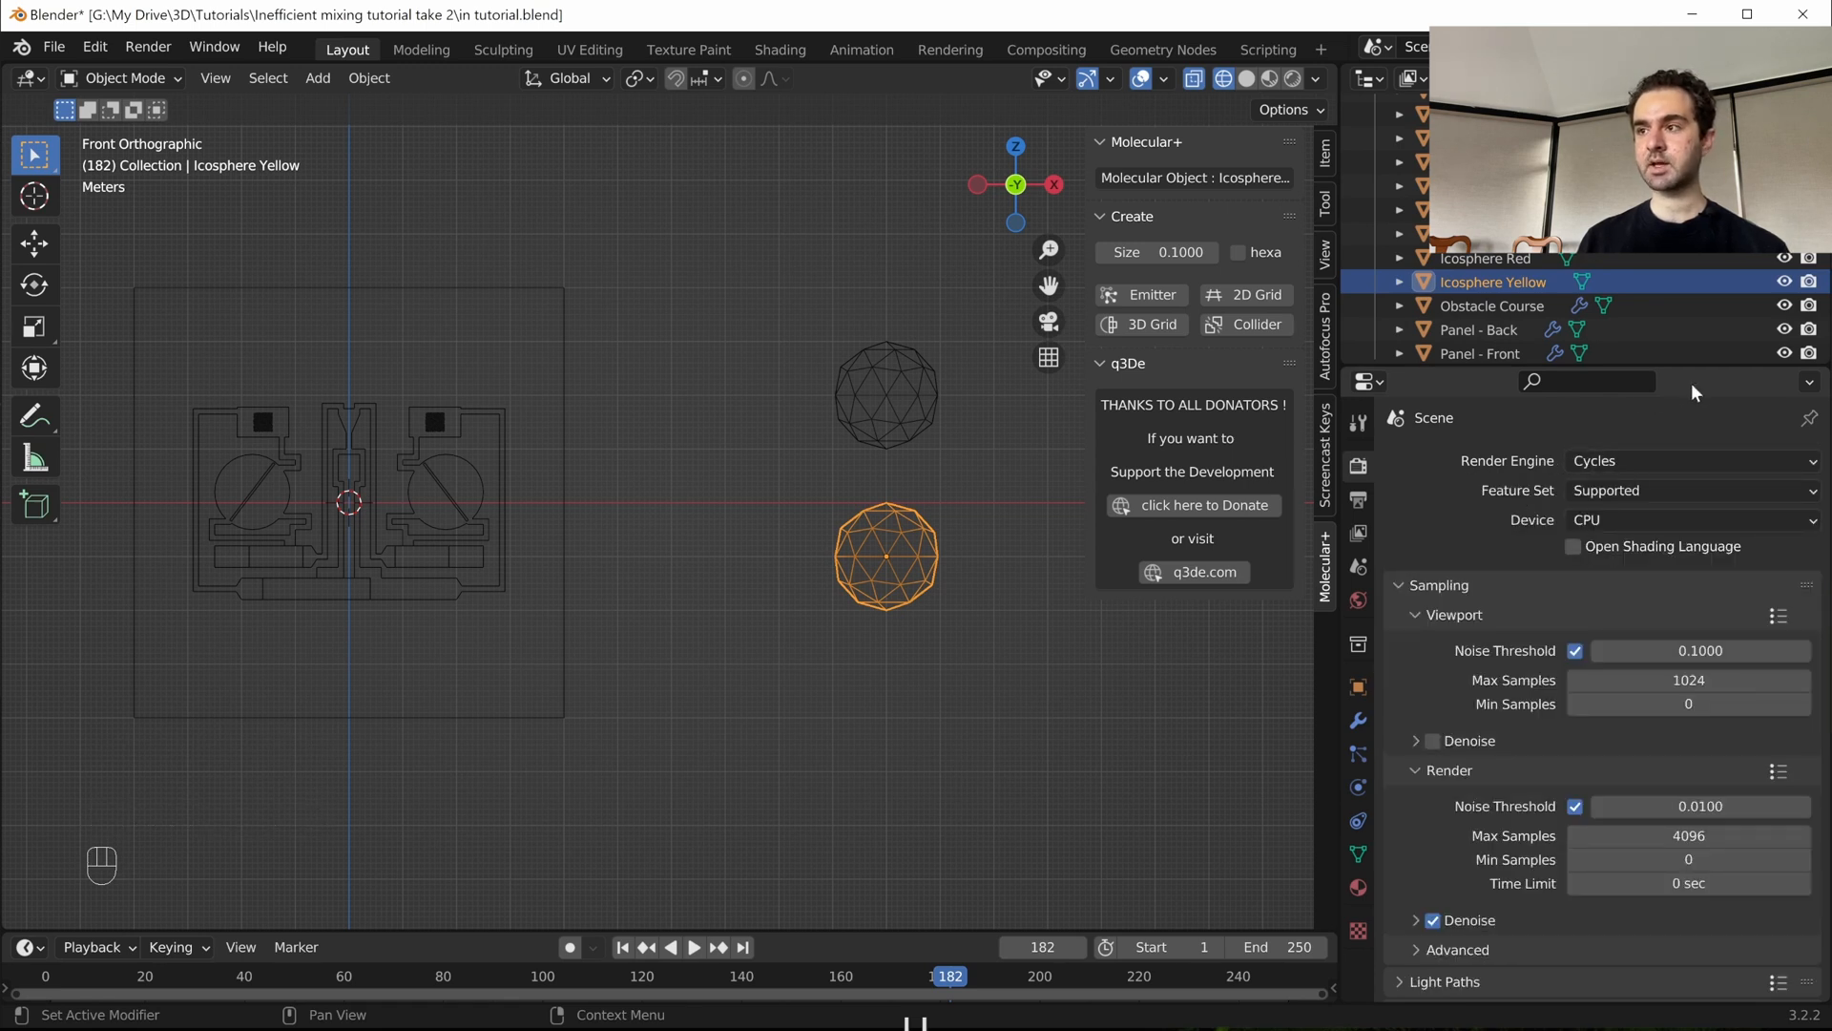
click(1613, 460)
click(1613, 462)
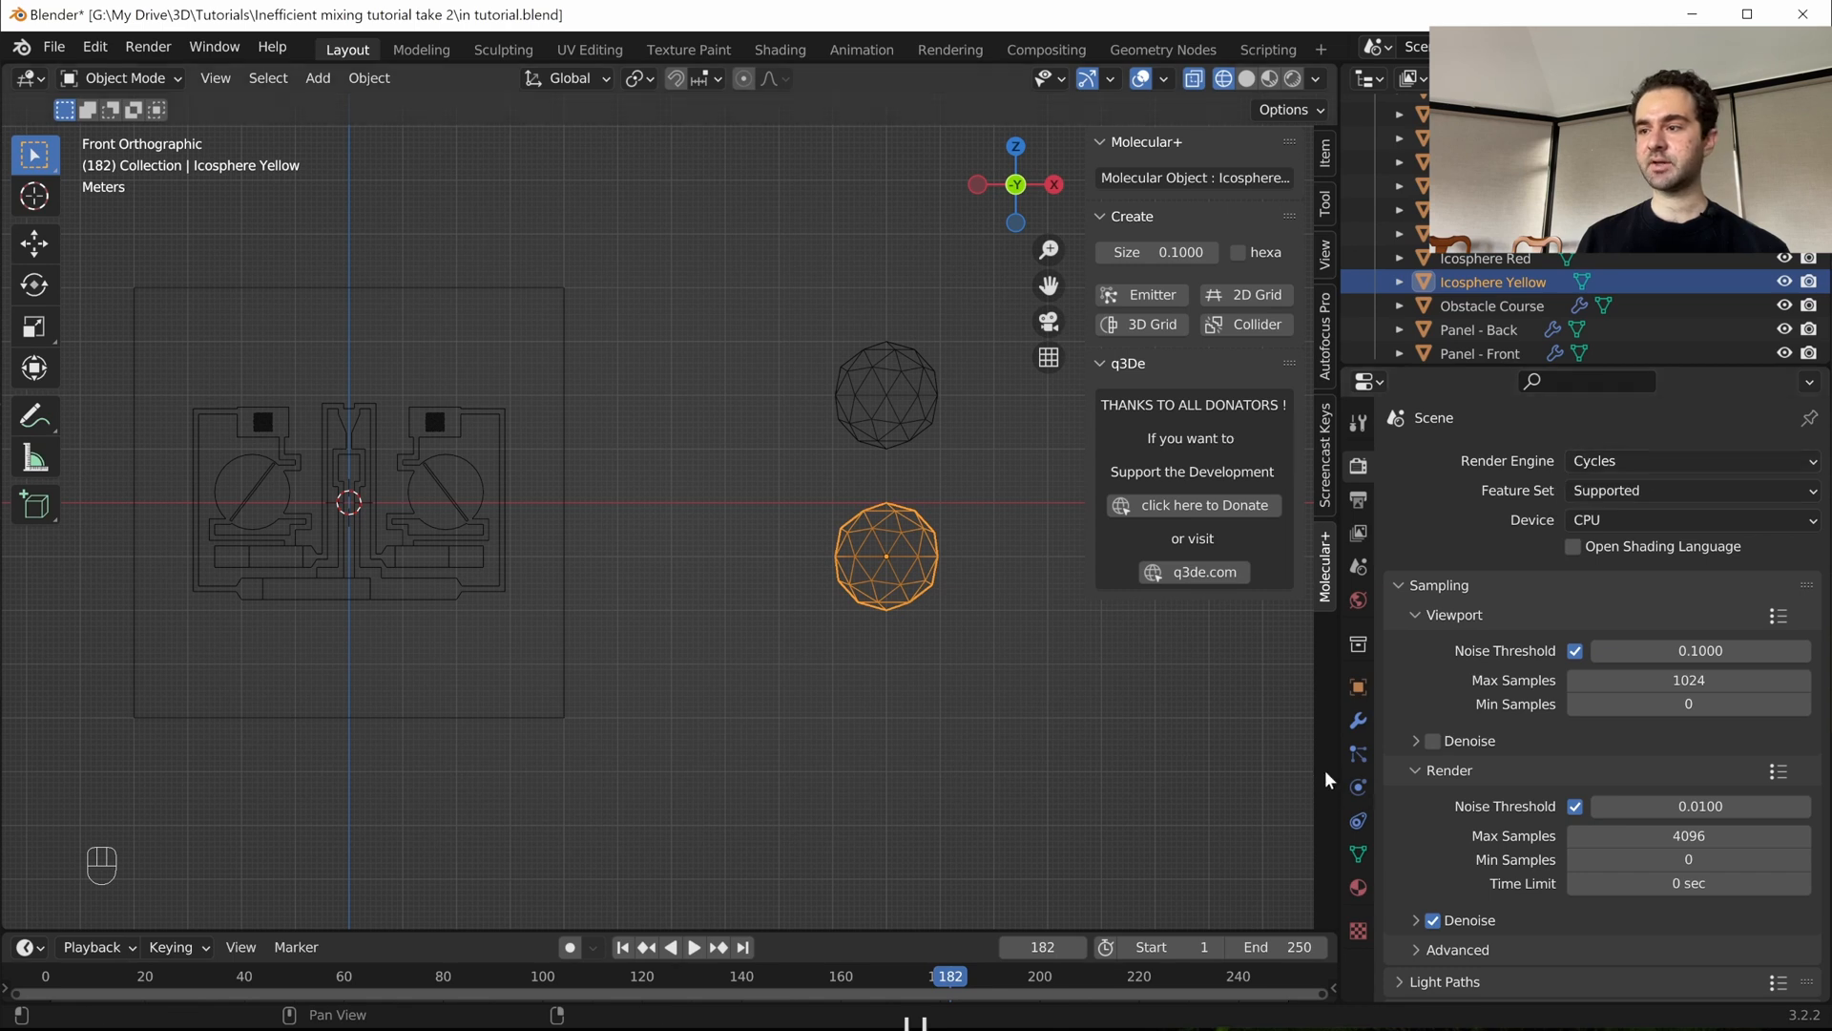
- Give Icosphere Yellow a new material named Yellow with an orange-yellow base color, about hue 0.088 and saturation 0.983
click(1358, 888)
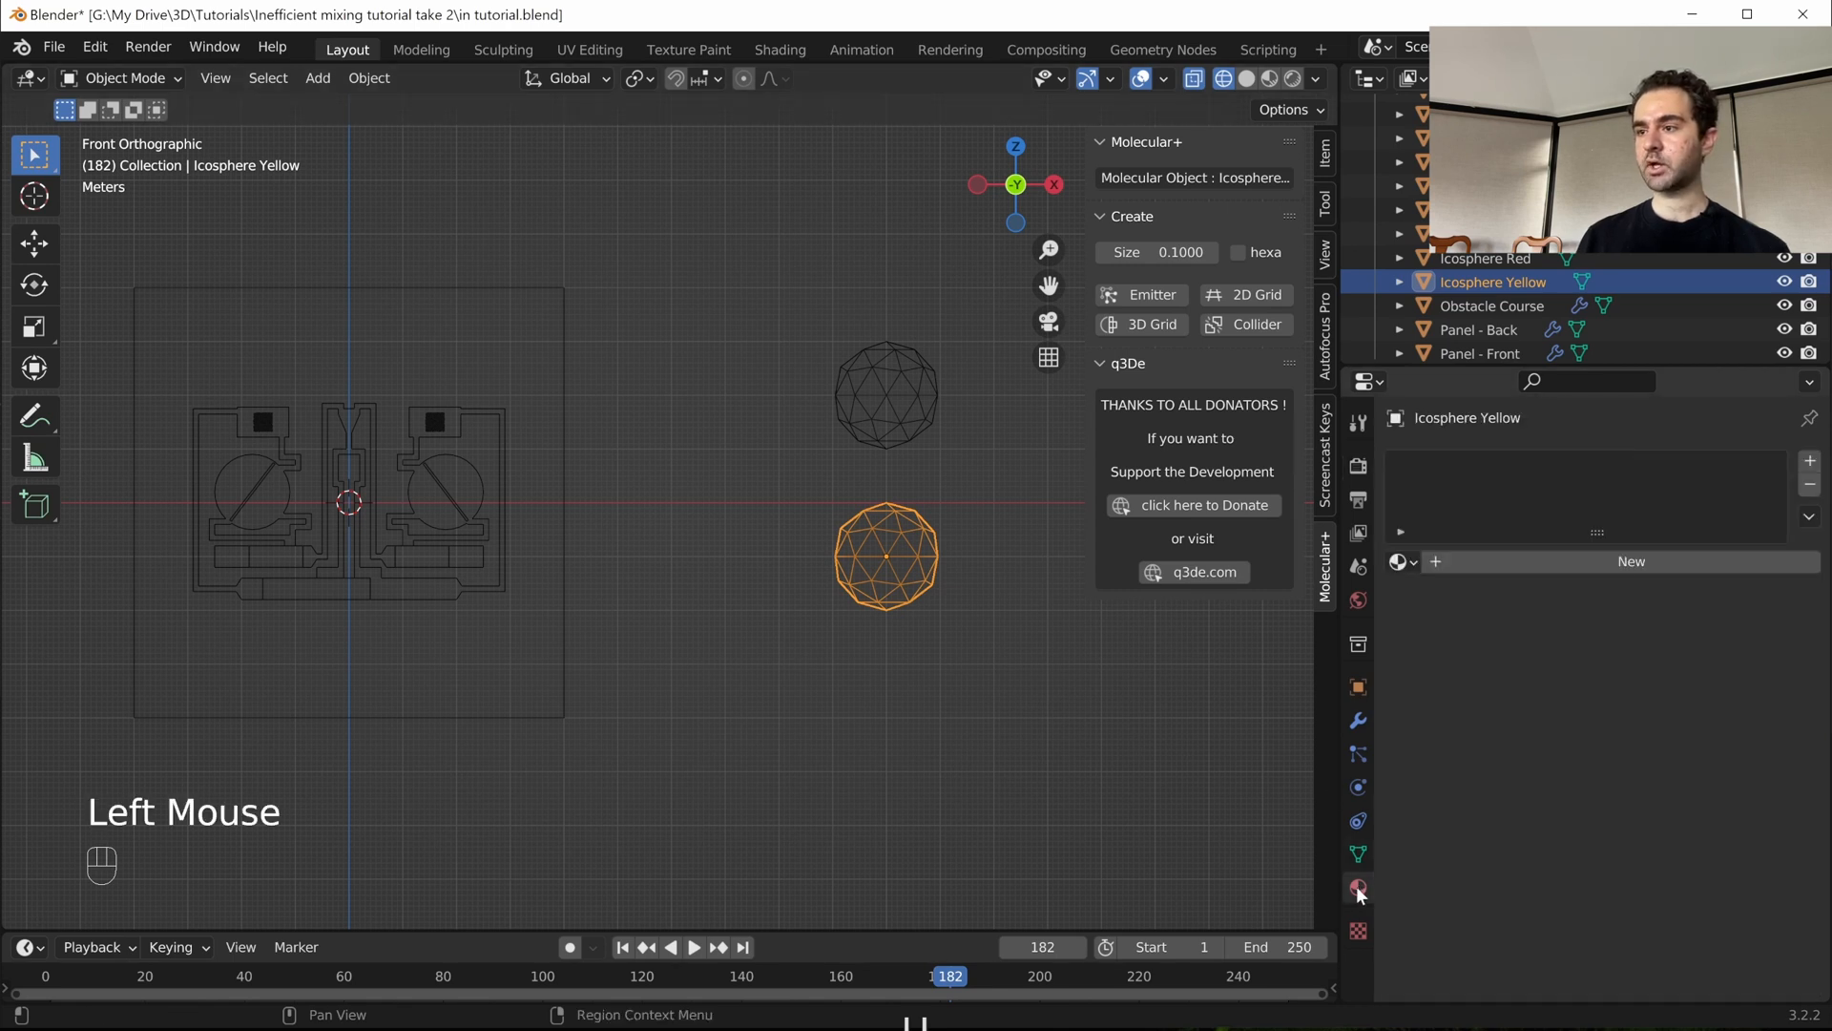
click(1521, 561)
click(1515, 565)
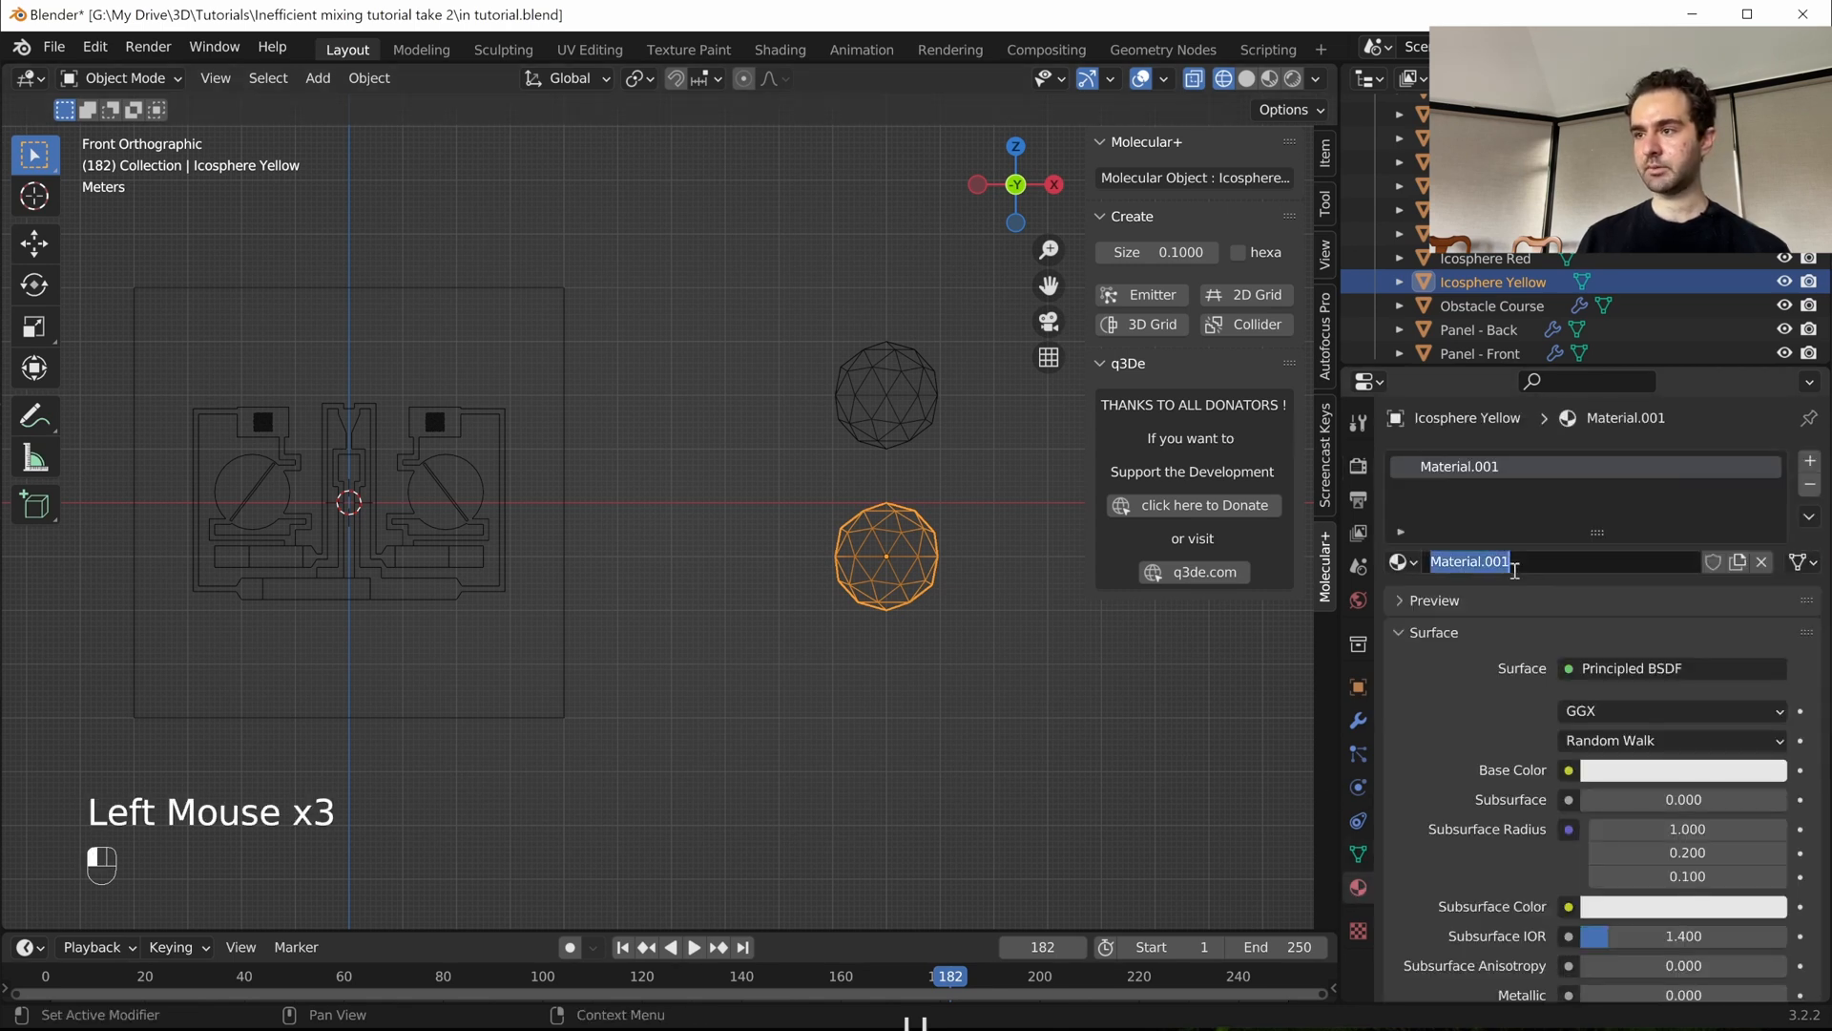
text(Yellow)
key(Return)
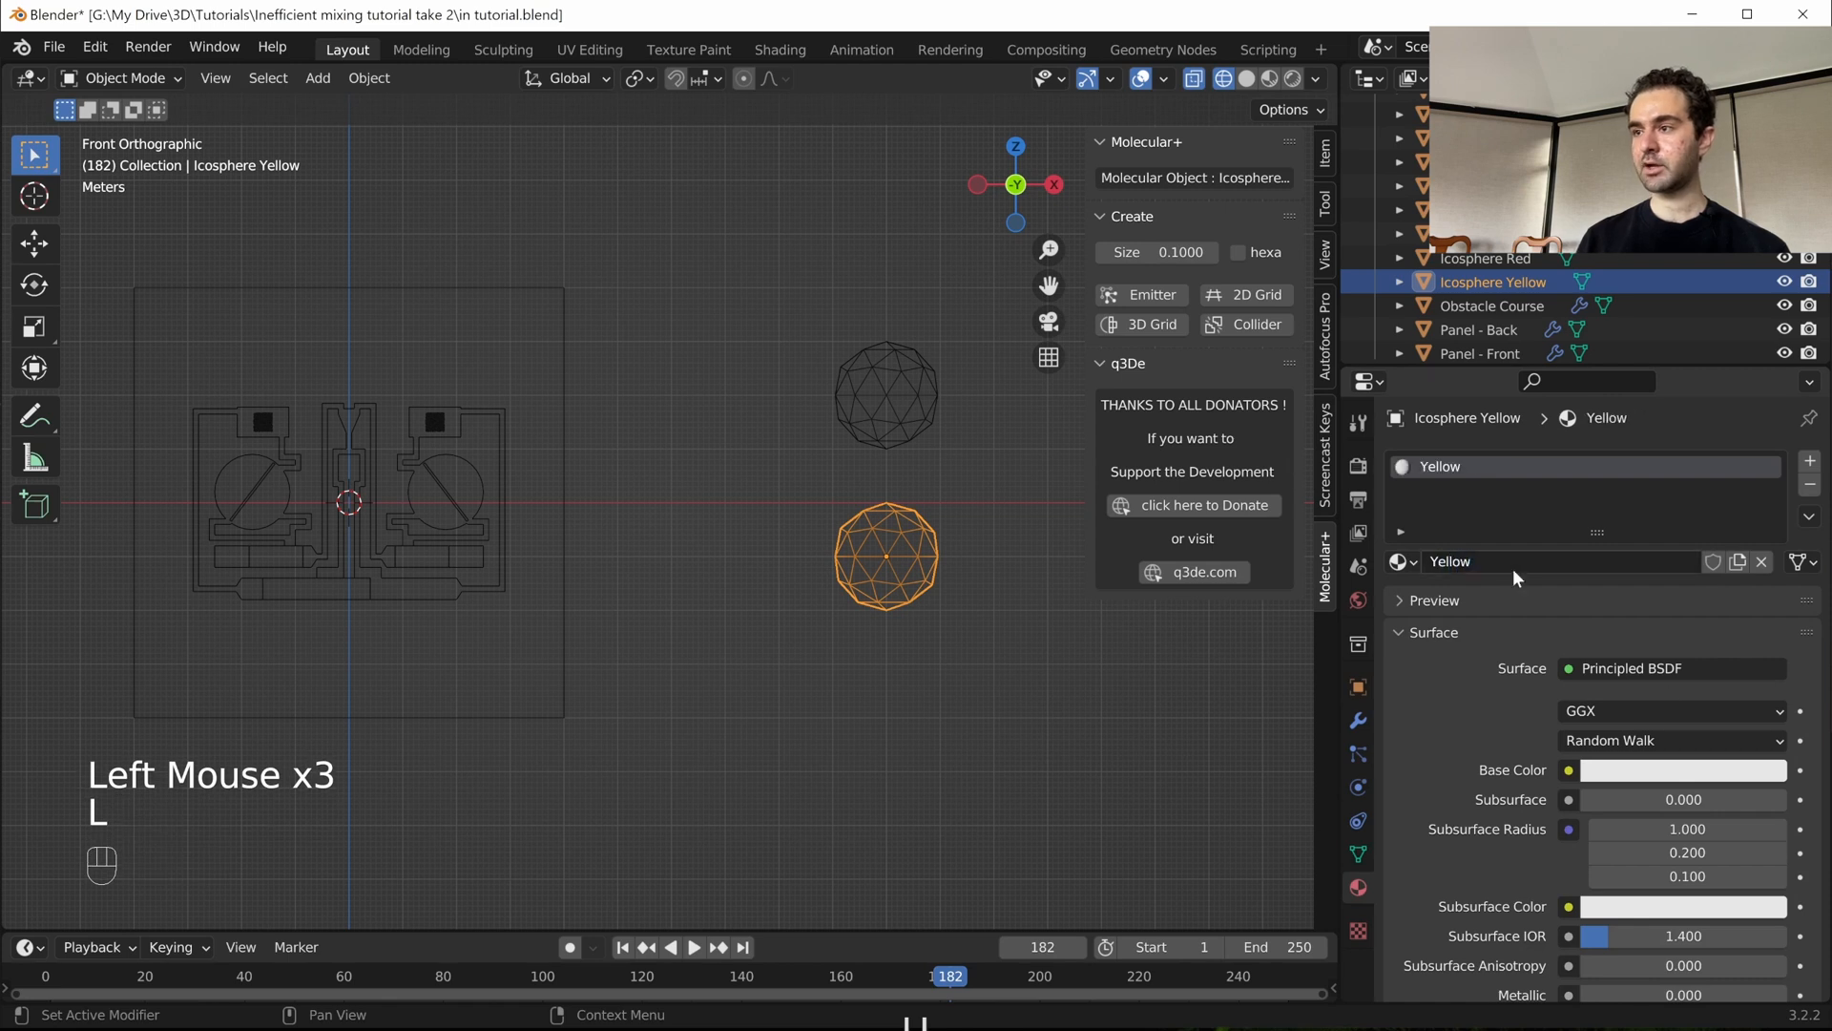
click(1670, 774)
drag(1628, 563, 1610, 570)
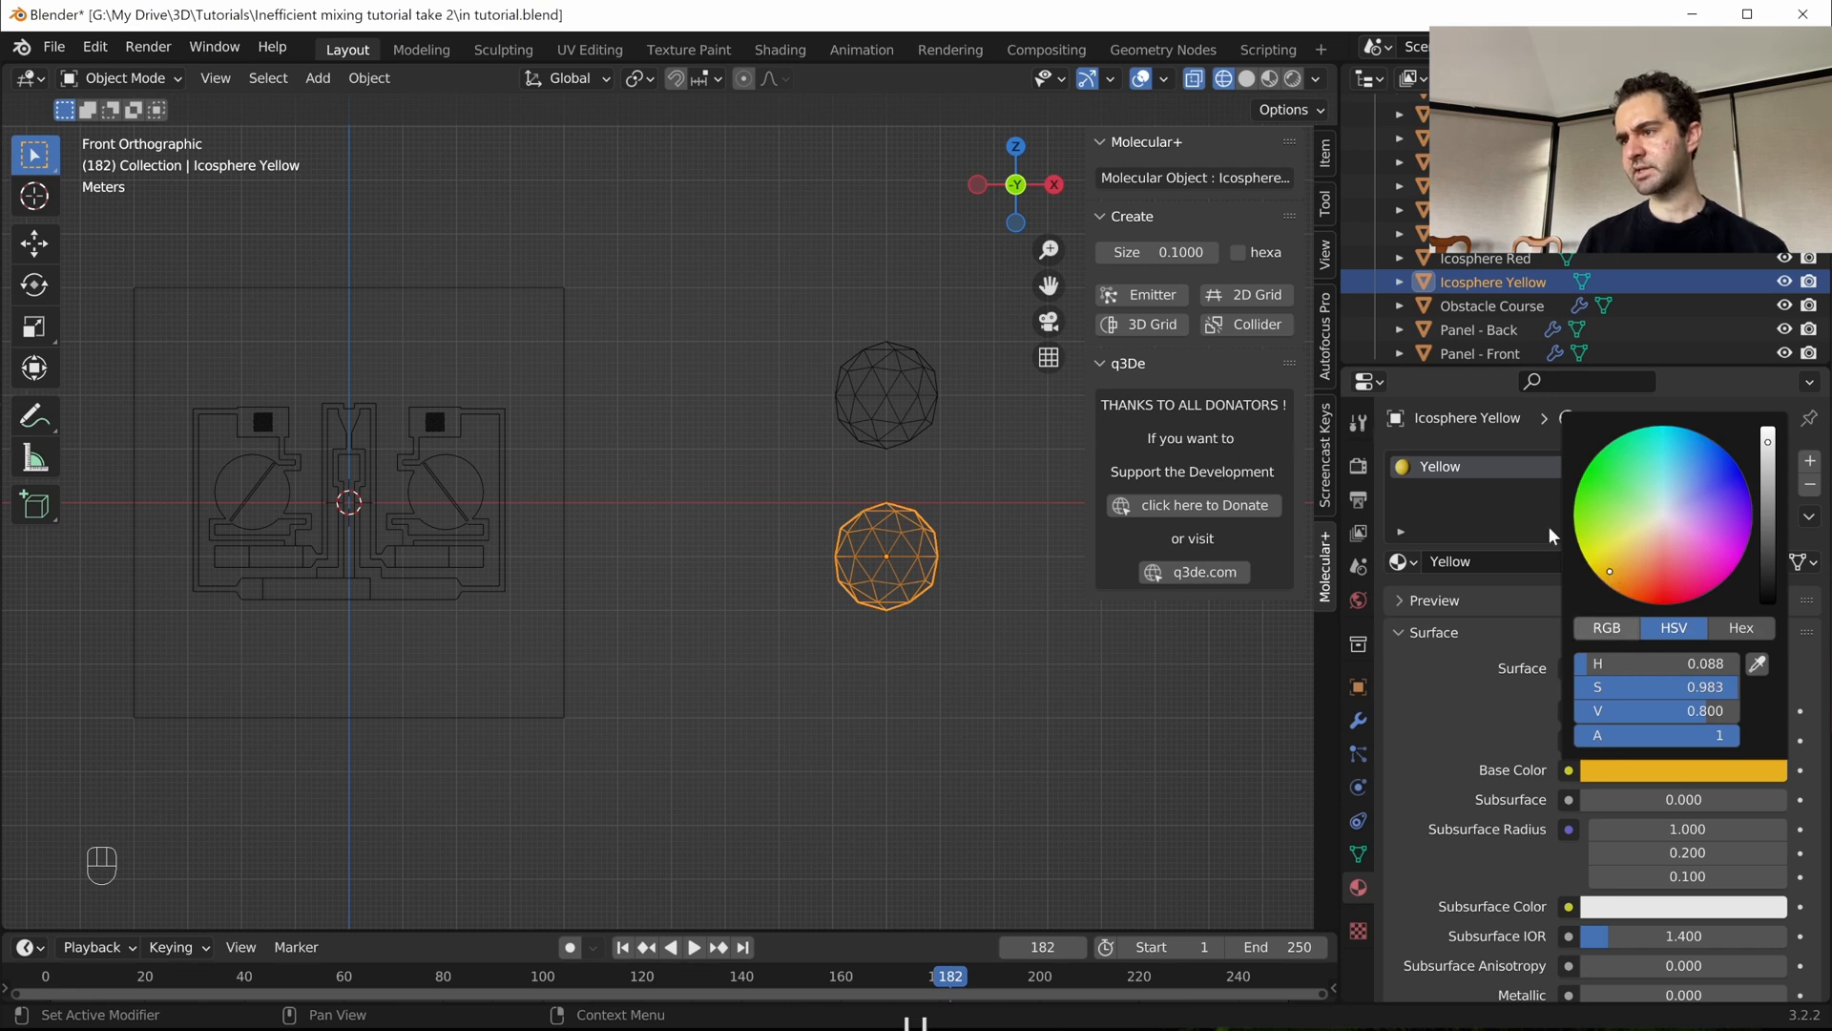
- Give Icosphere Red a new material named Red with a fully saturated red base color, setting the hue to 0
click(893, 388)
click(1515, 554)
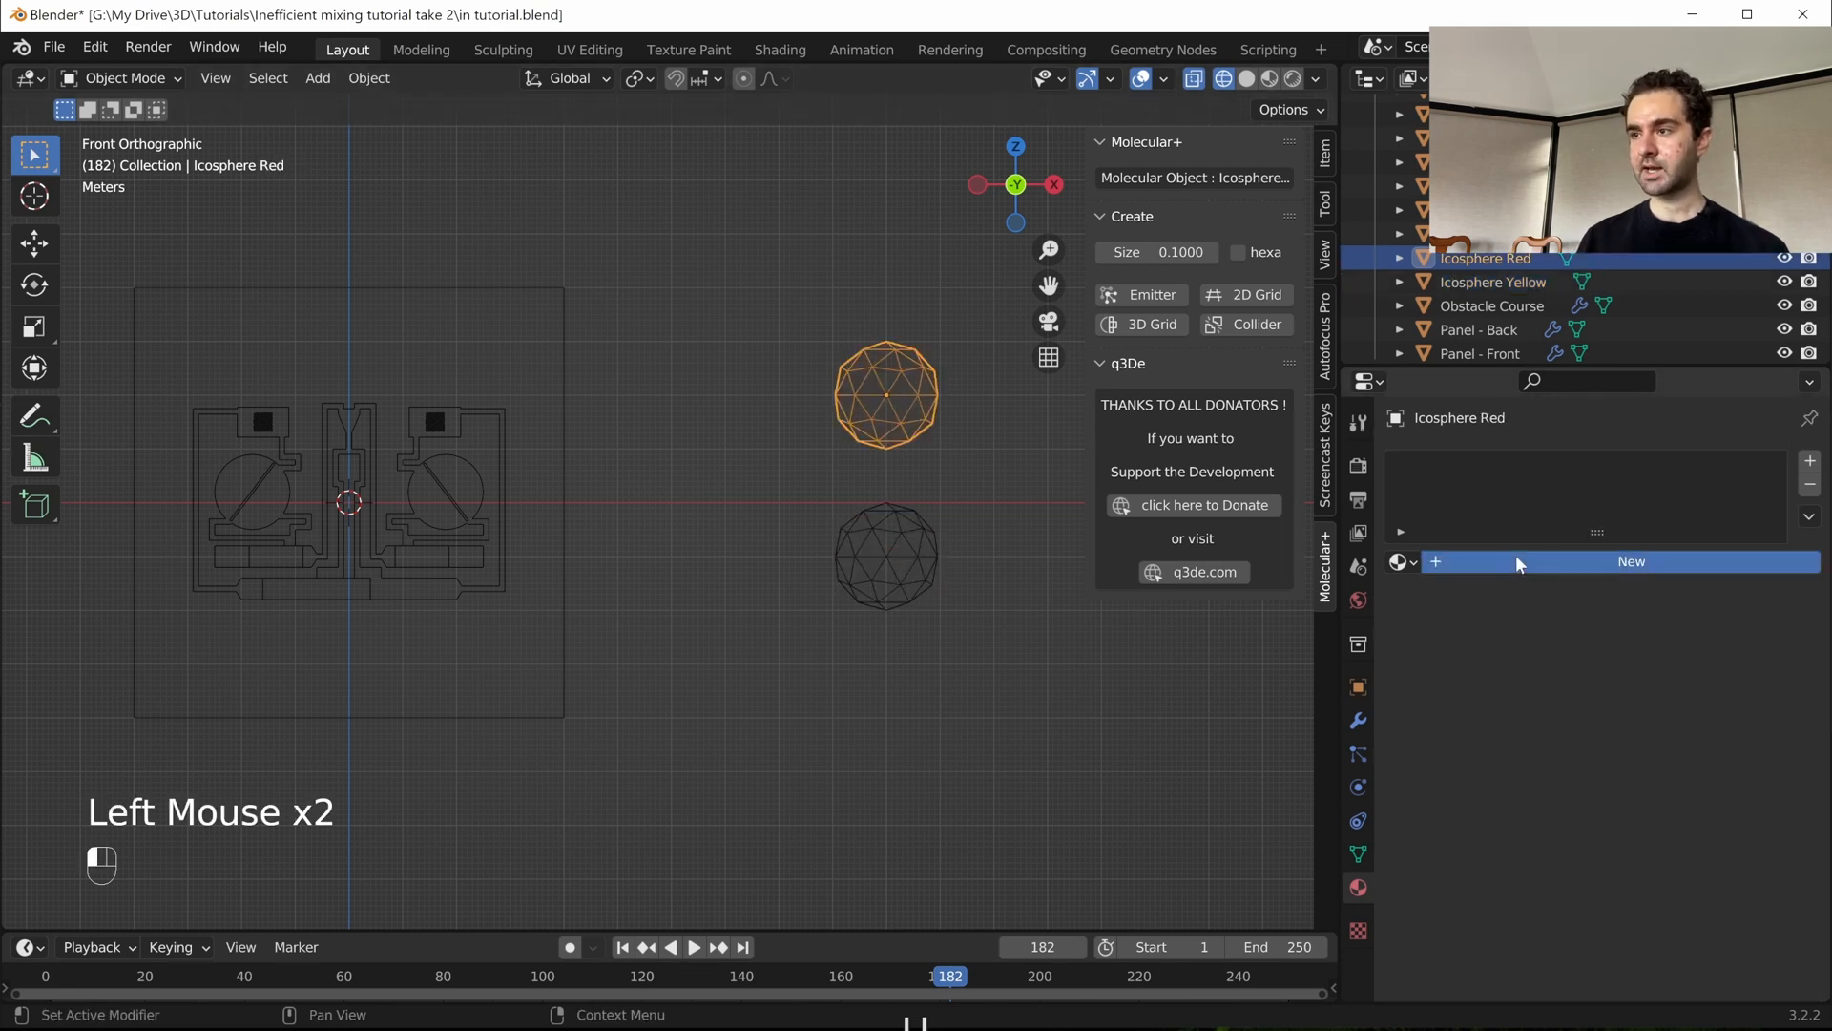
double_click(1511, 565)
text(Red)
key(Return)
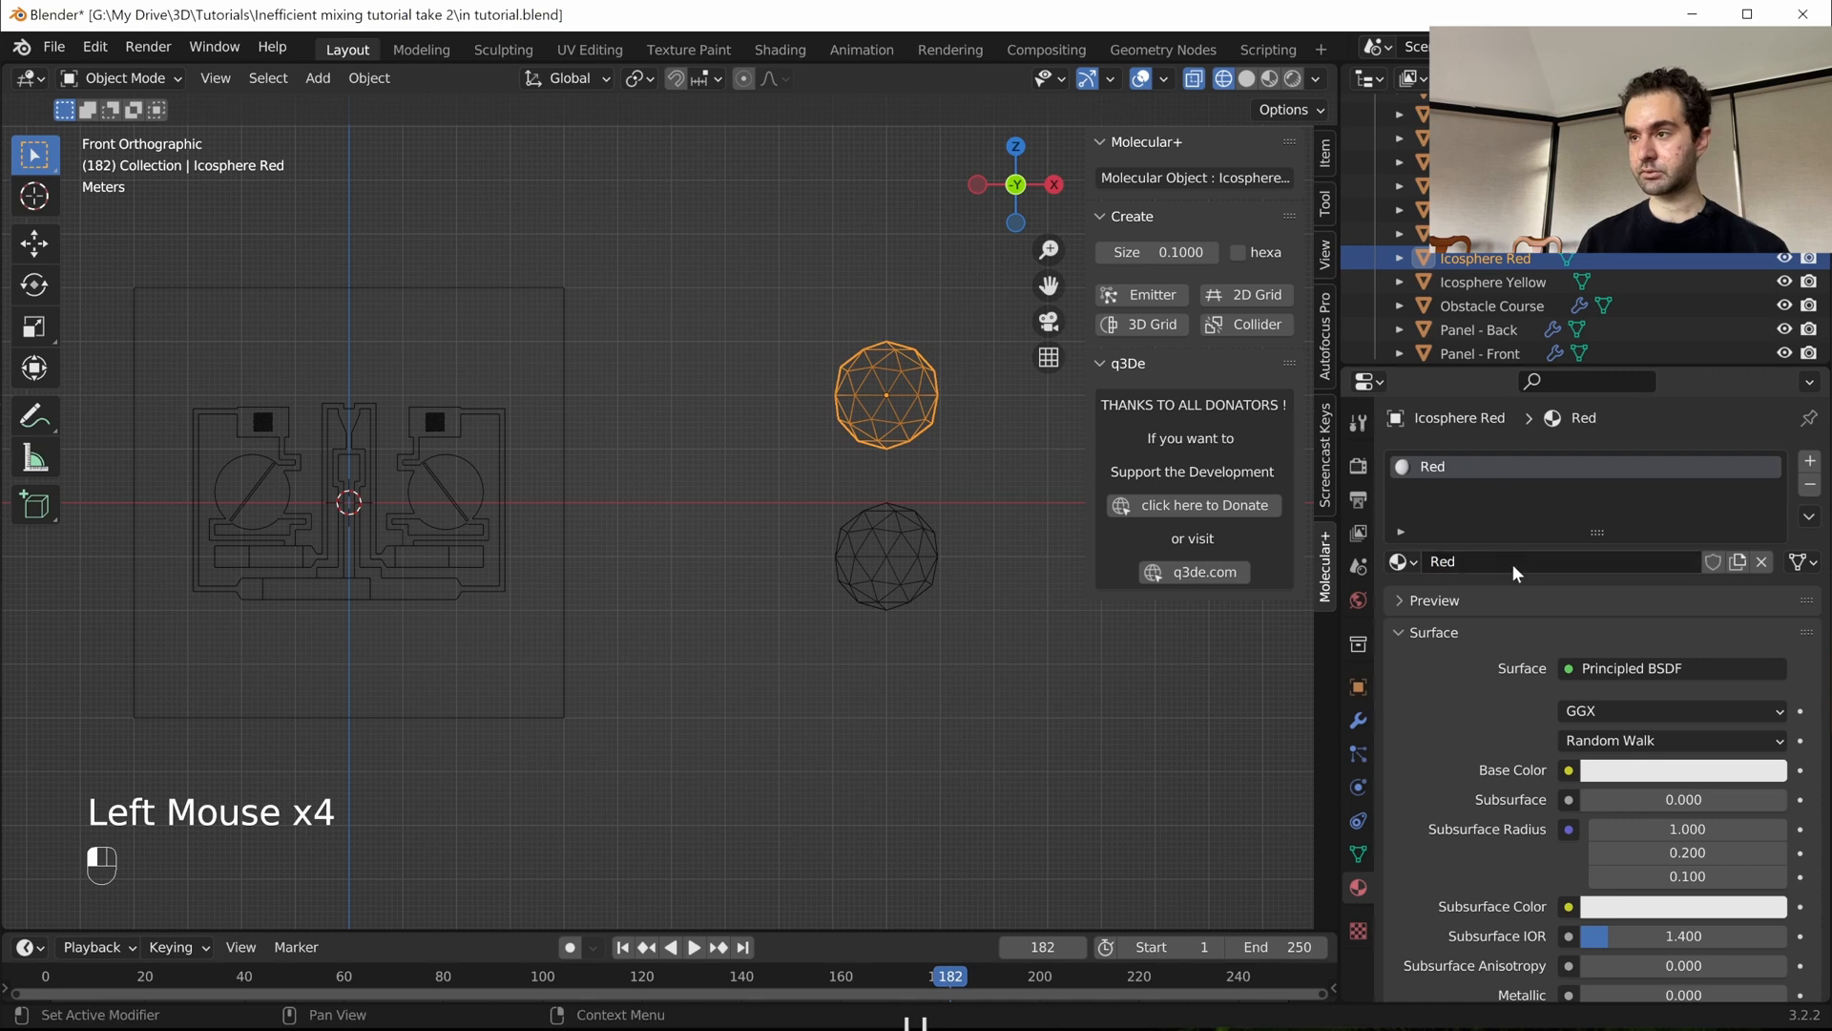
click(1687, 771)
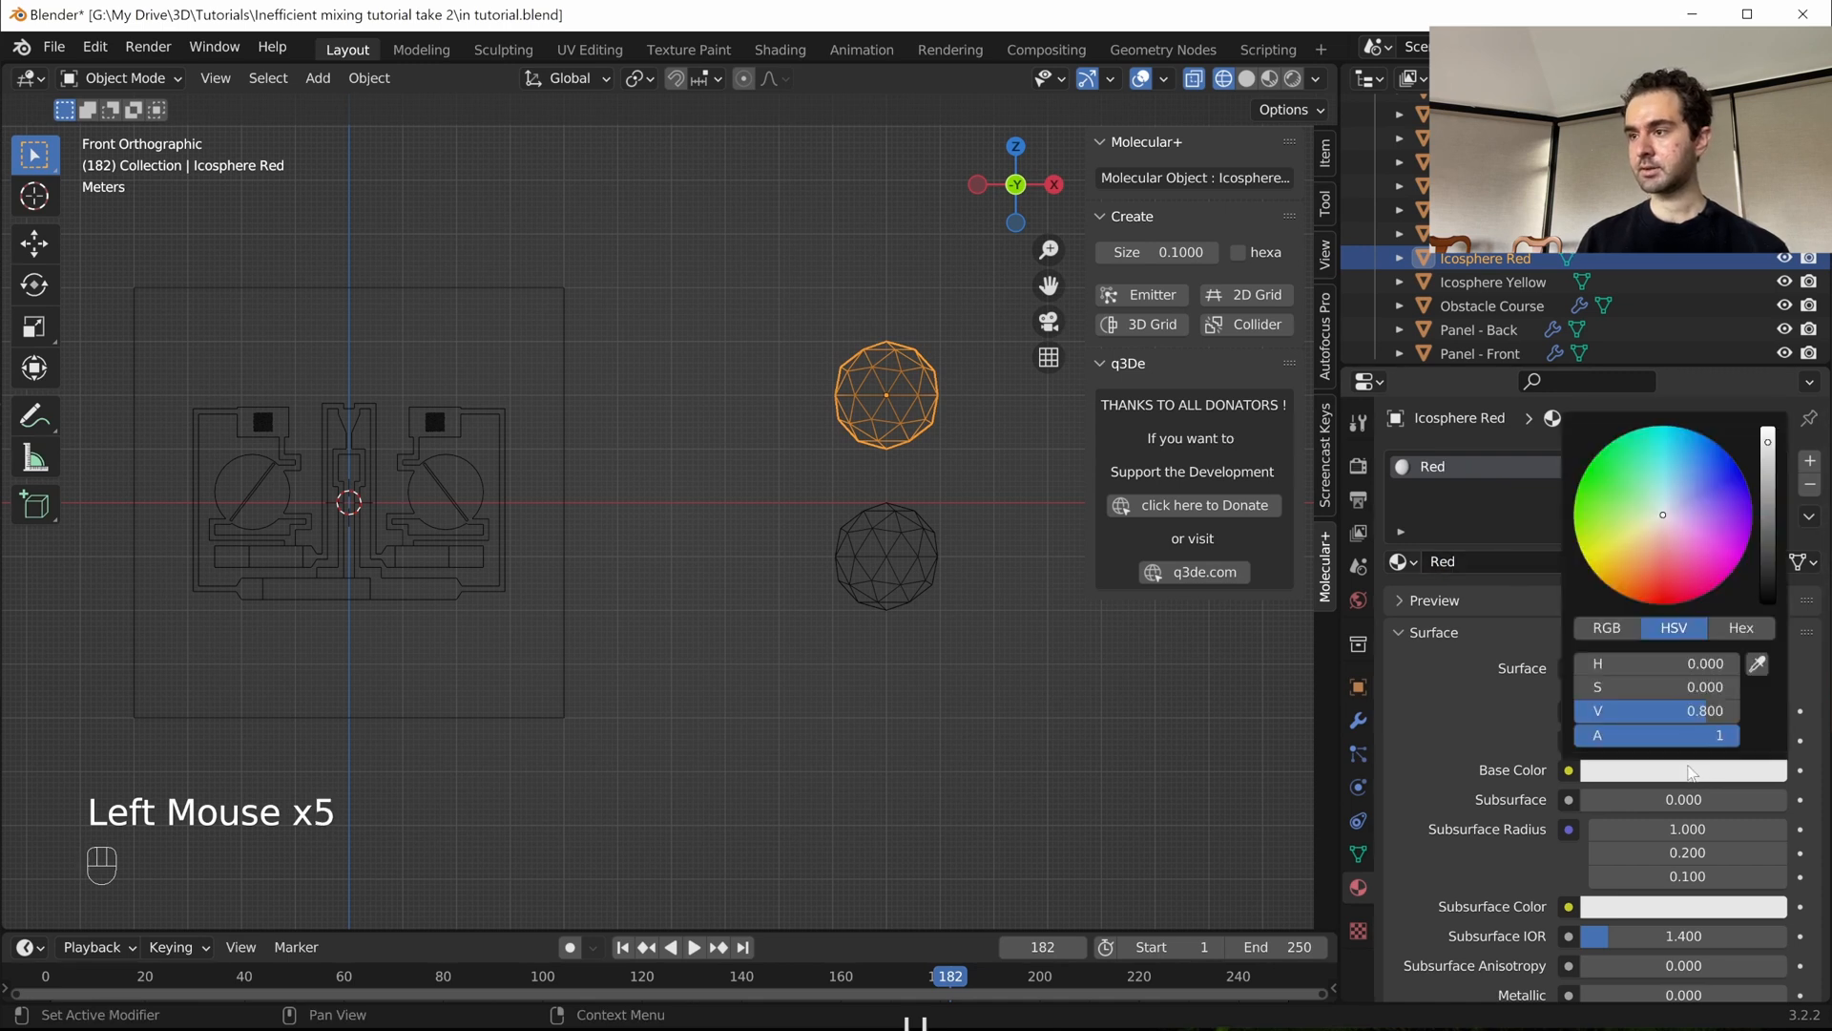
click(1662, 601)
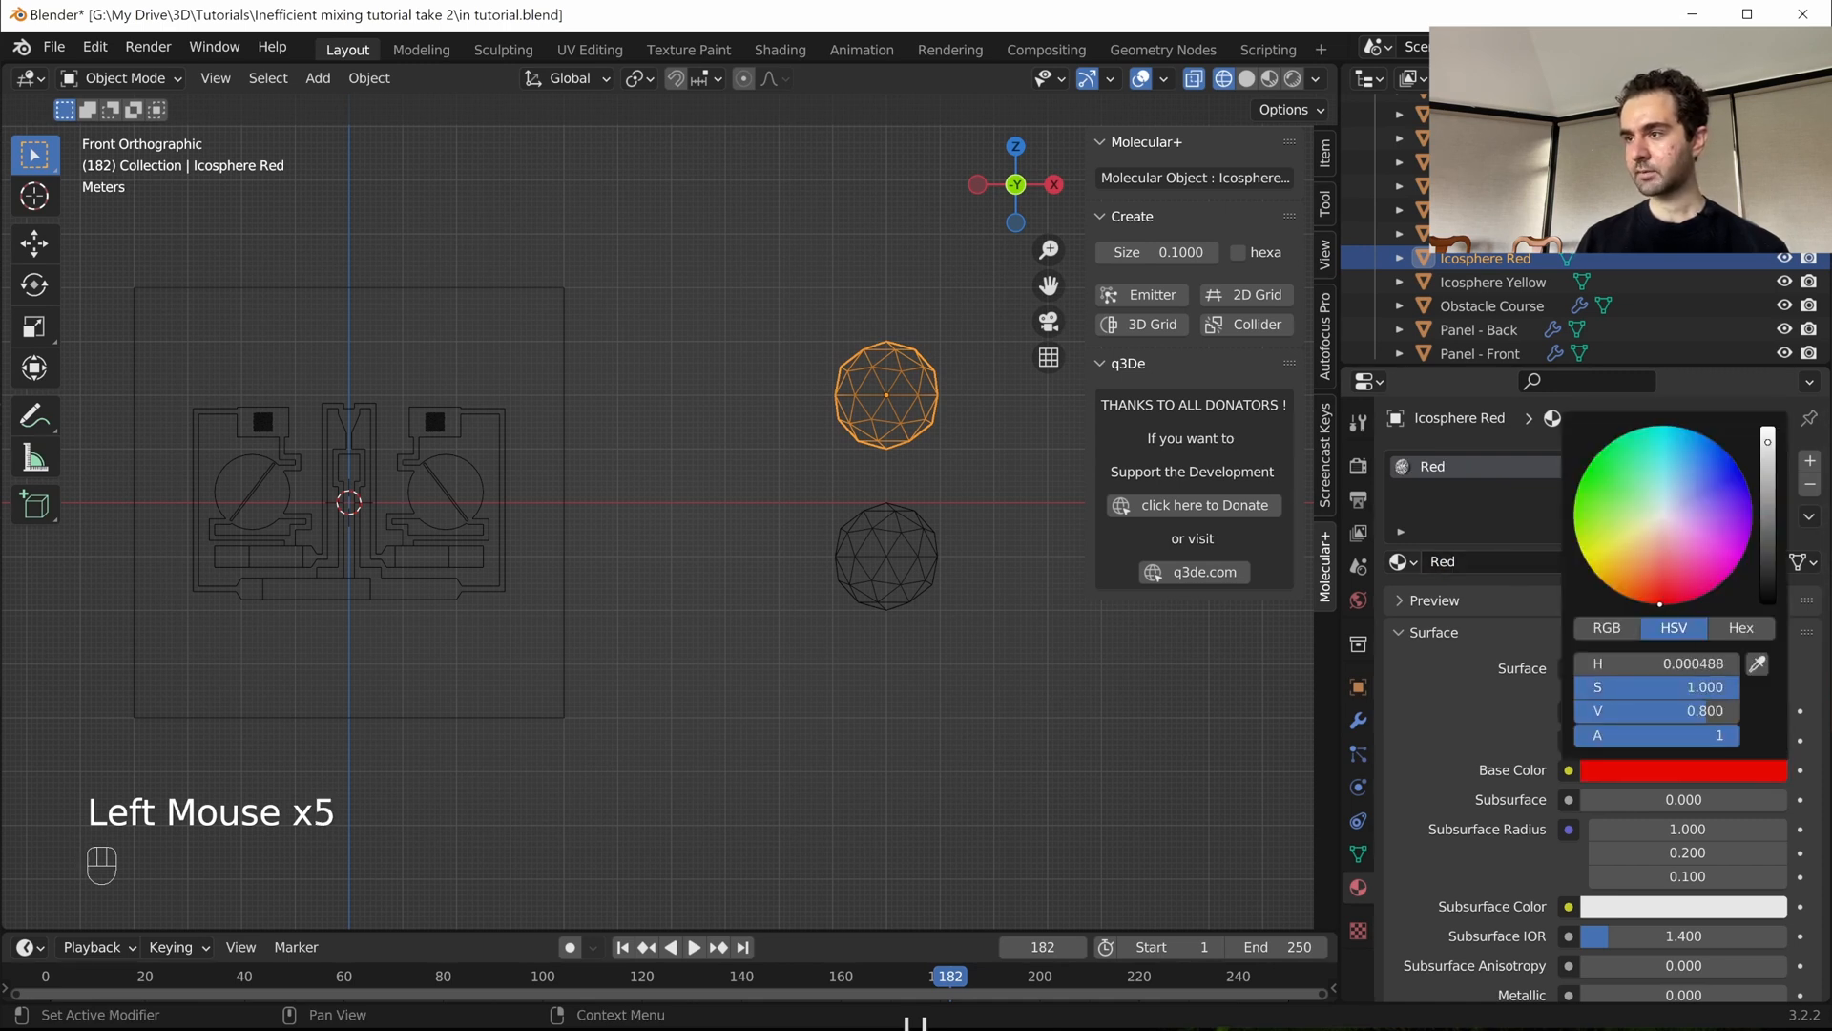
click(1655, 662)
text(0)
key(Return)
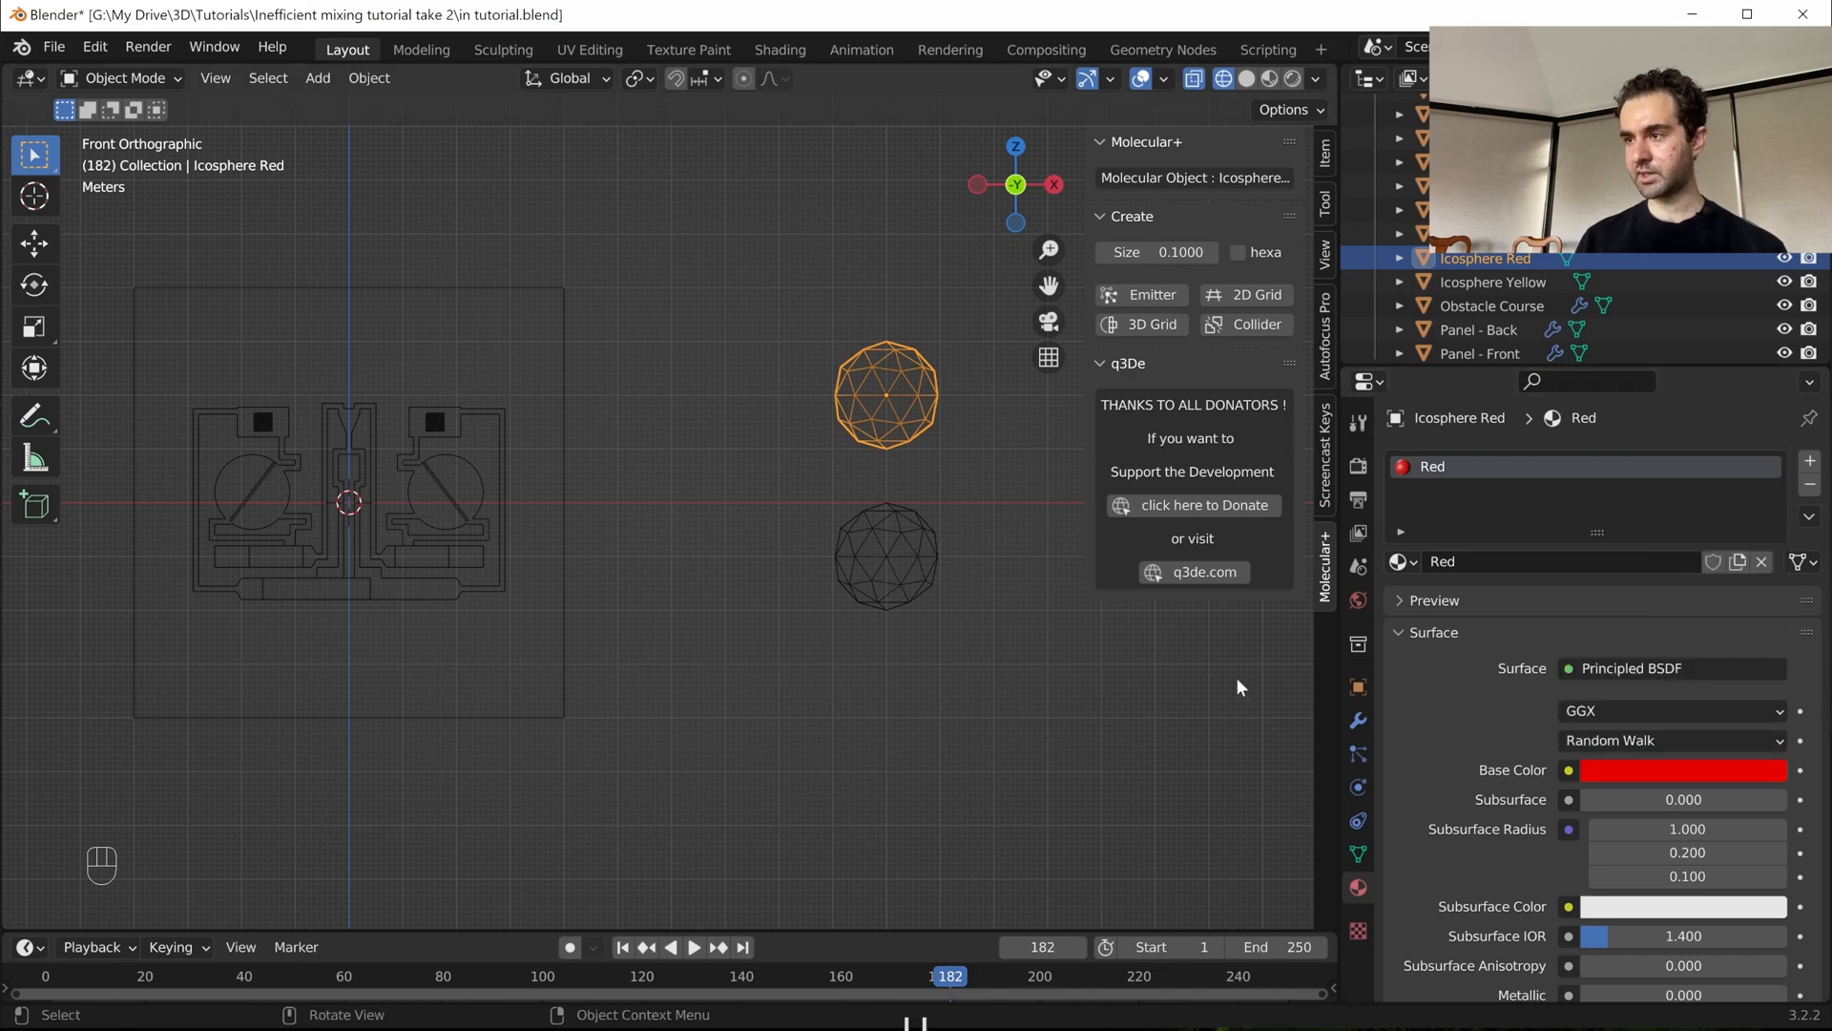
- Give the right-hand paddle a new material named Green with a fully saturated green base color, about hue 0.336
shift+scroll(720, 582, up, 1)
shift+middle_drag(719, 582, 649, 540)
shift+scroll(736, 540, down, 1)
scroll(735, 540, up, 2)
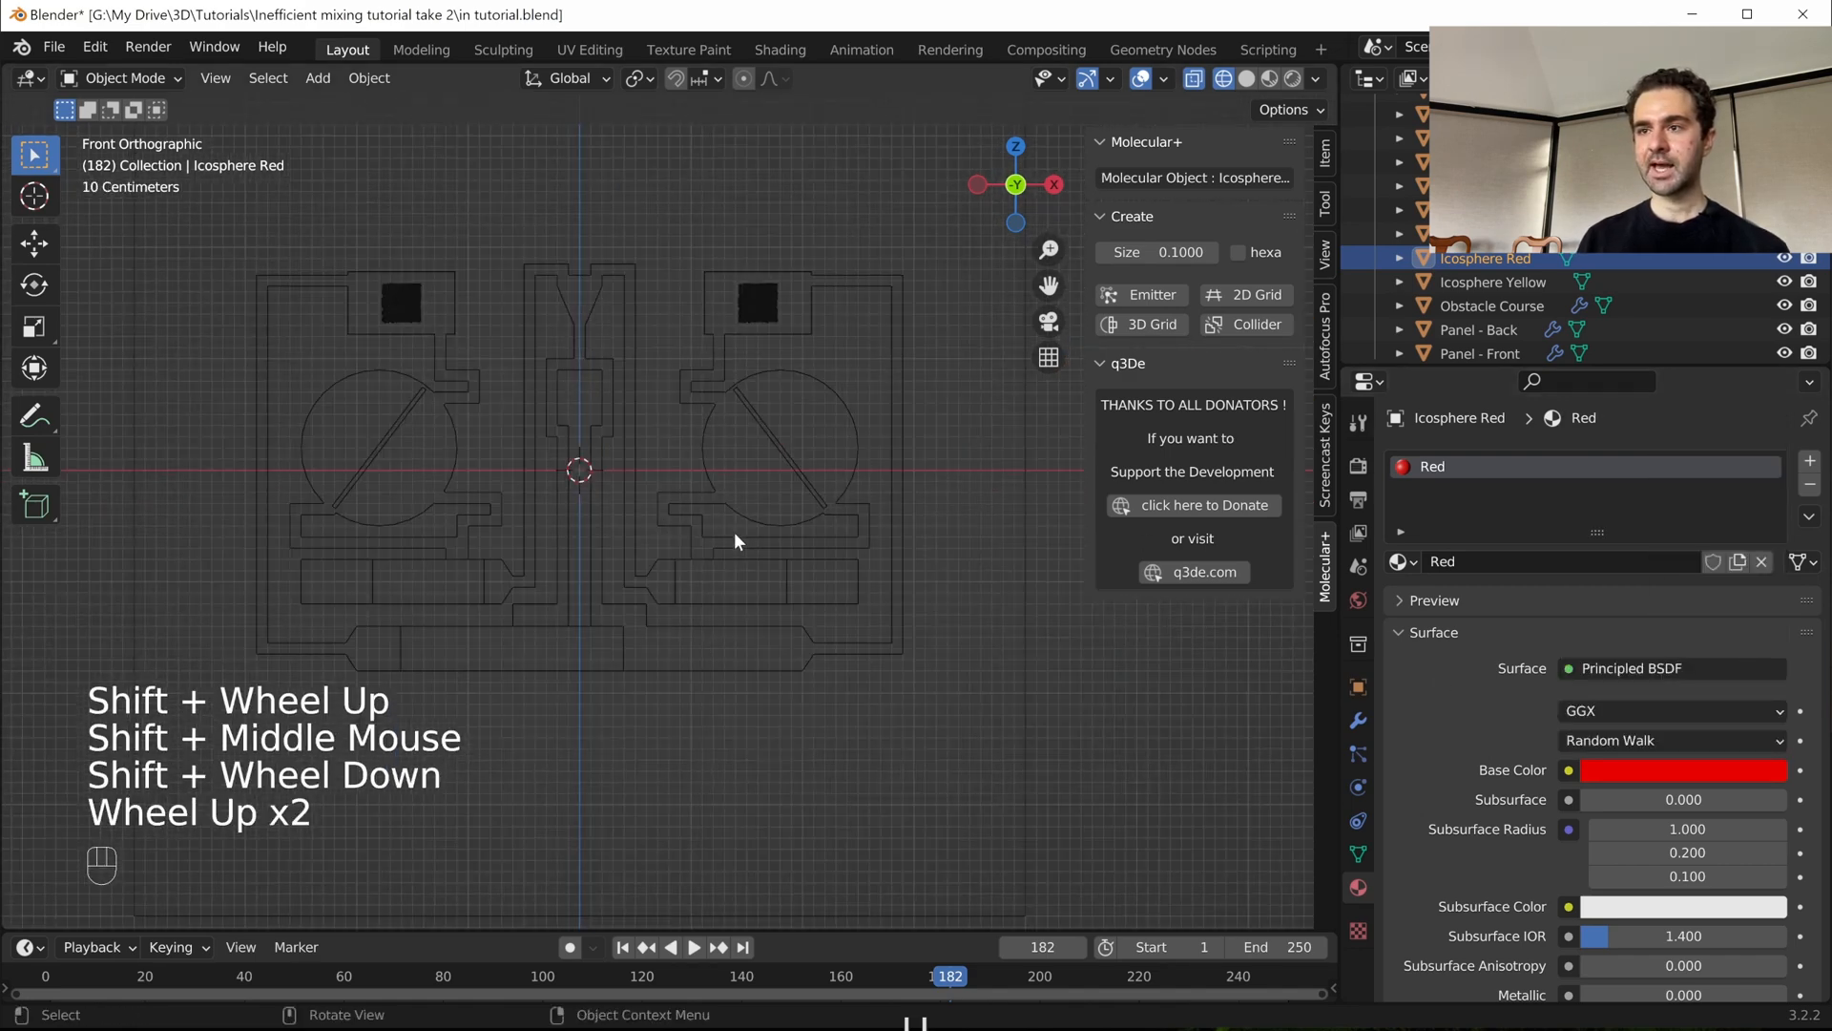
click(776, 447)
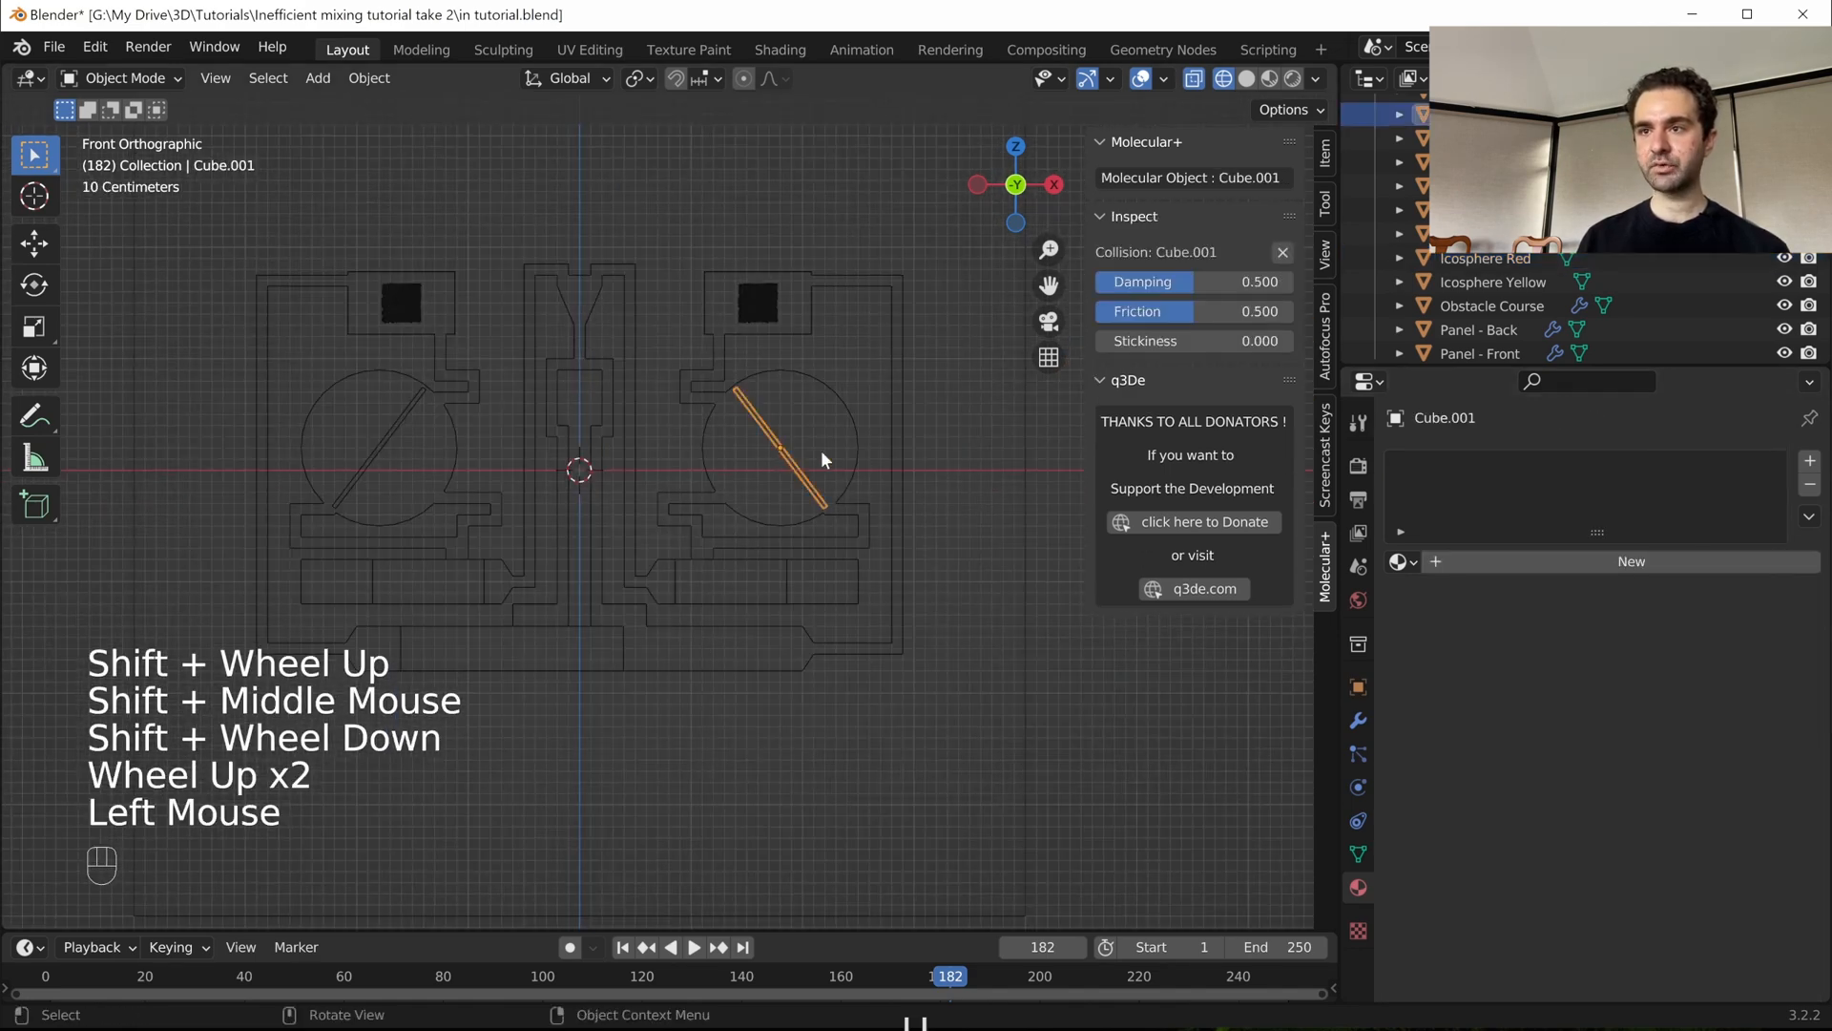
click(1451, 562)
click(1451, 561)
text(Green)
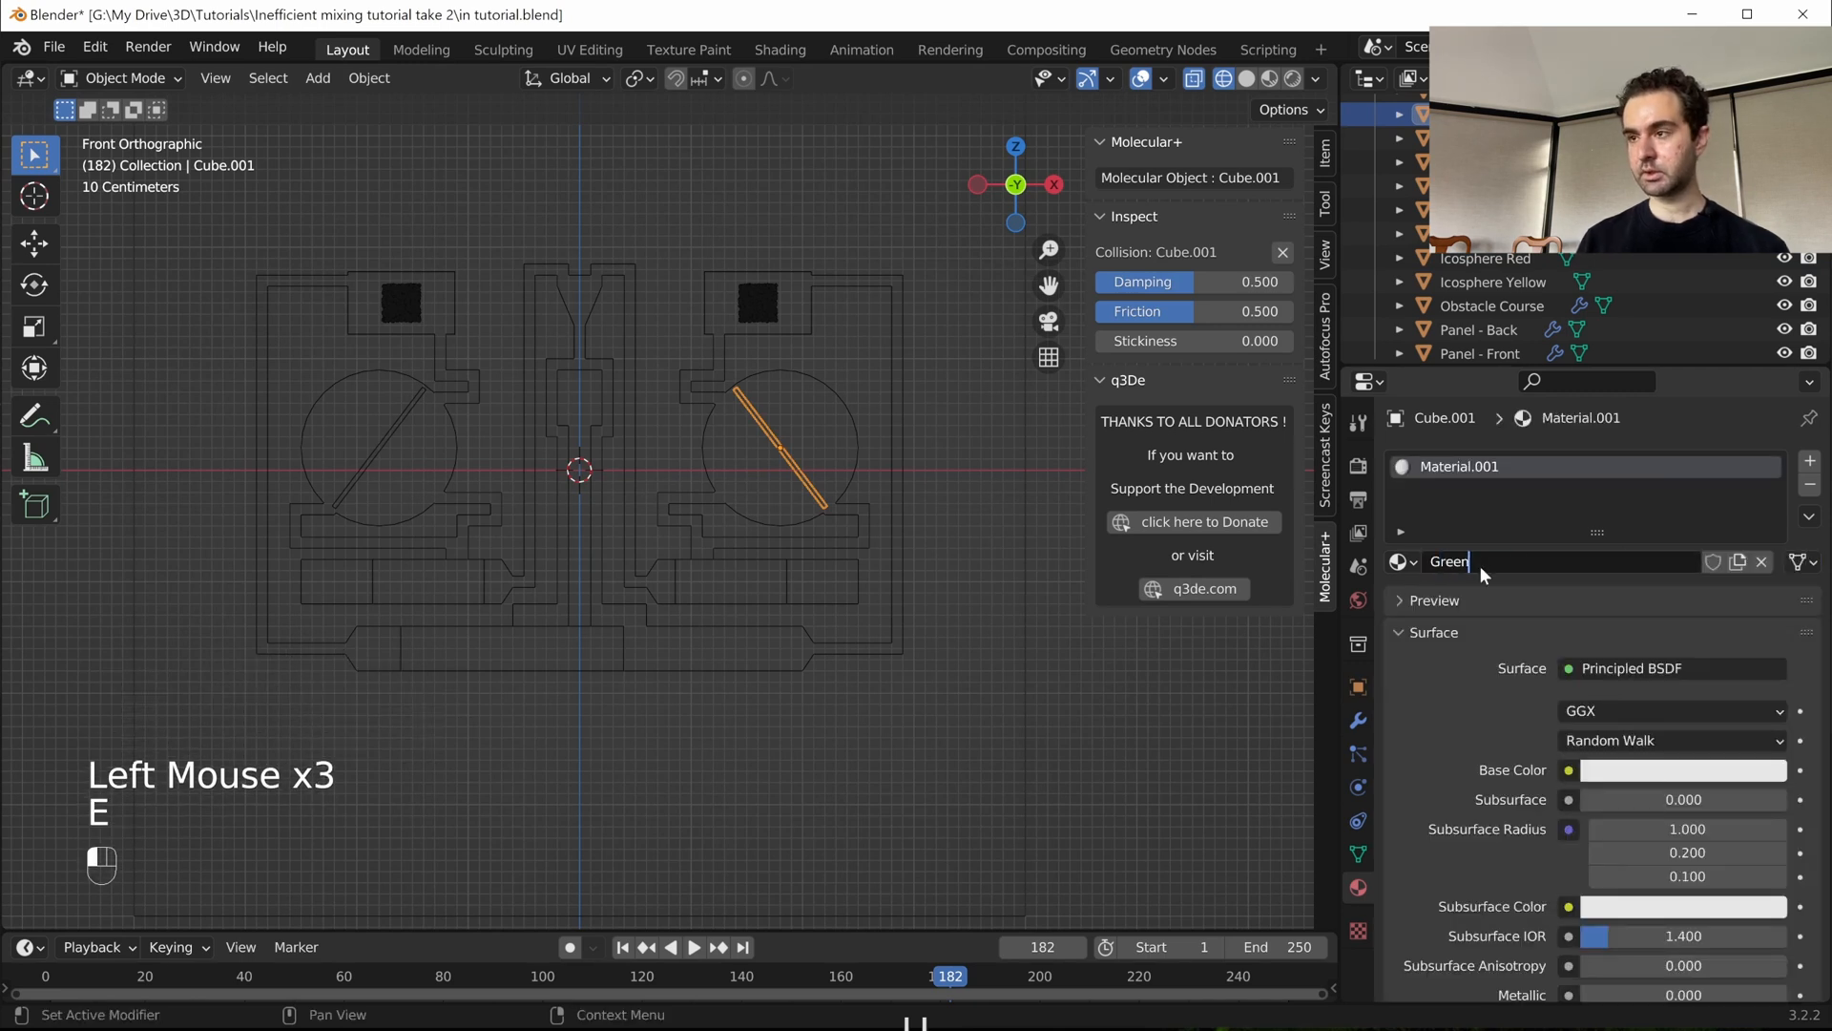
key(Return)
click(1650, 770)
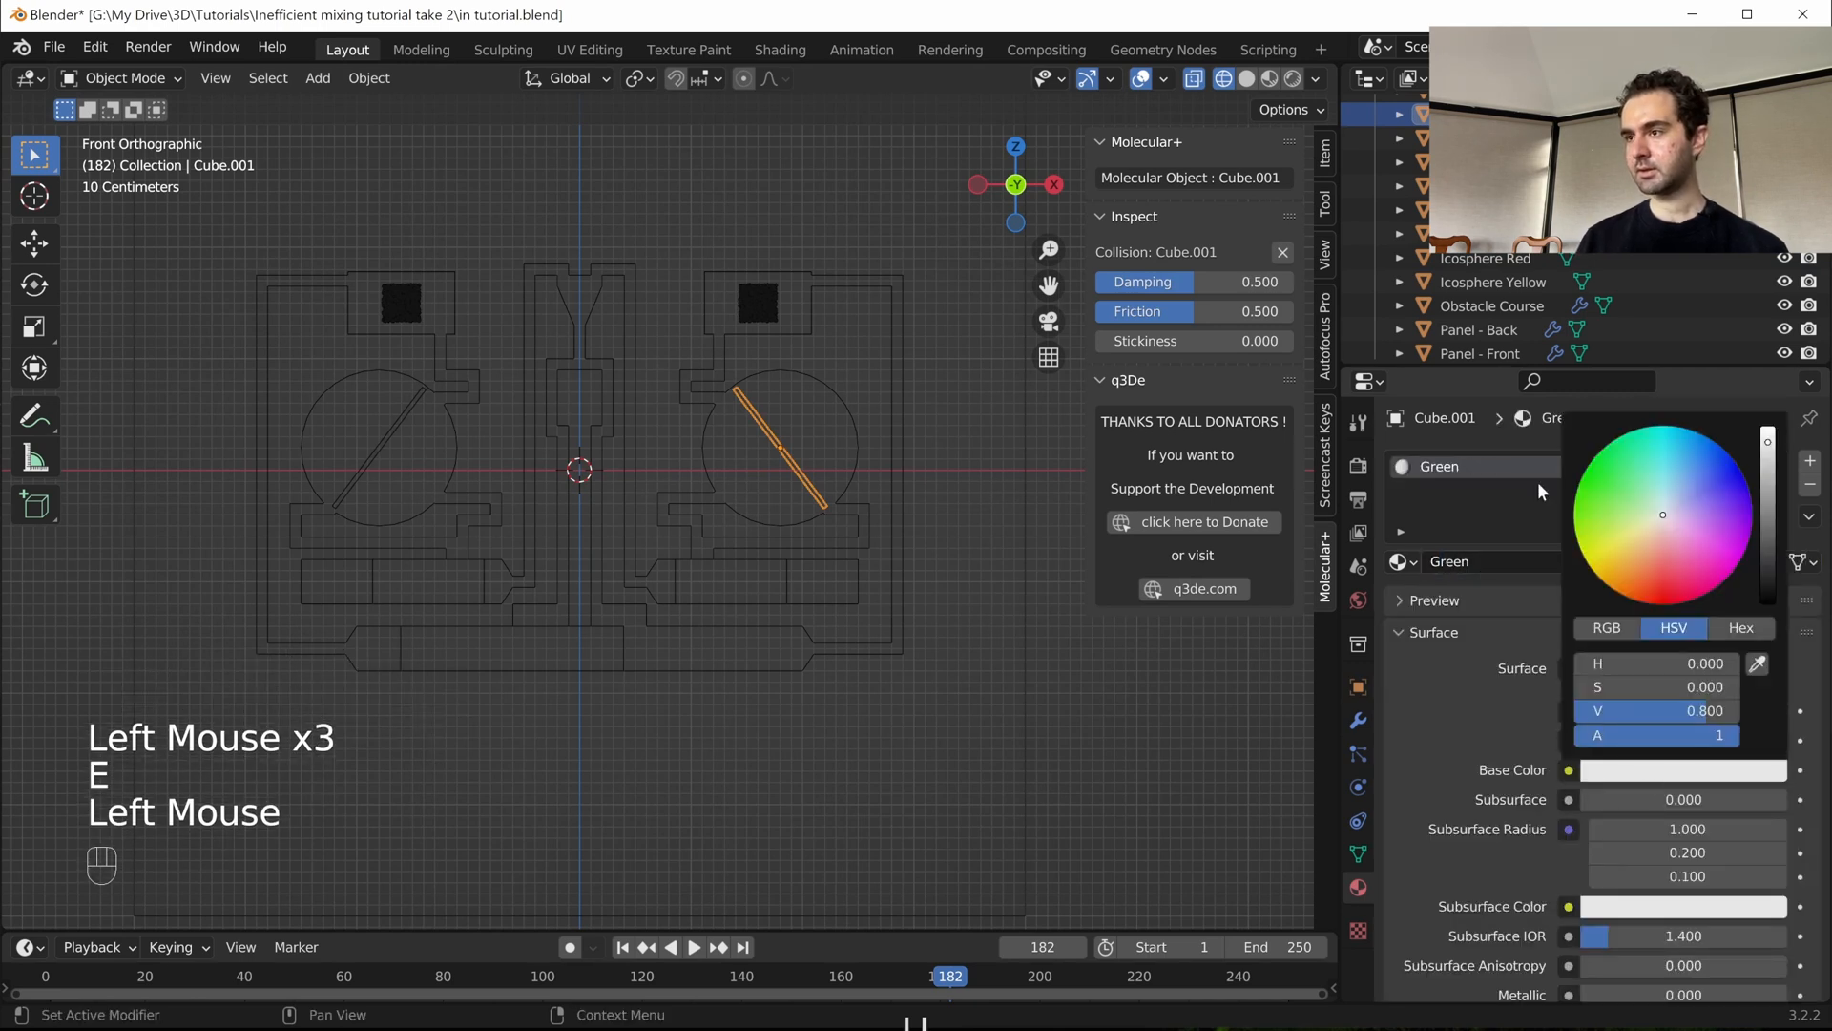
click(1591, 461)
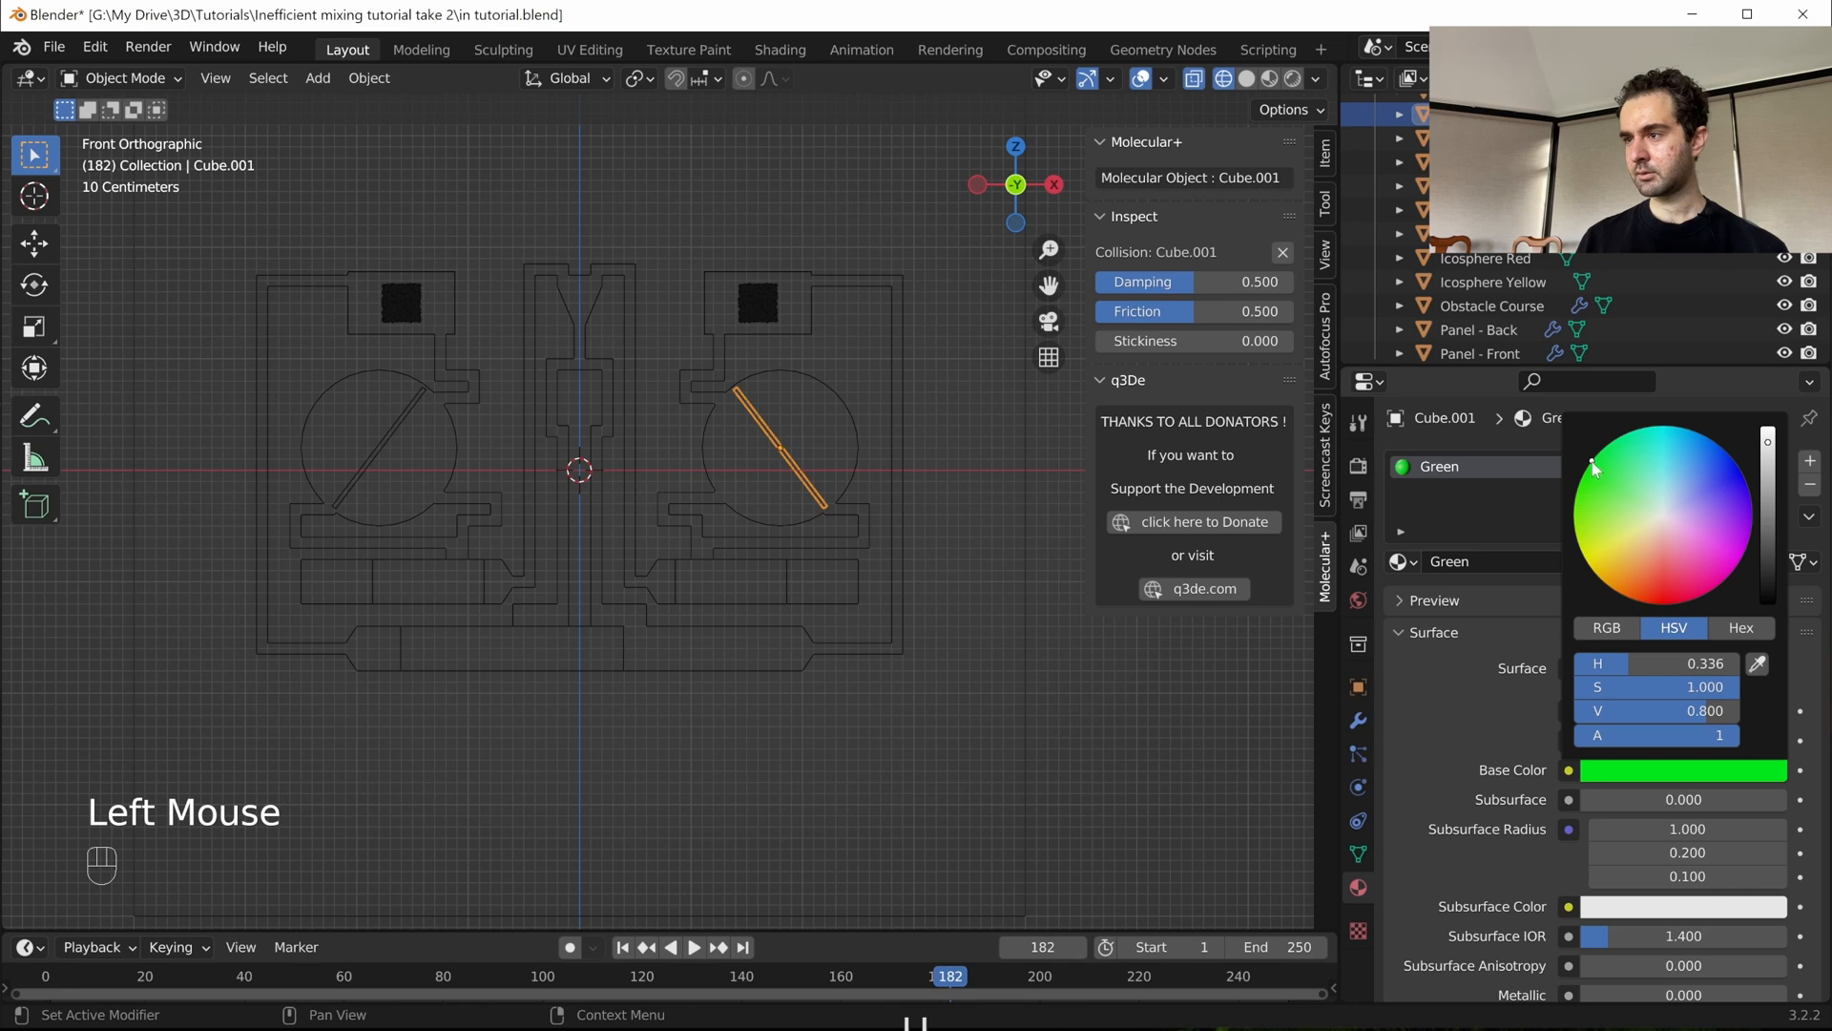
- Find the Material Utilities add-on in the preferences by searching for "materi" and enable it
click(386, 428)
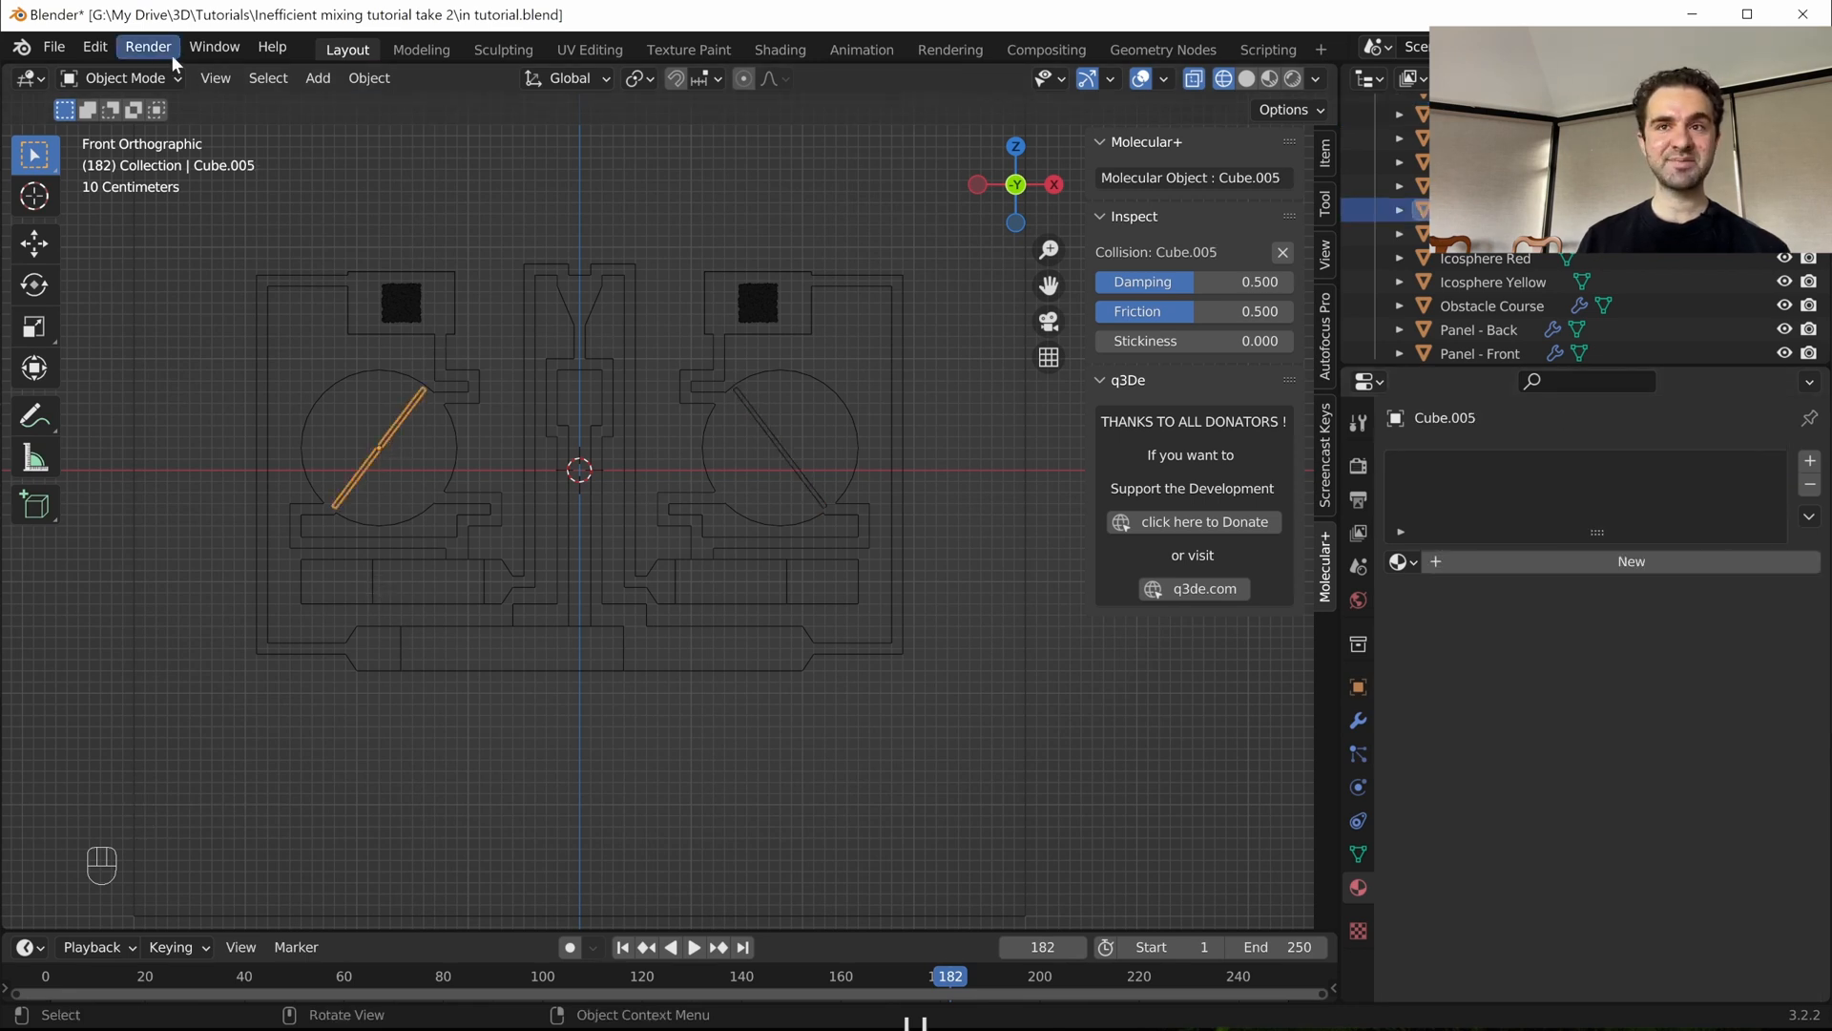
click(98, 46)
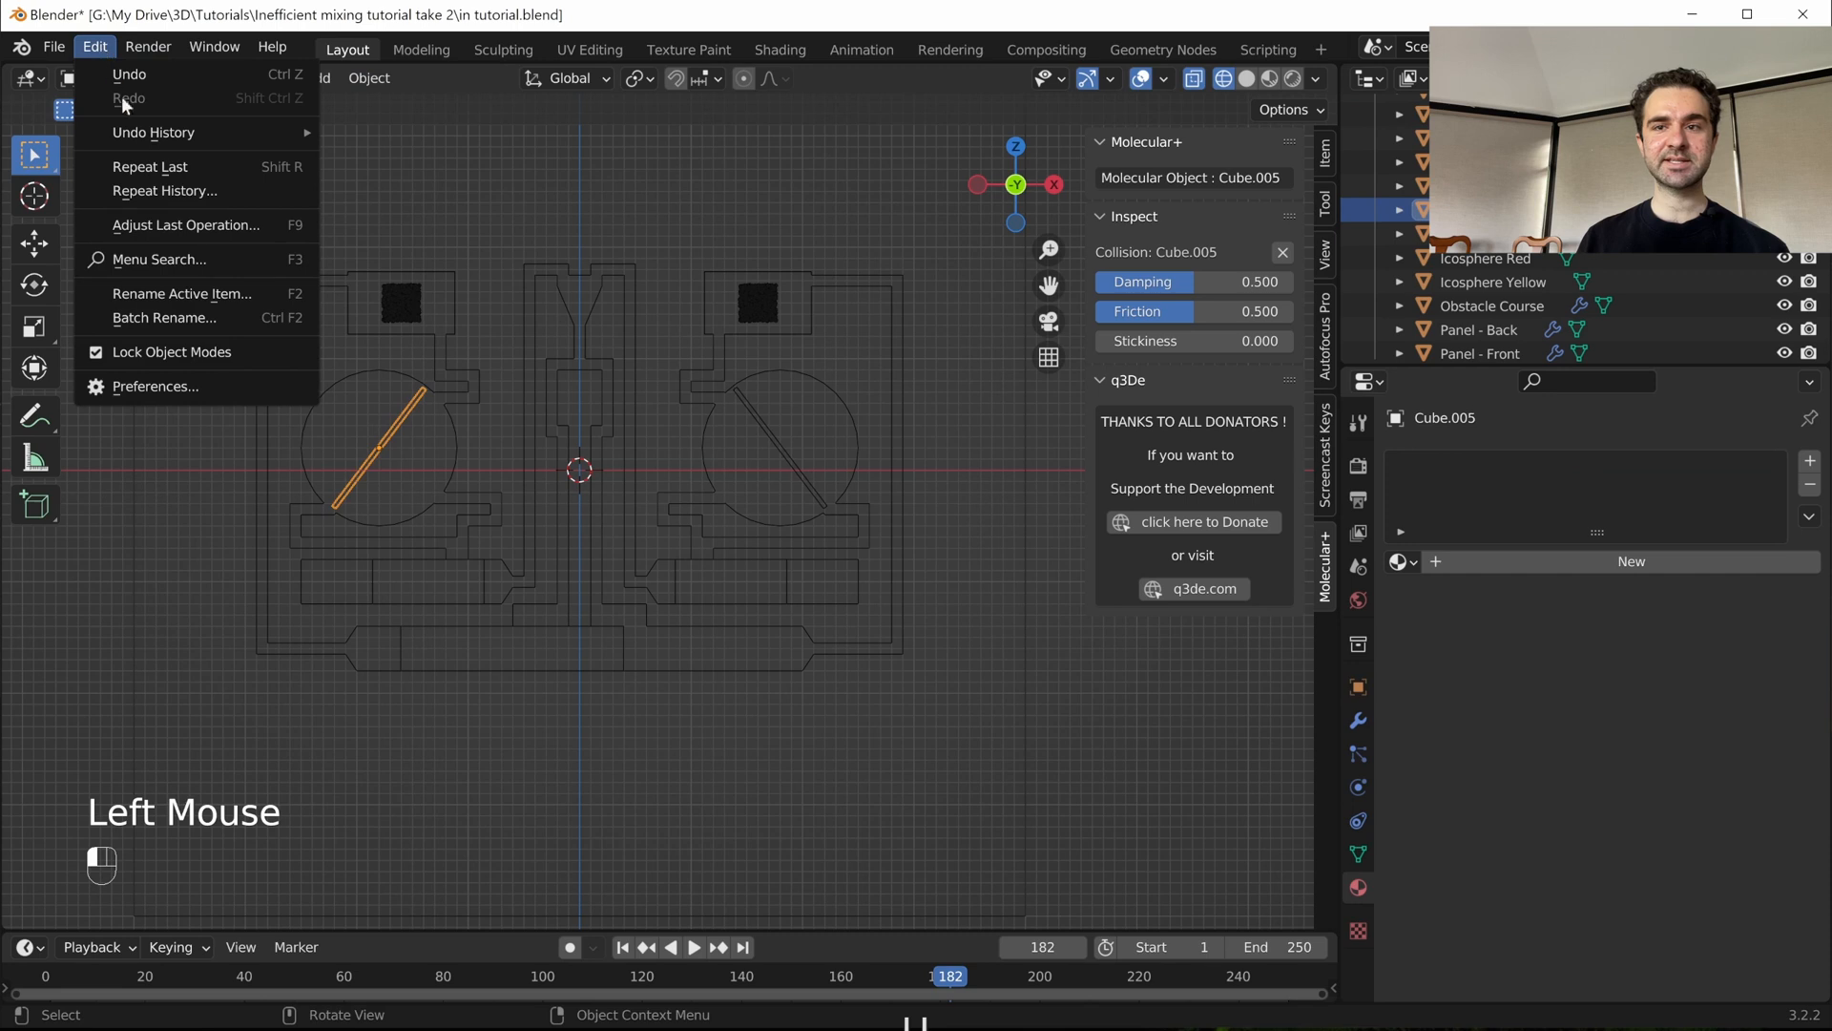
click(161, 386)
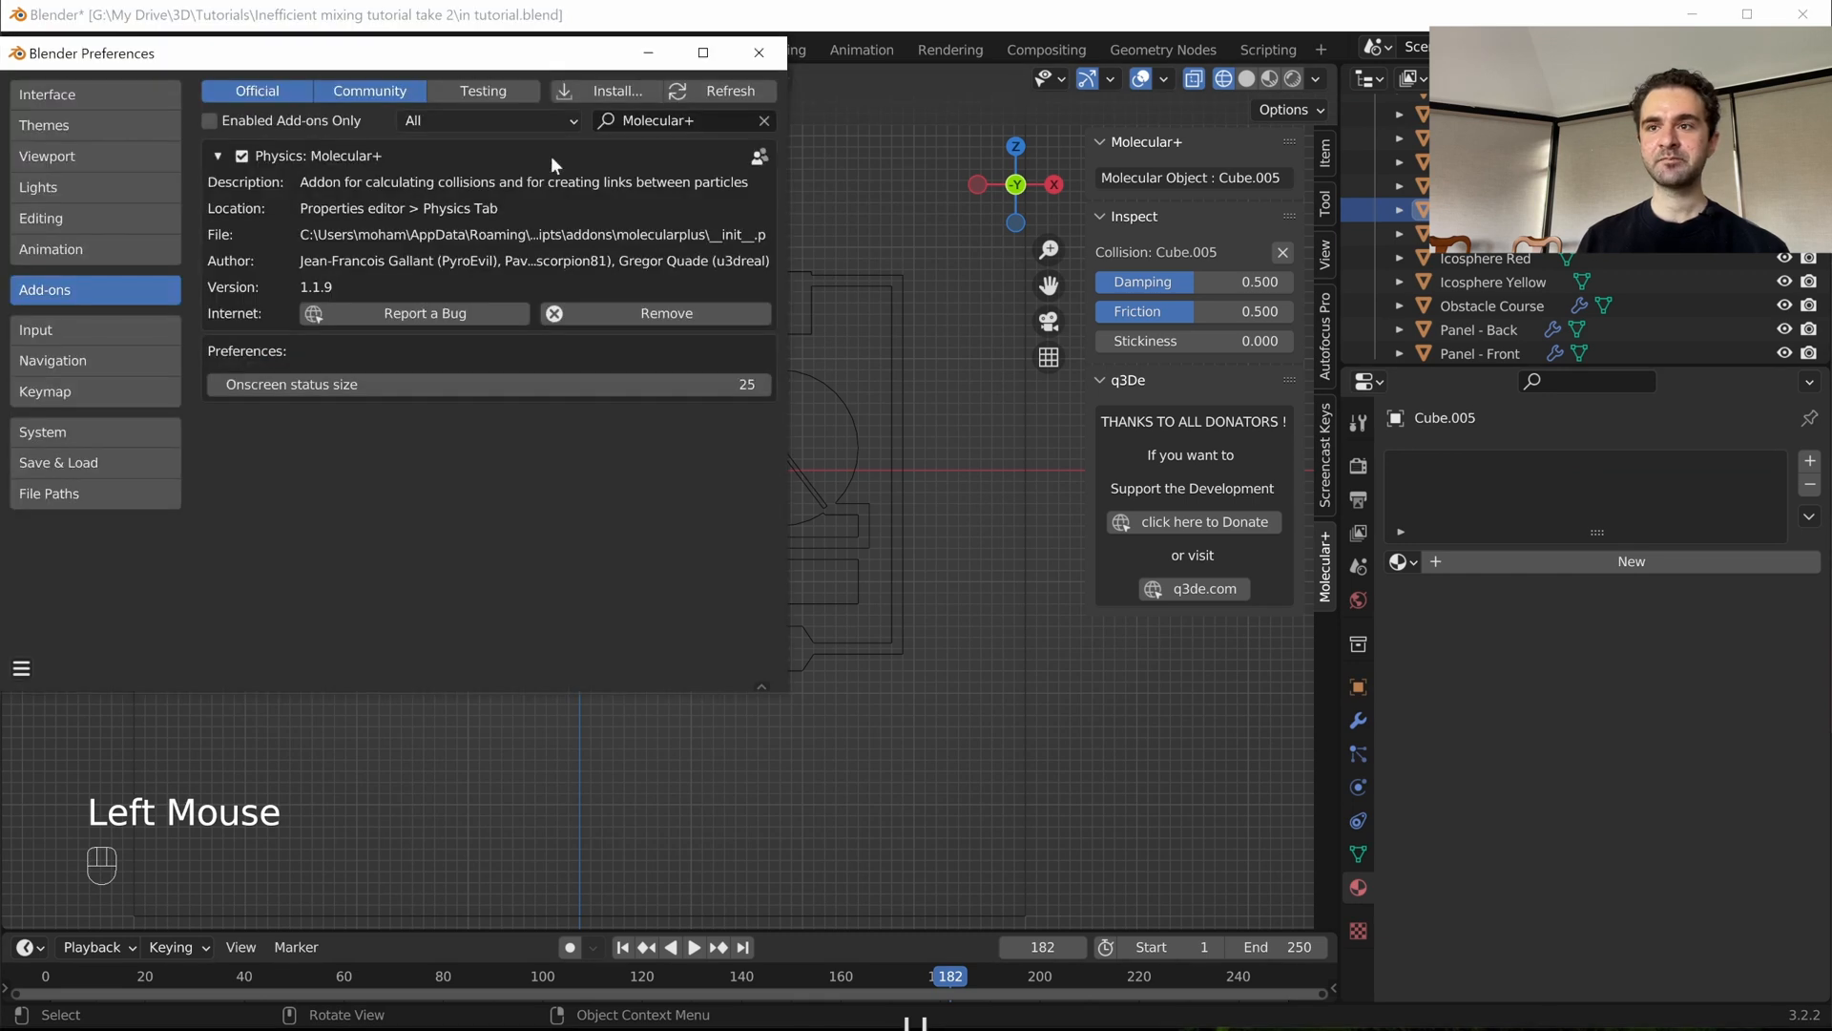
click(713, 116)
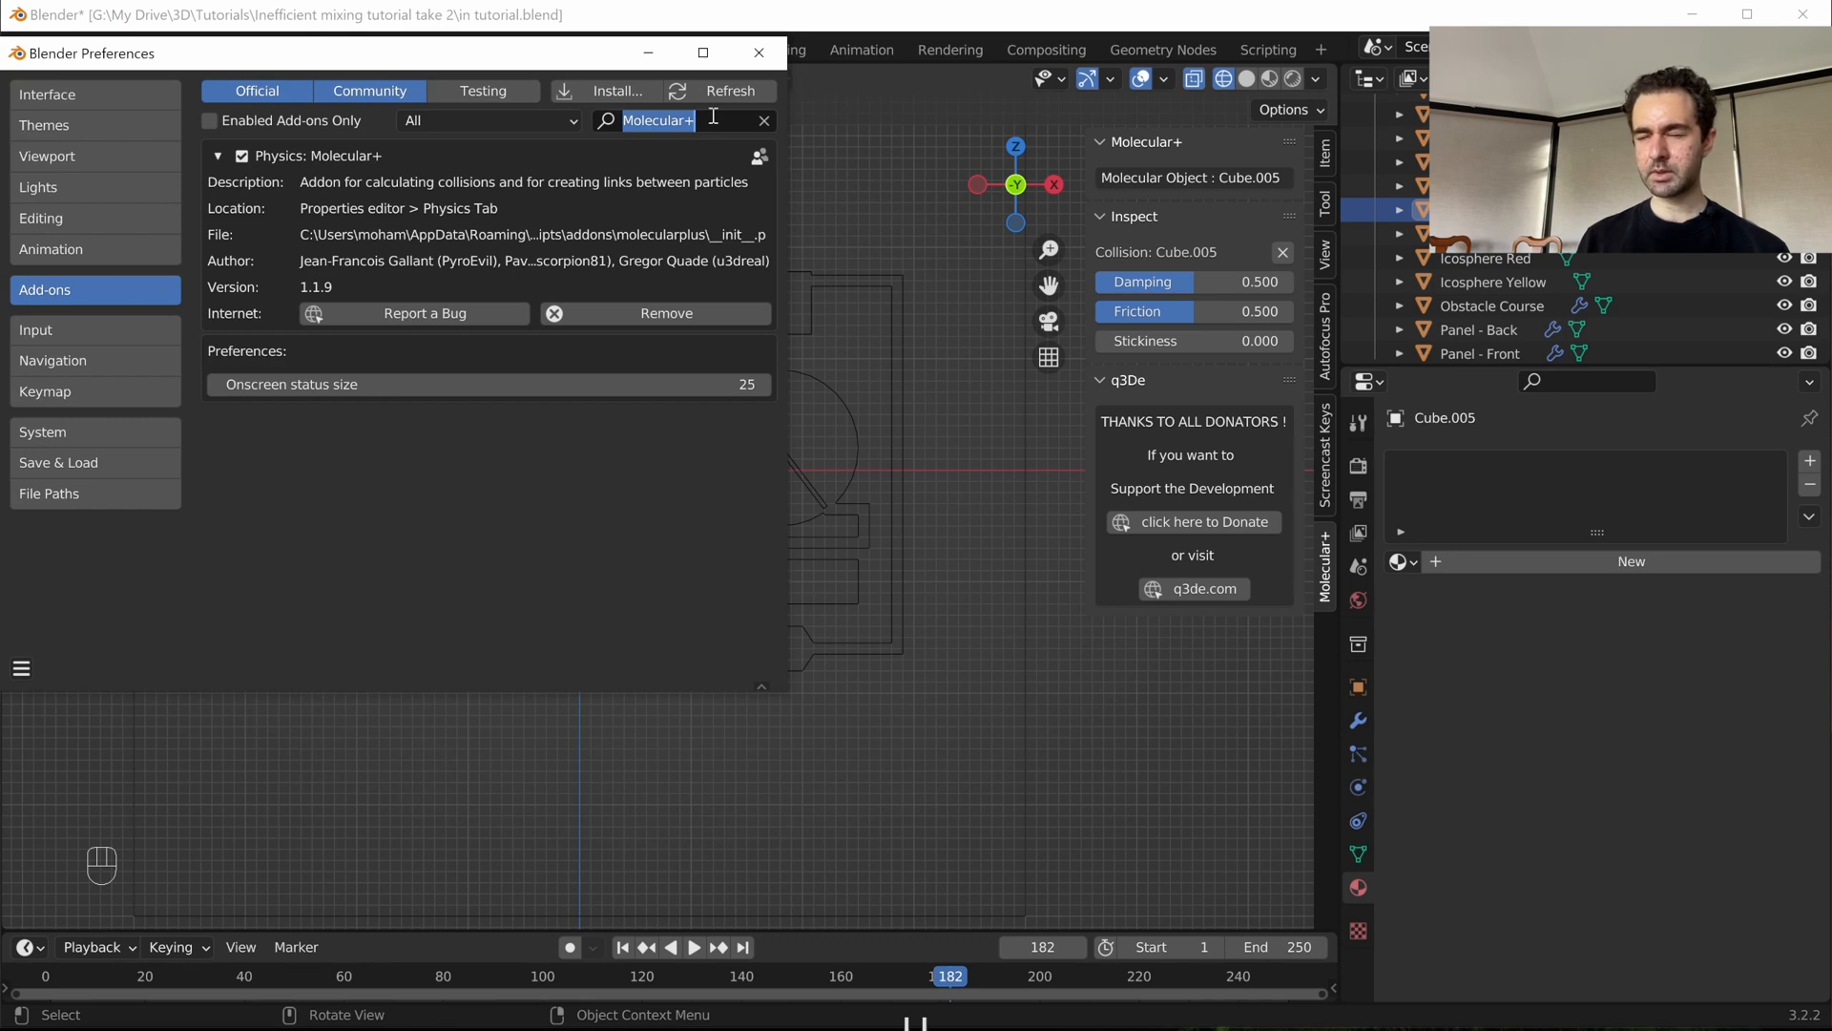
text(materi)
click(621, 287)
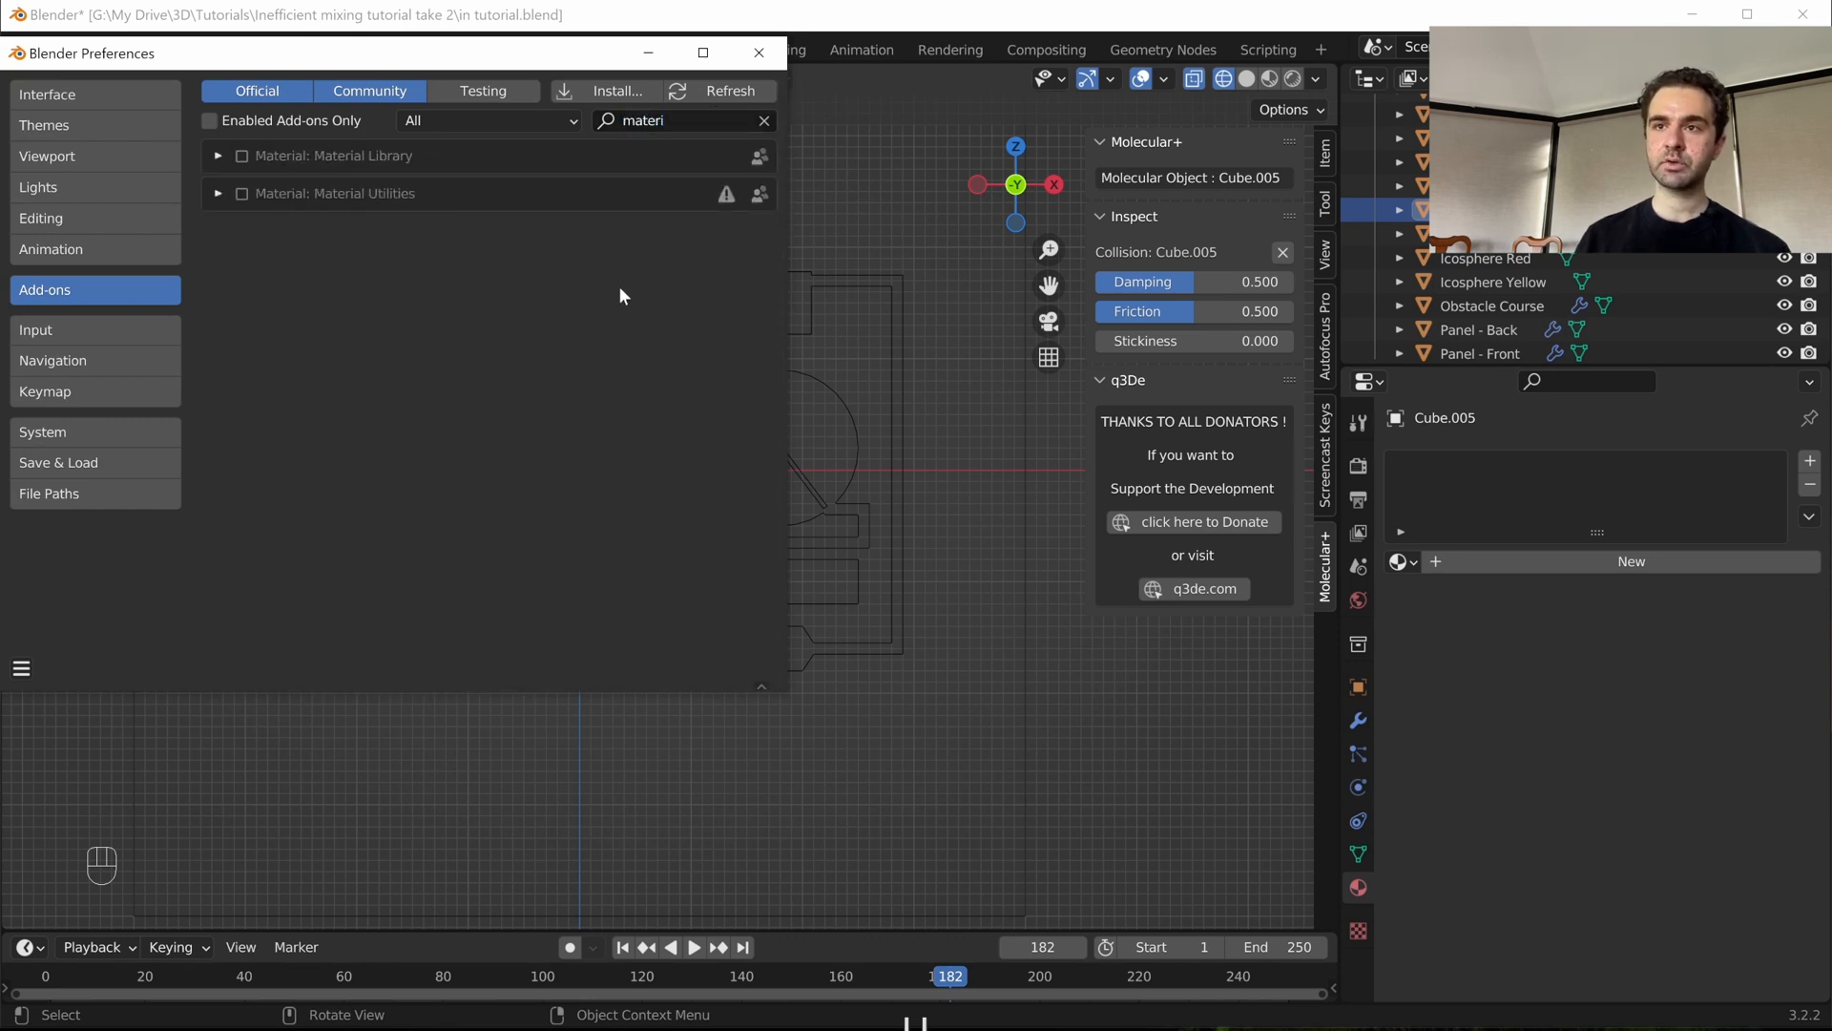
click(241, 193)
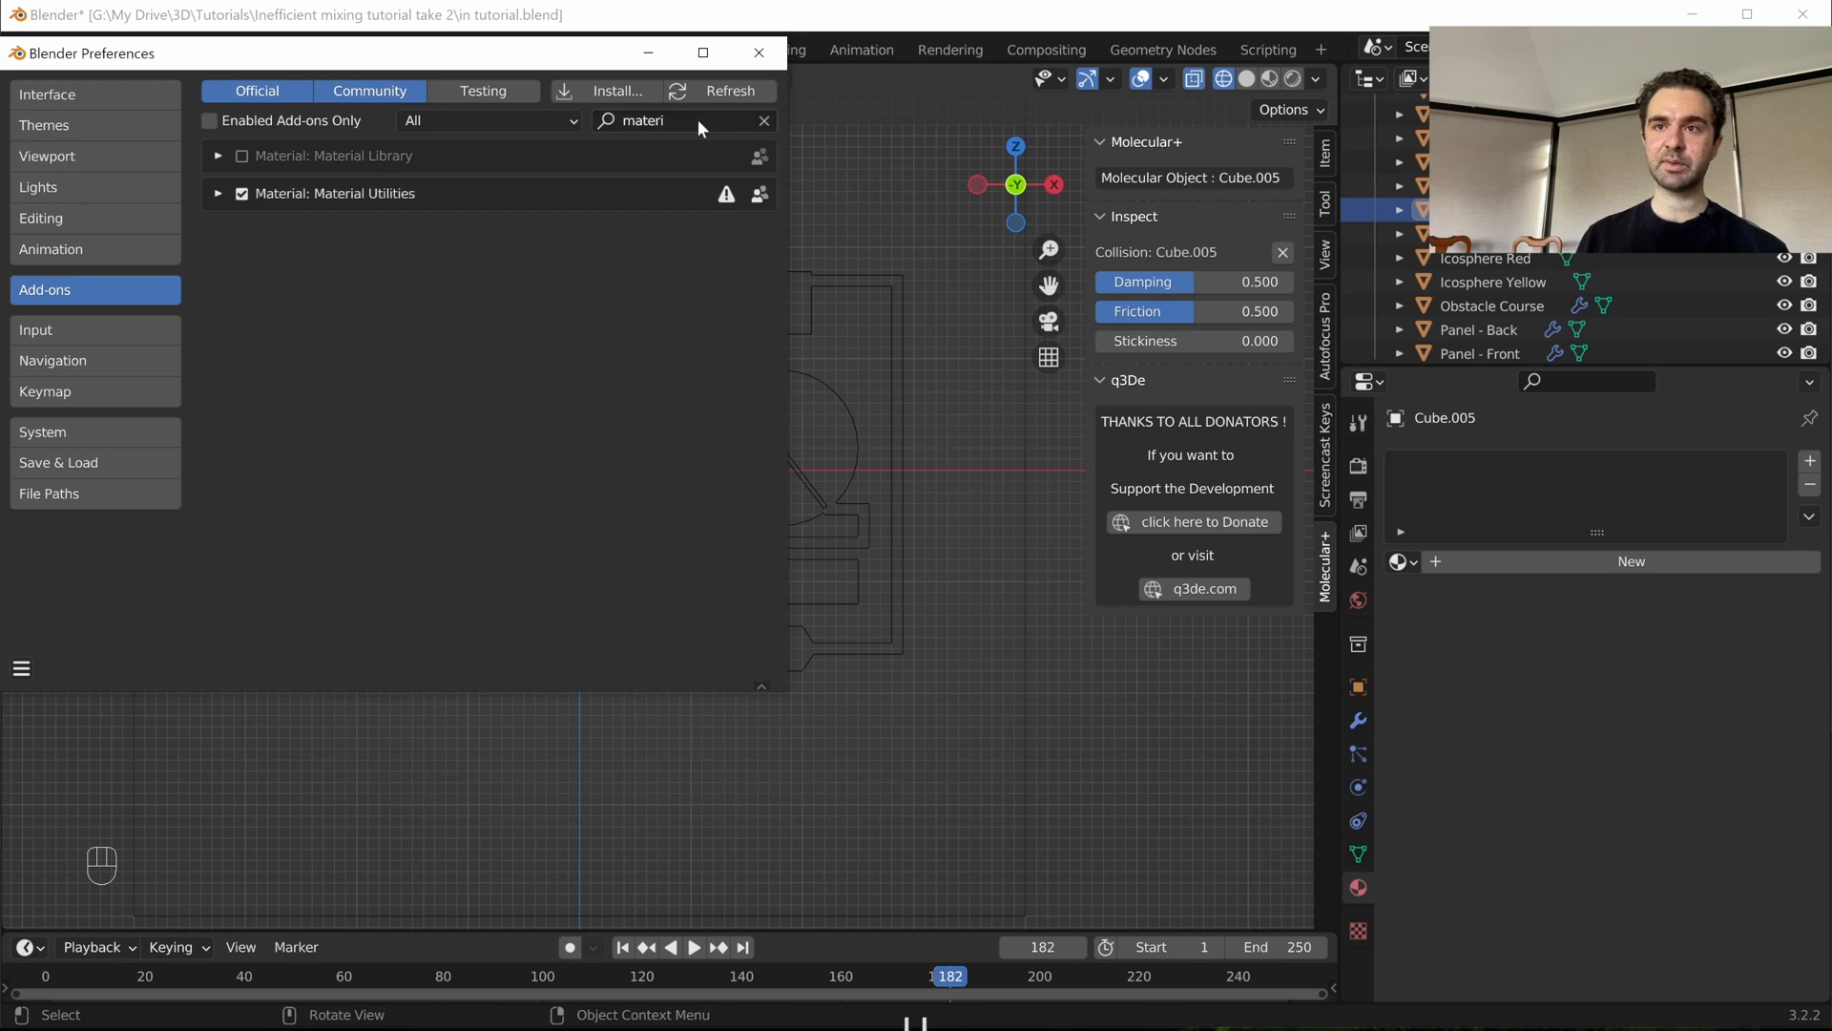
click(761, 53)
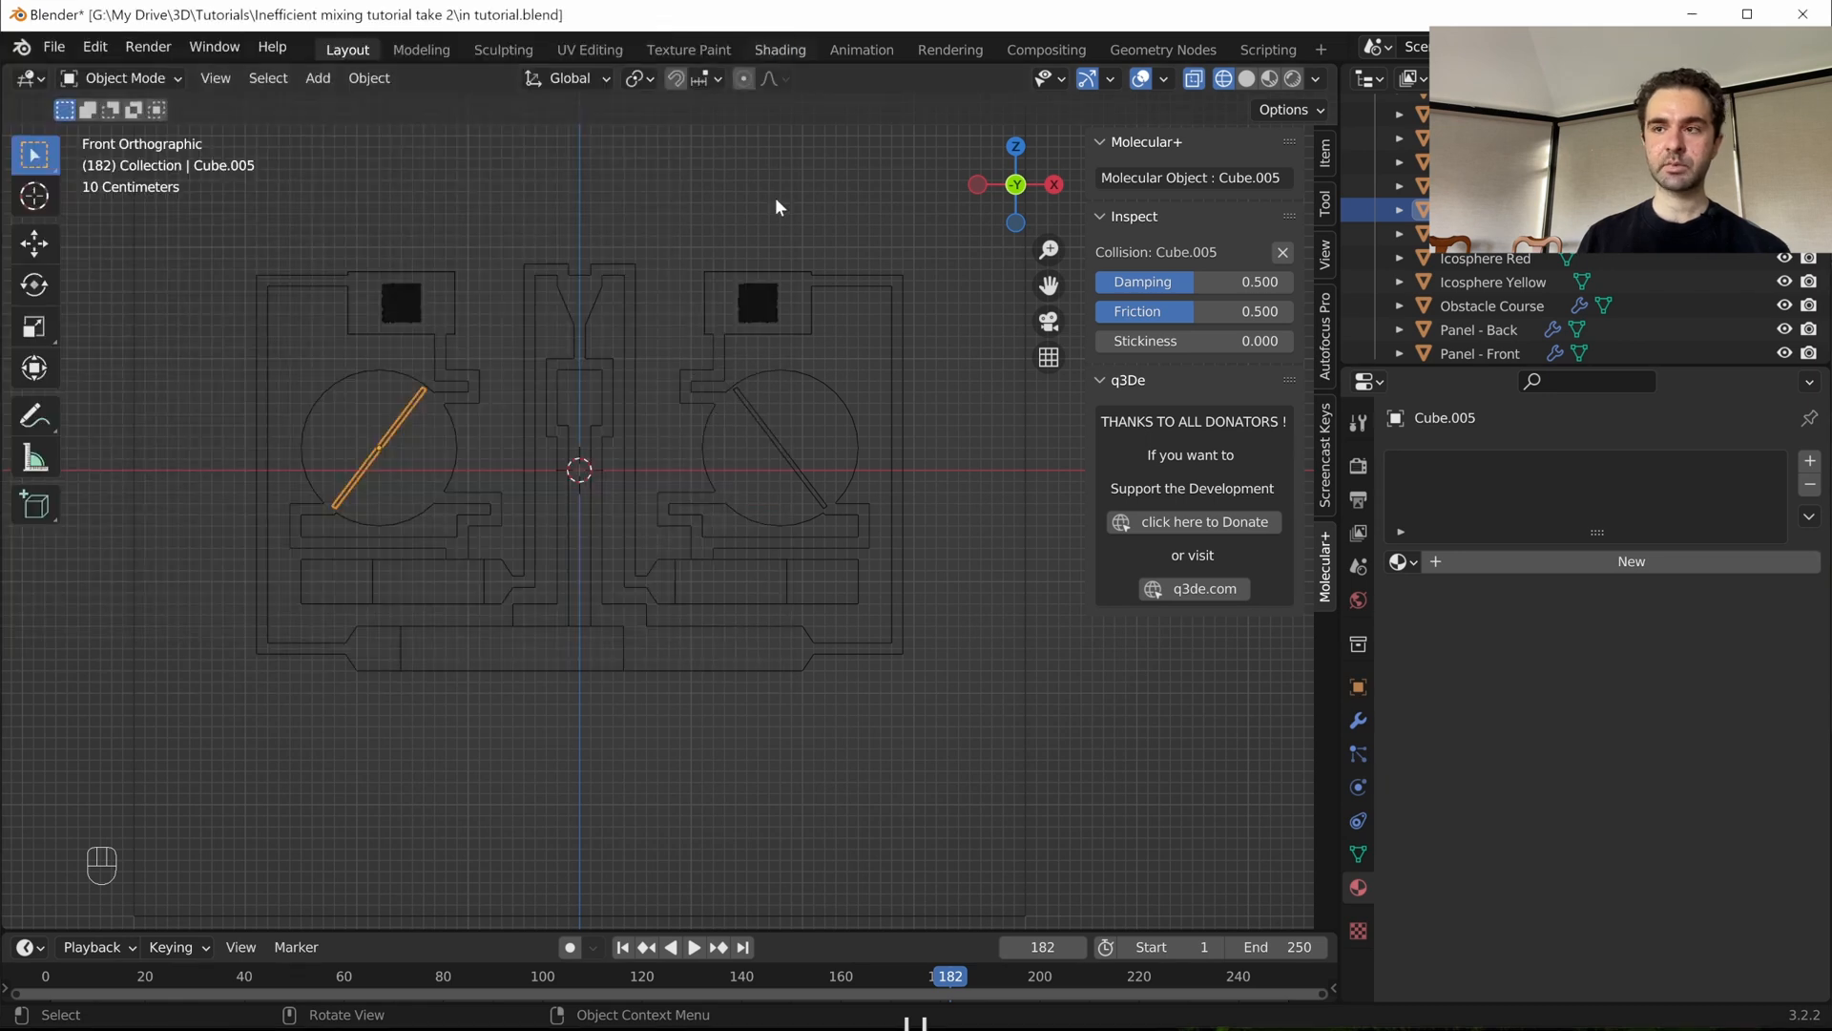
- Assign the existing Green material to both paddles and the three rectangular blocks, overriding all assigned slots, and save the file
shift+click(765, 425)
shift+click(789, 577)
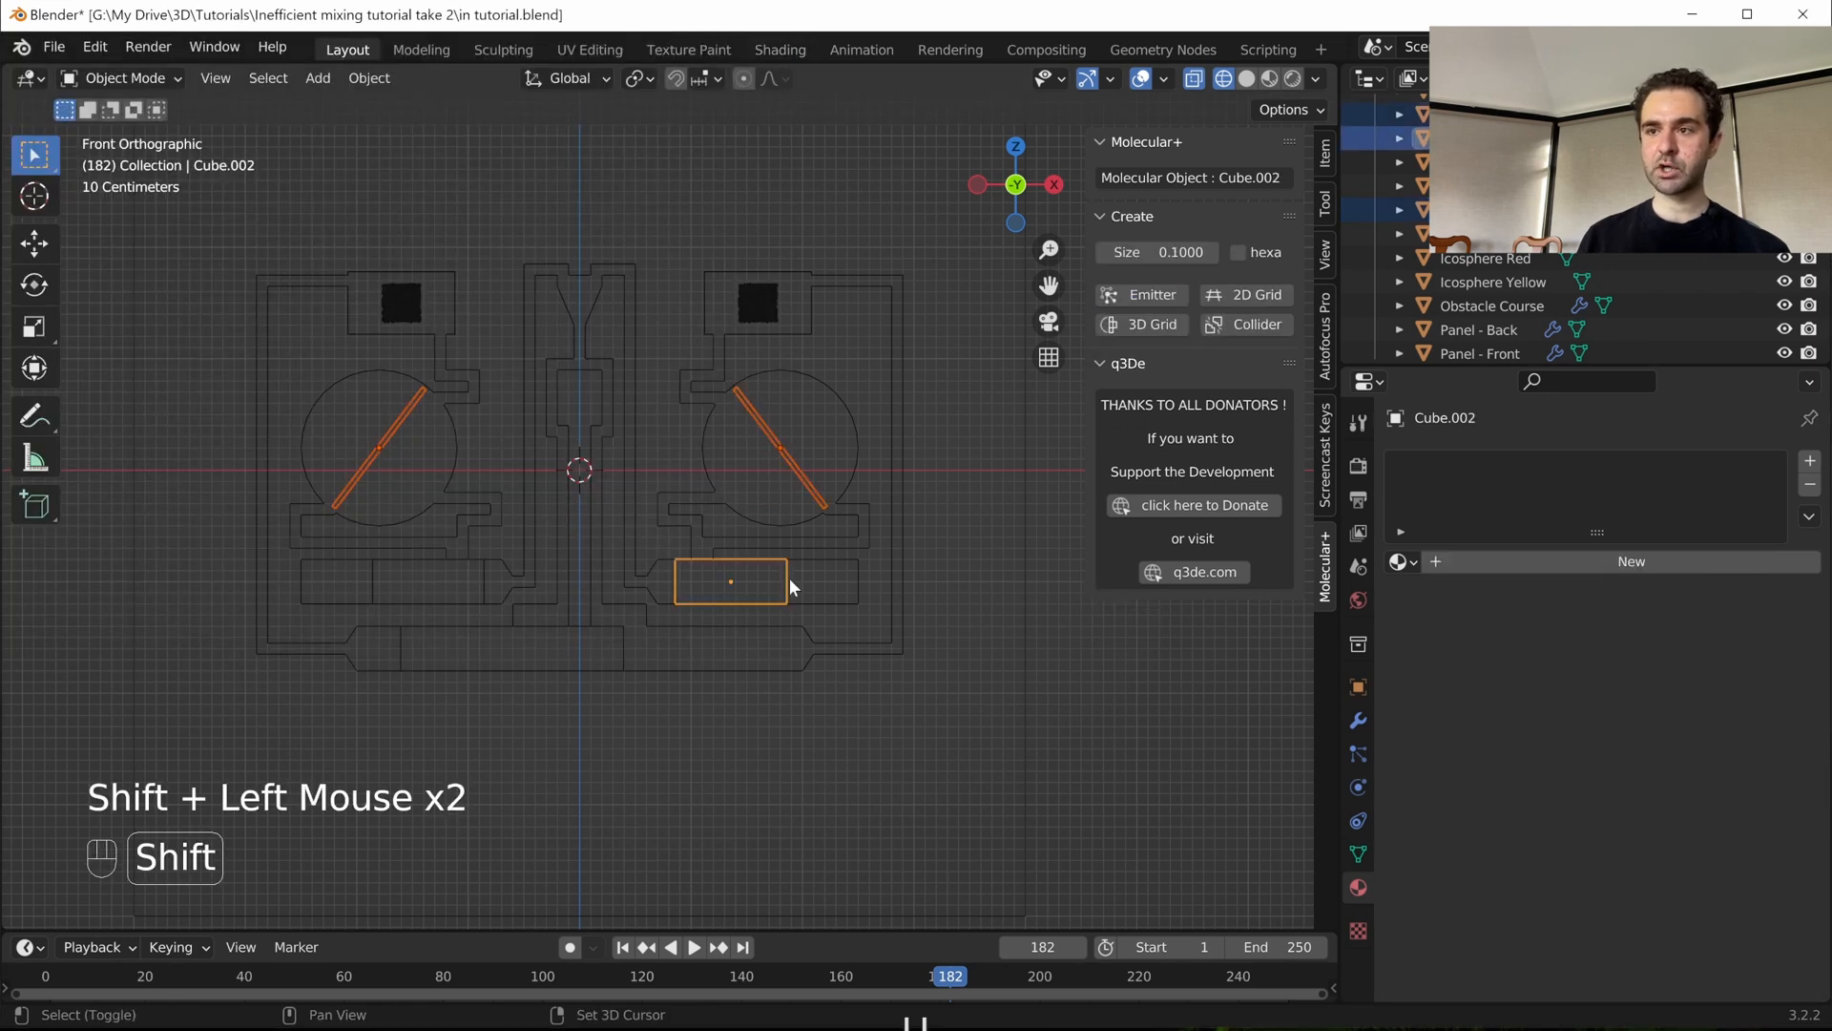
shift+click(619, 653)
shift+click(484, 585)
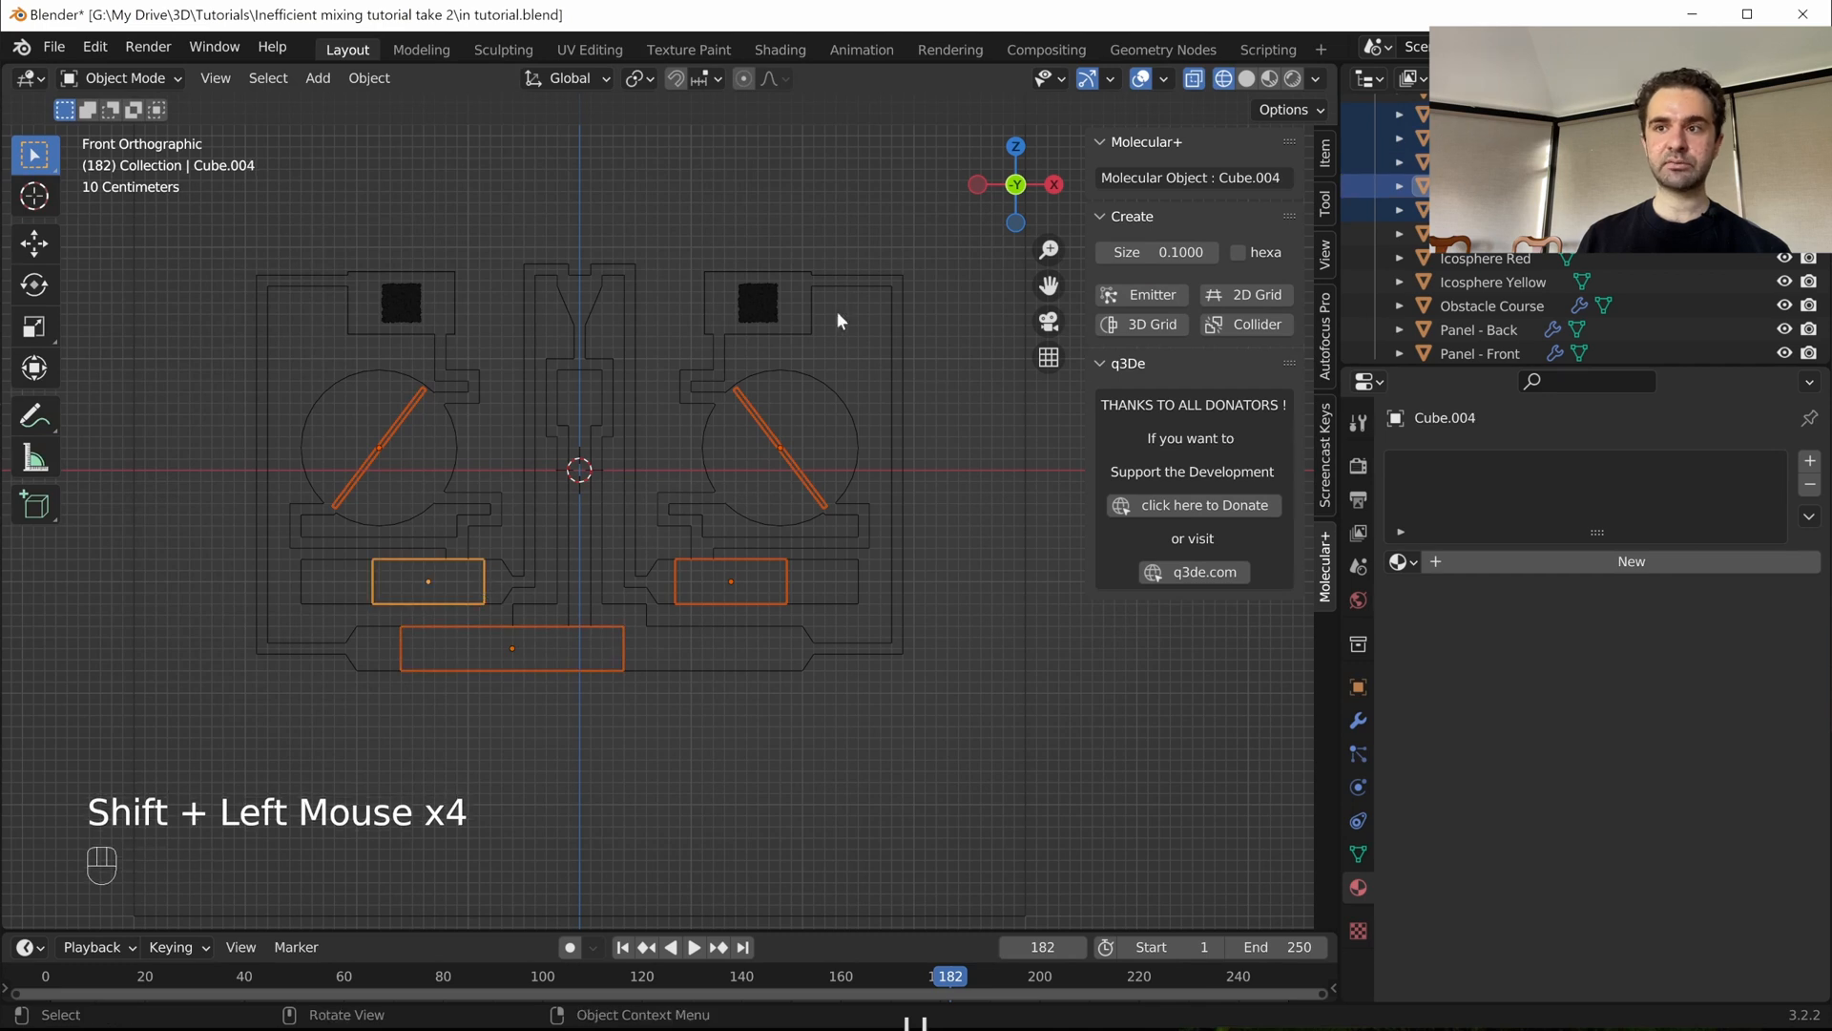
key(shift+q)
mouse_move(856, 427)
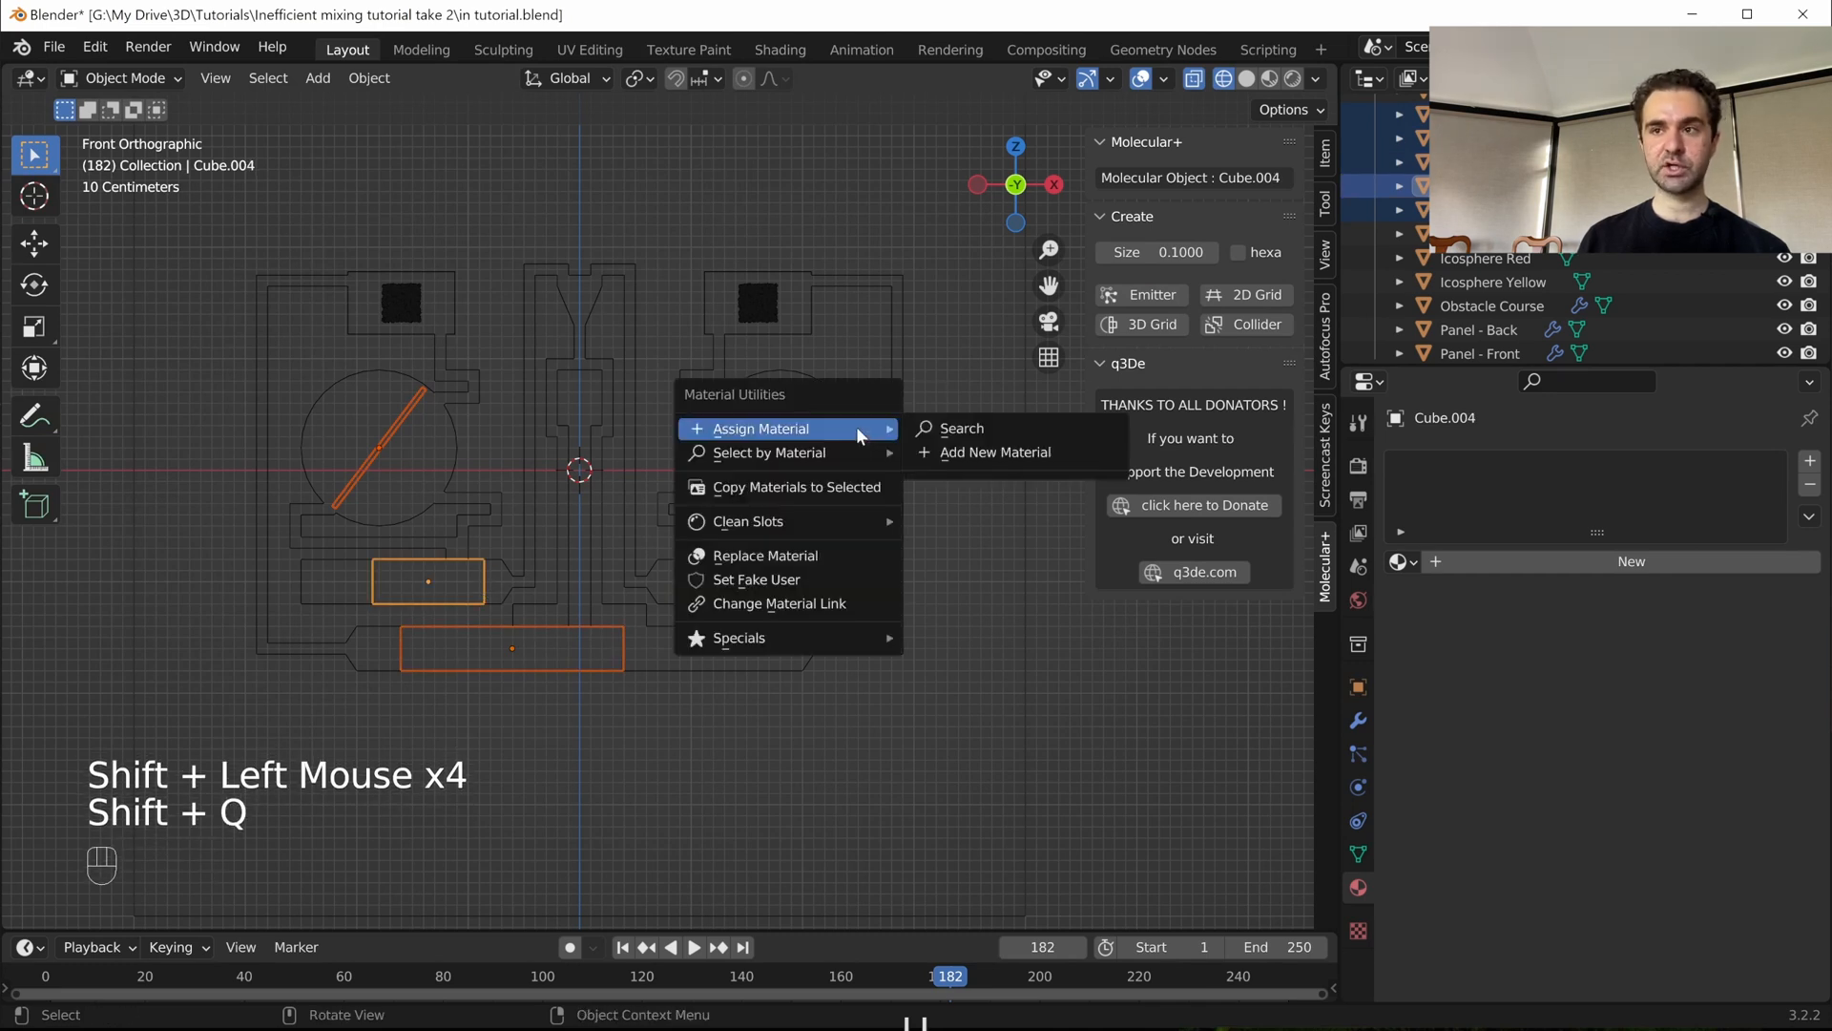
click(955, 435)
click(956, 468)
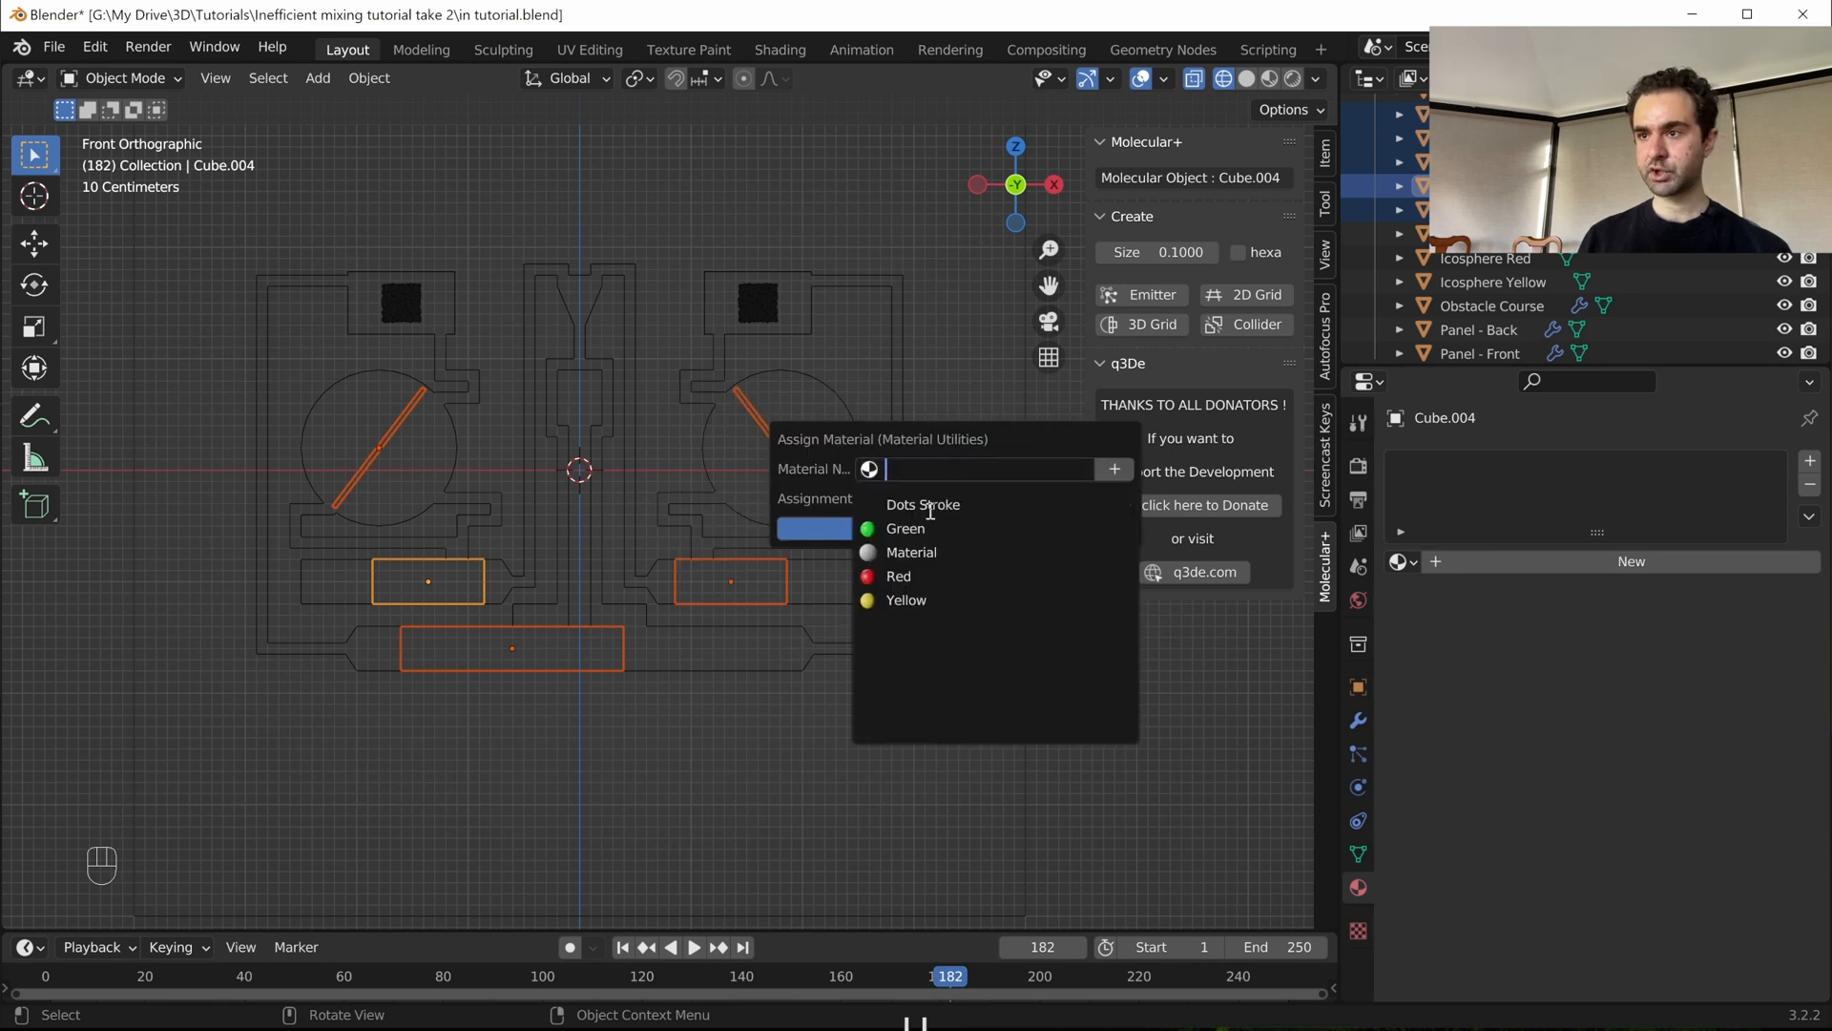
click(907, 527)
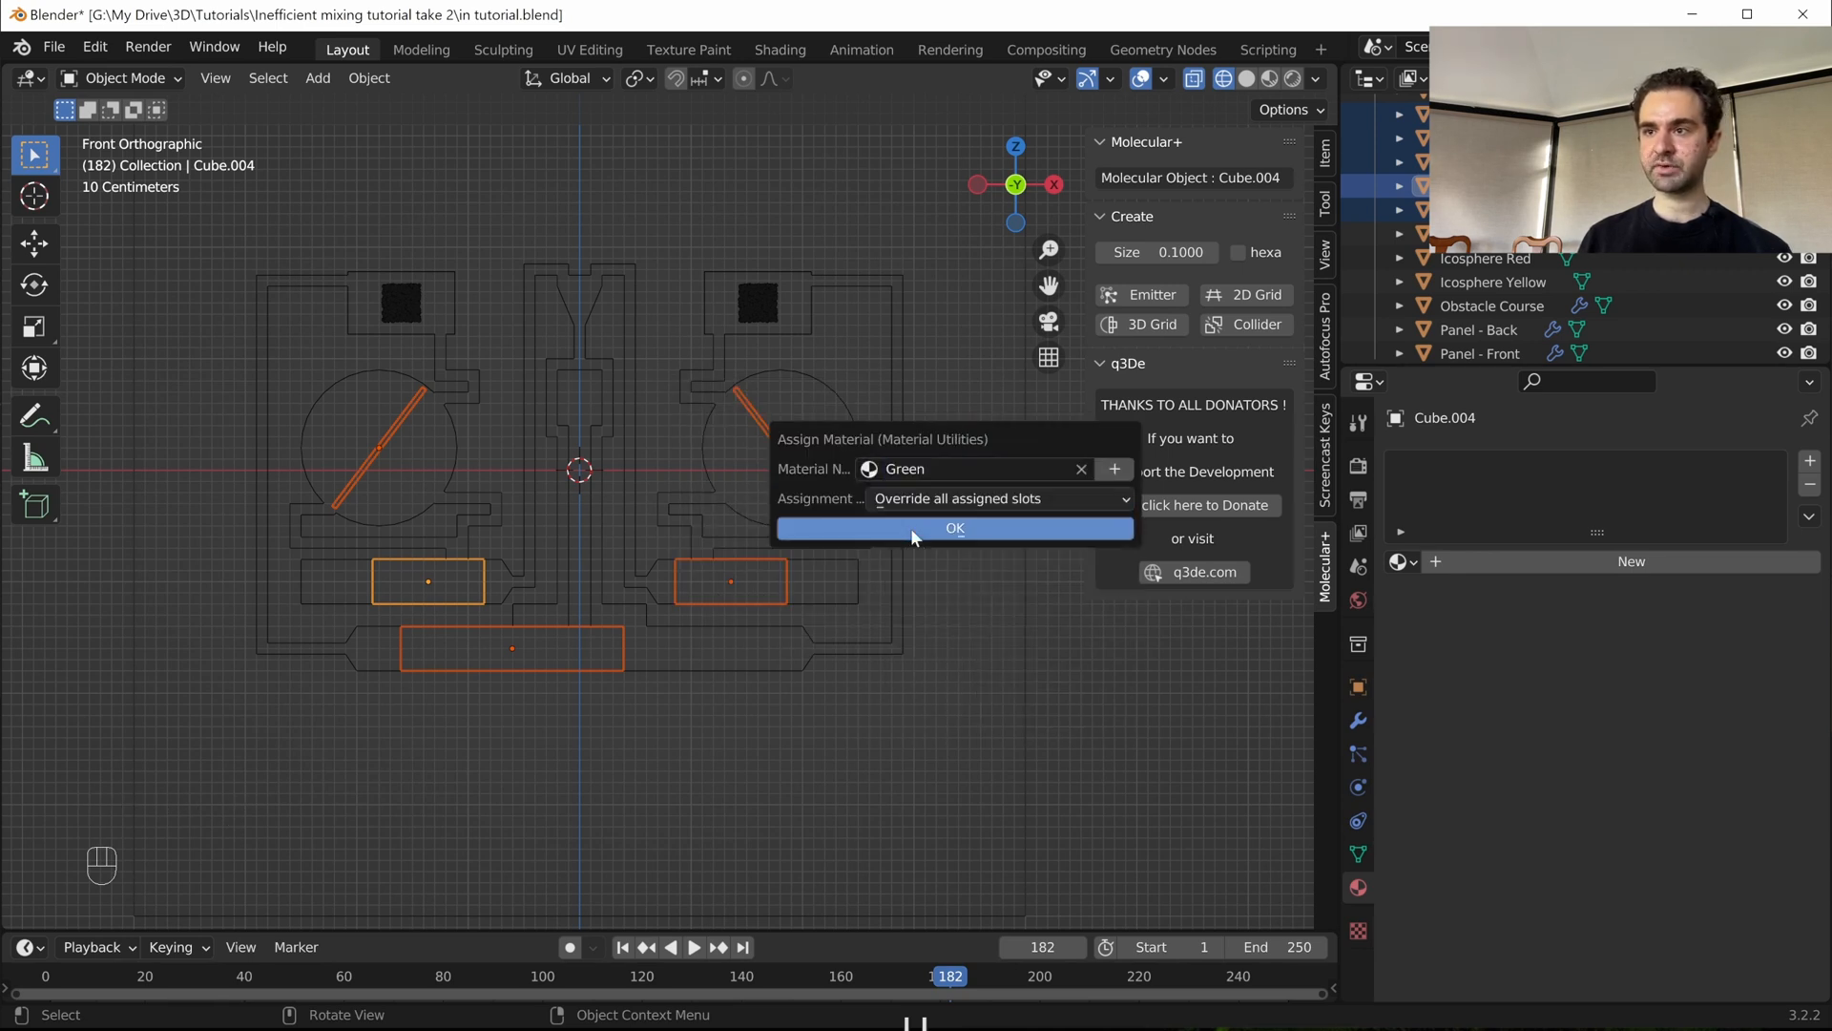
click(966, 527)
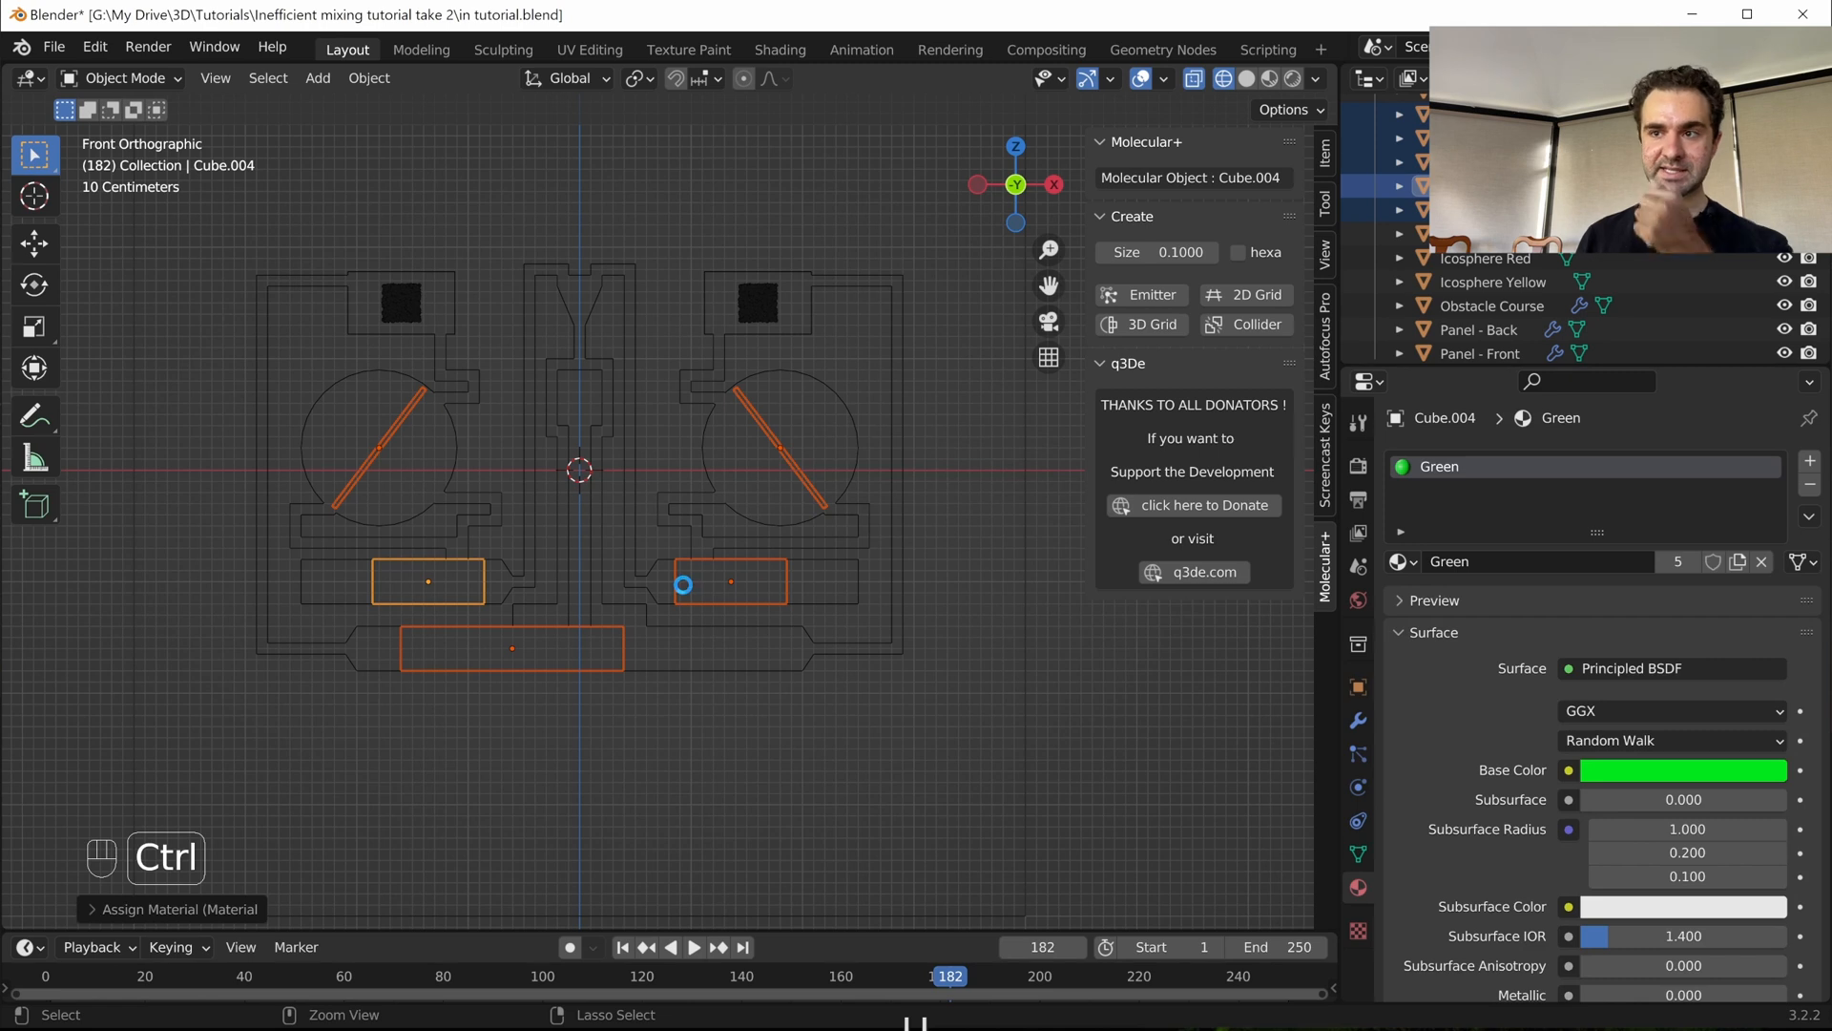
key(ctrl+s)
- Switch the viewport to rendered shading to preview the particle emitters, paddles and blocks
scroll(788, 542, up, 1)
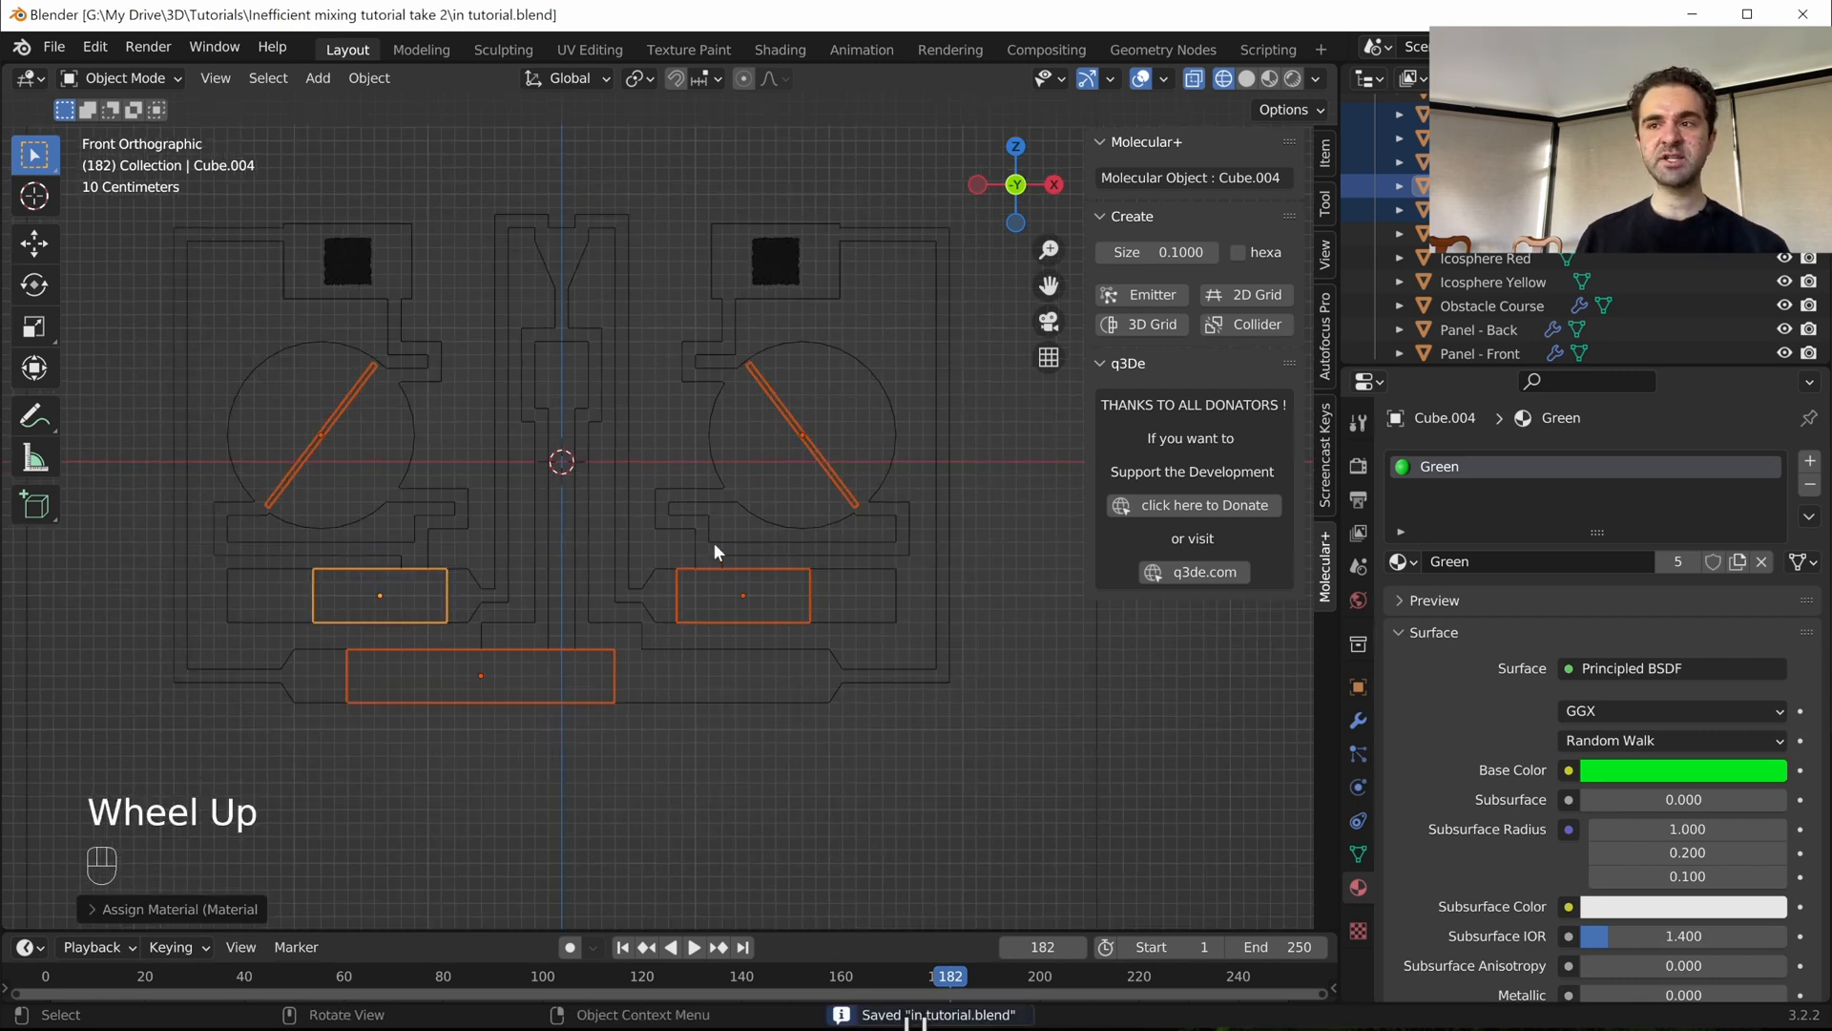
mouse_move(747, 553)
shift+middle_down()
mouse_move(823, 565)
mouse_move(889, 523)
shift+middle_up()
key(z)
key(8)
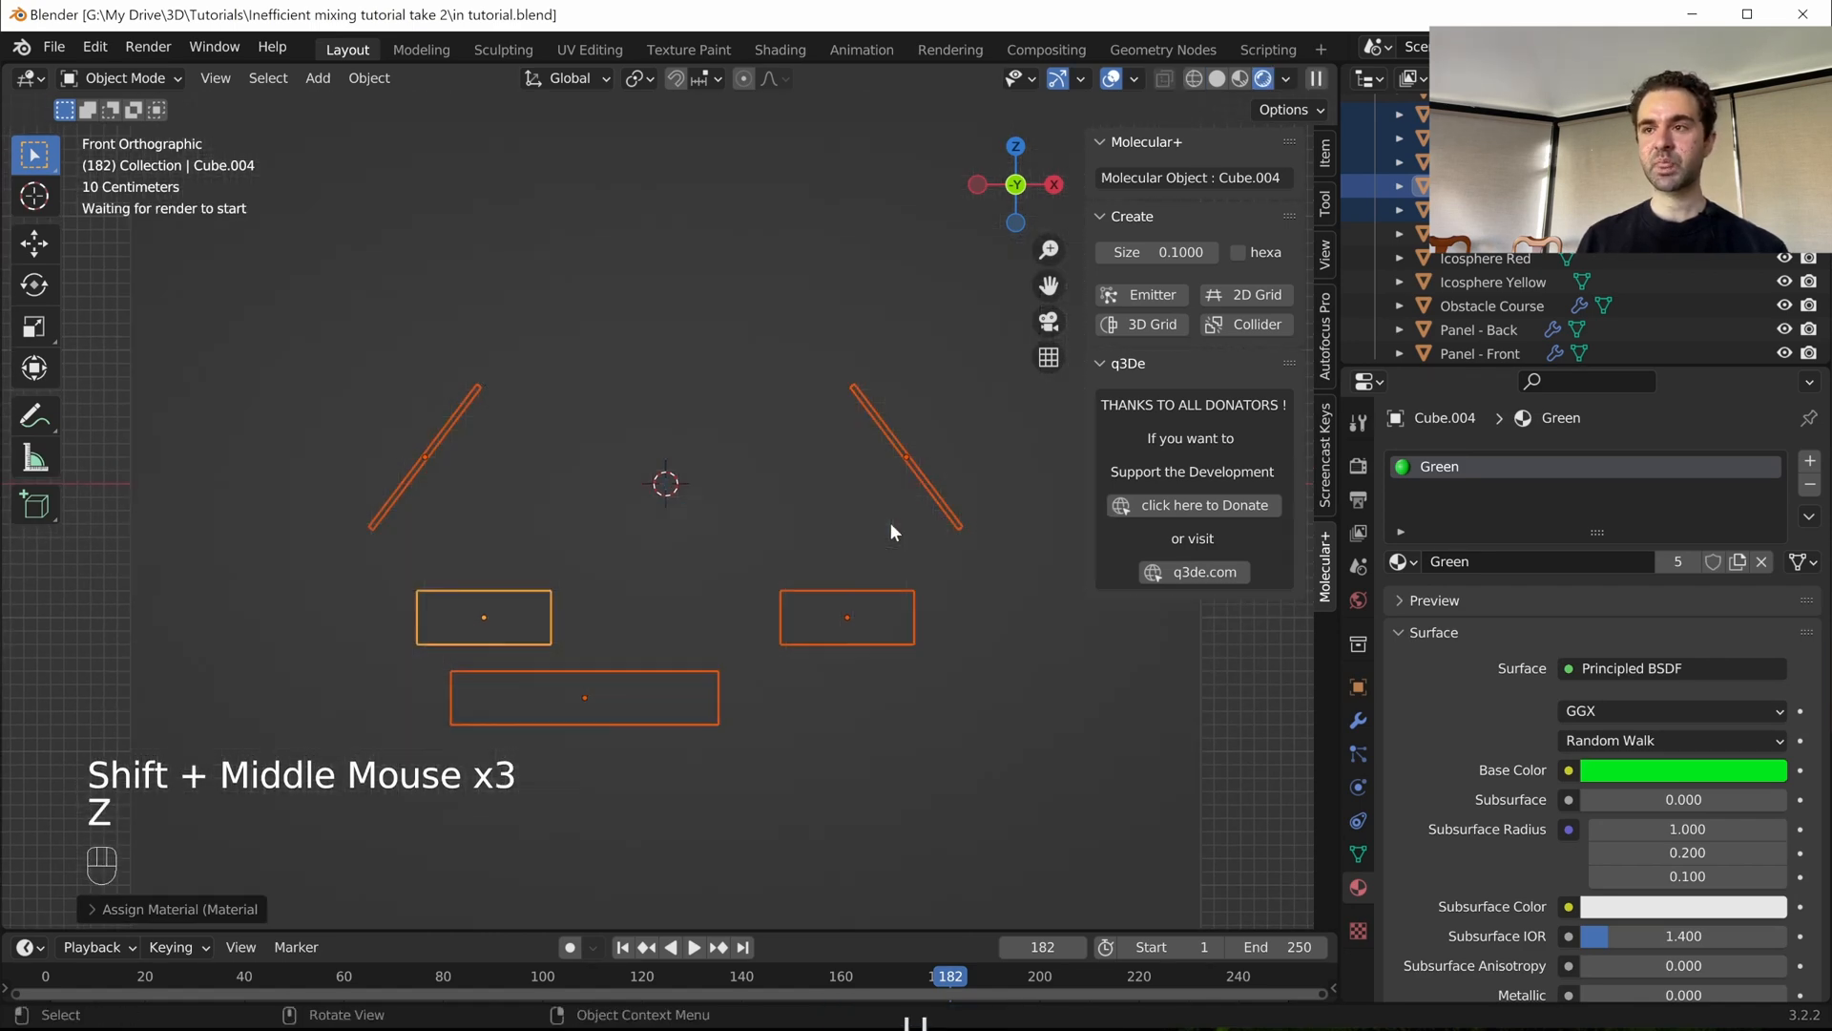
click(936, 358)
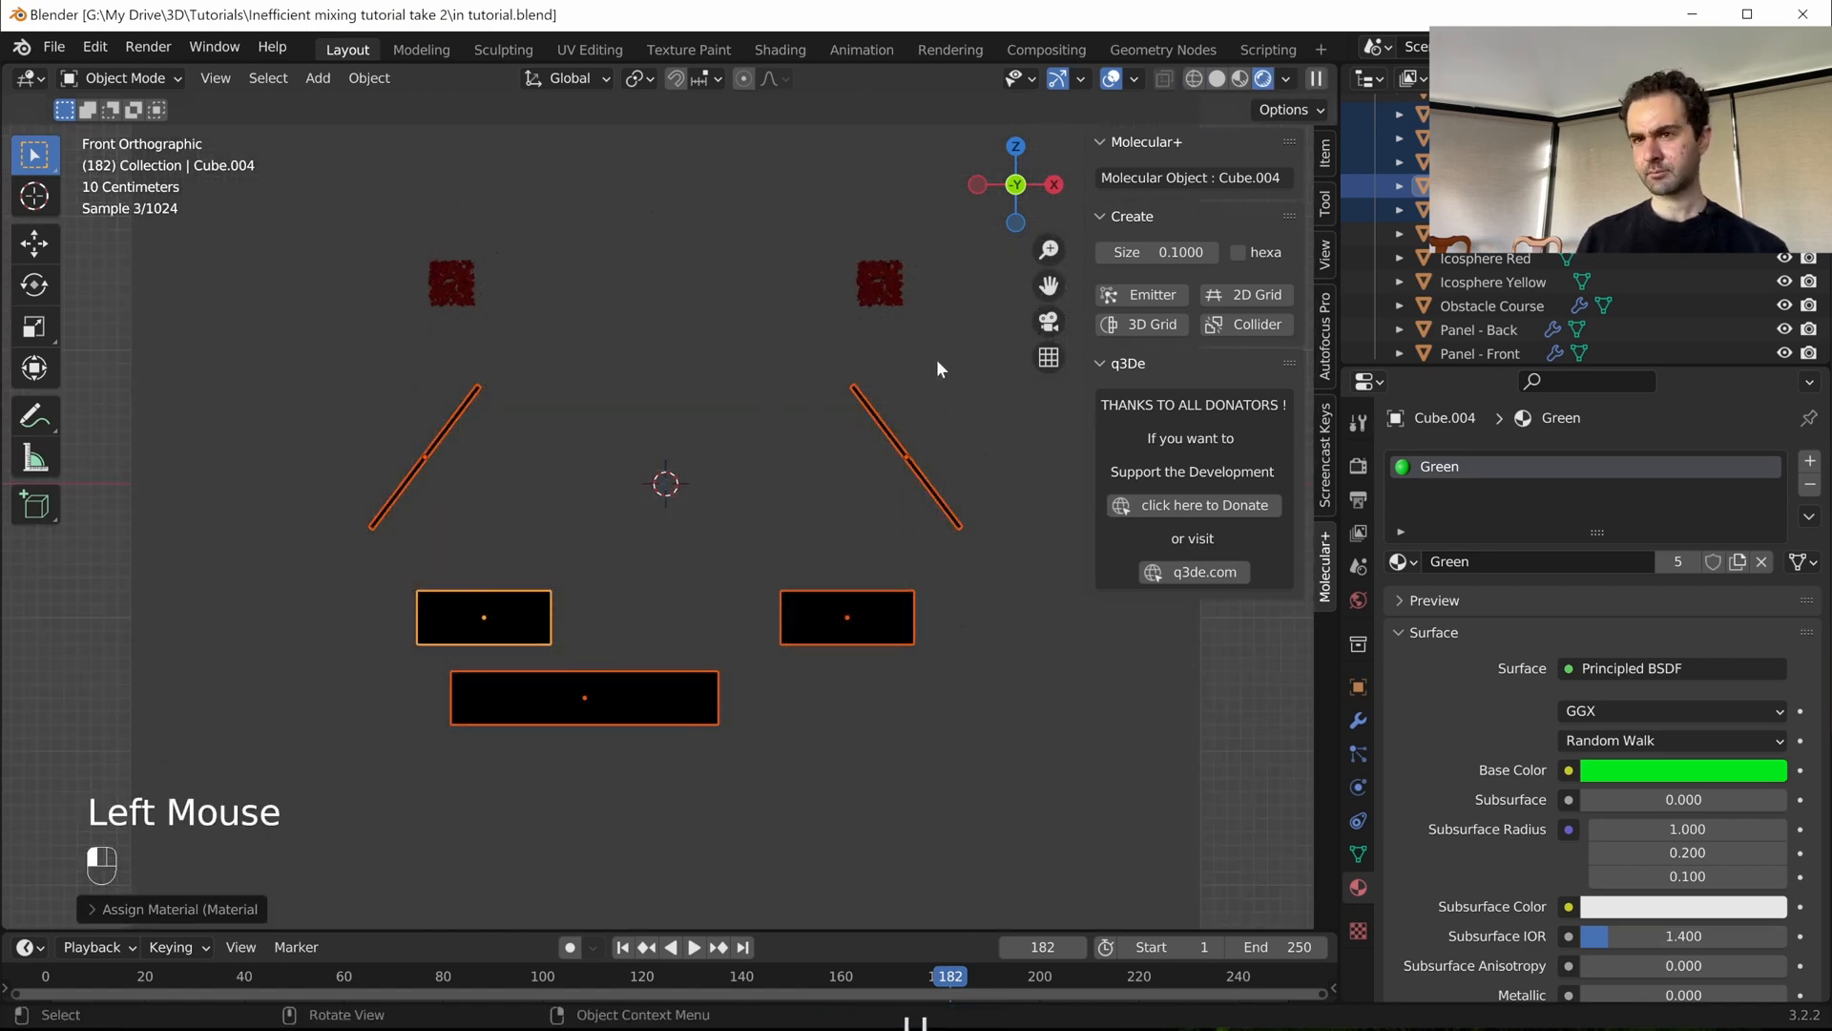
scroll(913, 472, down, 2)
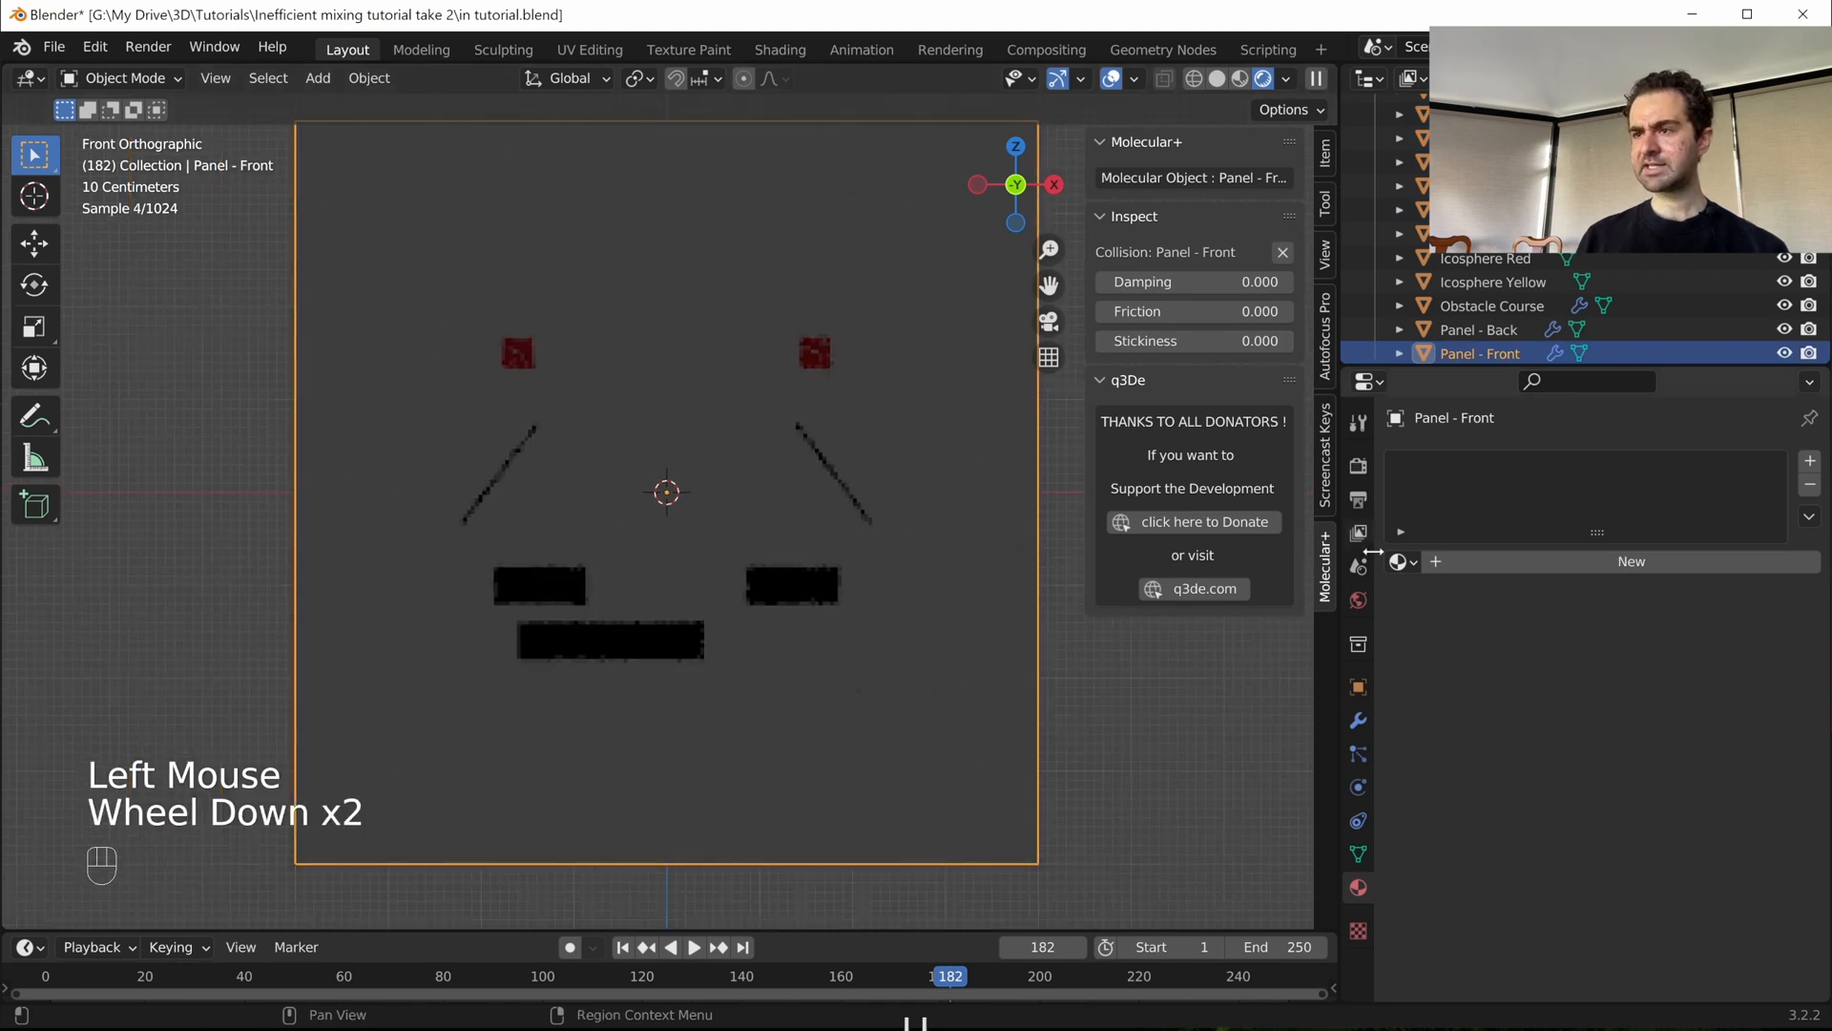
- Set the world background color to white by raising its value to 1.000
click(1358, 600)
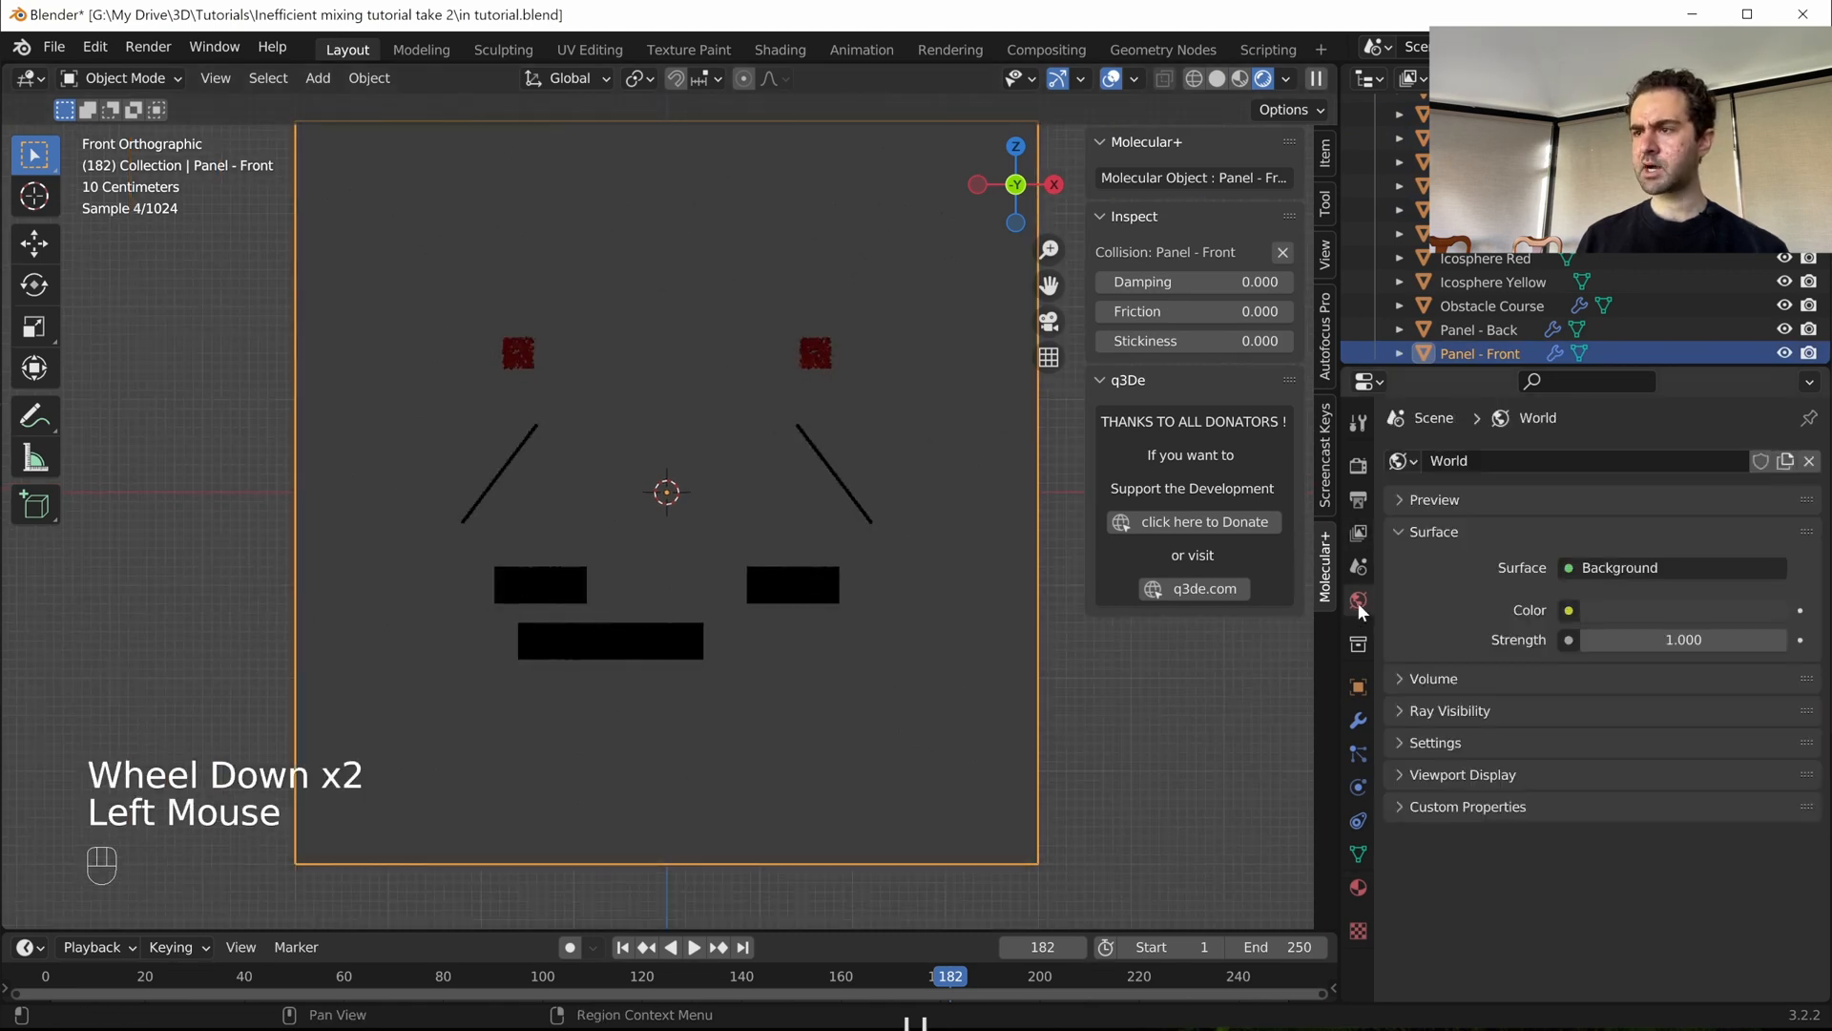
click(1646, 611)
drag(1778, 360, 1768, 270)
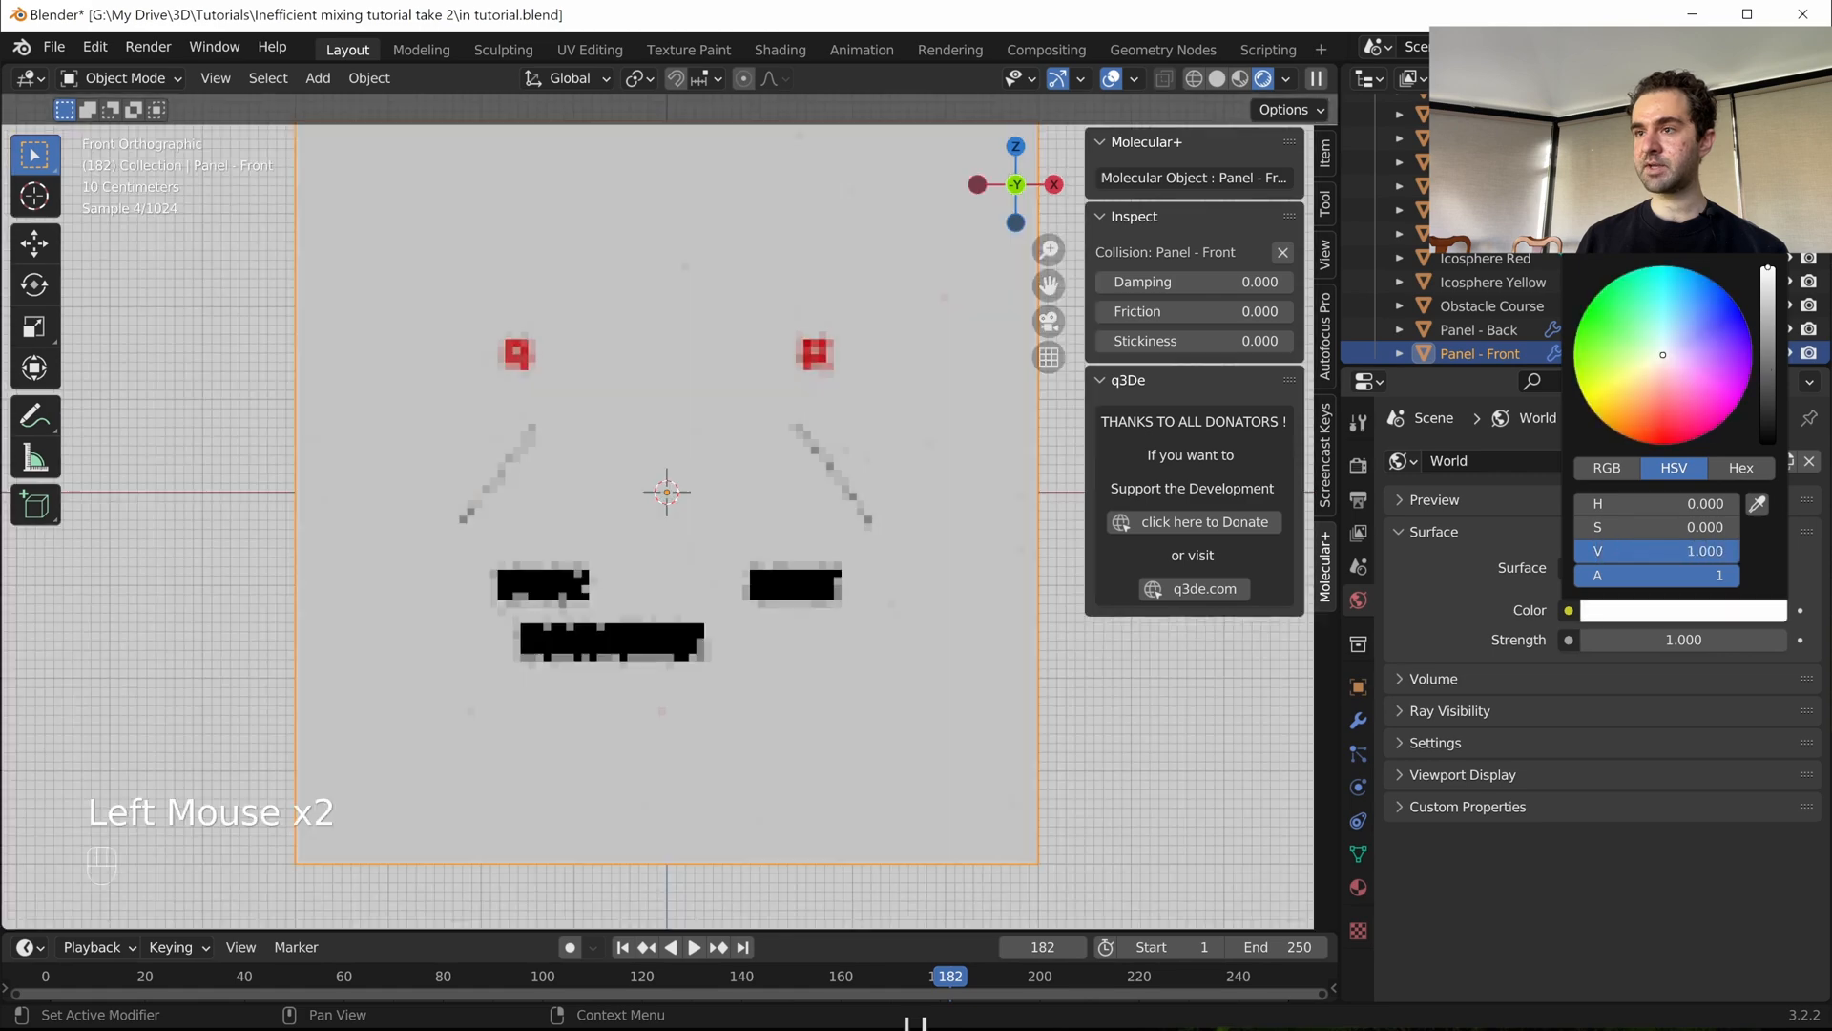
- Set the Green material's roughness to 1.000 and specular to 0.000 on the upper right-hand block
scroll(884, 575, up, 3)
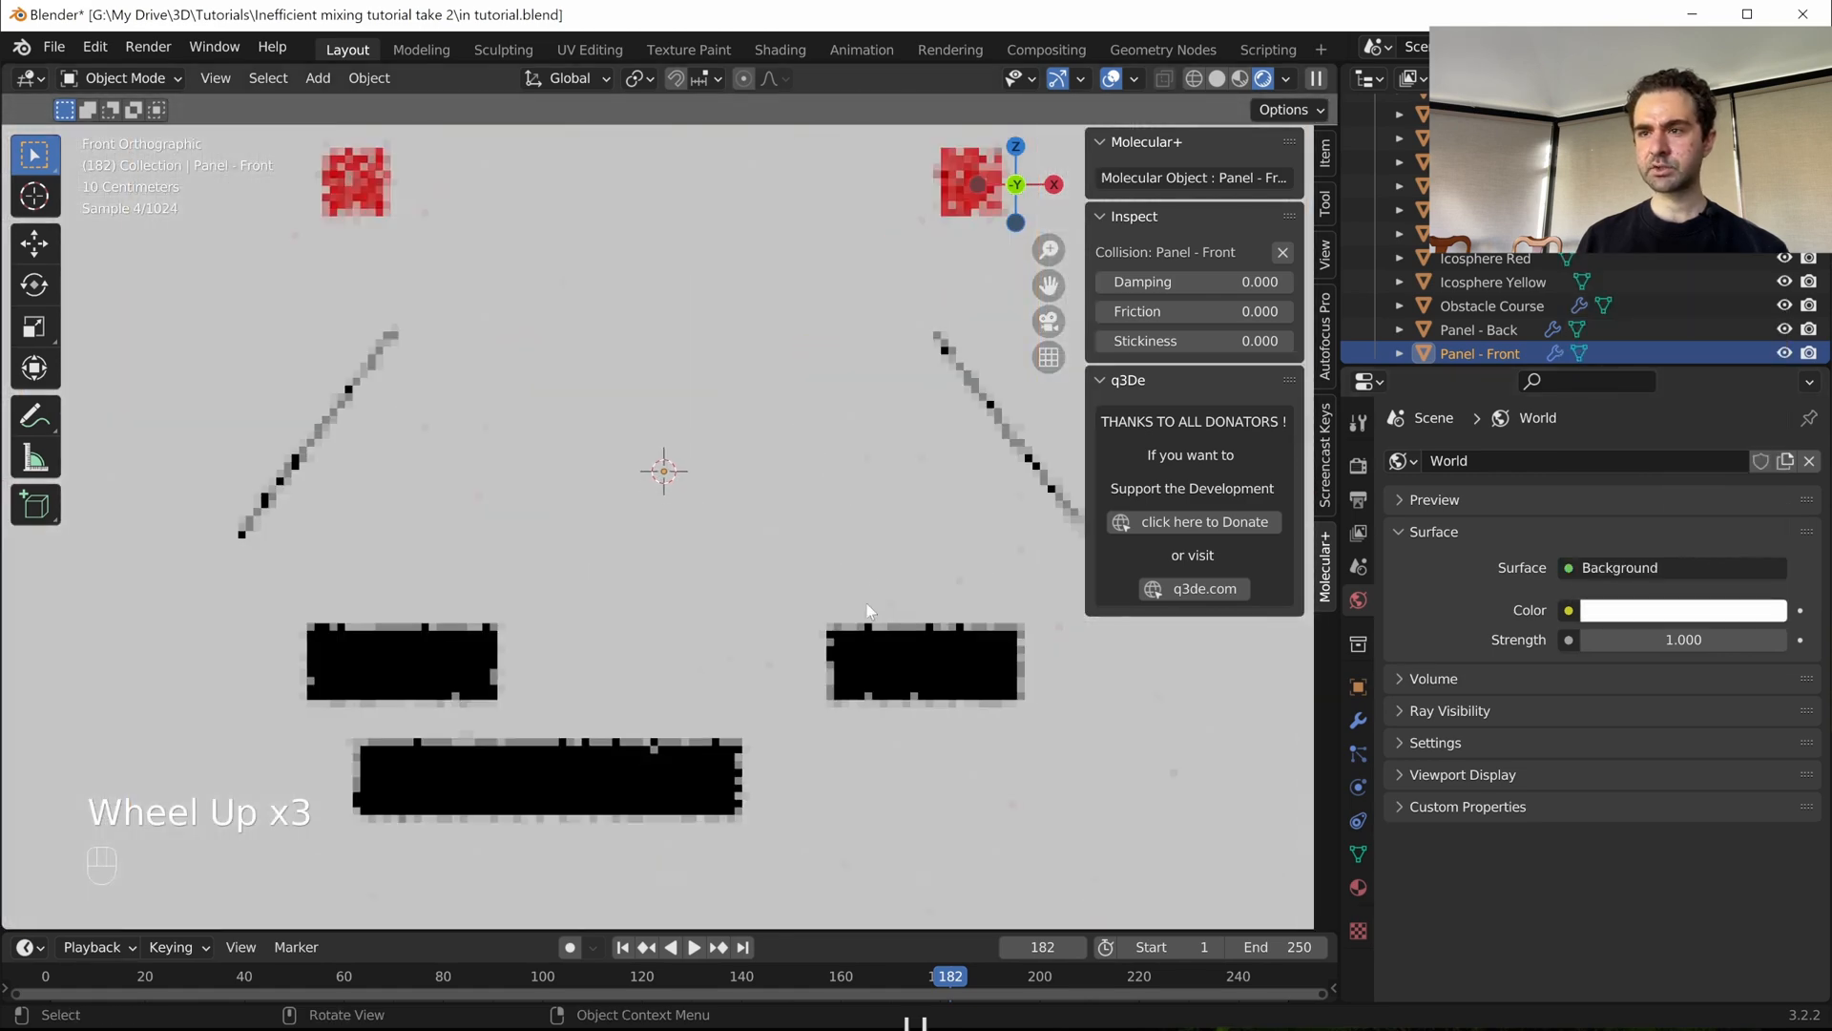
click(918, 653)
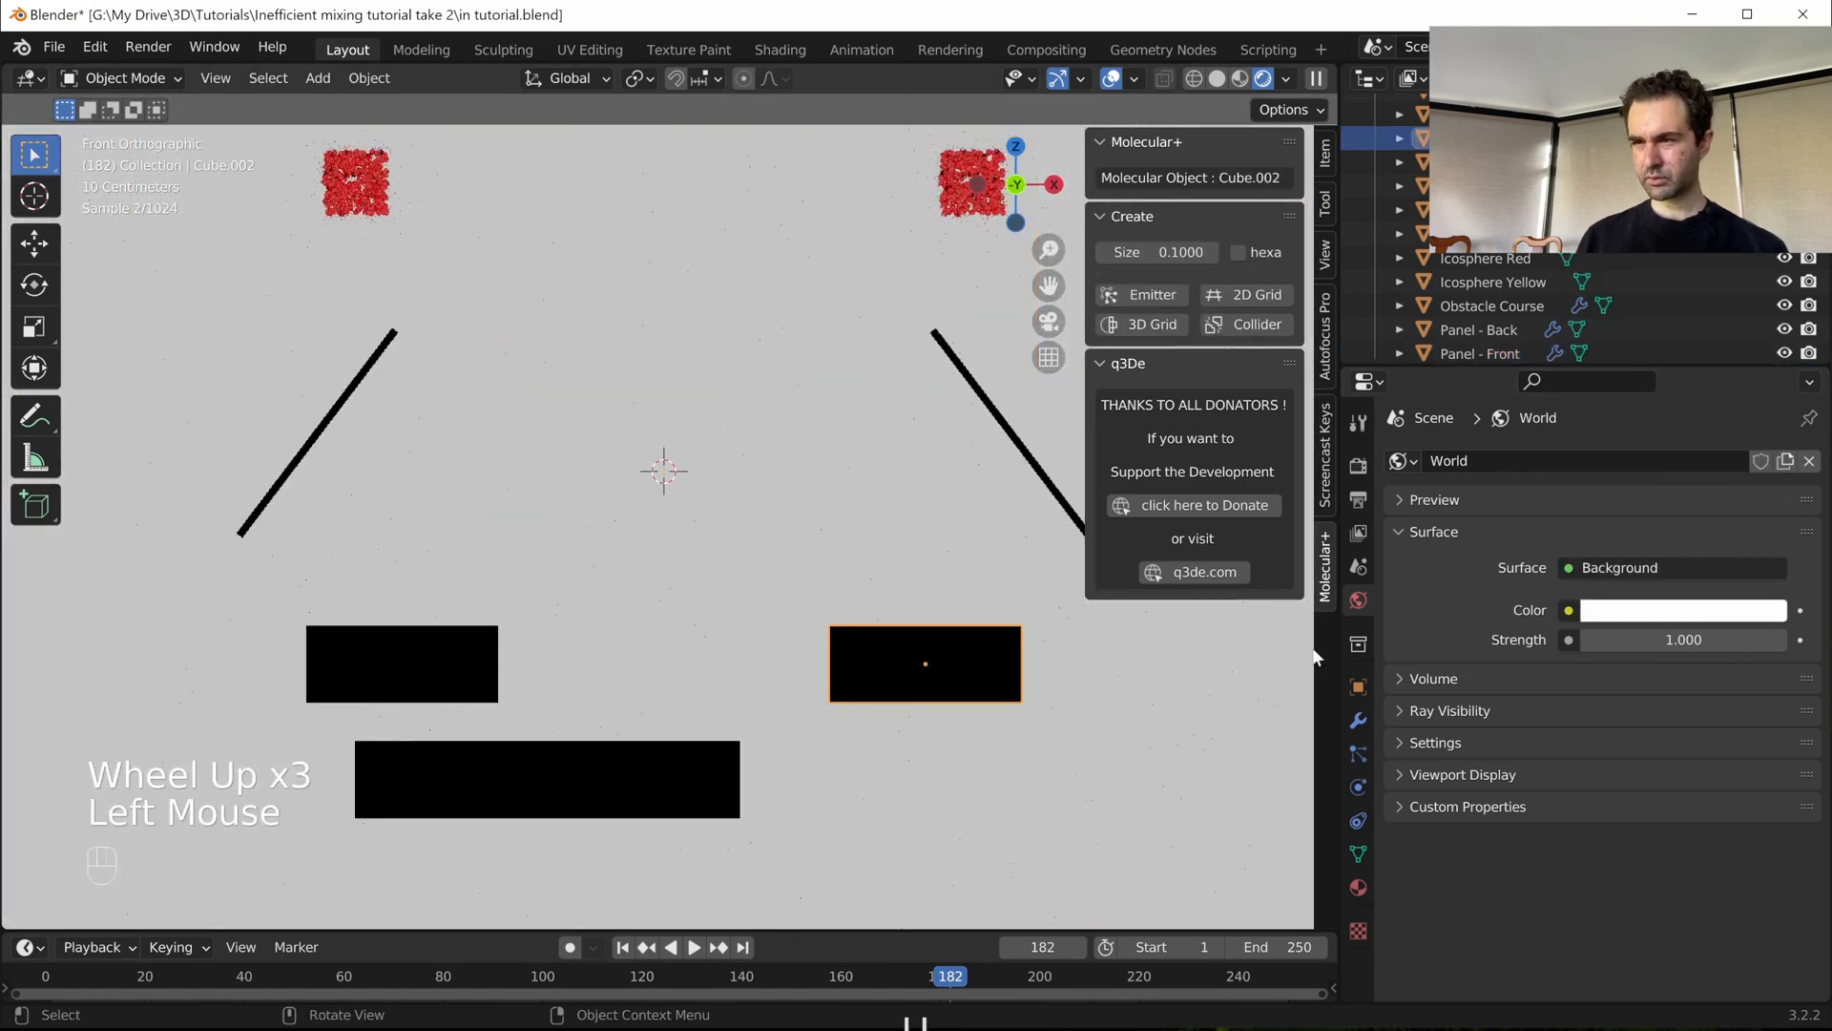
click(1359, 888)
middle_drag(953, 628, 805, 712)
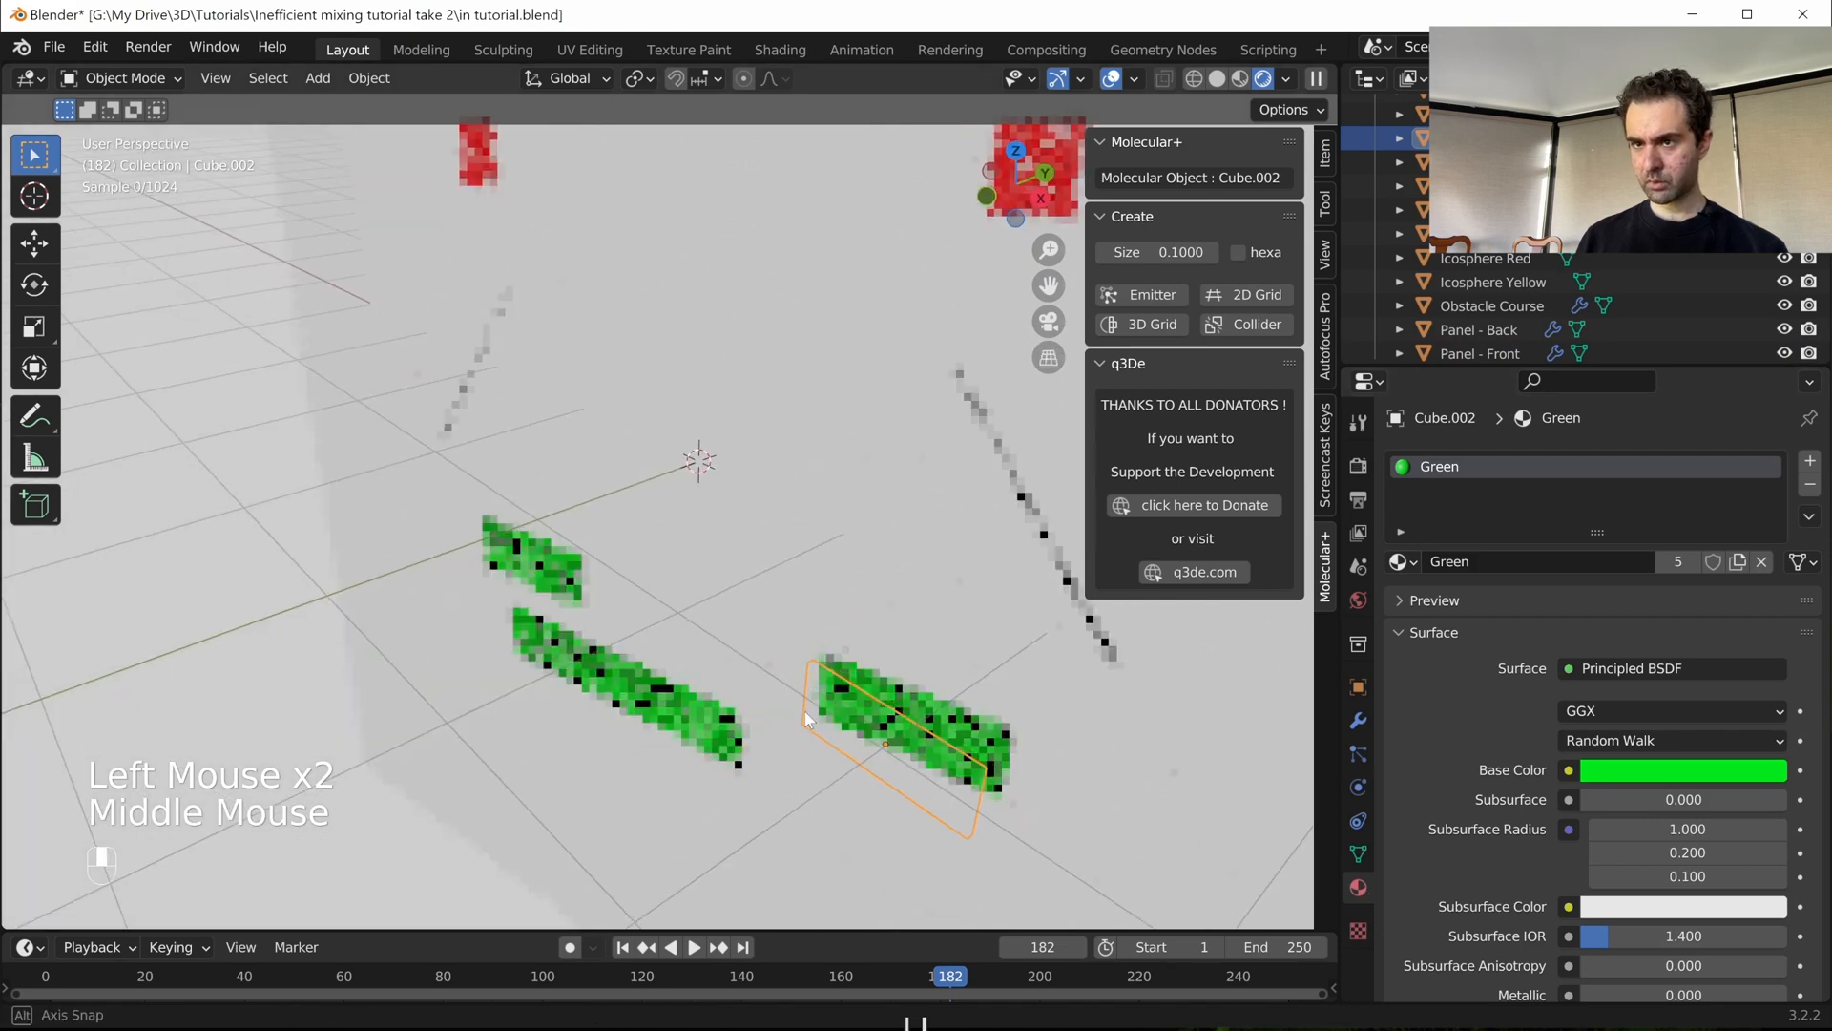
key(KP_1)
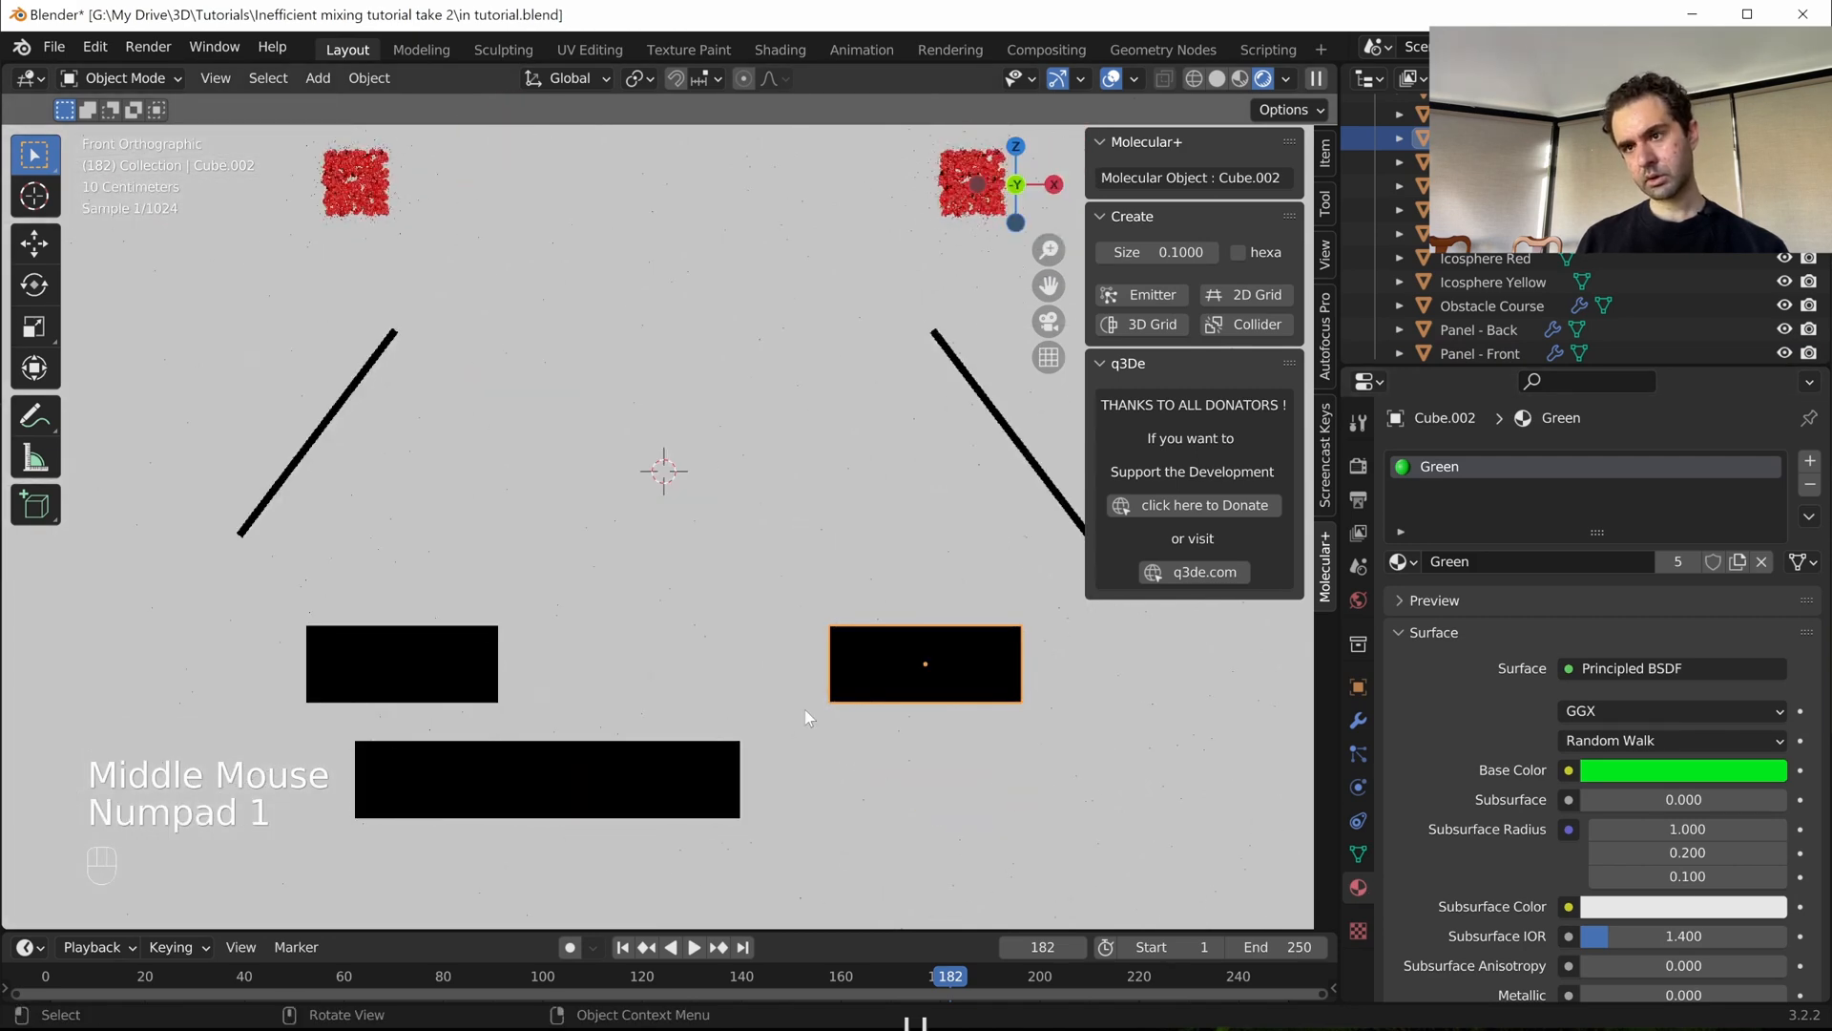
scroll(826, 712, down, 2)
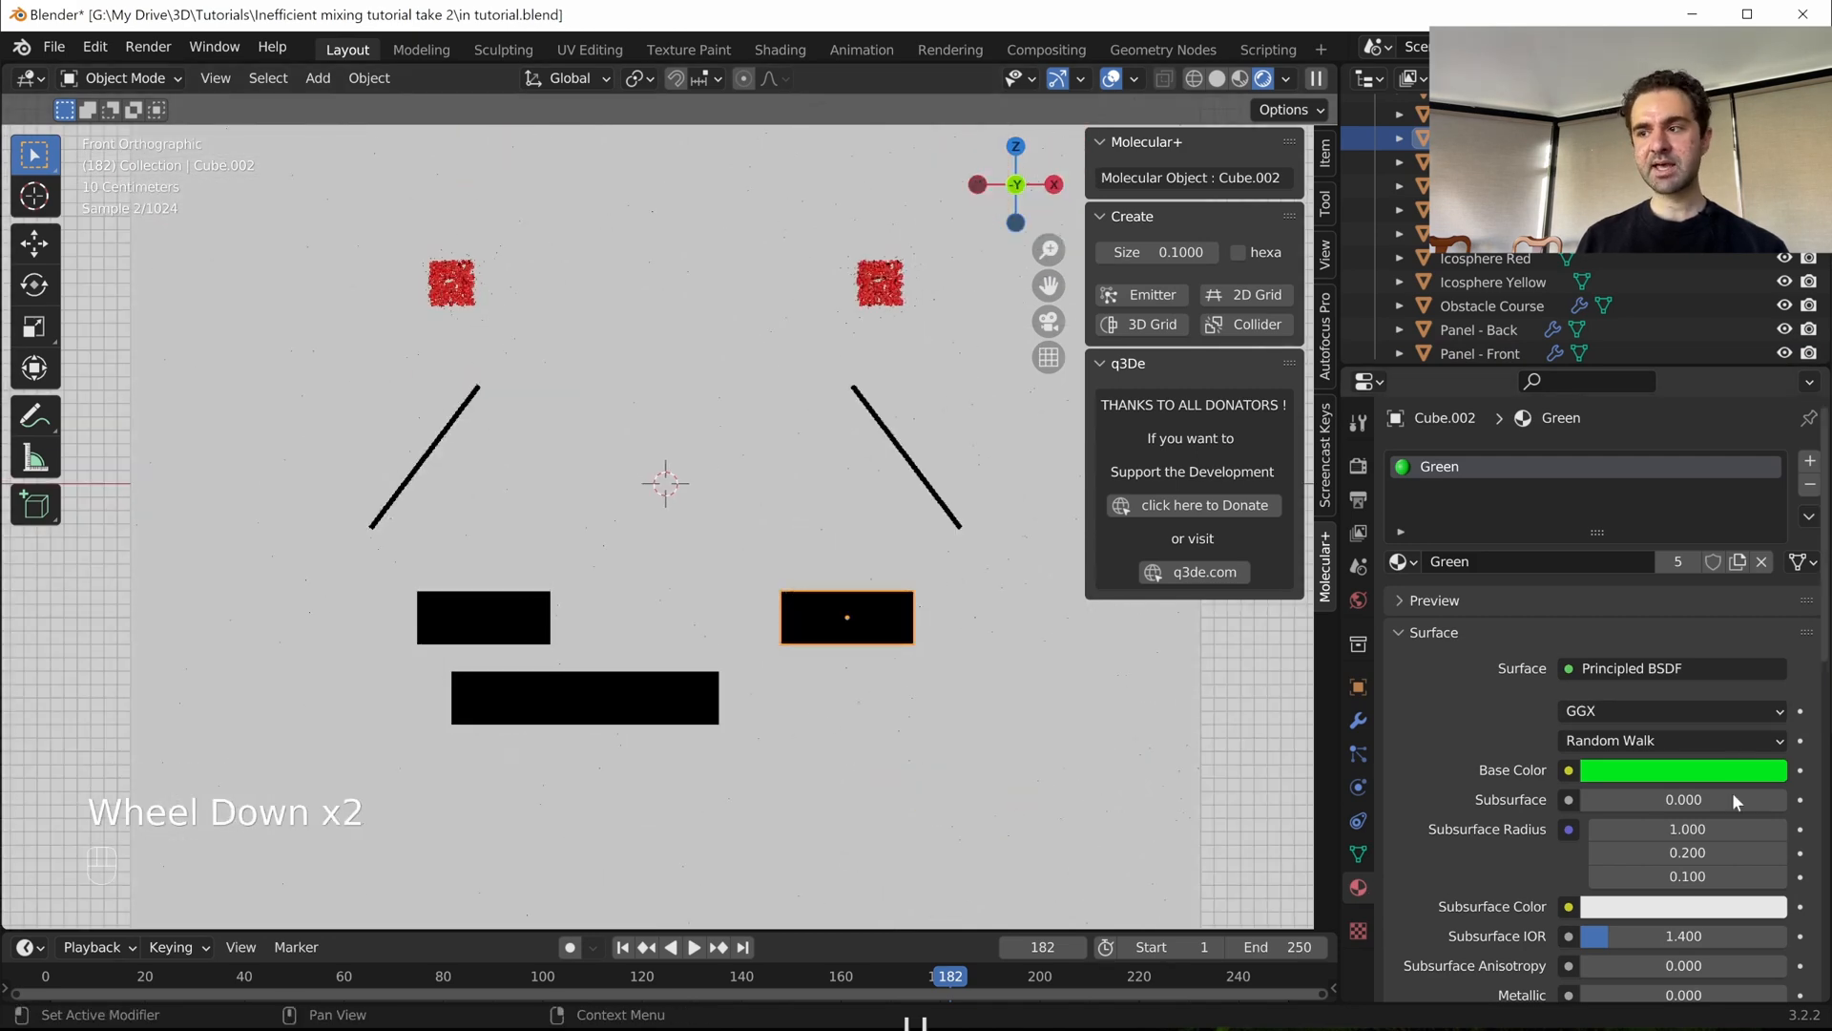
scroll(1708, 799, down, 4)
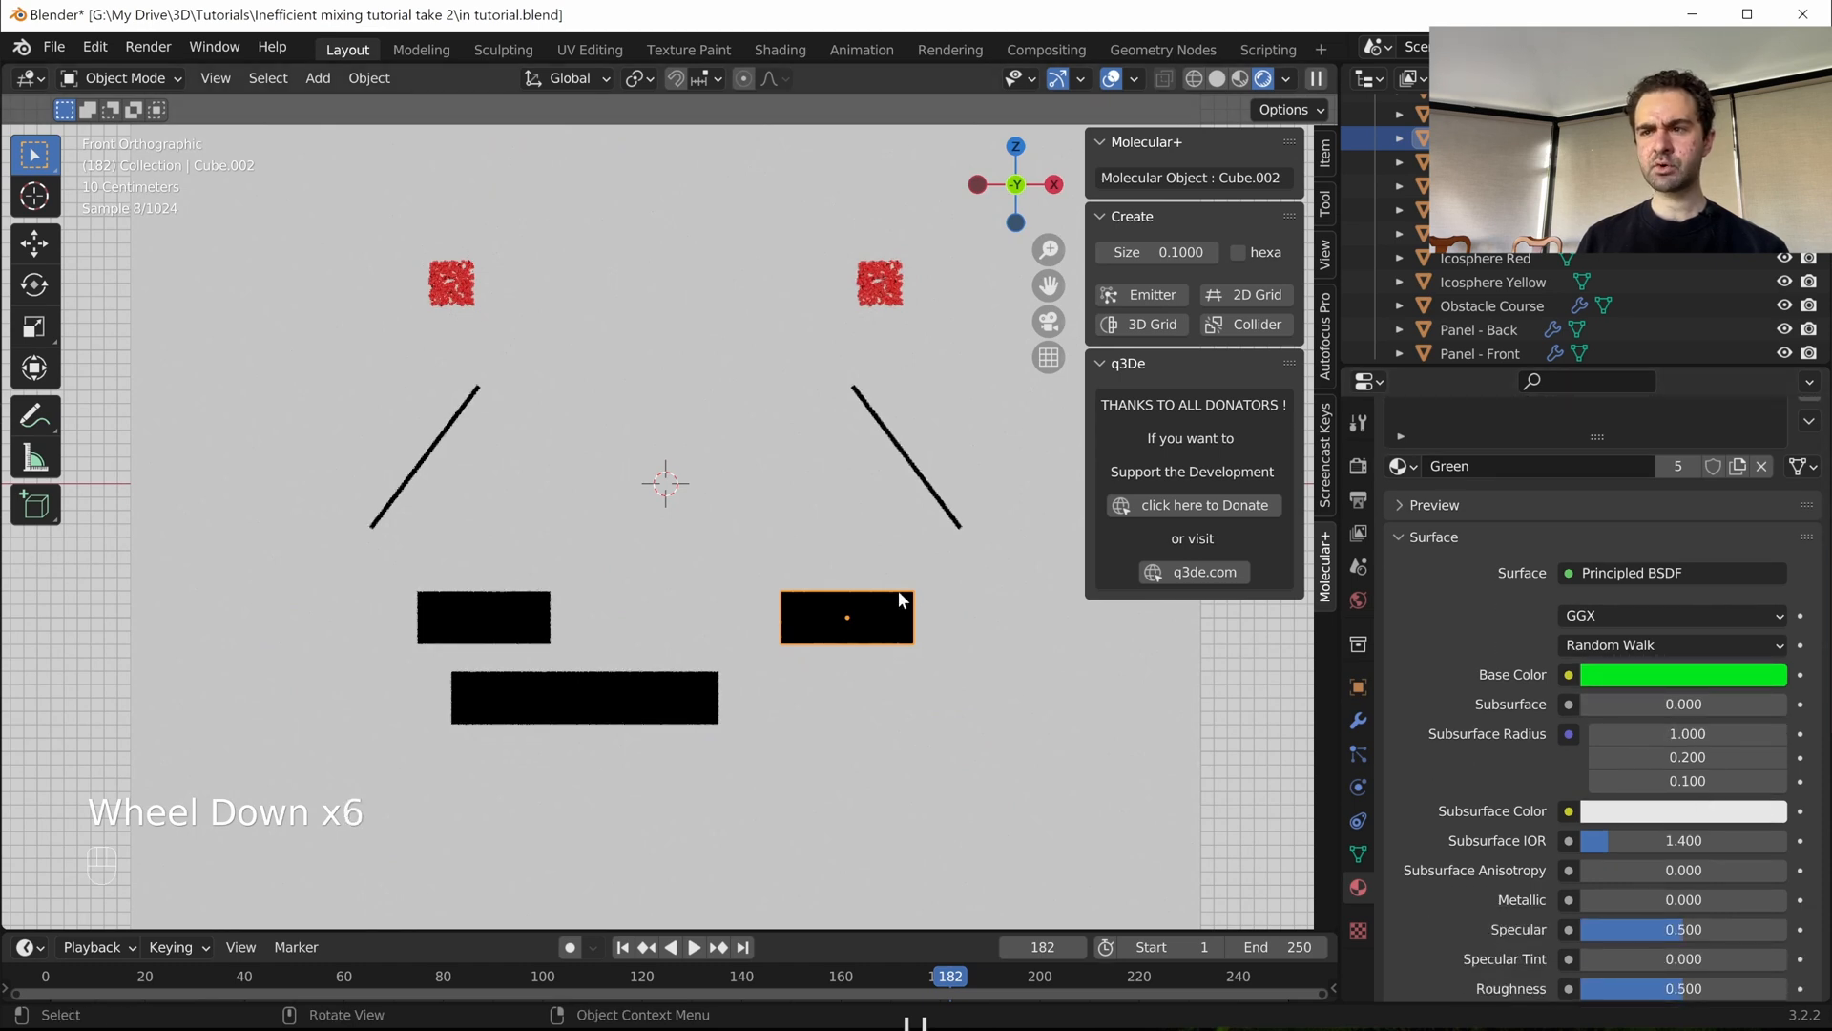
scroll(1630, 732, down, 4)
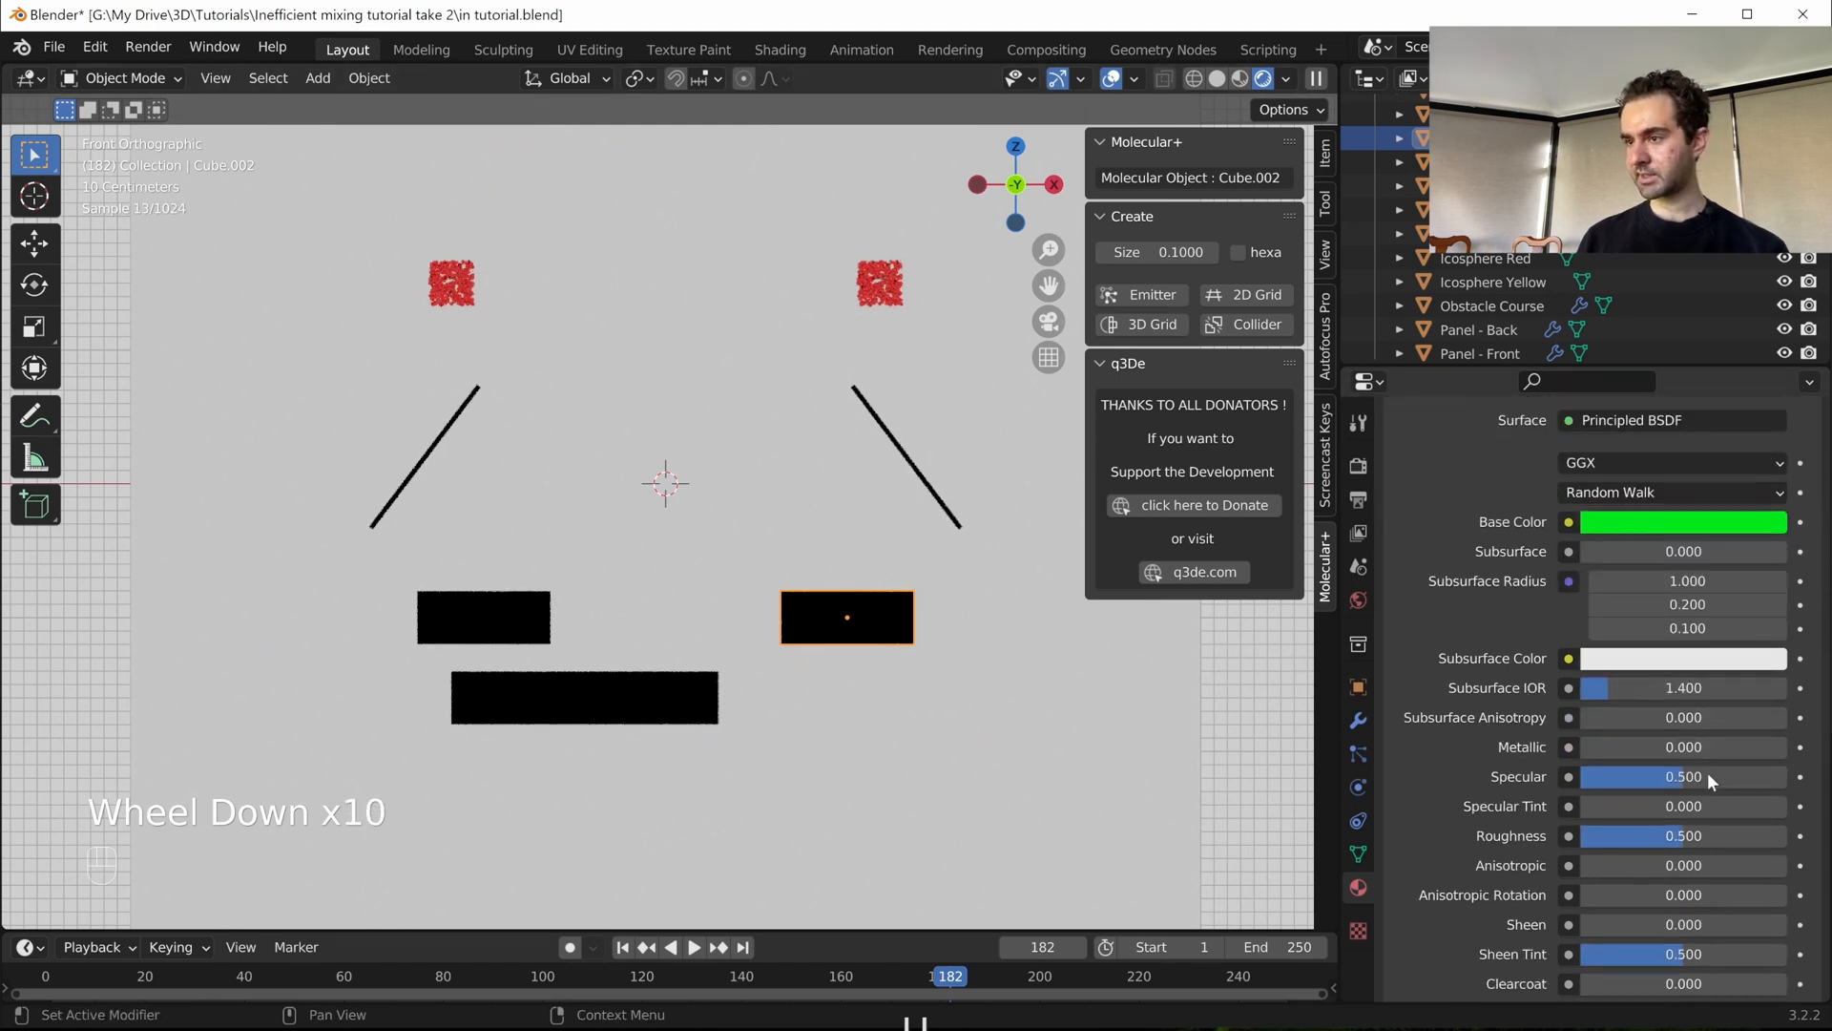
scroll(1708, 771, down, 2)
click(1708, 772)
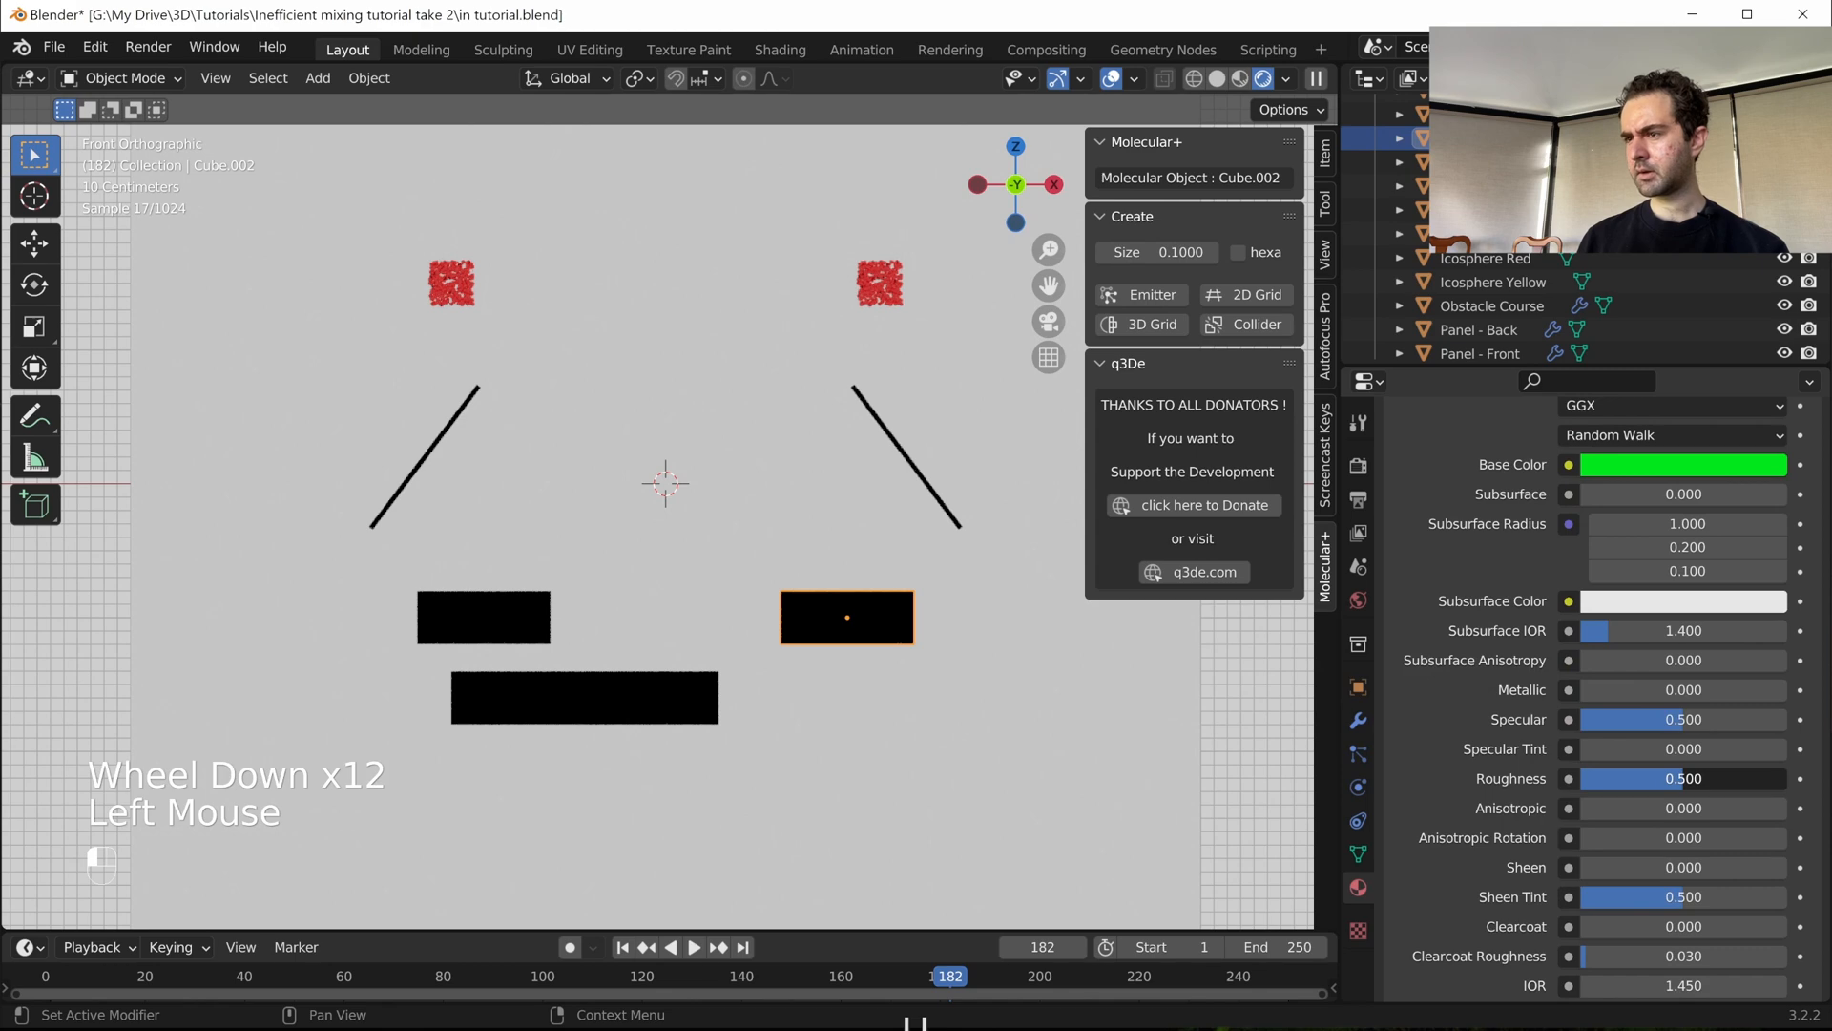
drag(1708, 775, 1787, 775)
drag(1737, 719, 1612, 719)
shift+middle_drag(981, 707, 850, 651)
scroll(850, 651, down, 2)
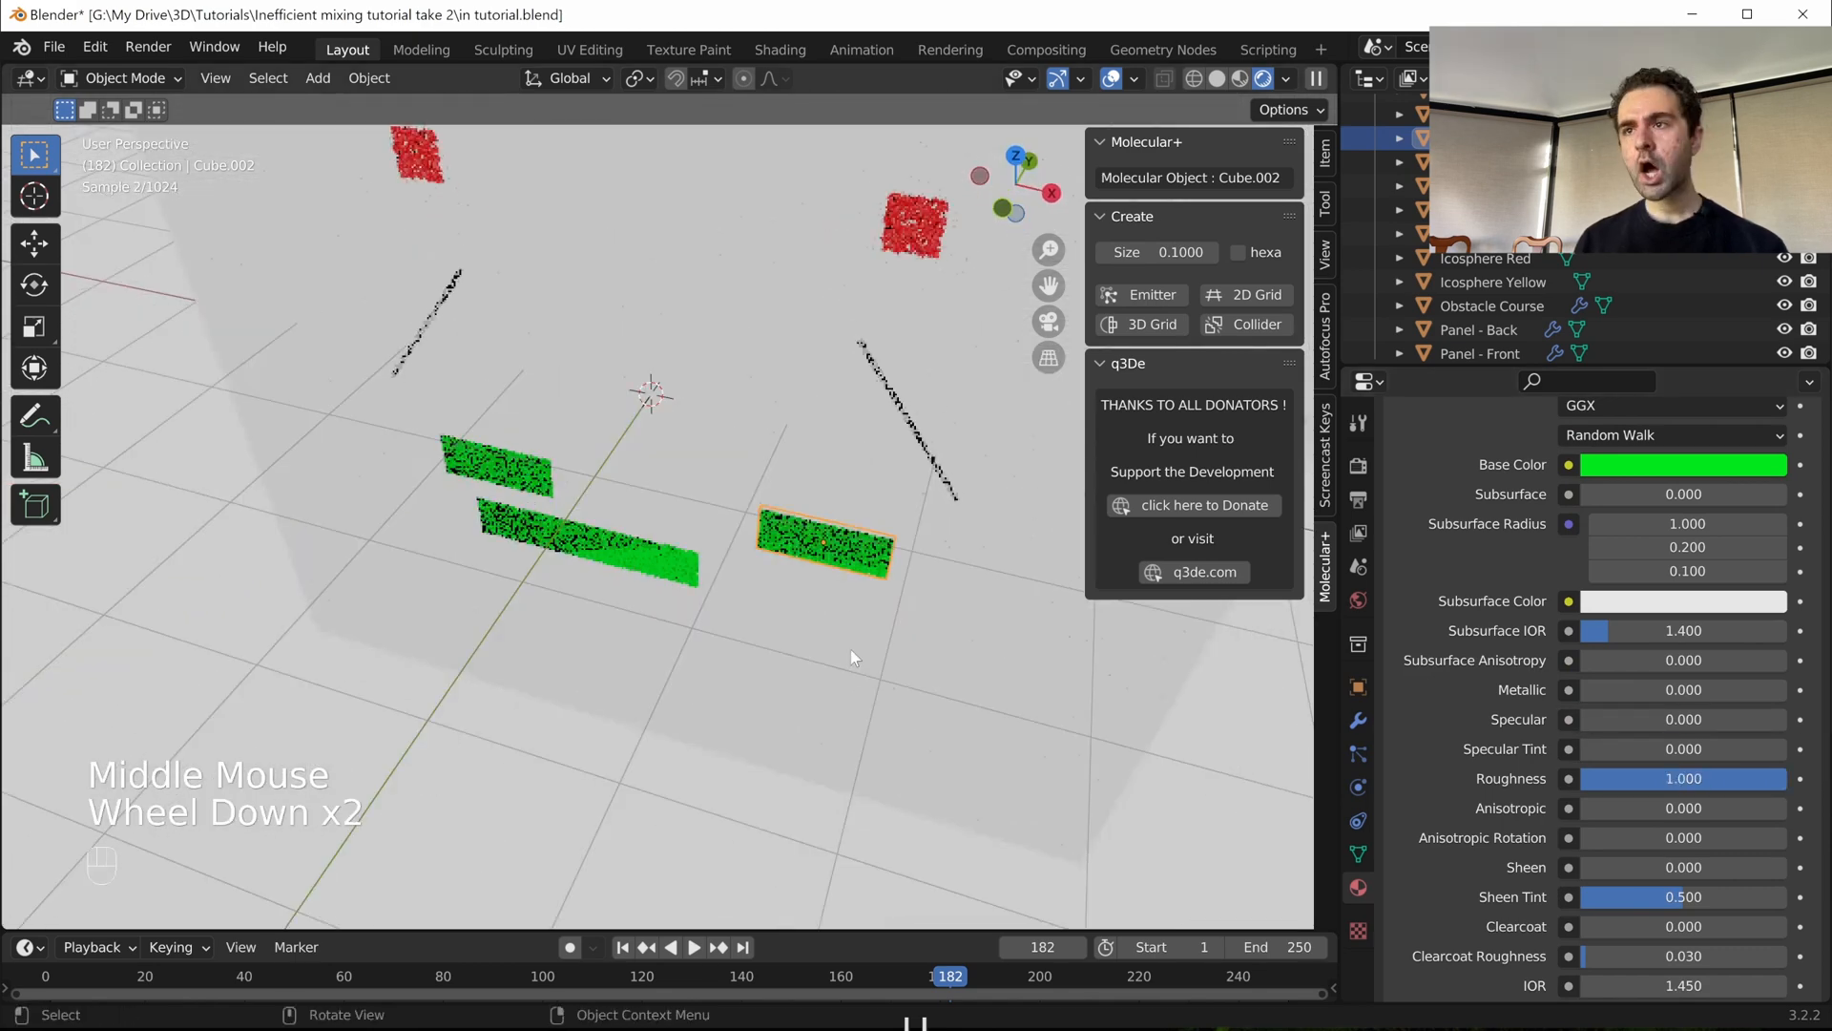
- Disable Panel - Front in renders, hide it in the viewport, and return to the front view
click(659, 374)
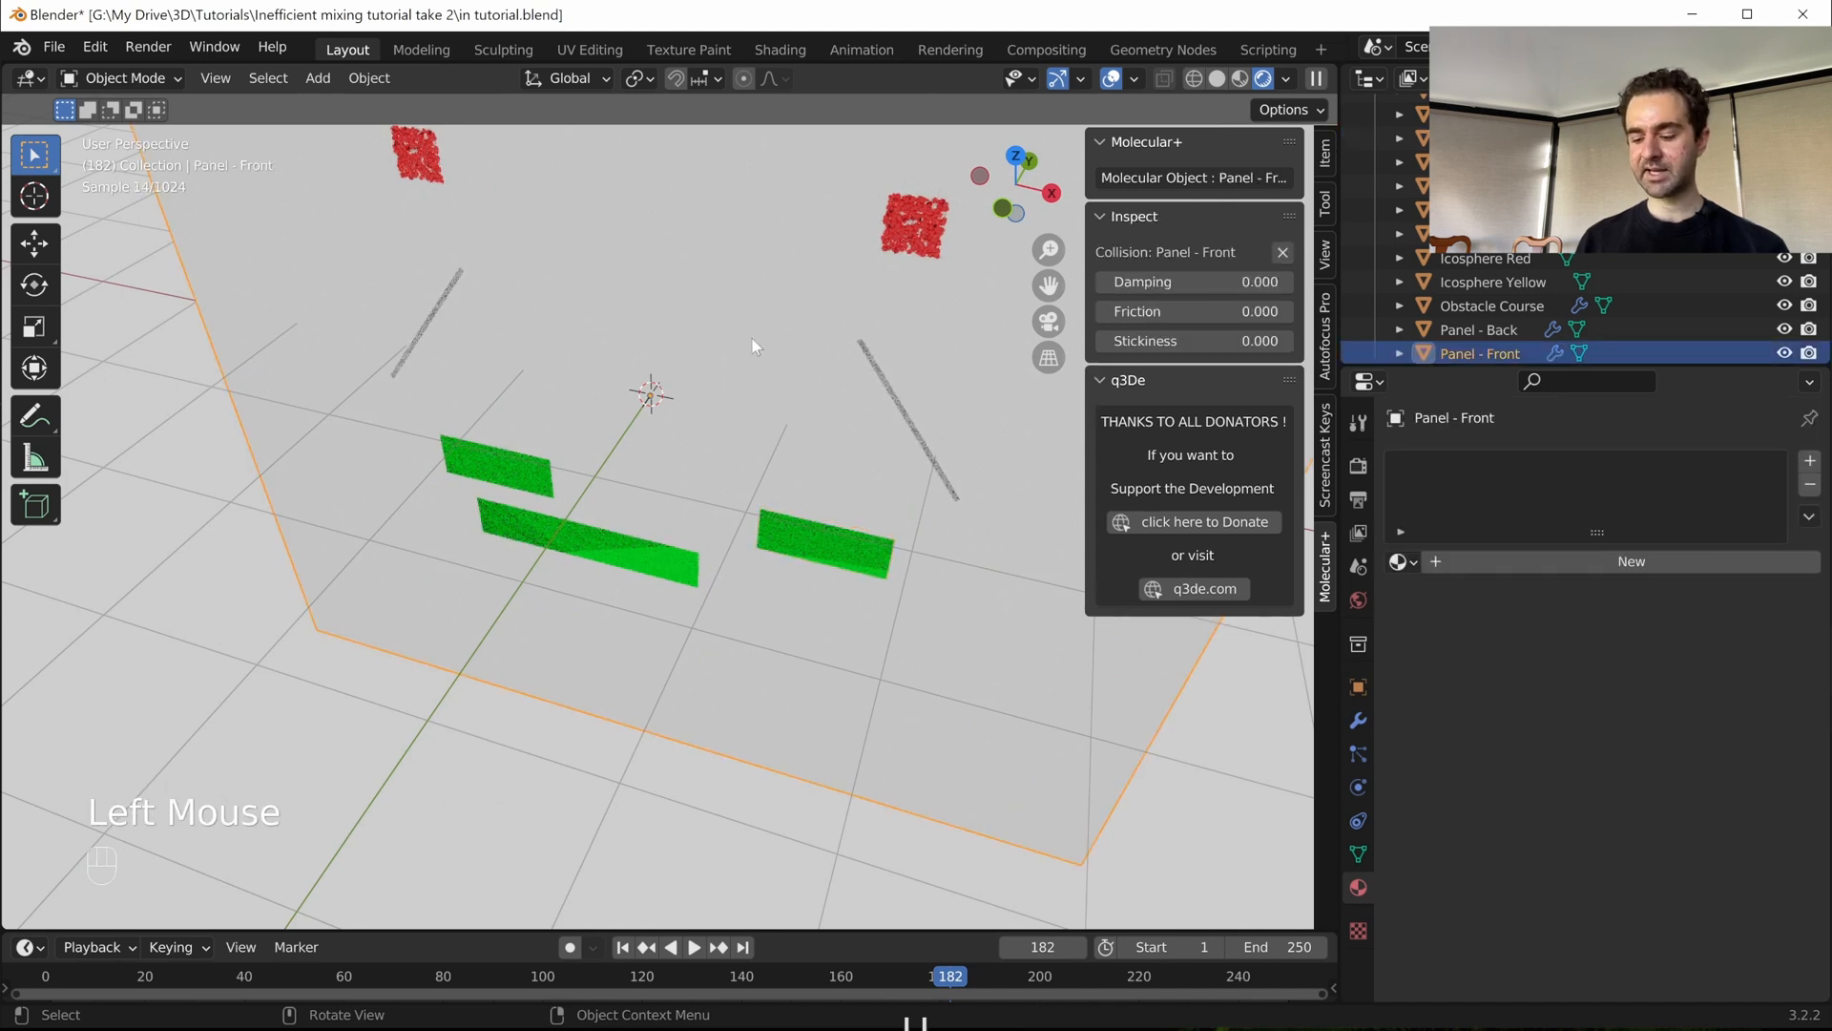
click(1805, 355)
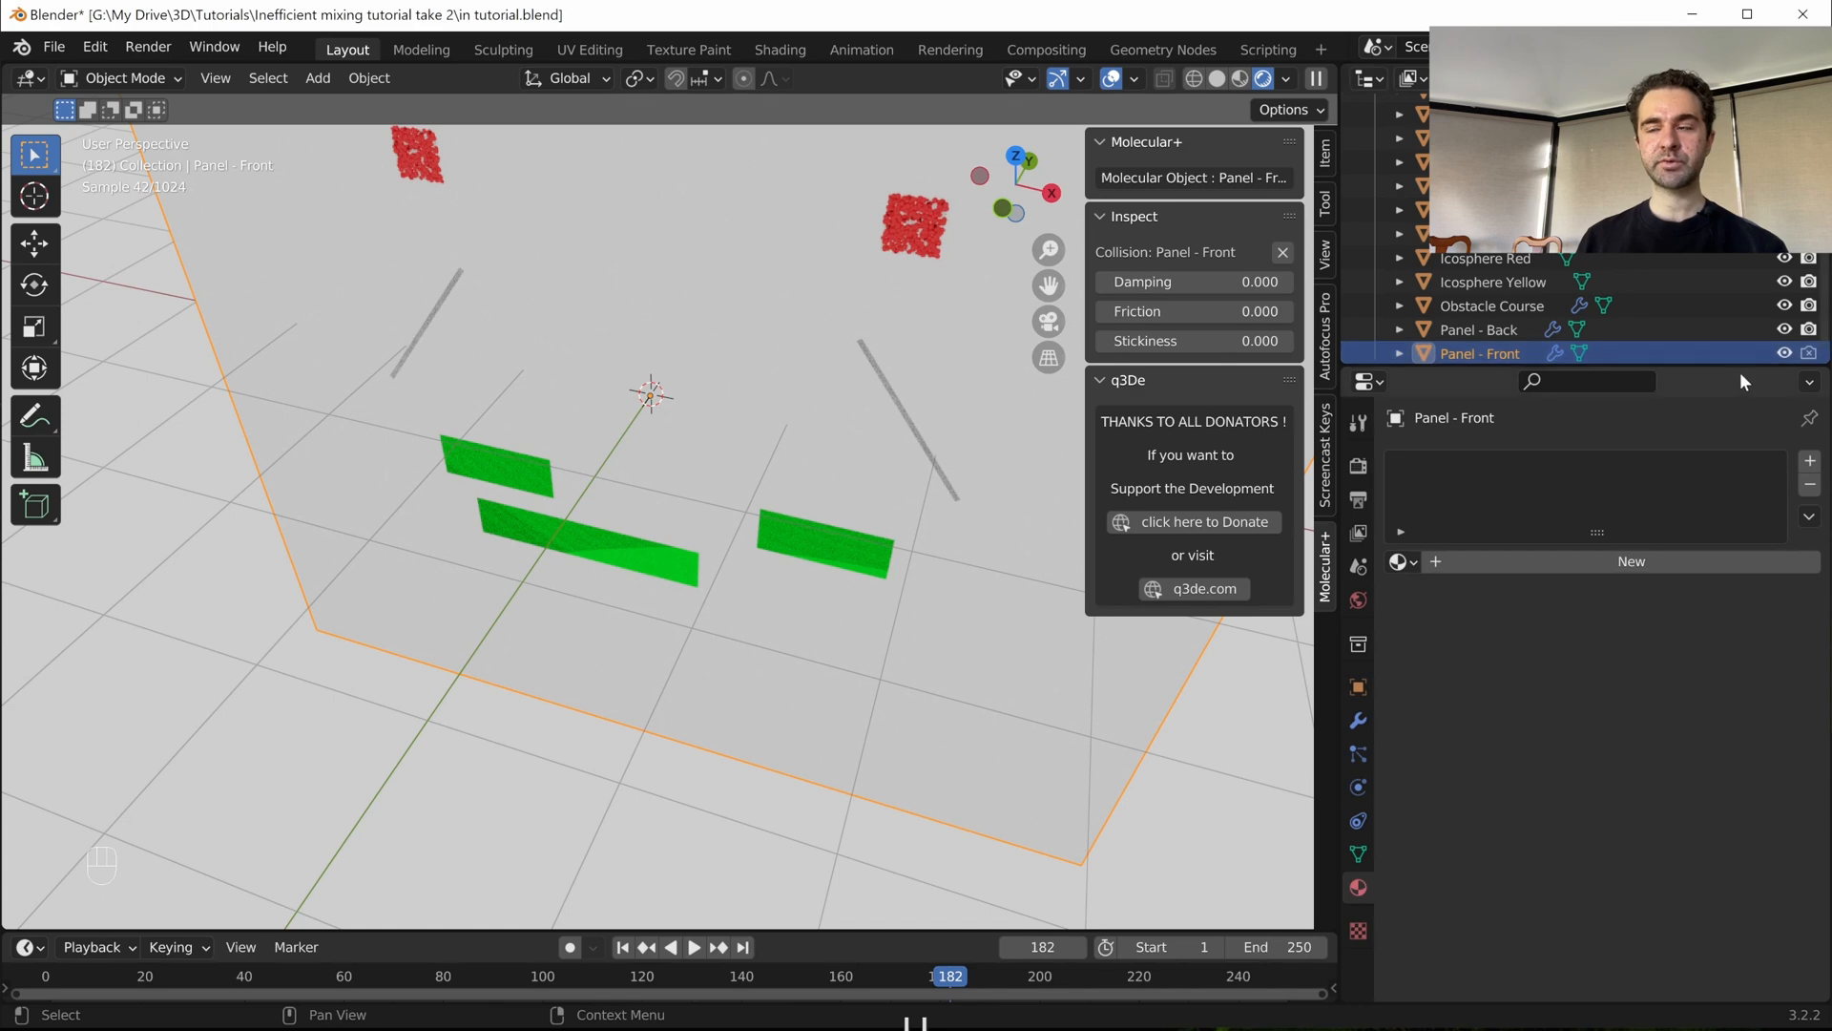
click(1784, 354)
key(KP_1)
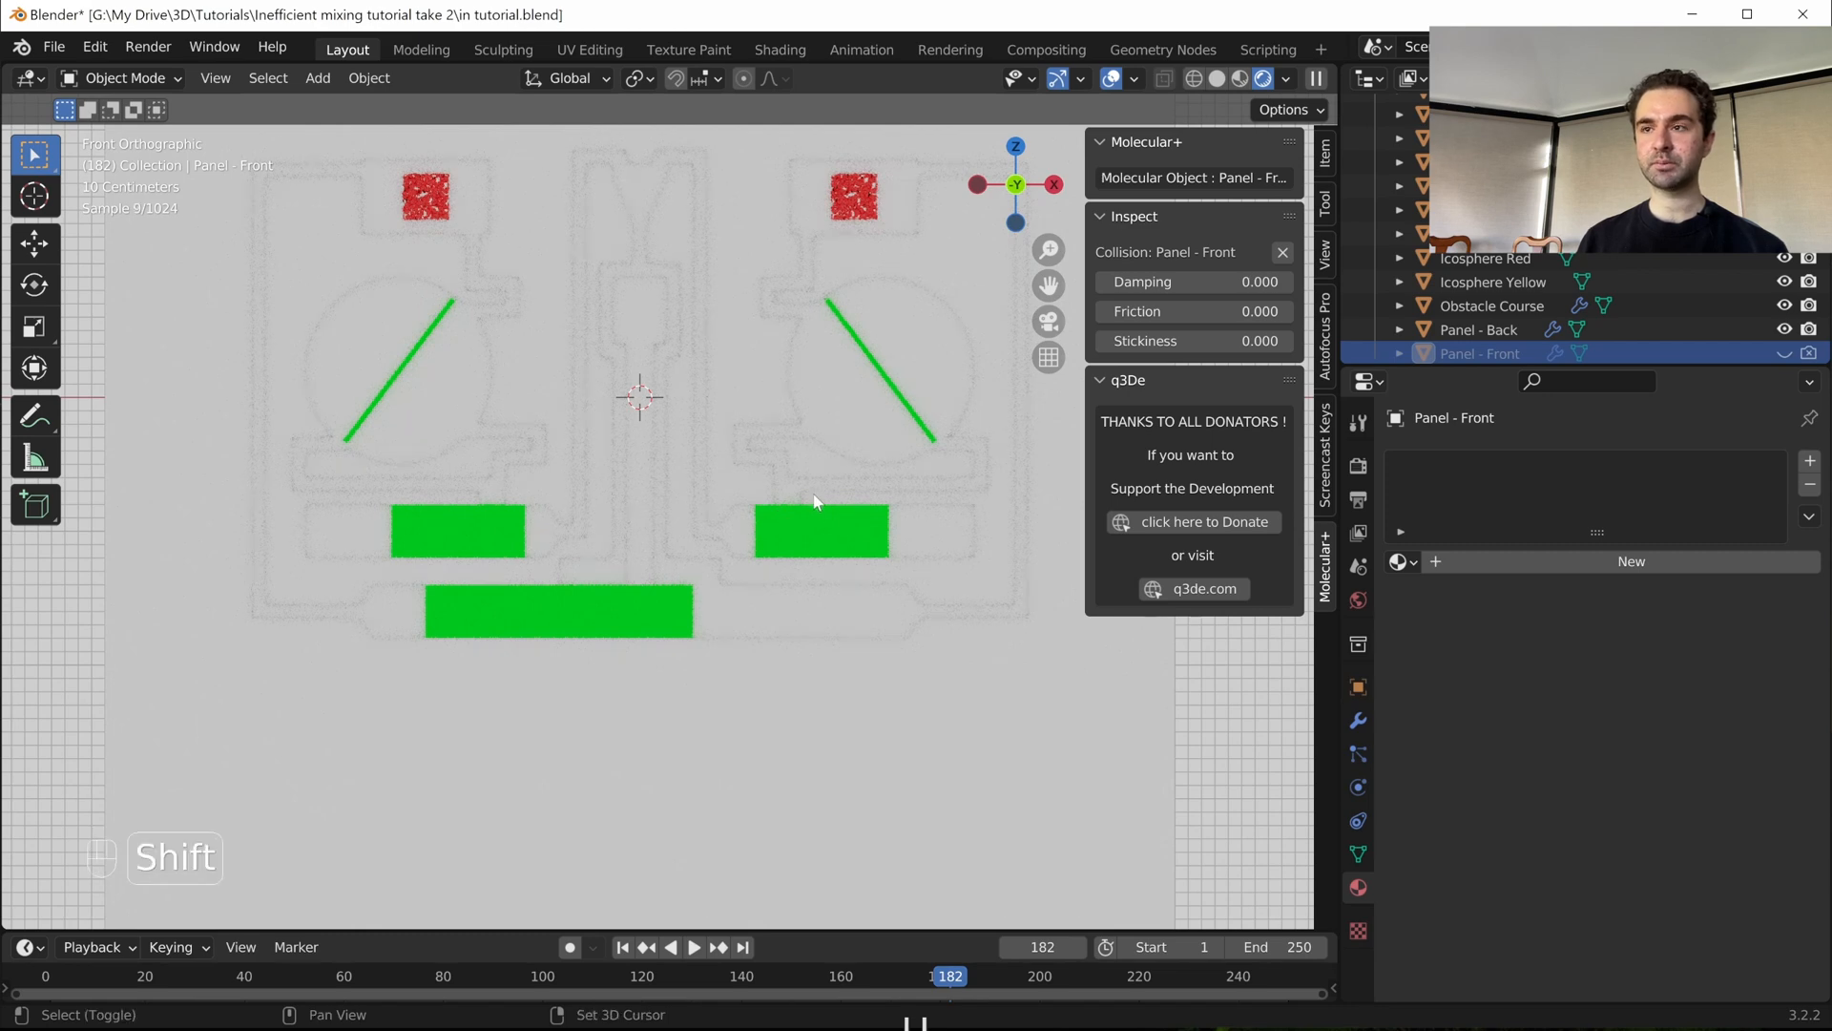
shift+middle_drag(828, 510, 840, 531)
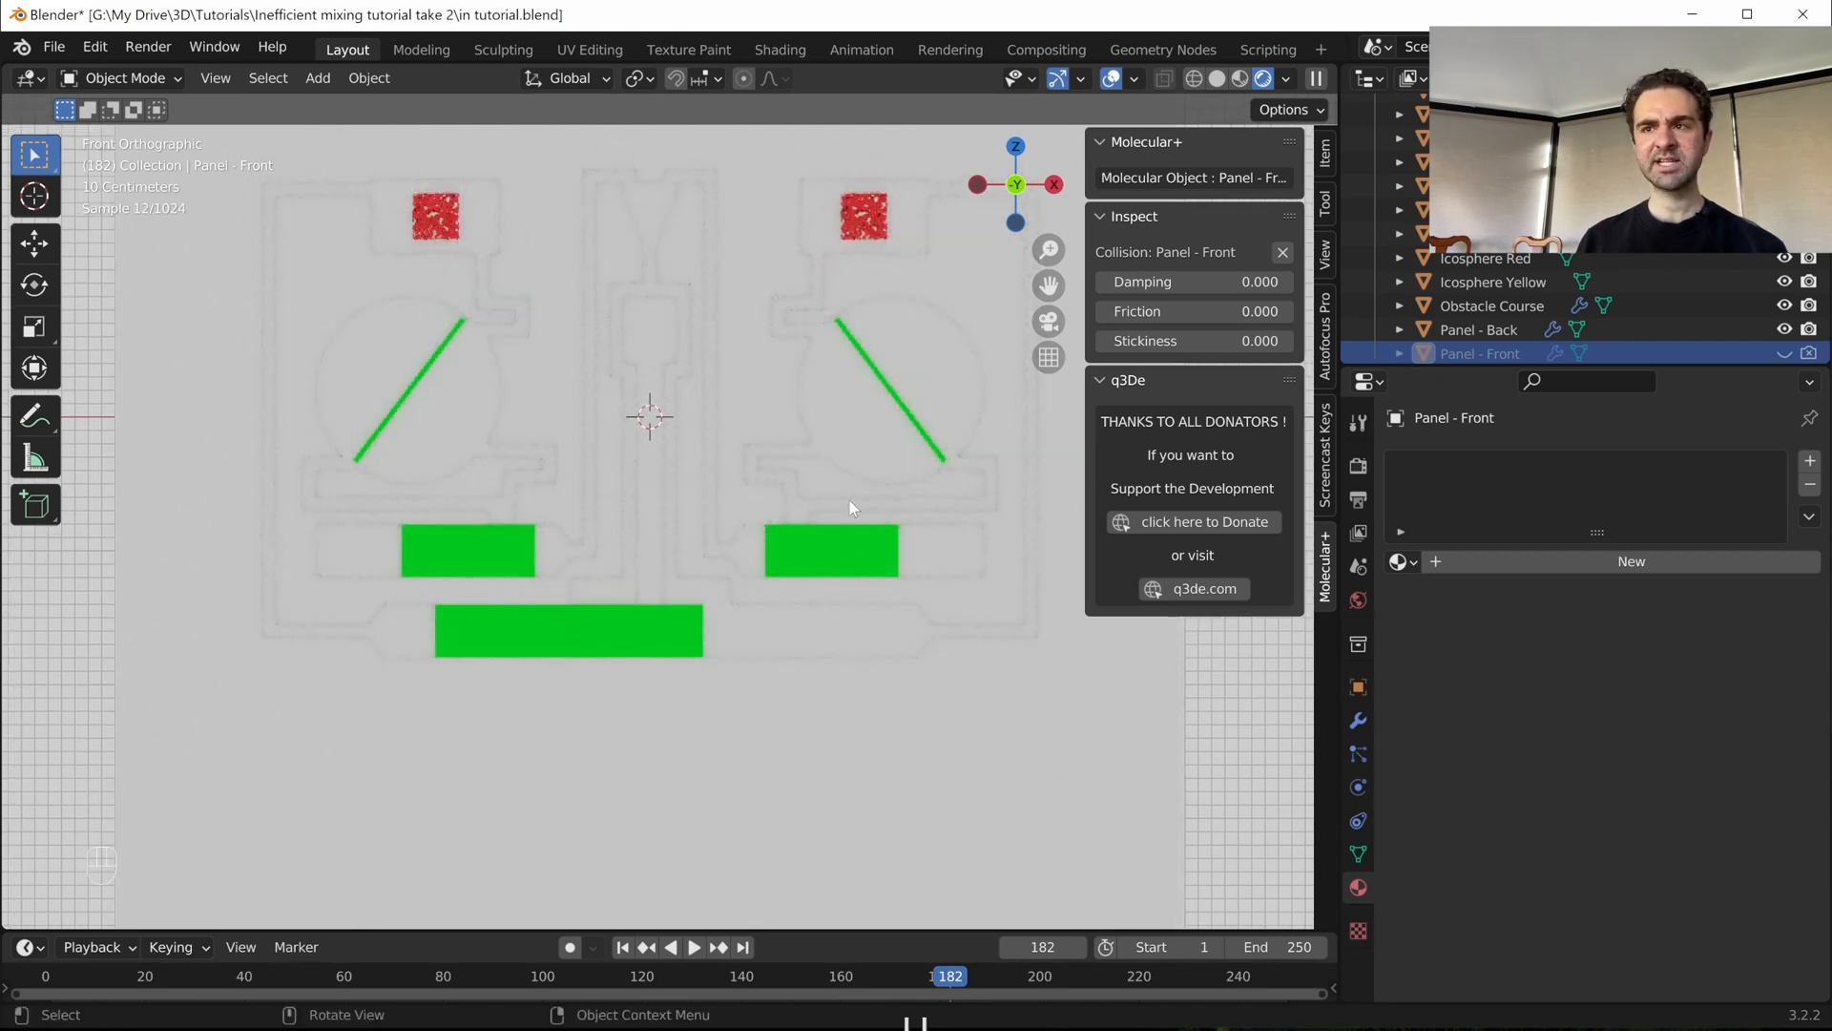
- Darken the Green material's base color by setting its HSV value to 0.6
click(851, 540)
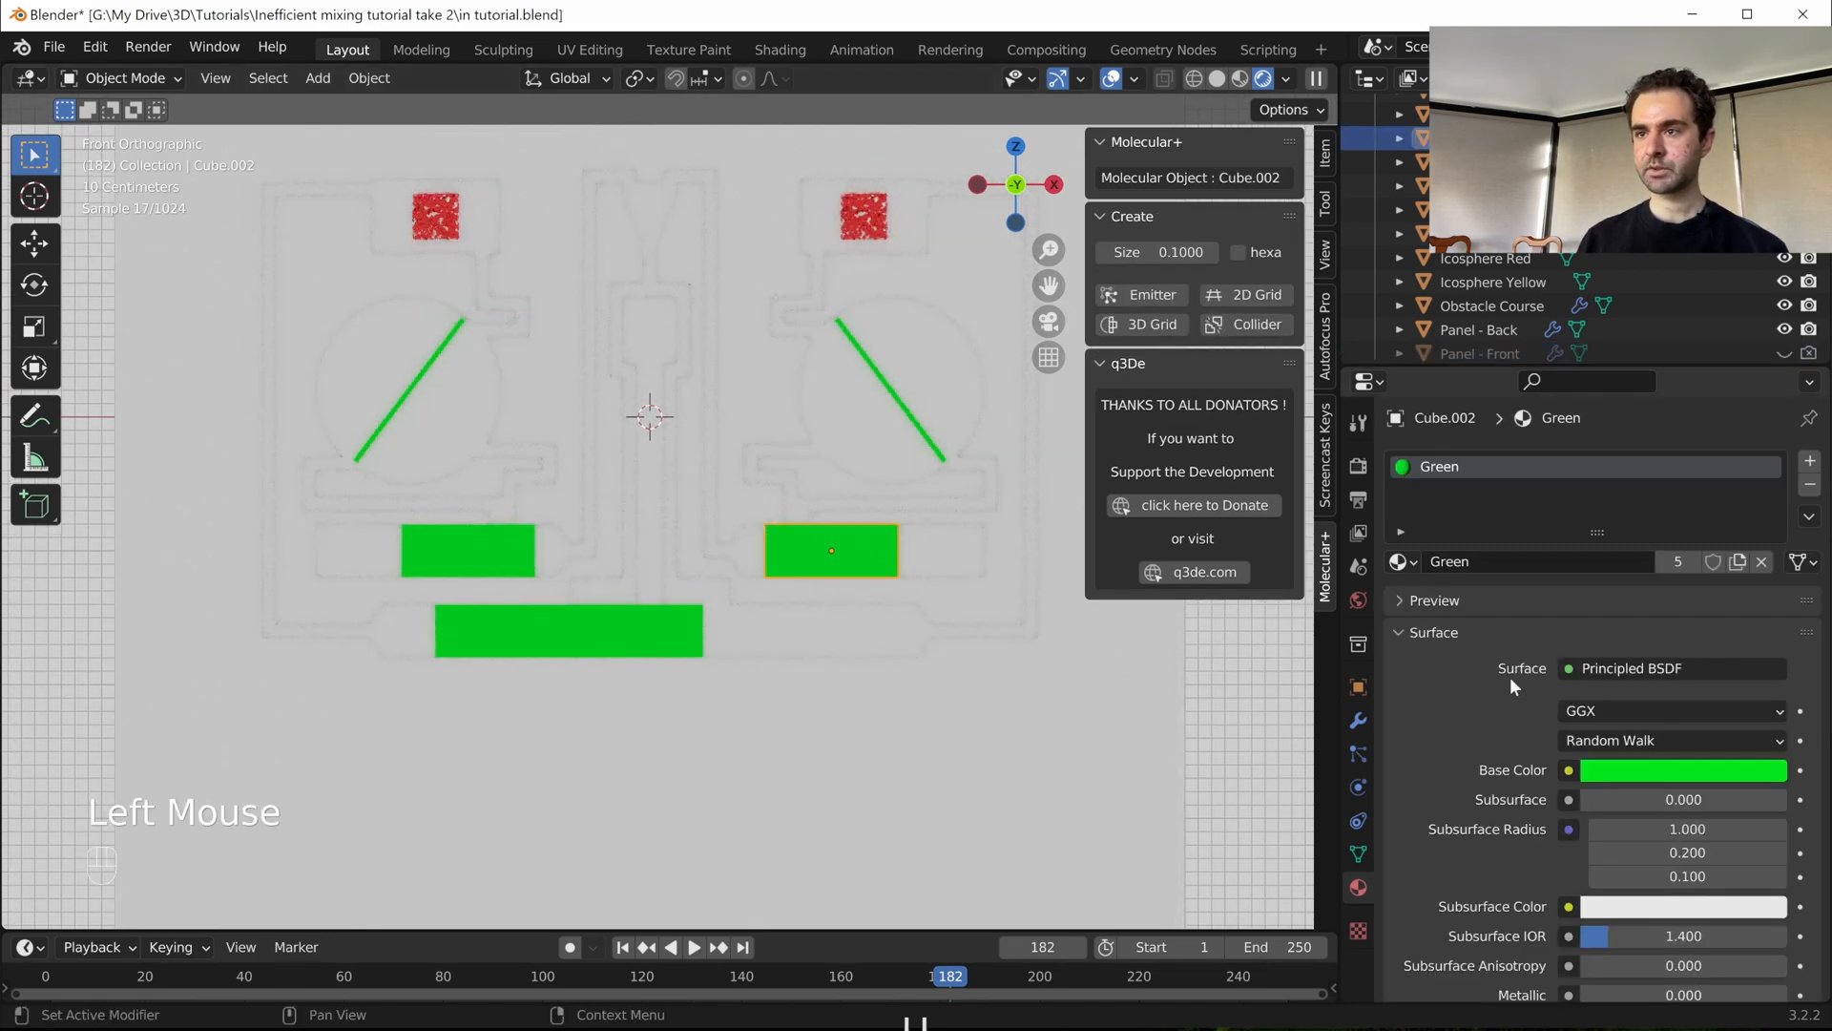
click(1675, 769)
drag(1705, 697, 1767, 698)
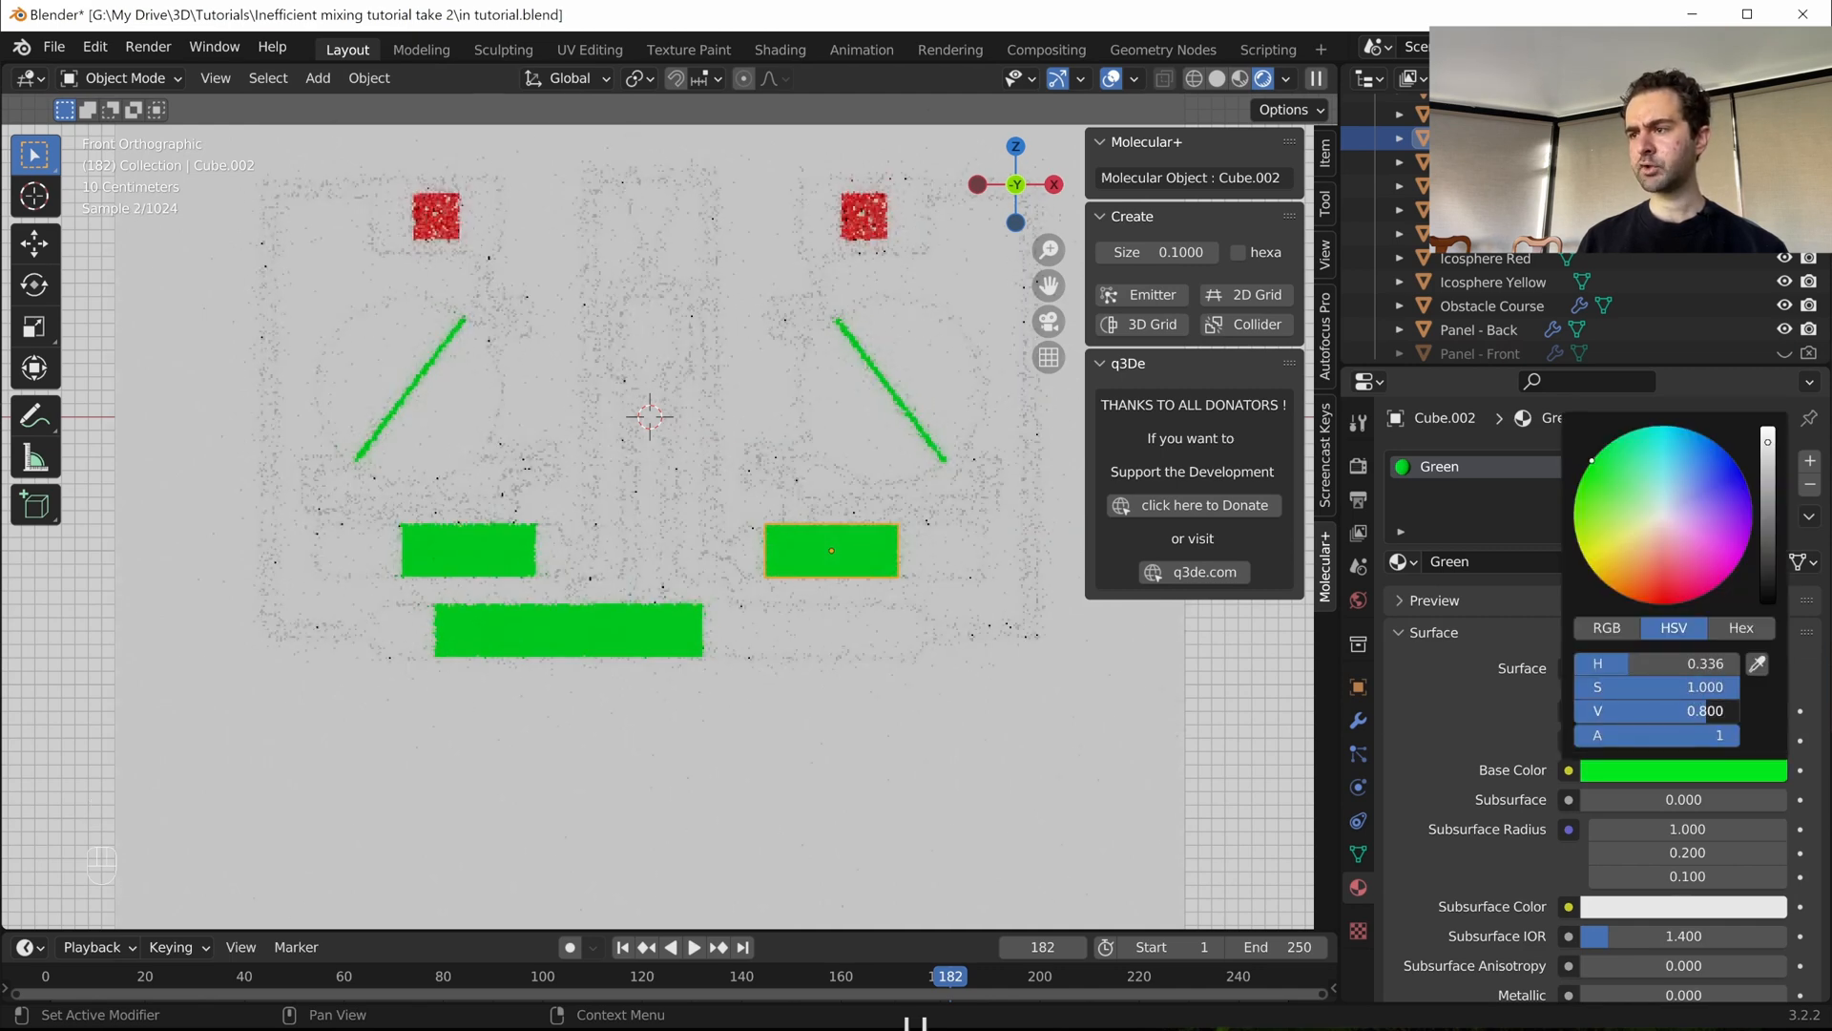
click(1691, 710)
text(0.6)
key(Return)
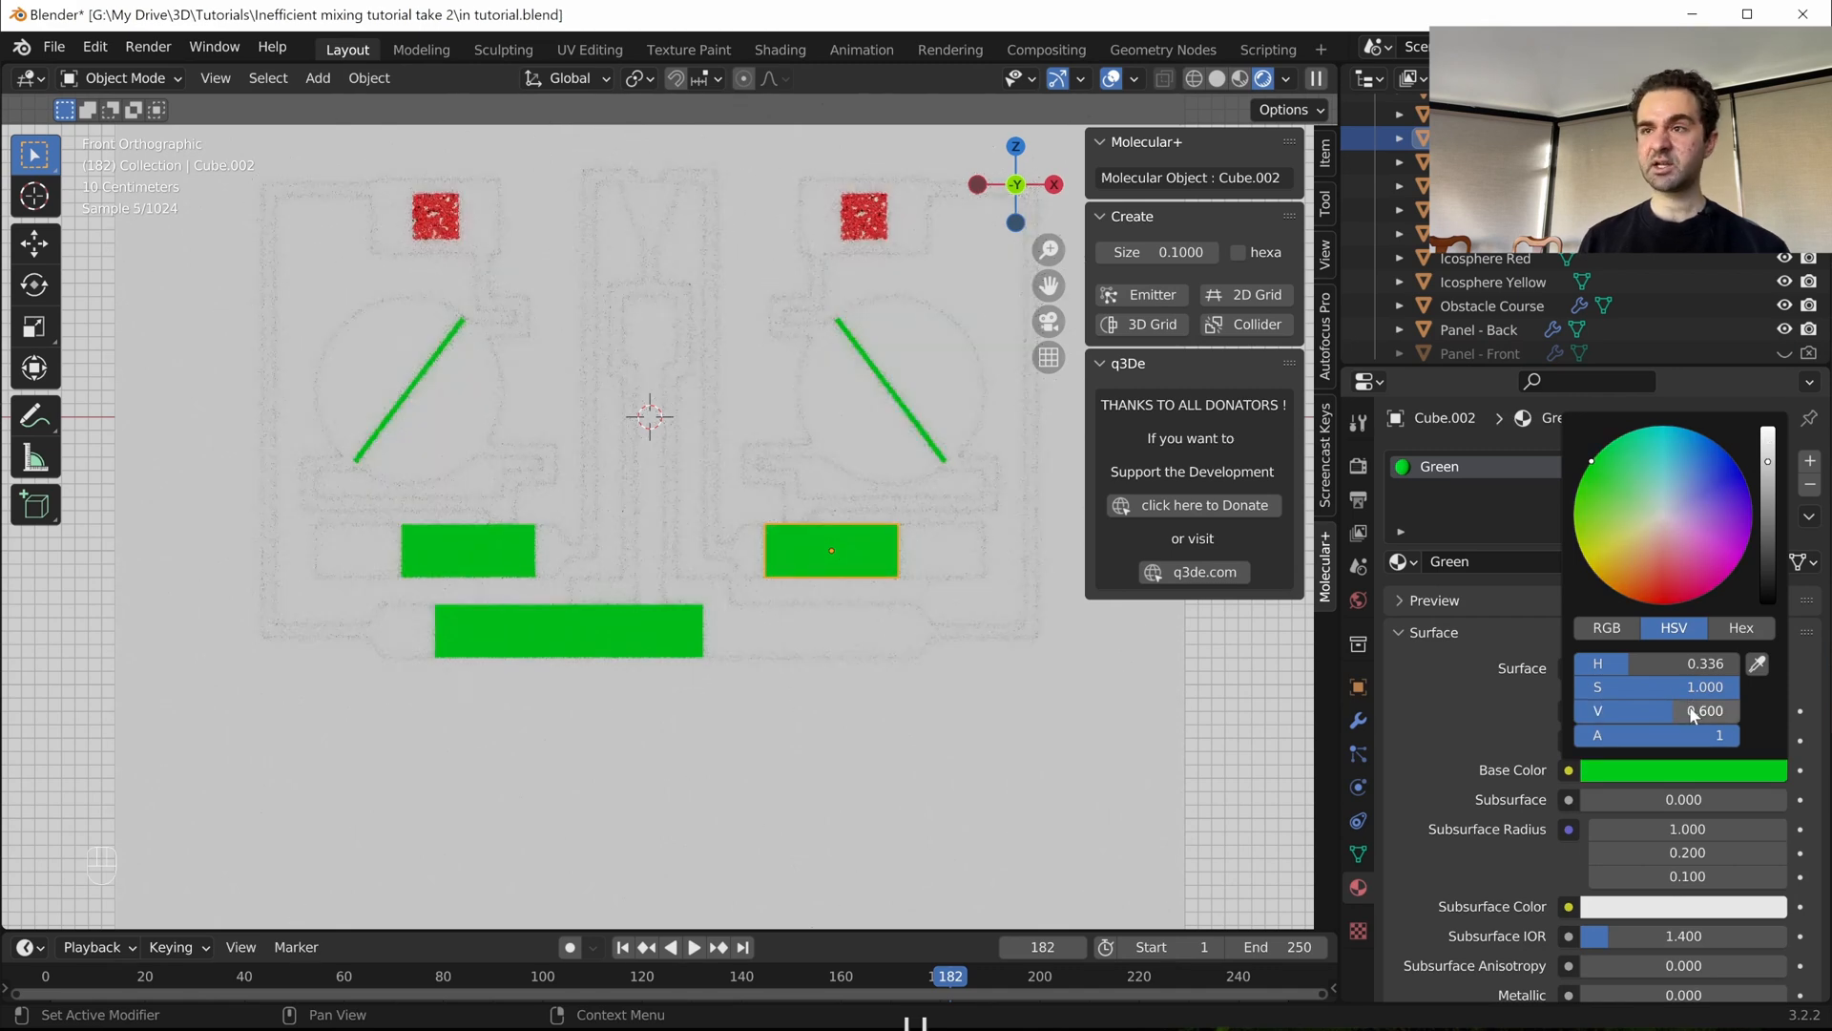
- Set the left-hand emitter's particle render instance object to Icosphere Yellow
click(452, 229)
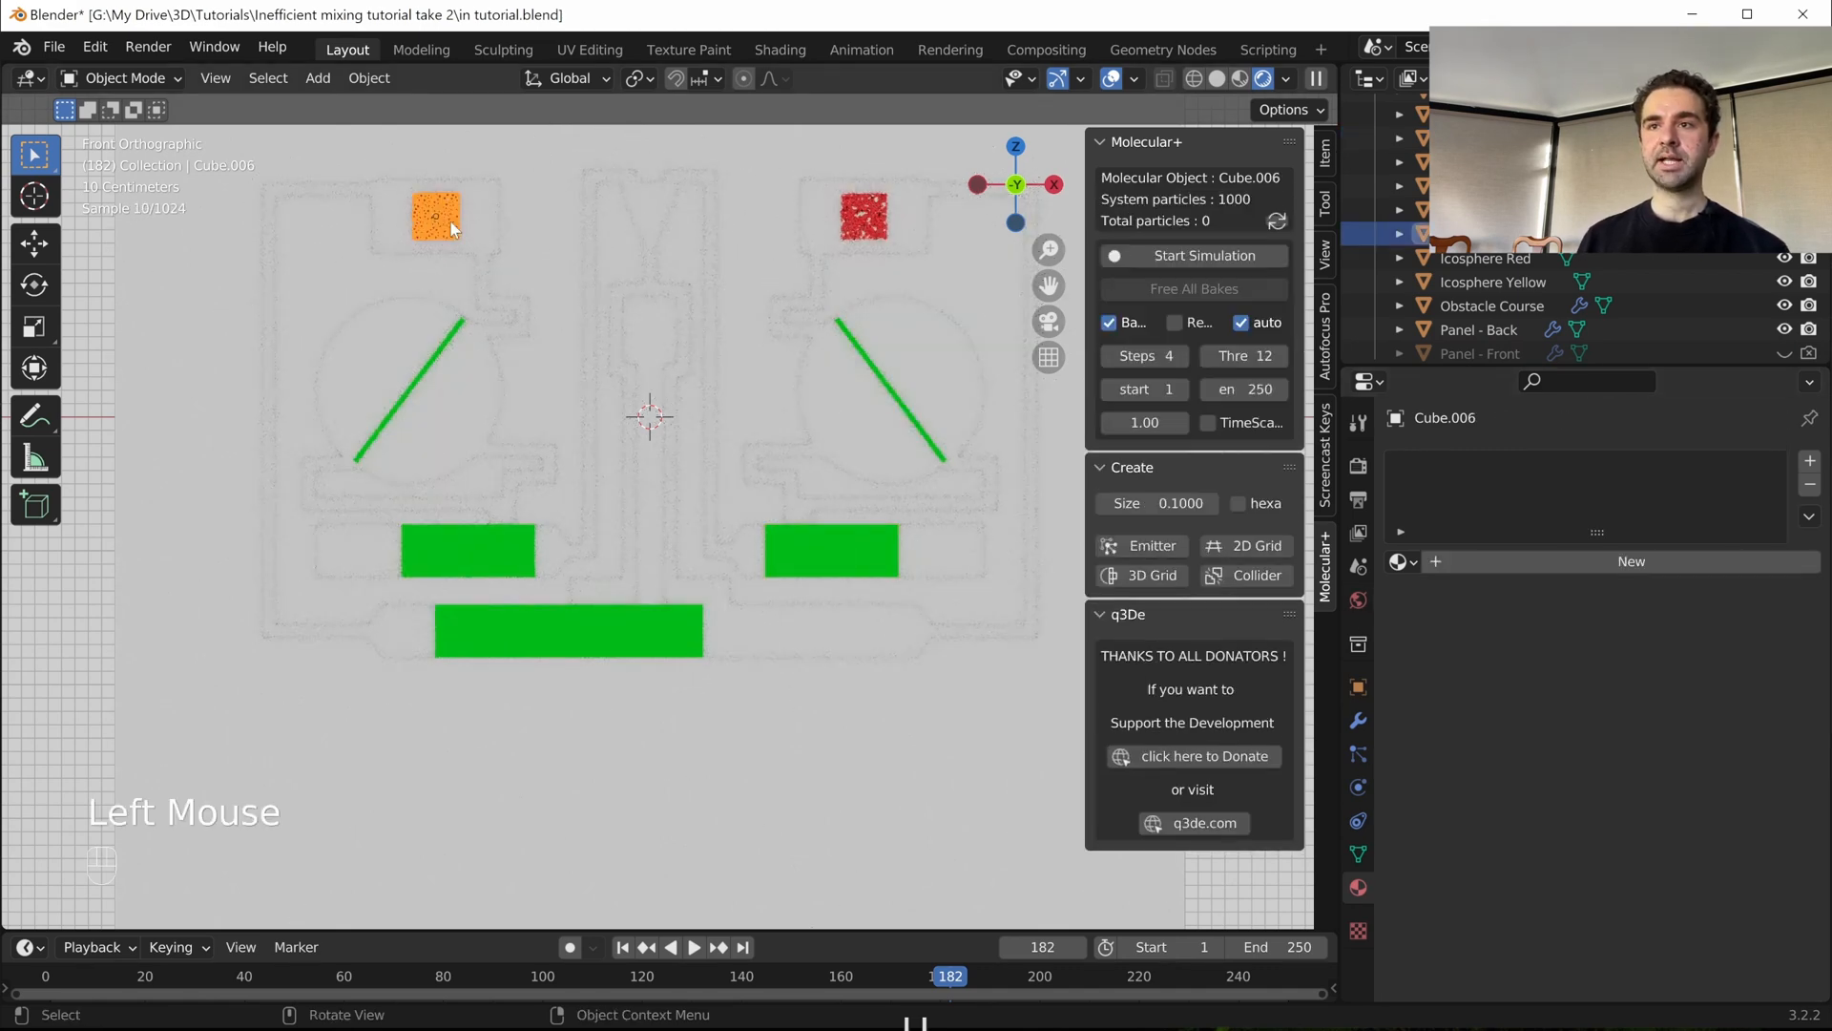
click(1359, 754)
scroll(1479, 660, down, 2)
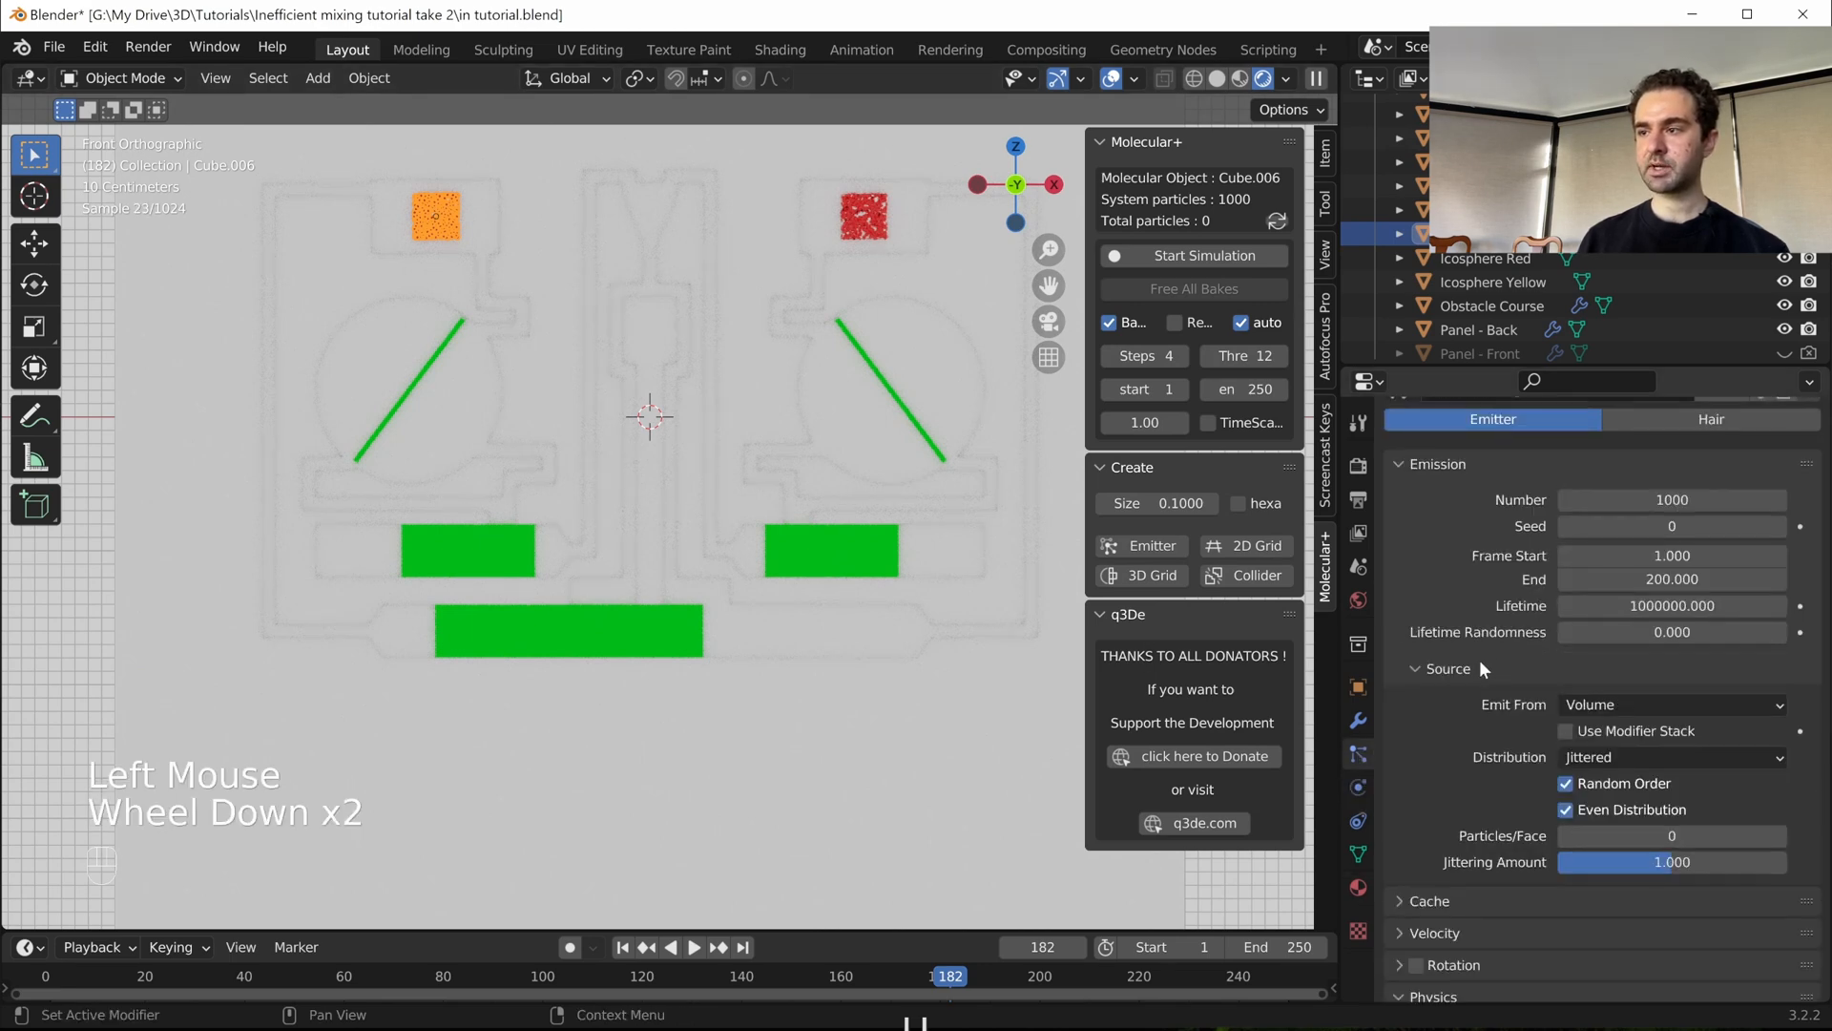
scroll(1479, 661, down, 9)
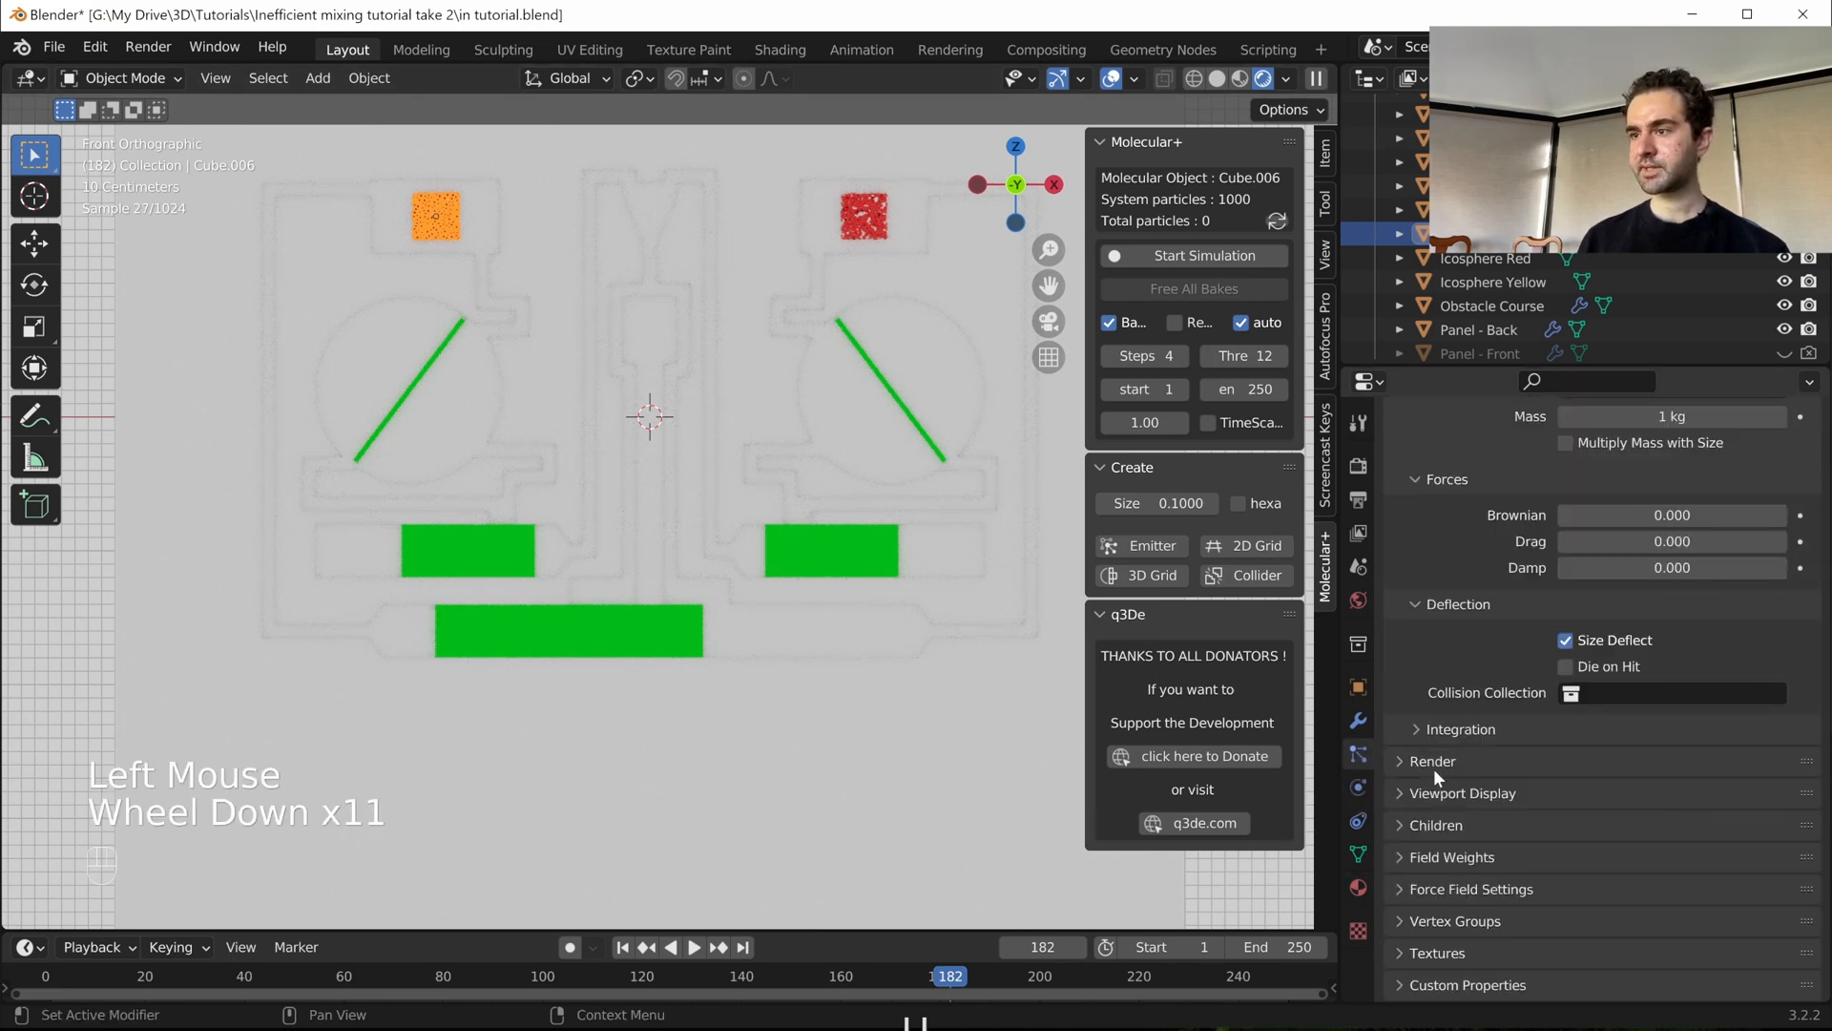
click(1434, 768)
scroll(1622, 679, down, 2)
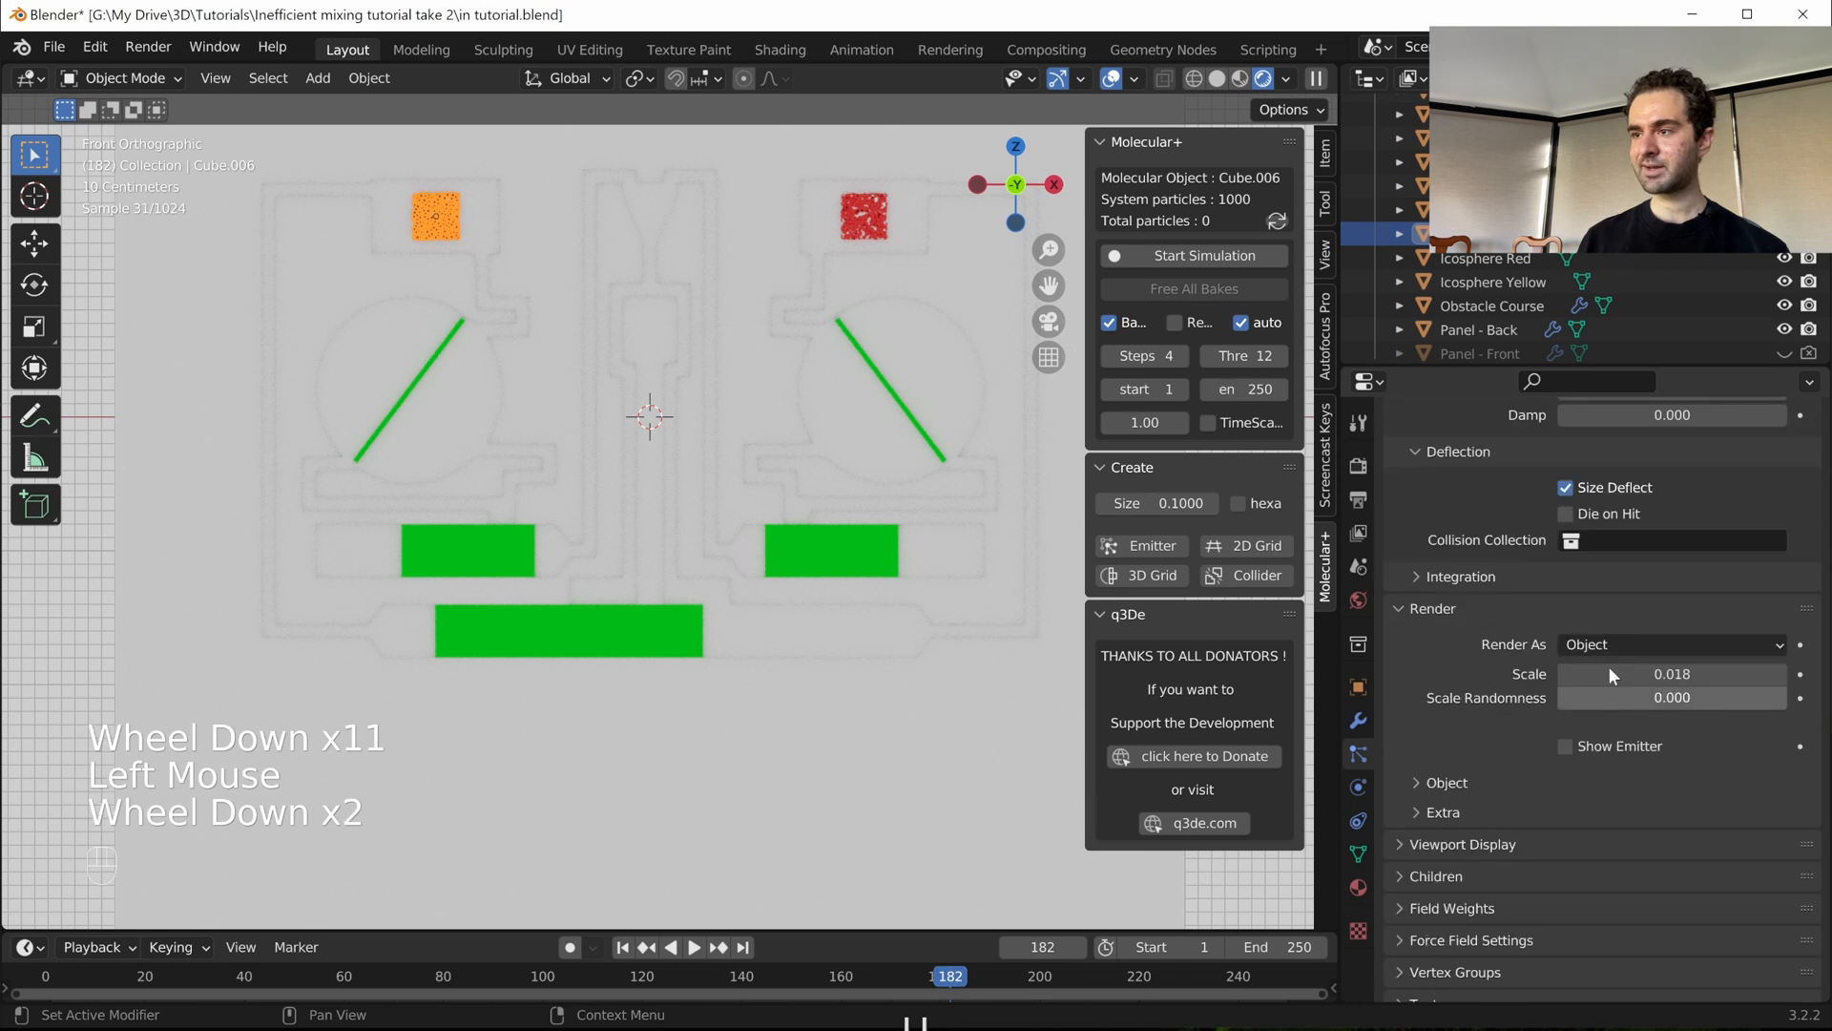
click(1446, 782)
click(1718, 819)
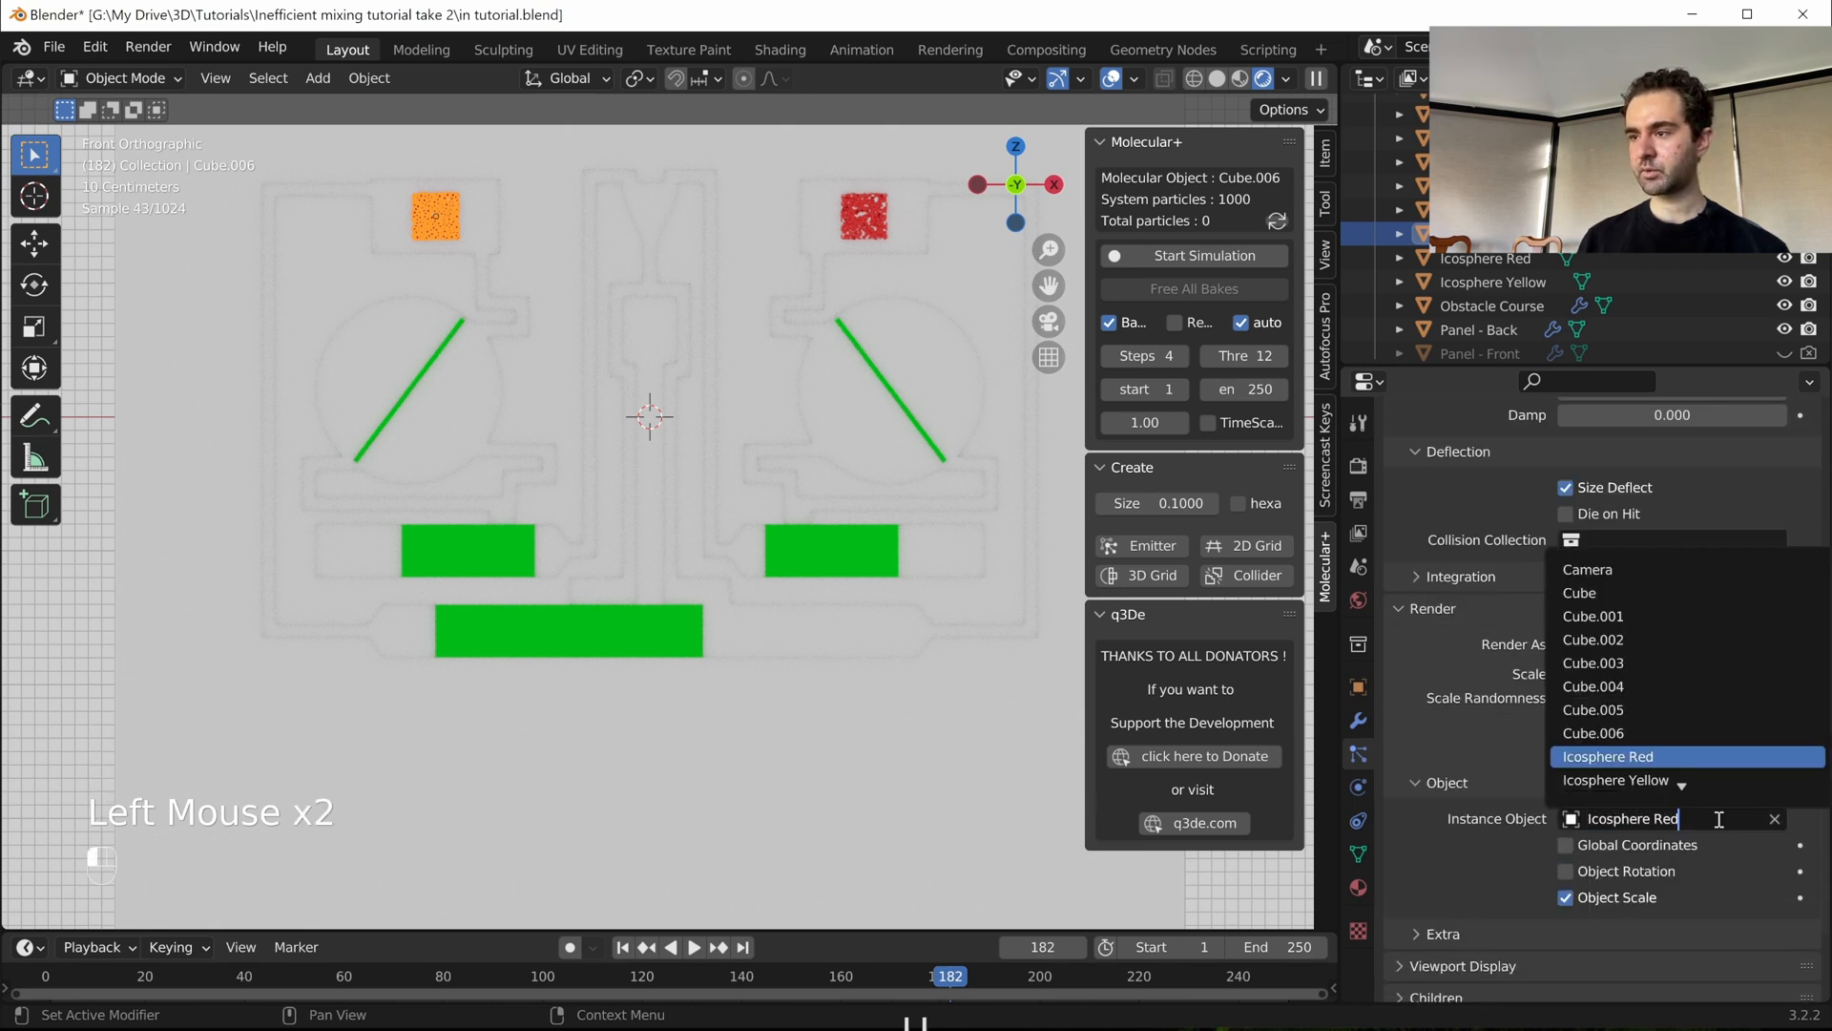
click(1632, 780)
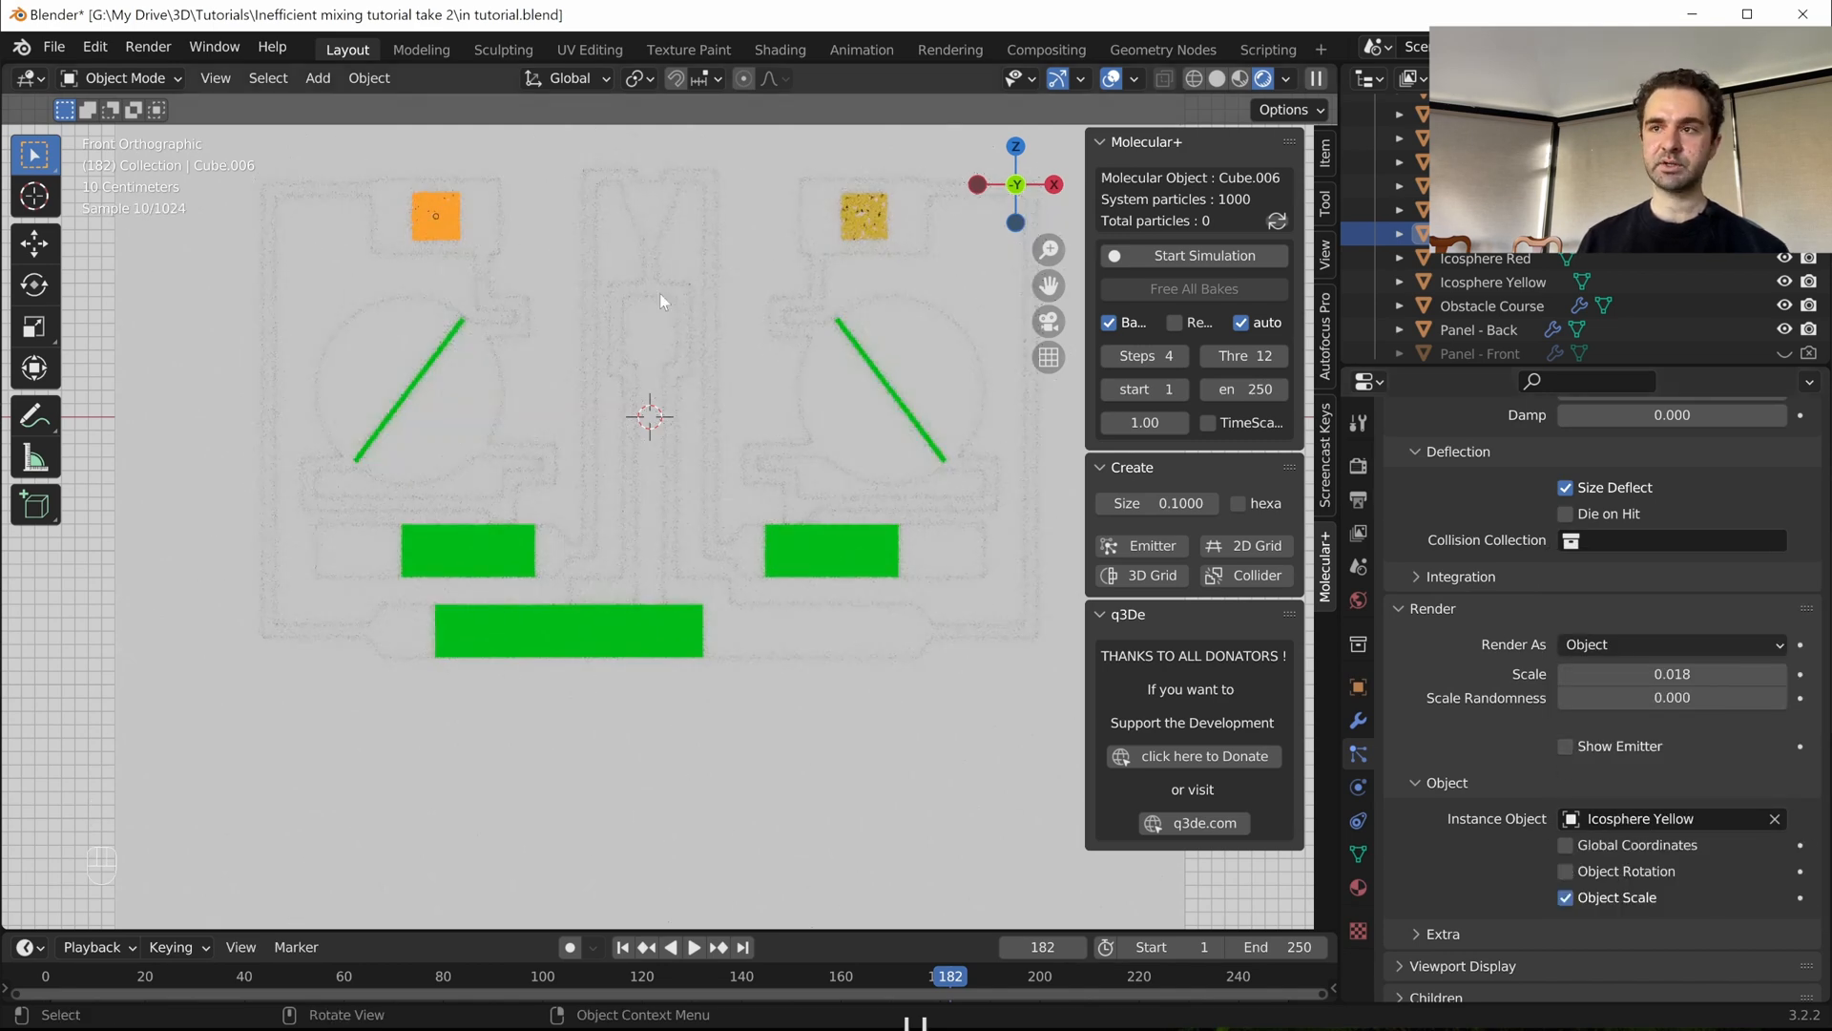
- Set the right-hand emitter's particle render instance object to Icosphere Red
click(869, 225)
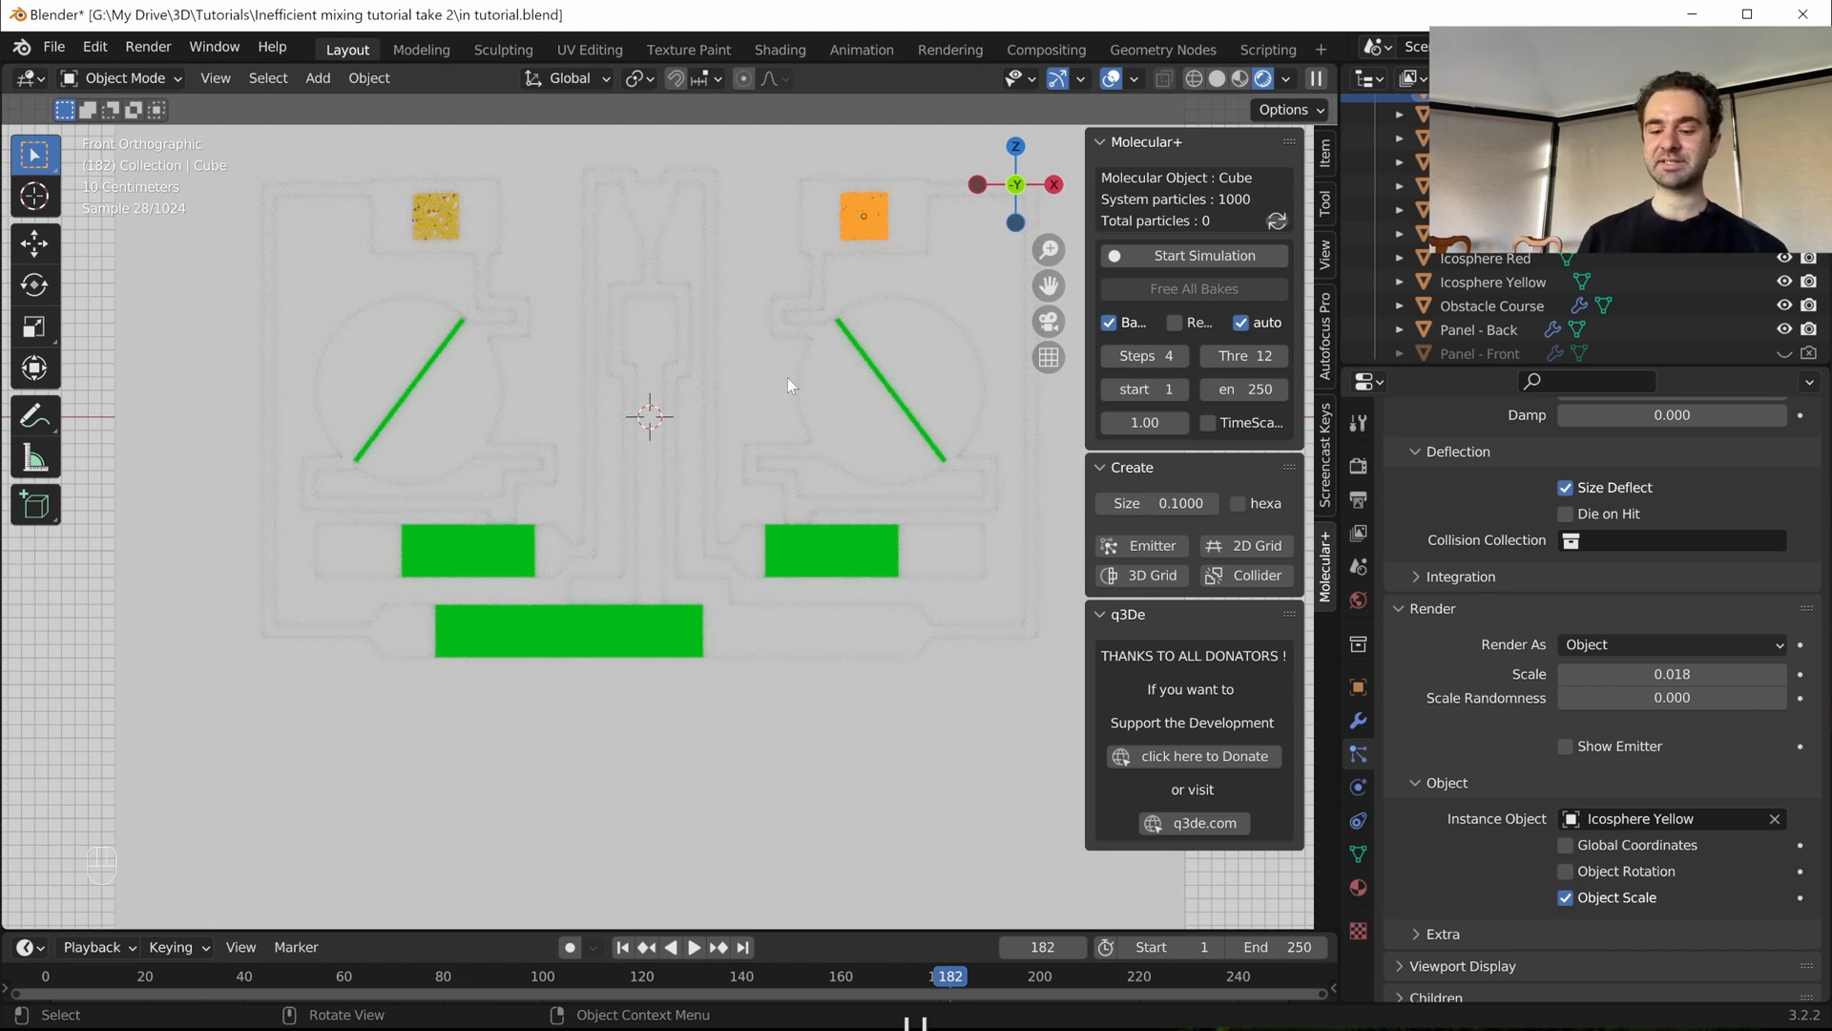
scroll(1499, 501, up, 2)
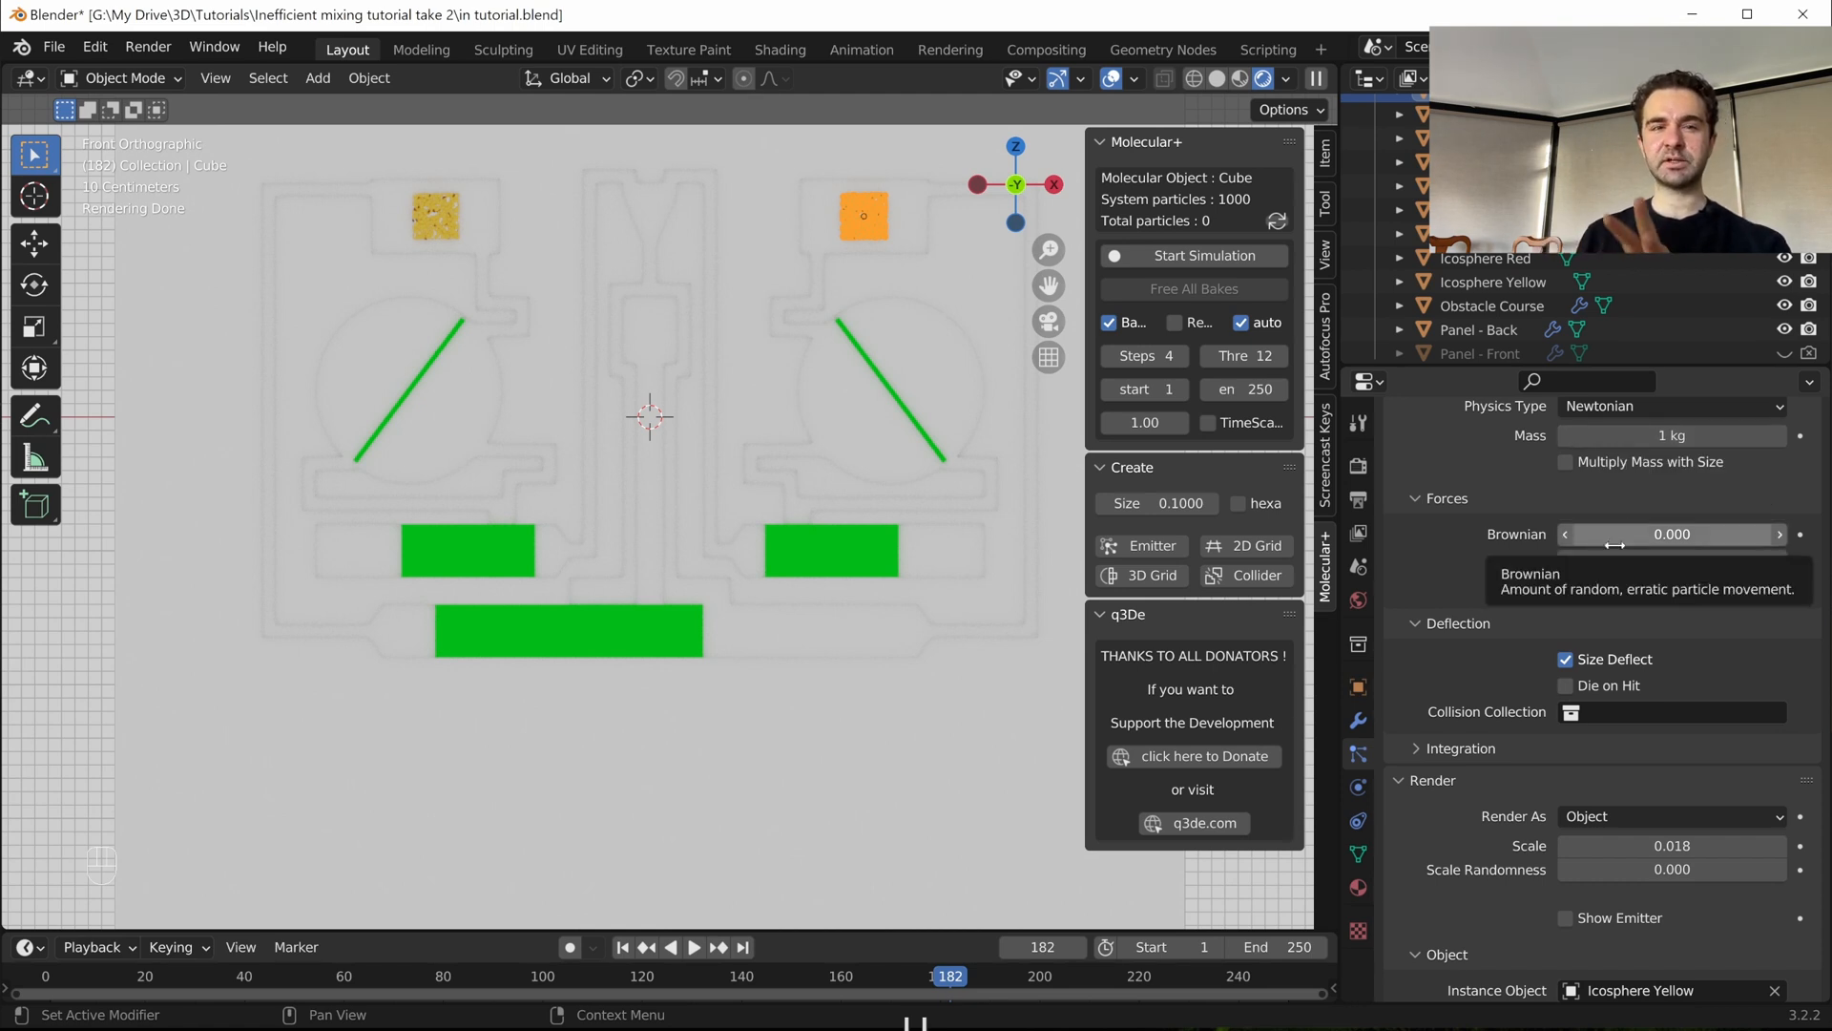
scroll(1660, 515, up, 7)
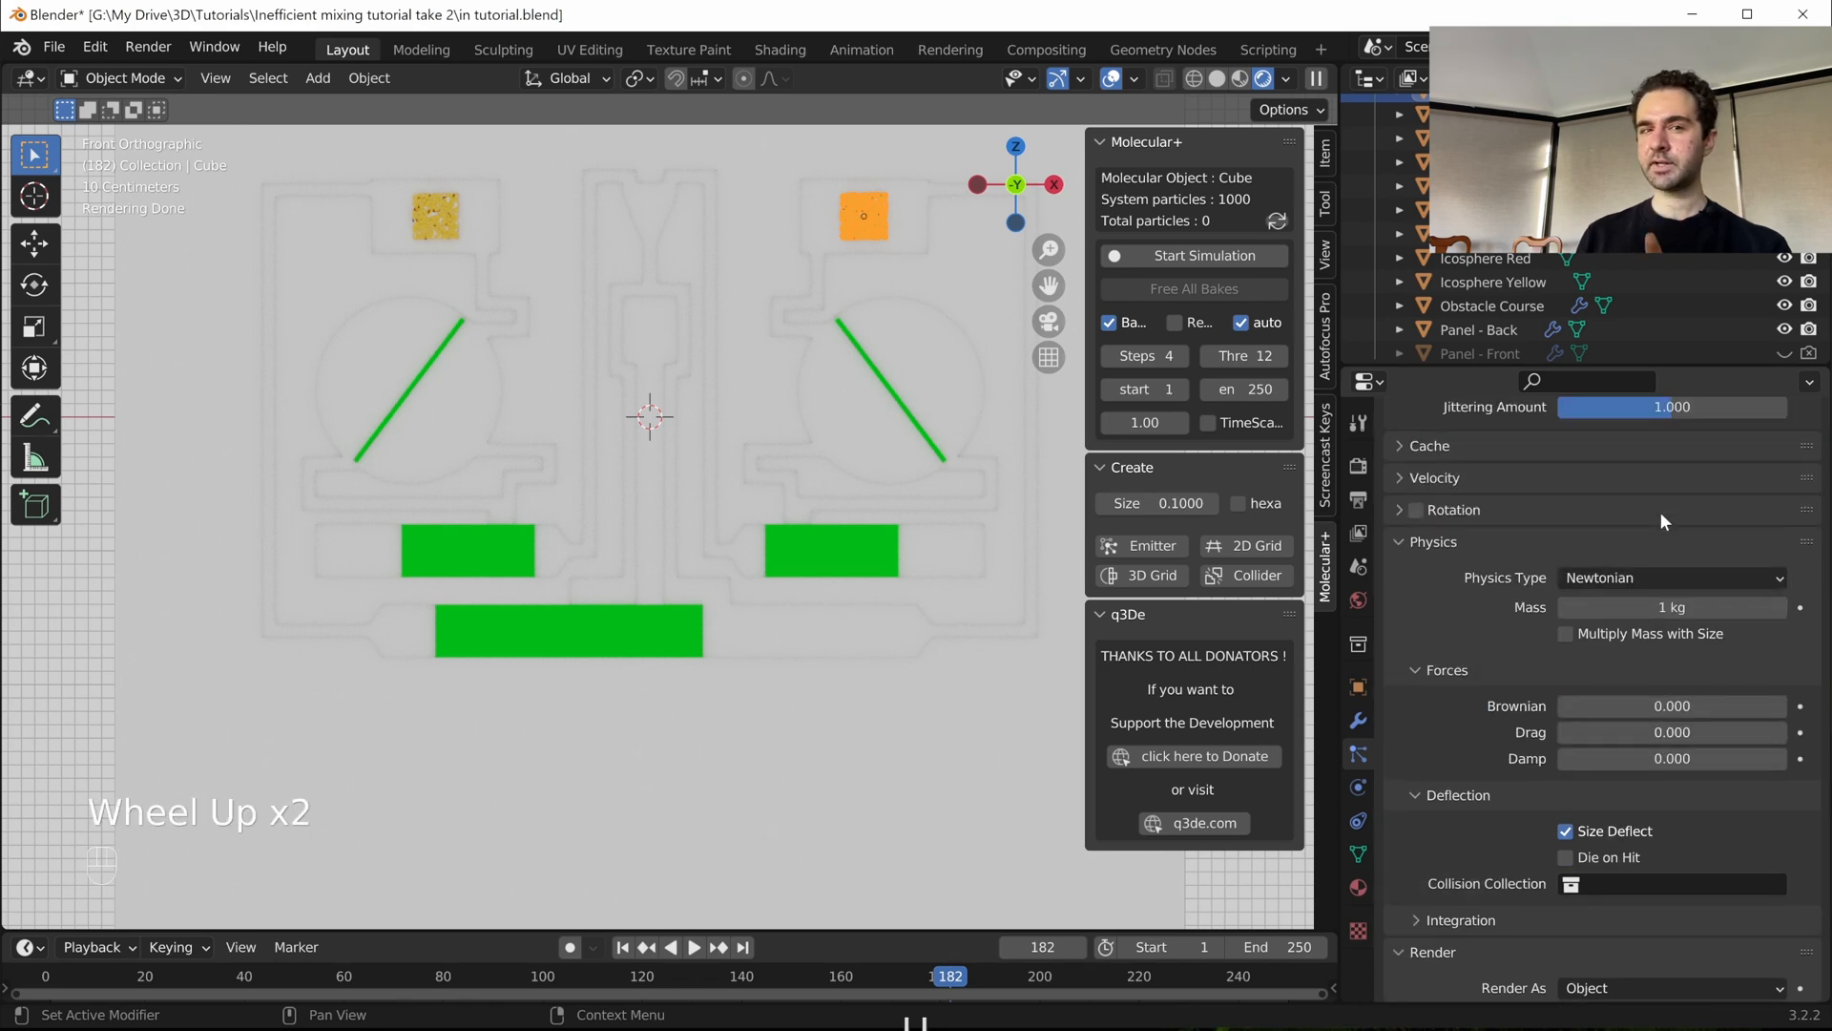
scroll(1659, 512, up, 2)
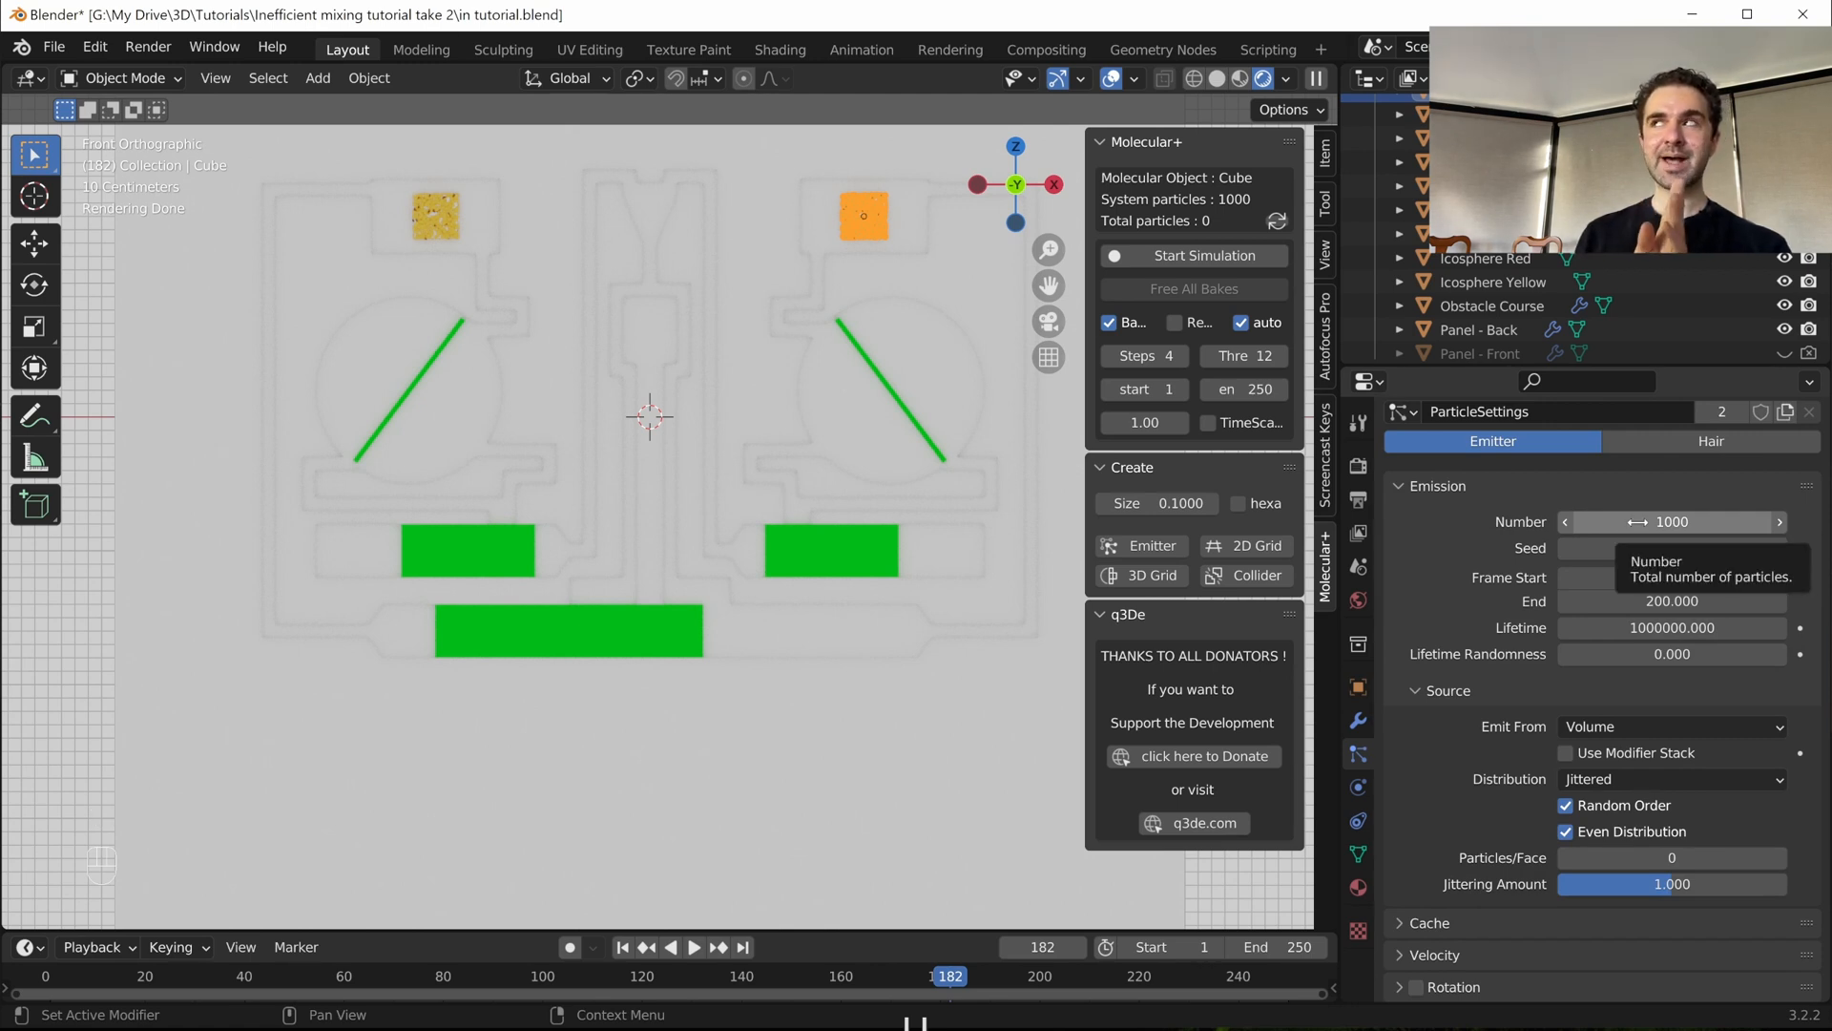
scroll(1628, 531, up, 1)
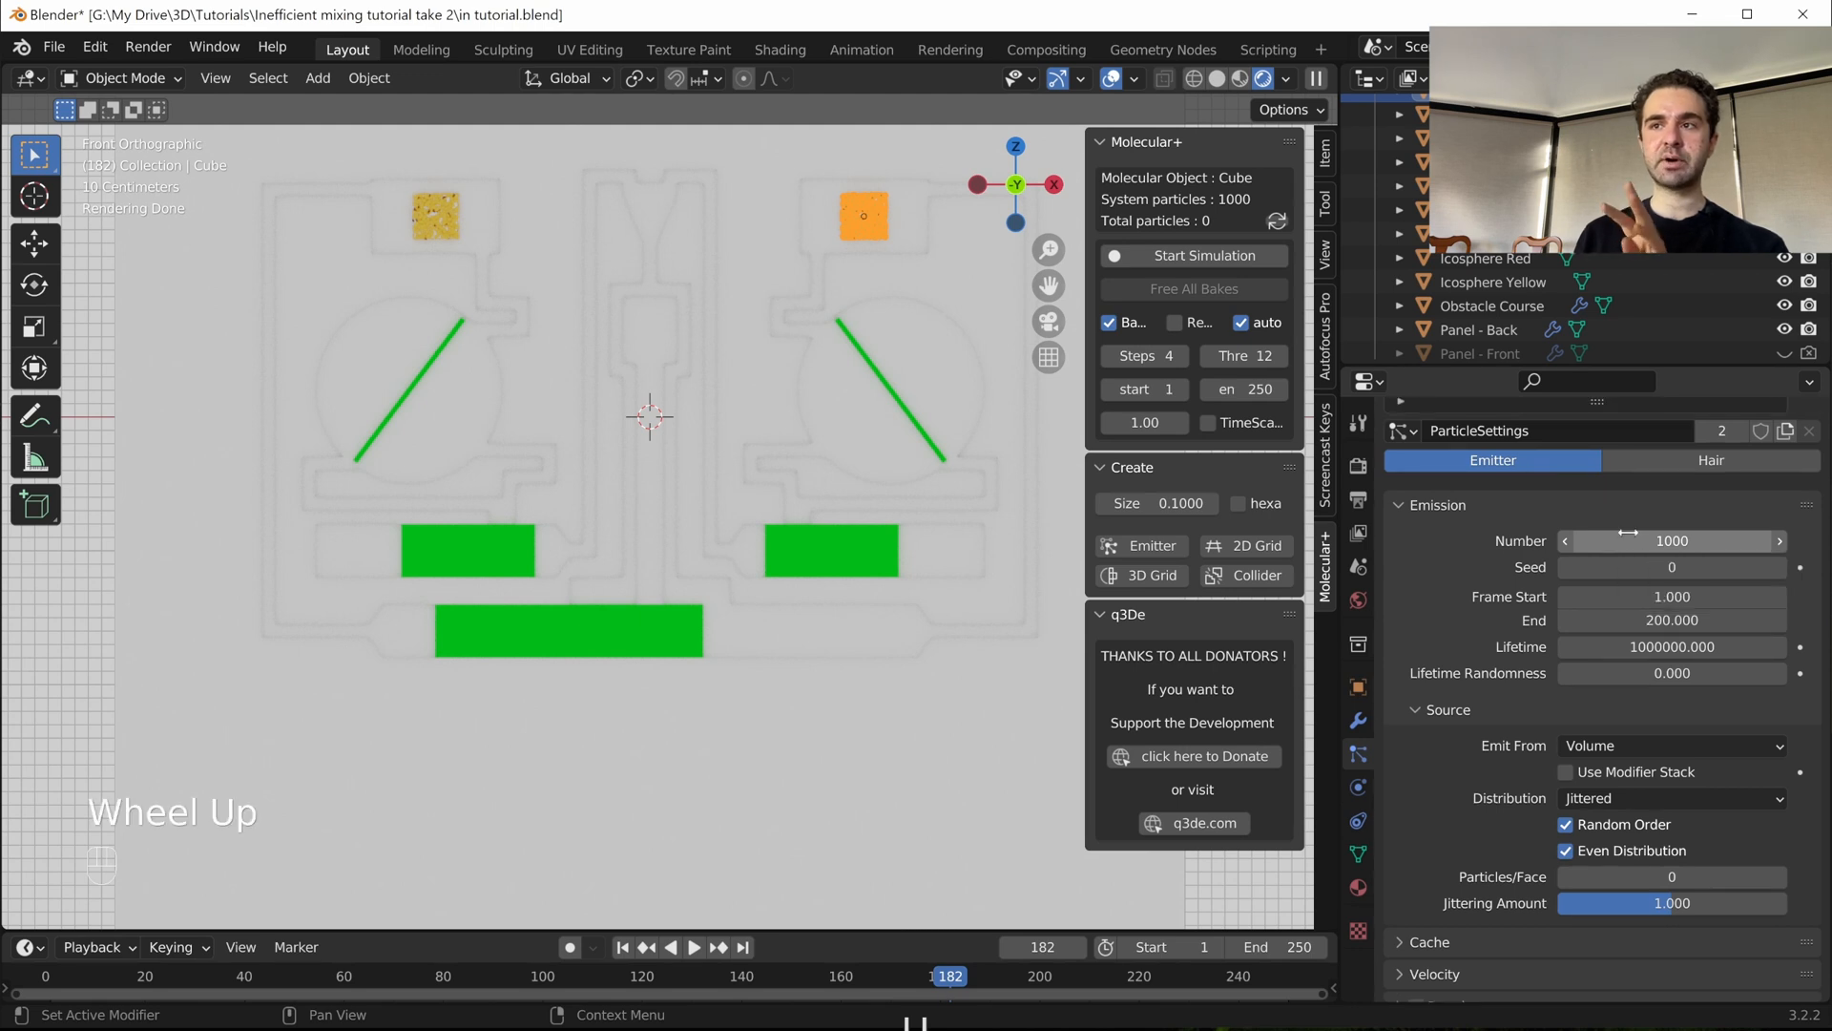
scroll(1661, 535, up, 3)
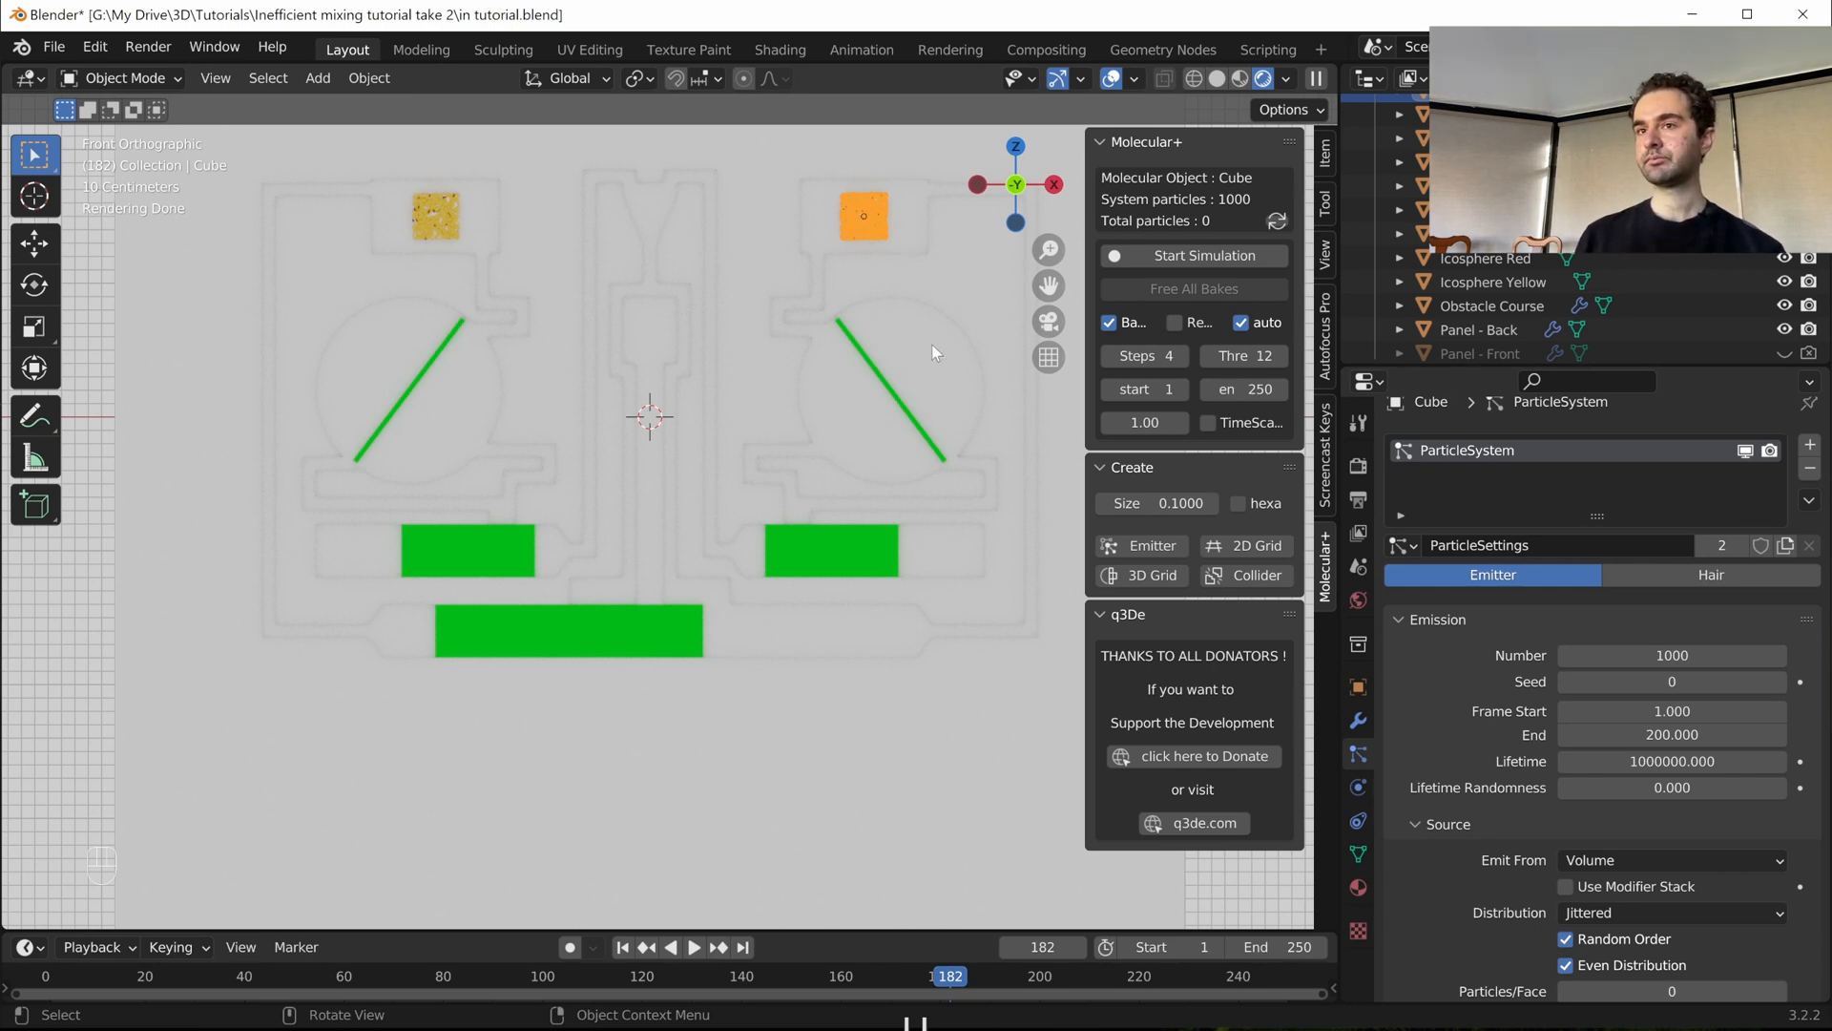
scroll(1748, 806, down, 12)
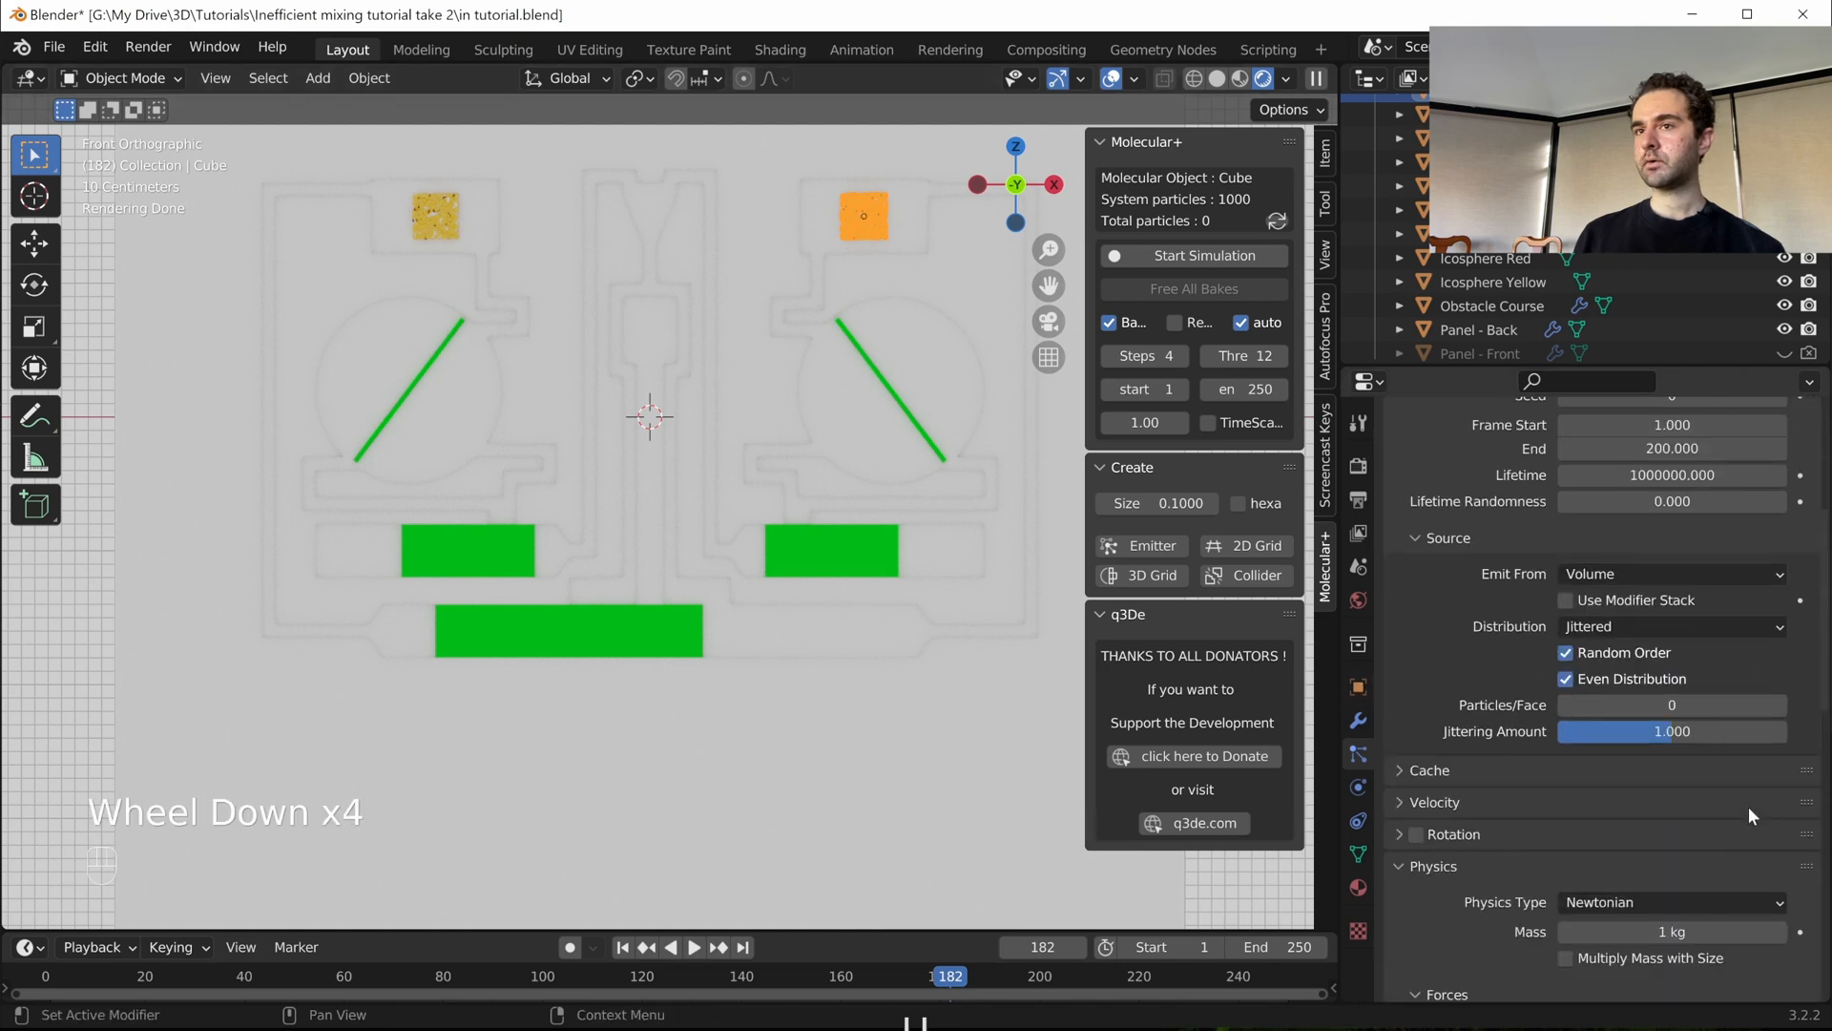
scroll(1749, 806, down, 3)
scroll(1748, 806, up, 2)
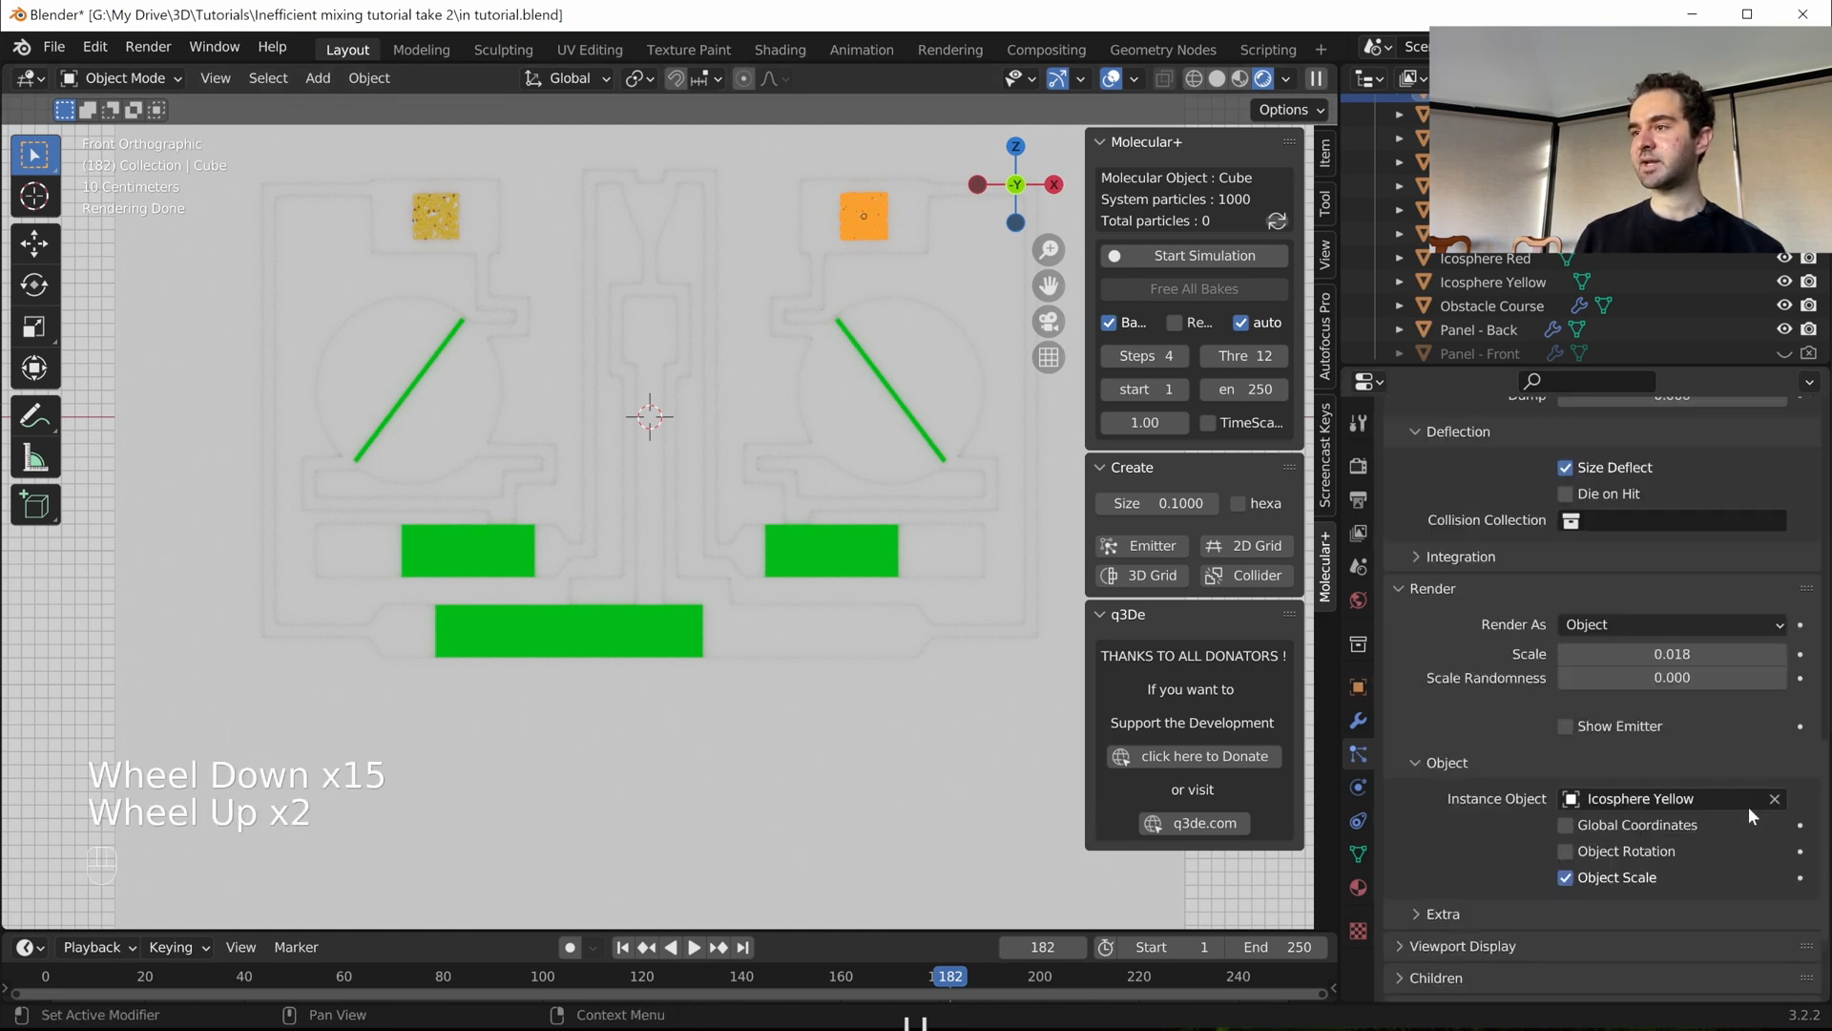
click(1716, 794)
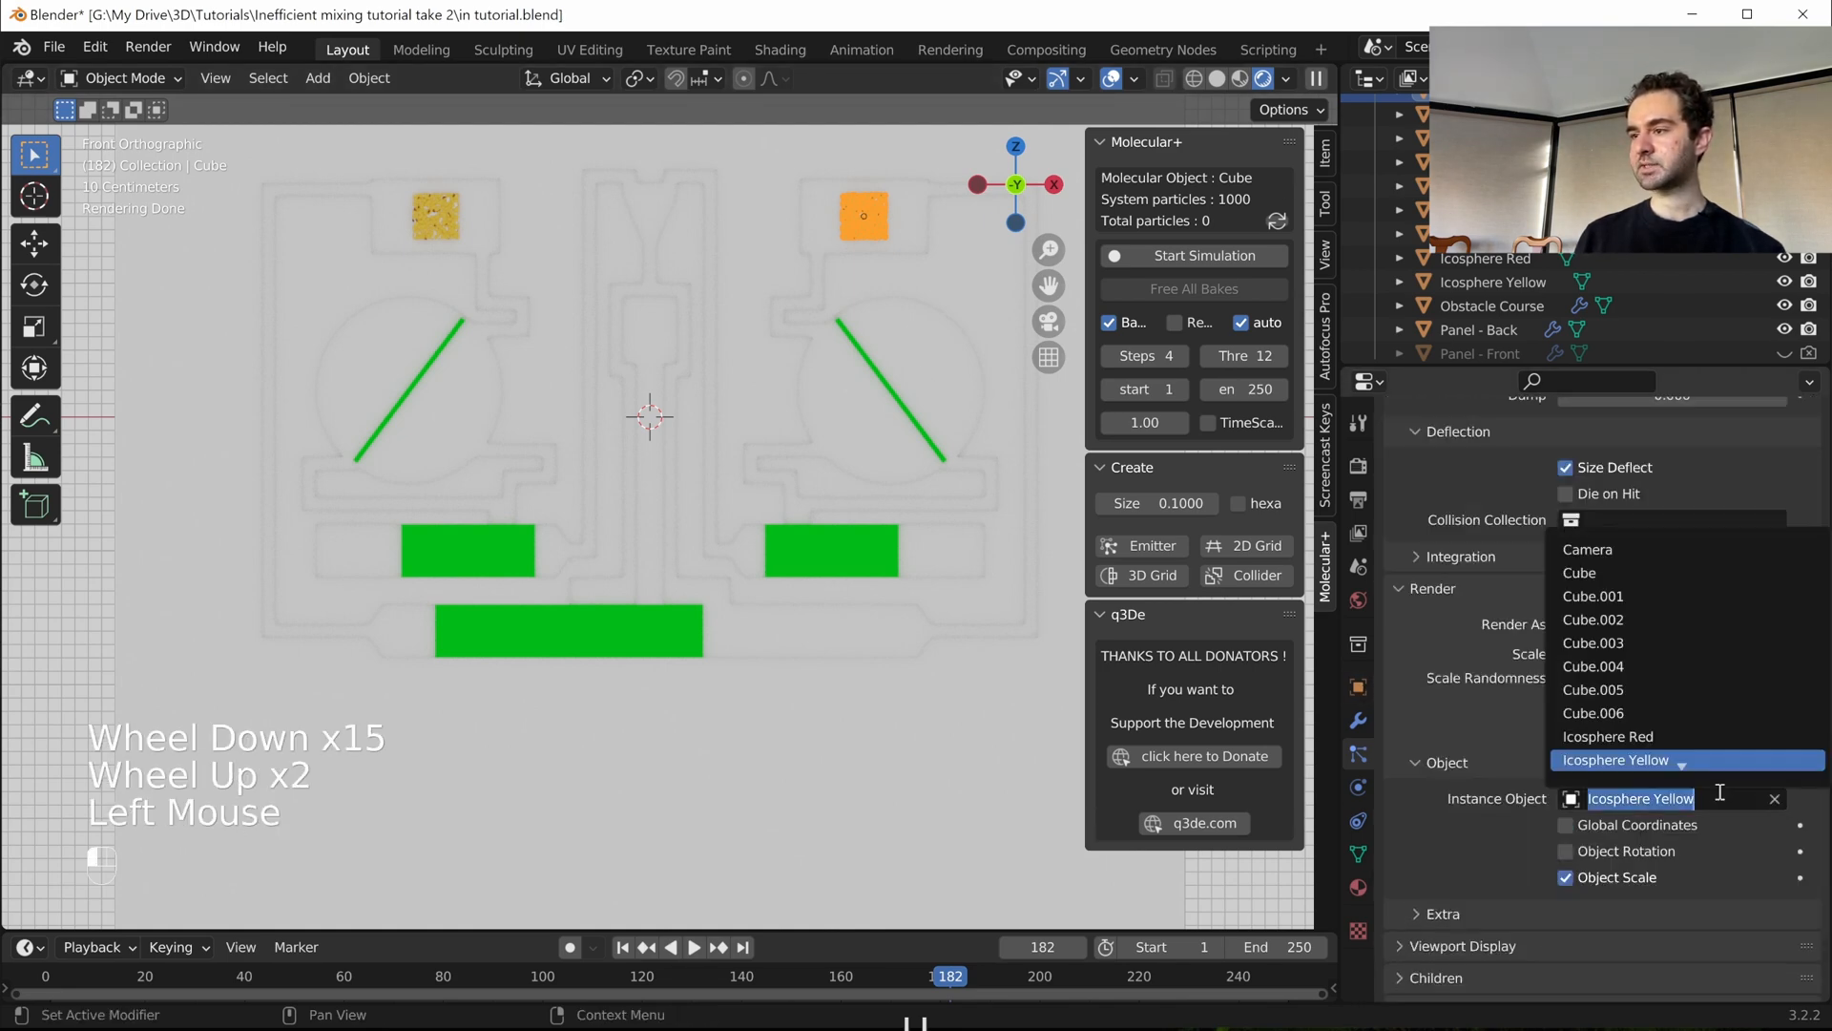
click(1675, 735)
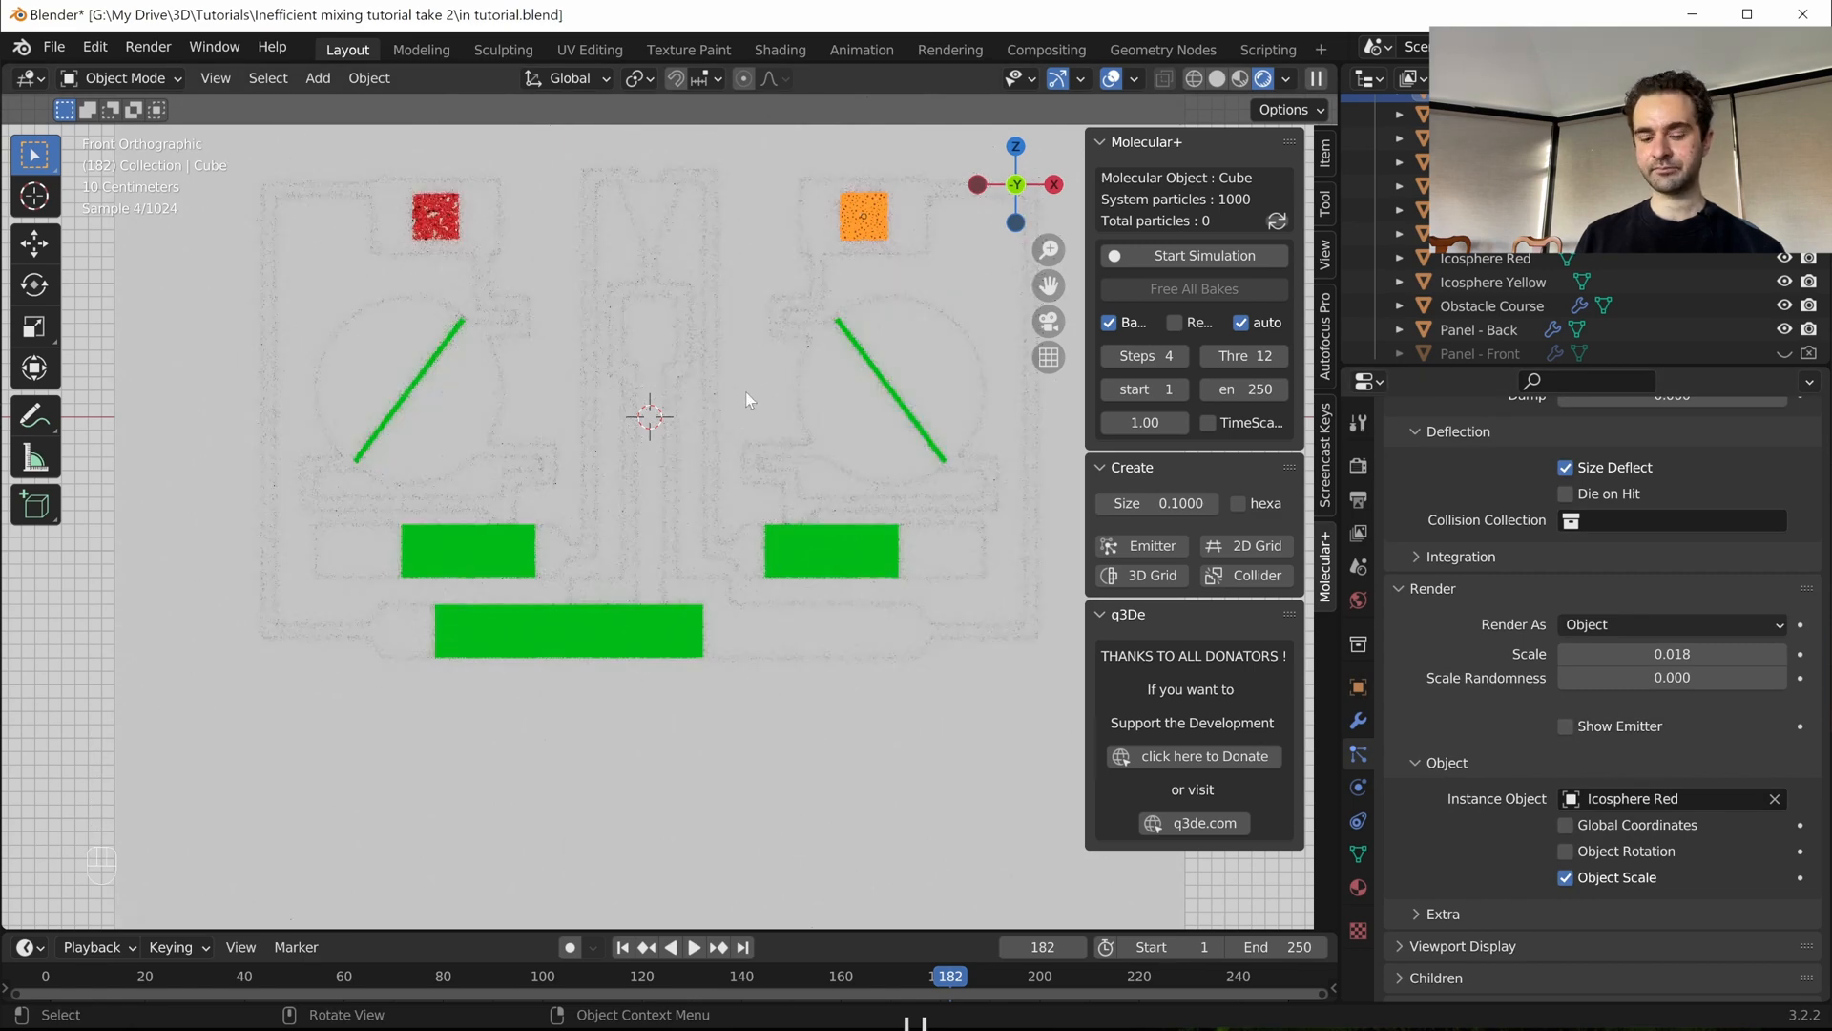
- Save the file and switch the viewport to wireframe shading
key(z)
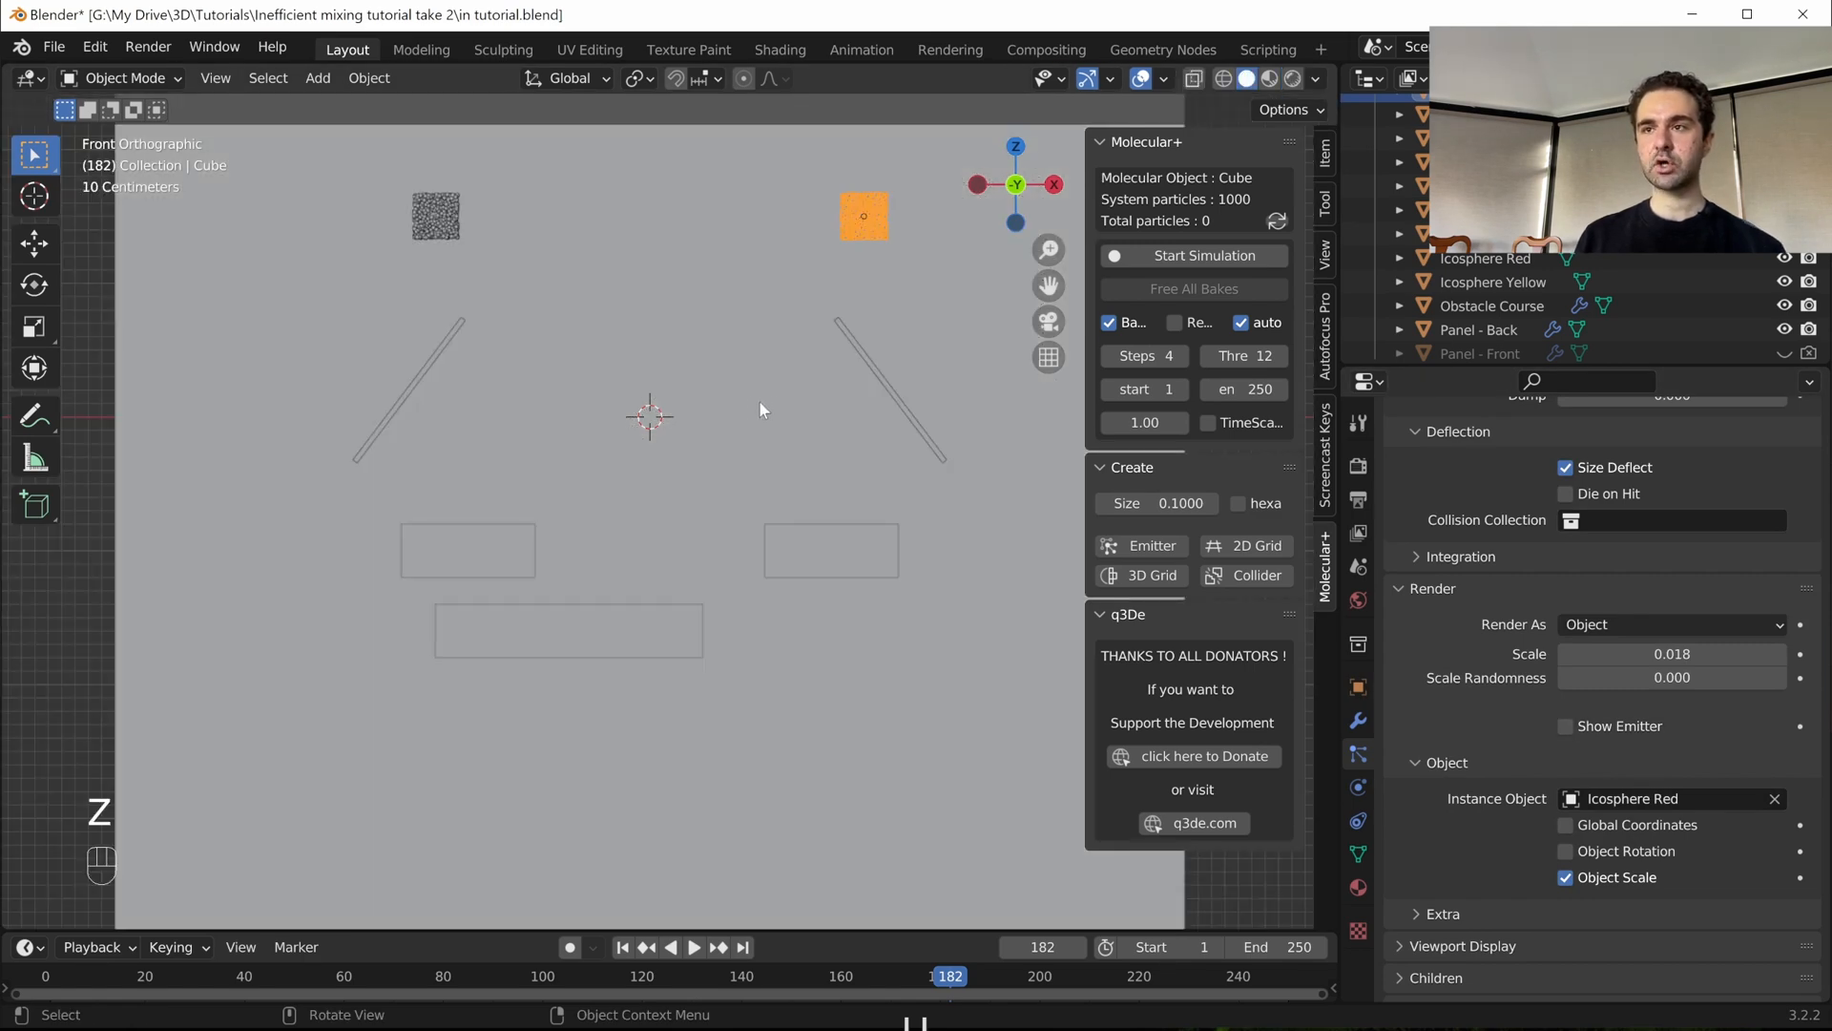
key(ctrl+s)
key(z)
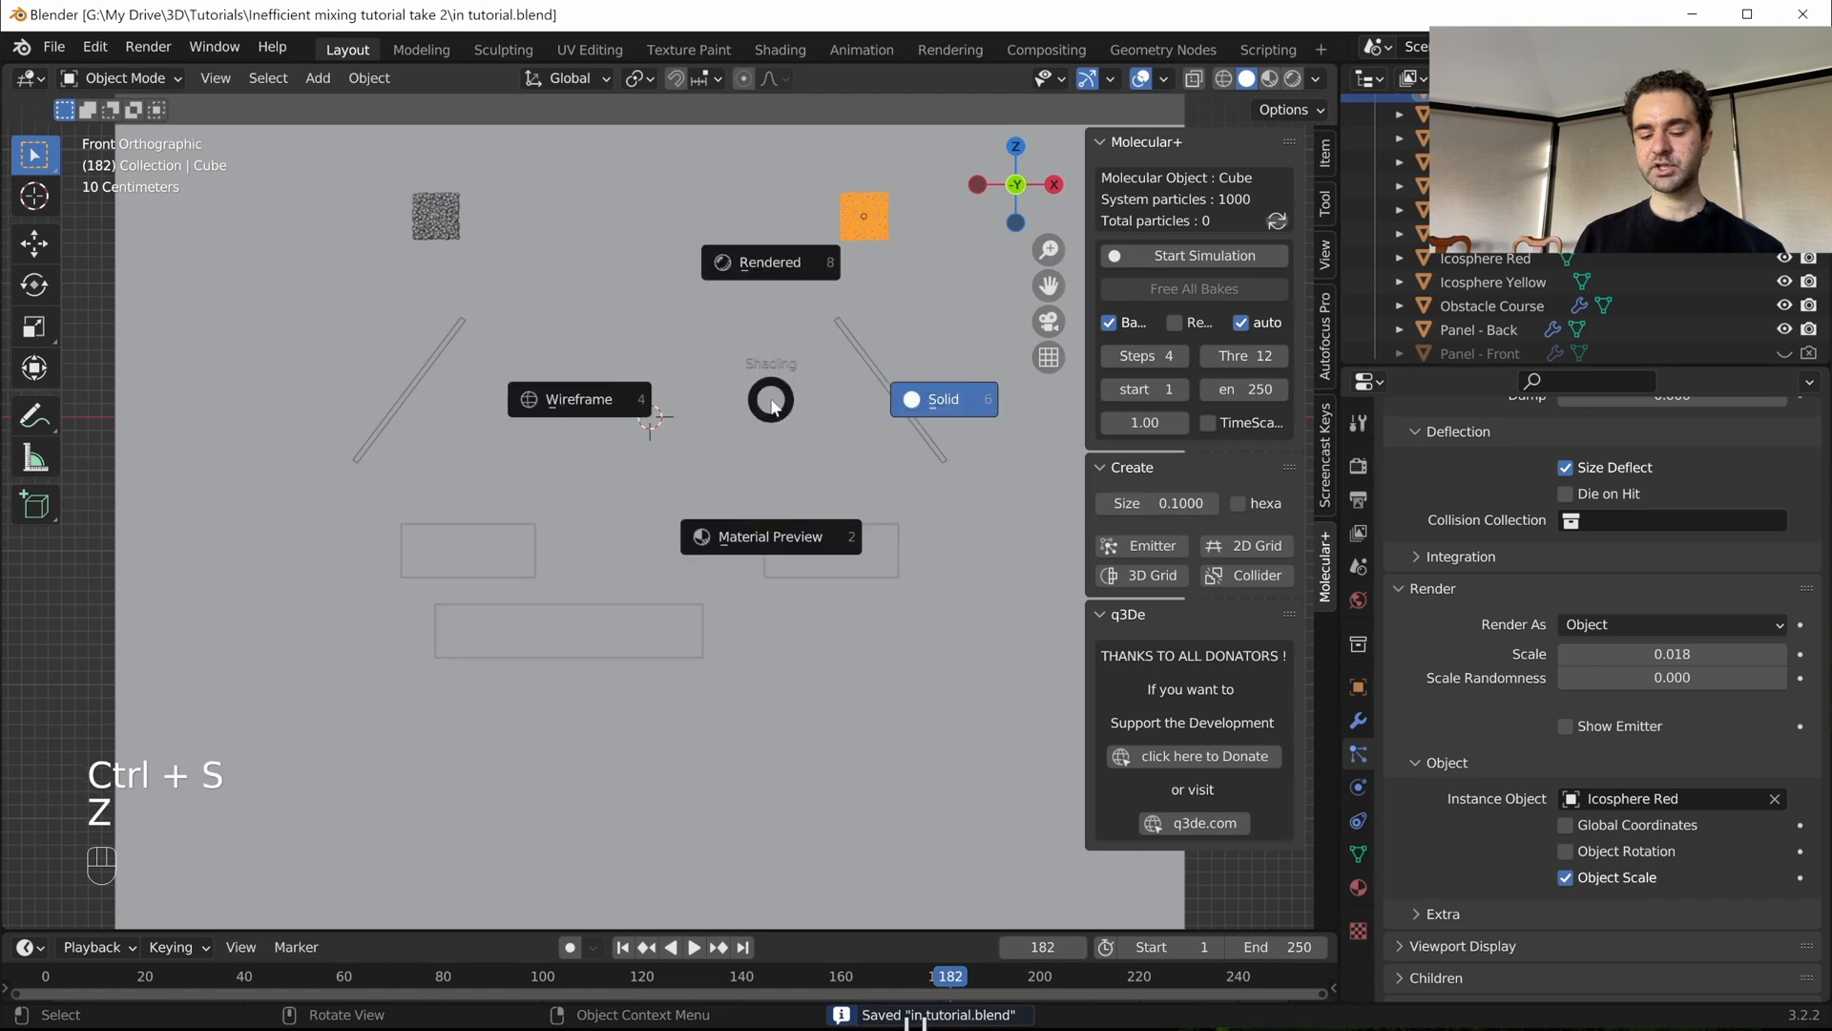
scroll(811, 403, up, 1)
shift+middle_drag(816, 410, 833, 527)
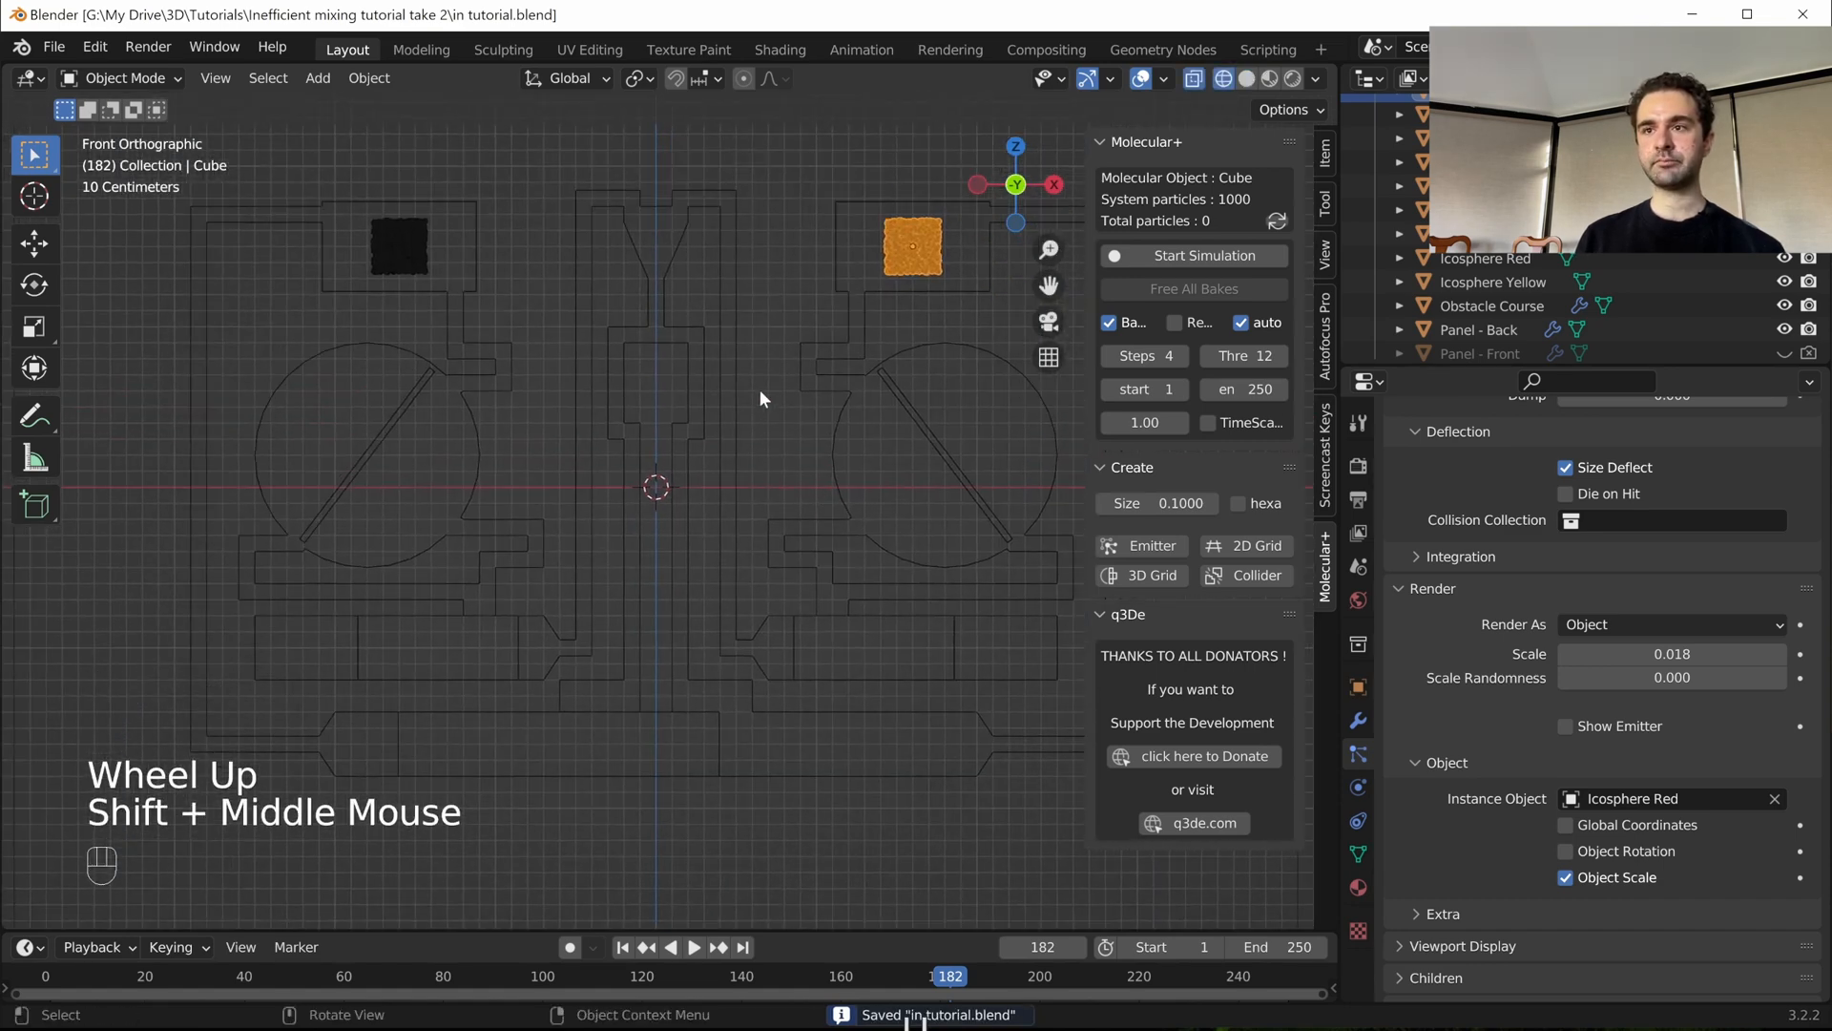
- Try the molecular simulation on both emitters and cancel it partway
click(1134, 260)
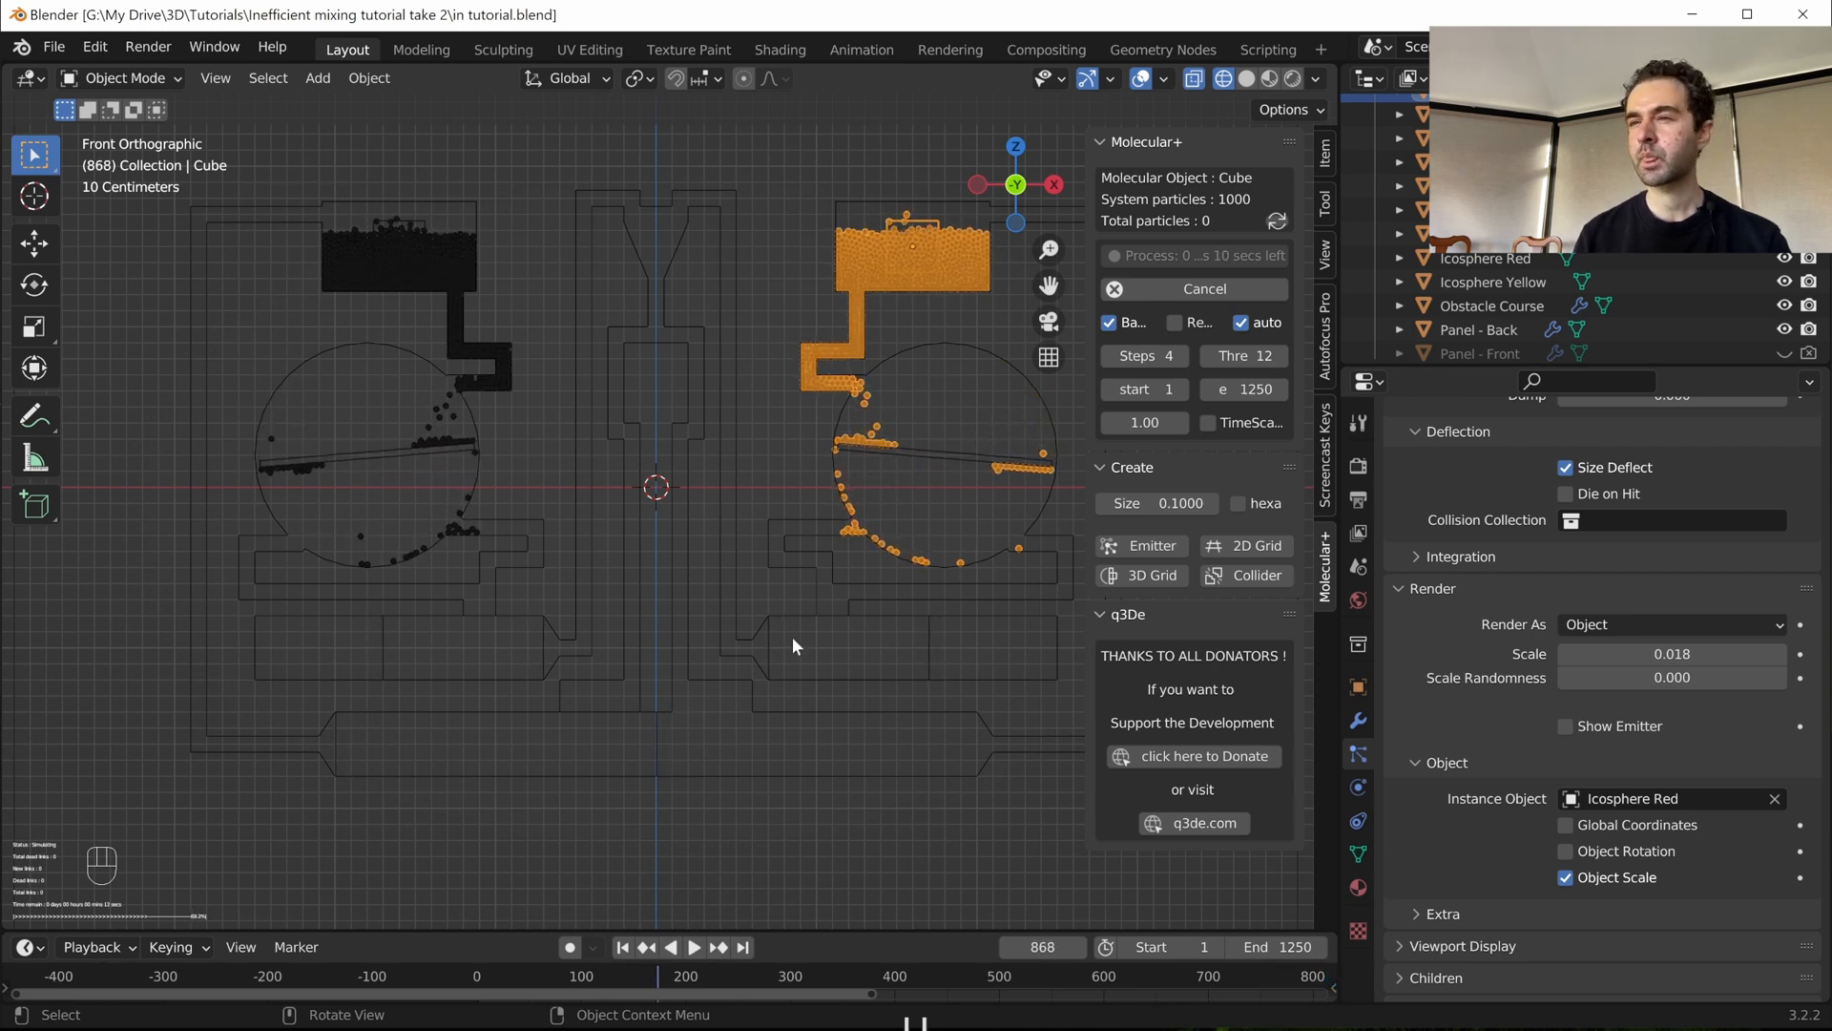
key(Escape)
key(Escape)
key(Escape)
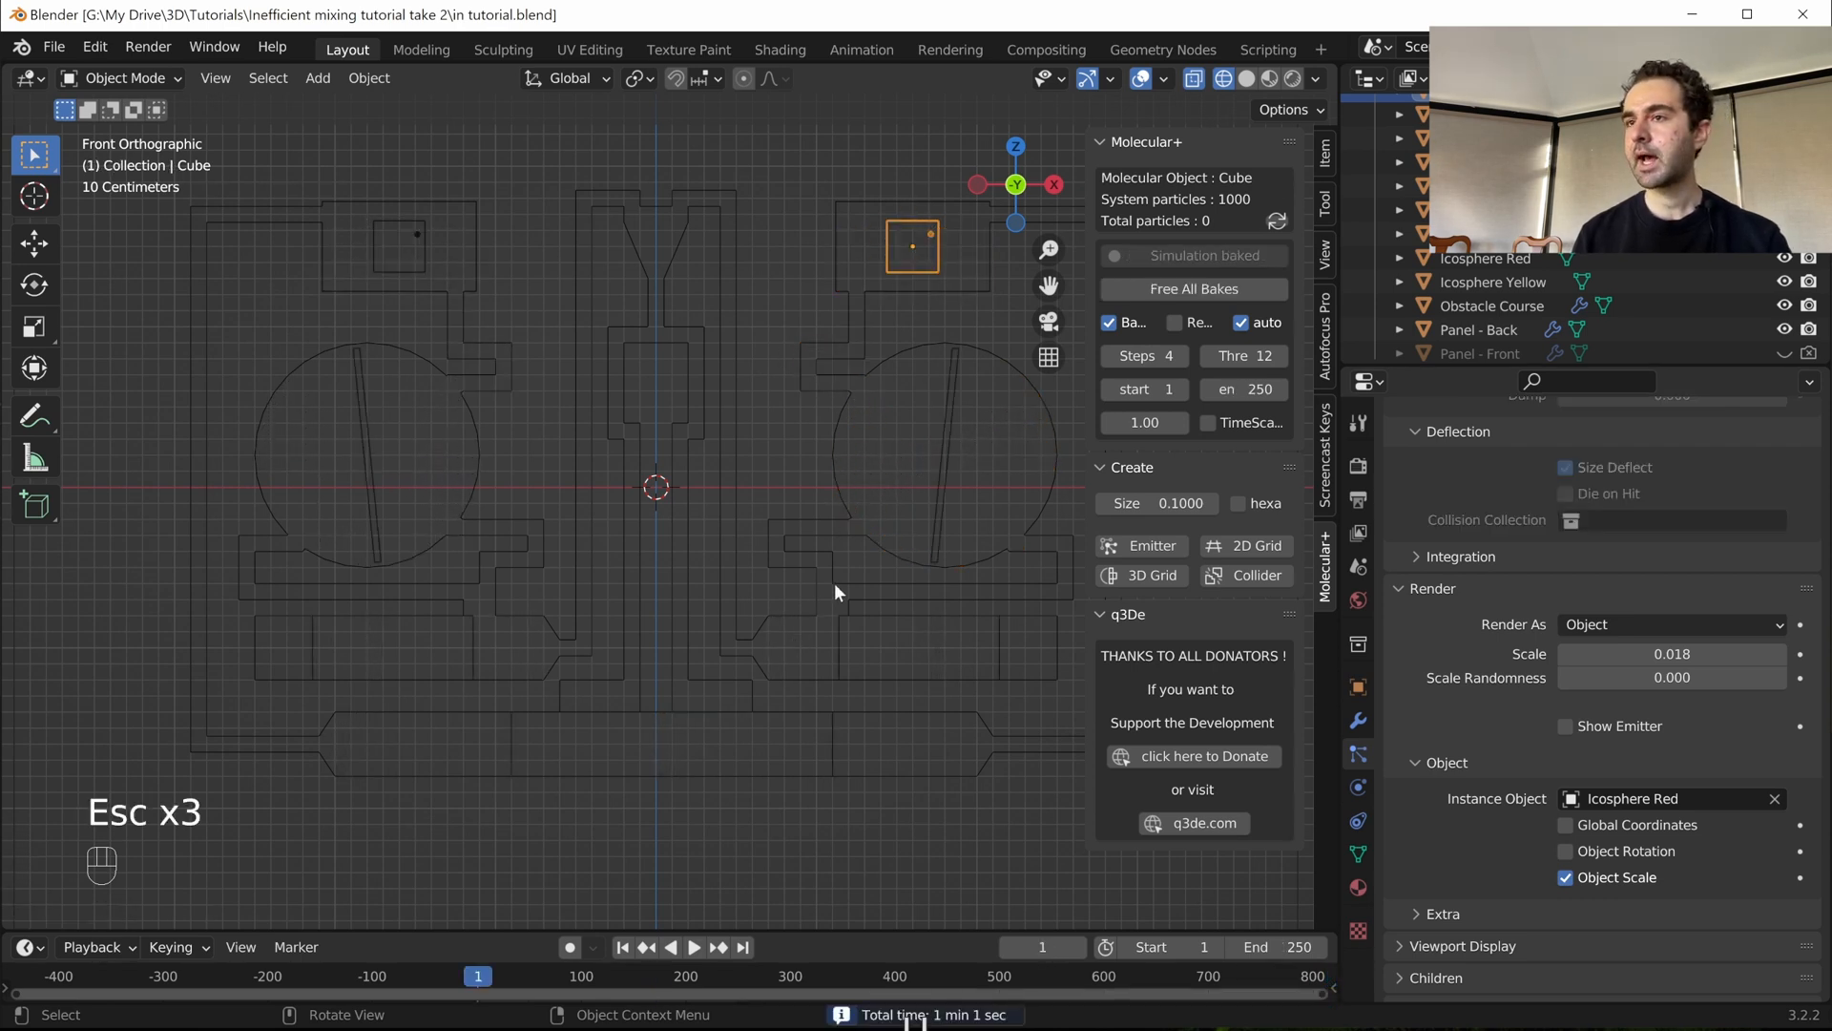
- Set the right-hand emitter's Molecular collision friction to 0.05 and free all existing bakes
click(1363, 787)
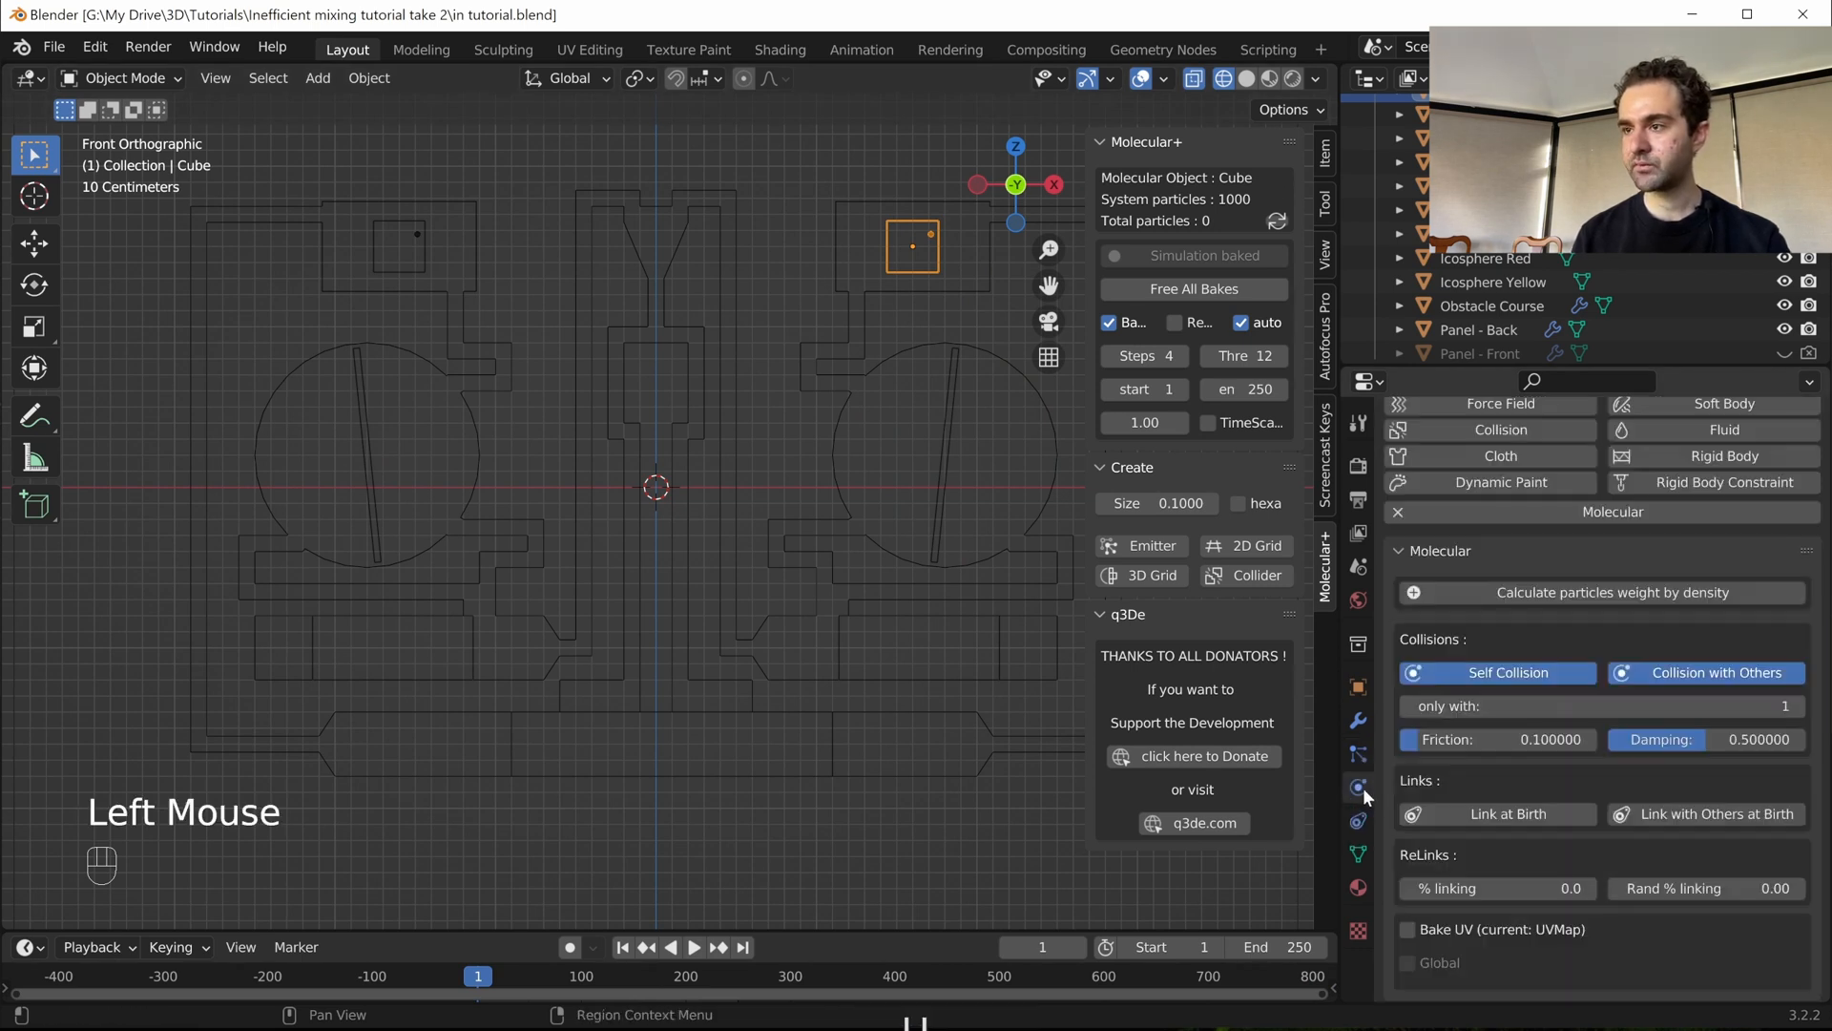
double_click(1499, 739)
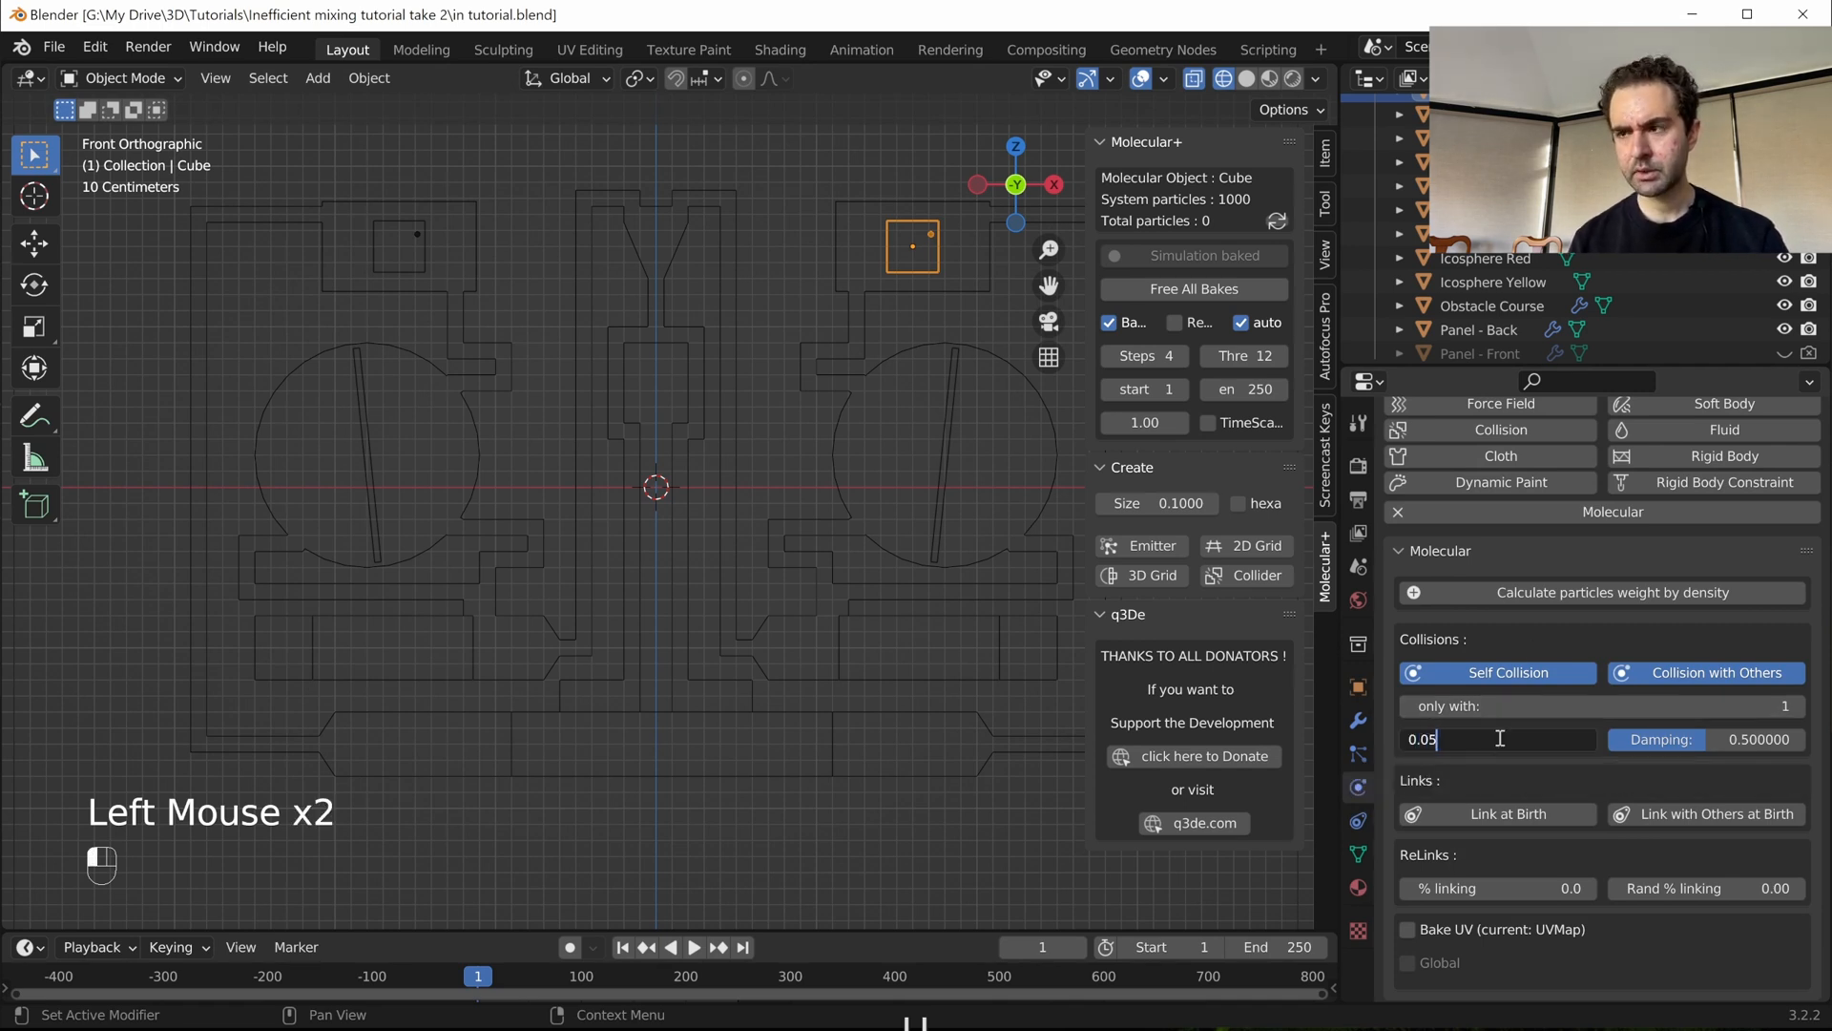
key(Return)
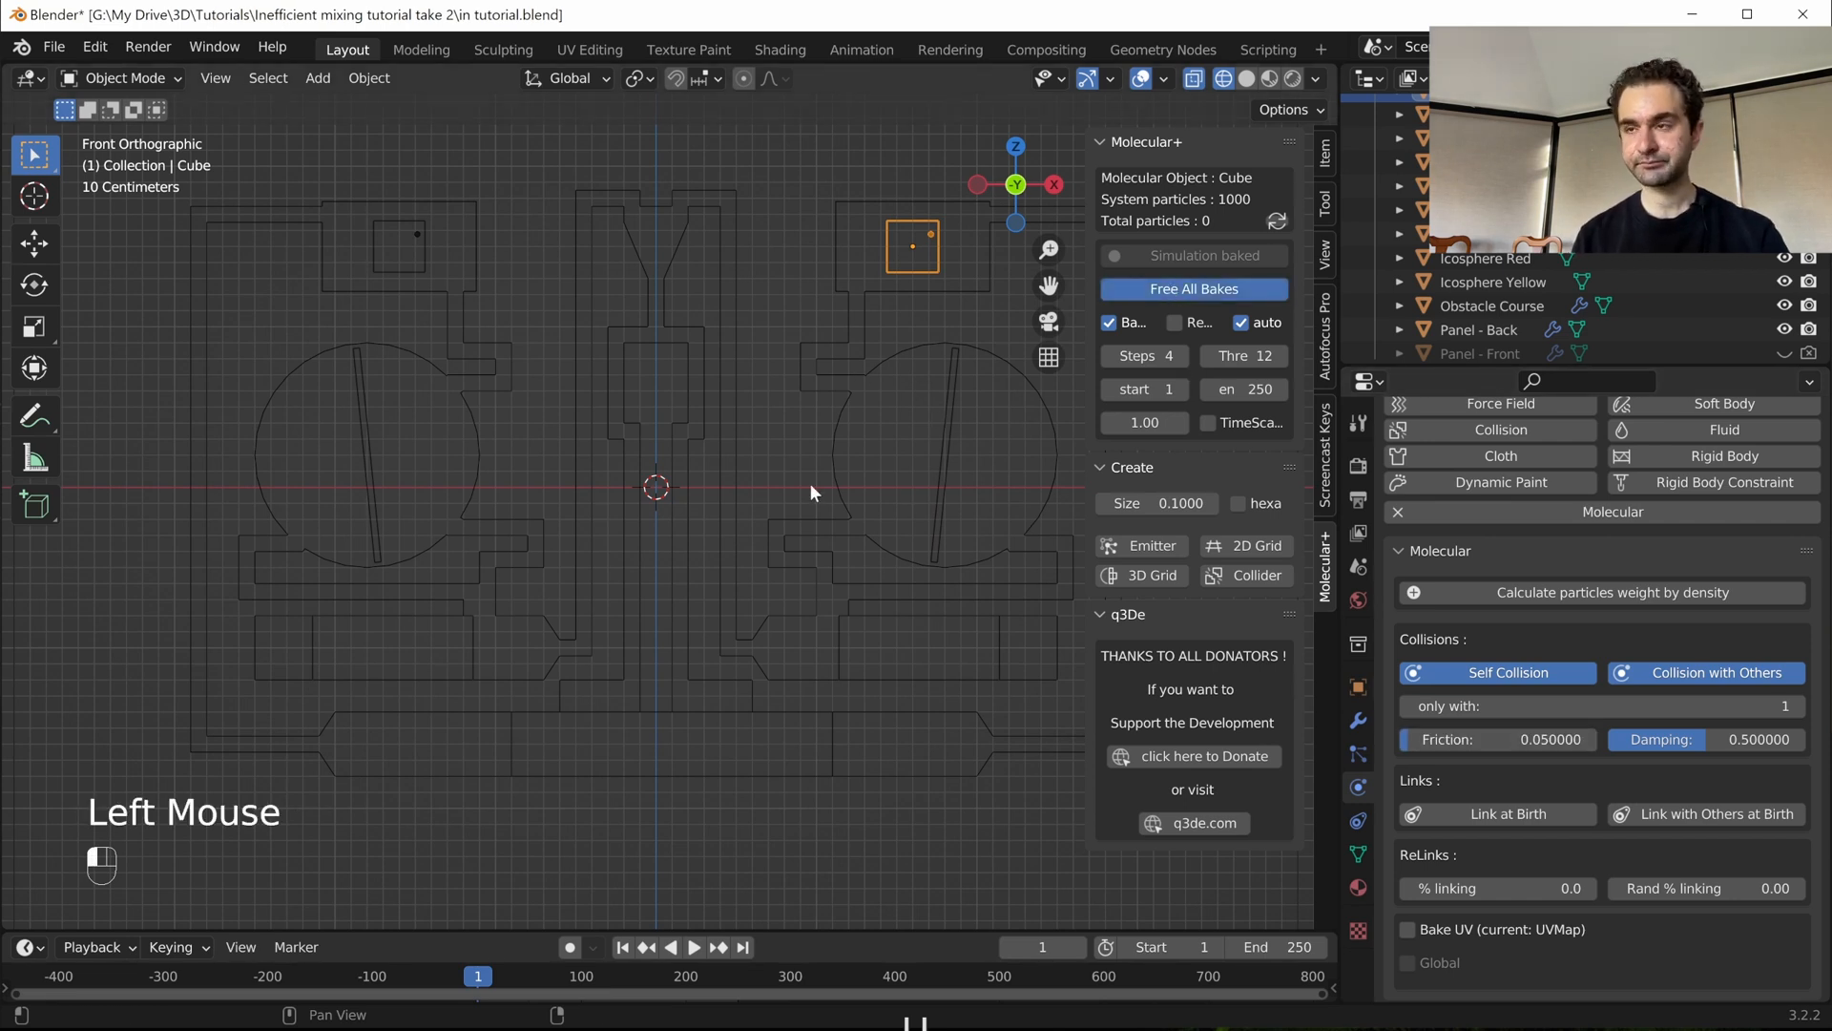
- Save the file and test the molecular simulation with the new emitter friction, cancelling it partway
key(ctrl+s)
click(1234, 260)
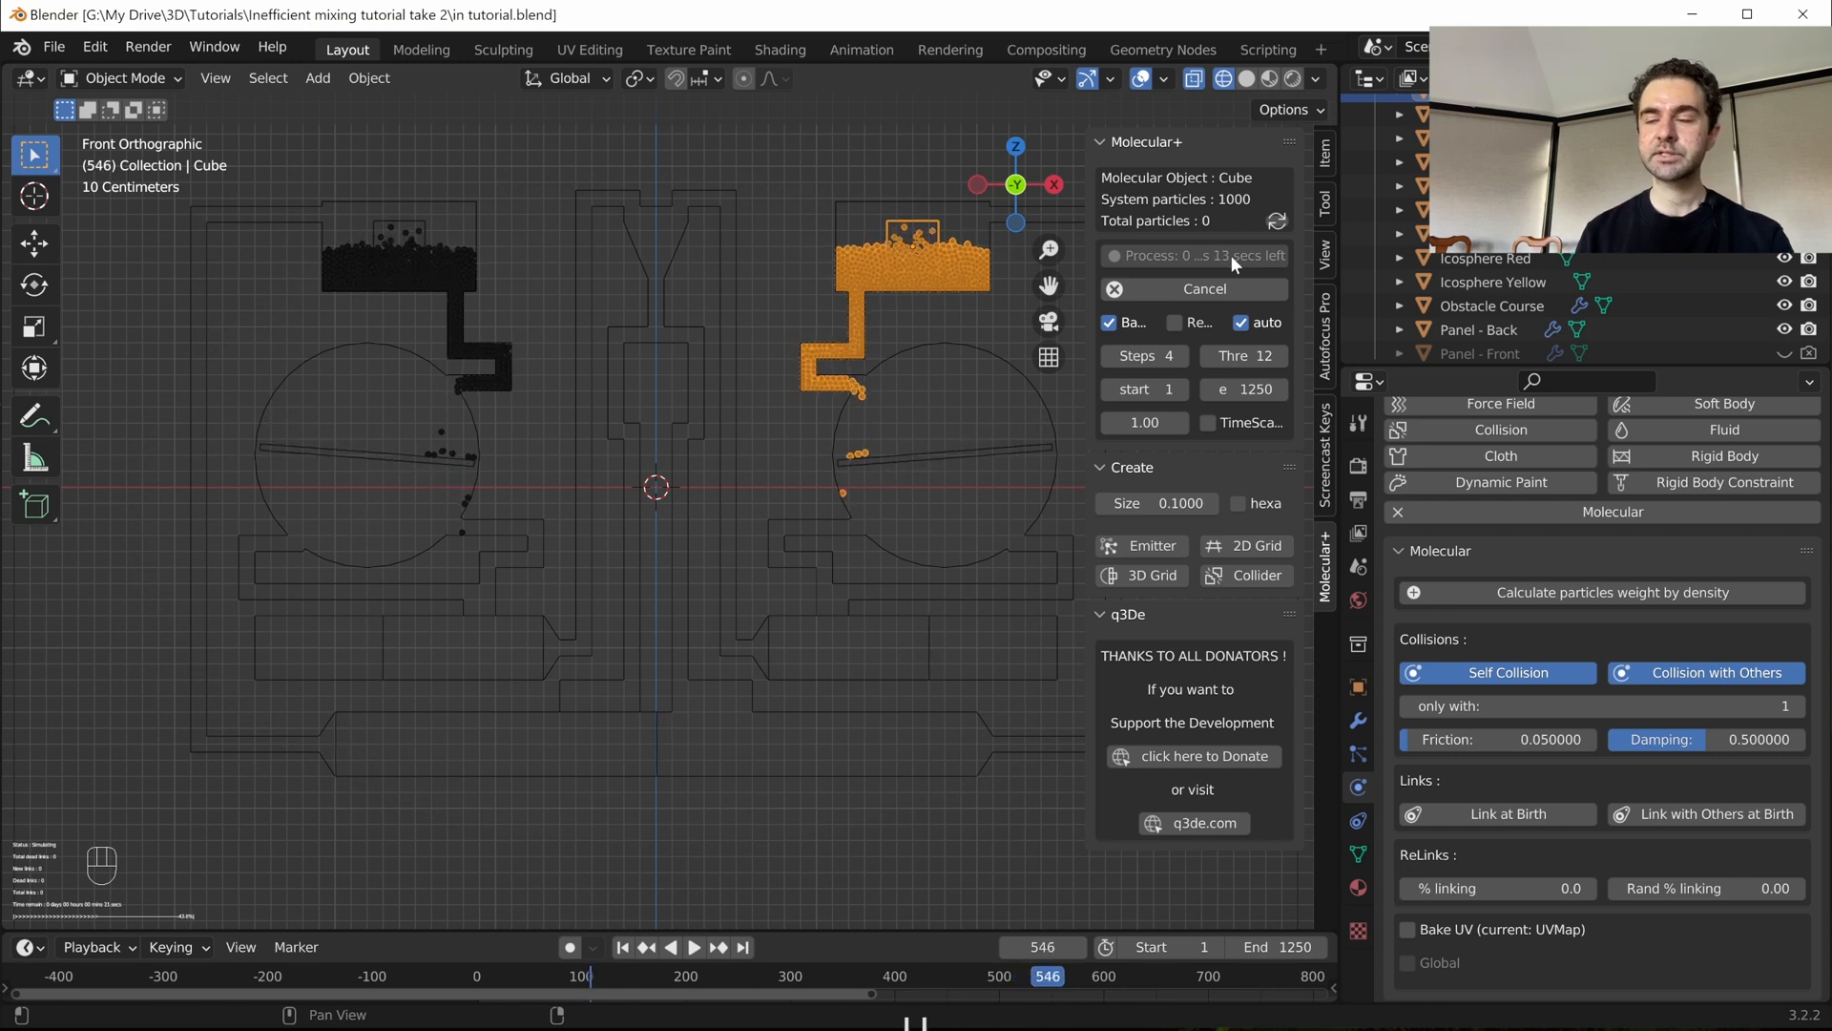
key(Escape)
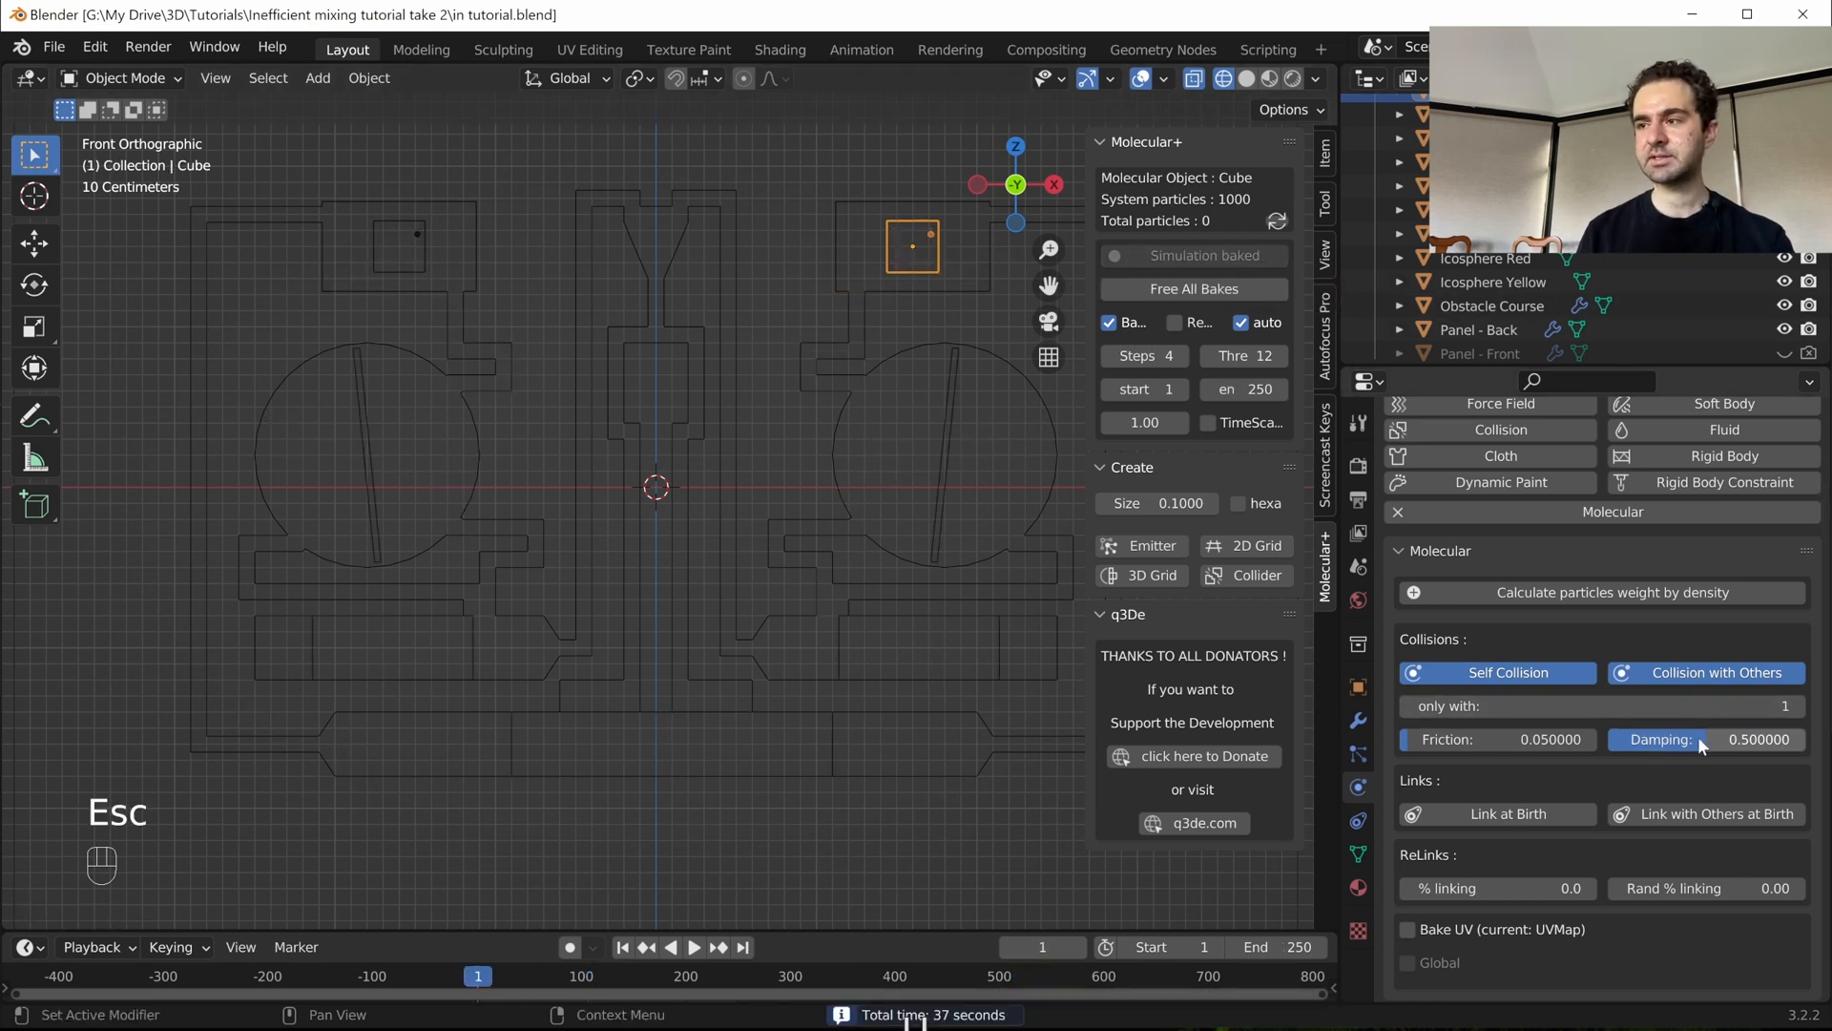
- Set the Obstacle Course's particle collision friction to 0.1
click(885, 291)
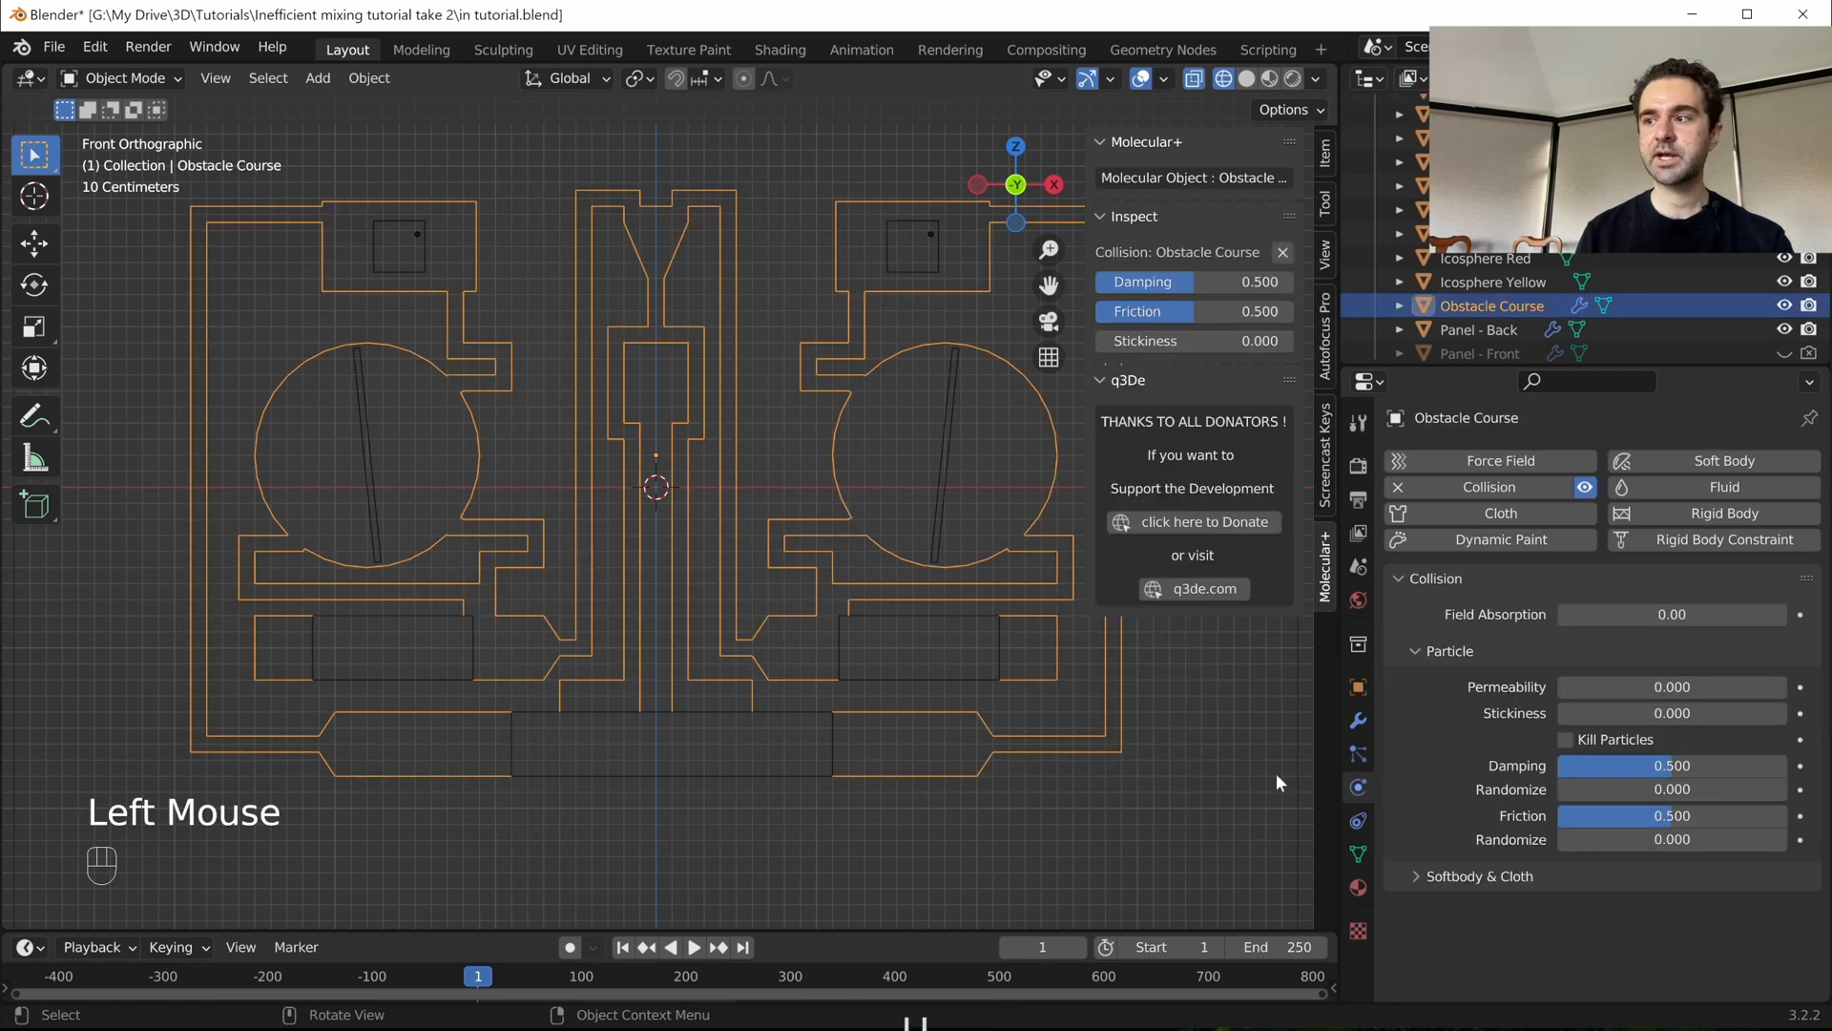
double_click(1646, 818)
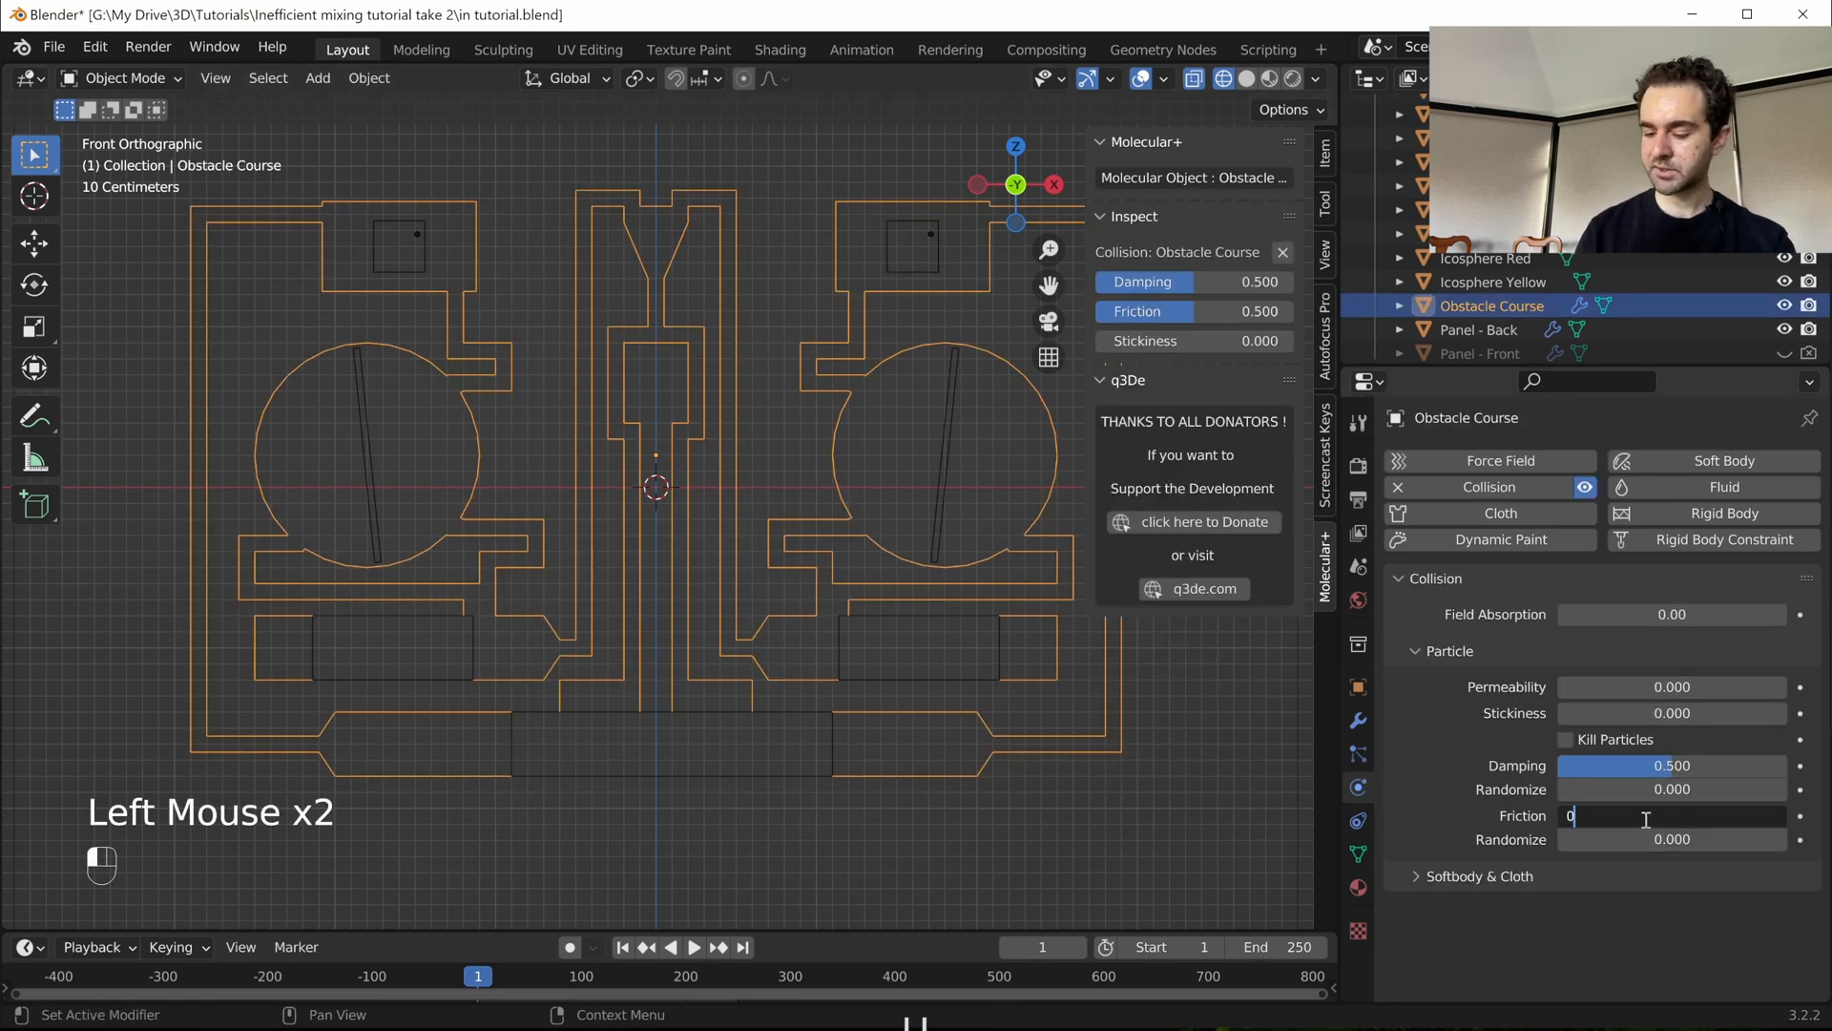
text(0.1)
key(Return)
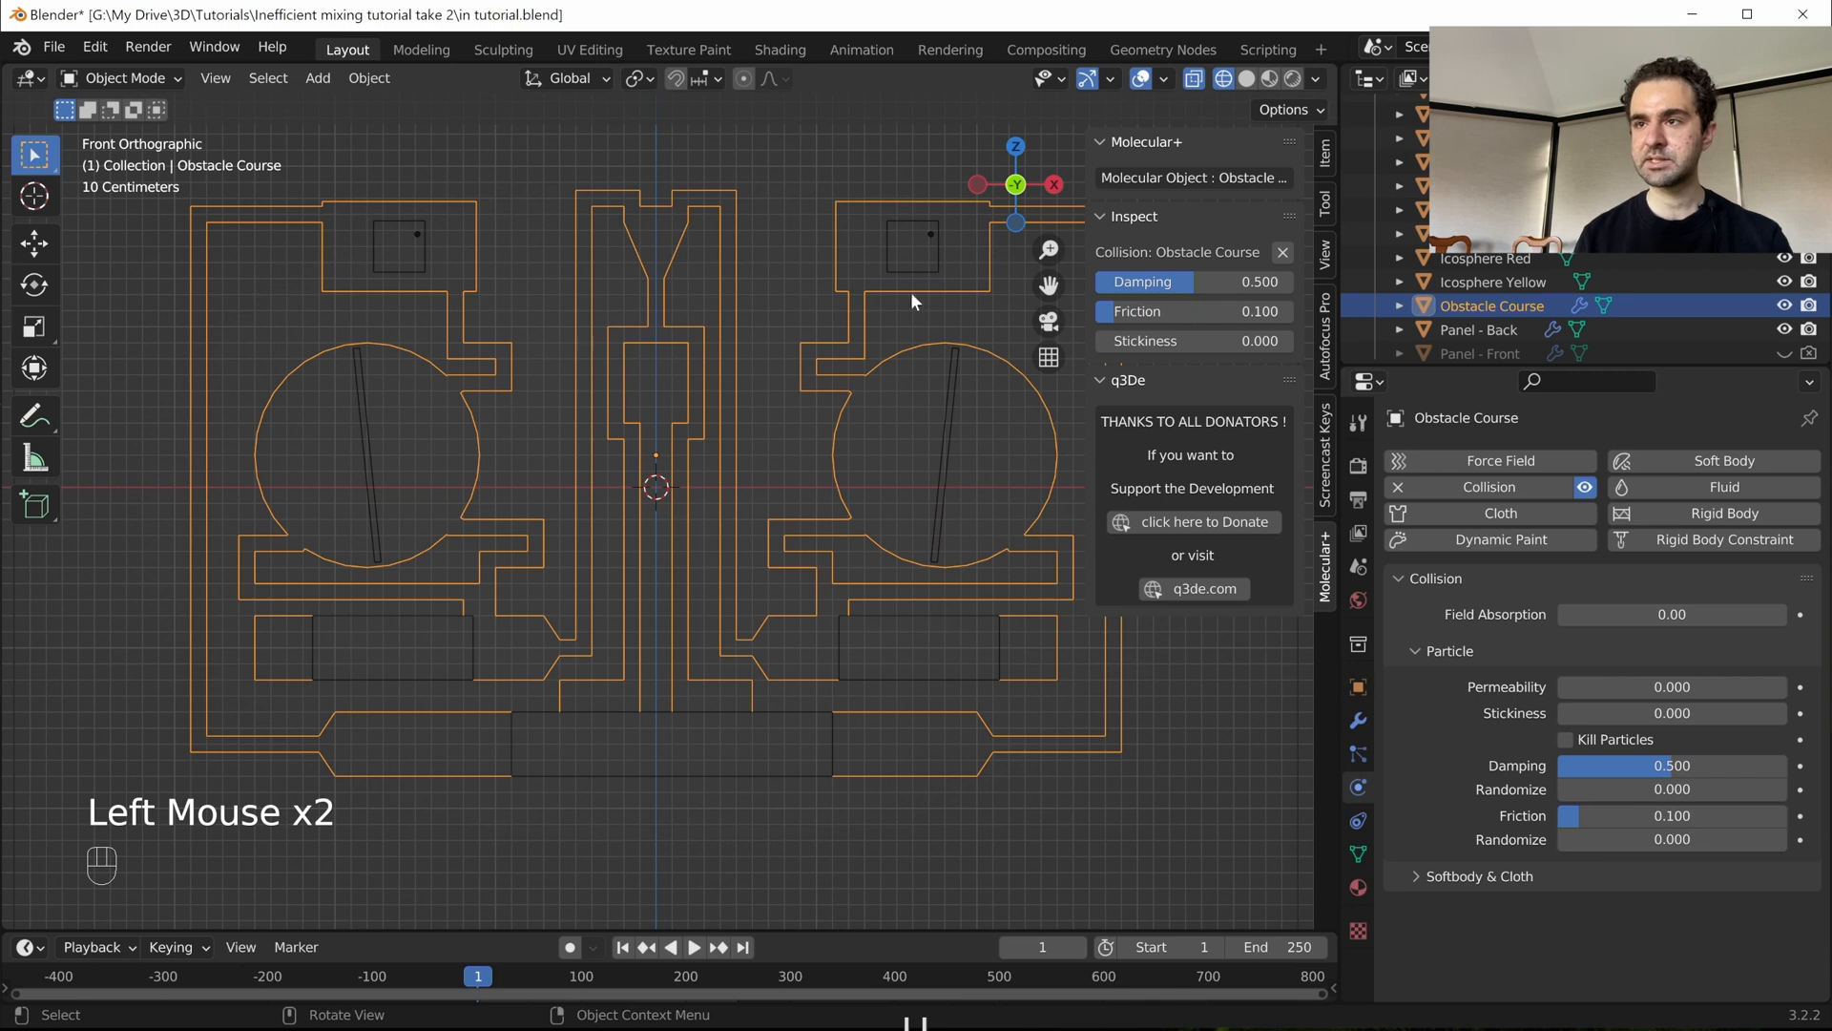
- Set the right-hand emitter's Molecular collision damping to 0.2 and free all existing bakes
click(907, 266)
double_click(1675, 788)
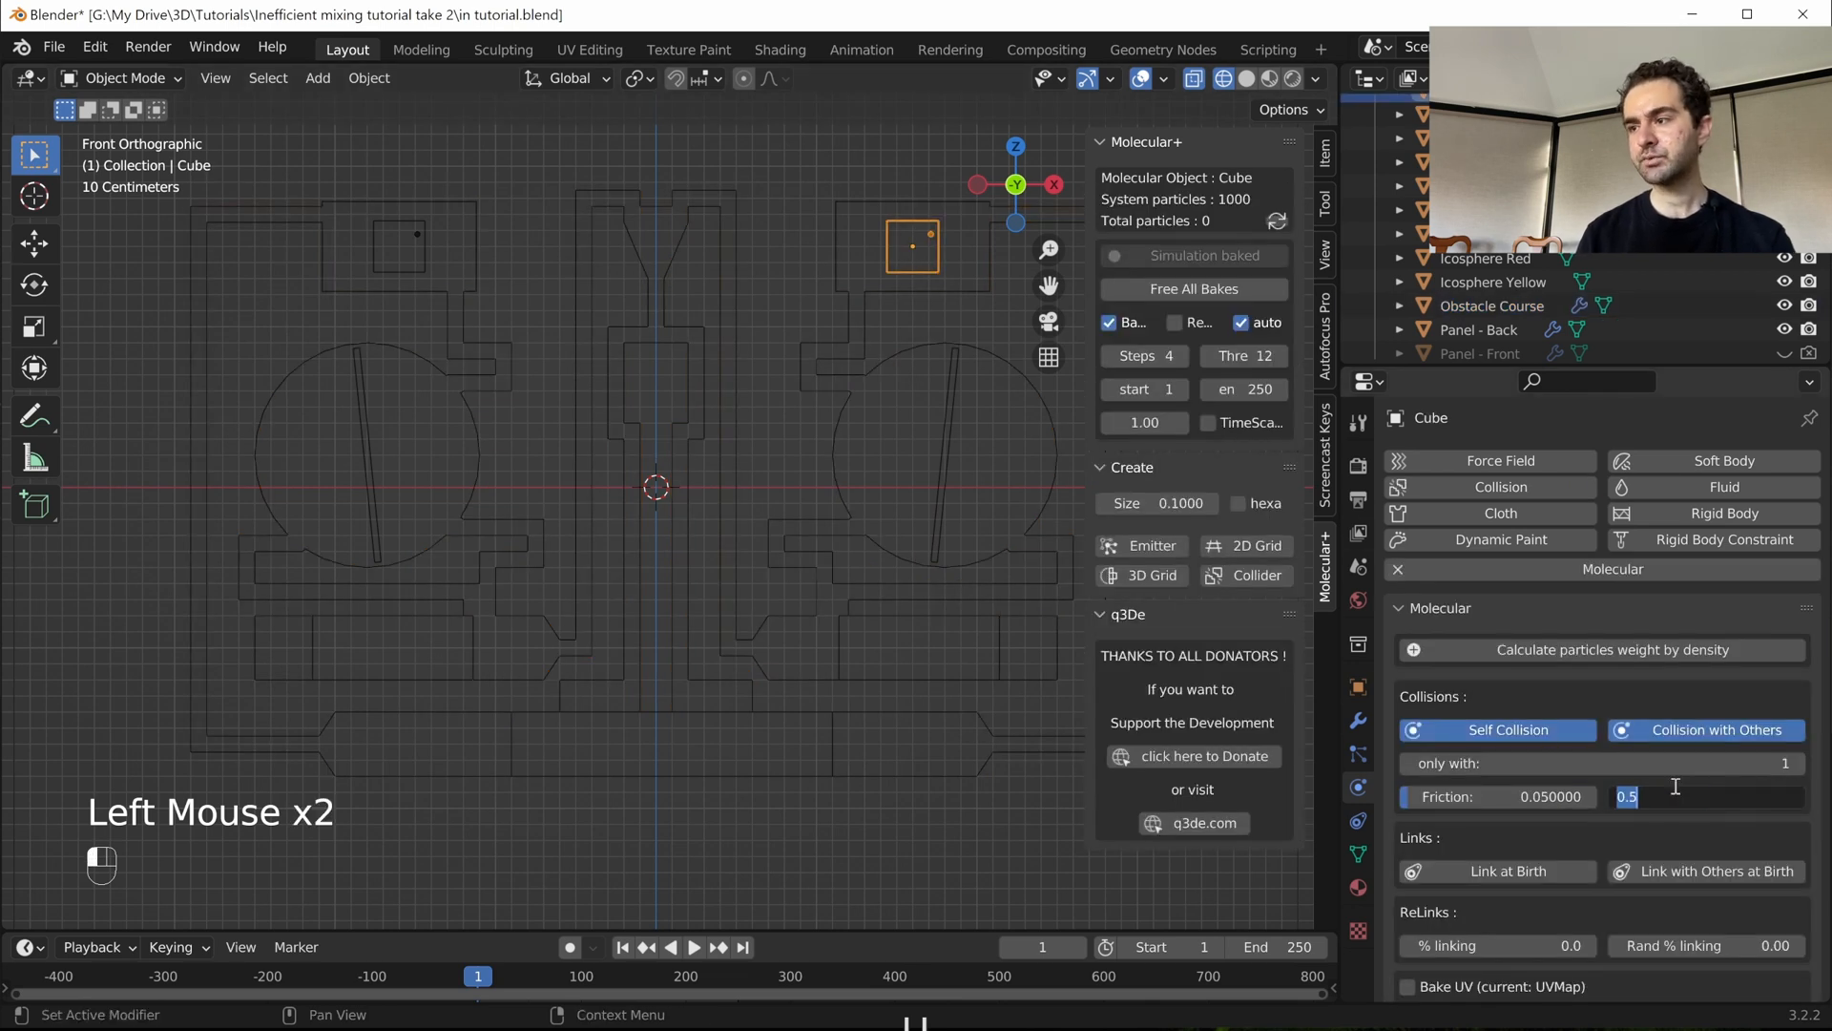
text(0.)
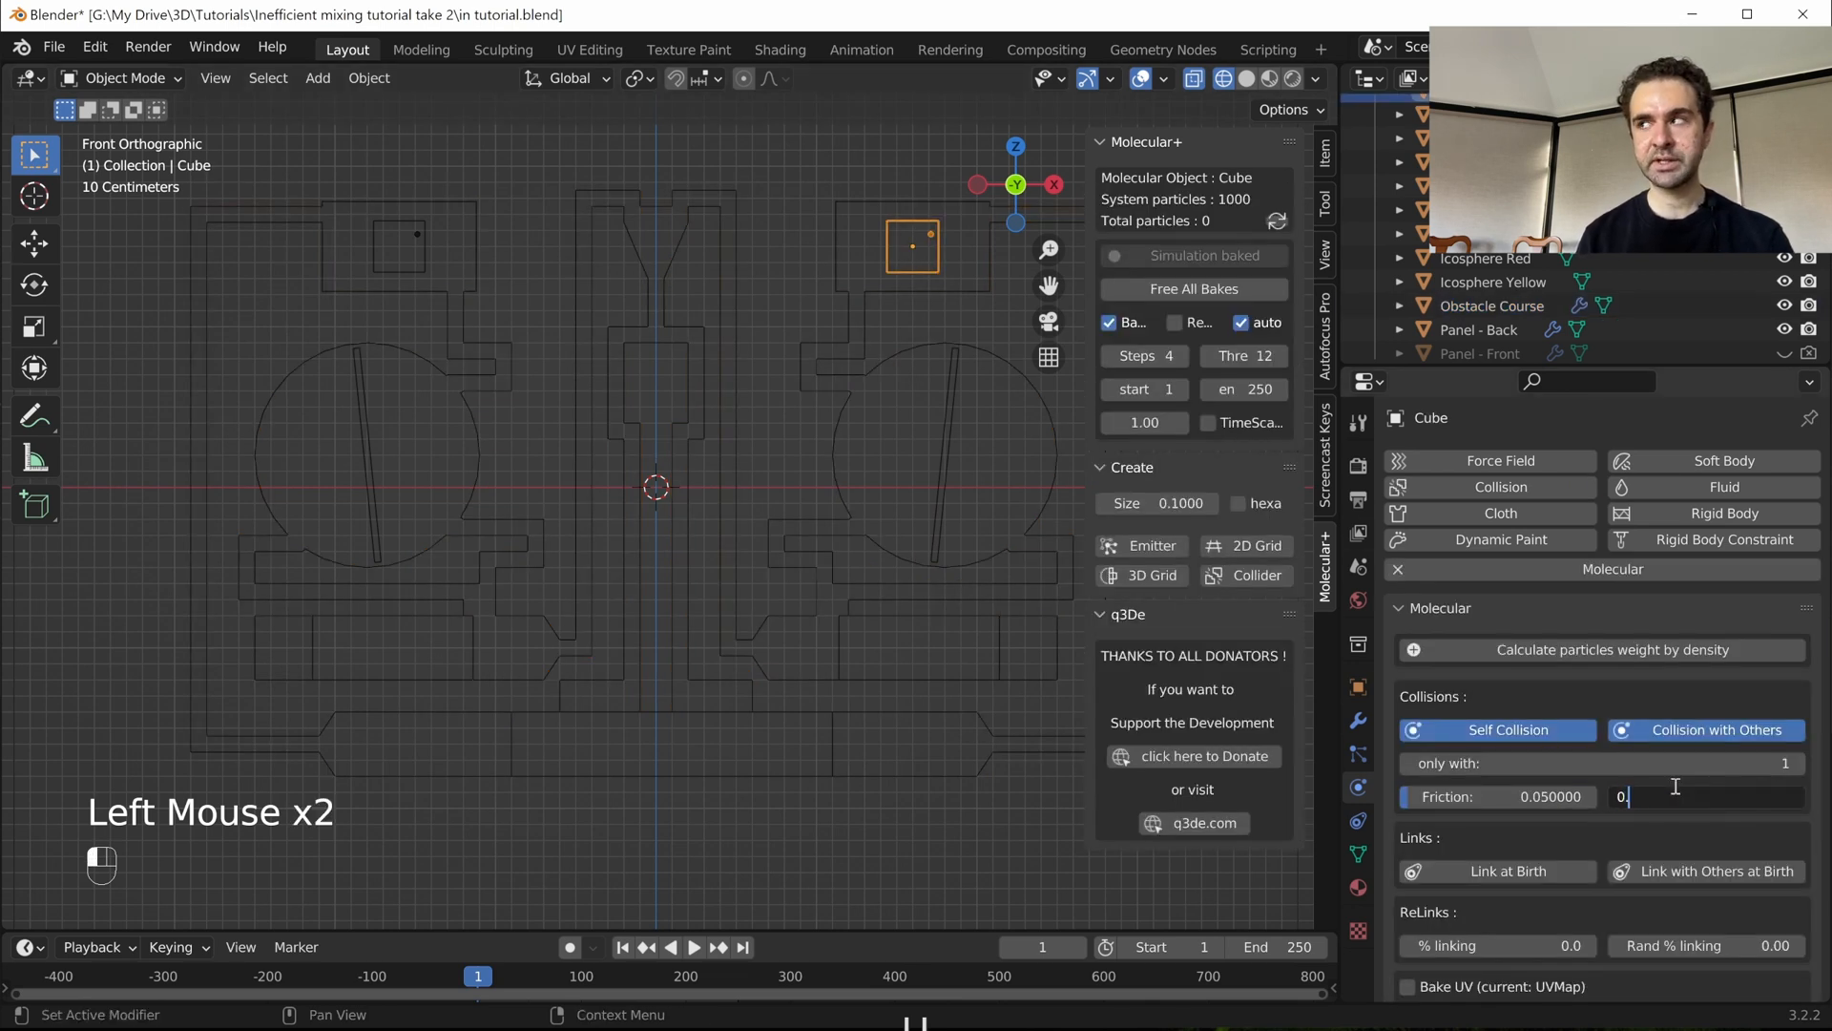
text(2)
key(Return)
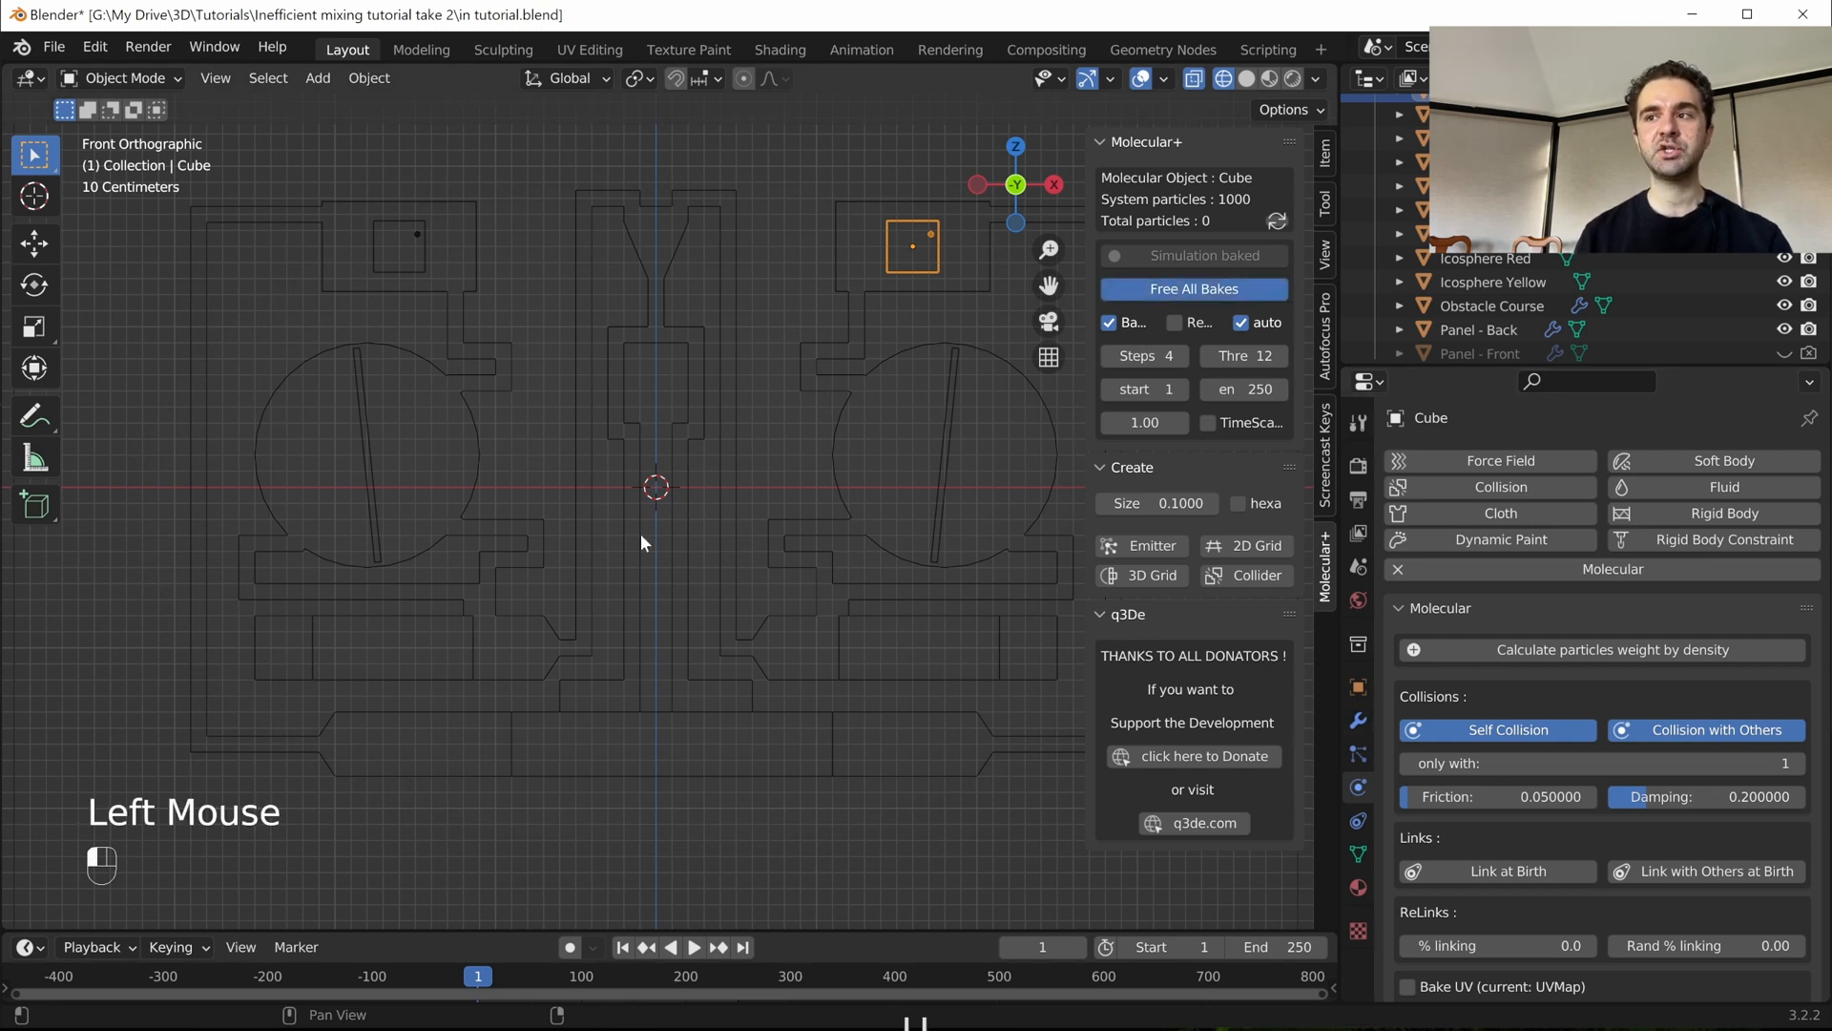
- Save the file and start the molecular simulation with the reduced friction and damping
key(ctrl+s)
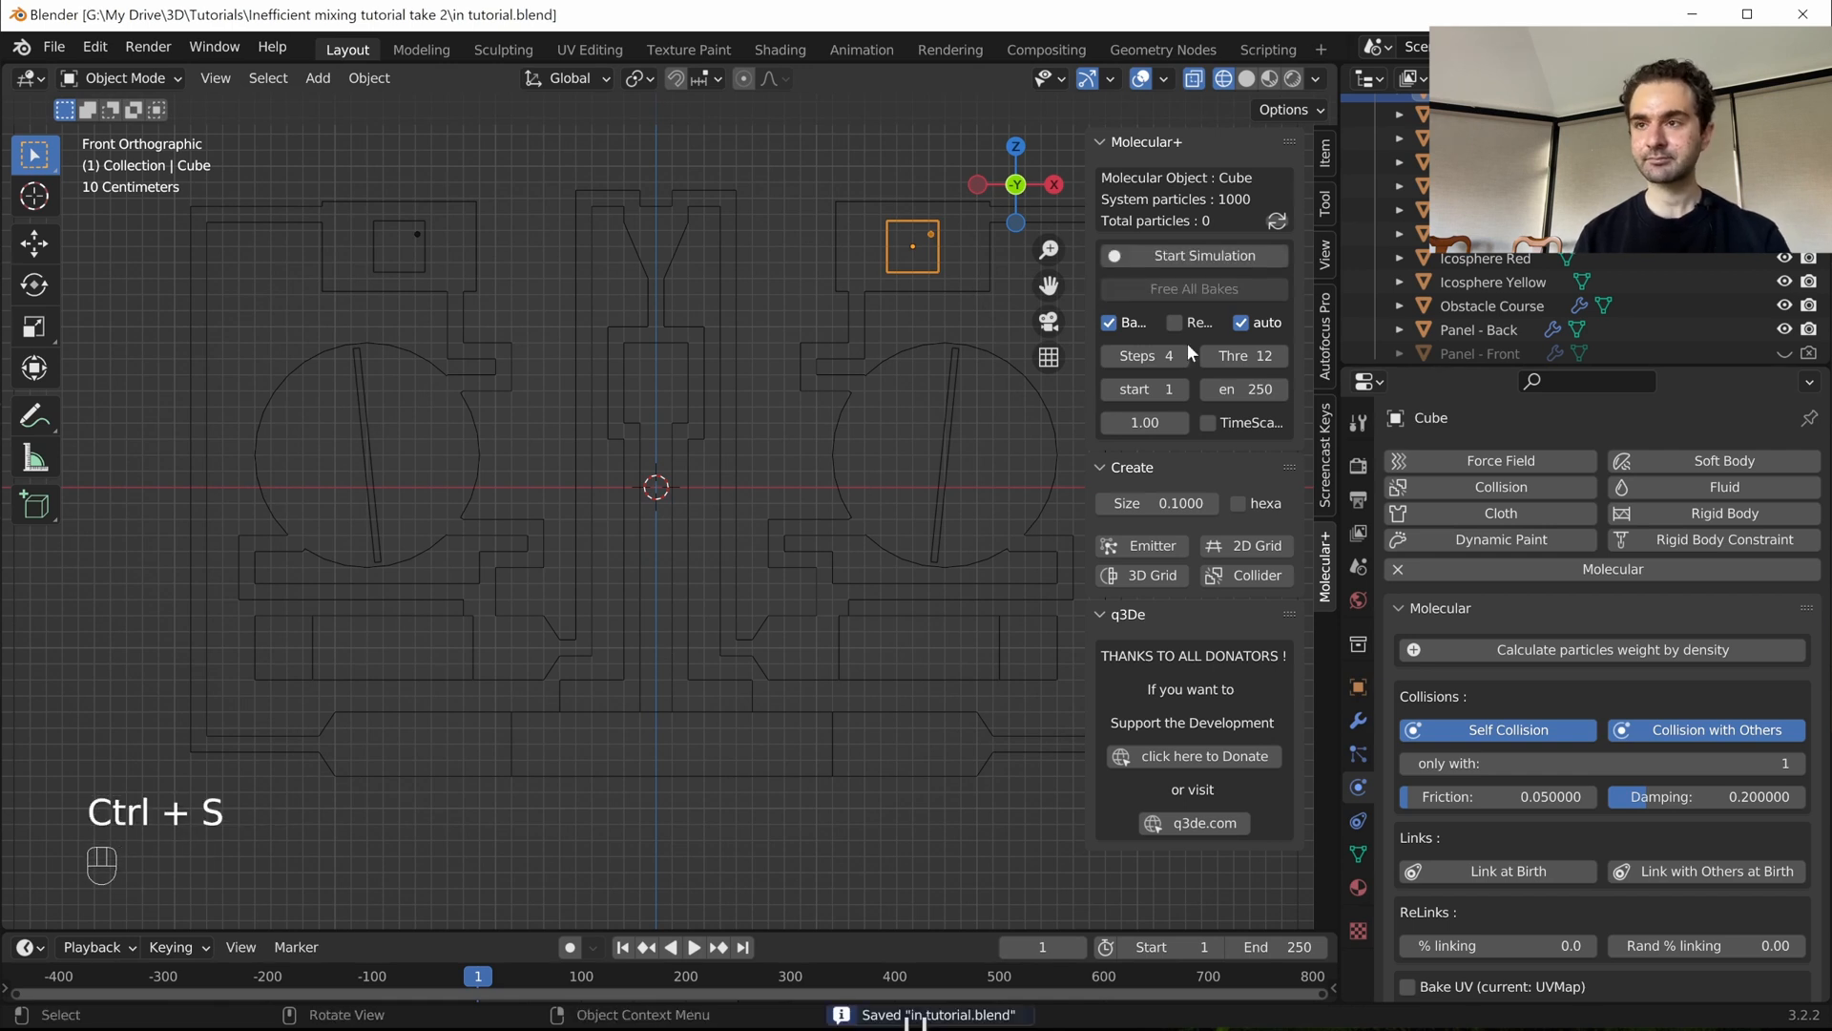
click(1226, 258)
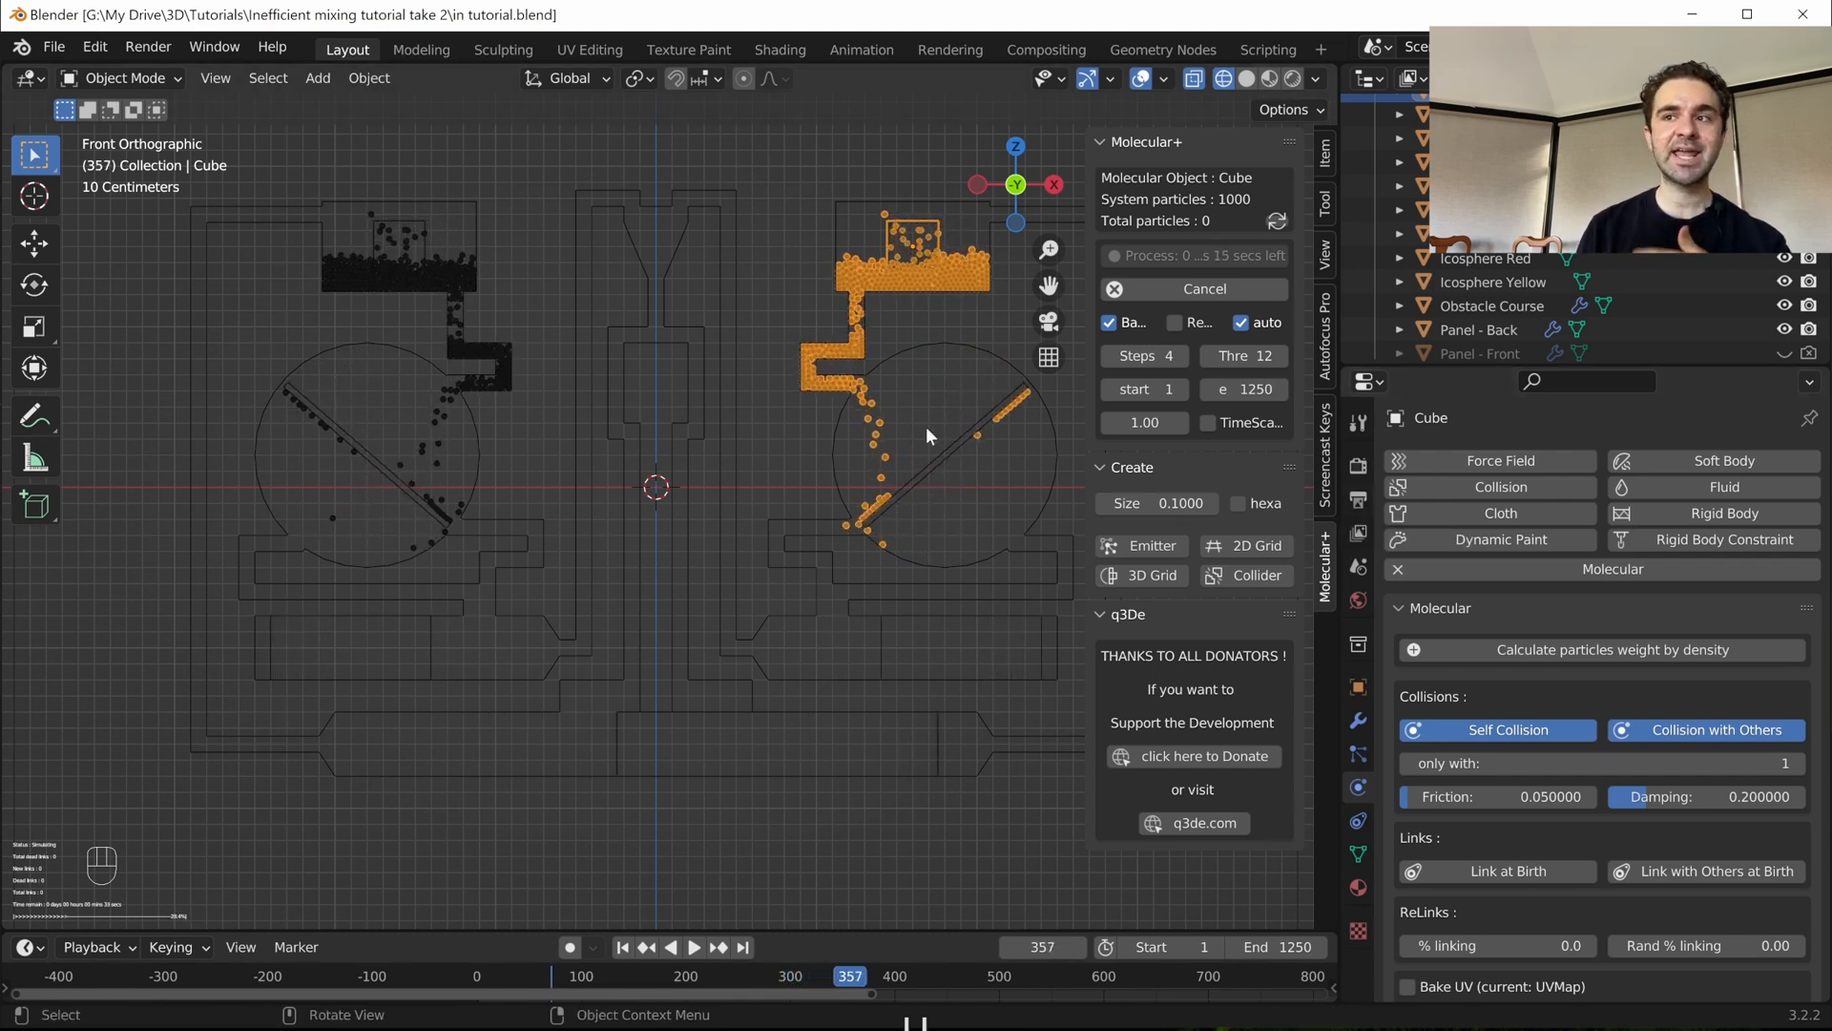
- Enable Motion Blur in the Cycles render settings while the simulation runs
click(1359, 466)
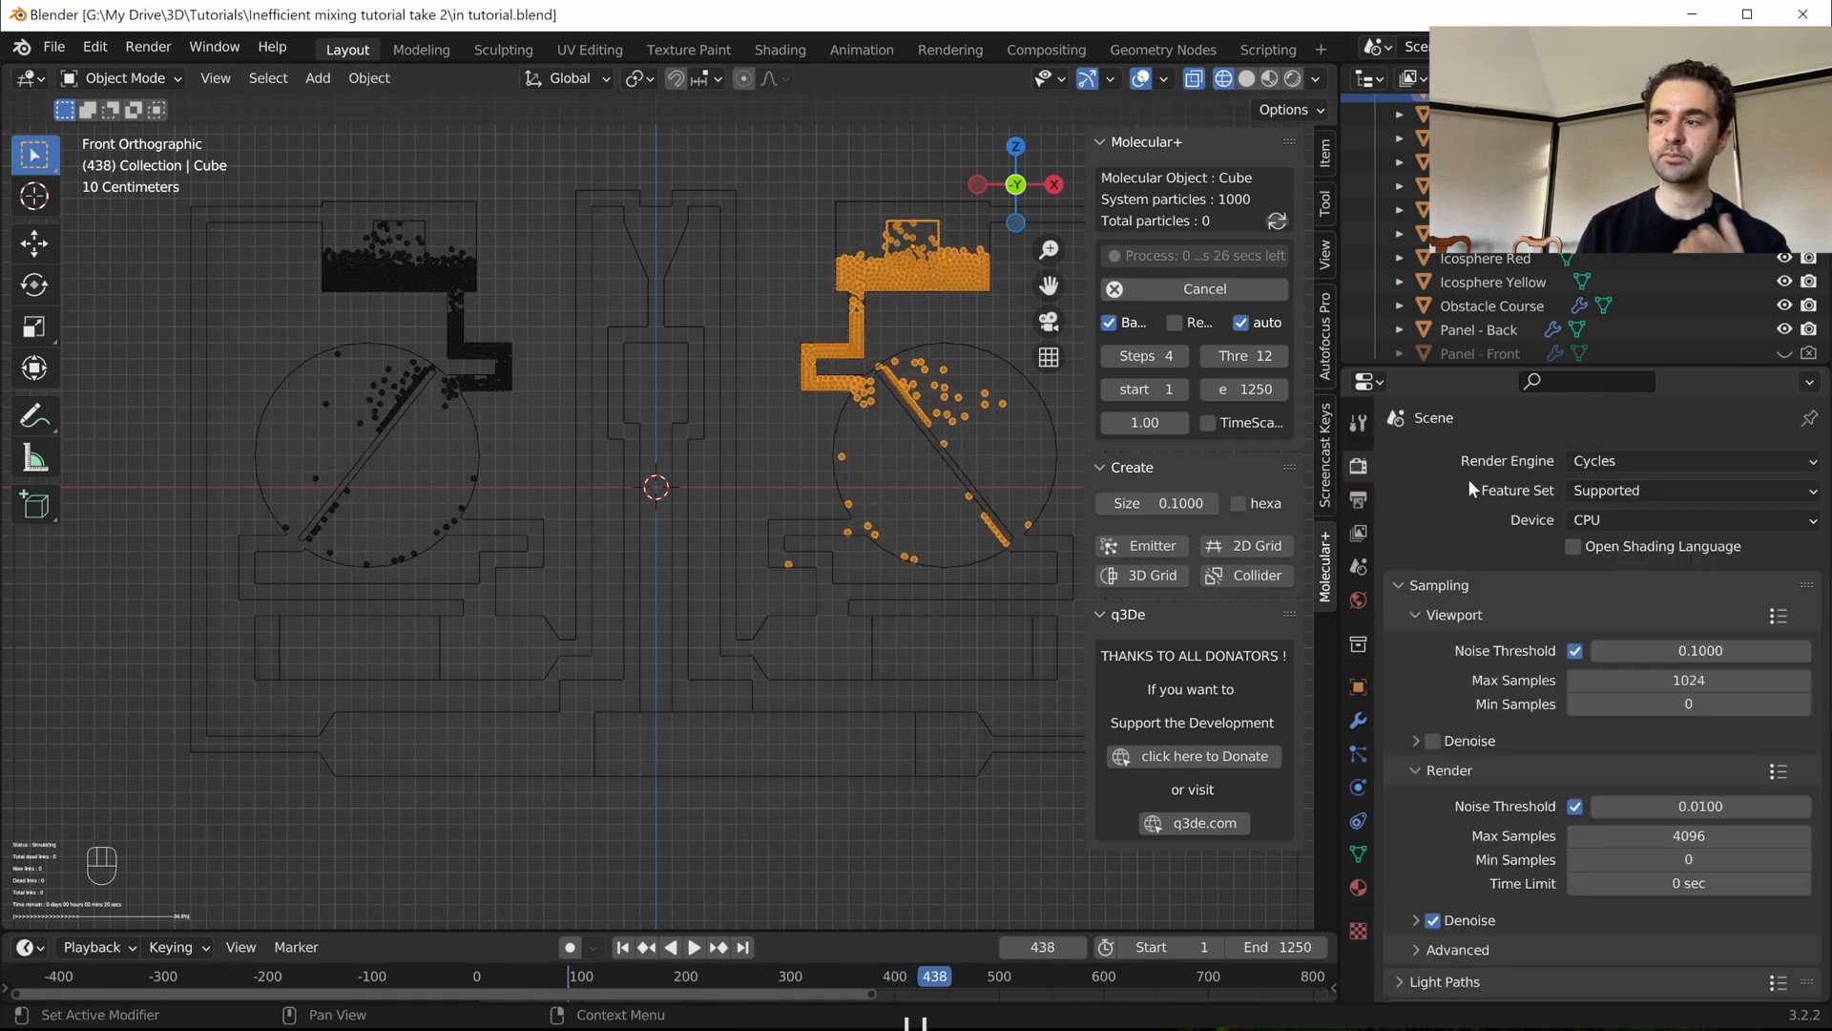
scroll(1458, 649, down, 5)
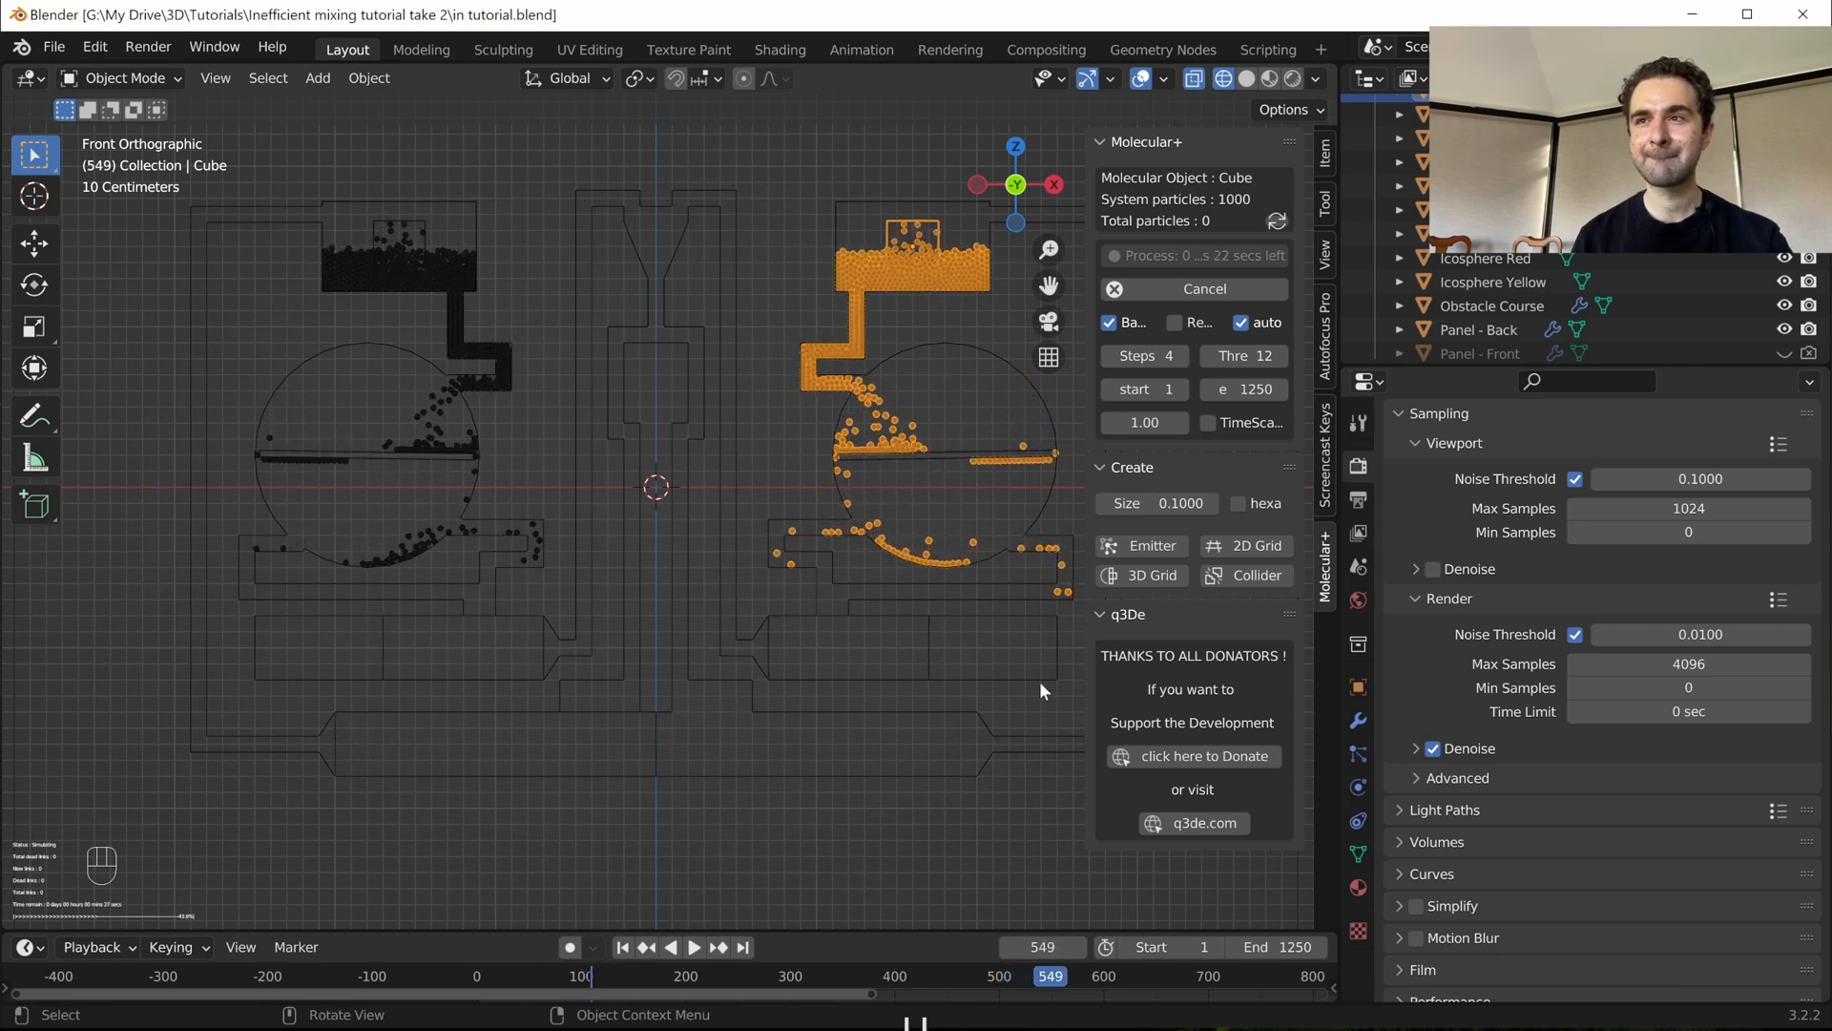
click(1416, 945)
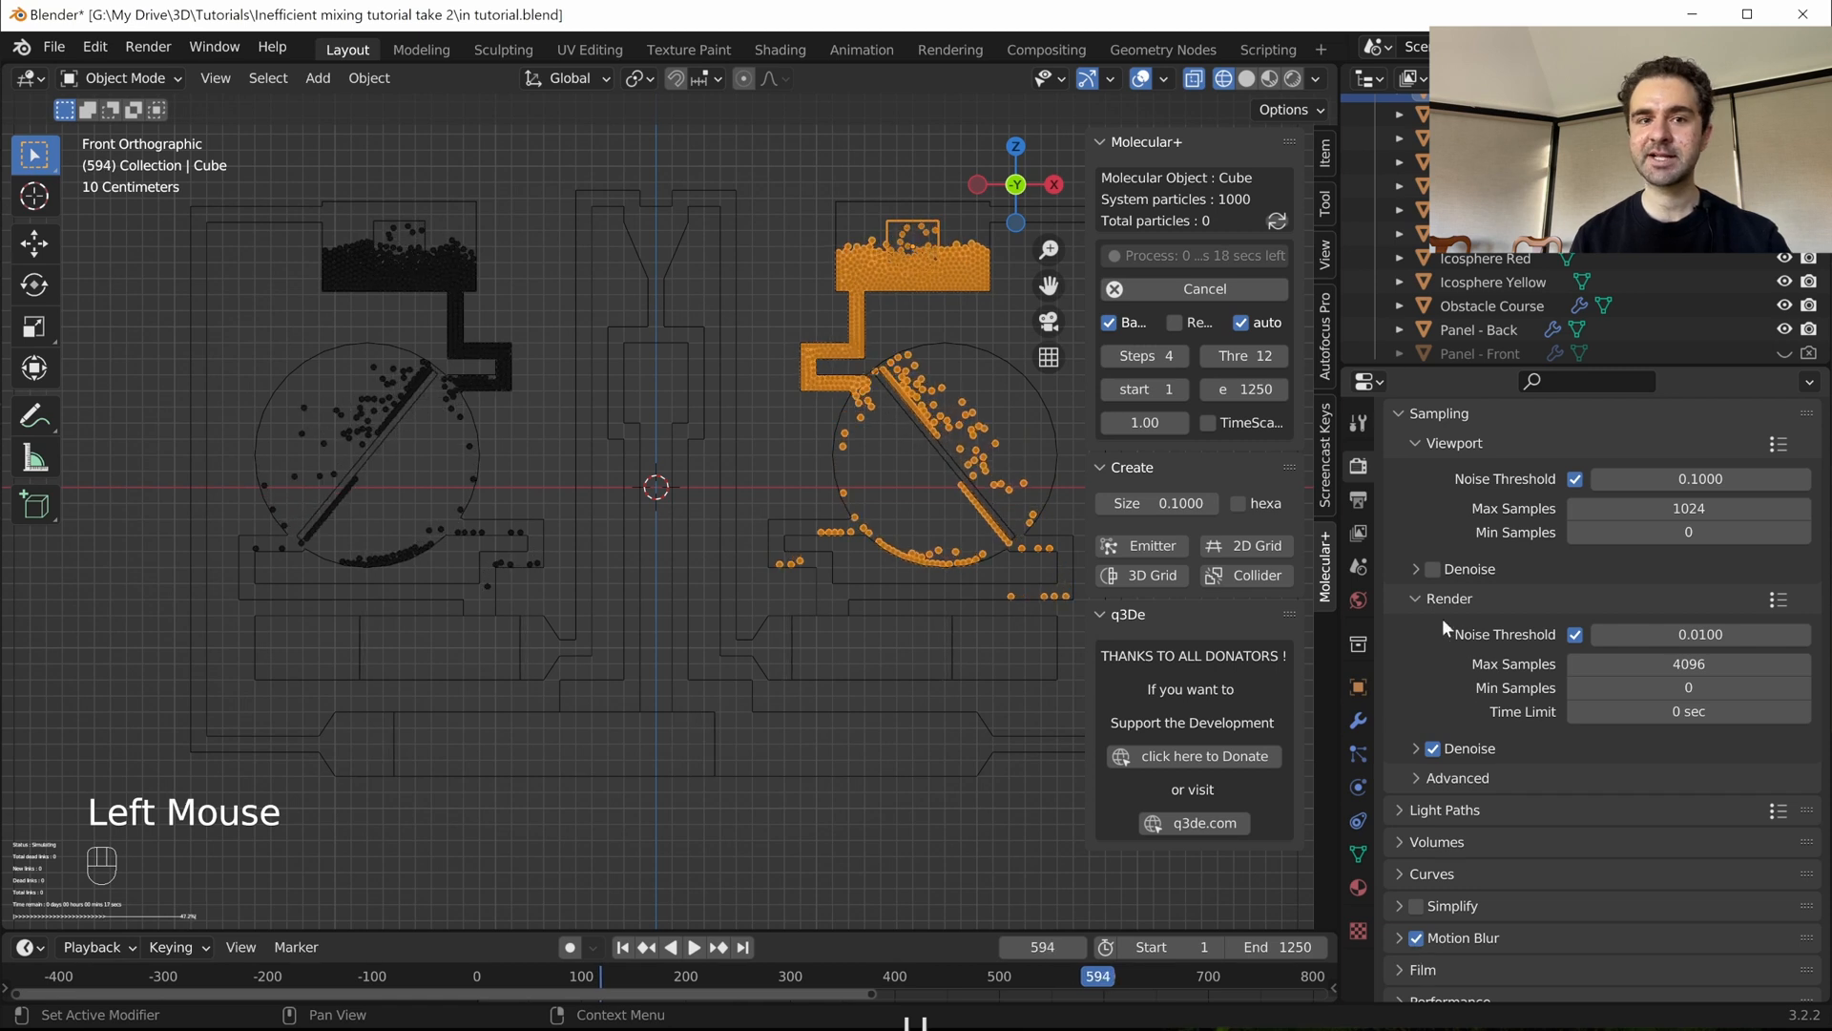
scroll(1458, 570, down, 1)
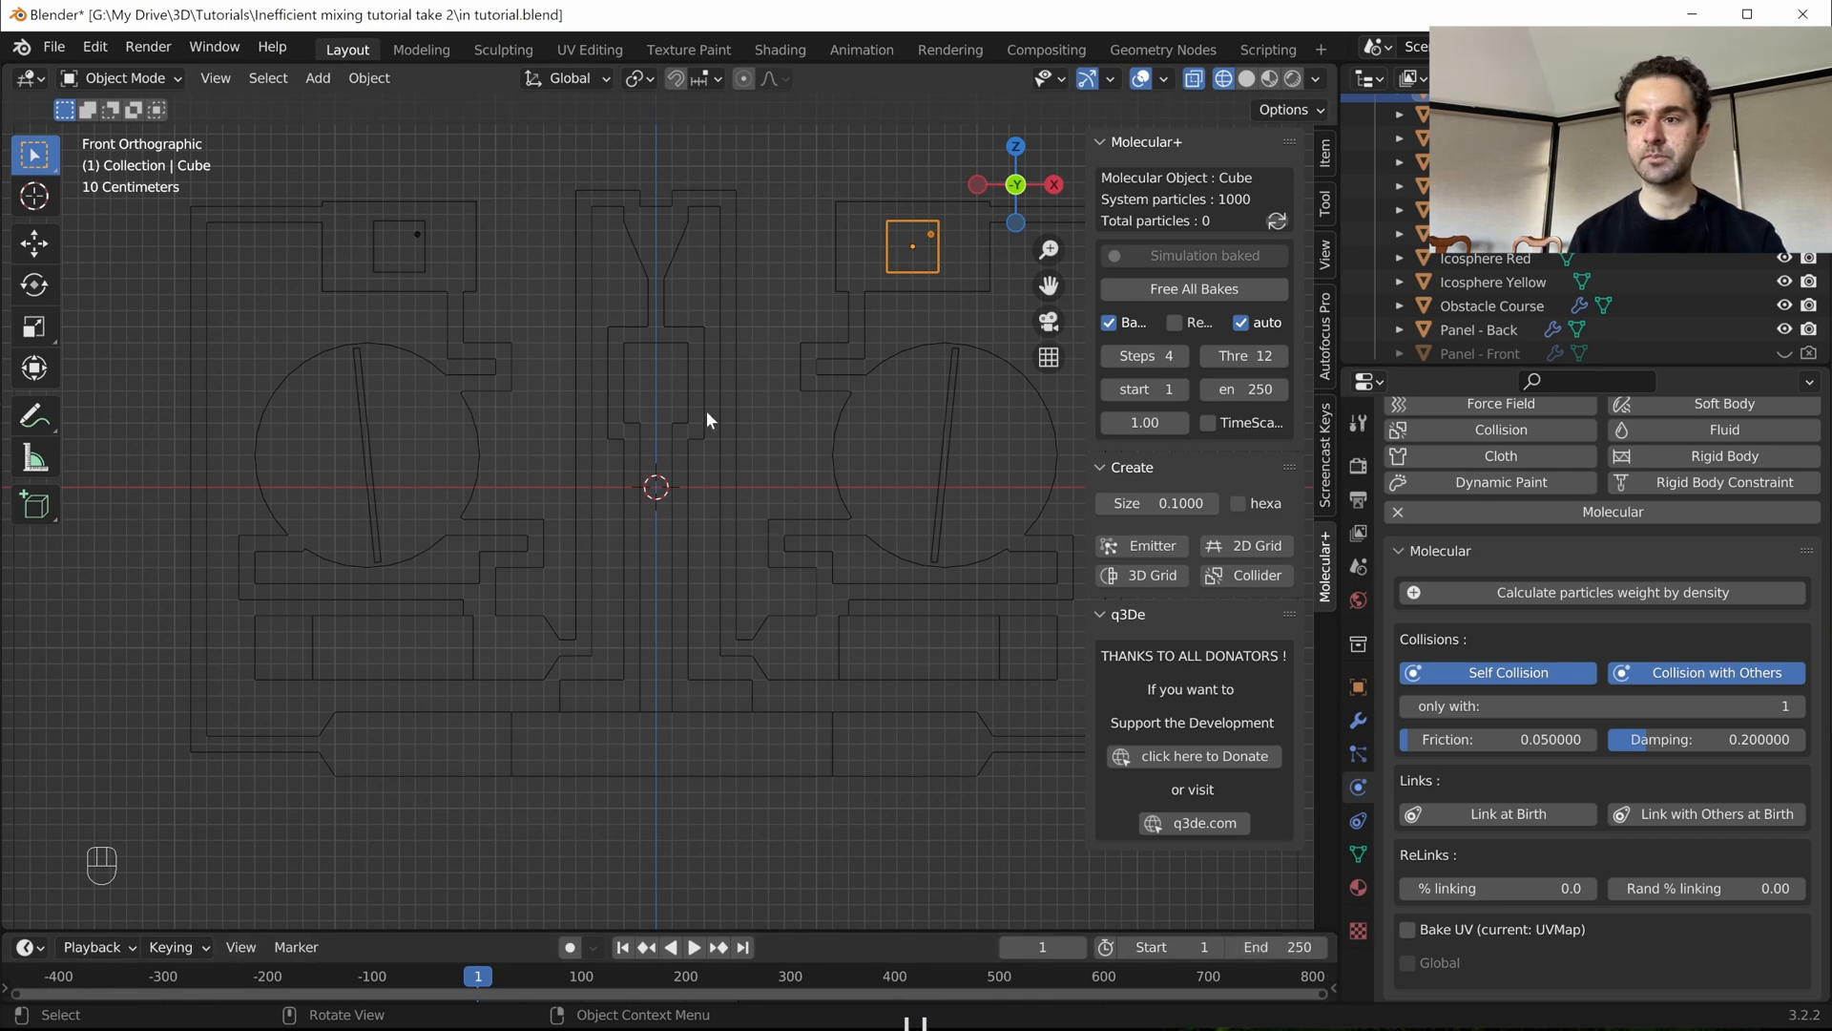
- Play back the baked simulation to examine how the particles flow past the moving parts
key(space)
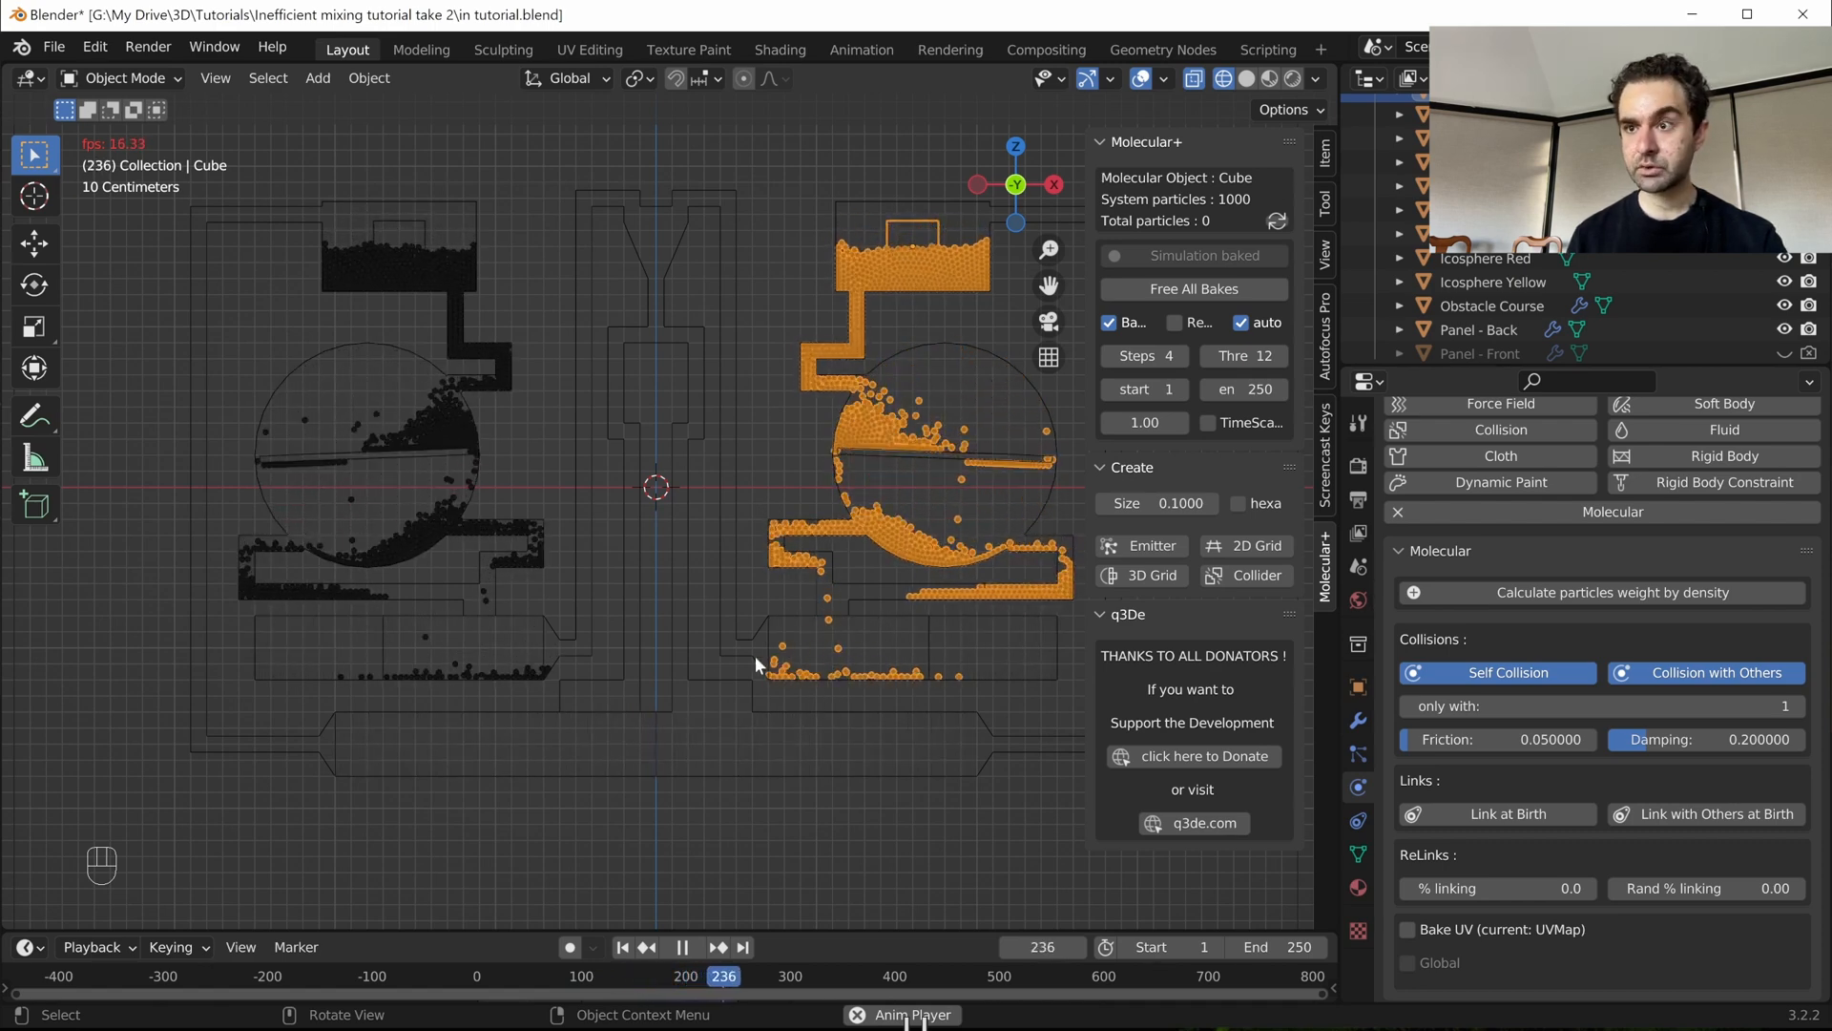
key(space)
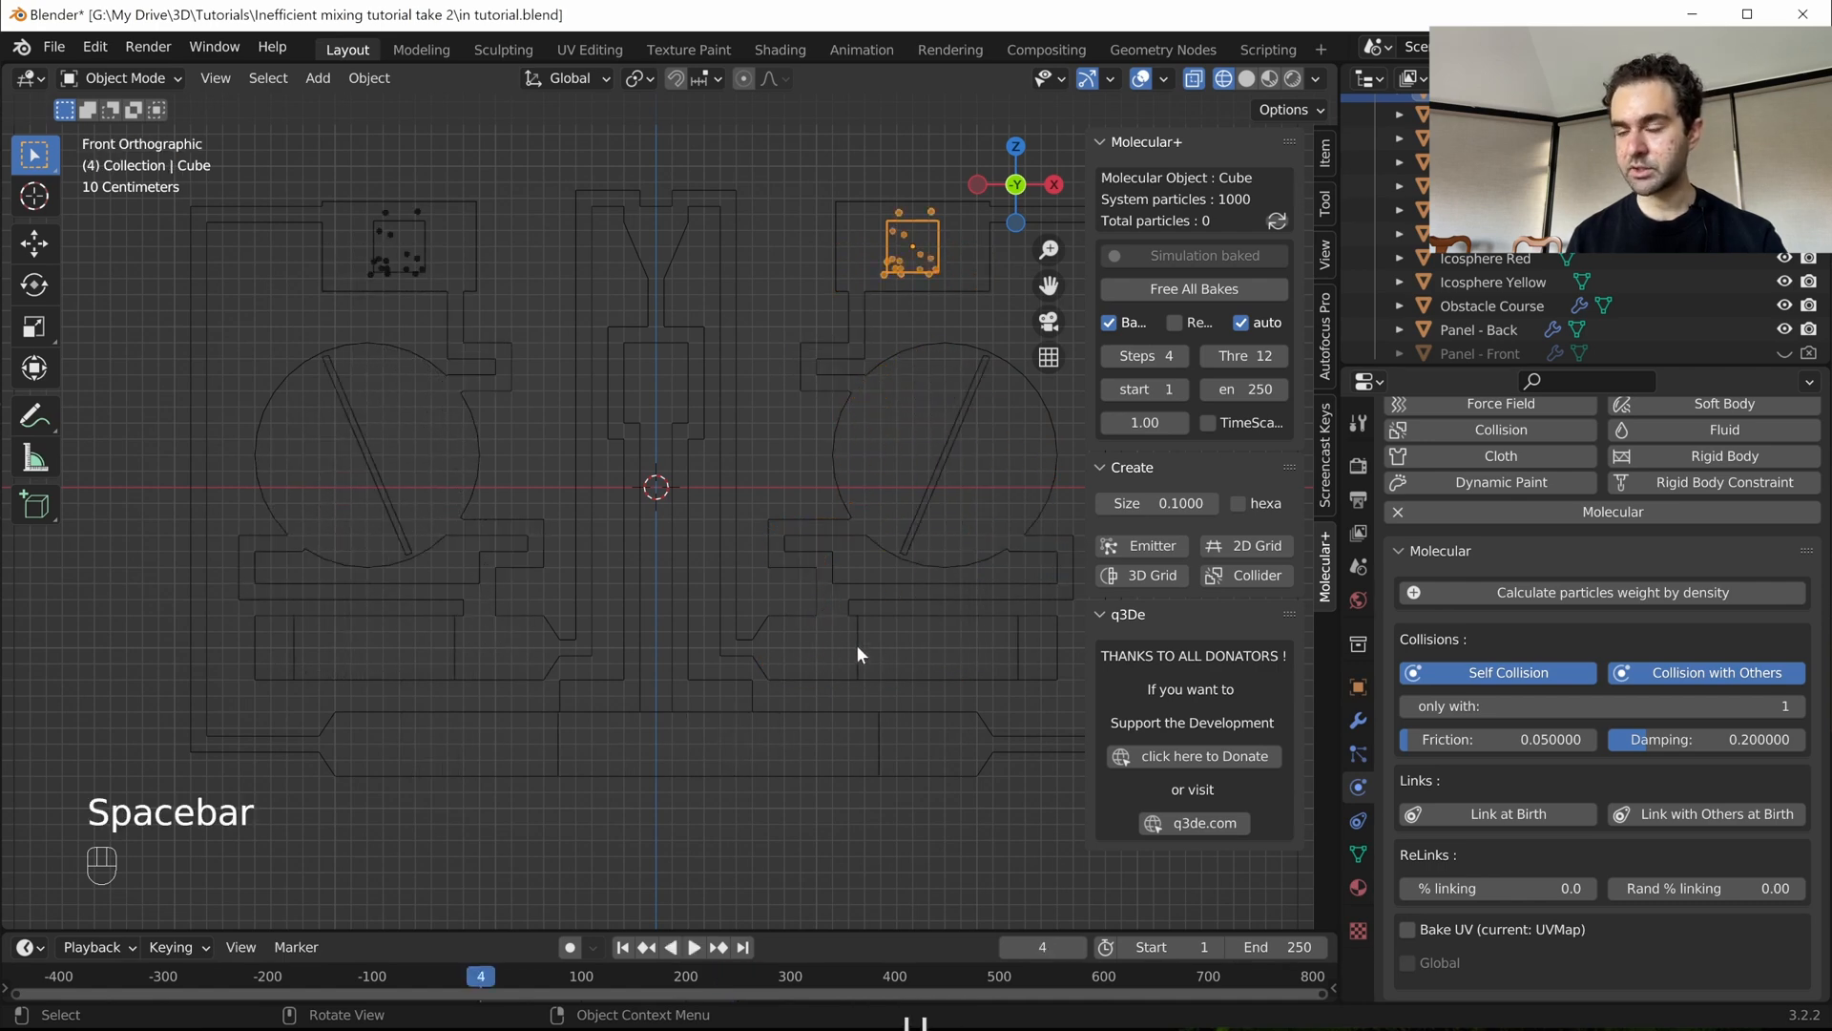
- Add Collision physics to the right-hand sliding block with particle damping 0.5 and friction 0.1
click(857, 639)
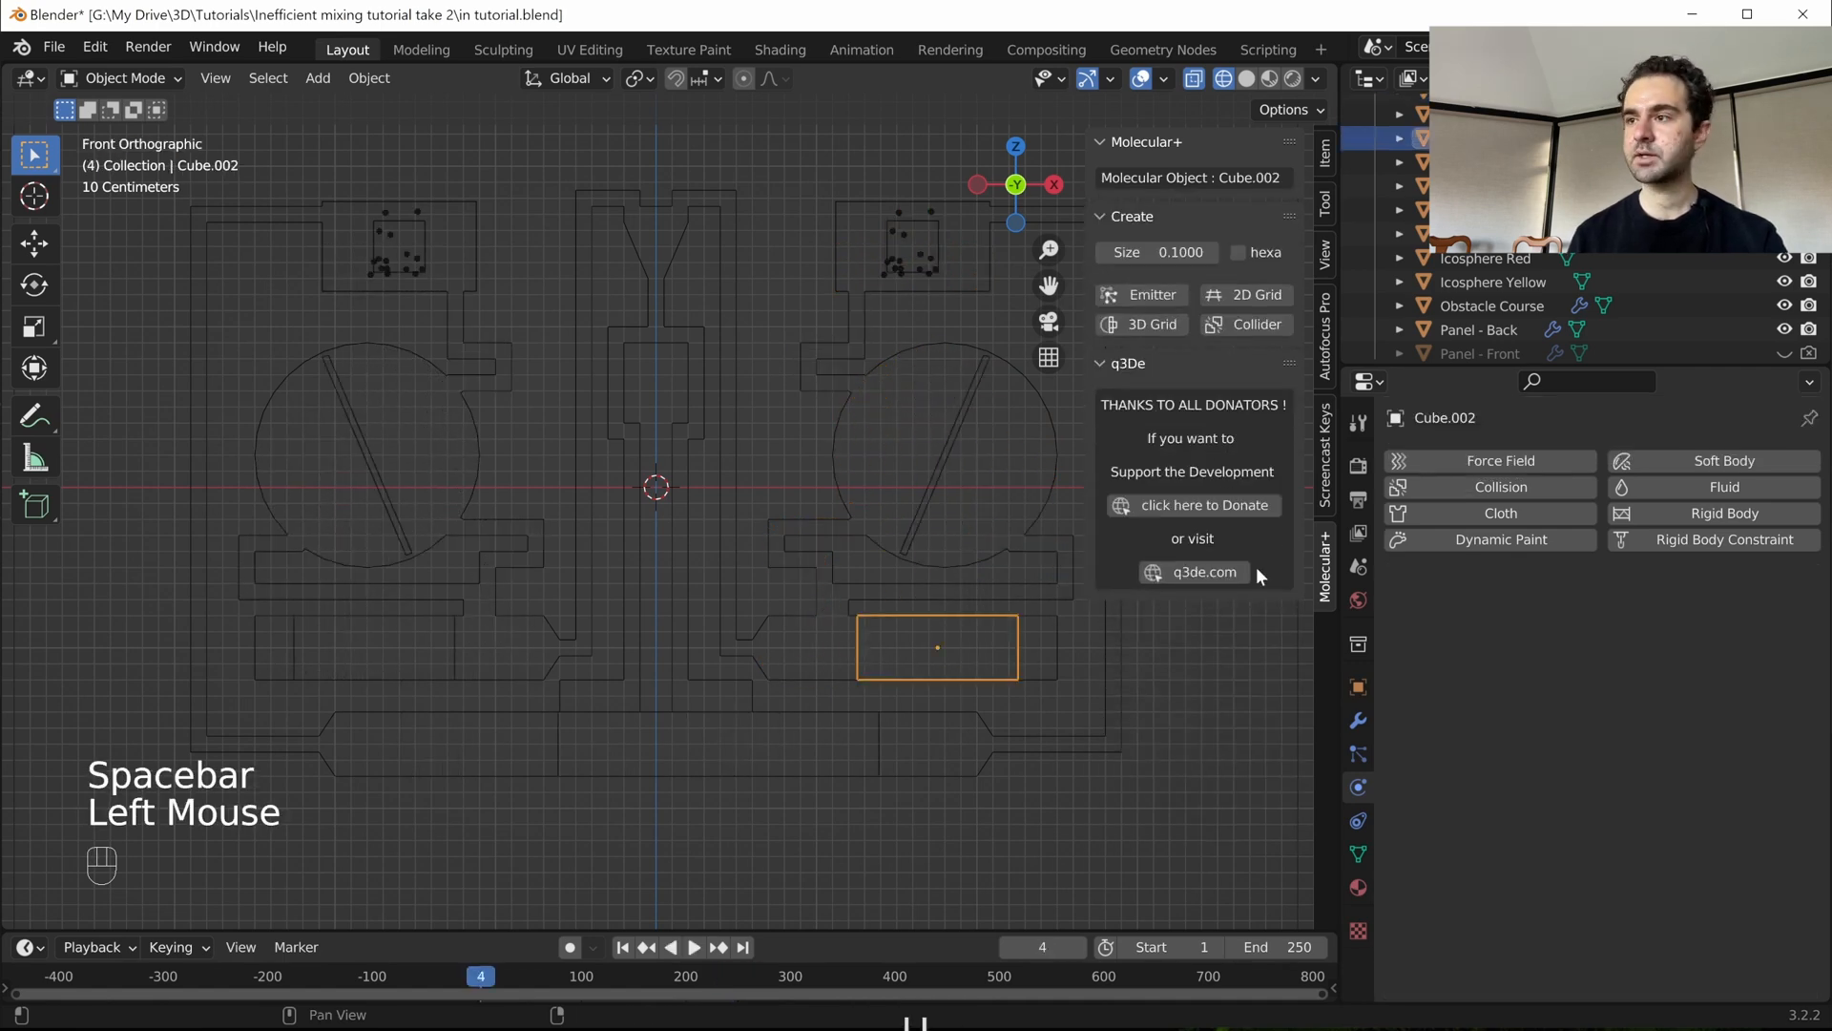
double_click(993, 586)
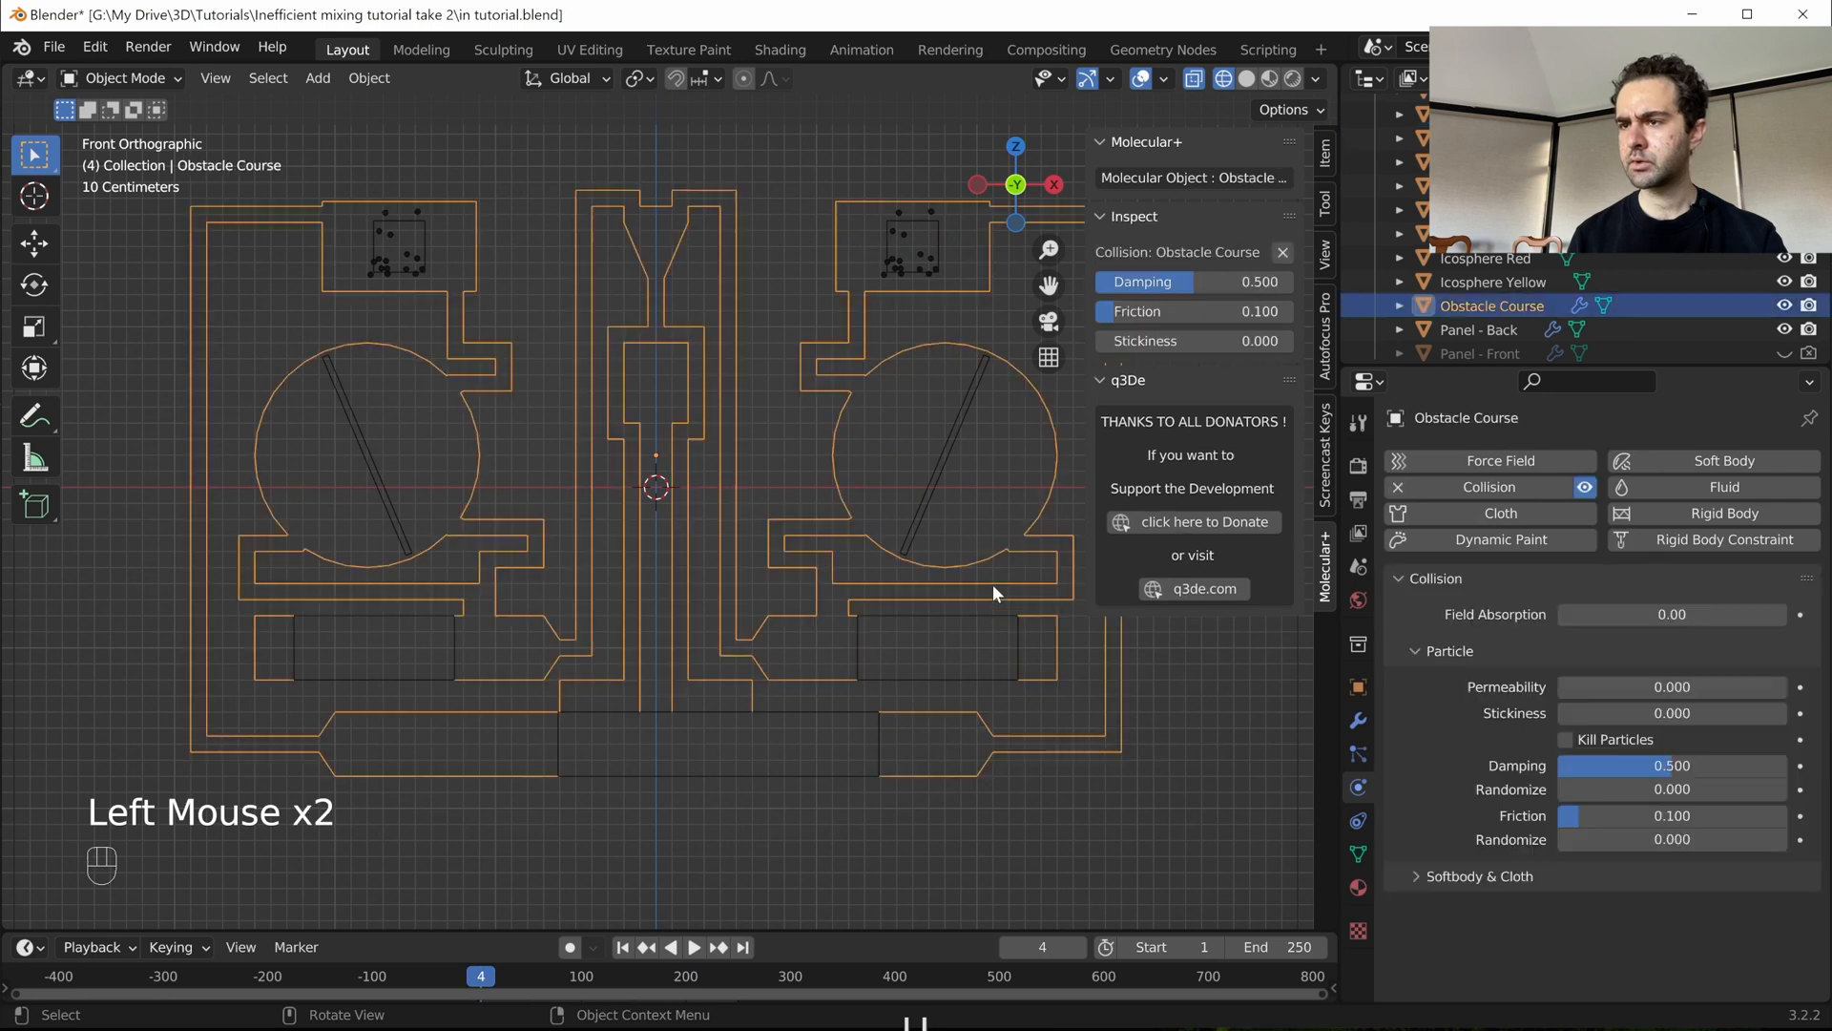
click(1017, 647)
click(1487, 486)
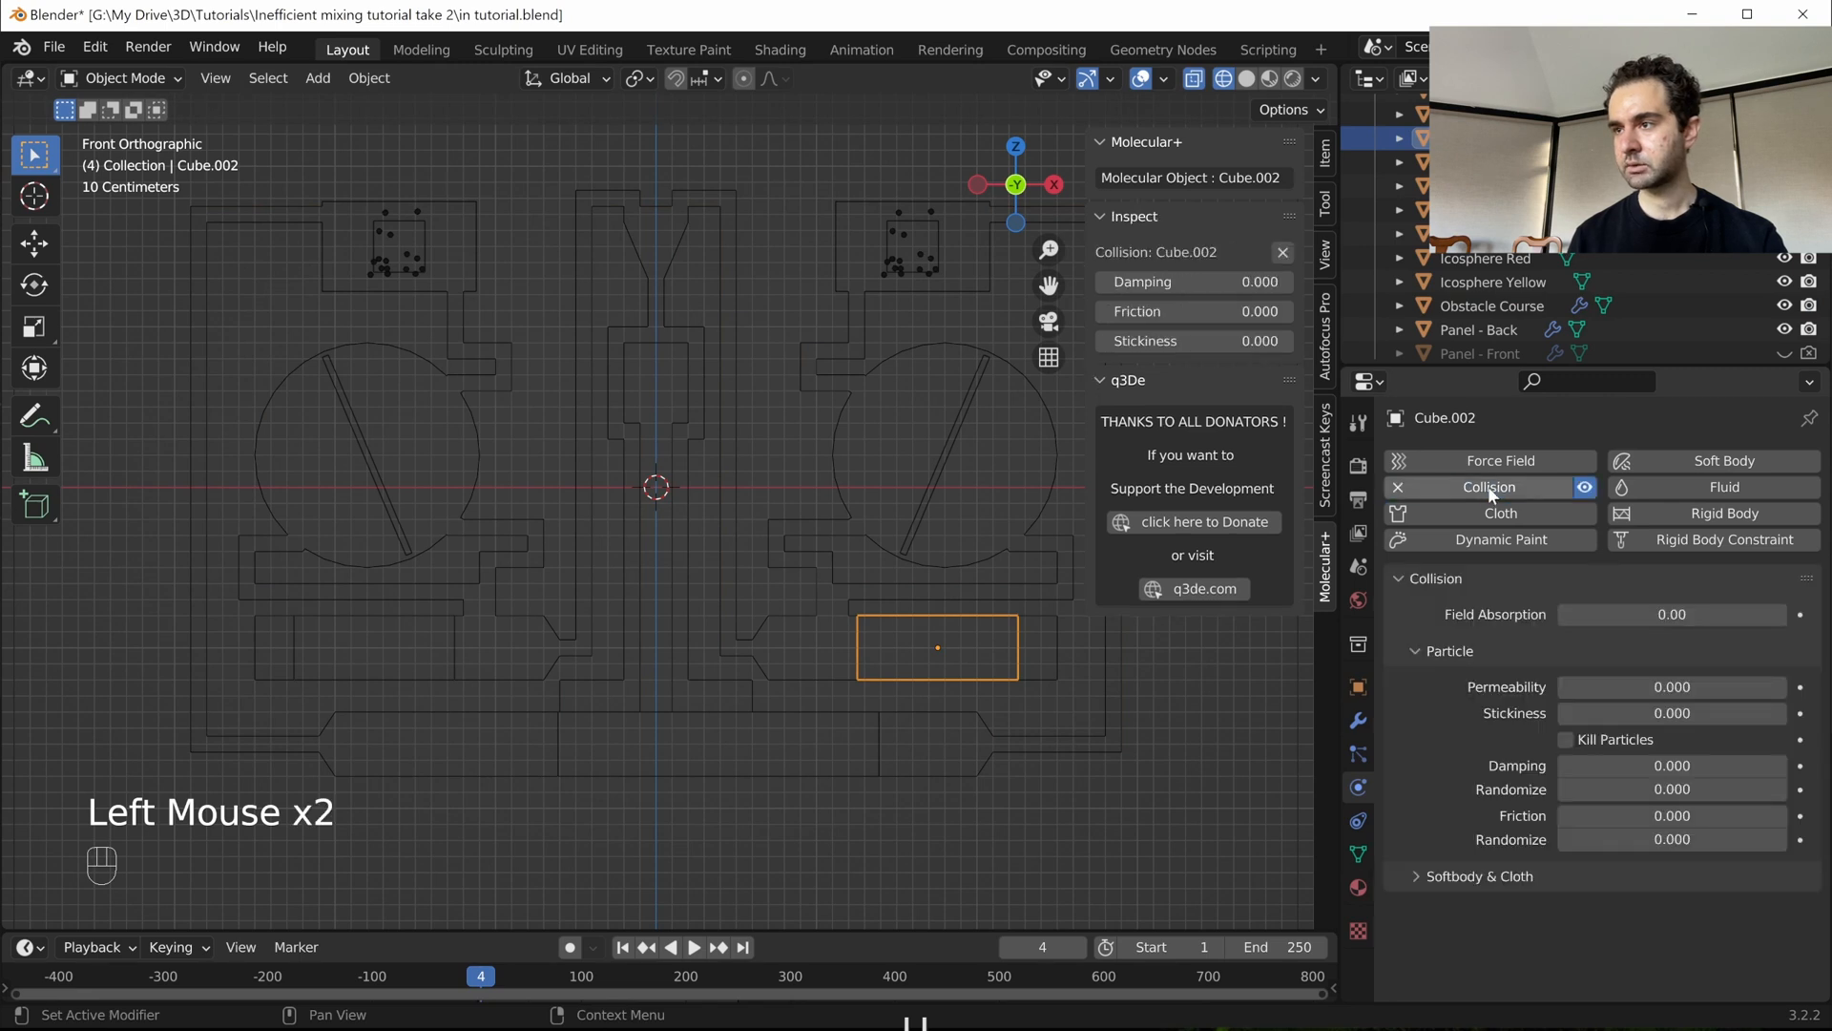
click(1672, 765)
key(Tab)
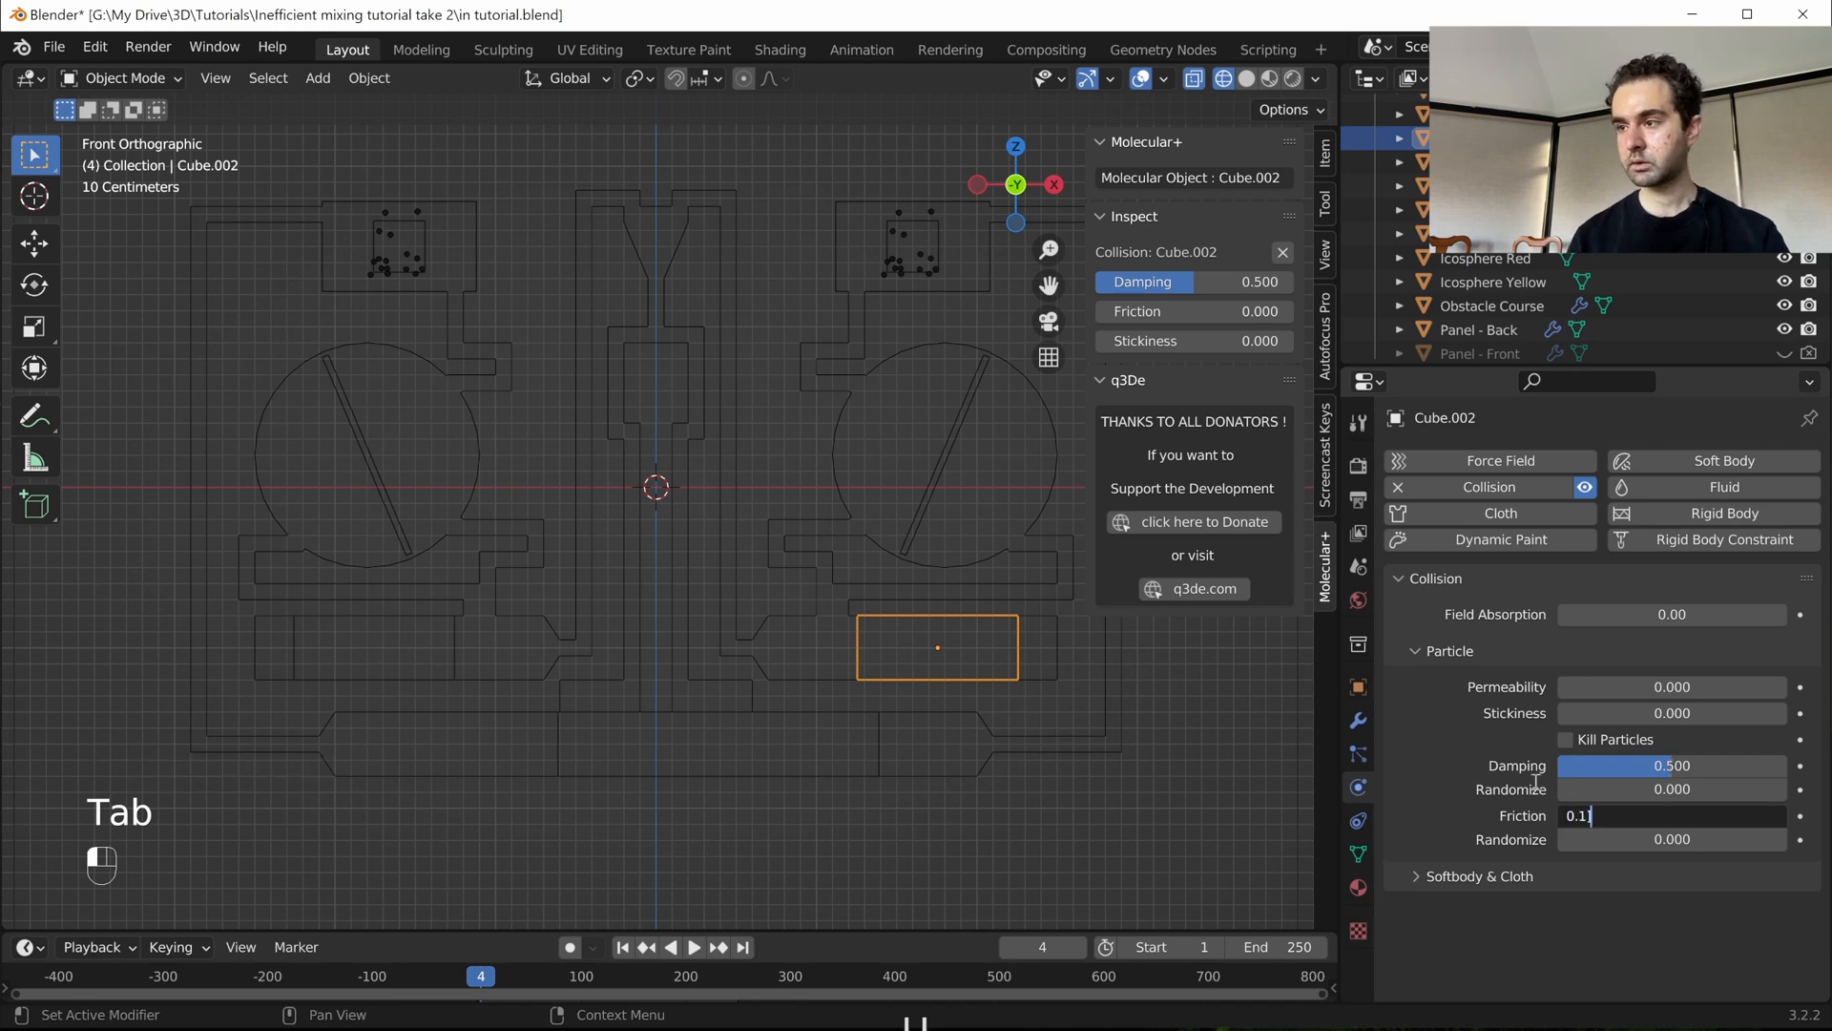
key(Return)
- Add Collision physics to the lower central sliding block with particle damping 0.5 and friction 0.1
click(869, 733)
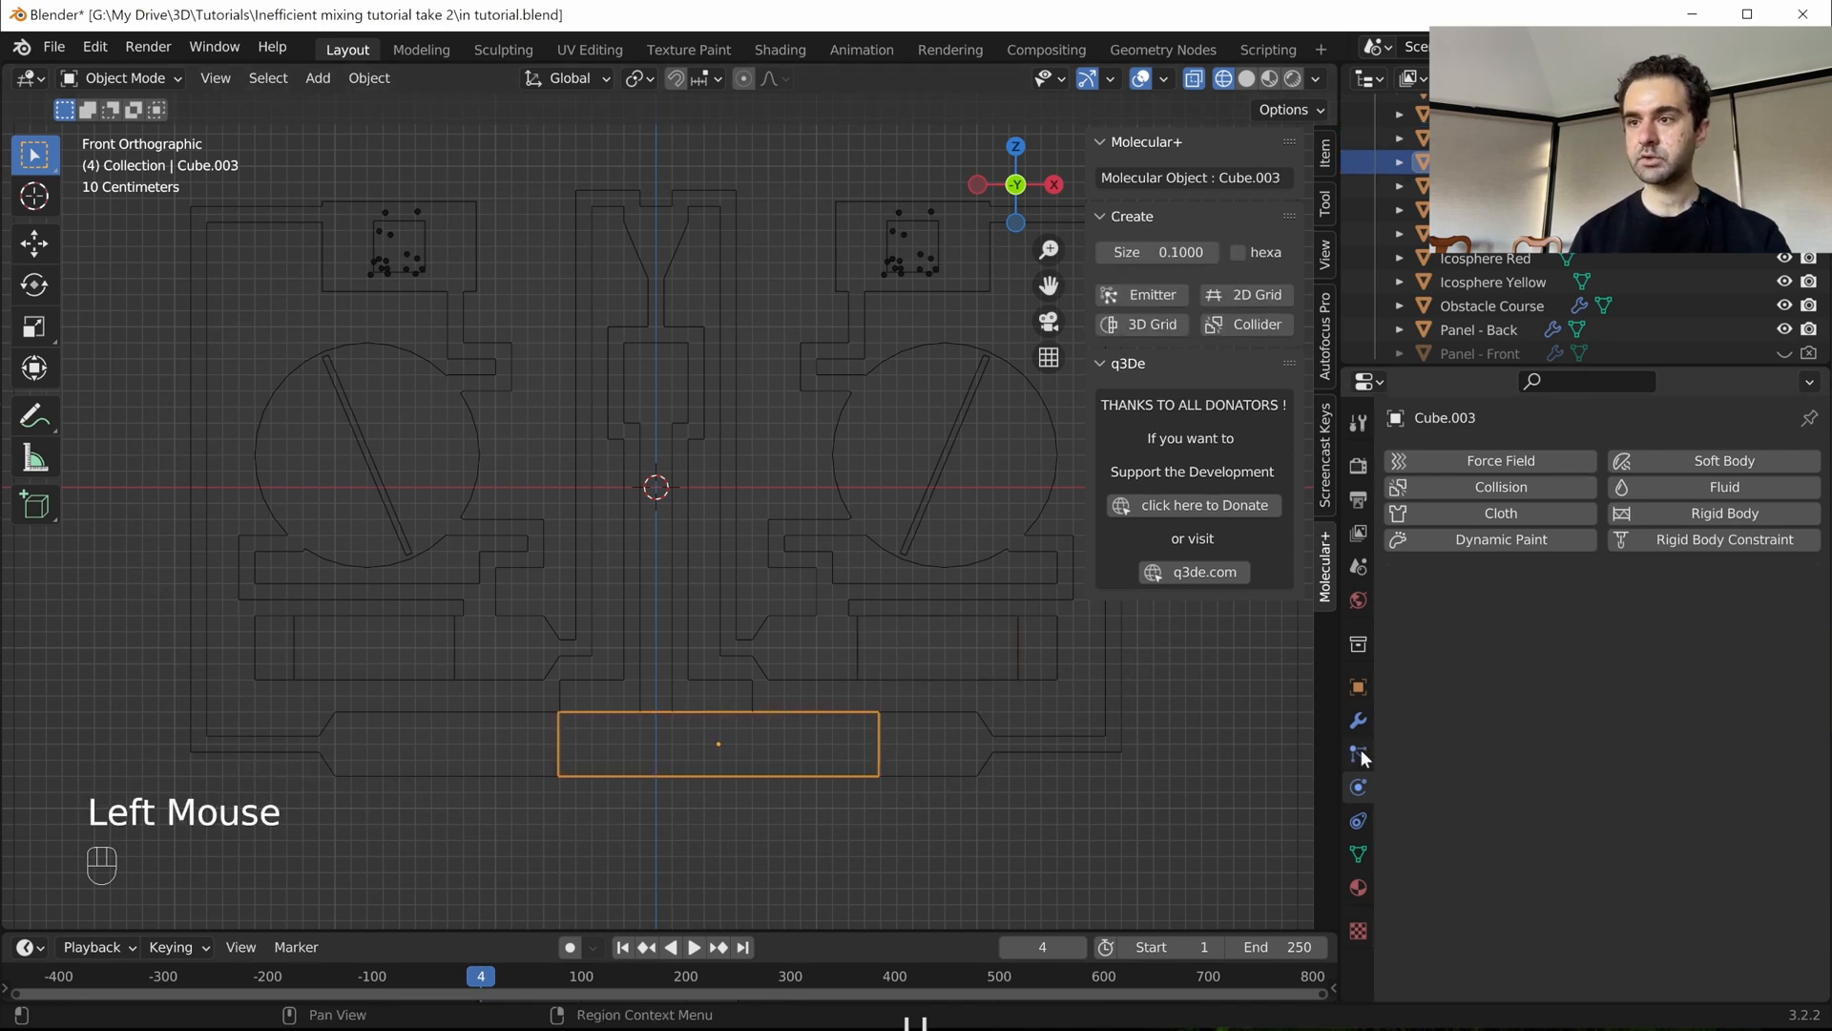
click(1491, 489)
click(1615, 766)
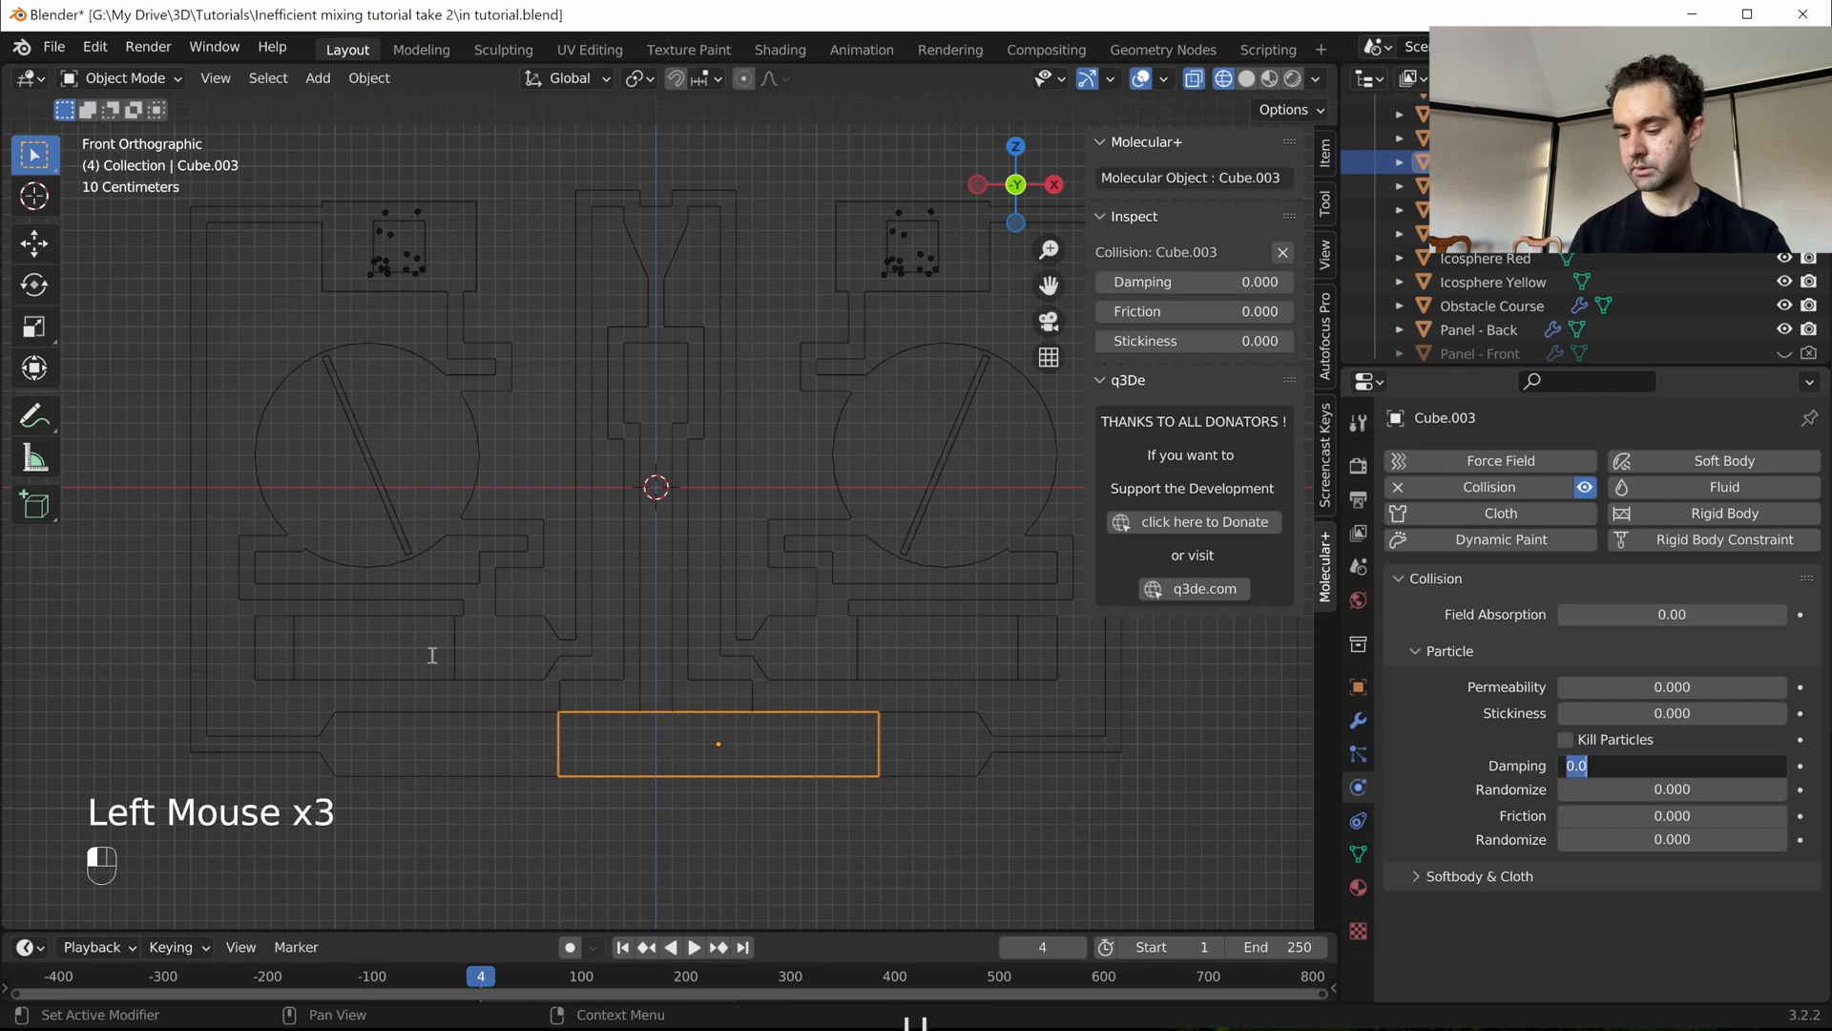
key(Tab)
text(0.)
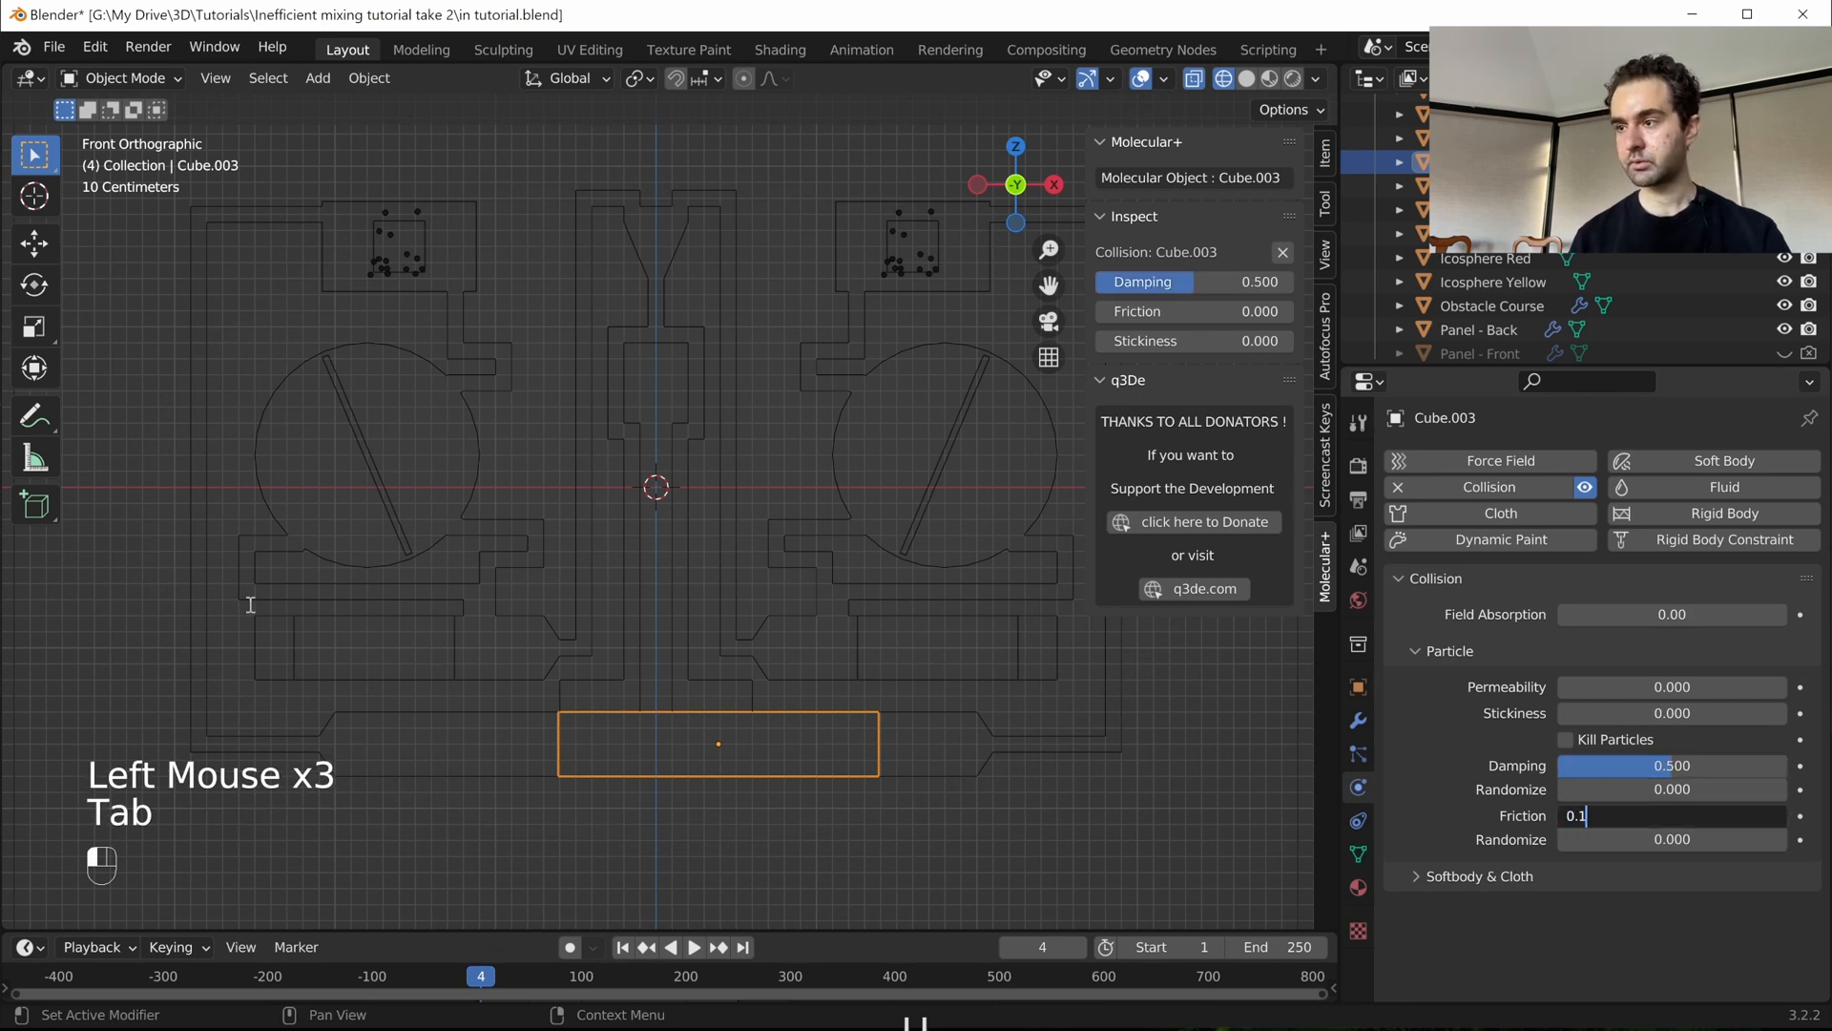
key(Return)
- Add Collision physics to the left-hand sliding block with particle damping 0.5 and friction 0.1
click(452, 637)
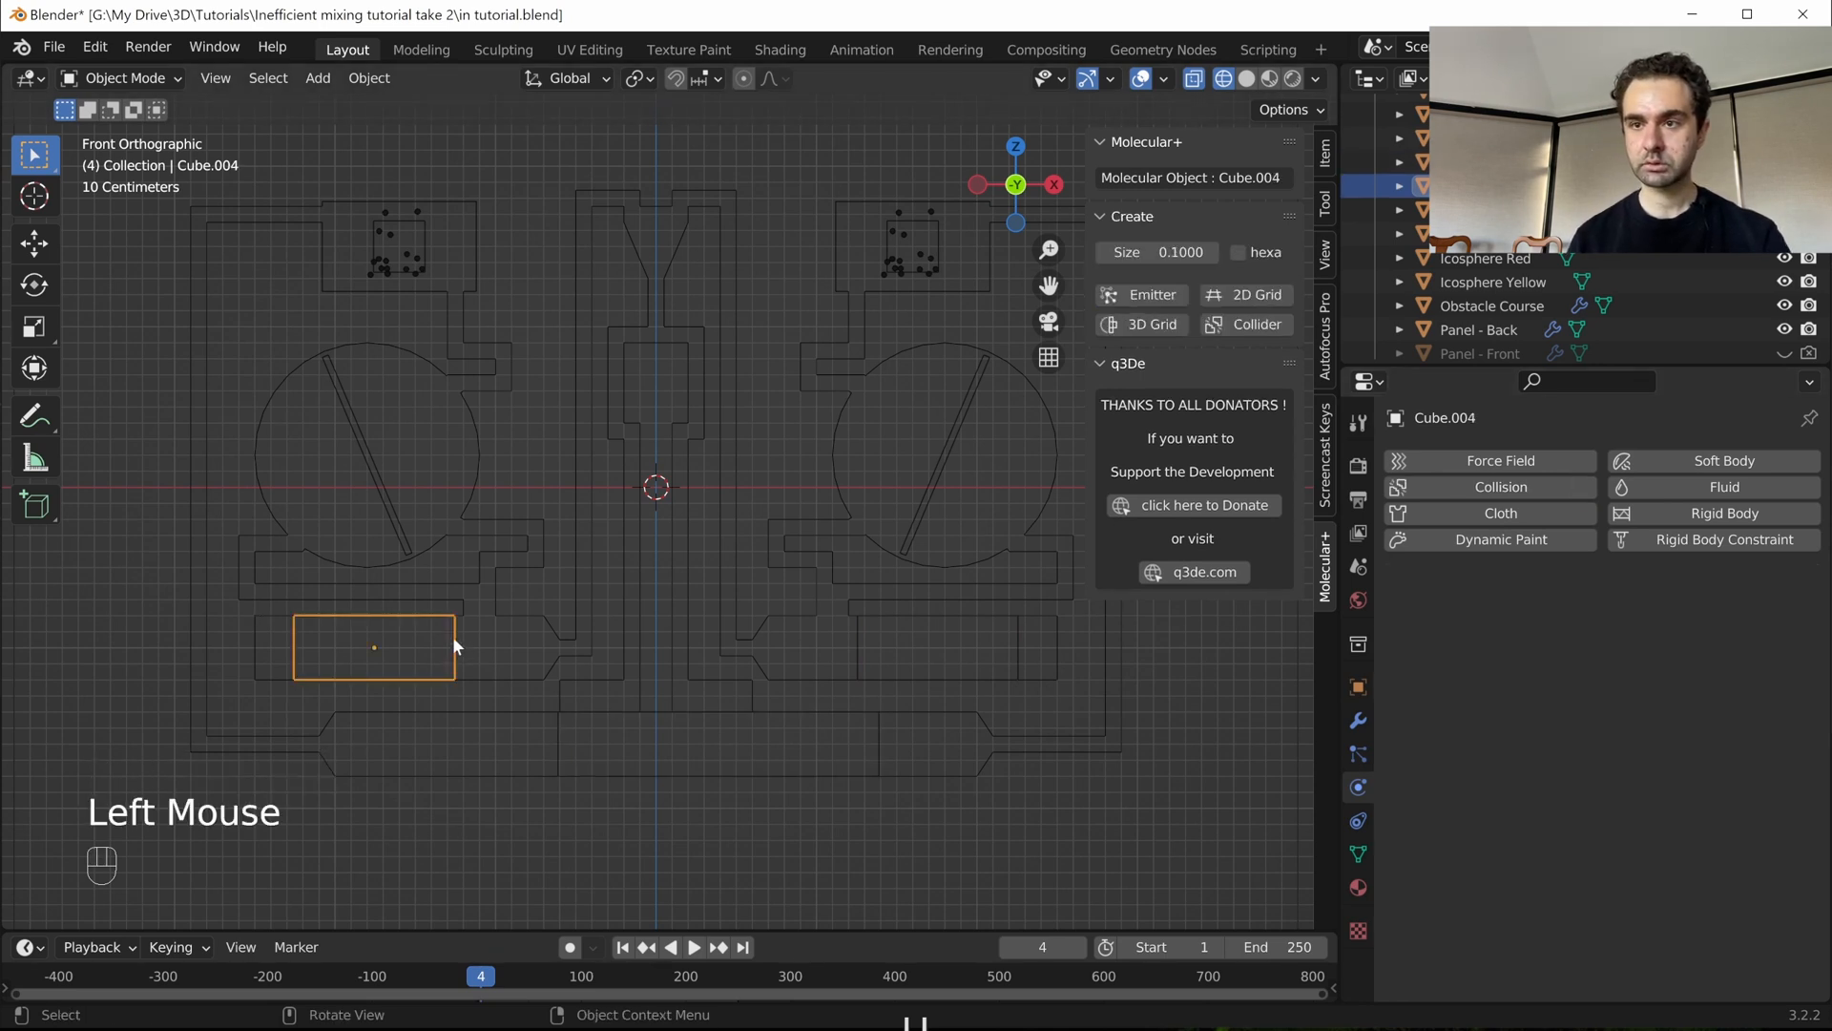
click(1562, 477)
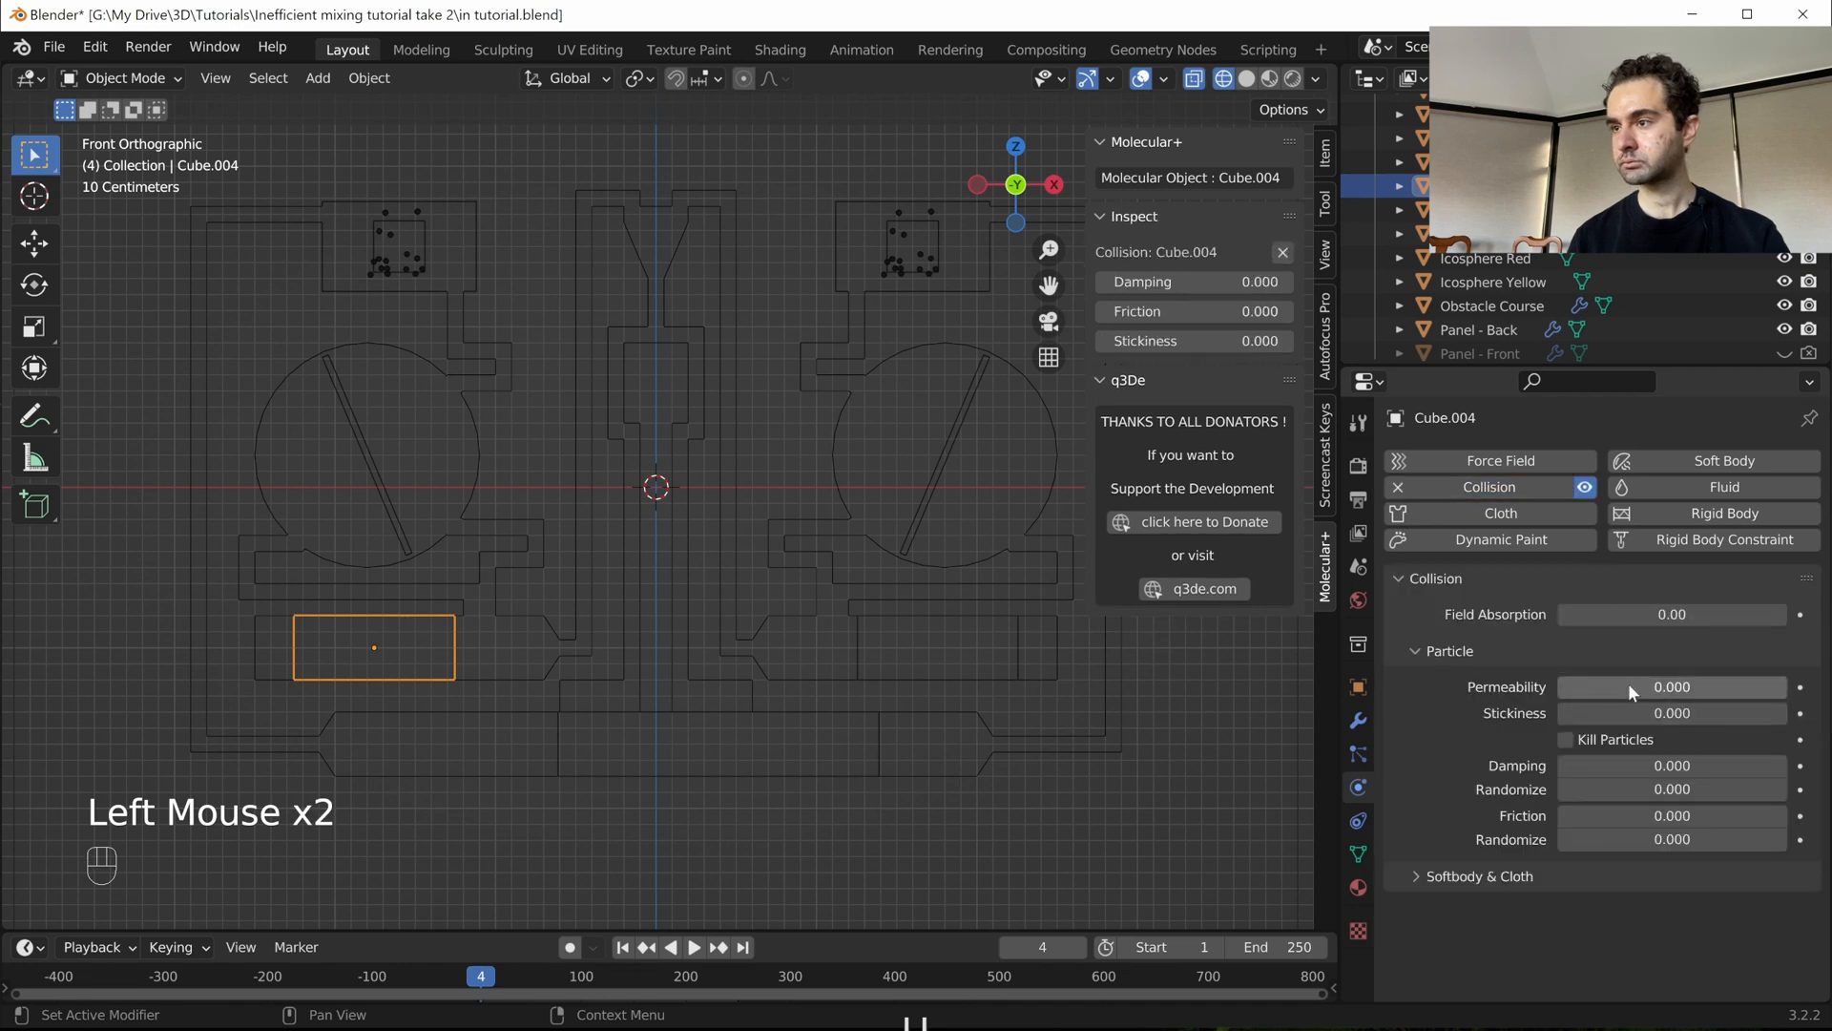
click(1627, 763)
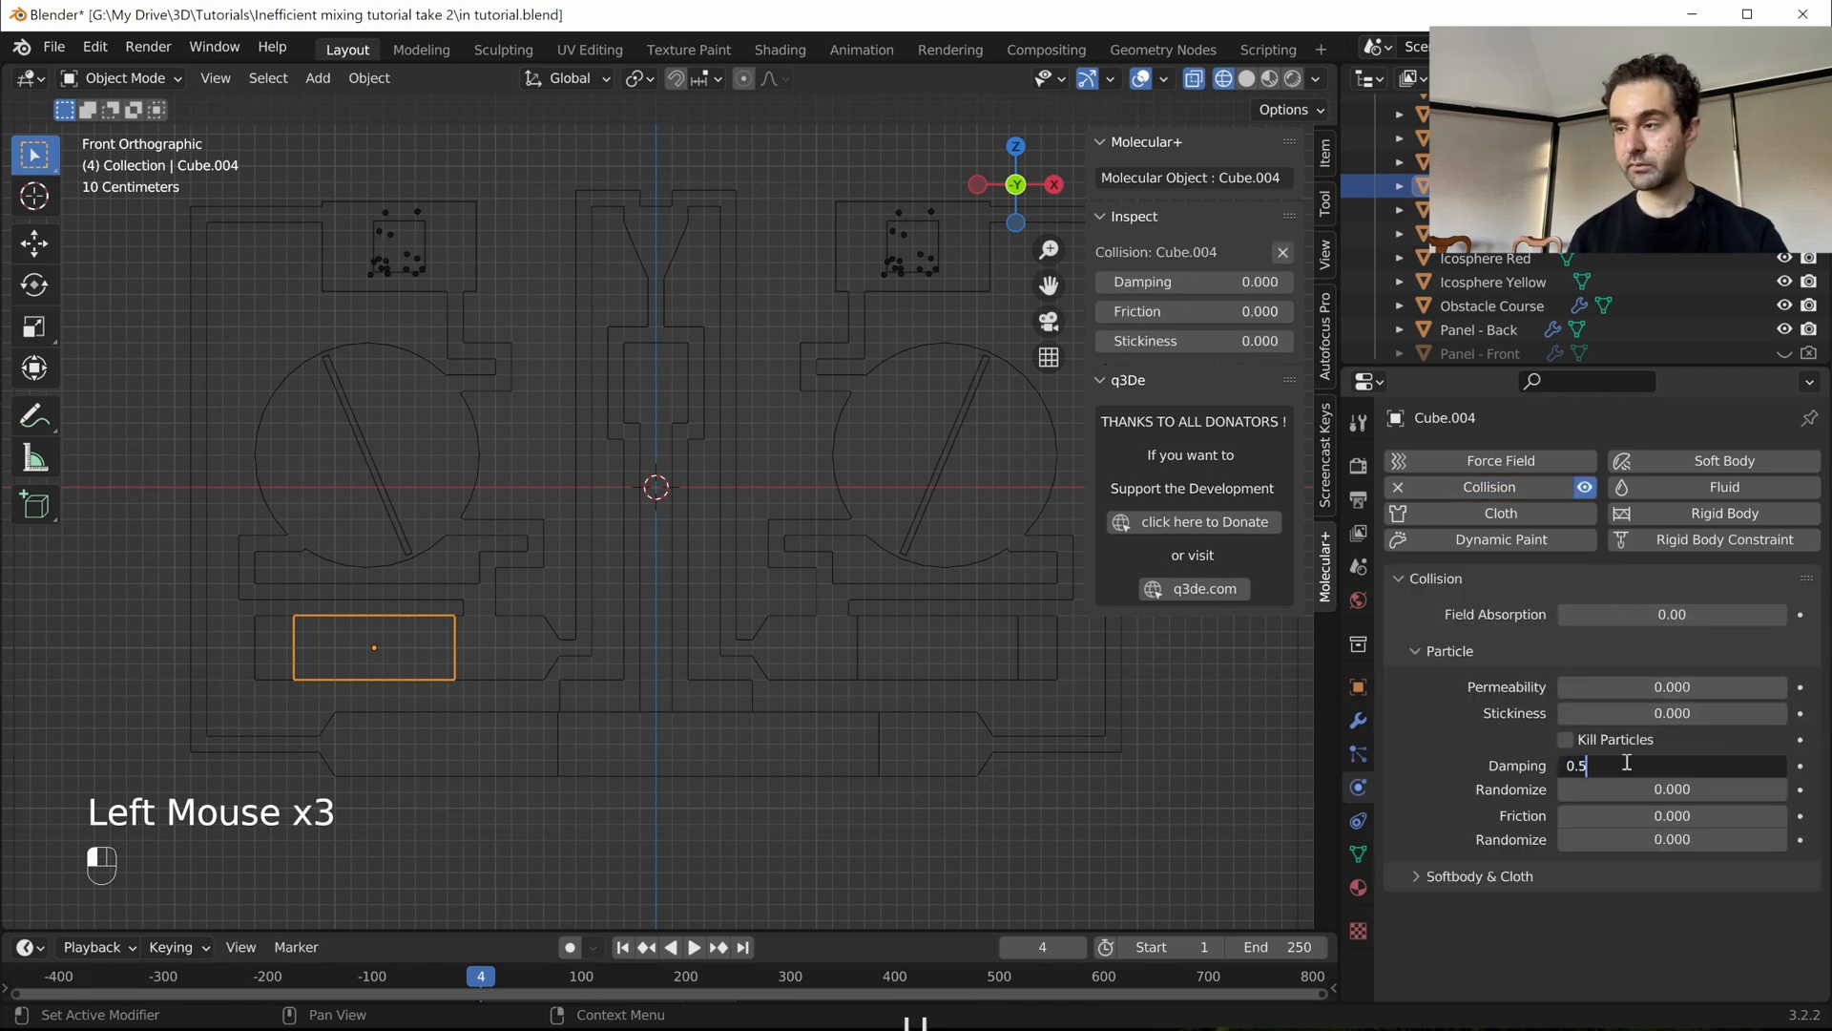
text(0.5)
key(Tab)
text(0.1)
key(Return)
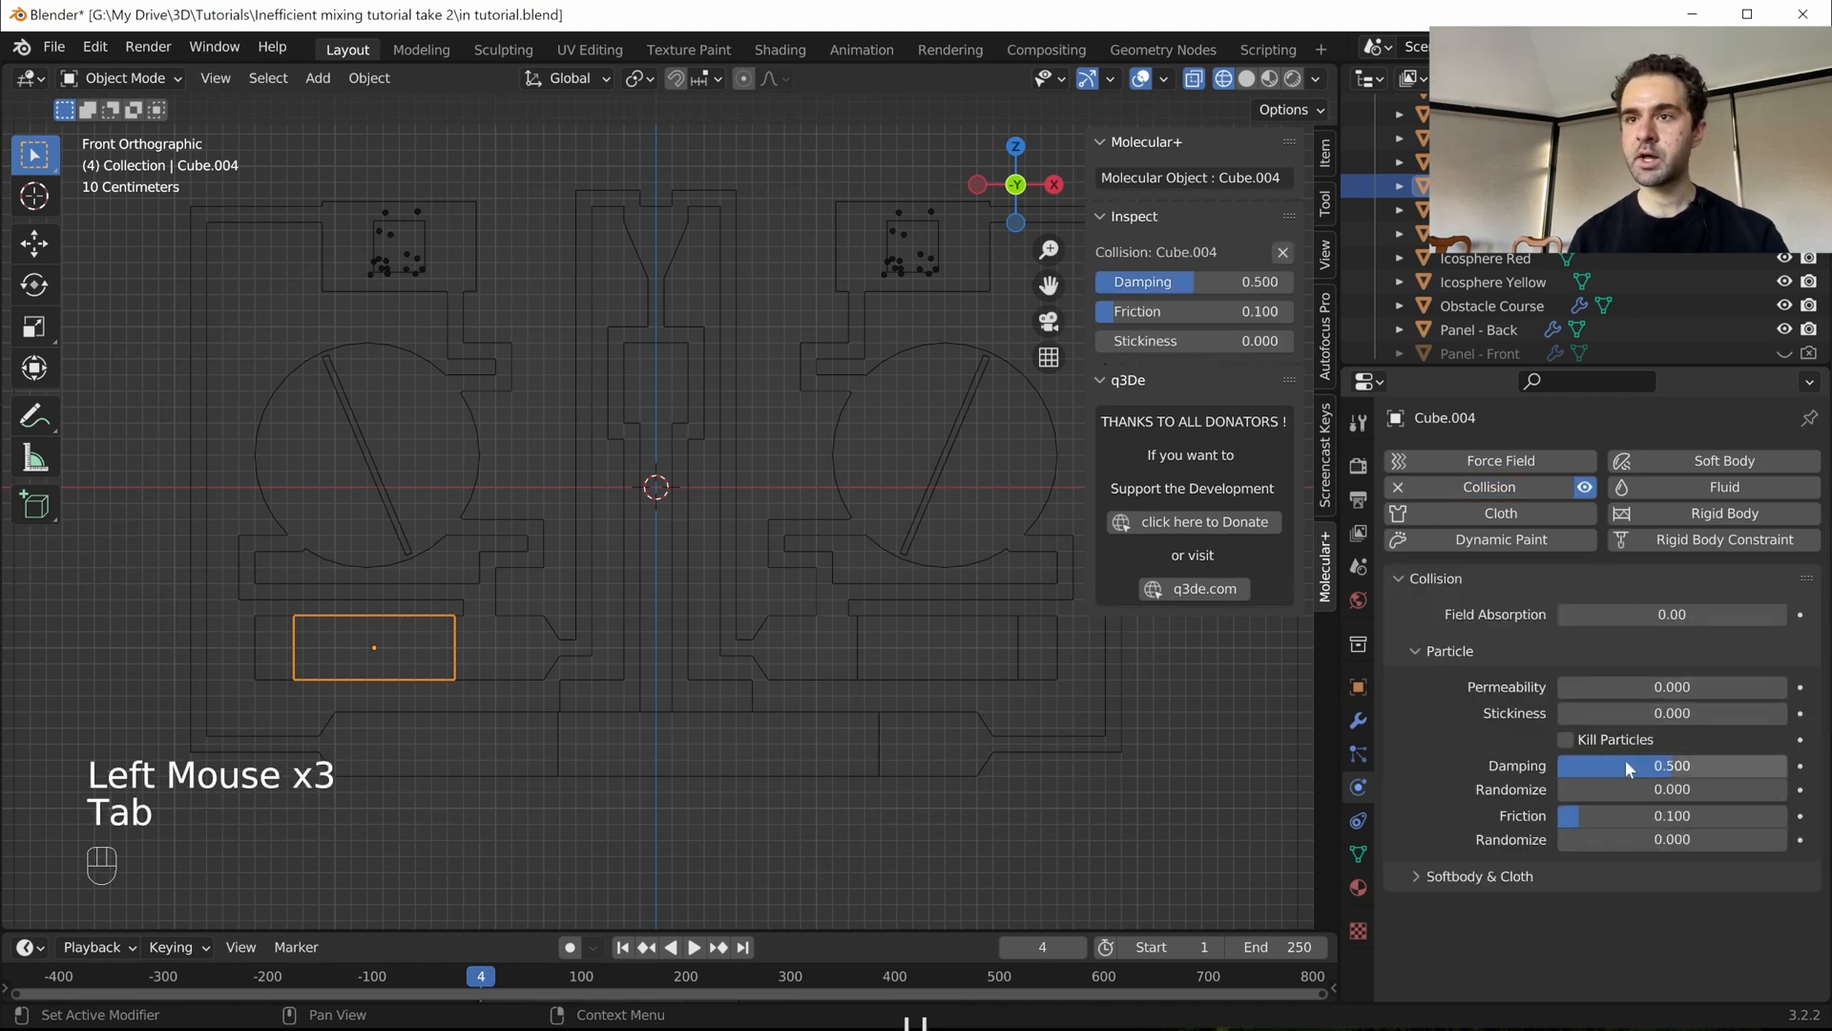
- Set the scene's end frame to 1440
scroll(720, 981, down, 4)
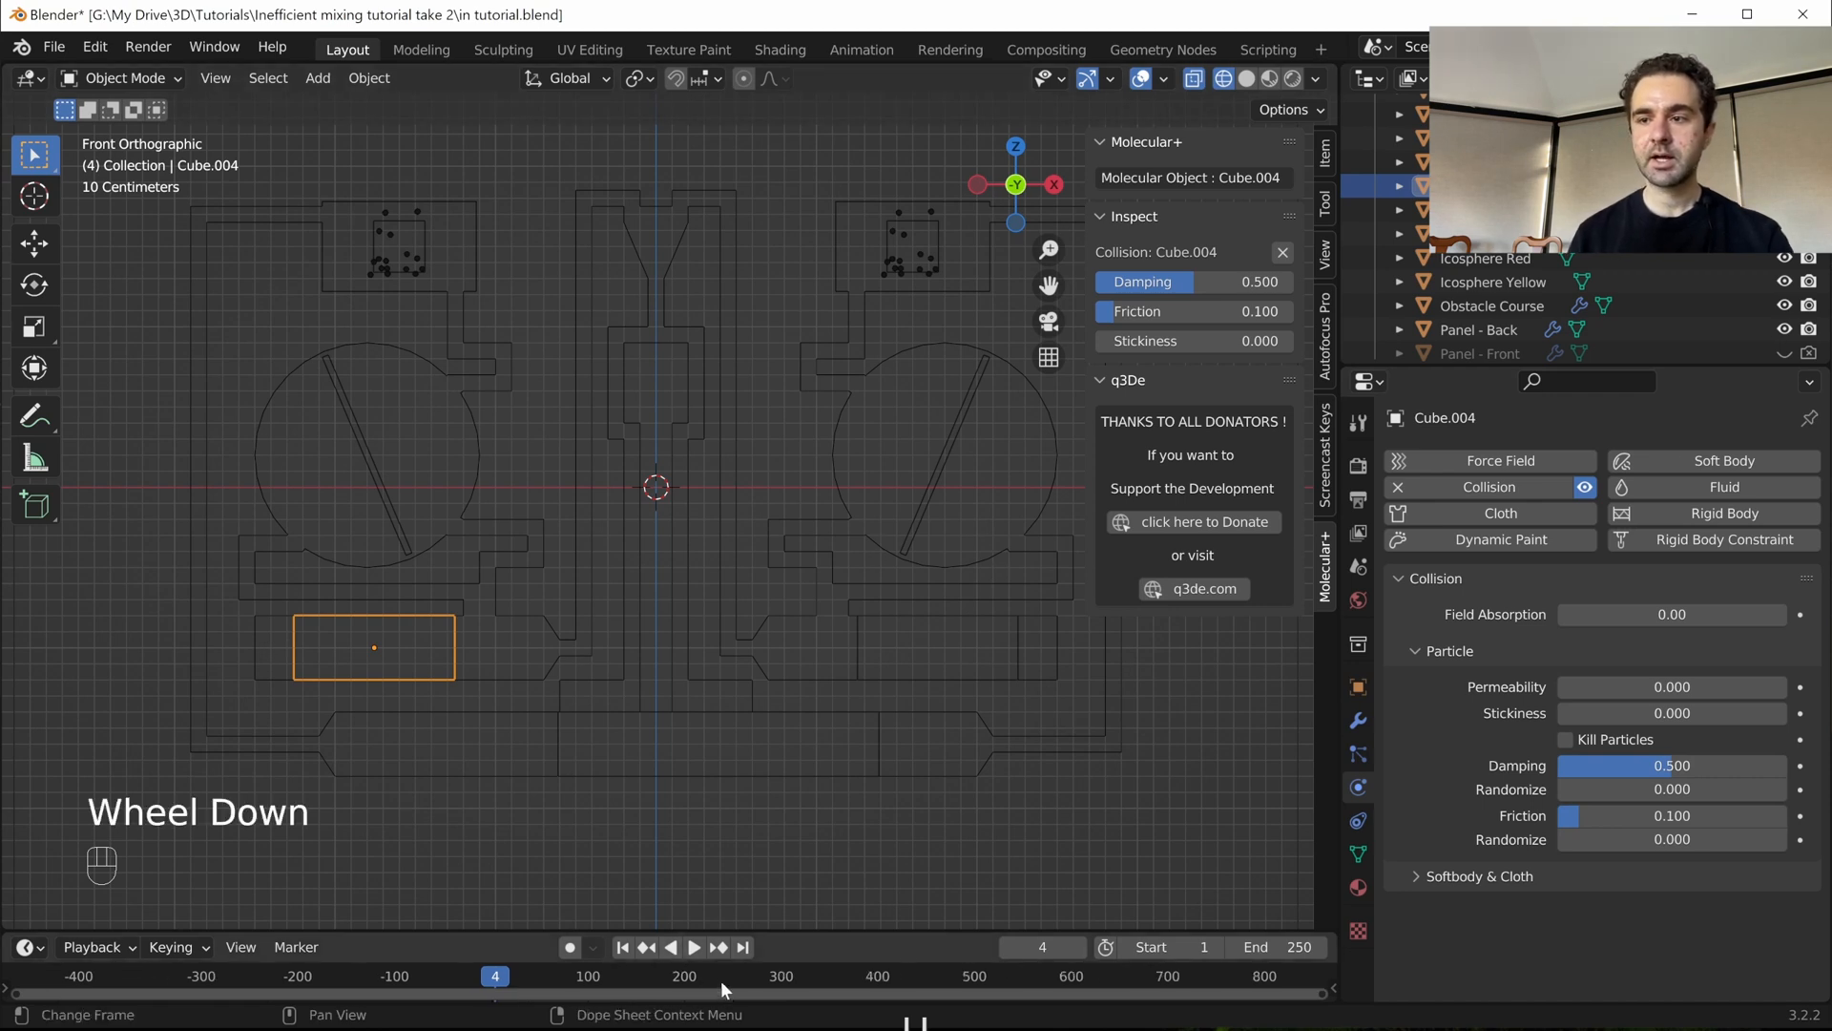
middle_drag(719, 981, 515, 977)
scroll(672, 978, down, 3)
scroll(672, 977, down, 1)
middle_drag(672, 976, 606, 983)
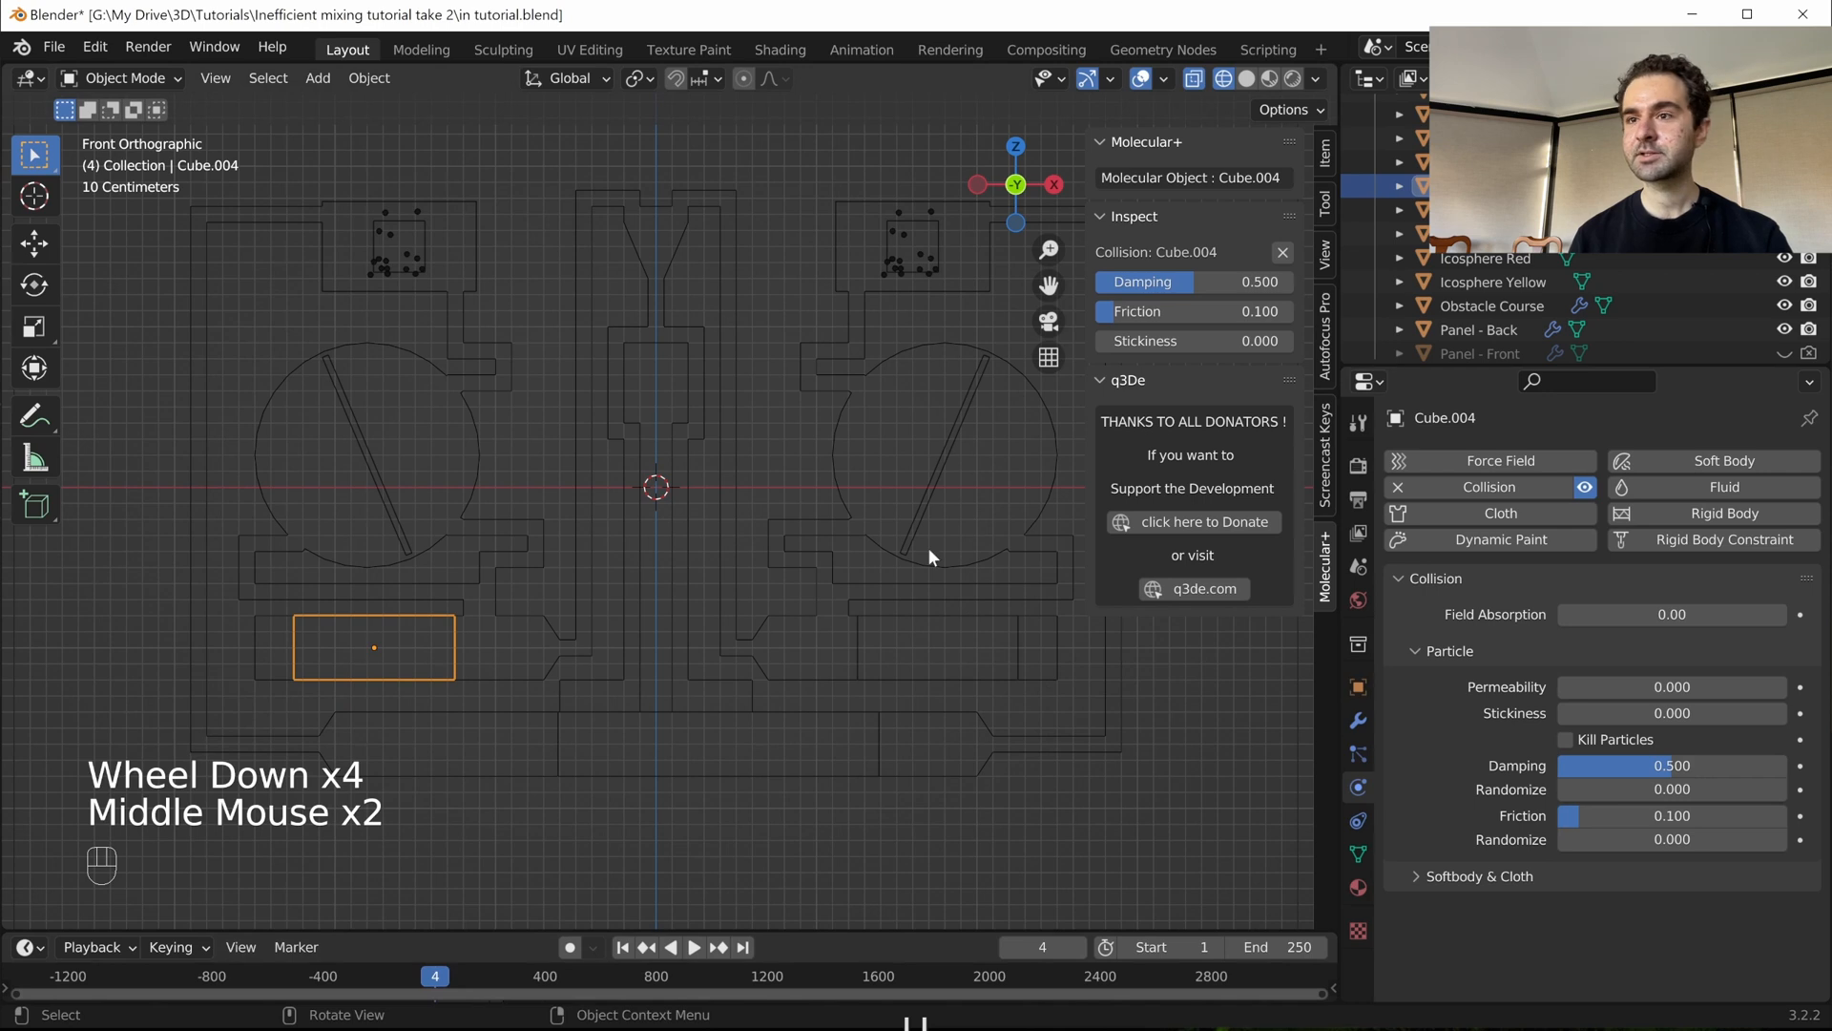
click(1241, 945)
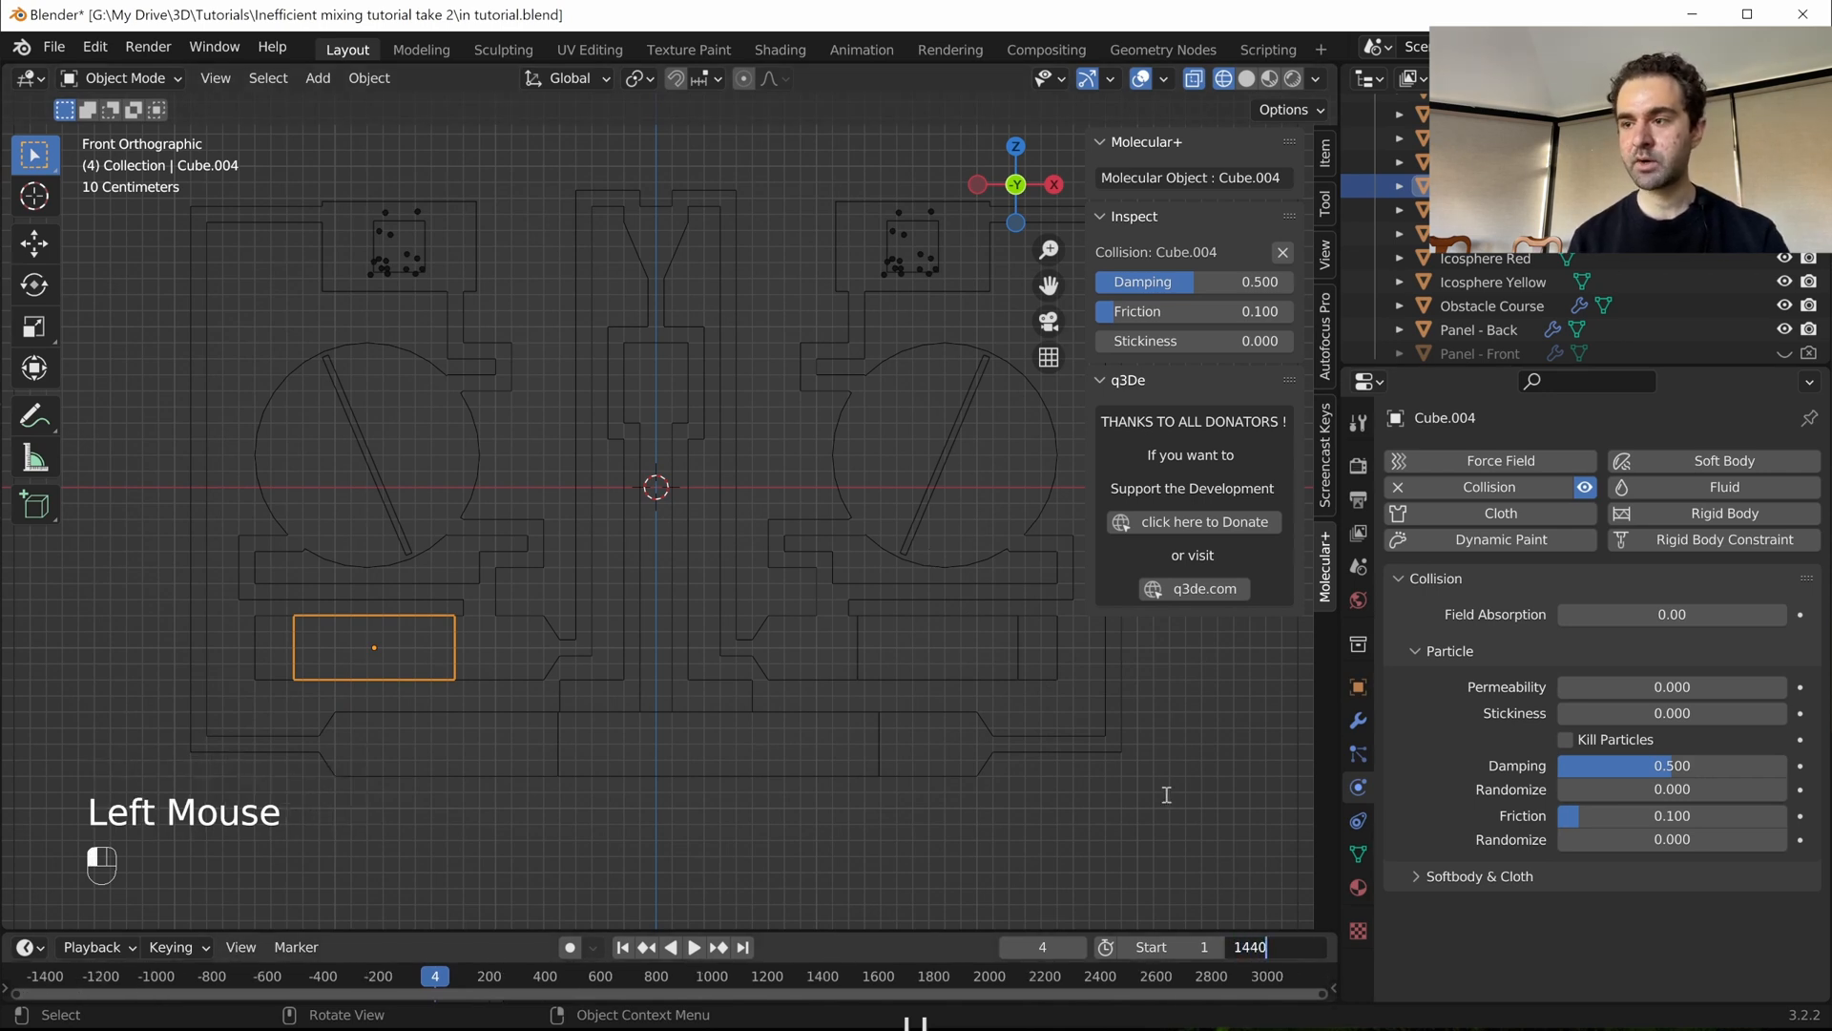
key(Return)
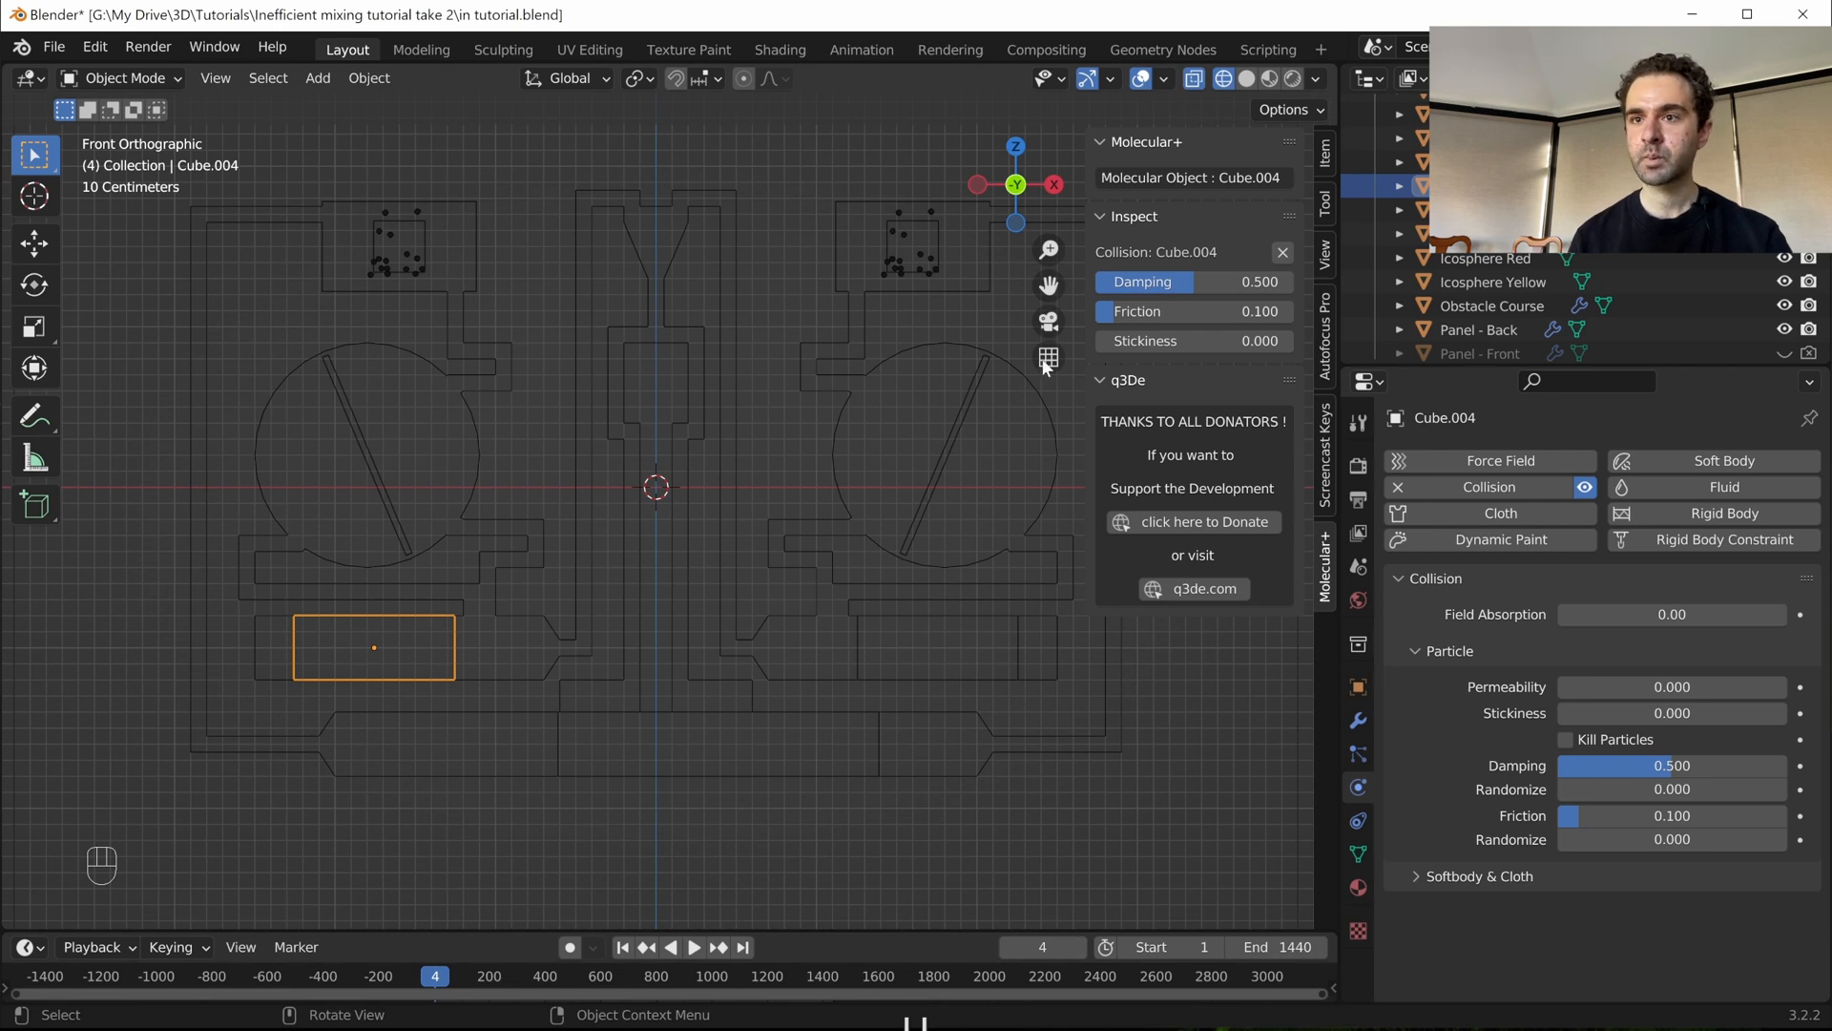
- Free all existing bakes from the right-hand emitter and save the file
click(884, 238)
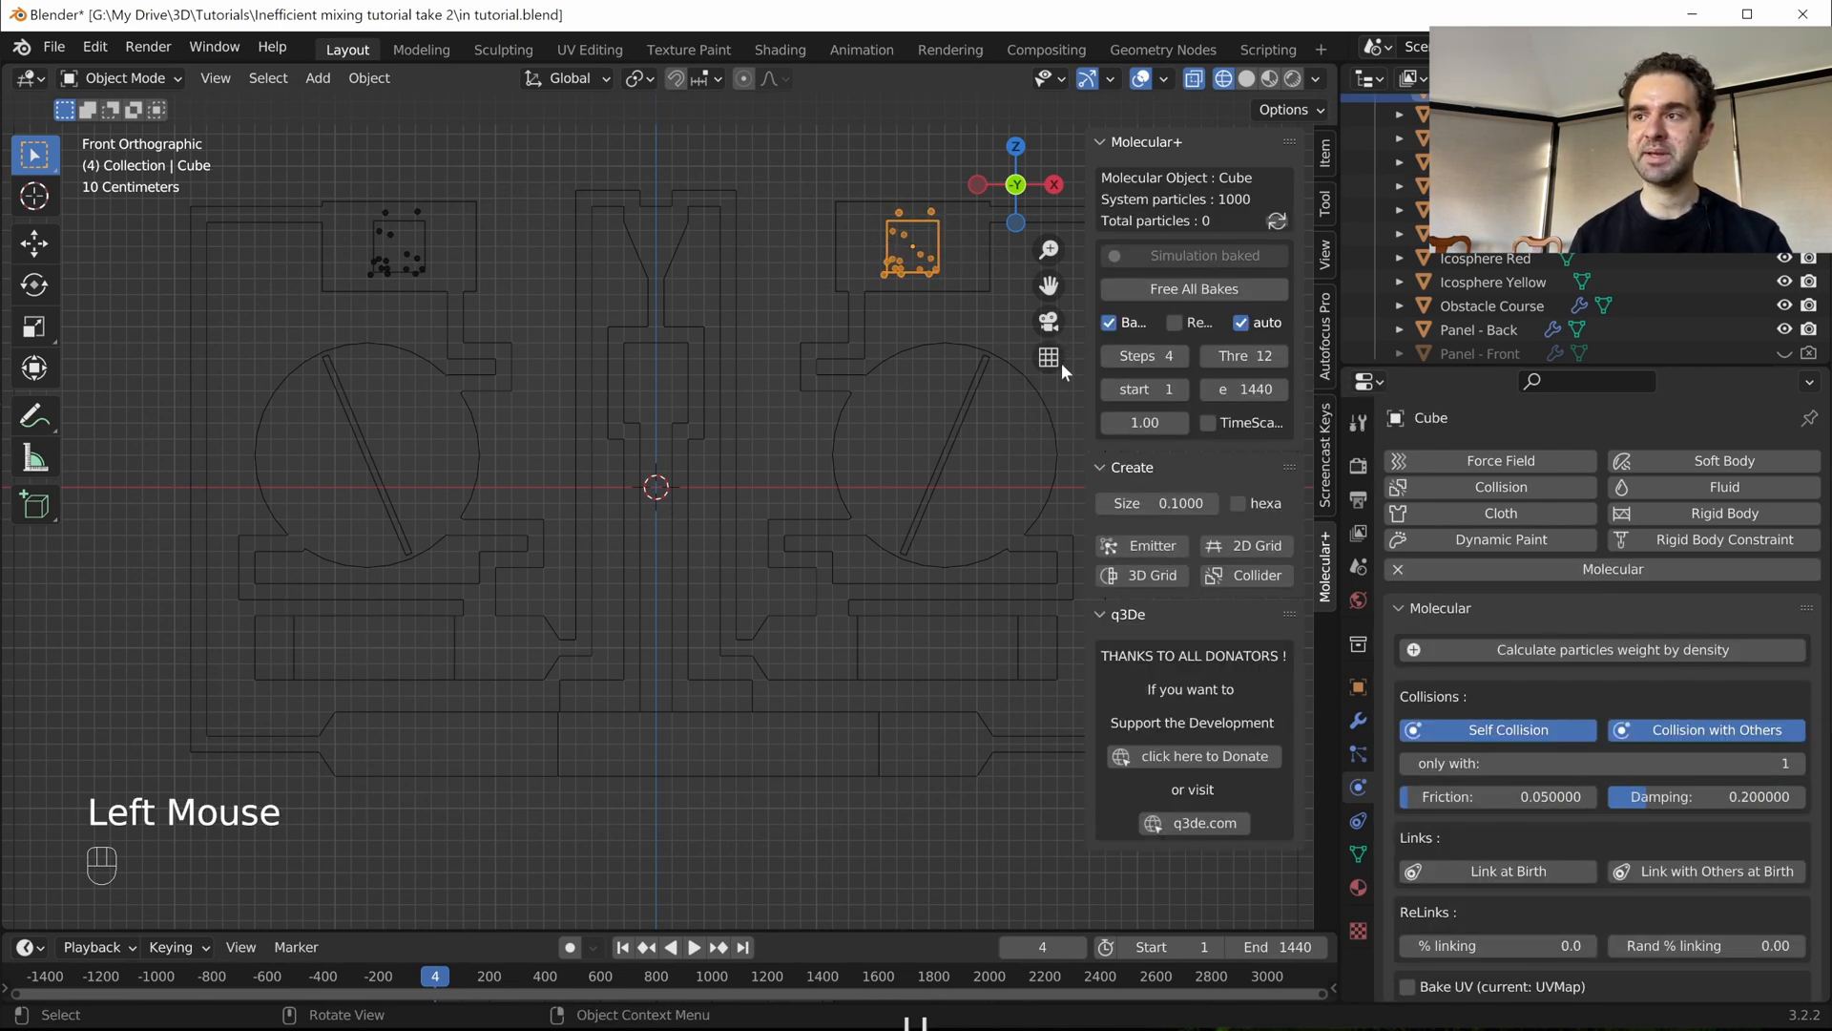
click(1201, 290)
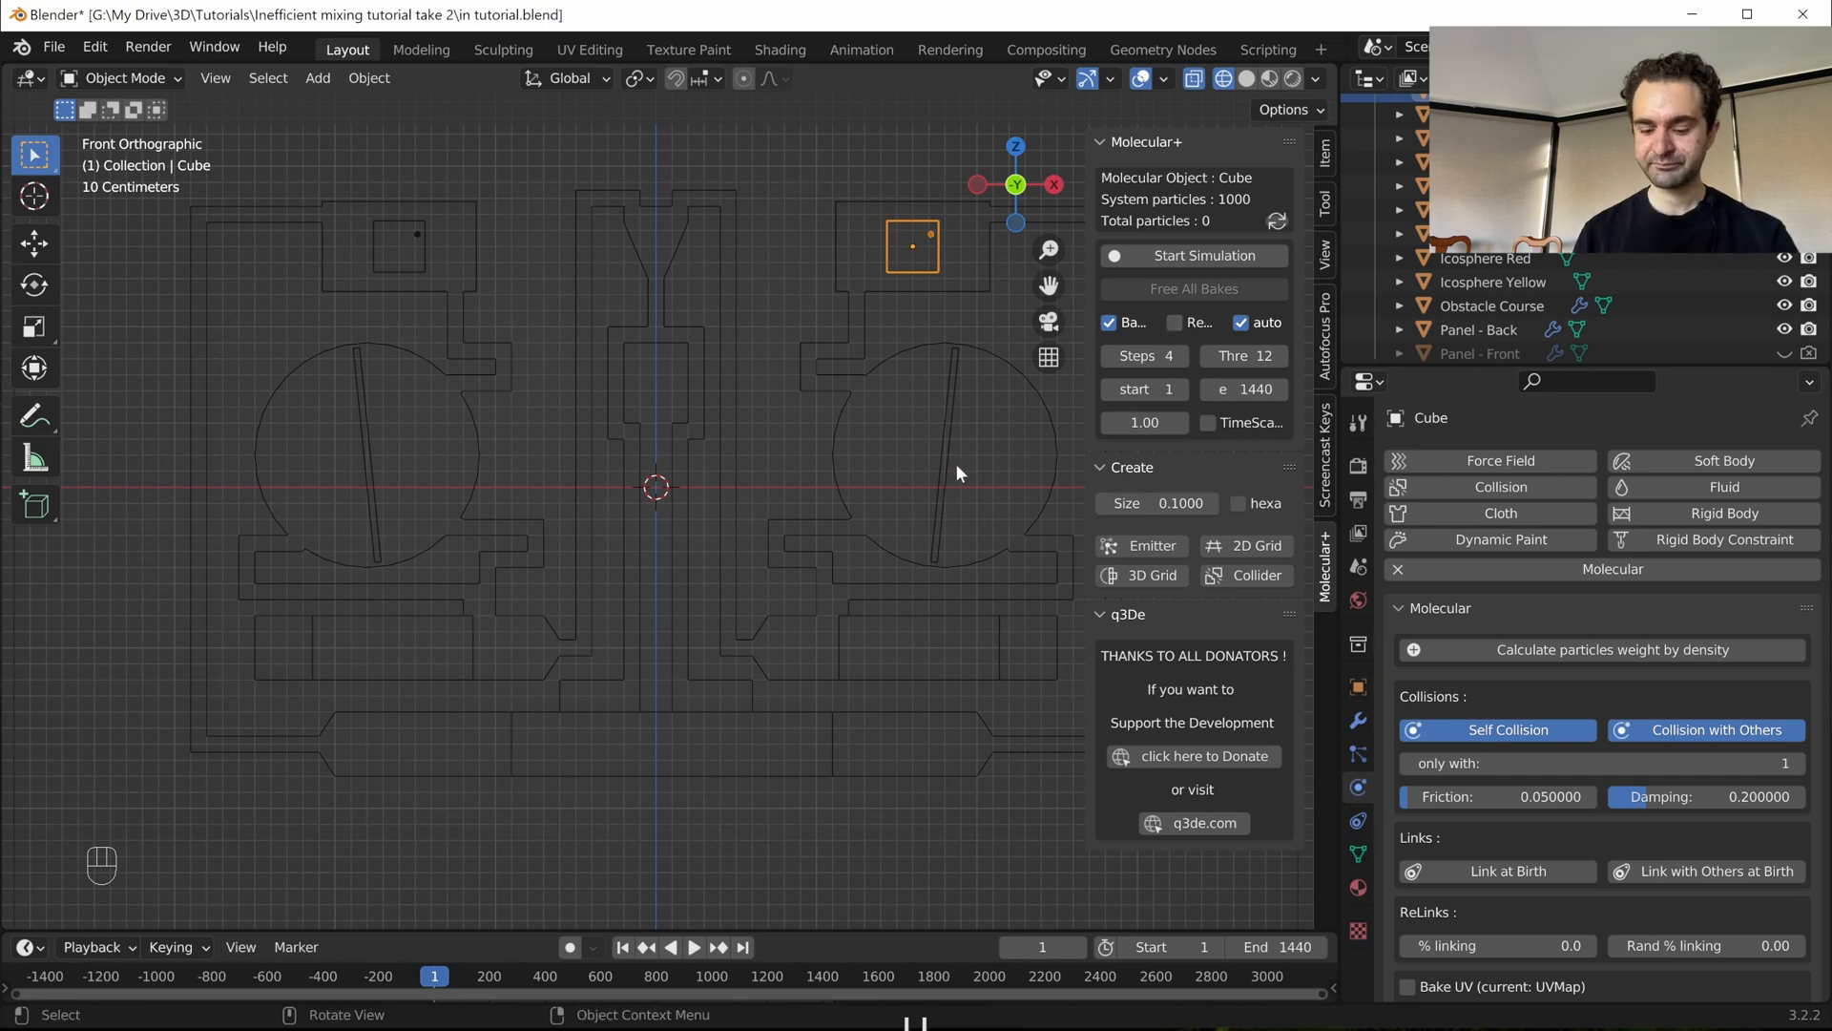
key(ctrl+s)
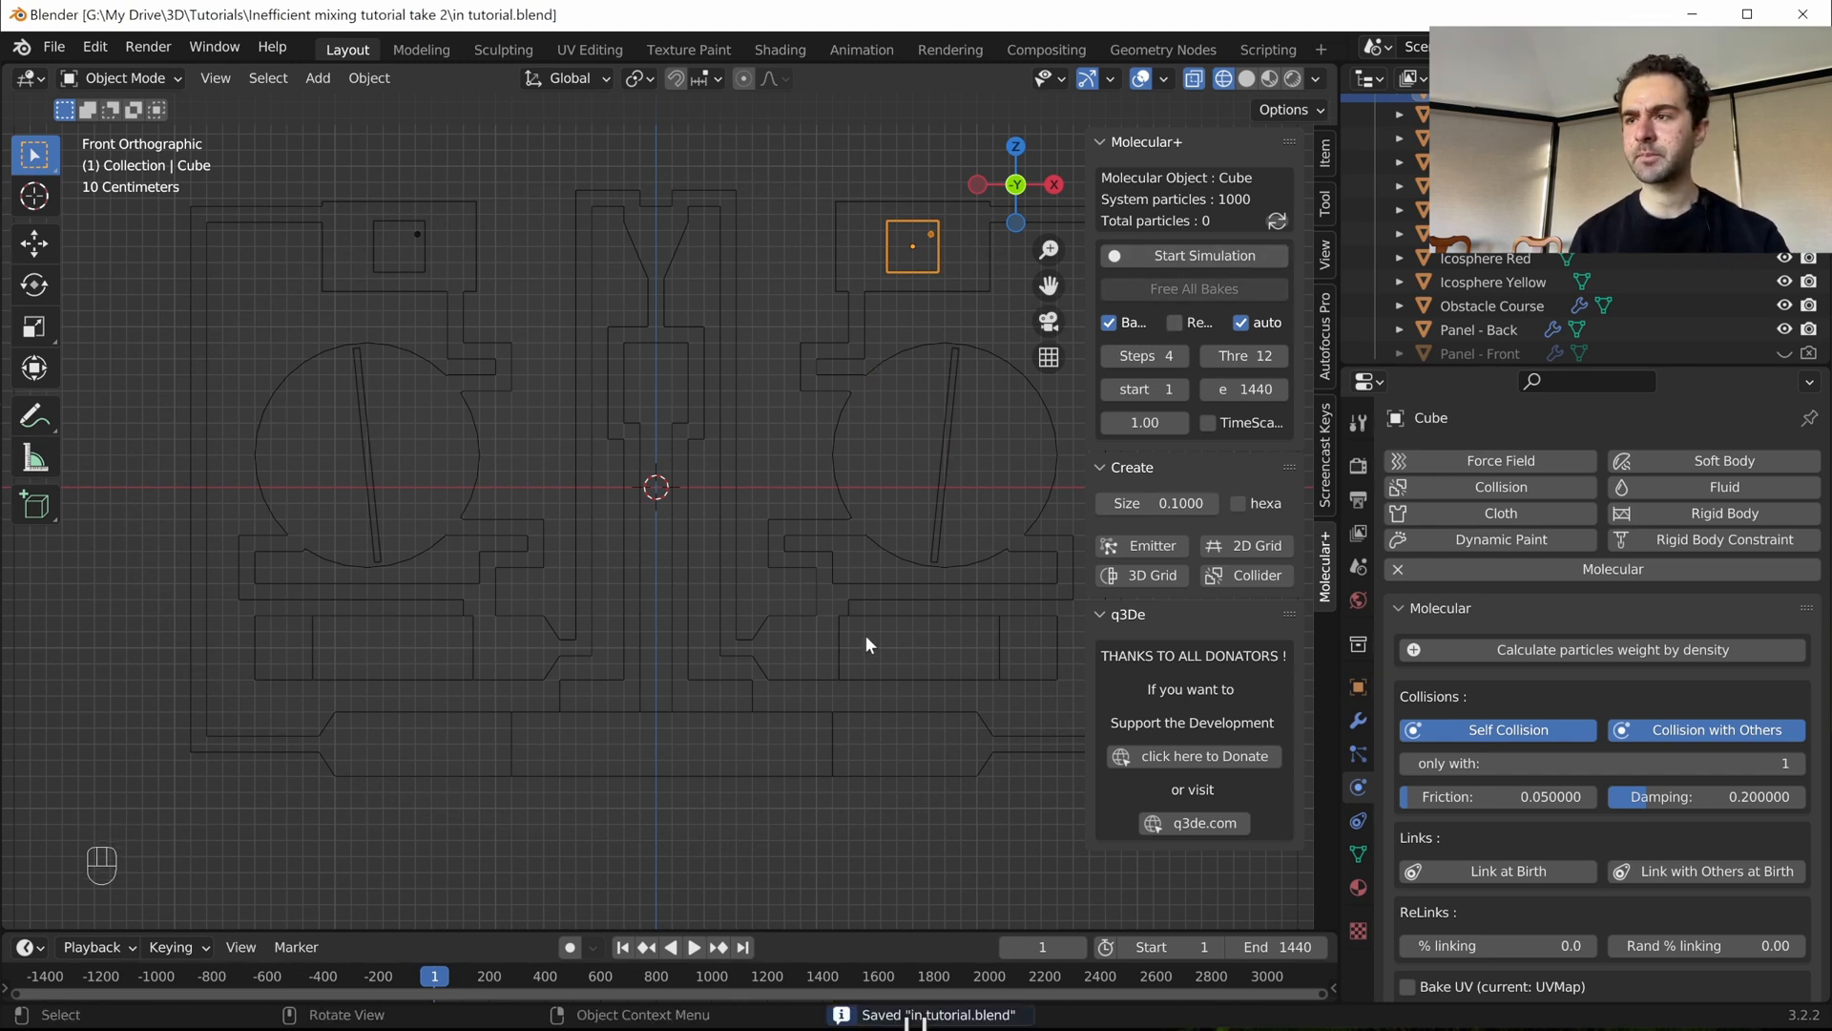
- Start the molecular simulation over the extended 1440-frame range
scroll(1016, 965, down, 4)
scroll(1017, 966, up, 1)
middle_drag(1016, 966, 775, 976)
middle_click(774, 975)
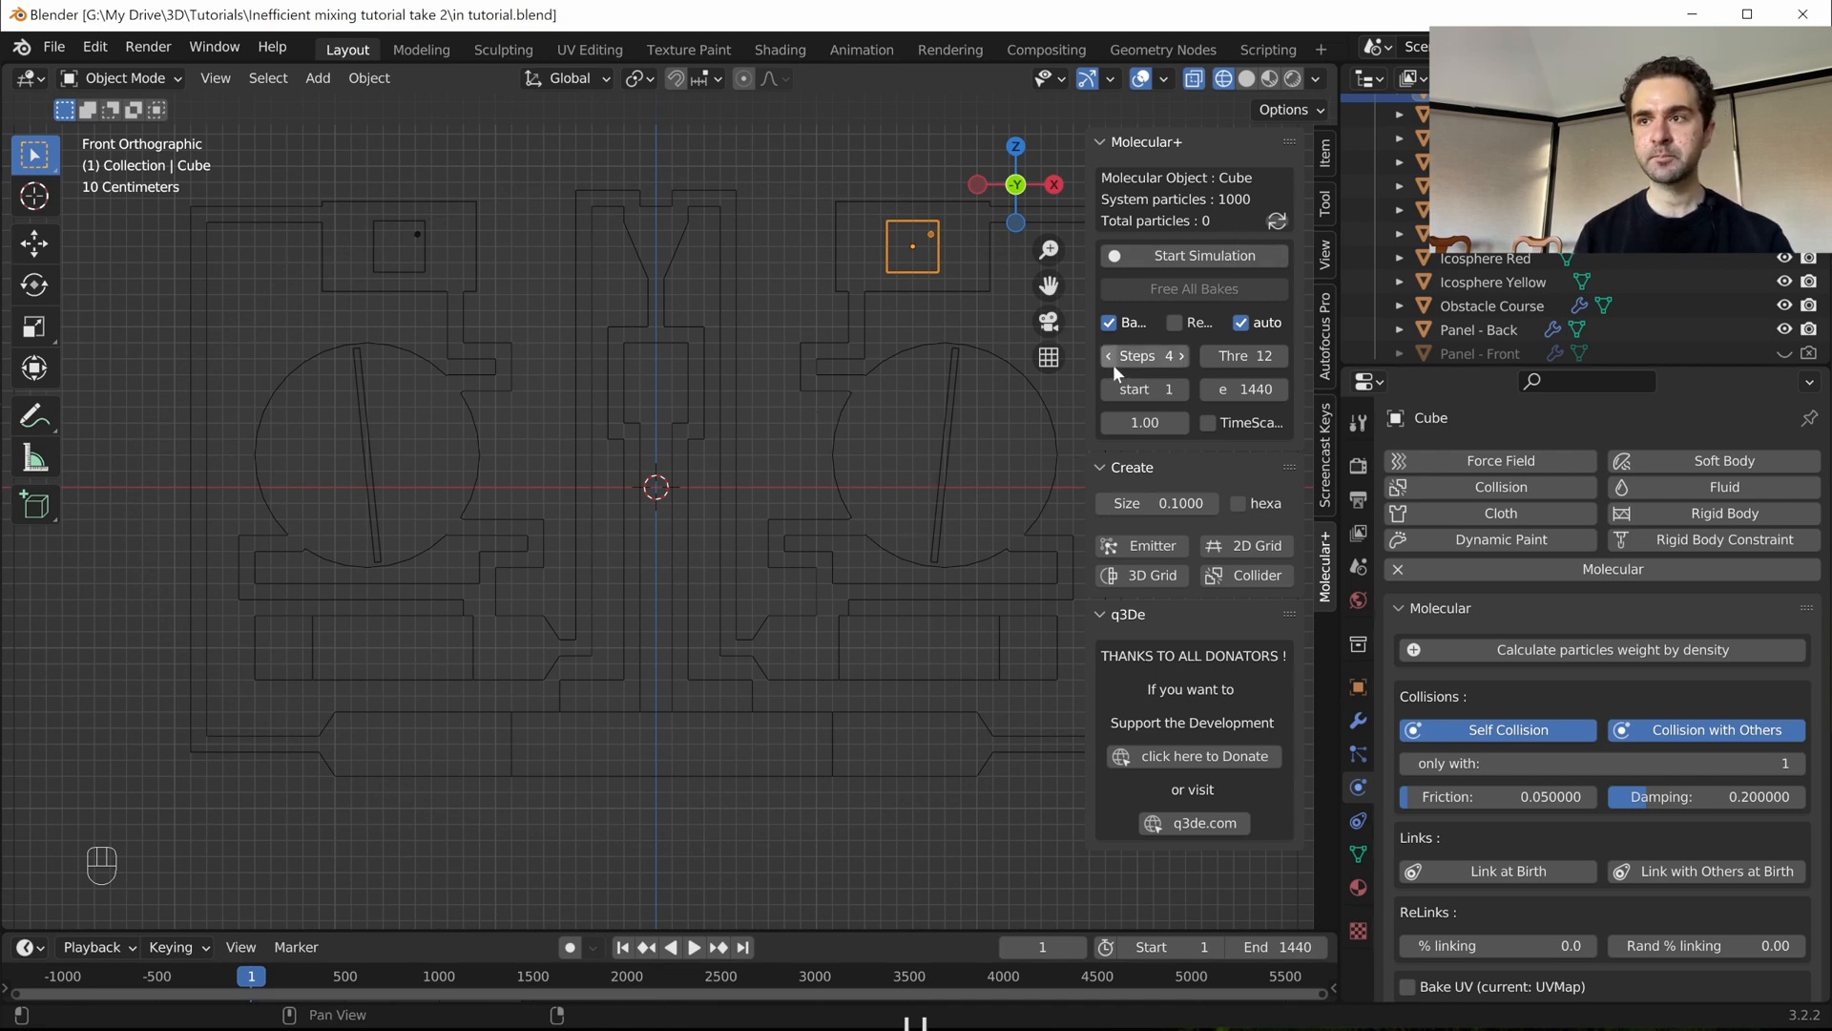
click(1178, 256)
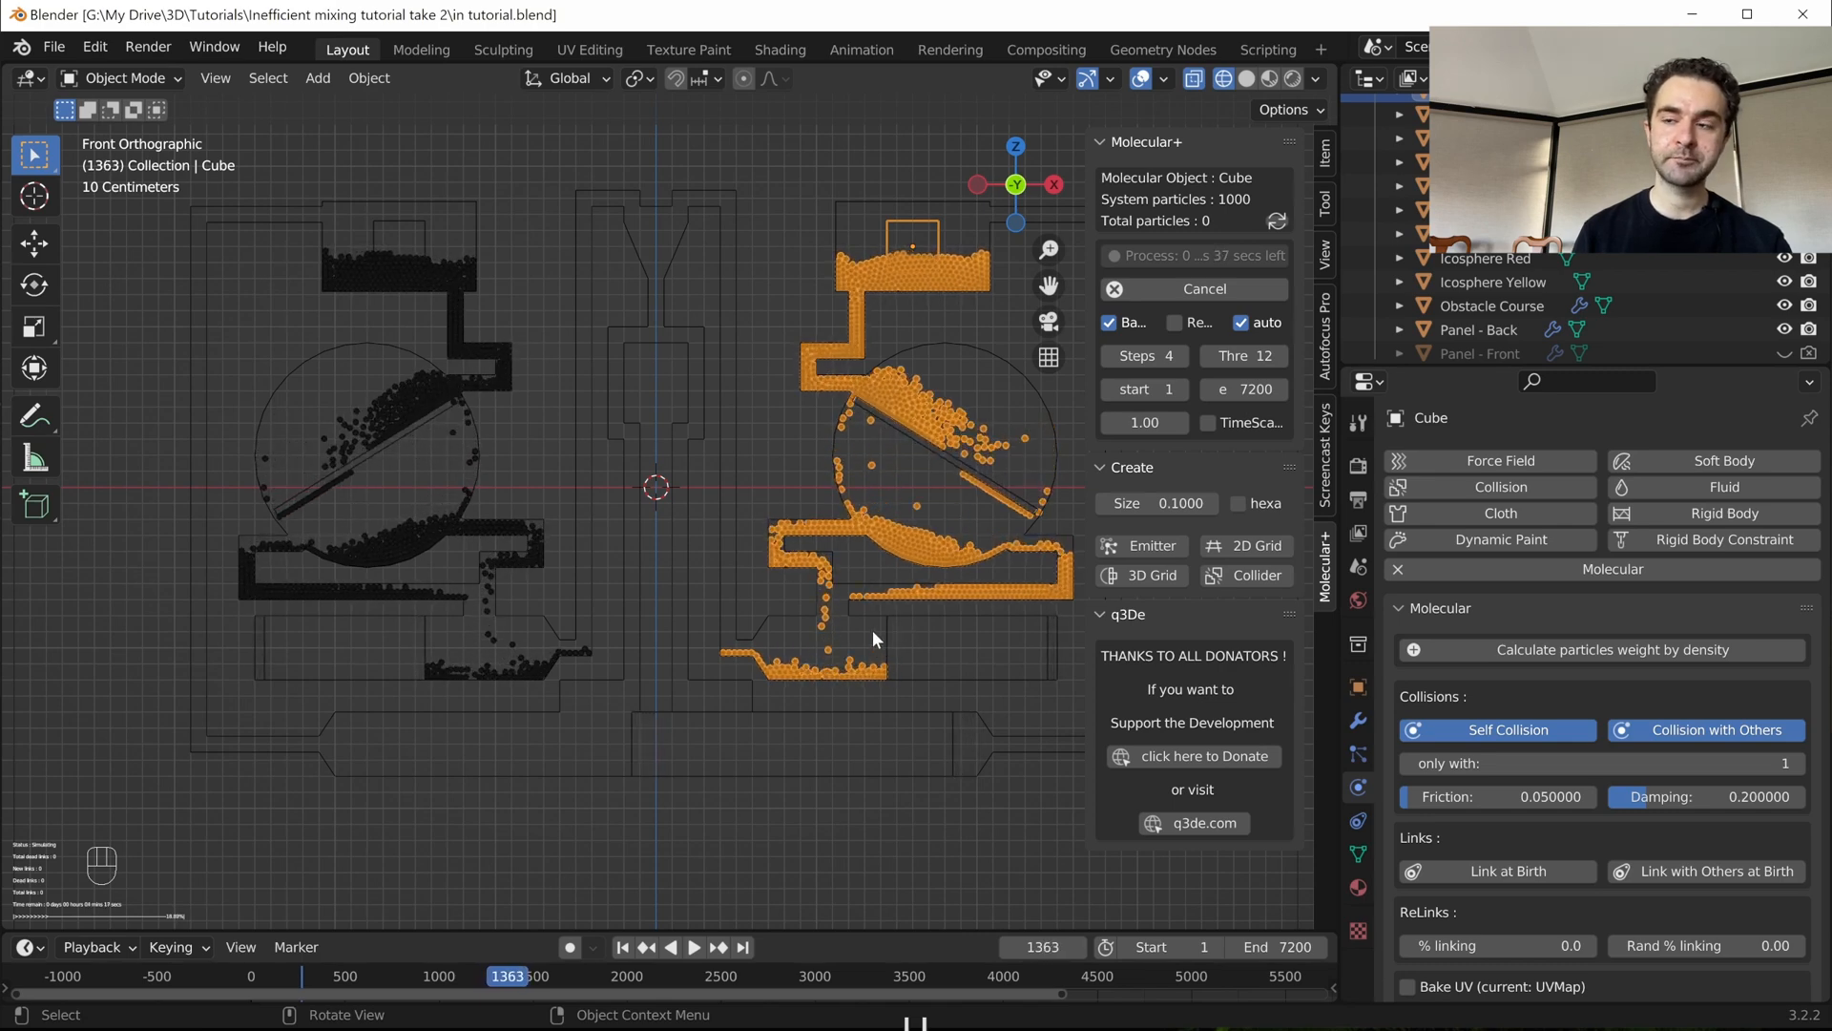
- Examine the Location X driver expression of the right-hand sliding block while the simulation runs
click(872, 630)
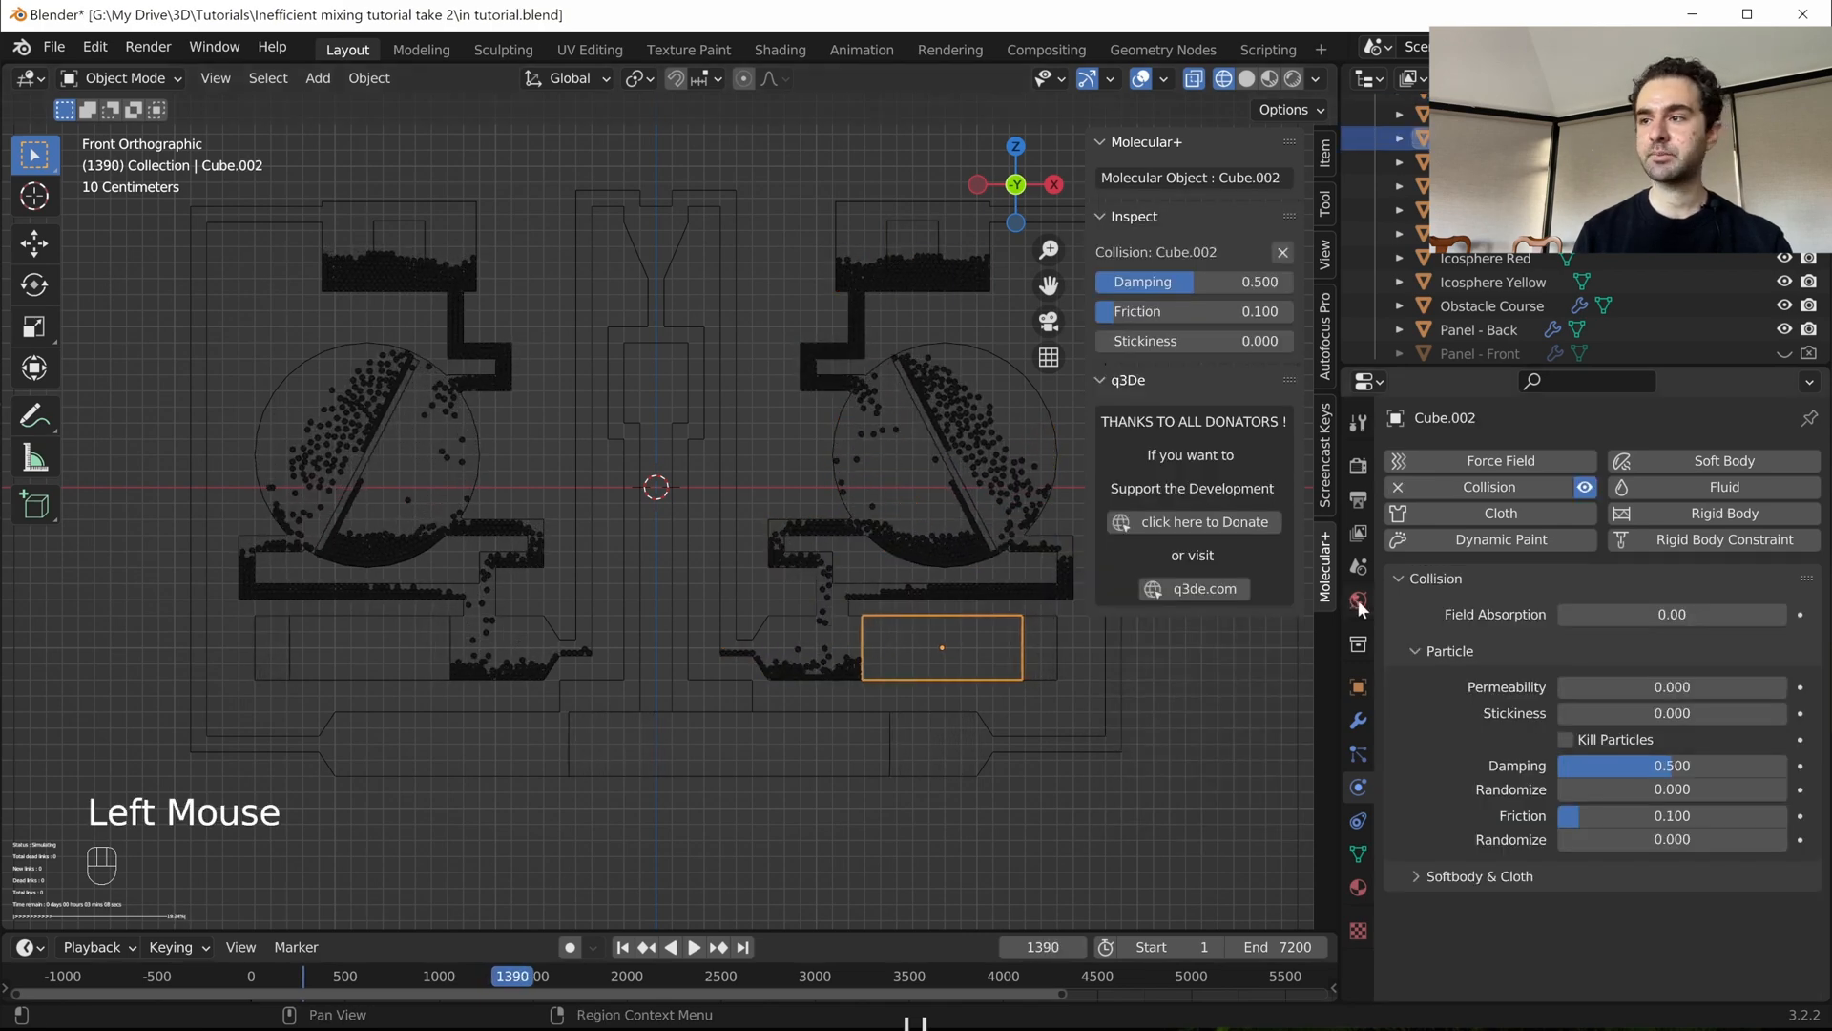
click(1359, 688)
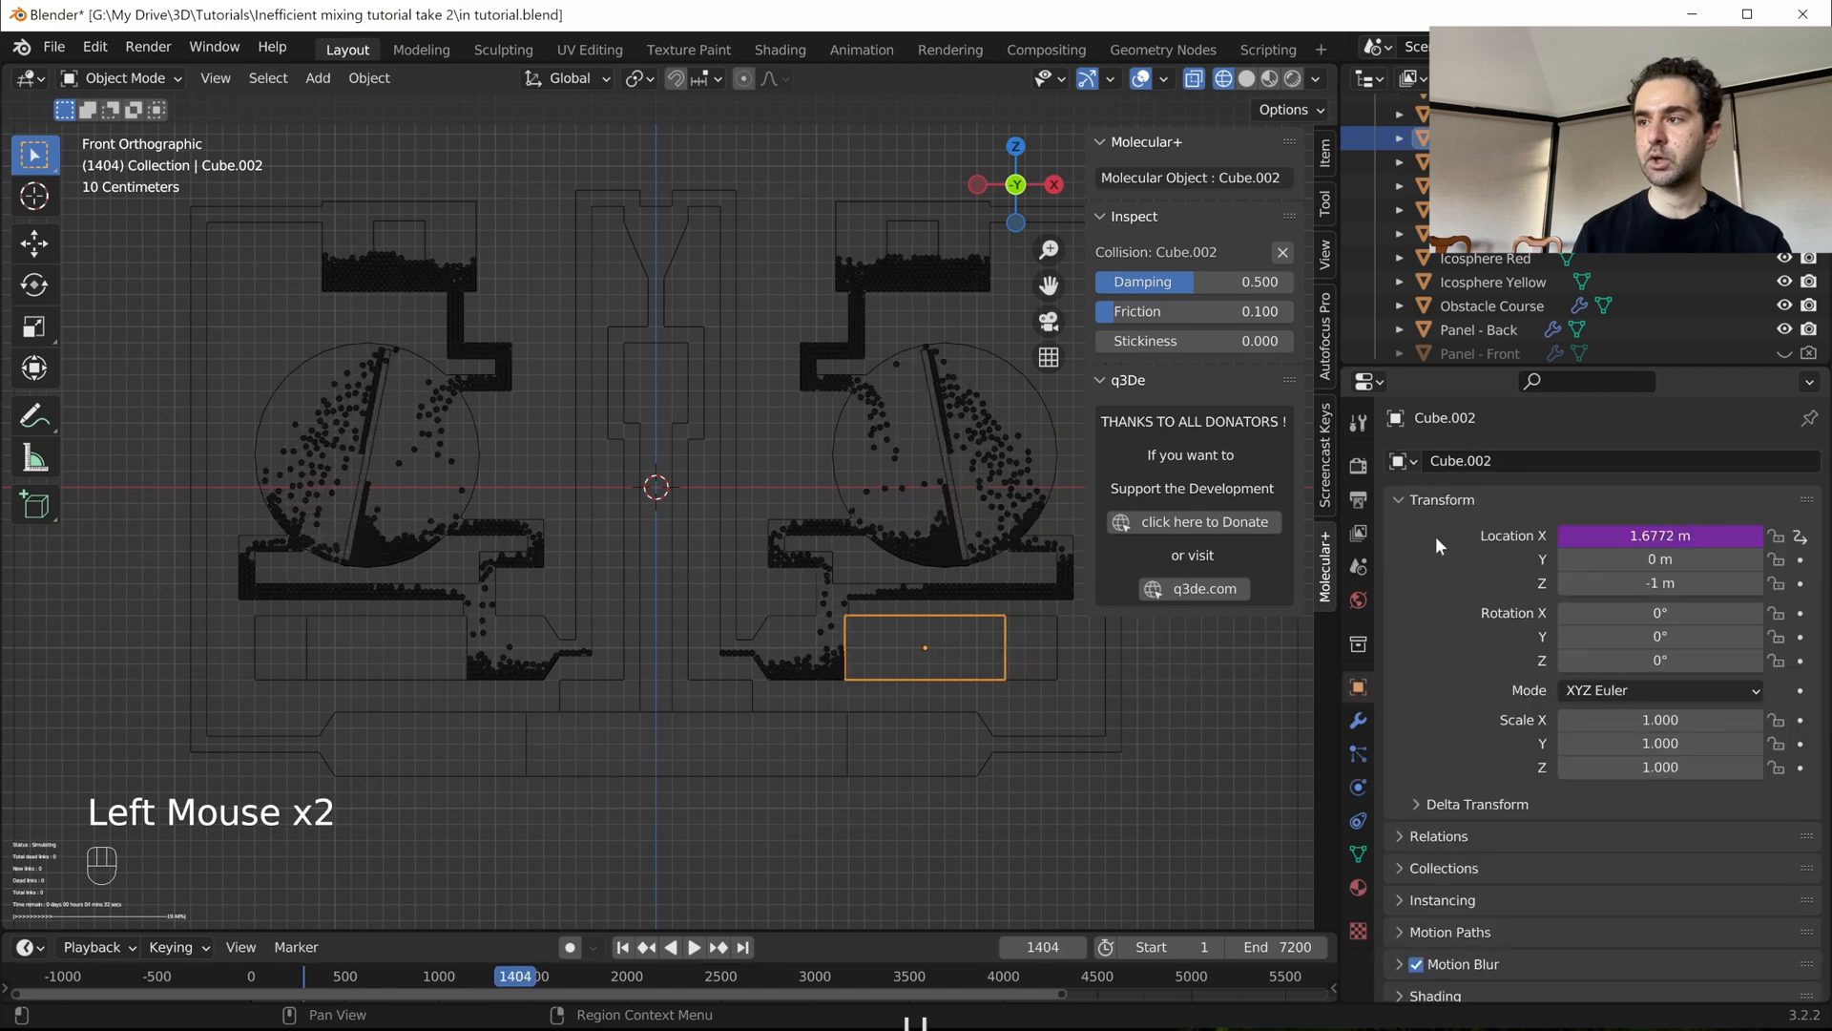
click(1609, 534)
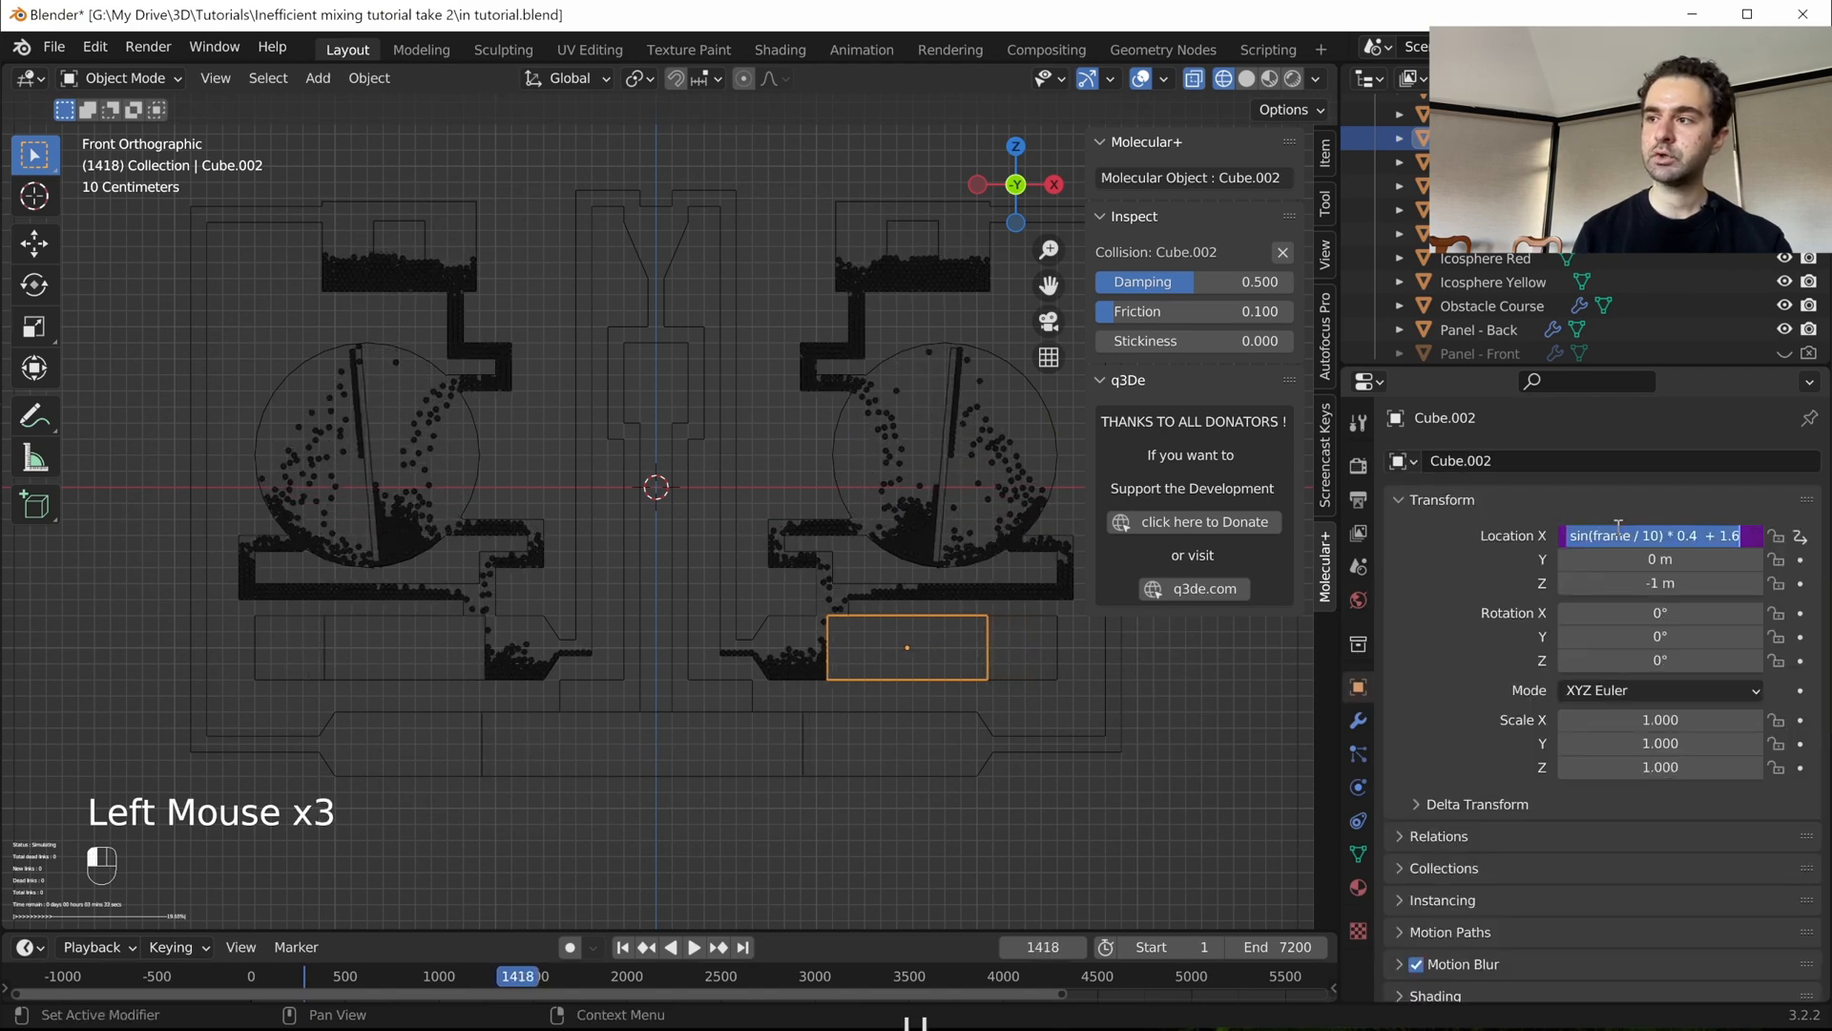
click(1684, 535)
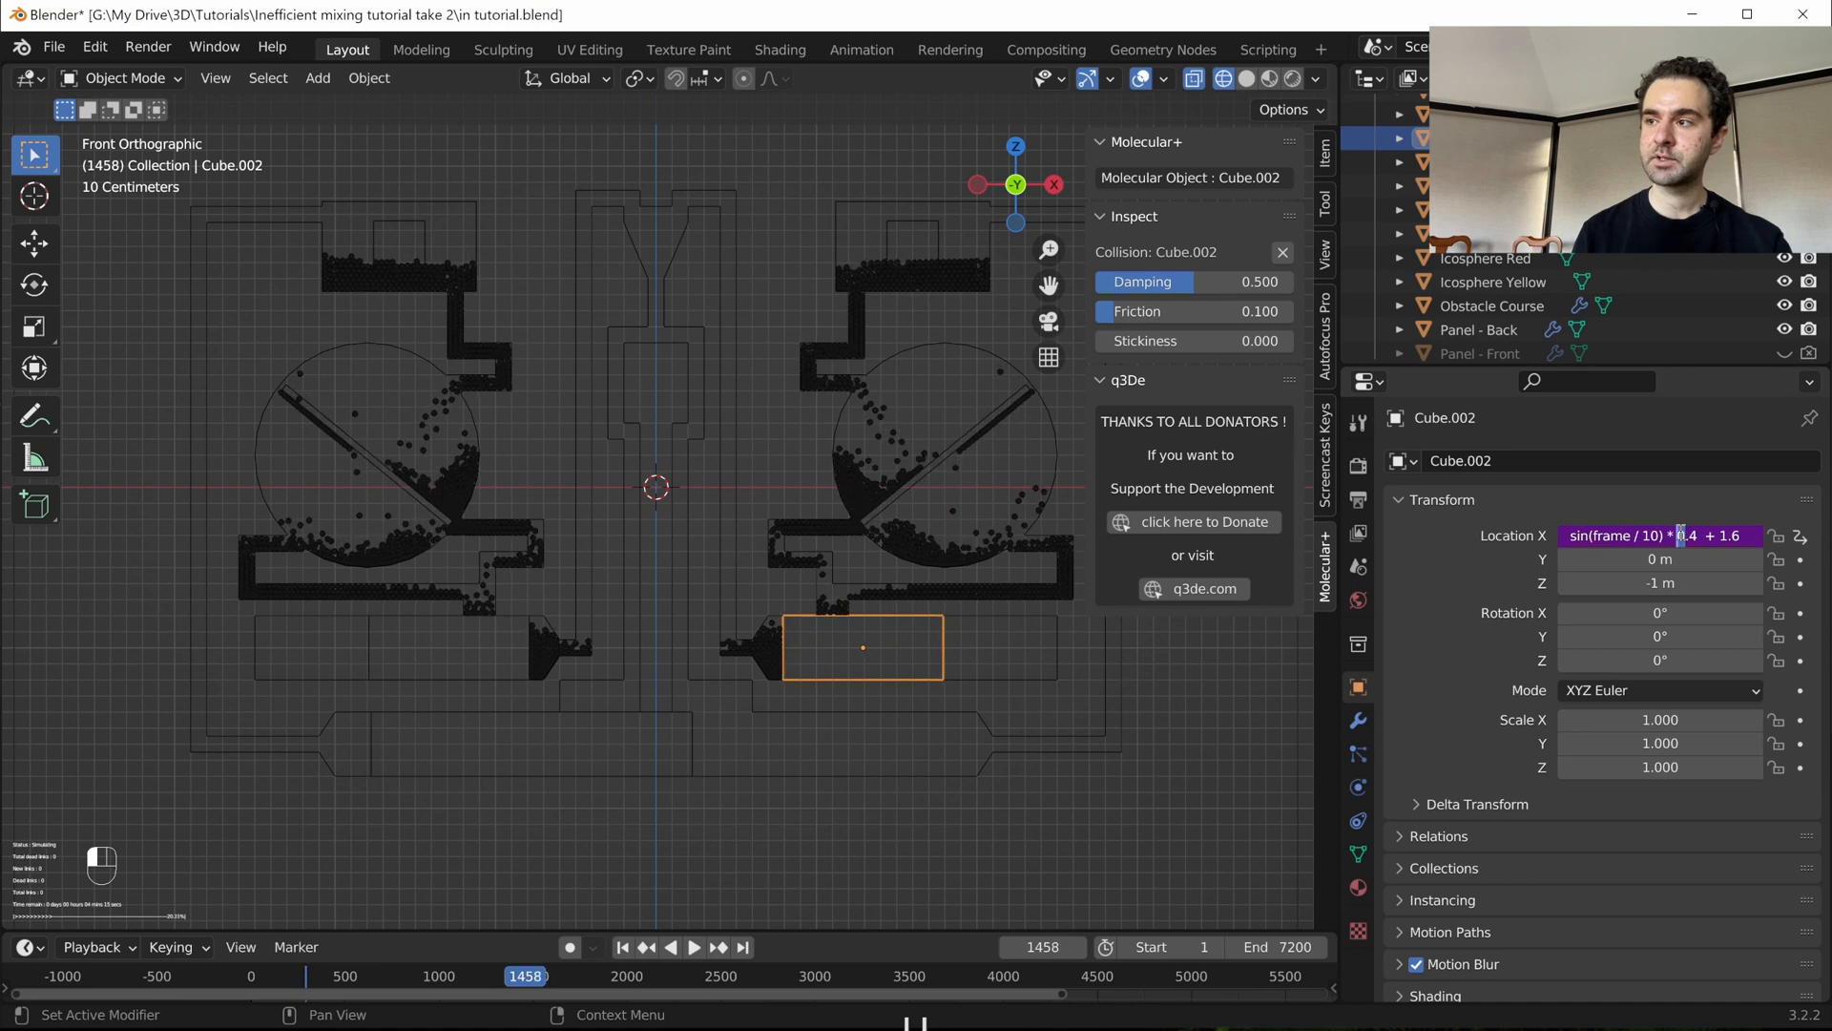
drag(1684, 535, 1677, 535)
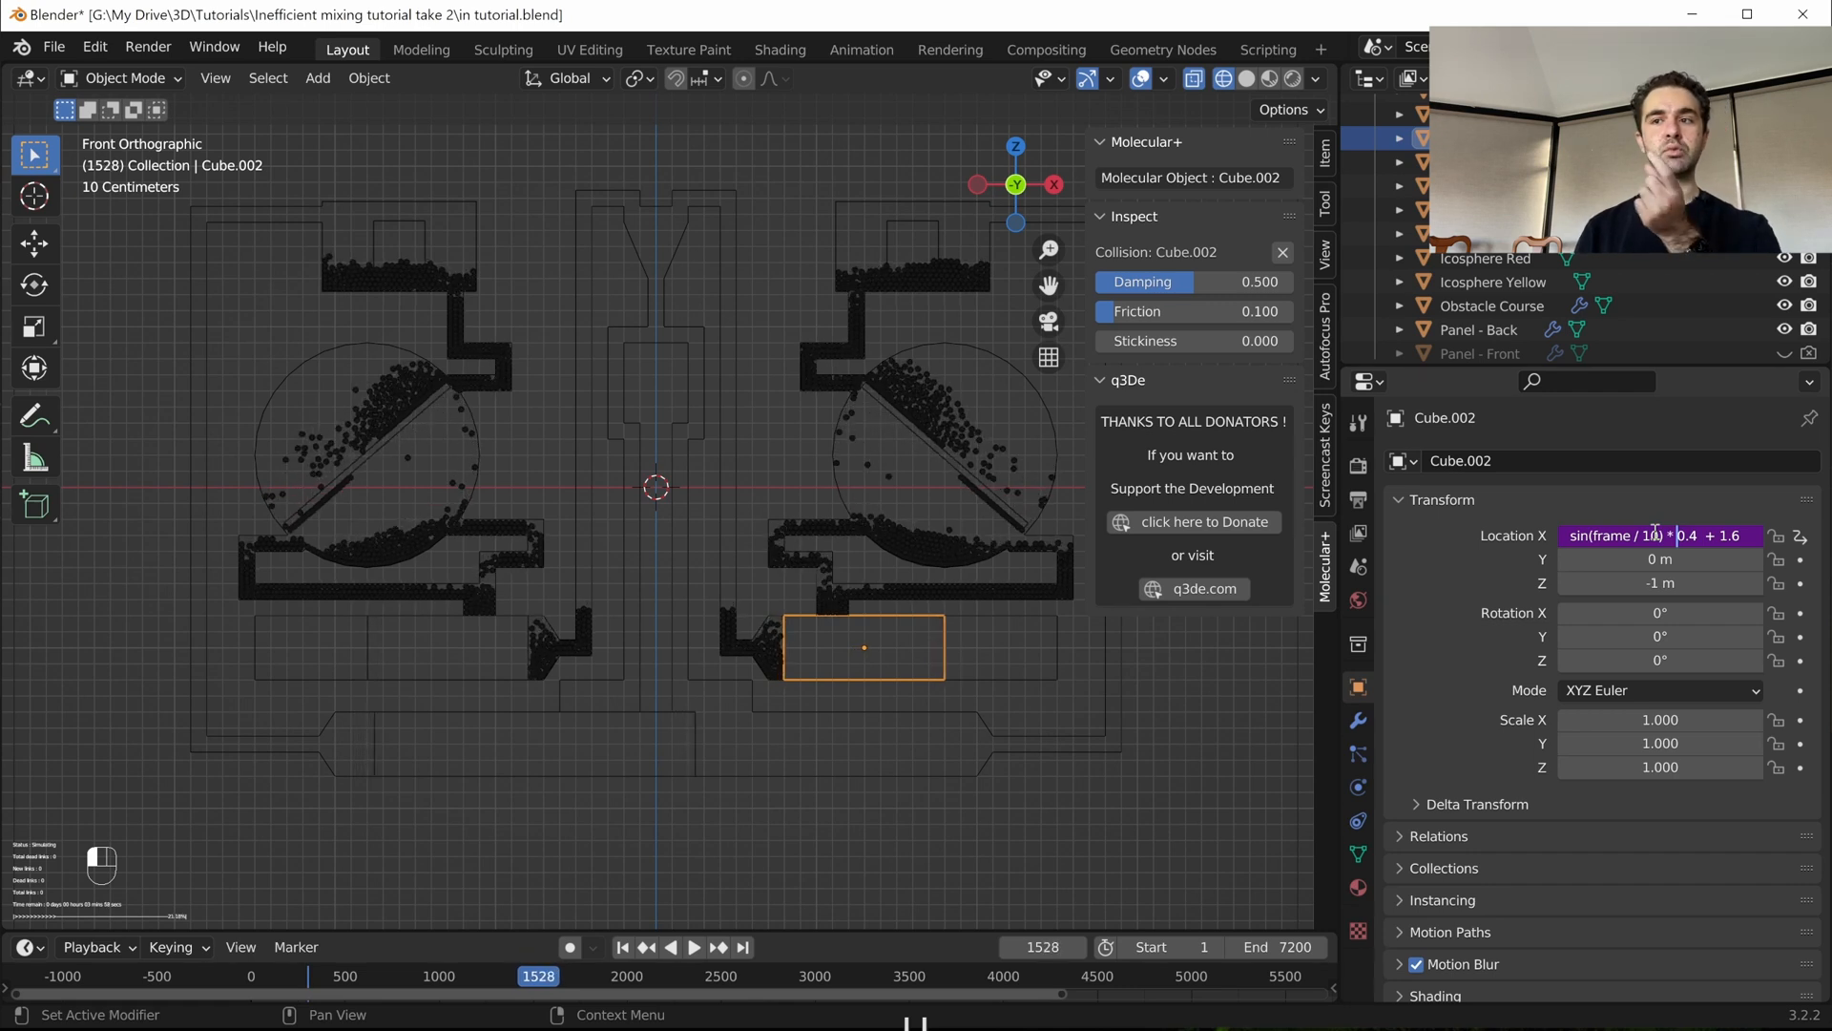
click(1463, 553)
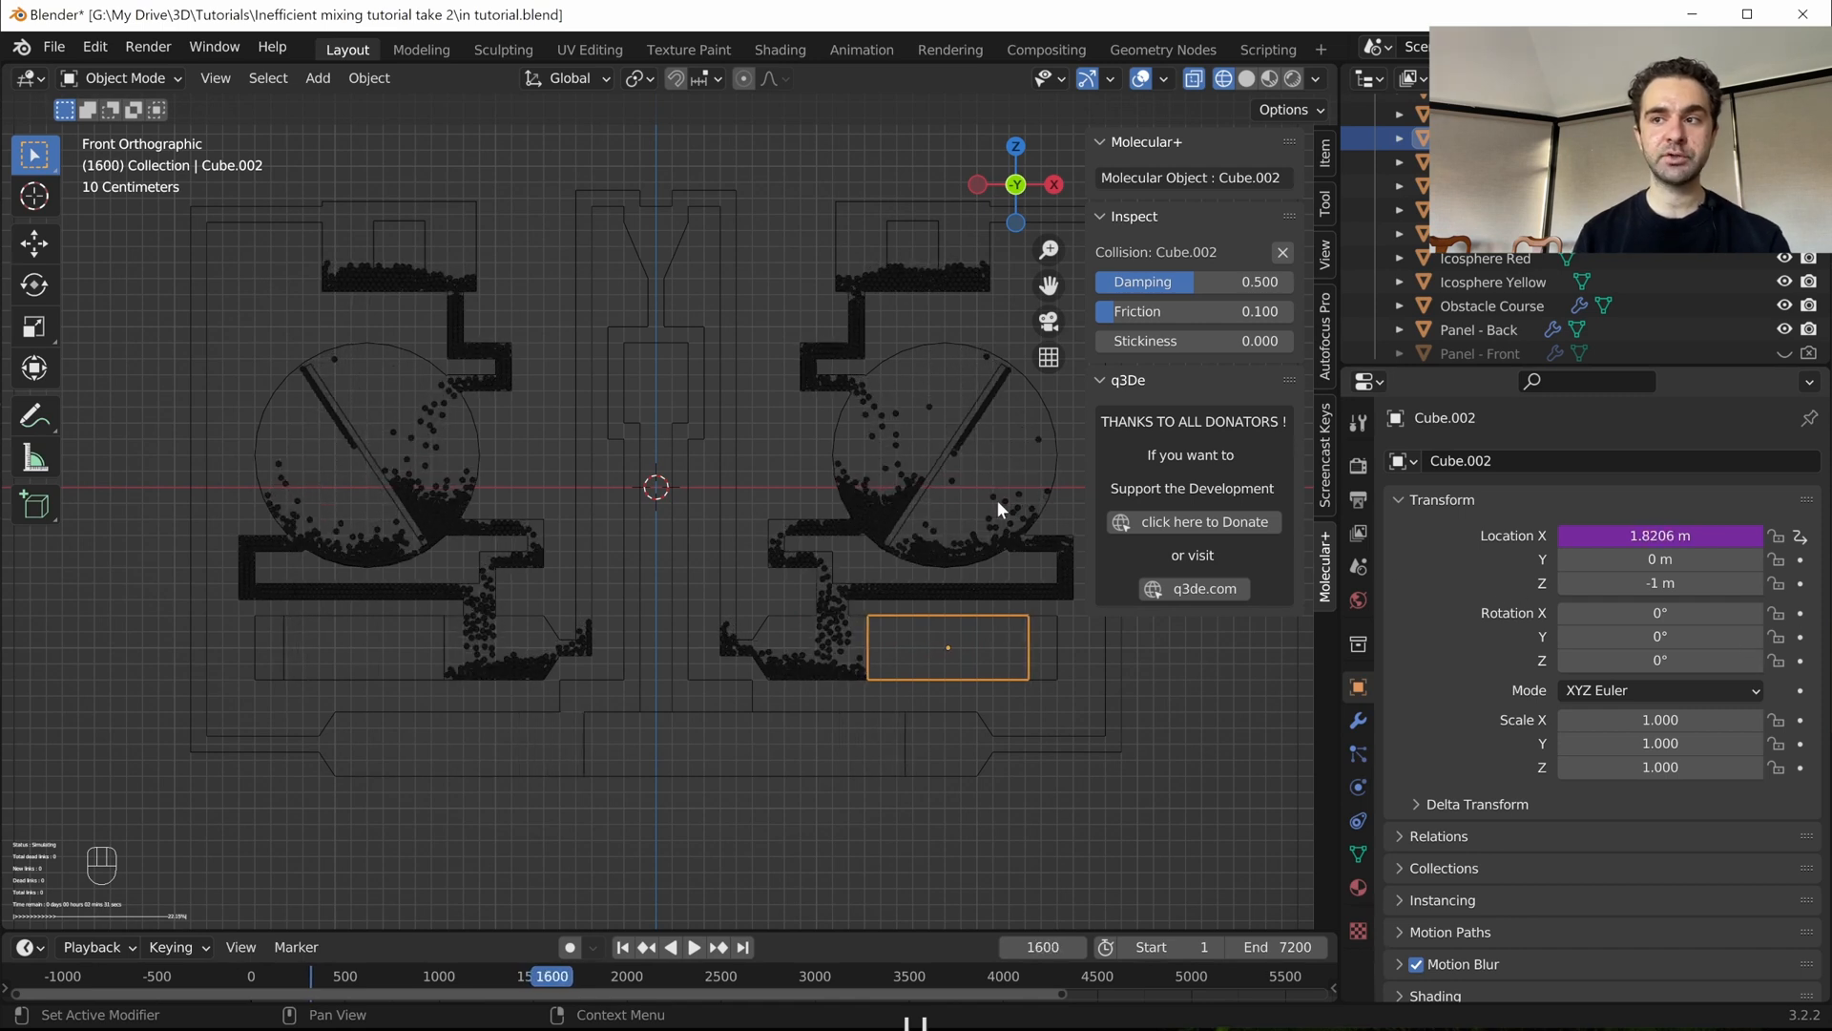
- Select the right-hand emitter and cancel the running simulation
click(884, 486)
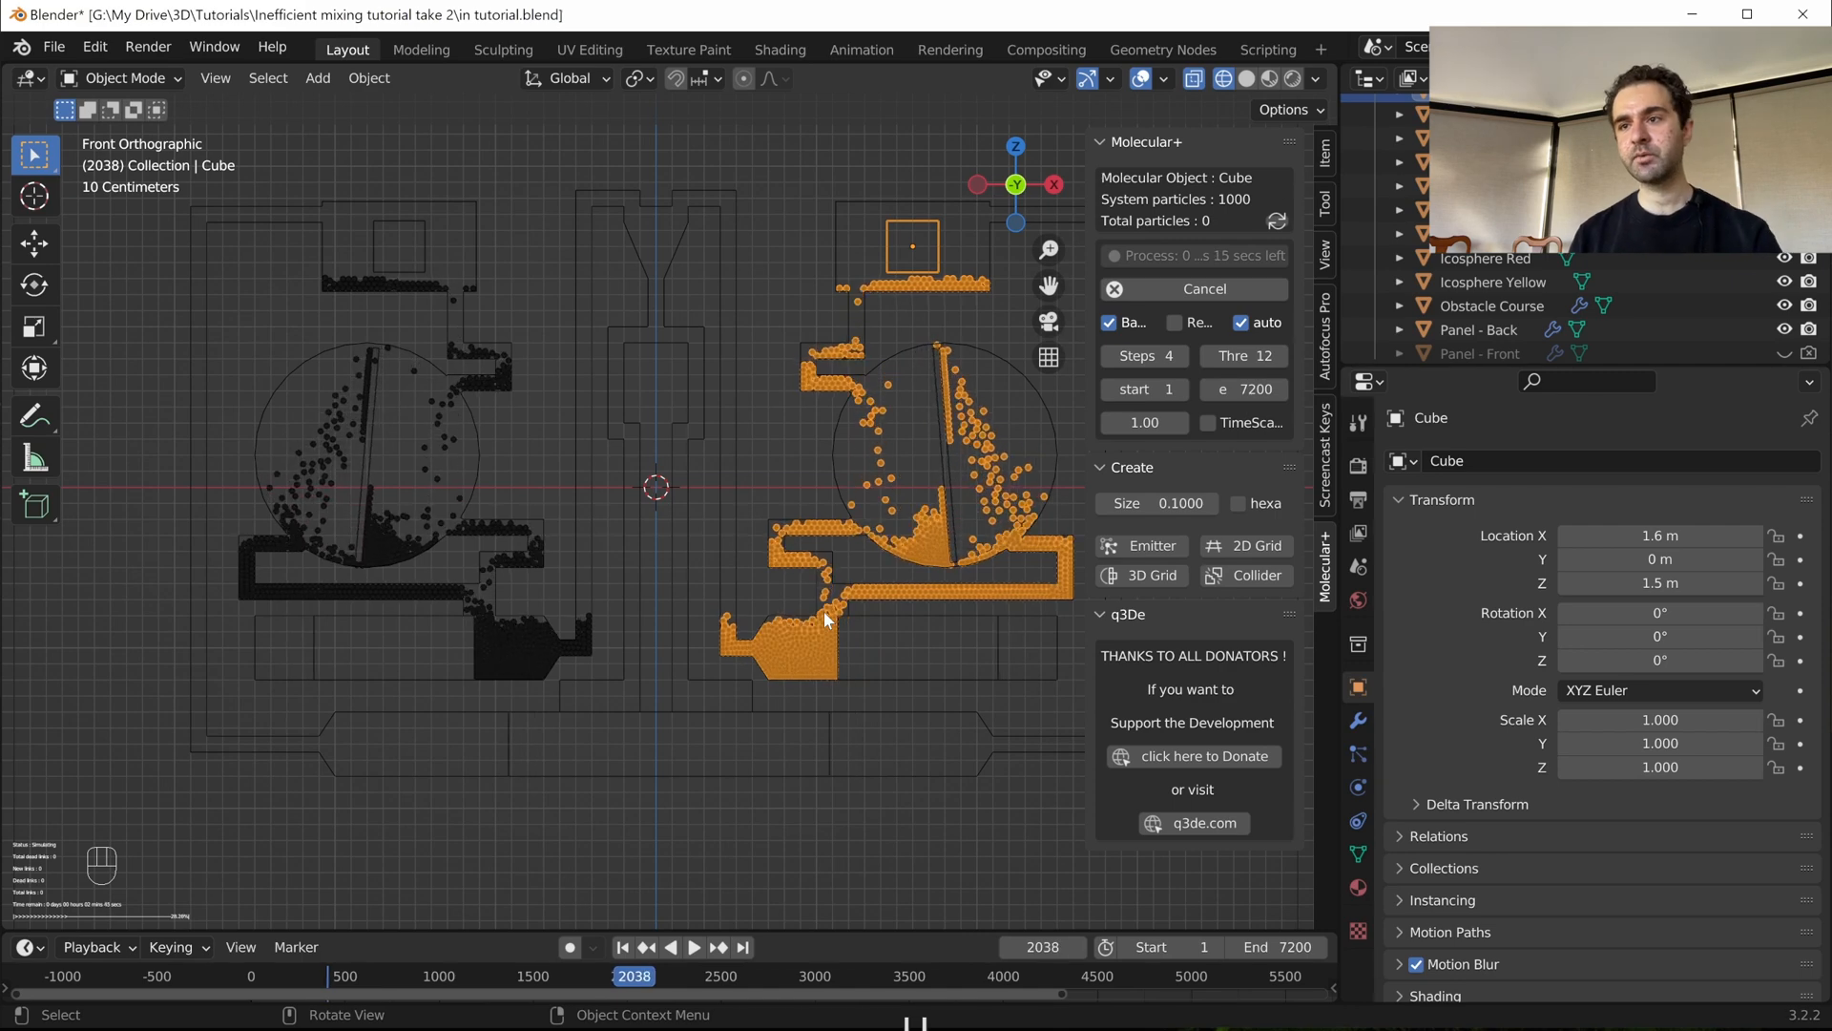
key(space)
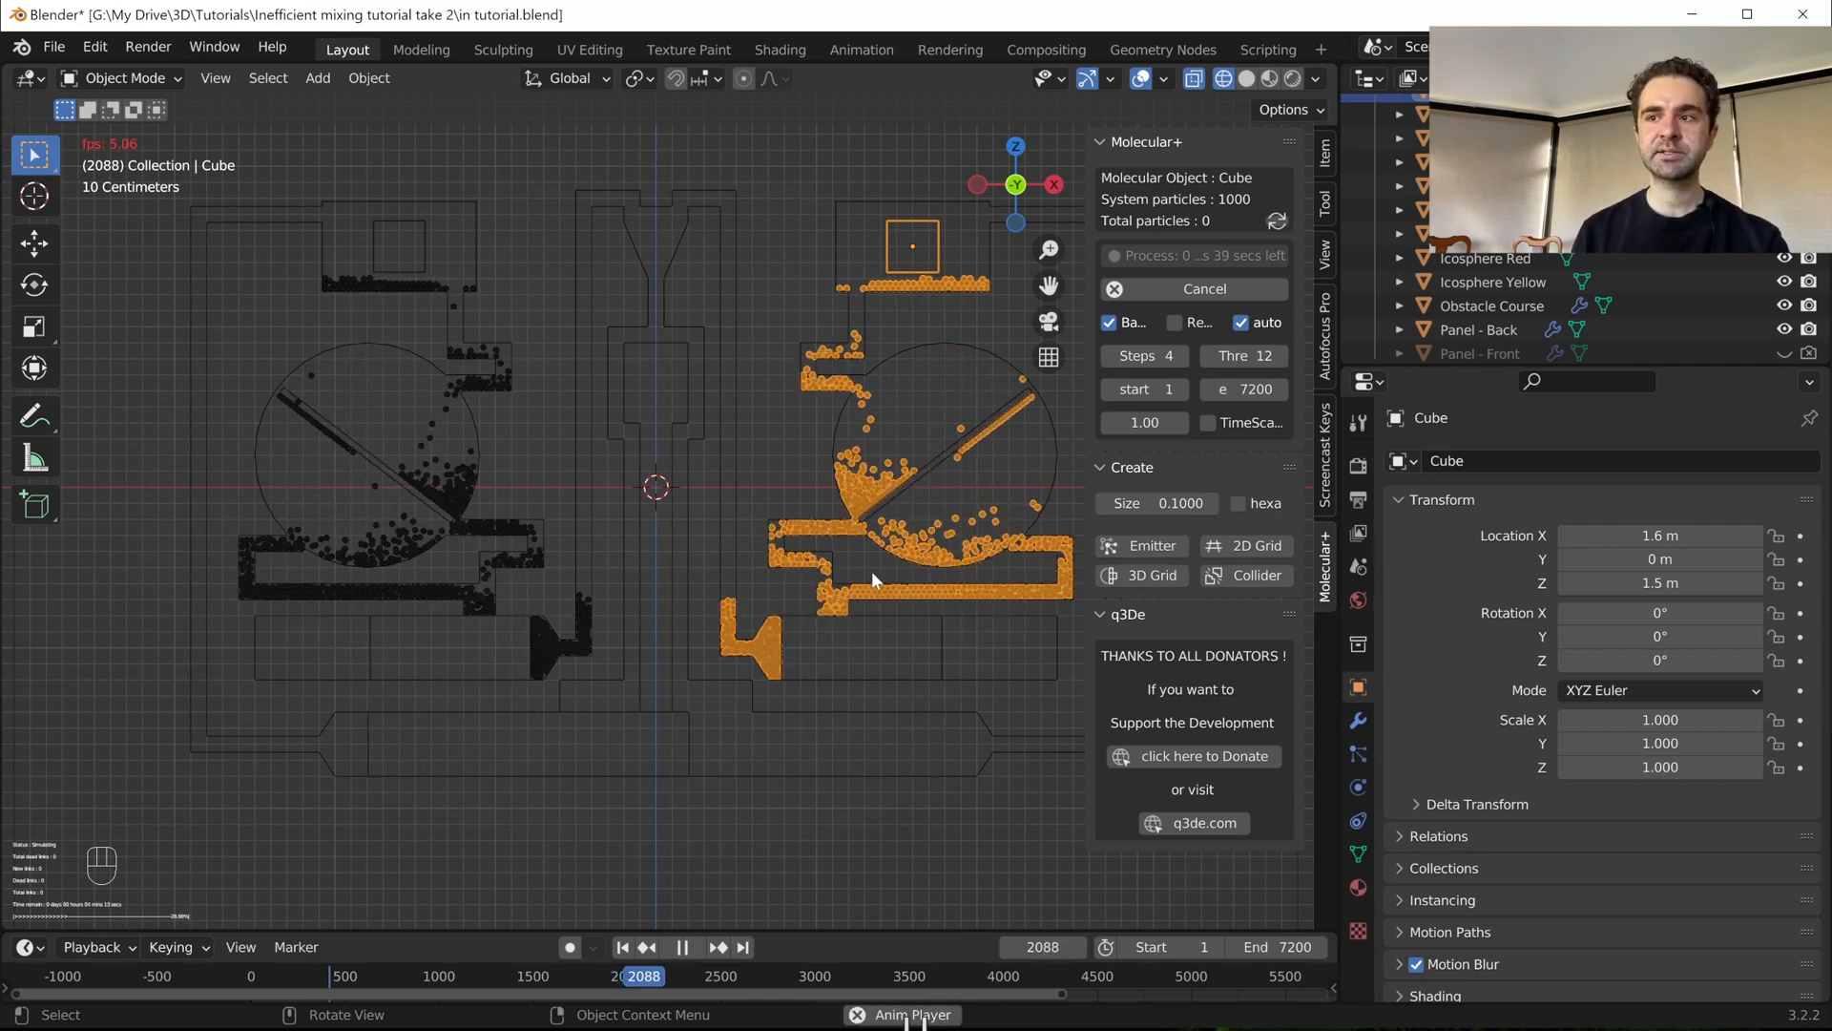
key(Escape)
key(Escape)
key(Escape)
key(Escape)
key(Escape)
key(Escape)
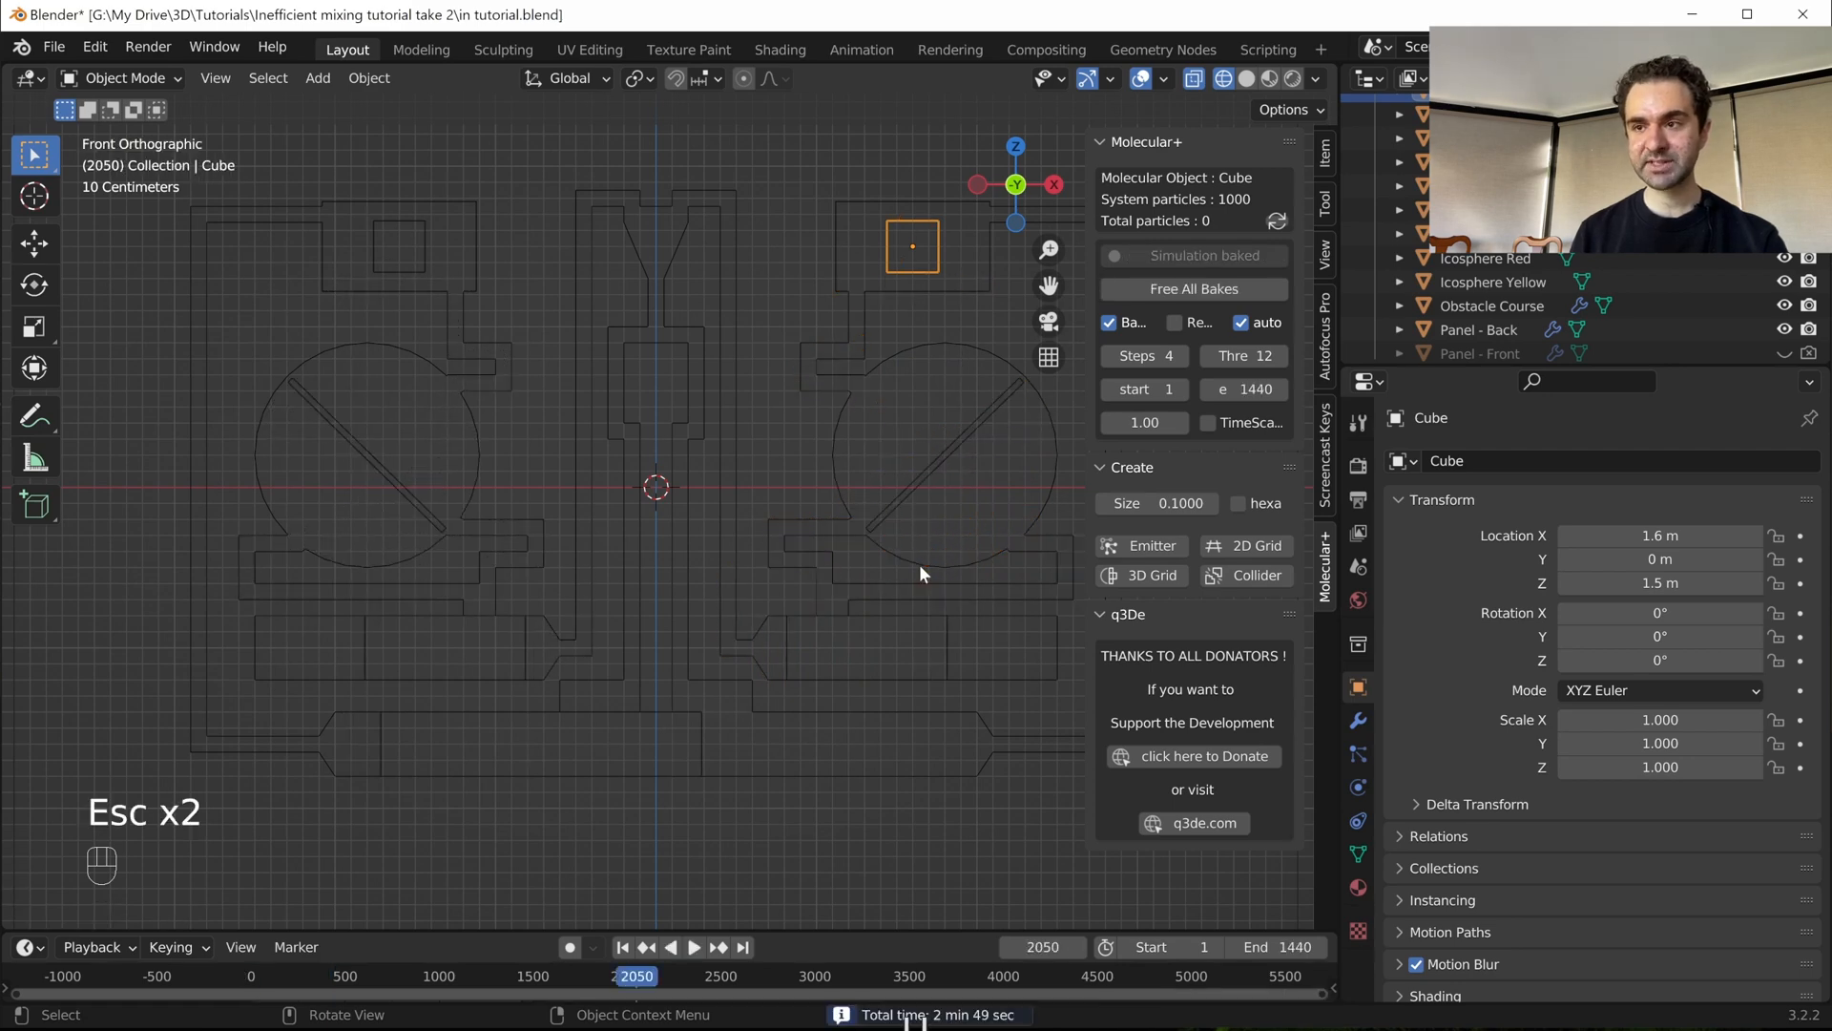
- Open the Obstacle Course mesh for editing at the passage beneath the right-hand rotating paddle
scroll(920, 567, up, 1)
shift+middle_drag(908, 653, 763, 587)
scroll(745, 538, up, 2)
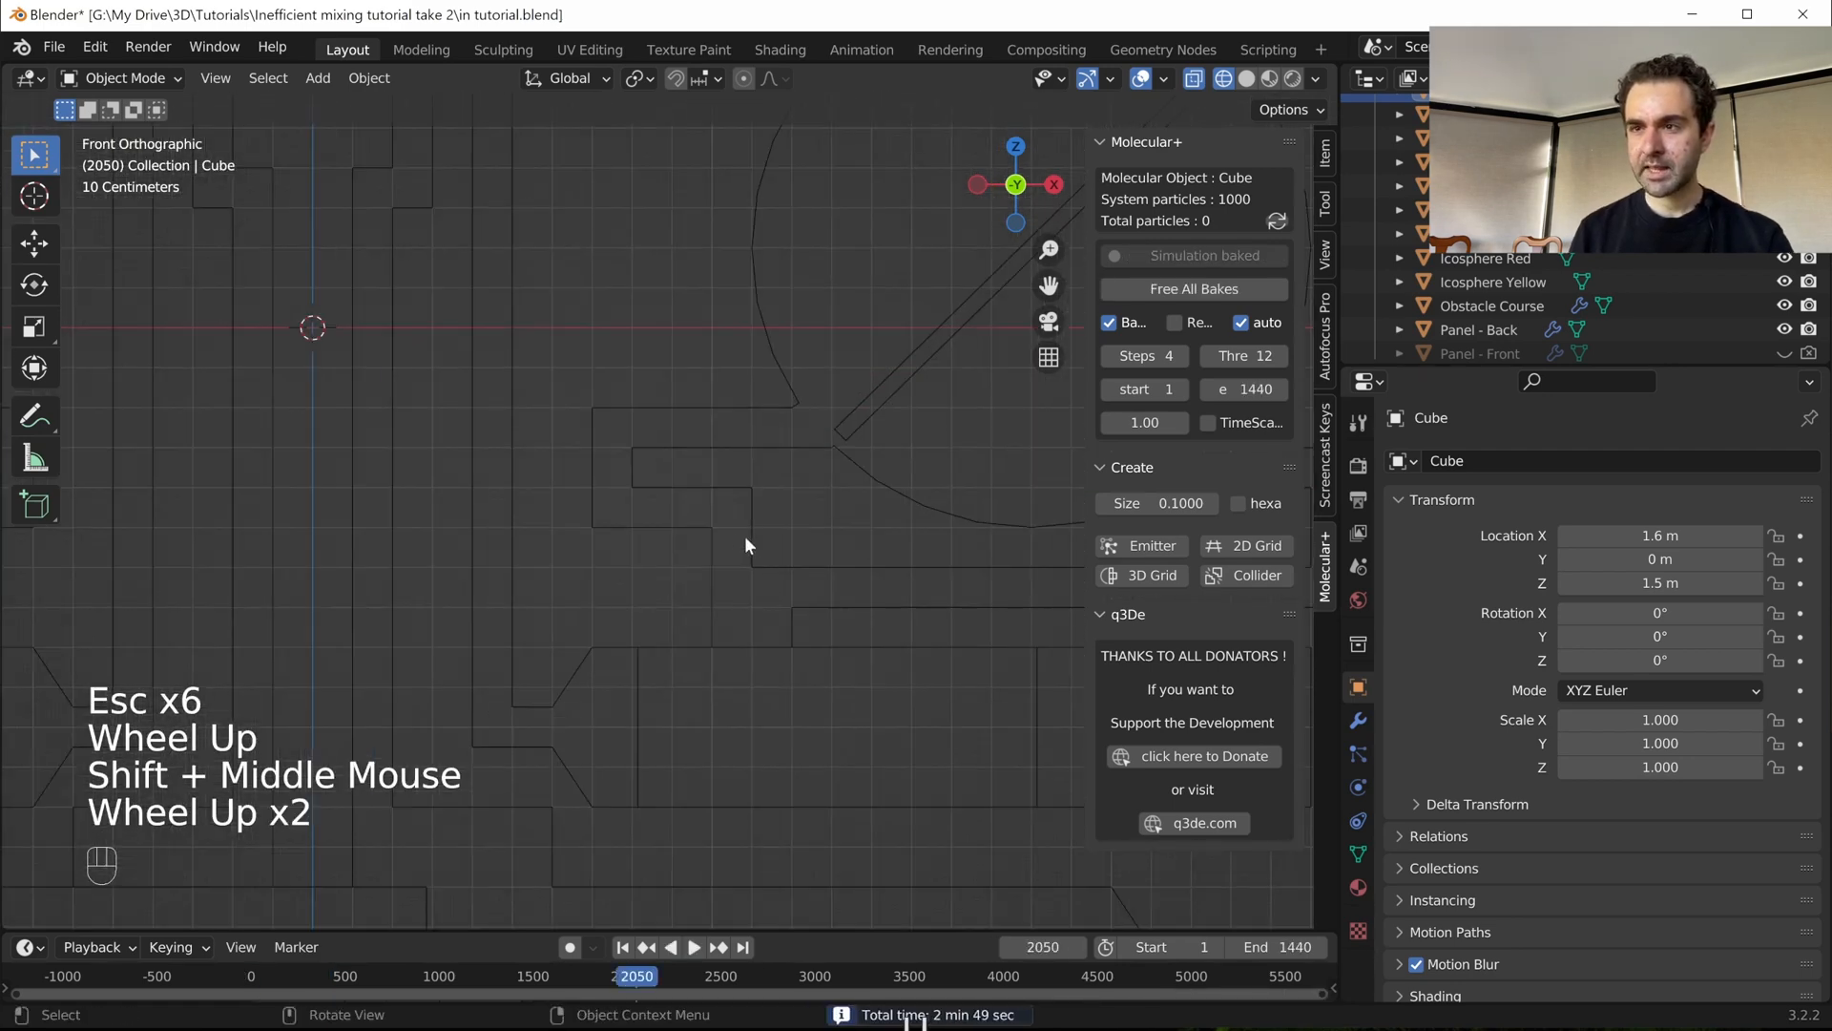
click(822, 605)
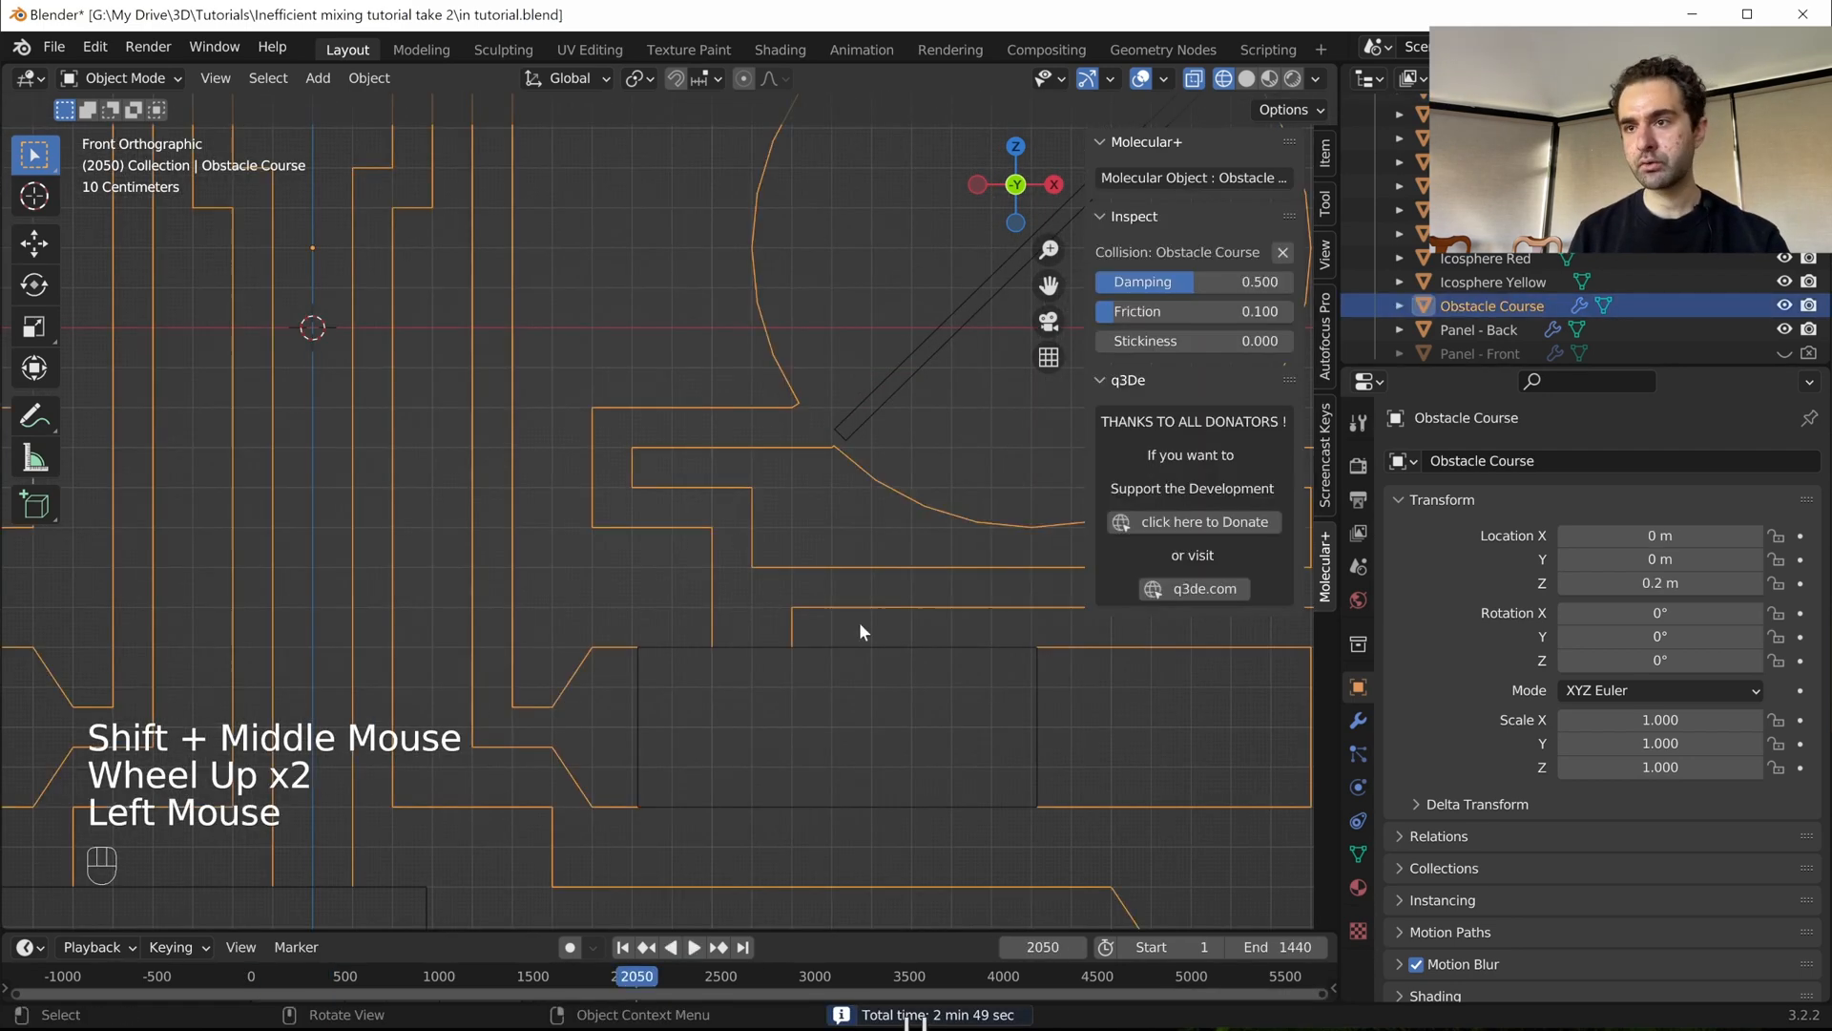
shift+middle_drag(859, 621, 741, 588)
scroll(780, 588, down, 2)
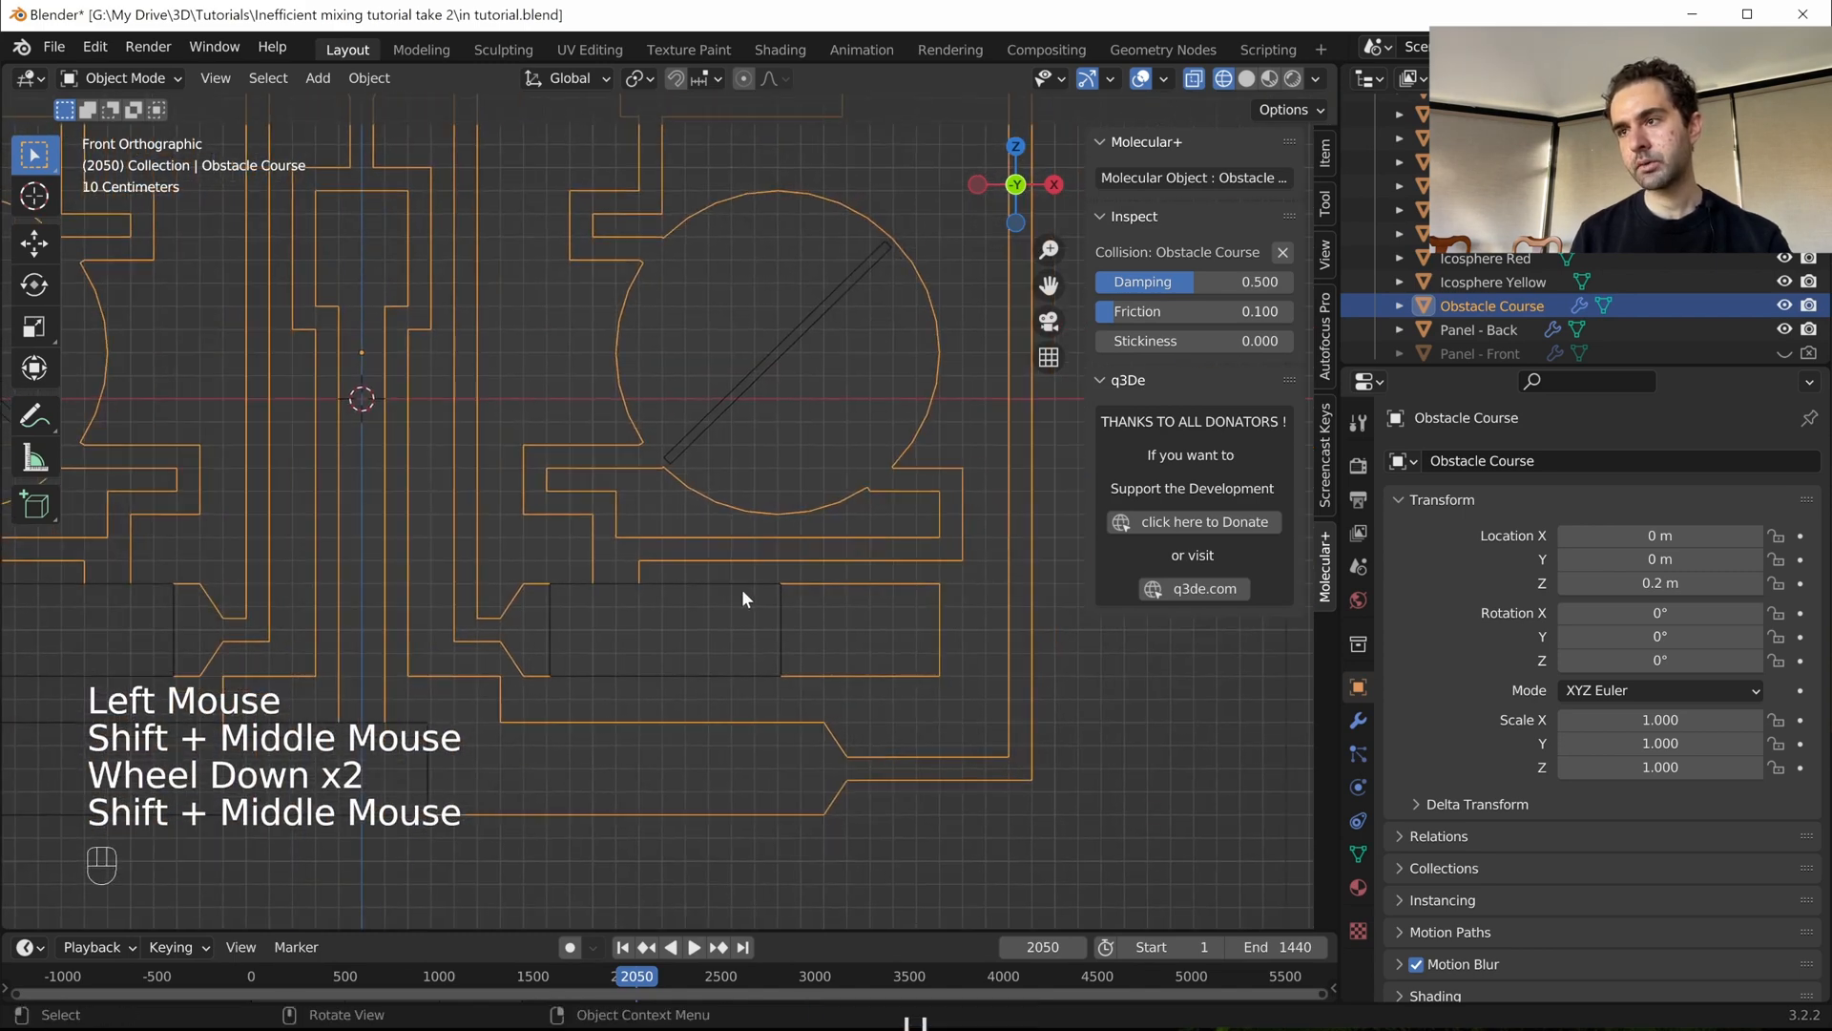
key(Tab)
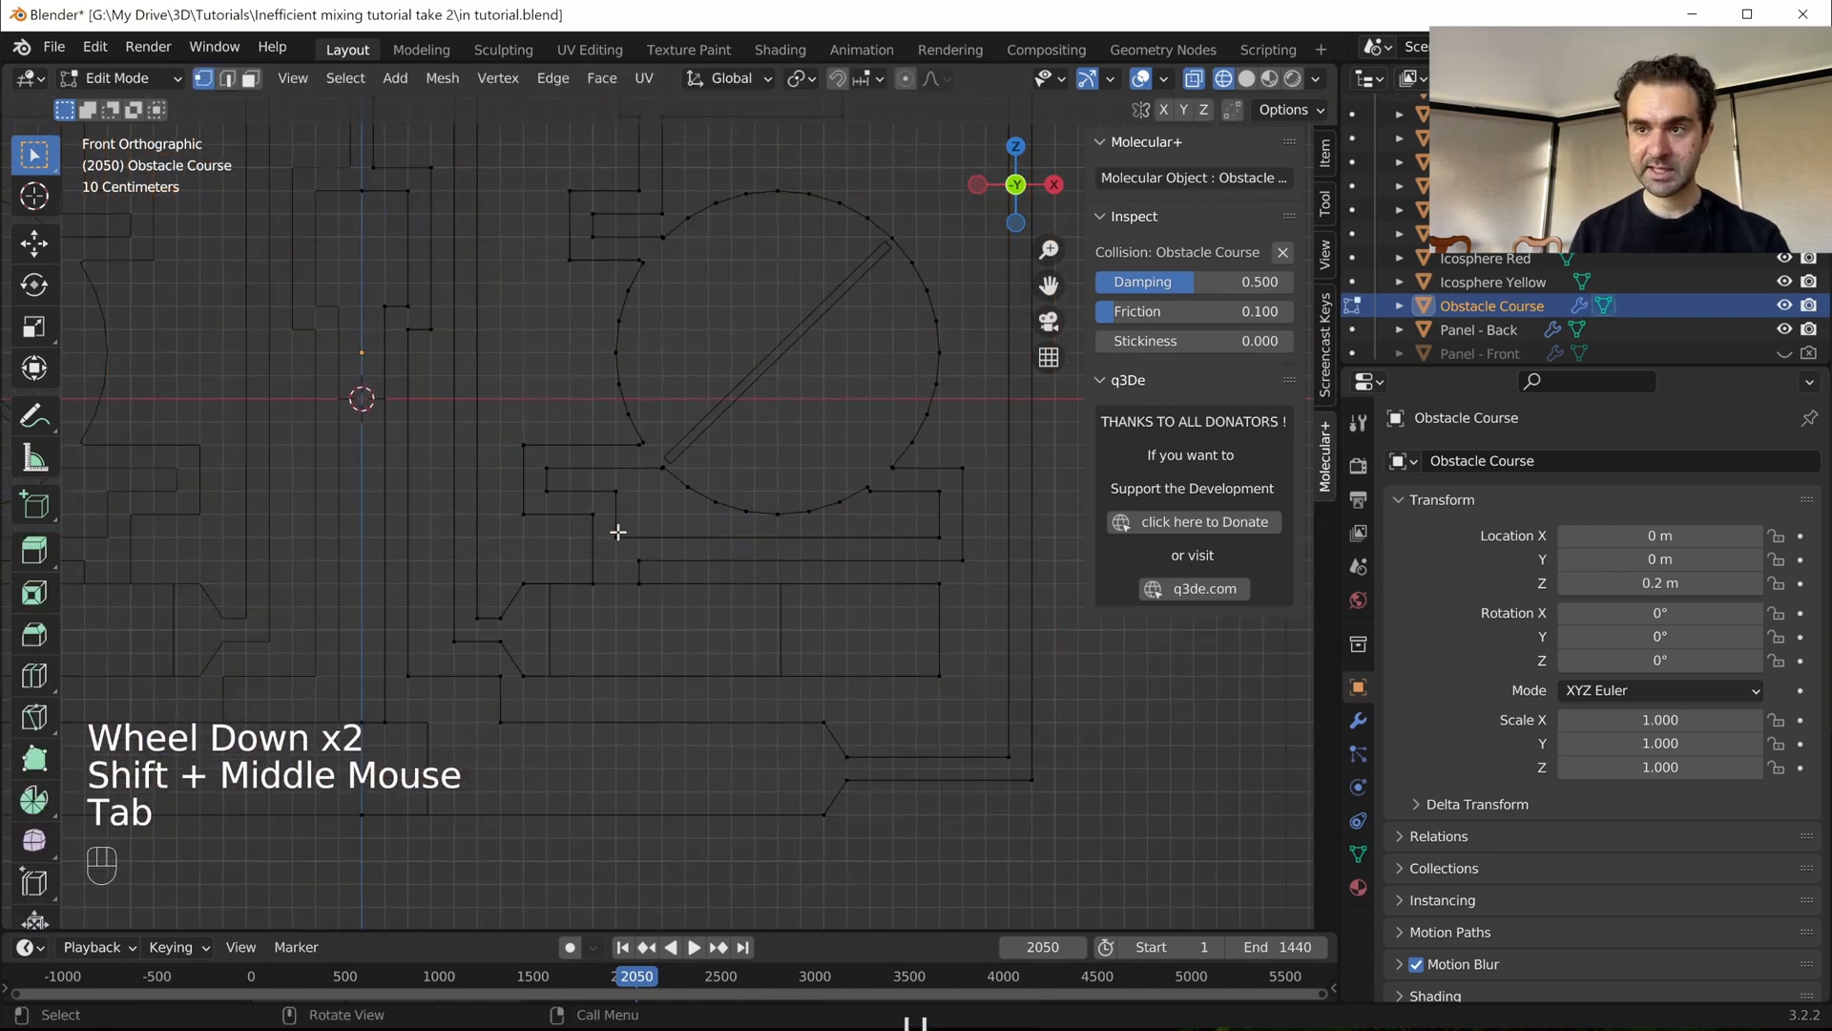
- Raise both horizontal walls of the passage beneath the right-hand paddle chamber by 0.05 m along Z
drag(608, 528, 1010, 568)
scroll(936, 578, up, 2)
shift+middle_drag(929, 585, 791, 613)
scroll(858, 606, up, 2)
key(g)
key(z)
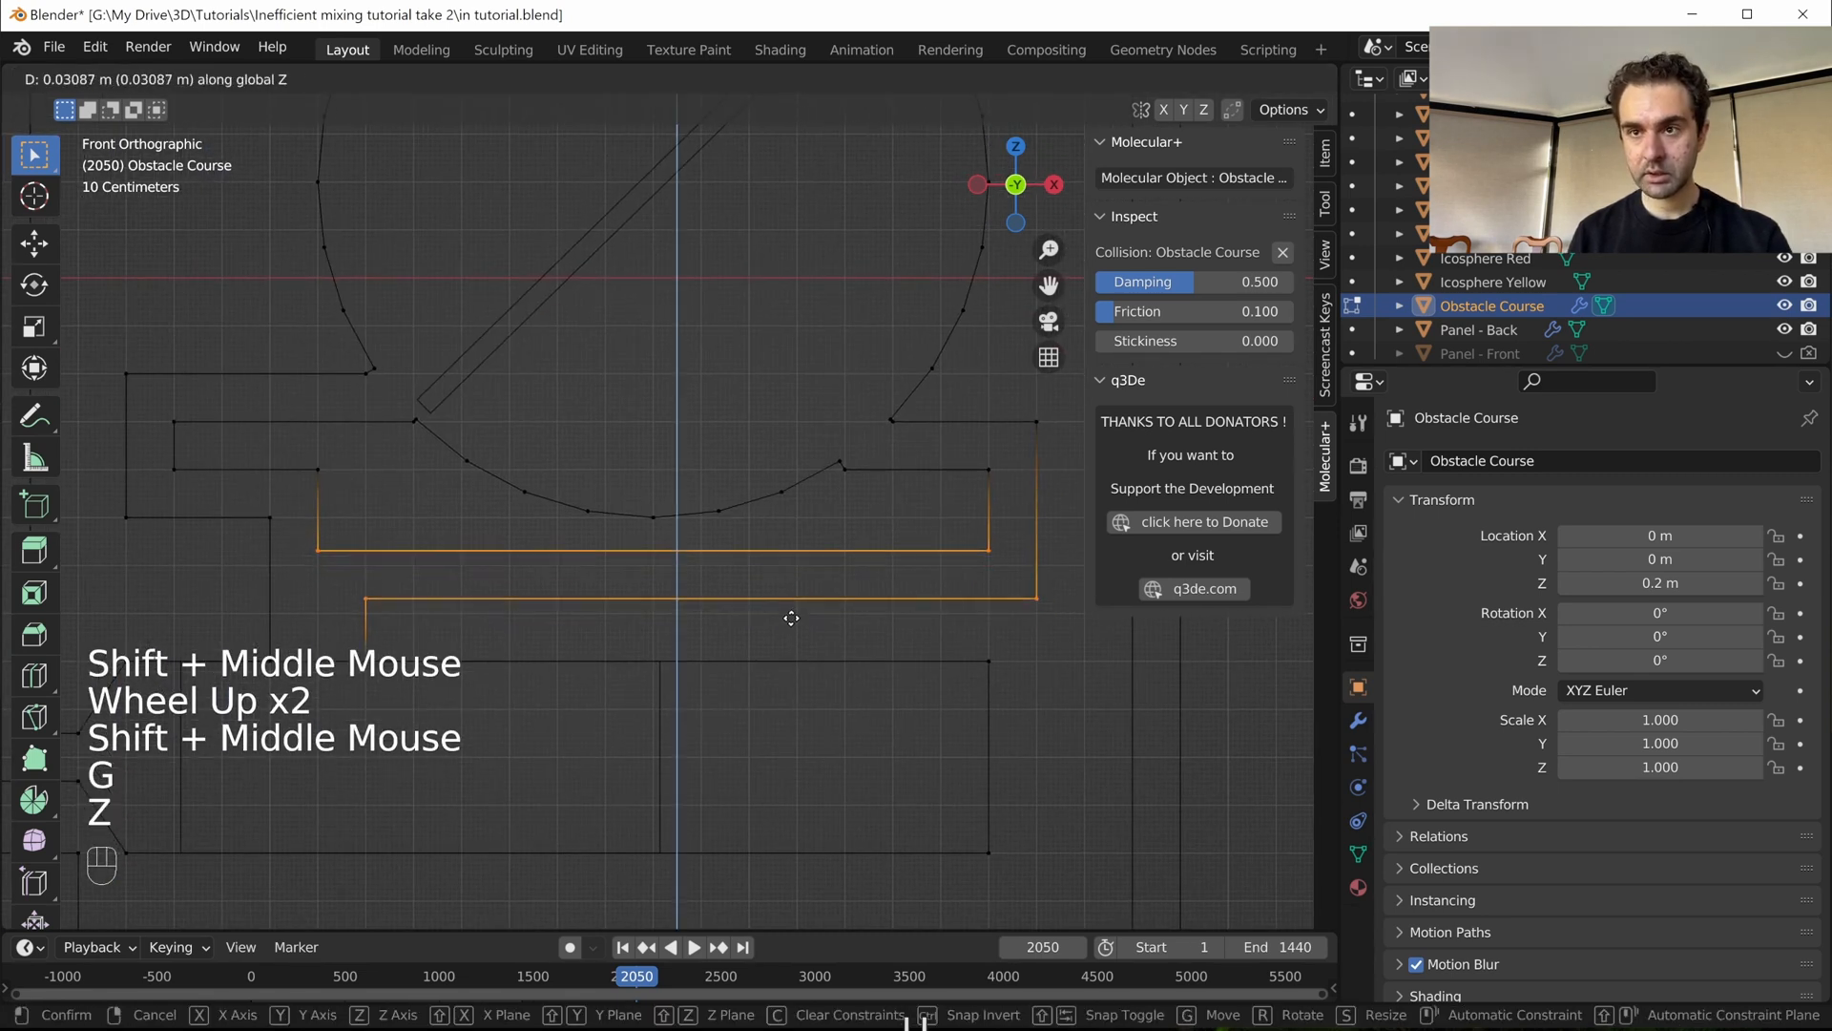
key(ctrl)
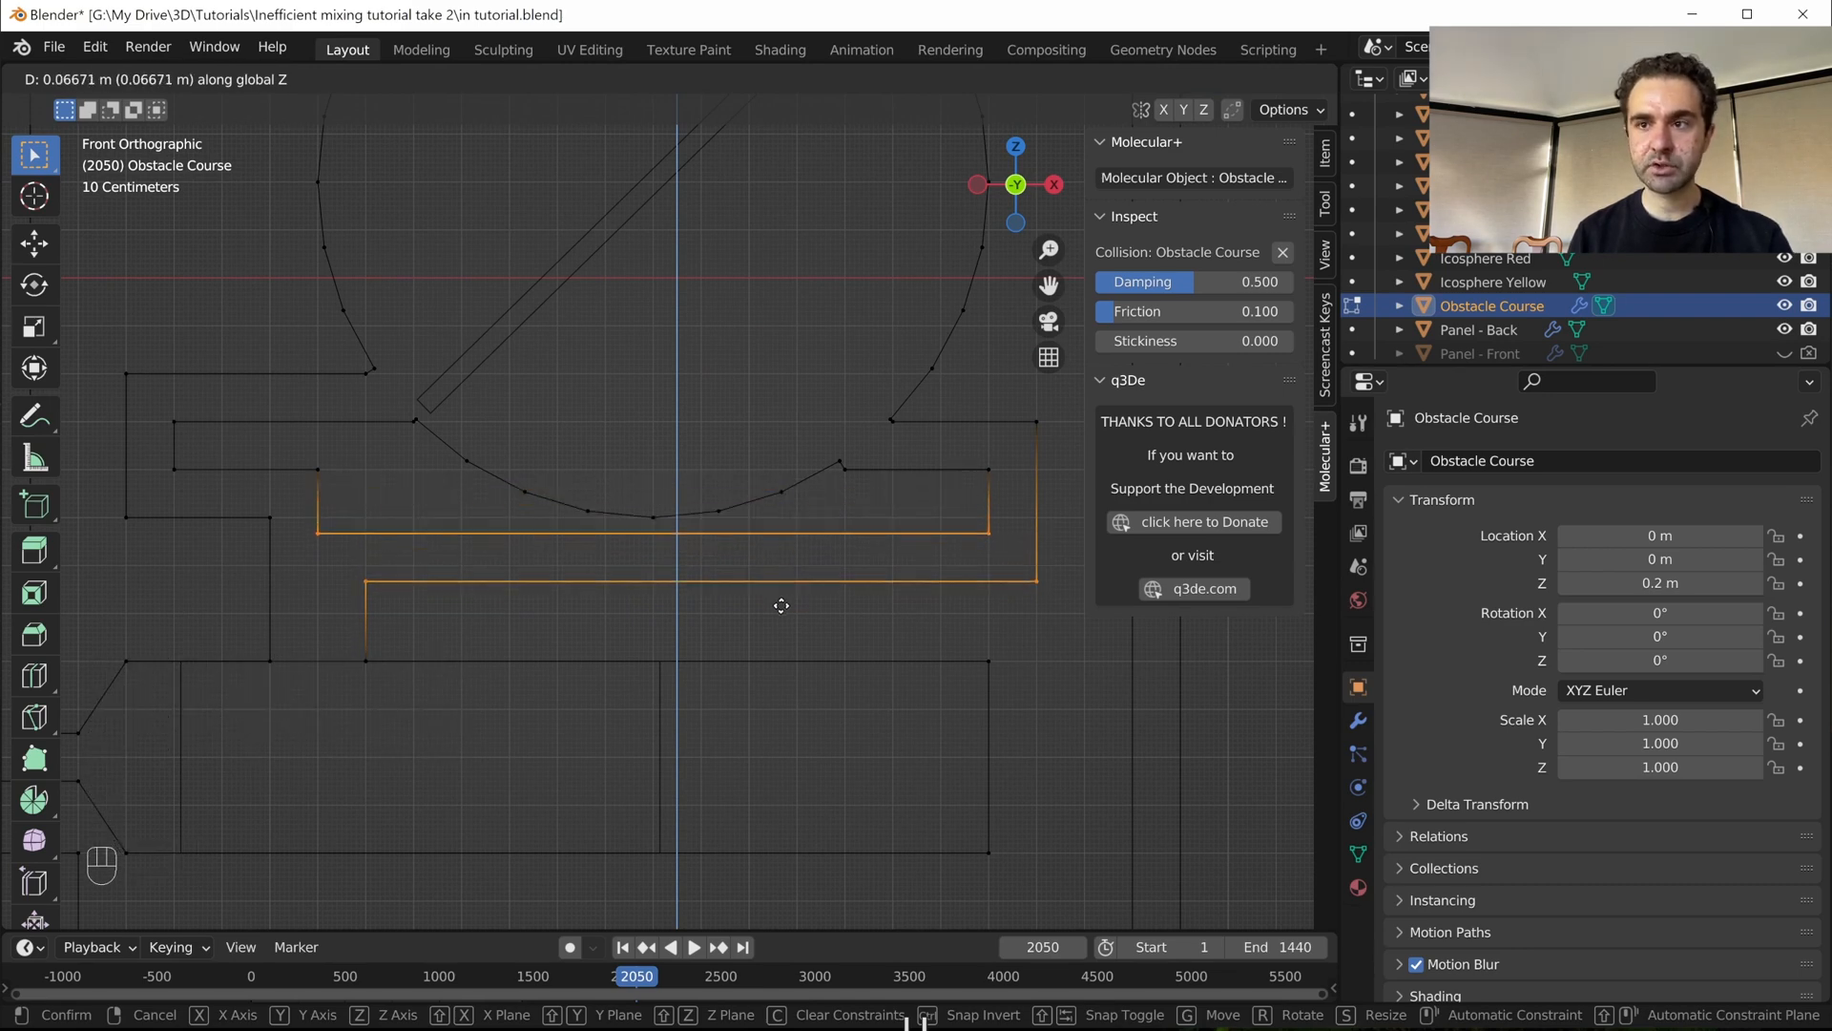
text(0.05)
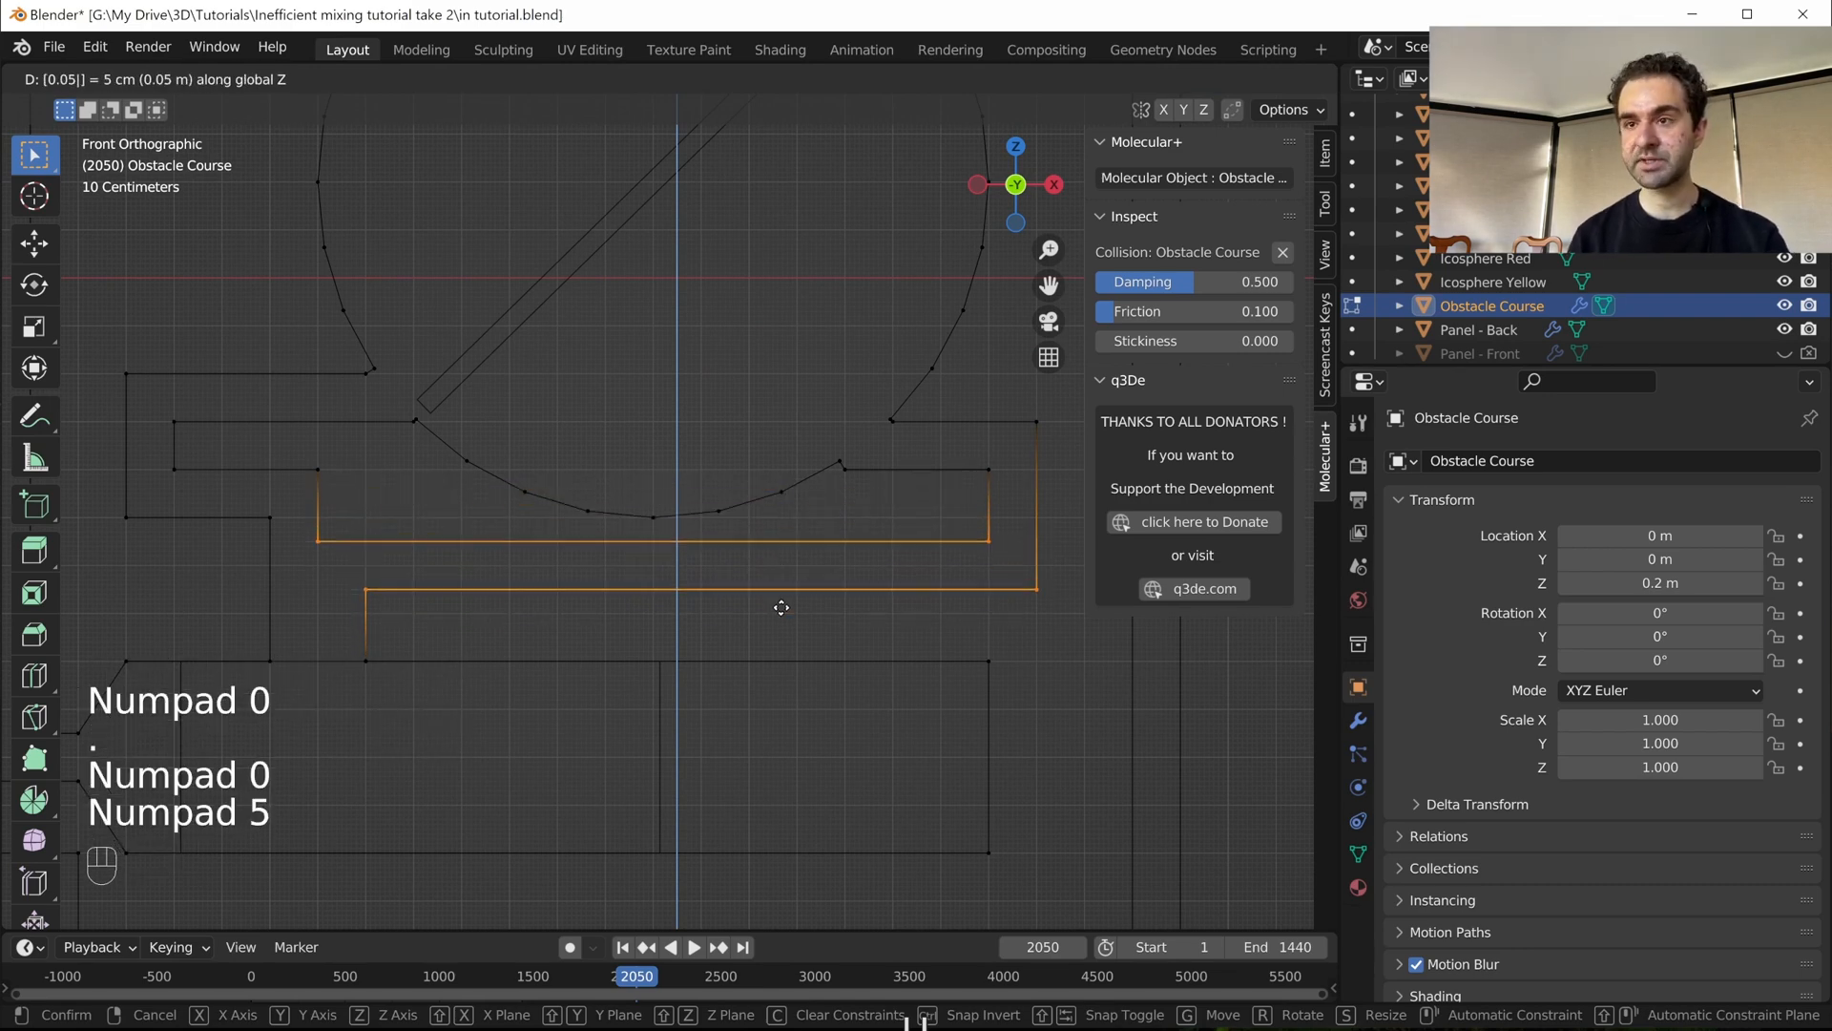
key(Return)
- At frame 16, move the outlet's right wall above the right-hand sliding block 0.3 m along X
click(342, 575)
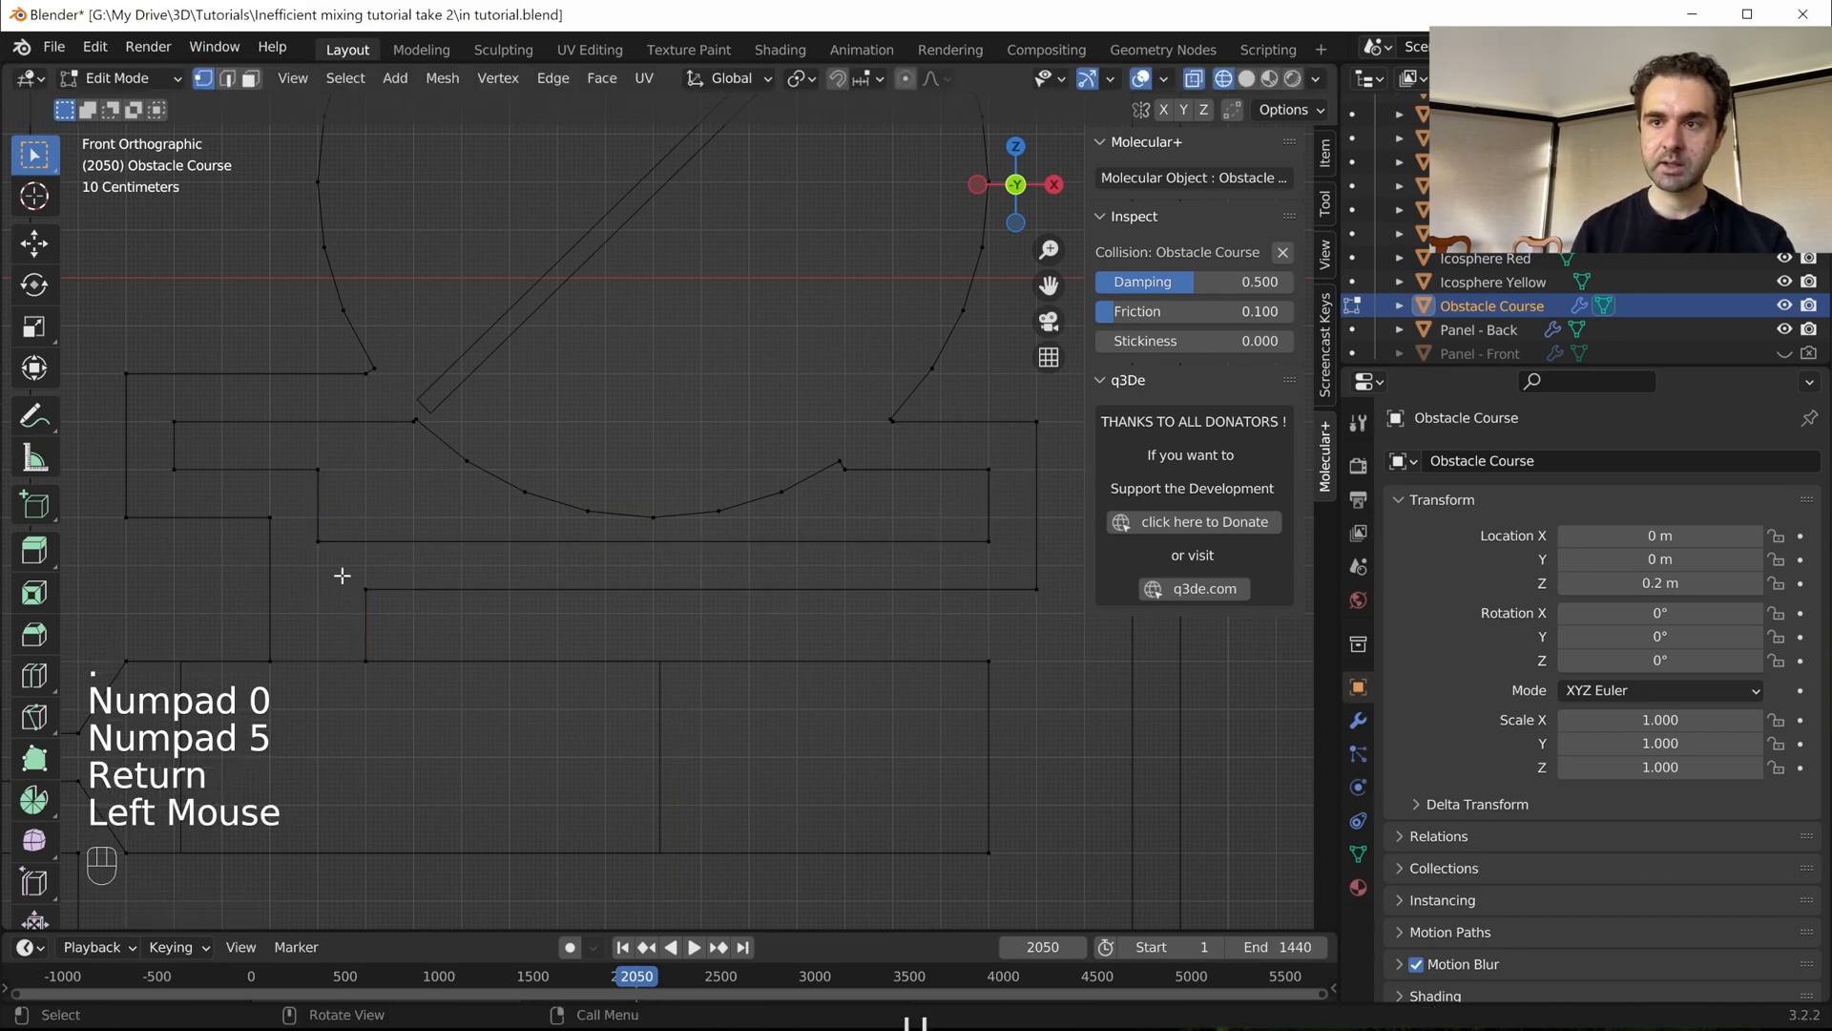
drag(382, 663, 417, 669)
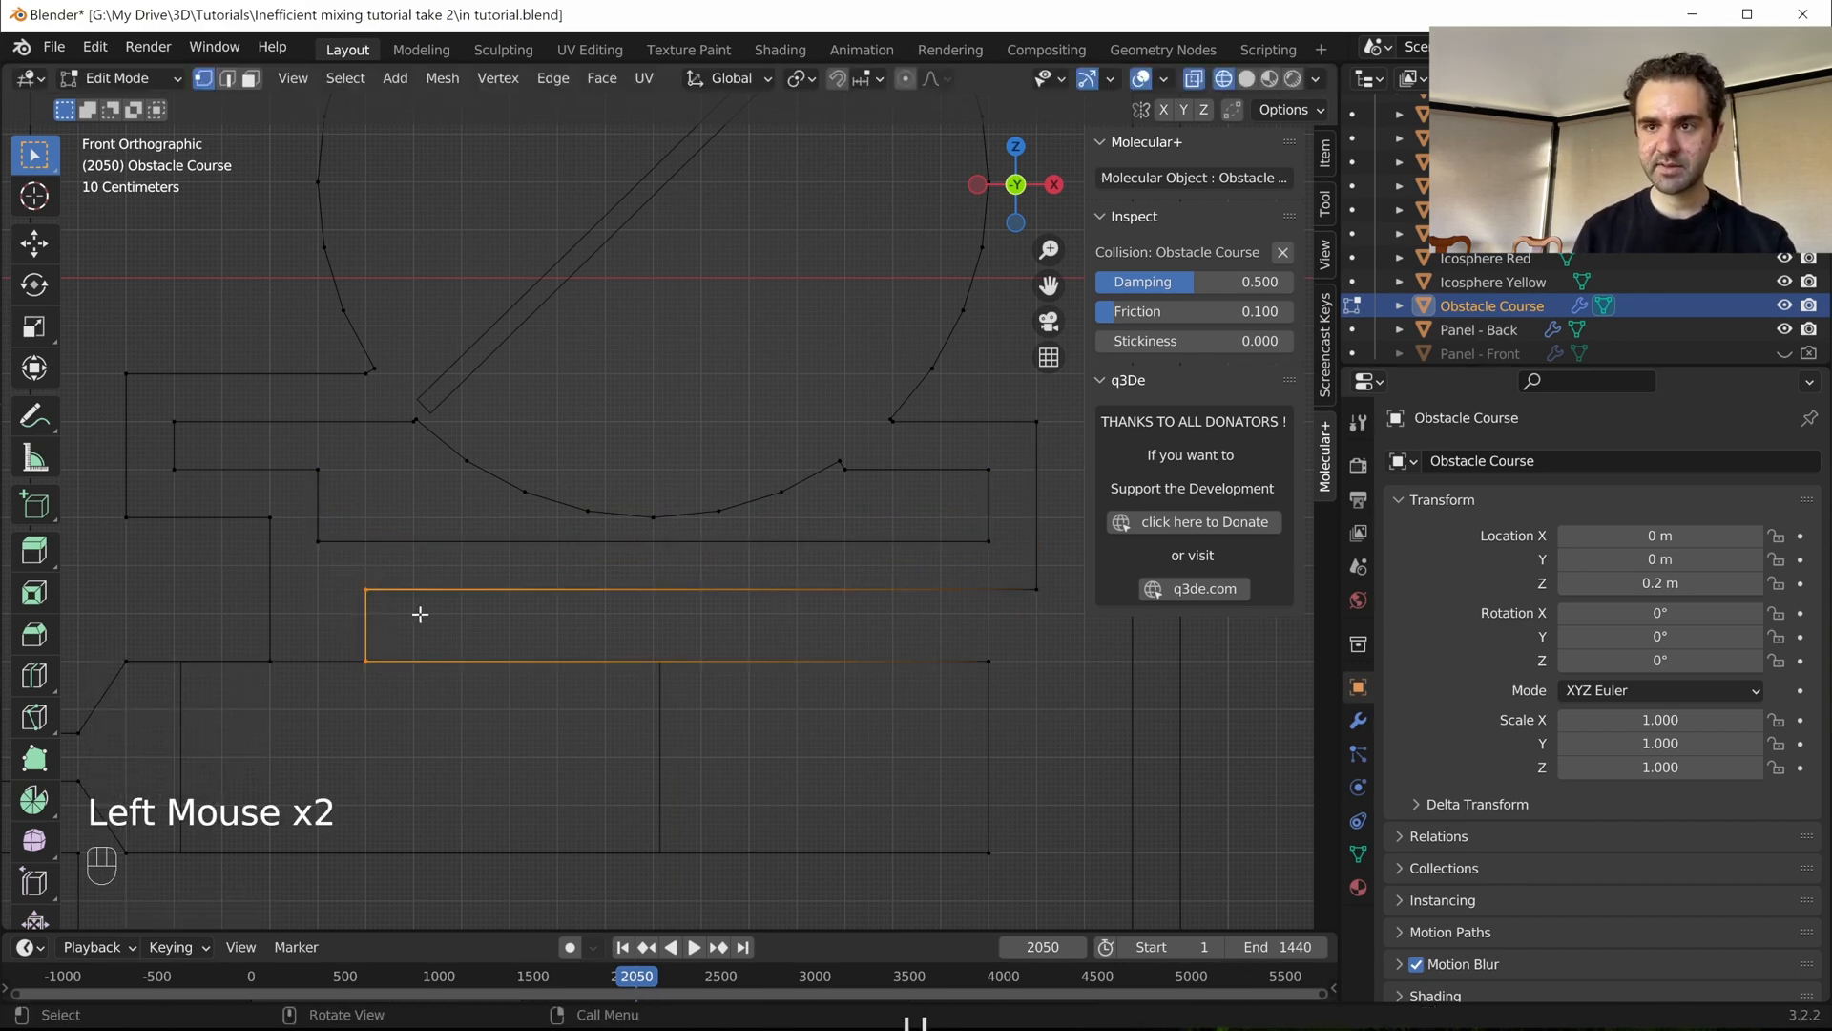
shift+middle_drag(420, 613, 474, 548)
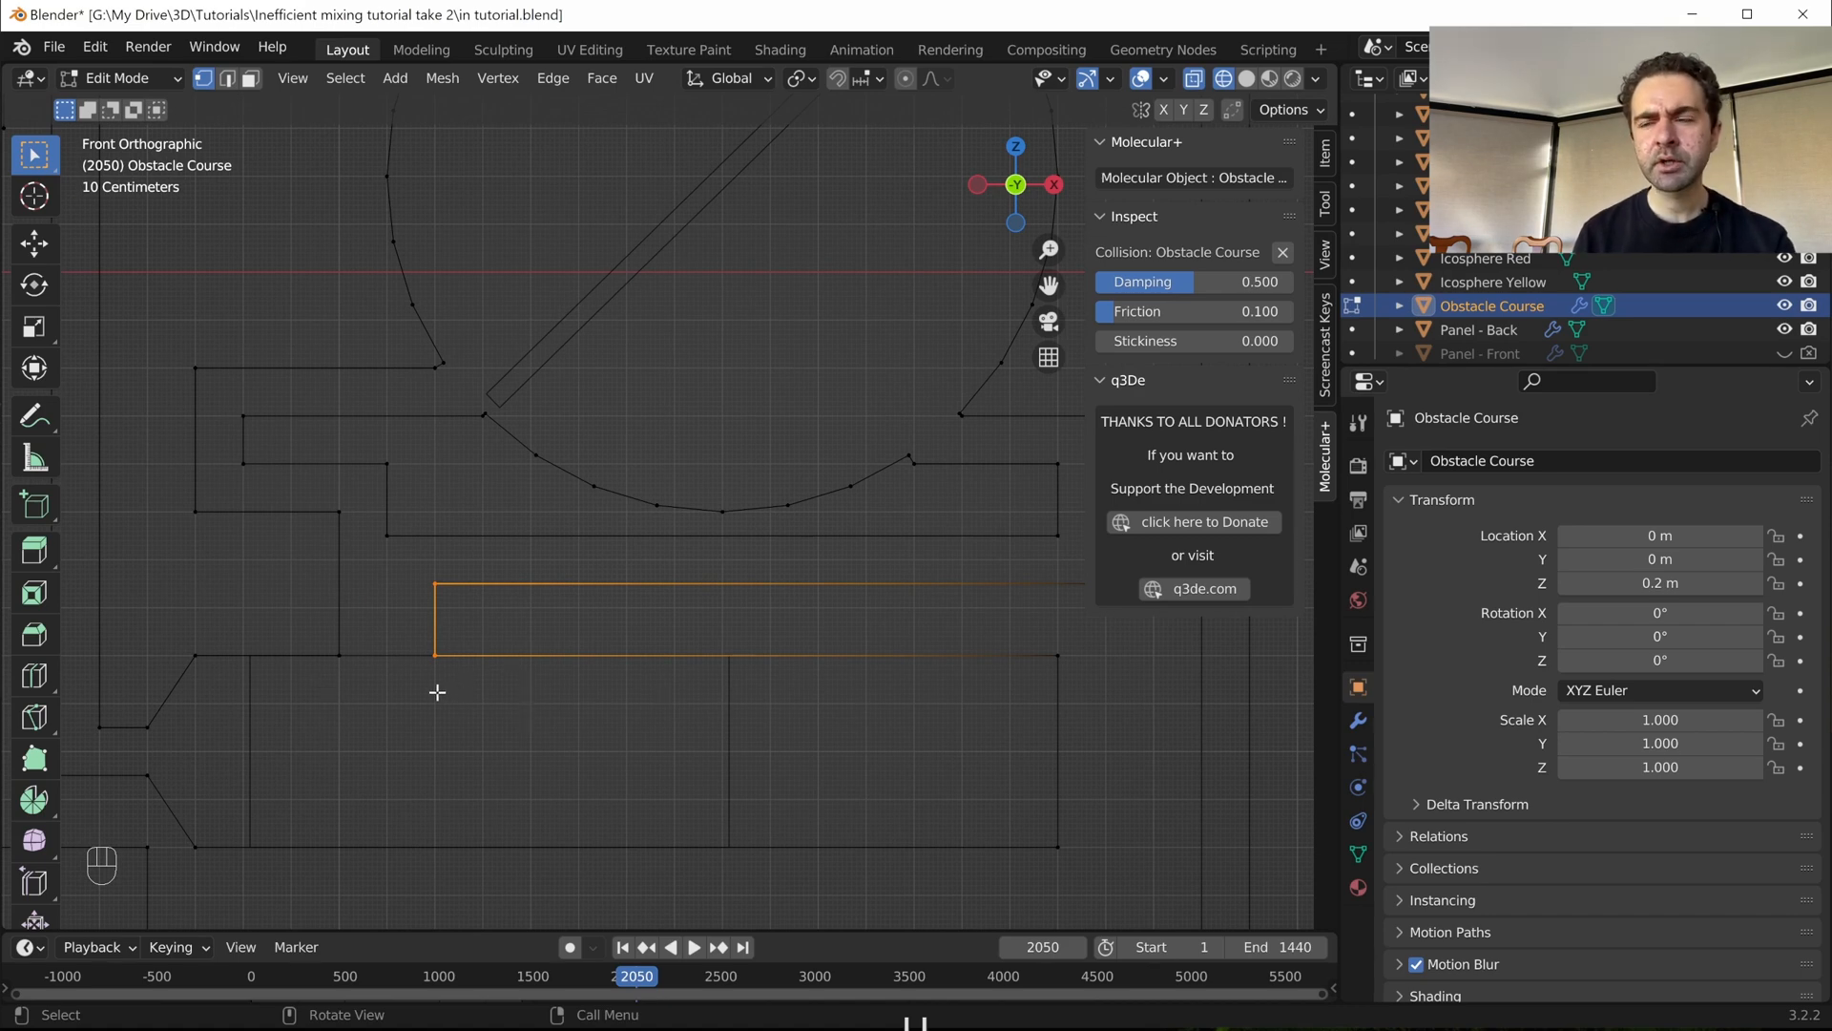
key(space)
key(space)
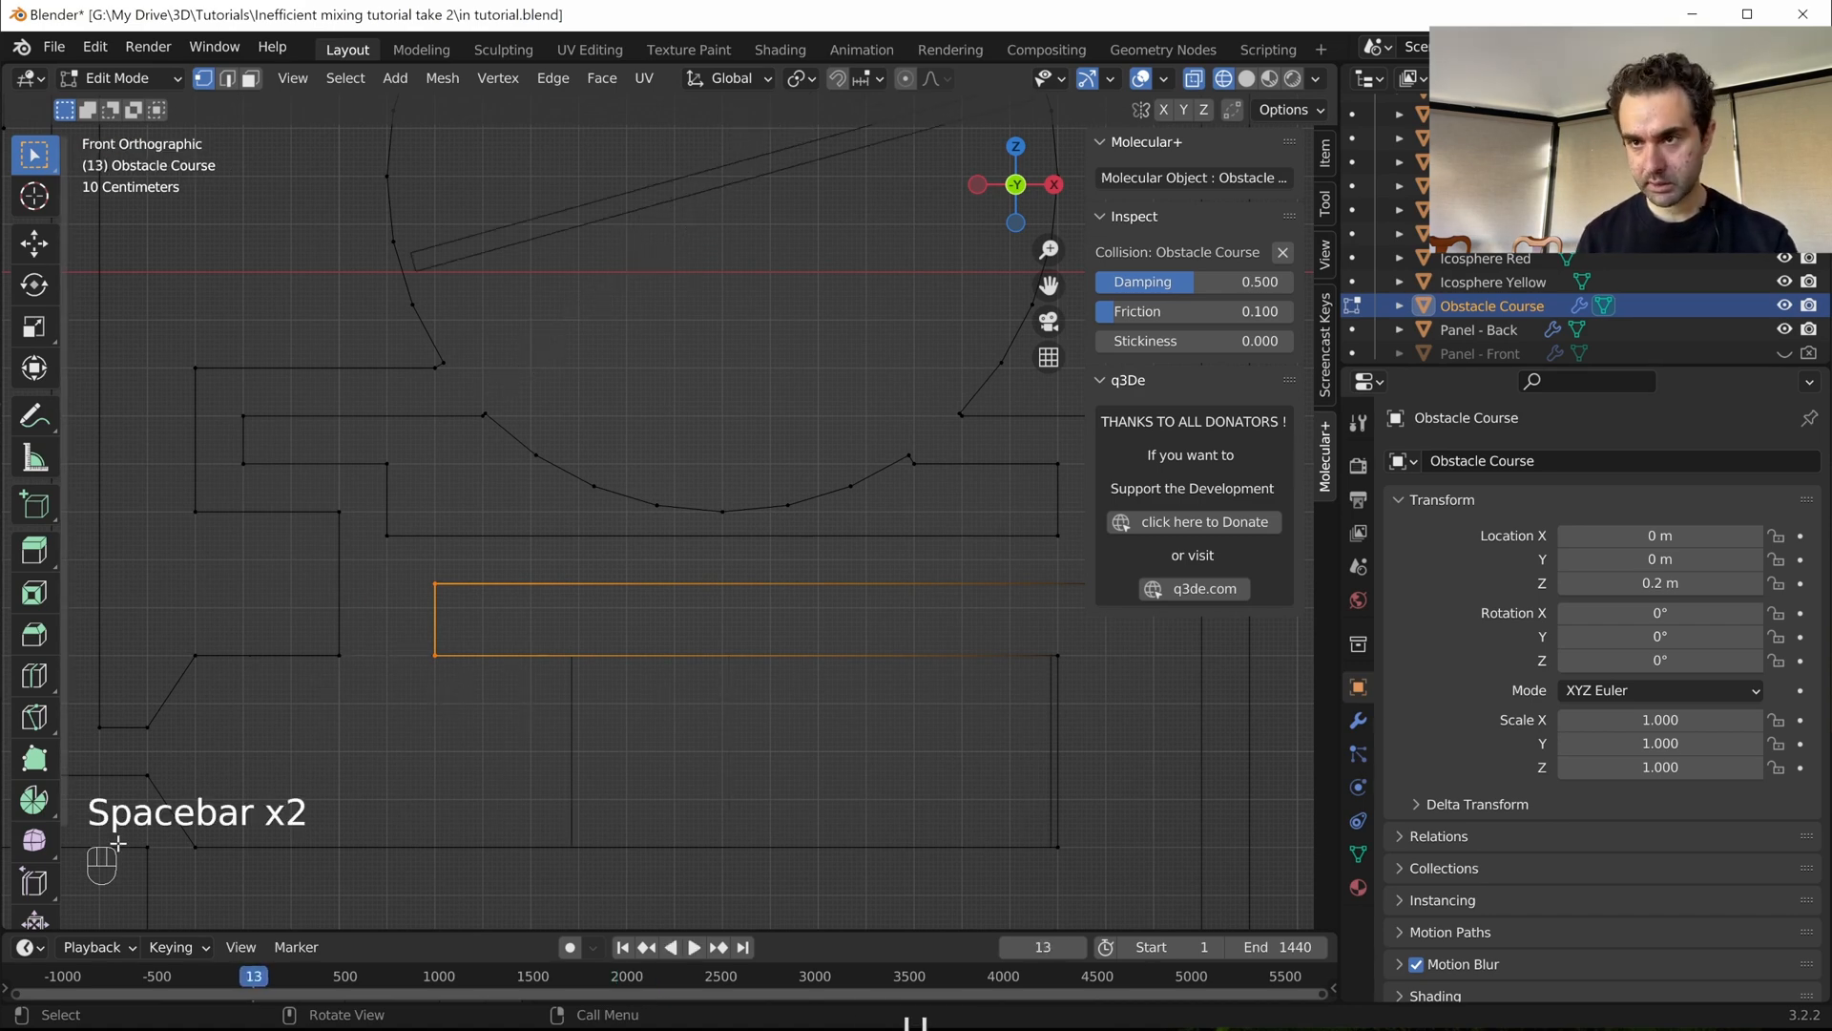
key(Right)
key(Right)
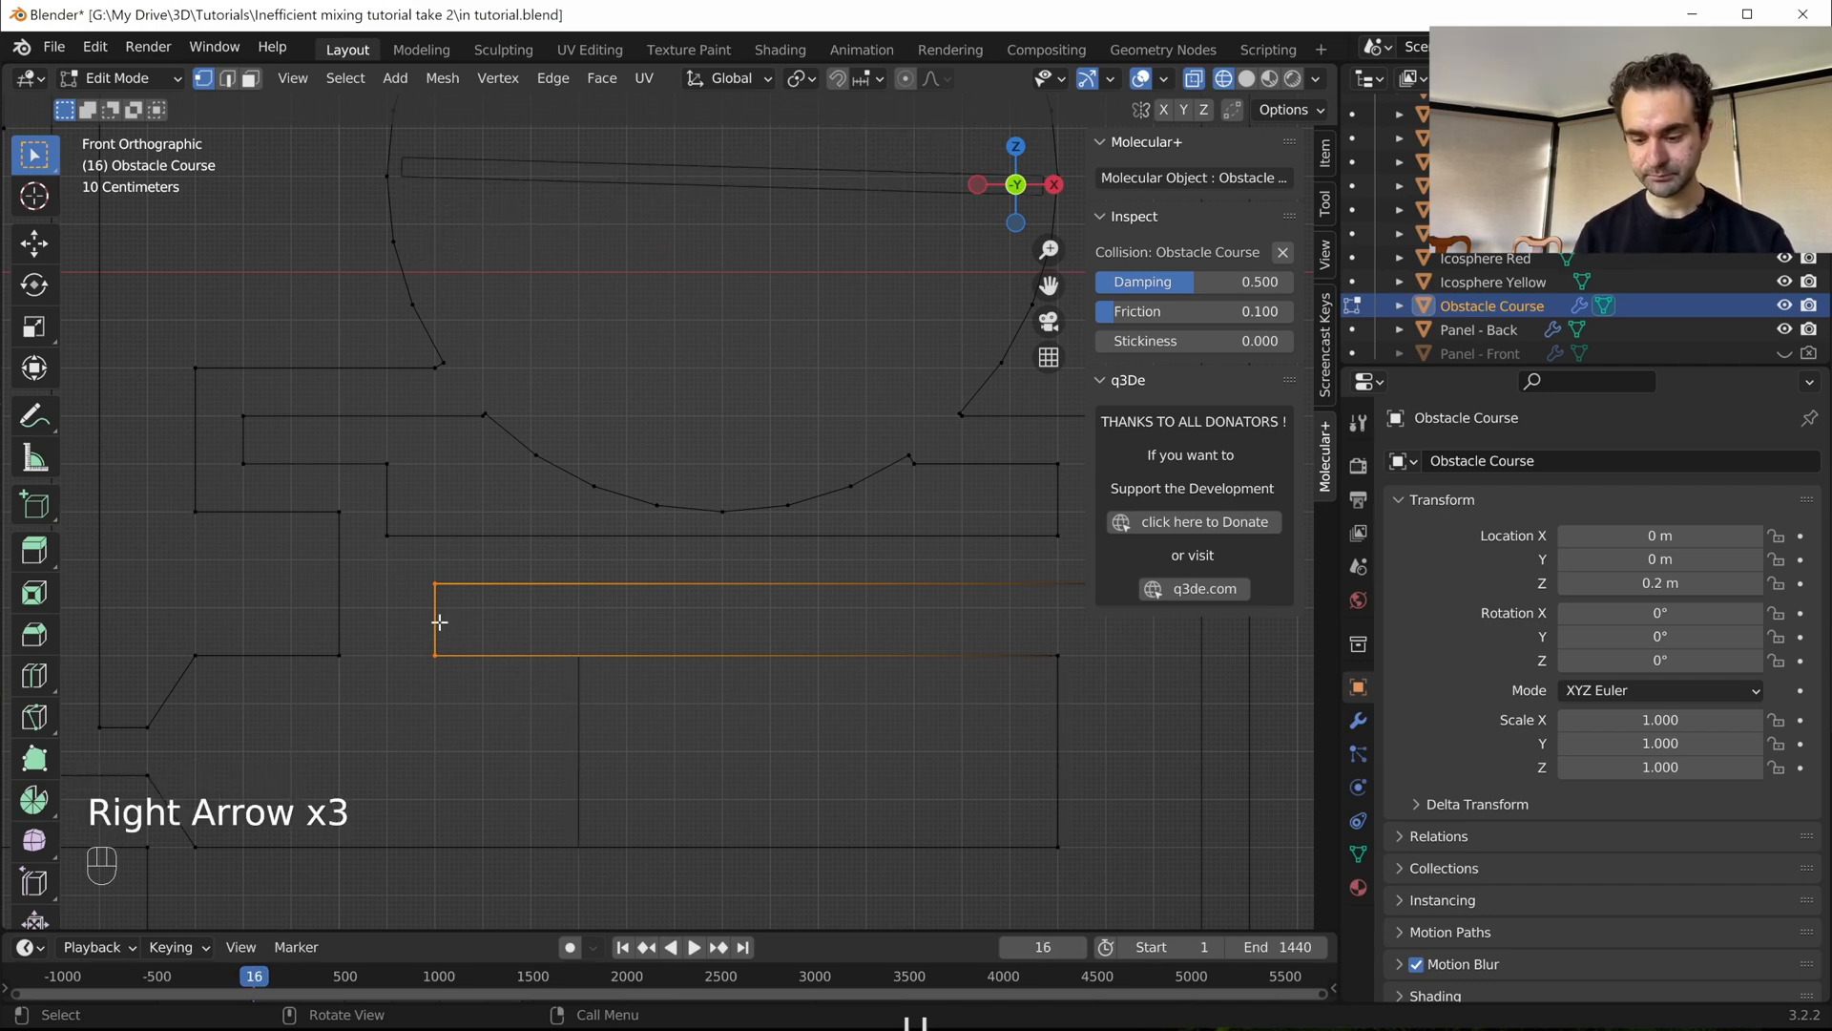
key(g)
key(x)
key(ctrl)
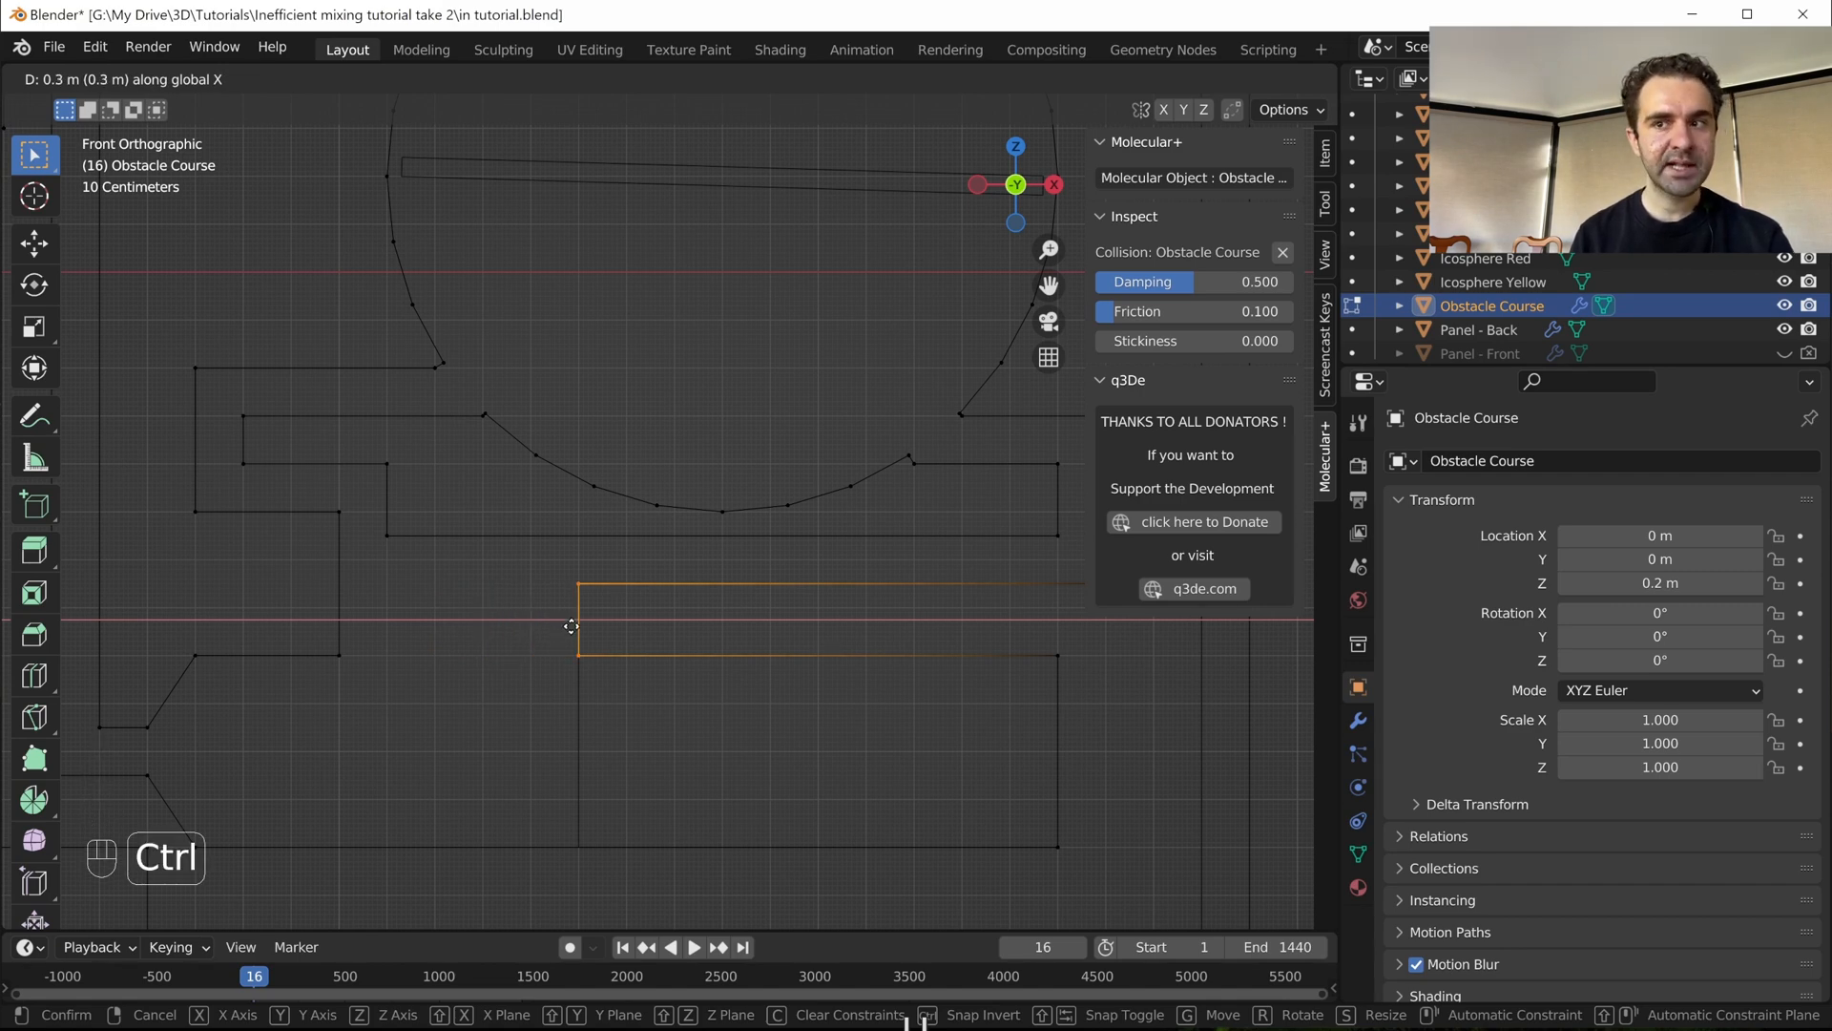
ctrl+click(570, 626)
- Move the outlet's left wall, including the step above it, 0.2 m along X
drag(300, 458, 413, 699)
key(g)
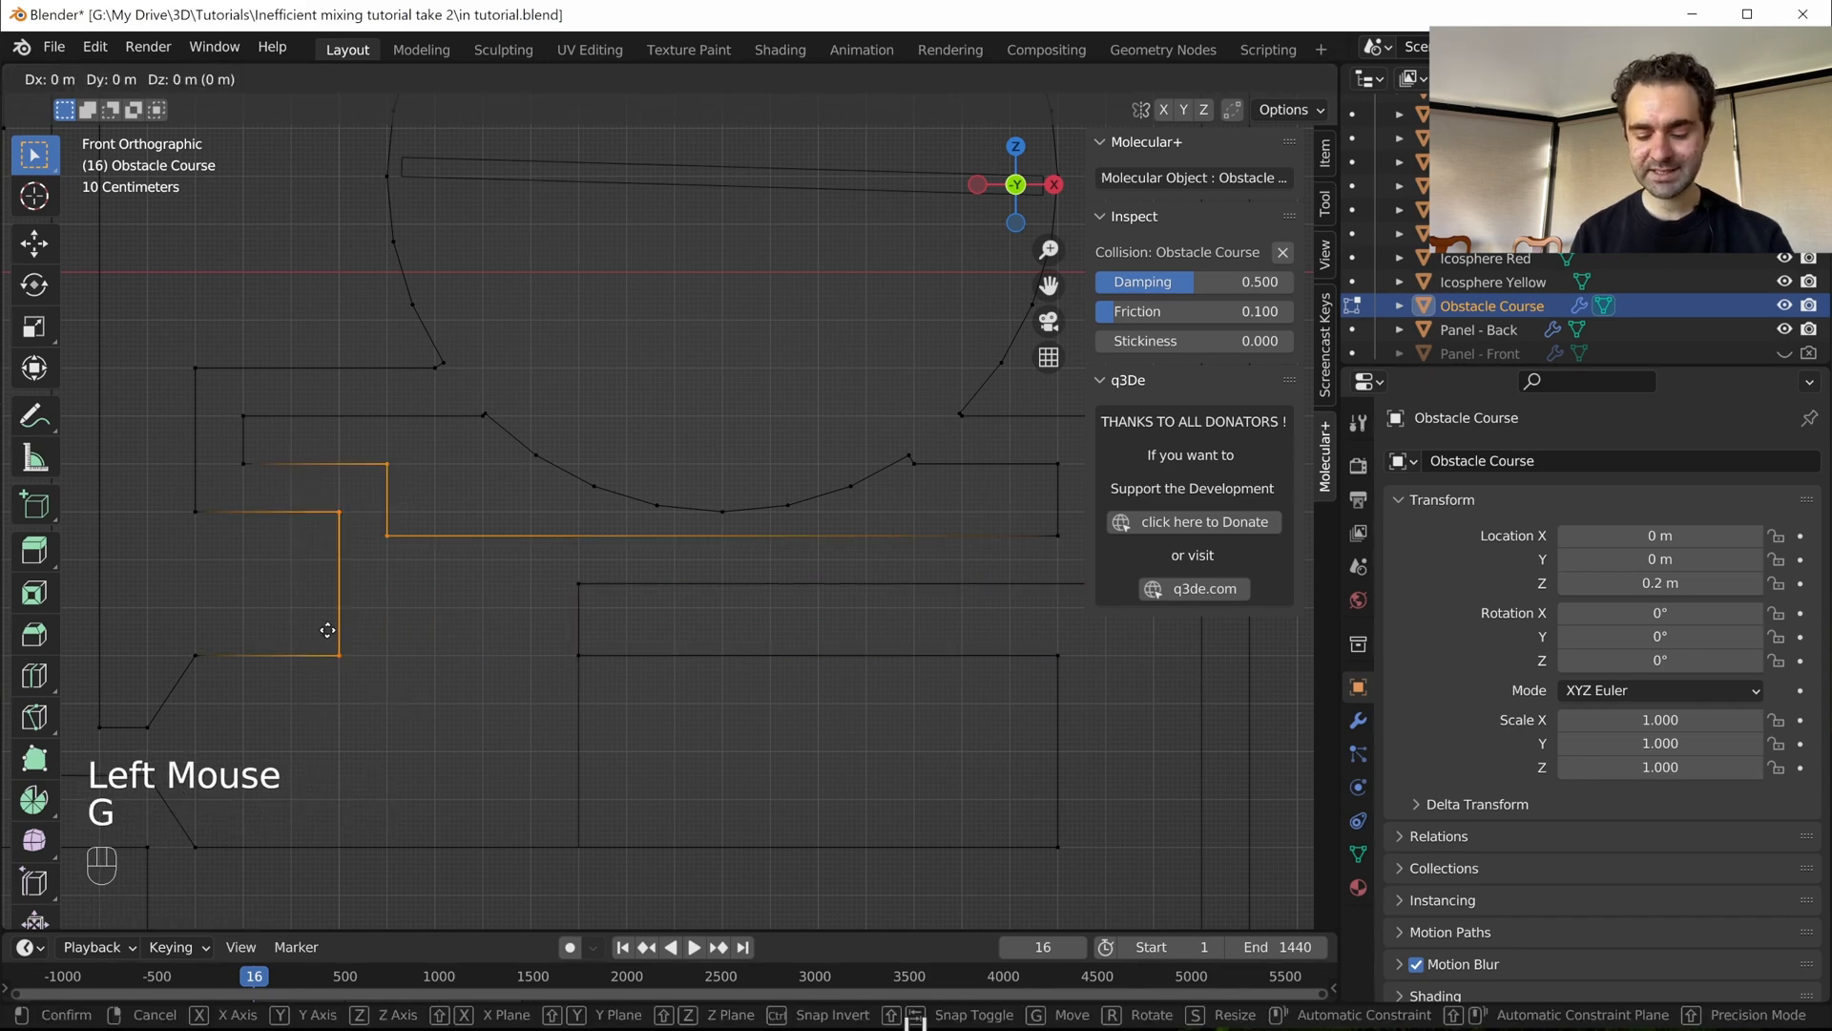
key(x)
key(ctrl)
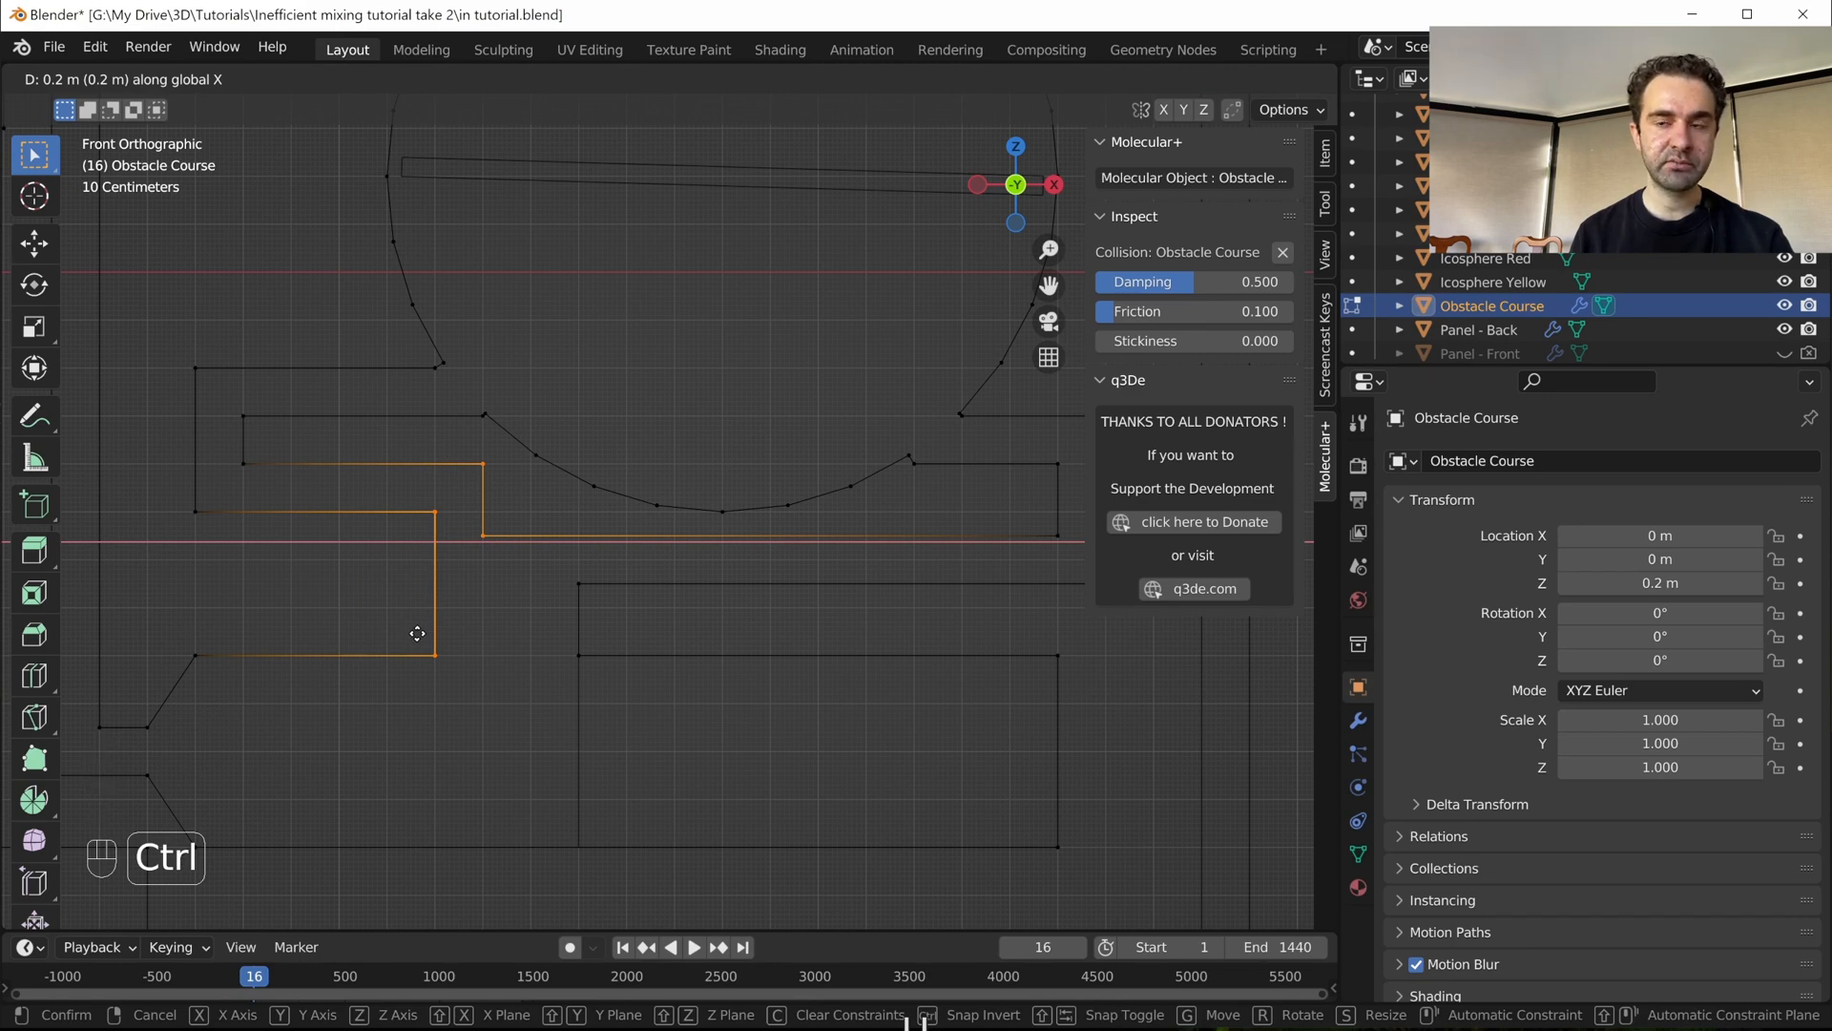
ctrl+click(417, 634)
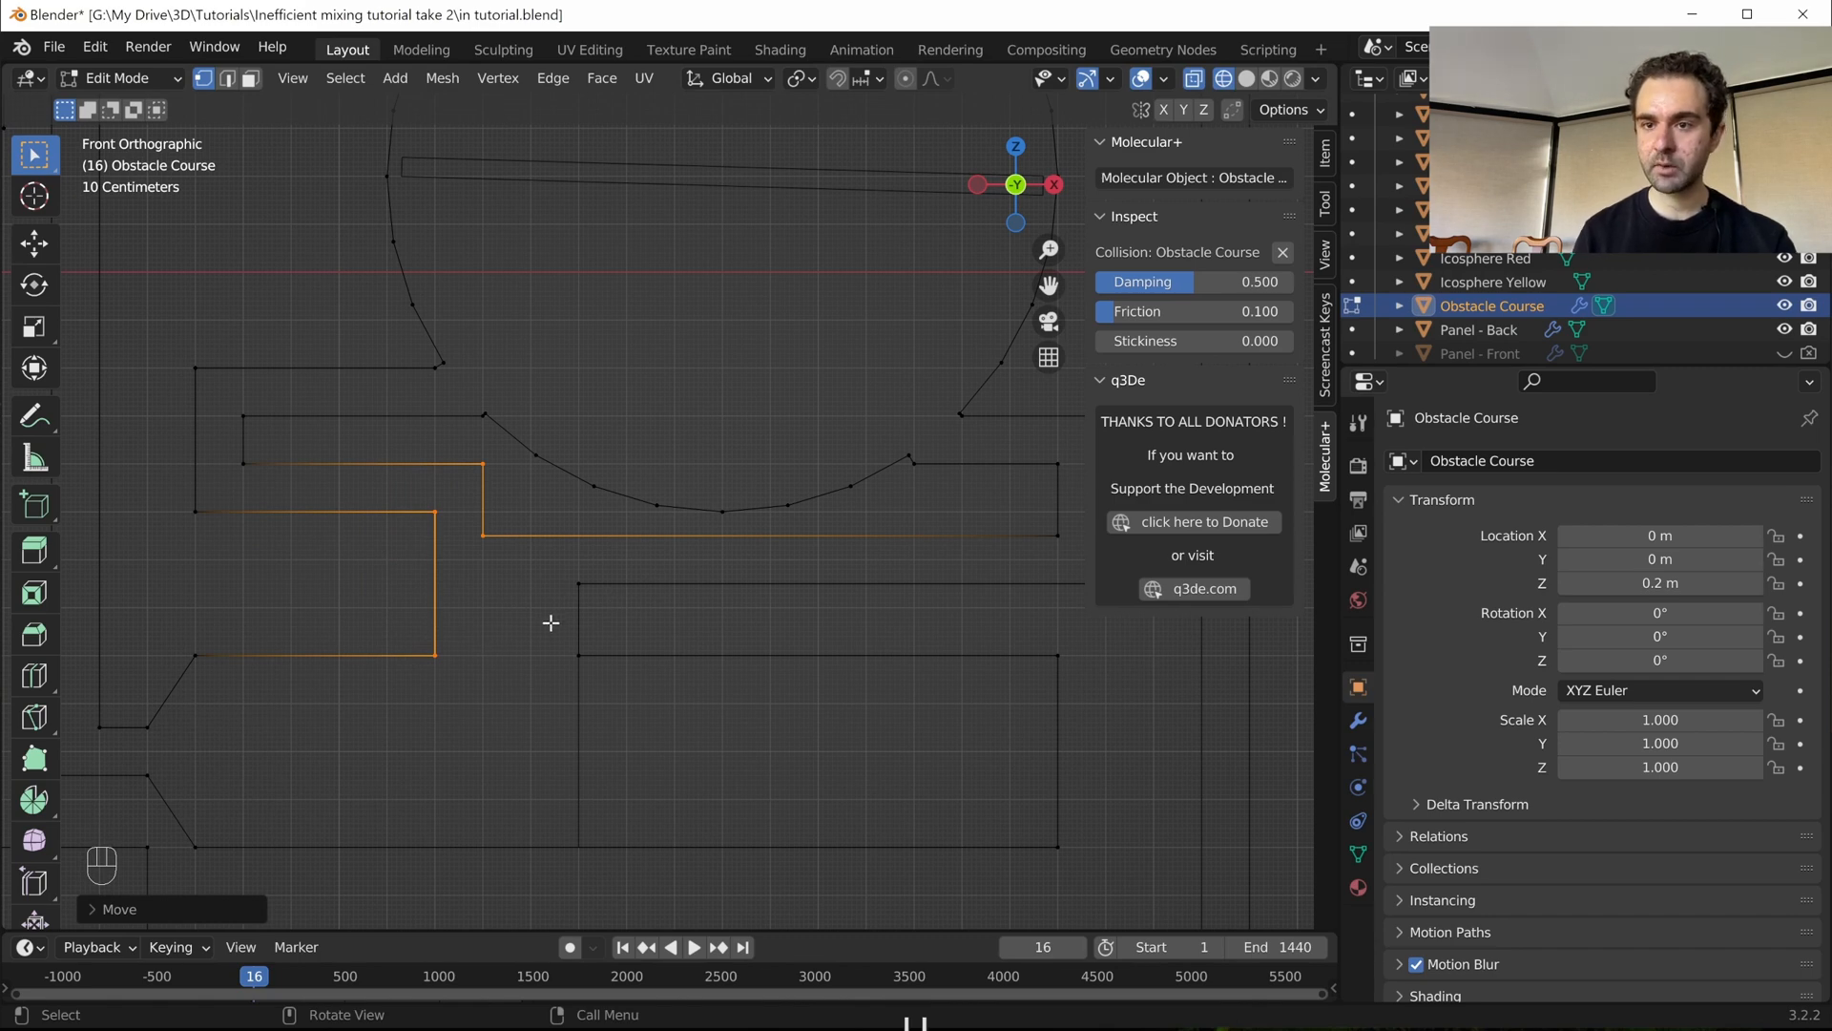
- Step and scrub through the opening frames to check the right-hand sliding block's travel against the relocated outlet
key(Right)
key(Right)
key(Right)
key(Right)
key(Right)
key(Right)
key(Right)
key(Right)
key(Right)
key(Right)
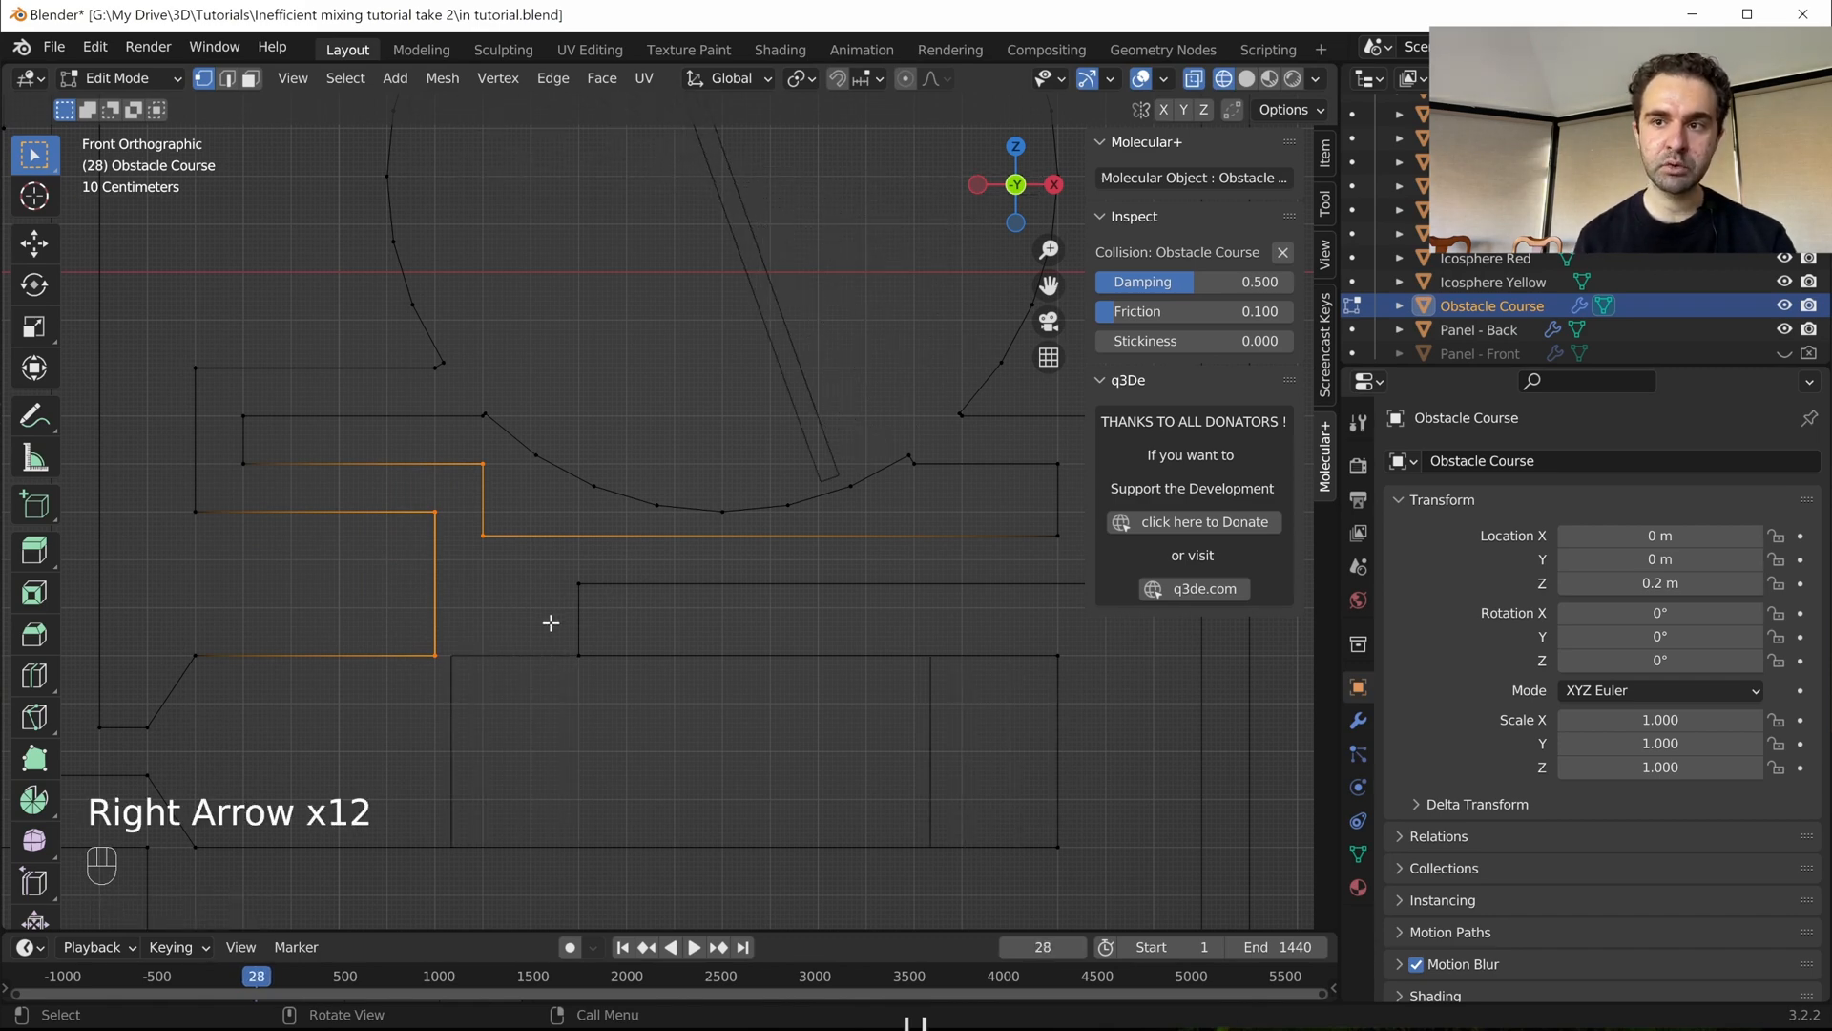
scroll(461, 673, down, 1)
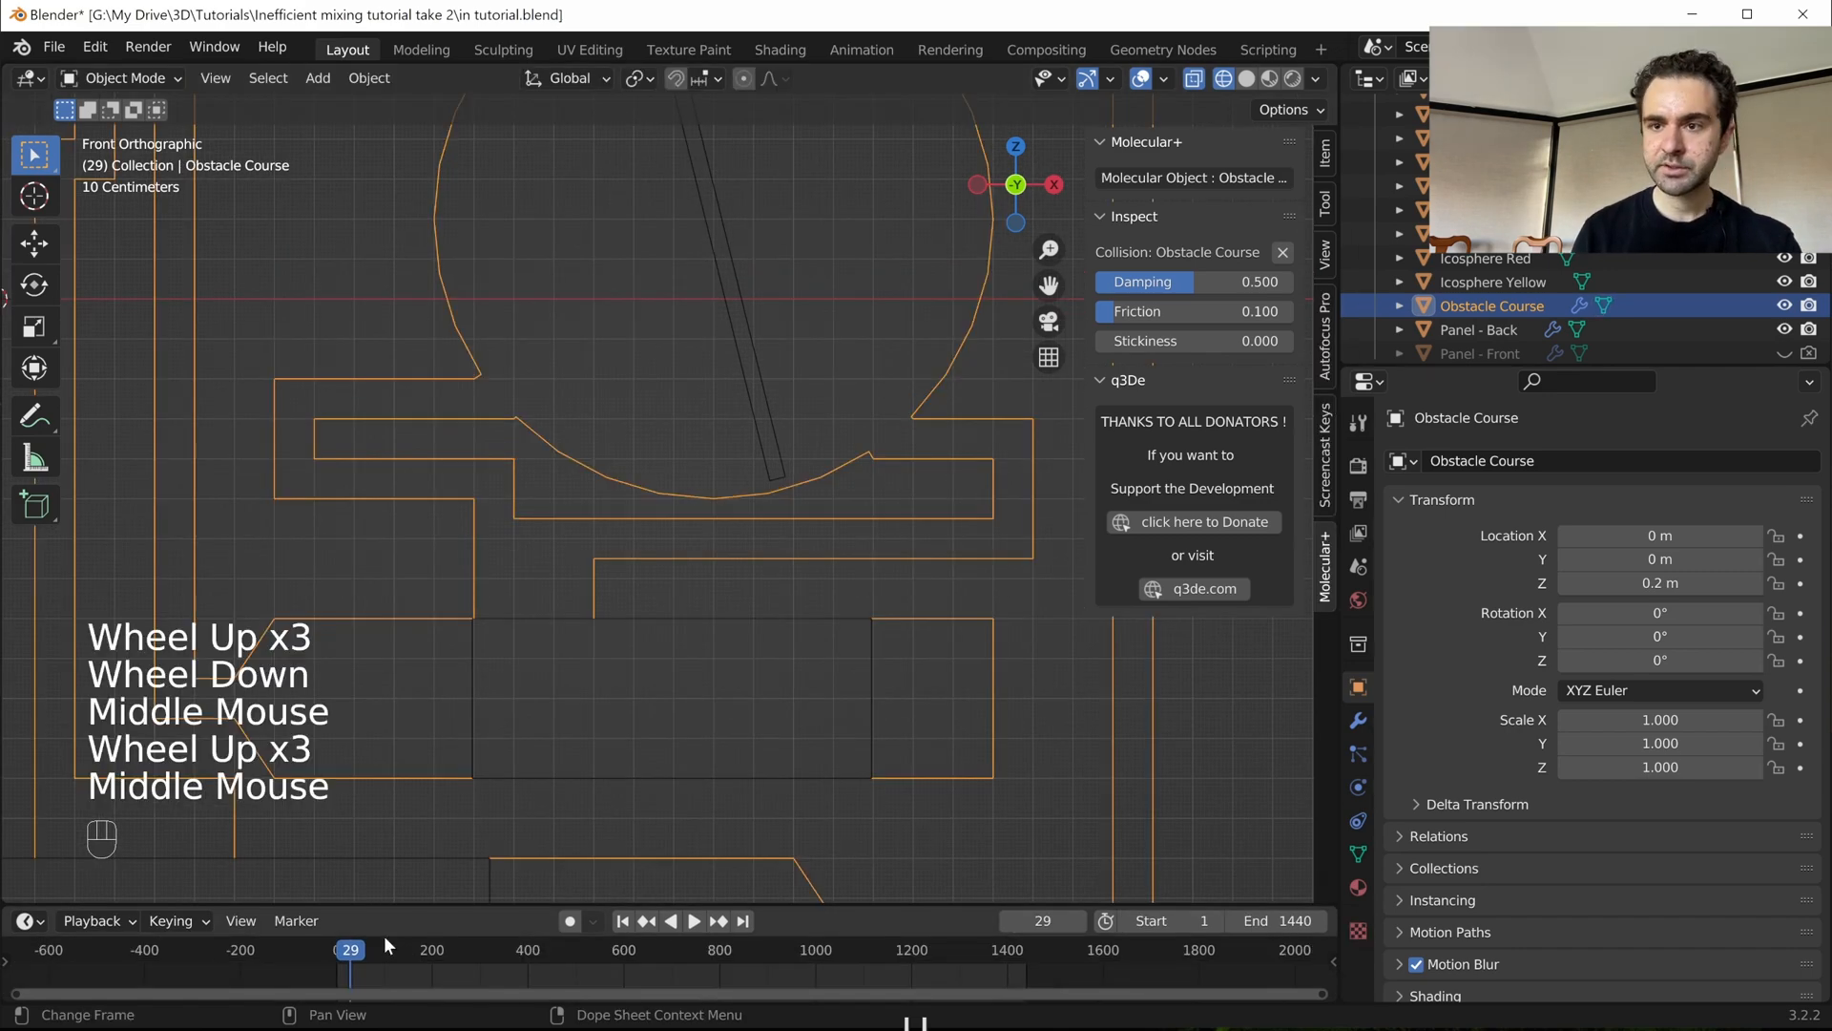
click(353, 951)
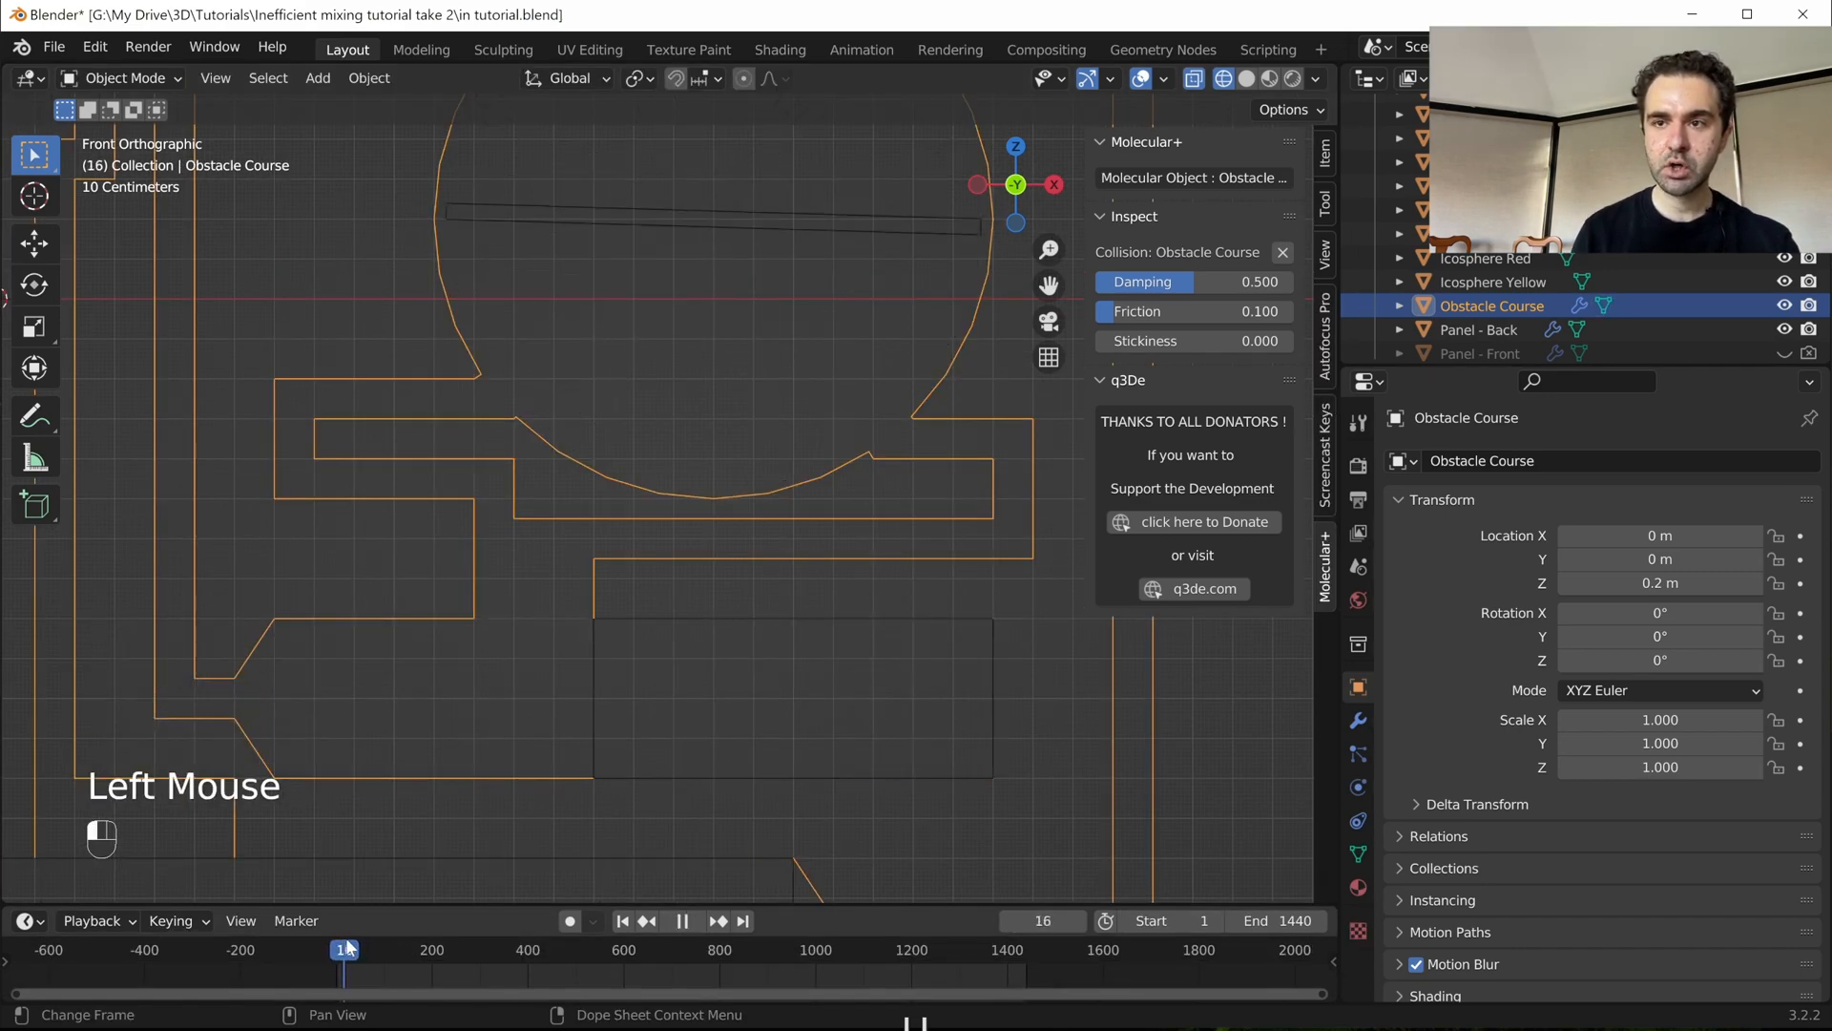
drag(353, 949, 354, 949)
scroll(351, 945, up, 3)
middle_drag(351, 945, 422, 988)
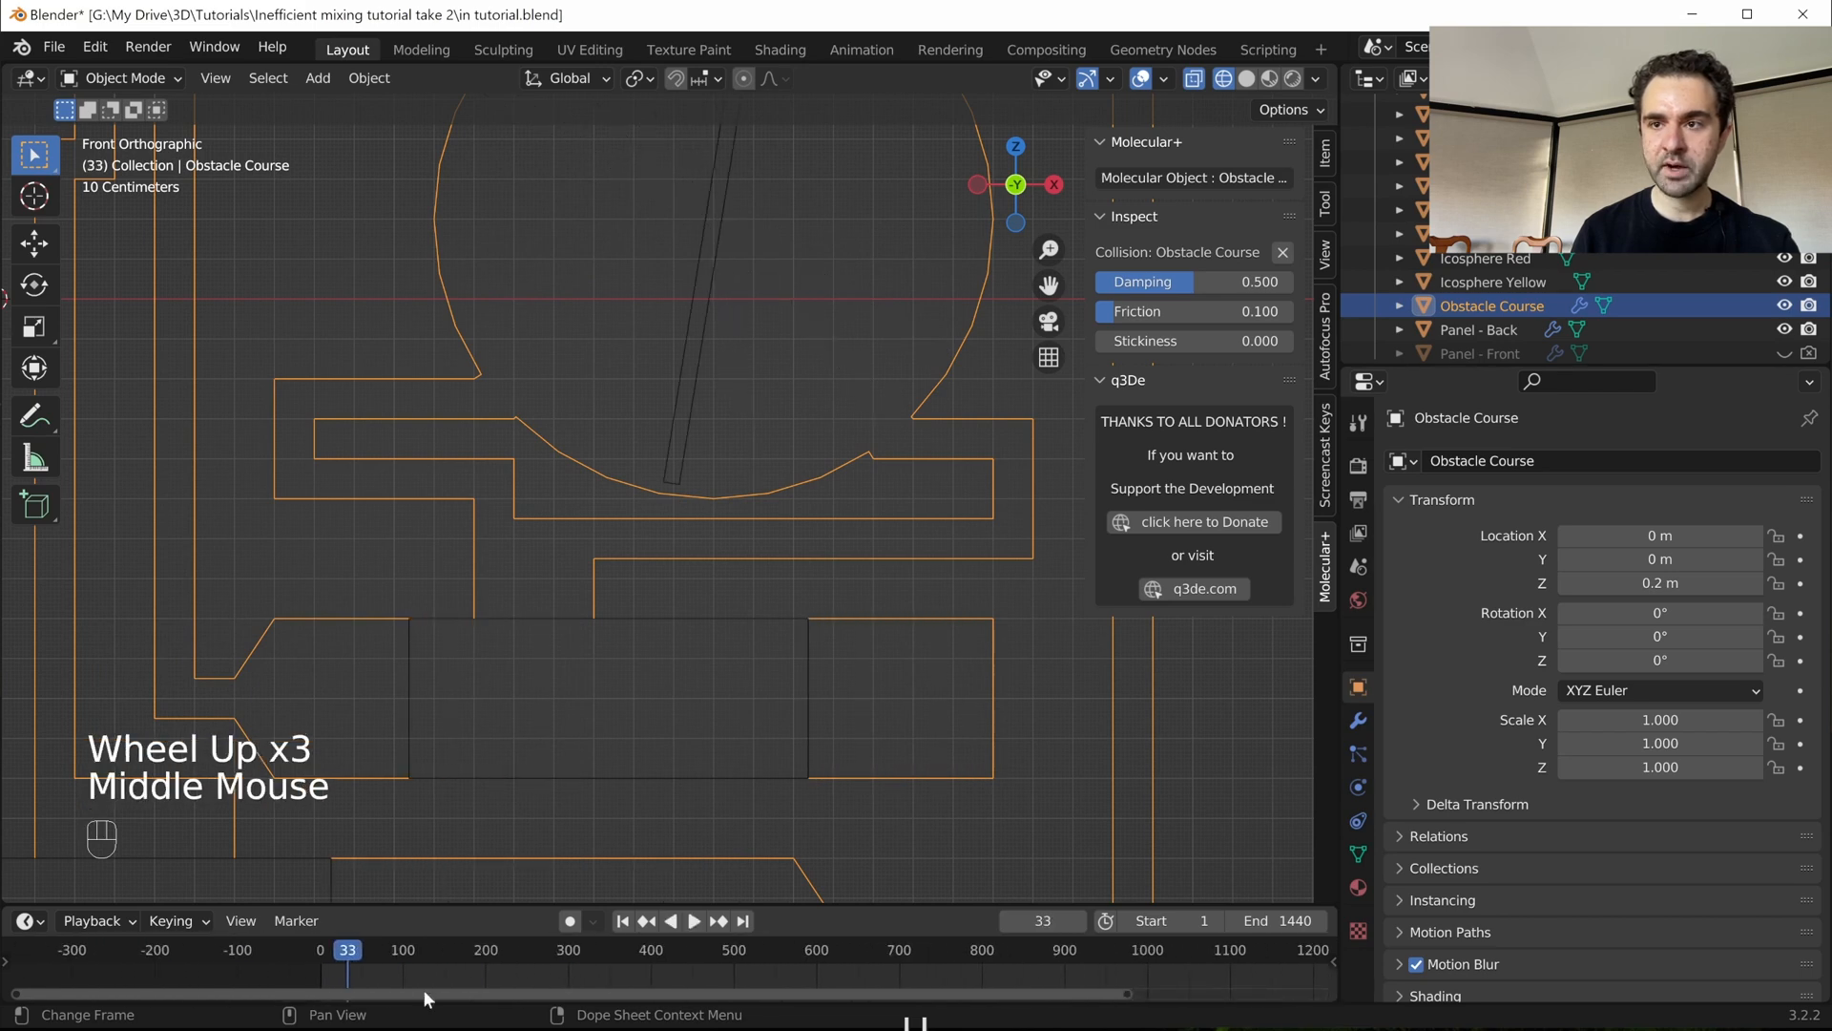
drag(368, 948, 345, 948)
- Try to shift both walls of the right-hand outlet along X toward the middle of the obstacle course
key(Tab)
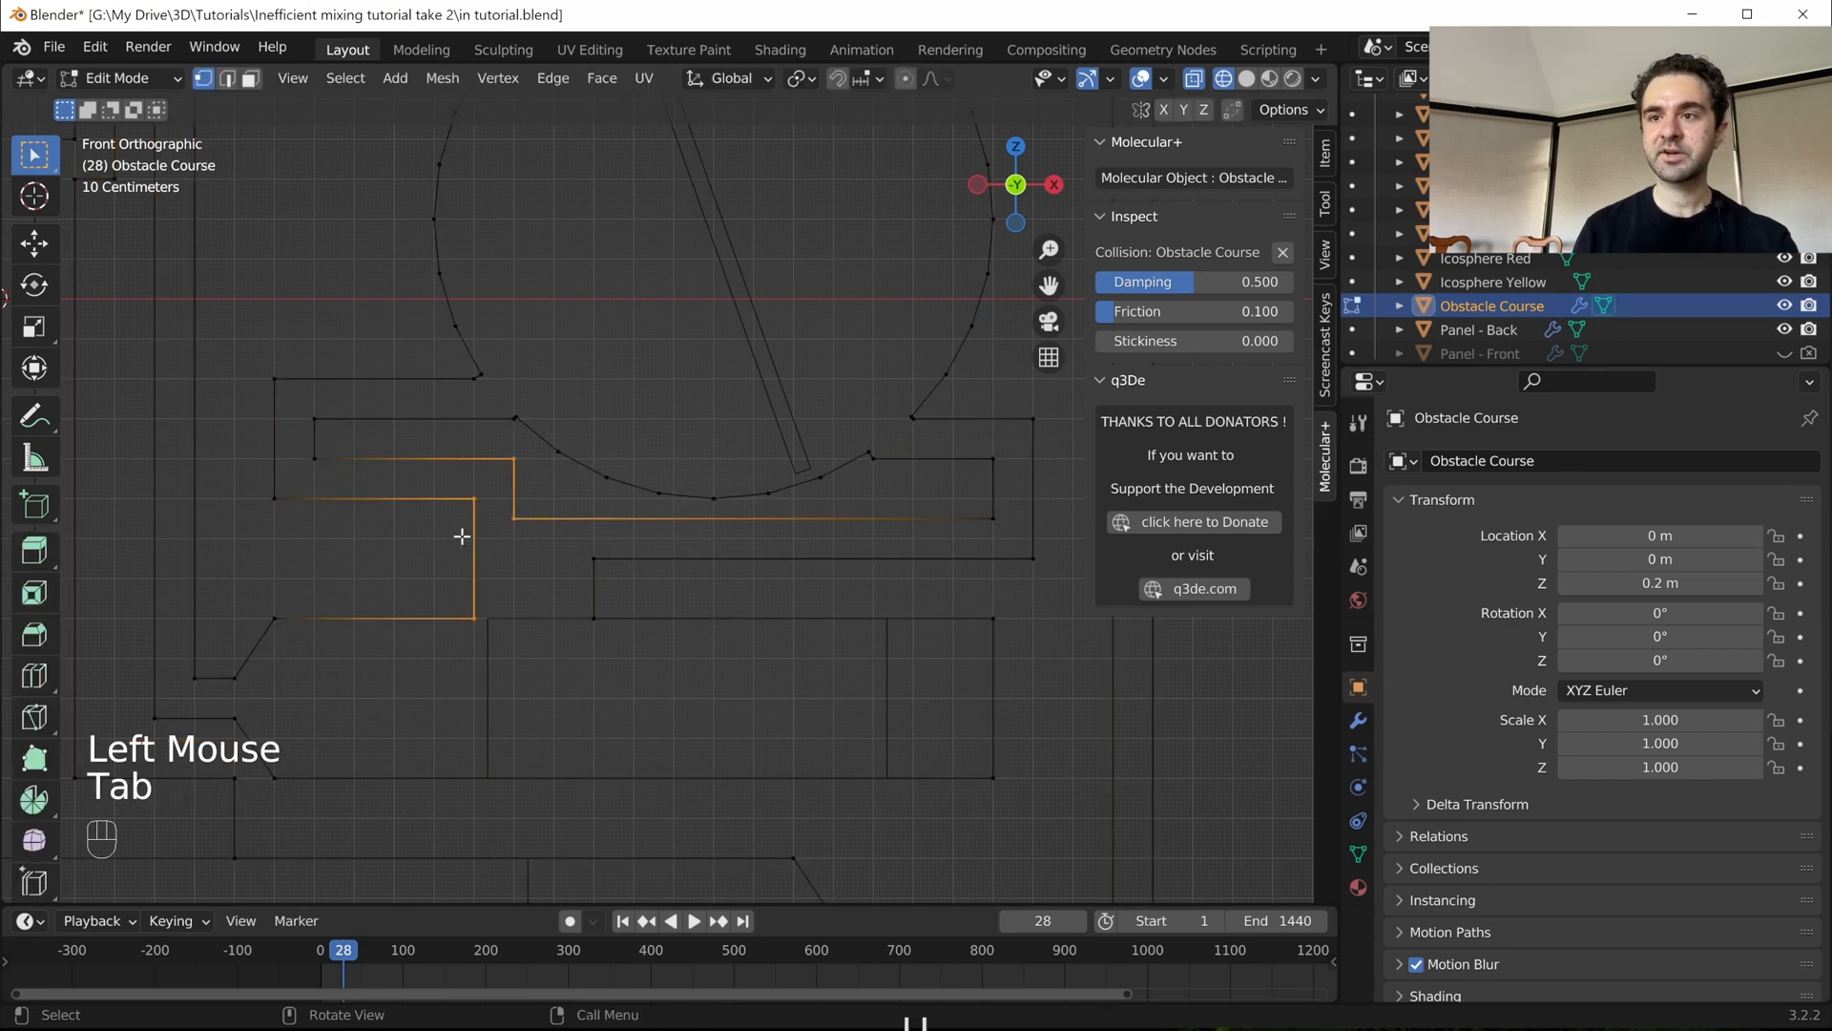
shift+click(548, 544)
key(g)
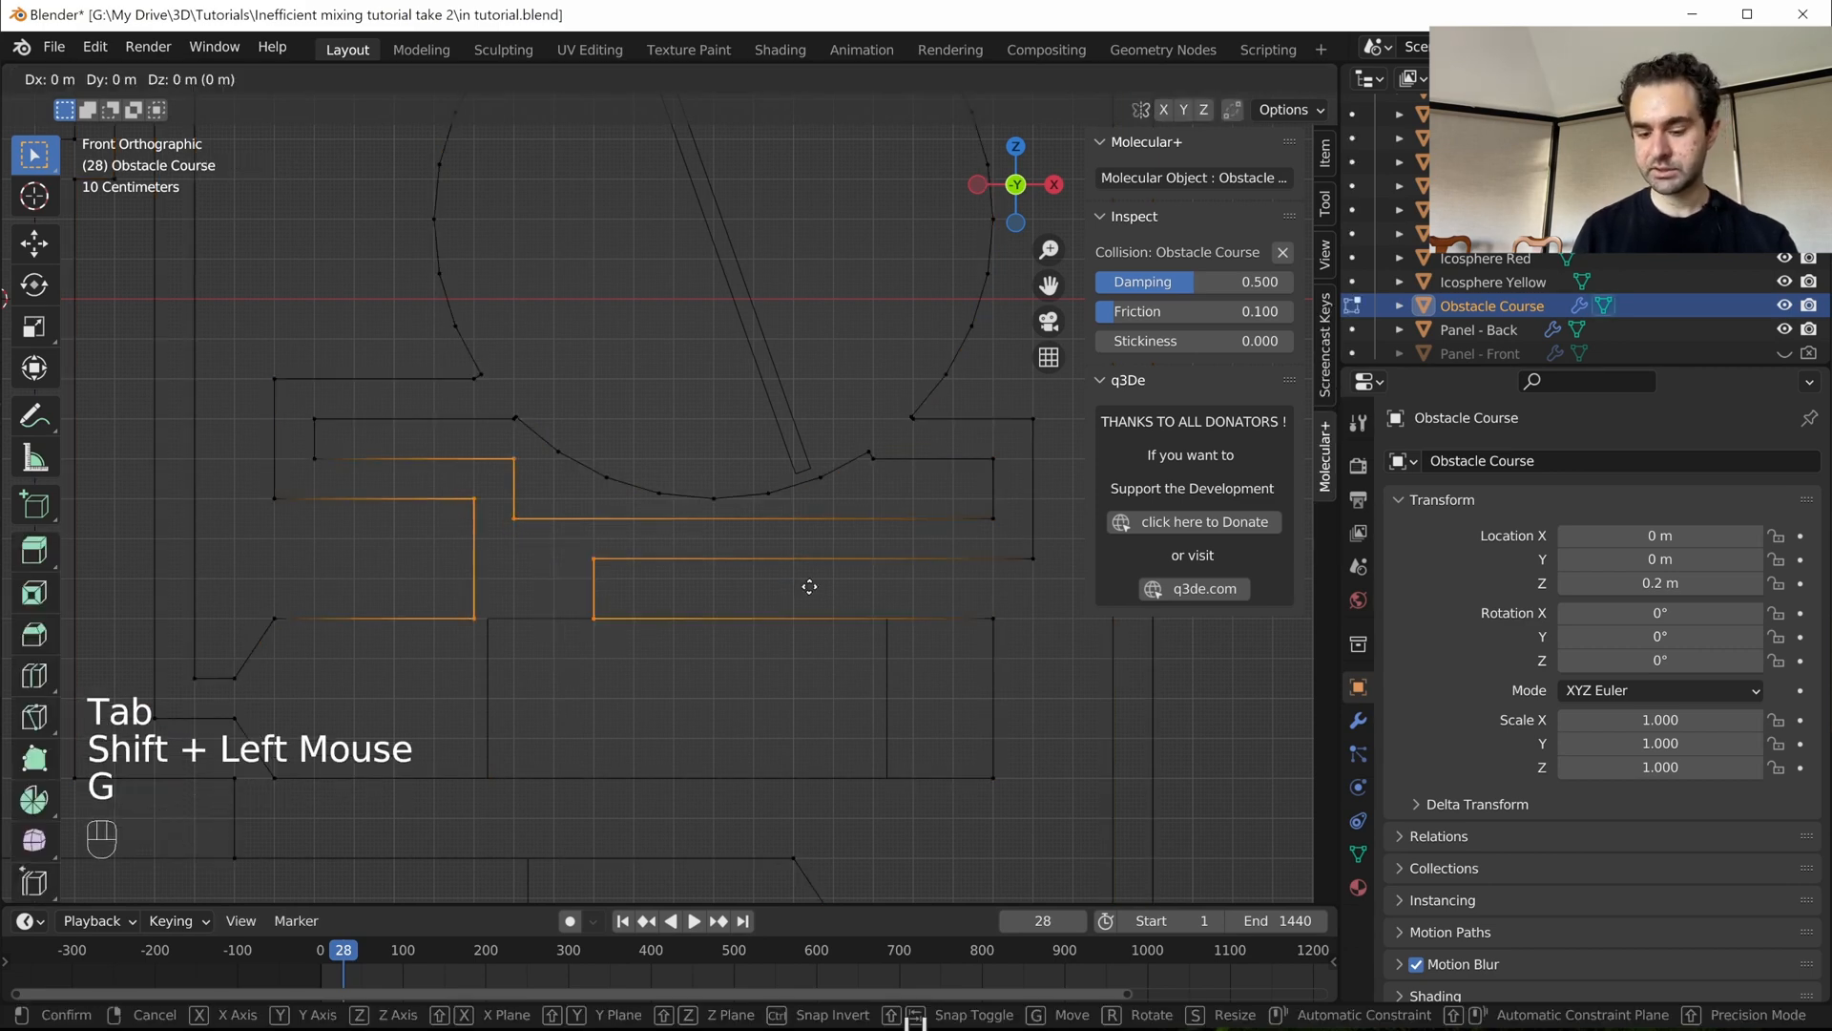
key(x)
key(ctrl)
ctrl+click(650, 587)
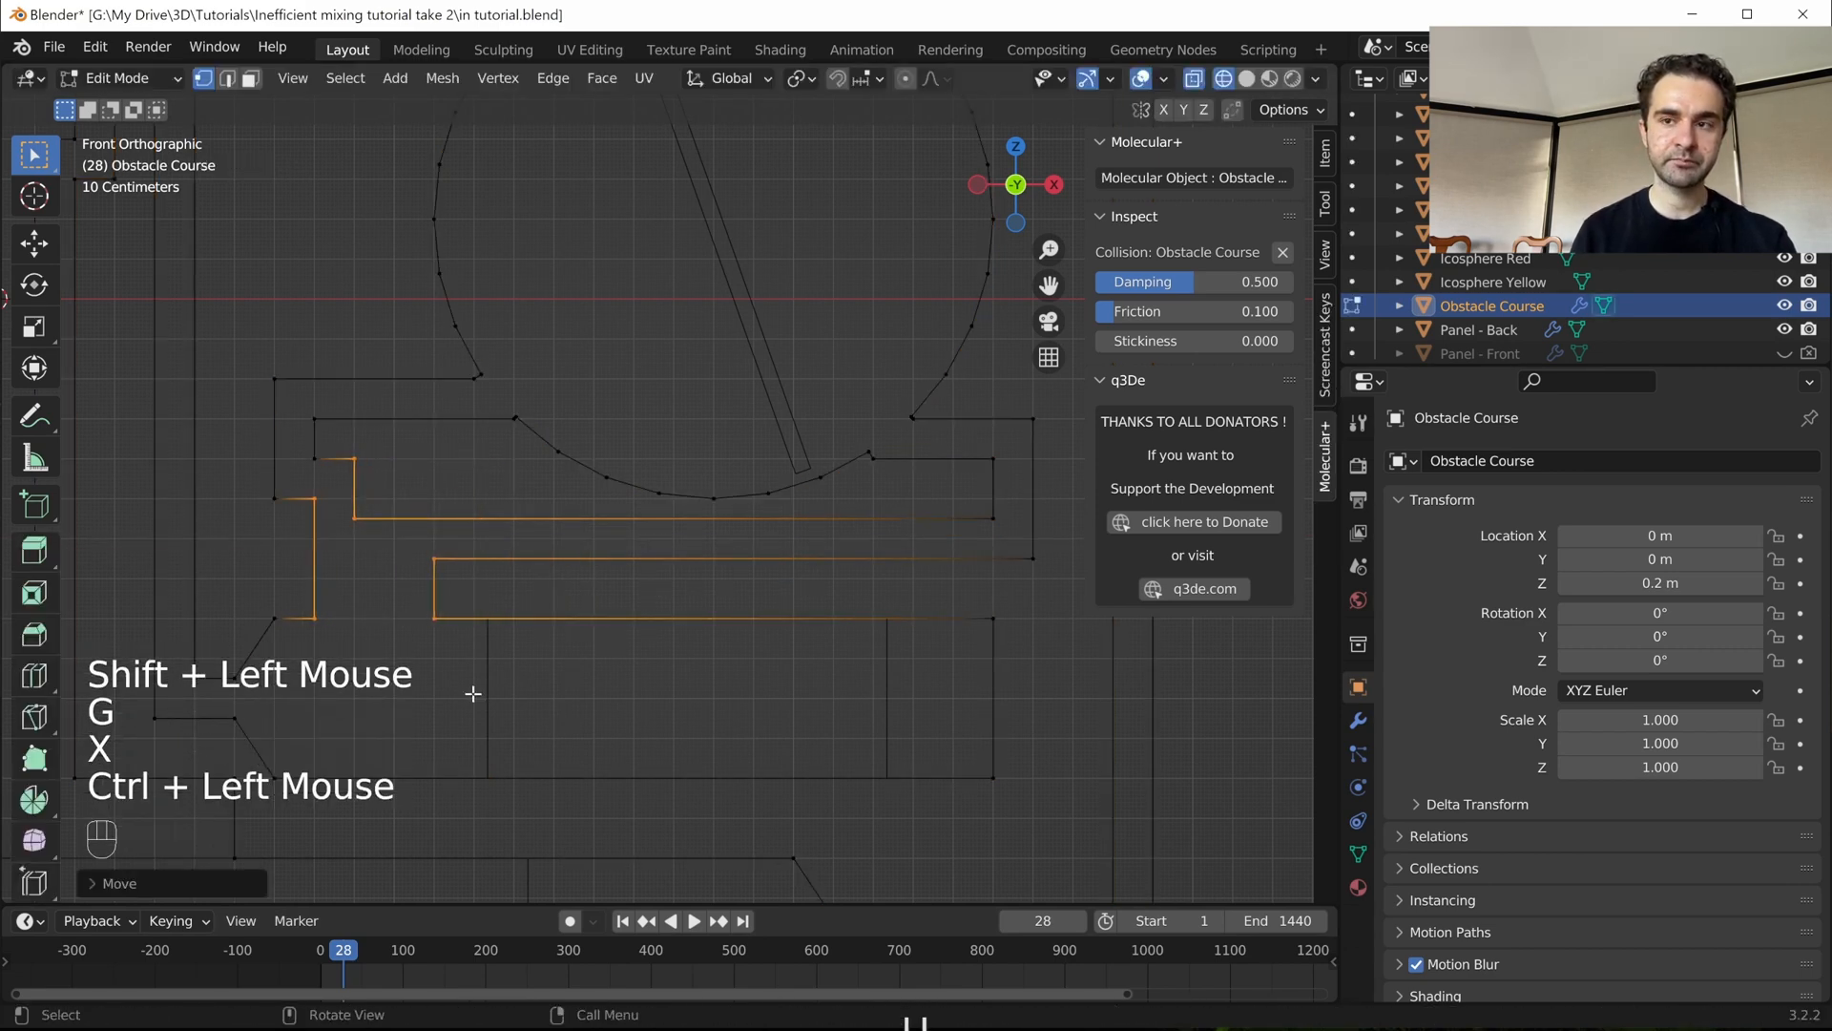
- Select the right-hand sliding block and scrub to frame 31 to compare its edge with the outlet
key(Tab)
click(485, 667)
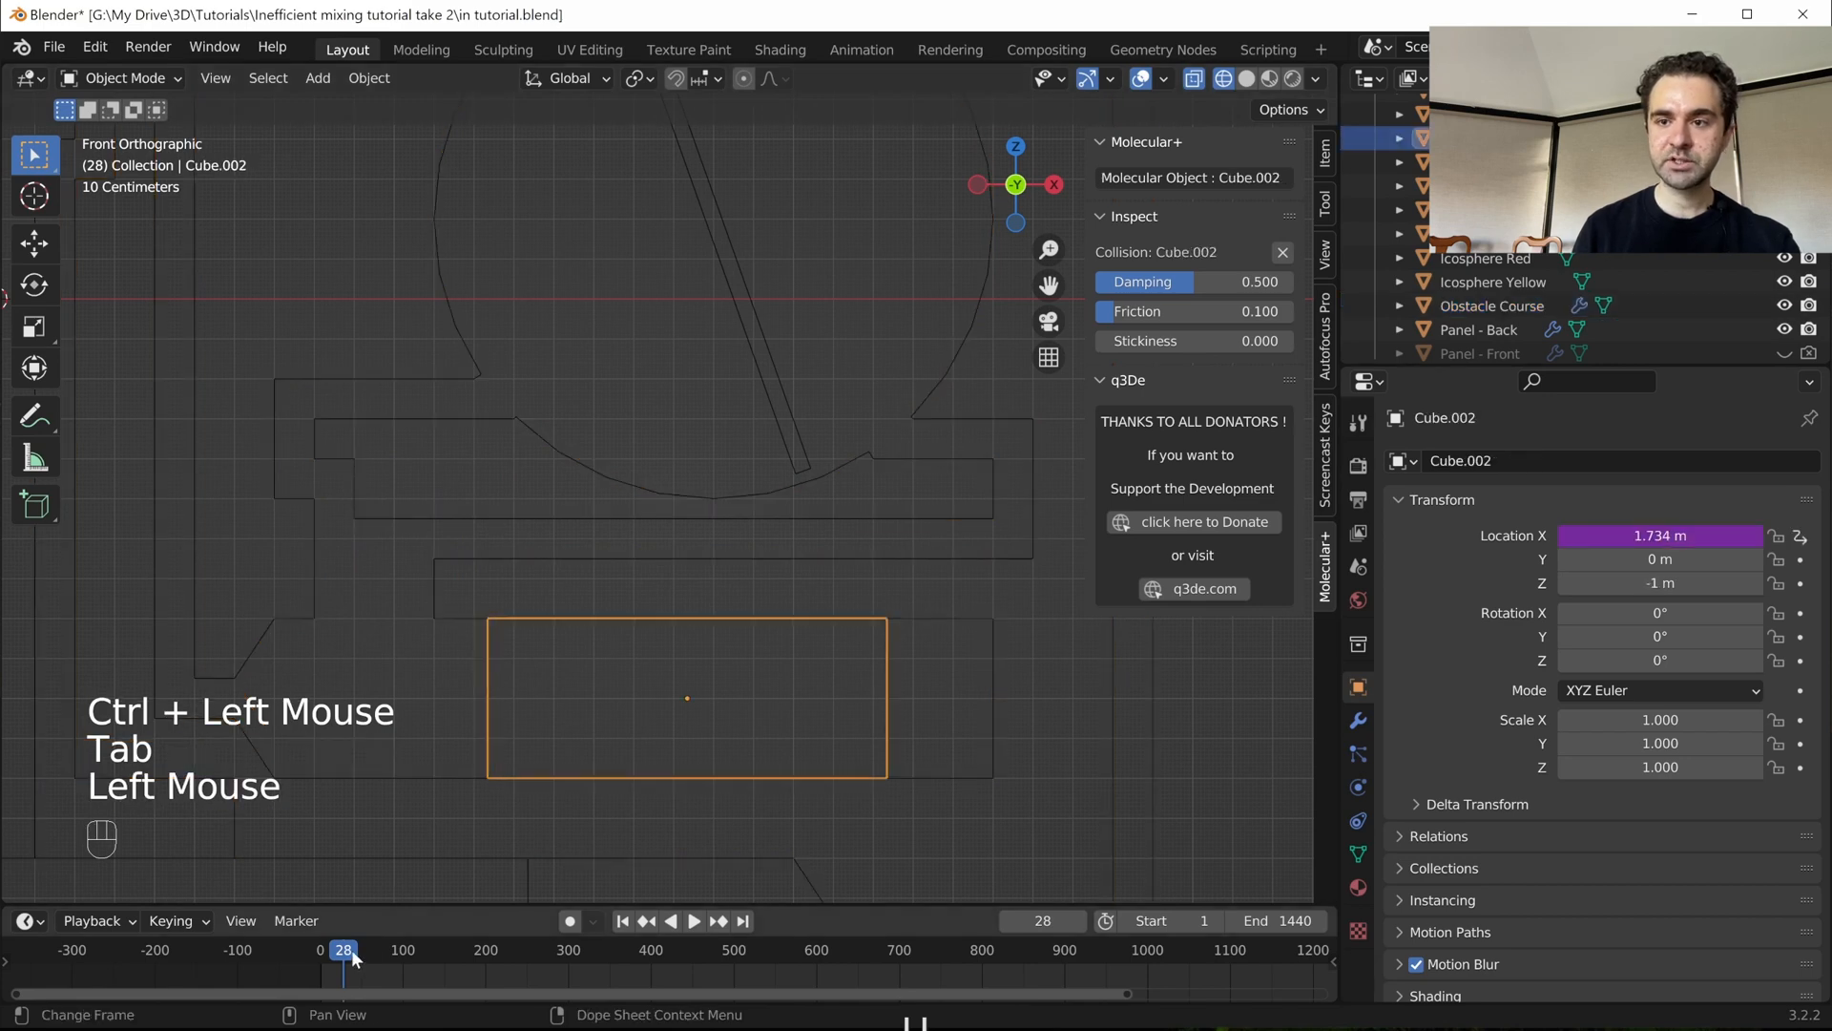
drag(351, 949, 346, 961)
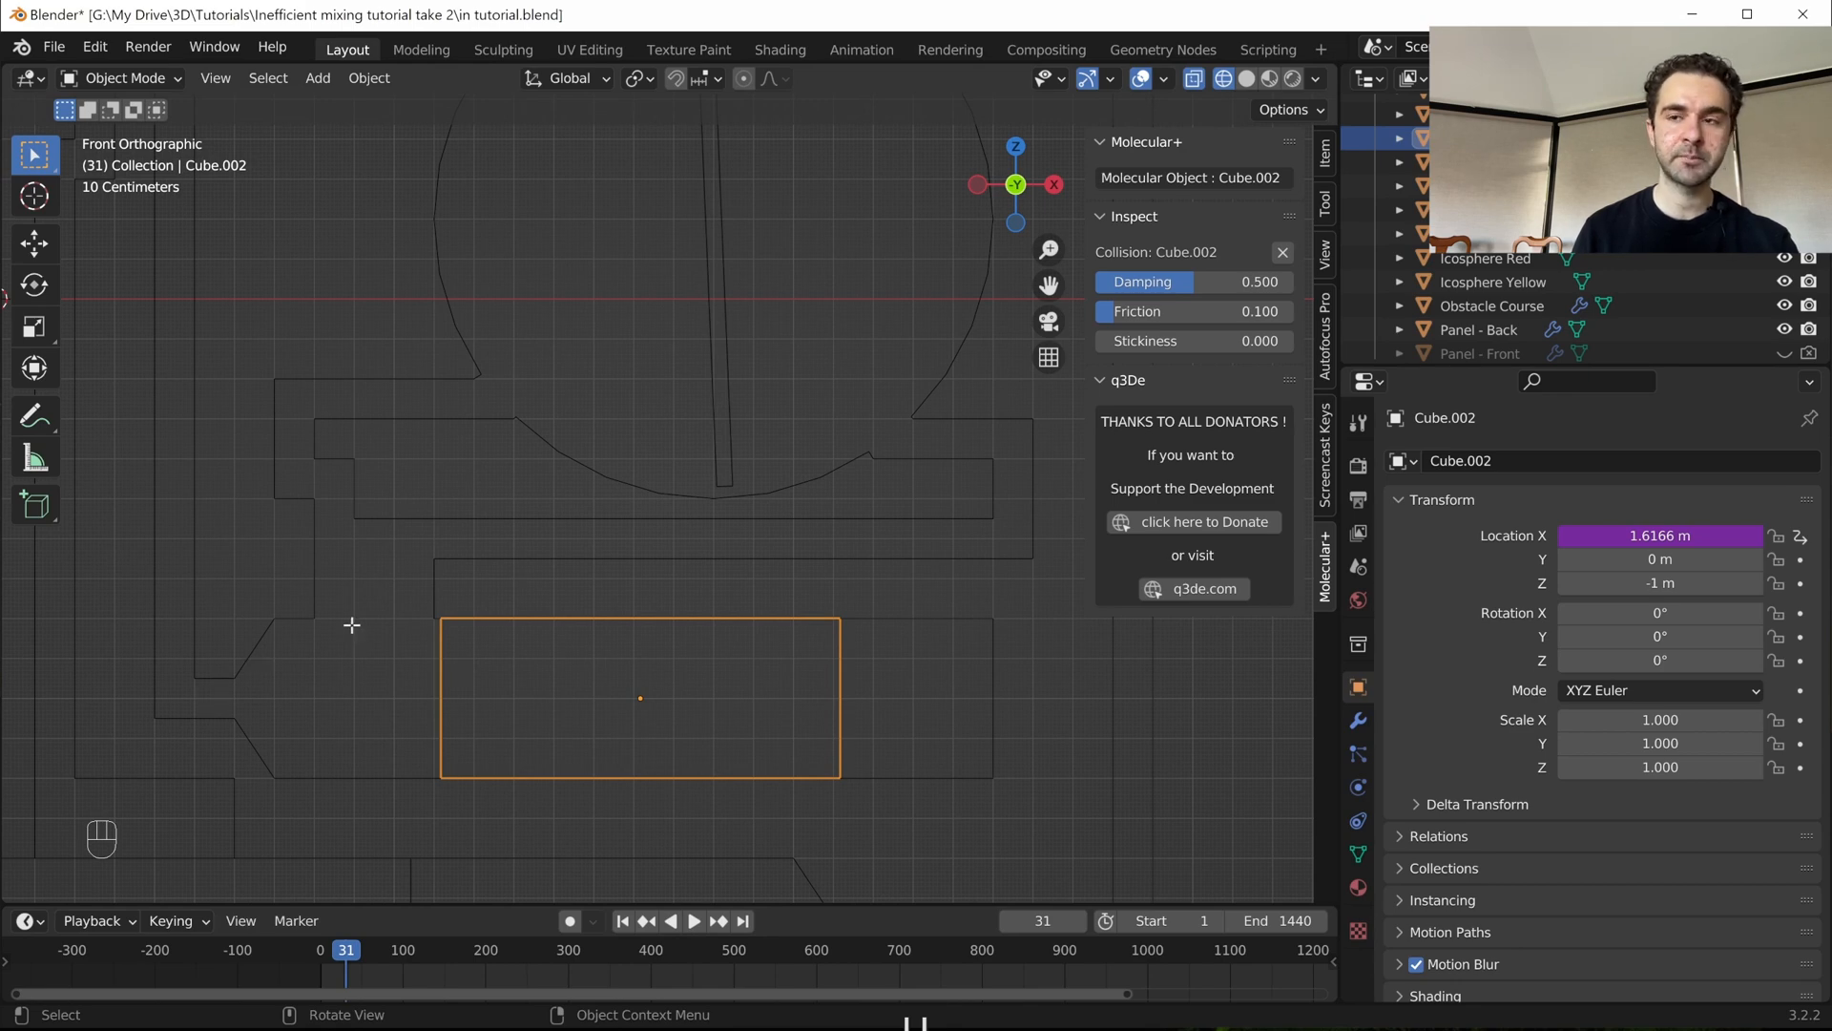
- Undo the last shift of both outlet walls toward the middle of the obstacle course
key(Tab)
key(Tab)
click(451, 548)
key(ctrl+z)
key(ctrl+z)
key(ctrl+z)
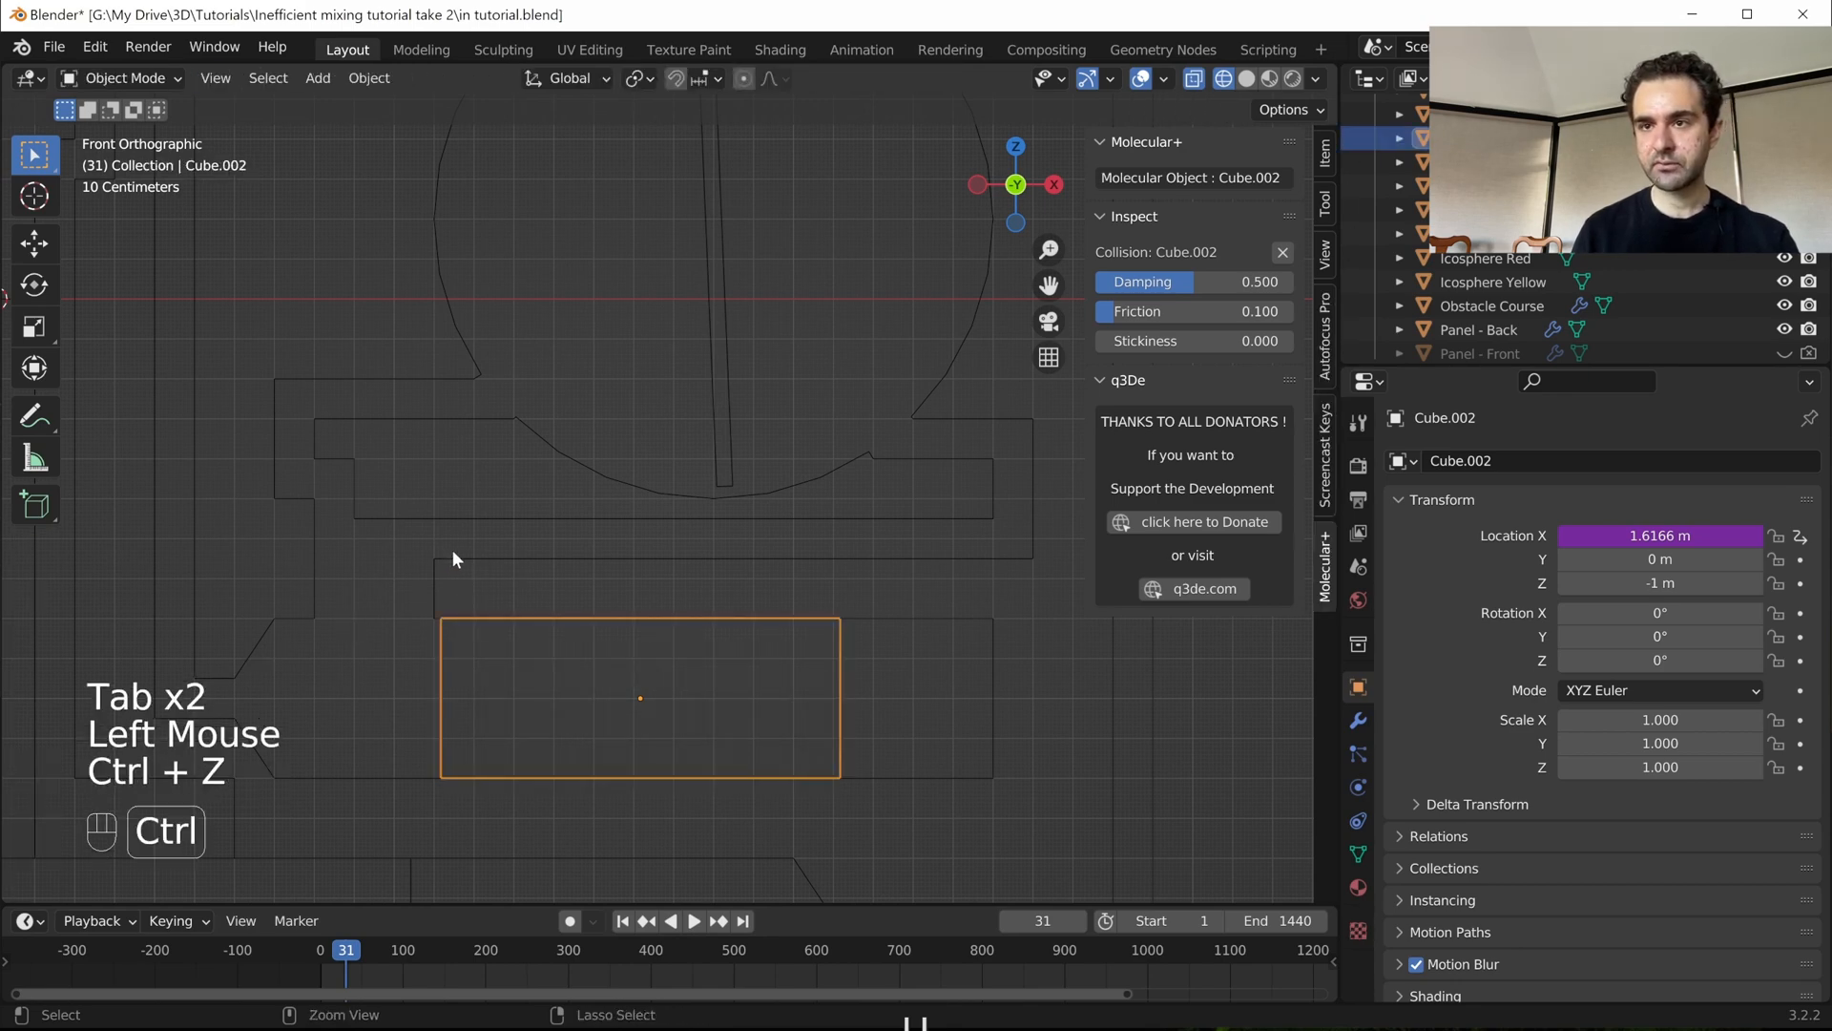
key(ctrl+z)
key(ctrl+z)
key(ctrl+z)
key(ctrl+z)
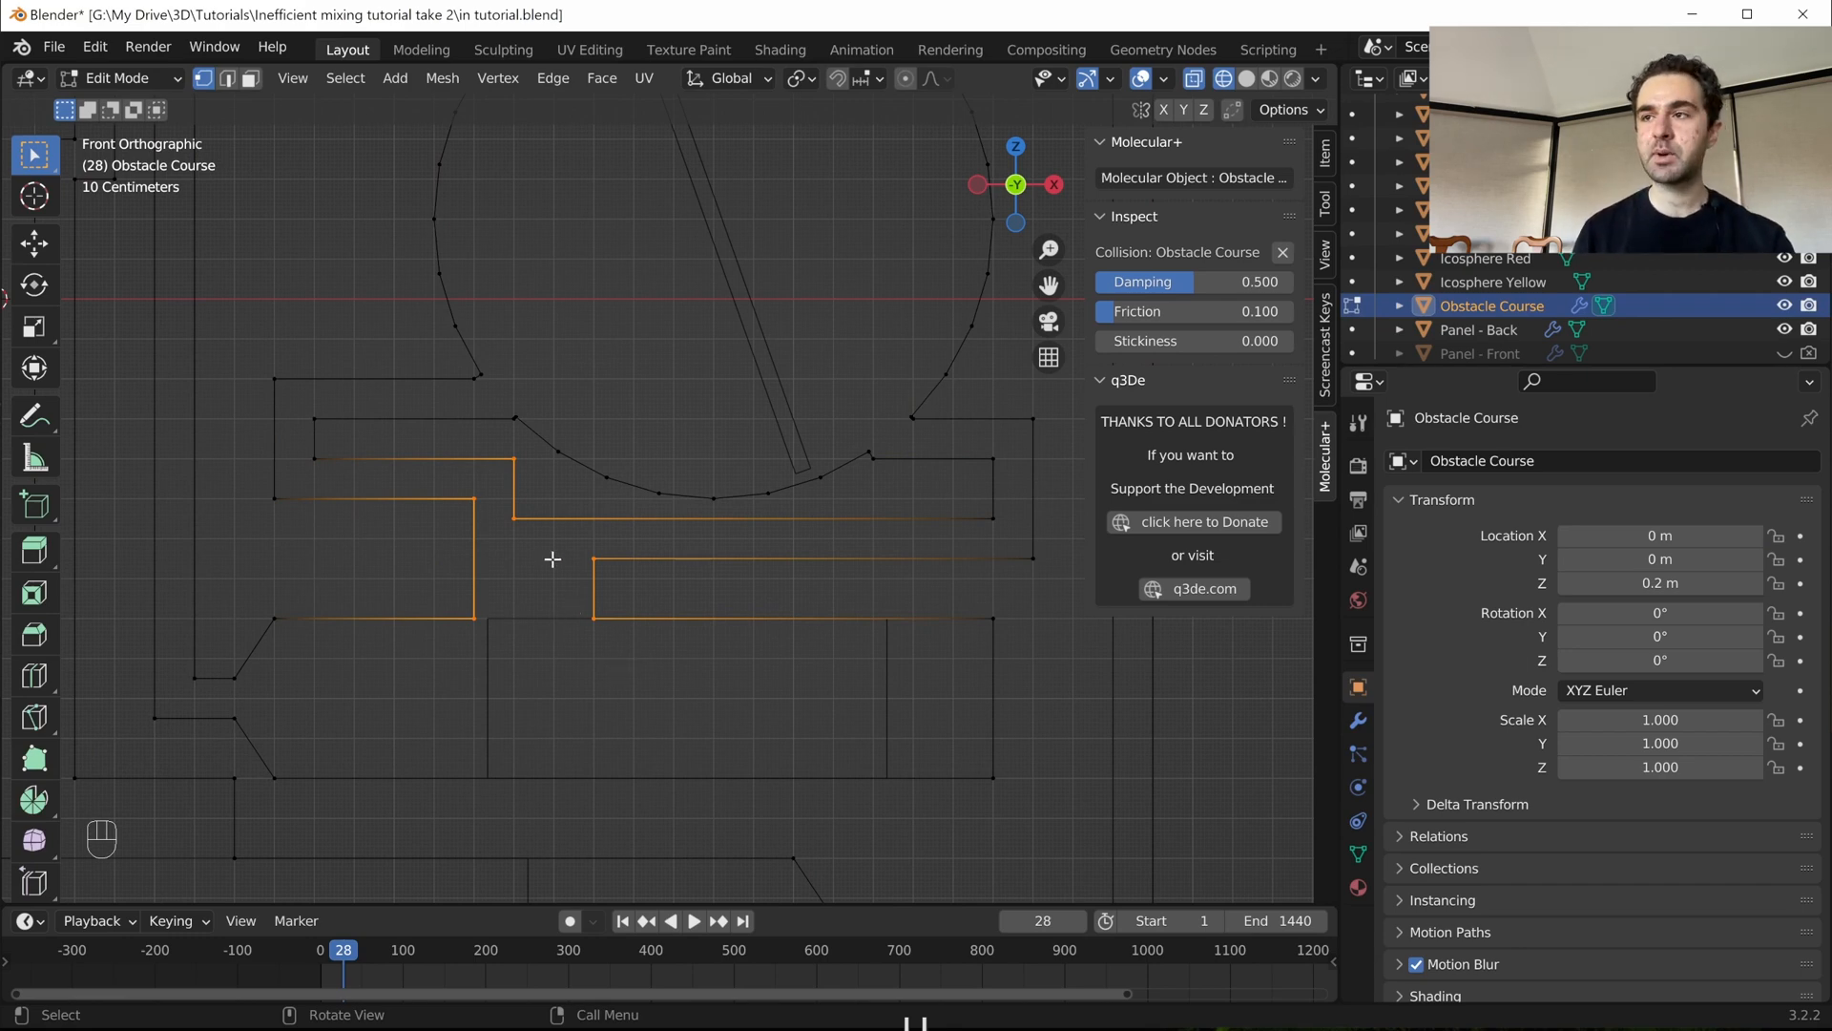
- Leave mesh editing and set the right-hand emitter's Molecular+ simulation steps to 8
key(Tab)
scroll(531, 573, down, 2)
shift+middle_drag(529, 604, 591, 600)
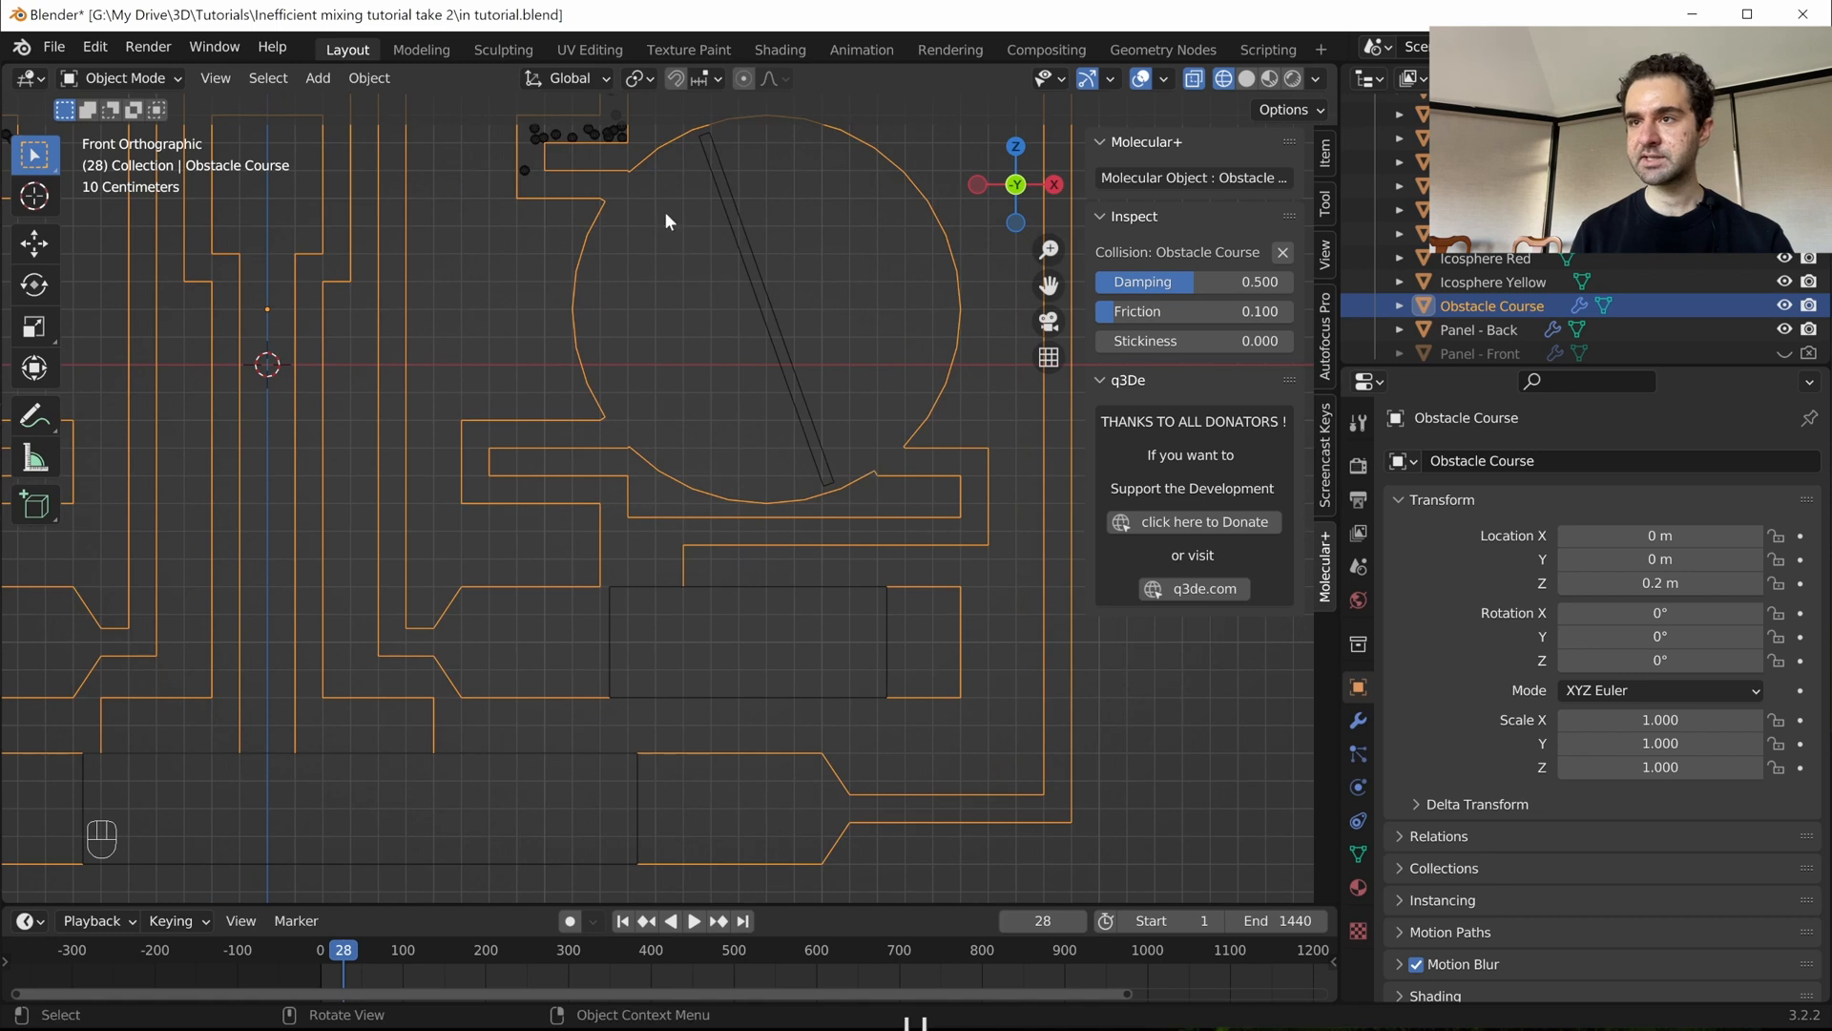
click(596, 134)
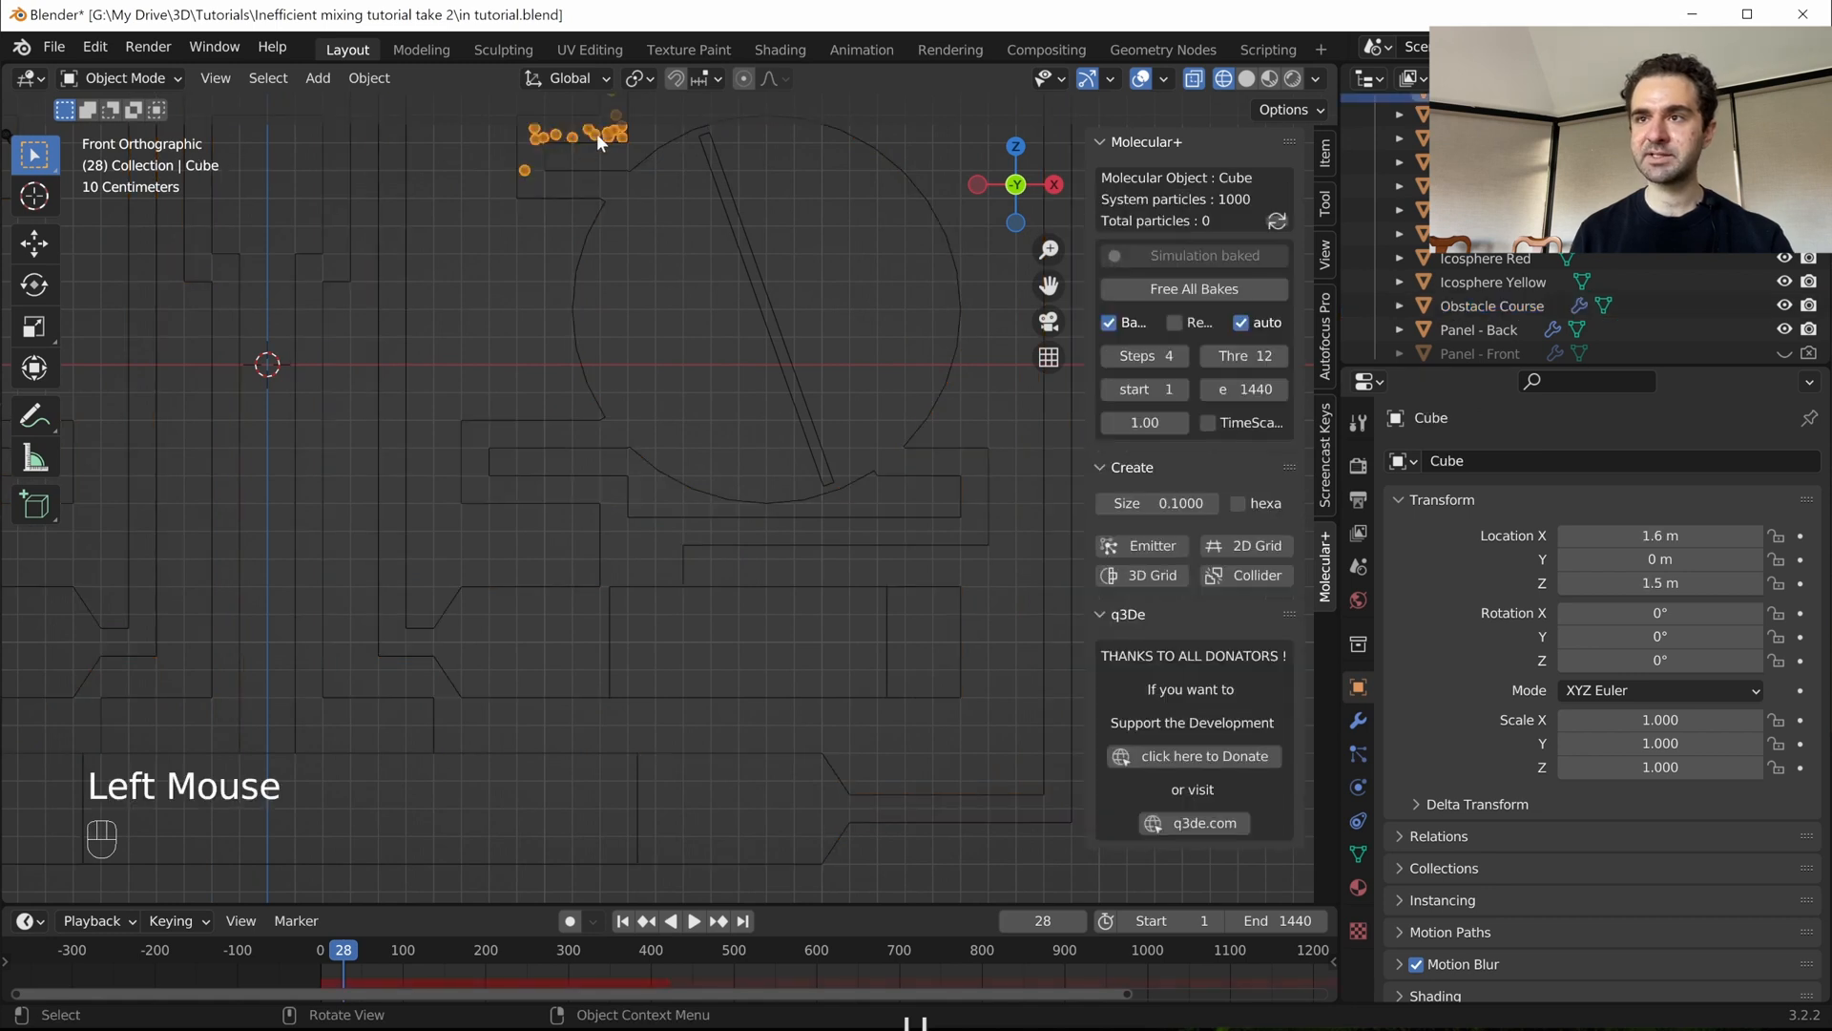
click(1143, 357)
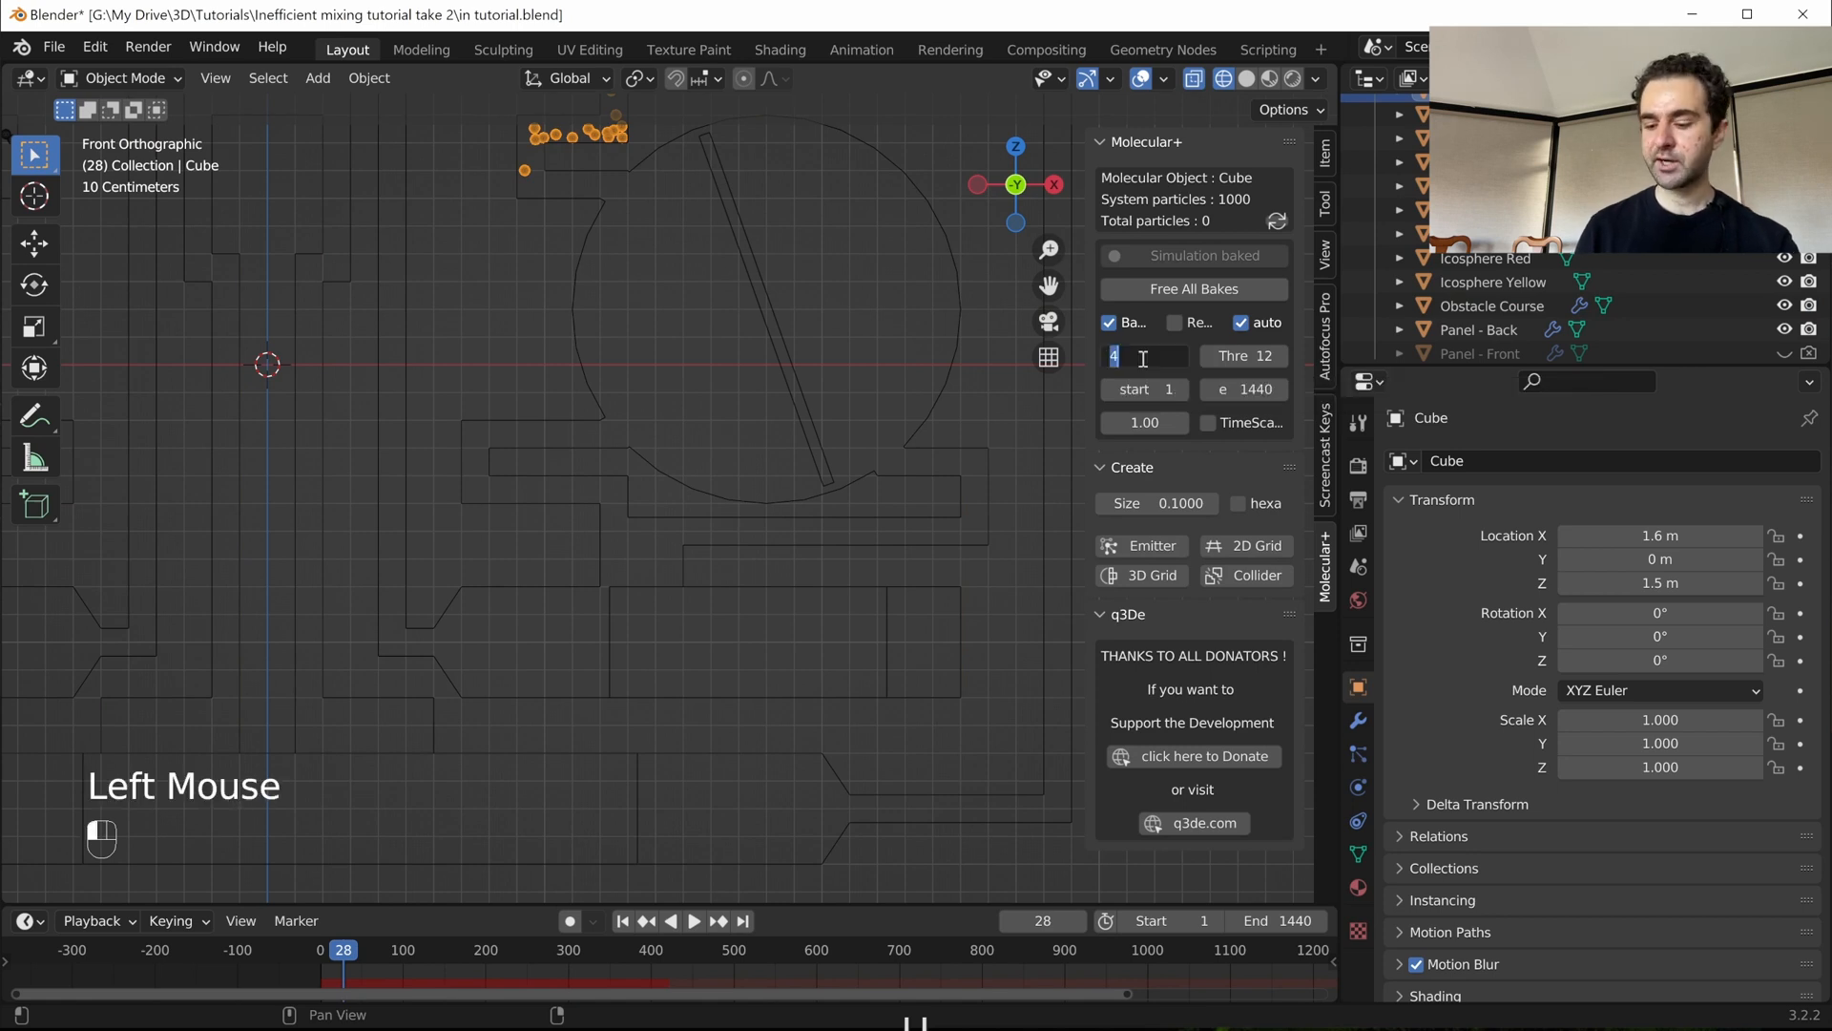
key(Return)
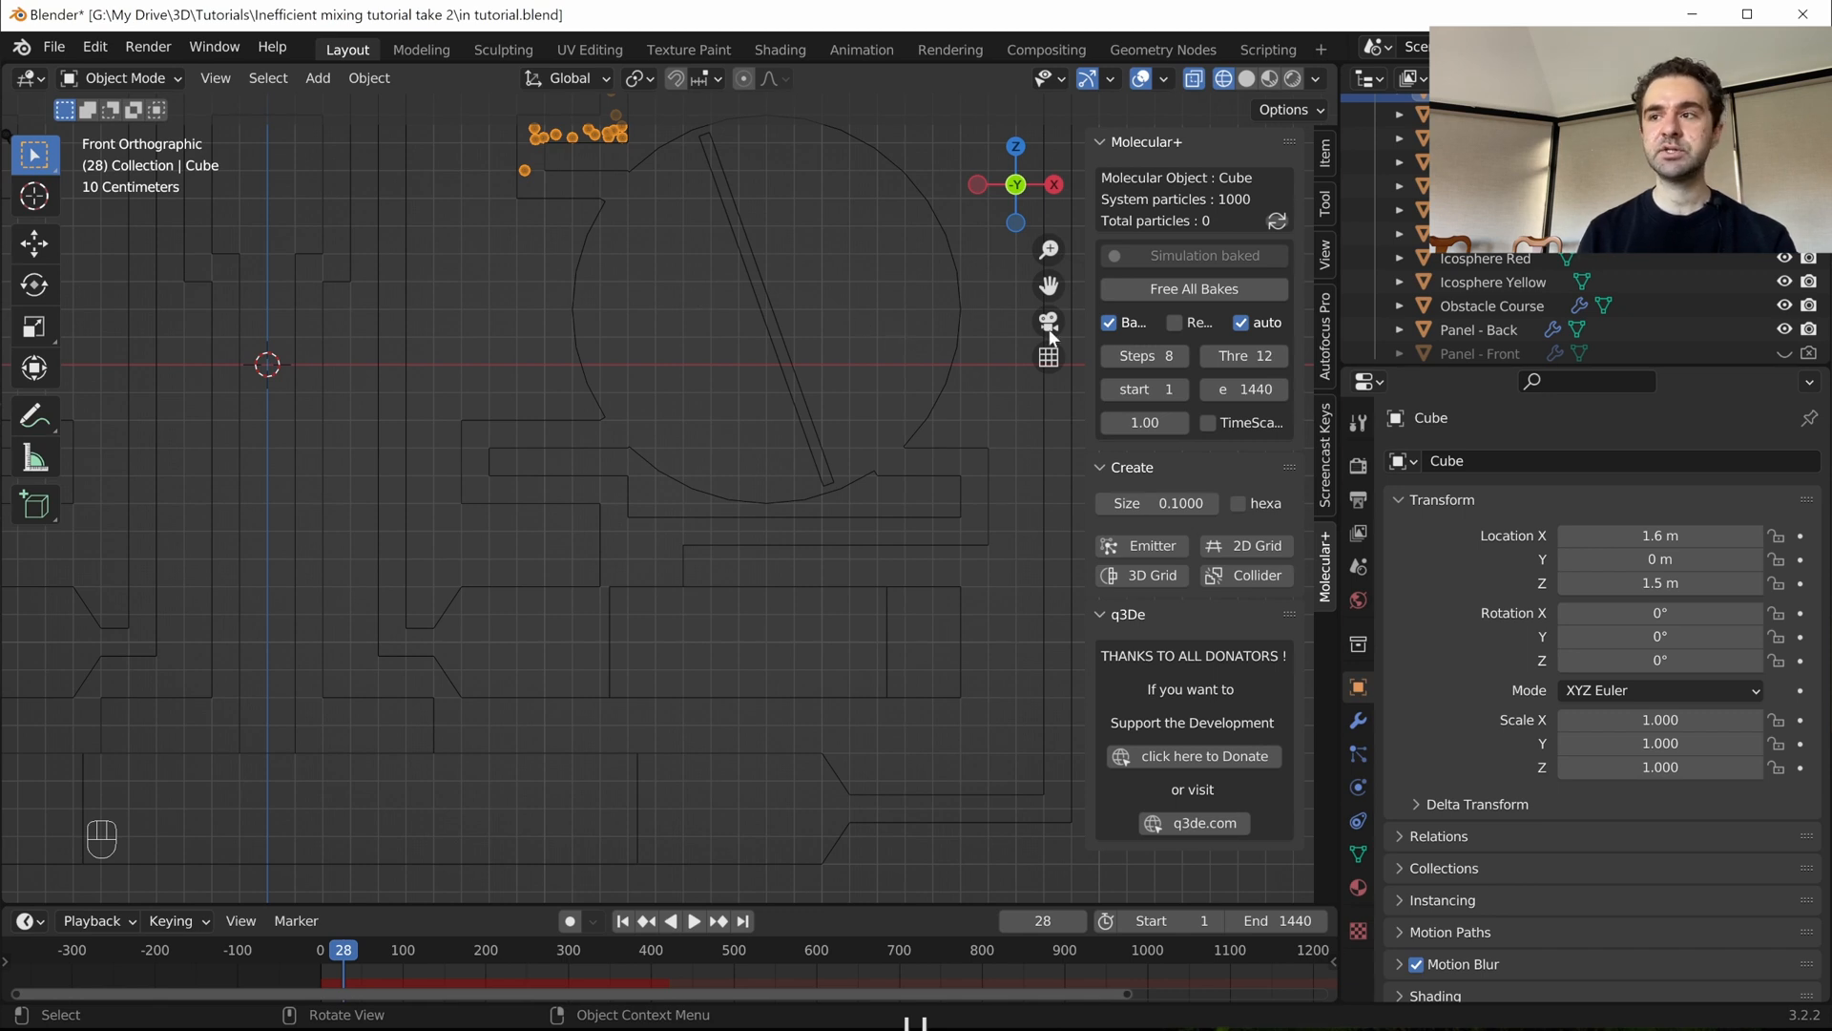
- Free all existing bakes of the particle simulation and save the file again
scroll(828, 404, down, 1)
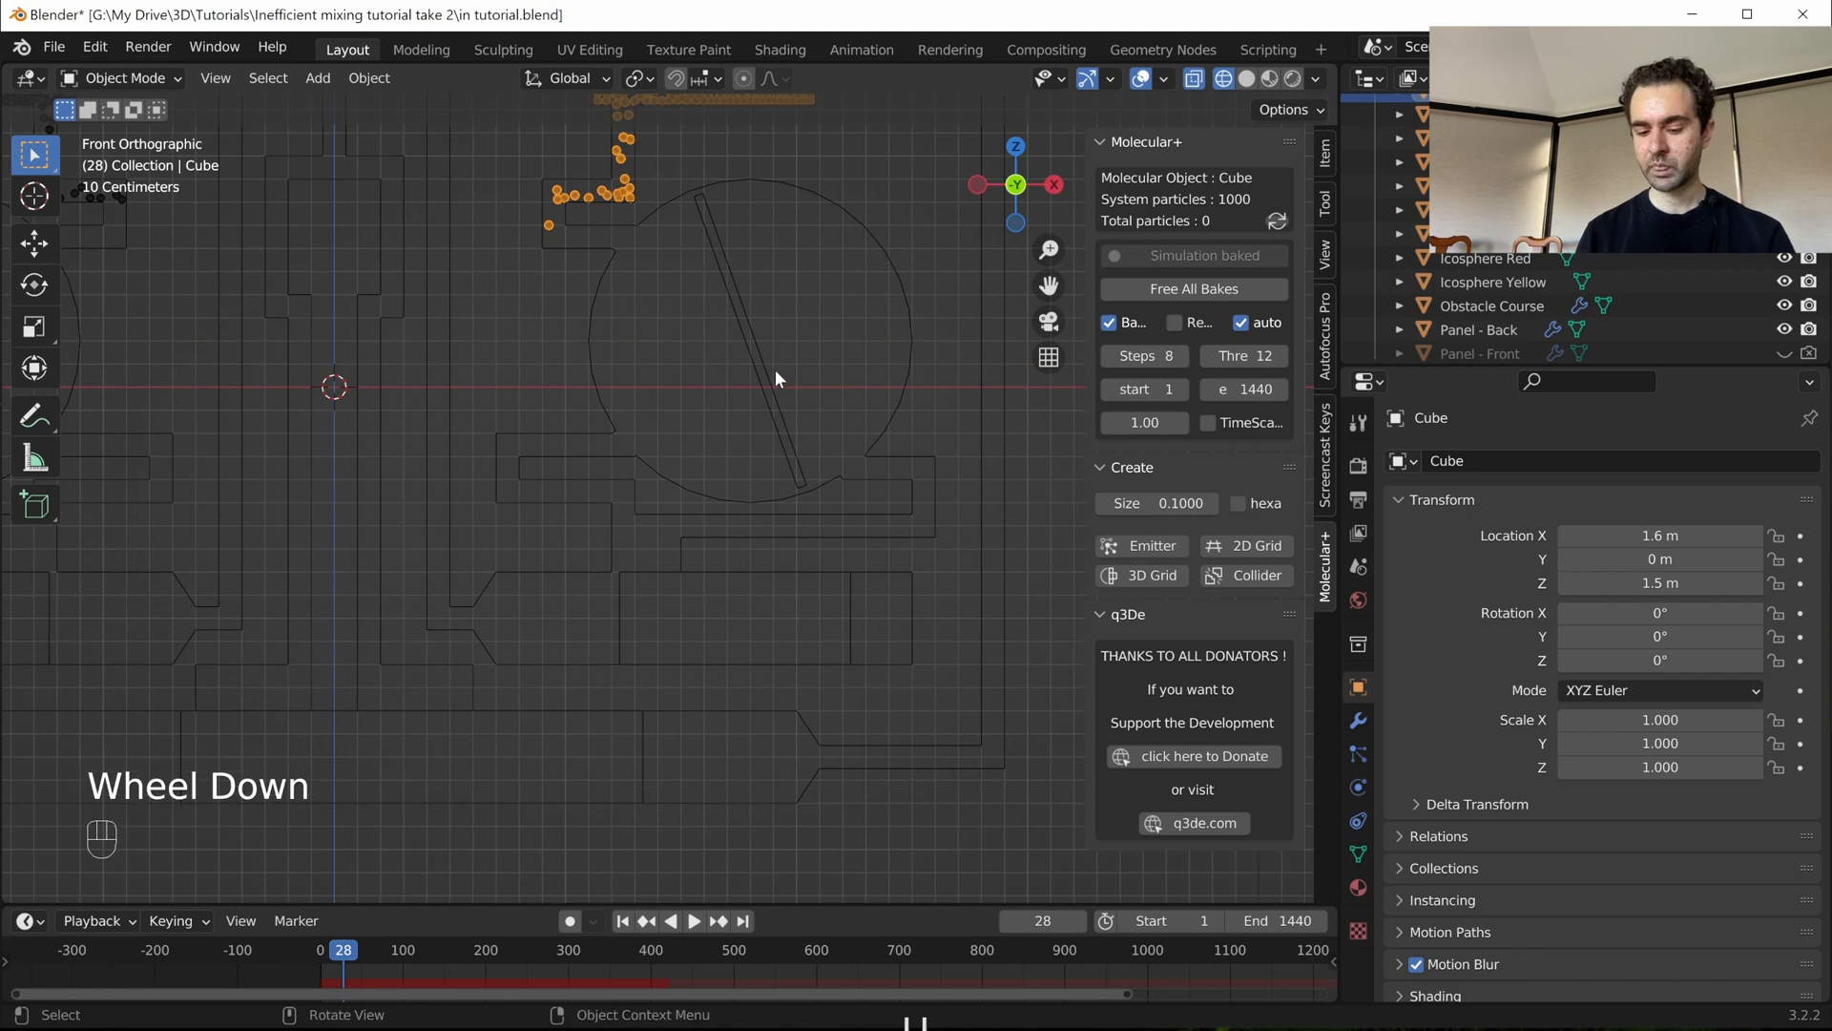
shift+middle_drag(775, 370, 806, 384)
click(1180, 288)
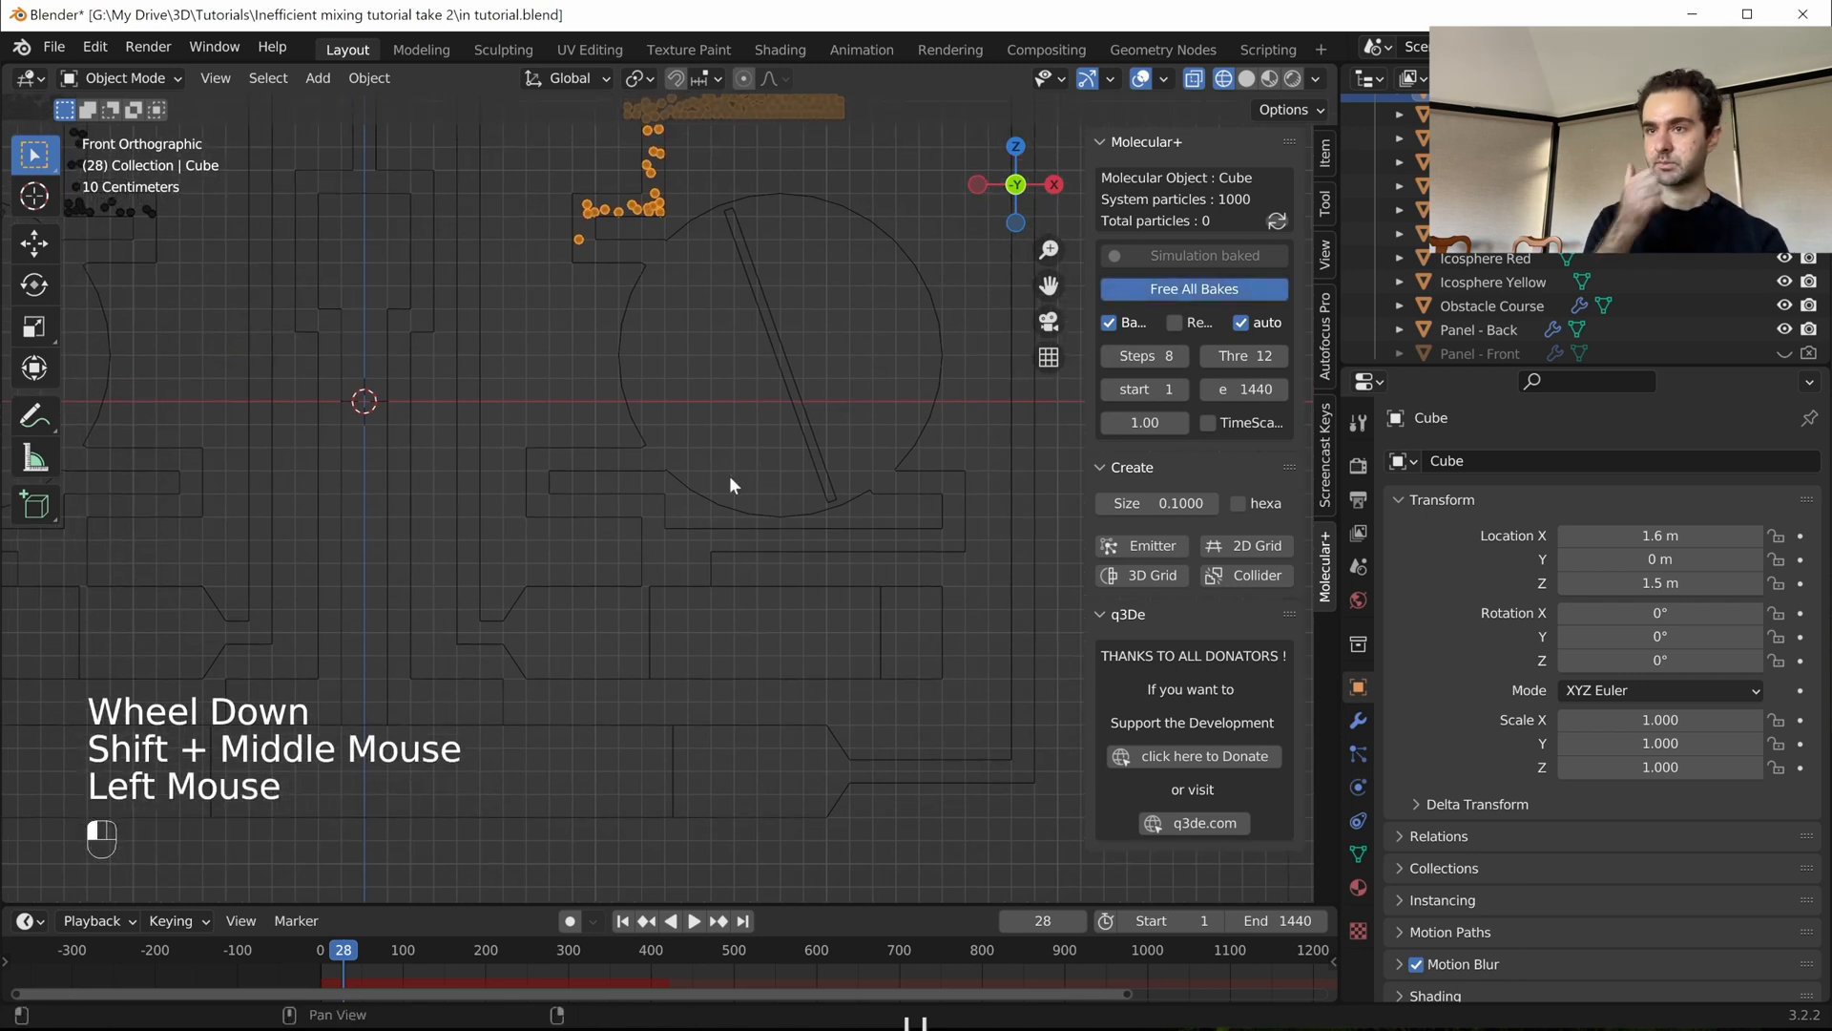
key(ctrl+s)
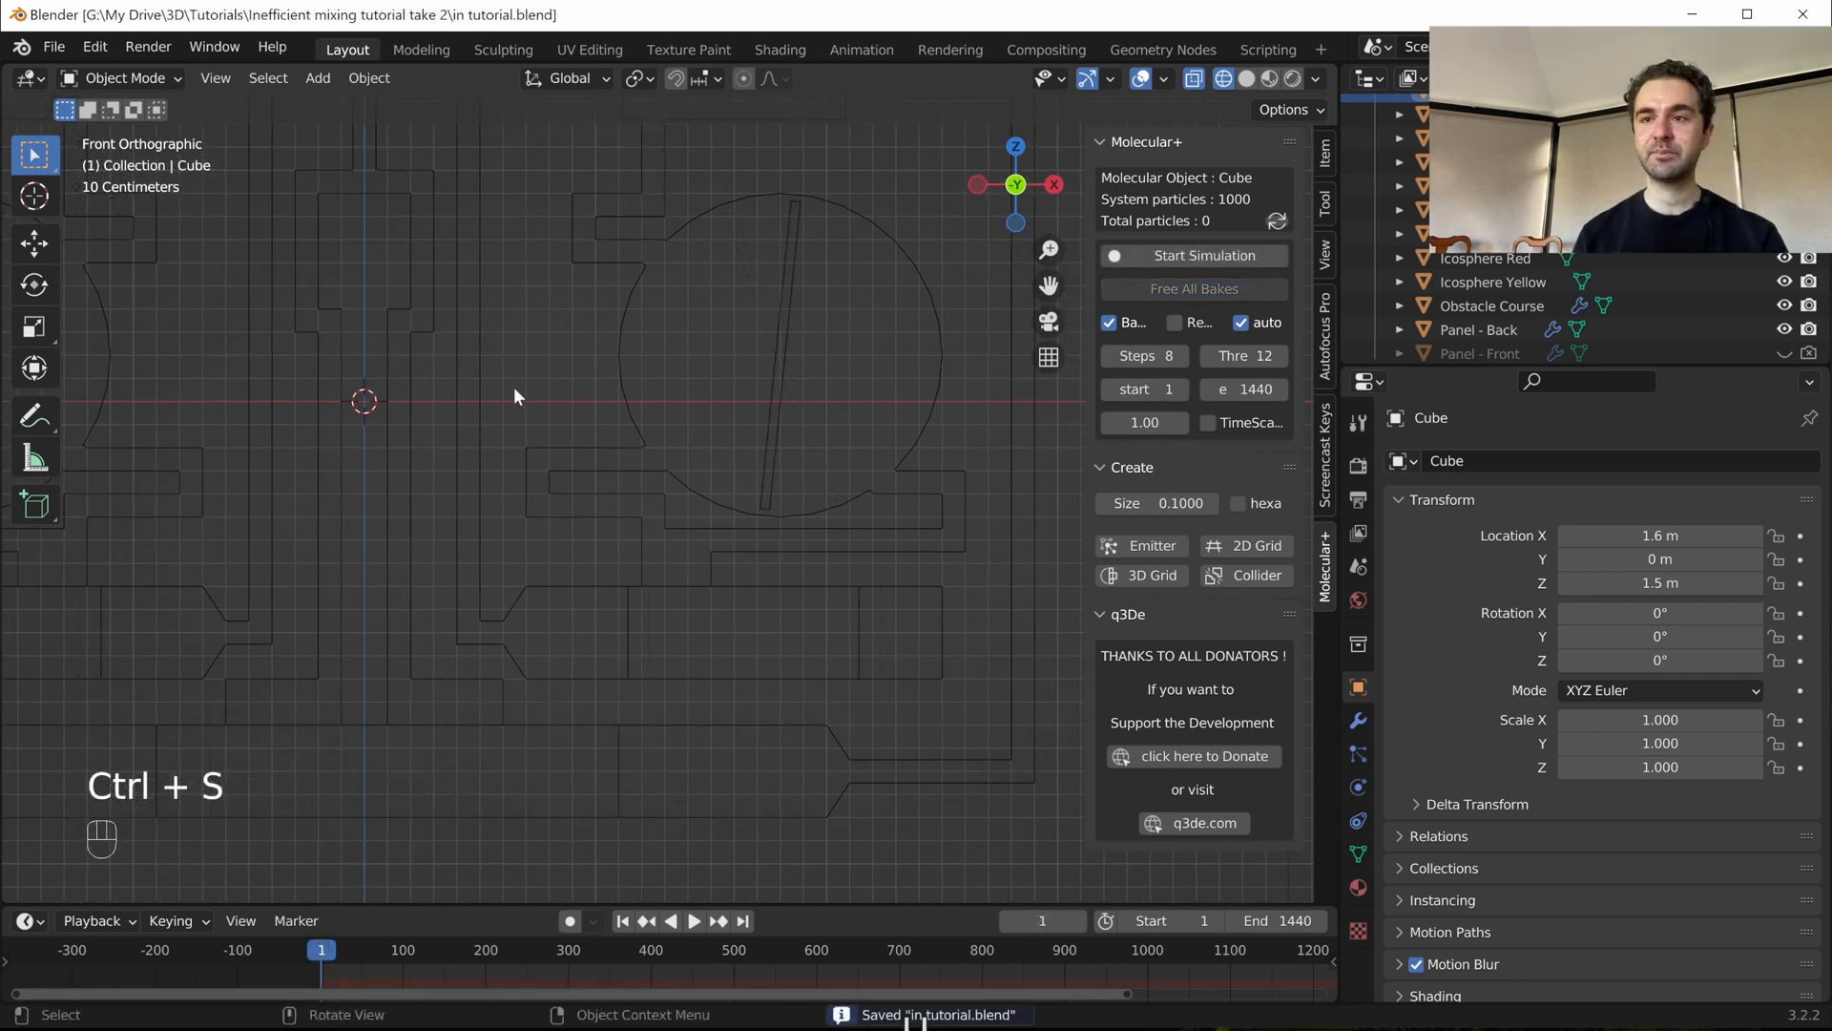
shift+middle_drag(513, 387, 582, 381)
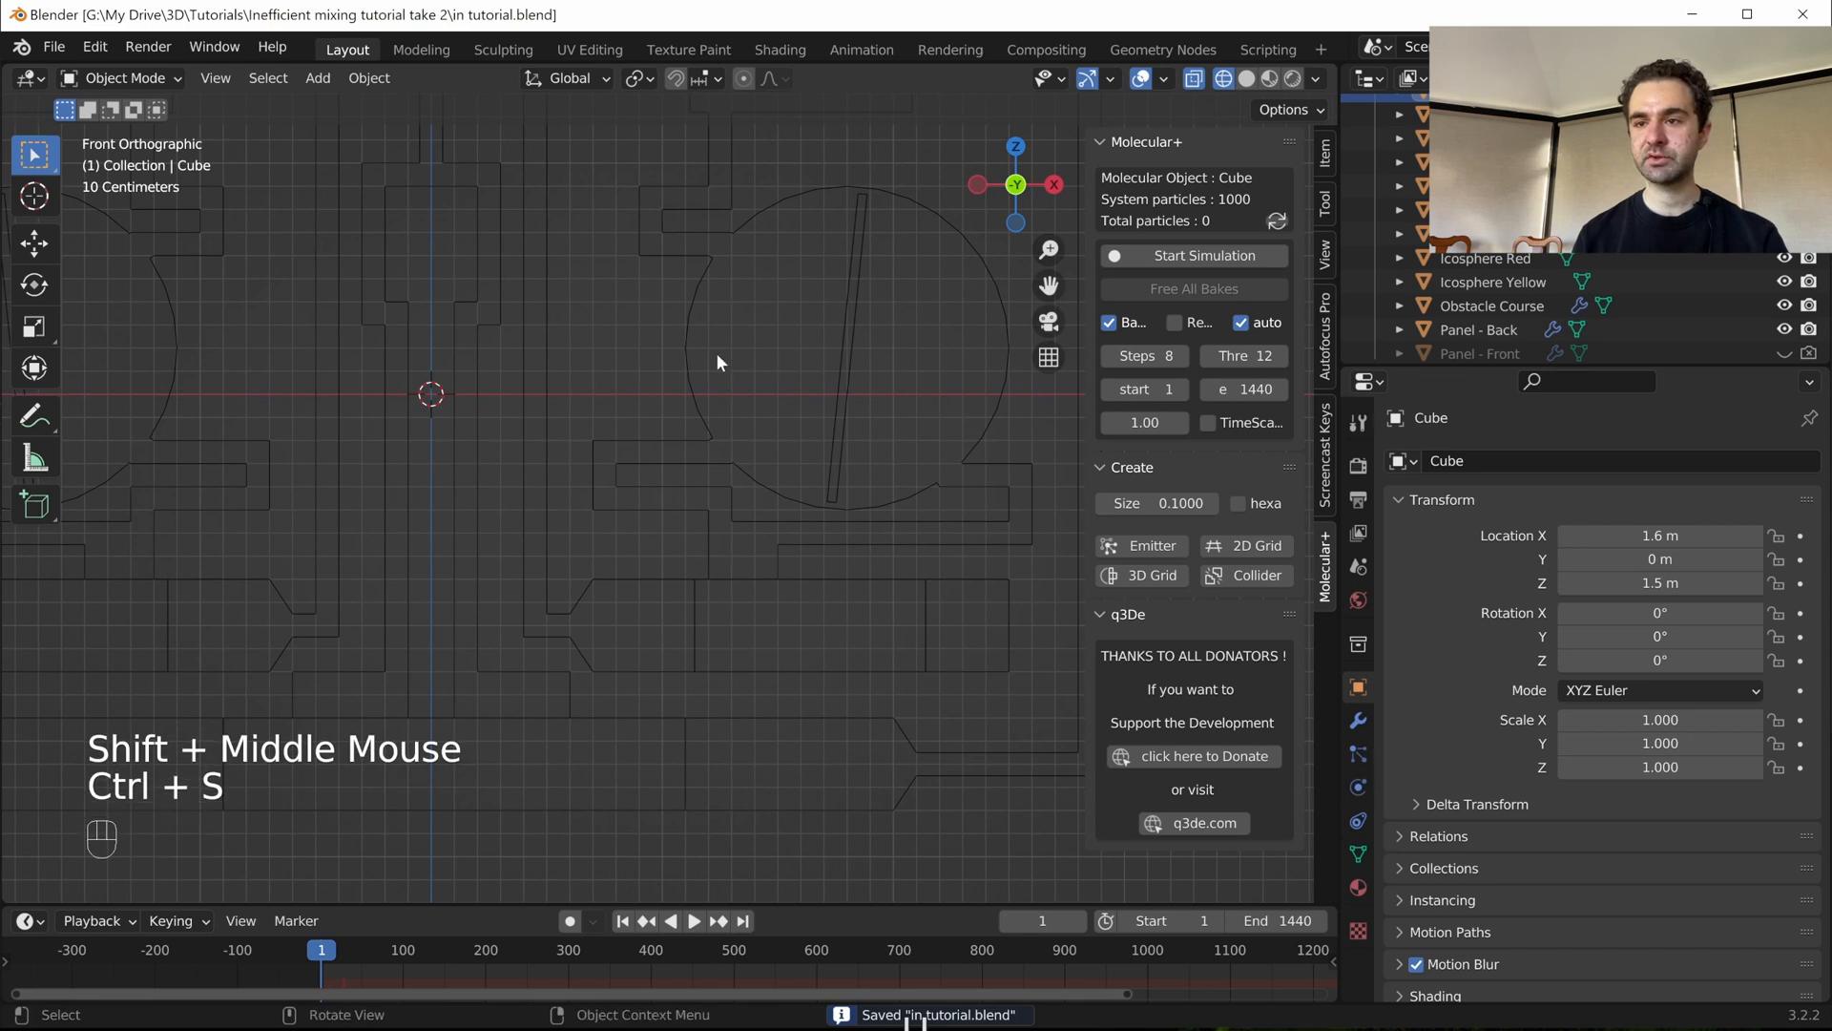
- Start baking the two-emitter particle simulation with Molecular+
shift+middle_drag(710, 357, 714, 368)
scroll(714, 369, down, 1)
click(1177, 258)
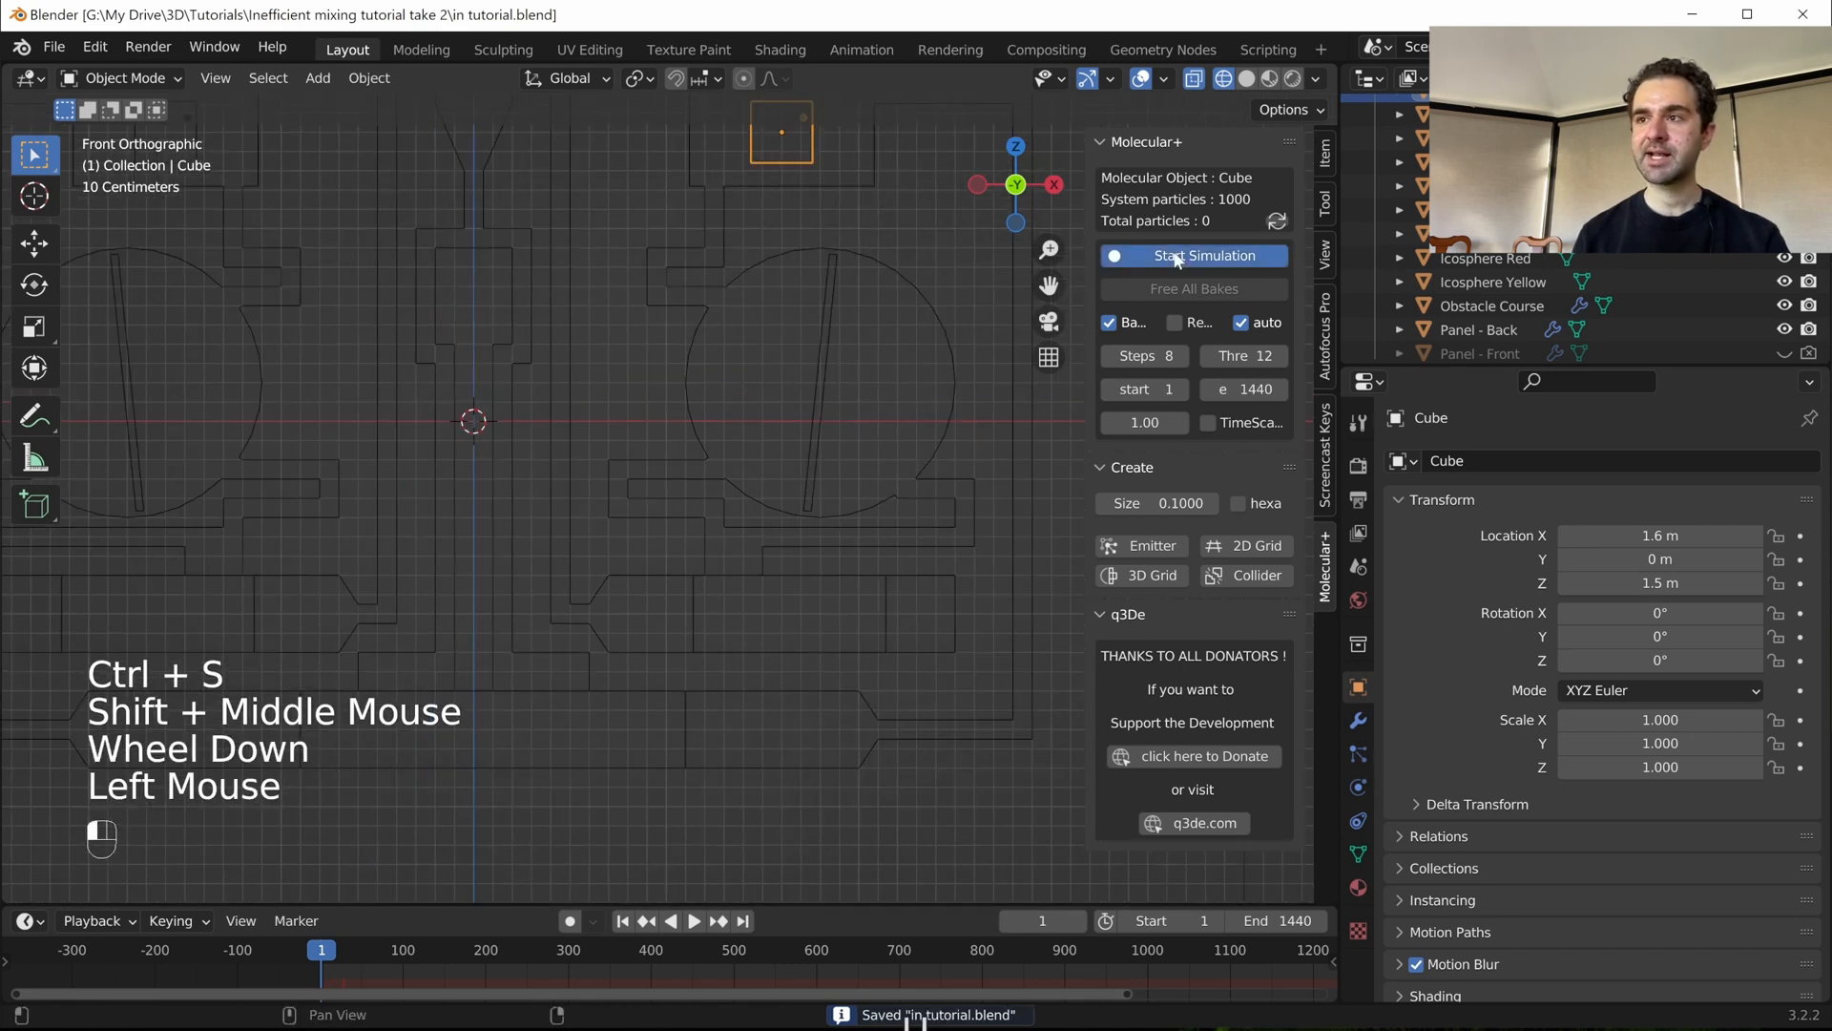
scroll(674, 338, down, 1)
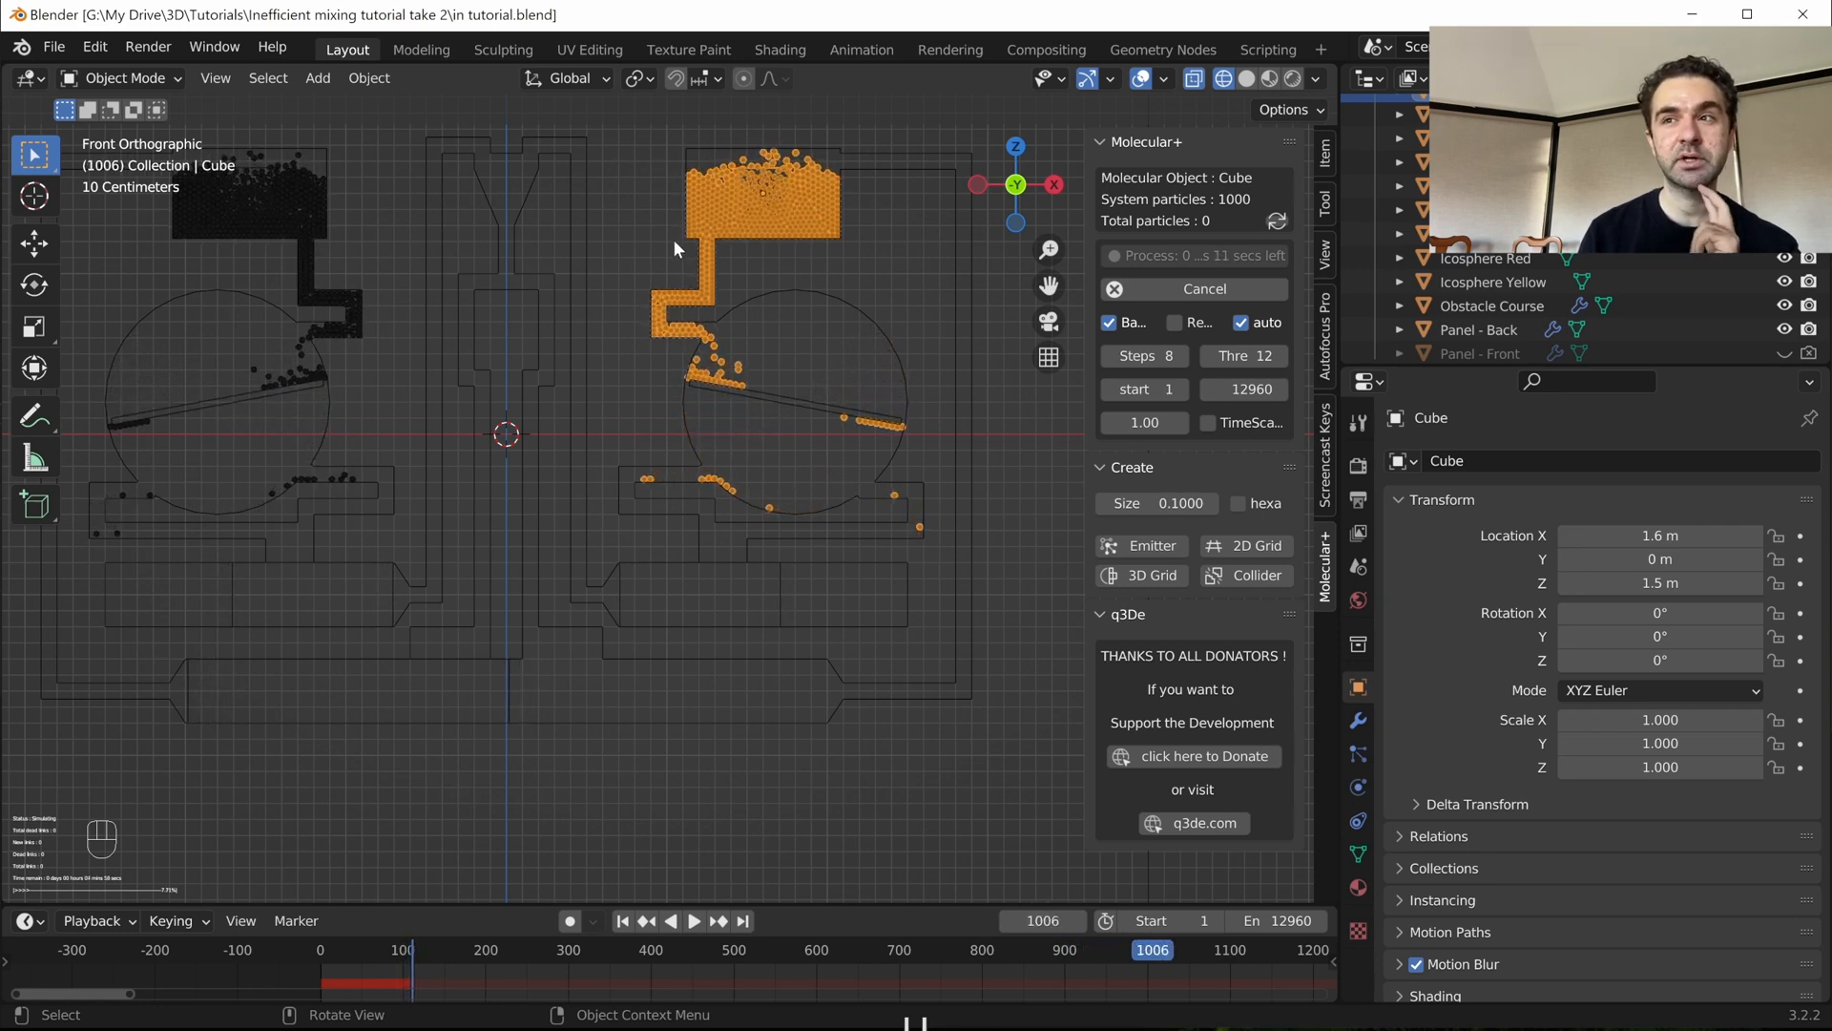
- Inspect the particles from above and from the front while the simulation runs, and follow its progress along the timeline
key(KP_7)
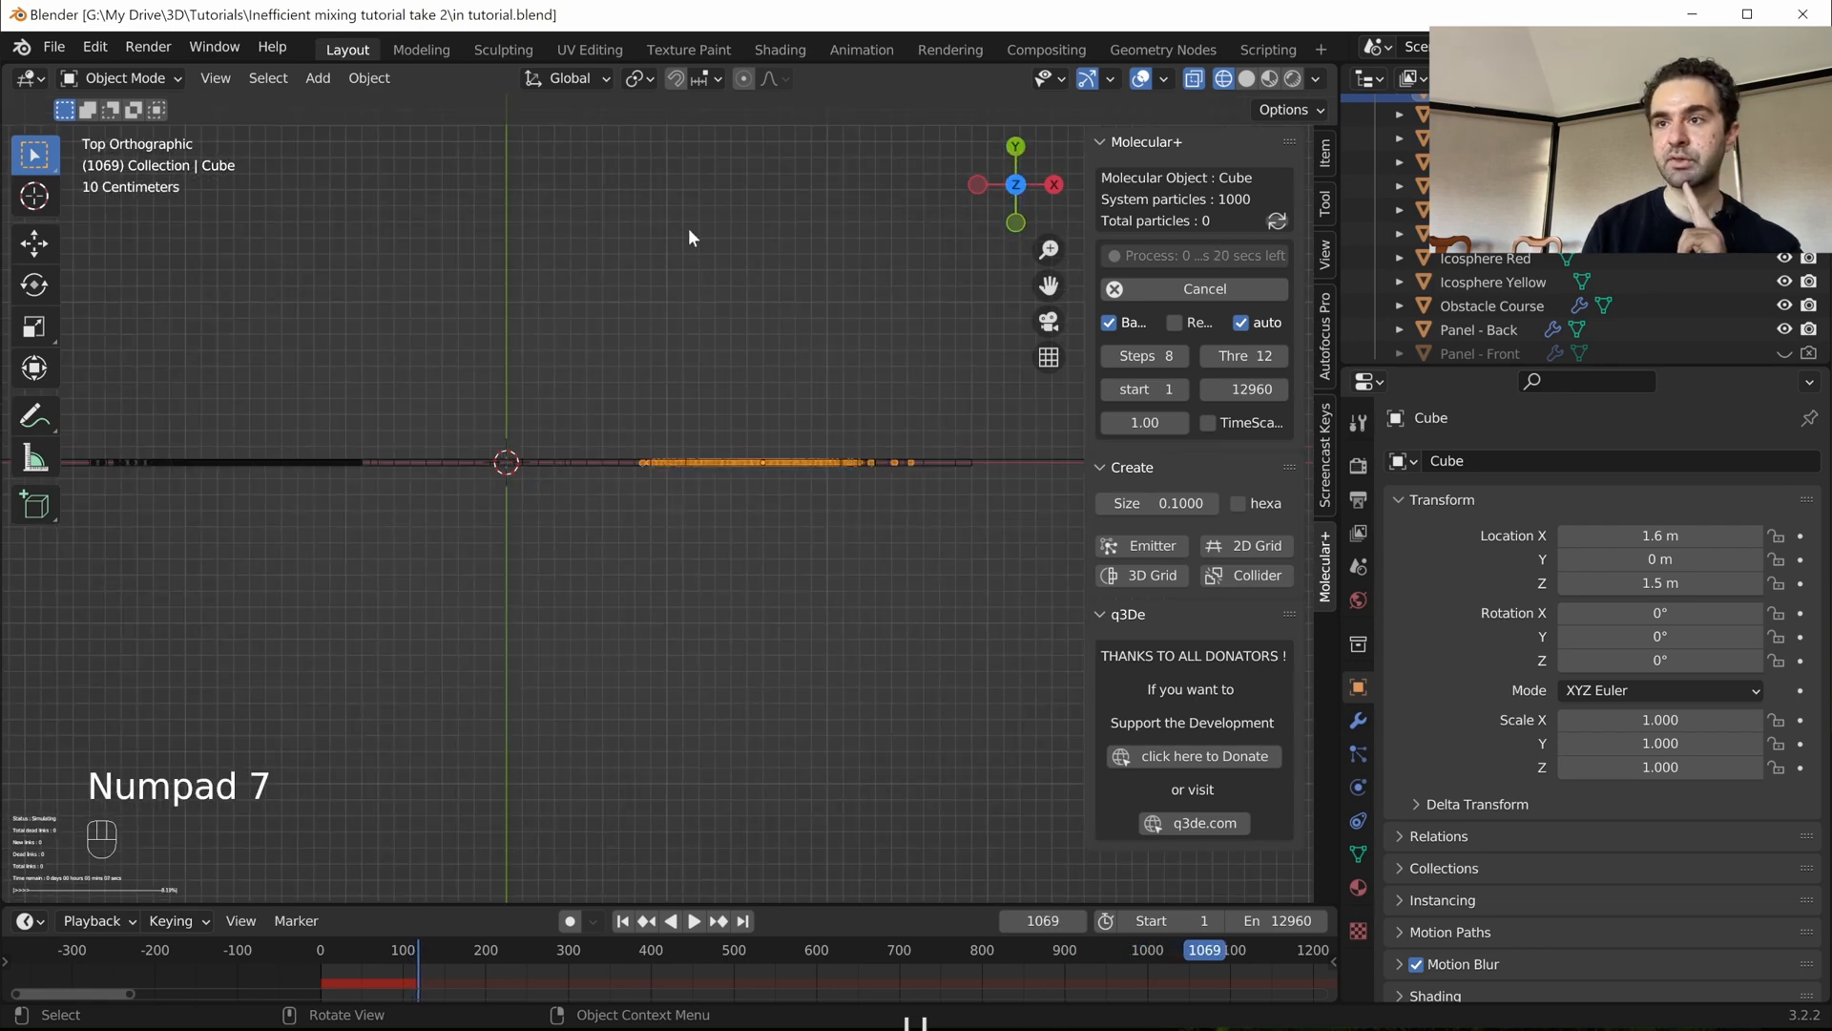
scroll(733, 507, up, 4)
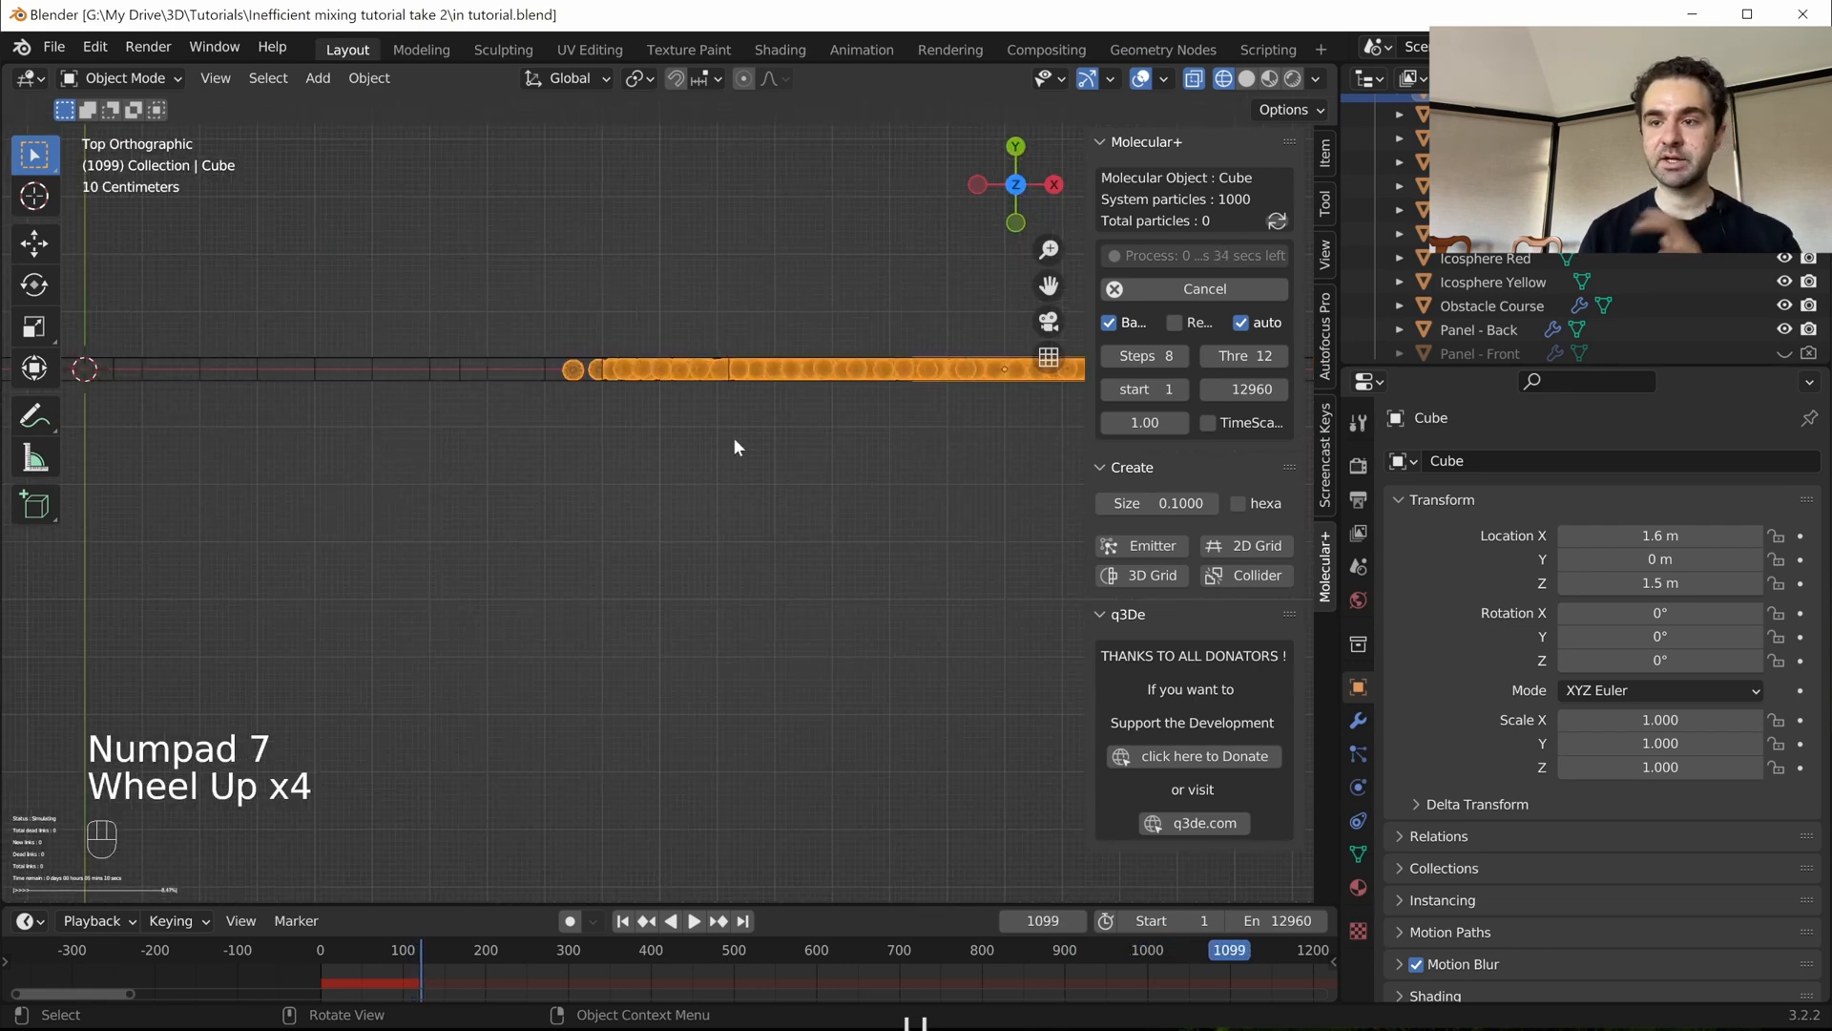
scroll(738, 401, up, 1)
shift+middle_drag(742, 346, 707, 484)
scroll(443, 488, up, 2)
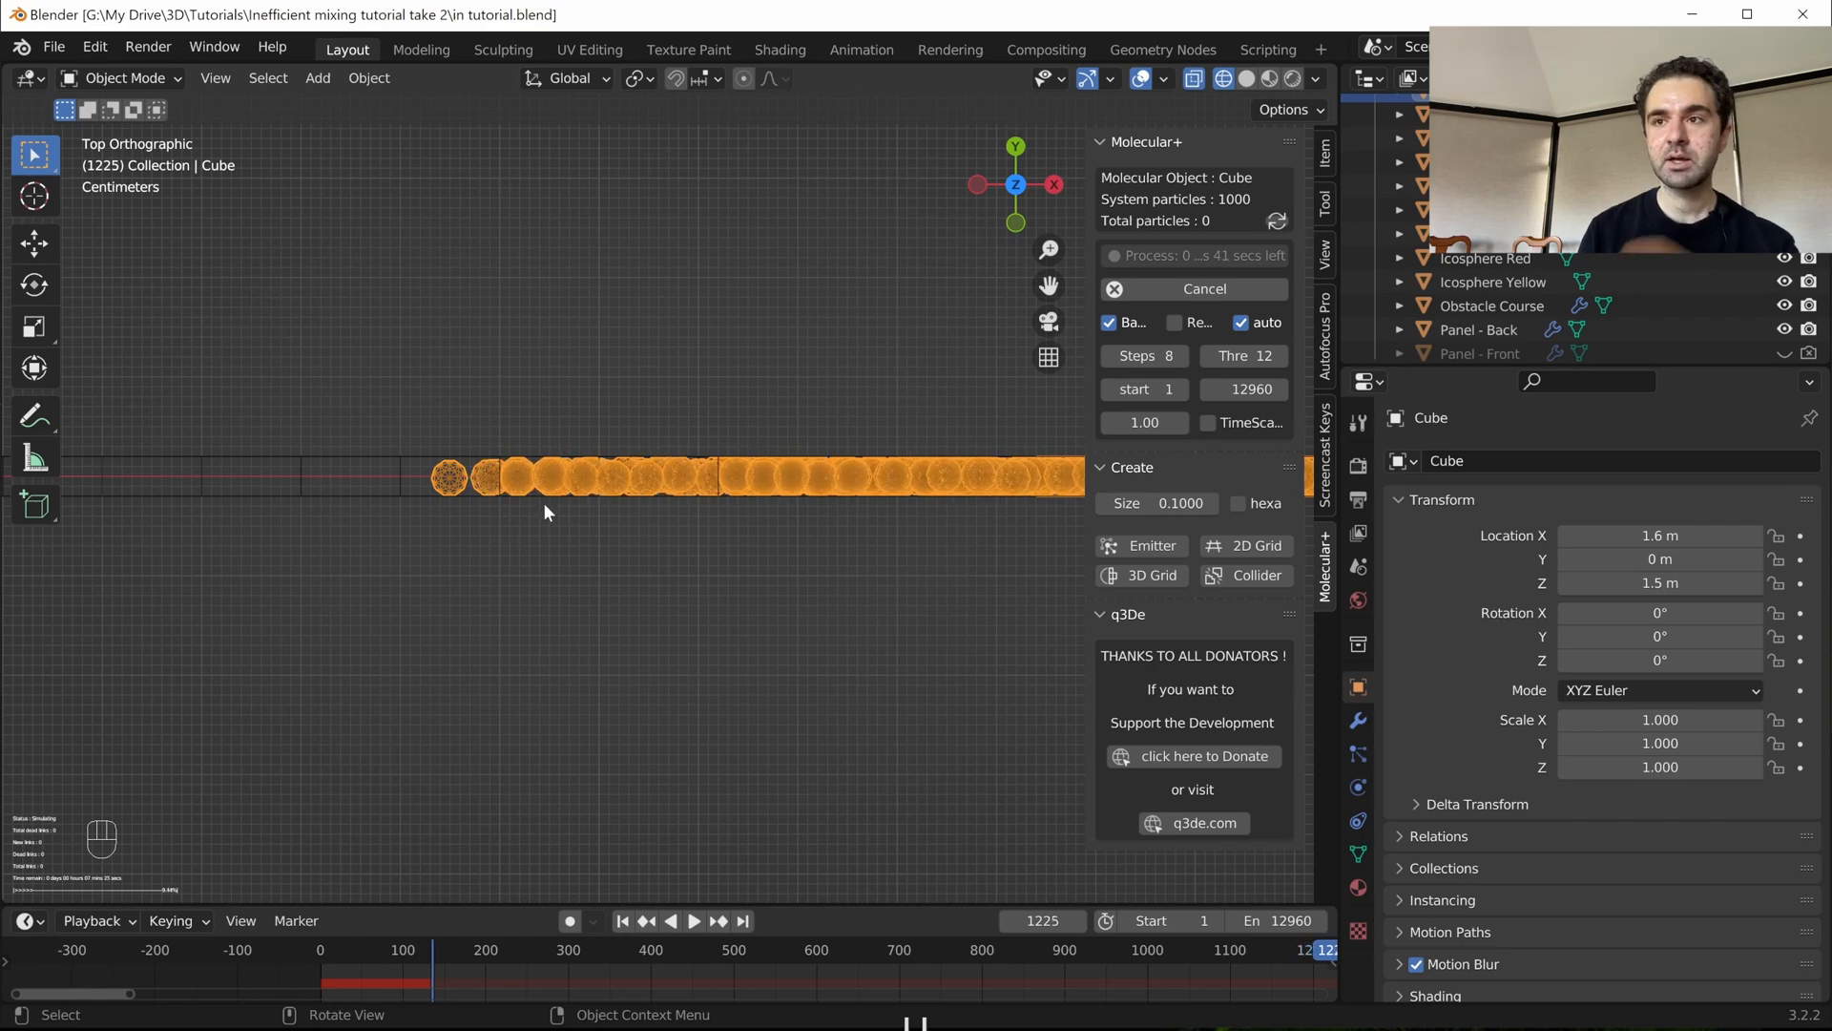
key(KP_1)
scroll(548, 467, down, 6)
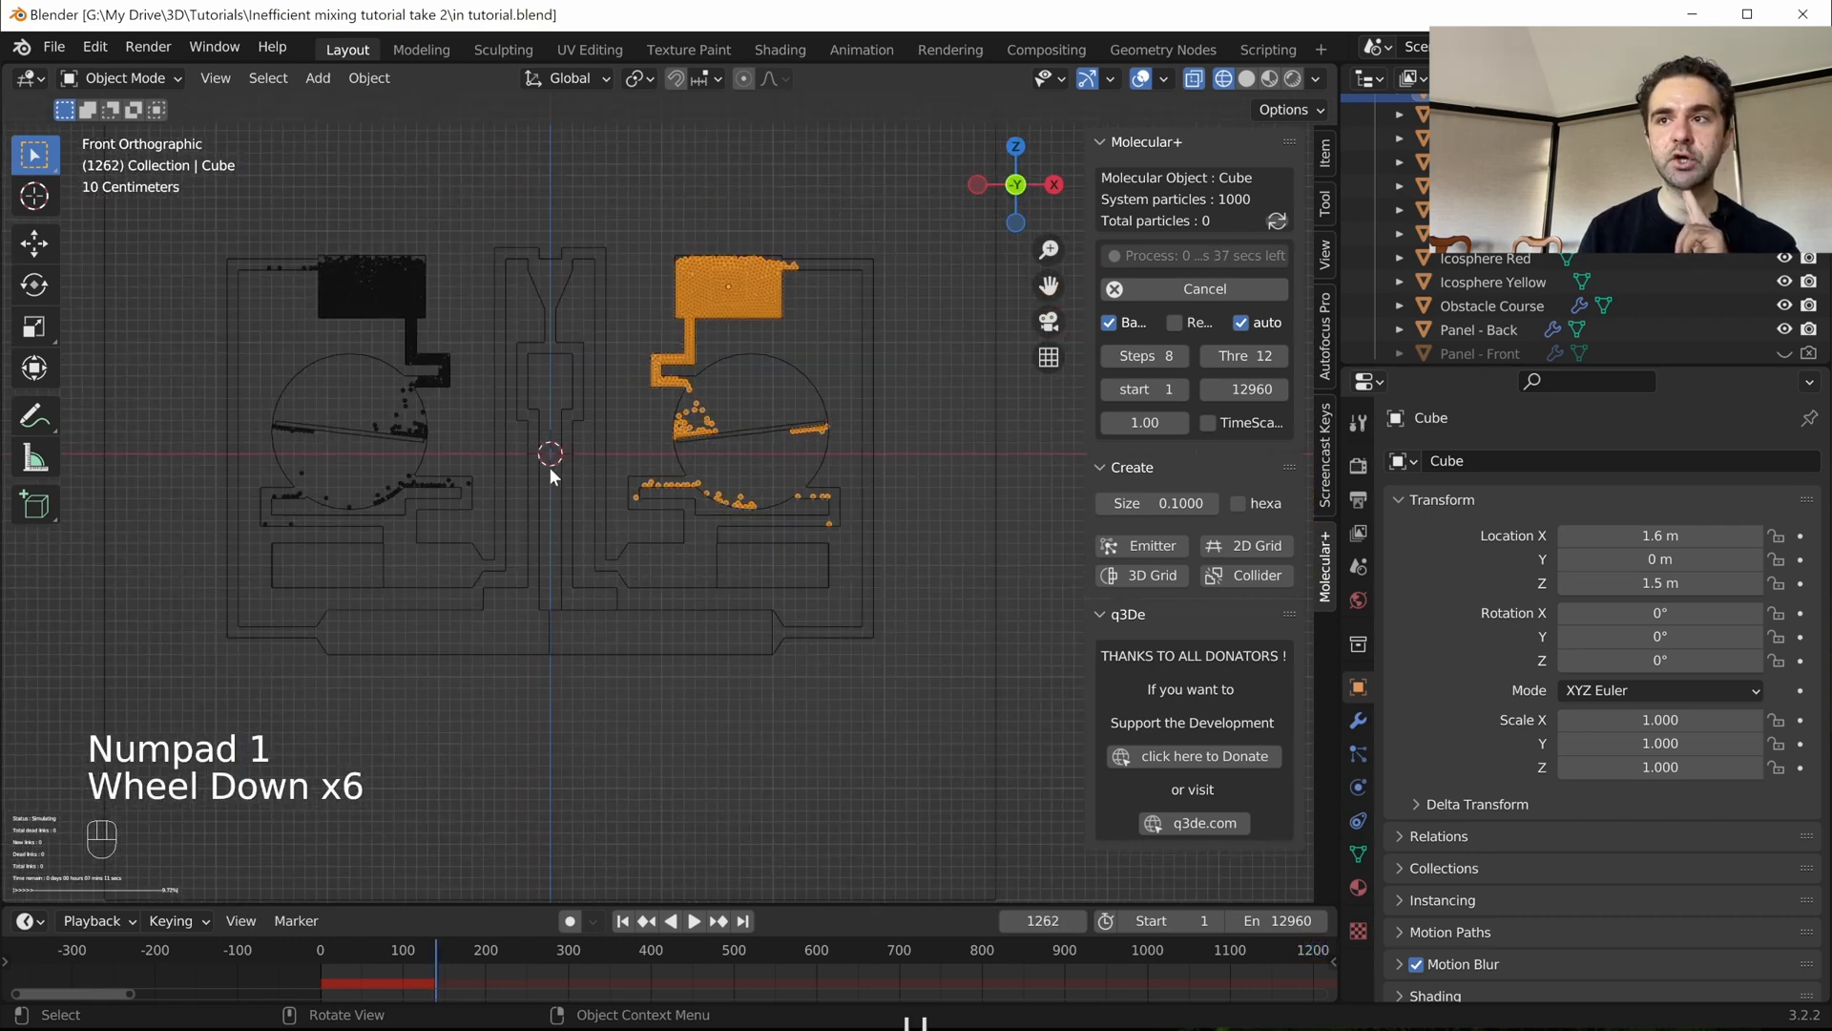
scroll(550, 469, up, 2)
scroll(550, 470, down, 1)
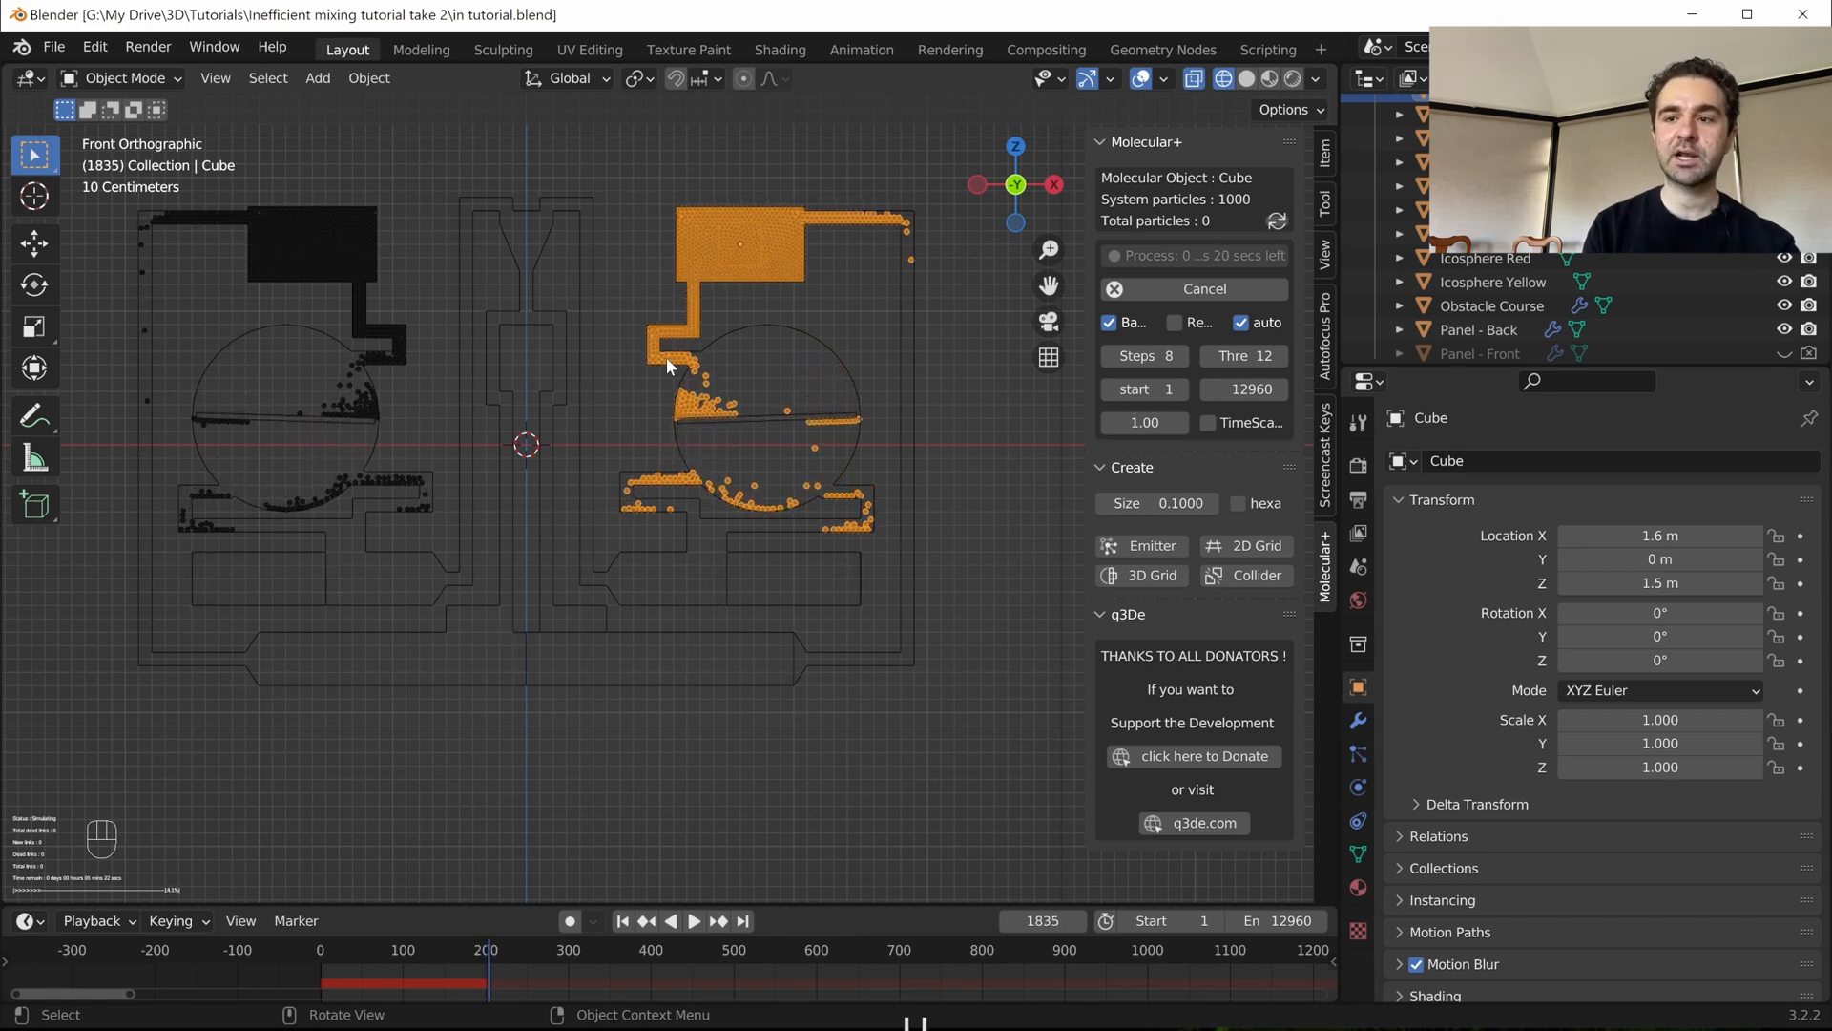
scroll(1229, 979, down, 2)
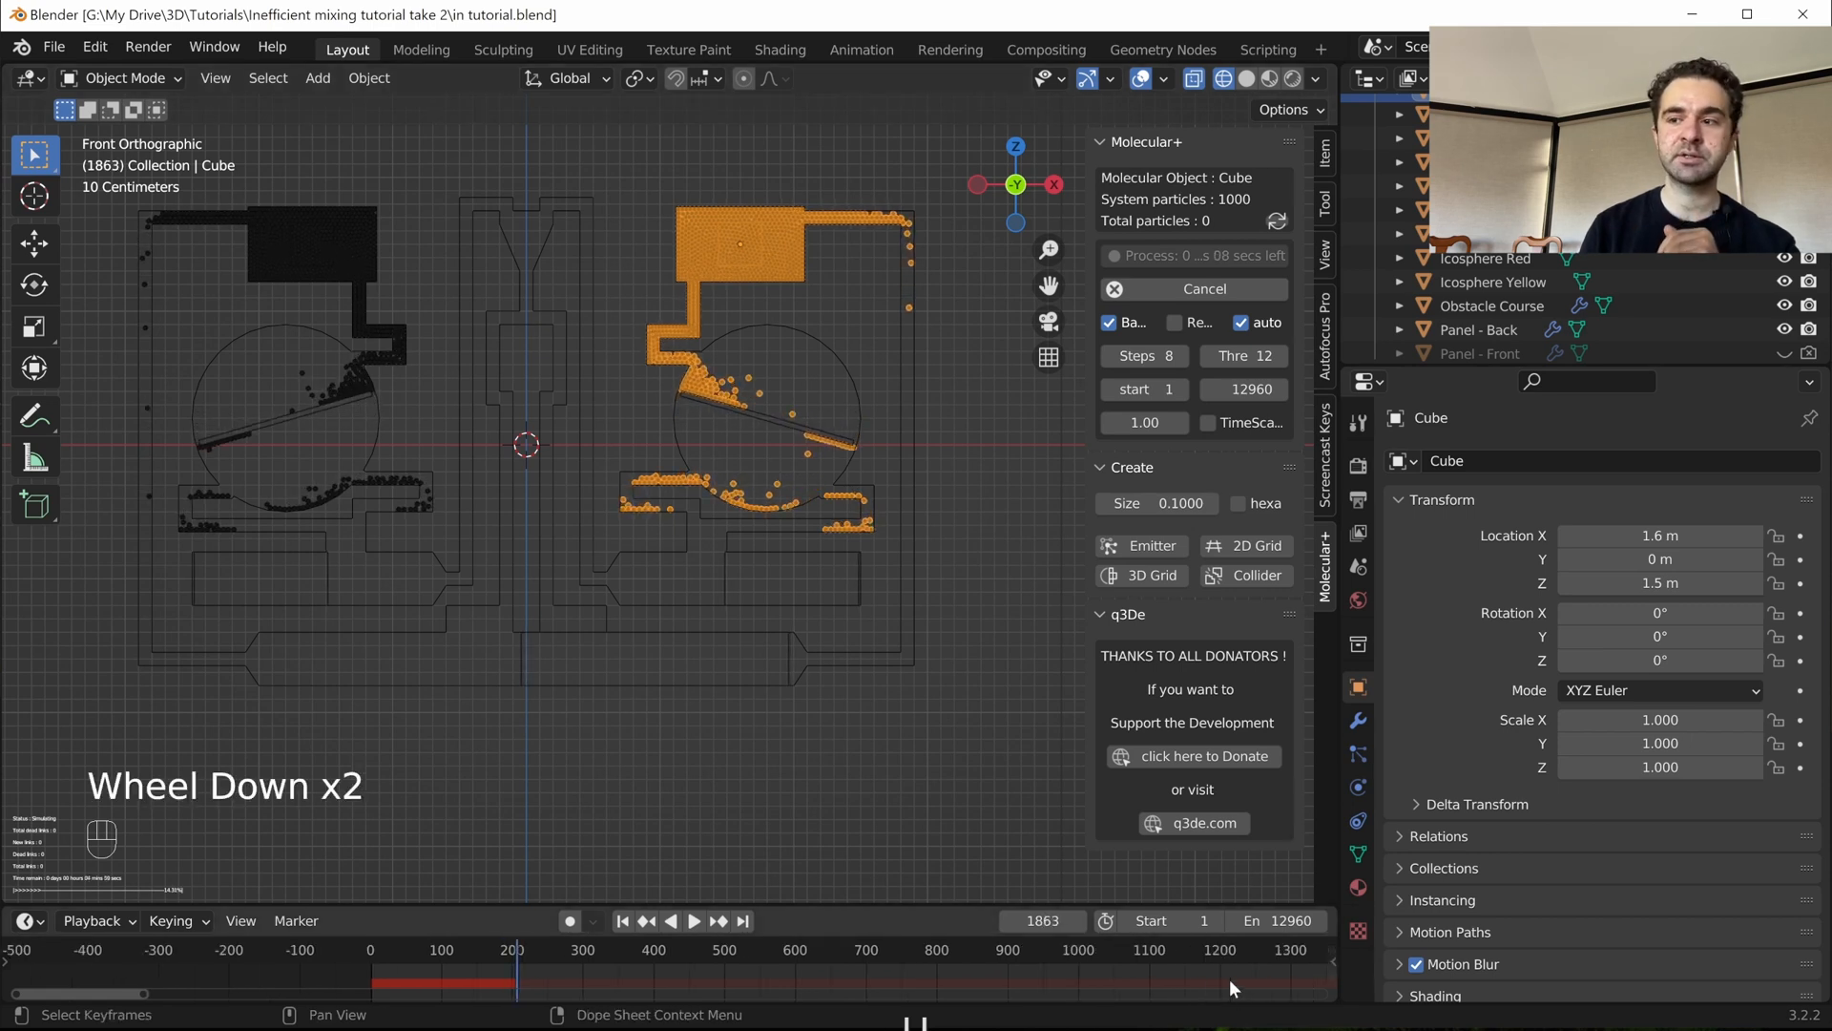
middle_drag(1228, 972, 956, 950)
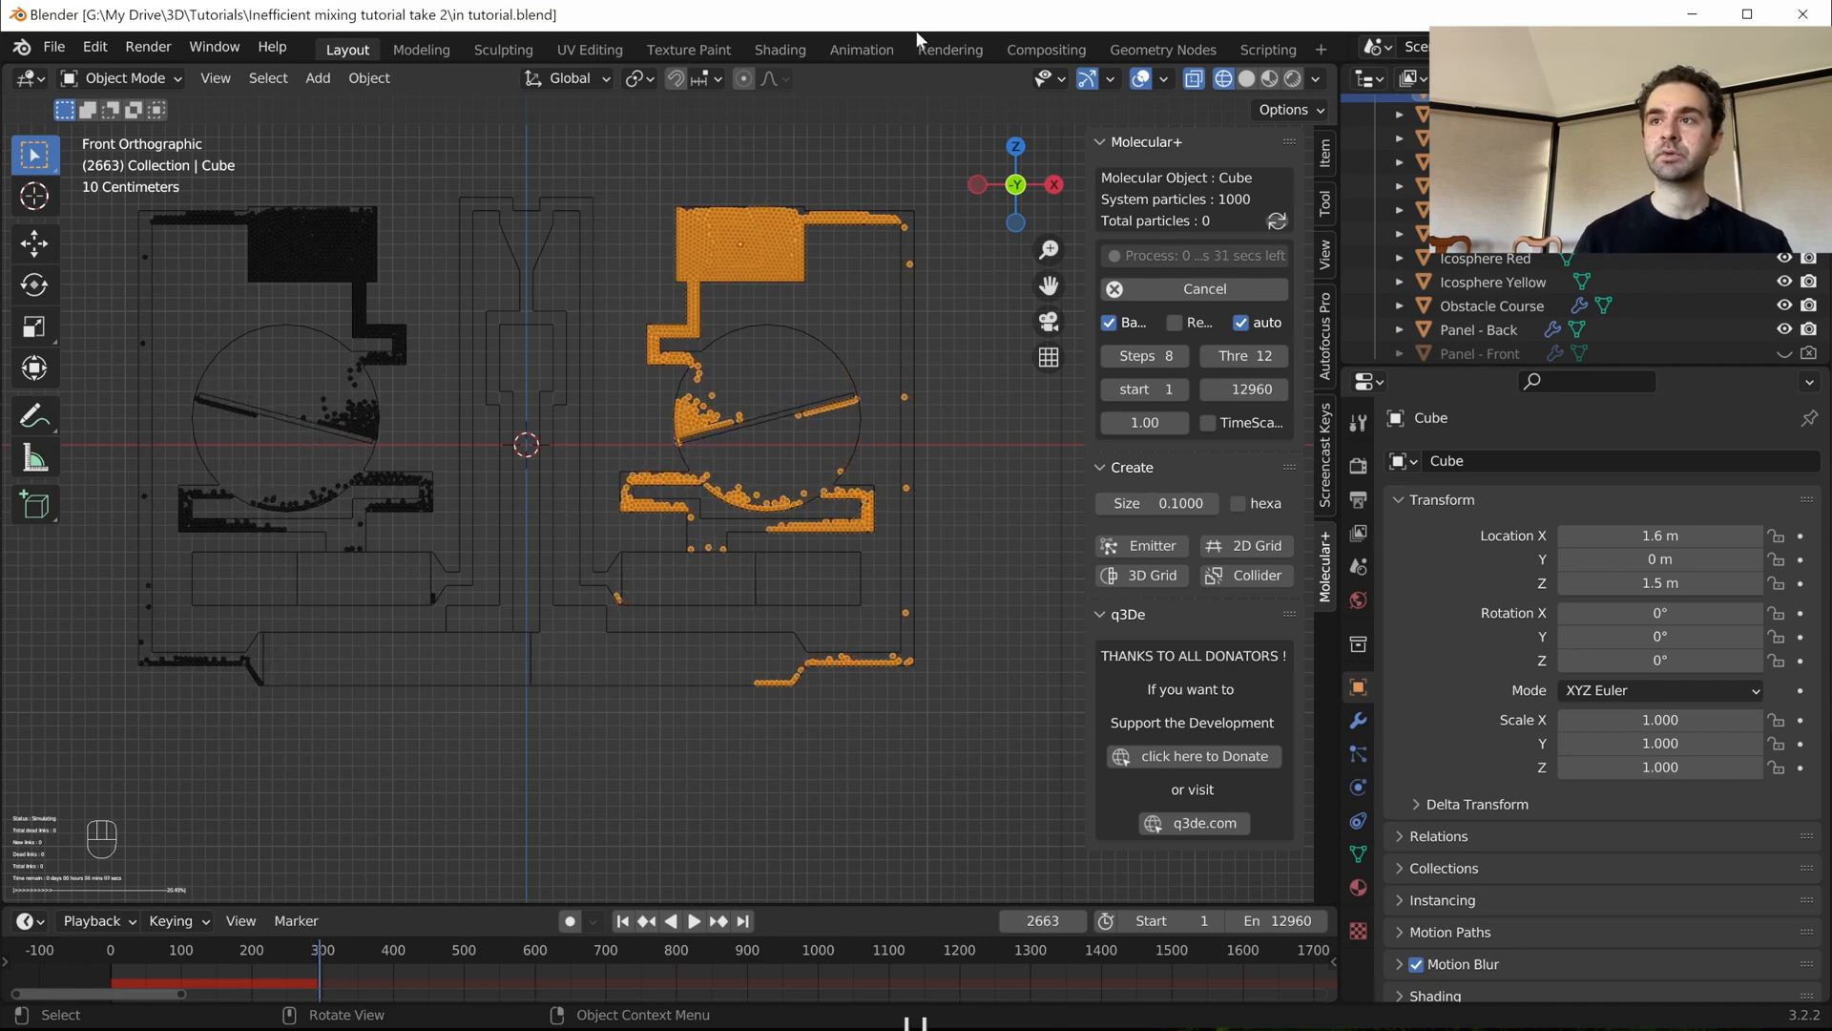
- Check the CPU performance graphs in Task Manager during the simulation, then minimize it to return to Blender
key(ctrl+shift+Escape)
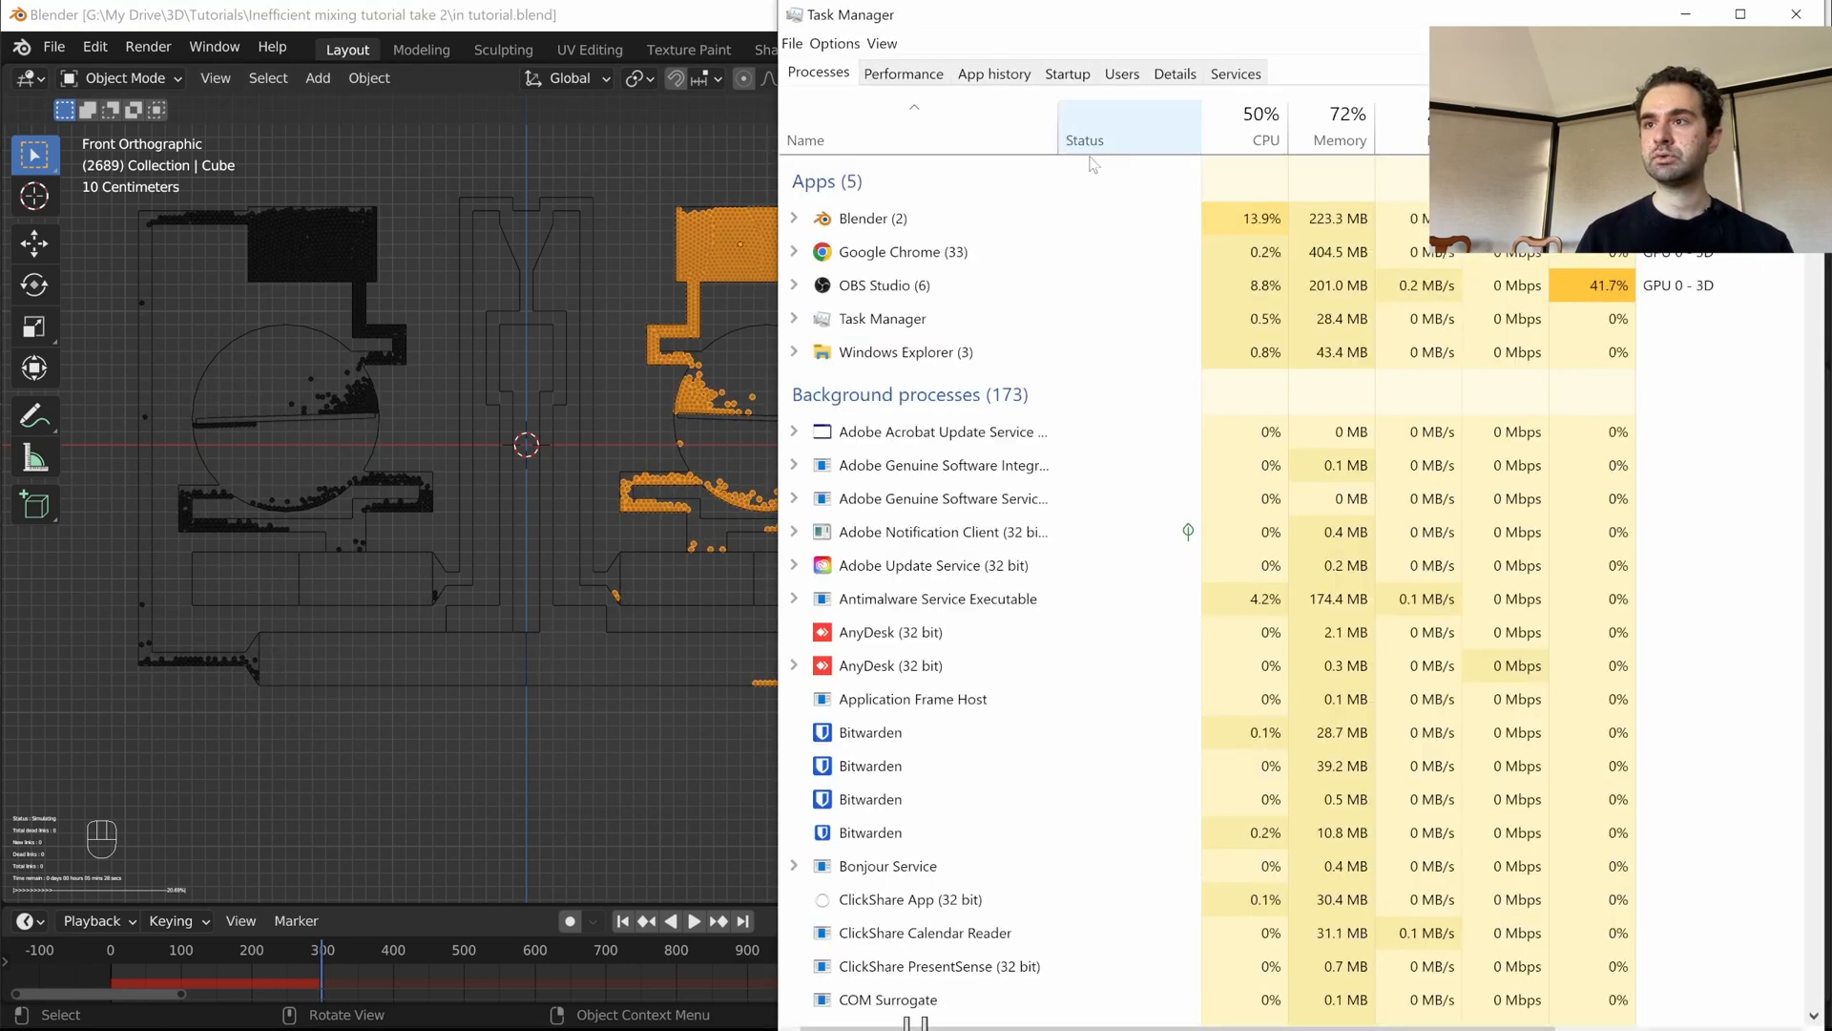
click(903, 73)
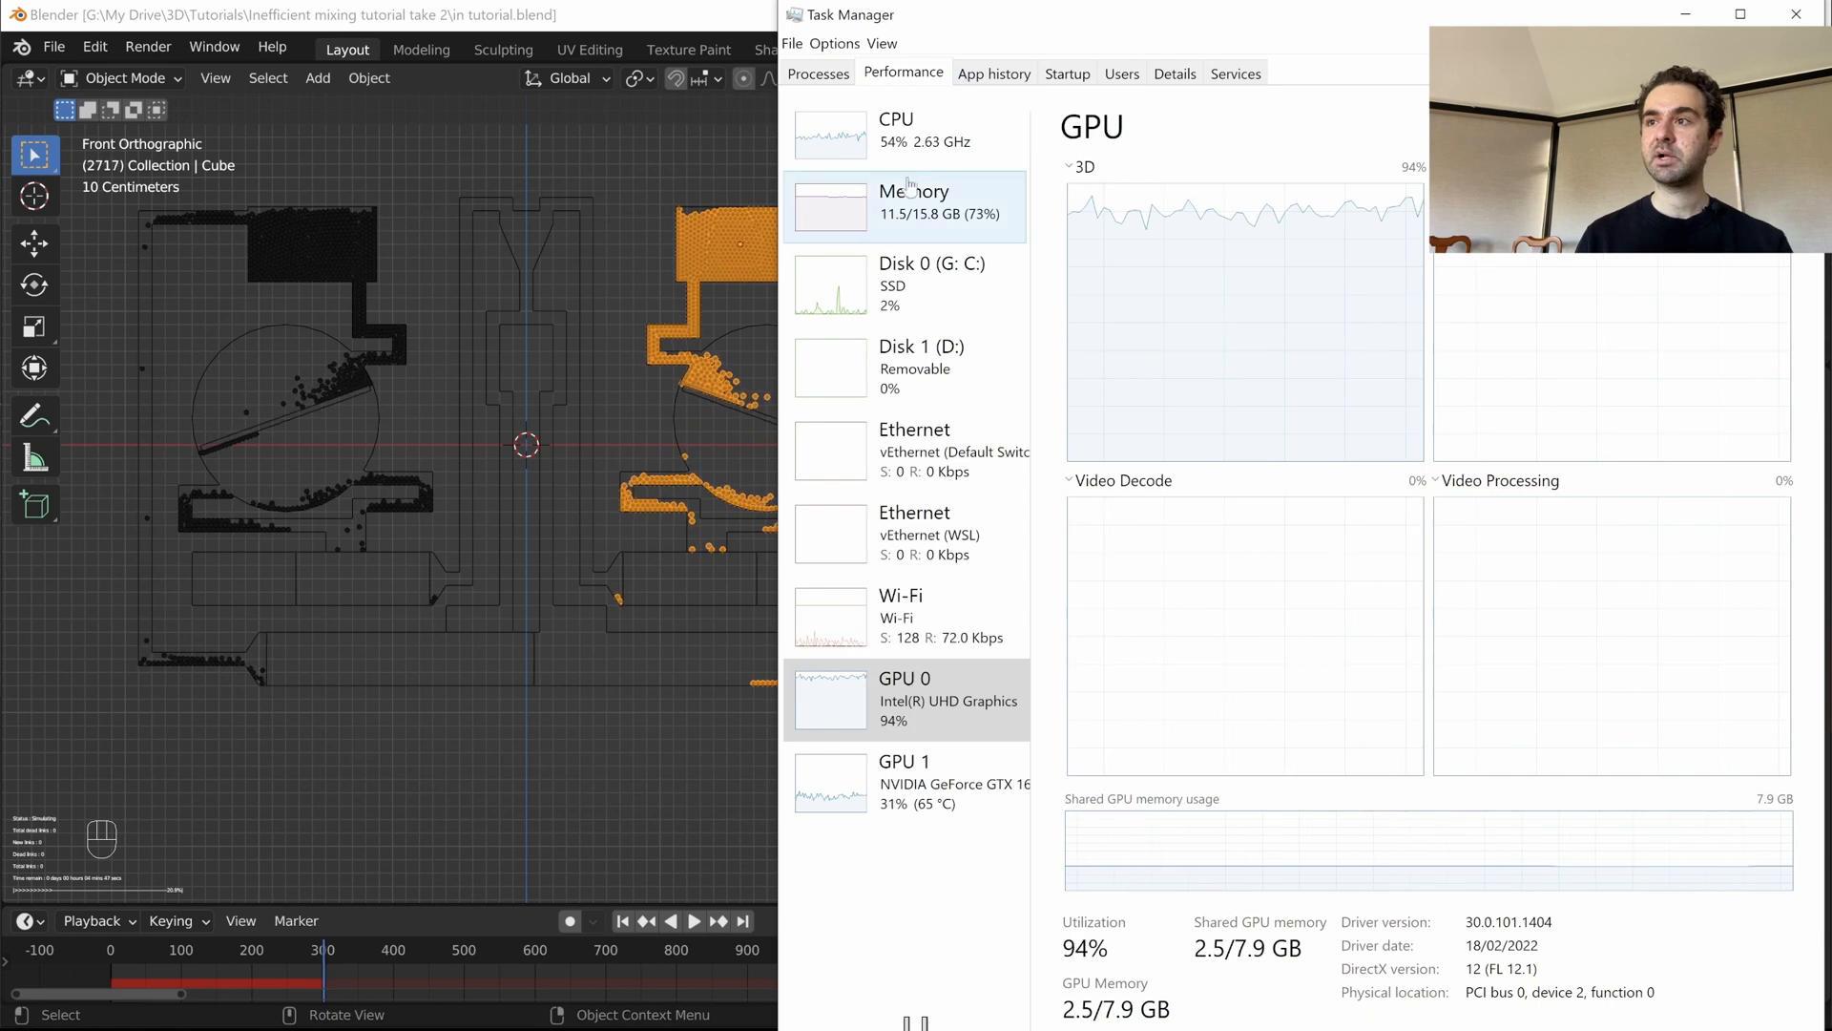
click(868, 148)
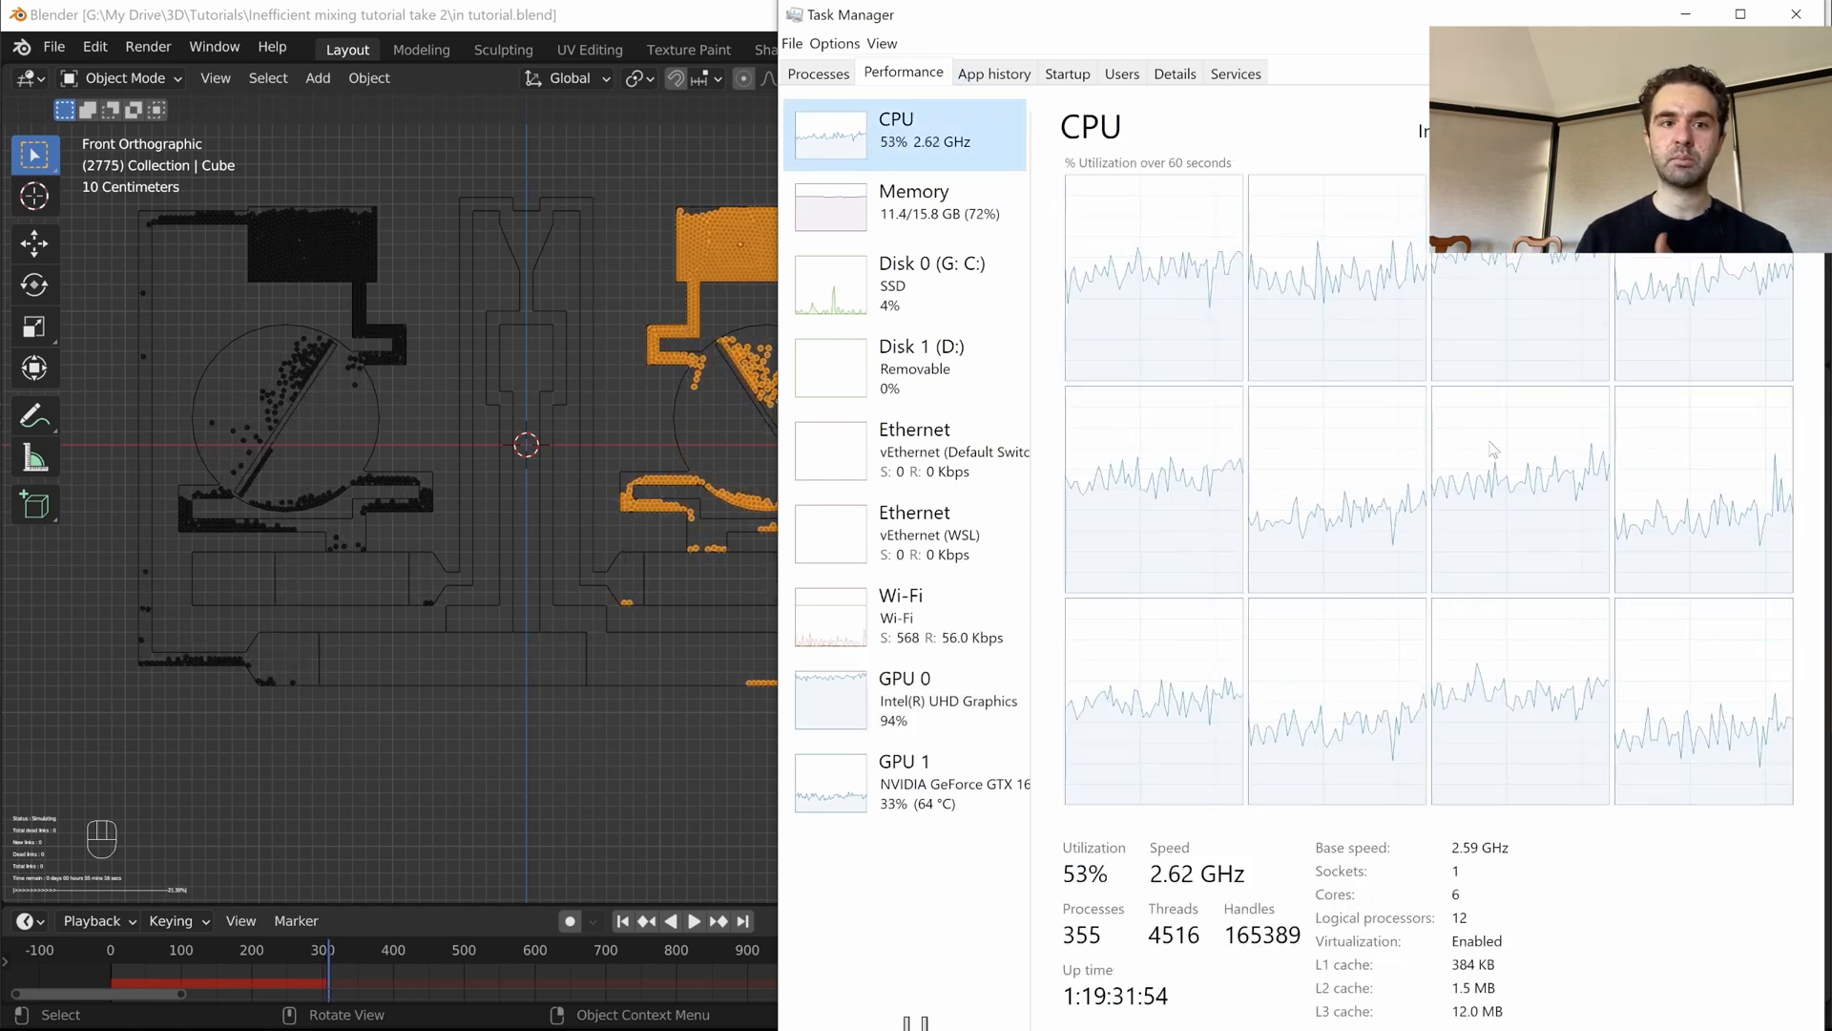
click(1684, 14)
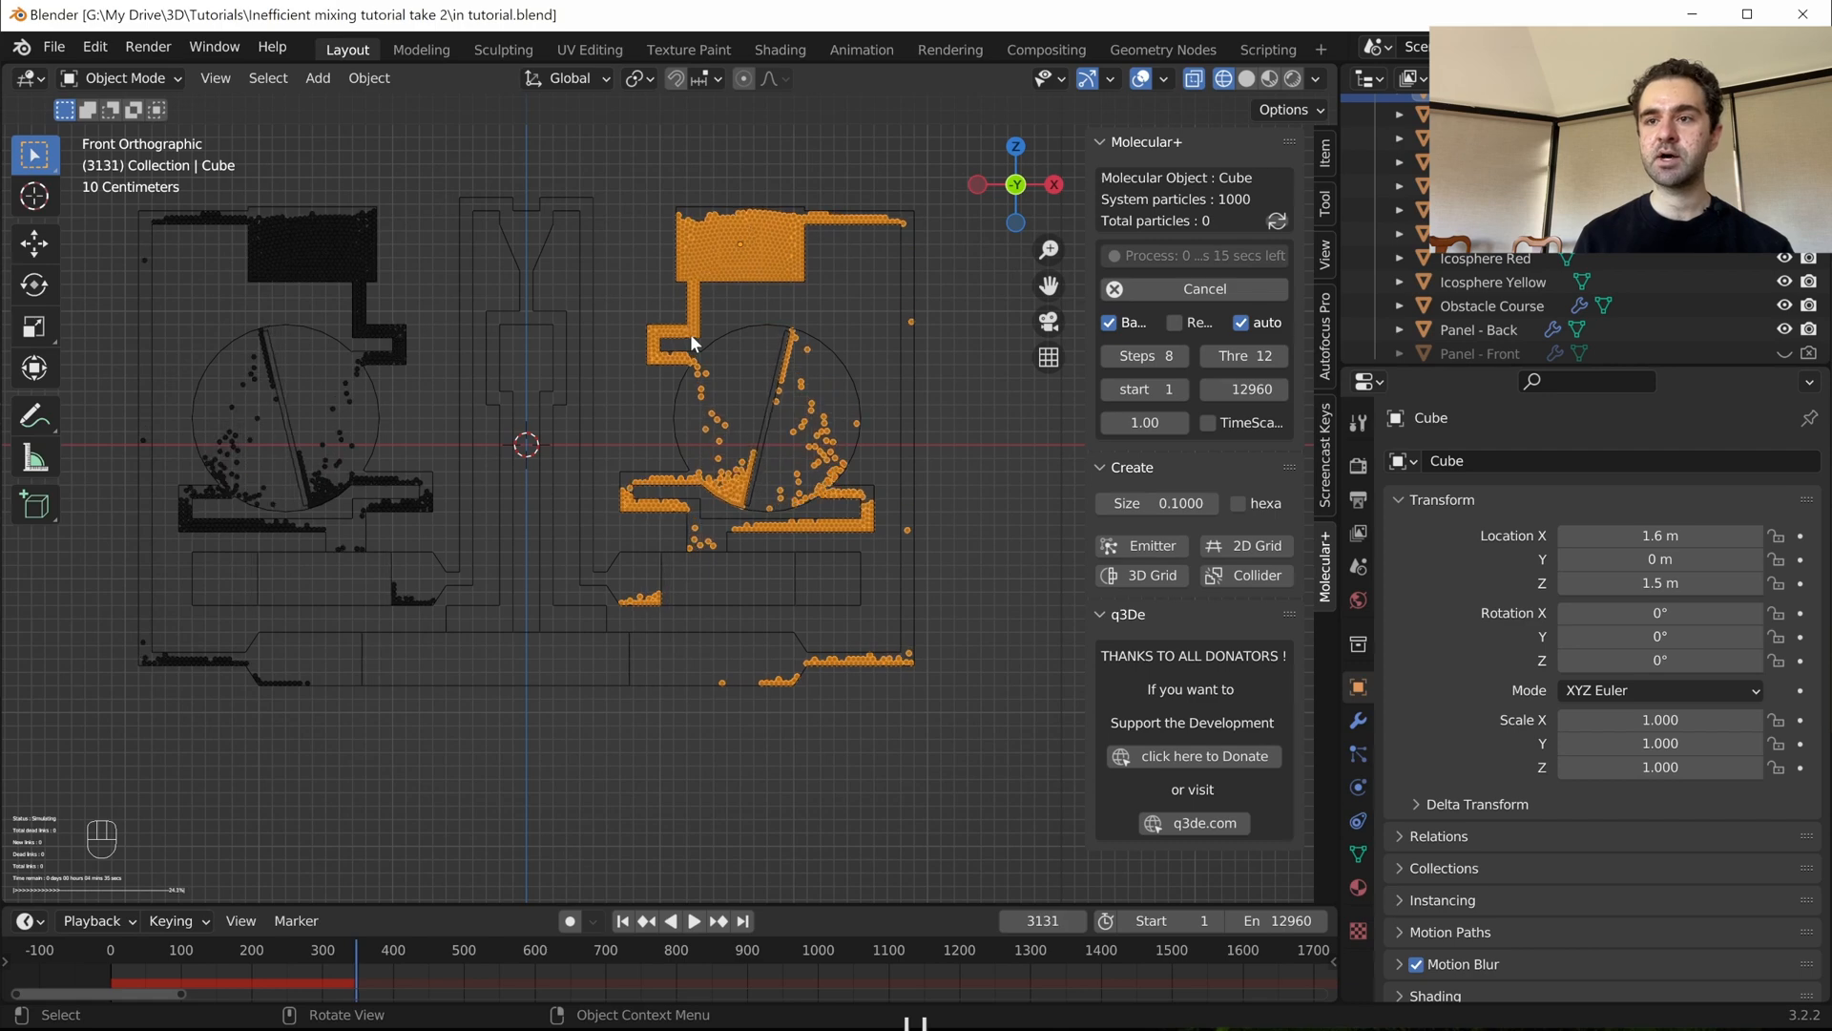
- Cancel the running particle simulation and free all of its bakes
key(Escape)
key(Escape)
key(Escape)
key(Escape)
key(Escape)
scroll(690, 334, up, 1)
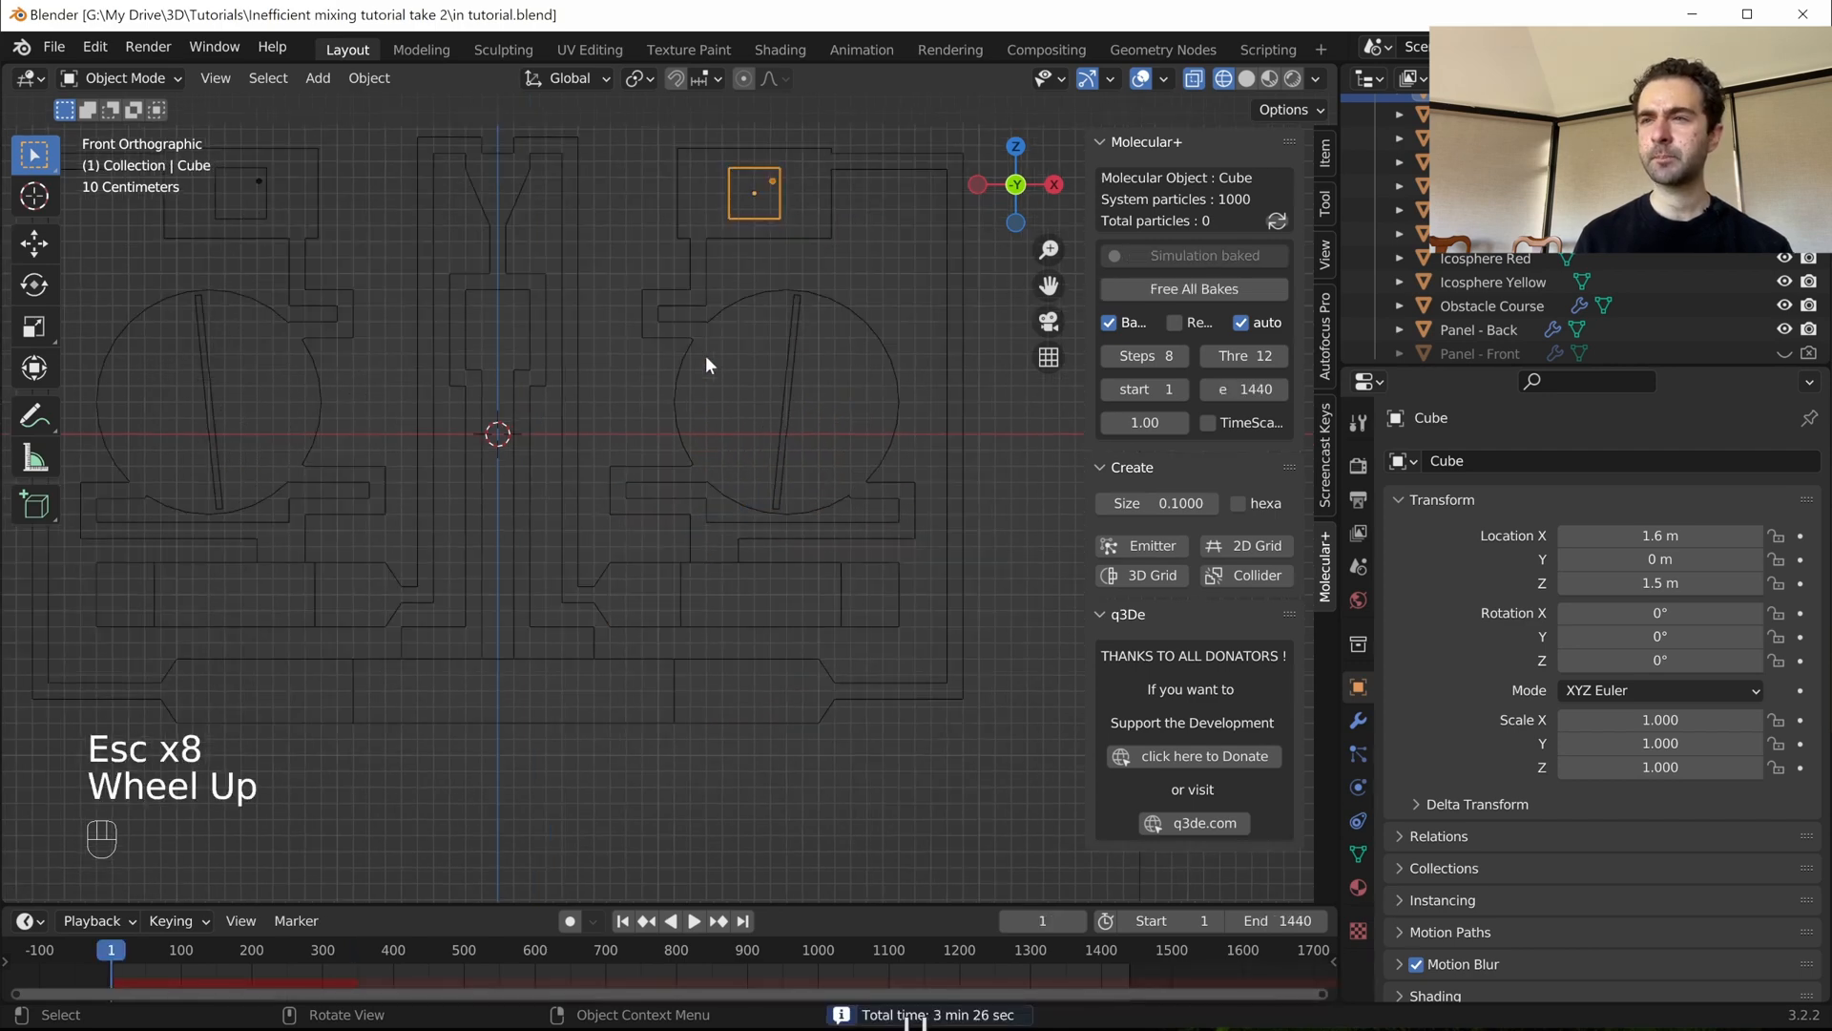
click(1188, 292)
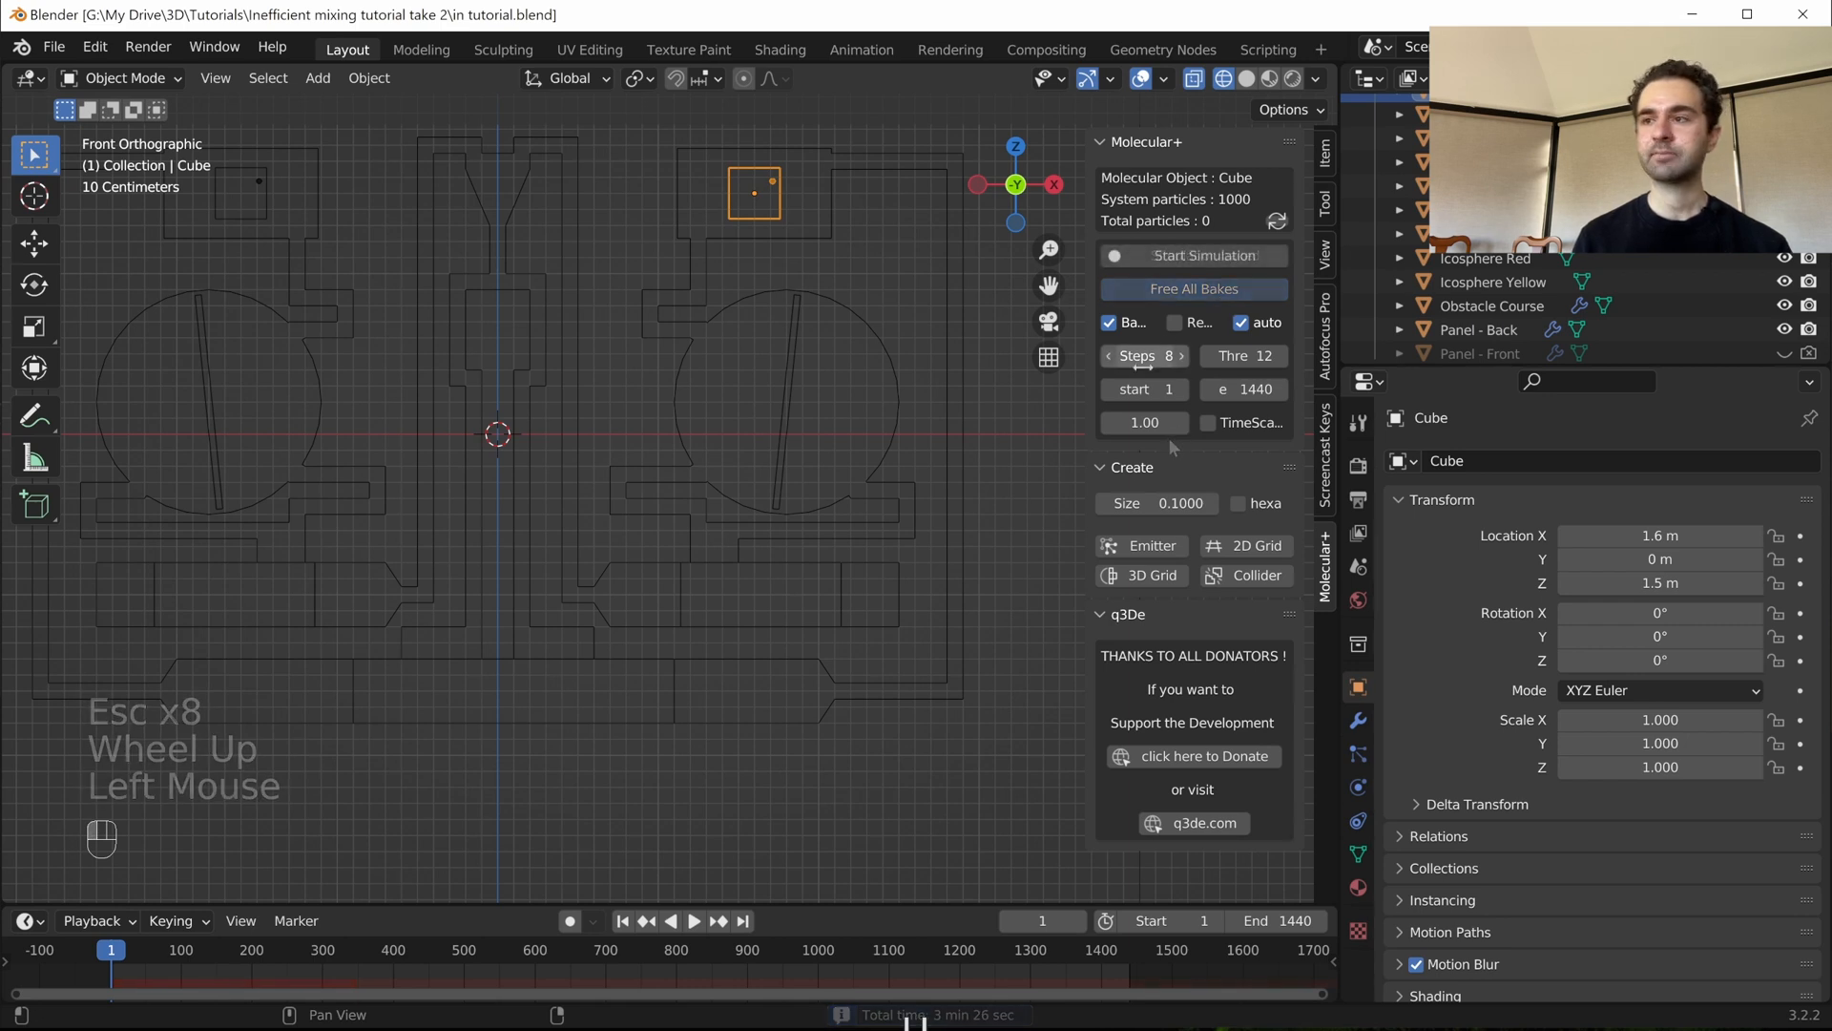
- Set the emitter's Molecular+ simulation steps to 2 and save the file
click(1158, 358)
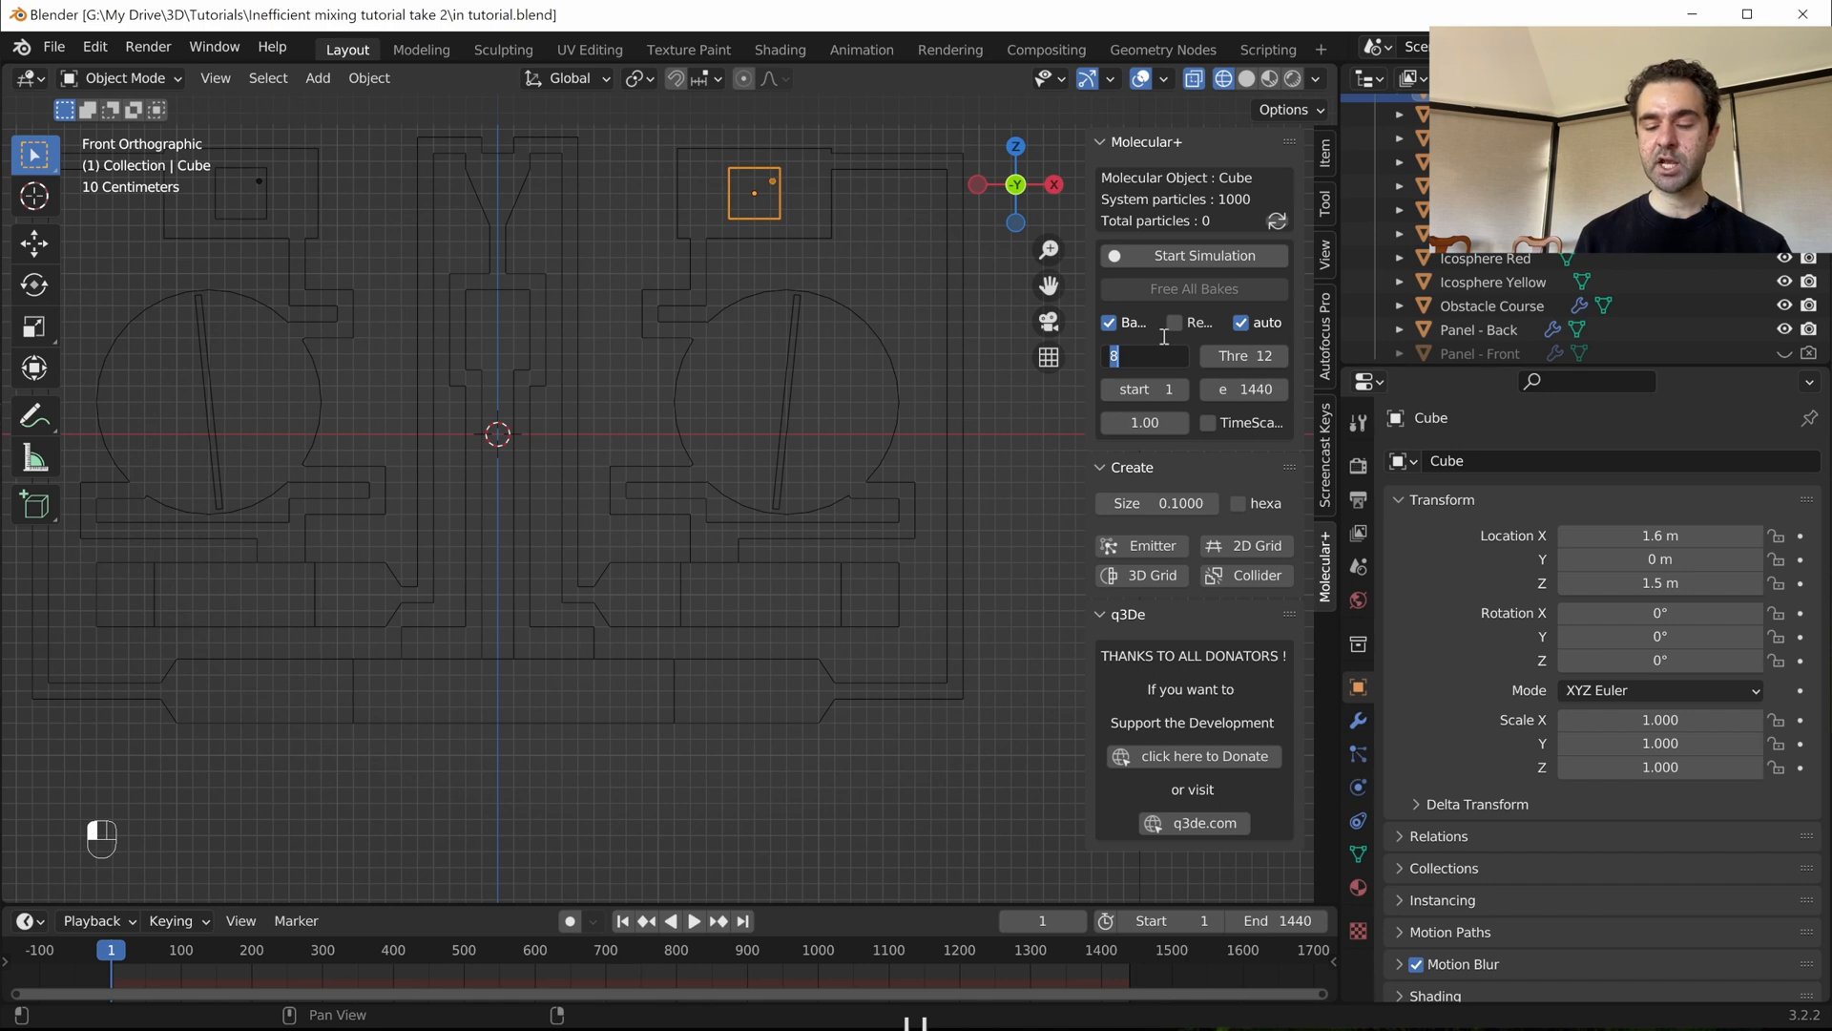
key(Return)
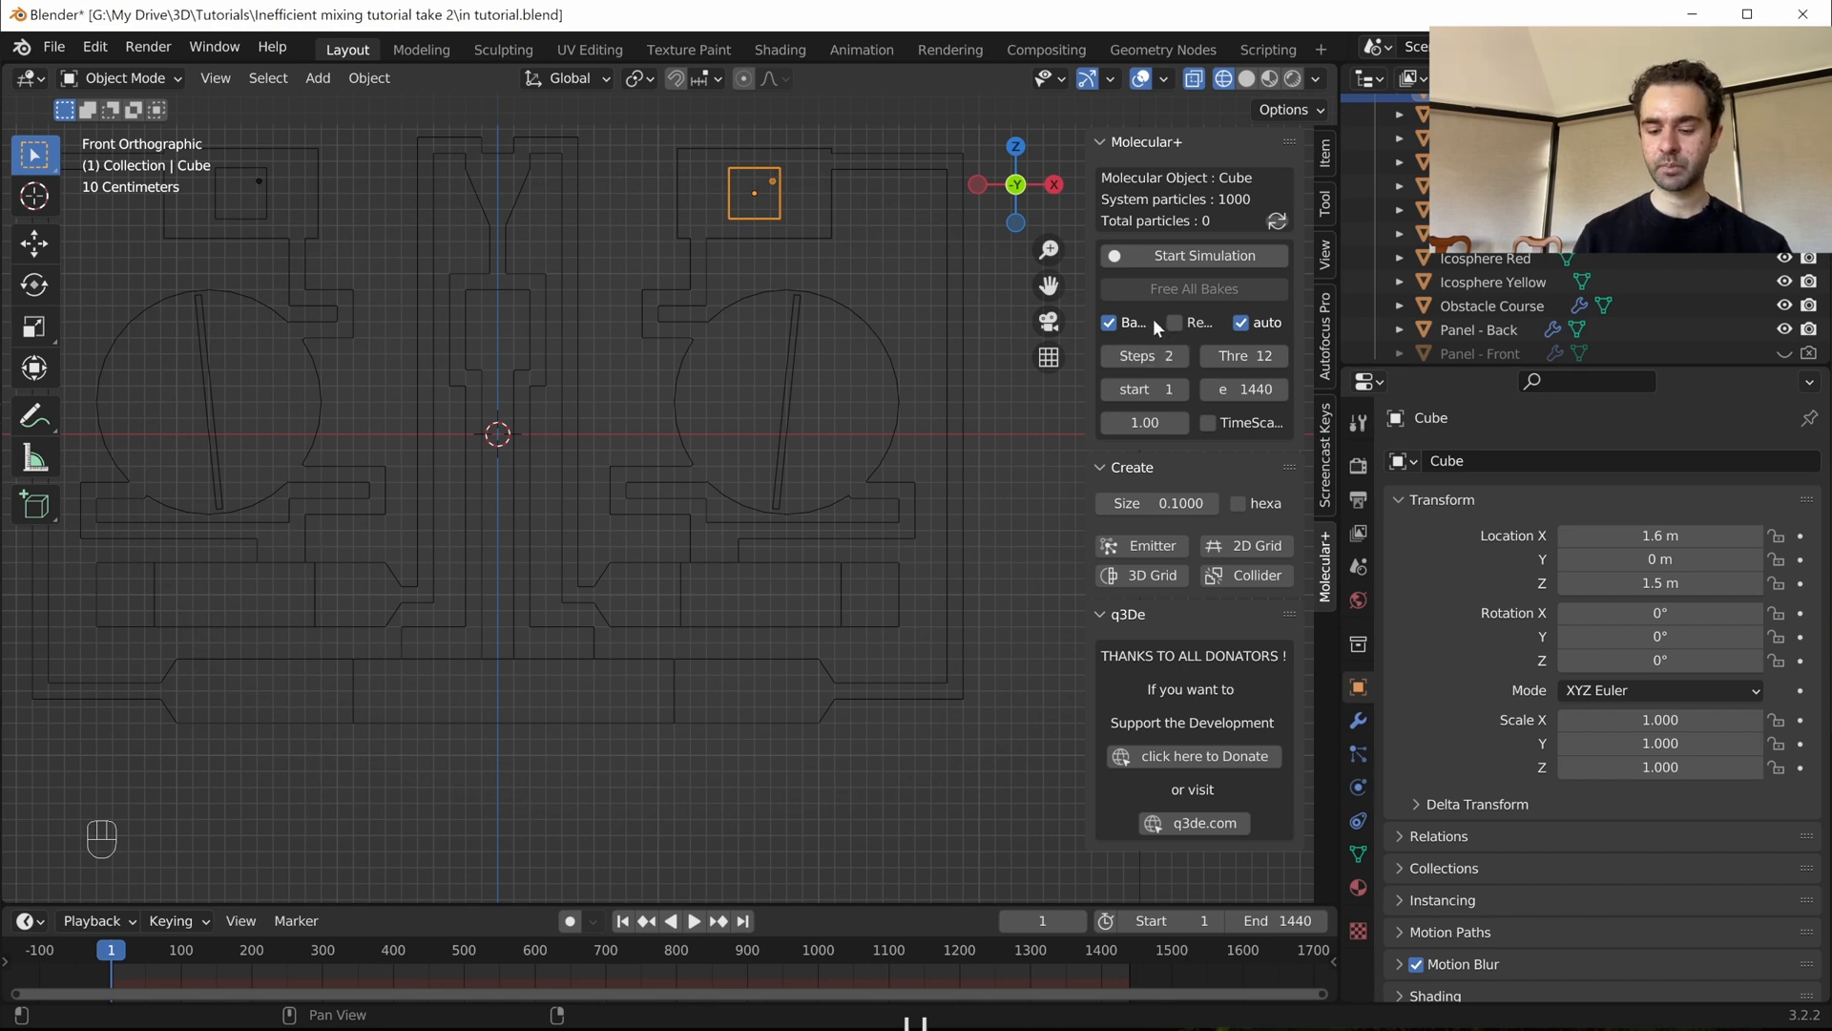
key(ctrl+s)
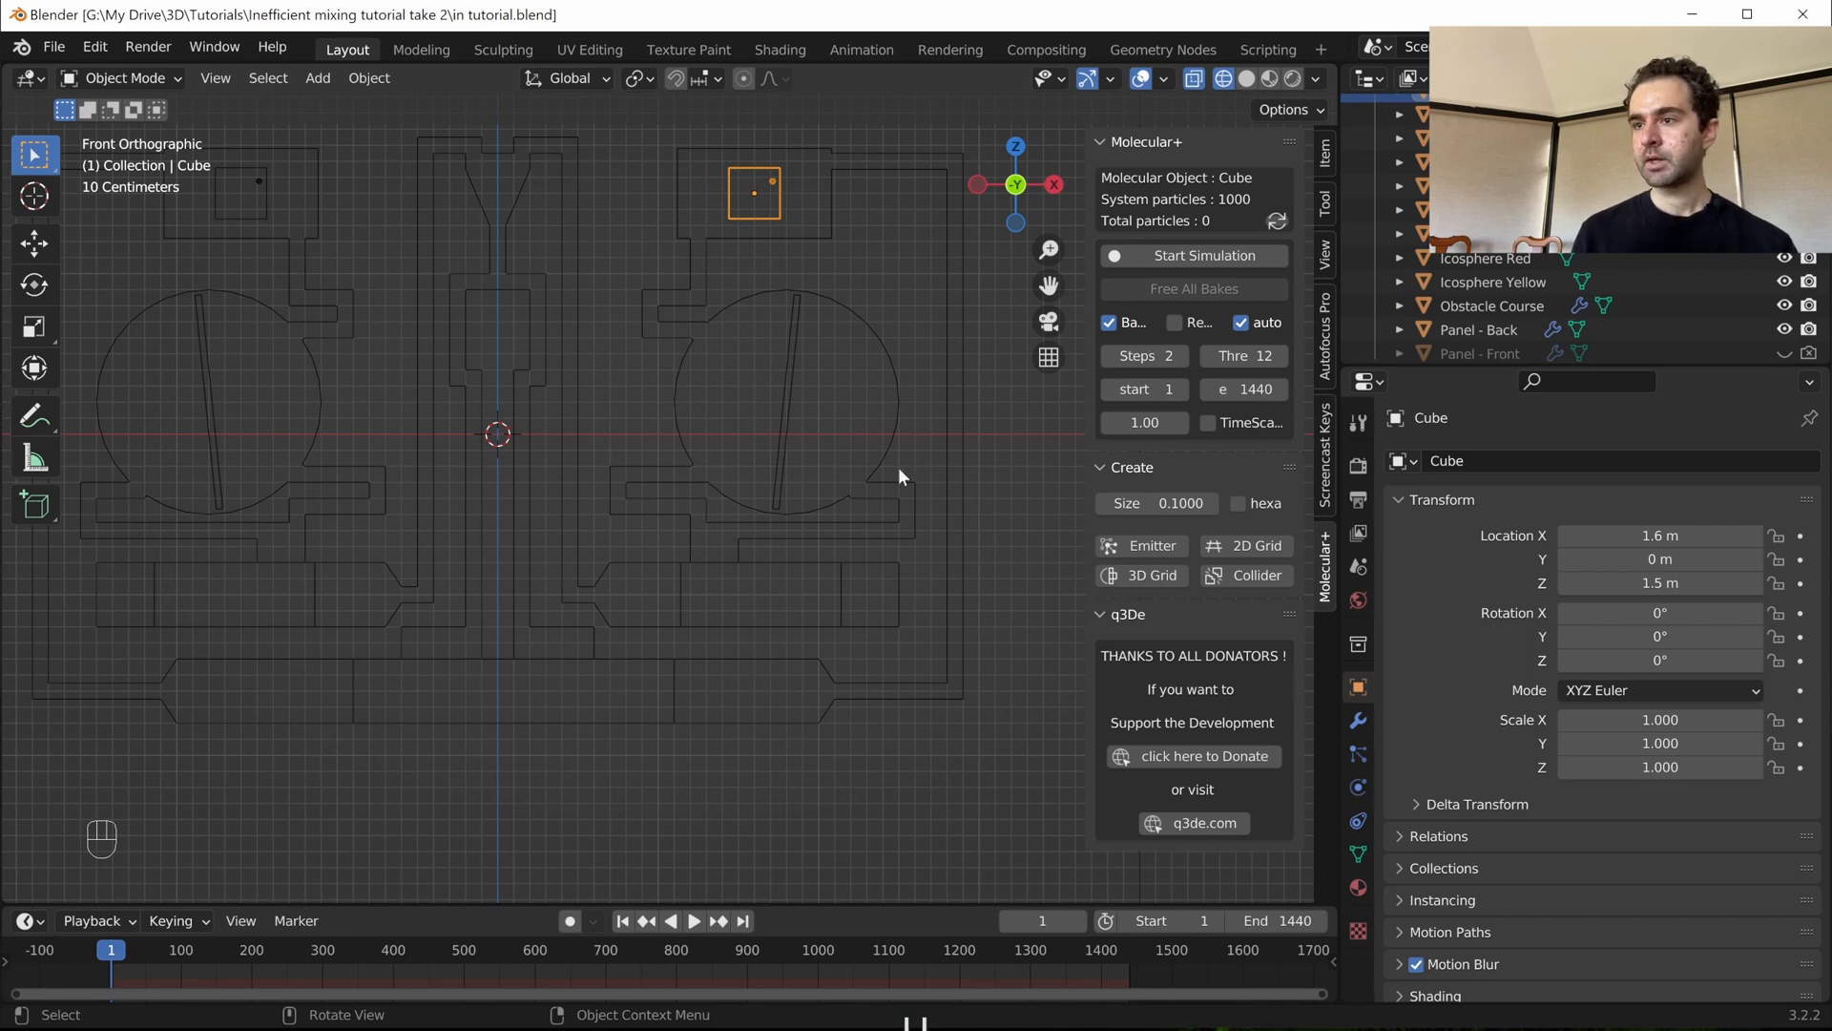
- Set the obstacle course's particle collision friction to 0.05 and its damping to 0.3
click(812, 246)
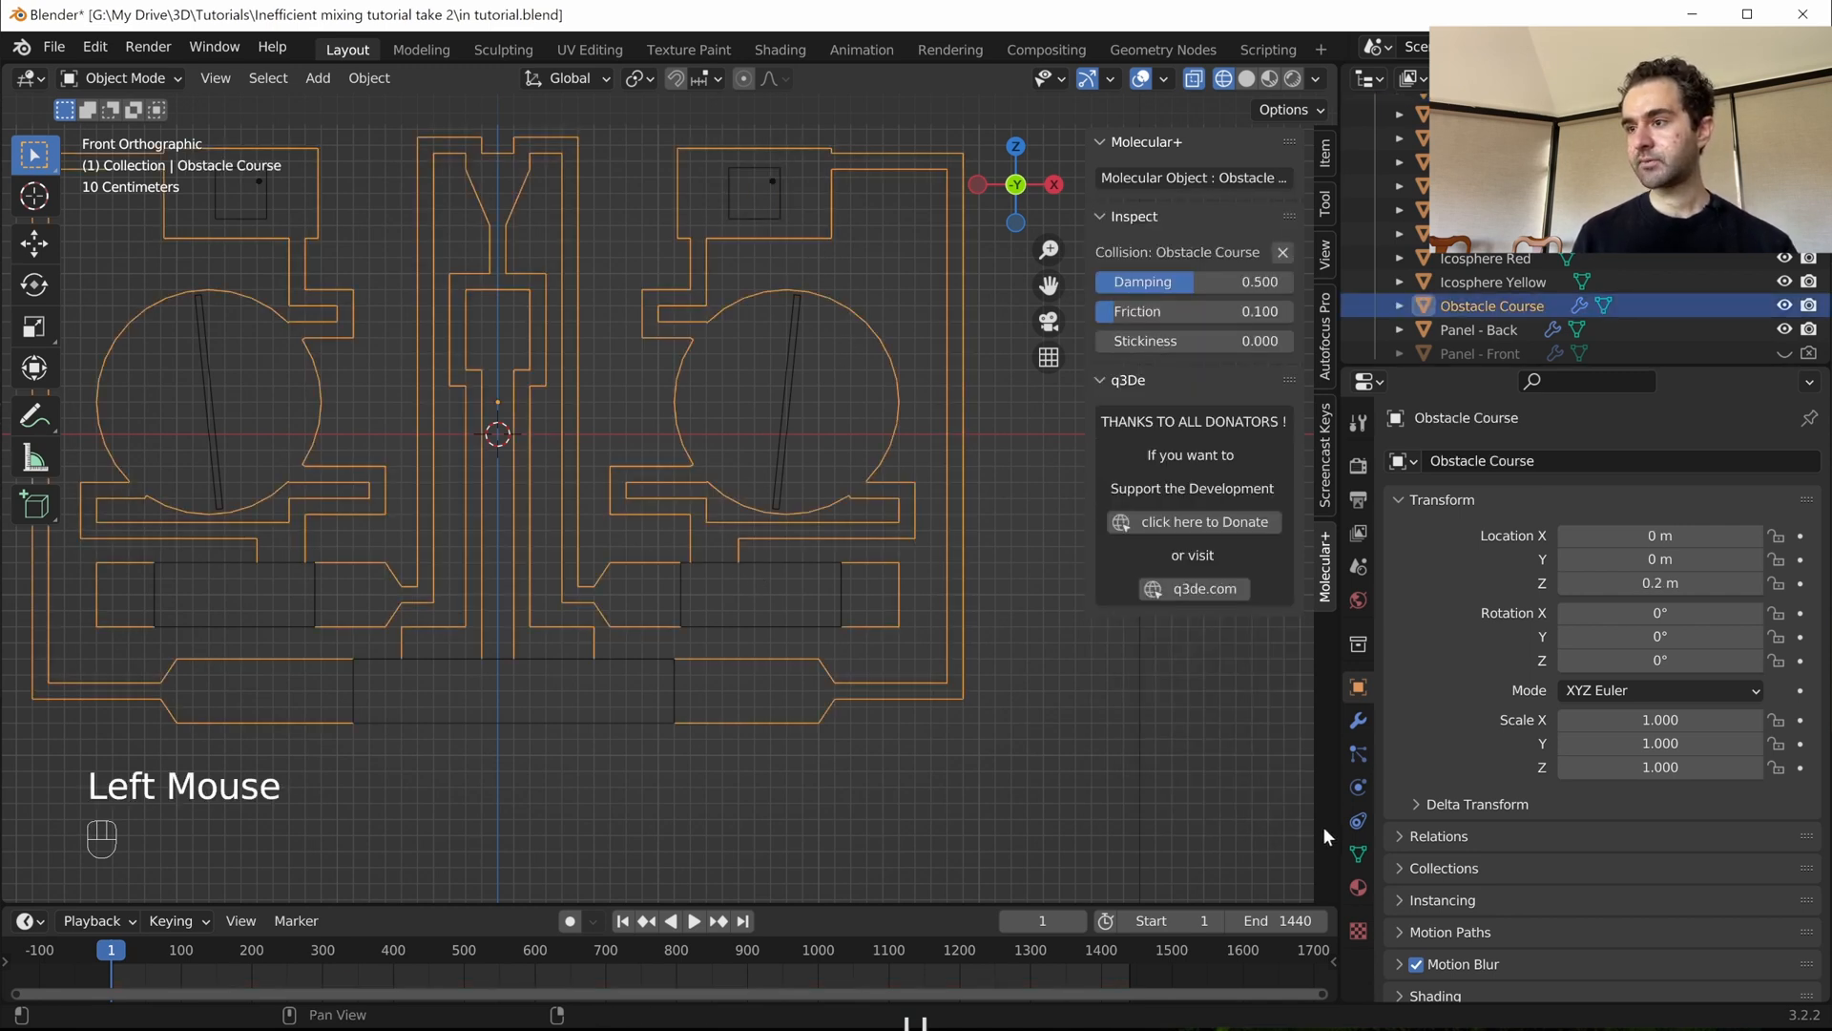
click(1356, 788)
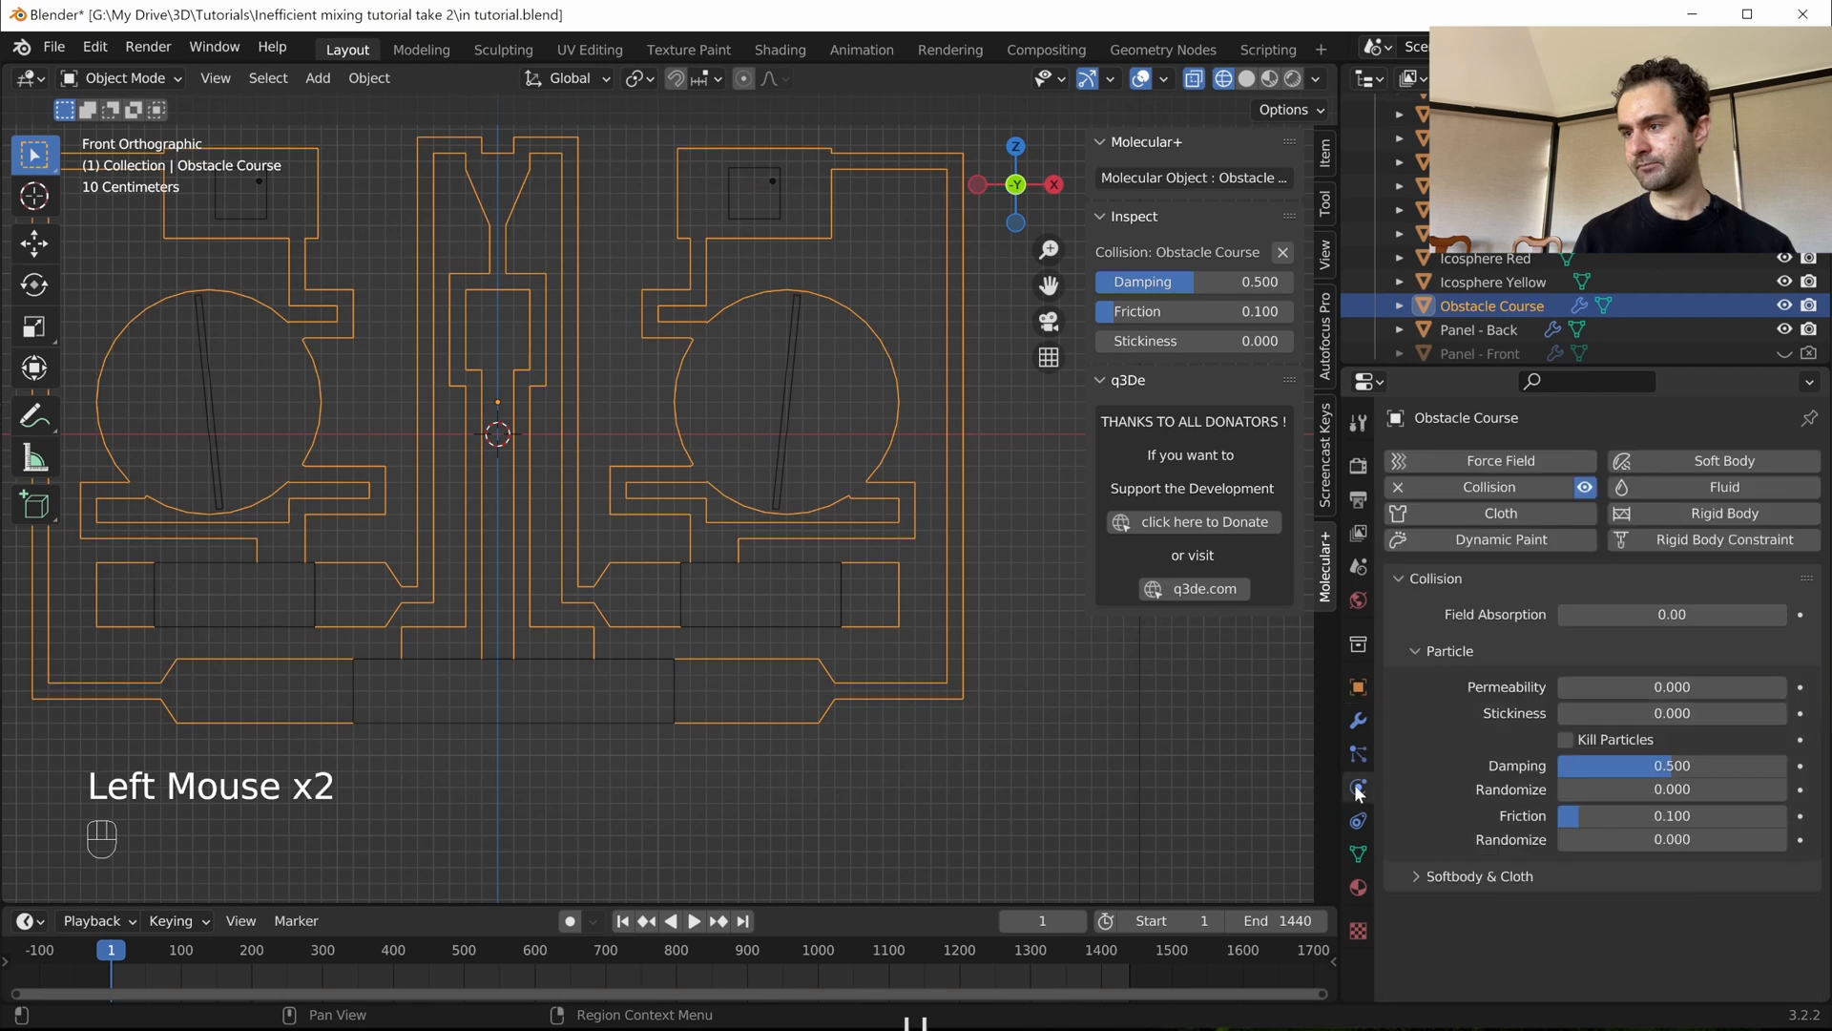
click(1625, 817)
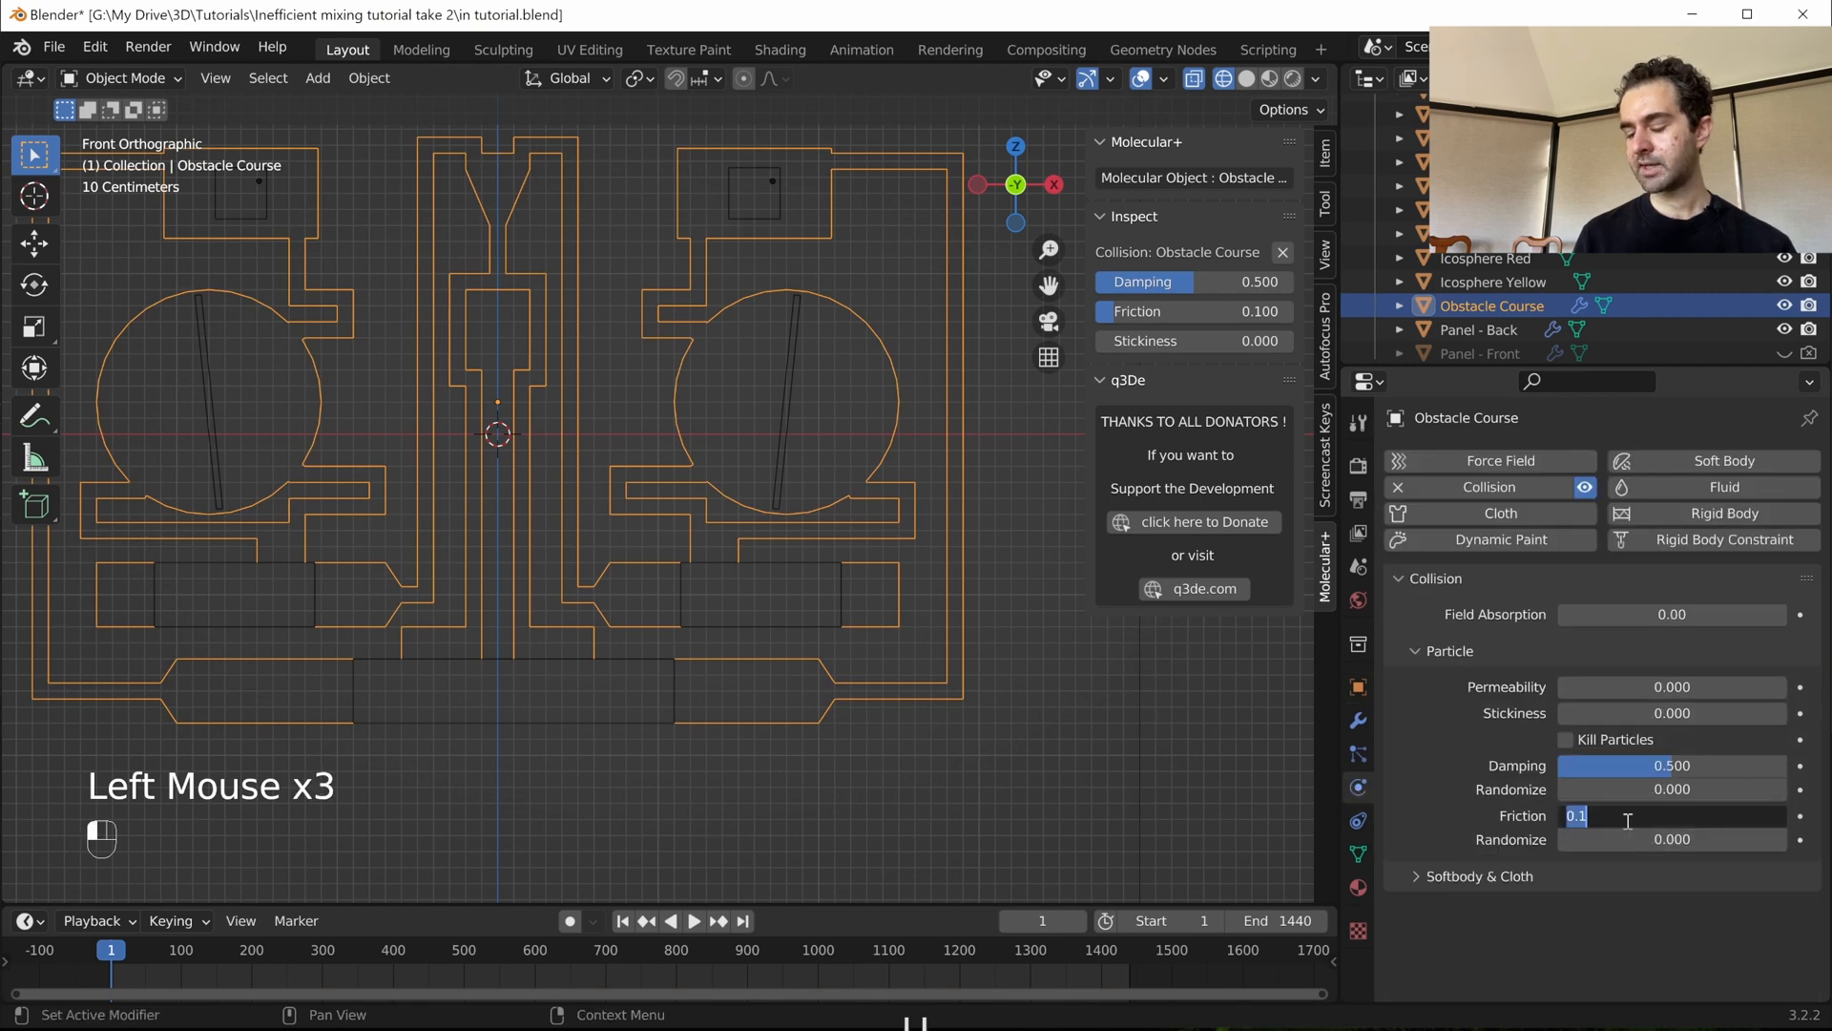
key(Return)
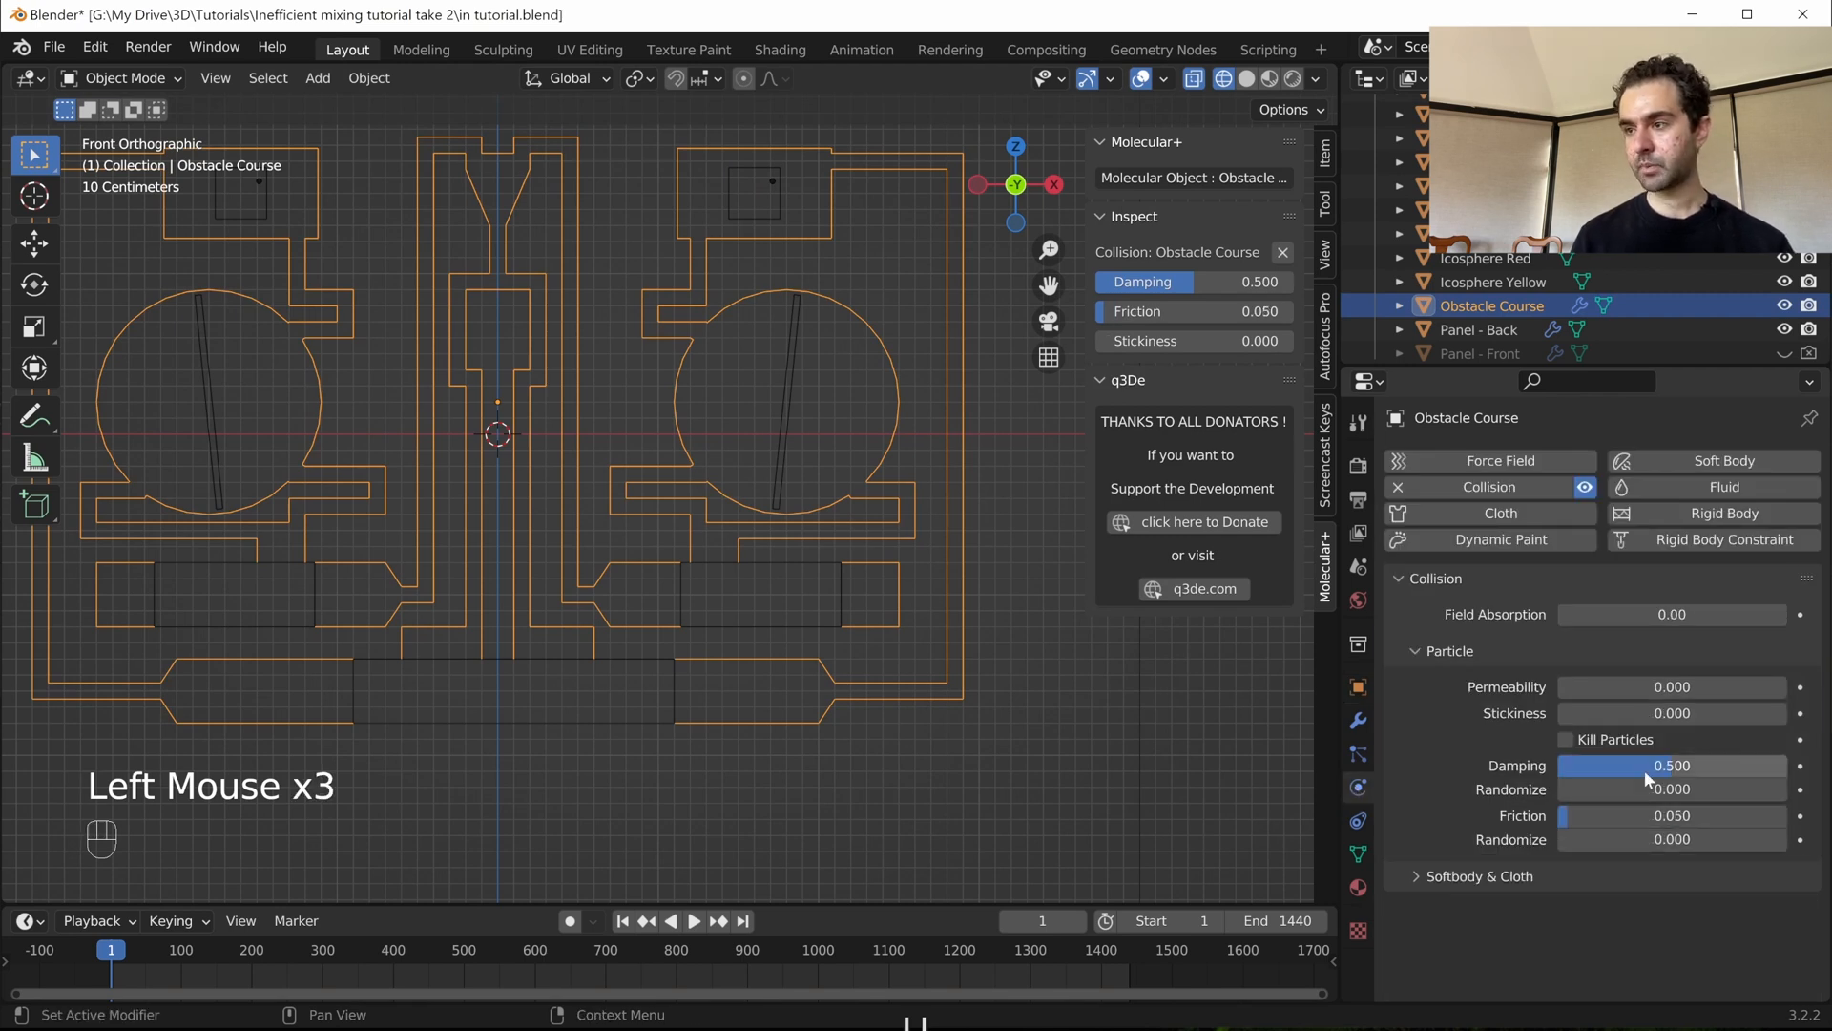
click(1643, 770)
text(0.3)
key(Return)
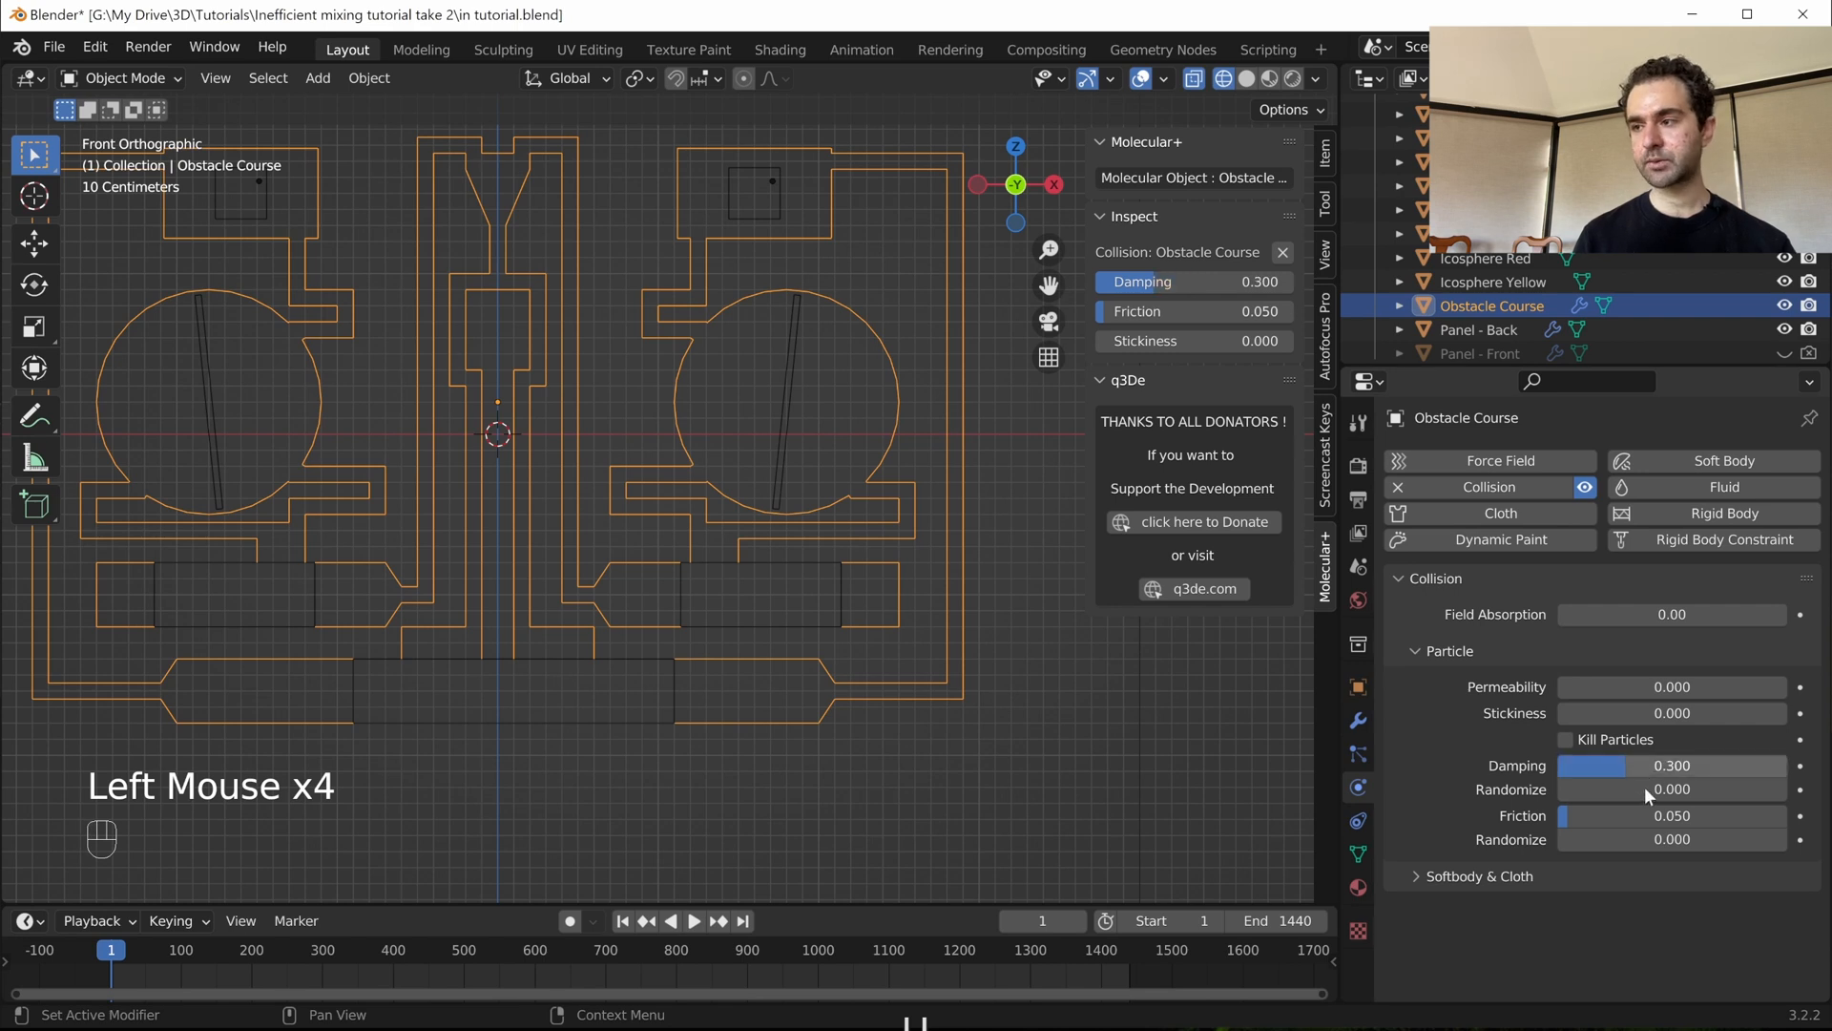
- Select the three sliding blocks and both rotating paddles, set collision damping to 0.3 and copy it to all of them
click(833, 584)
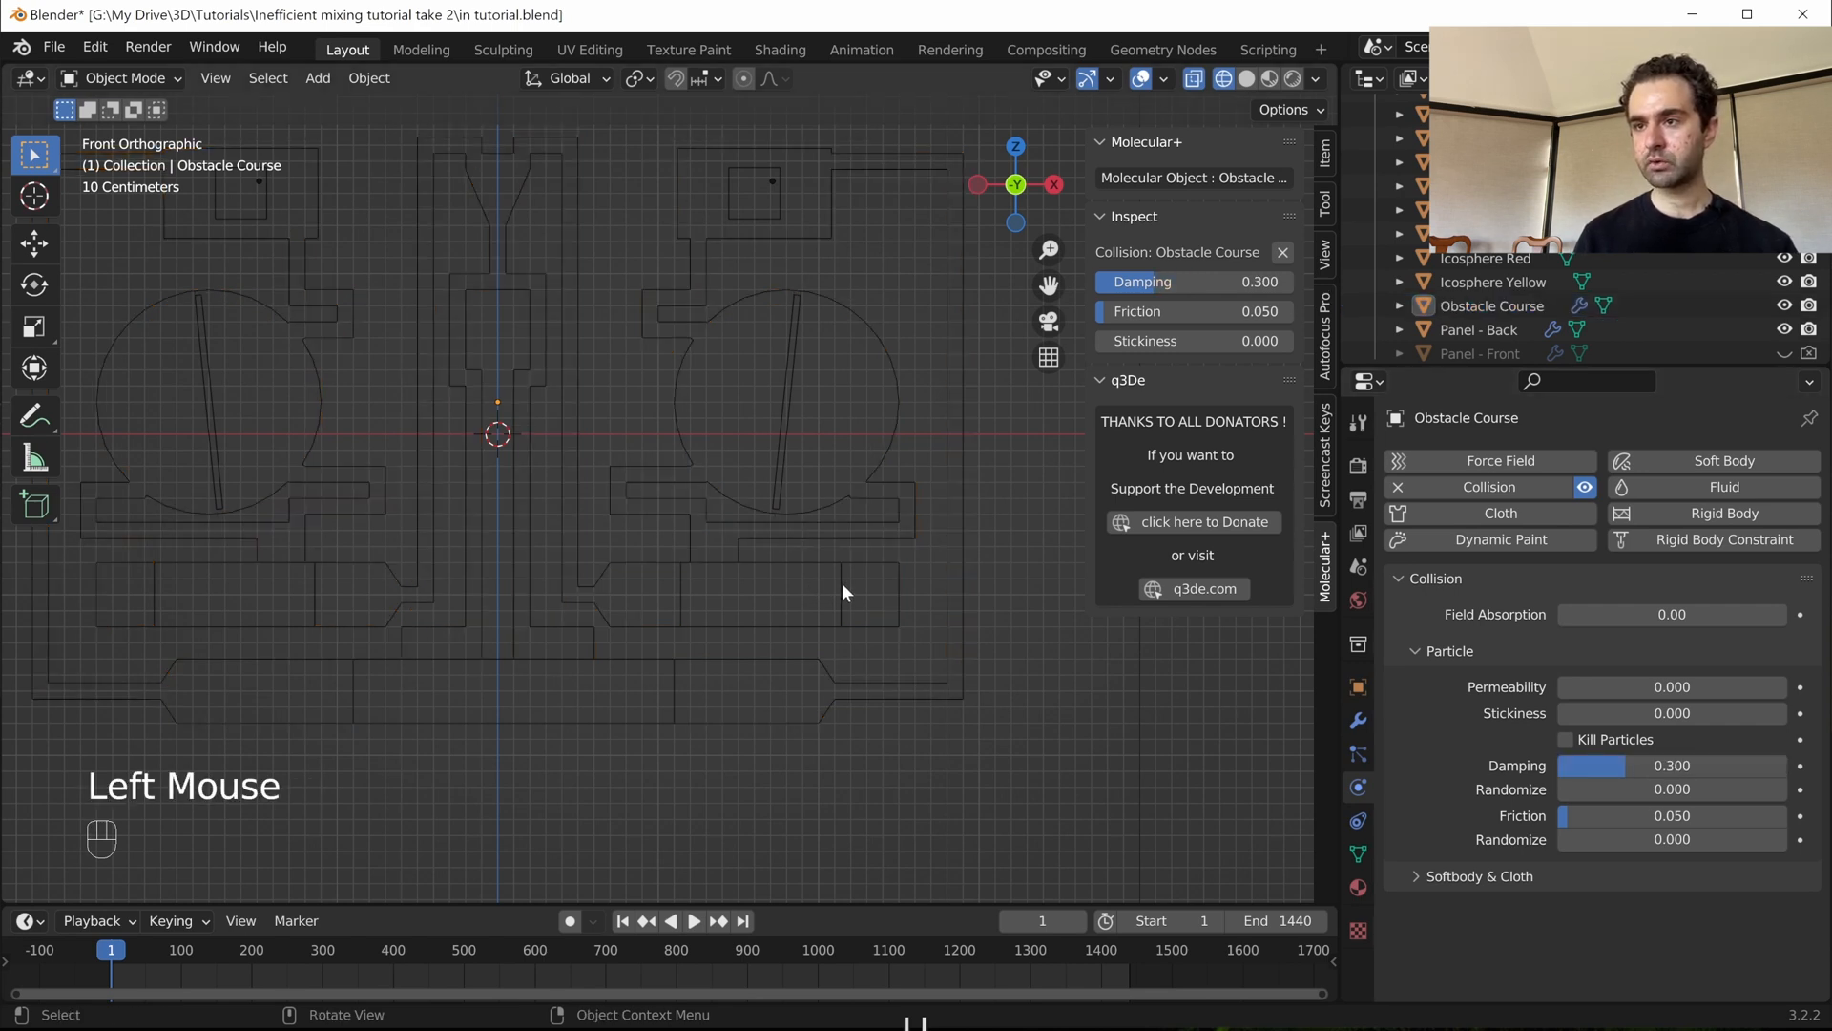
click(842, 584)
right_click(685, 689)
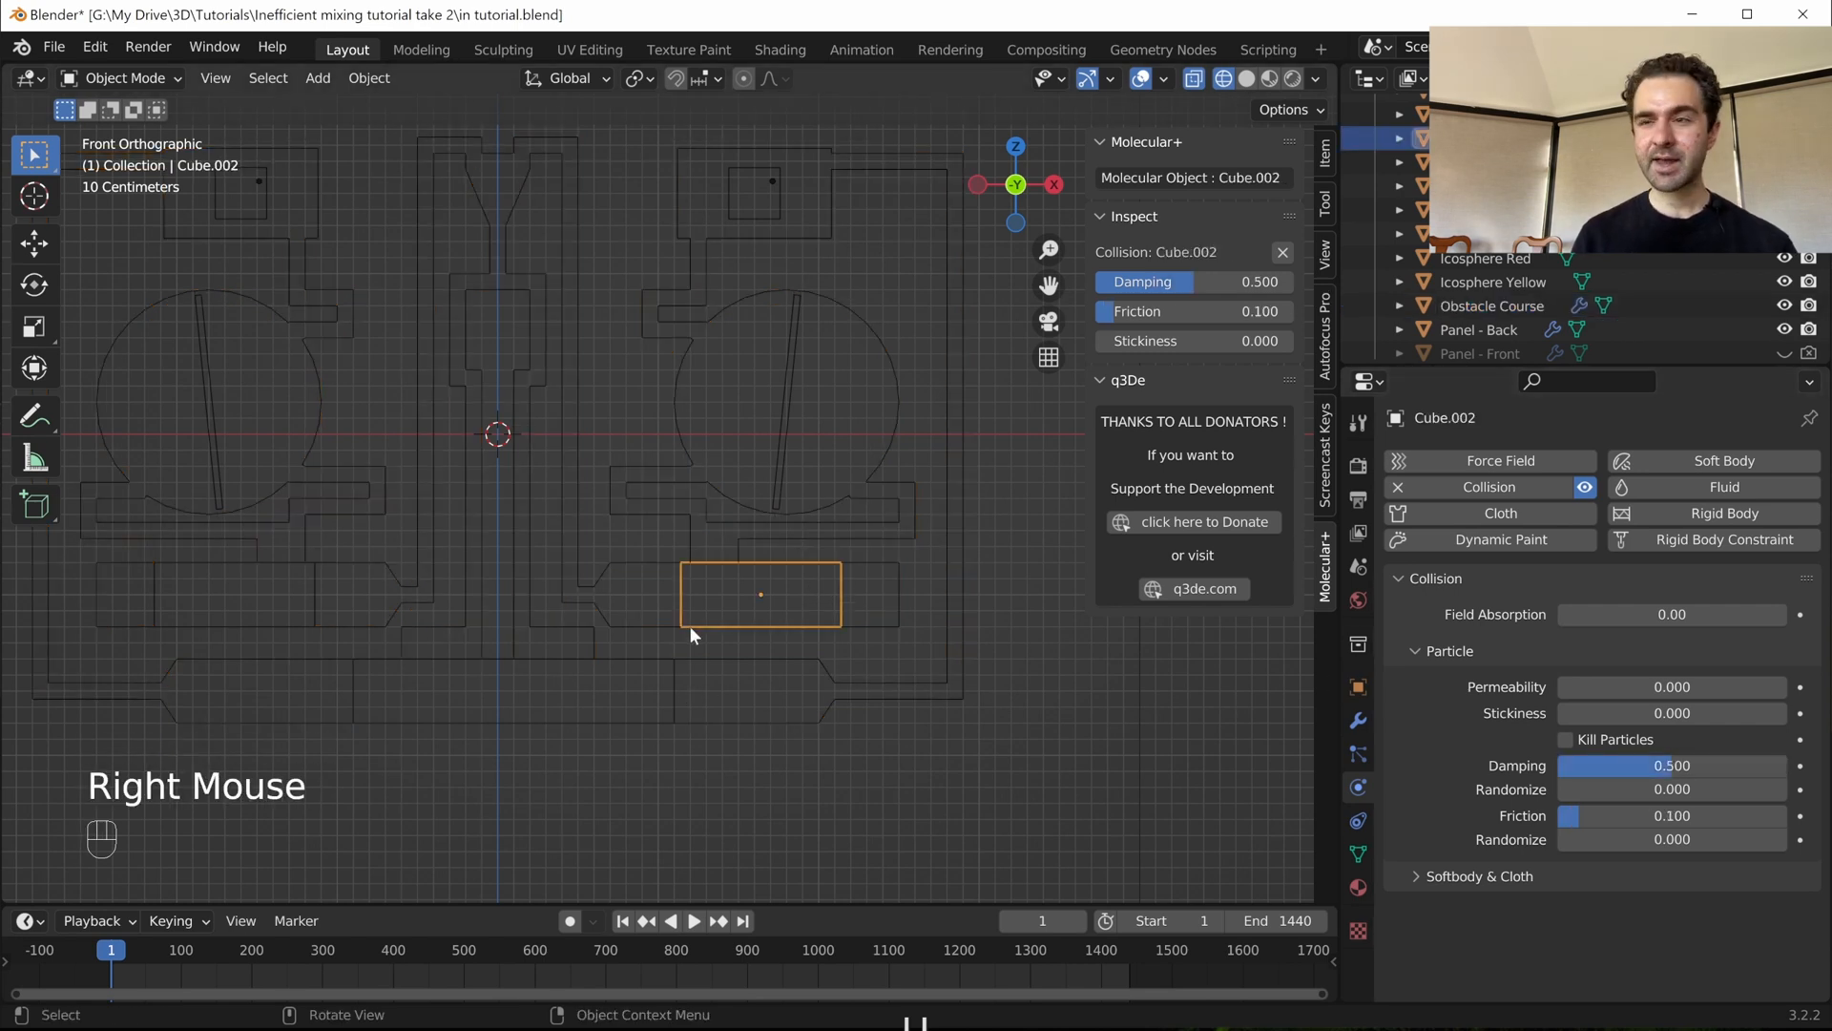
ctrl+click(671, 689)
ctrl+click(677, 691)
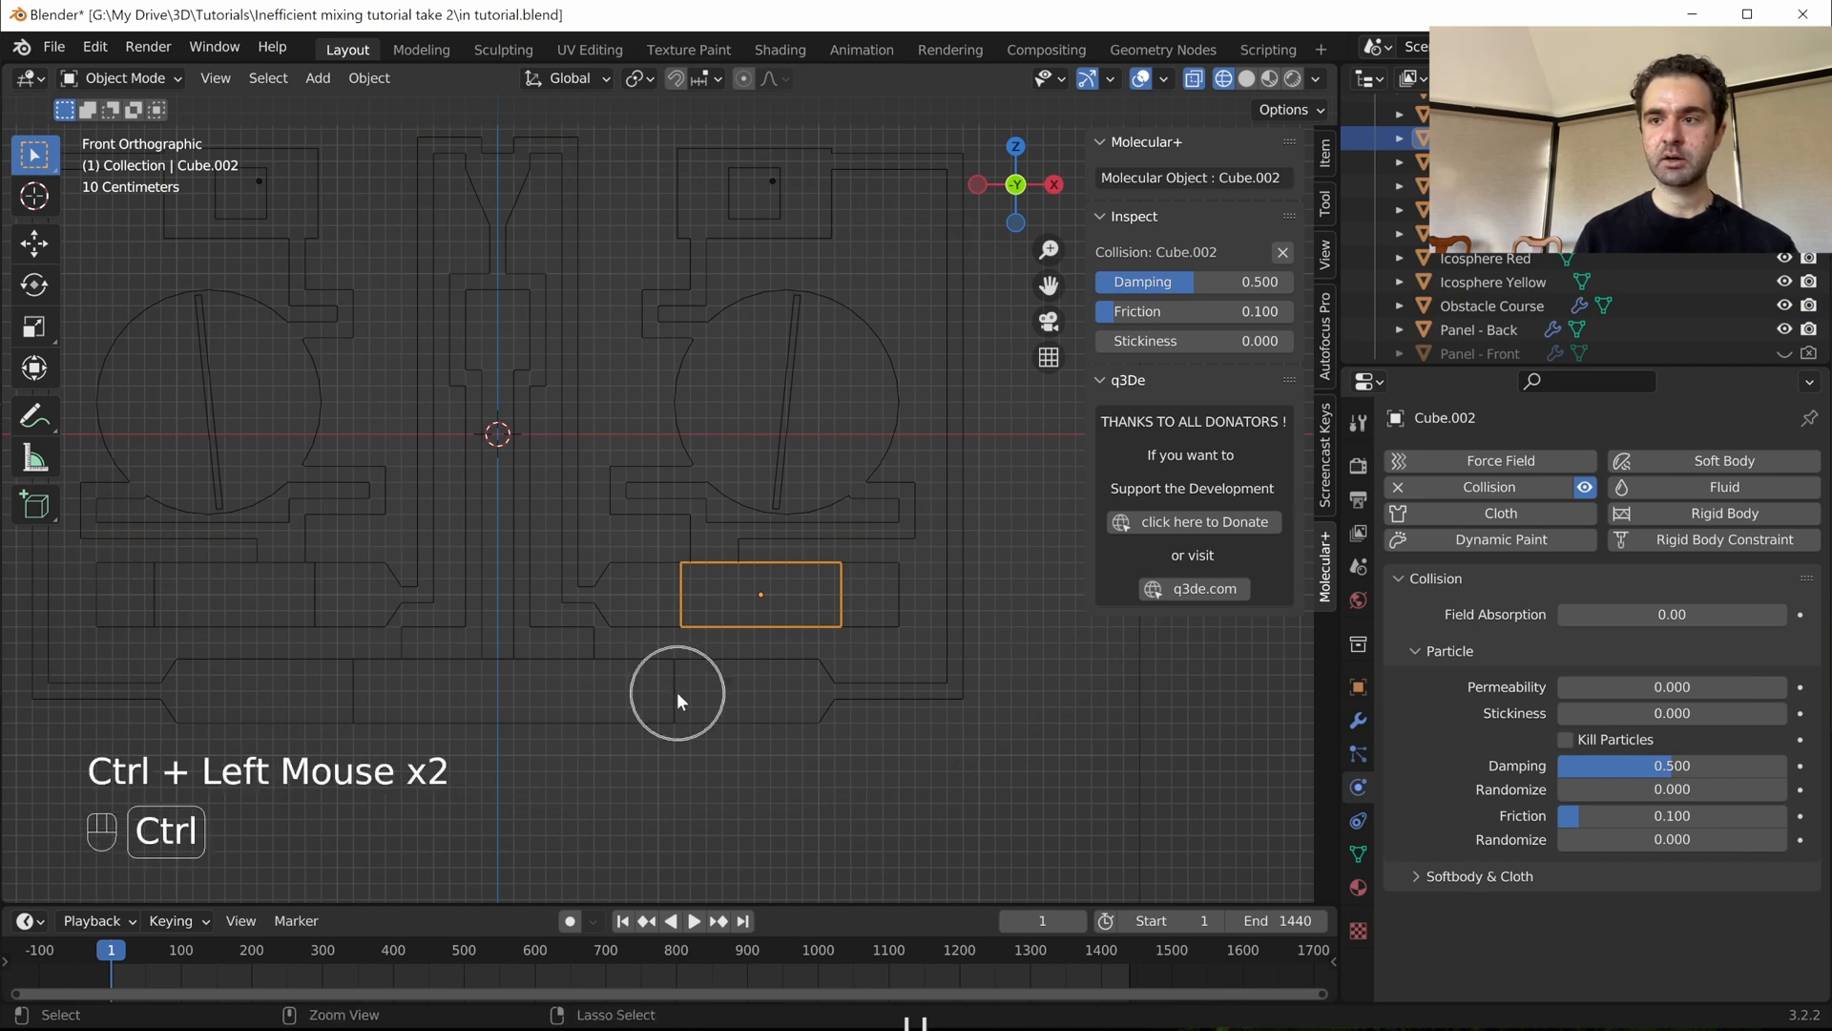
shift+click(664, 692)
shift+click(673, 691)
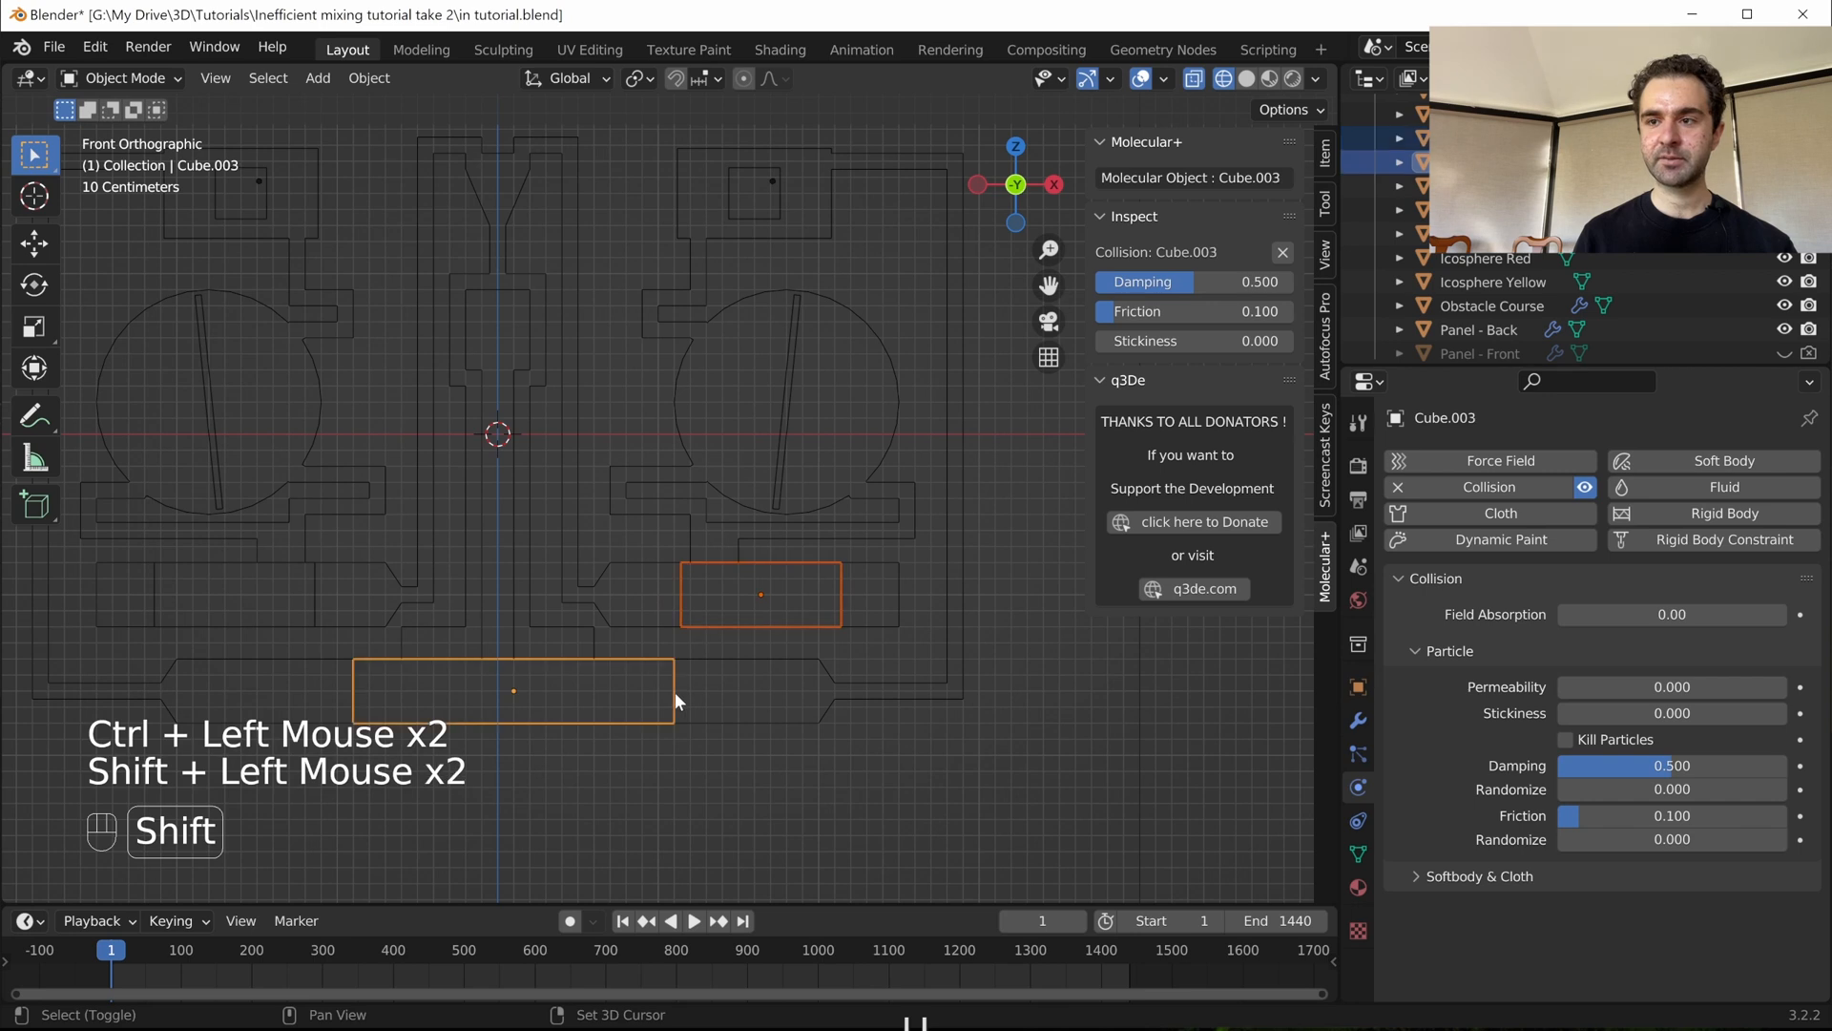
shift+click(316, 596)
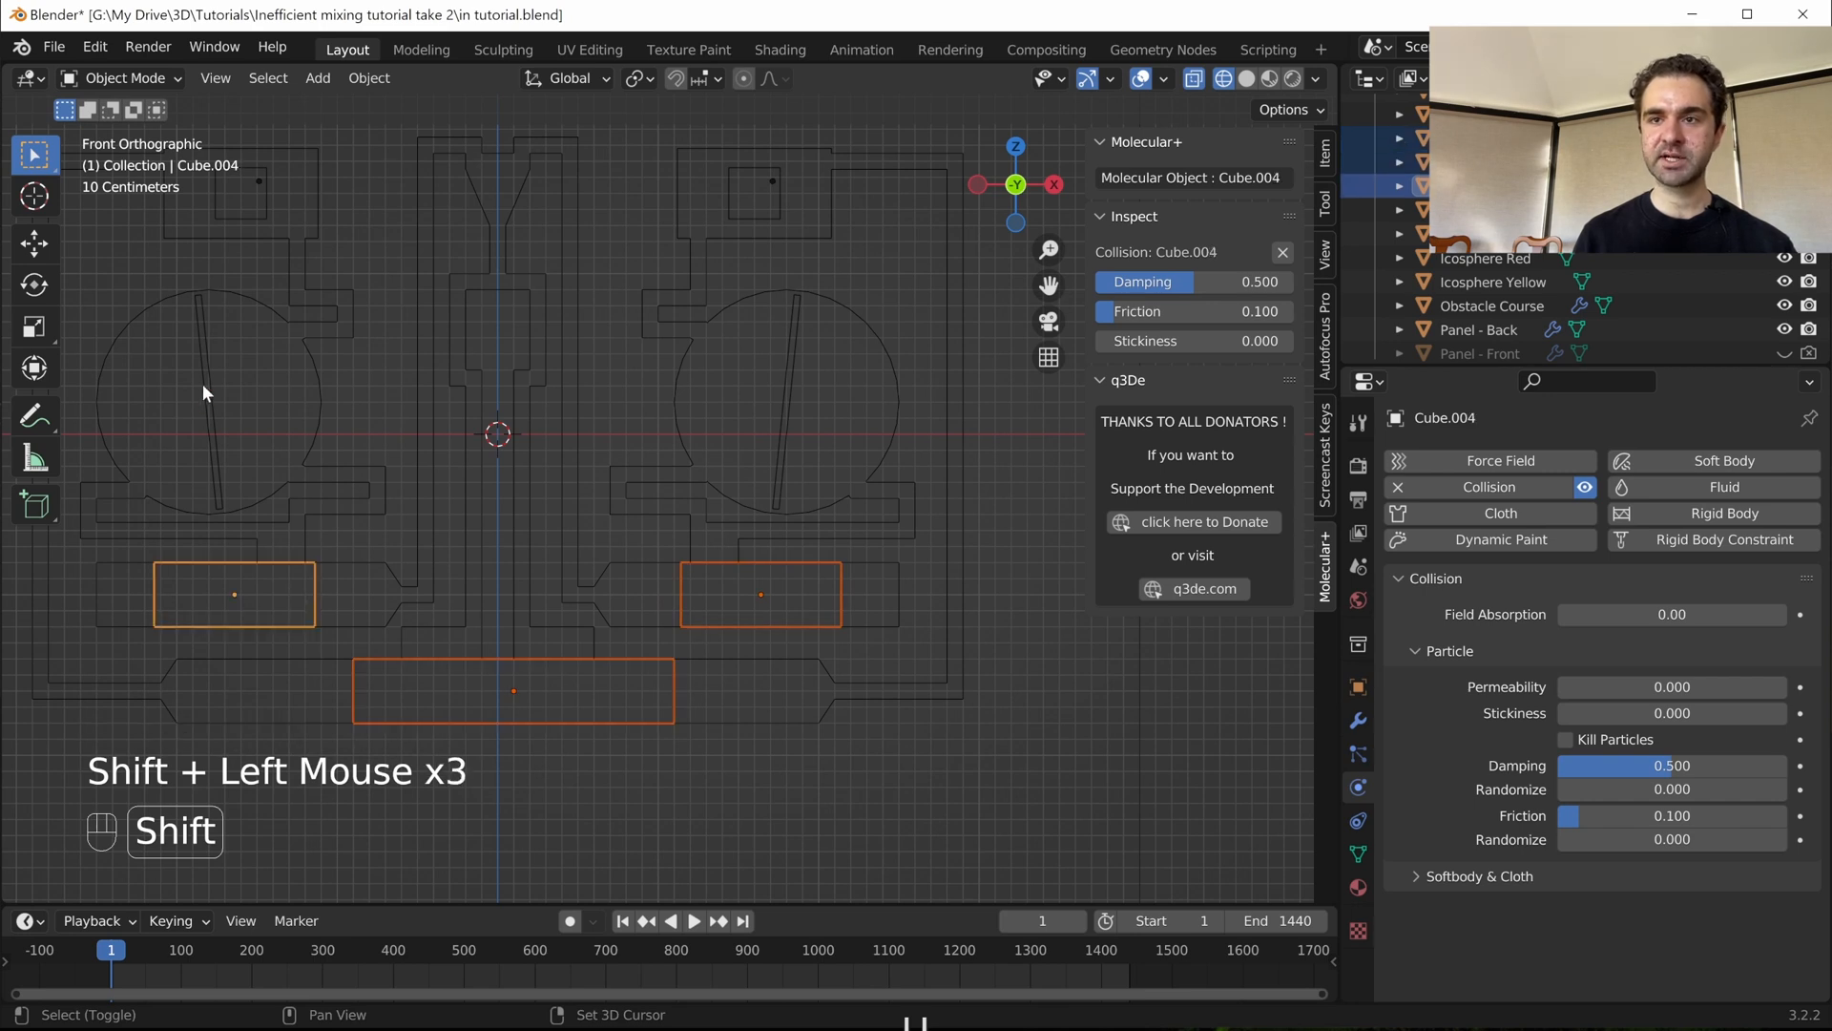
shift+click(203, 391)
shift+click(781, 383)
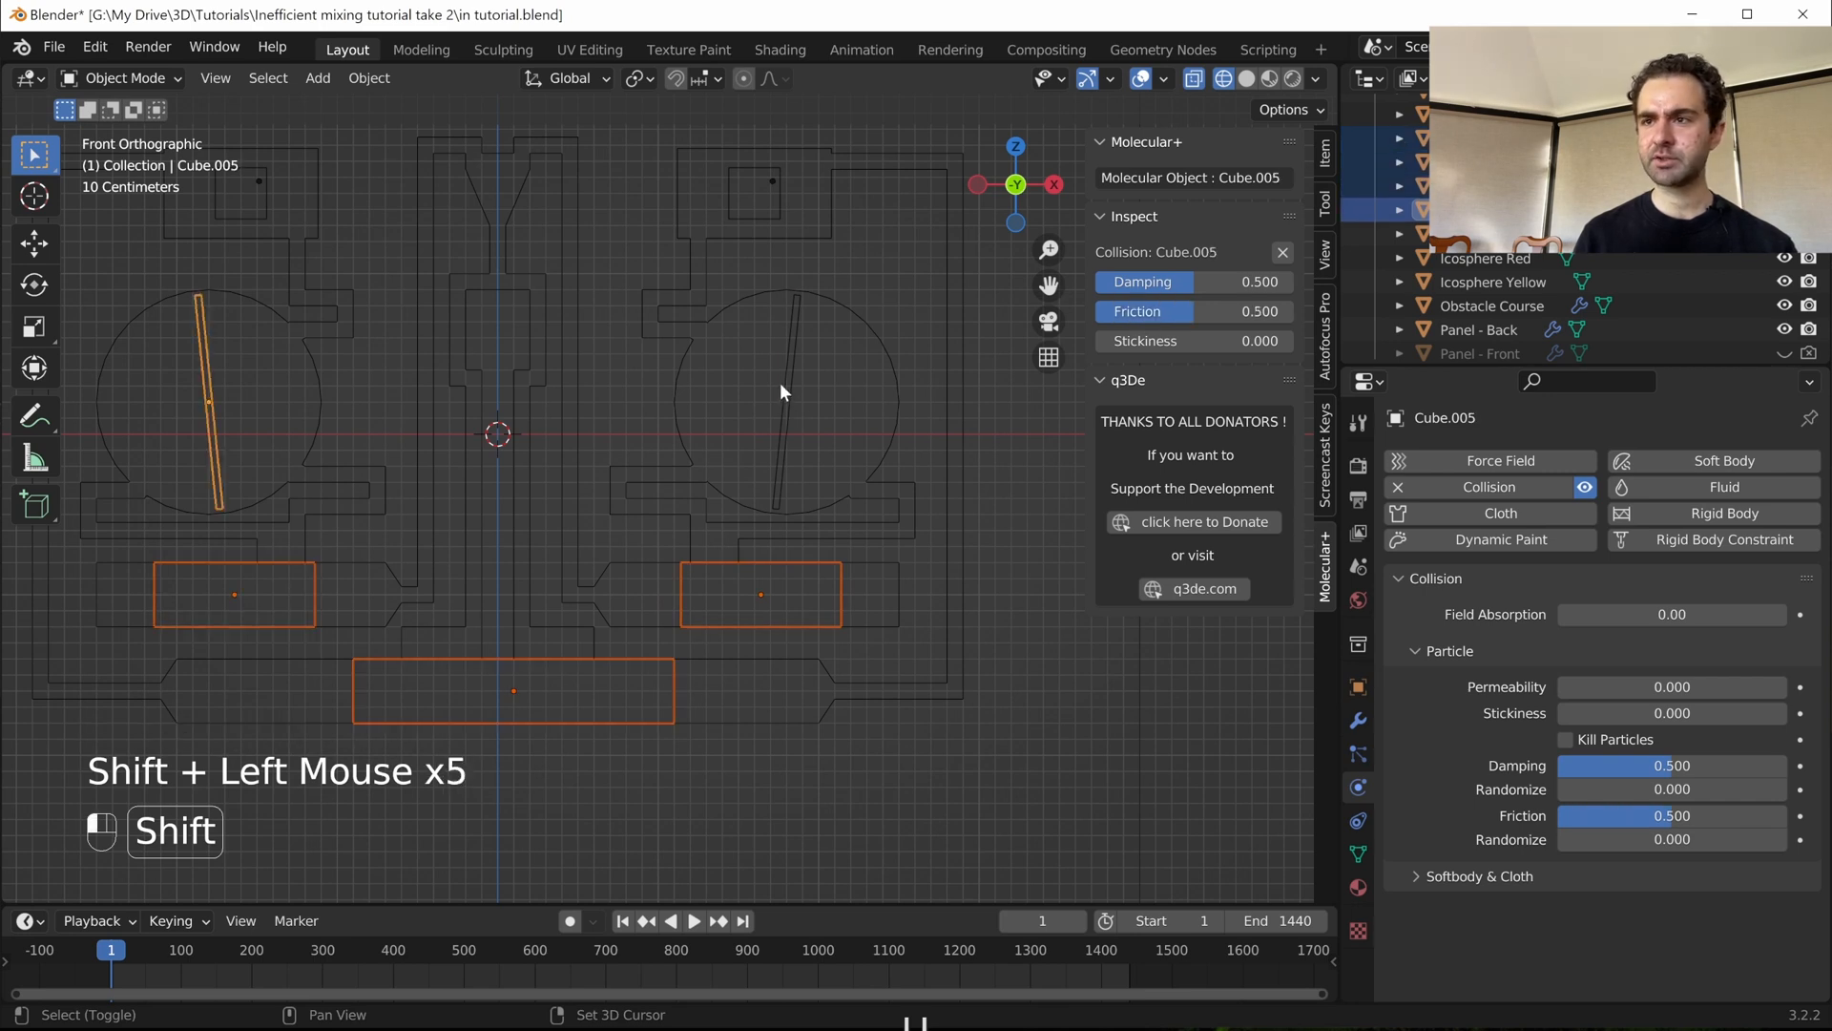
click(1603, 763)
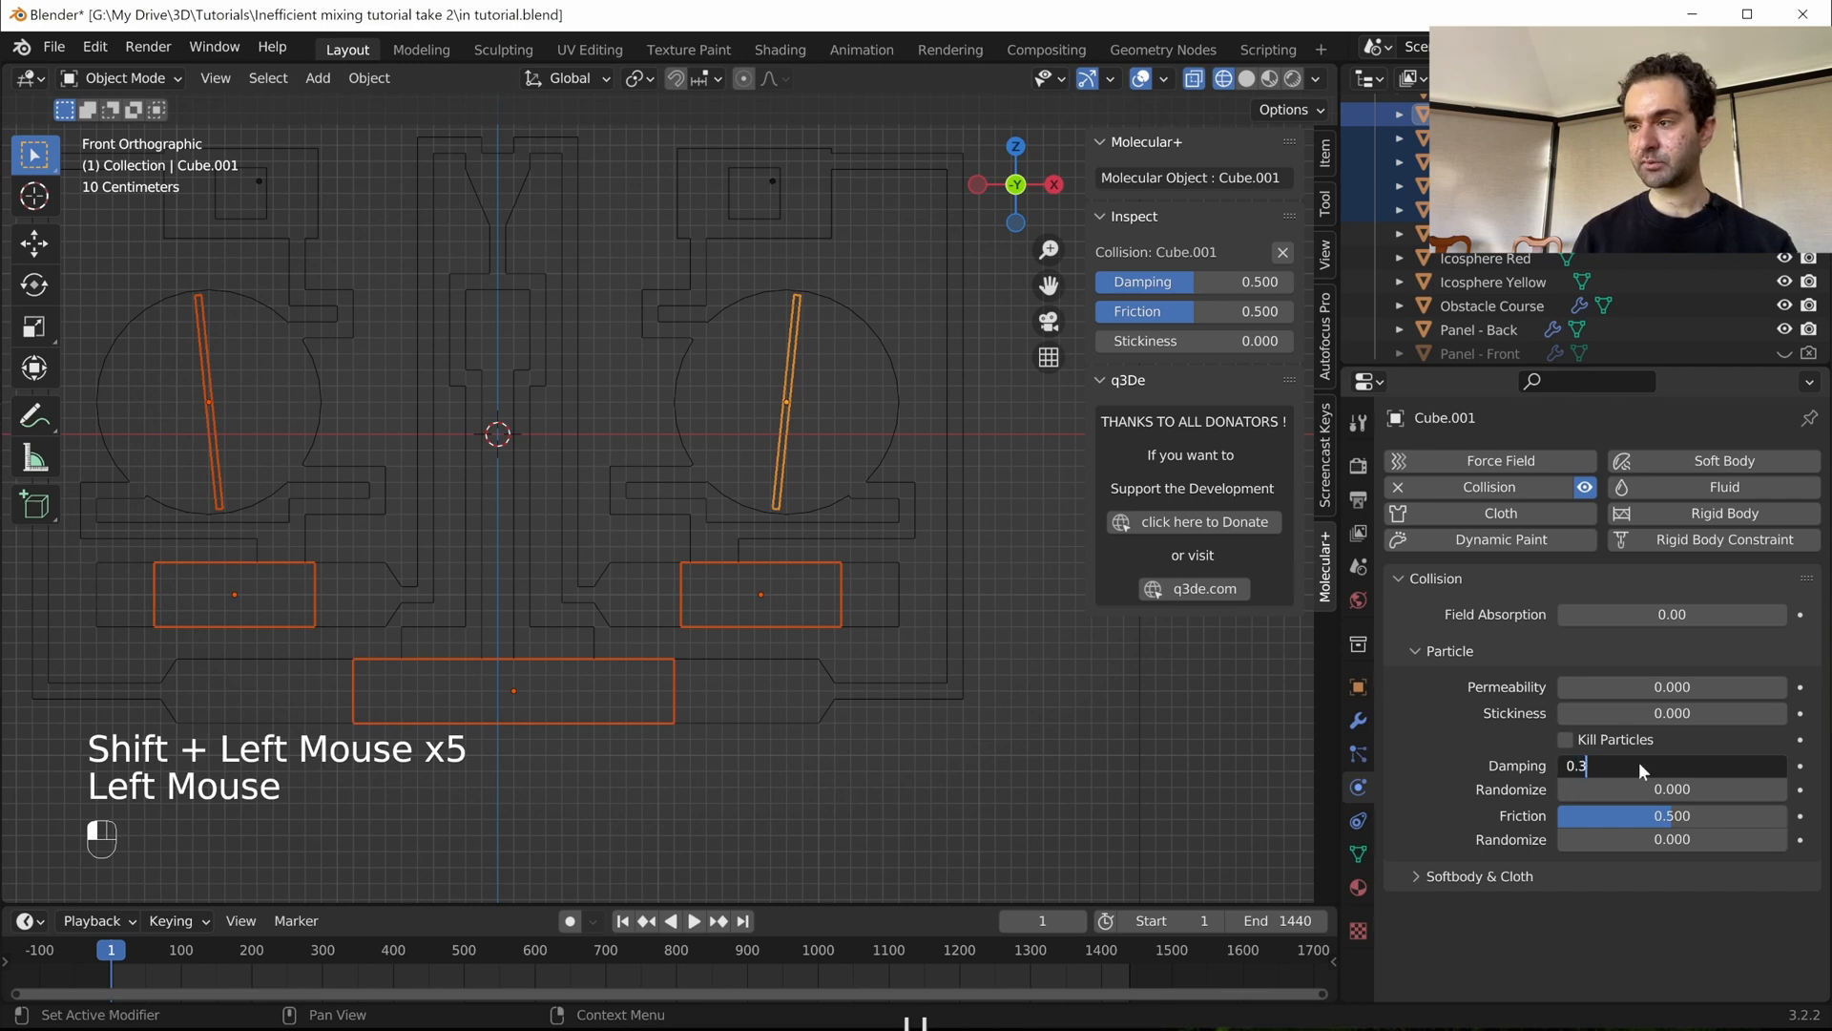
key(Return)
right_click(1636, 769)
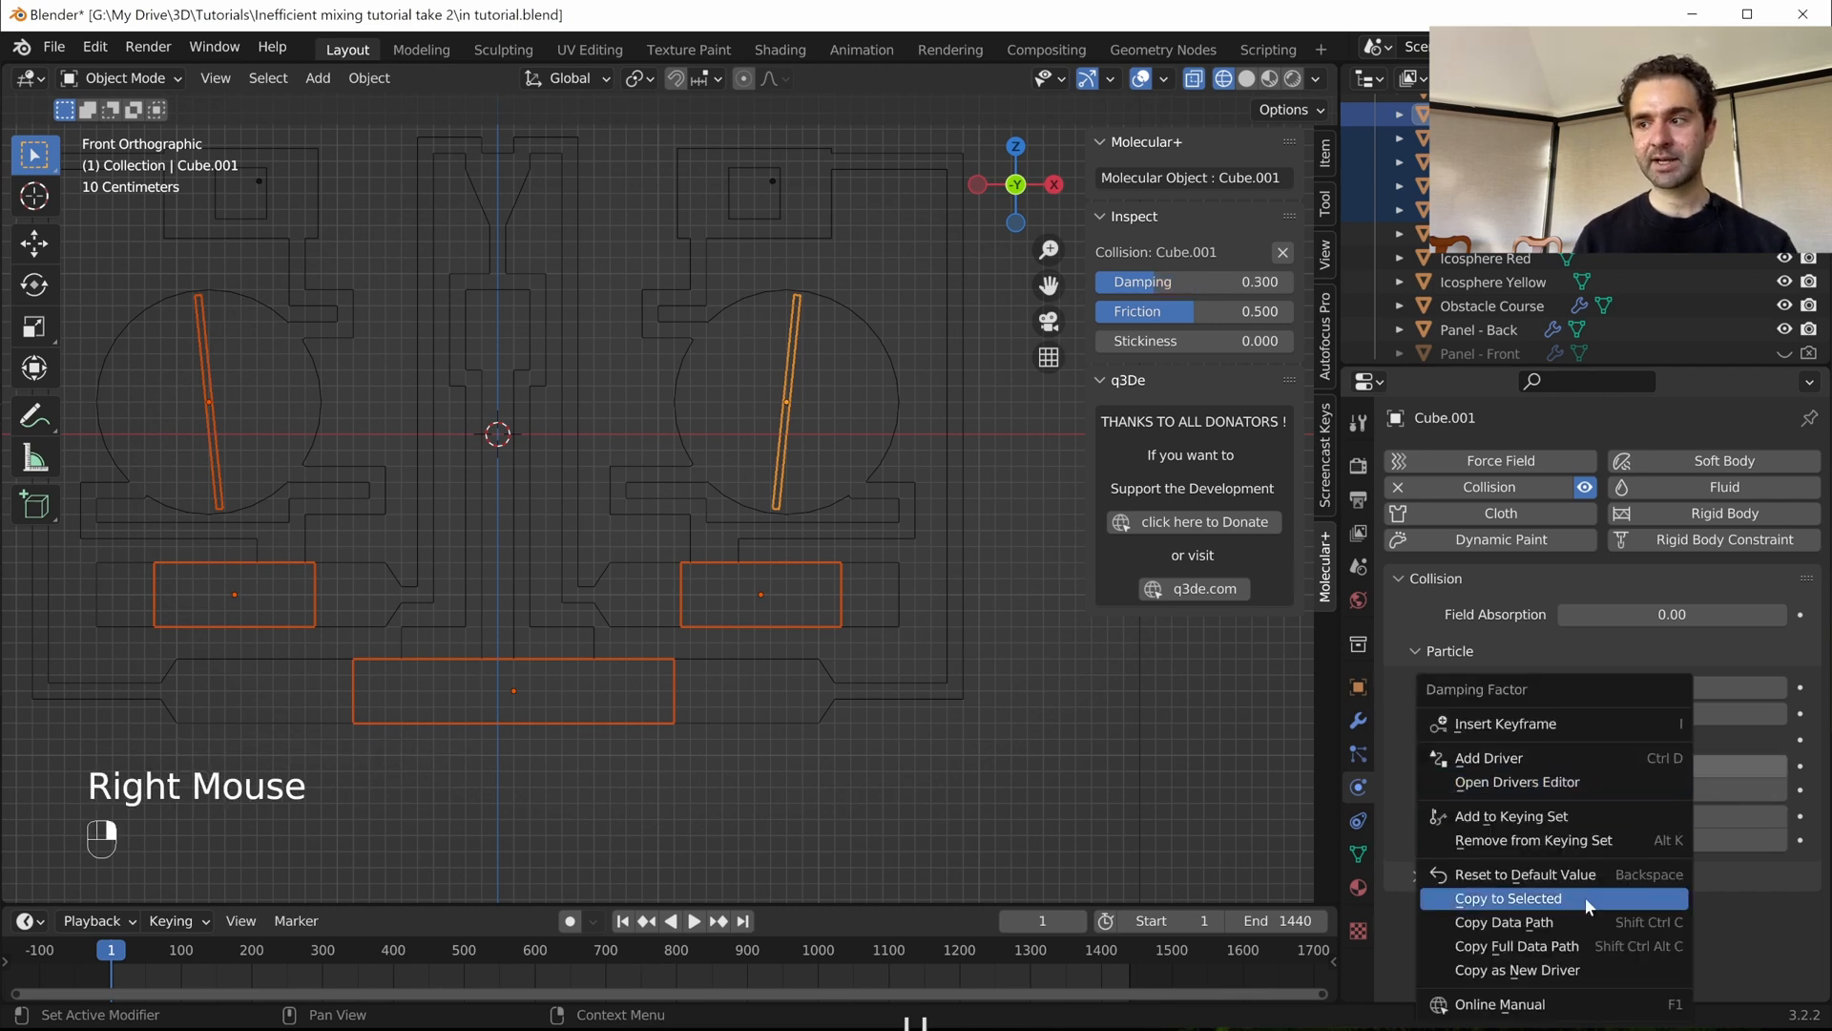
click(1590, 891)
- Set the collision friction to 0.05, copy it to all selected blocks and paddles, and check individual parts for the new values
click(1647, 816)
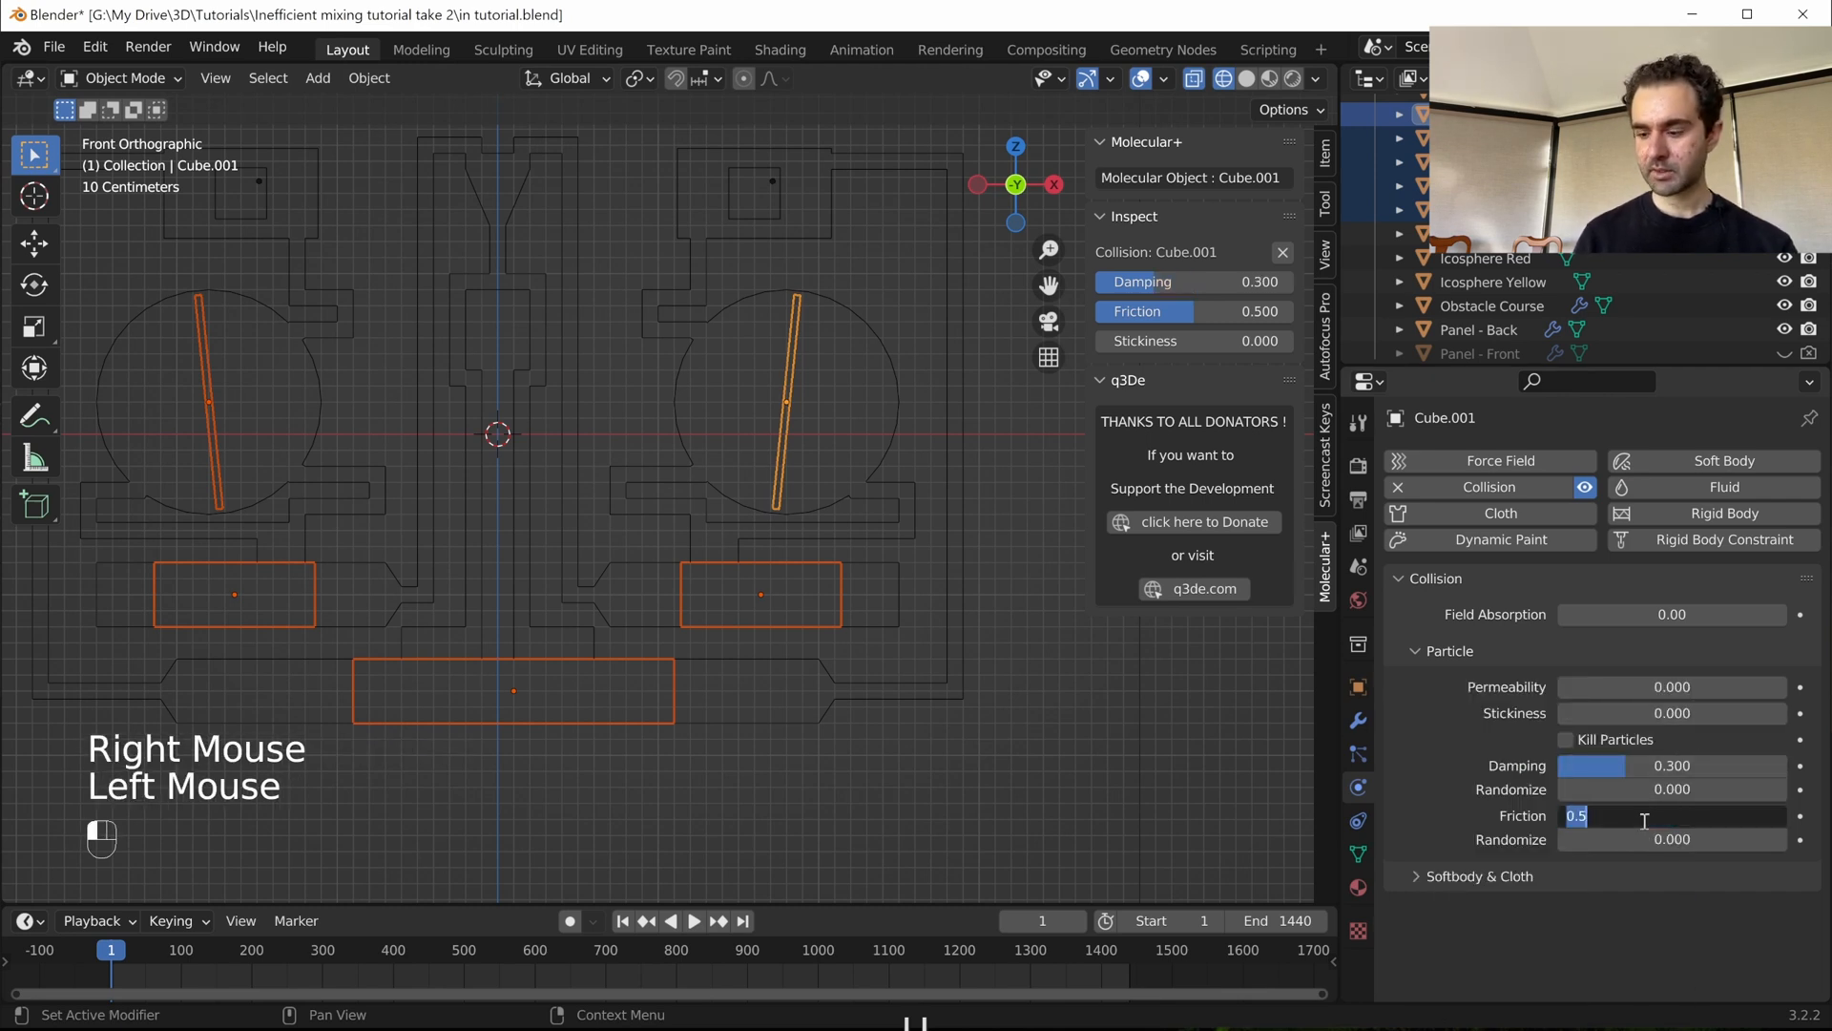
text(0.05)
key(Return)
right_click(1642, 818)
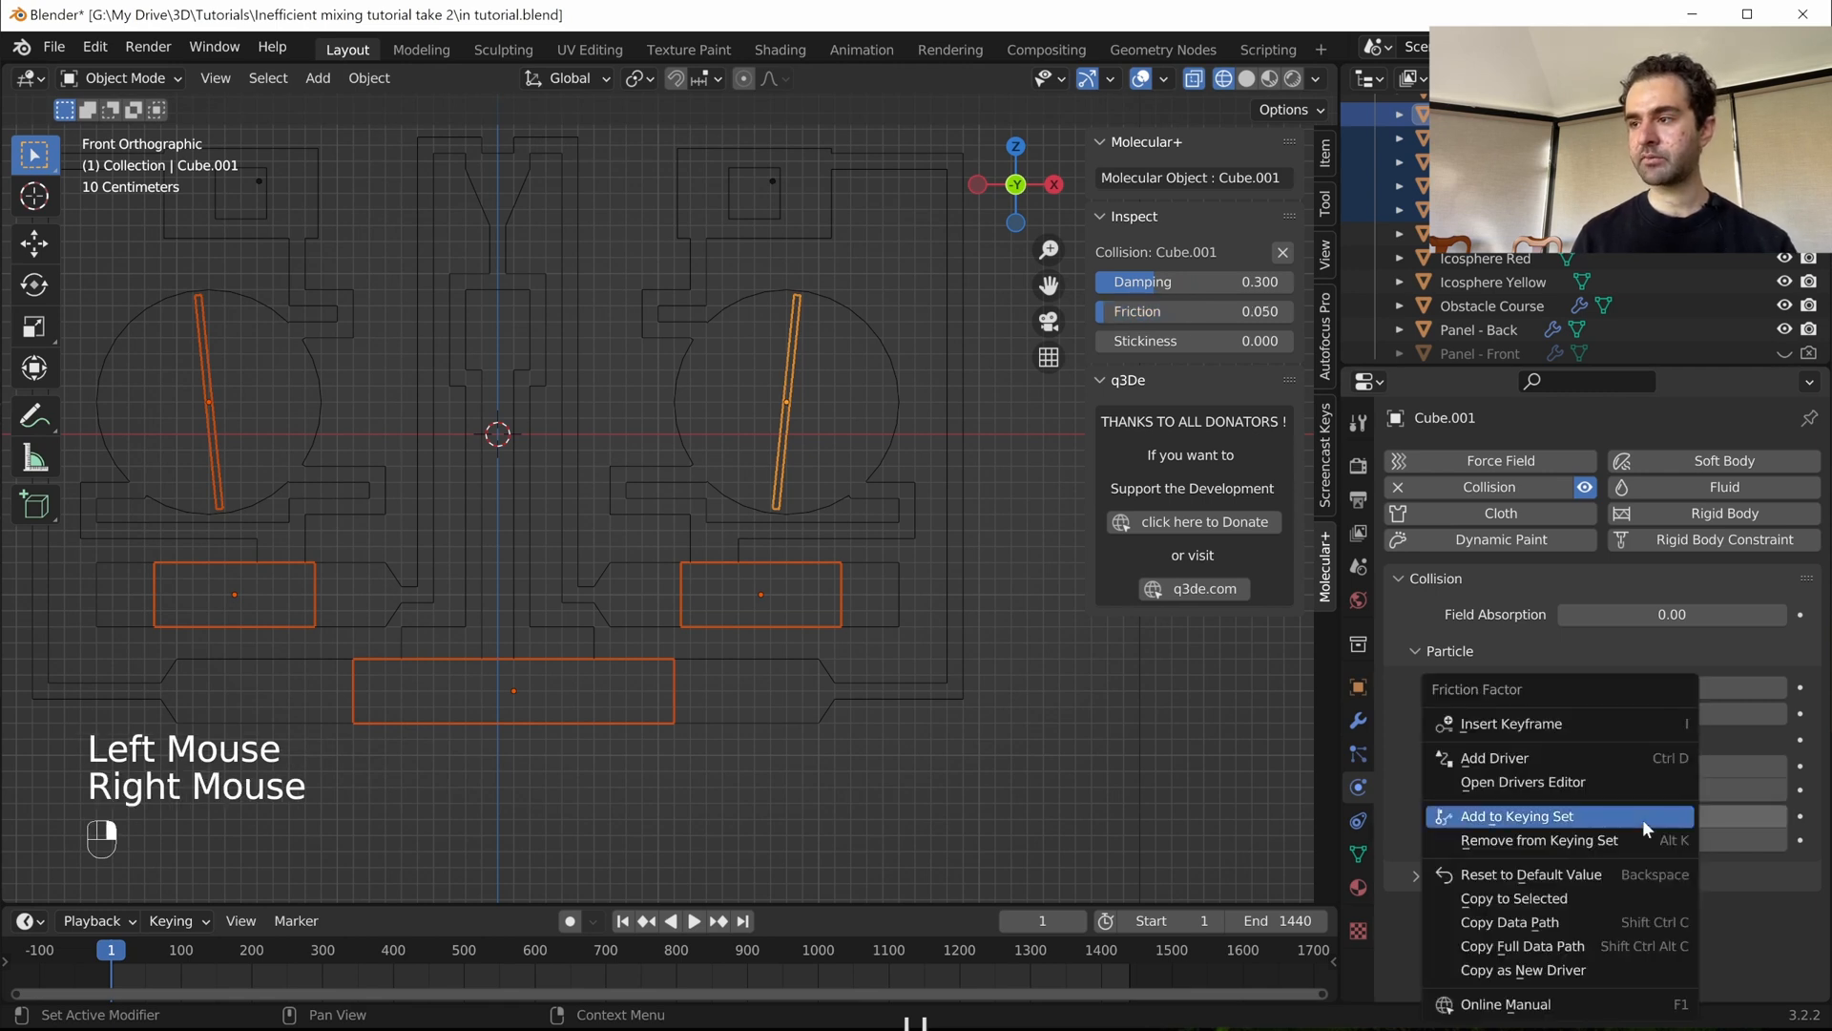
click(1582, 897)
click(787, 435)
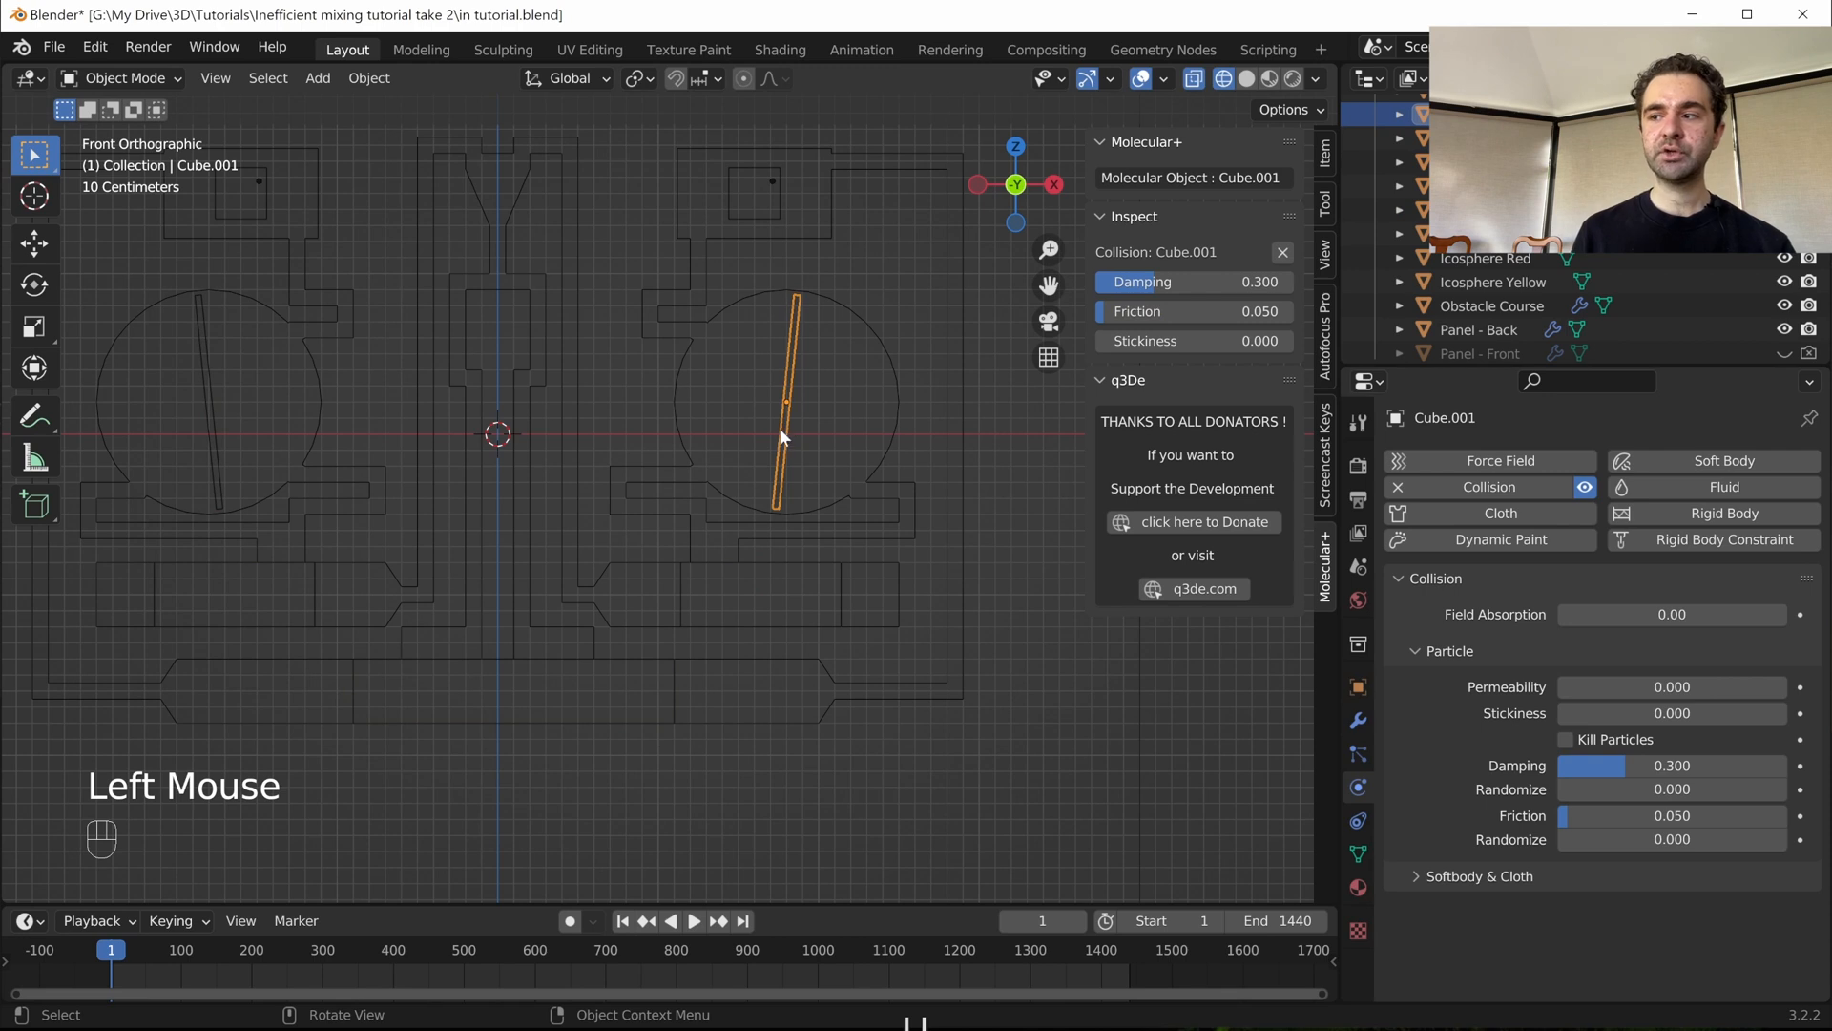
click(840, 605)
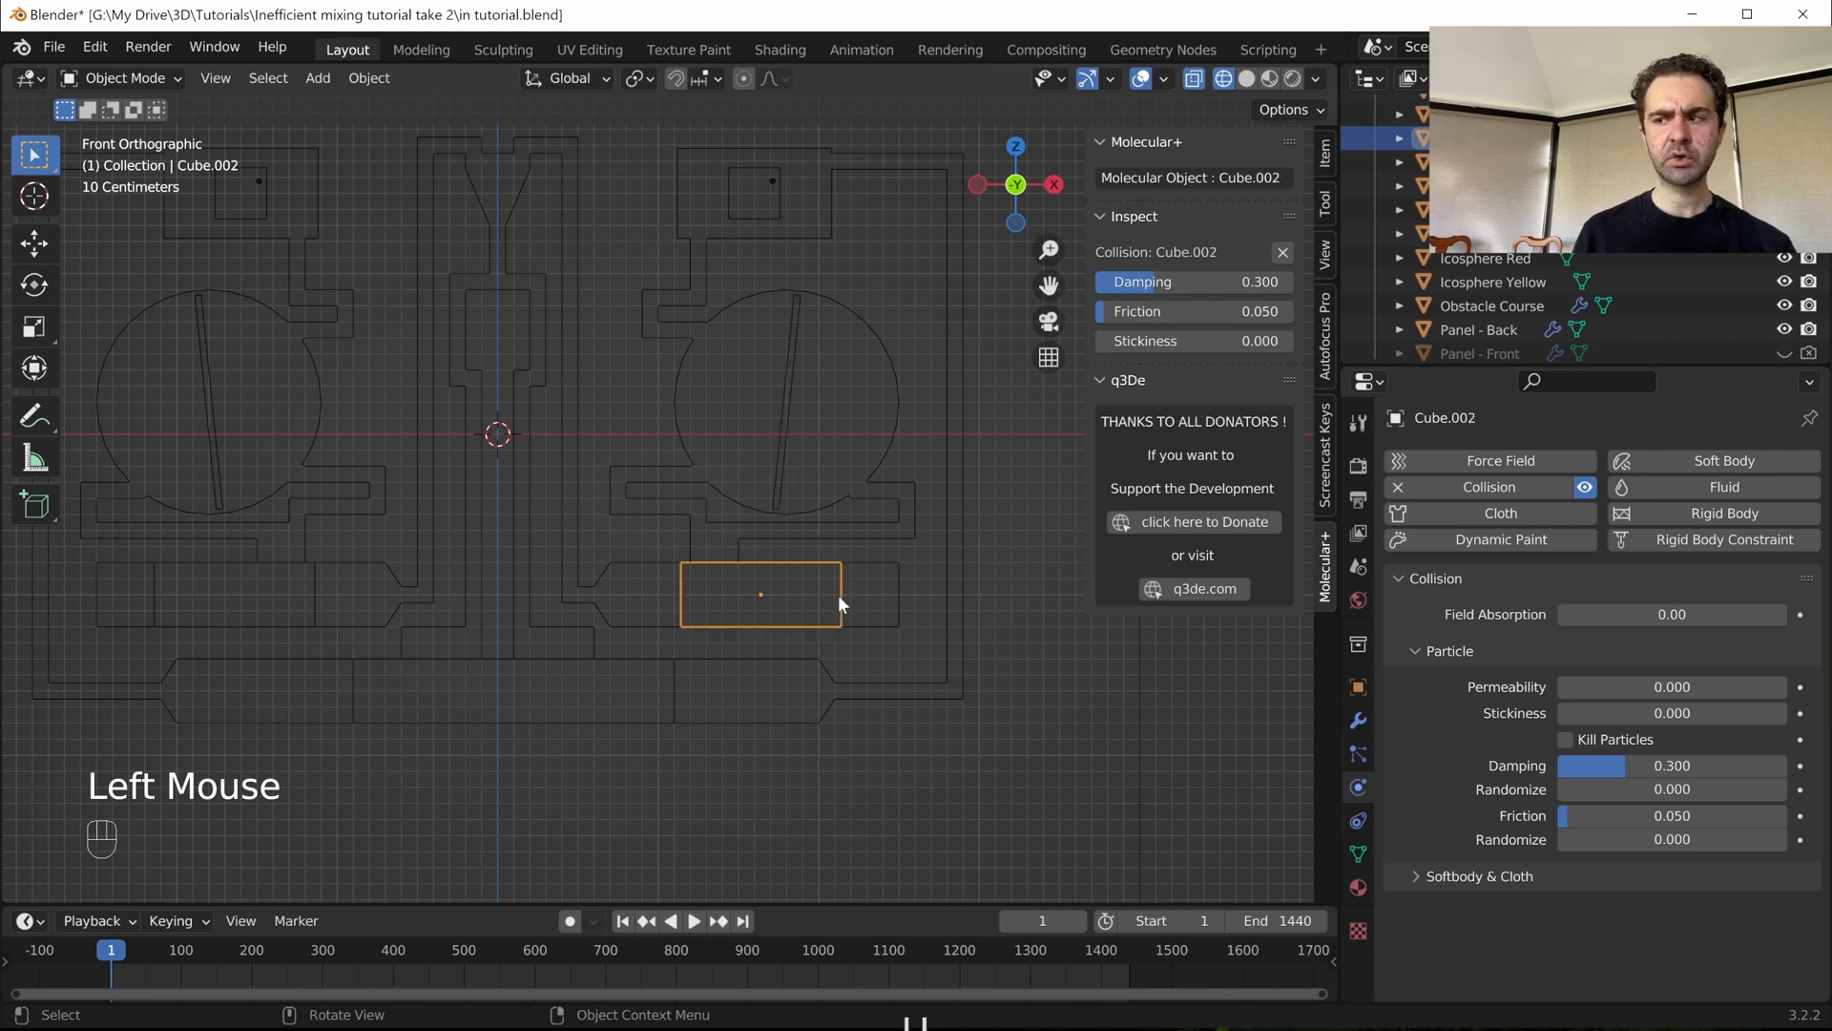
- Set the right emitter's Molecular collision damping to 0.1, check the left emitter's damping, and save the file
click(673, 695)
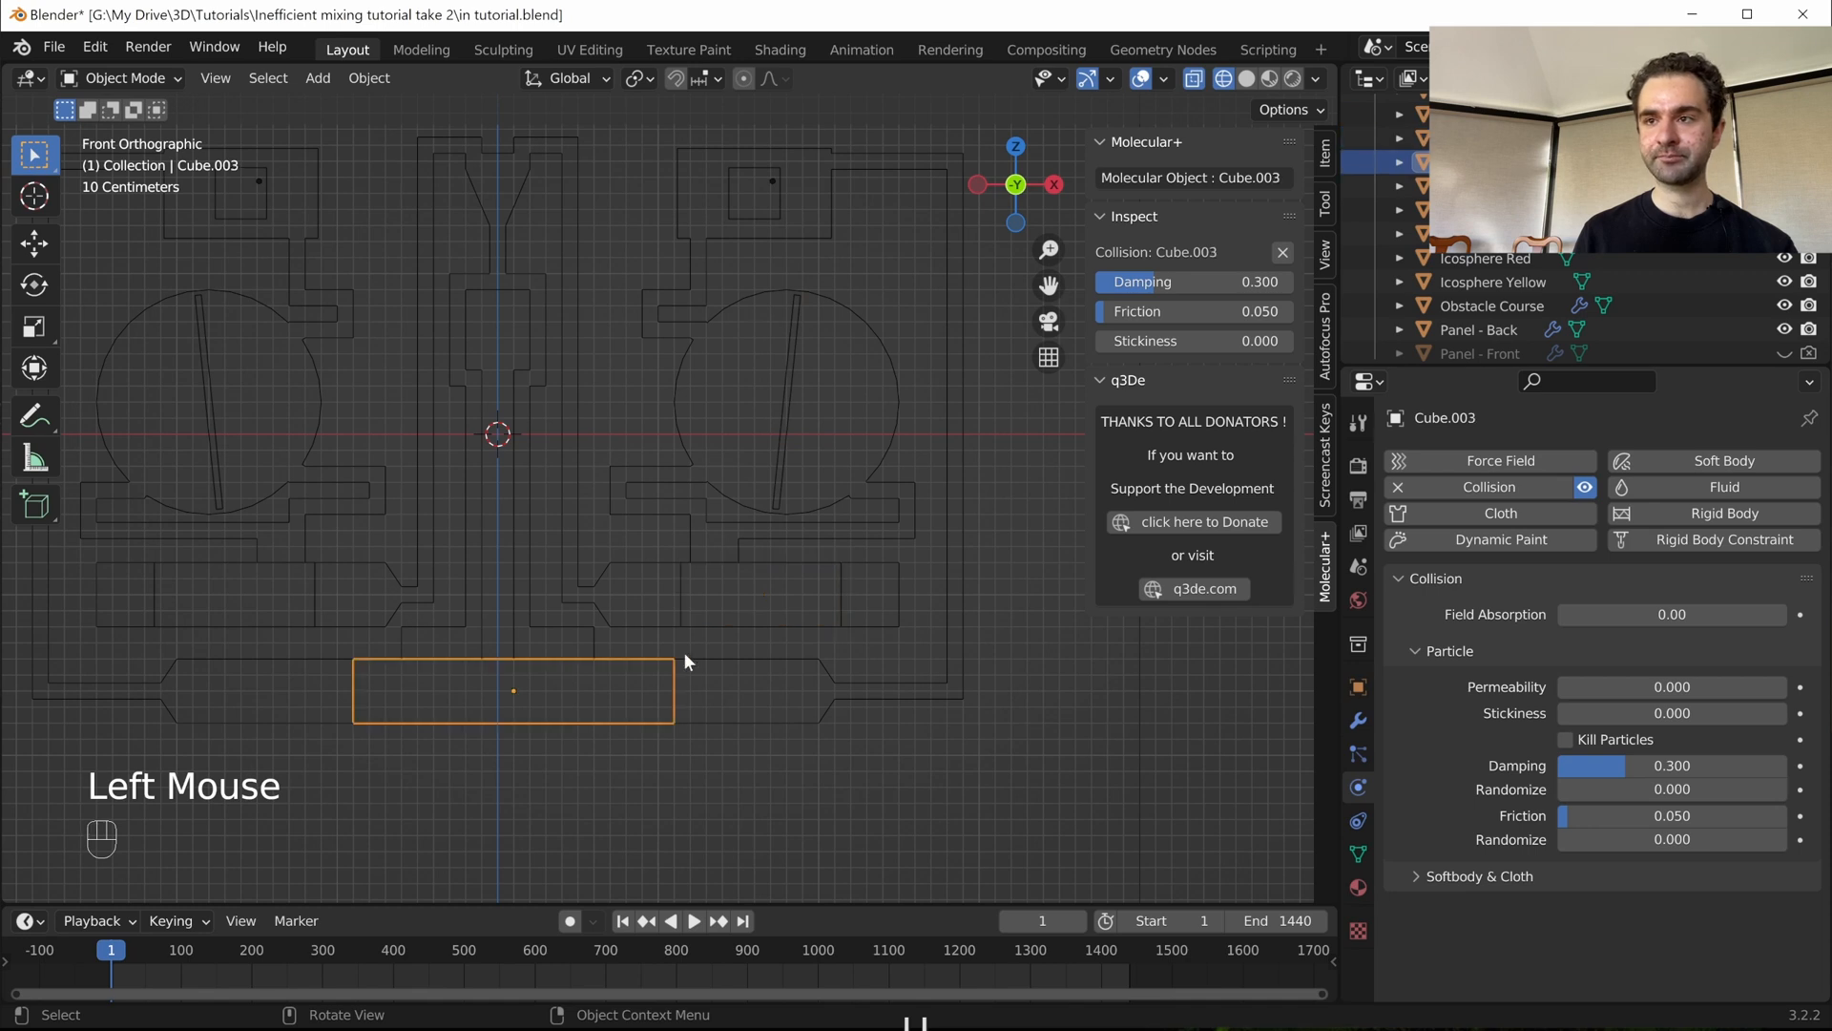
double_click(775, 216)
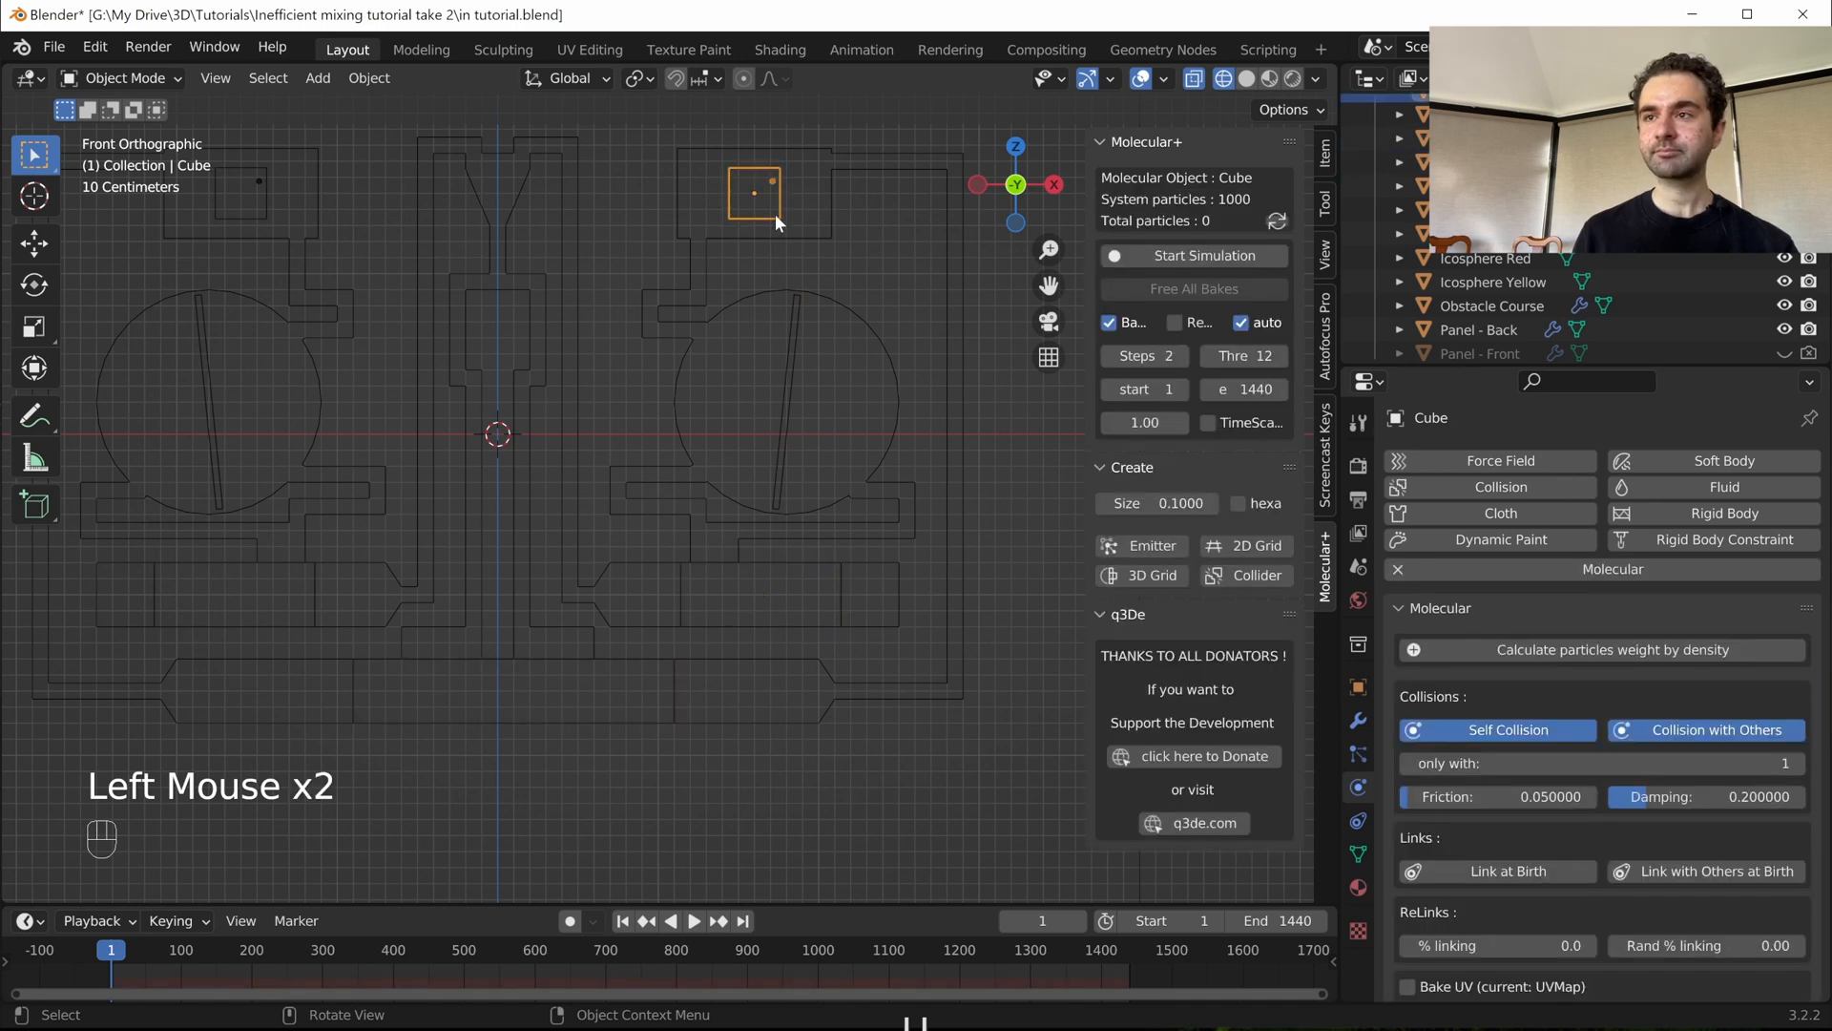
click(1714, 802)
text(0.1)
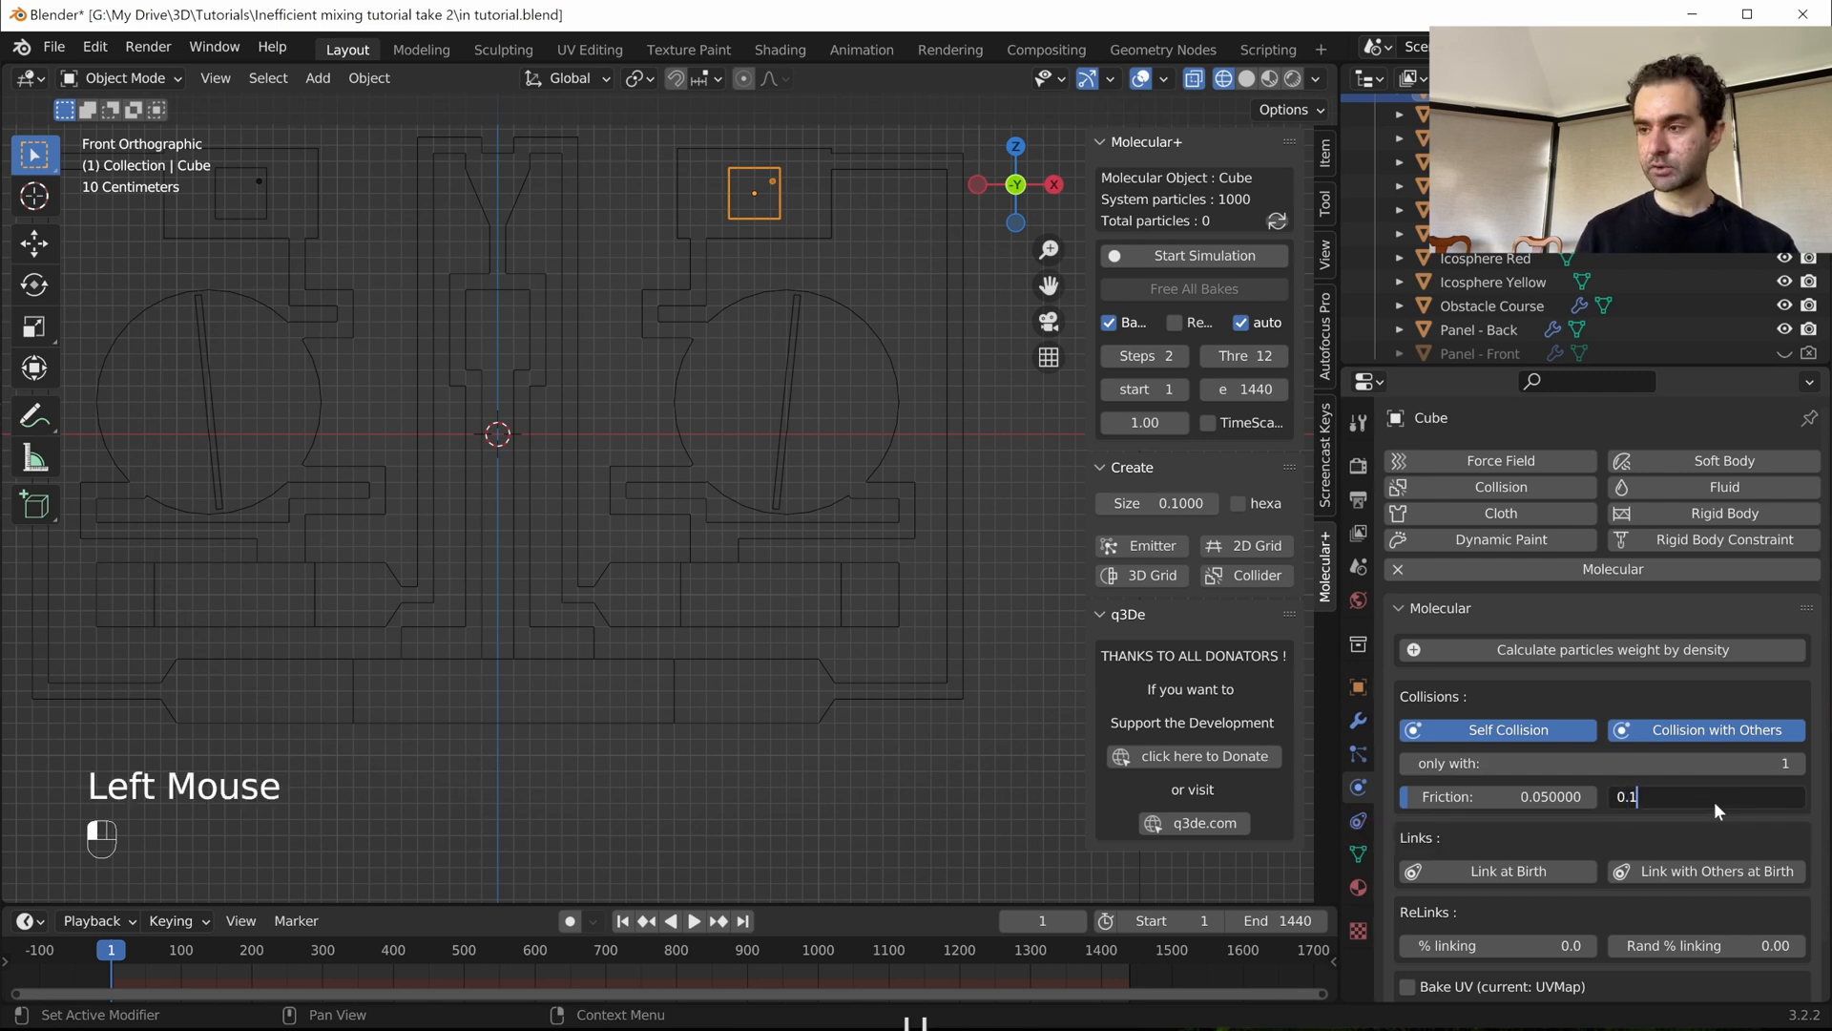
click(1717, 809)
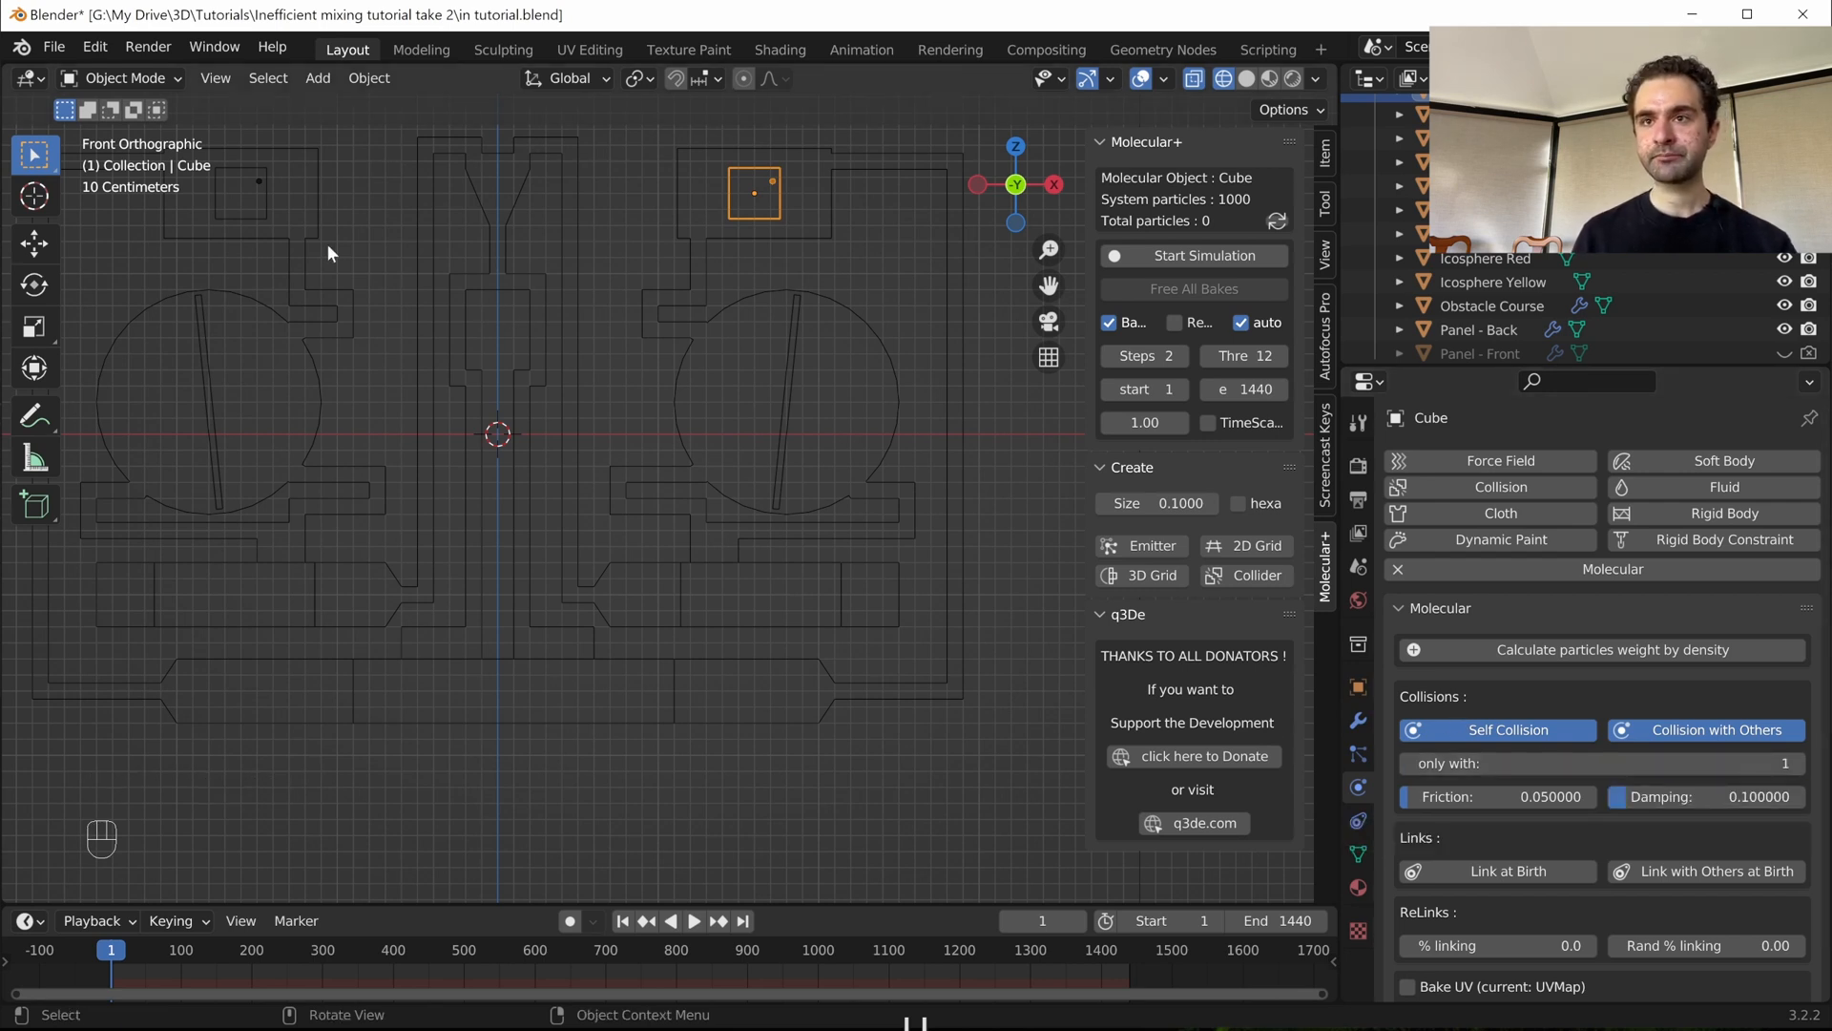
click(272, 208)
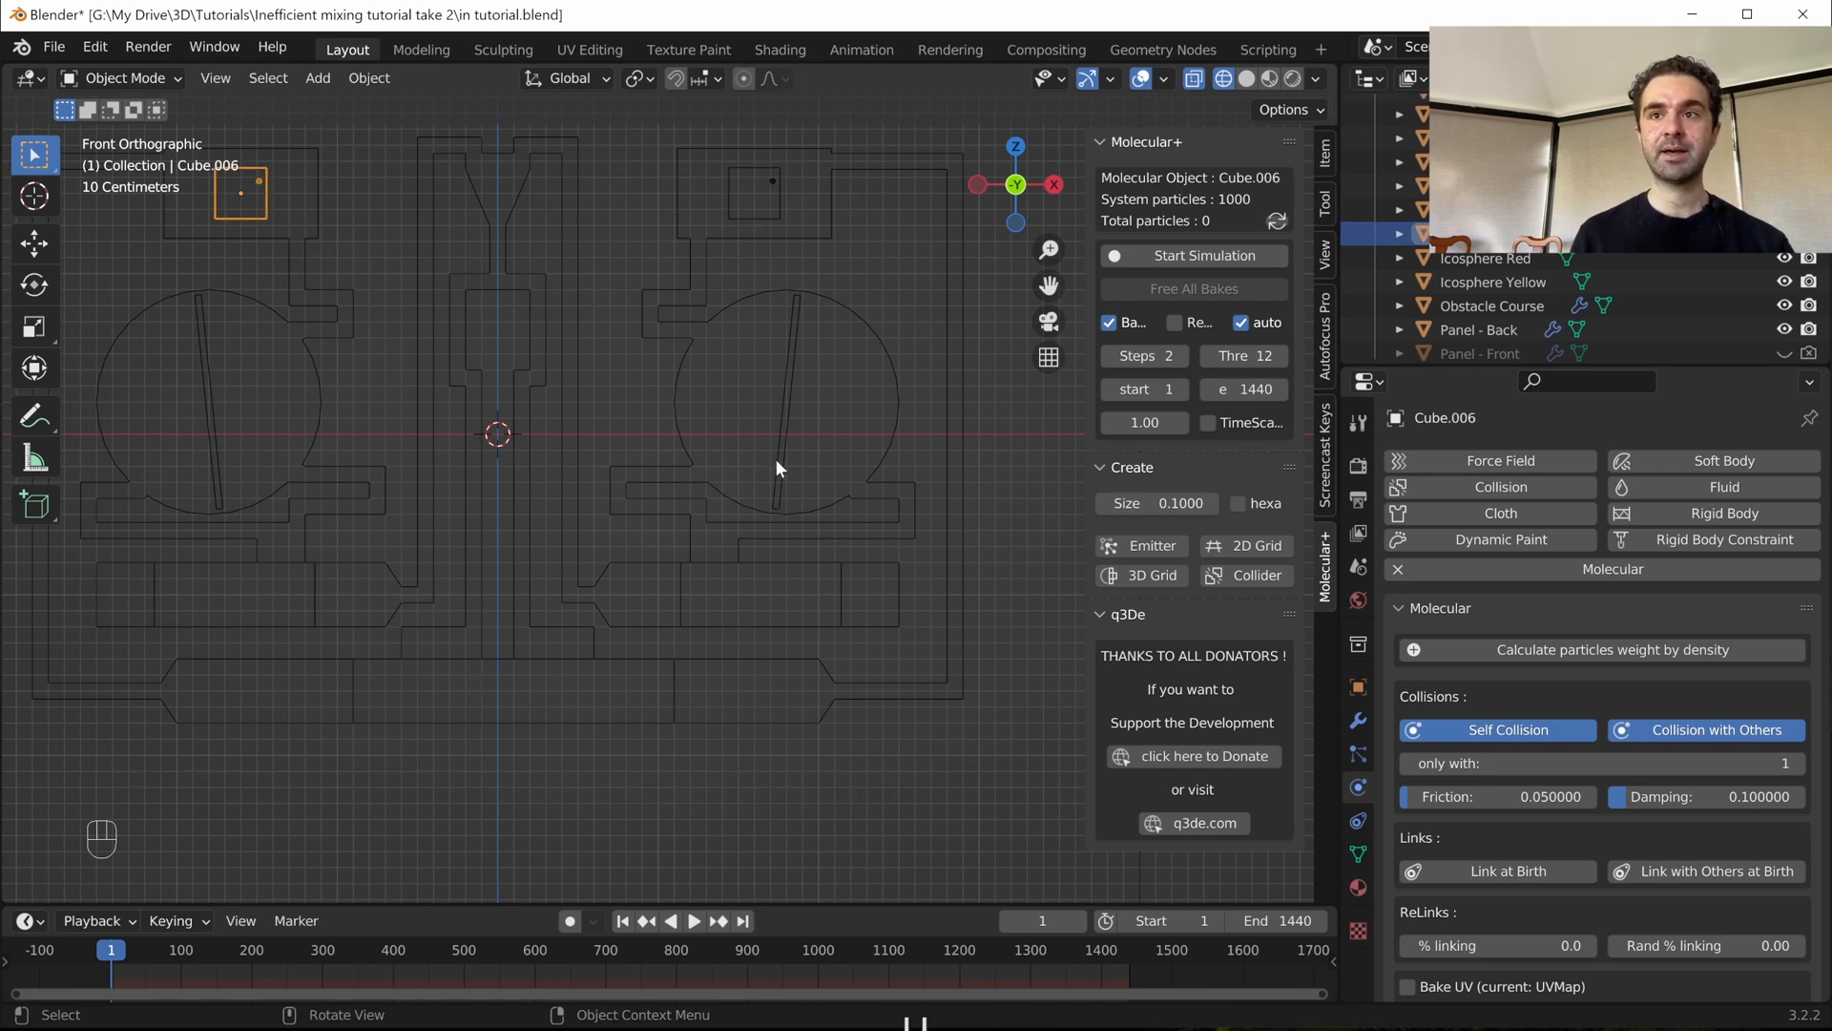
key(ctrl)
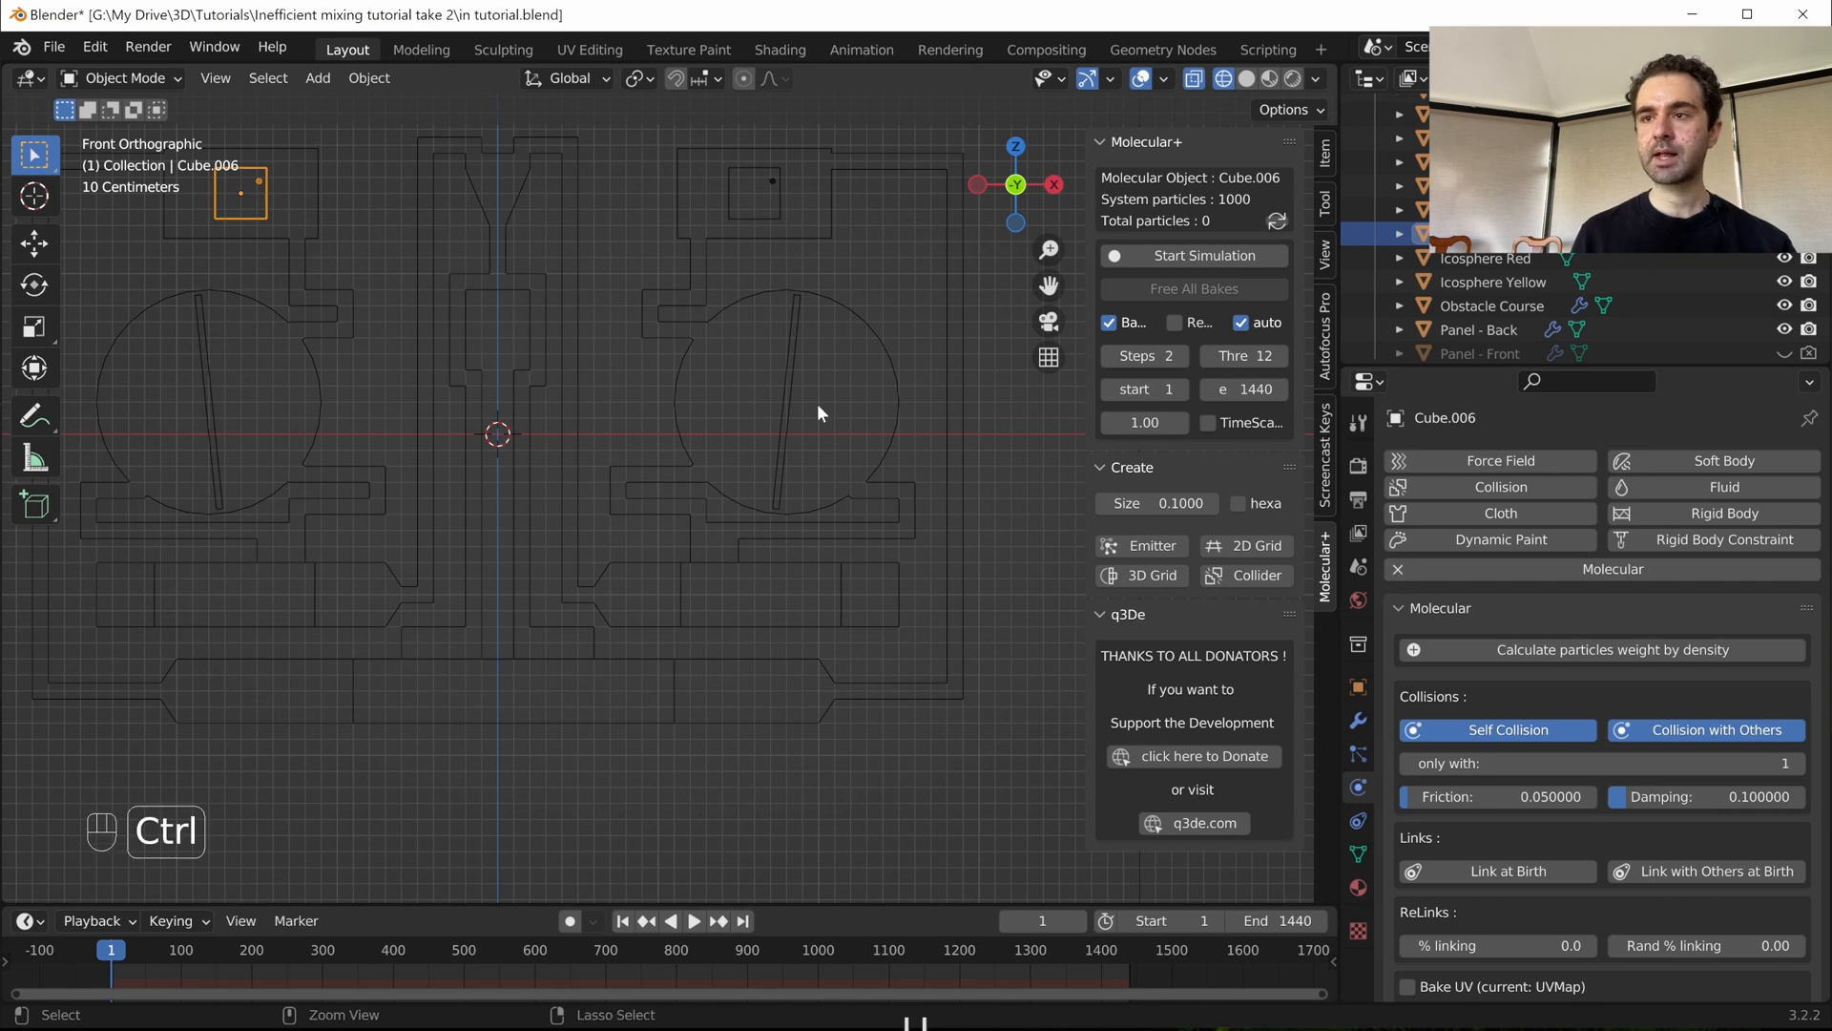
key(ctrl+s)
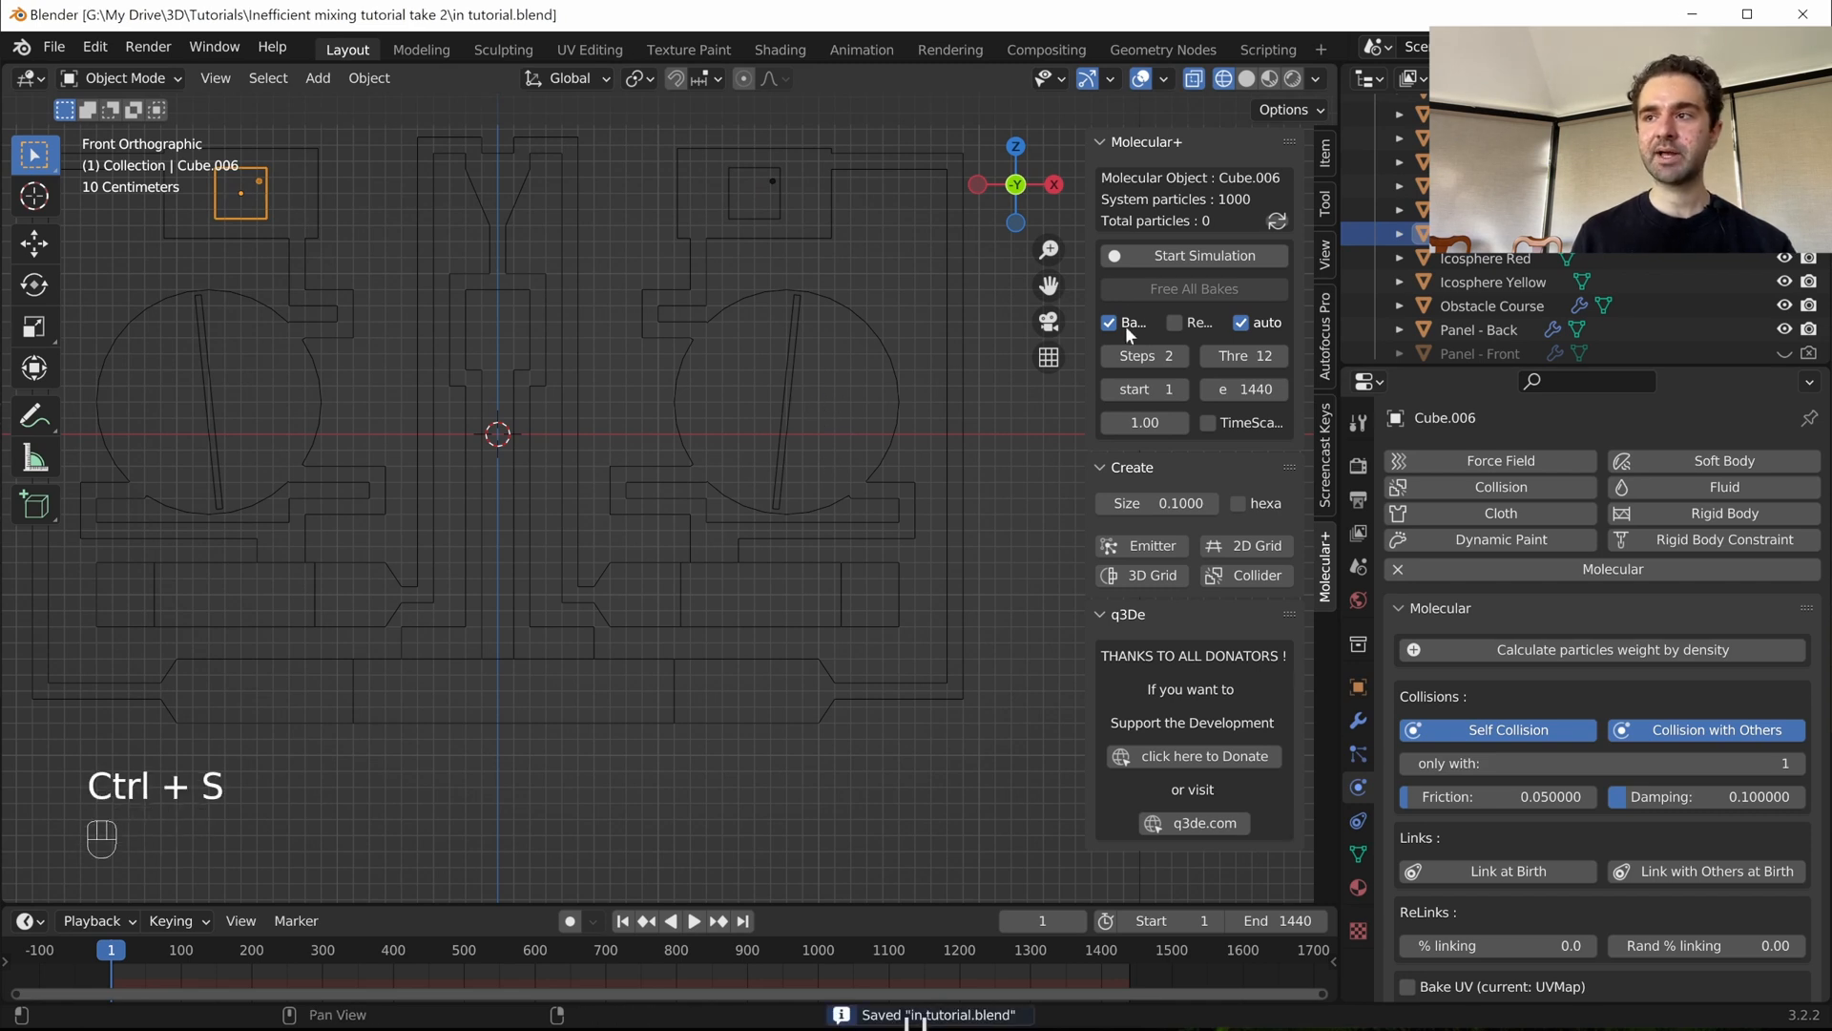
- Run the Molecular+ simulation for both emitters as a test and cancel the bake
click(1170, 257)
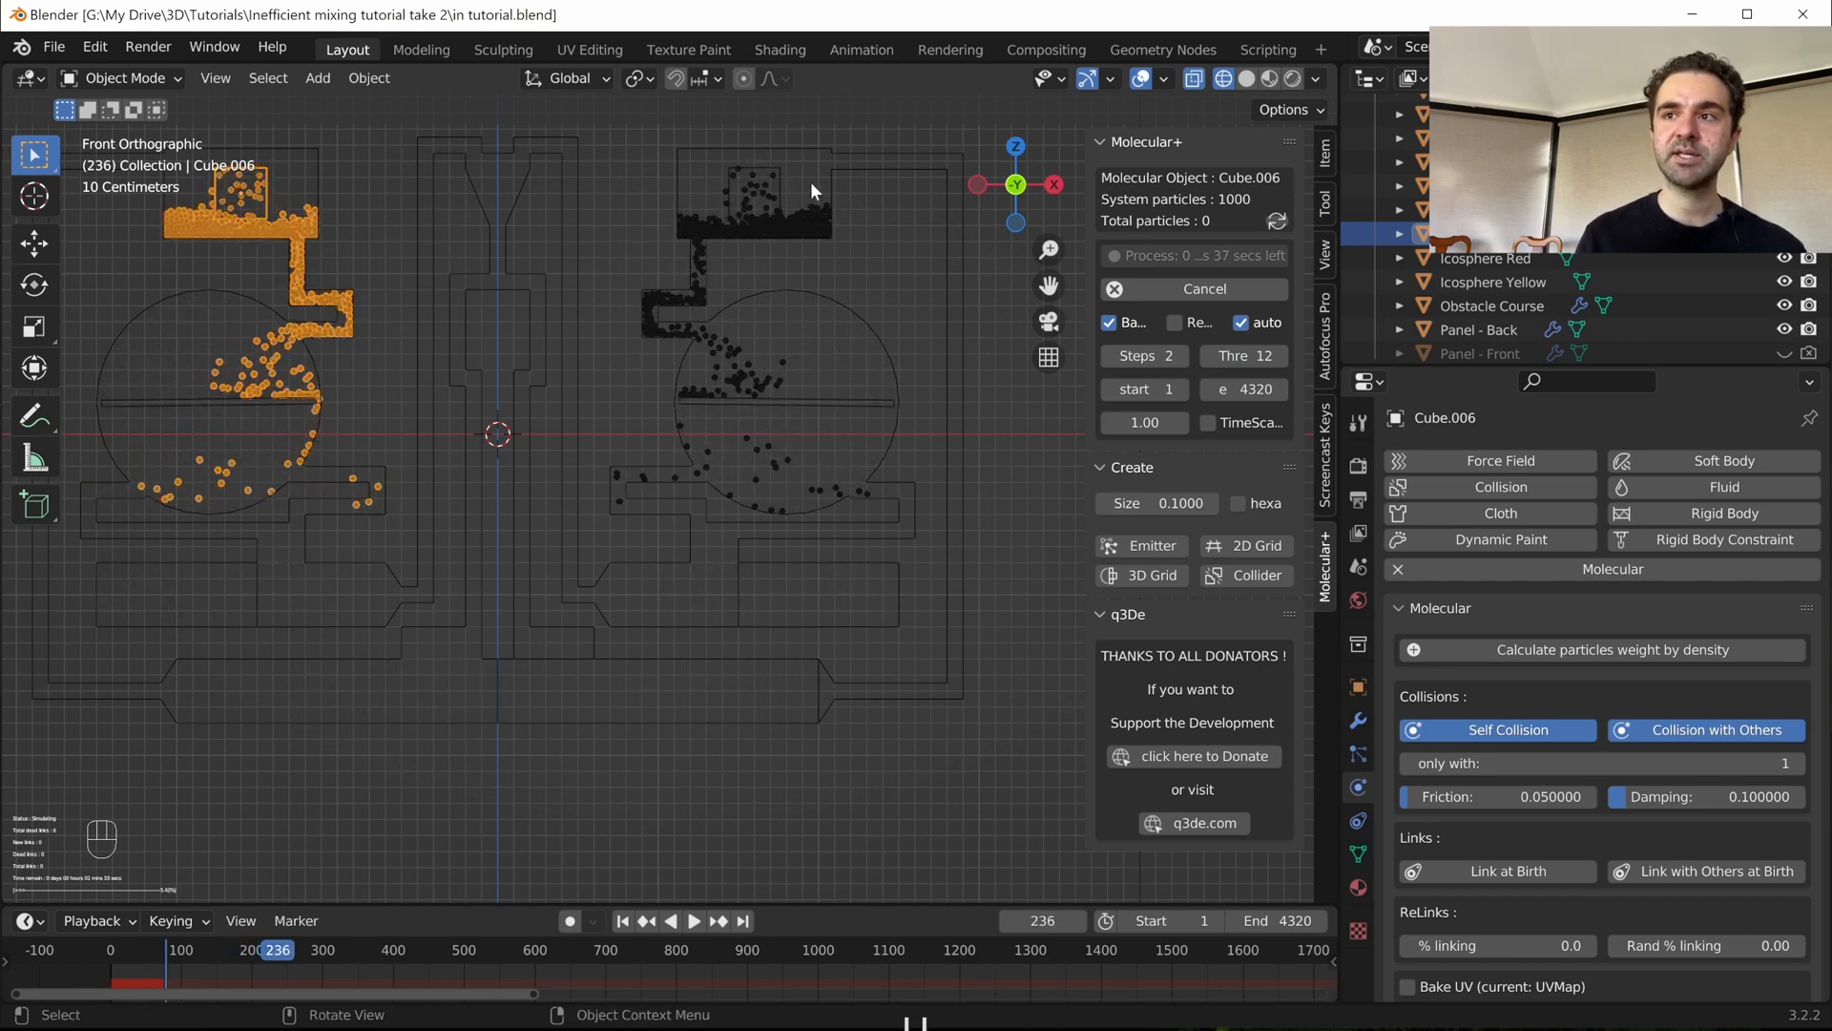
click(1351, 752)
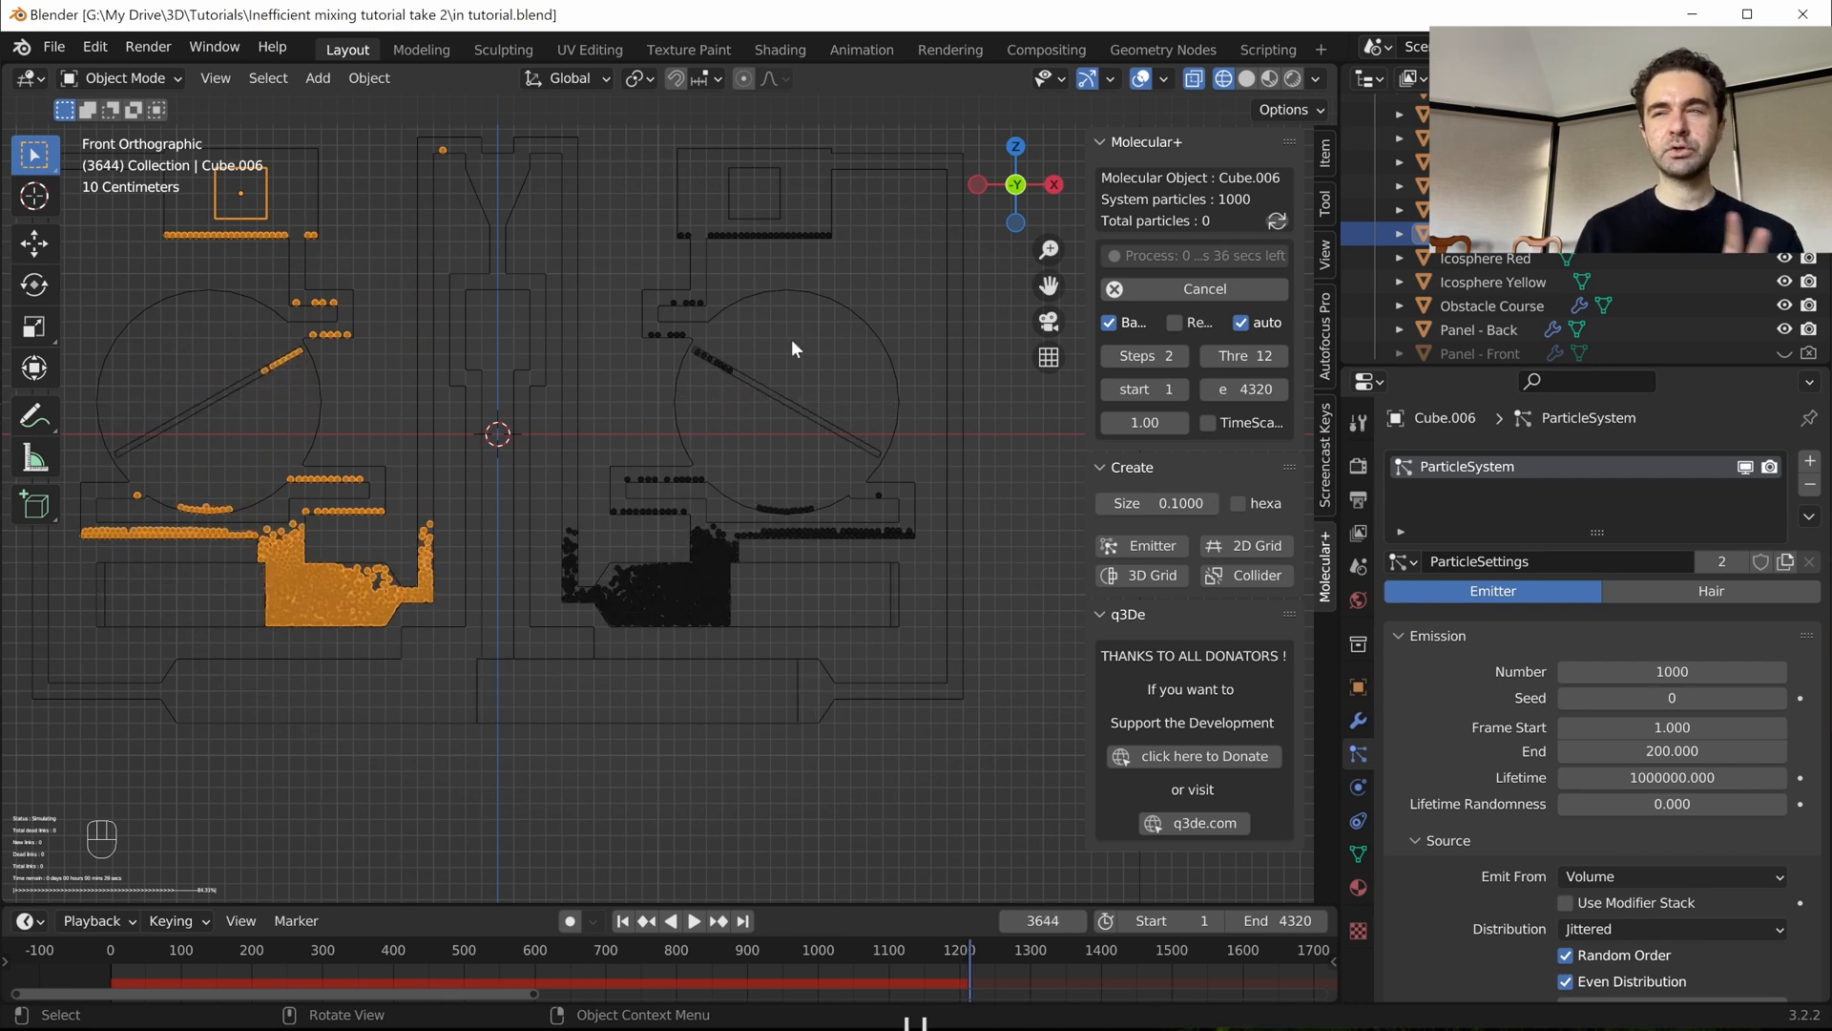
key(Escape)
key(Escape)
key(Escape)
key(Escape)
key(Escape)
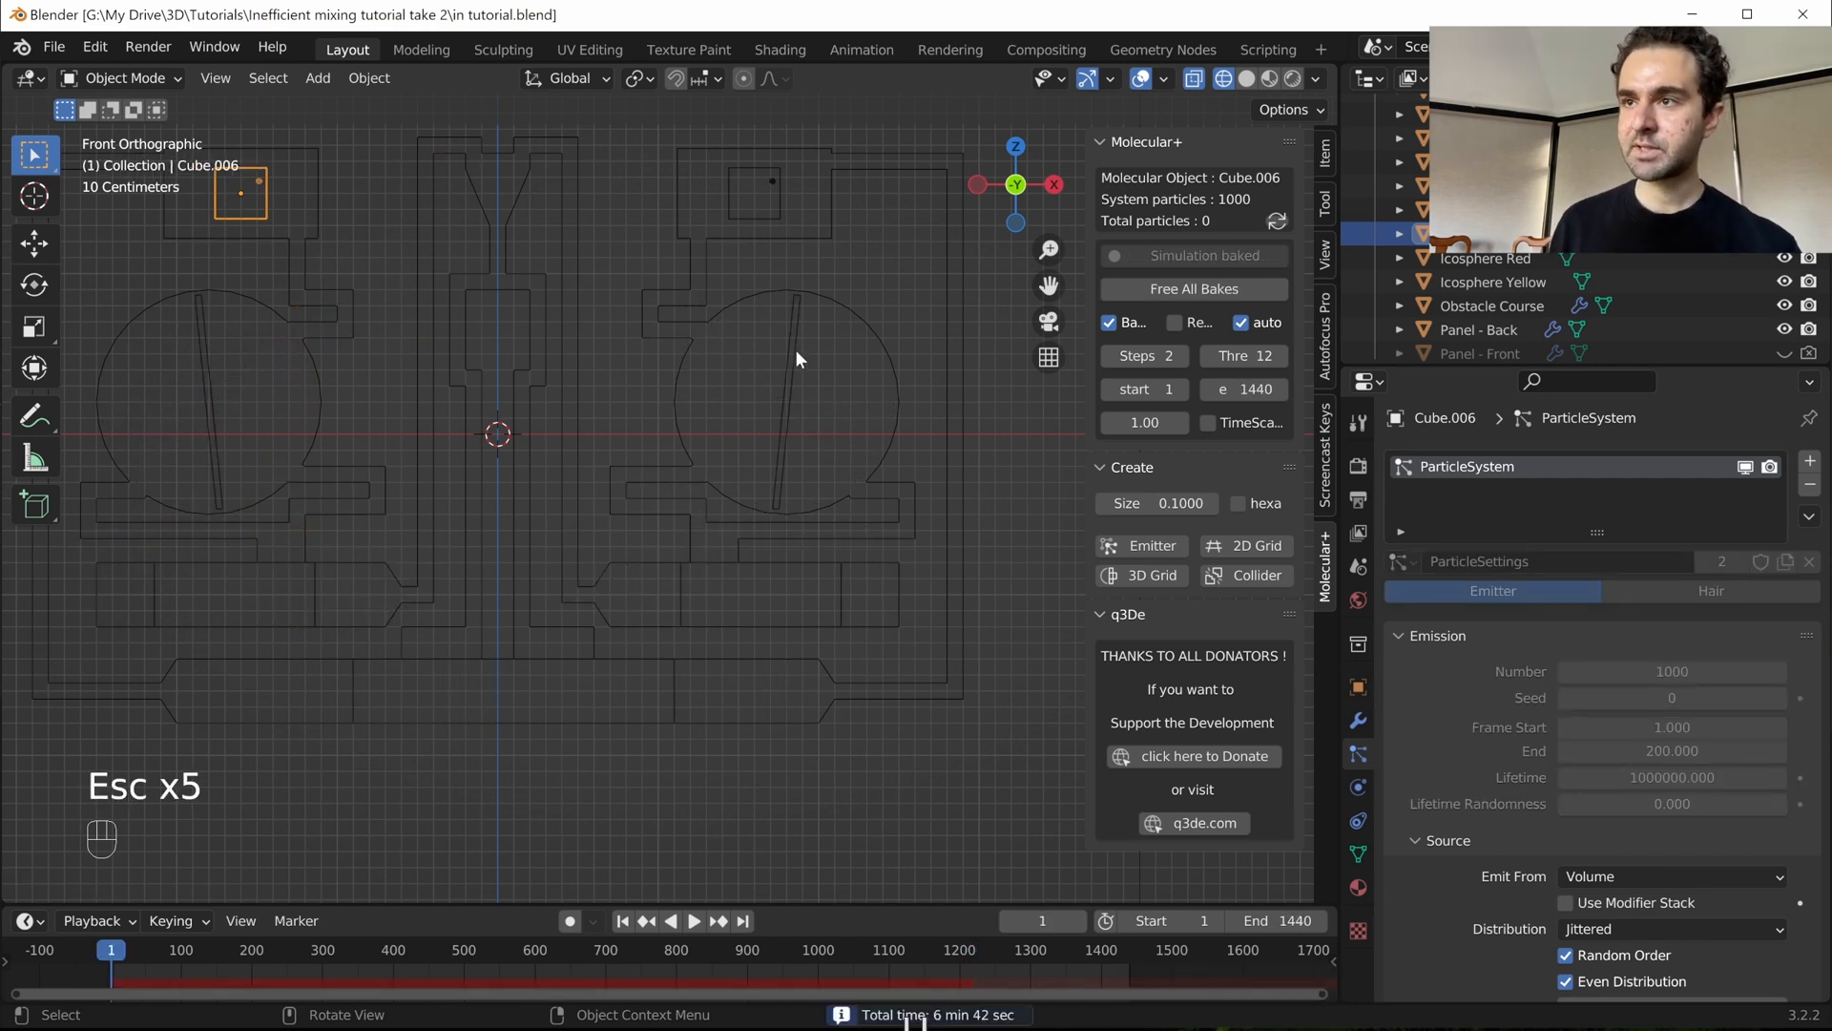
key(Escape)
- Free all Molecular+ bakes and save the file
click(1218, 273)
click(1220, 285)
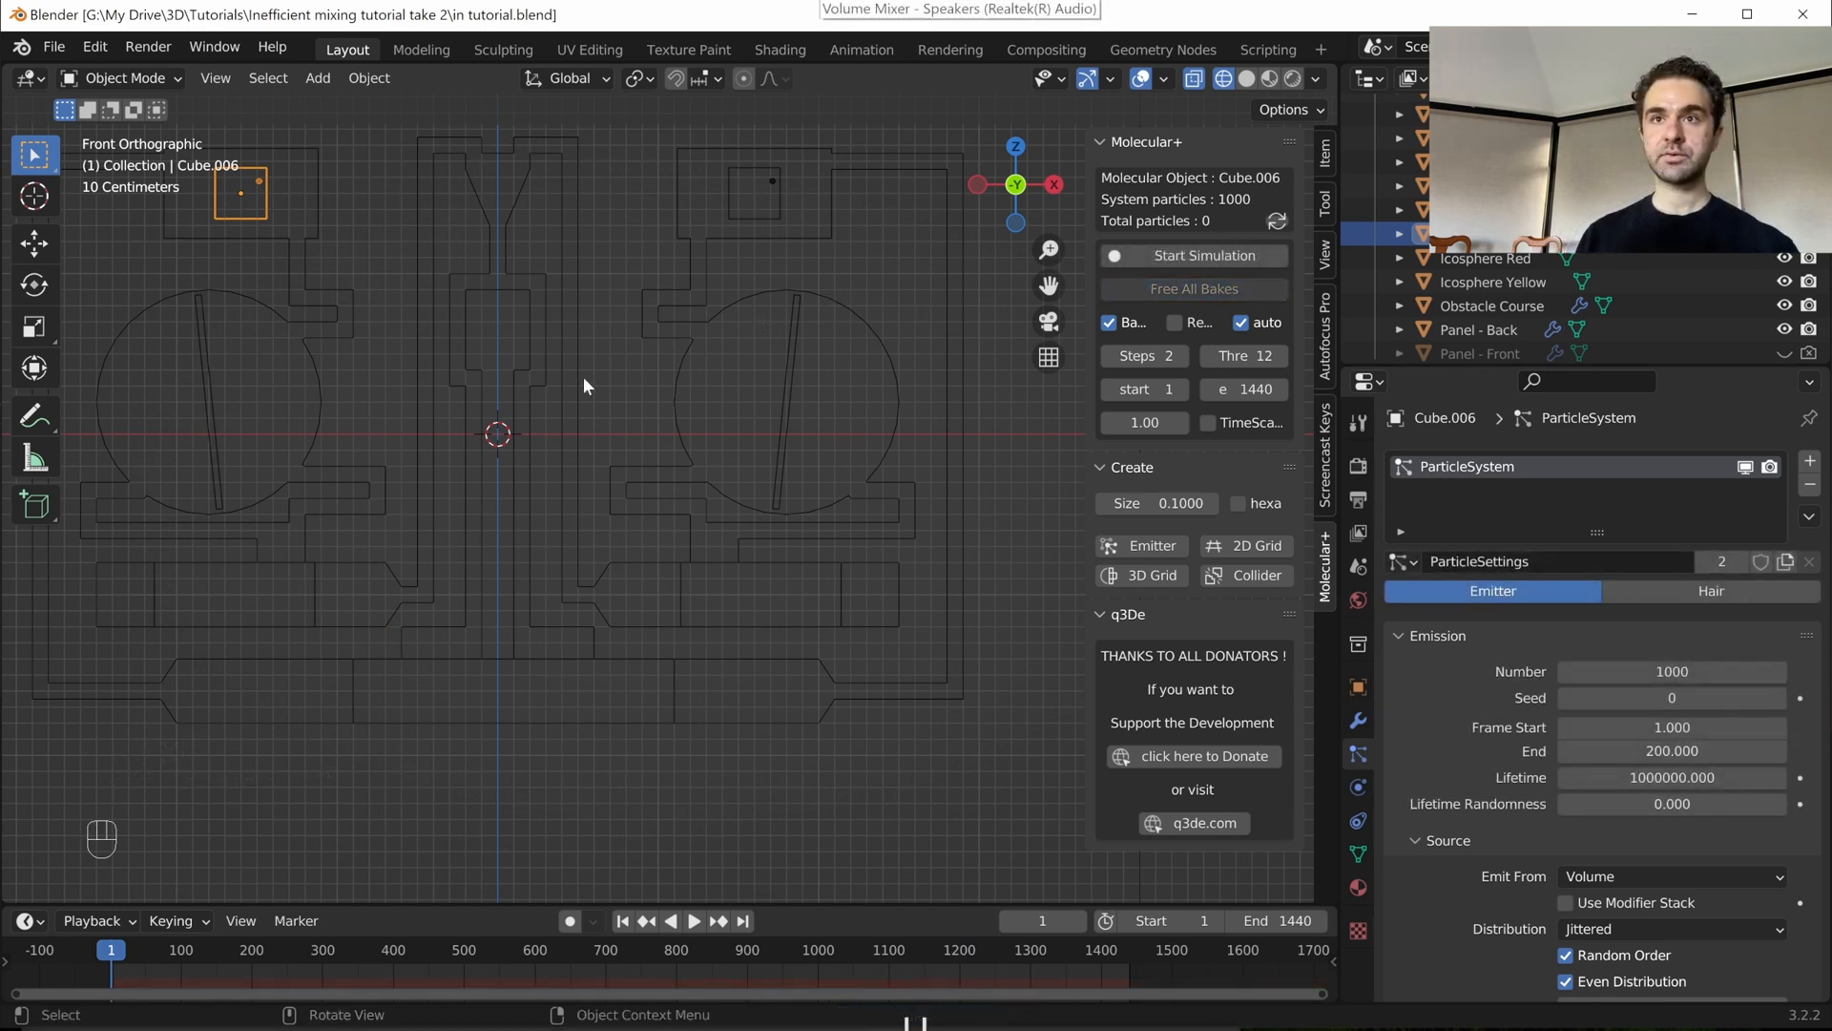
key(ctrl+s)
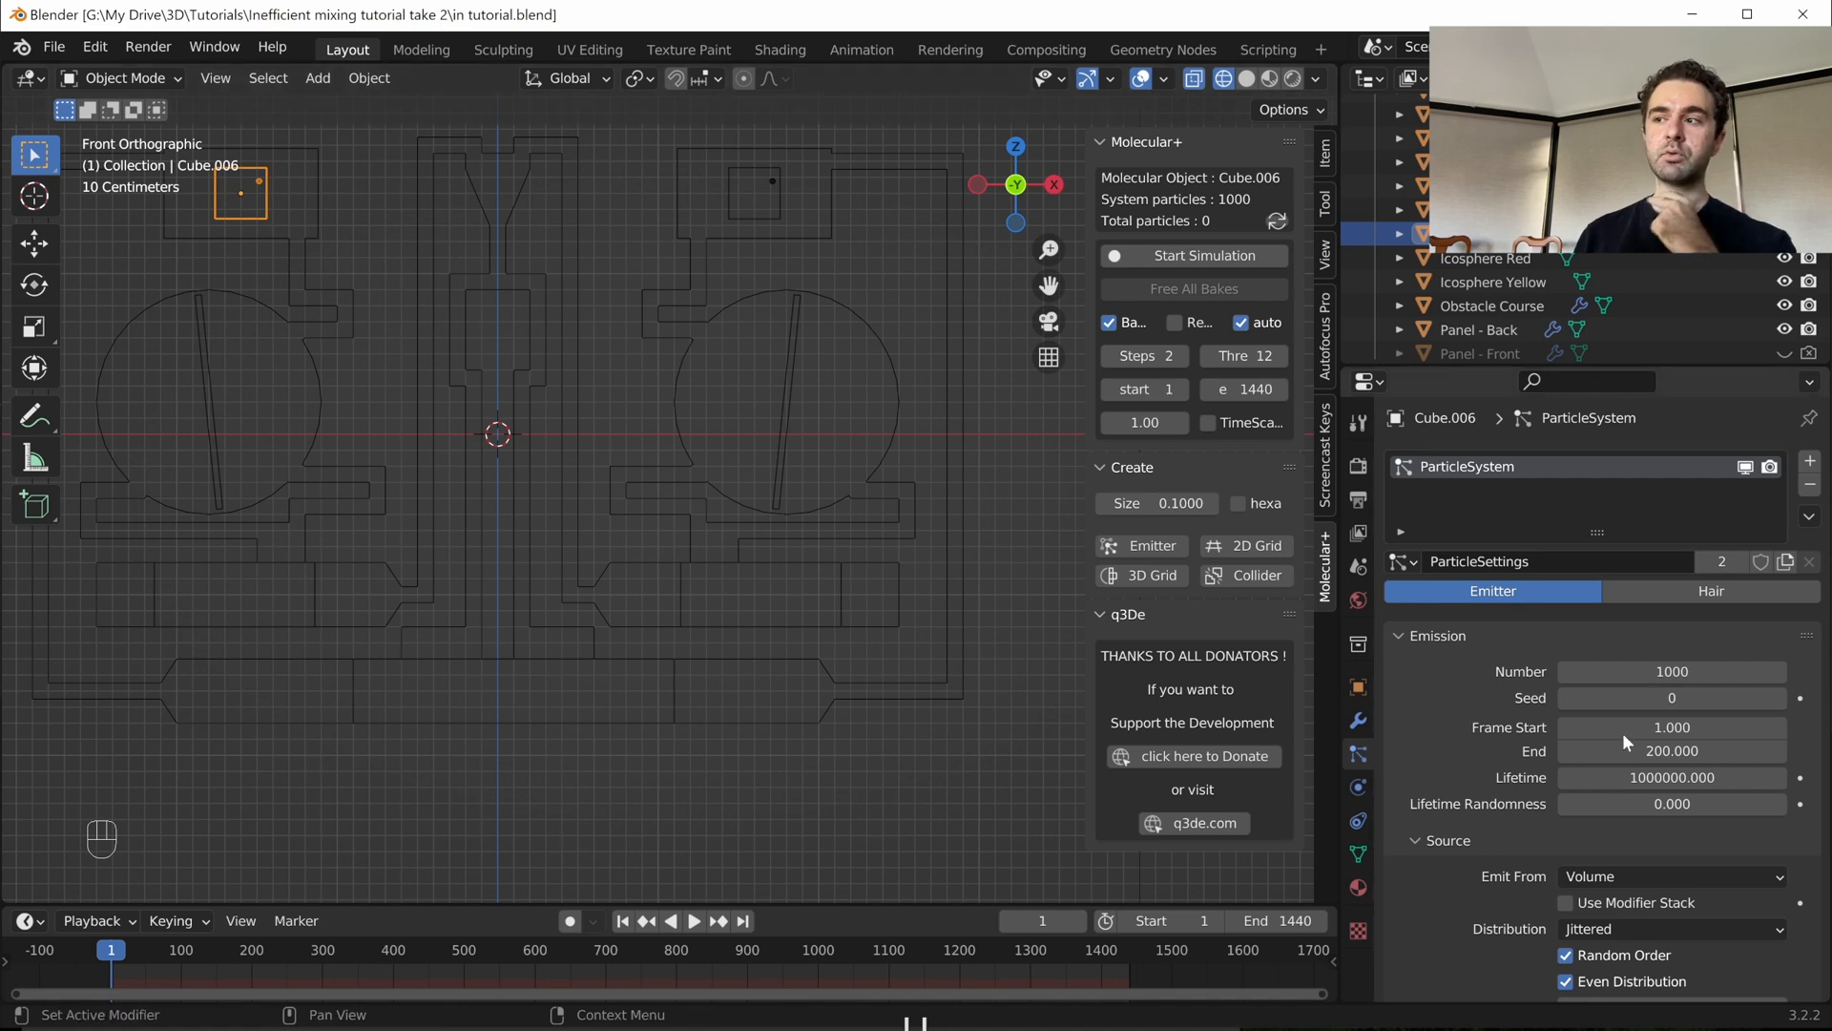
- Set the shared particle settings to 5000 particles and the Molecular+ simulation steps to 8
click(1681, 672)
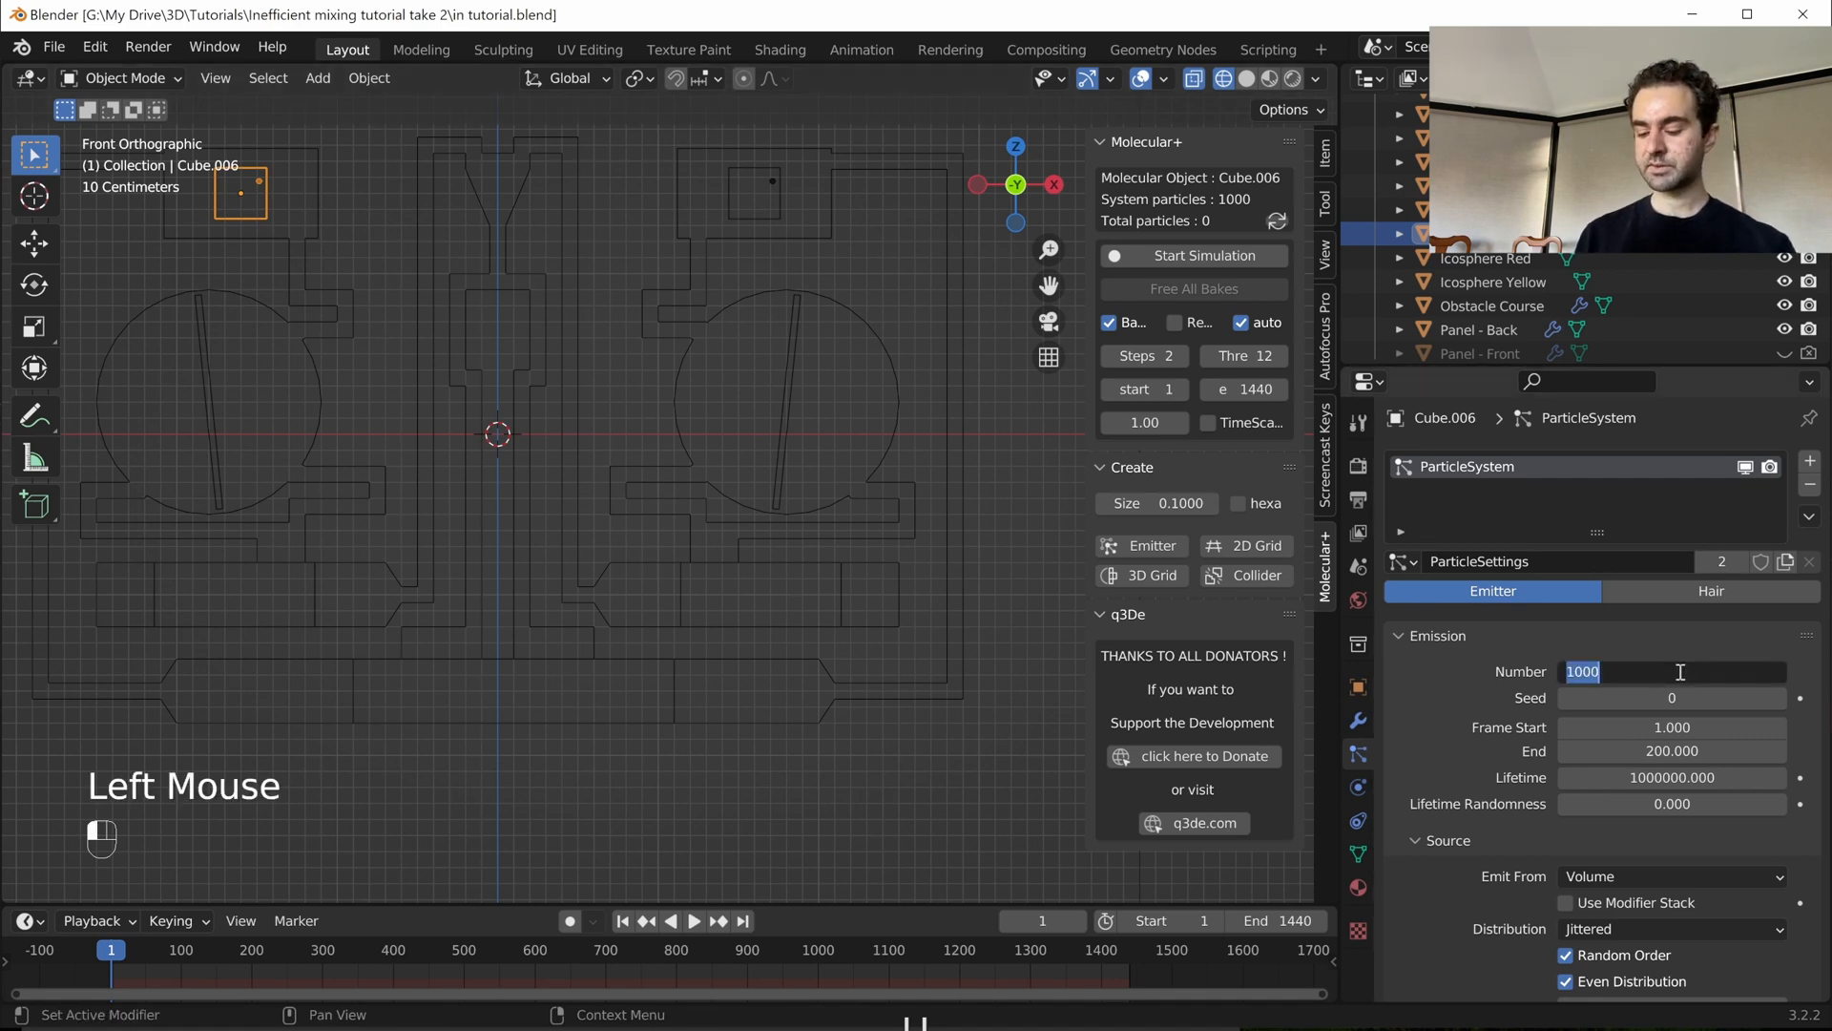
text(5000)
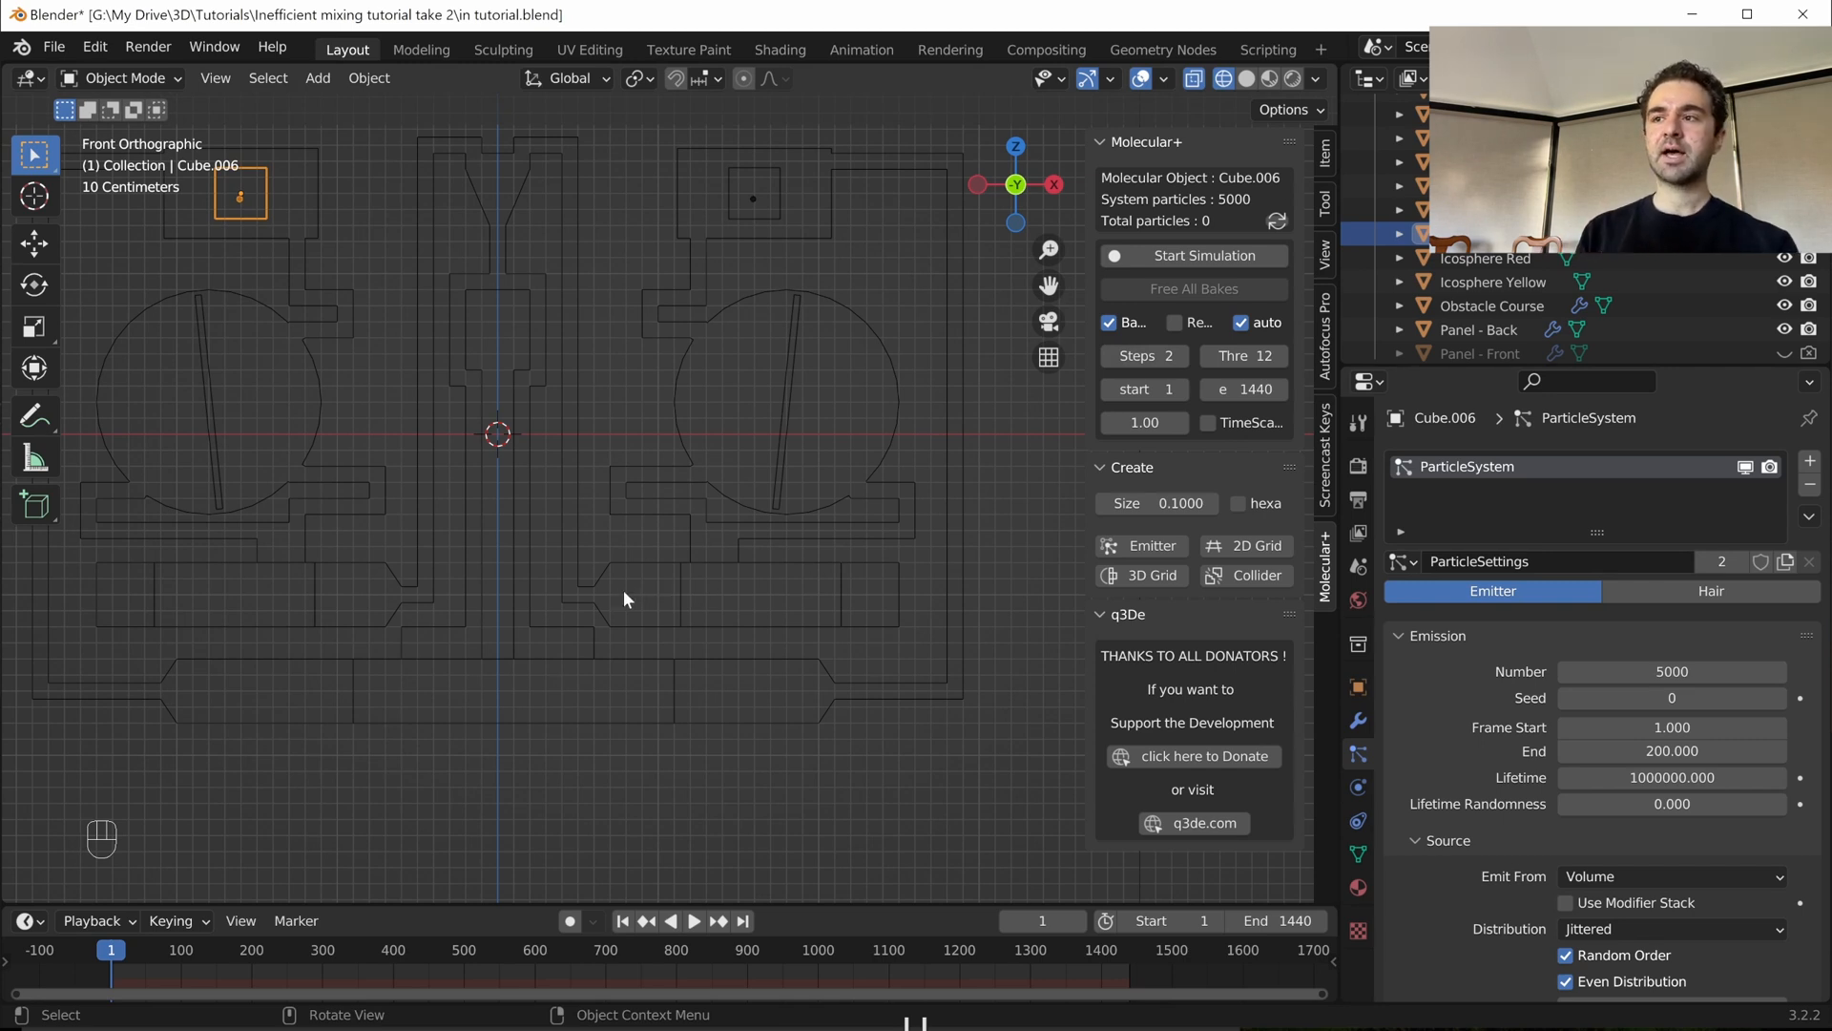
click(1143, 356)
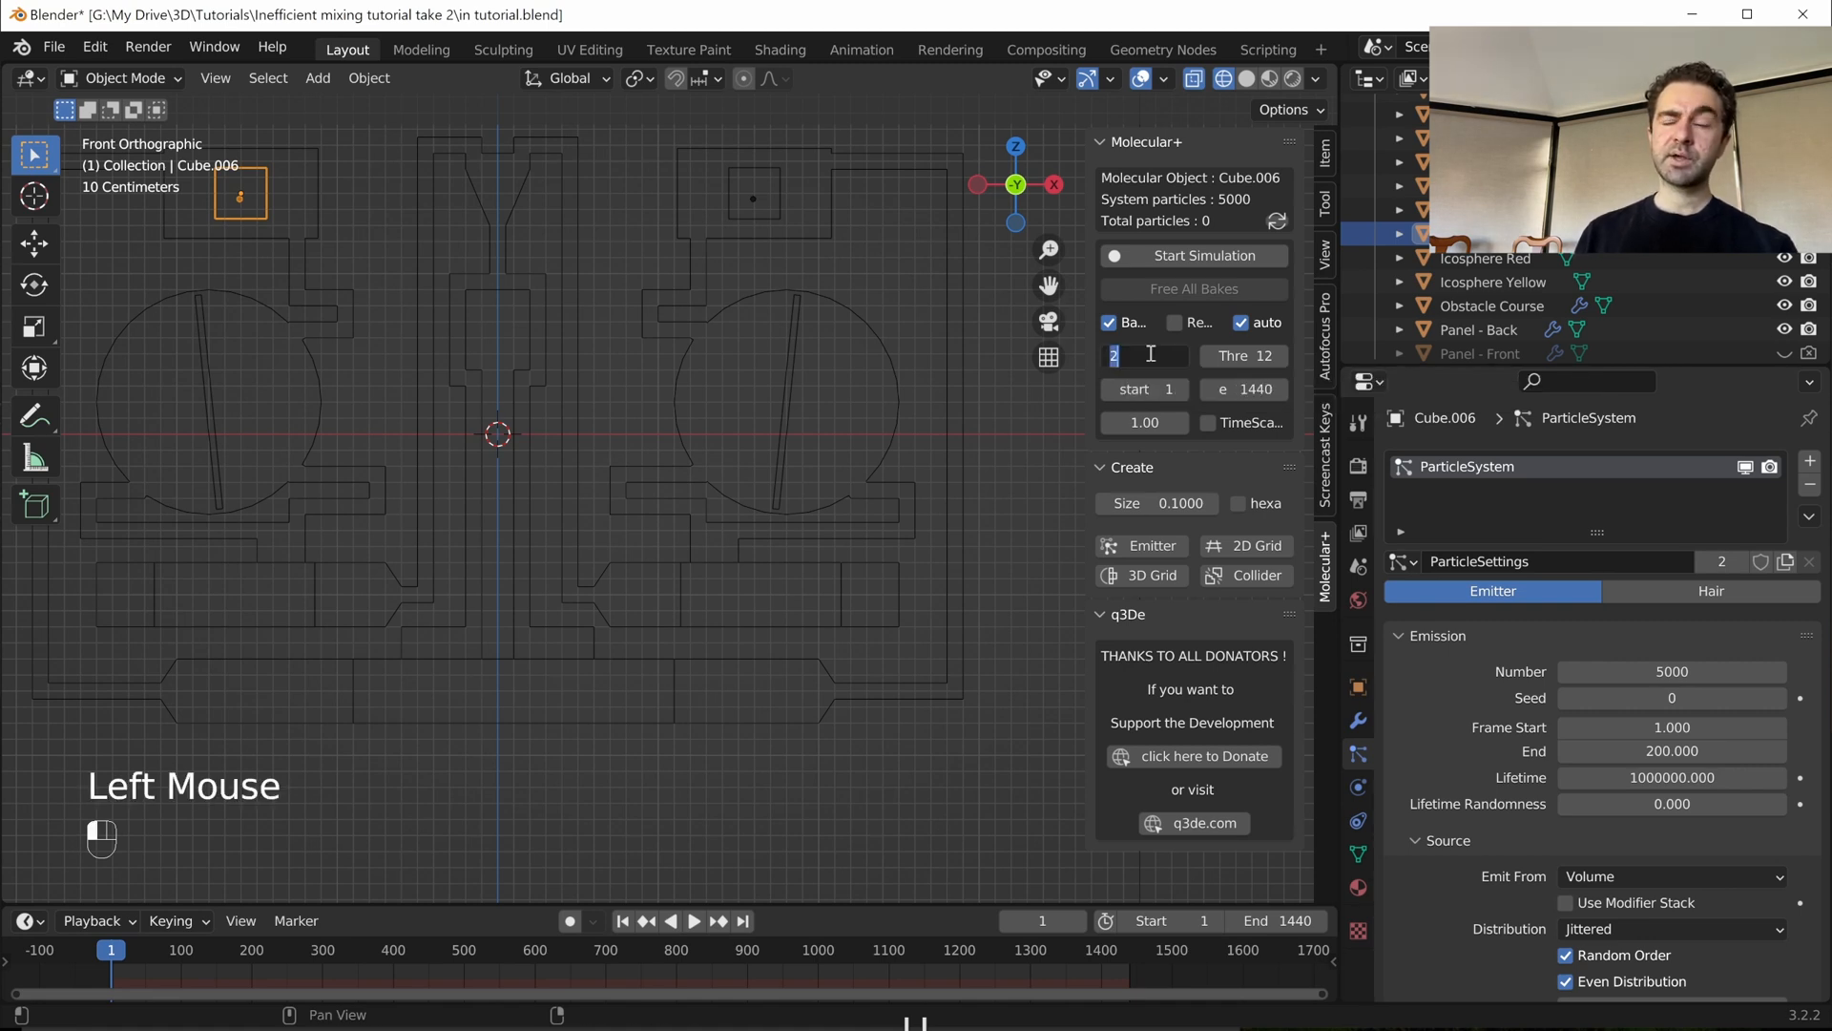
text(8)
key(Return)
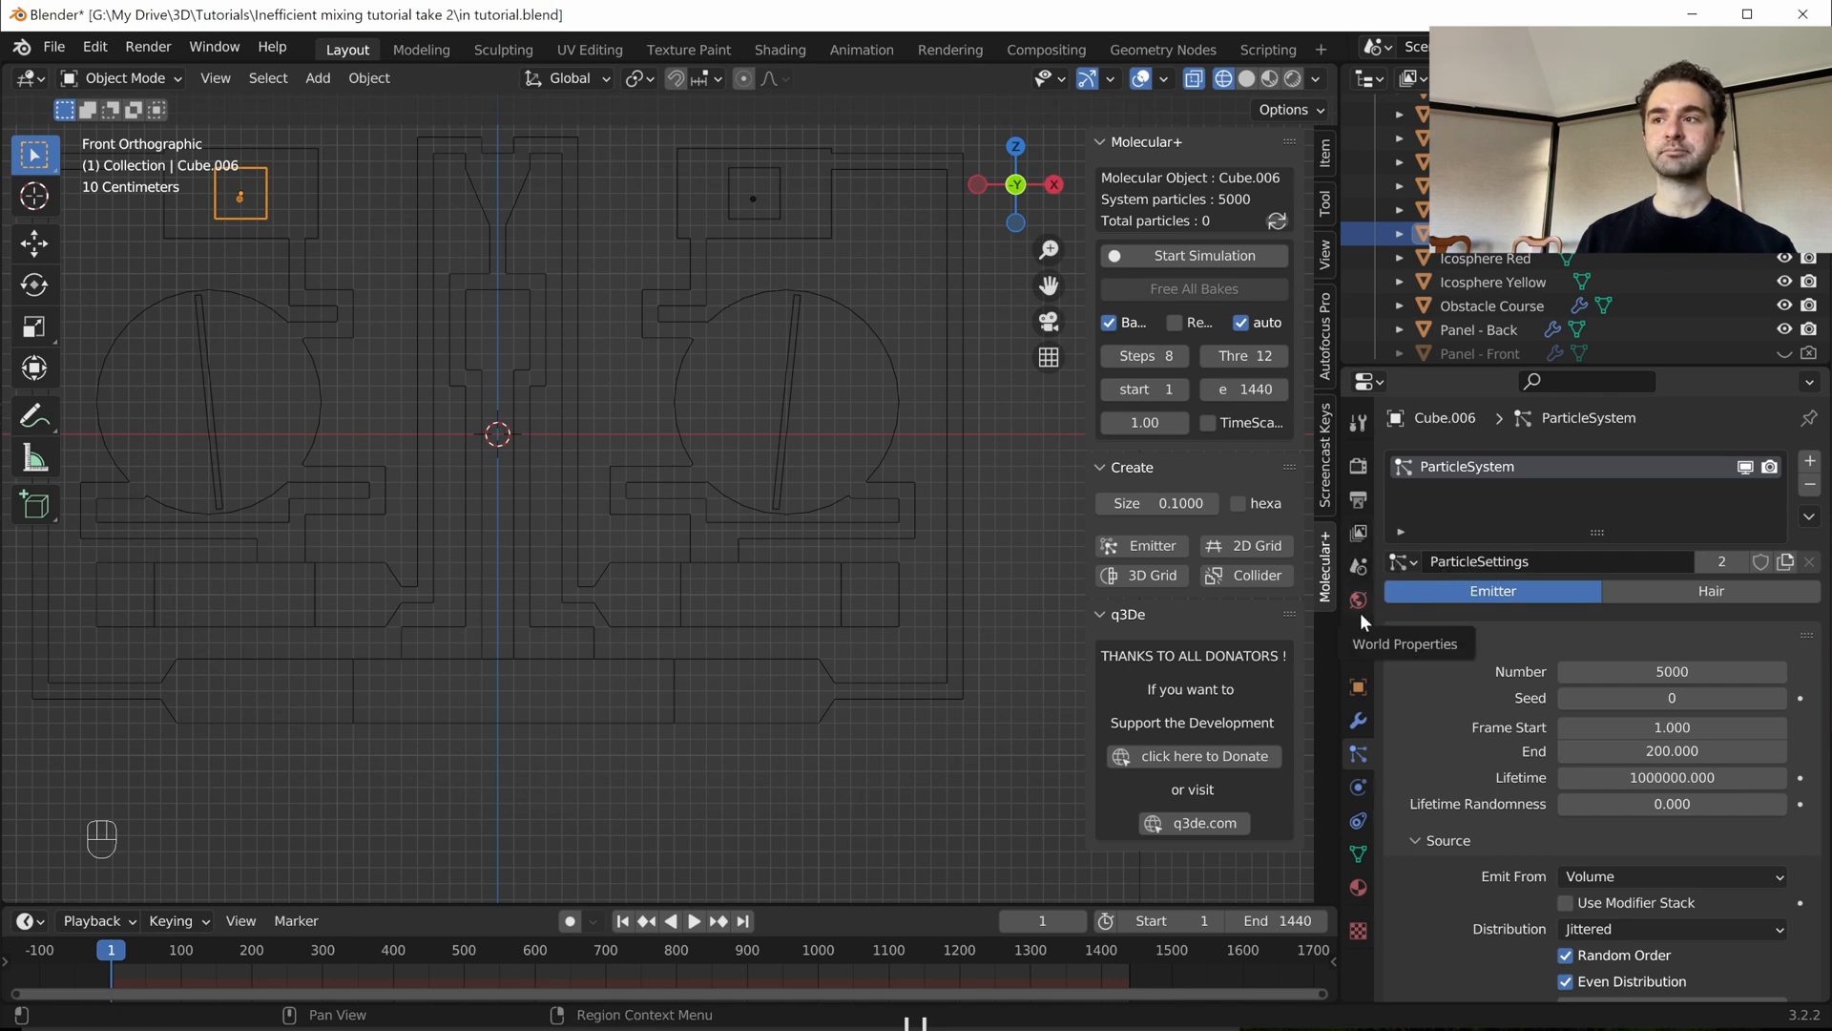
- Make the left emitter's particle settings single-user and set their rendered instance object to Icosphere Yellow
scroll(1543, 649, down, 6)
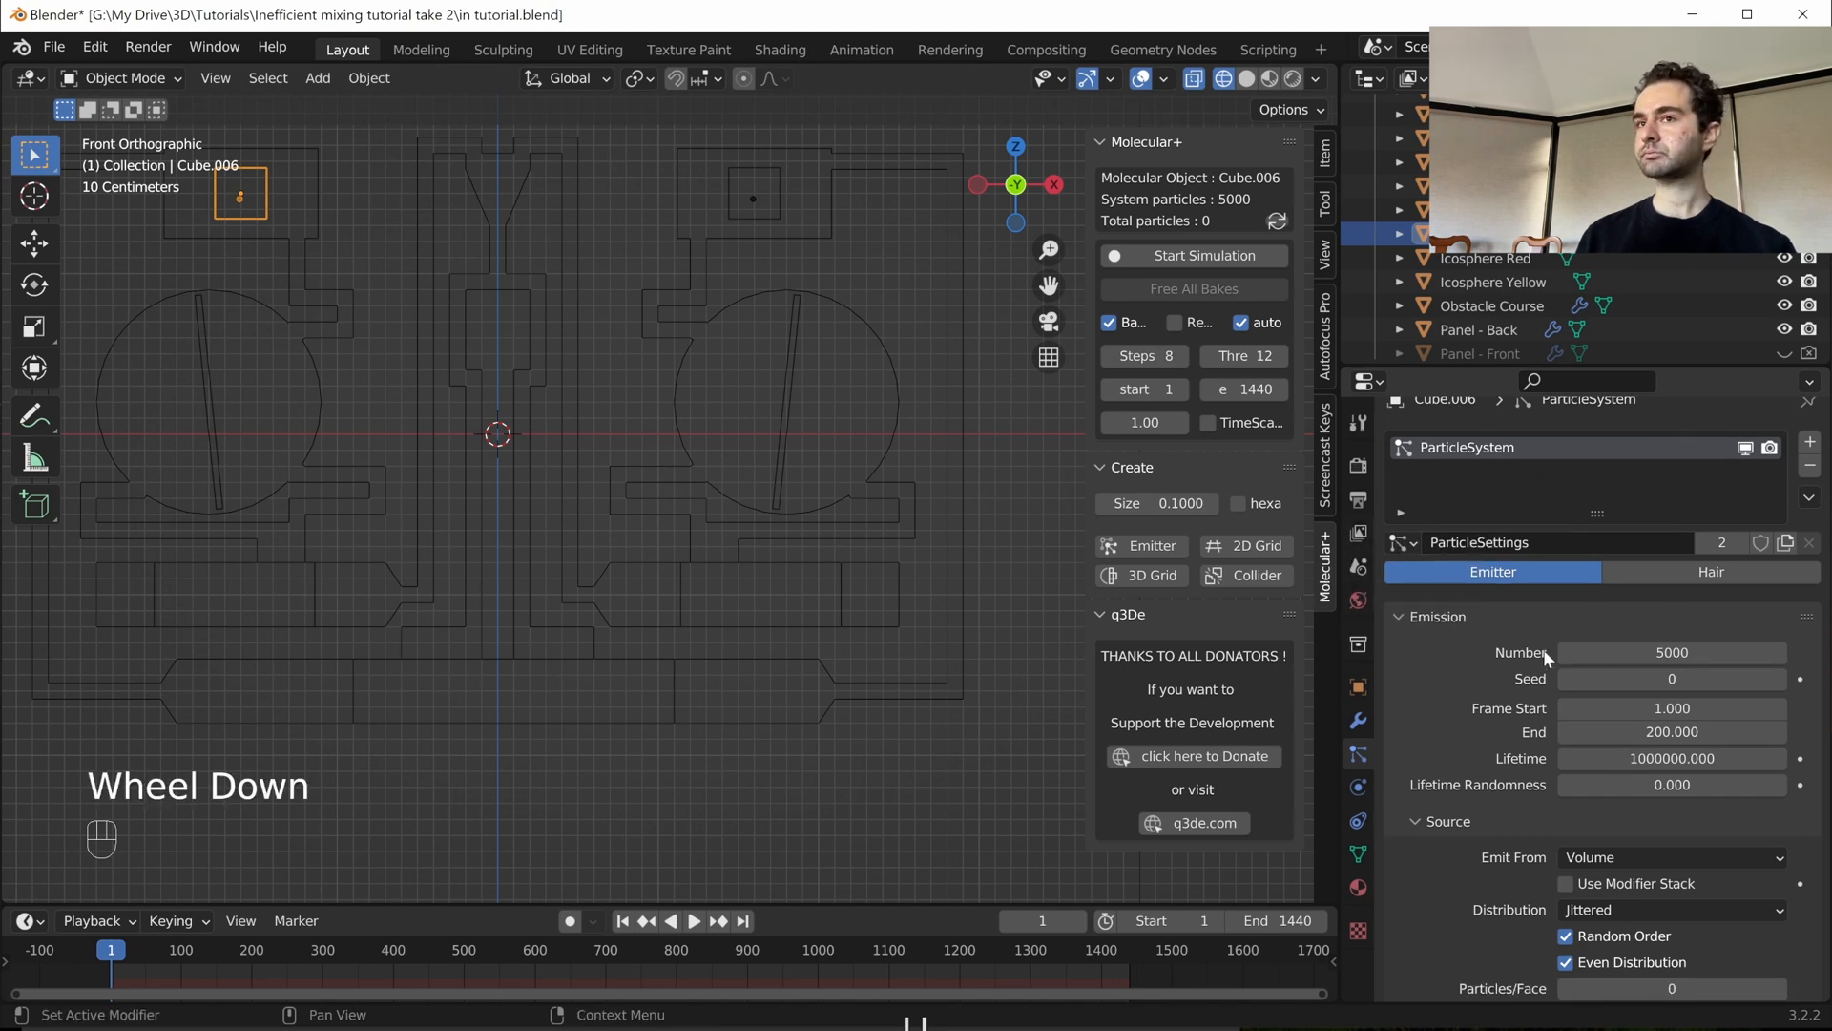
scroll(1629, 412, up, 4)
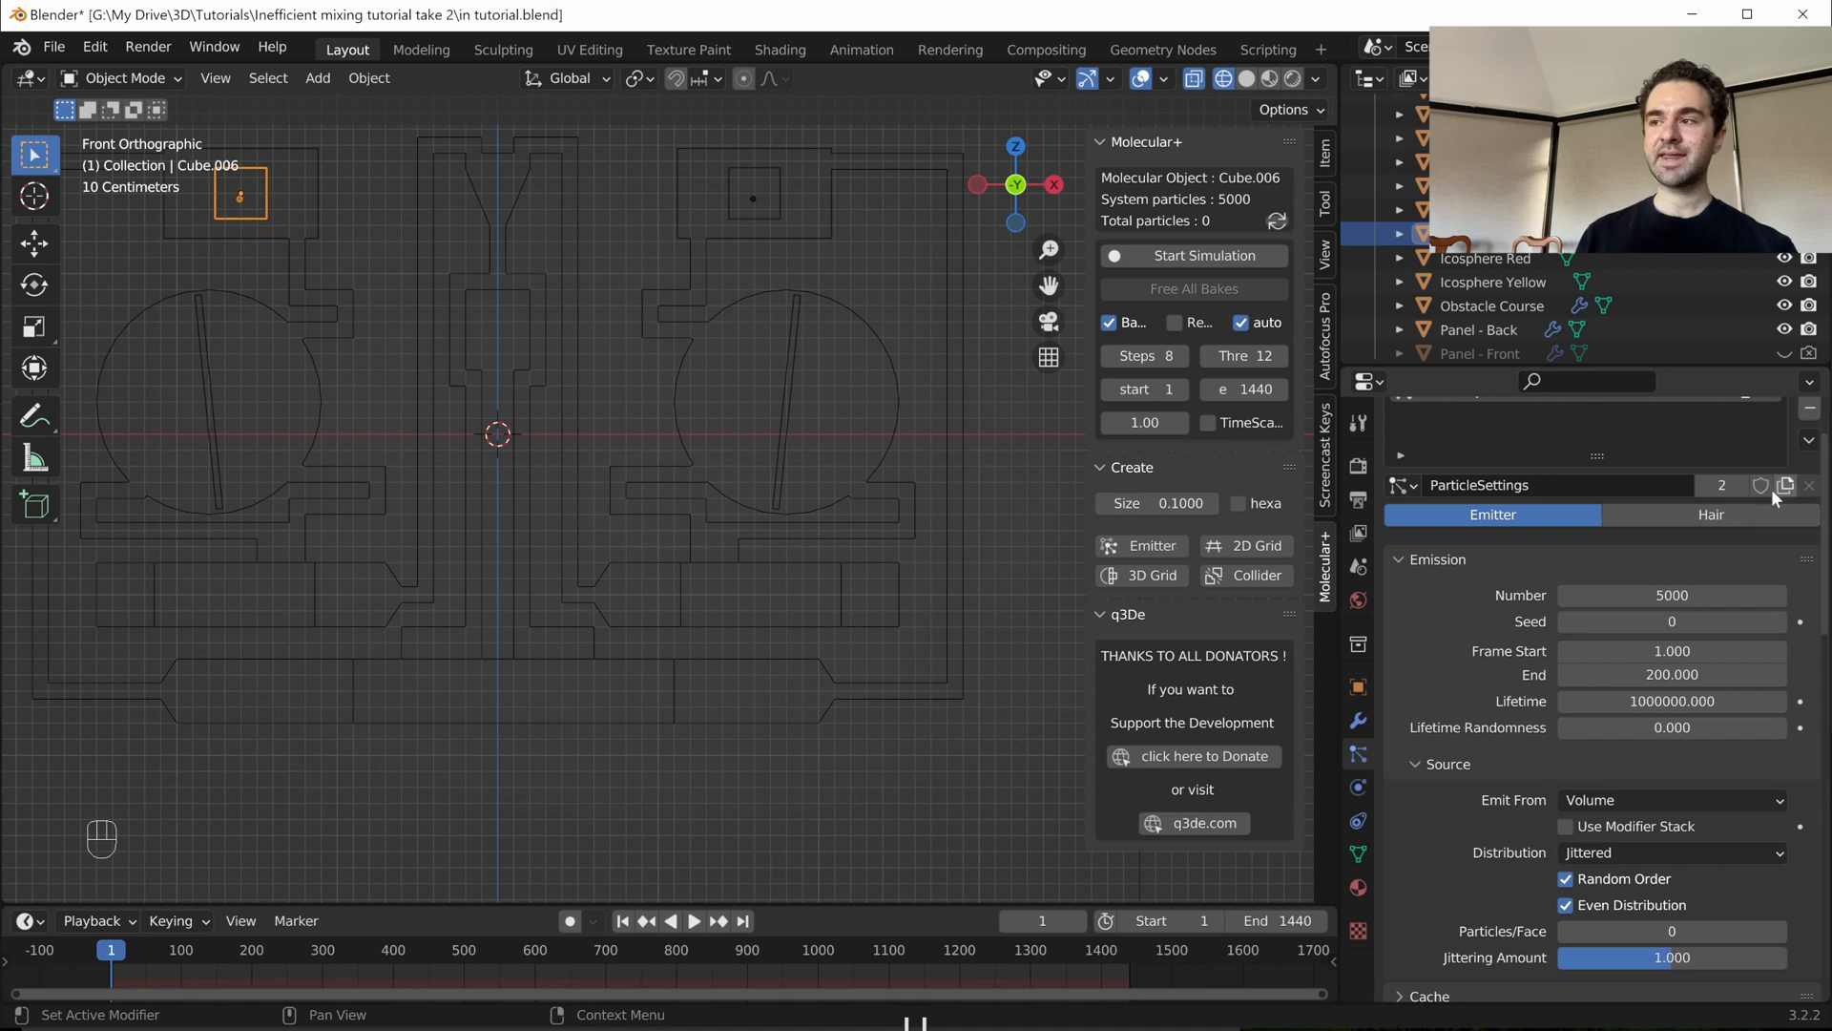
click(1721, 485)
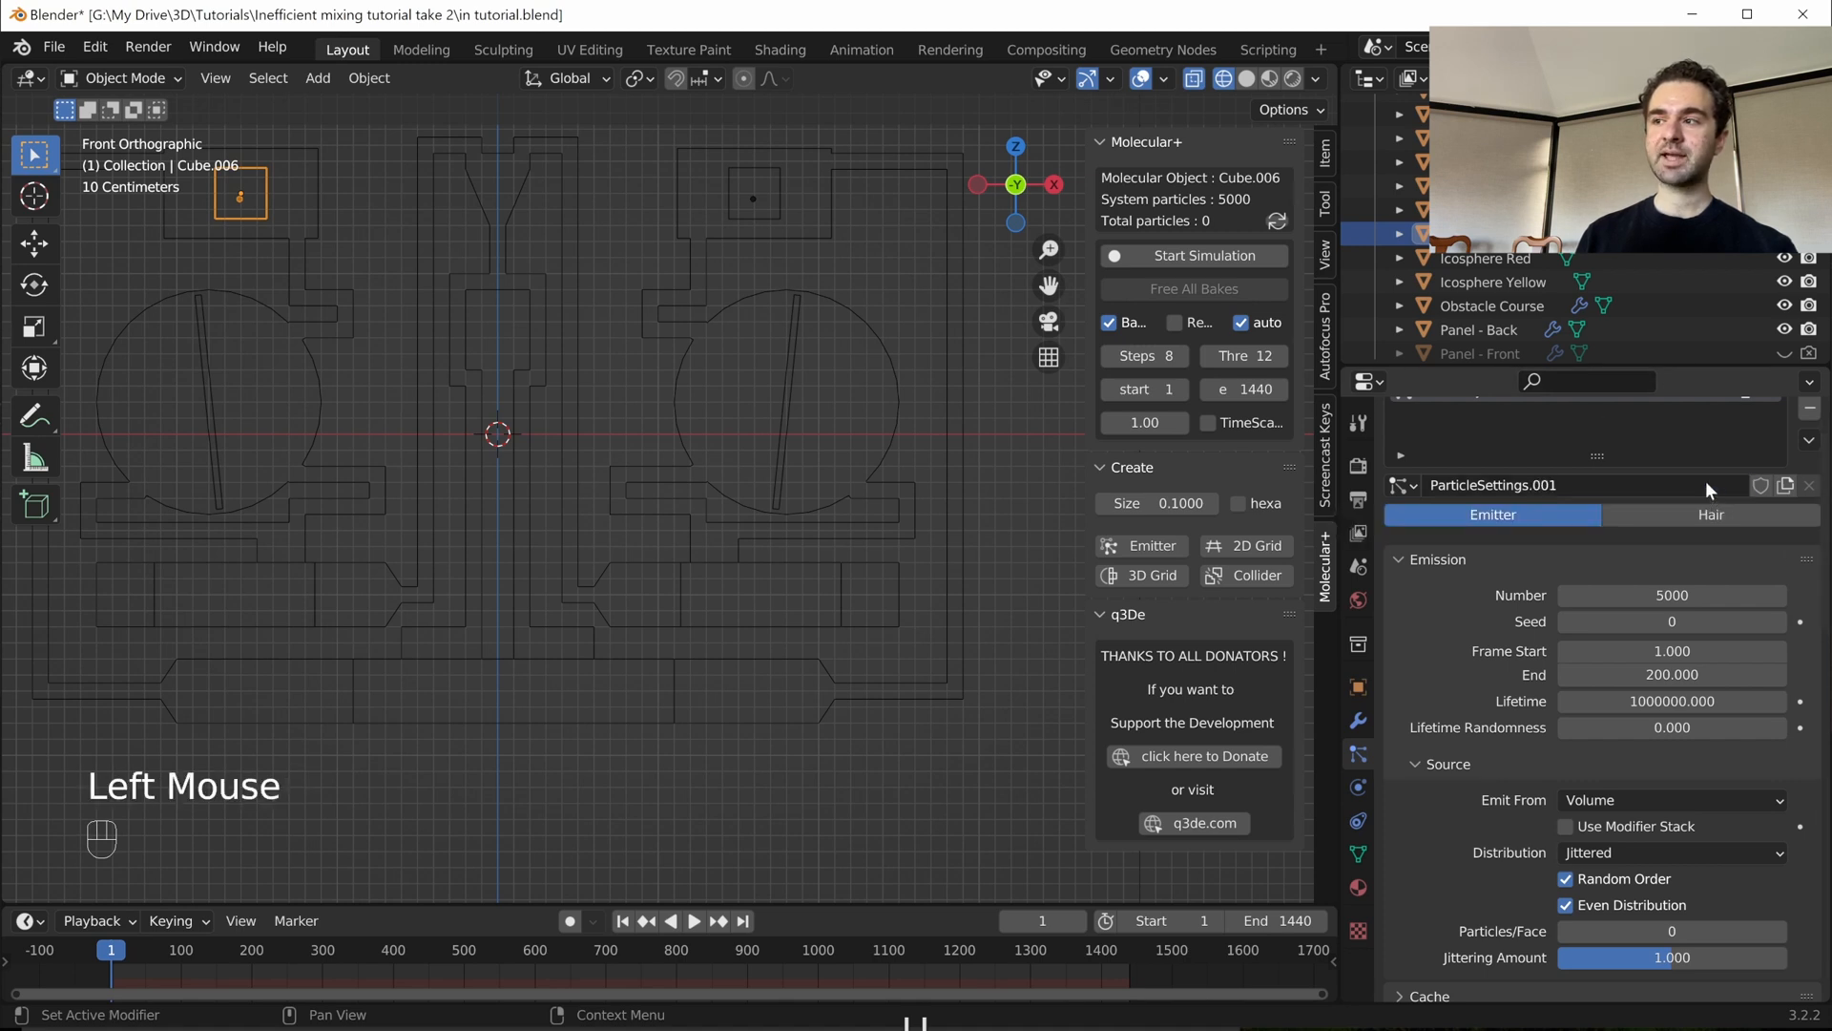
scroll(1610, 613, down, 11)
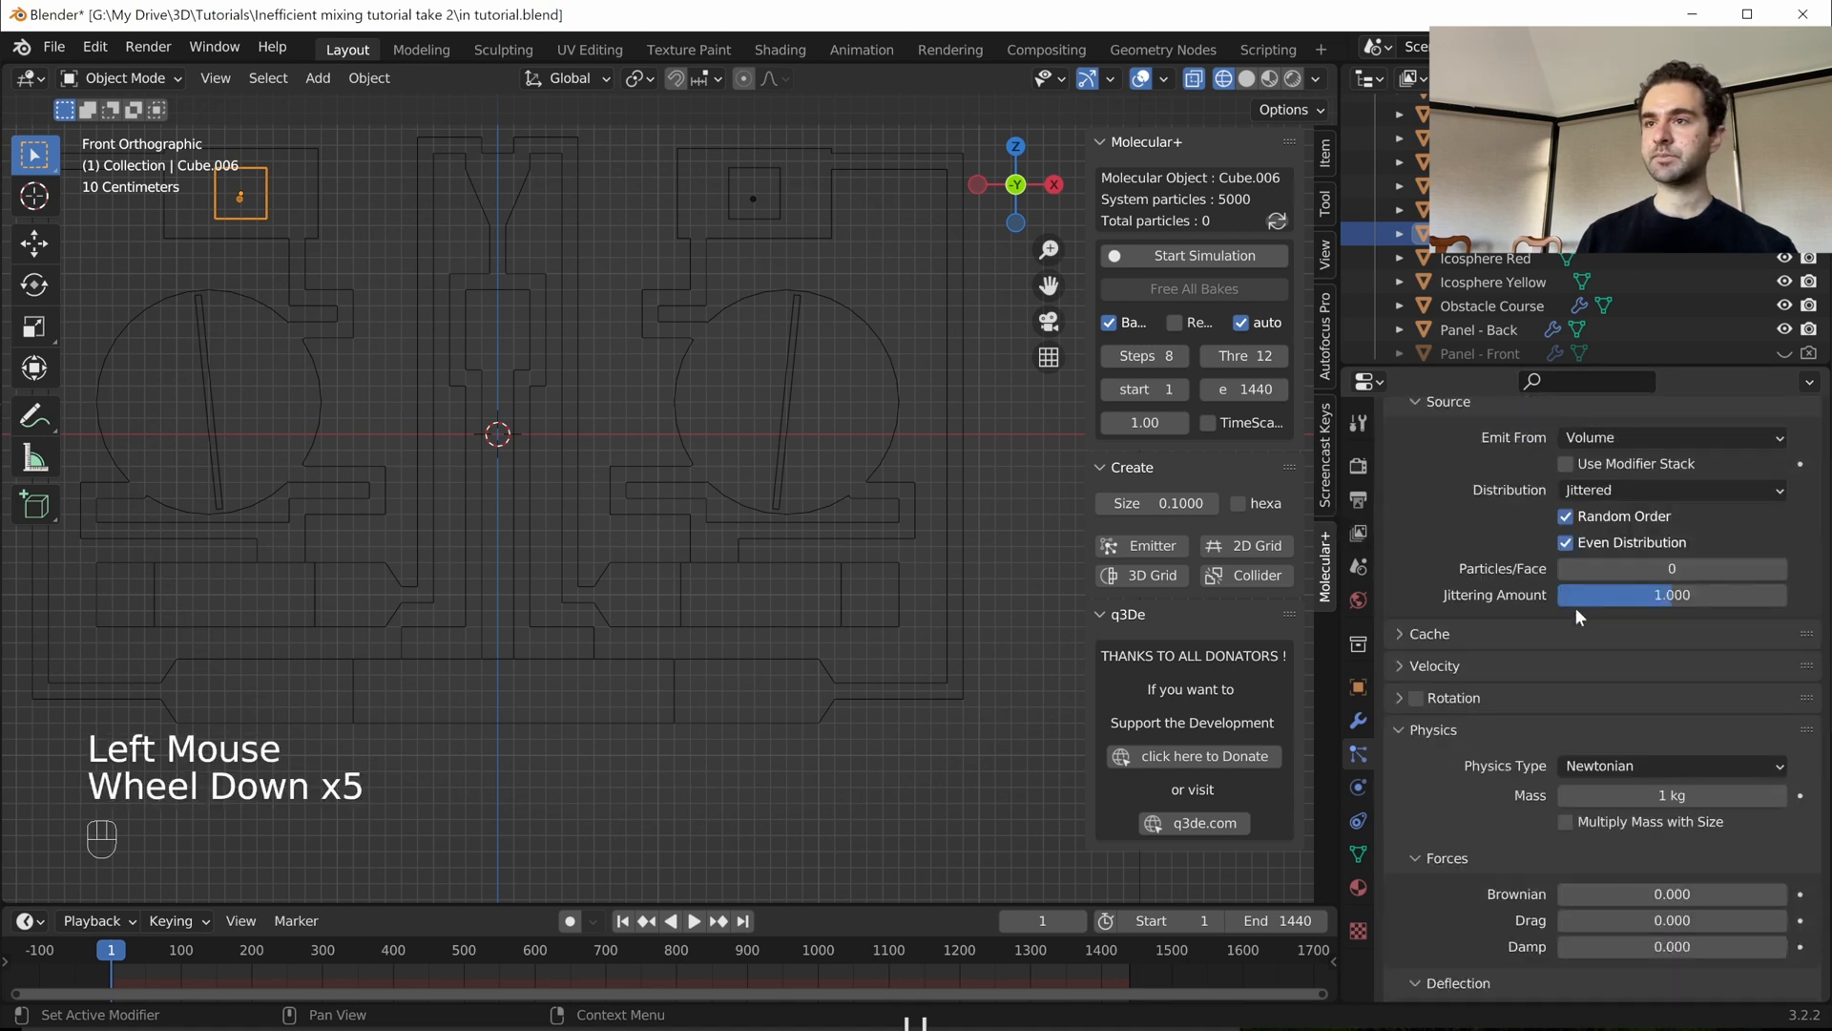
scroll(1575, 611, down, 2)
double_click(1703, 659)
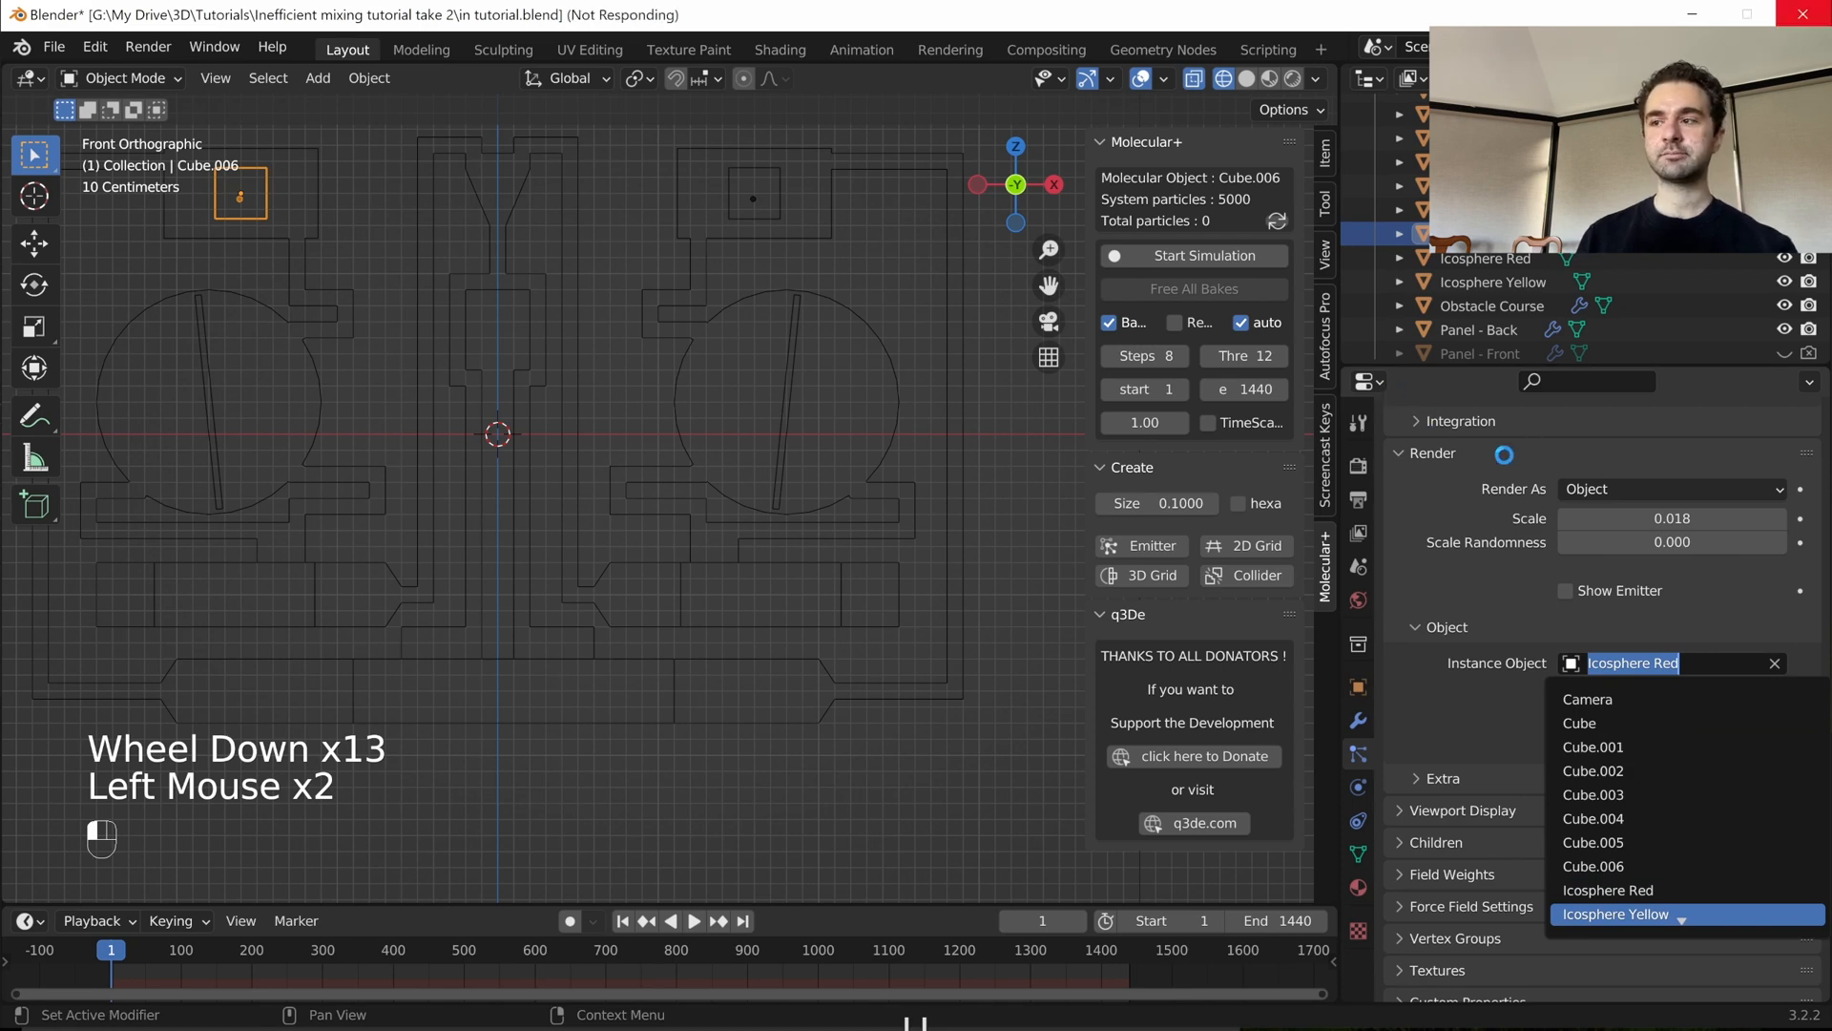
- In the obstacle course mesh, move the left wall vertices of the outlet below the right paddle about 0.1 m along negative X
click(678, 531)
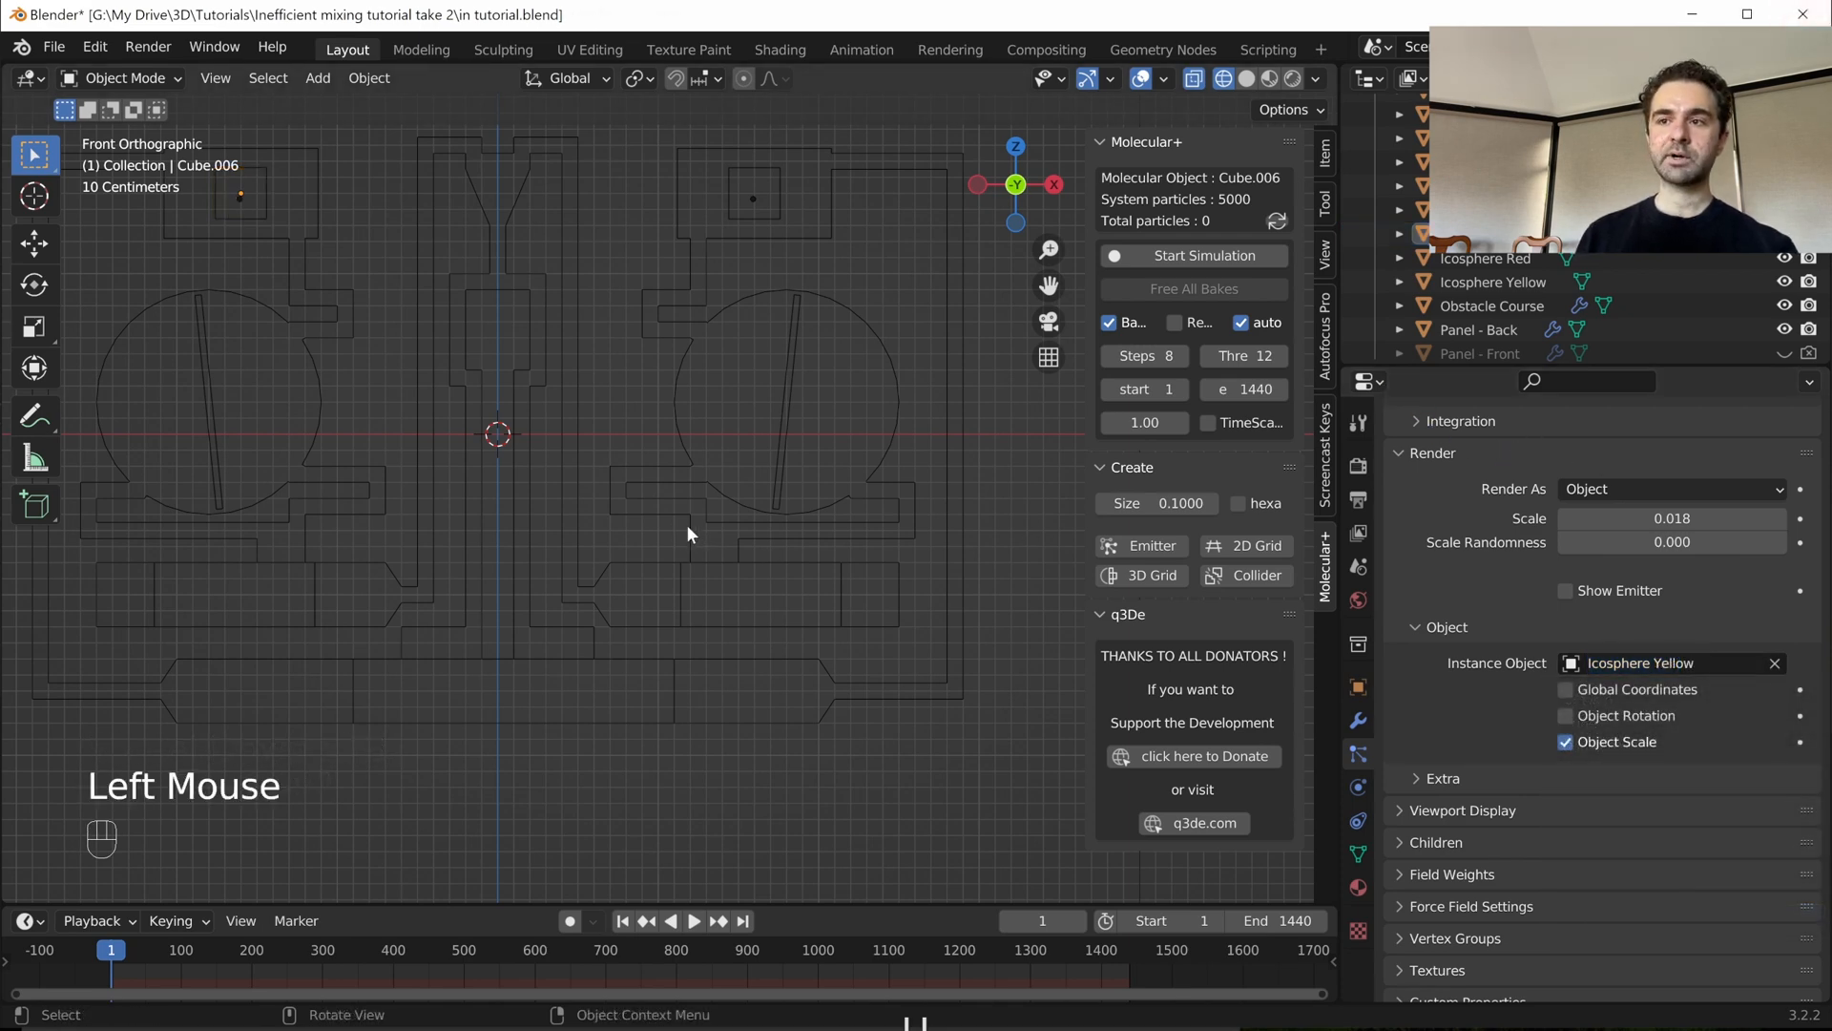
click(685, 524)
scroll(697, 546, up, 2)
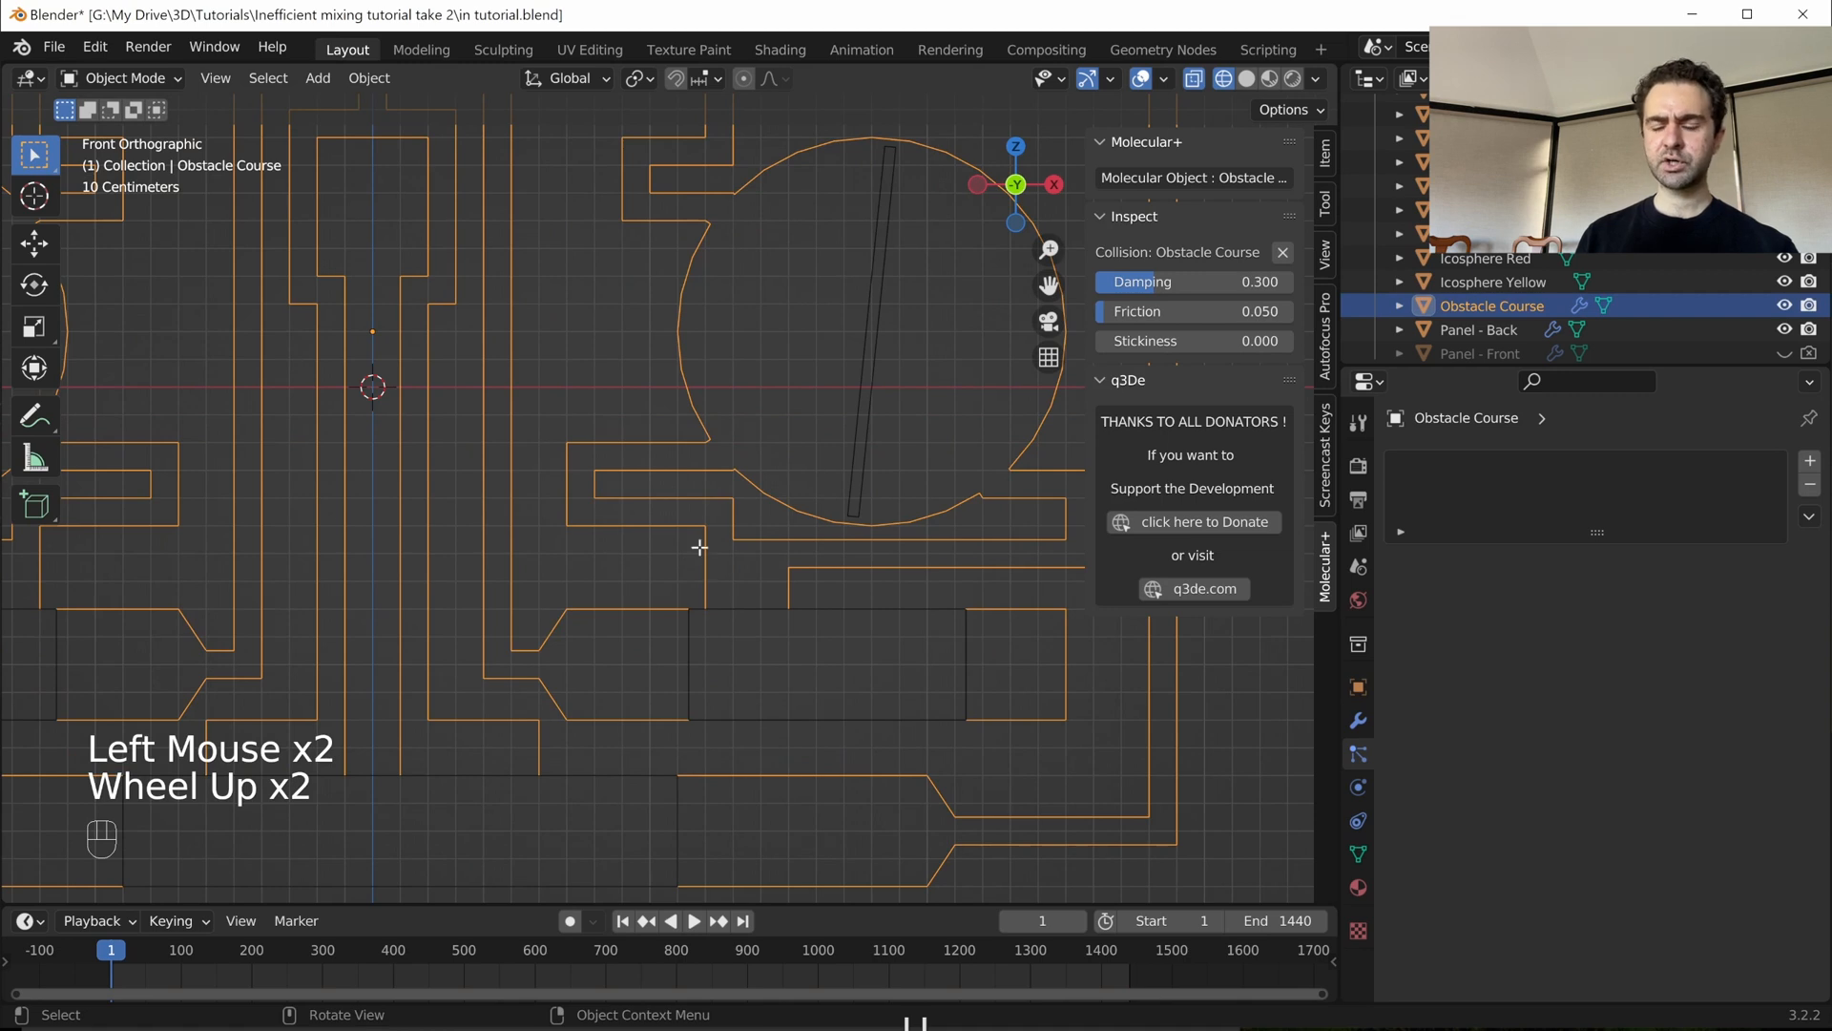
key(Tab)
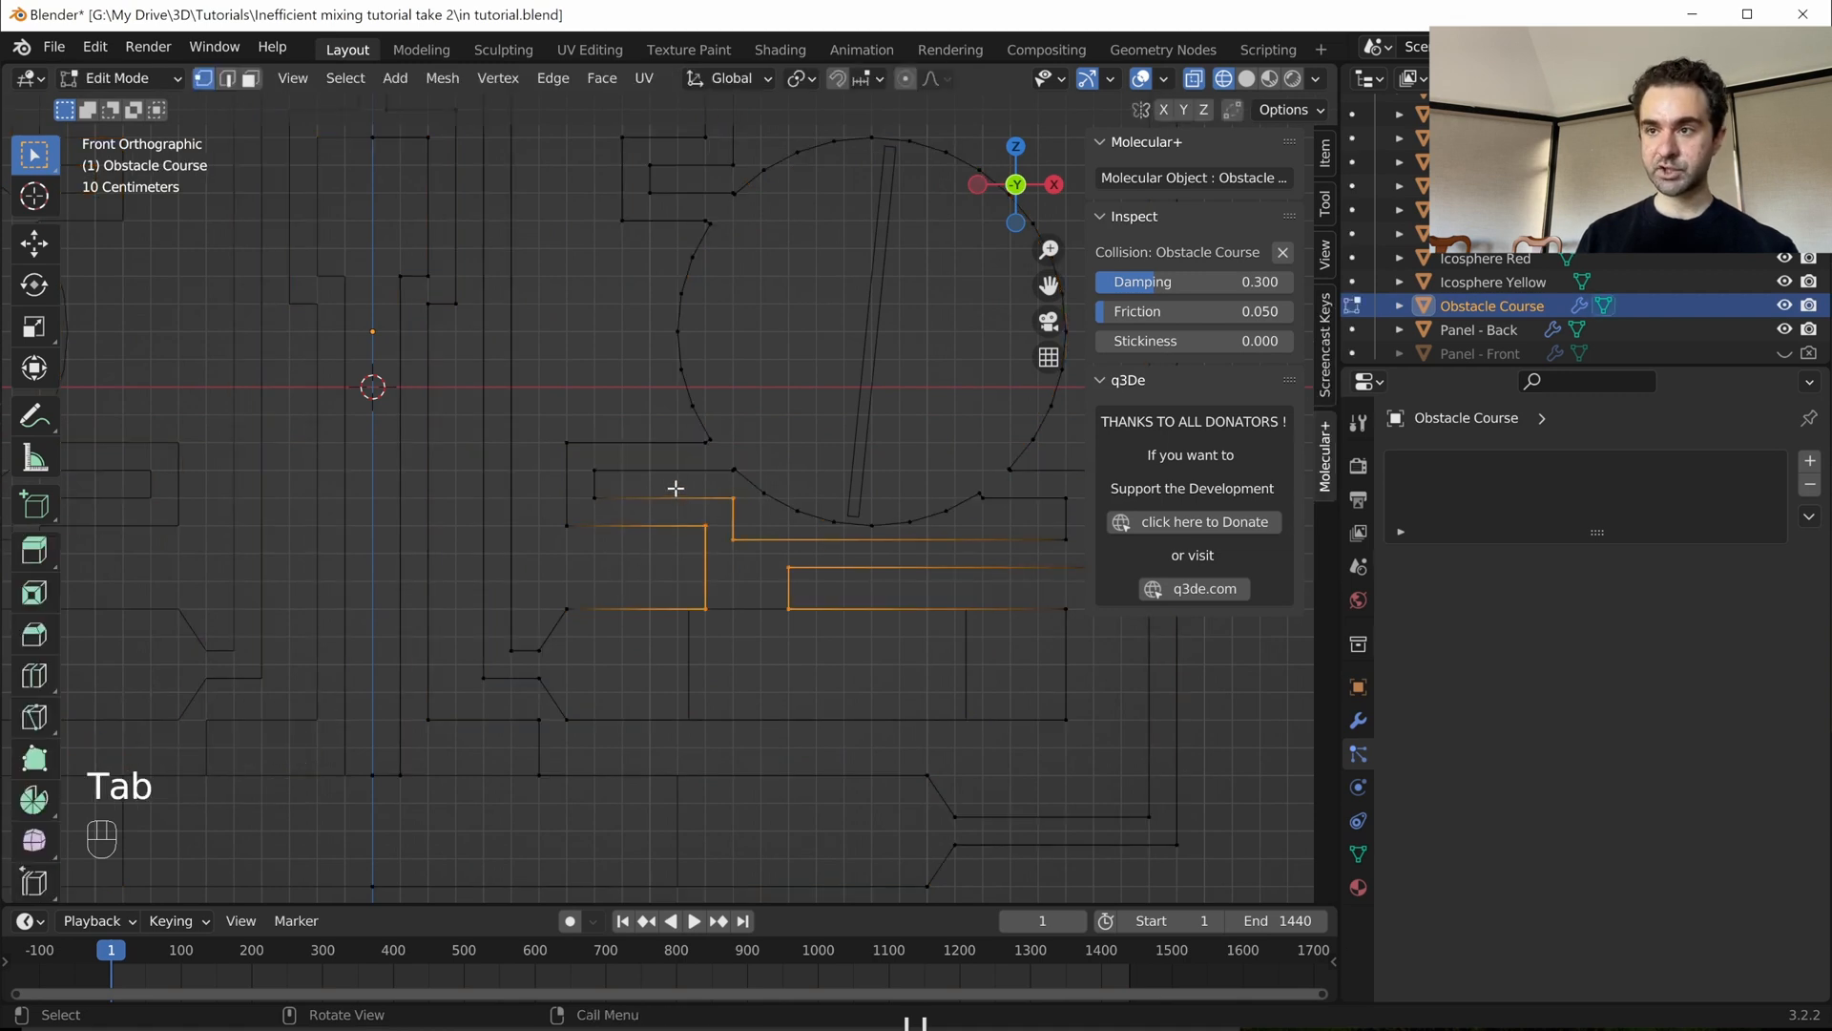
drag(675, 490, 739, 621)
scroll(783, 616, up, 2)
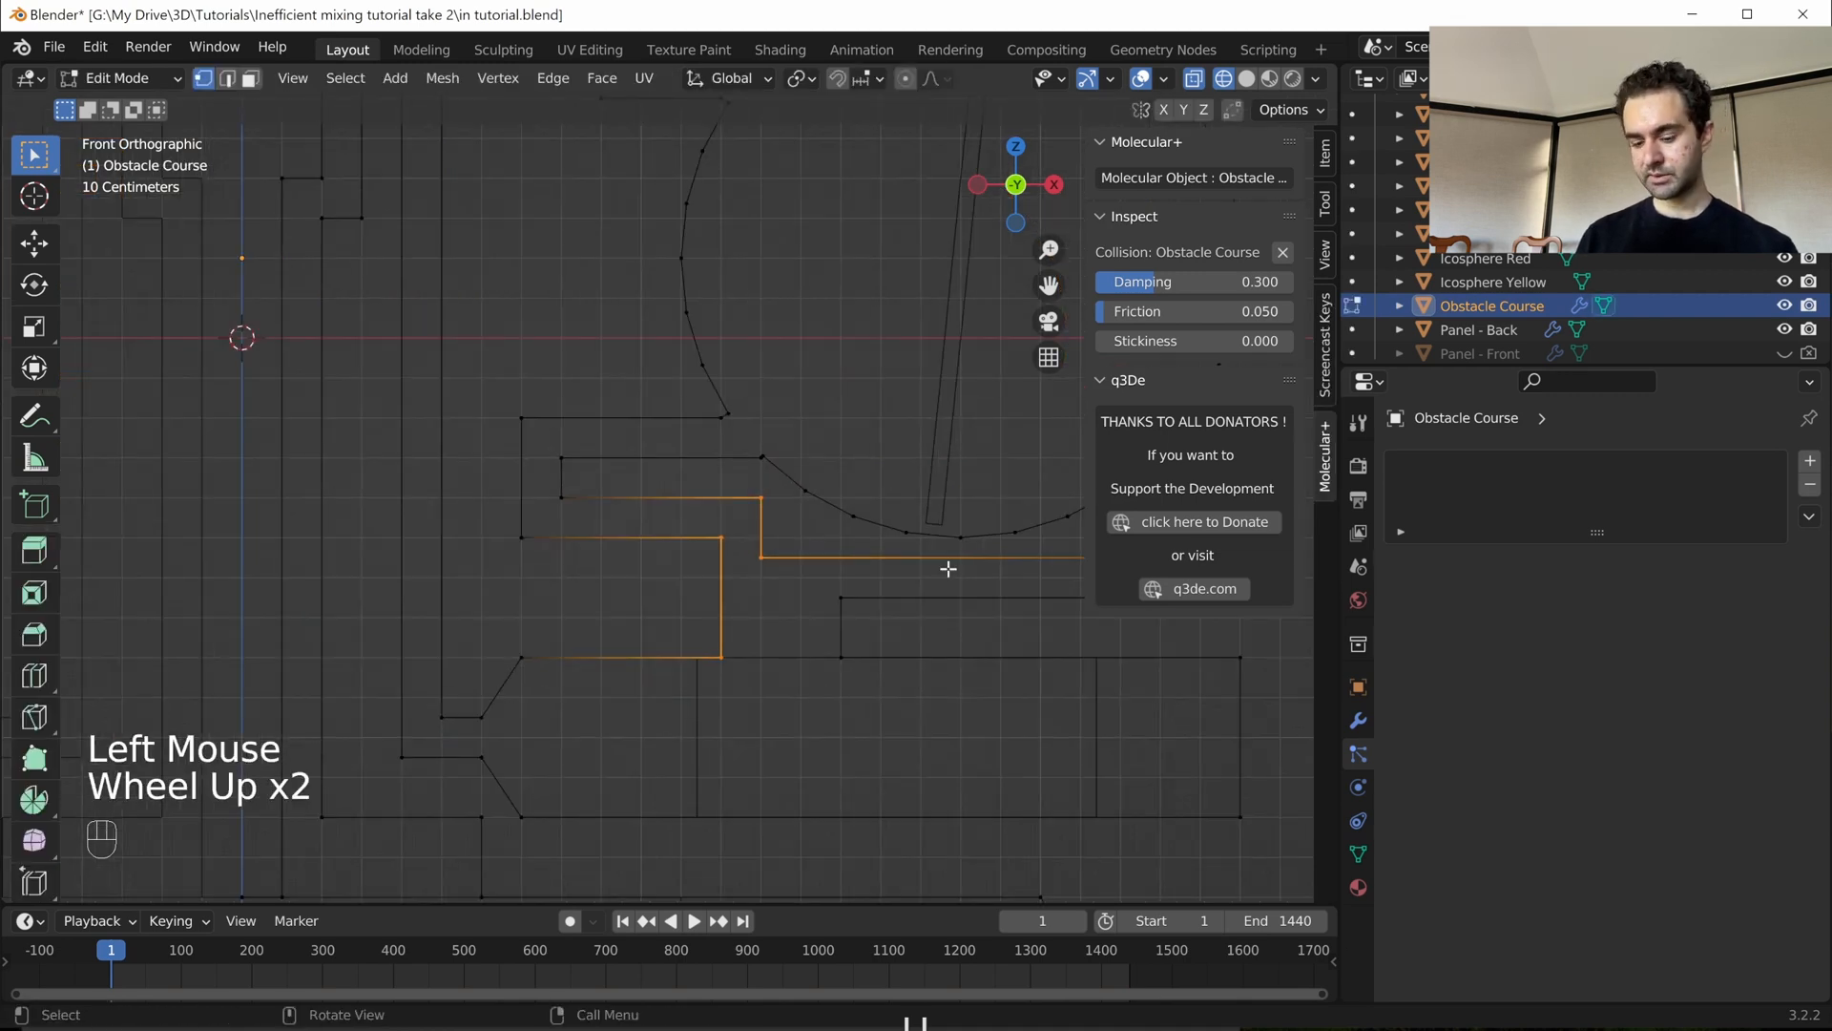
key(ctrl+z)
shift+middle_drag(890, 554, 891, 535)
key(g)
key(x)
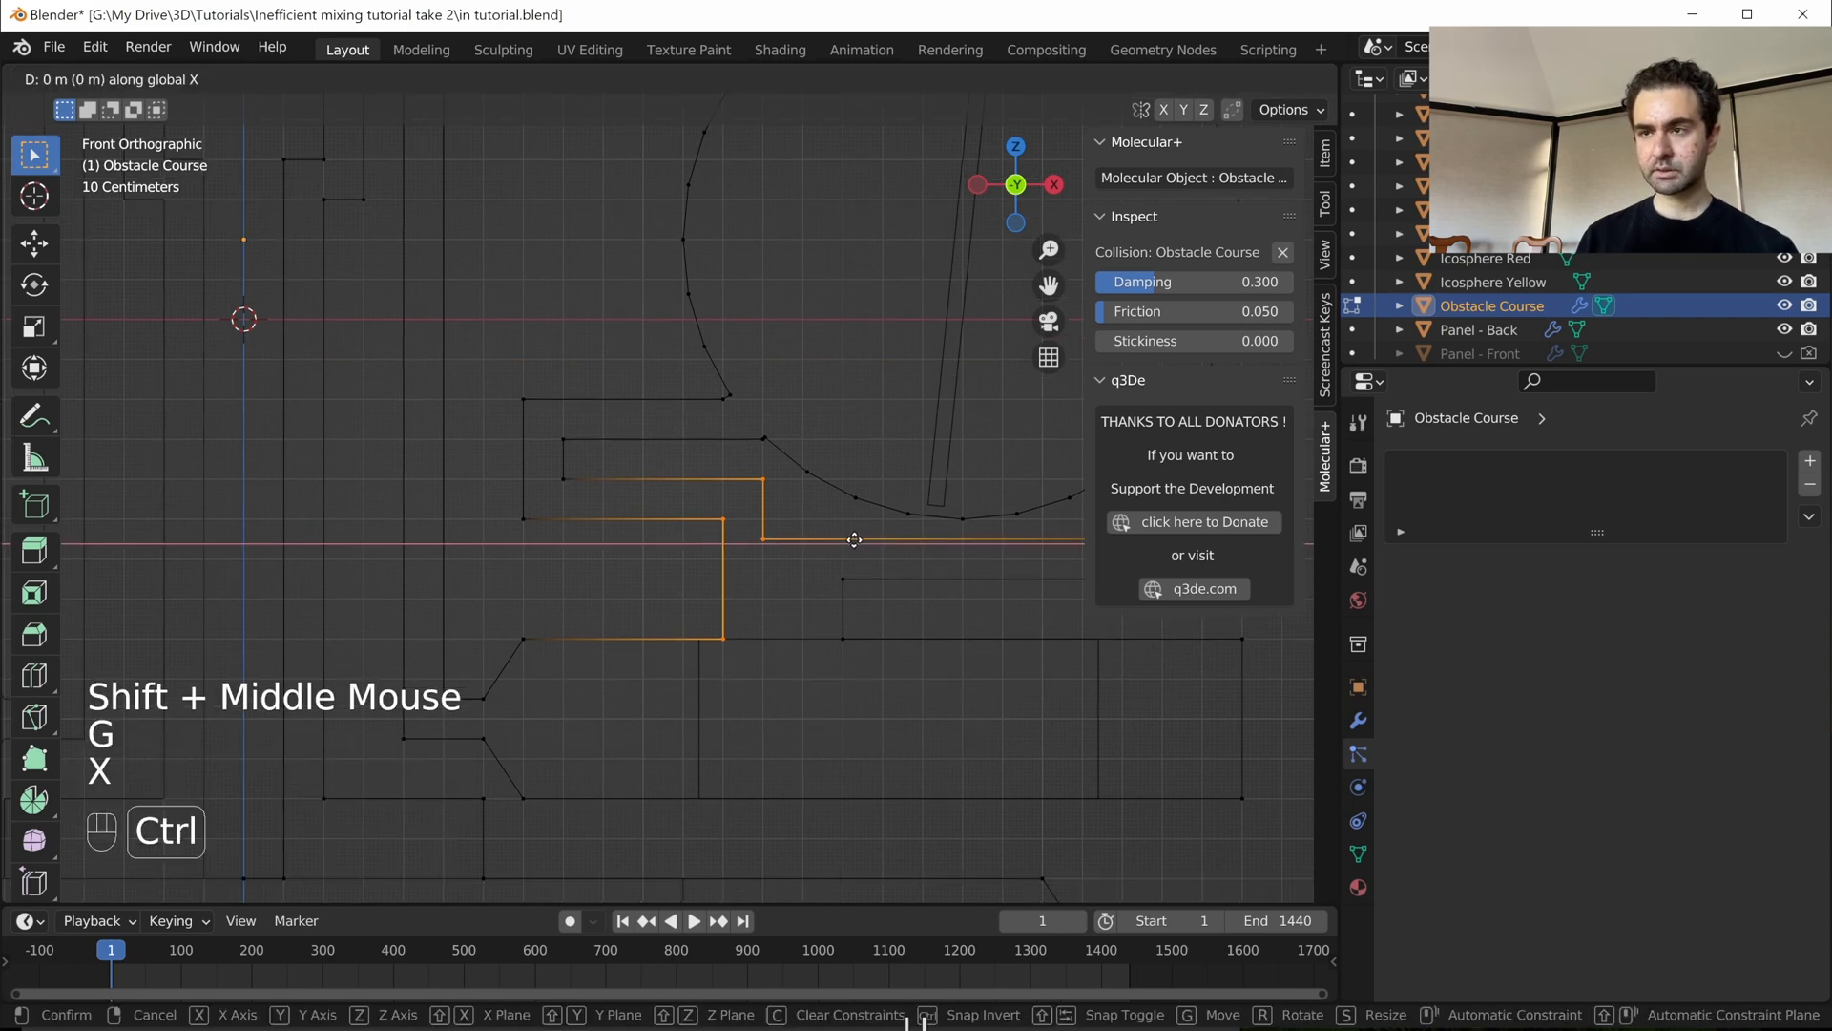
ctrl+click(854, 540)
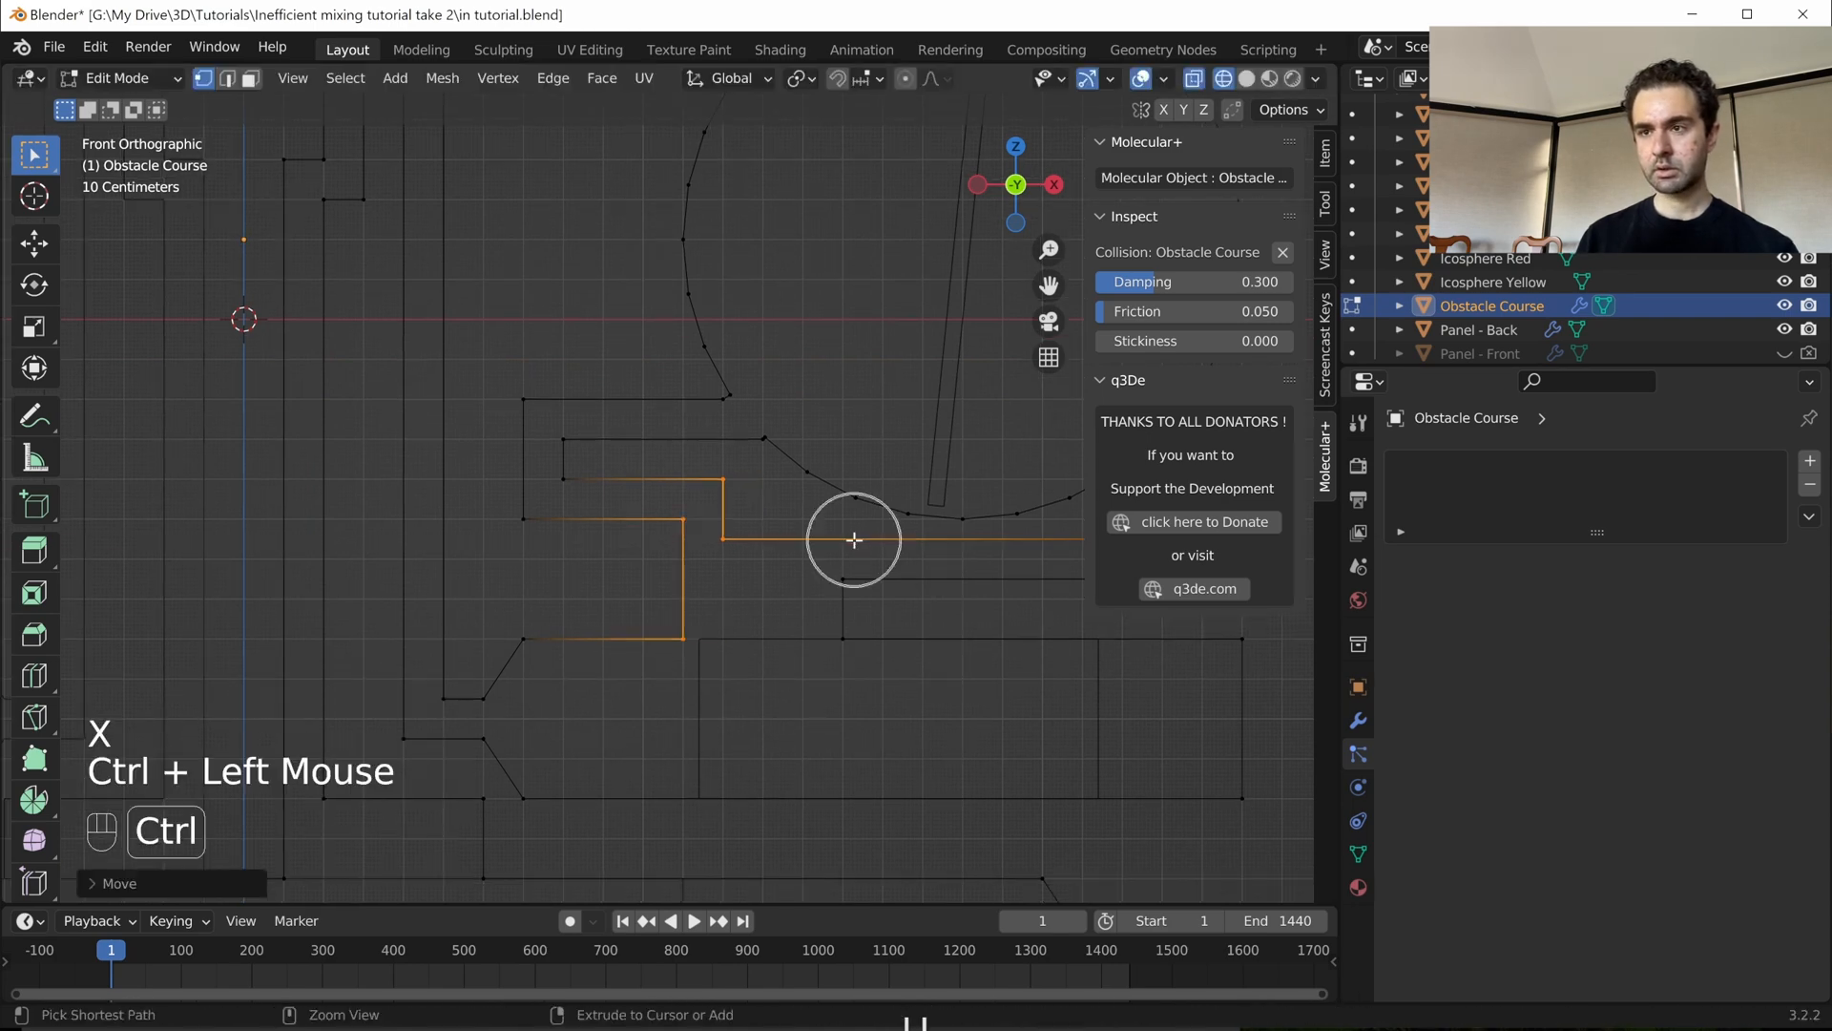
- Raise the horizontal ledge beside the central channel, just above the lowest sliding block, by 0.1 m along Z
scroll(740, 577, down, 2)
shift+middle_drag(704, 623, 594, 610)
scroll(702, 649, up, 2)
scroll(597, 608, up, 1)
drag(591, 613, 775, 644)
key(g)
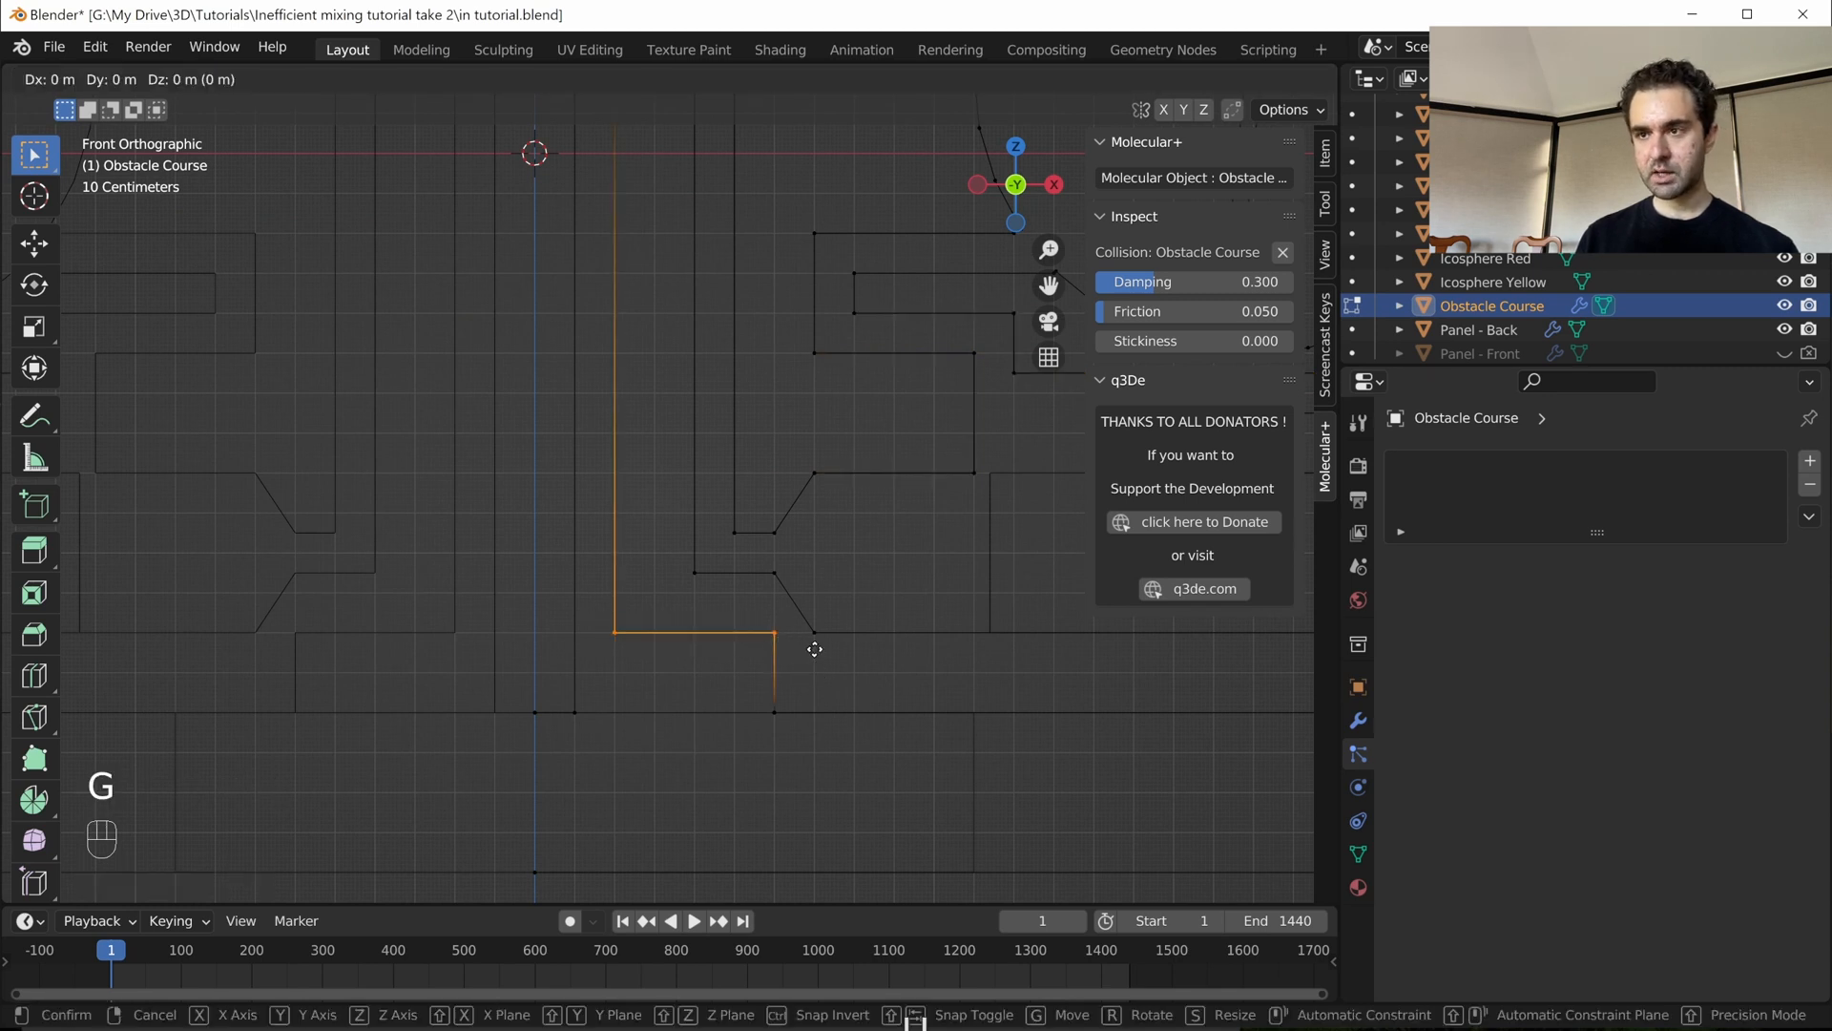
key(z)
key(ctrl)
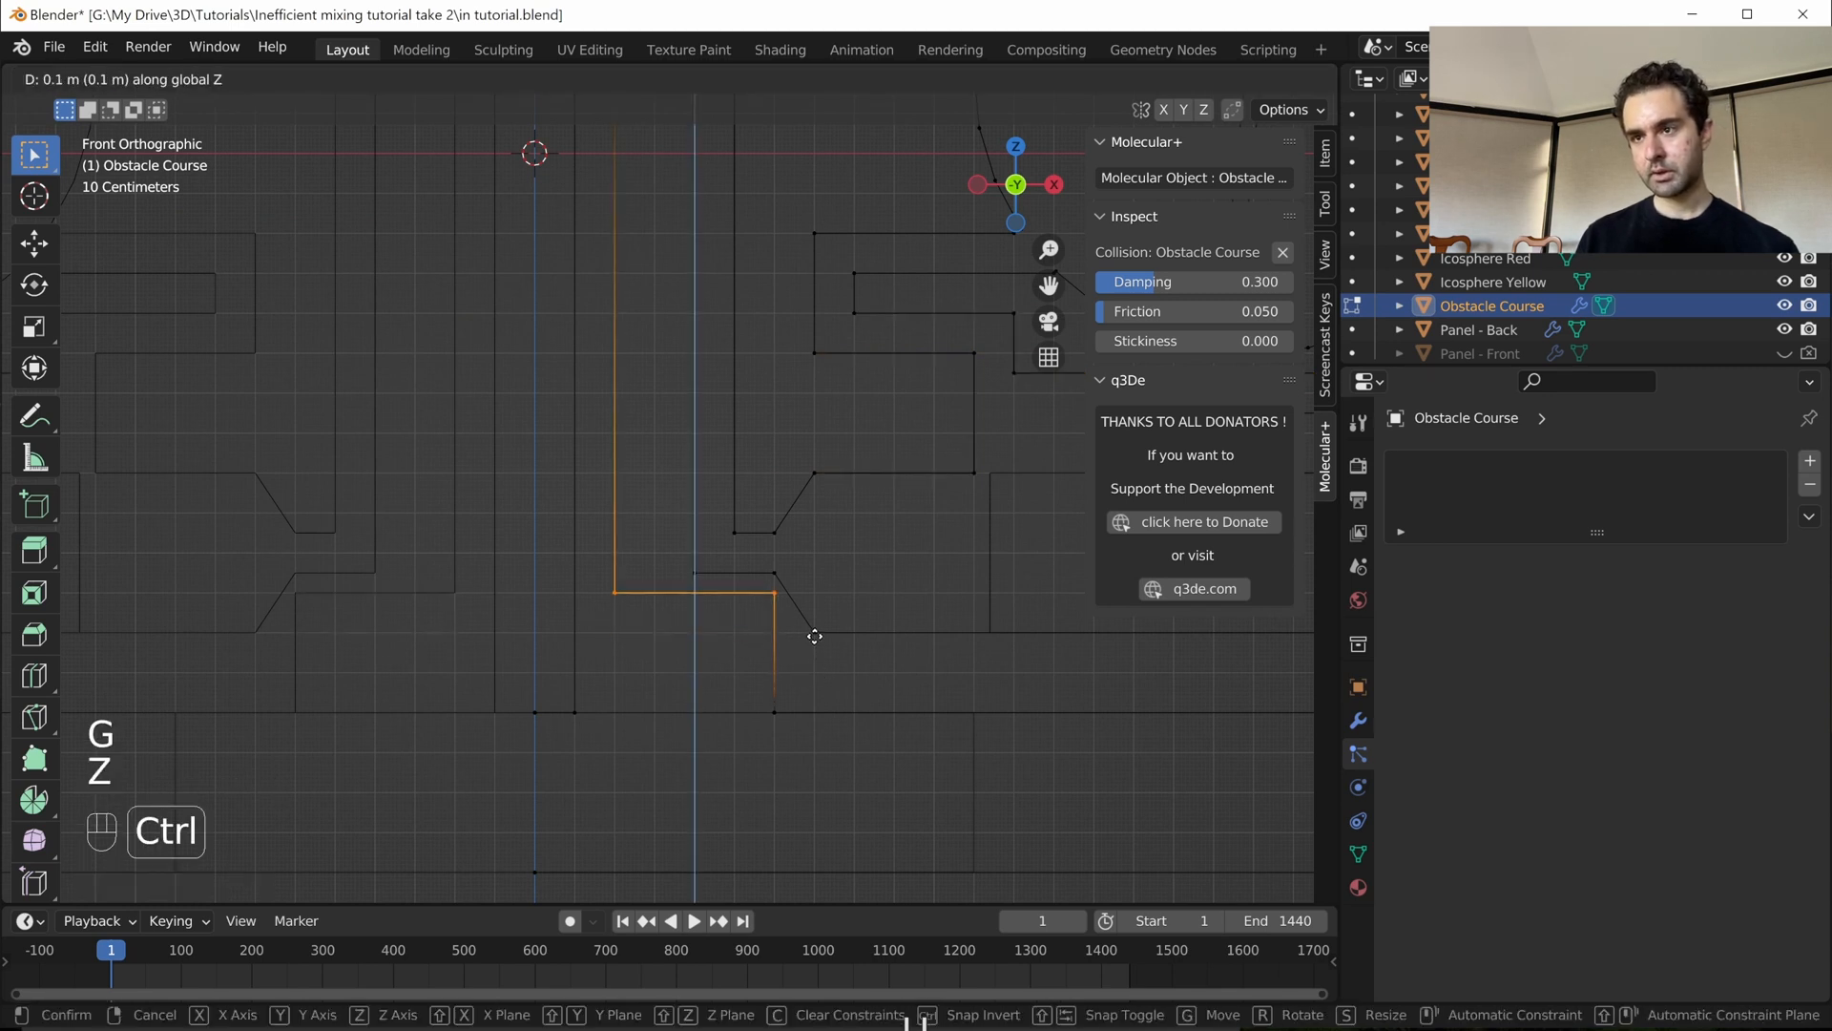
ctrl+click(756, 668)
- Move the vertical wall at the end of that ledge 0.1 m along negative X and leave Edit Mode
drag(756, 584, 798, 740)
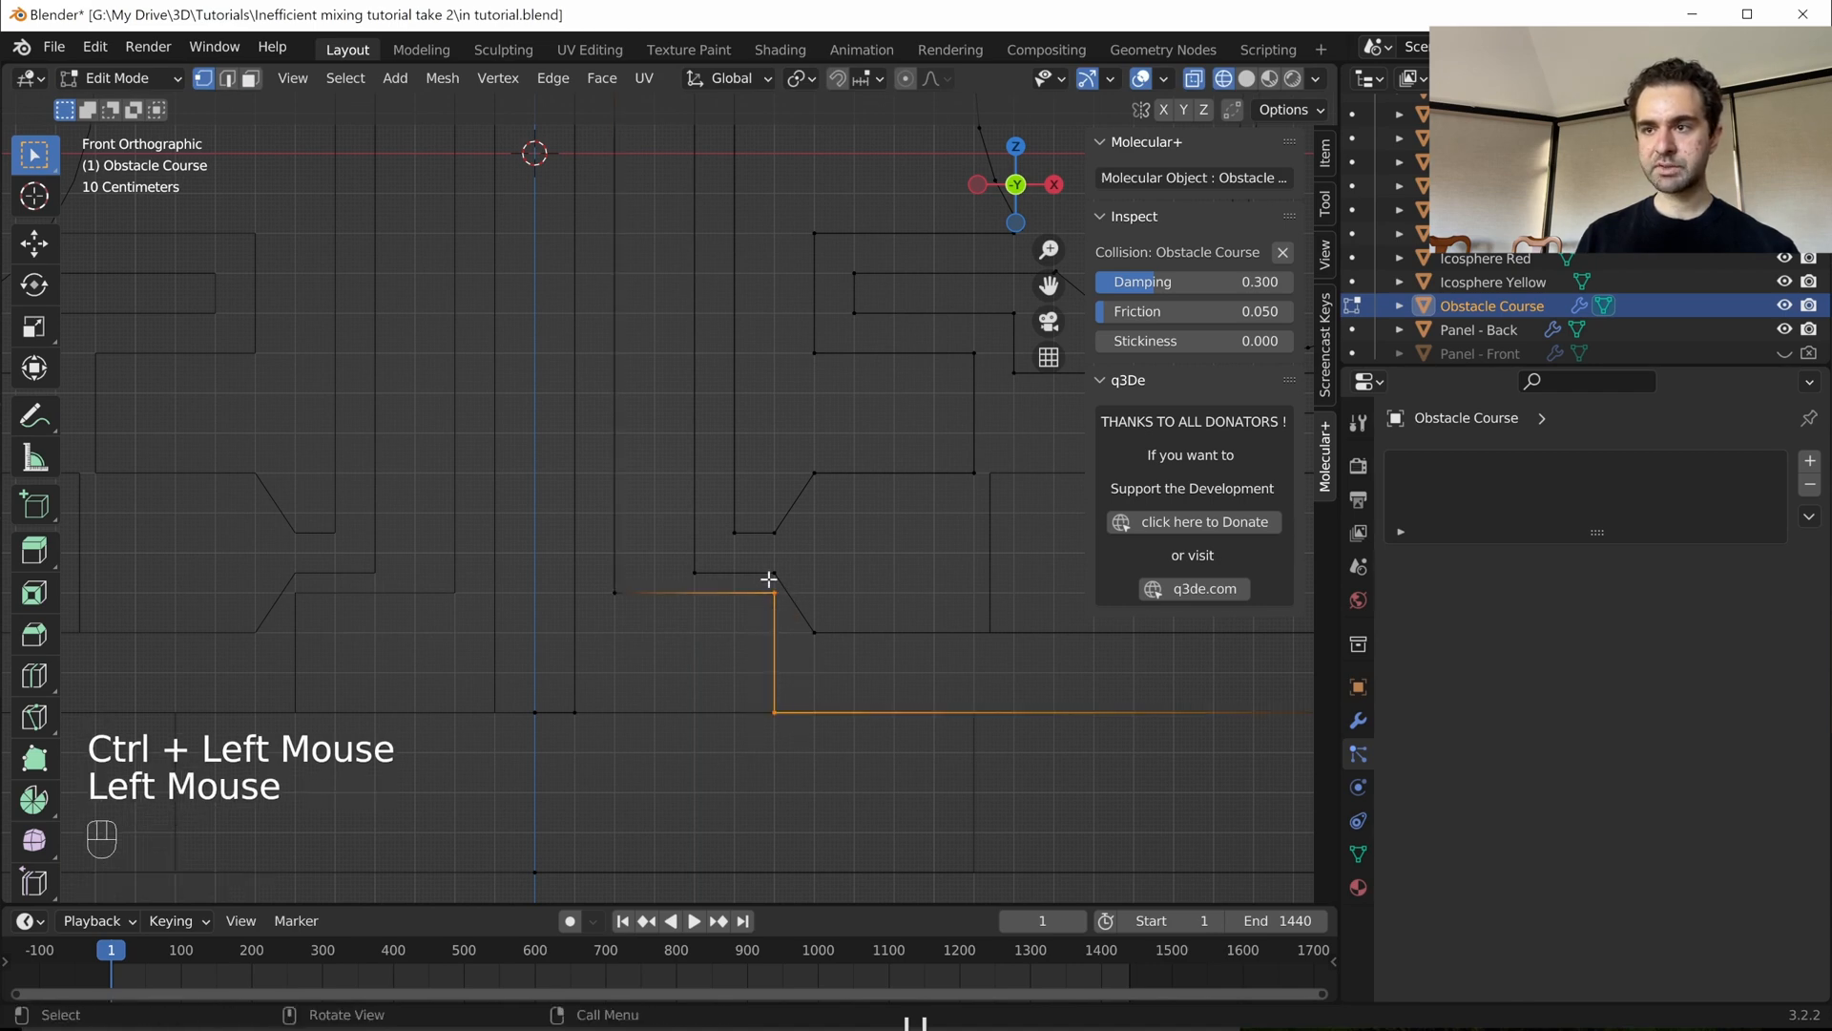
key(g)
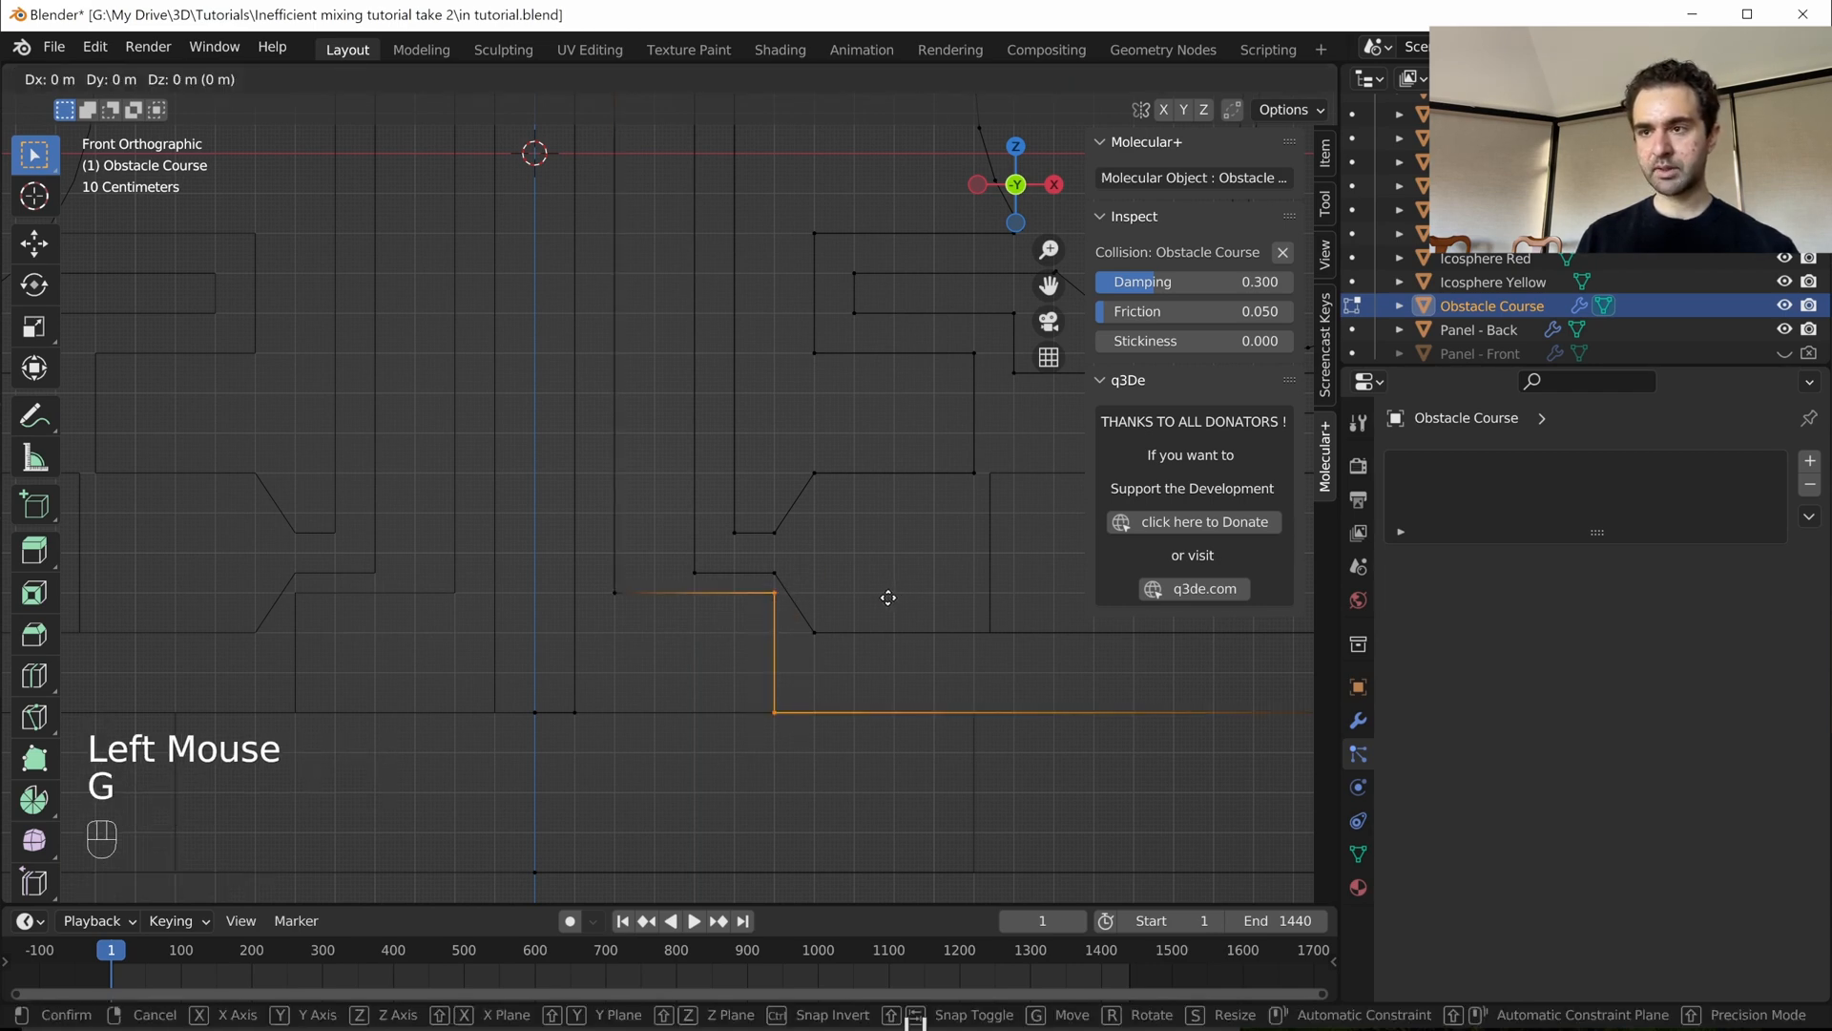
key(x)
key(ctrl)
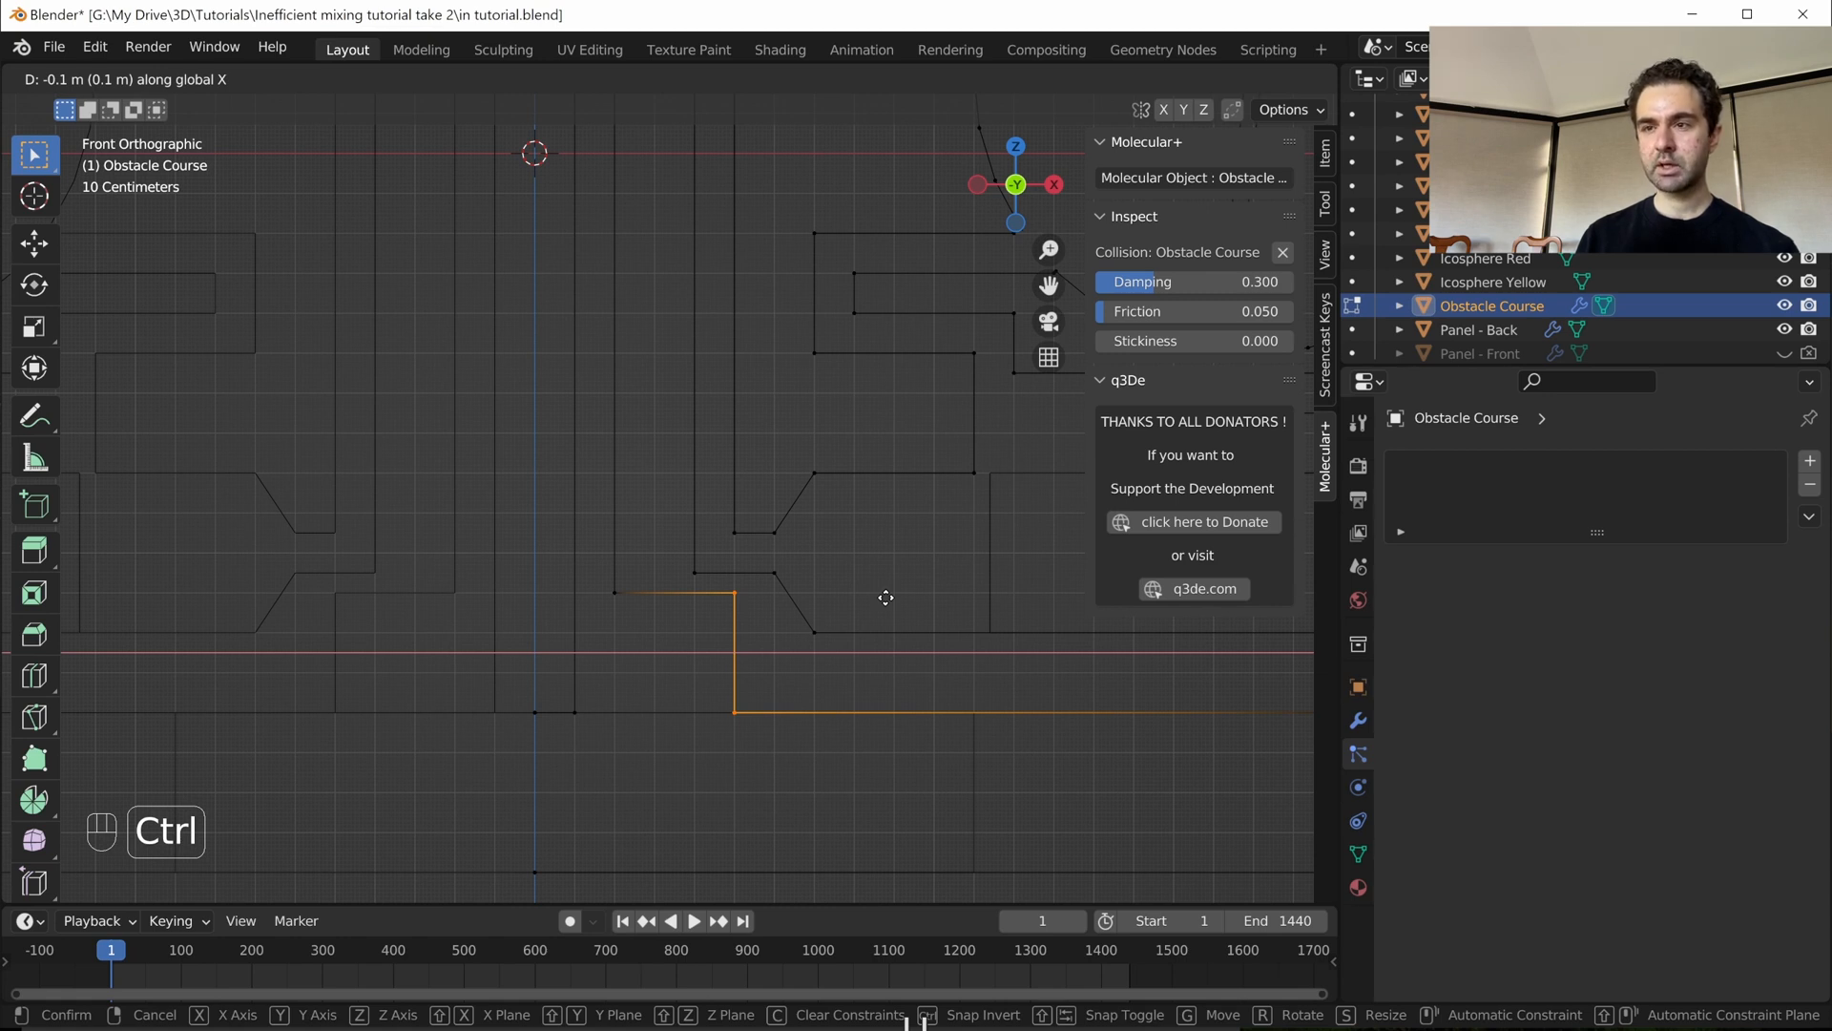
ctrl+click(886, 598)
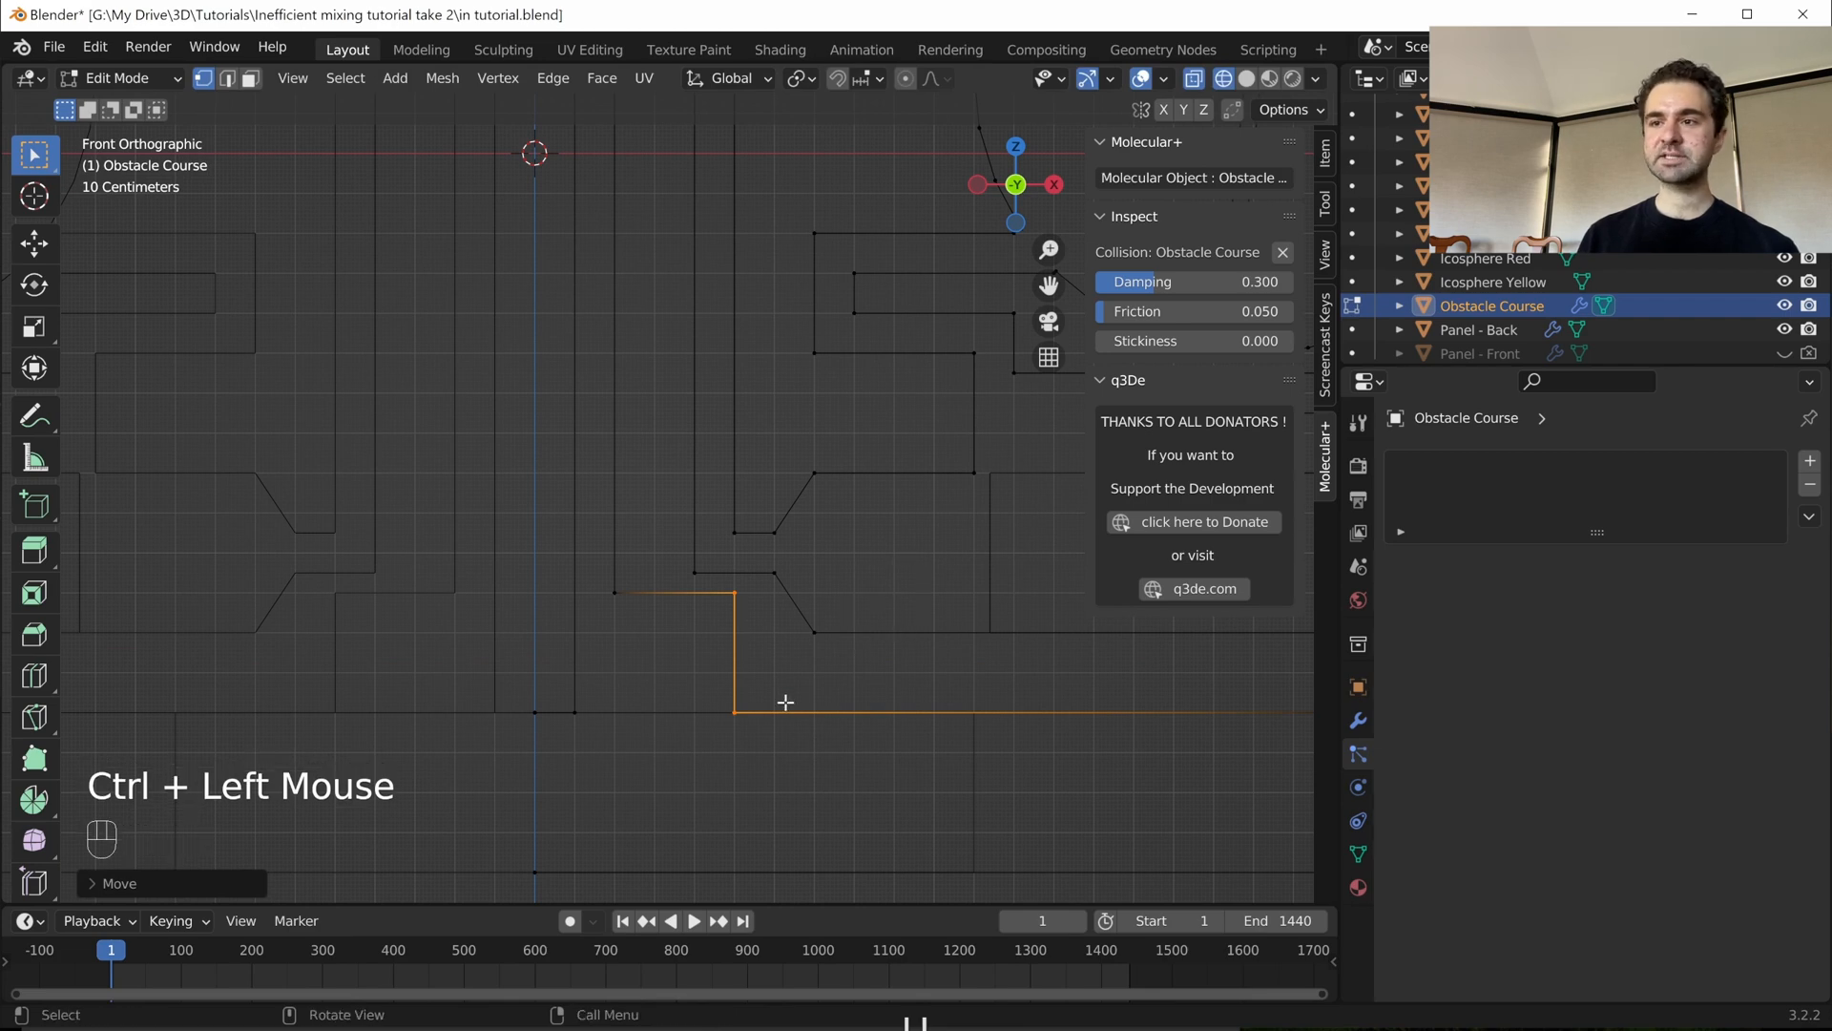
key(Tab)
scroll(653, 666, down, 4)
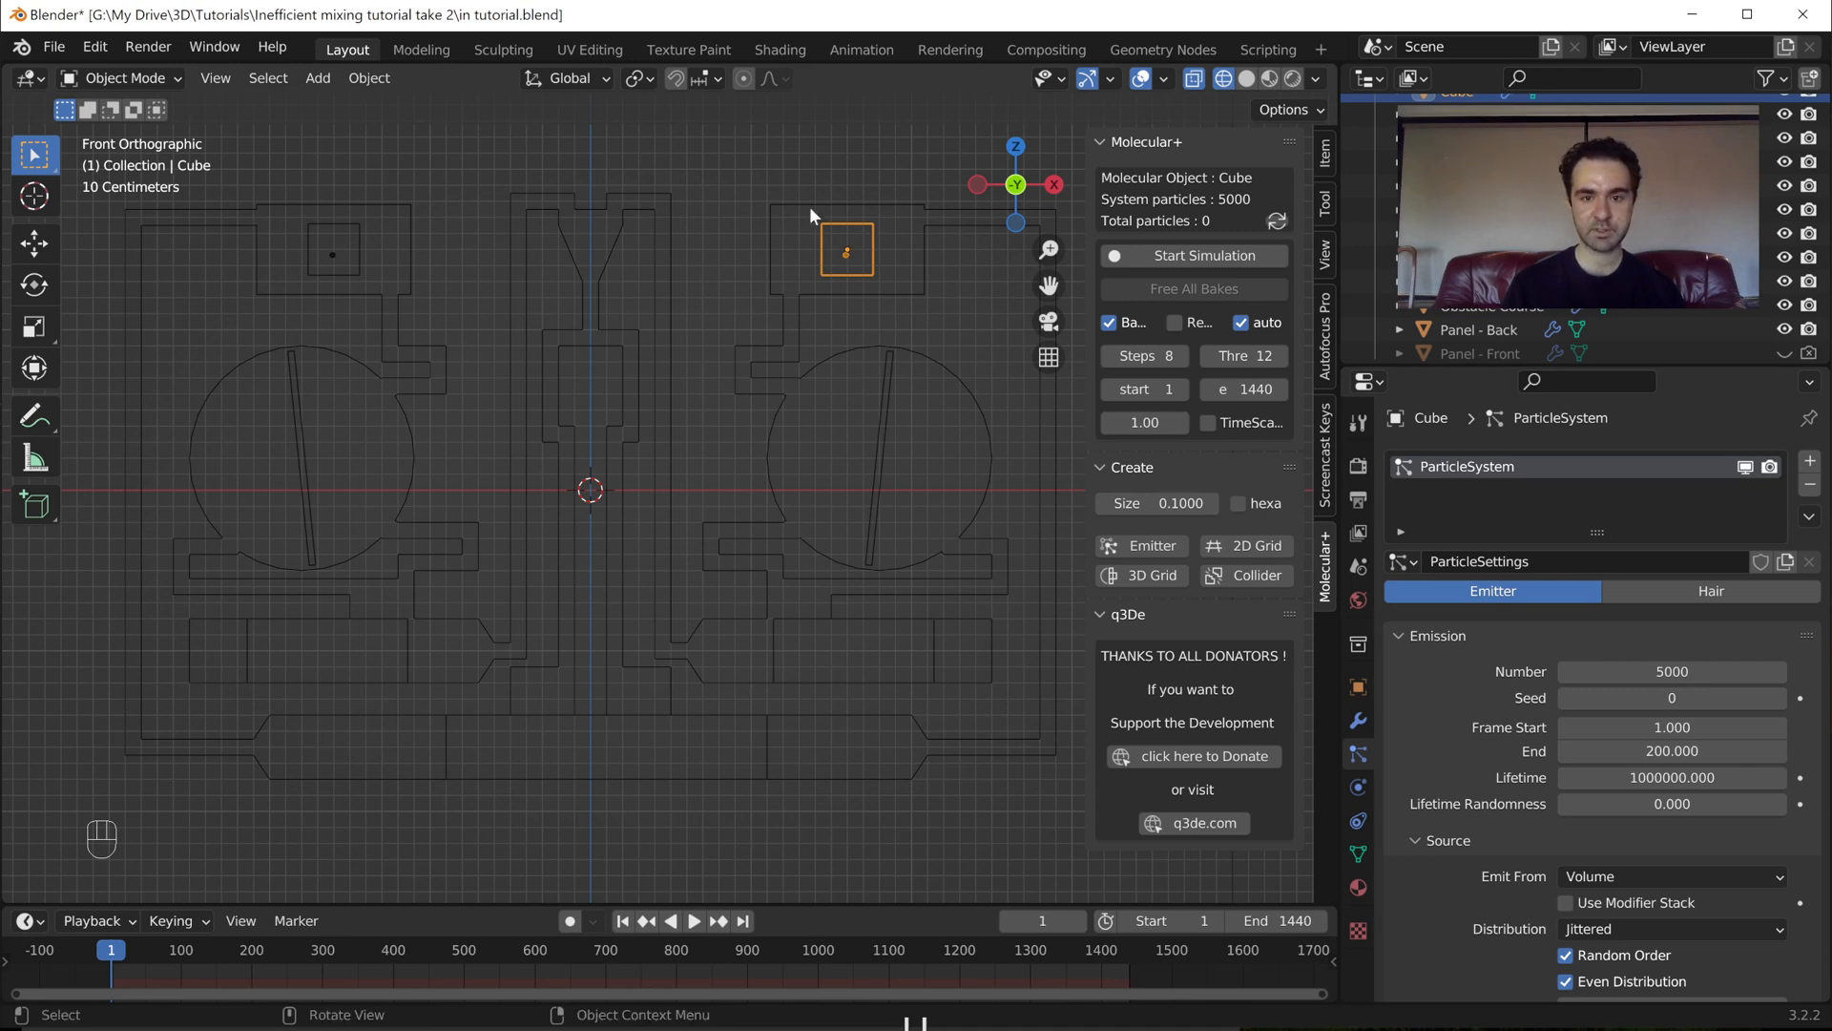
- Set the right emitter's particle emission end frame to 1000
click(1666, 751)
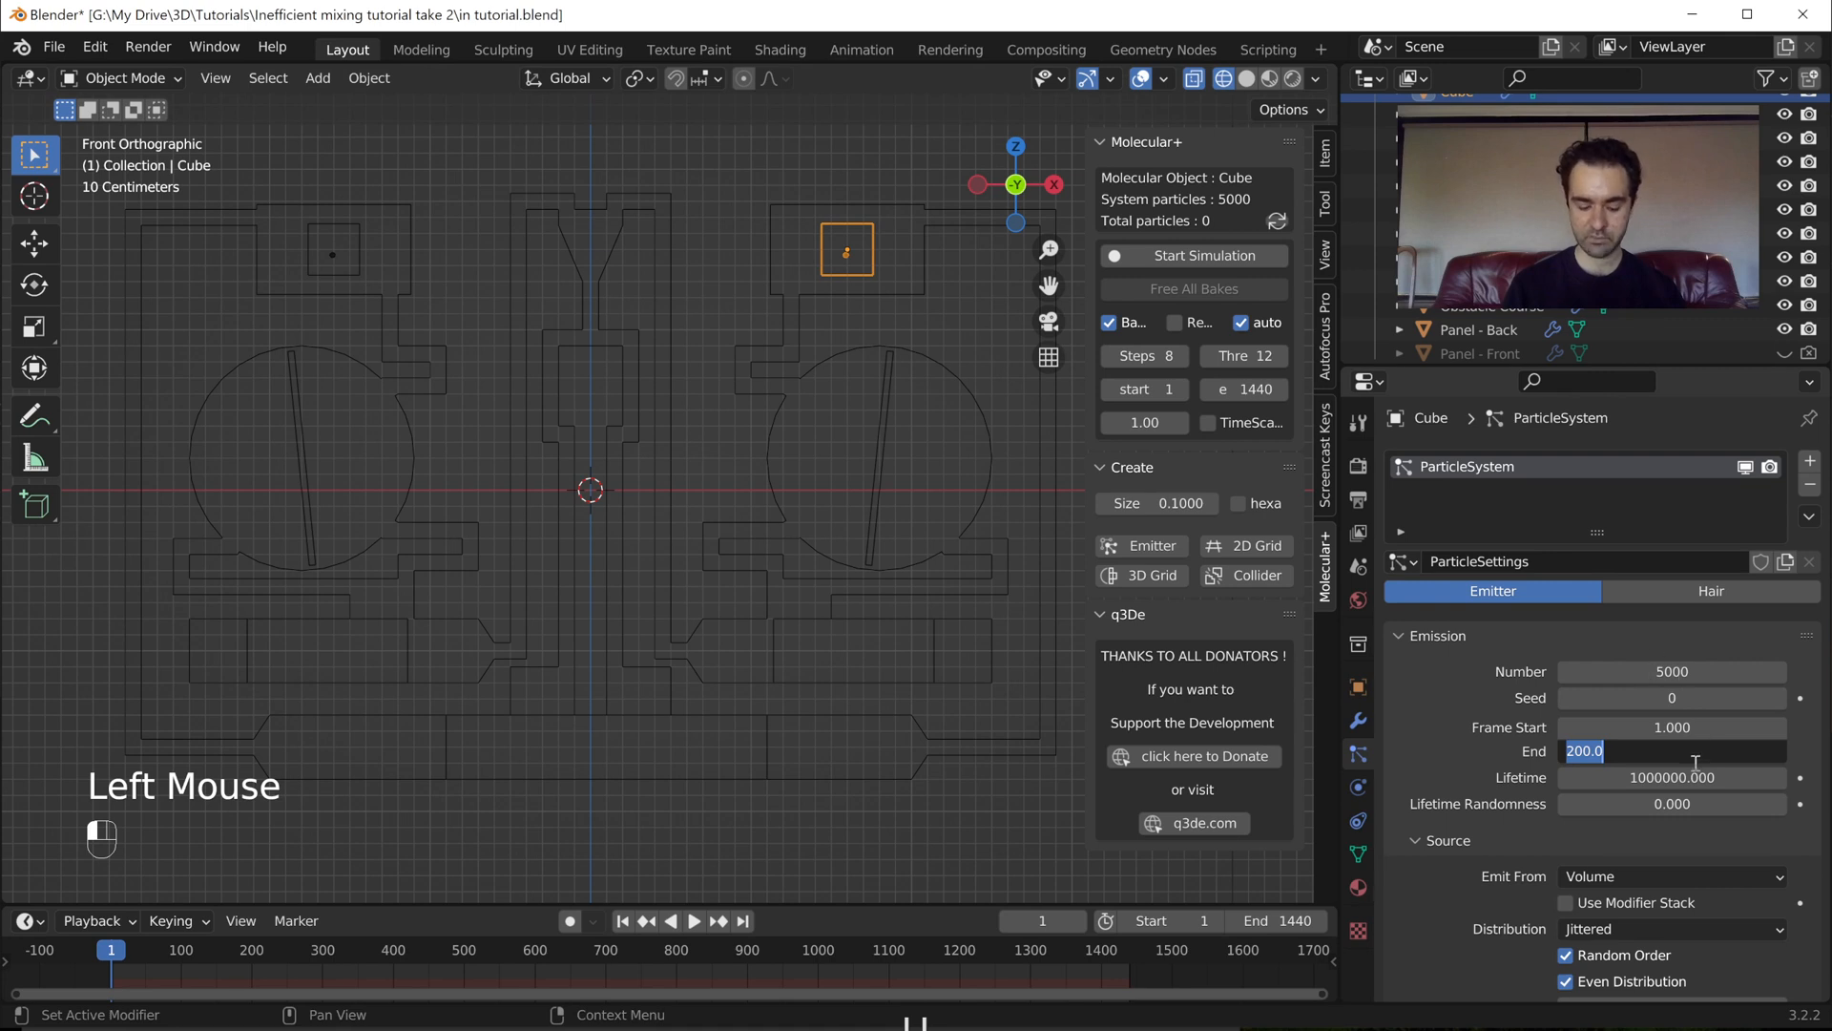
text(1000)
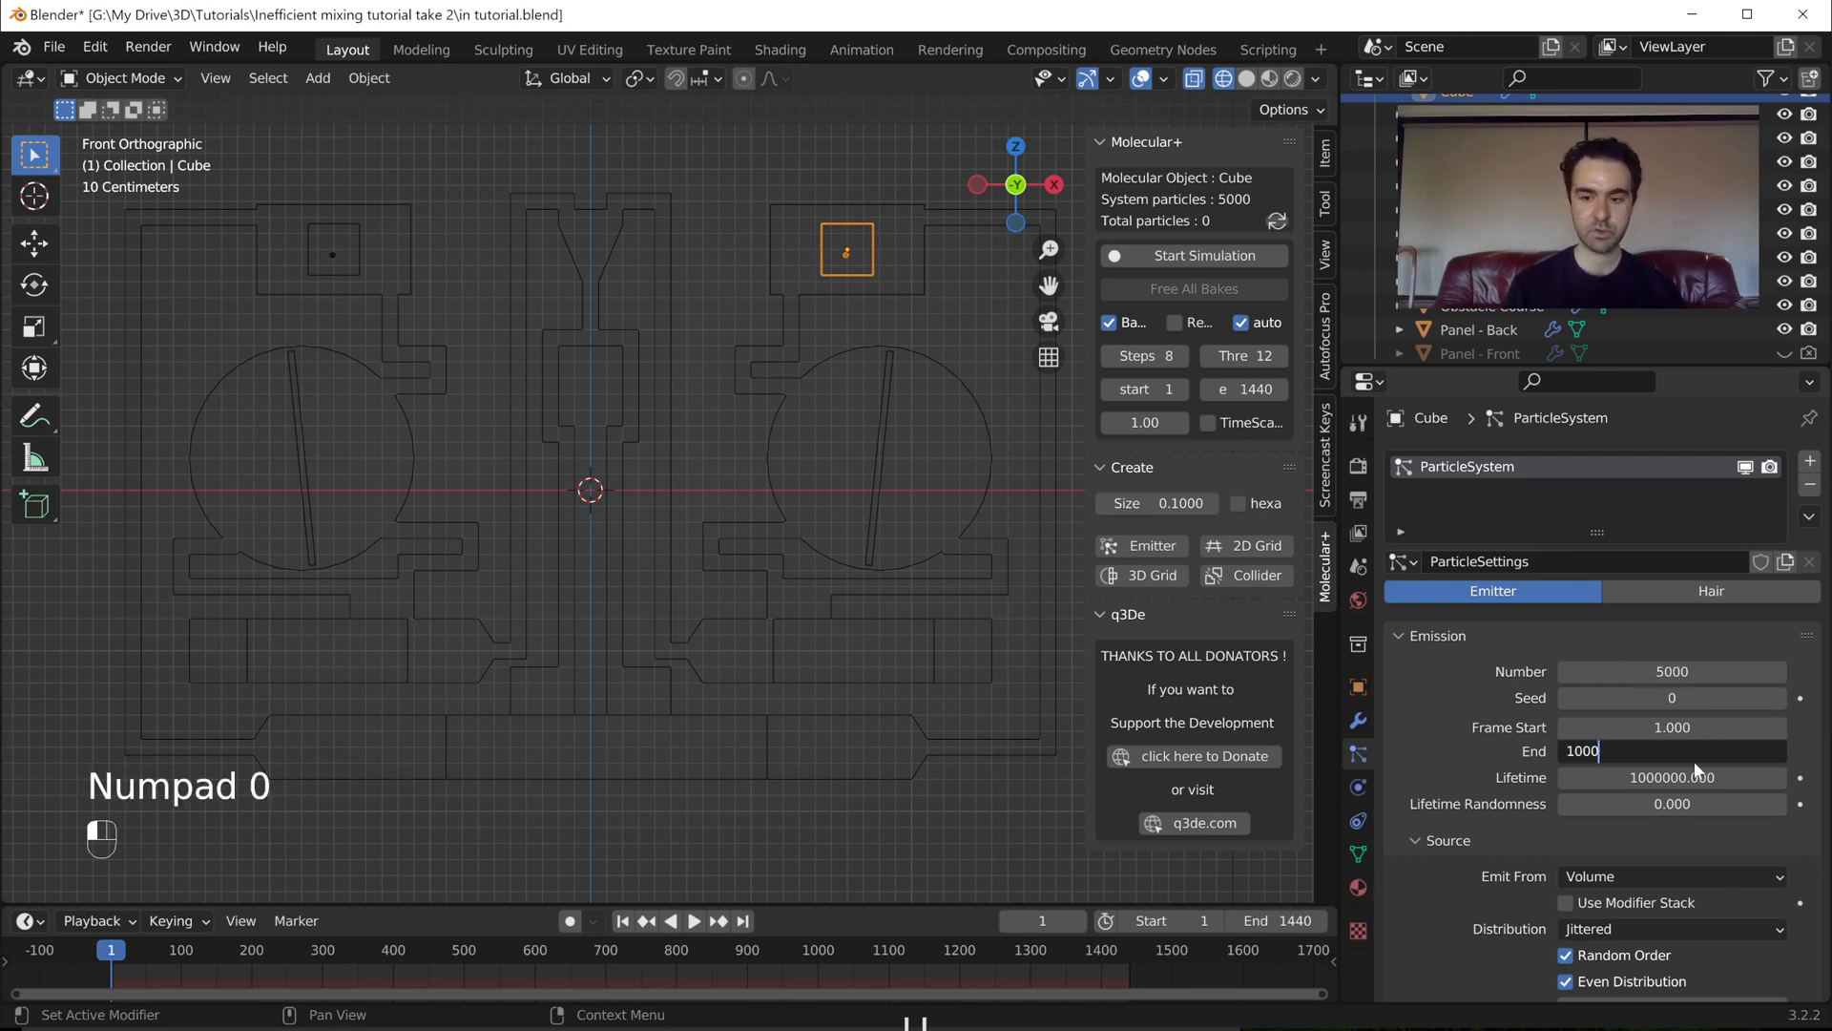
click(1693, 762)
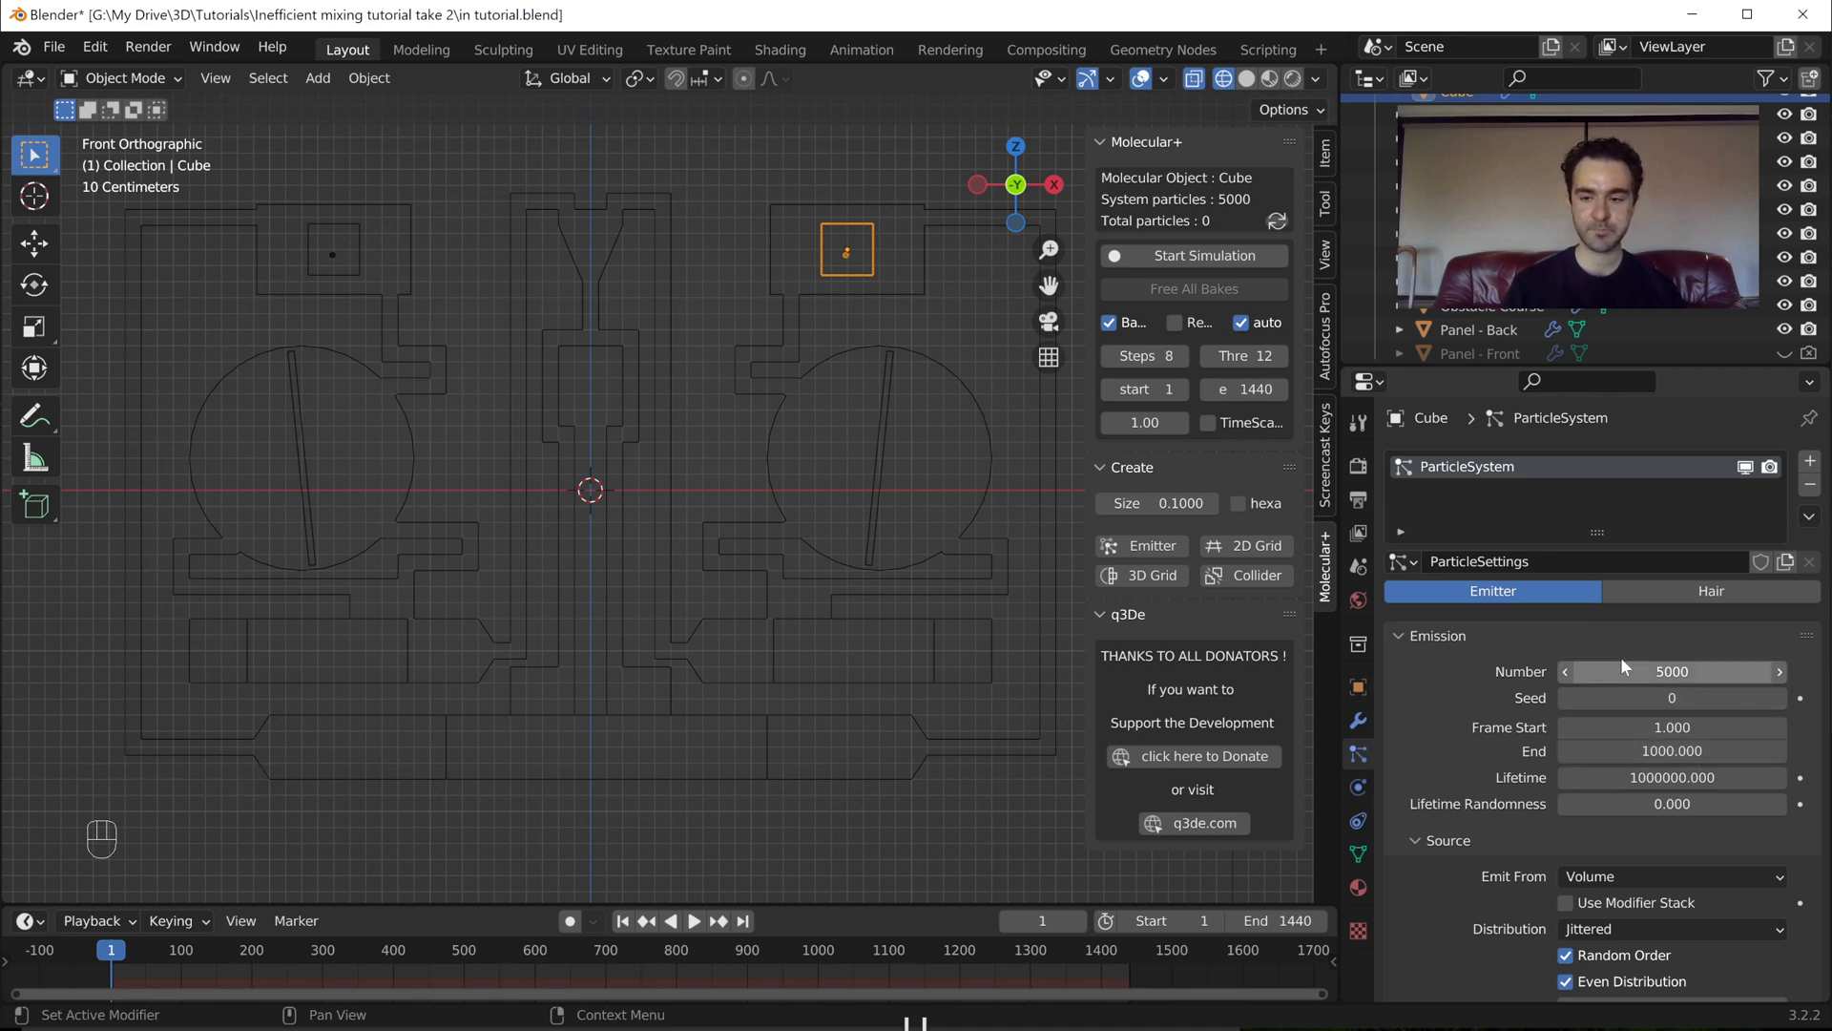
- Review the right emitter's particle settings, checking the emission values and the render scale of the instanced icosphere
scroll(1589, 611, down, 2)
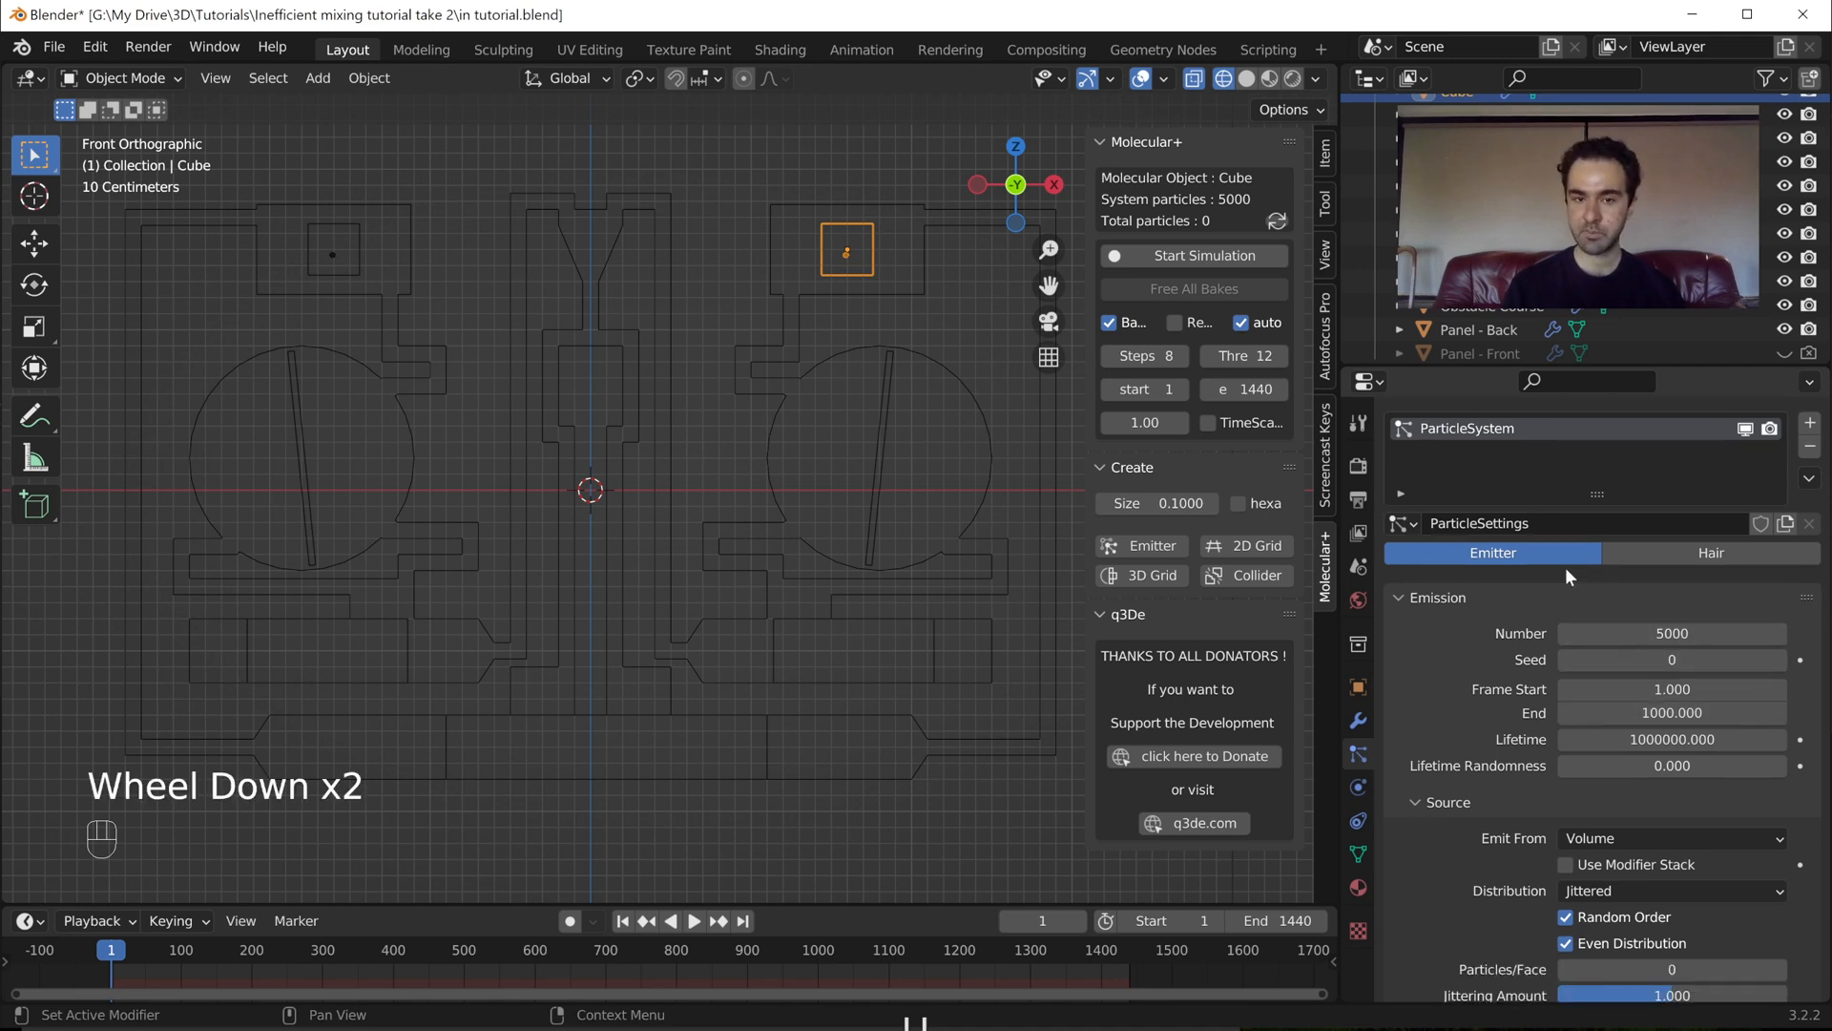
scroll(1588, 563, down, 1)
scroll(1588, 563, up, 4)
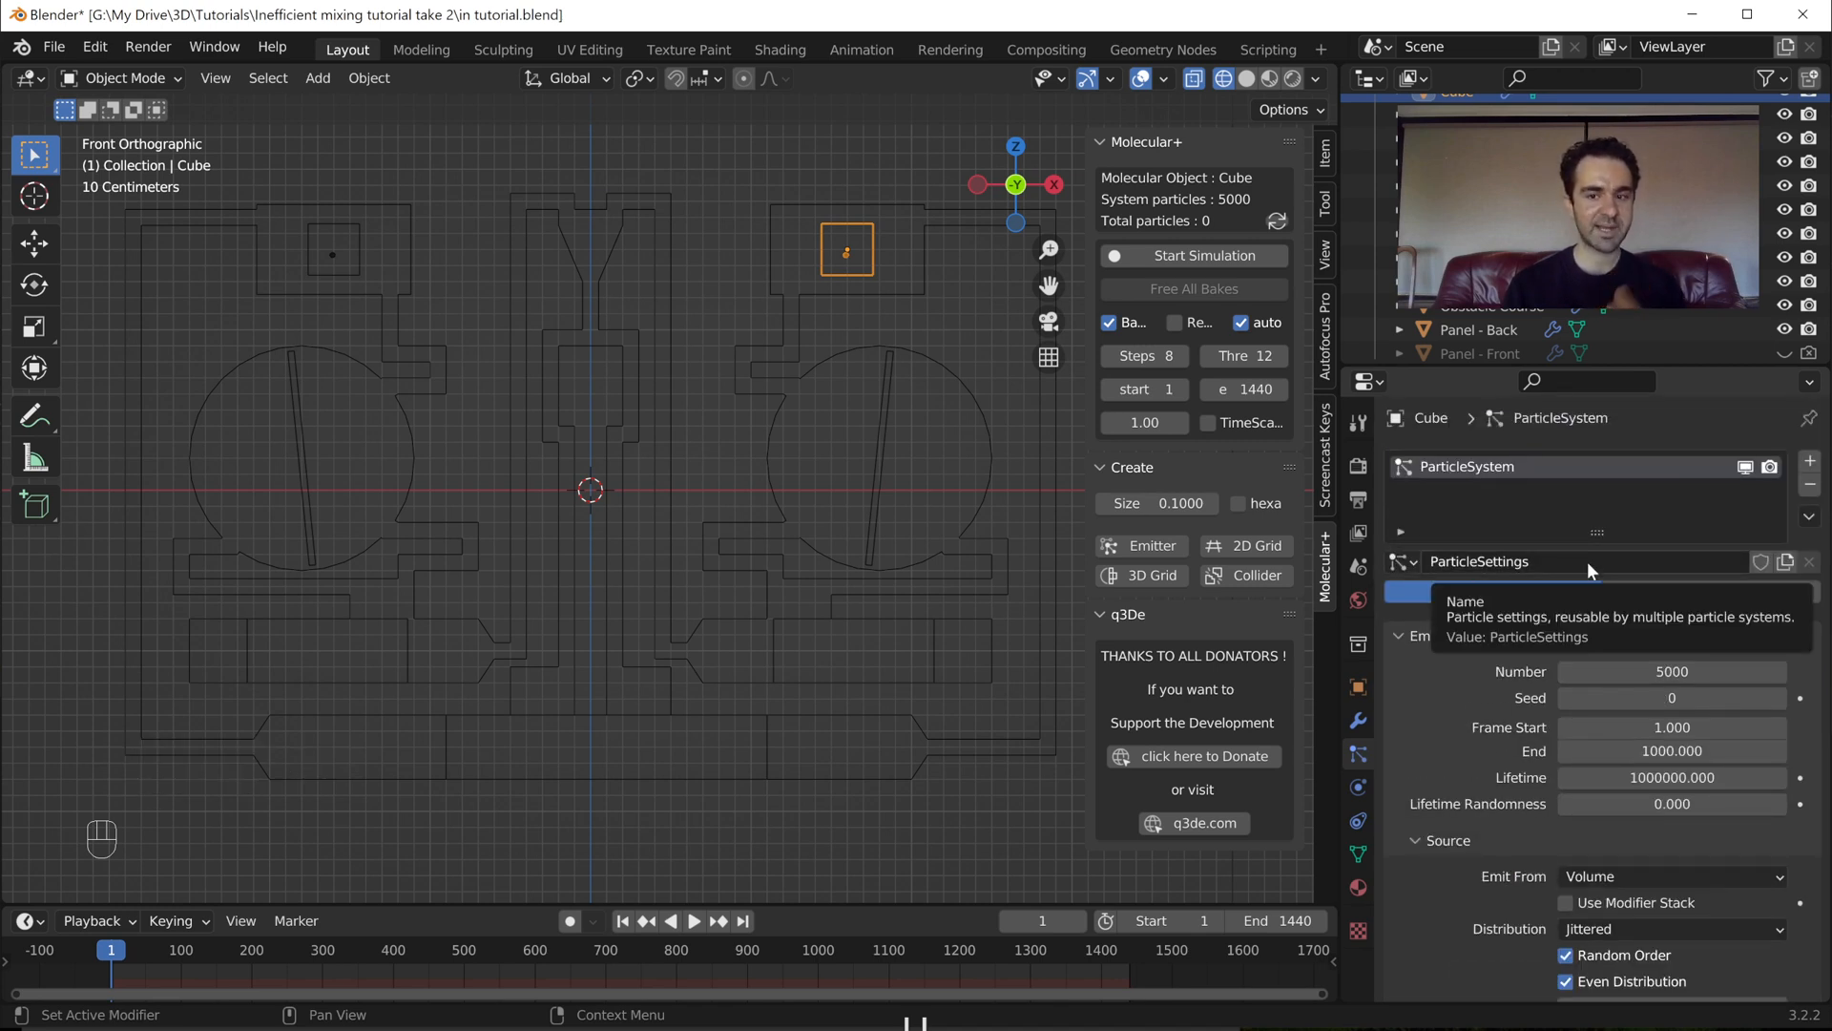
scroll(1577, 598, down, 9)
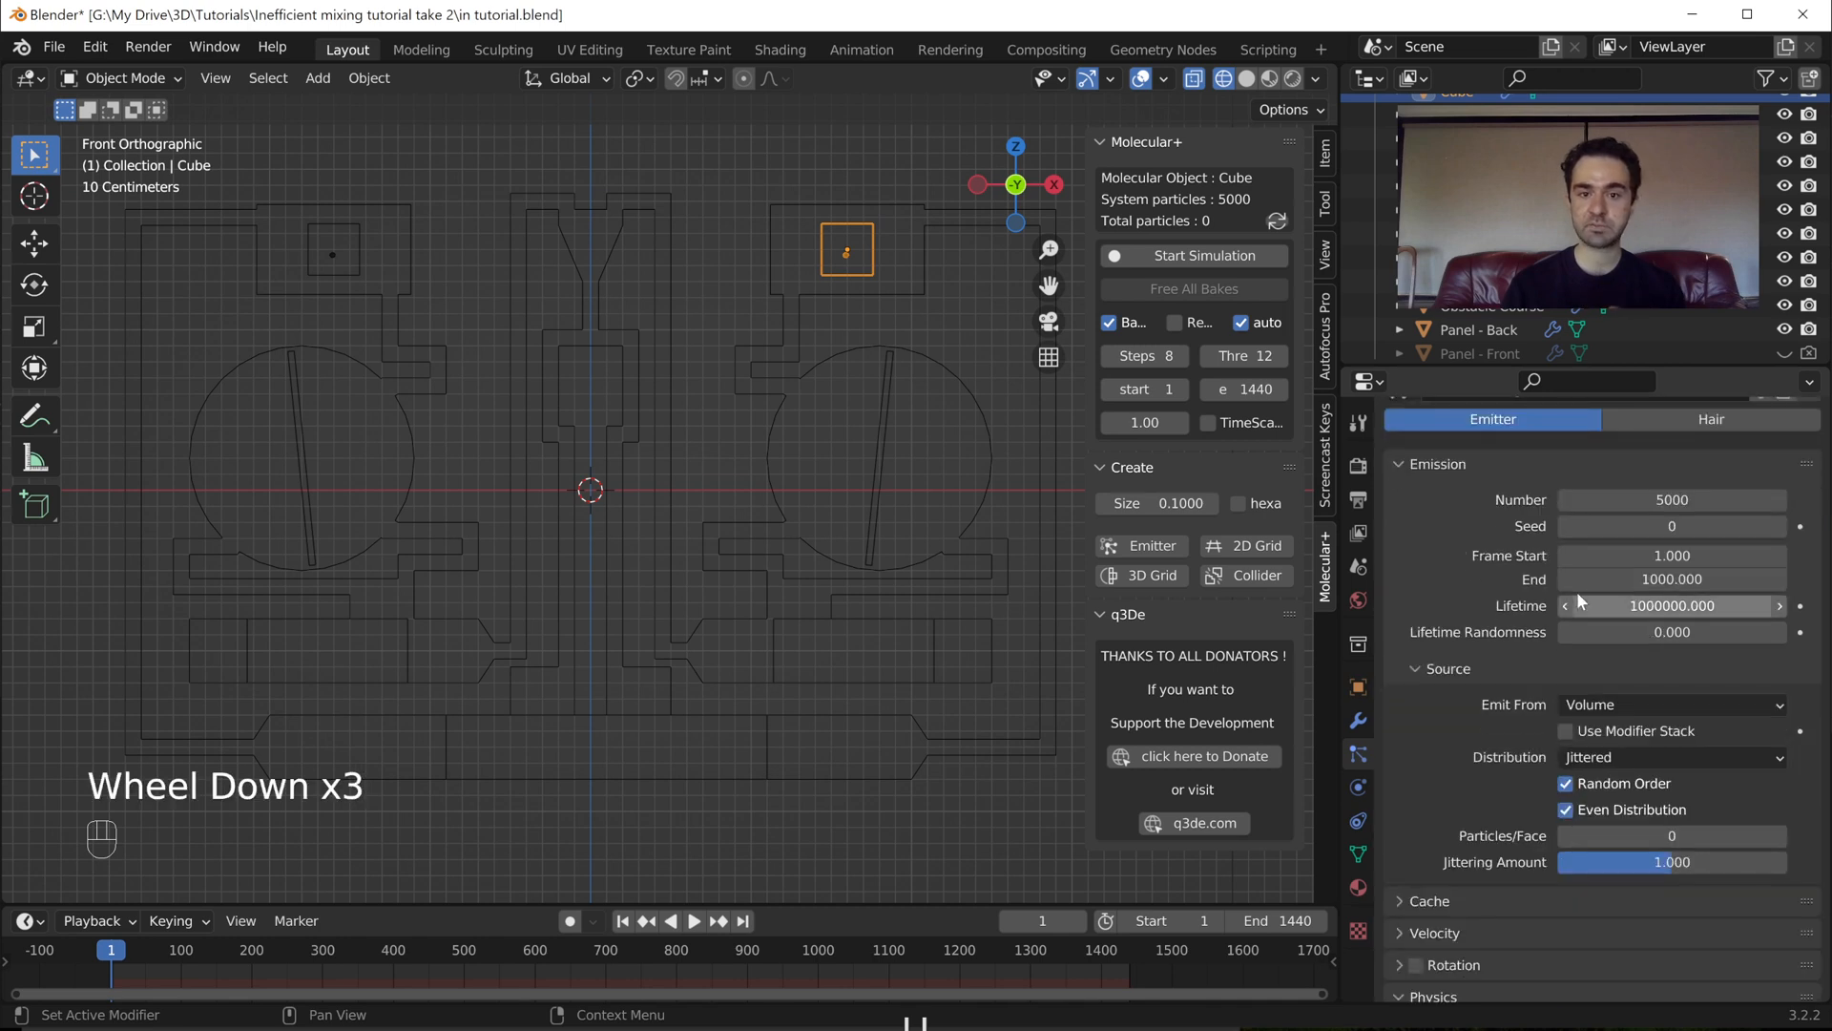
scroll(1580, 639, down, 4)
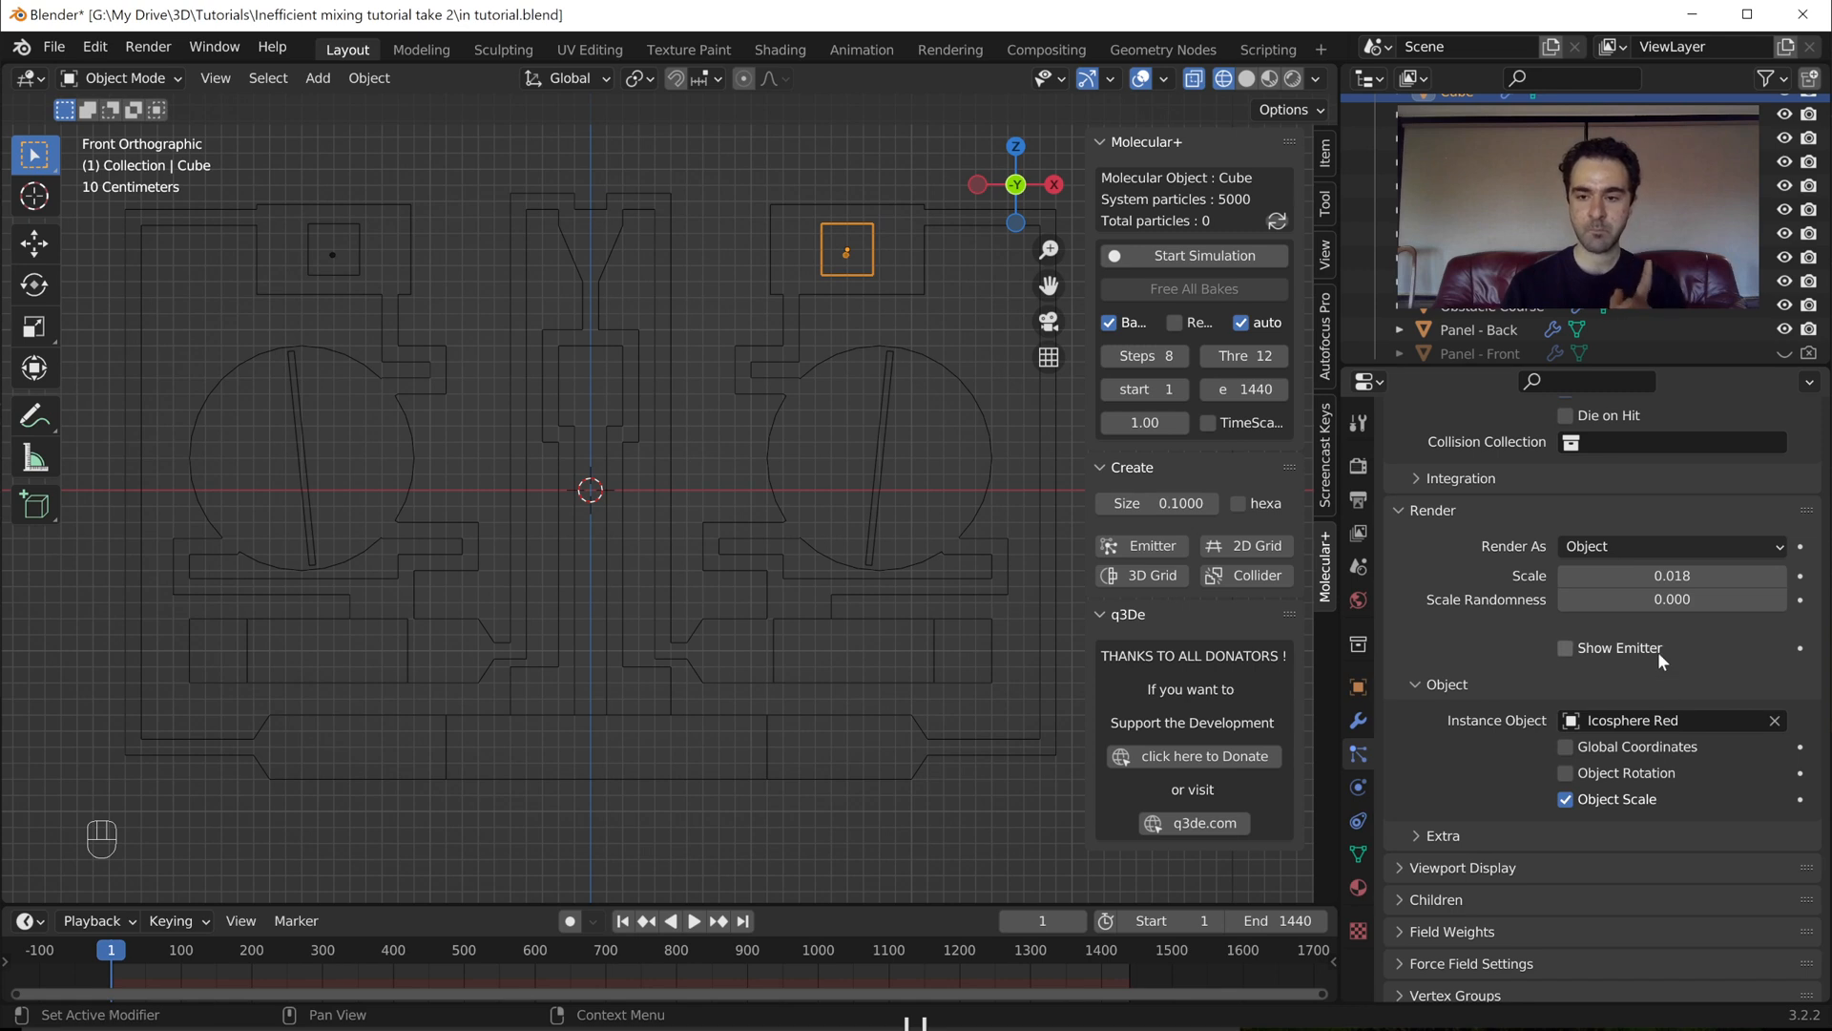
click(1702, 576)
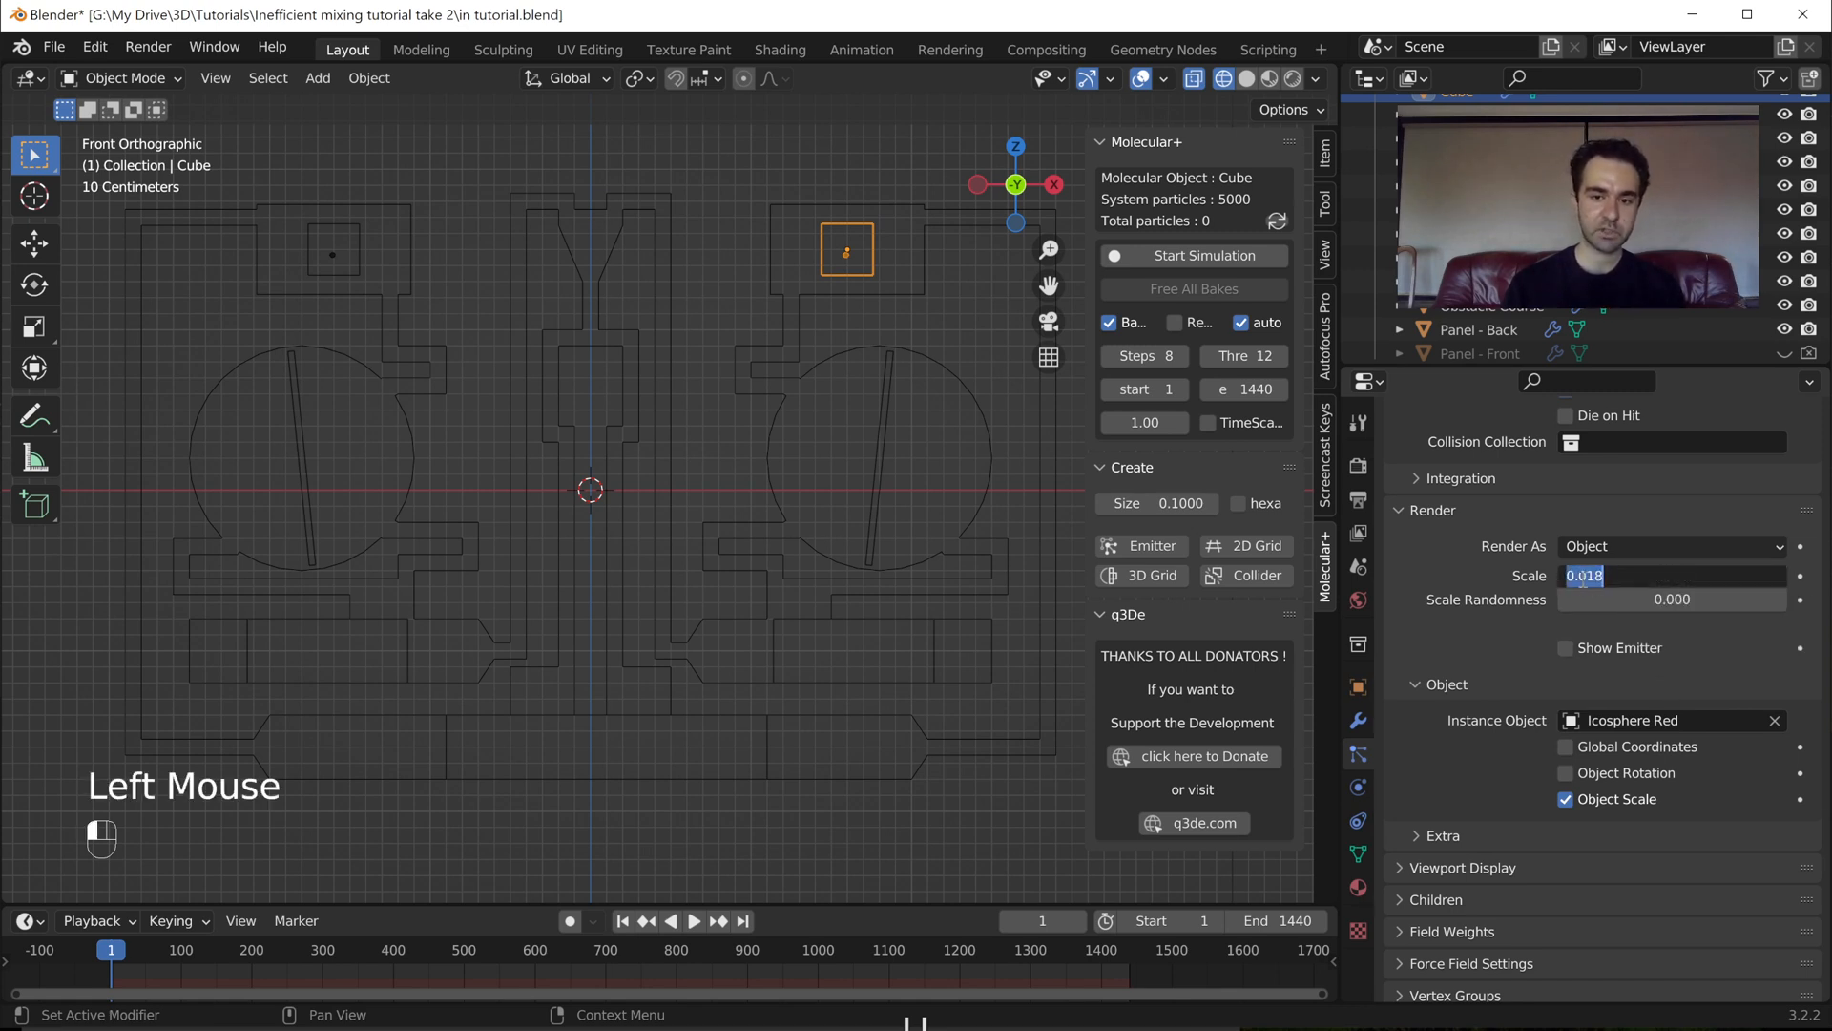
click(1618, 576)
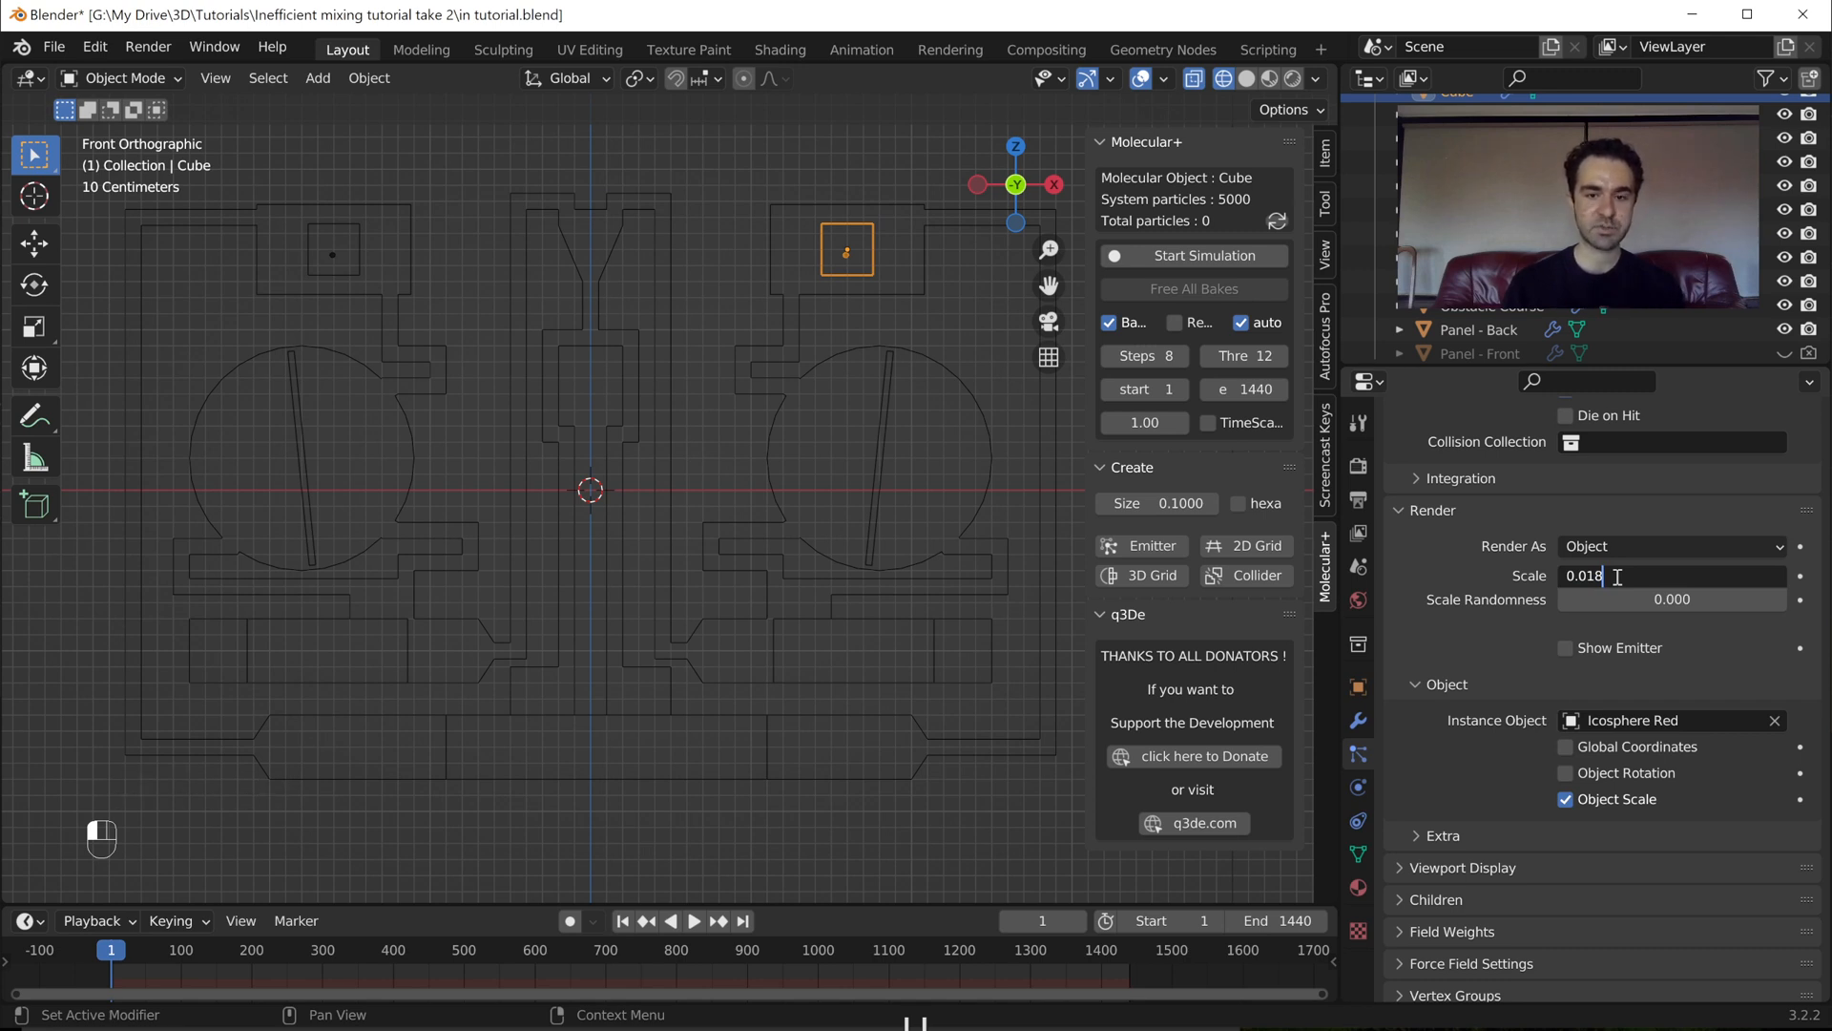
scroll(1495, 601, up, 6)
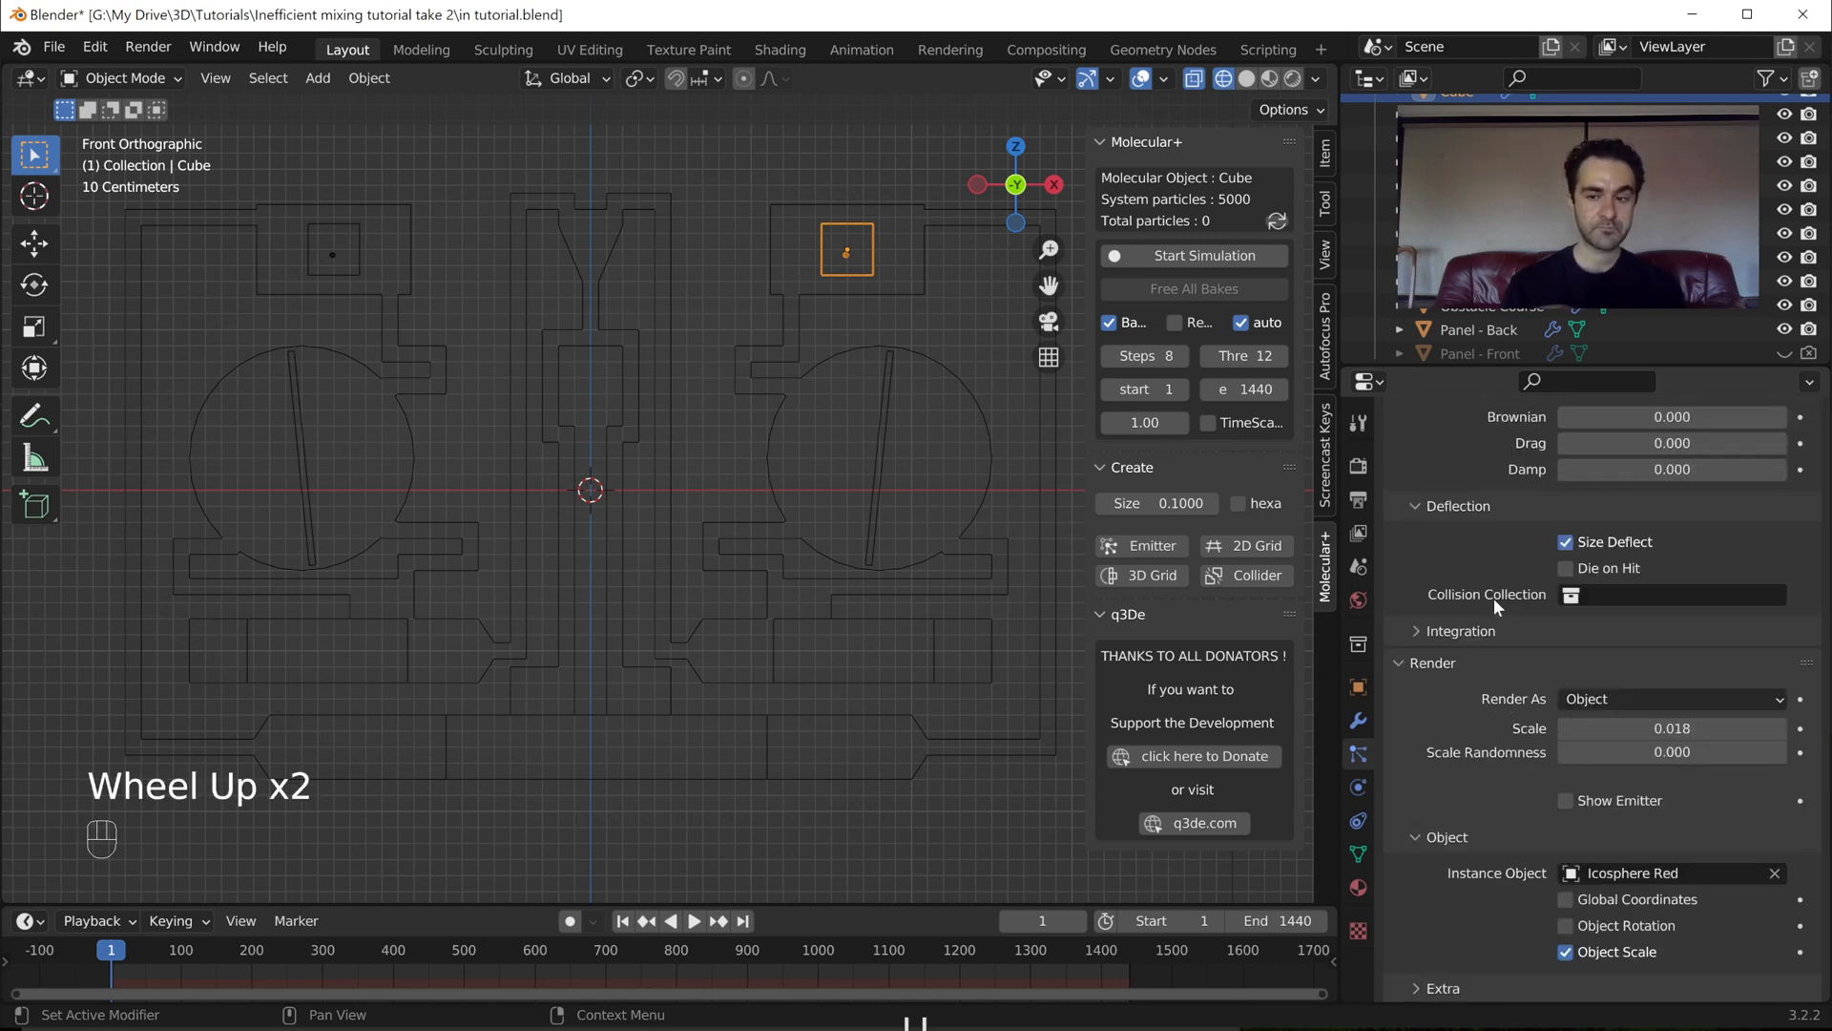
scroll(1493, 598, up, 3)
scroll(1492, 597, down, 1)
scroll(1493, 597, up, 4)
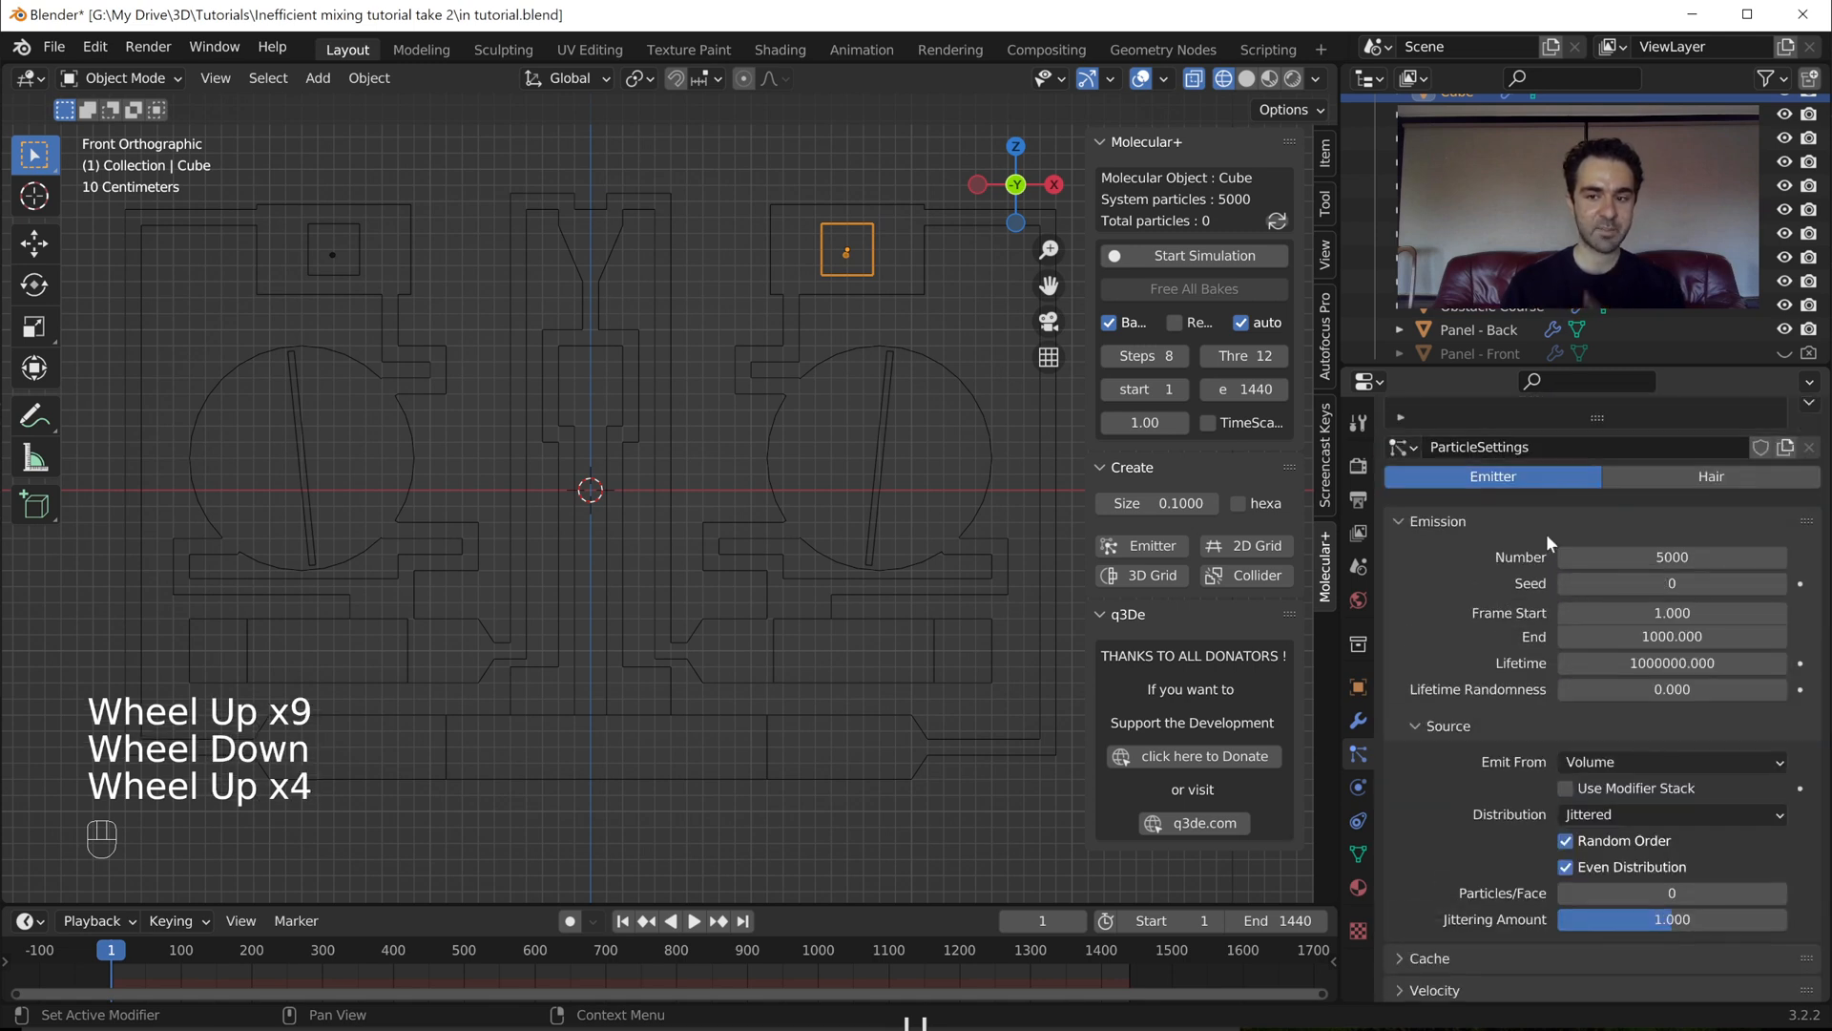
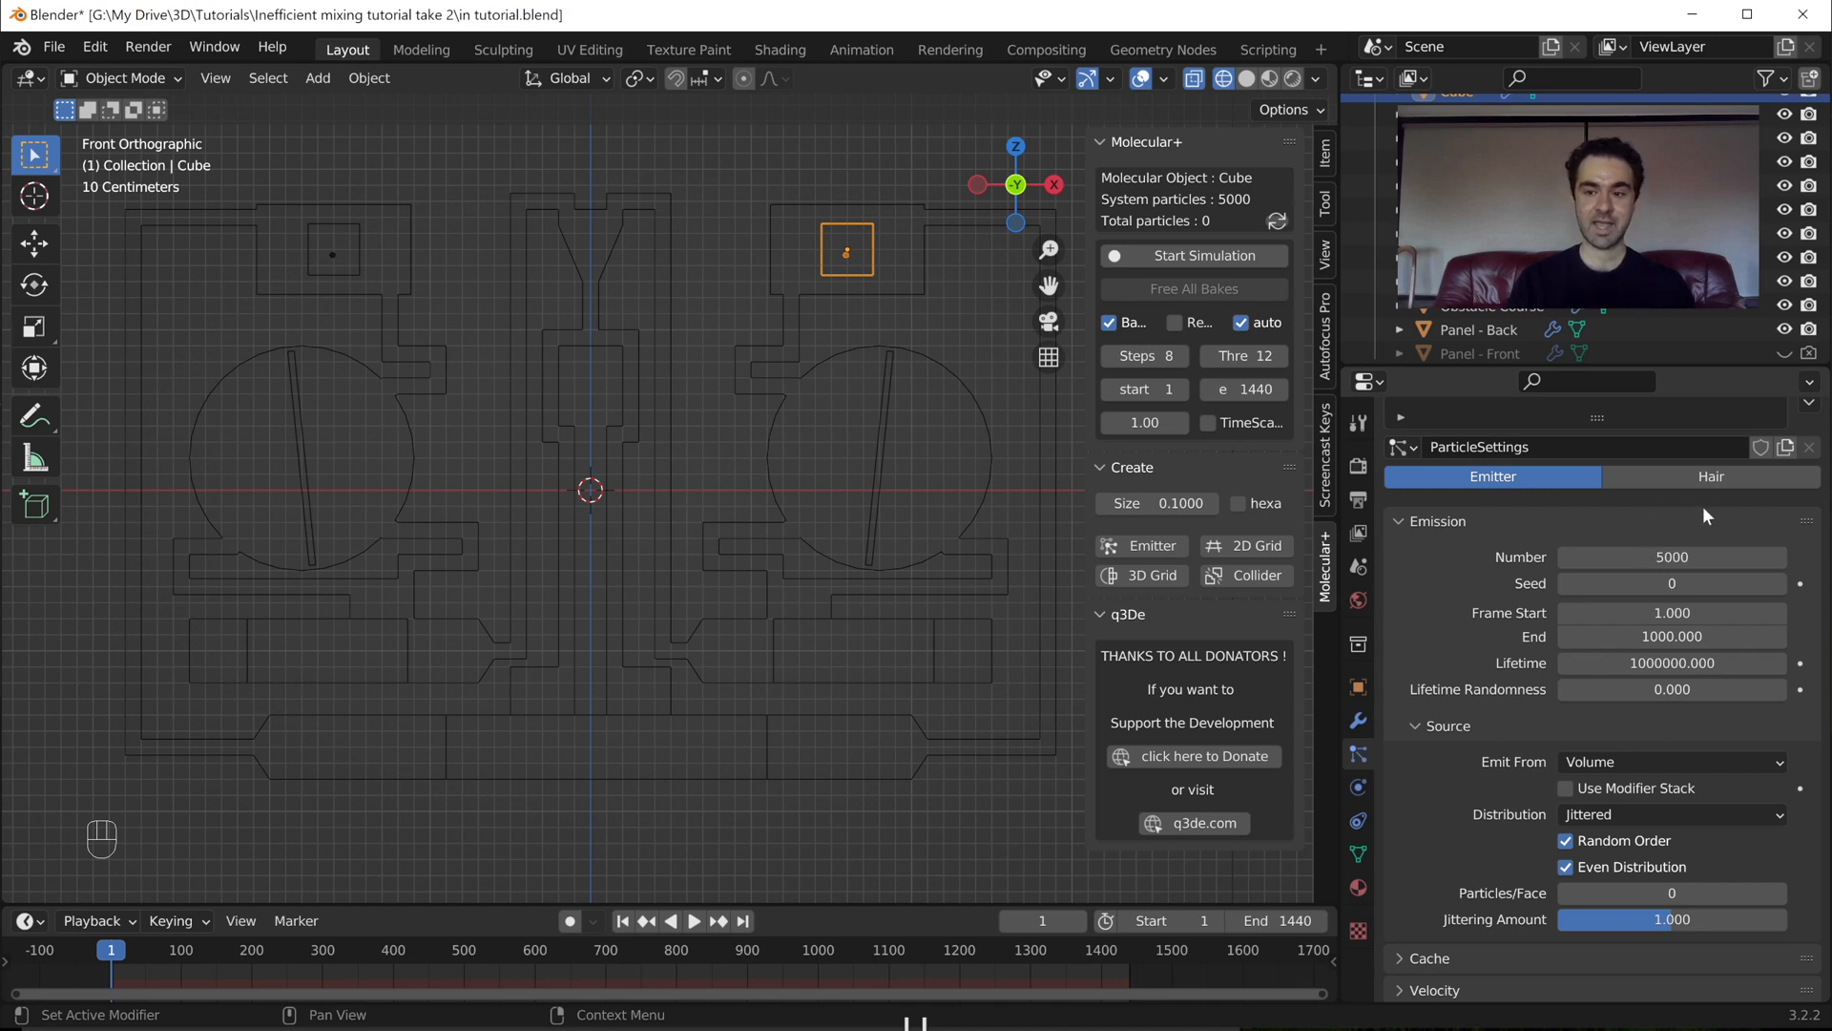
scroll(1661, 562, down, 9)
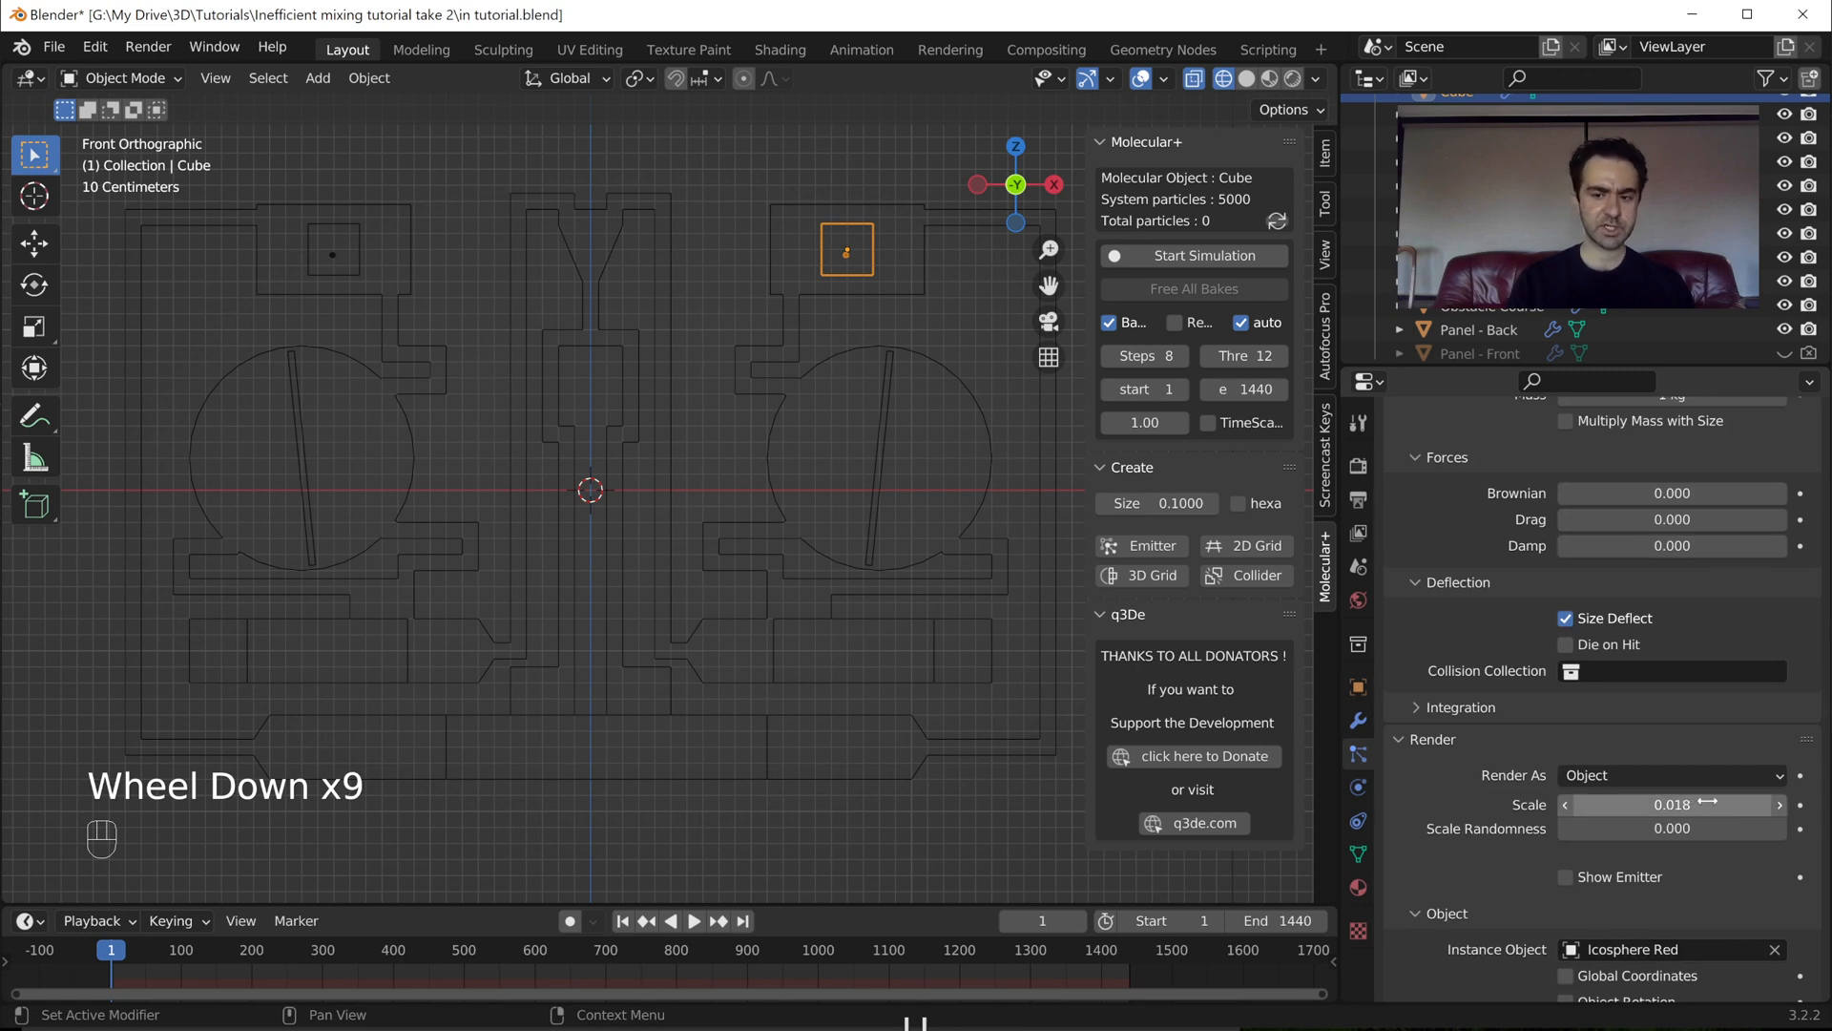
click(1680, 804)
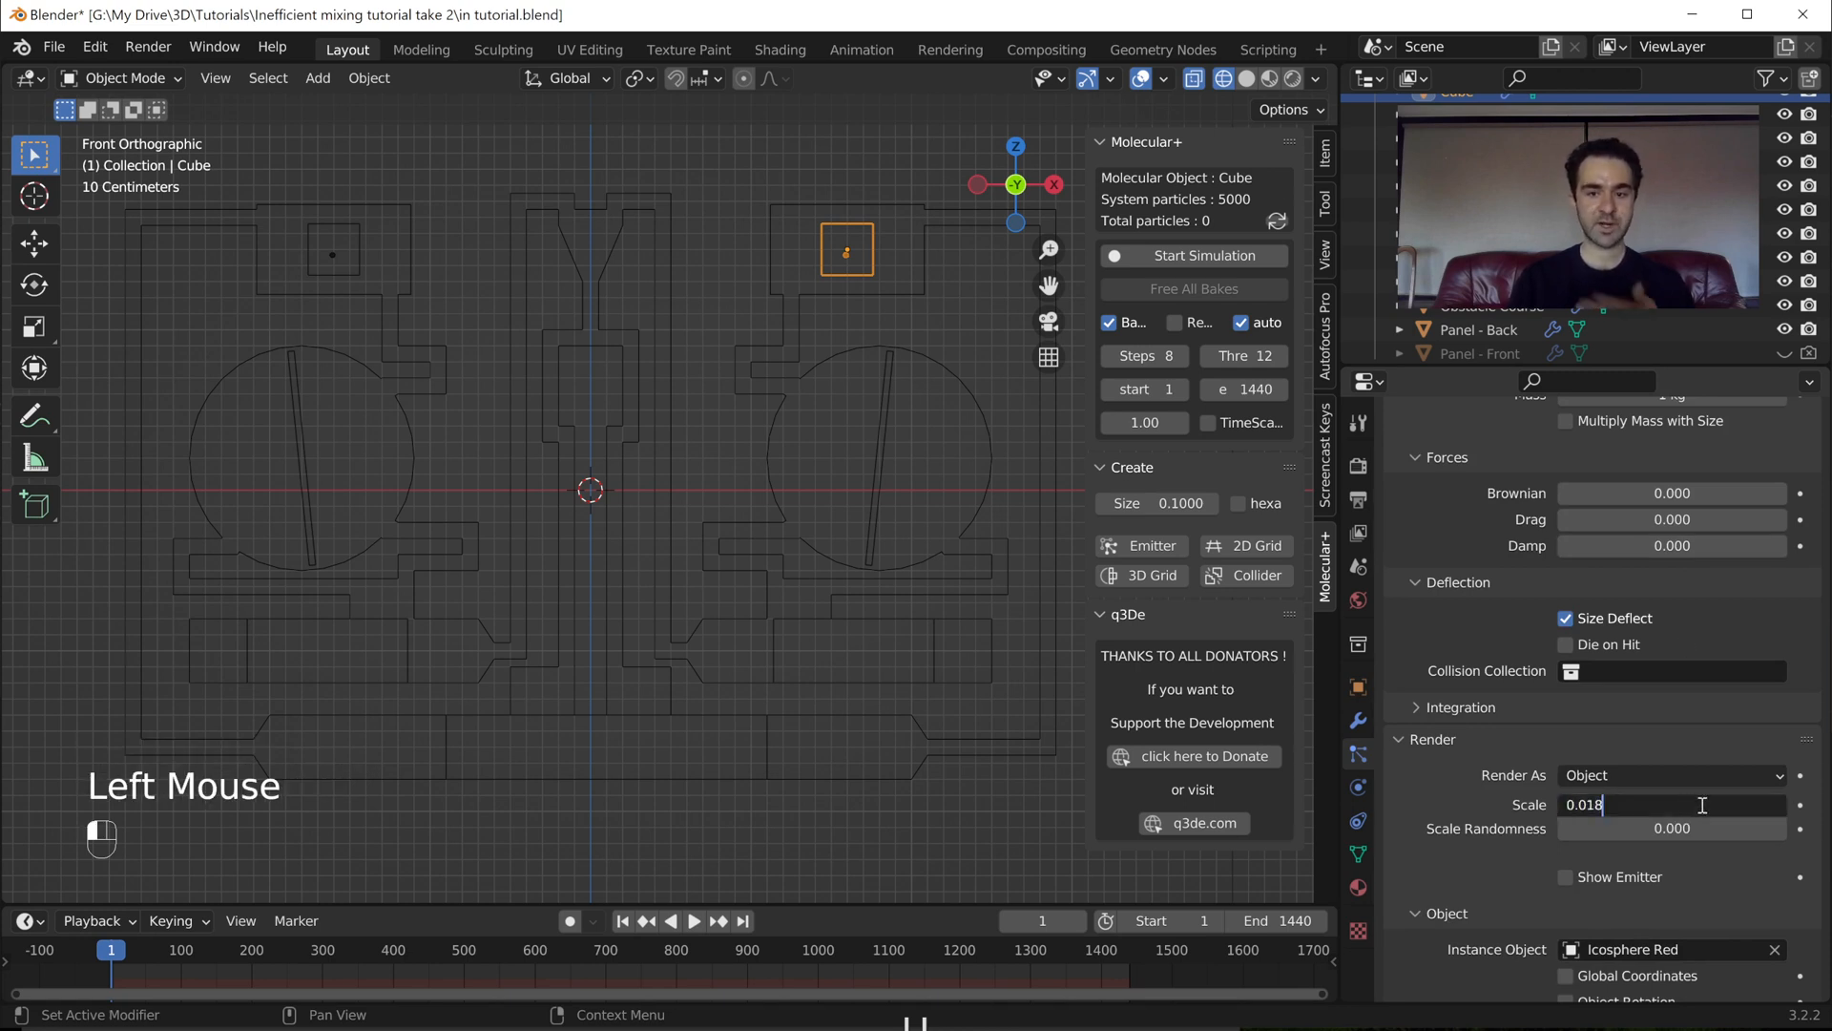
click(1709, 721)
scroll(1635, 680, up, 2)
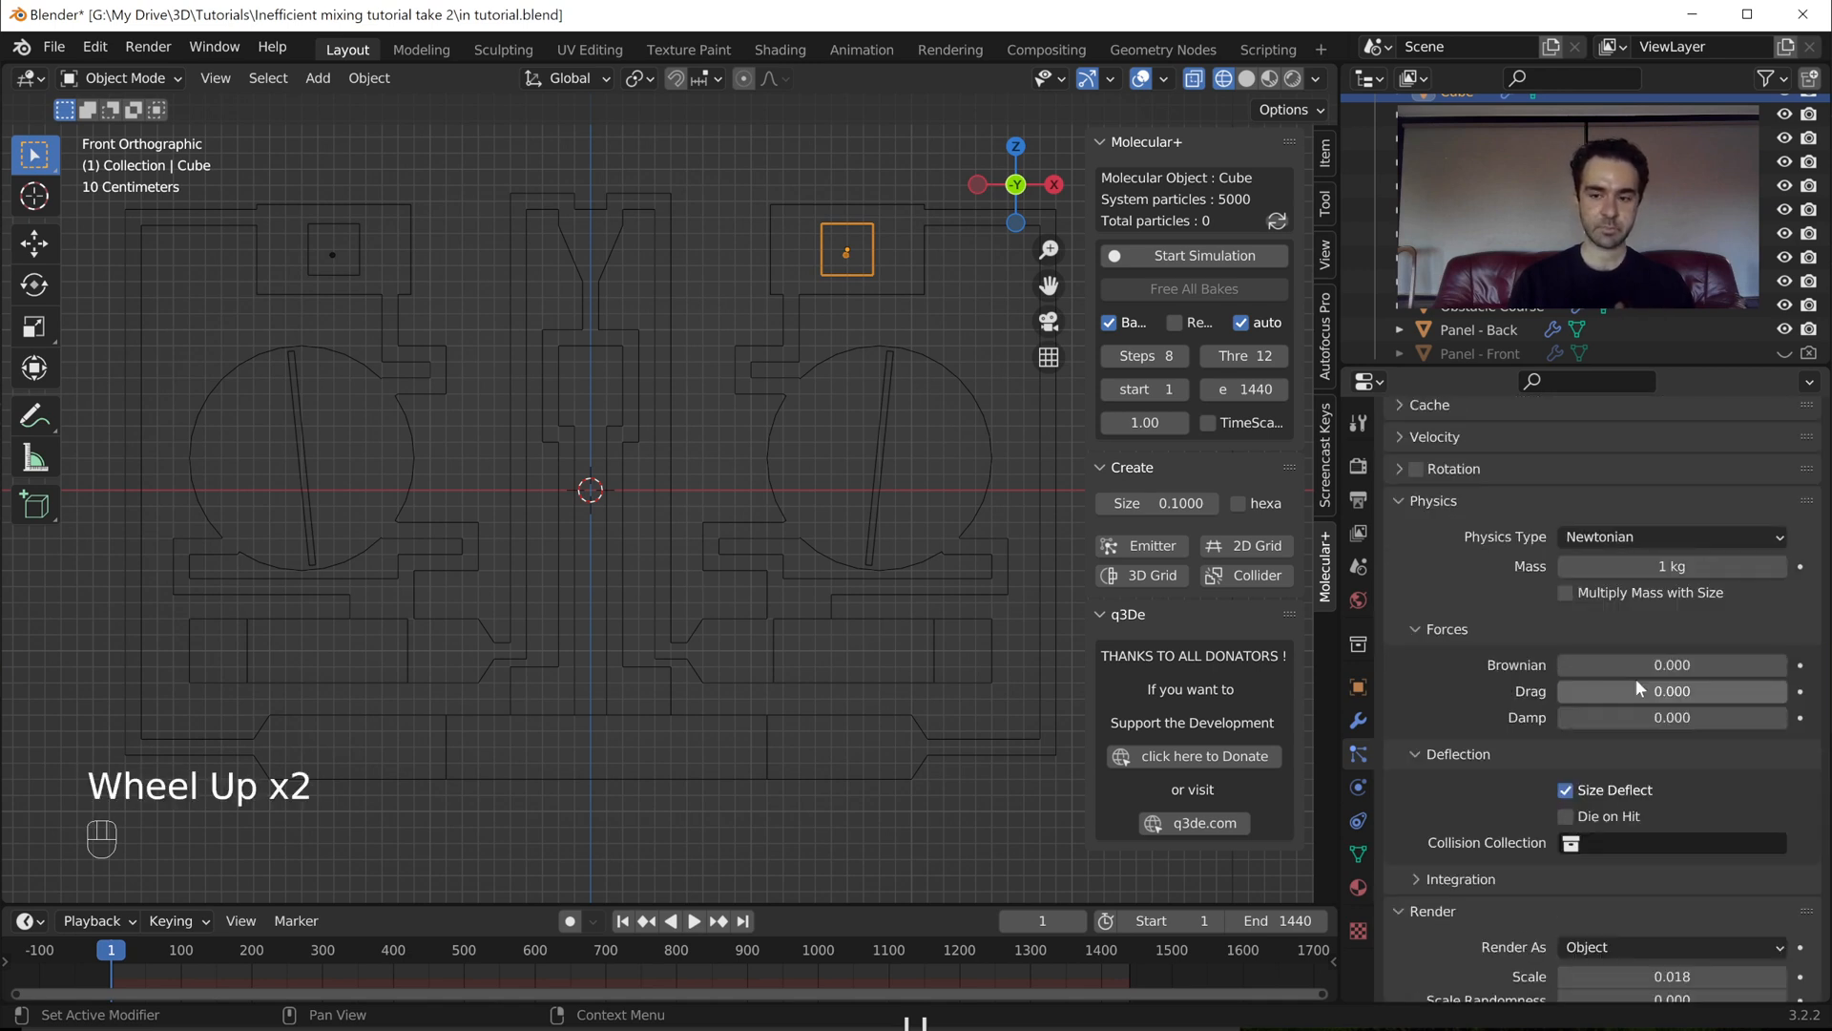
scroll(1636, 687, up, 5)
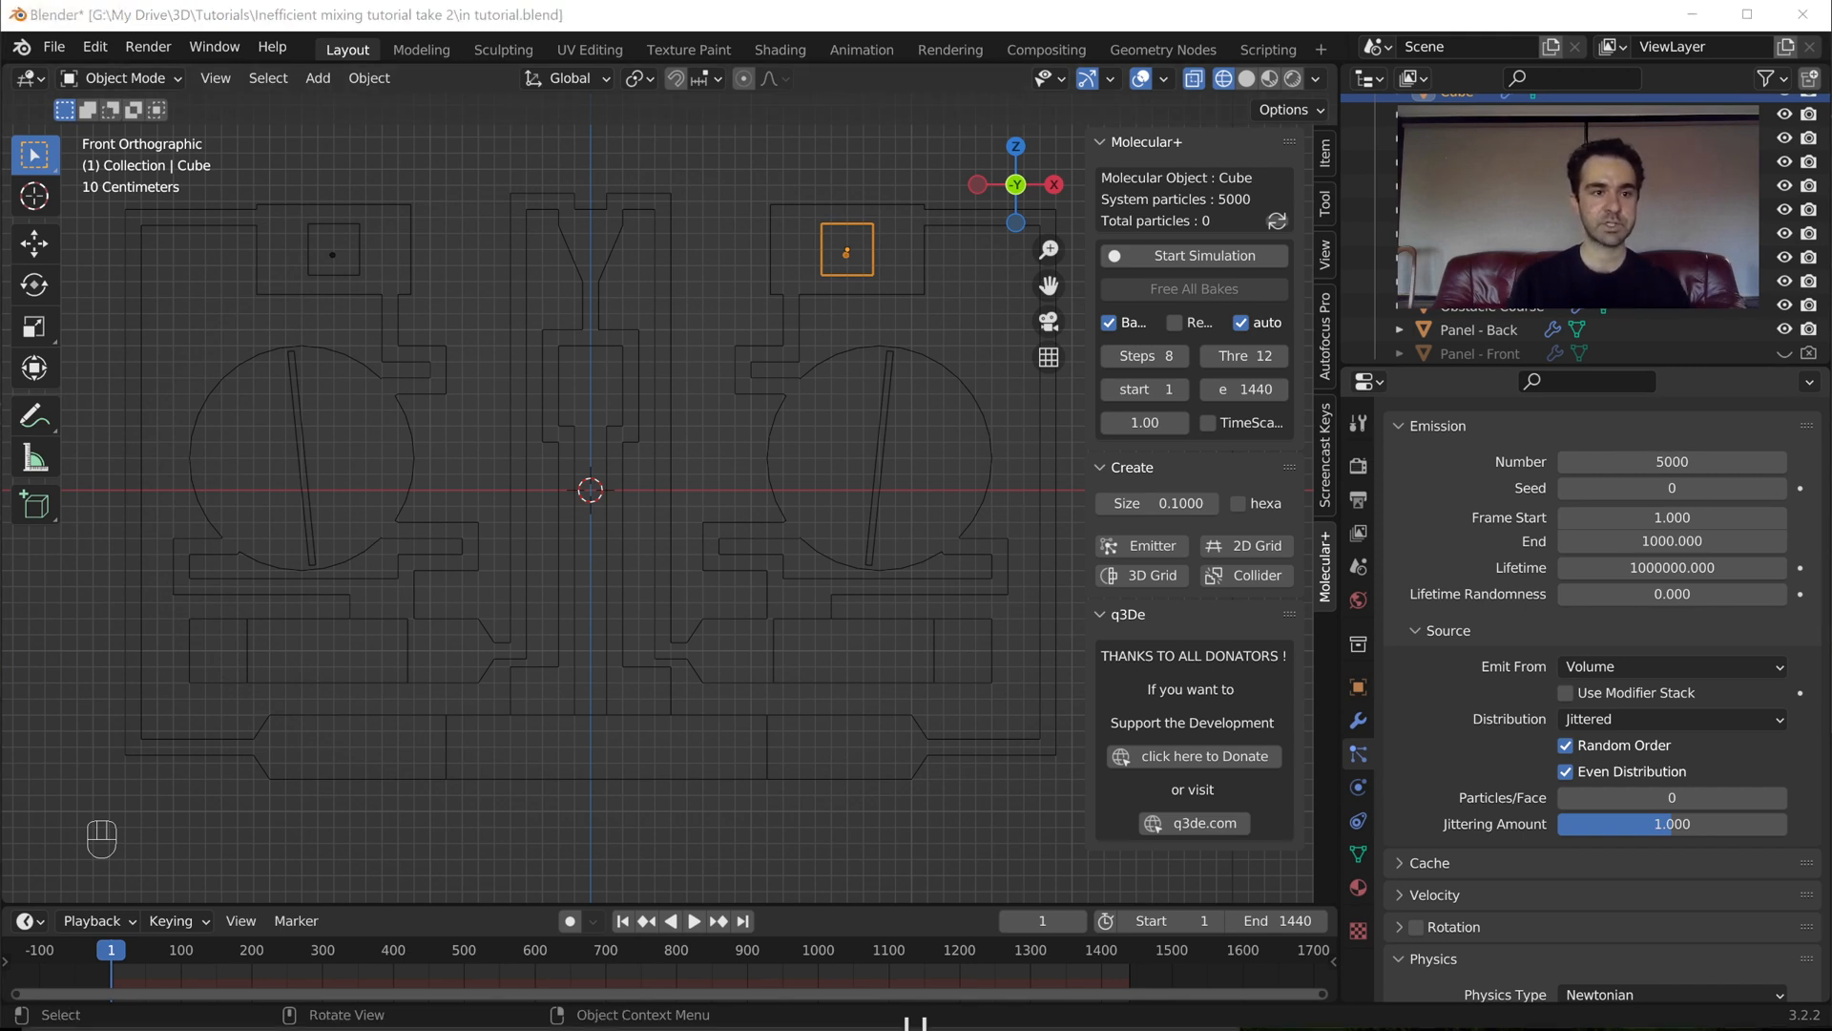
- Switch to Calculator and divide 0.01 by 0.018 to get the ratio between the two particle scales
key(super)
text(calc)
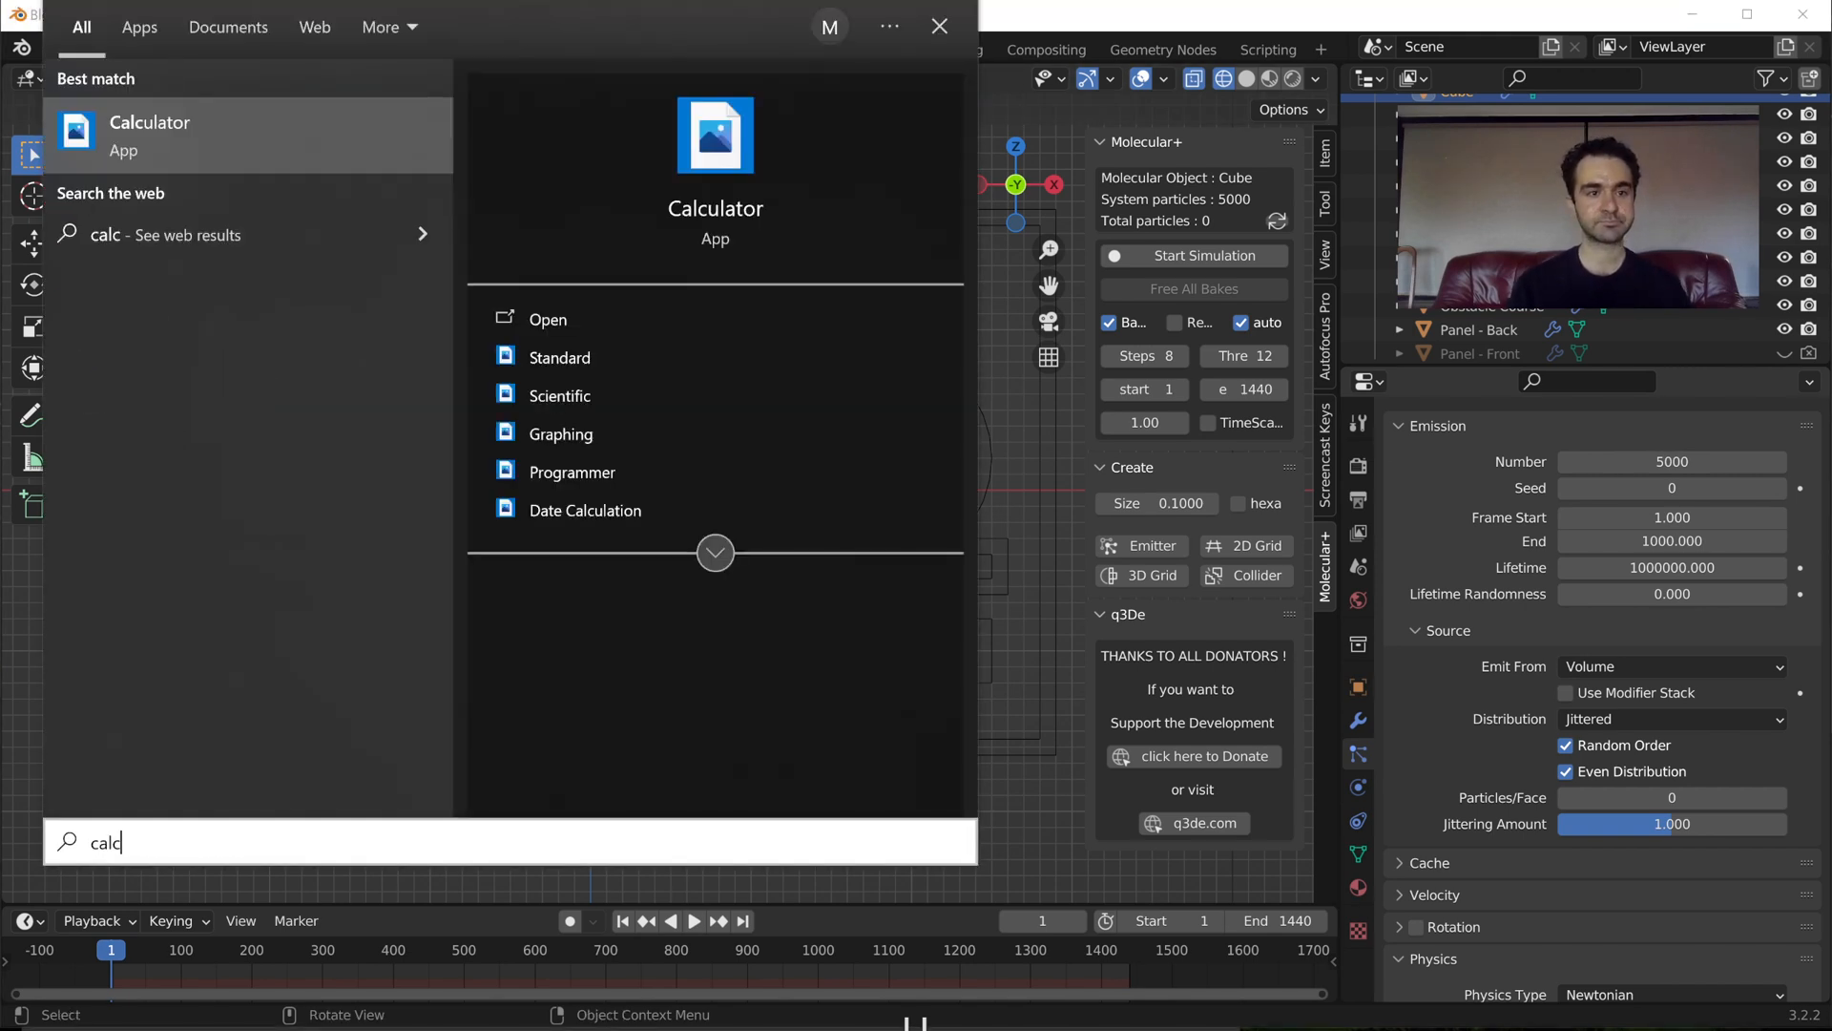
key(Return)
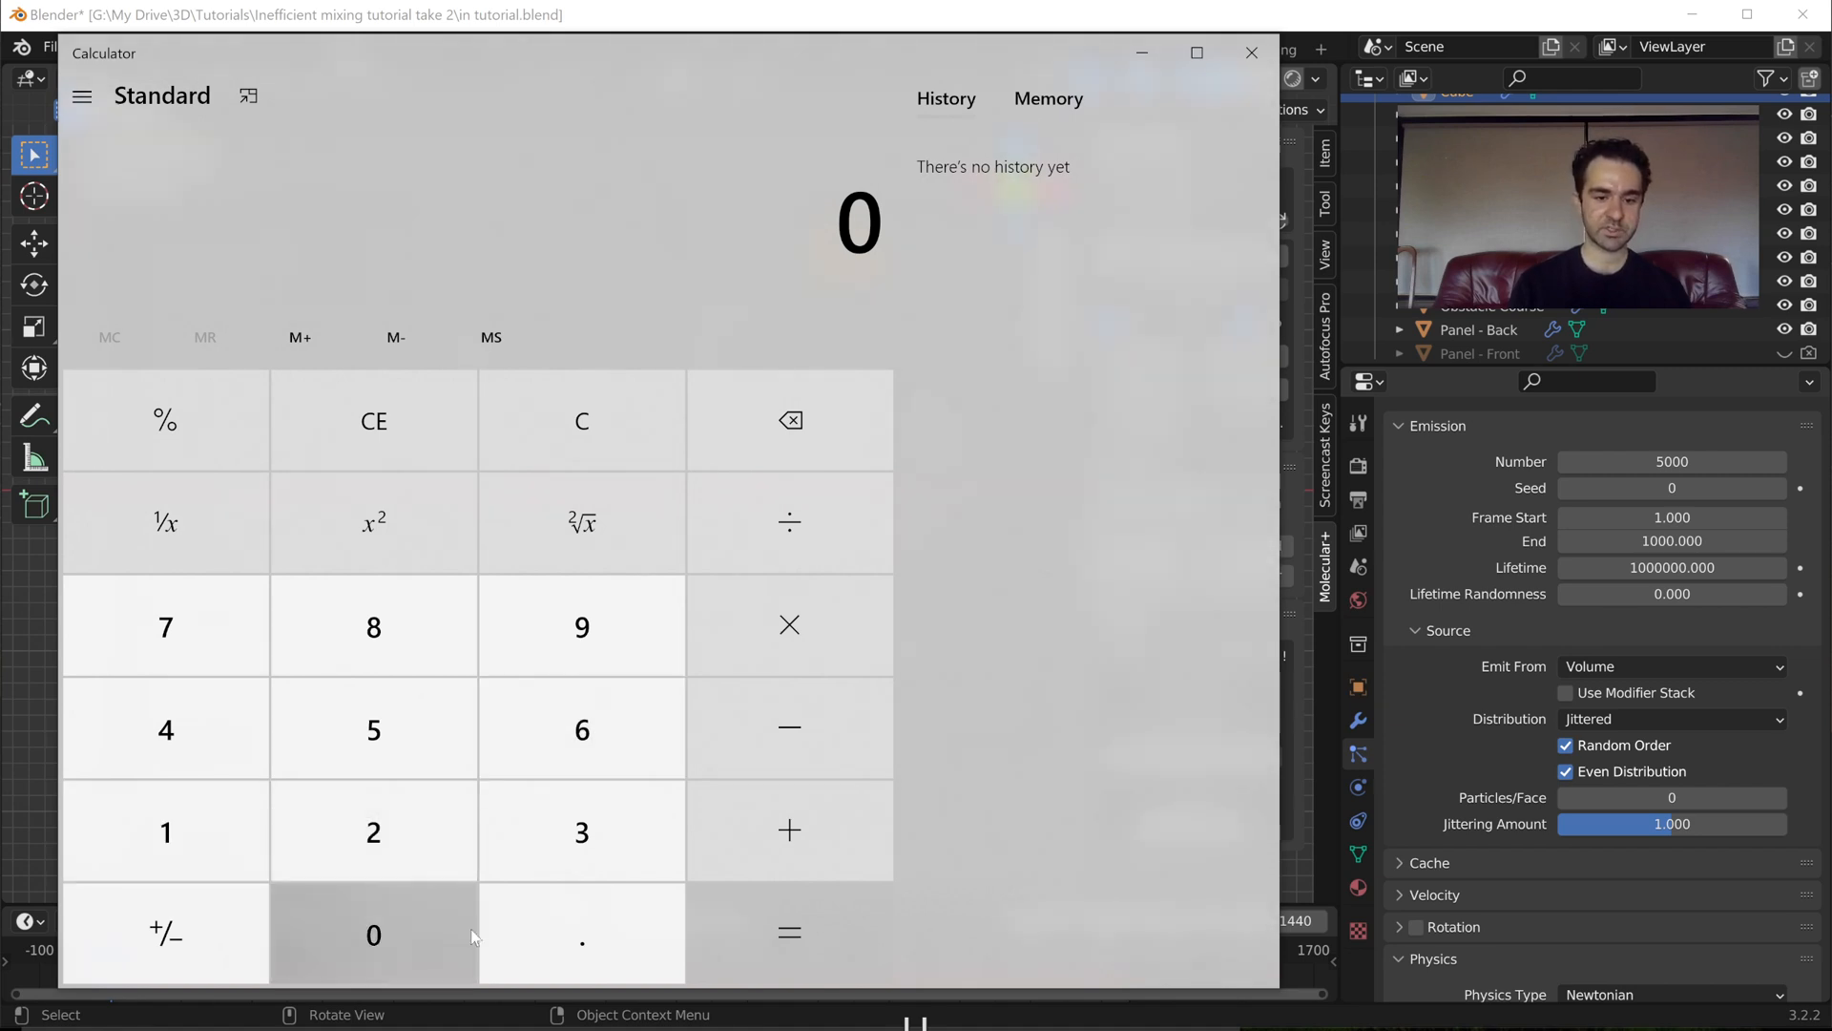
click(542, 925)
click(354, 897)
click(241, 862)
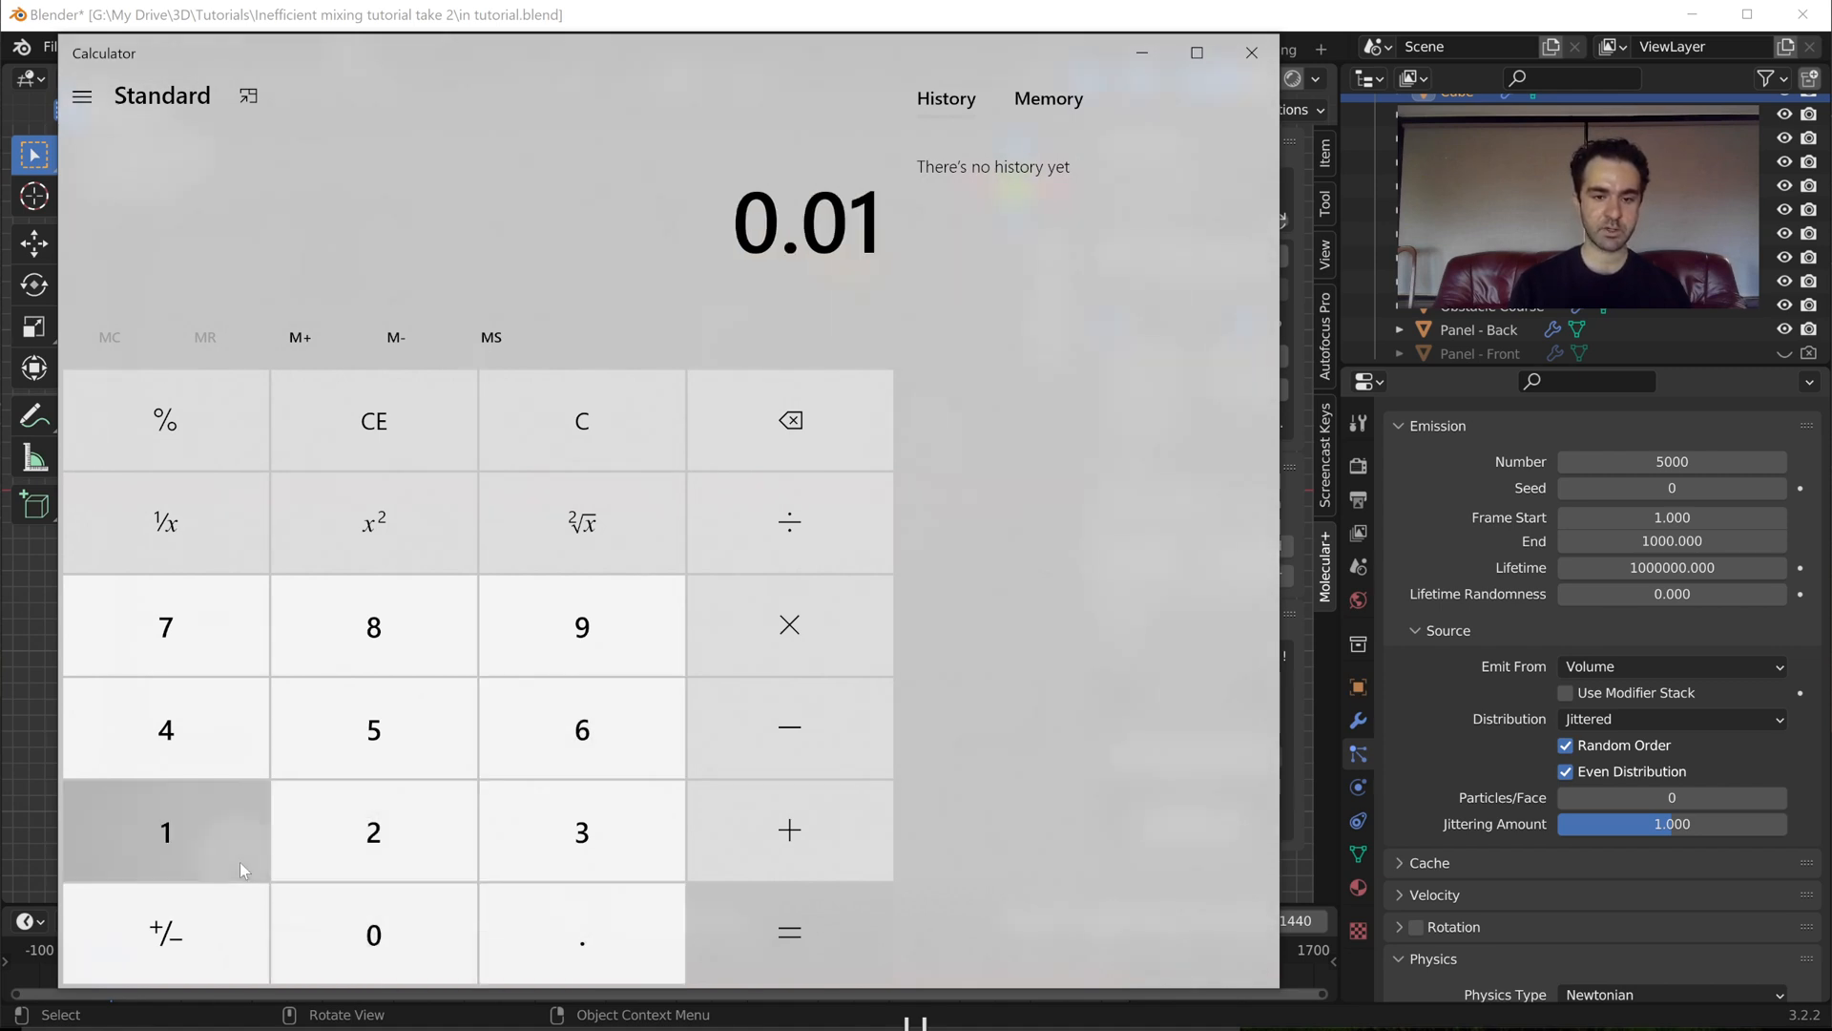
click(810, 535)
click(530, 907)
click(382, 904)
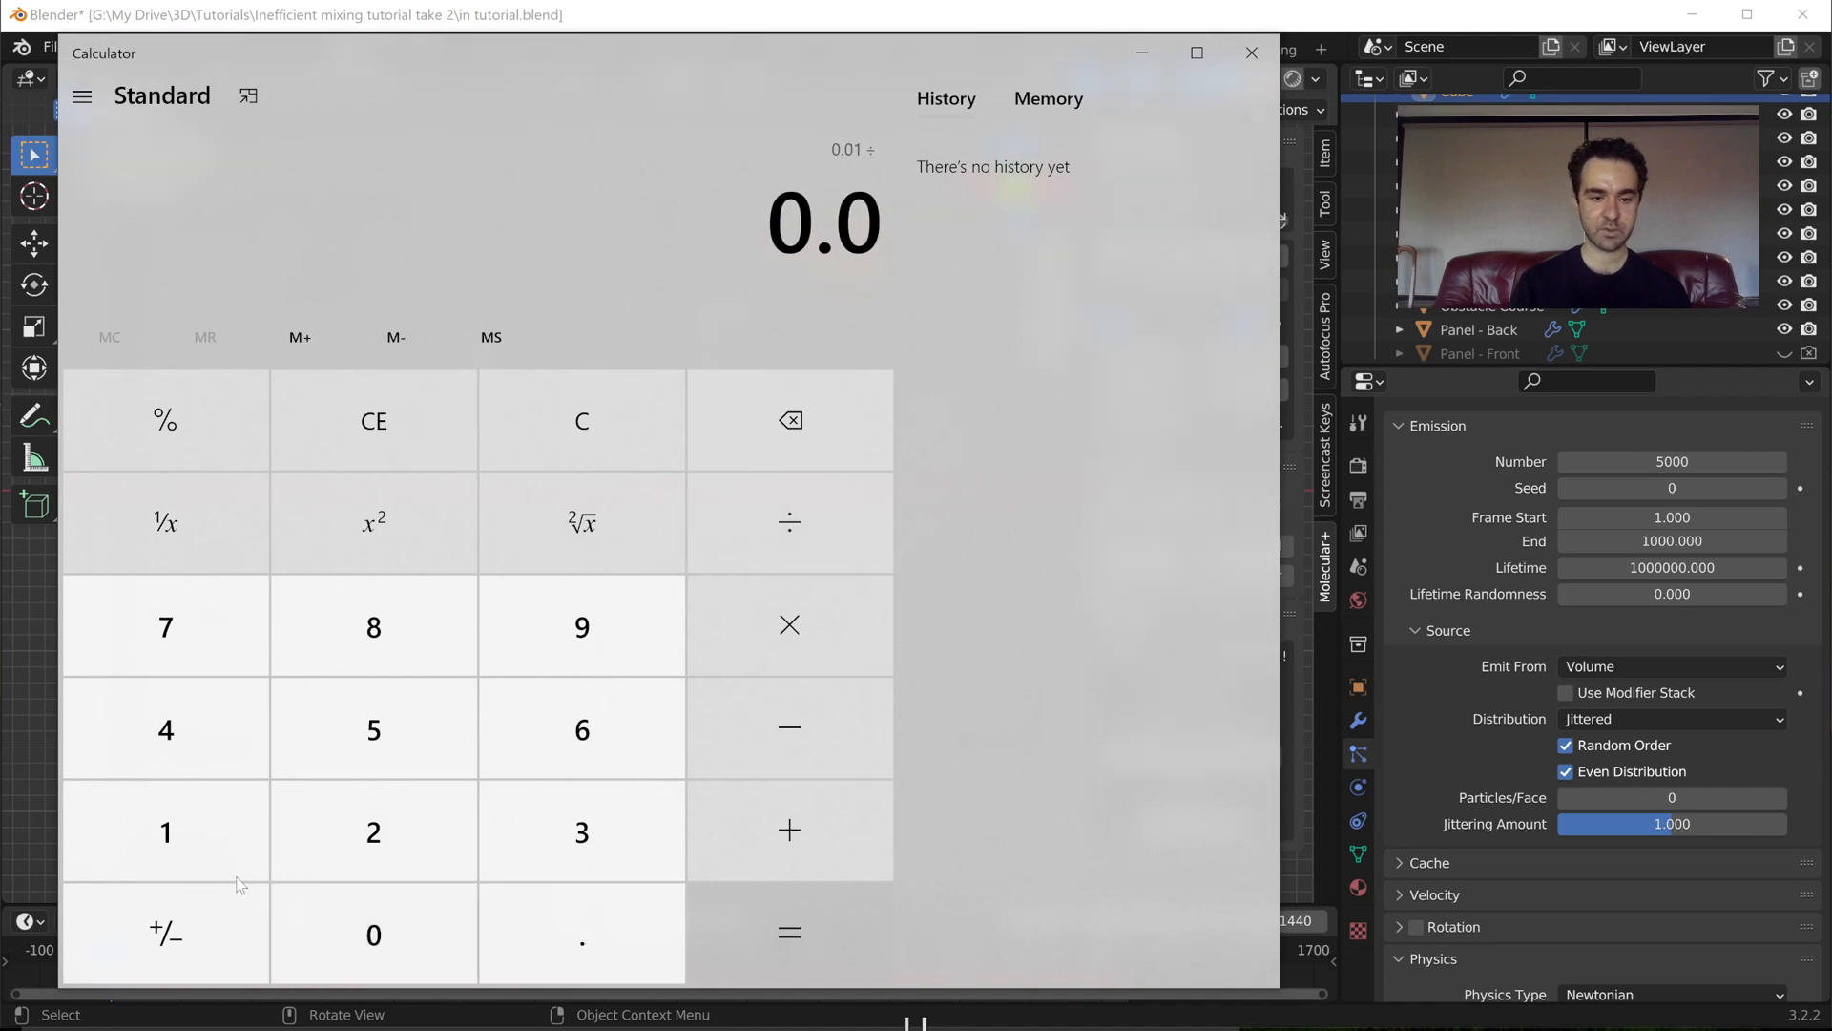
click(168, 844)
click(336, 671)
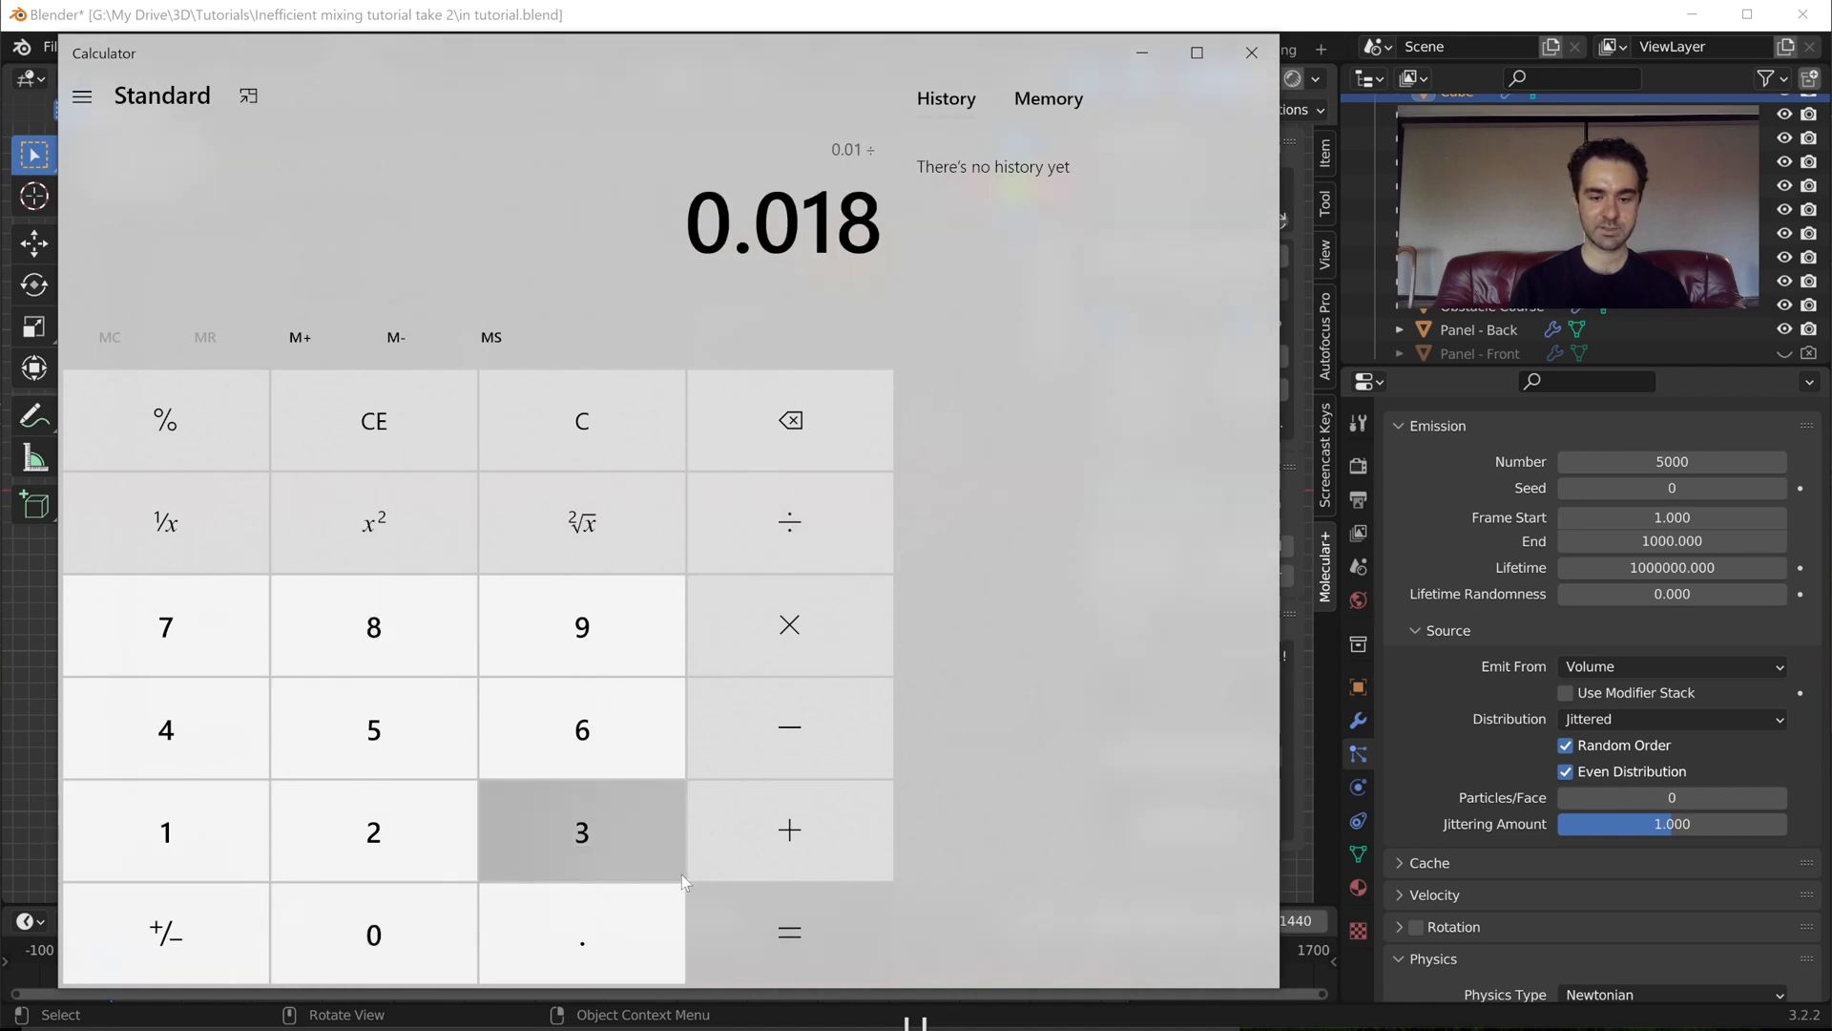
click(773, 935)
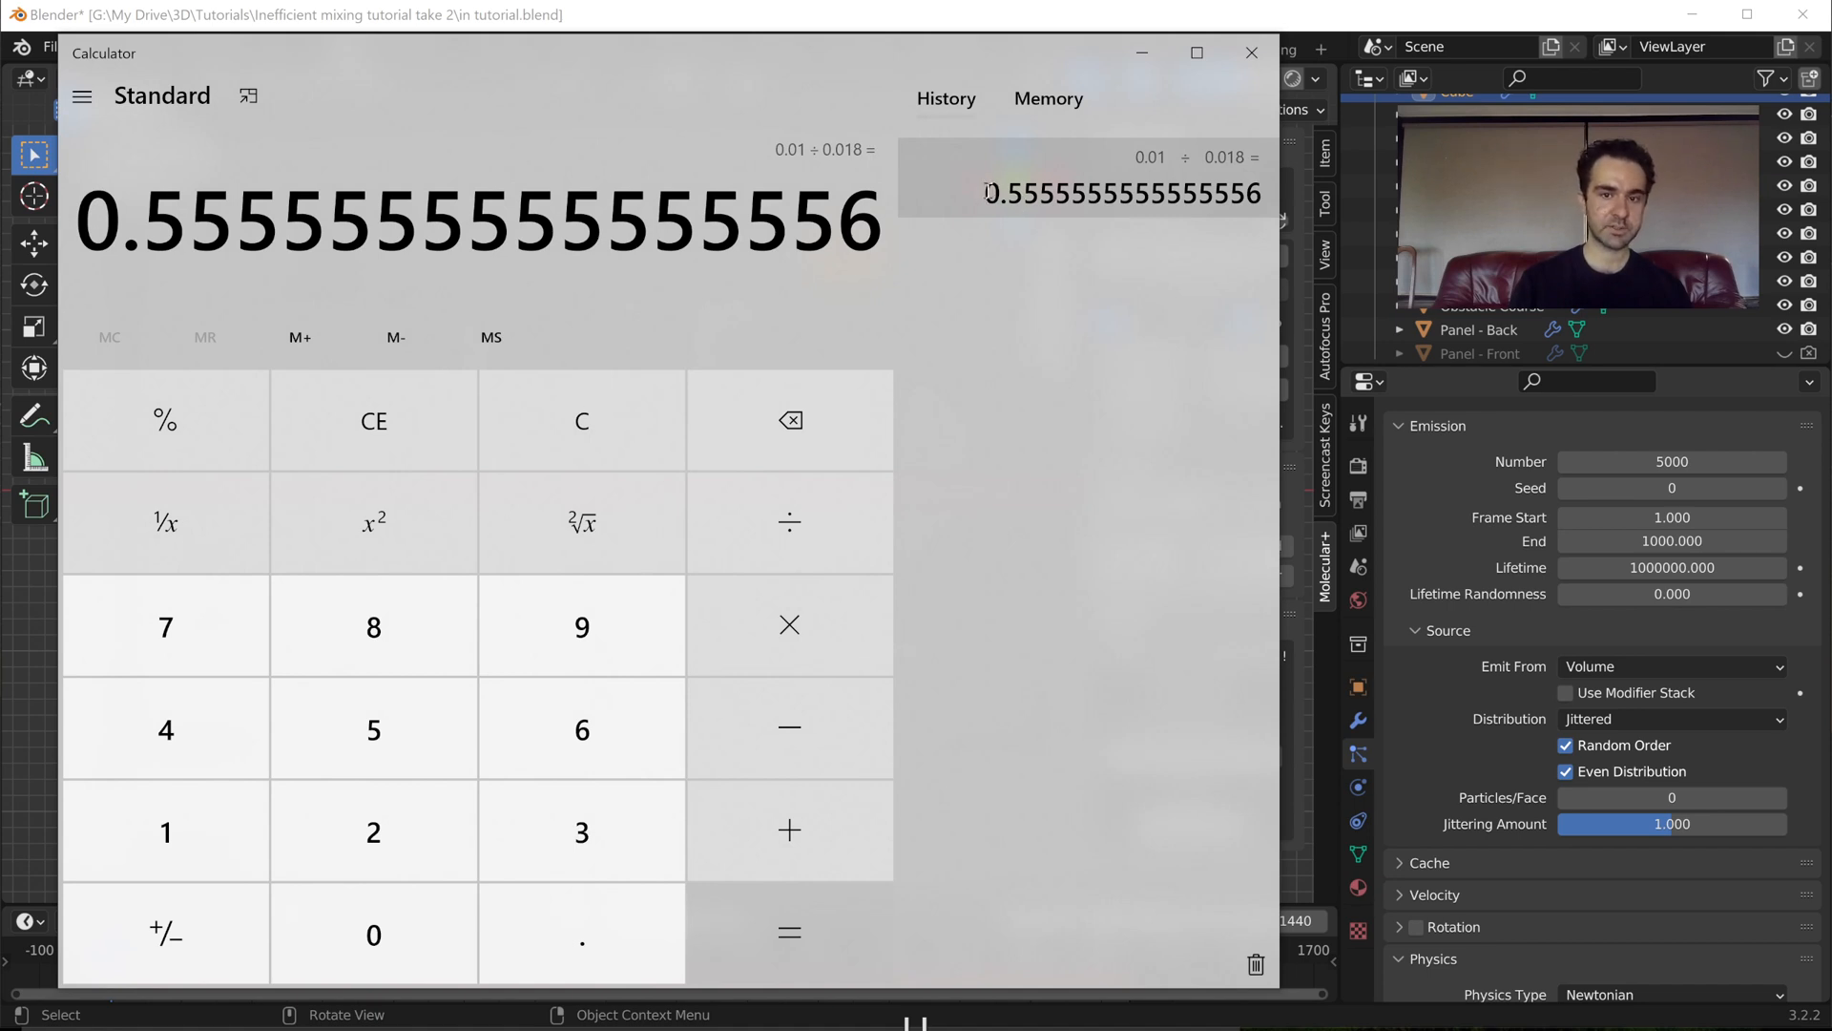
drag(988, 192, 1058, 194)
click(1030, 195)
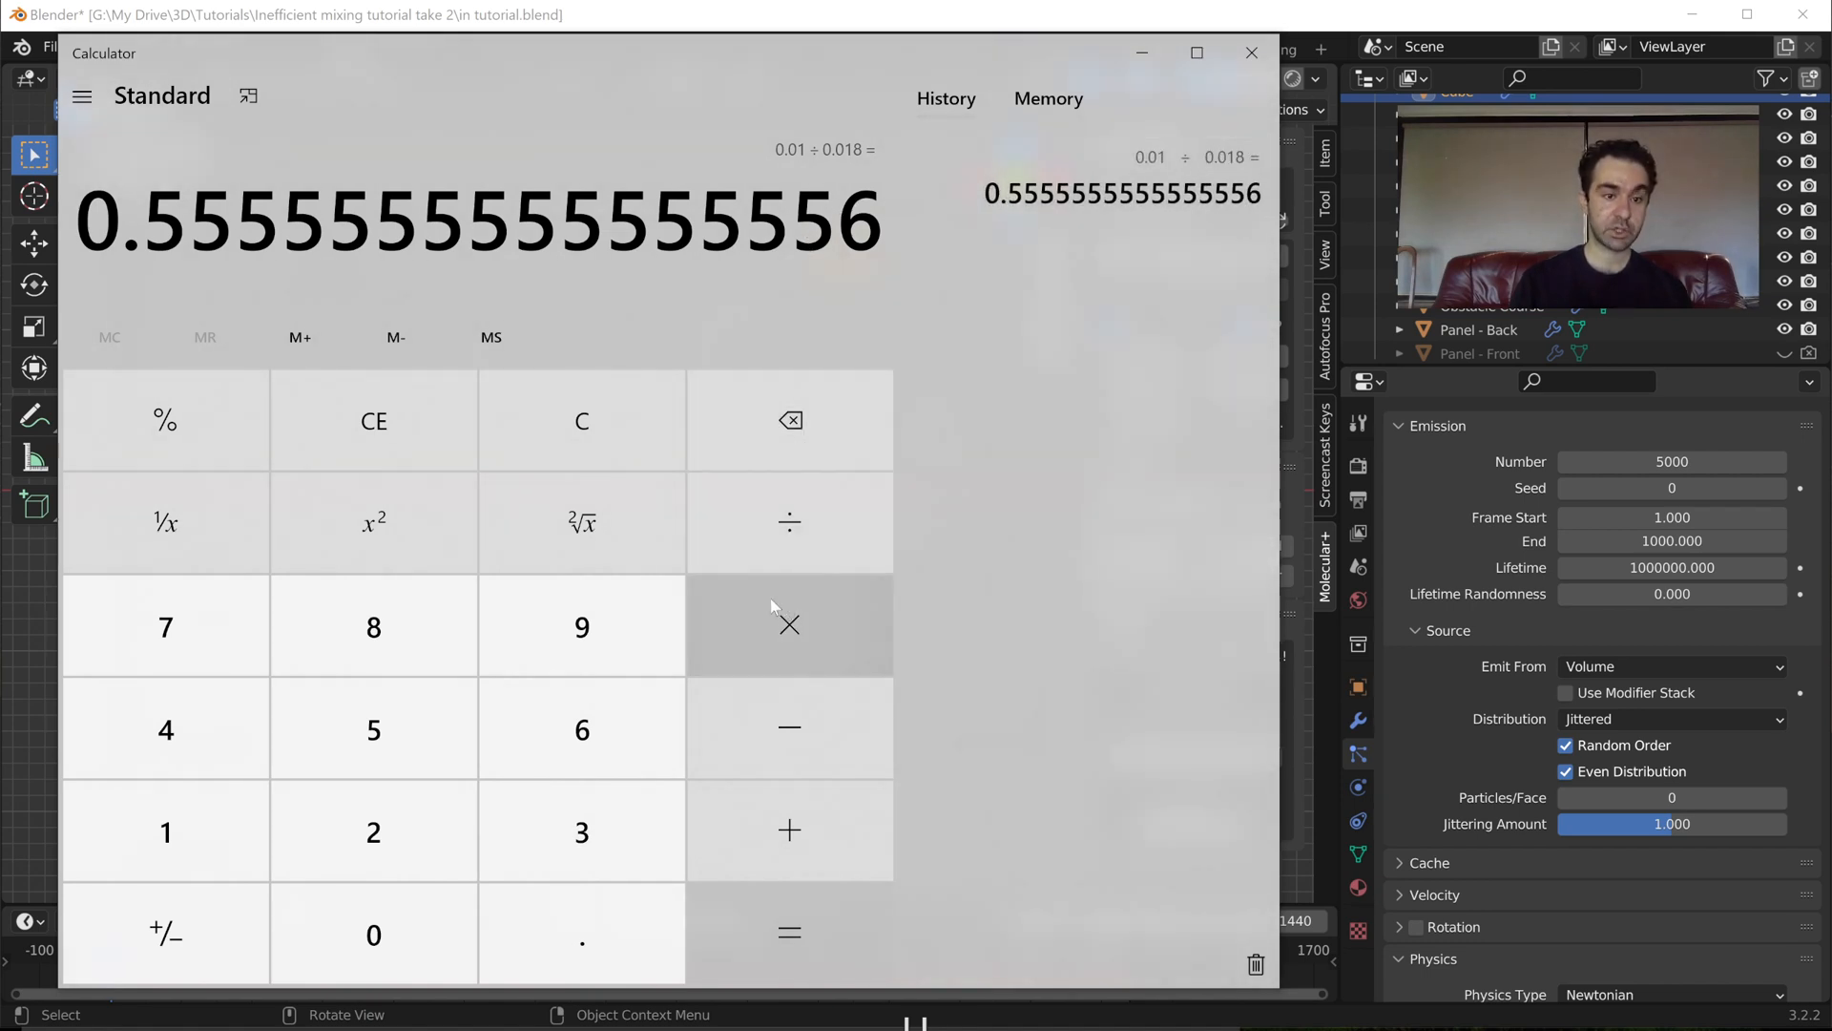
- Change Calculator to Scientific mode and raise 0.555555 to the power of 3
key(alt+2)
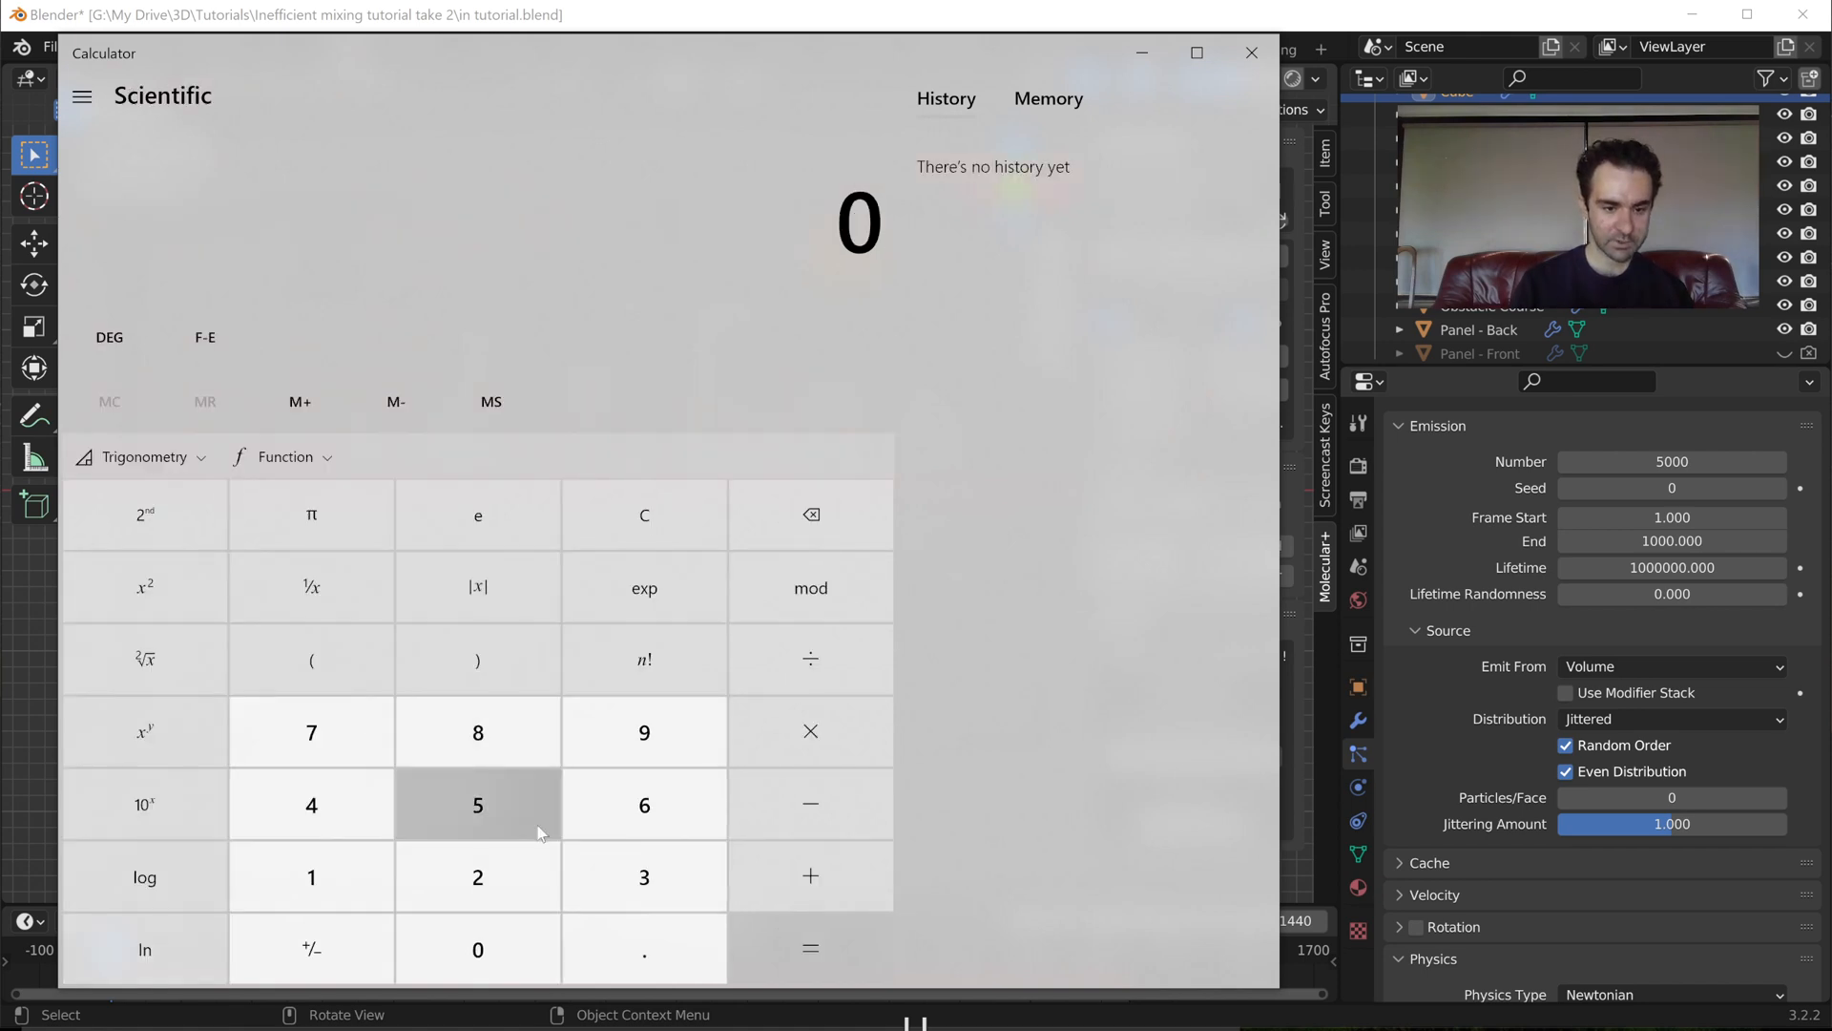
click(588, 949)
click(504, 817)
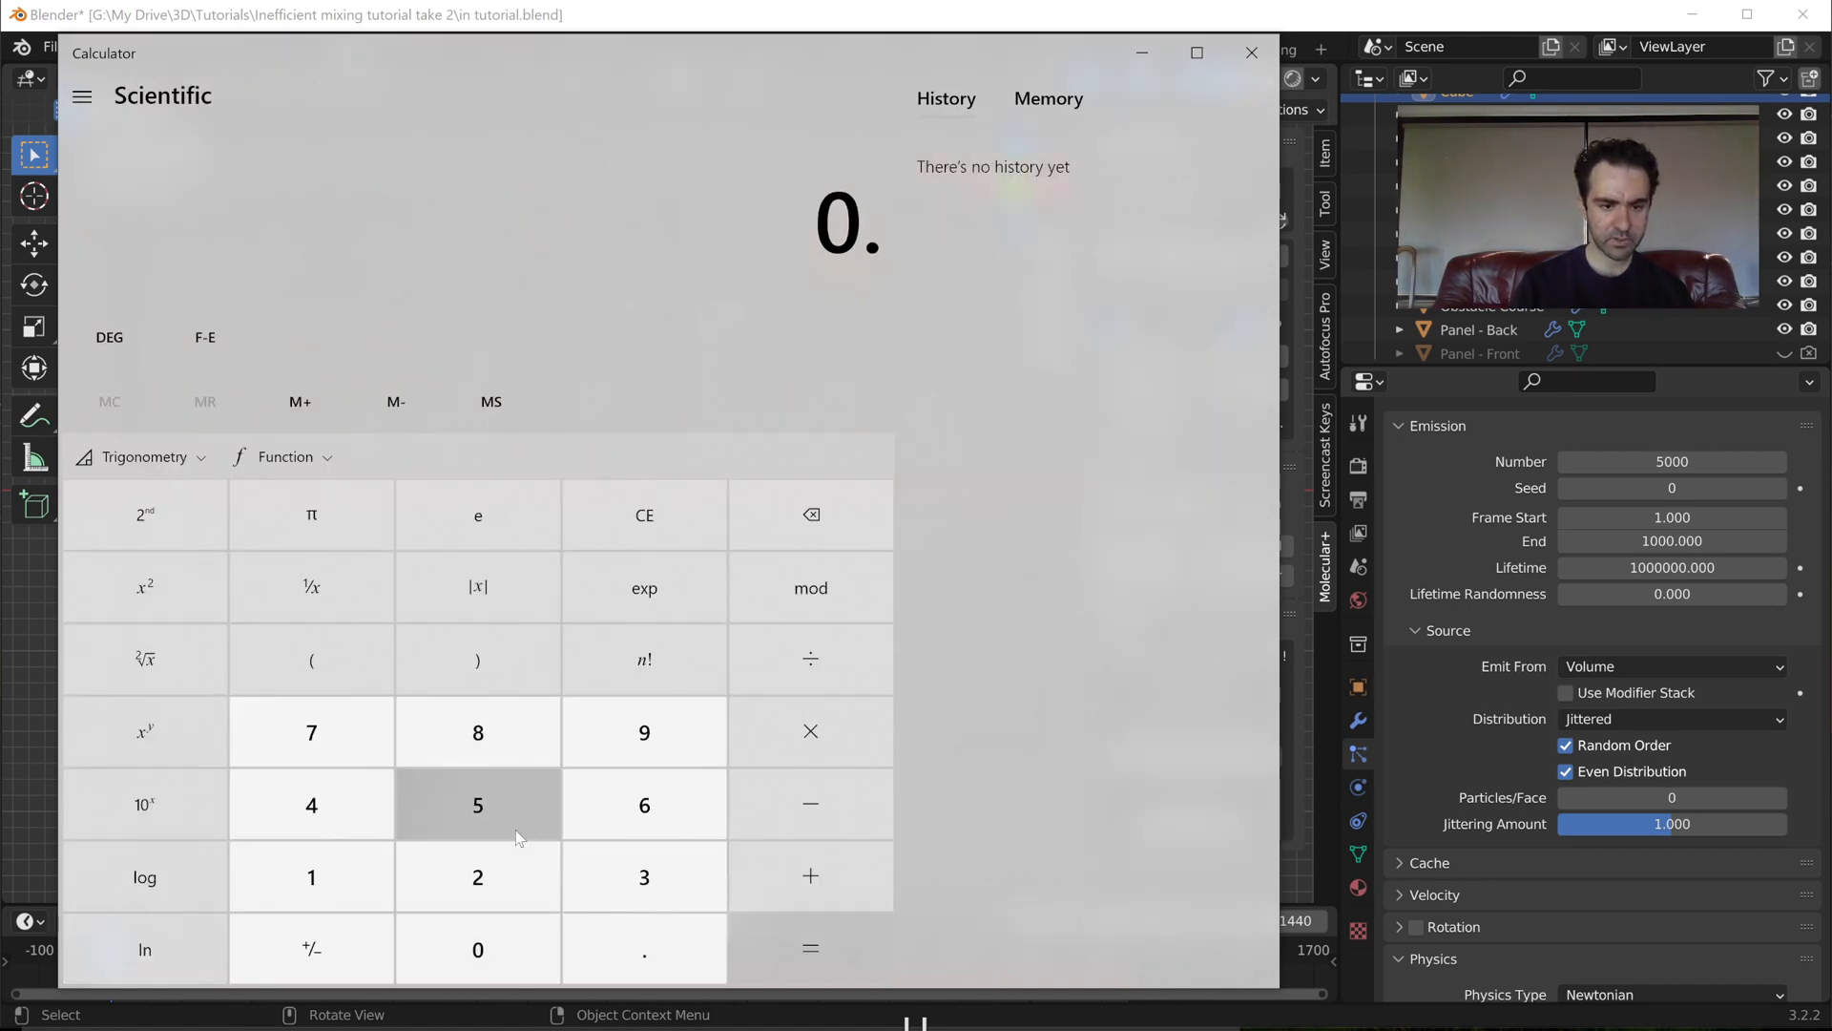
click(504, 817)
click(503, 817)
click(504, 817)
click(504, 817)
click(504, 817)
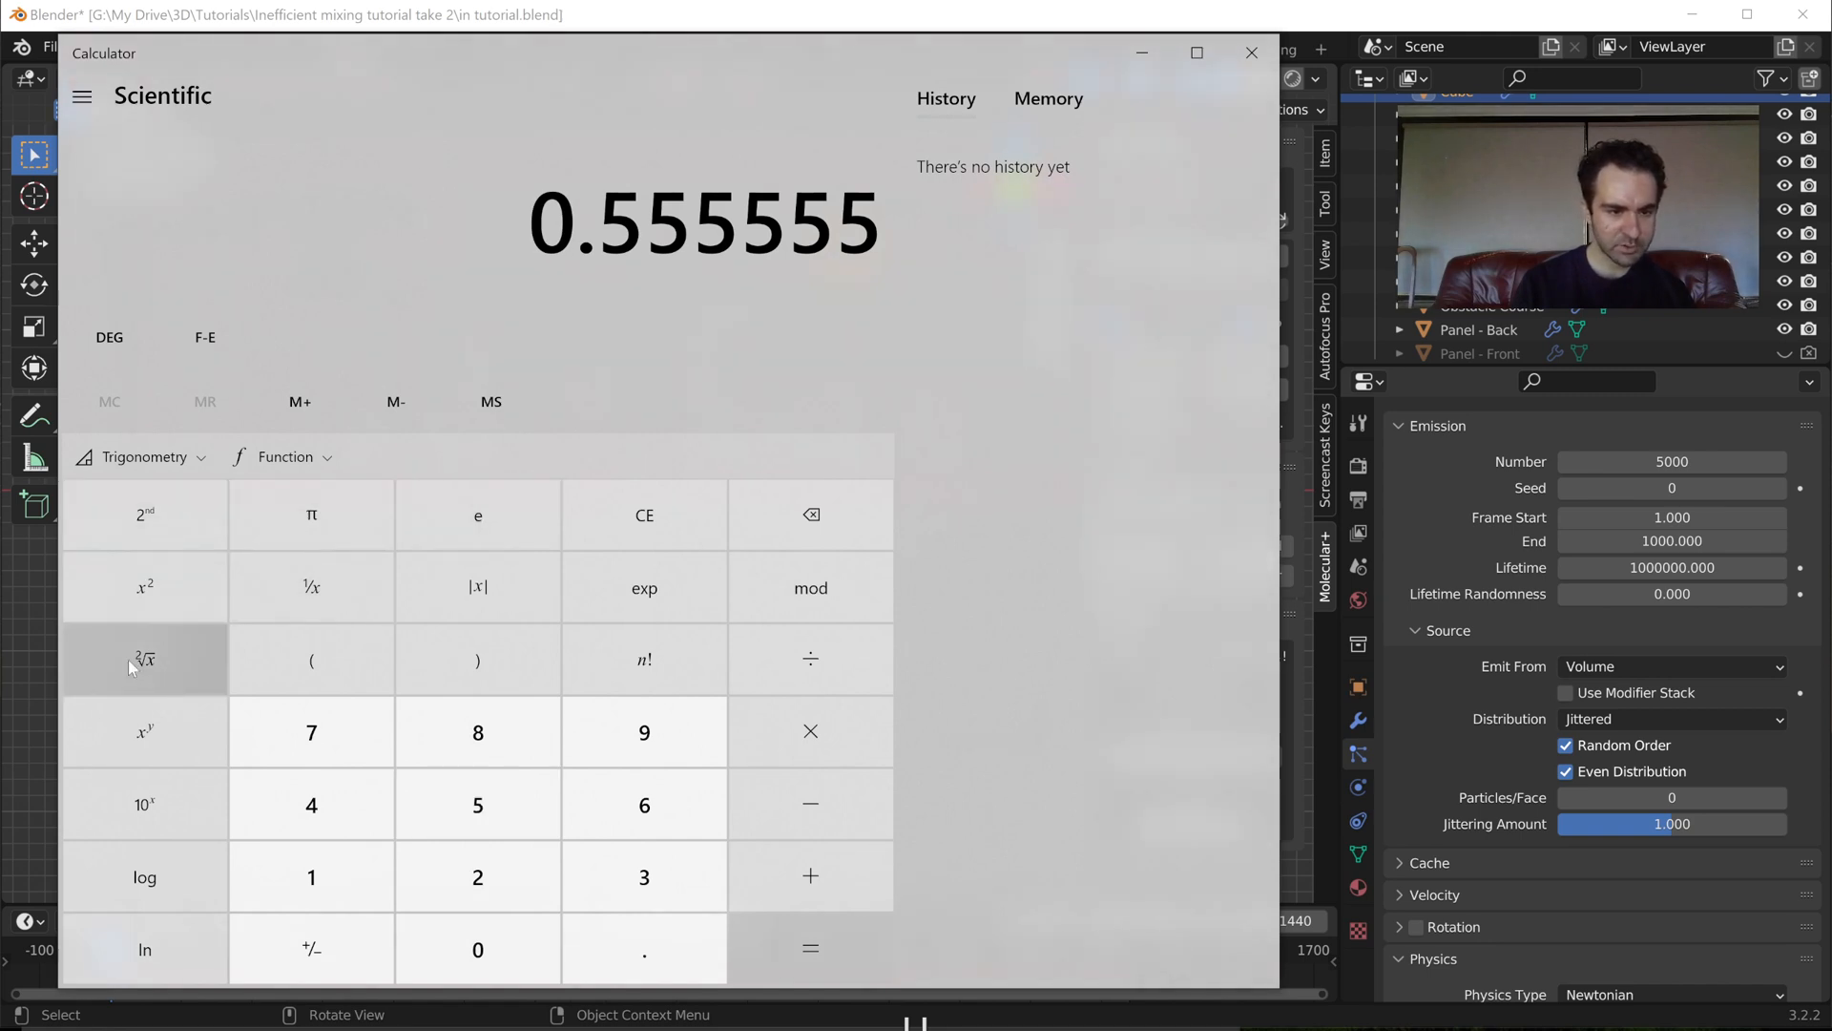
click(147, 729)
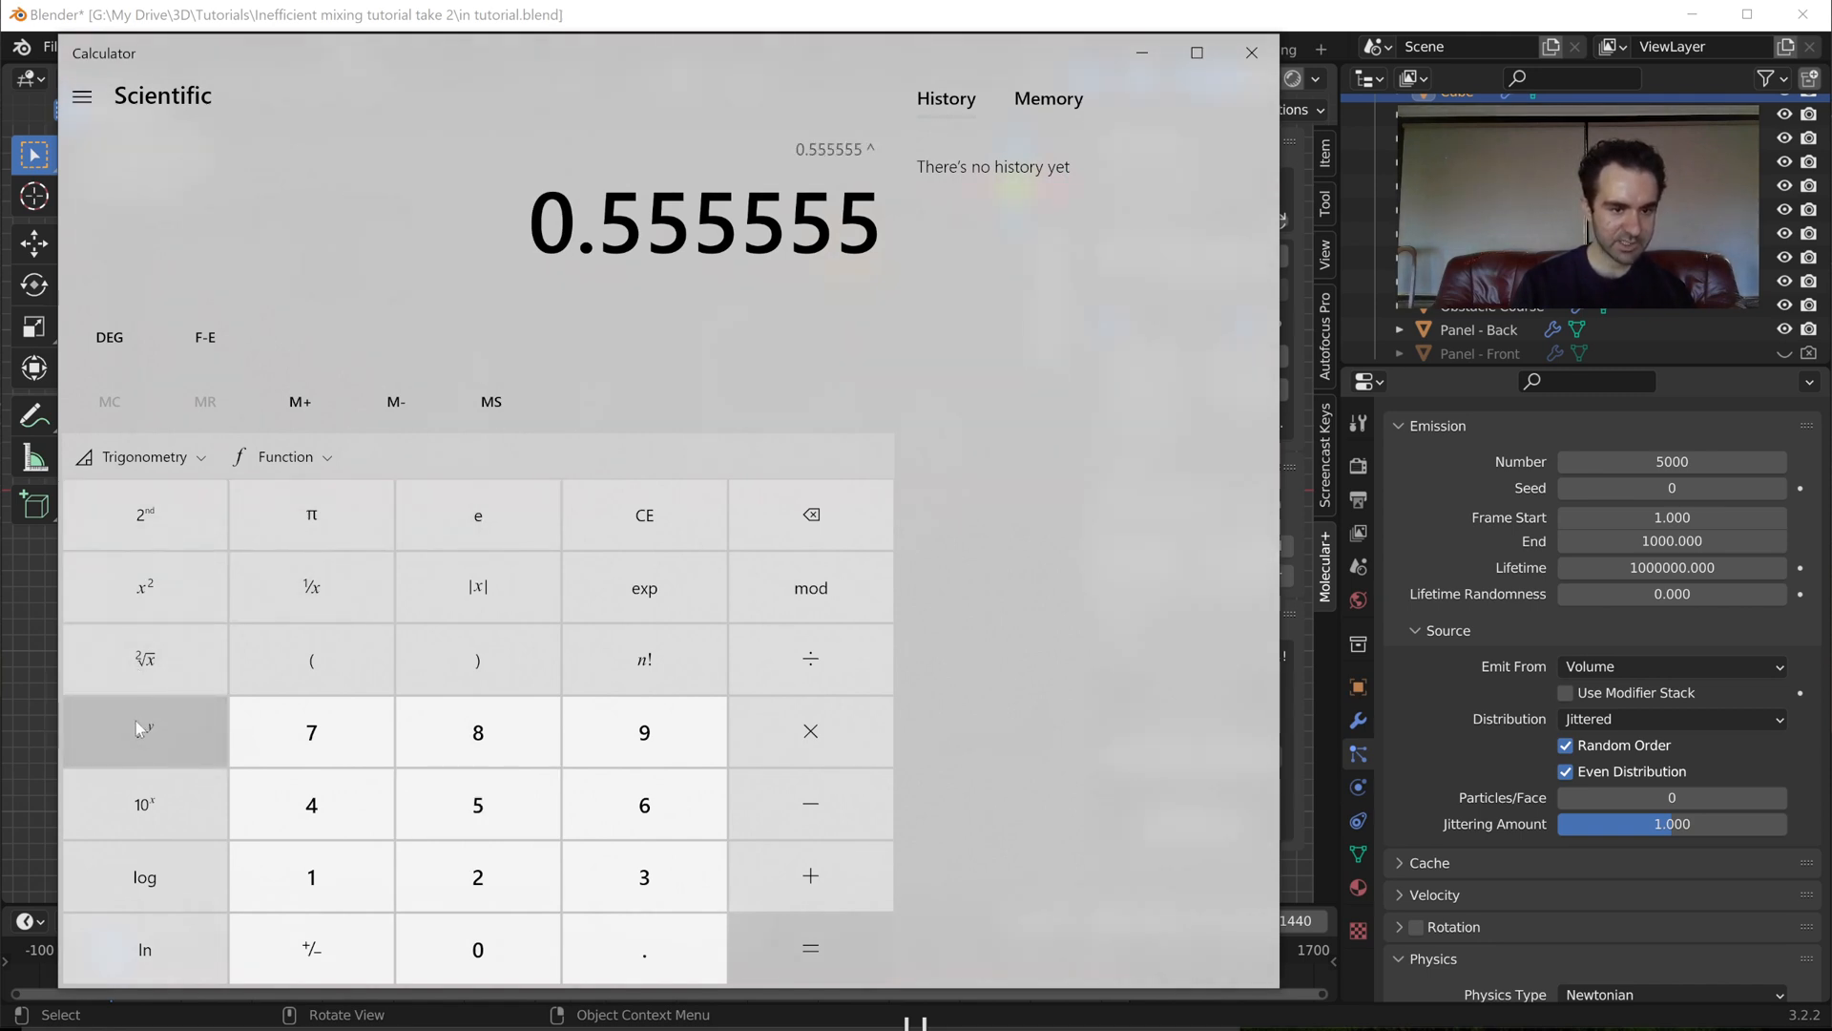
click(641, 874)
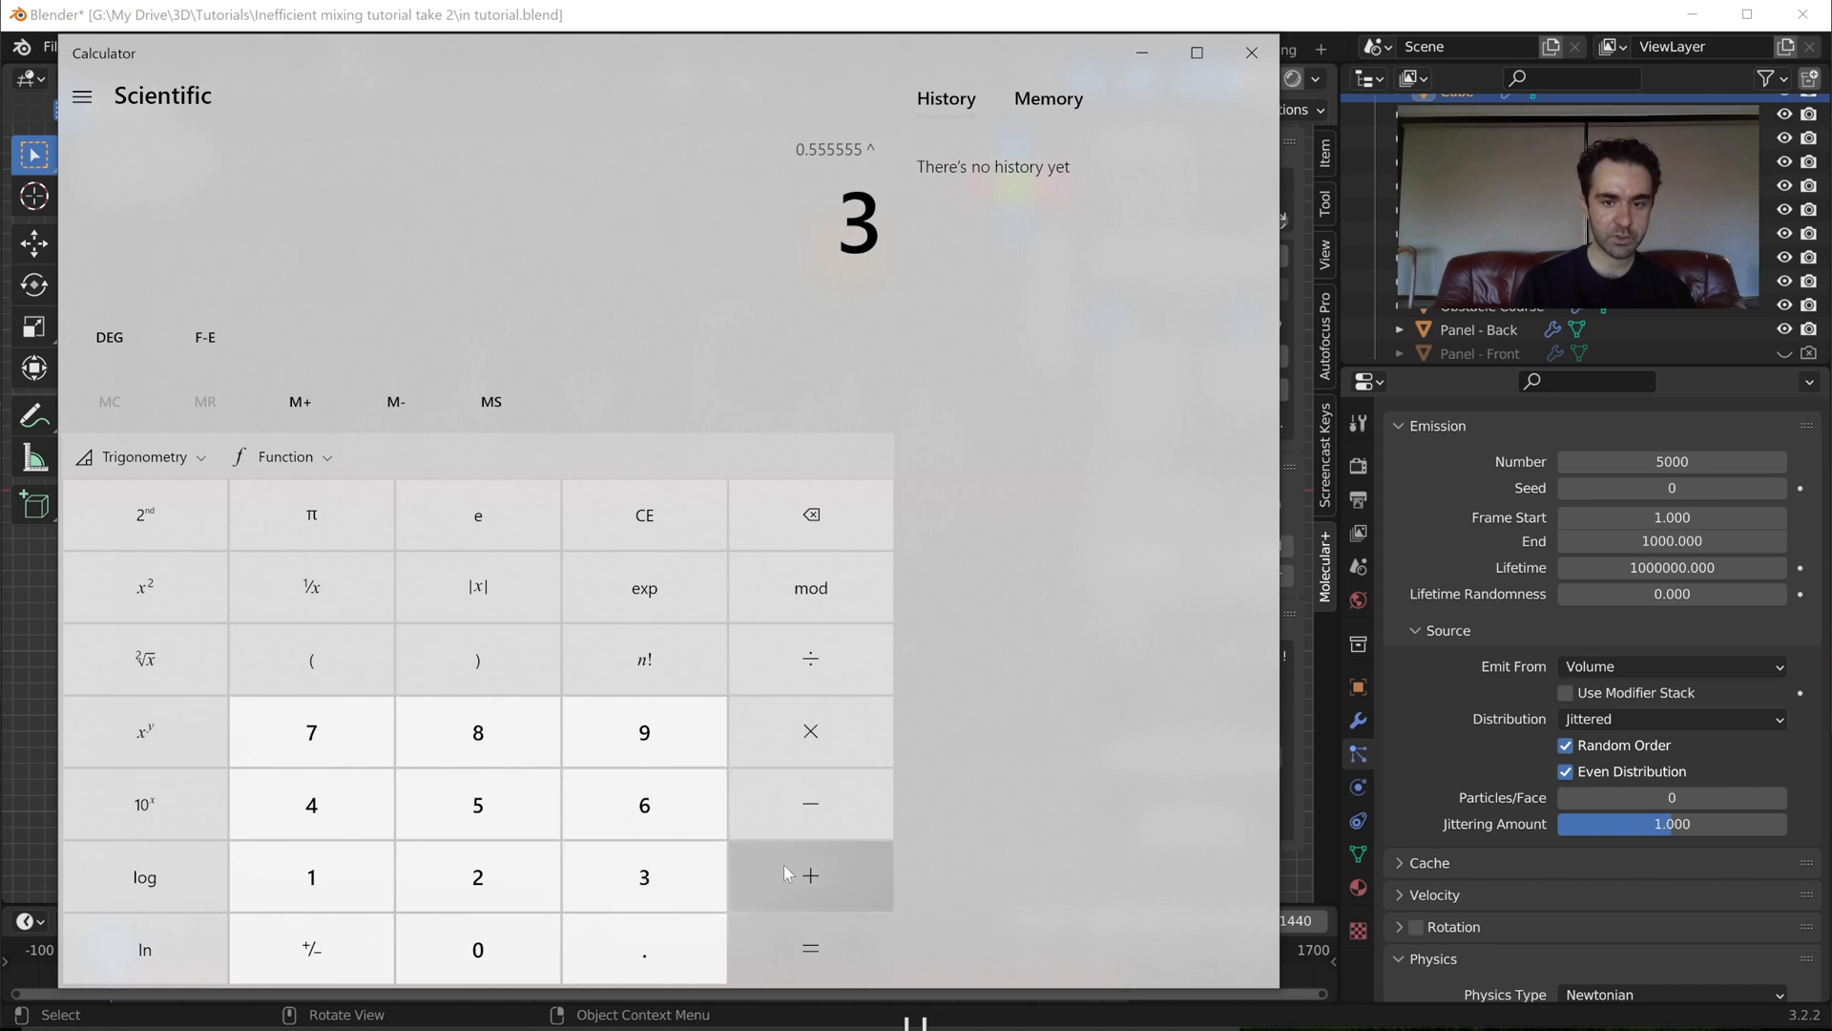
click(813, 964)
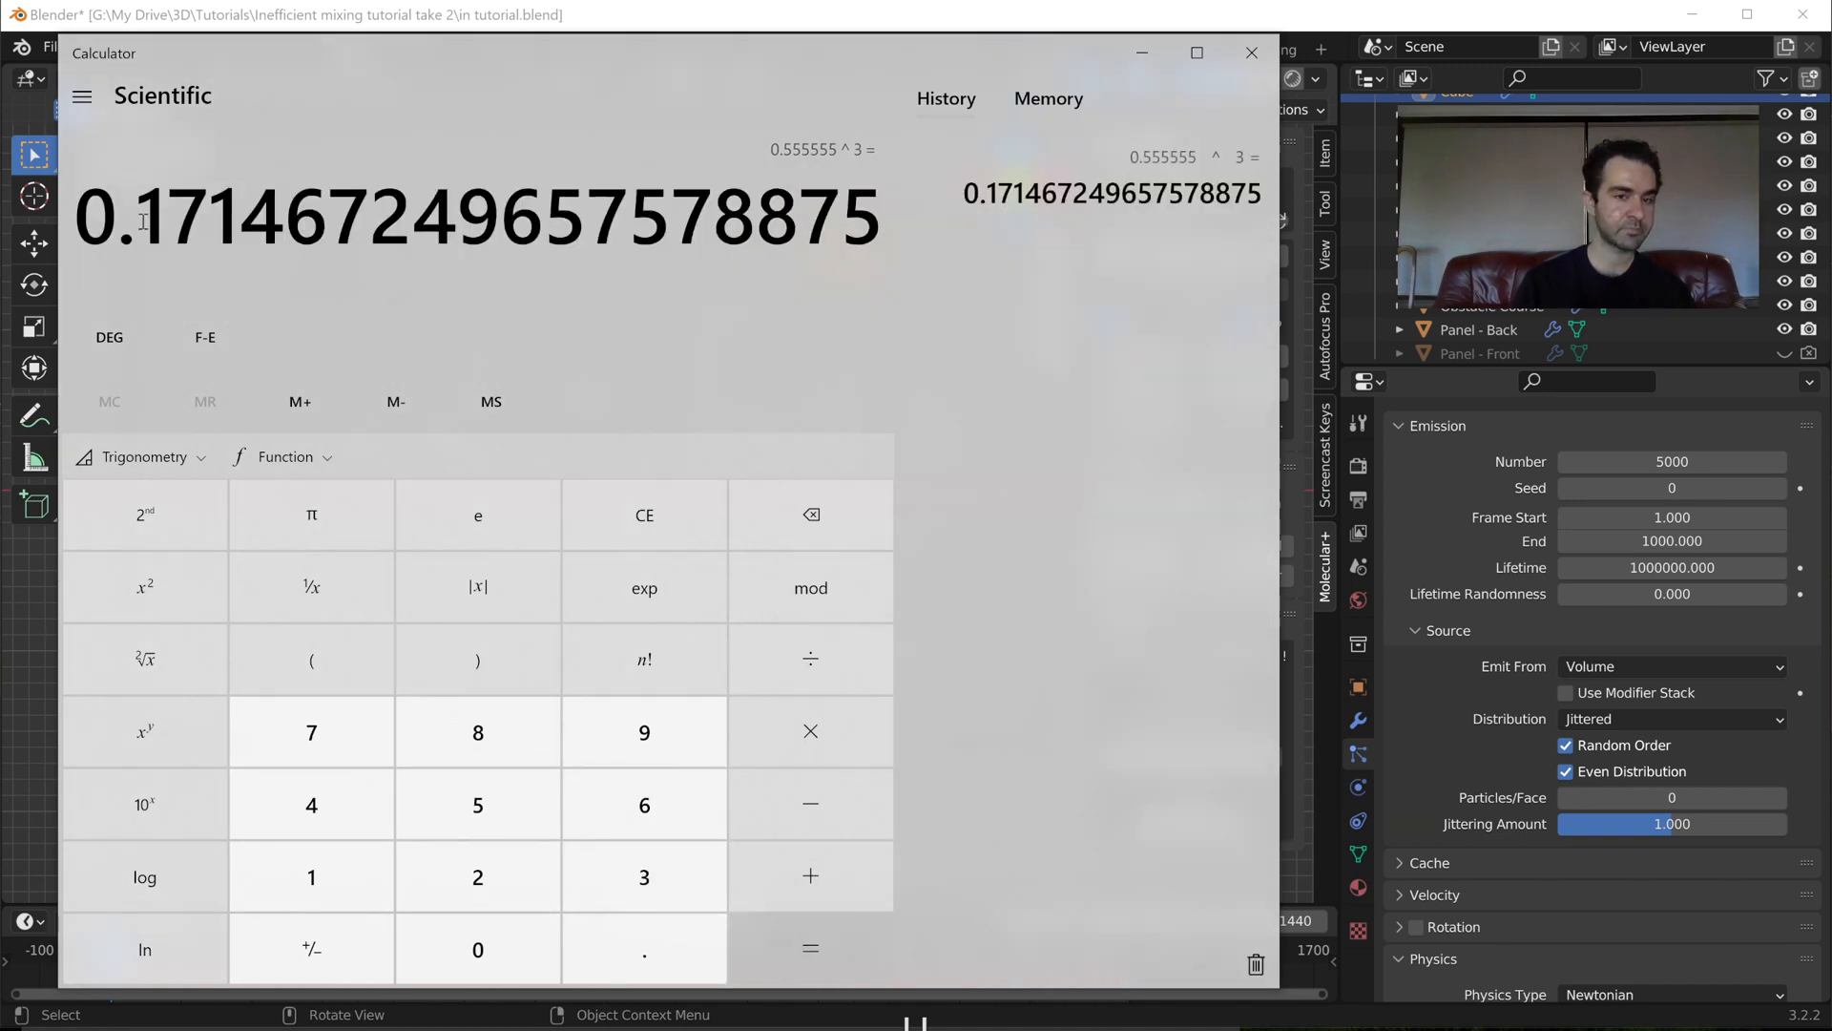
- Examine the leading digits of the cubed ratio and calculate its reciprocal
drag(137, 222, 295, 226)
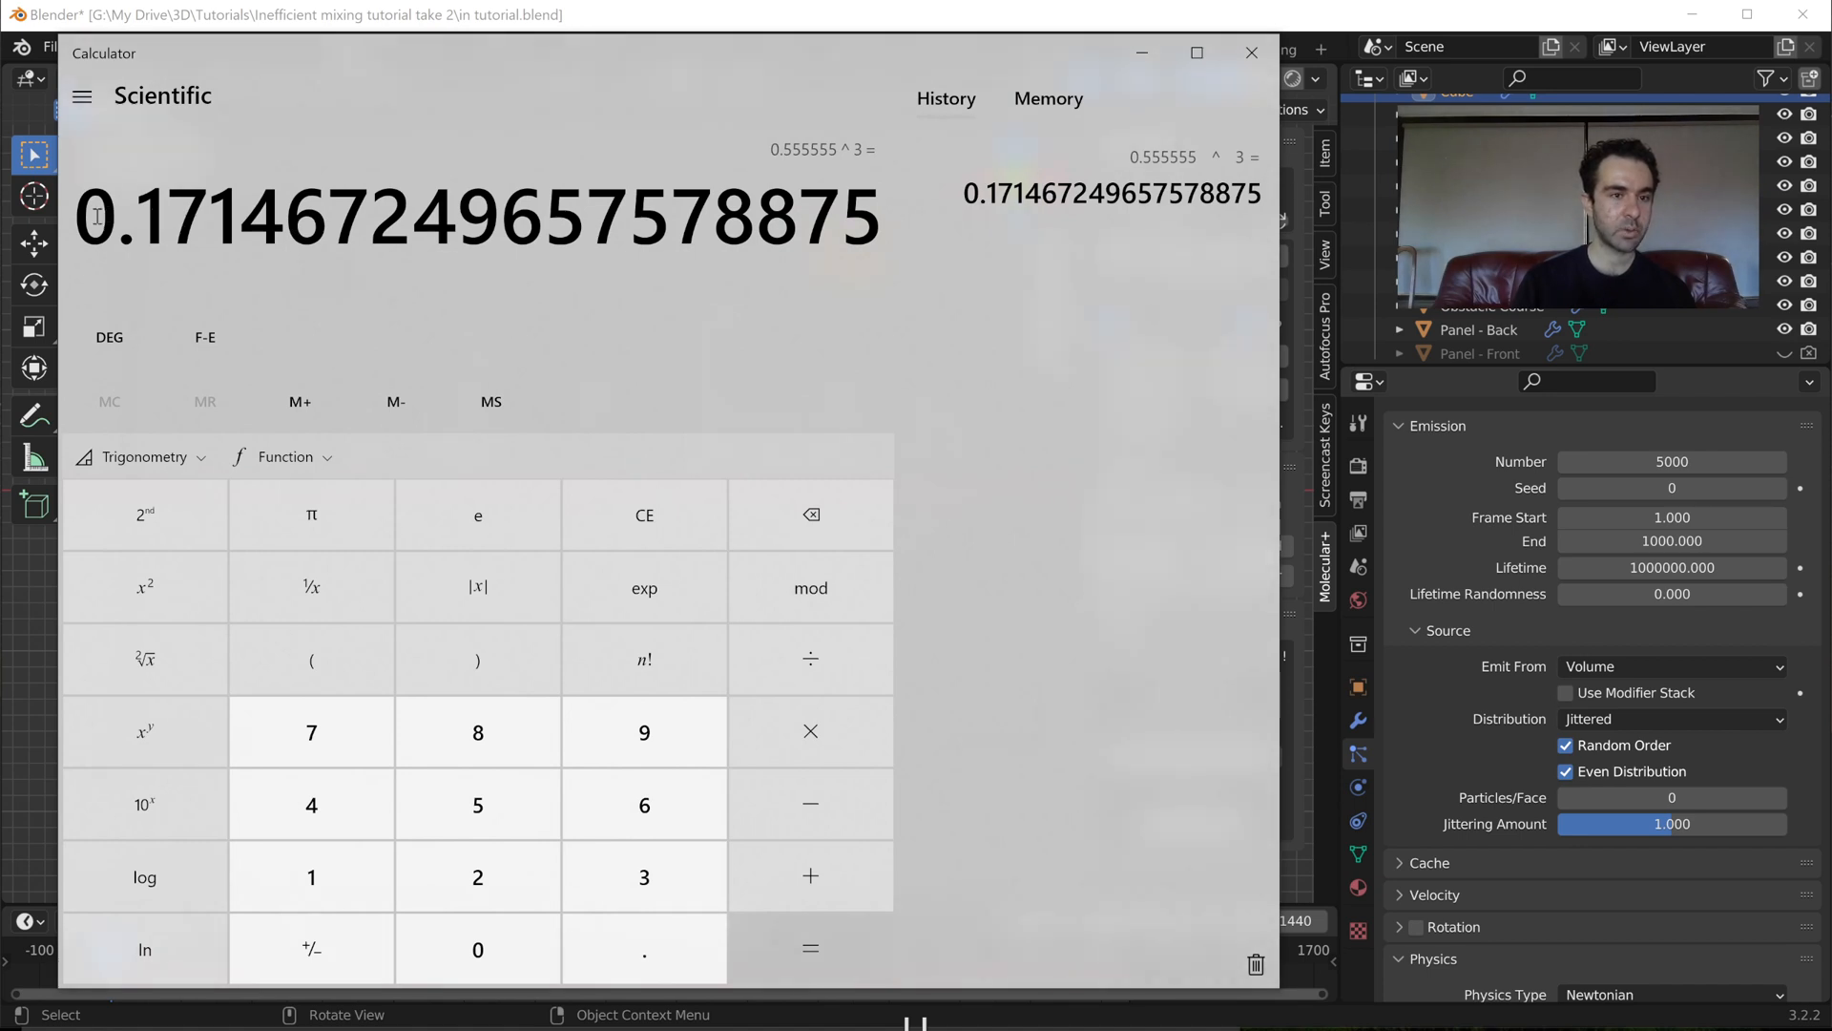
drag(81, 217, 190, 218)
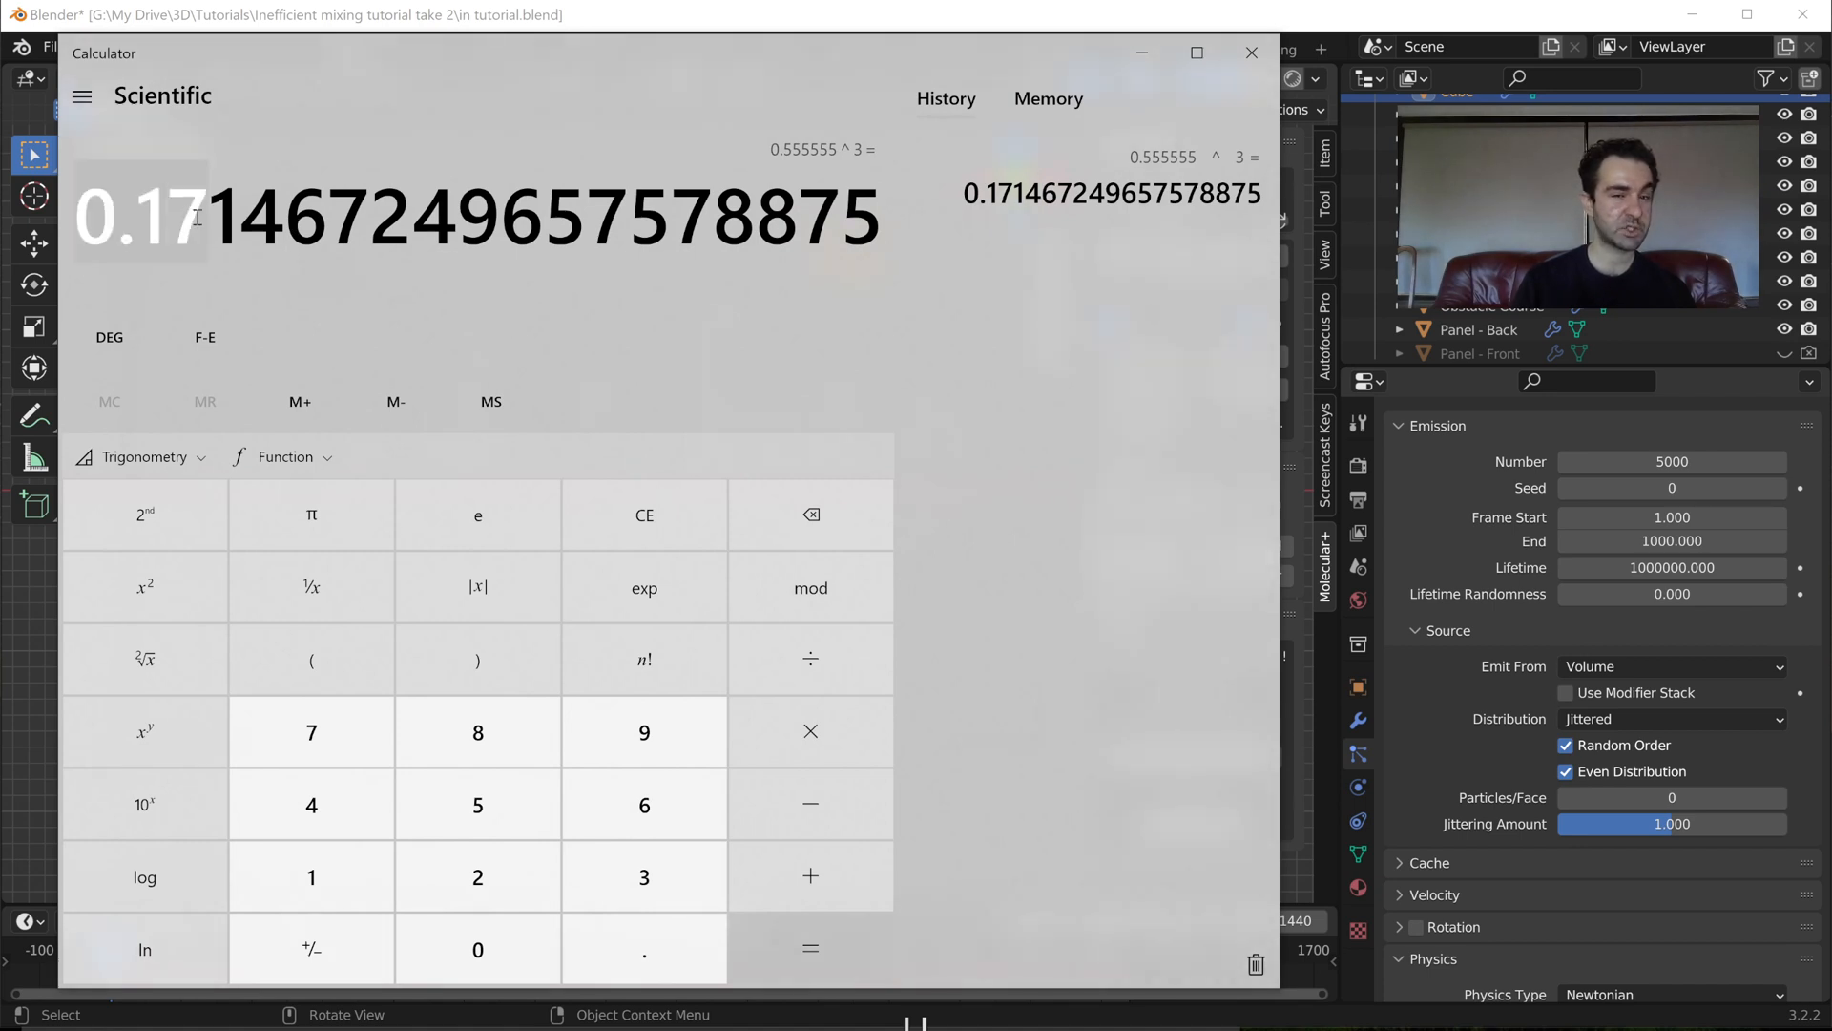
click(198, 216)
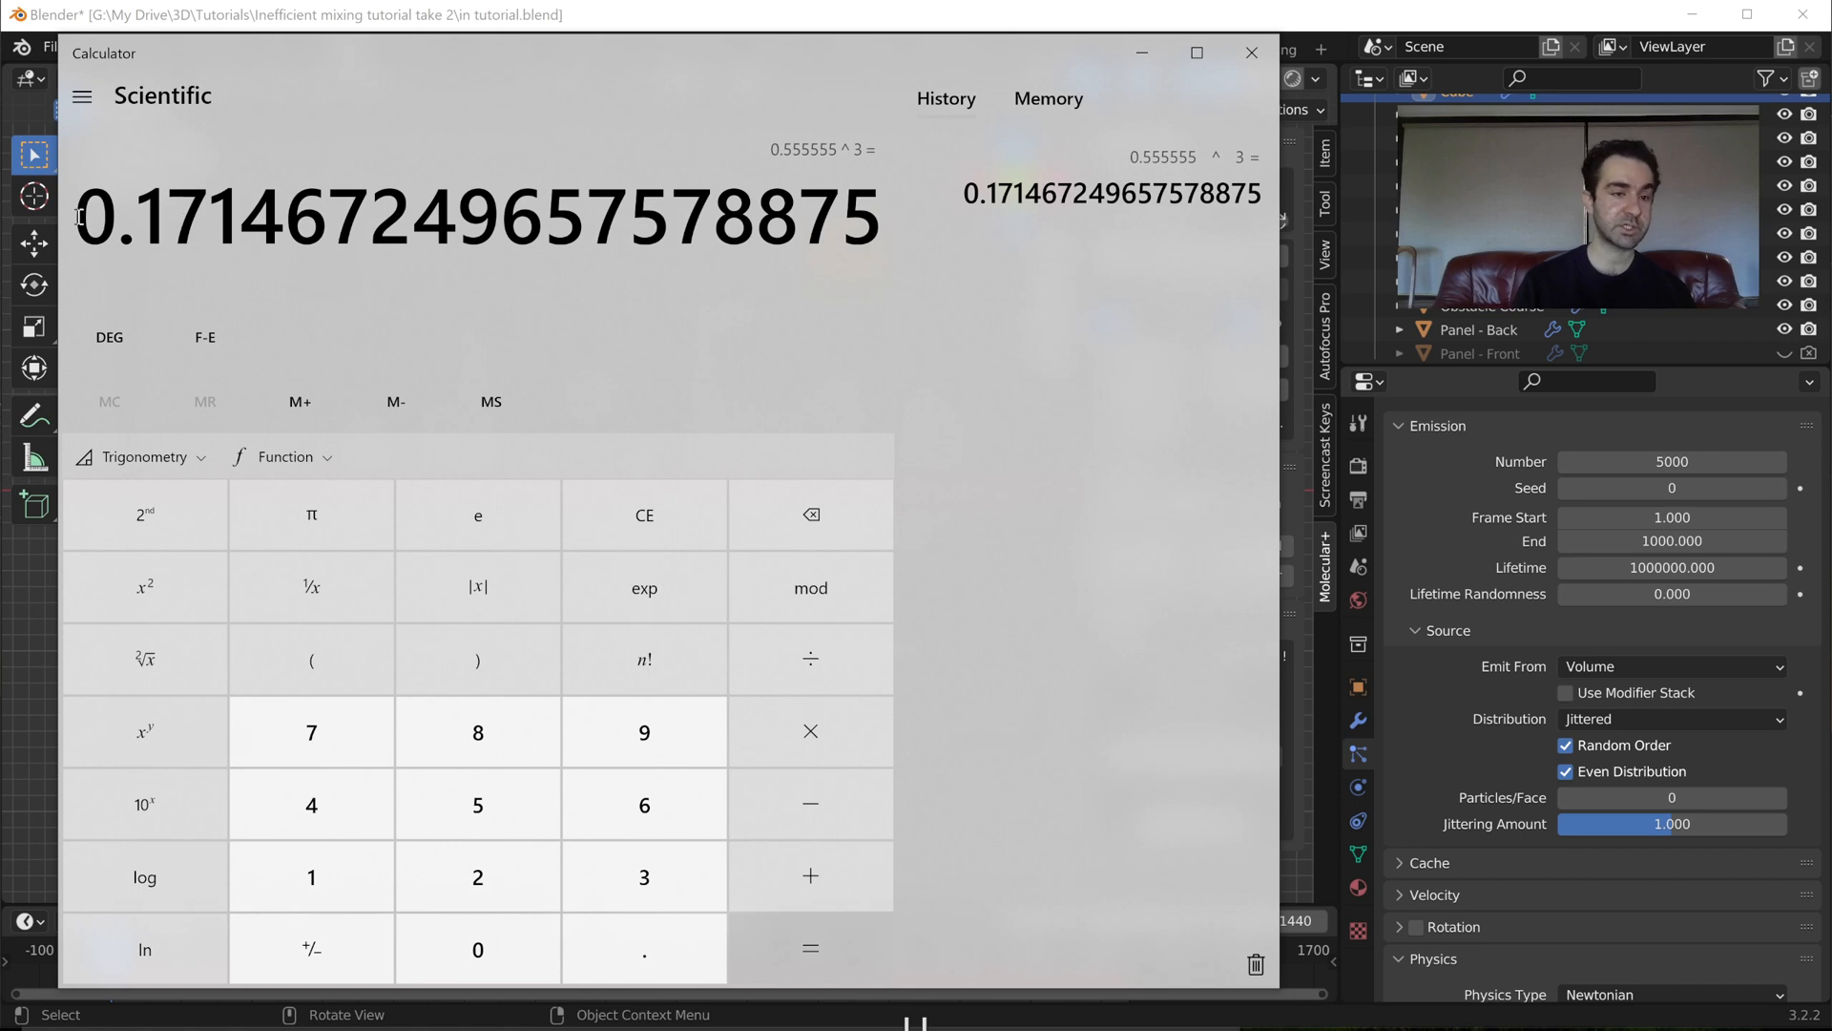
drag(79, 217, 215, 219)
click(218, 210)
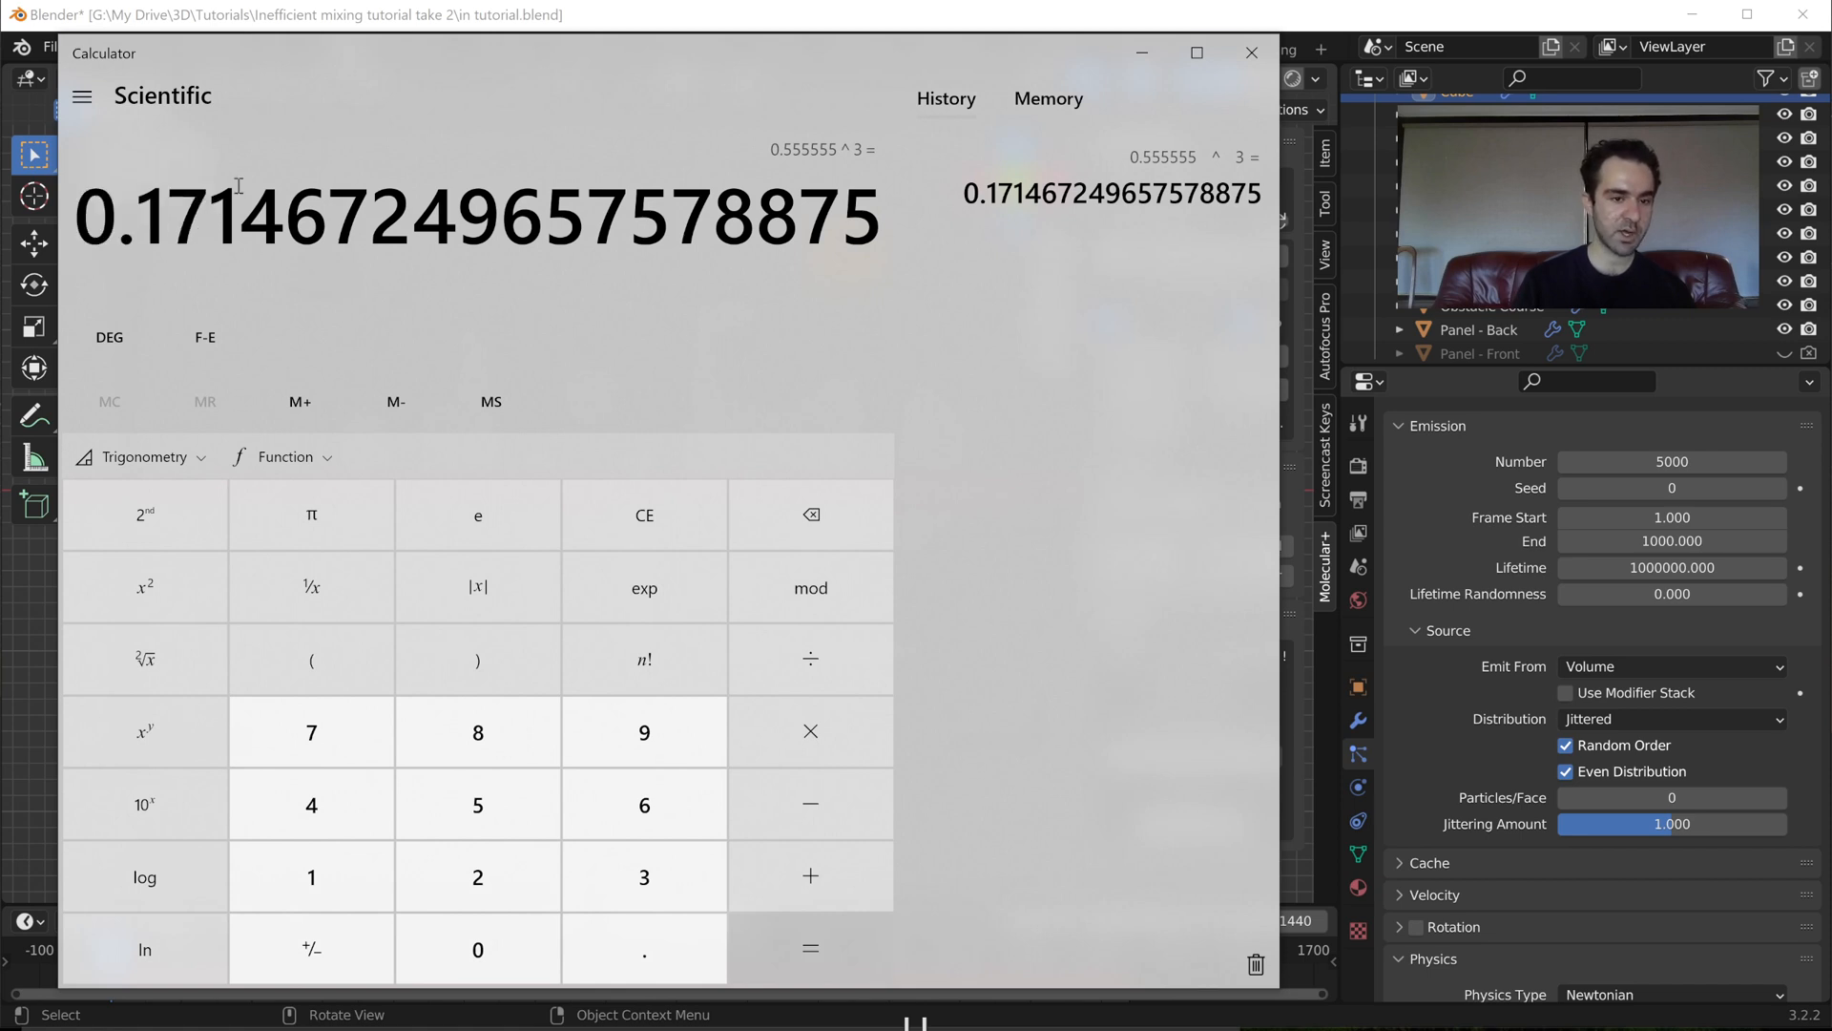
click(324, 575)
drag(83, 195, 174, 195)
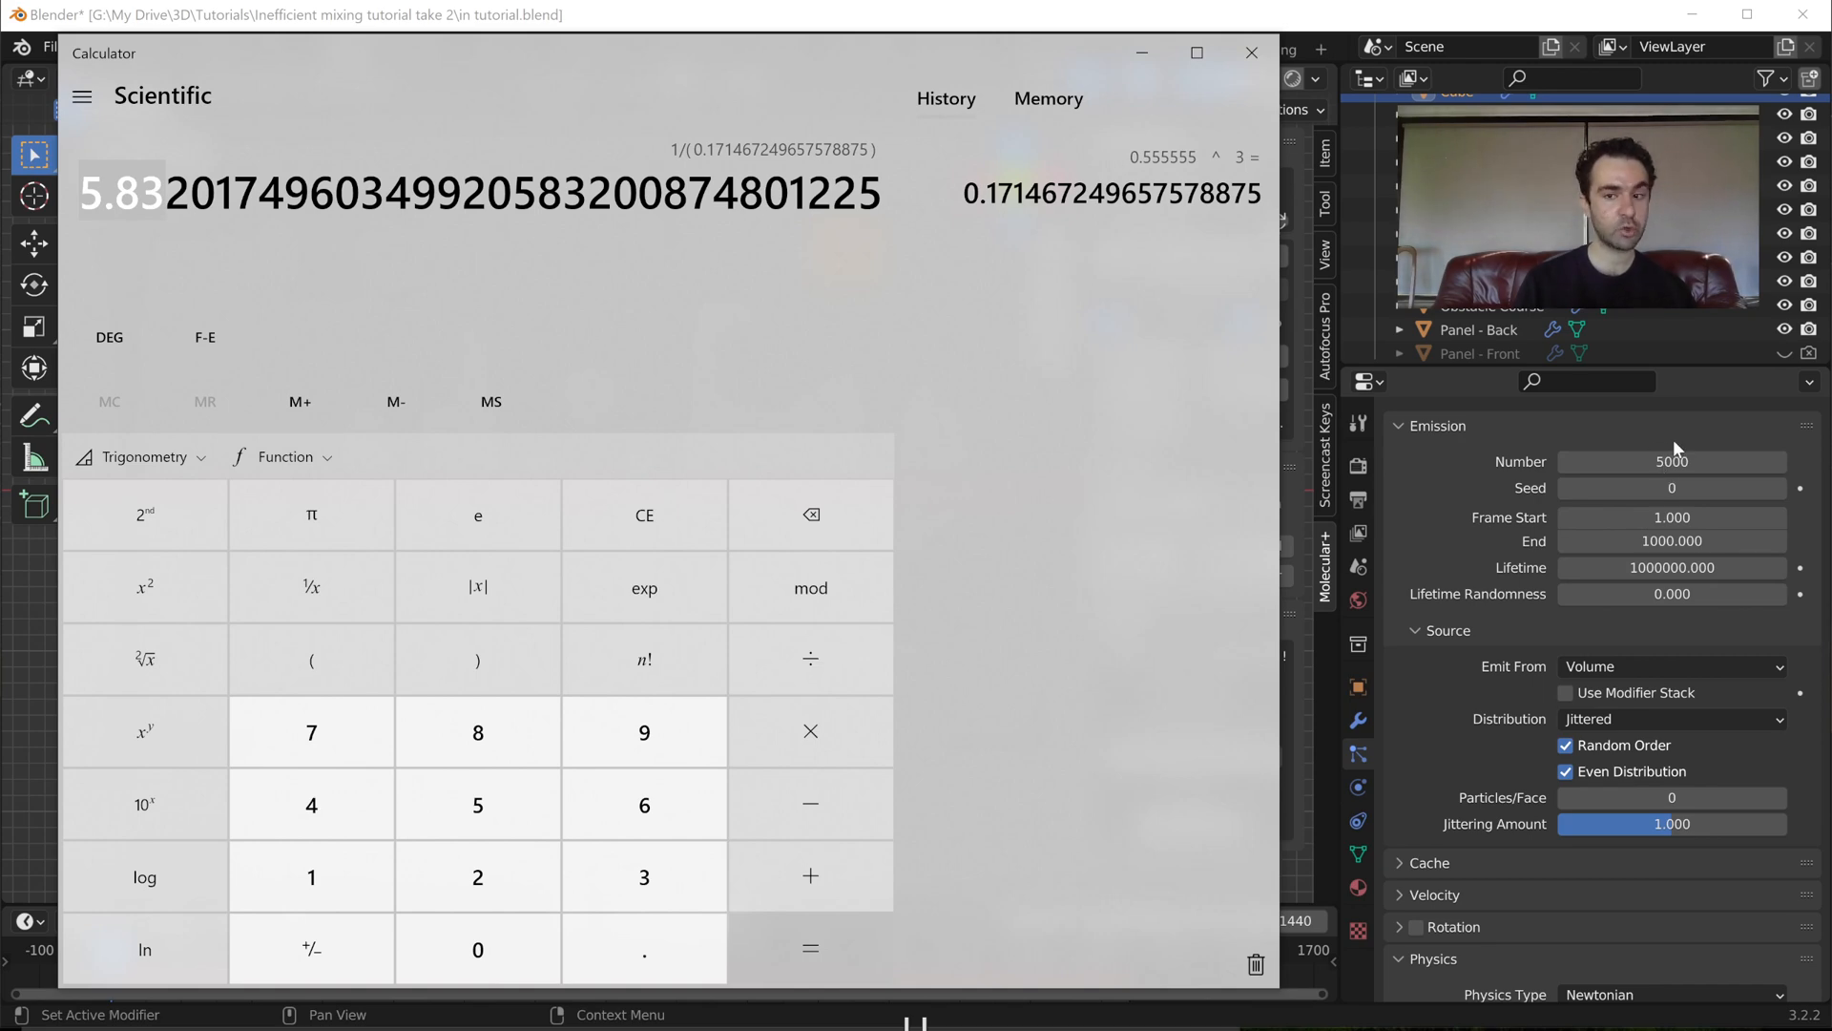
- Switch to Blender, try multiplying the right emitter's particle number by 5.8, and restore it to 5000
click(1692, 462)
key(End)
text(*)
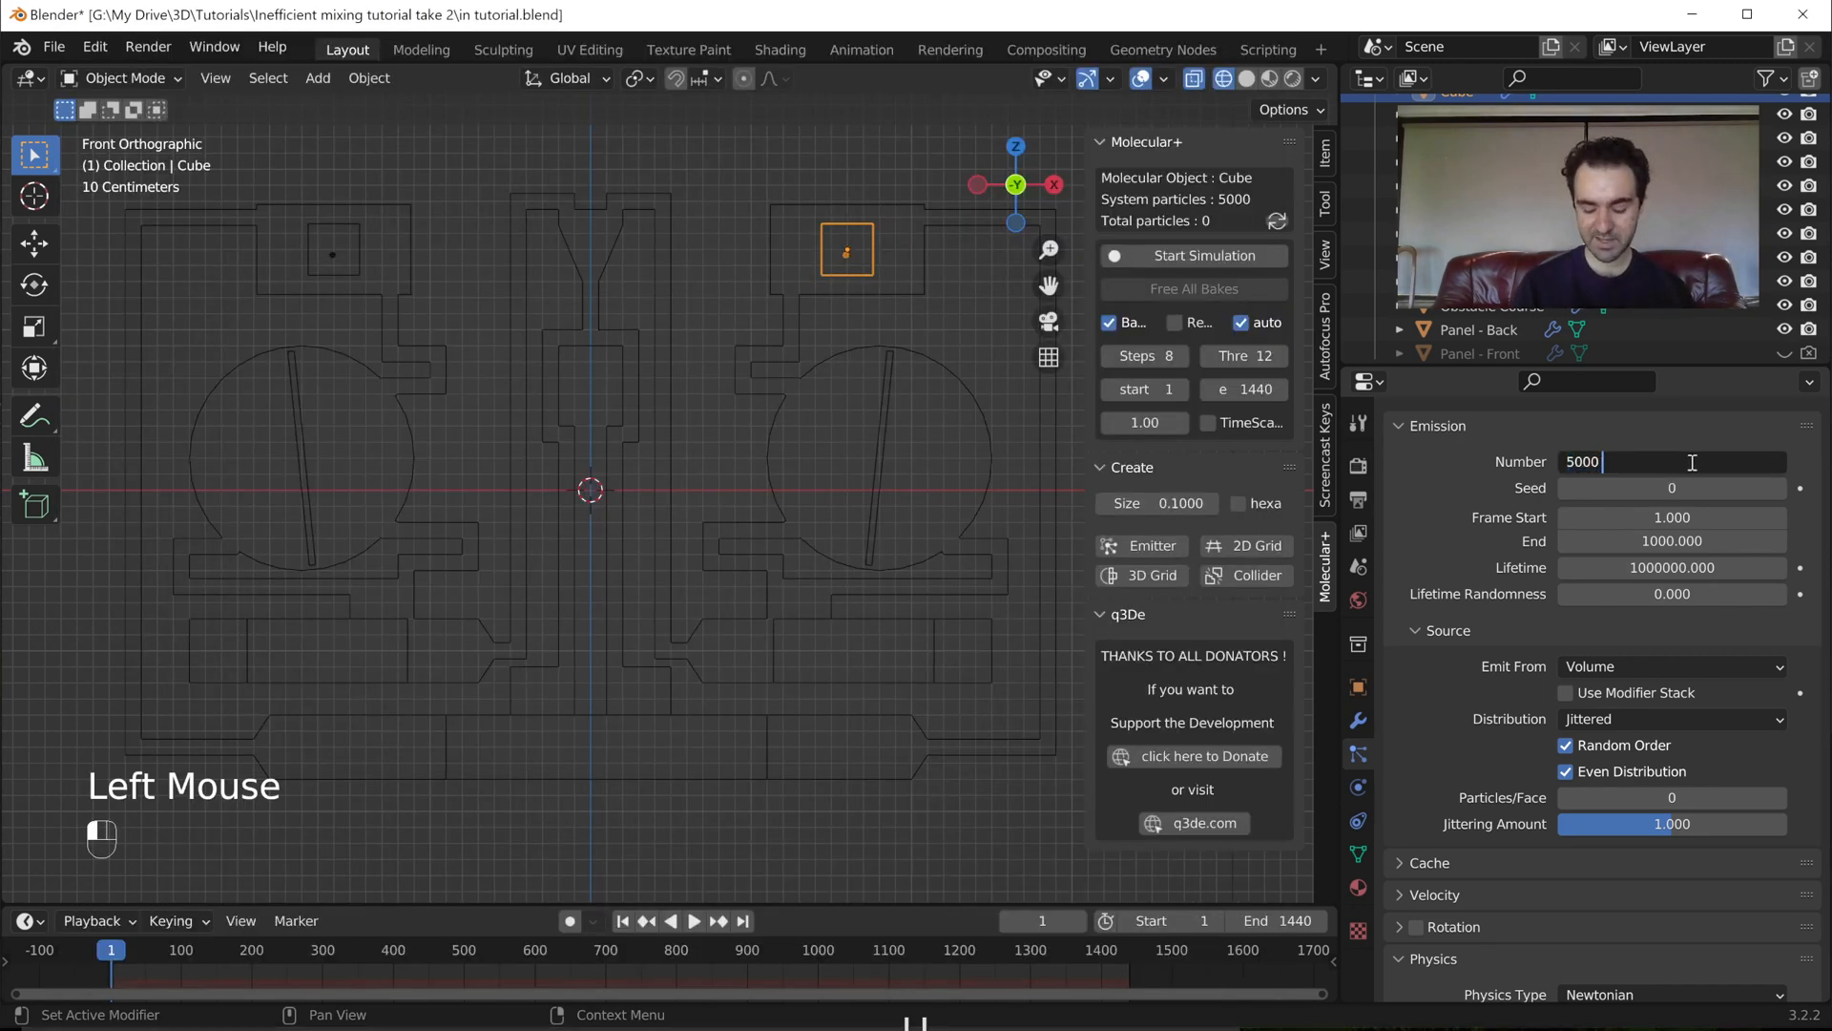
text( 5.8)
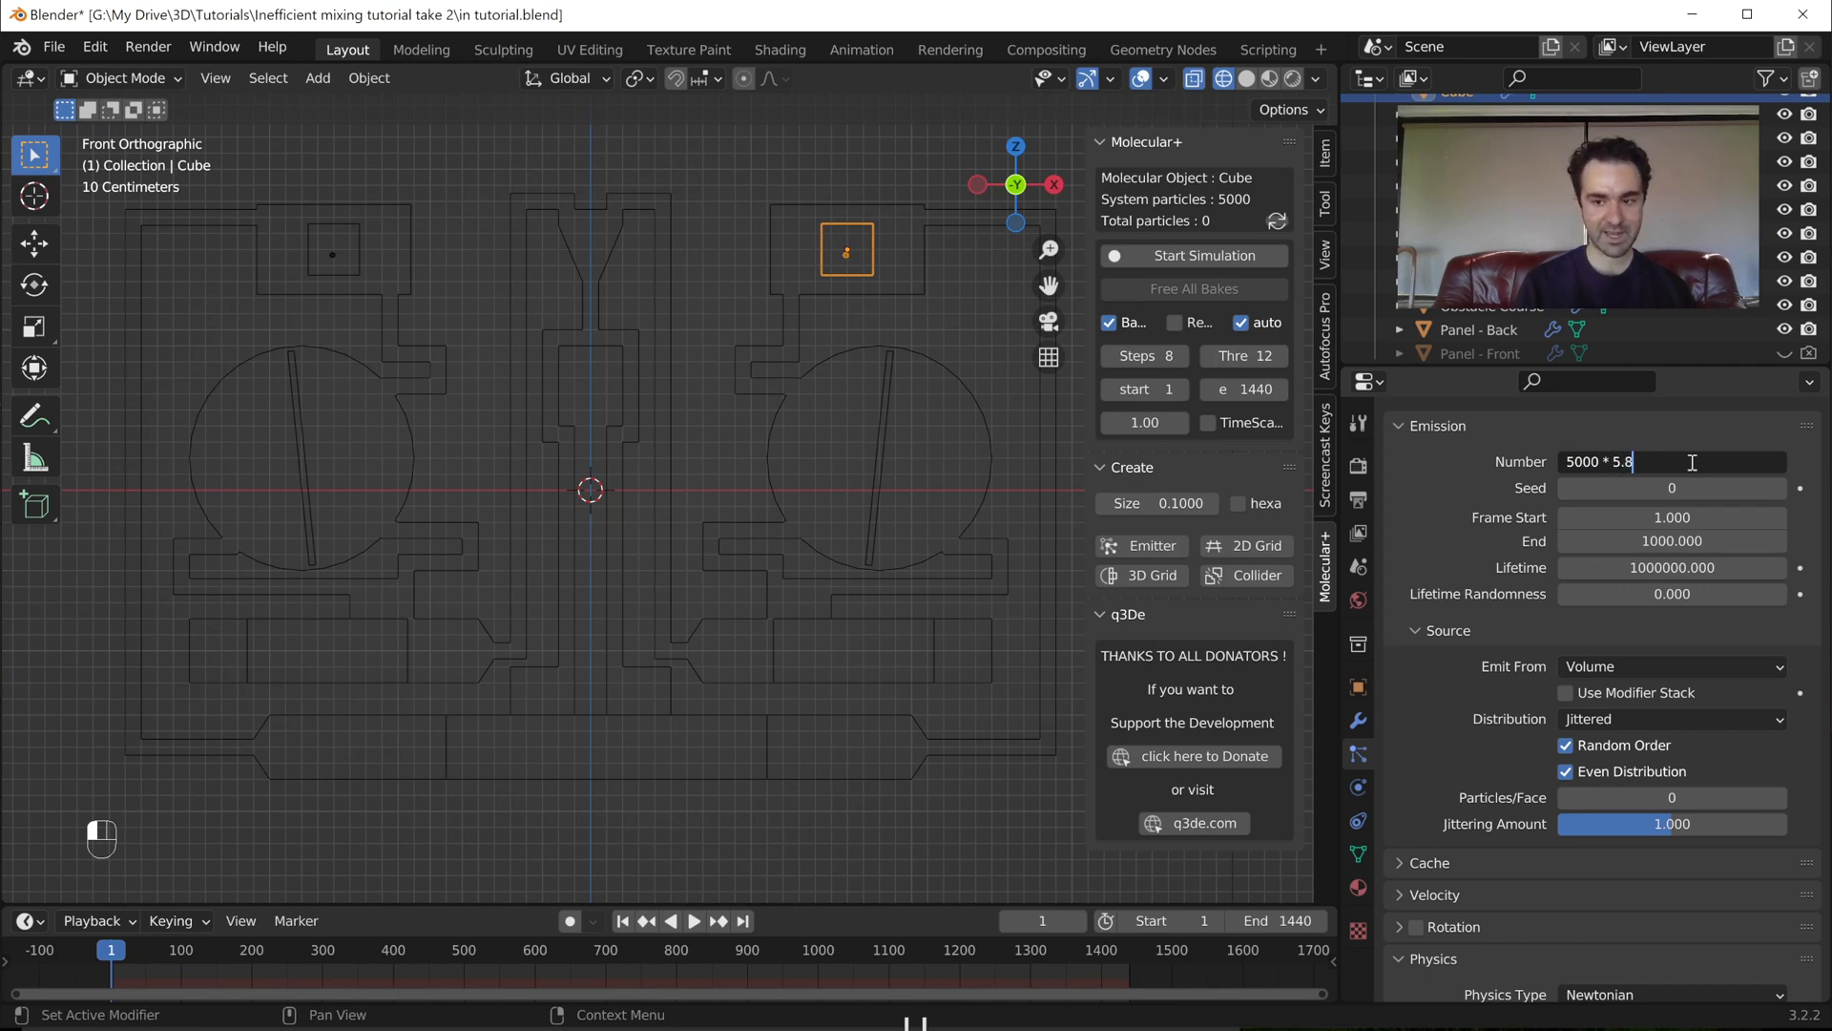
key(Return)
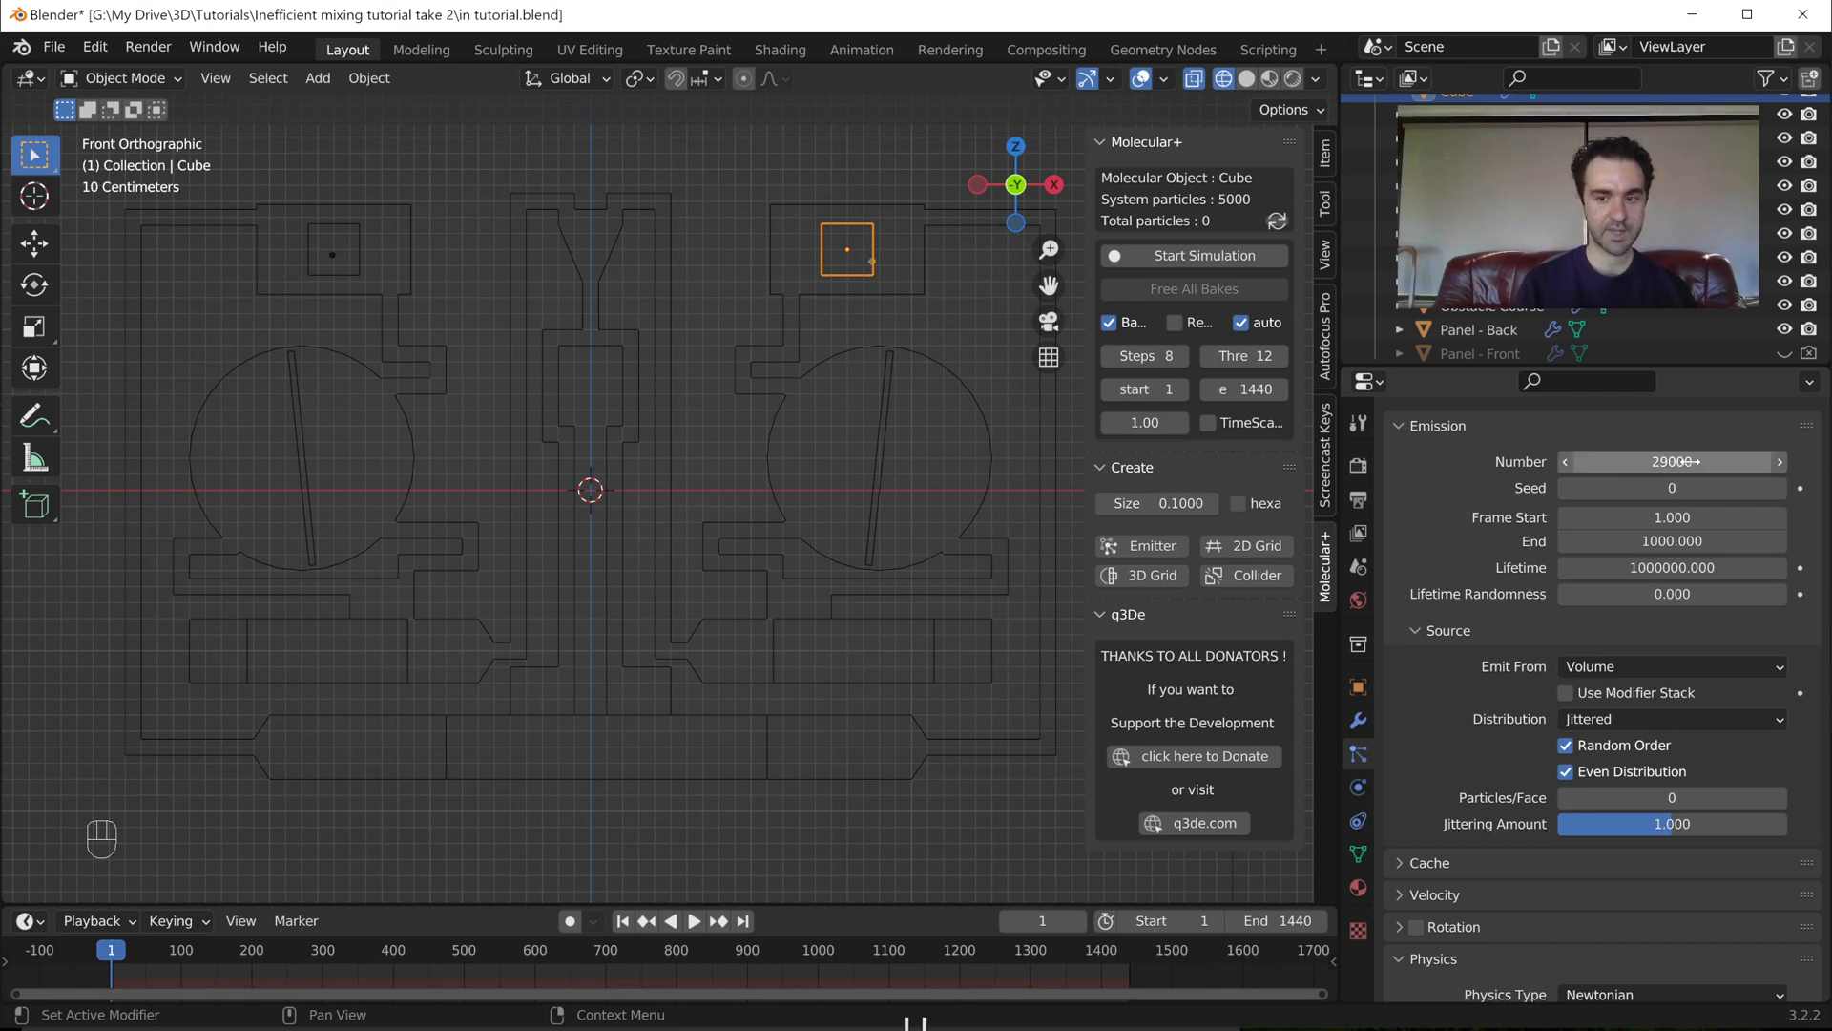
click(1631, 465)
text(5000)
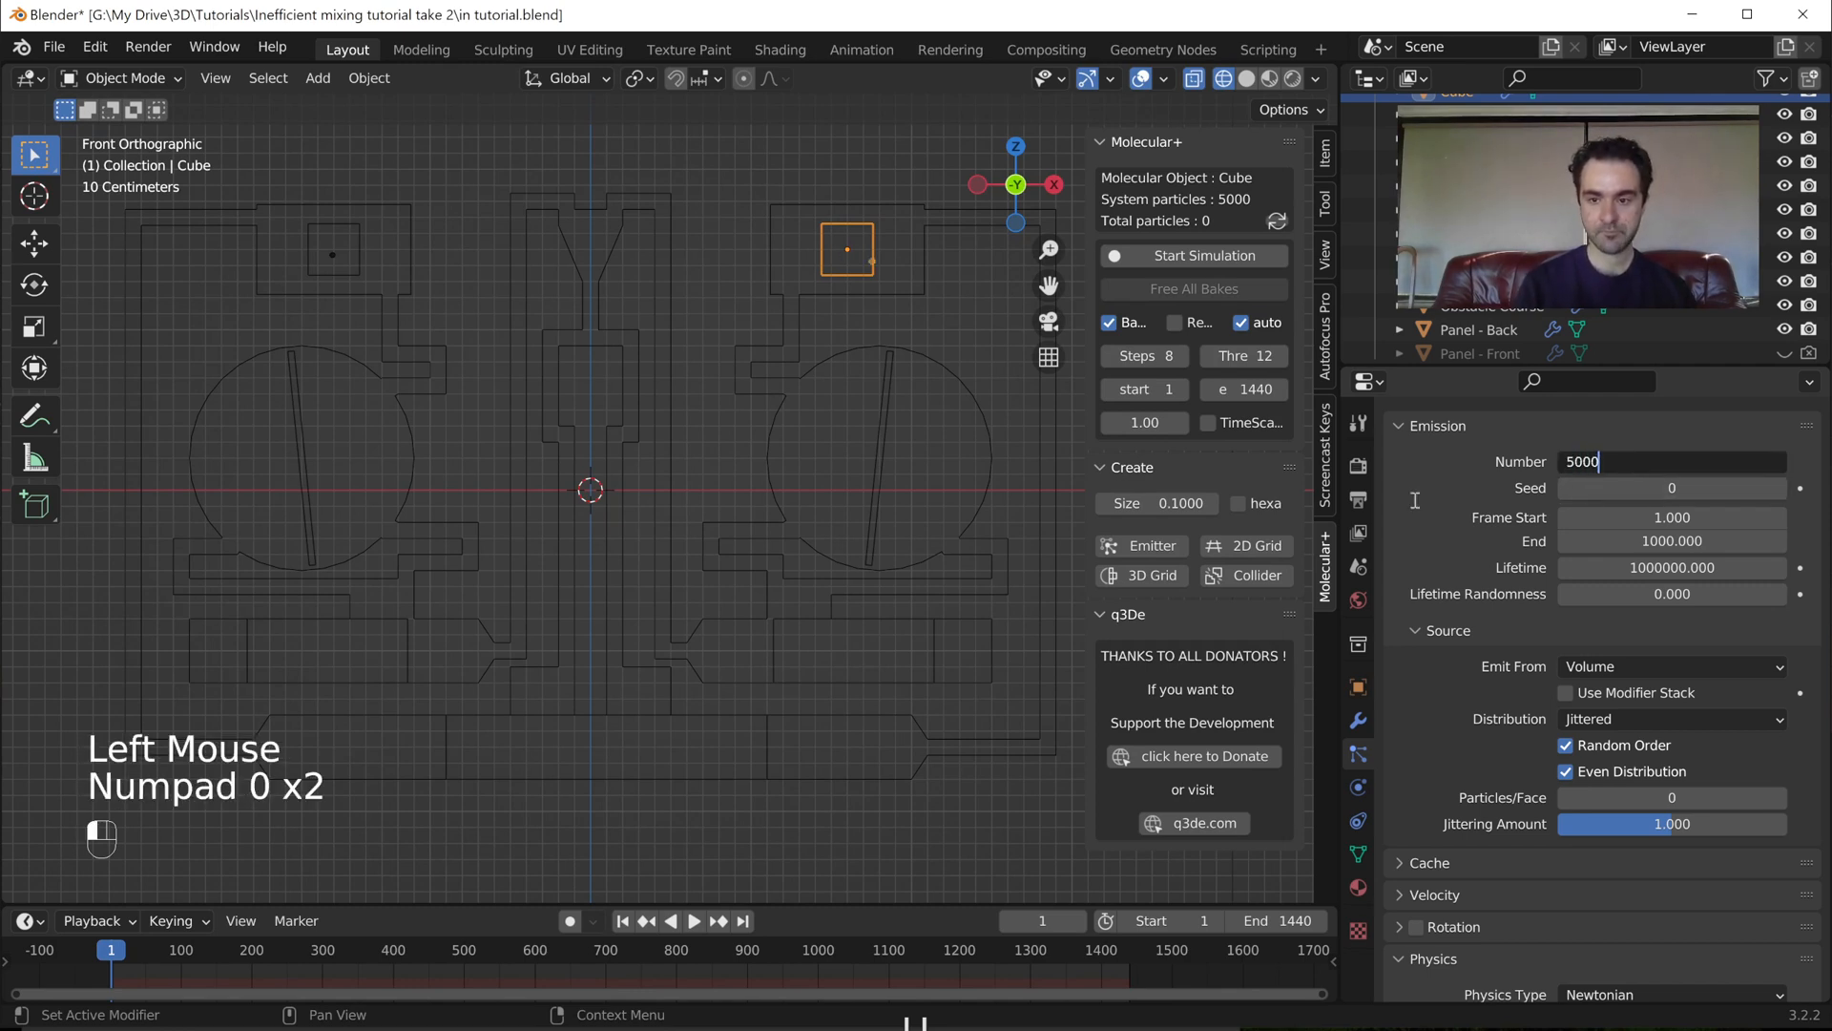
key(Return)
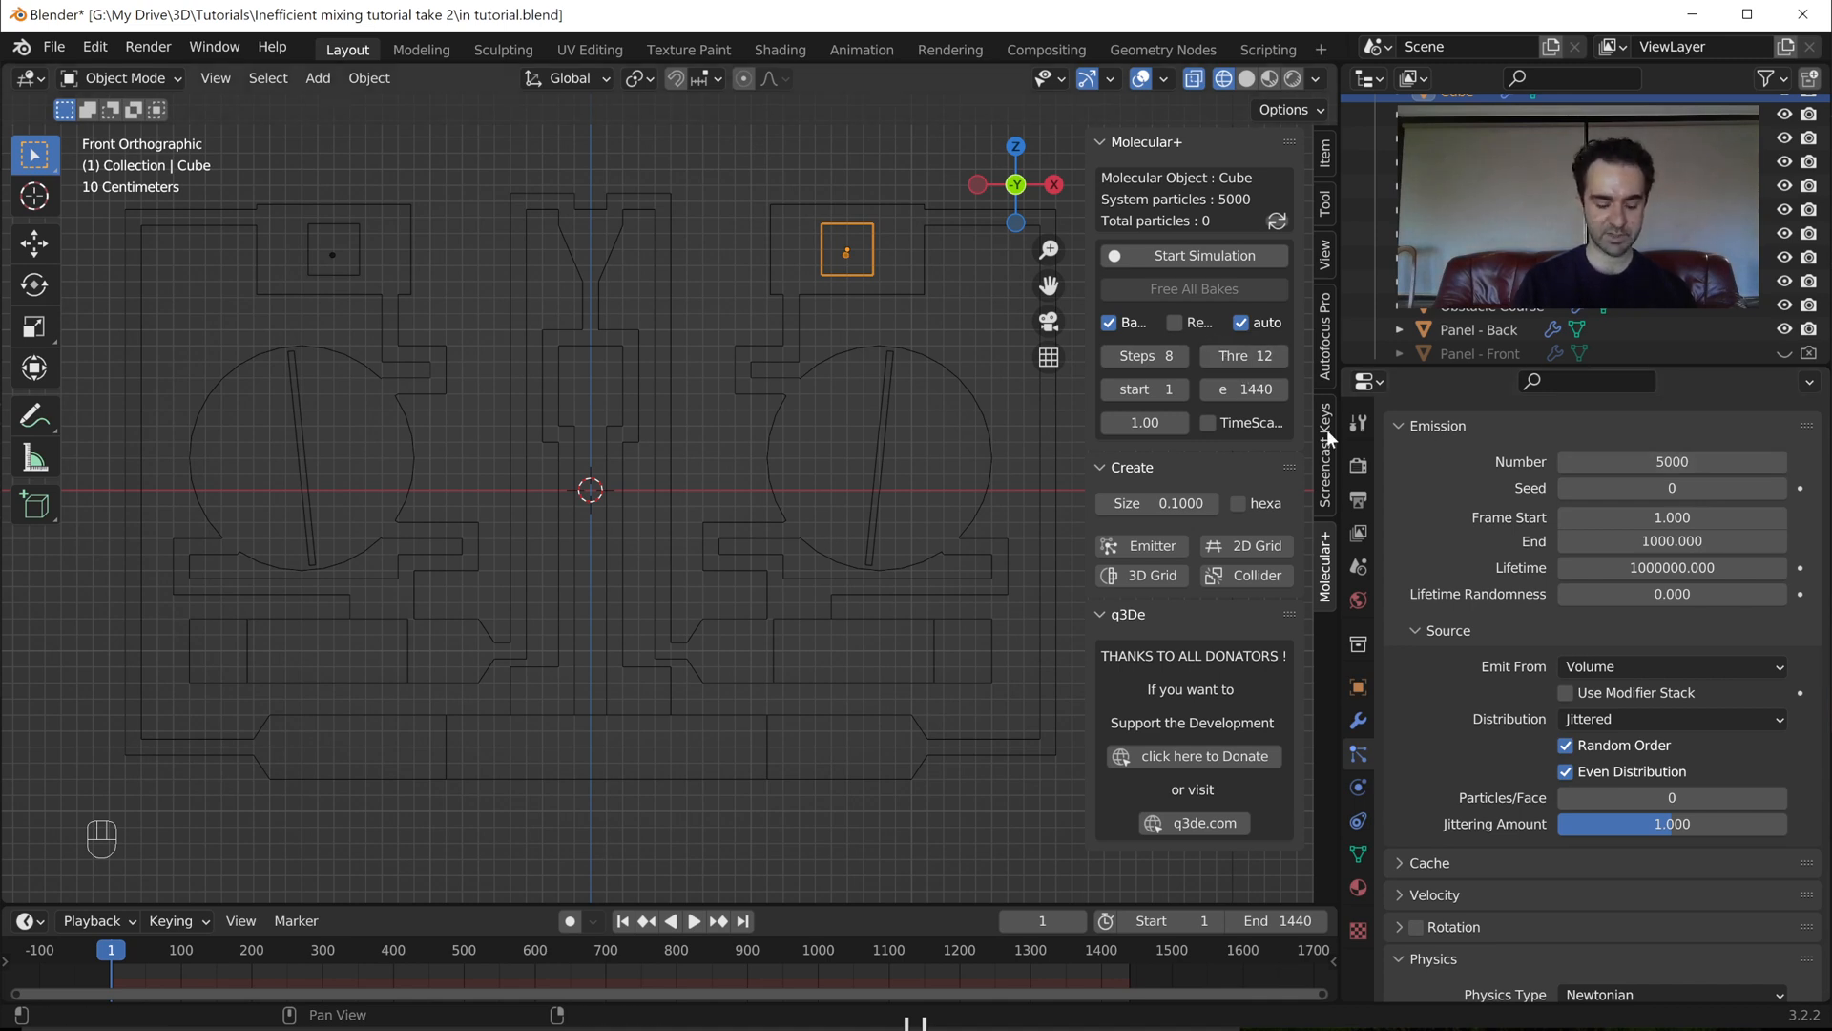
- Save the file and start a Molecular+ simulation bake with the right emitter selected
key(ctrl+s)
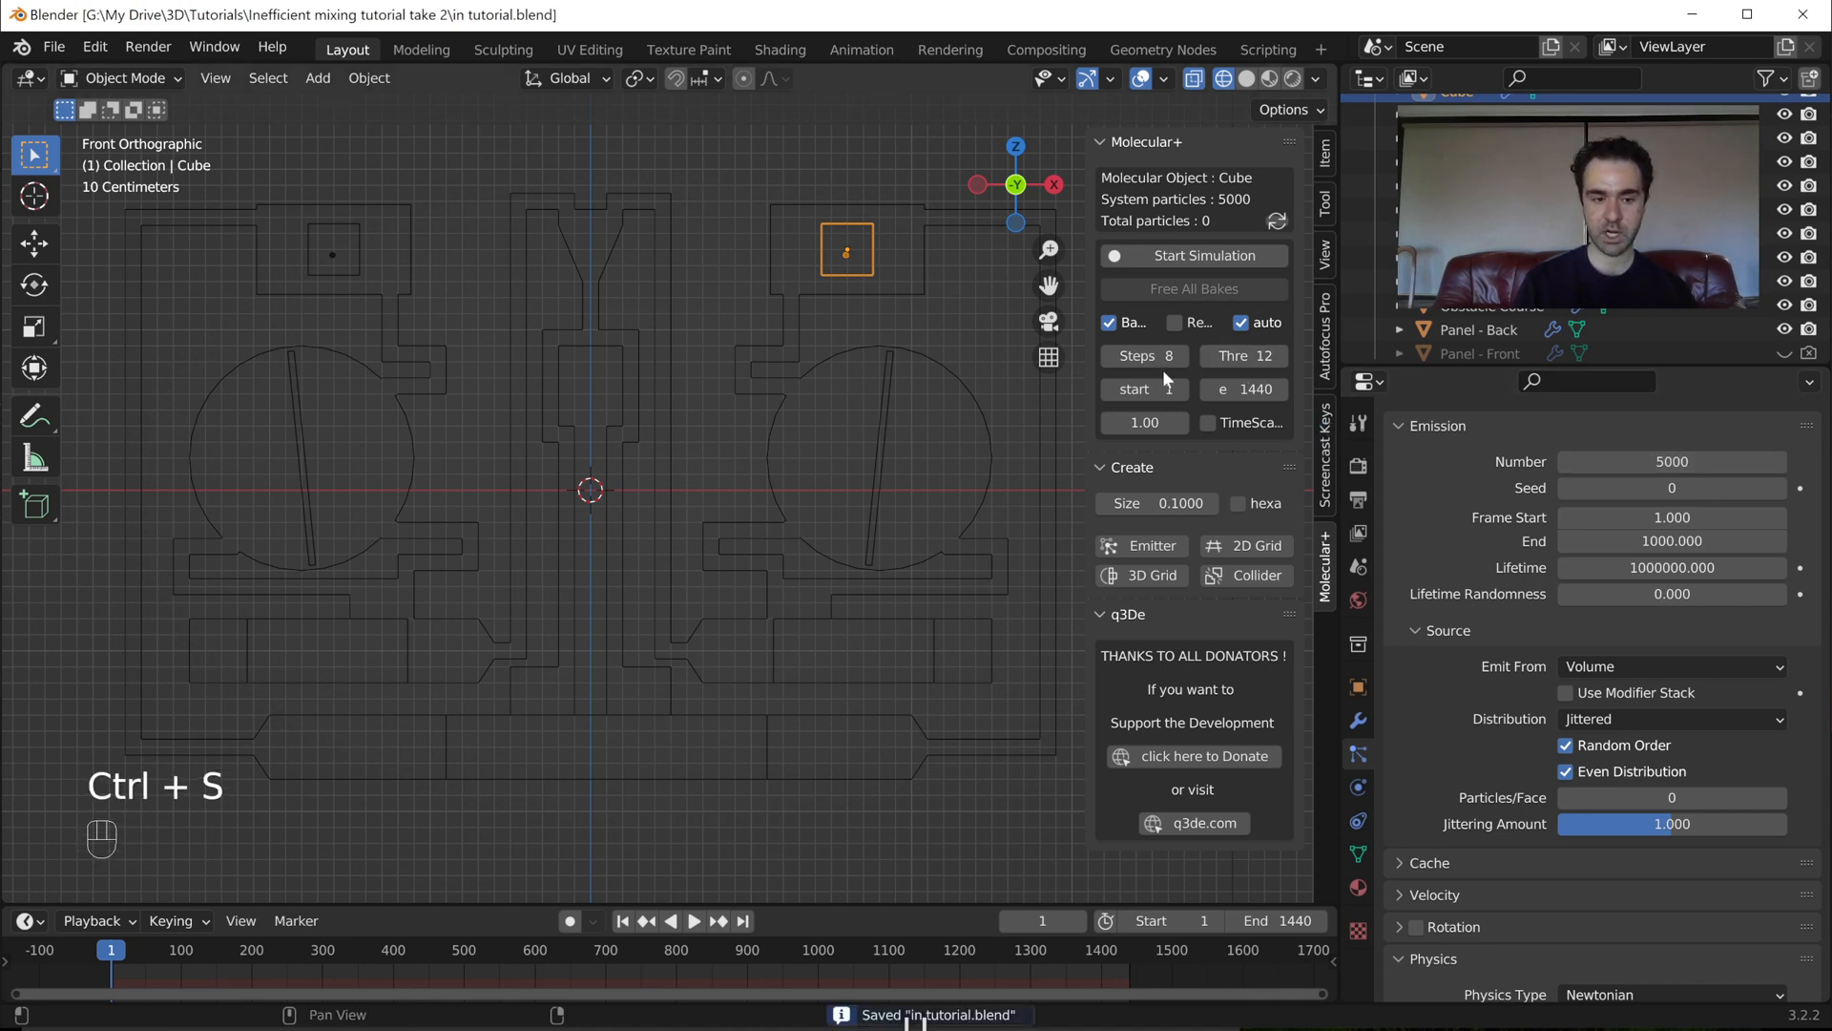
click(1190, 257)
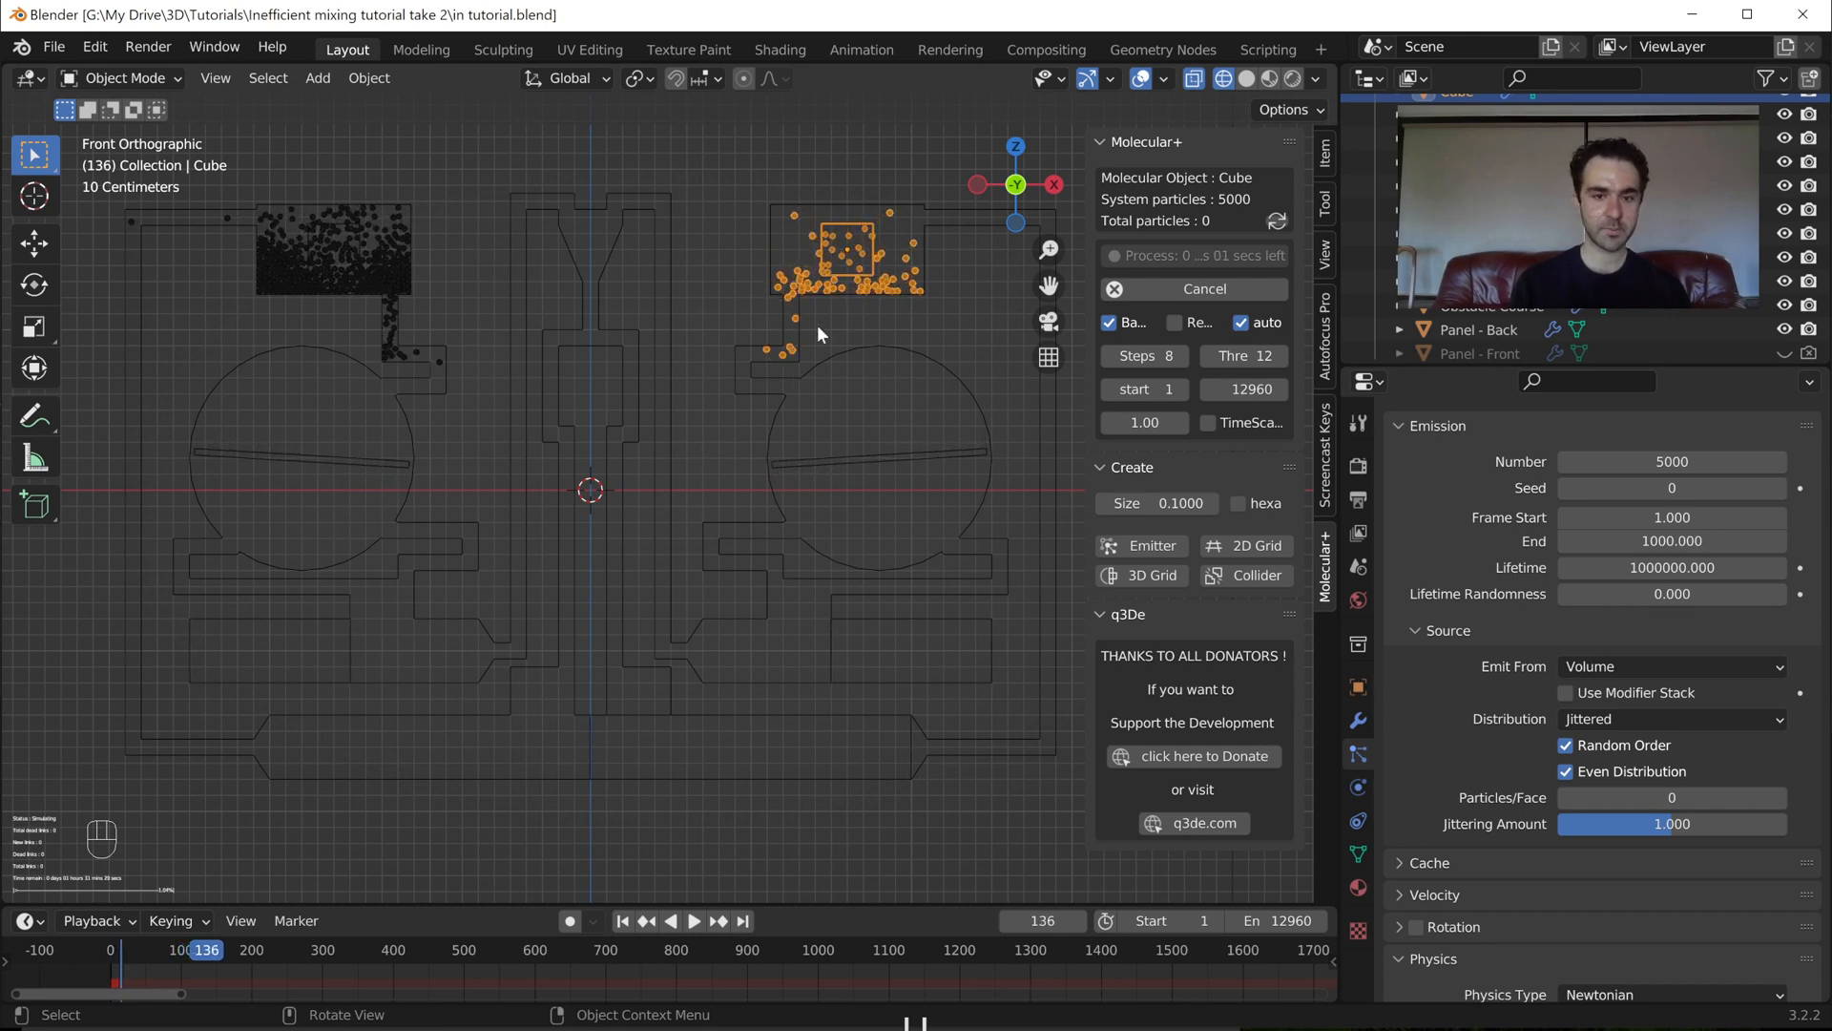
- Cancel the running Molecular+ simulation and free all bakes
key(Escape)
key(Escape)
key(Escape)
key(Escape)
key(Escape)
key(Escape)
click(1162, 293)
click(1166, 292)
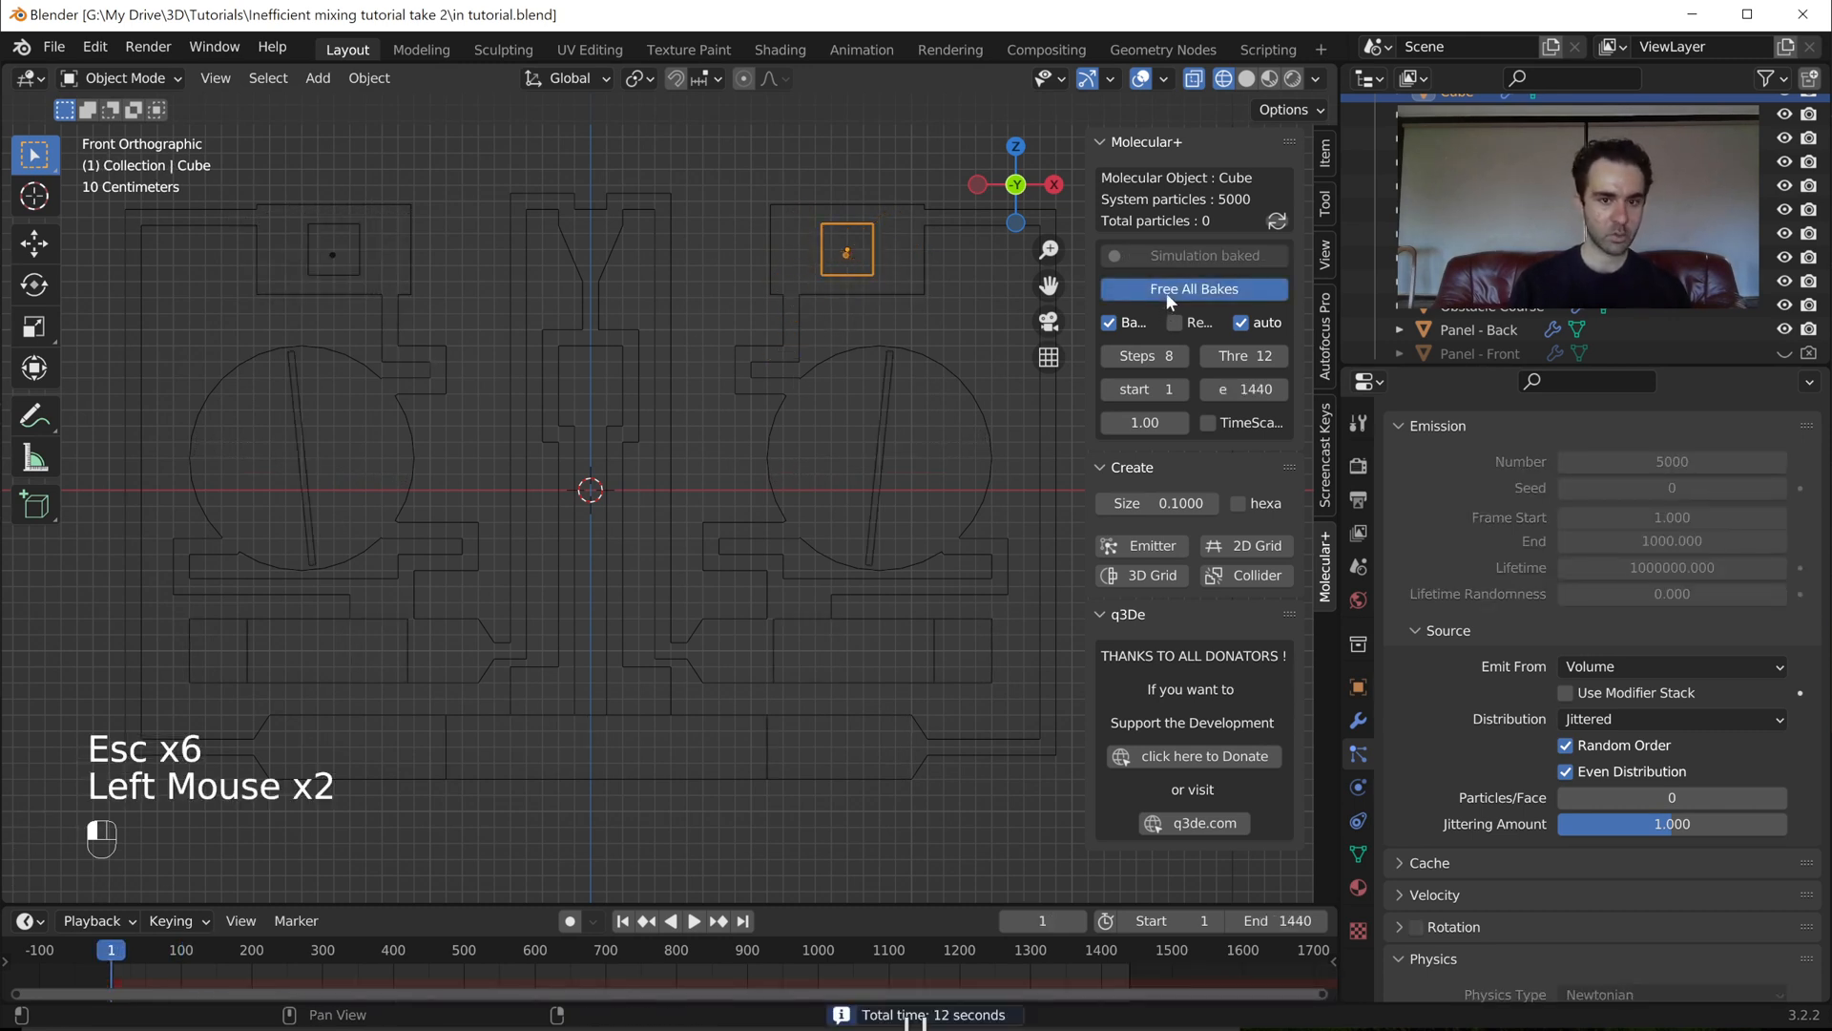
- Select the Obstacle Course and enter Edit Mode around the narrow channel below the right emitter
click(775, 334)
click(775, 338)
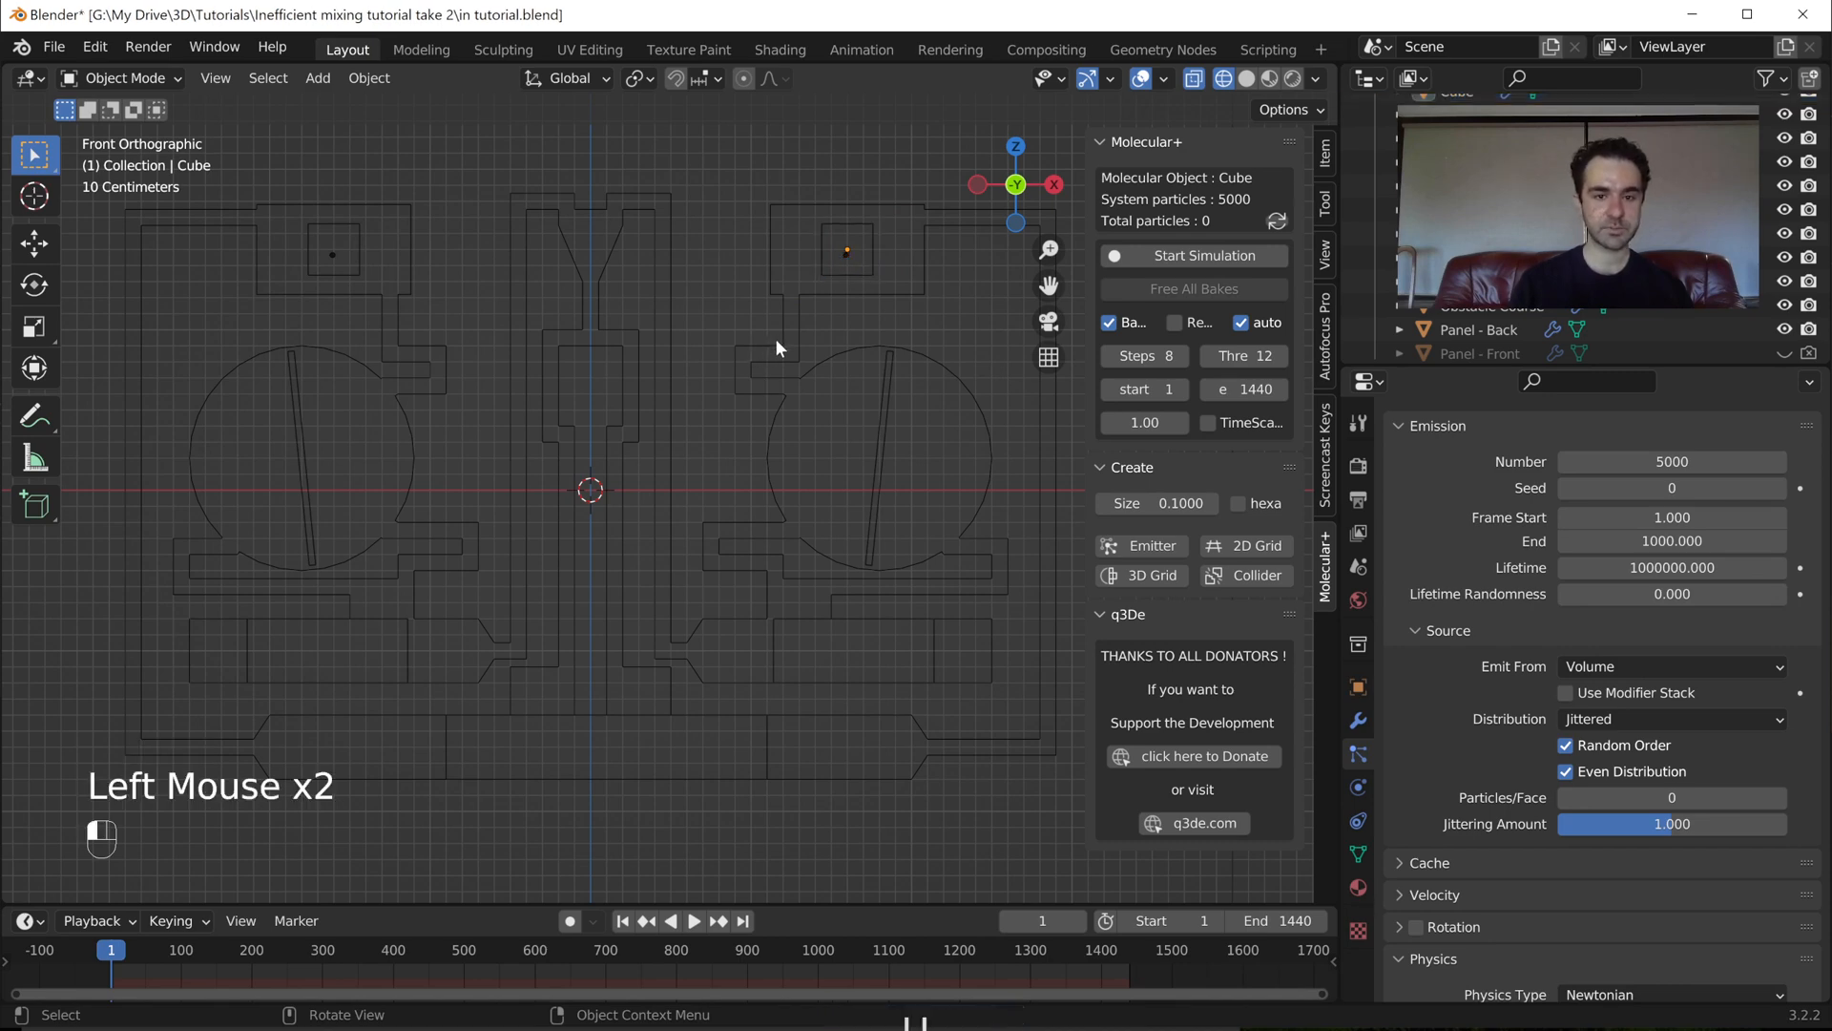
scroll(754, 360, up, 2)
scroll(778, 358, down, 2)
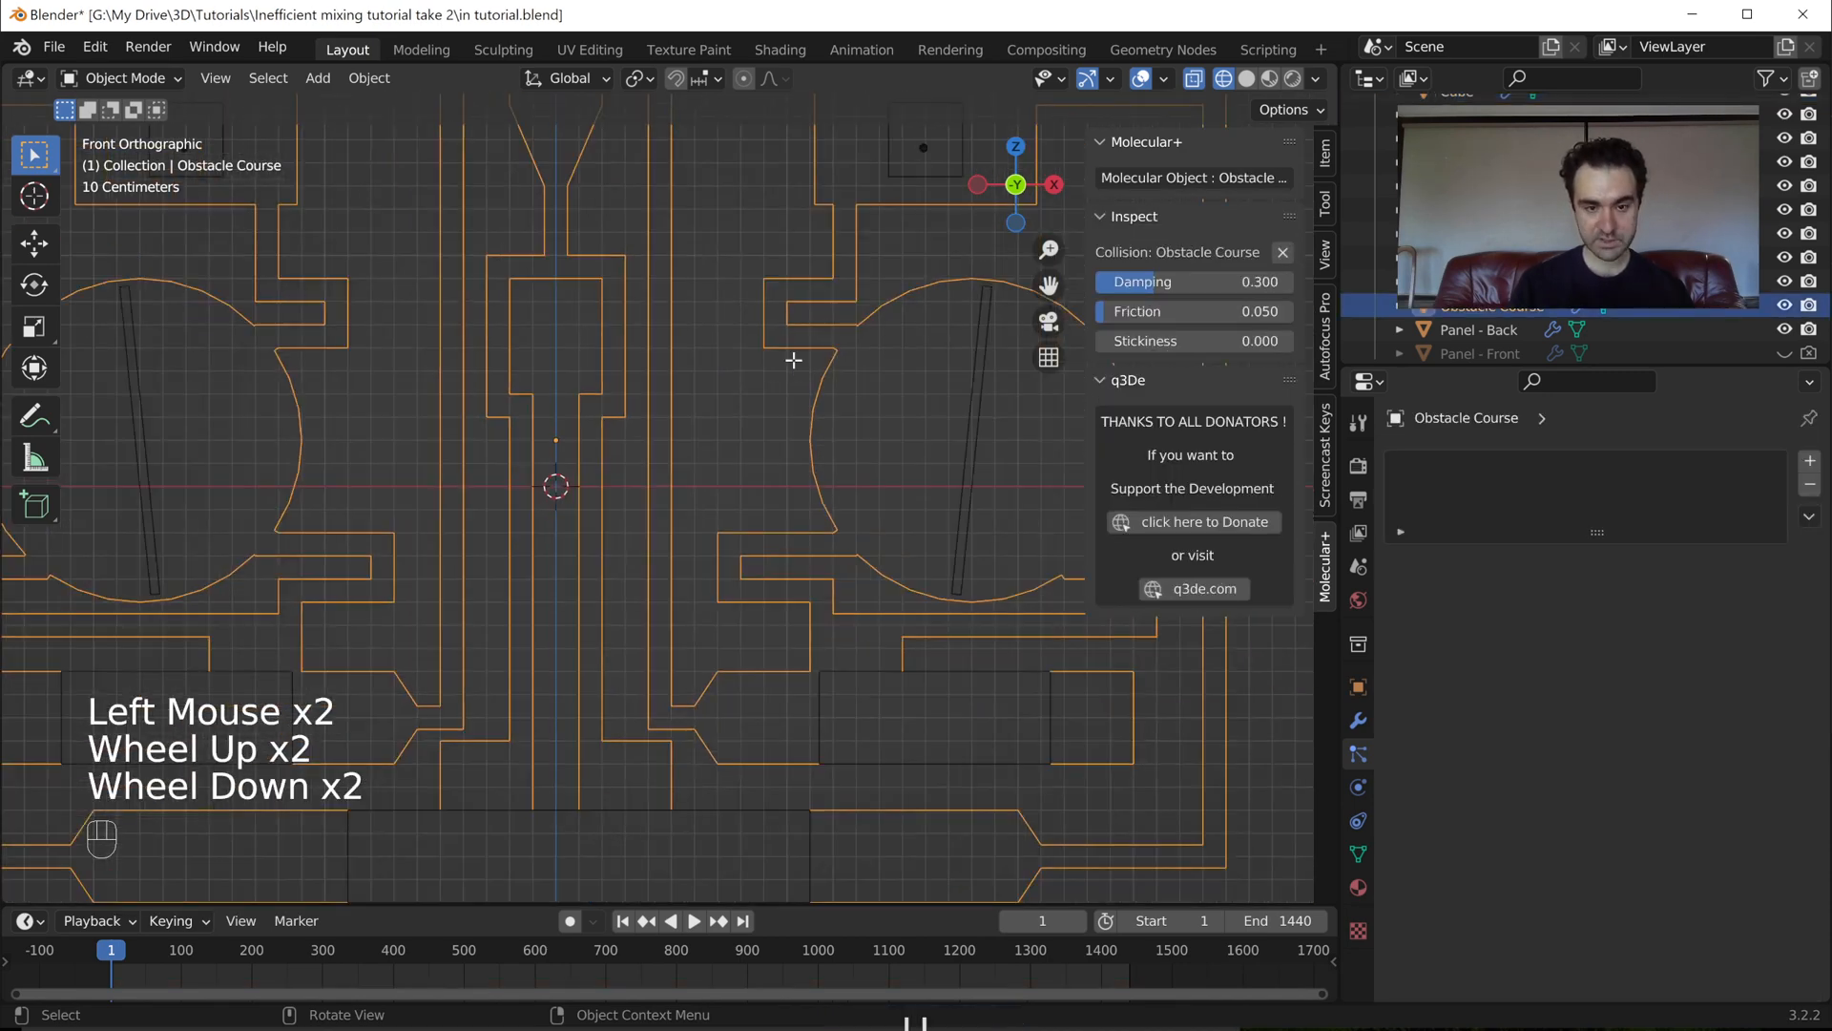
key(Tab)
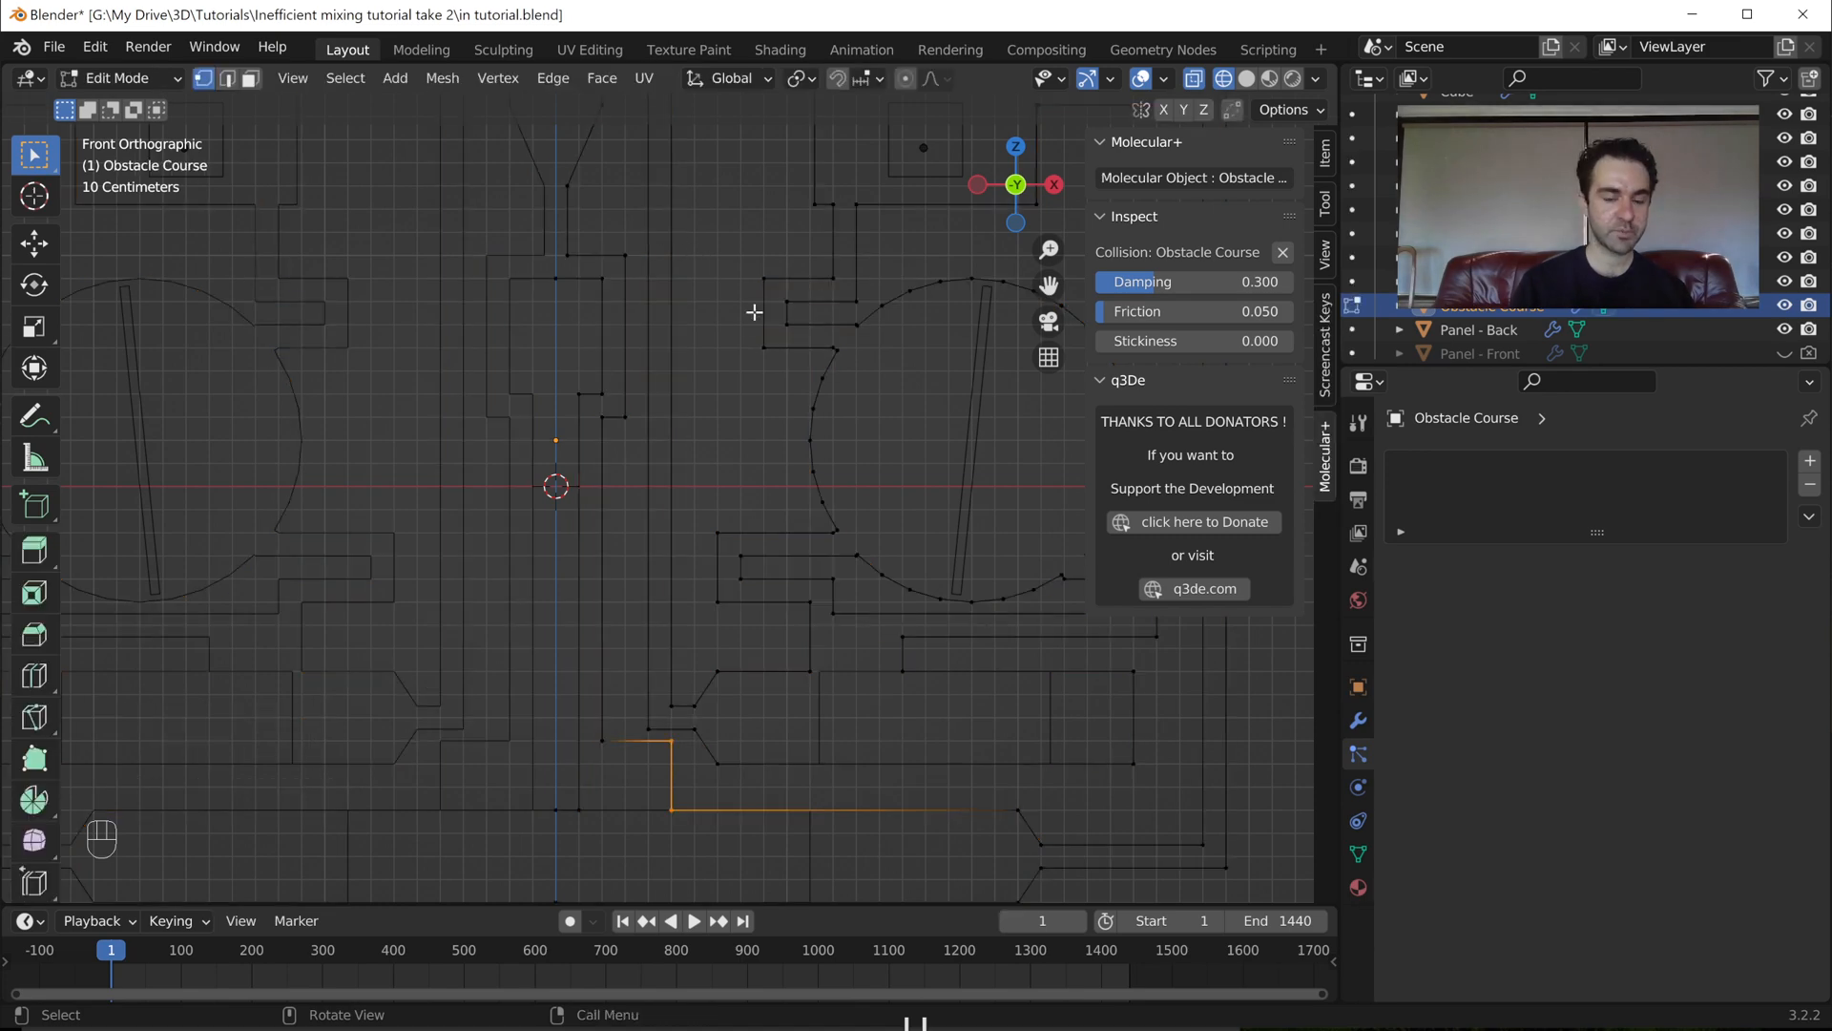
scroll(739, 329, down, 1)
scroll(754, 310, up, 1)
- Try filling a sloped four-vertex face outside the channel corner below the right emitter's chamber
click(810, 208)
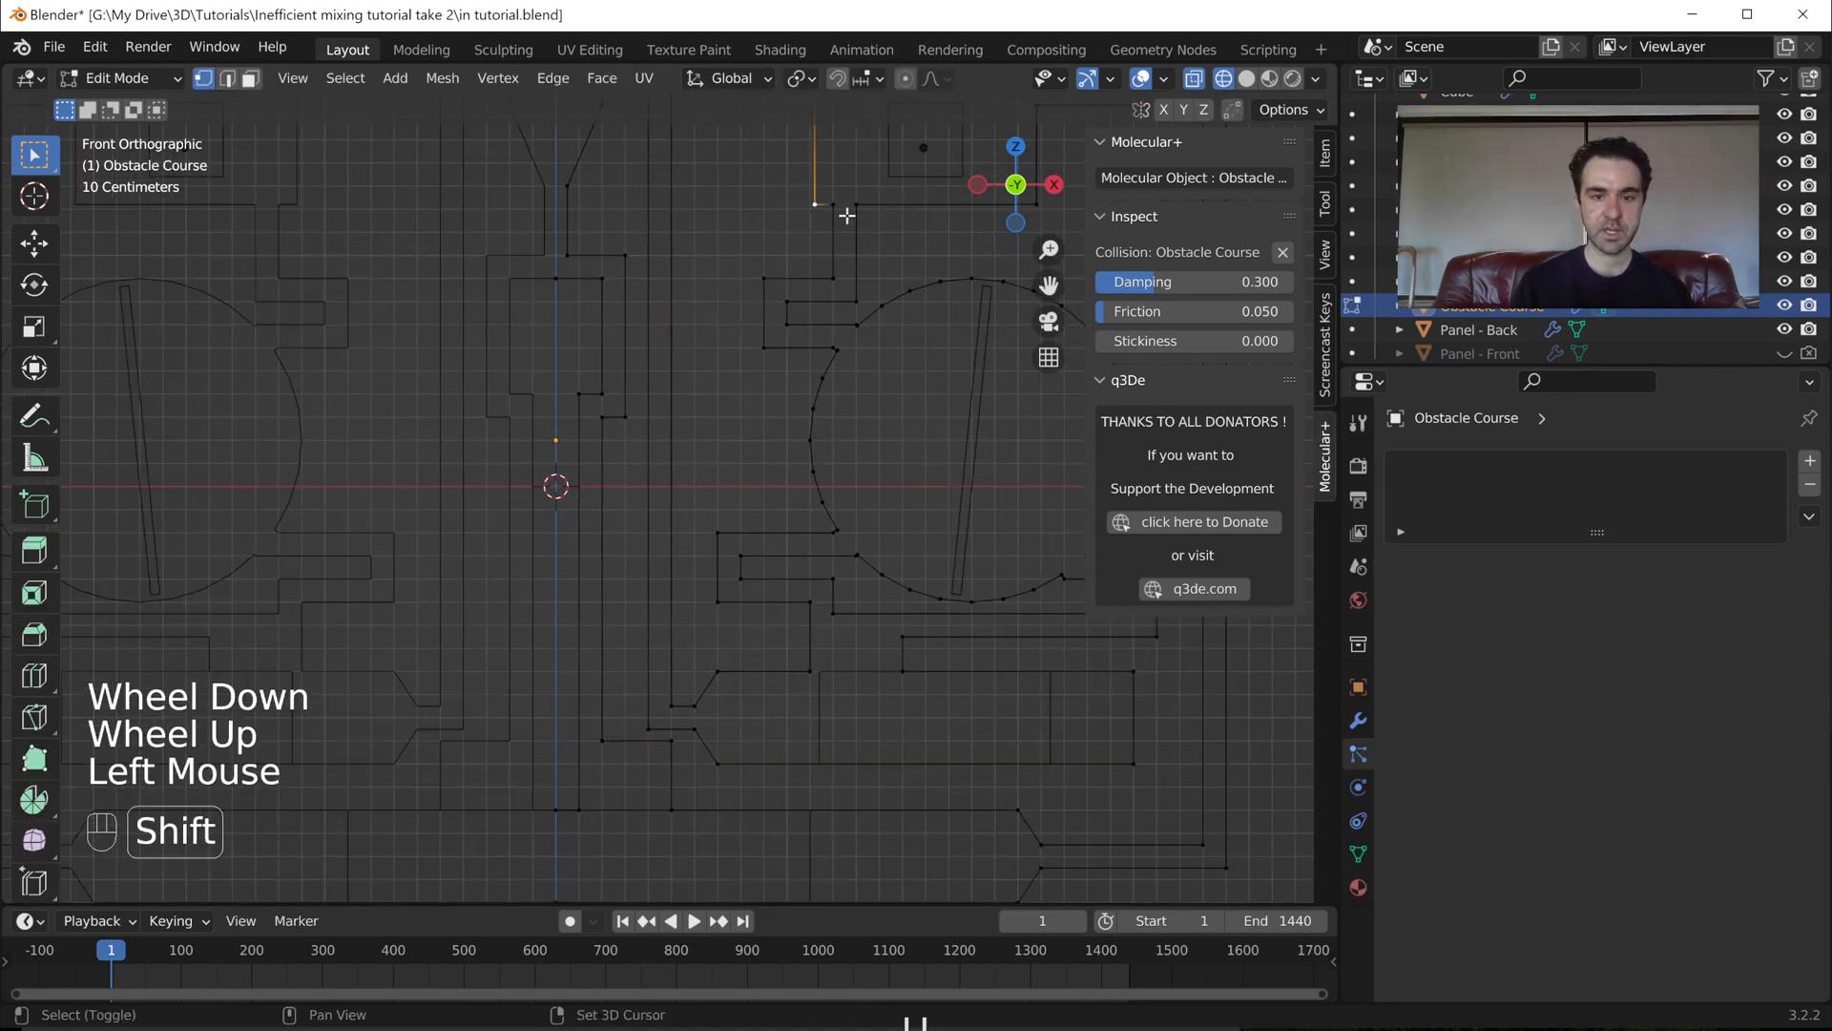
scroll(757, 384, up, 3)
shift+middle_drag(847, 212, 719, 462)
scroll(820, 286, down, 1)
shift+click(811, 279)
click(817, 354)
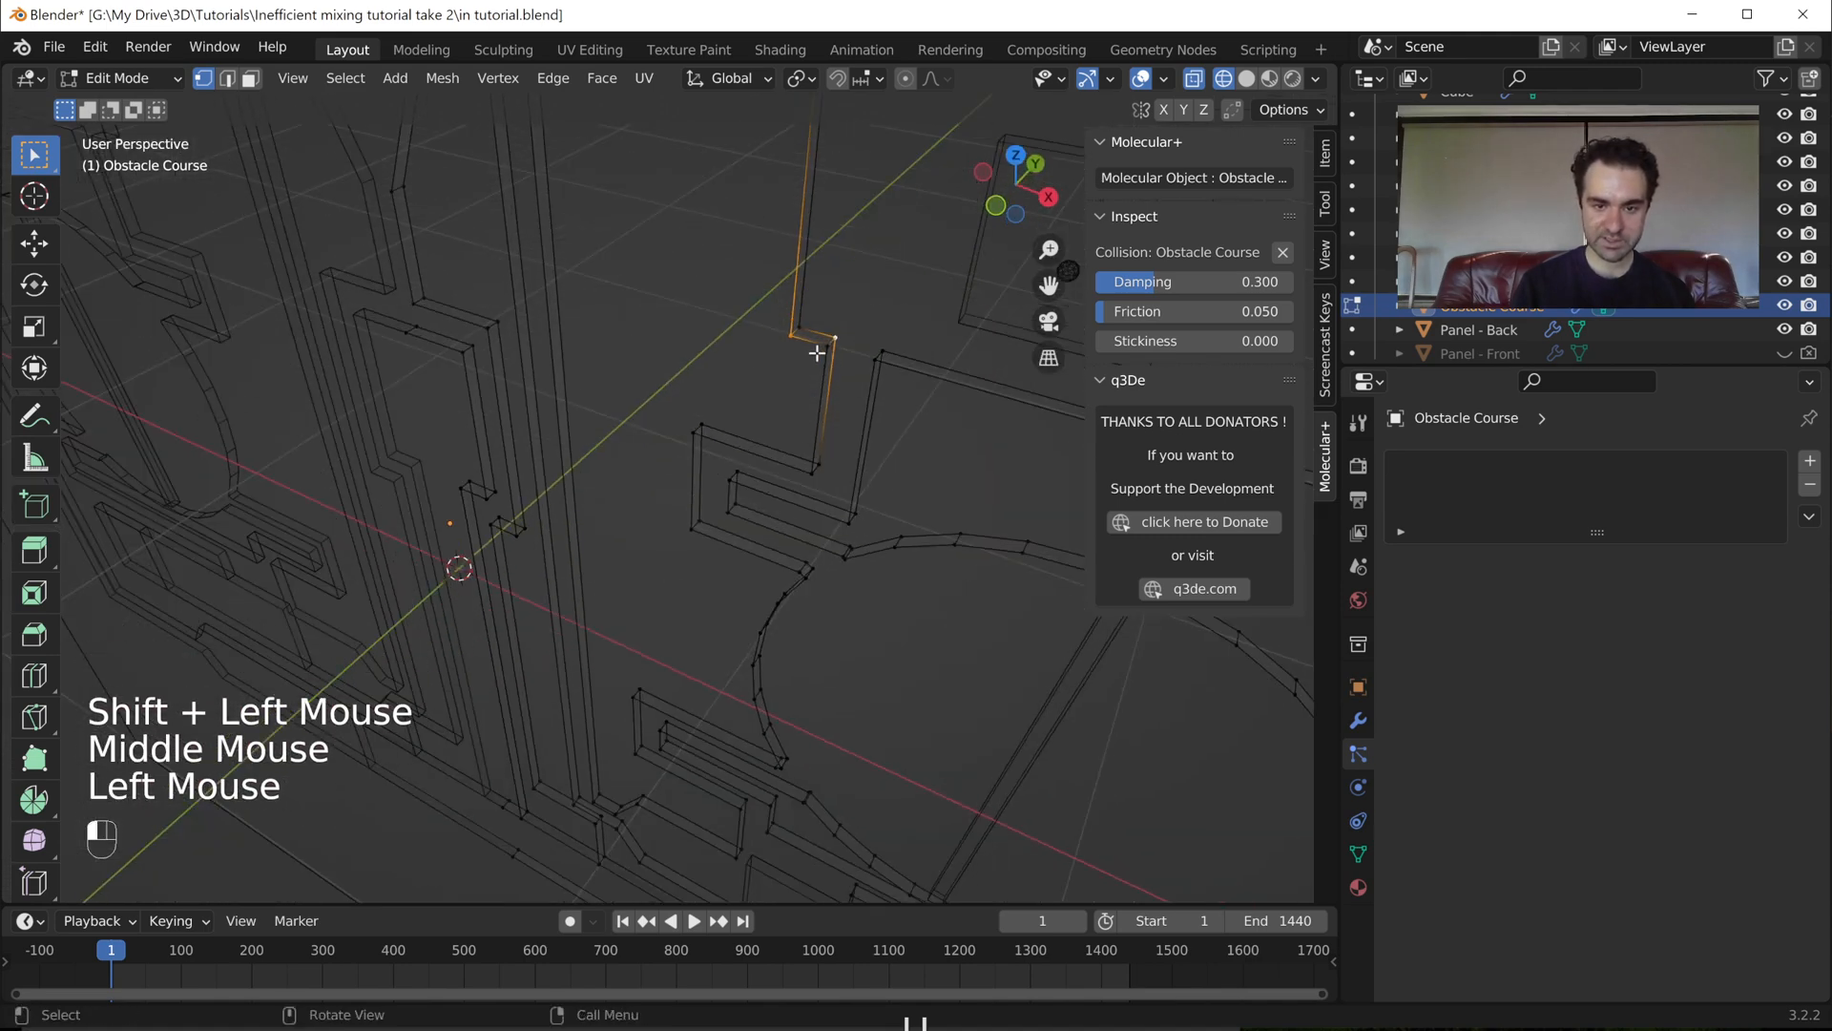
shift+click(794, 336)
shift+click(700, 450)
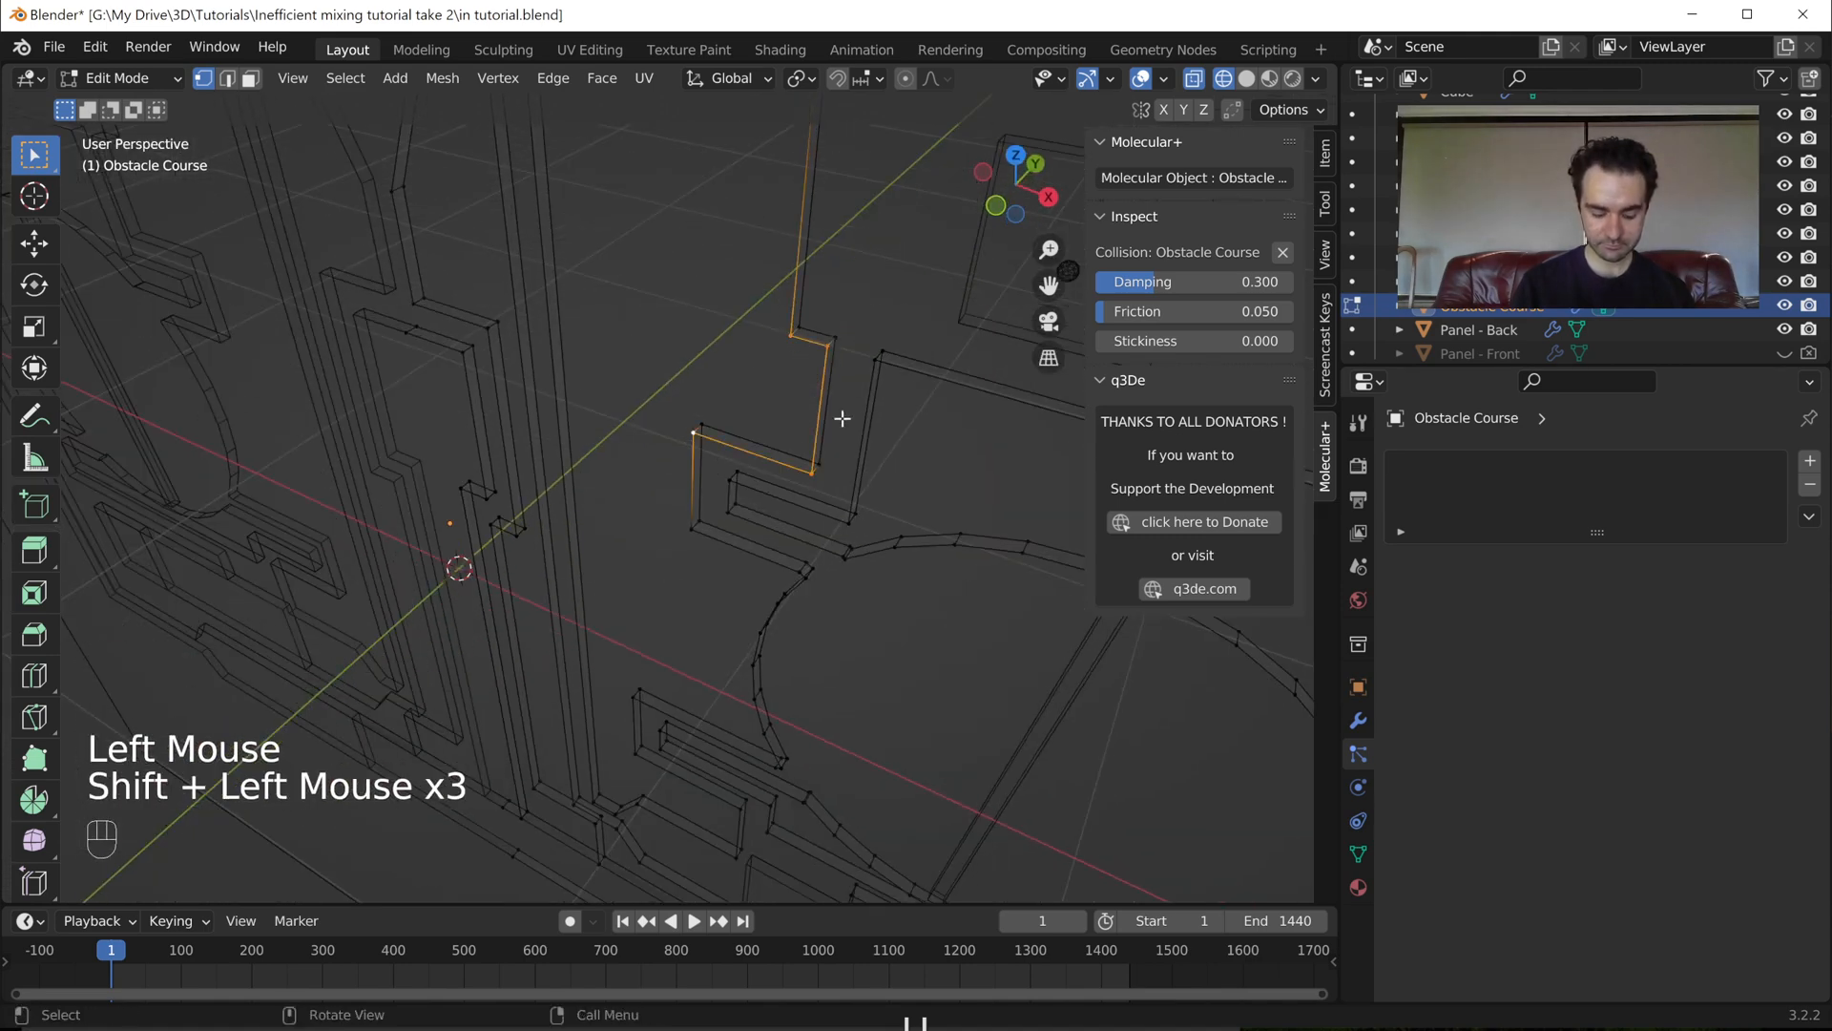
key(f)
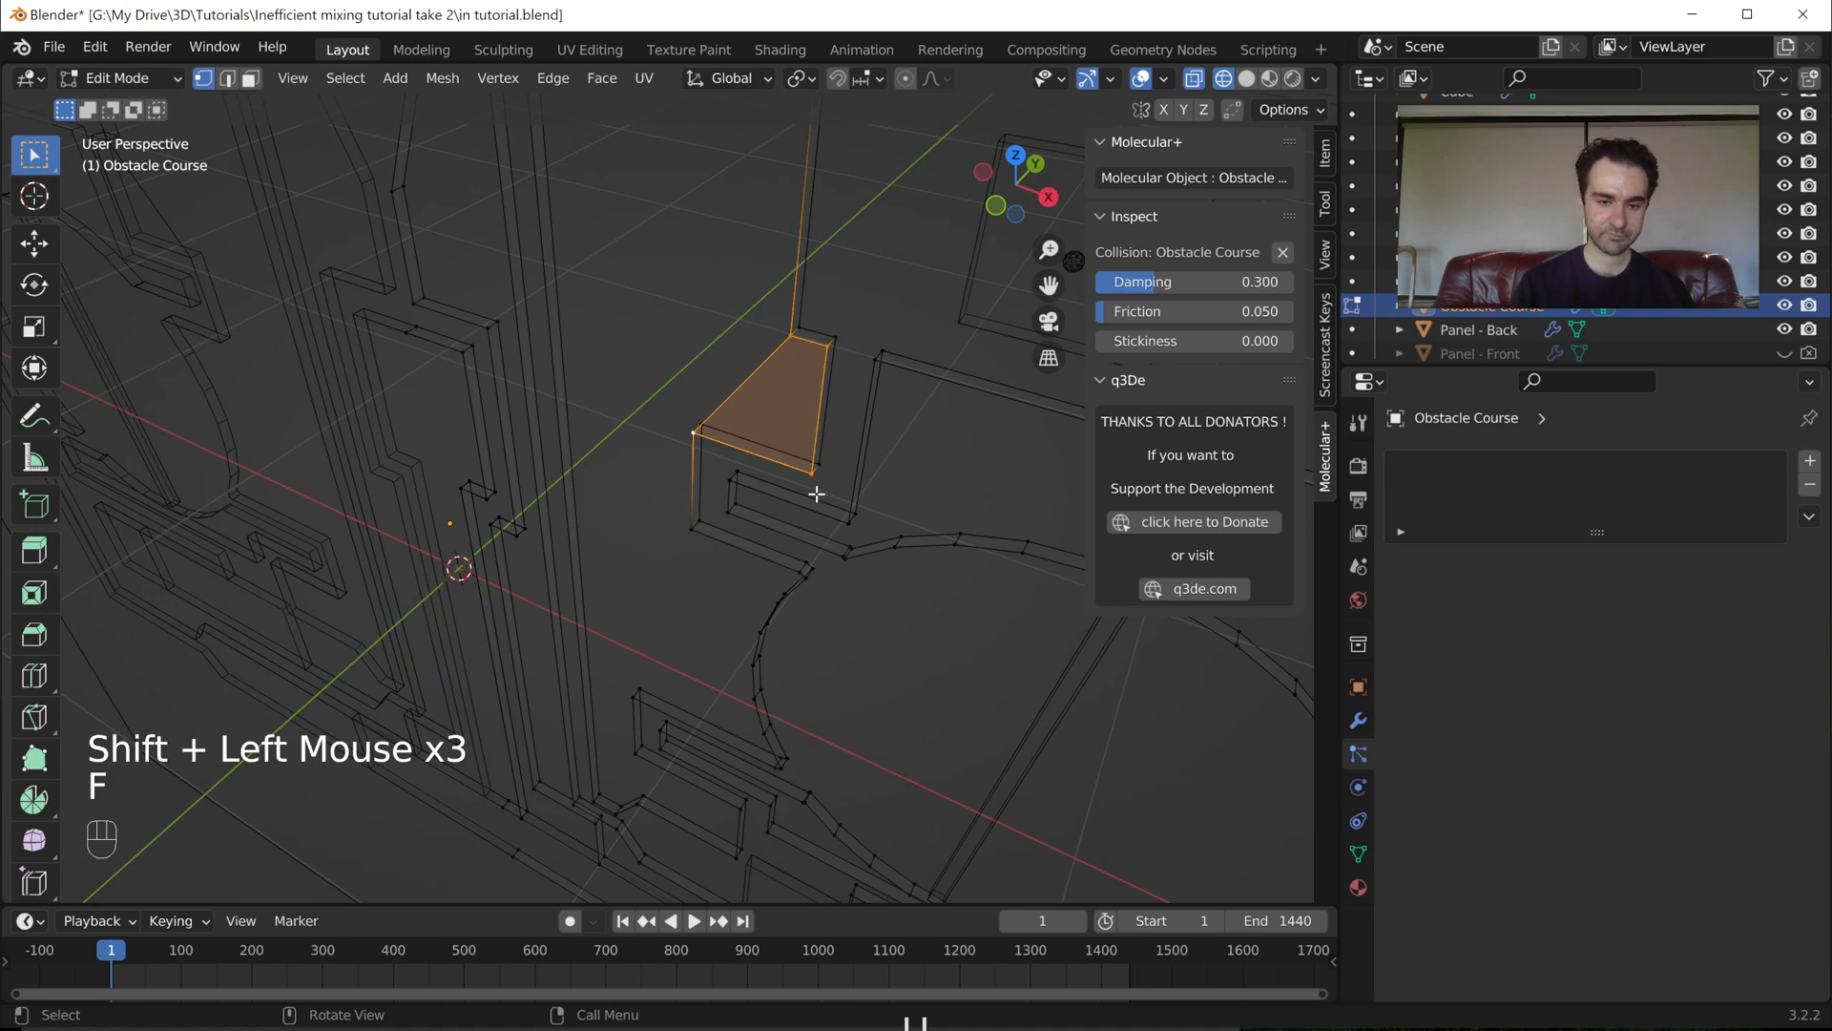
- Inspect the sloped face within the whole course, undo it, and return to Object Mode
middle_drag(817, 493, 688, 433)
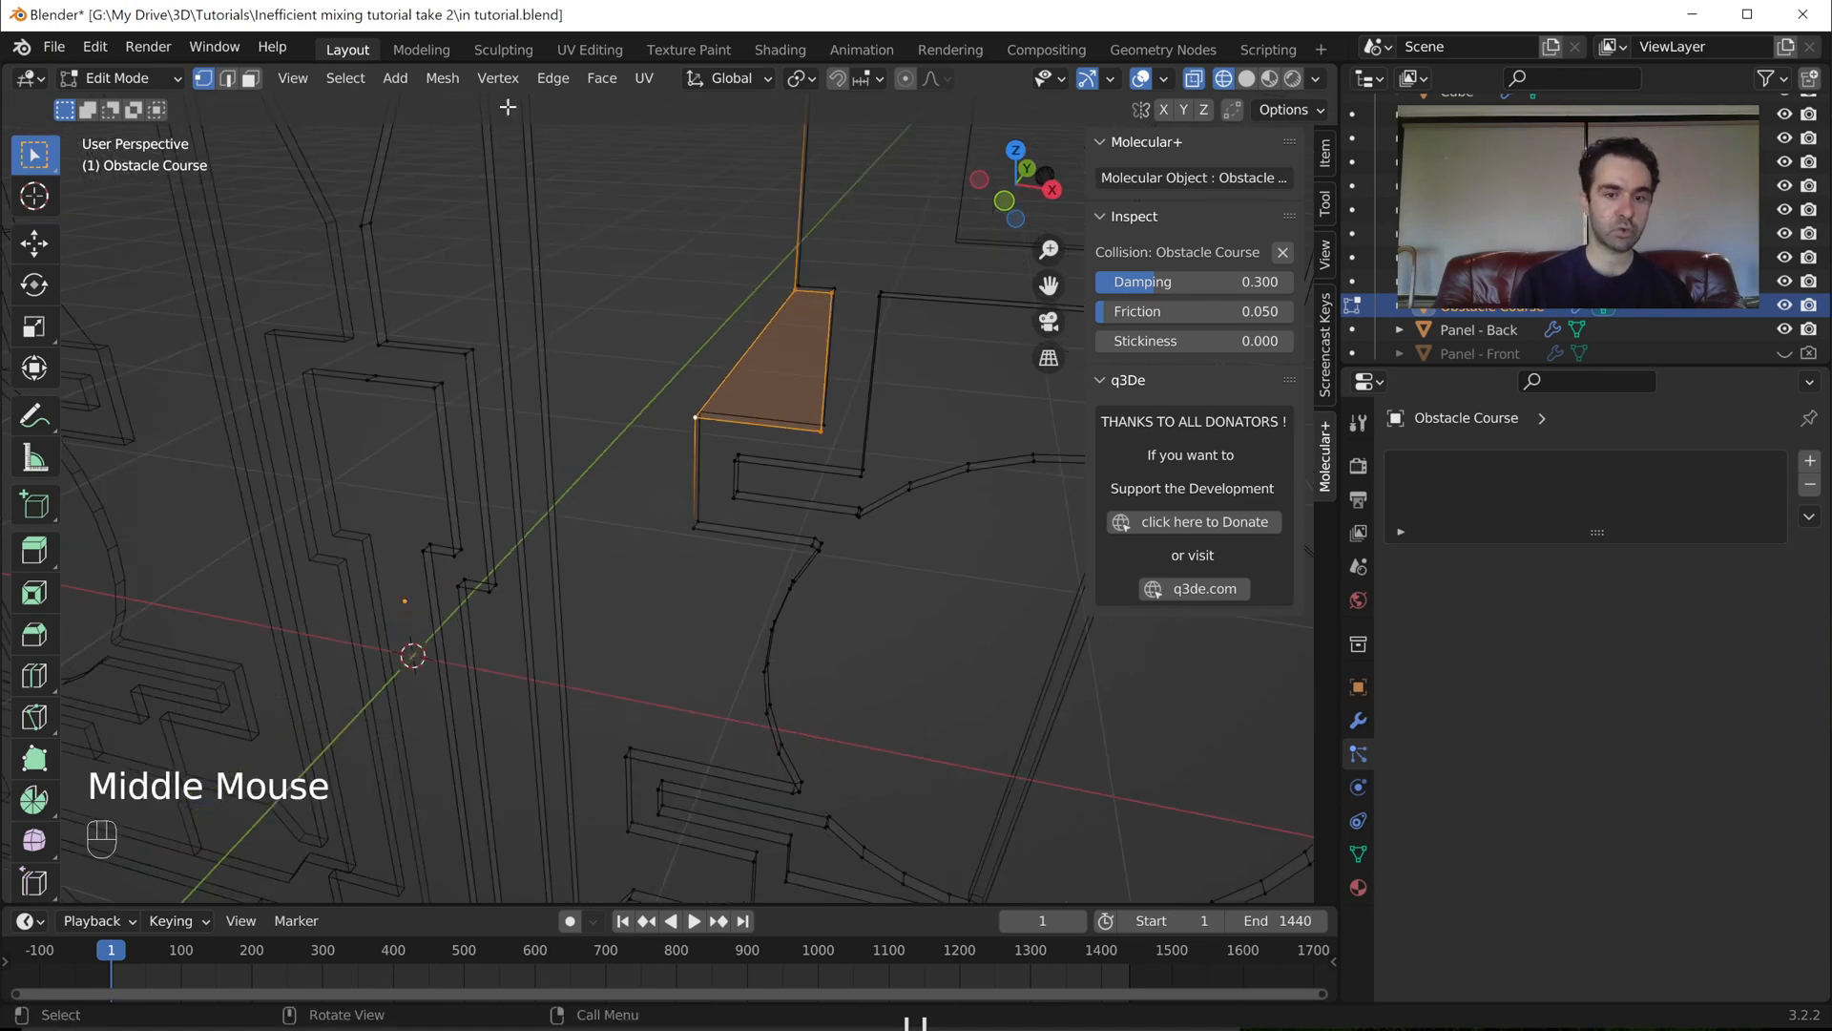
scroll(719, 268, down, 4)
middle_drag(713, 496, 754, 459)
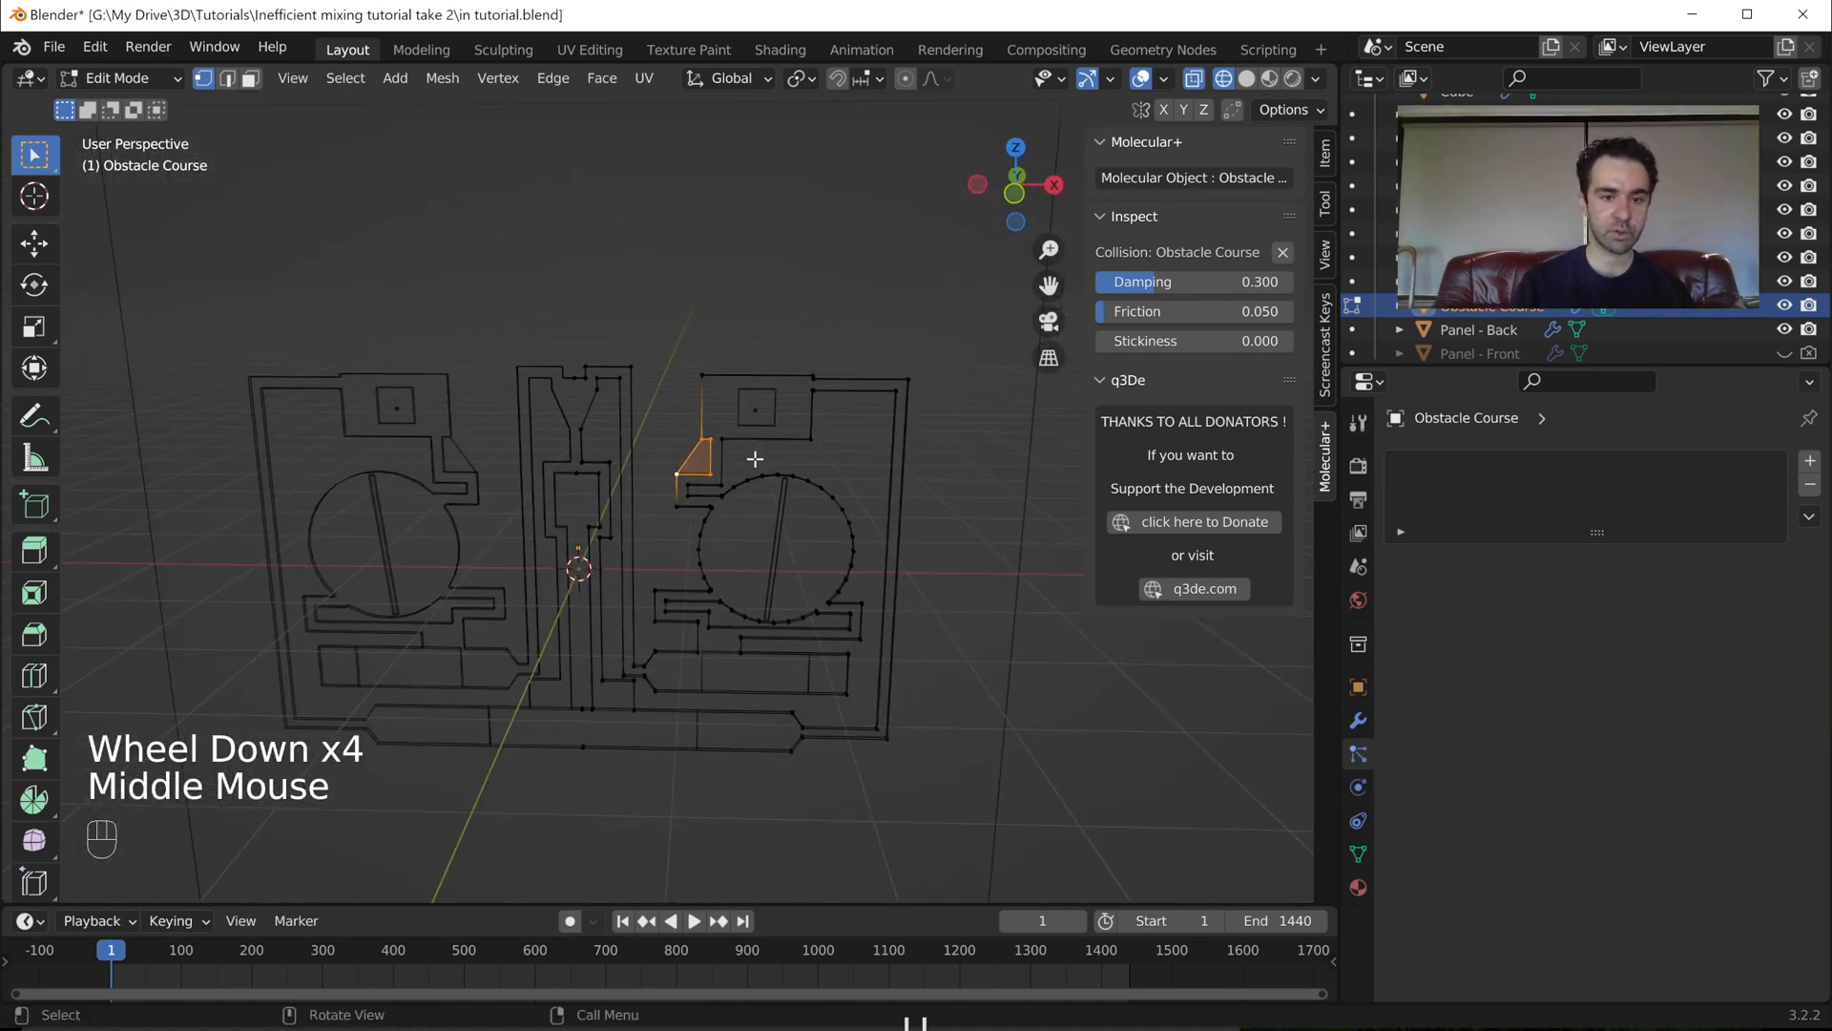
scroll(749, 464, up, 3)
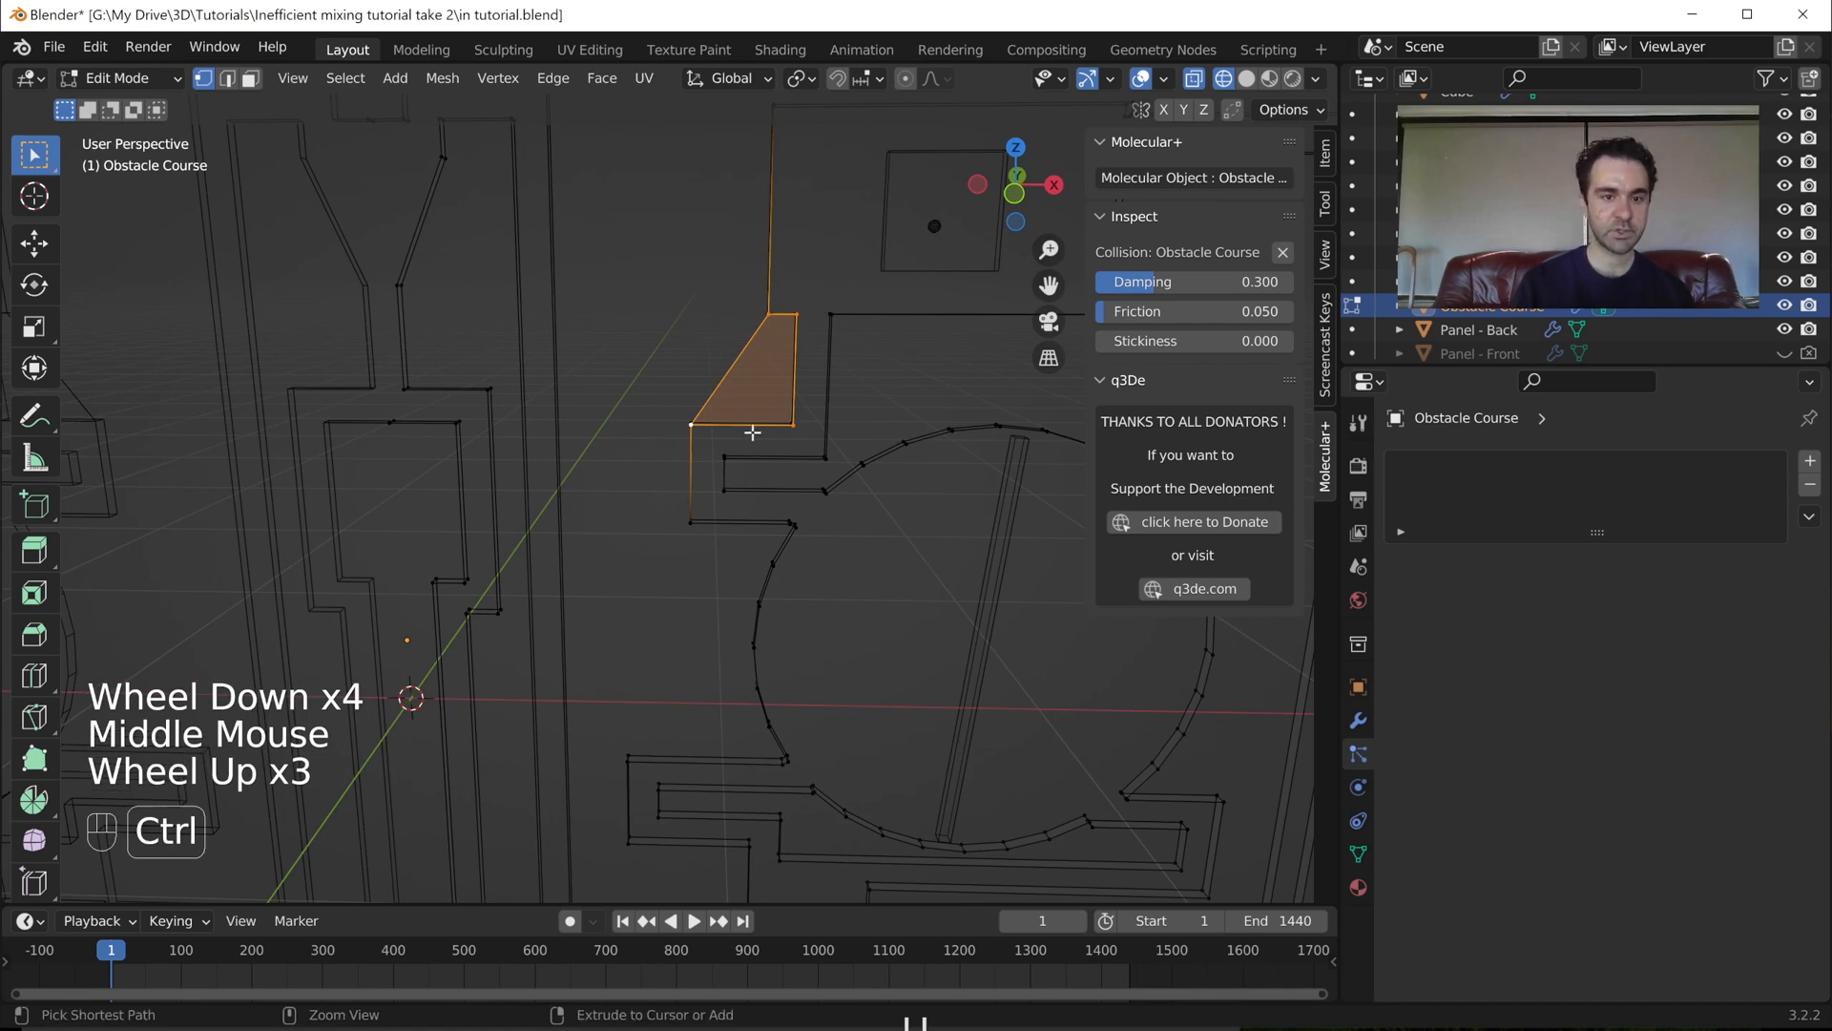
key(ctrl+z)
key(Tab)
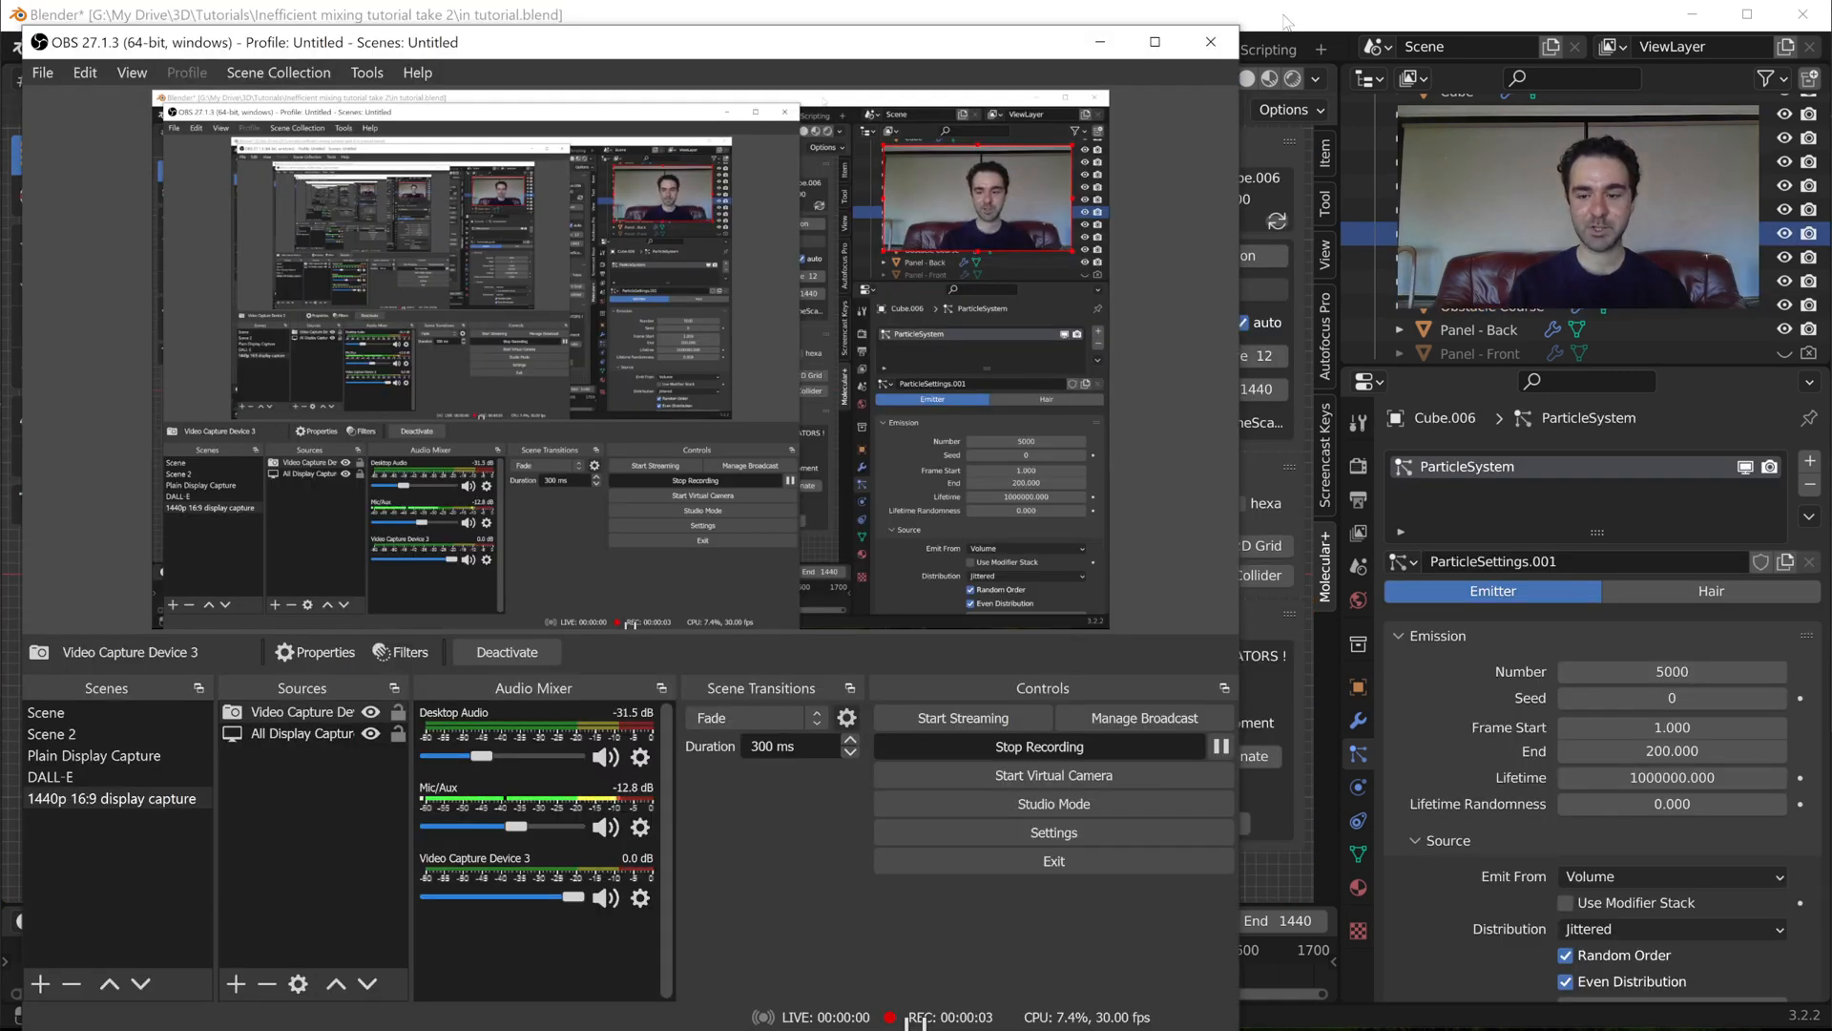
- Switch from OBS to Blender and set the left emitter's emission end frame to 1000, matching the right emitter
click(1287, 21)
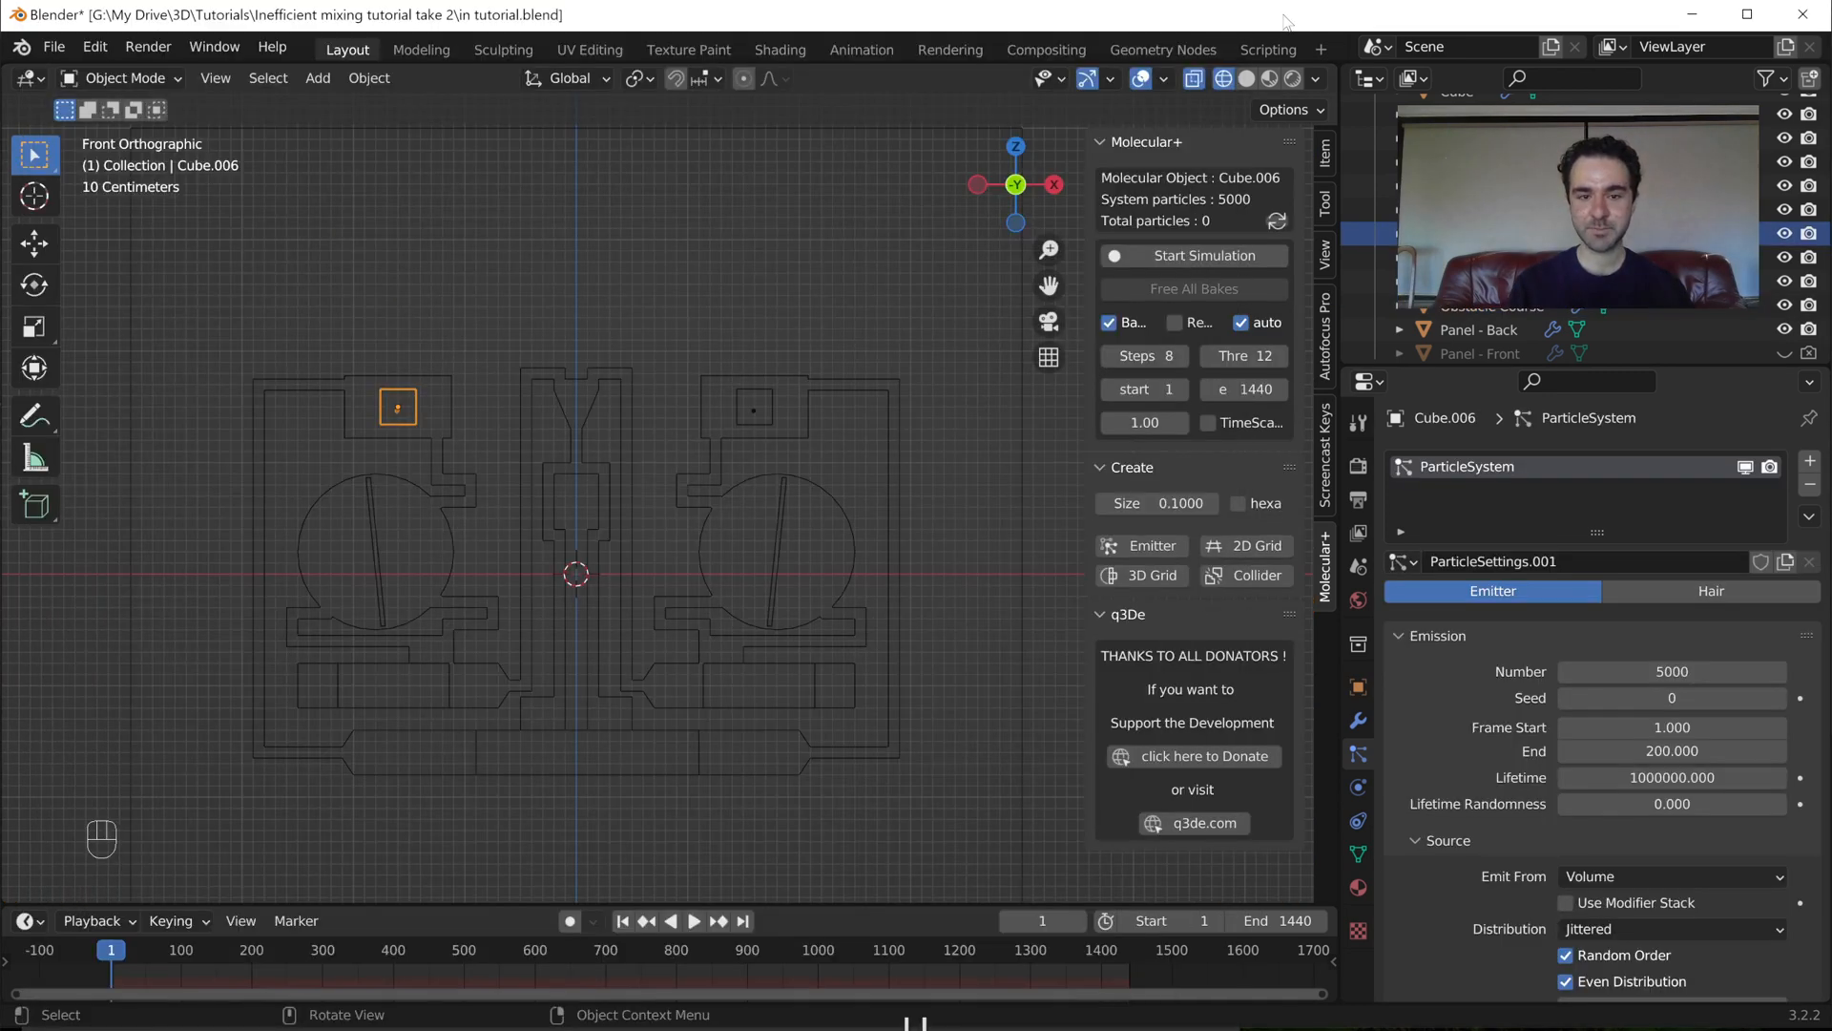
click(755, 408)
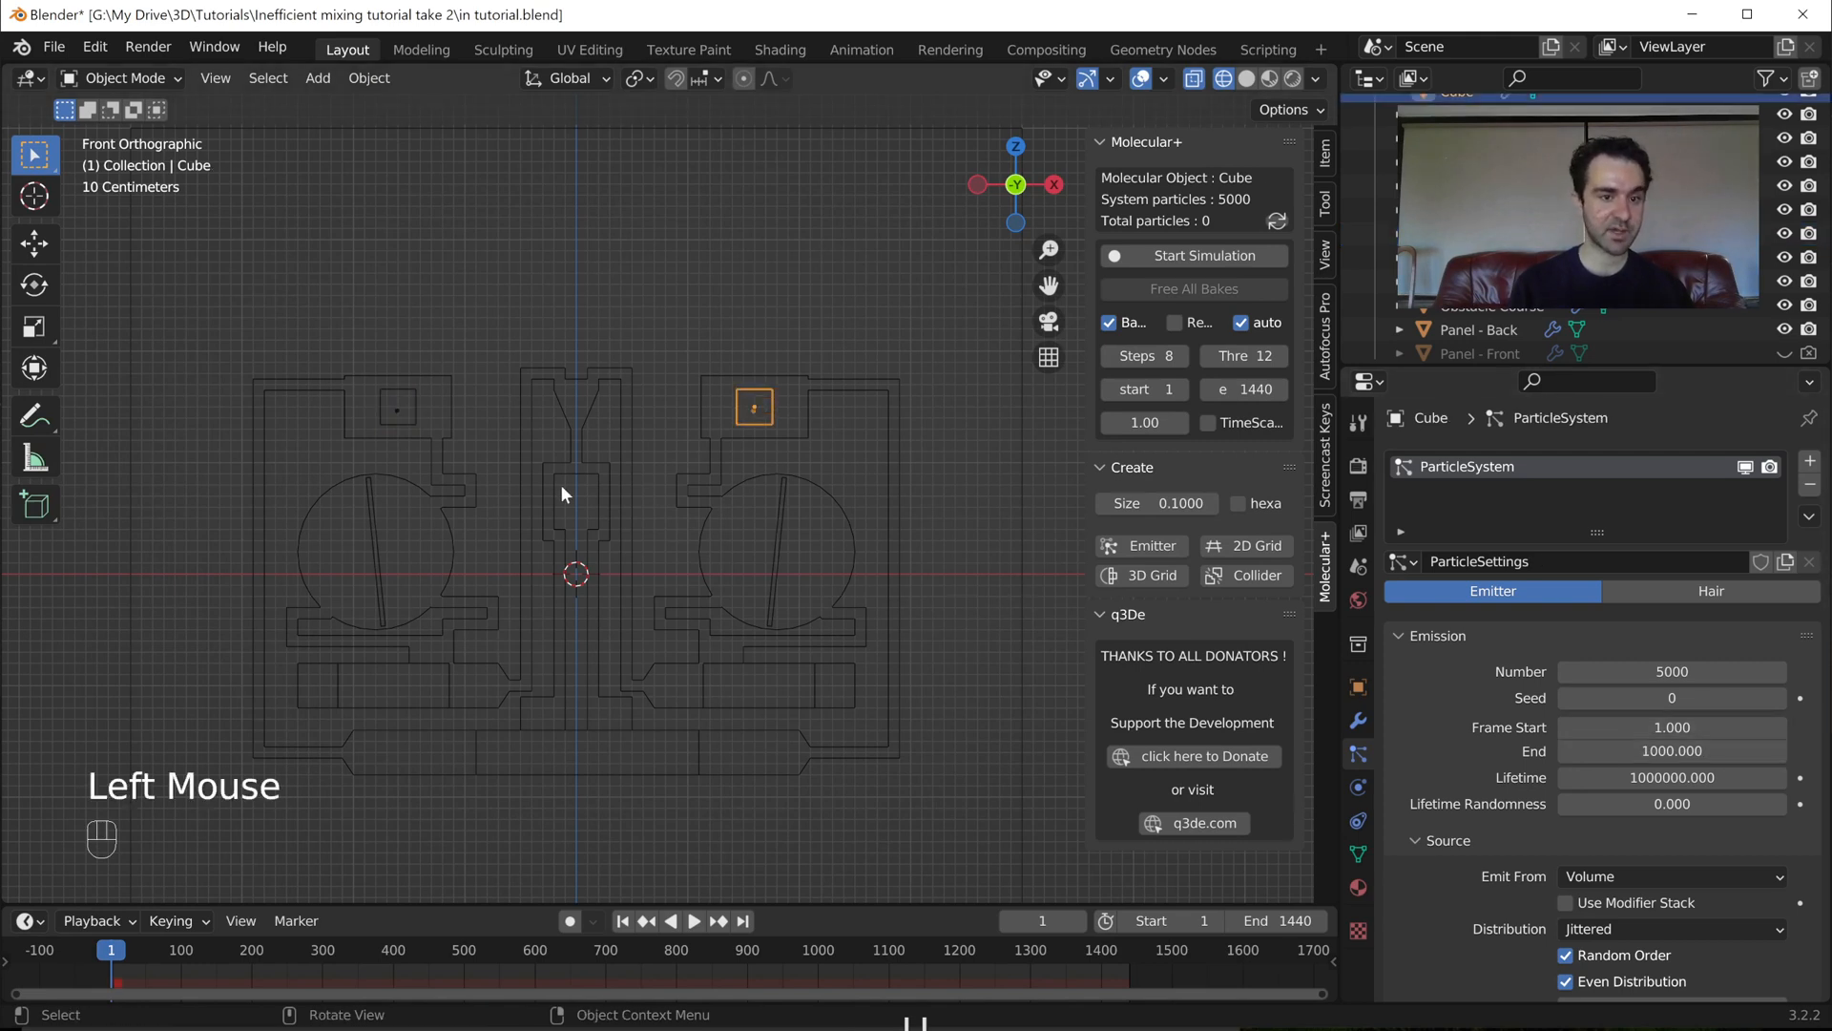
click(393, 420)
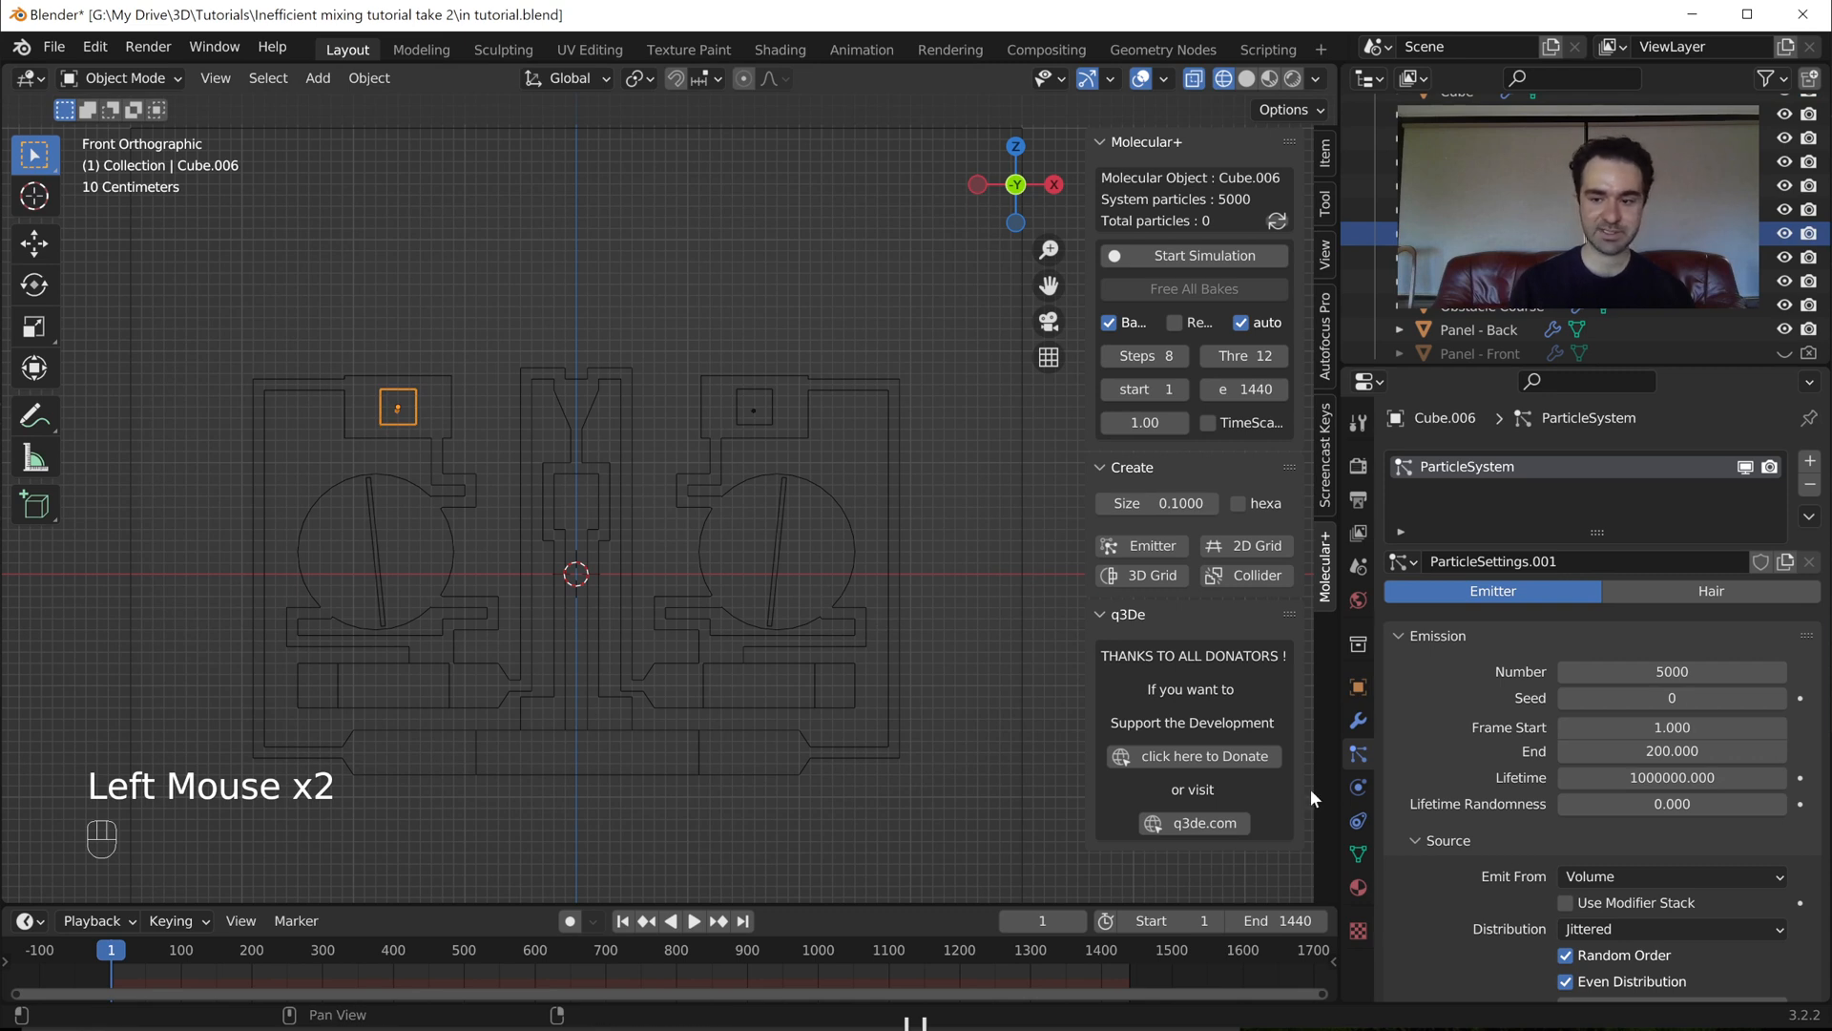
click(1688, 748)
text(1000)
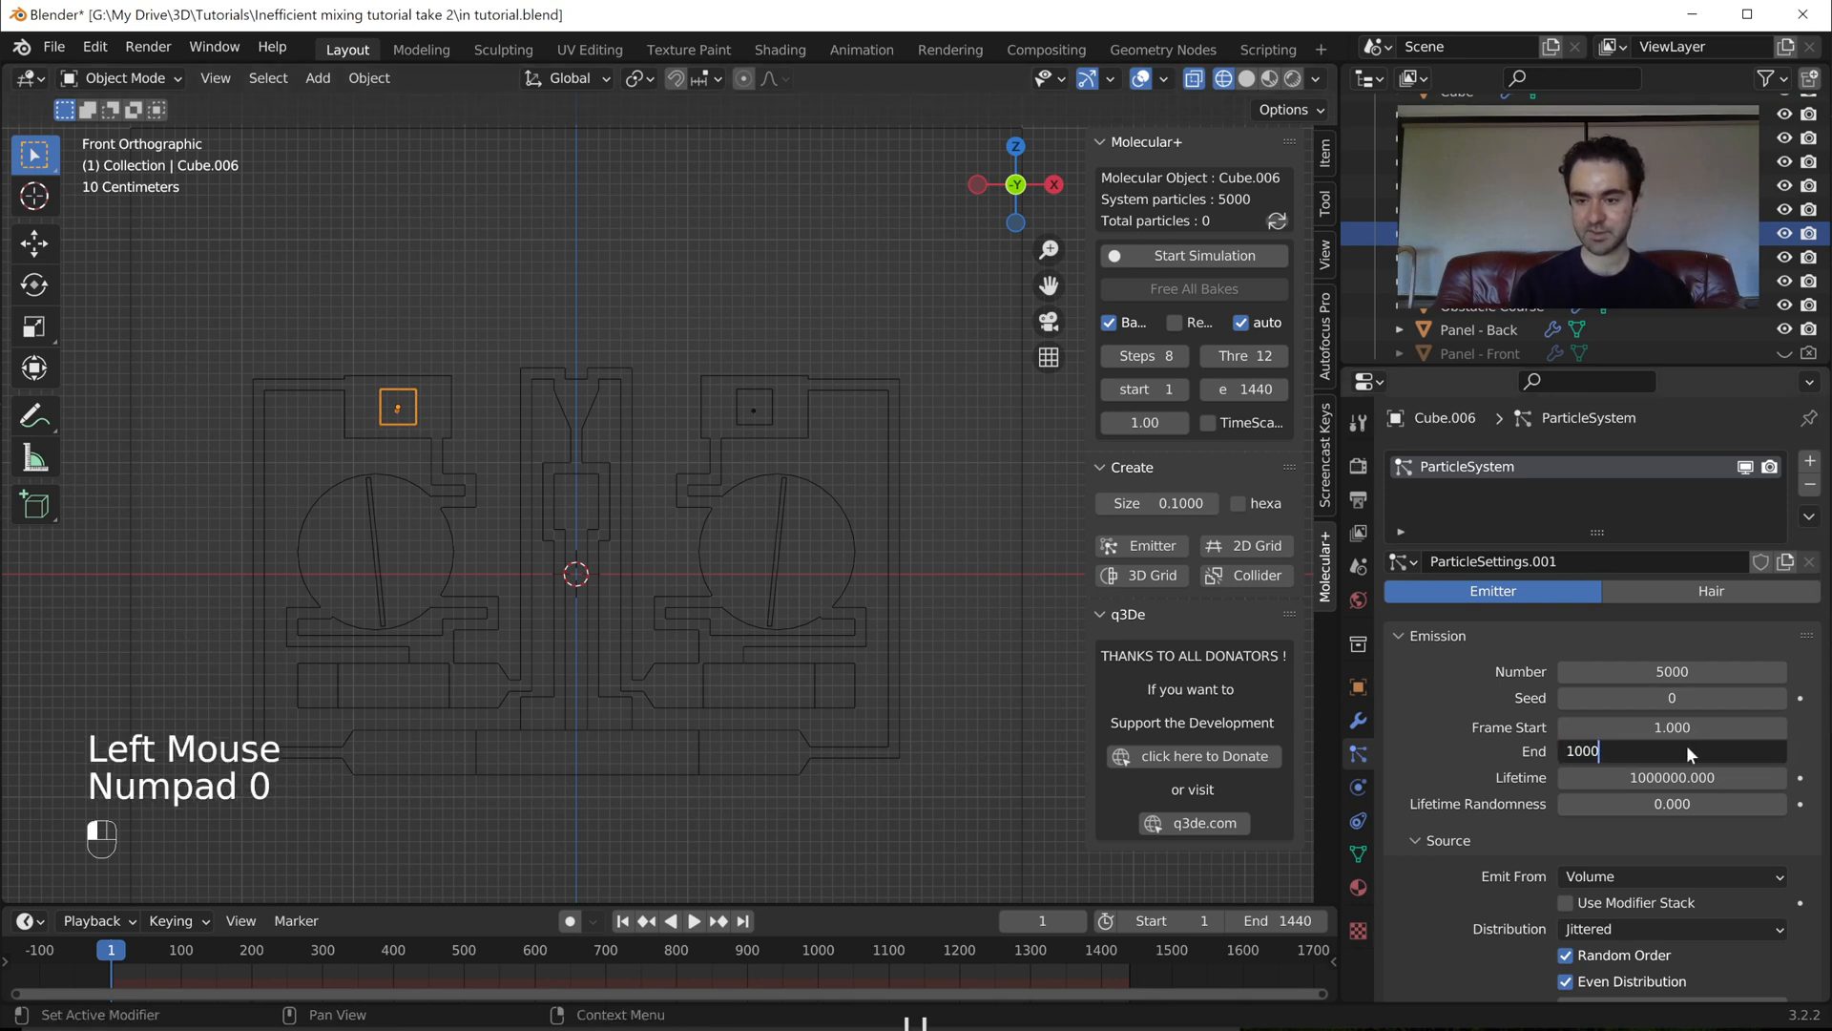
key(Return)
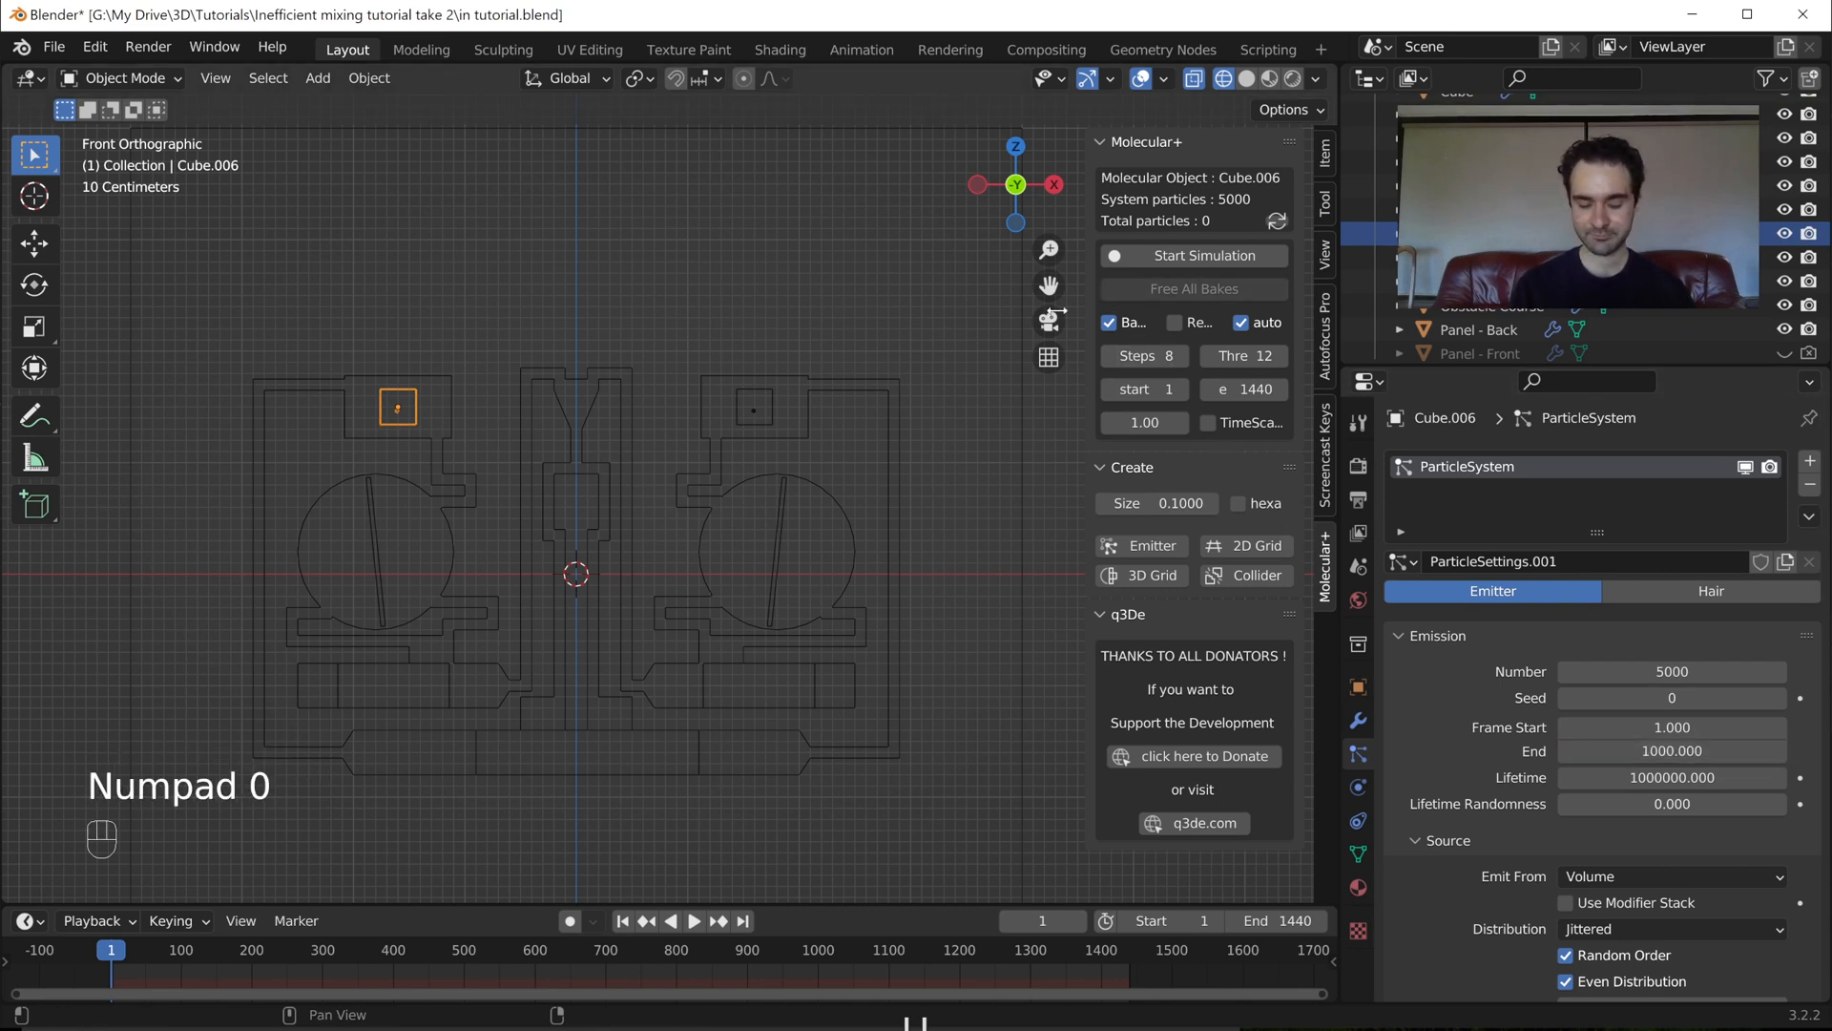
- Save the file and start the Molecular+ simulation for both emitters
key(ctrl)
key(ctrl+s)
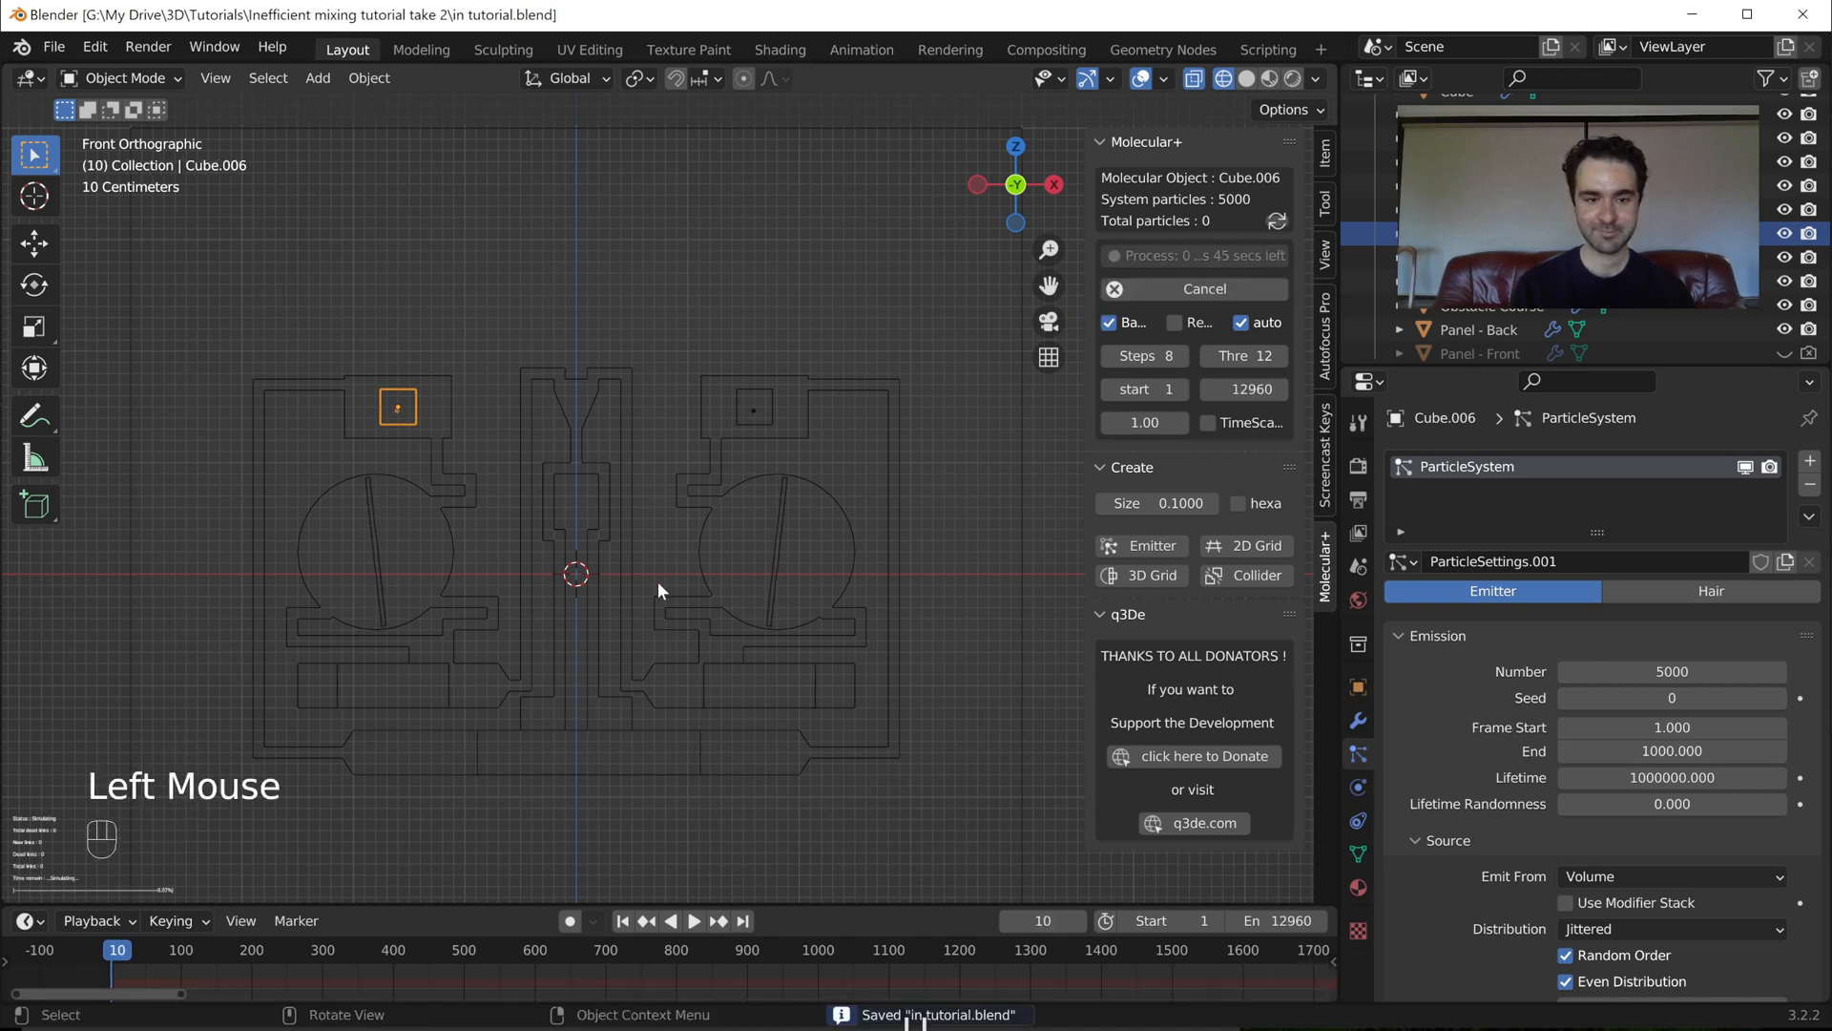
scroll(657, 581, up, 1)
shift+middle_drag(660, 626, 708, 554)
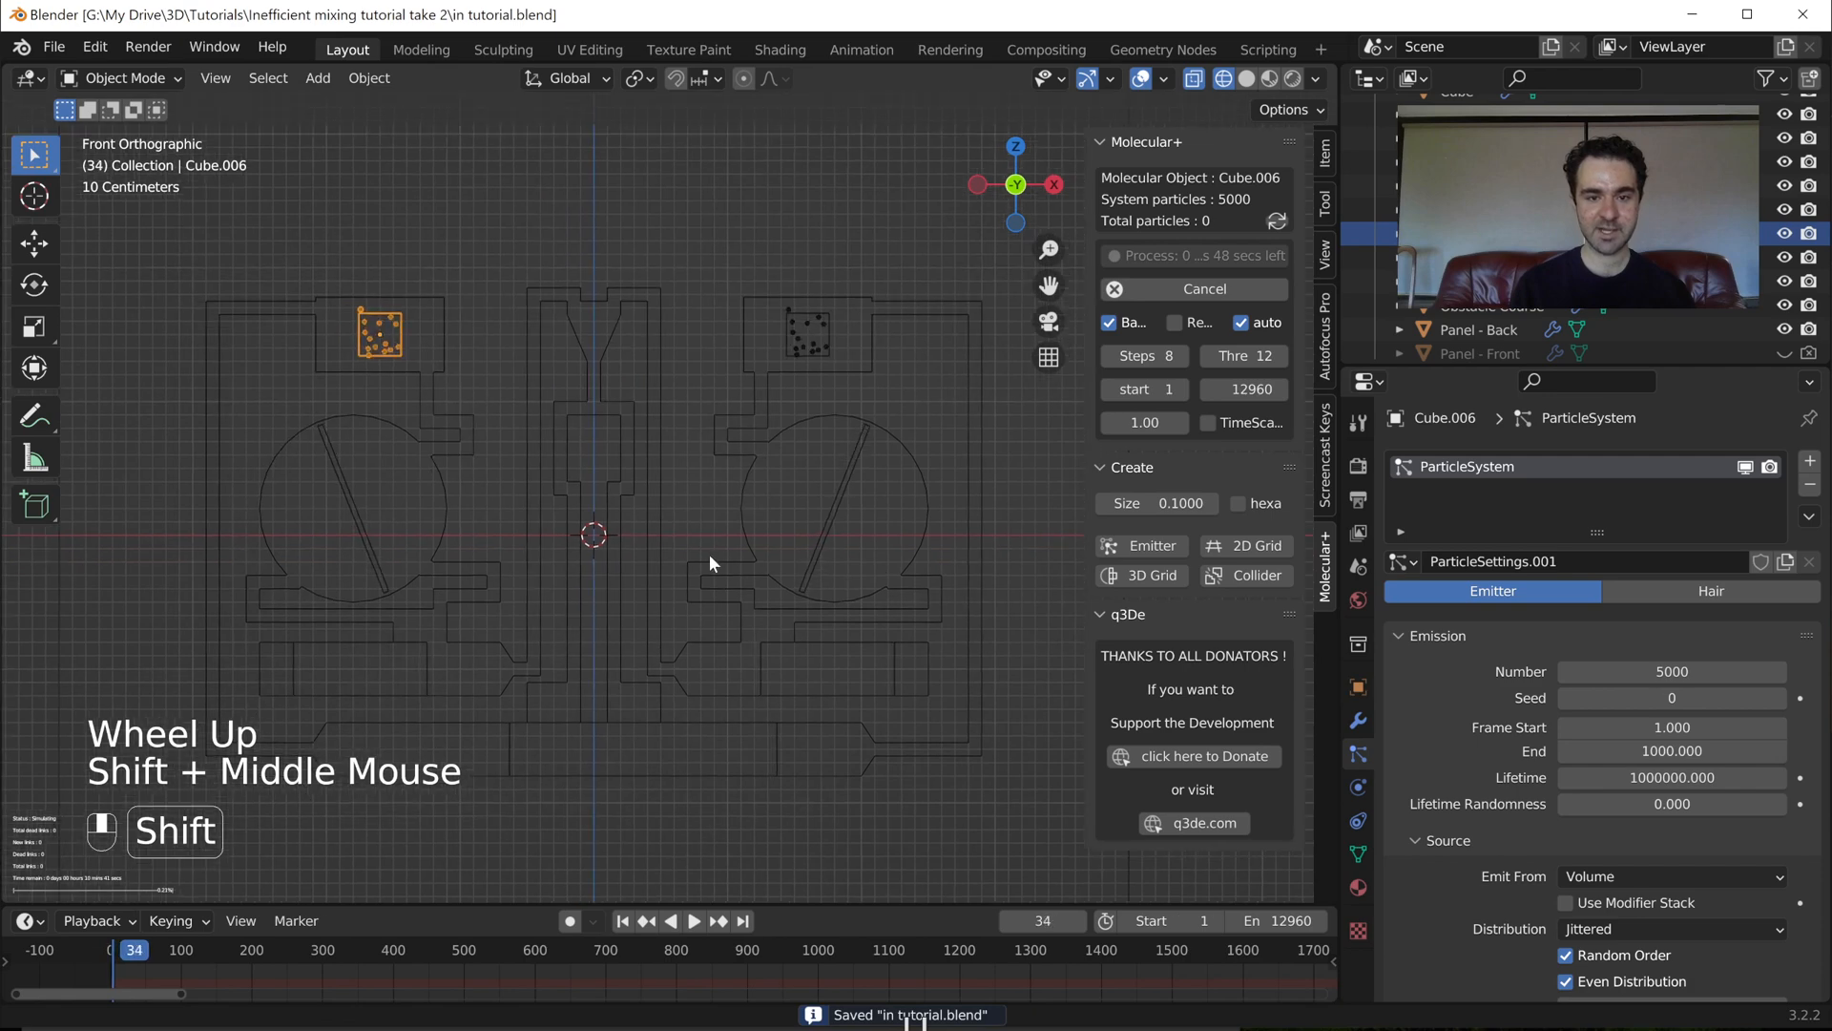
scroll(706, 554, up, 1)
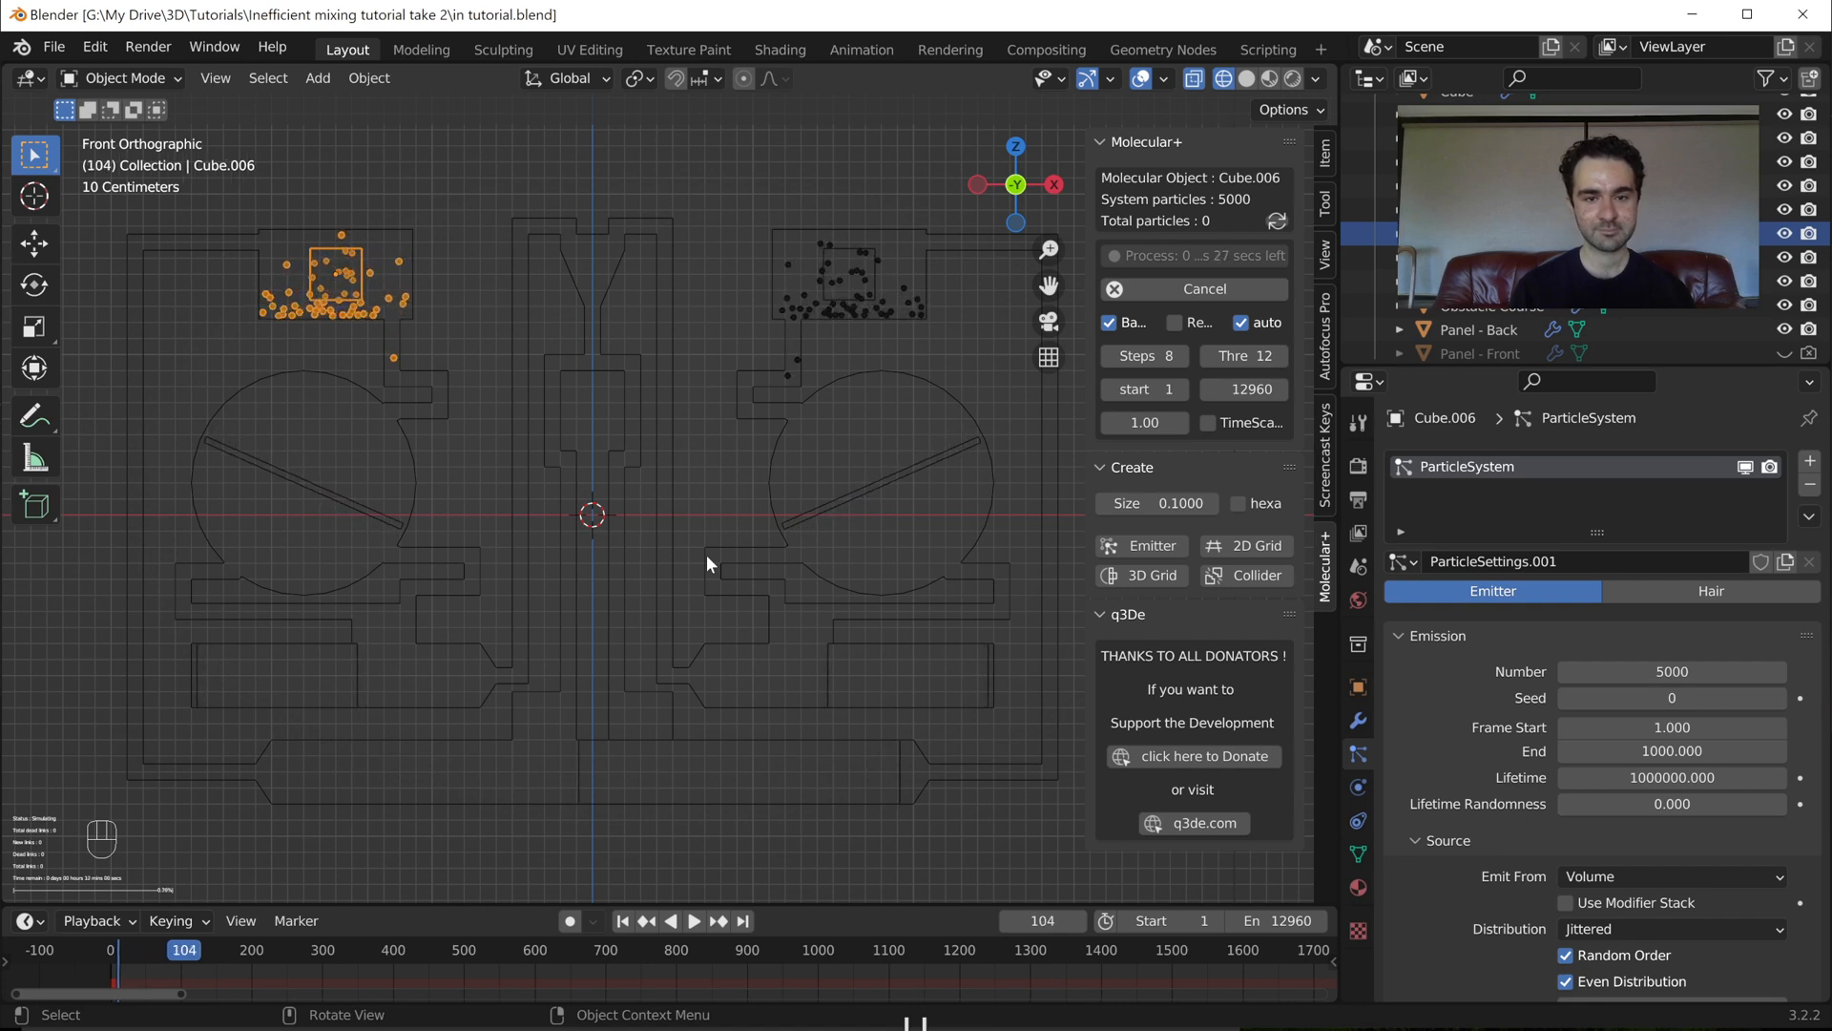
- Check the right emitter's physics, deflection and render scale settings while the simulation runs
click(863, 303)
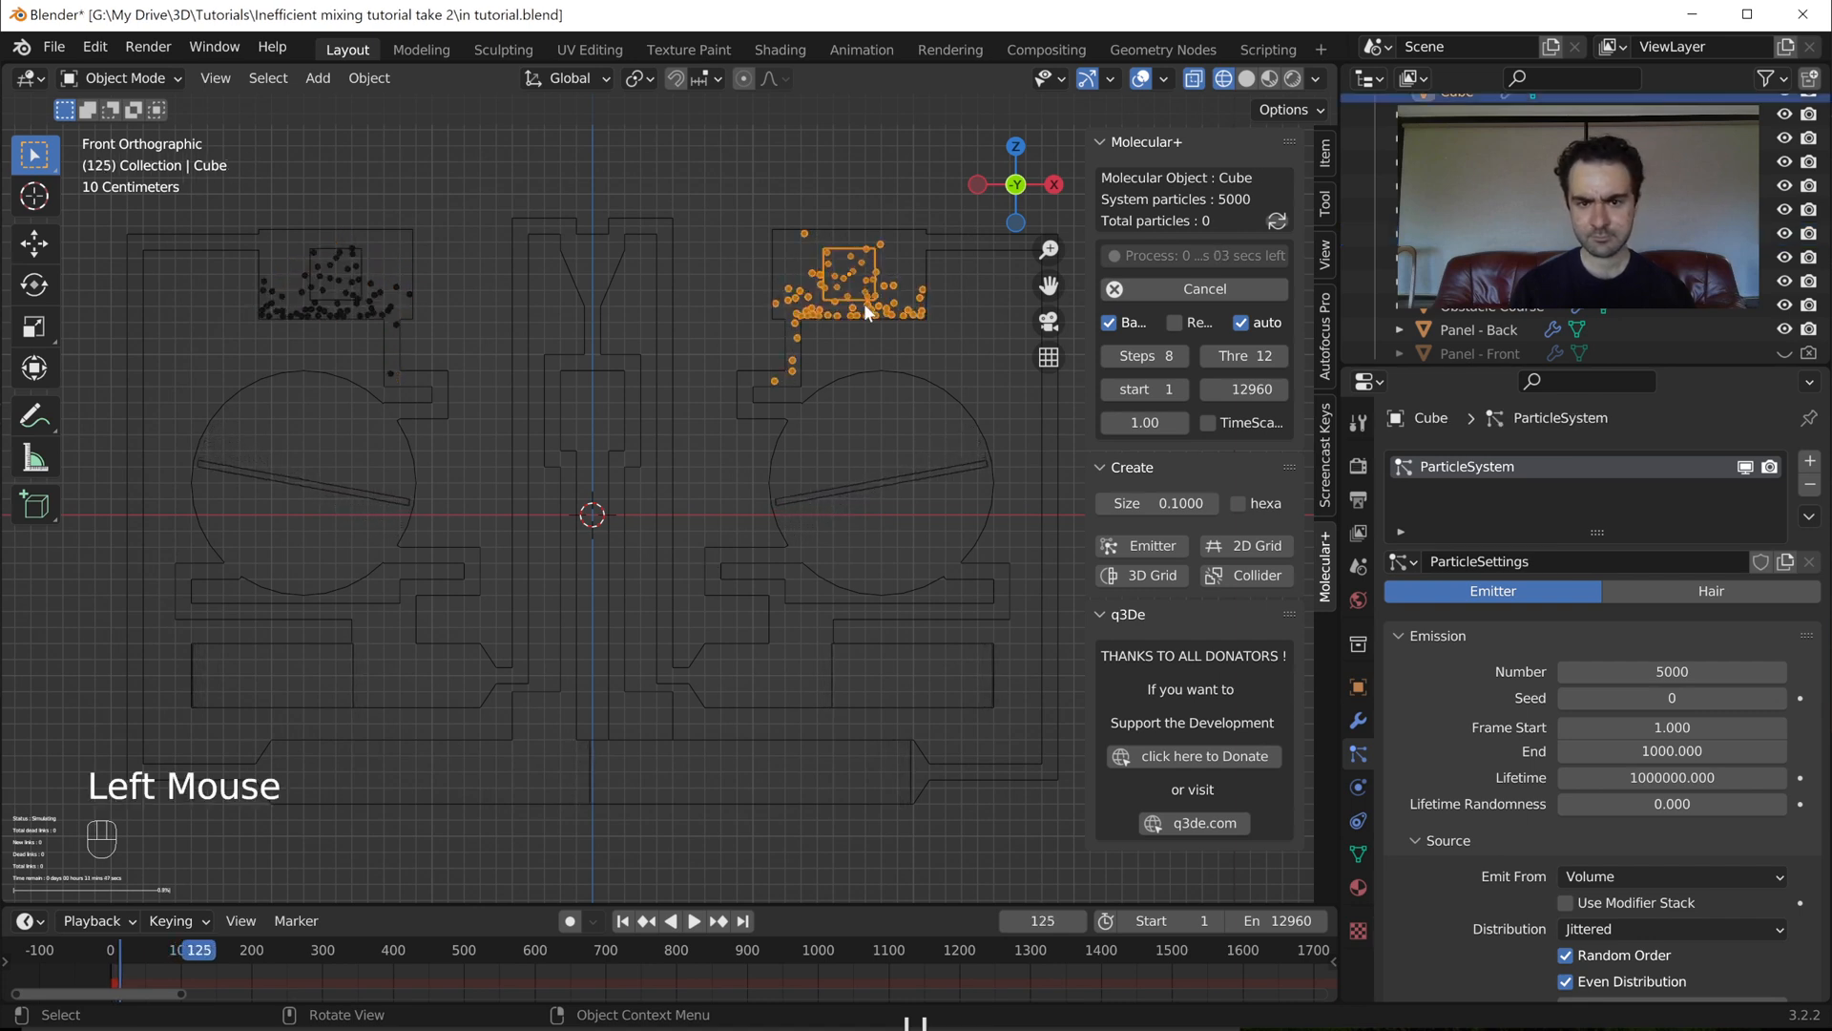
scroll(1589, 810, down, 5)
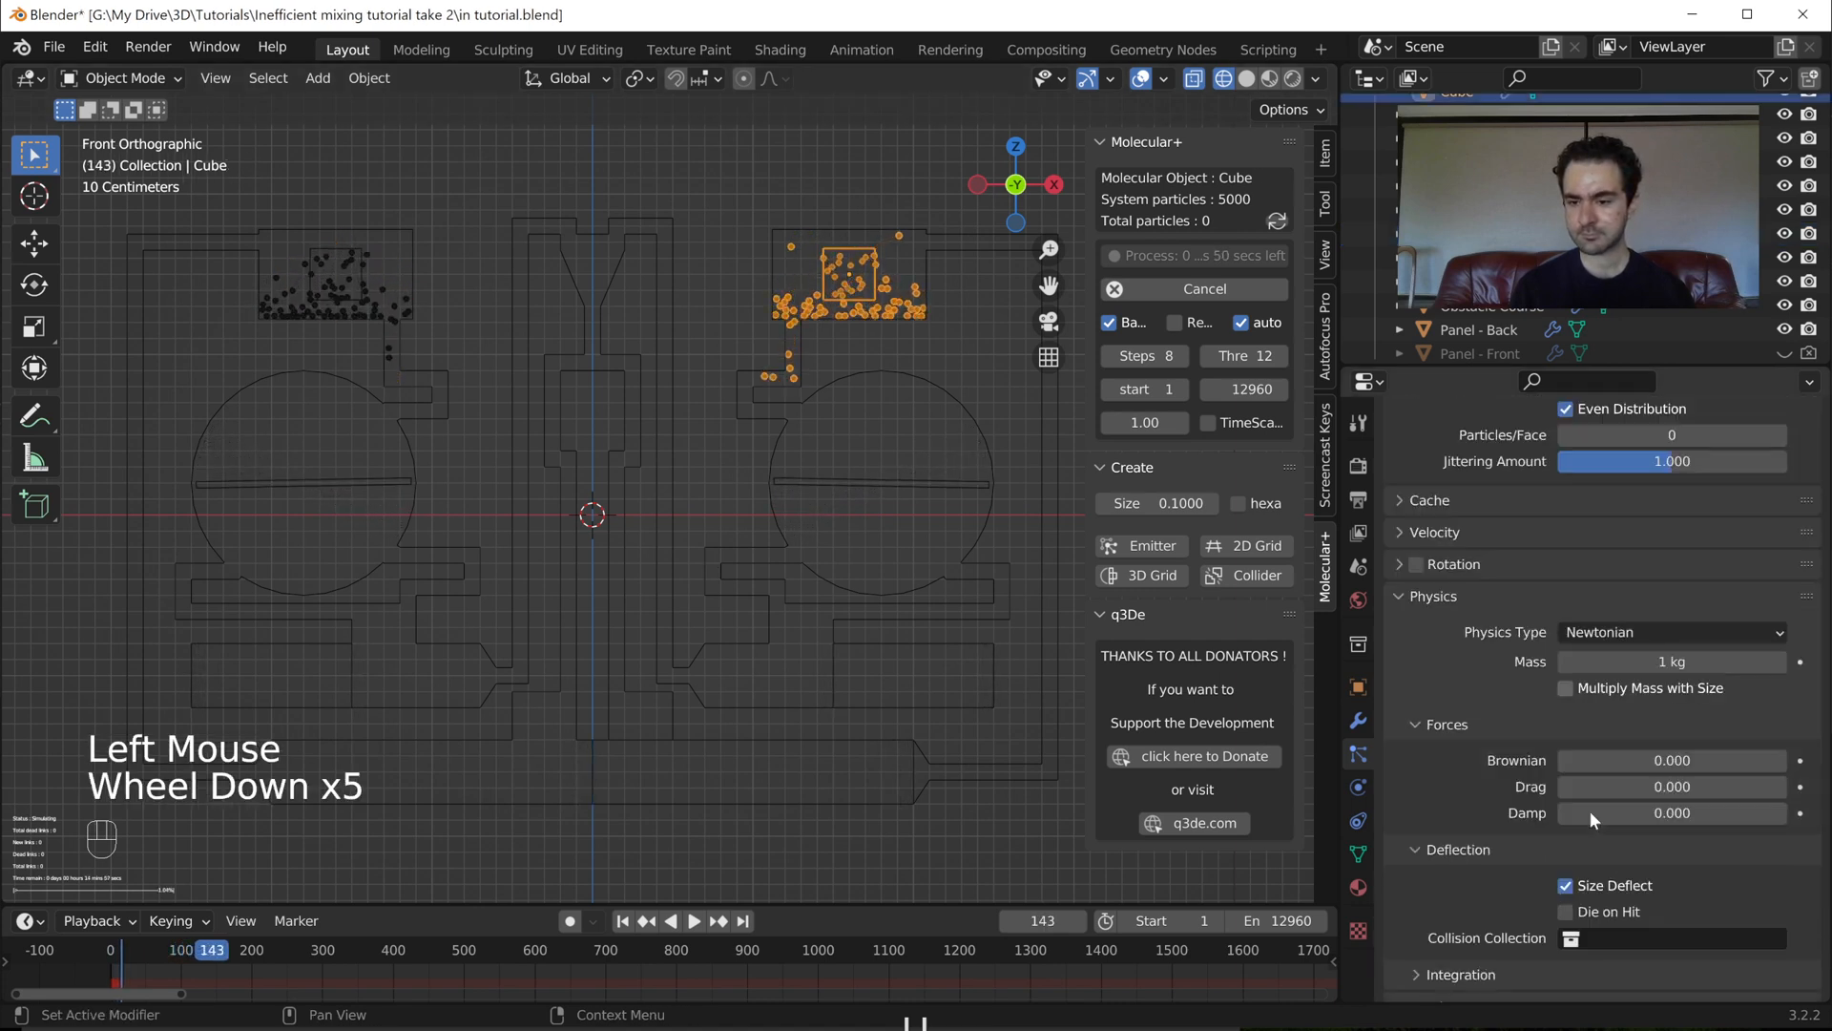
scroll(1589, 811, down, 2)
scroll(1428, 735, up, 1)
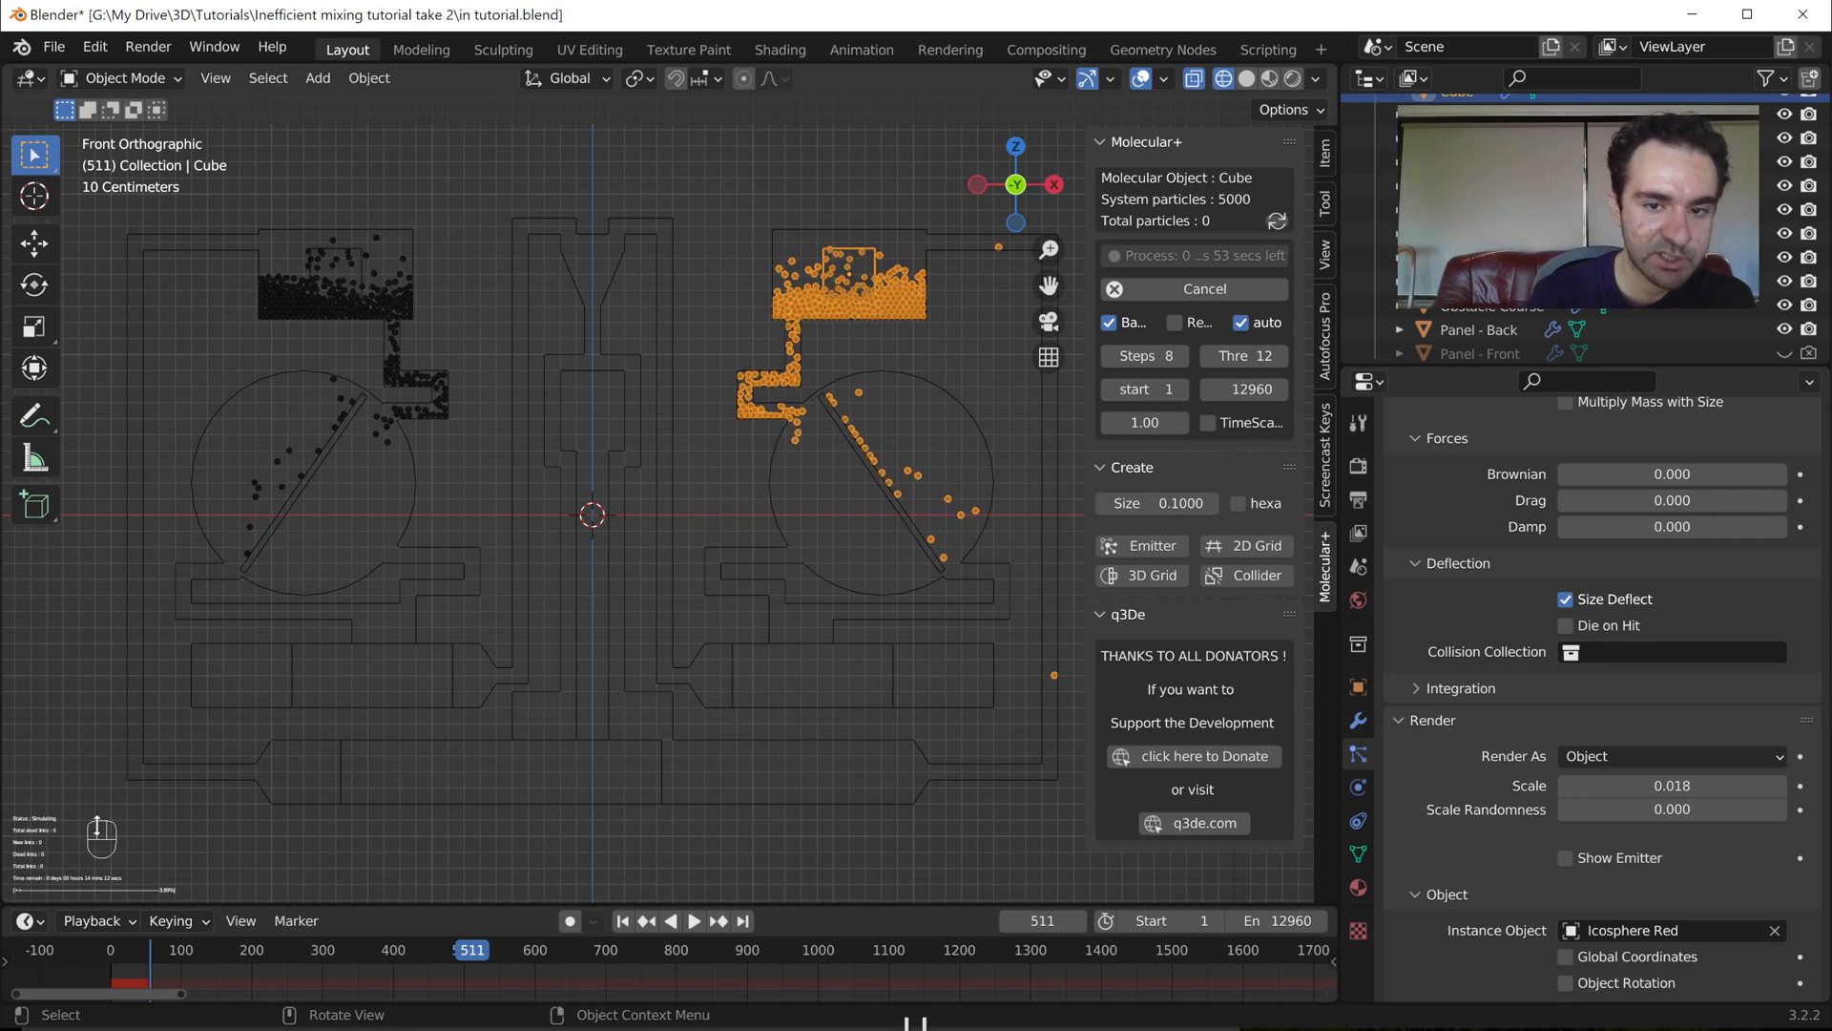
scroll(1622, 544, up, 3)
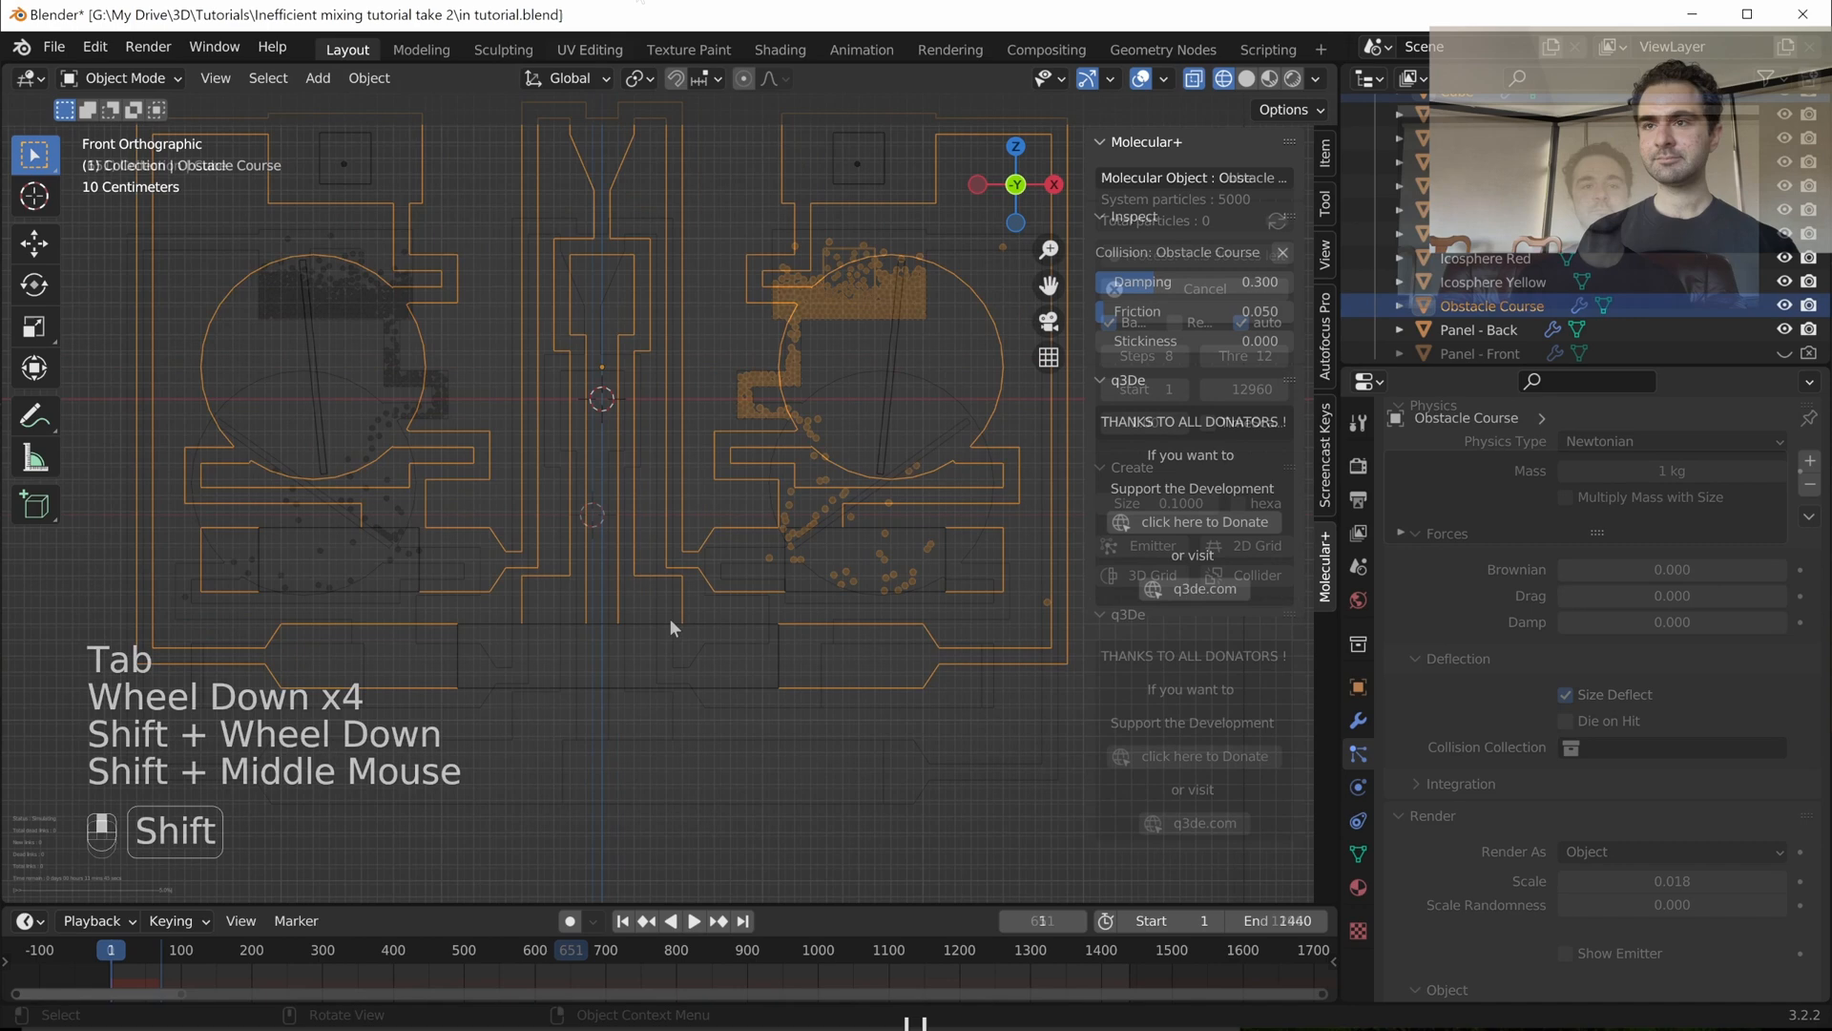
- Save the current scene containing the revised obstacle course
shift+middle_drag(668, 617, 700, 501)
shift+scroll(700, 501, down, 1)
shift+middle_drag(654, 605, 678, 637)
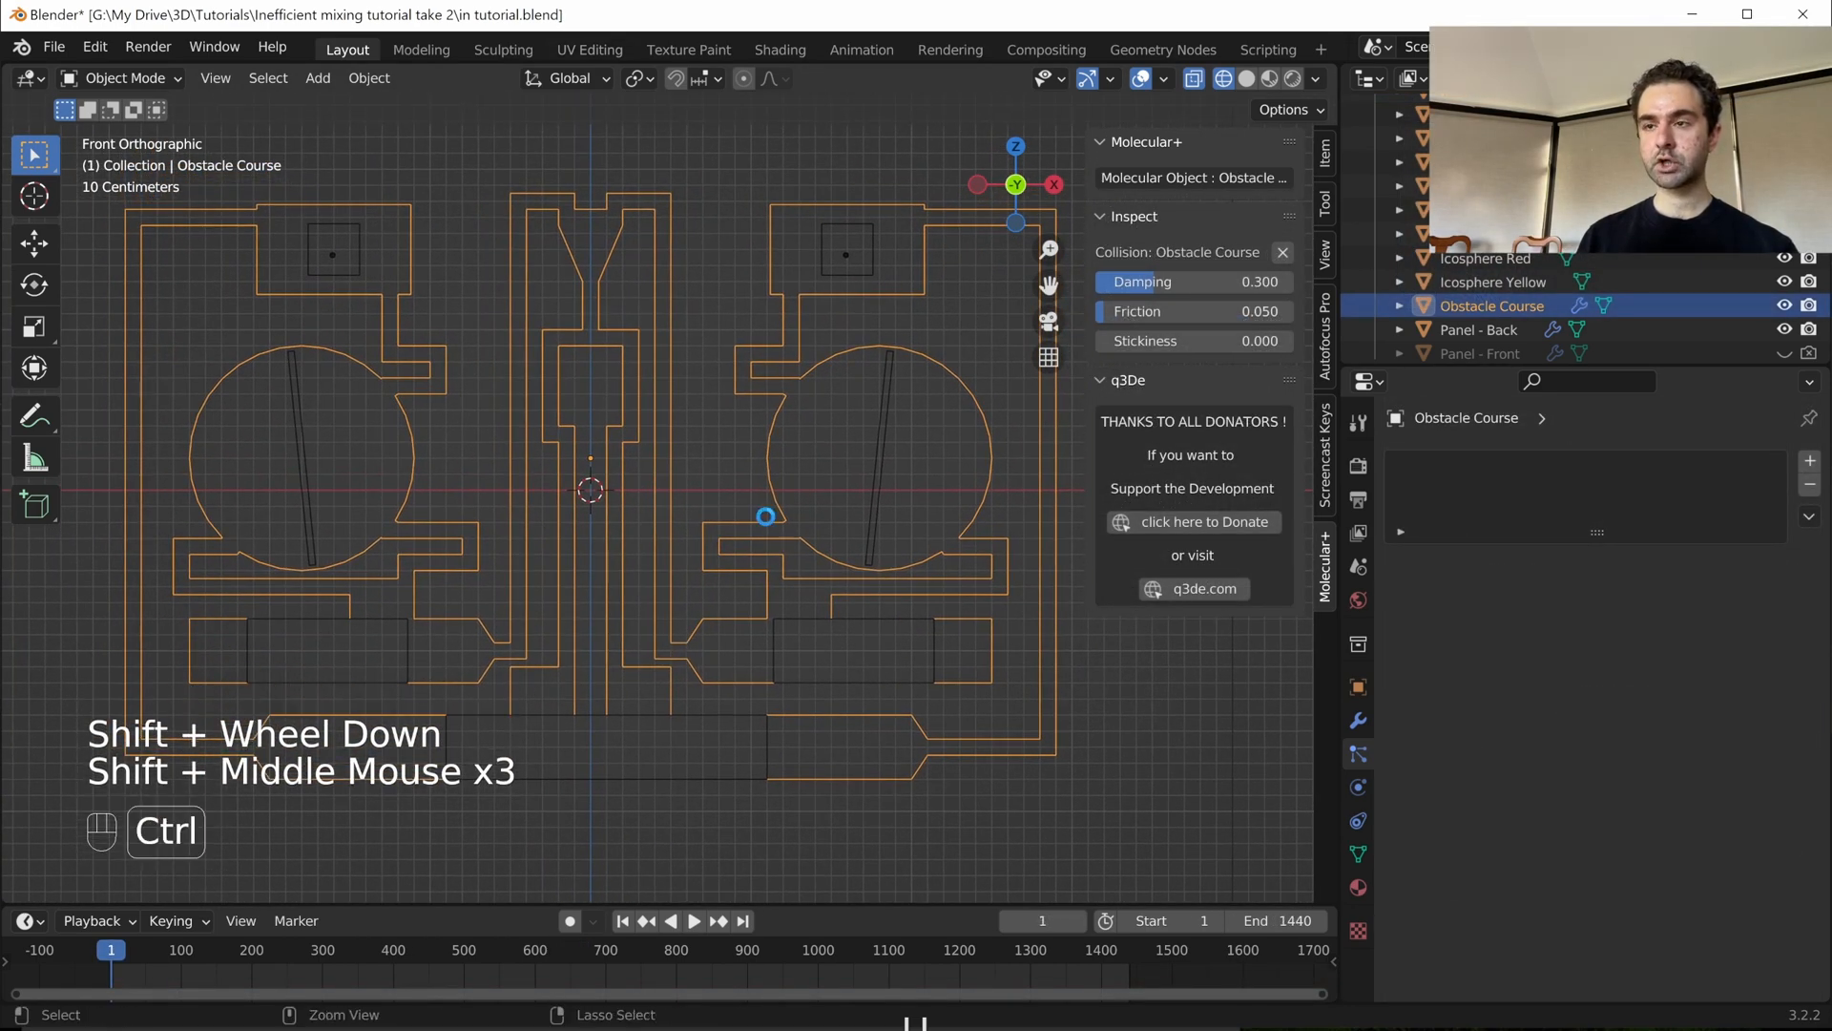
key(ctrl+s)
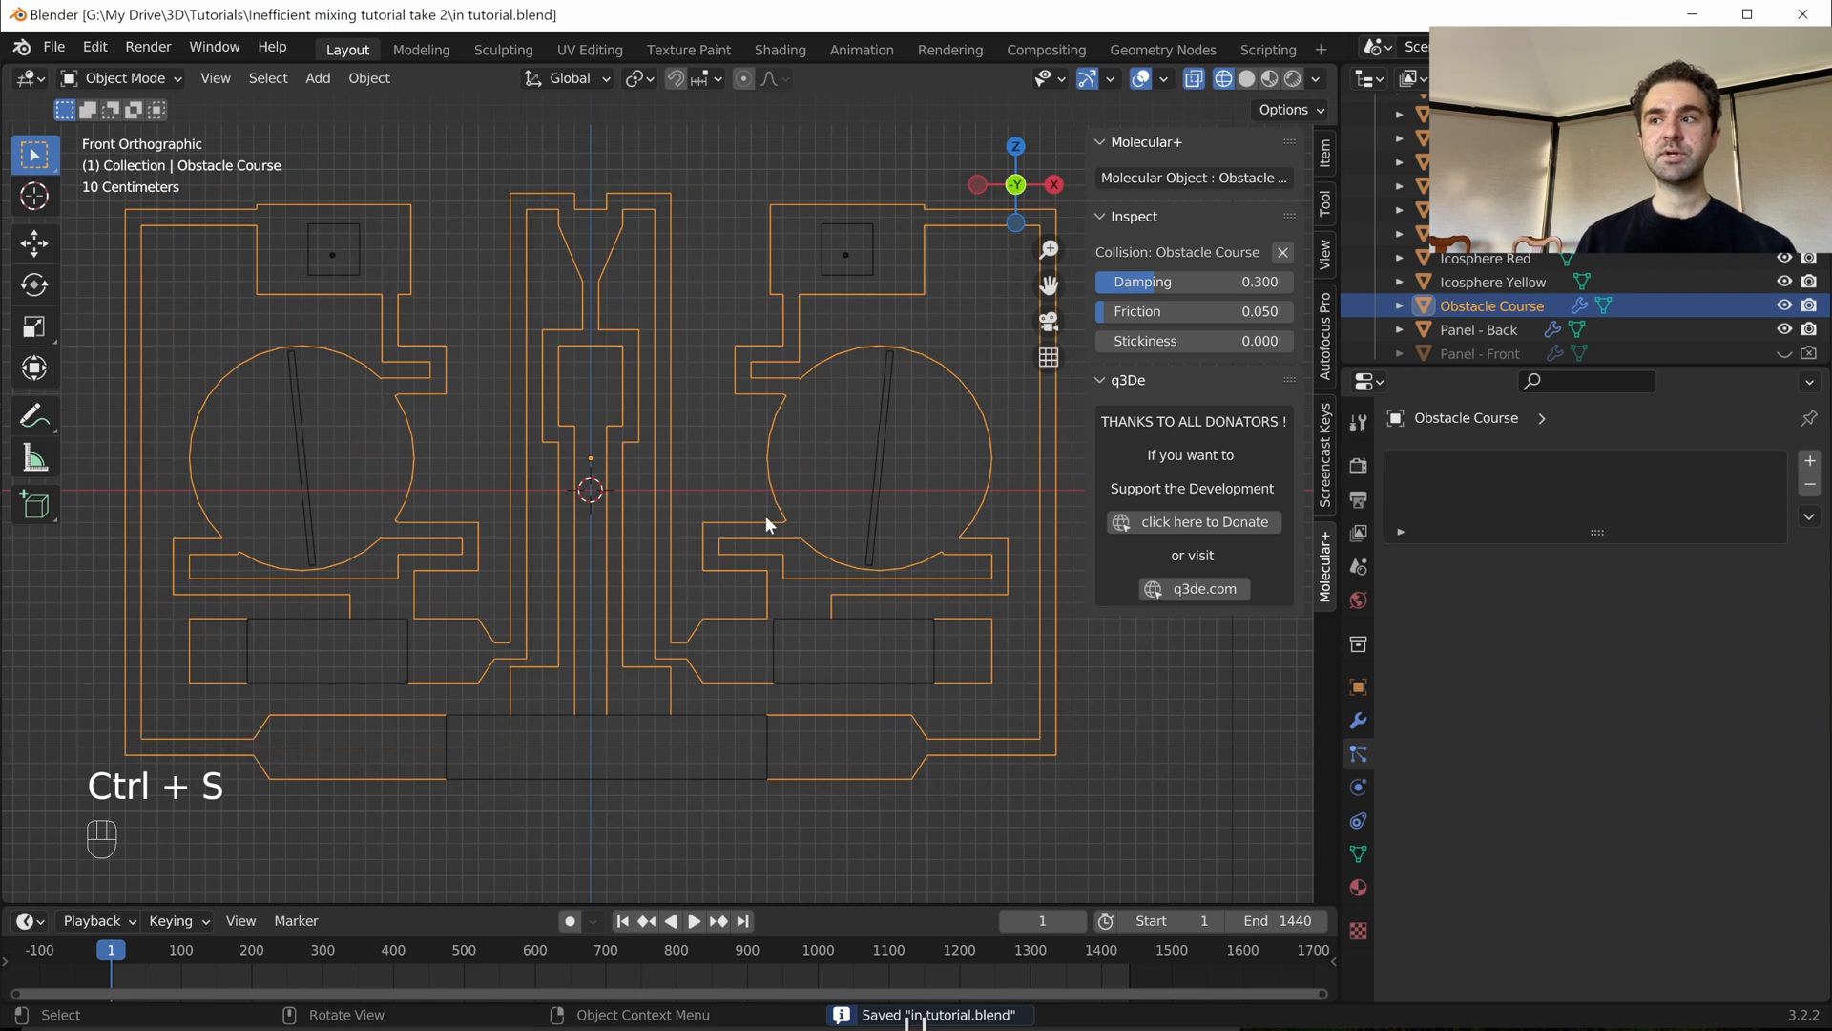